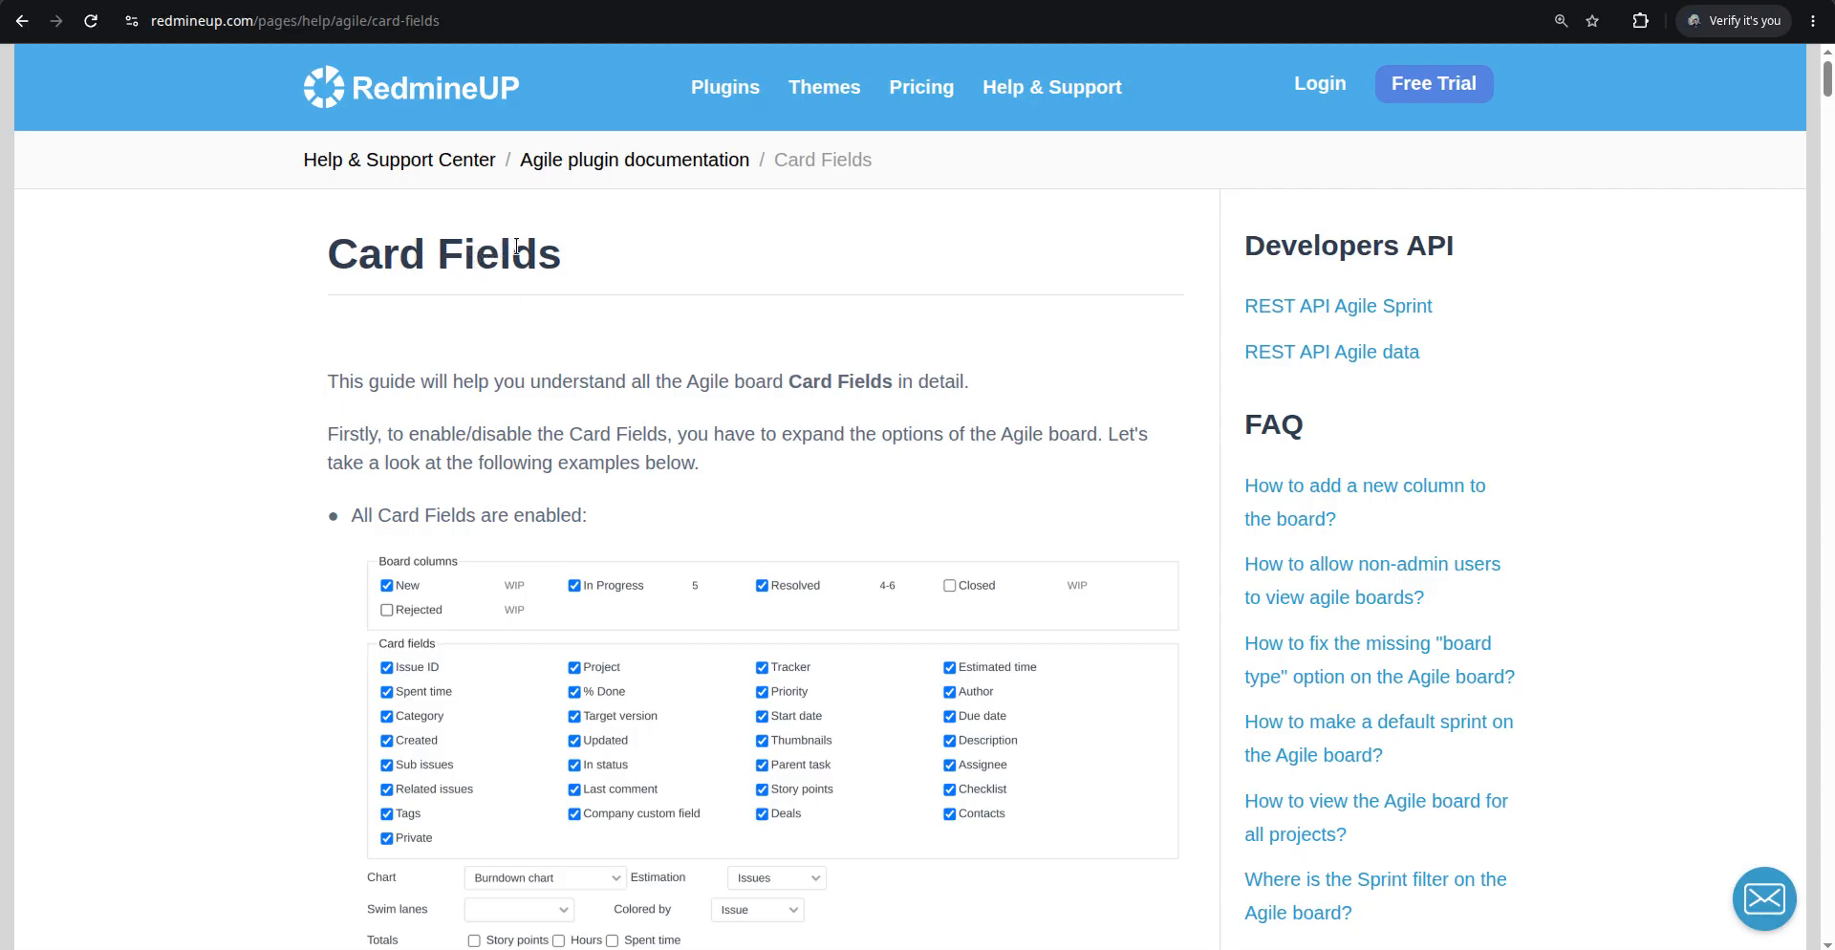
Switch to the Agile board and collapse its options to view the cards
left_click(870, 1)
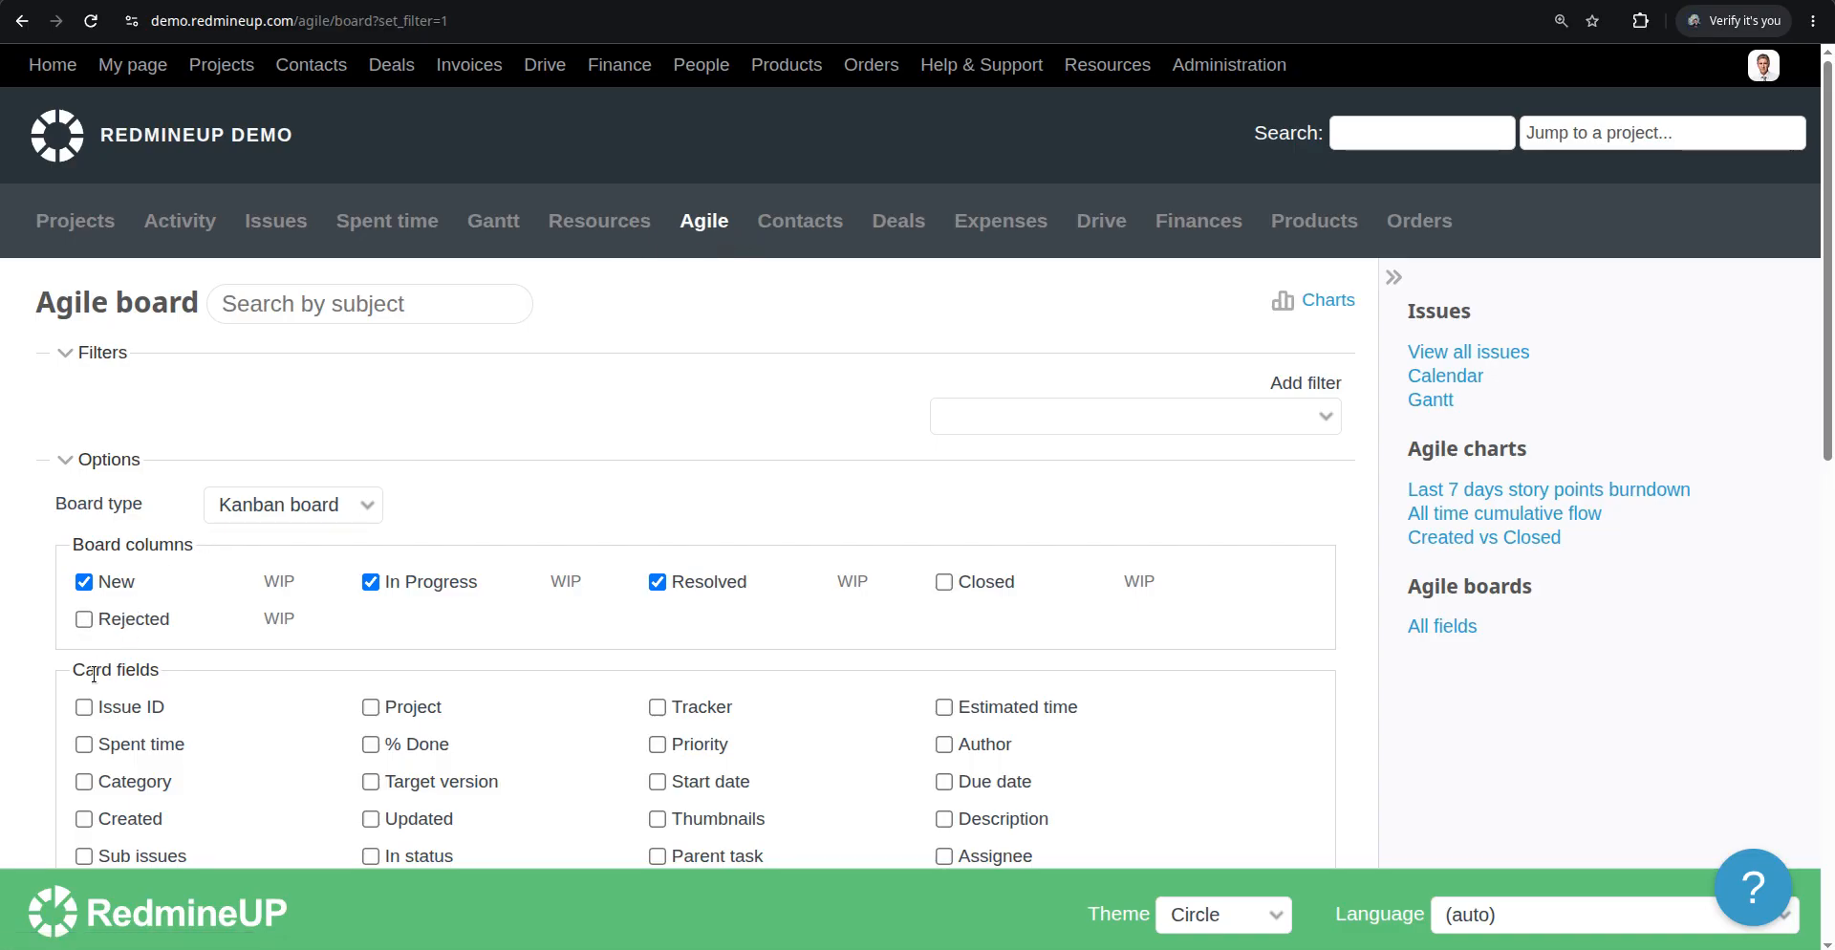
left_click(108, 459)
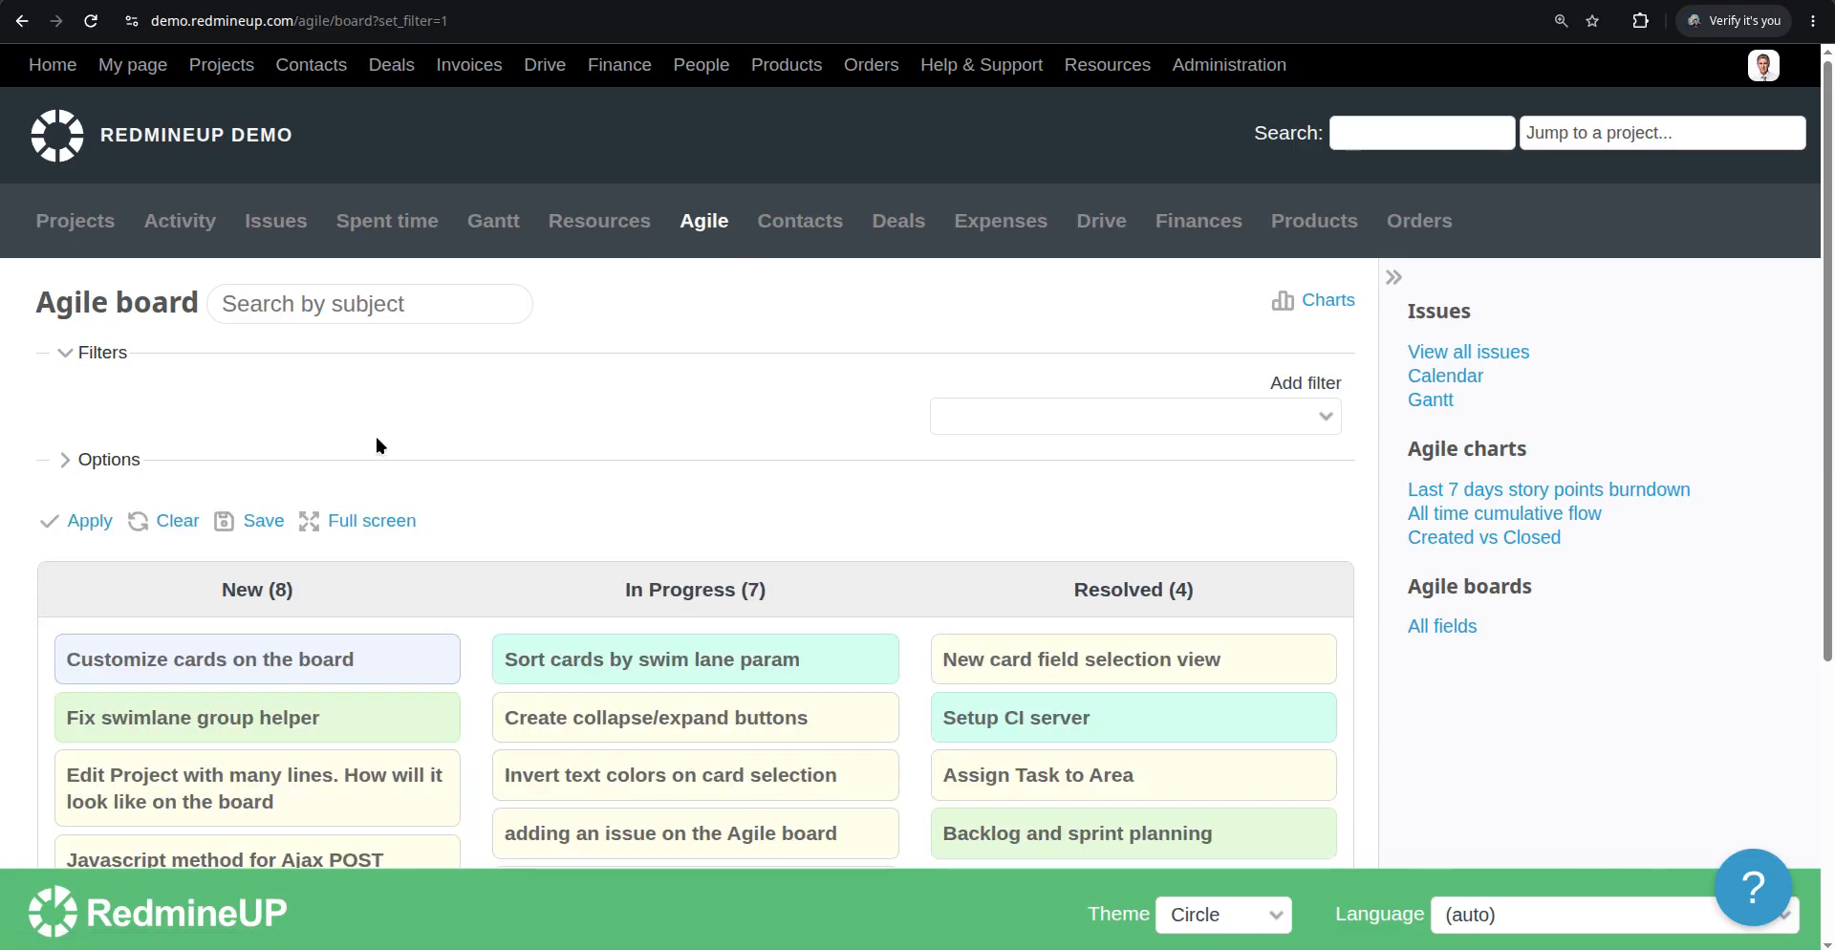
scroll(535, 396, "down", 2)
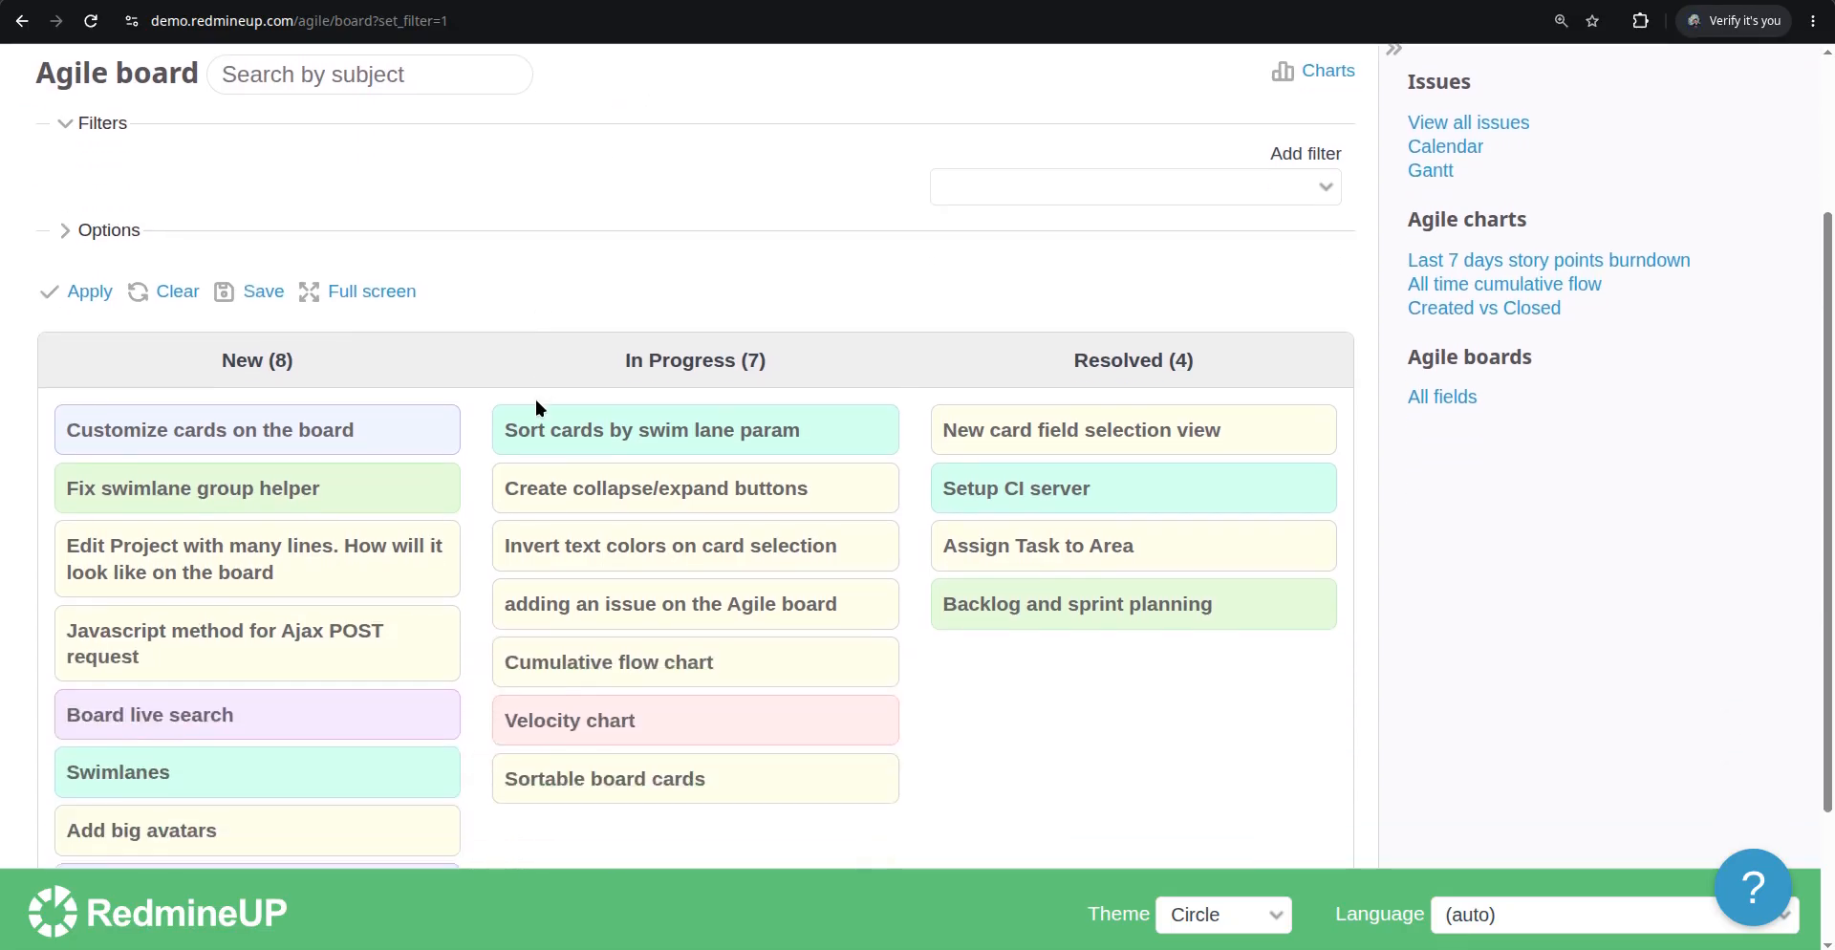
scroll(237, 492, "down", 2)
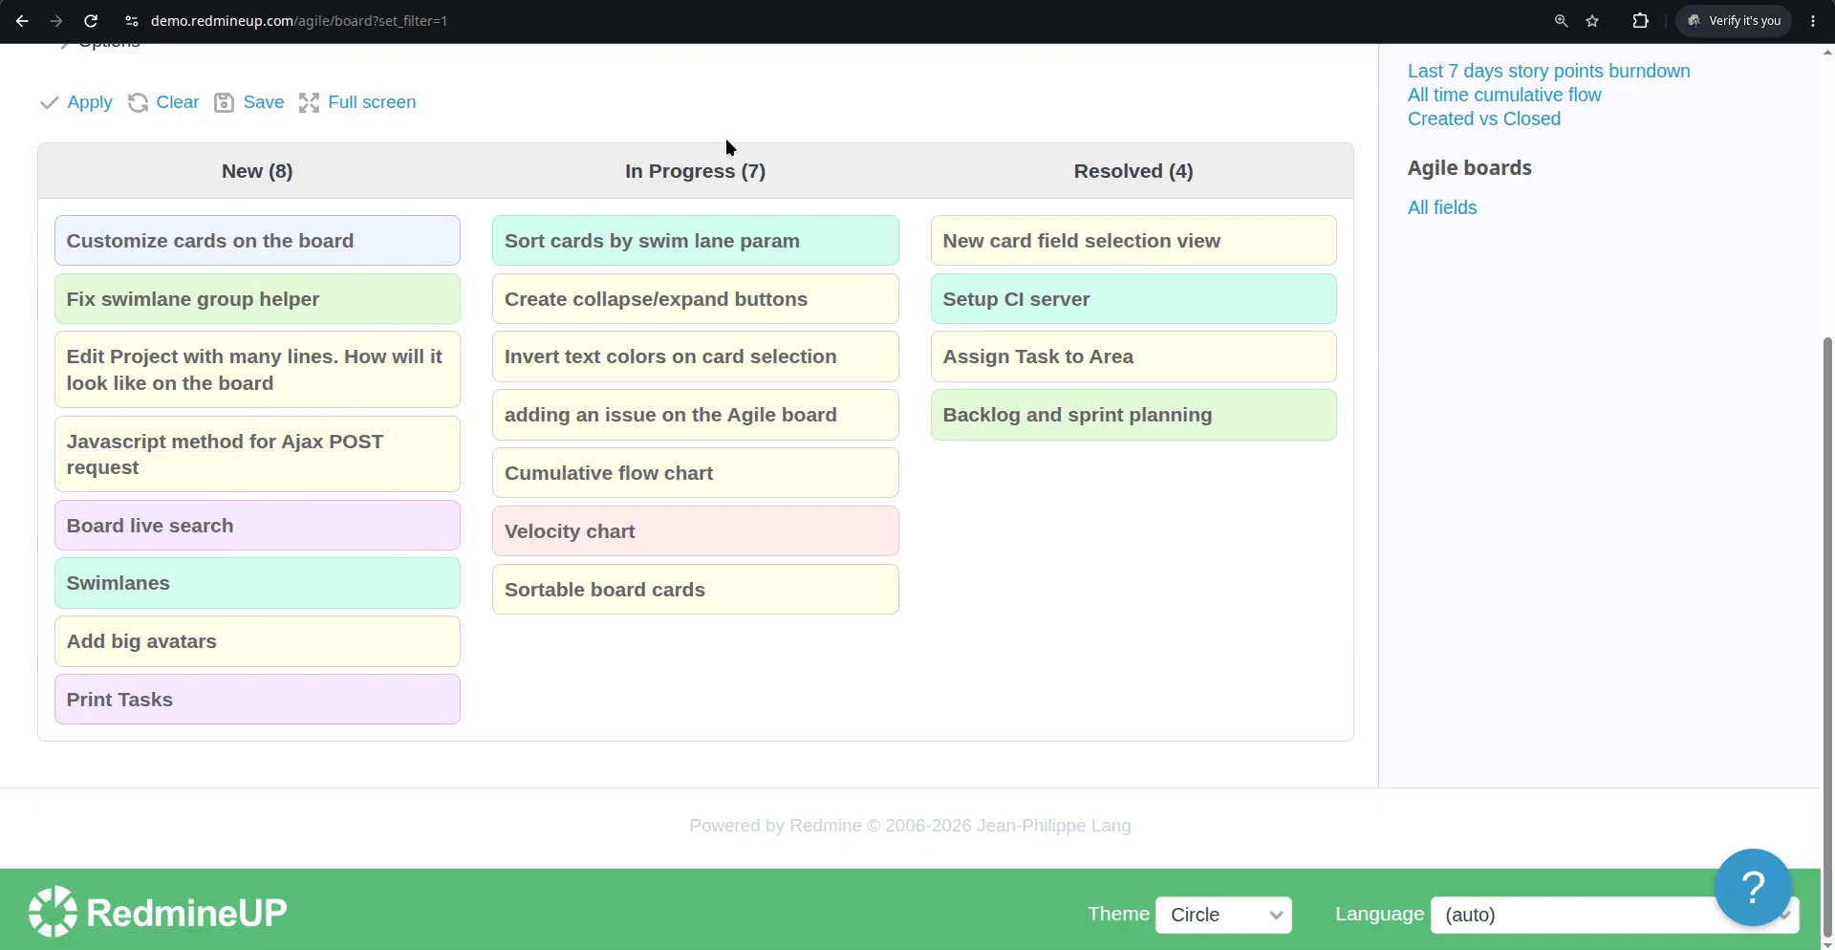
Examine the issue page for the card Customize cards on the board, selecting its subject, then return to the board
key("ctrl+Tab")
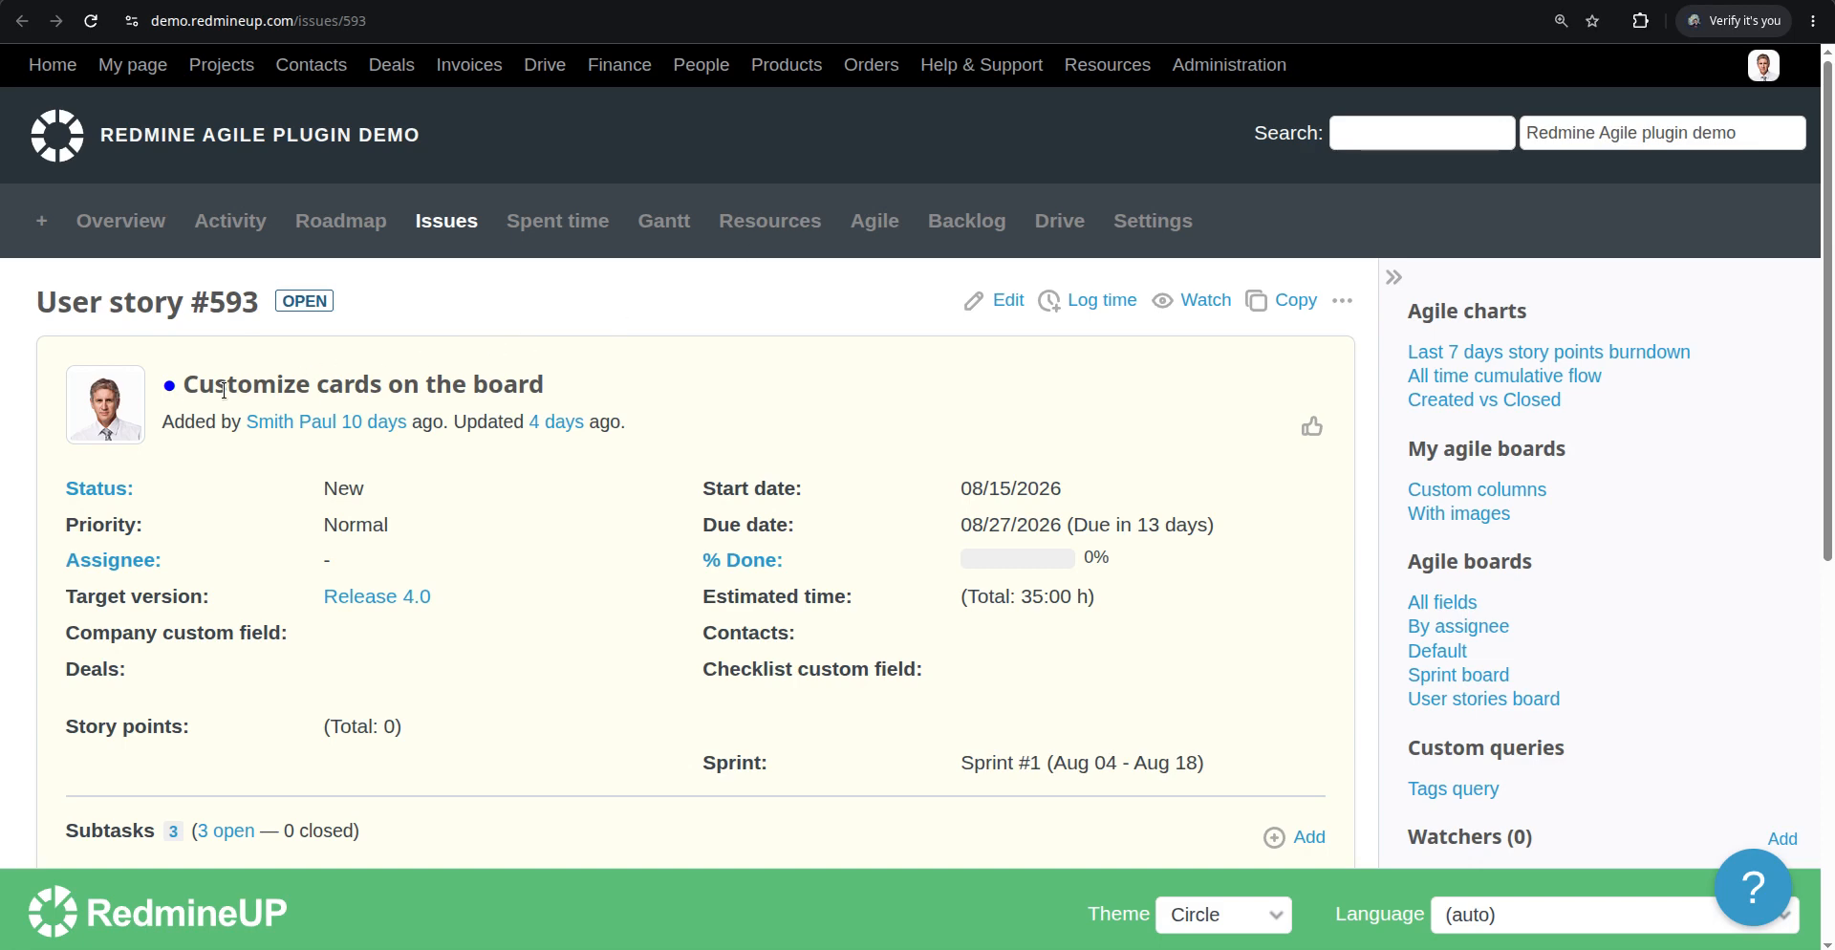
left_click_drag(183, 386, 553, 385)
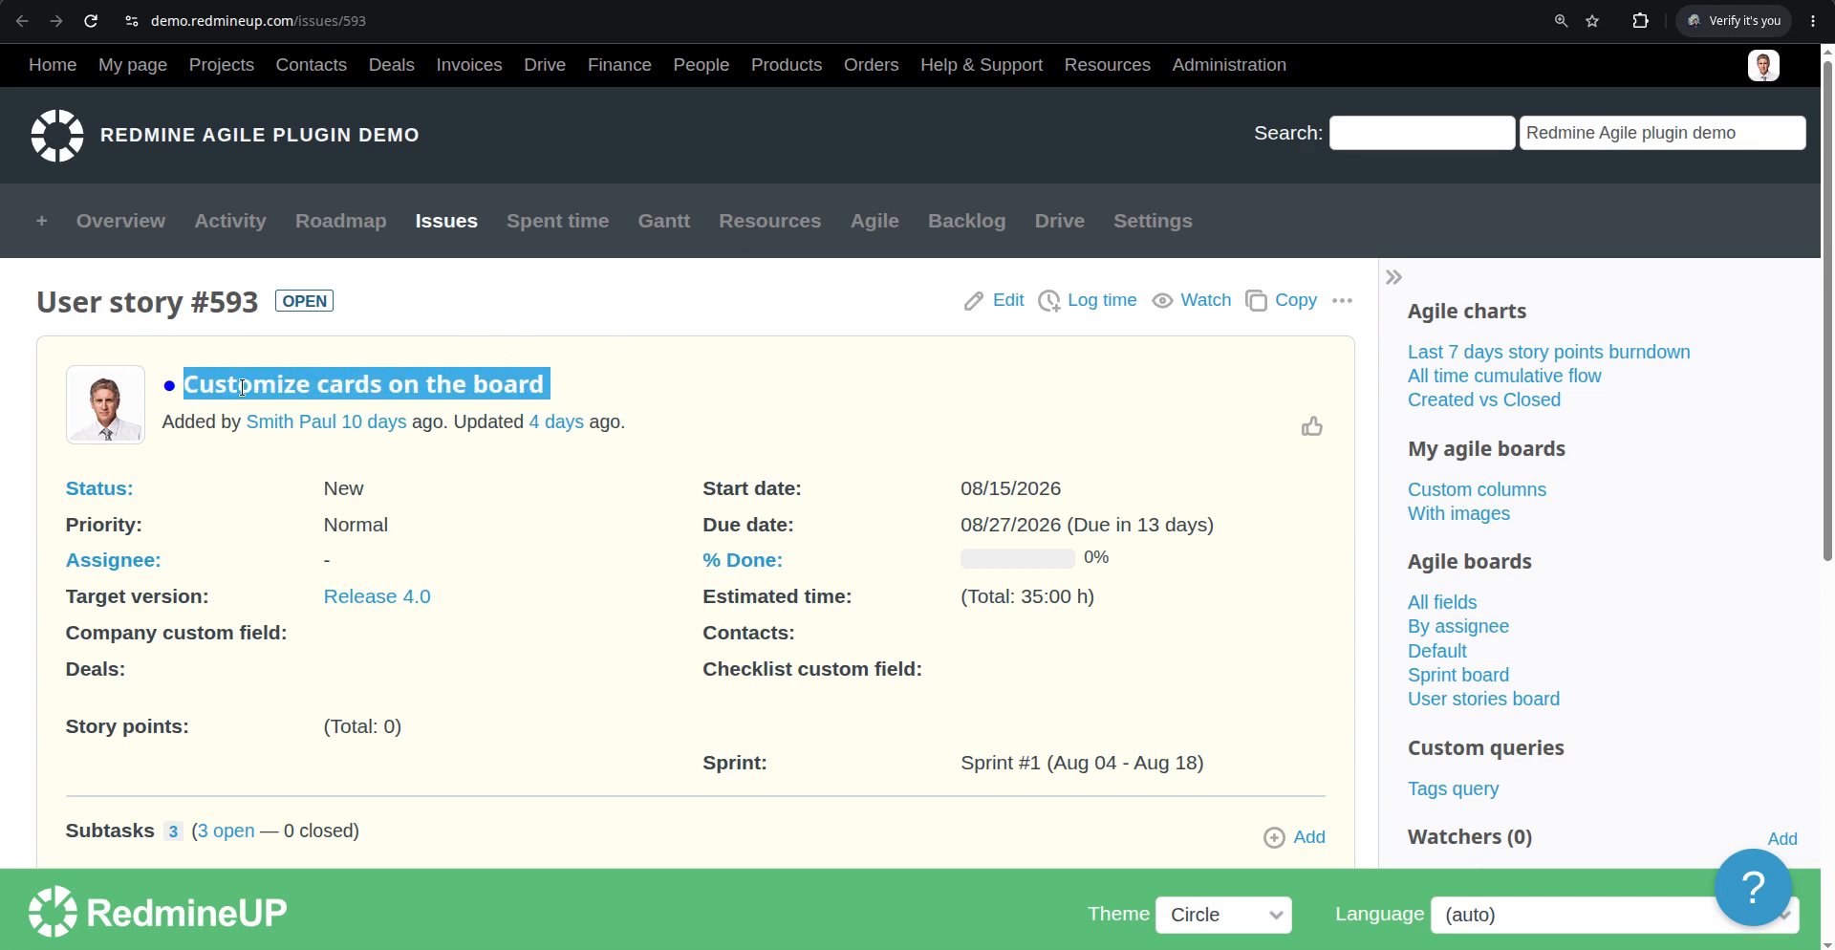
double_click(258, 389)
left_click_drag(258, 389, 483, 393)
key("alt+Left")
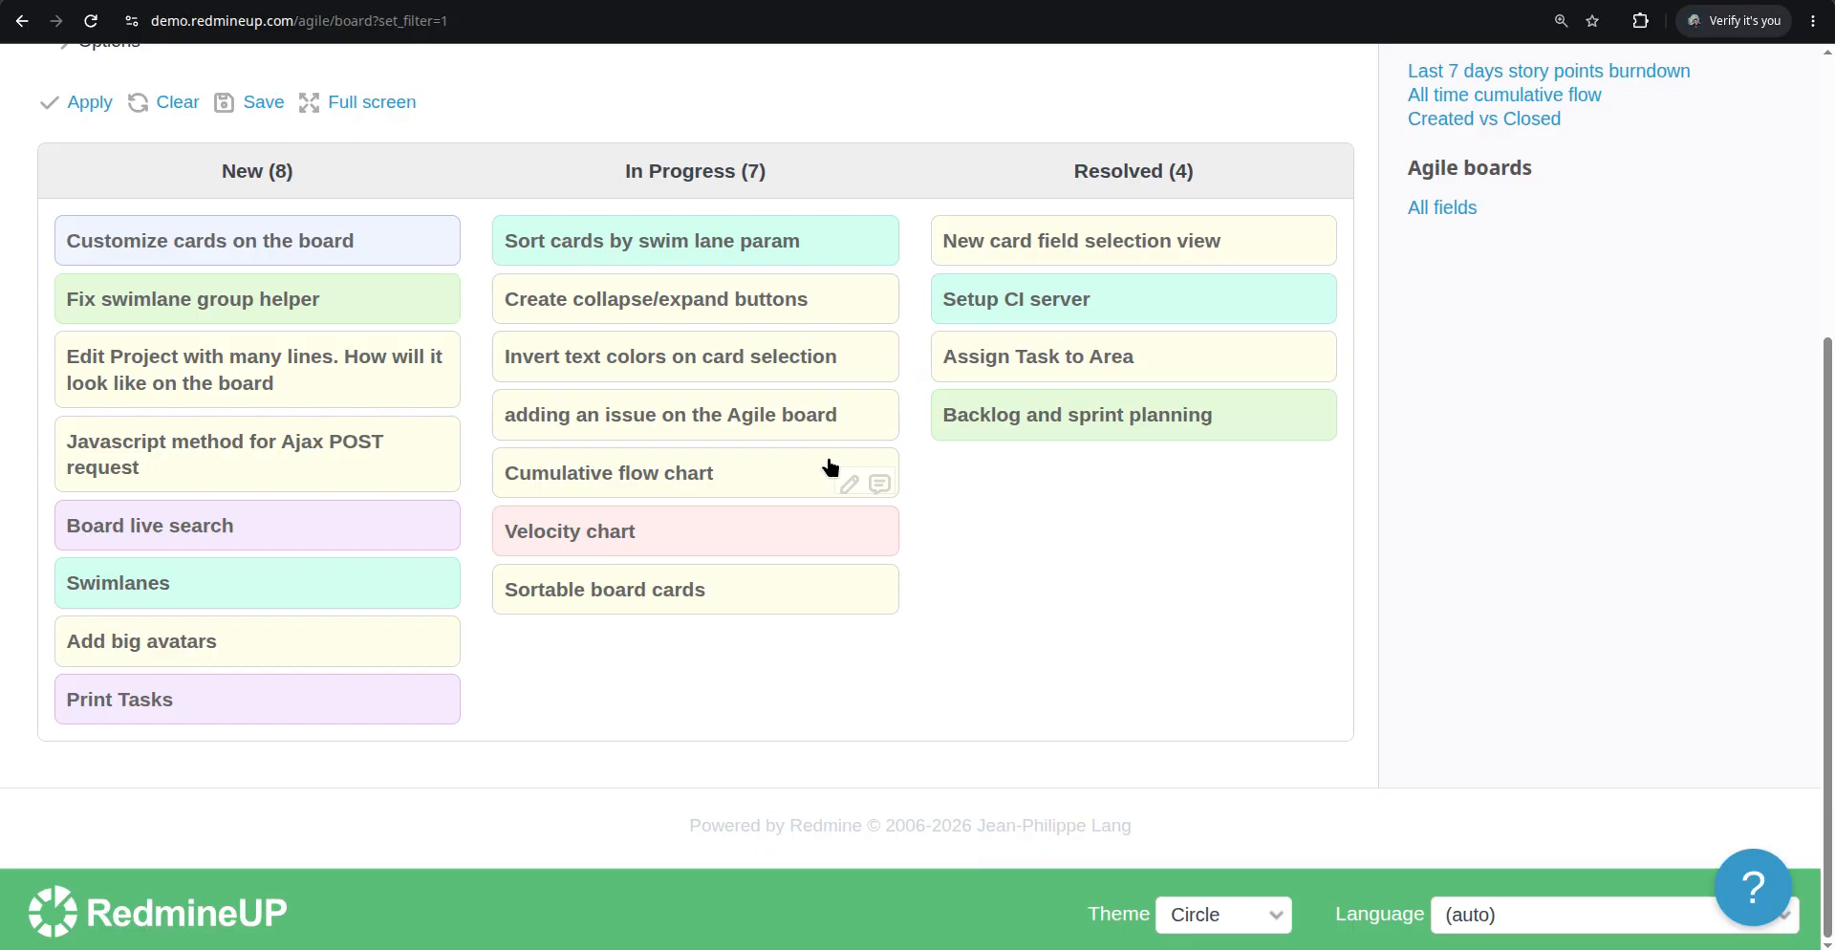
Open the board options and review the available card fields and the board layout
scroll(650, 471, "up", 1)
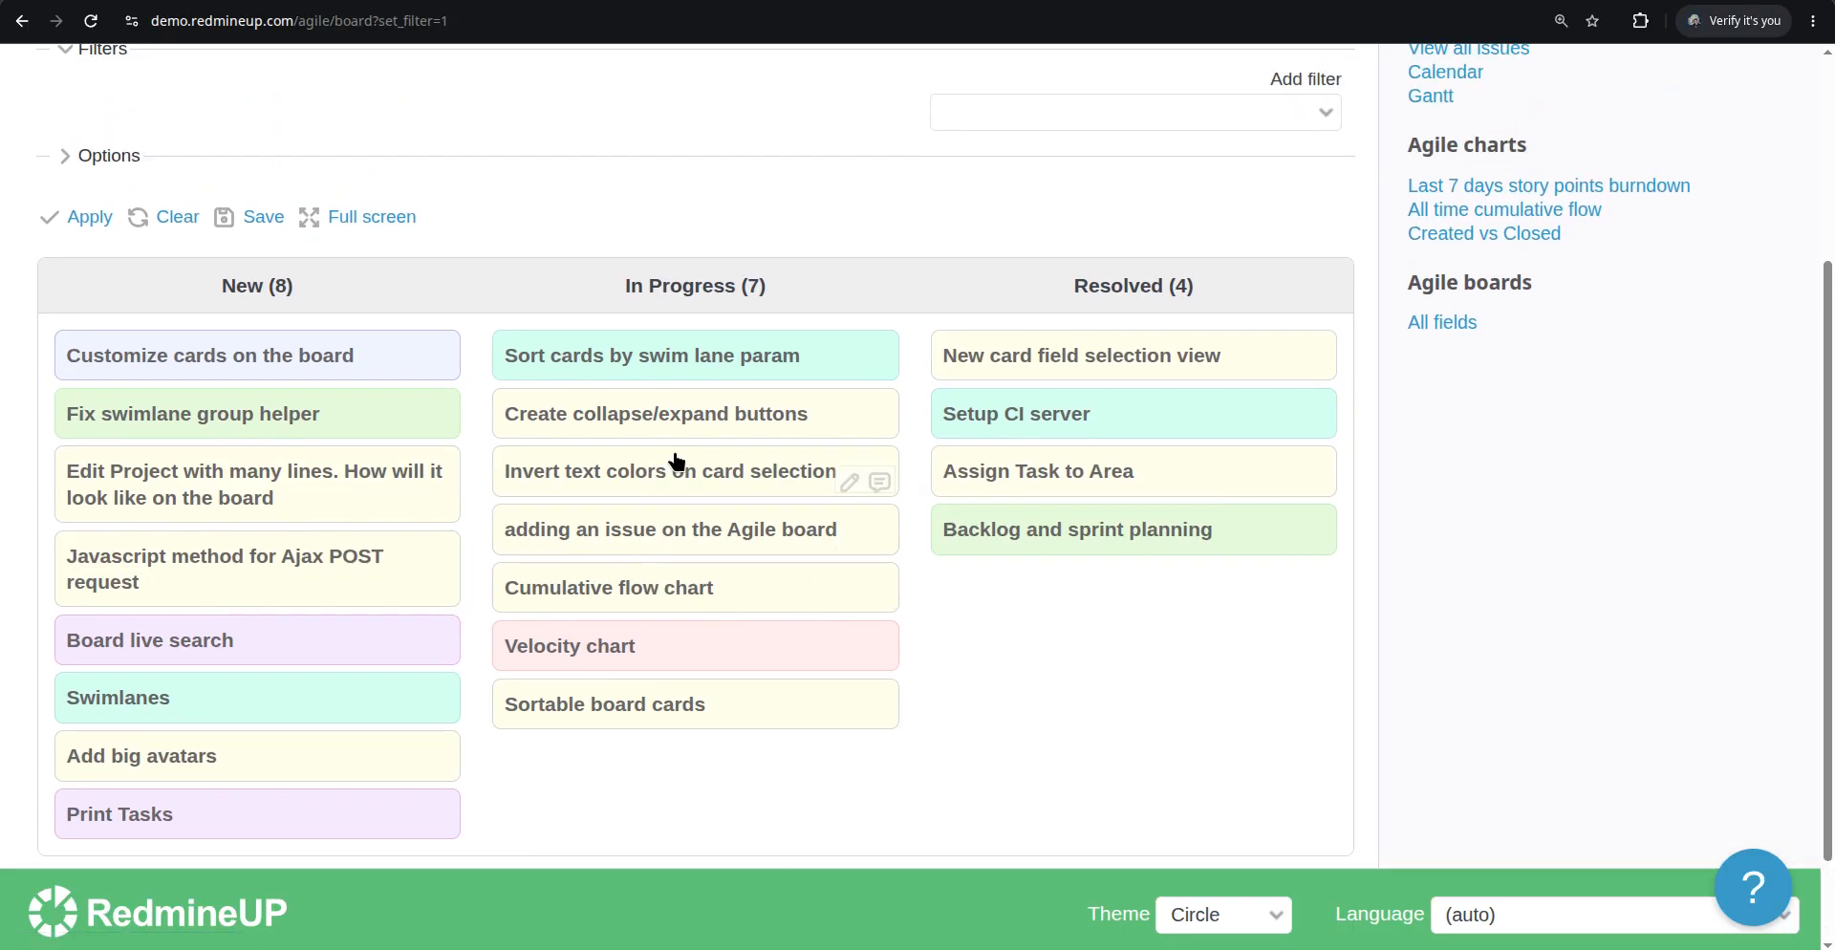
scroll(676, 462, "up", 1)
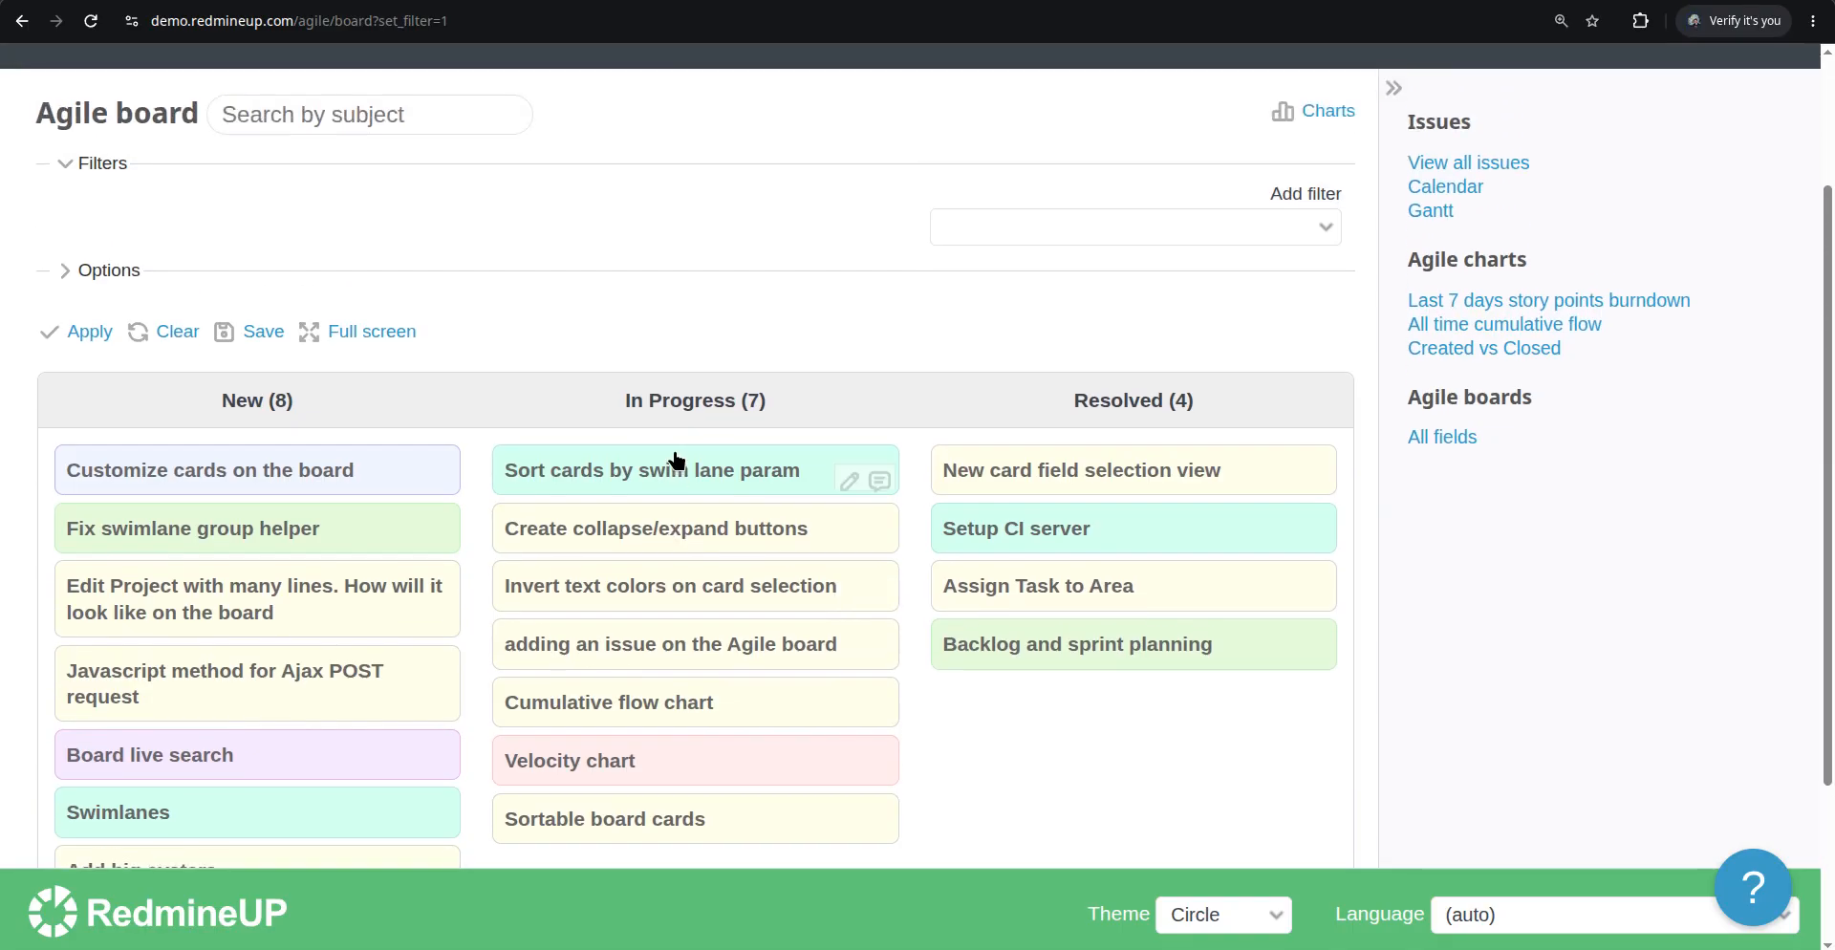
left_click(127, 277)
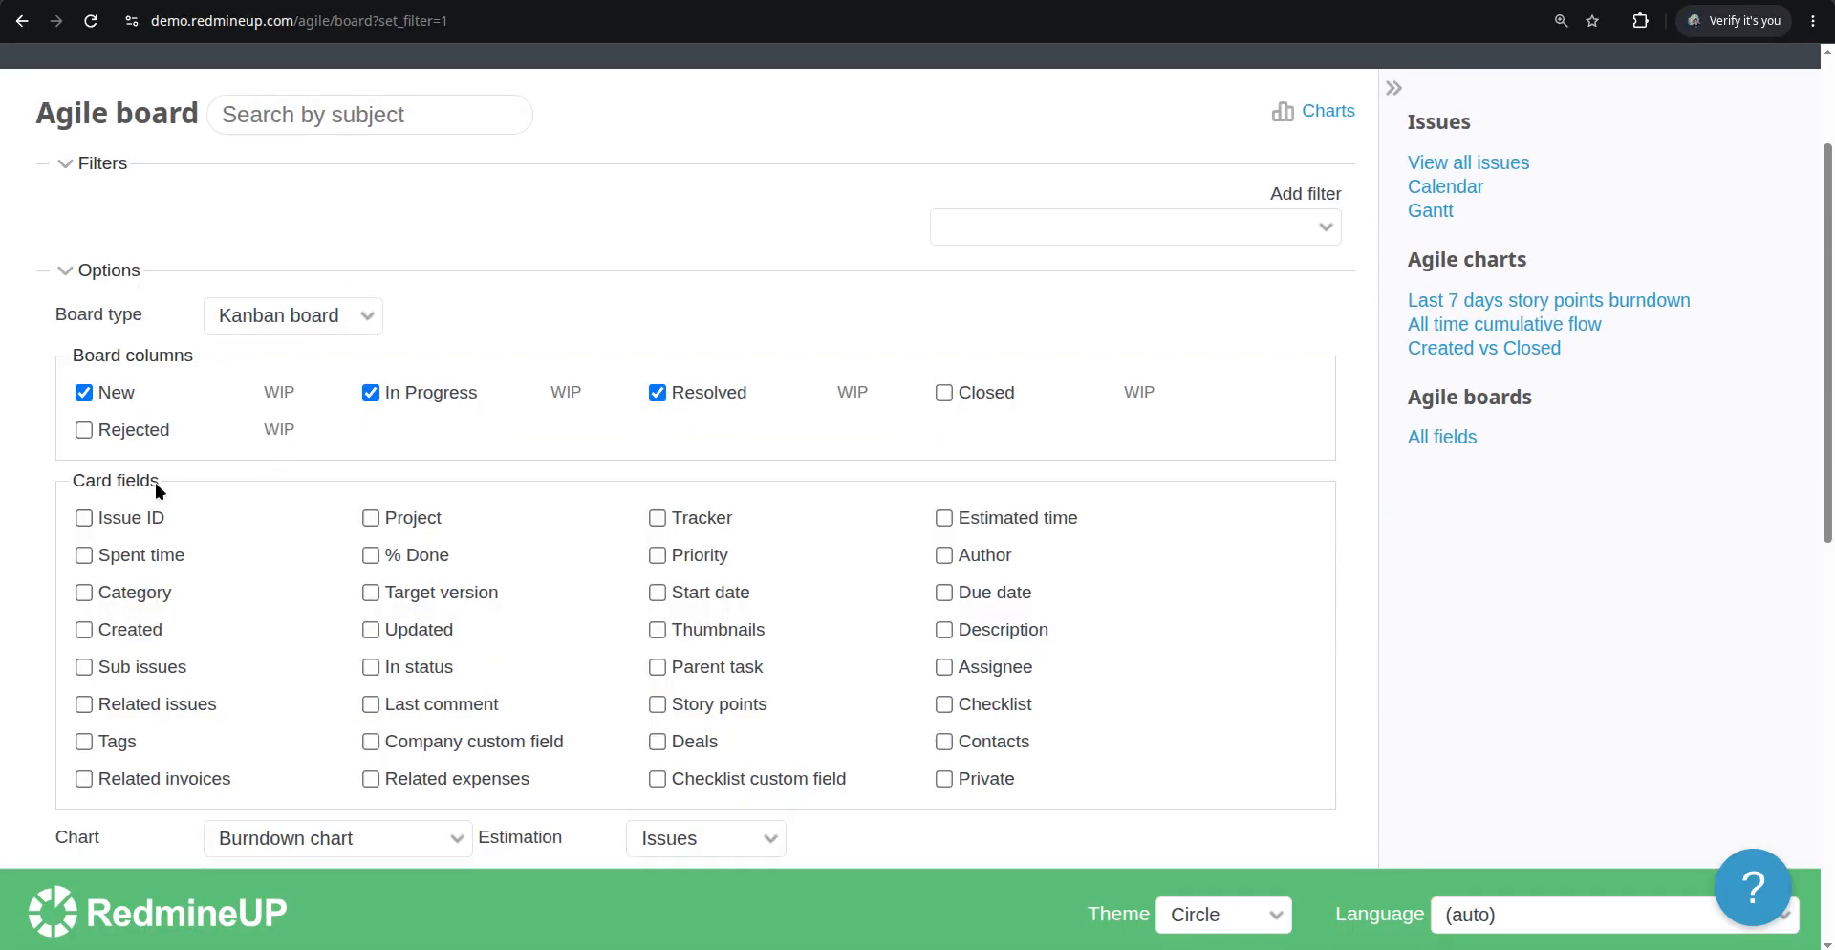
scroll(149, 483, "down", 1)
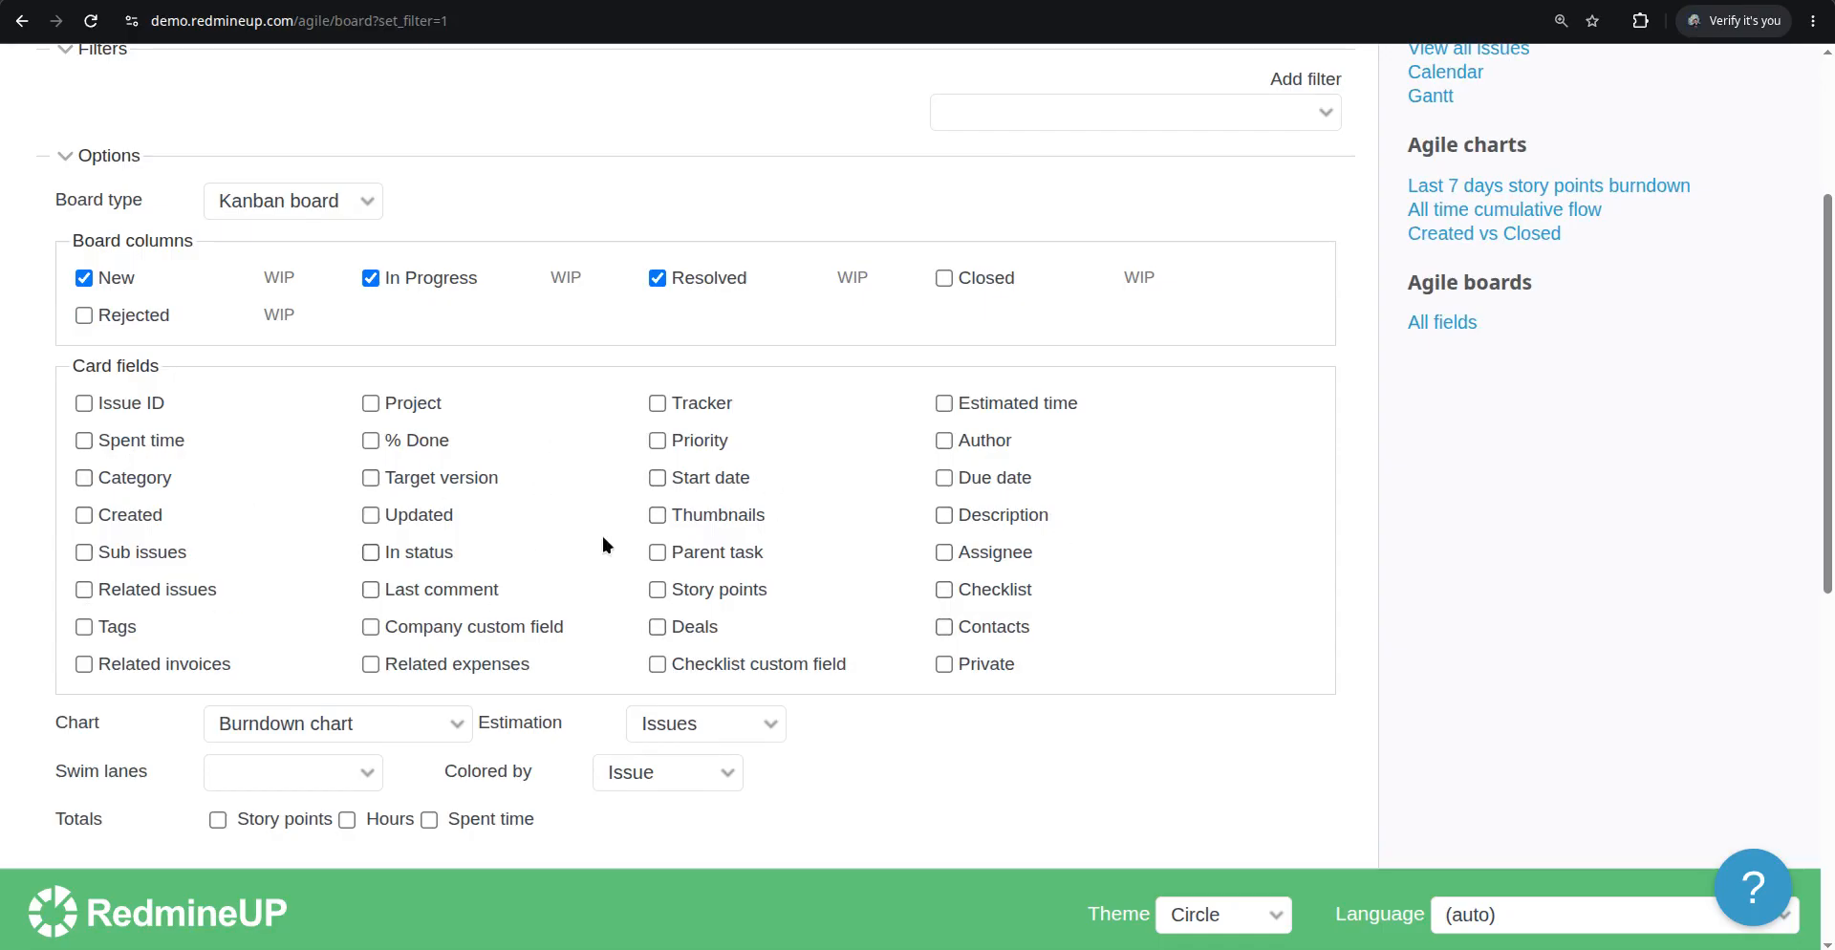
scroll(604, 537, "down", 7)
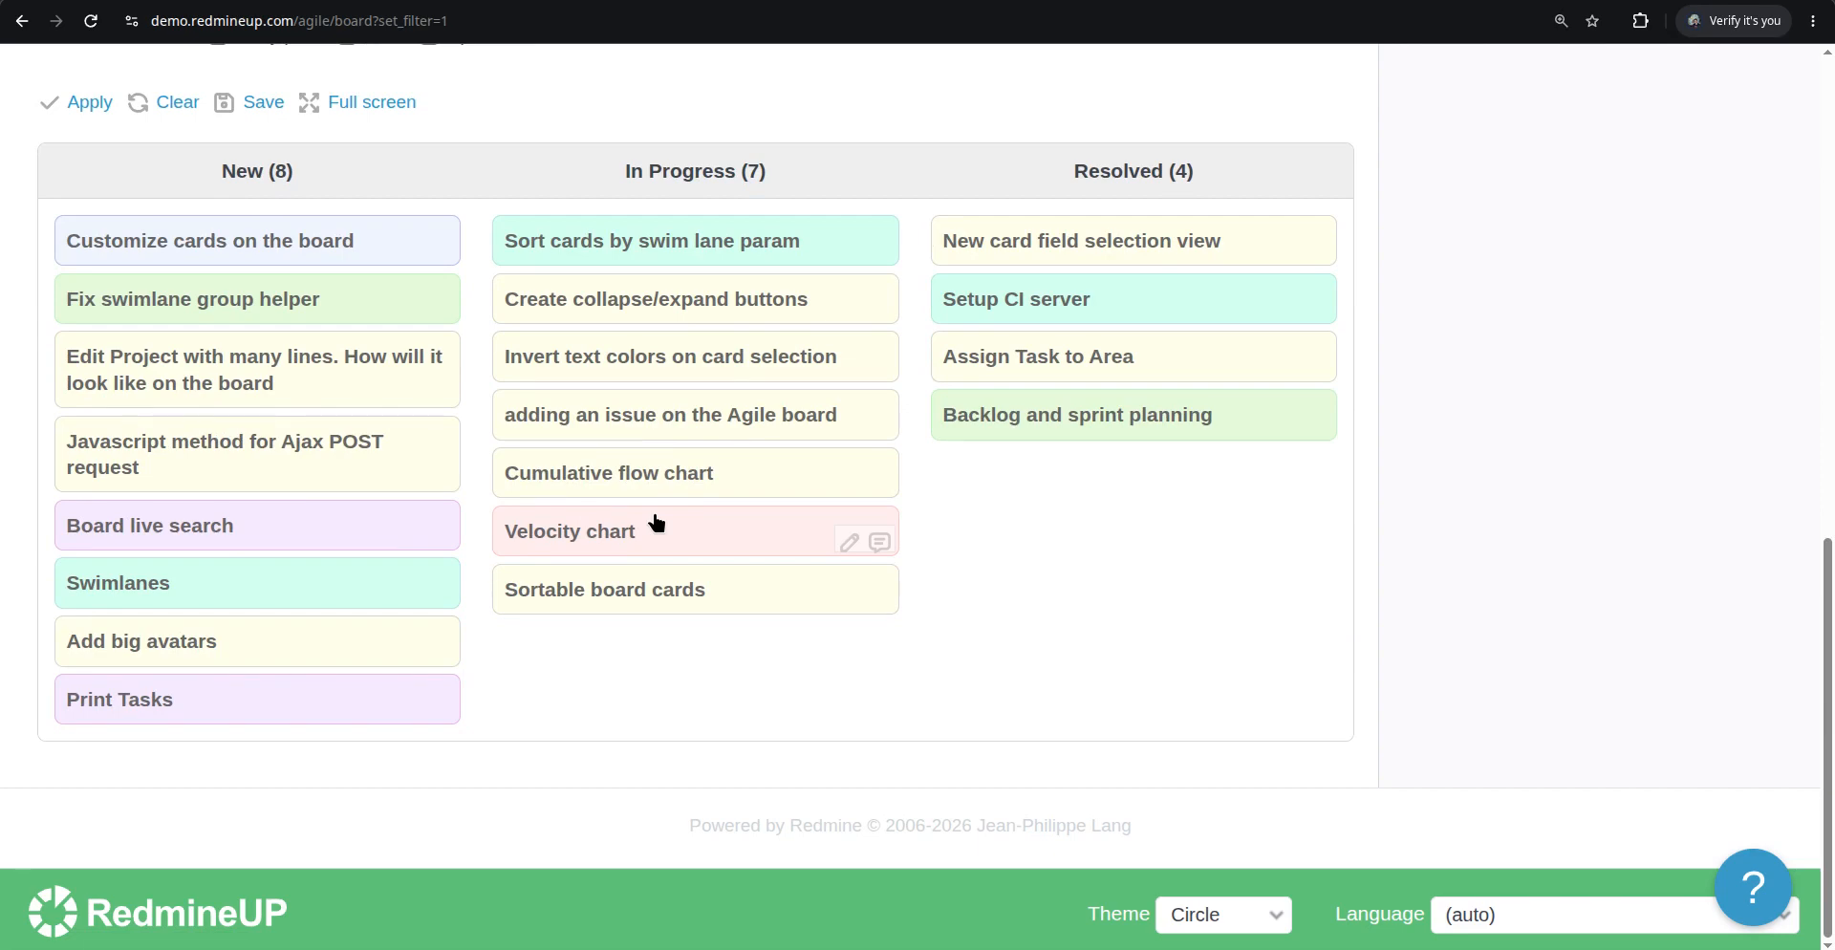
scroll(656, 522, "up", 5)
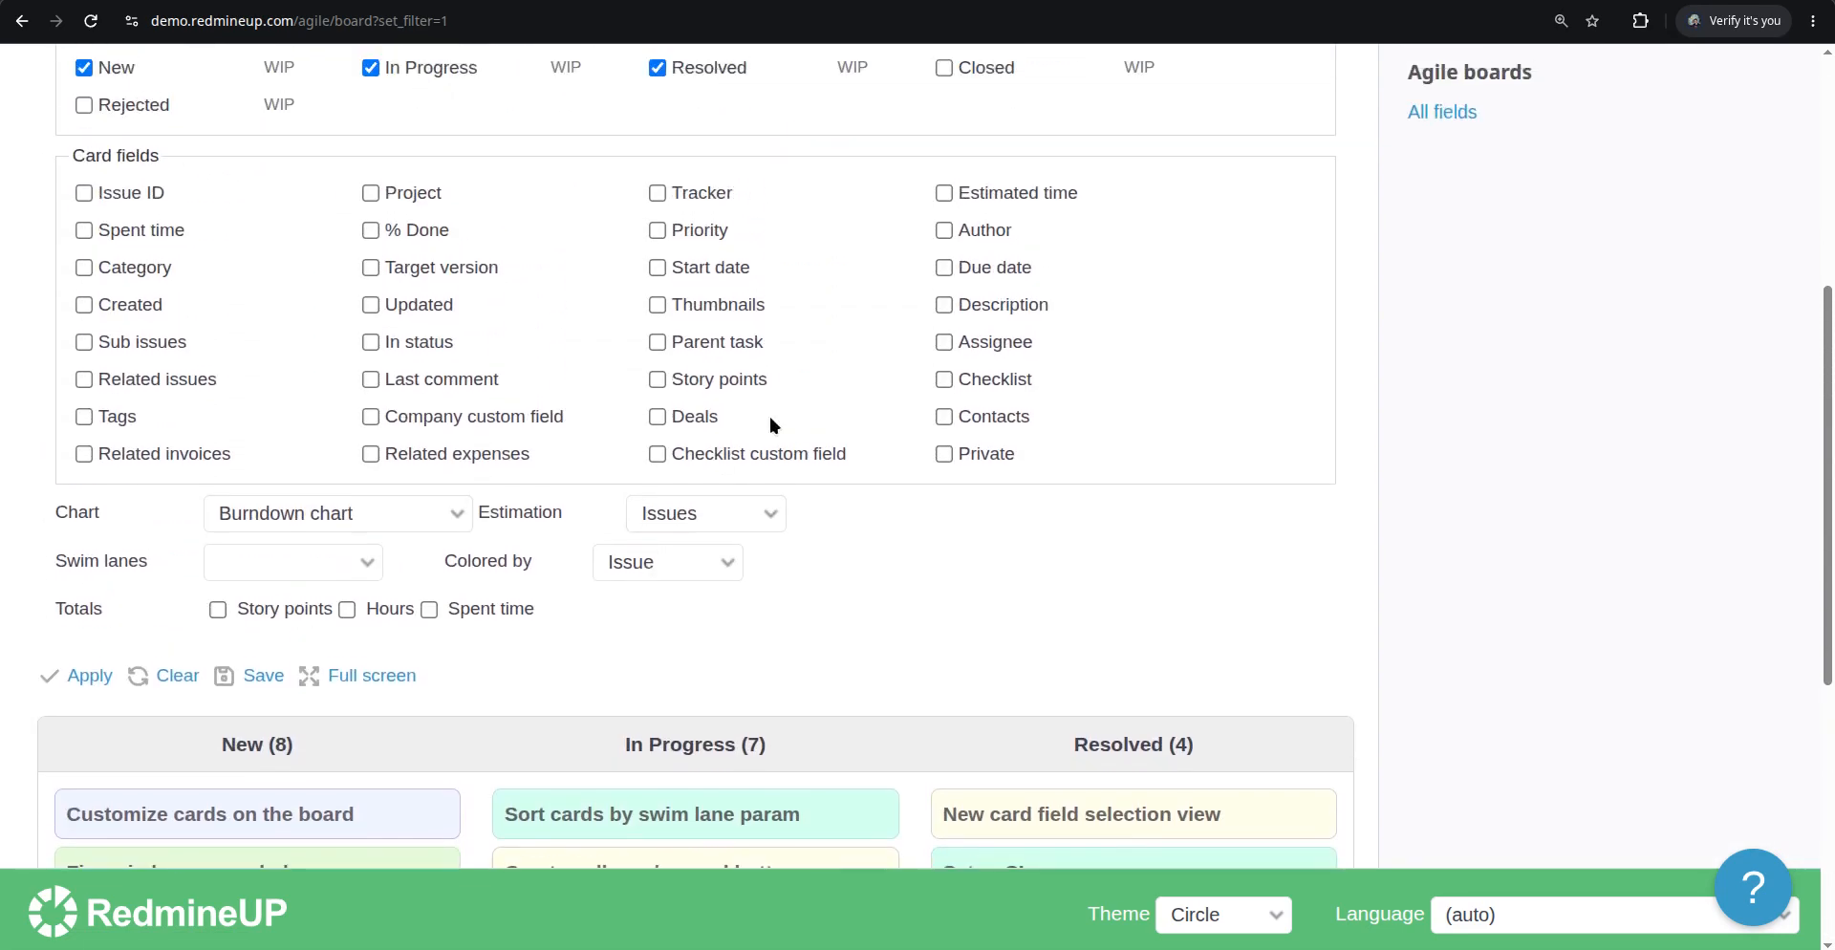
scroll(619, 597, "down", 5)
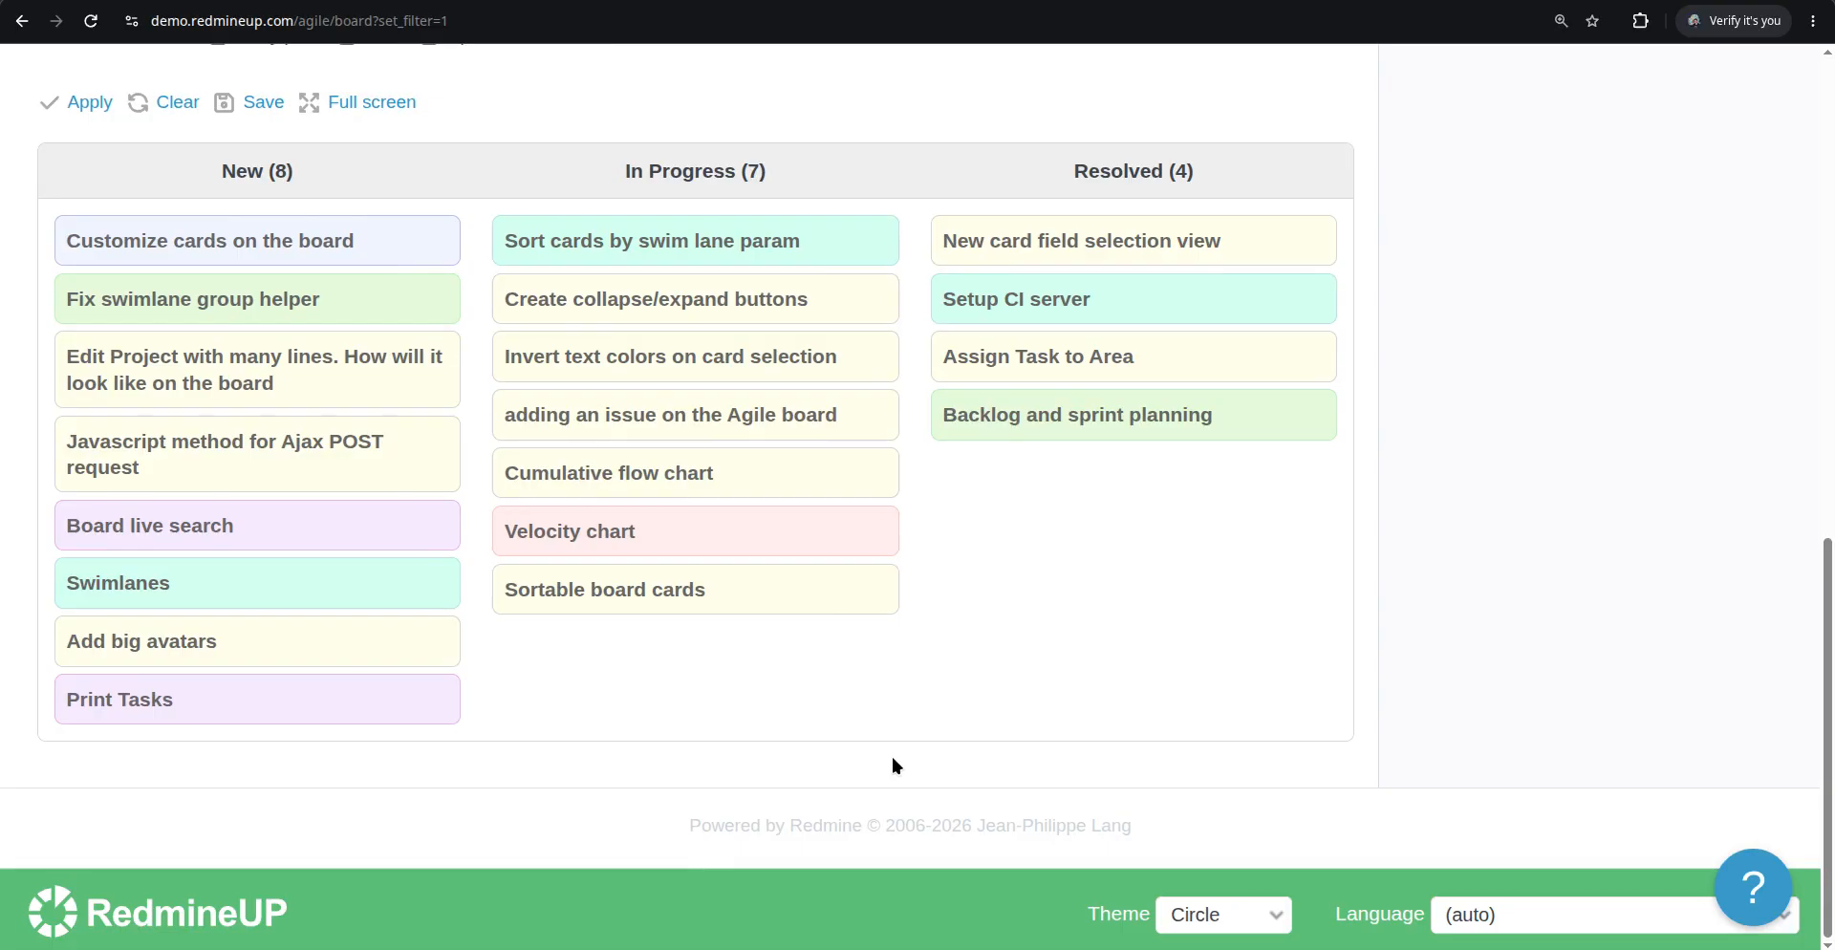
scroll(746, 573, "up", 6)
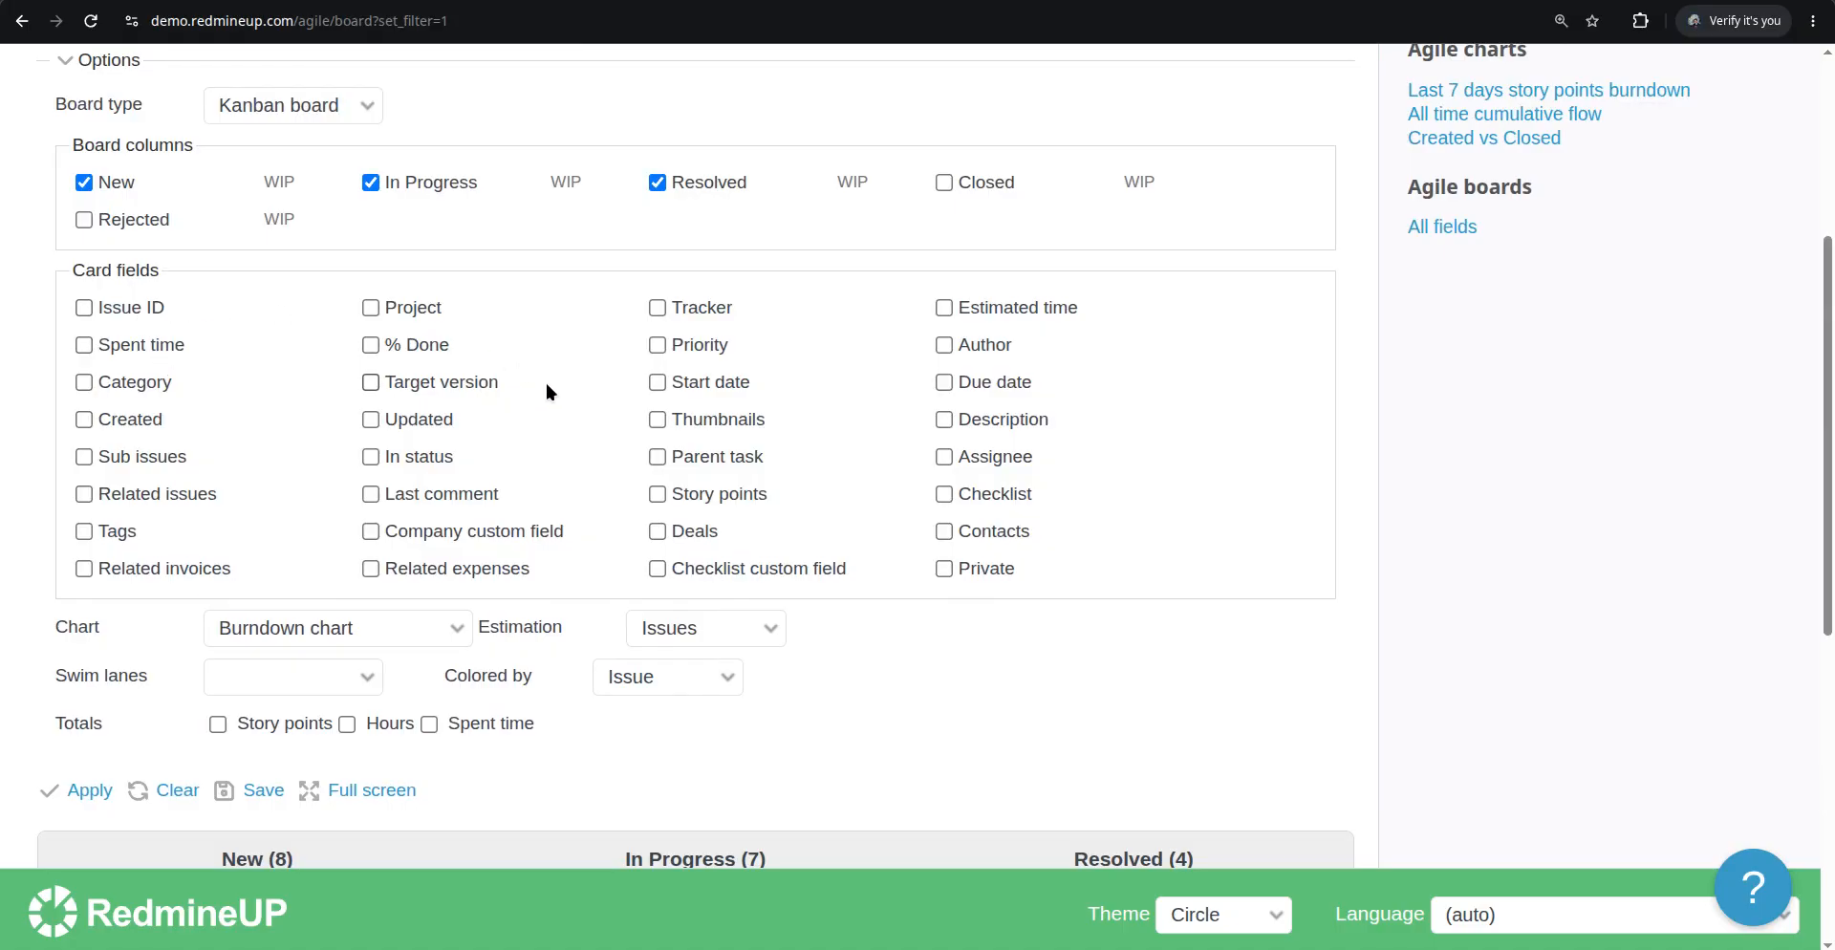
Enable the Issue ID card field and apply the board options
scroll(547, 382, "down", 5)
scroll(545, 384, "up", 5)
left_click(118, 308)
left_click(86, 793)
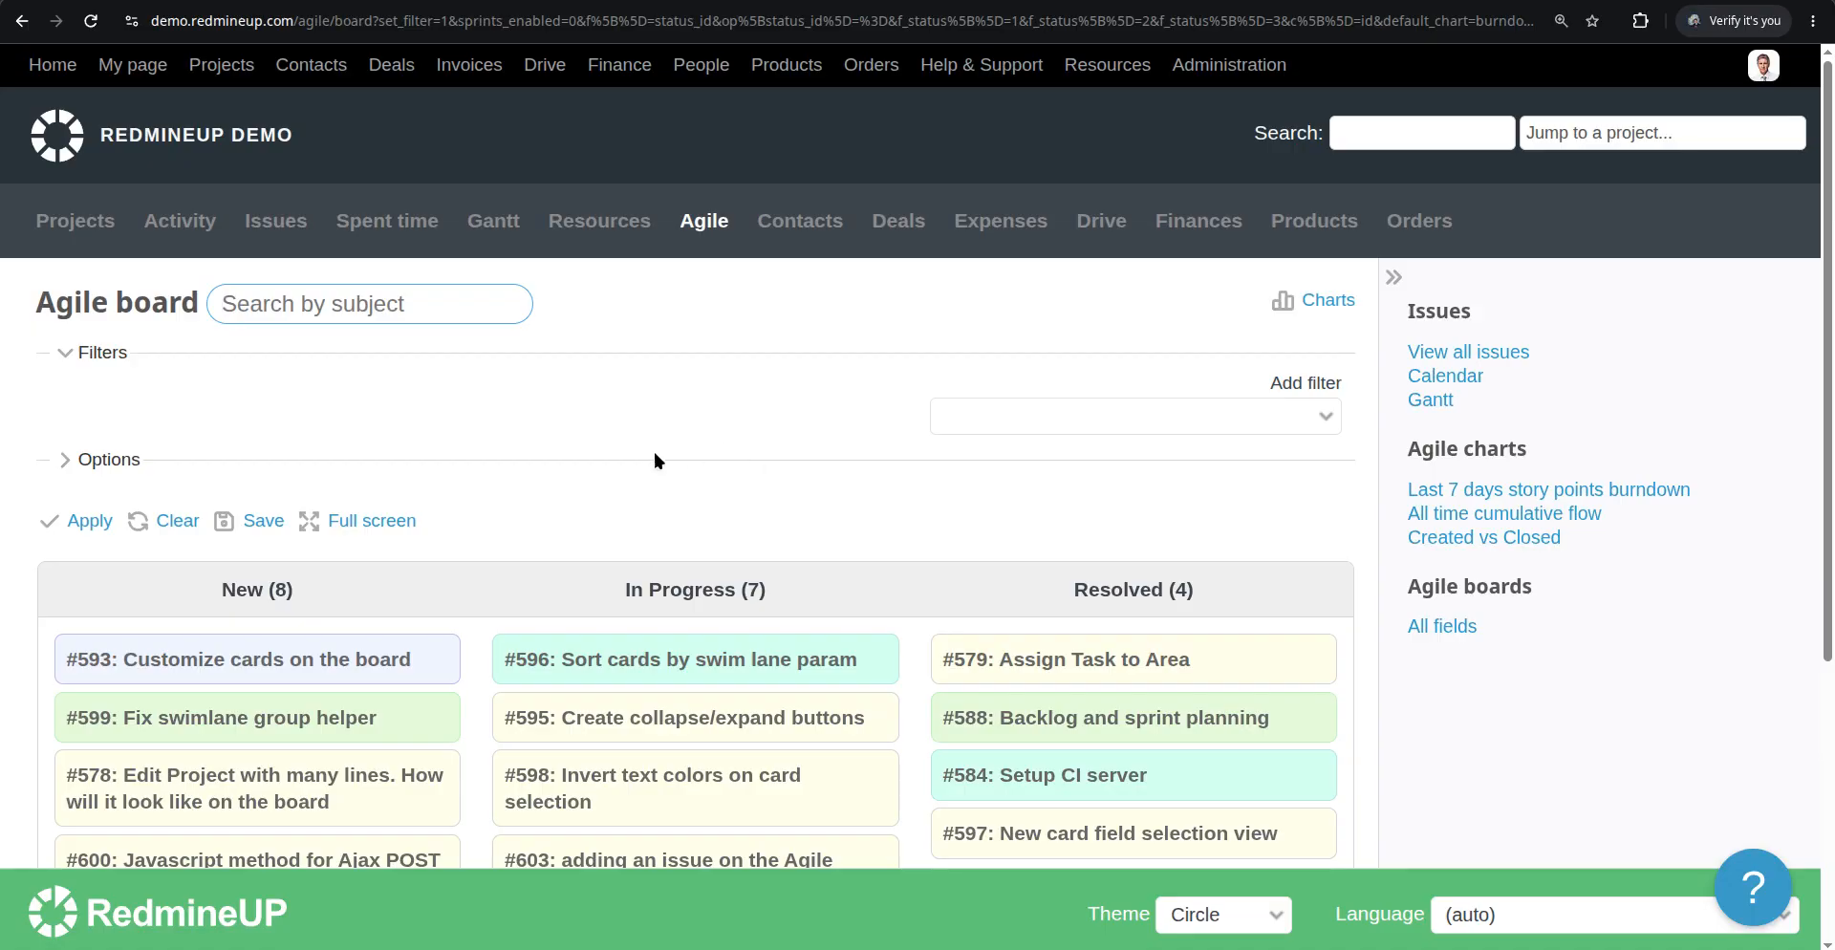
Review the board cards with issue IDs and open the issue #593 page
scroll(604, 447, "down", 2)
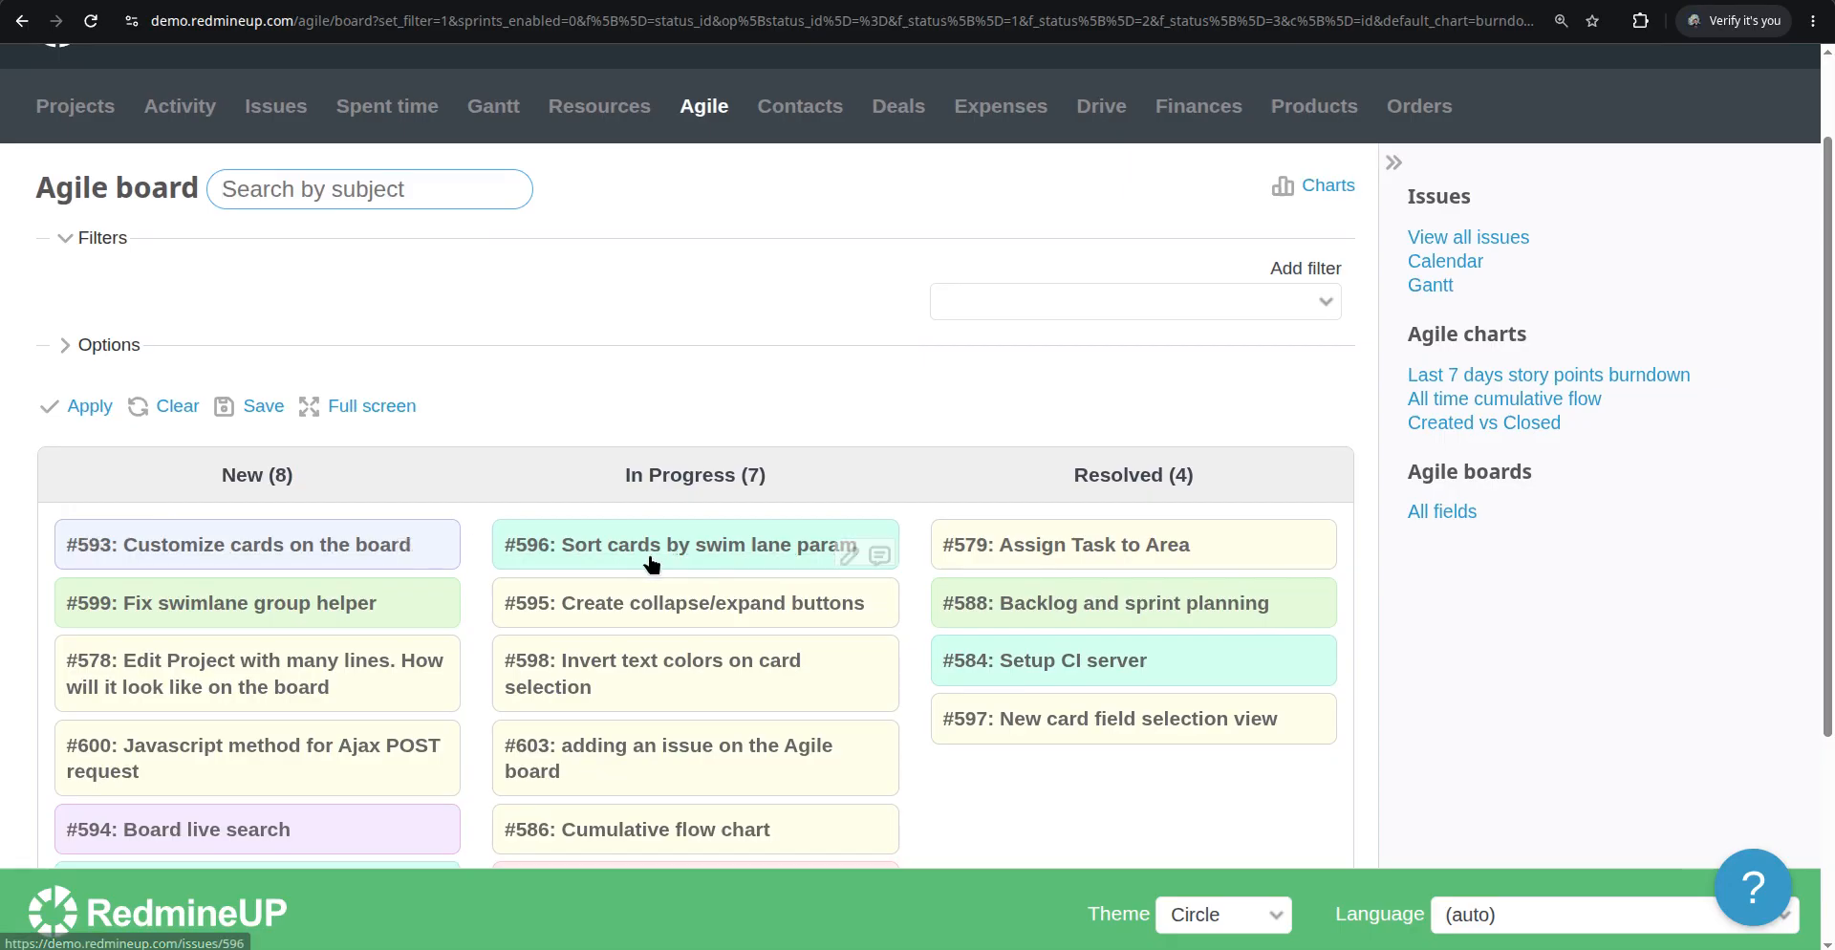
scroll(612, 583, "down", 3)
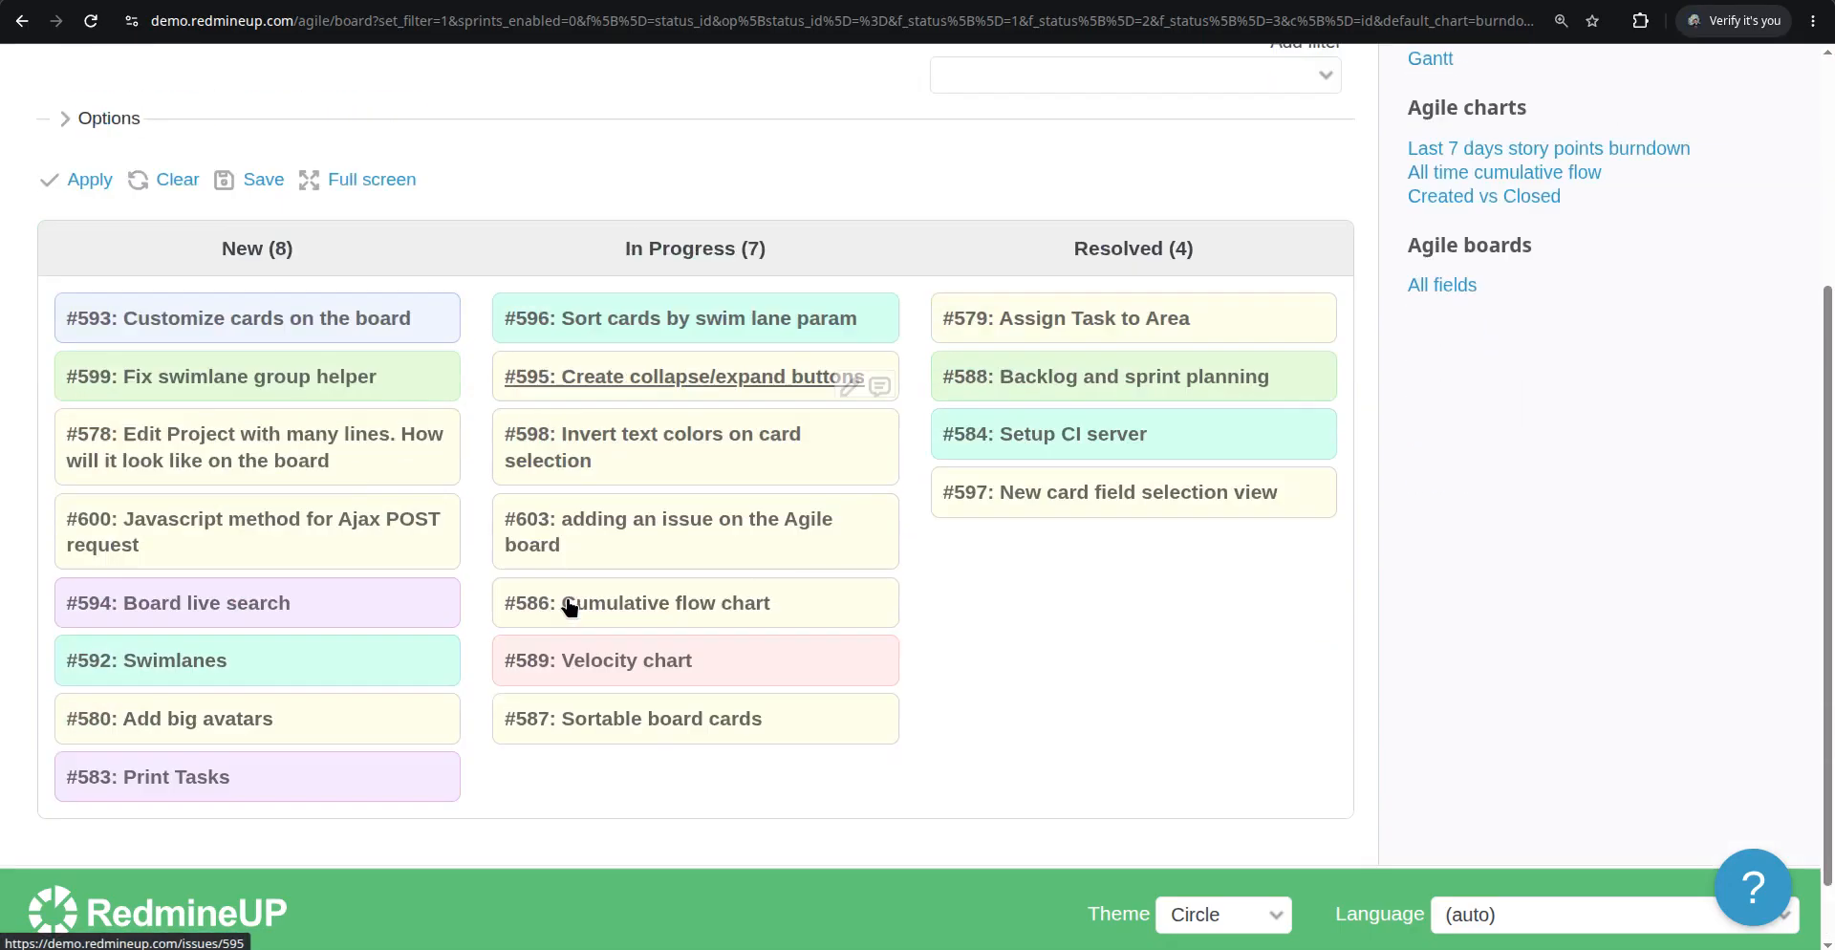
scroll(570, 608, "up", 2)
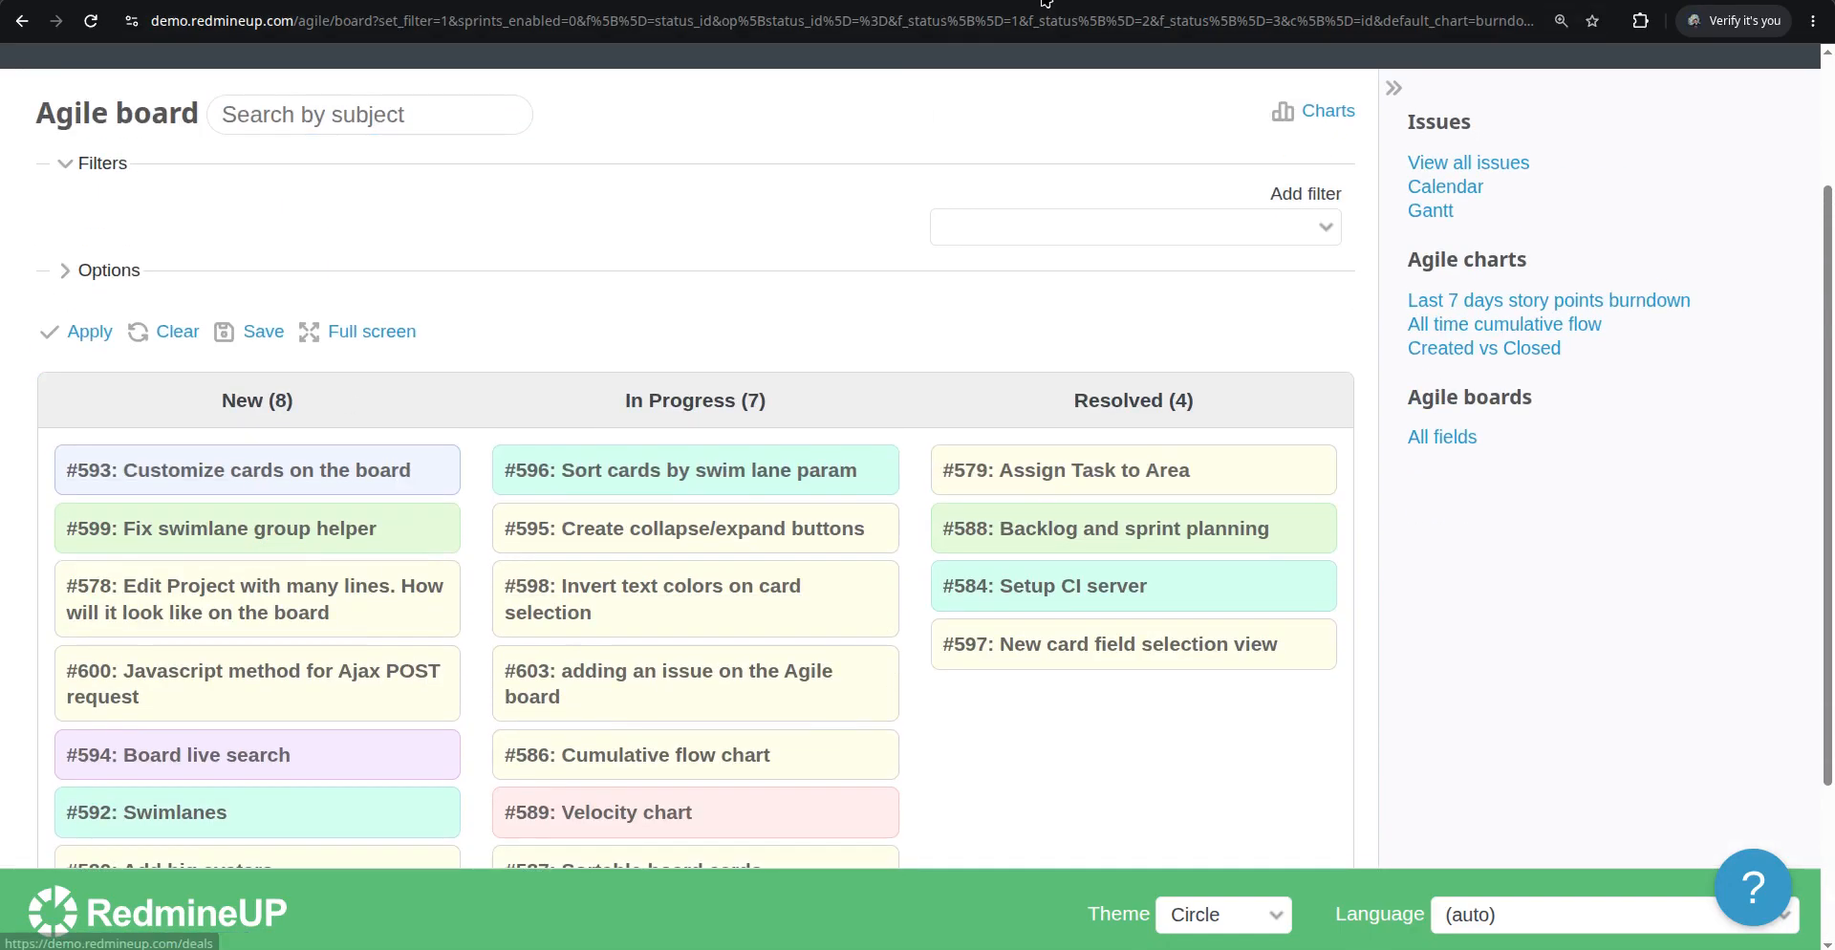
left_click(1047, 2)
left_click_drag(192, 300, 250, 308)
left_click(220, 273)
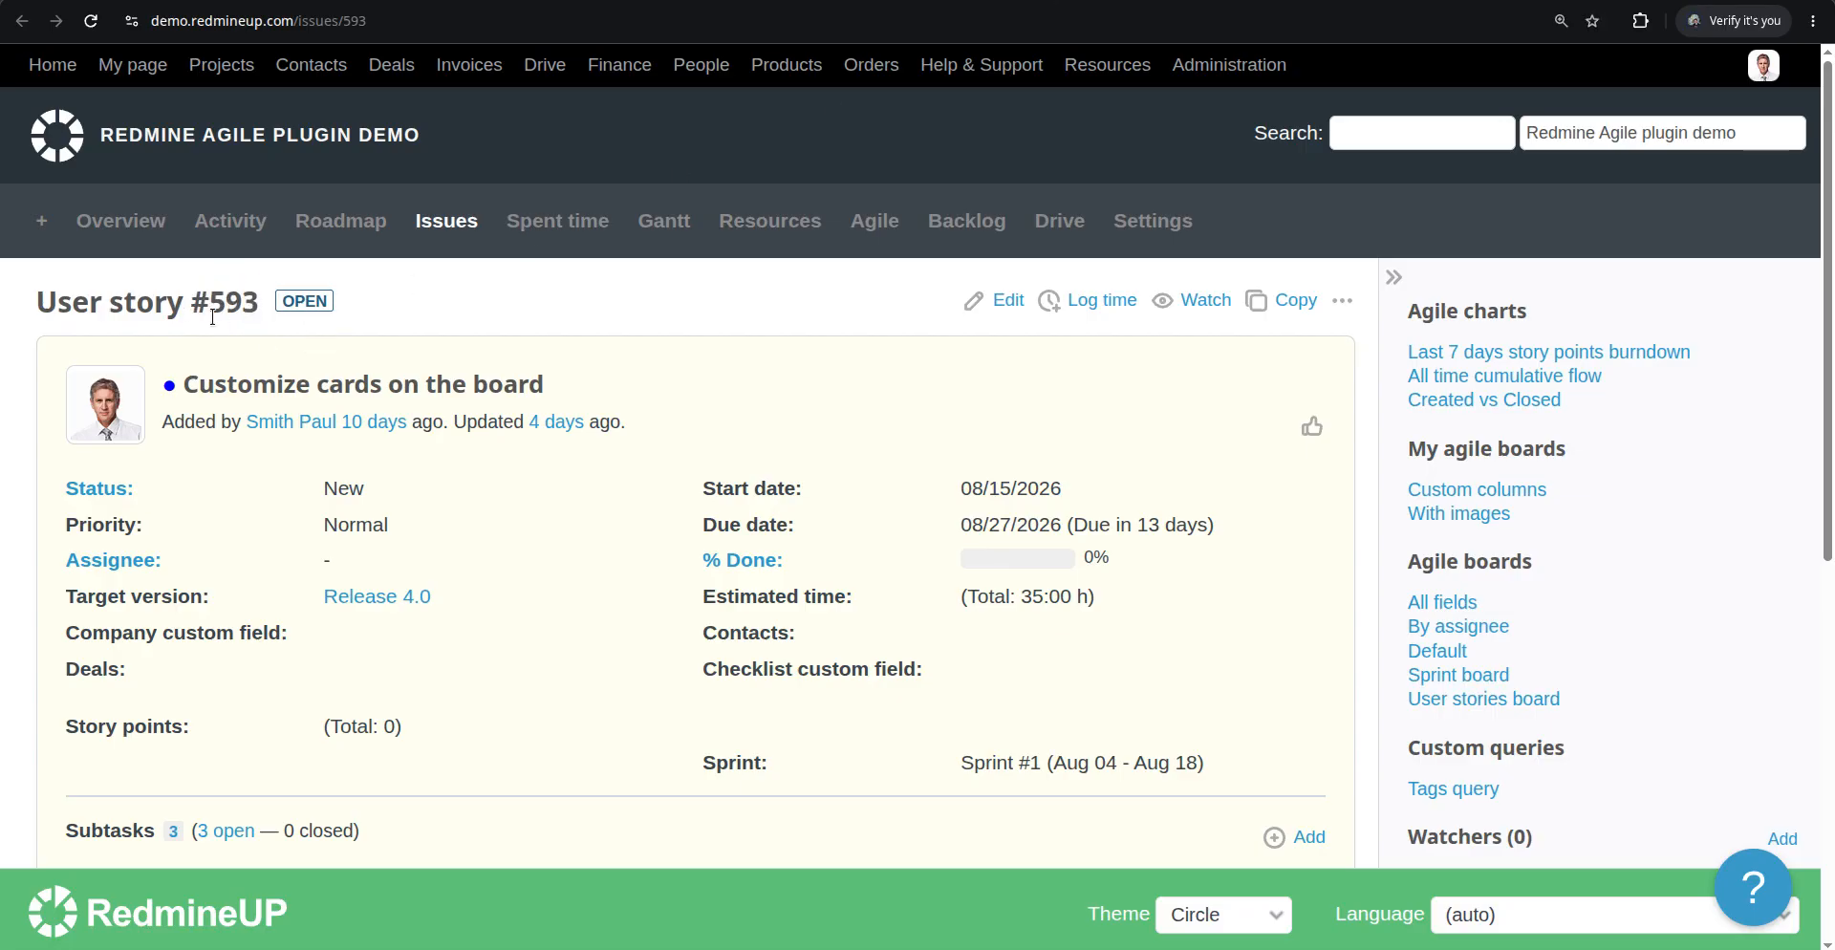
Browse the project's issues list and new issue form, then return to the Agile board
left_click(457, 228)
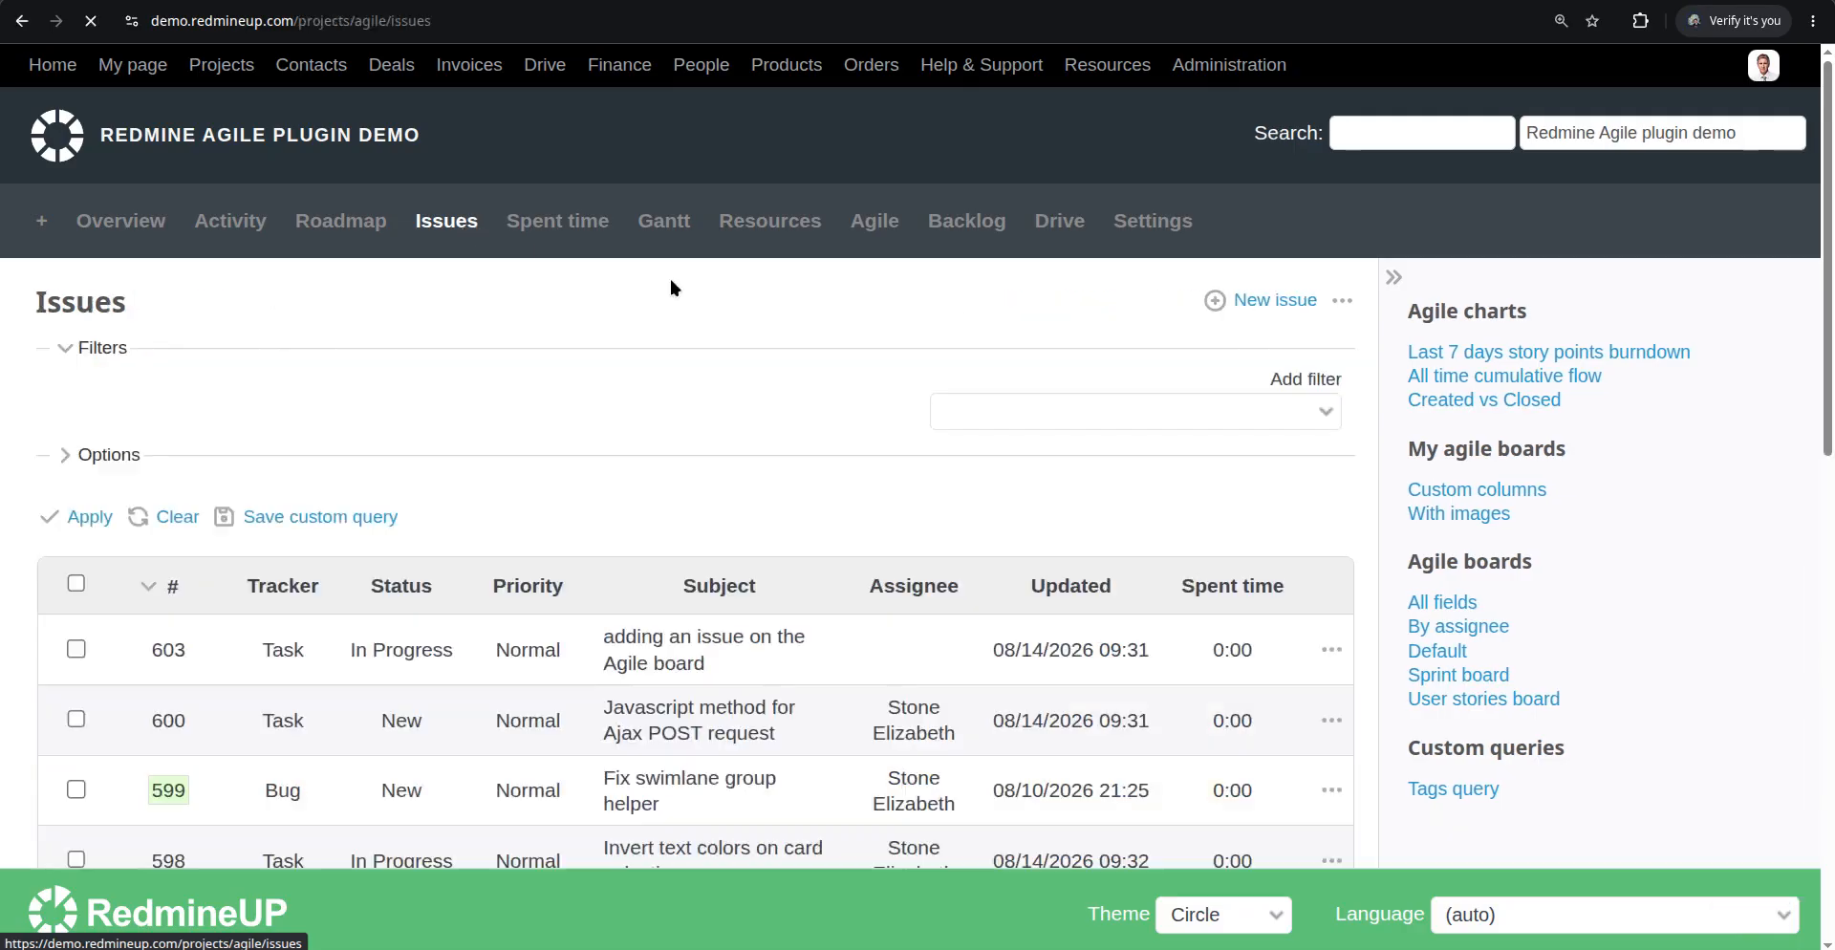
left_click(1275, 300)
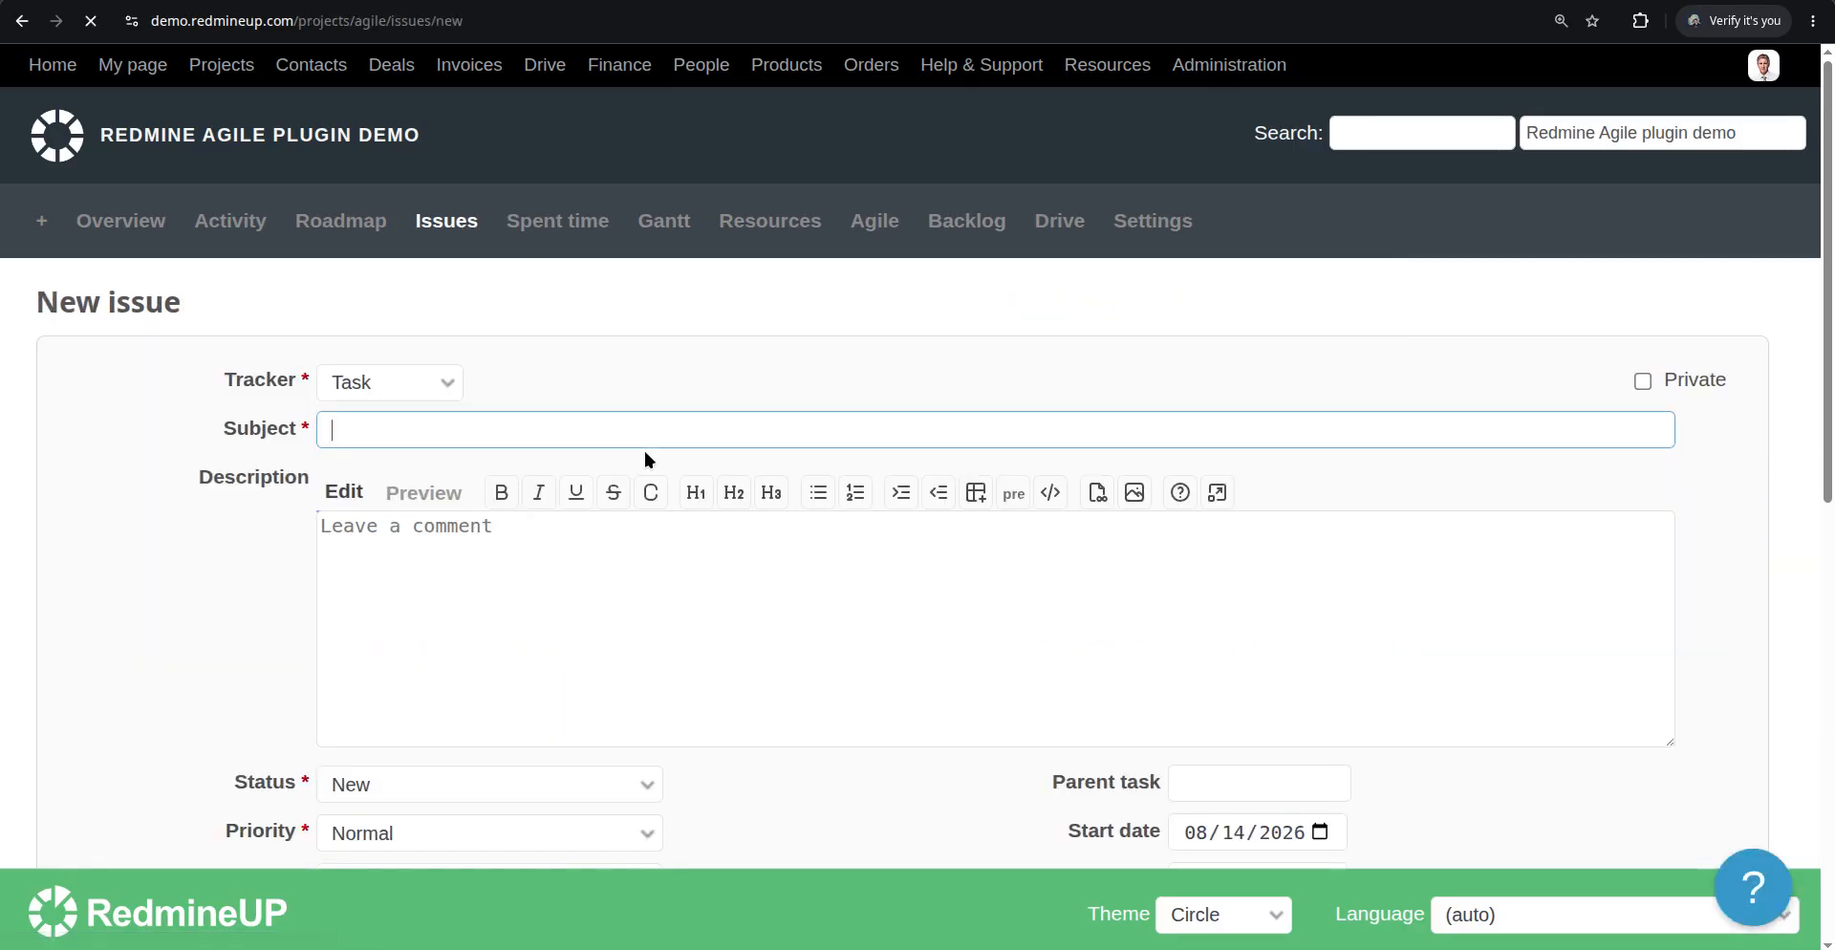
scroll(187, 490, "down", 5)
scroll(187, 490, "up", 5)
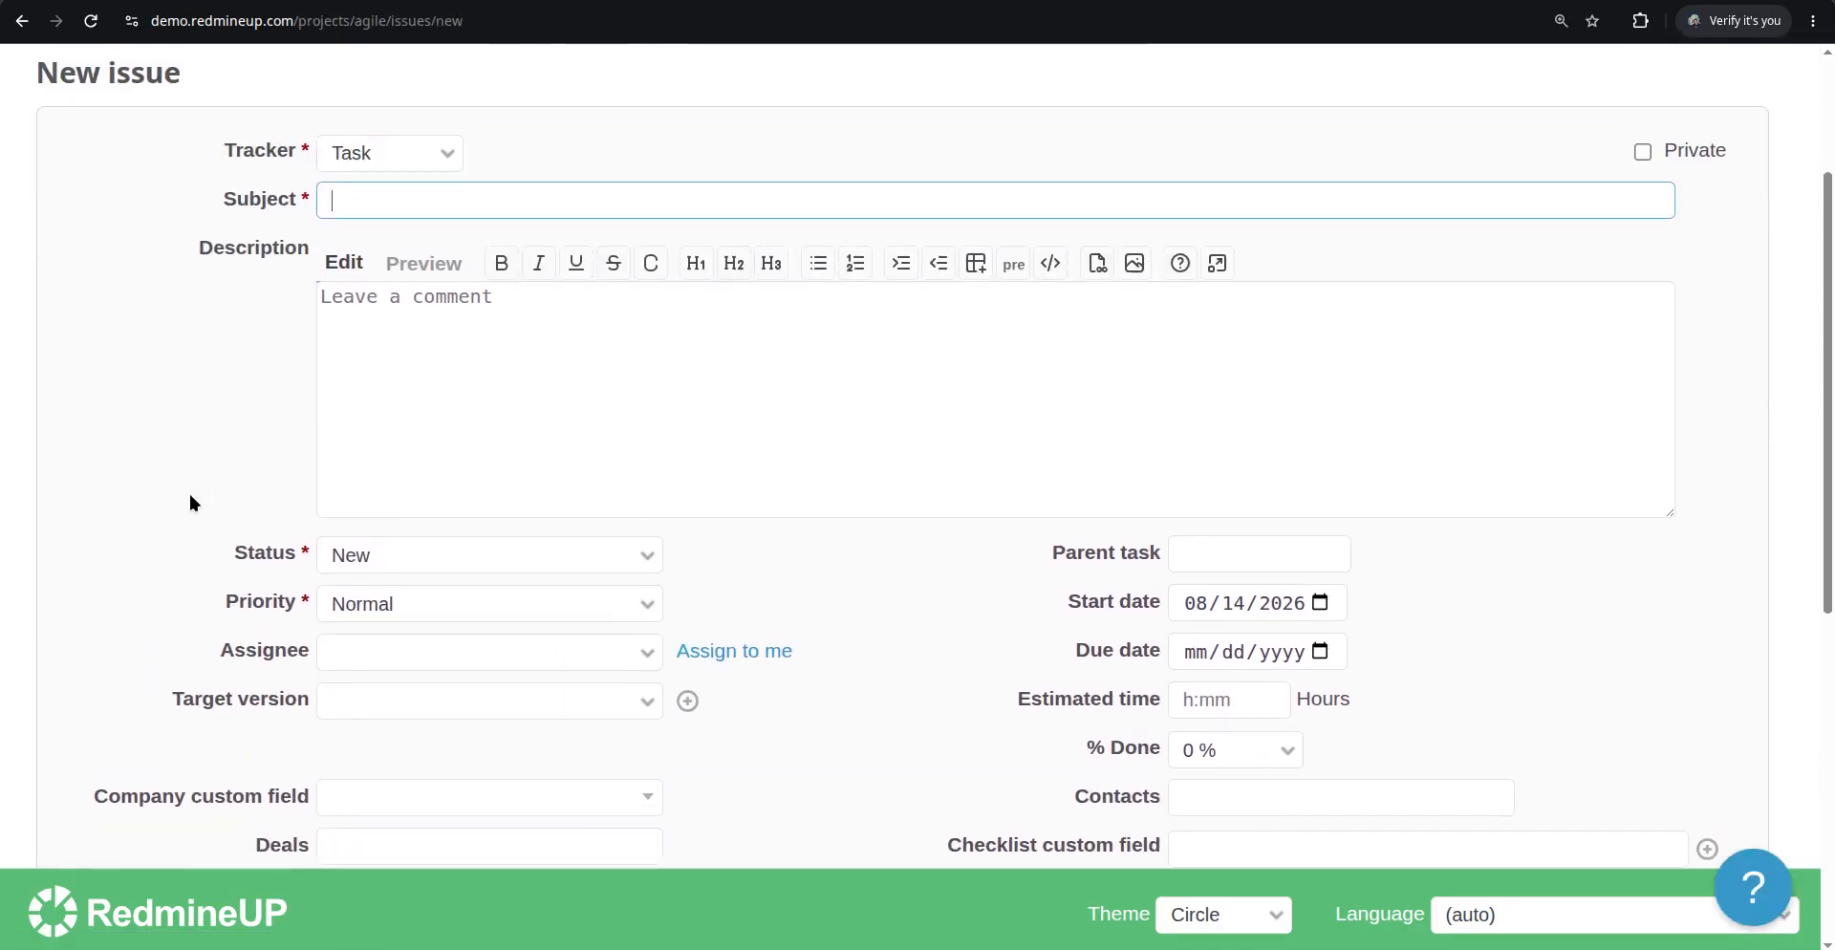
left_click(21, 20)
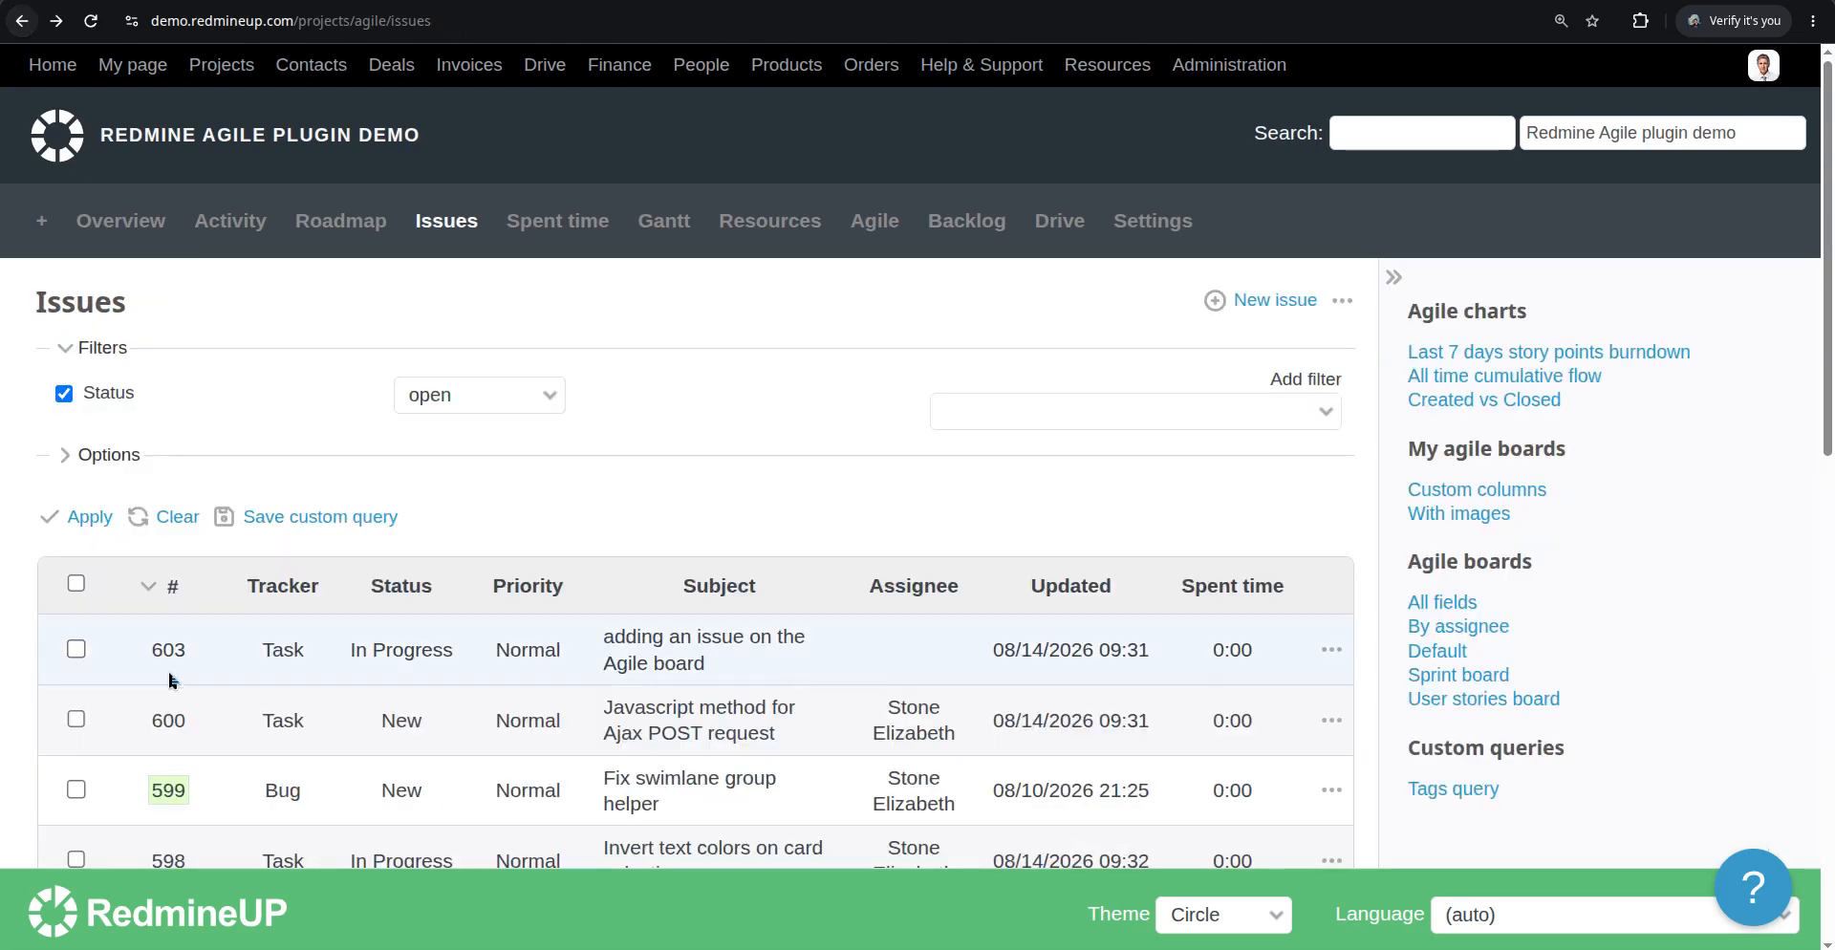
scroll(170, 426, "down", 2)
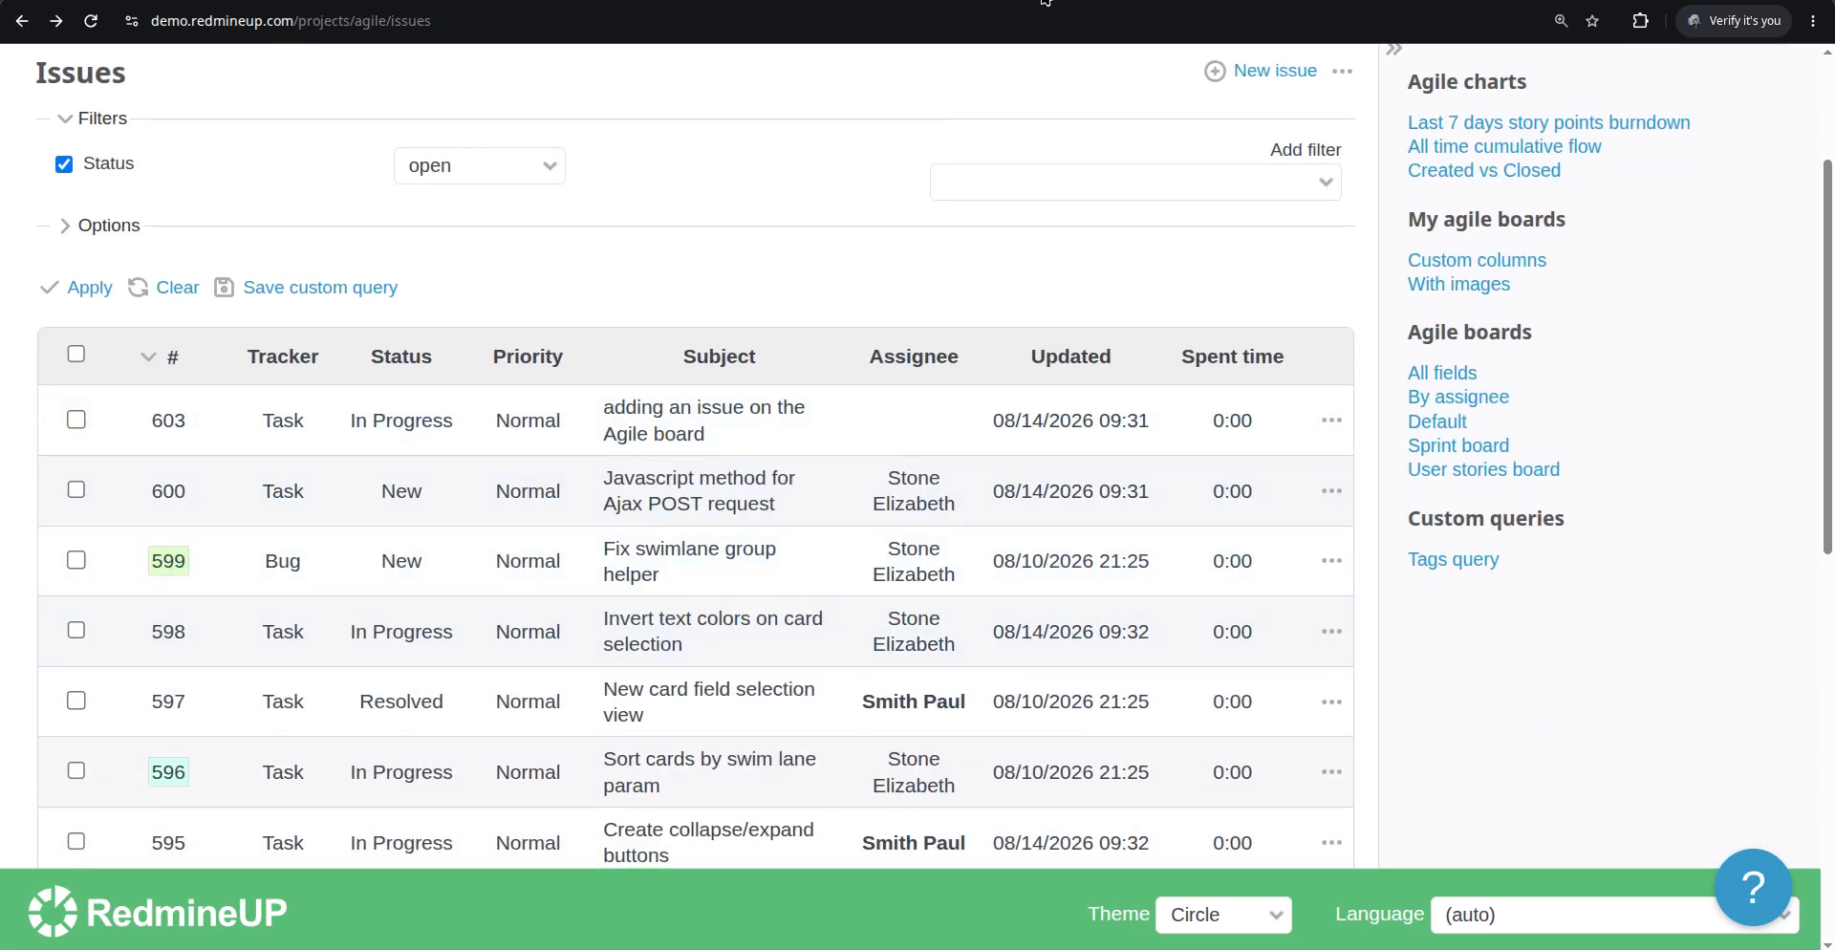
key("alt+Right")
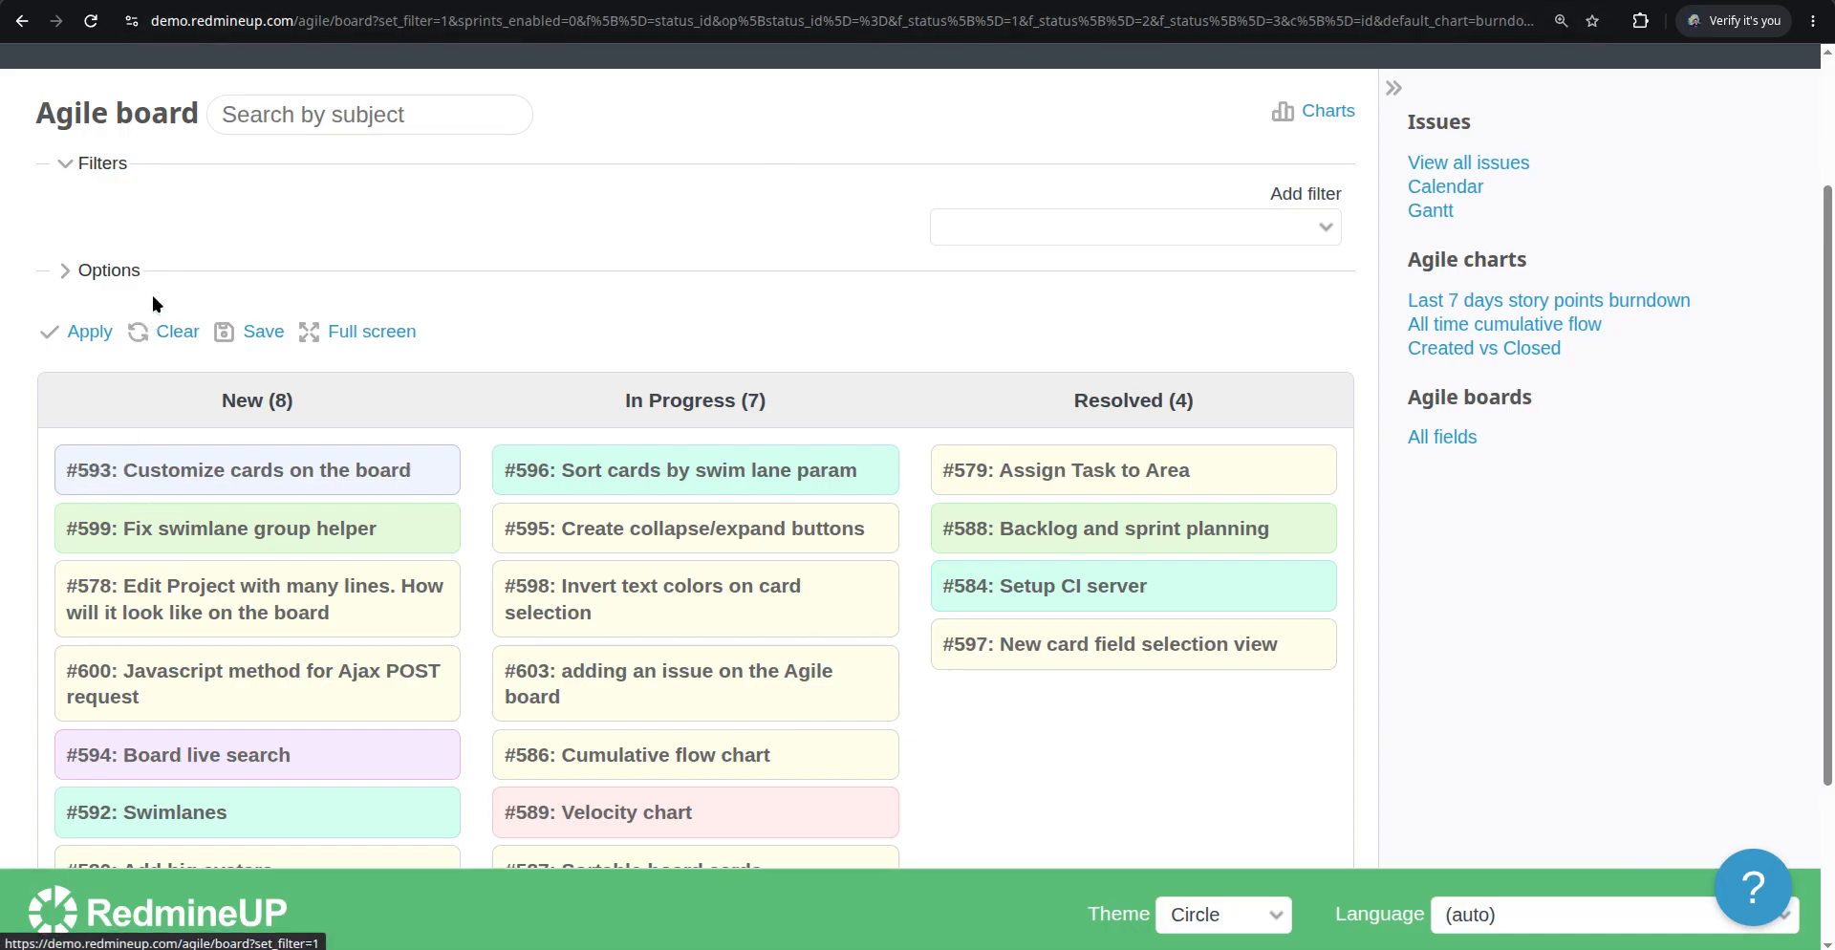
Enable the Spent time card field in the board options and apply
left_click(124, 271)
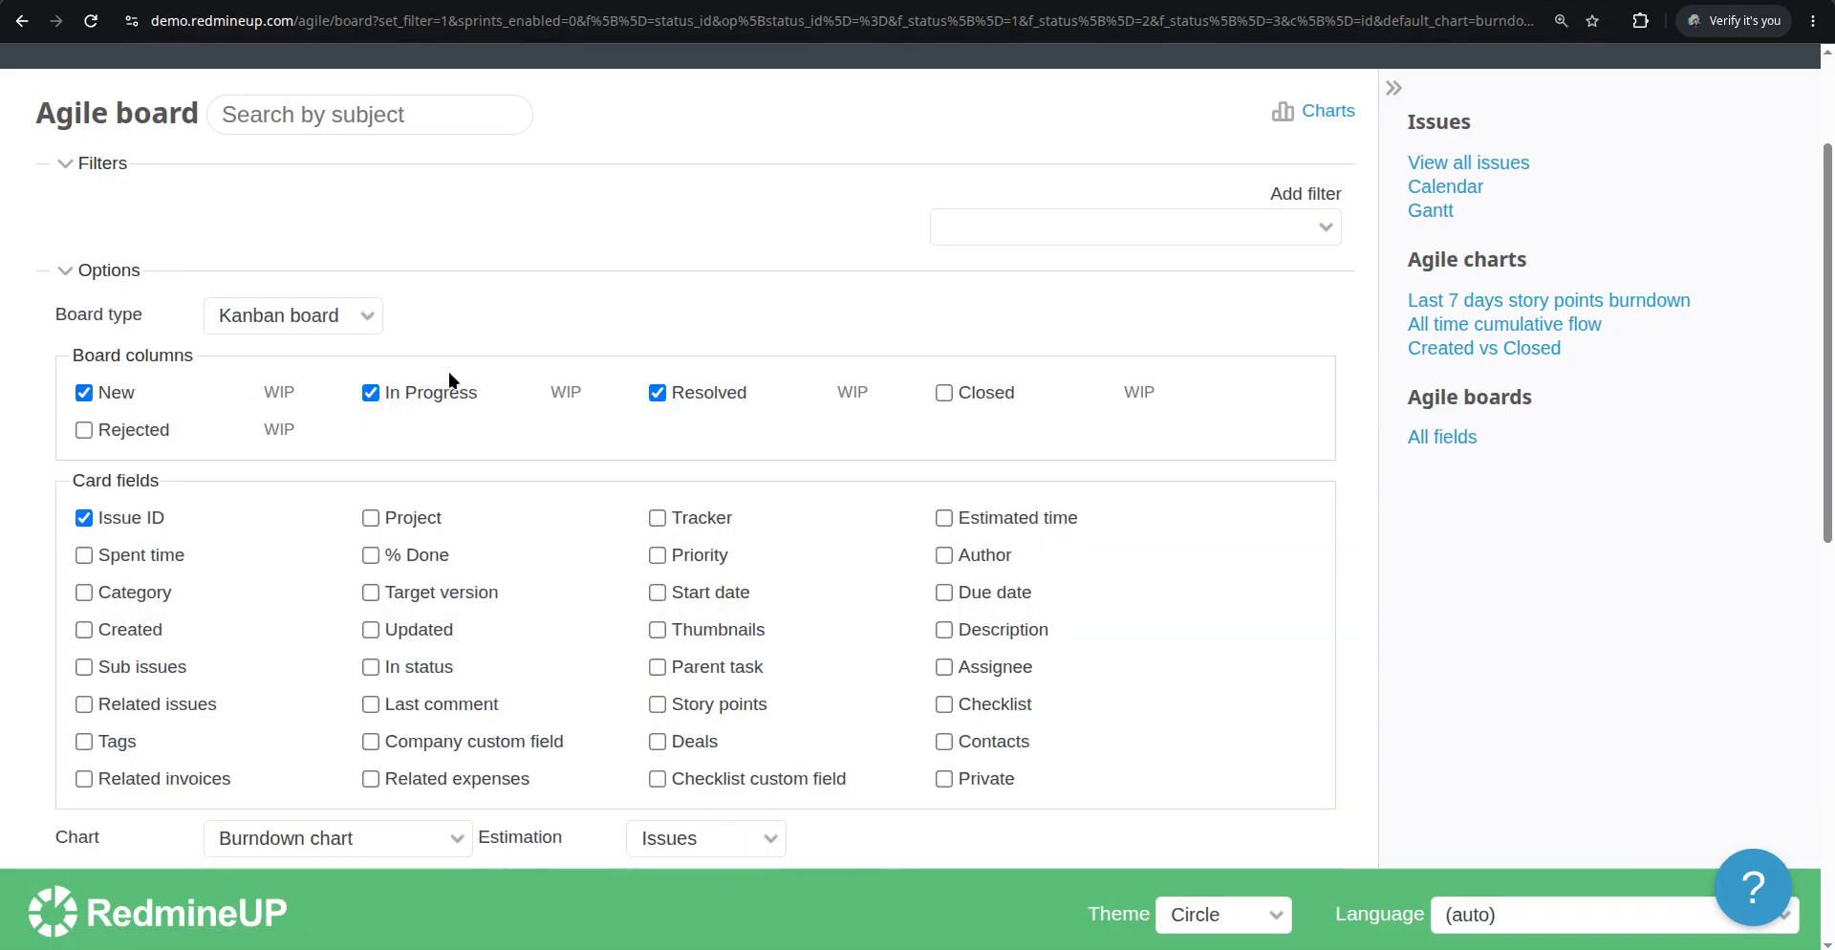
scroll(318, 531, "down", 1)
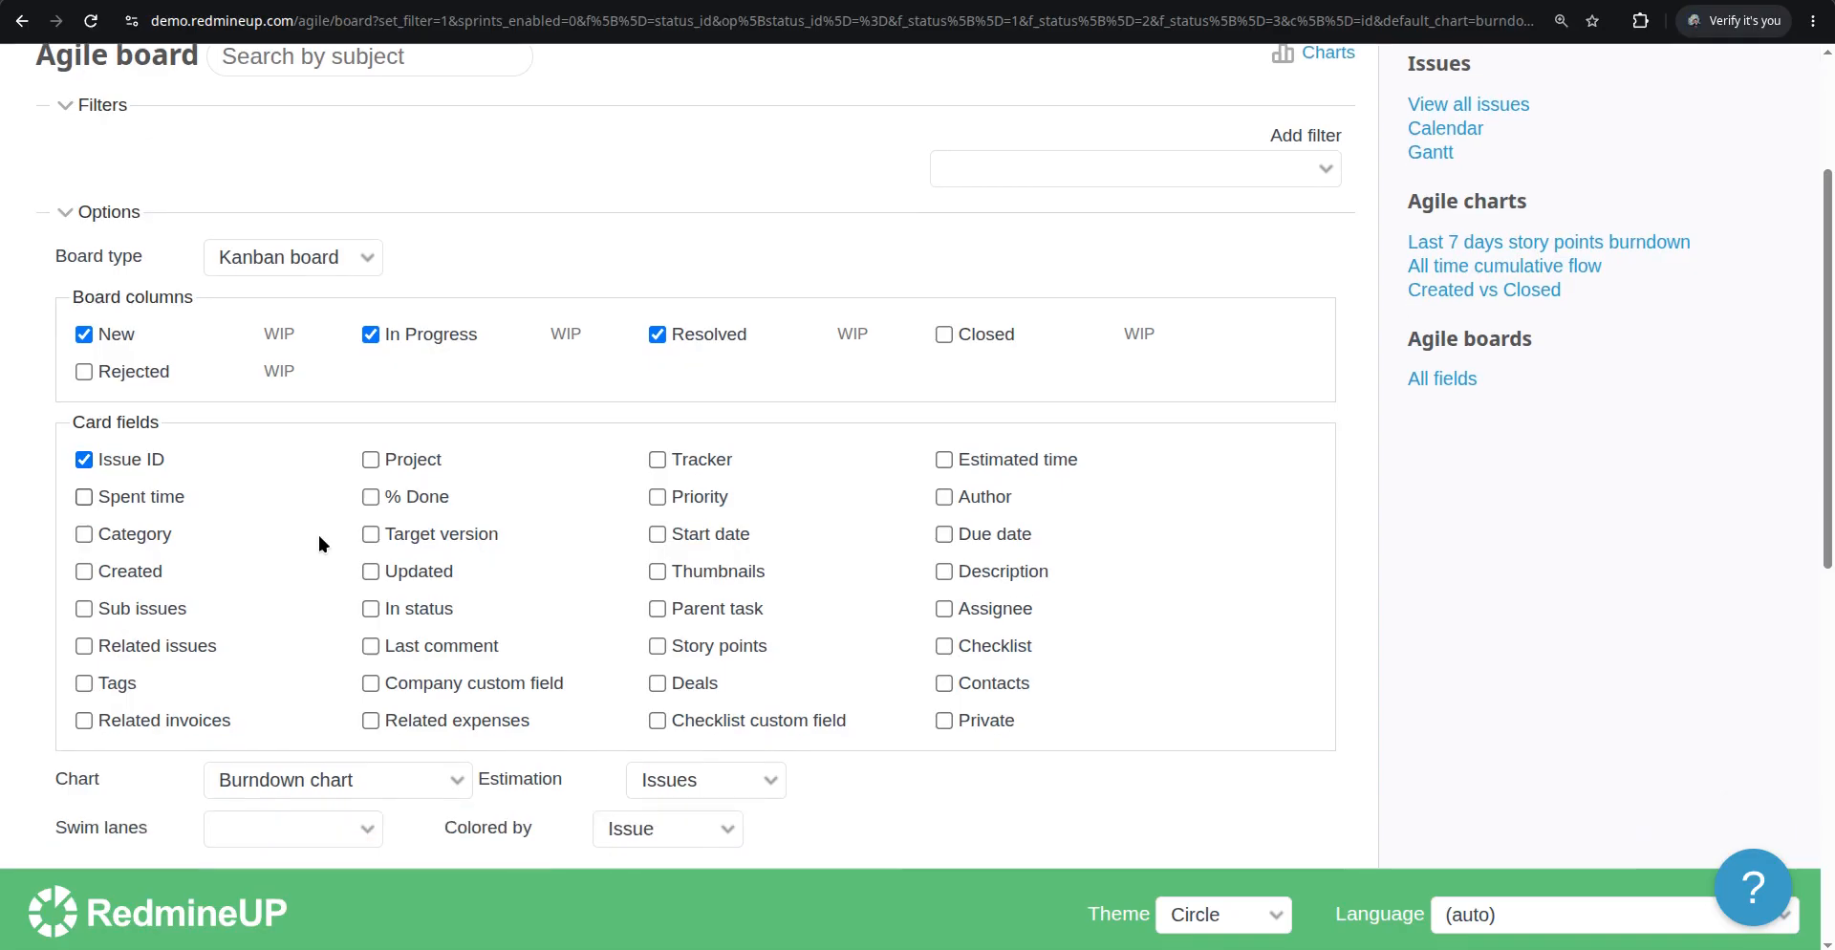
scroll(317, 531, "down", 1)
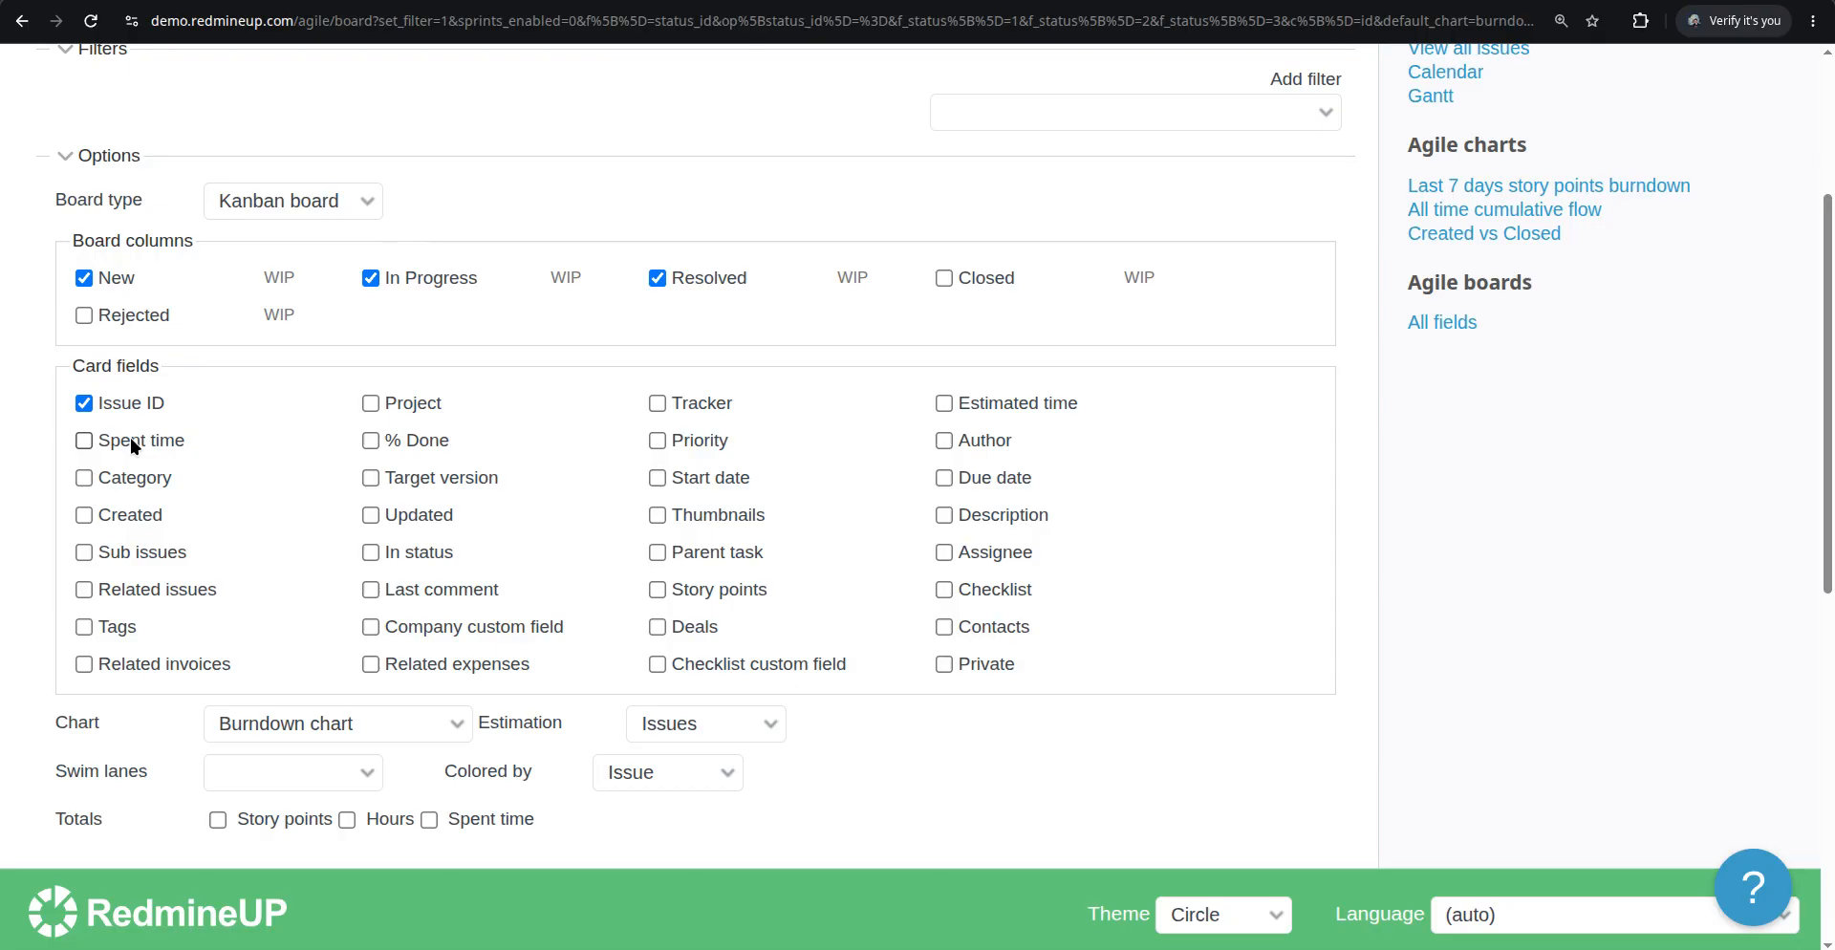
left_click(130, 438)
scroll(298, 497, "down", 1)
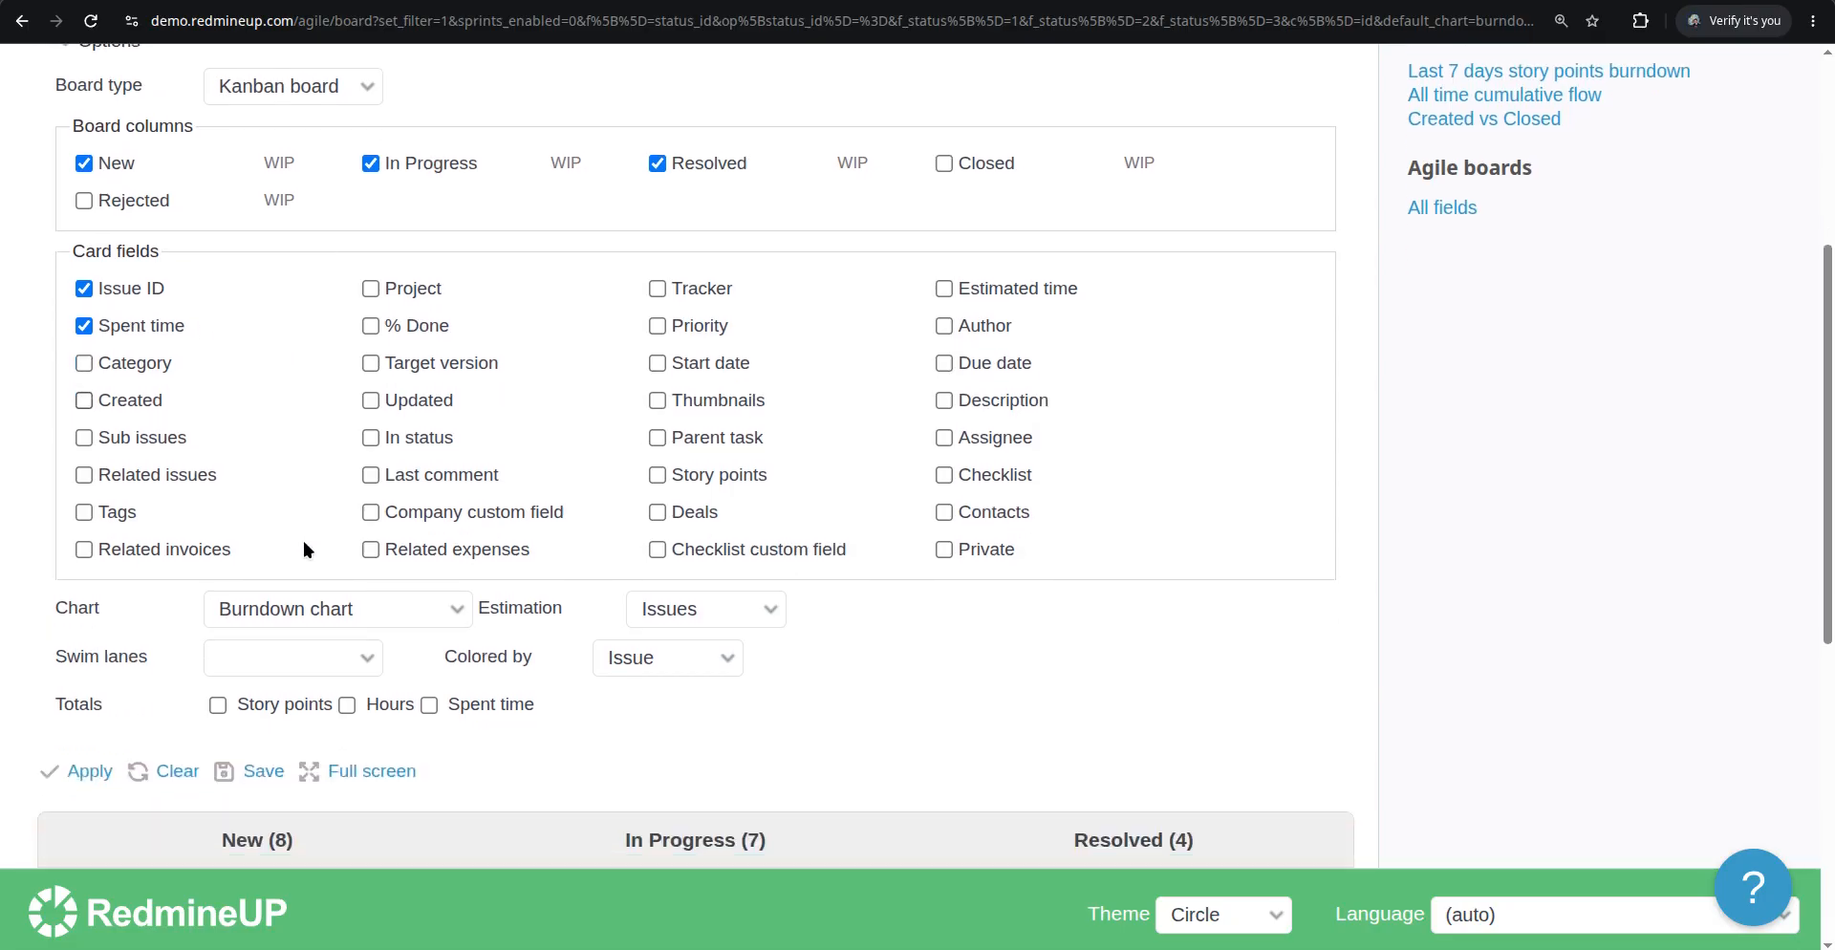
left_click(91, 773)
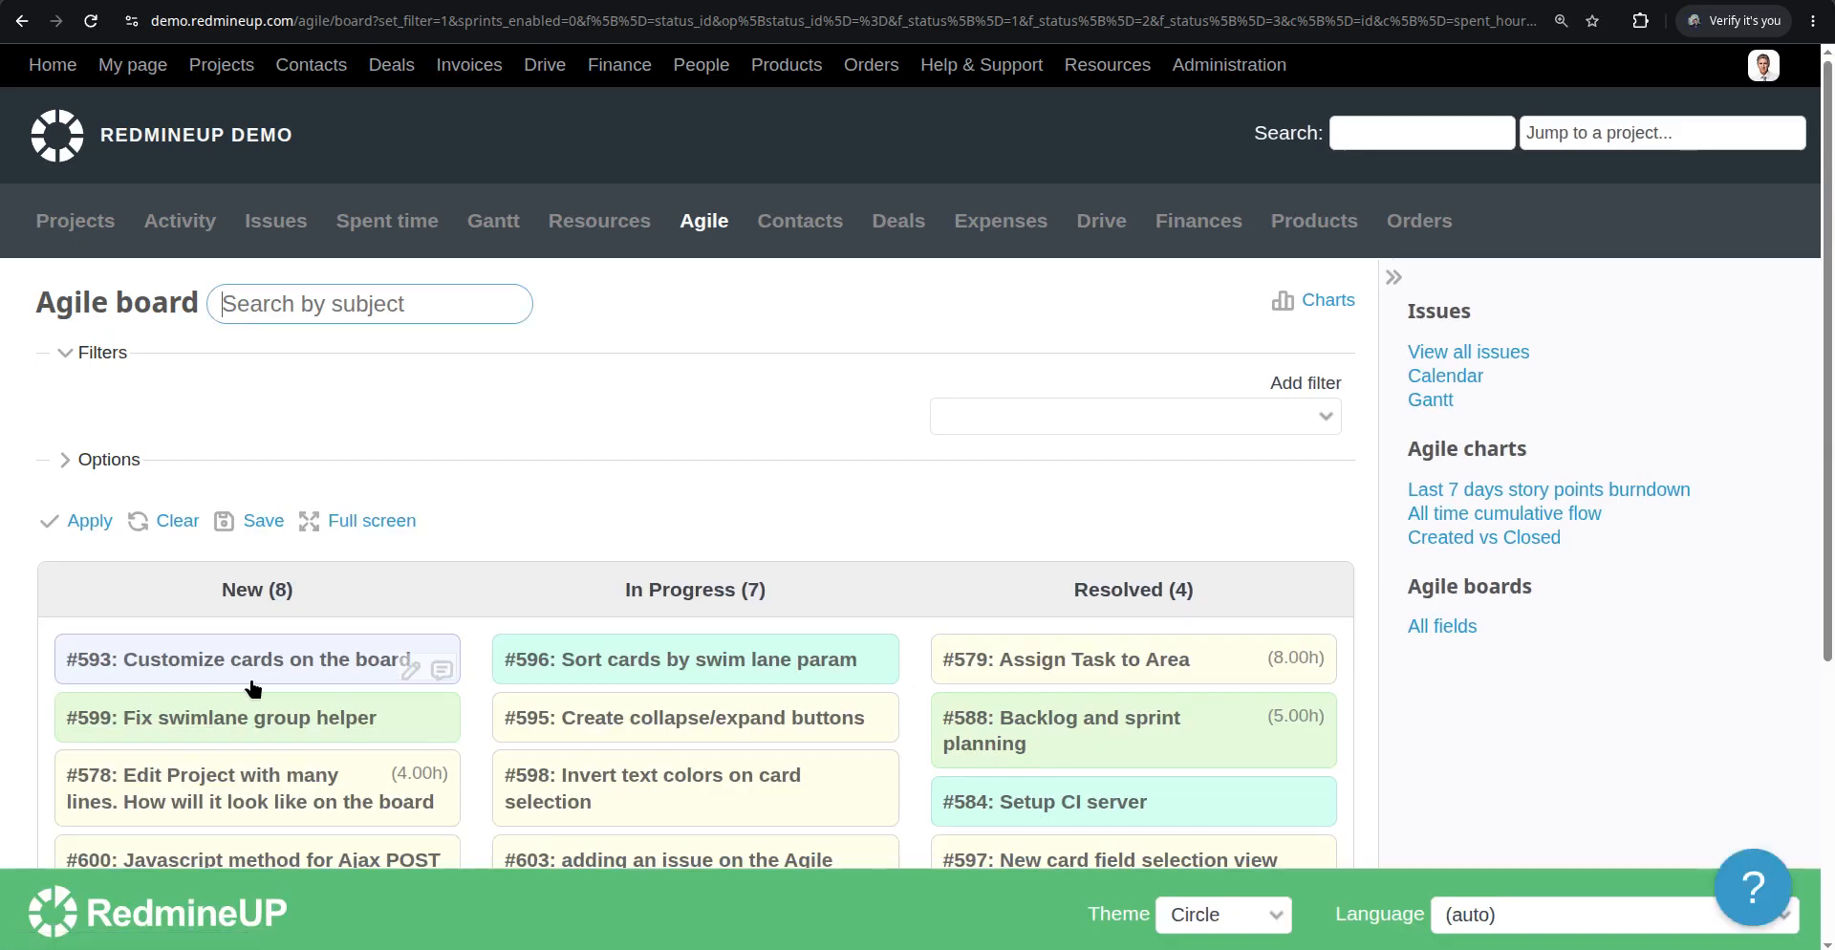
Log 5 hours on bug #599 from its issue page and submit the time entry
scroll(253, 688, "down", 3)
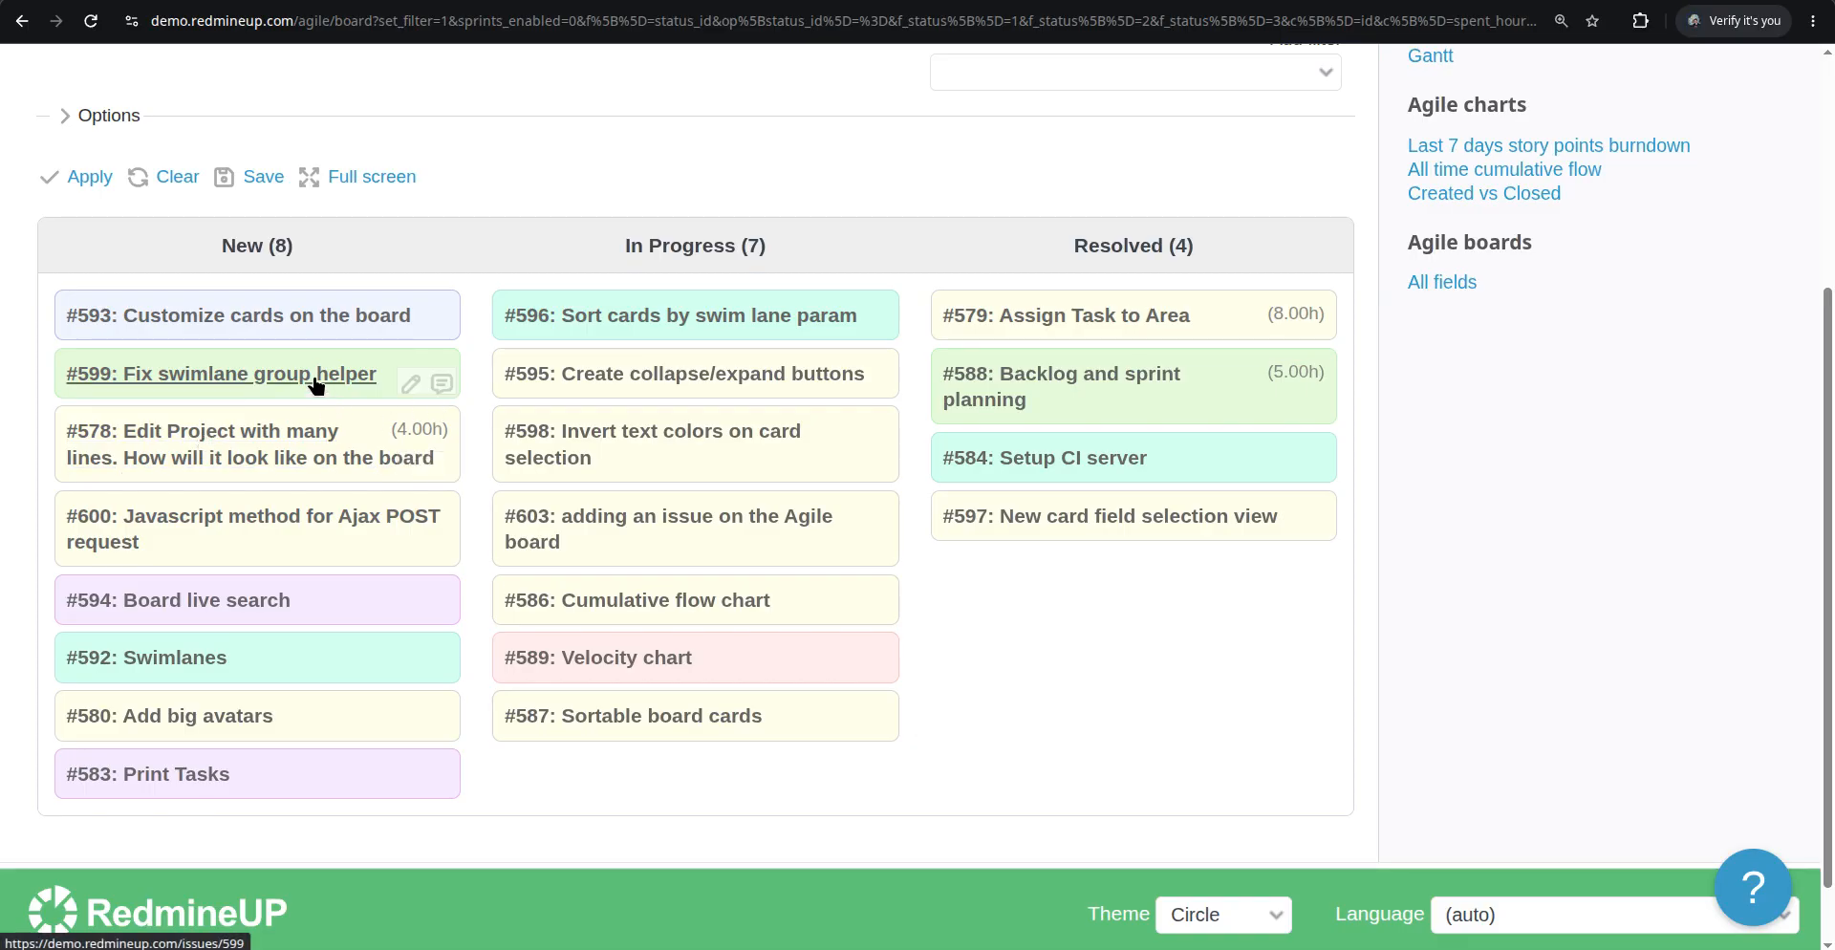
left_click(1019, 1)
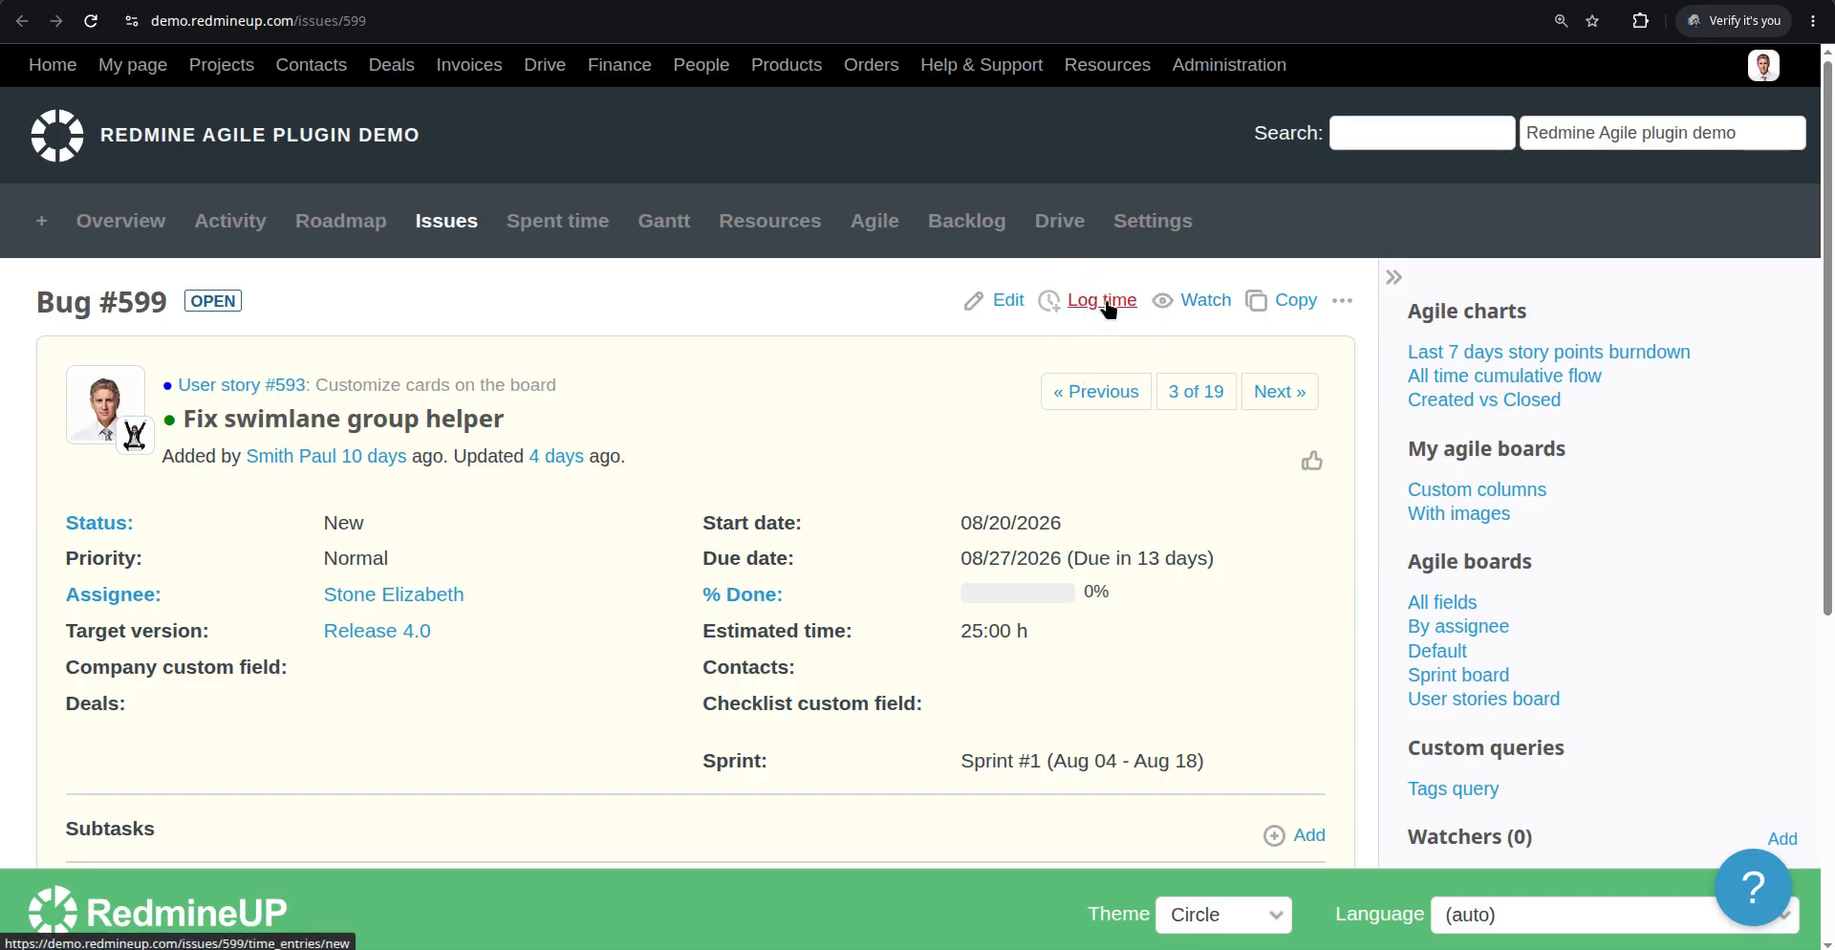
left_click(1107, 308)
left_click(381, 528)
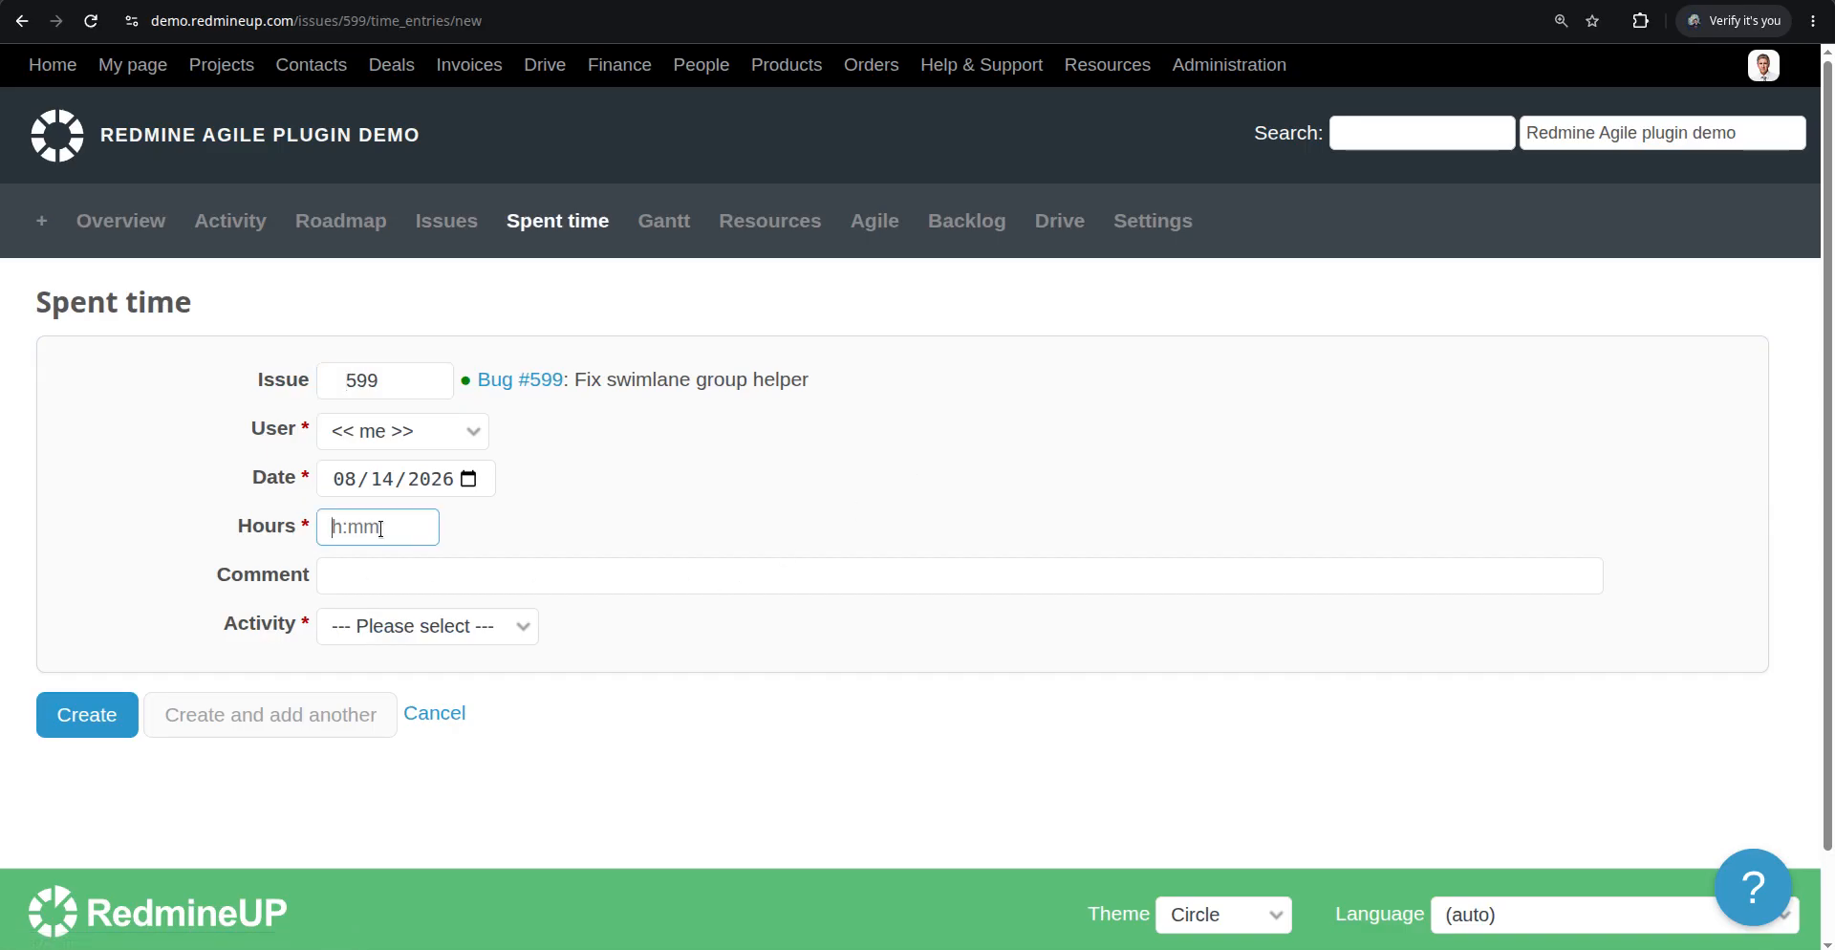
type("5")
left_click(114, 717)
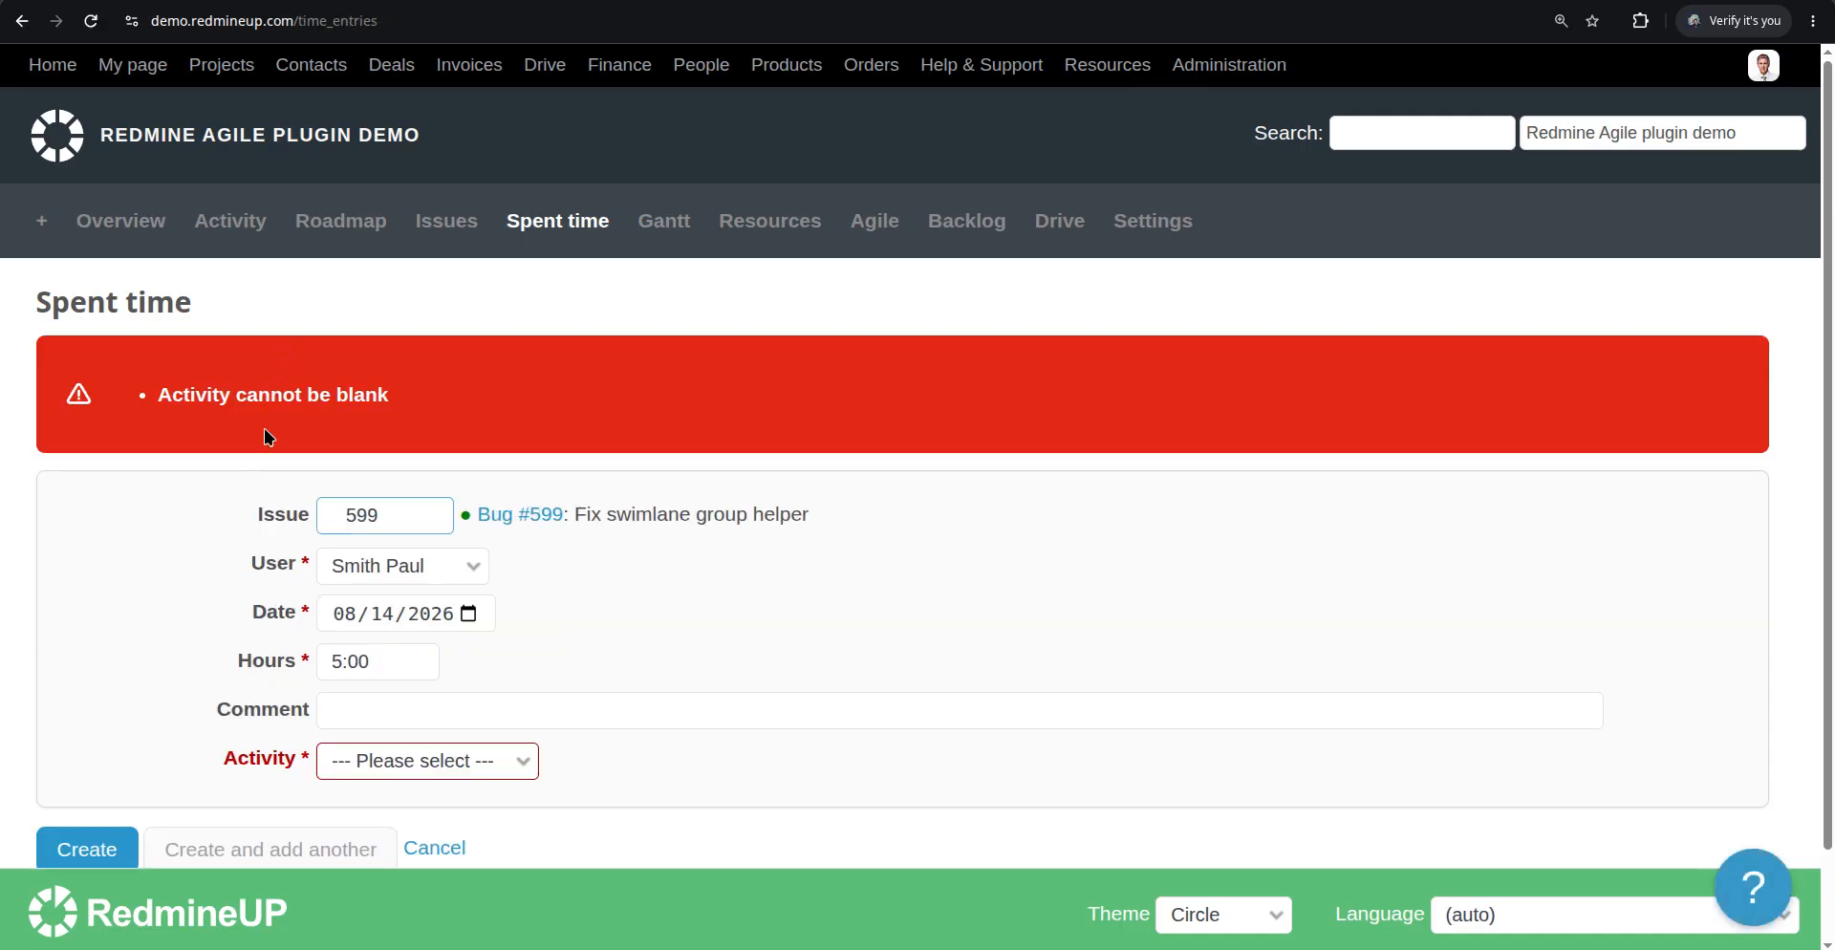
Set the time entry's activity to Analysis and create it
left_click(483, 755)
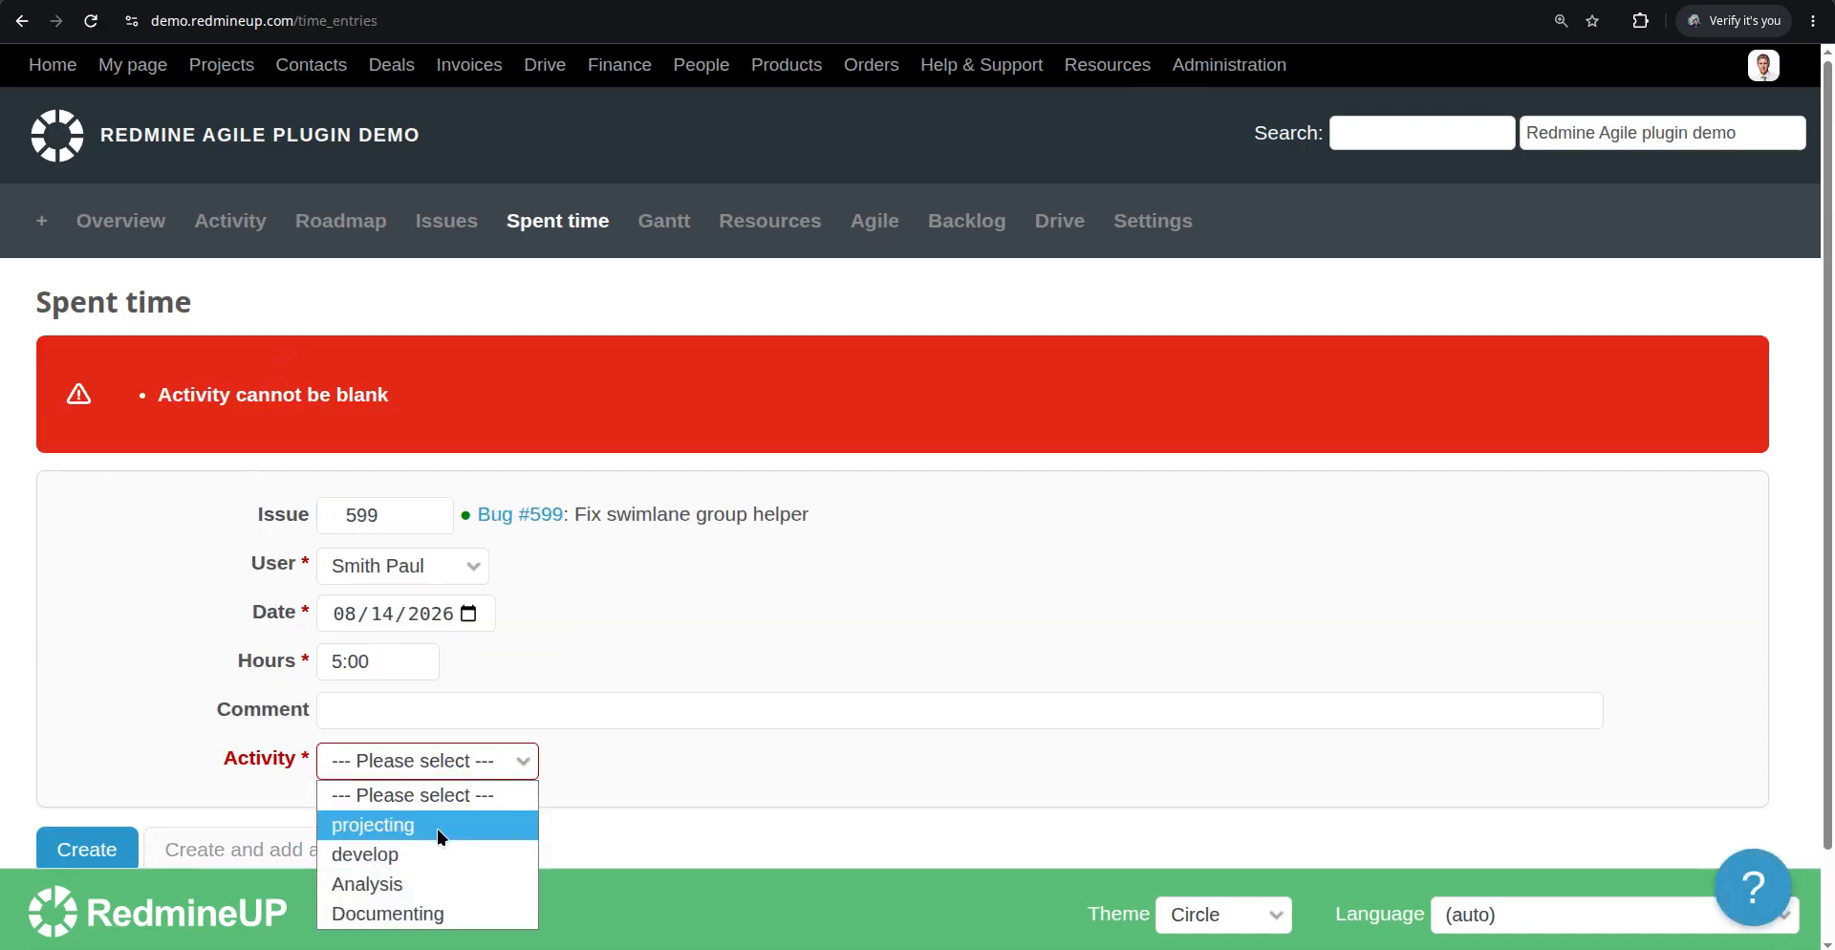
left_click(367, 884)
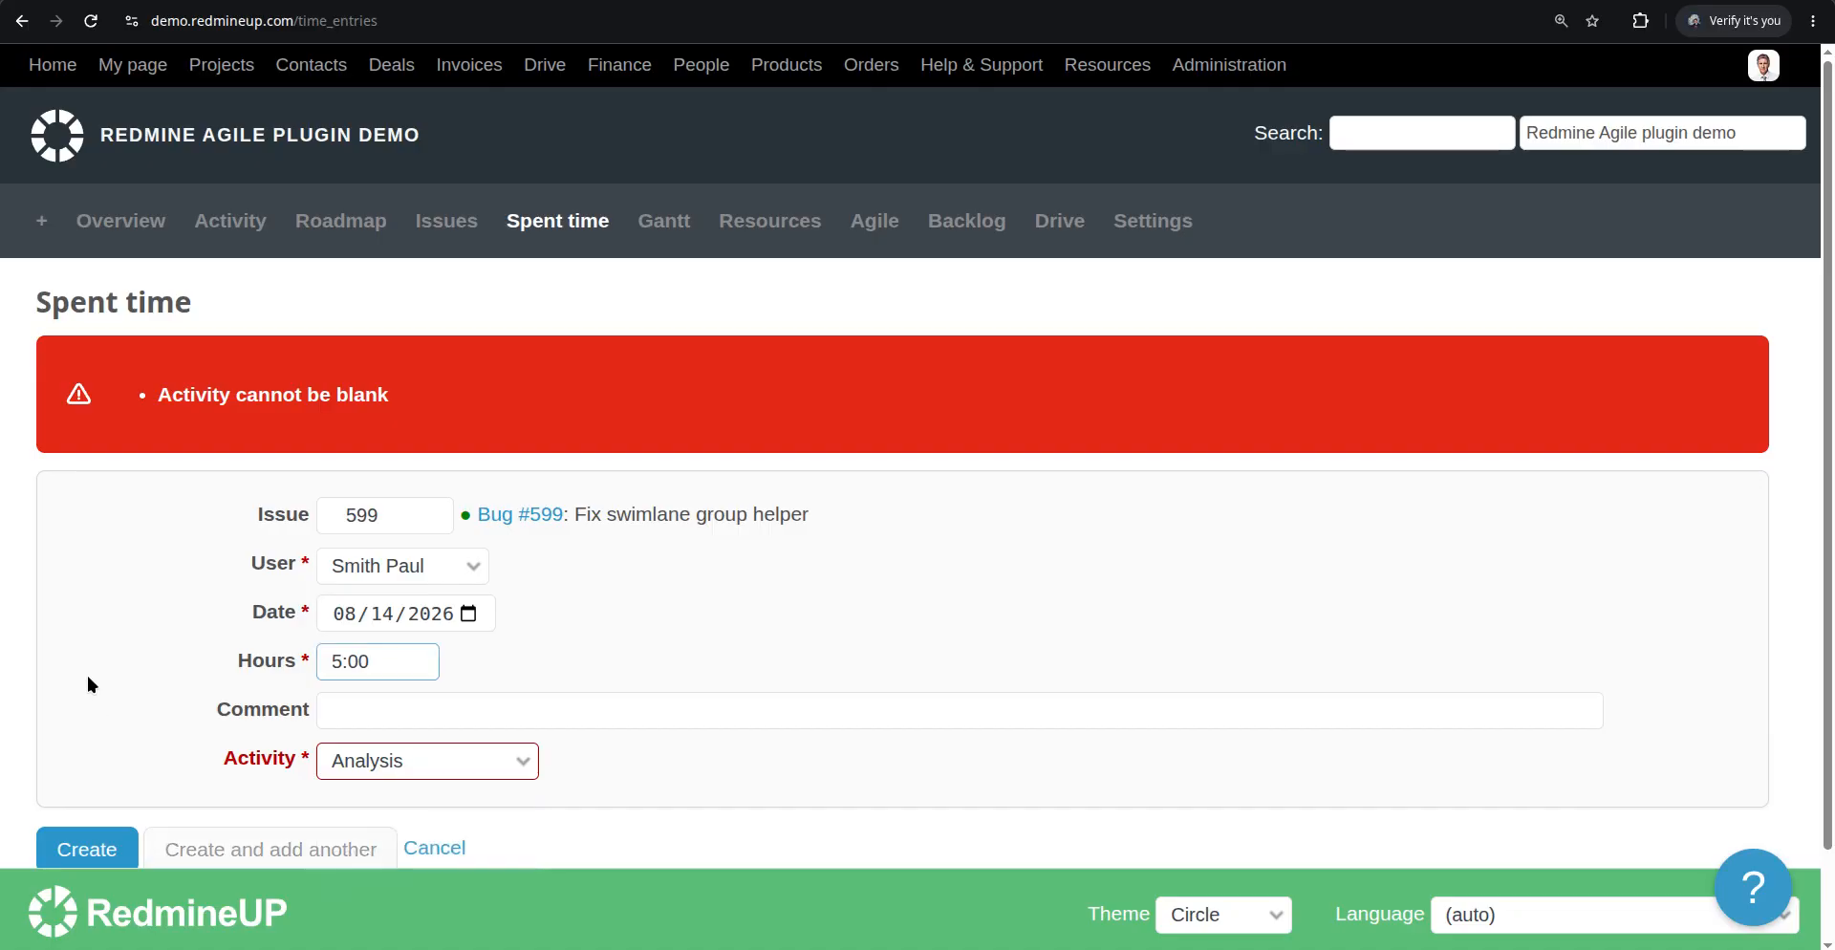
left_click(90, 848)
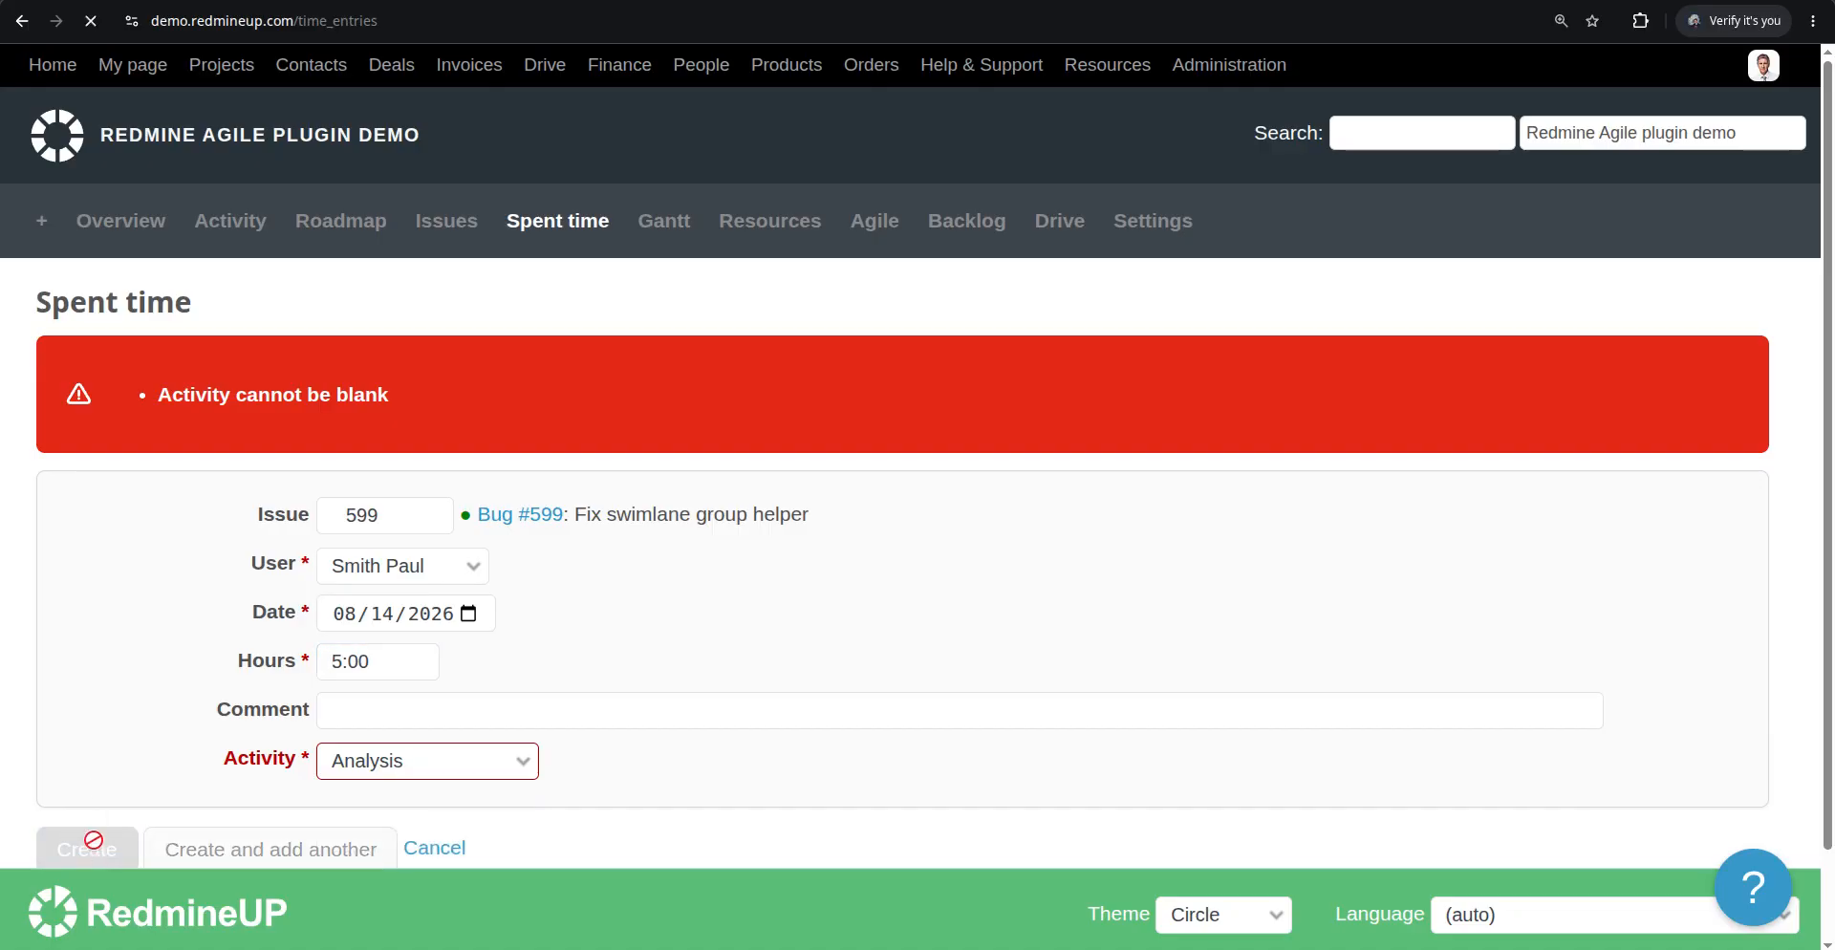
Return to the Agile board and reapply its options to refresh the cards' spent time
scroll(260, 737, "down", 2)
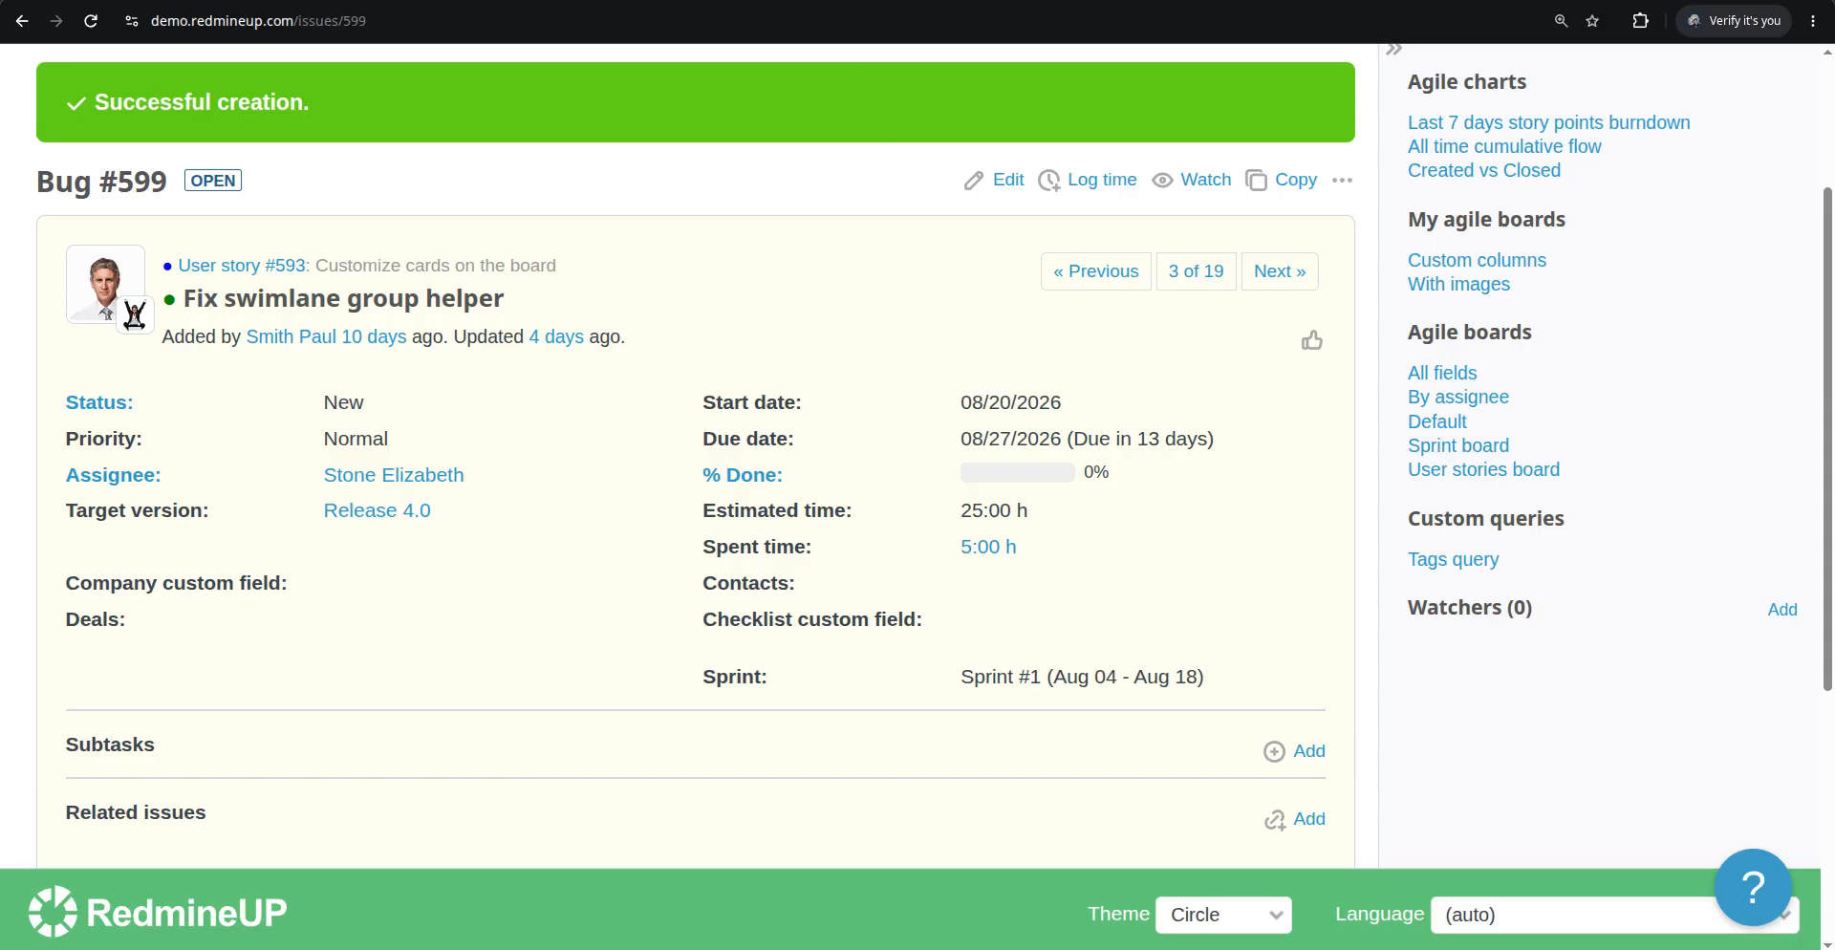
key("alt+Left")
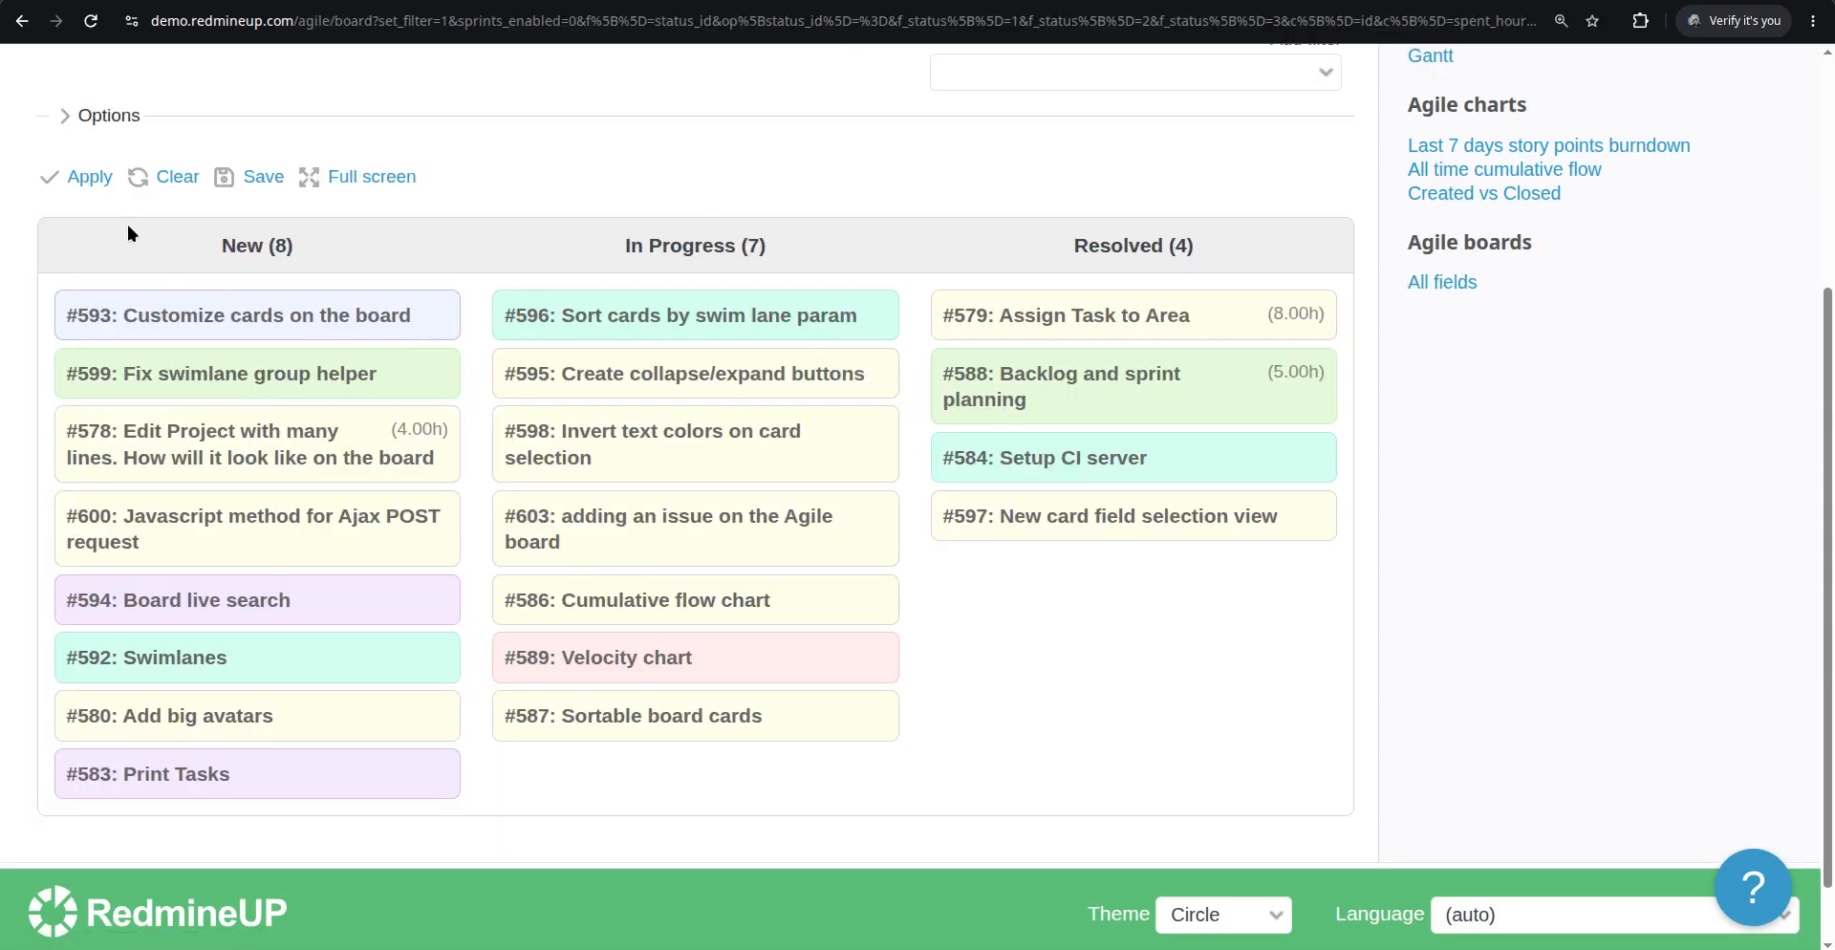
left_click(91, 178)
scroll(330, 485, "down", 4)
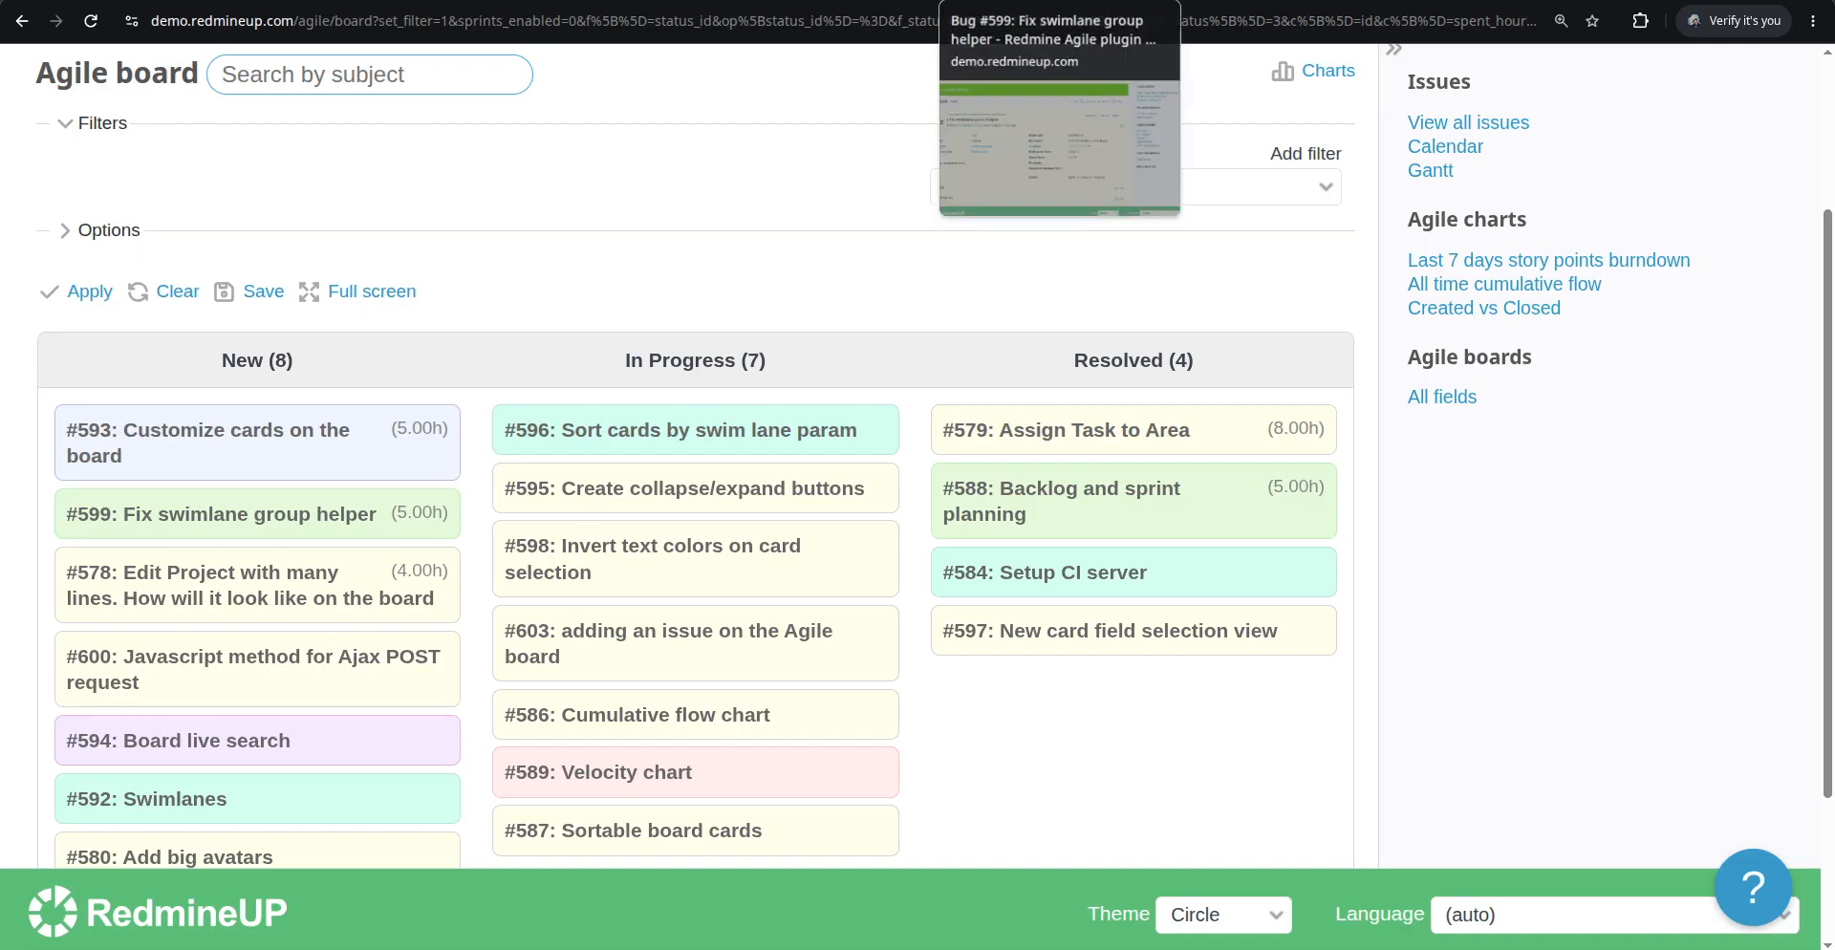
left_click(1013, 1)
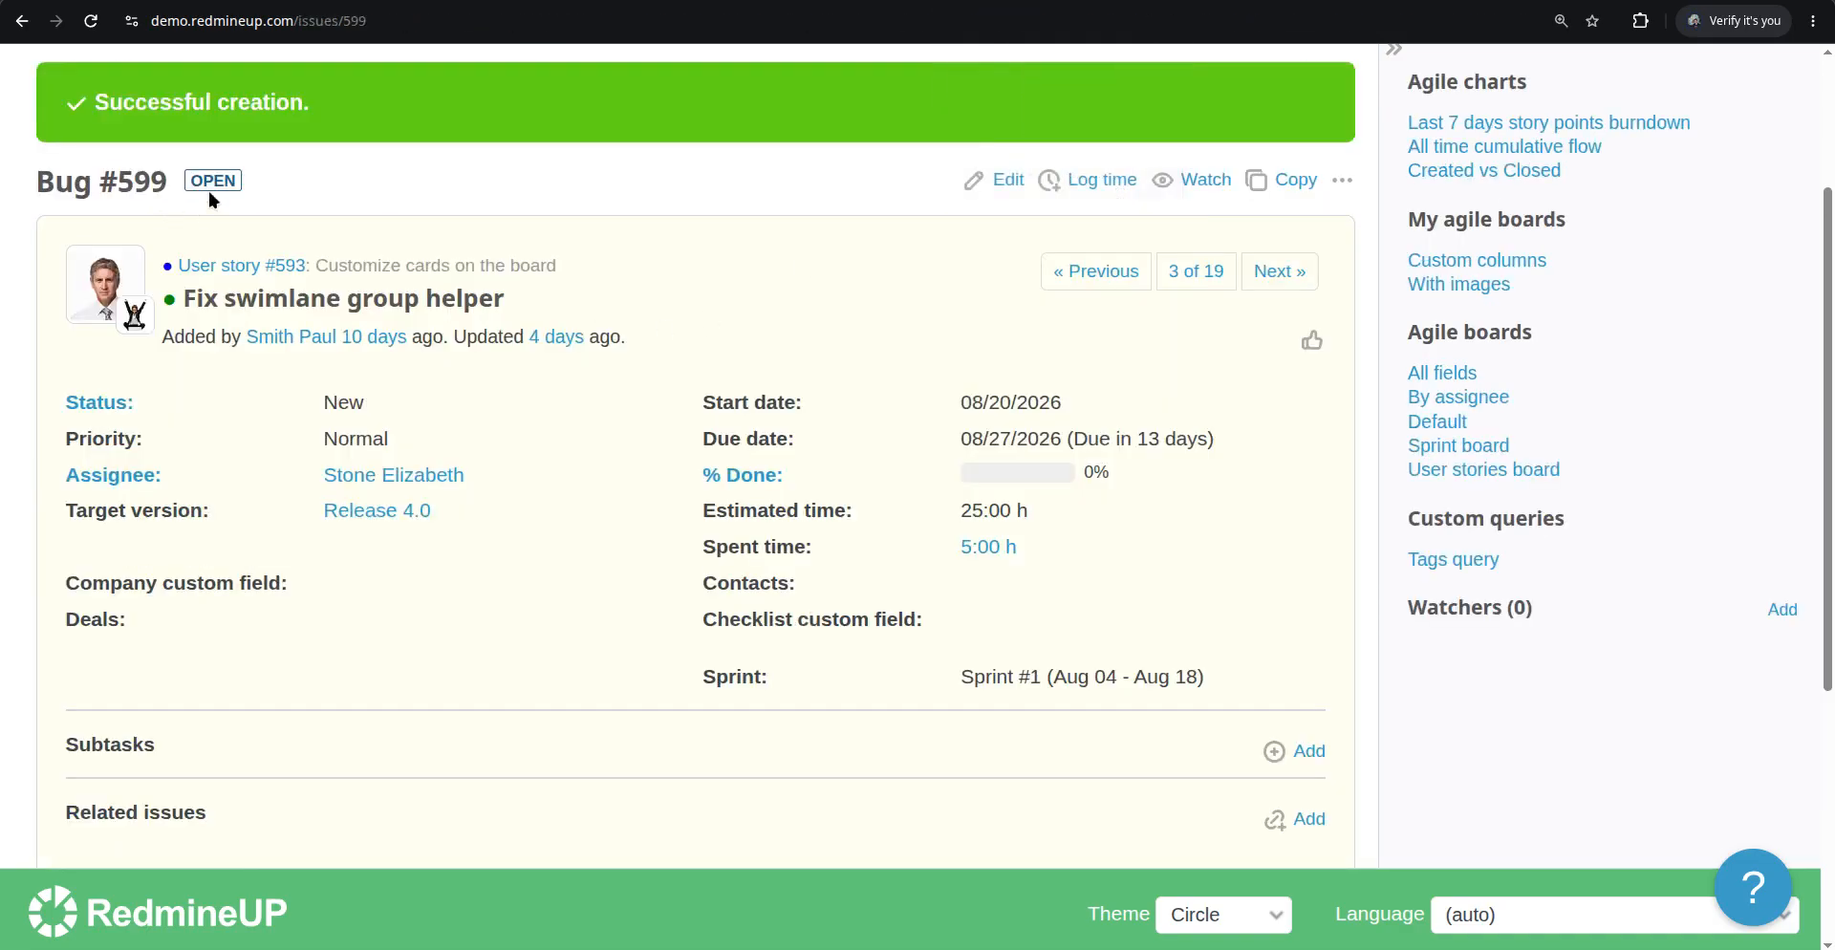
left_click(817, 1)
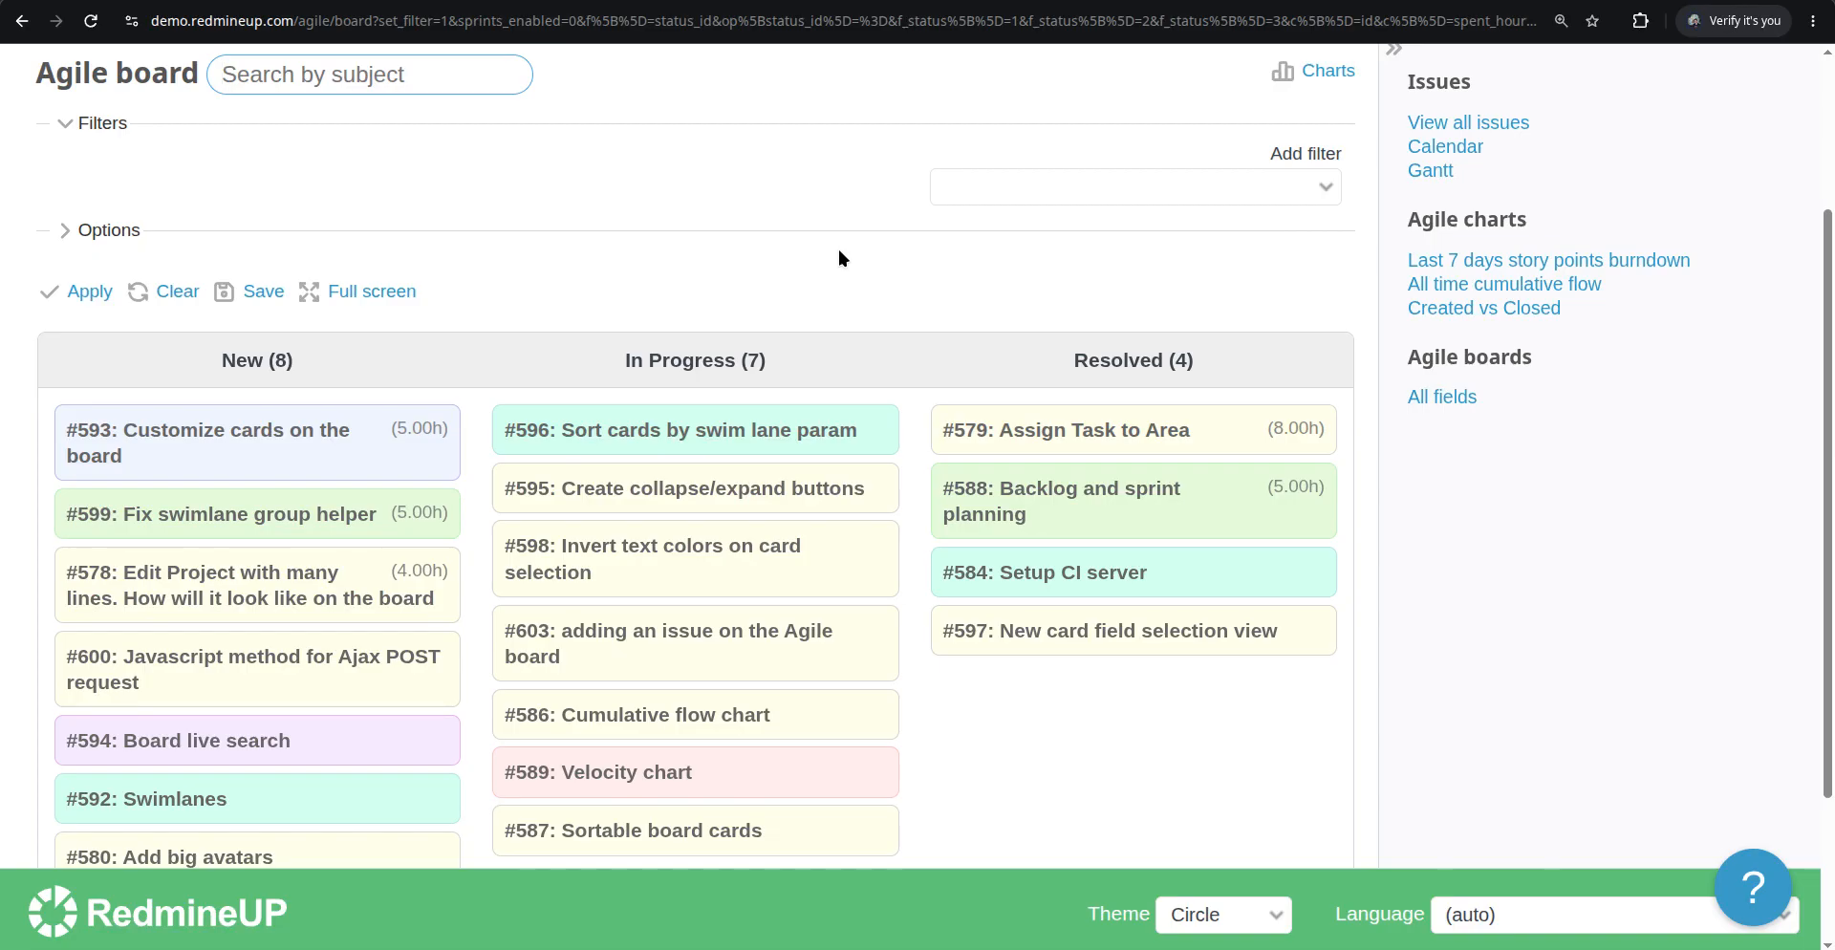
scroll(707, 306, "up", 3)
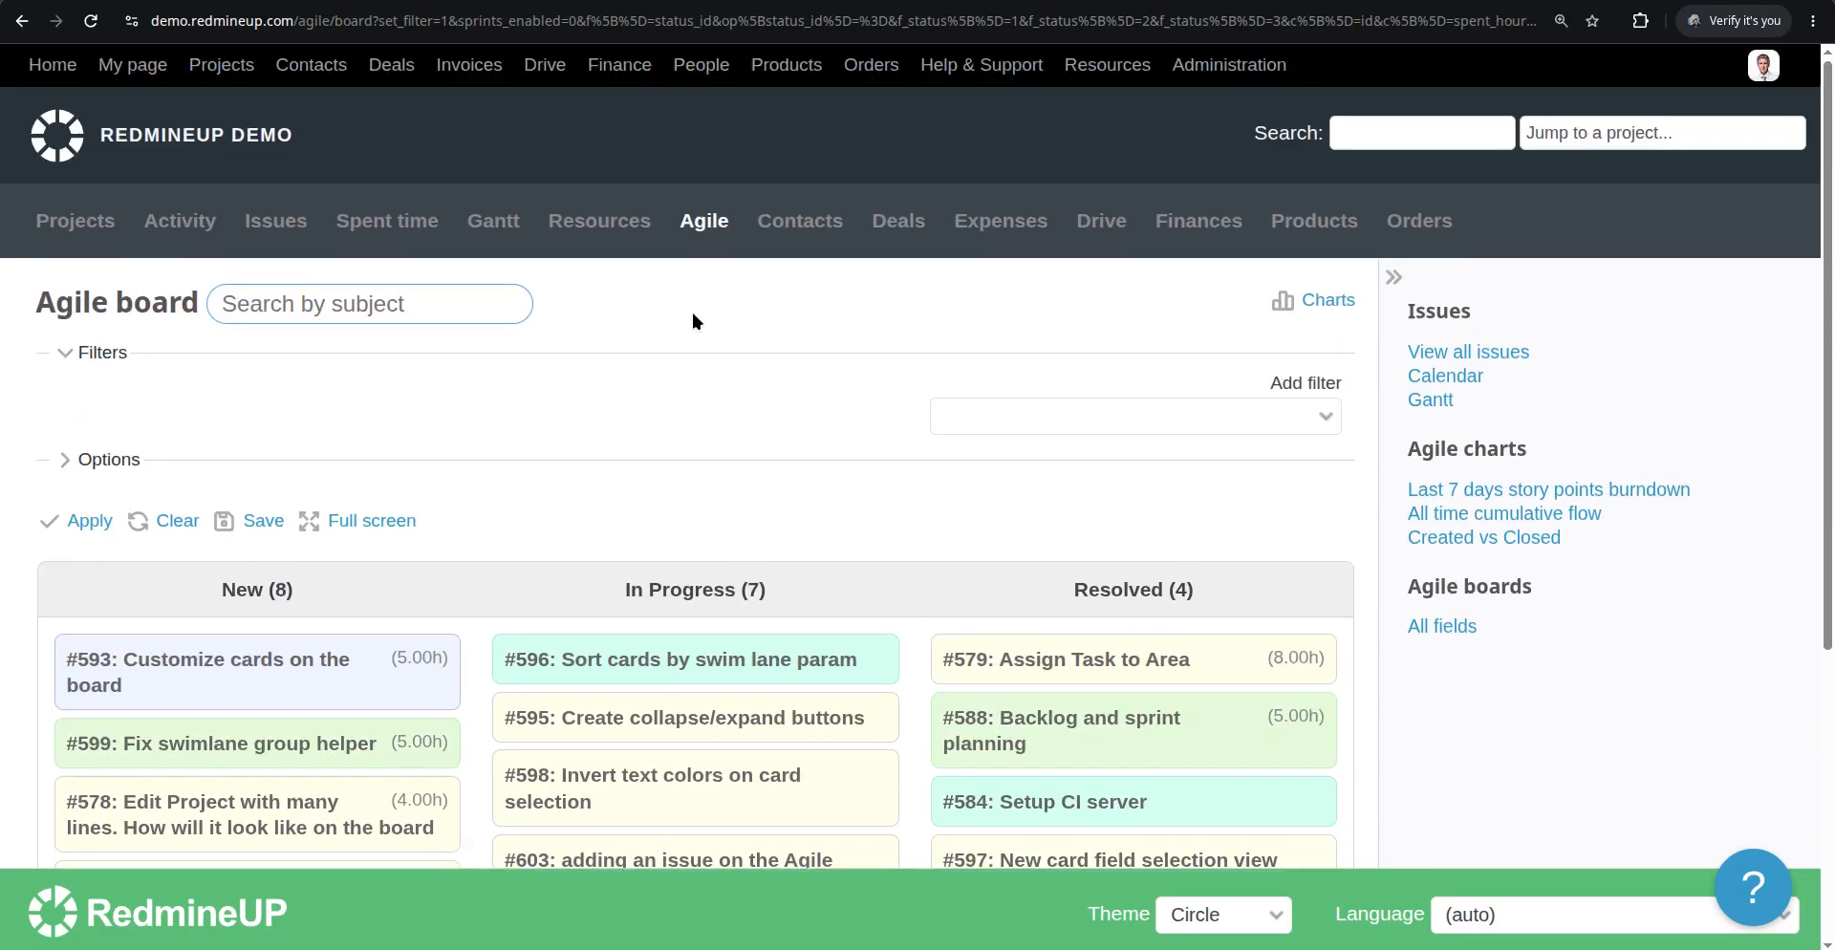
Enable the Category card field in the board options and apply
left_click(95, 466)
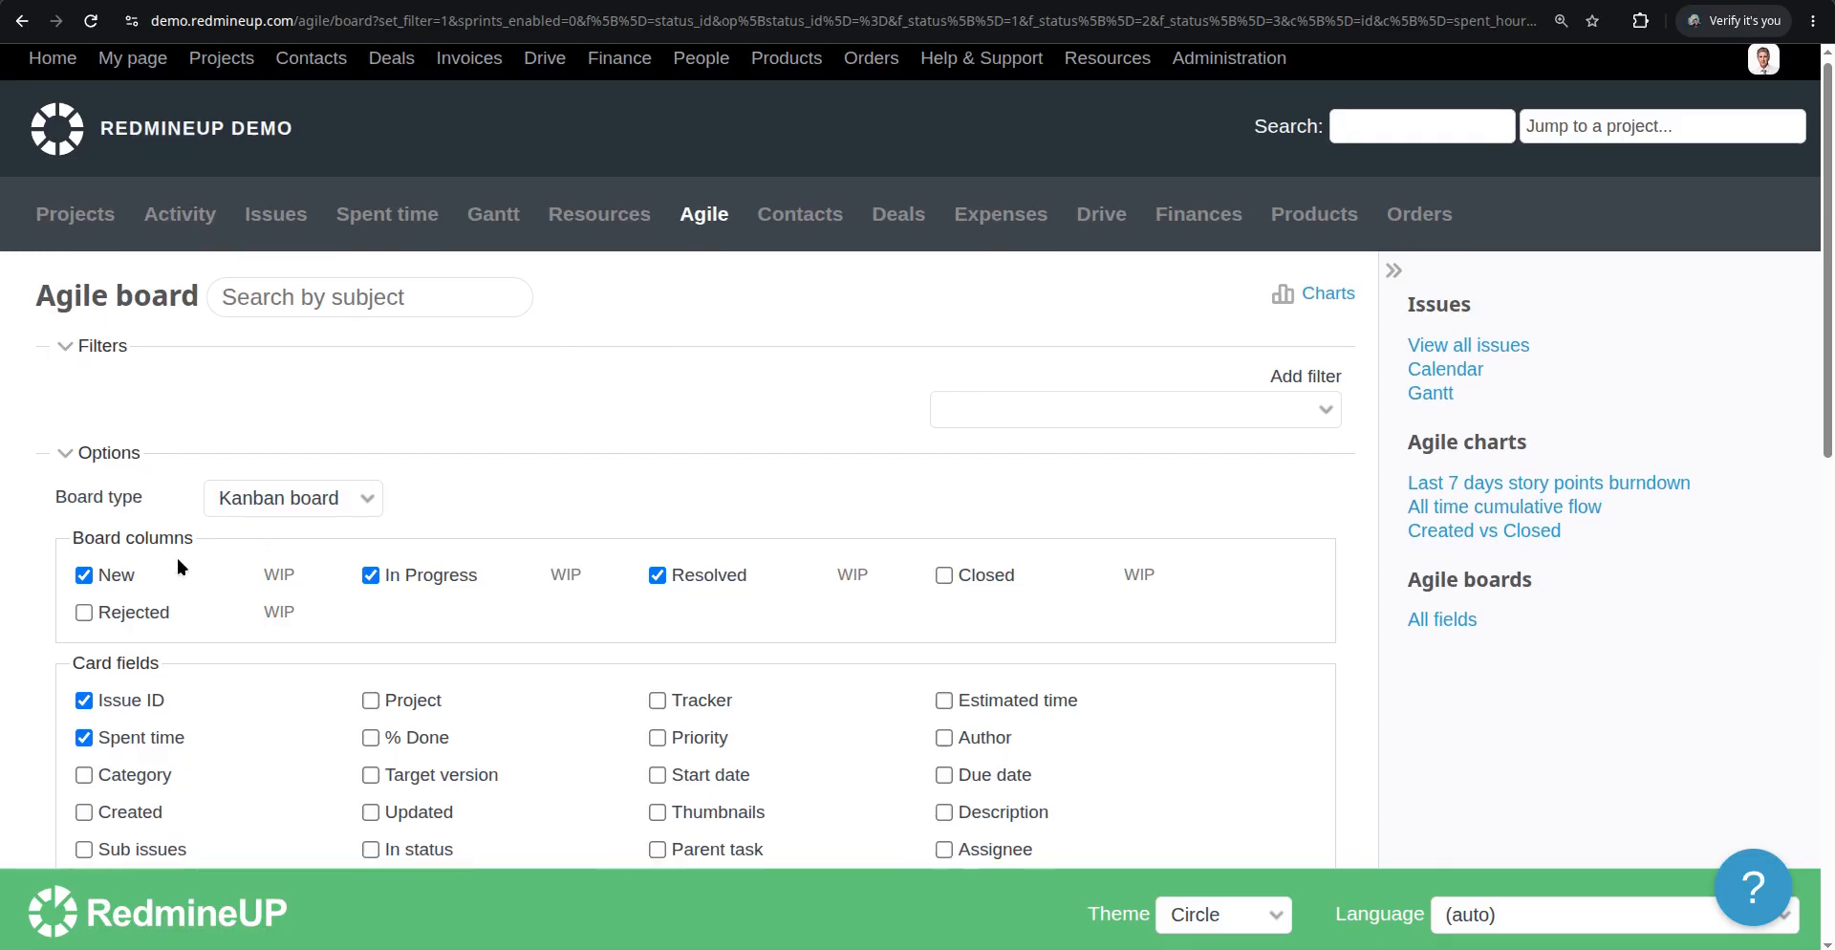
scroll(176, 554, "down", 3)
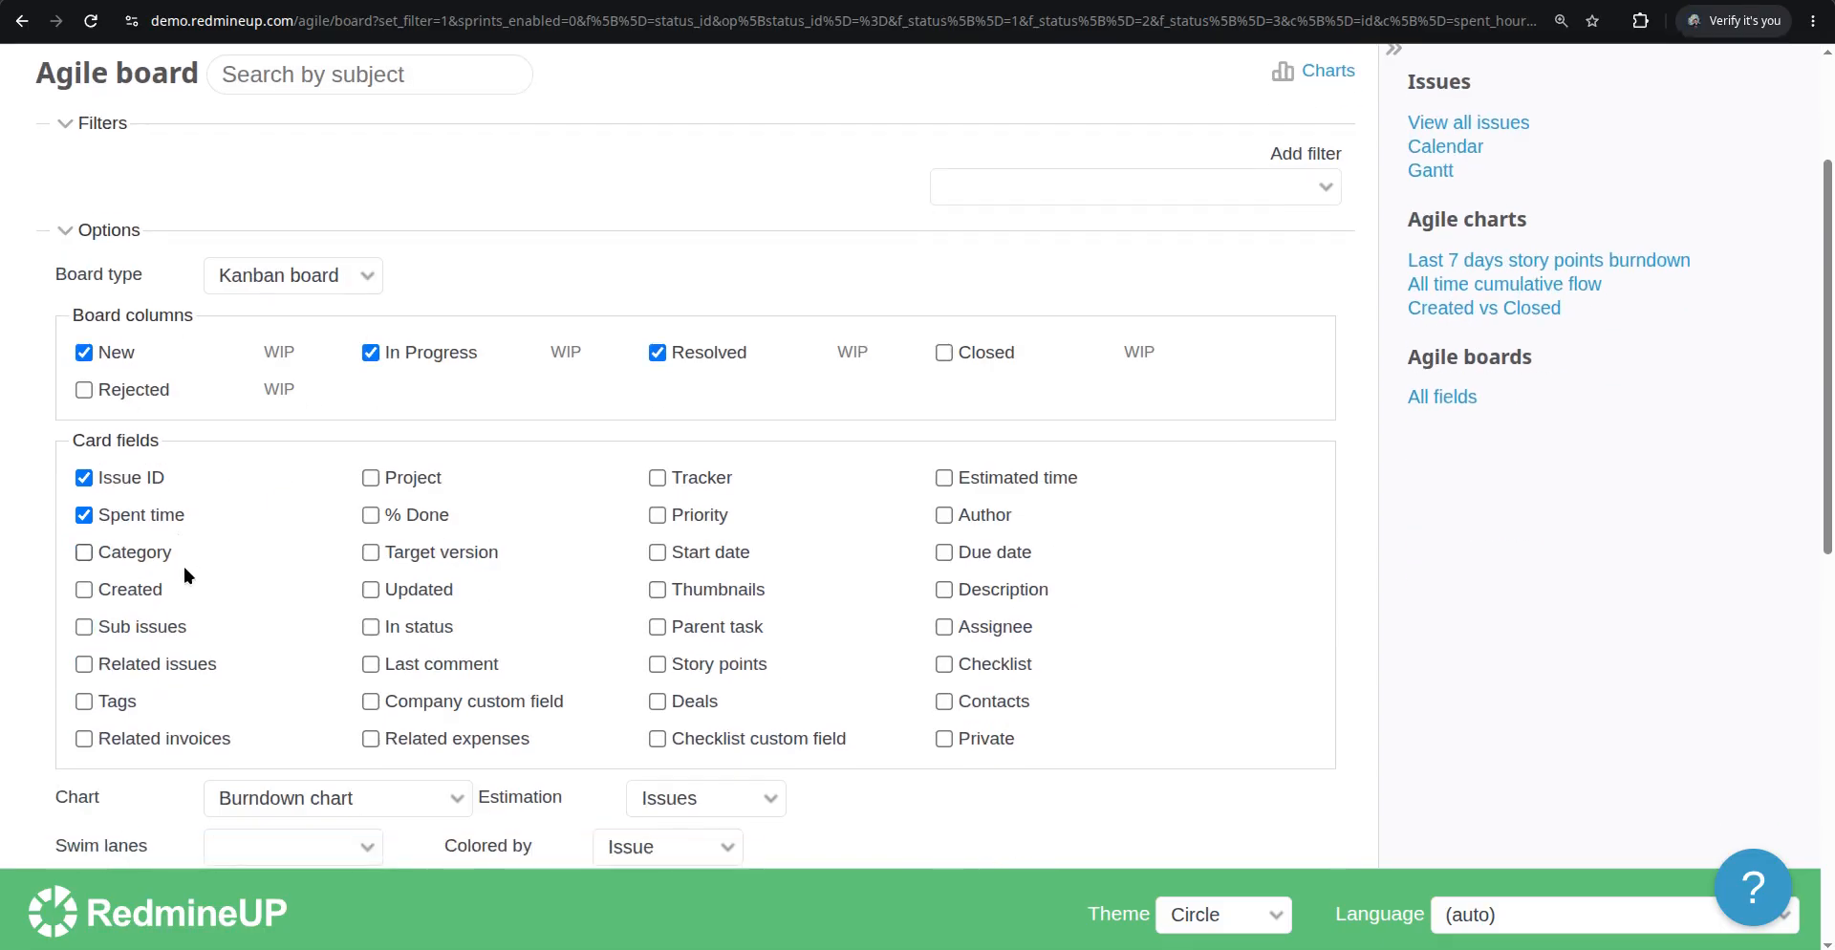
left_click(133, 554)
scroll(178, 538, "down", 3)
left_click(88, 617)
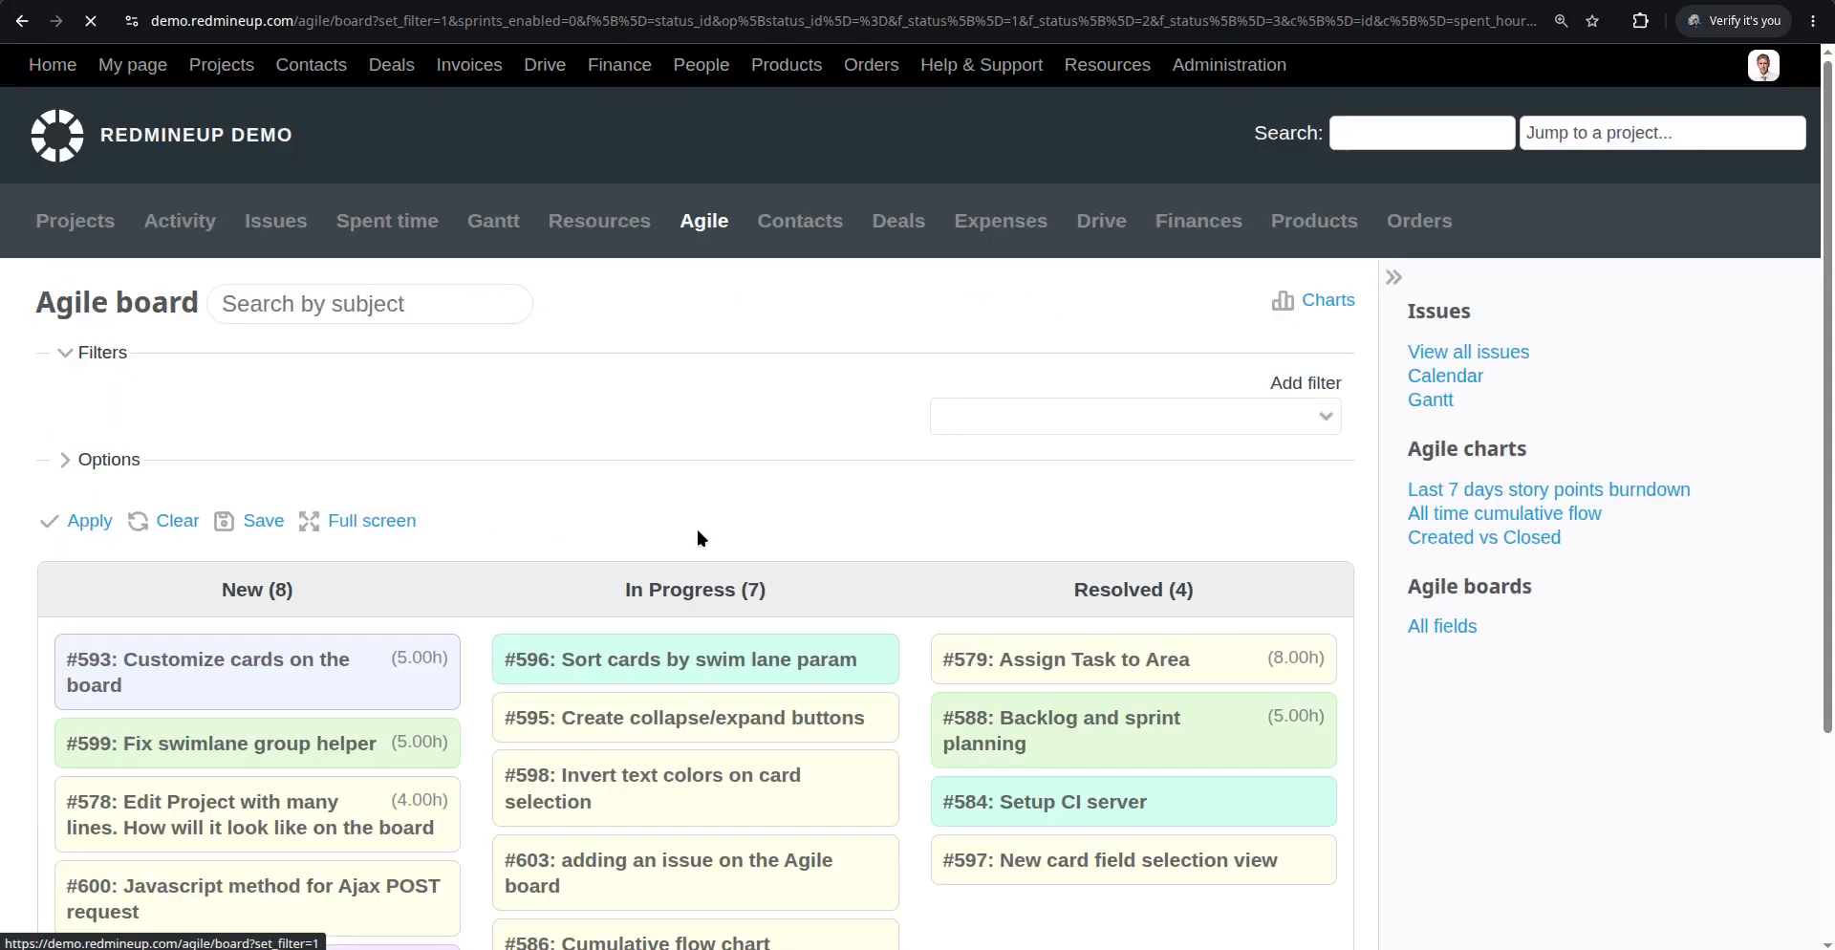
Search issue #593's page for a category field, then inspect the project's Issue tracking settings
scroll(537, 444, "down", 3)
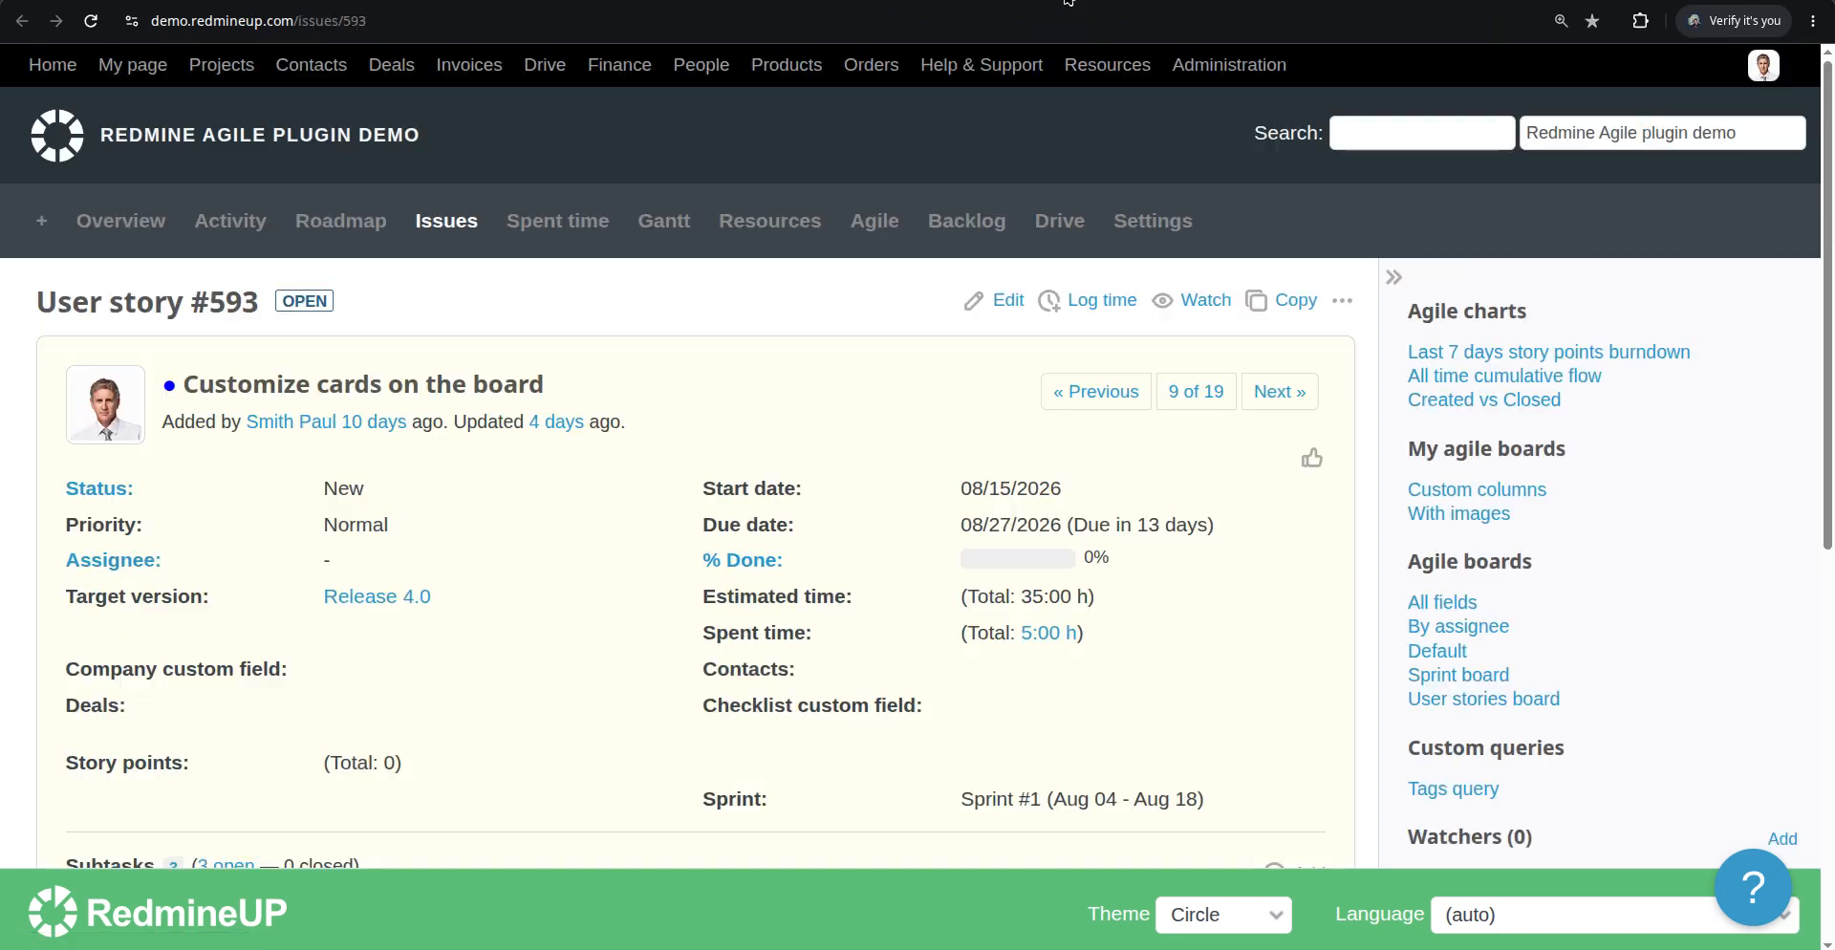
scroll(415, 549, "down", 3)
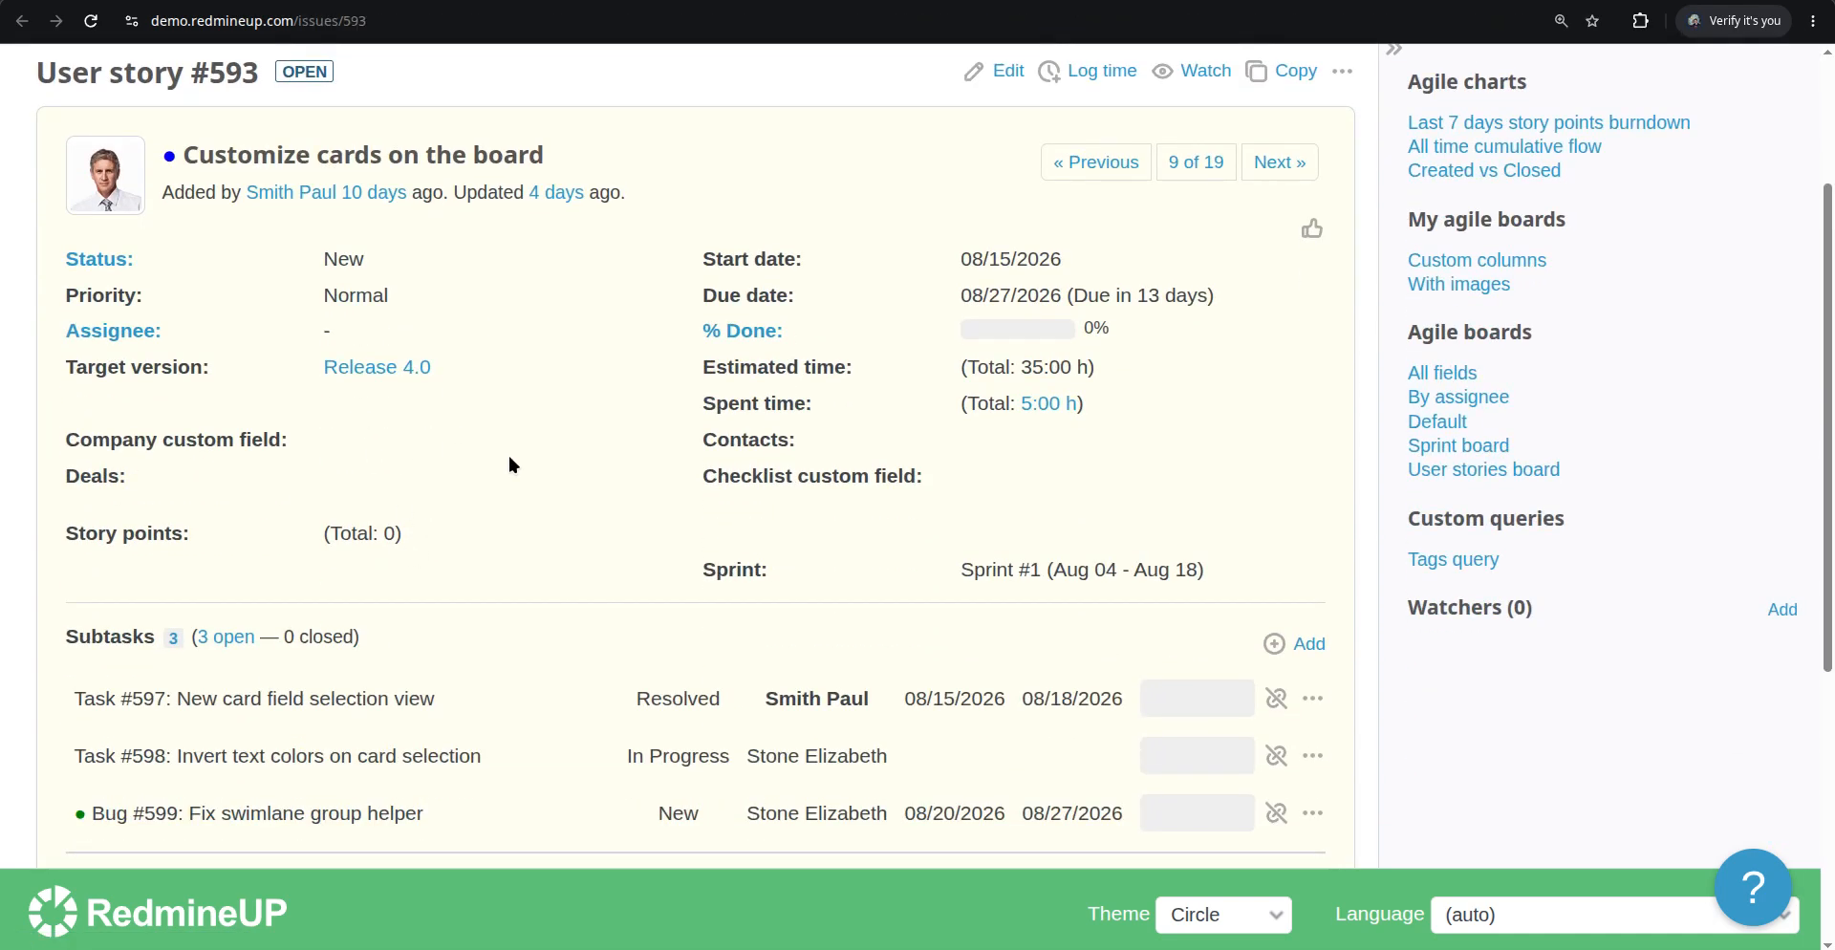
key("ctrl+f")
type("category")
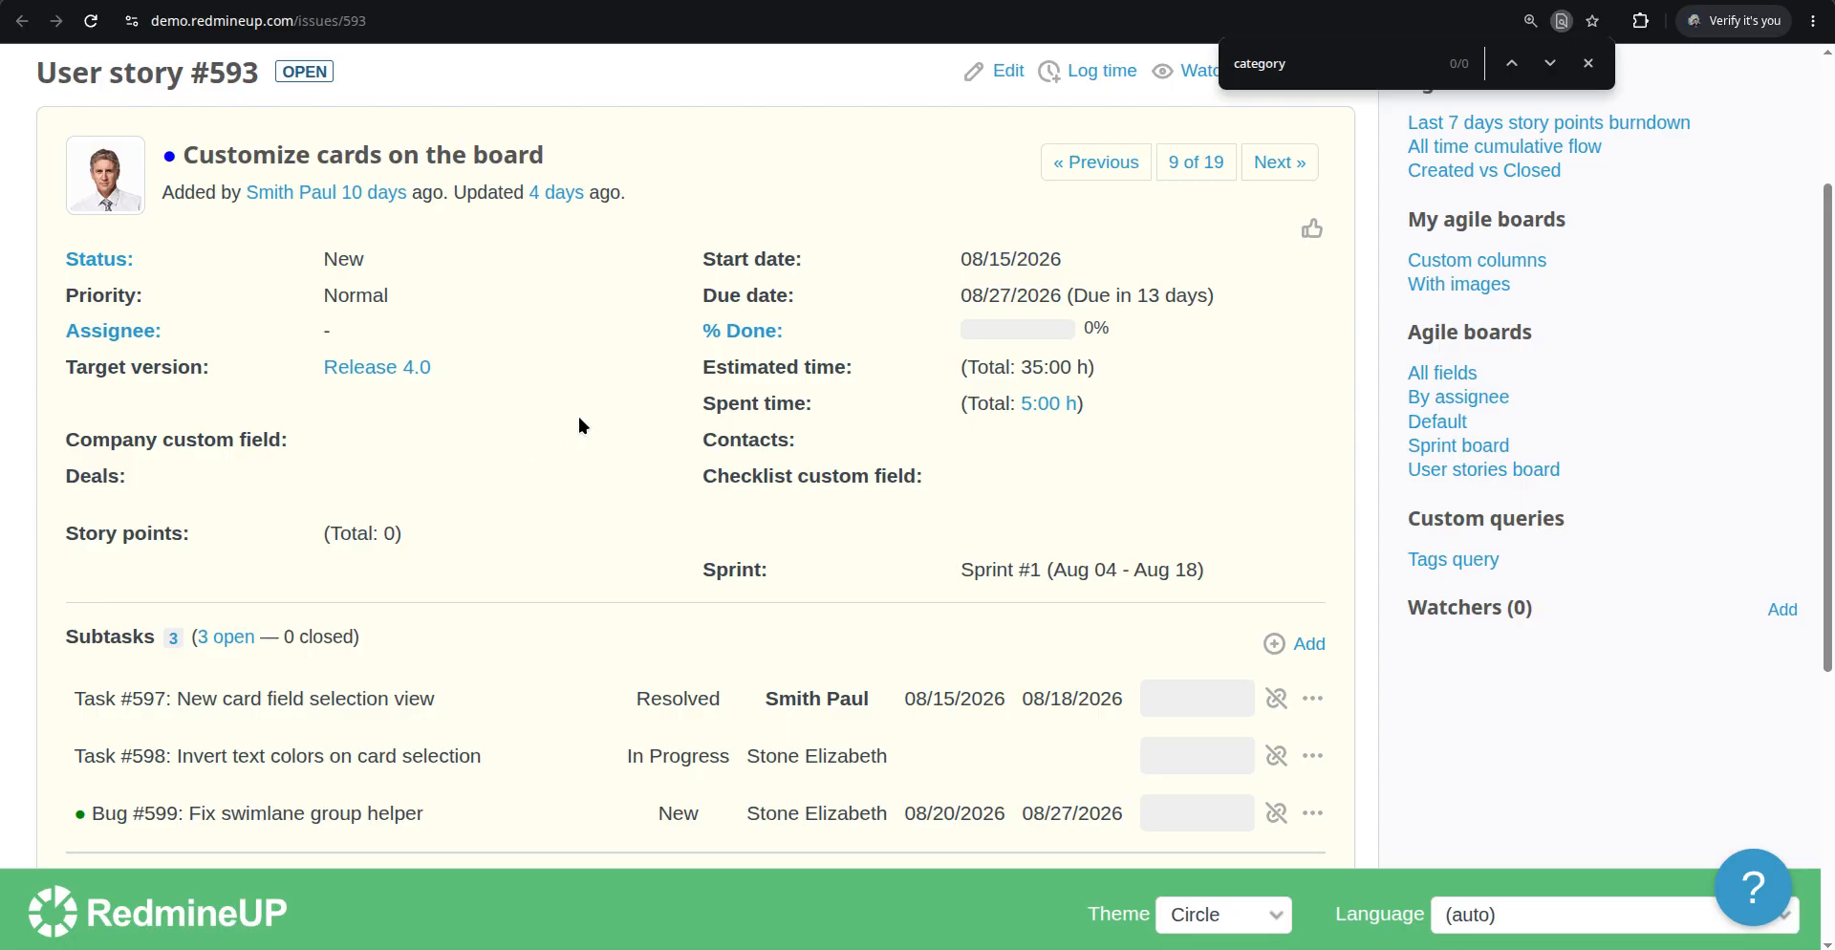
scroll(578, 416, "up", 3)
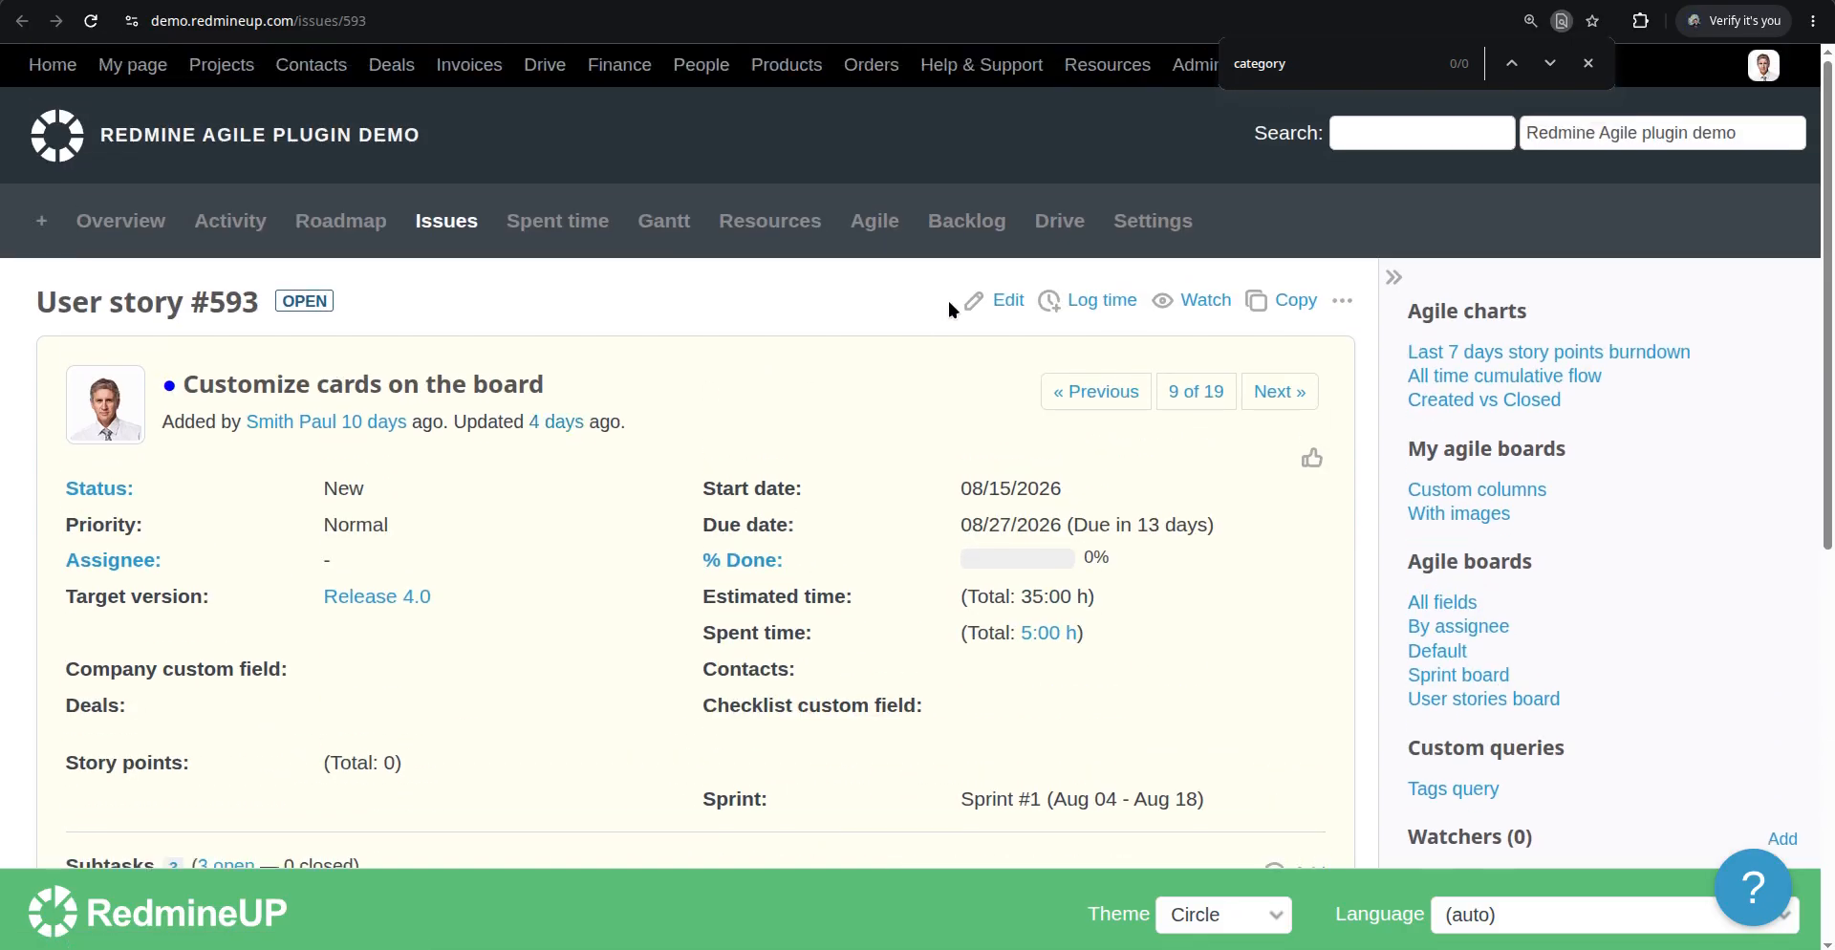
scroll(622, 465, "down", 2)
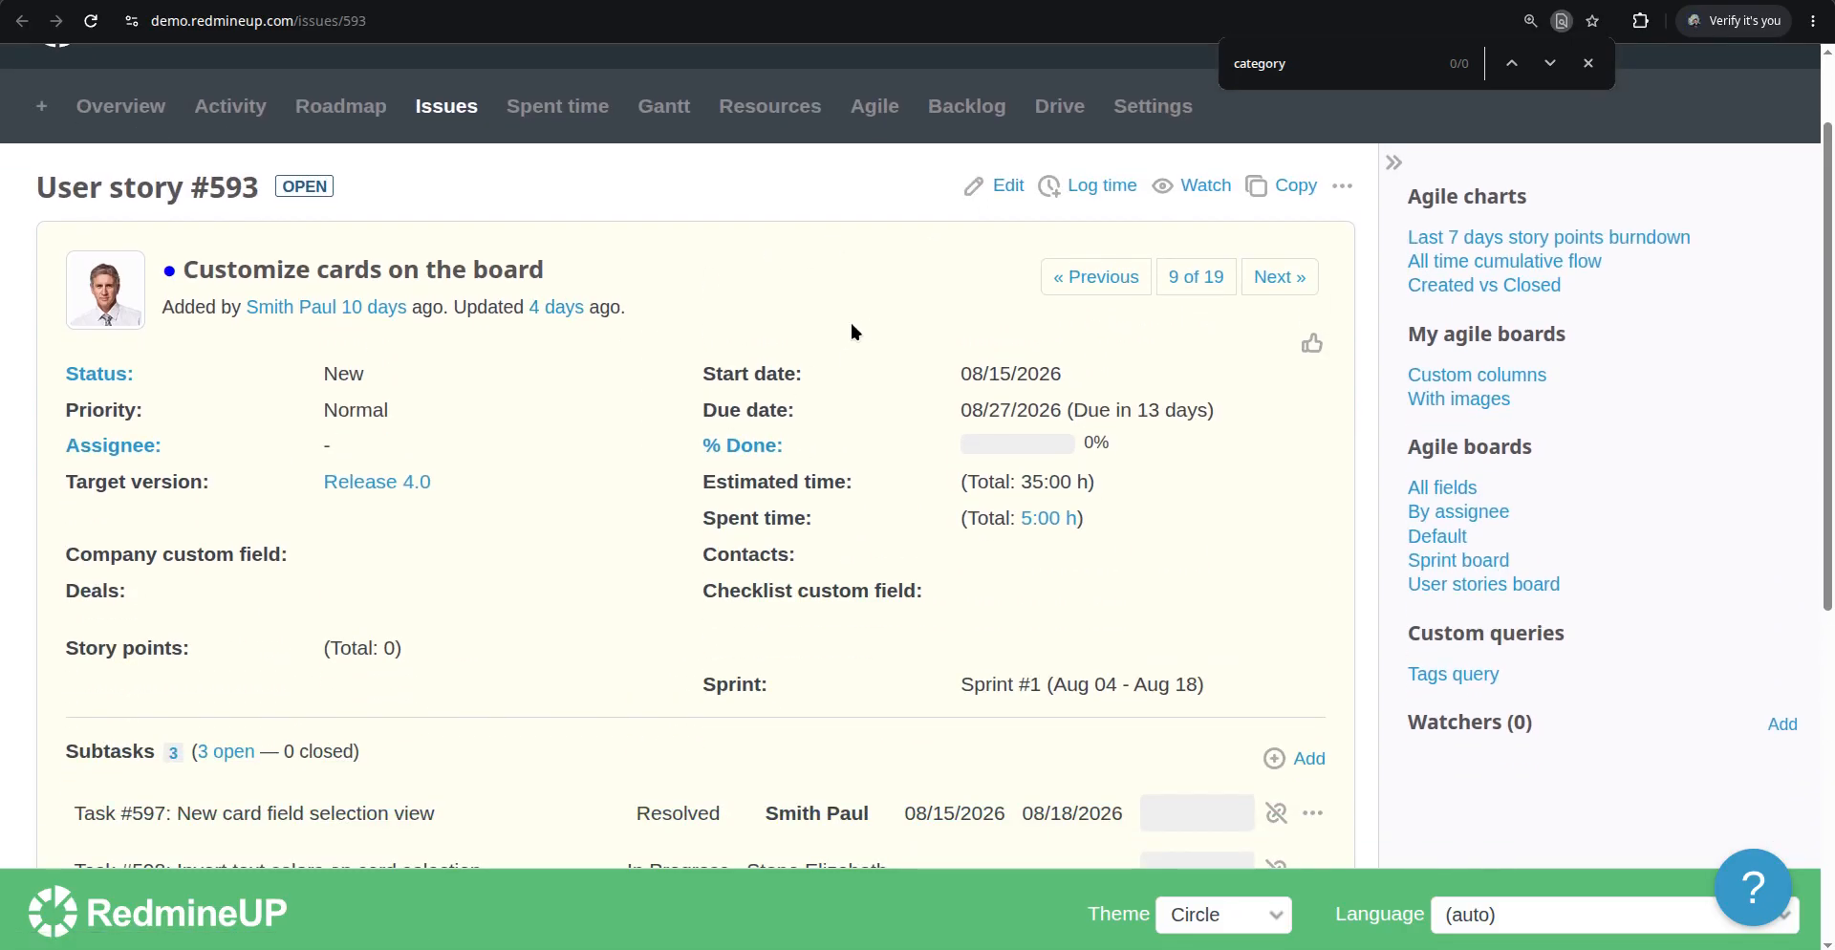
scroll(643, 398, "up", 2)
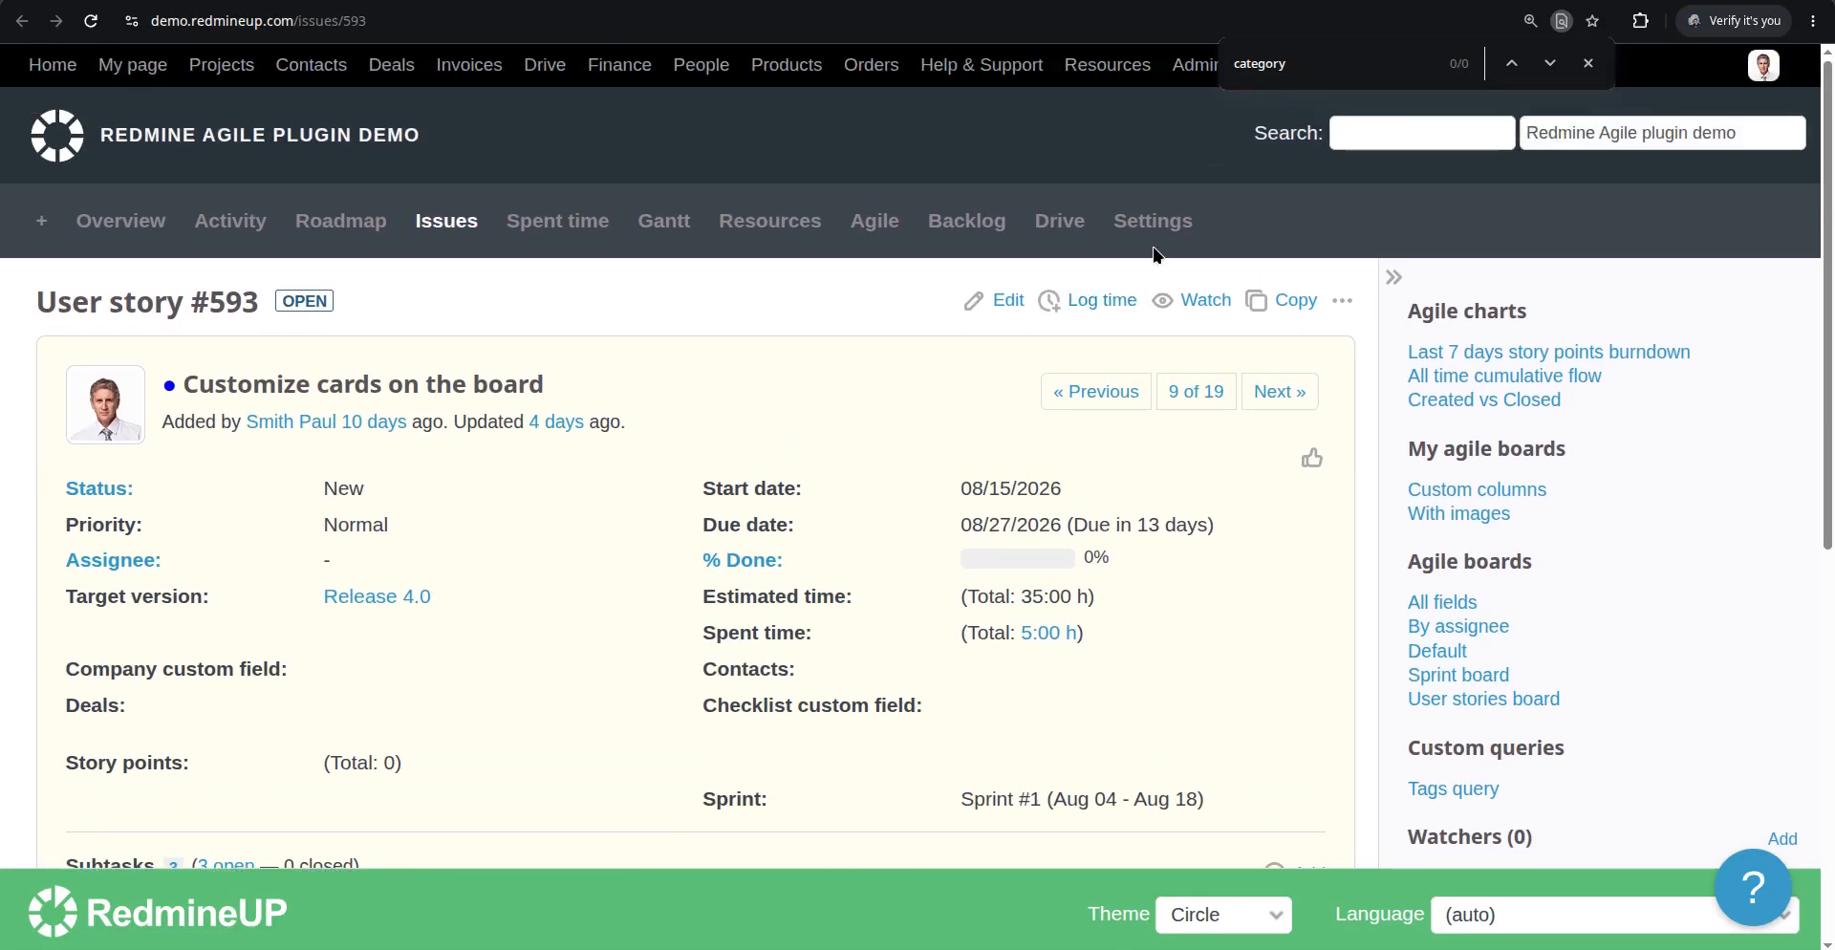
left_click(1153, 221)
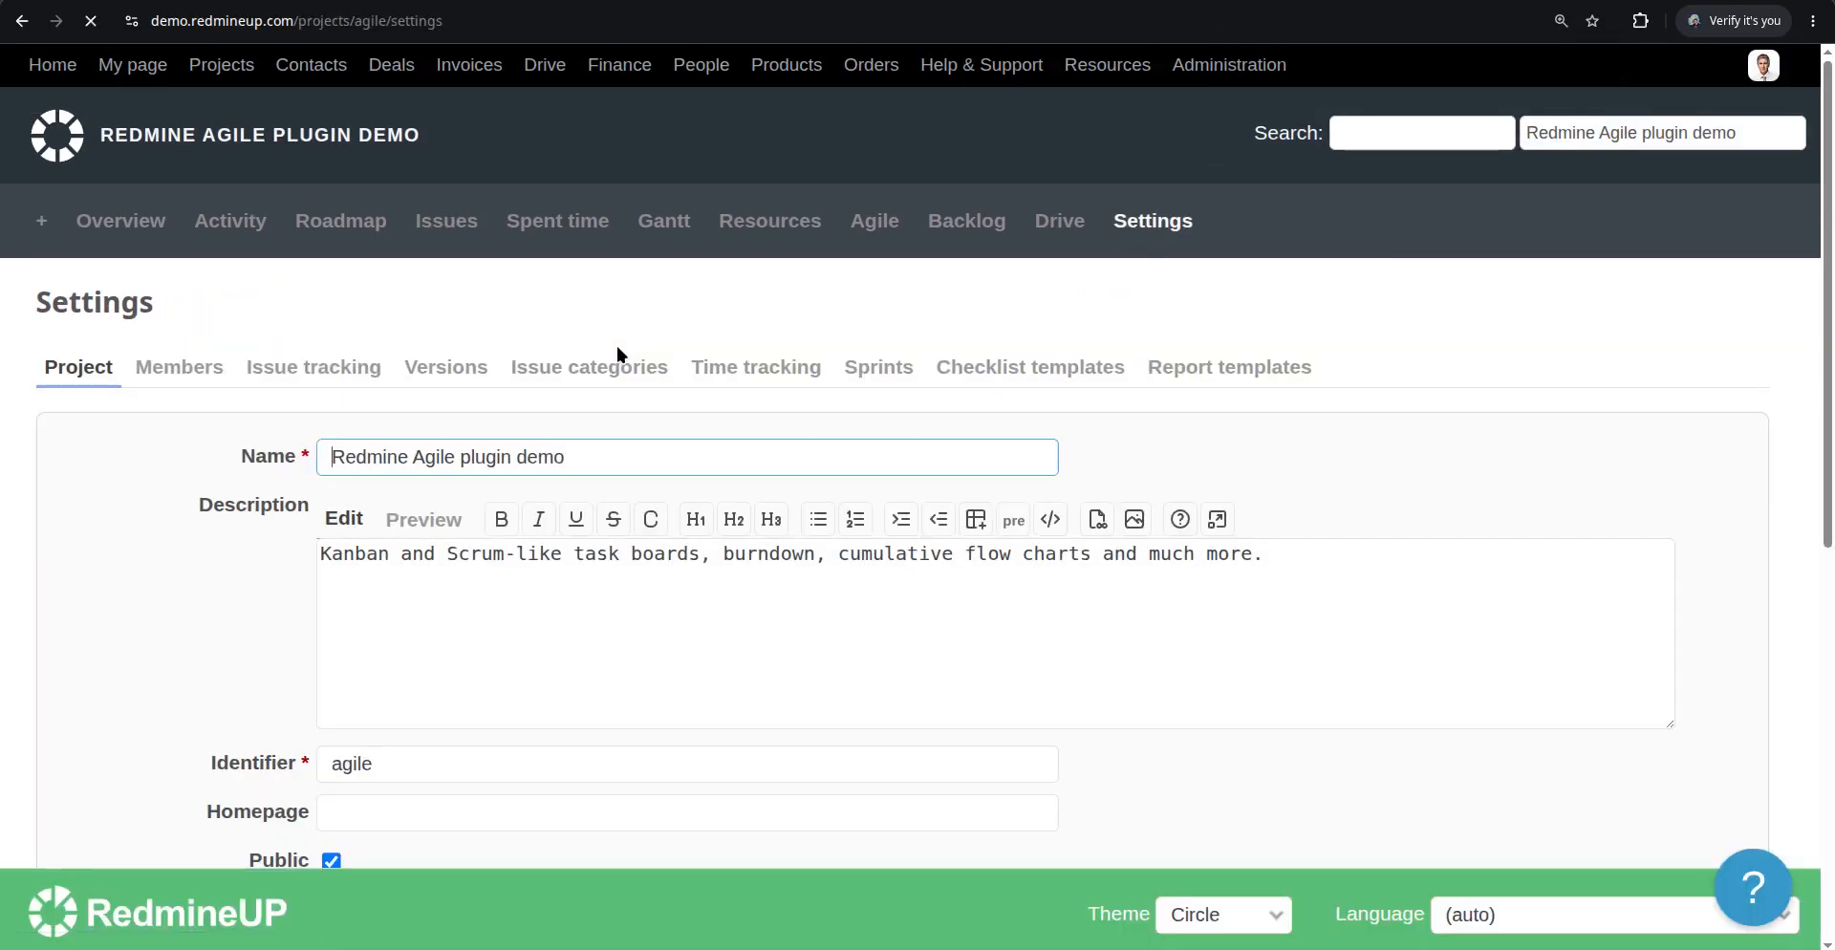
left_click(314, 373)
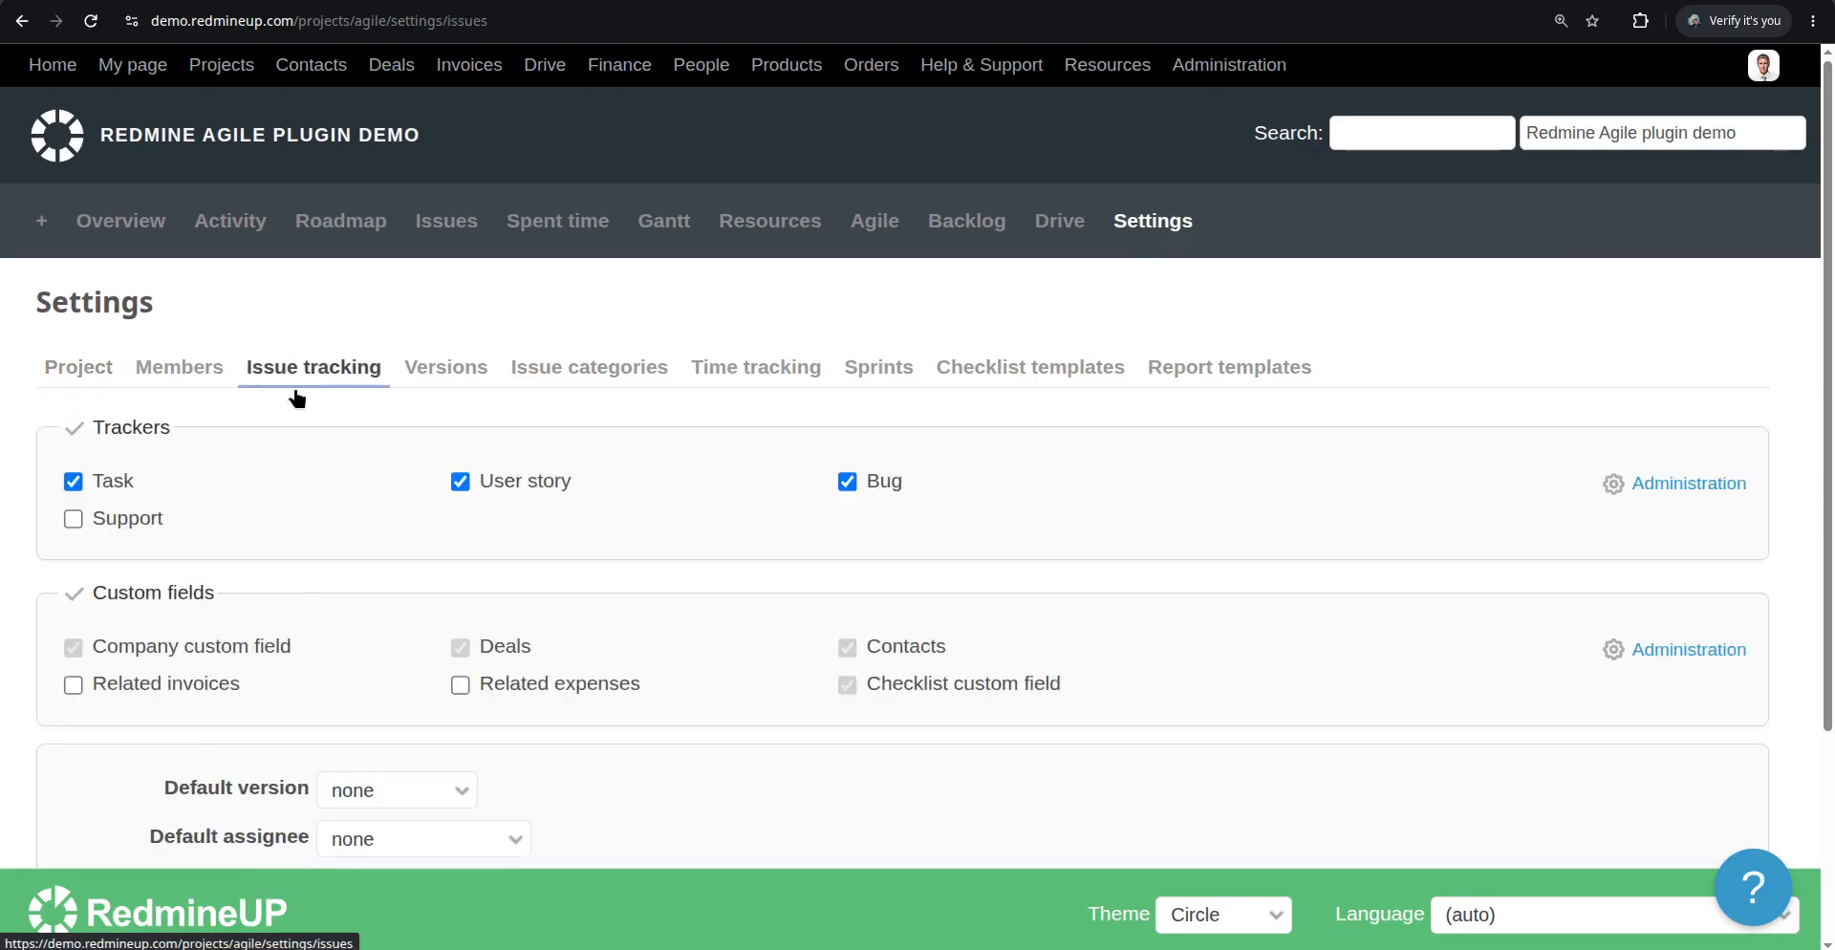
scroll(439, 537, "down", 3)
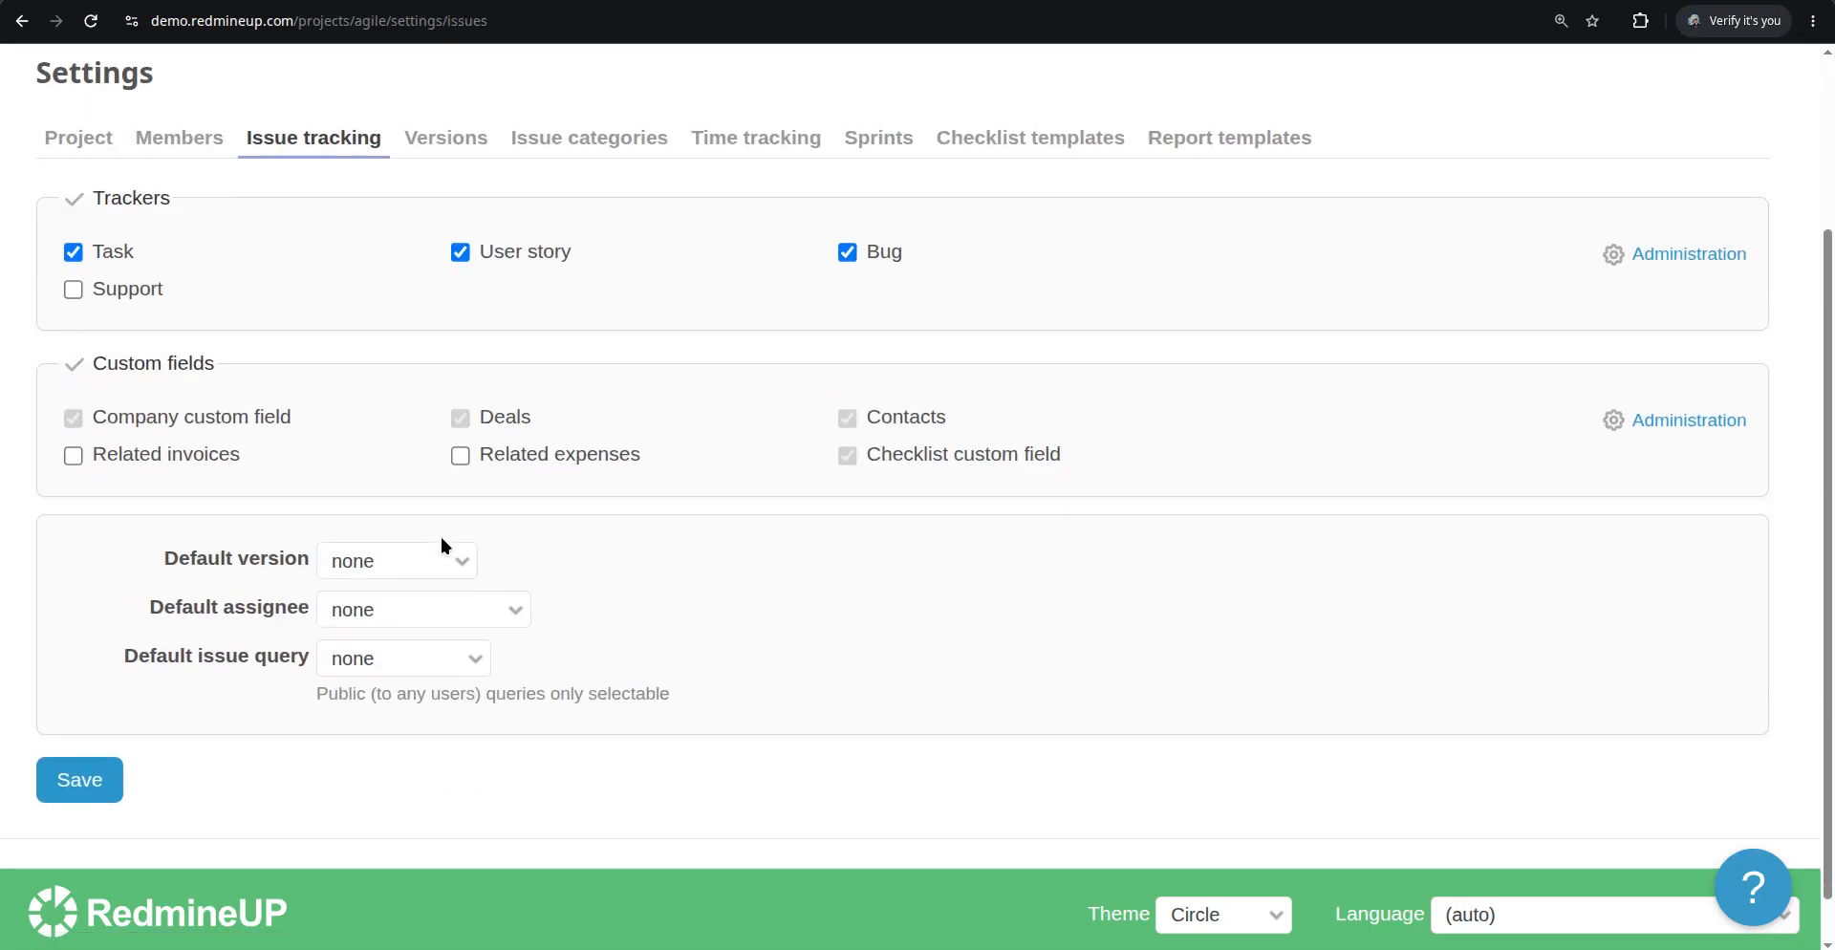
scroll(441, 545, "up", 3)
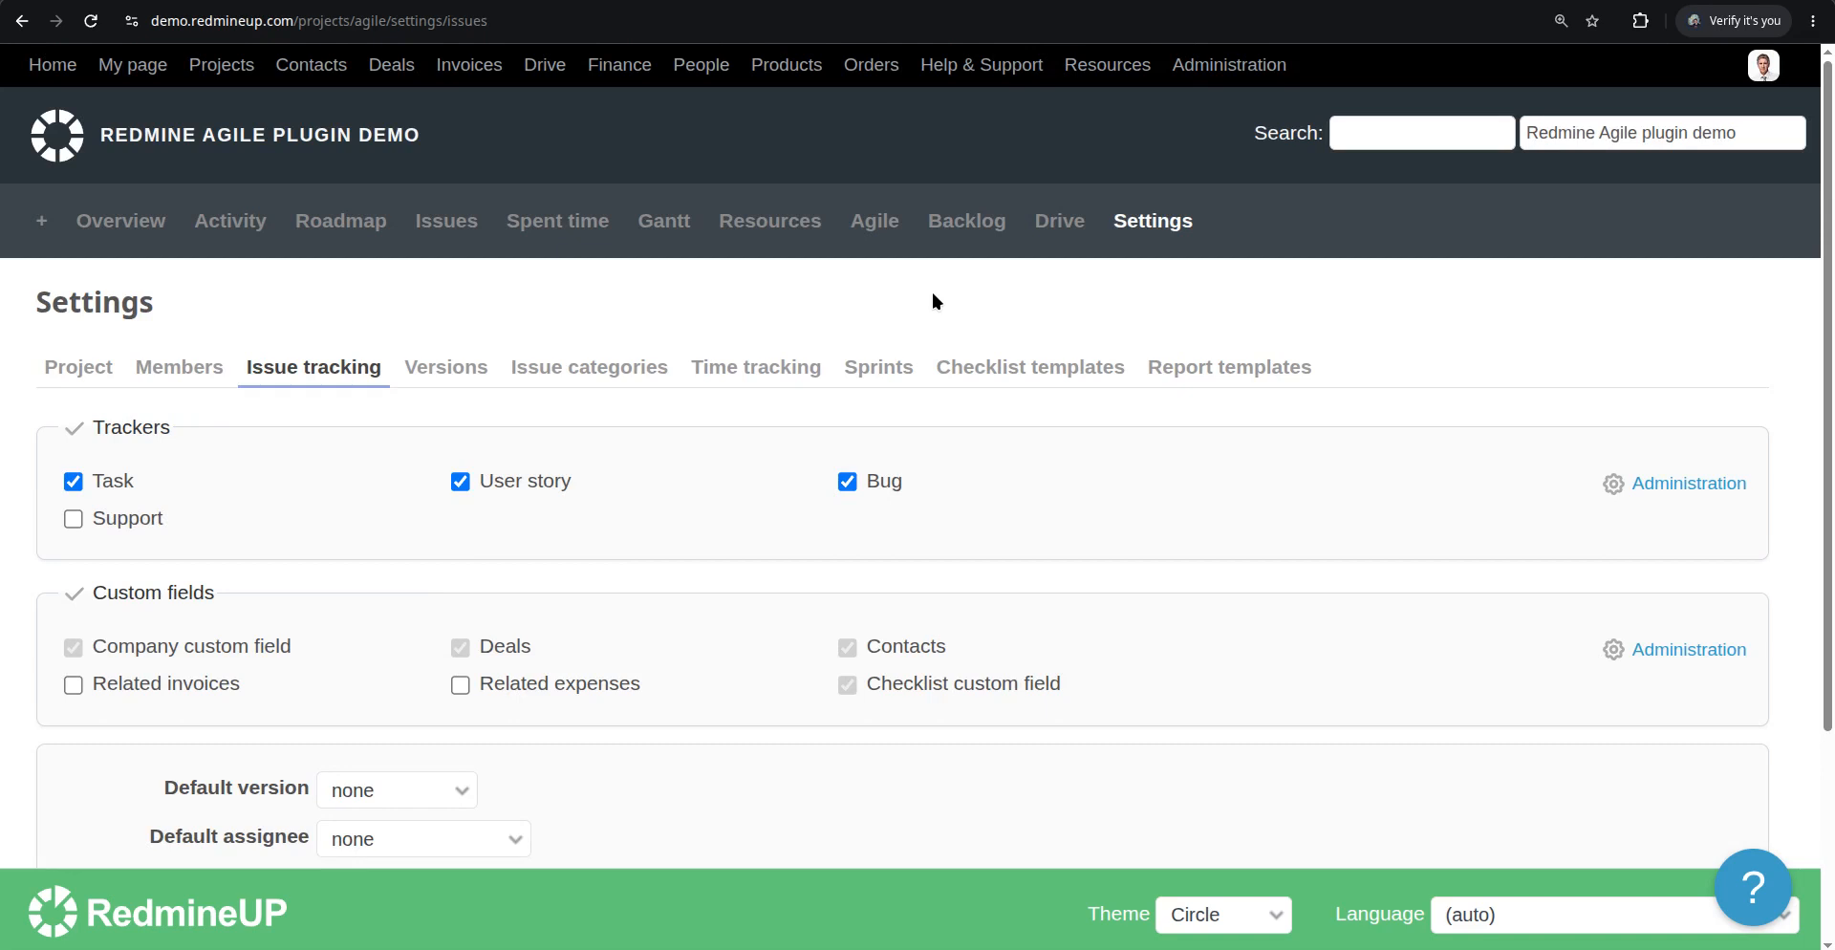
Create a new issue category named Testing_category in the project settings
left_click(622, 367)
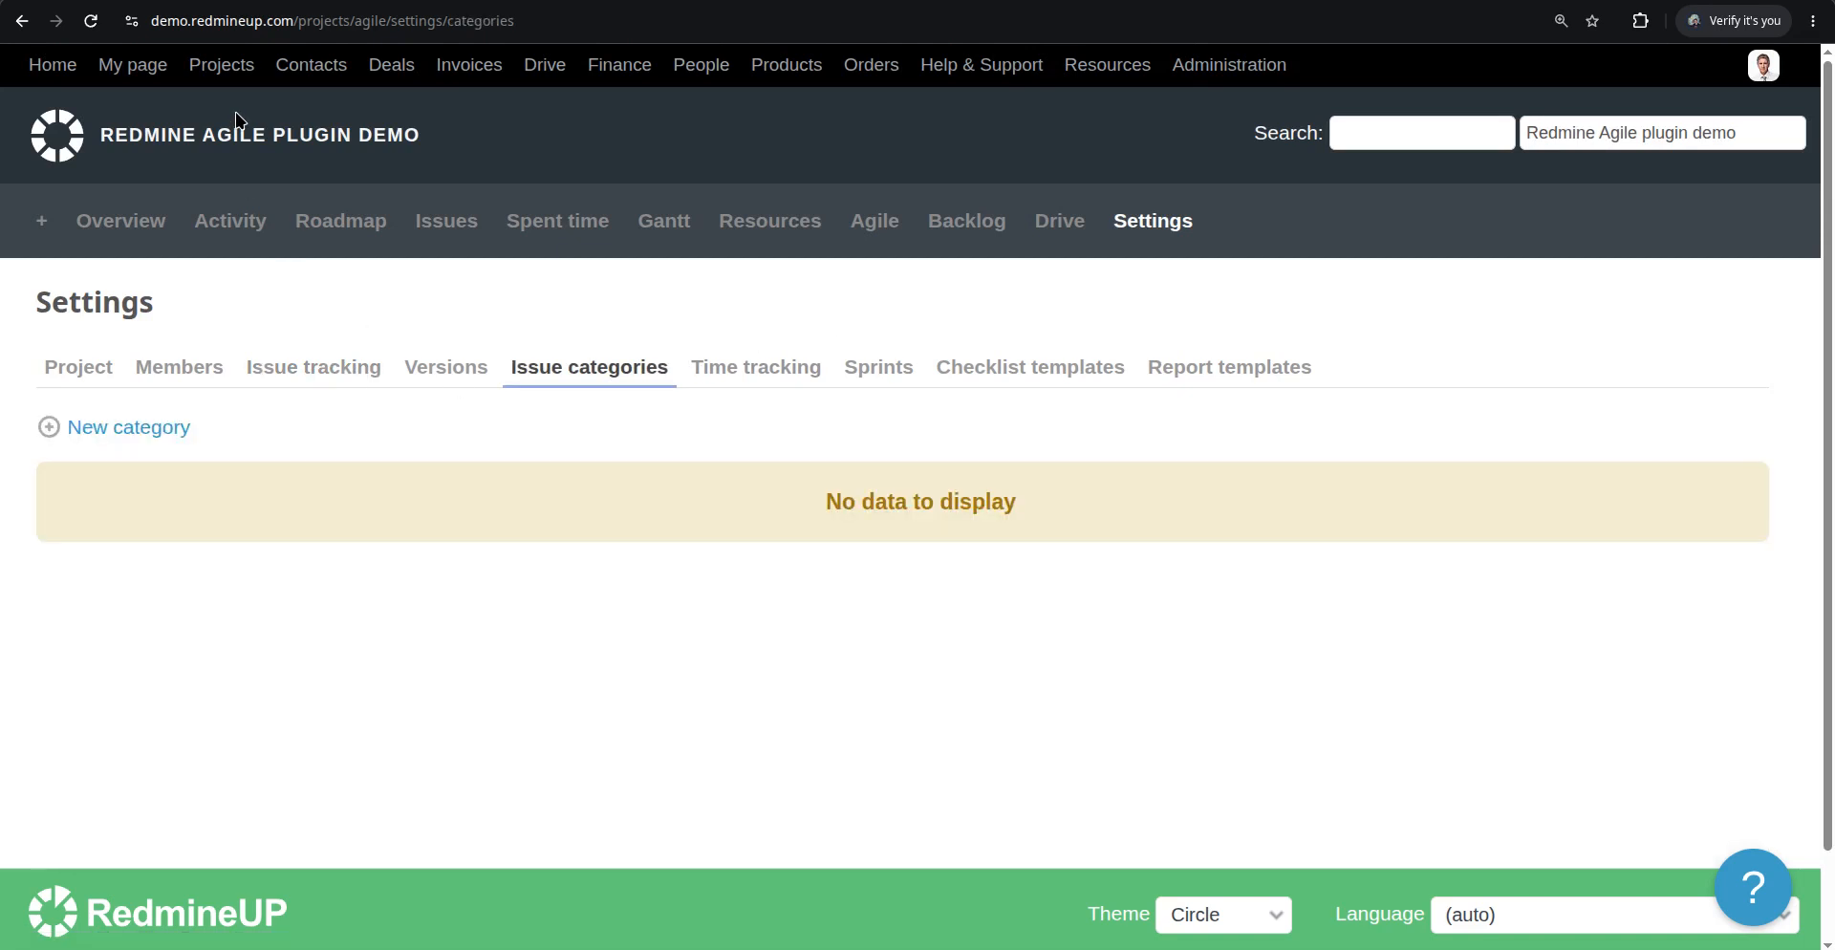
left_click(132, 428)
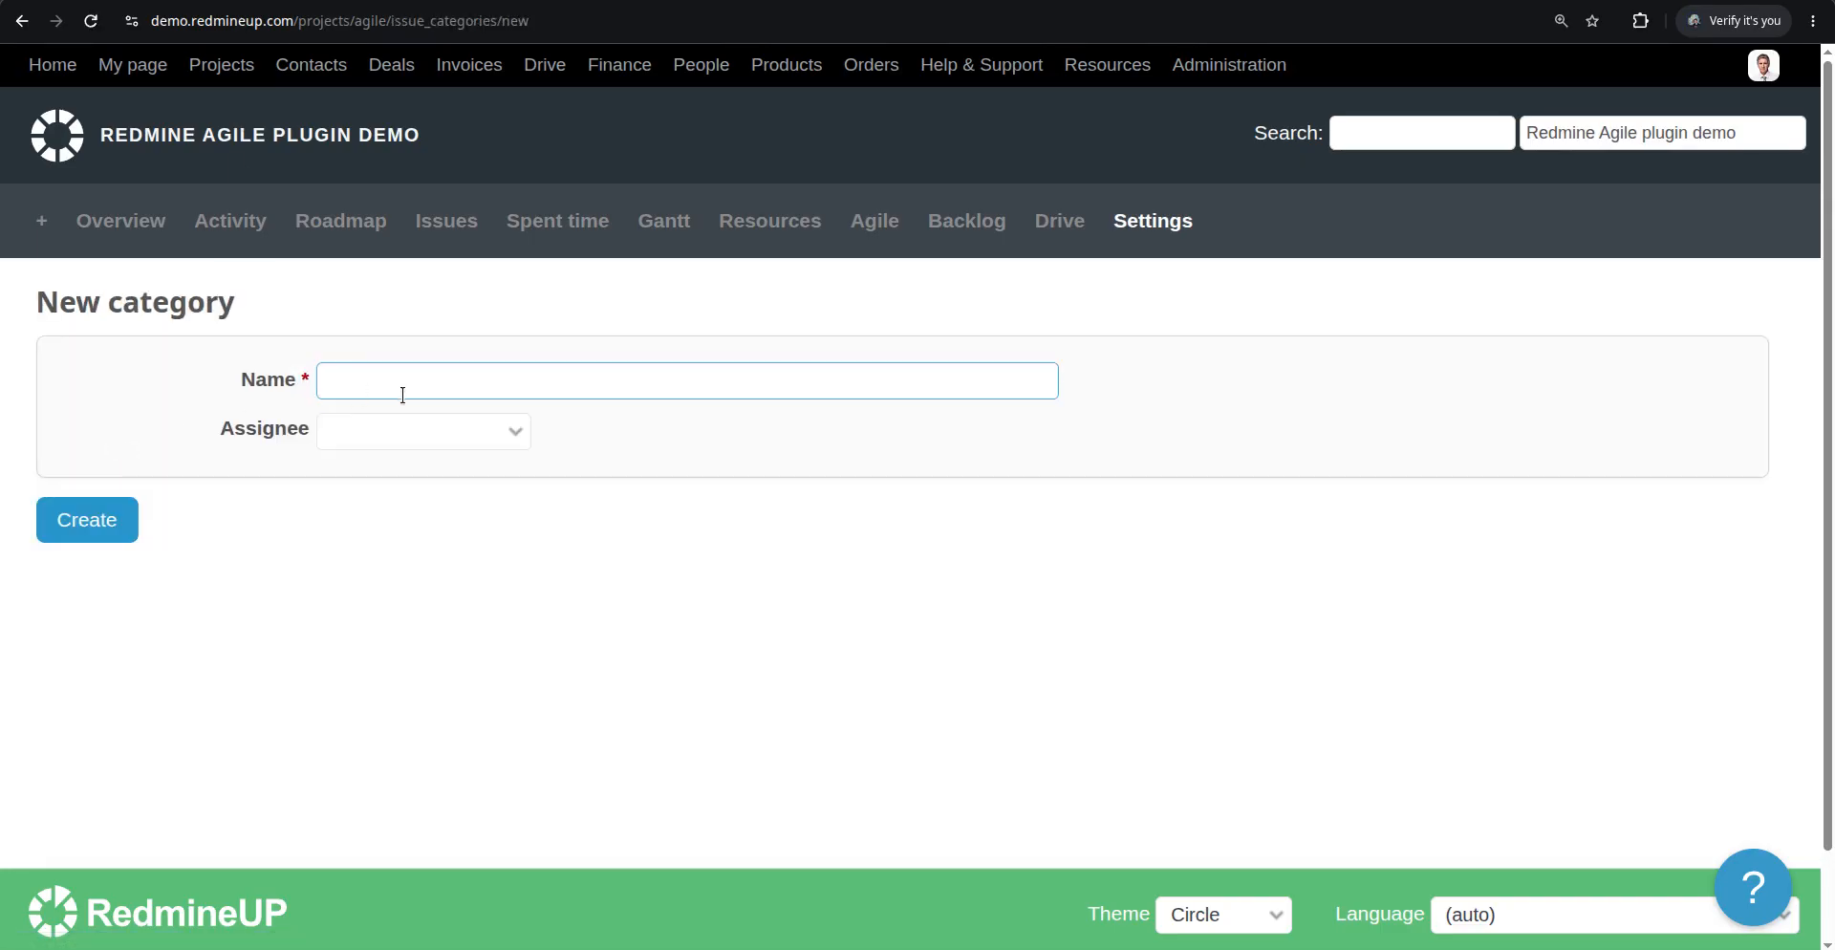
type("TEst")
key("BackSpace")
key("BackSpace")
key("BackSpace")
type("Testing_category")
left_click(476, 435)
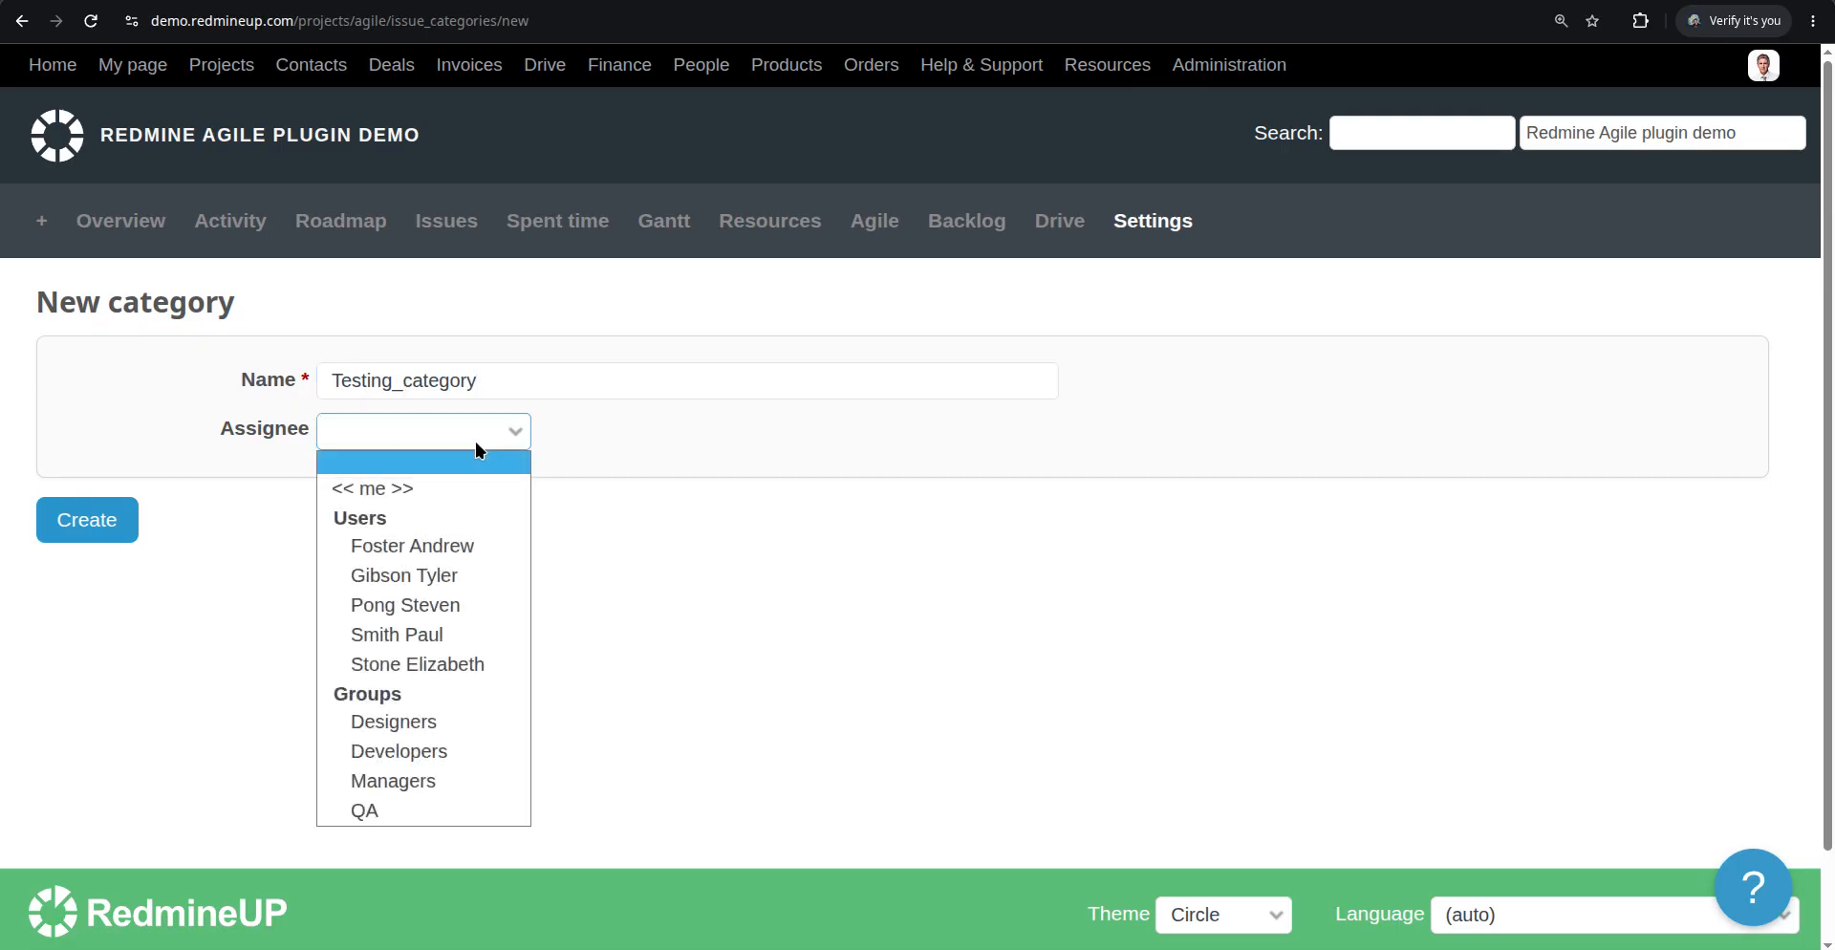
left_click(500, 434)
left_click(49, 517)
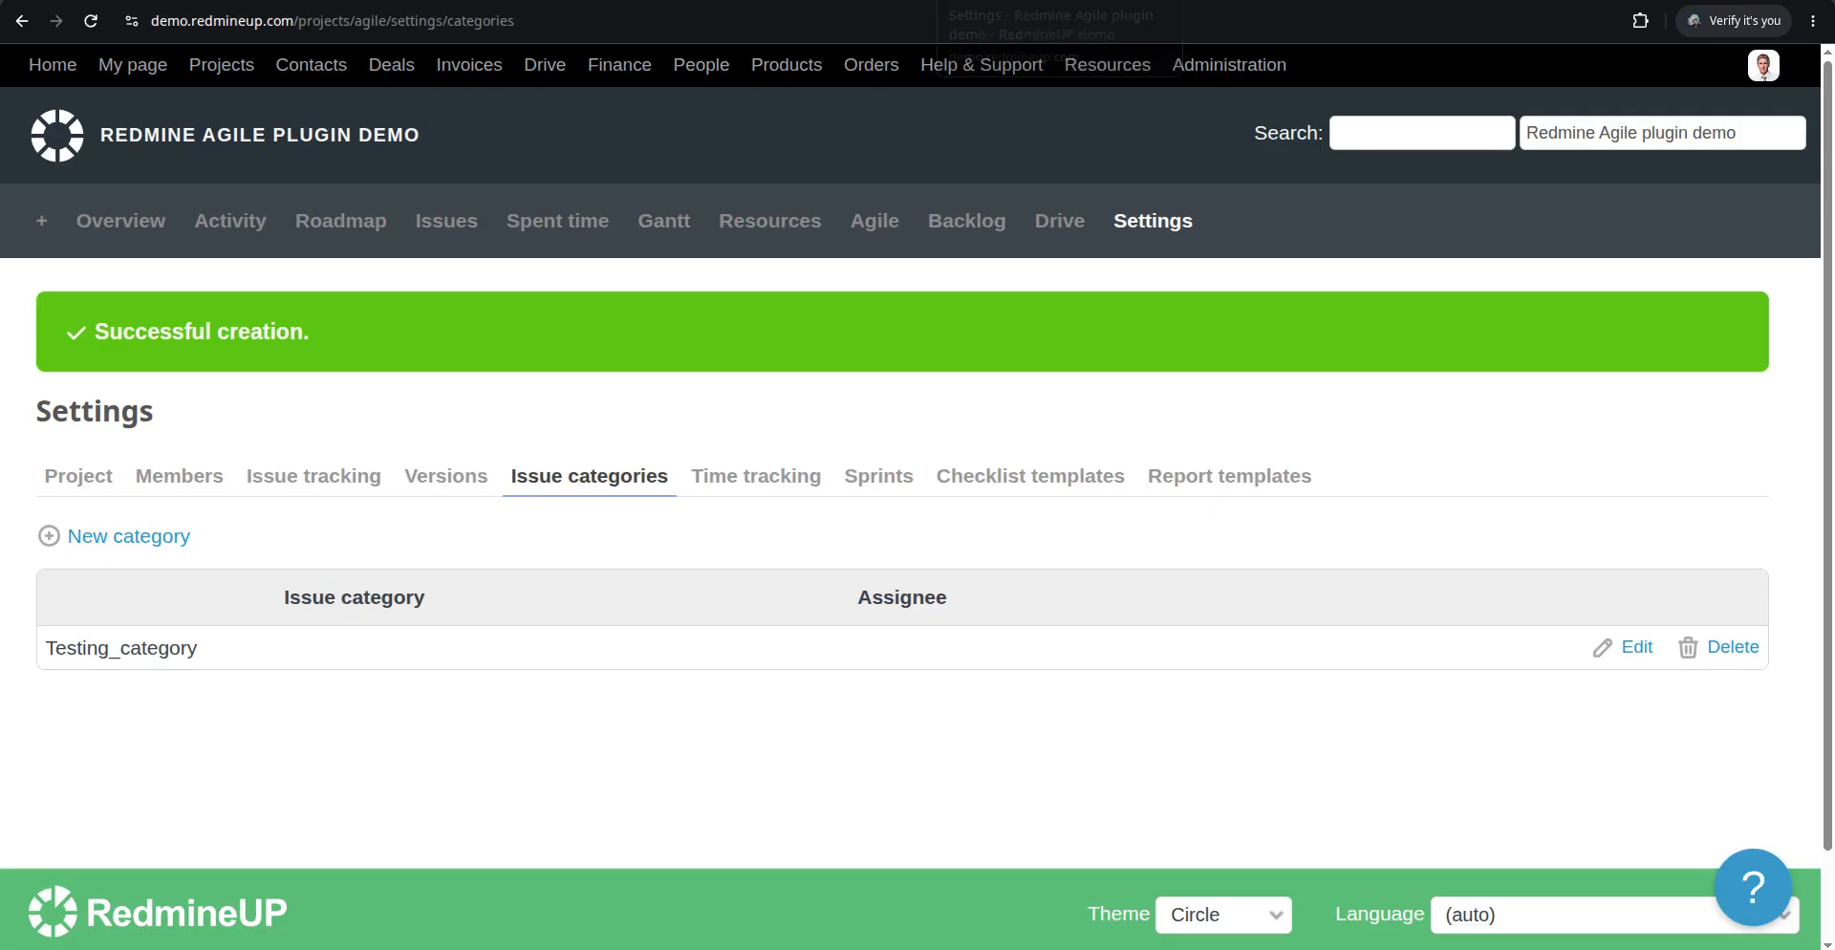
Open issue #593 from the Agile board and set its category to Testing_category
left_click(824, 0)
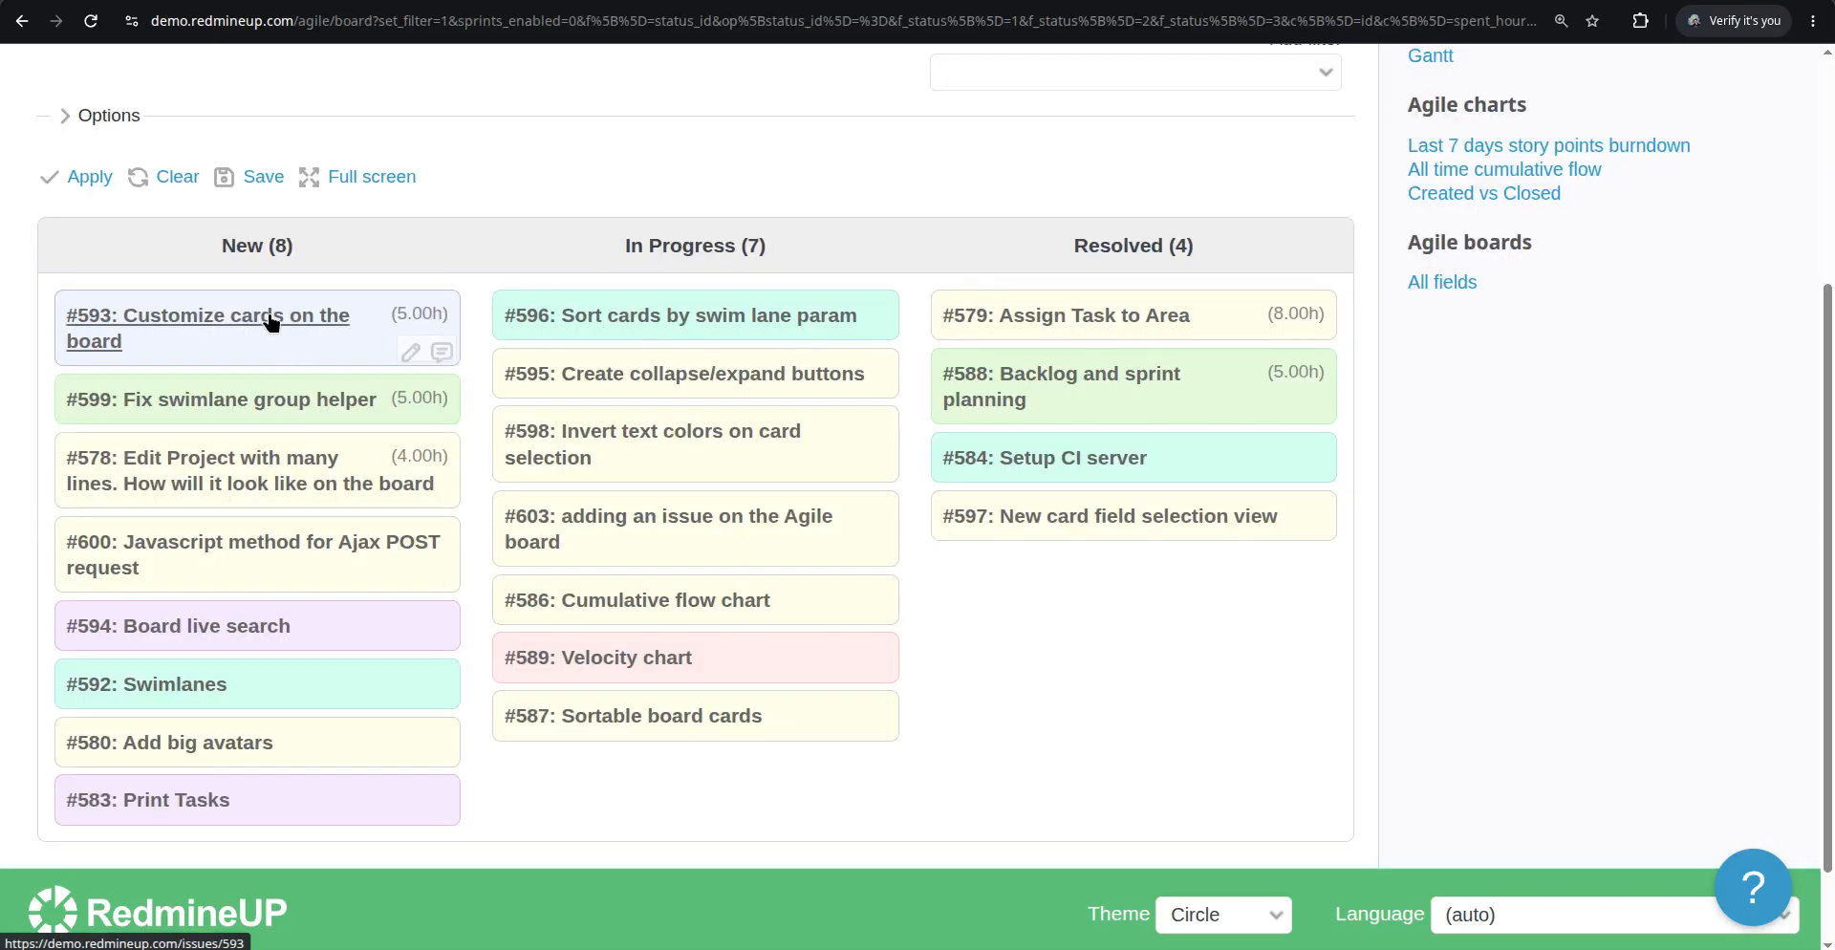
left_click(272, 315)
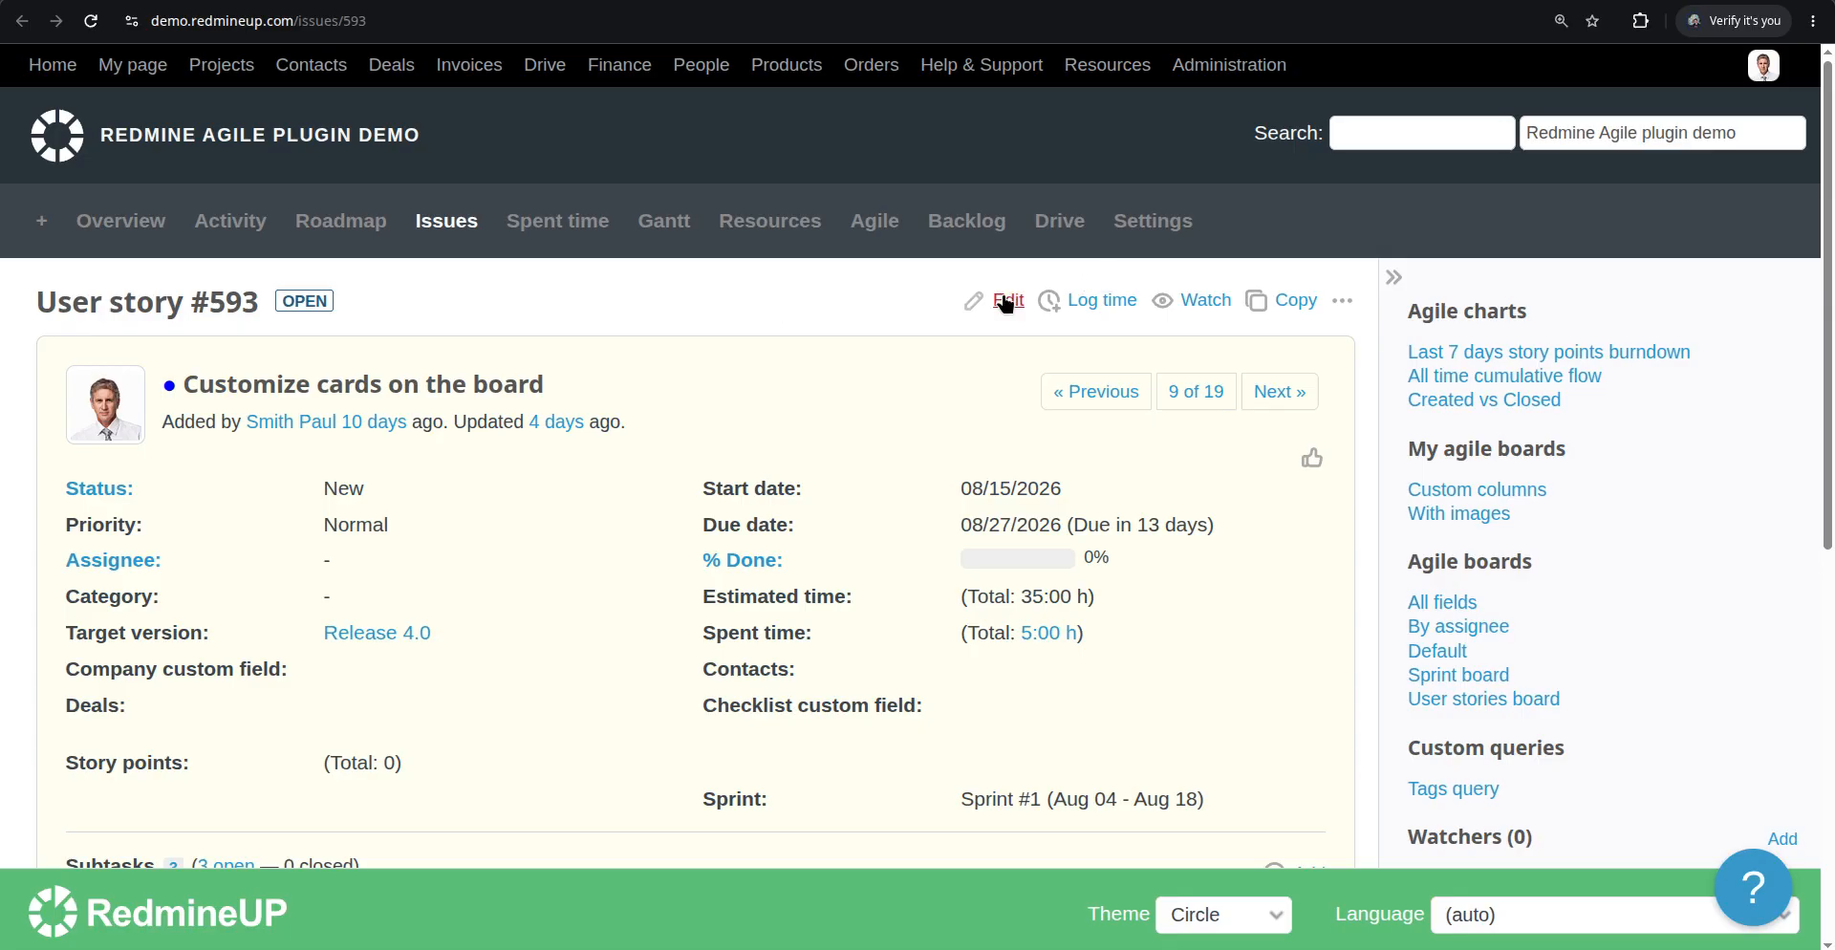
left_click(1004, 302)
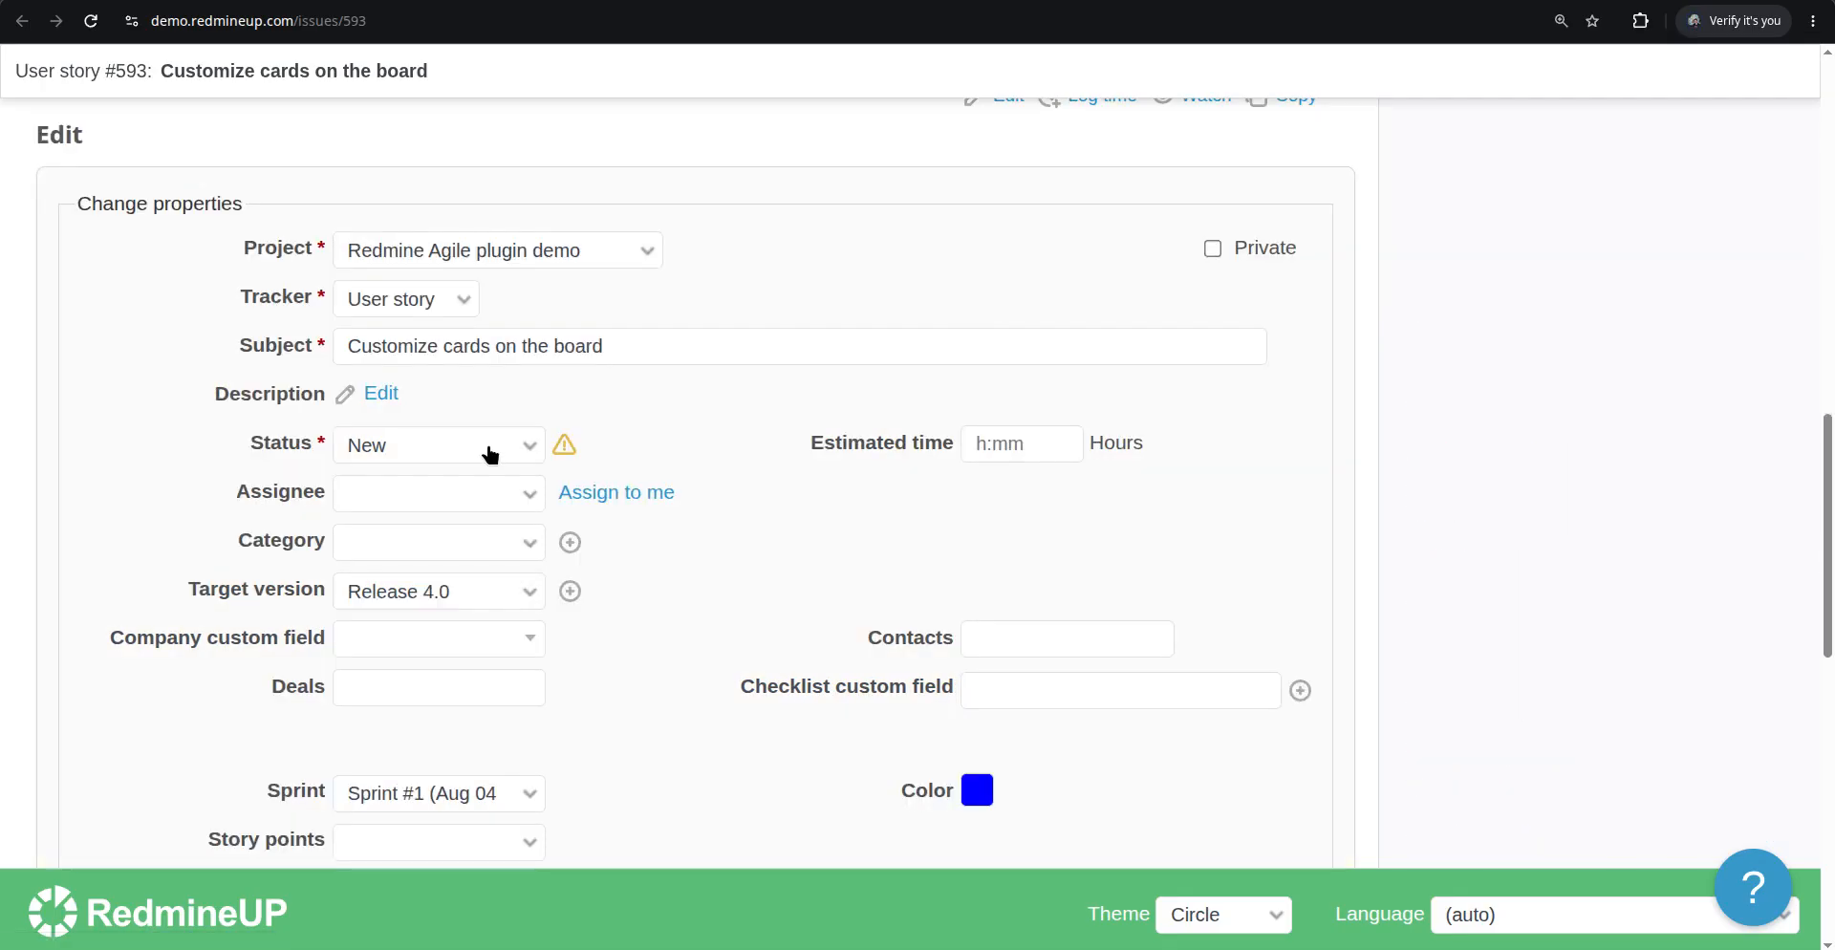
left_click(421, 544)
left_click(398, 599)
left_click(398, 593)
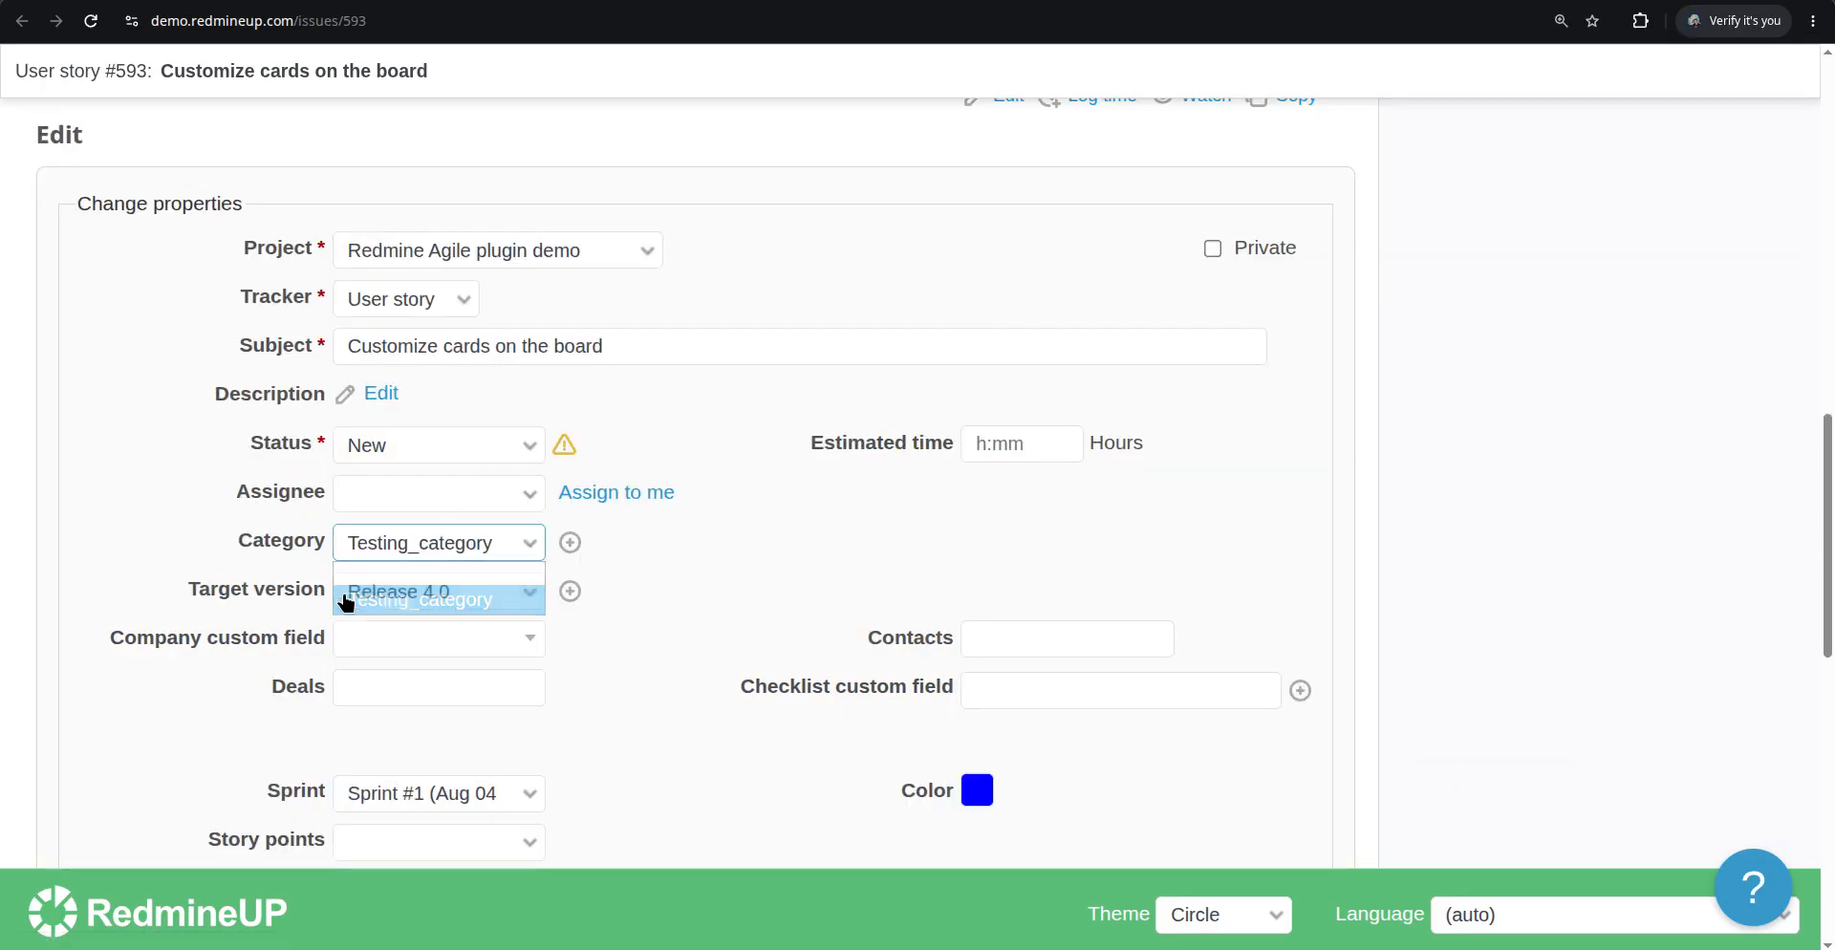
left_click(348, 602)
scroll(155, 545, "down", 10)
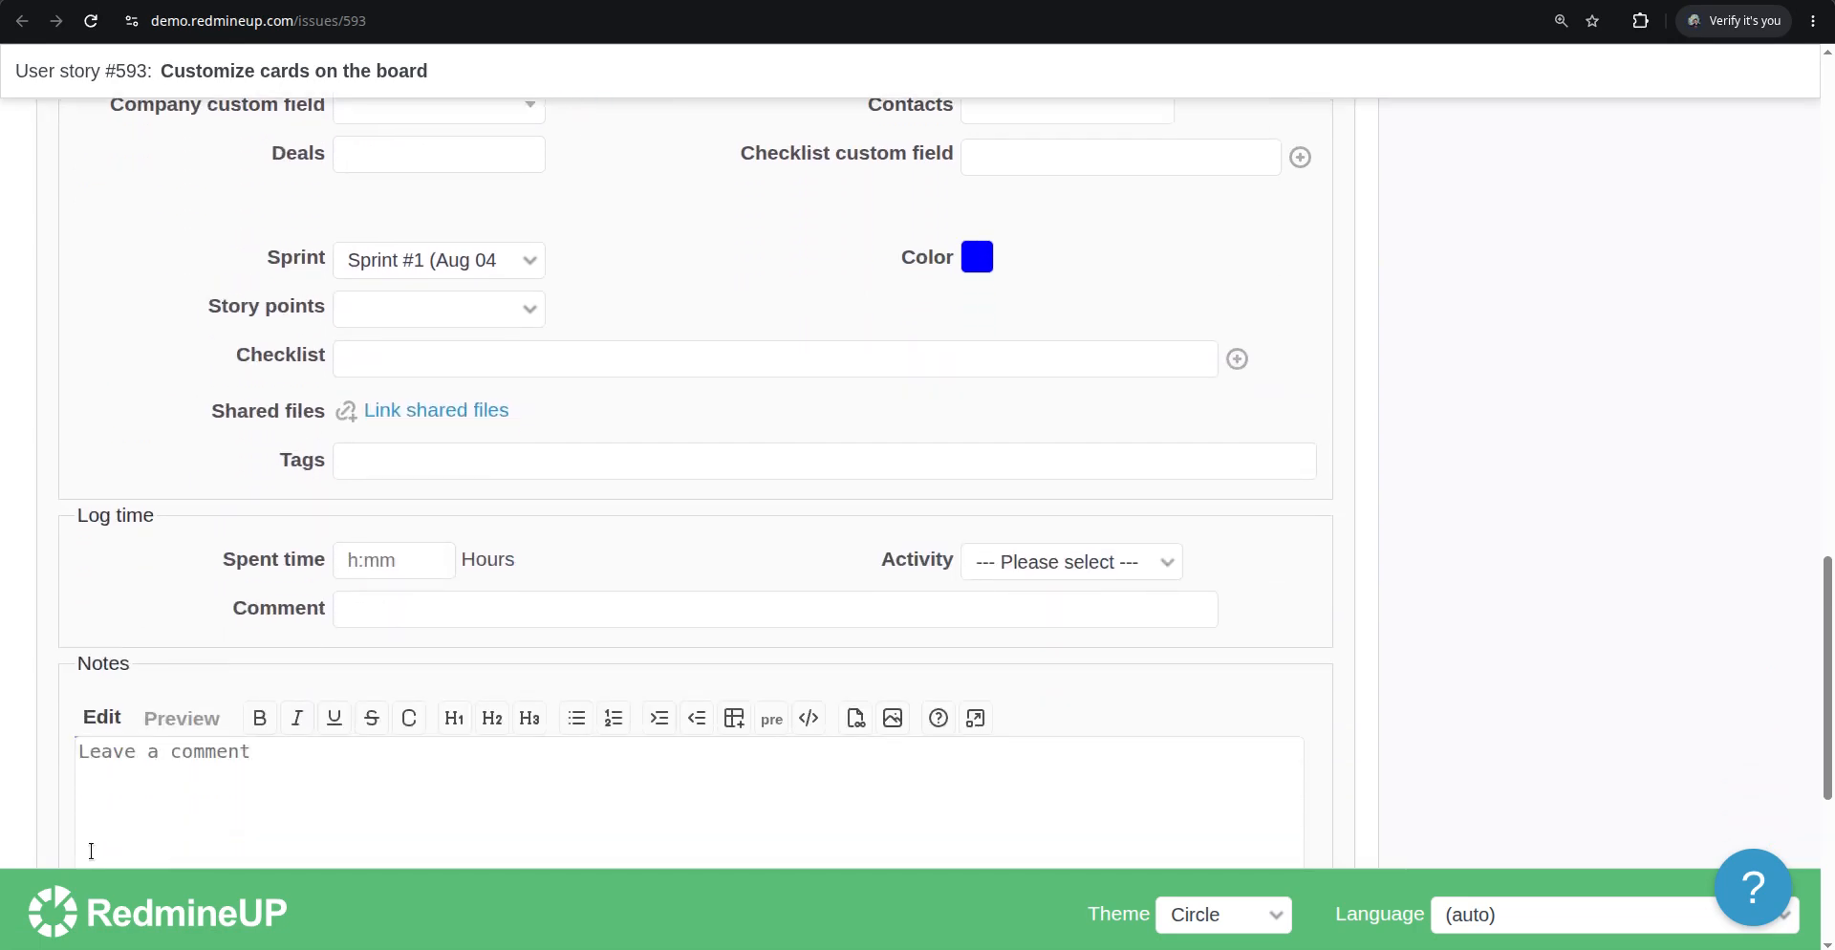
scroll(86, 755, "down", 2)
left_click(89, 674)
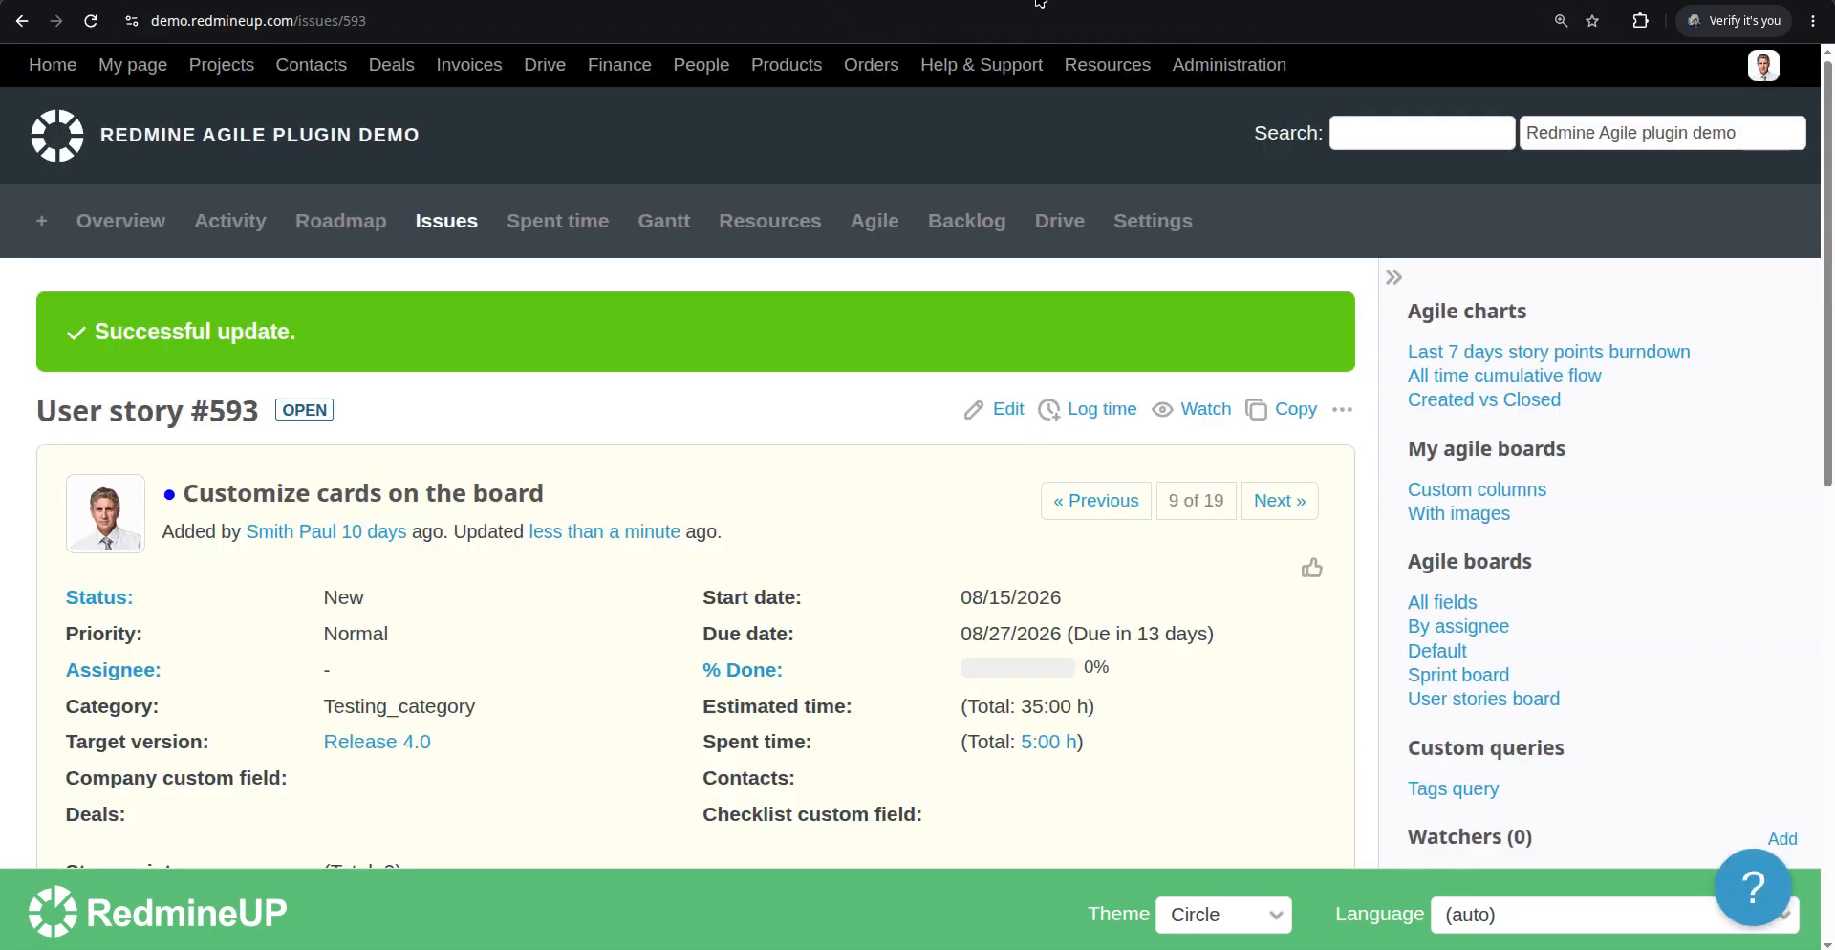
Return to the Agile board and reapply its options to refresh the cards' categories
left_click(1039, 1)
scroll(220, 612, "down", 2)
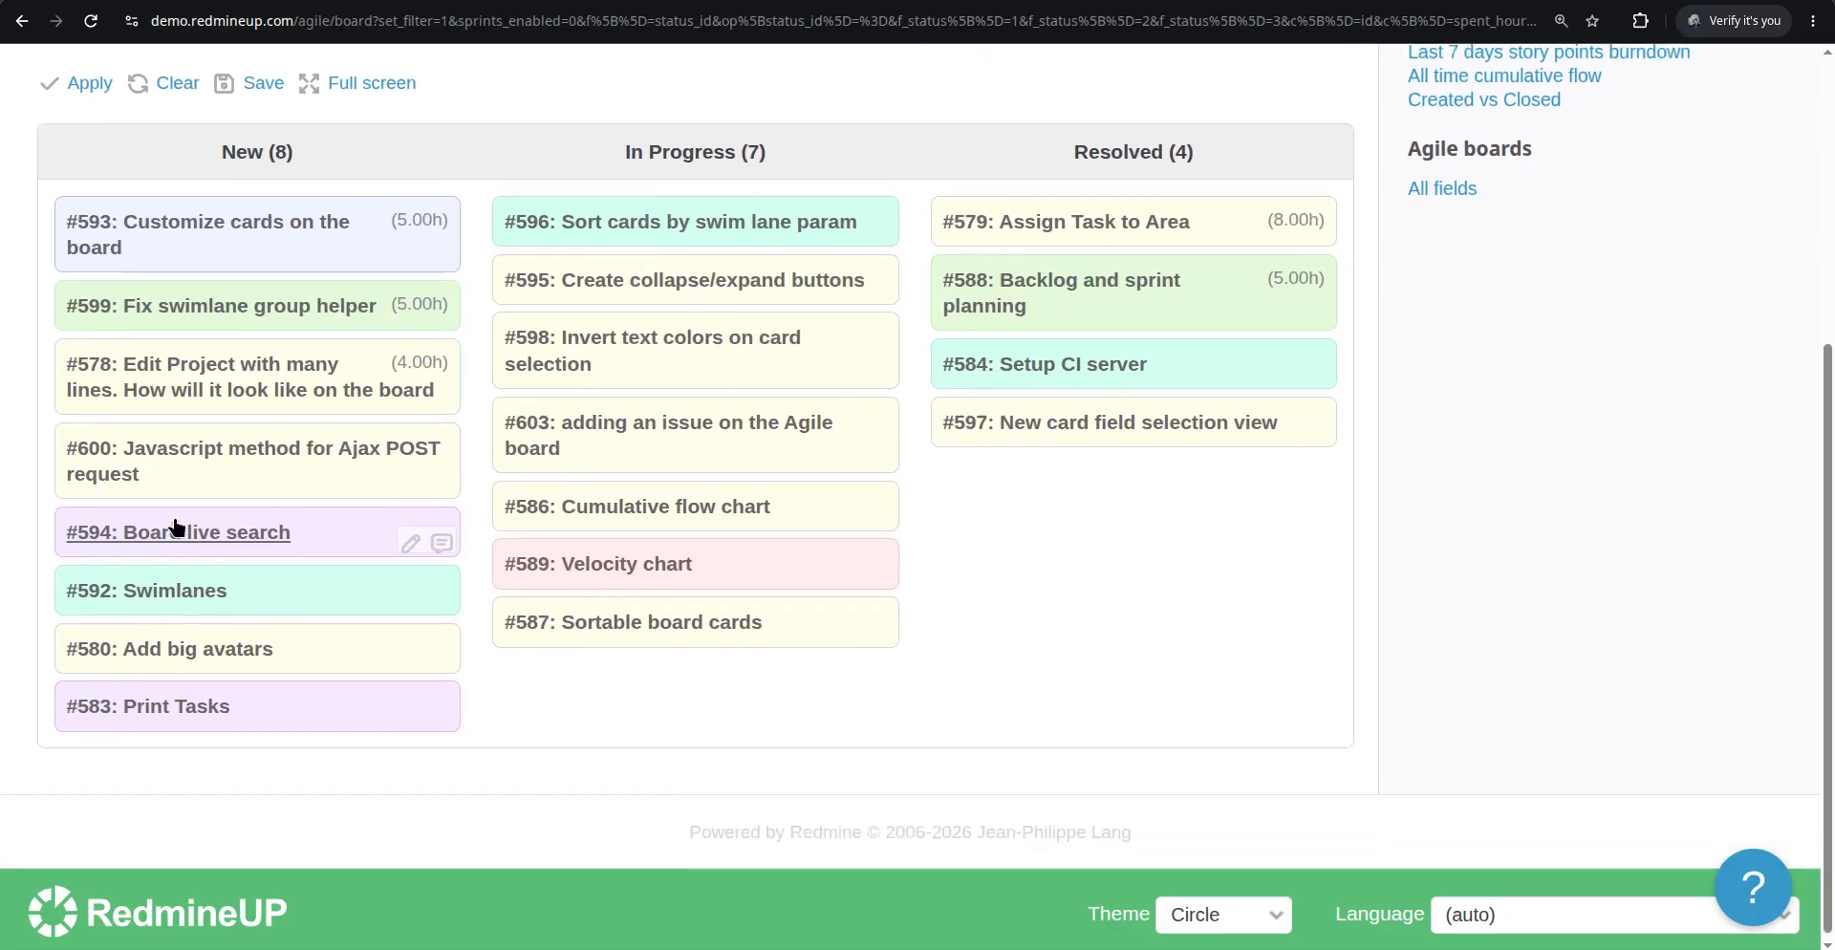
scroll(175, 526, "up", 3)
left_click(85, 304)
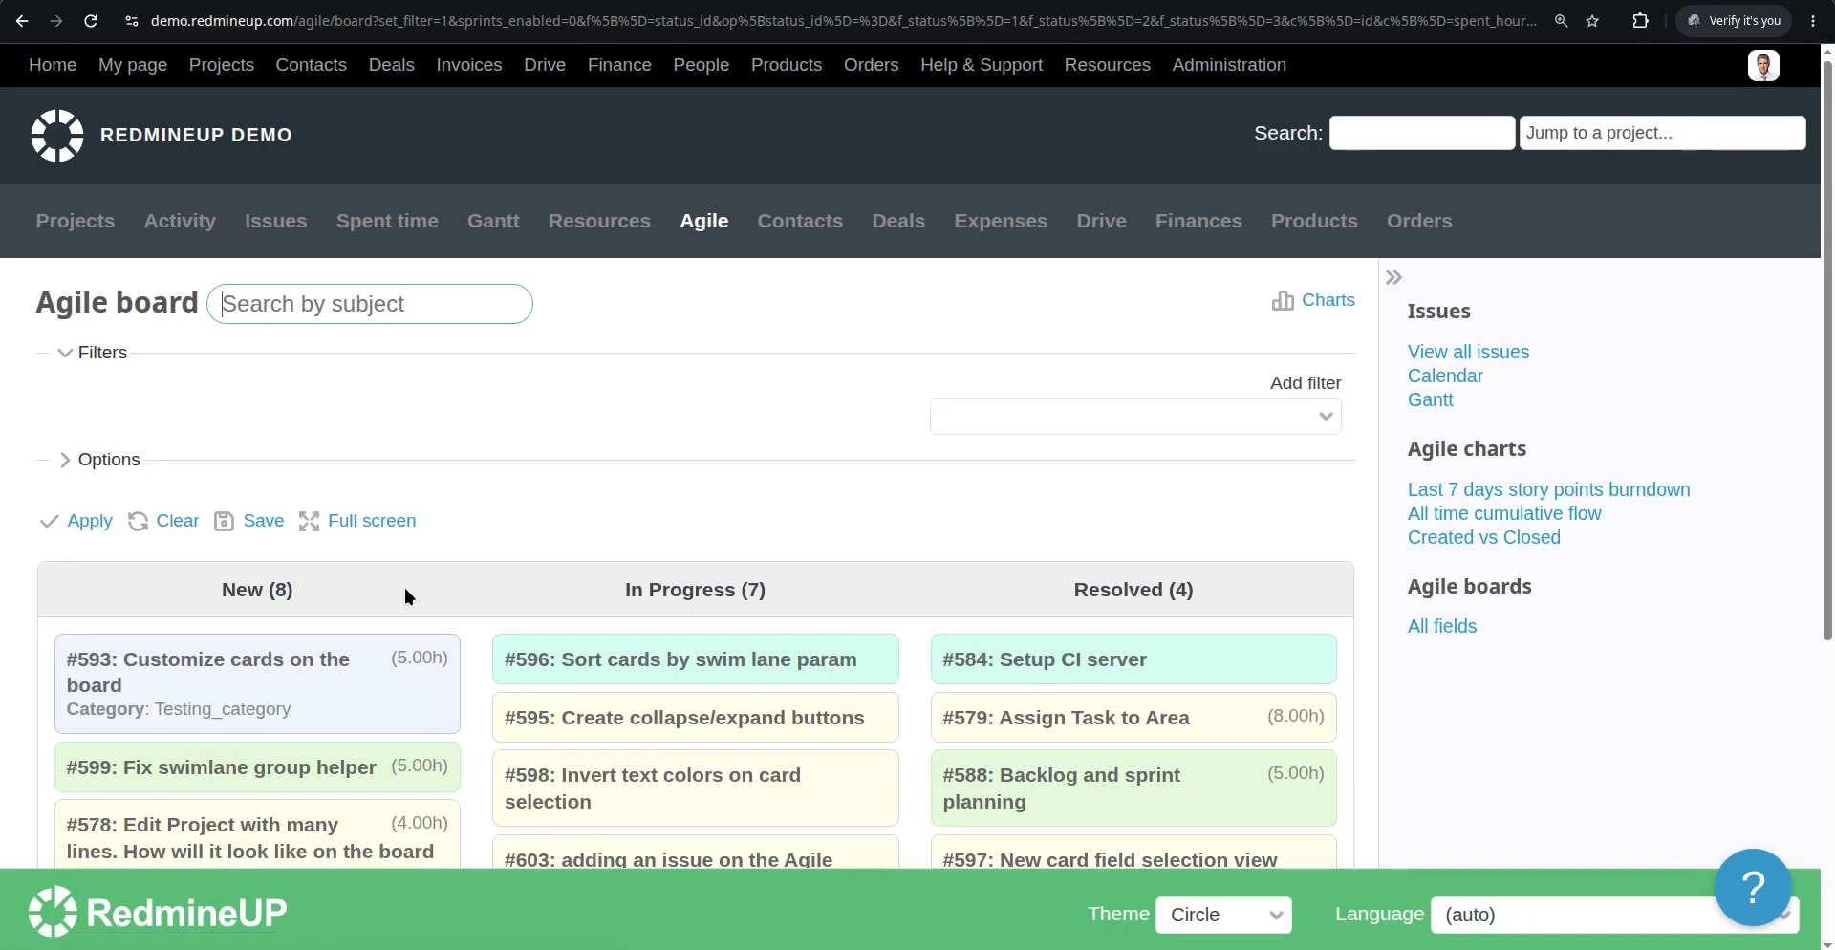
Set issue #596's category to Testing_category from its card's context menu
scroll(405, 587, "down", 2)
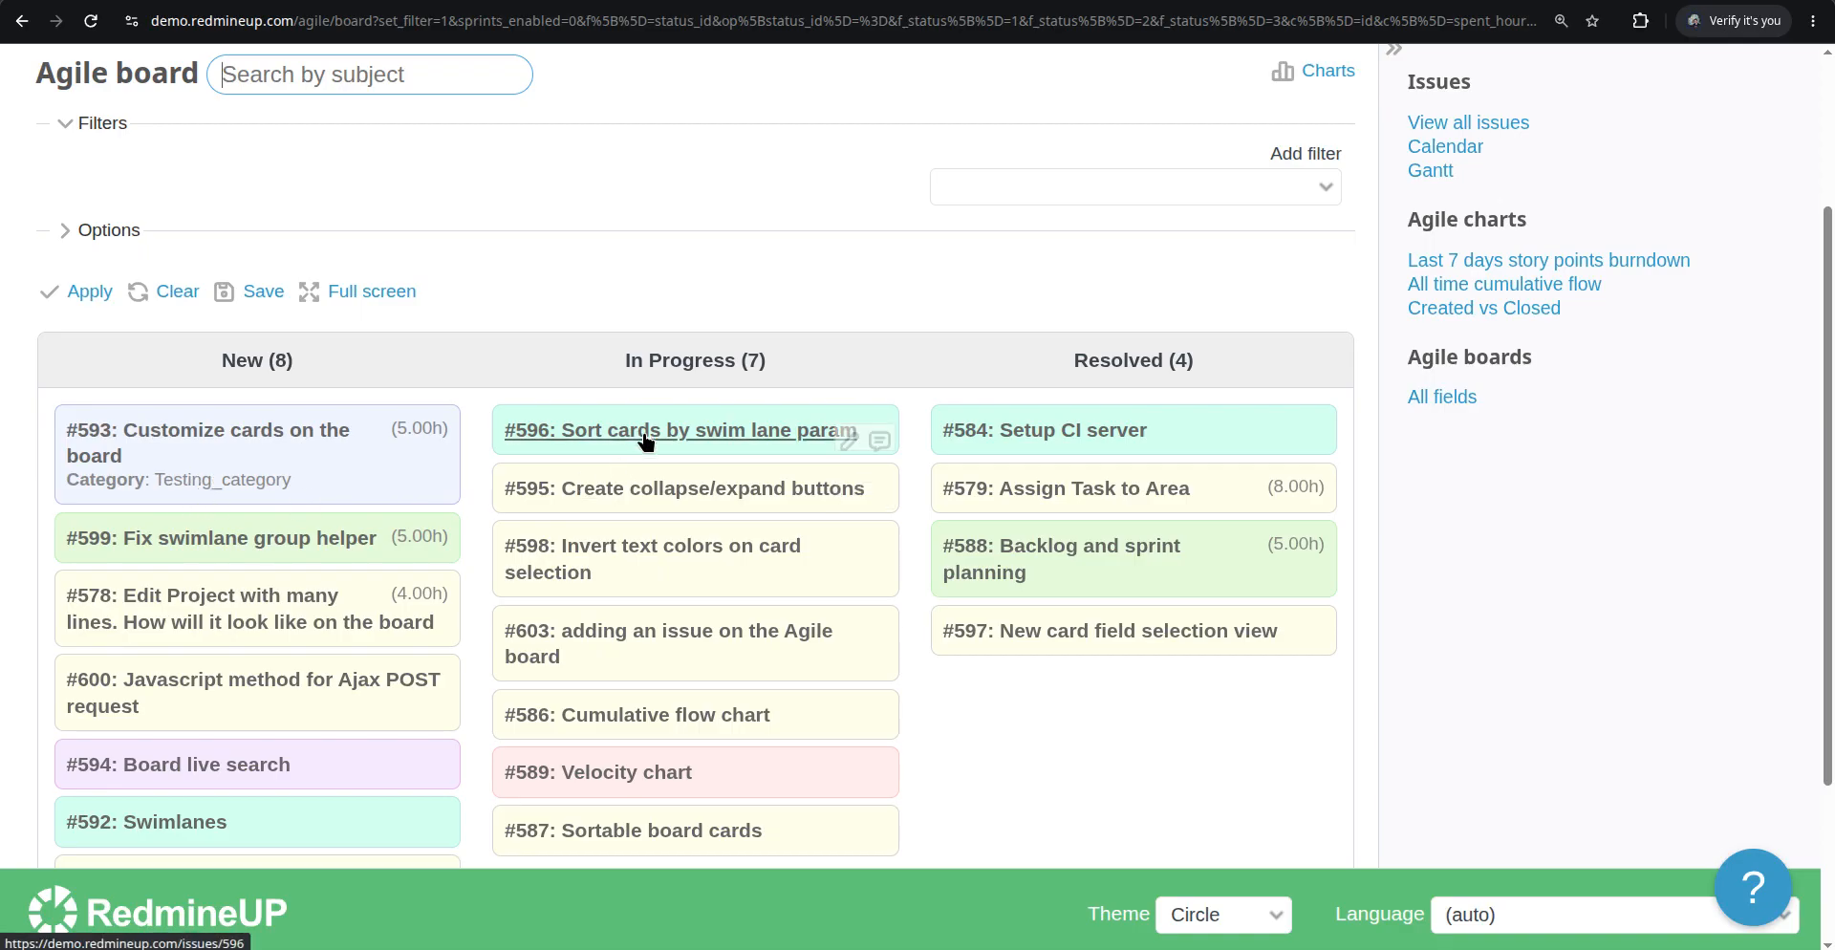
right_click(676, 447)
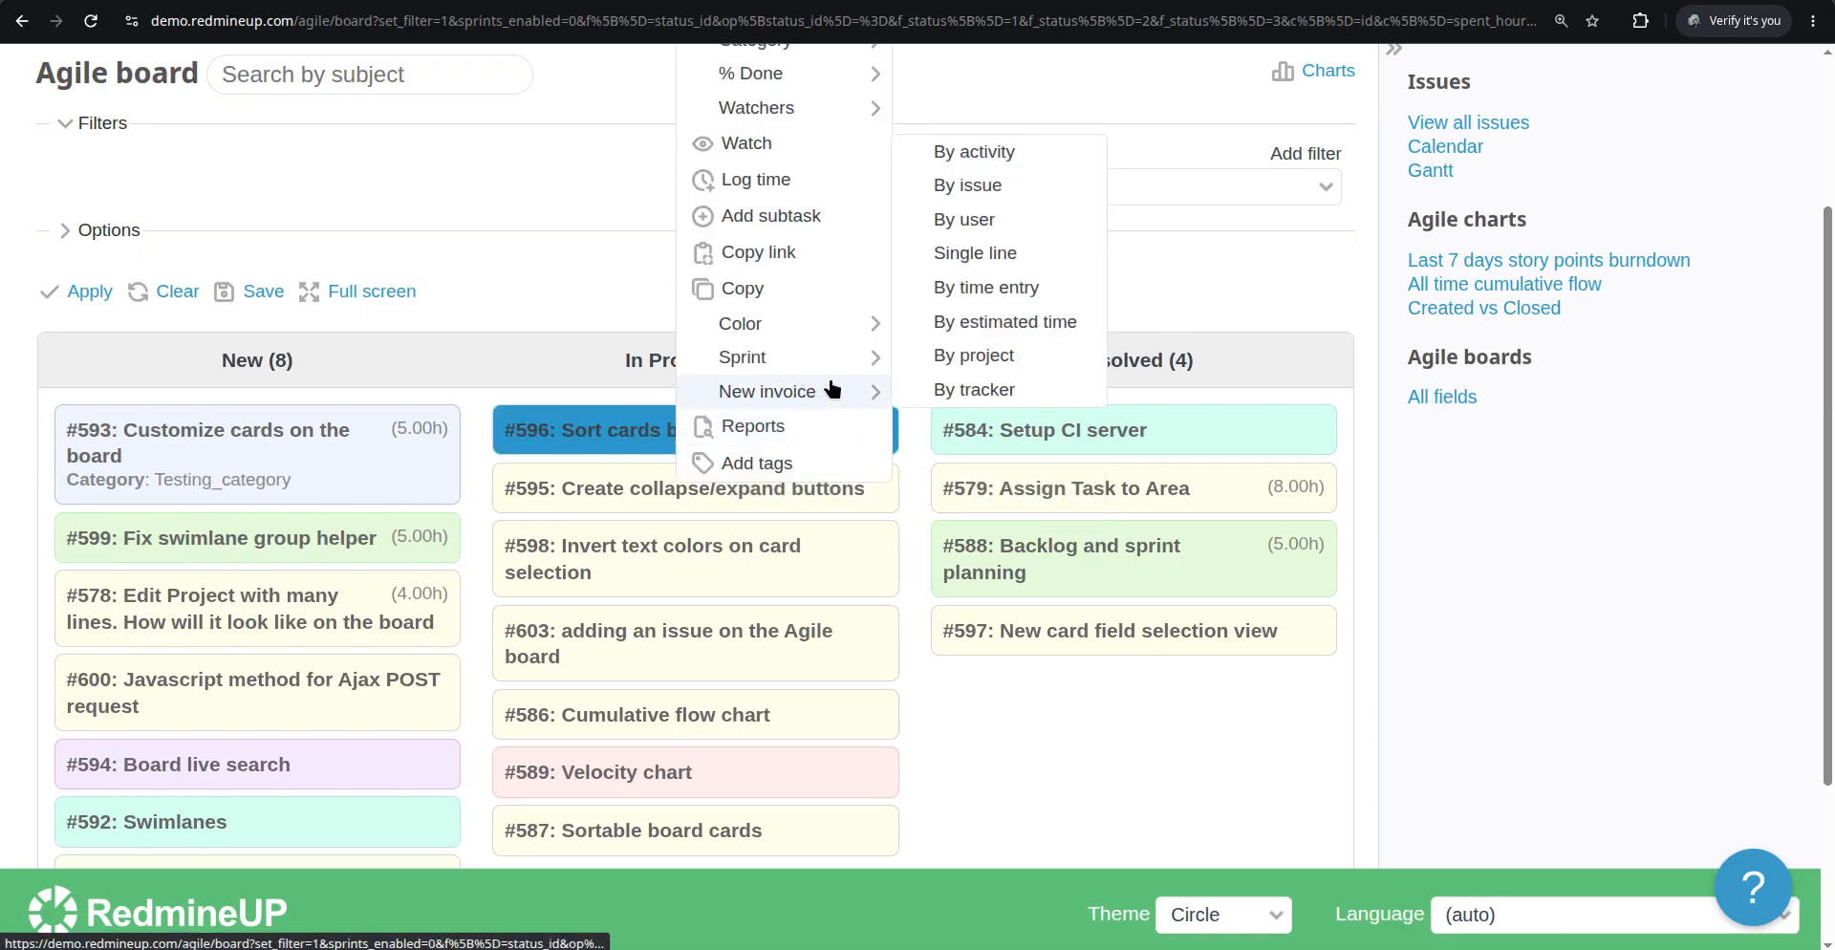
scroll(834, 387, "up", 3)
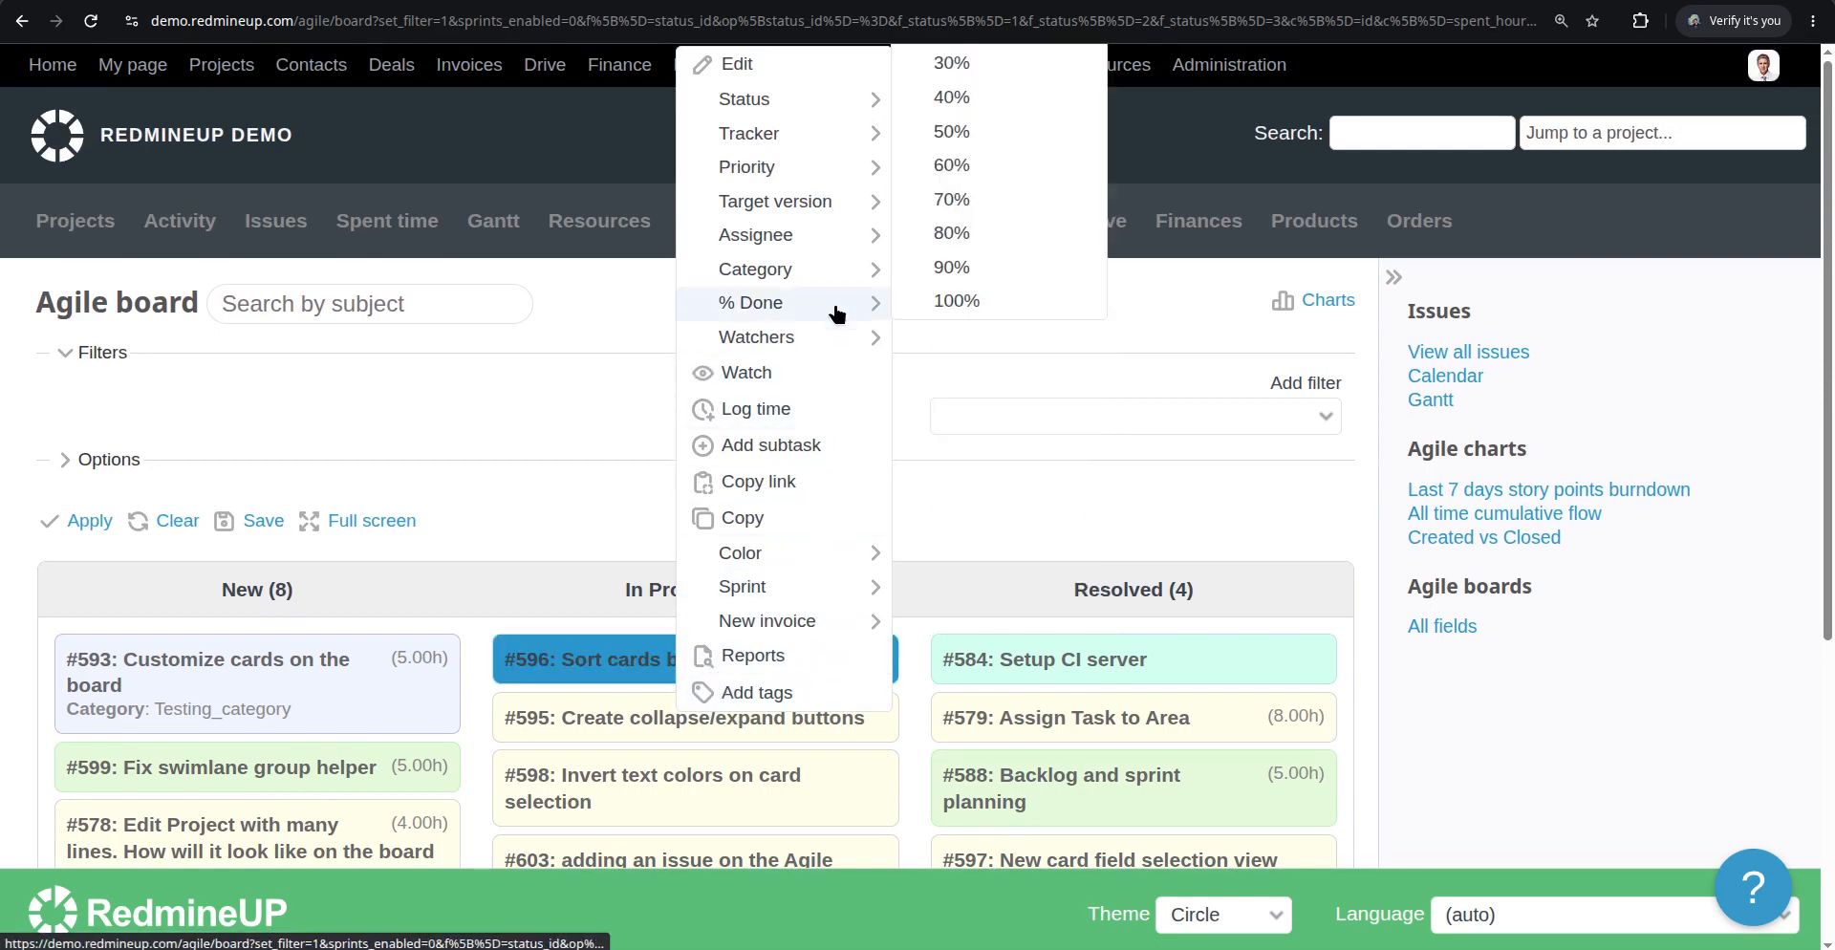
mouse_move(845, 285)
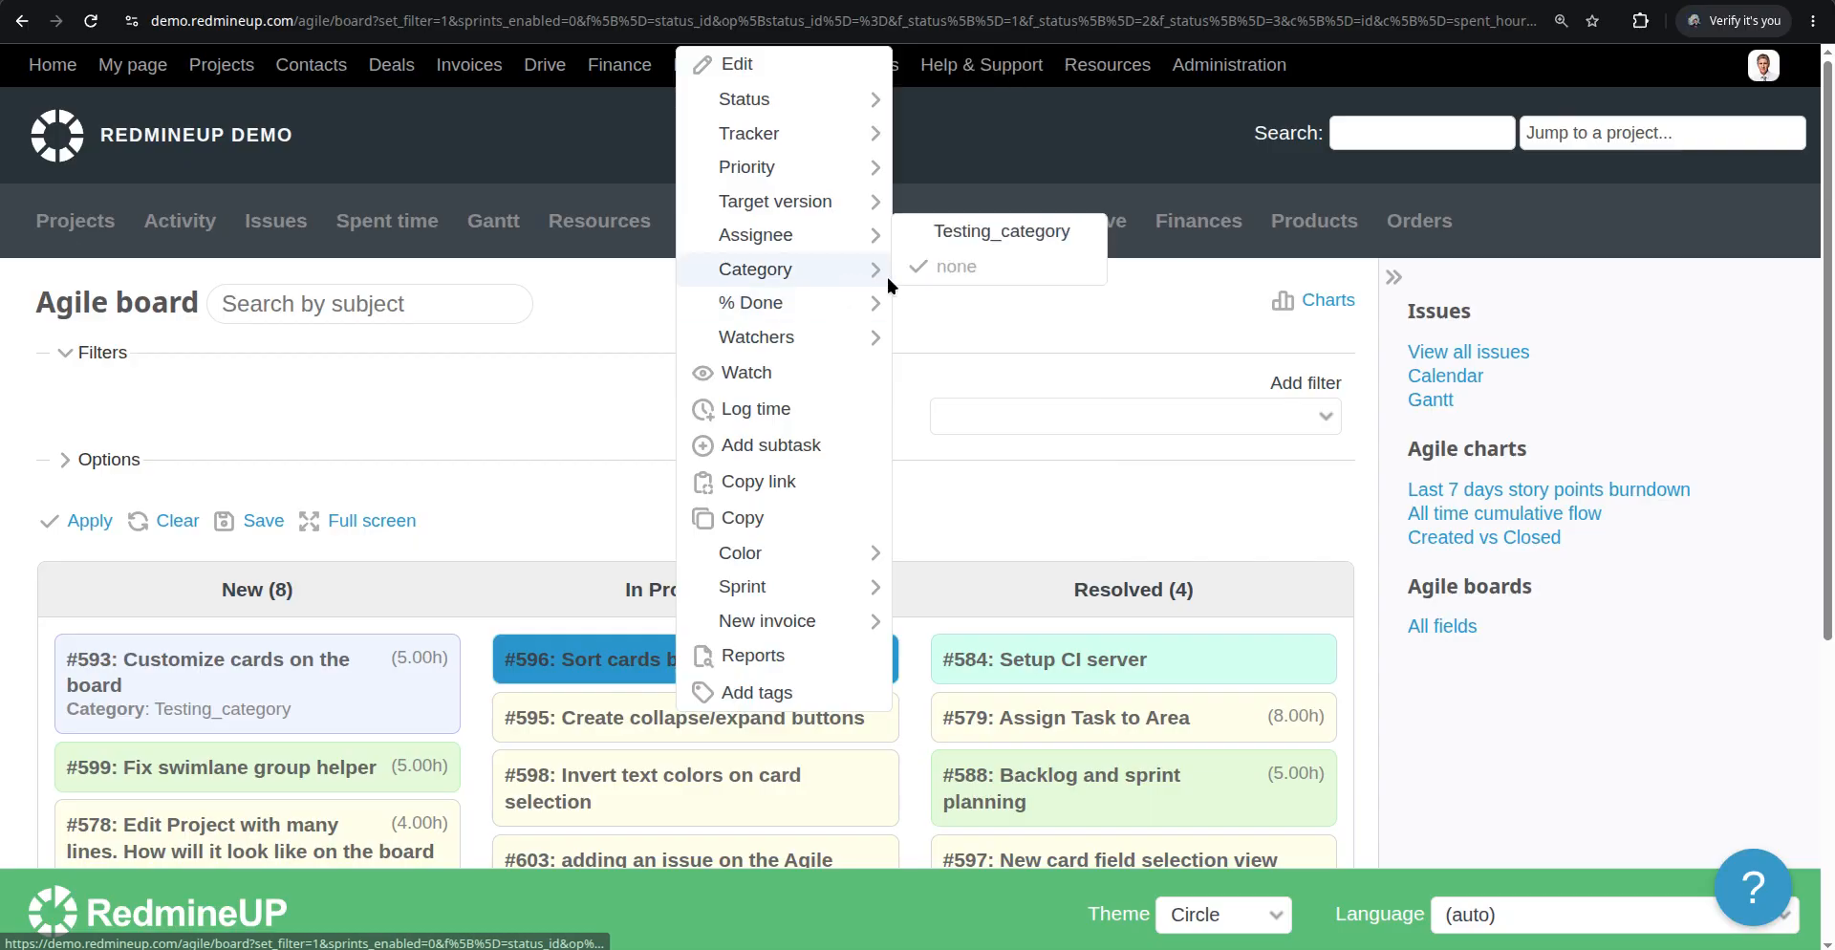
left_click(1016, 232)
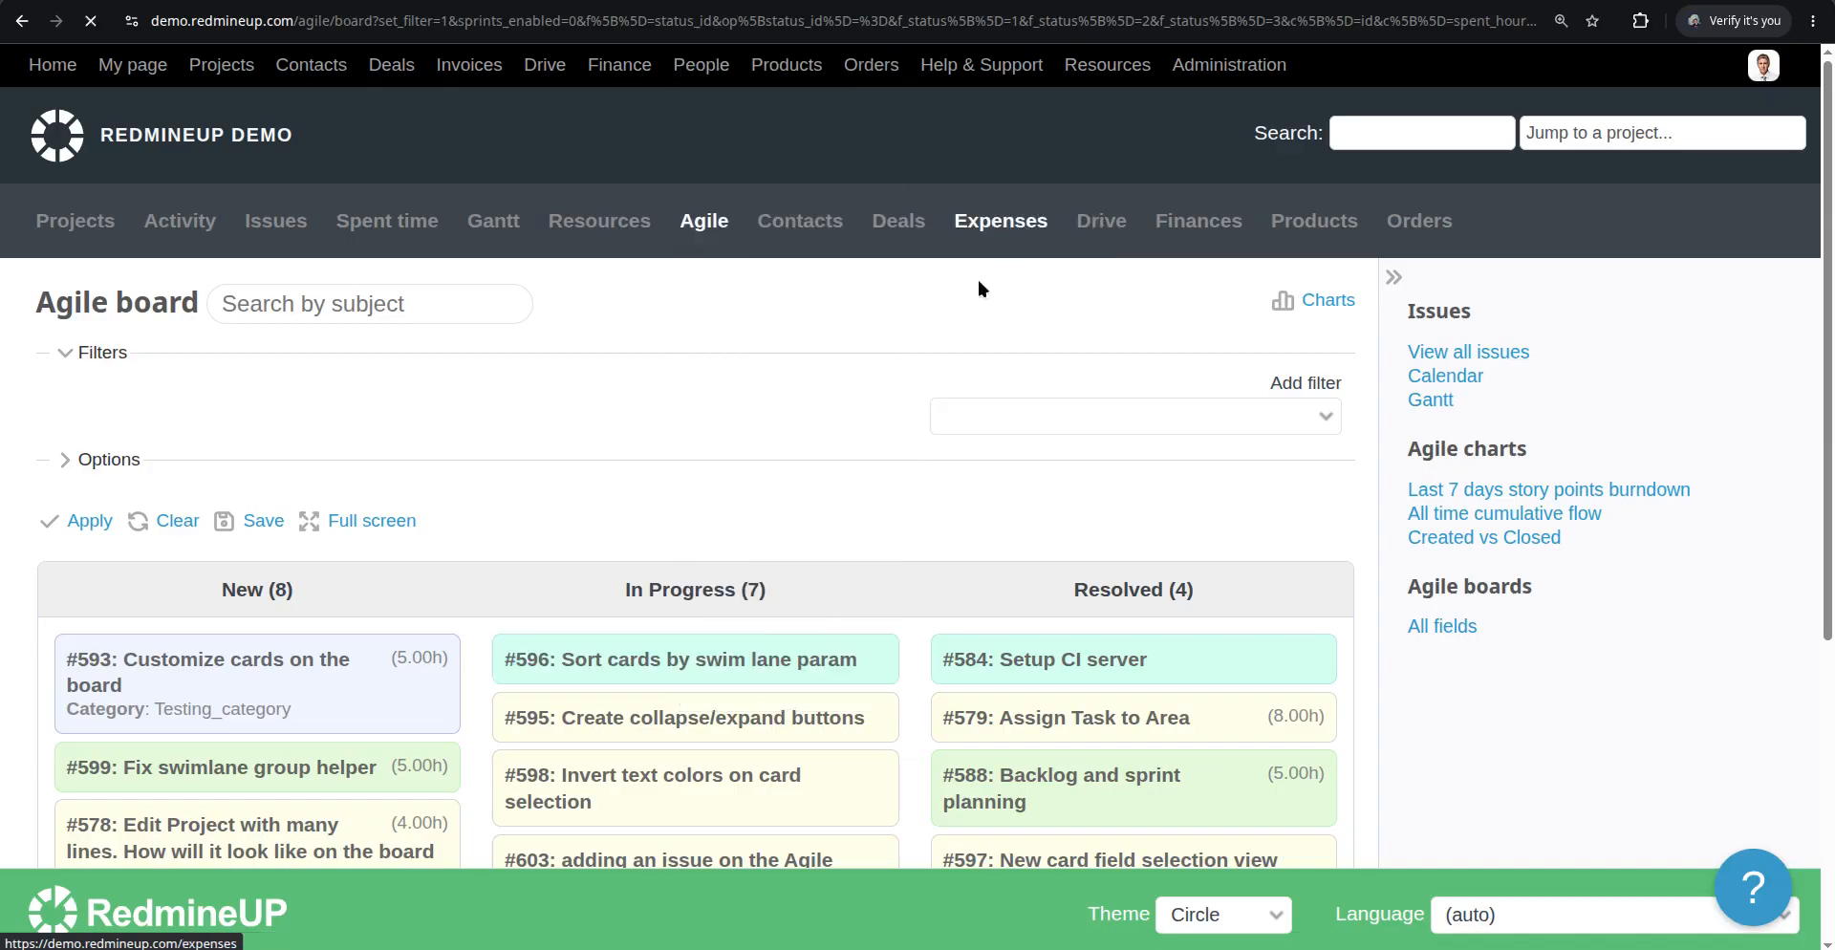
Set issue #598's category to Testing_category from its card's context menu
scroll(915, 458, "down", 3)
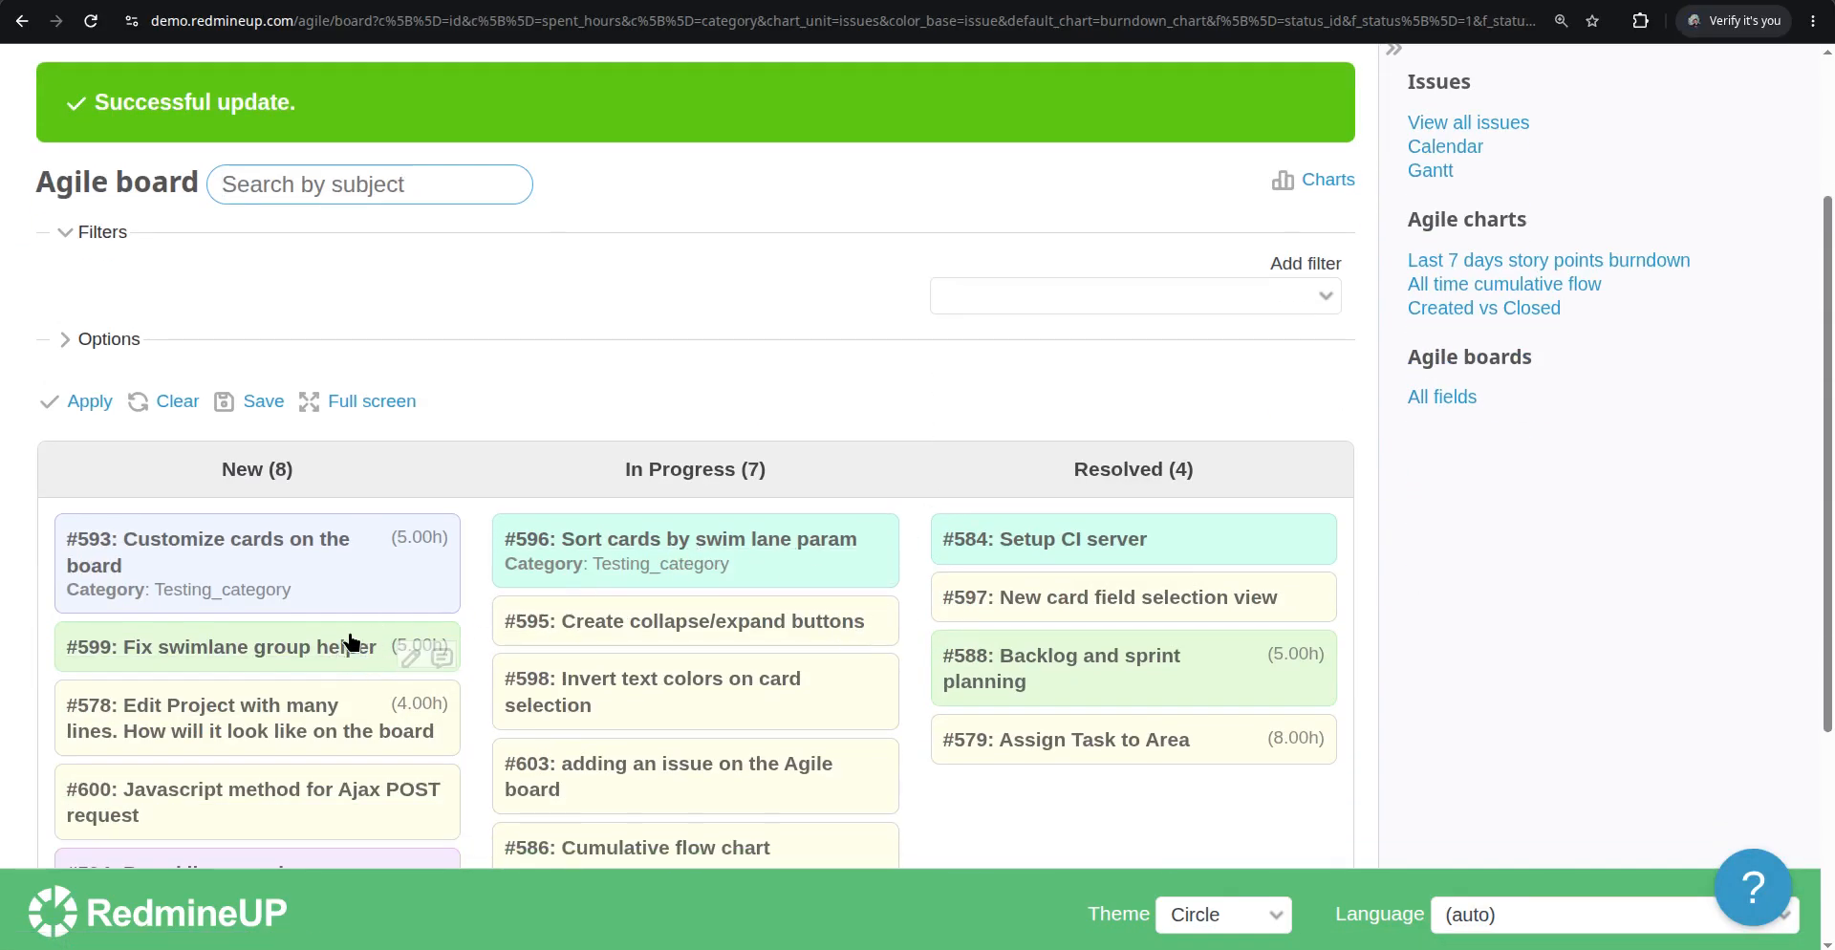
right_click(784, 634)
left_click(679, 390)
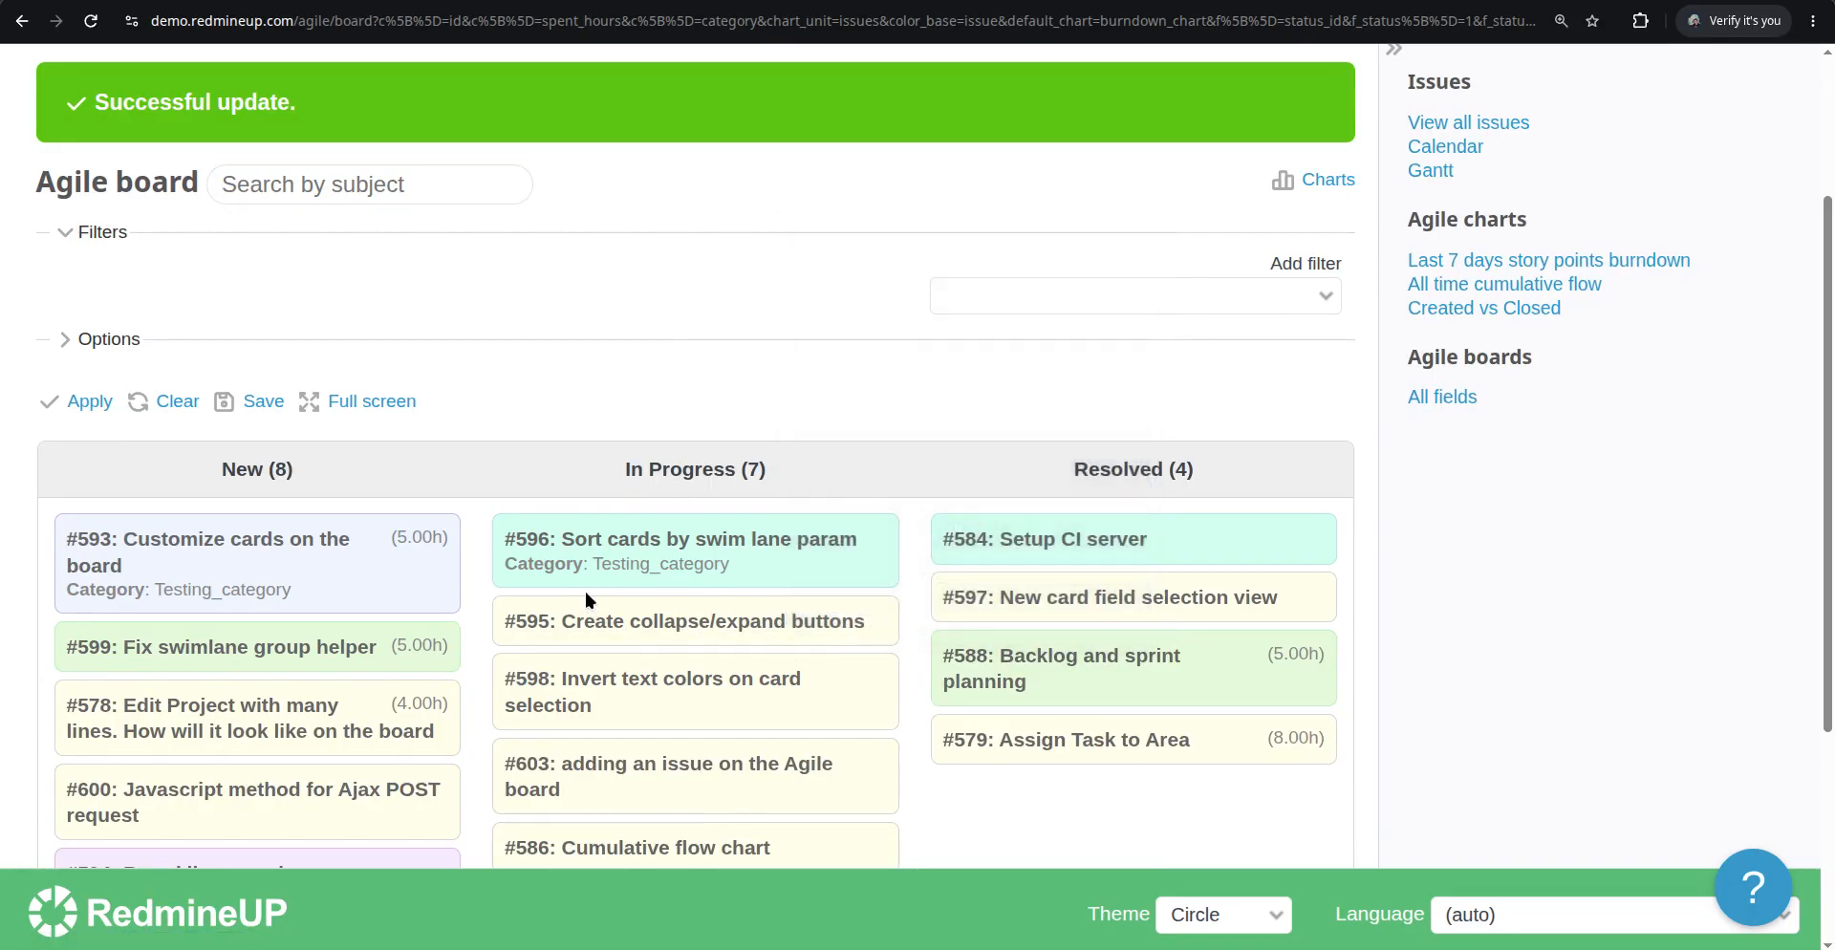
right_click(795, 705)
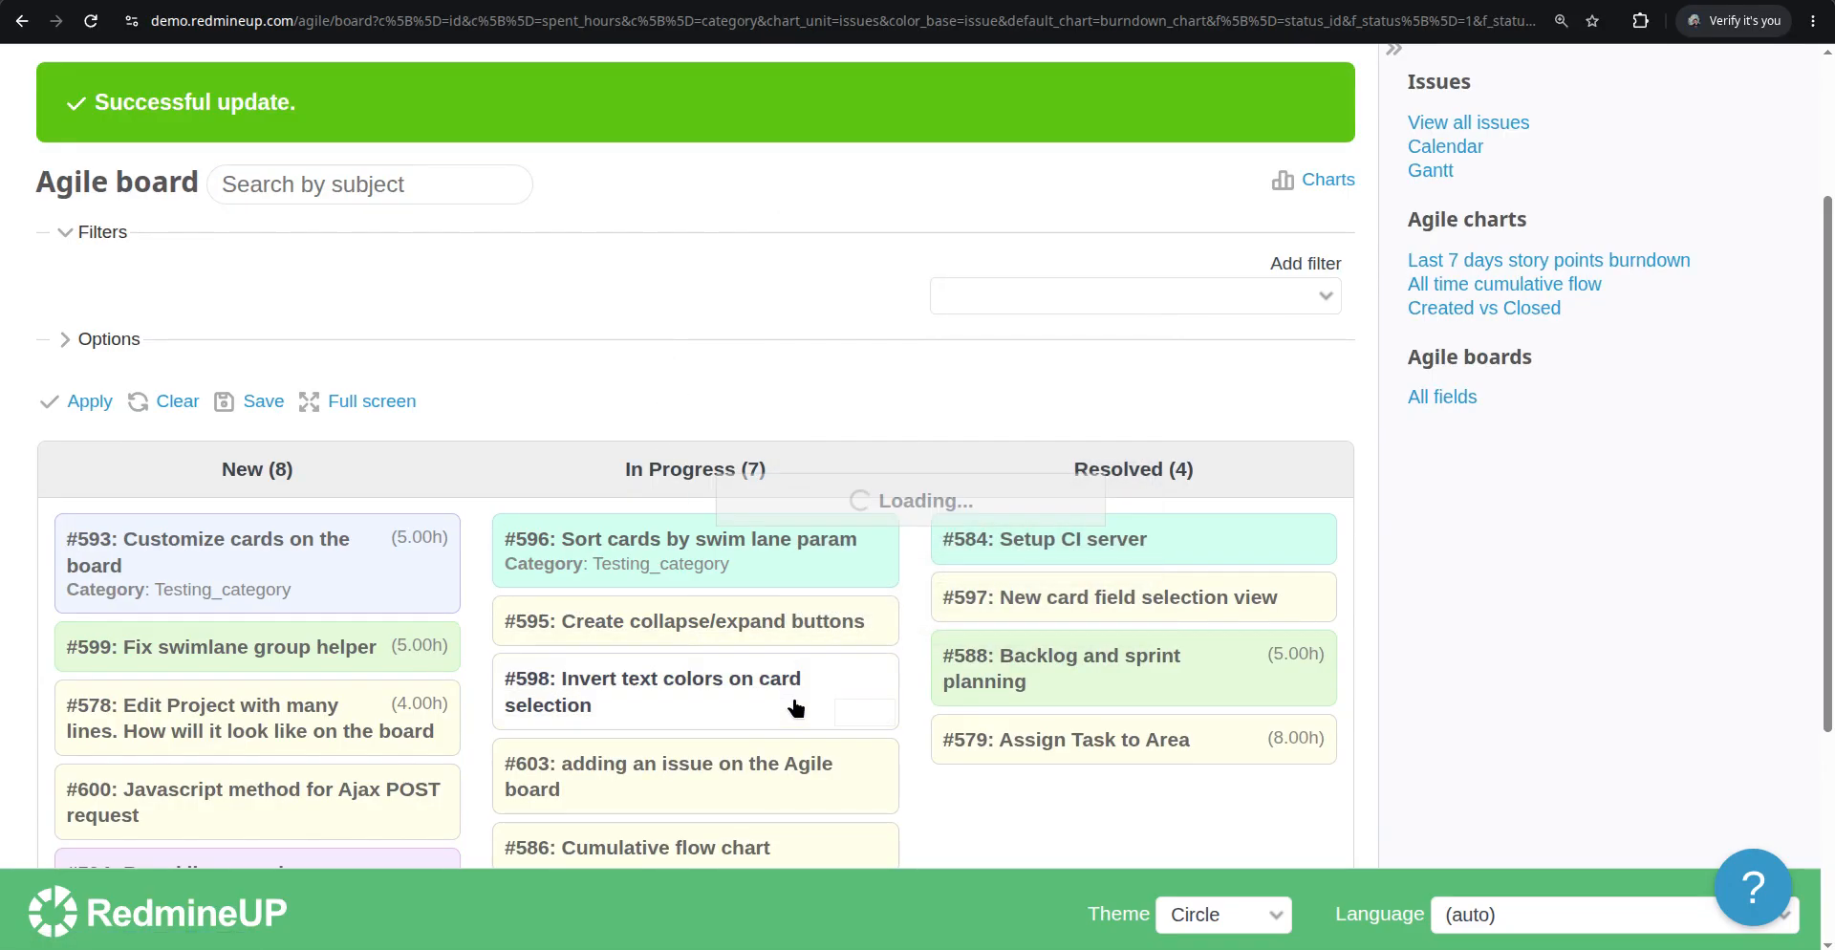
mouse_move(927, 532)
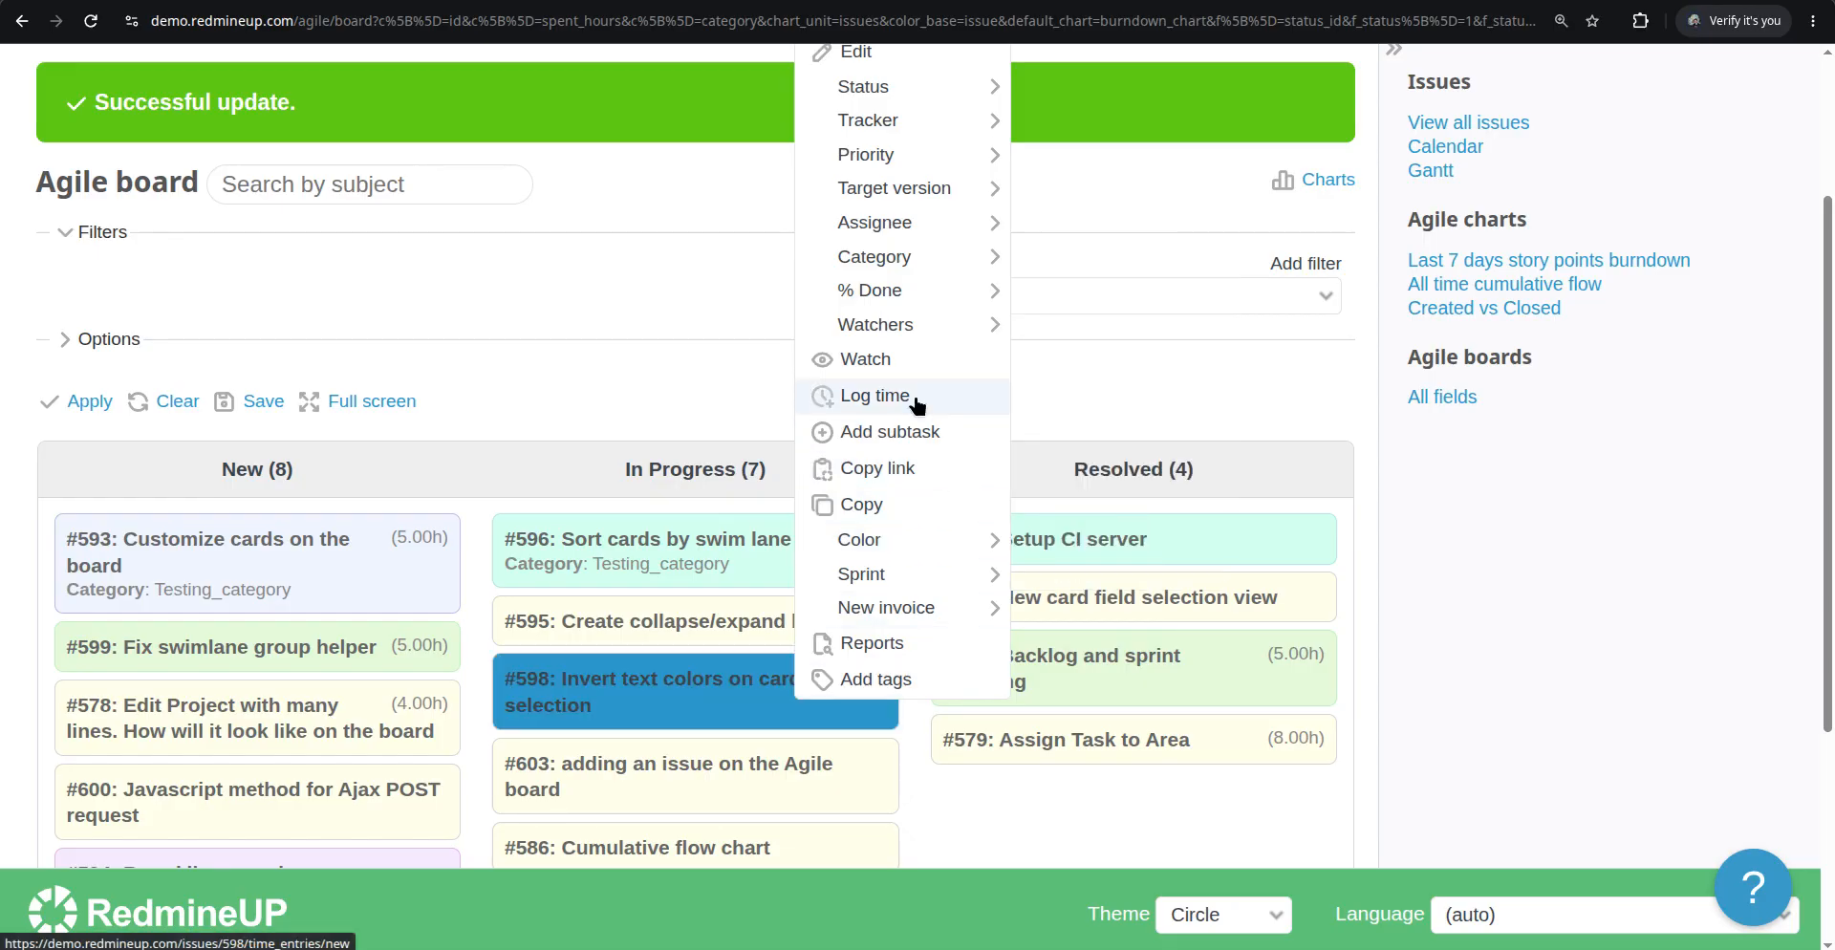
mouse_move(968, 262)
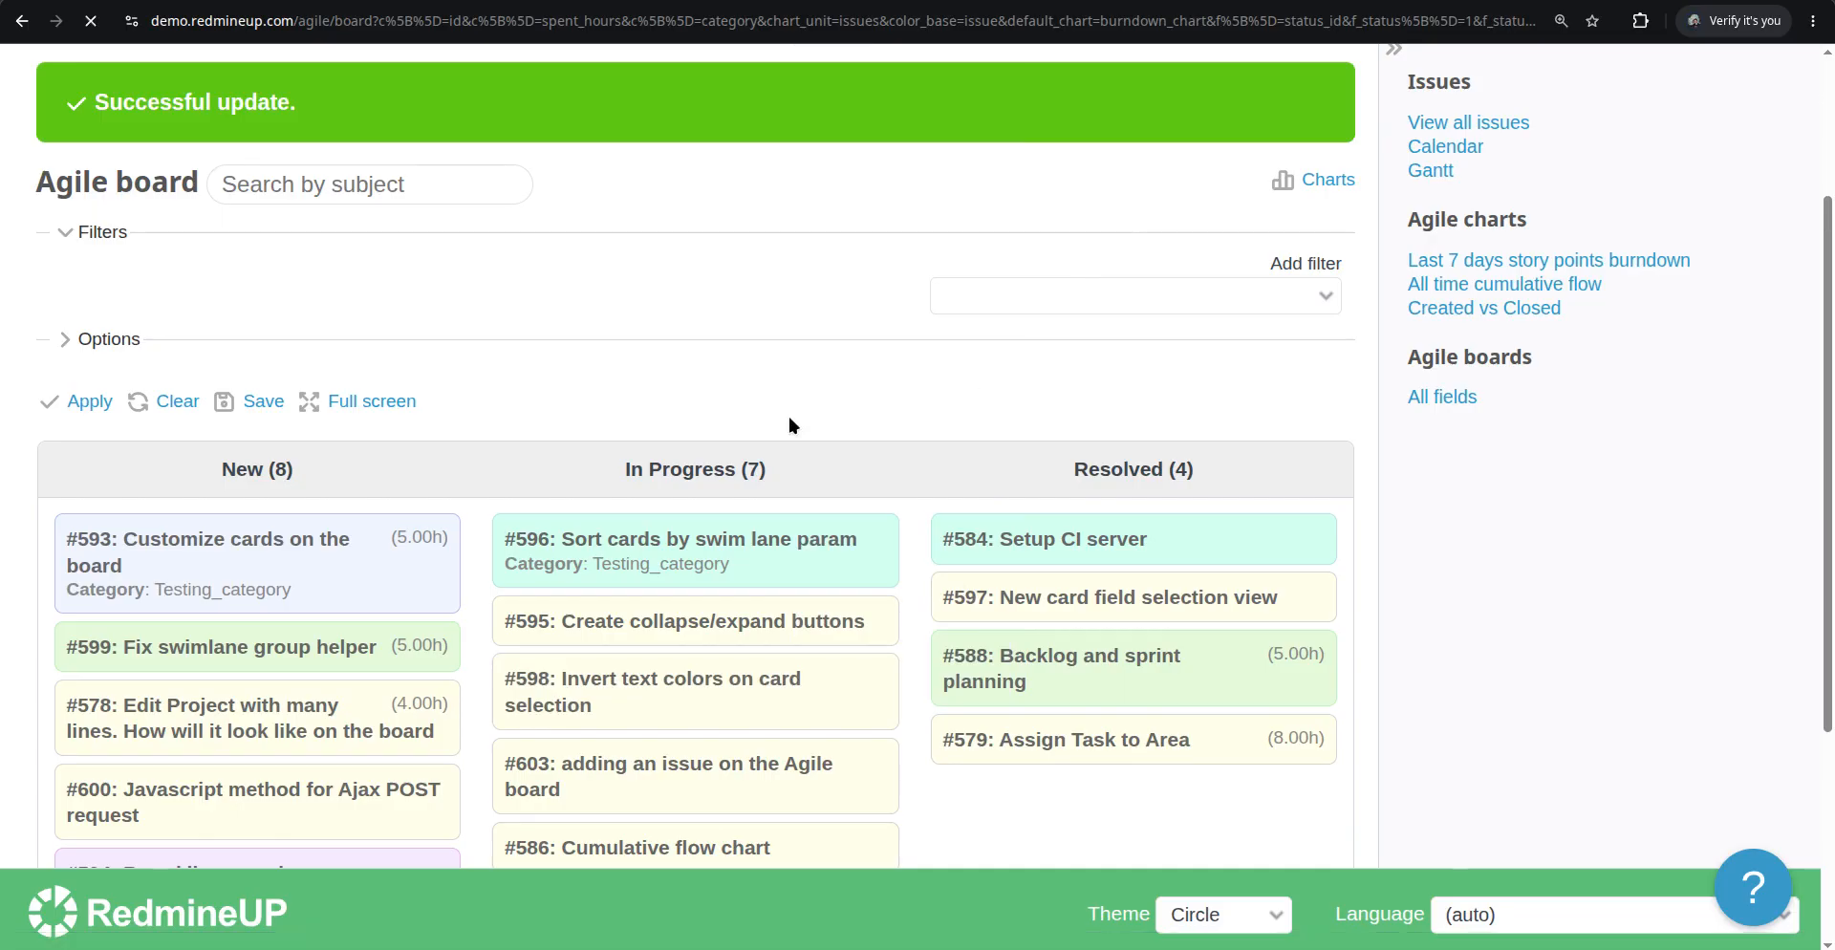
scroll(845, 469, "down", 3)
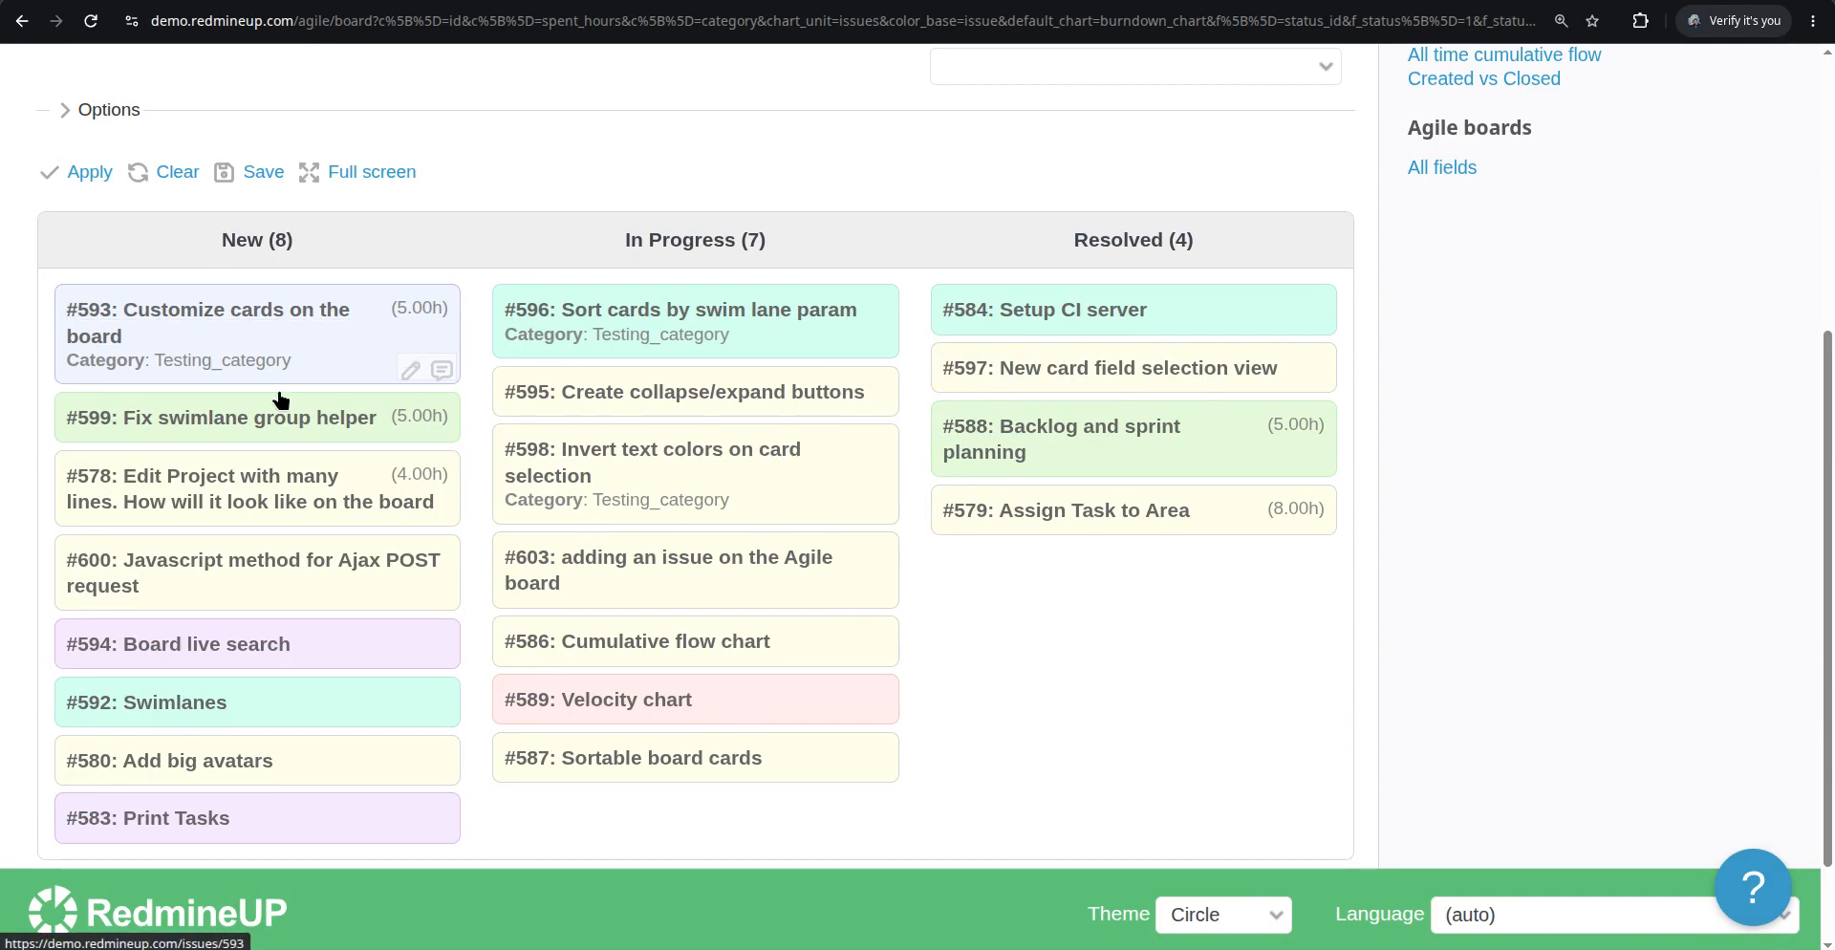
scroll(278, 397, "up", 3)
Enable the Created card field in the board options and apply
left_click(161, 339)
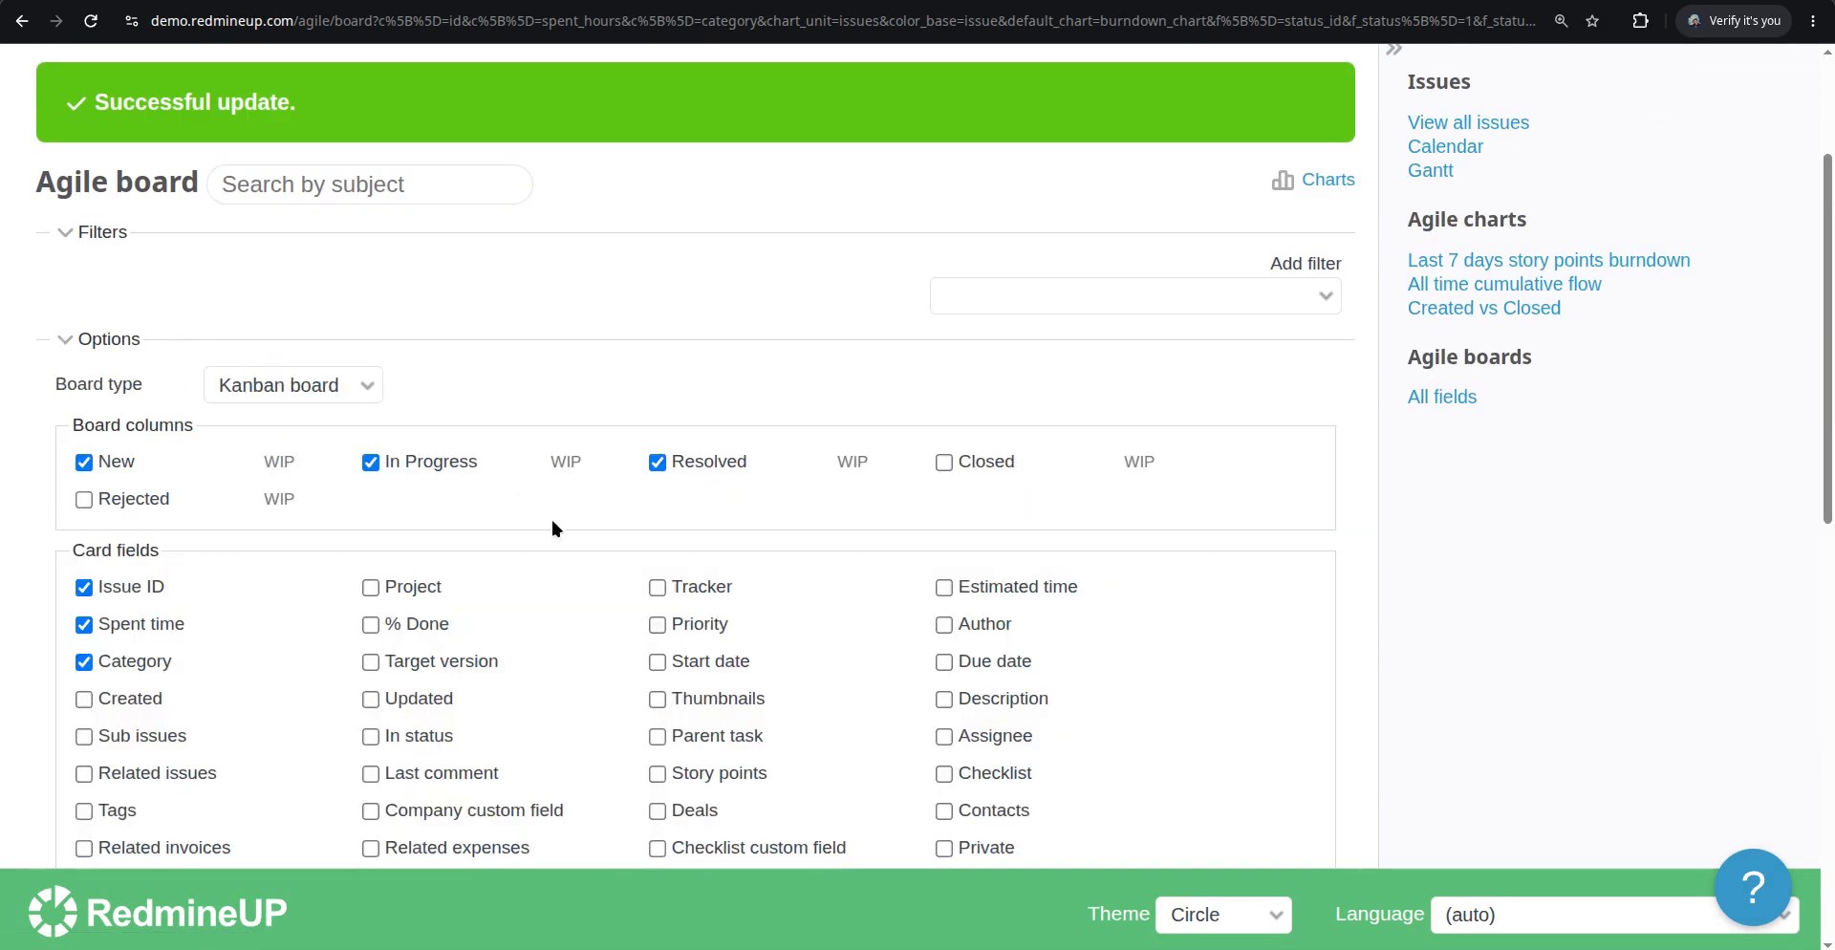
scroll(550, 516, "down", 2)
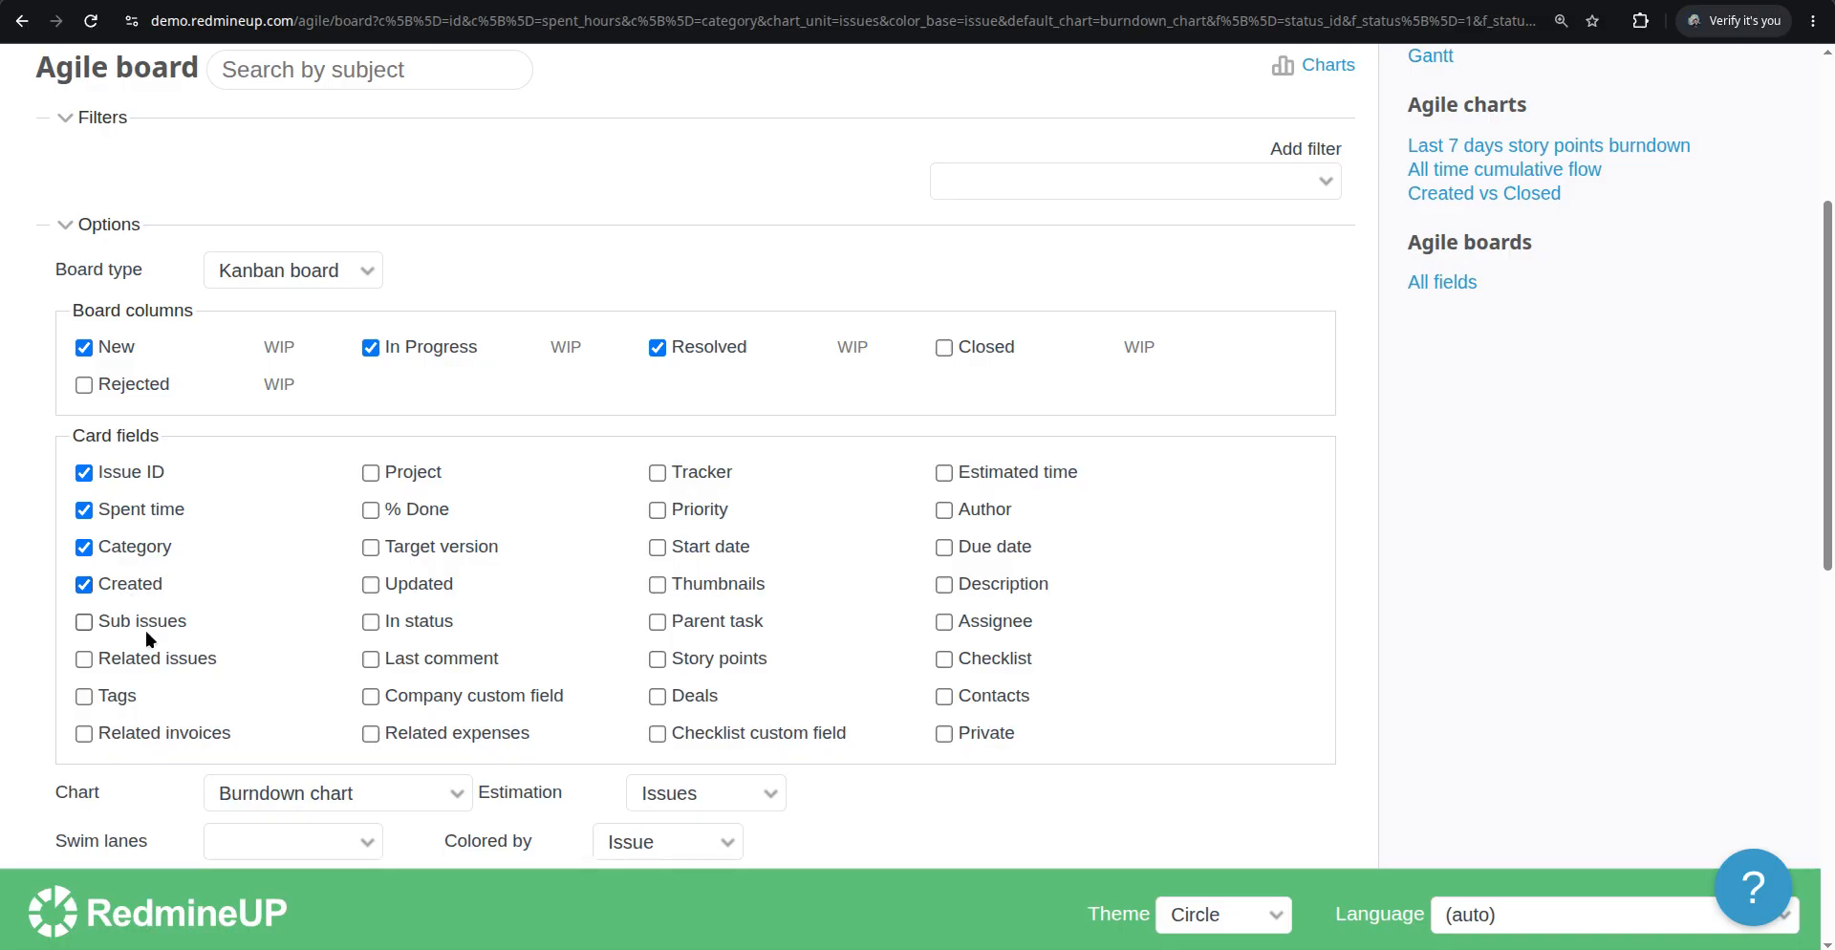
scroll(145, 628, "down", 4)
left_click(92, 613)
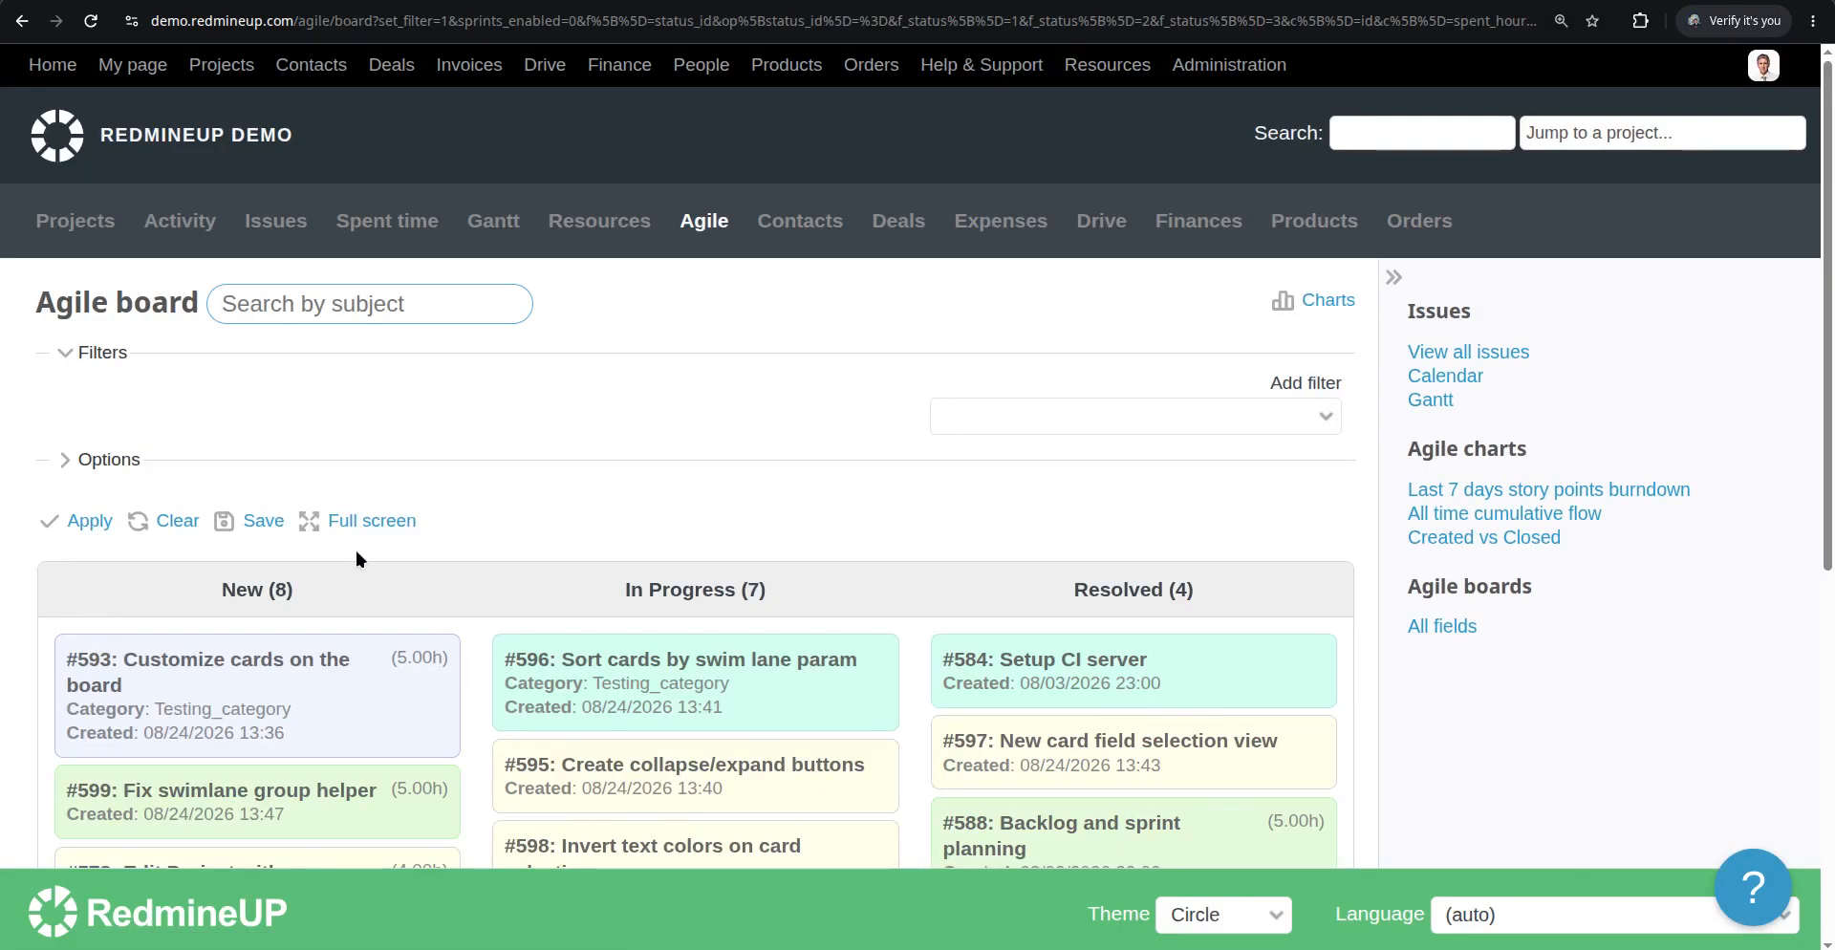
Enable the Sub issues card field in the board options and apply
scroll(353, 546, "down", 3)
scroll(358, 559, "down", 2)
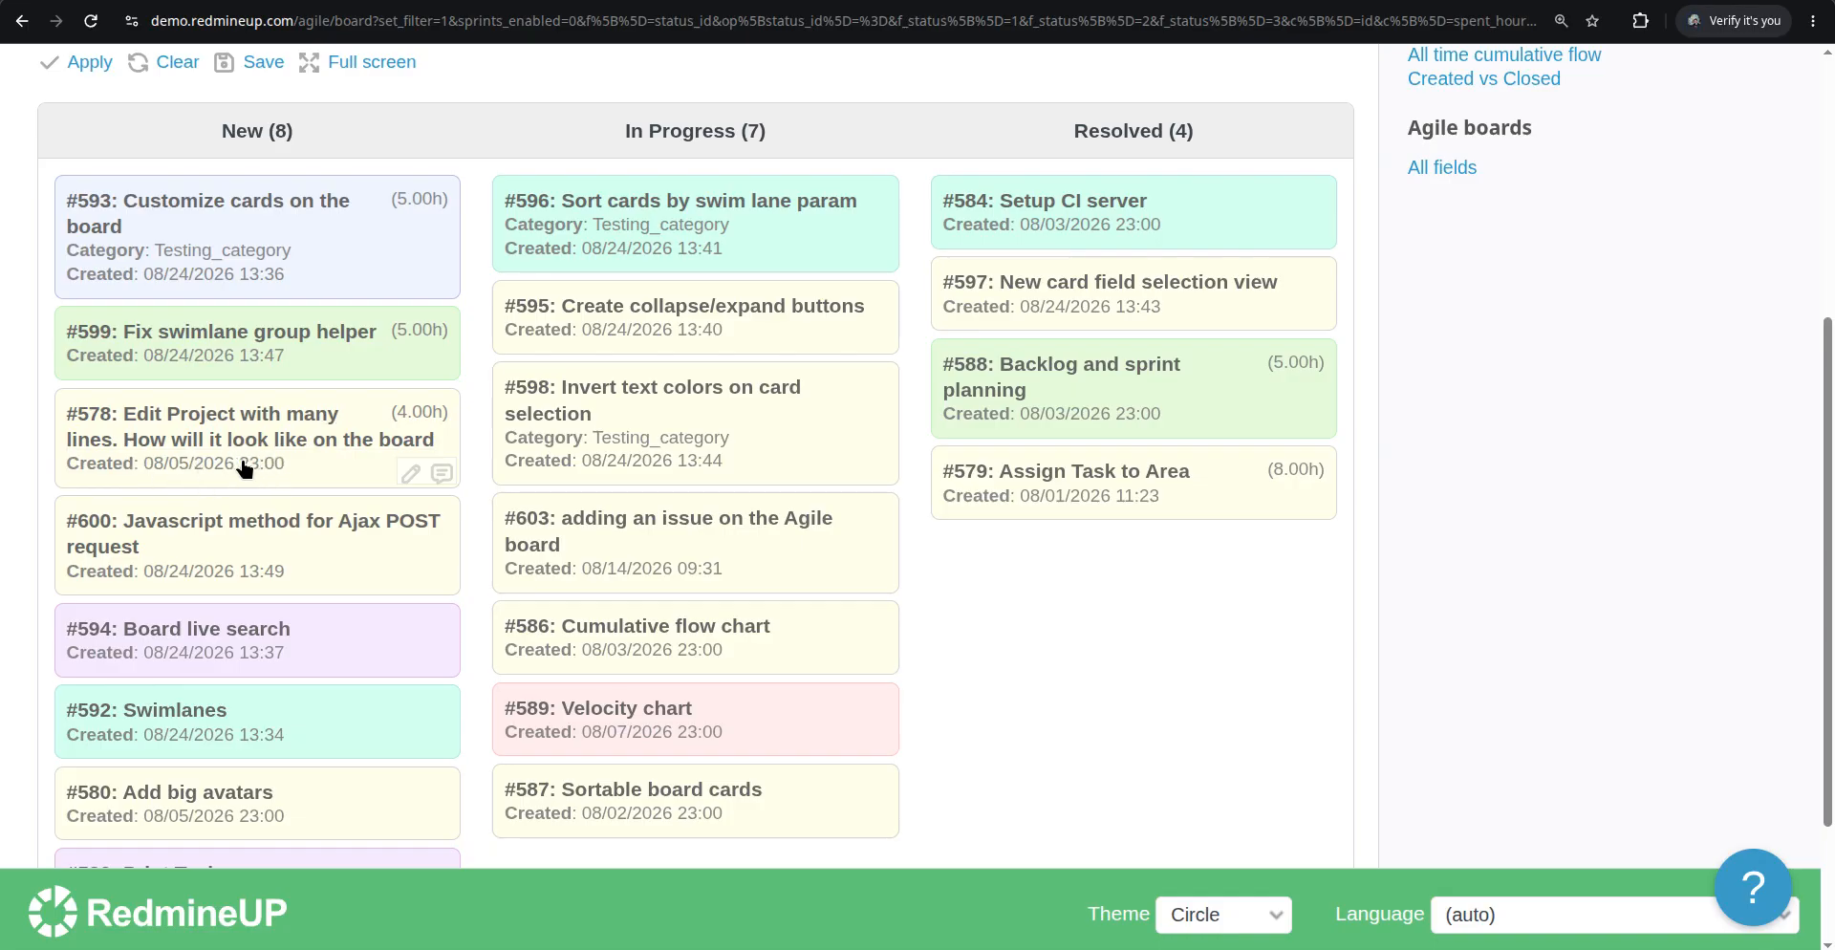
scroll(243, 466, "down", 3)
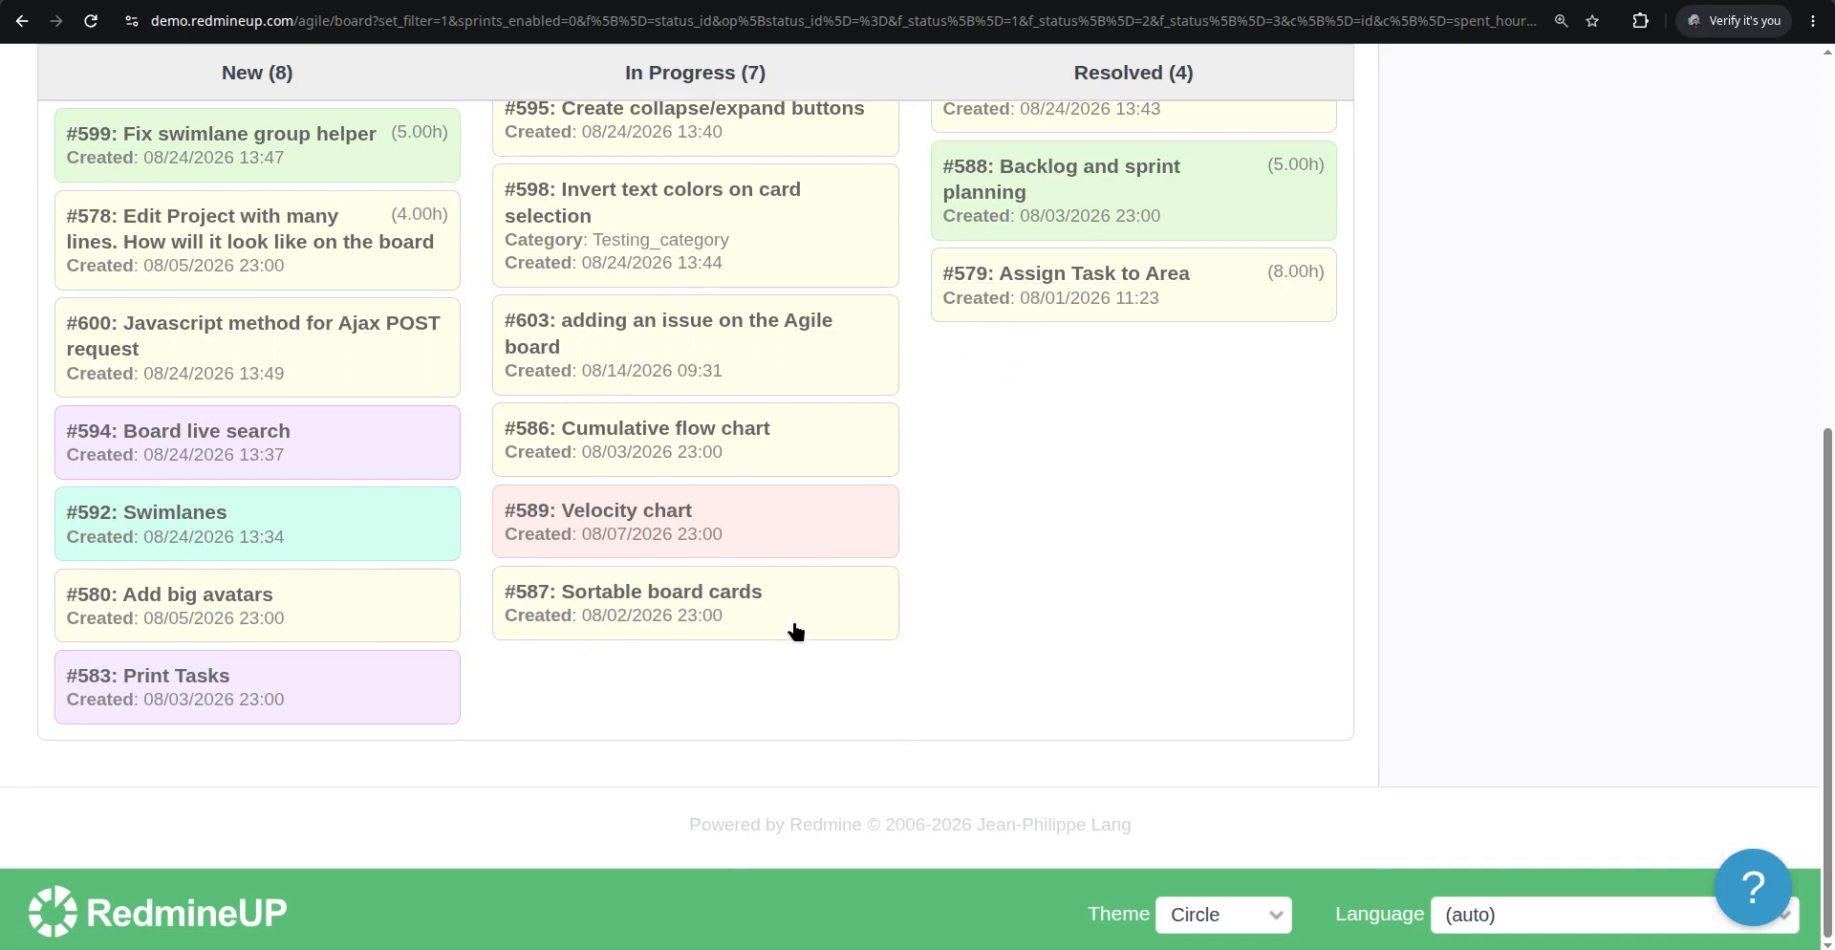
scroll(803, 594, "up", 1)
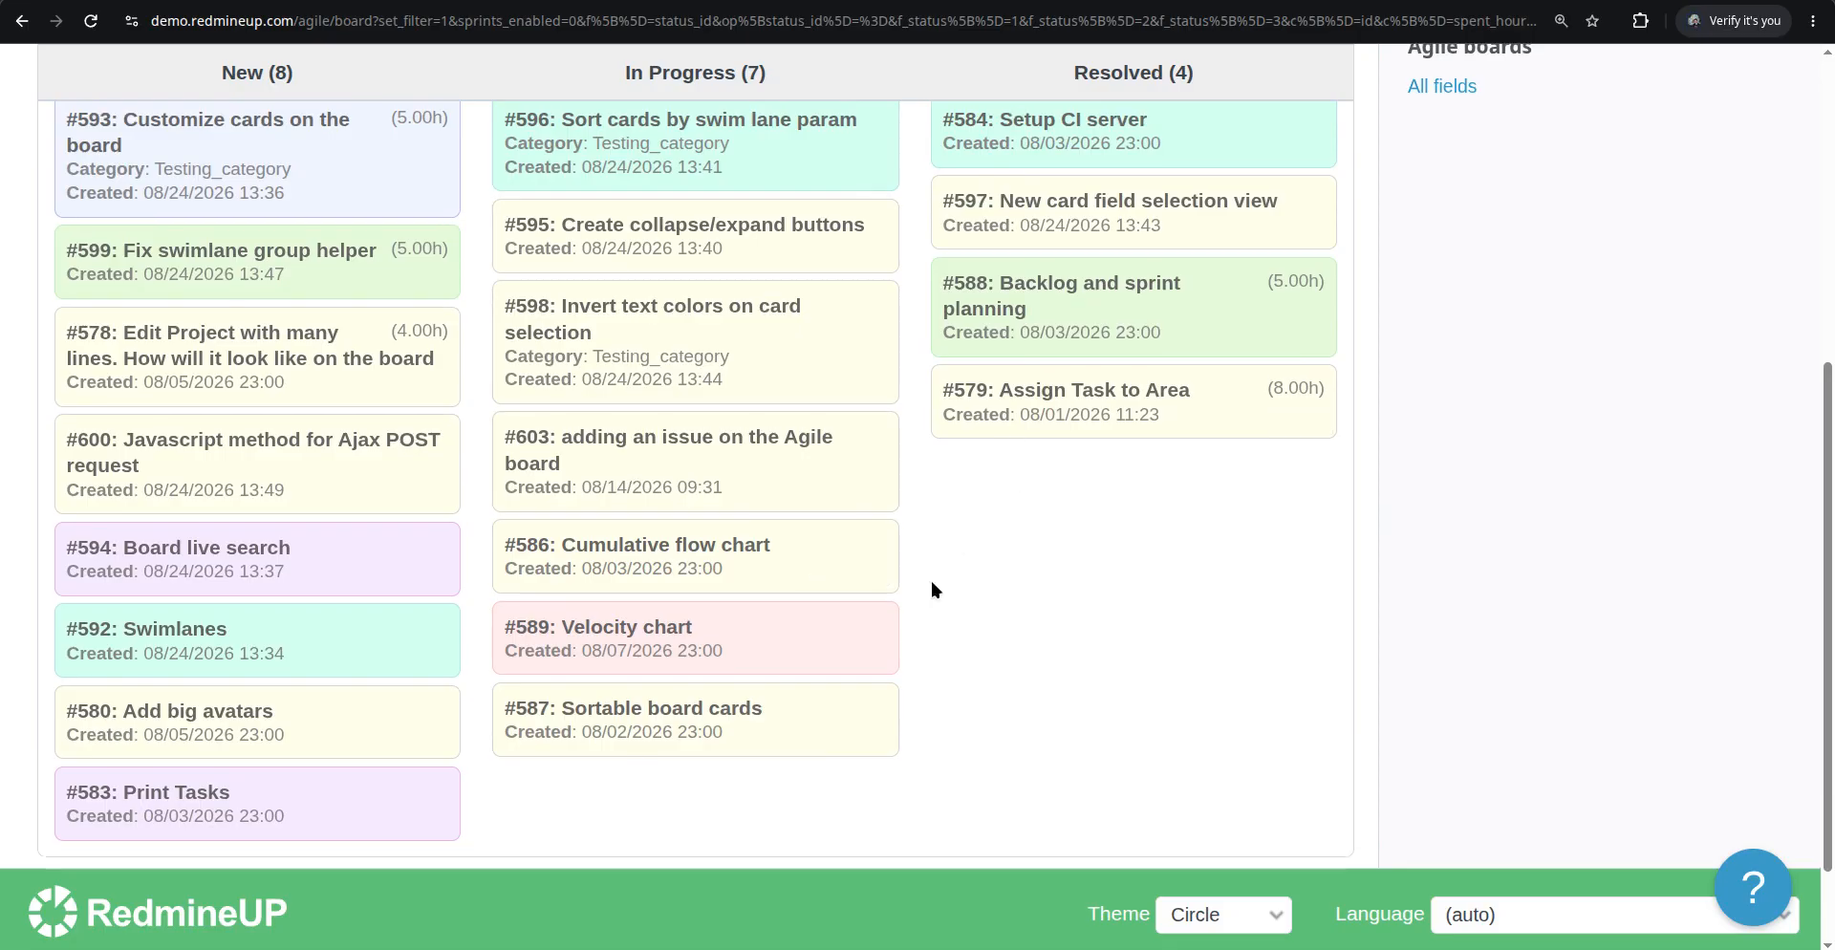
scroll(932, 585, "up", 4)
left_click_drag(111, 376, 120, 376)
scroll(169, 587, "down", 1)
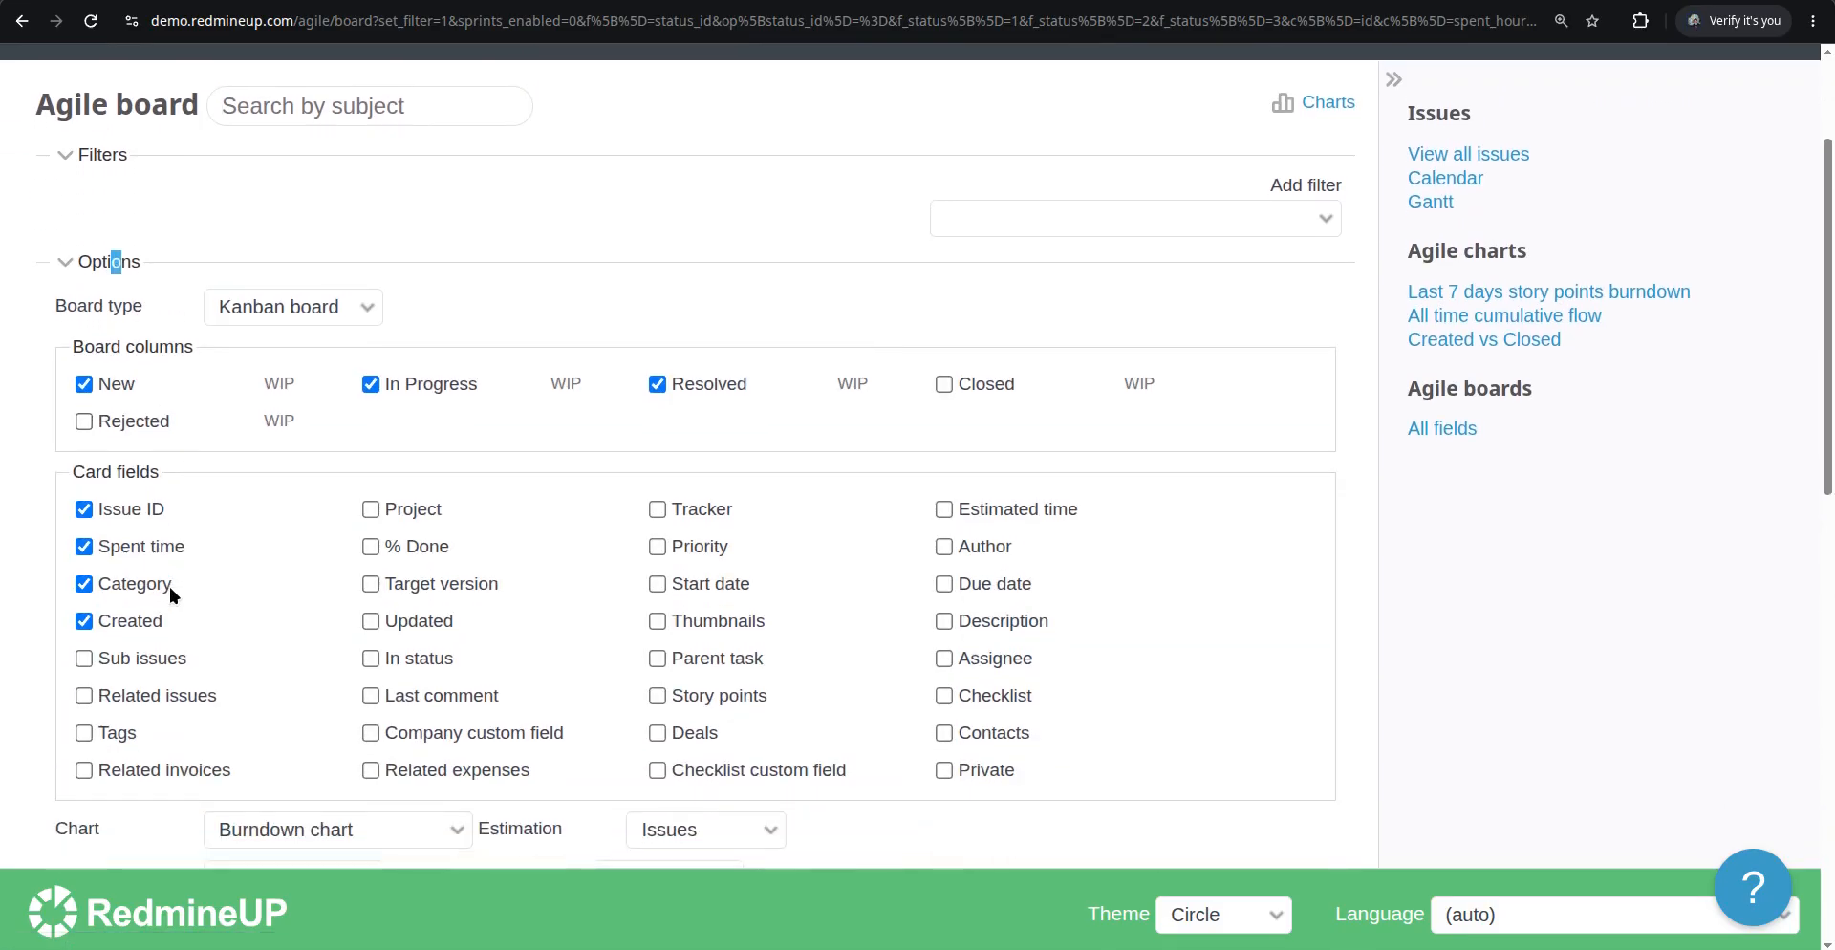
left_click(148, 657)
scroll(457, 560, "down", 3)
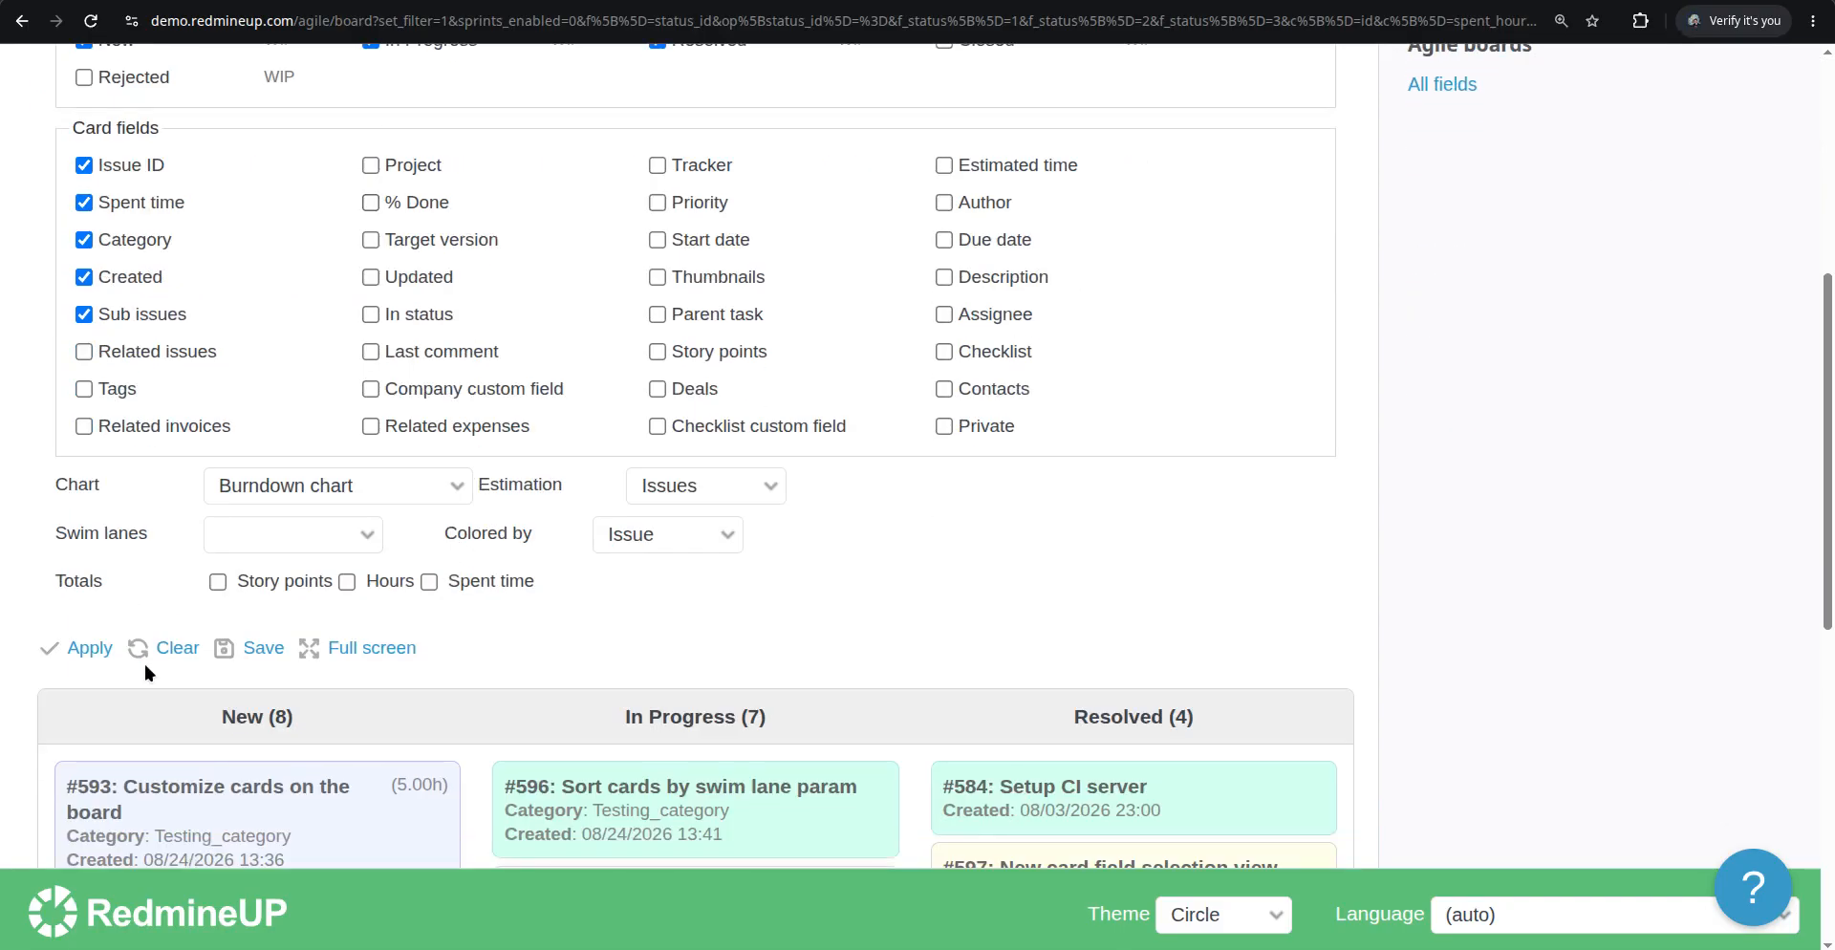
left_click(88, 647)
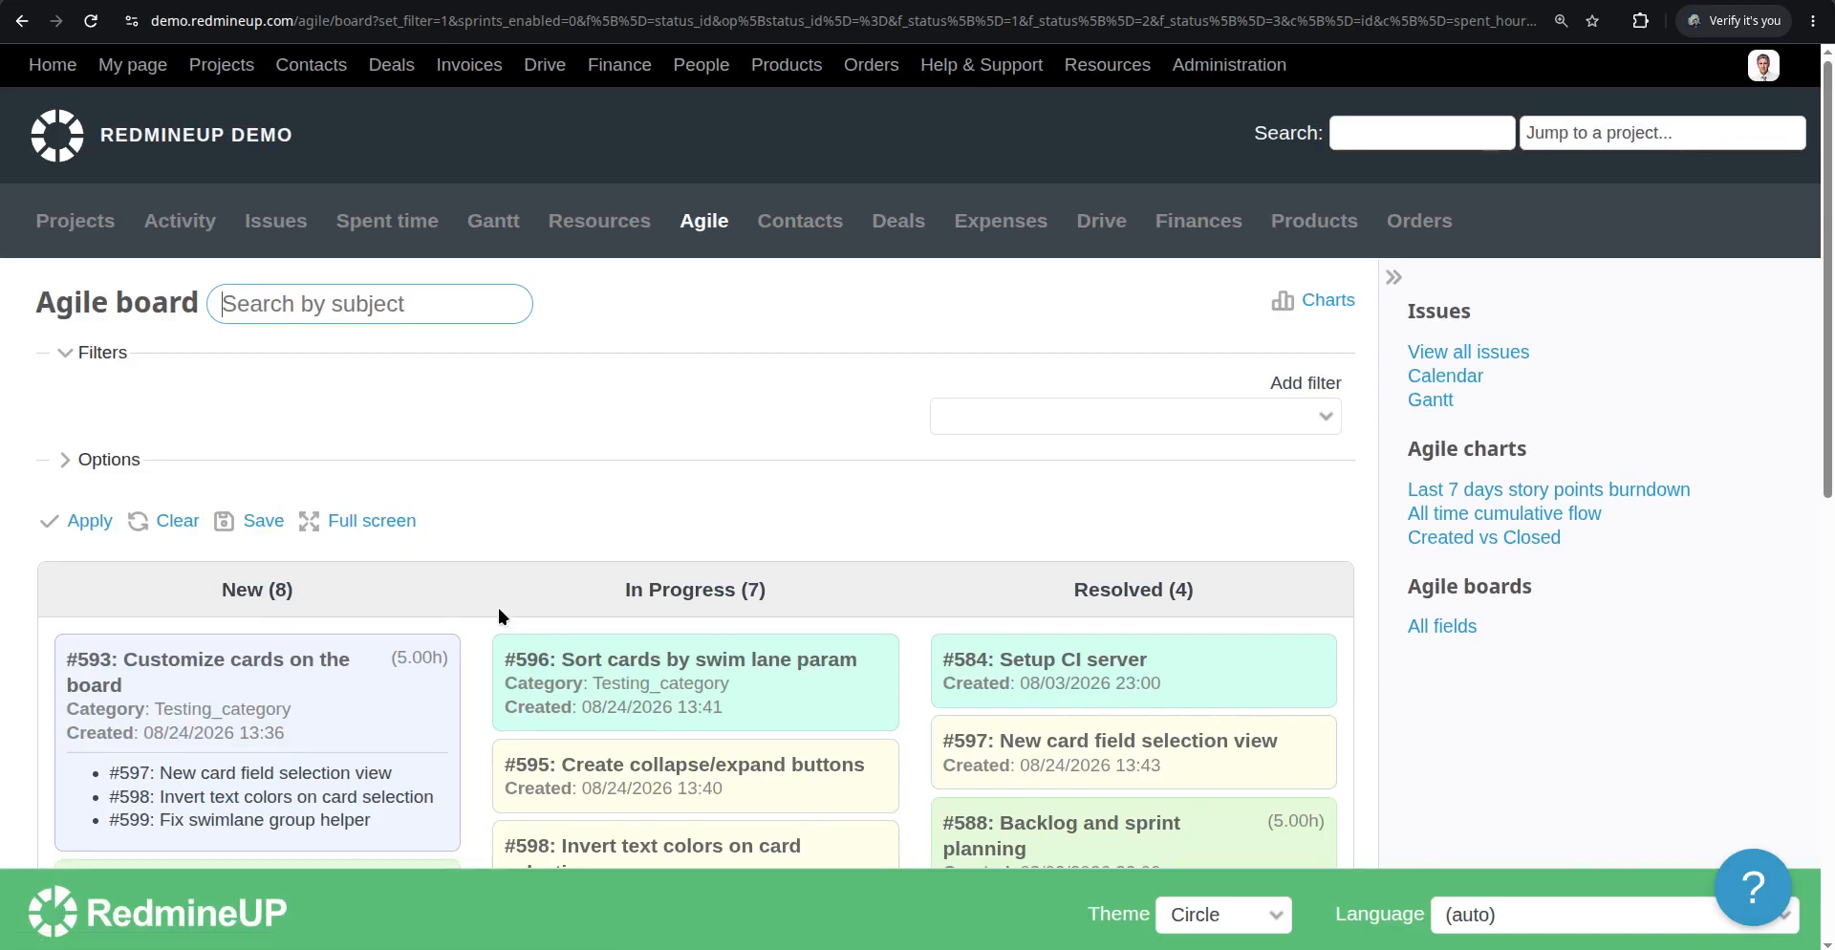
Create a subtask of issue #594 named Sub issue testing, assigned to yourself
scroll(535, 611, "down", 2)
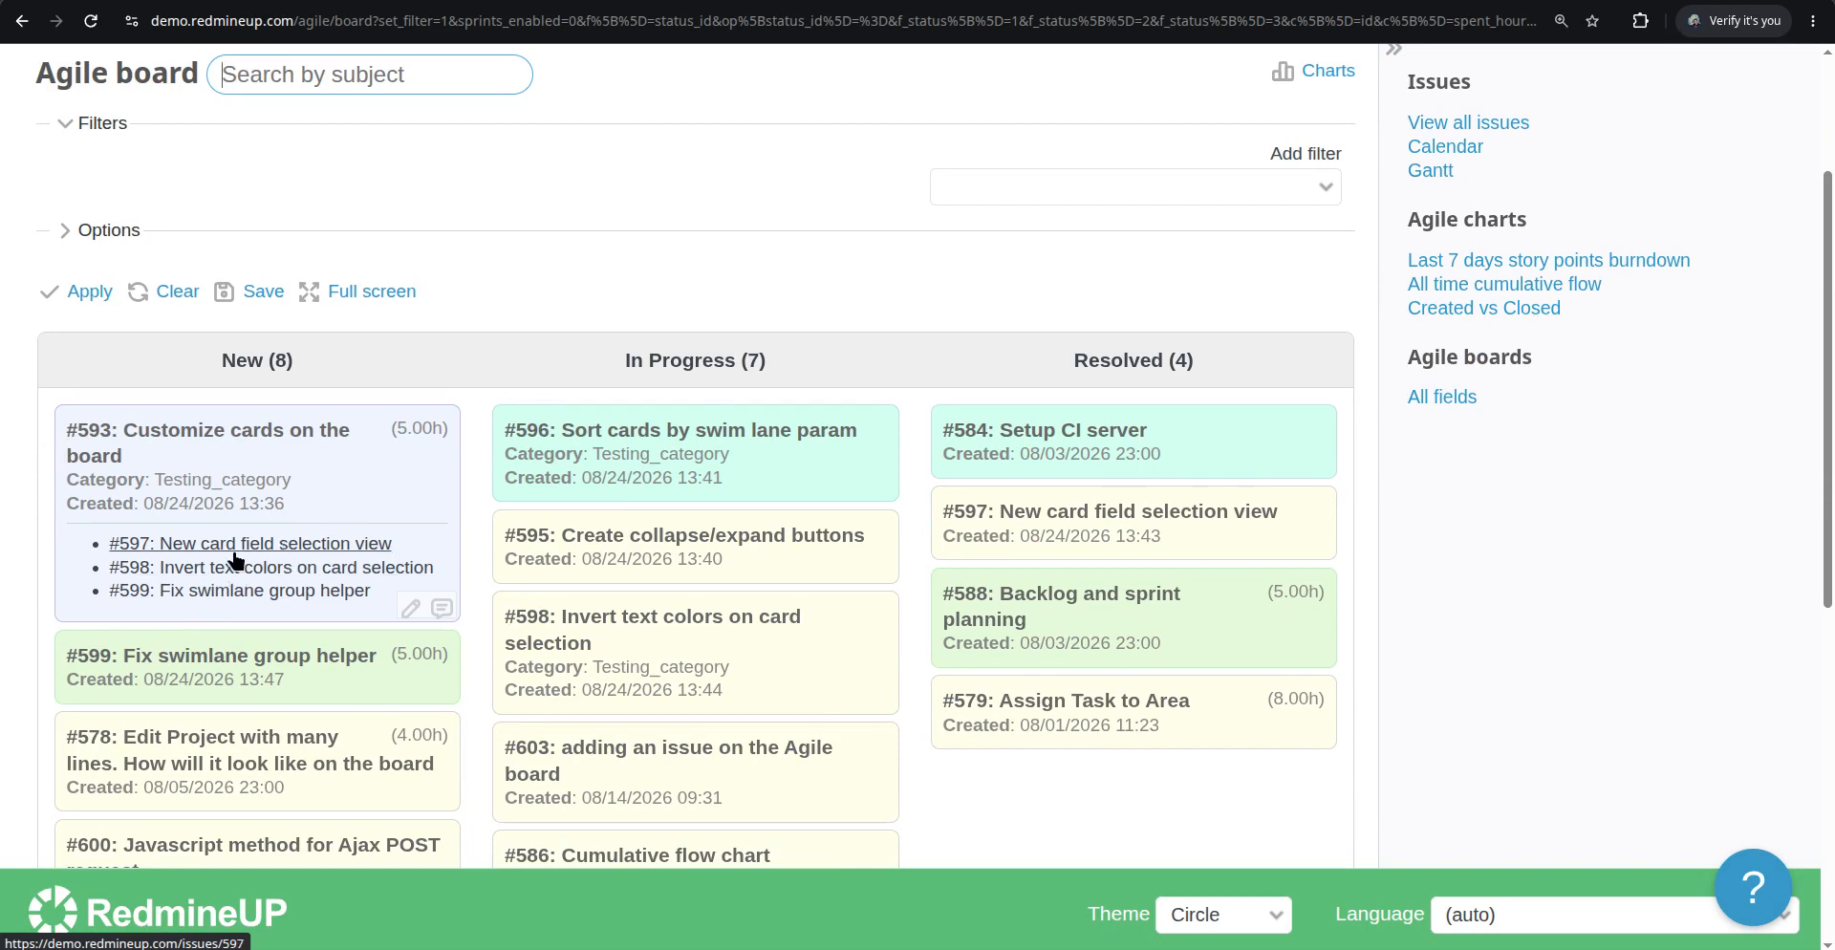
scroll(239, 564, "down", 7)
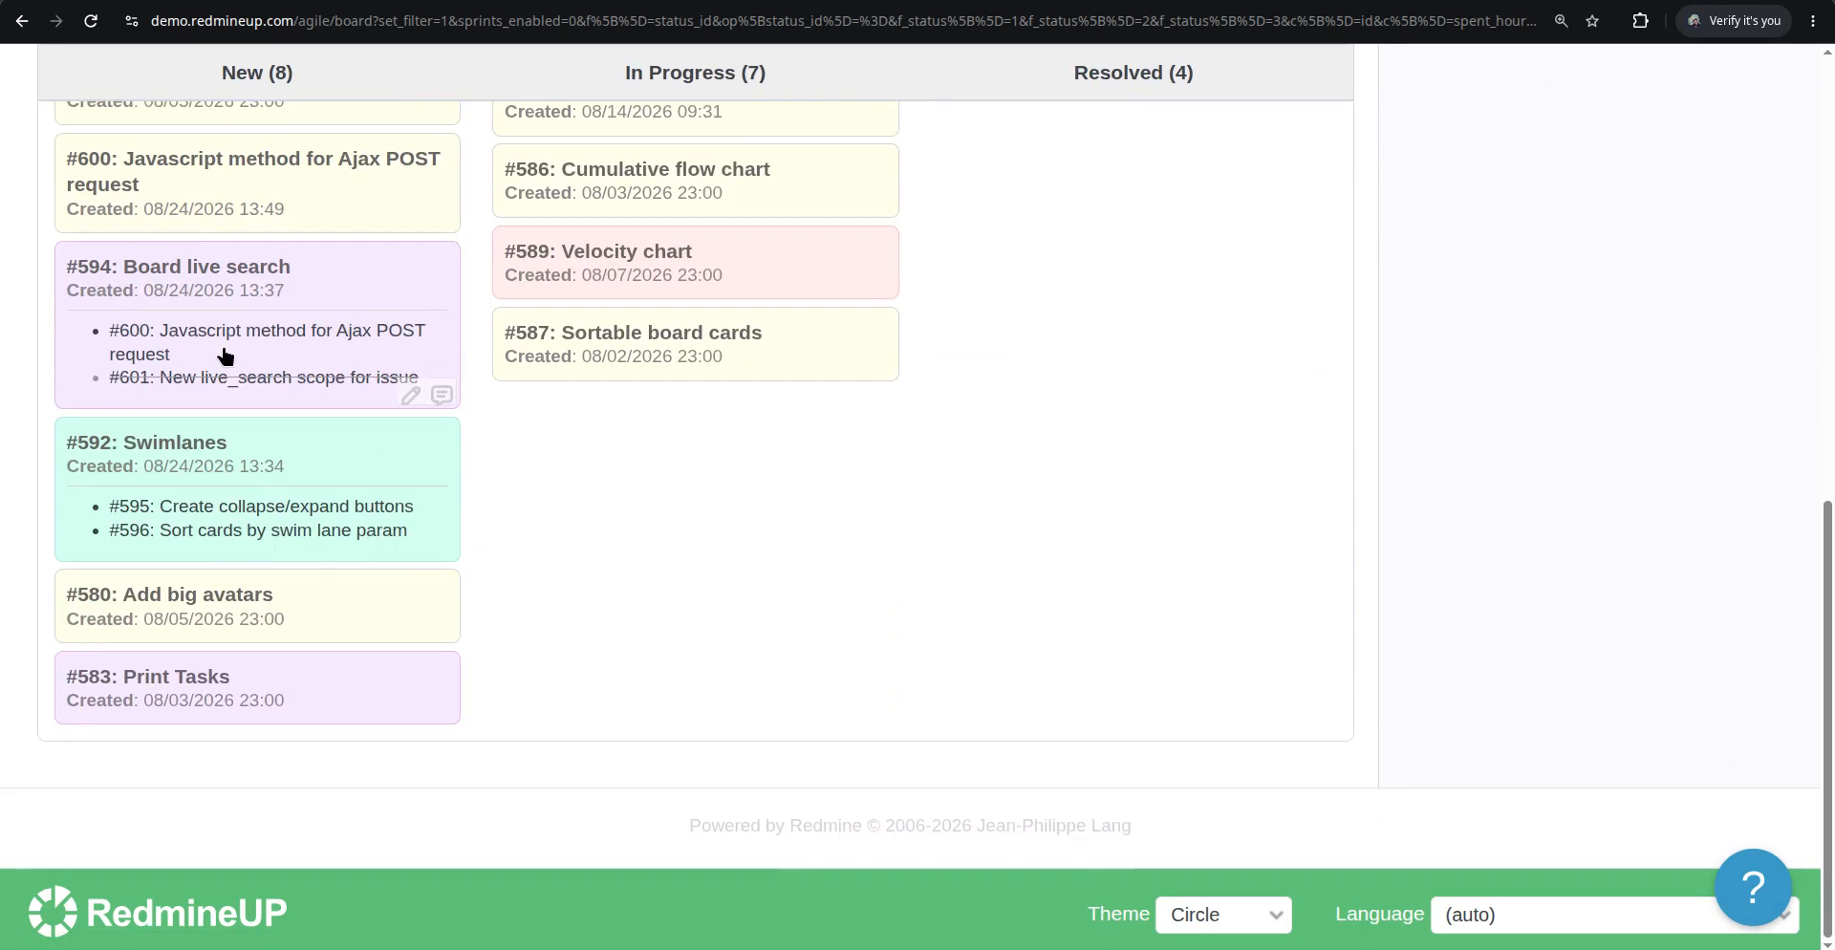
left_click(264, 275)
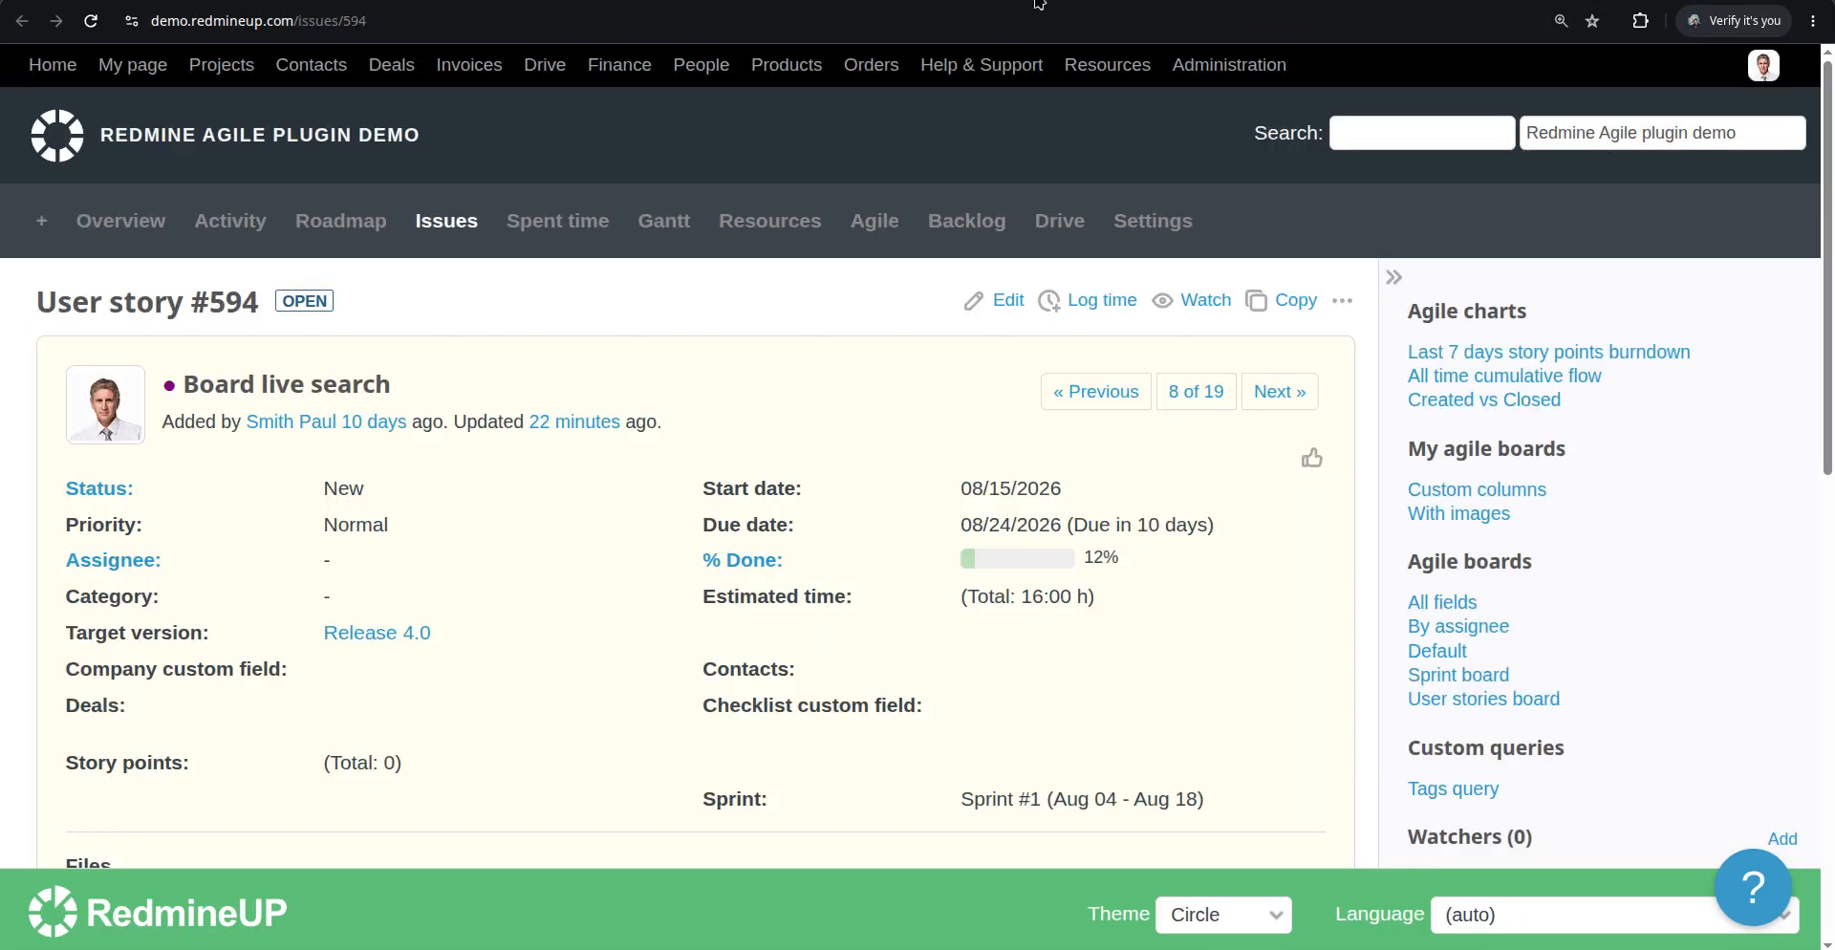
scroll(620, 421, "down", 6)
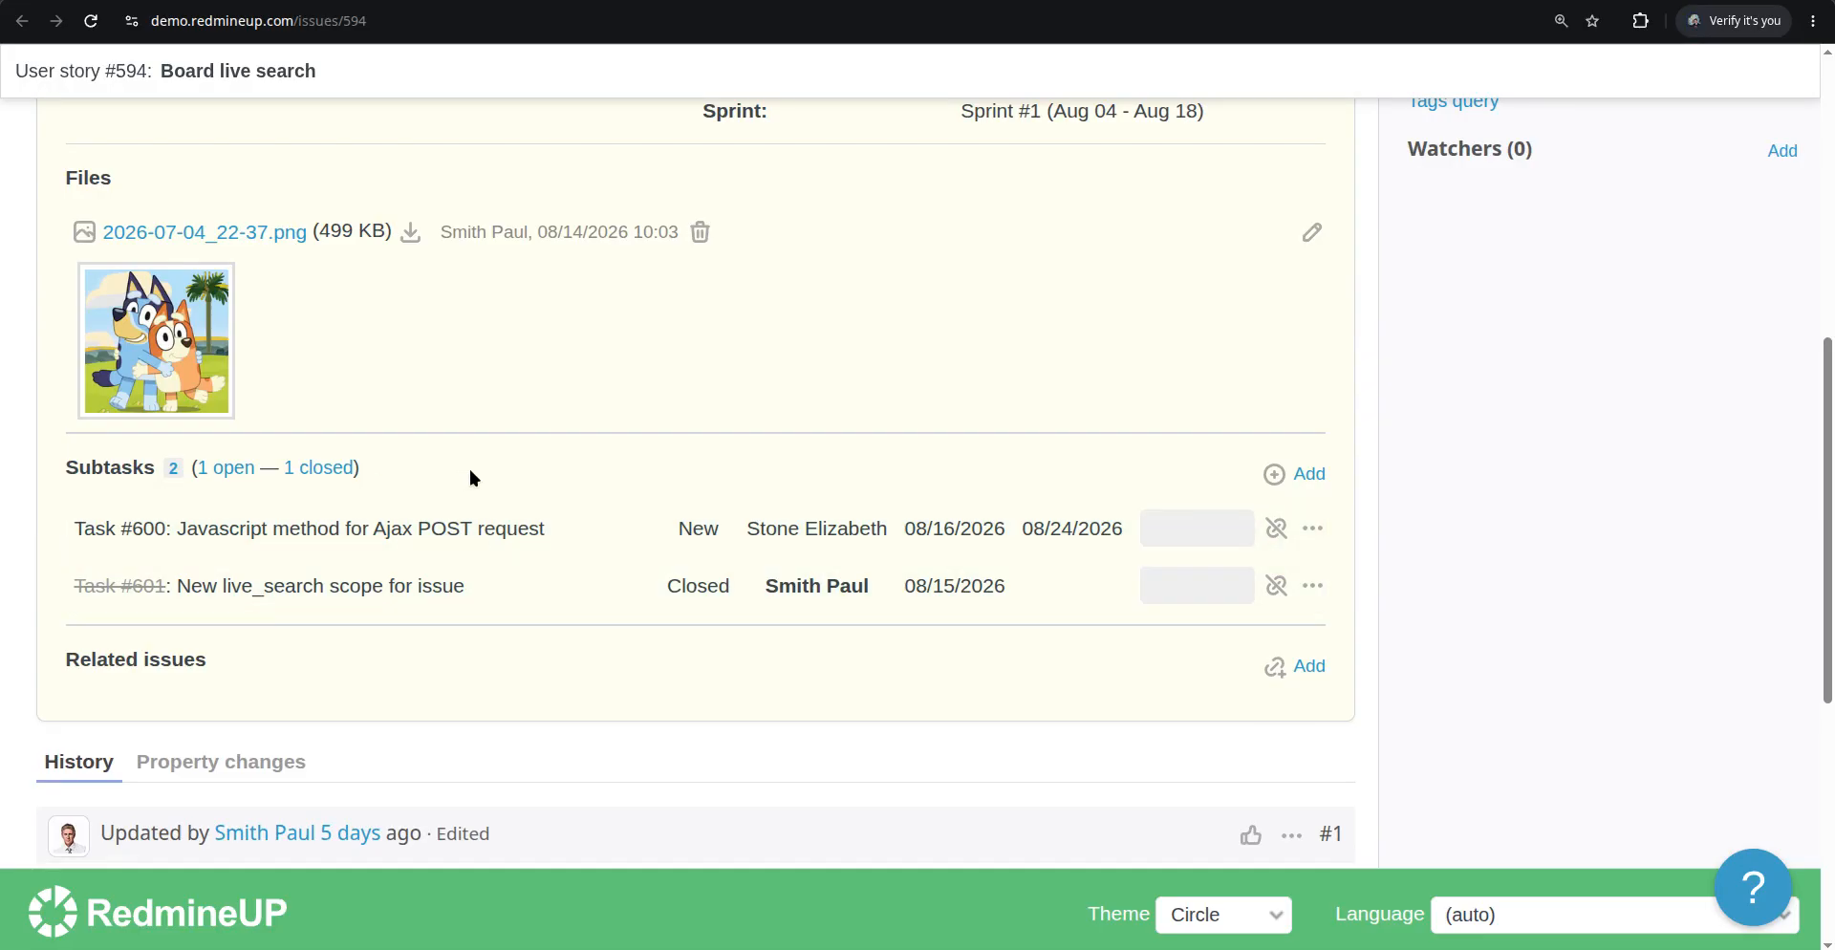
left_click(1309, 475)
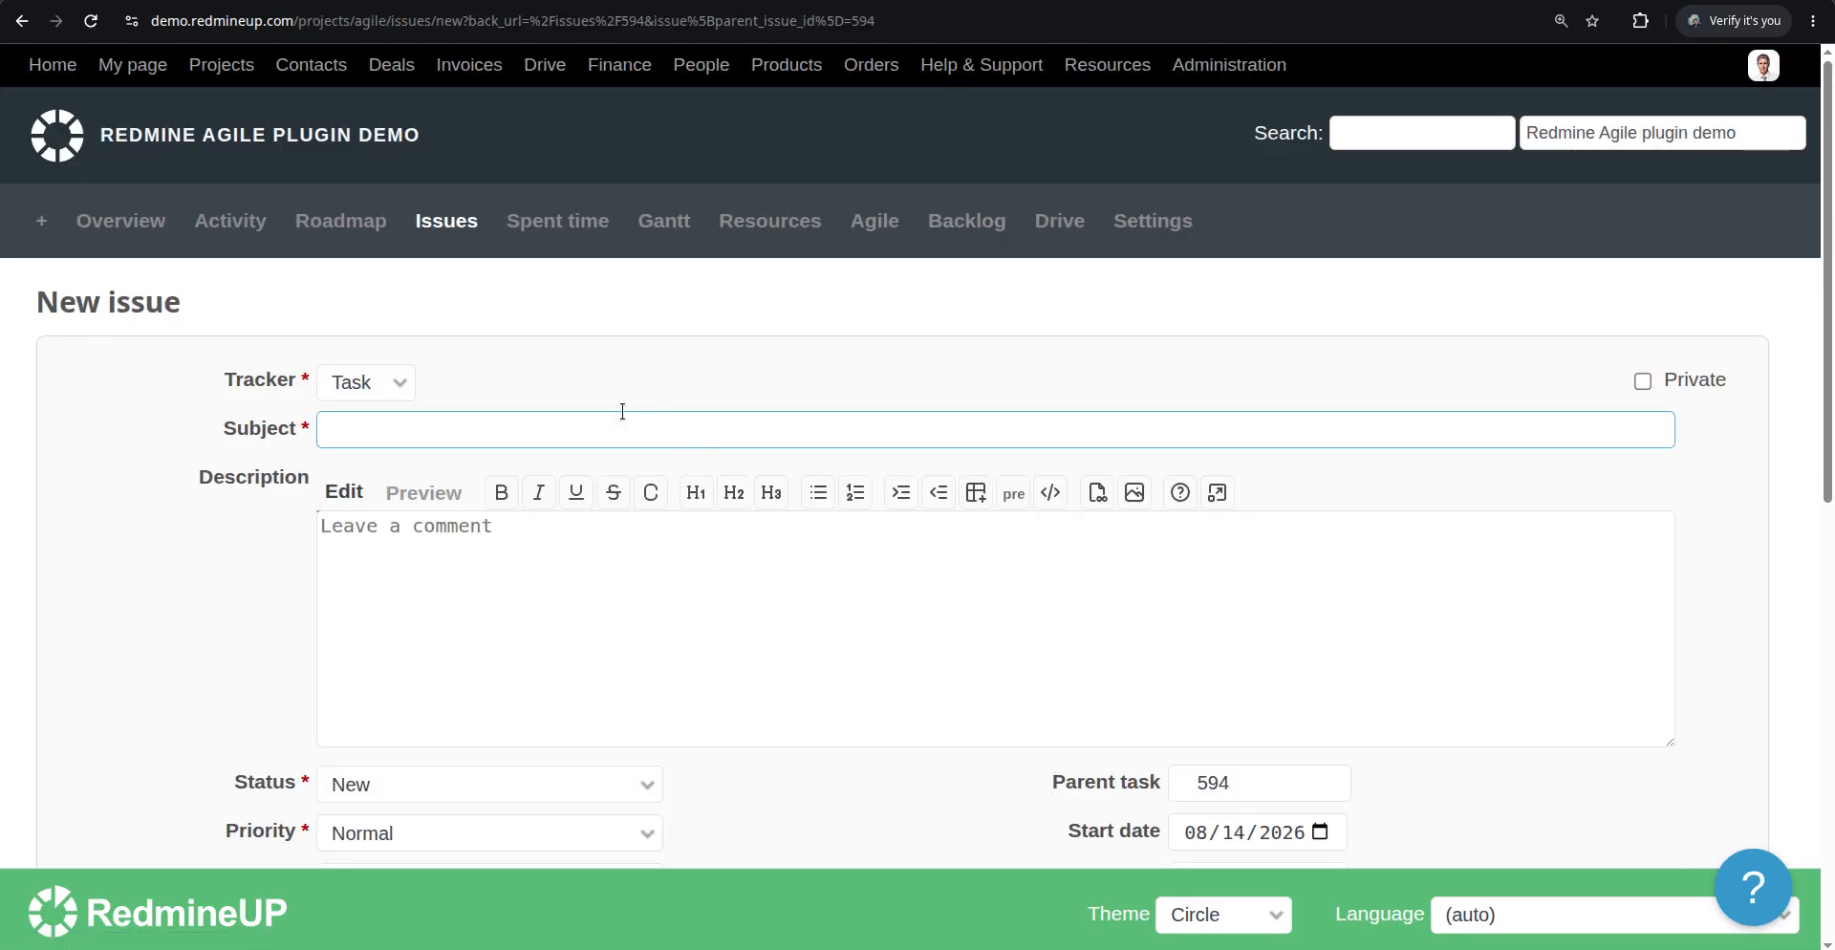
type("Sub issue testing")
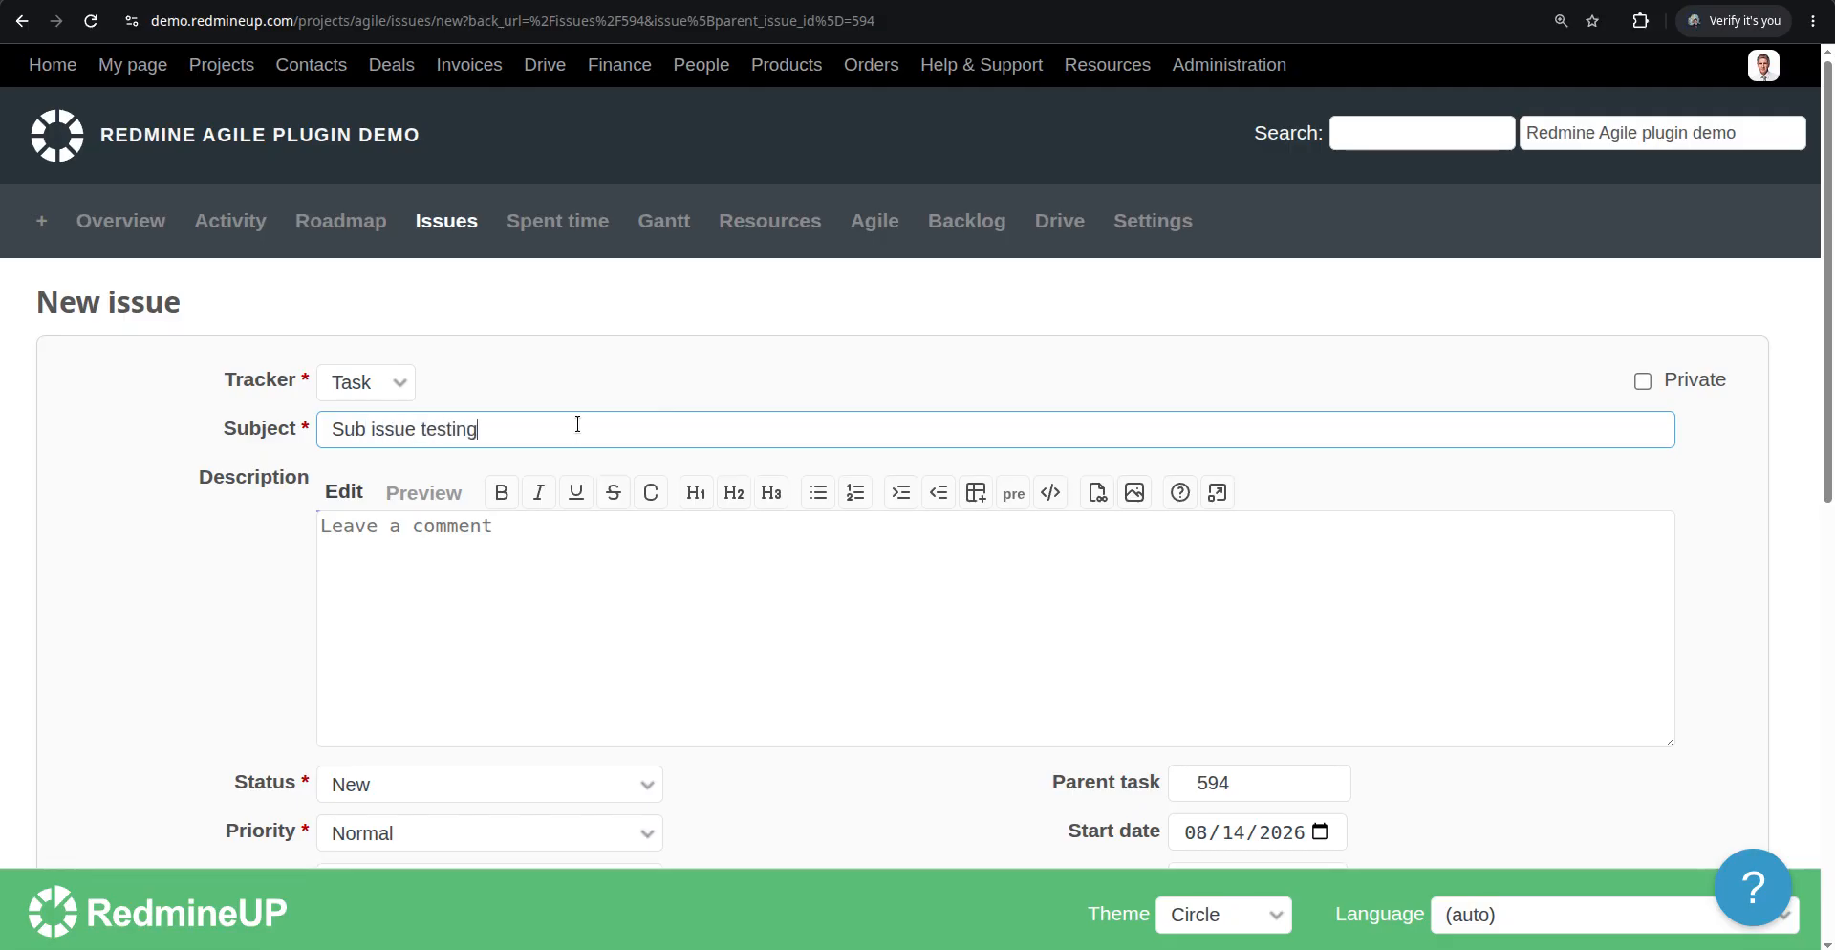
scroll(594, 557, "down", 5)
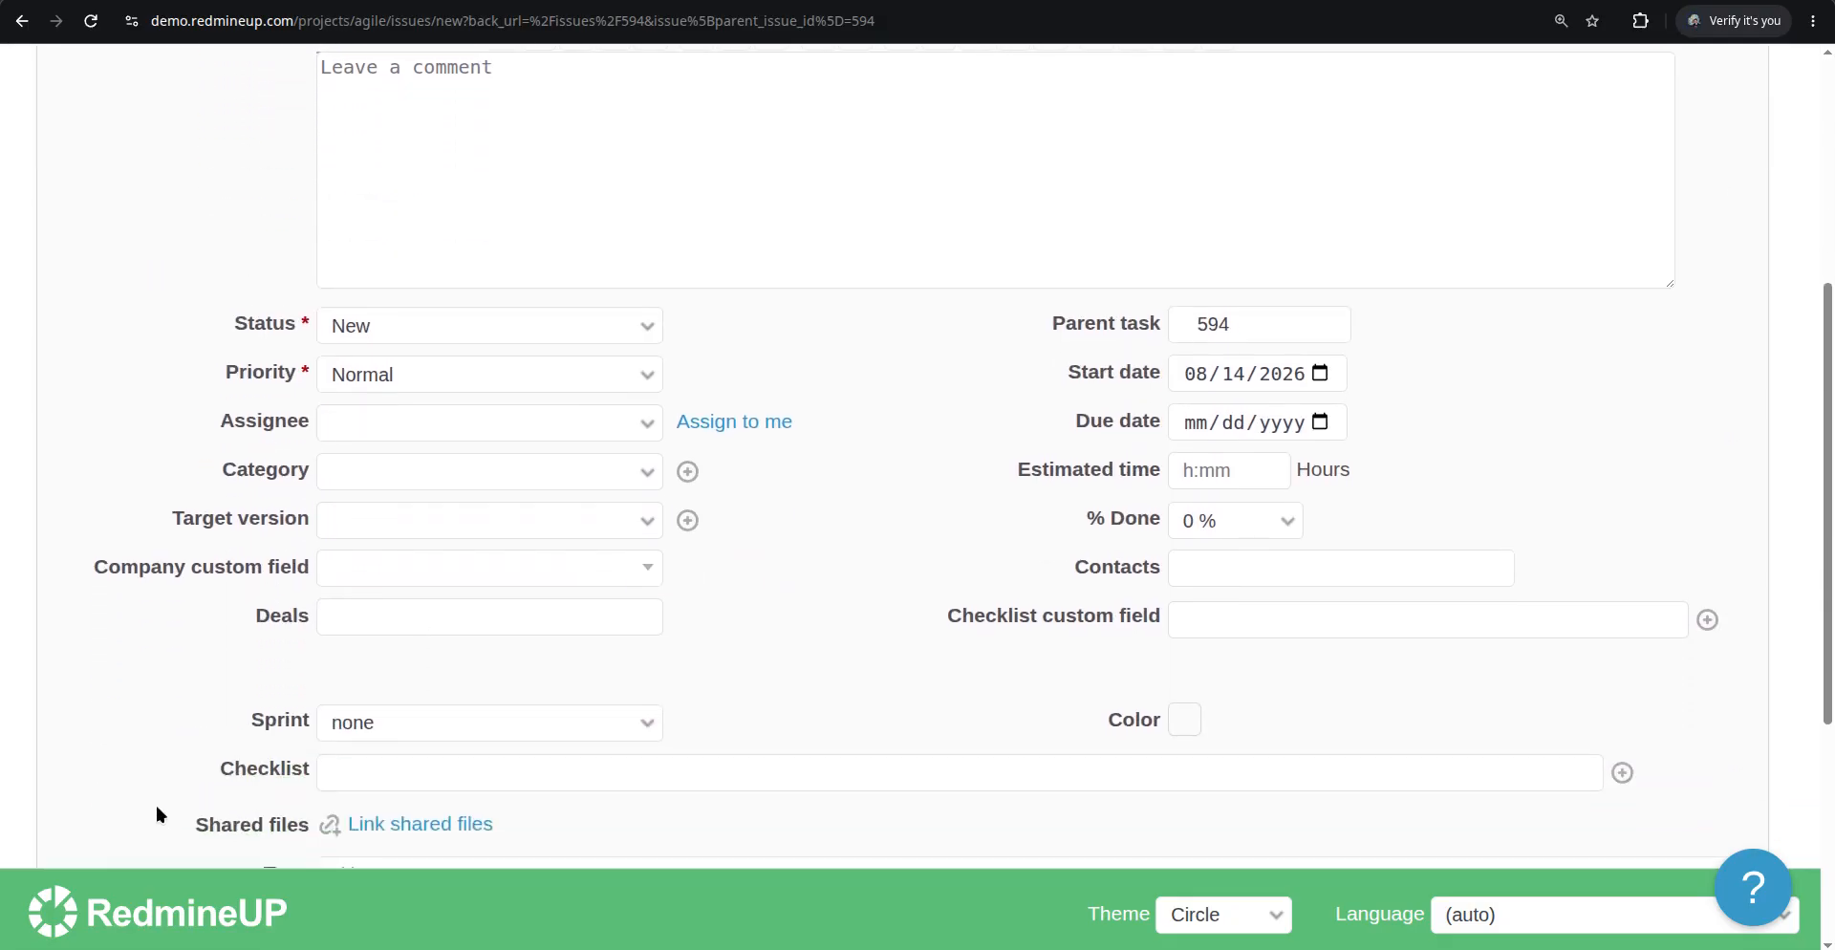
left_click(764, 424)
scroll(937, 586, "down", 5)
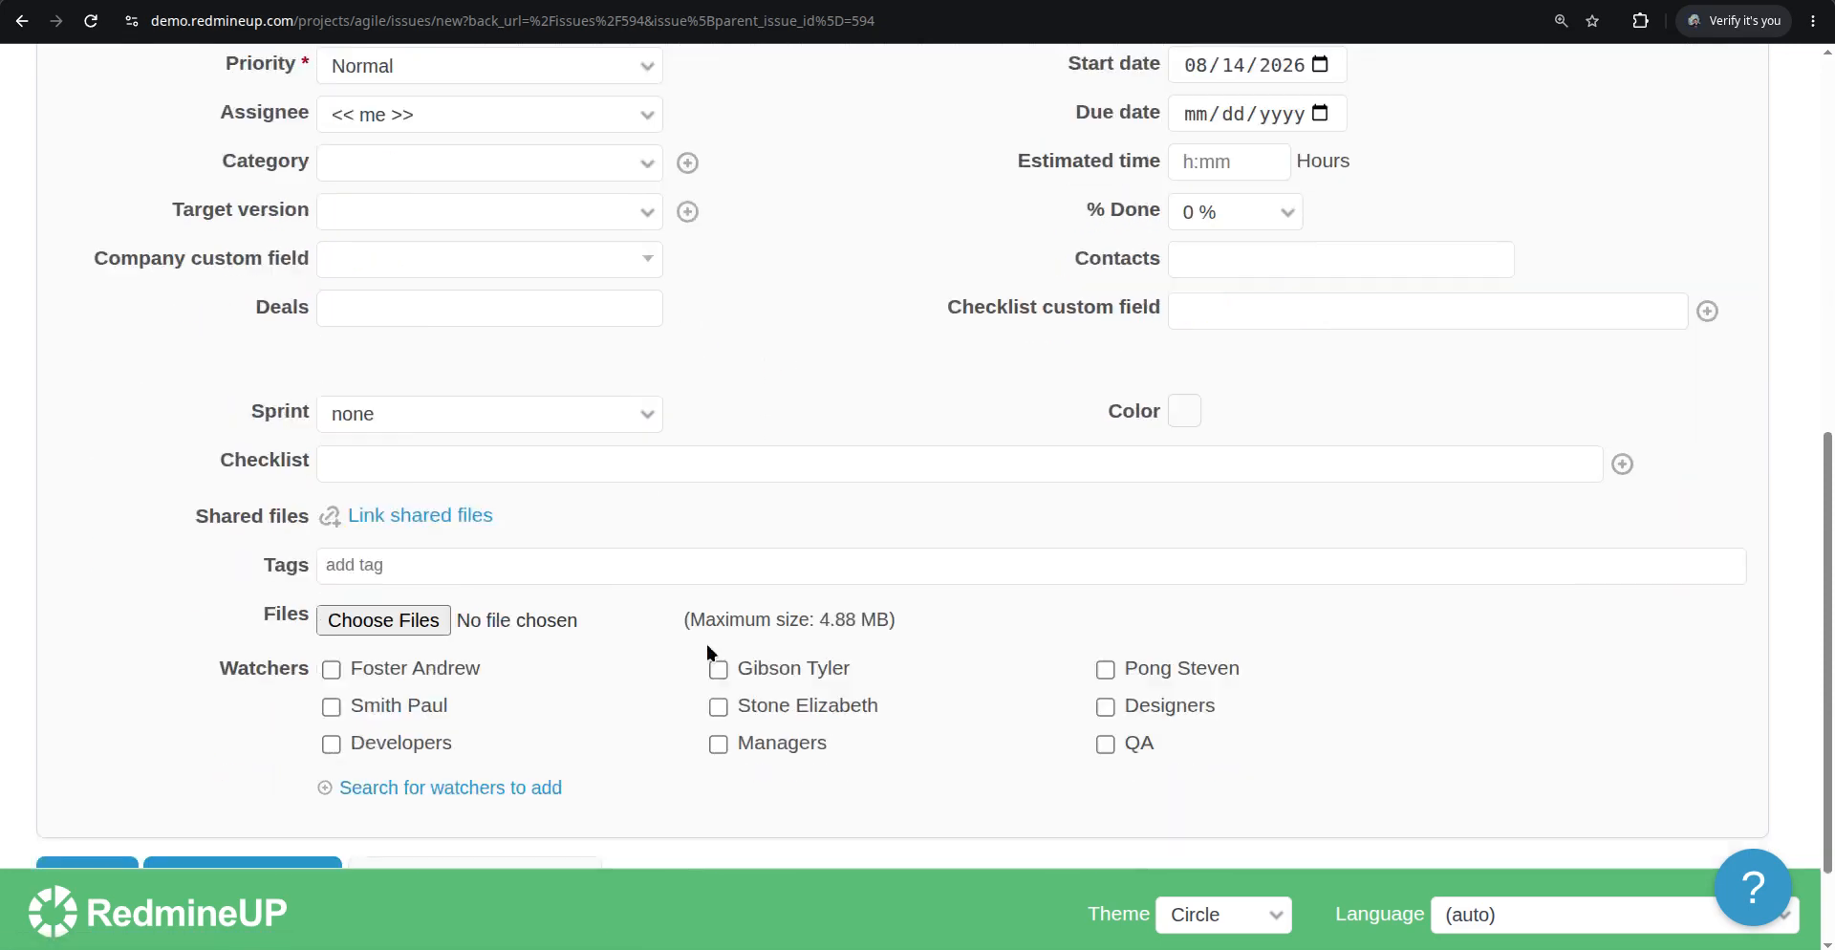
left_click(106, 741)
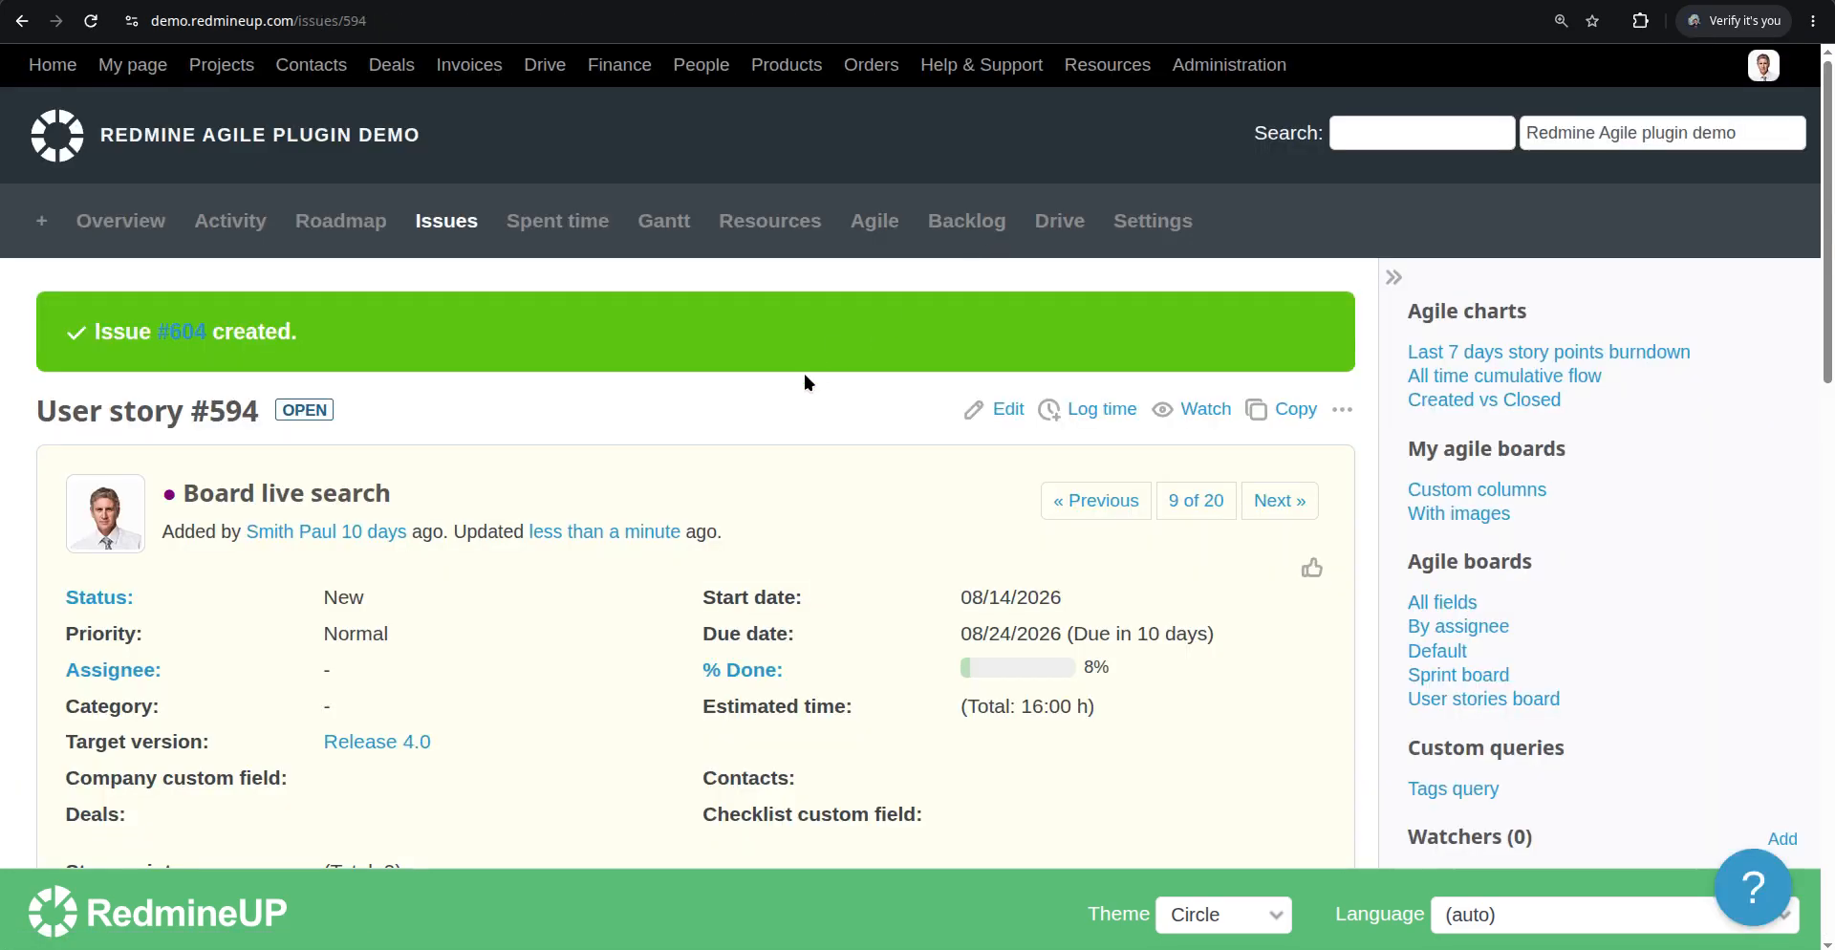
Return to the Agile board, reload it, and check issue #594's card for the new subtask
scroll(804, 374, "down", 8)
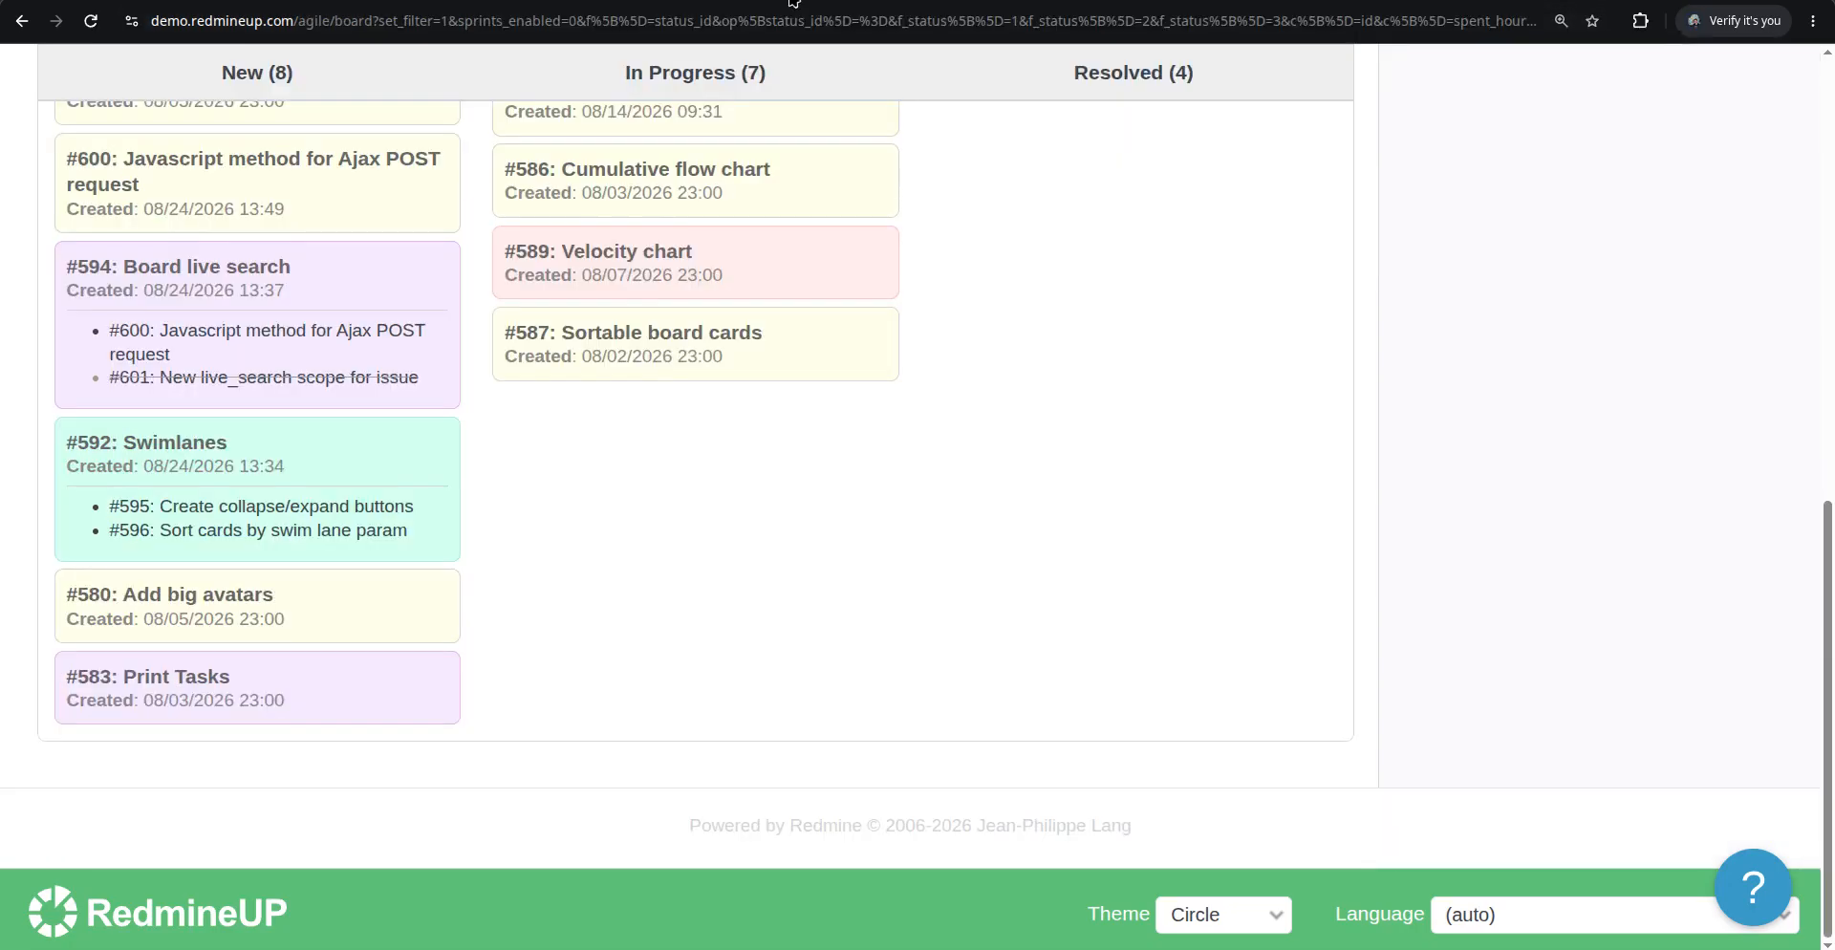
key("alt+Left")
scroll(402, 420, "up", 10)
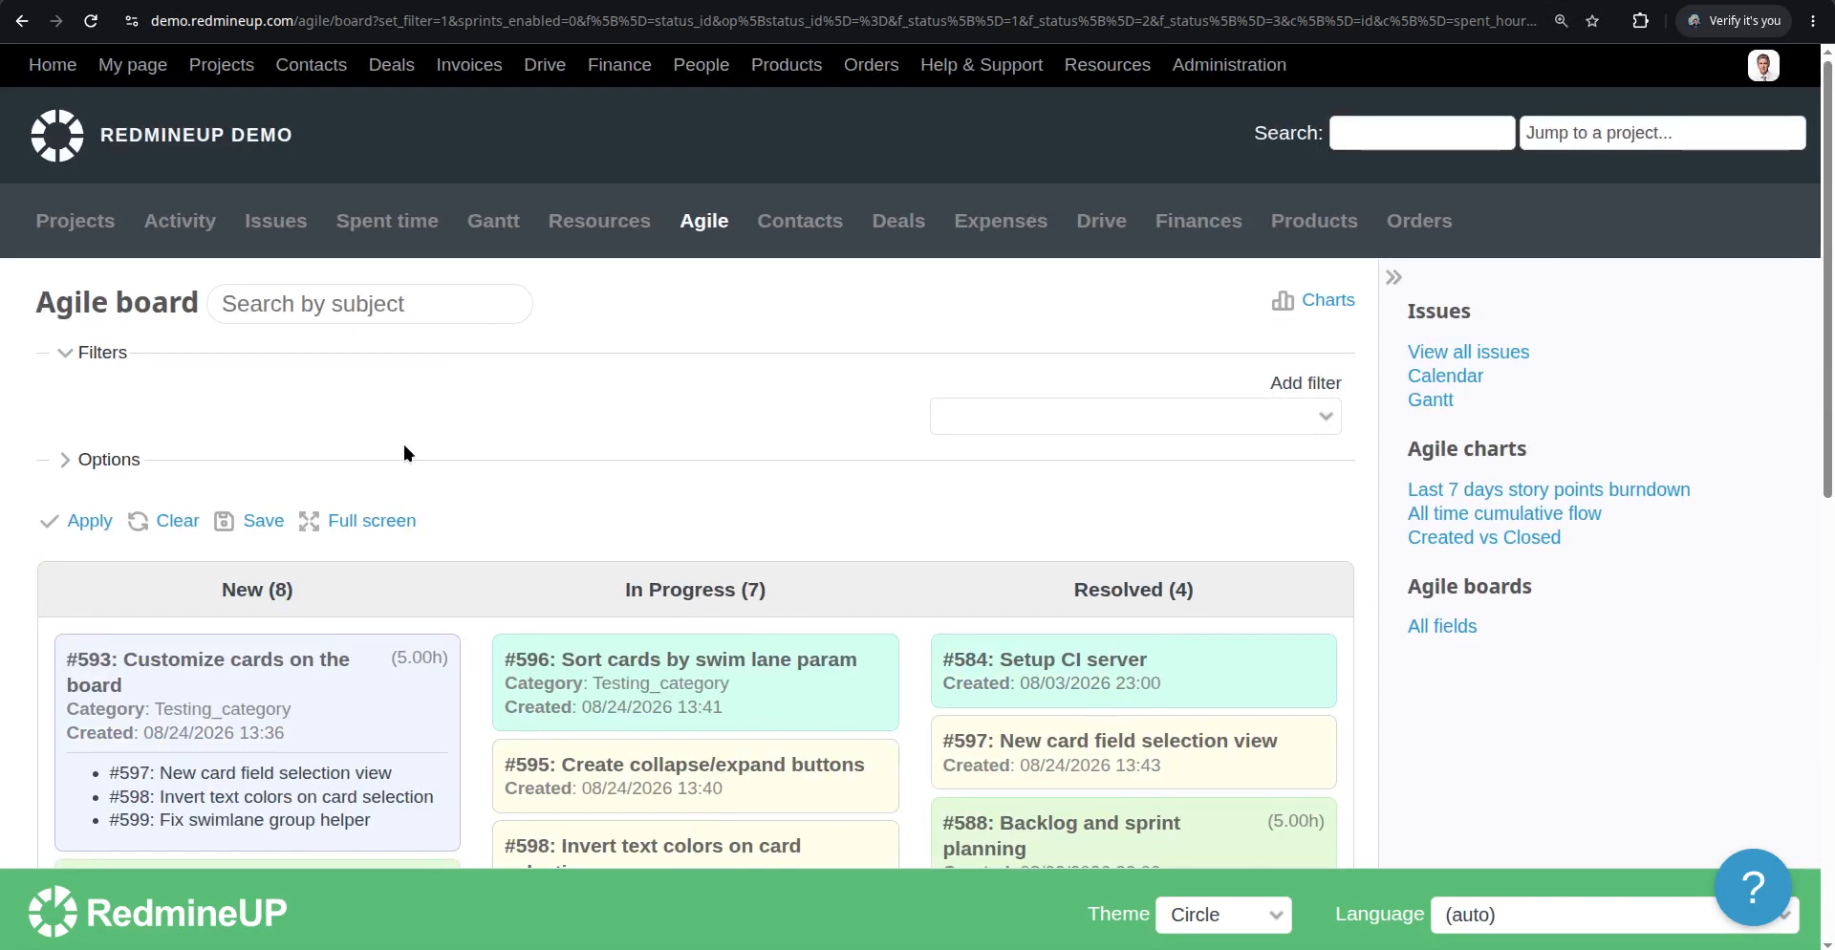
left_click(91, 20)
scroll(387, 549, "down", 10)
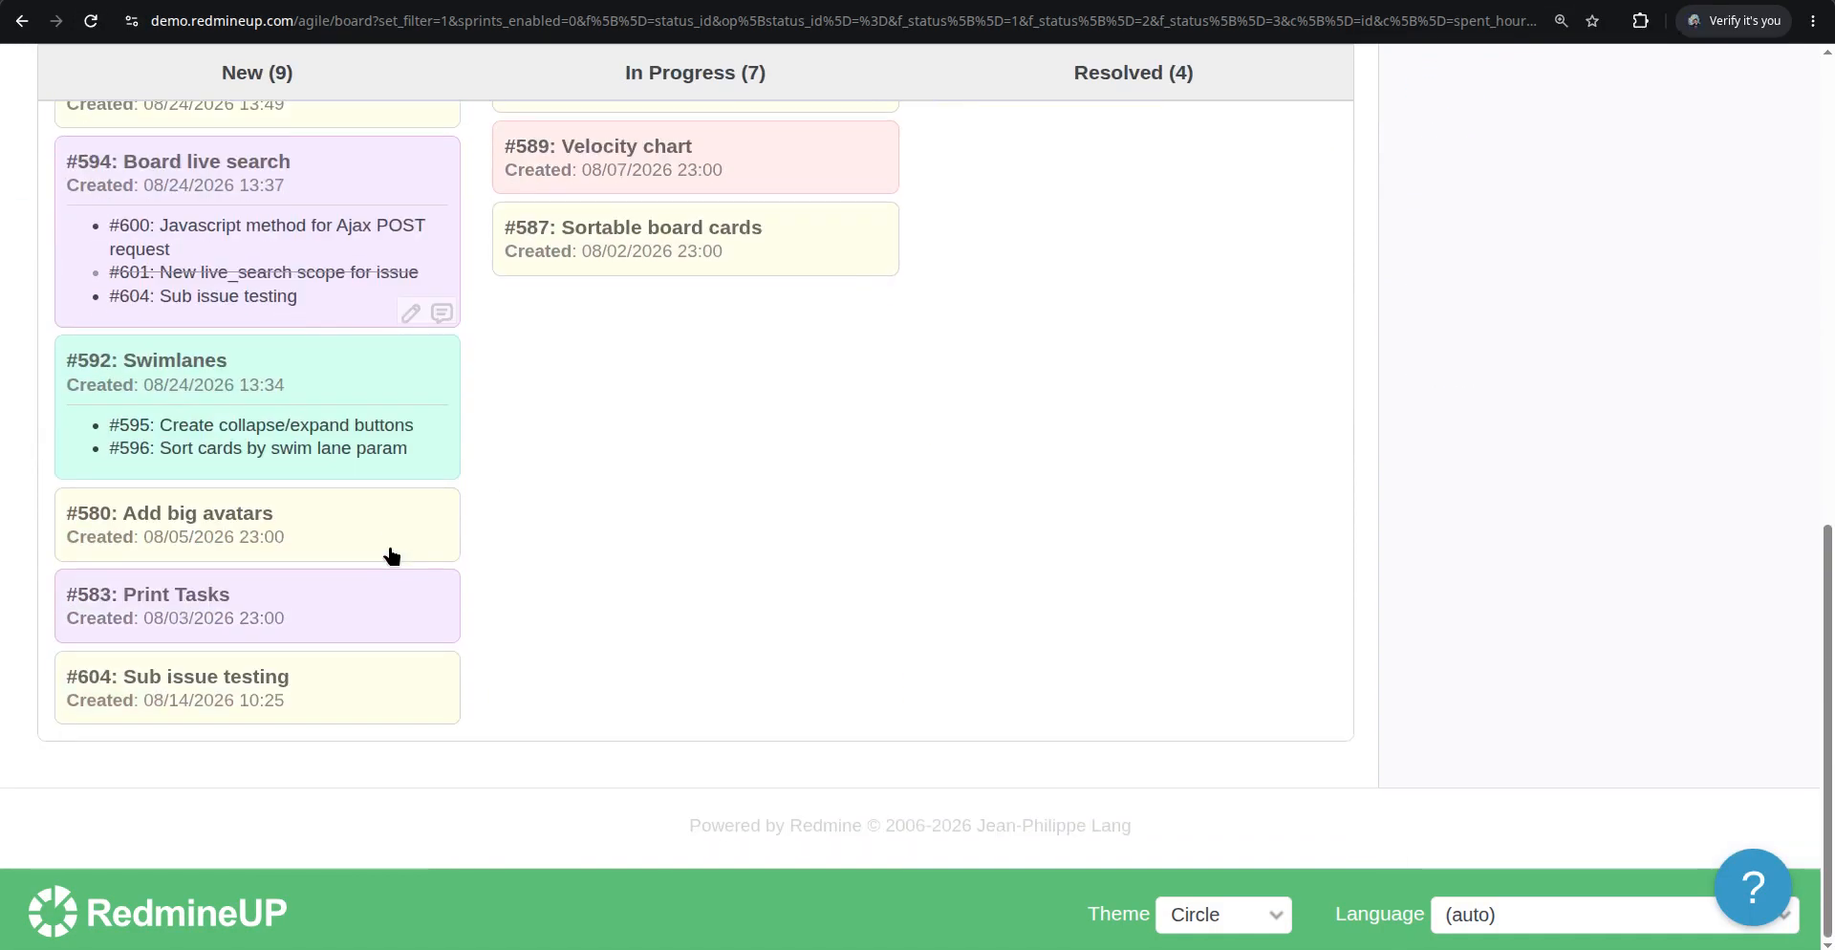
scroll(399, 553, "up", 2)
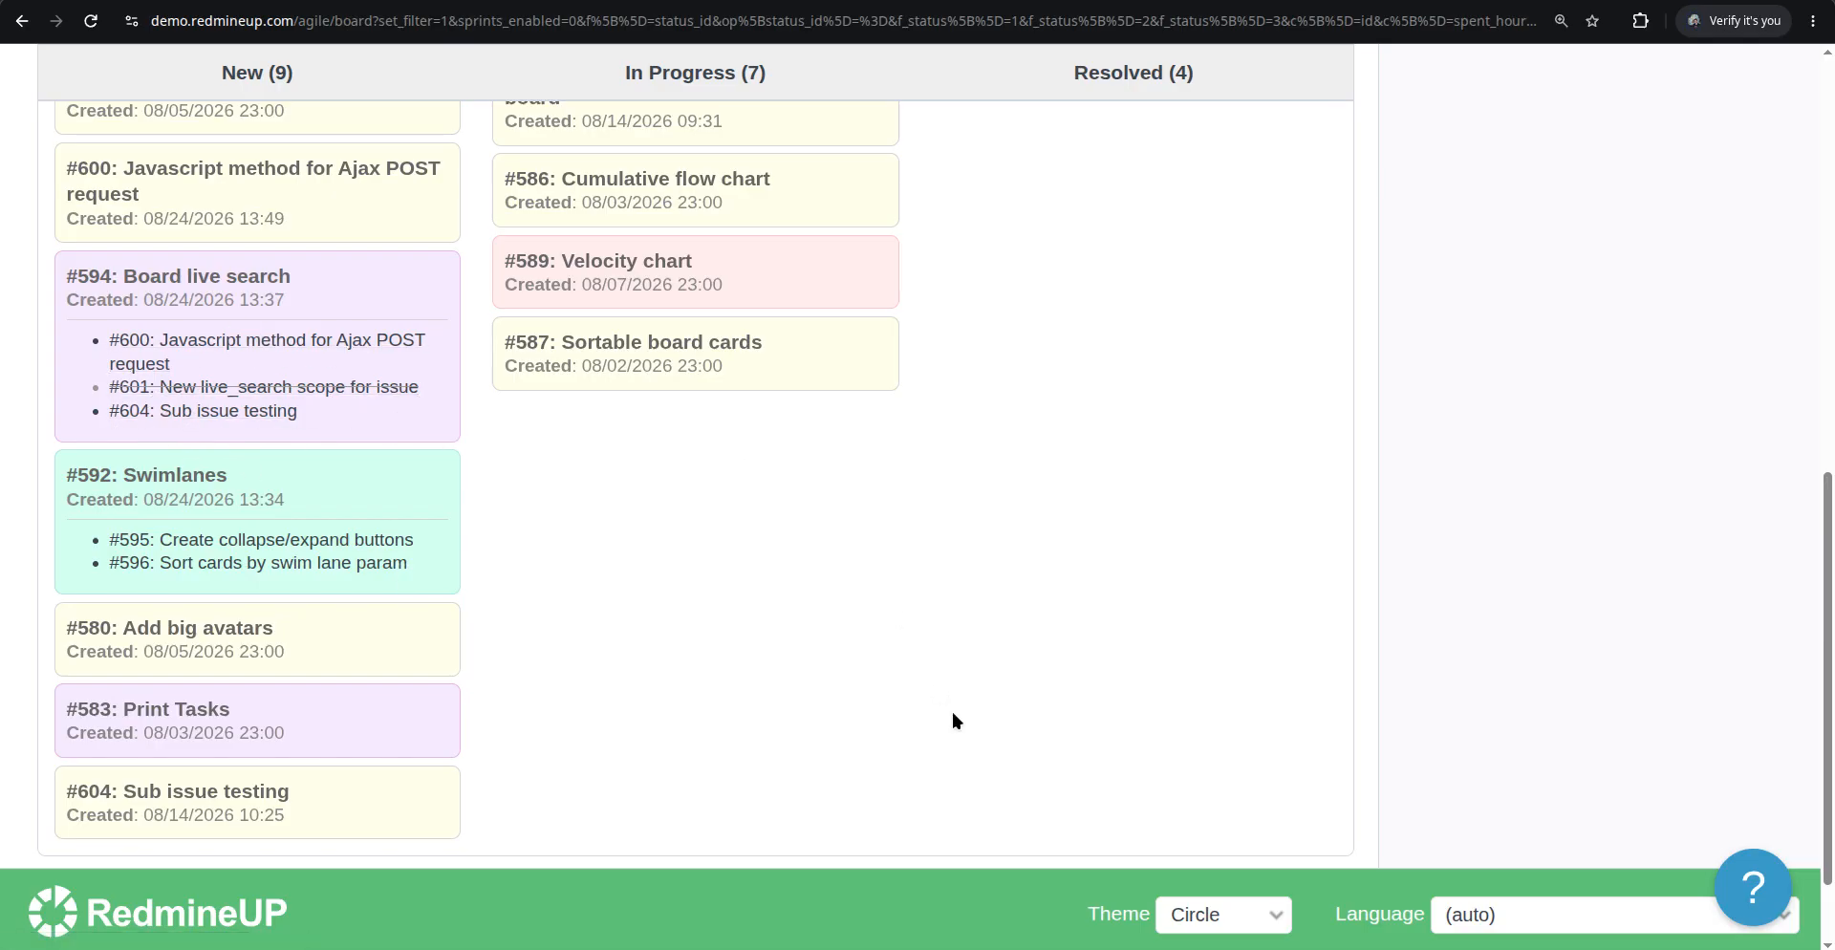
scroll(952, 718, "up", 10)
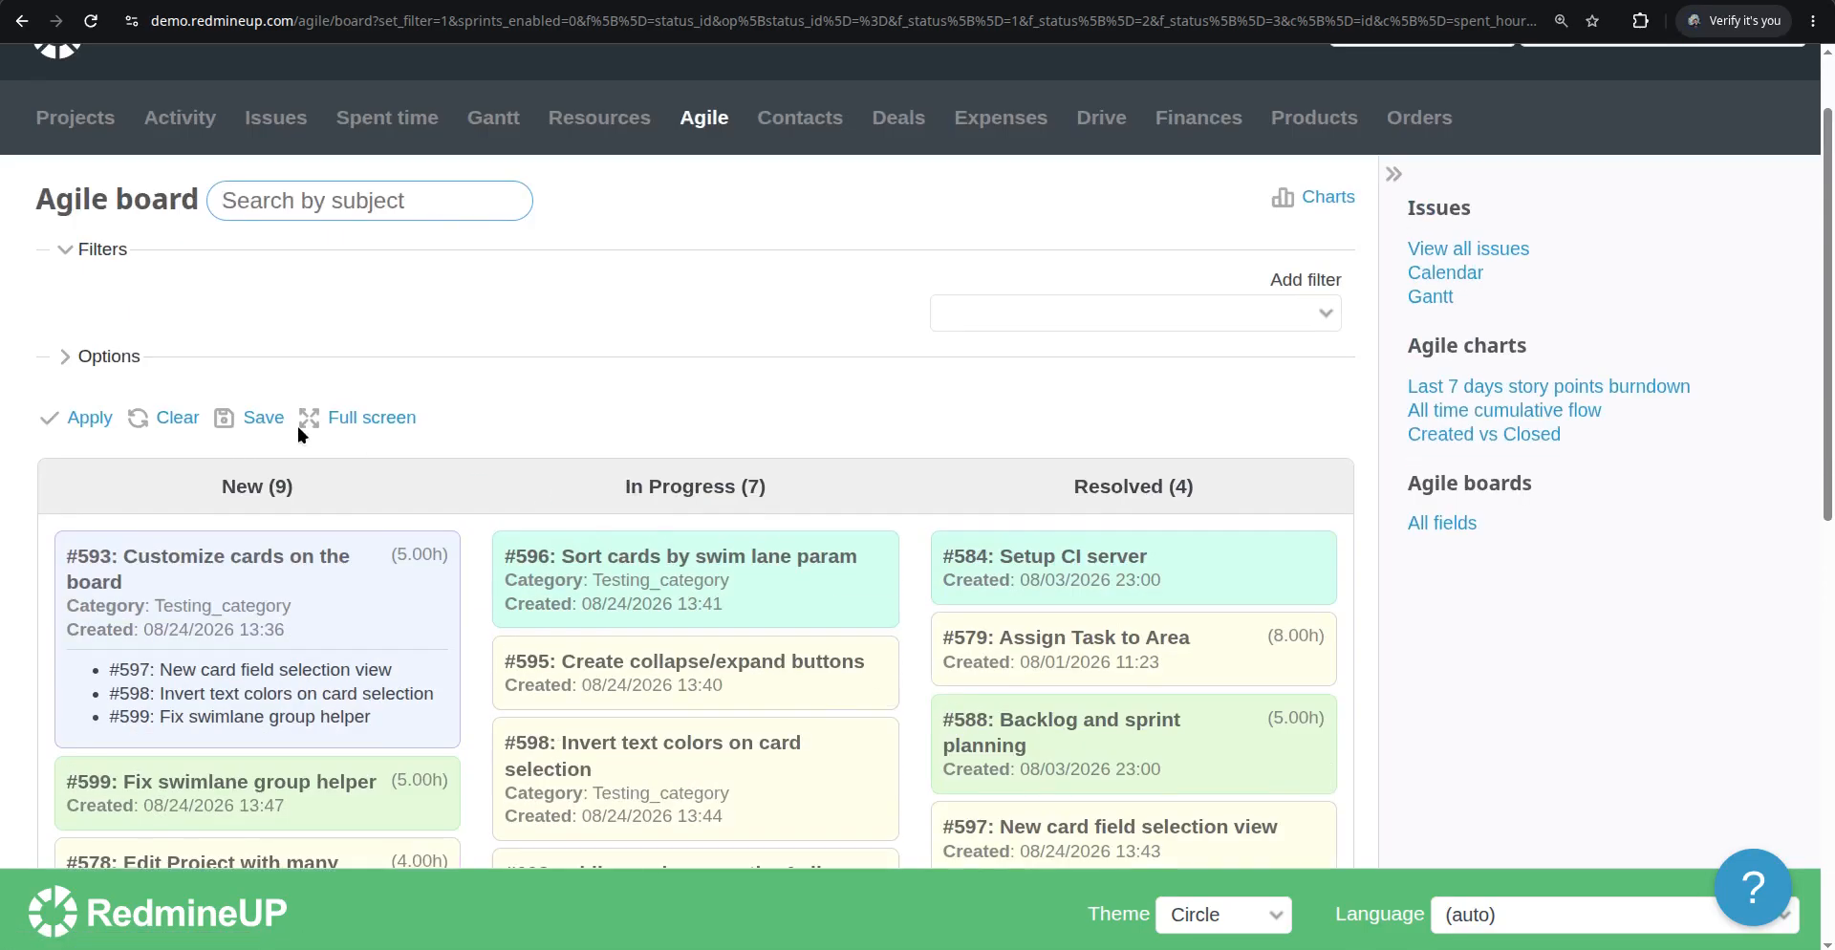
Enable the Related issues card field in the board options and apply
left_click(108, 356)
scroll(374, 512, "down", 1)
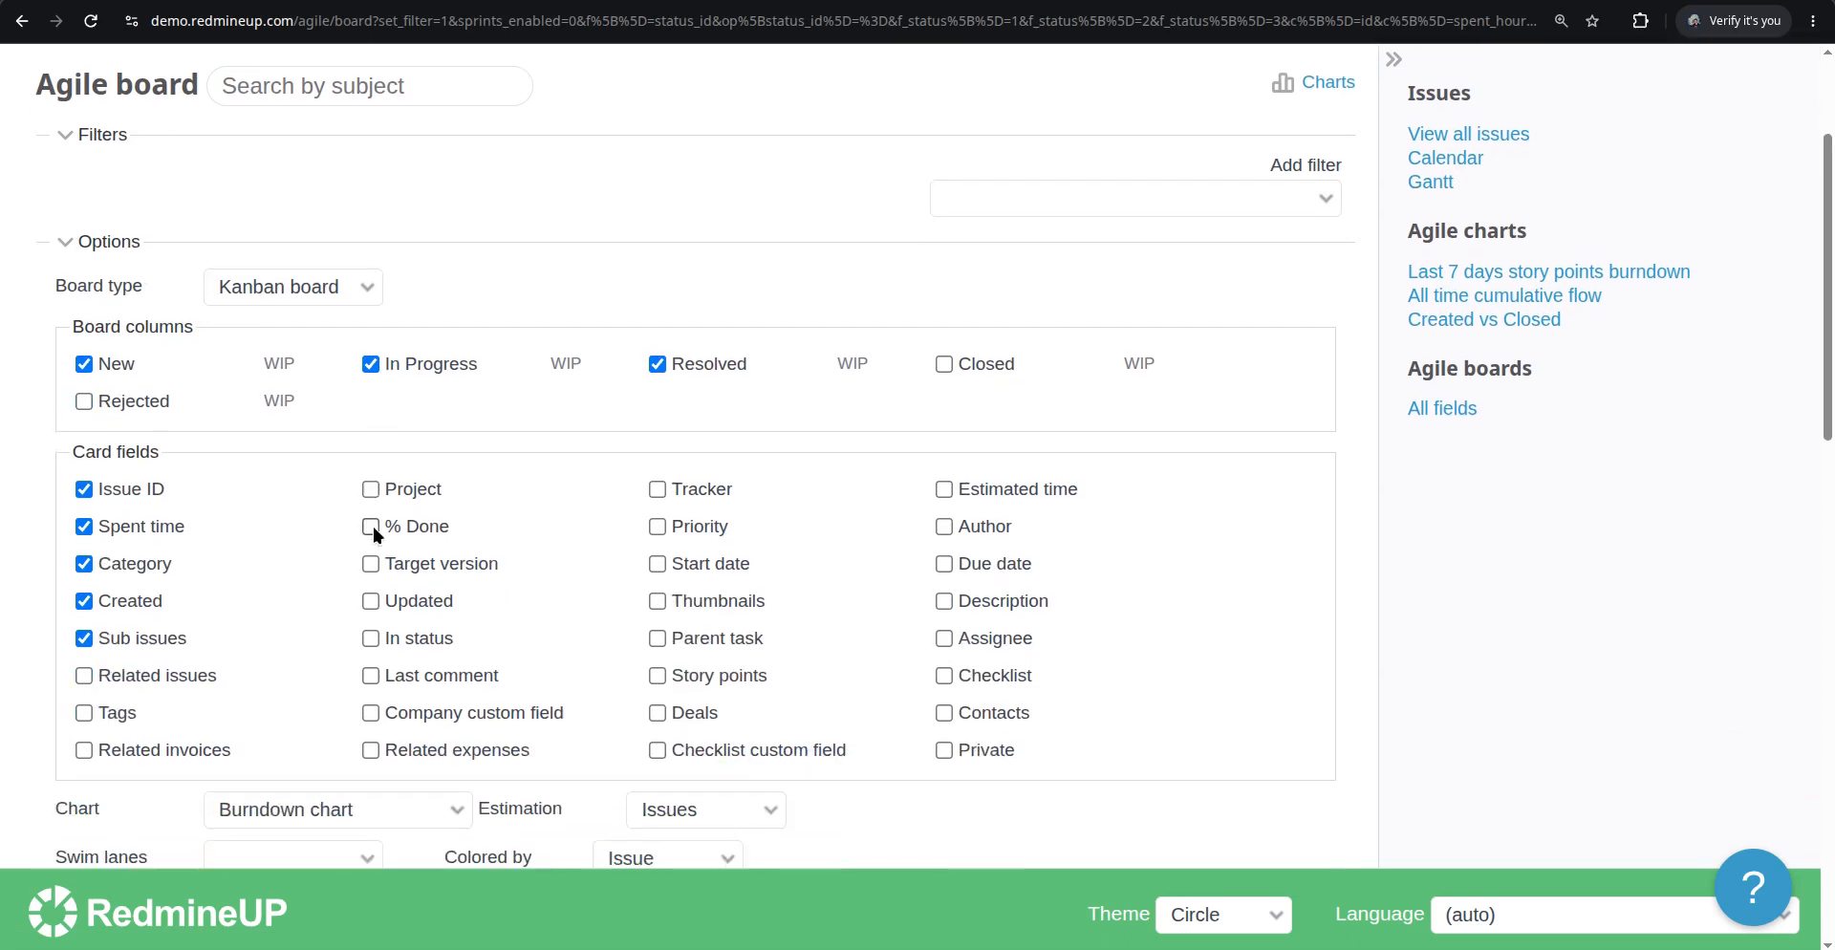
left_click(146, 679)
scroll(197, 685, "down", 2)
left_click(90, 743)
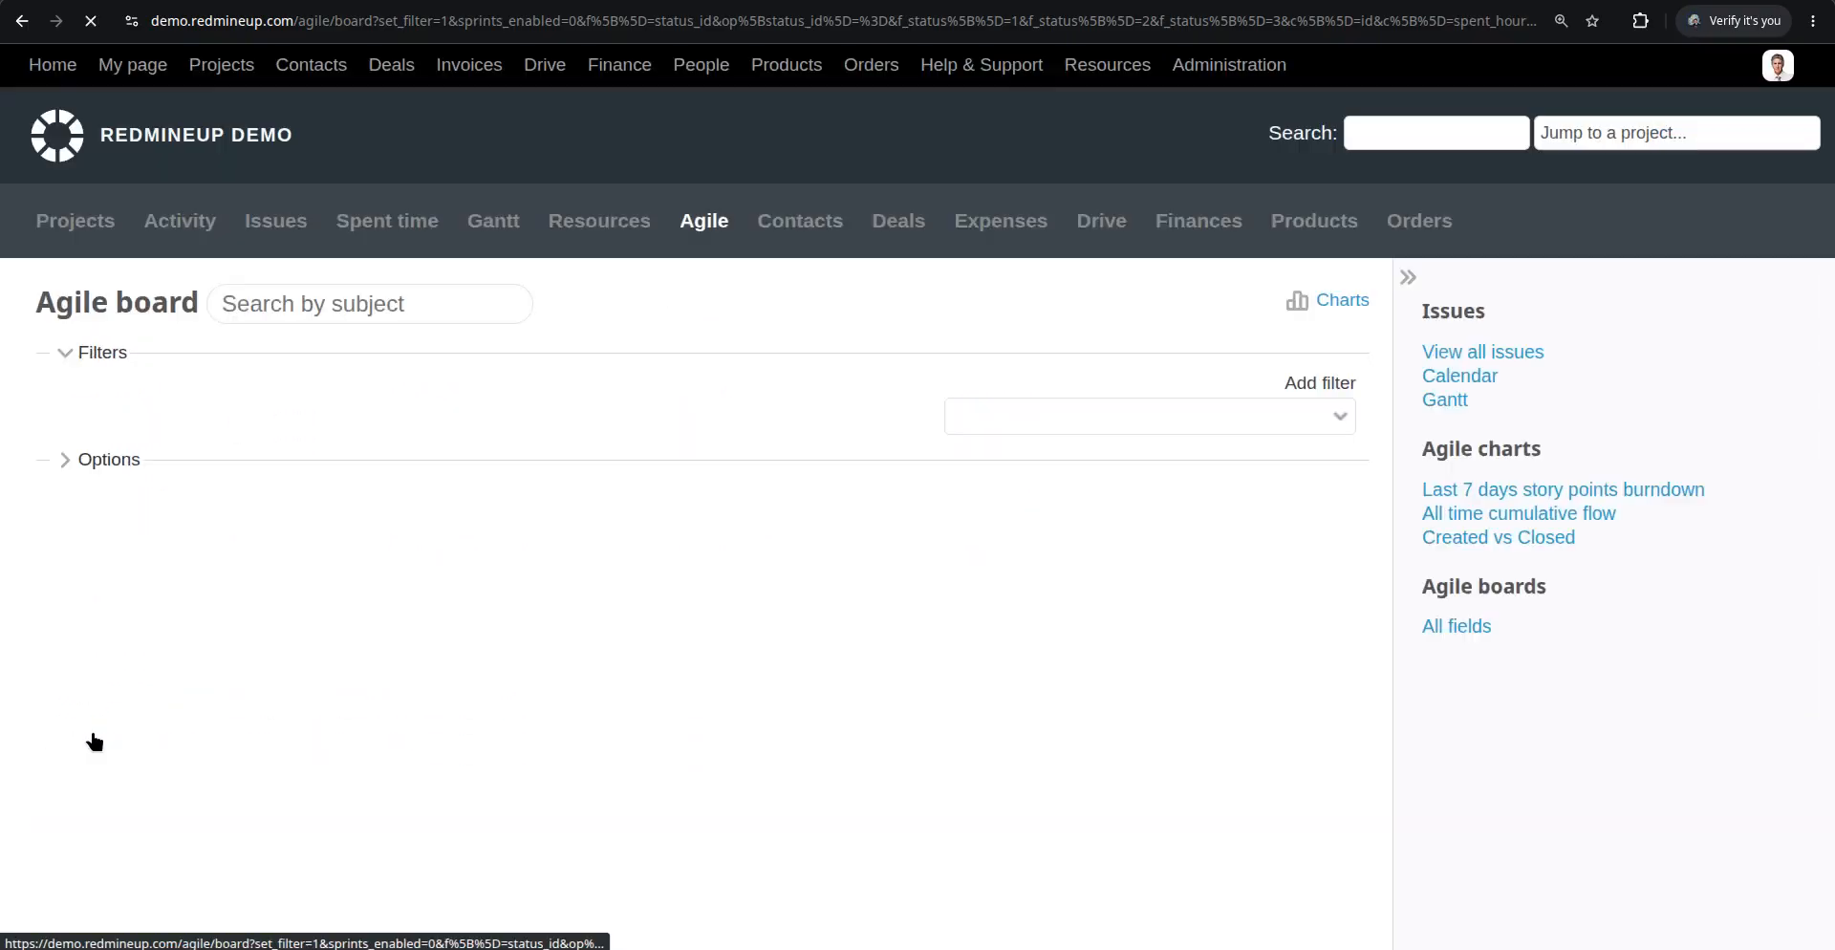
scroll(391, 653, "down", 6)
scroll(391, 652, "up", 3)
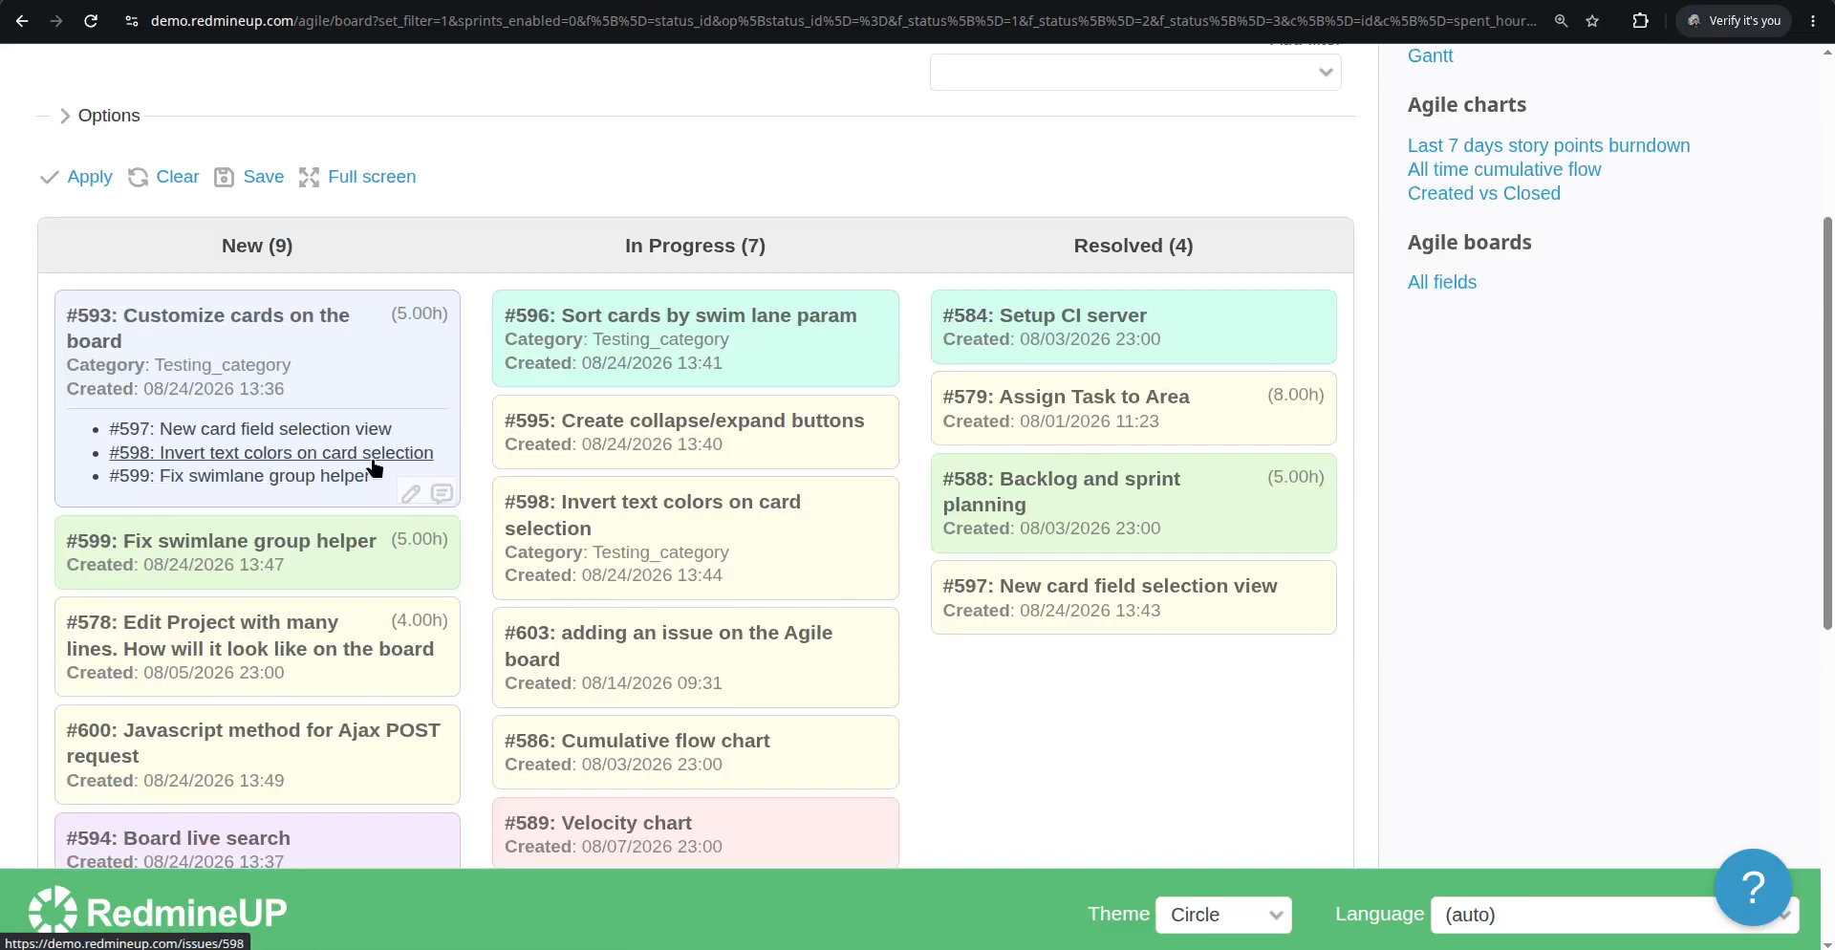
Open issue #603 from the board and add a related-to link to issue #598
scroll(374, 466, "down", 3)
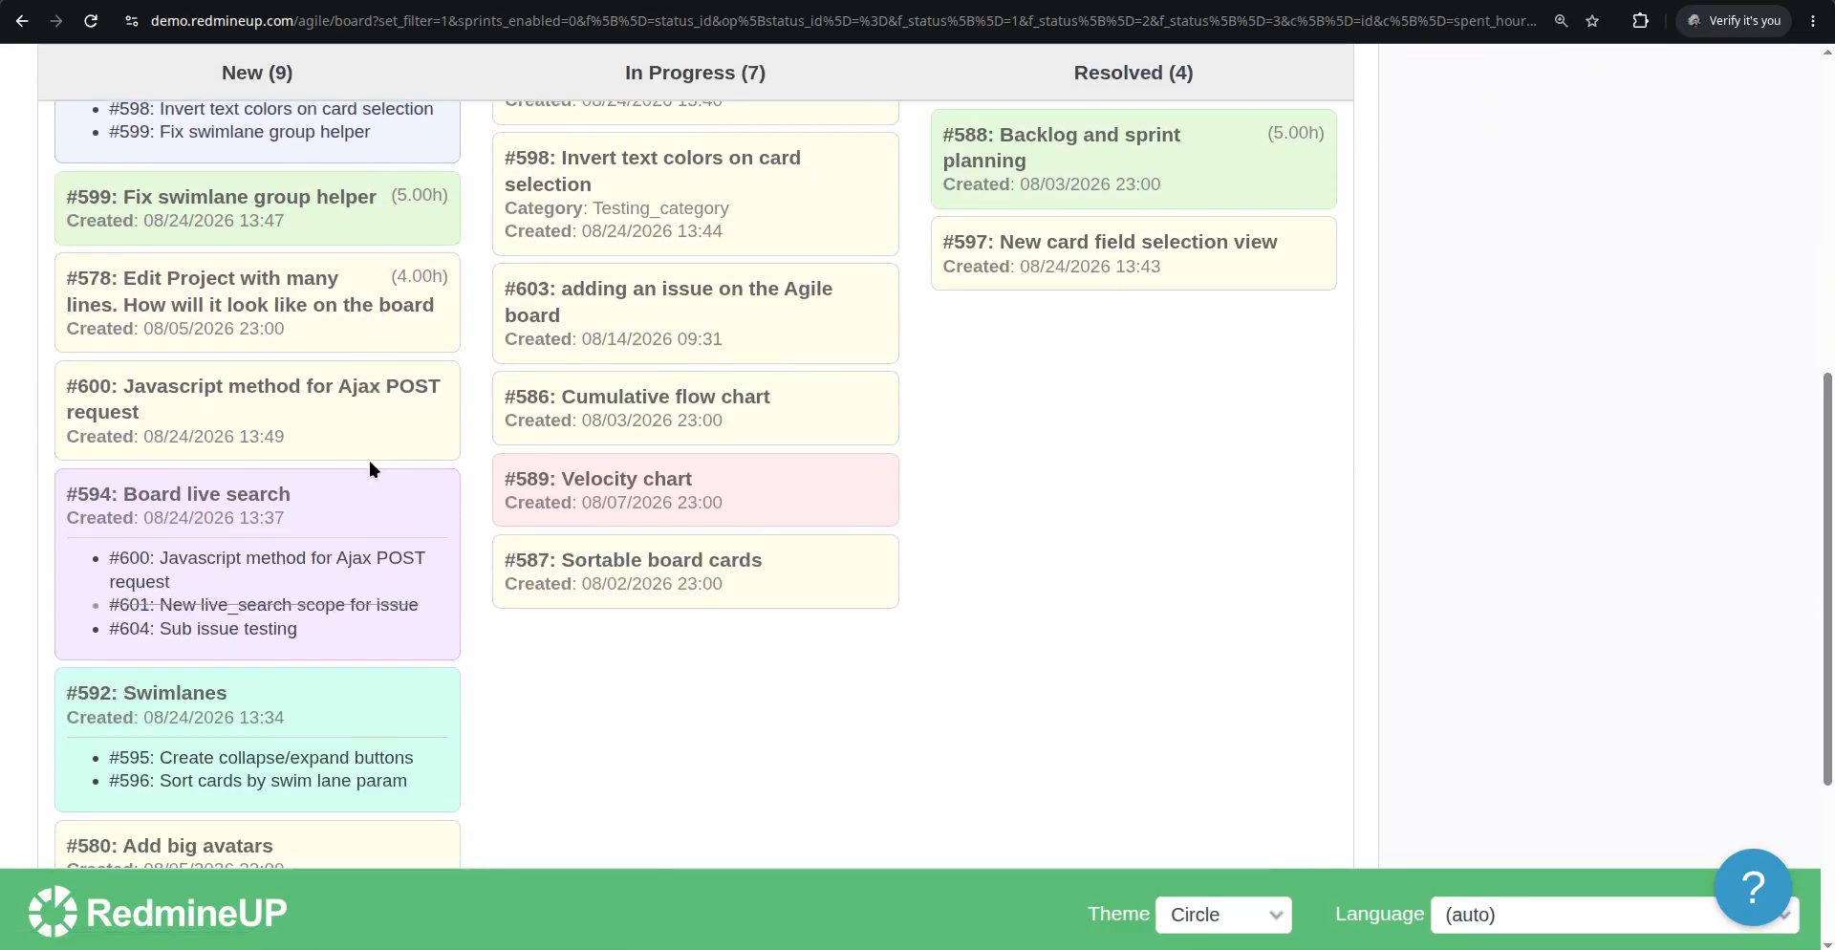
scroll(369, 468, "down", 3)
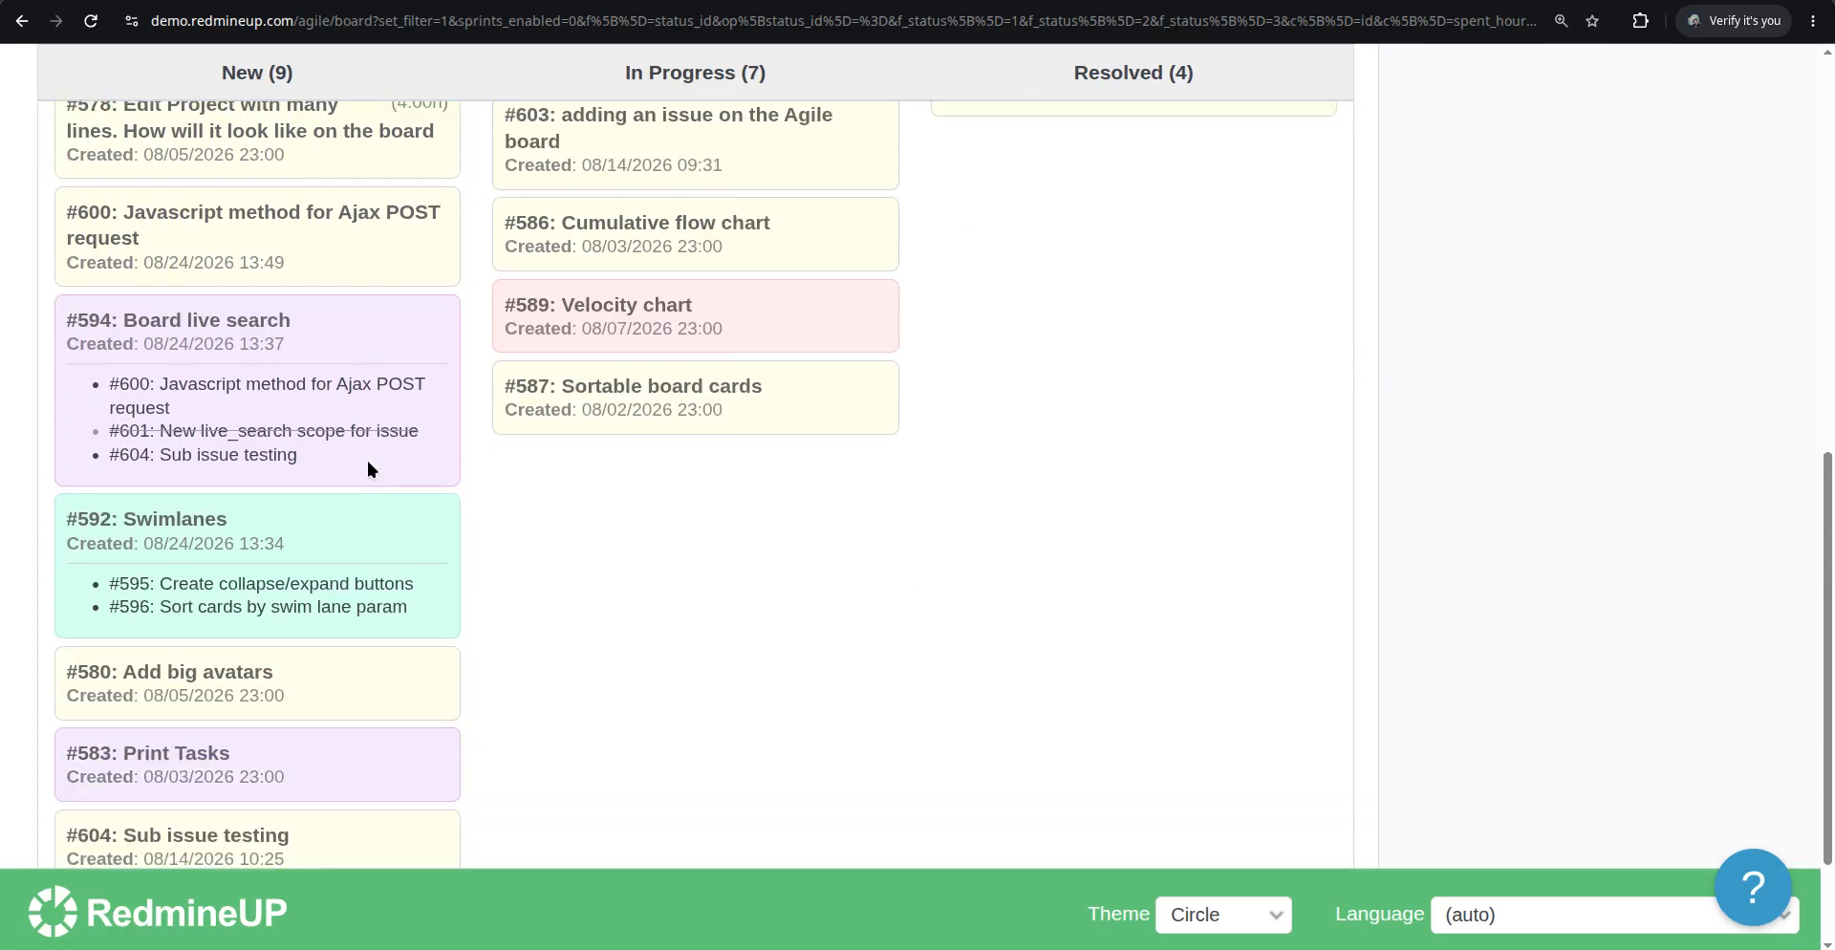
scroll(369, 469, "up", 5)
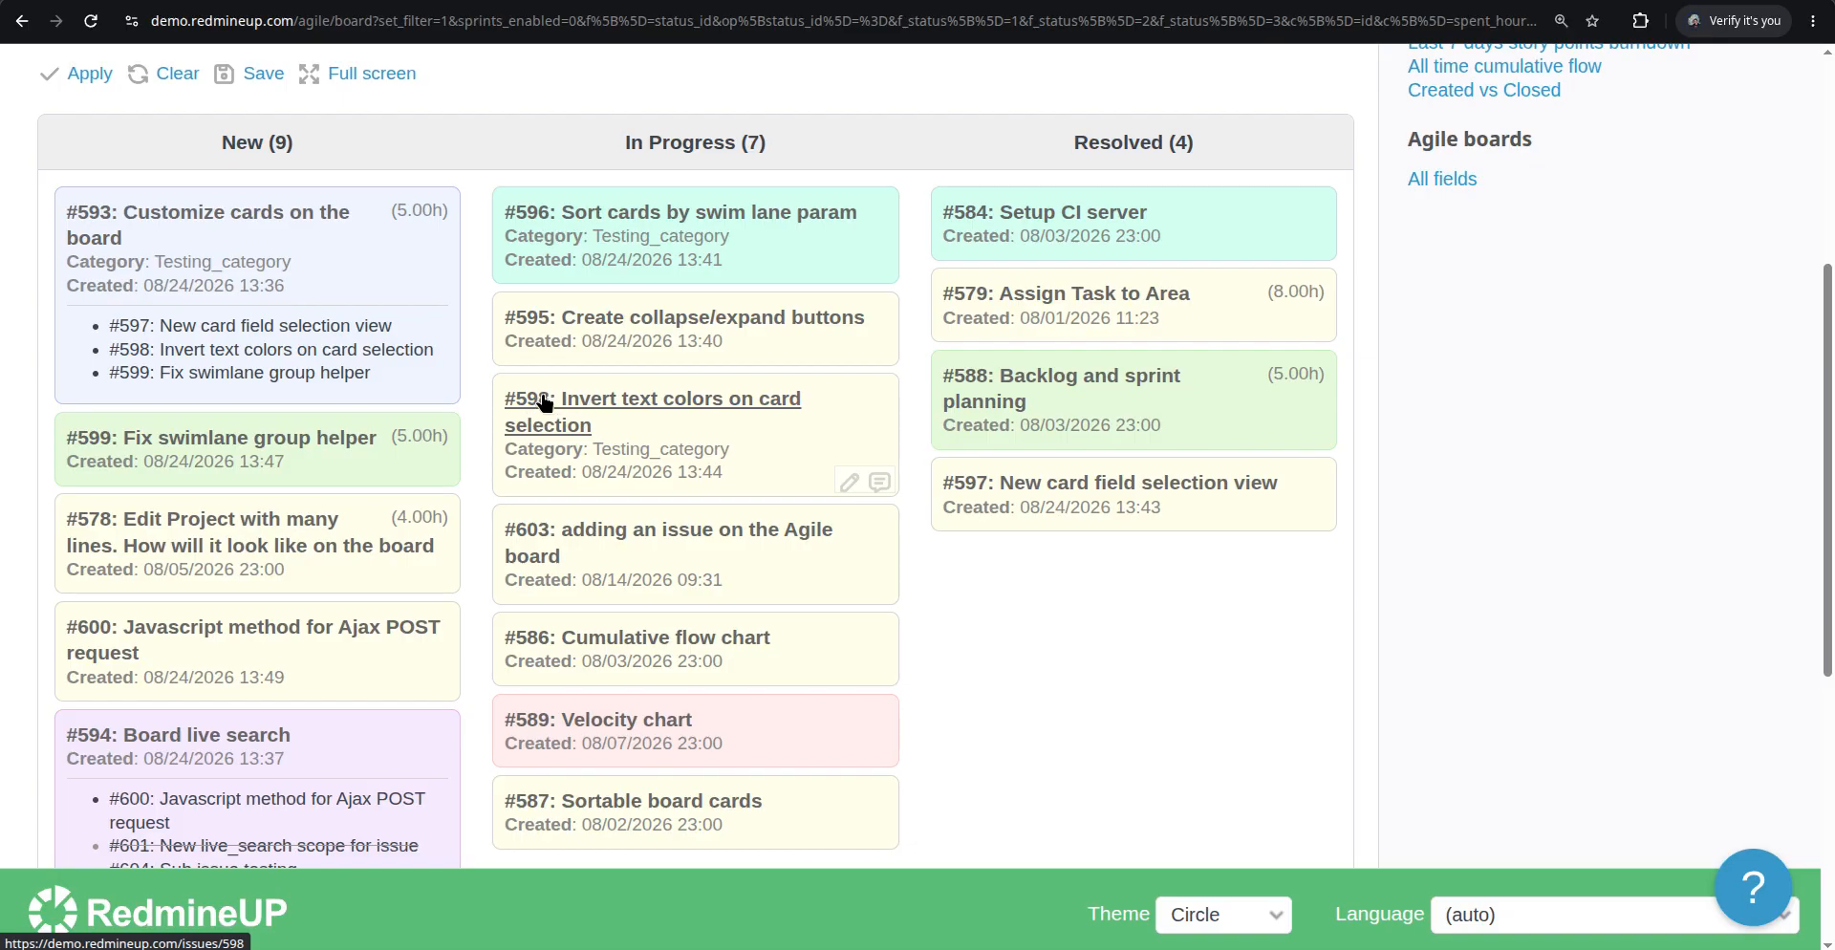
left_click(592, 581)
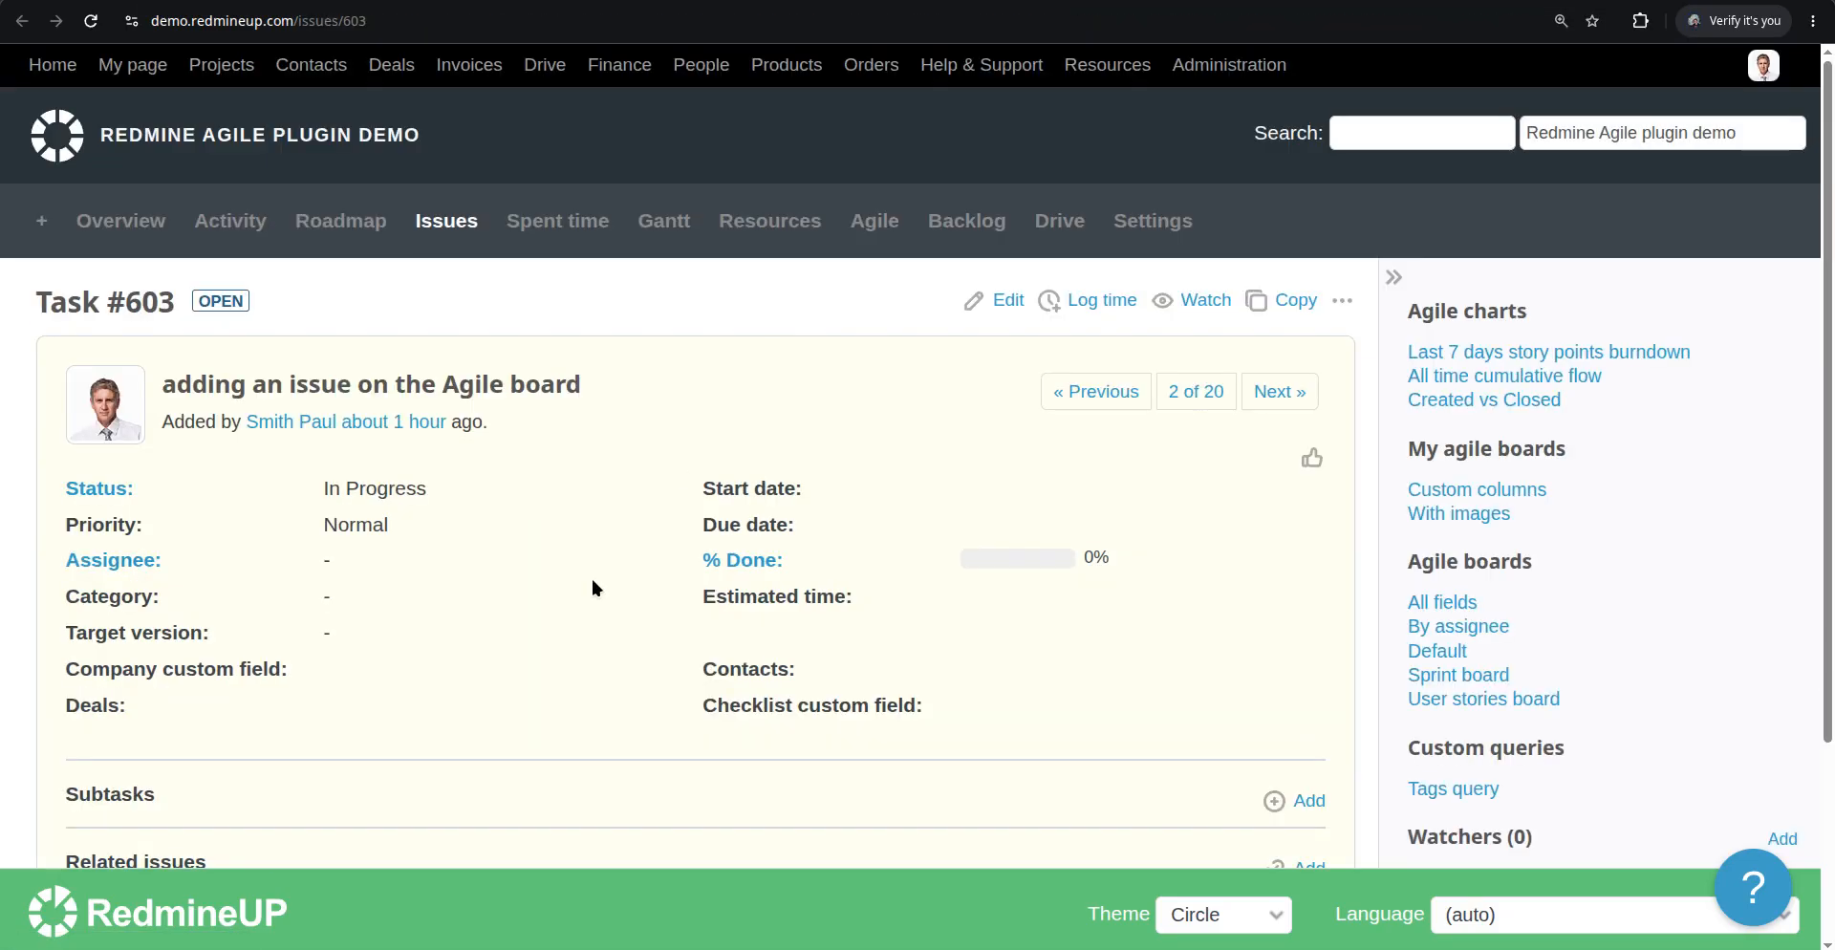
scroll(516, 589, "down", 3)
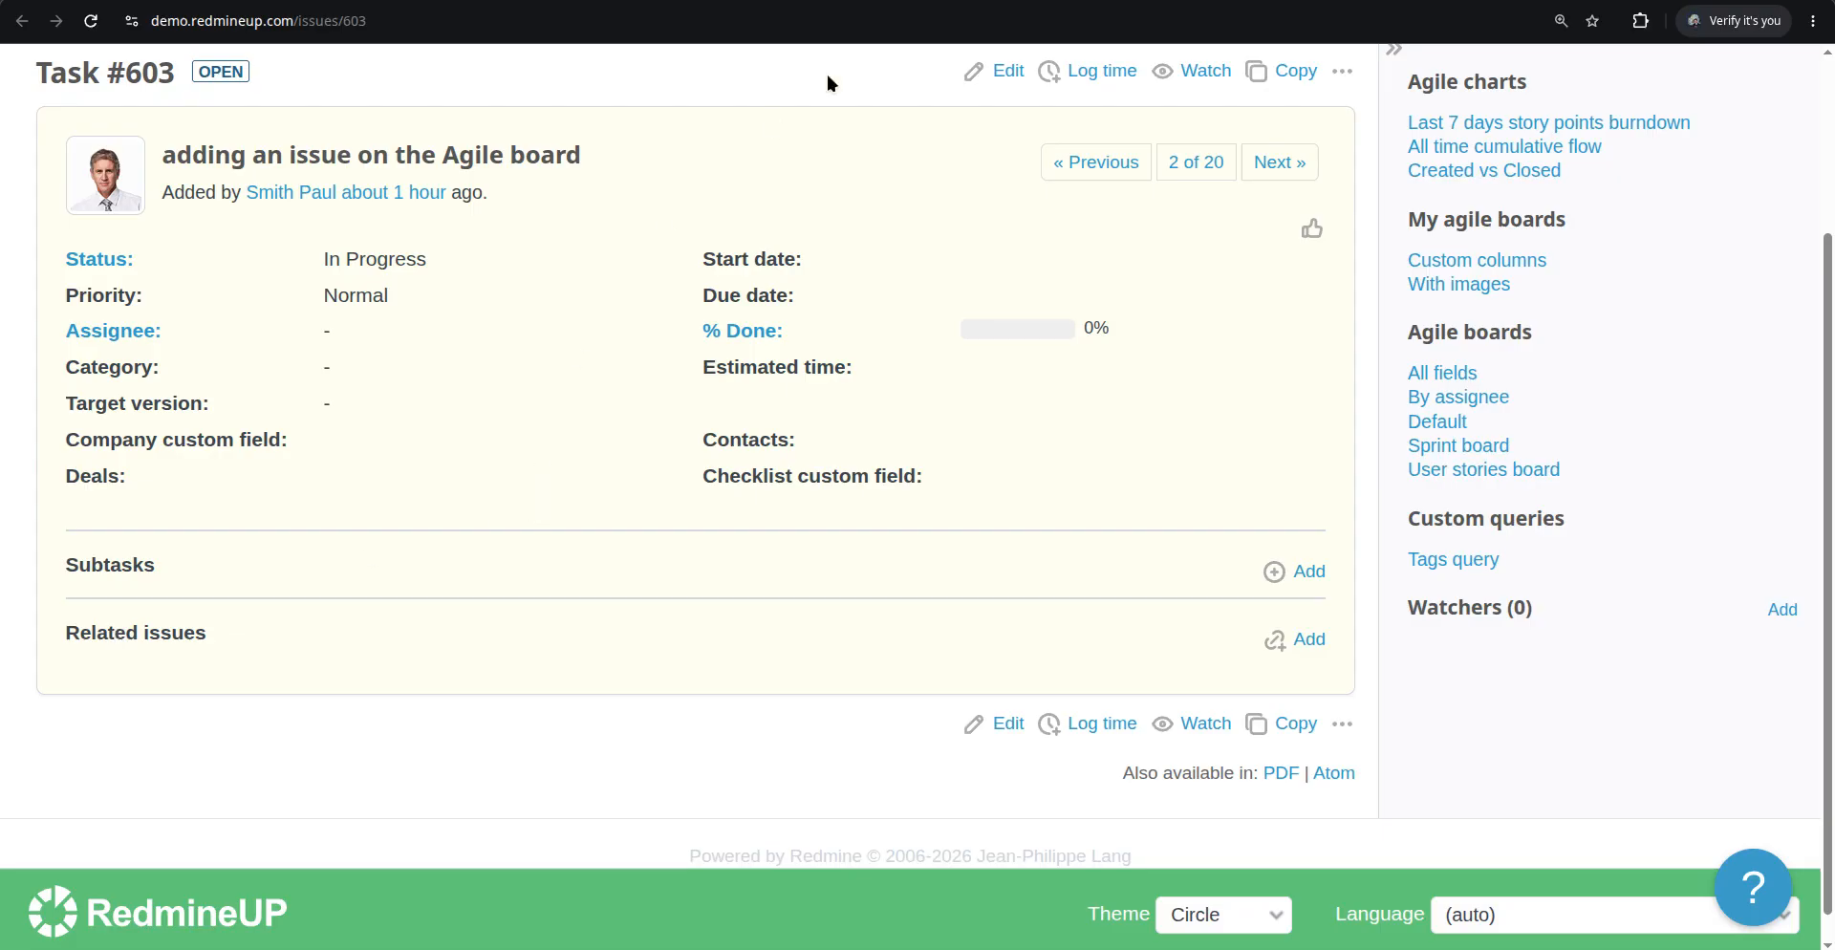
left_click(864, 1)
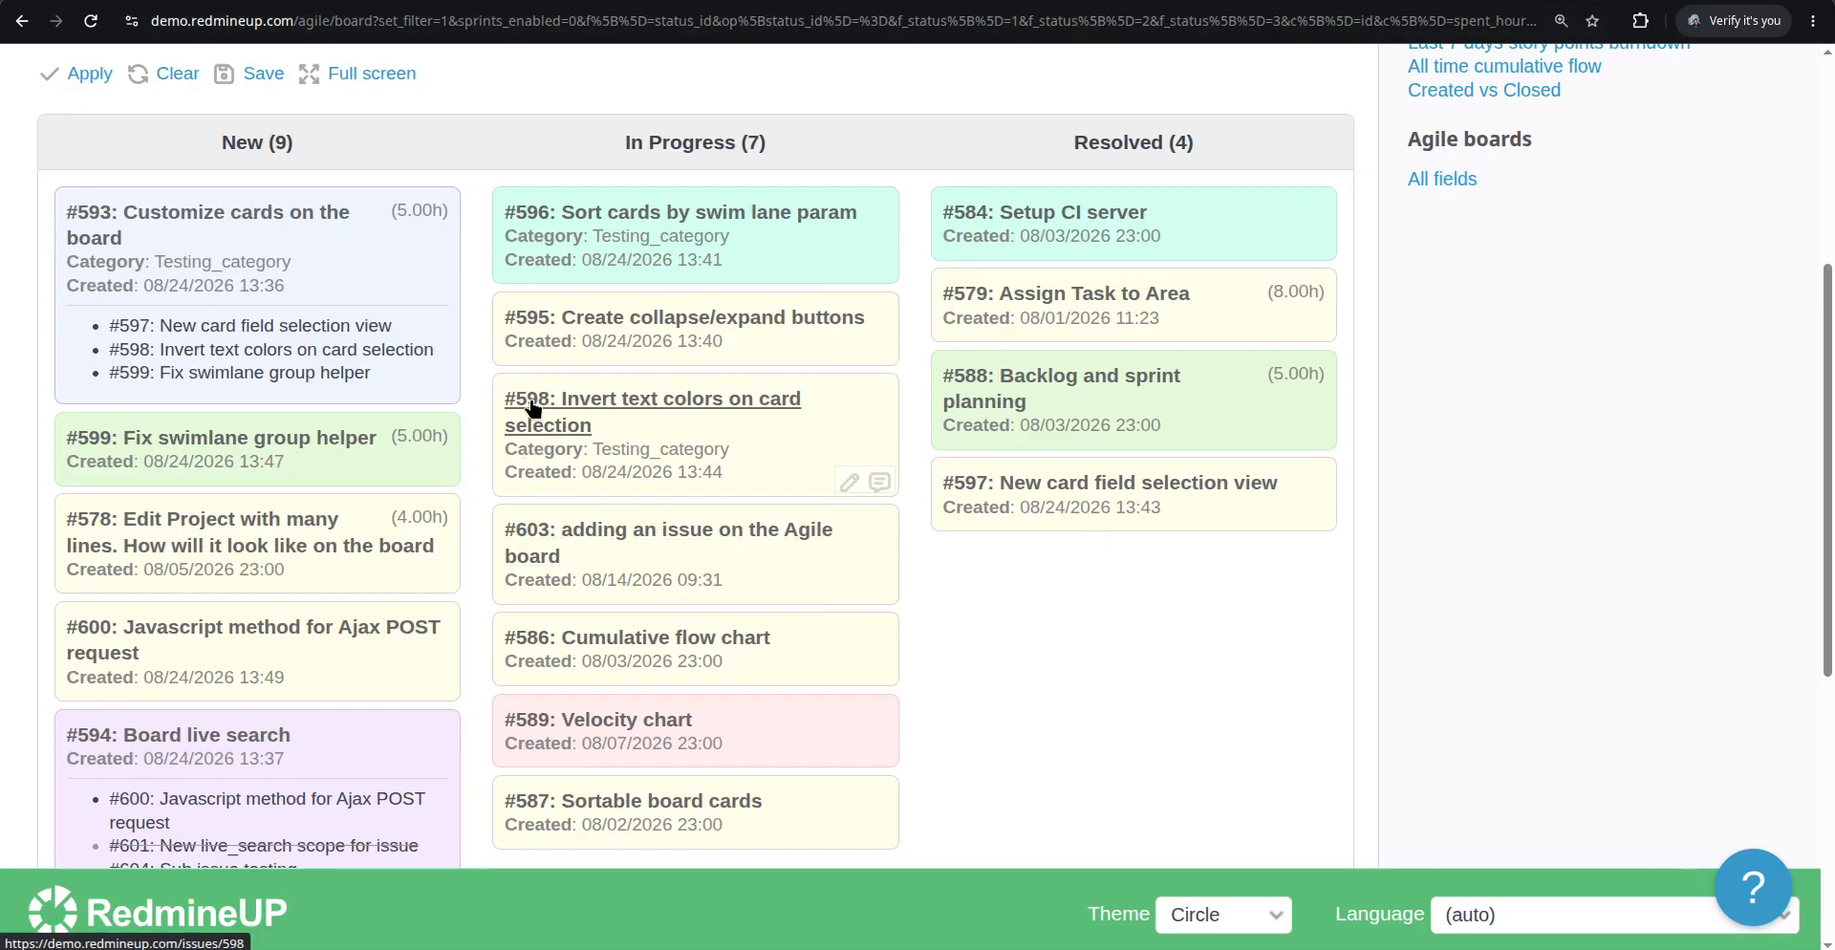
left_click(1062, 1)
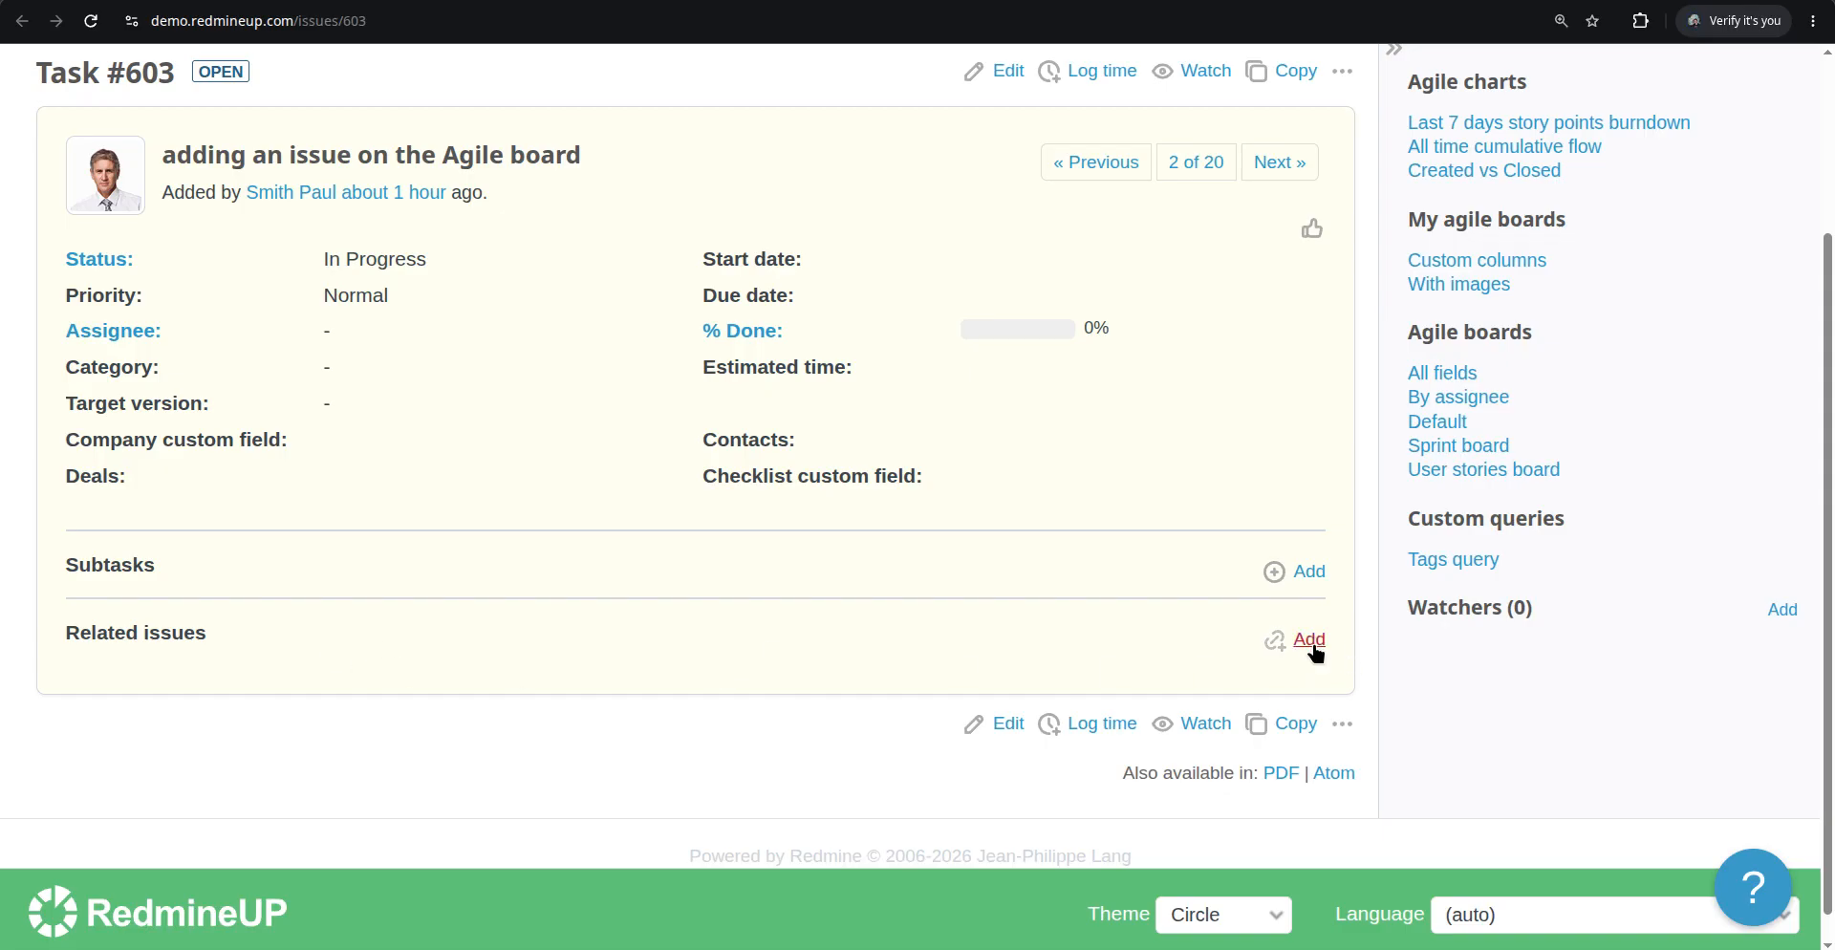
left_click(1309, 640)
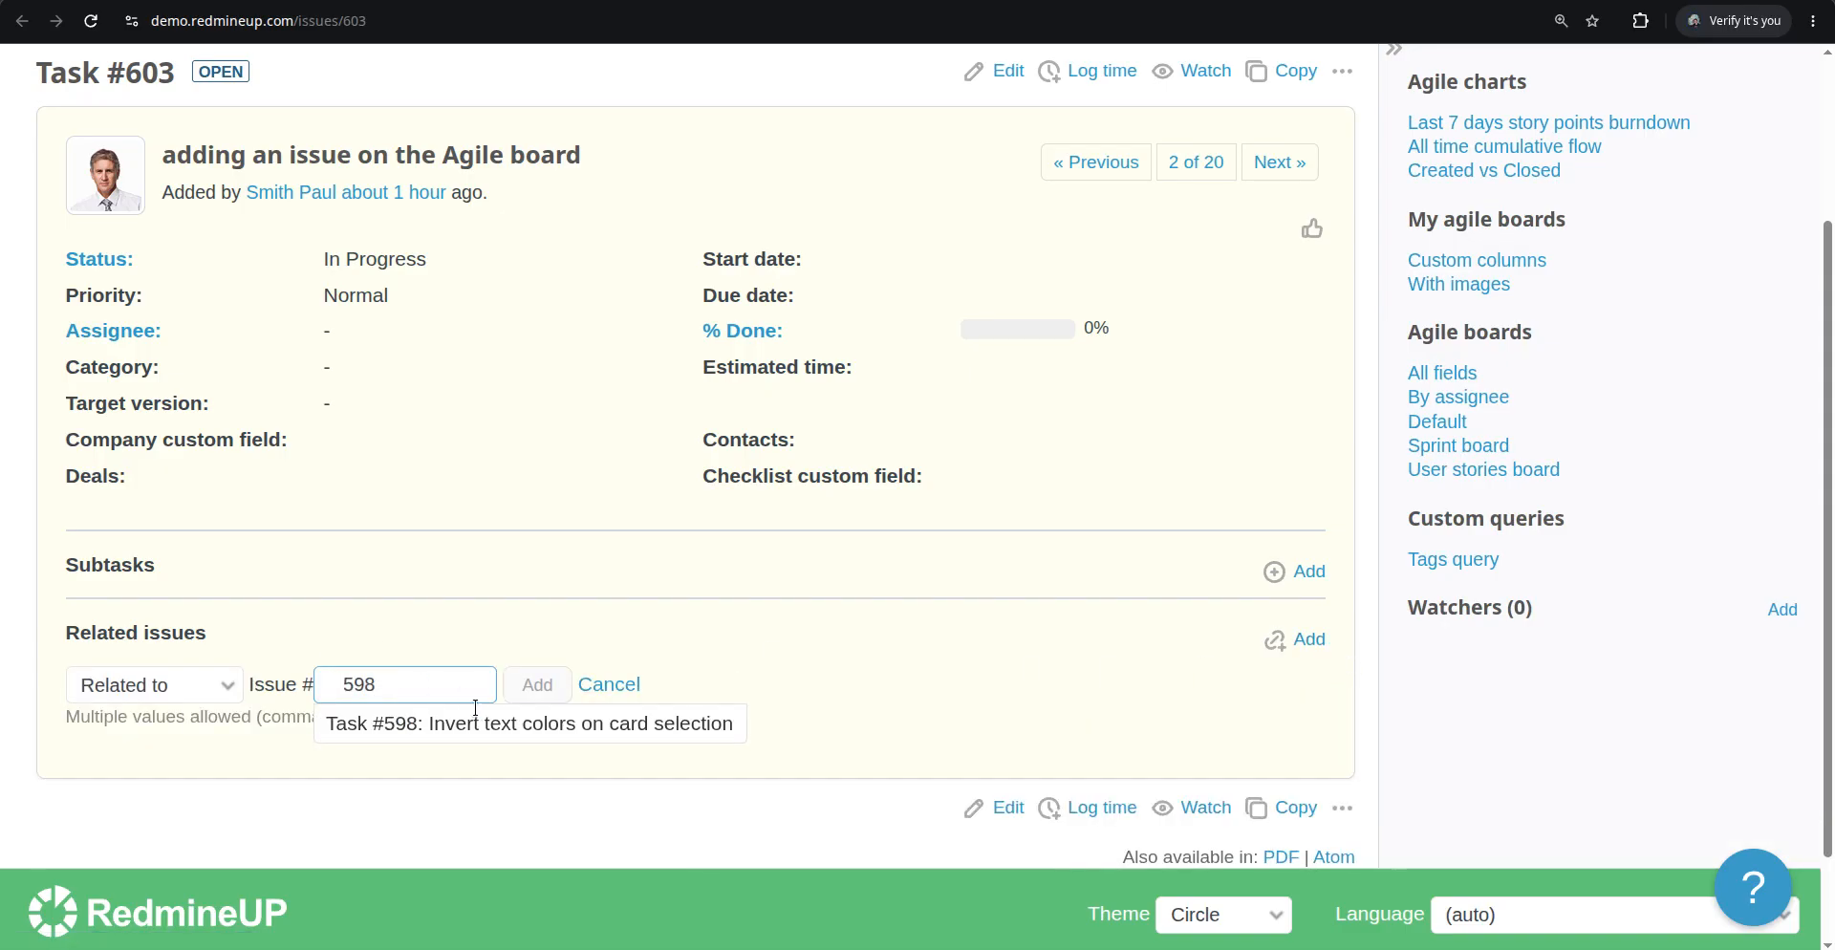
left_click(488, 724)
left_click(537, 686)
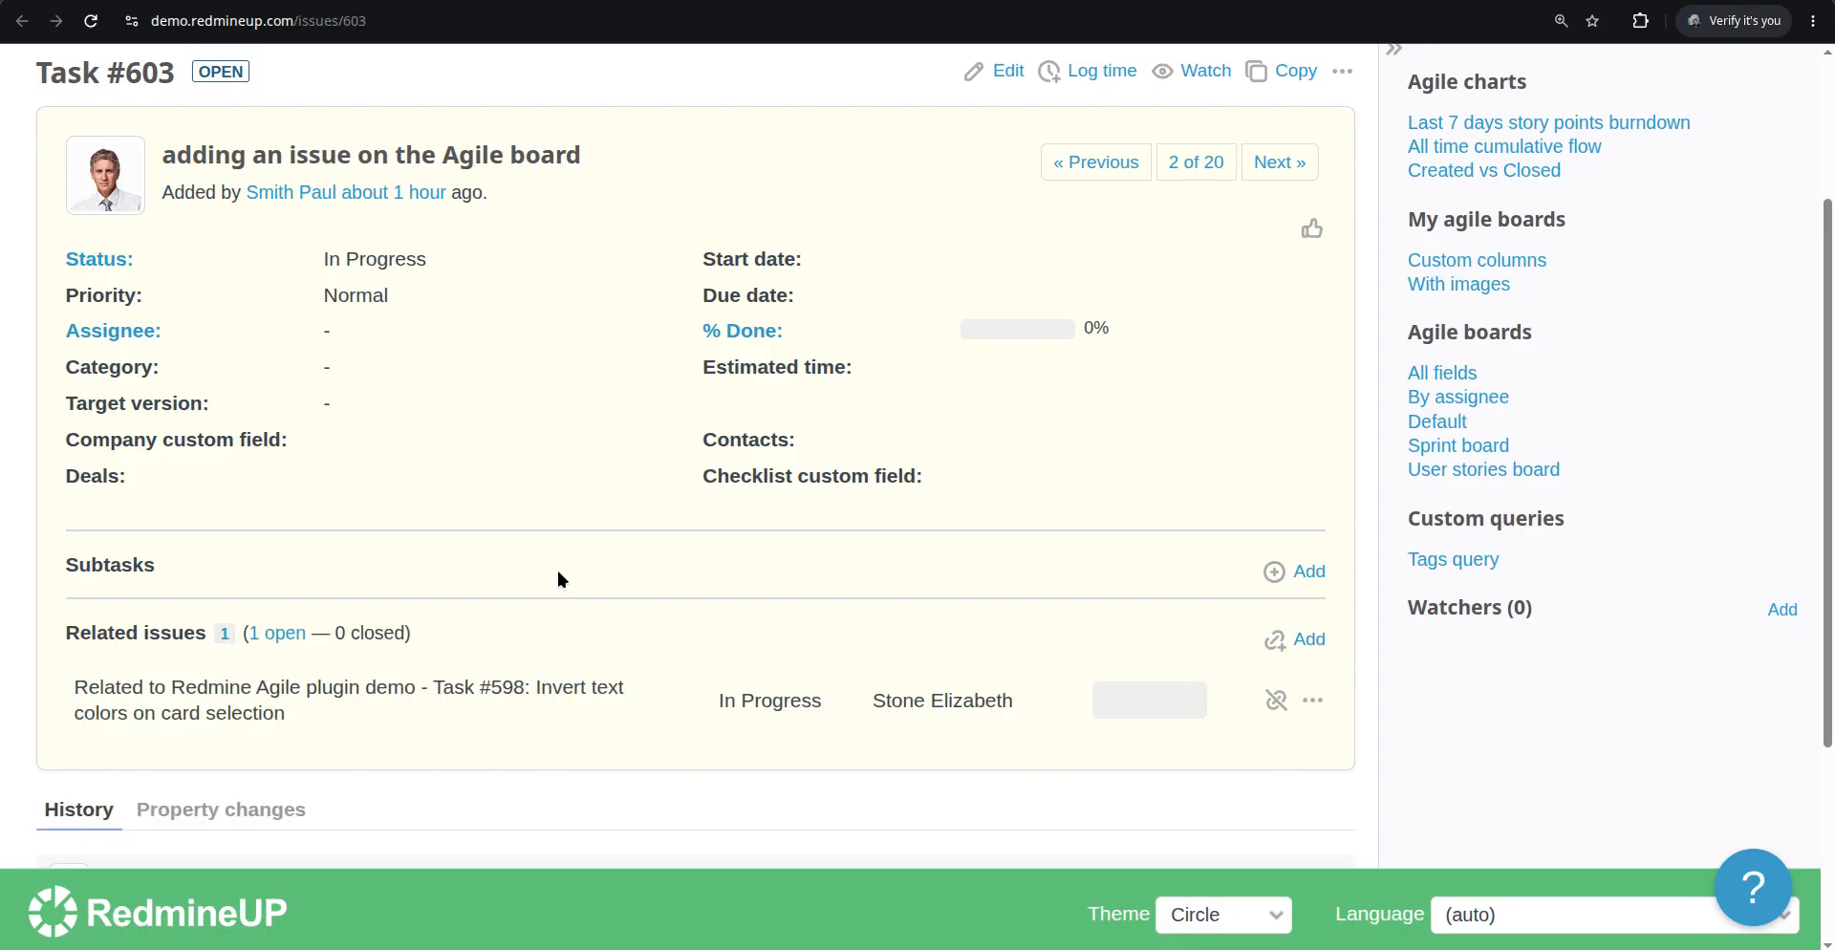
Open the linked issue #598 and review its related issues and history
scroll(564, 577, "down", 2)
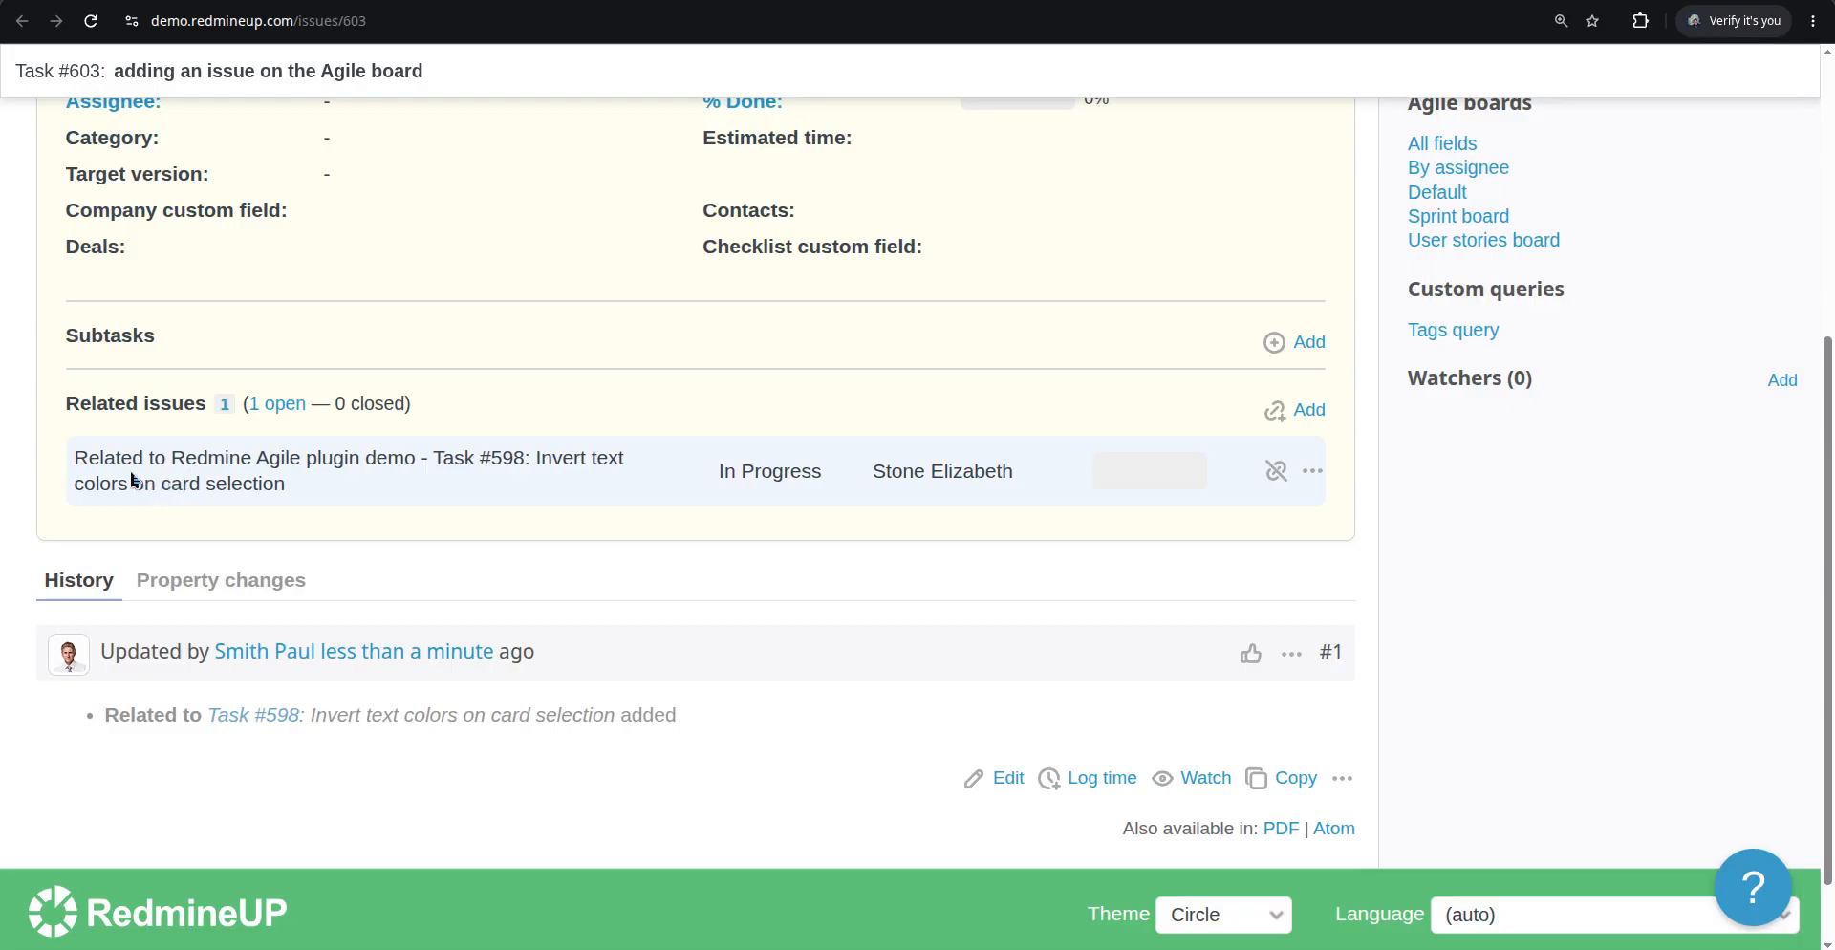
scroll(220, 451, "up", 2)
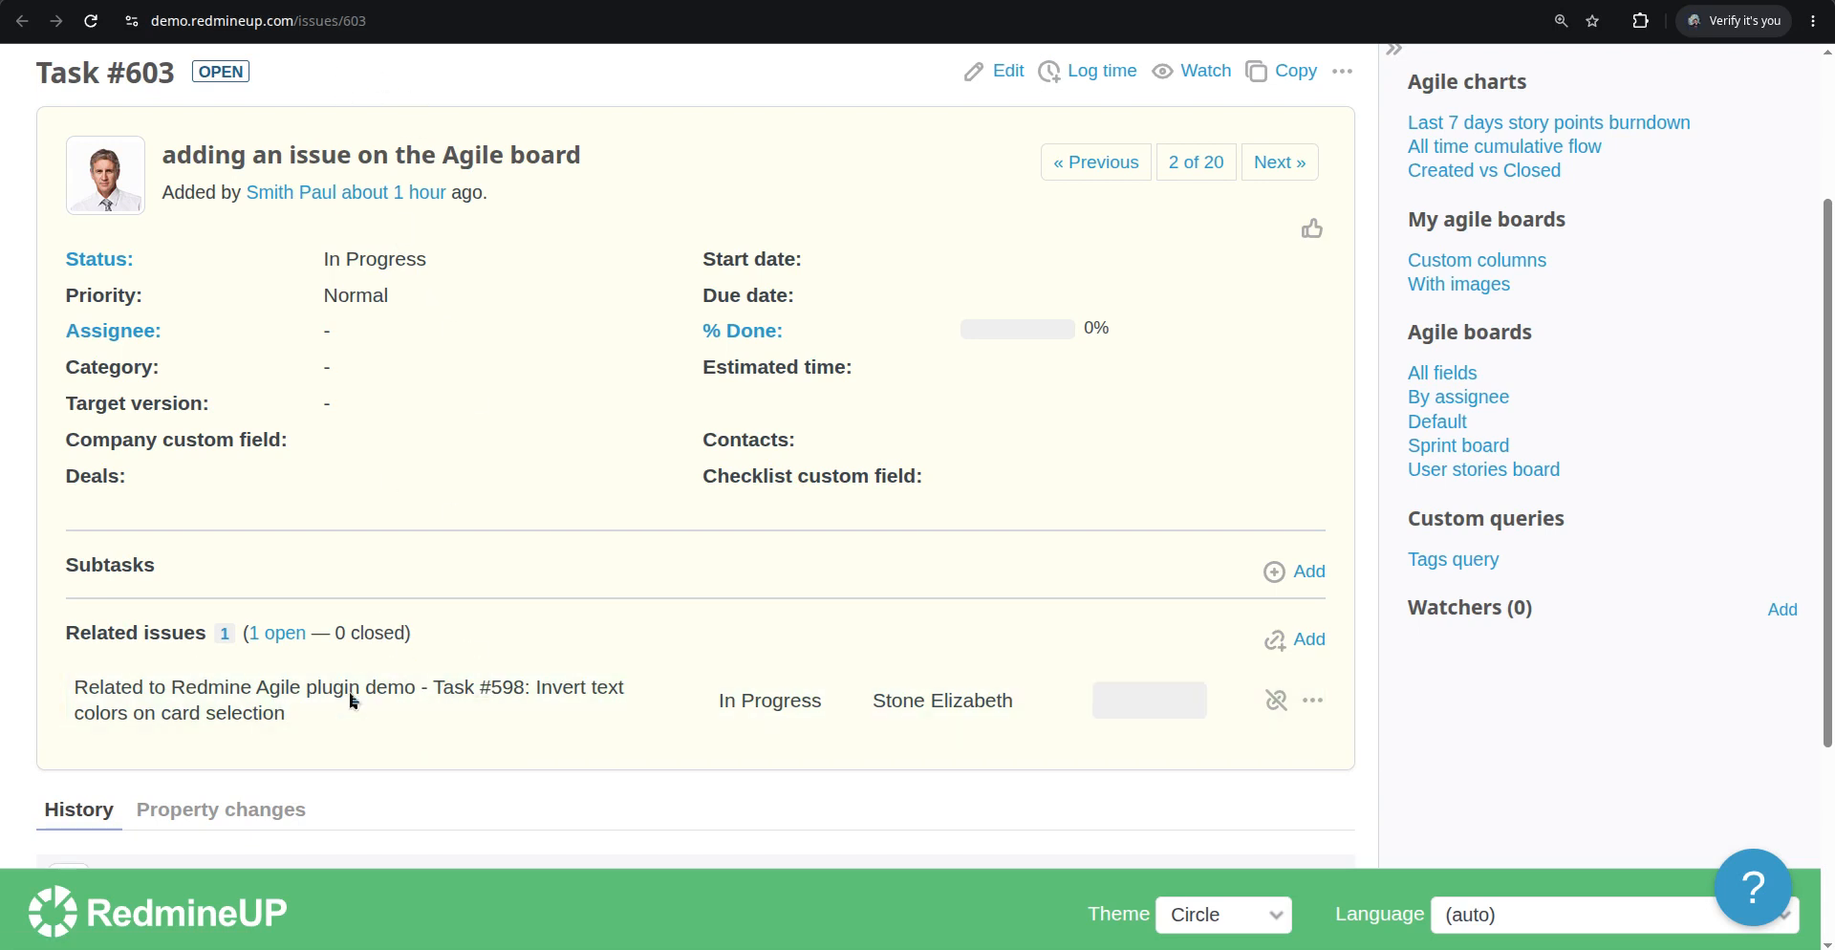
left_click(457, 692)
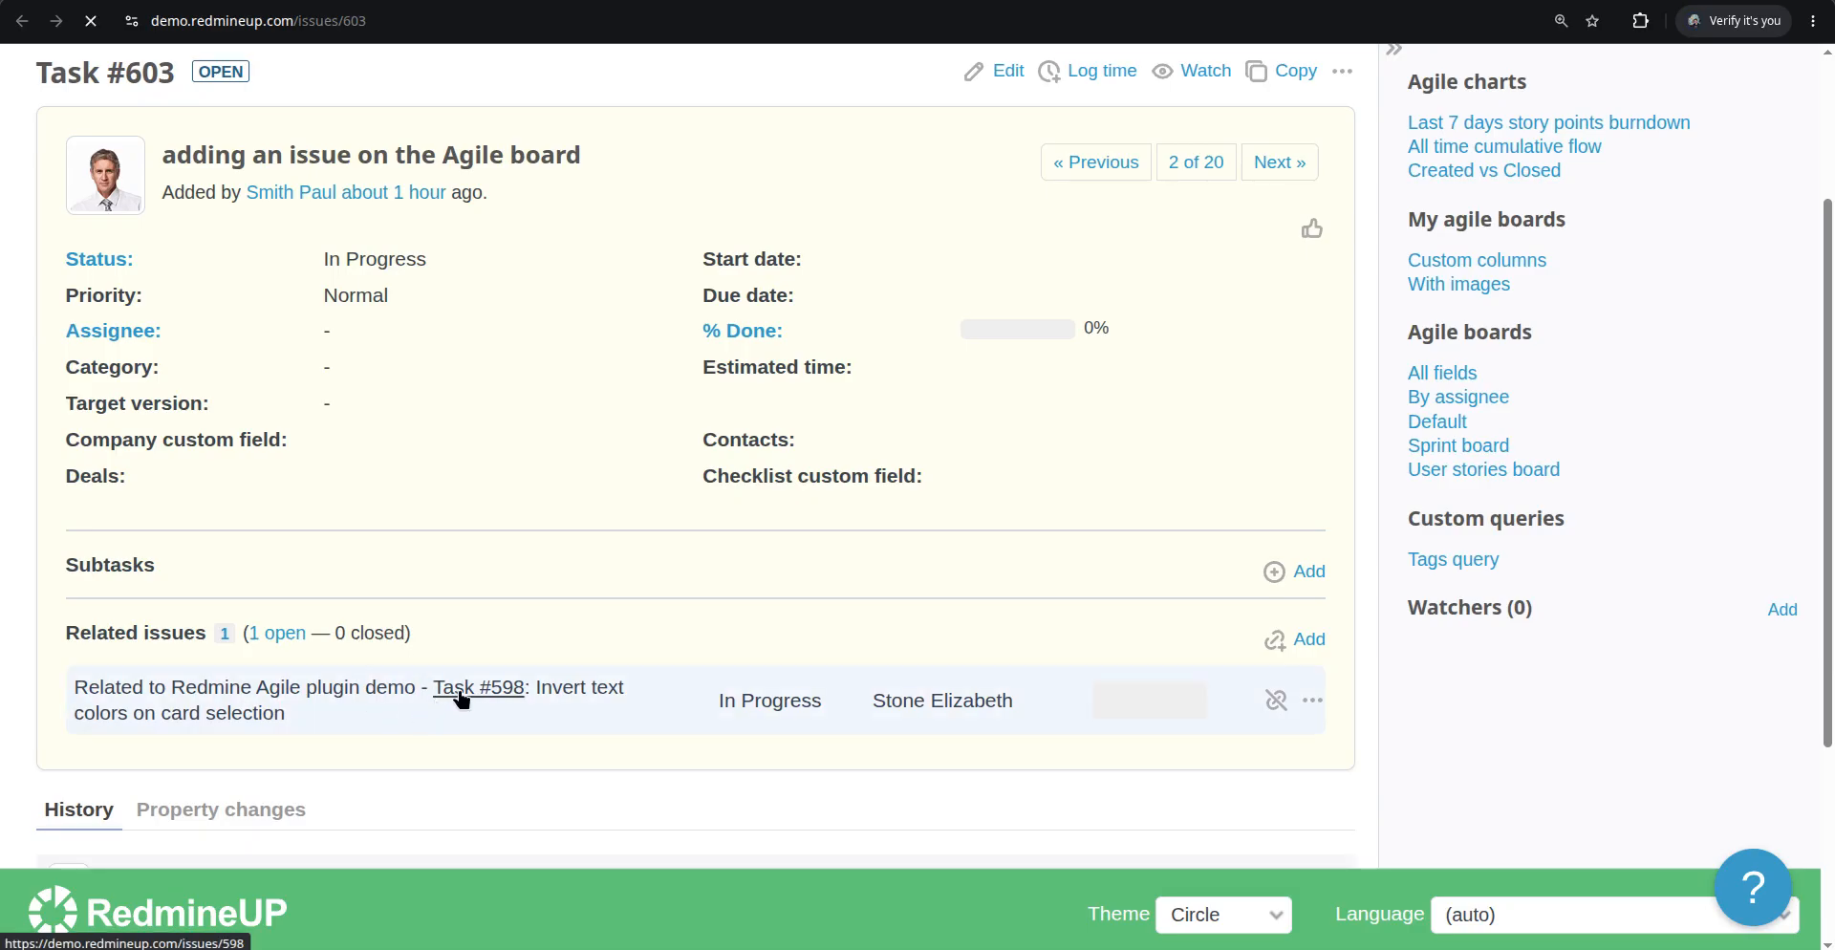
scroll(613, 623, "down", 3)
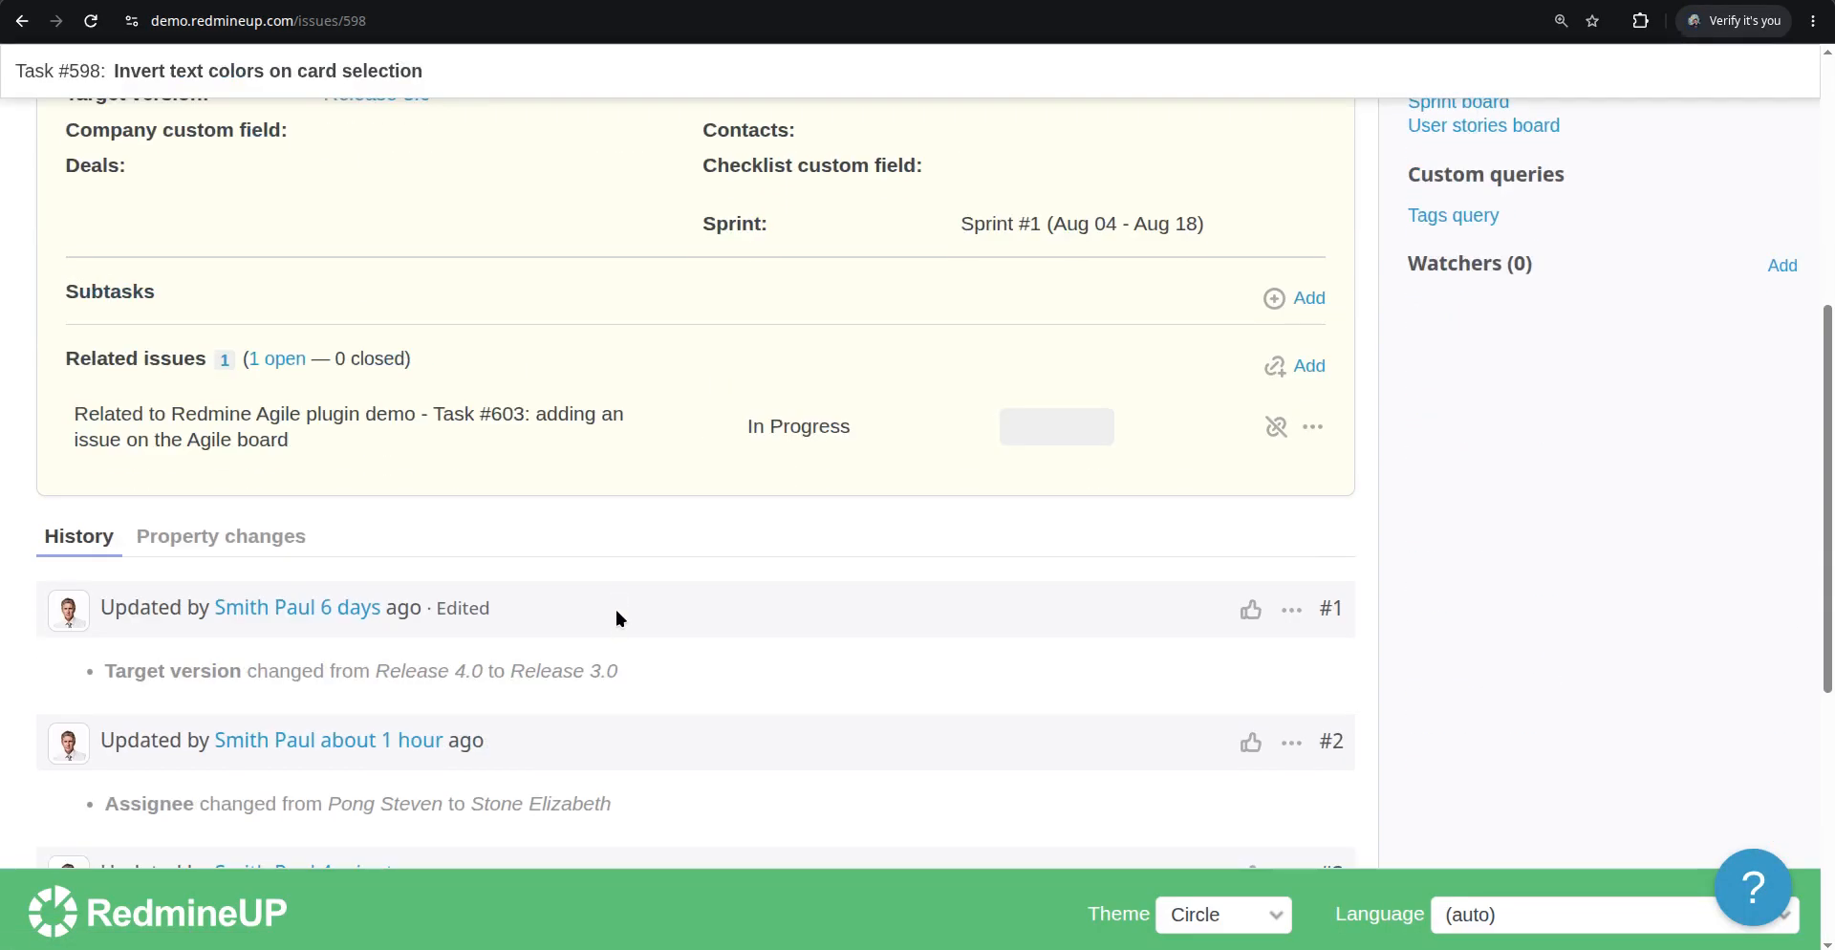
scroll(614, 614, "down", 6)
scroll(612, 614, "up", 5)
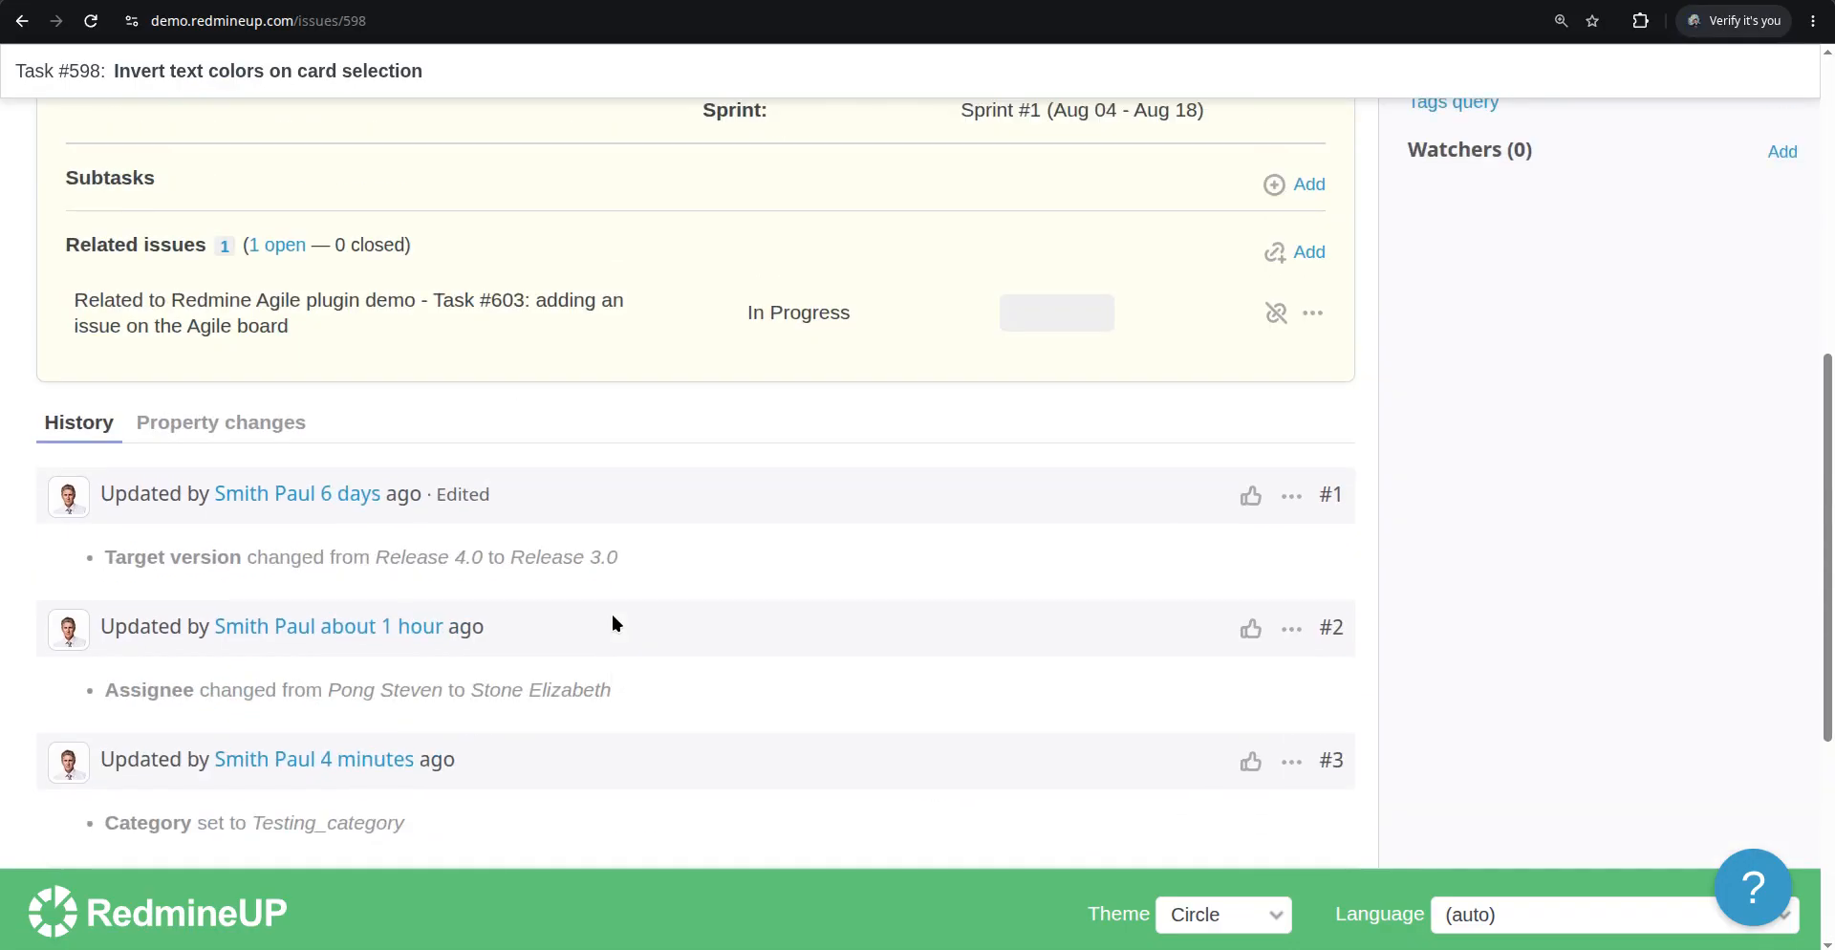
scroll(612, 614, "up", 3)
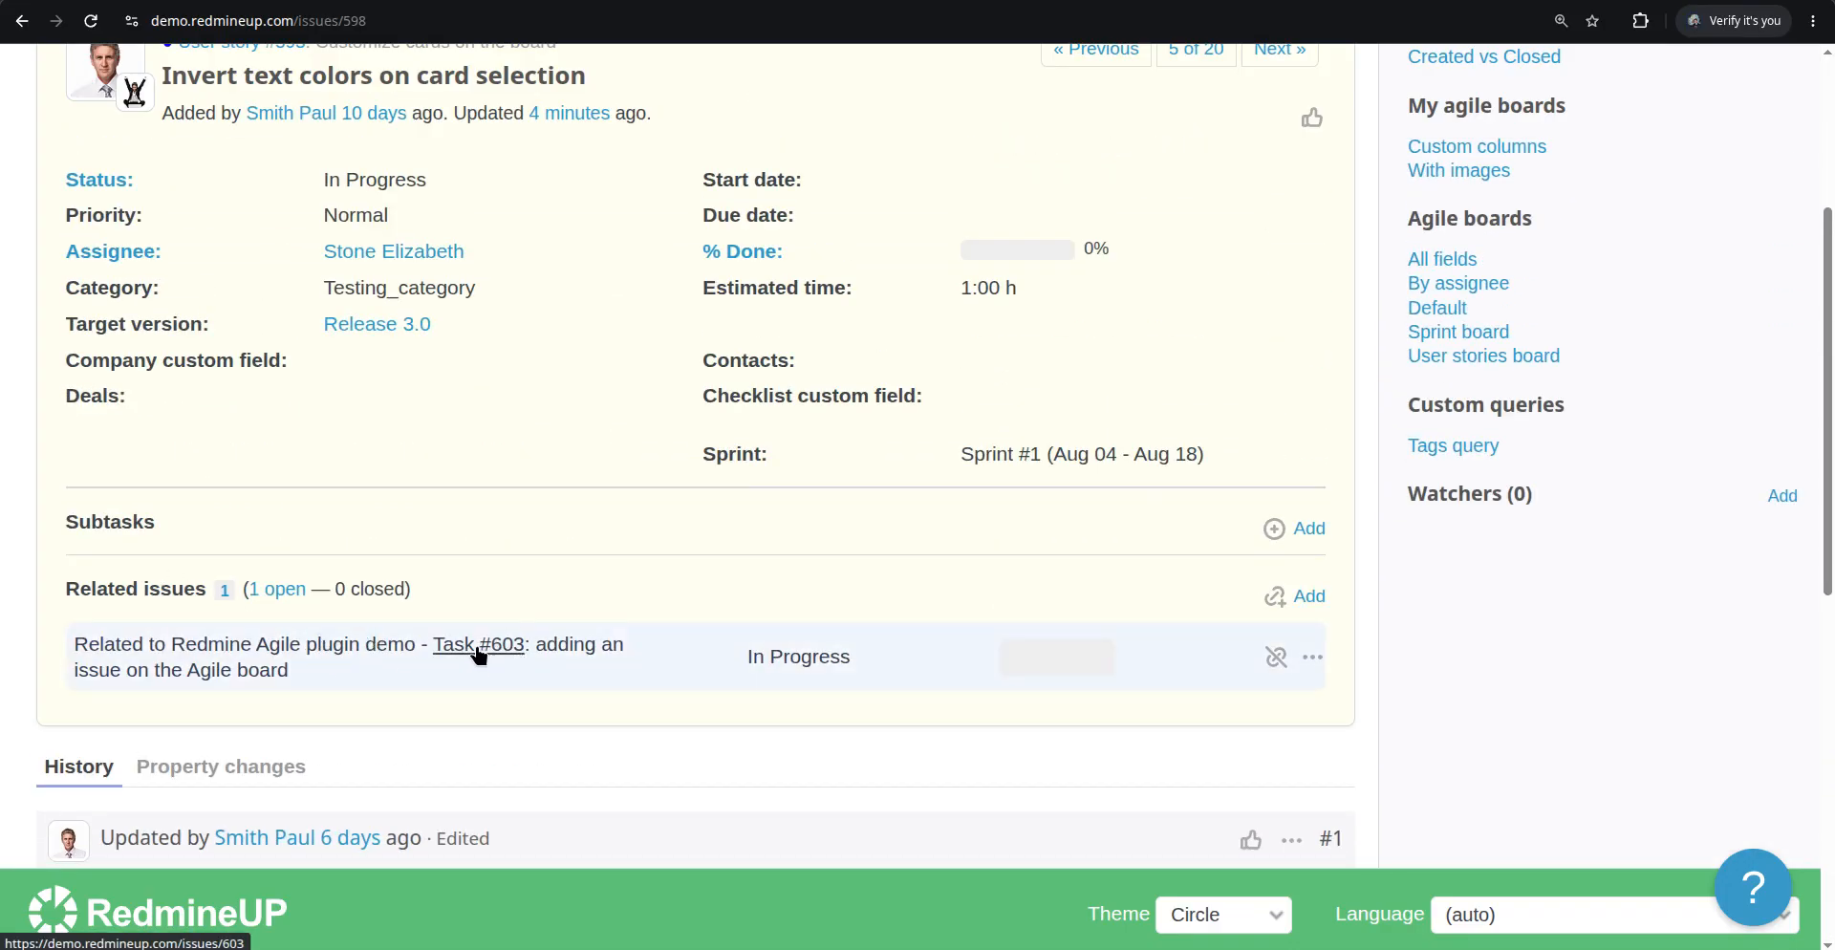
Return to the Agile board and reload it to view the related issues on the cards
left_click(827, 1)
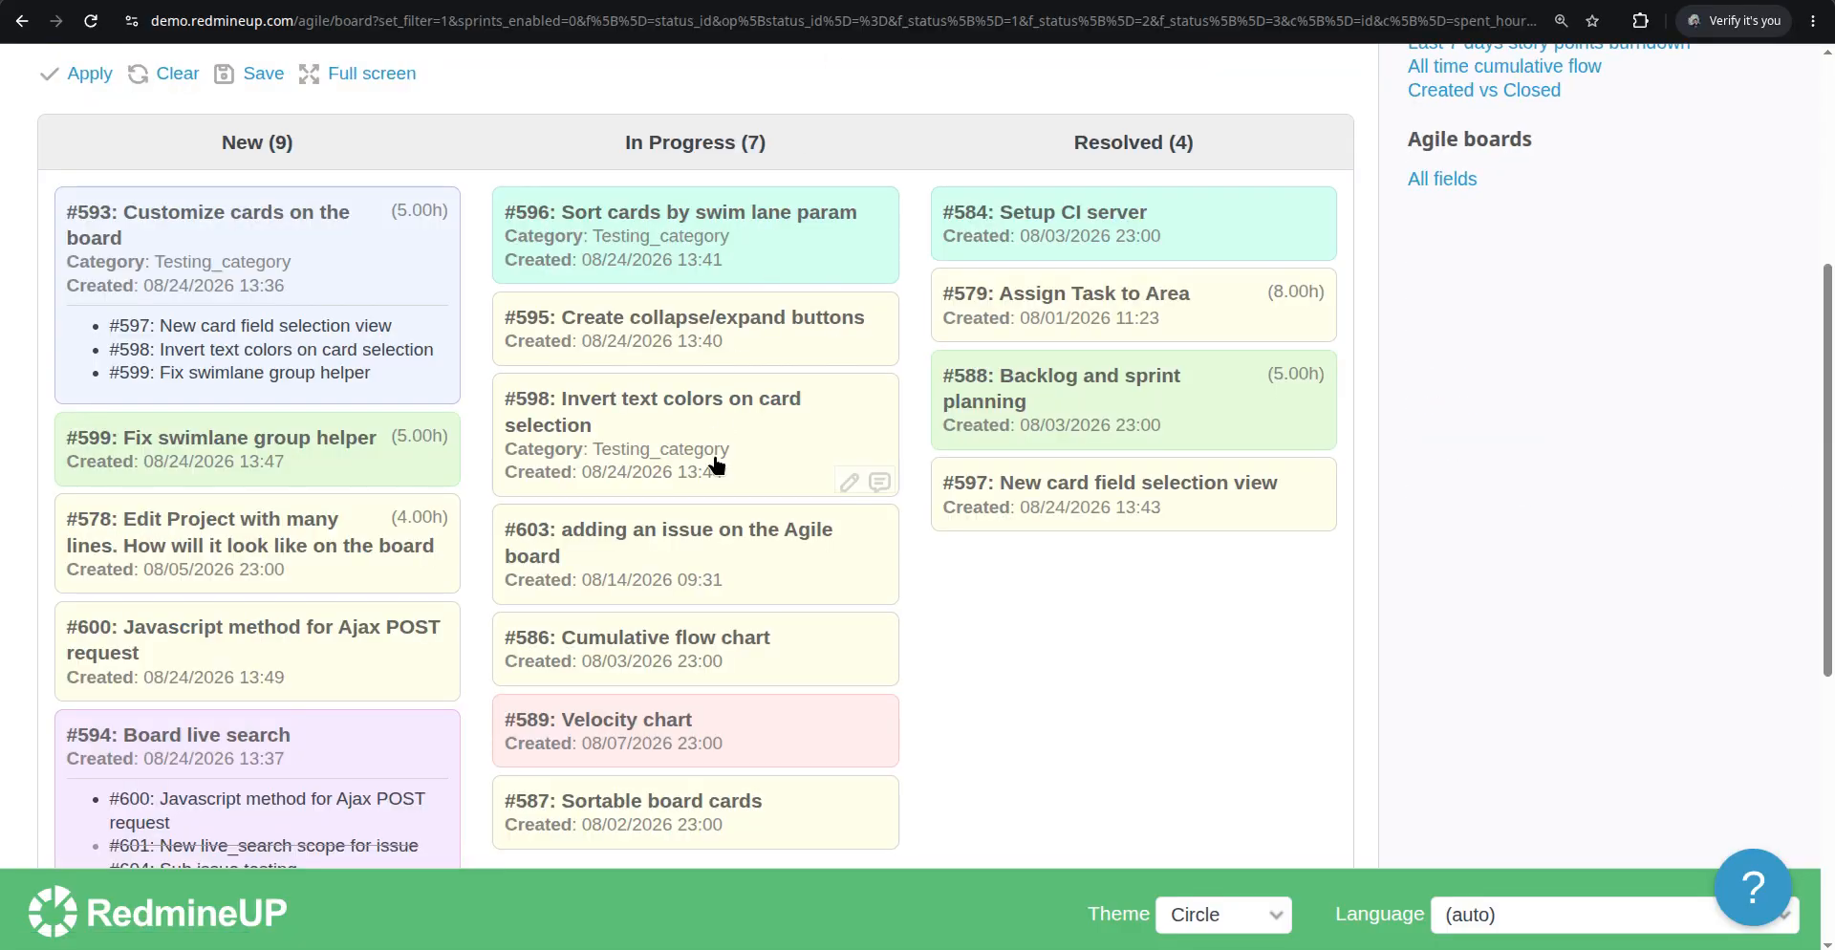
key("F5")
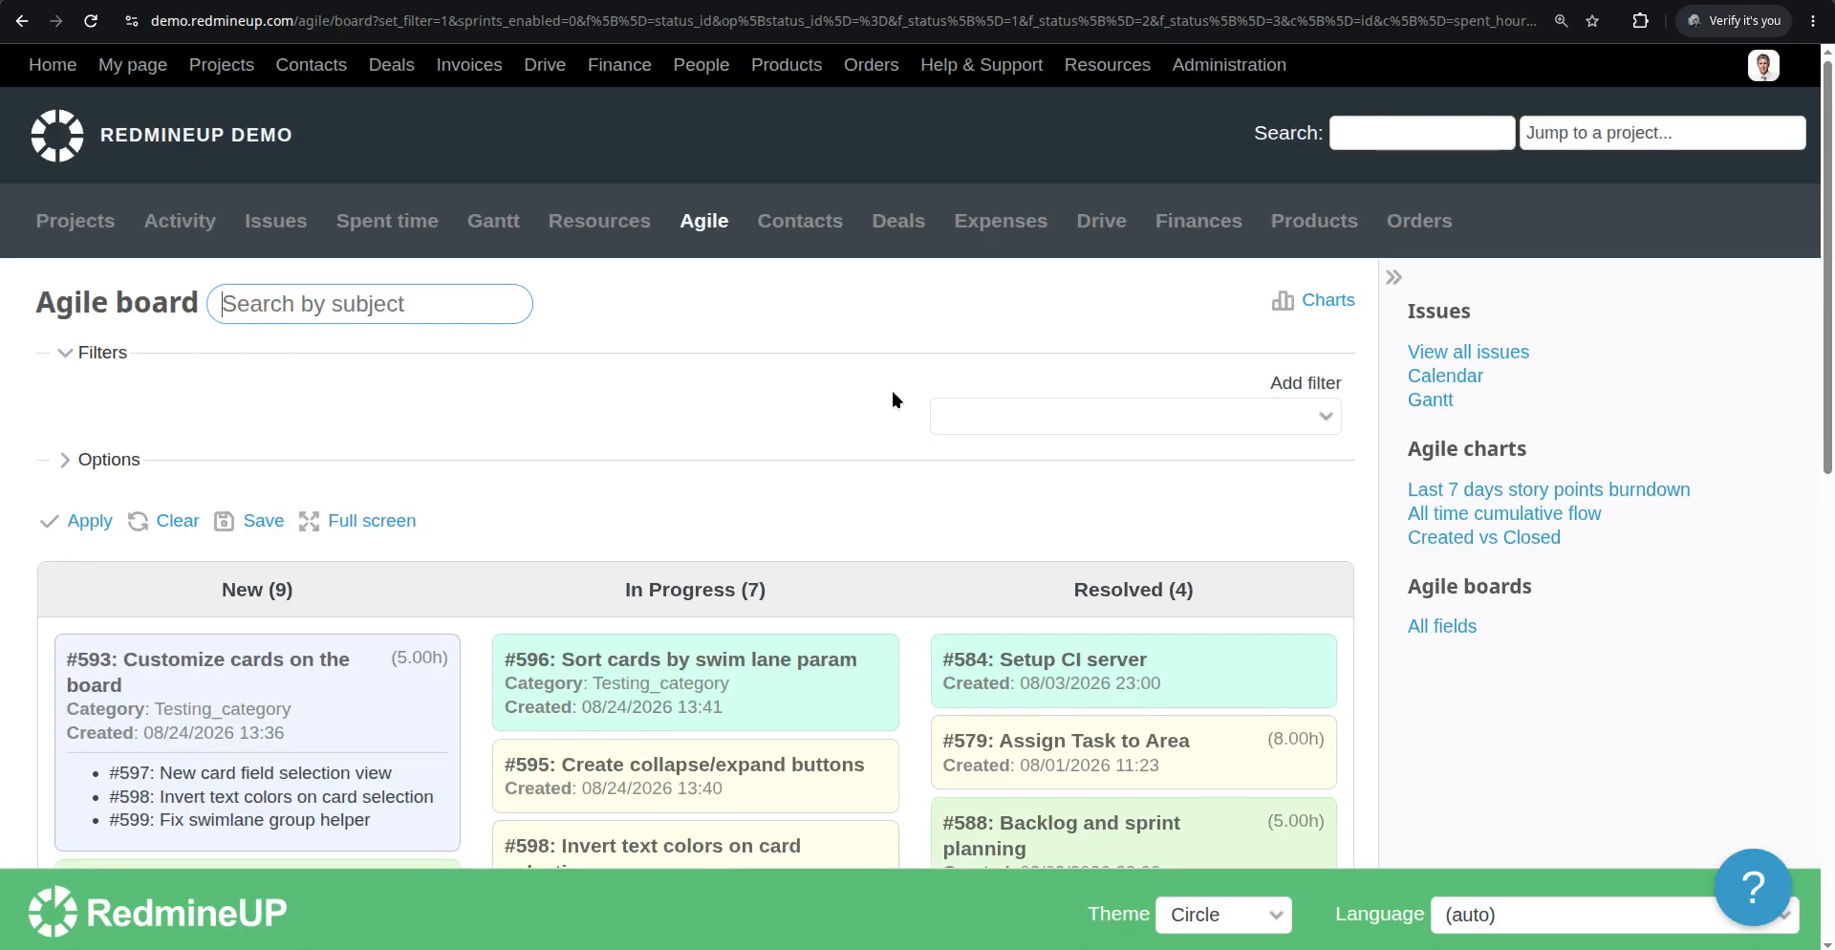
scroll(860, 411, "down", 5)
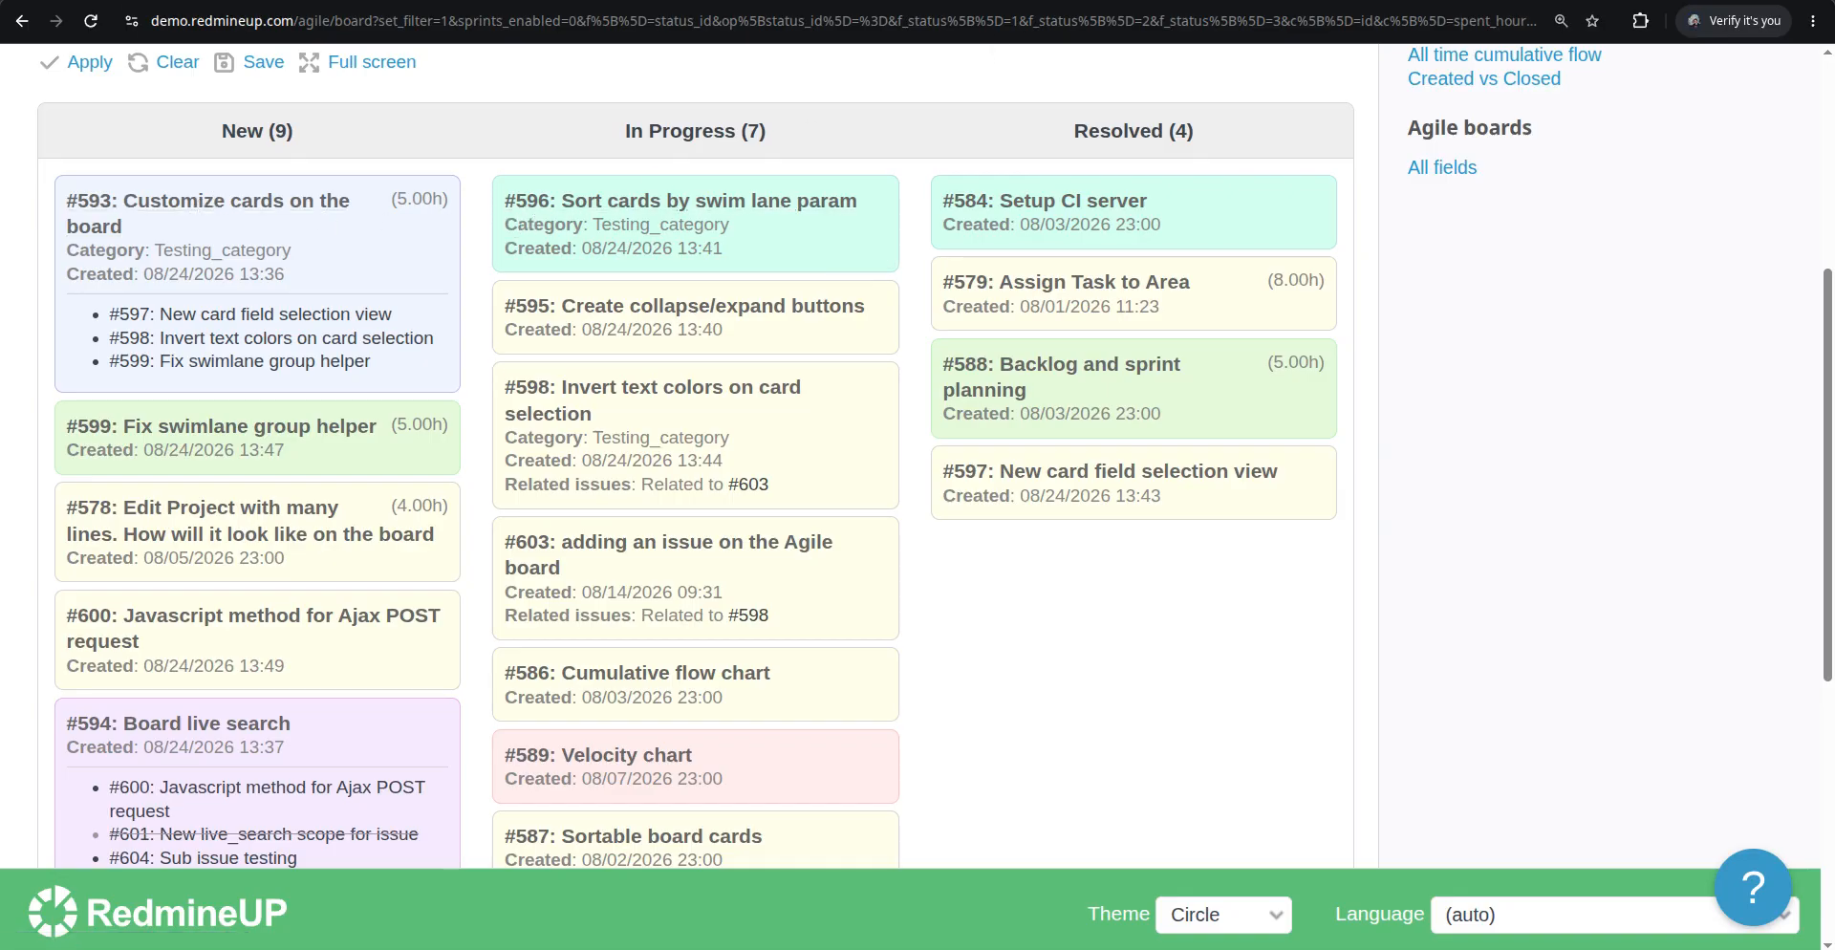
Open issue #593 and add a related-to link to issue #596
left_click(956, 0)
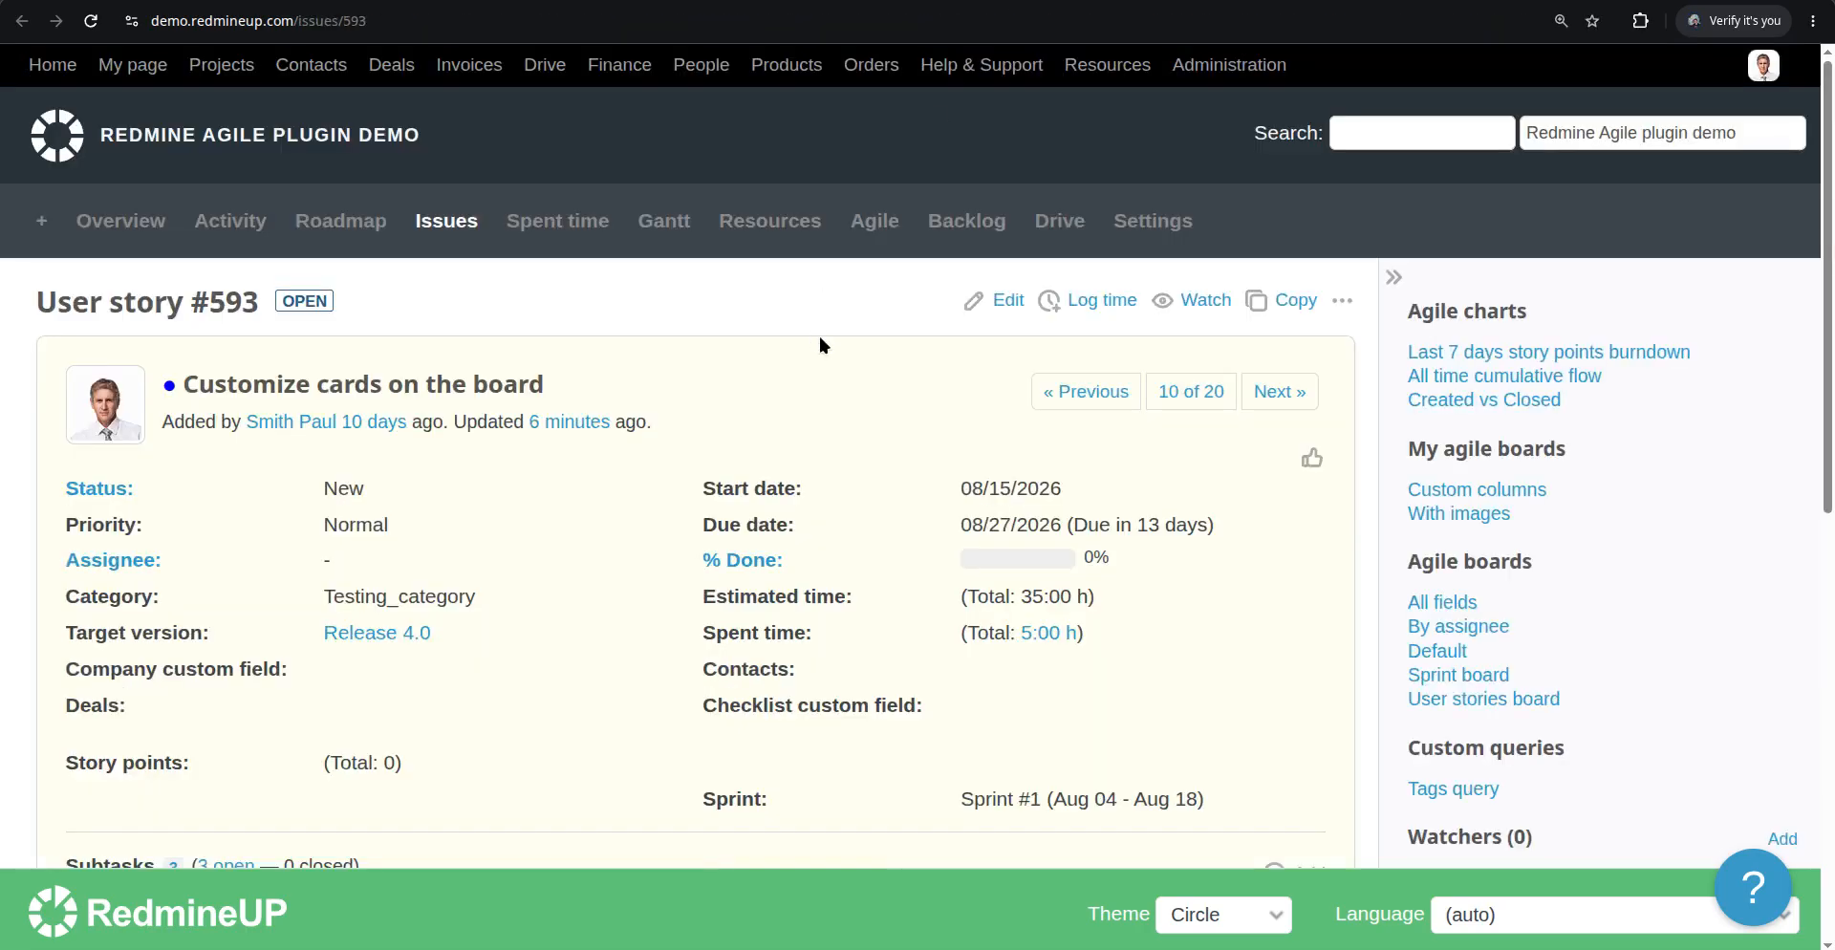
scroll(824, 344, "down", 6)
scroll(824, 346, "up", 1)
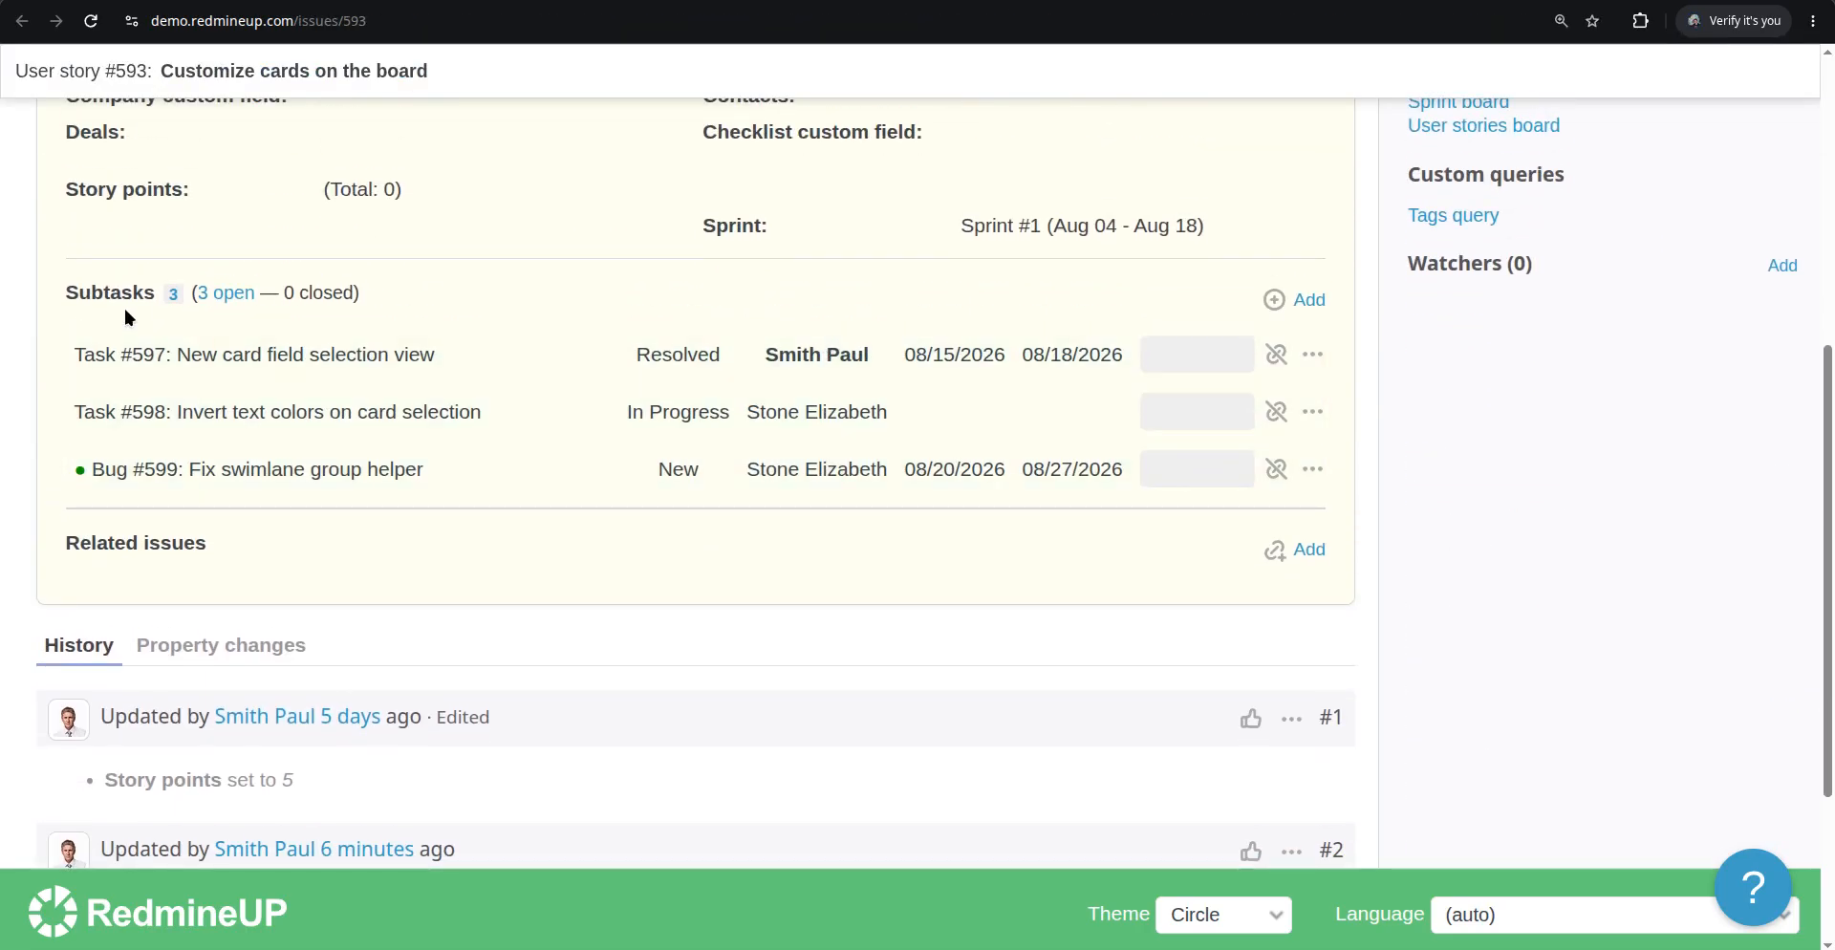
left_click(1306, 555)
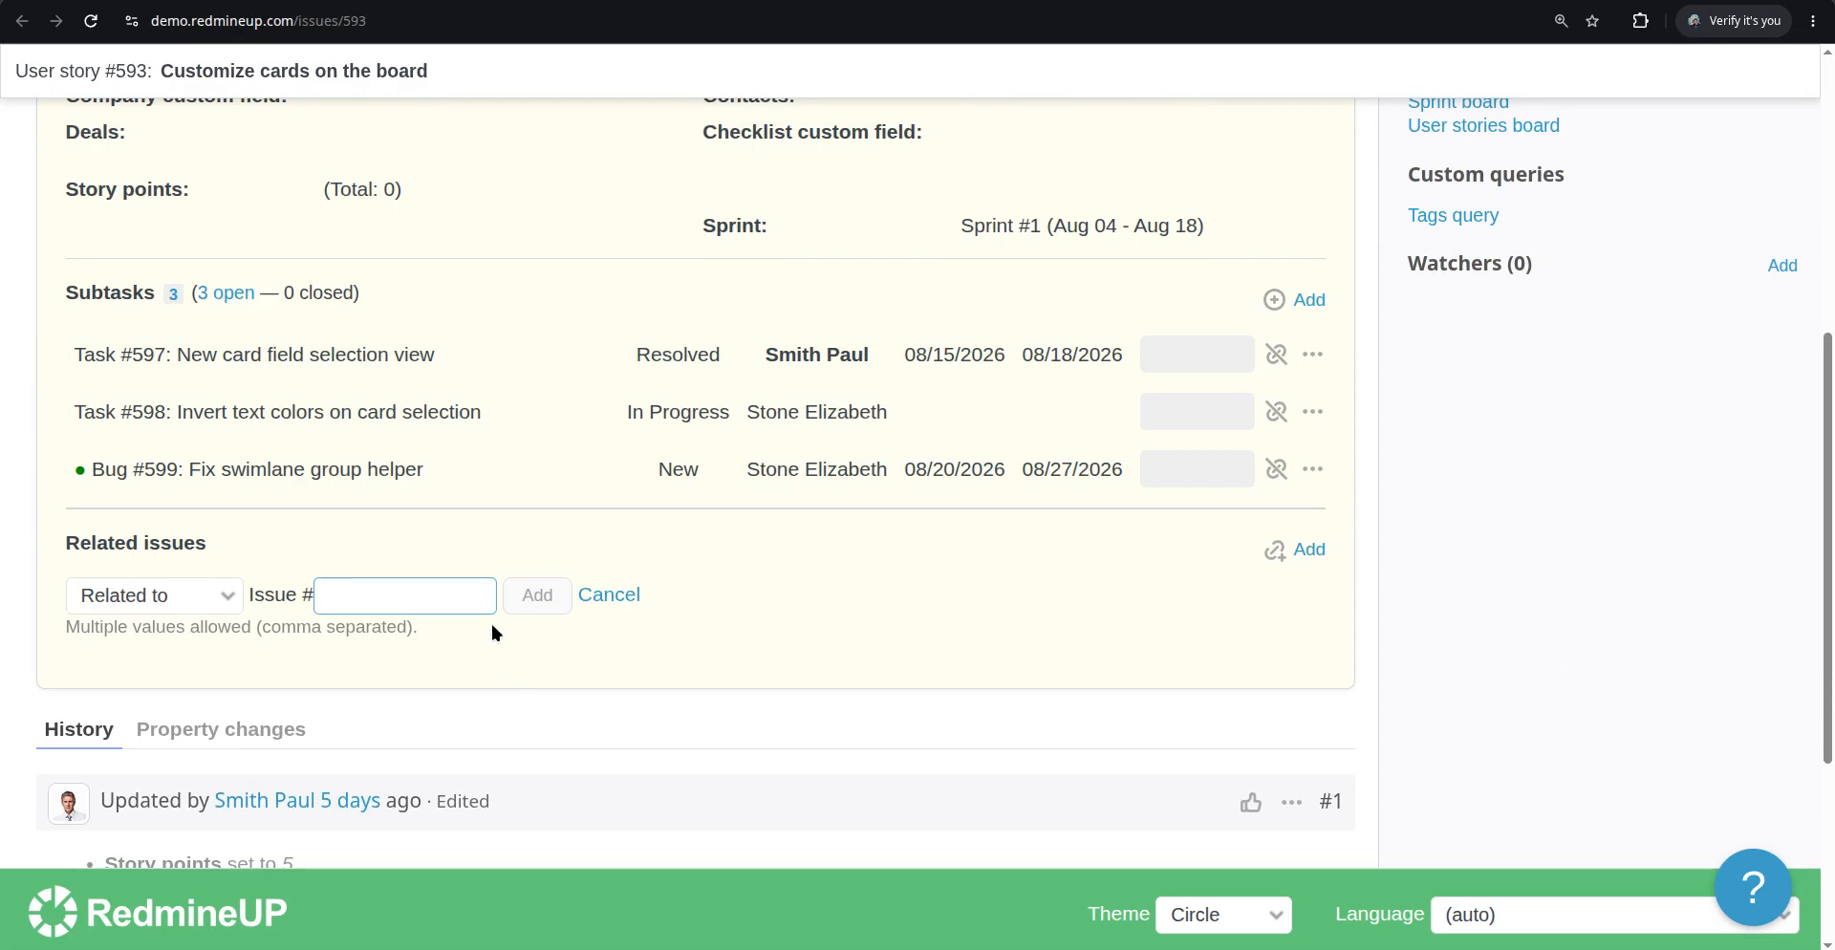
type("5")
left_click(828, 1)
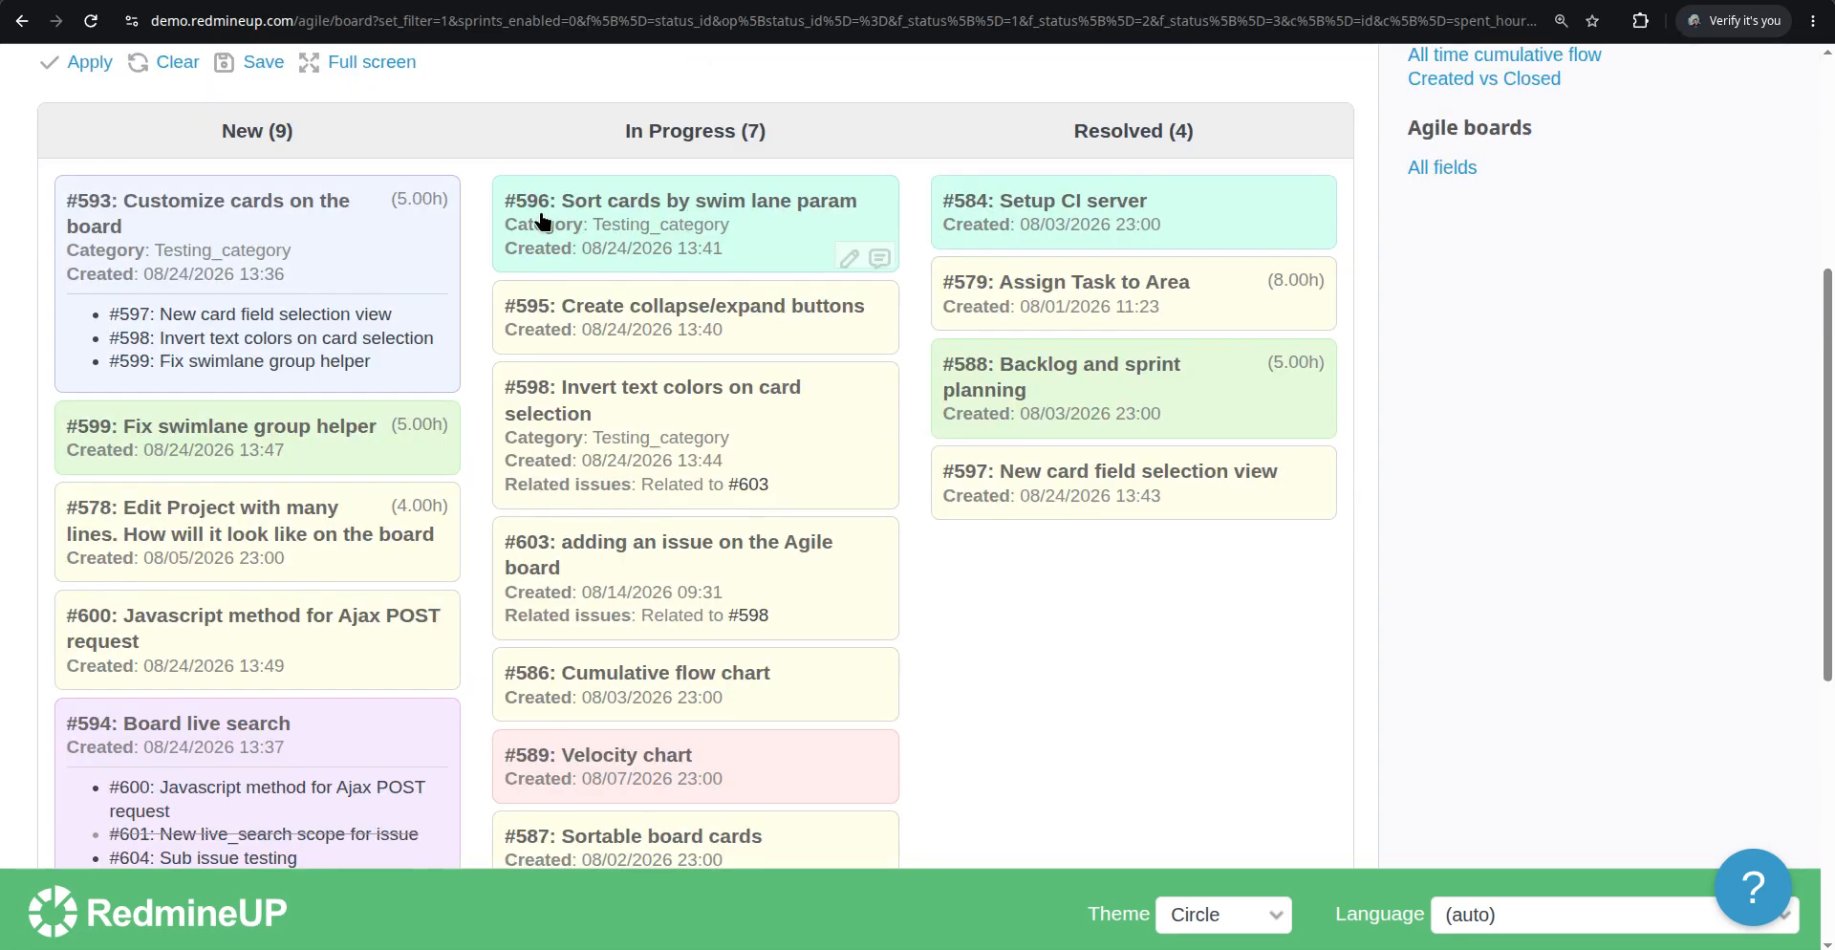
left_click(1011, 2)
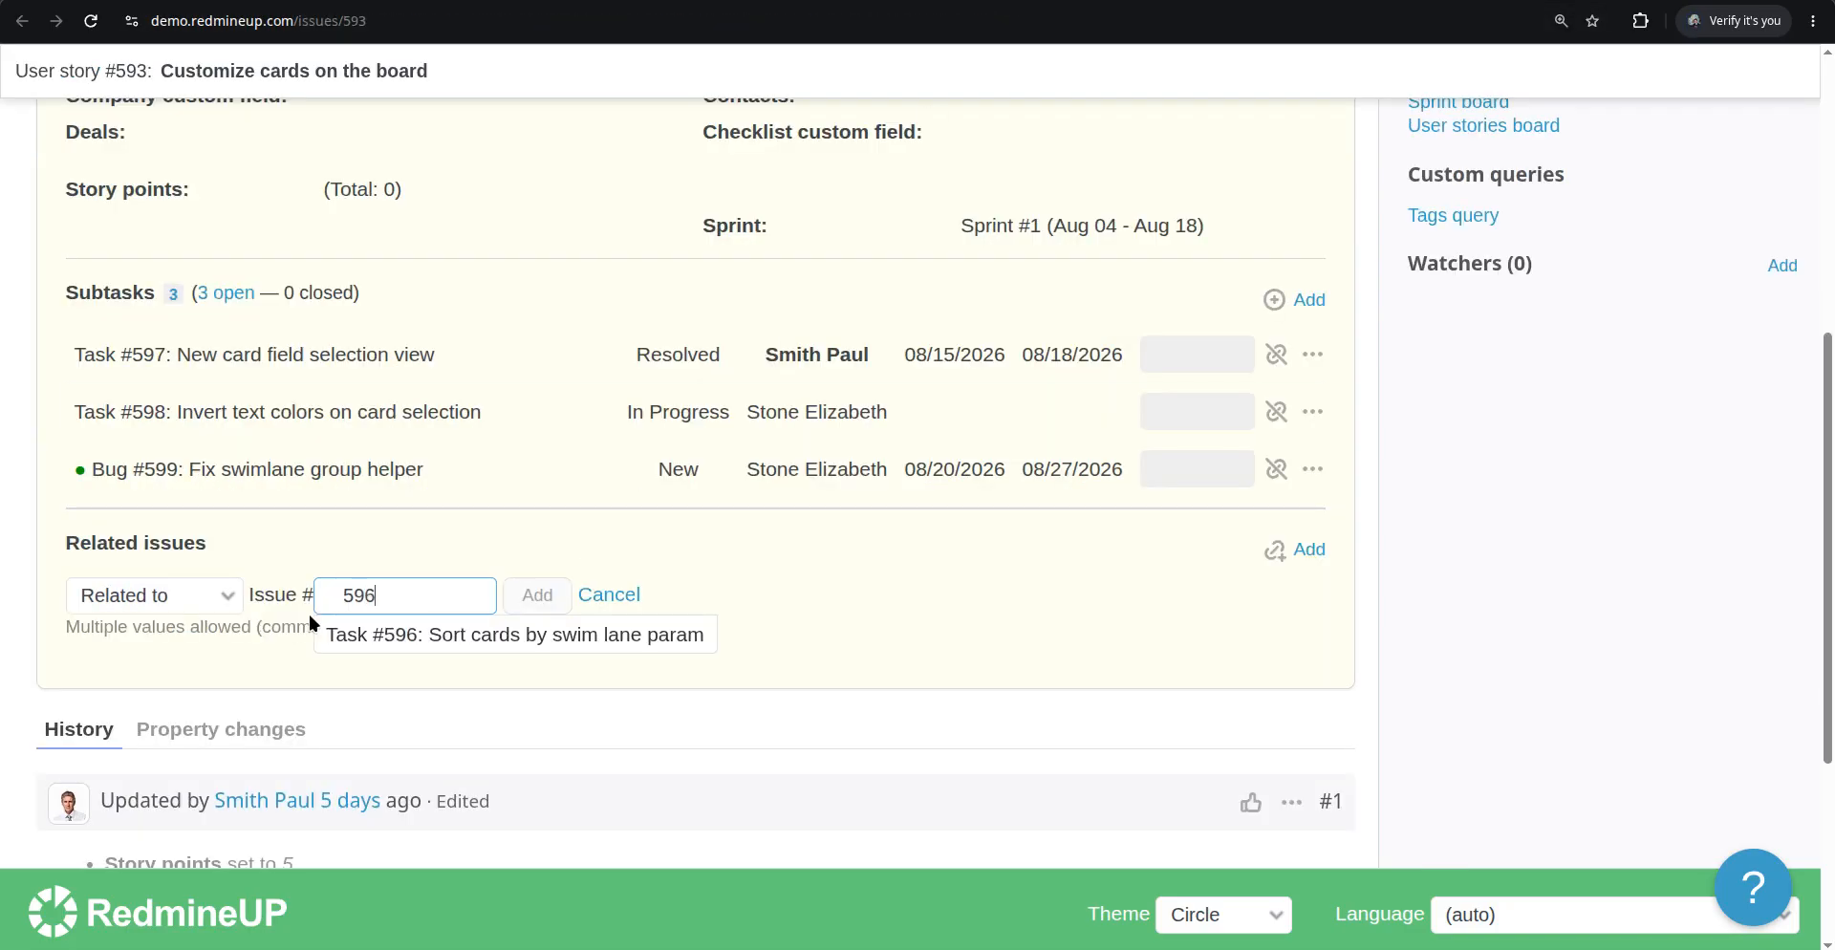
left_click(448, 636)
left_click(539, 606)
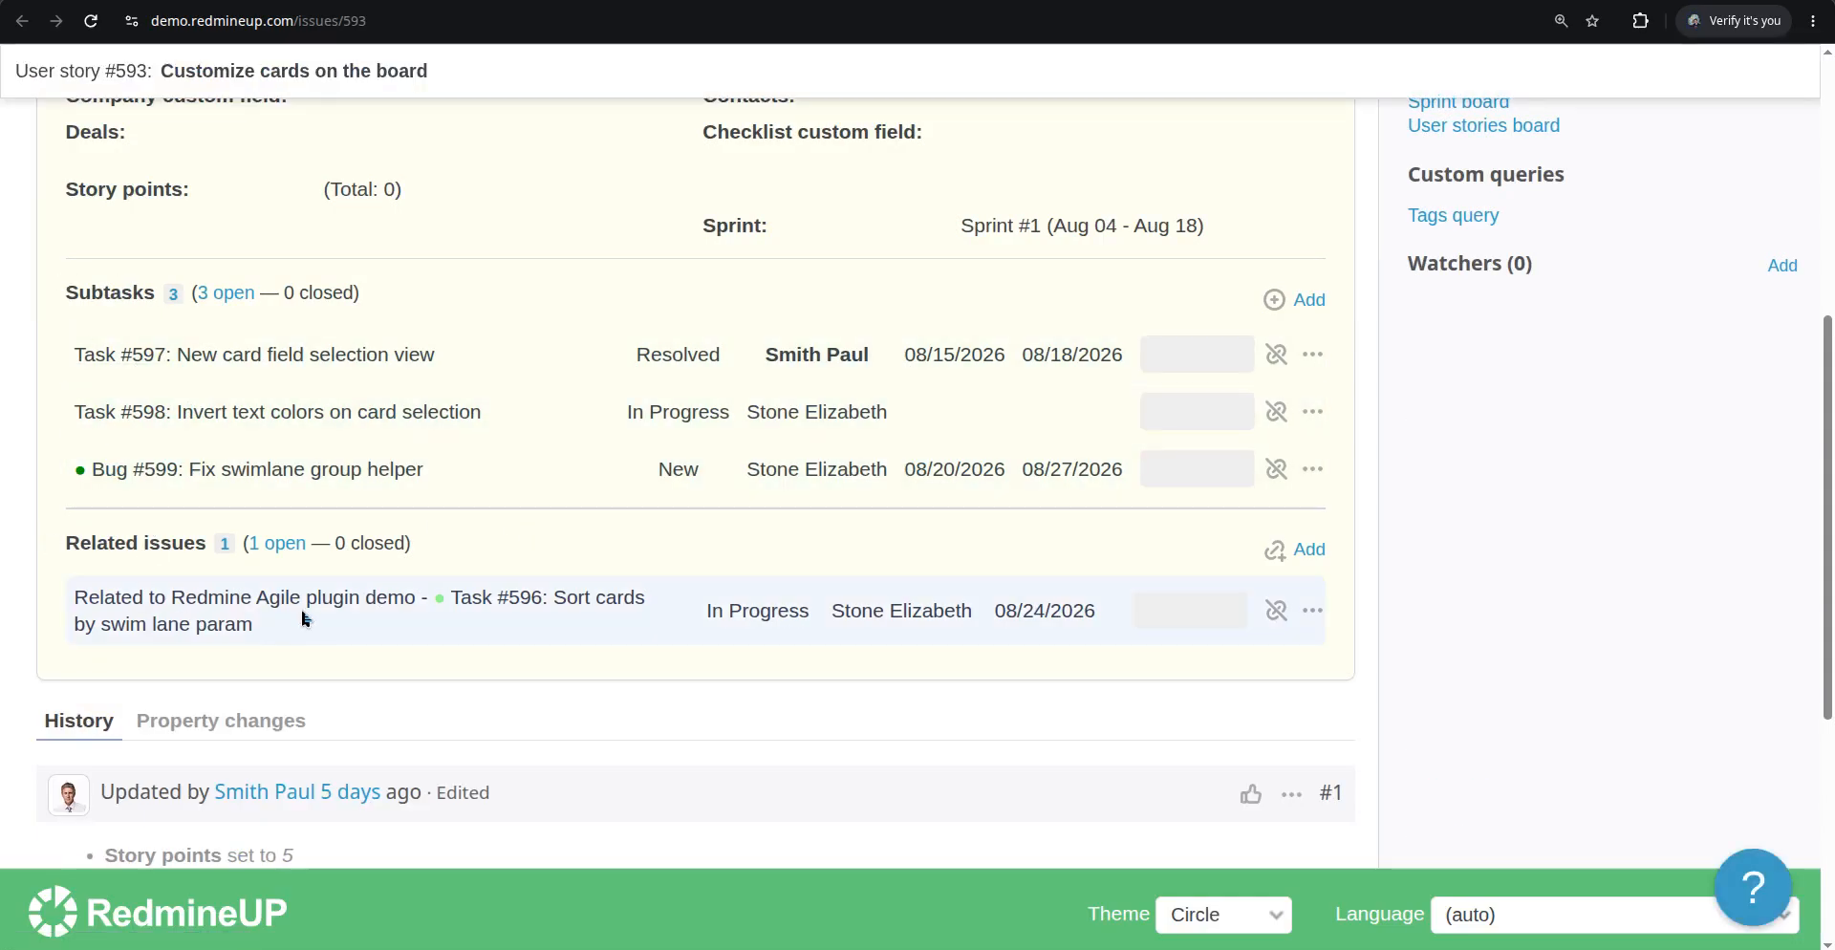
scroll(326, 618, "down", 5)
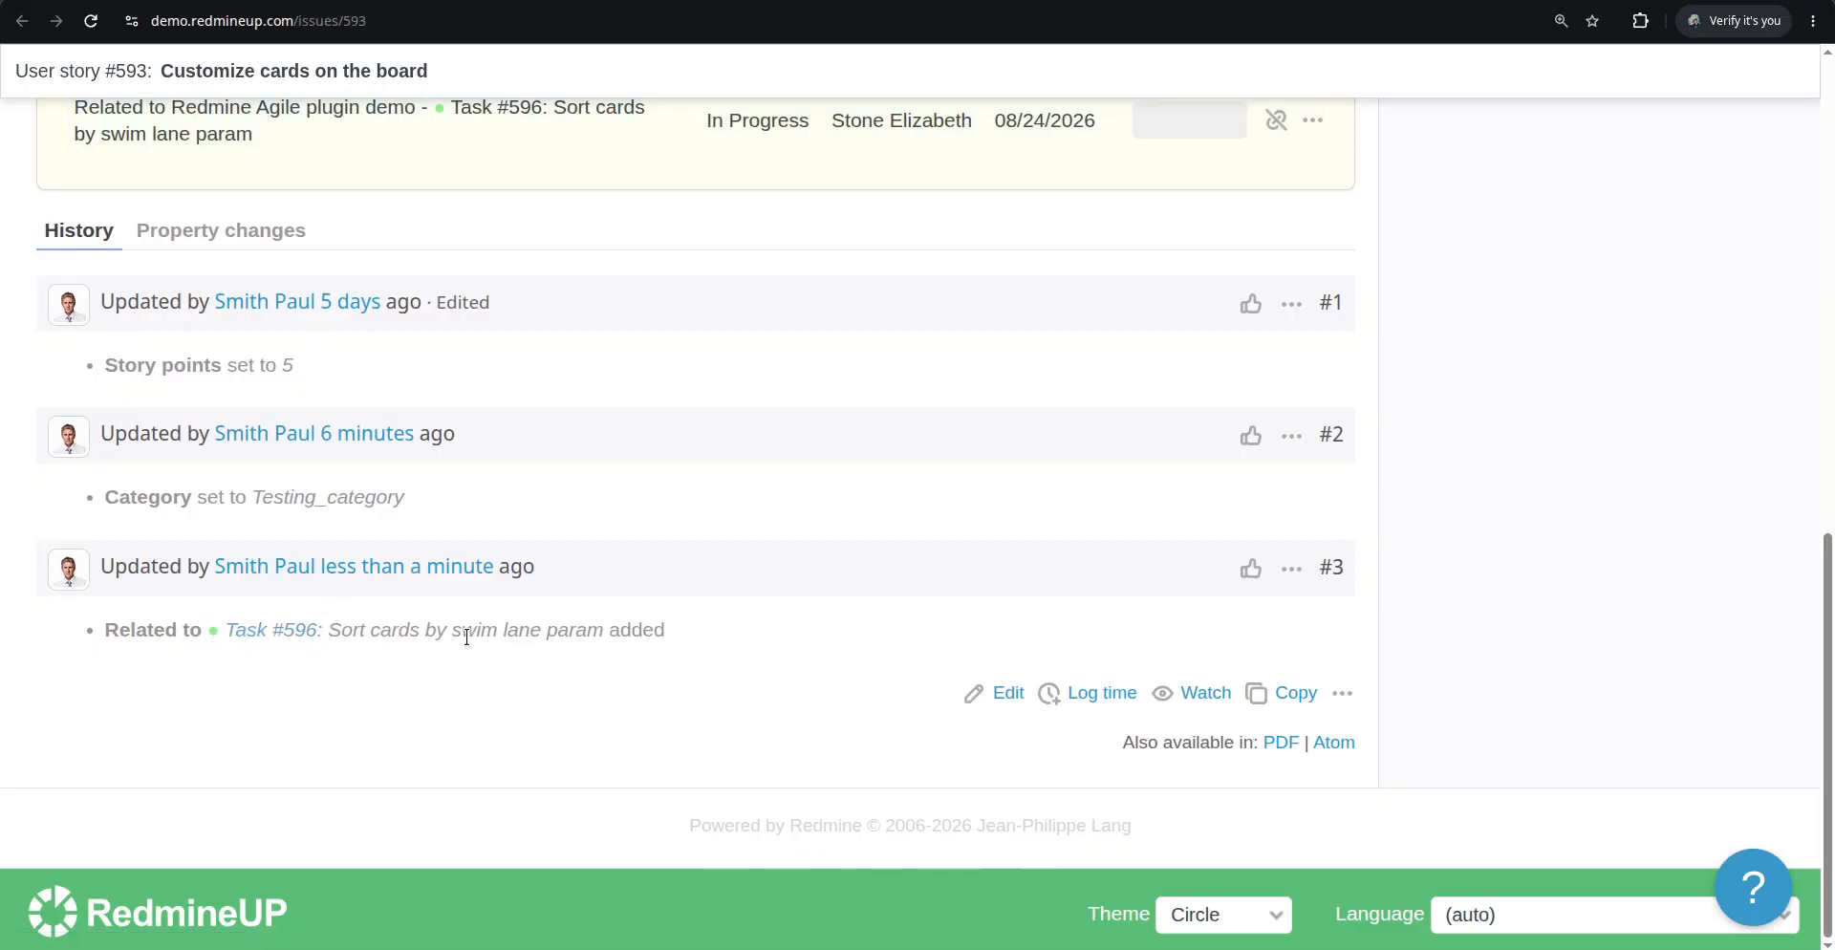
Return to the Agile board and apply it to view the new #593–#596 relation on the cards
left_click(871, 1)
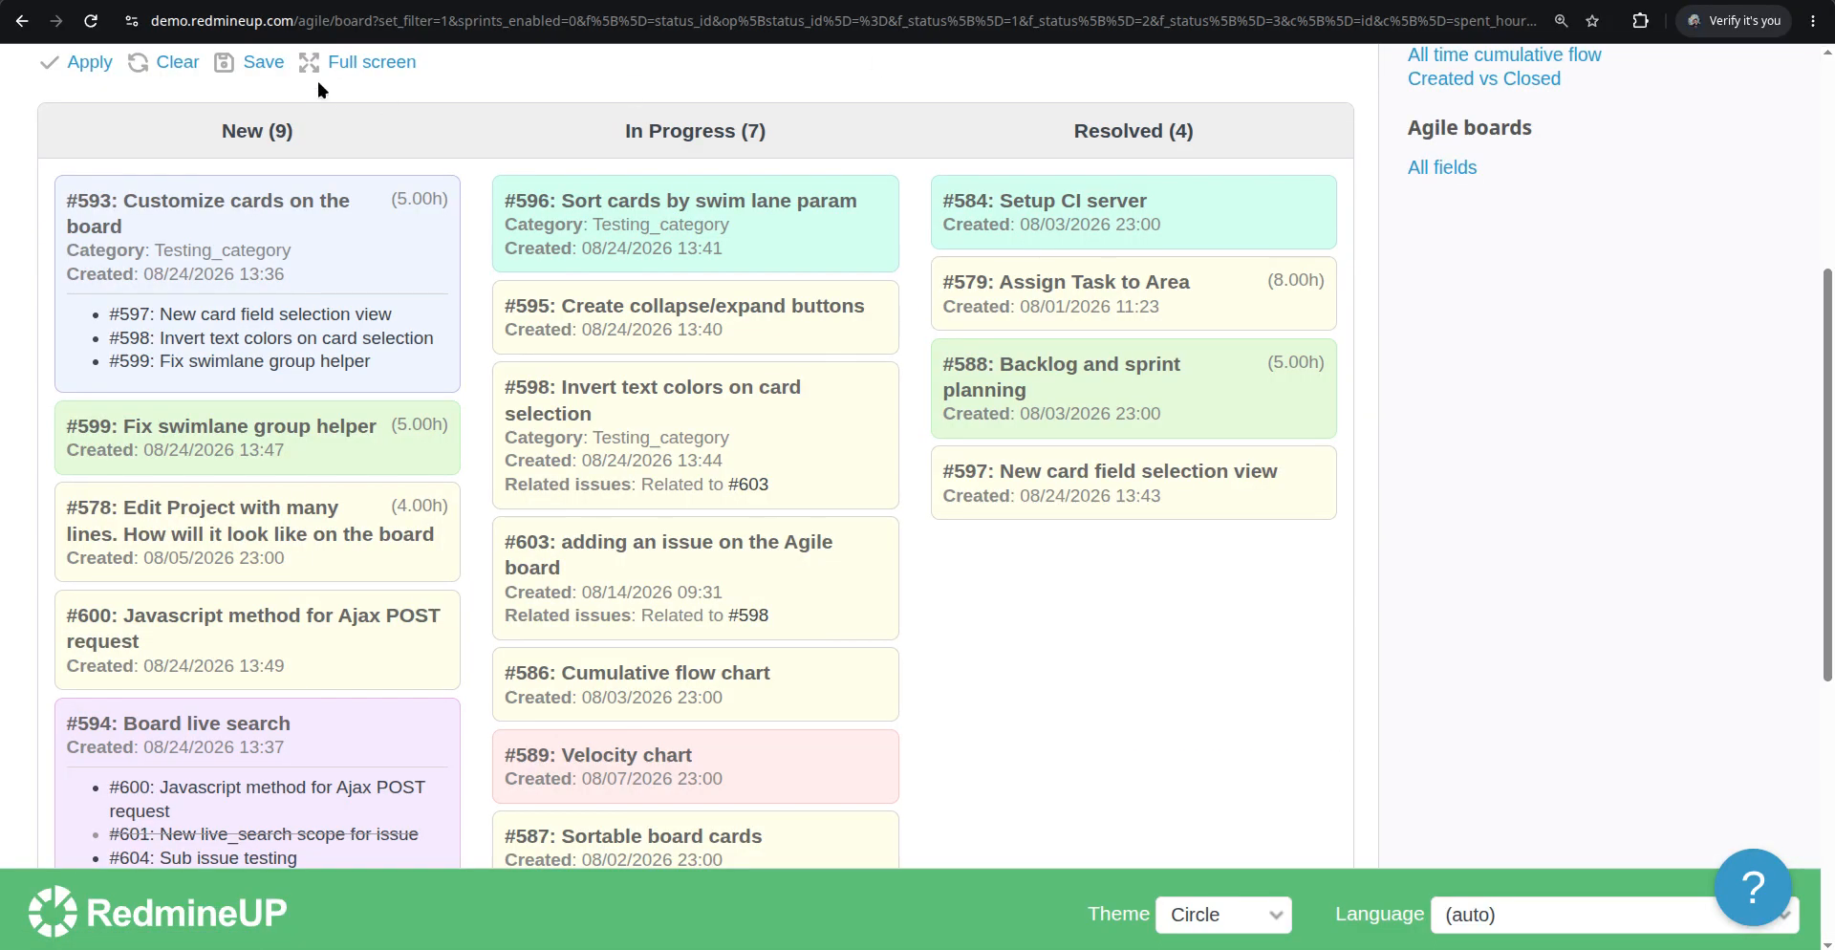
scroll(191, 153, "up", 2)
left_click(84, 176)
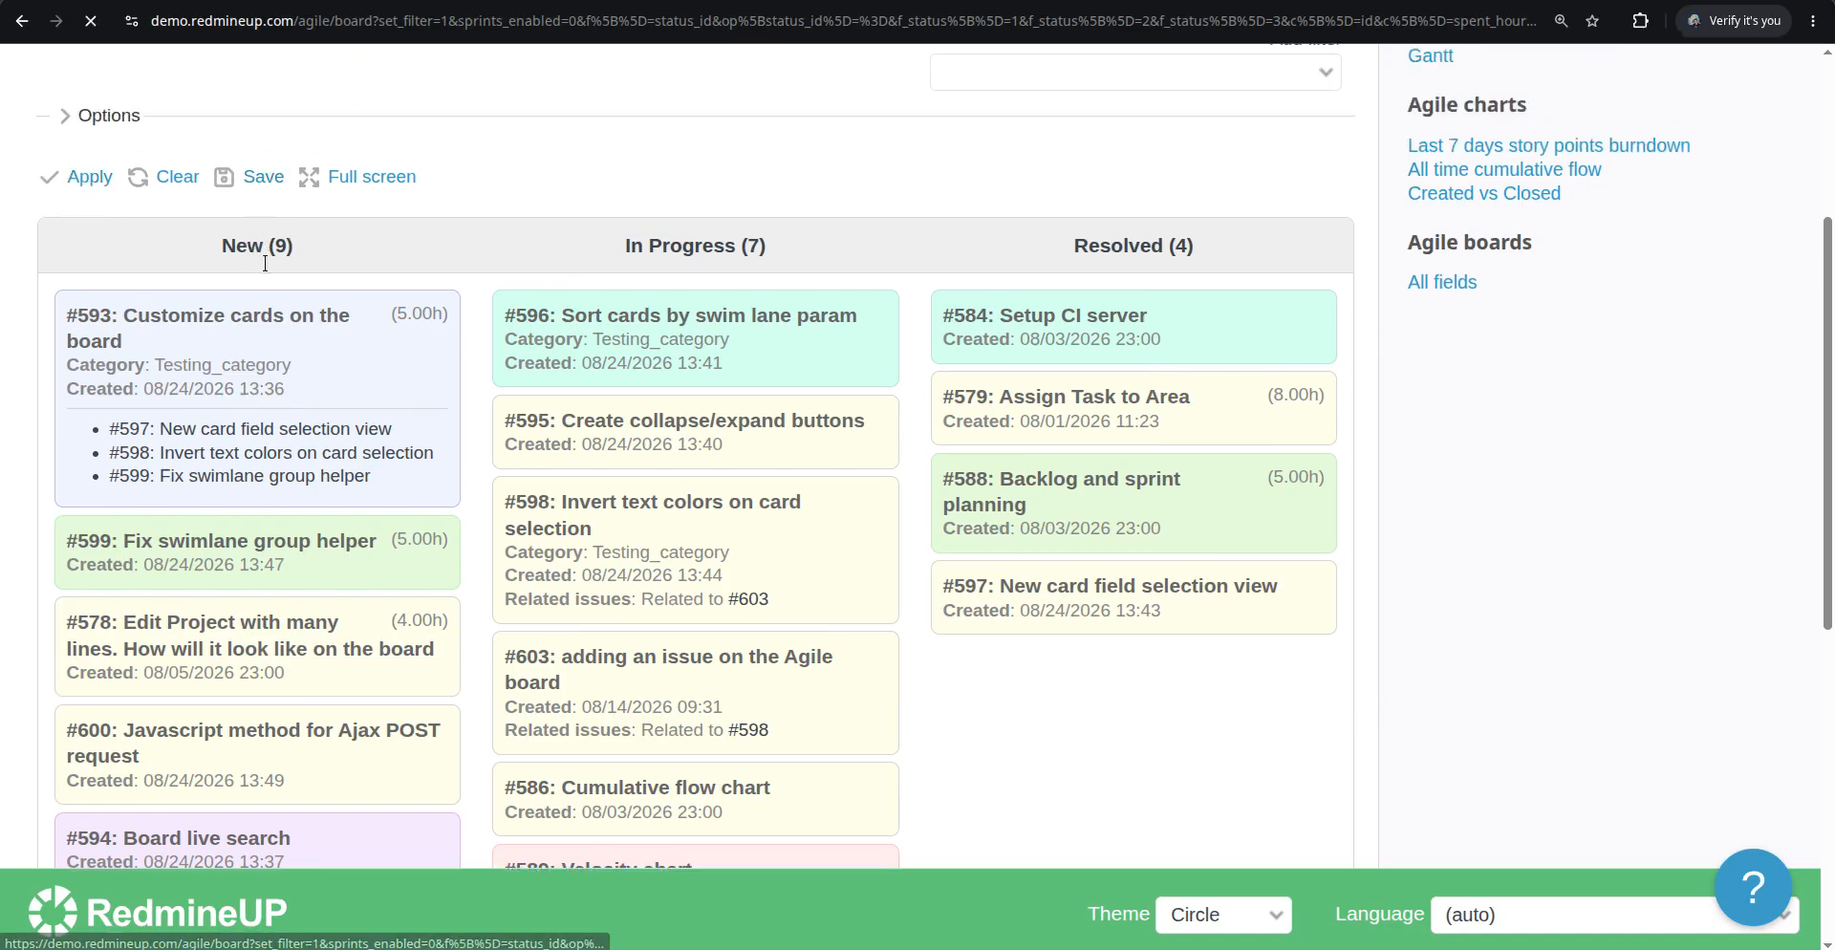
scroll(466, 386, "down", 3)
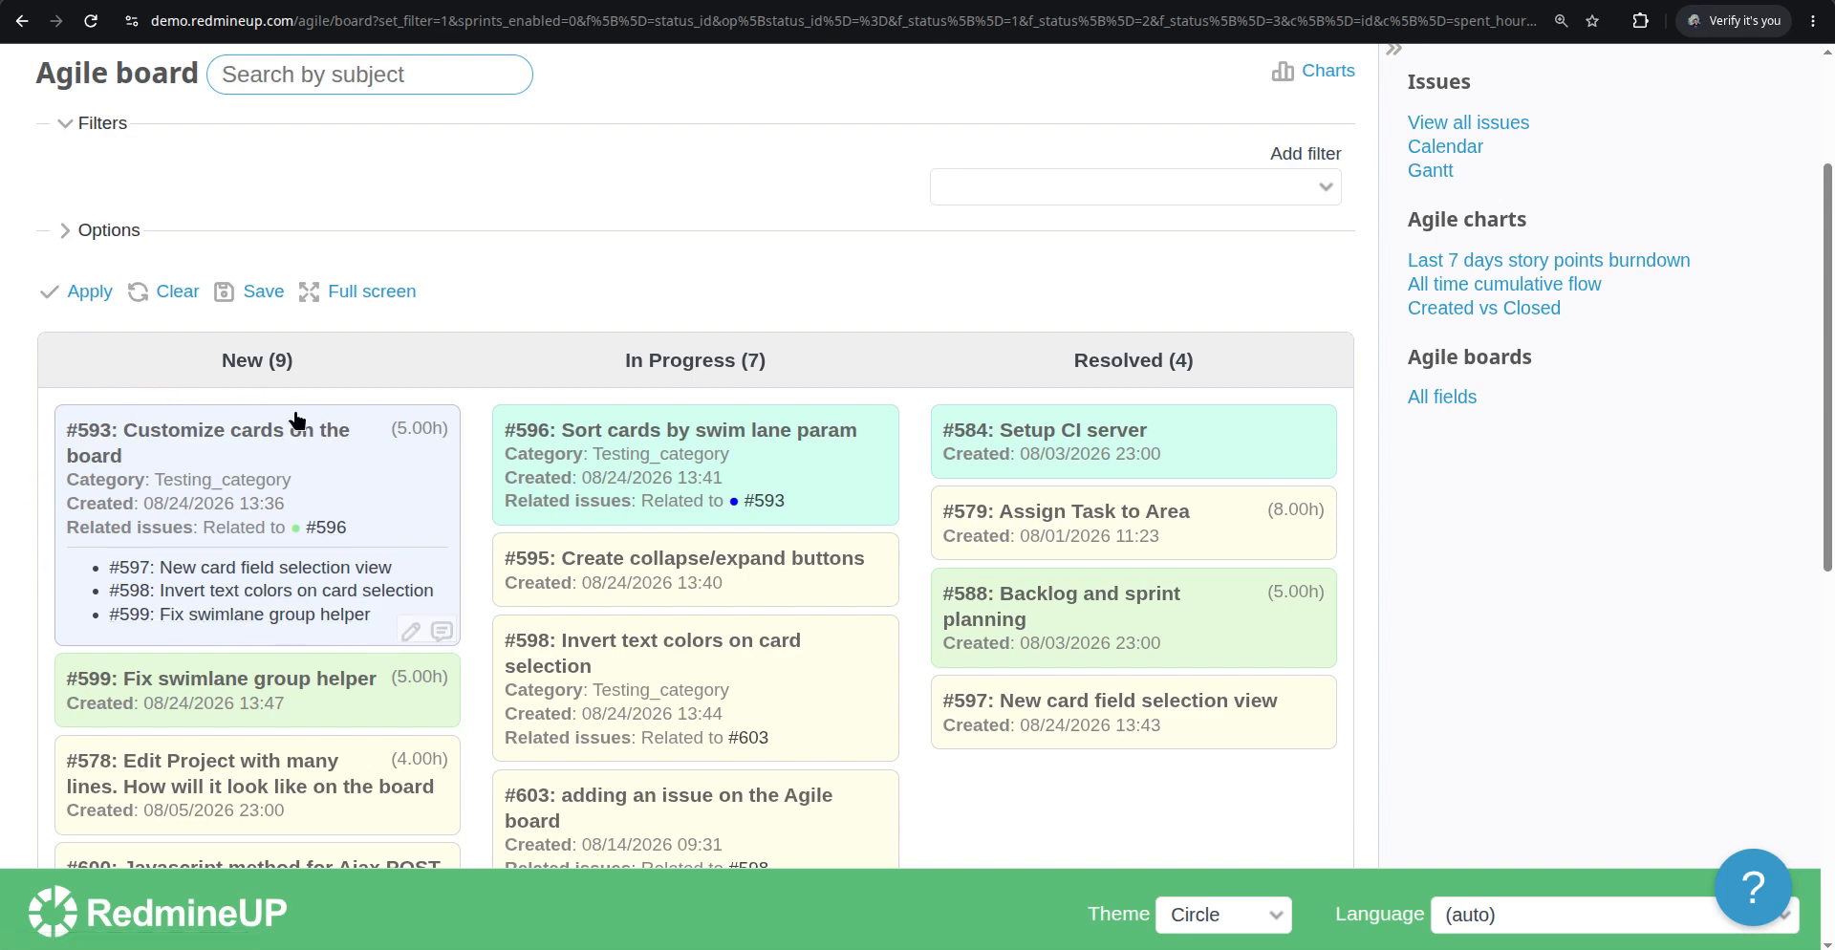
Expand the board options to review the selected card fields
left_click(105, 231)
scroll(163, 647, "down", 2)
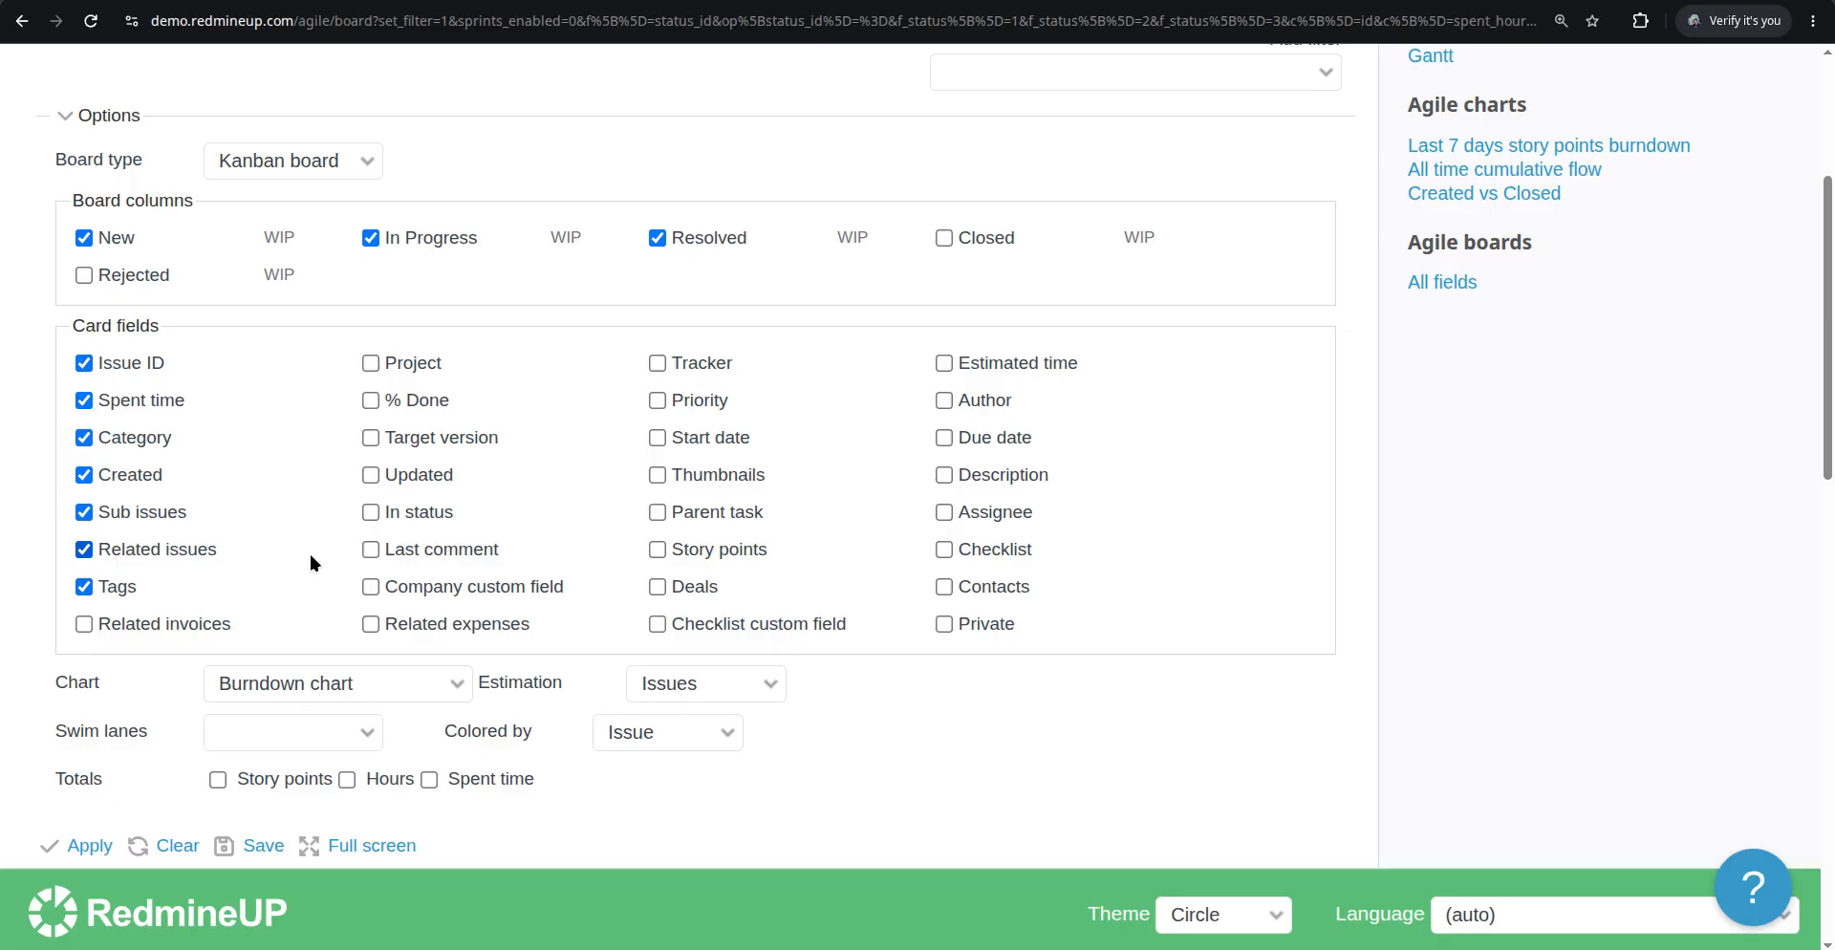
Open redmineup.com in a new tab and find the Tags plugin on the plugins page
key("ctrl+t")
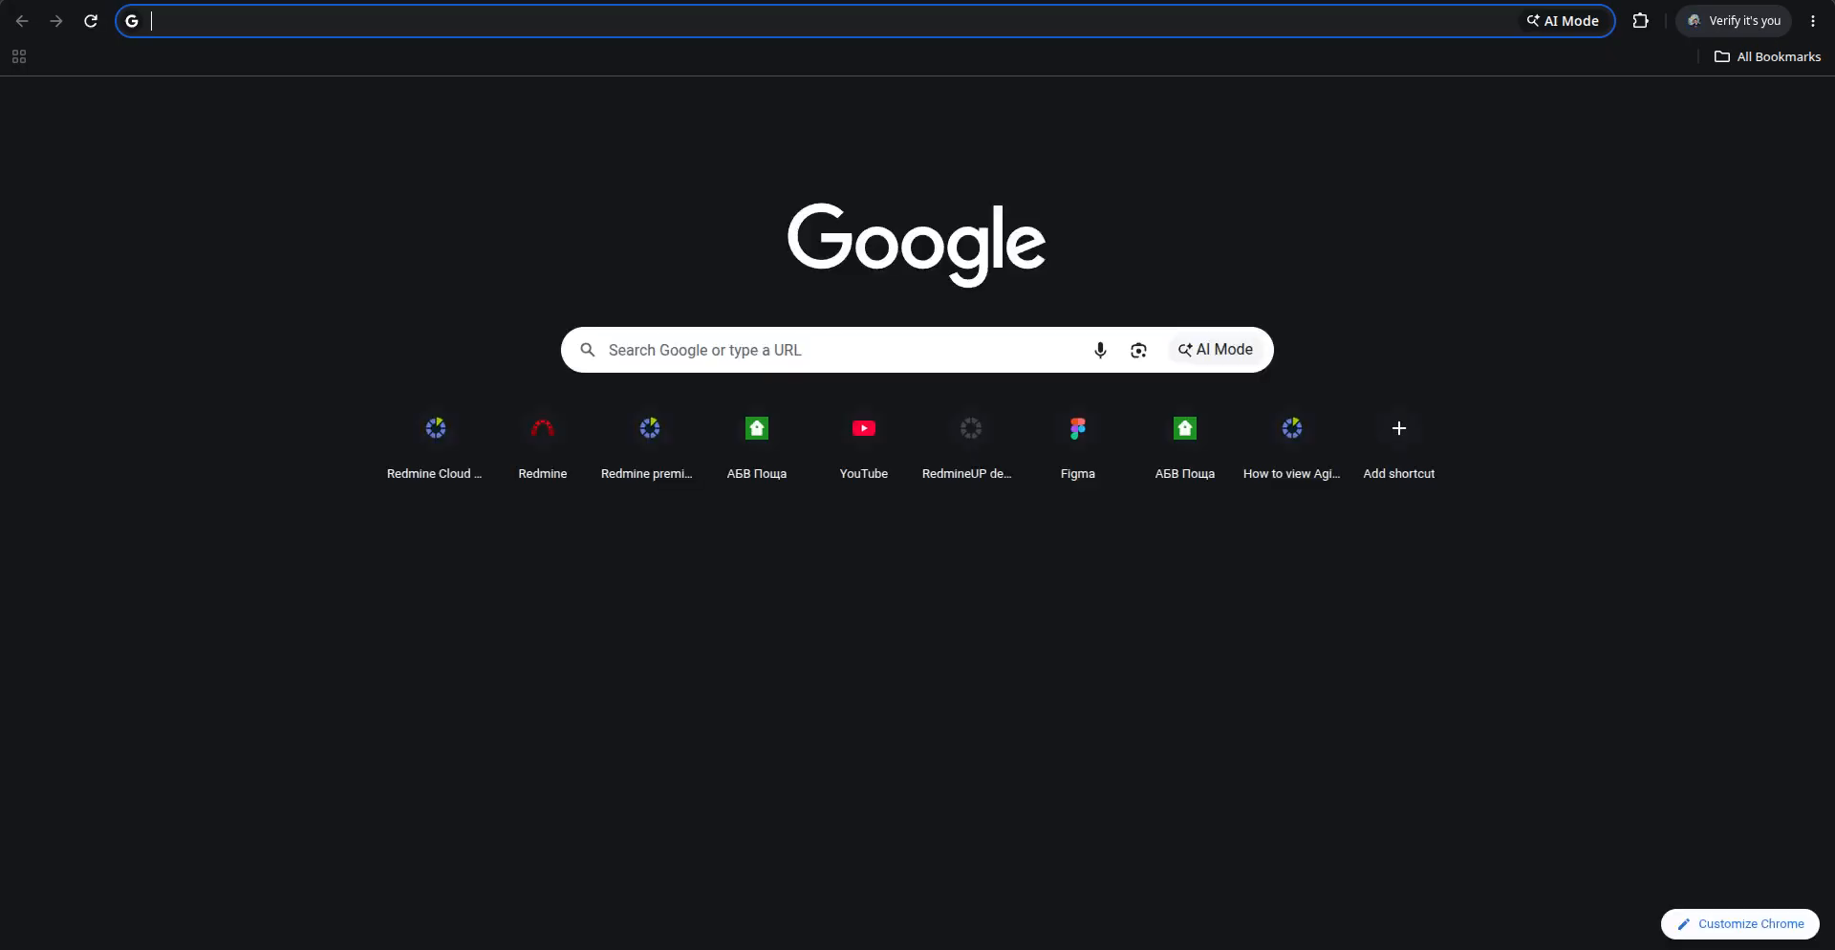
type("redmineup.com")
key("Return")
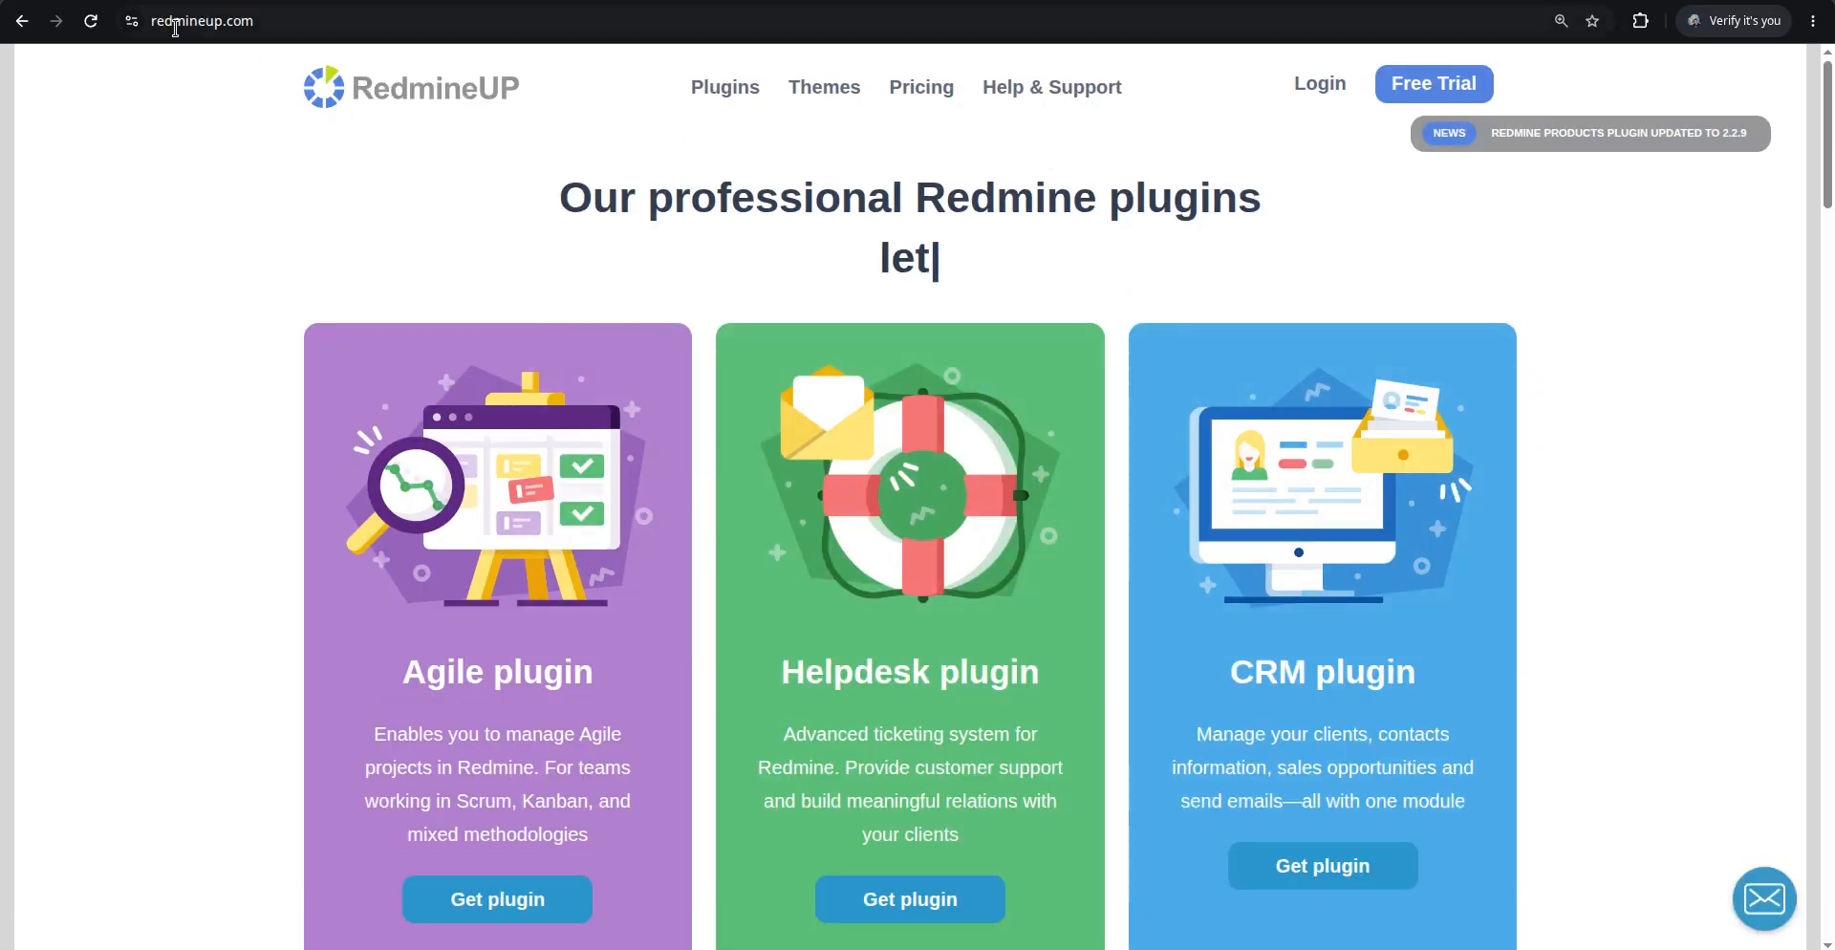
left_click(743, 95)
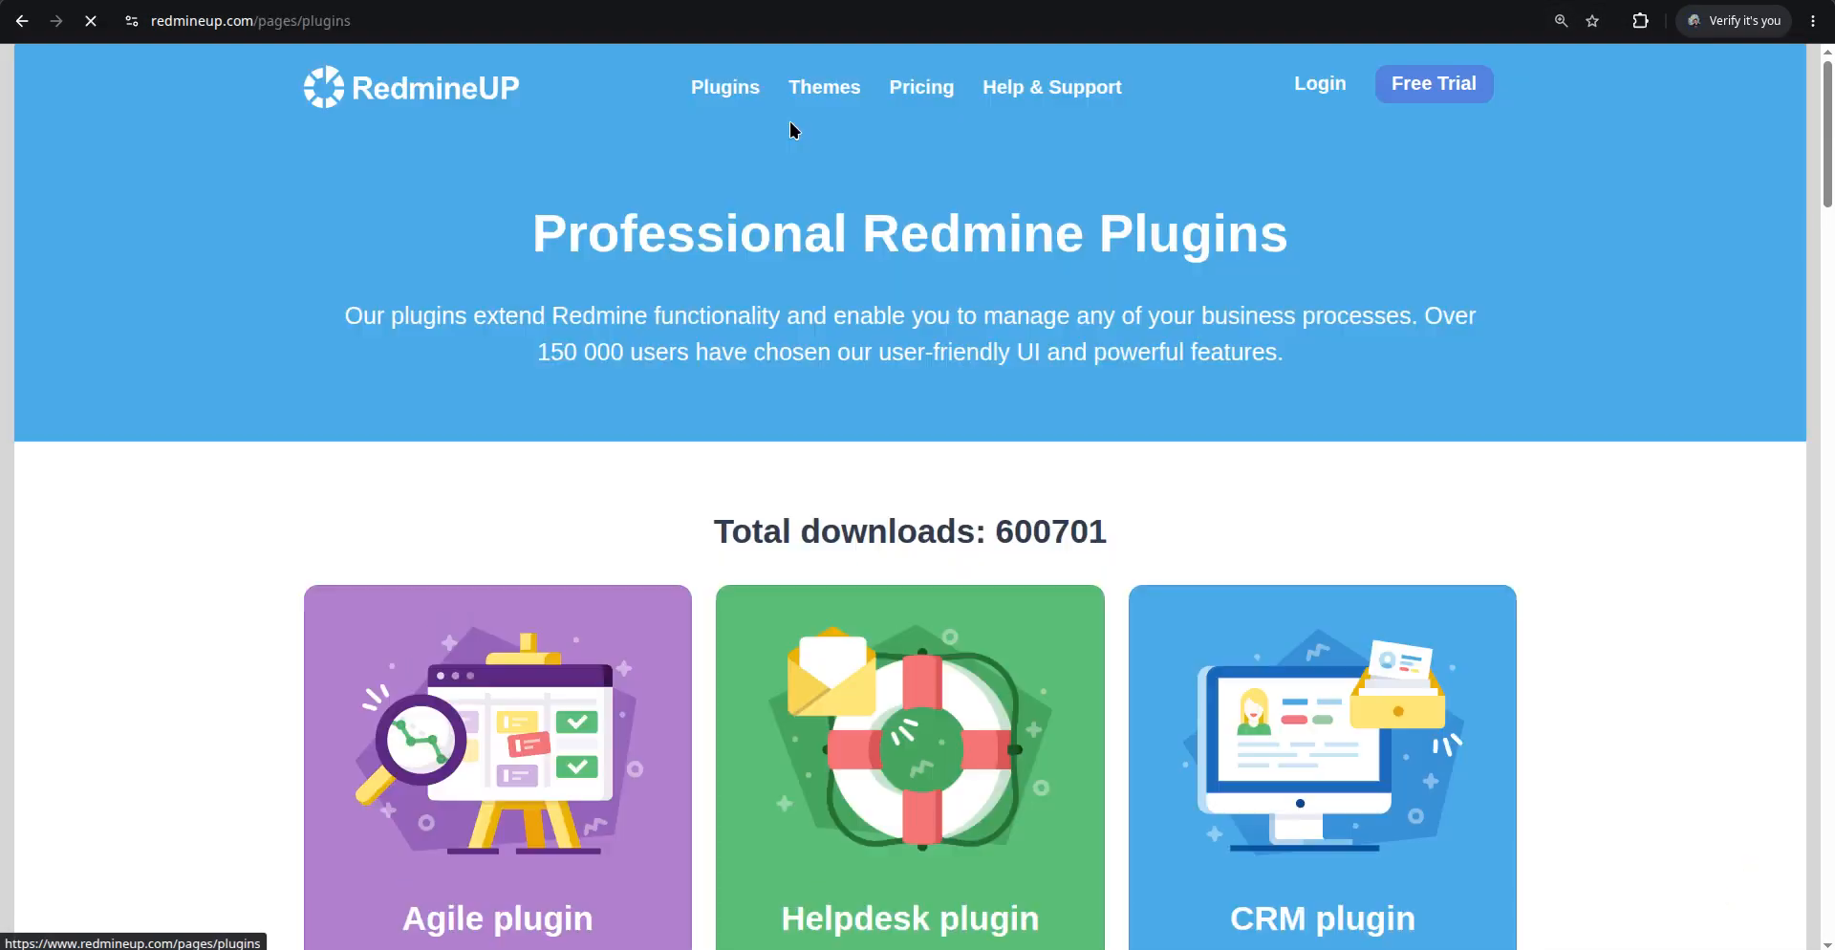
scroll(909, 413, "down", 2)
key("ctrl+f")
type("f")
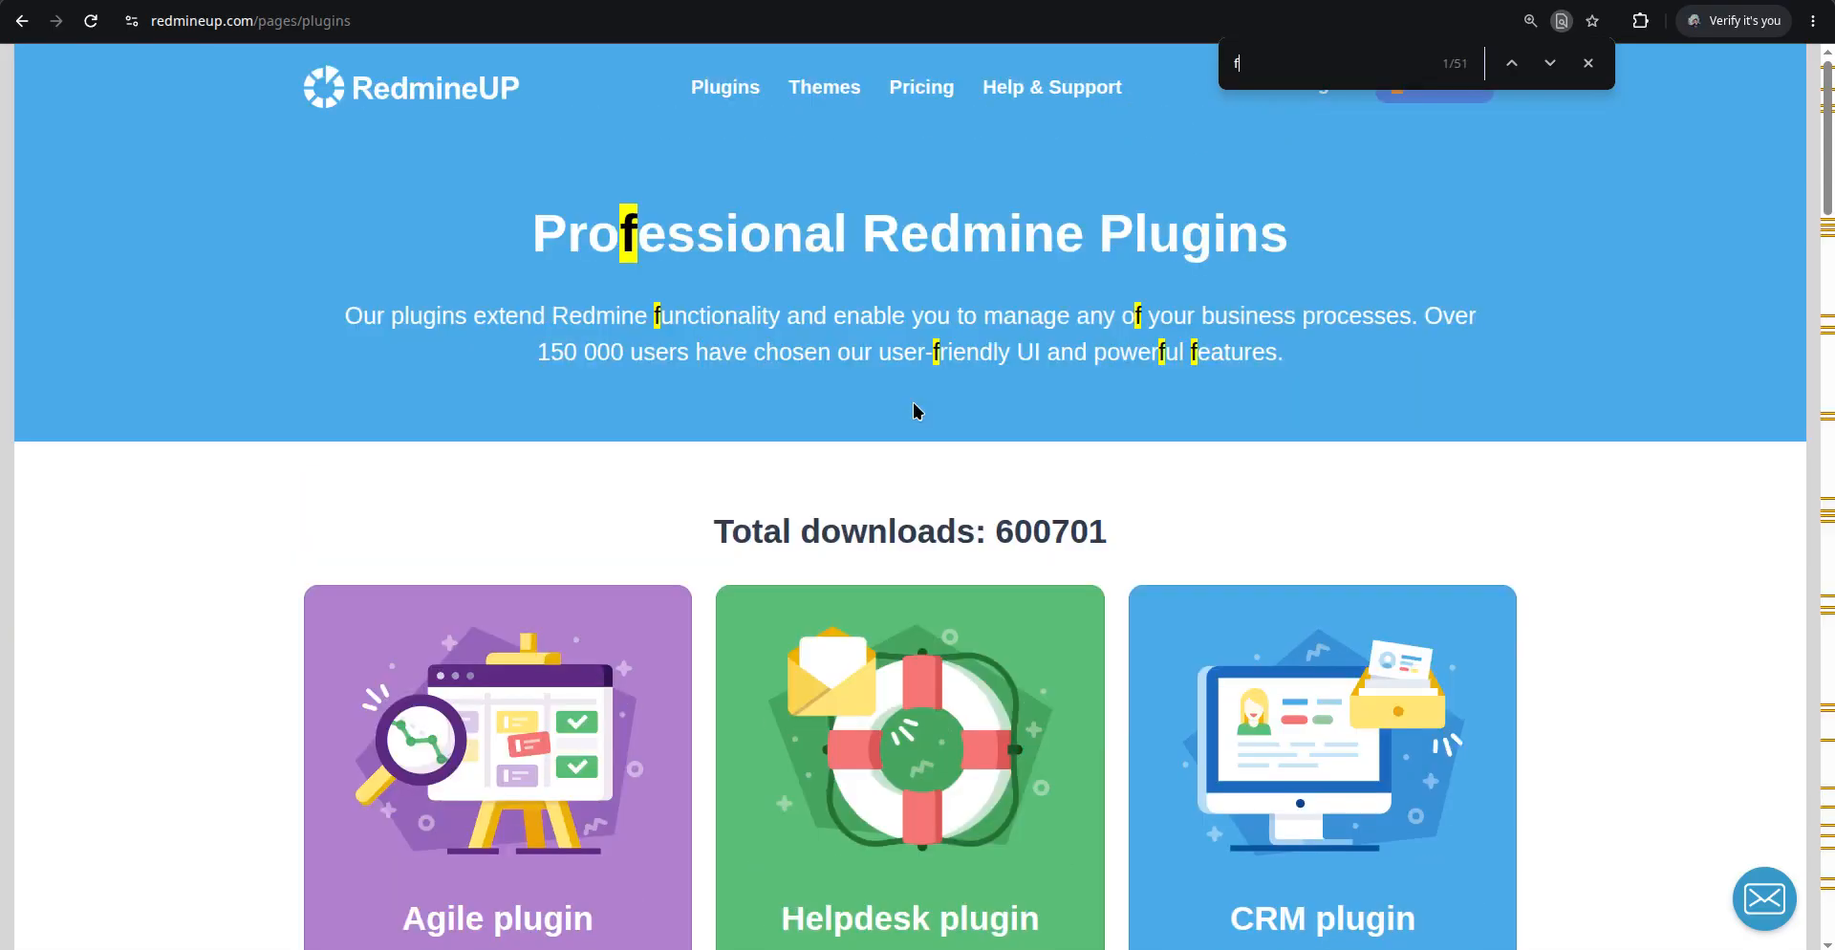
key("BackSpace")
type("tags")
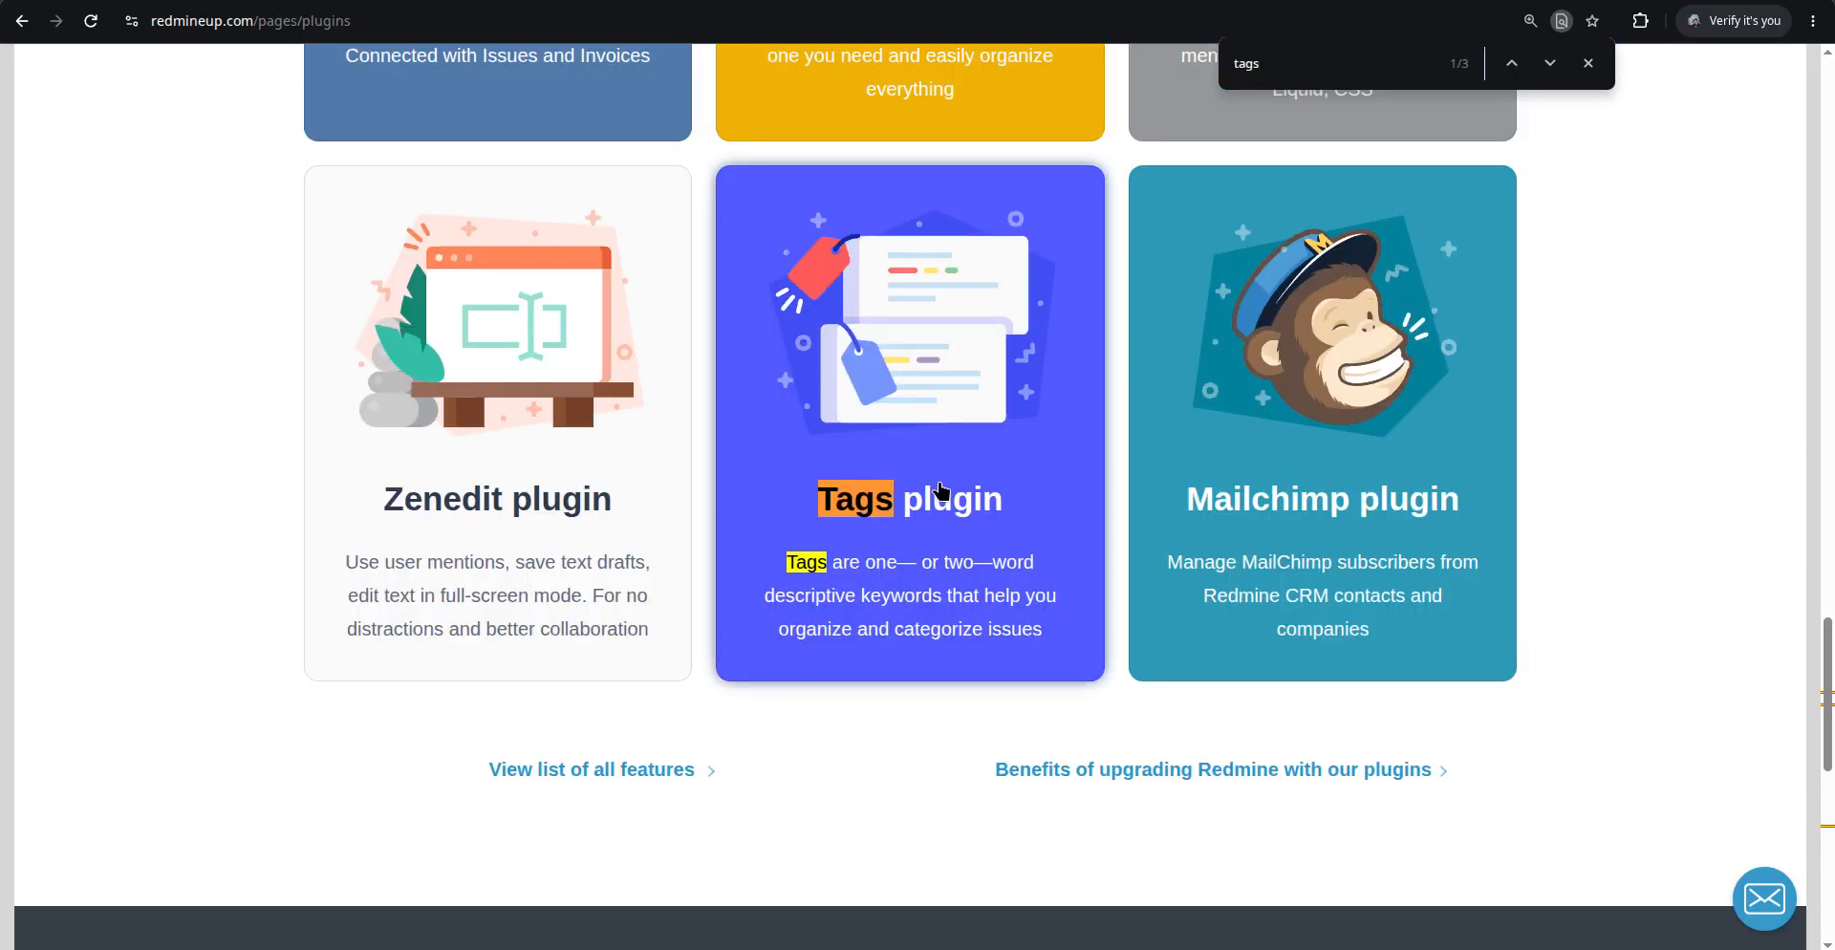
left_click(916, 463)
left_click(438, 559)
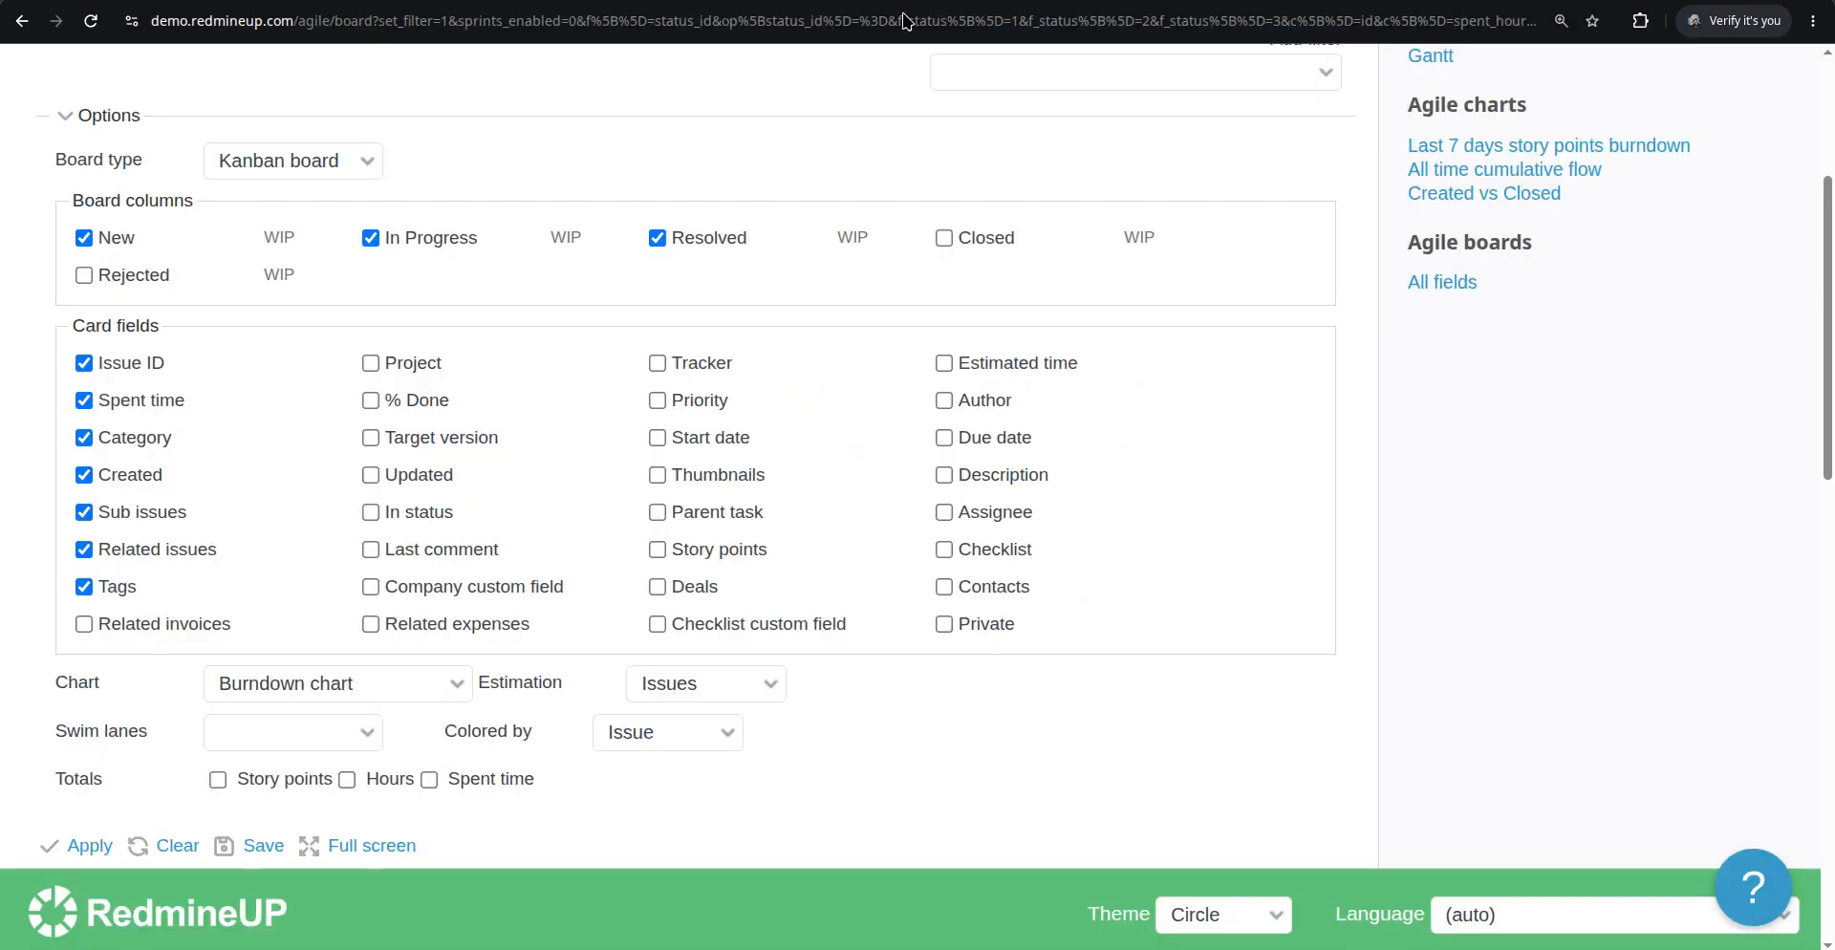
Apply the board options with the Tags card field and scroll through the cards to review their tags
scroll(235, 591, "down", 2)
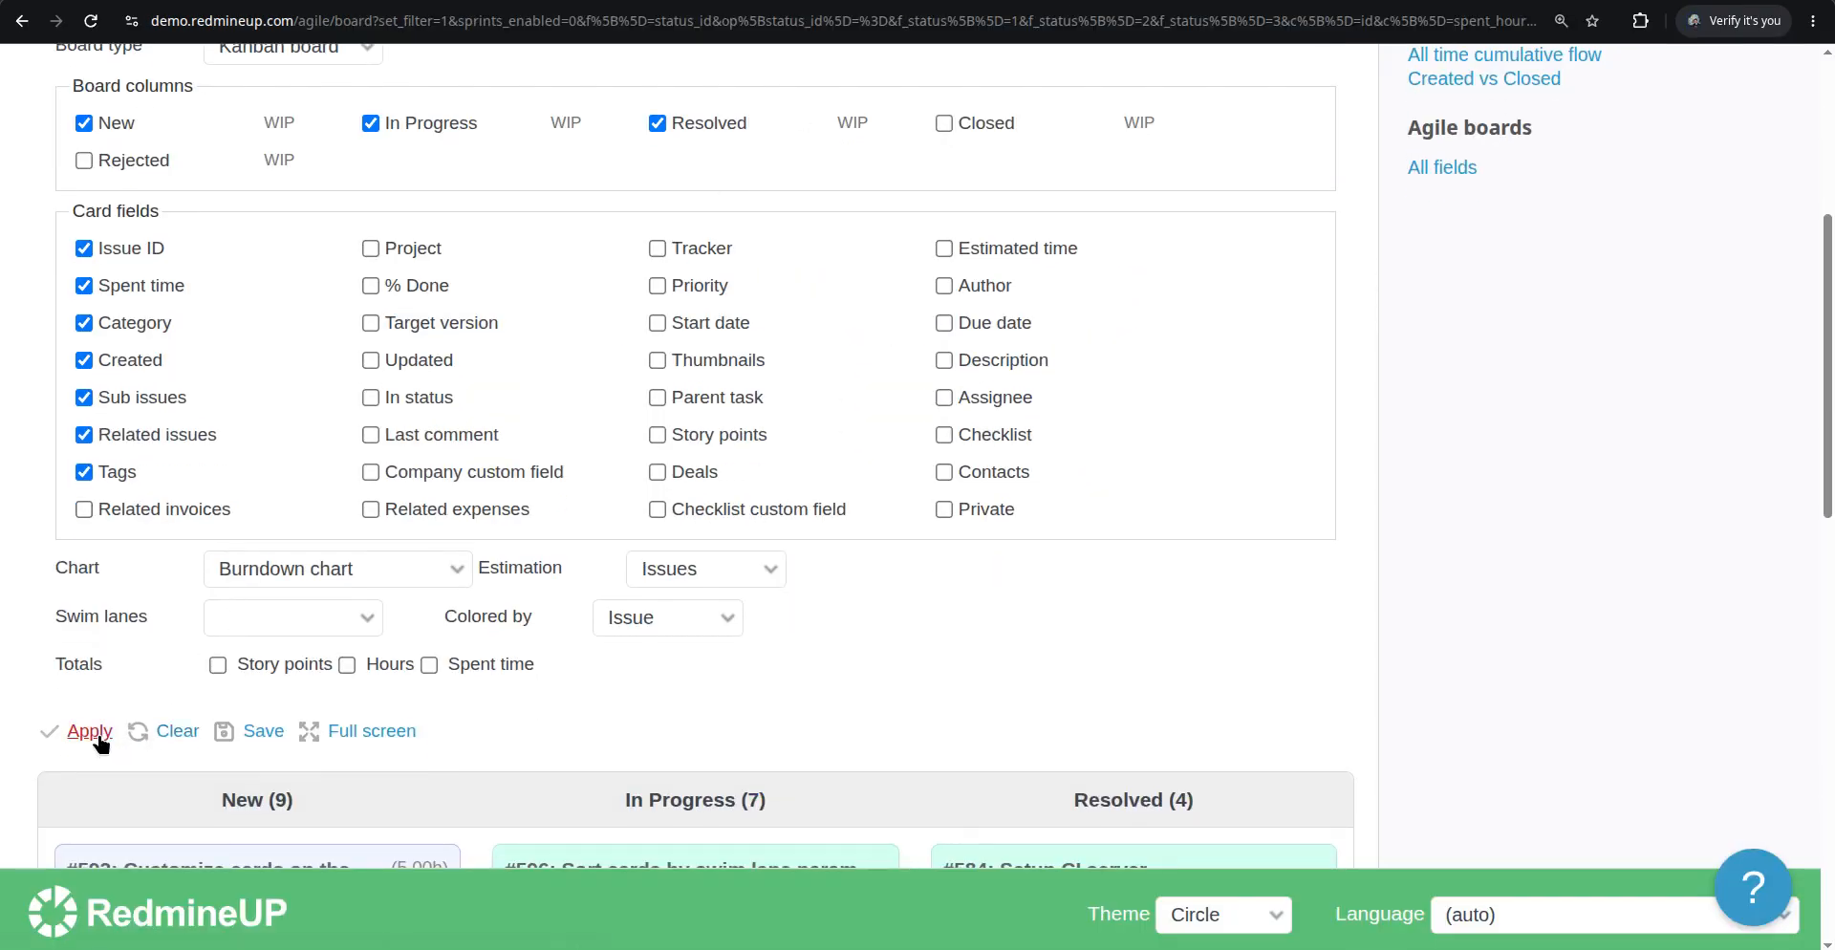
left_click(91, 731)
scroll(507, 492, "down", 6)
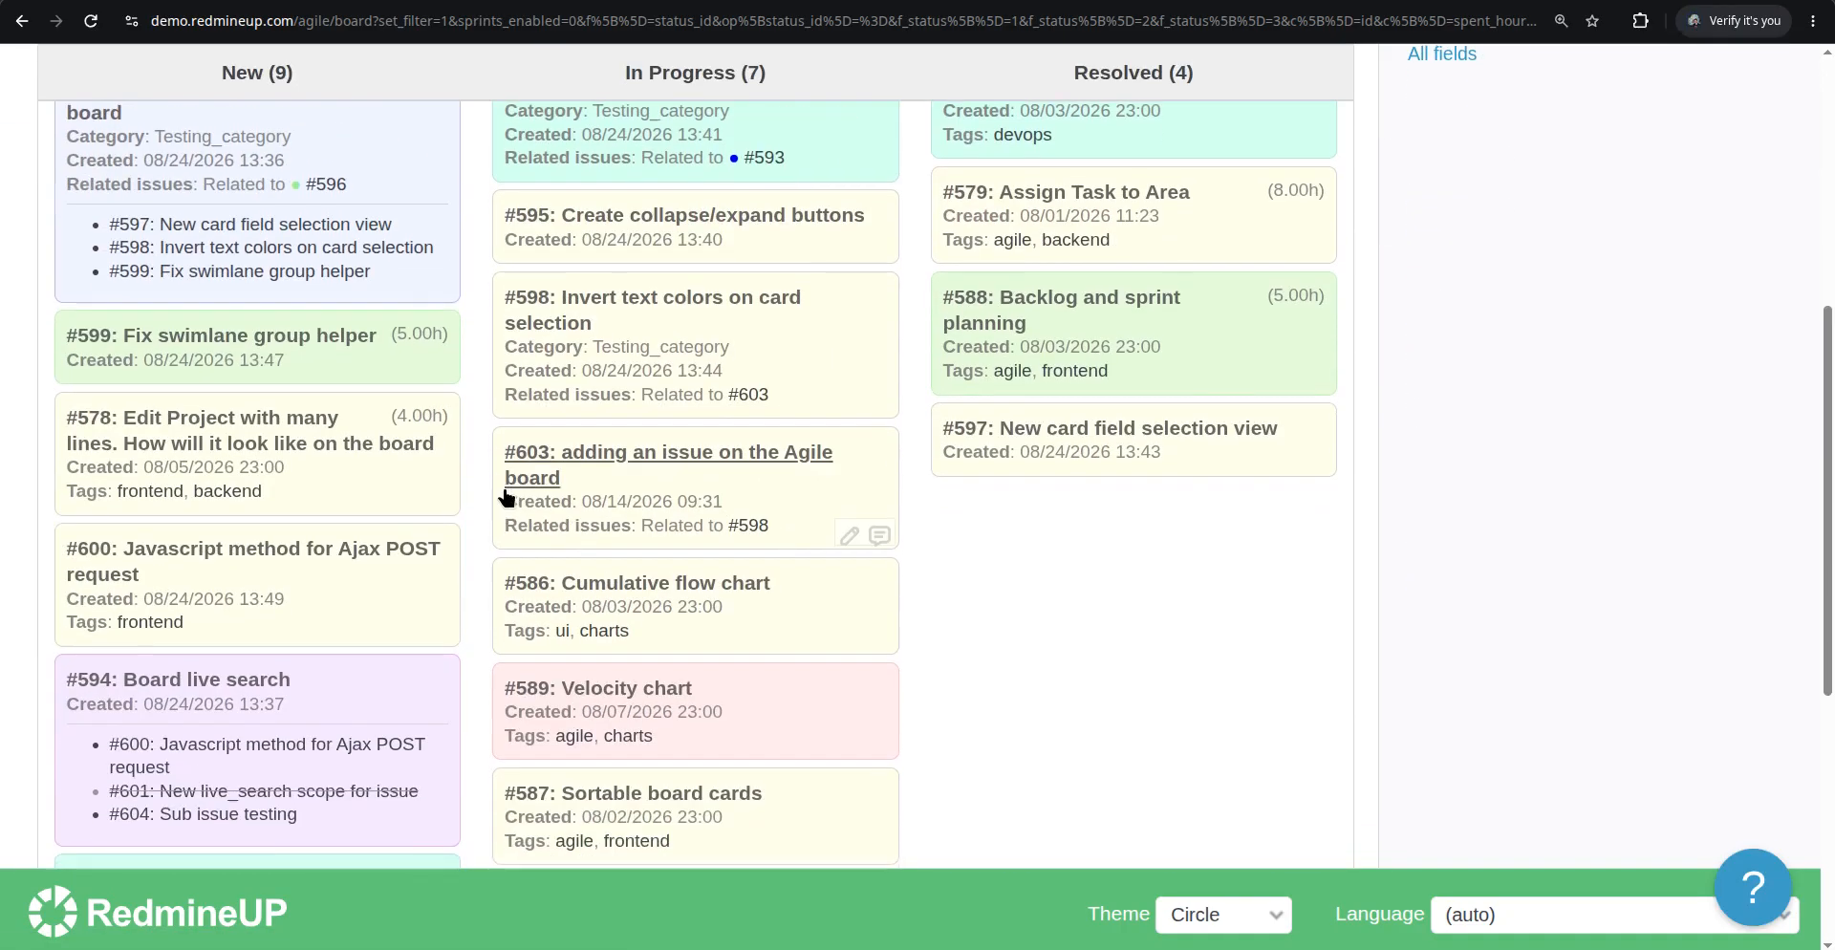
scroll(507, 496, "down", 3)
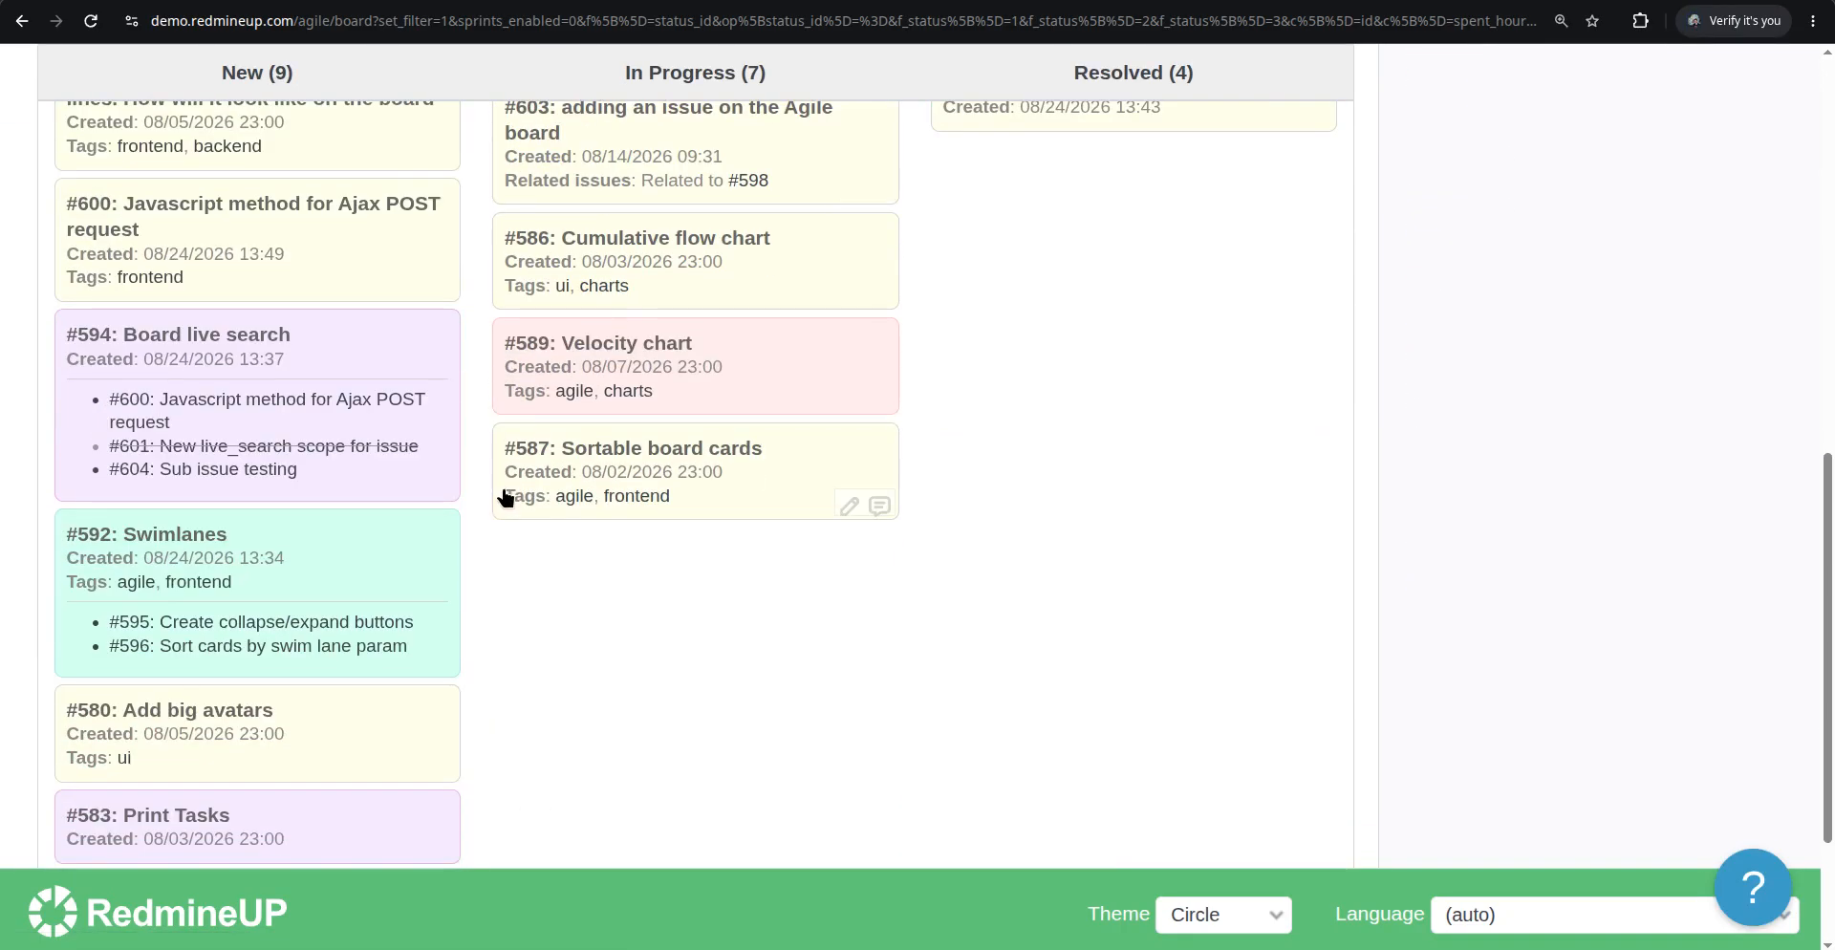
scroll(507, 495, "up", 6)
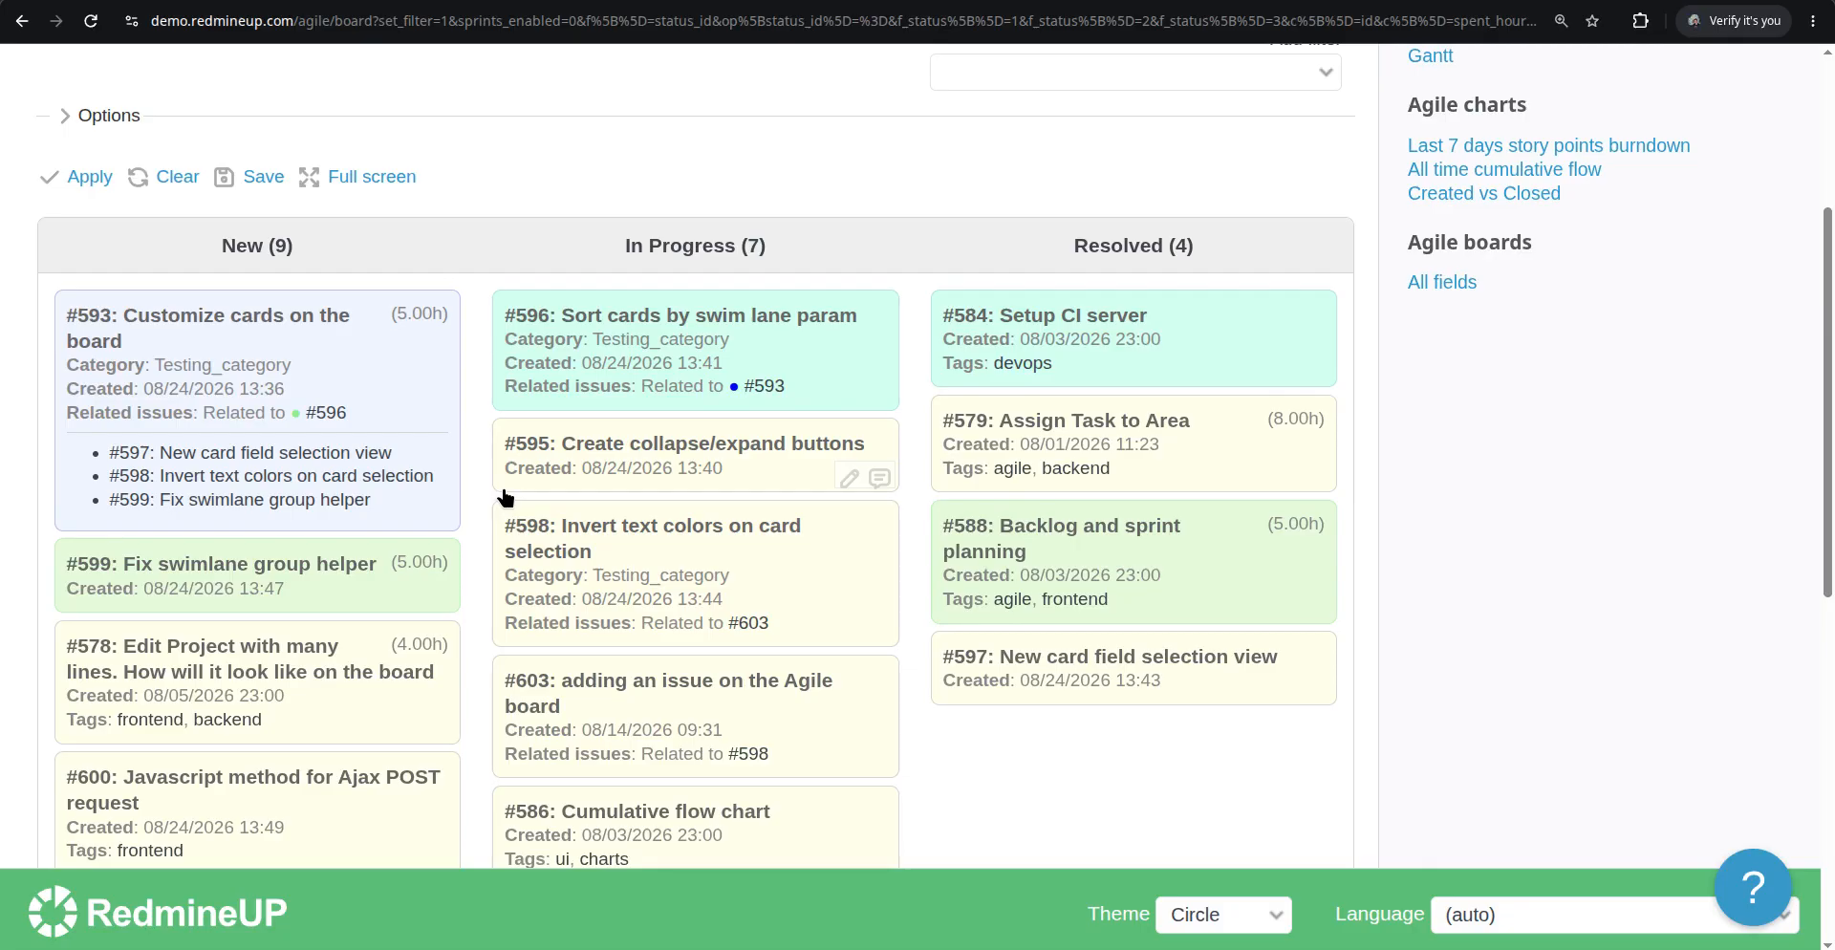
scroll(594, 524, "down", 7)
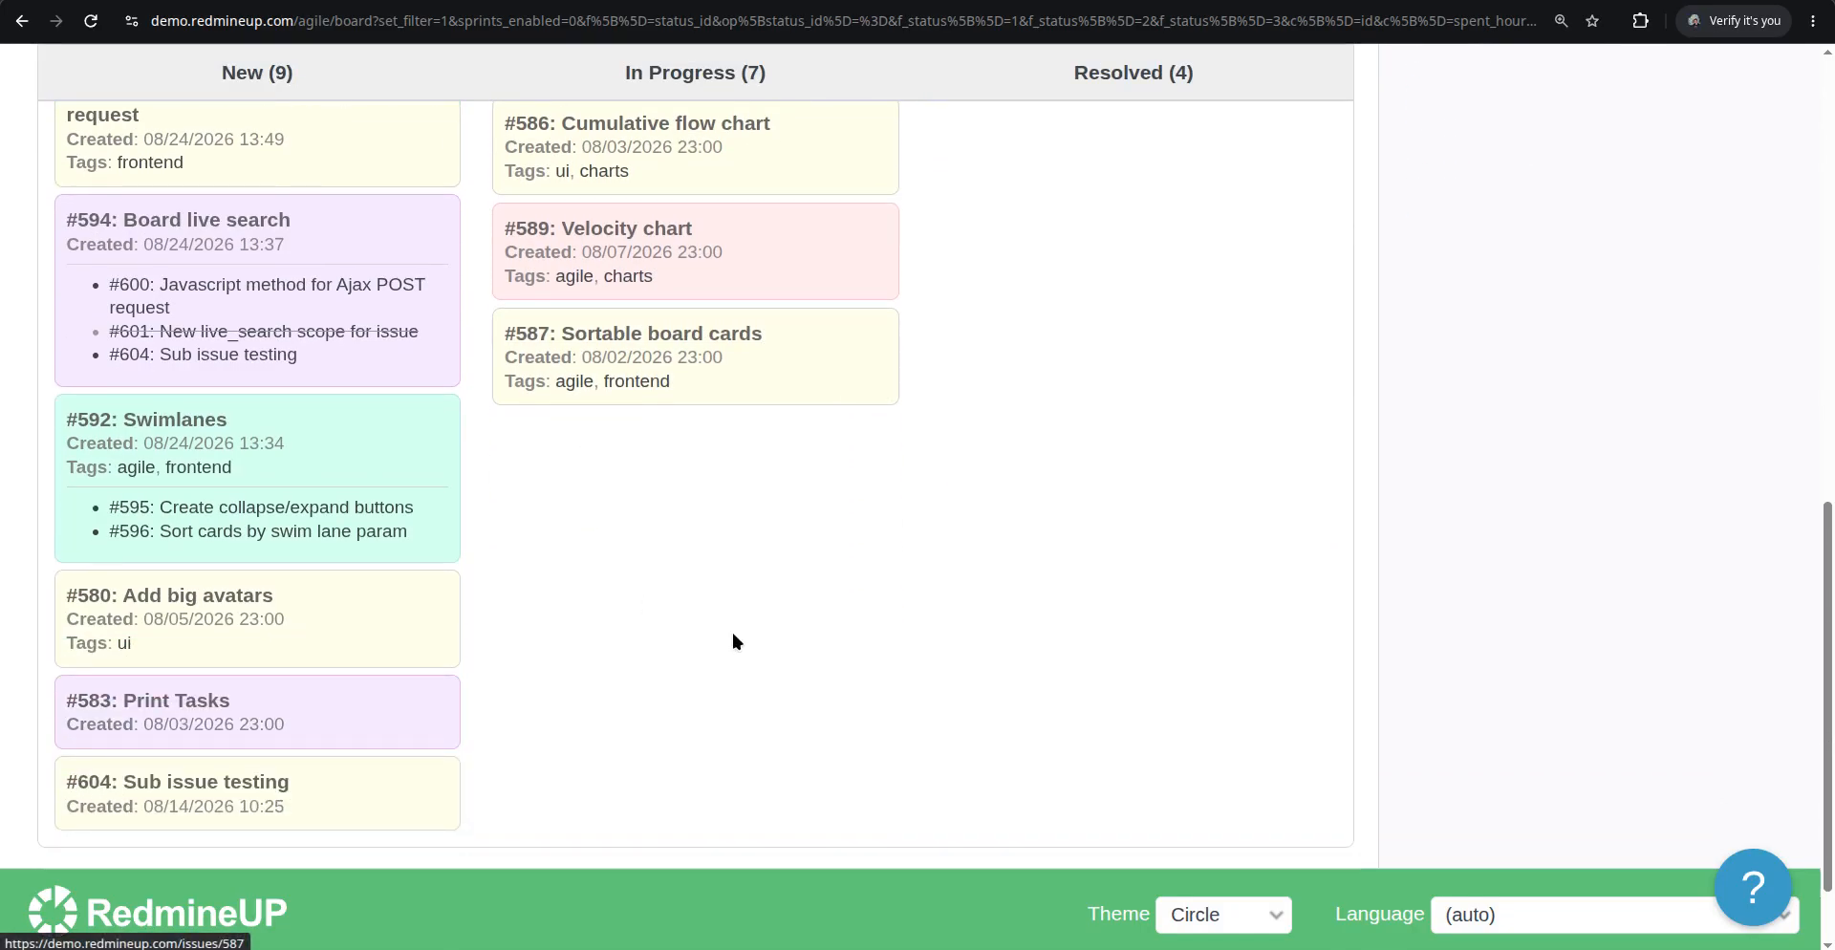
scroll(734, 641, "up", 7)
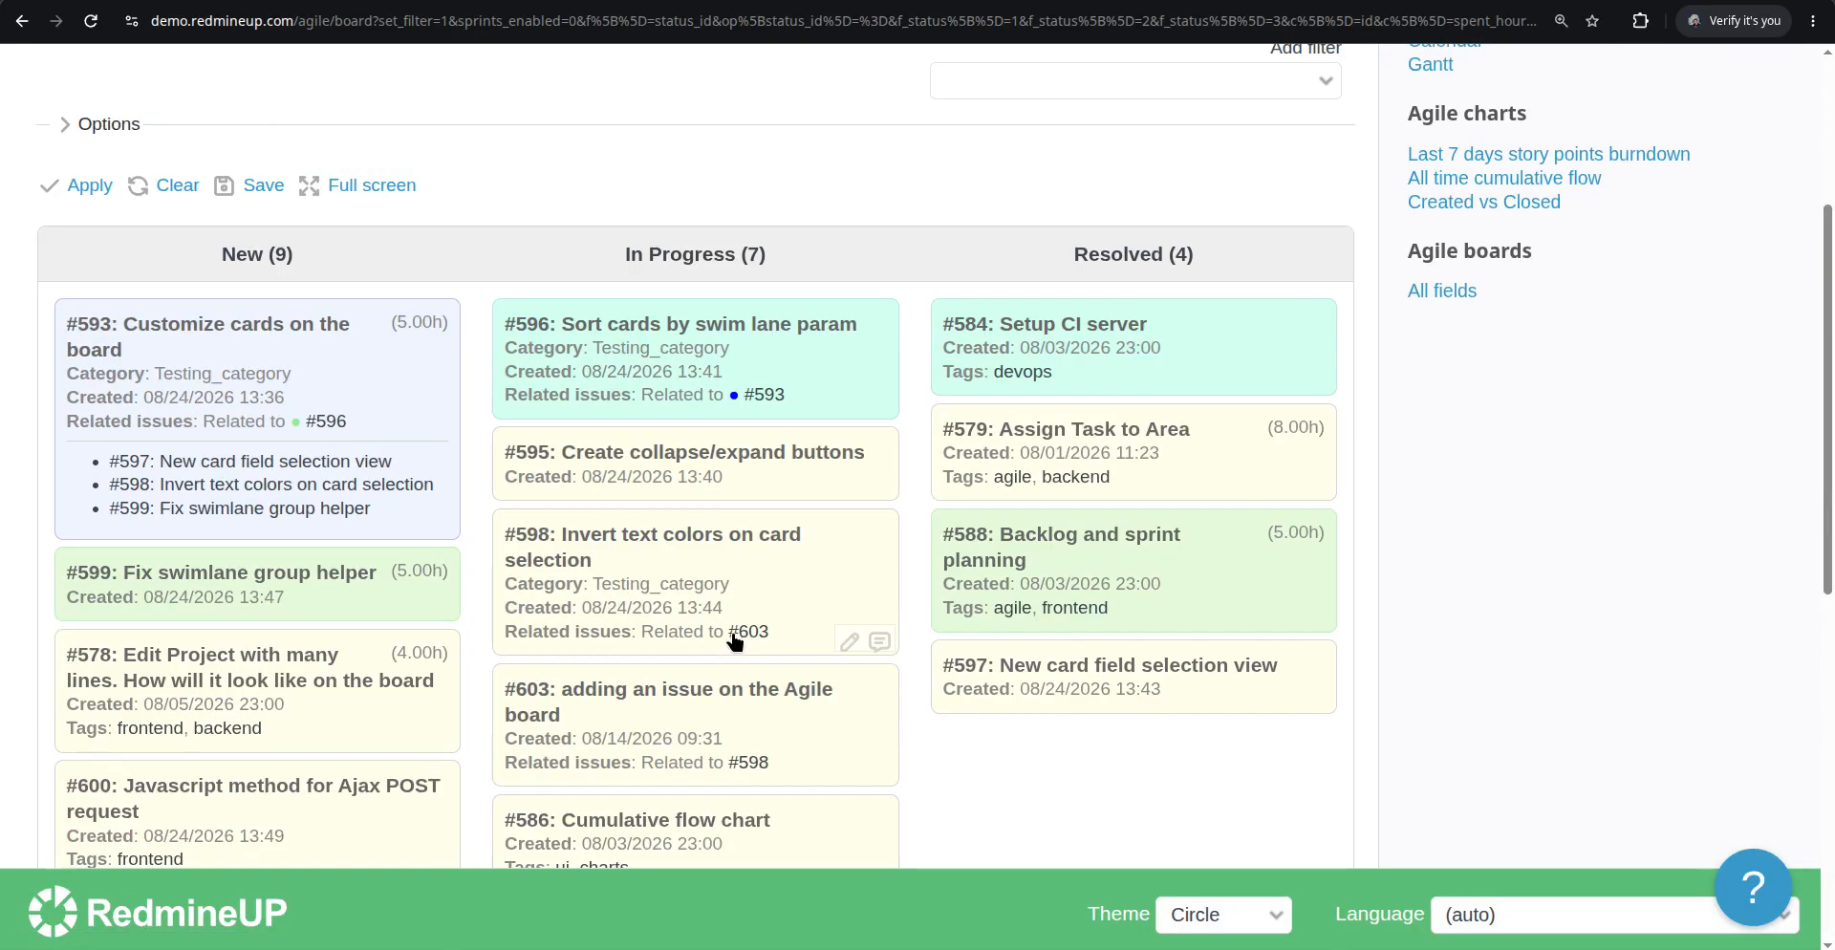
Open issue #595 from the board for editing and tag it with agile, backend and charts
left_click(680, 459)
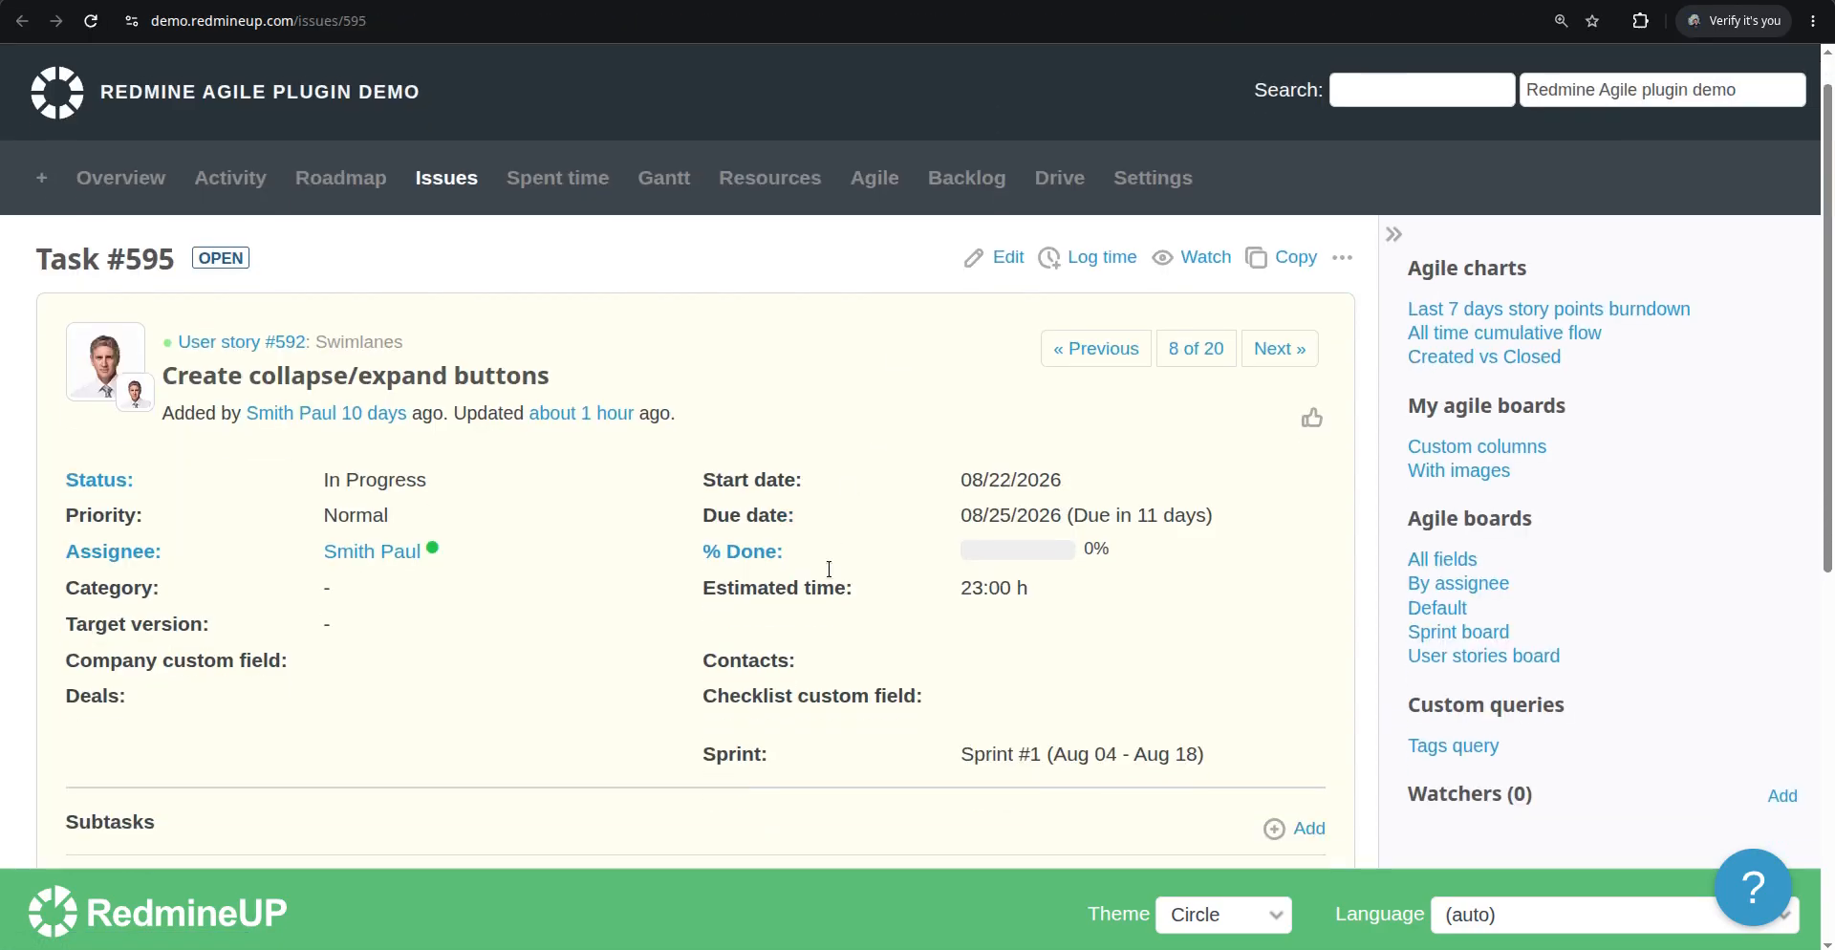
scroll(829, 568, "down", 3)
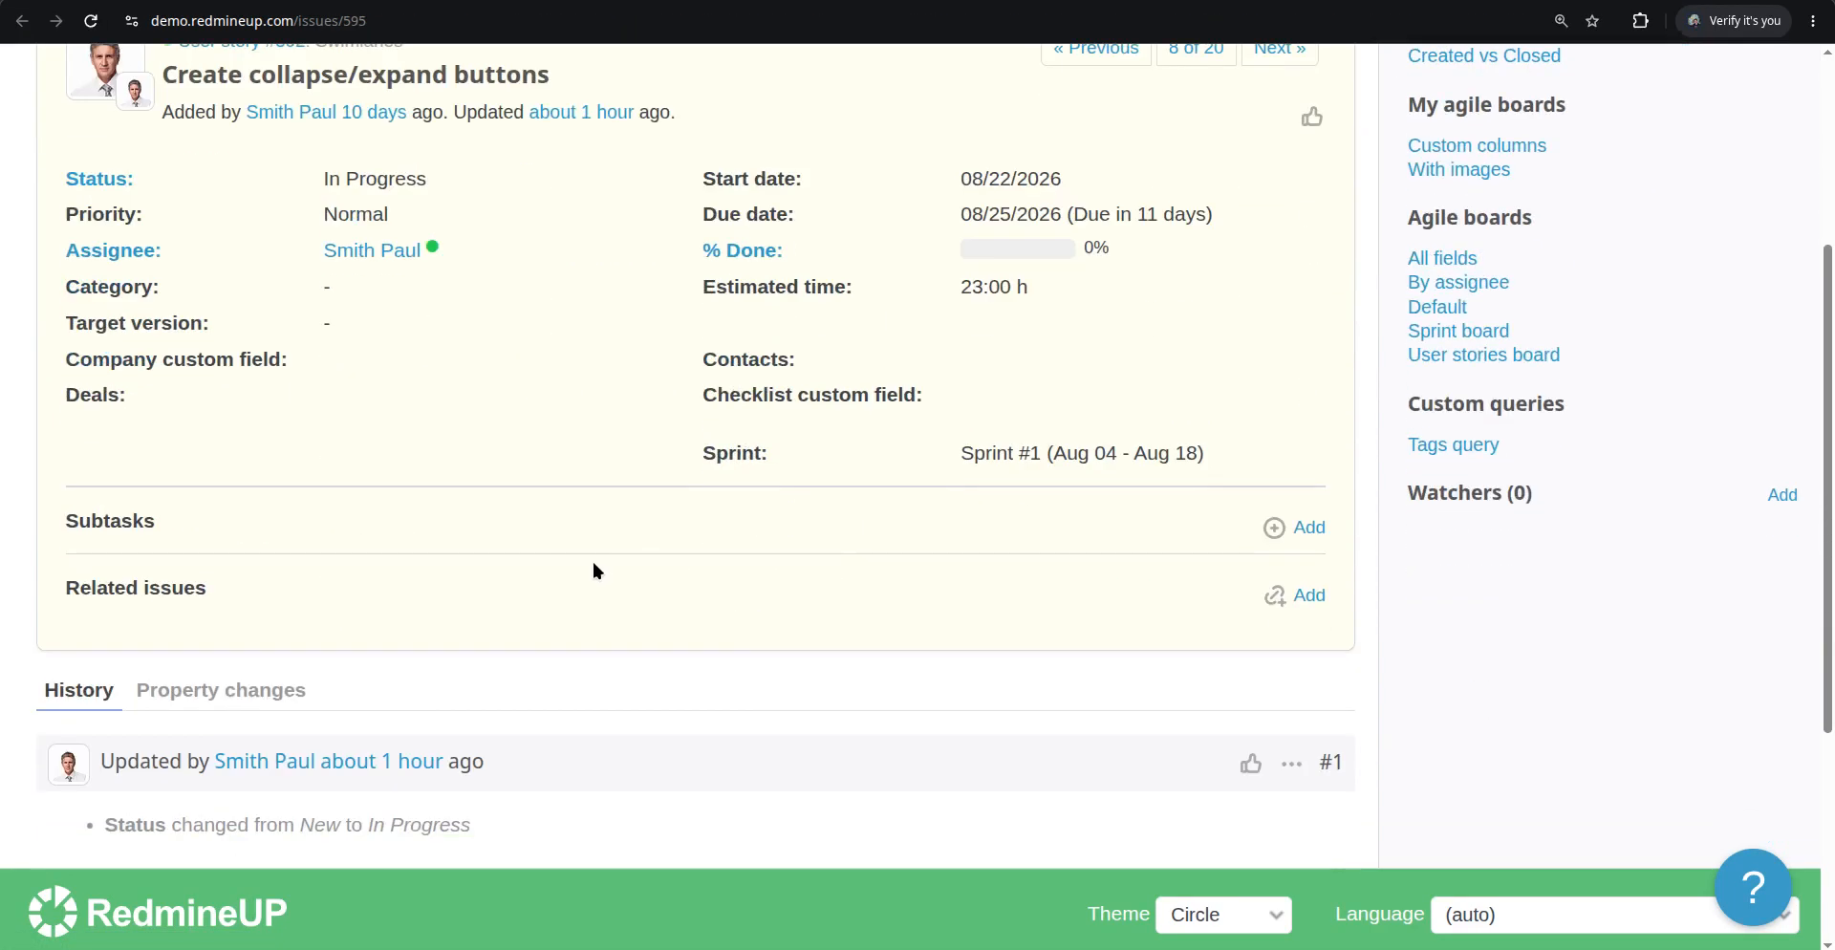
scroll(600, 564, "up", 3)
left_click(997, 186)
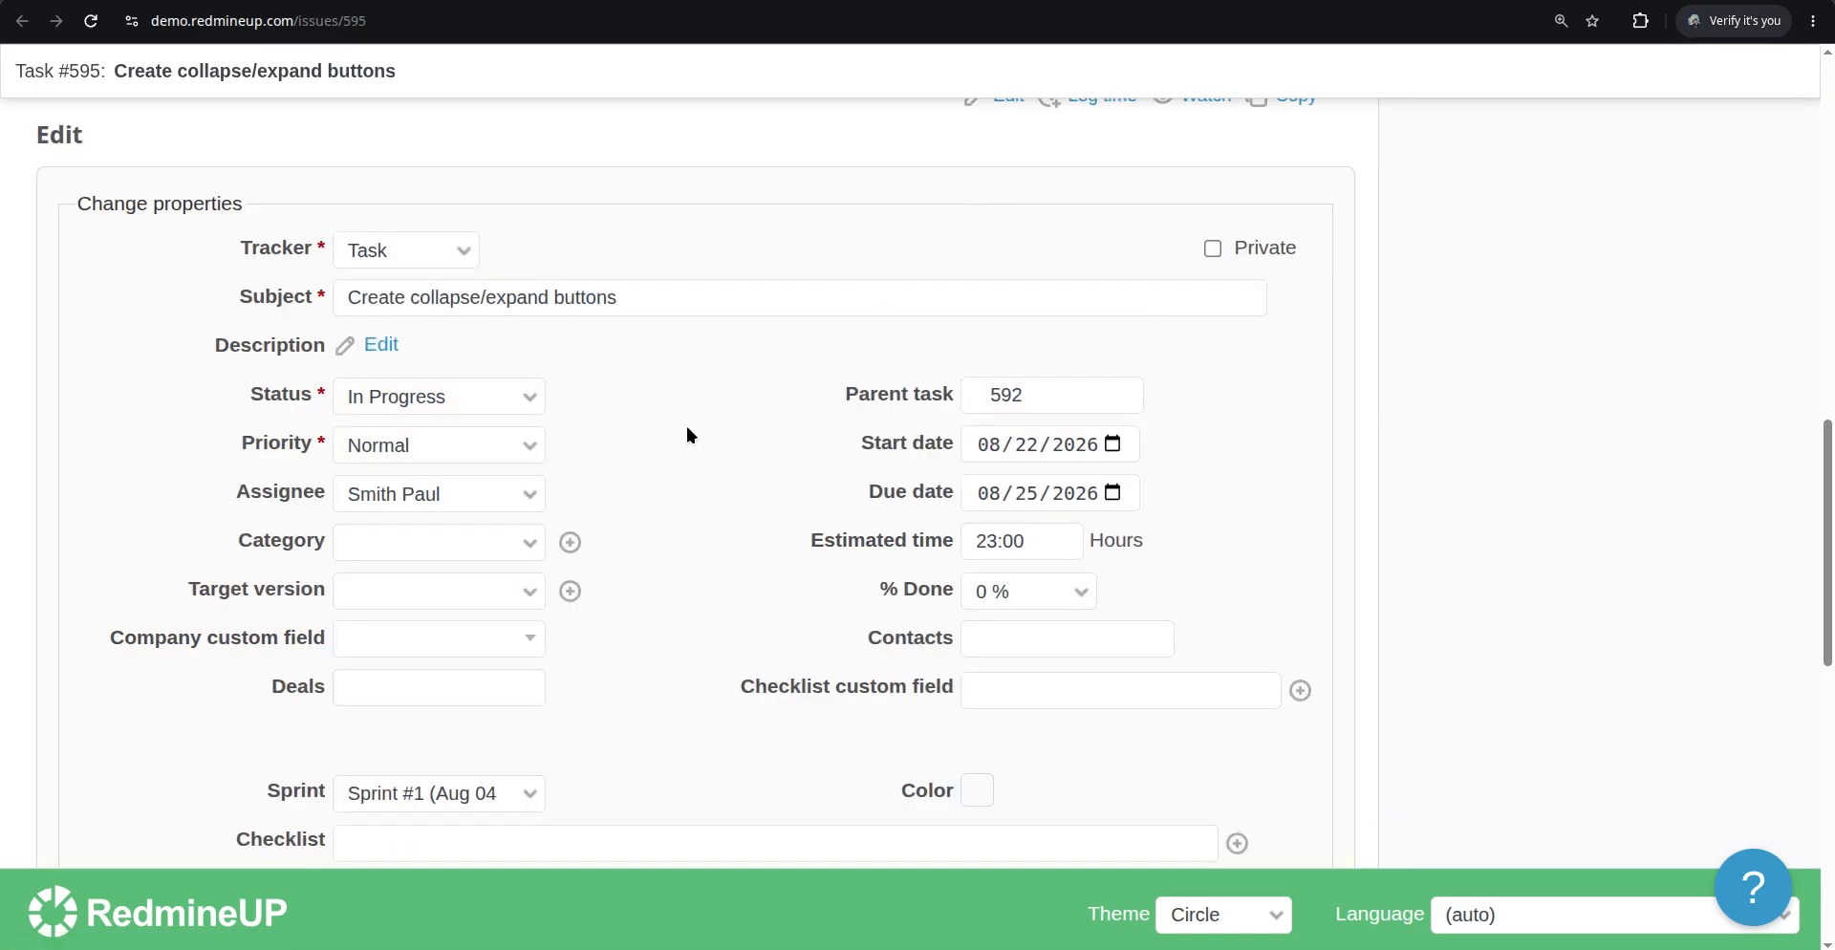
scroll(687, 426, "down", 3)
left_click(602, 586)
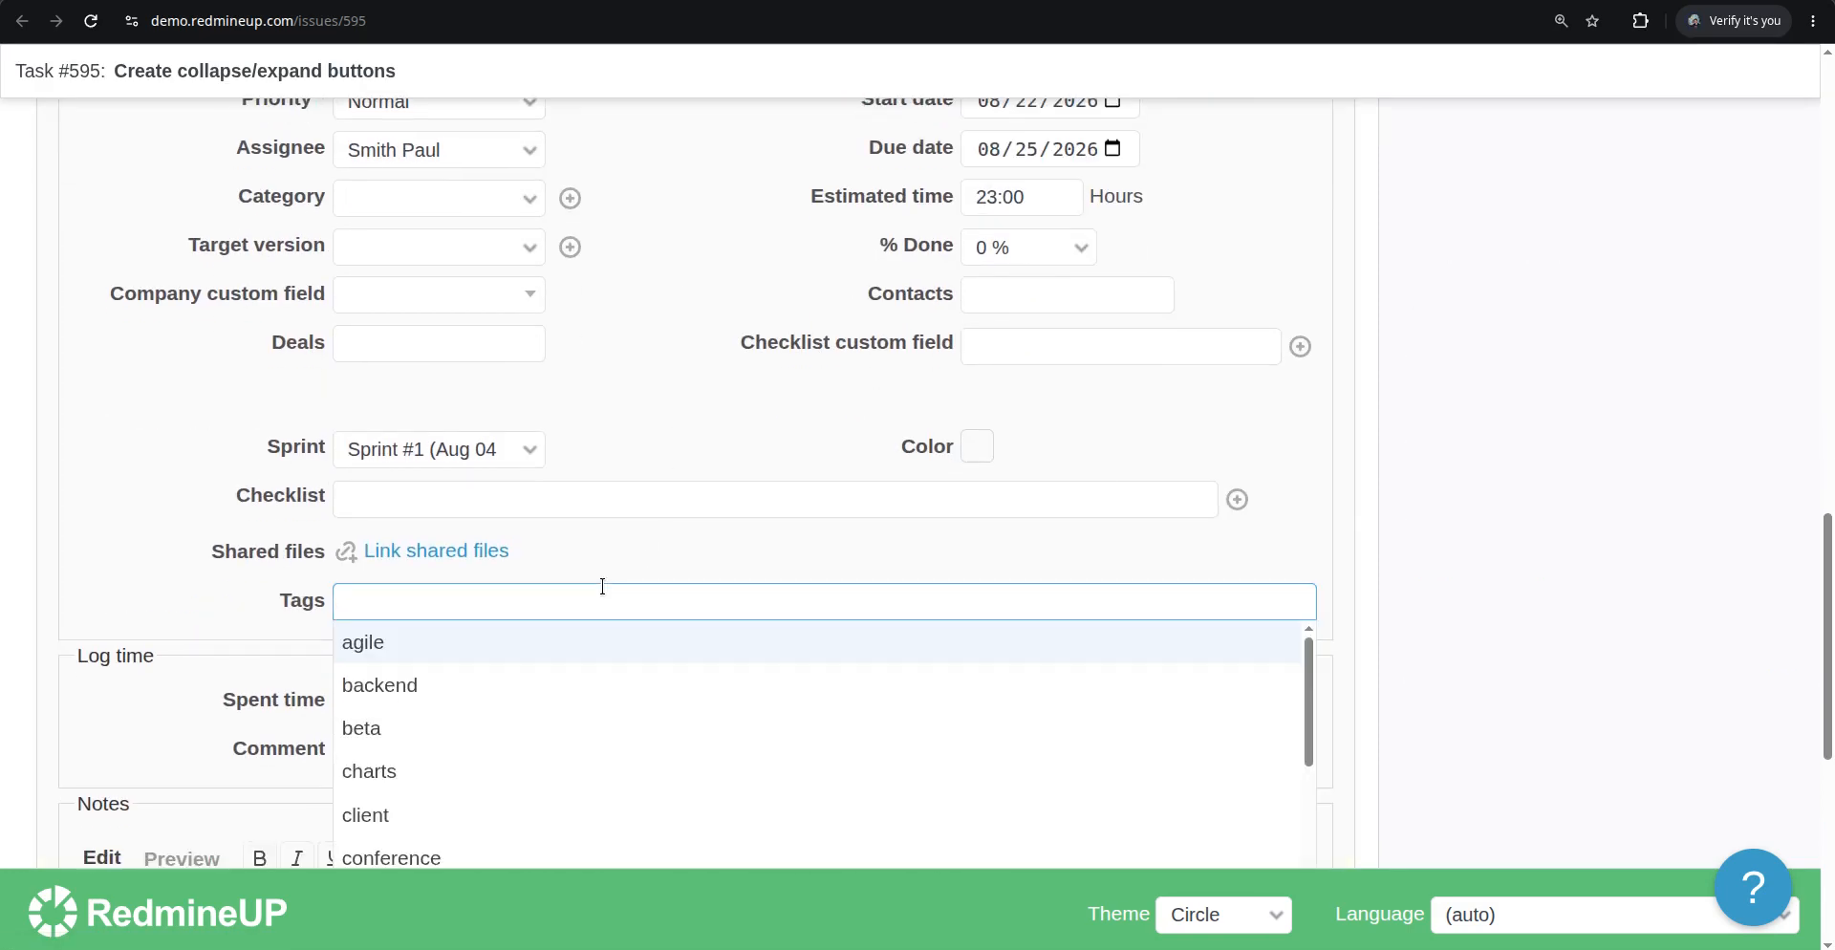
left_click(518, 644)
left_click(525, 685)
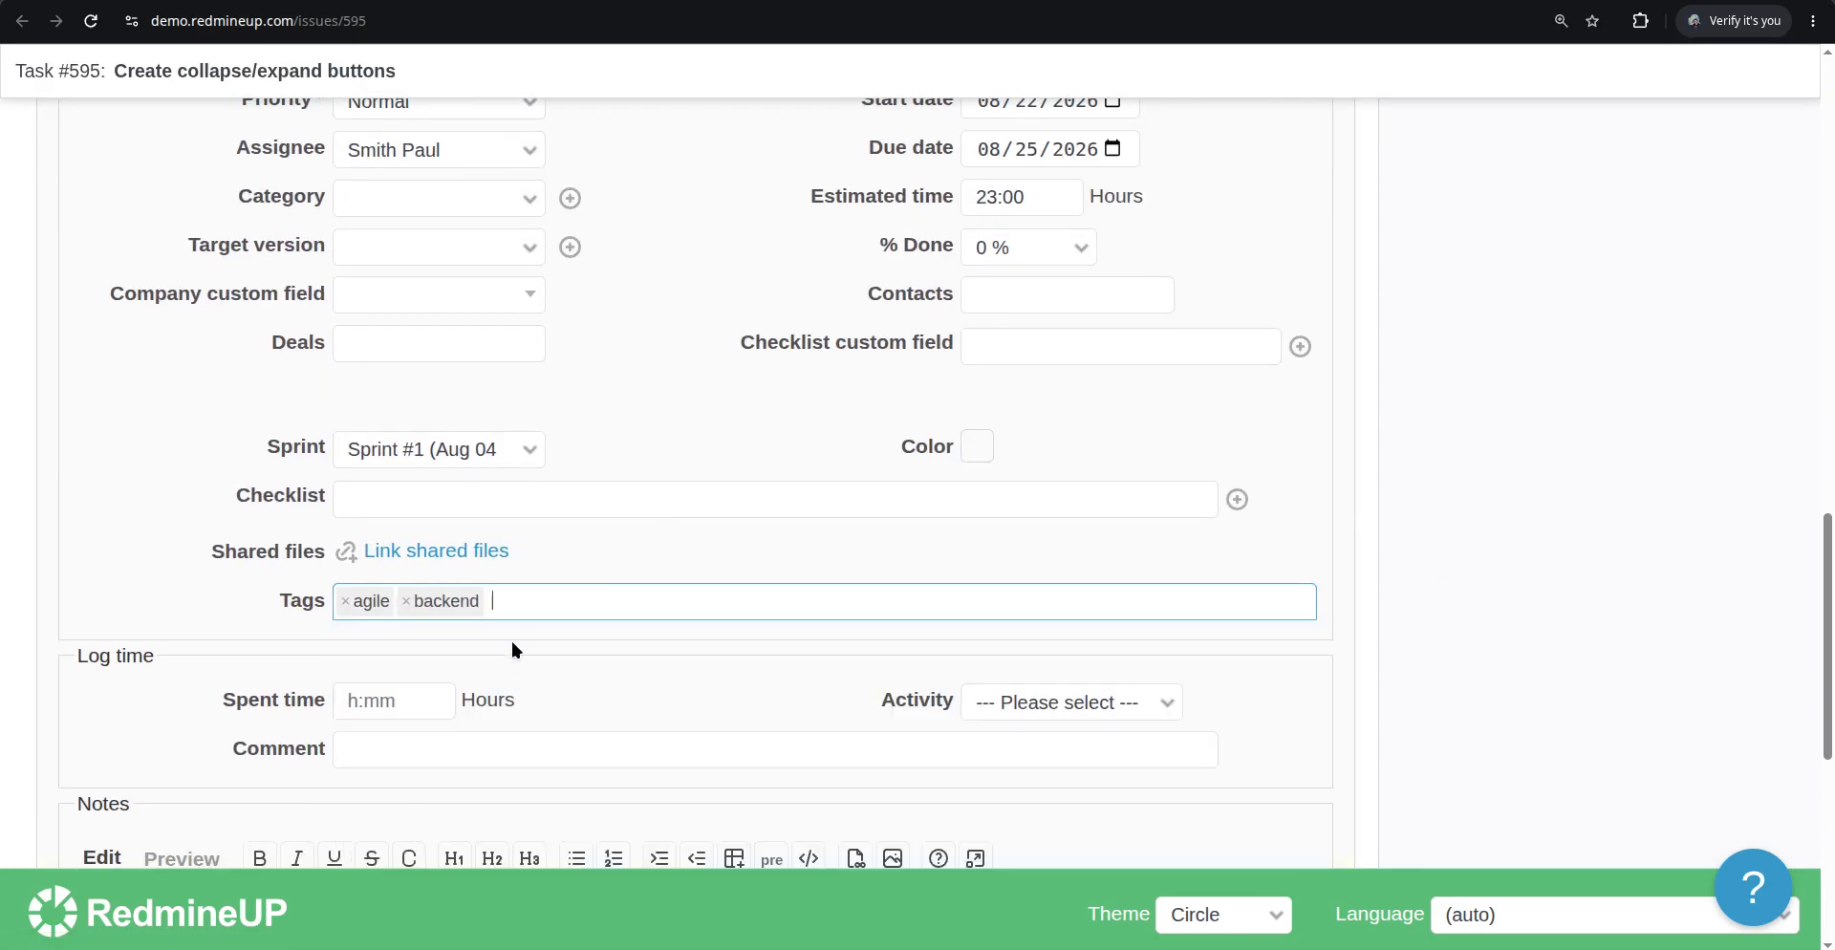
left_click(545, 602)
left_click(510, 770)
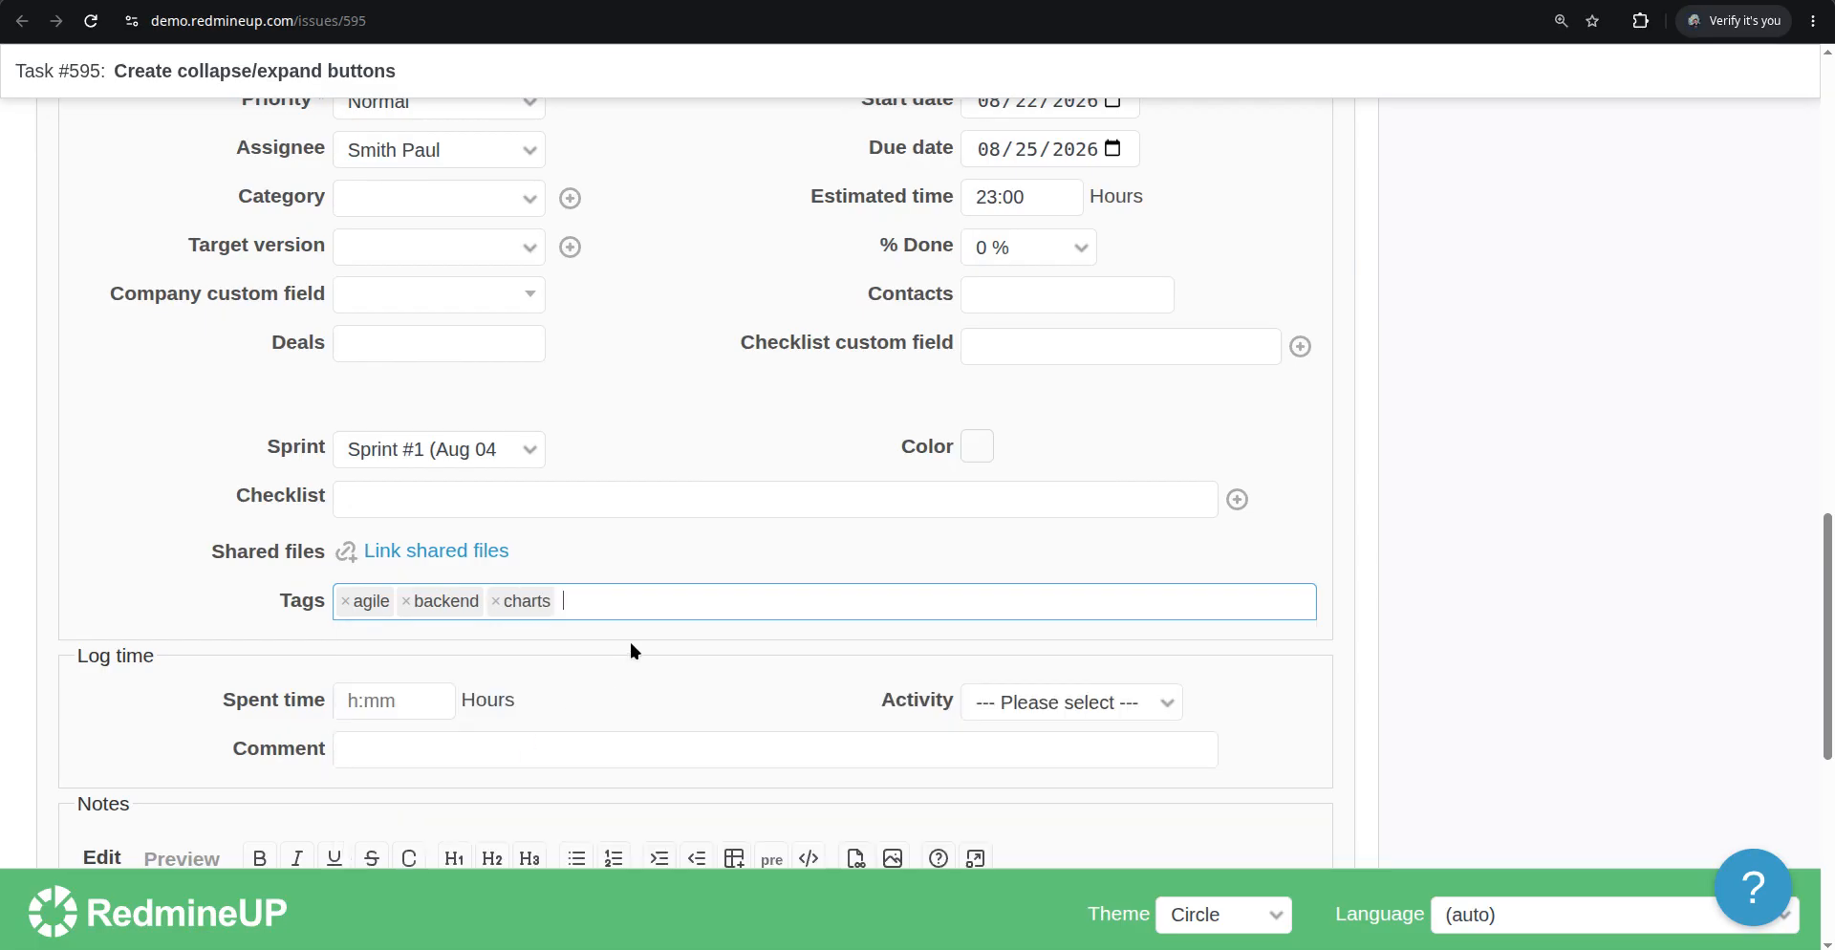
Add new tags matrix 1999 and Morpheus to issue #595 and submit the update
left_click(717, 608)
type("matr")
type("matrix 199")
type("9")
left_click(697, 642)
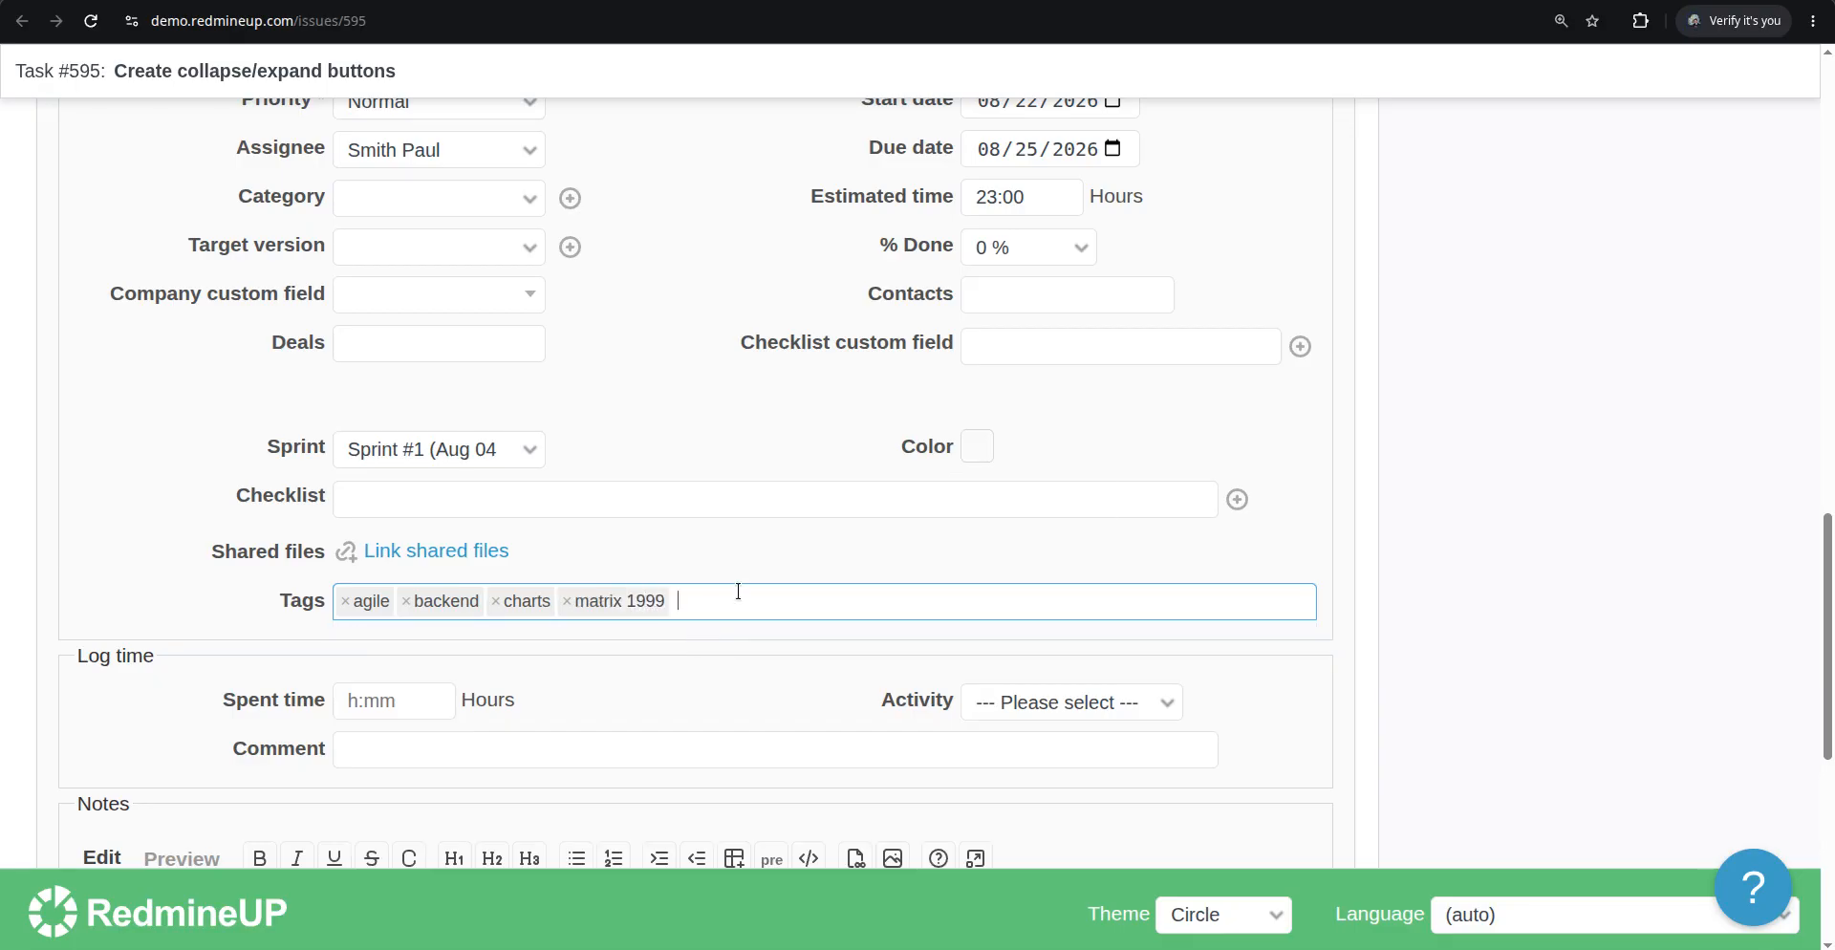
type("Morpheus")
left_click(652, 641)
scroll(663, 644, "down", 6)
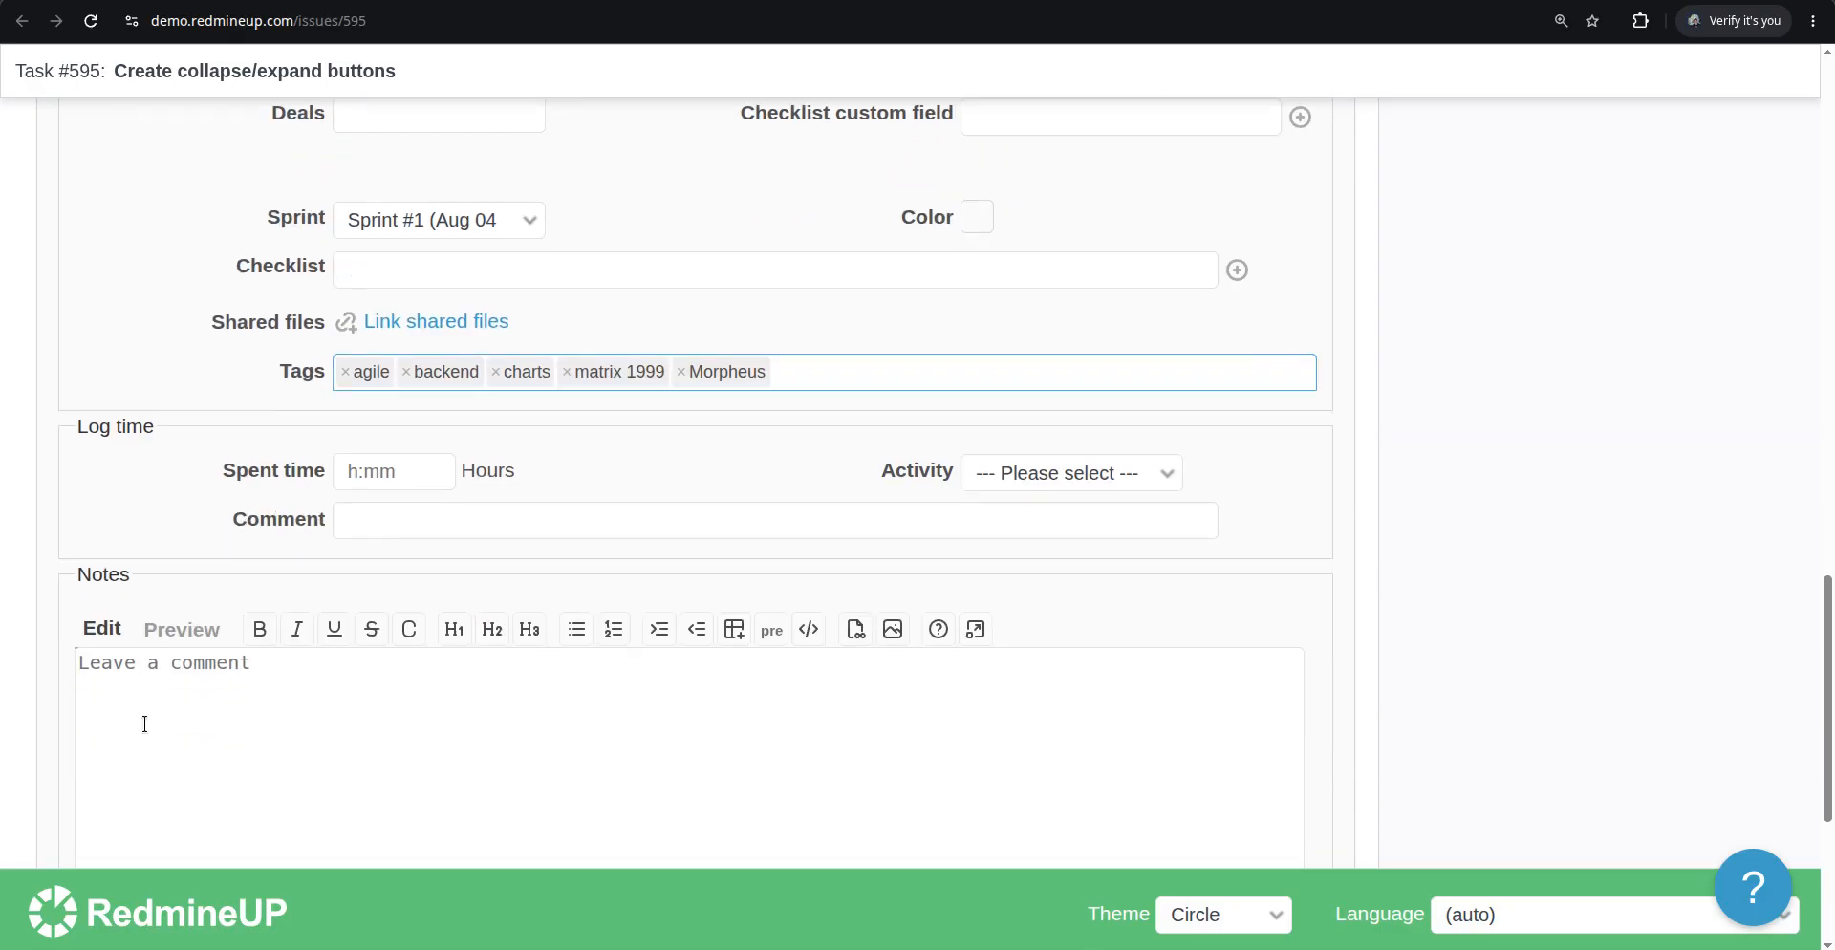
left_click(95, 762)
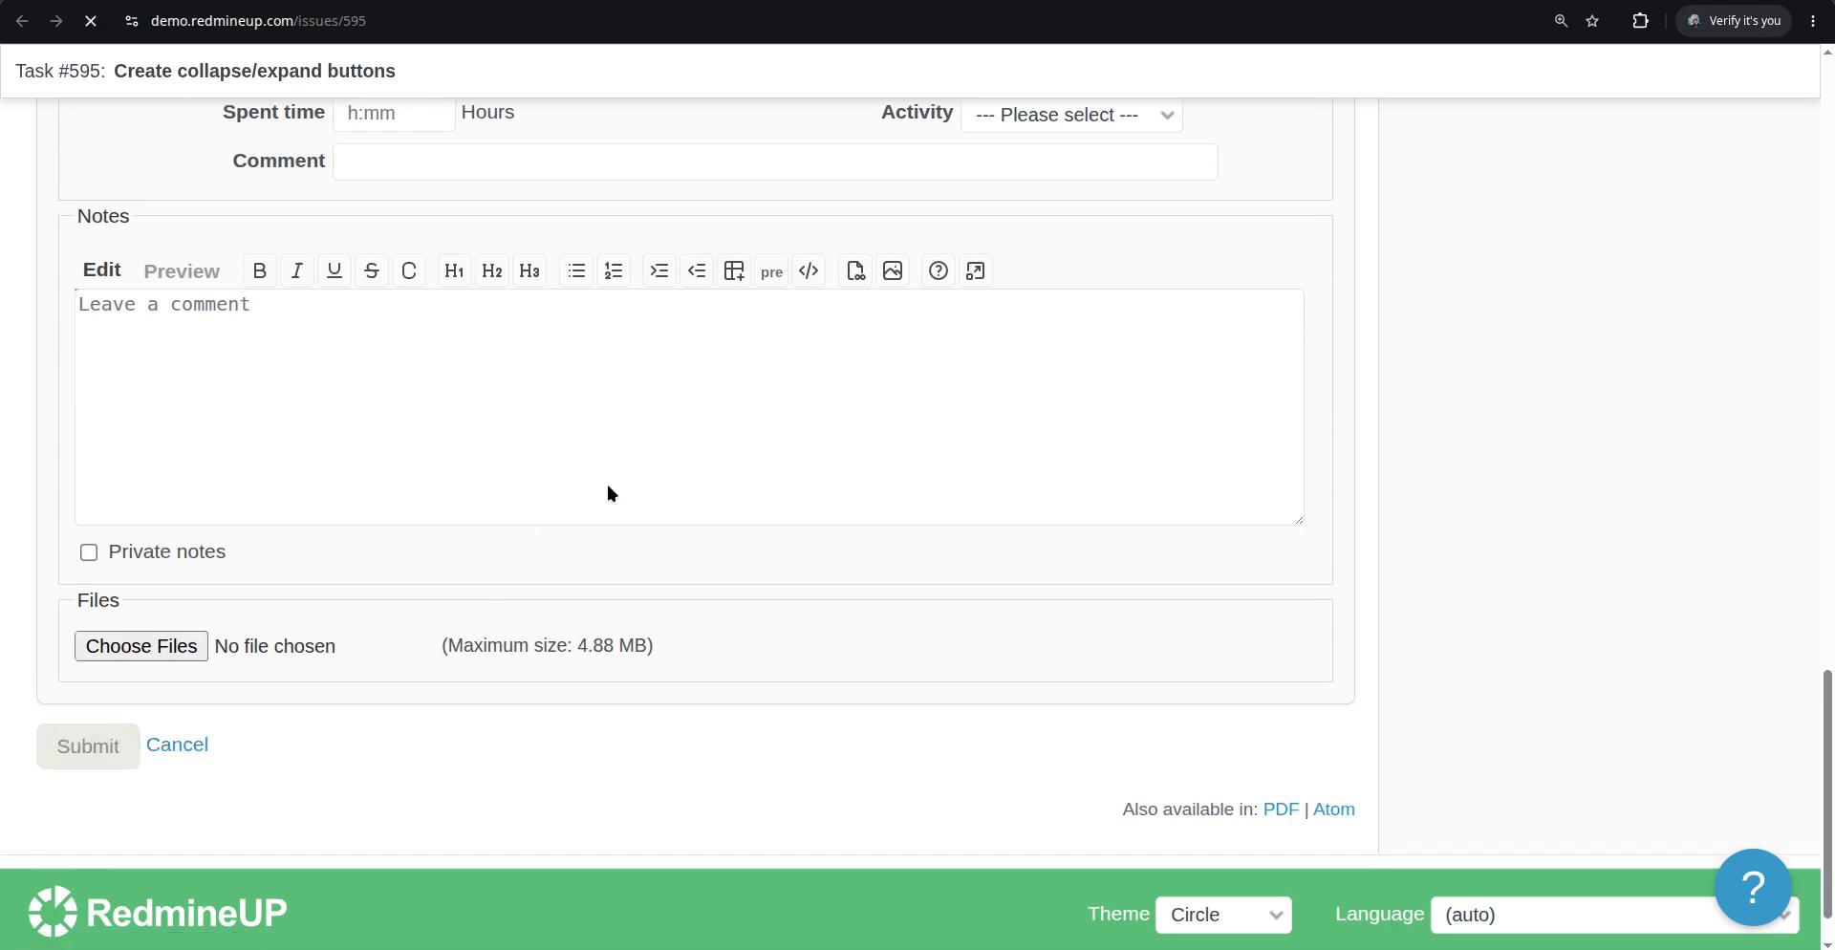
scroll(627, 461, "down", 3)
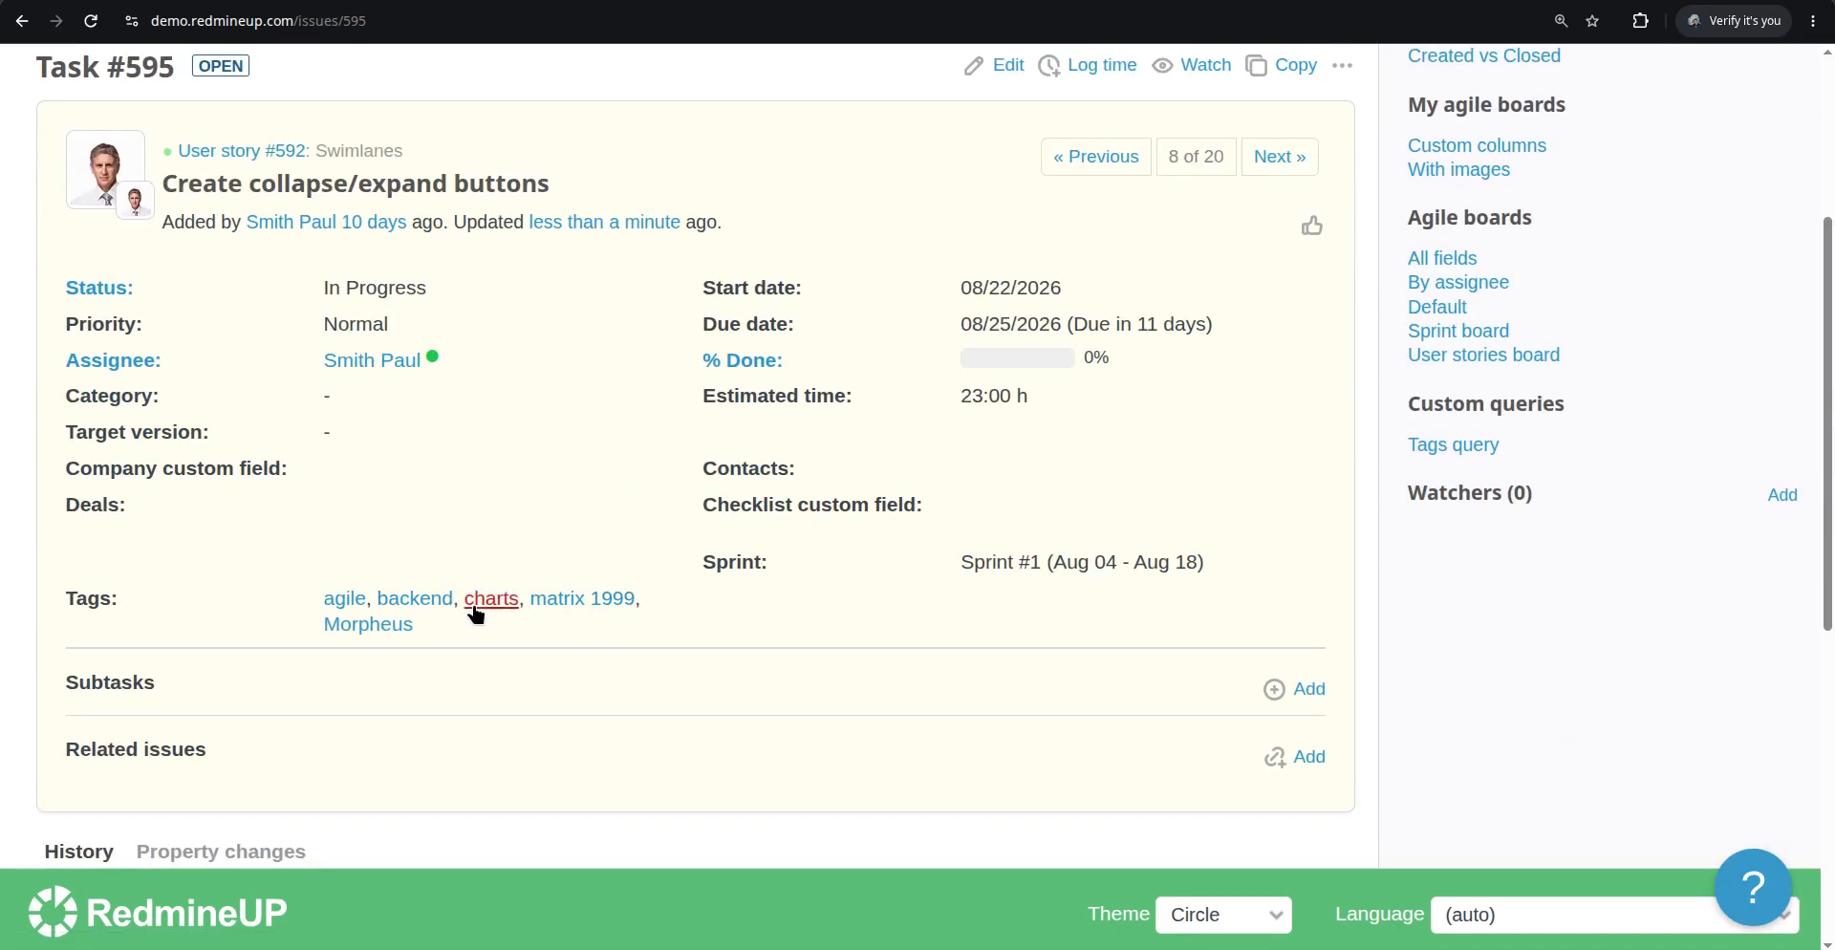
scroll(878, 680, "up", 1)
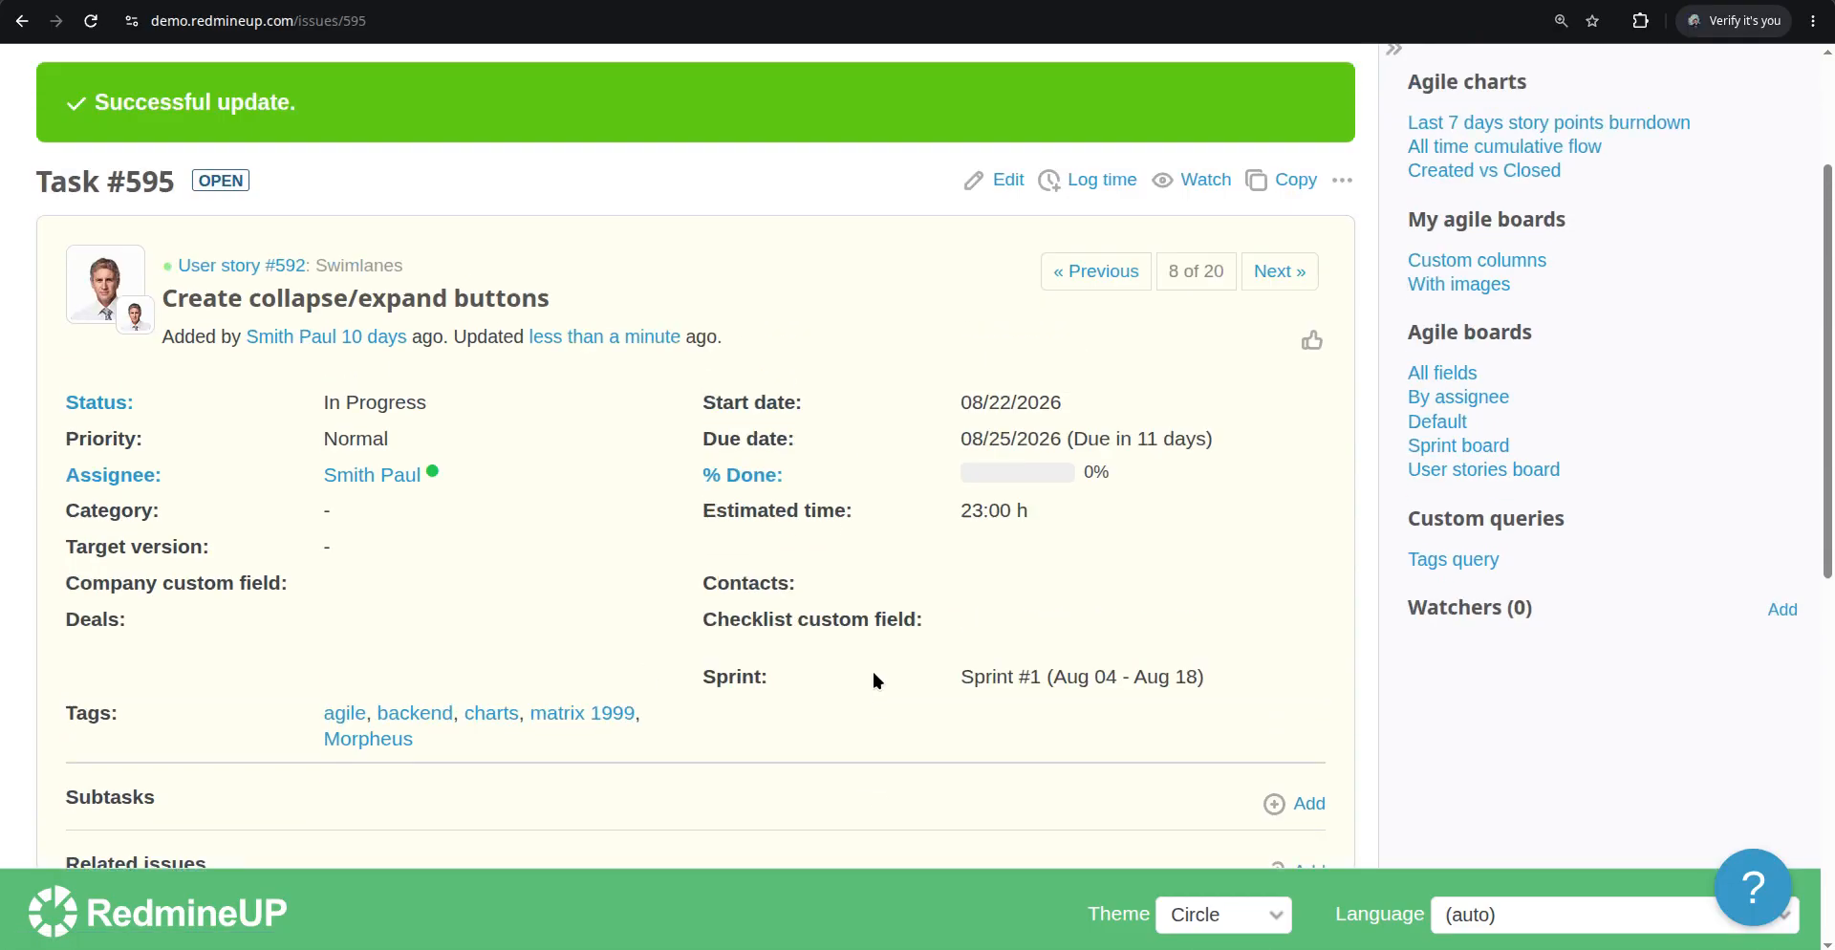
scroll(701, 581, "down", 2)
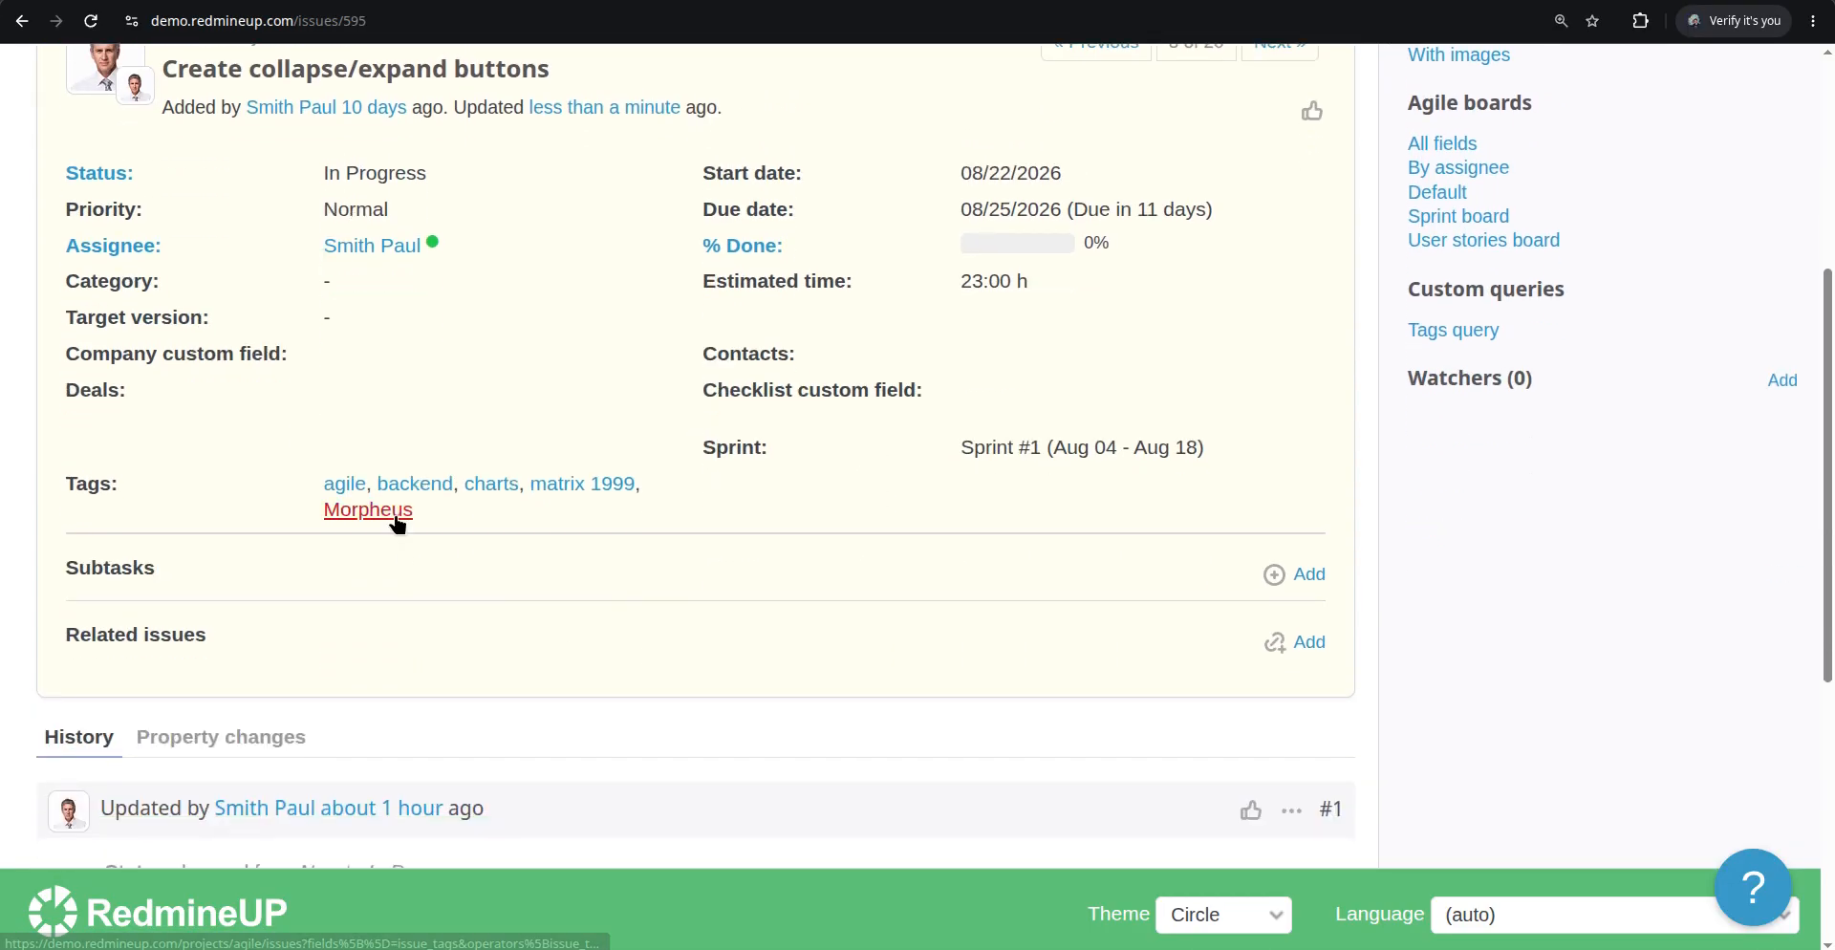
Open the Tags plugin settings from Administration, re-entering the account password to confirm access
scroll(786, 546, "down", 1)
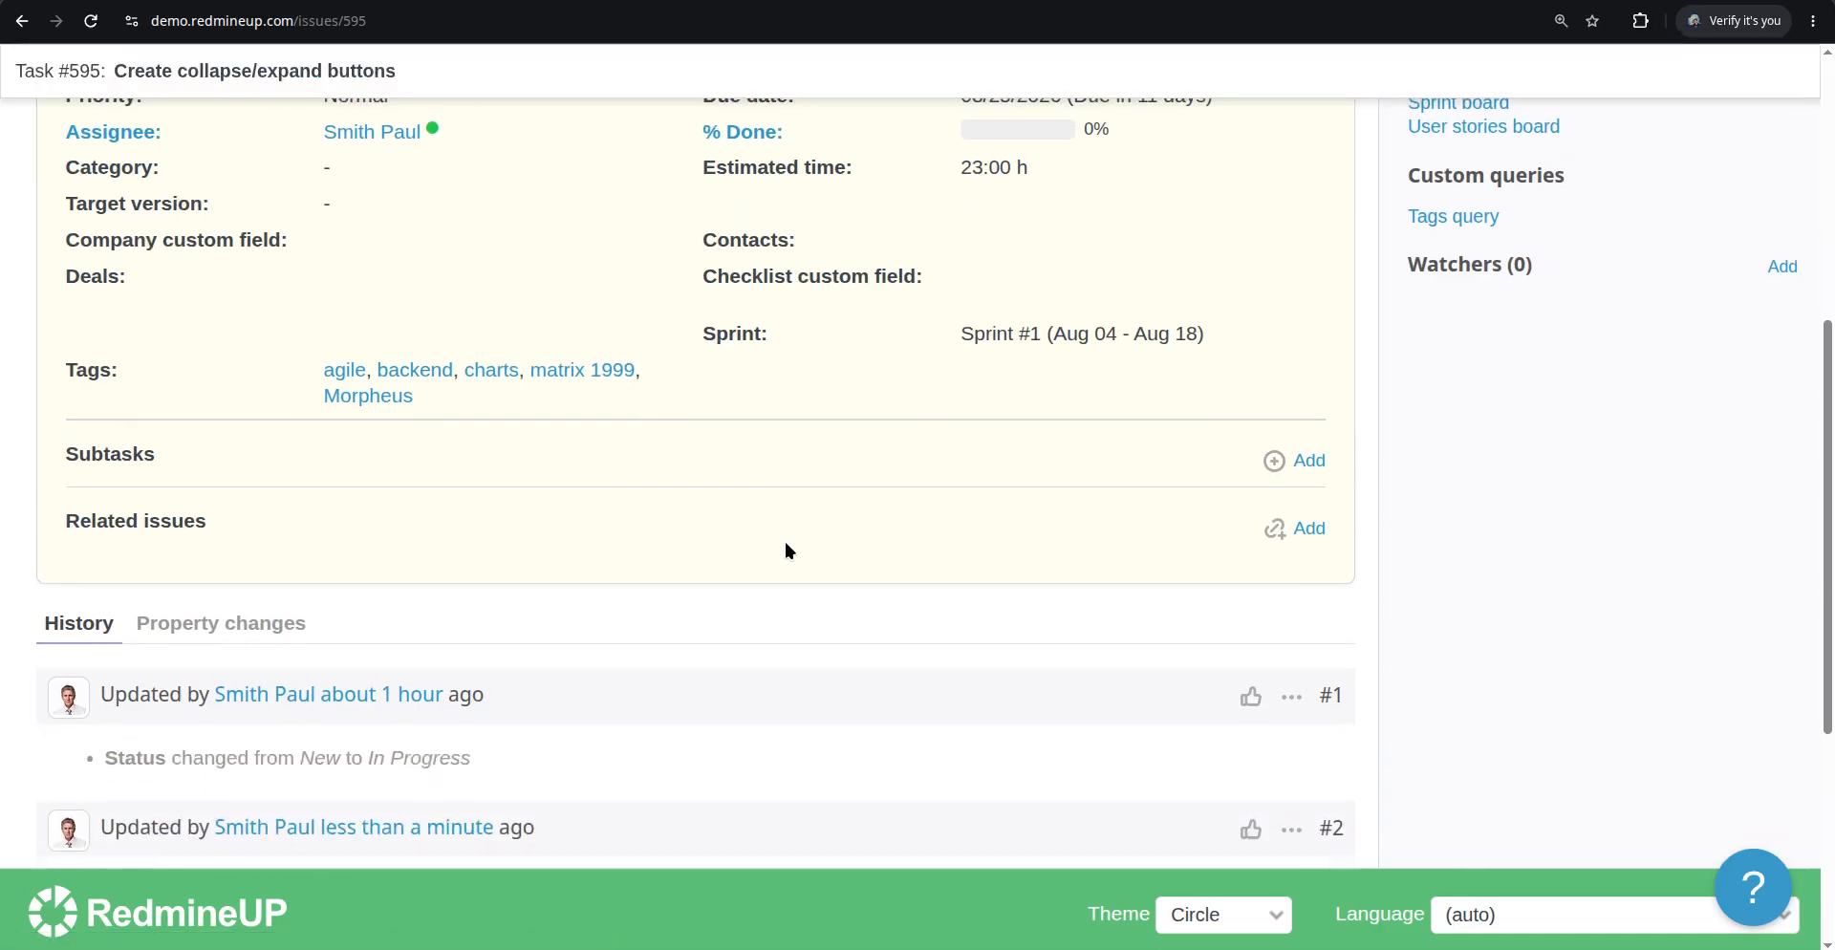
scroll(786, 549, "up", 2)
scroll(783, 541, "up", 3)
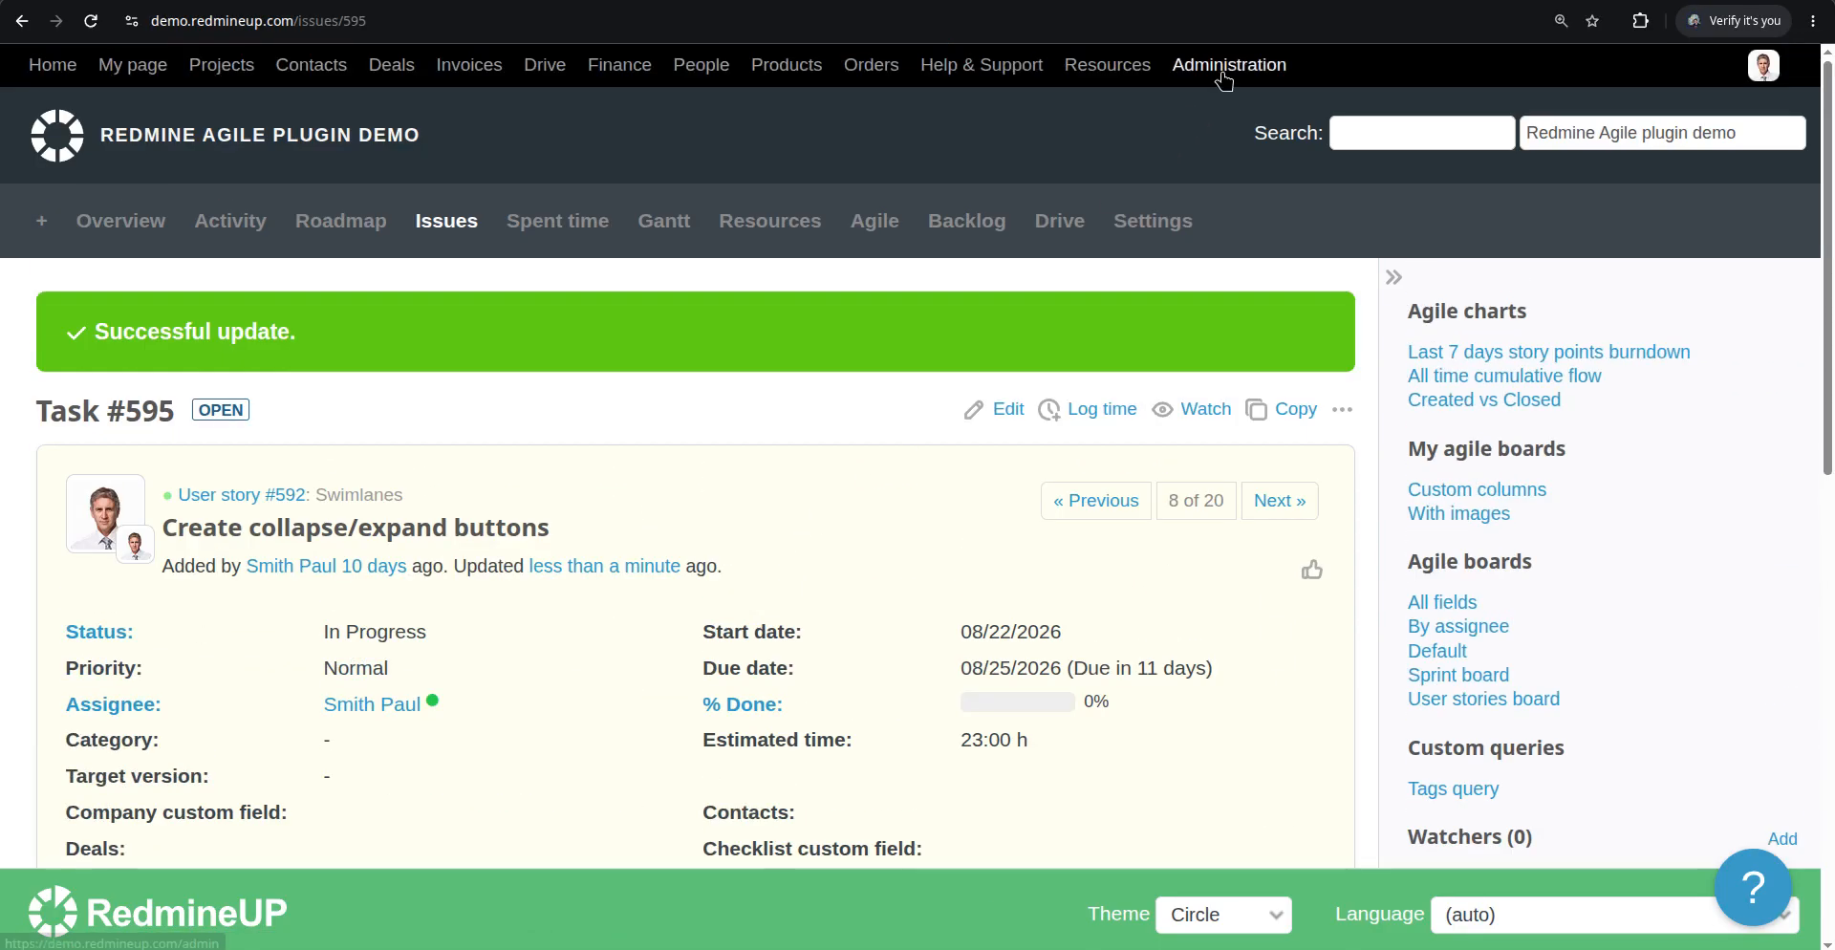
left_click(1222, 69)
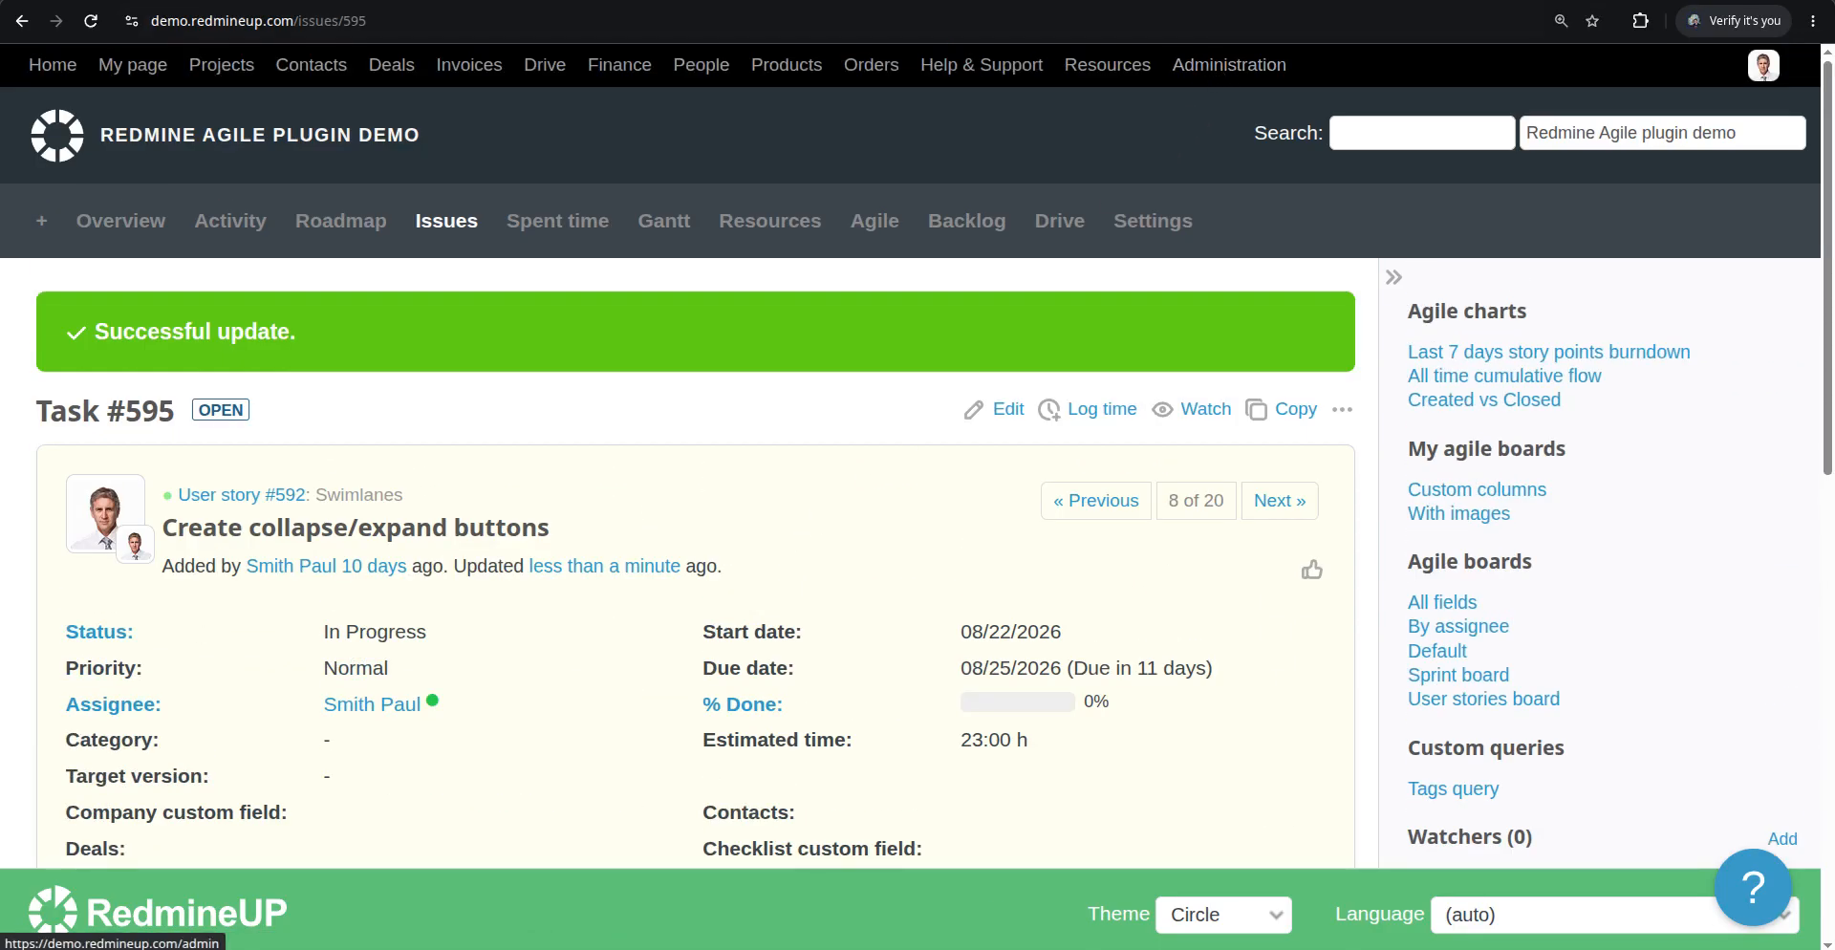
scroll(260, 507, "down", 3)
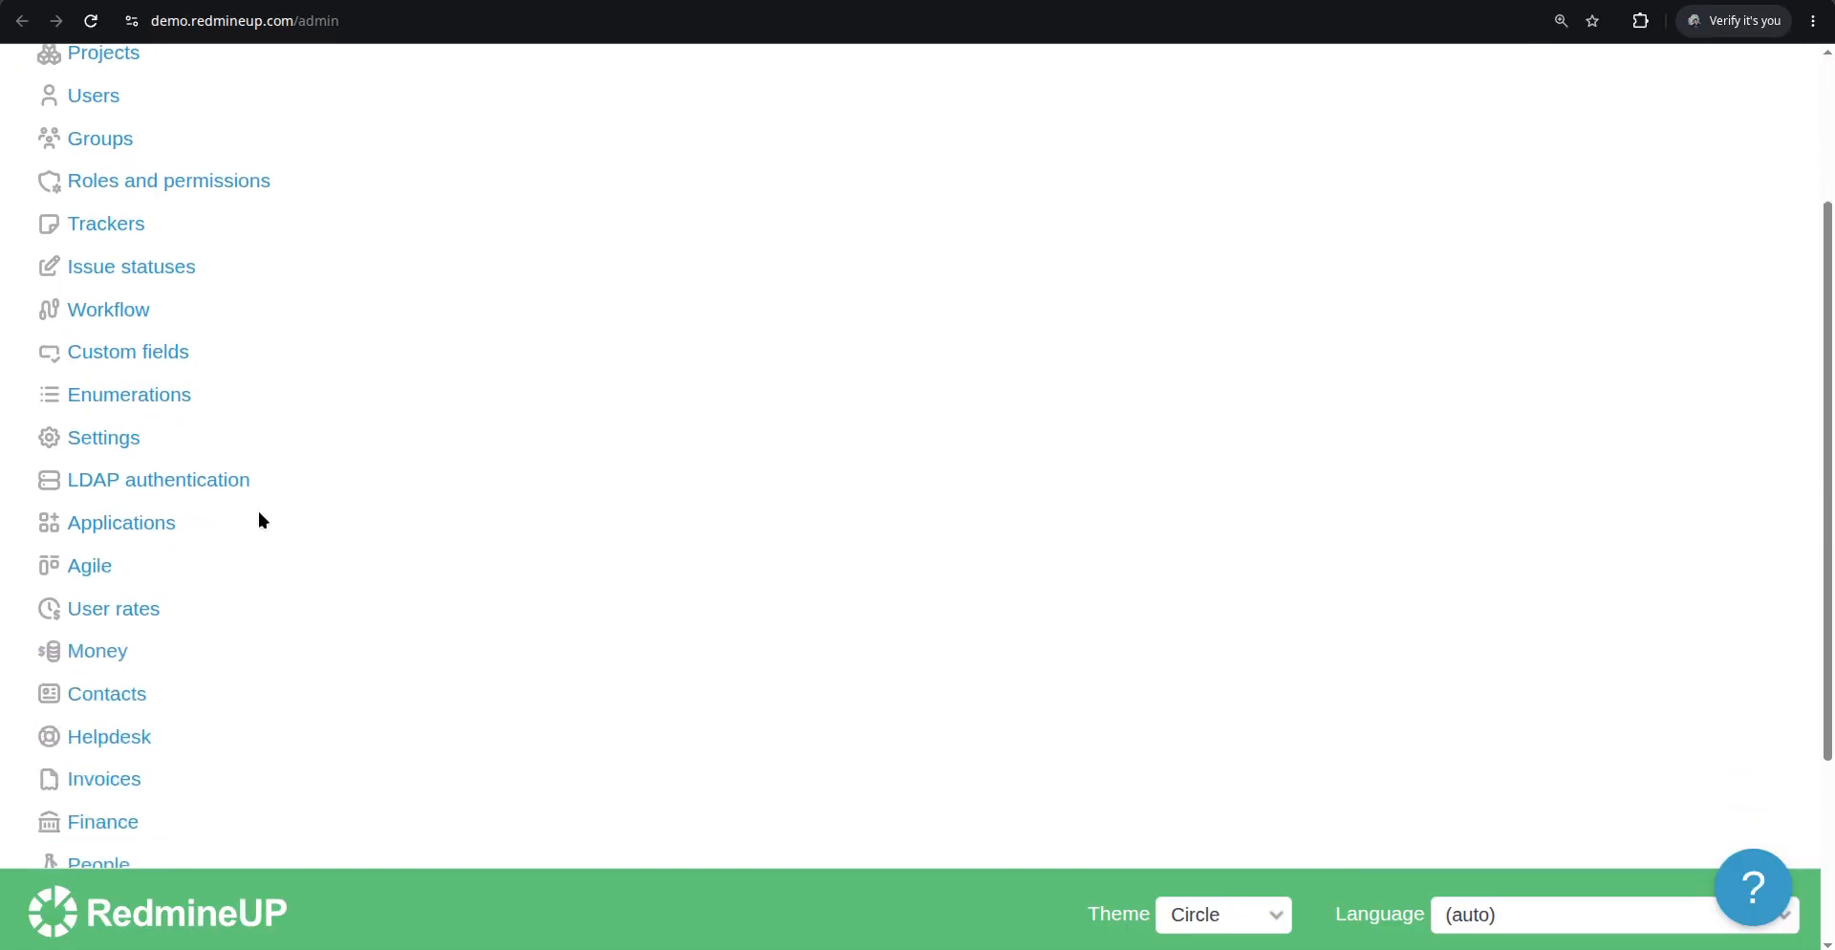
scroll(256, 508, "down", 3)
left_click(108, 716)
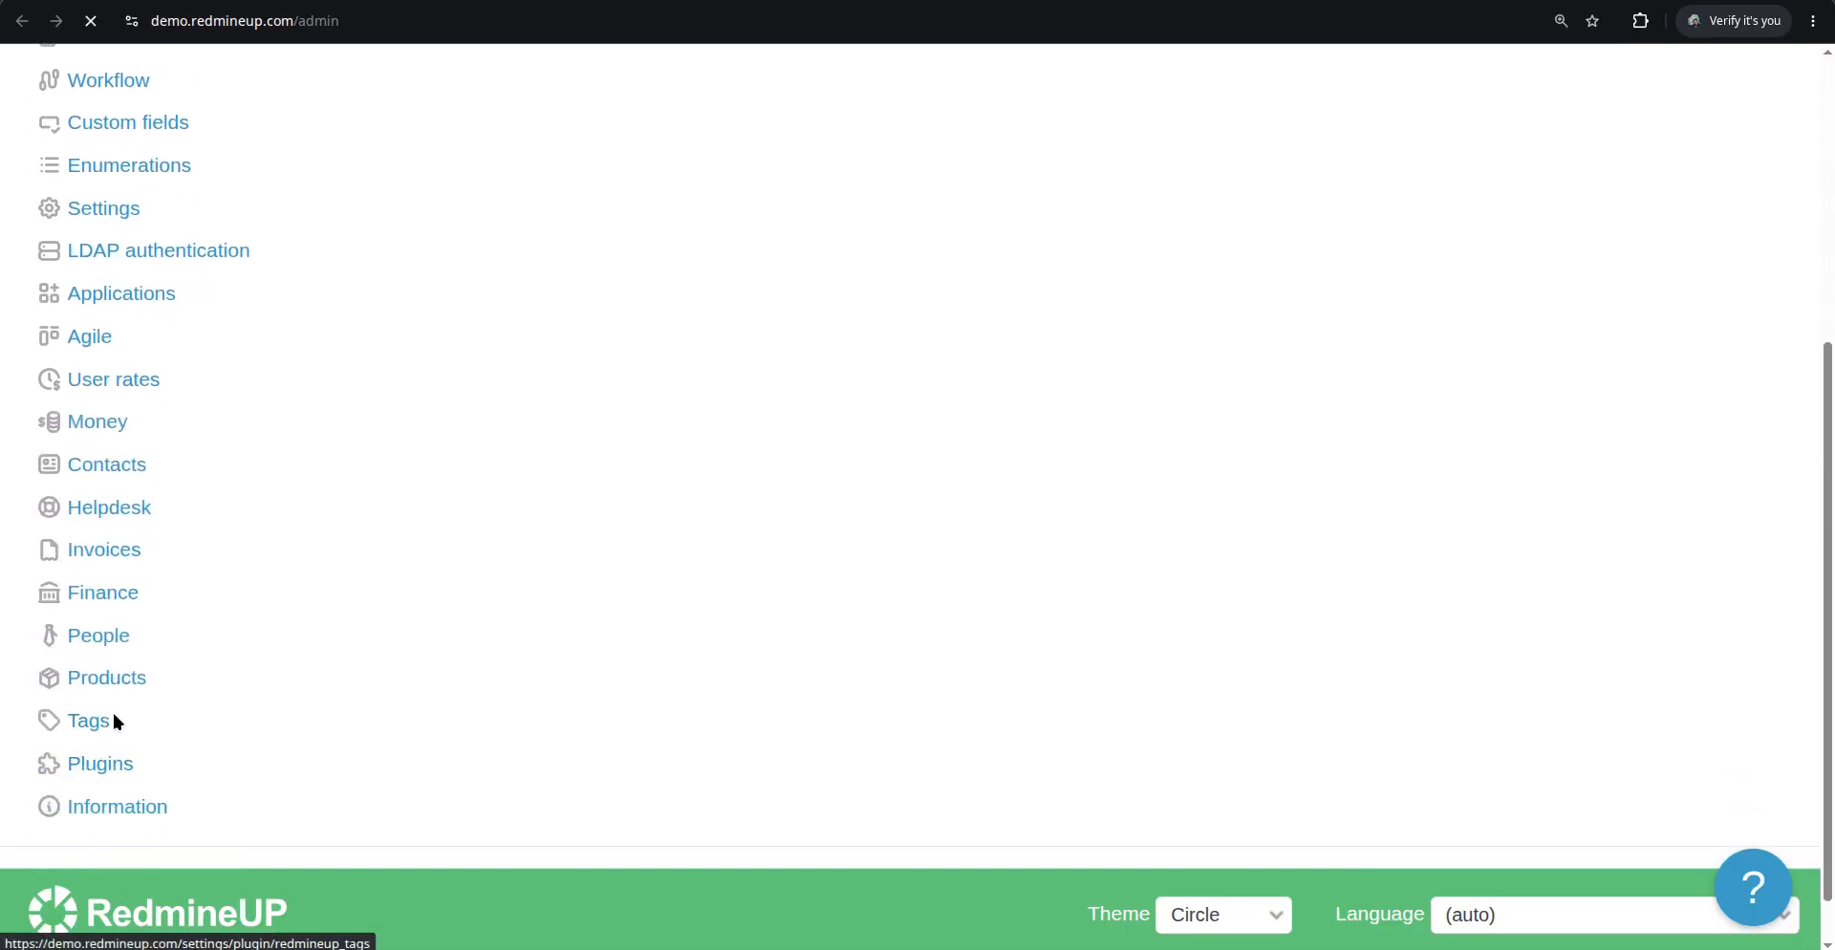
type("•••••")
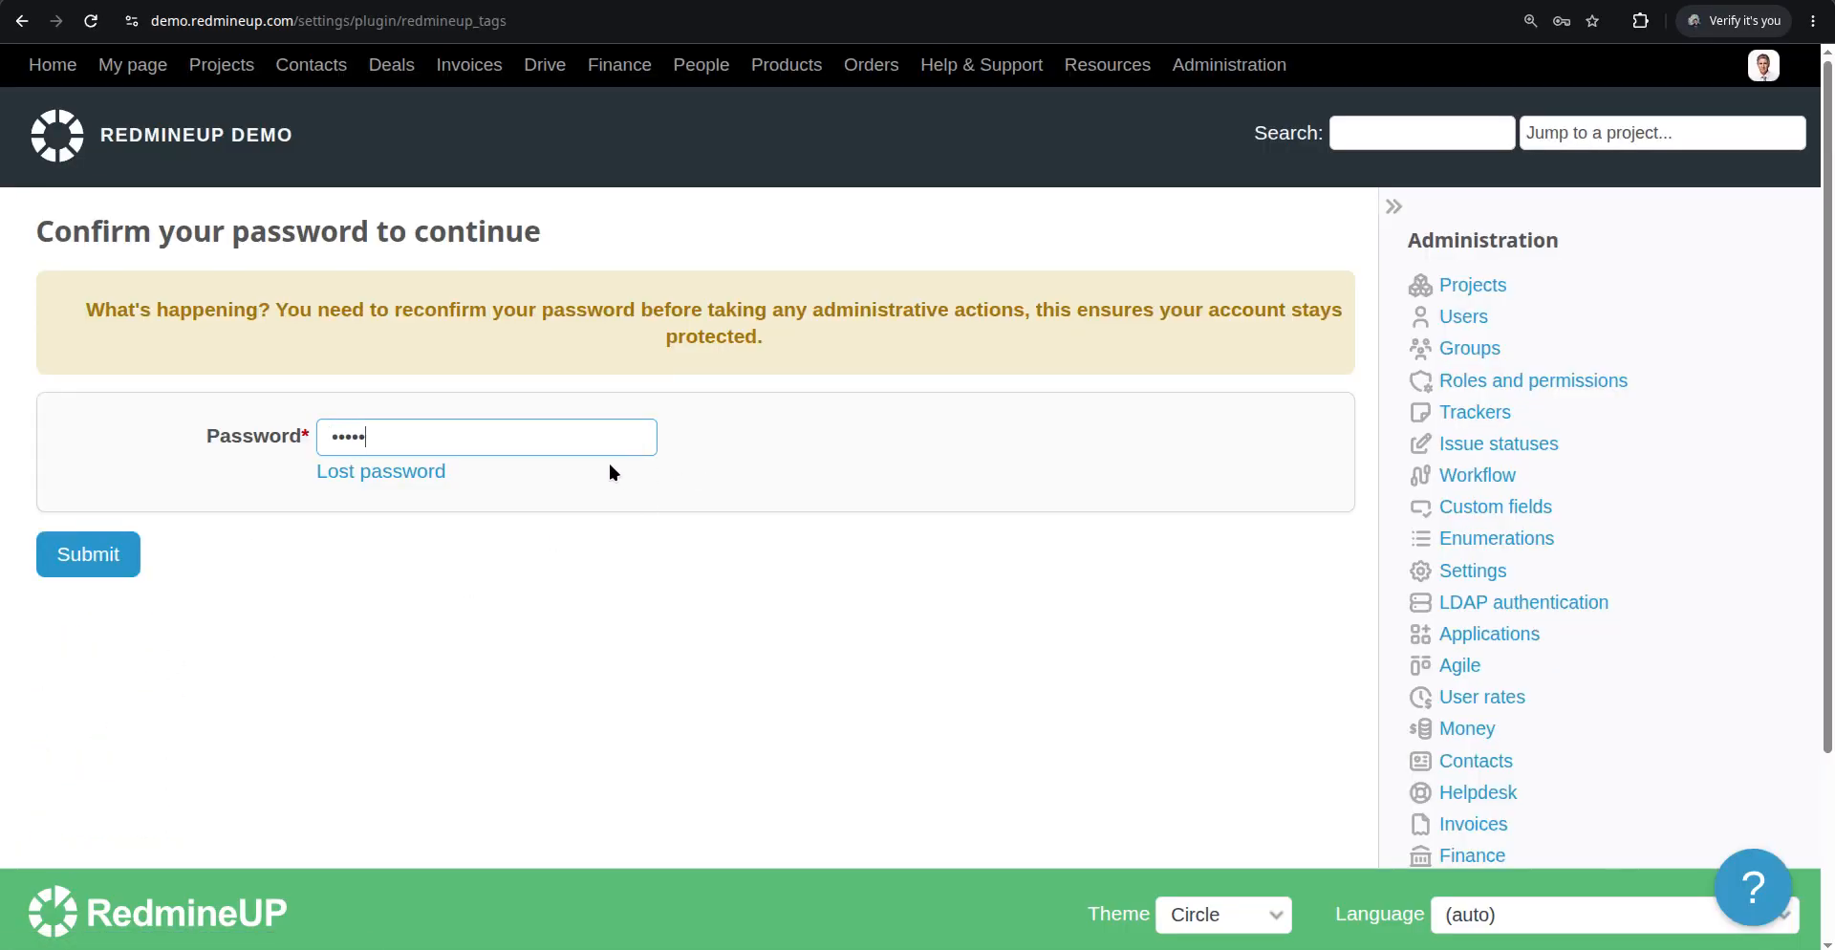
key("Return")
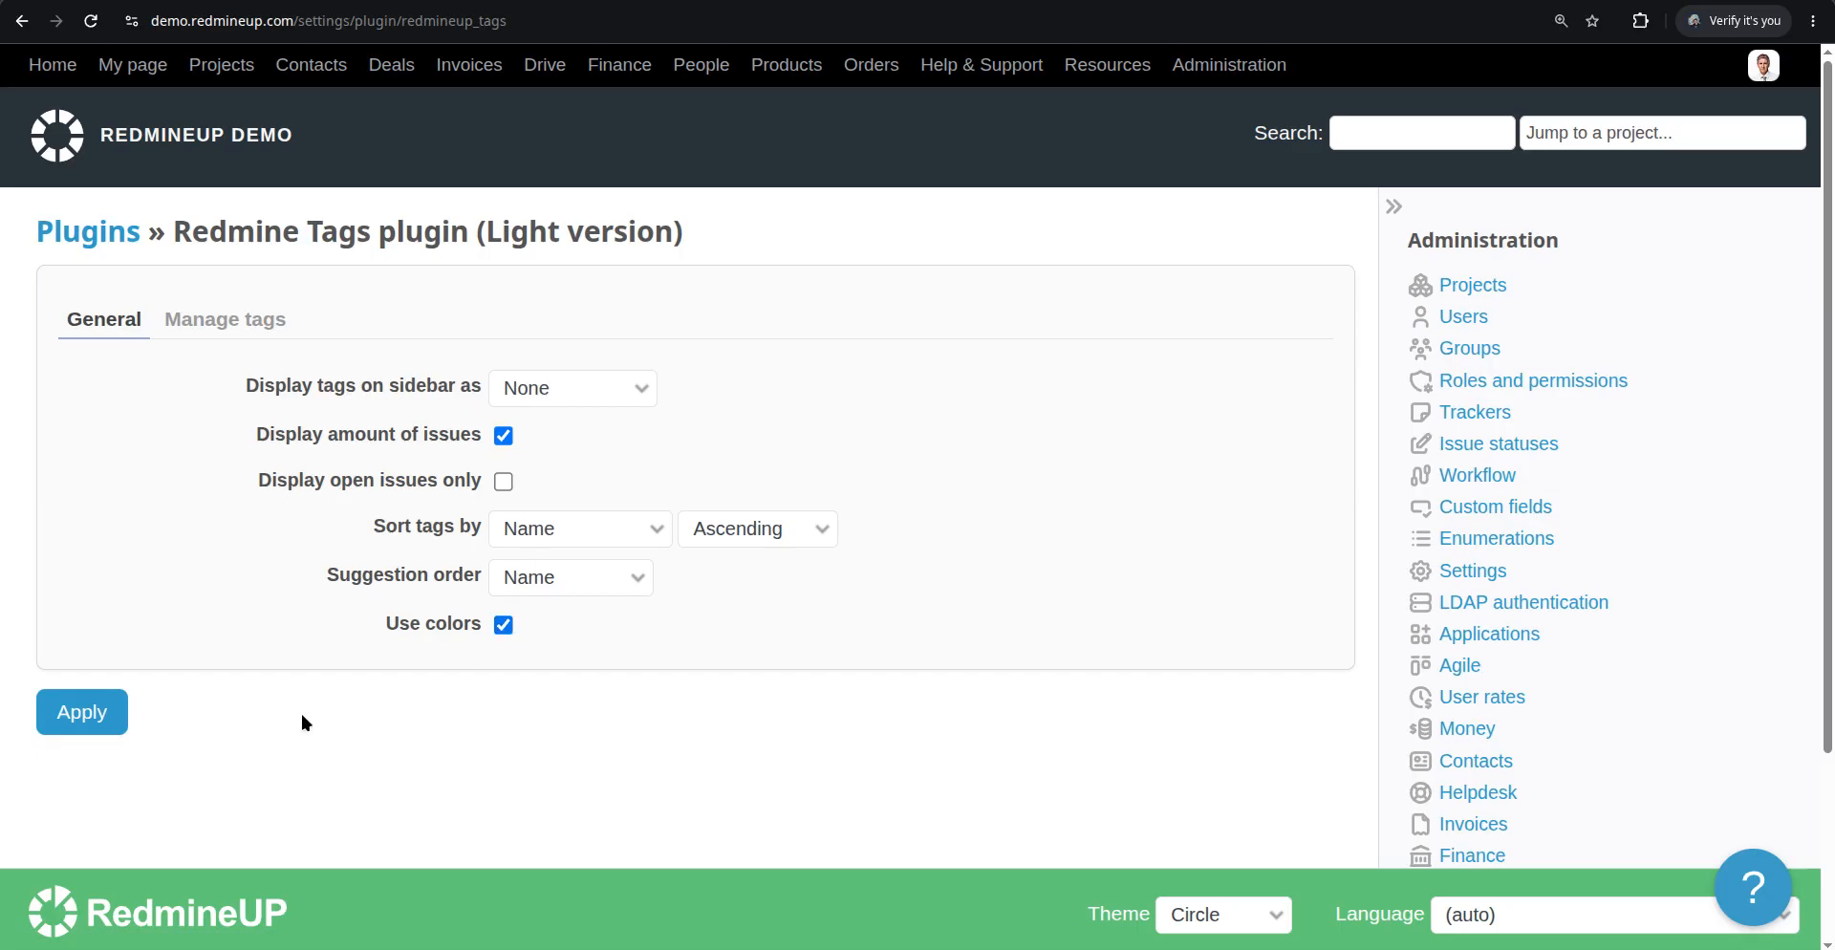
Apply the Tags plugin settings with tag colors enabled and view the colored tags on issue #595
left_click(100, 716)
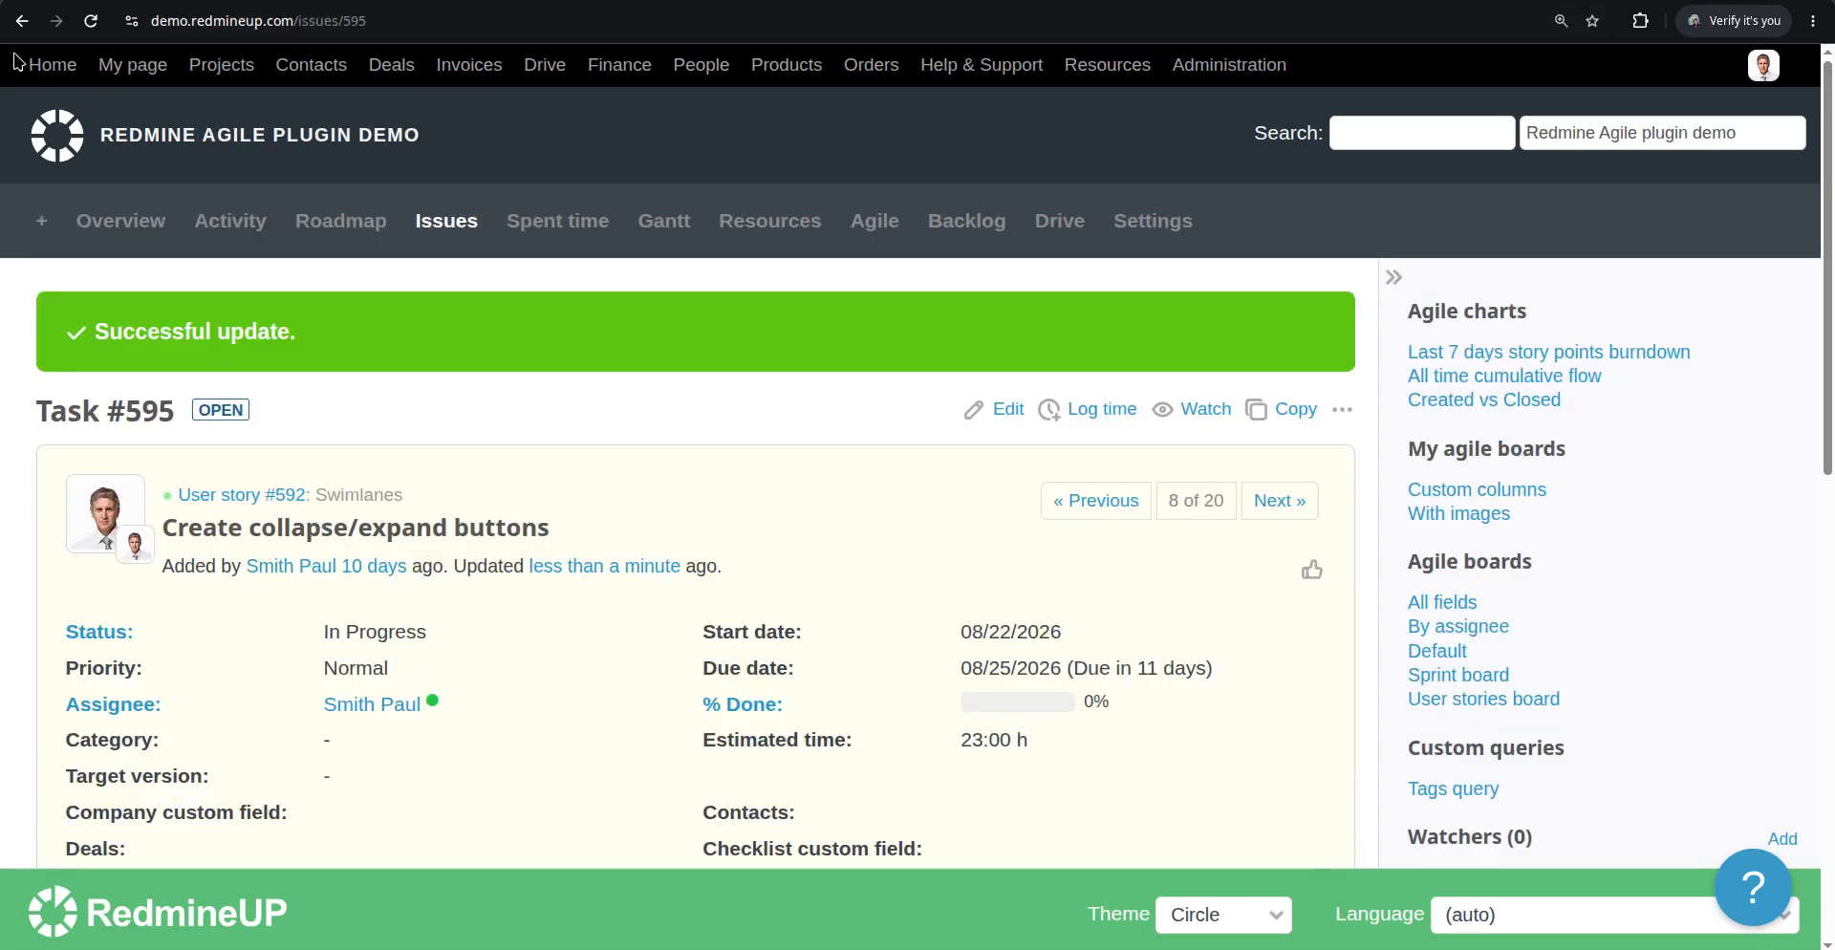
scroll(428, 616, "down", 2)
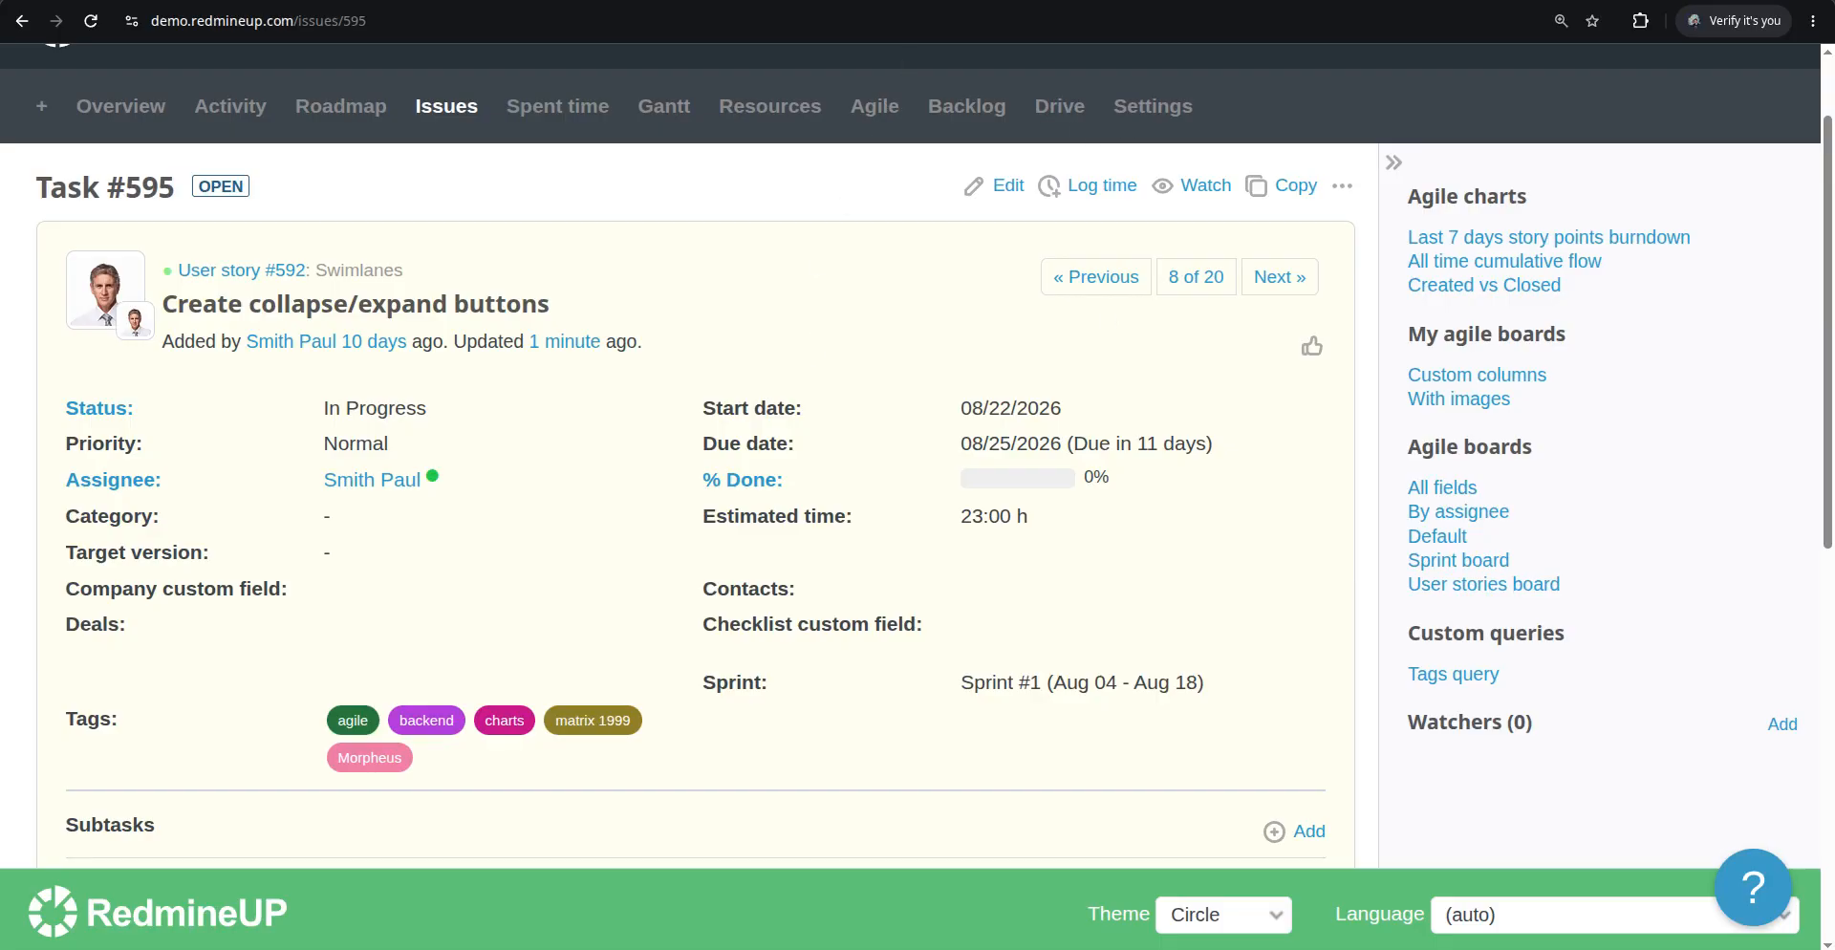
Reload the Agile board, scroll through the cards to review the colored tags, and expand the board options
key("ctrl+shift+Tab")
left_click(90, 189)
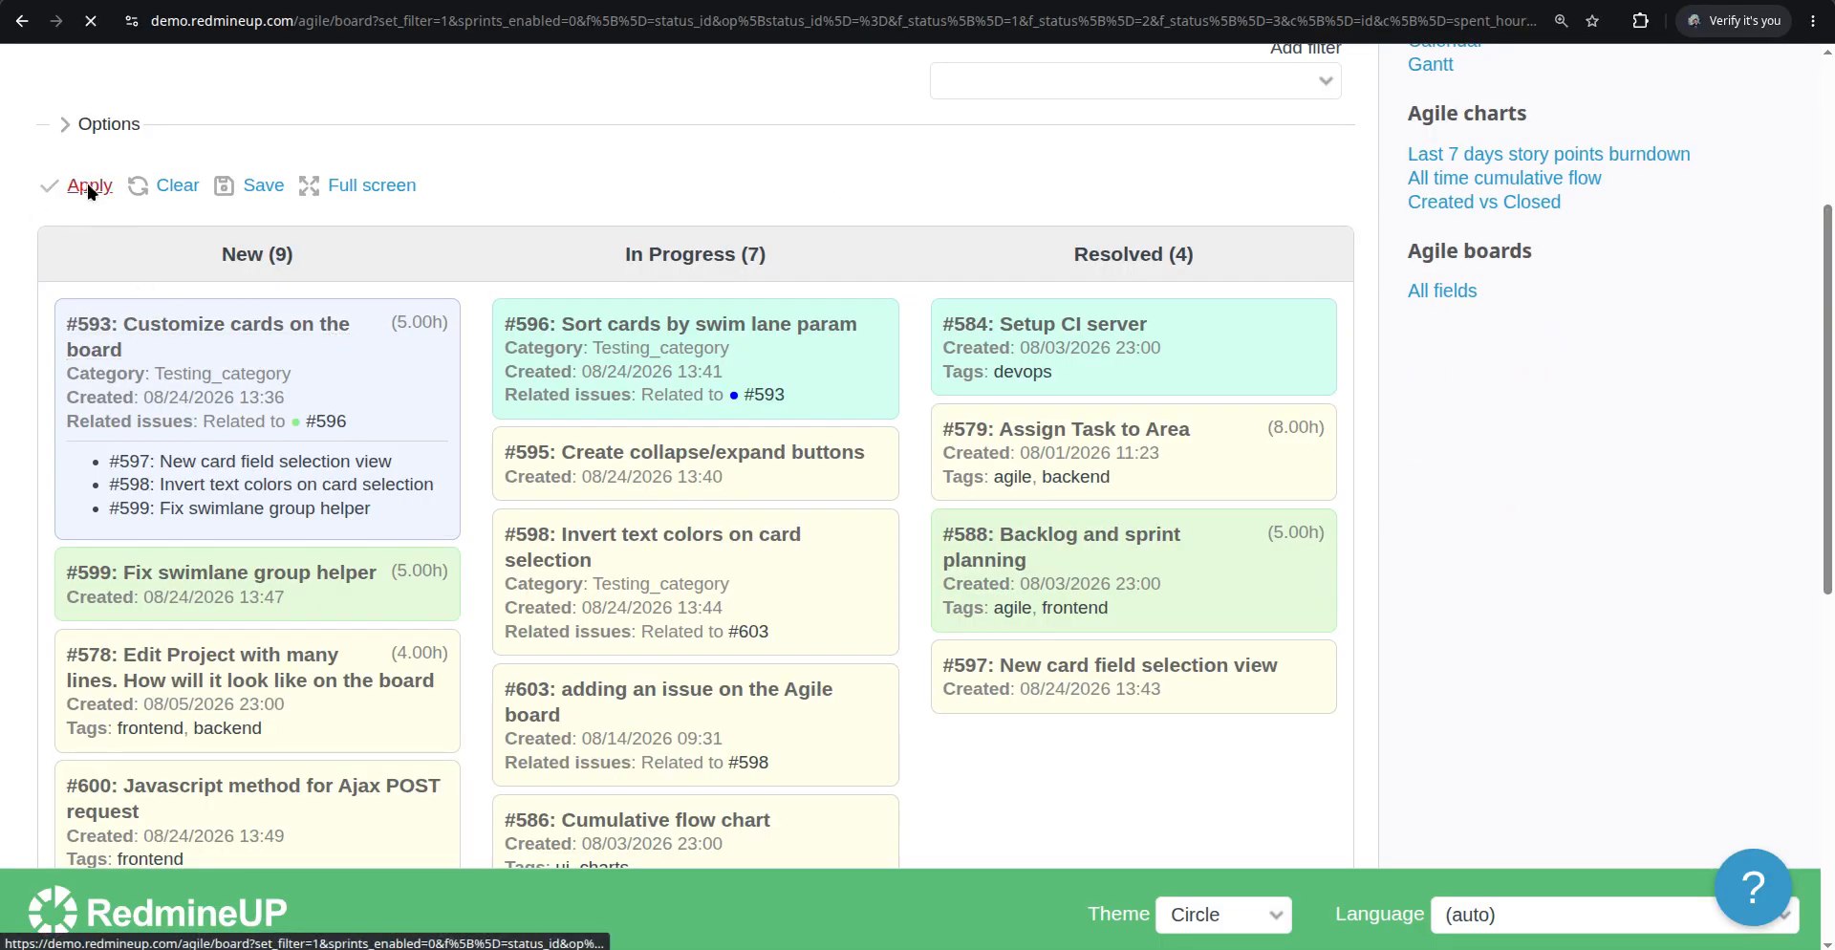
scroll(561, 516, "down", 6)
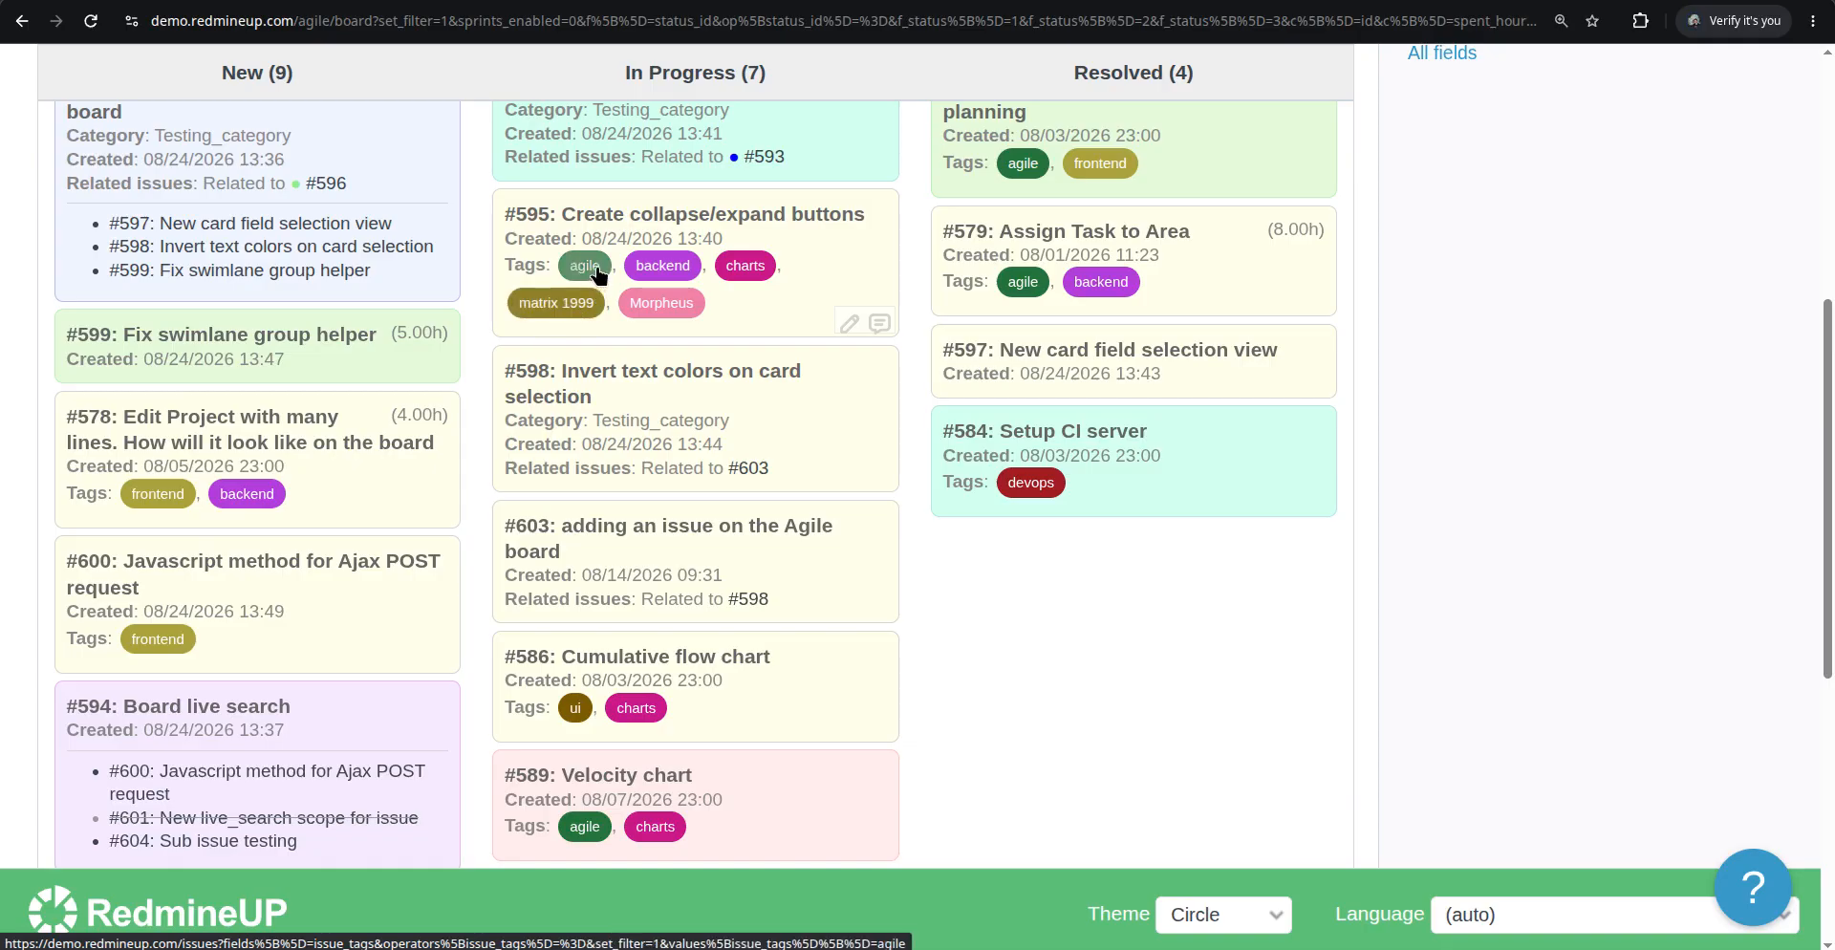
scroll(594, 577, "down", 5)
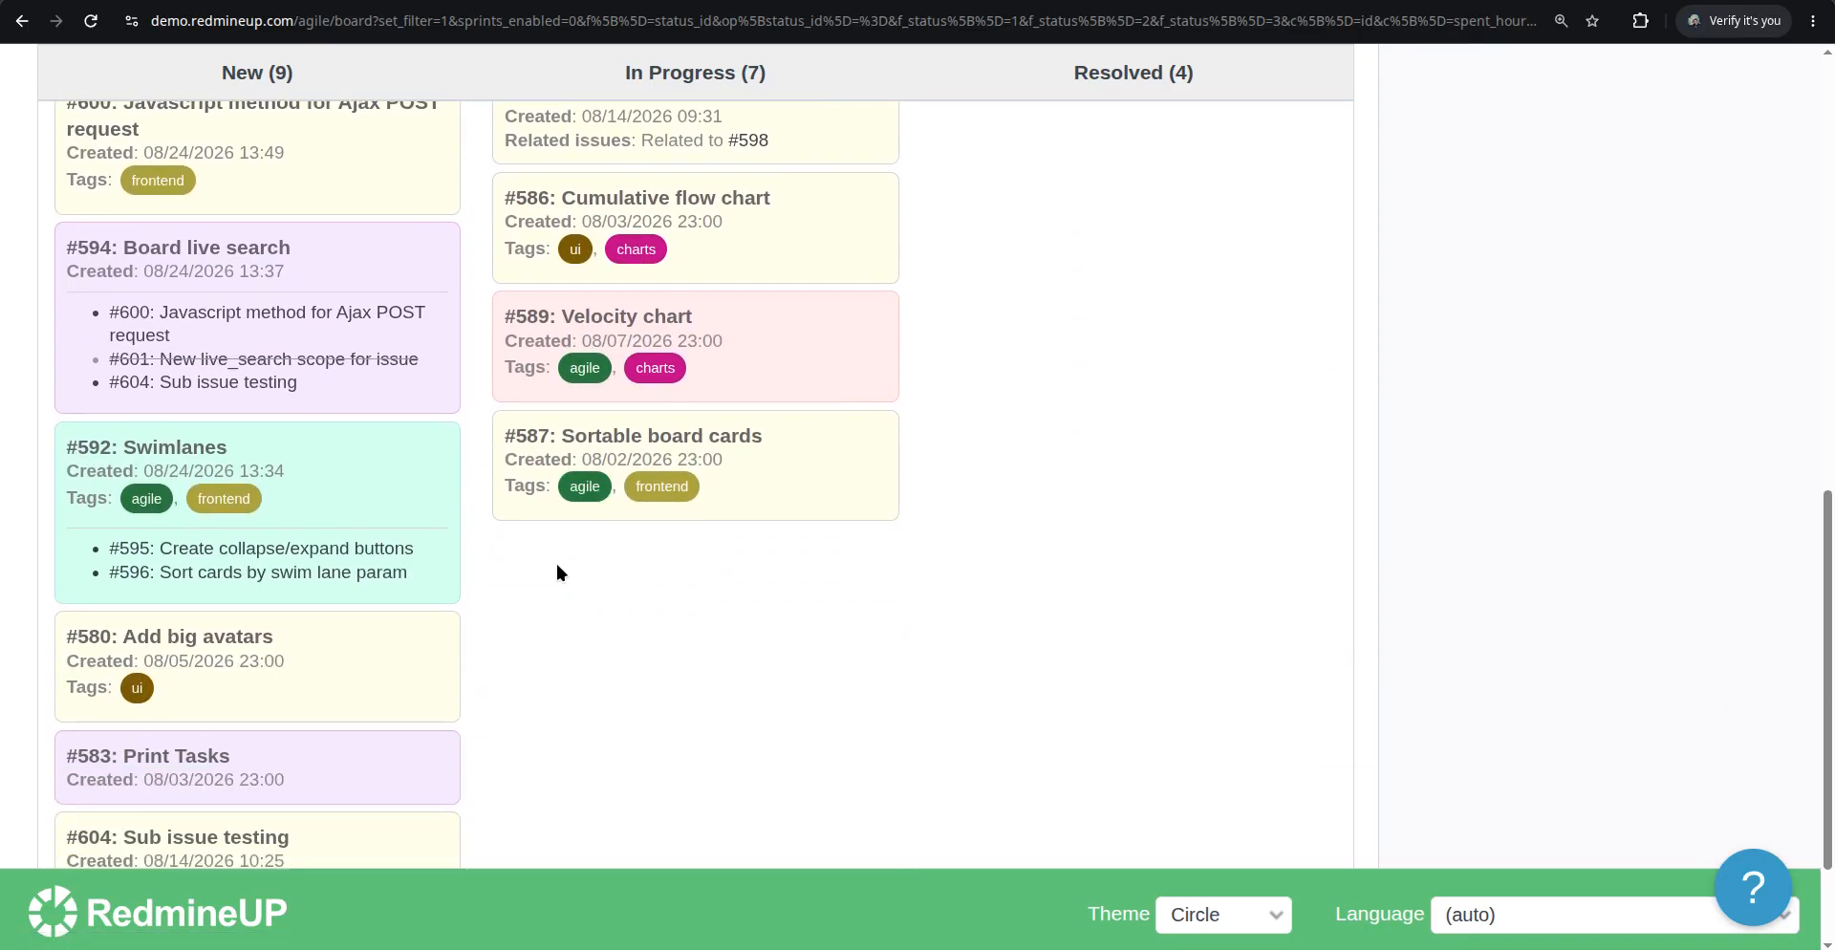
scroll(156, 492, "up", 1)
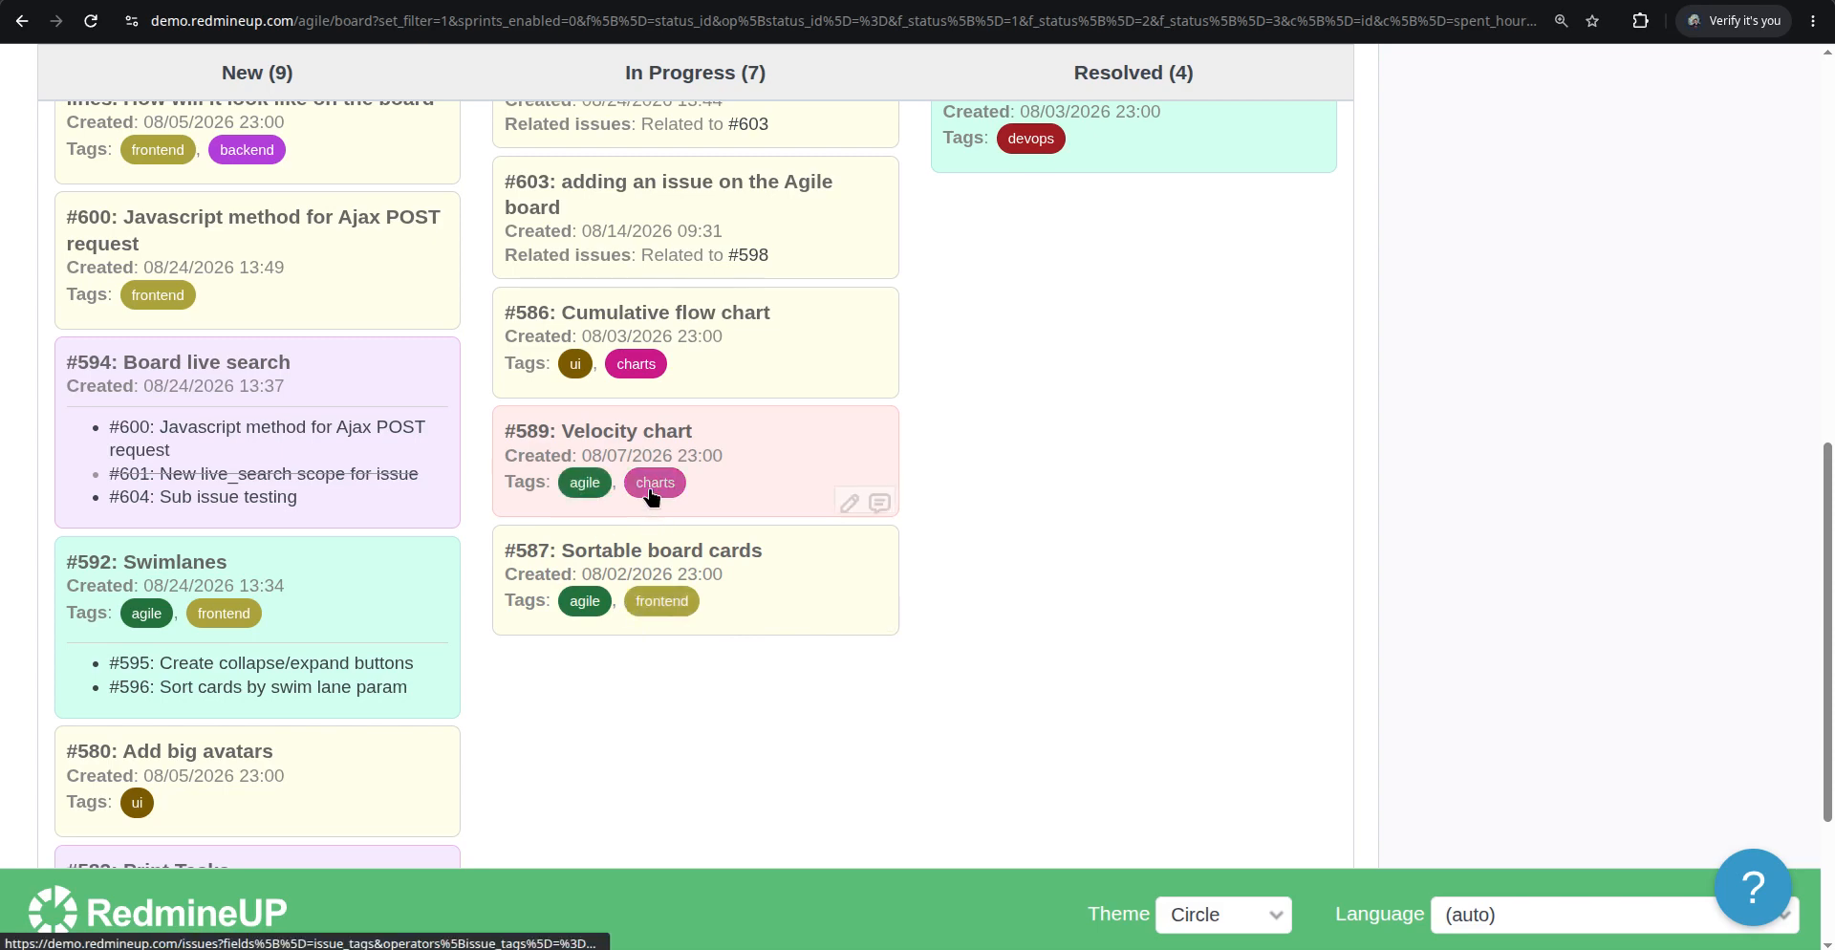
scroll(841, 660, "down", 3)
scroll(820, 675, "up", 10)
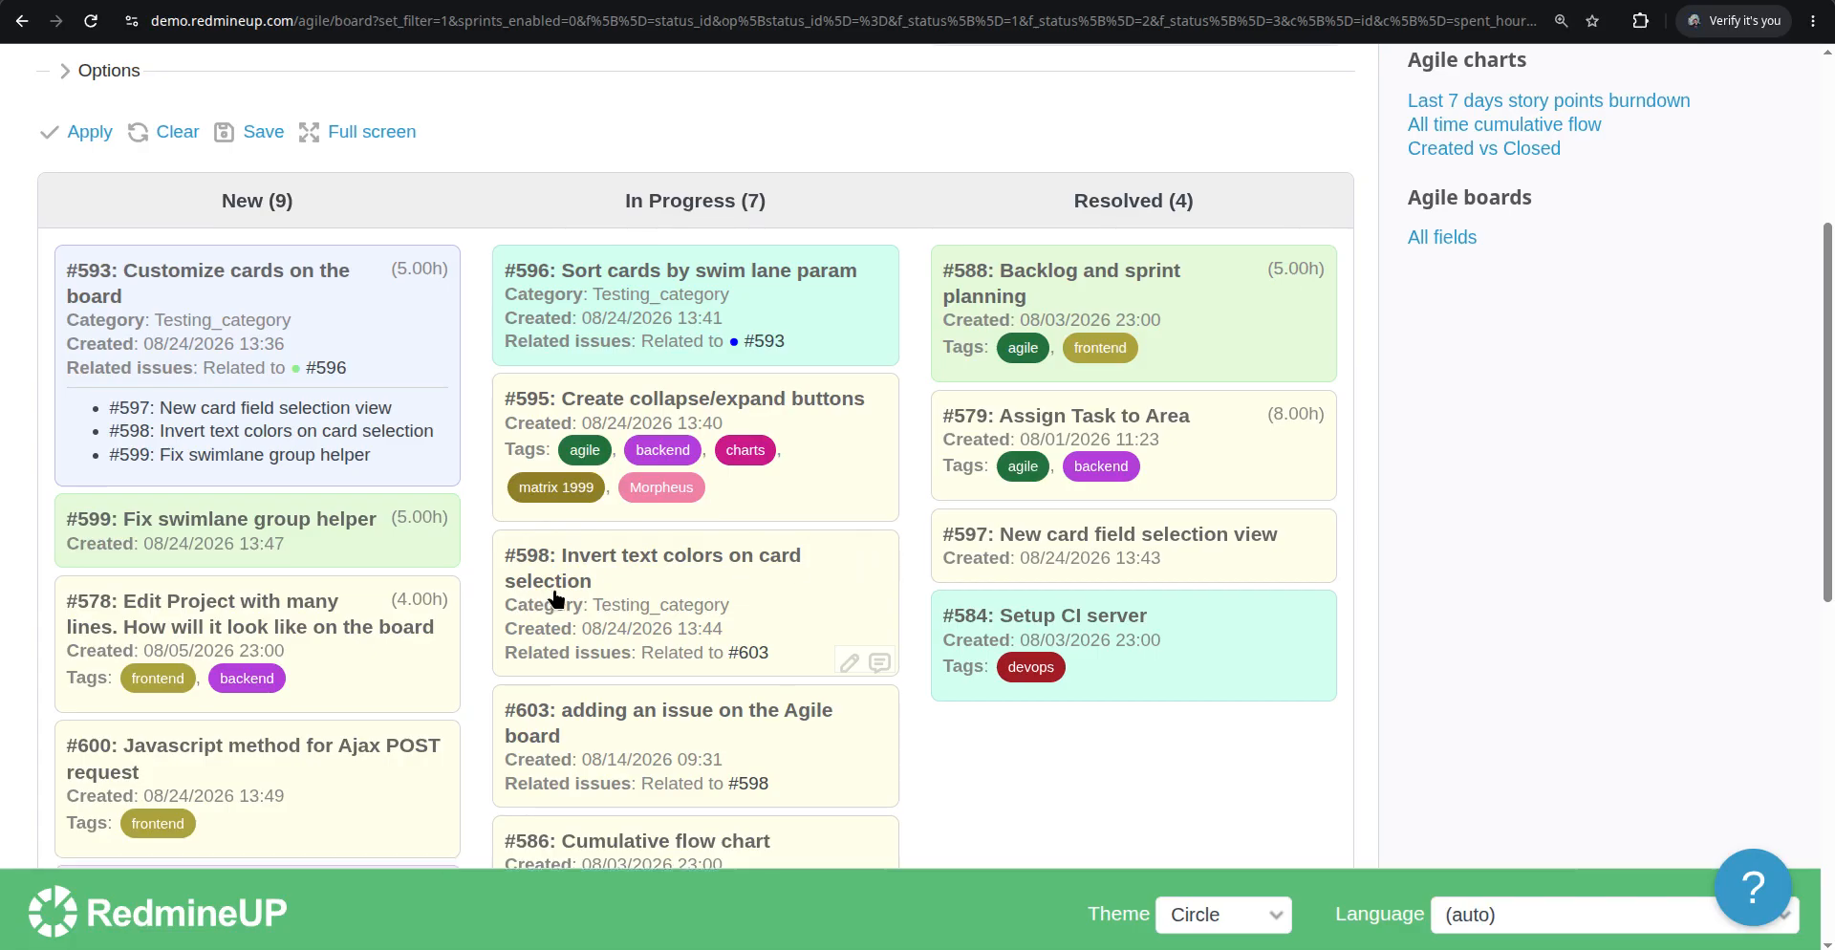
scroll(535, 602, "up", 1)
scroll(479, 498, "up", 2)
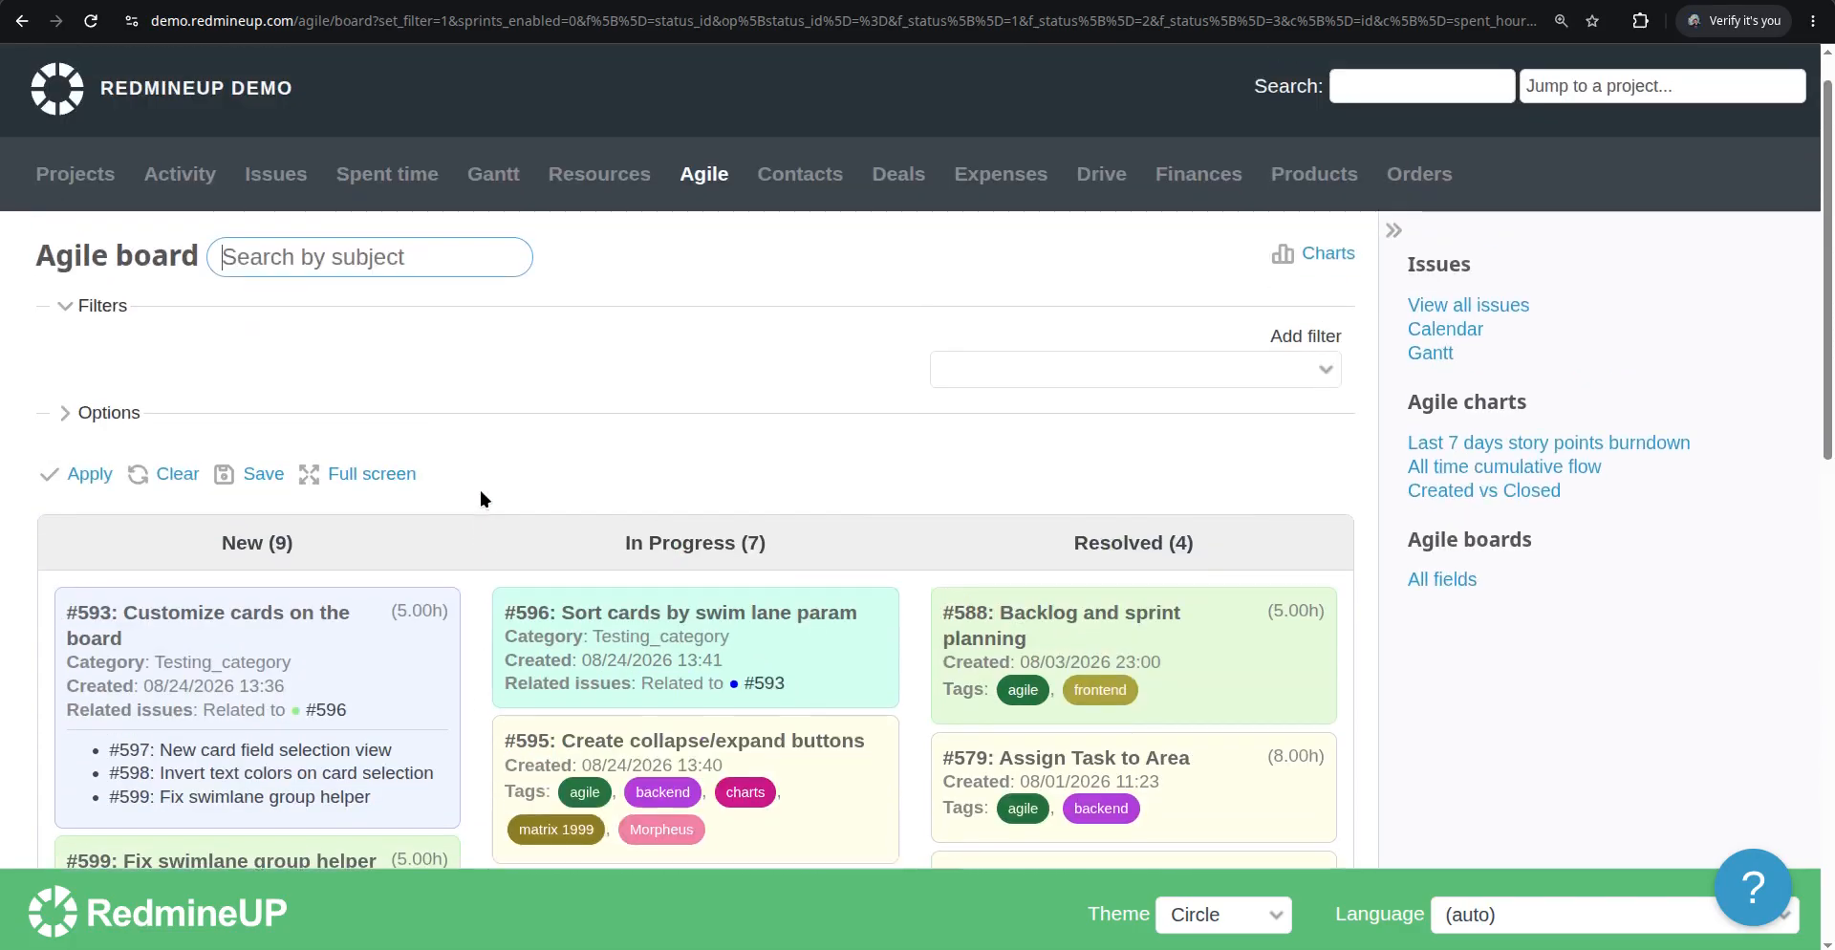
left_click(139, 419)
scroll(388, 573, "down", 2)
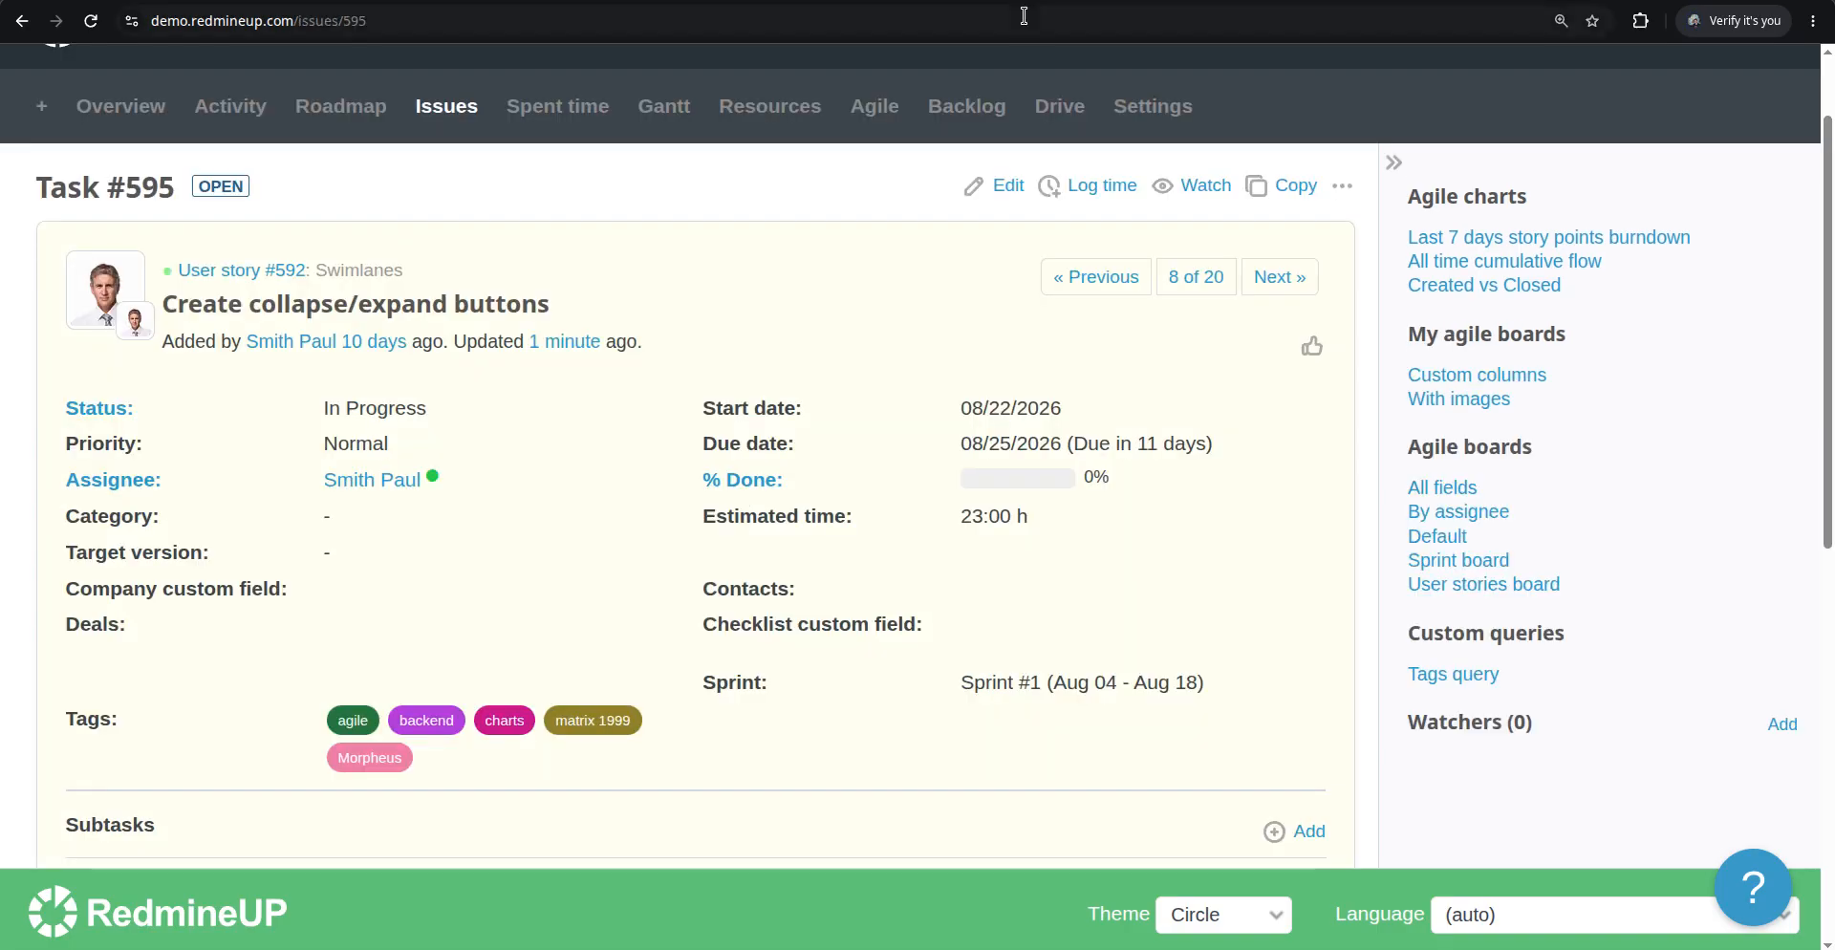
Open redmineup.com in the issue tab and browse the Invoices plugin page
left_click(1021, 18)
type("red")
key("Return")
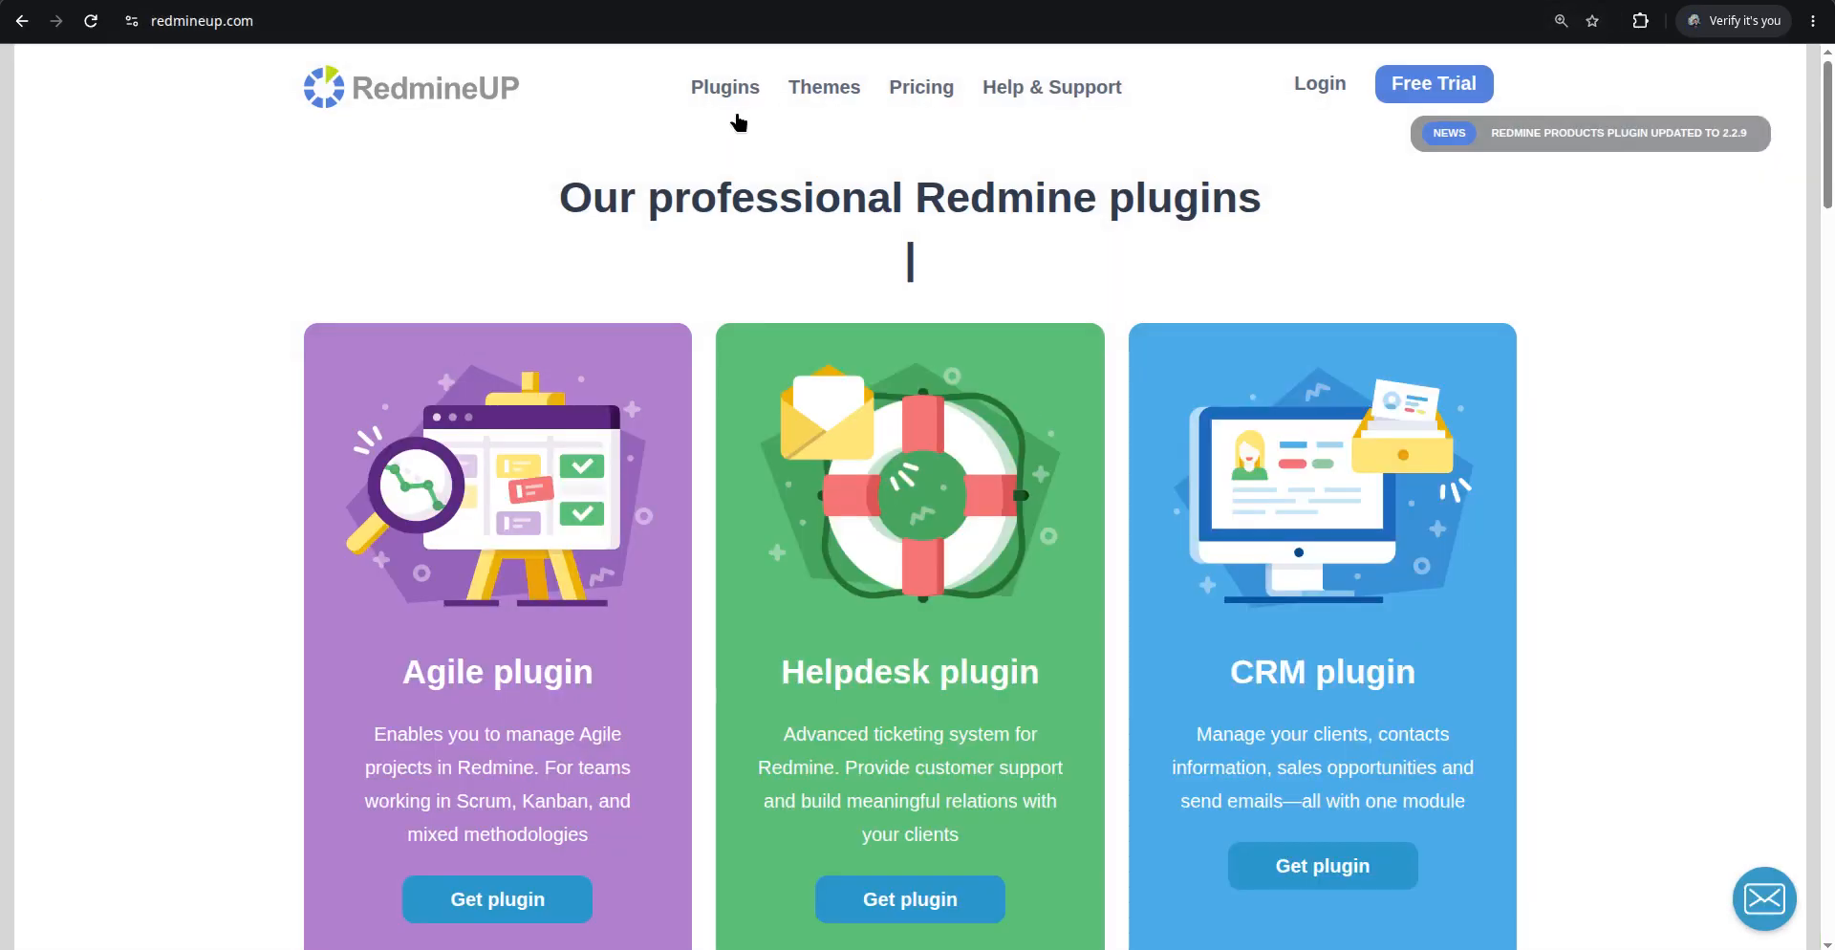
mouse_move(696, 106)
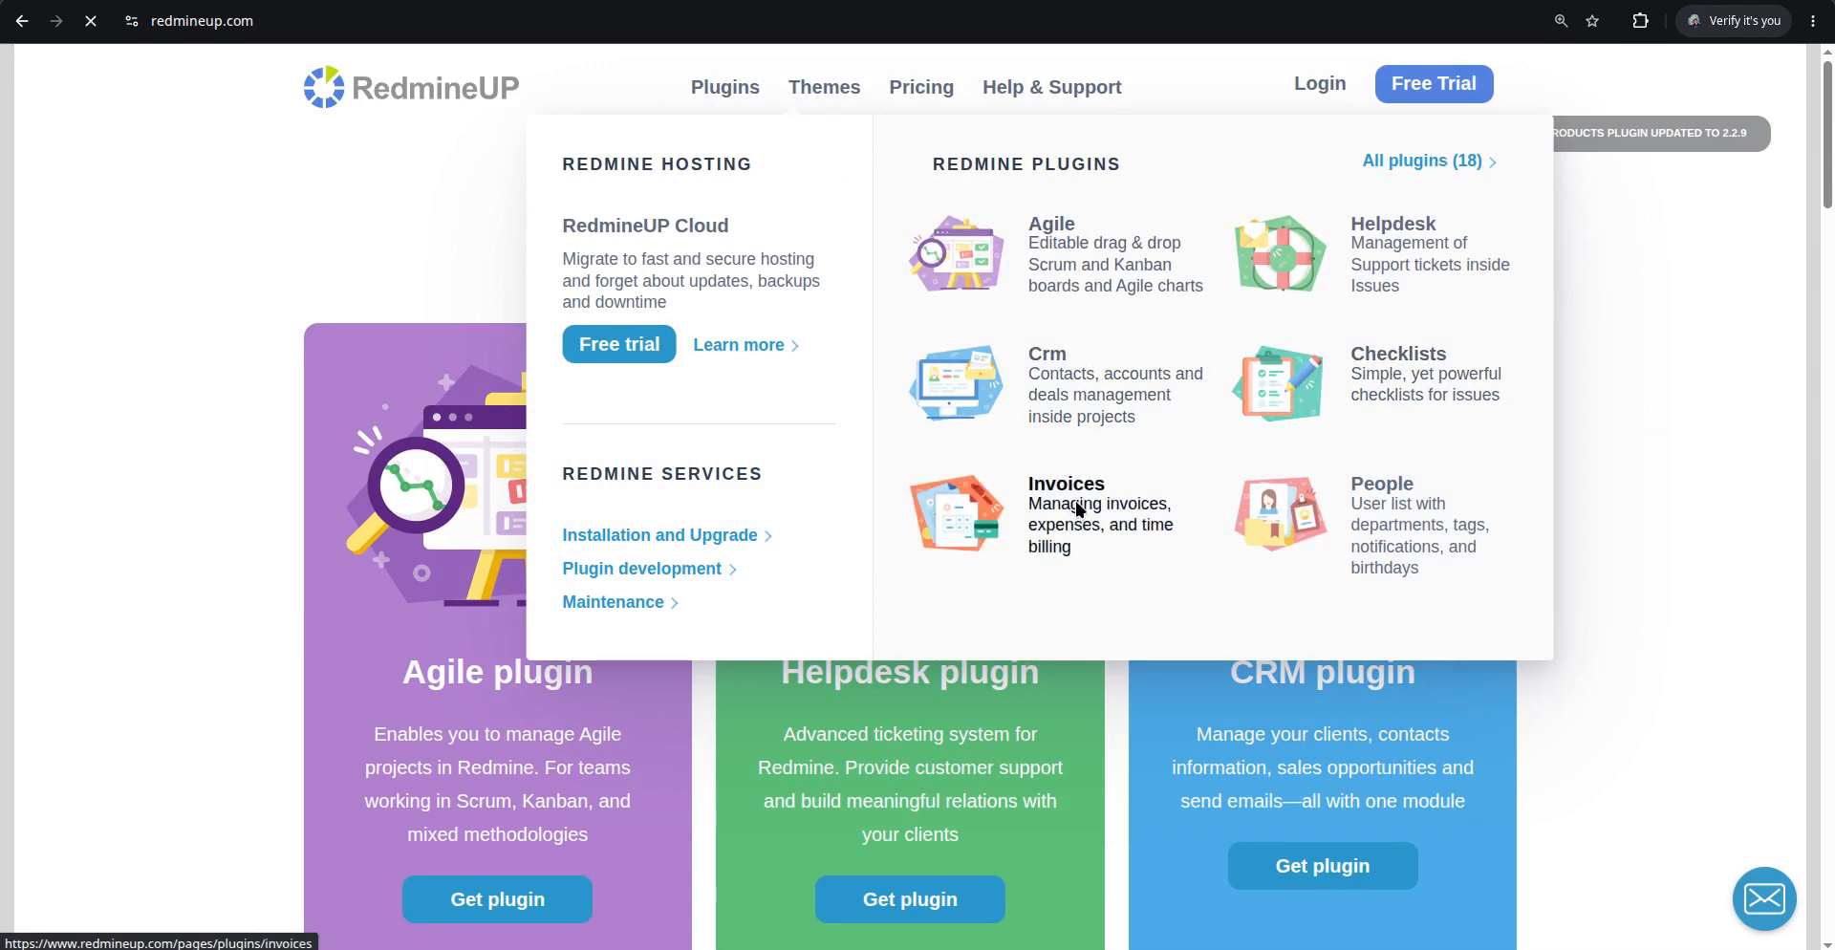
left_click(966, 506)
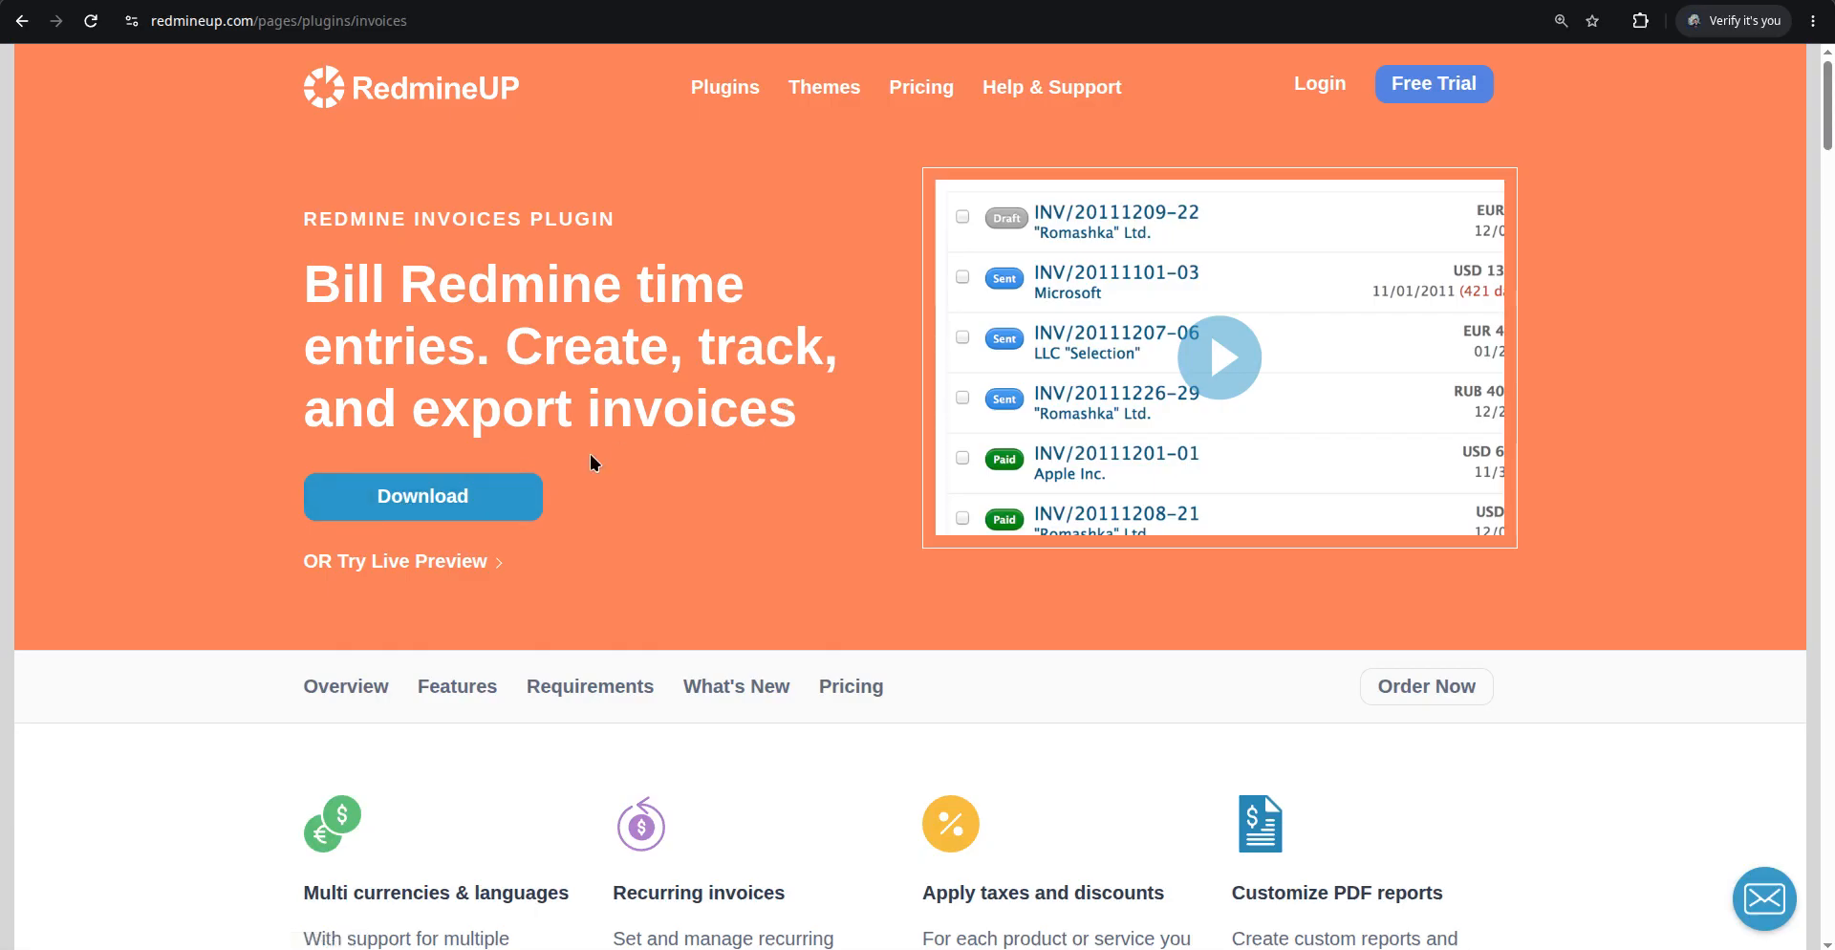
scroll(577, 411, "down", 7)
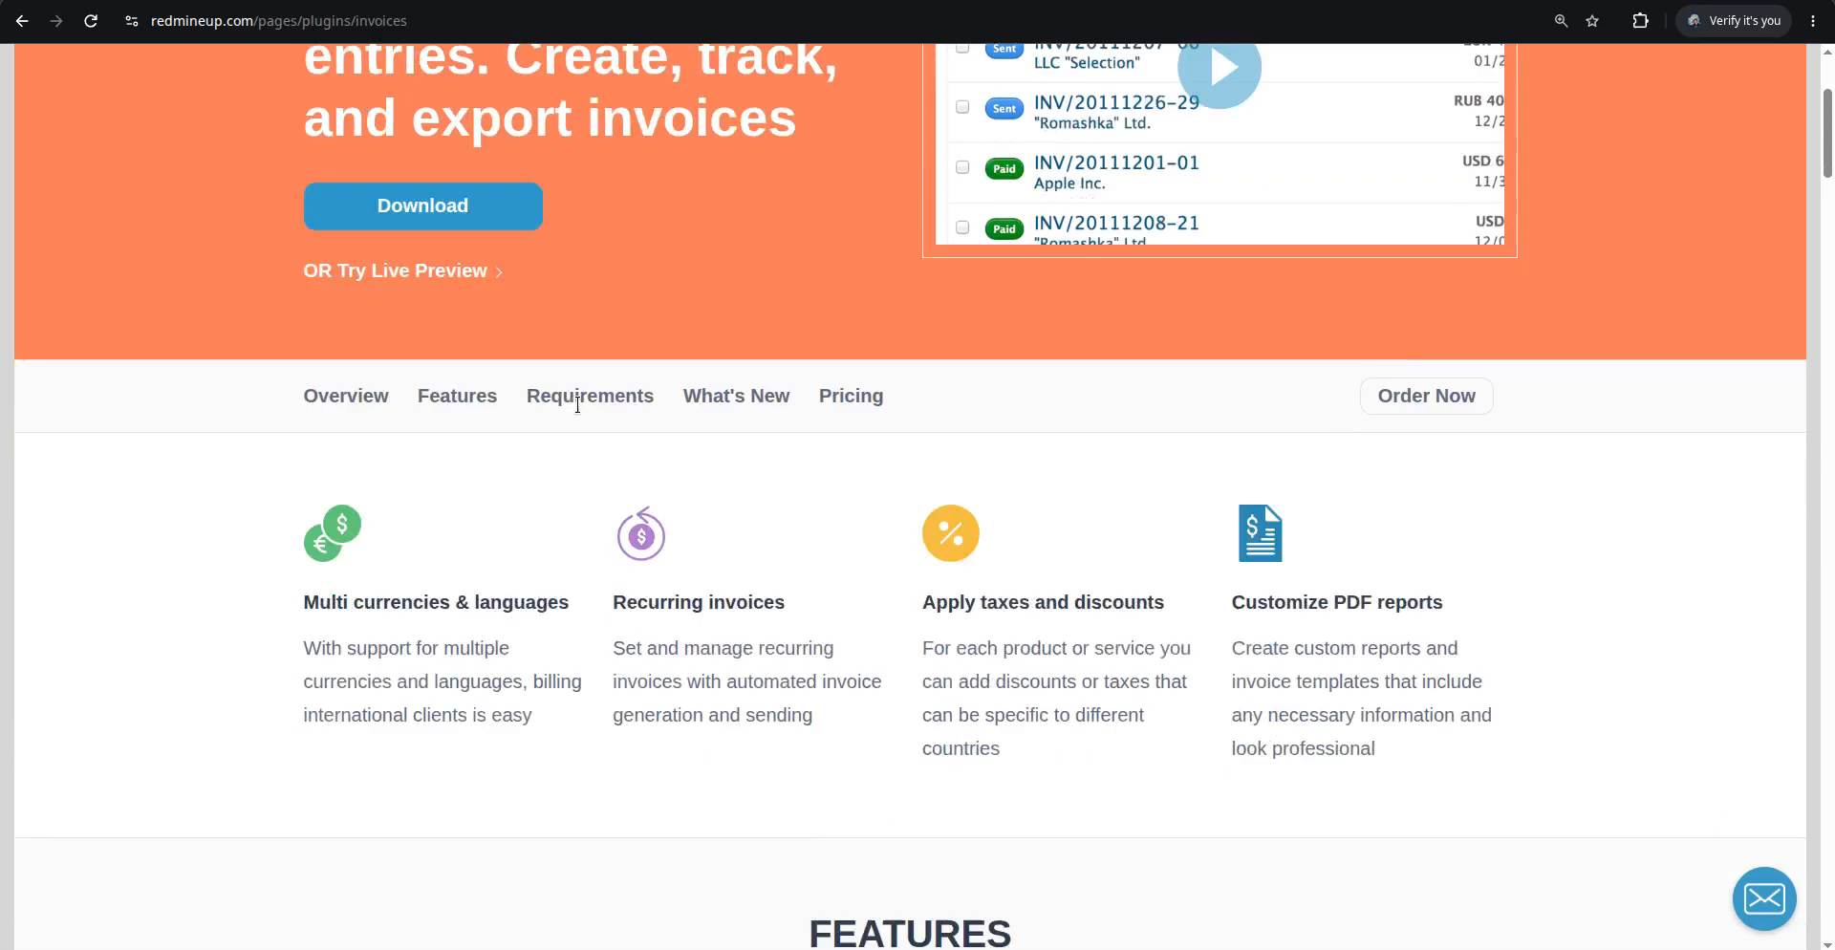
scroll(578, 411, "down", 6)
scroll(577, 411, "up", 4)
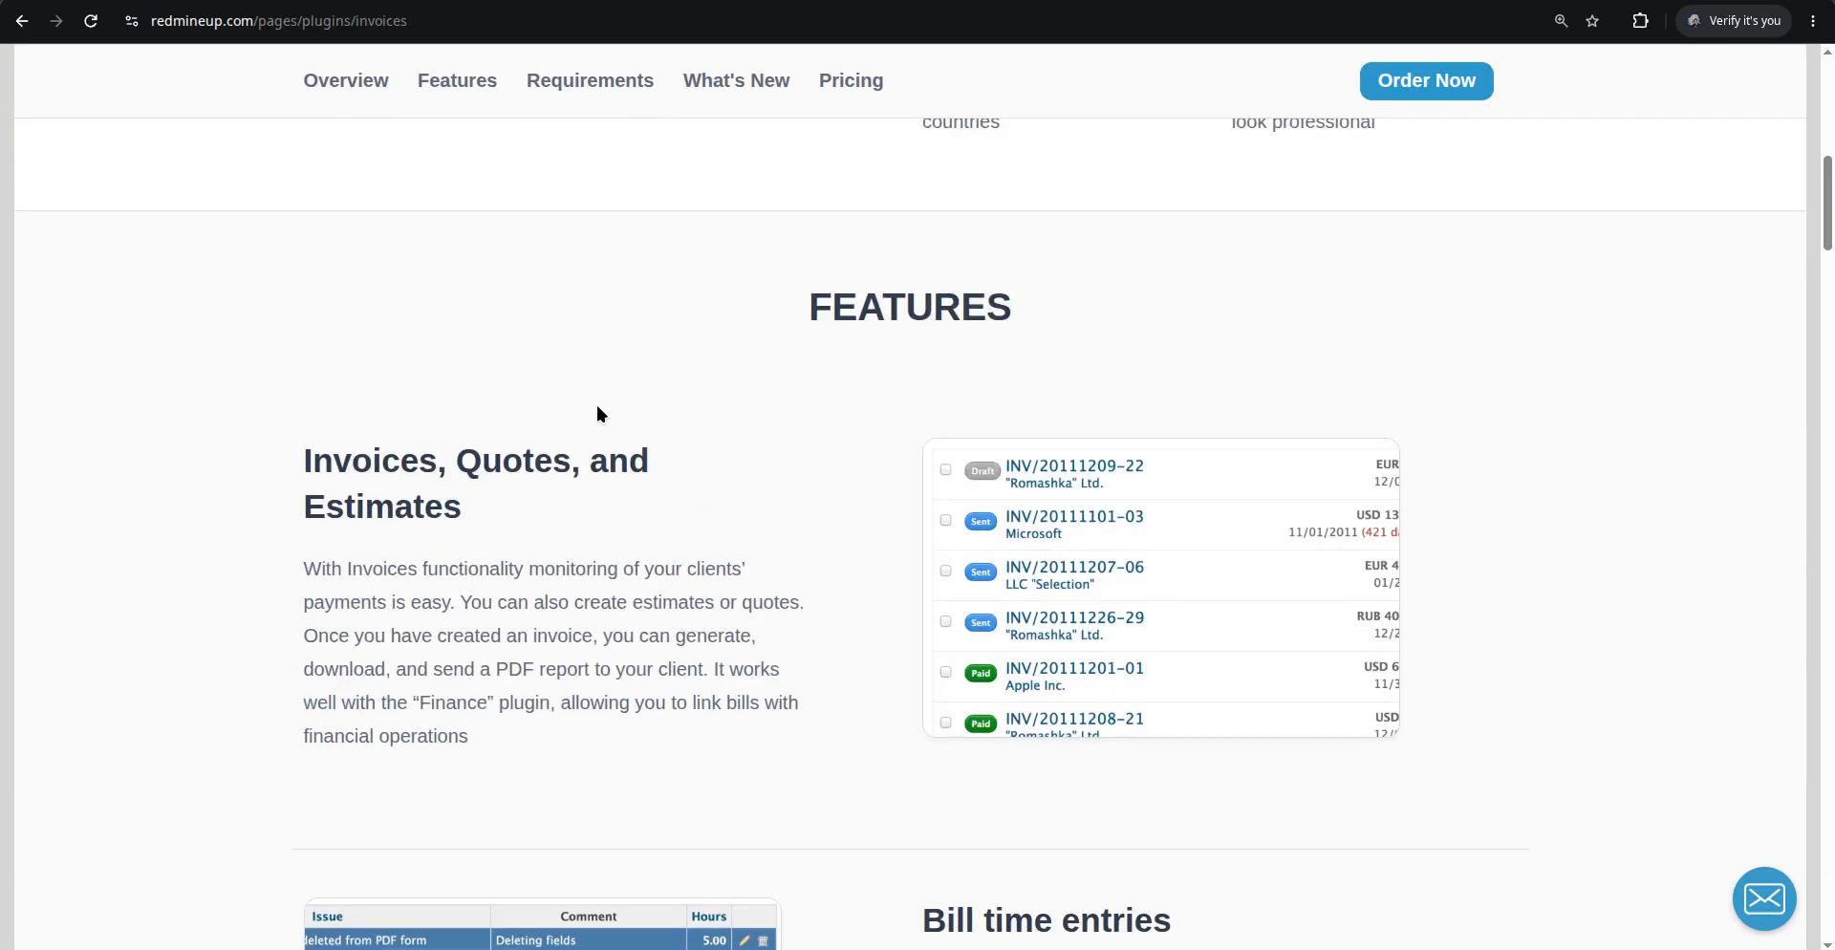
scroll(598, 411, "up", 10)
scroll(599, 411, "down", 1)
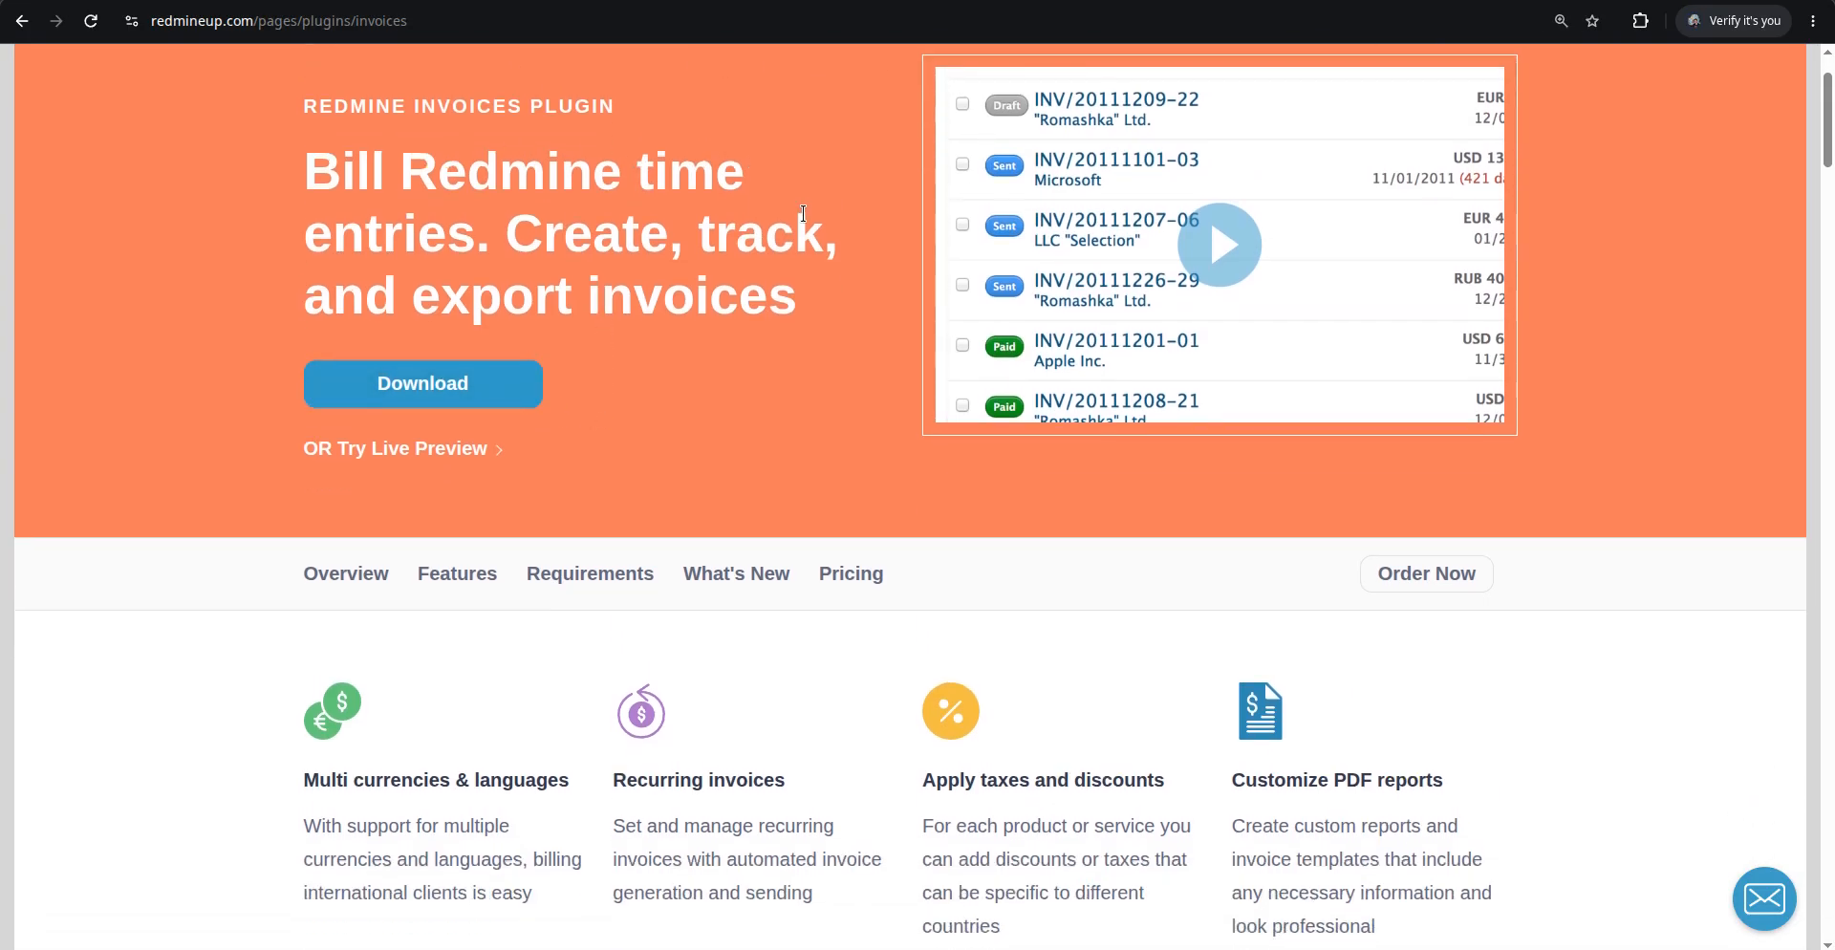
scroll(802, 213, "up", 1)
Enable the Related invoices card field in the board options and apply them
left_click(1013, 2)
left_click(772, 2)
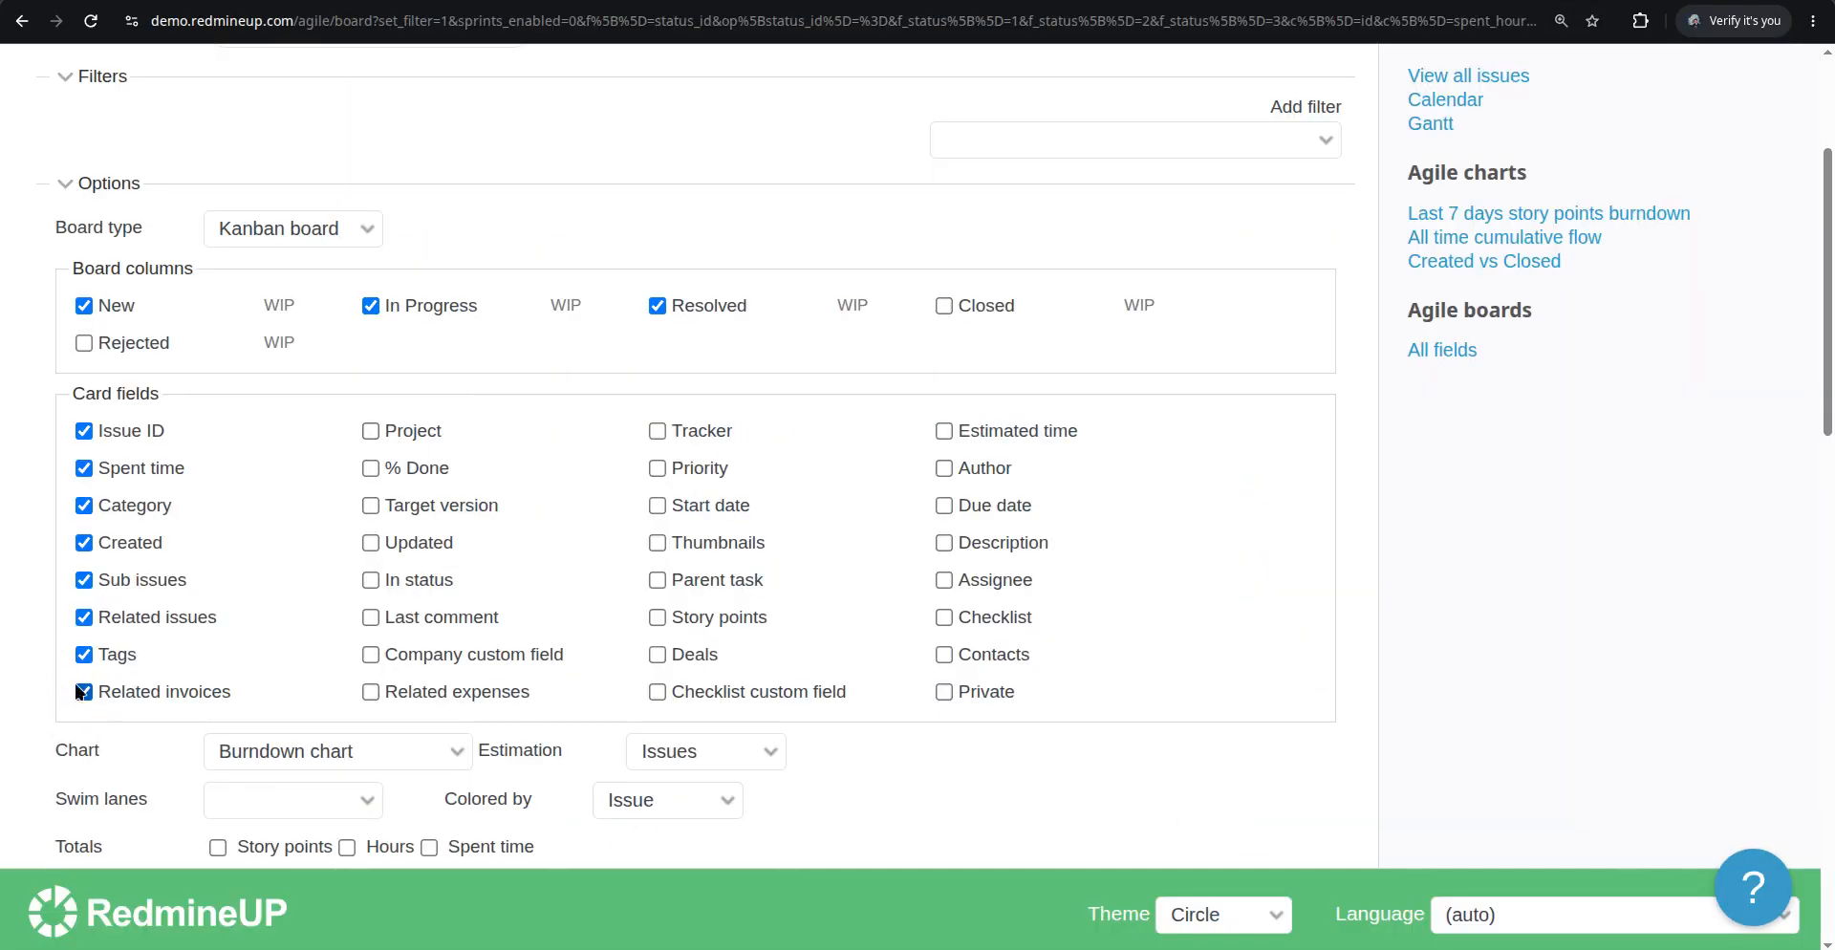
scroll(100, 736, "down", 2)
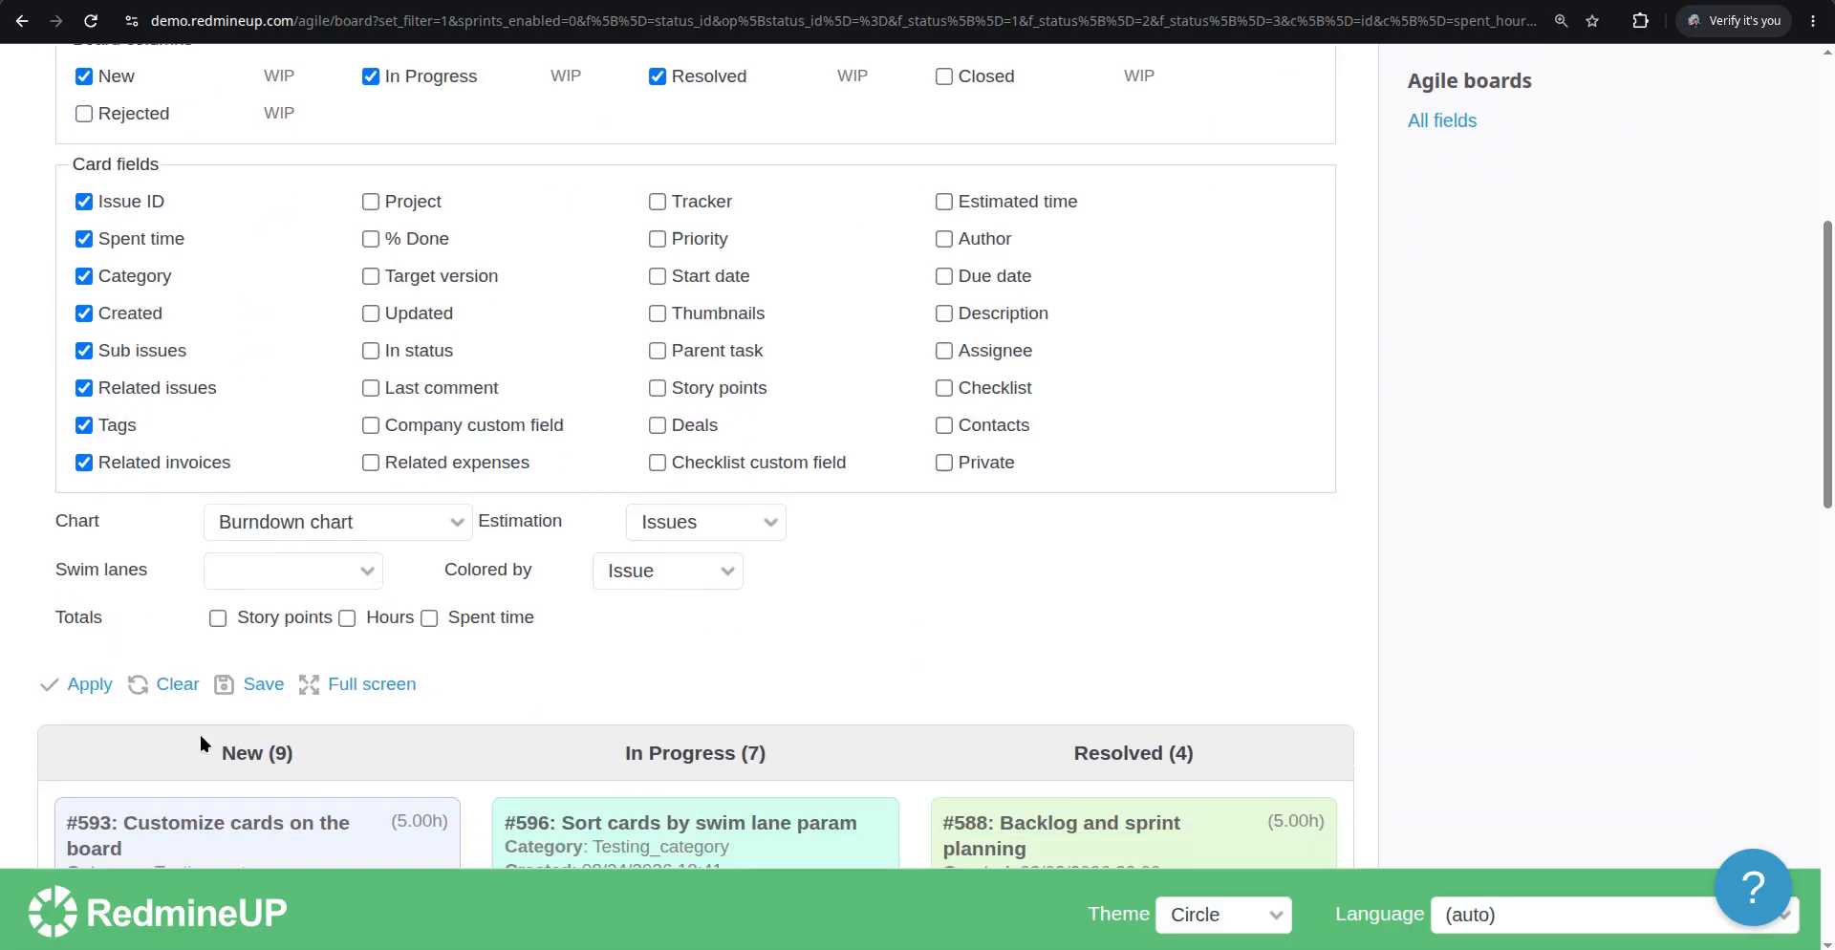
left_click(84, 693)
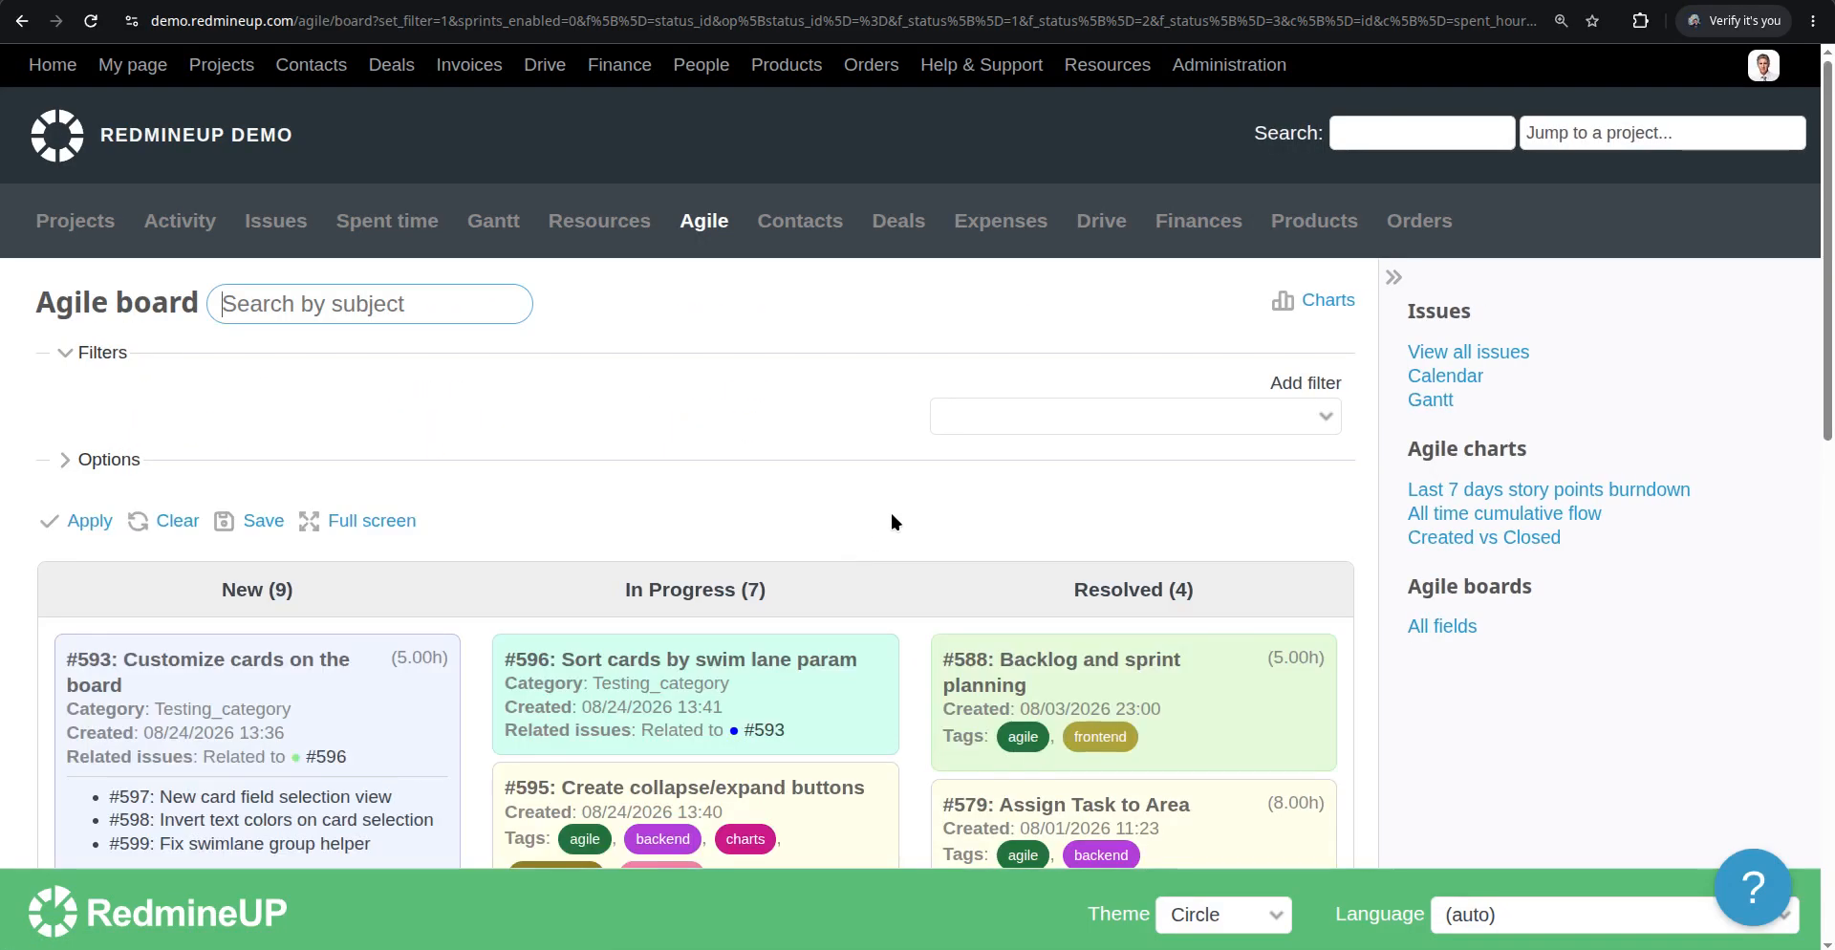
Scroll through the Agile board cards to review the displayed card fields
scroll(891, 522, "down", 5)
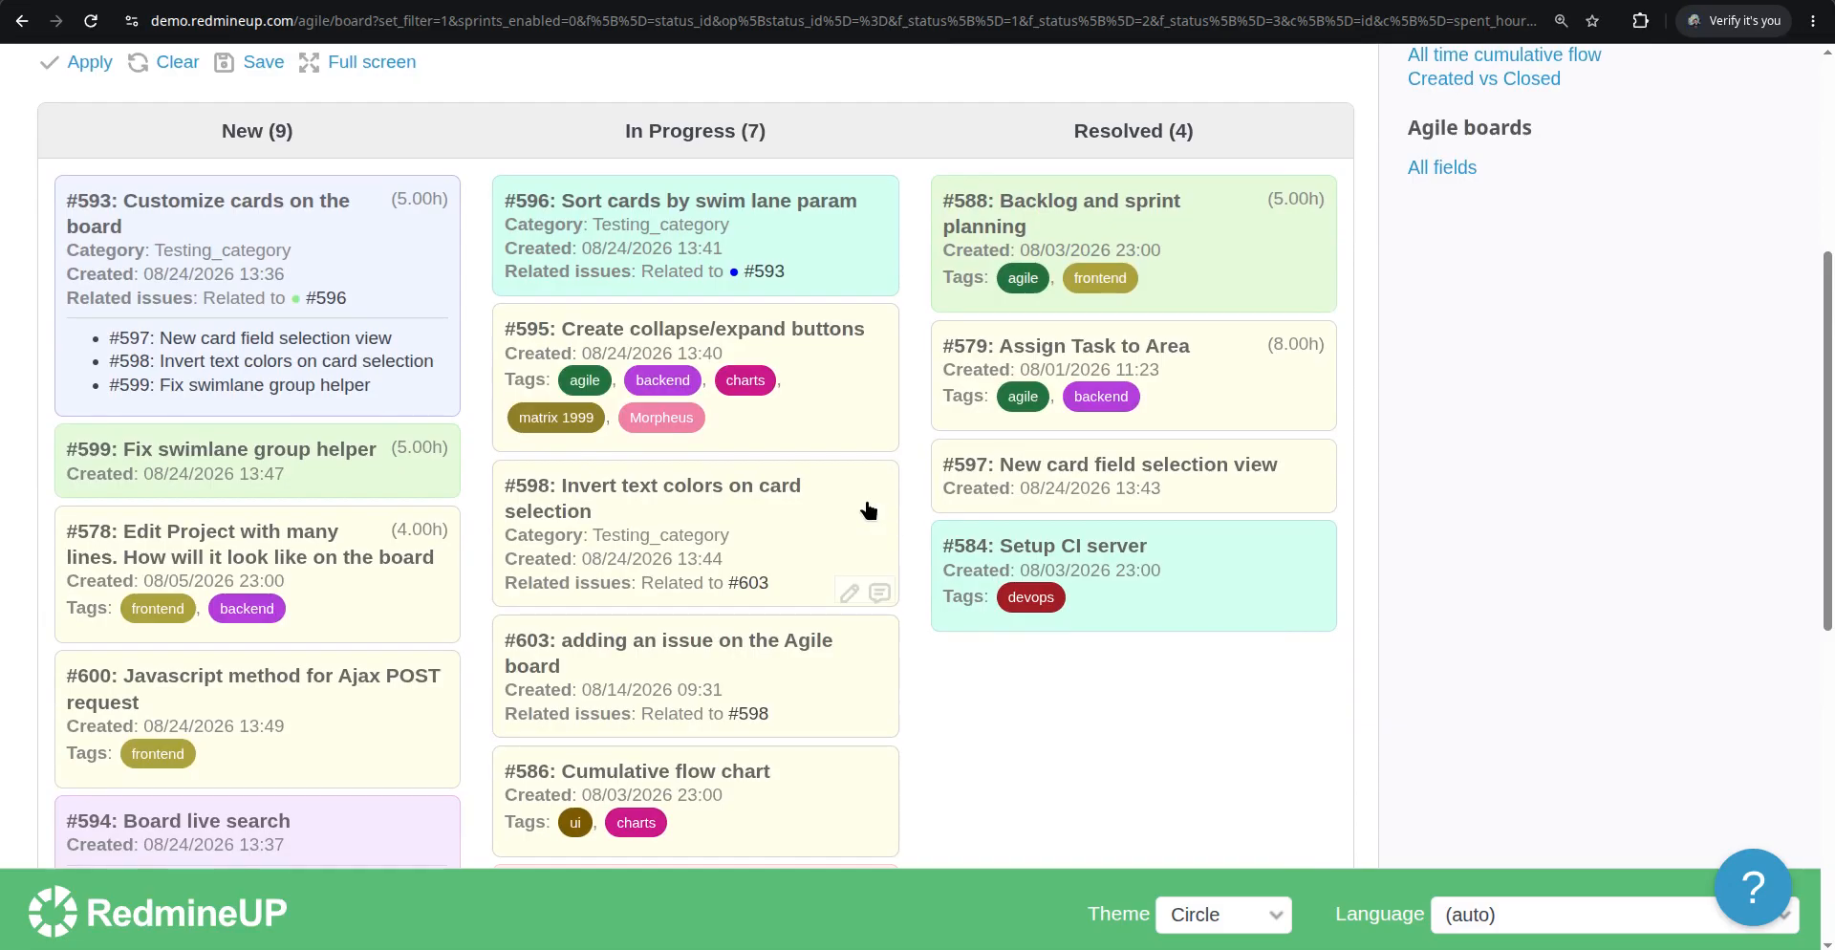
scroll(867, 510, "down", 7)
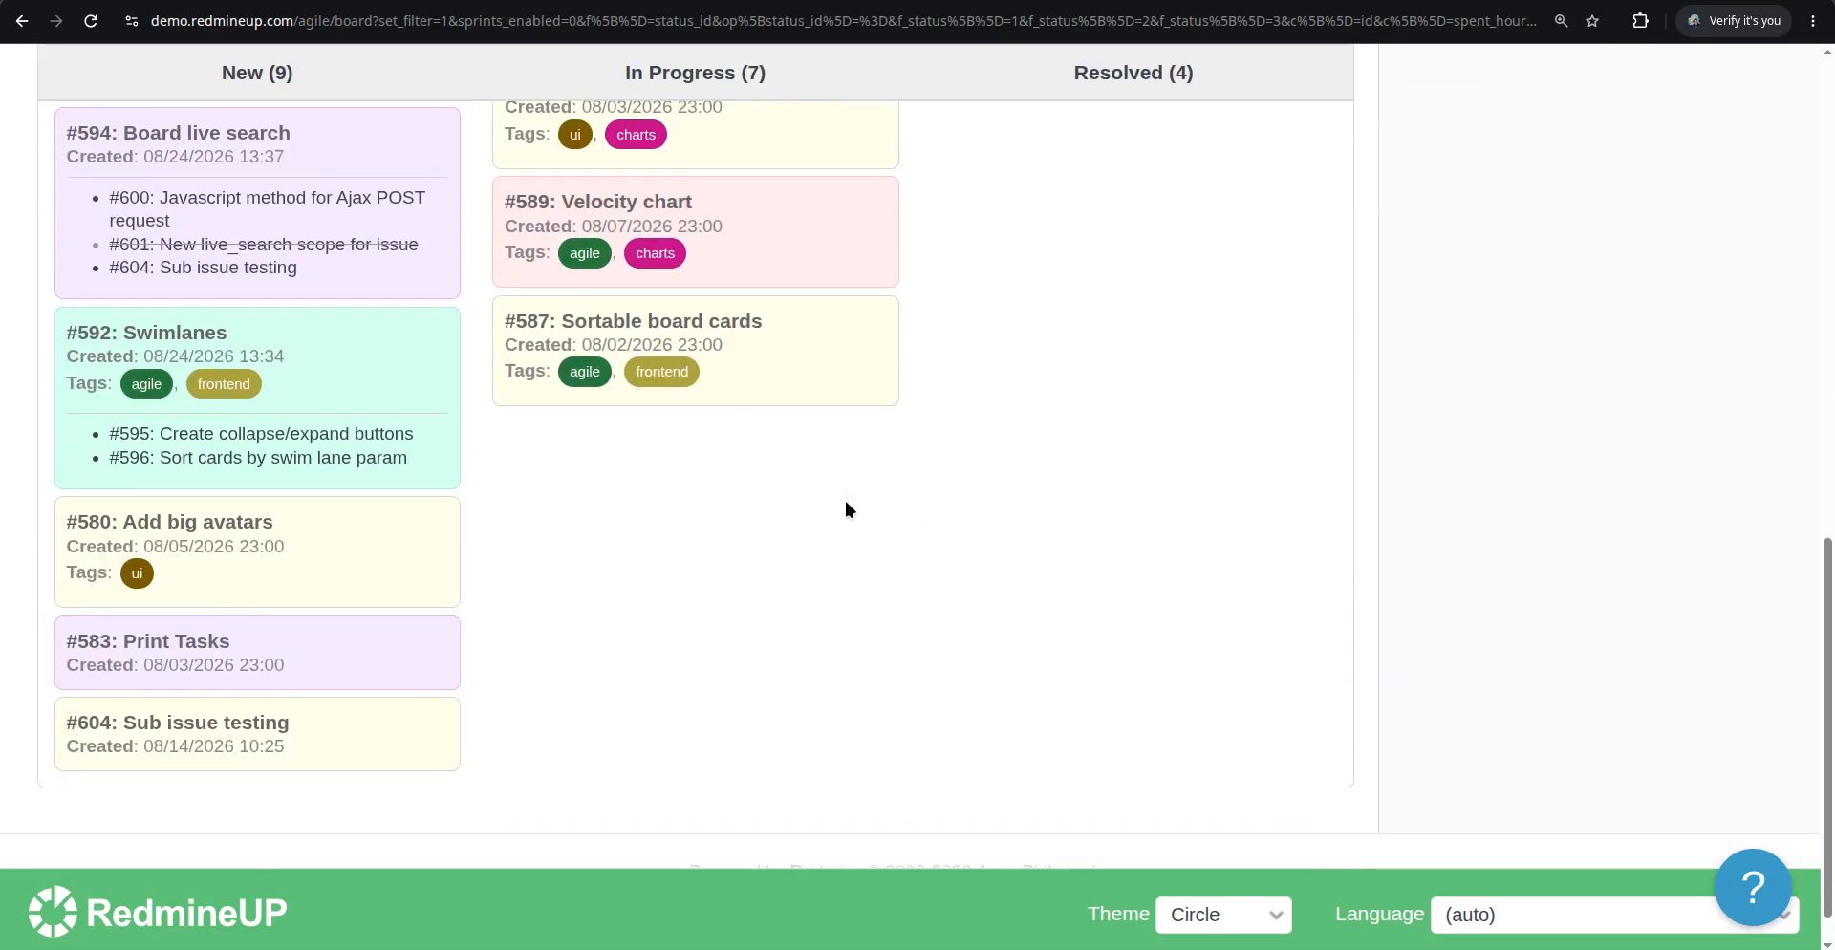
scroll(844, 509, "up", 10)
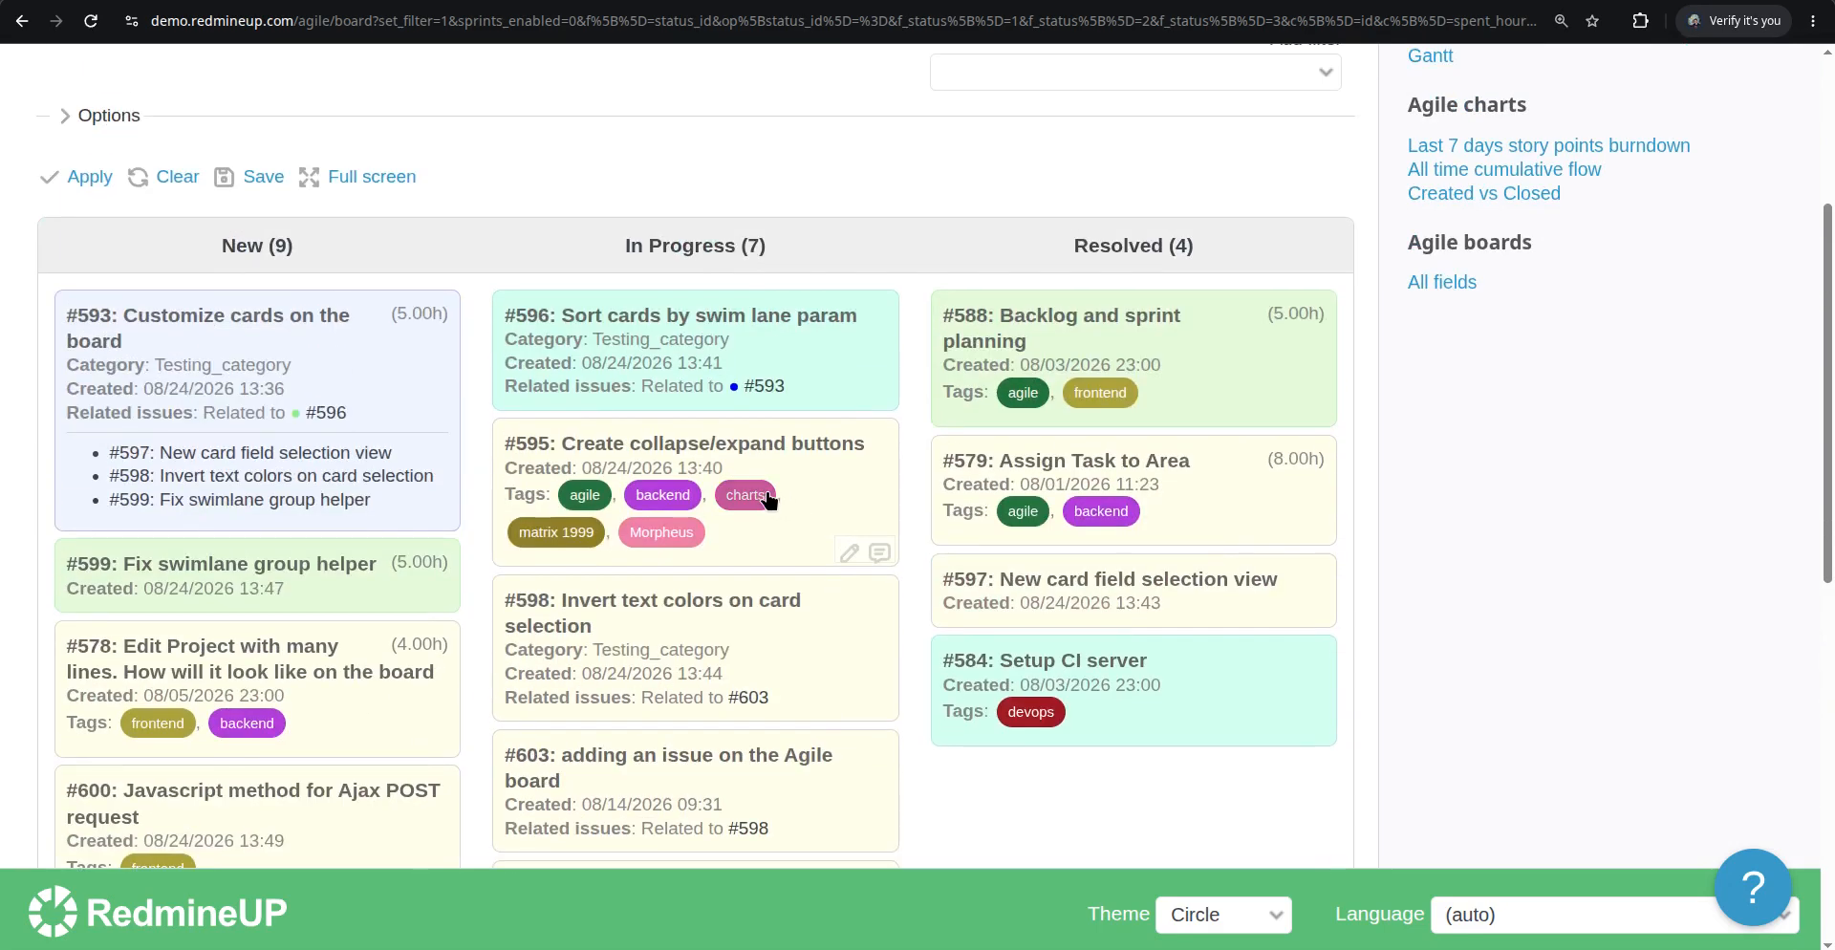
scroll(696, 490, "up", 4)
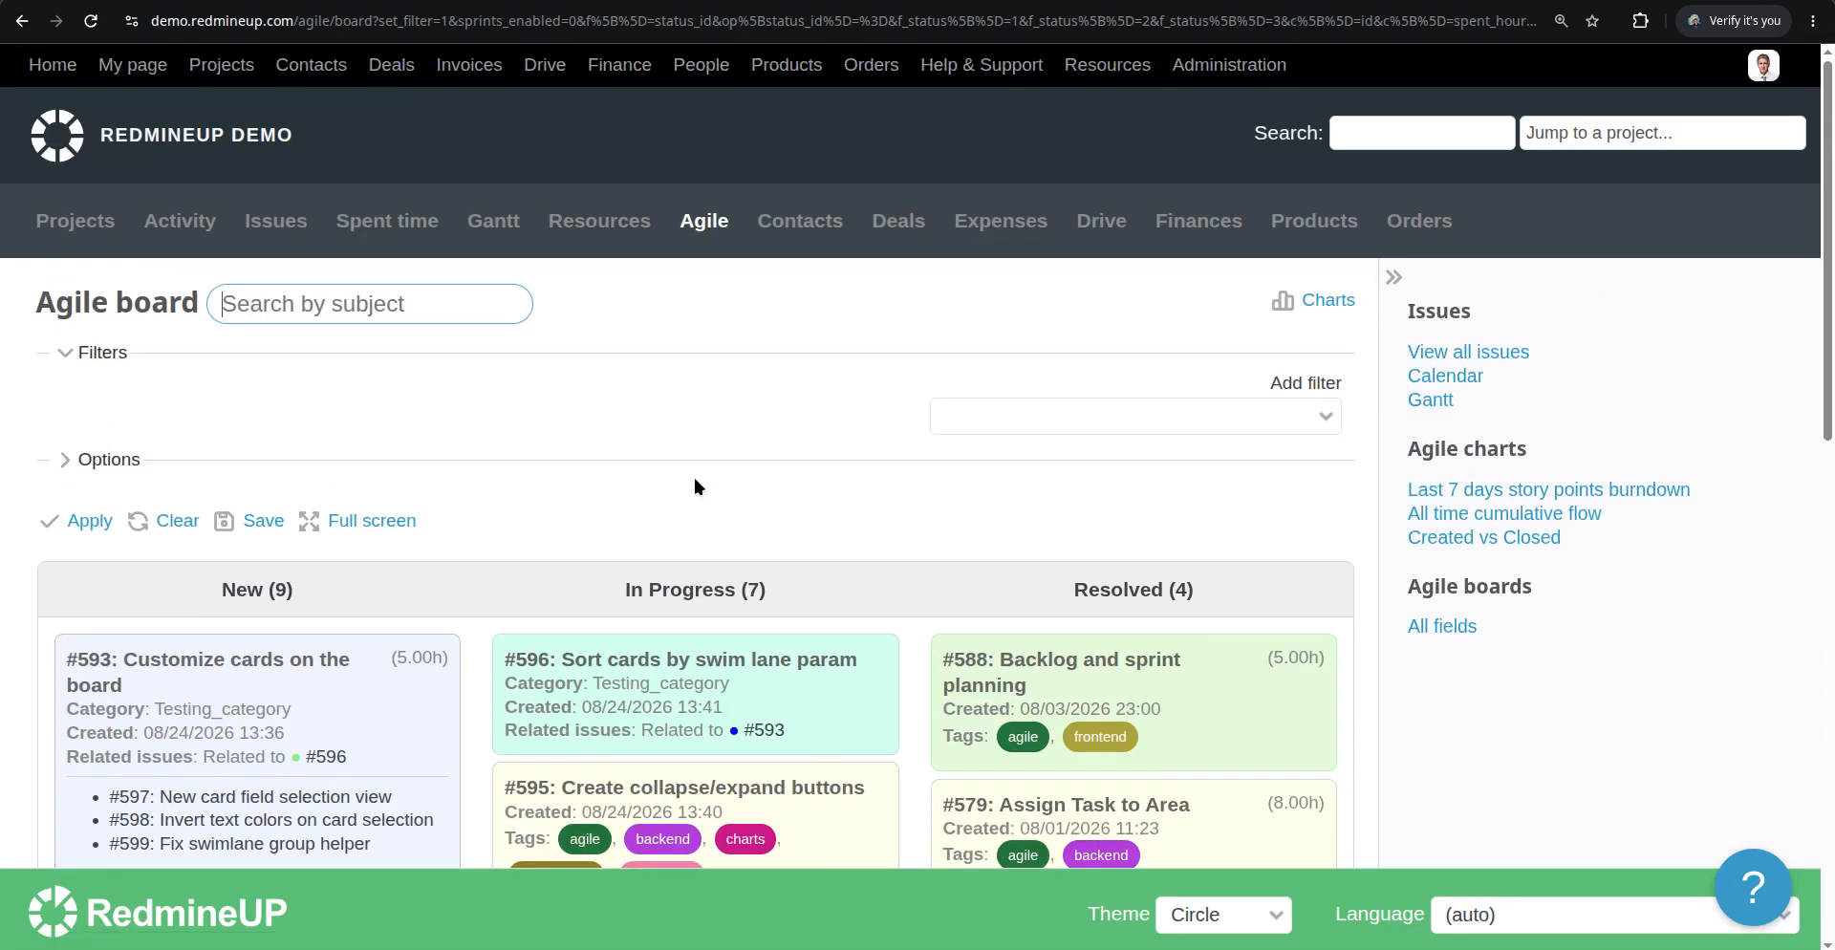
scroll(693, 485, "down", 1)
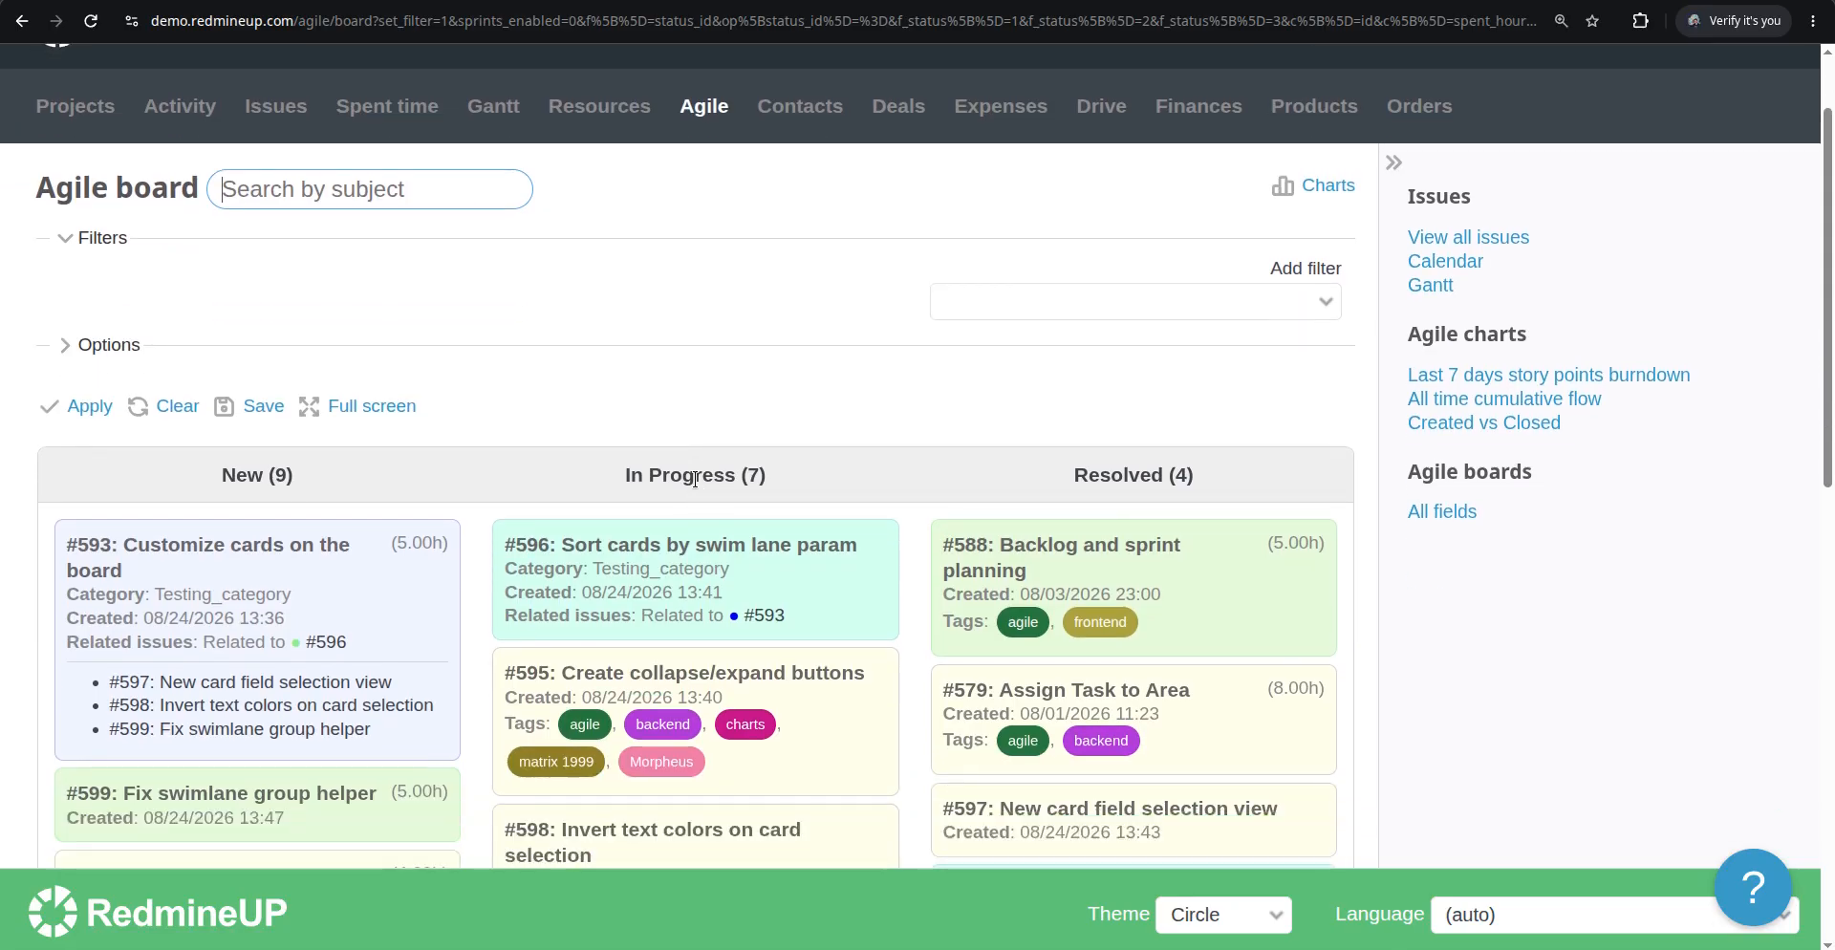
scroll(694, 478, "down", 1)
scroll(692, 491, "down", 9)
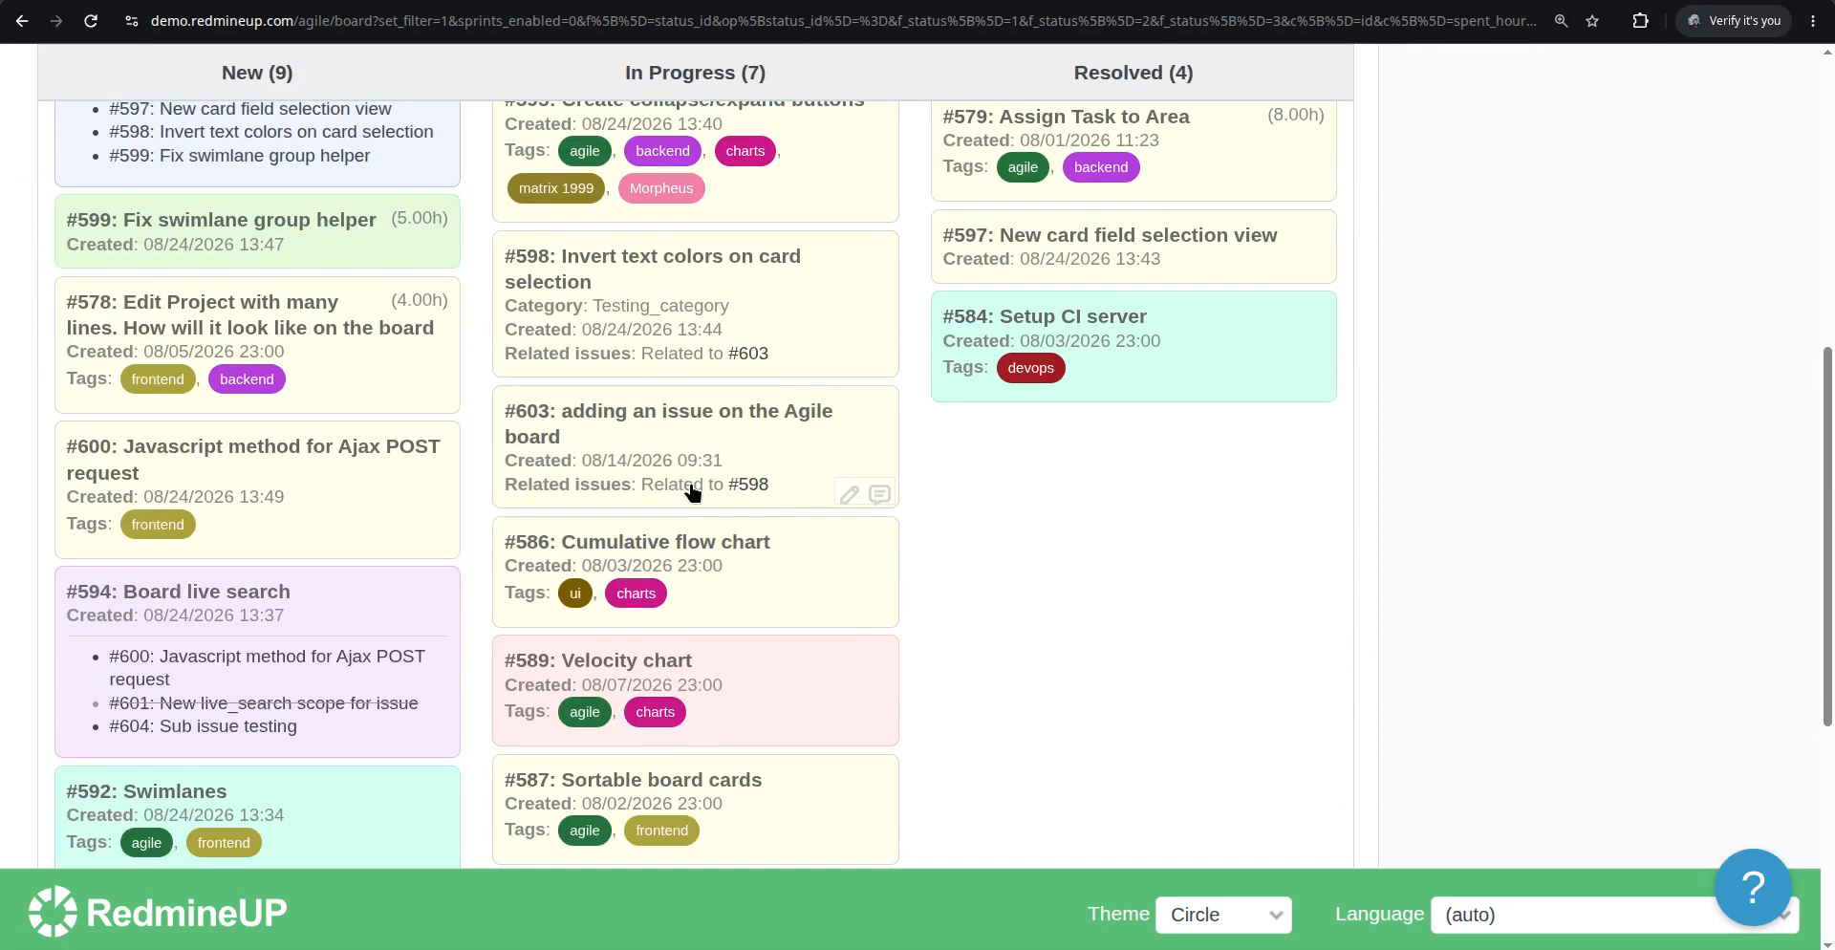
scroll(690, 493, "up", 10)
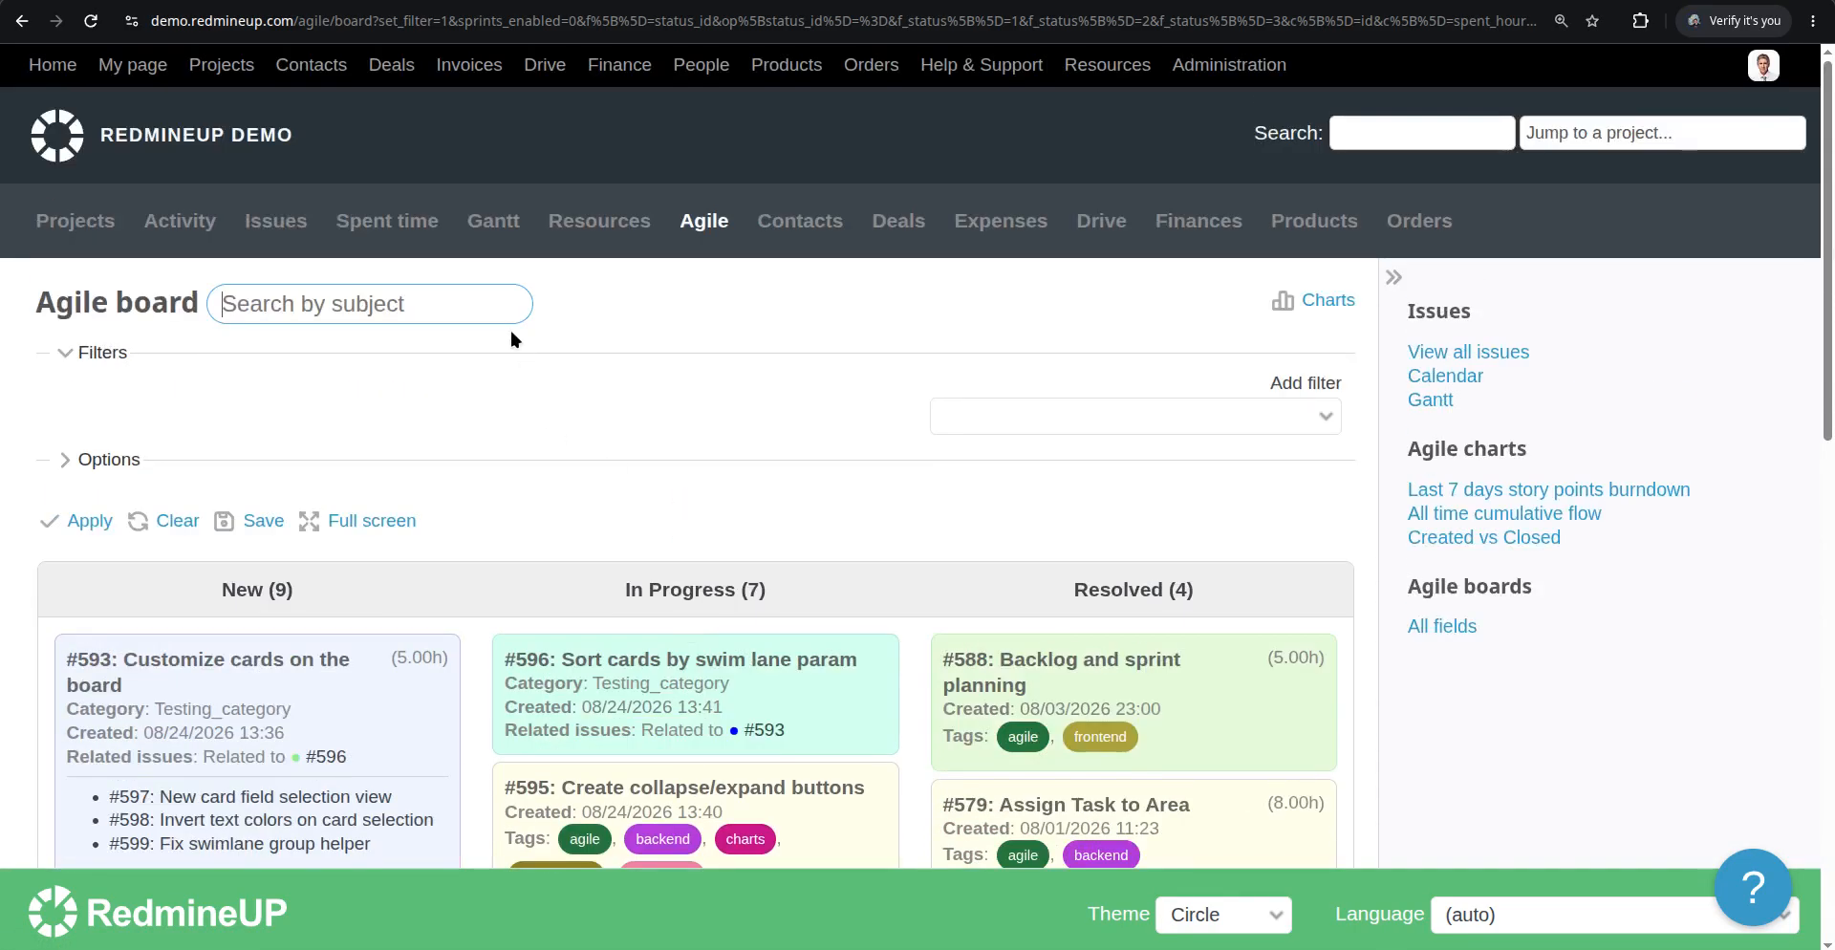
Open the Projects list in a new tab and browse the demo projects
middle_click(231, 65)
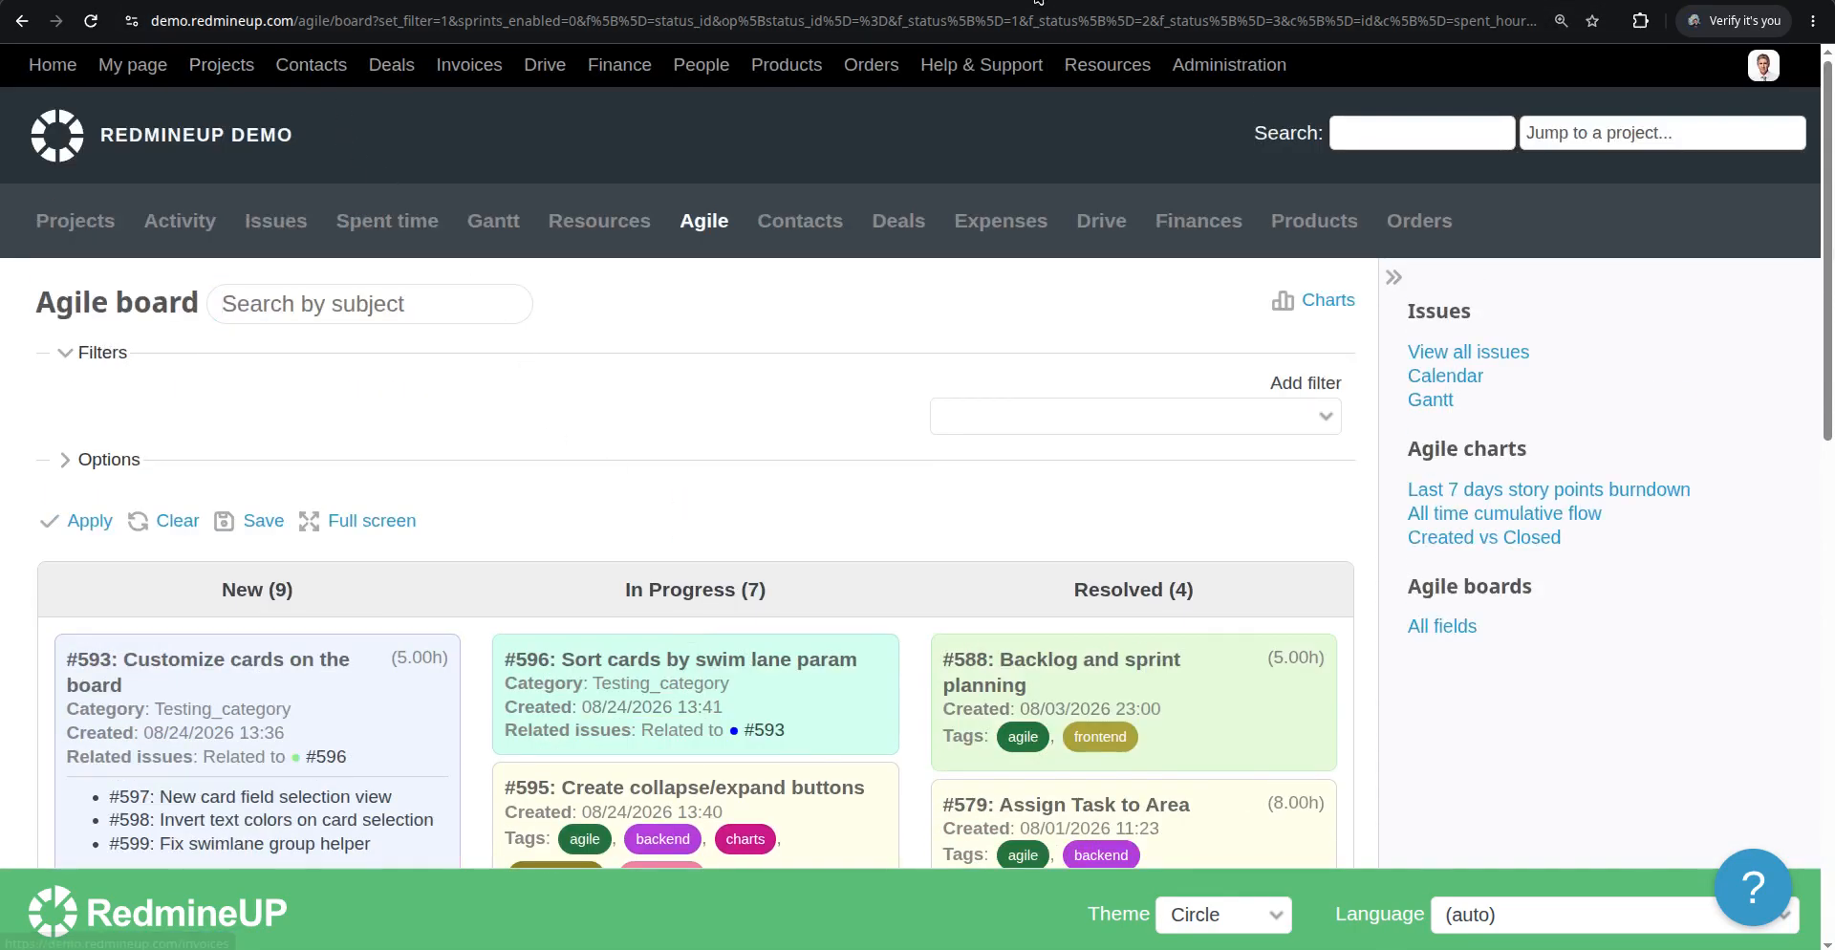
key("ctrl+Tab")
scroll(572, 361, "down", 4)
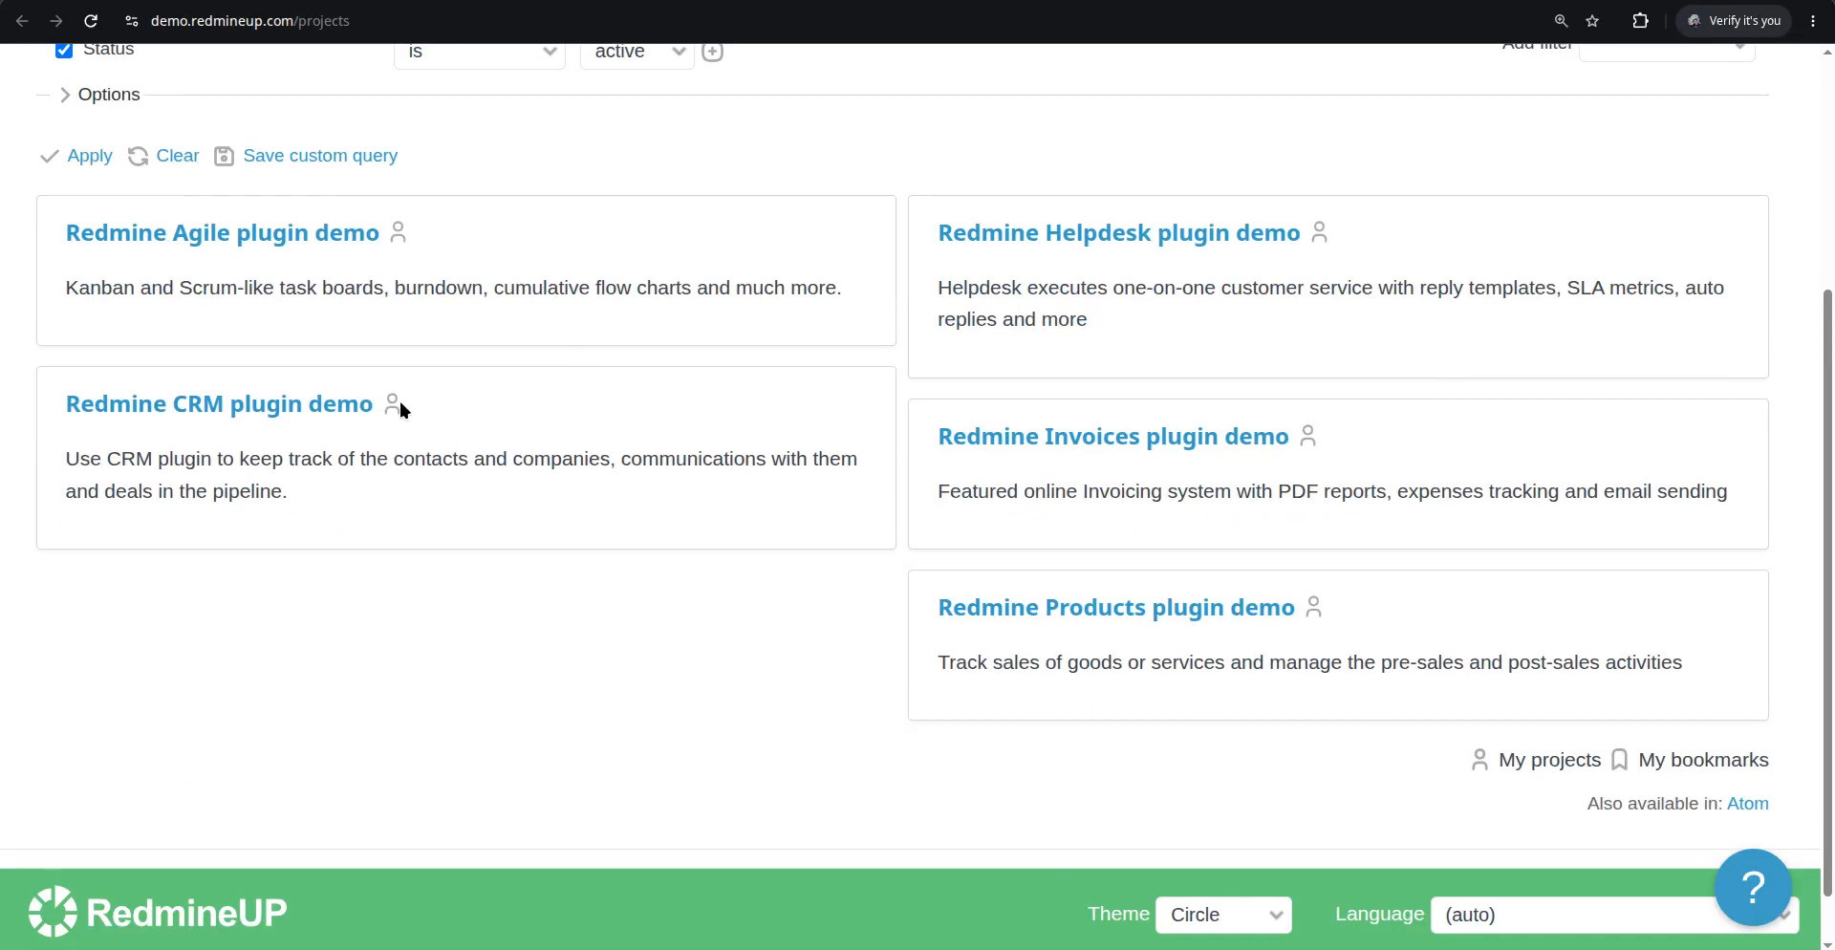
scroll(543, 341, "up", 1)
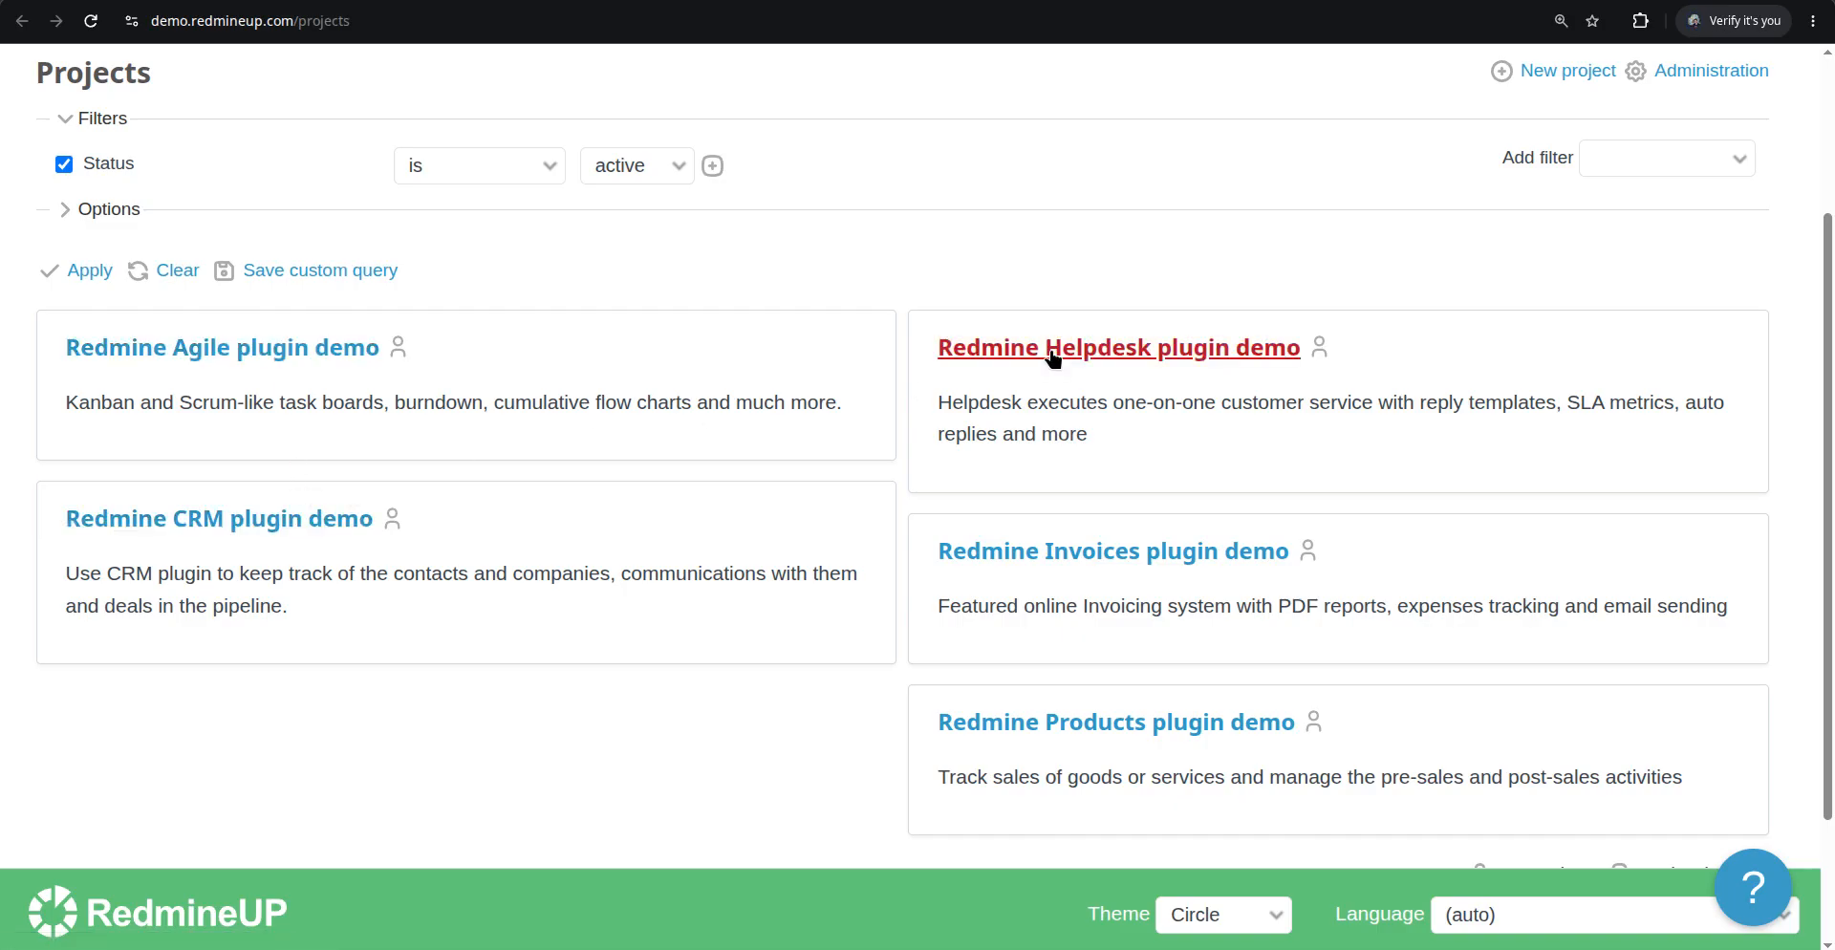
Enable the Agile and Agile backlog modules in the Redmine CRM plugin demo project settings and save
scroll(1064, 697, "down", 1)
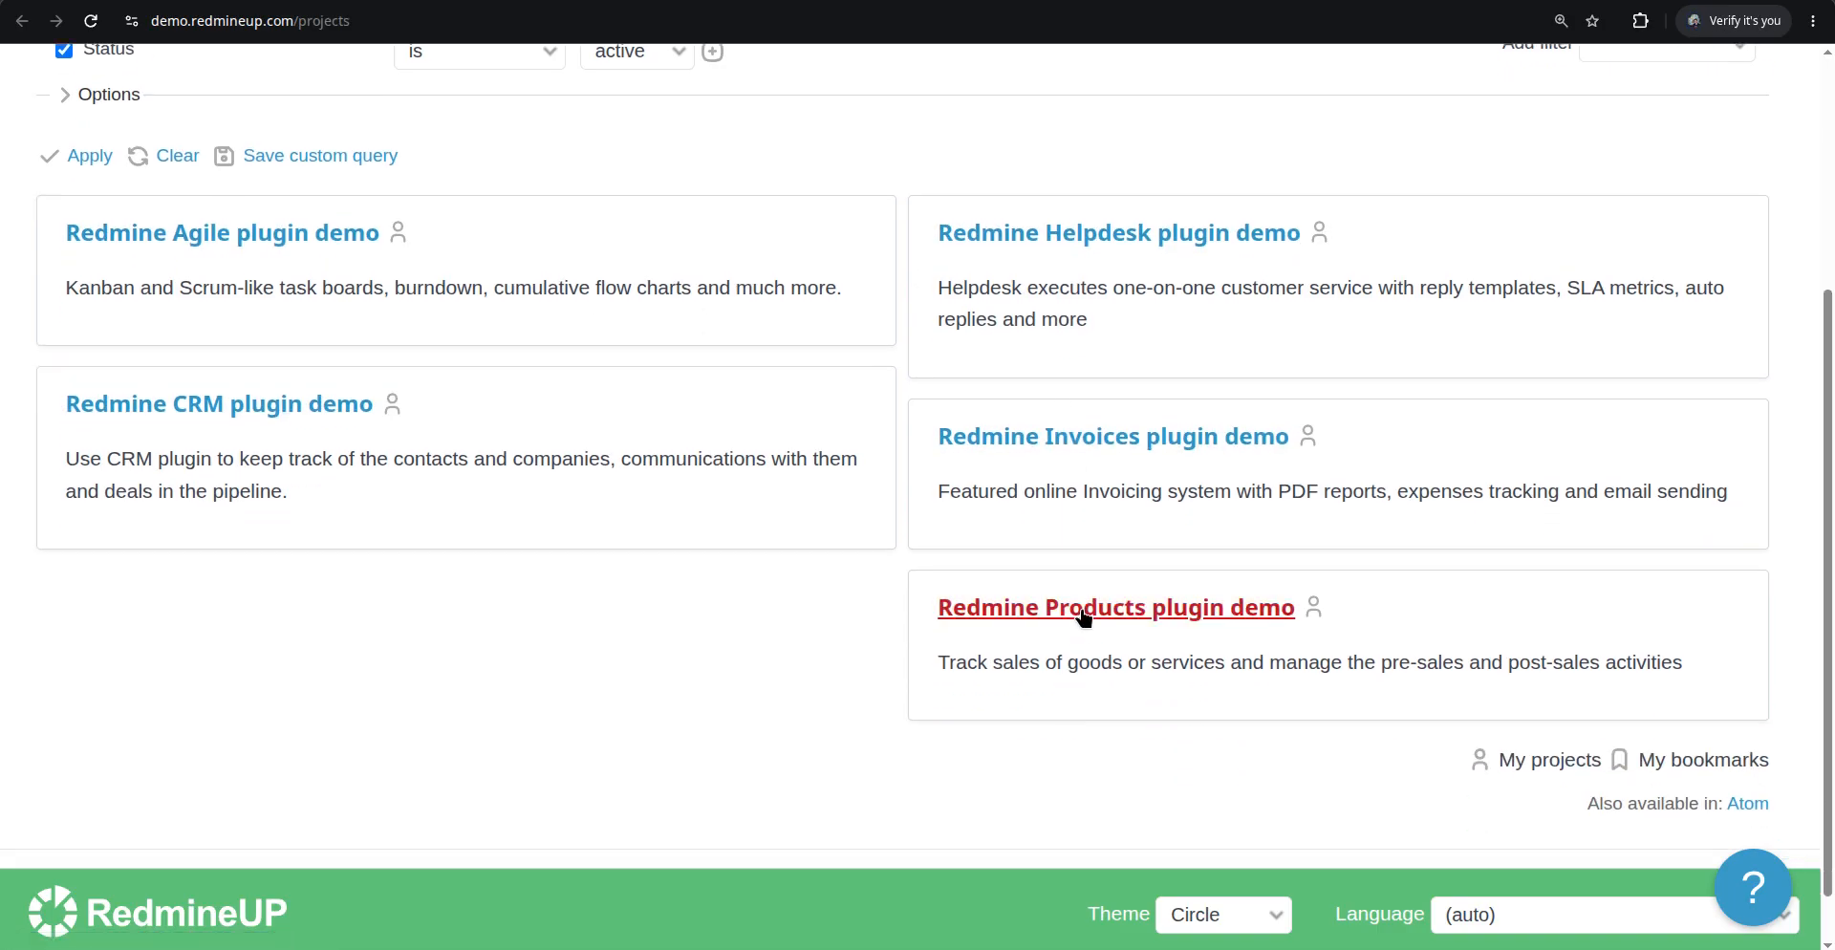
scroll(755, 459, "down", 1)
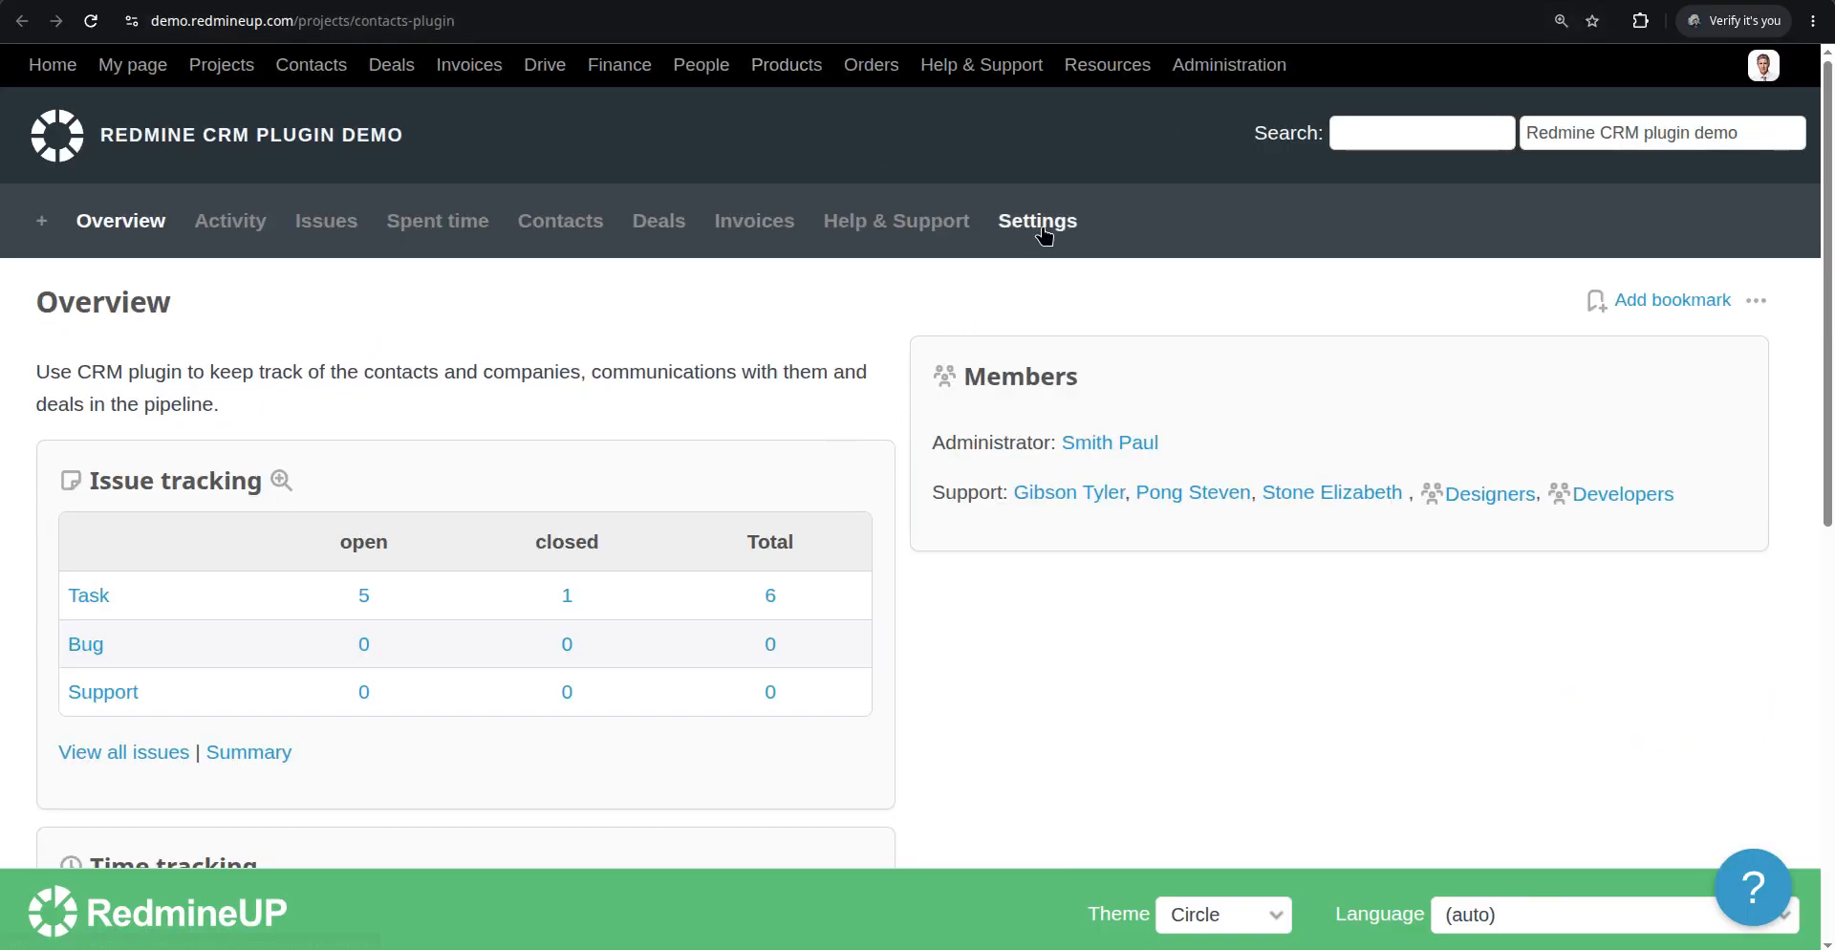
left_click(1040, 221)
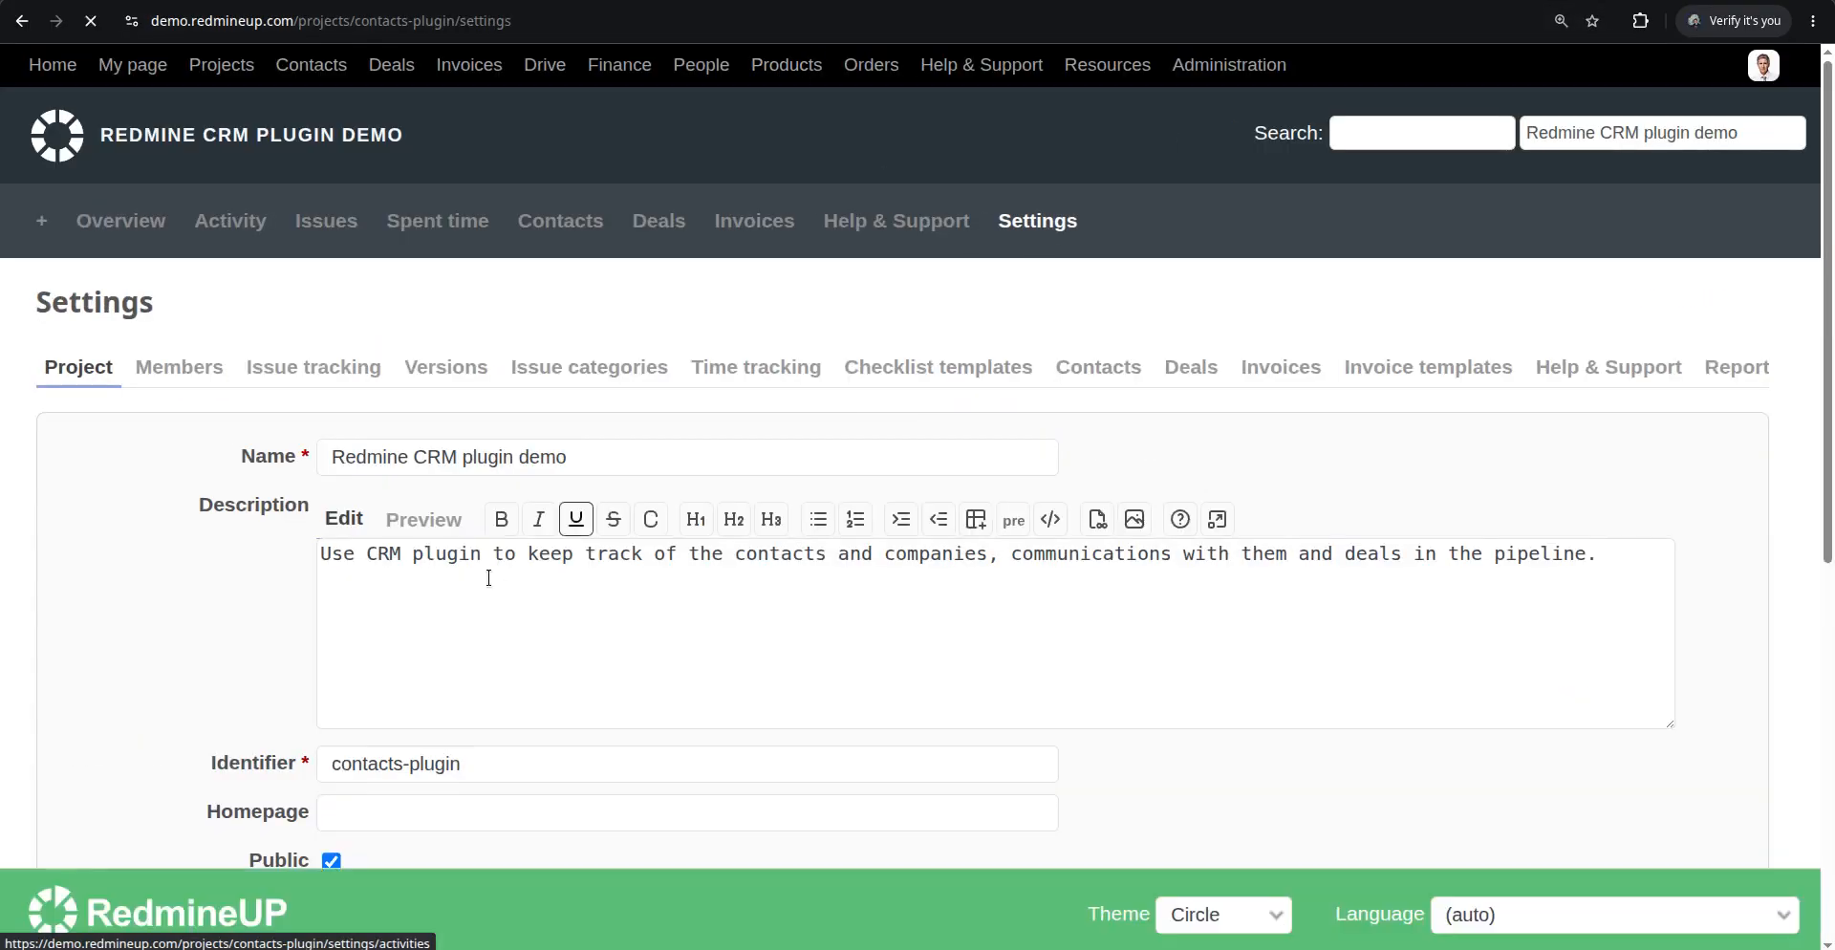
scroll(489, 577, "down", 7)
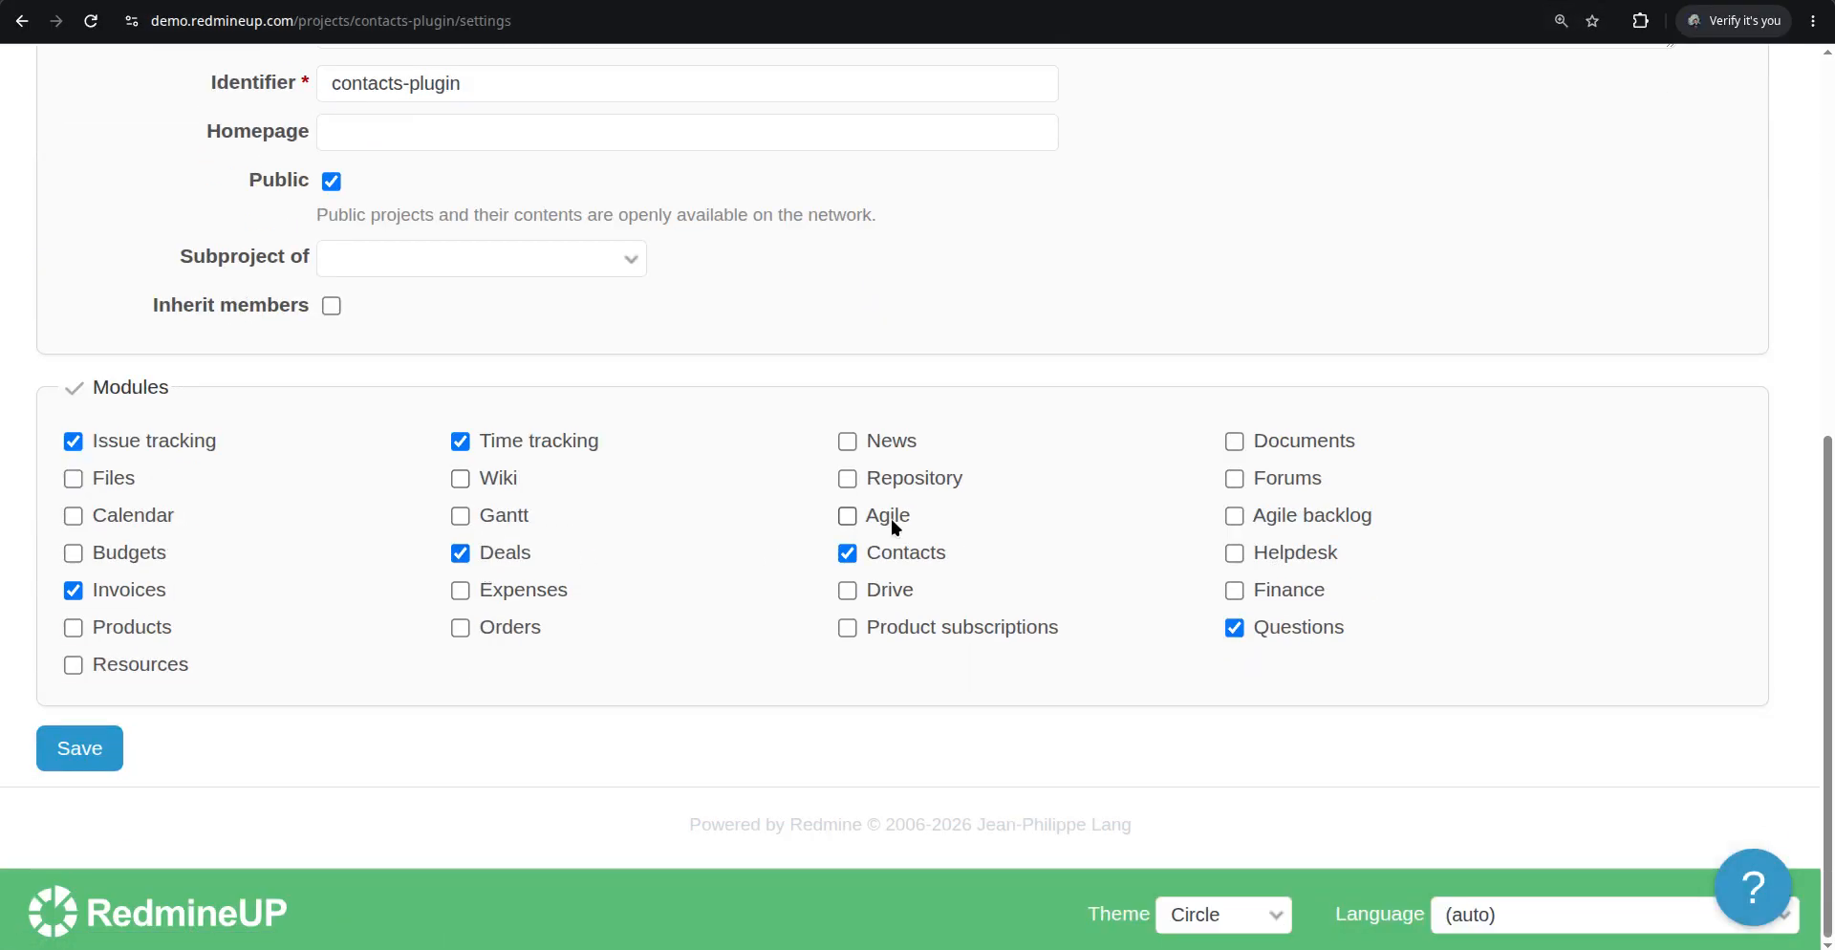
left_click(891, 518)
left_click(1301, 527)
left_click(76, 759)
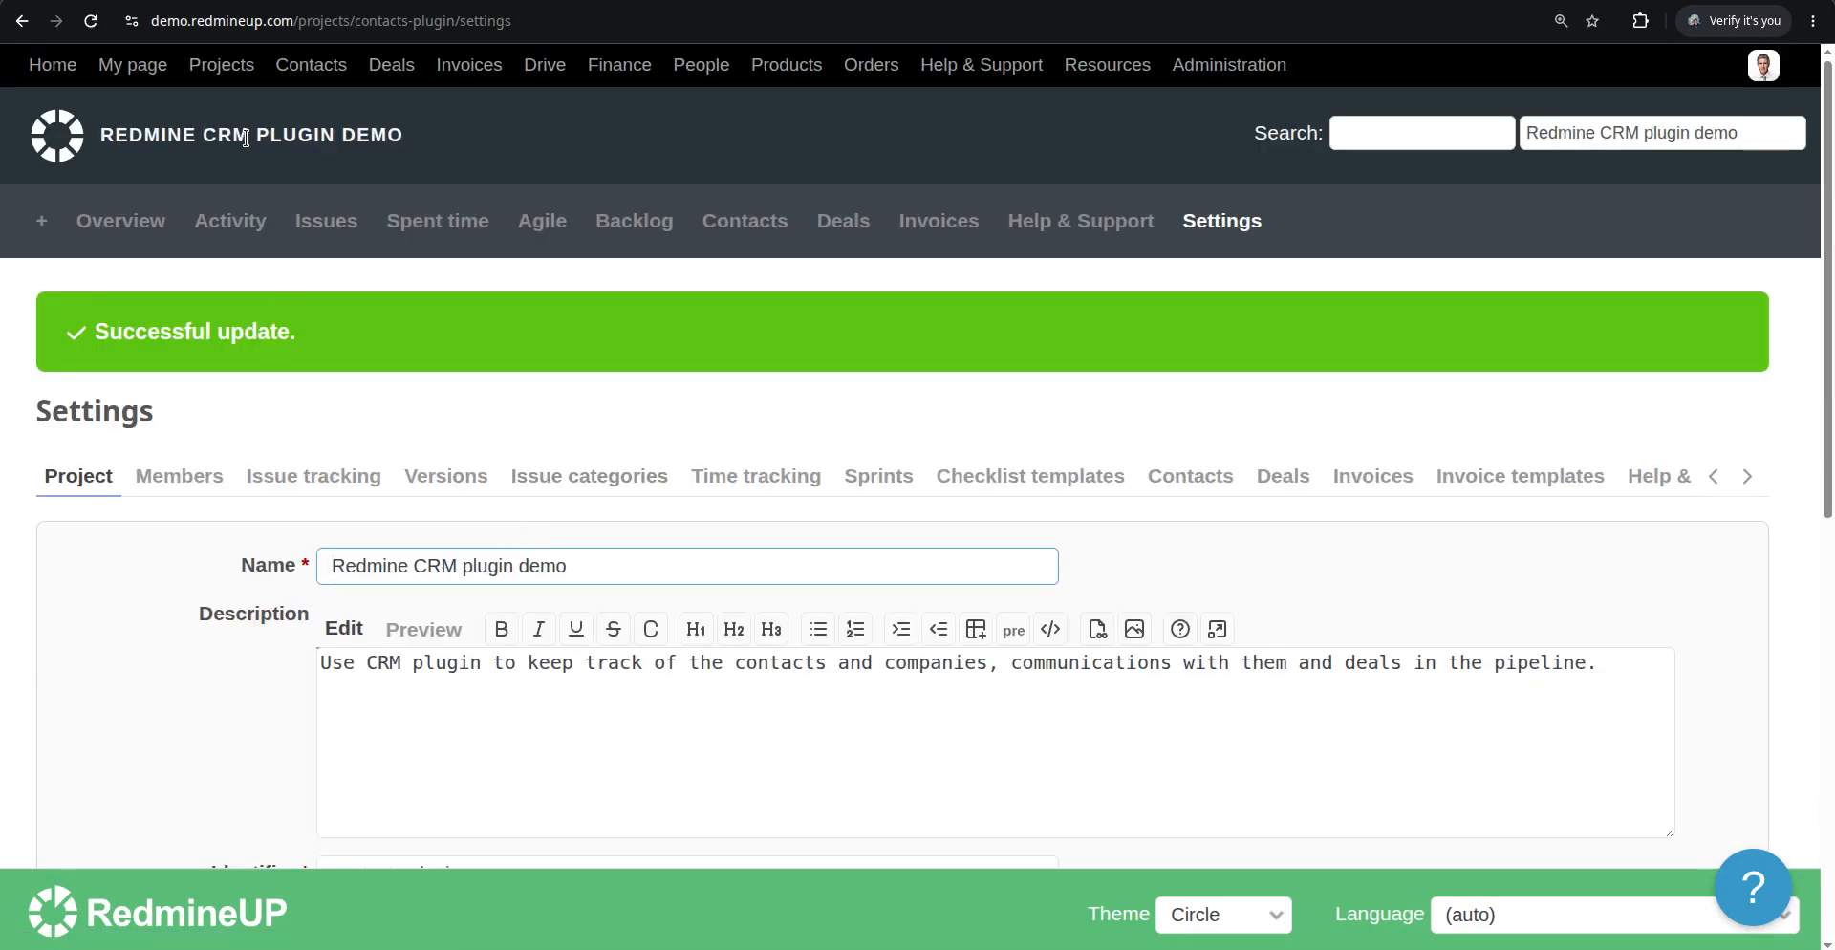
Enable the Agile backlog module in the Redmine Helpdesk plugin demo project settings and save
left_click(881, 1)
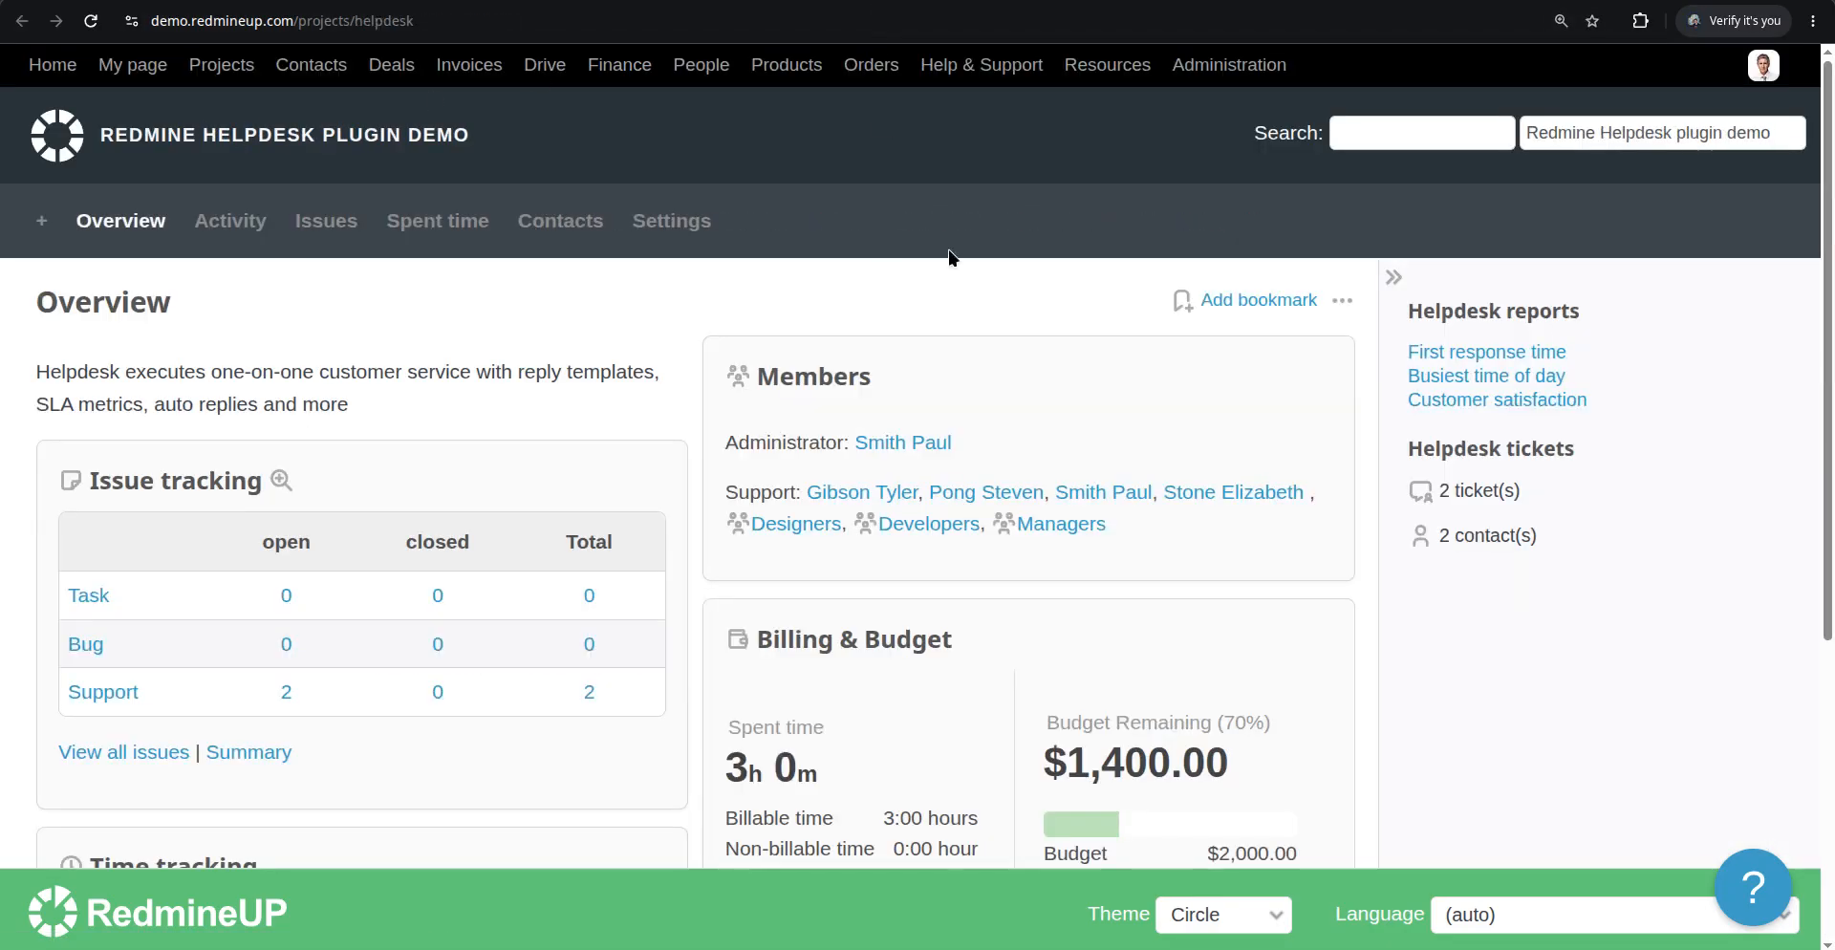
left_click(690, 229)
scroll(683, 357, "down", 1)
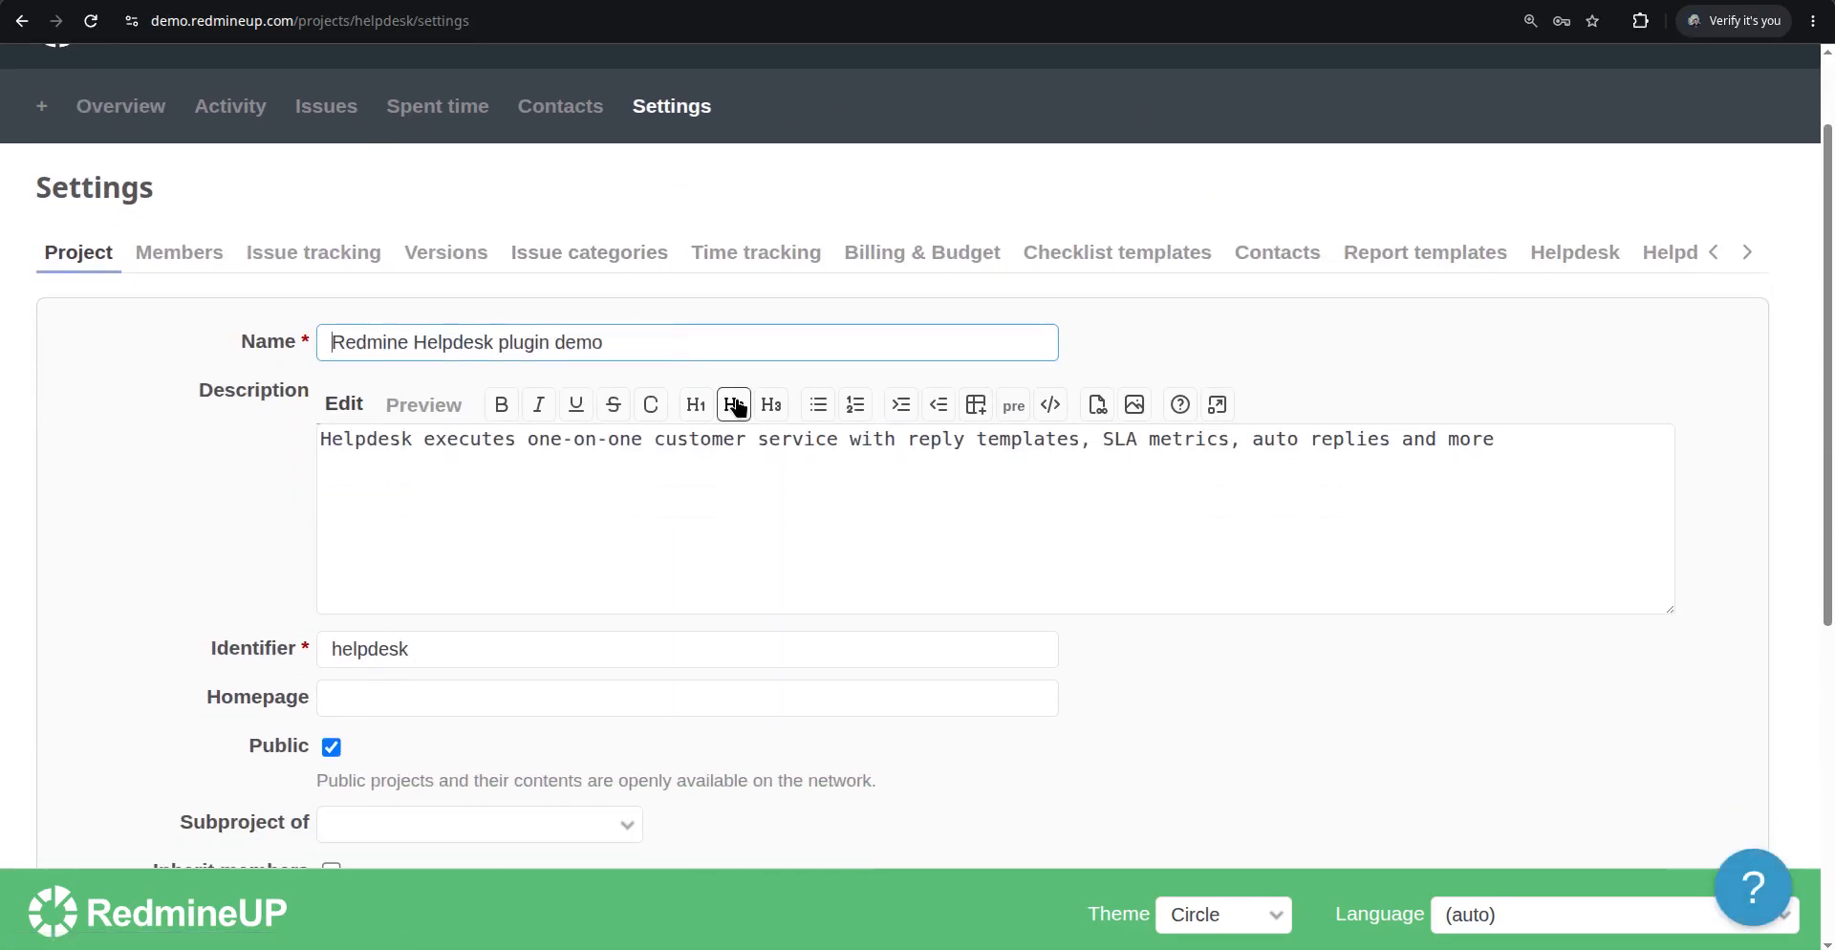
scroll(524, 317, "down", 4)
scroll(864, 317, "up", 5)
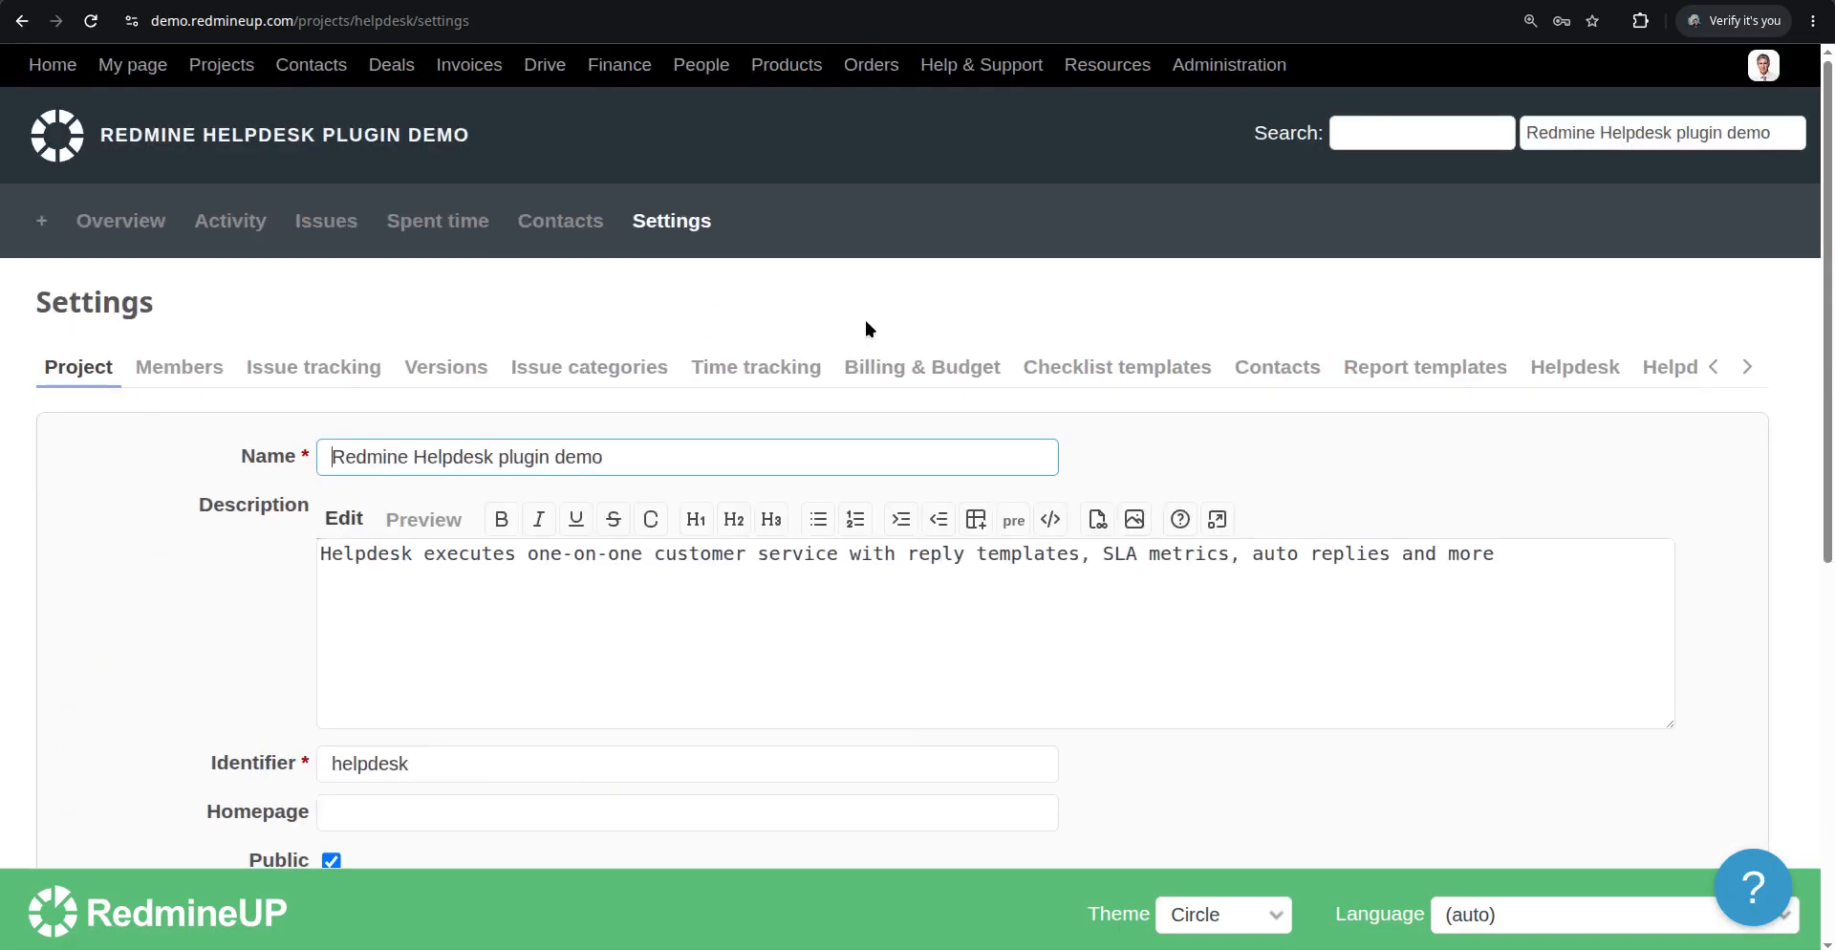
scroll(1044, 617, "down", 5)
left_click(883, 621)
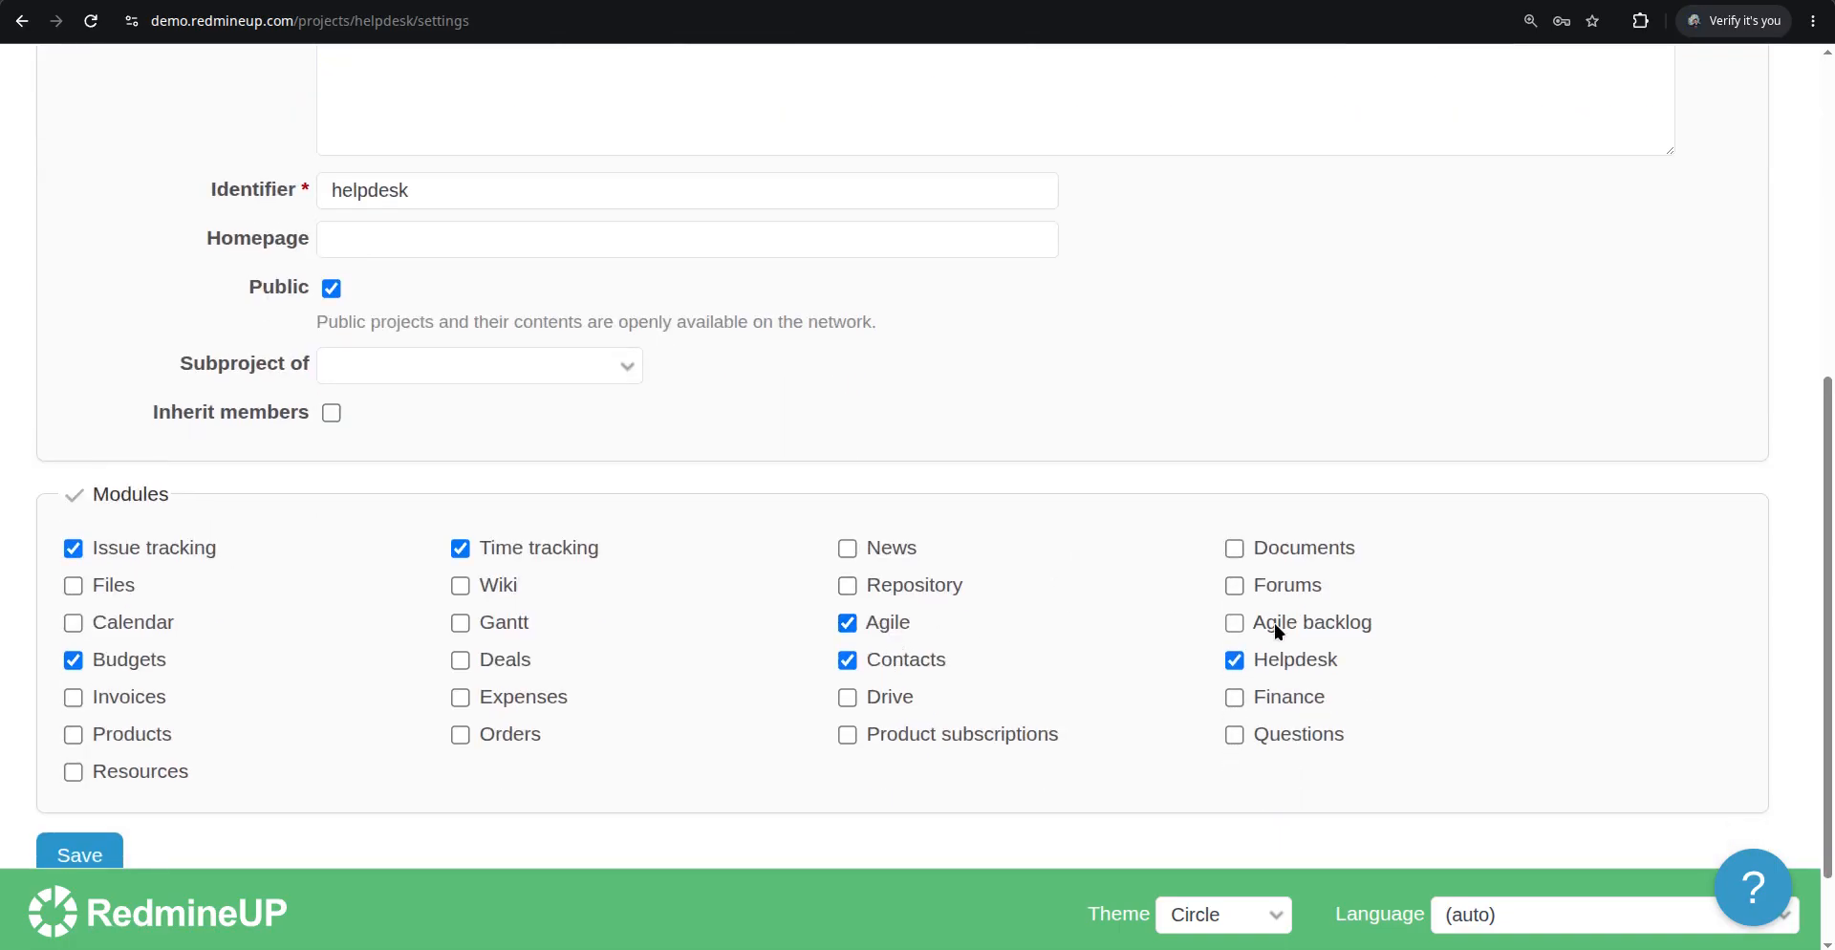
left_click(1267, 622)
scroll(573, 674, "down", 2)
left_click(80, 746)
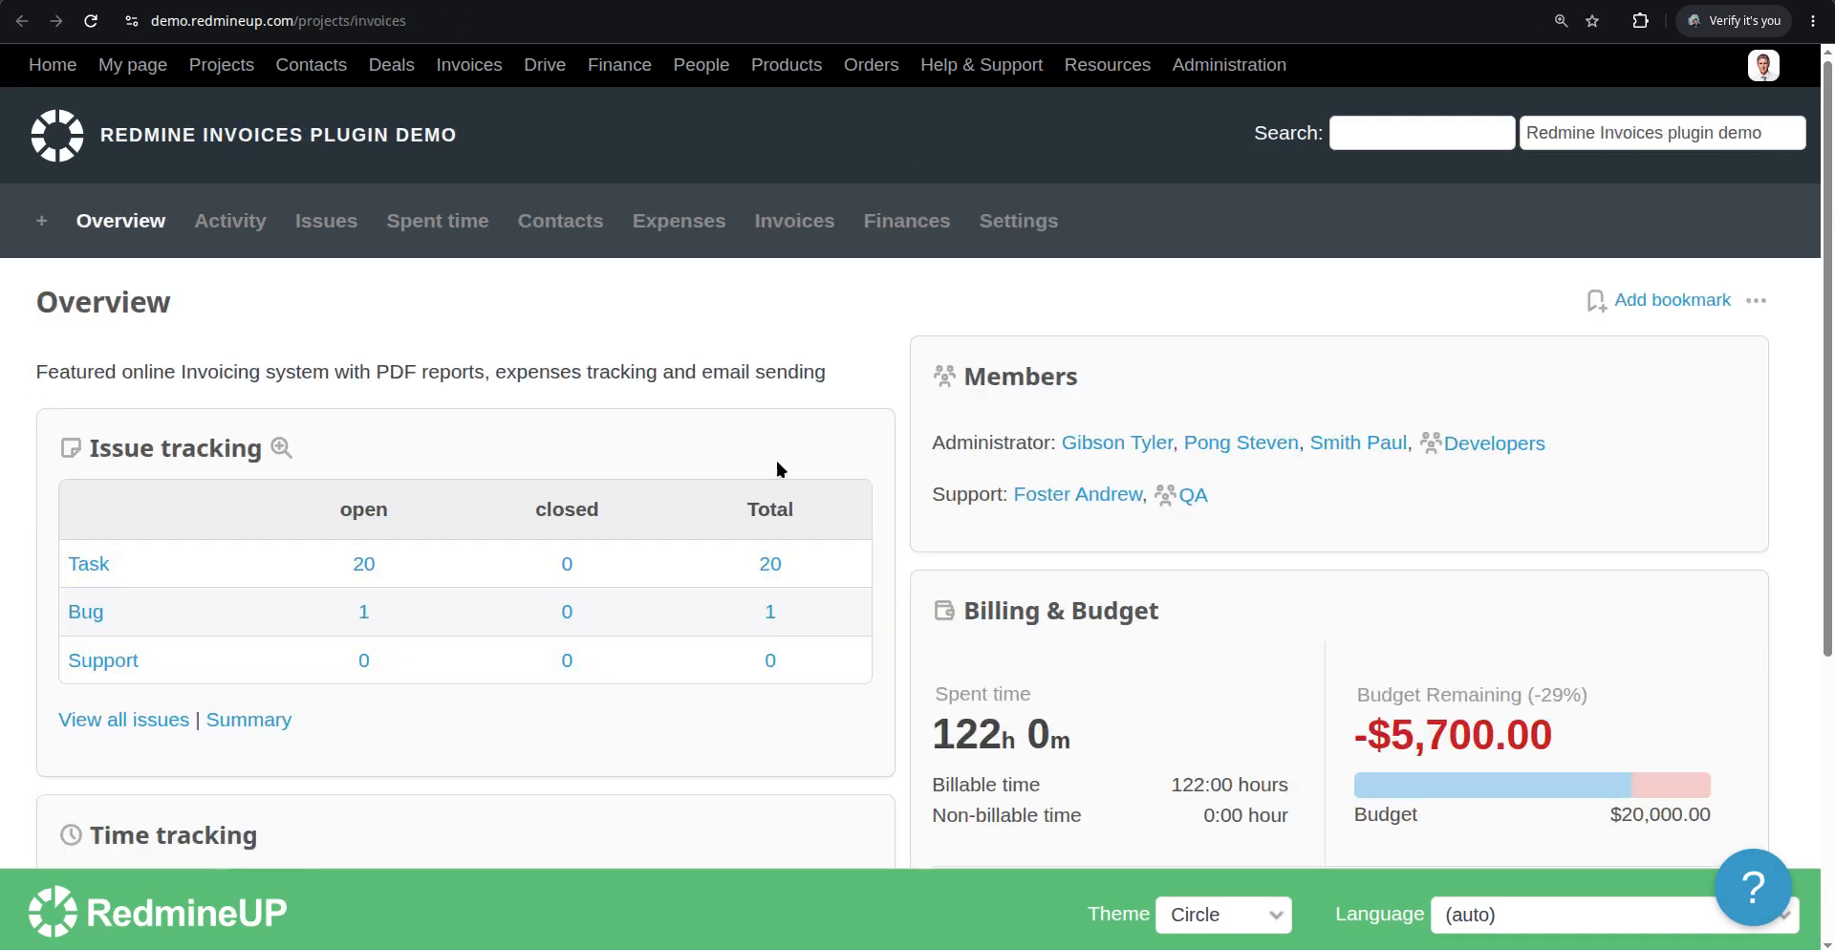
Enable the Agile and Agile backlog modules in the Redmine Invoices plugin demo project settings and save
left_click(1044, 223)
scroll(652, 460, "down", 7)
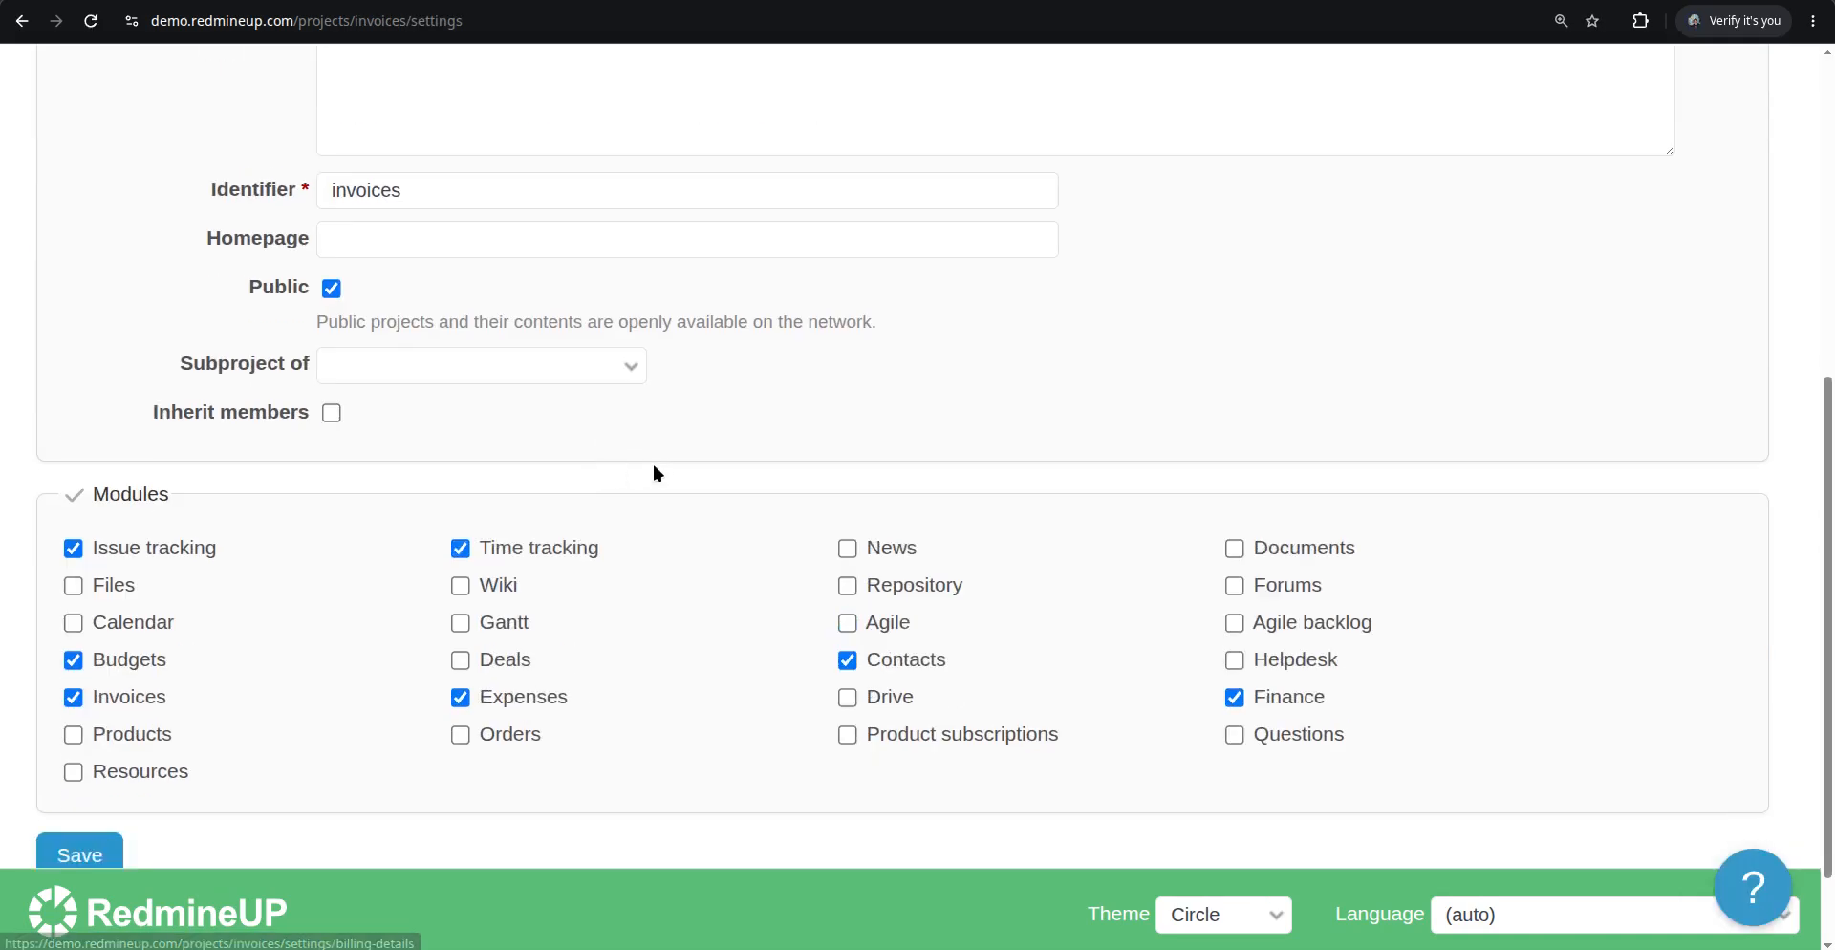
left_click(868, 521)
left_click(1355, 520)
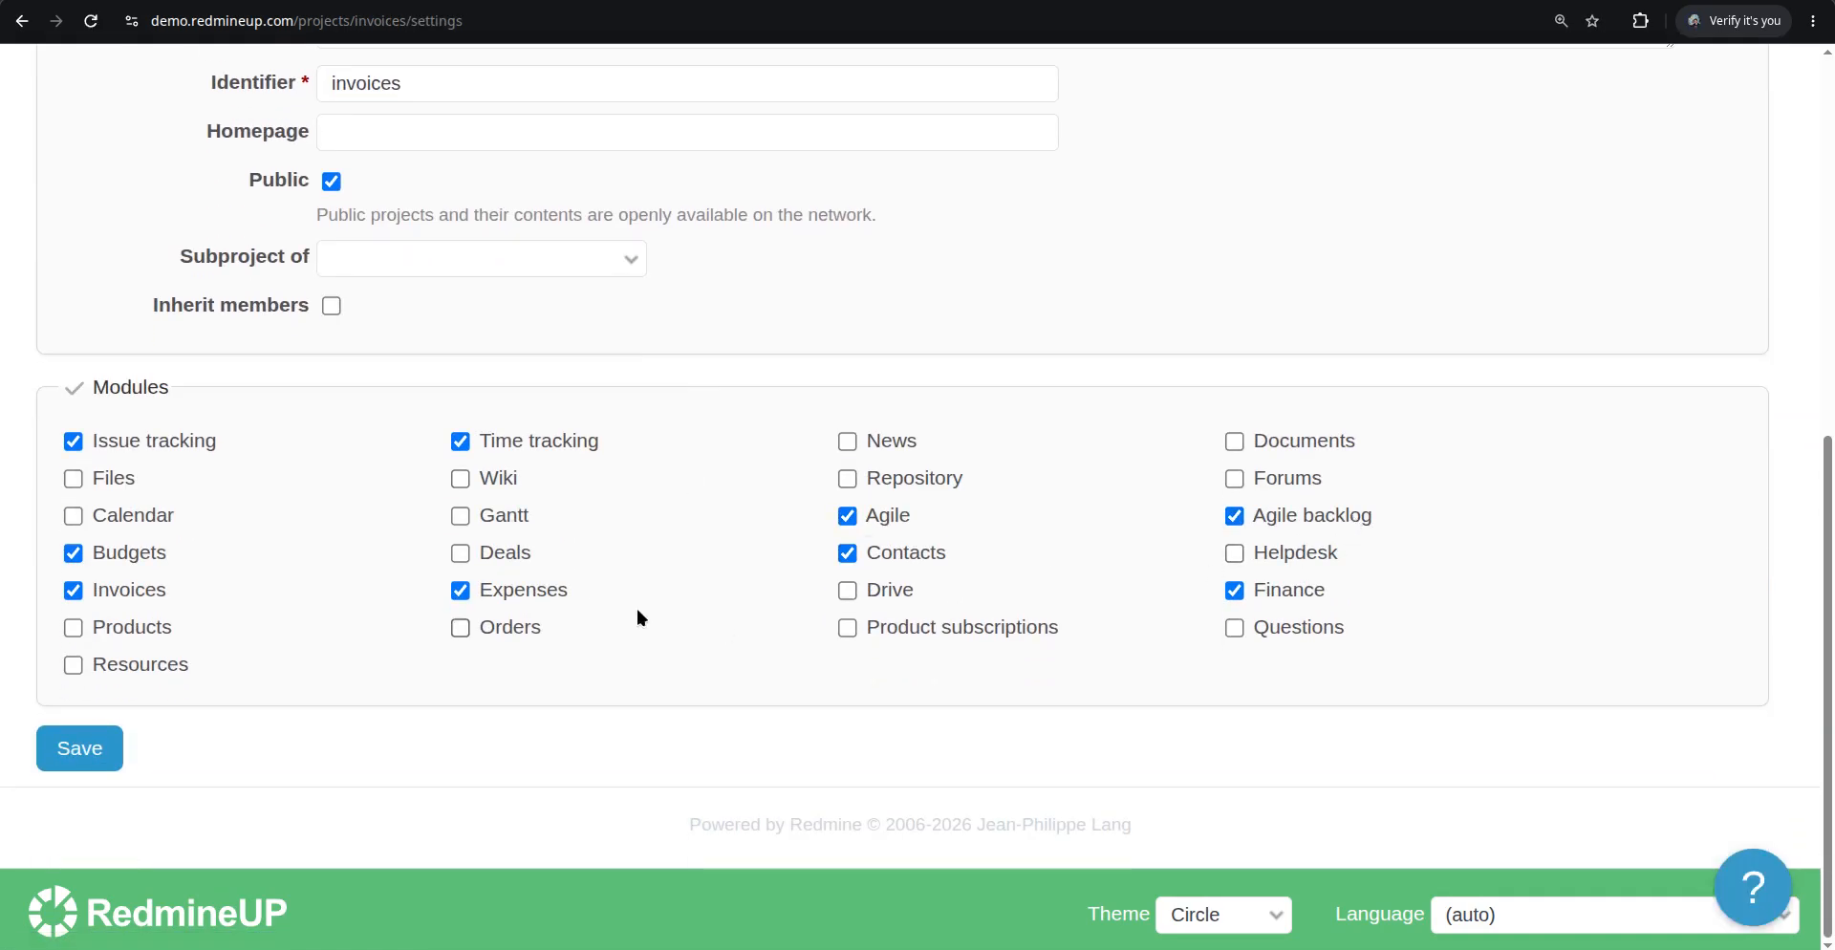
left_click(105, 748)
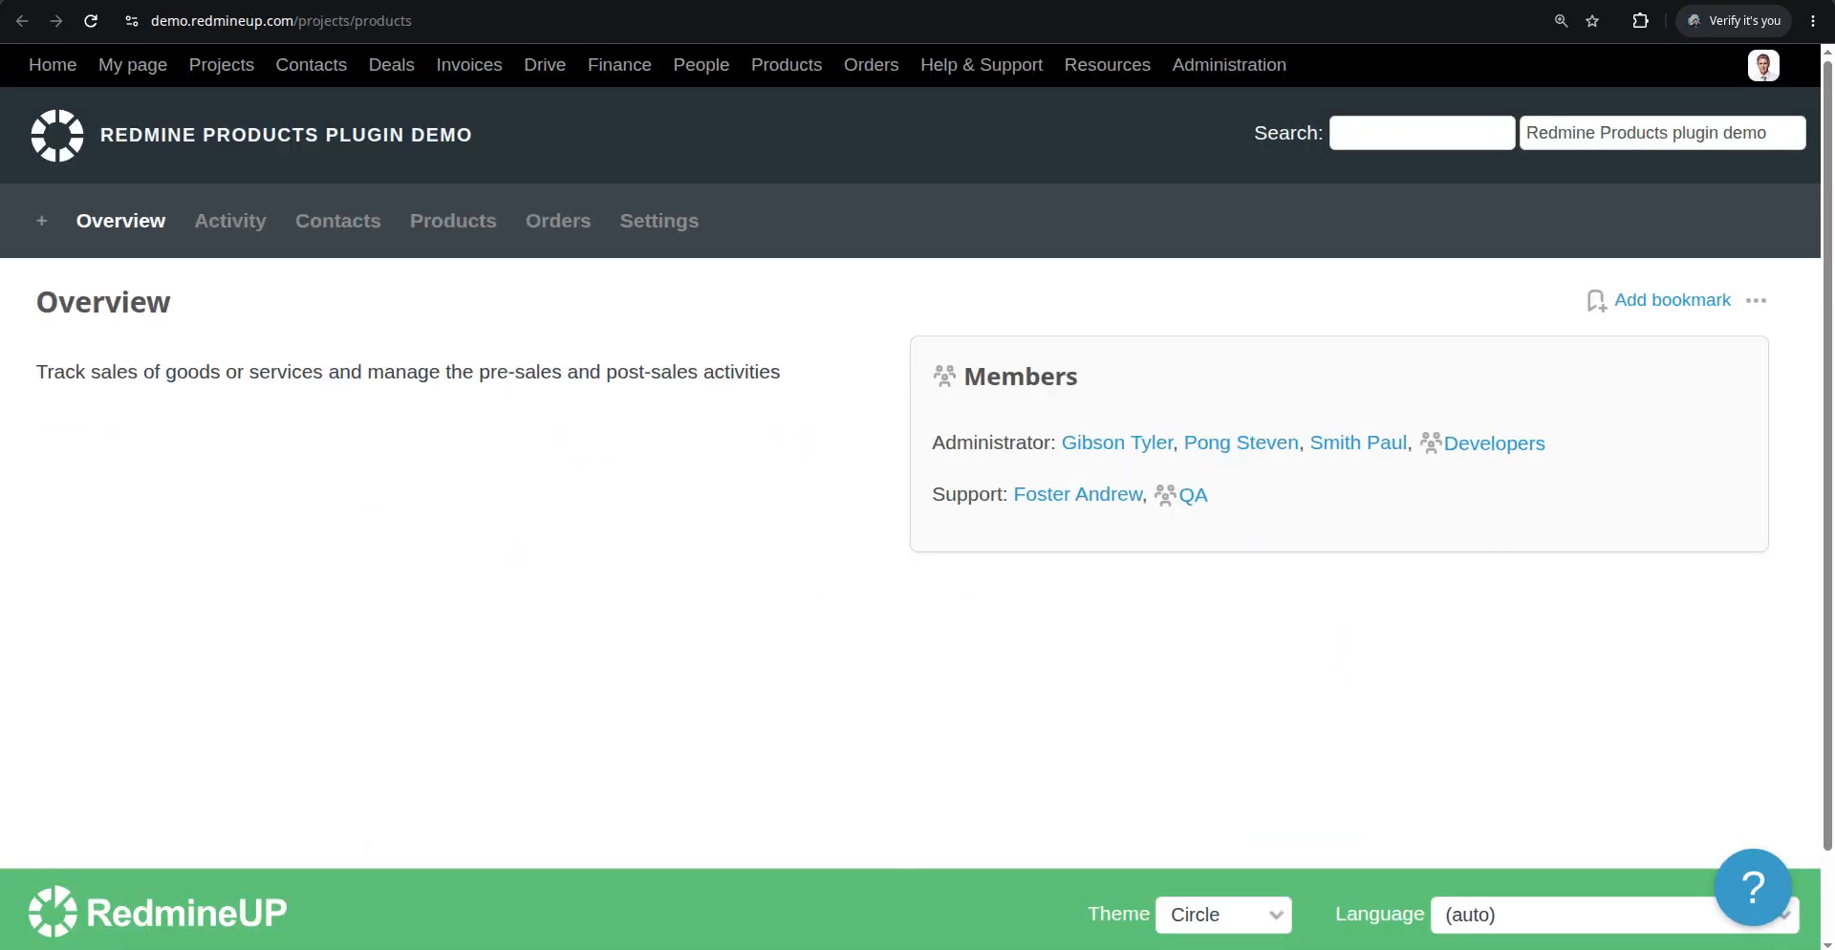
Enable the Agile module in the Redmine Products plugin demo project settings and save
left_click(639, 222)
scroll(628, 522, "down", 7)
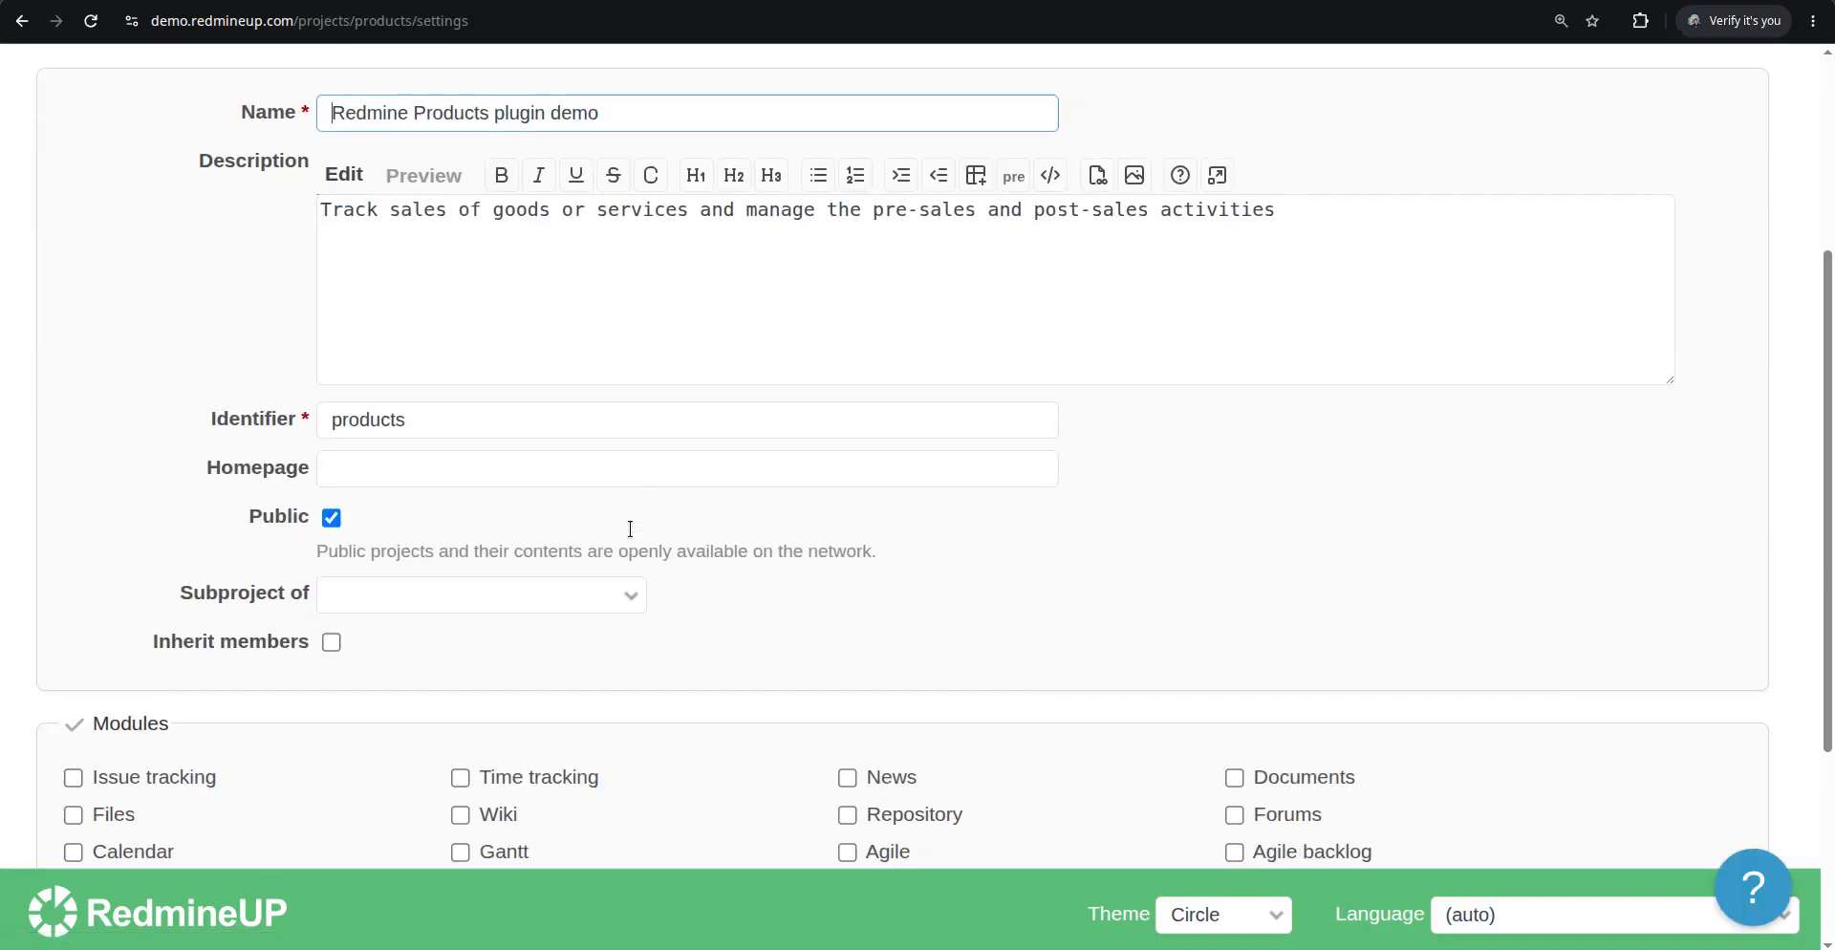
left_click(847, 515)
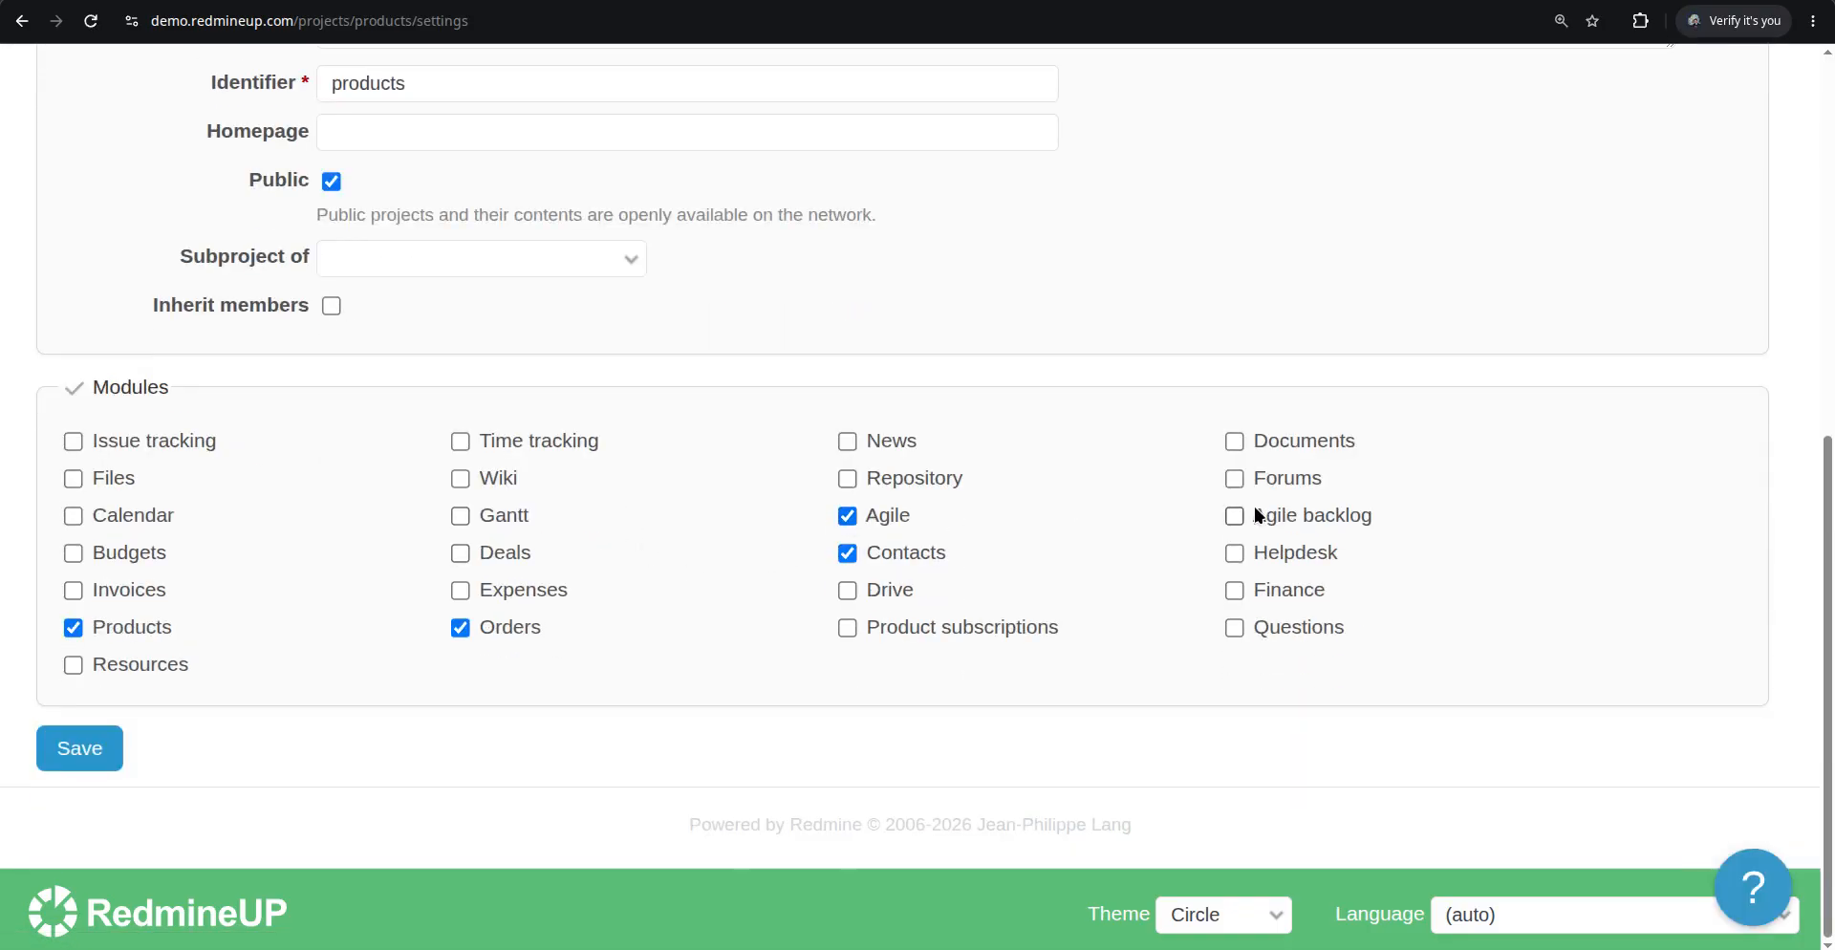
left_click(1234, 515)
left_click(61, 765)
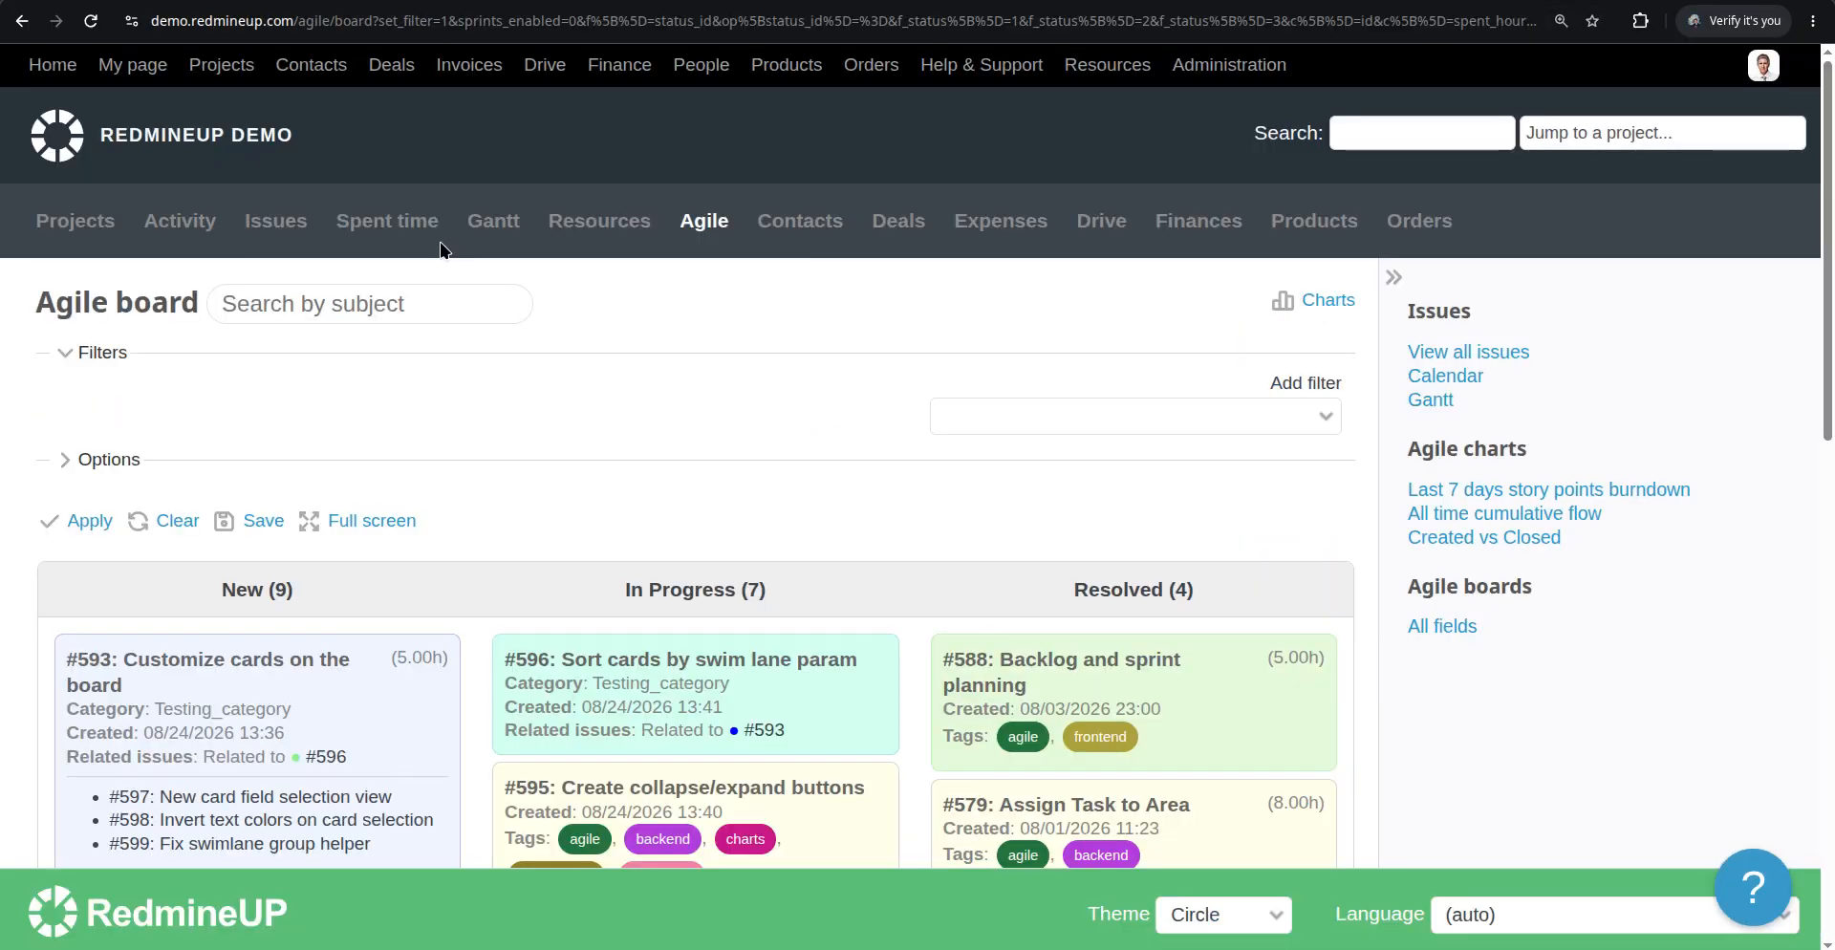
Reapply the Agile board query and scroll through the columns to review cards with tags and related invoices
left_click(76, 522)
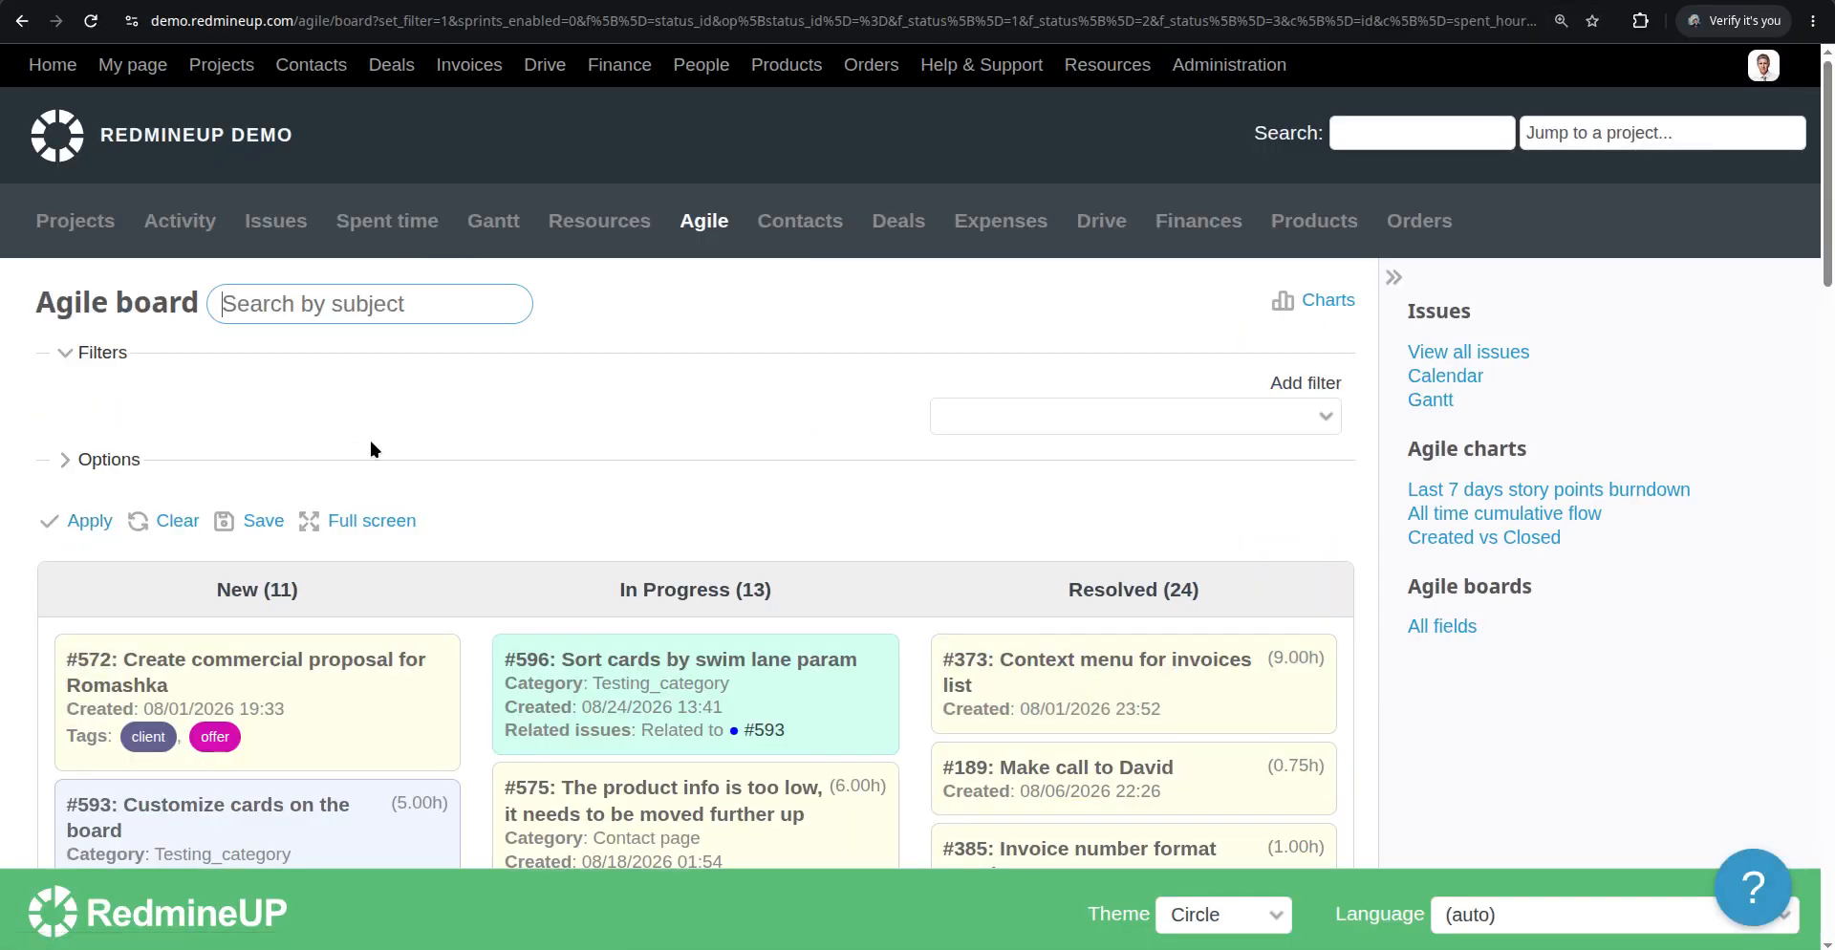
scroll(490, 421, "down", 15)
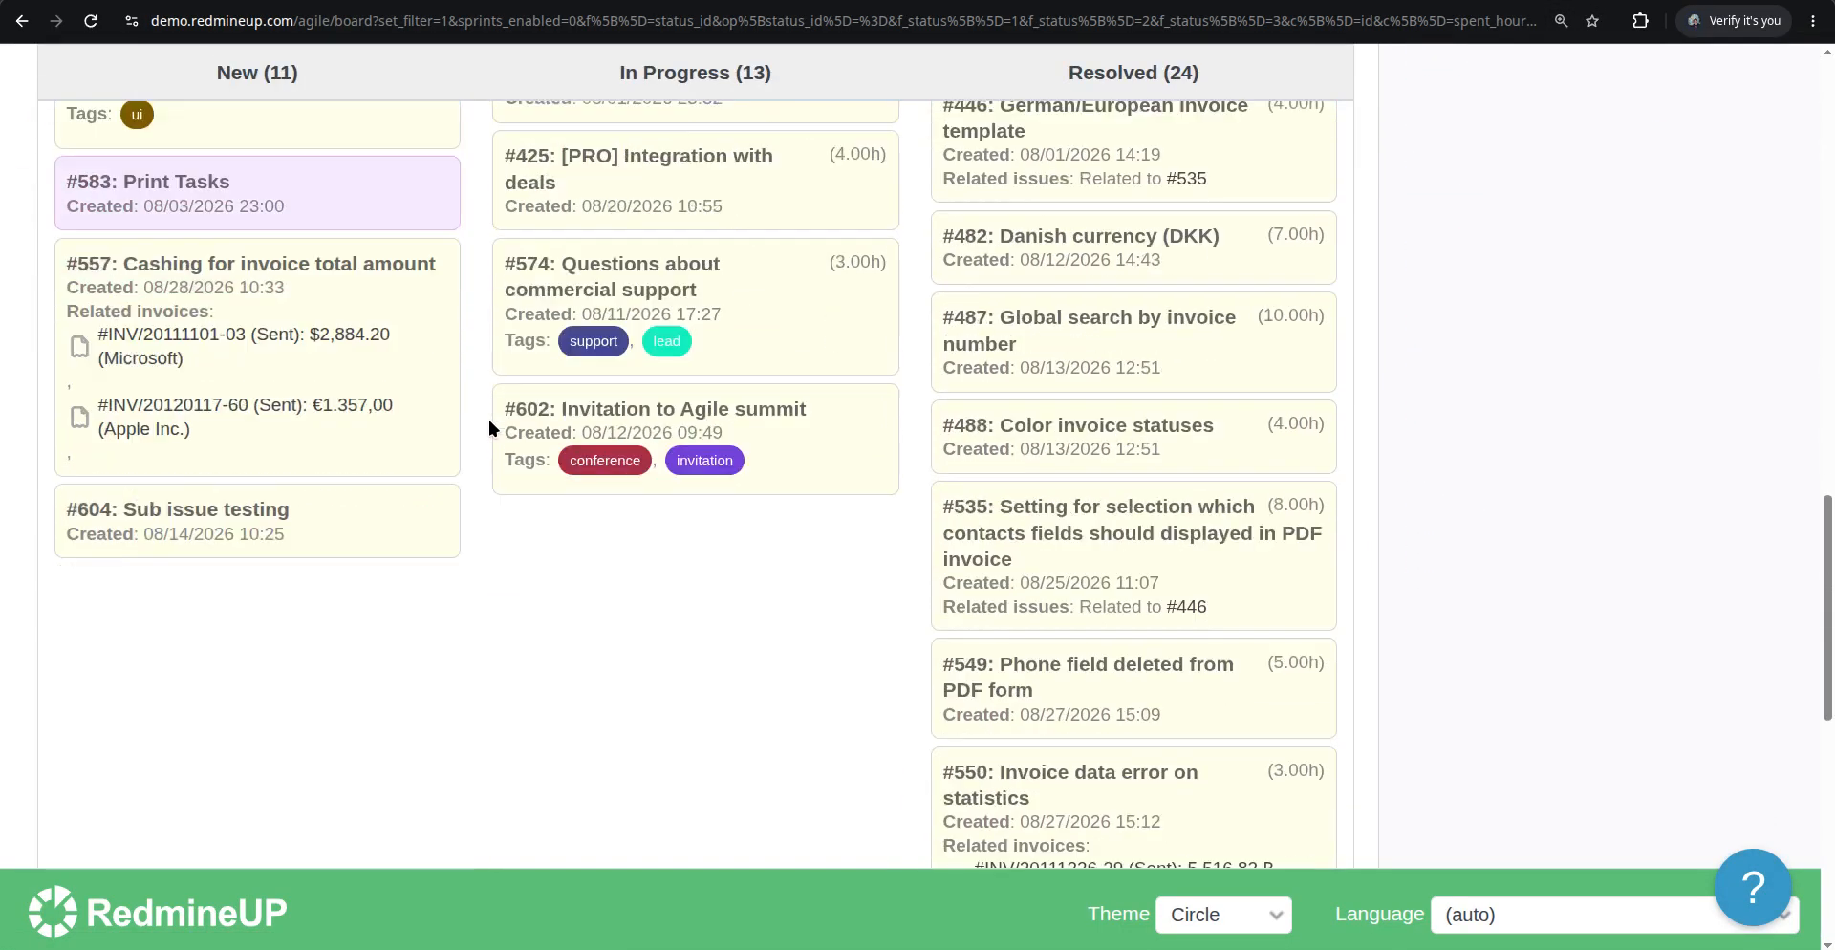
scroll(489, 420, "down", 7)
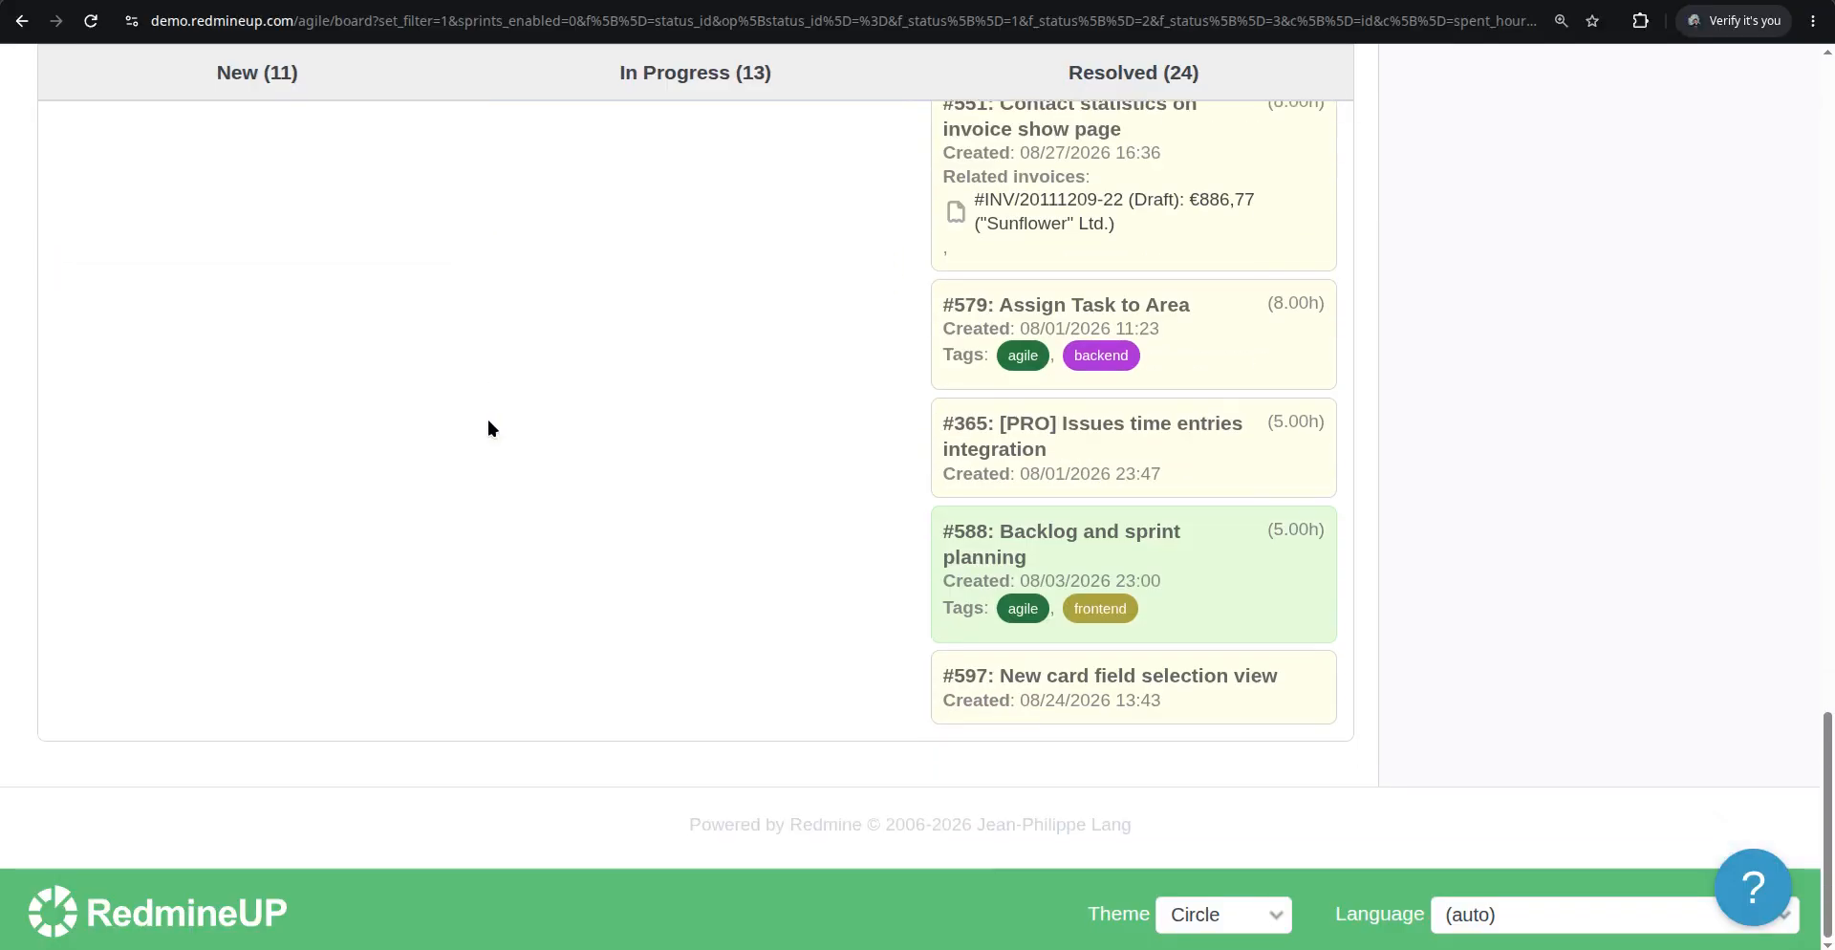
scroll(736, 464, "up", 2)
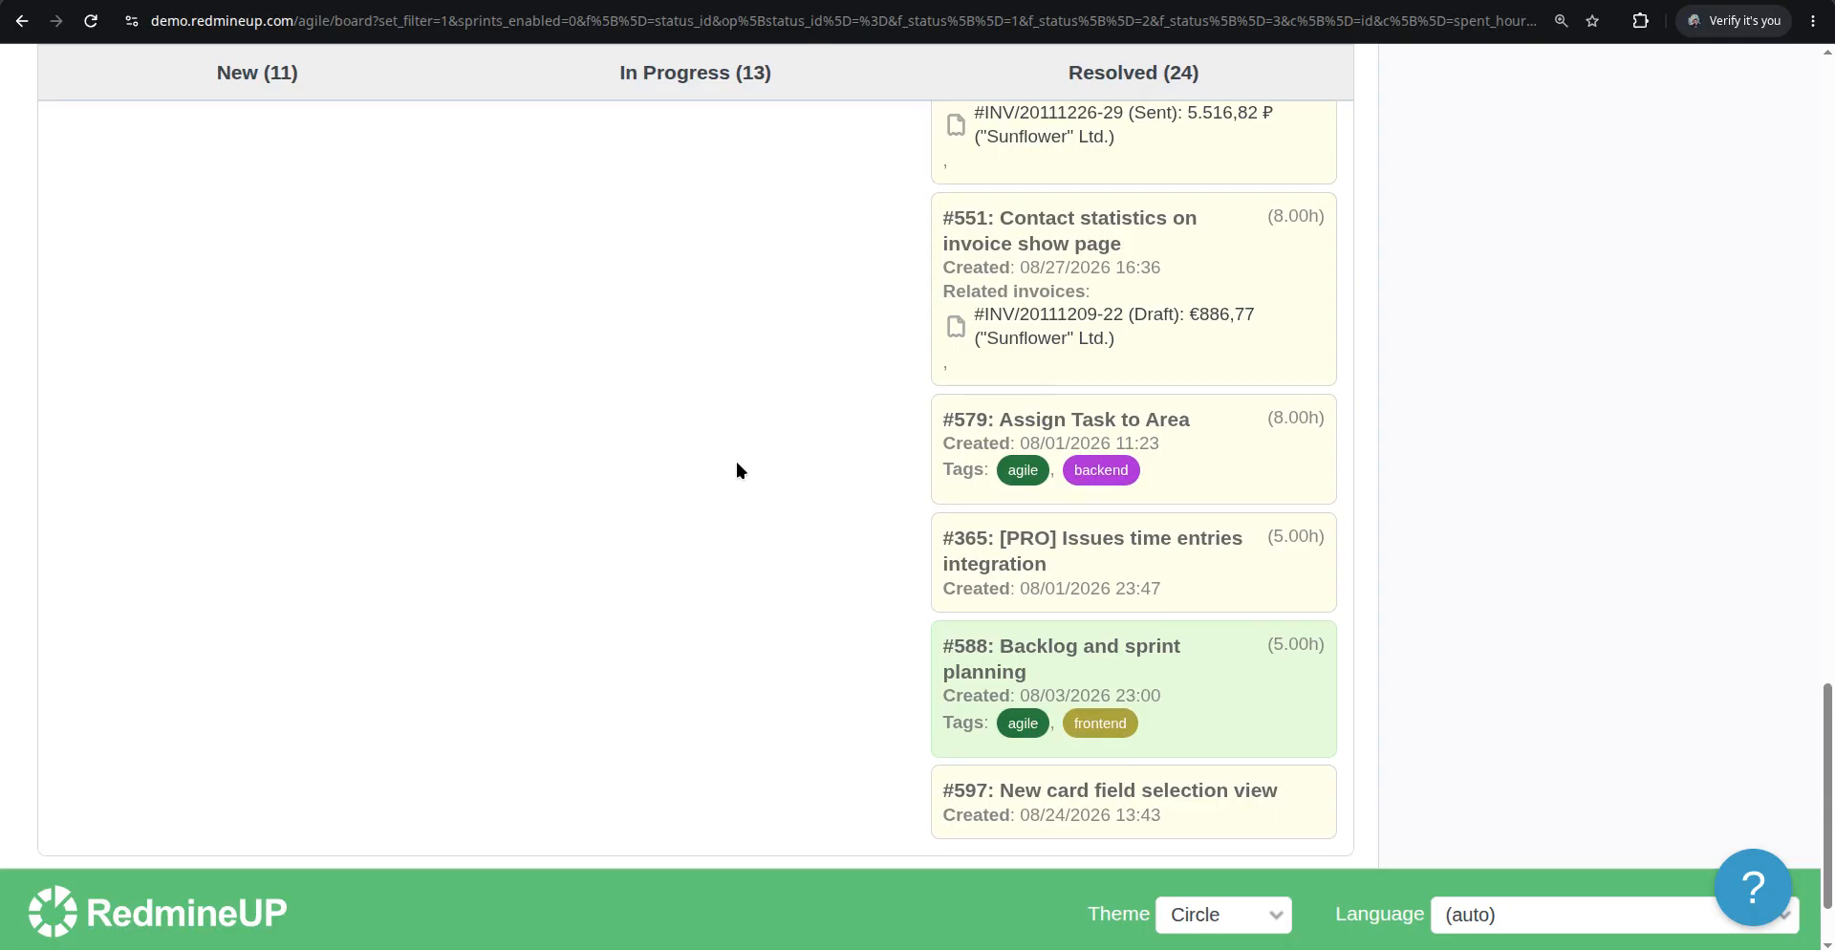
scroll(765, 430, "up", 10)
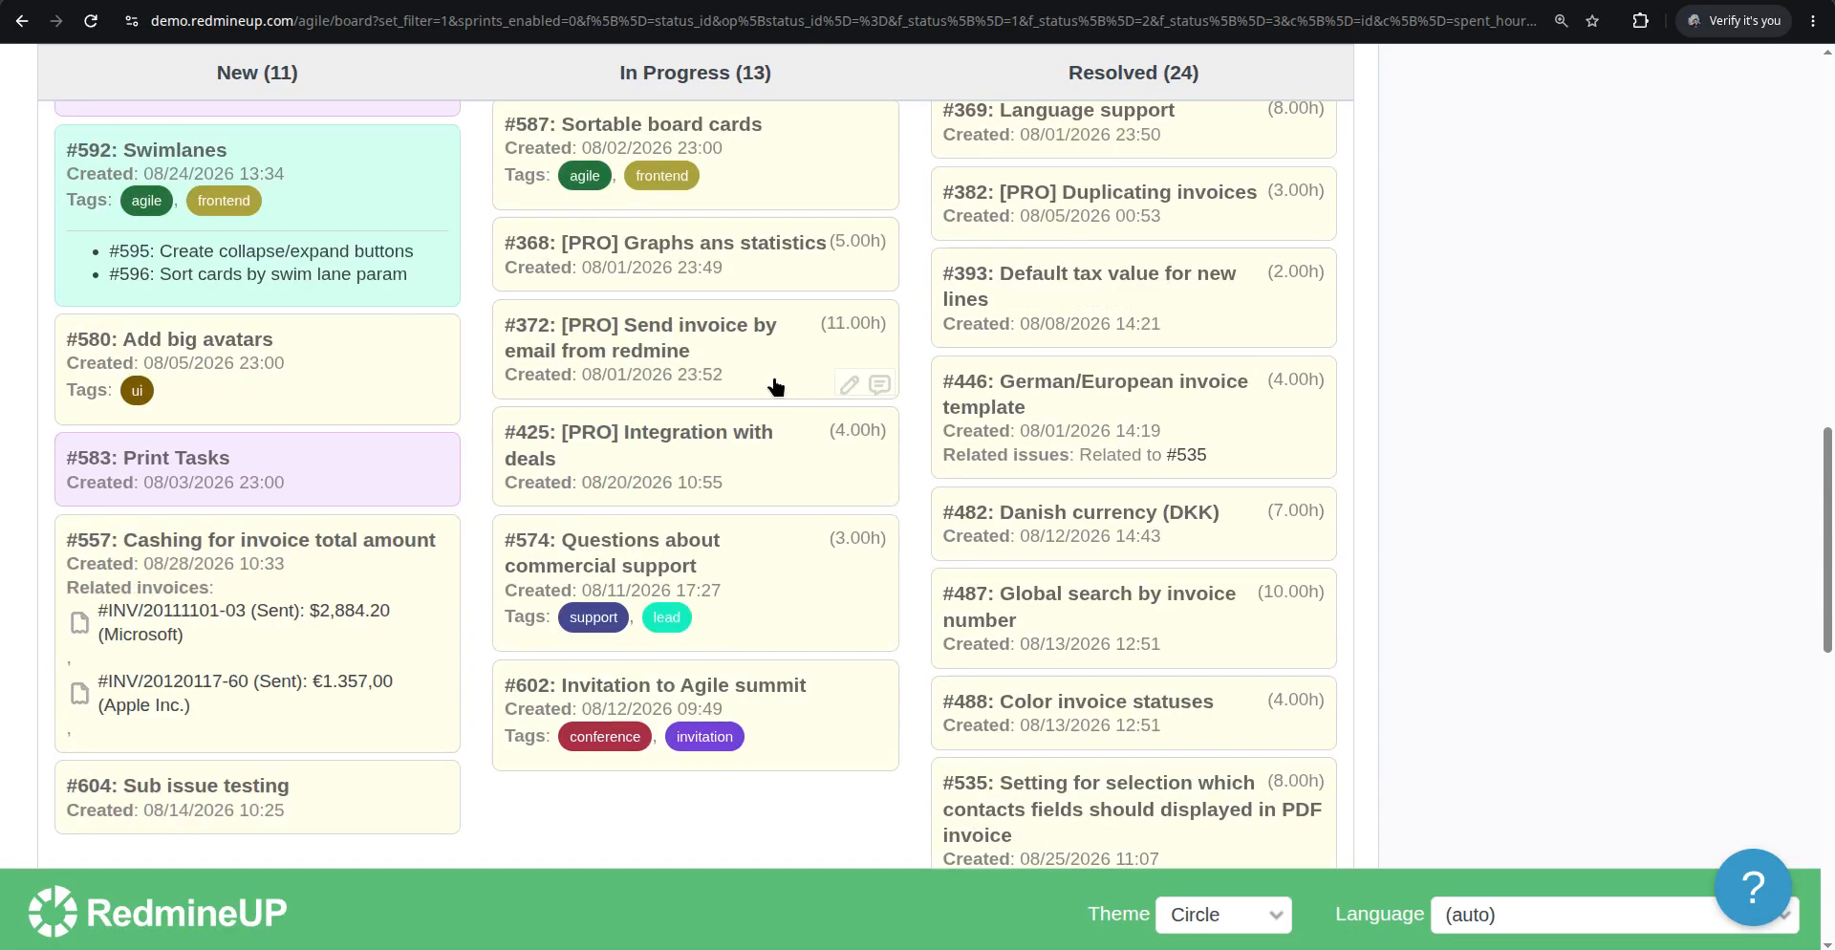
scroll(755, 516, "down", 3)
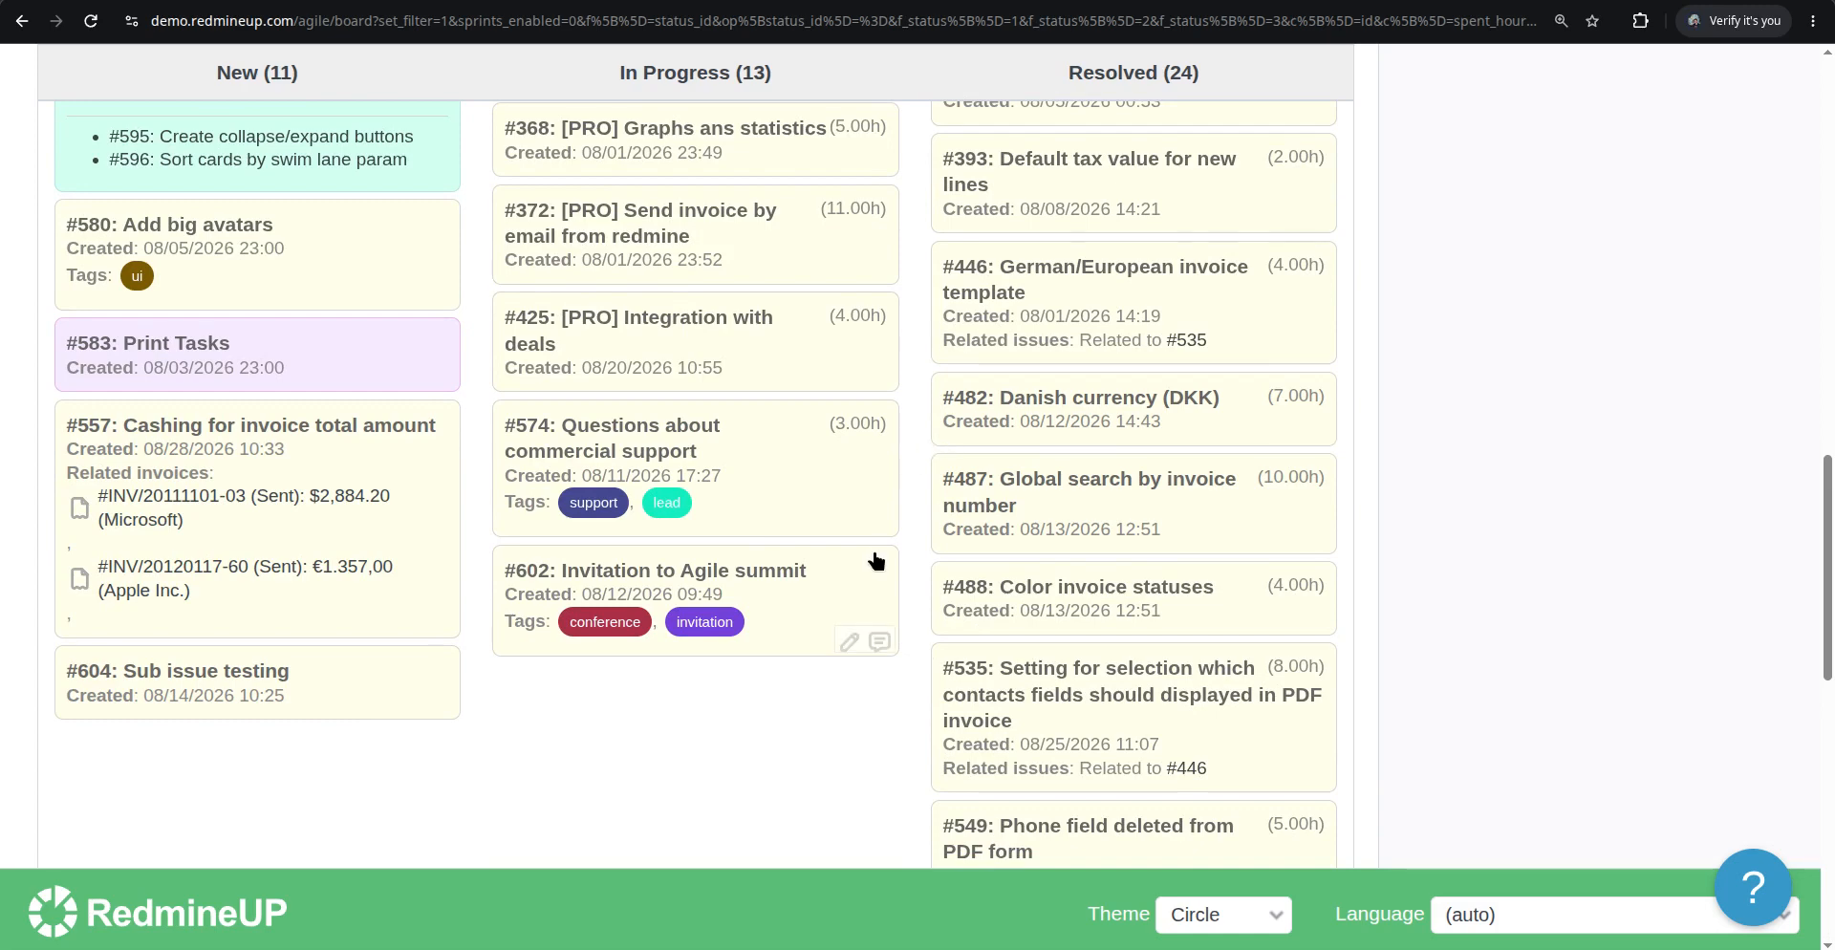
scroll(873, 562, "down", 6)
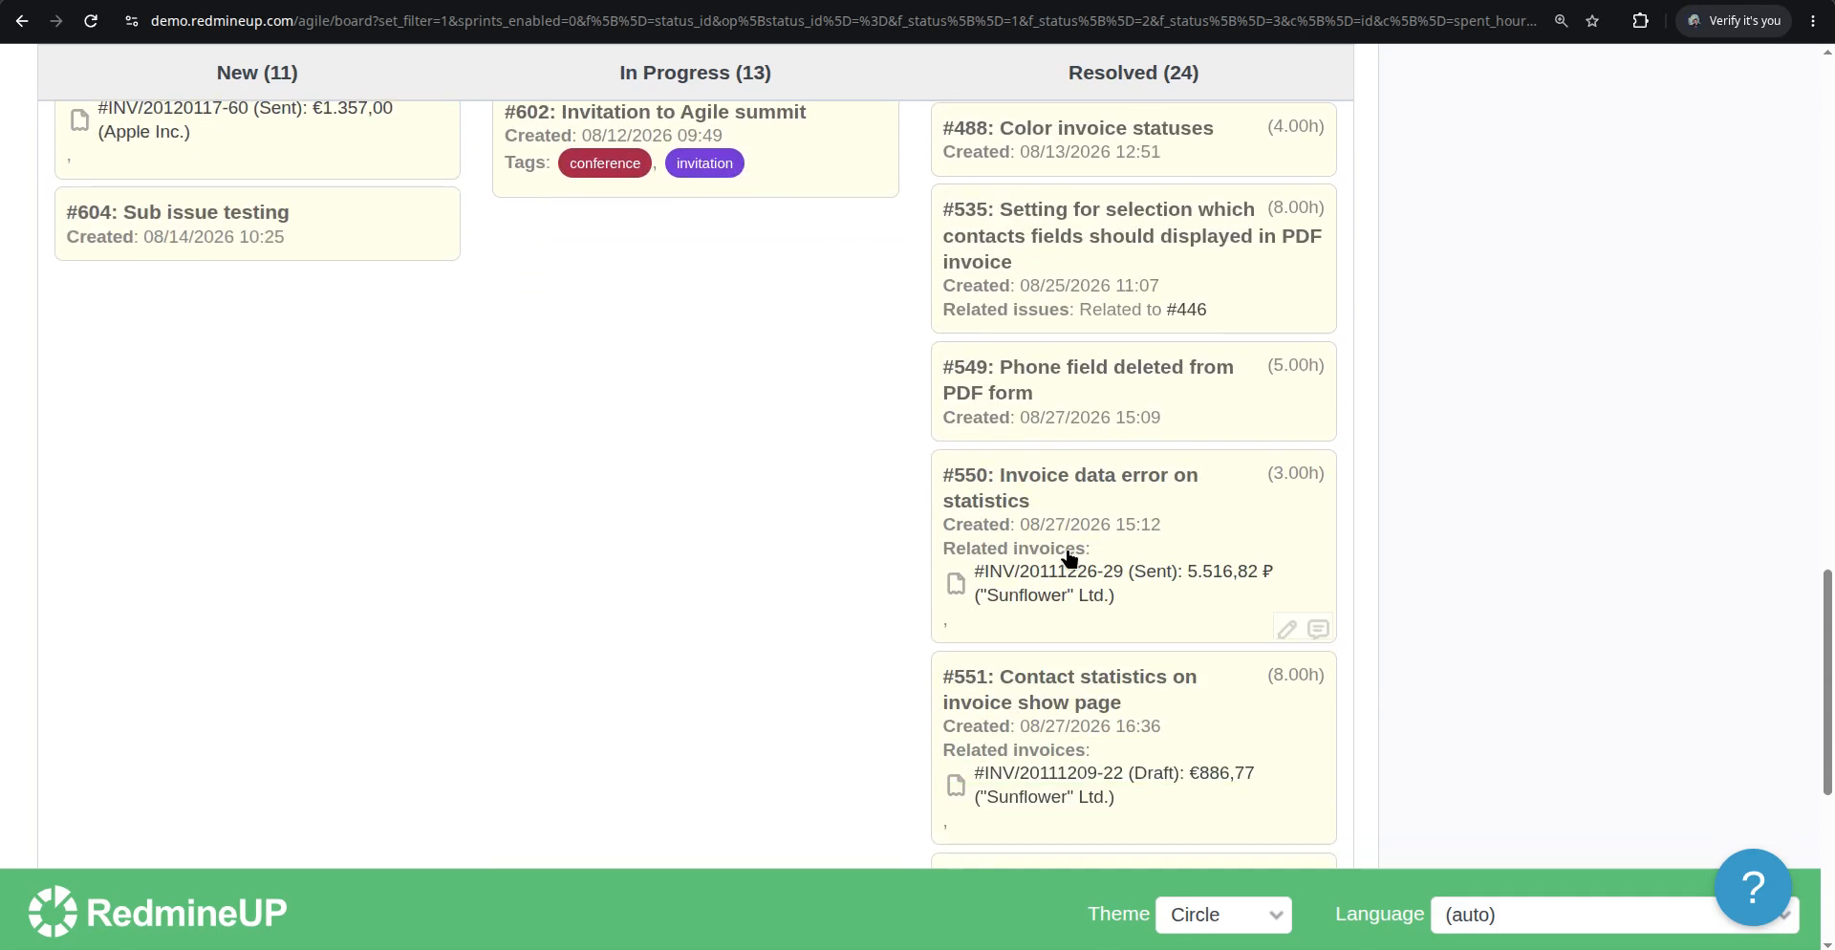
Open issue #550 from its board card to inspect its related invoice, then return to the board
left_click(1062, 482)
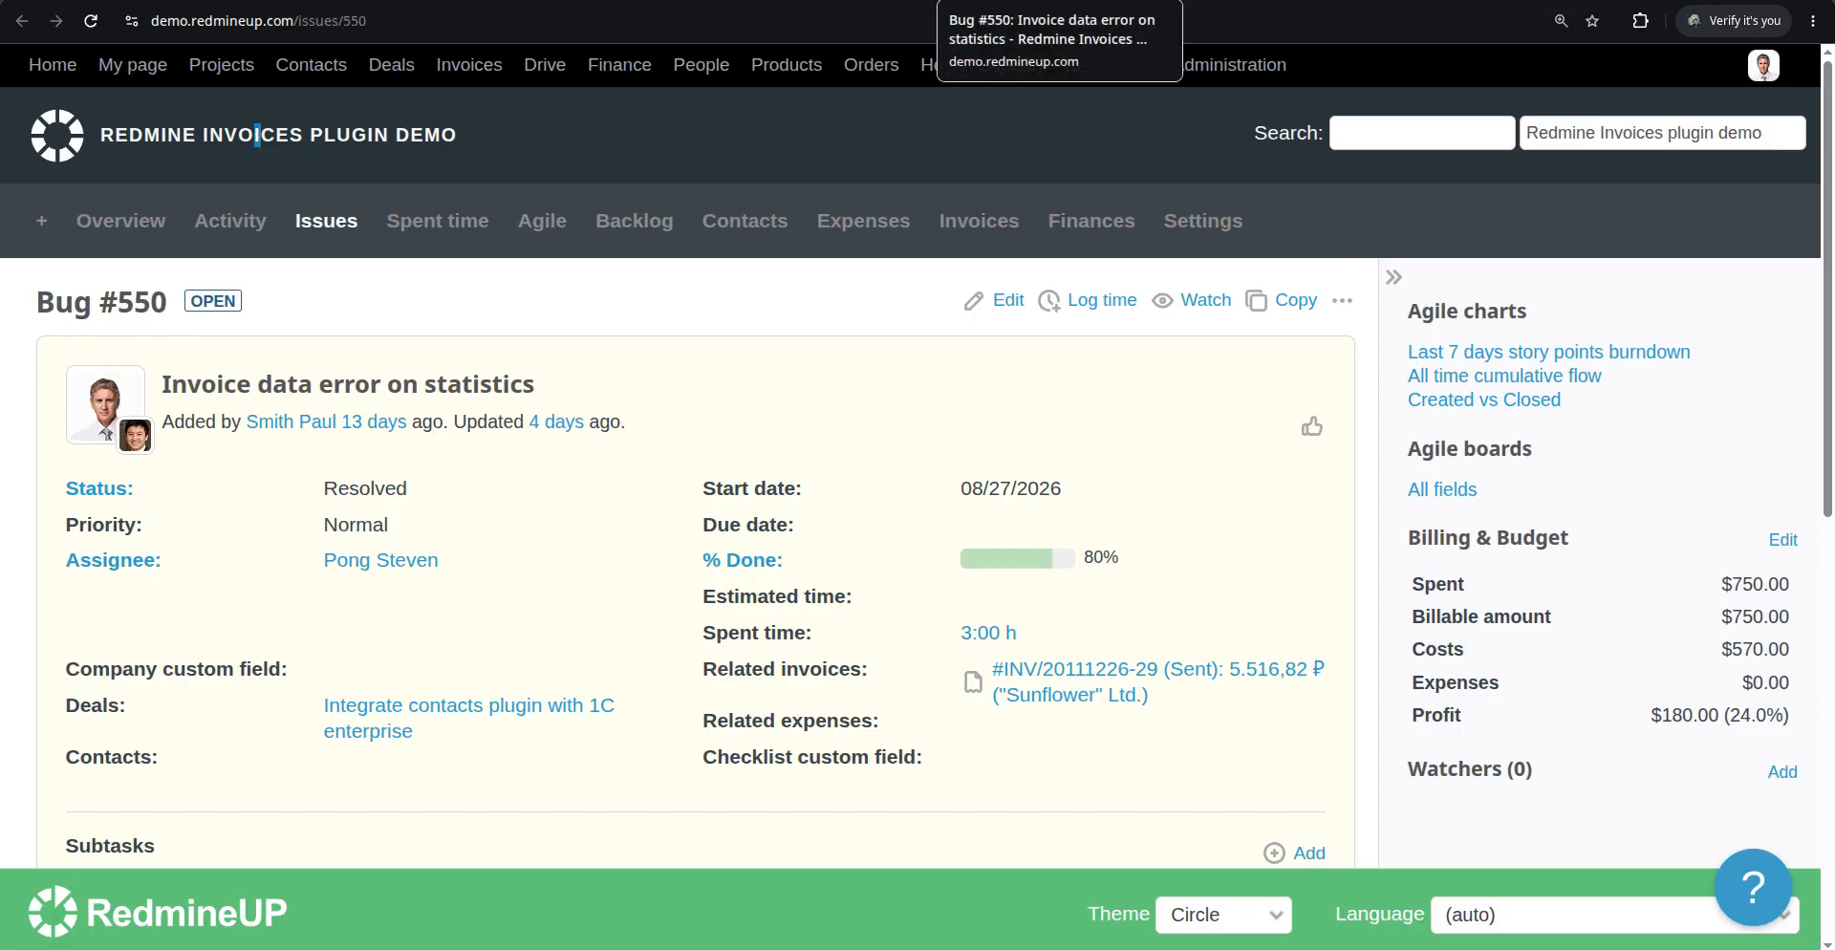
scroll(807, 597, "down", 2)
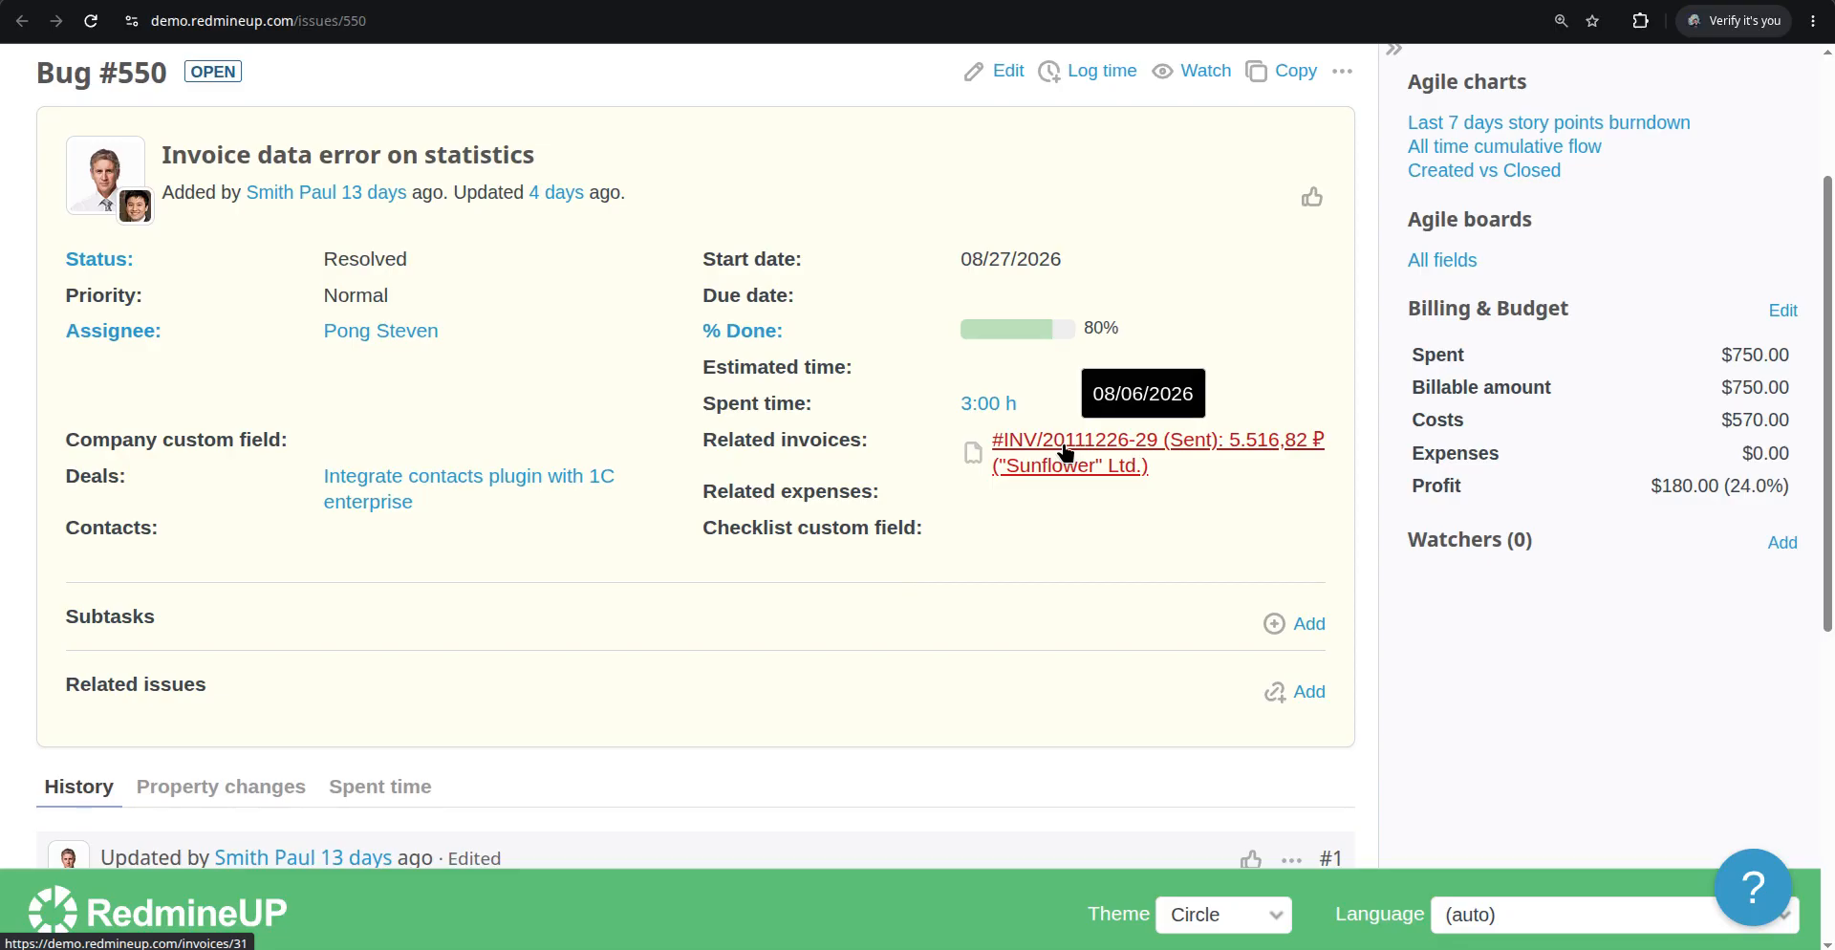
left_click(821, 1)
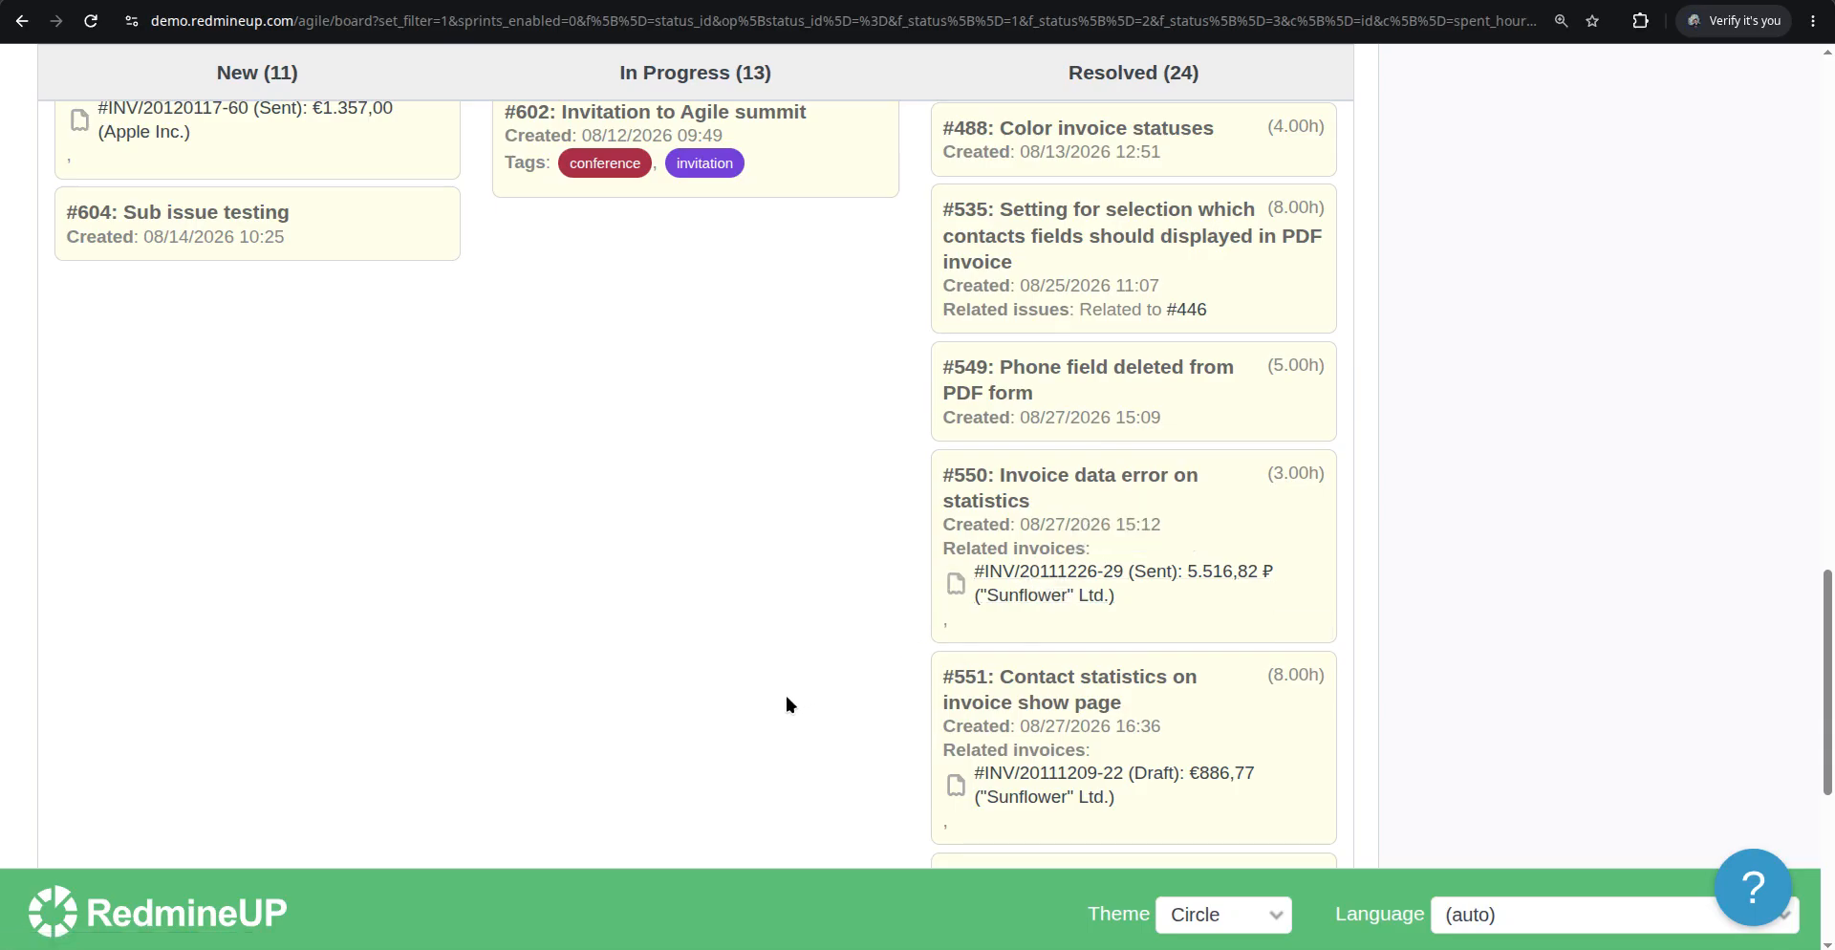
left_click(1066, 578)
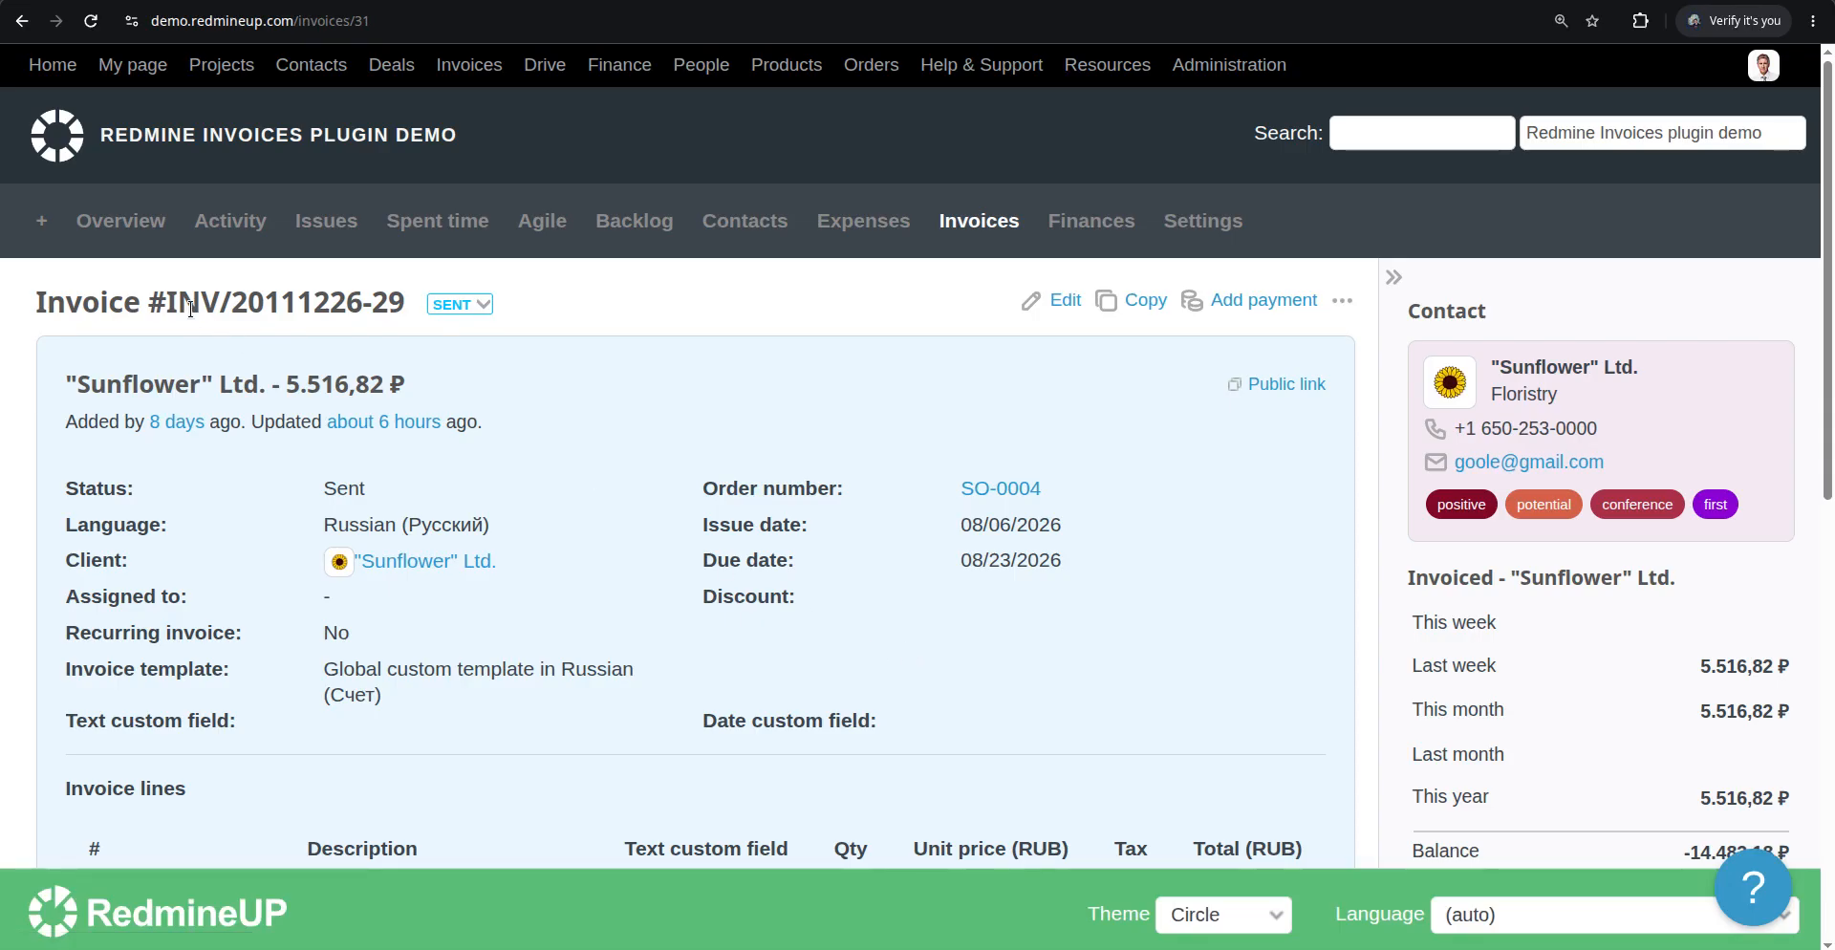
scroll(539, 627, "down", 2)
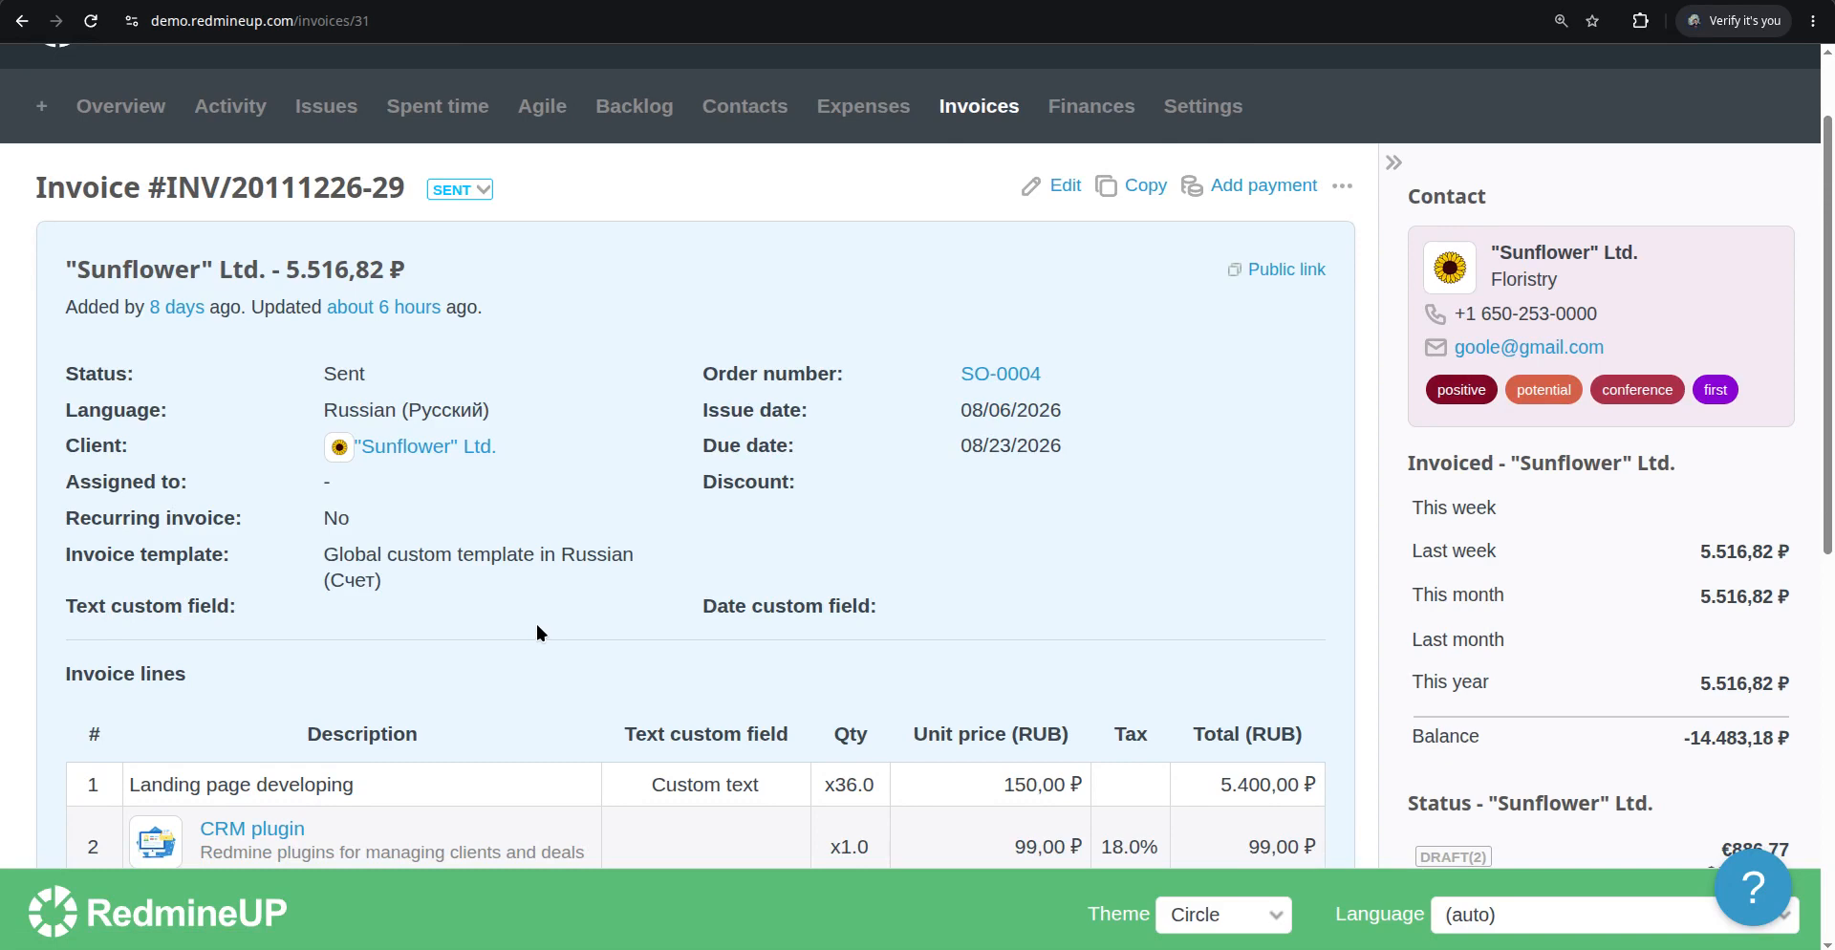
scroll(536, 631, "down", 12)
scroll(537, 631, "up", 11)
left_click(23, 21)
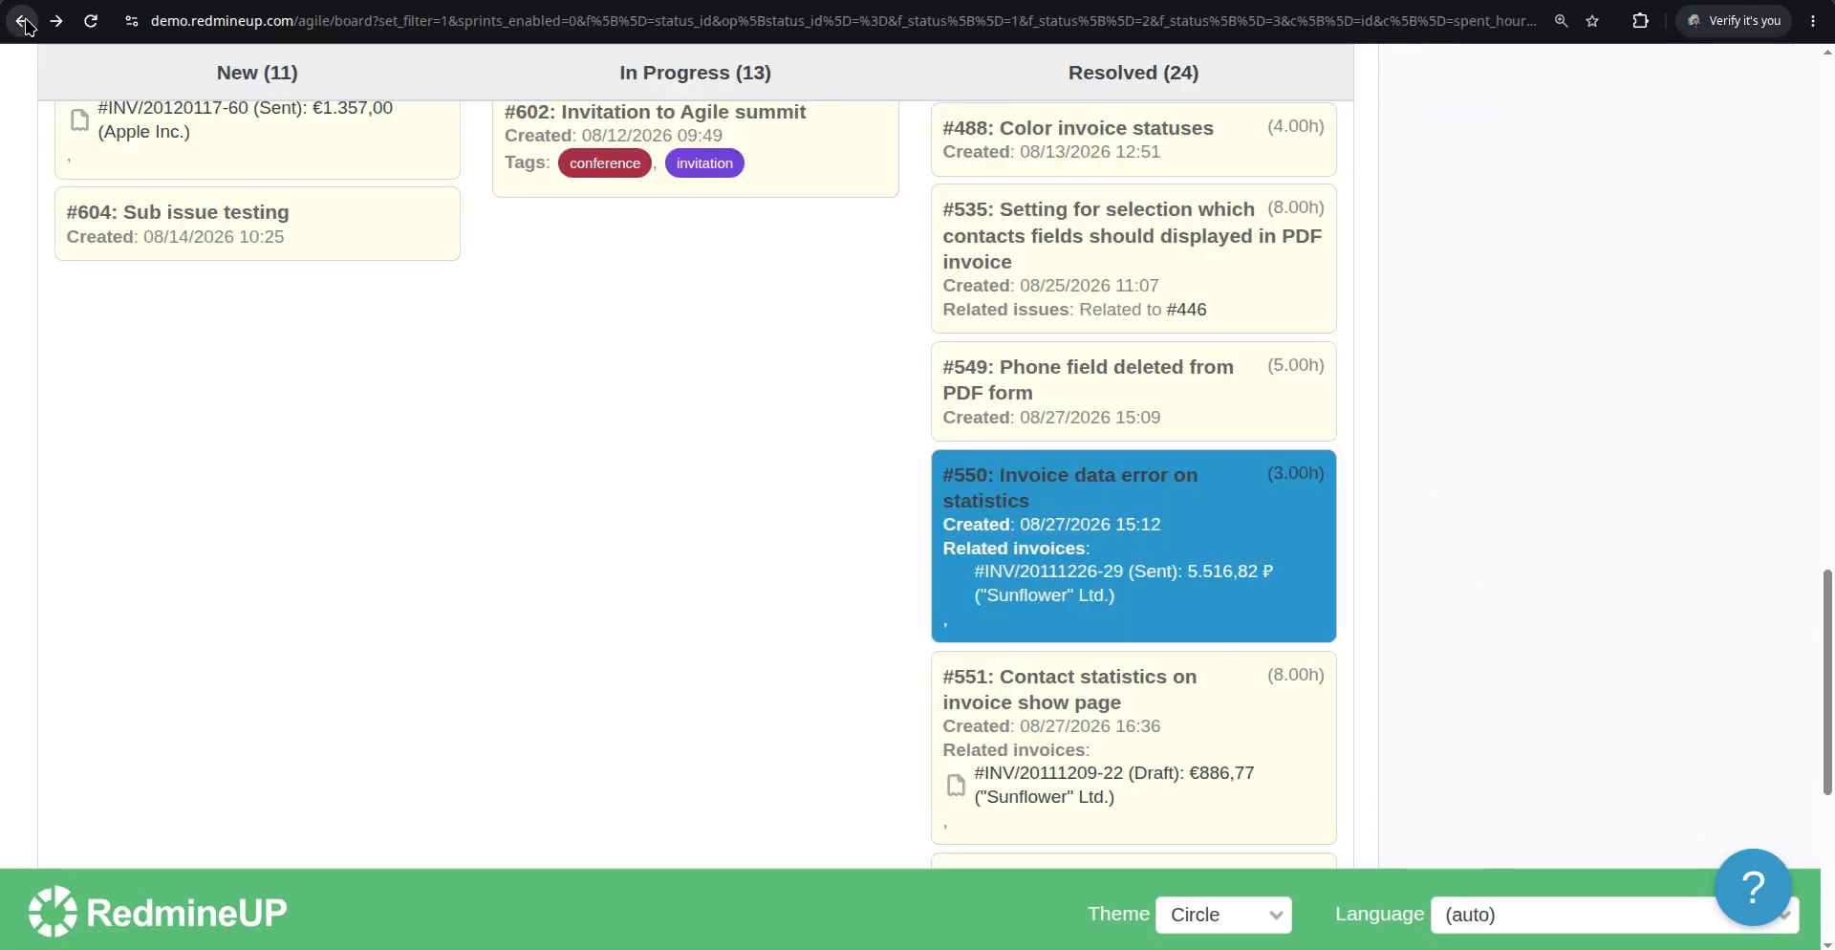
left_click(92, 23)
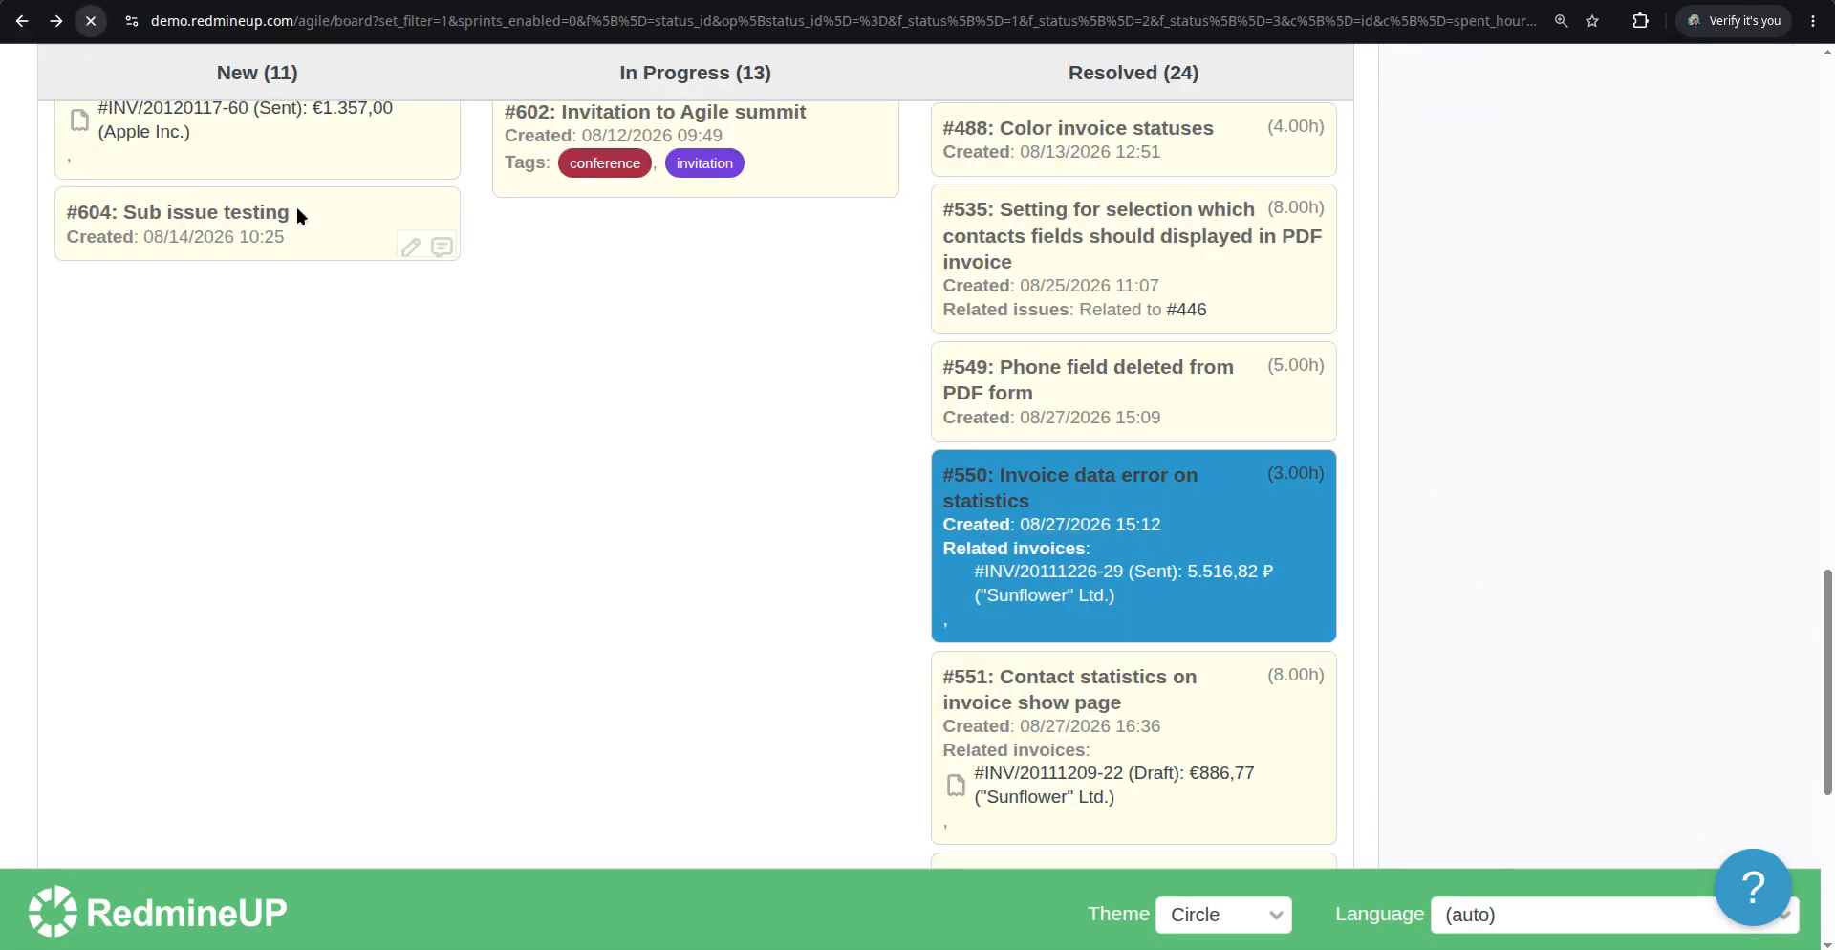
scroll(533, 508, "down", 15)
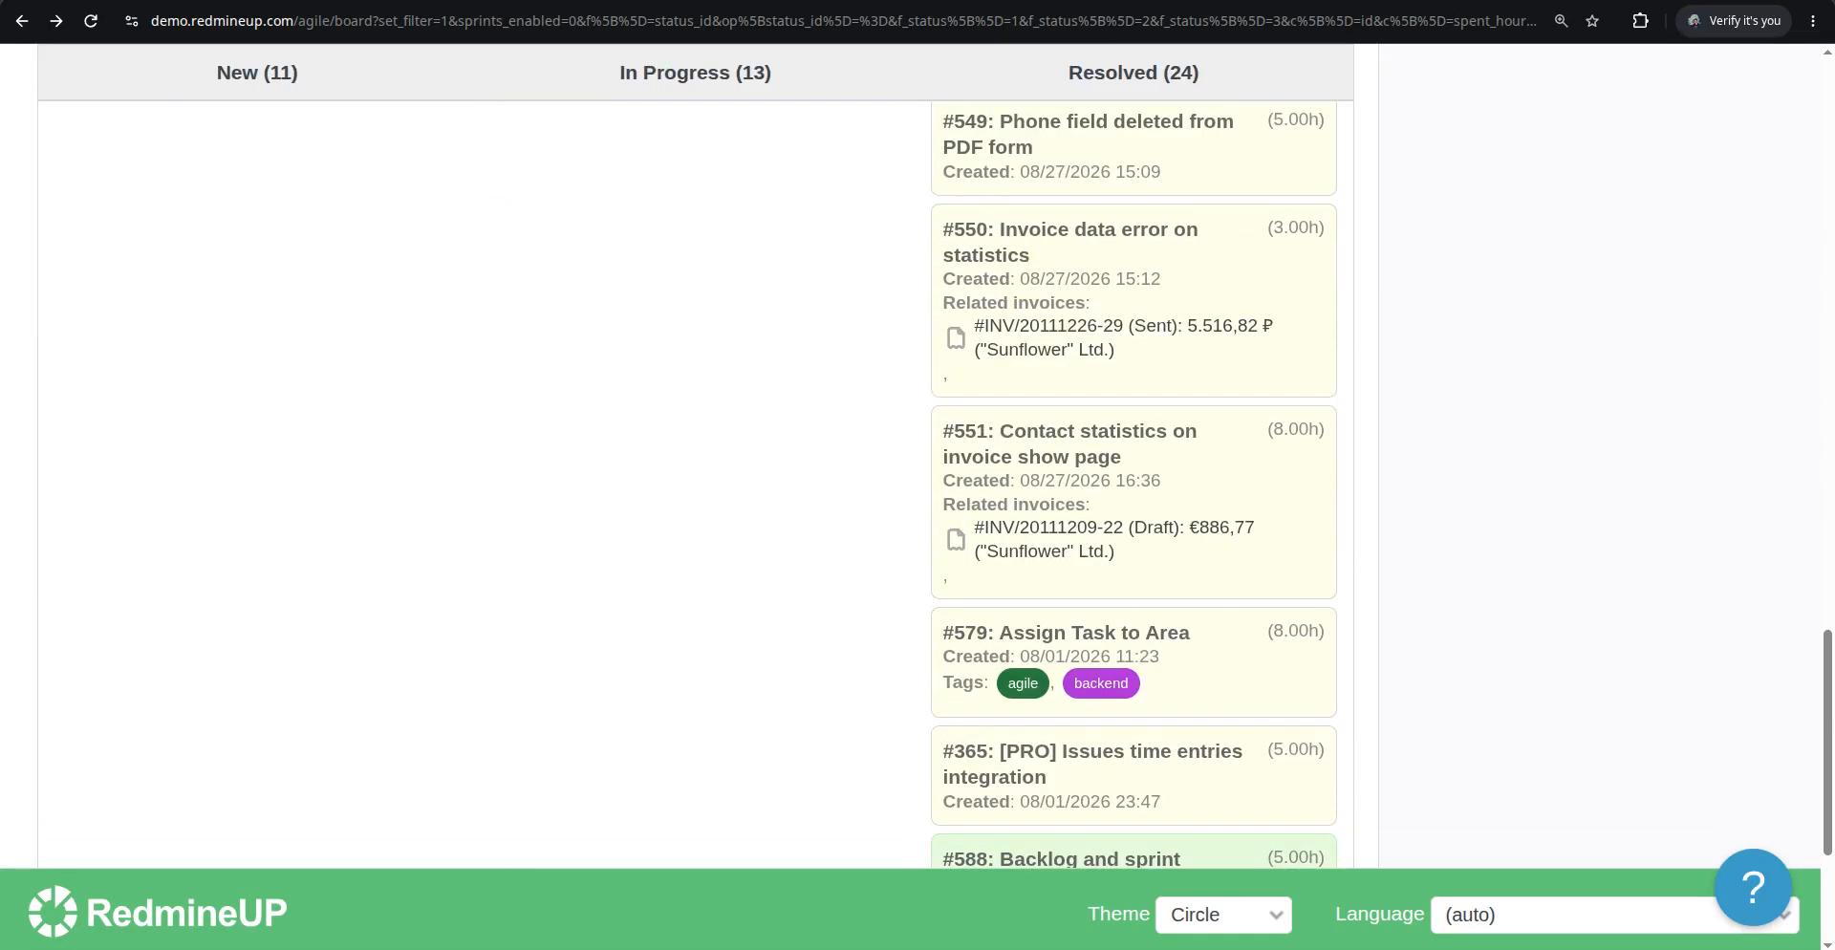
scroll(765, 466, "up", 1)
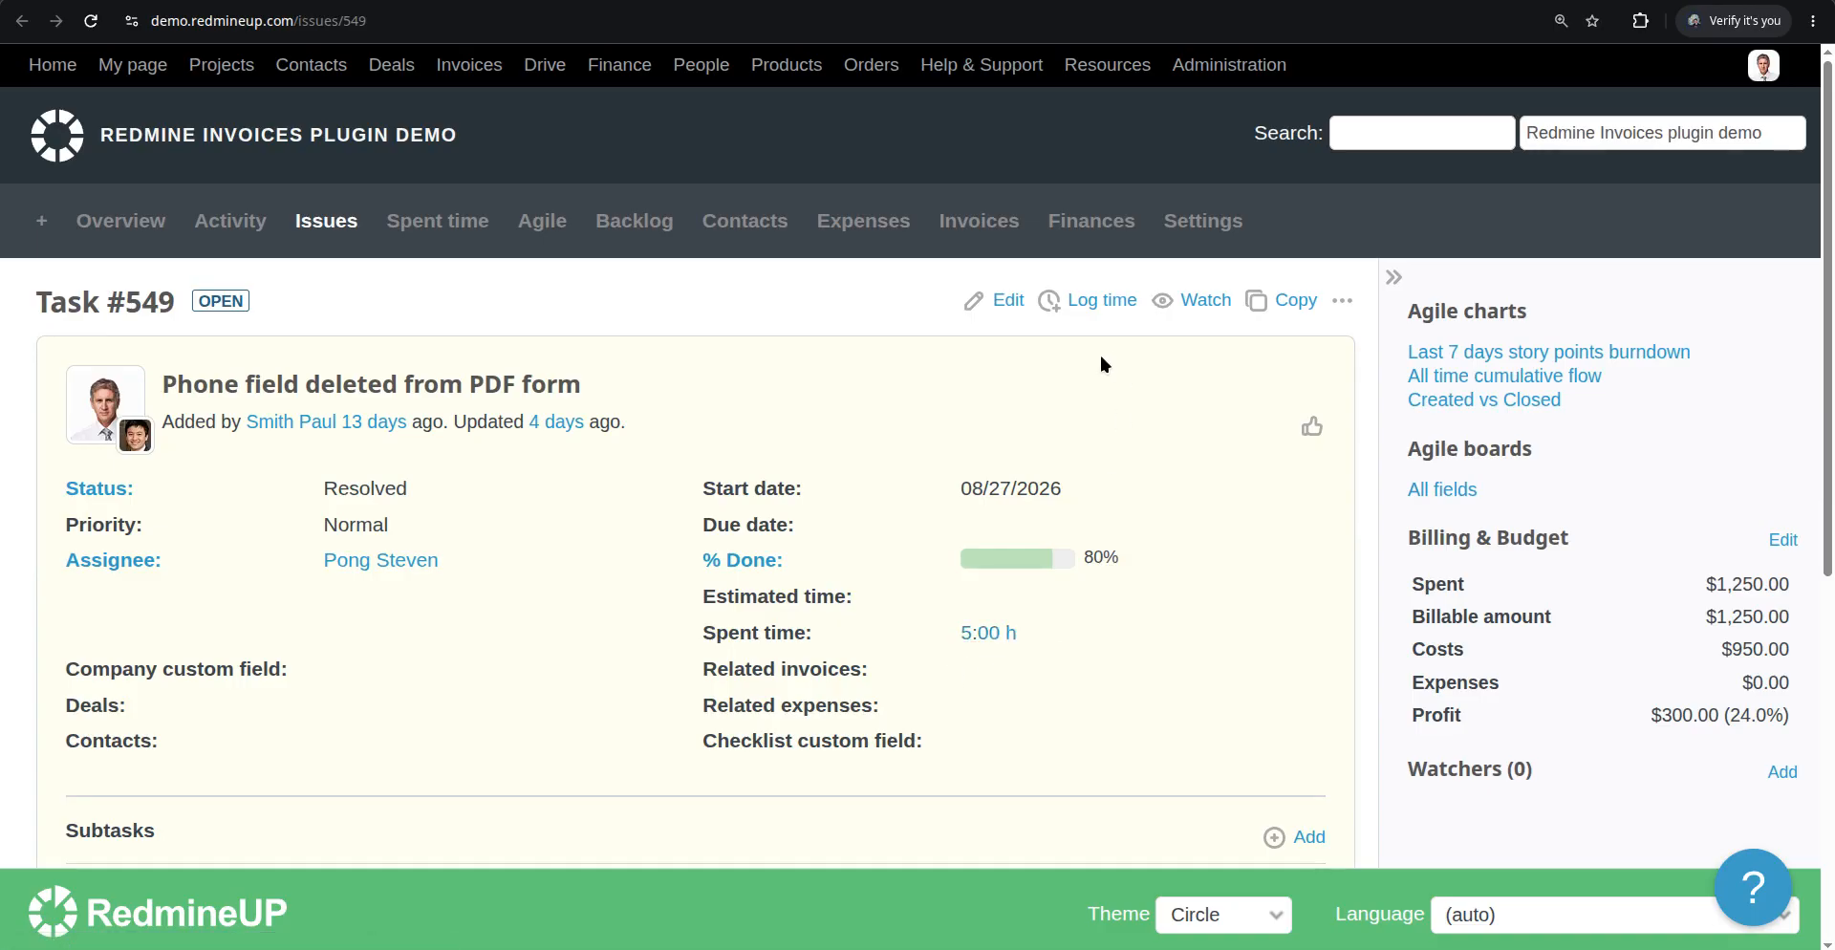
left_click(1007, 300)
left_click(1019, 684)
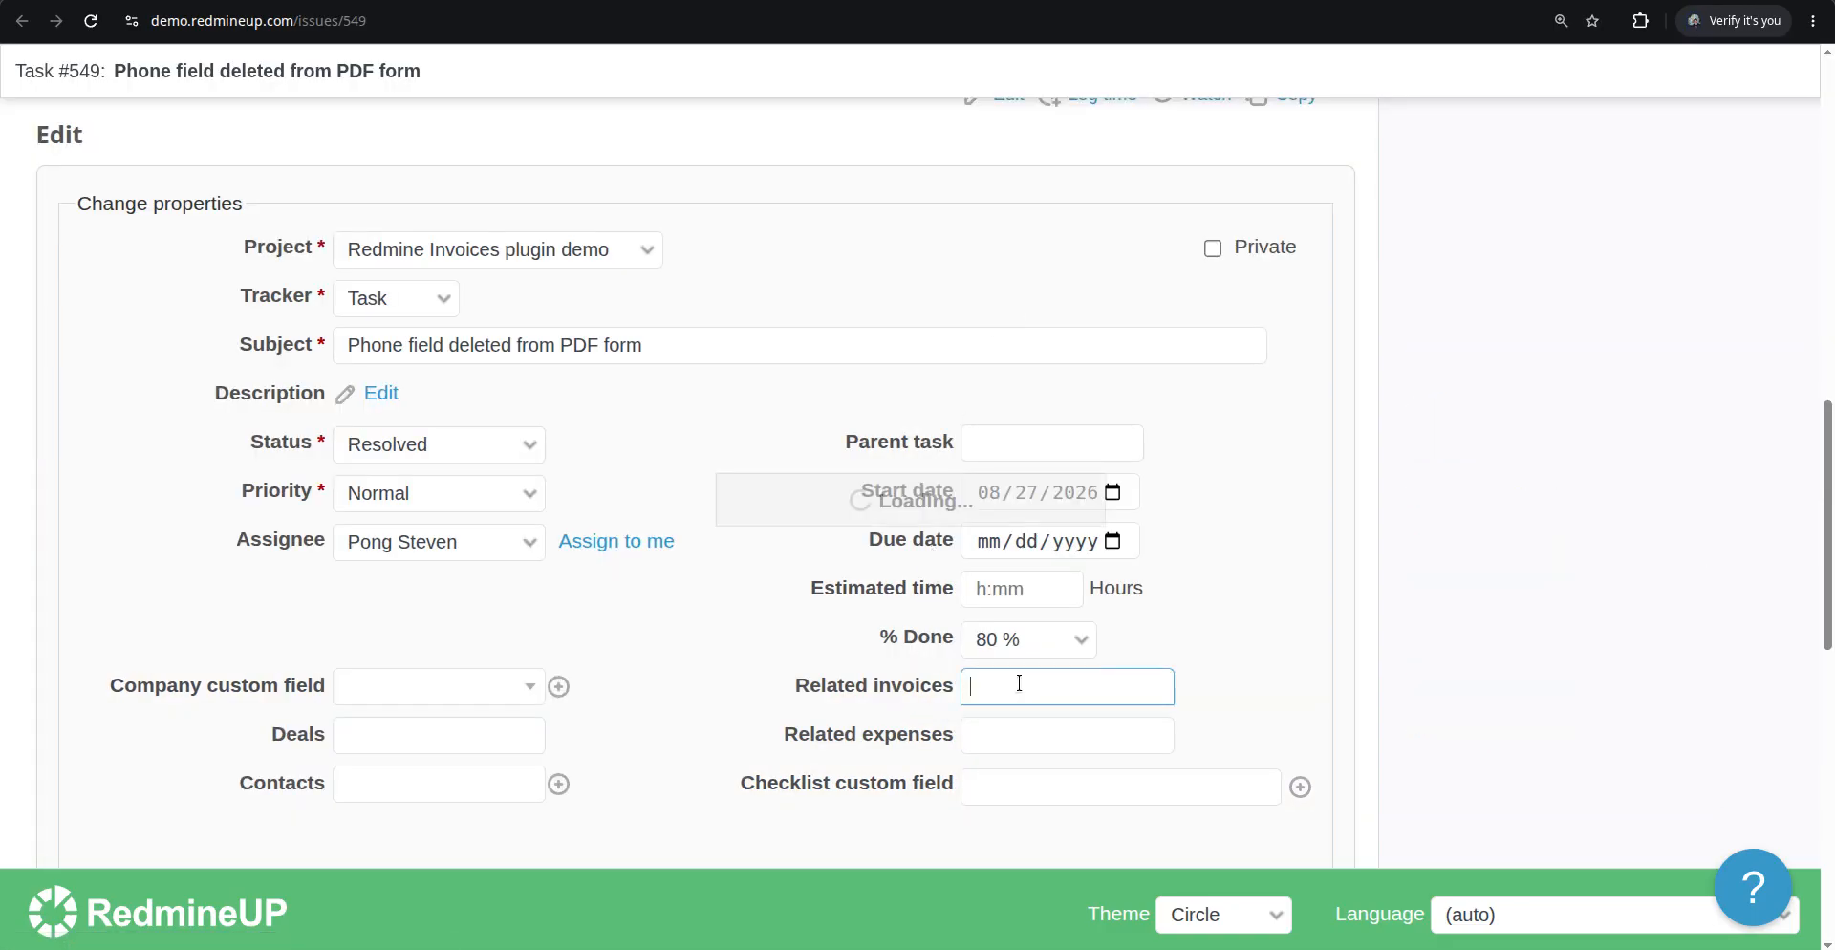
scroll(1088, 544, "down", 3)
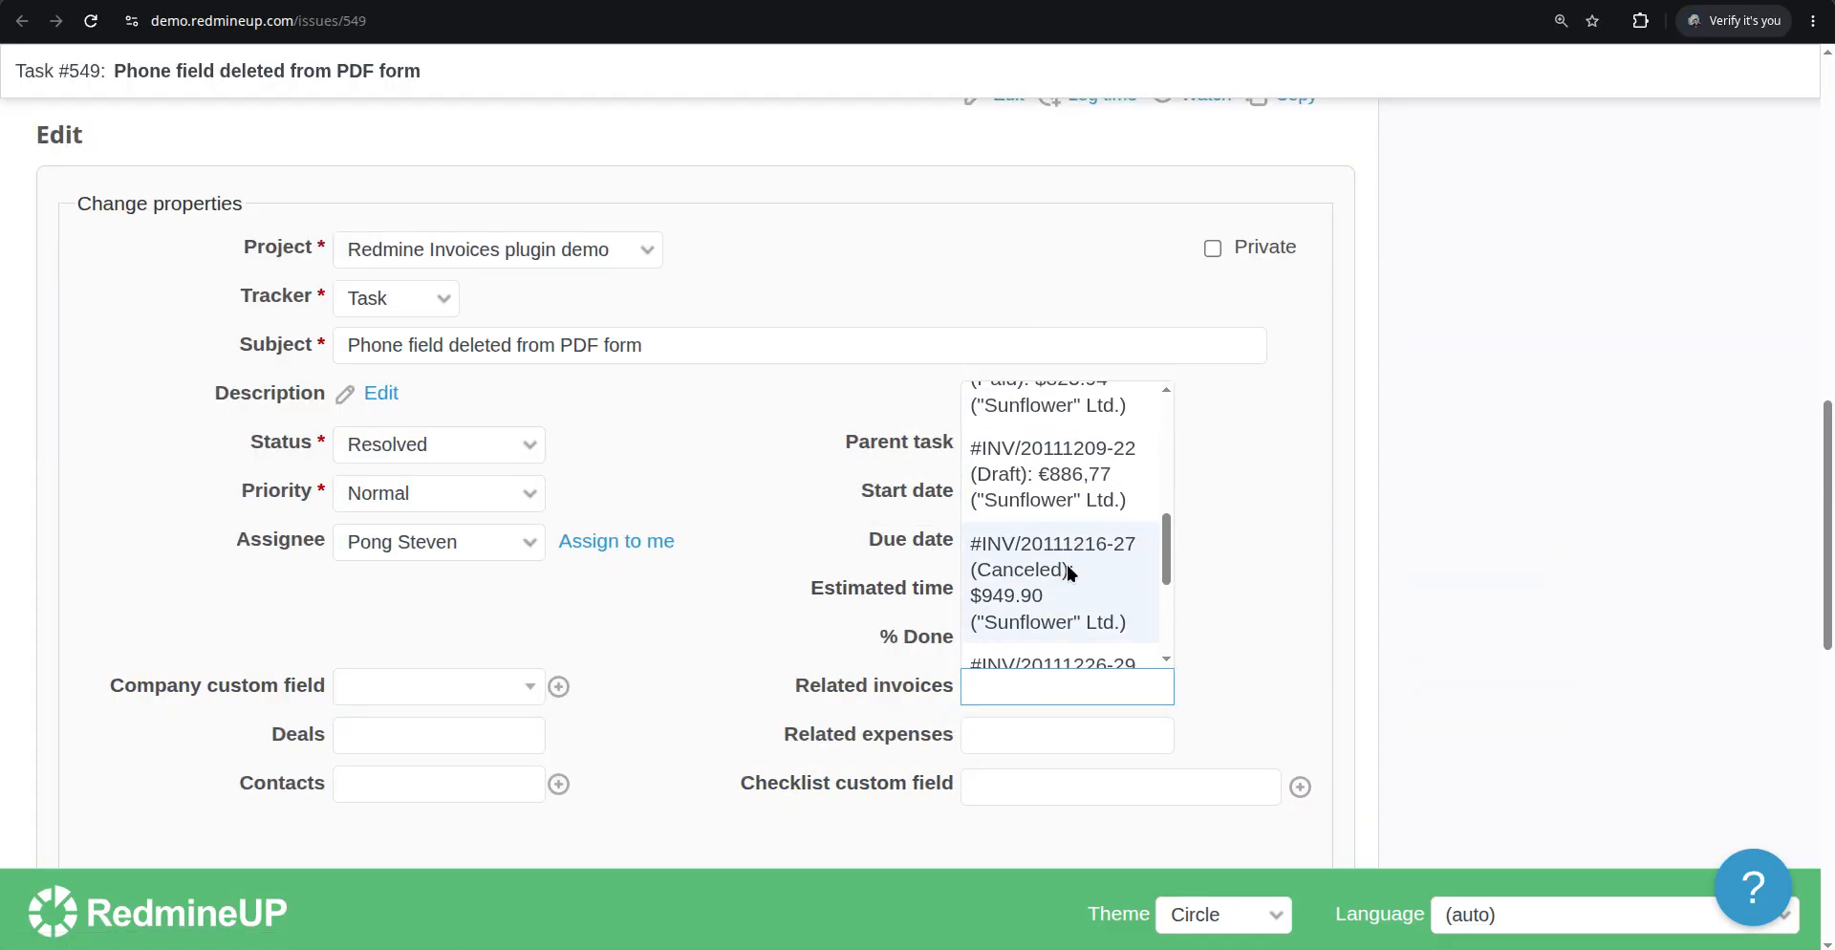
left_click(1069, 569)
left_click(1019, 760)
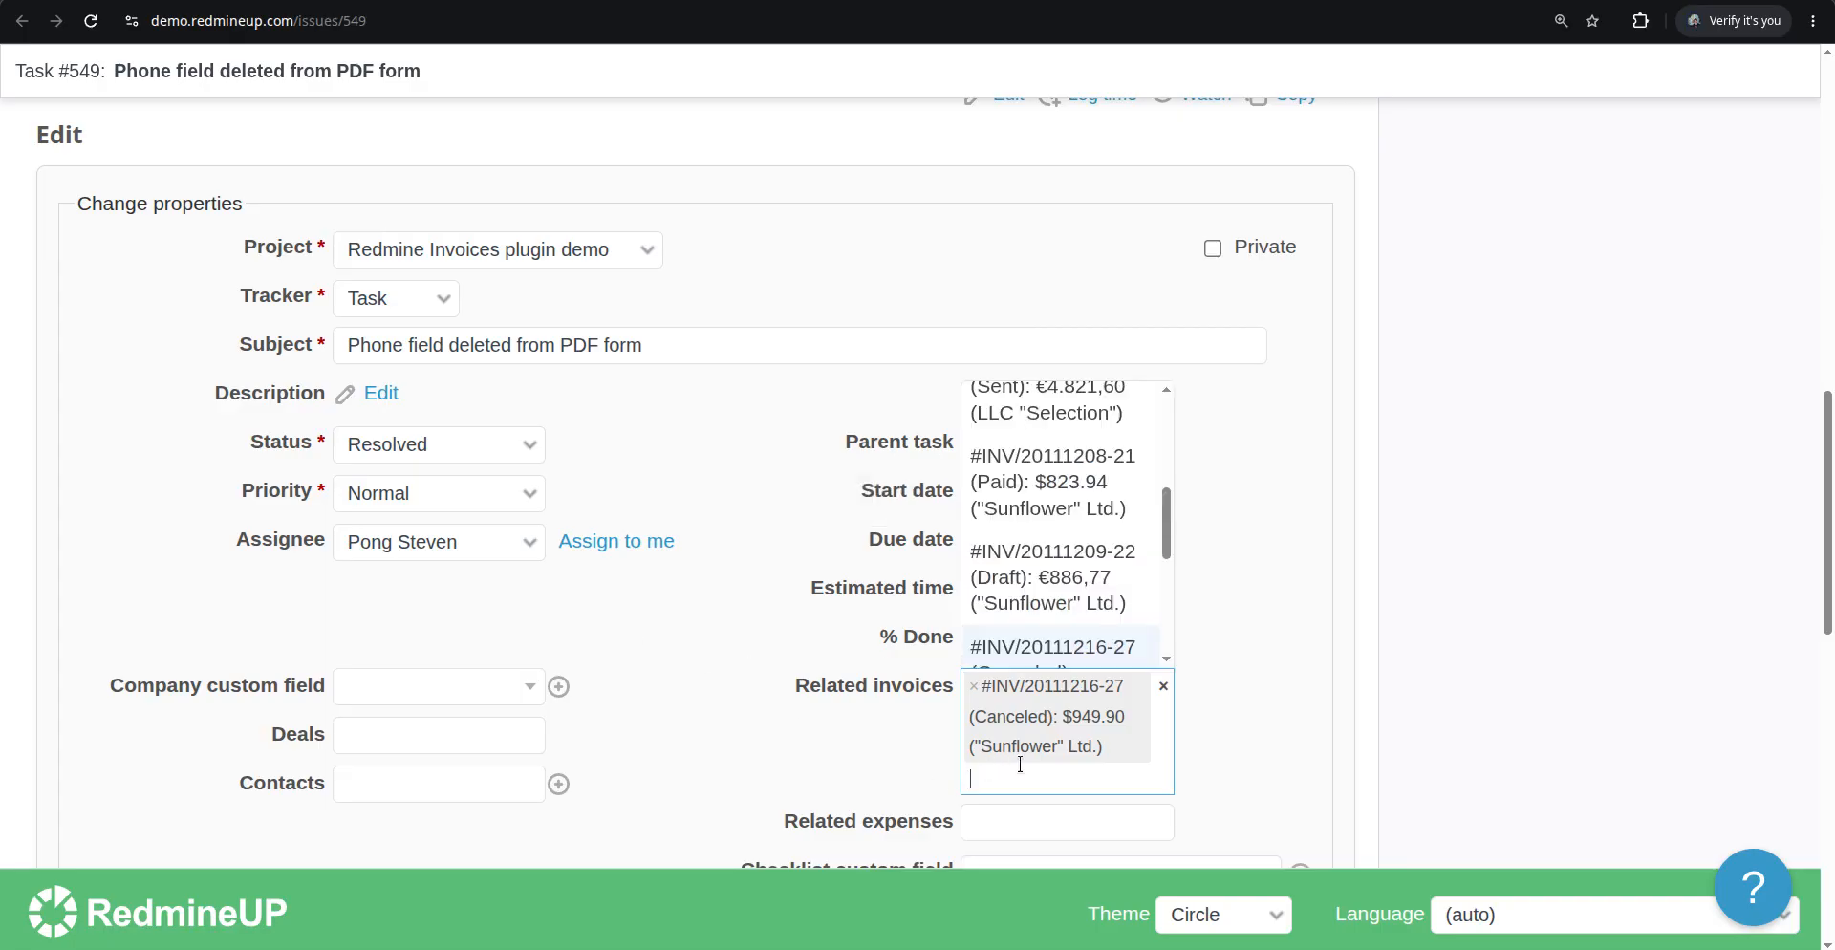
left_click(1066, 554)
scroll(1088, 531, "down", 3)
left_click(1088, 531)
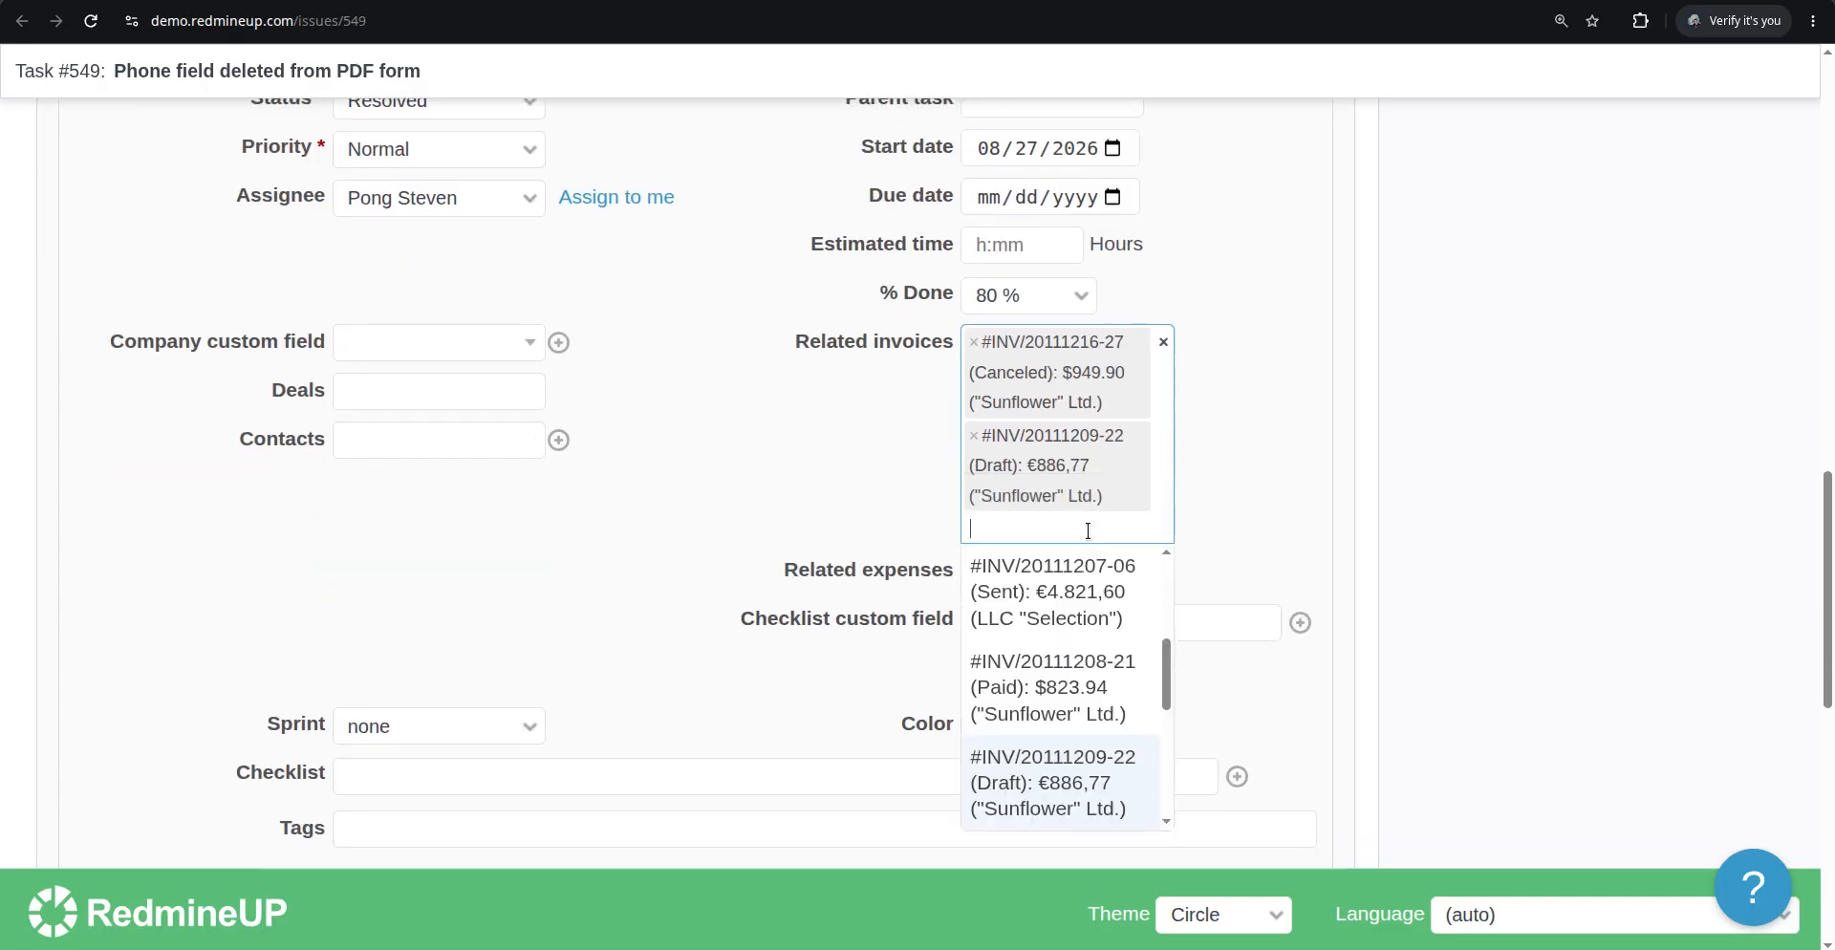
left_click(1078, 594)
scroll(989, 384, "down", 10)
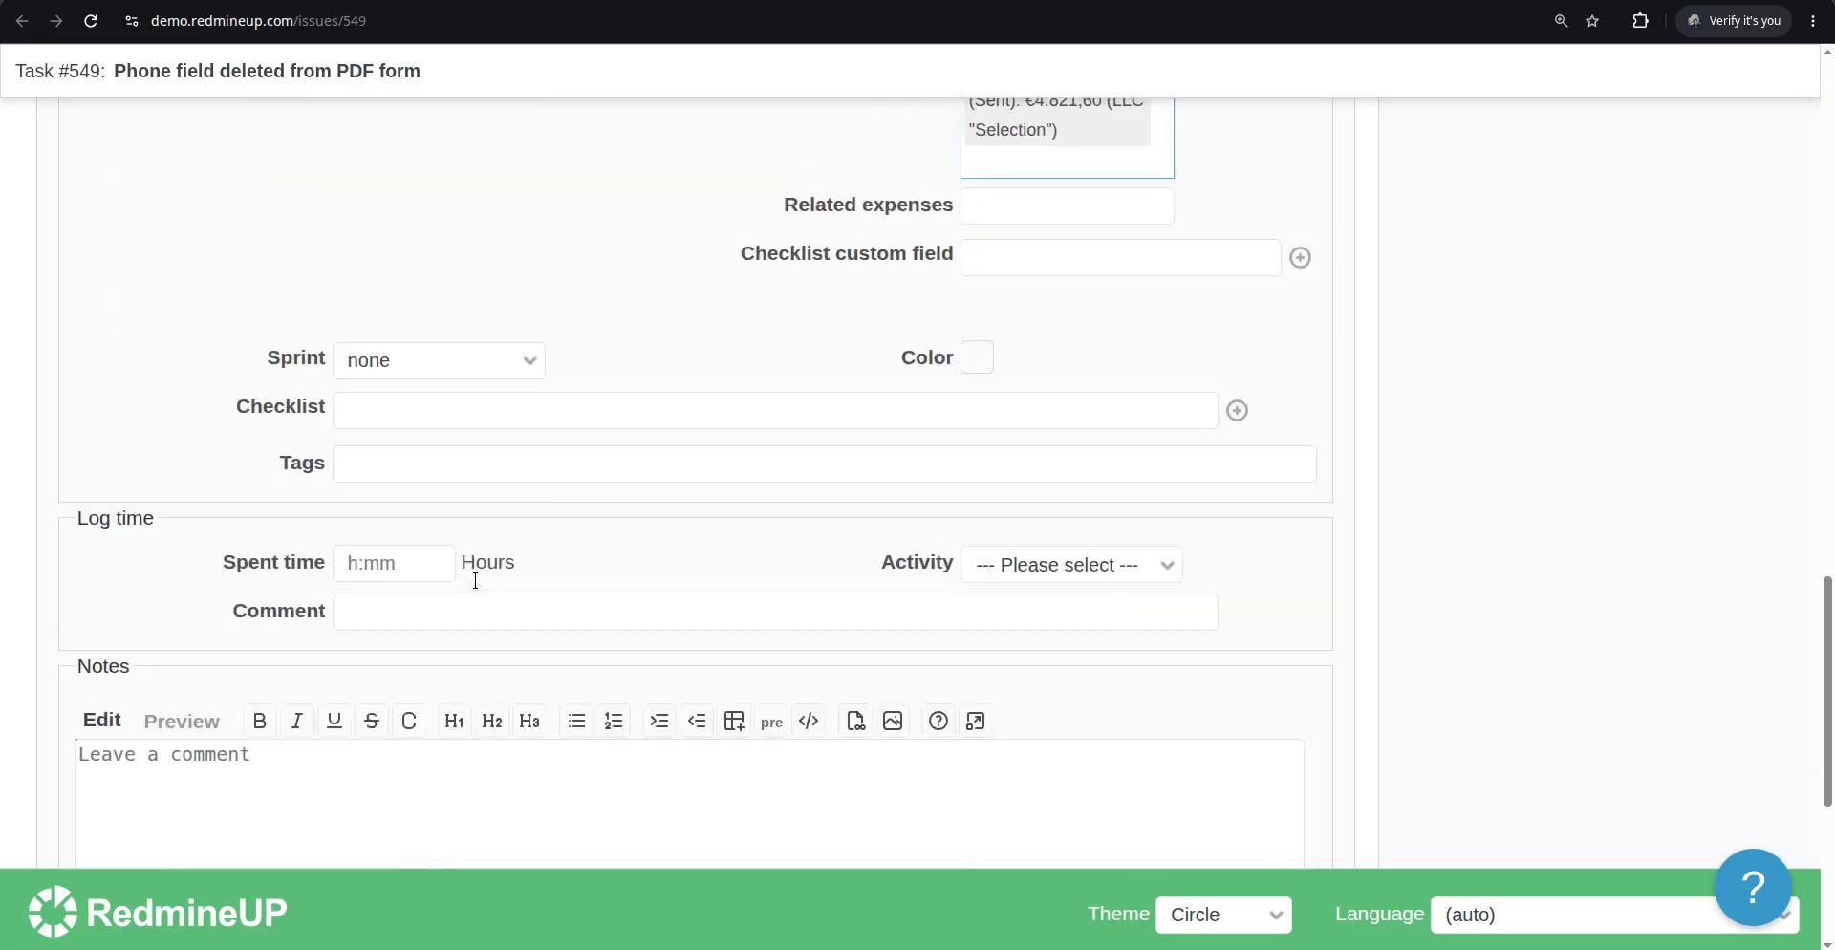
left_click(101, 690)
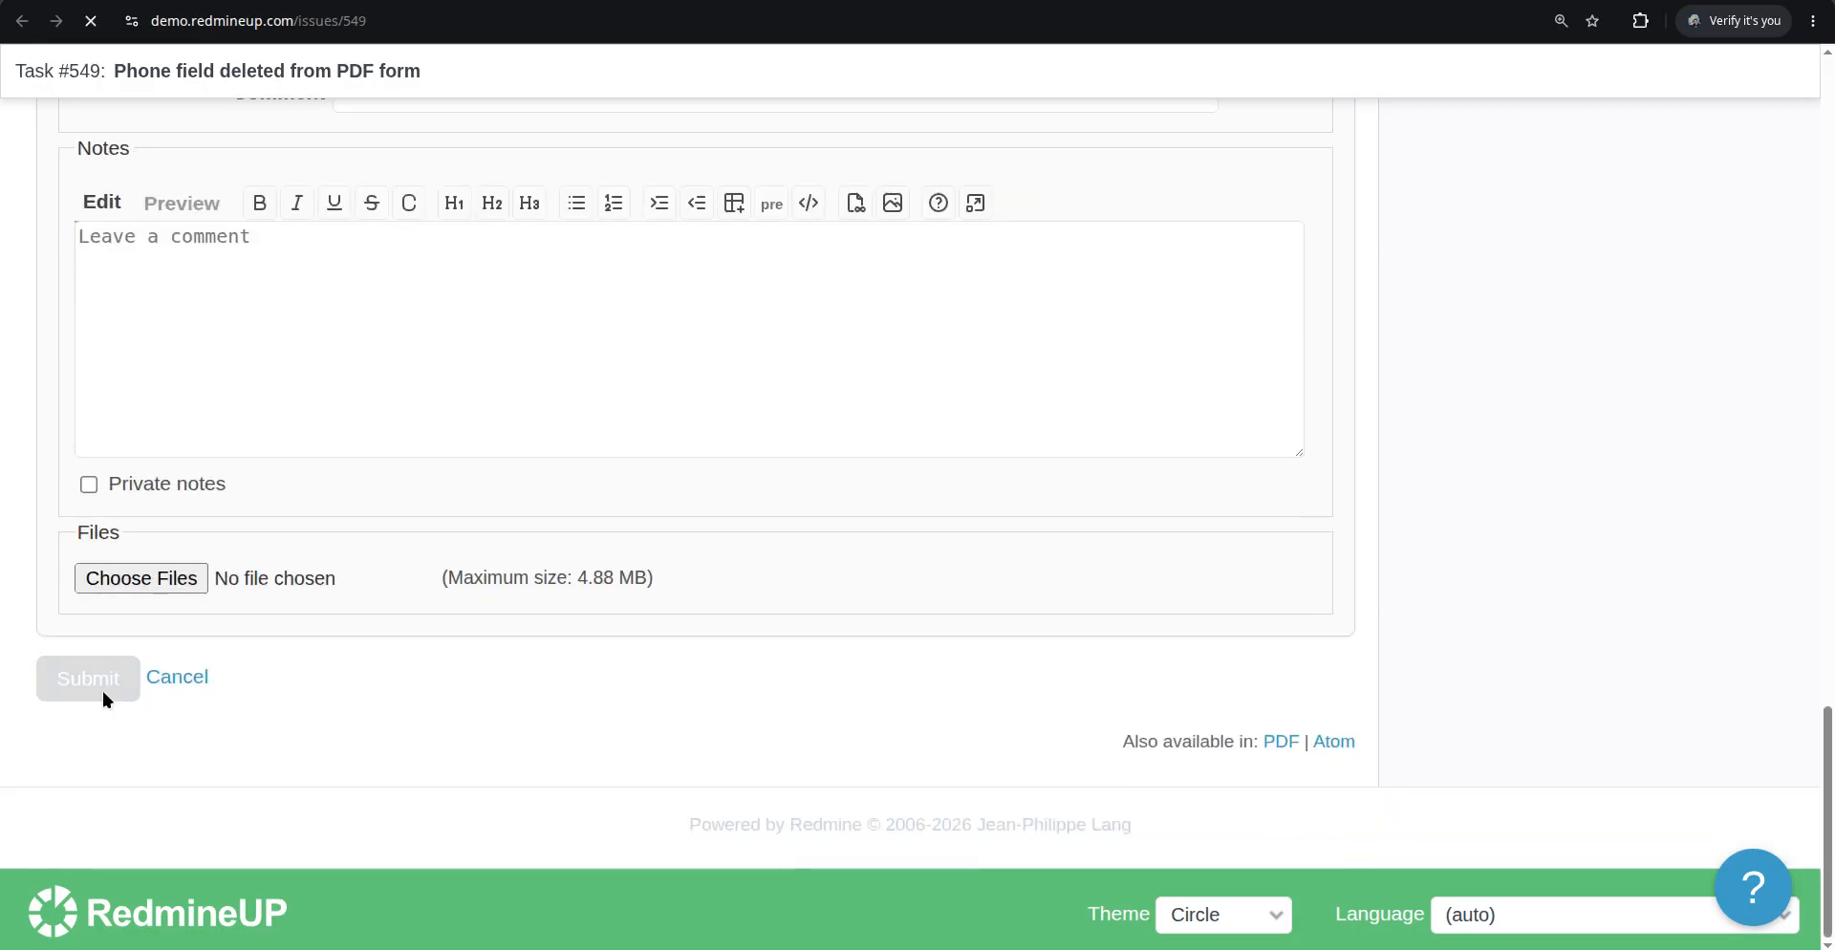
scroll(1002, 602, "down", 1)
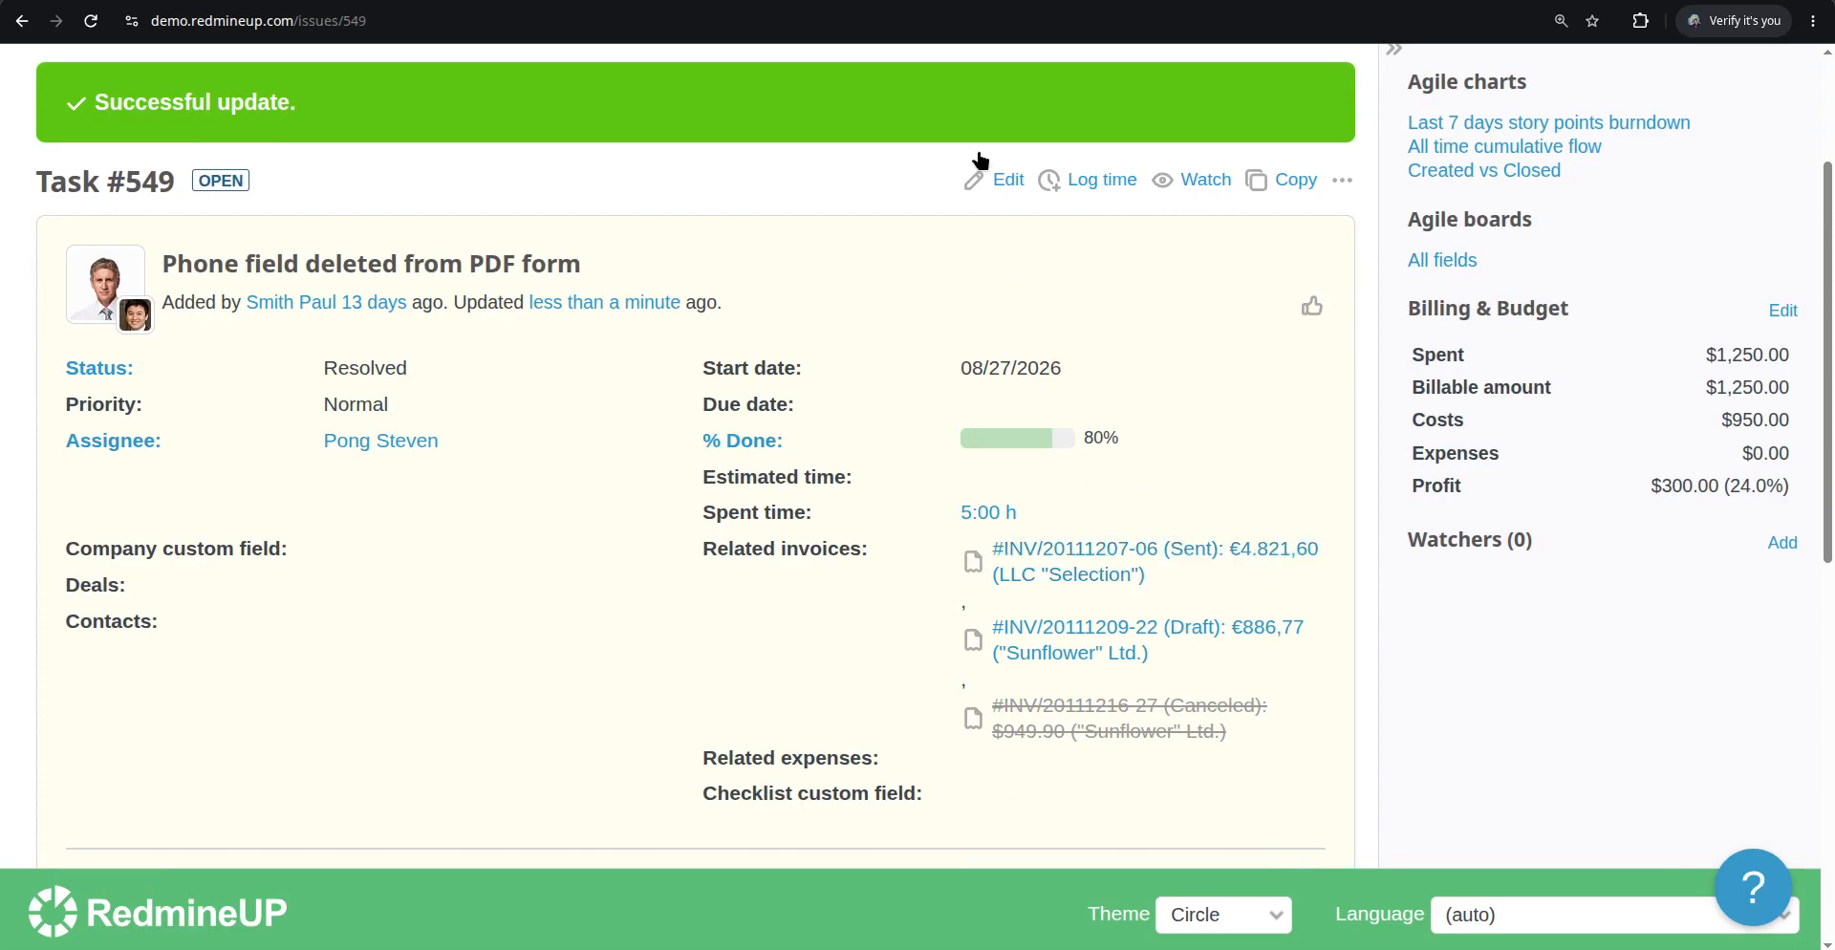
Return to the Agile board, refresh it and scroll to the #549 card to review its related invoices
key("alt+Left")
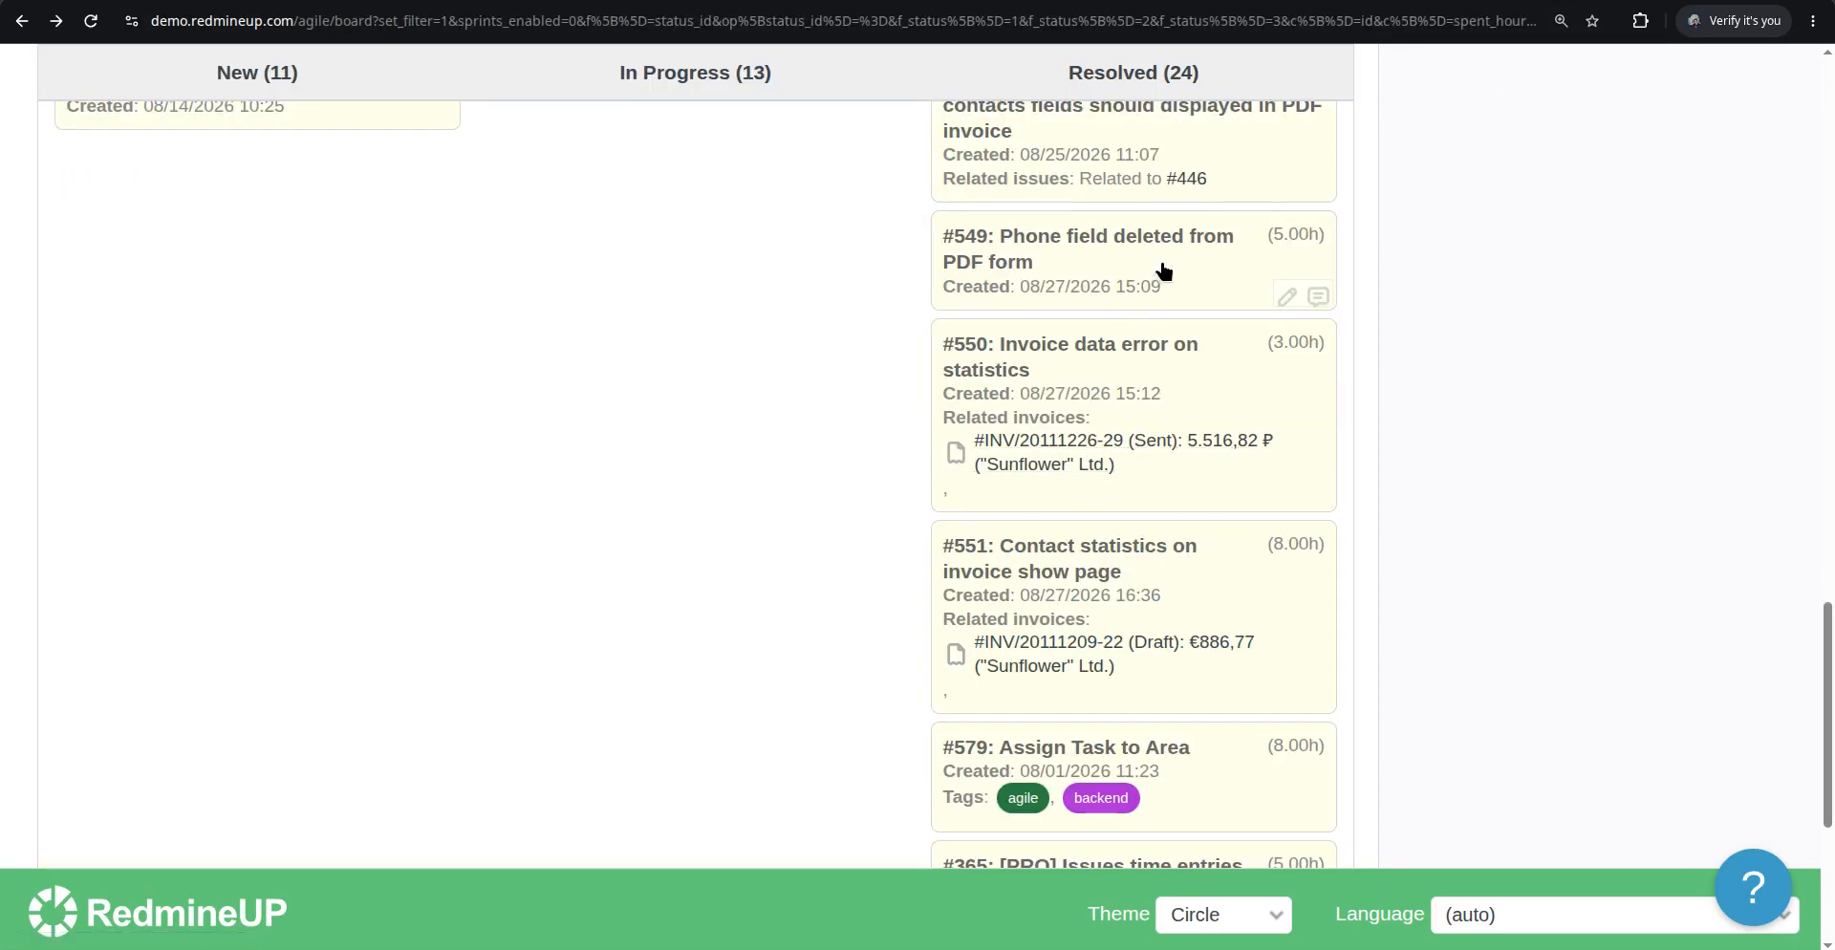
key("F5")
scroll(1108, 427, "down", 20)
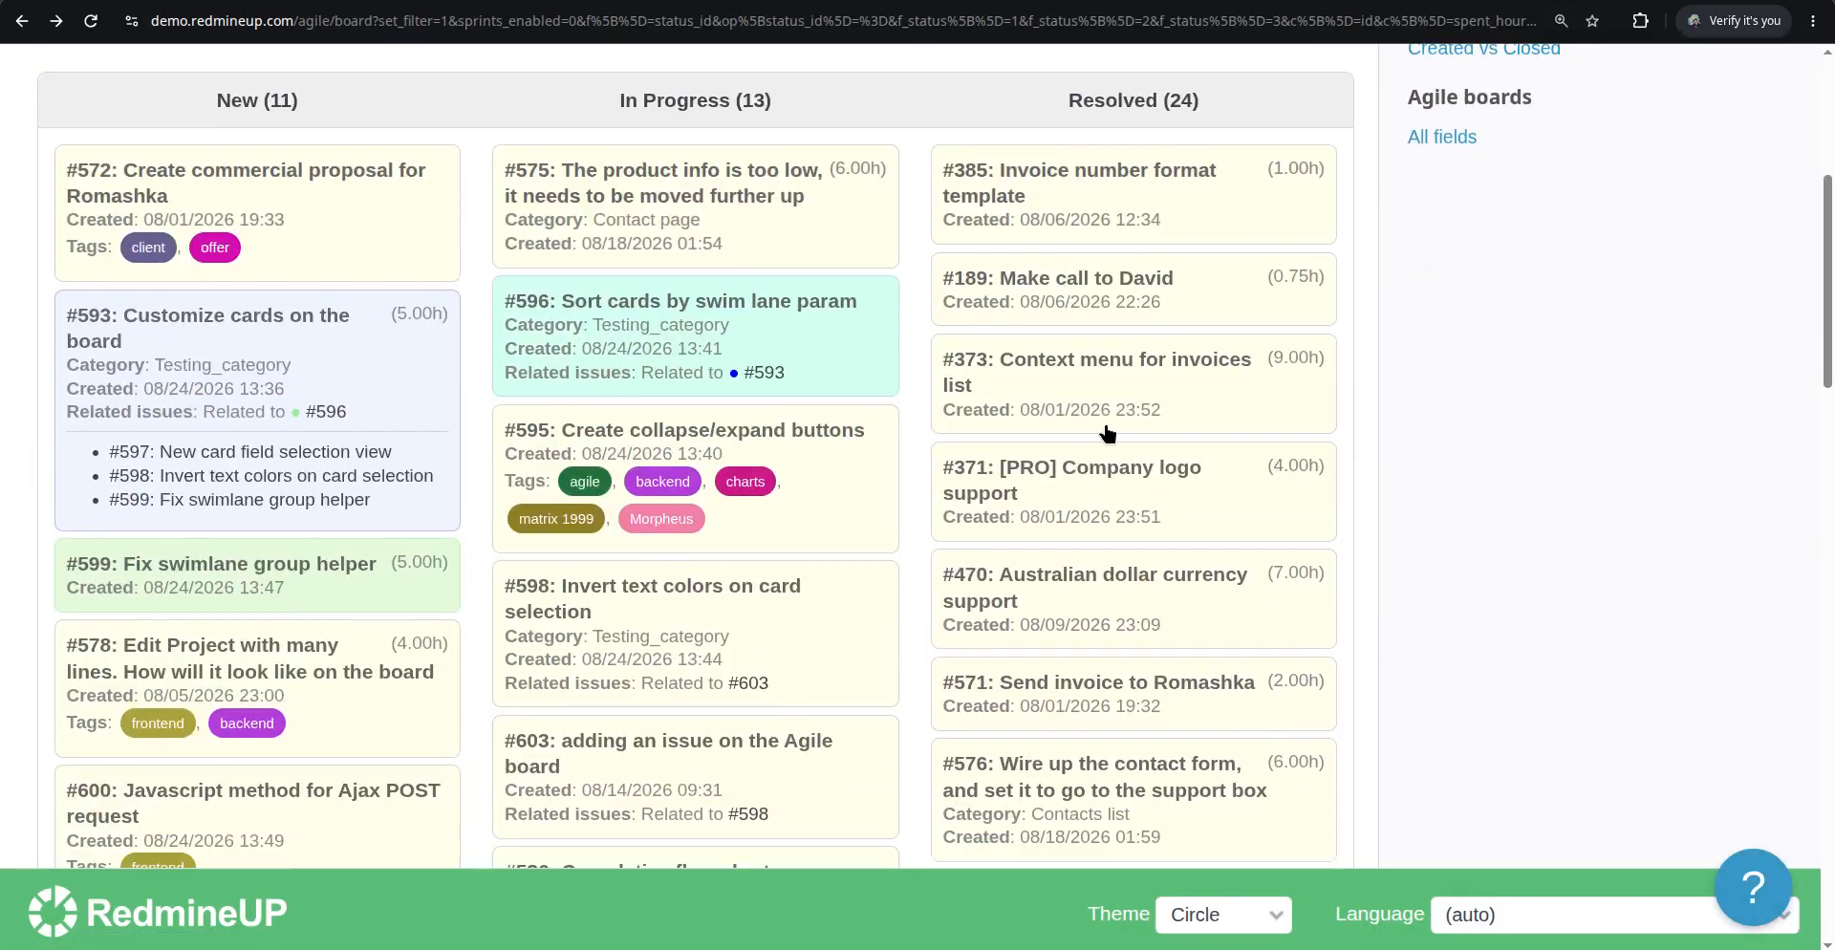
scroll(1108, 432, "down", 2)
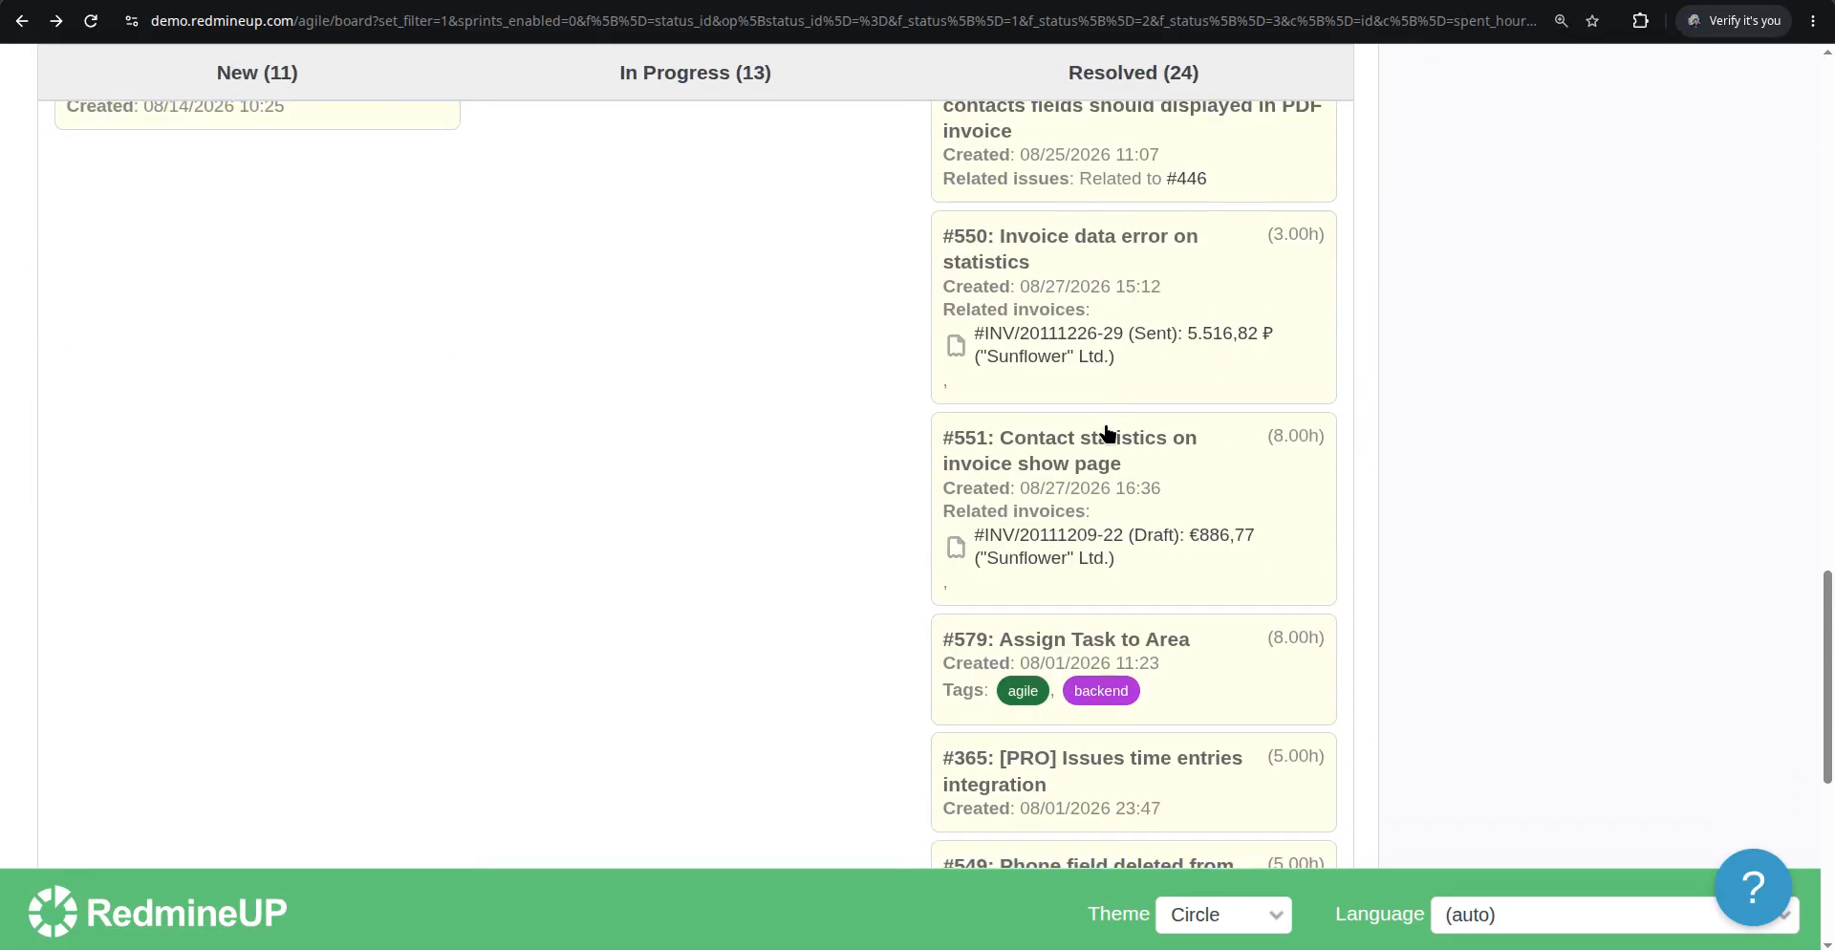
scroll(1109, 432, "up", 1)
scroll(1106, 433, "down", 3)
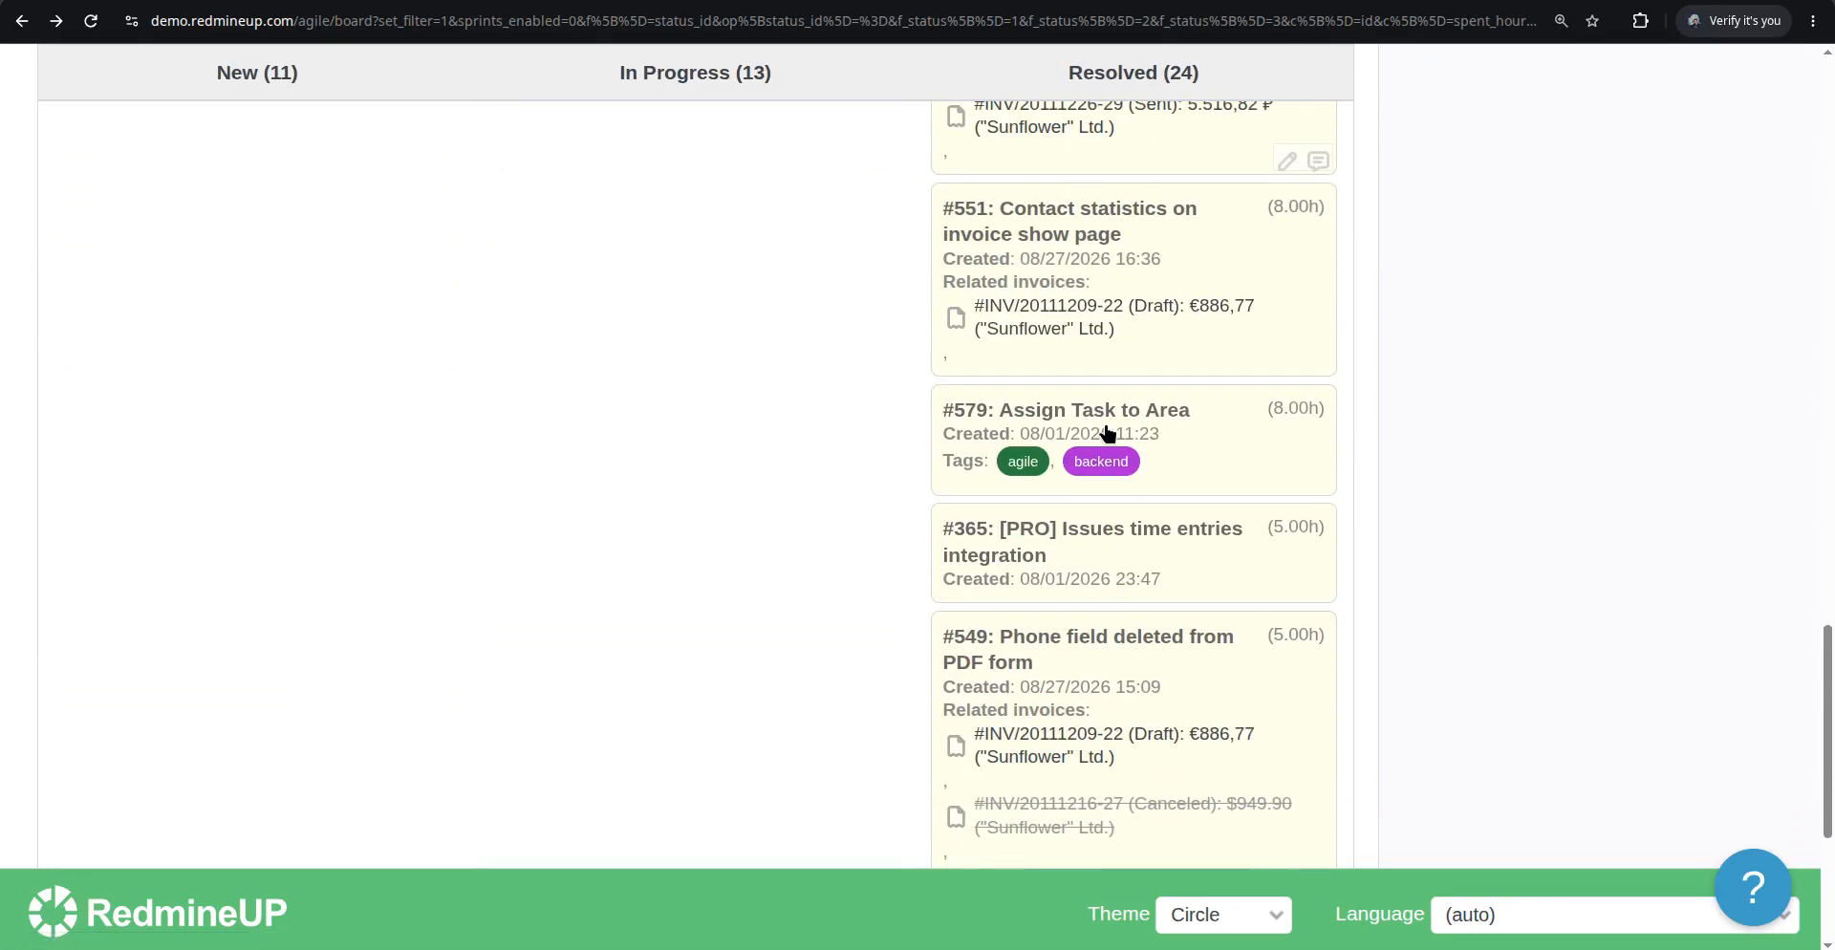
scroll(1113, 435, "down", 2)
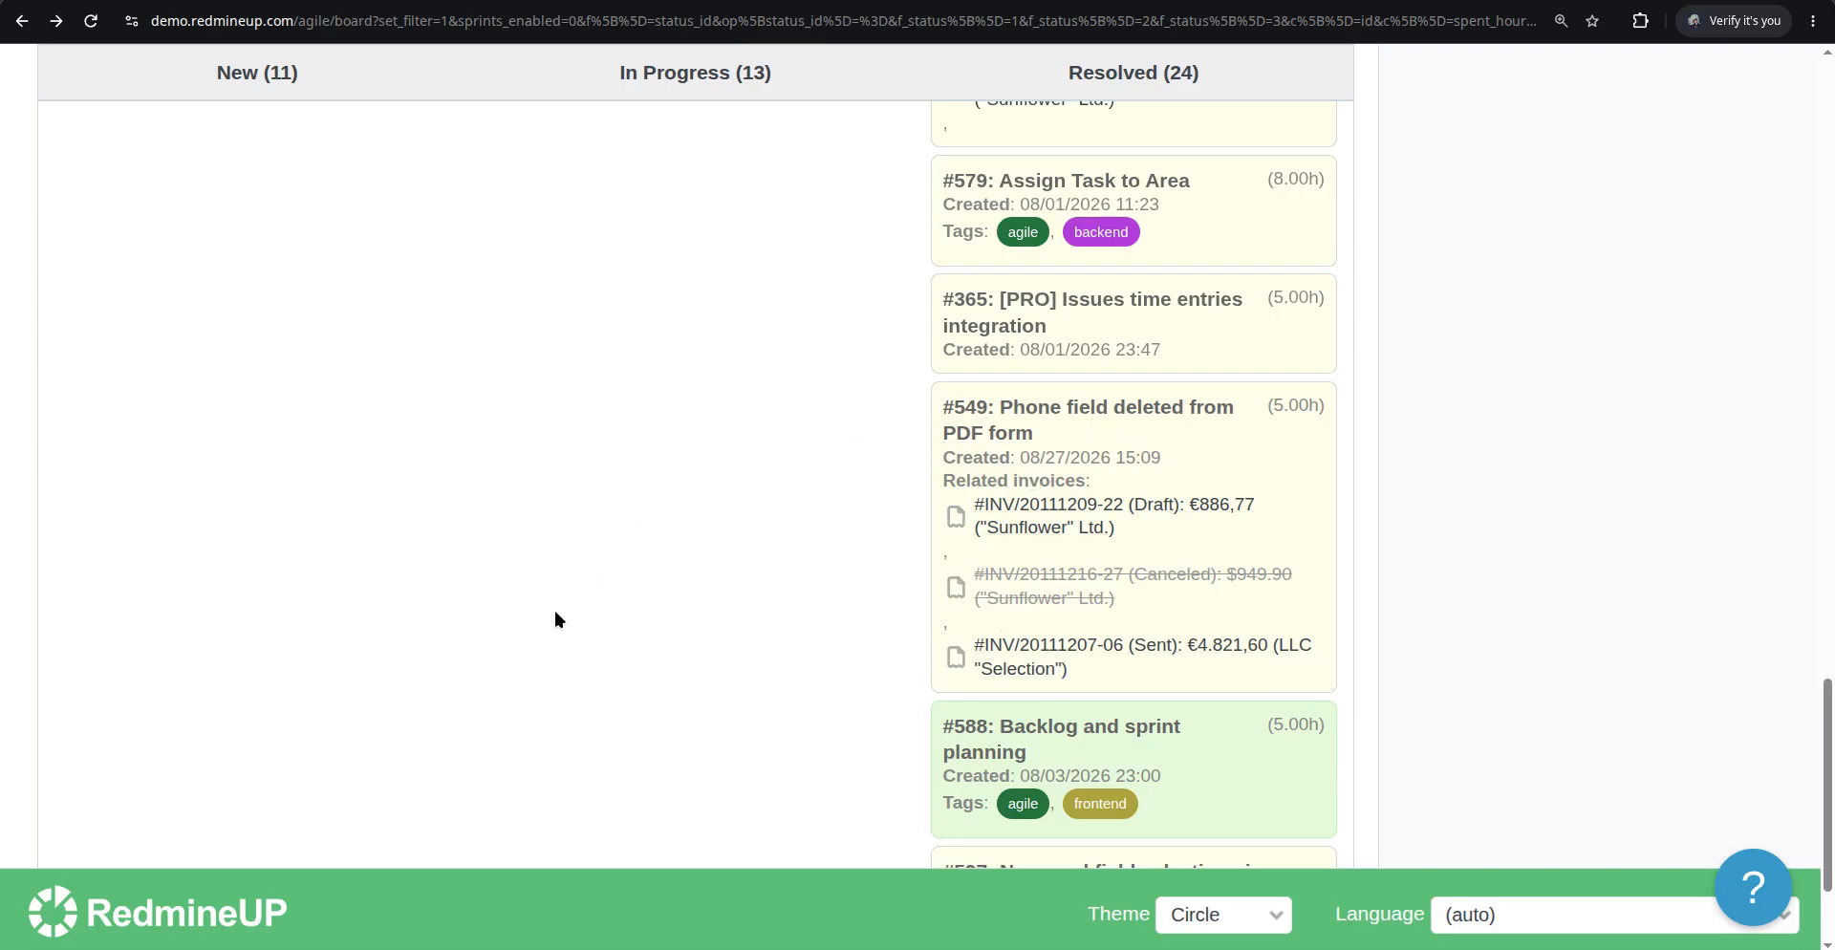
scroll(537, 628, "down", 2)
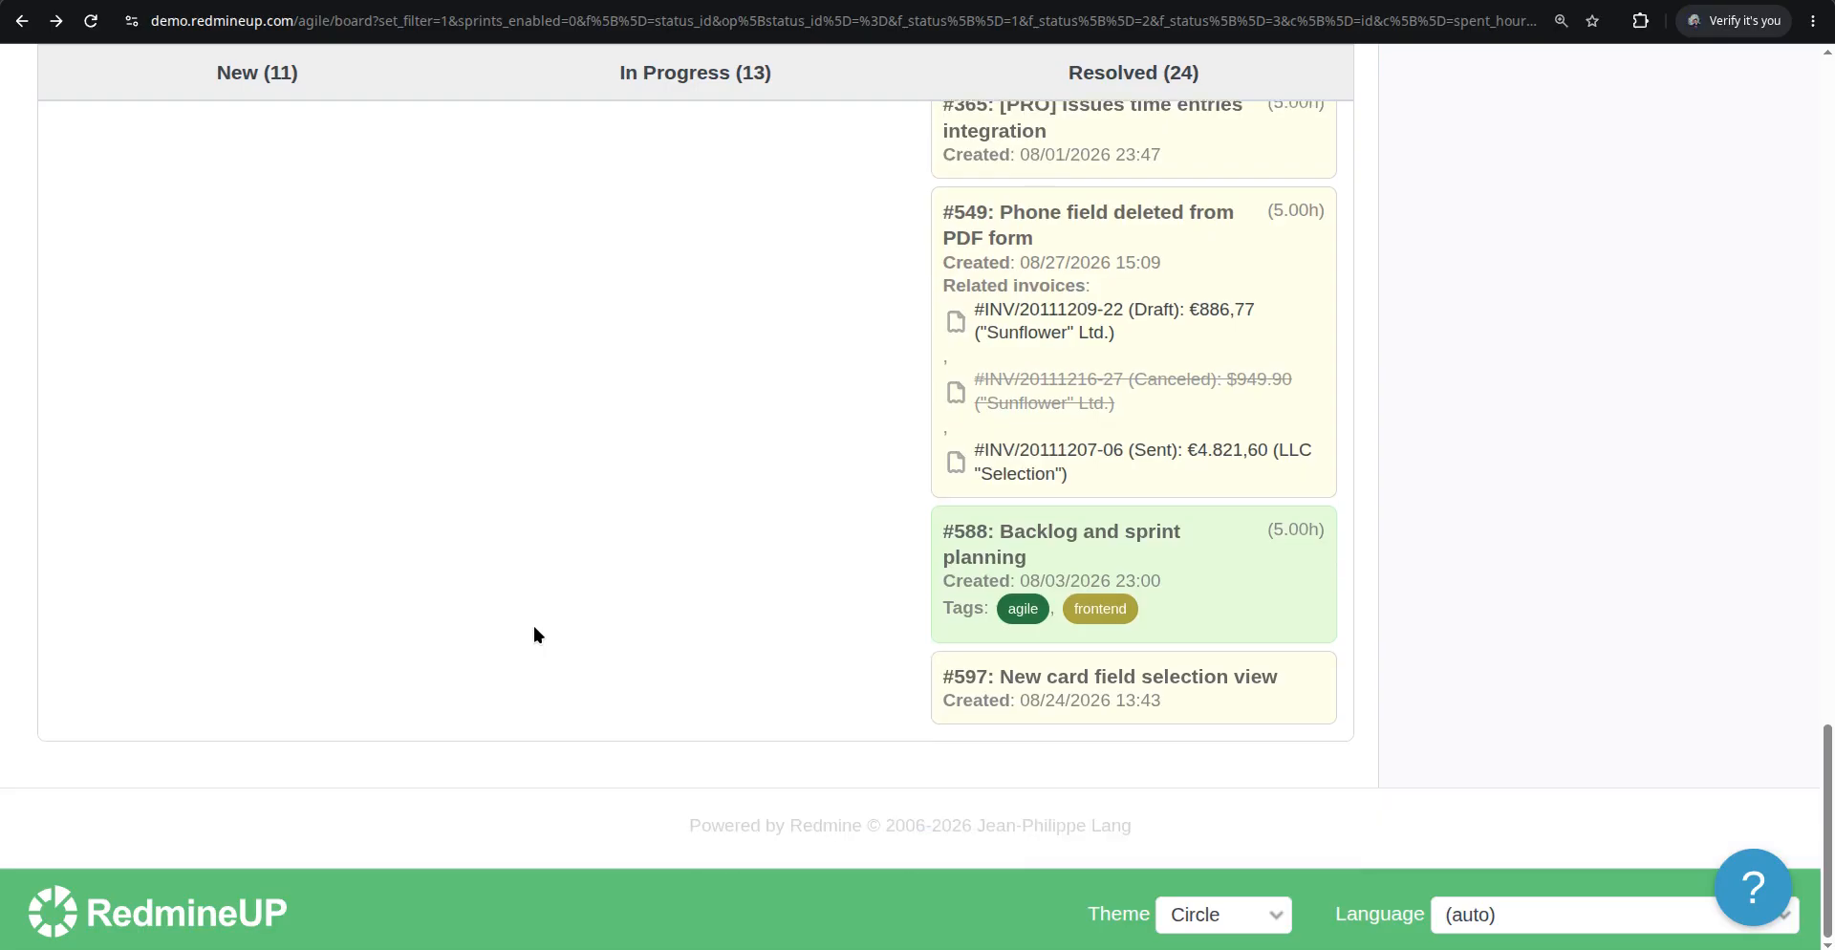
scroll(535, 630, "up", 10)
scroll(533, 652, "up", 10)
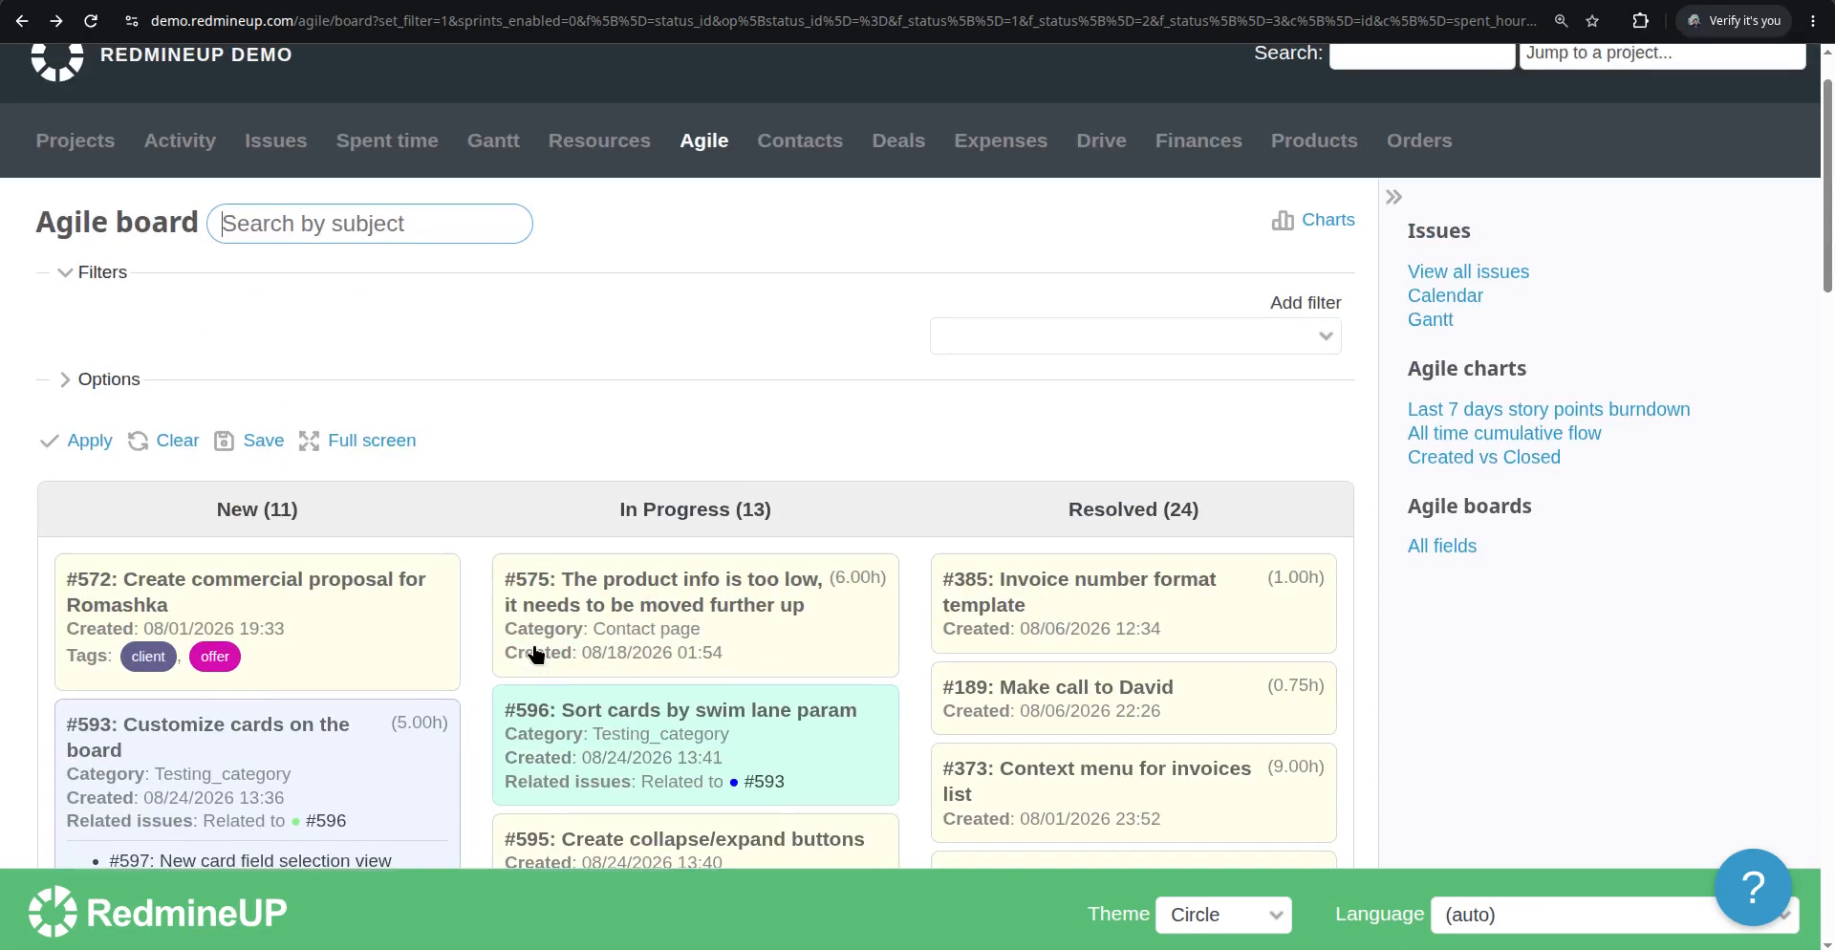
Enable the Project card field in the board options and apply it
left_click(137, 378)
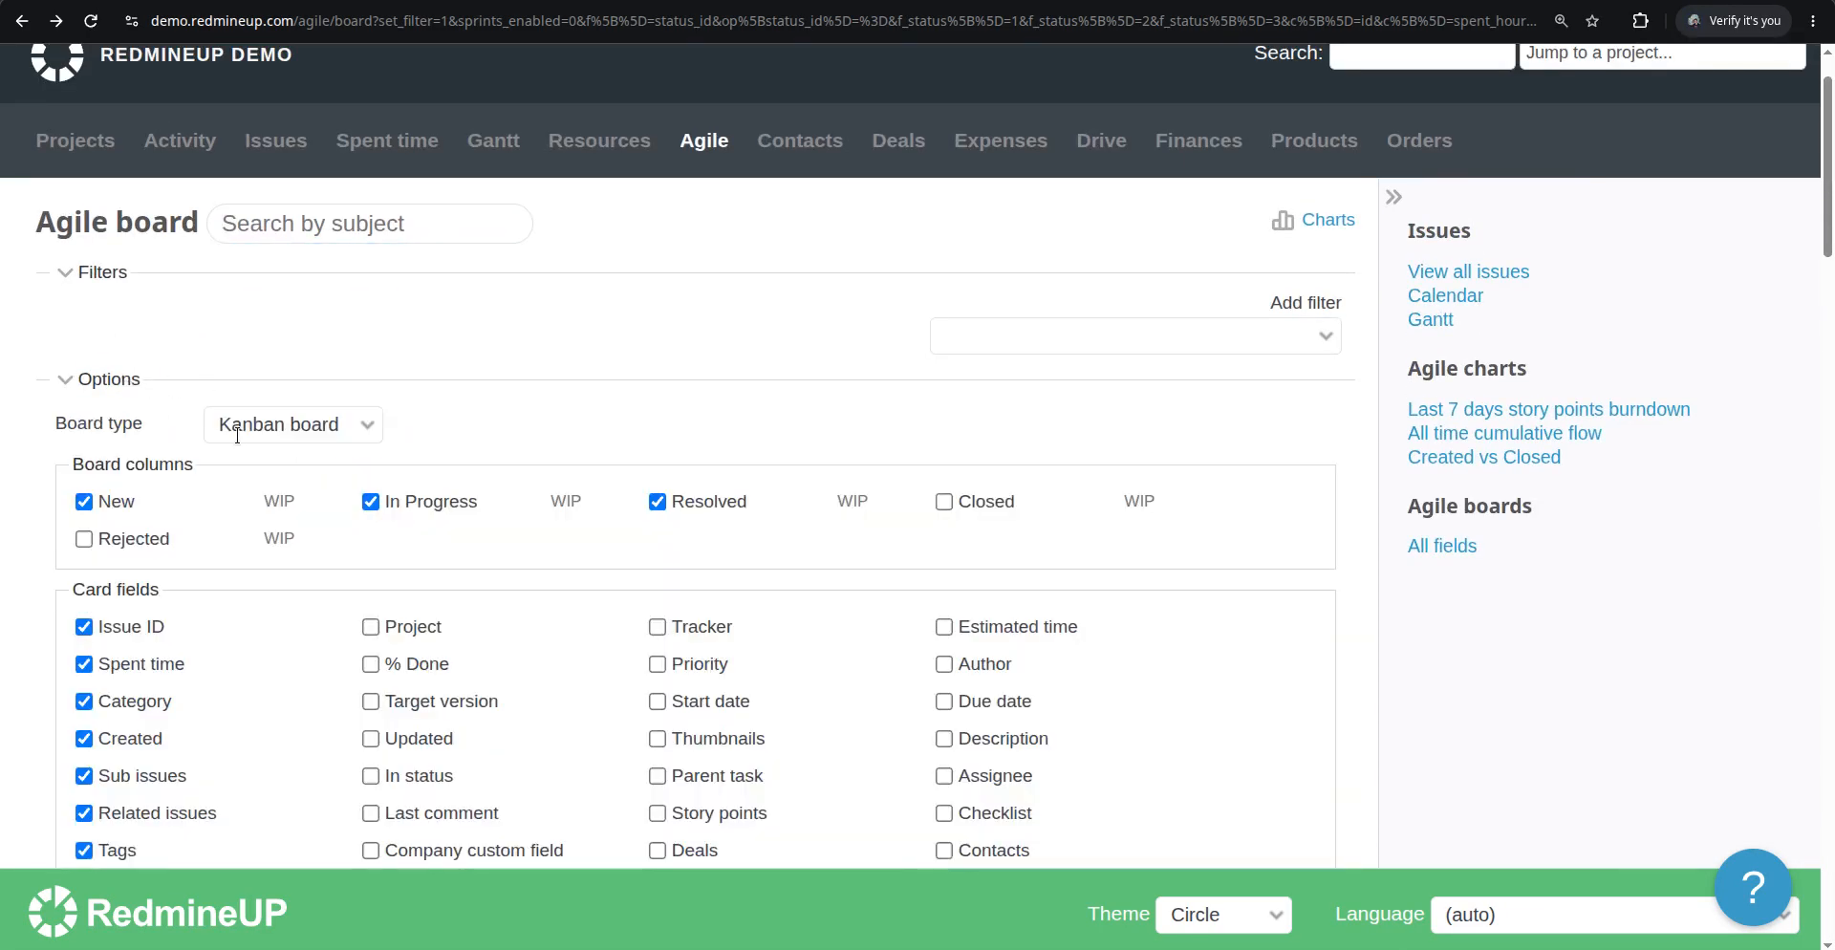
scroll(484, 532, "down", 2)
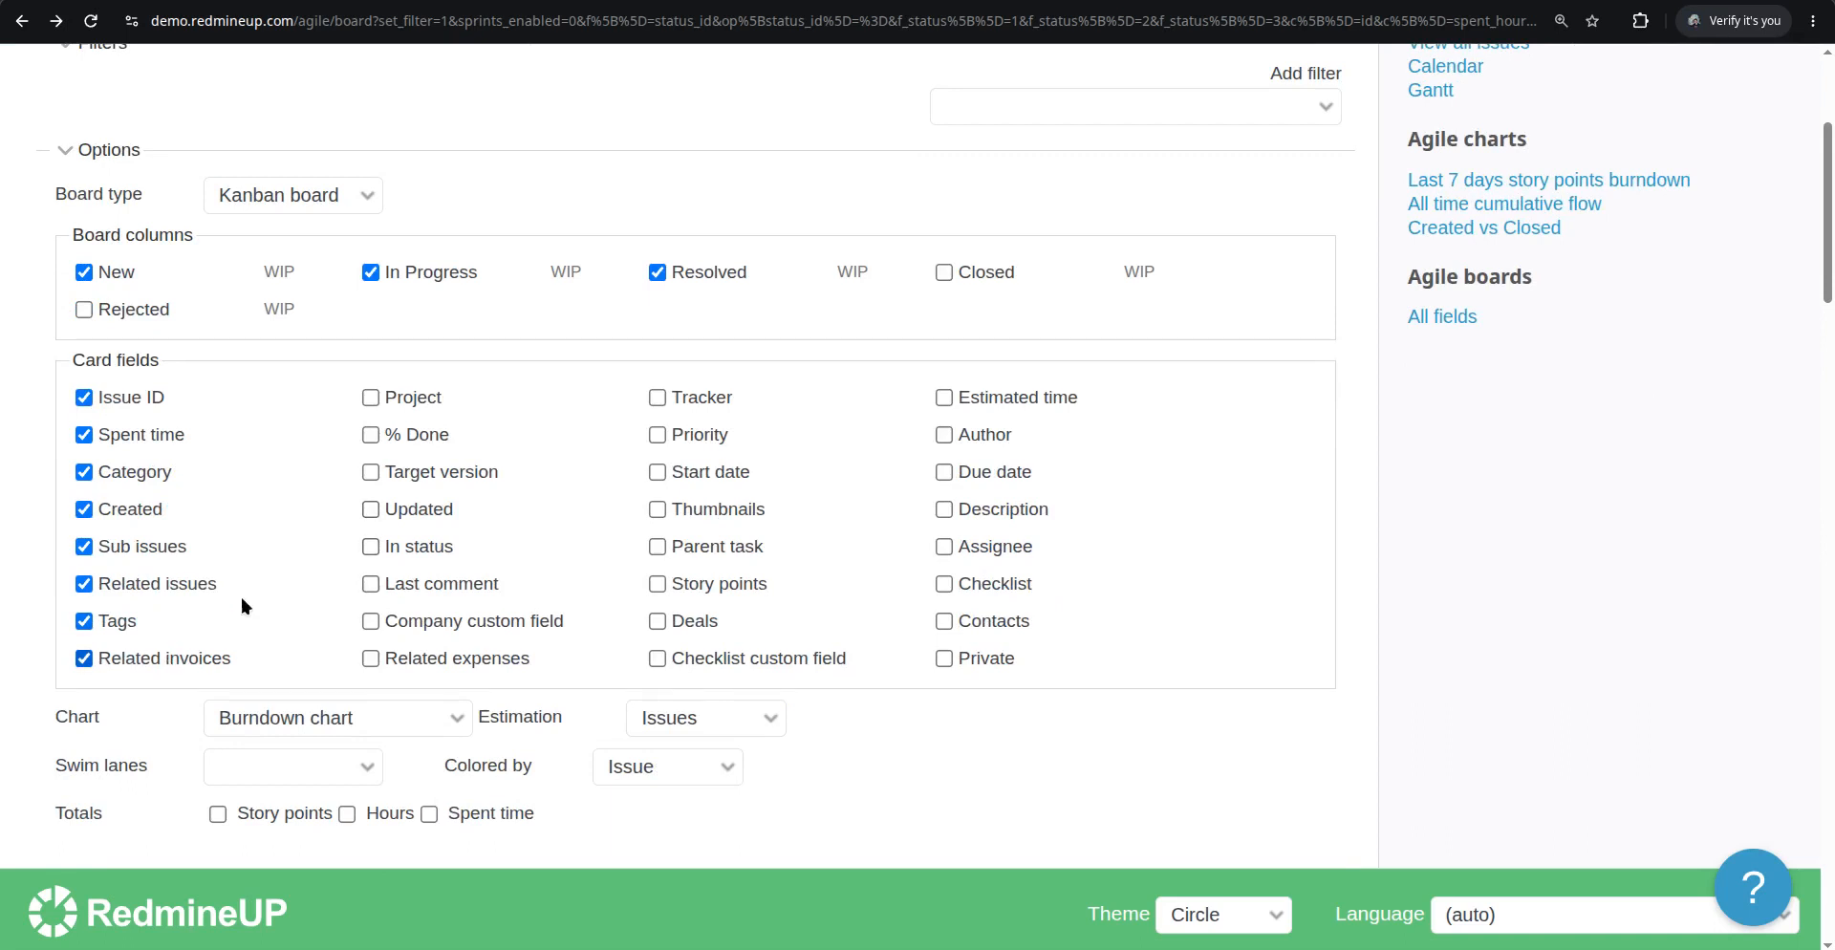
left_click(373, 398)
scroll(267, 638, "down", 3)
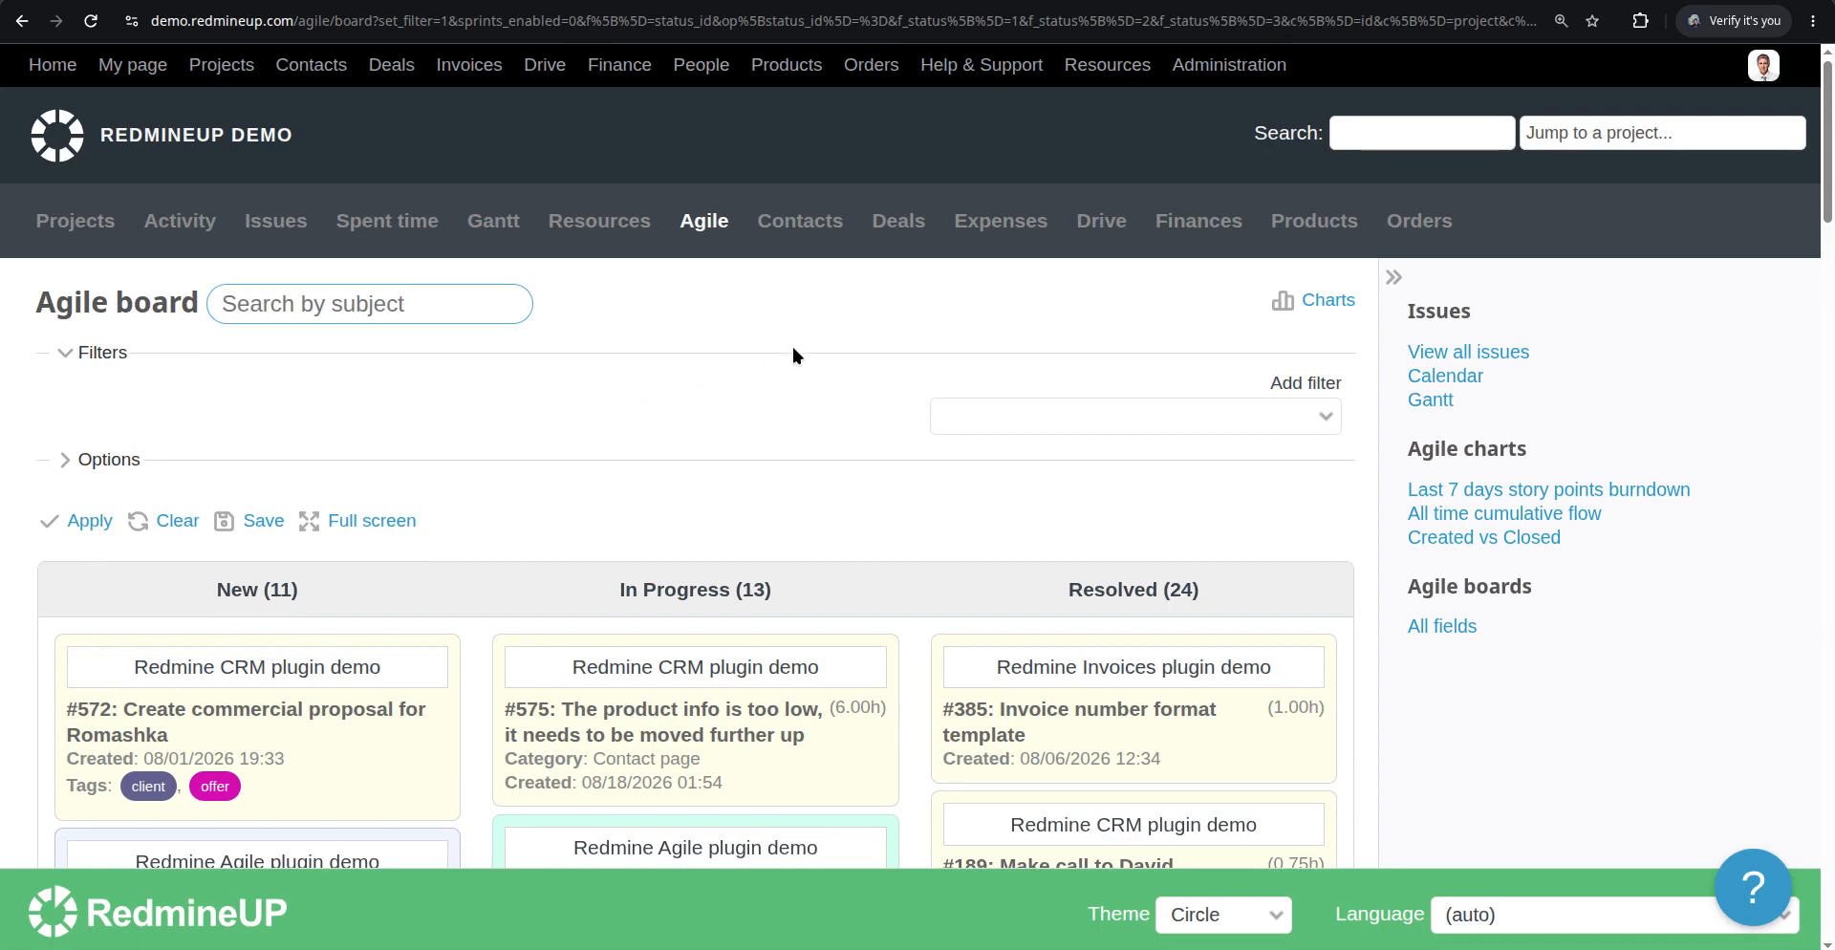
Scroll through the board columns to review the project names shown on each card
scroll(727, 411, "down", 2)
scroll(573, 426, "down", 2)
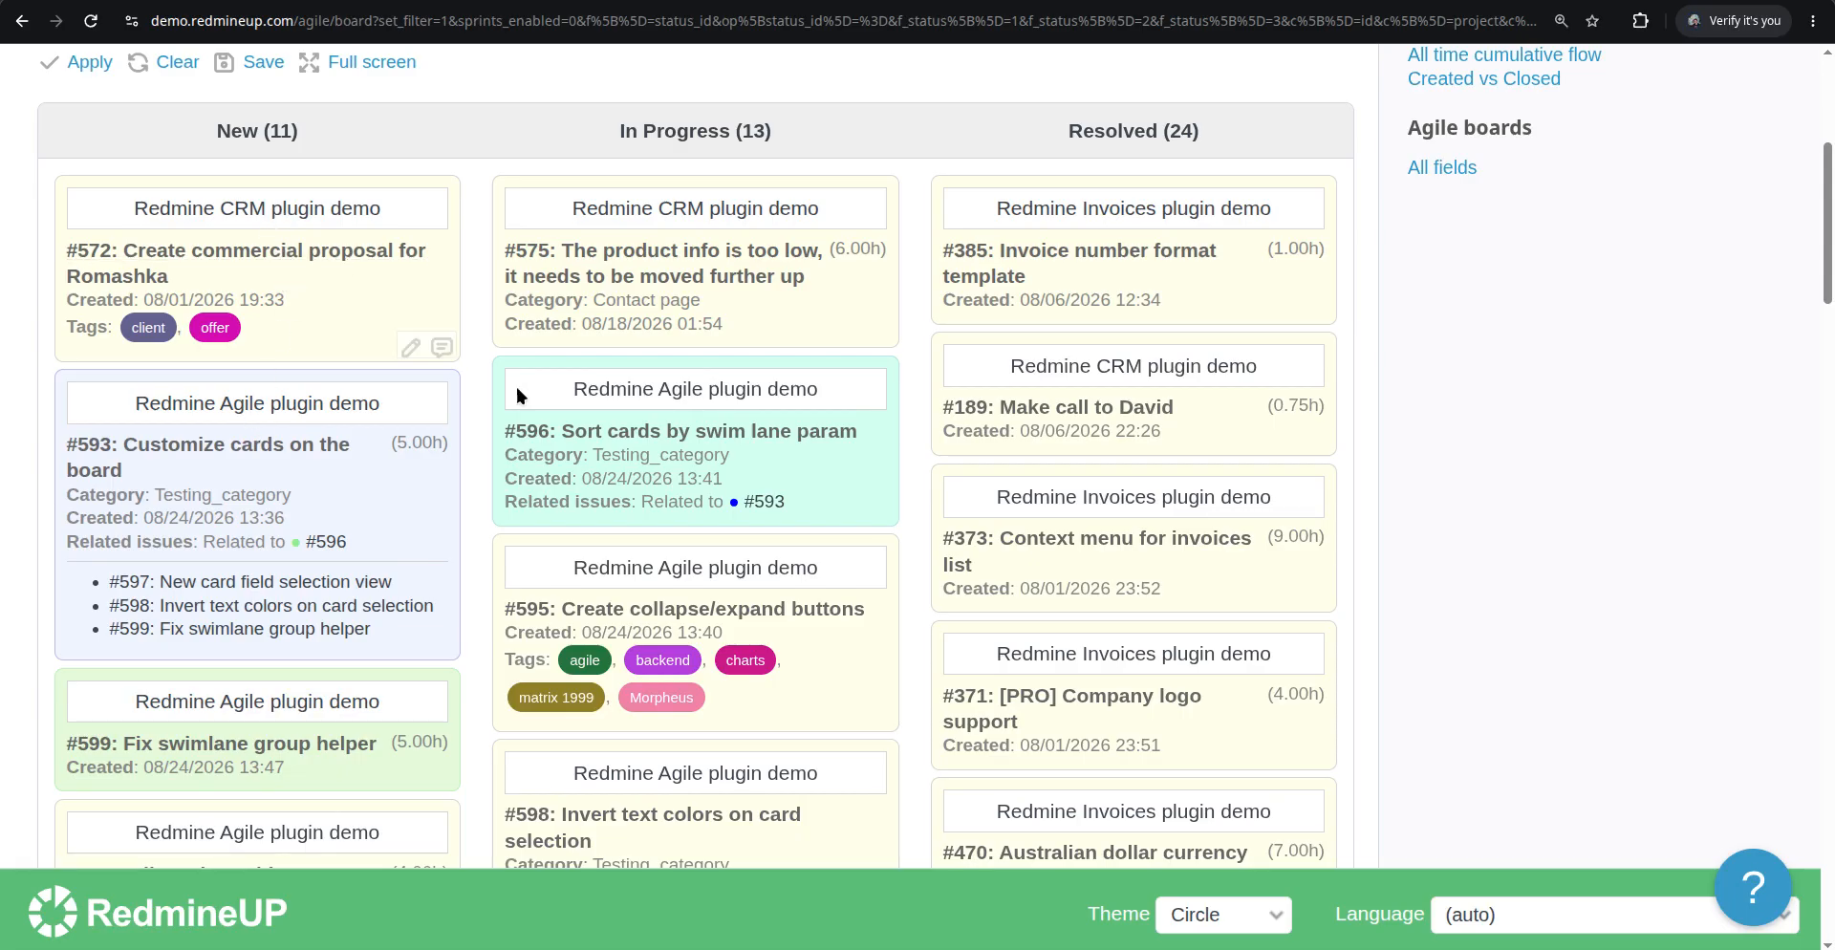
scroll(841, 496, "down", 6)
scroll(1035, 419, "up", 1)
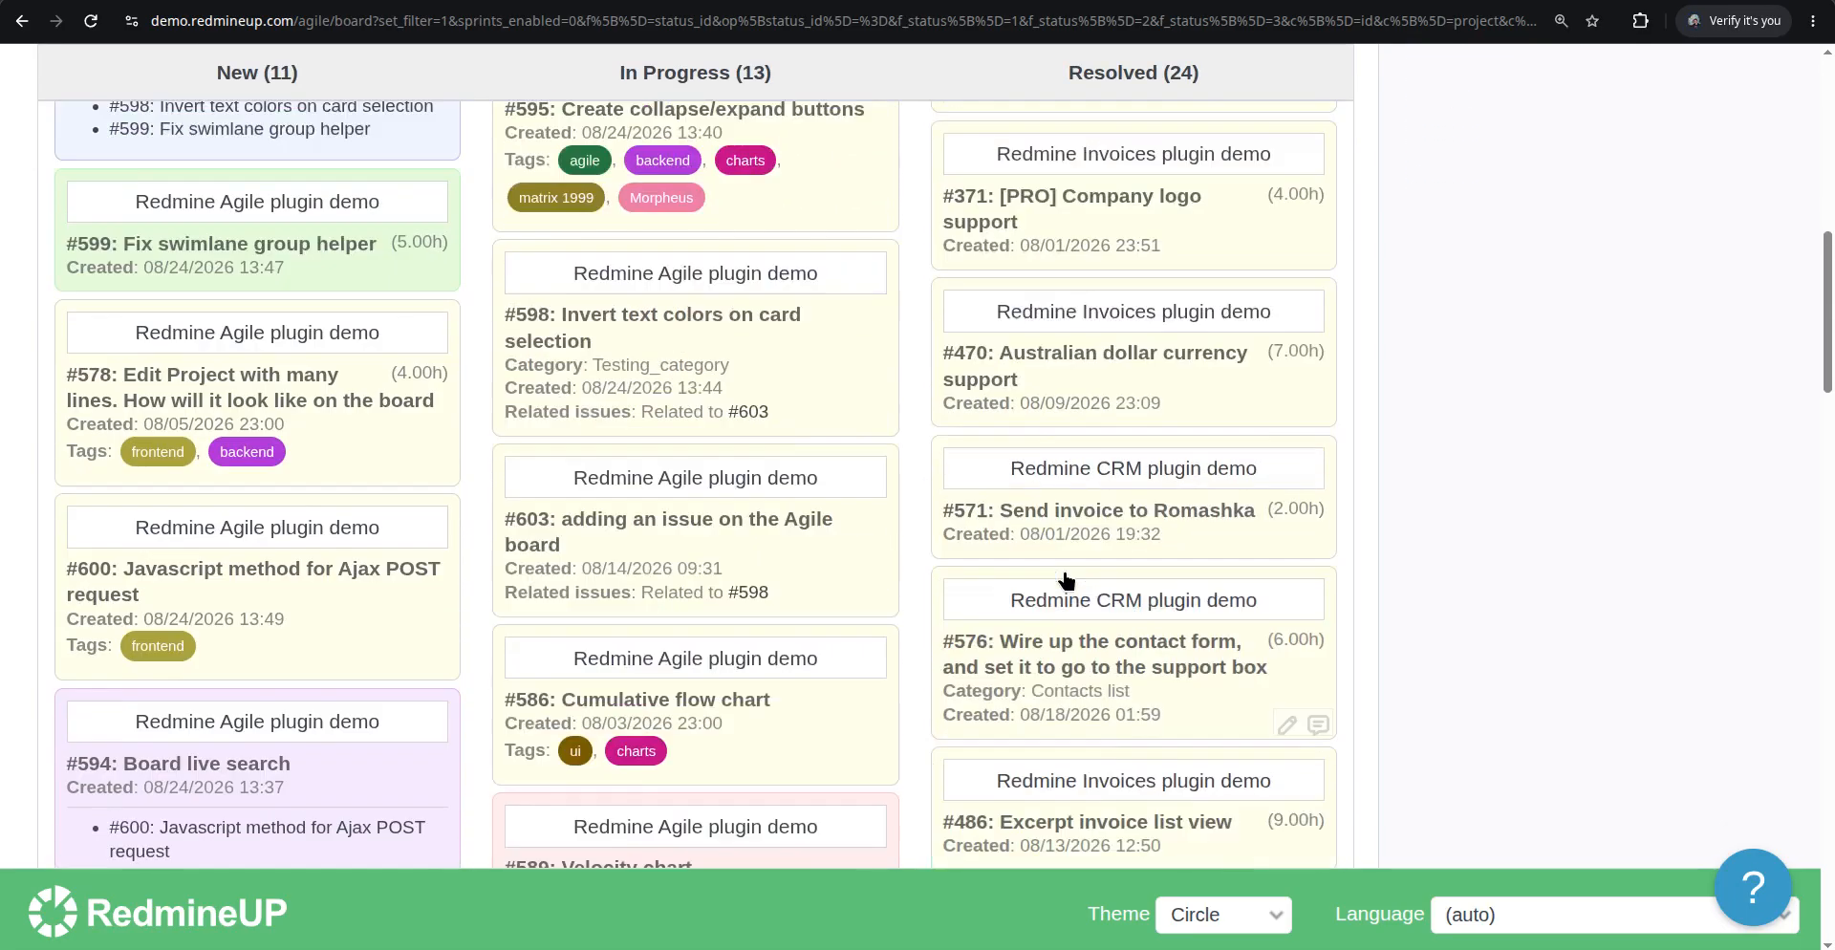
scroll(1074, 581, "down", 20)
scroll(1082, 582, "down", 6)
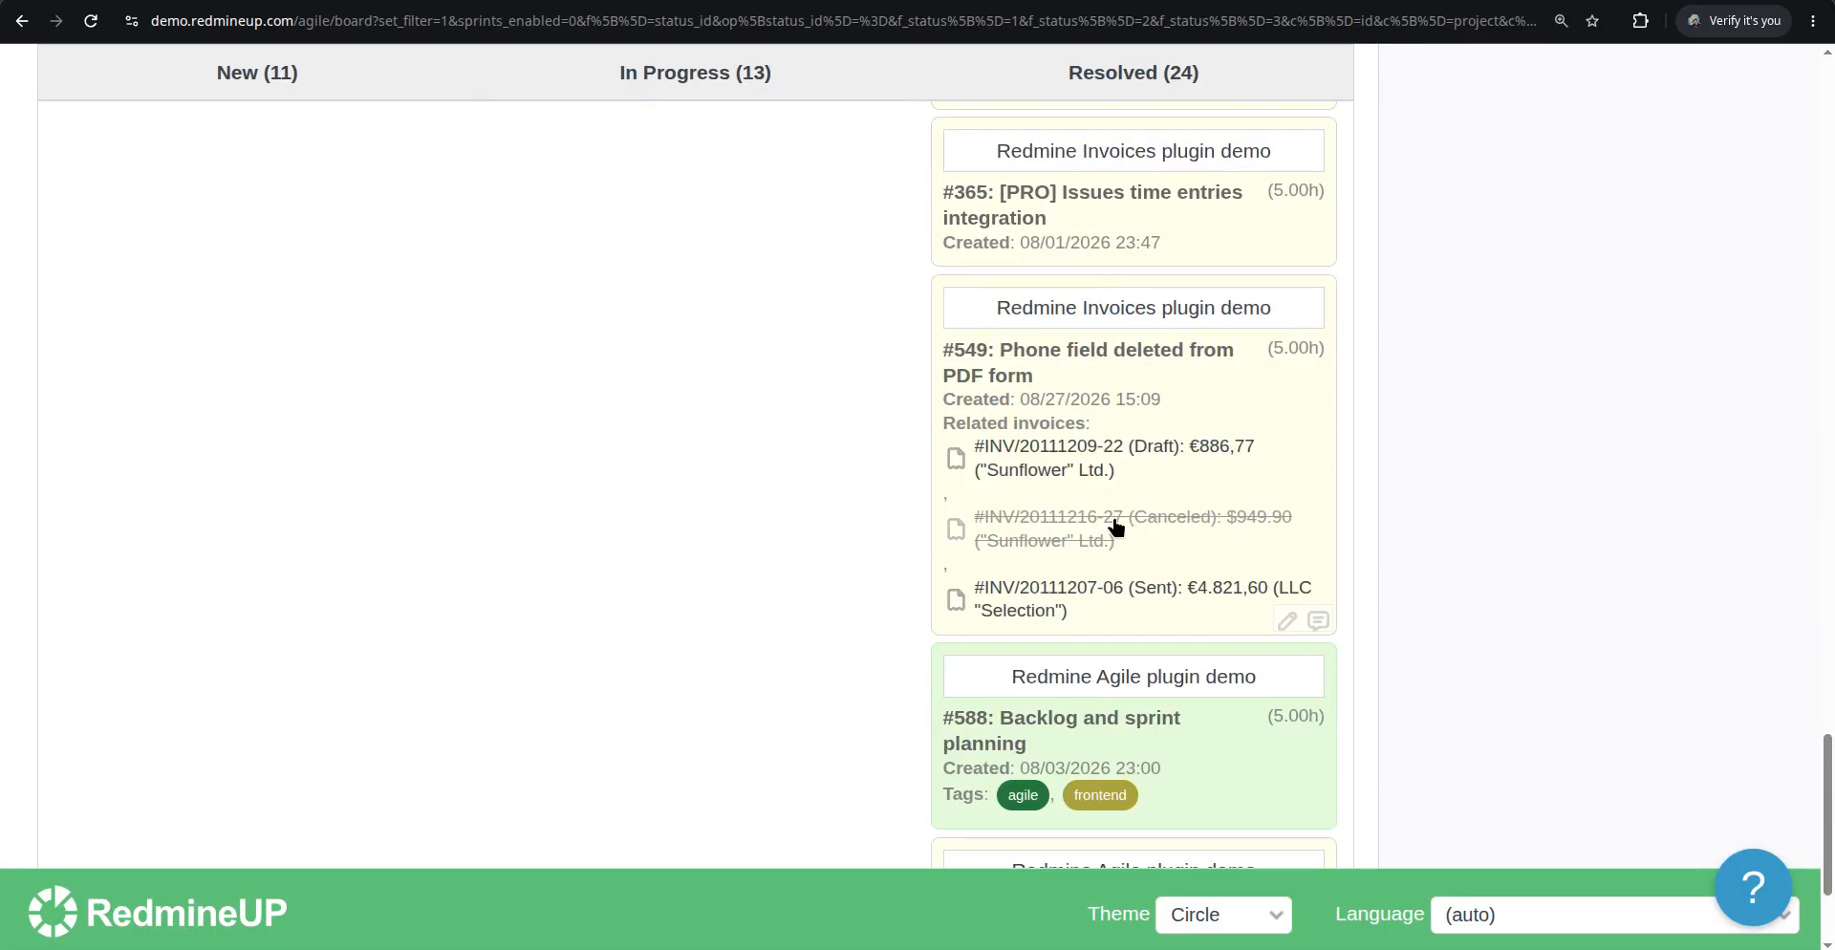
scroll(1111, 523, "up", 18)
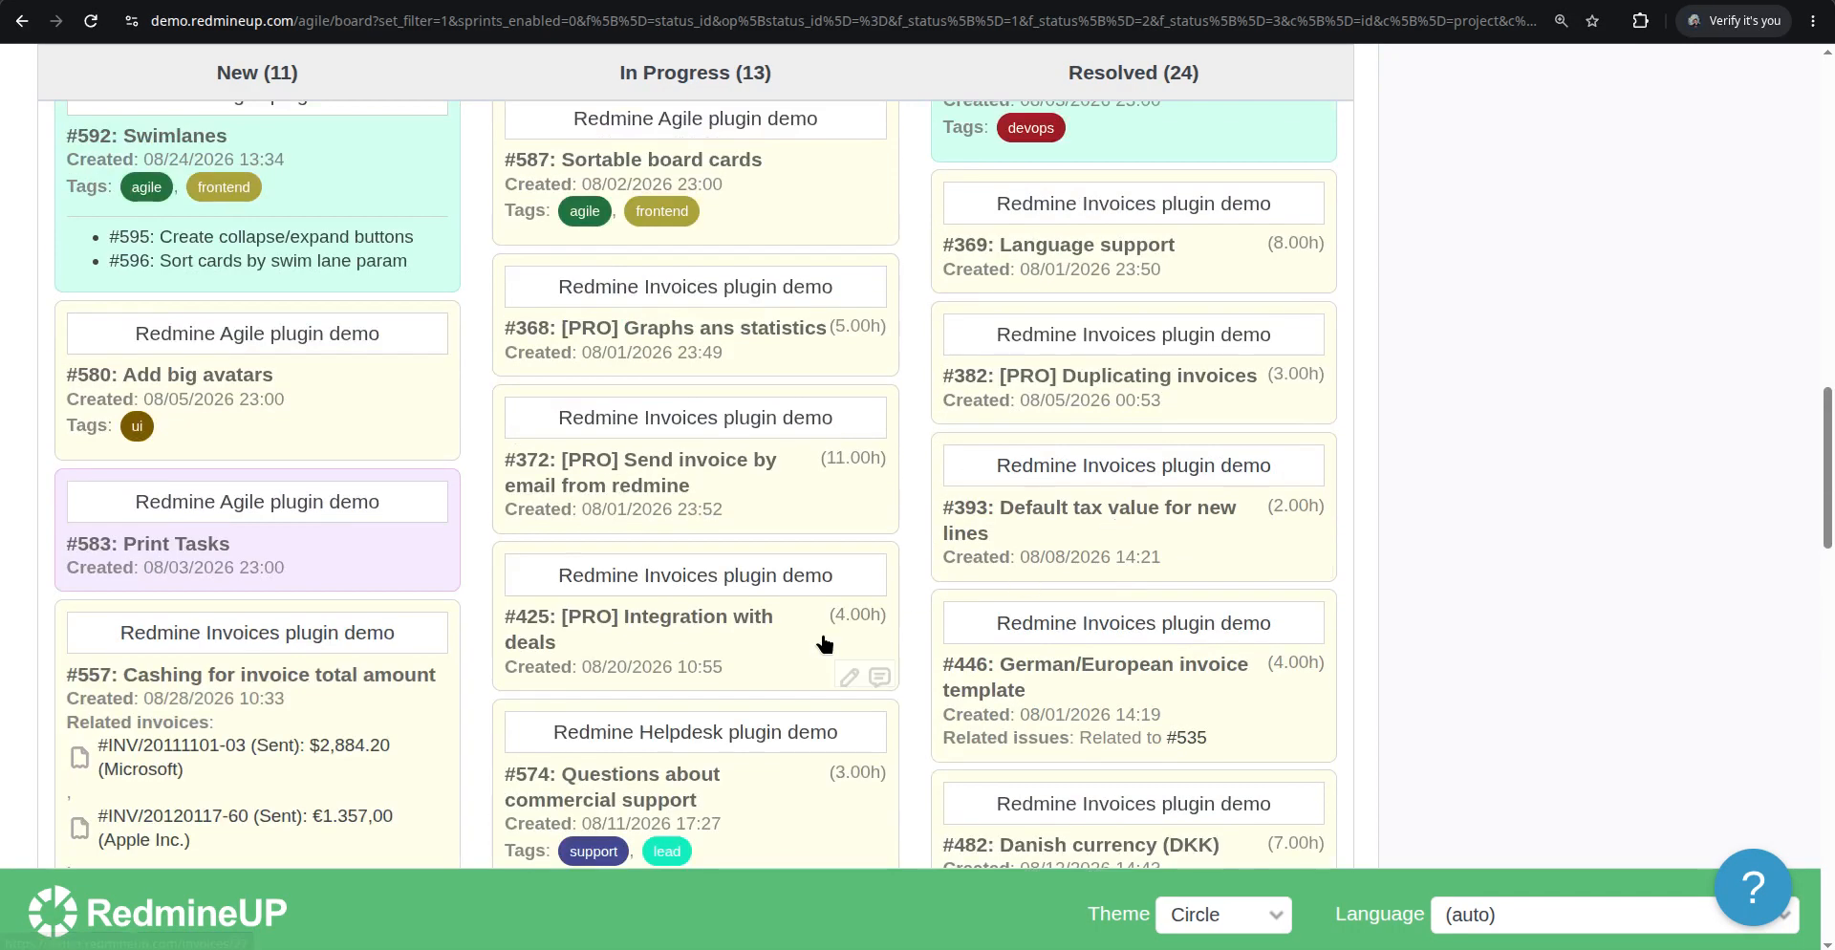
scroll(750, 602, "down", 2)
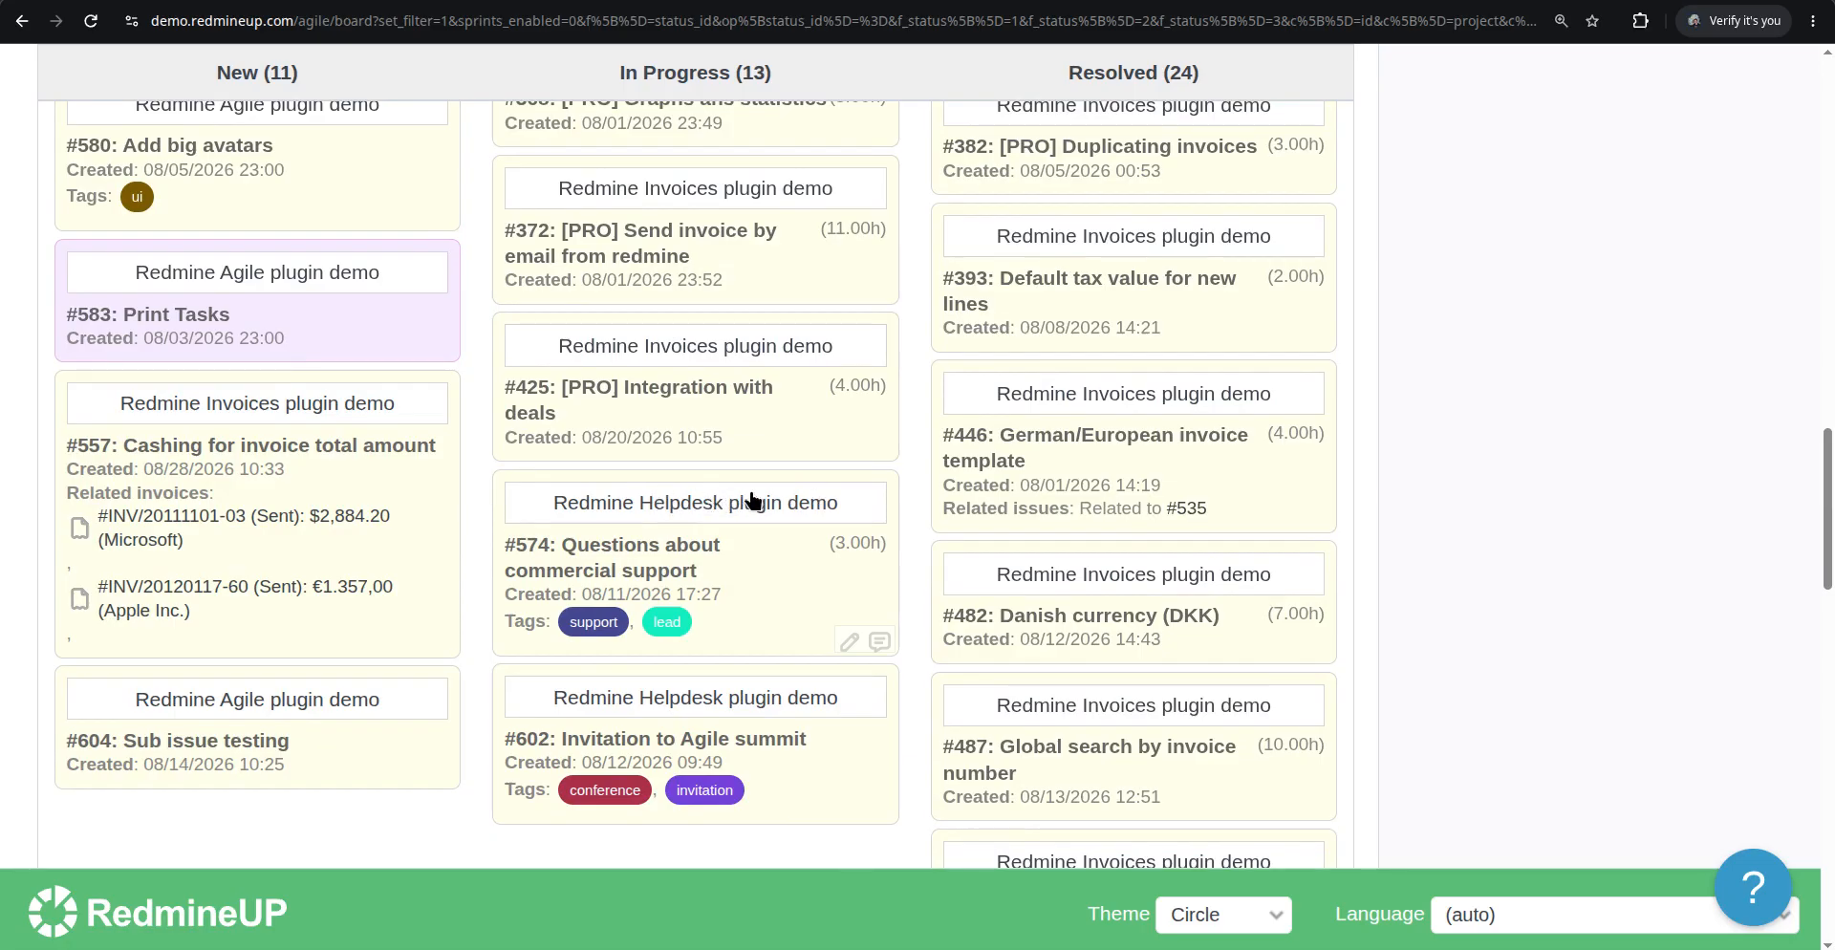
scroll(717, 487, "up", 12)
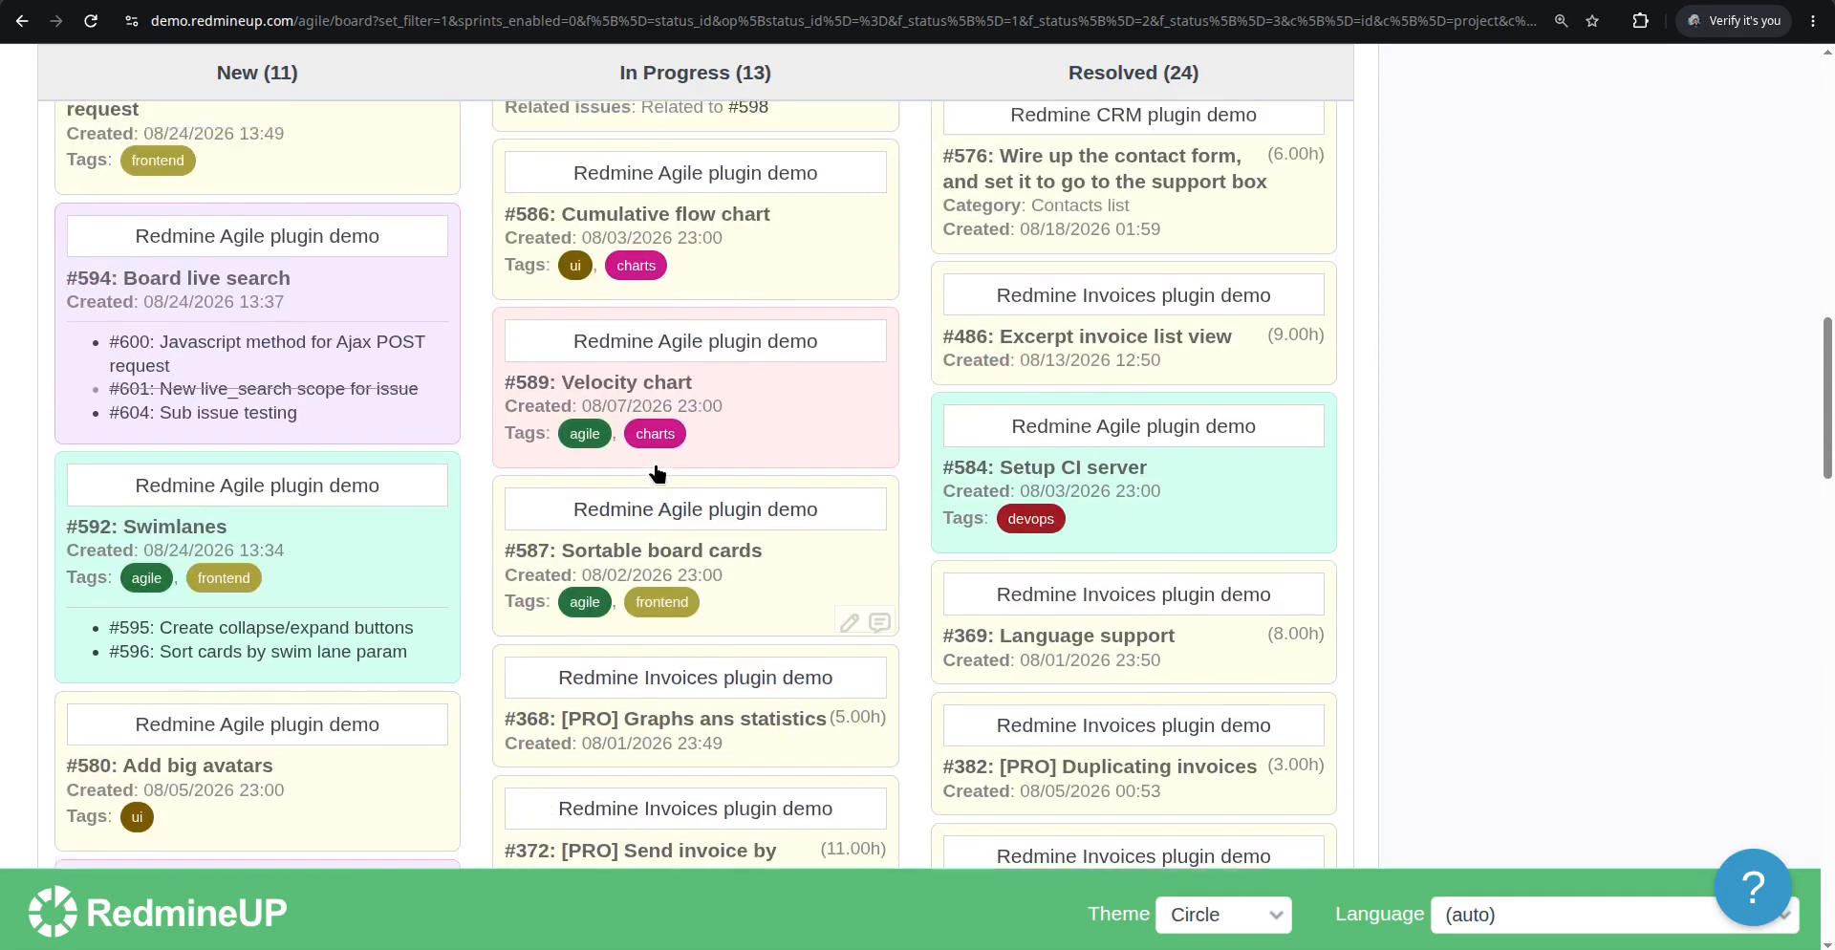
scroll(653, 473, "up", 8)
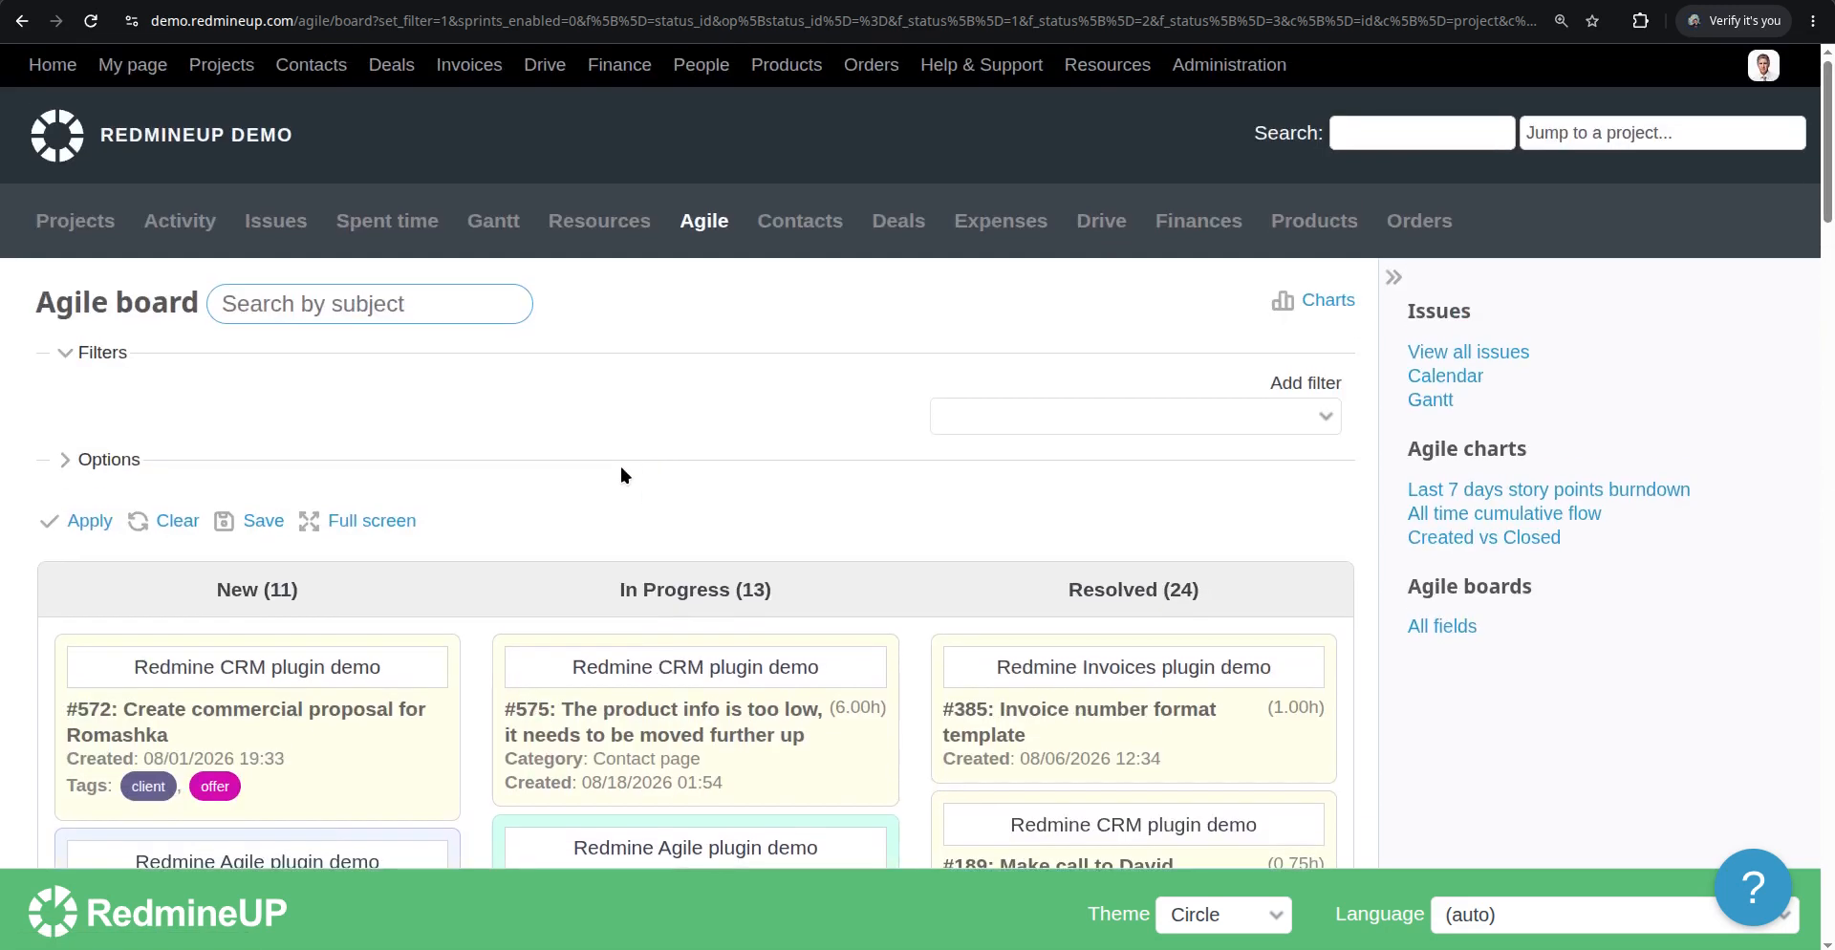
Expand the board options again
left_click(132, 461)
scroll(484, 554, "down", 2)
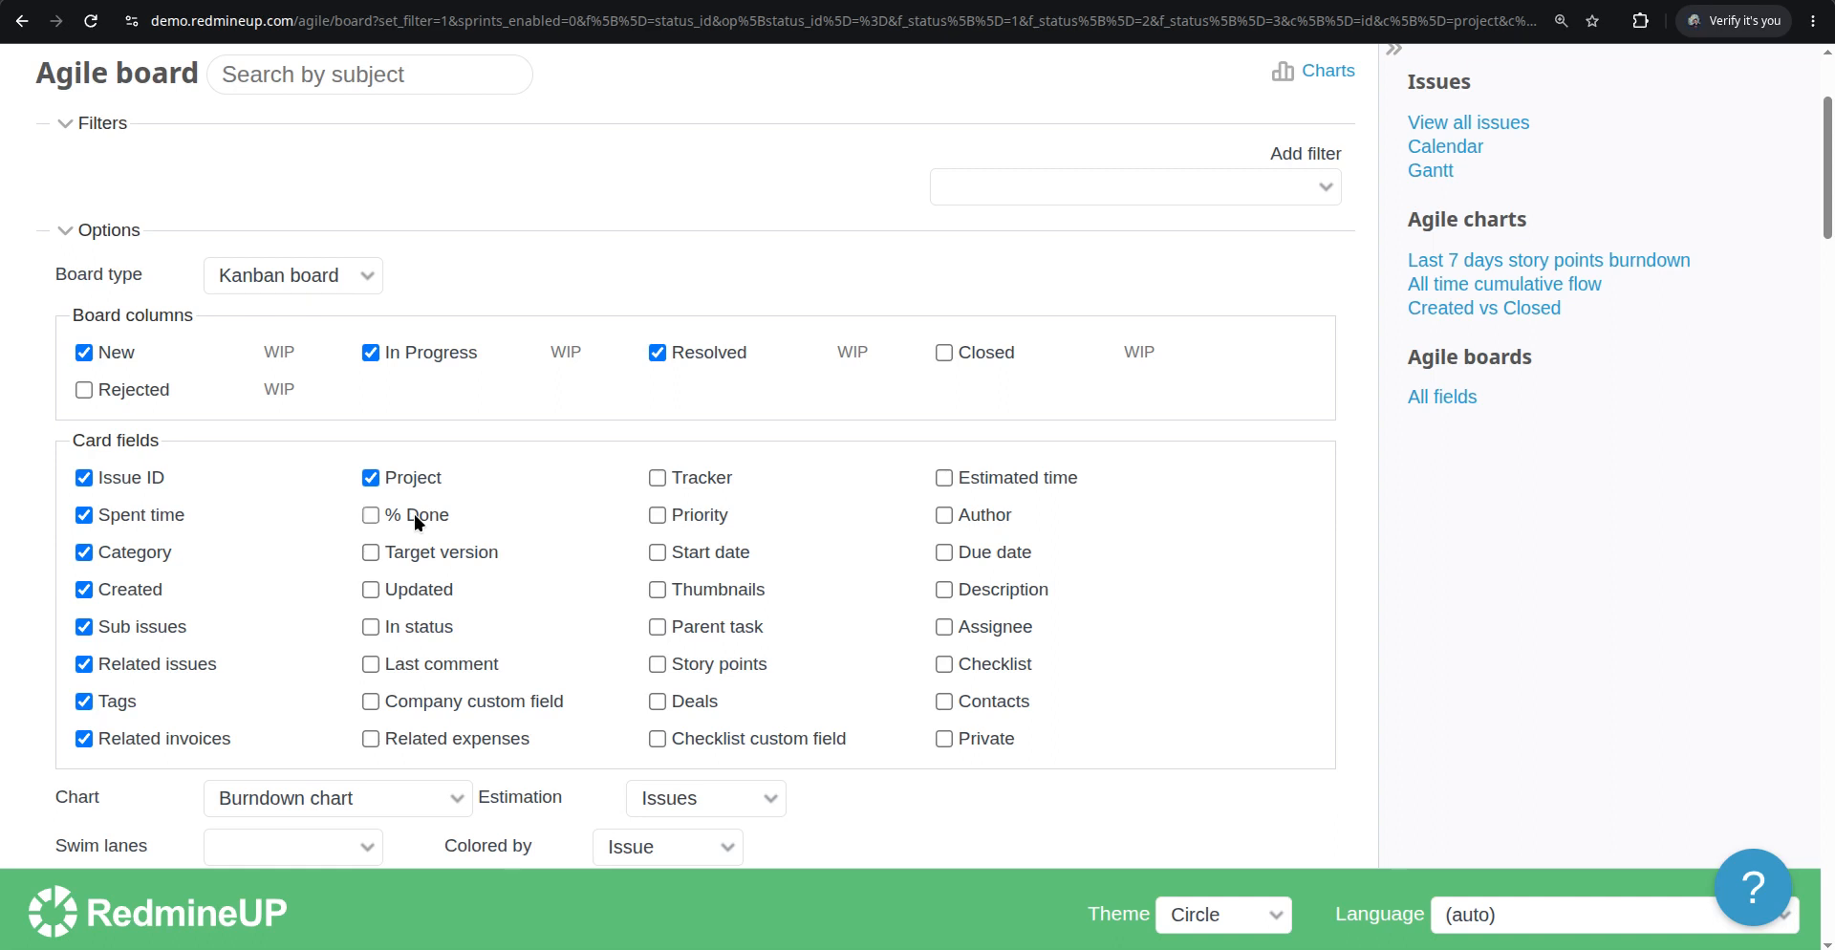
Enable the % Done card field in the board options and apply it
left_click(414, 513)
scroll(301, 567, "down", 4)
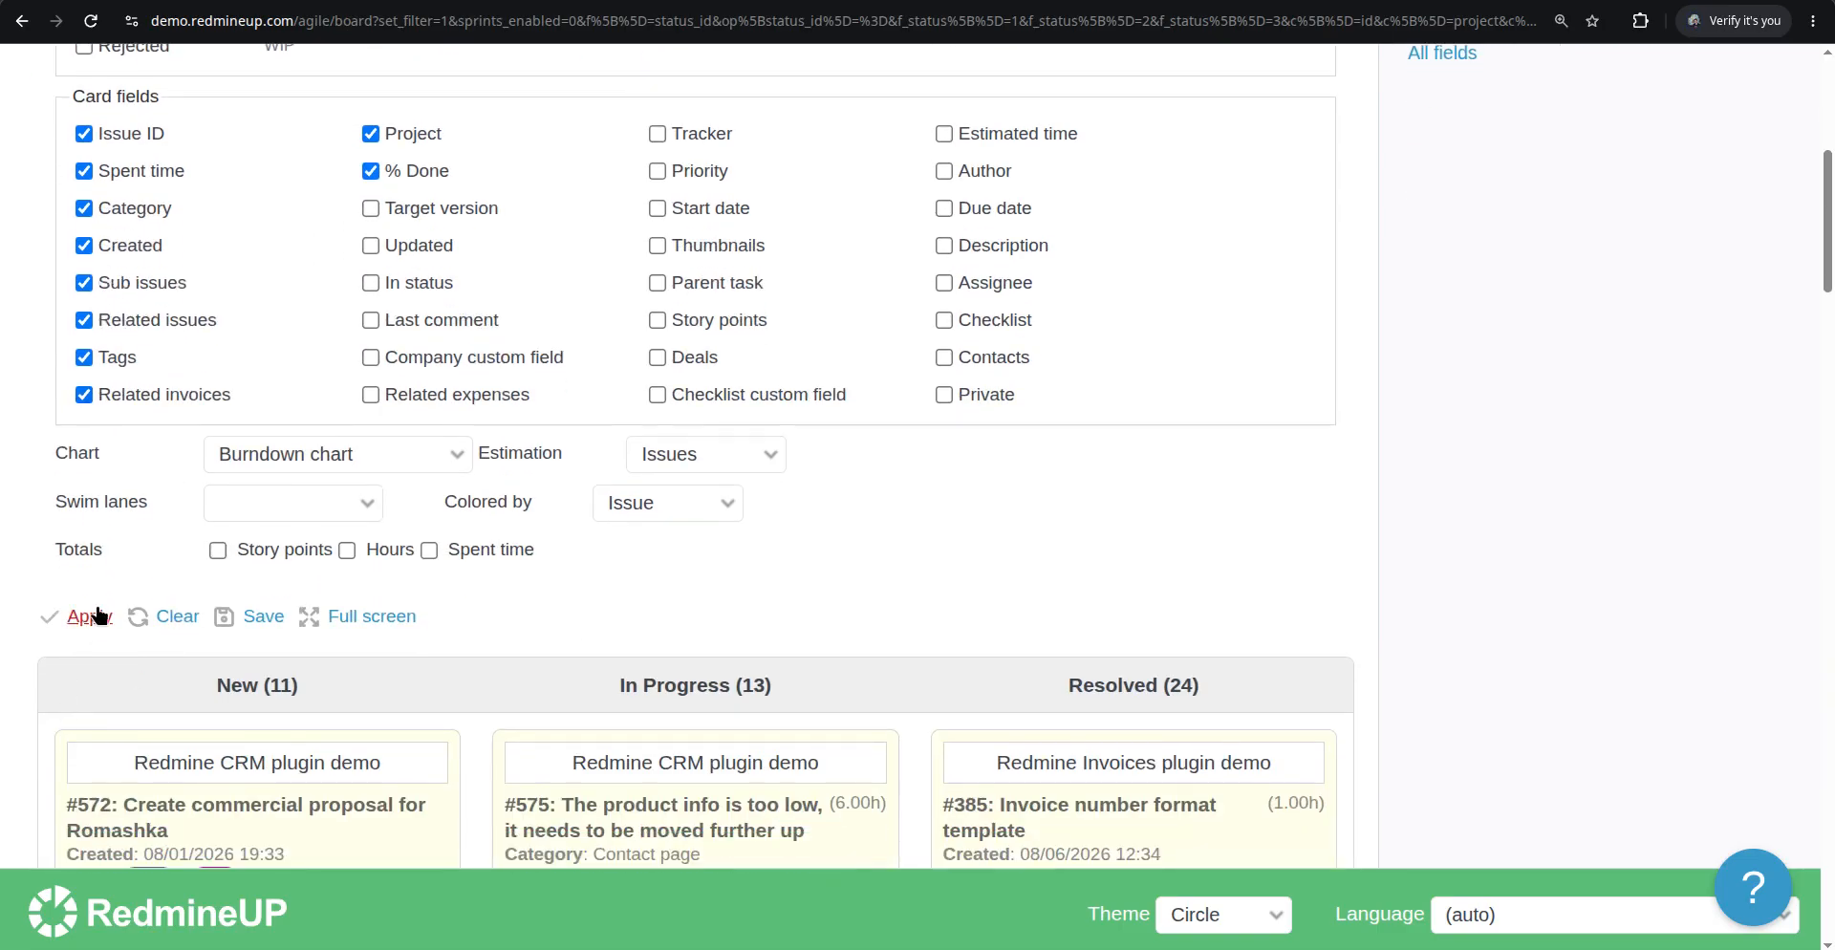
left_click(92, 615)
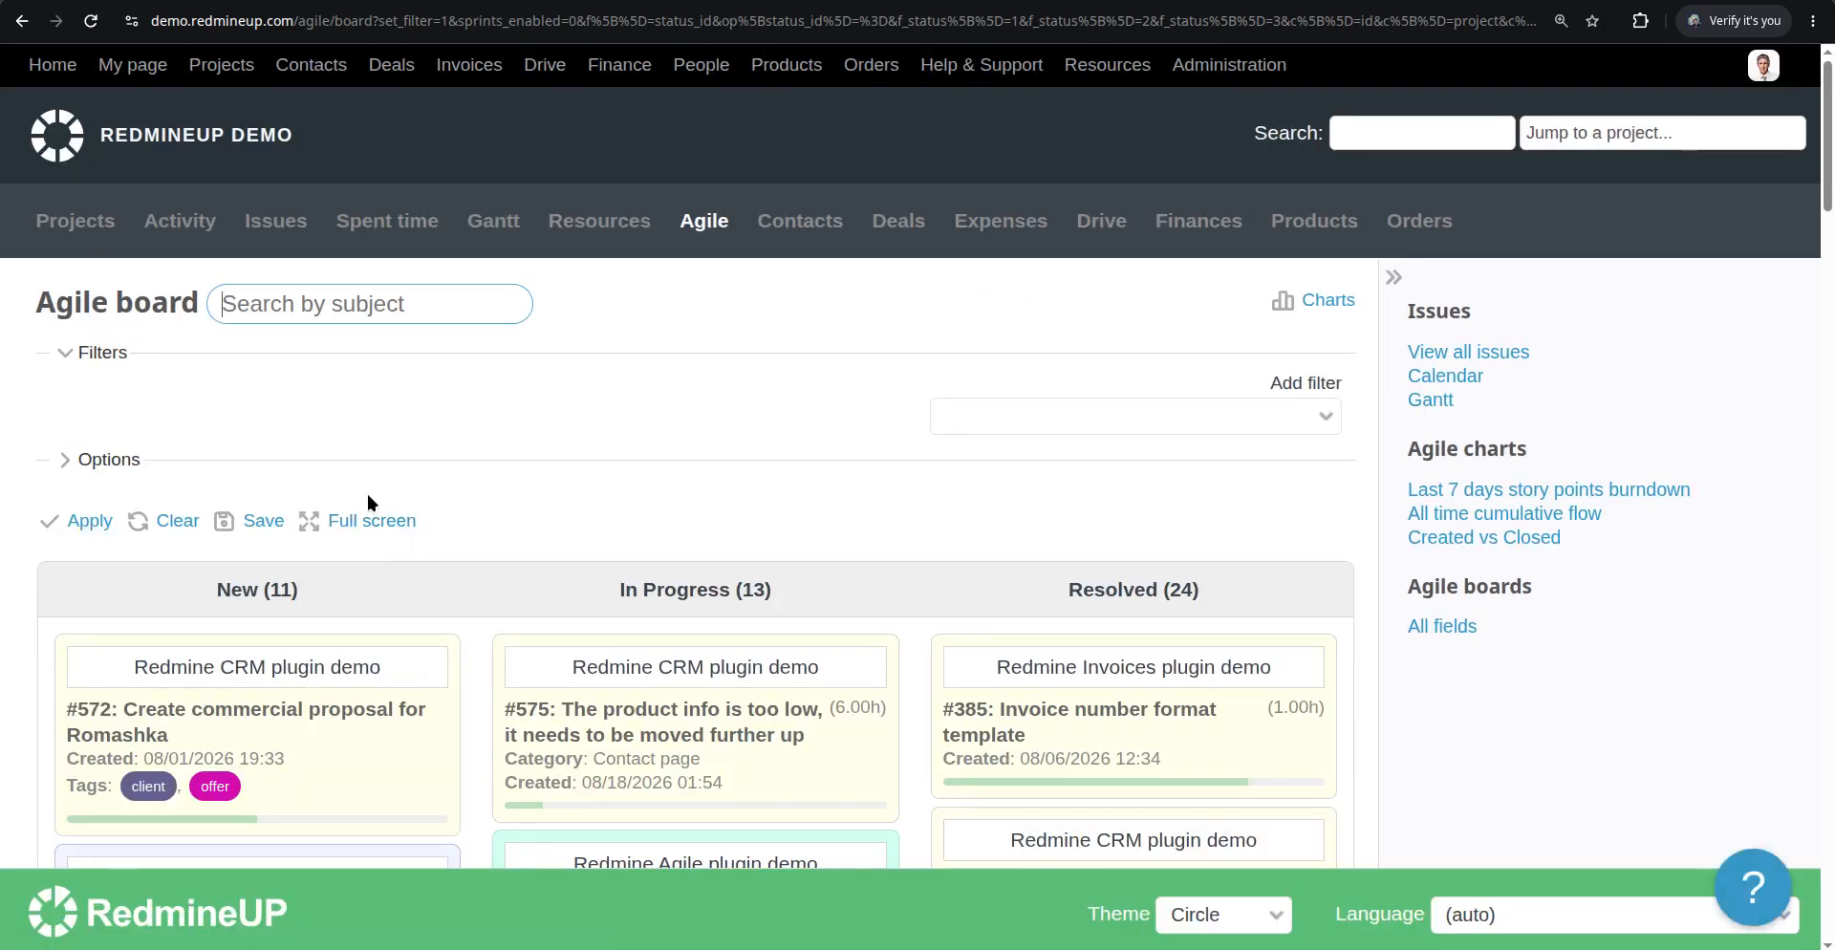
Reload the Agile board, open issue #385's details and return to the board to compare its card
left_click(120, 453)
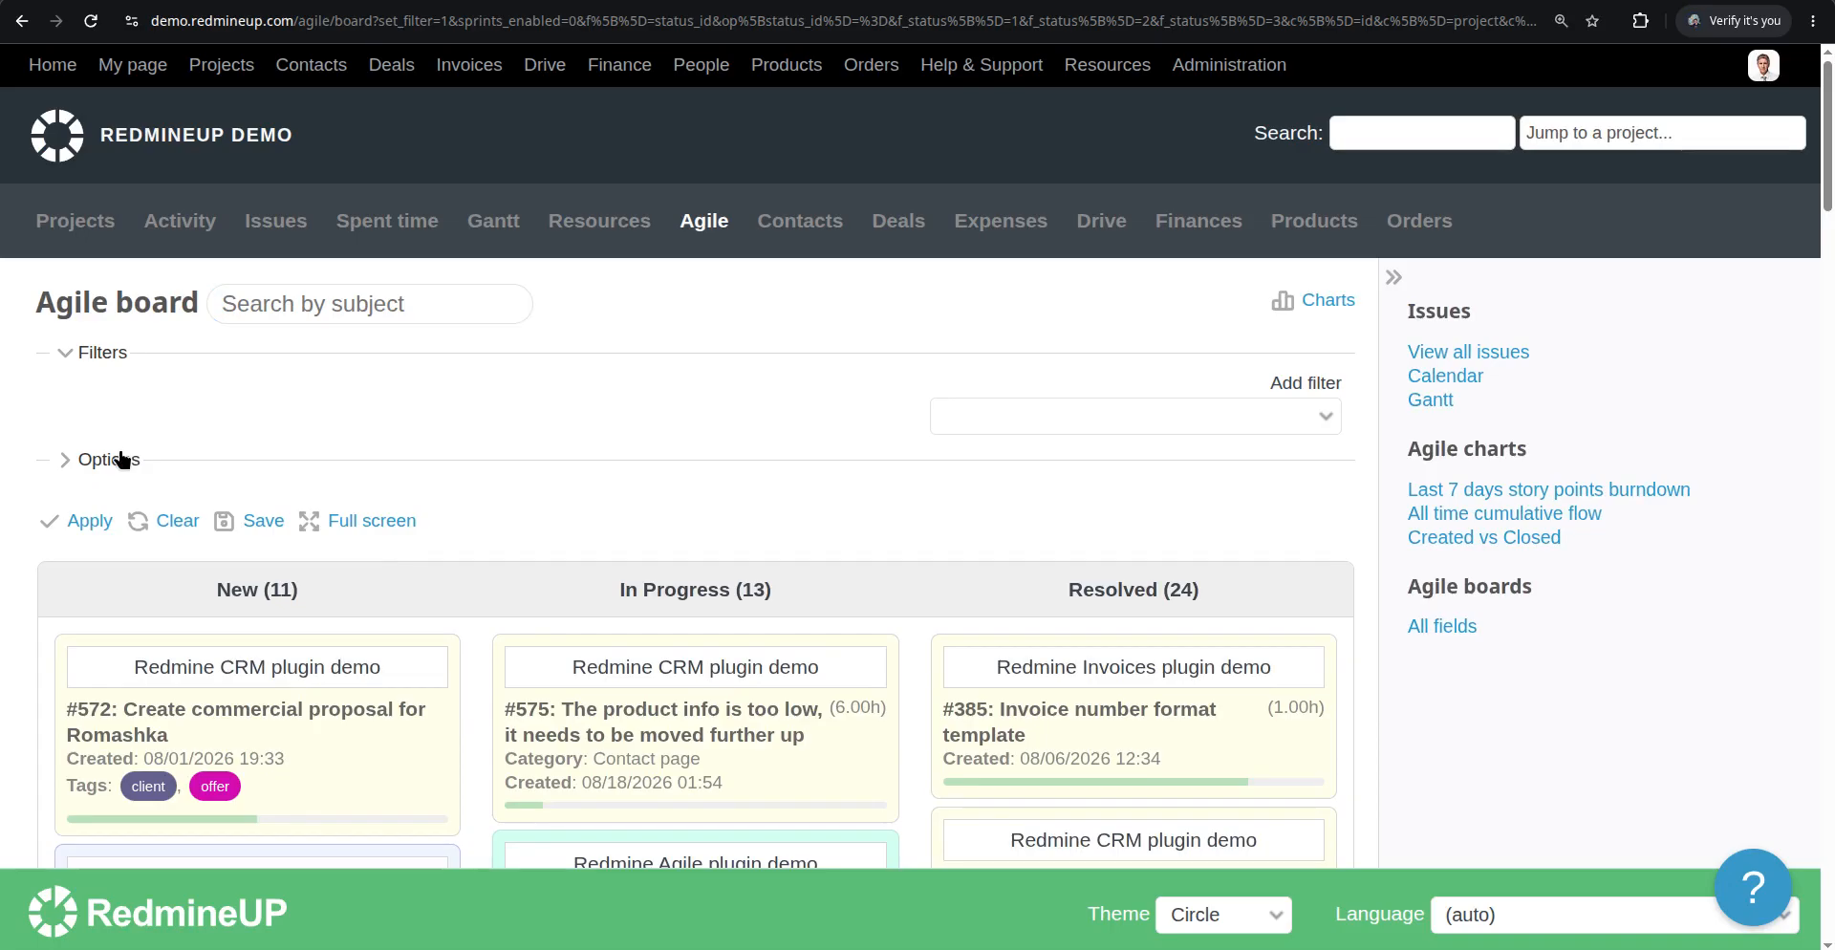
left_click(121, 459)
scroll(440, 560, "down", 10)
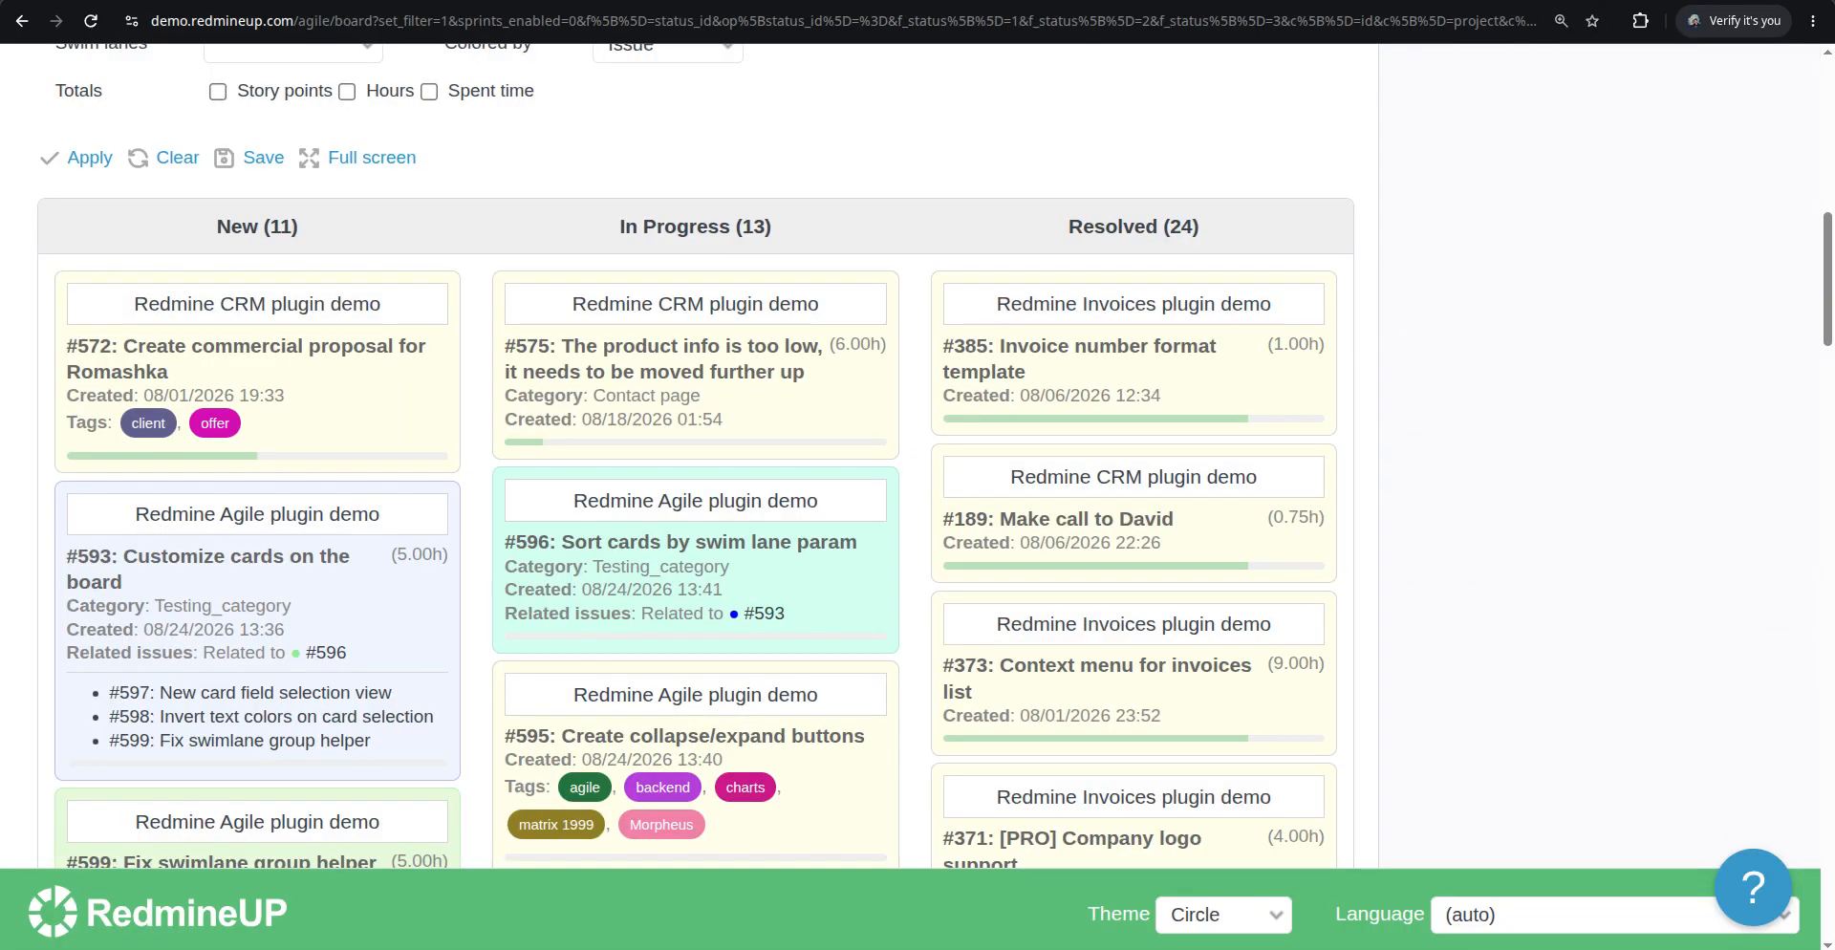
left_click(580, 442)
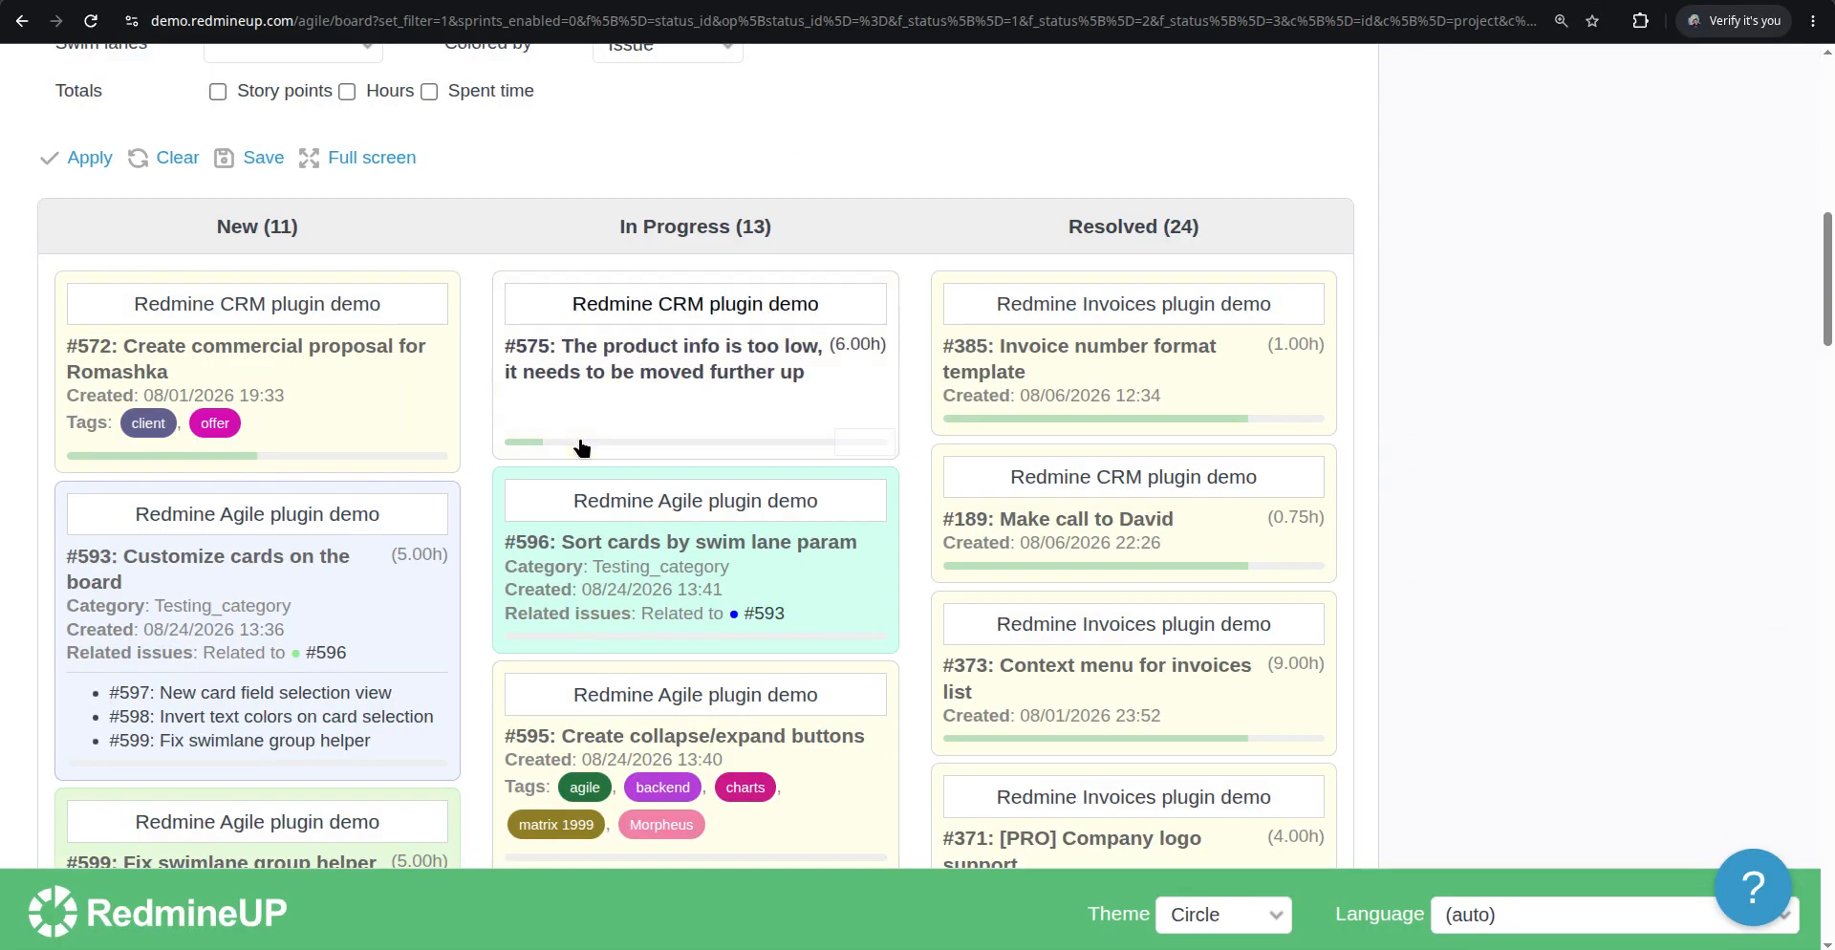
left_click(92, 23)
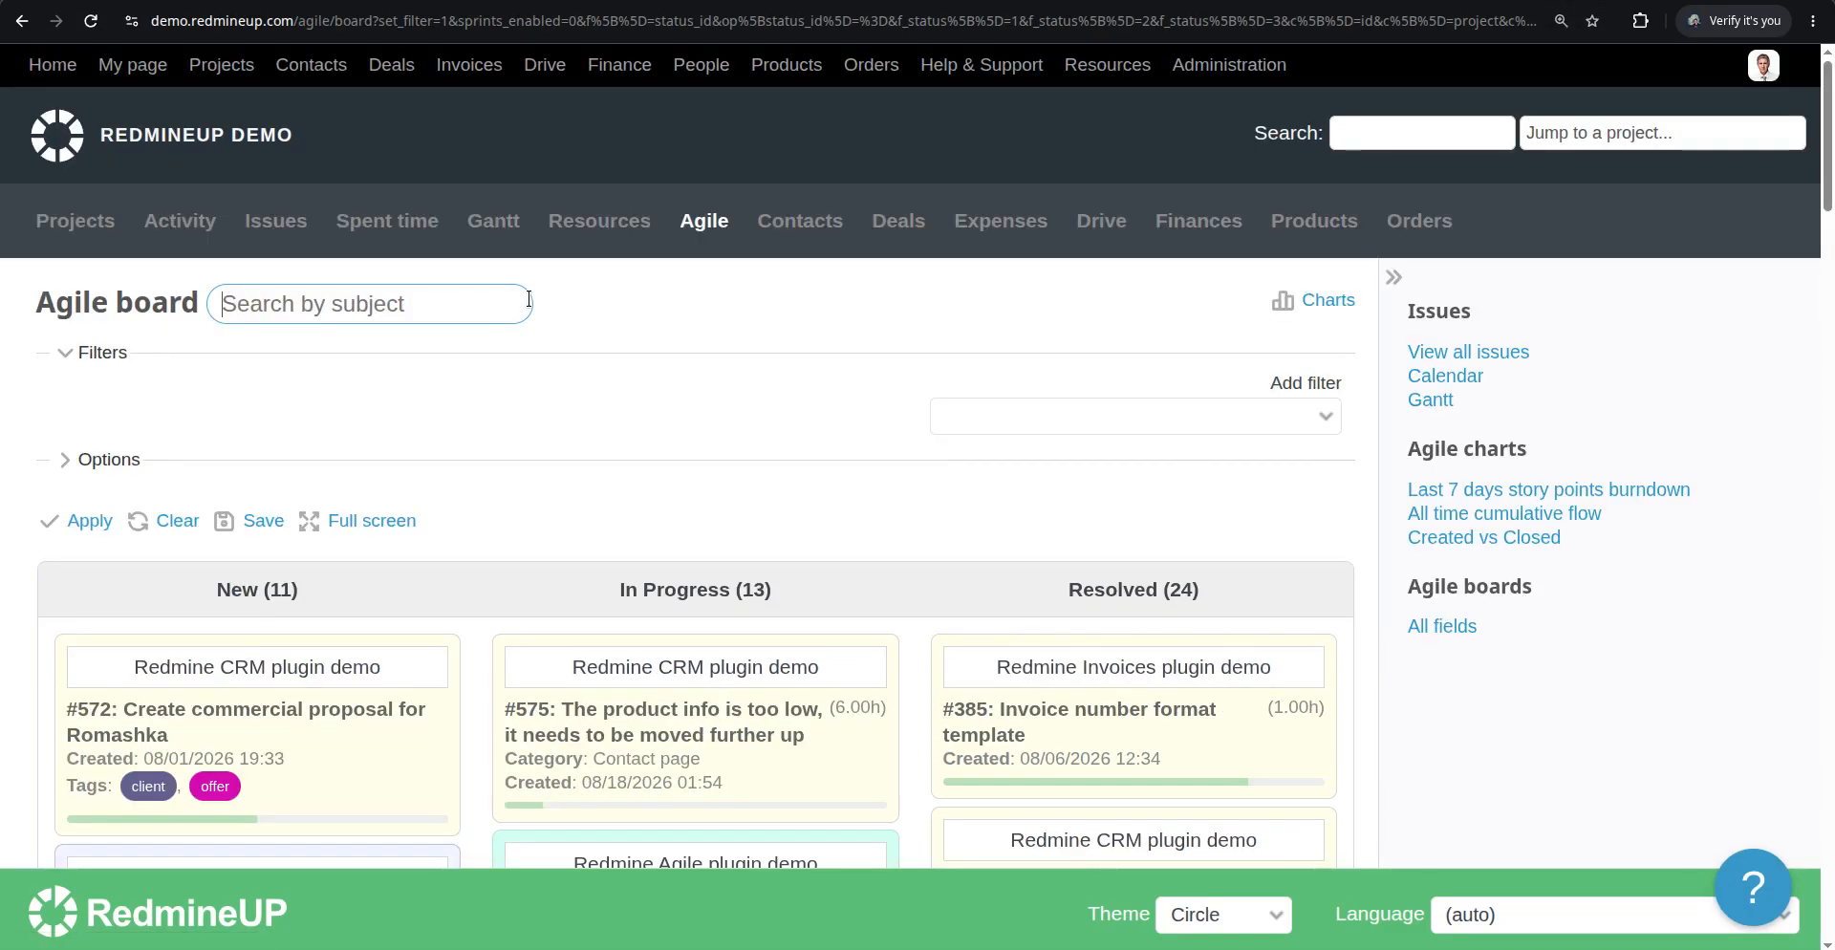
scroll(635, 496, "down", 2)
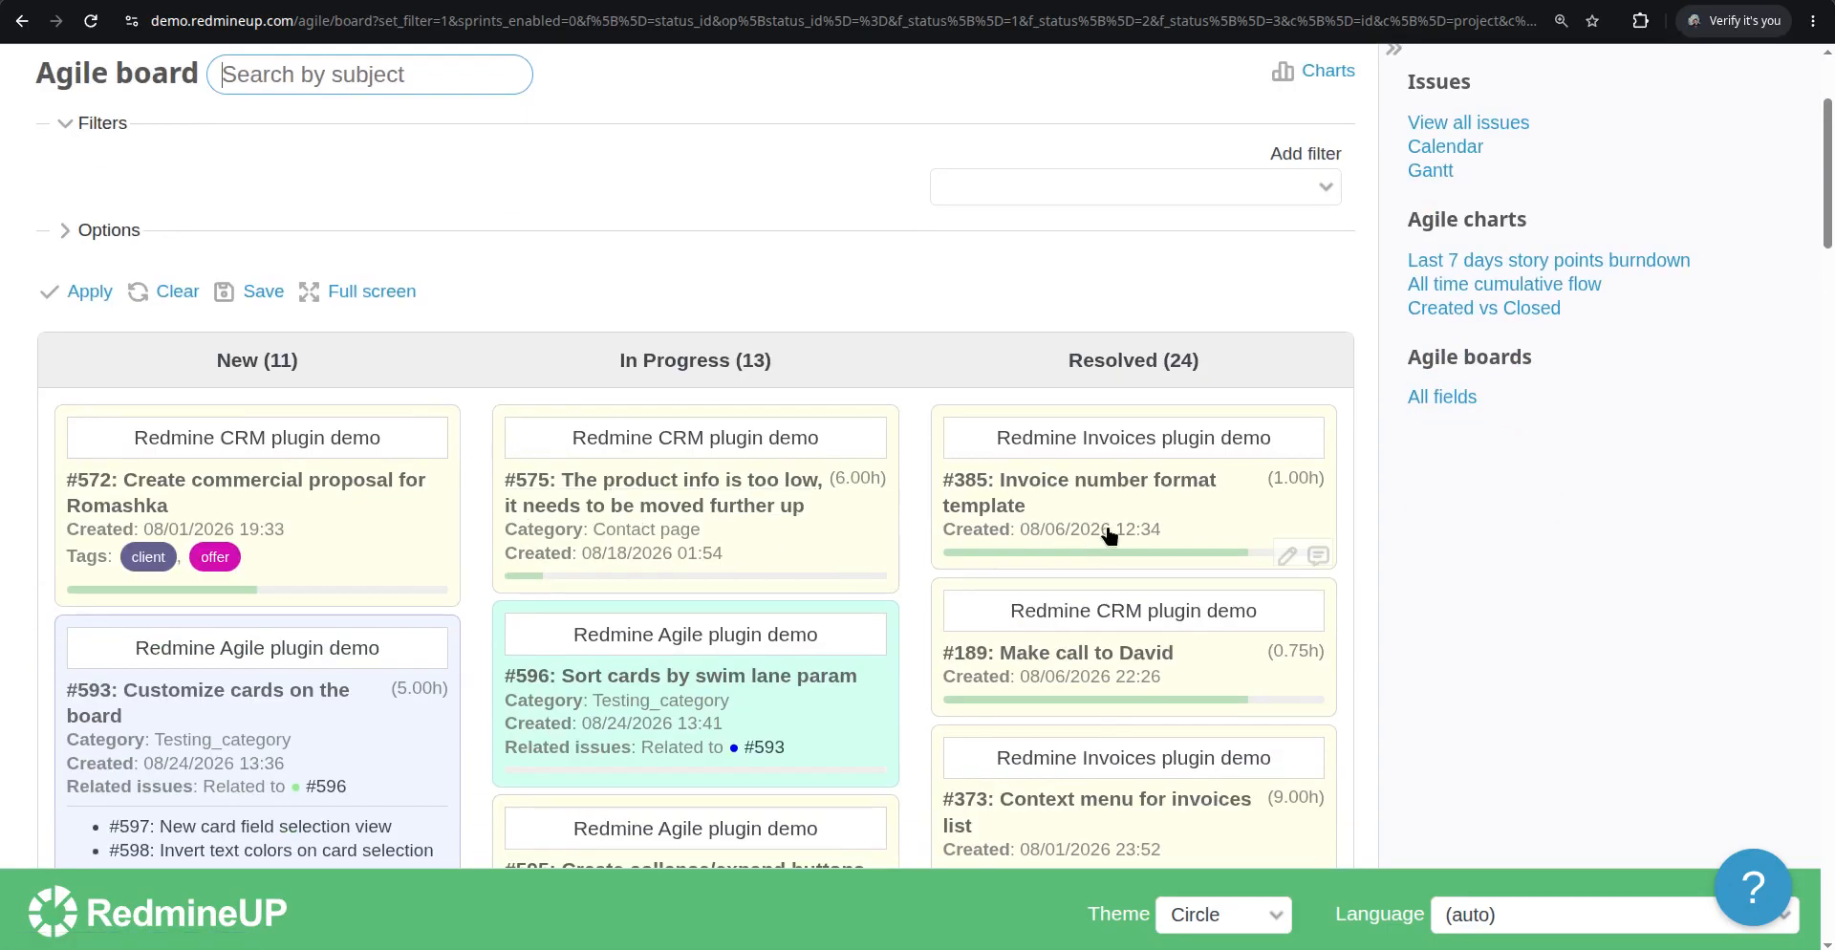
left_click(1098, 487)
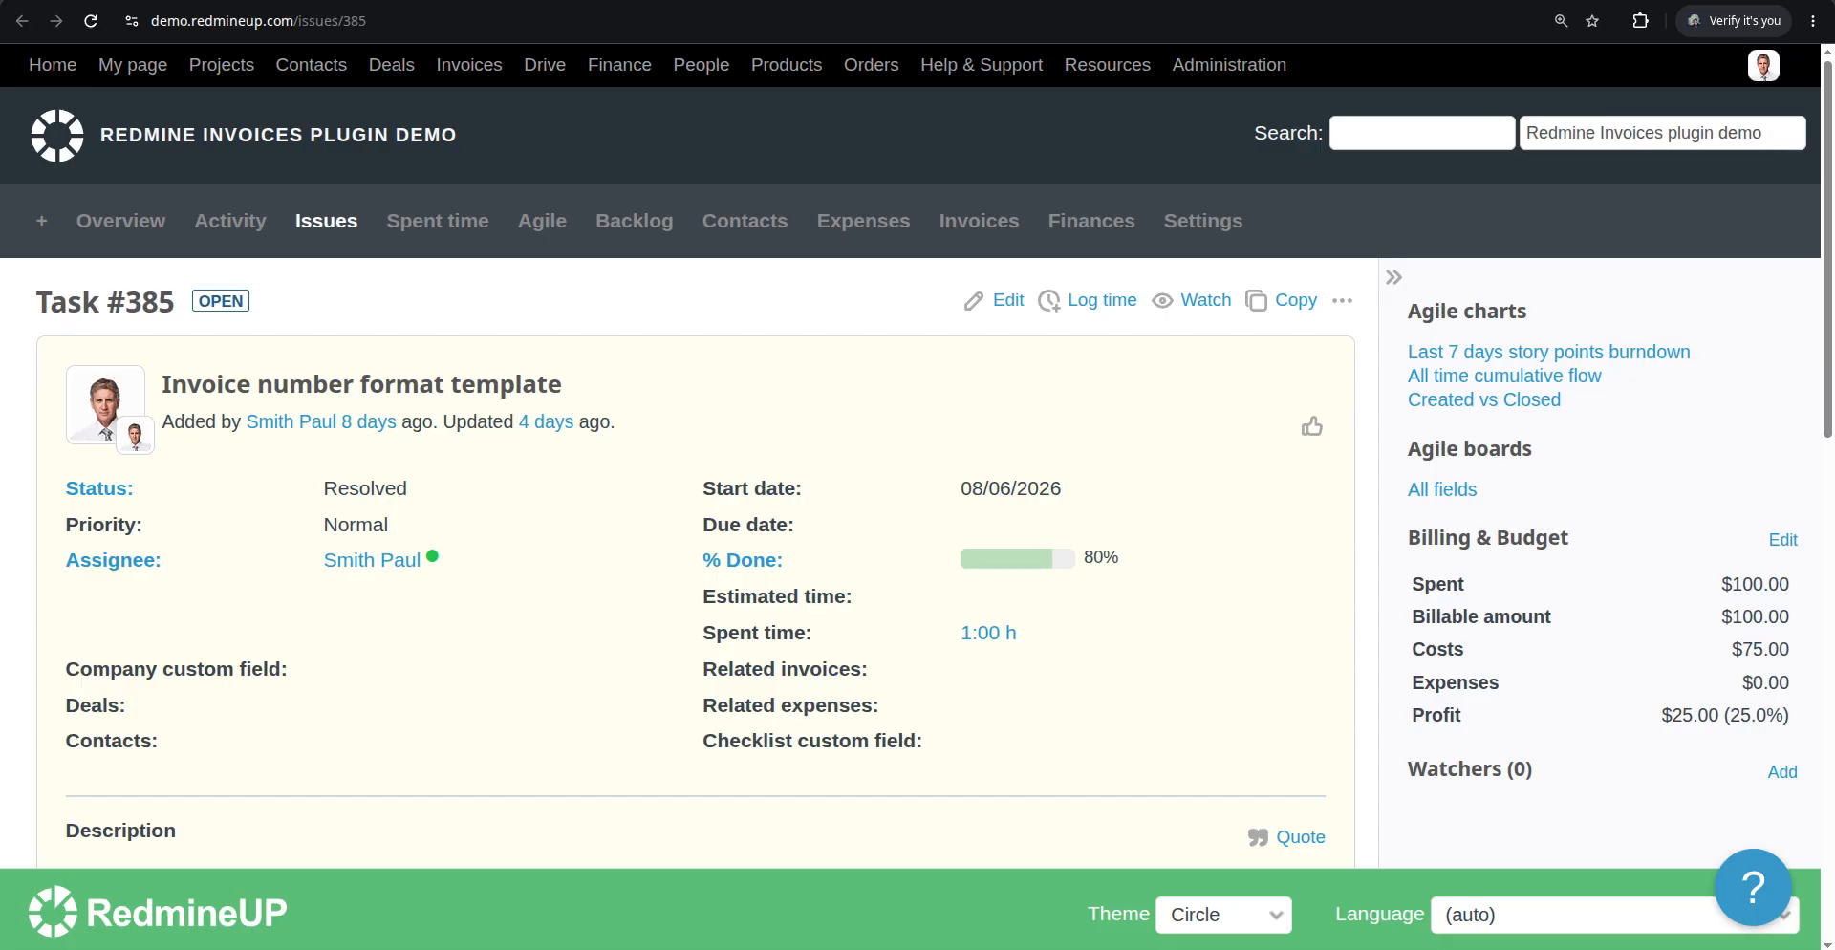
key("alt+Left")
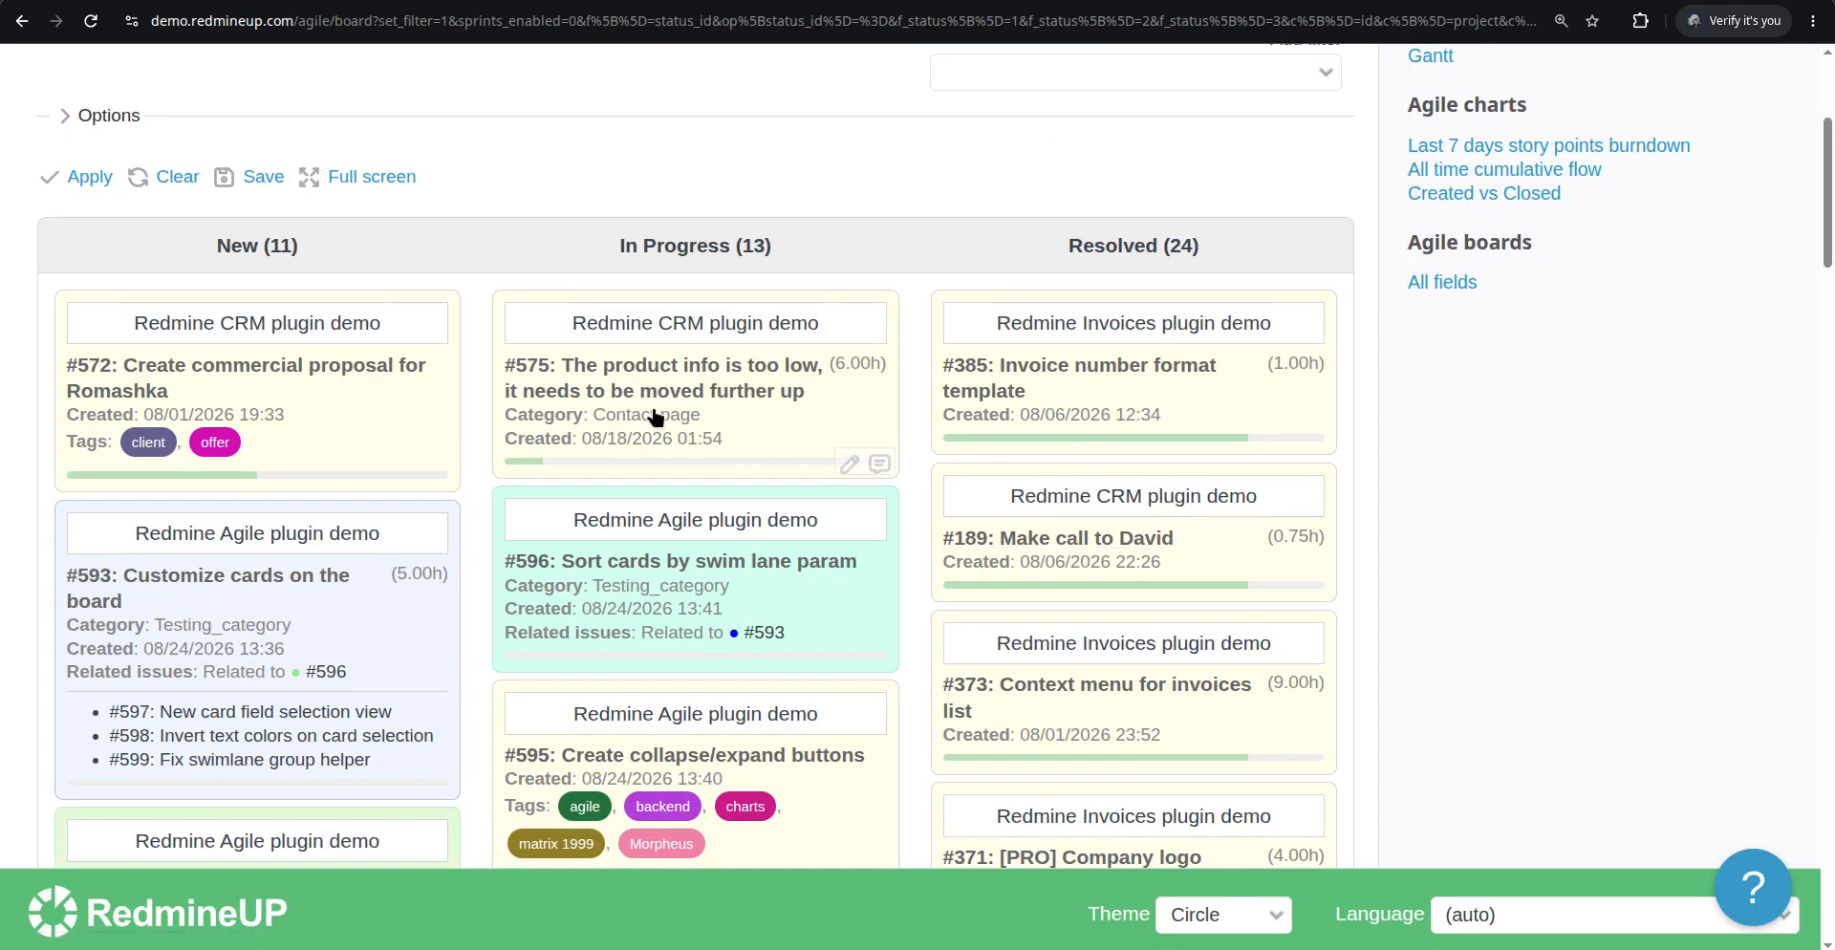
Open issue #575, edit it and set its % Done to 100 %
left_click(632, 367)
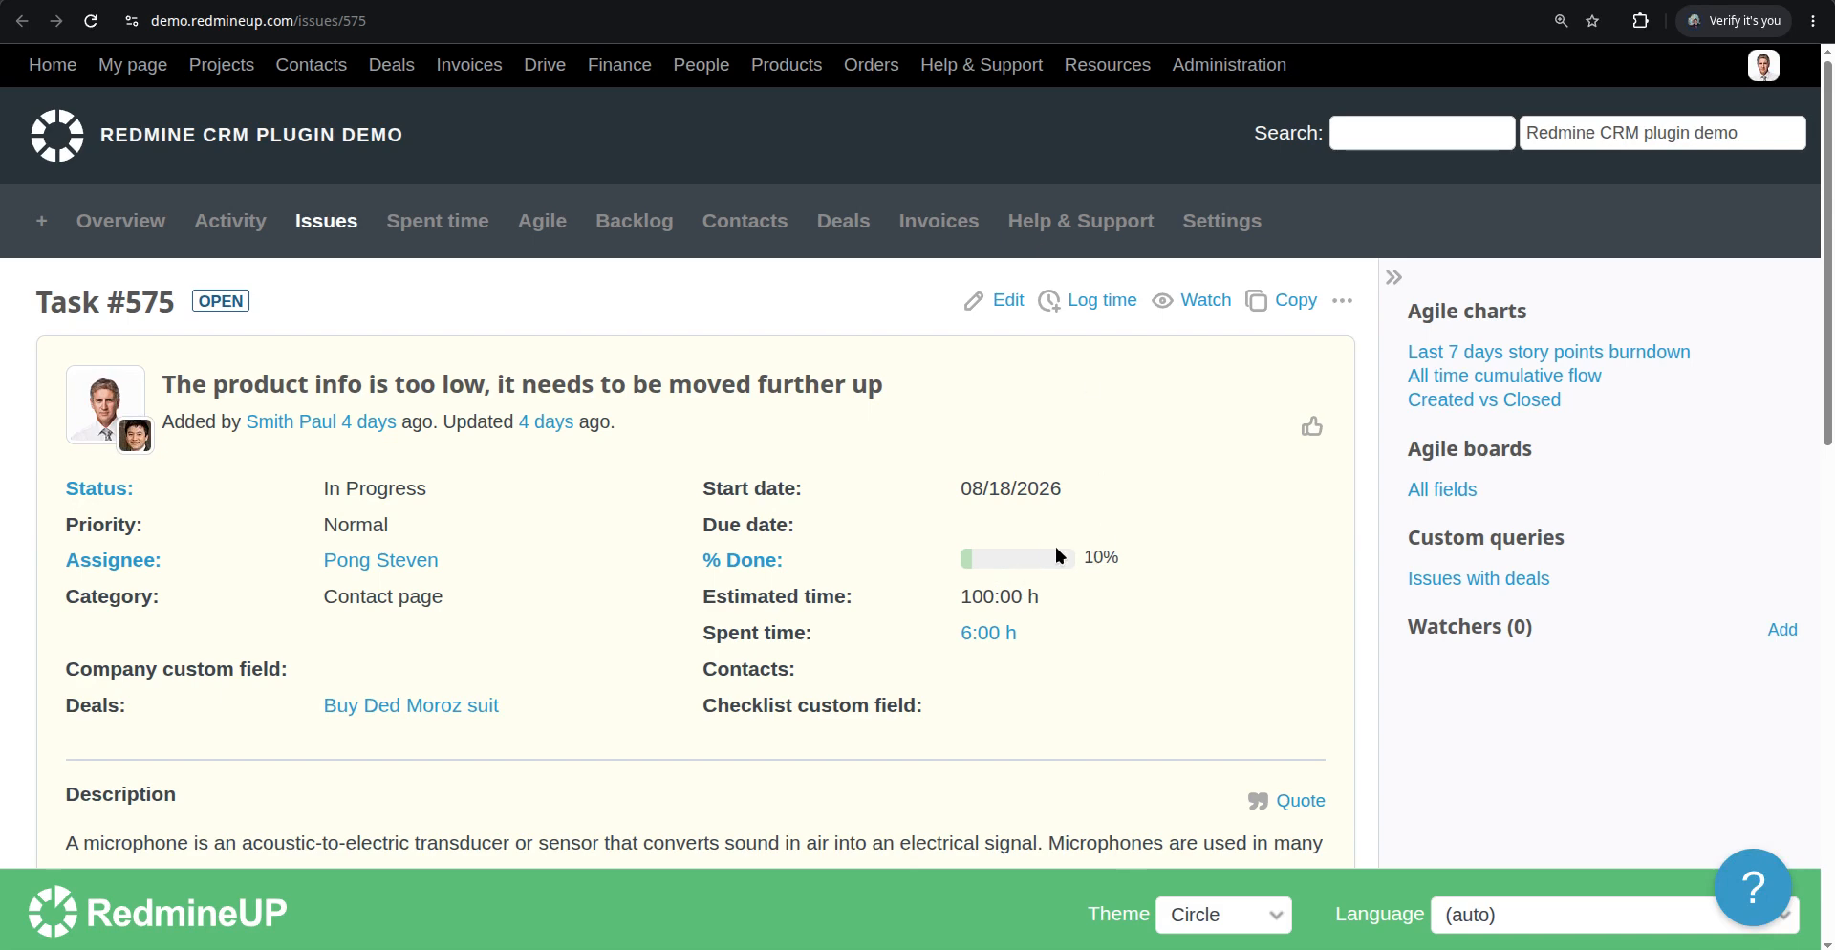
left_click(1001, 300)
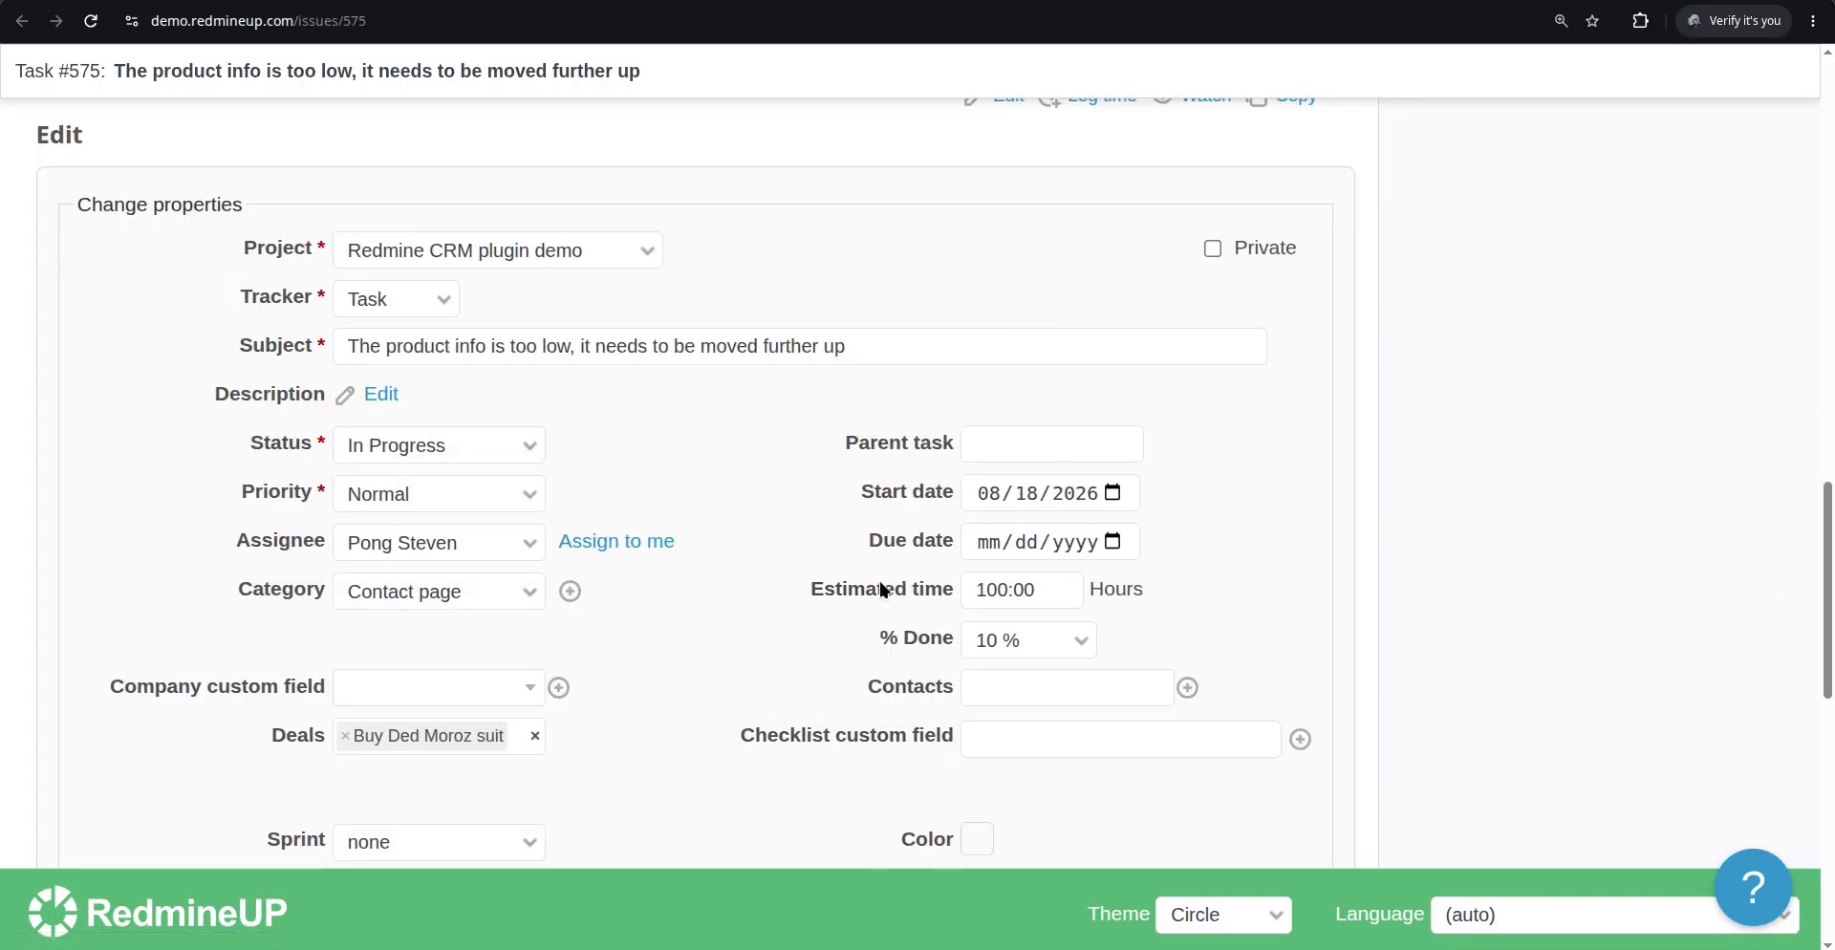
left_click(1044, 638)
left_click(1036, 609)
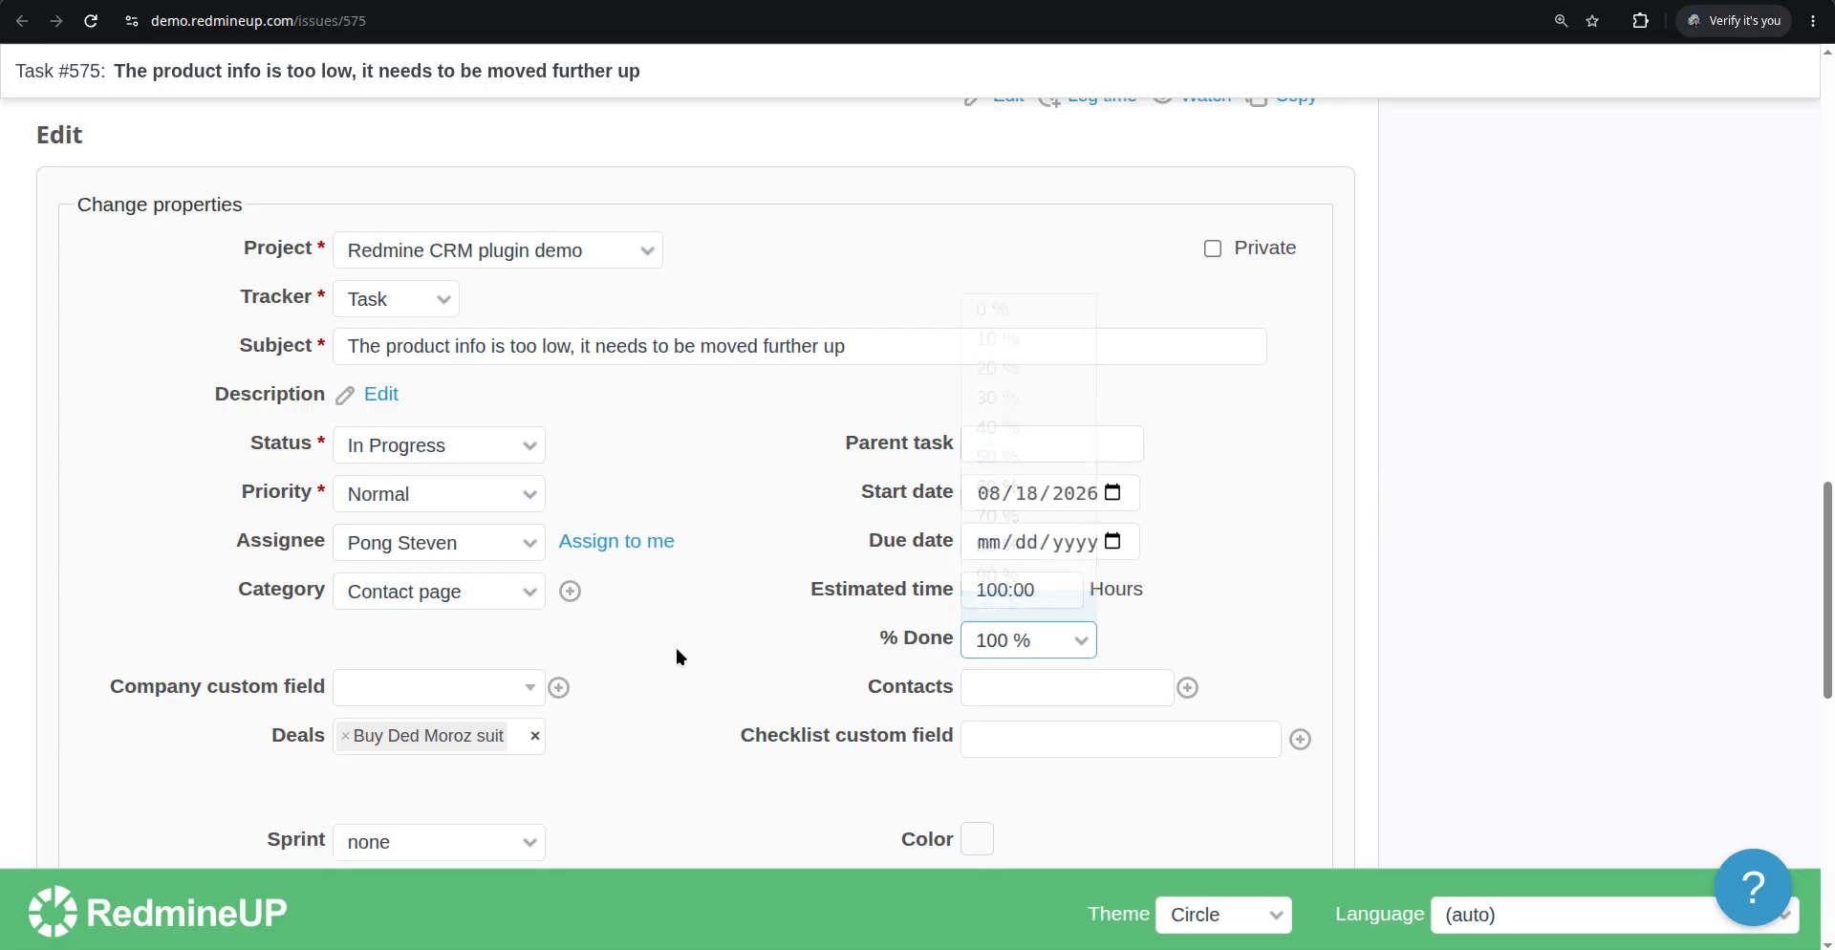
scroll(497, 678, "down", 10)
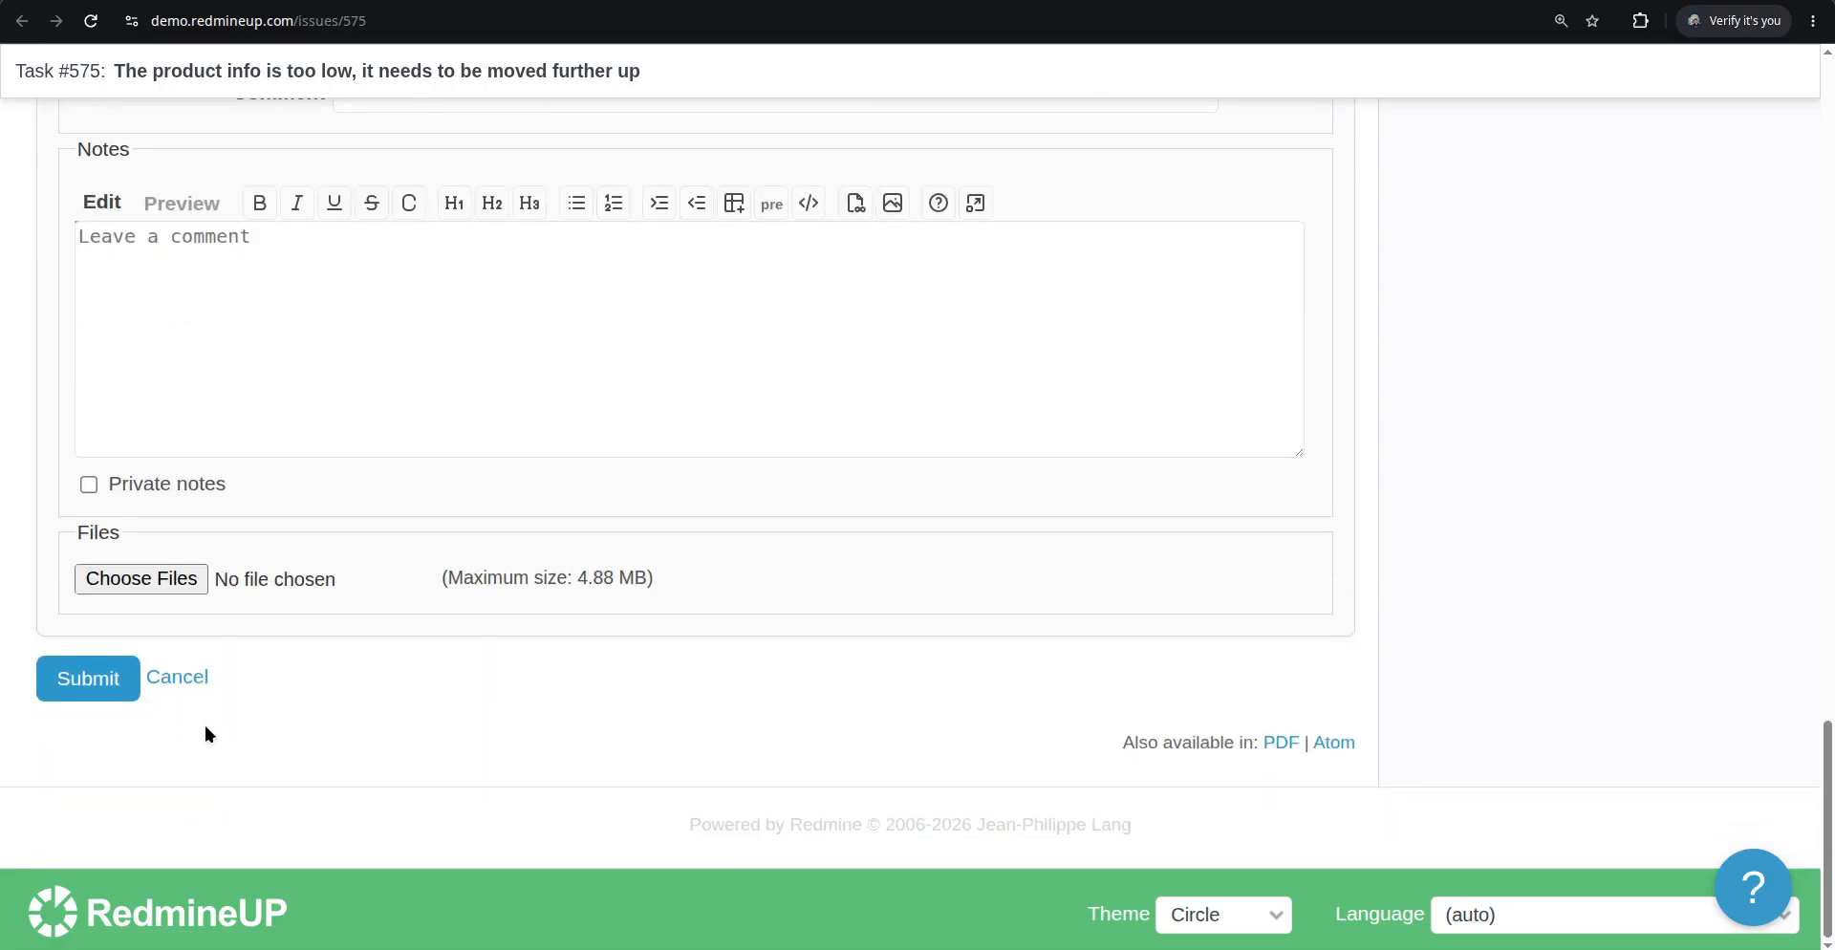
left_click(116, 680)
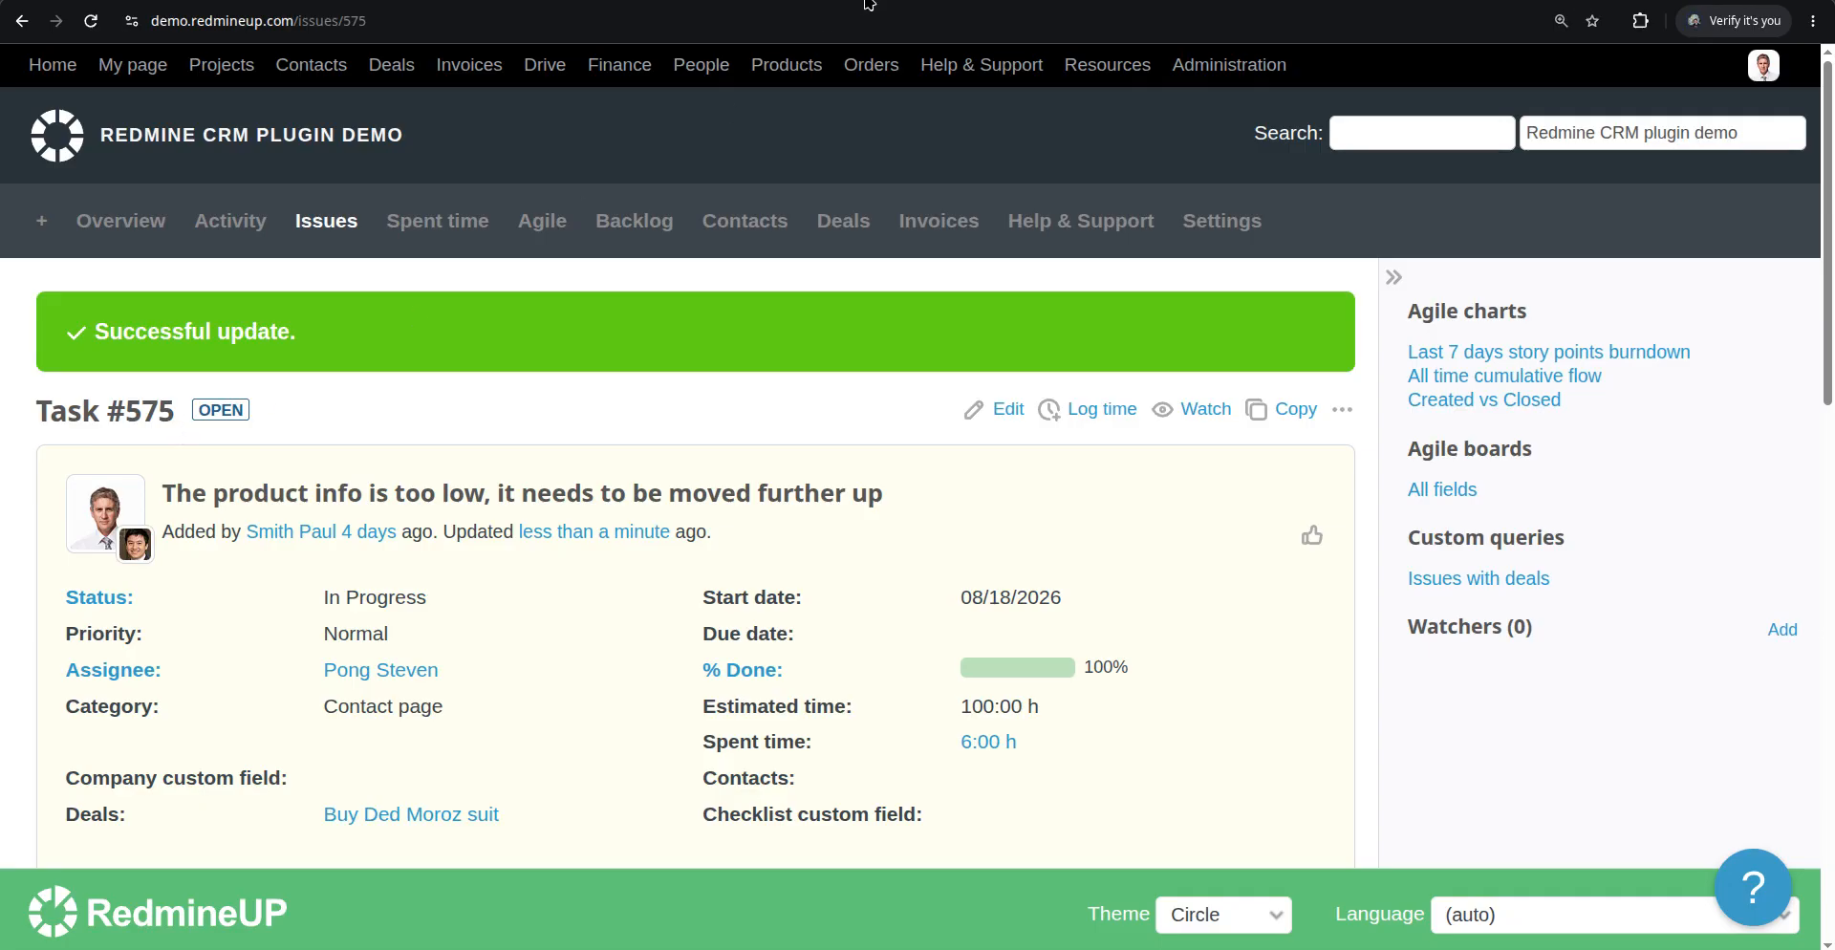
Return to the Agile board, reapply the options and review the #575 card's progress bar
left_click(868, 2)
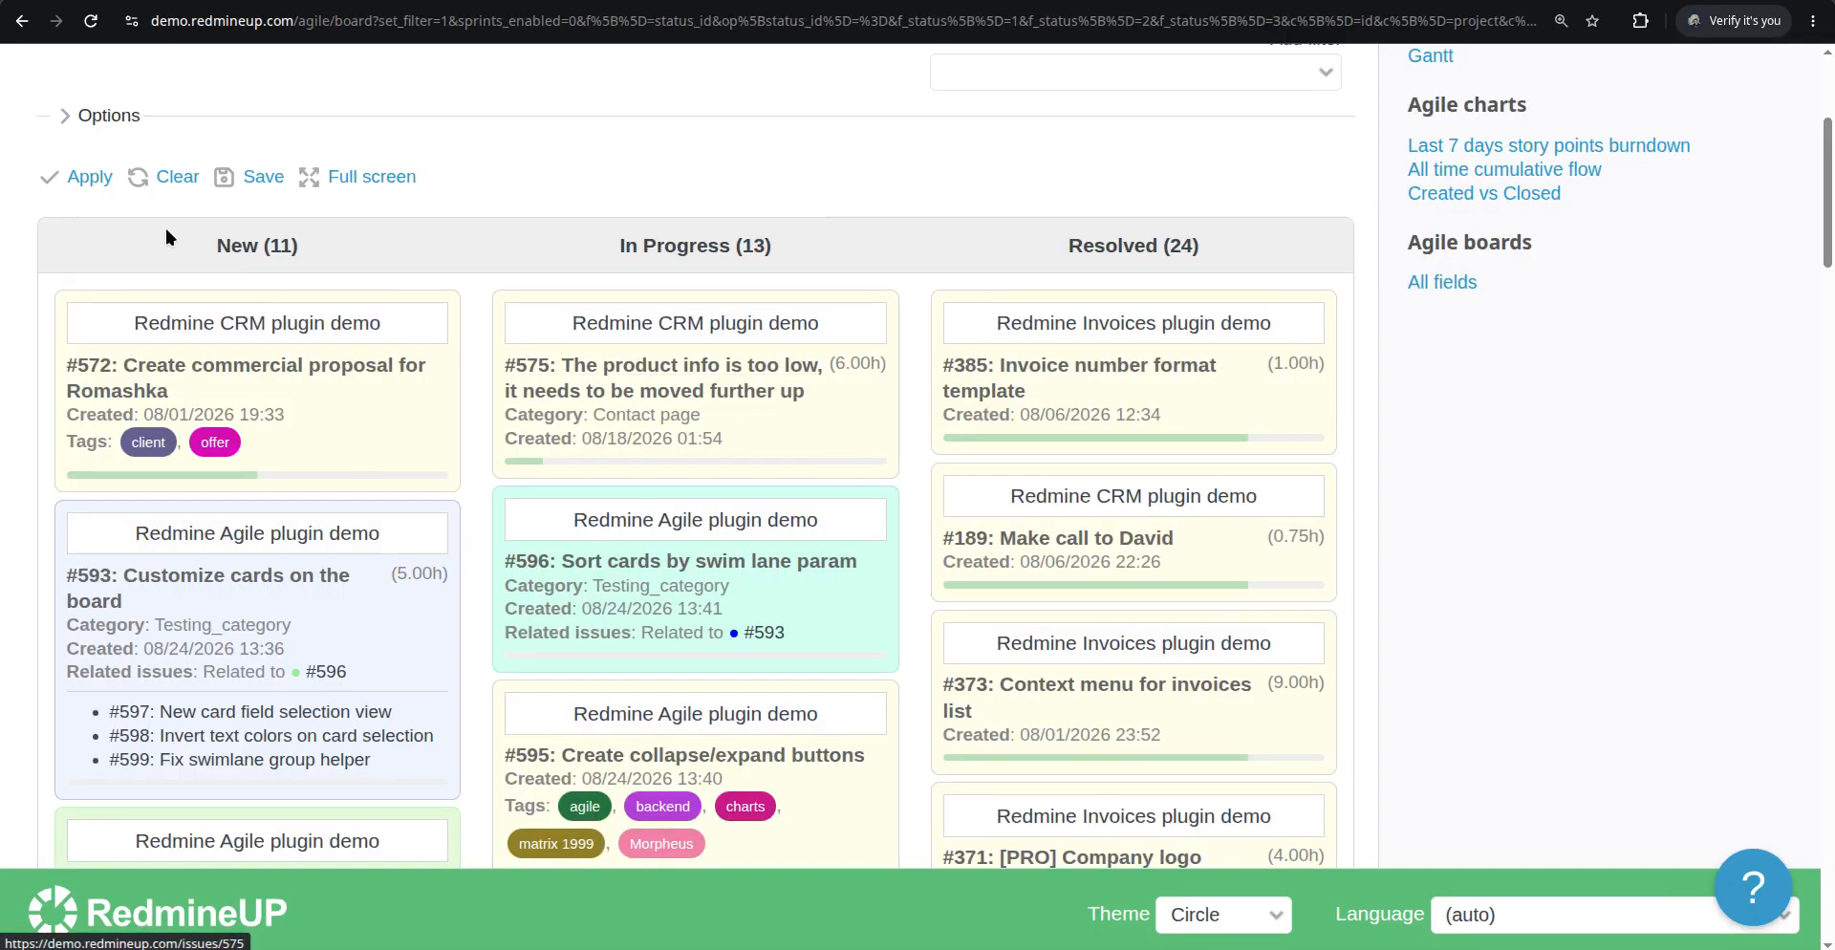
left_click(89, 178)
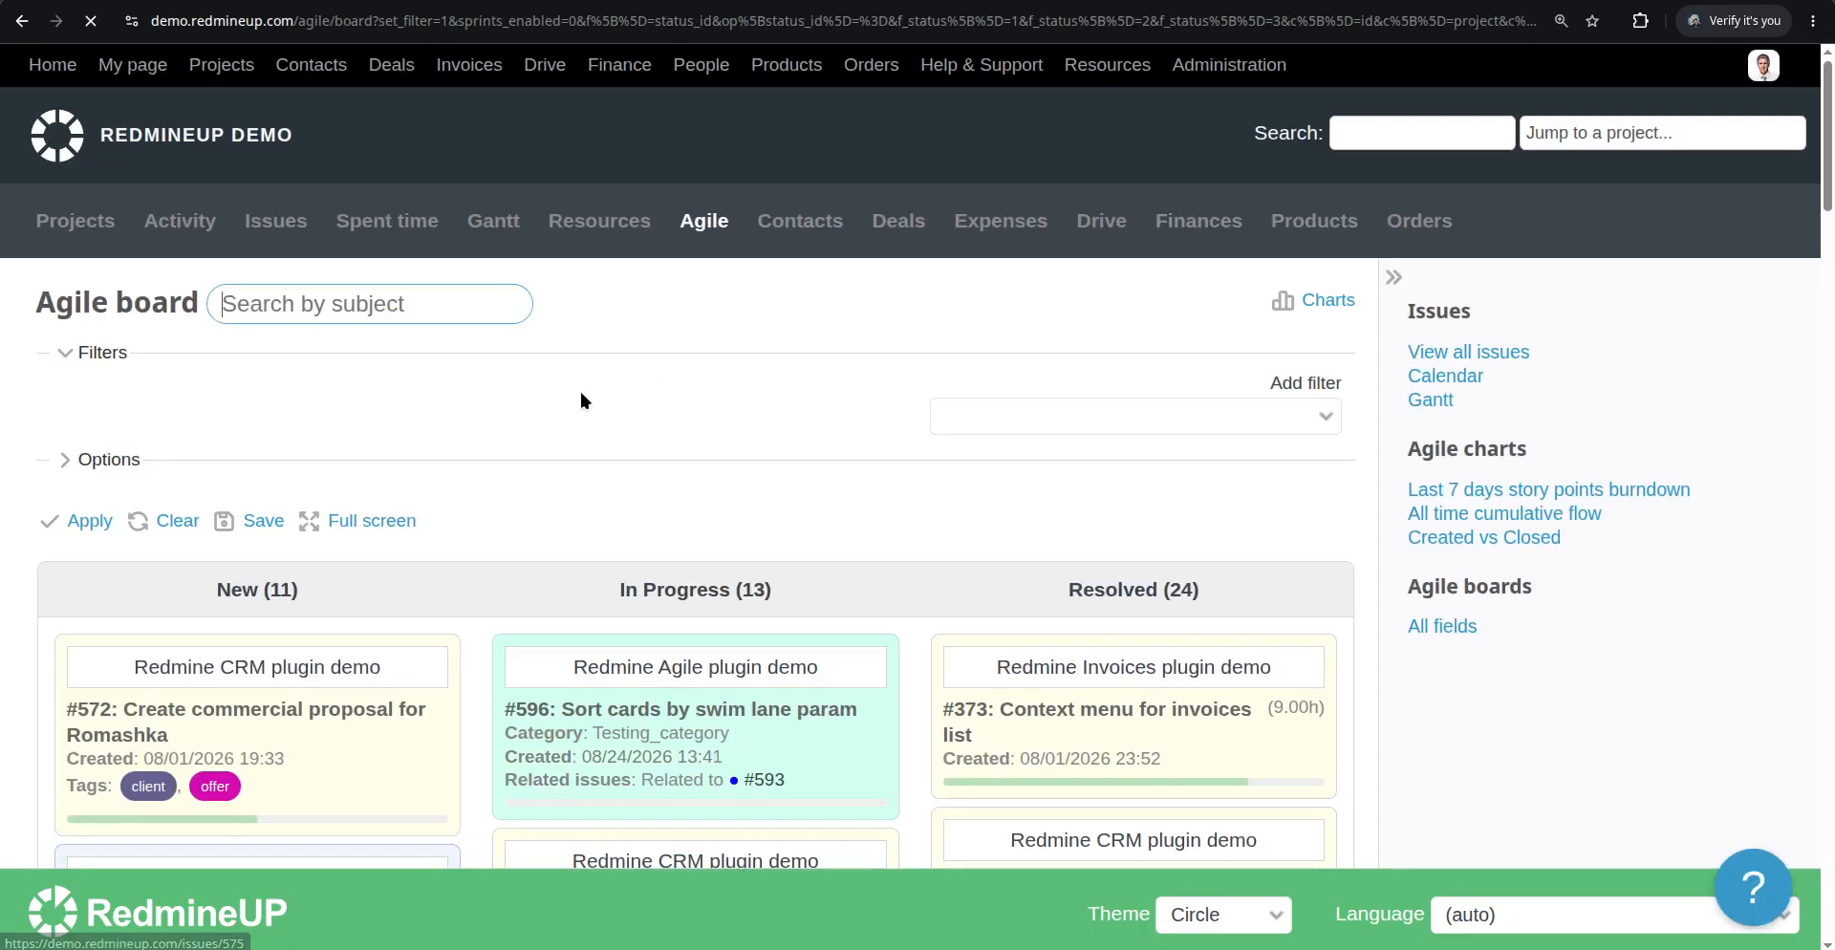
scroll(561, 495, "down", 3)
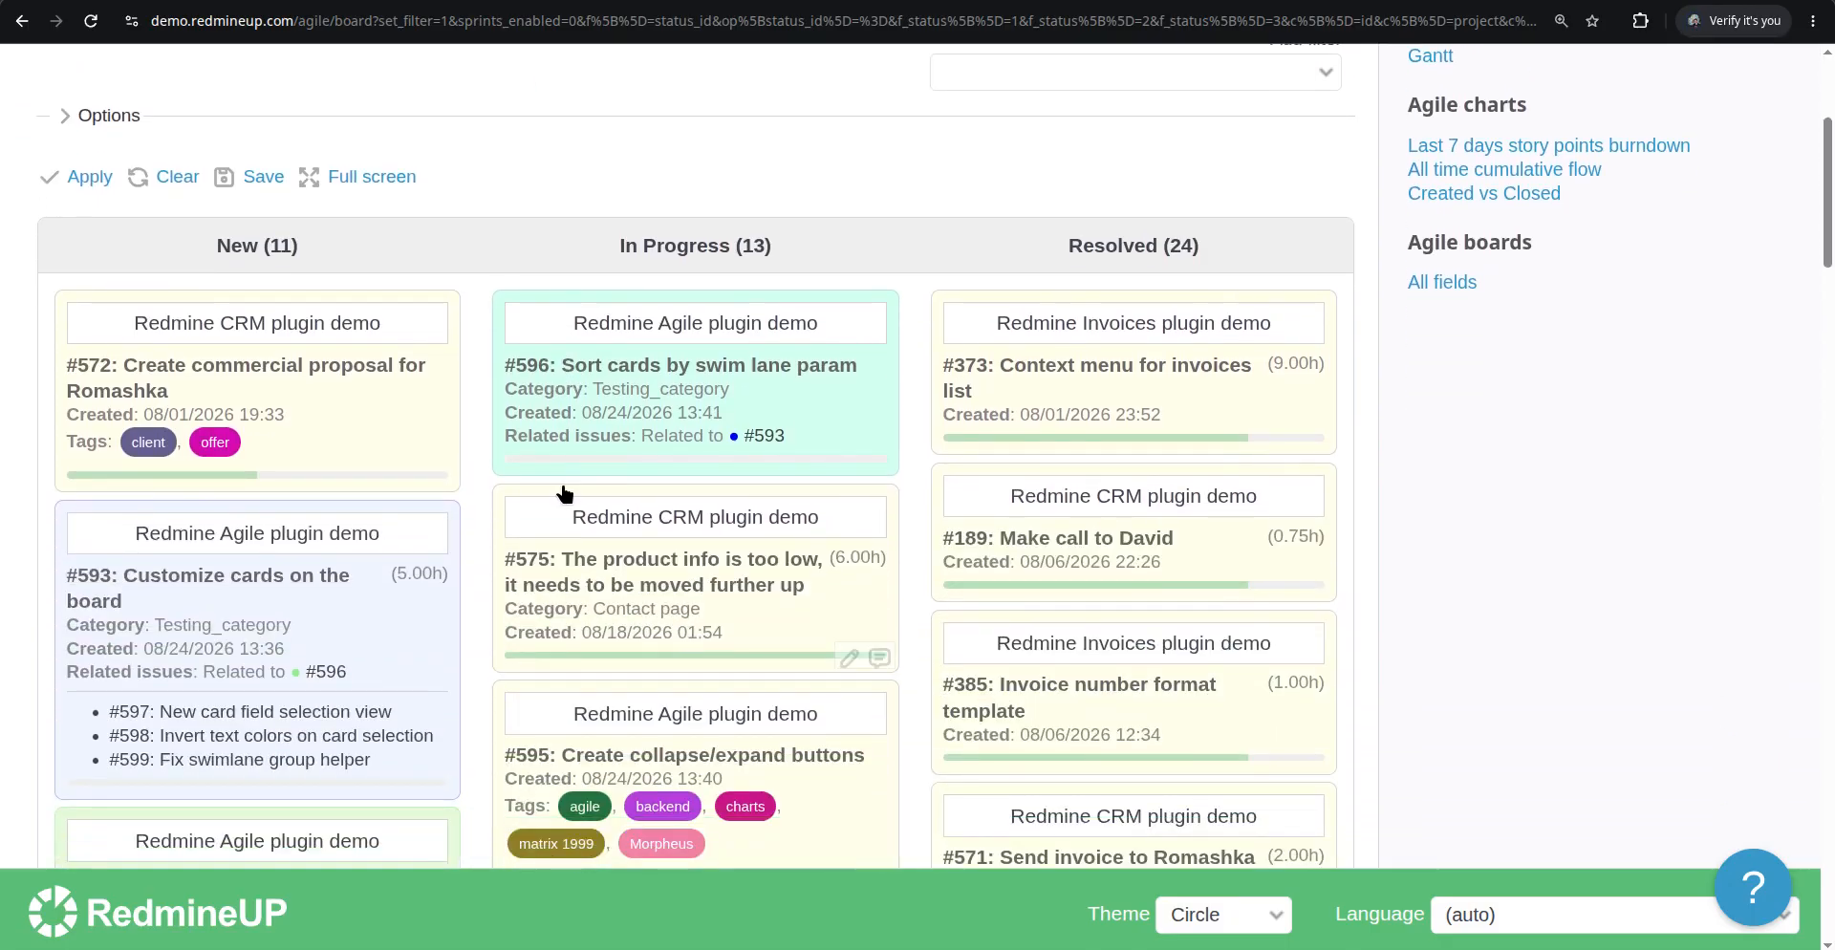
scroll(563, 494, "down", 2)
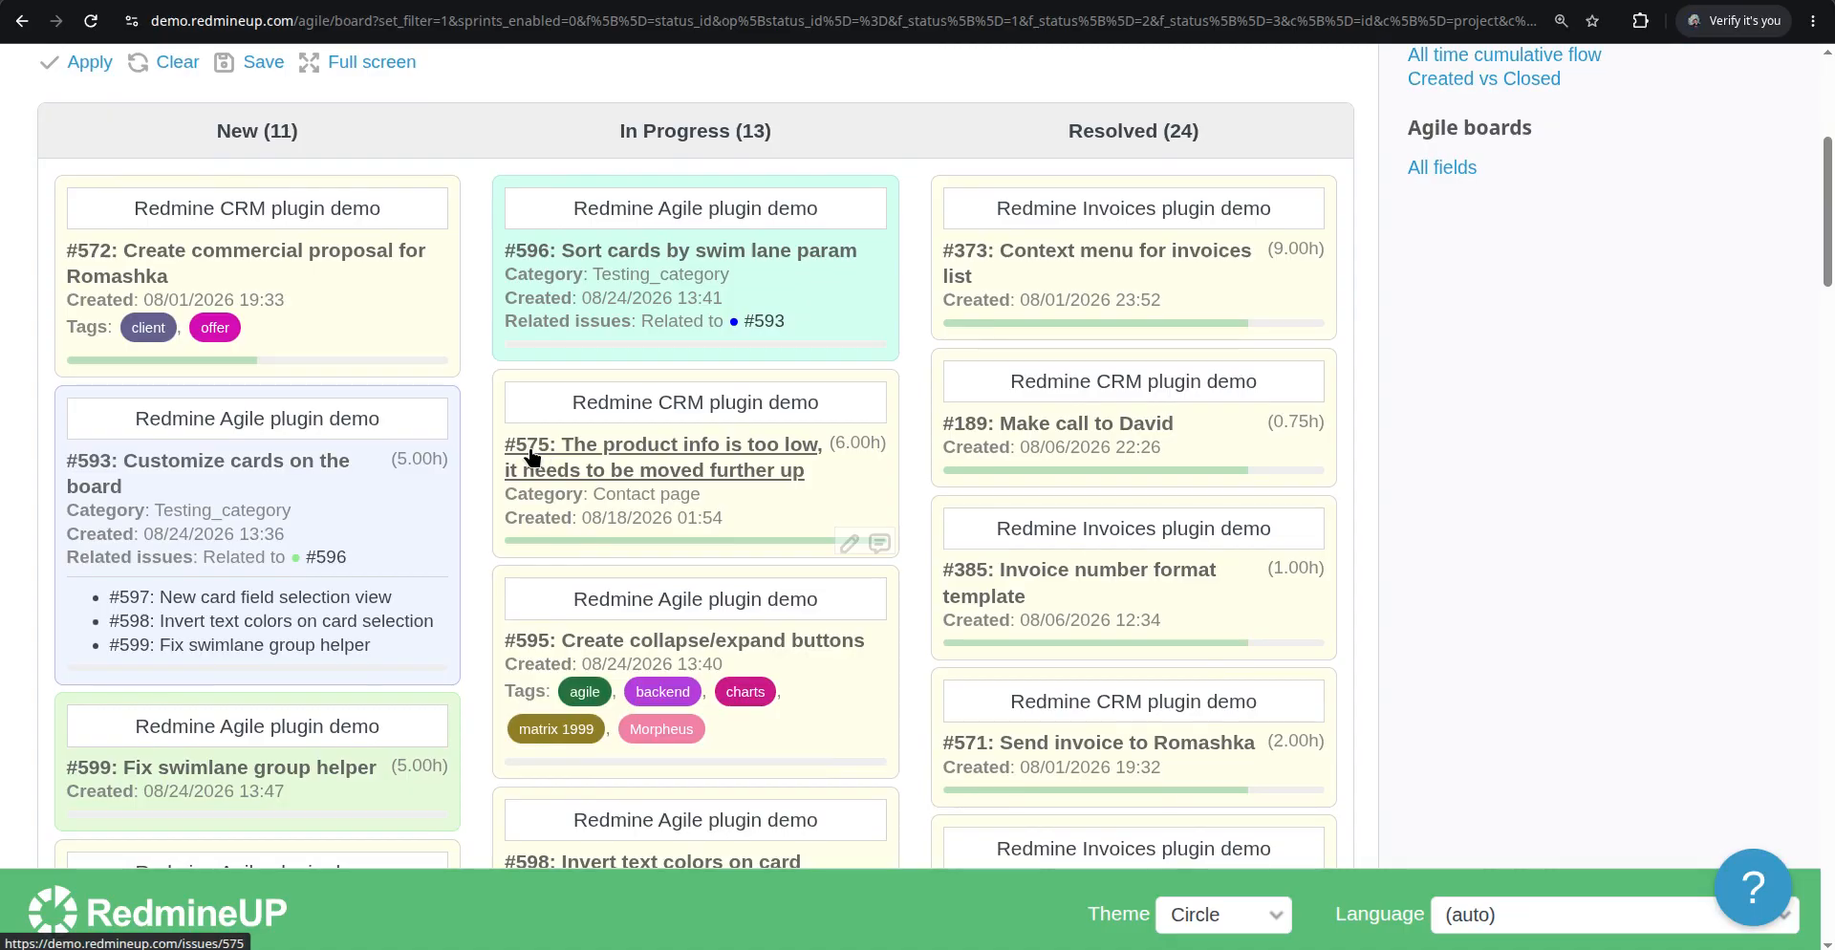
mouse_move(745, 551)
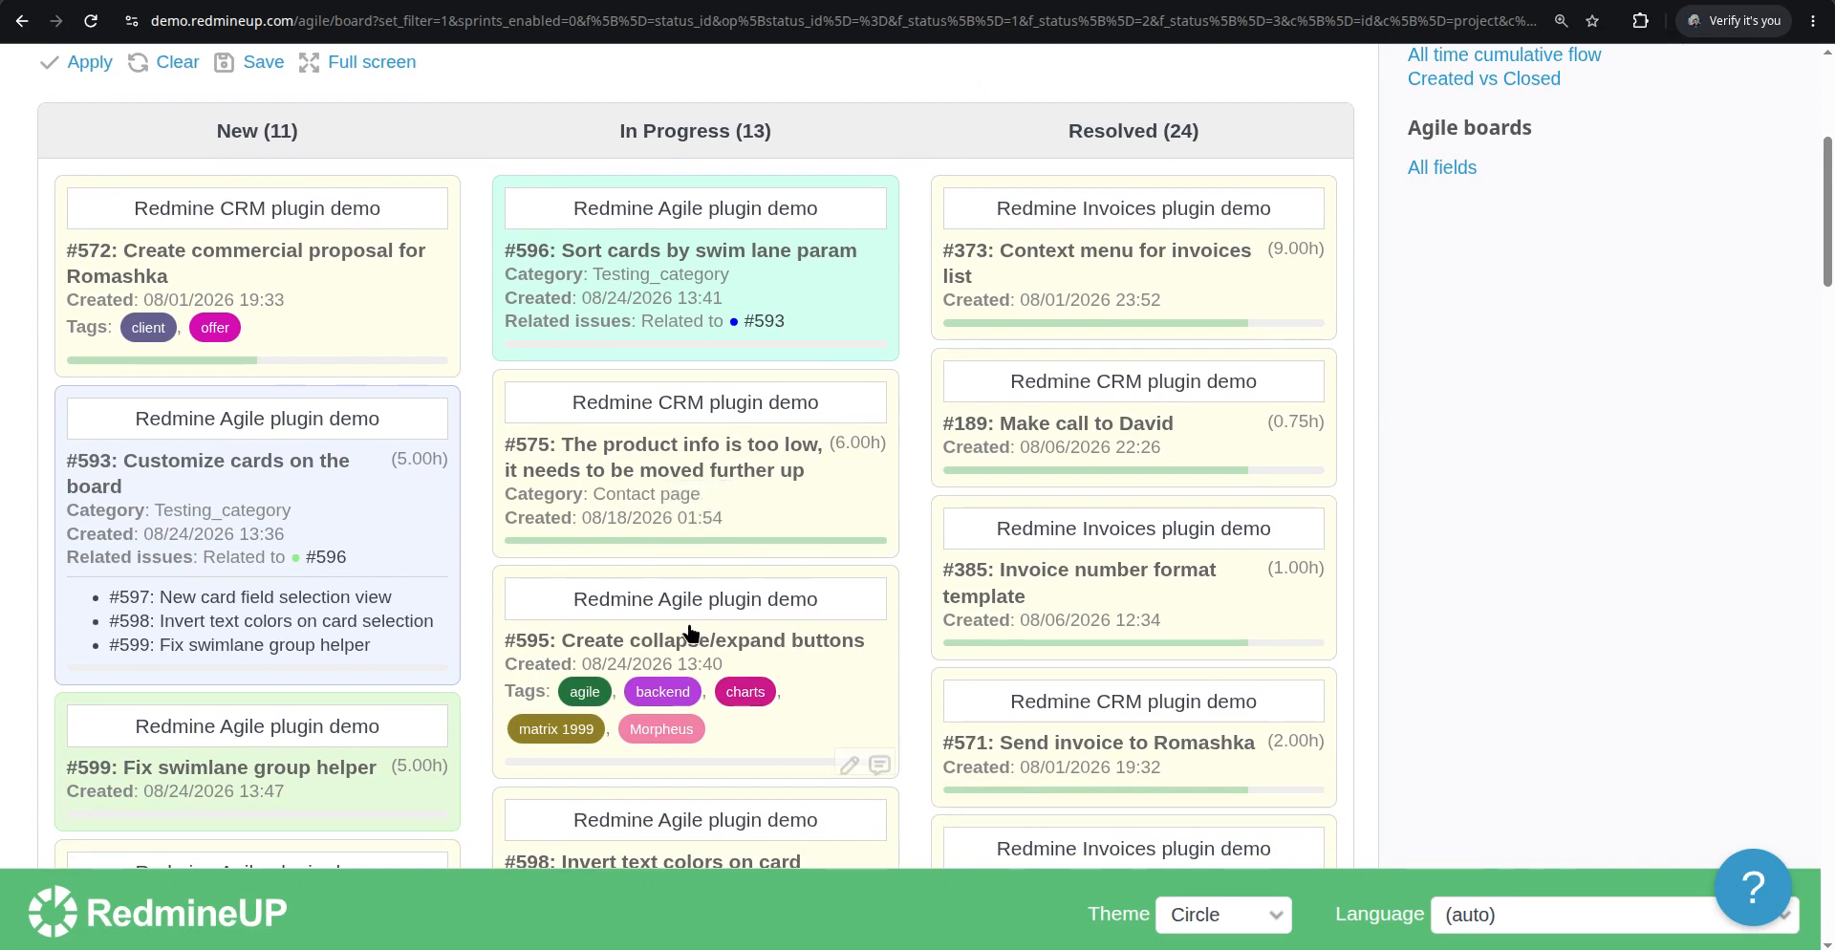
scroll(751, 638, "down", 2)
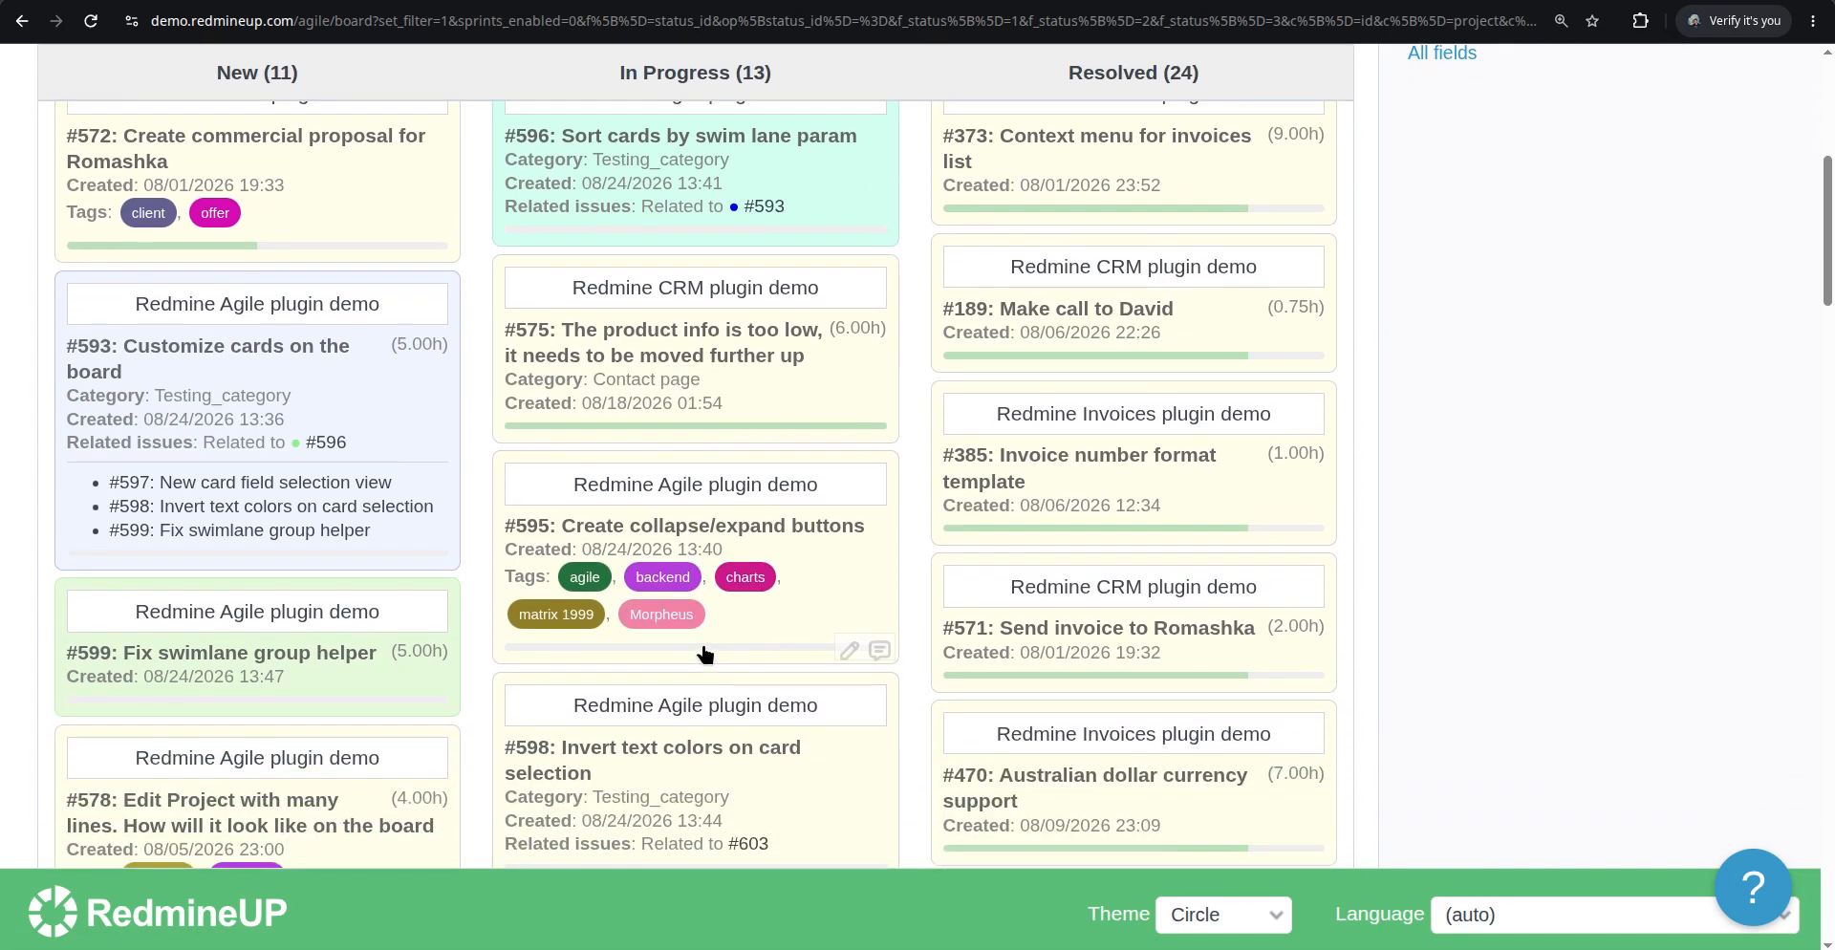
Set issue #595's % Done to 90% directly from its card on the board
left_click(702, 525)
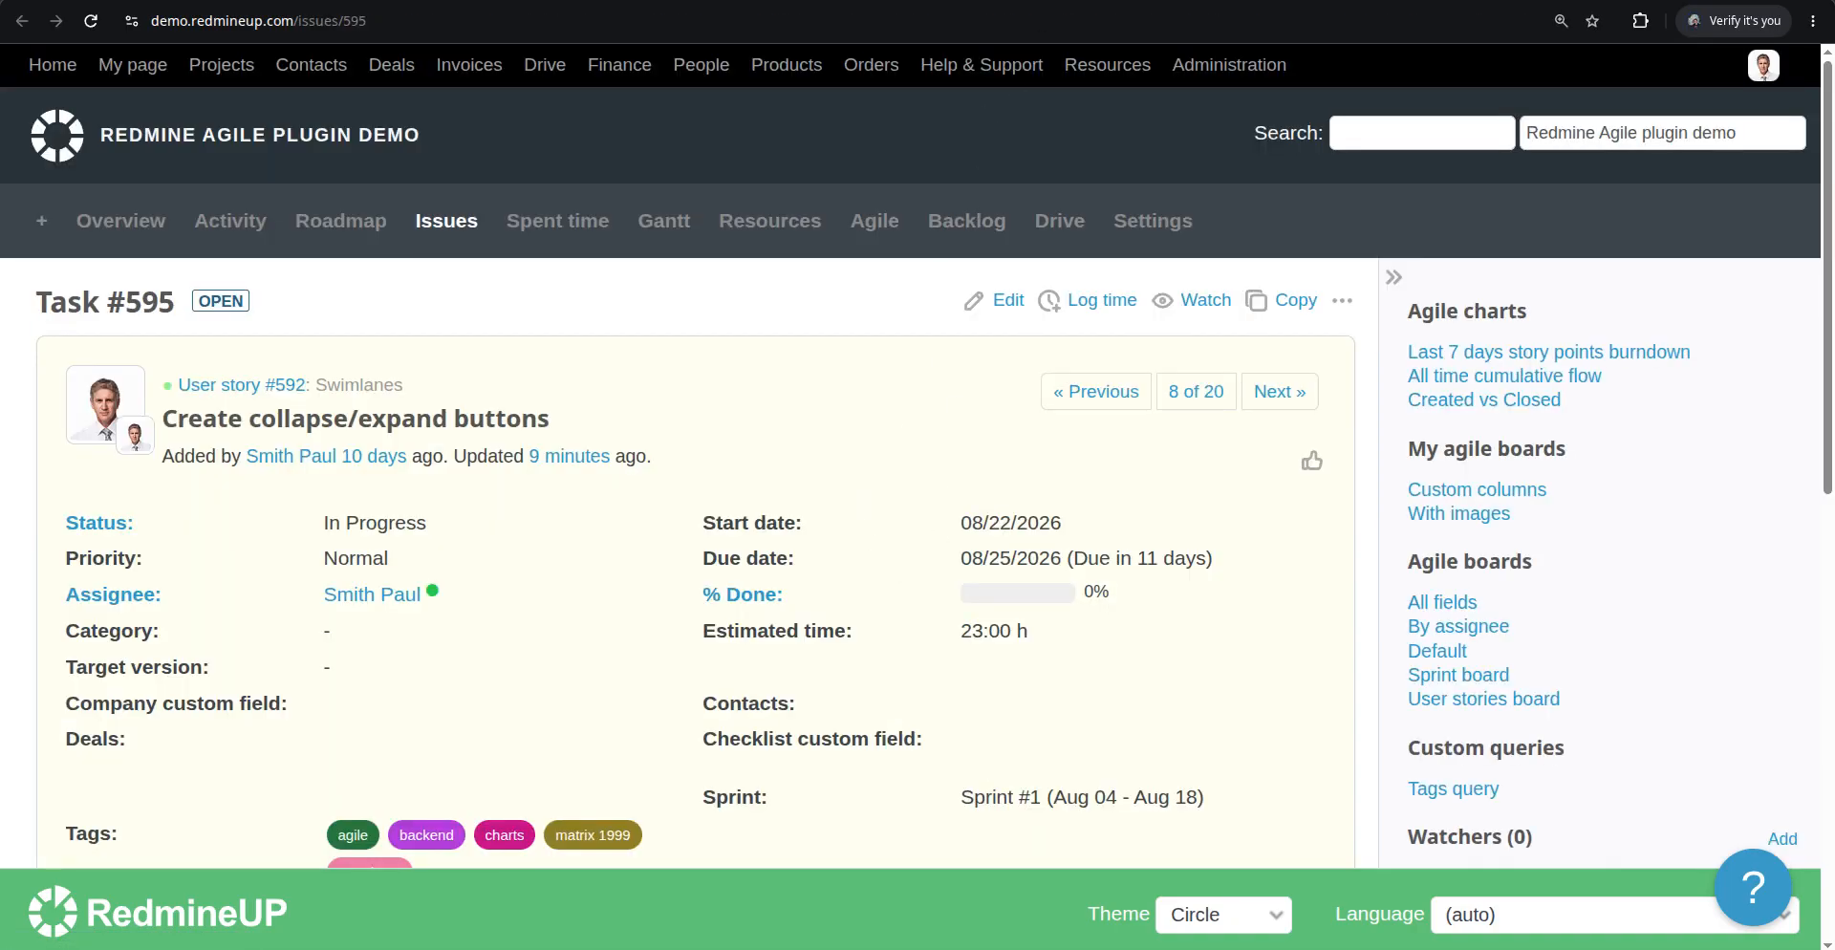
key("alt+Left")
right_click(813, 568)
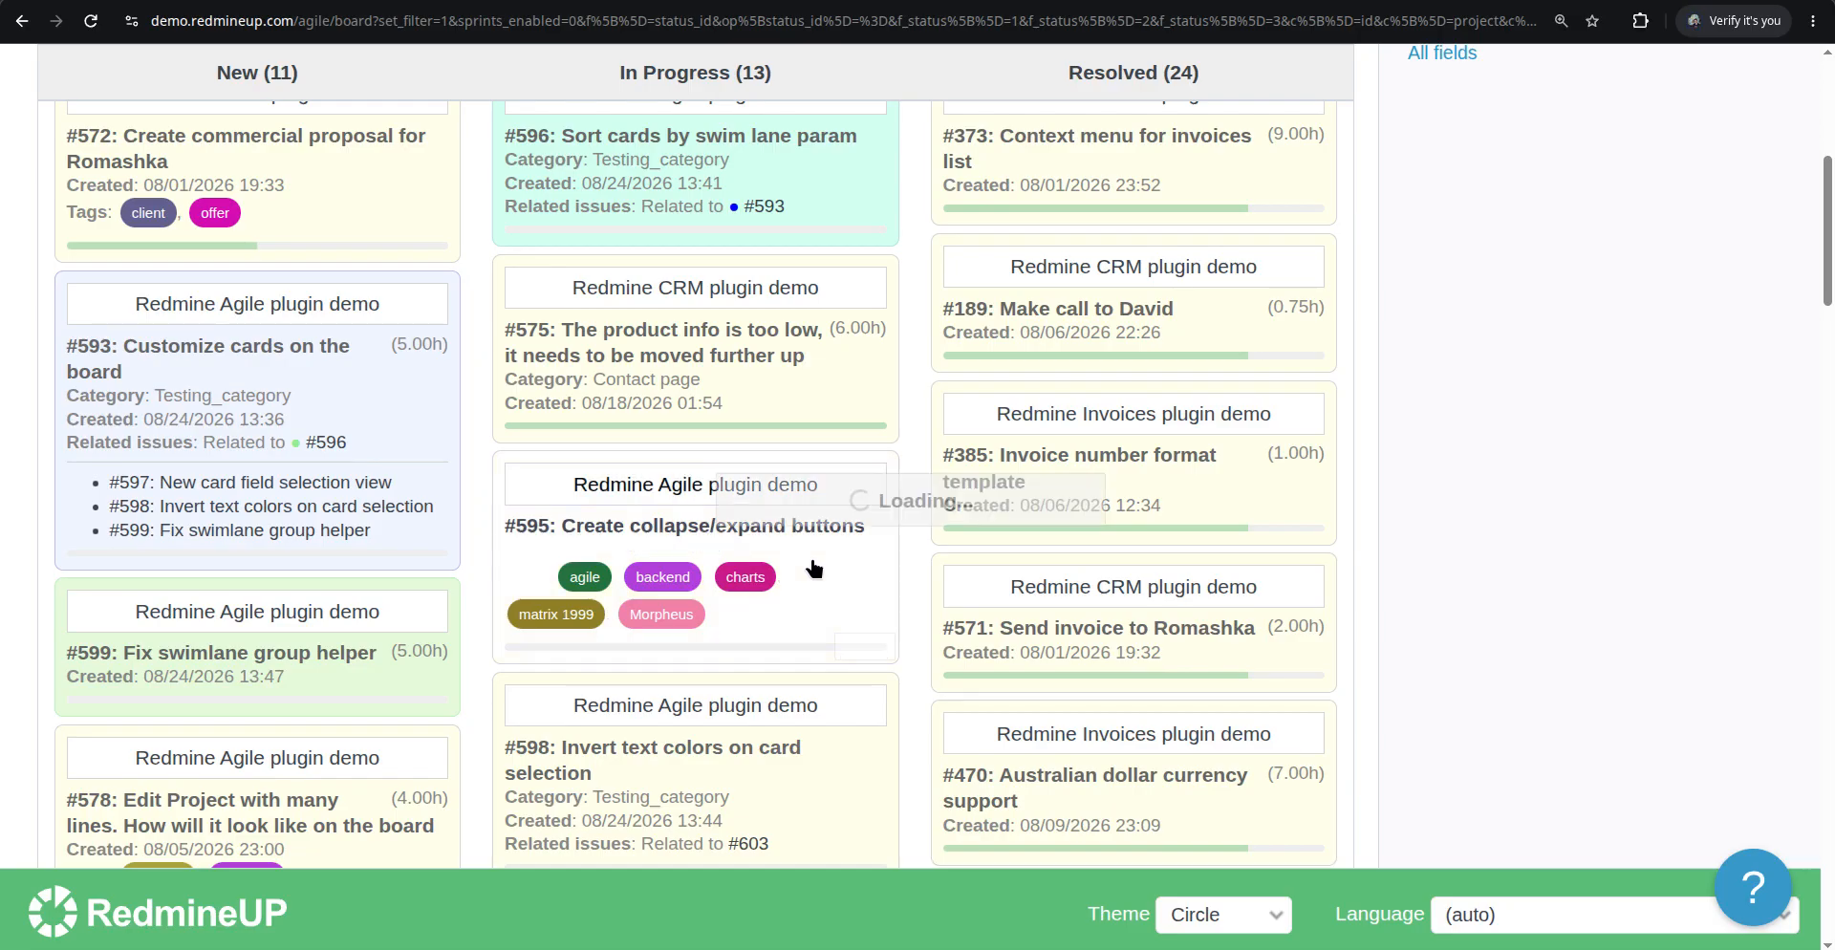
scroll(911, 438, "up", 1)
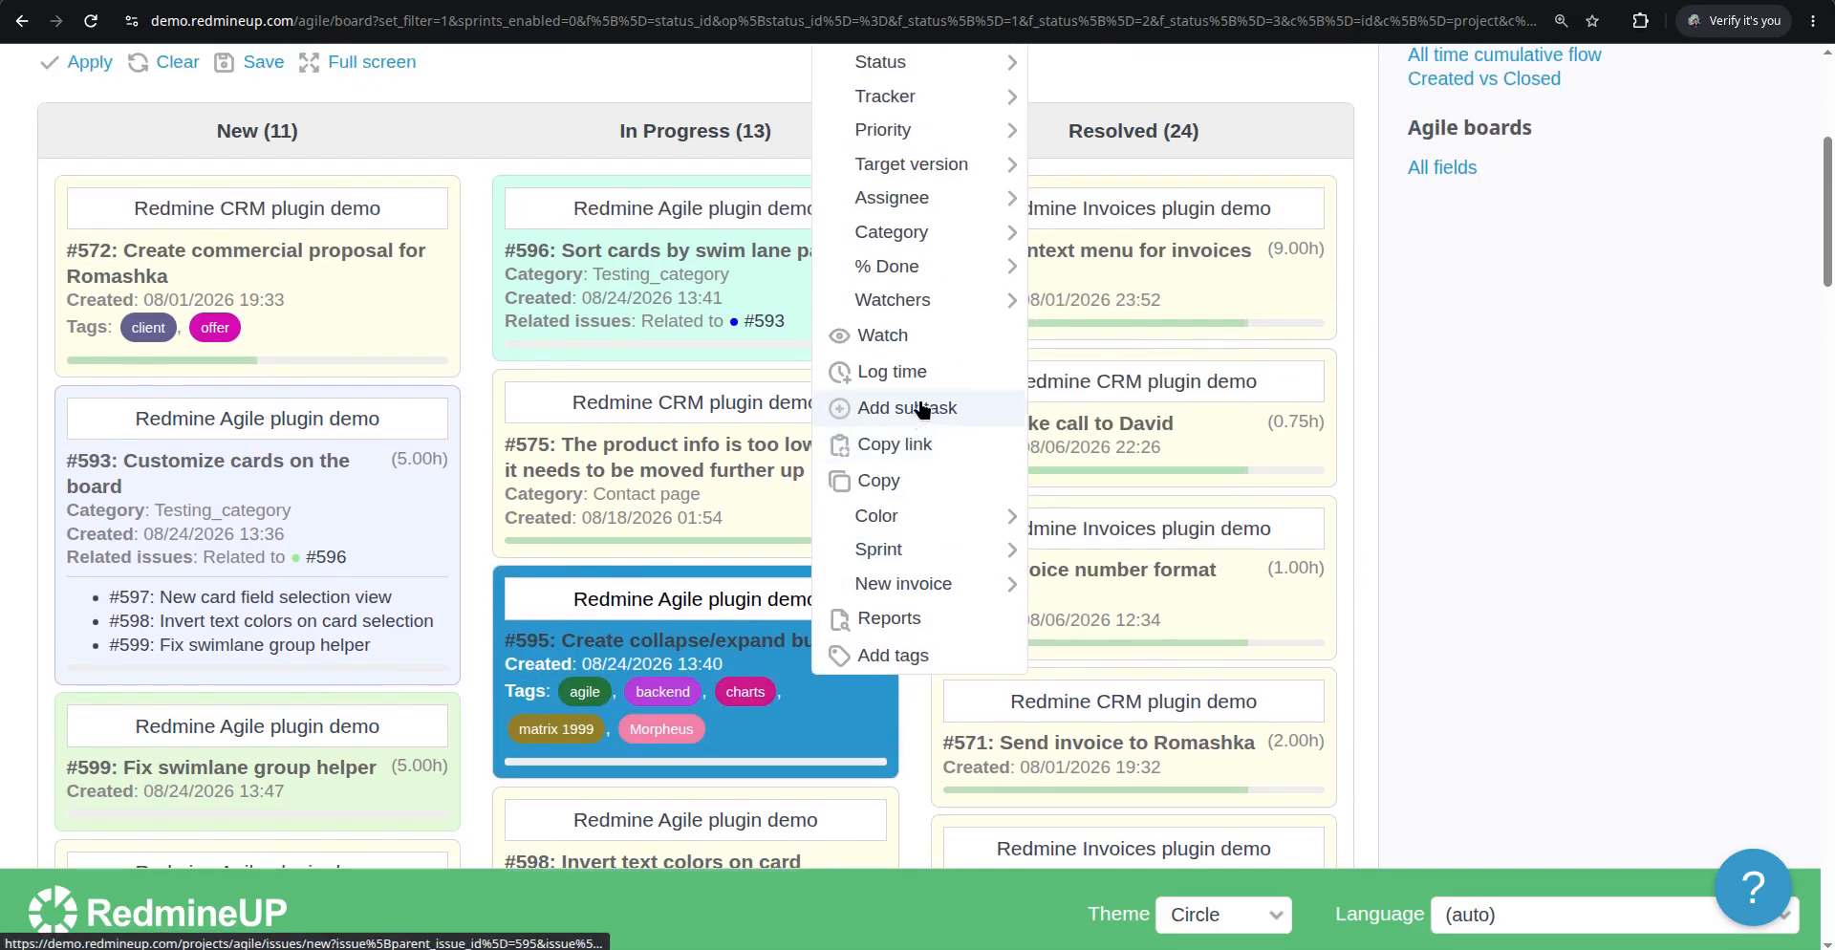
mouse_move(963, 278)
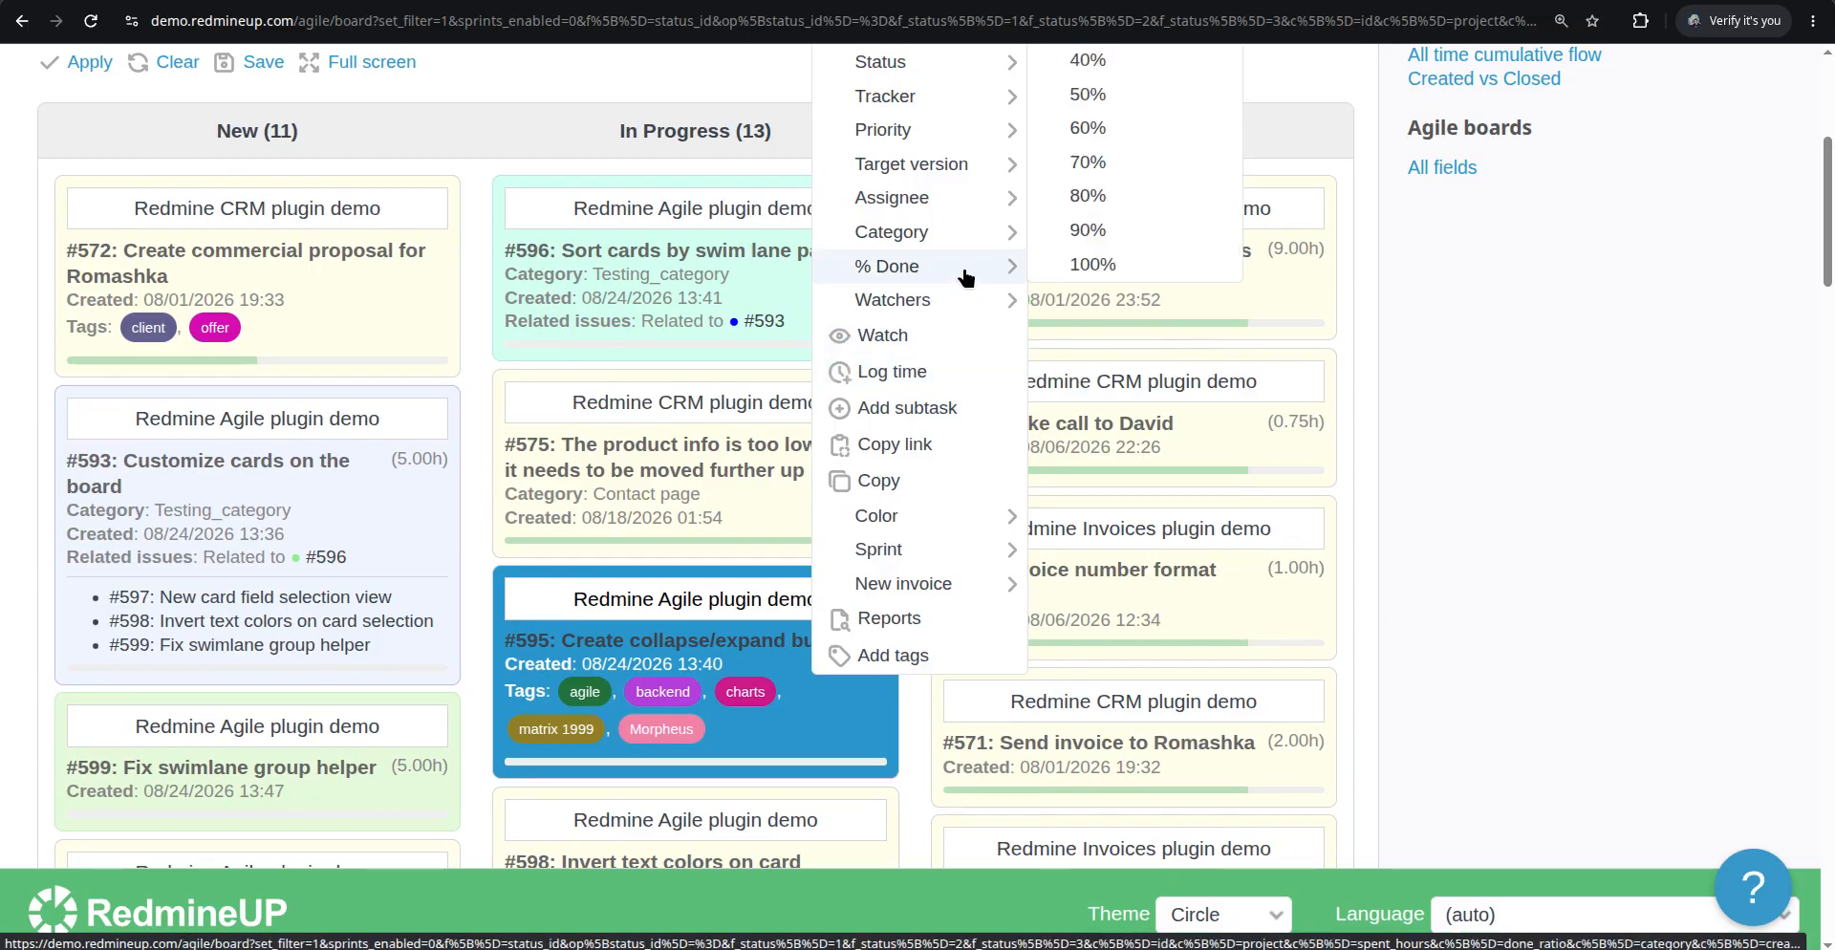
left_click(1117, 241)
Set issue #598's % Done to 30% directly from its card on the board
scroll(822, 627, "down", 5)
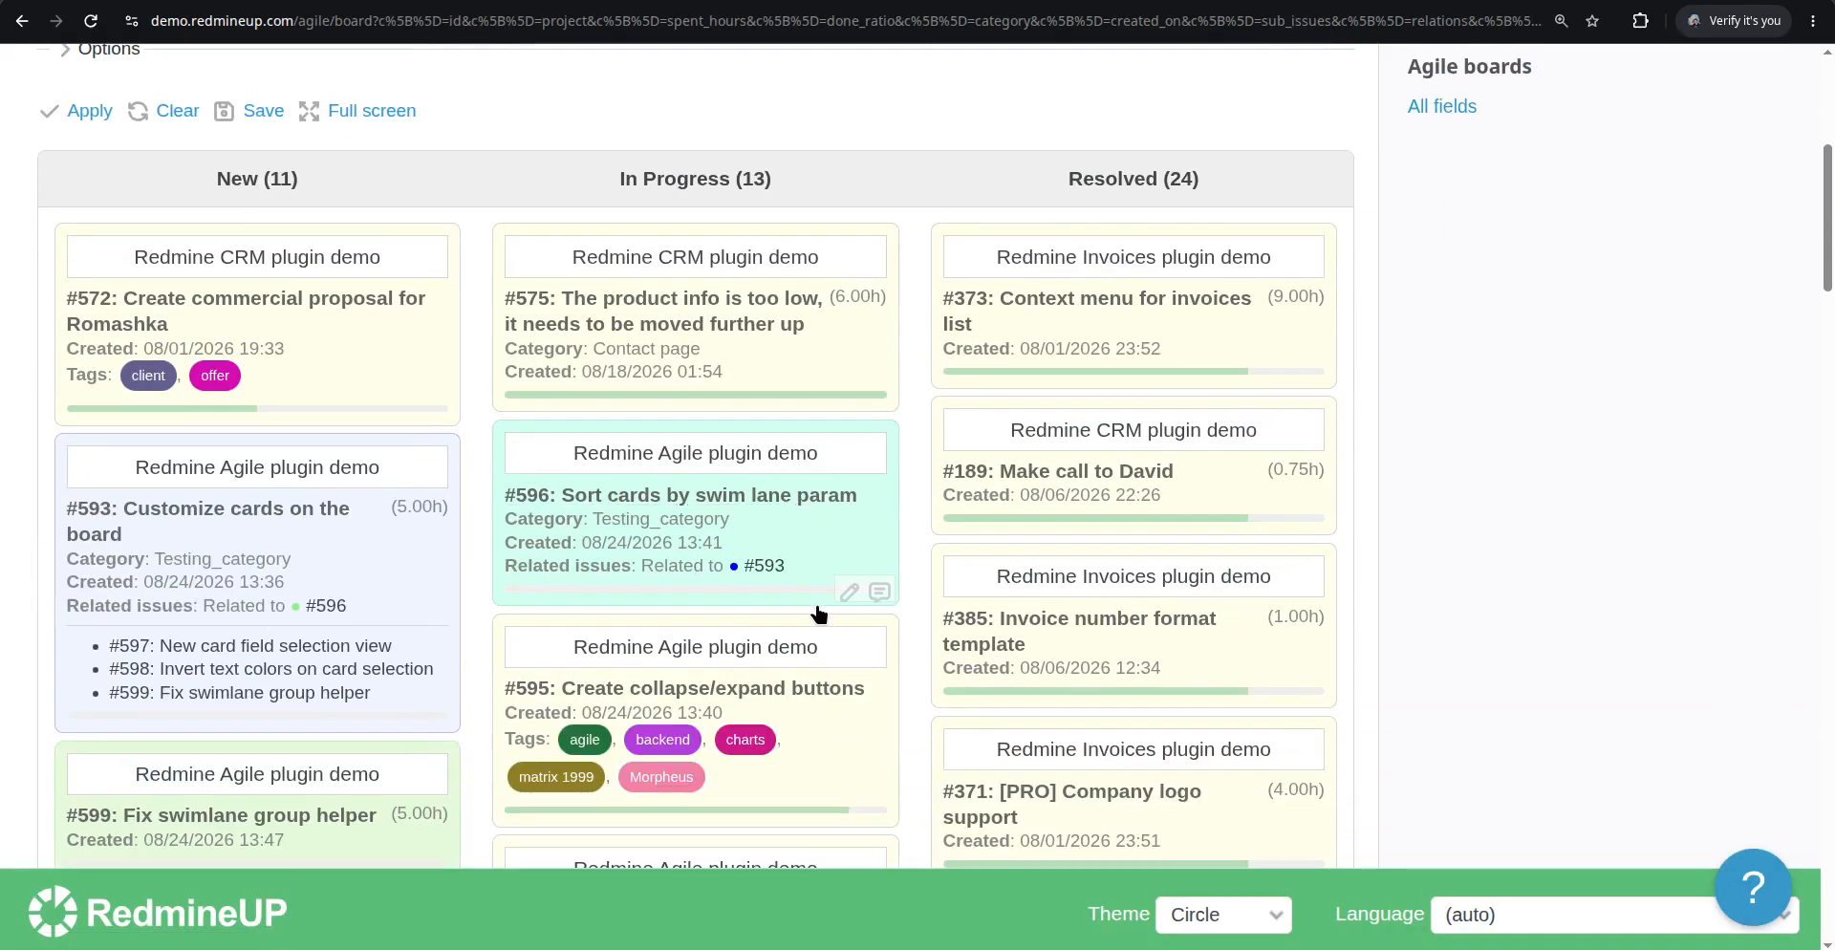
scroll(820, 612, "down", 2)
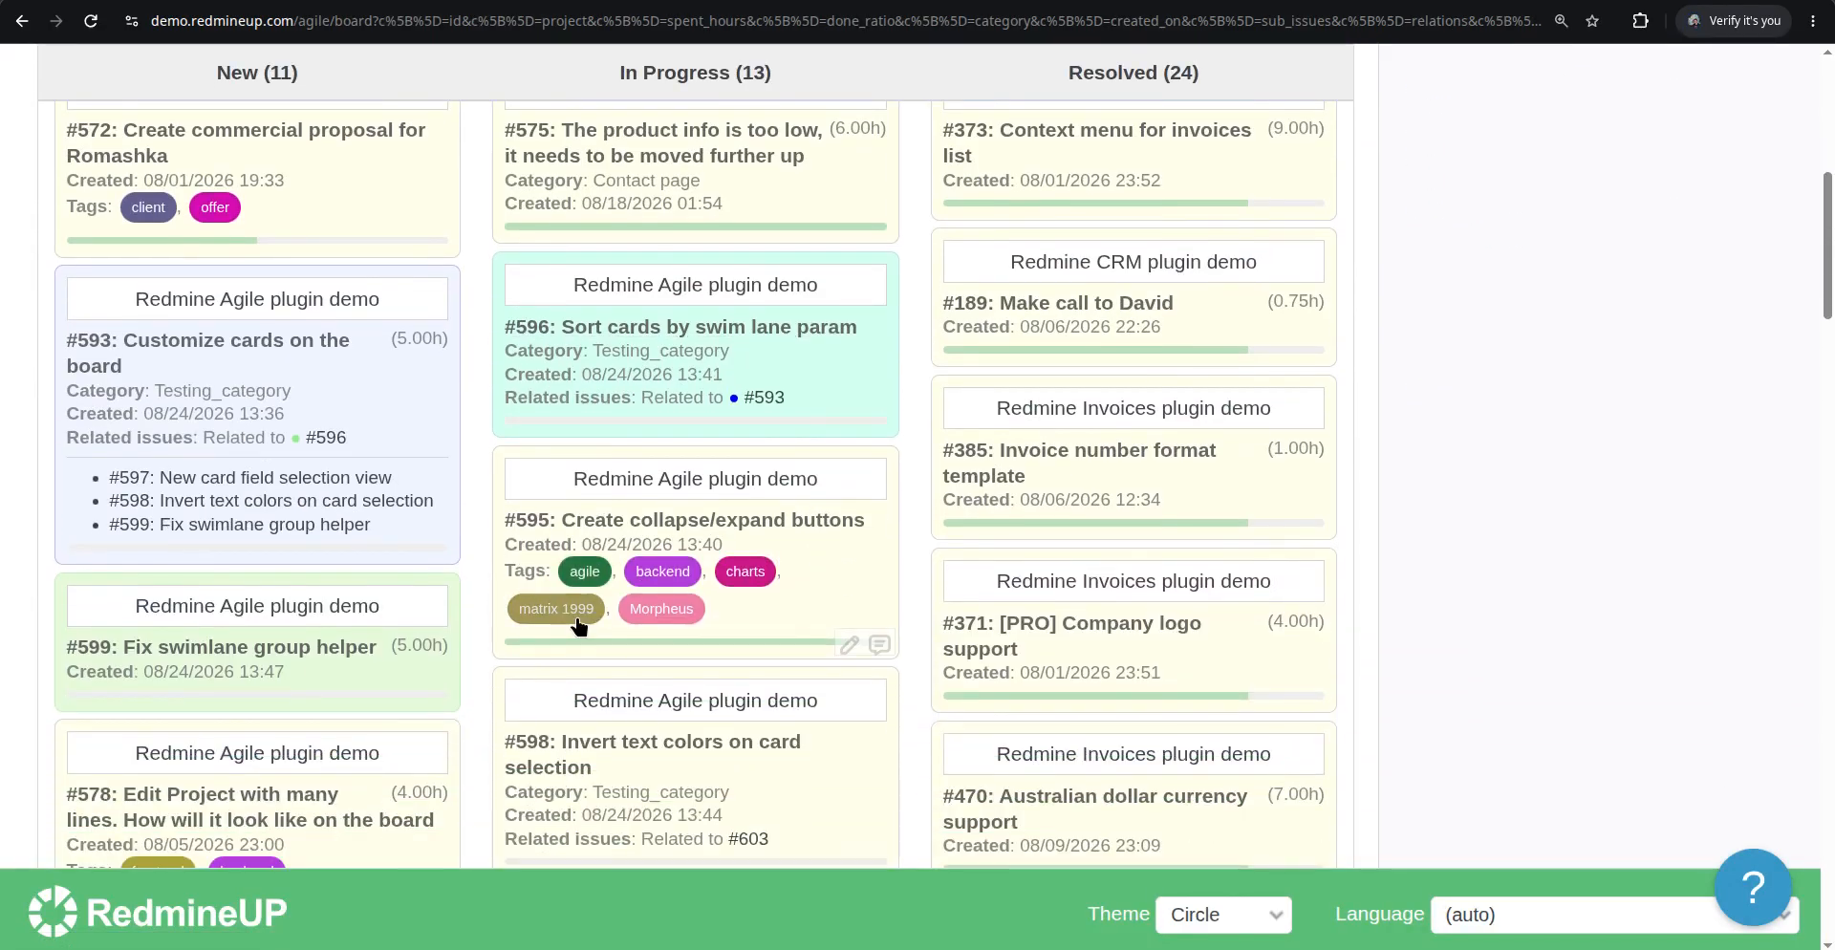
scroll(578, 626, "down", 1)
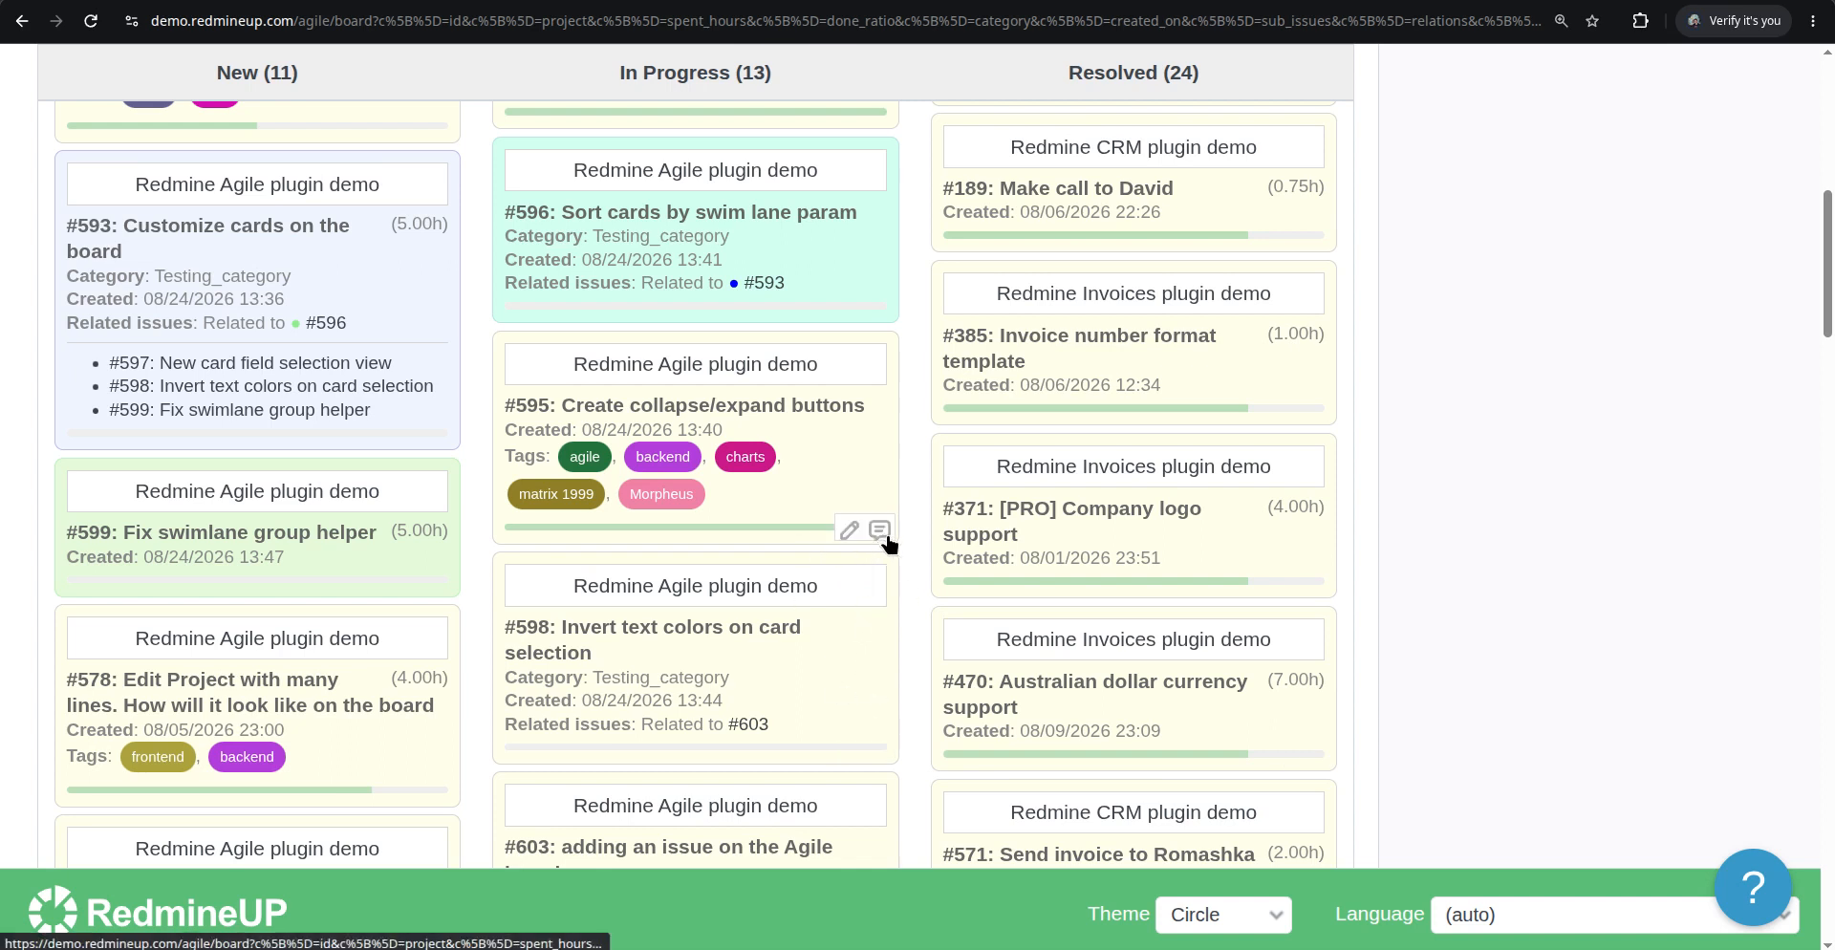
left_click(788, 674)
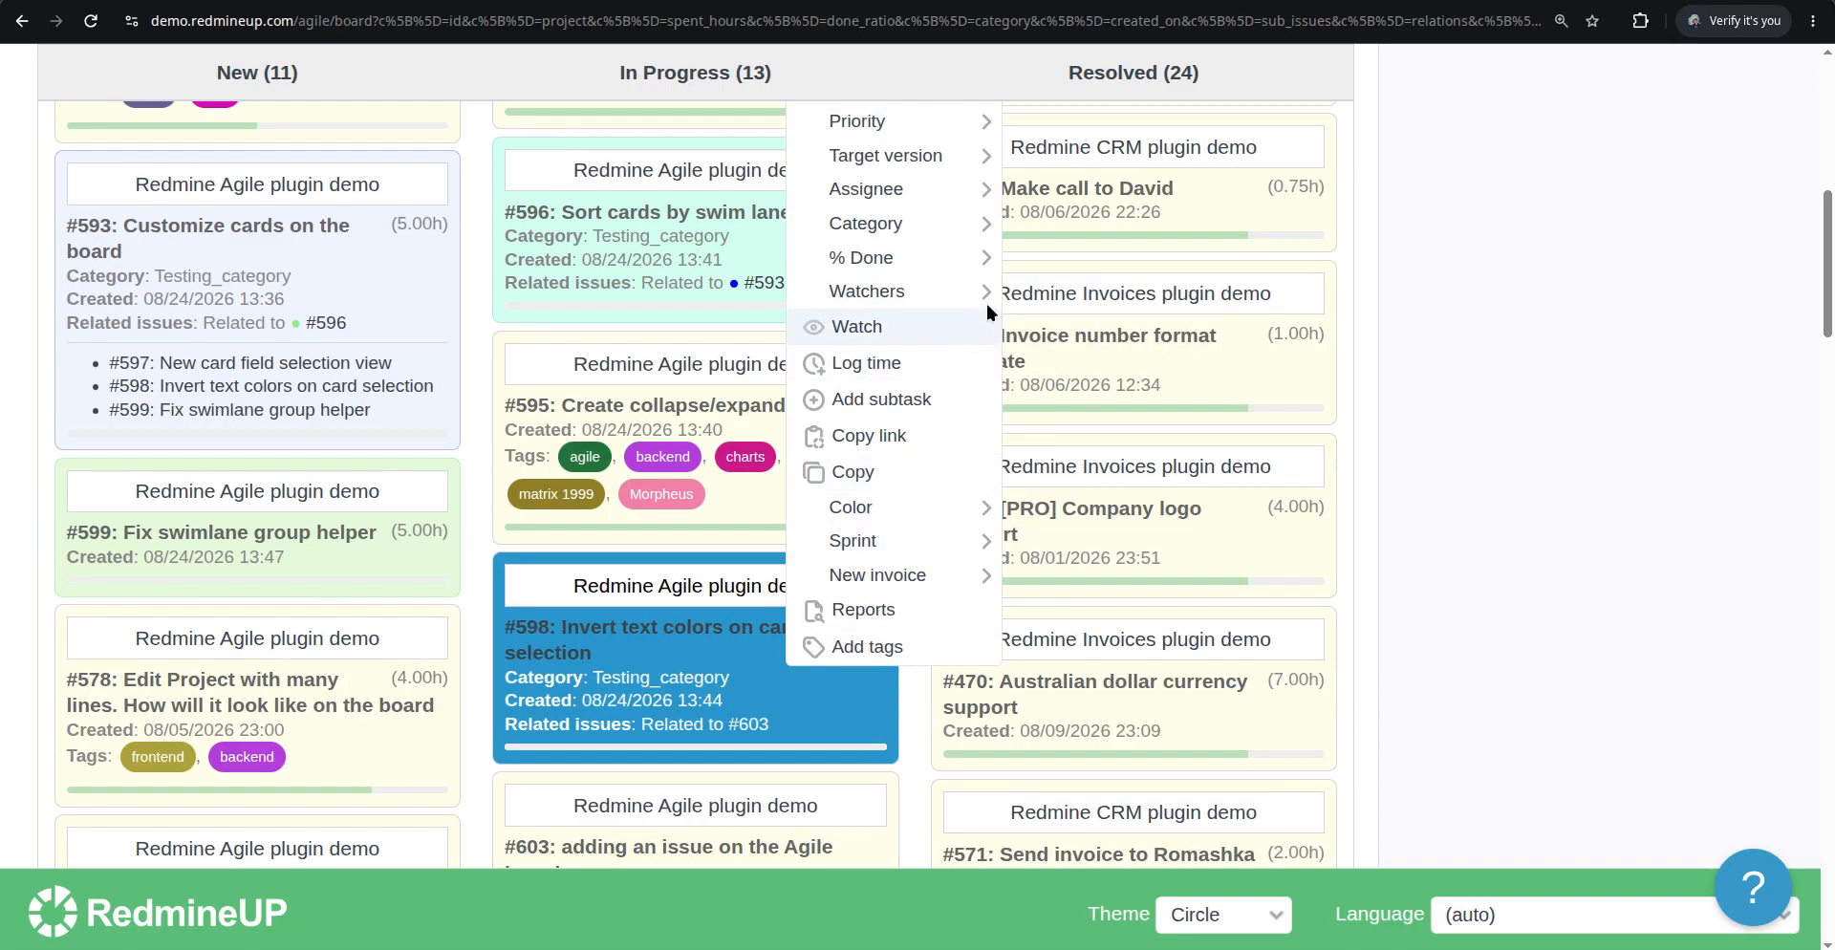
mouse_move(941, 267)
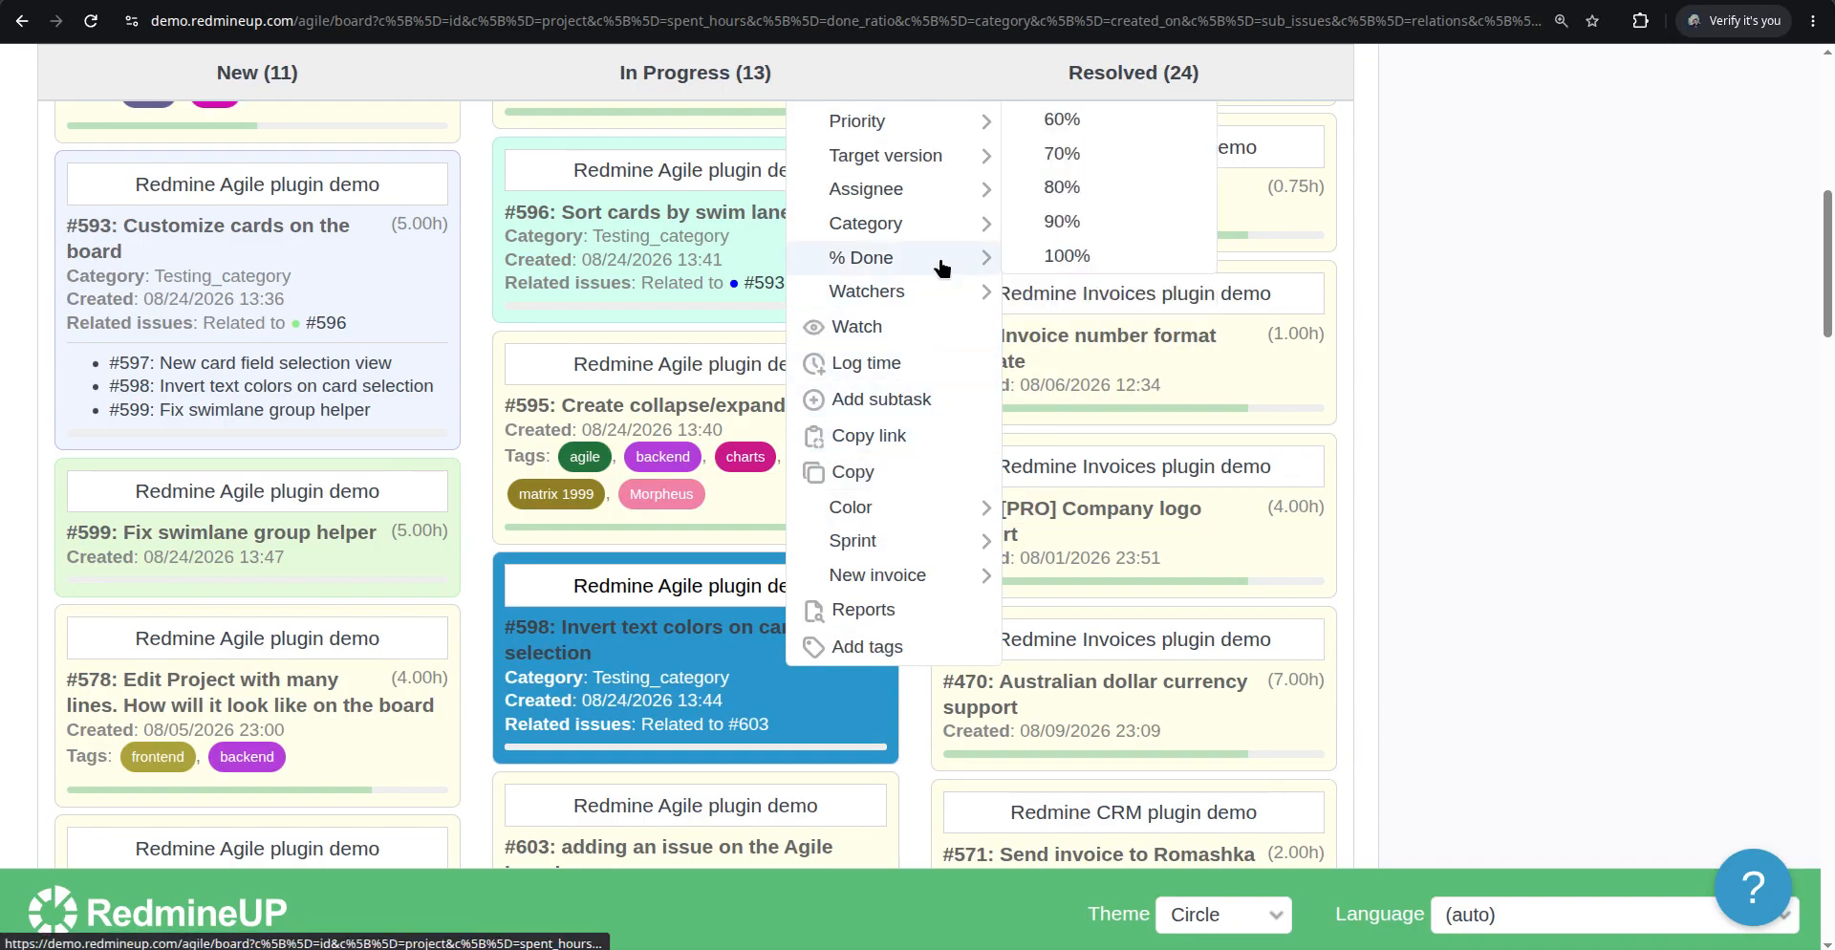
scroll(942, 267, "up", 2)
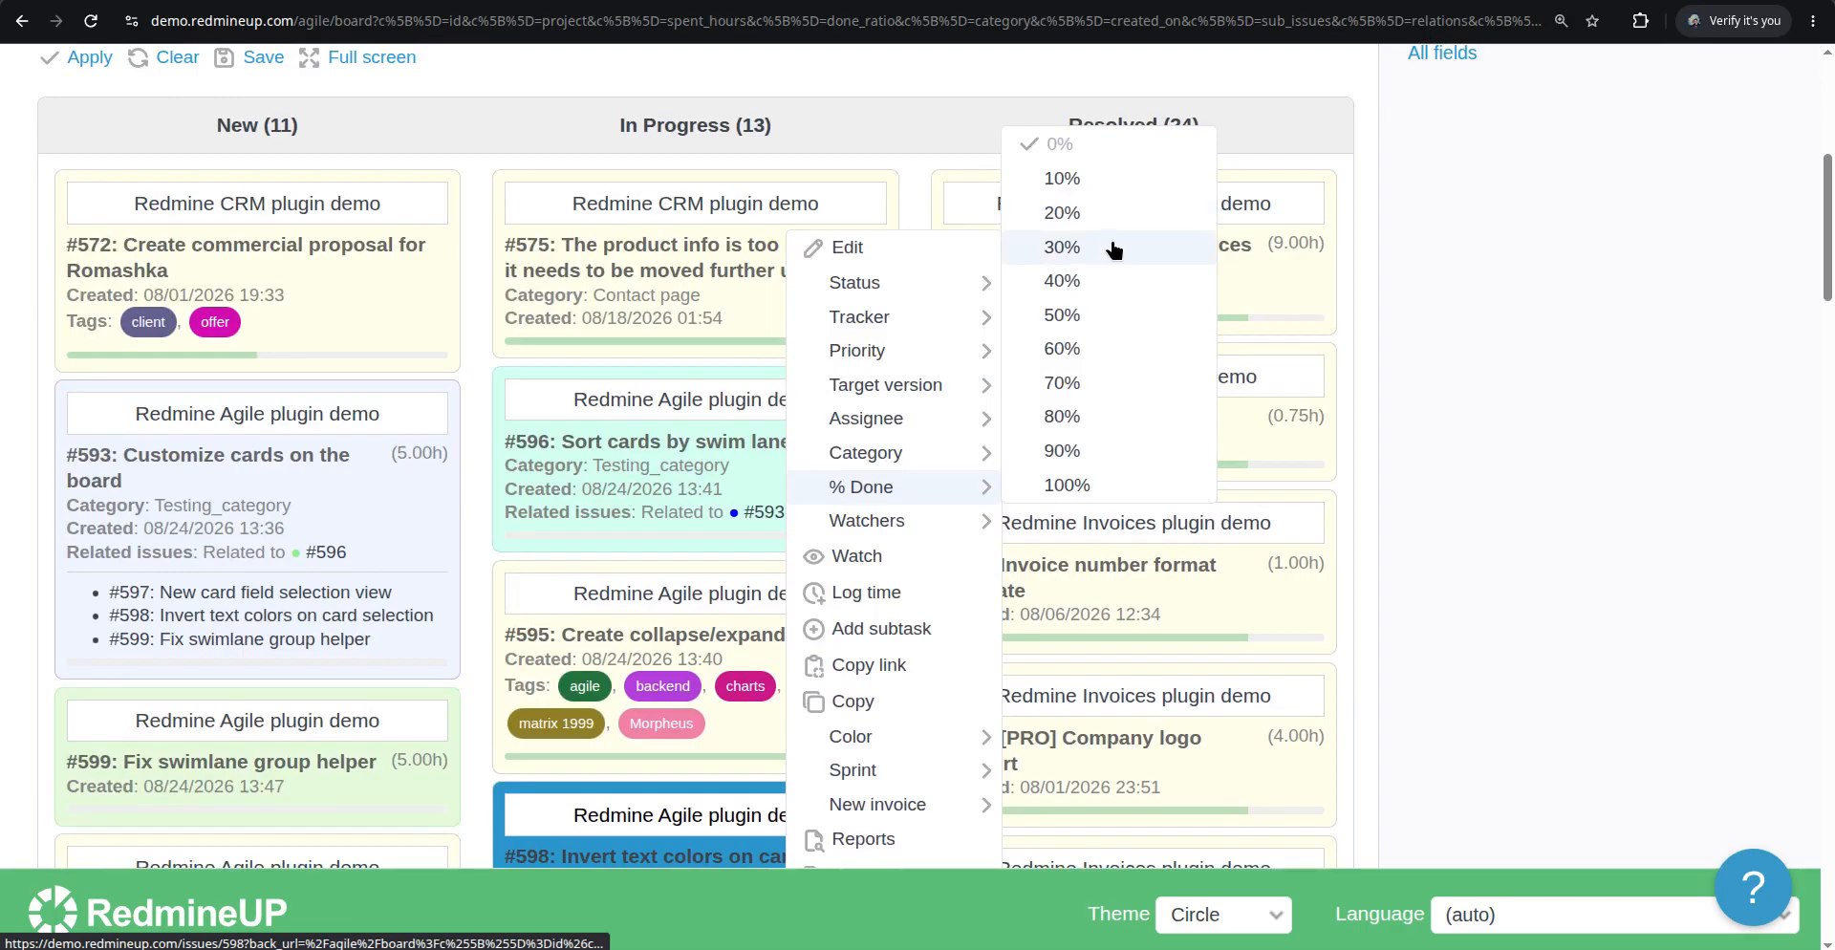
left_click(1114, 249)
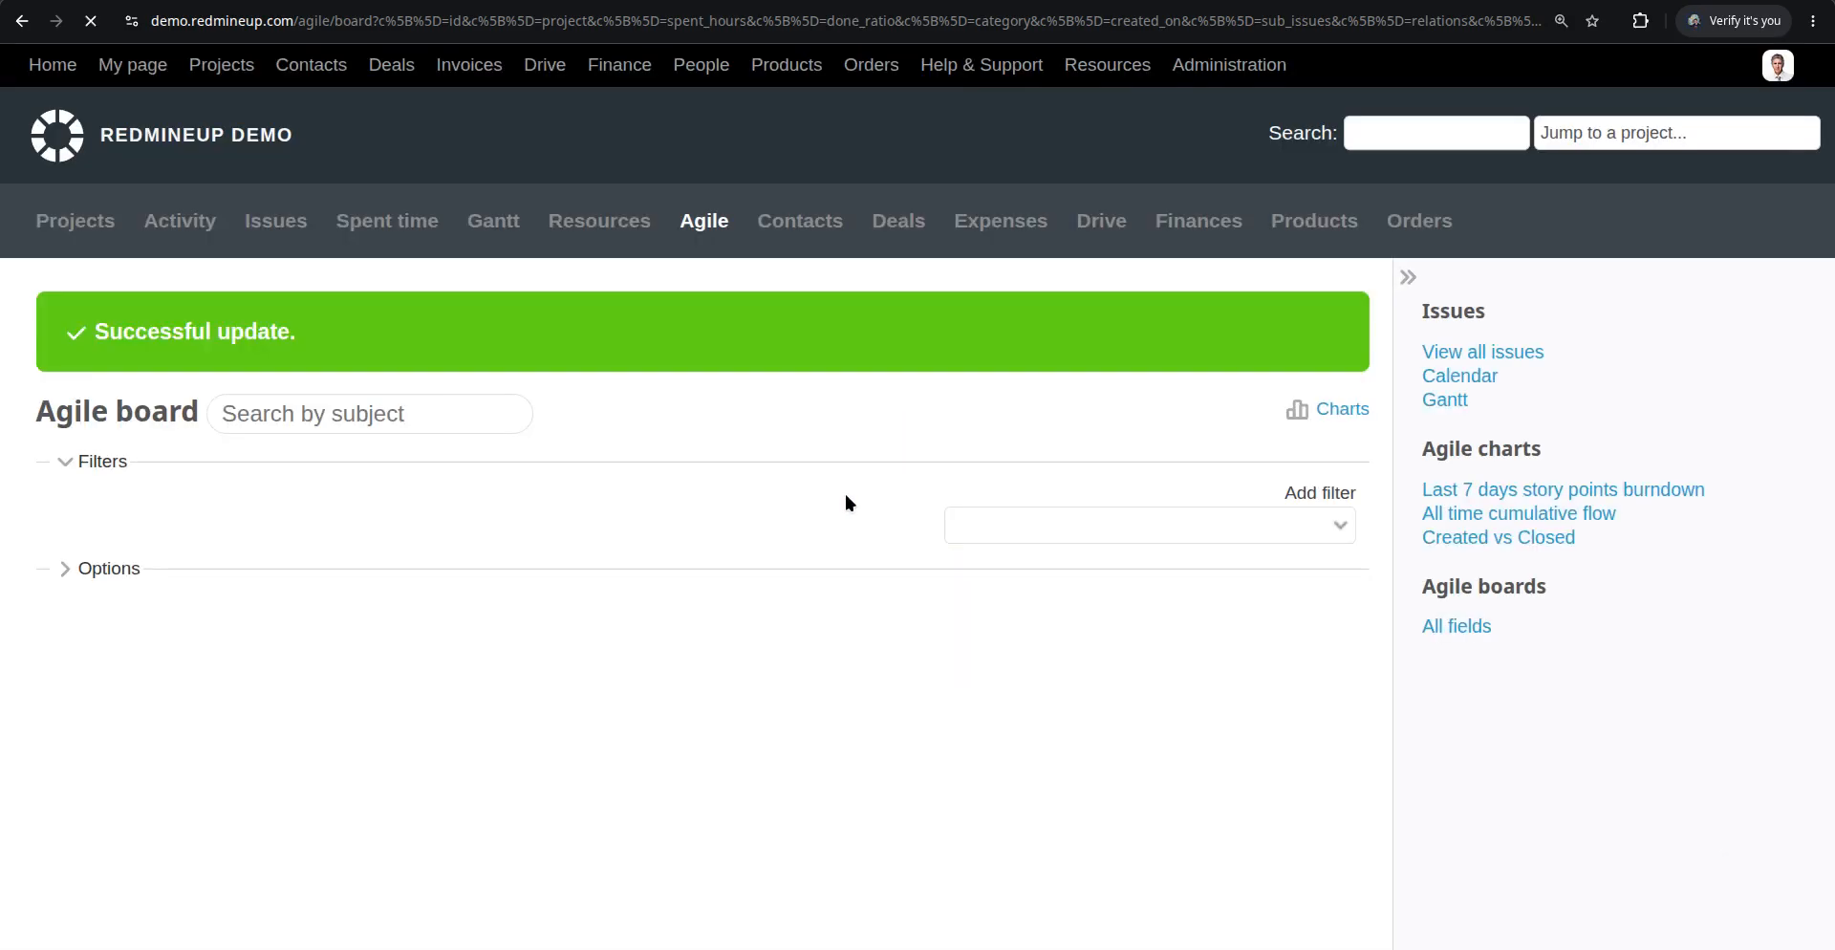
Open issue #598 to check its % Done, then return to the board and scroll through the cards
scroll(789, 541, "down", 9)
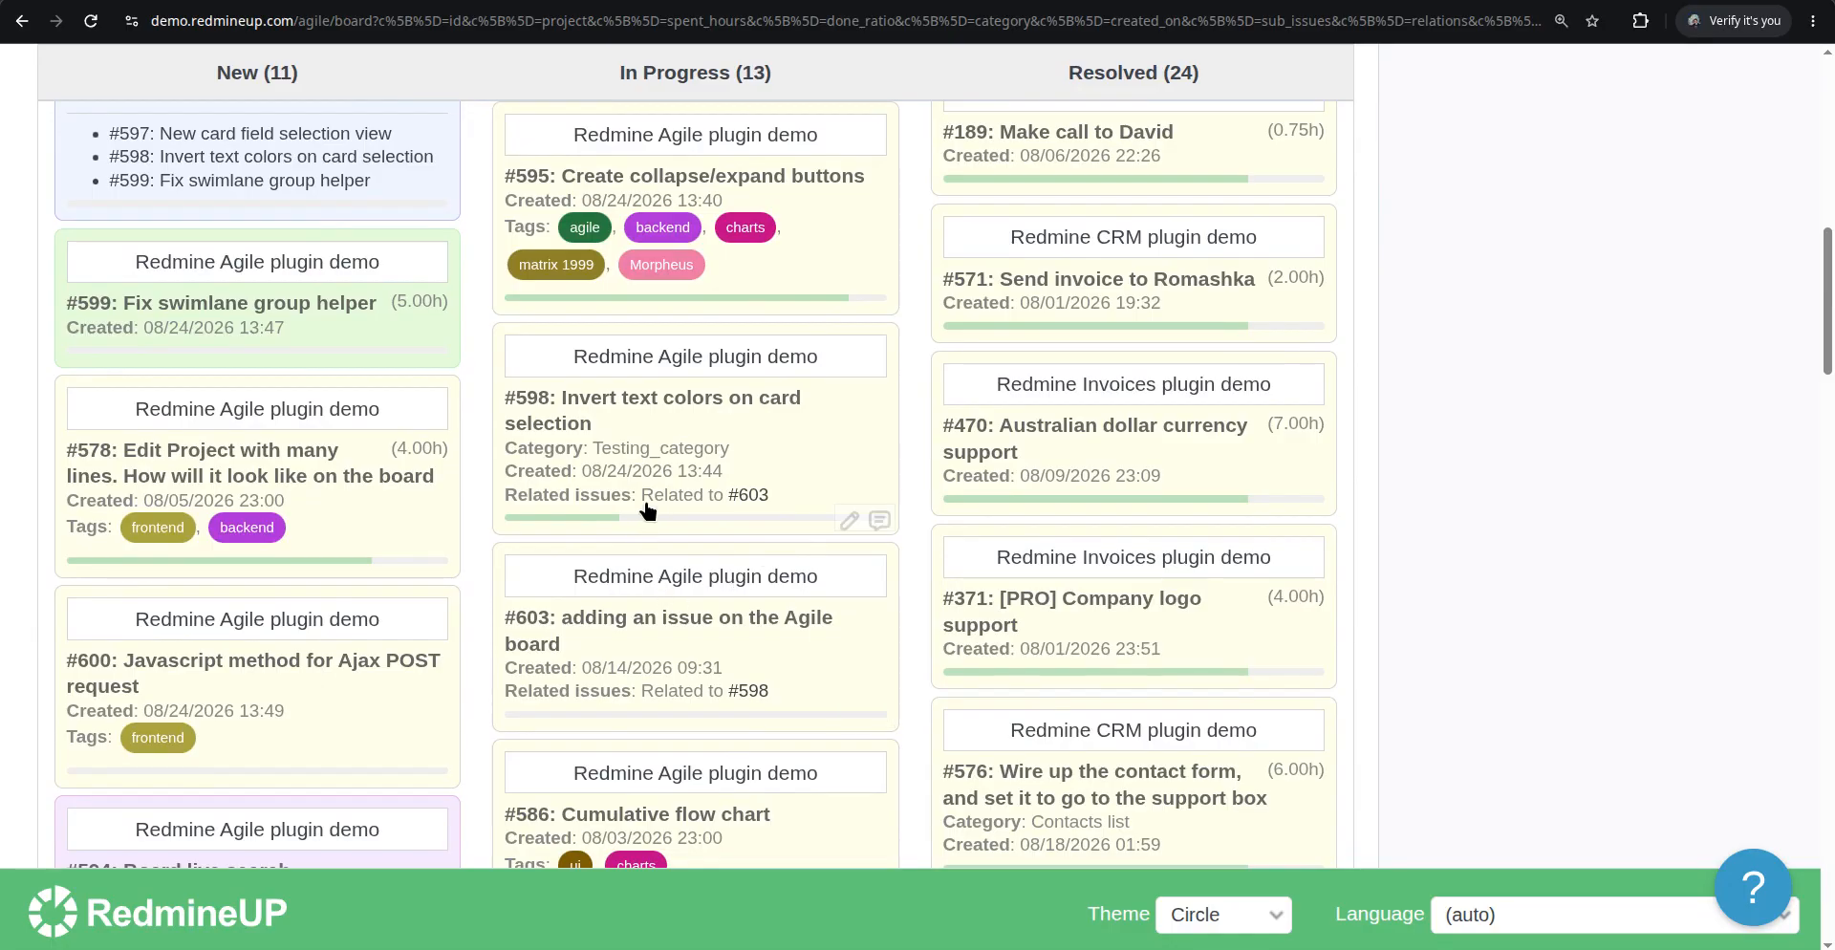
left_click(611, 411)
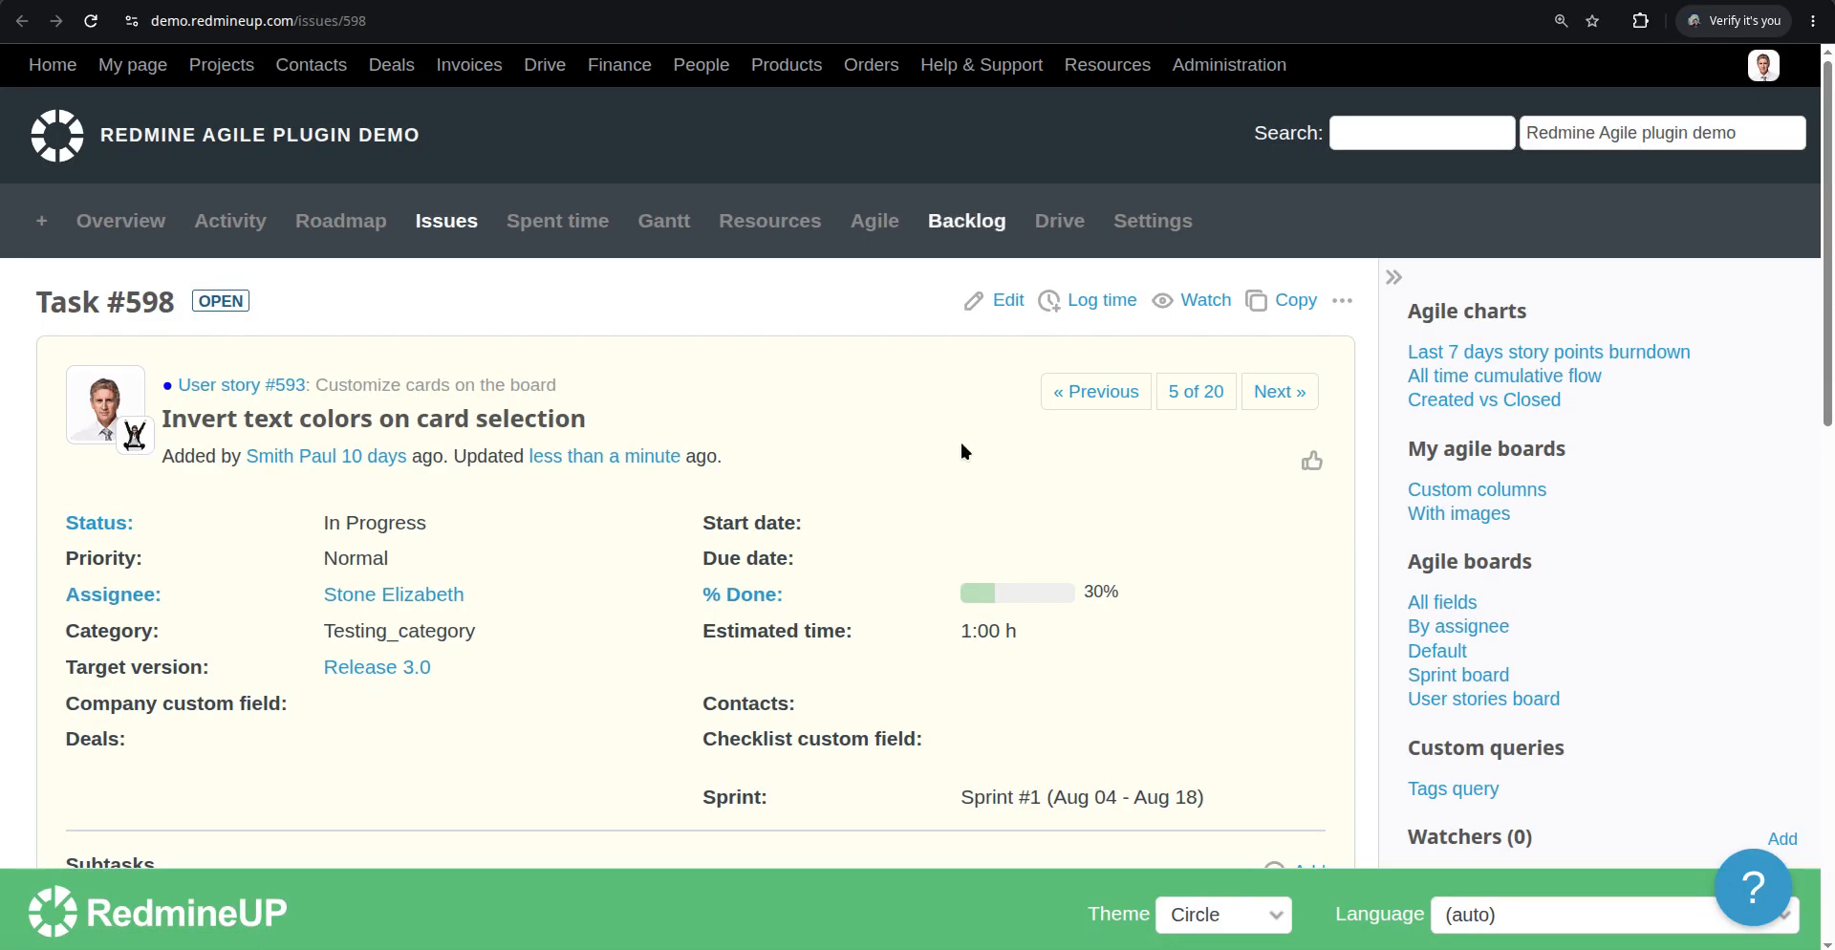
key("alt+Left")
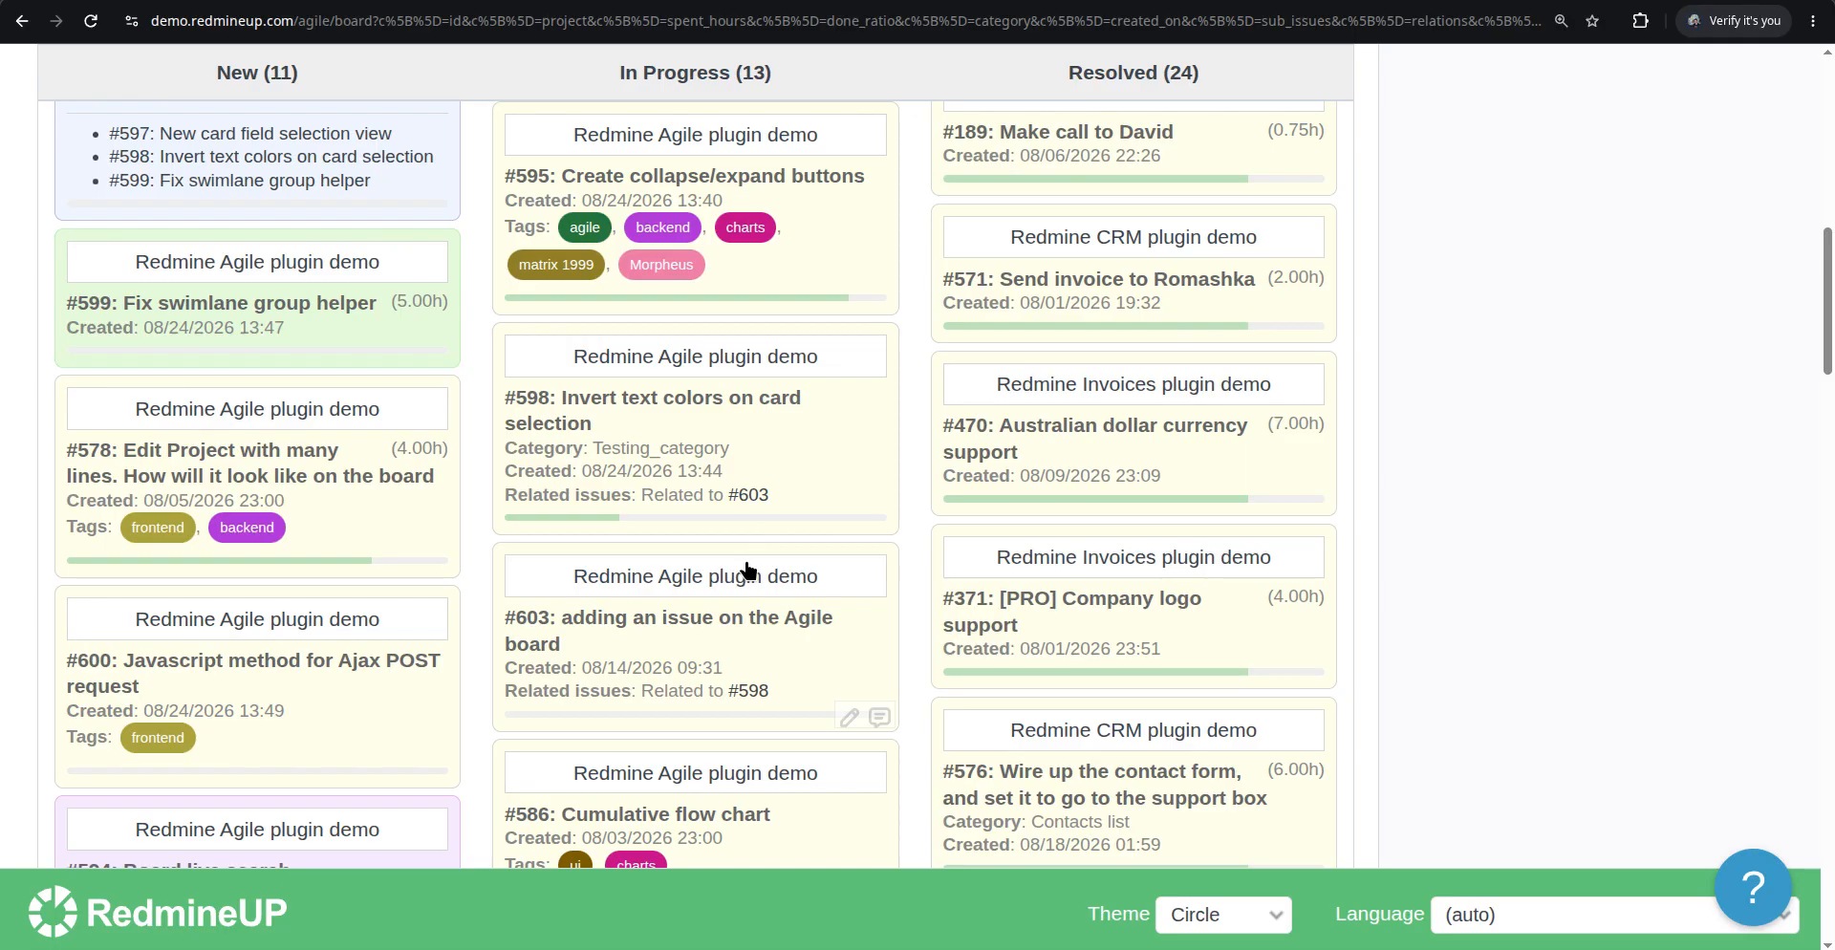
scroll(751, 540, "down", 6)
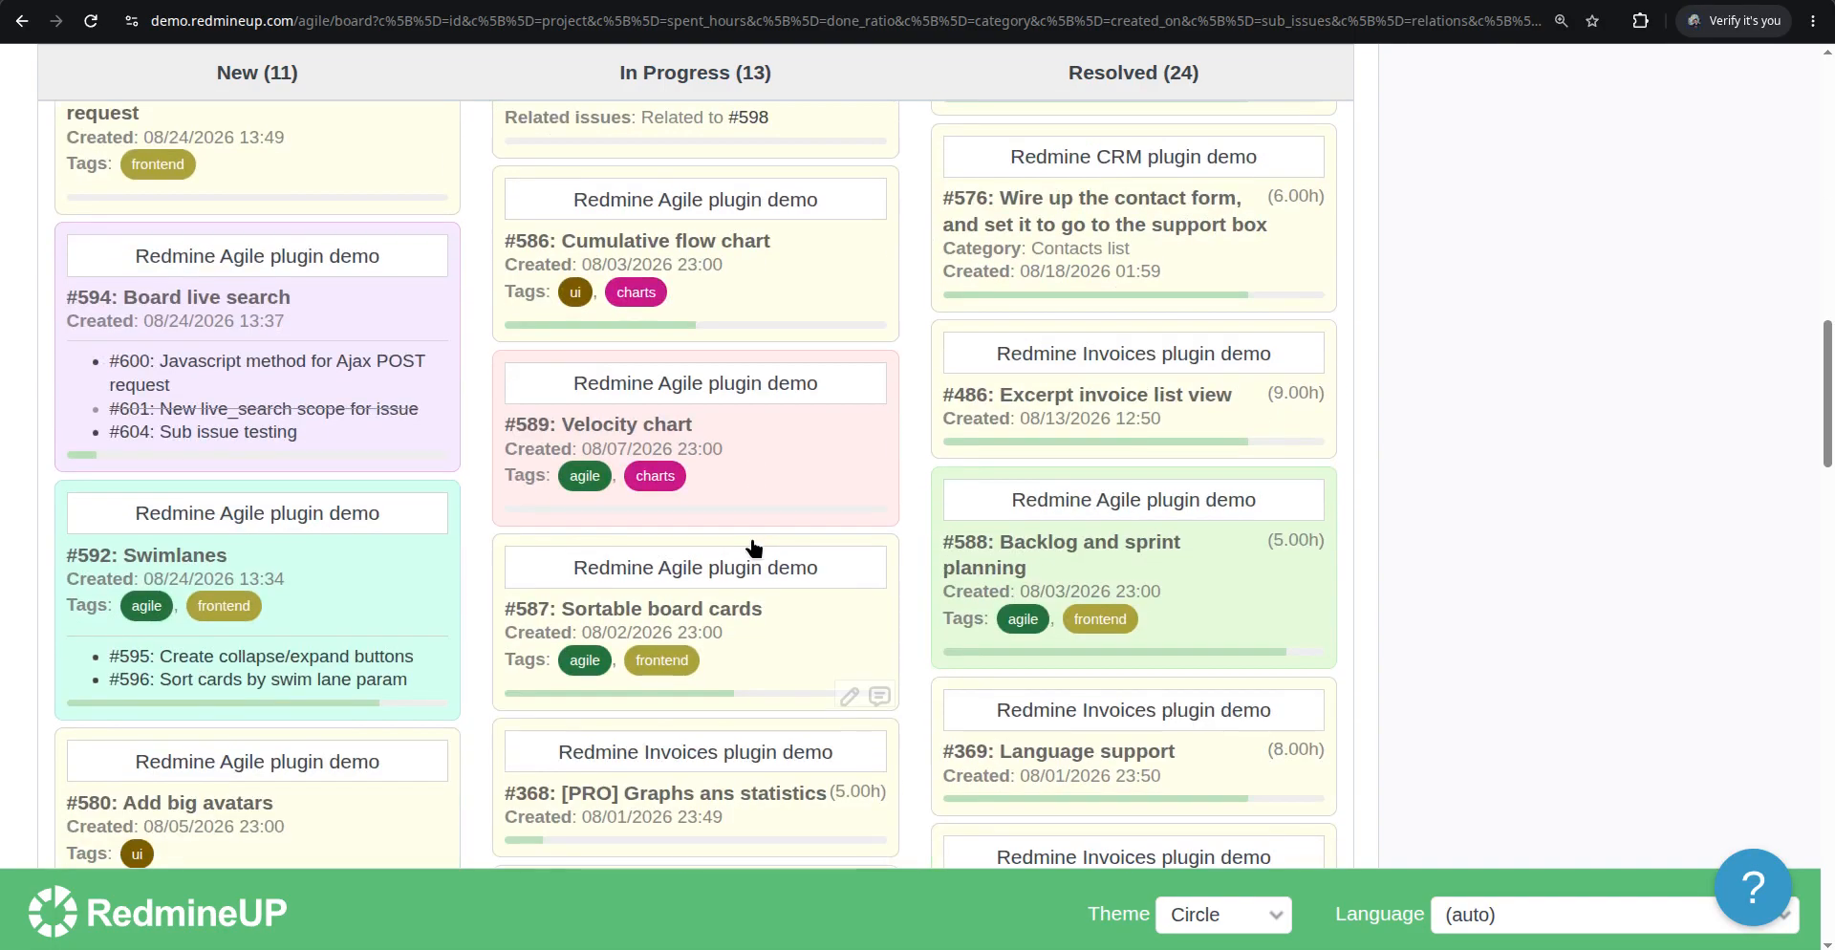
Enable the Target version card field in the board options and apply them
scroll(830, 454, "up", 6)
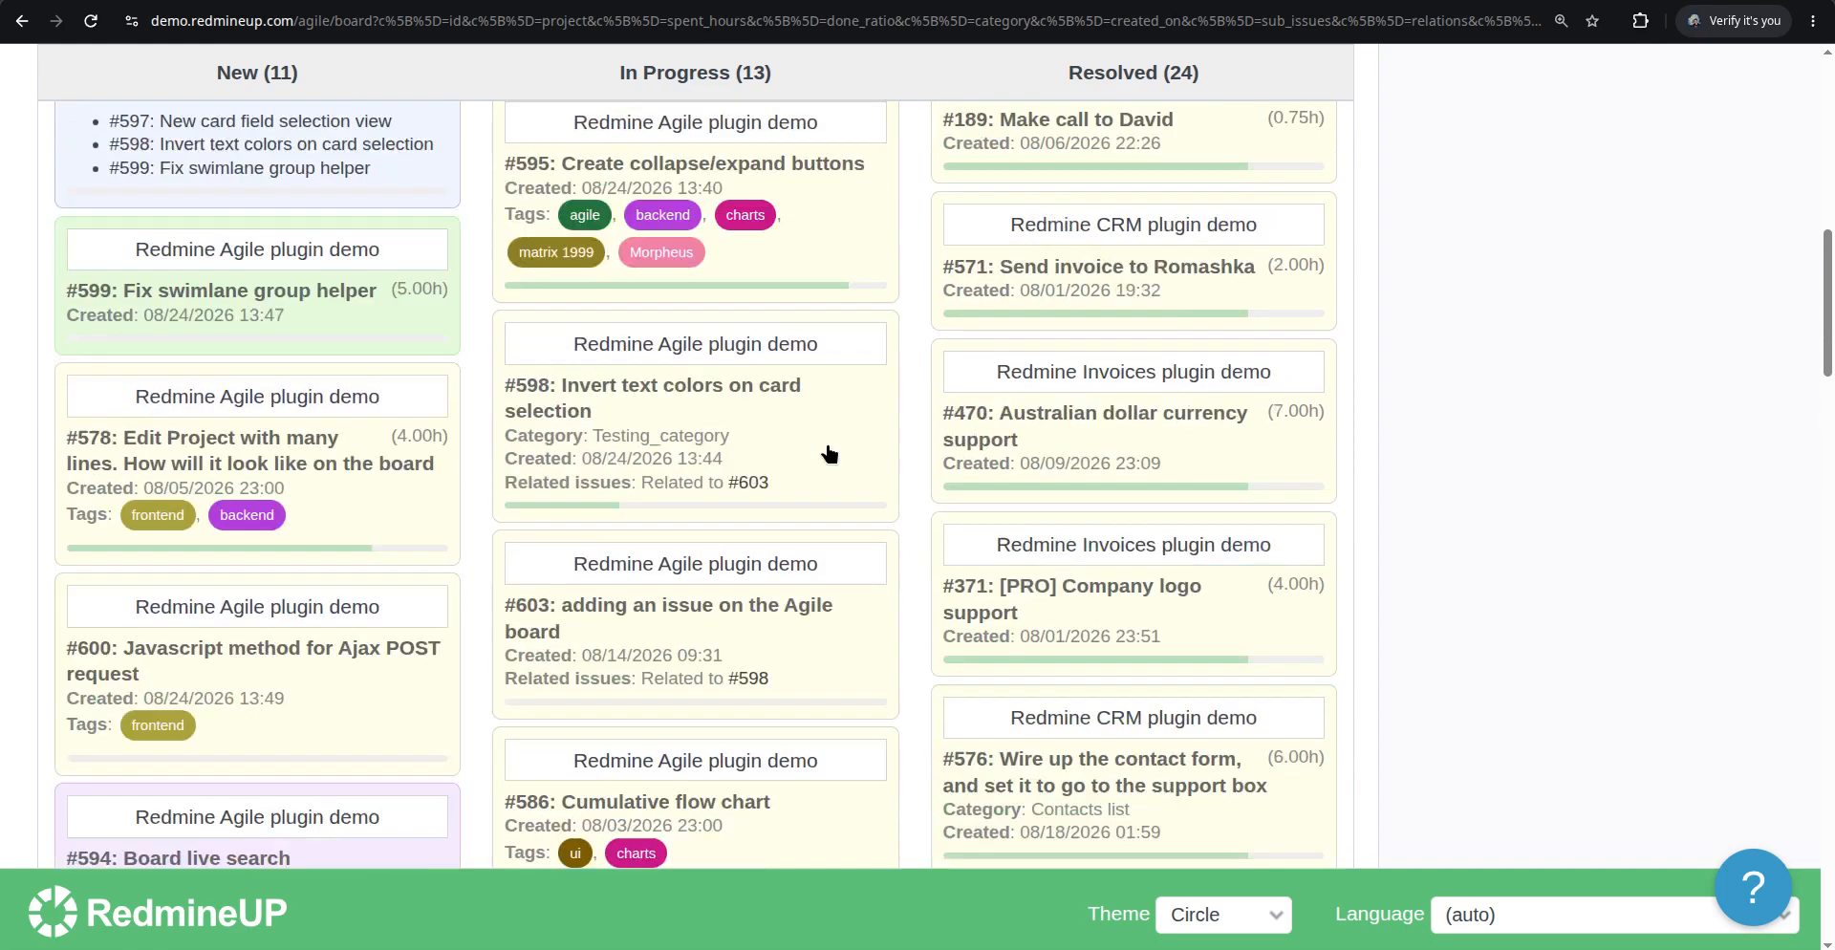
scroll(830, 454, "up", 5)
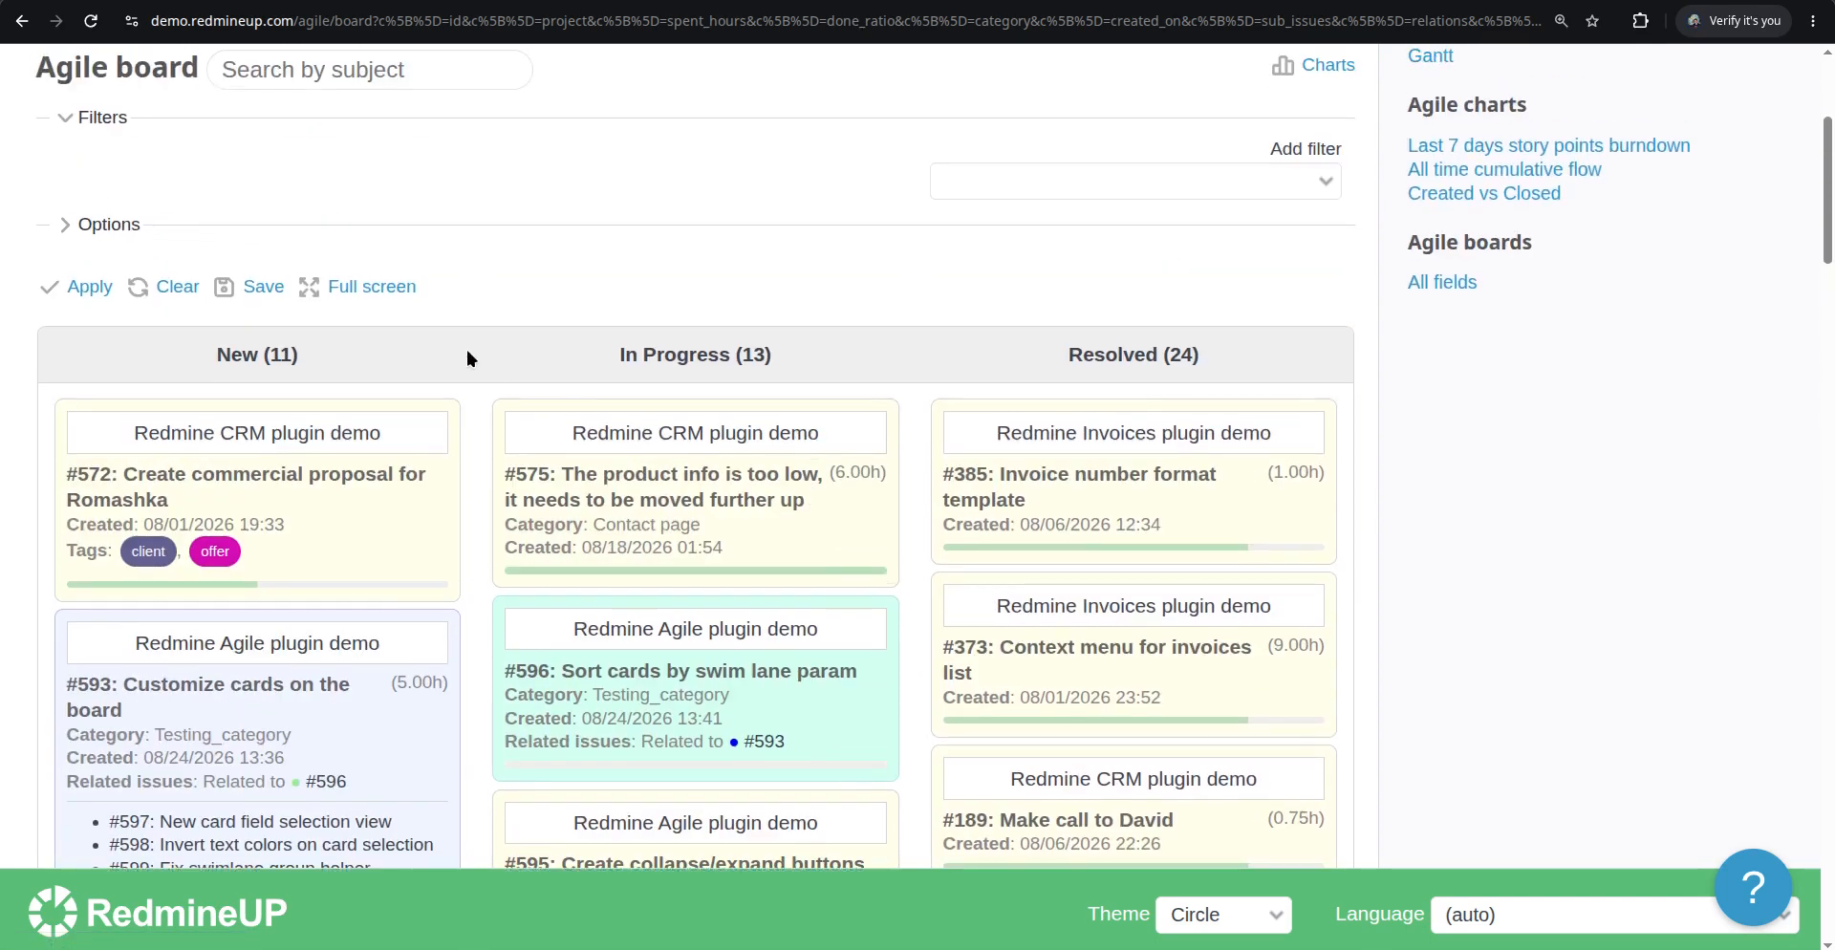
left_click(113, 225)
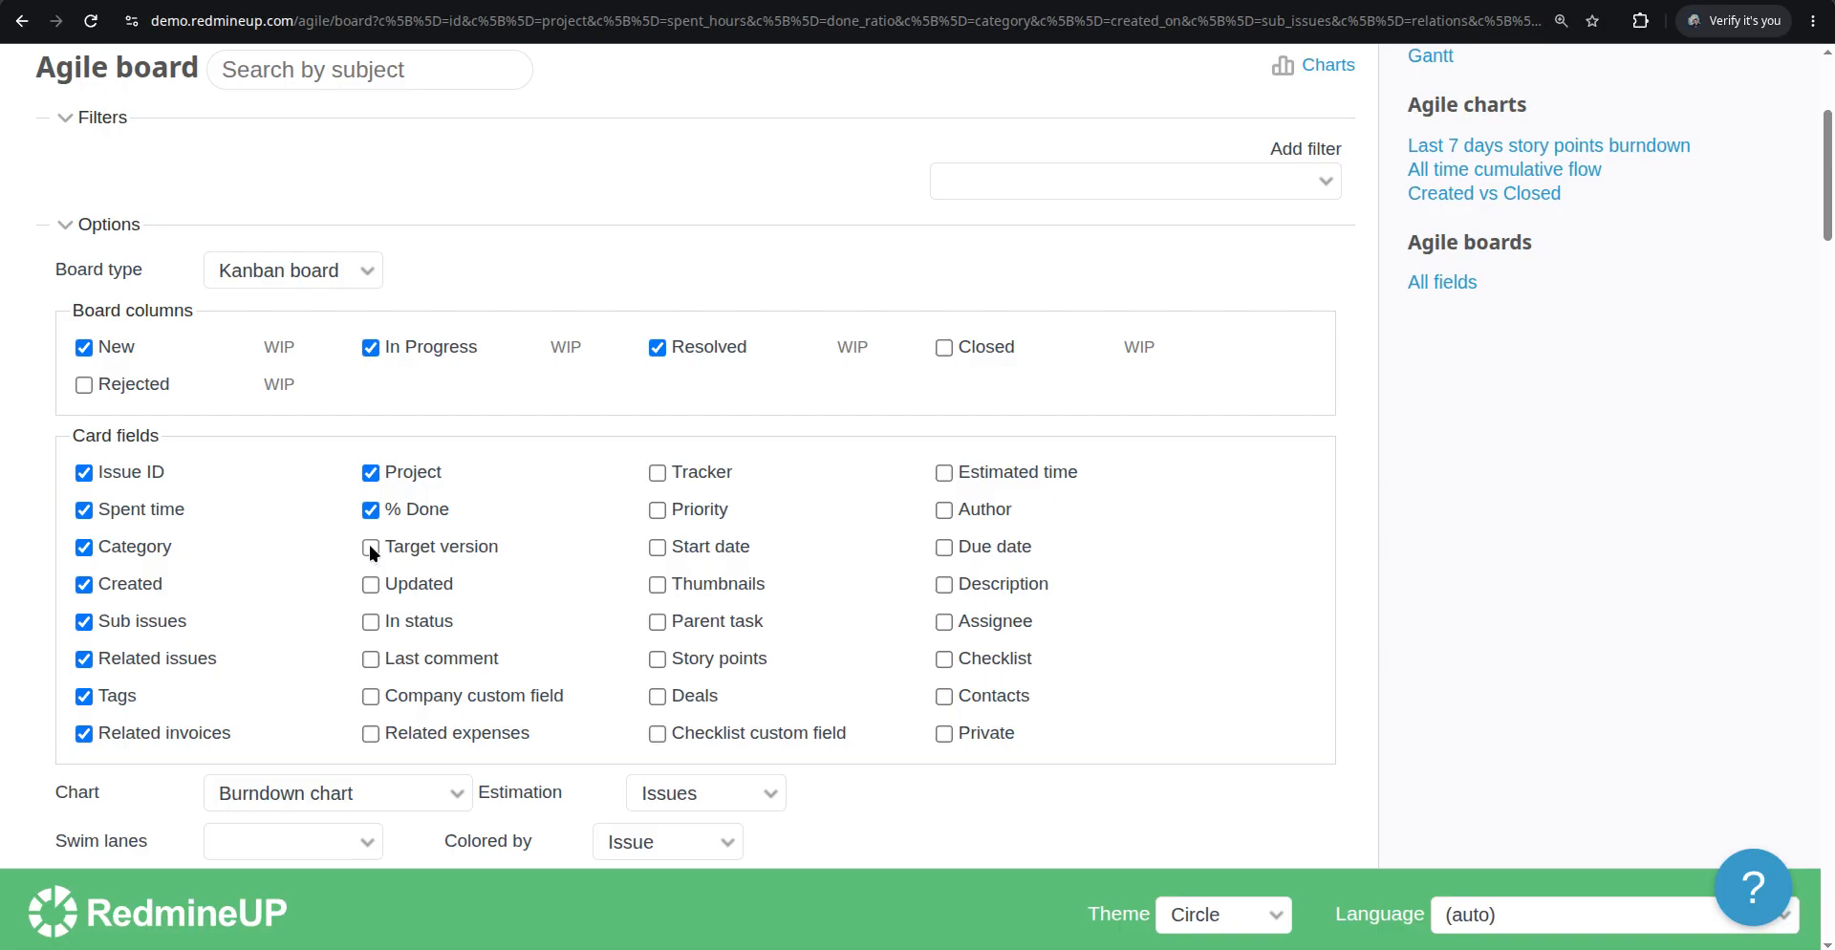
scroll(302, 604, "down", 3)
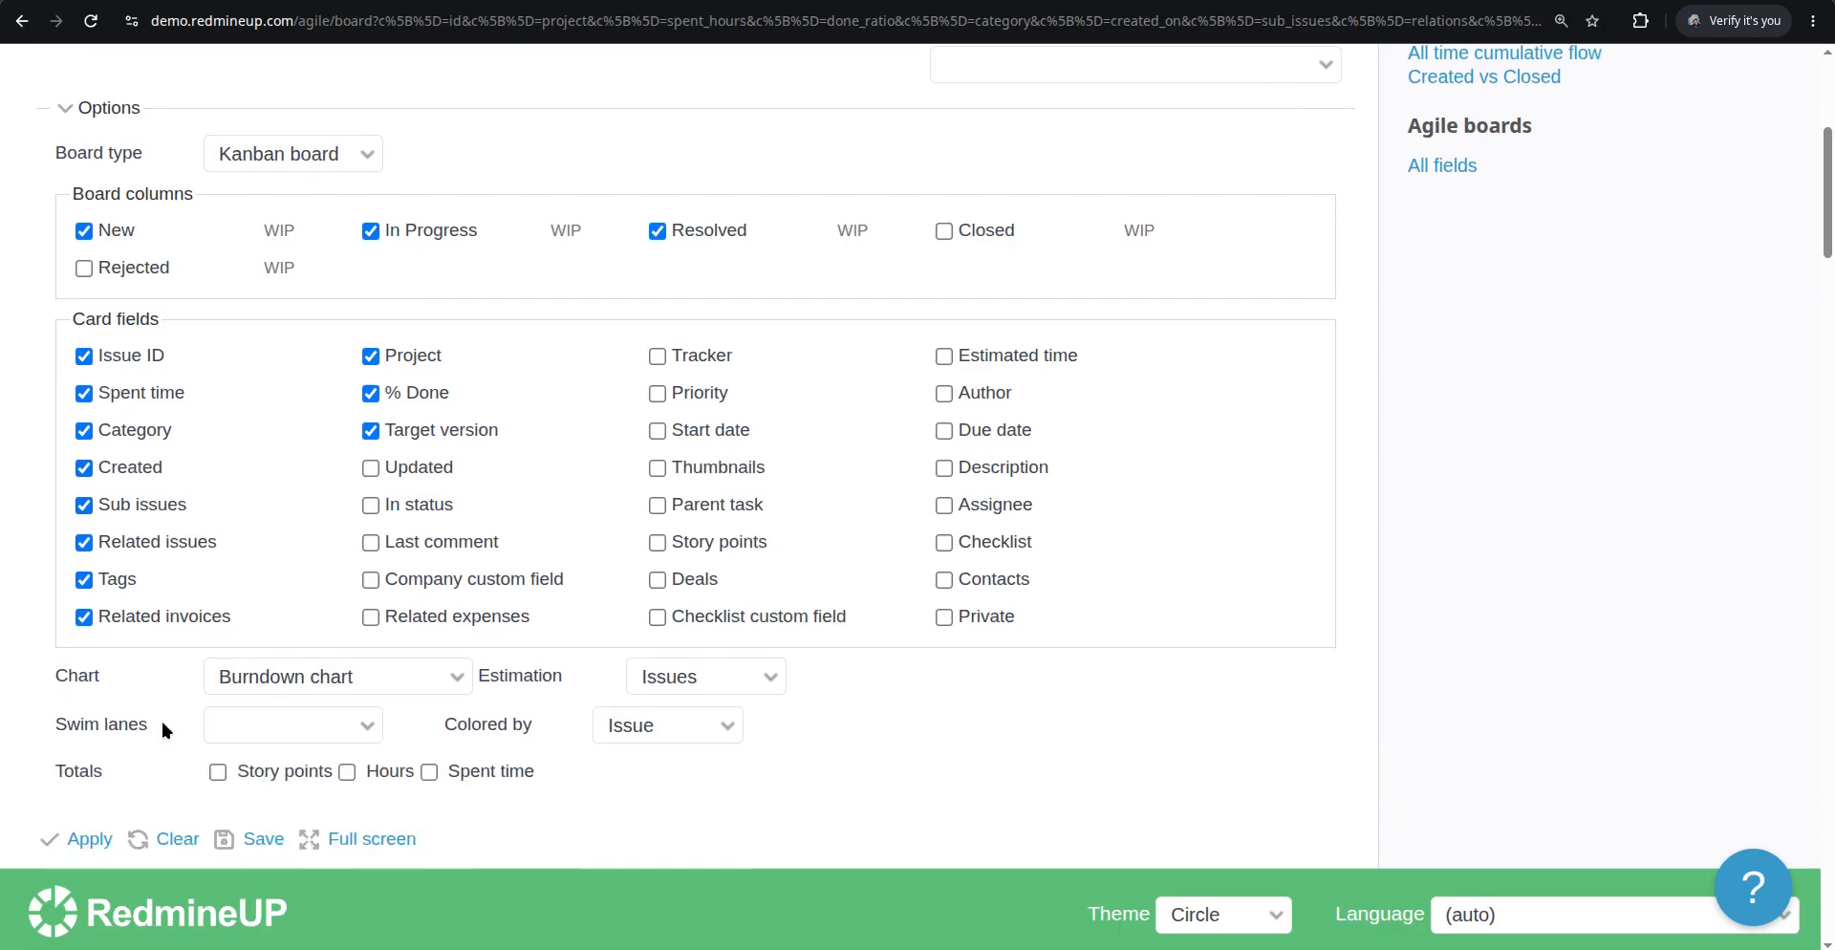
left_click(91, 613)
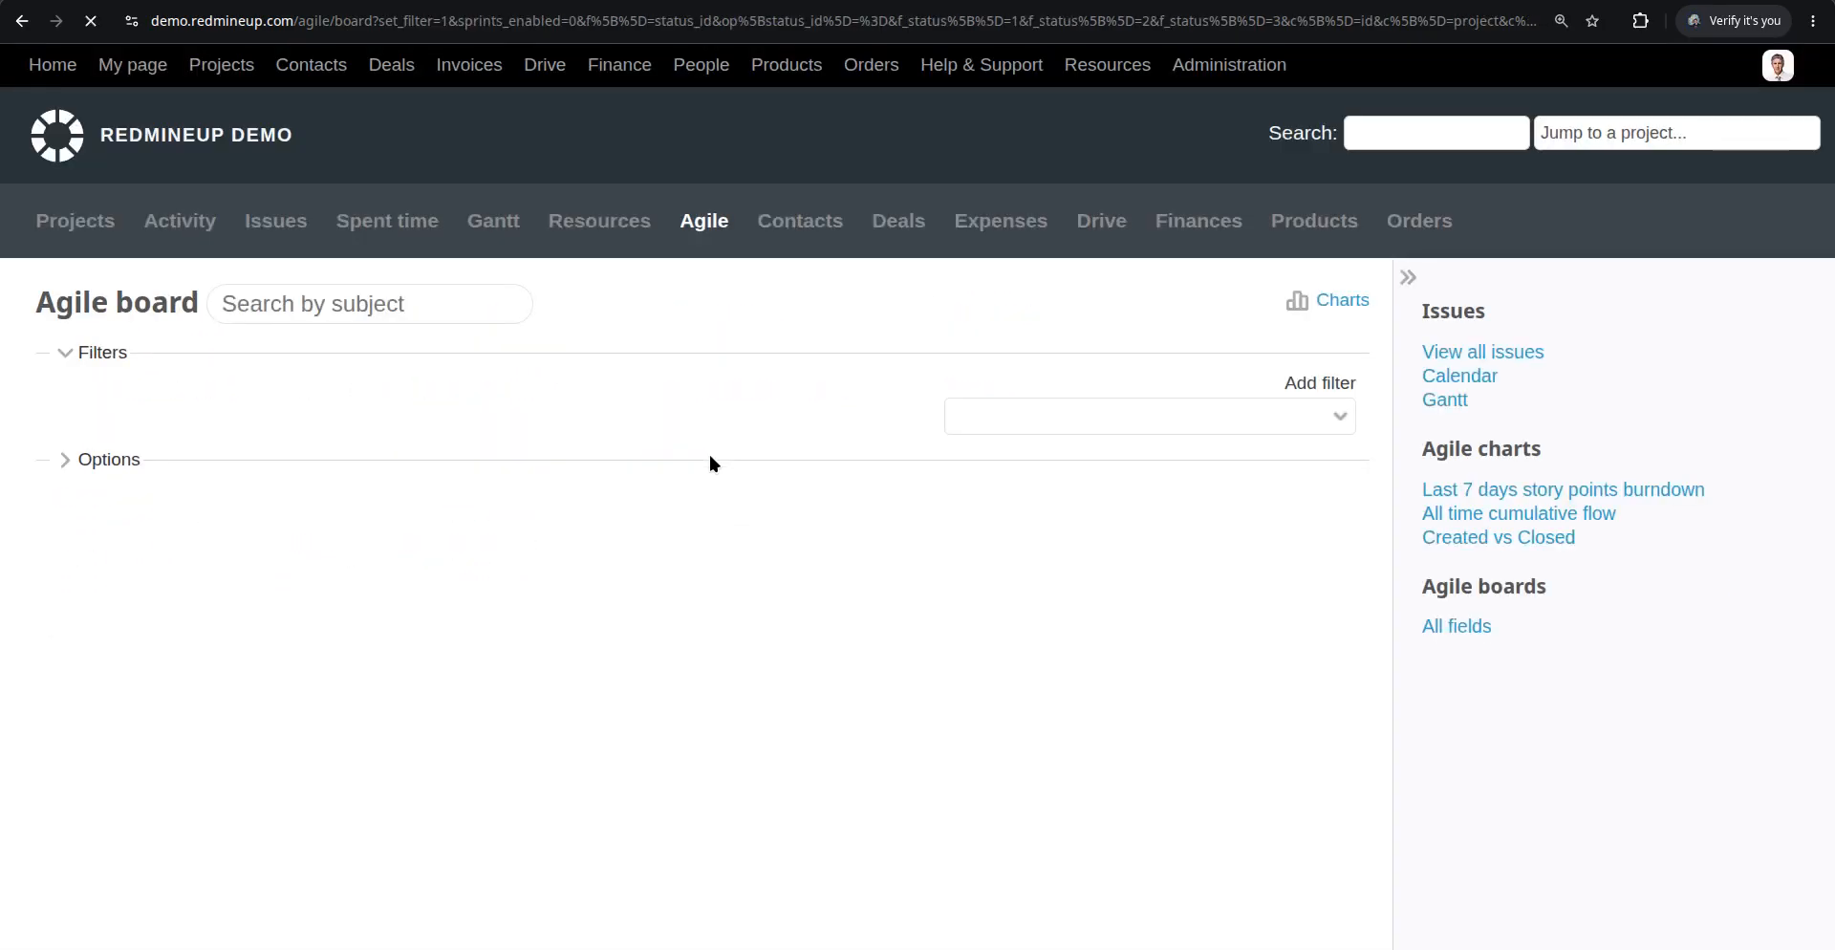
Open issue #593, then browse the project settings' Issue tracking, Versions and Sprints tabs before returning to the board
scroll(729, 442, "down", 5)
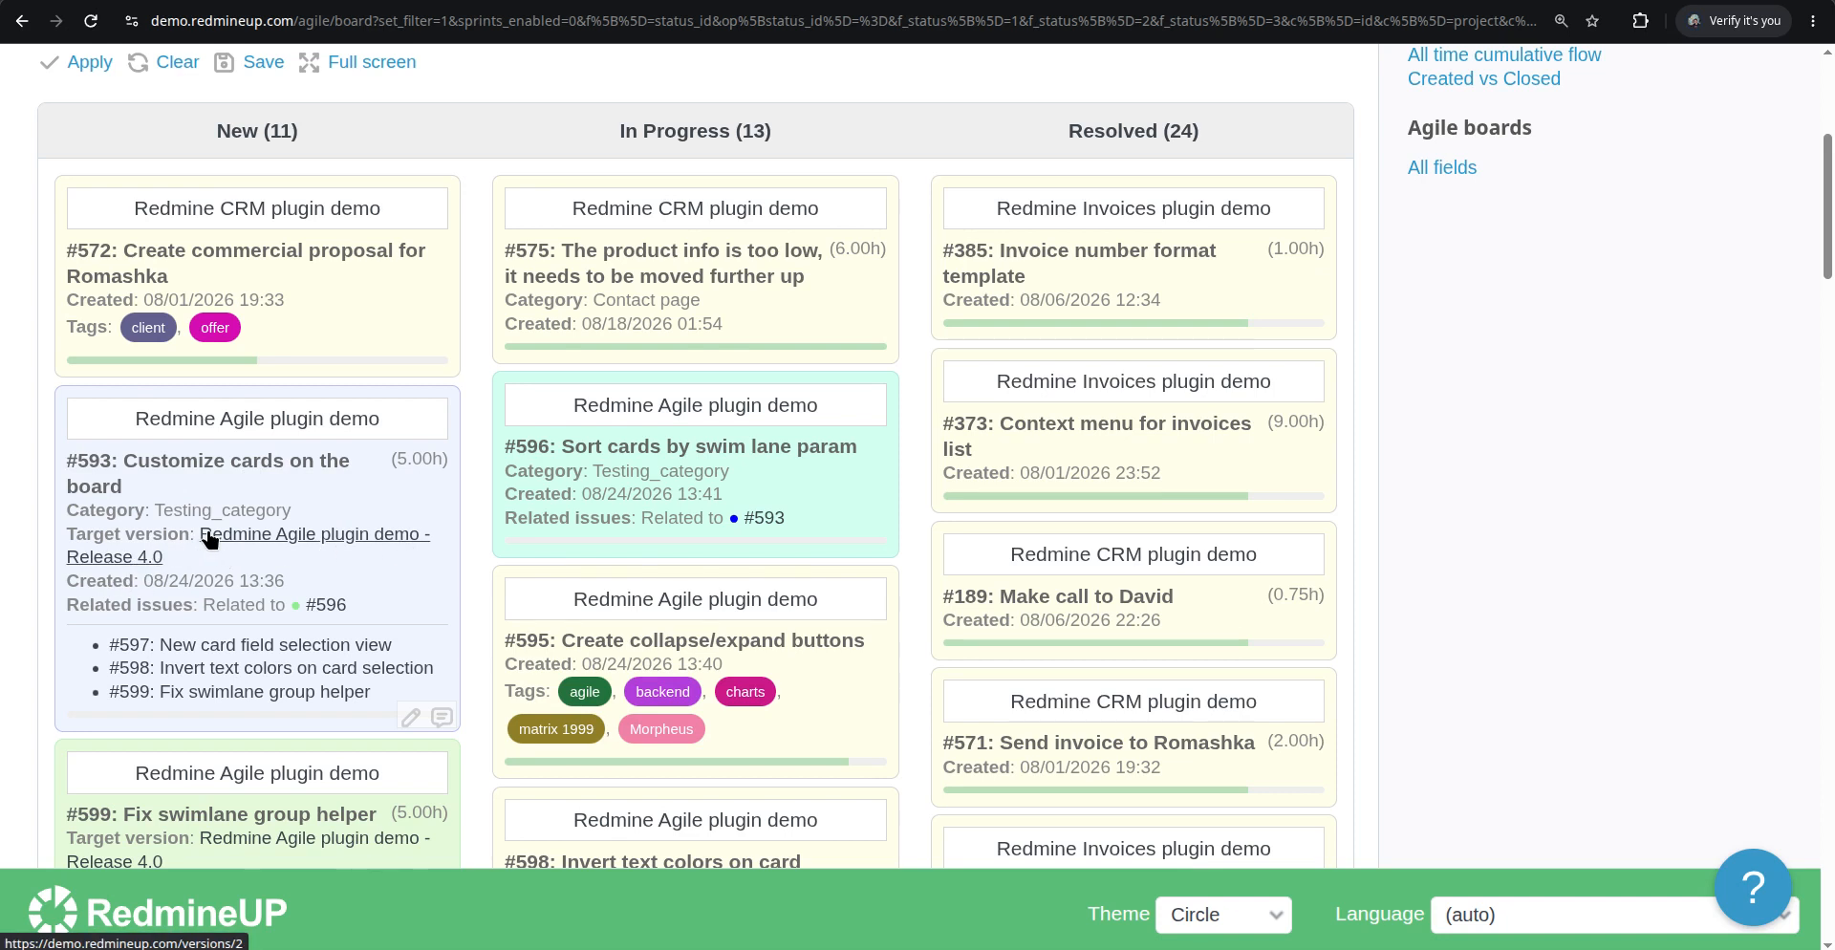
left_click(268, 471)
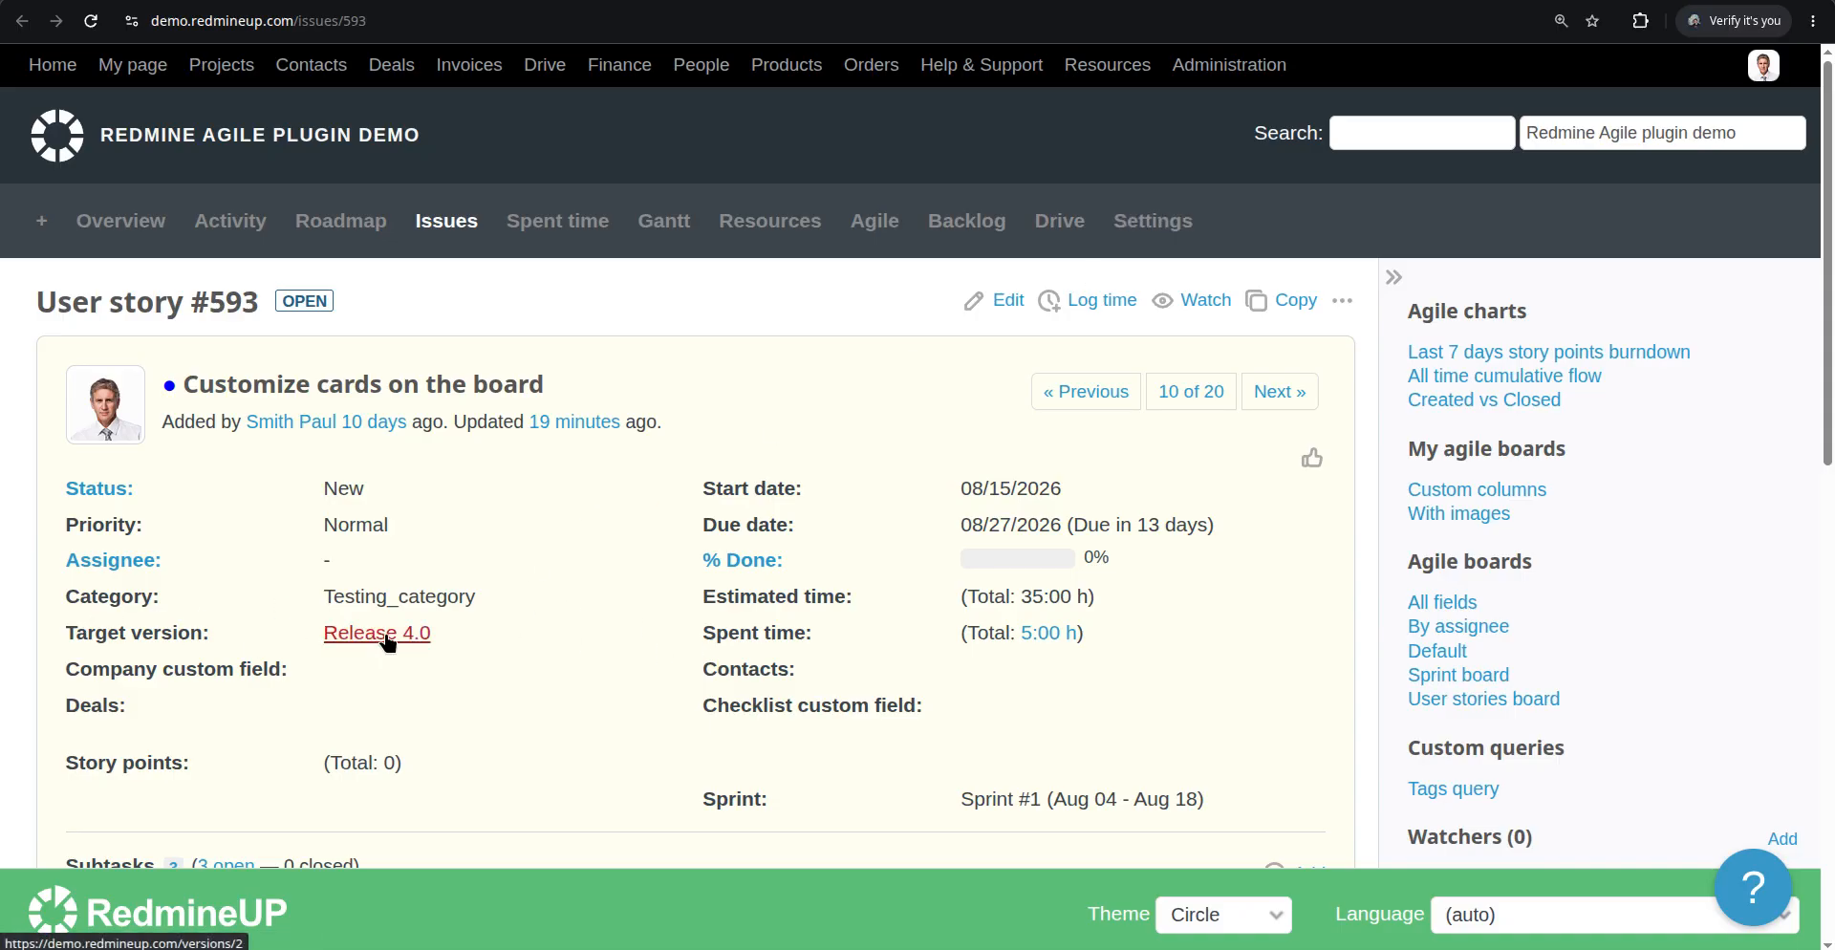
left_click(1147, 239)
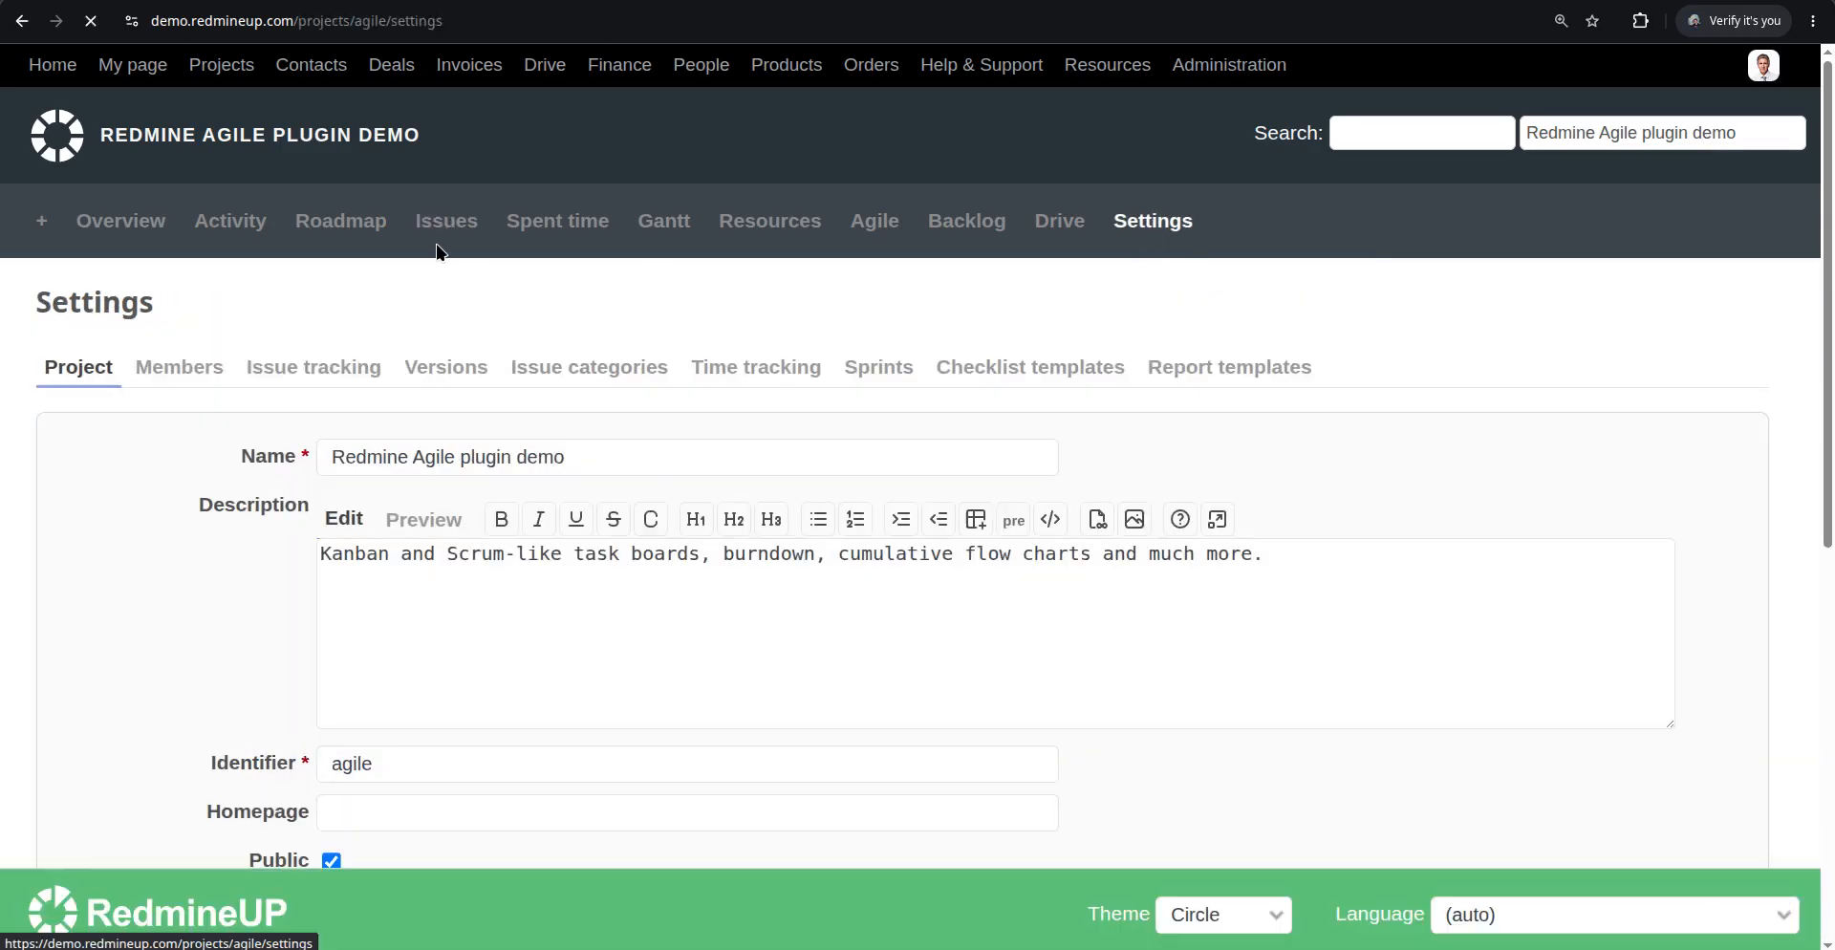
scroll(432, 436, "down", 5)
scroll(432, 436, "up", 5)
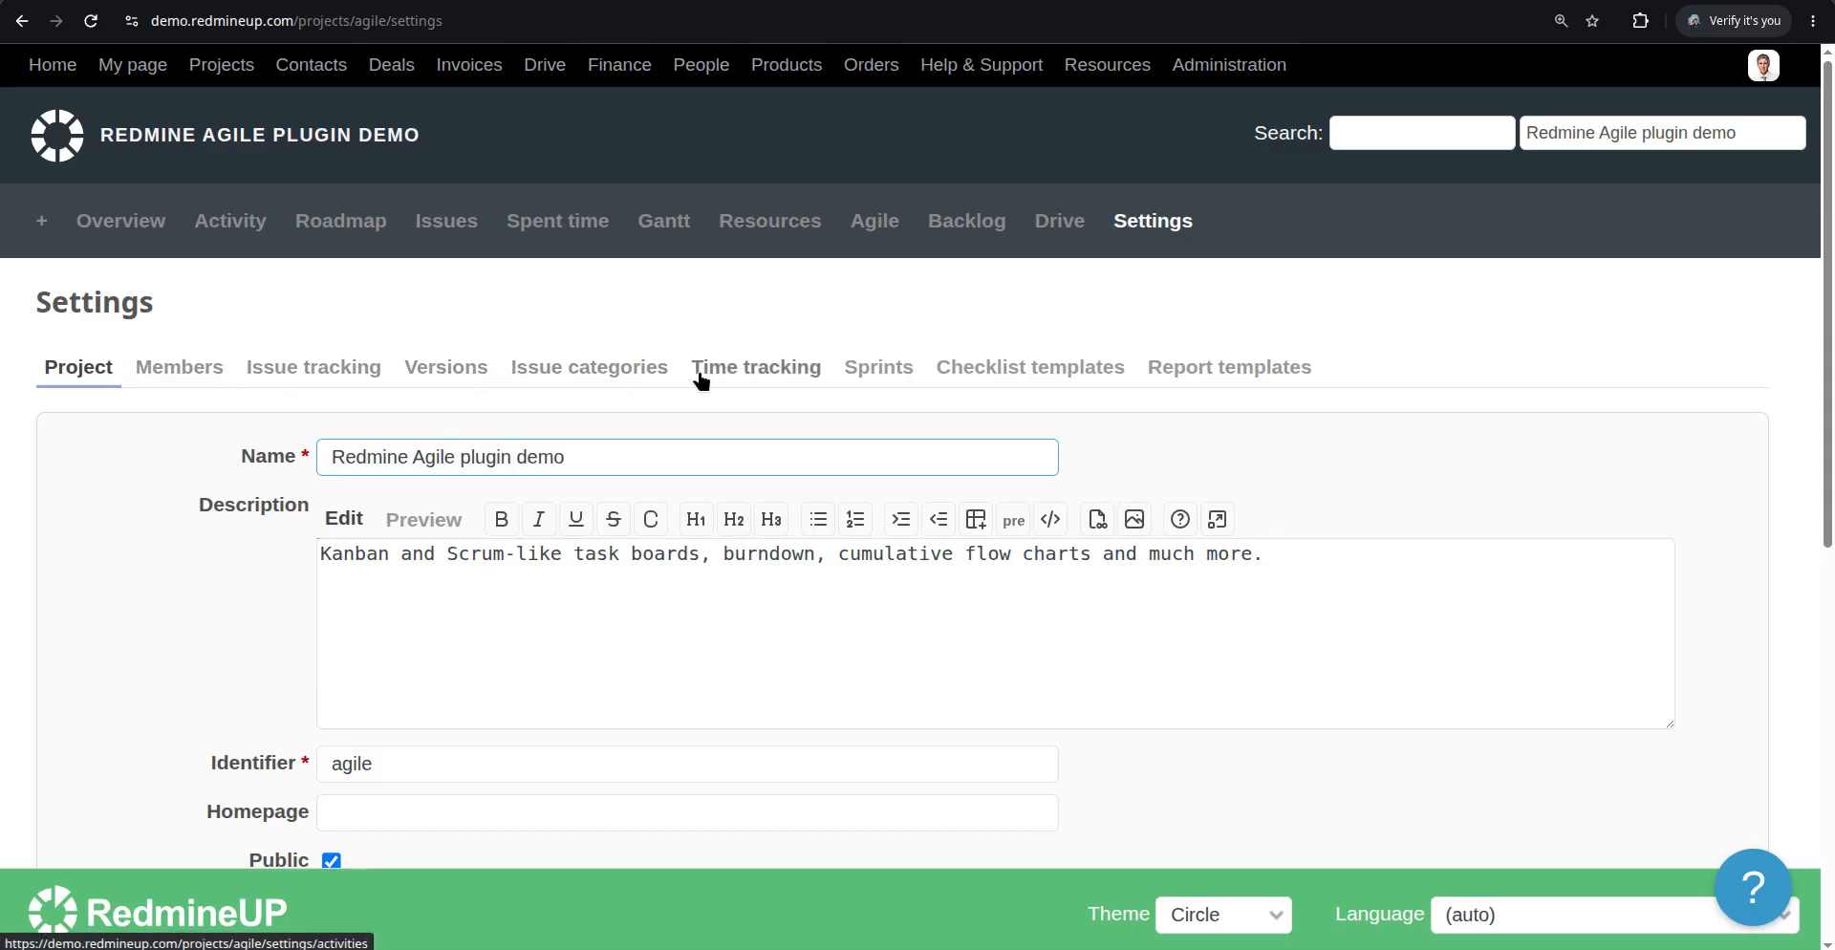
left_click(285, 365)
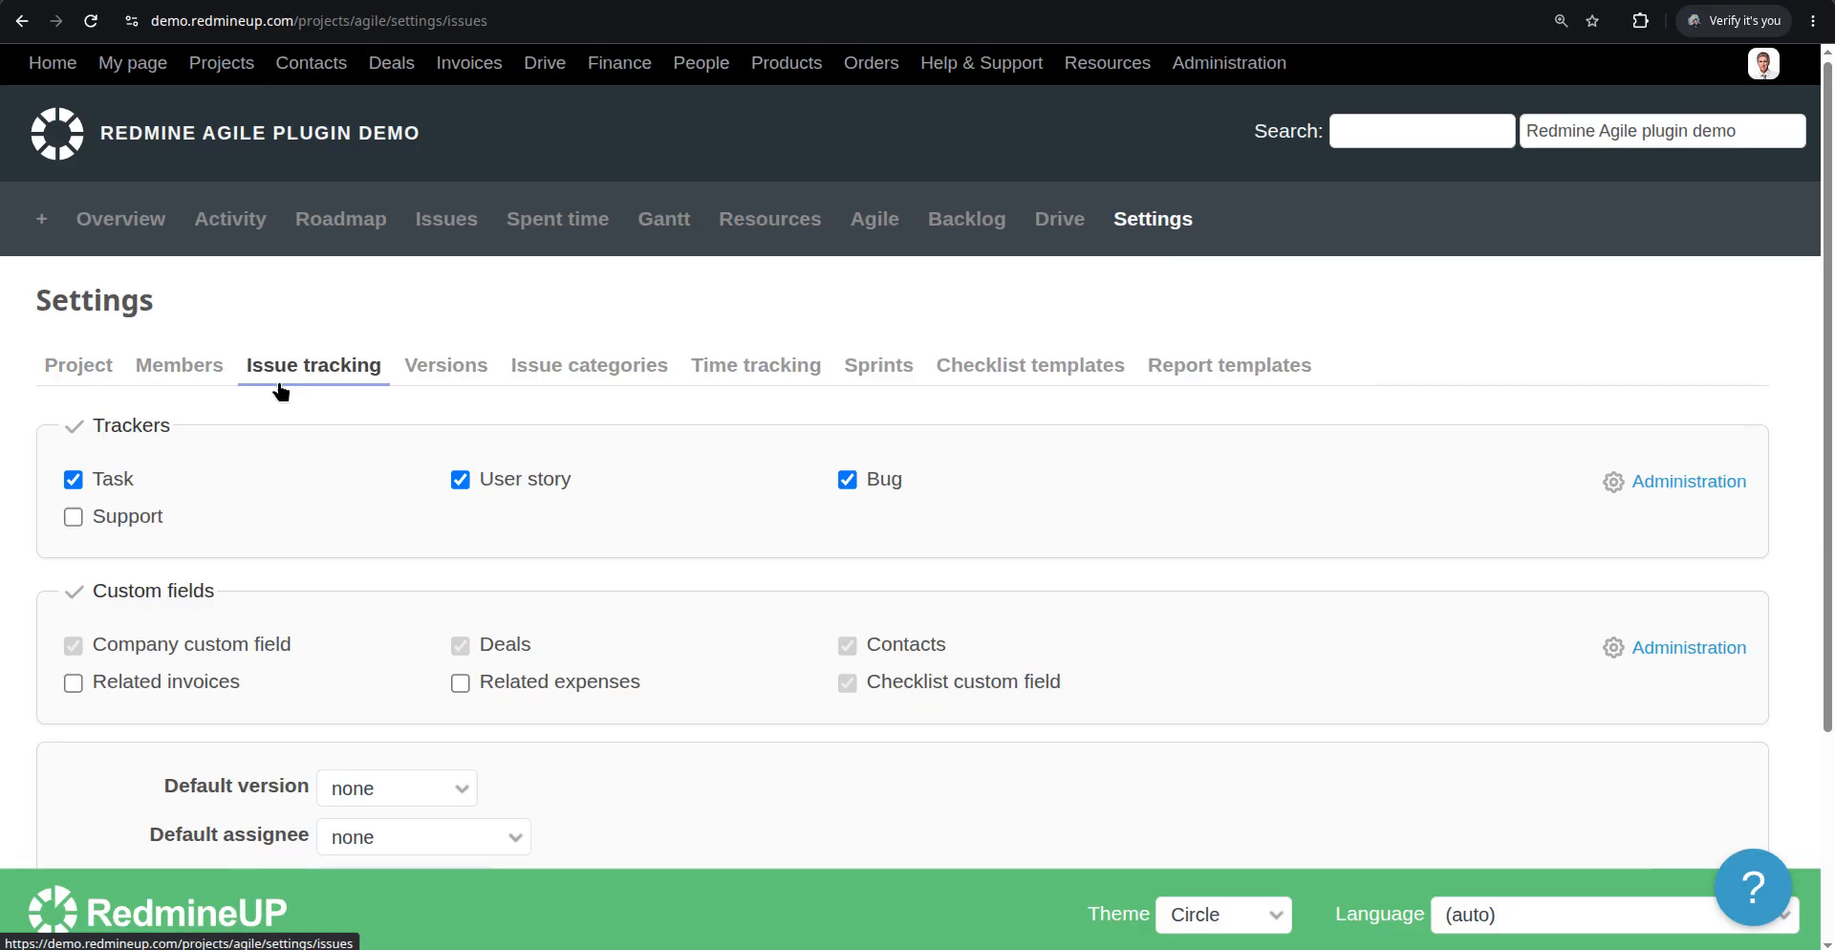
scroll(278, 393, "down", 3)
scroll(278, 393, "up", 3)
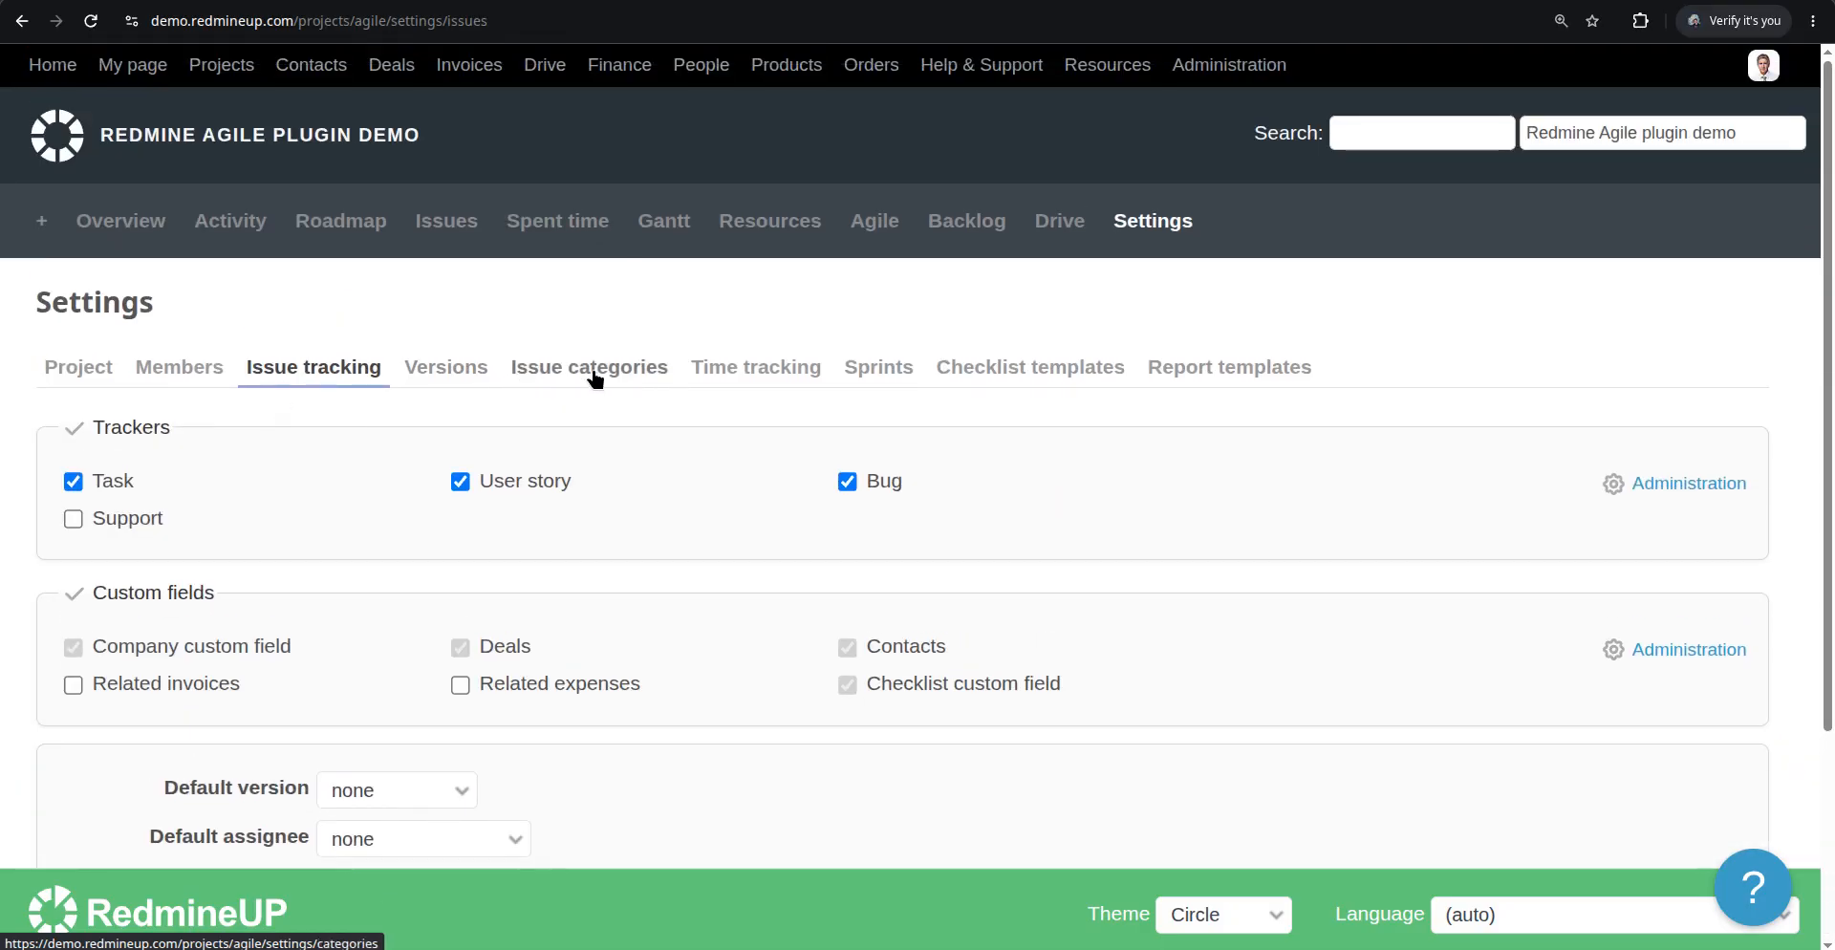
left_click(451, 388)
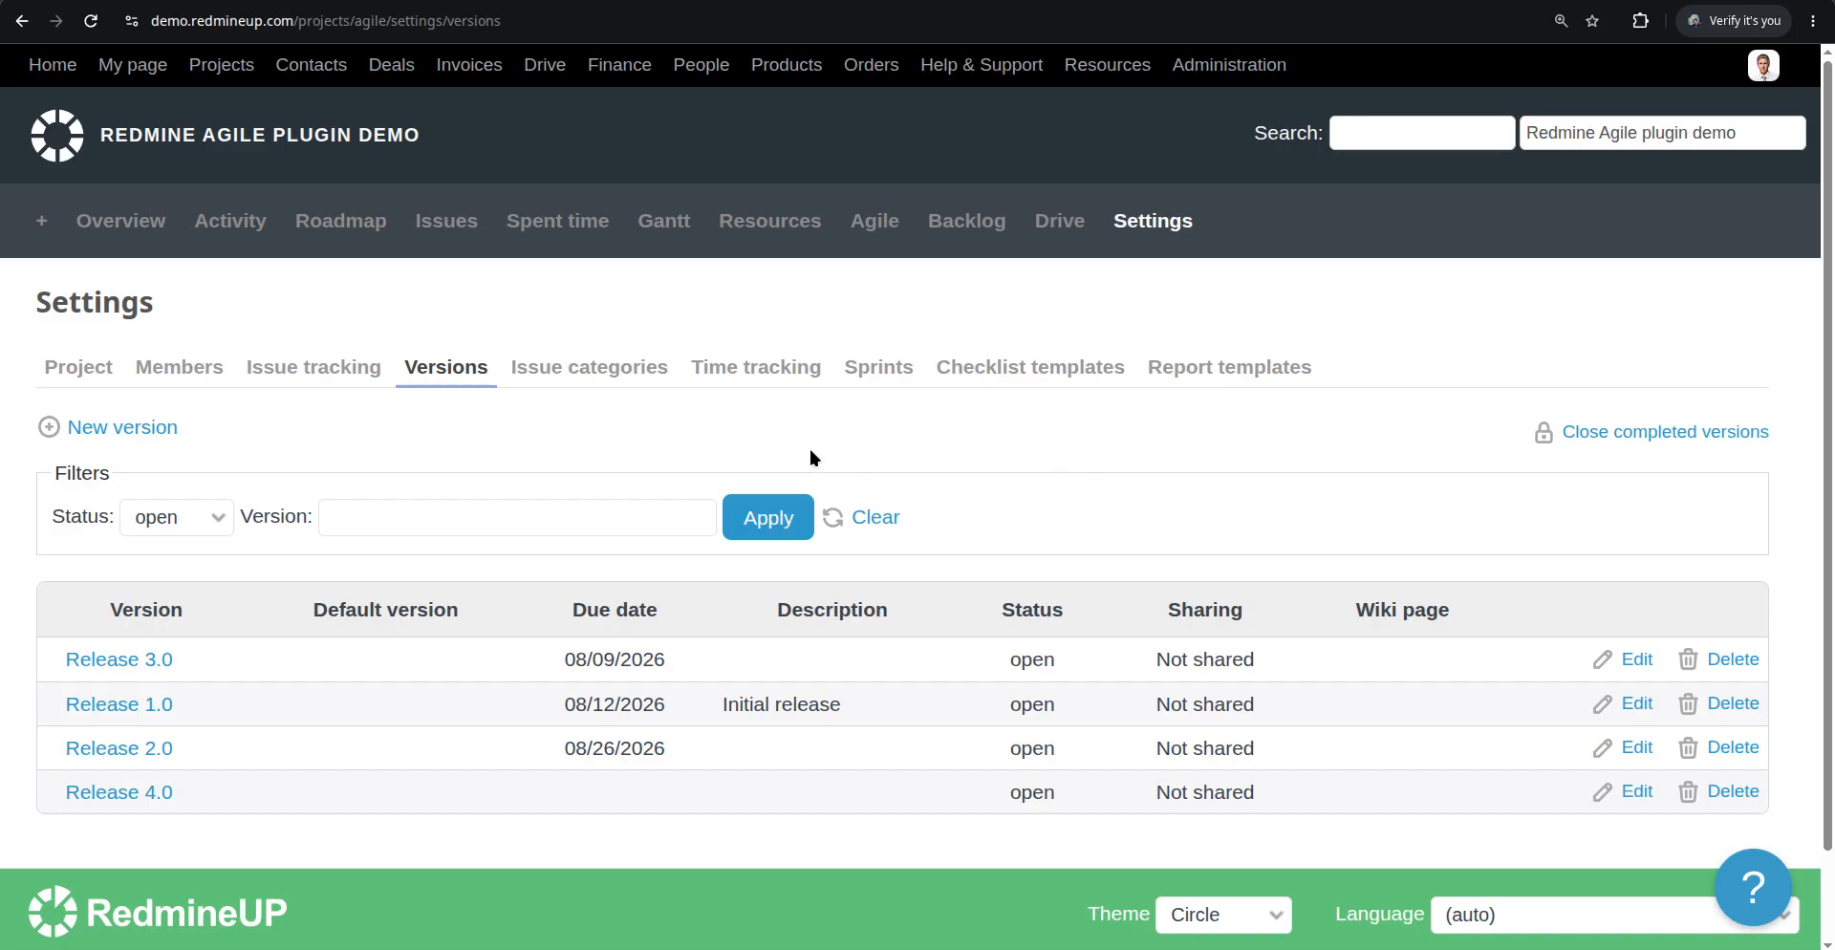
left_click(880, 369)
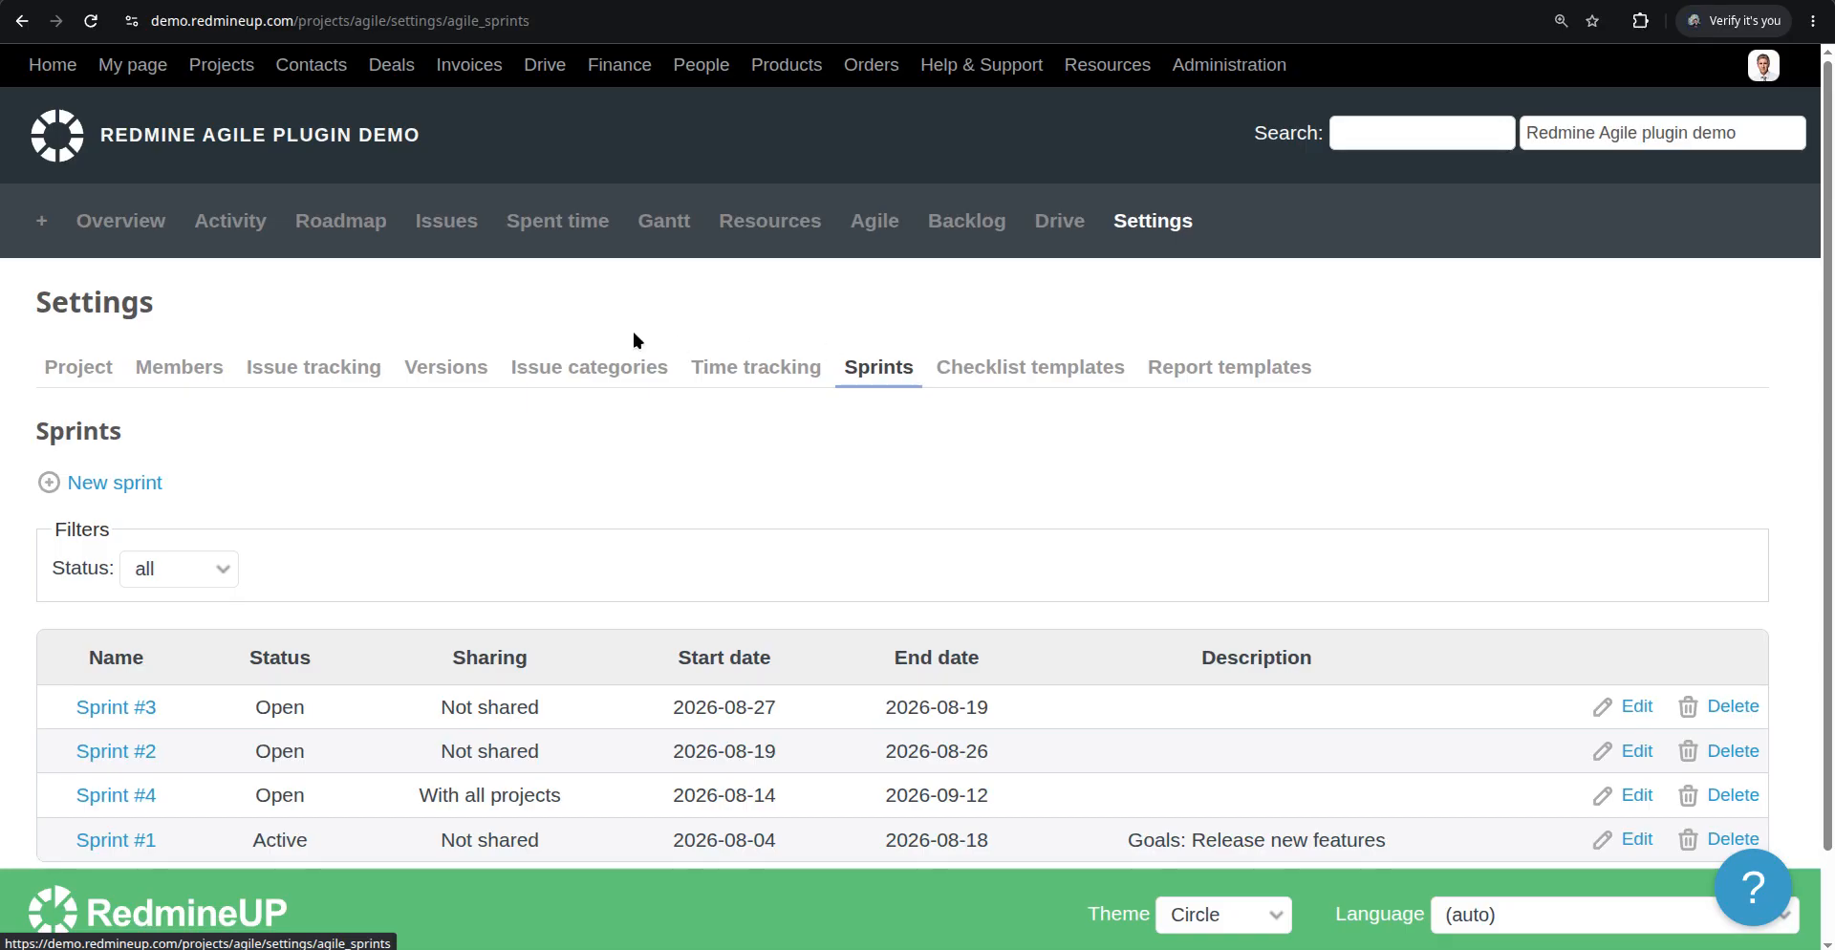
left_click(969, 1)
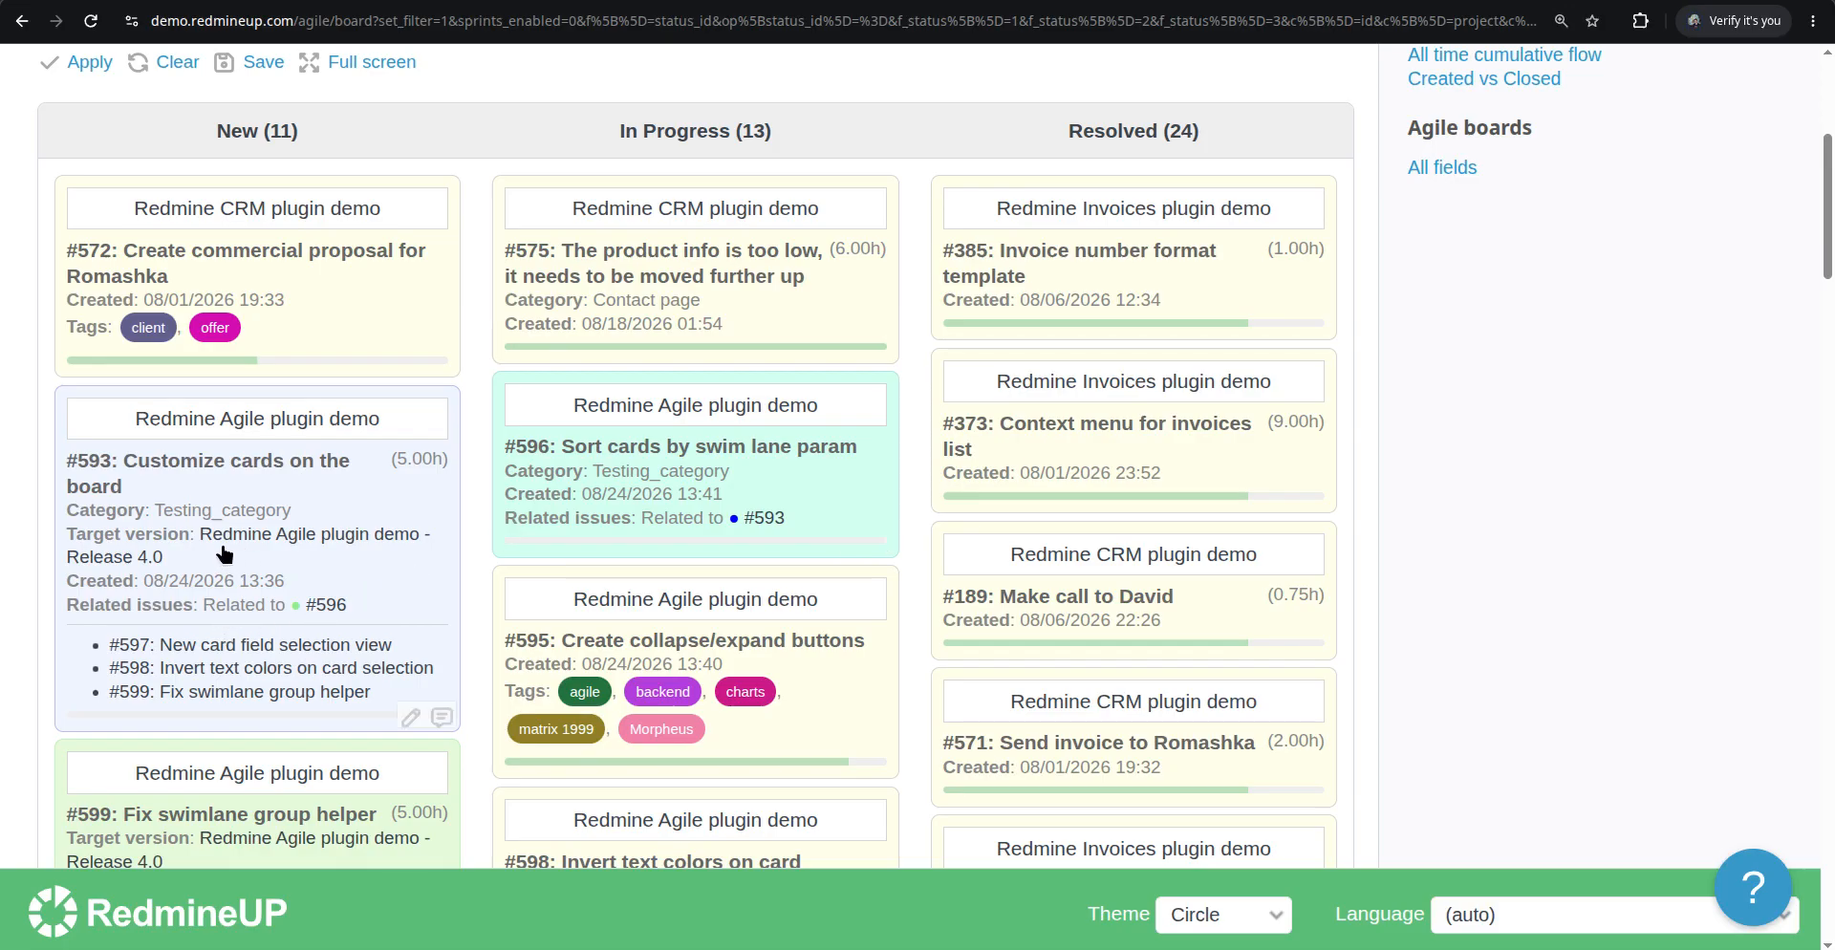
Set issue #599's target version to Release 2.0 directly from its card on the board
scroll(239, 547, "up", 1)
scroll(241, 545, "down", 4)
scroll(282, 594, "down", 1)
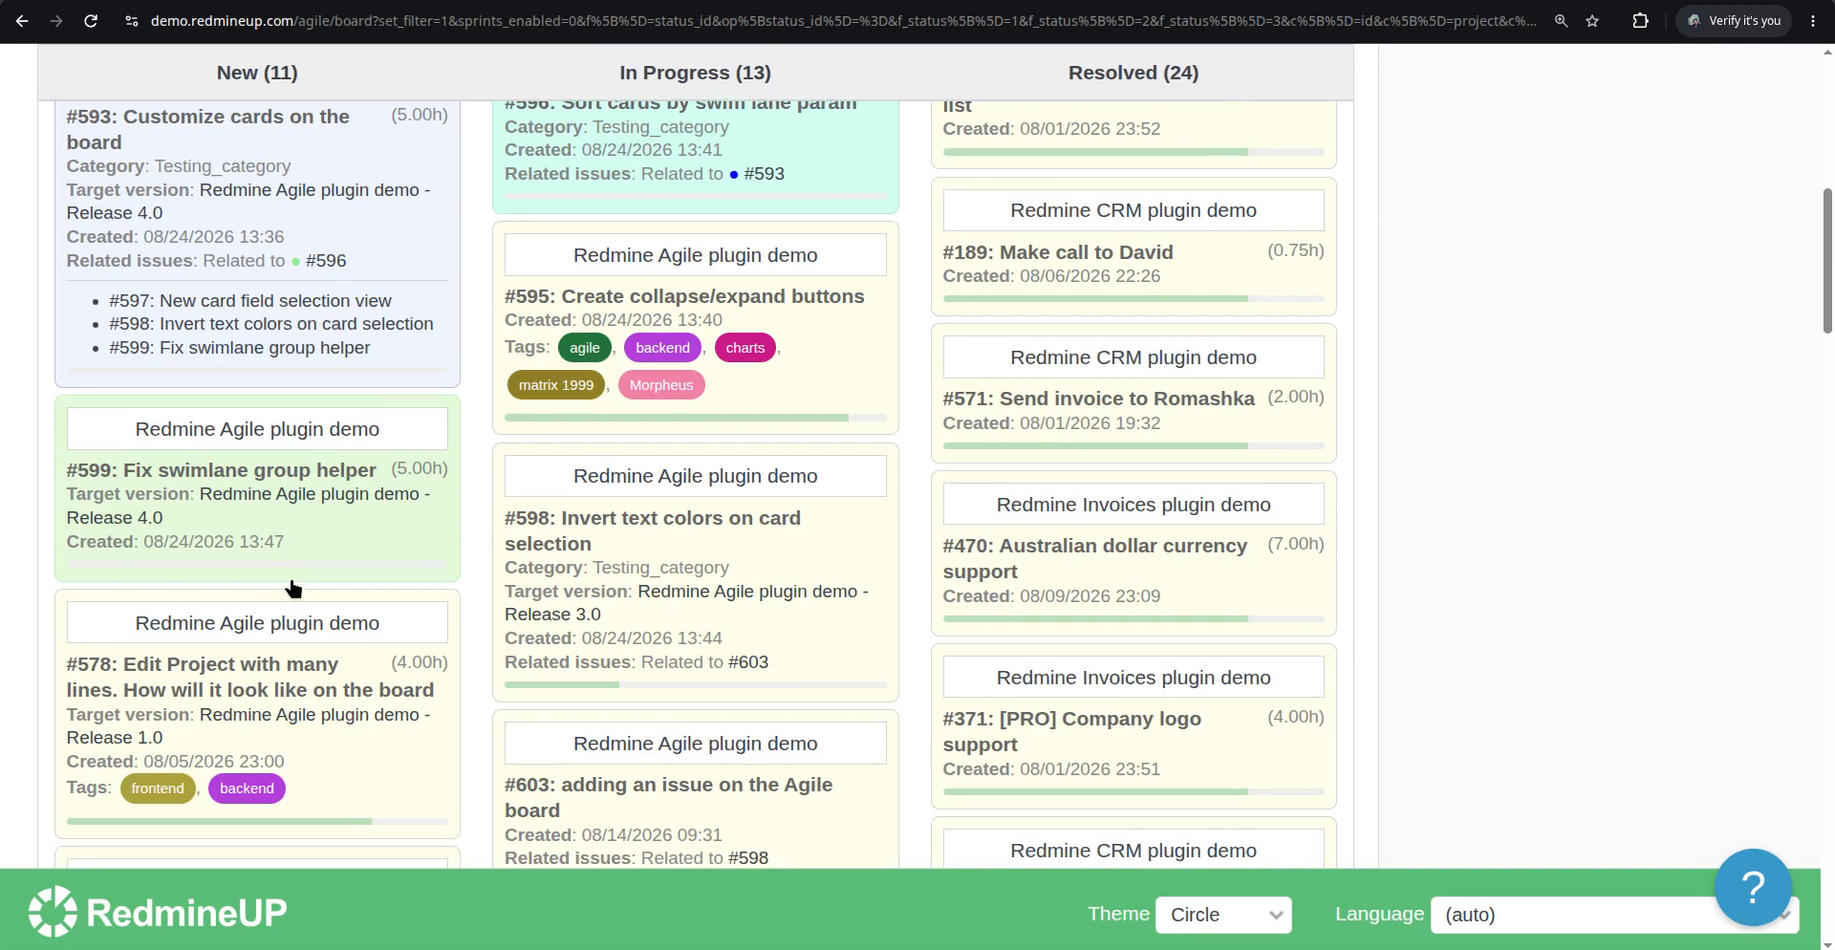
left_click(313, 523)
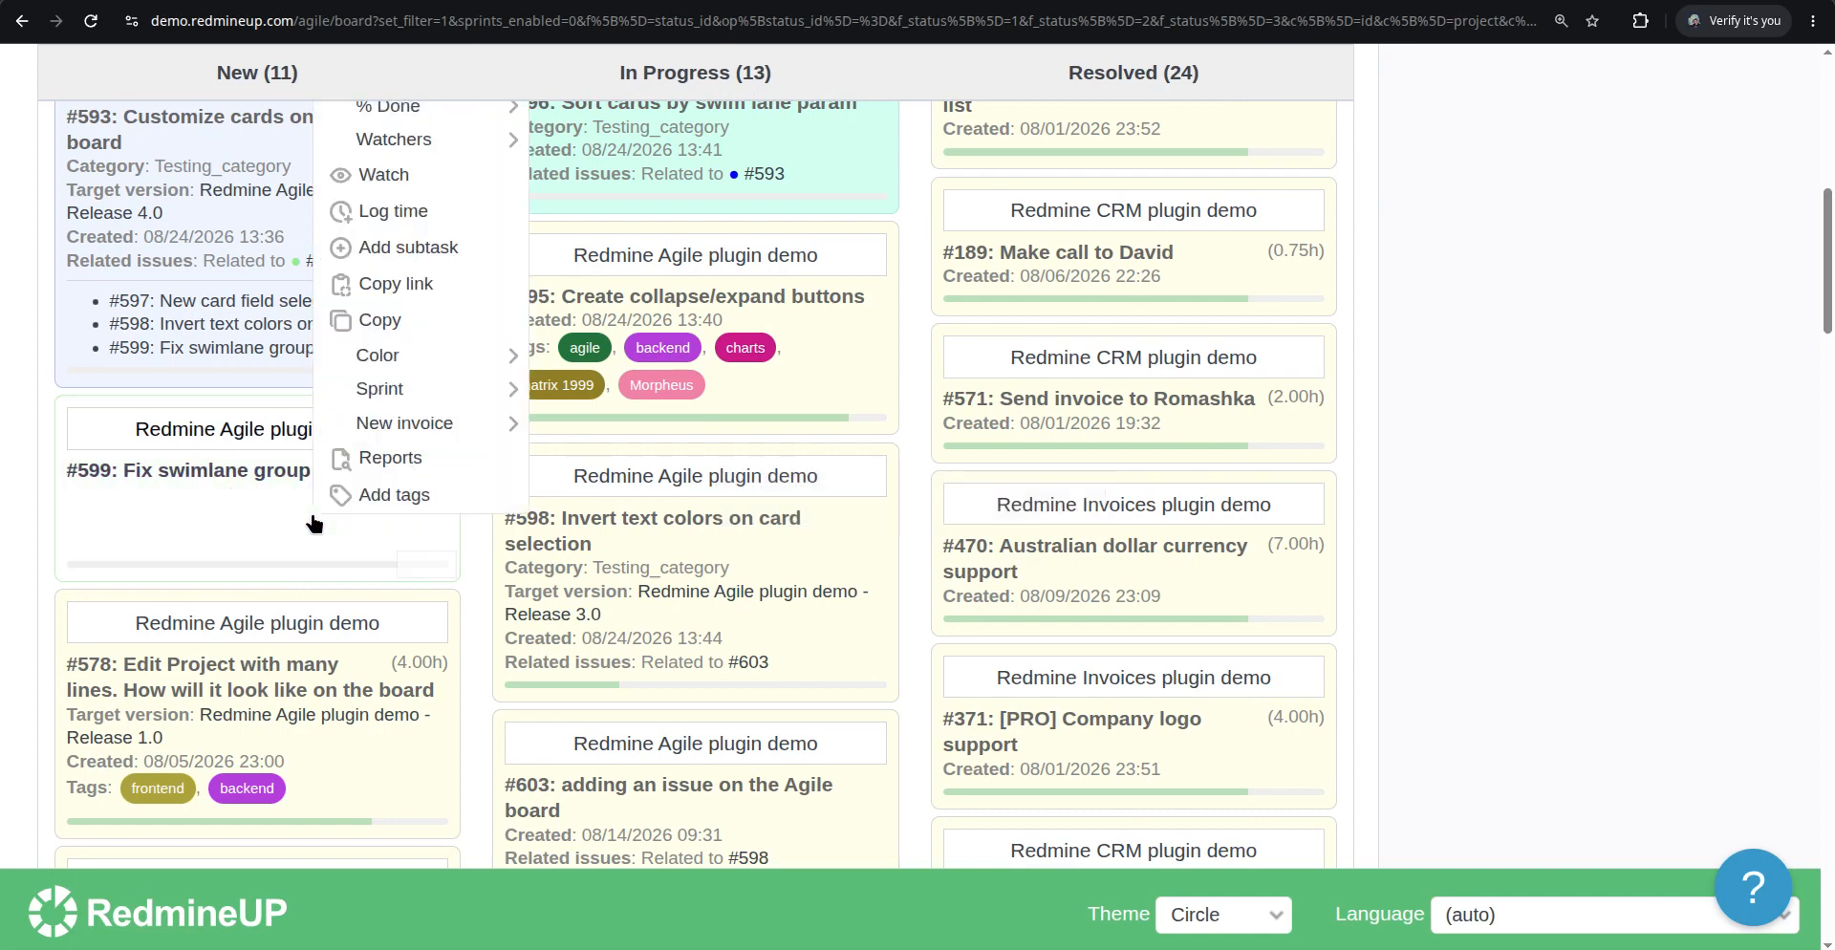
scroll(439, 463, "up", 2)
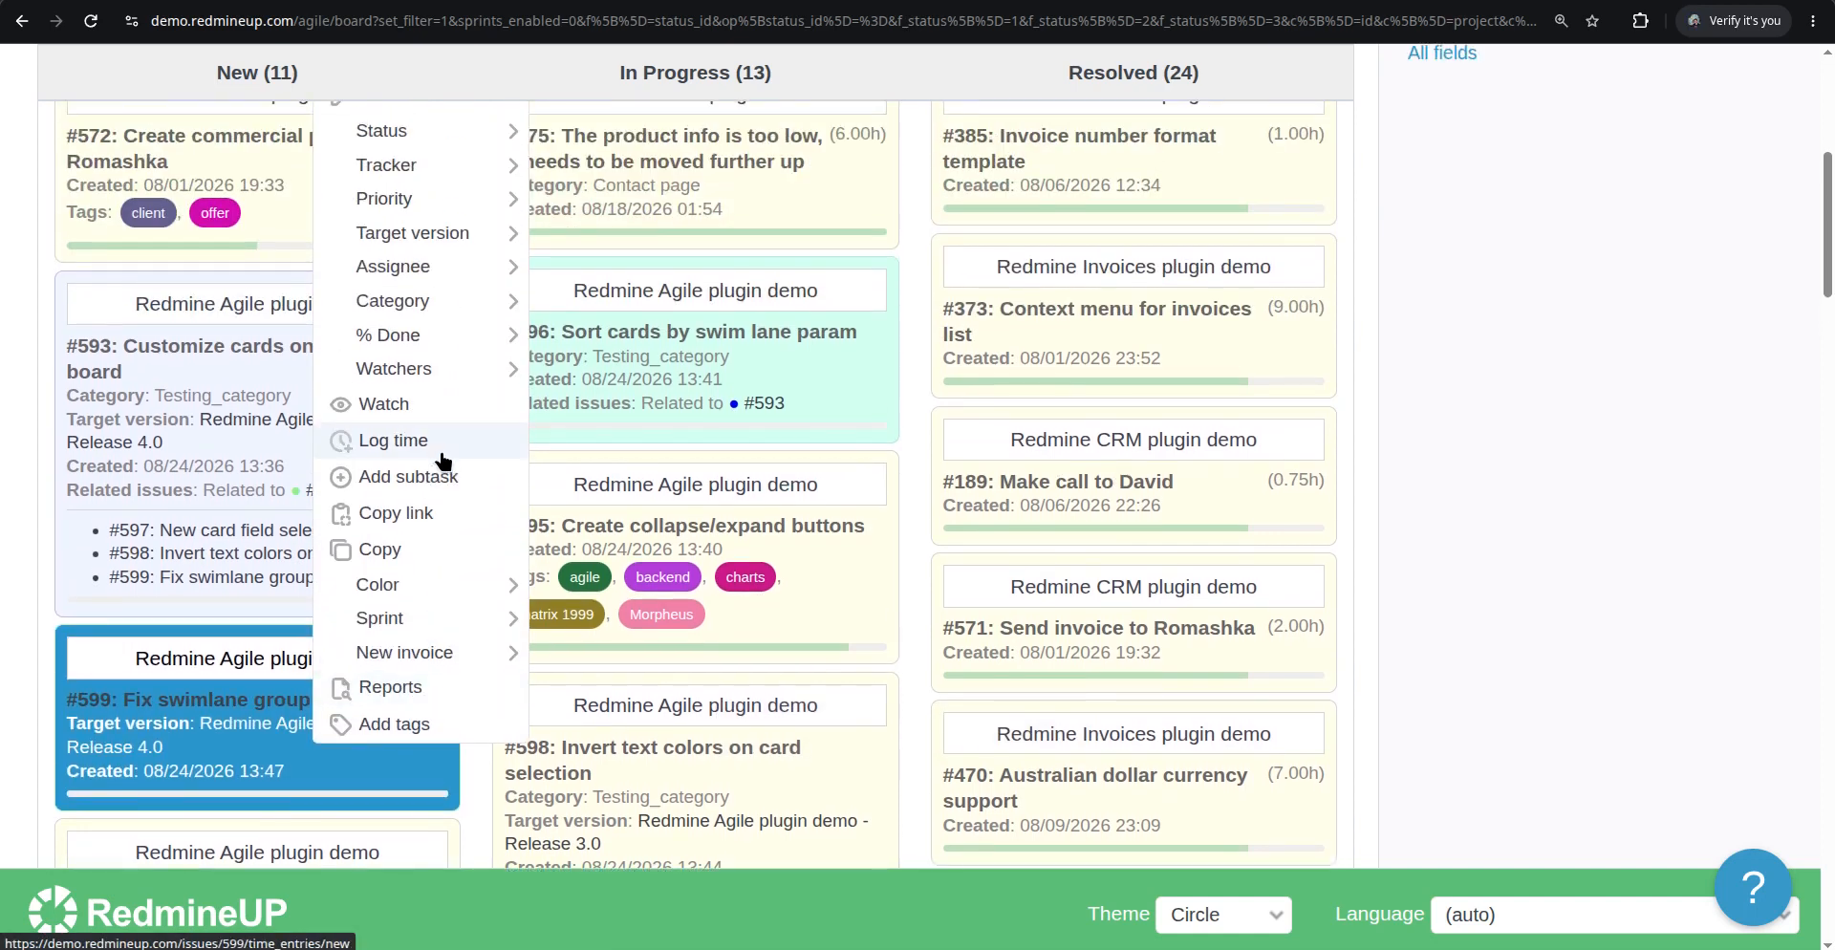
mouse_move(399, 654)
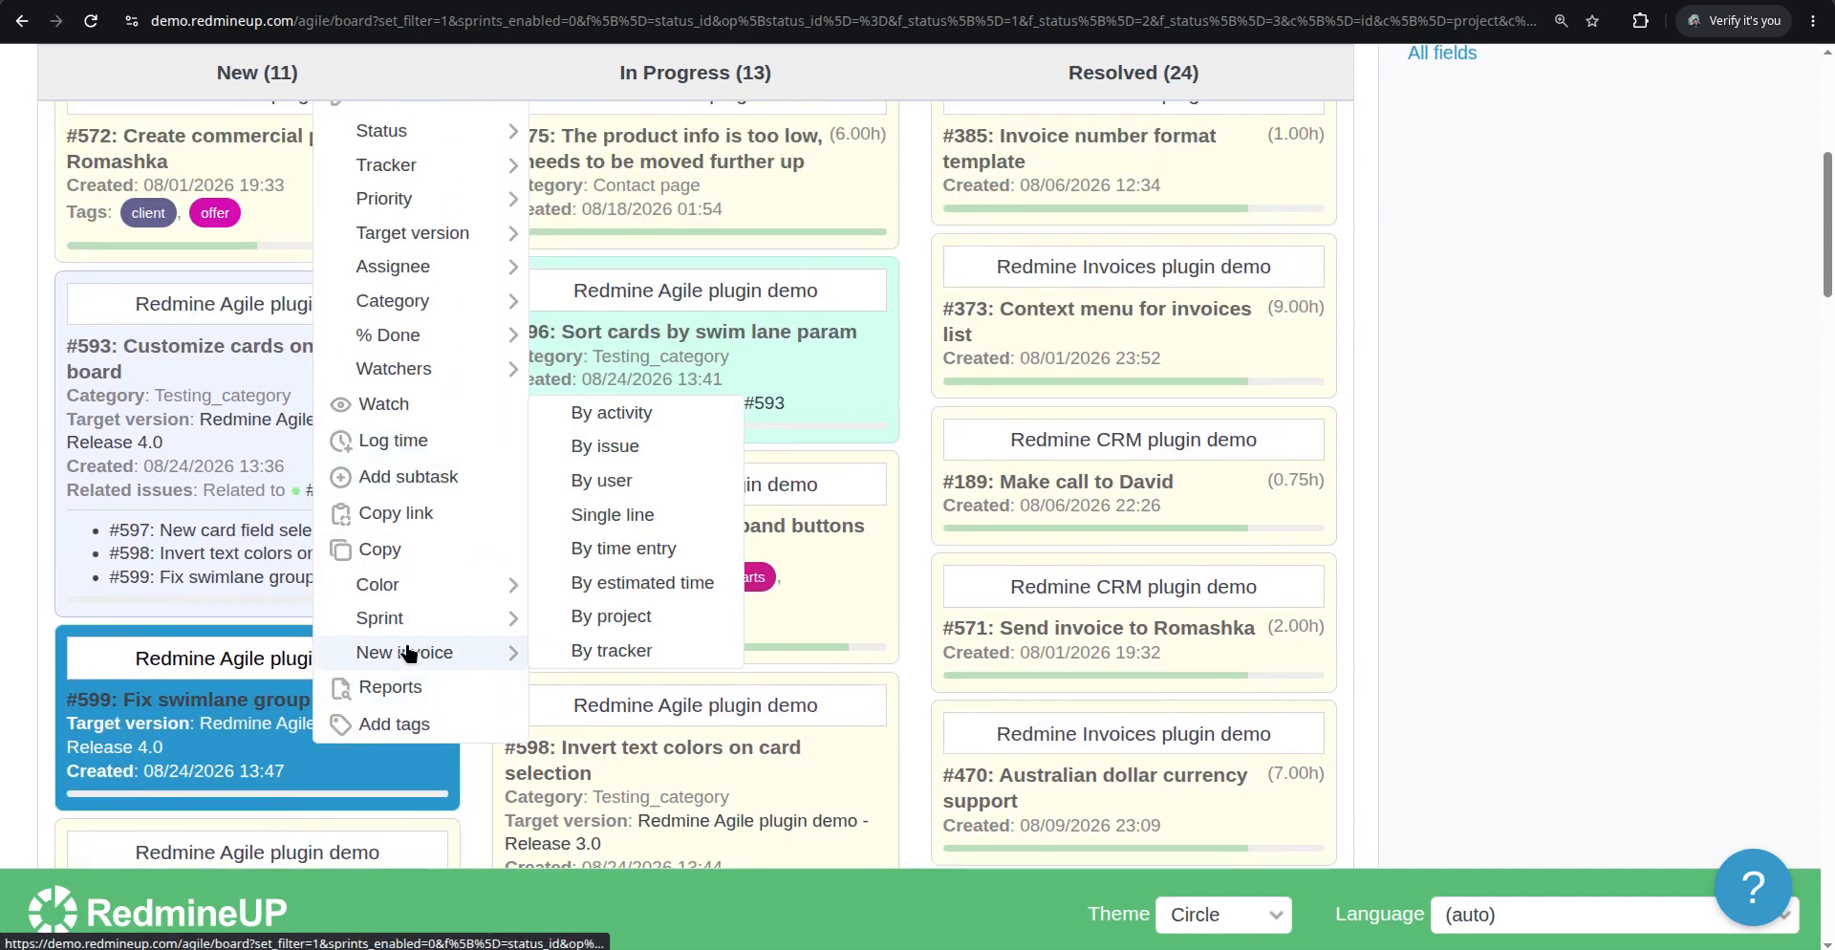
mouse_move(491, 243)
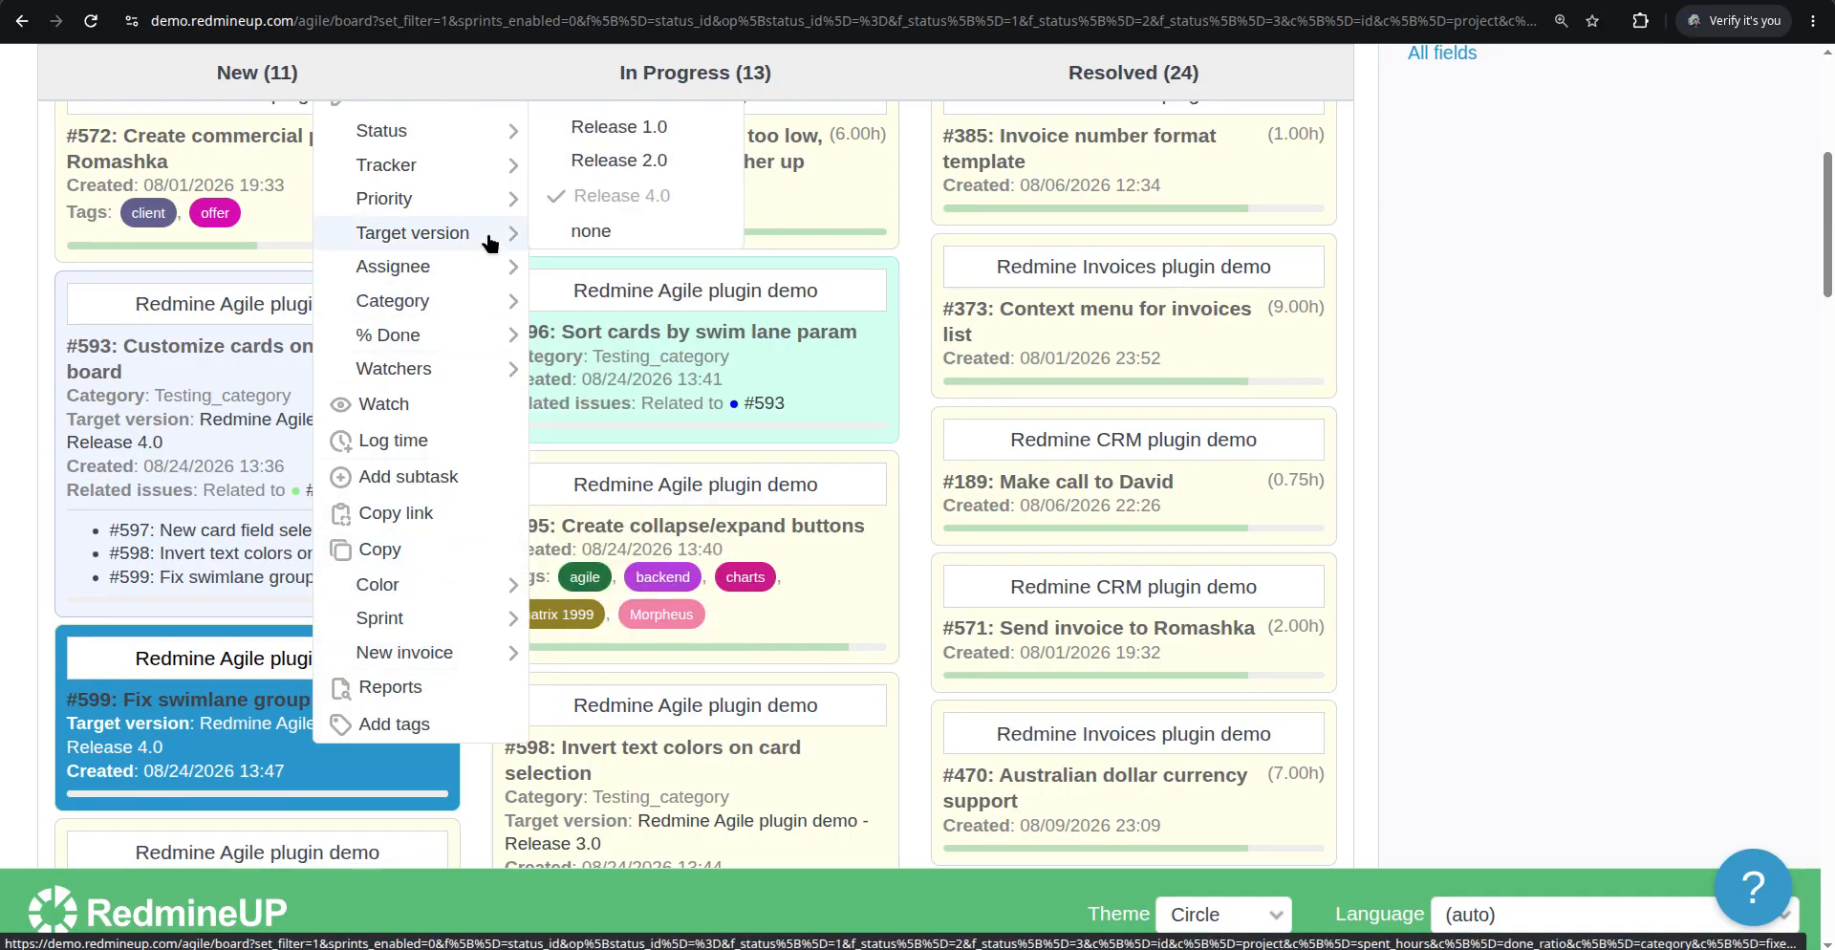
left_click(663, 163)
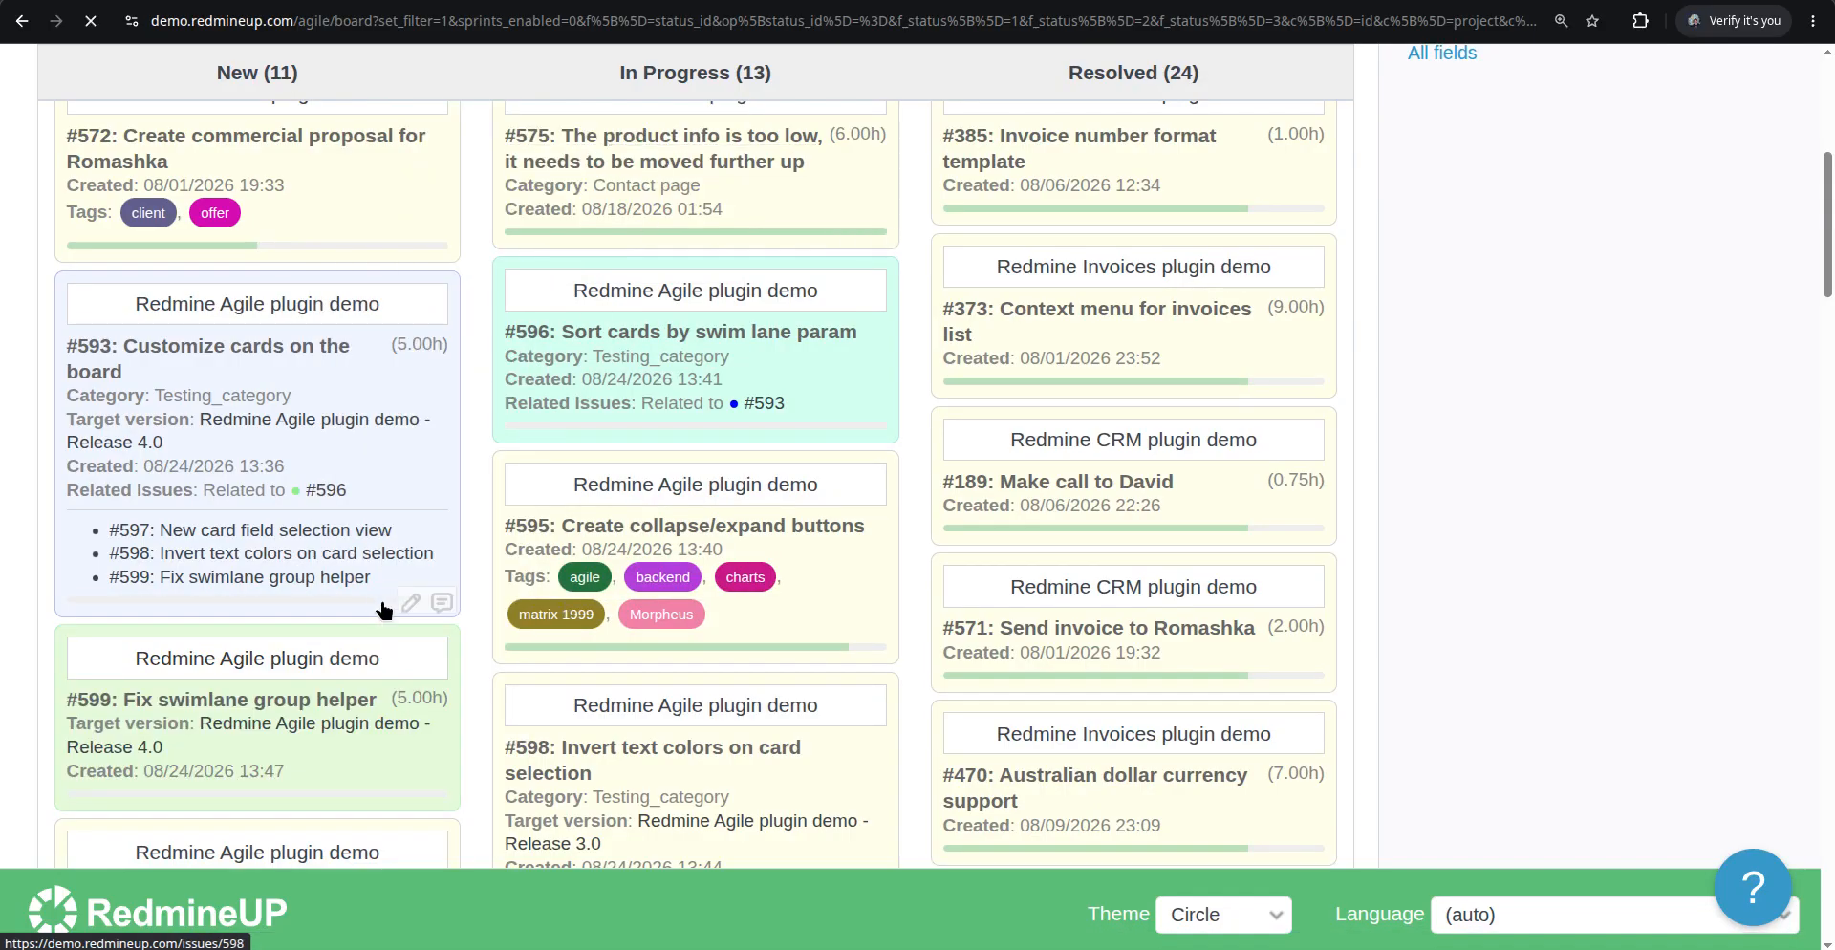
Set issue #600's target version to Release 4.0 directly from its card on the board
scroll(411, 623, "down", 4)
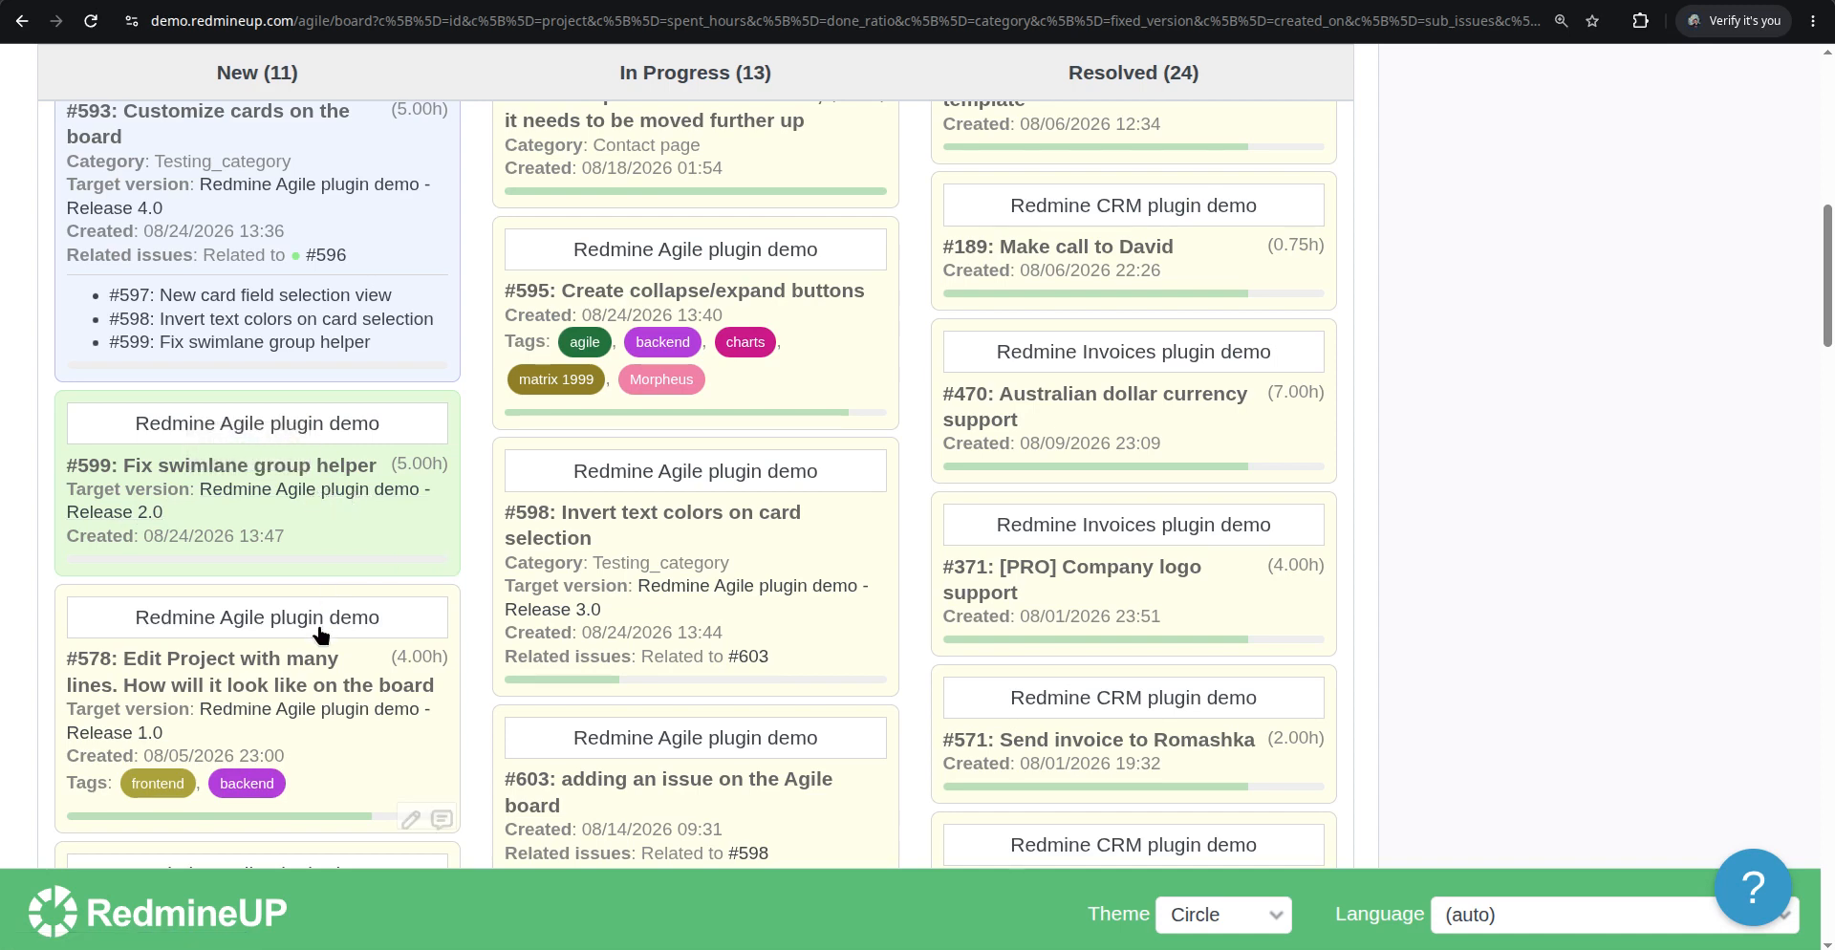
scroll(321, 635, "down", 2)
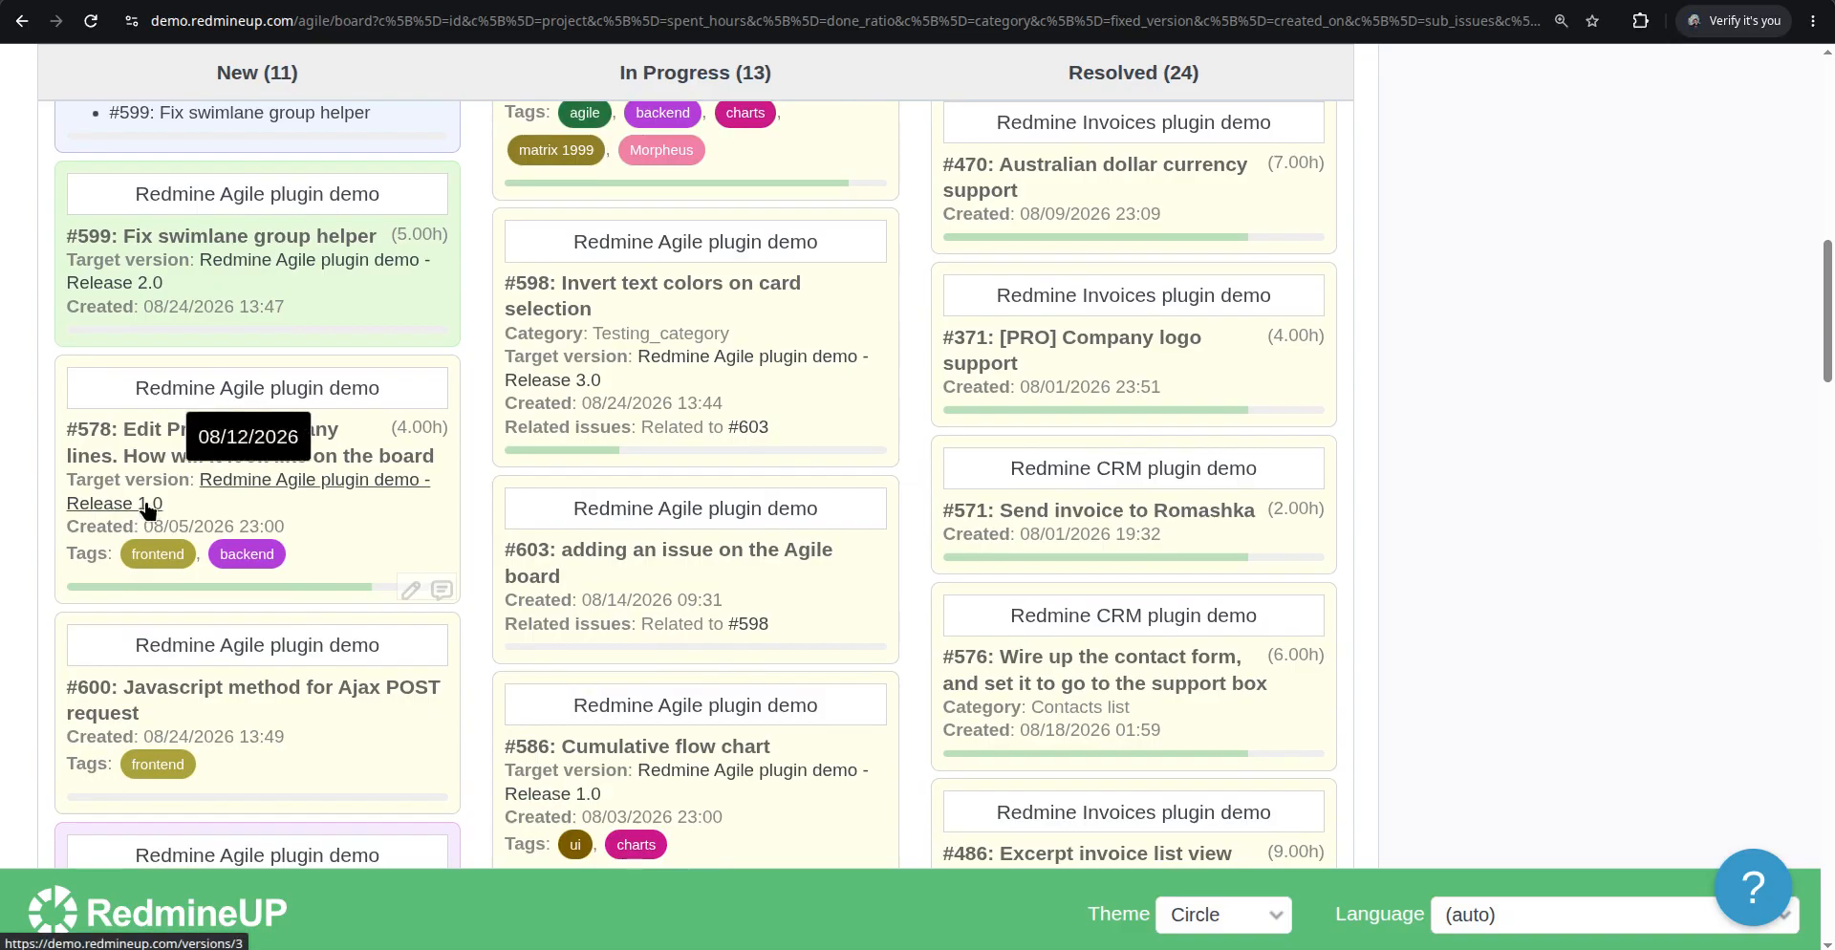
right_click(315, 723)
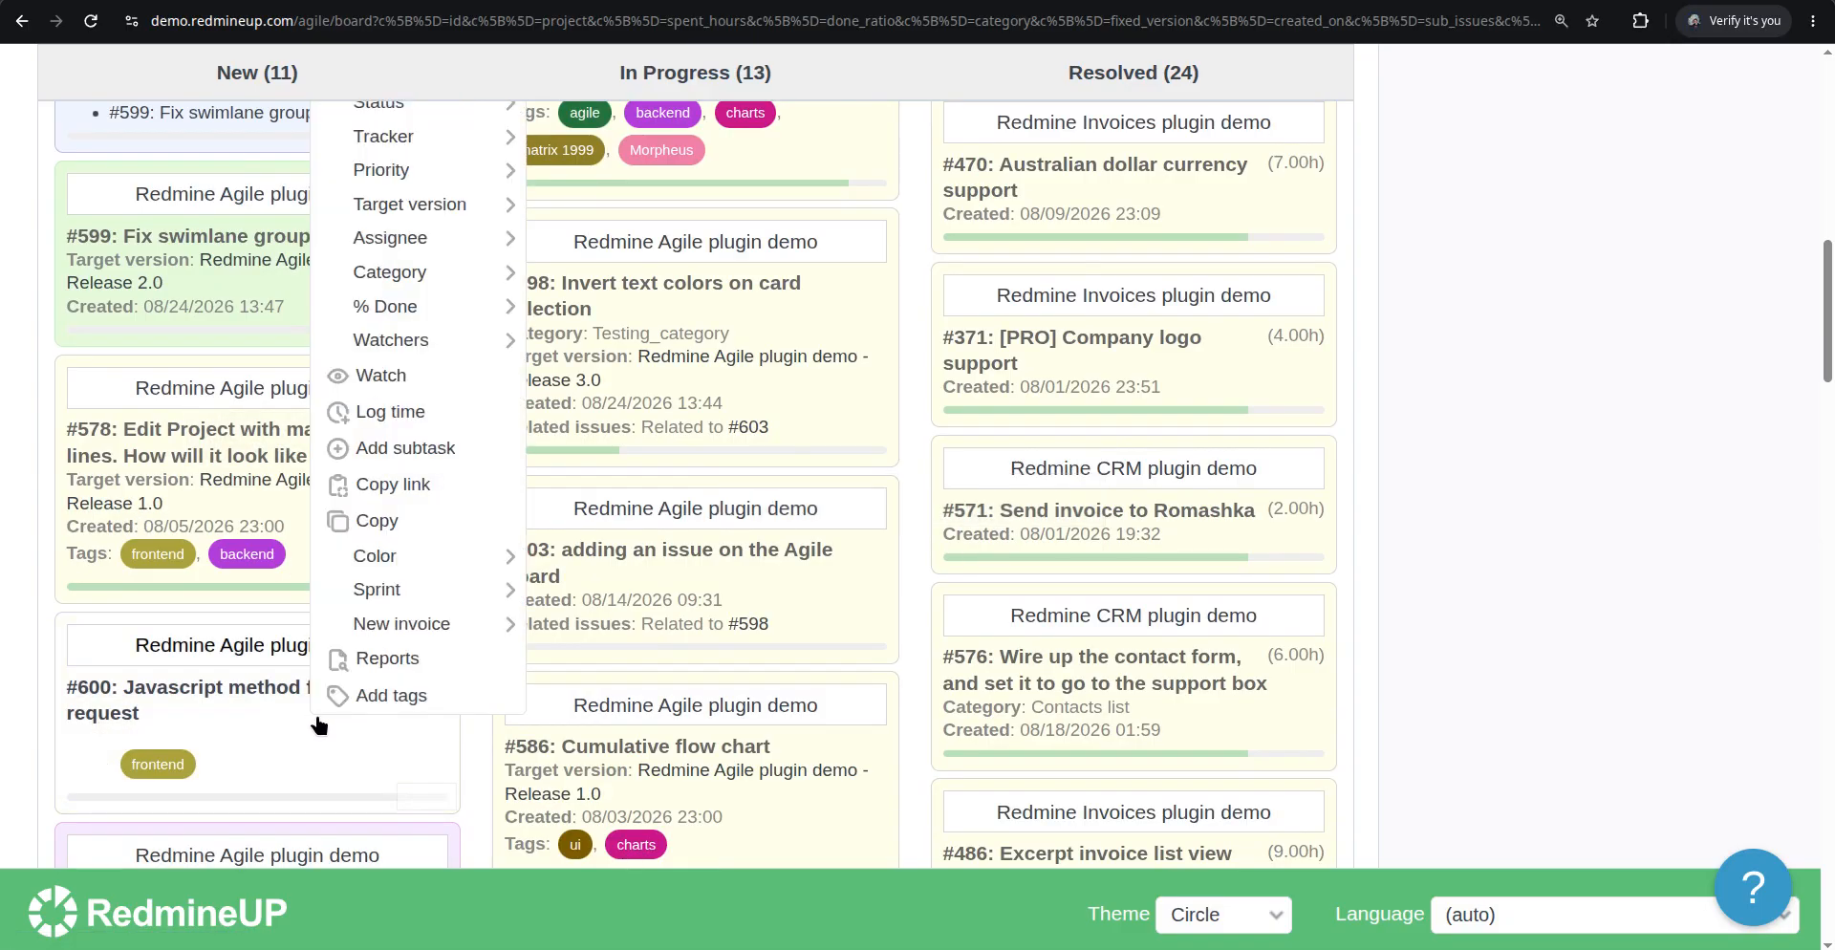
mouse_move(462, 205)
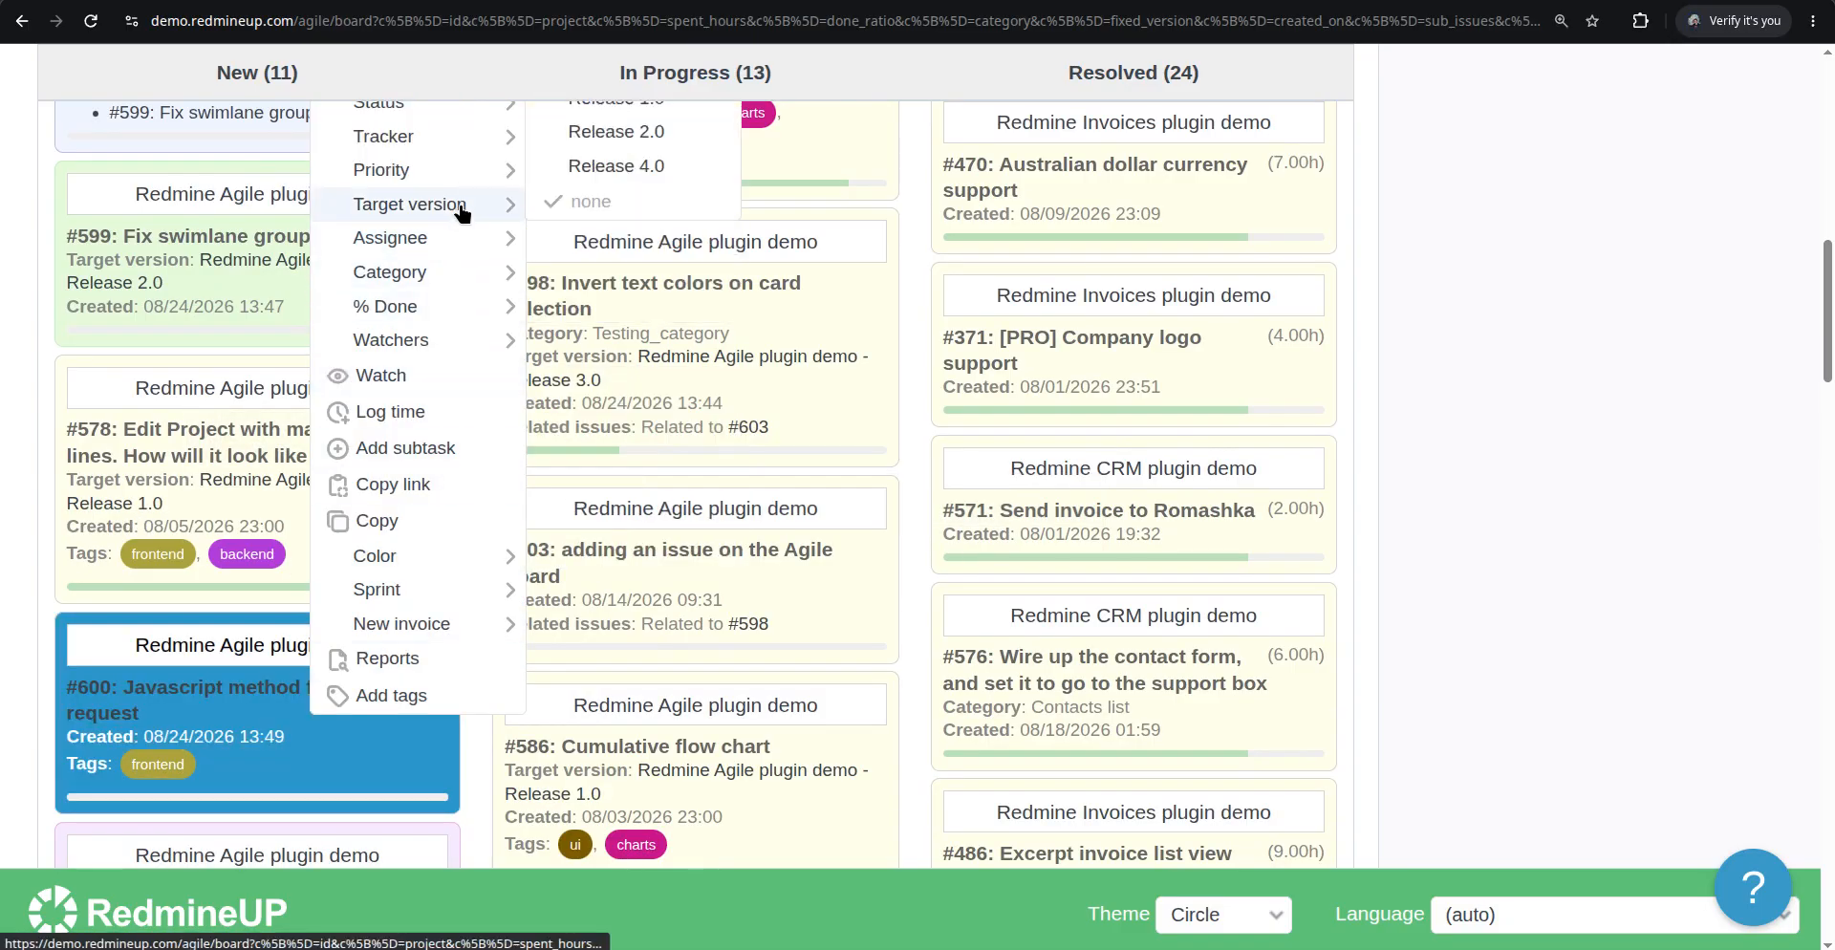
left_click(635, 170)
Enable the Updated card field in the board options, apply them and review the cards
scroll(364, 530, "down", 3)
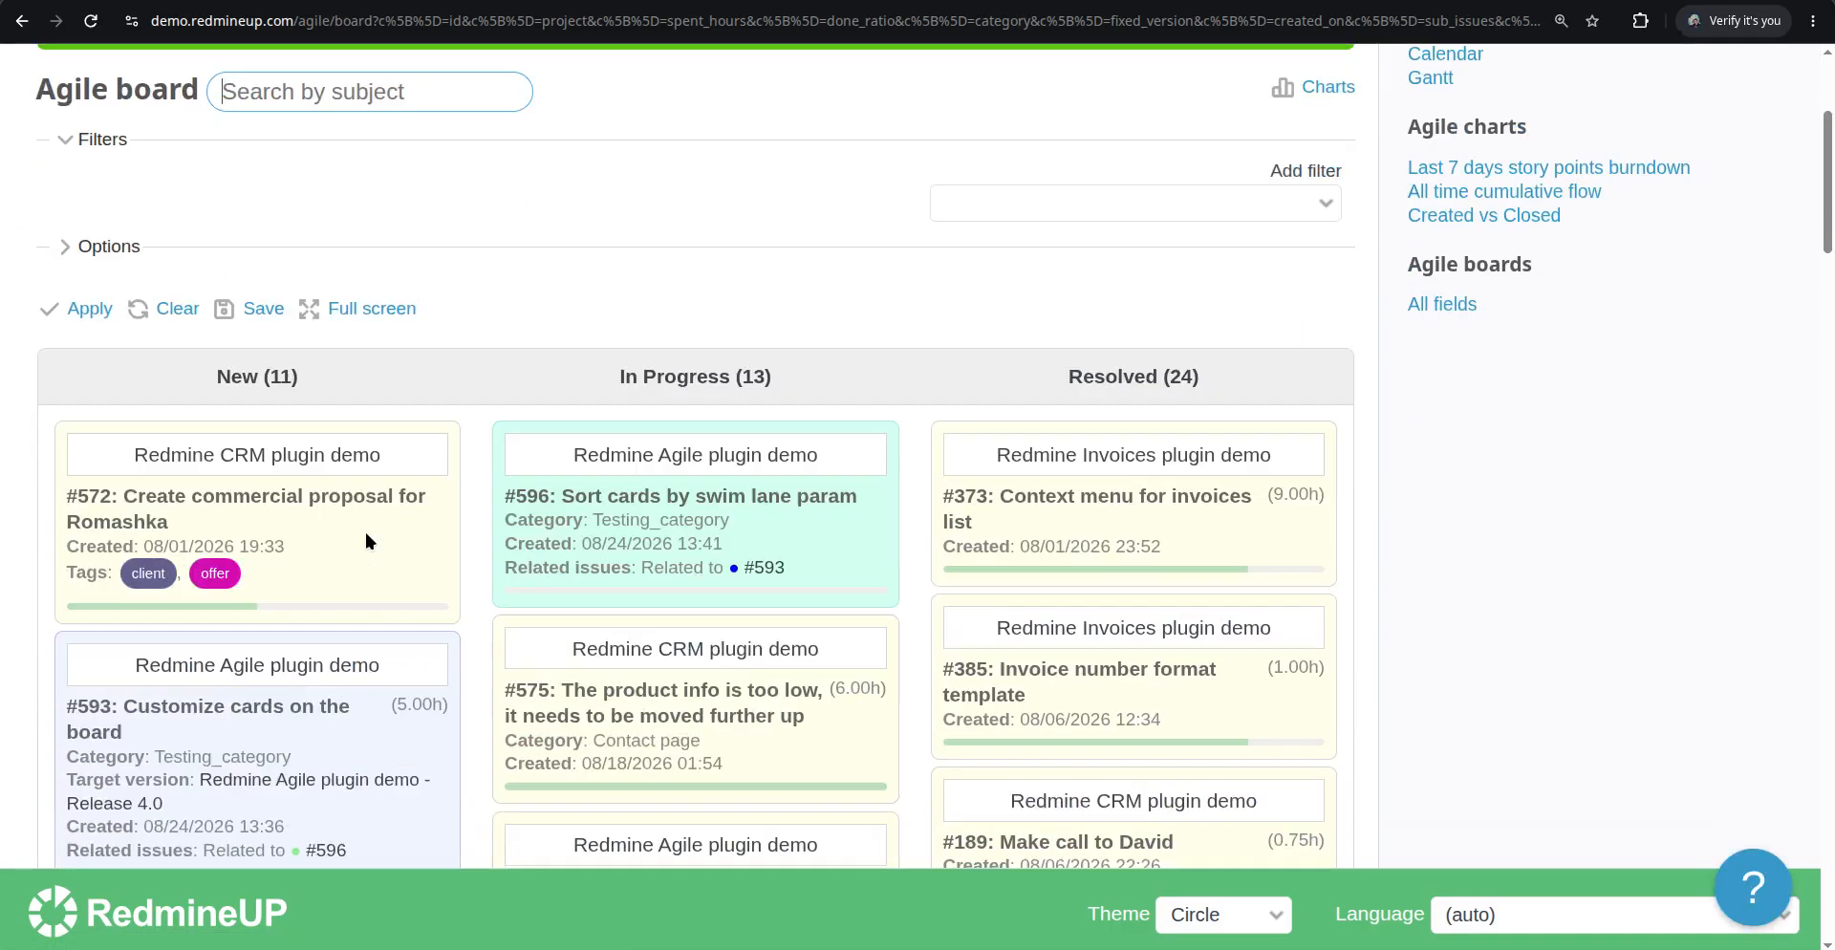
scroll(365, 541, "down", 10)
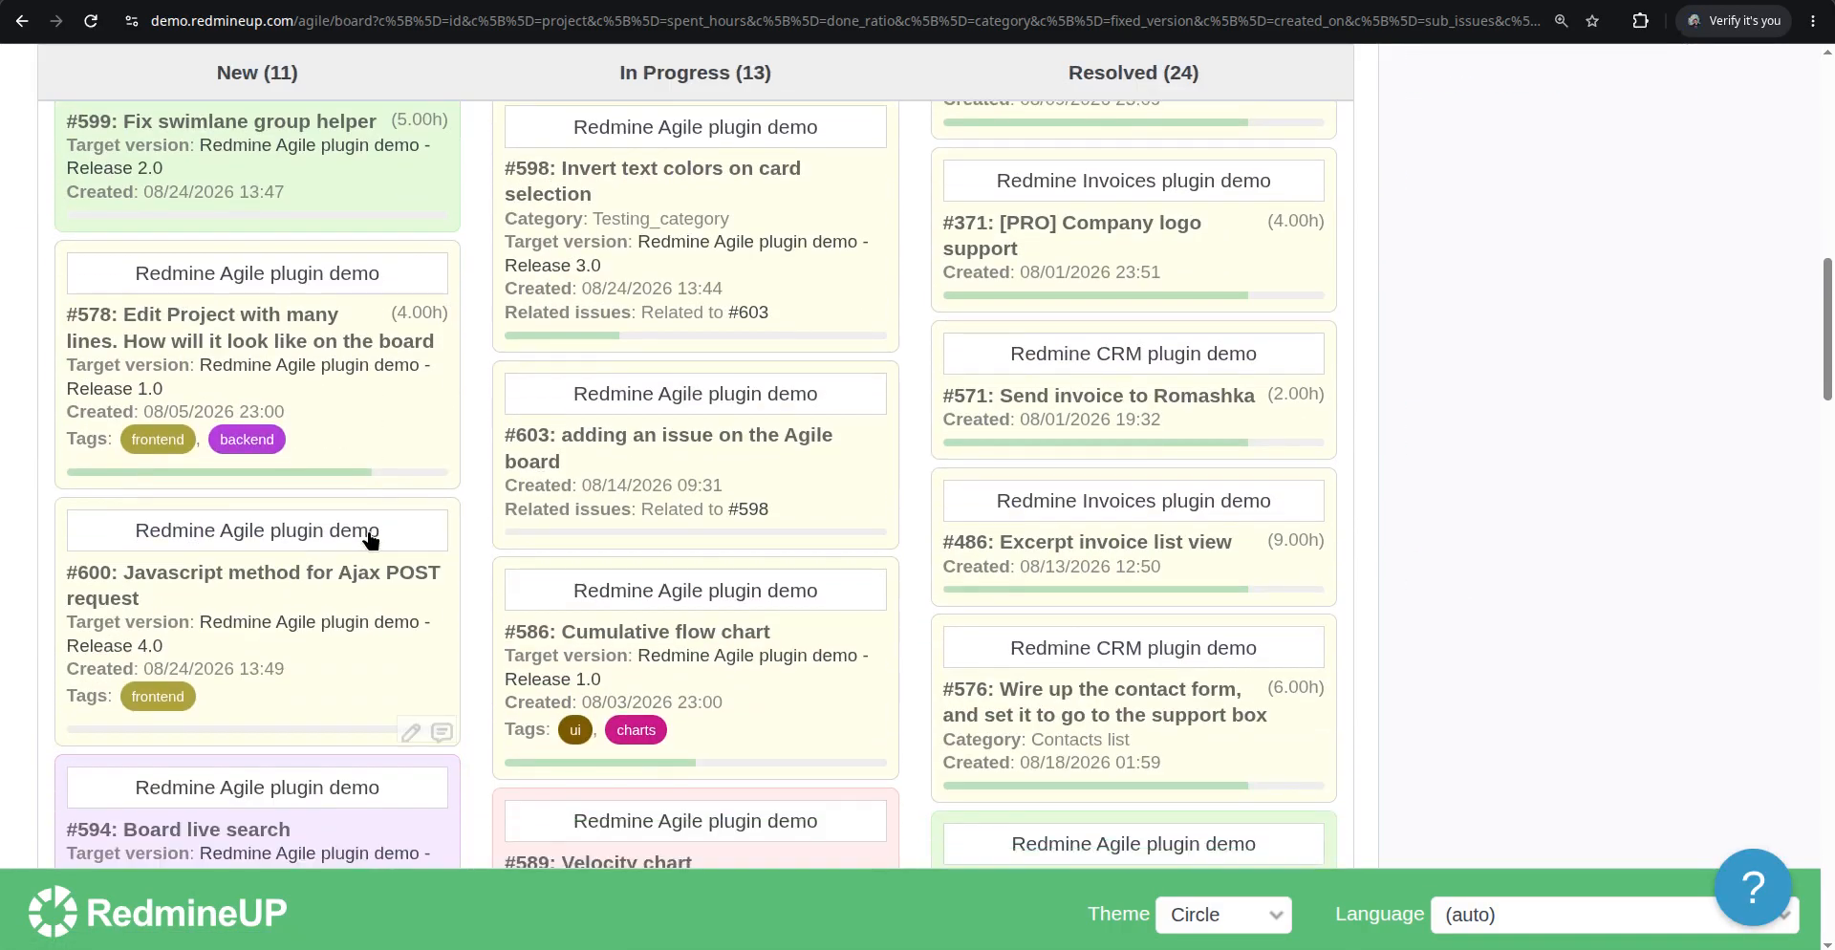
scroll(371, 540, "down", 3)
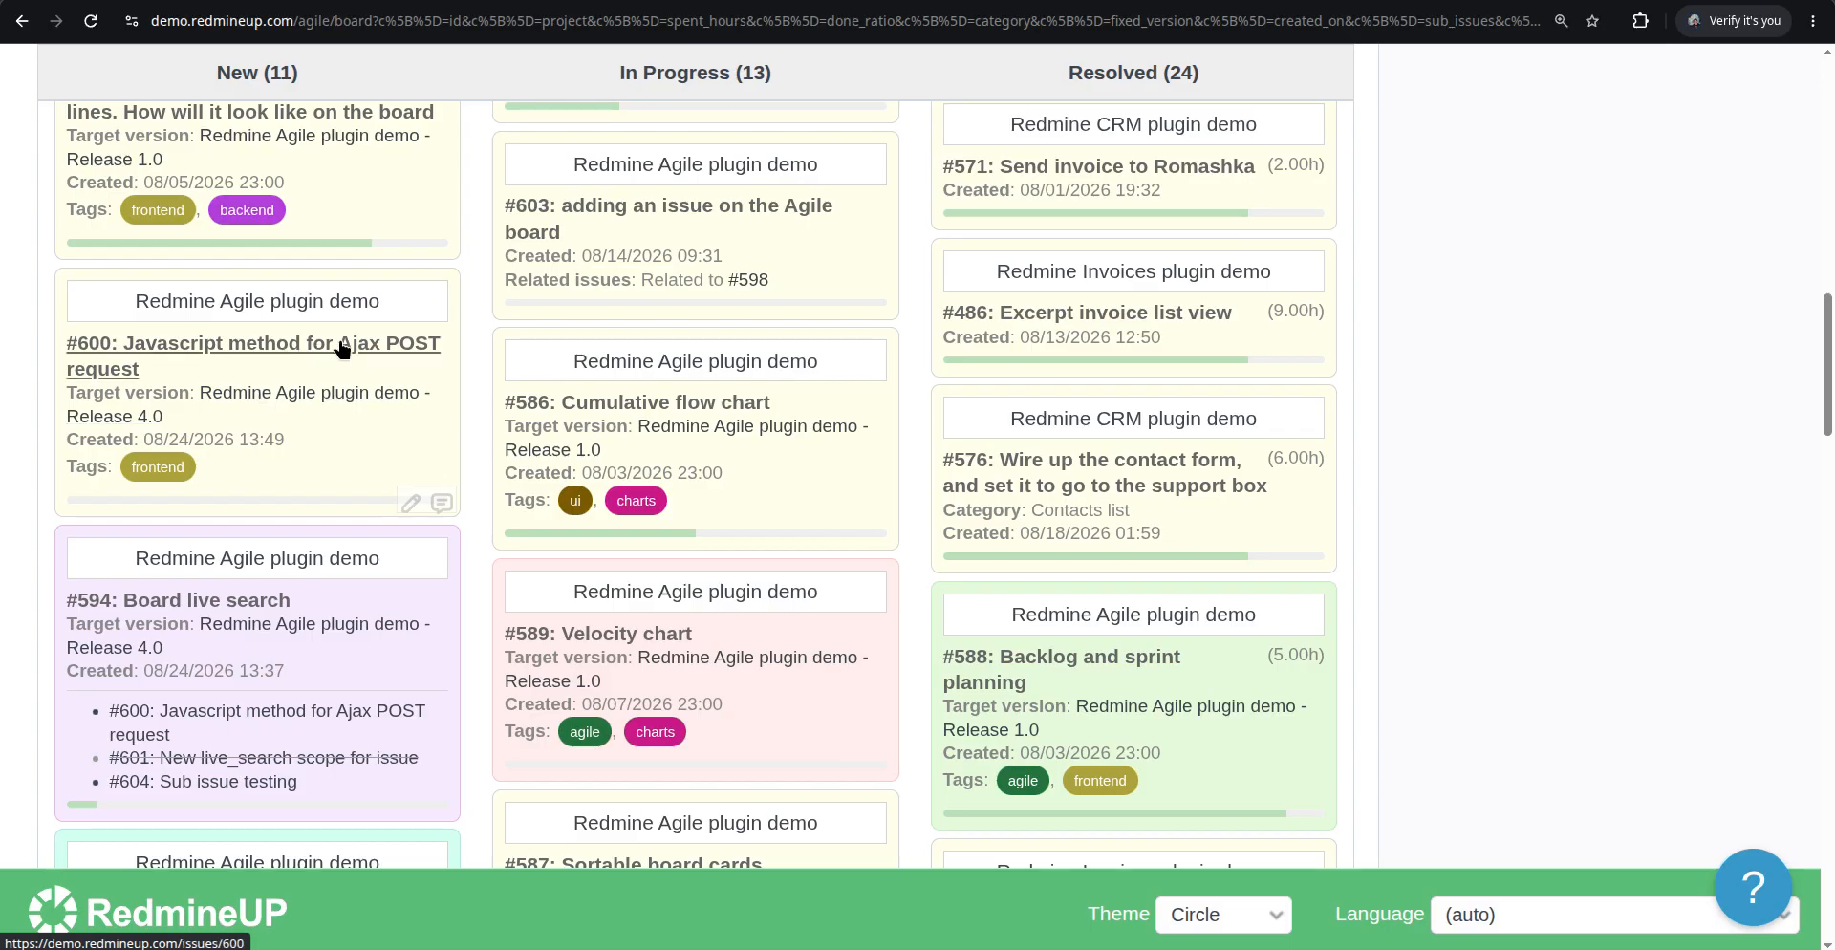
scroll(415, 468, "up", 6)
scroll(415, 469, "up", 10)
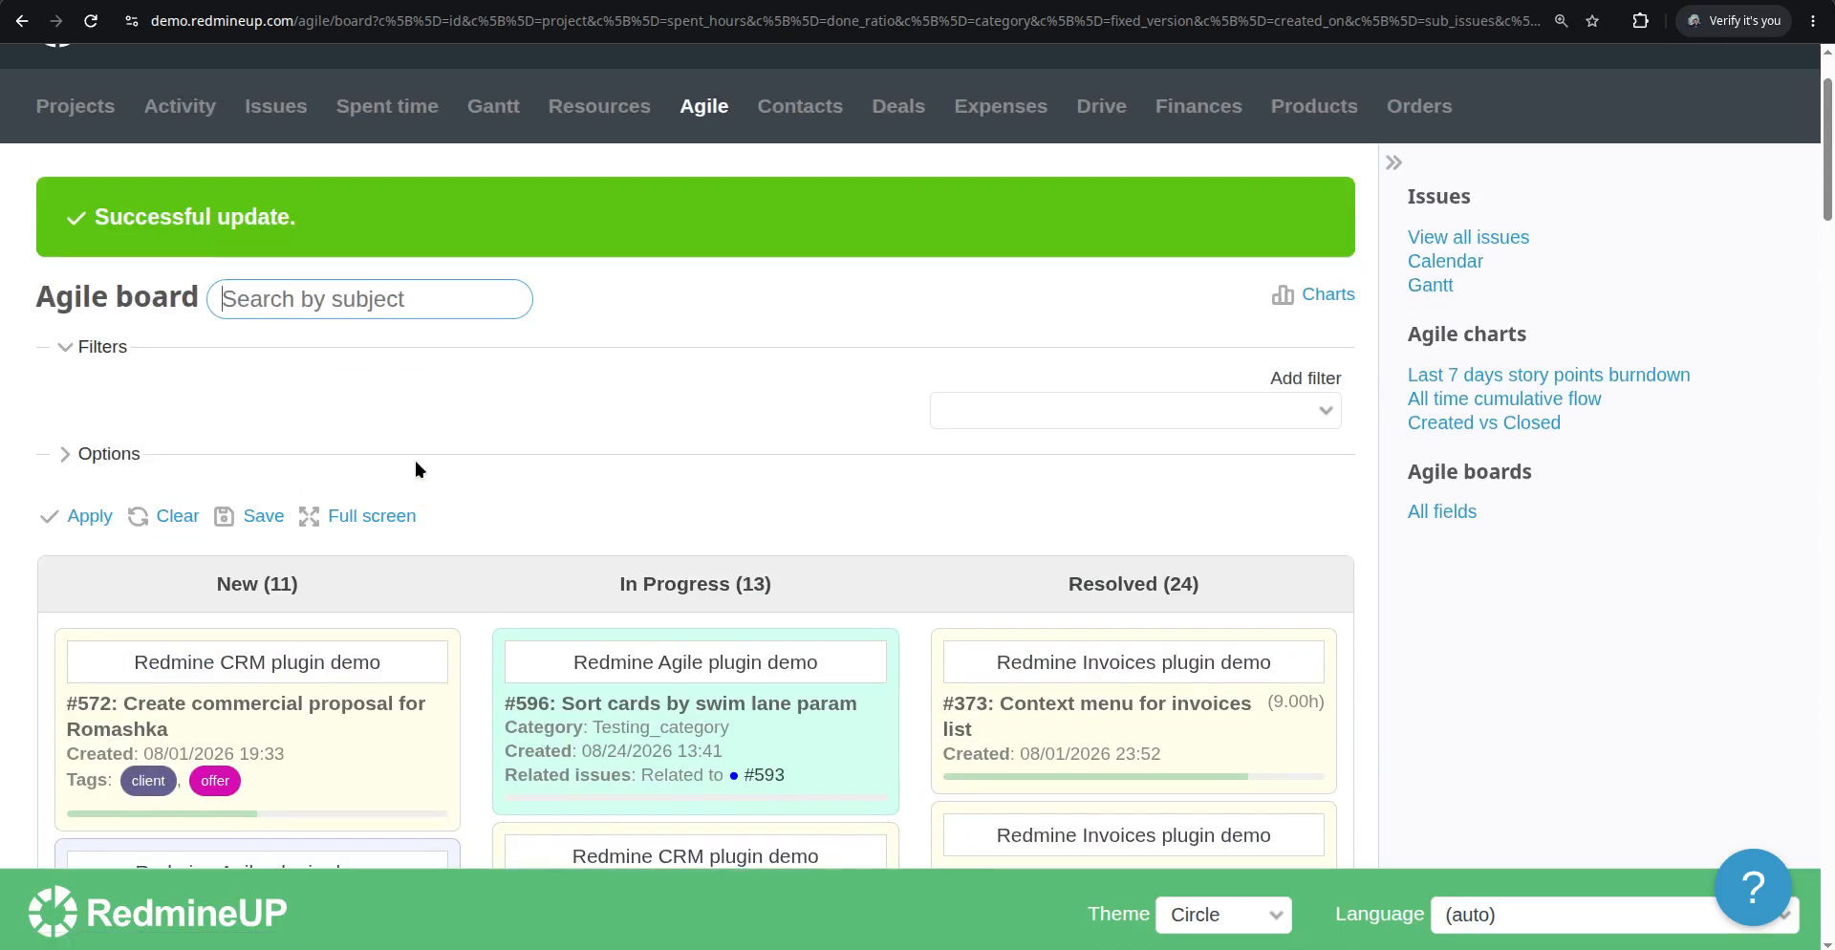
left_click(113, 457)
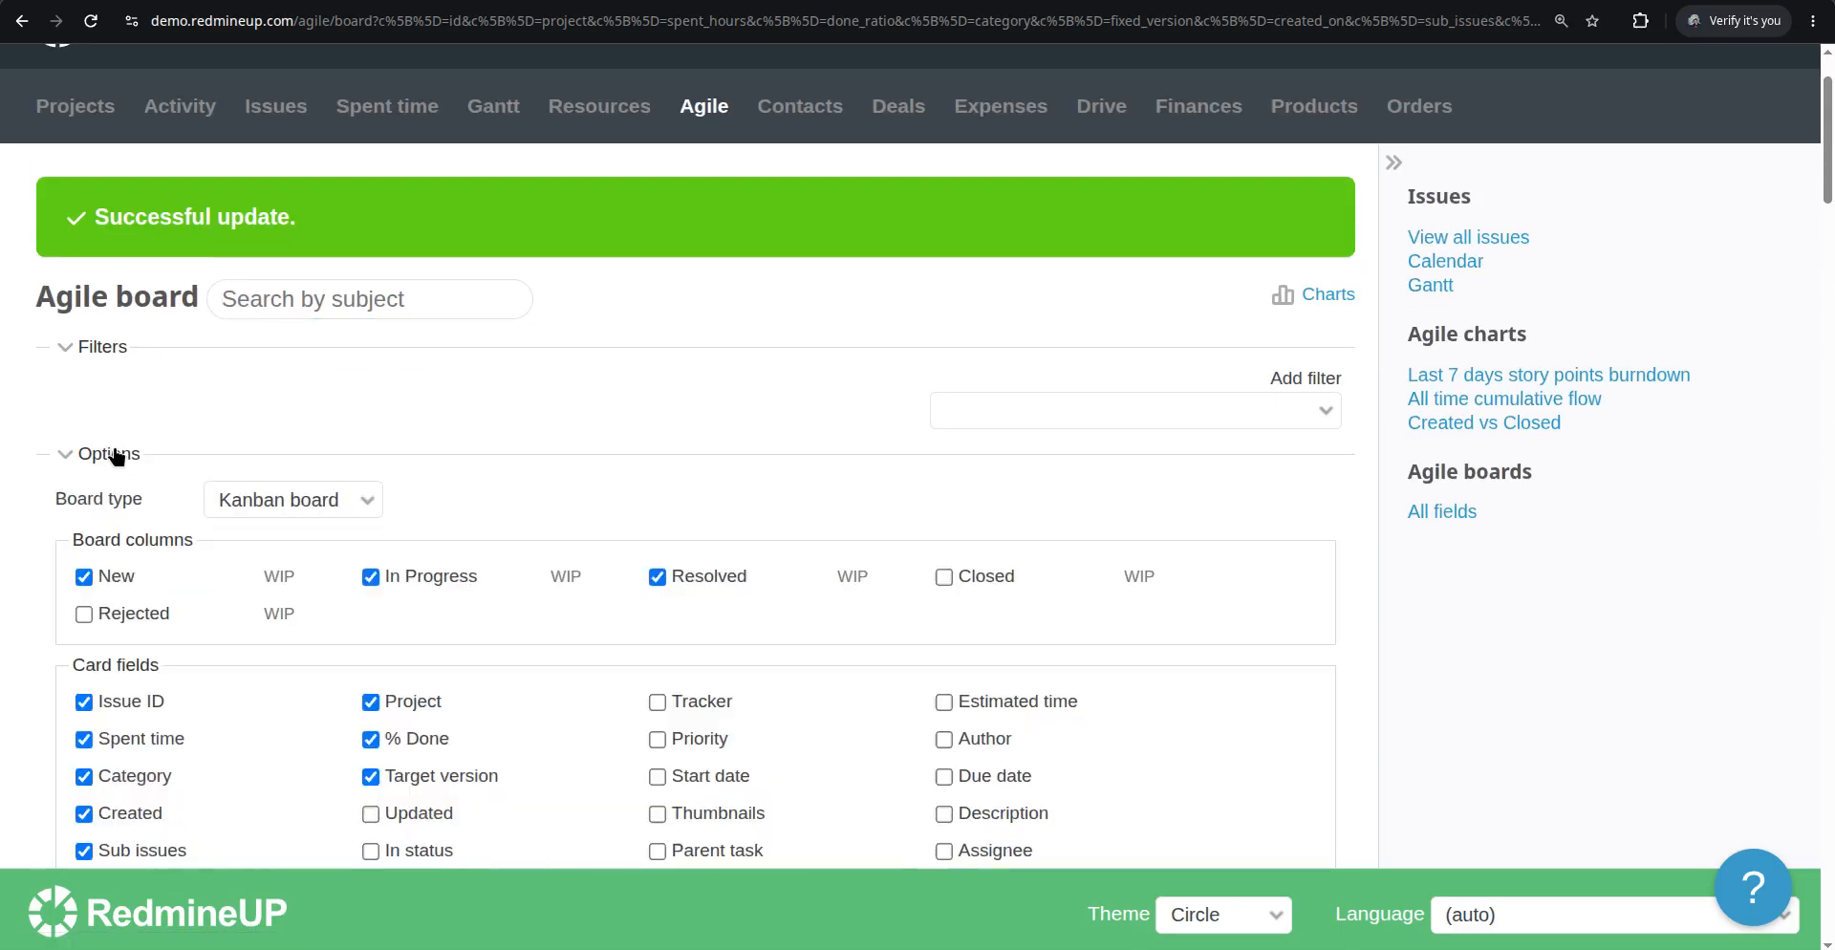
scroll(585, 474, "down", 3)
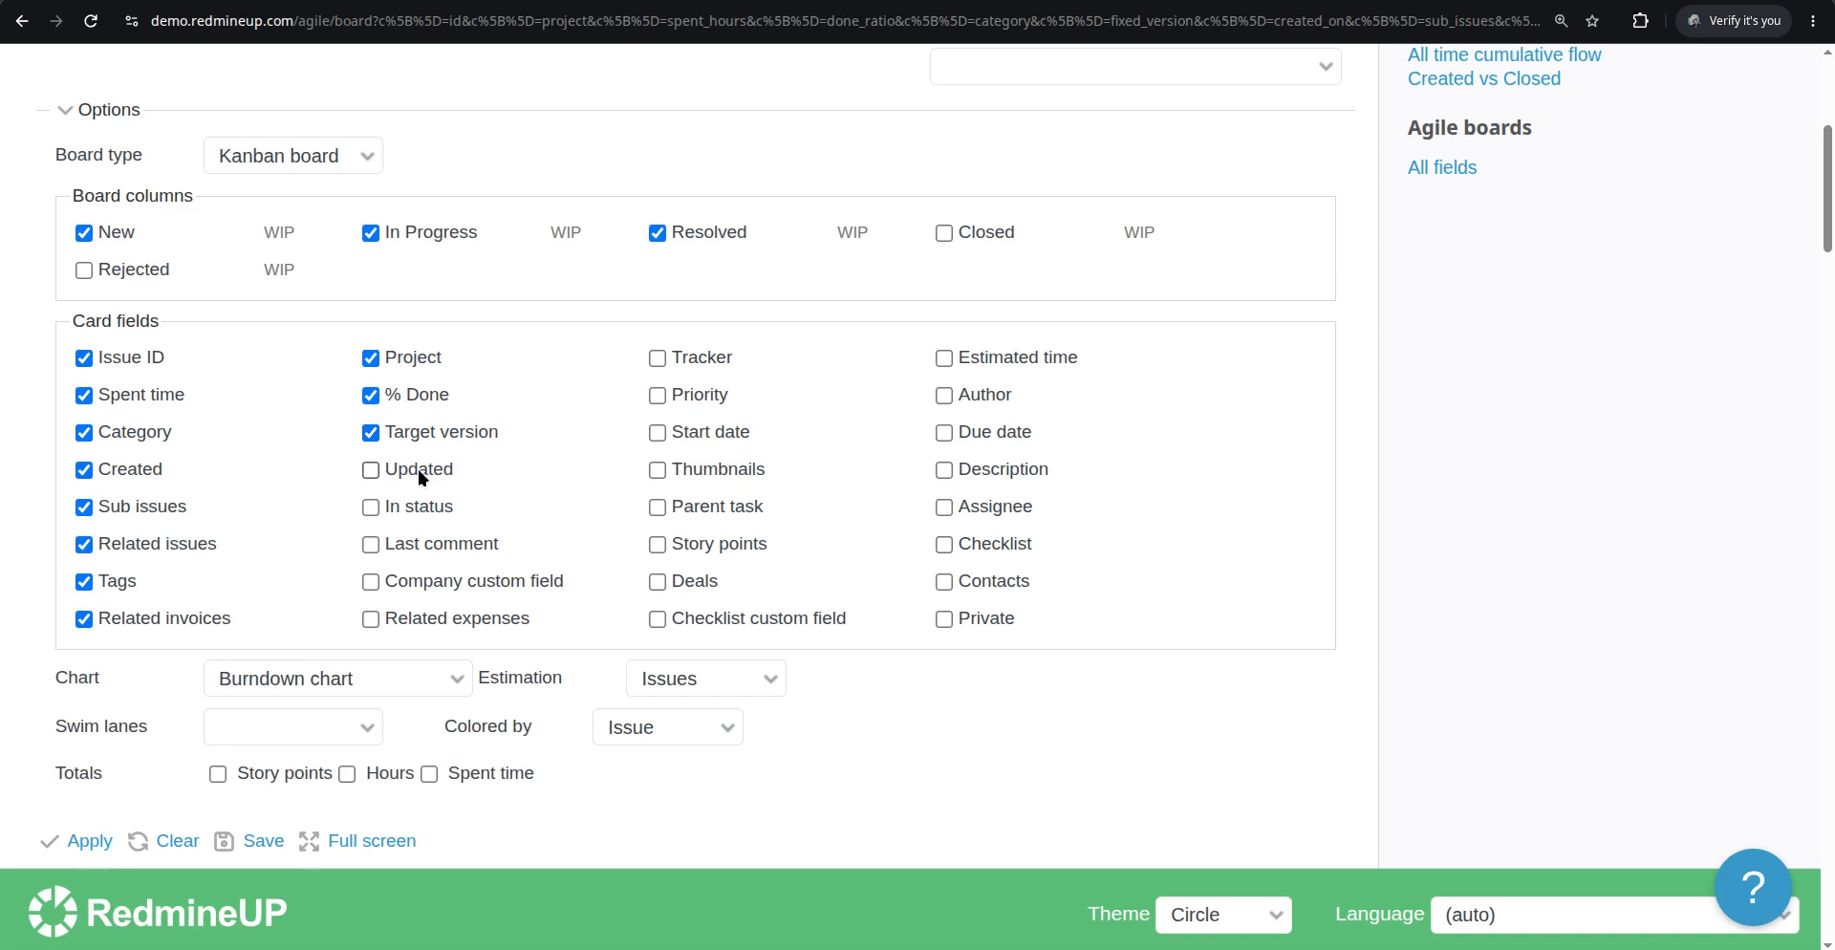
left_click(368, 470)
scroll(253, 528, "down", 2)
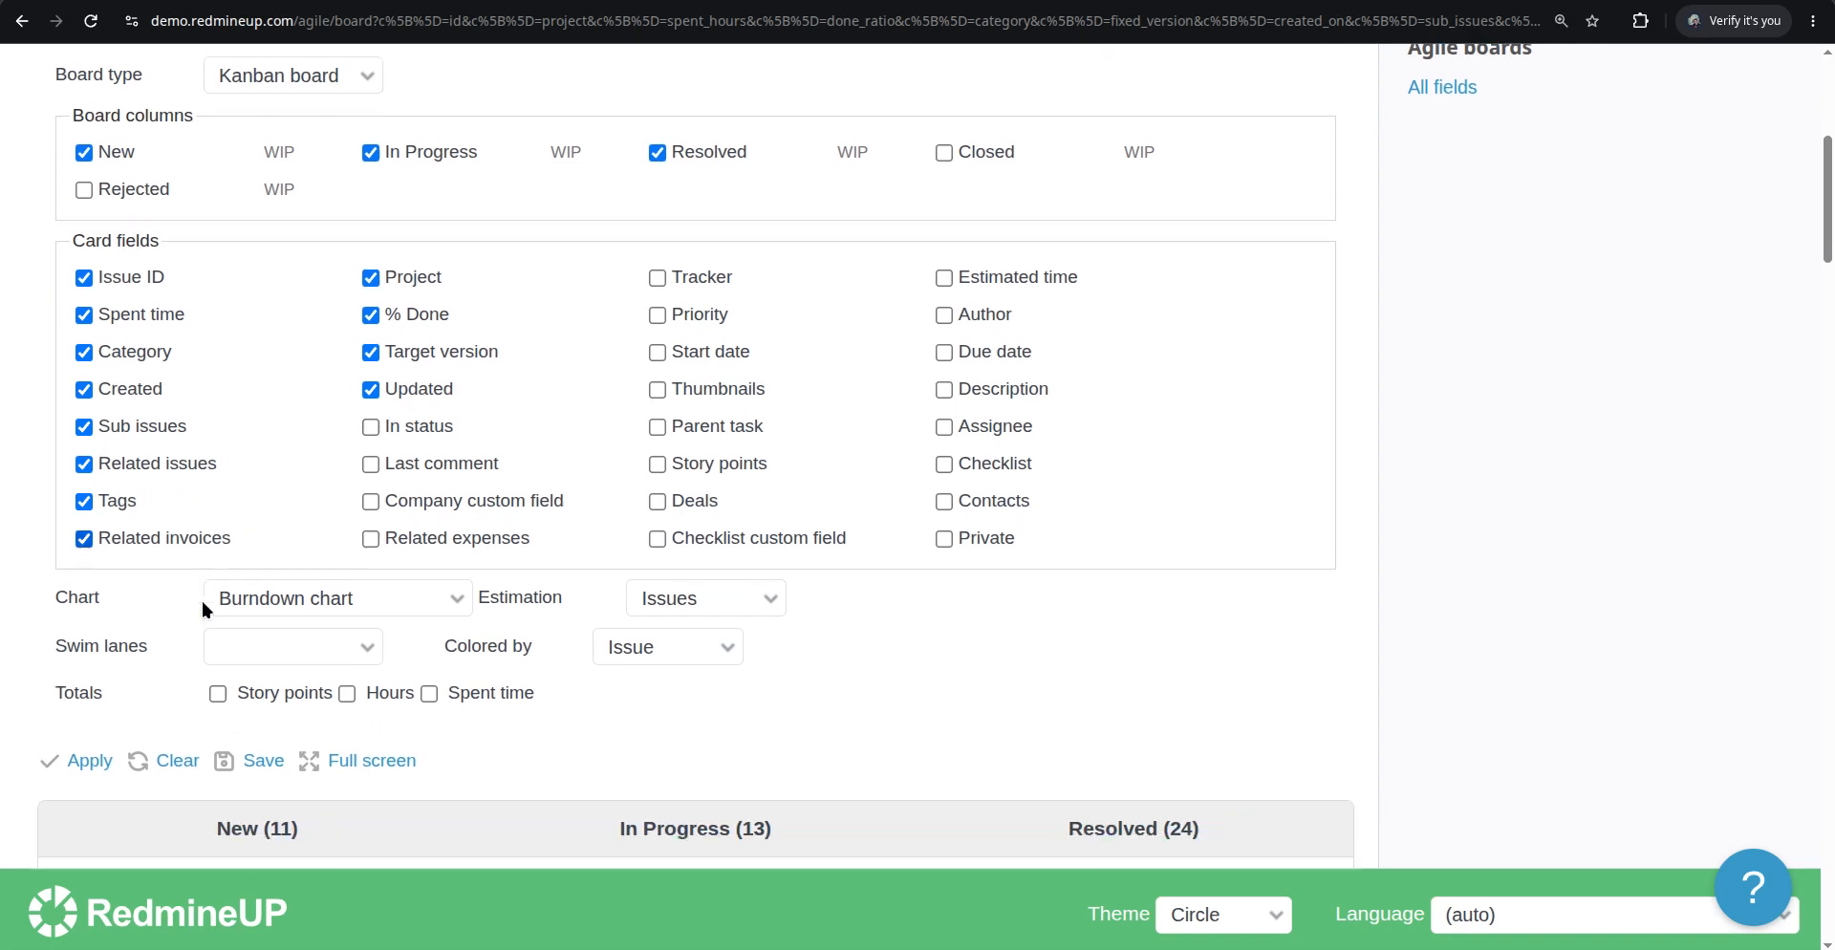
left_click(86, 620)
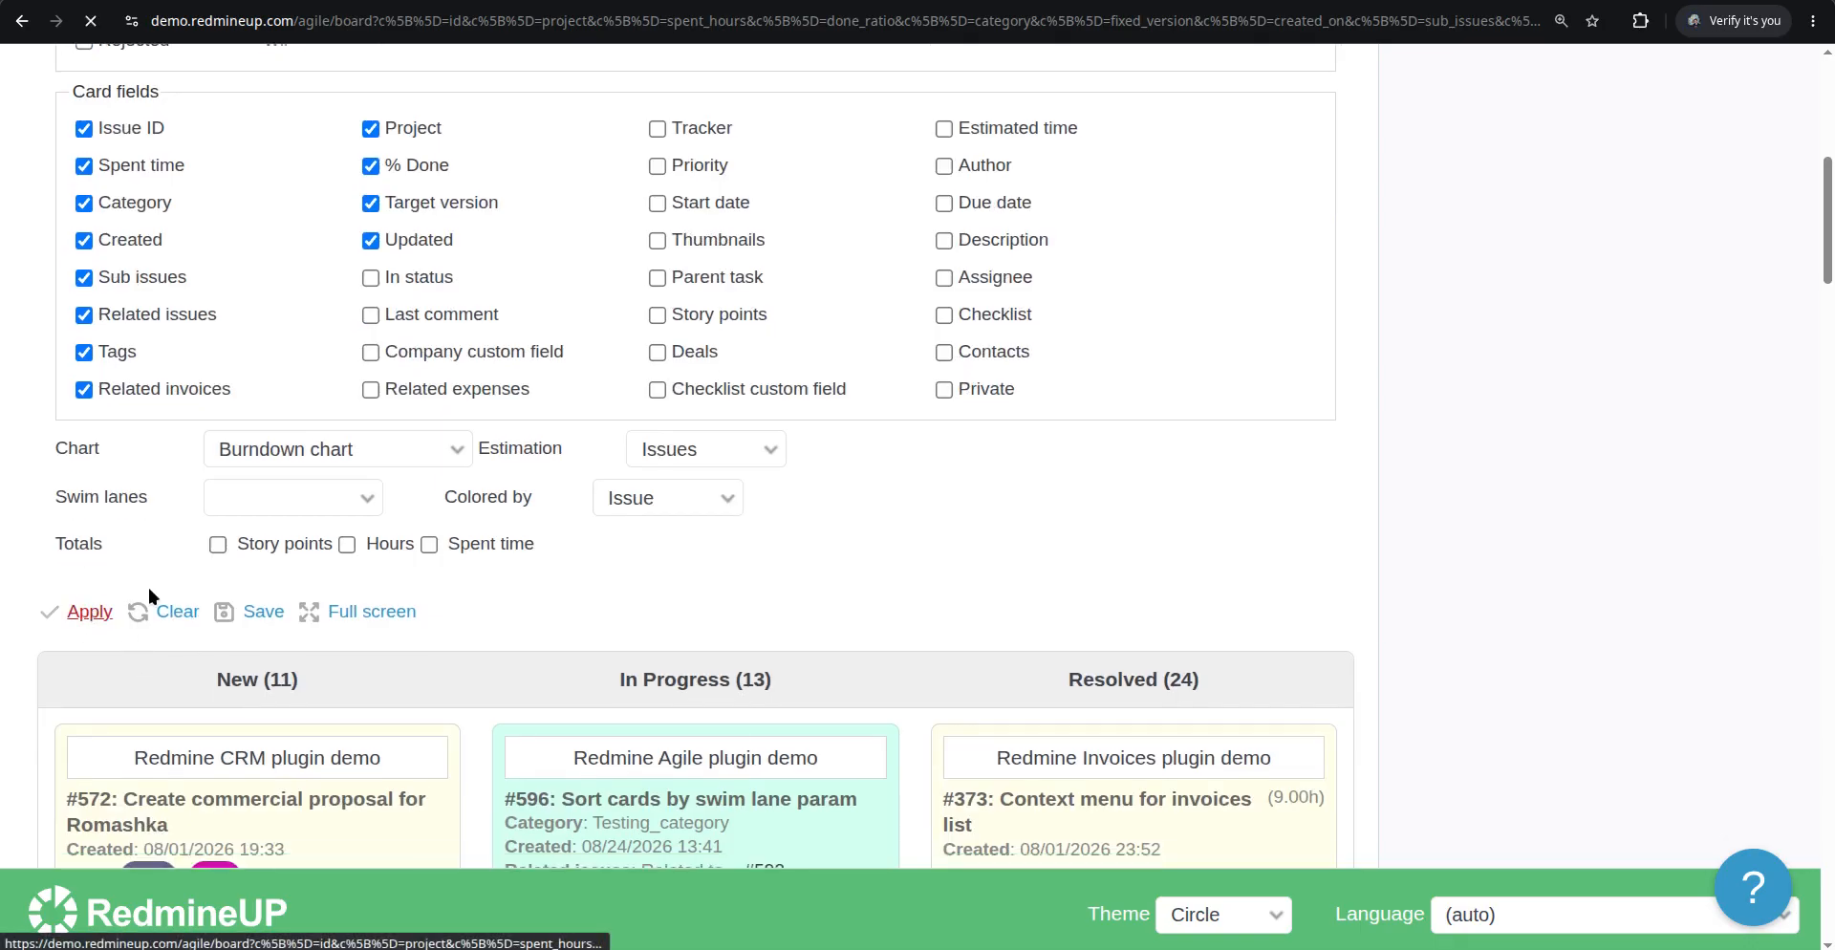
scroll(445, 578, "down", 2)
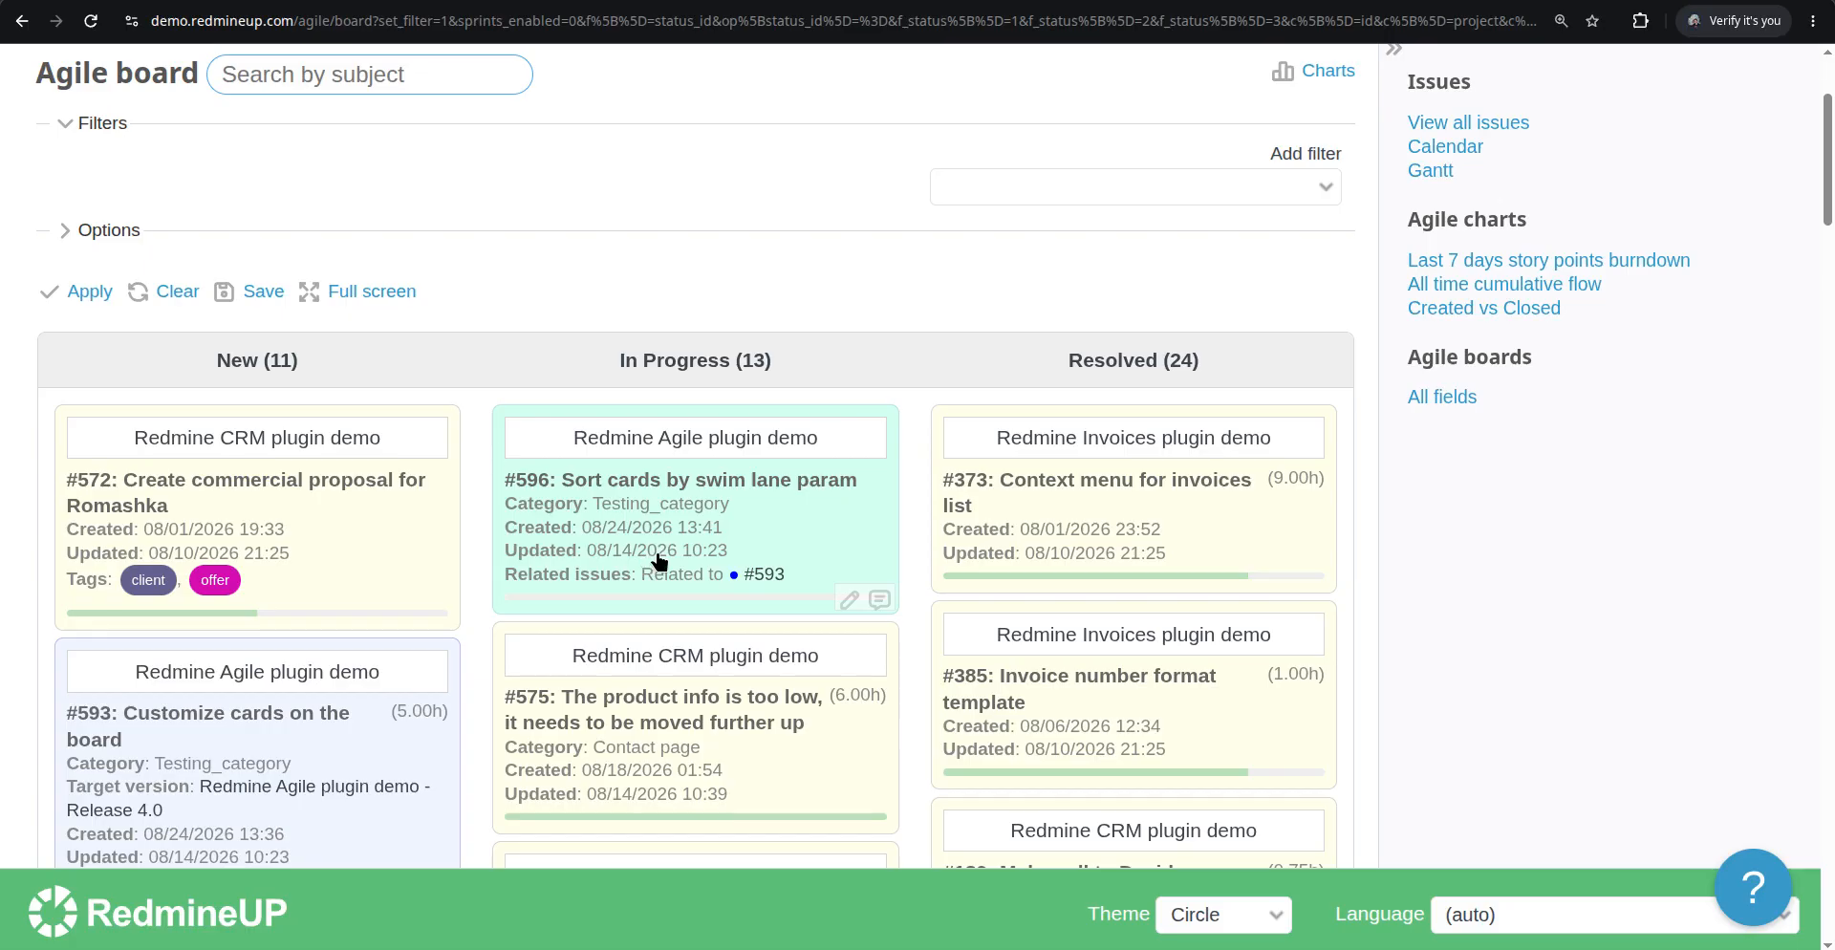
scroll(648, 564, "down", 5)
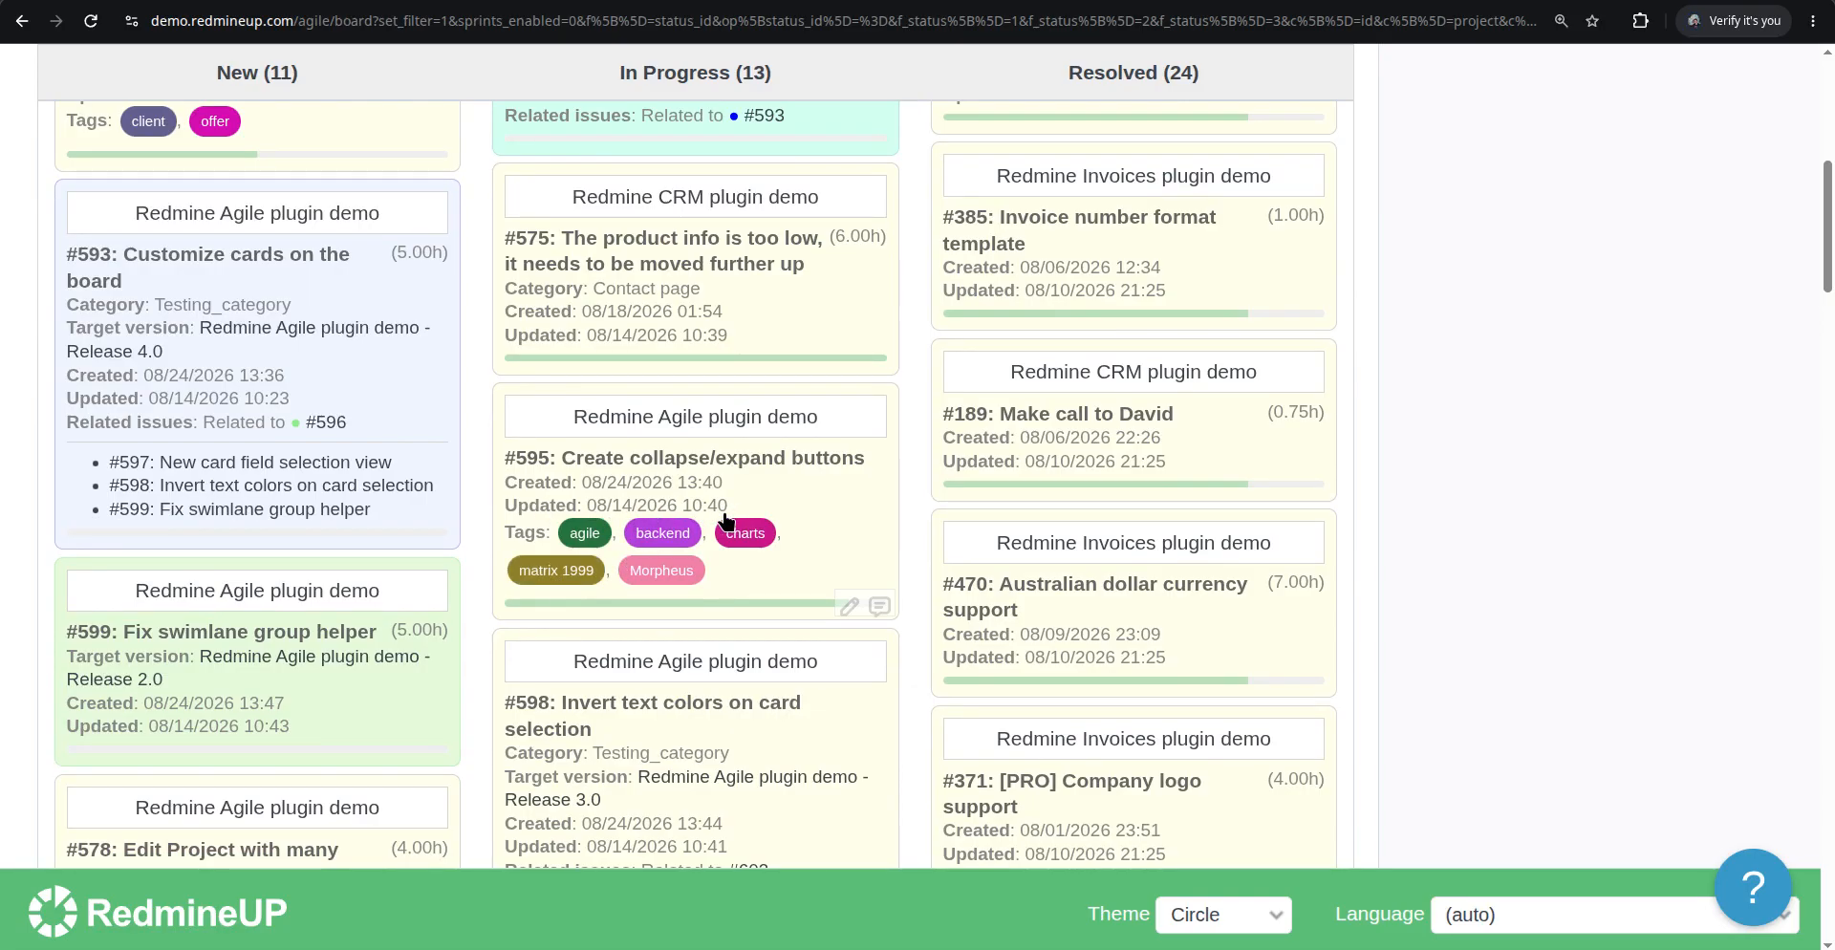
scroll(621, 592, "down", 3)
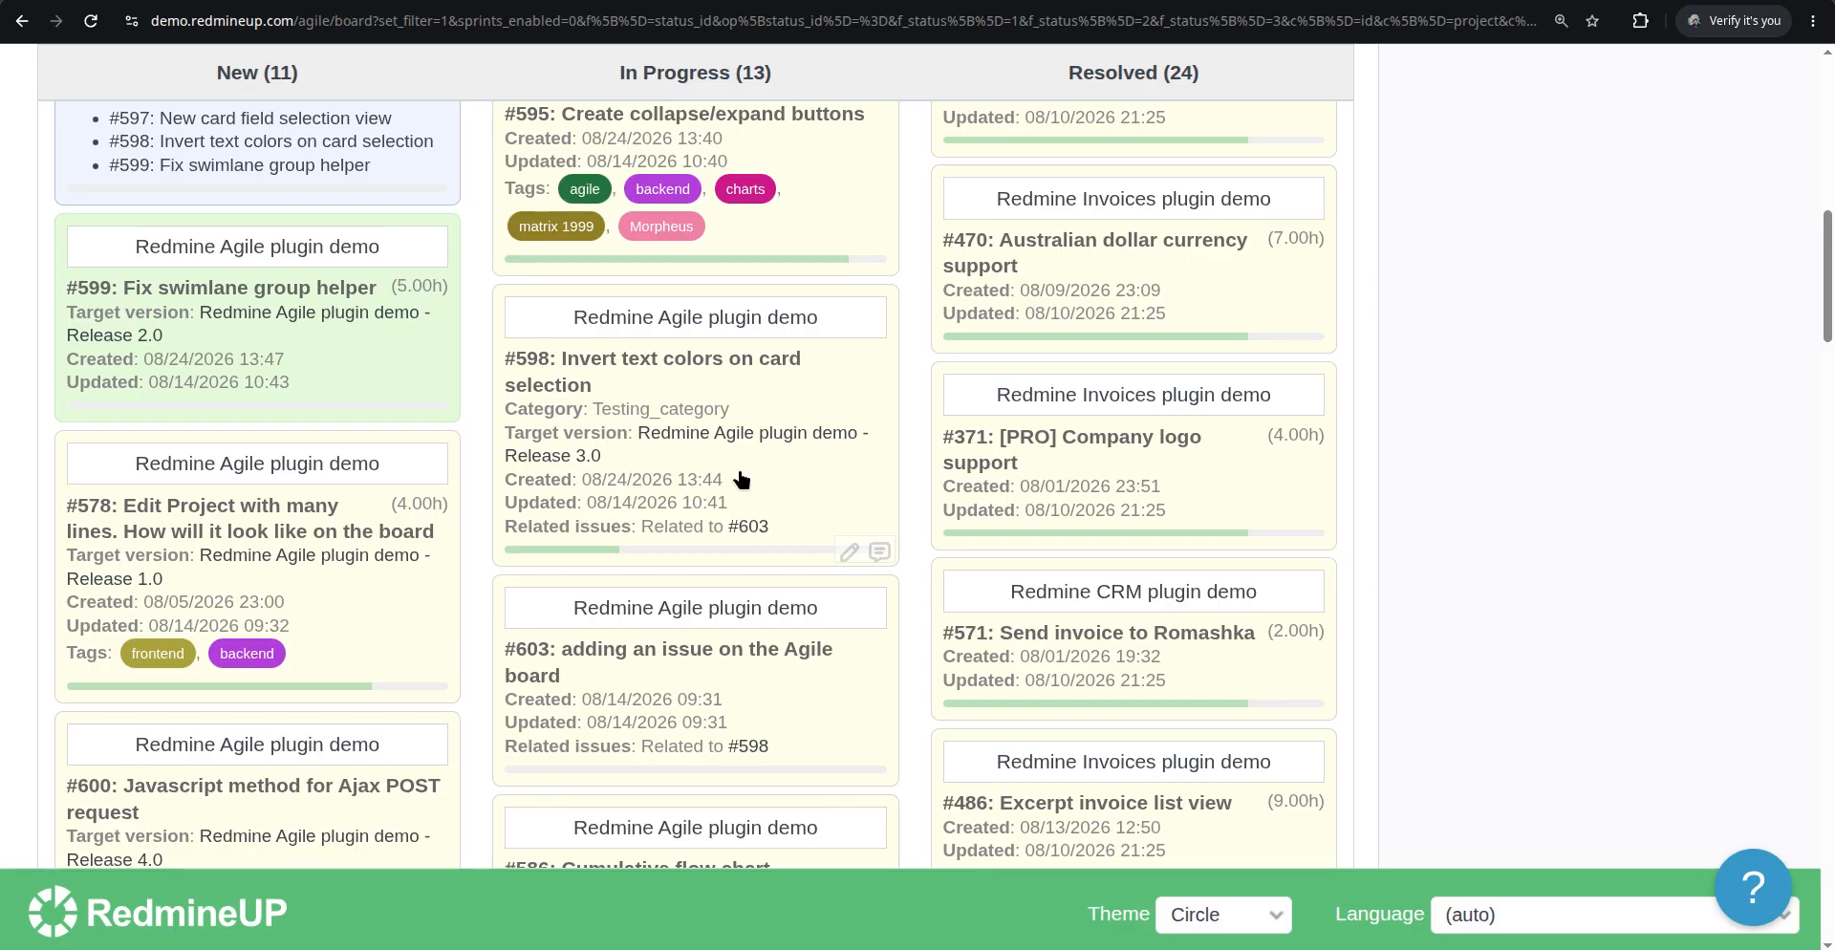
Enable the In status card field in the board options and apply them
scroll(740, 478, "up", 10)
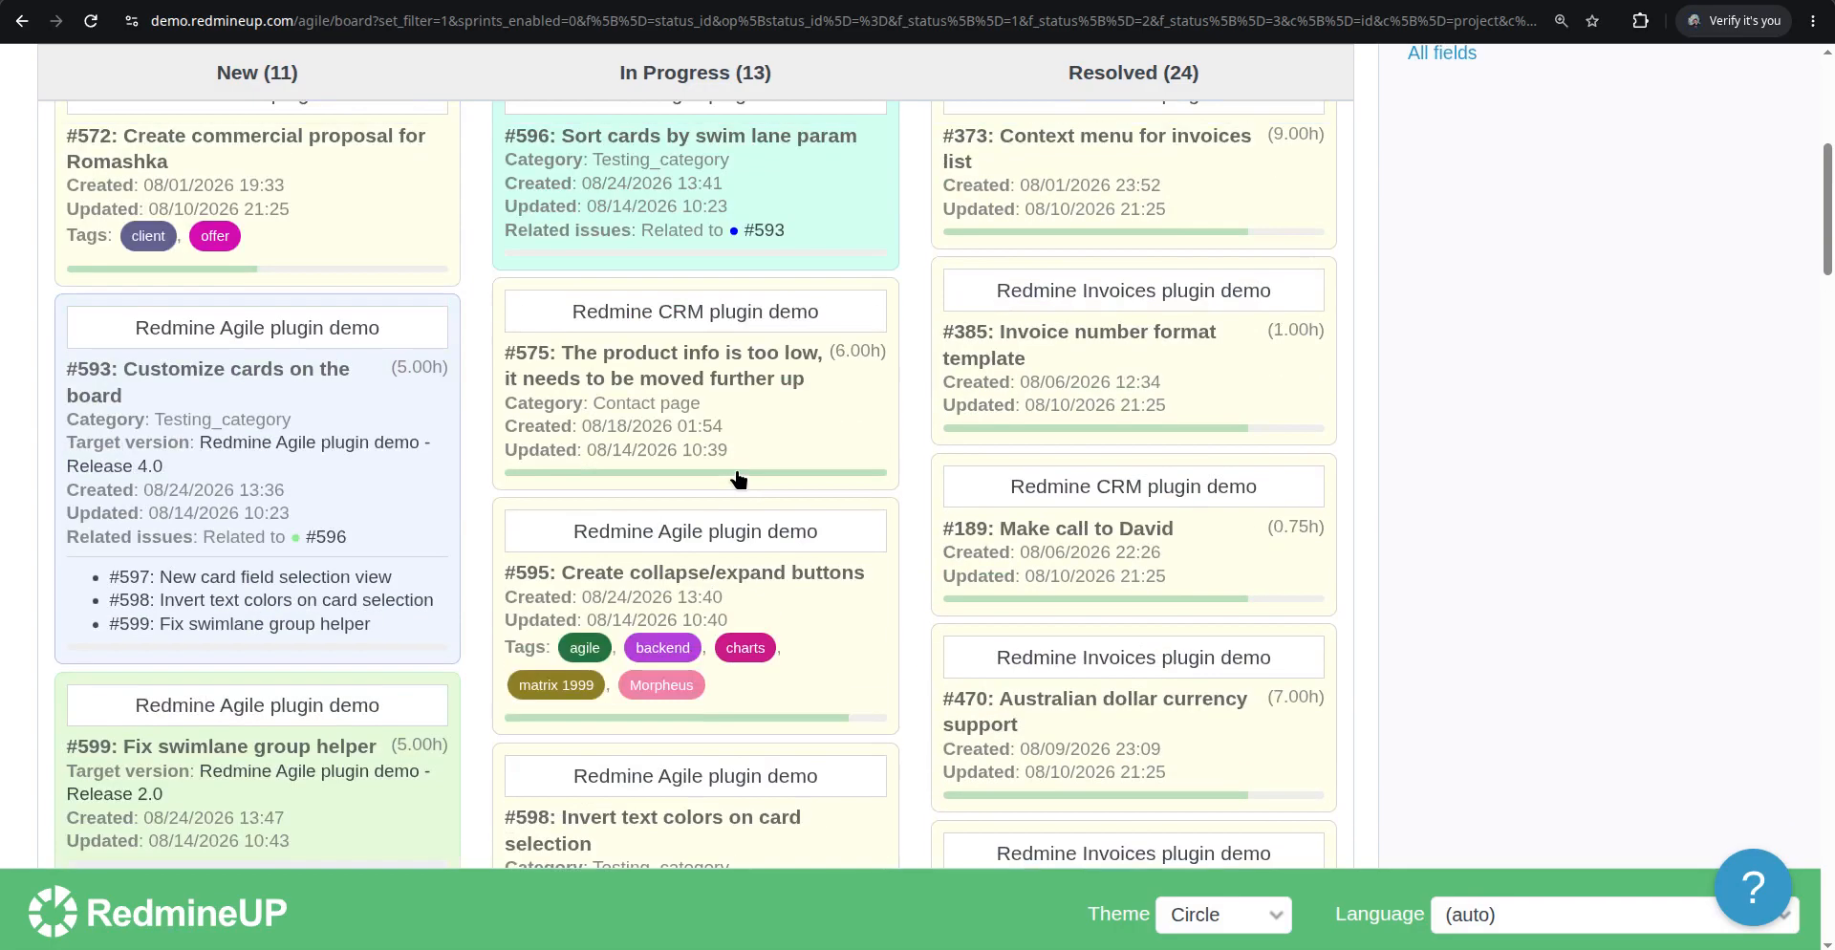
left_click(108, 345)
scroll(622, 512, "down", 2)
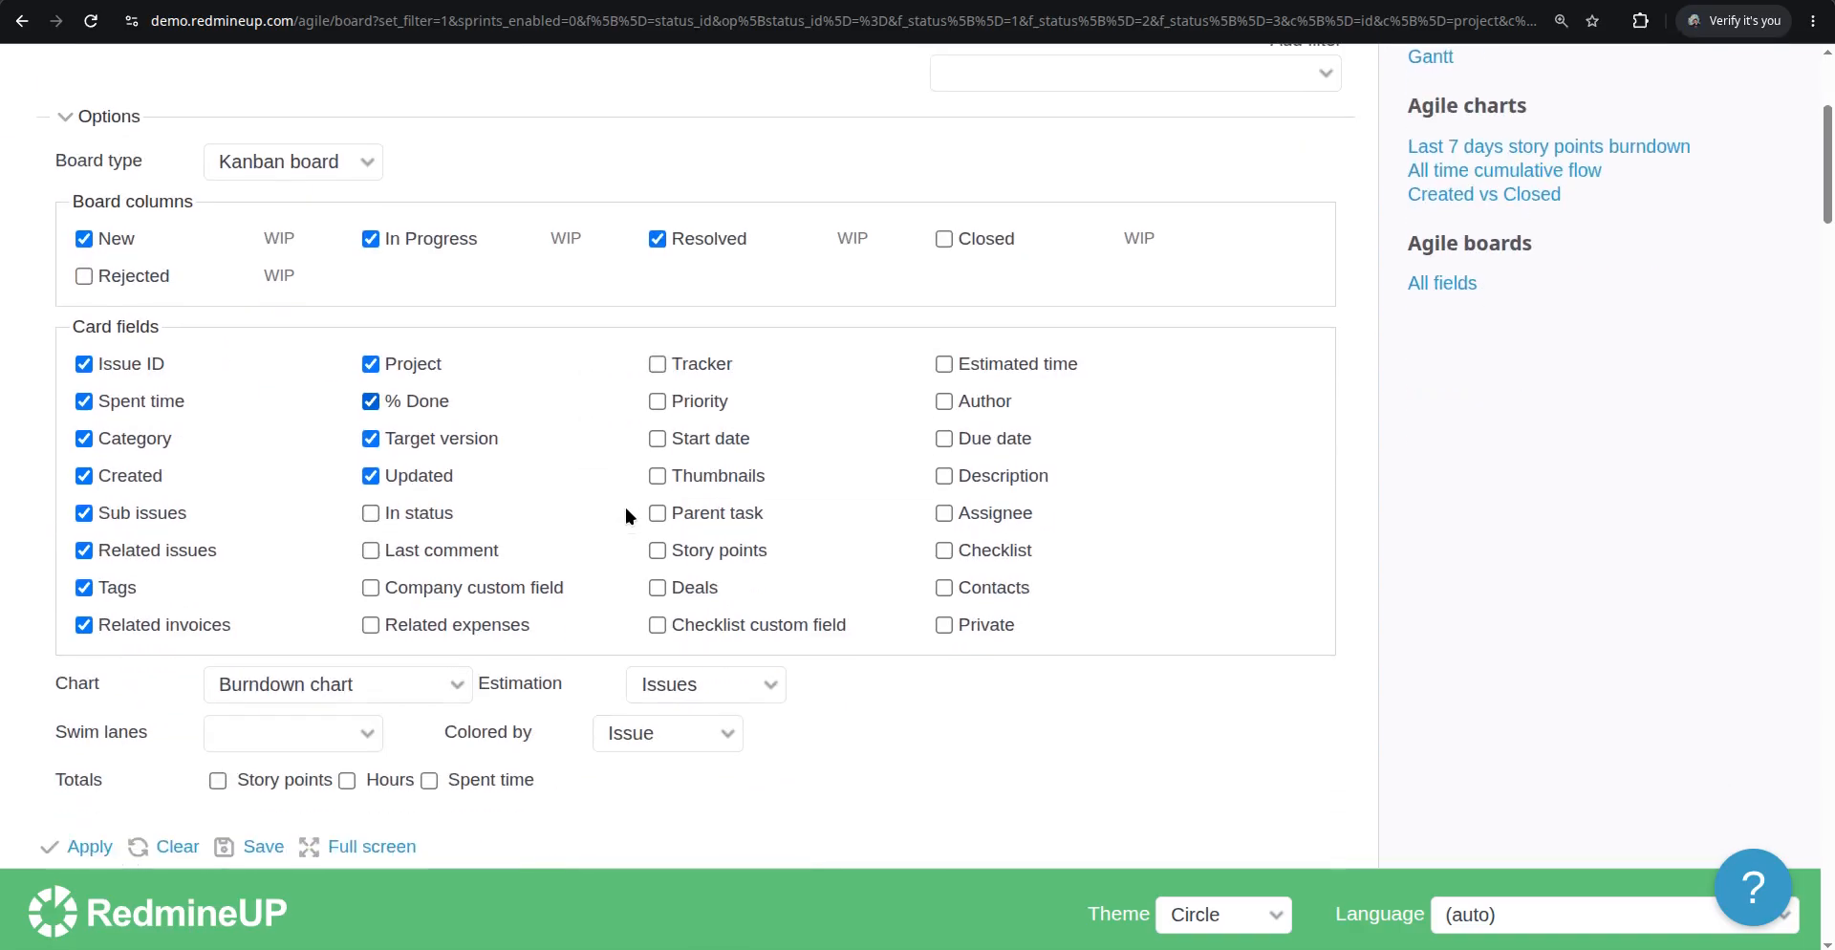
left_click(435, 518)
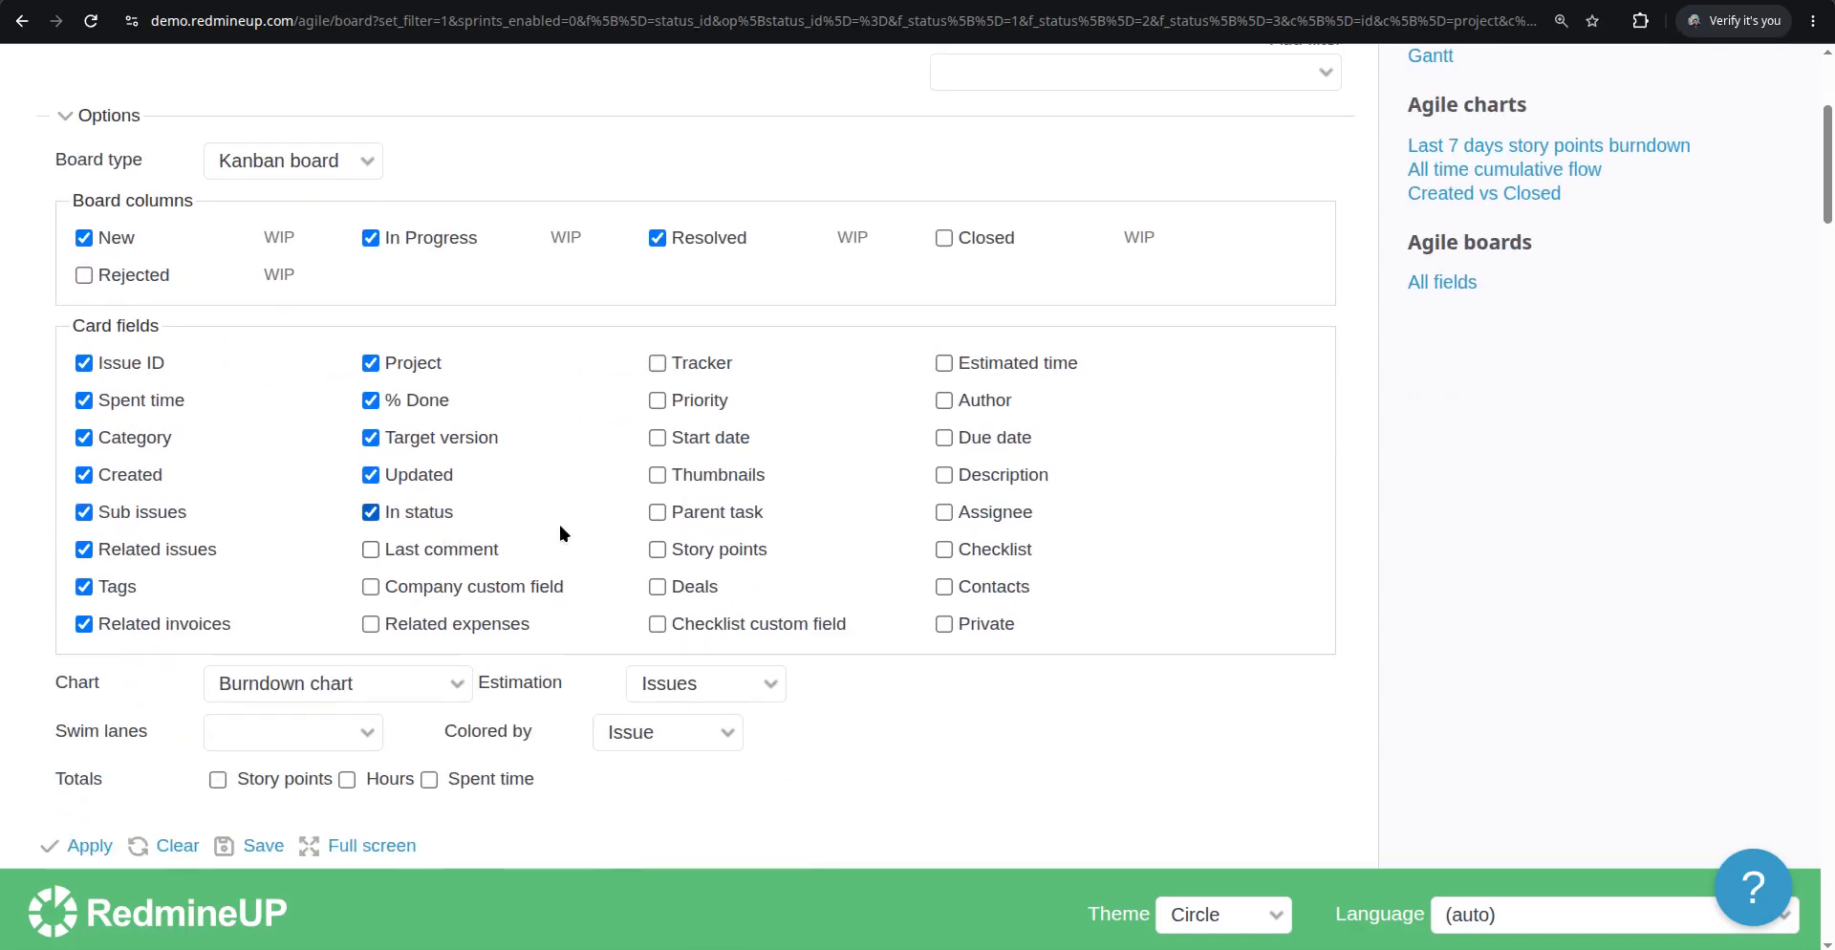
scroll(564, 520, "down", 3)
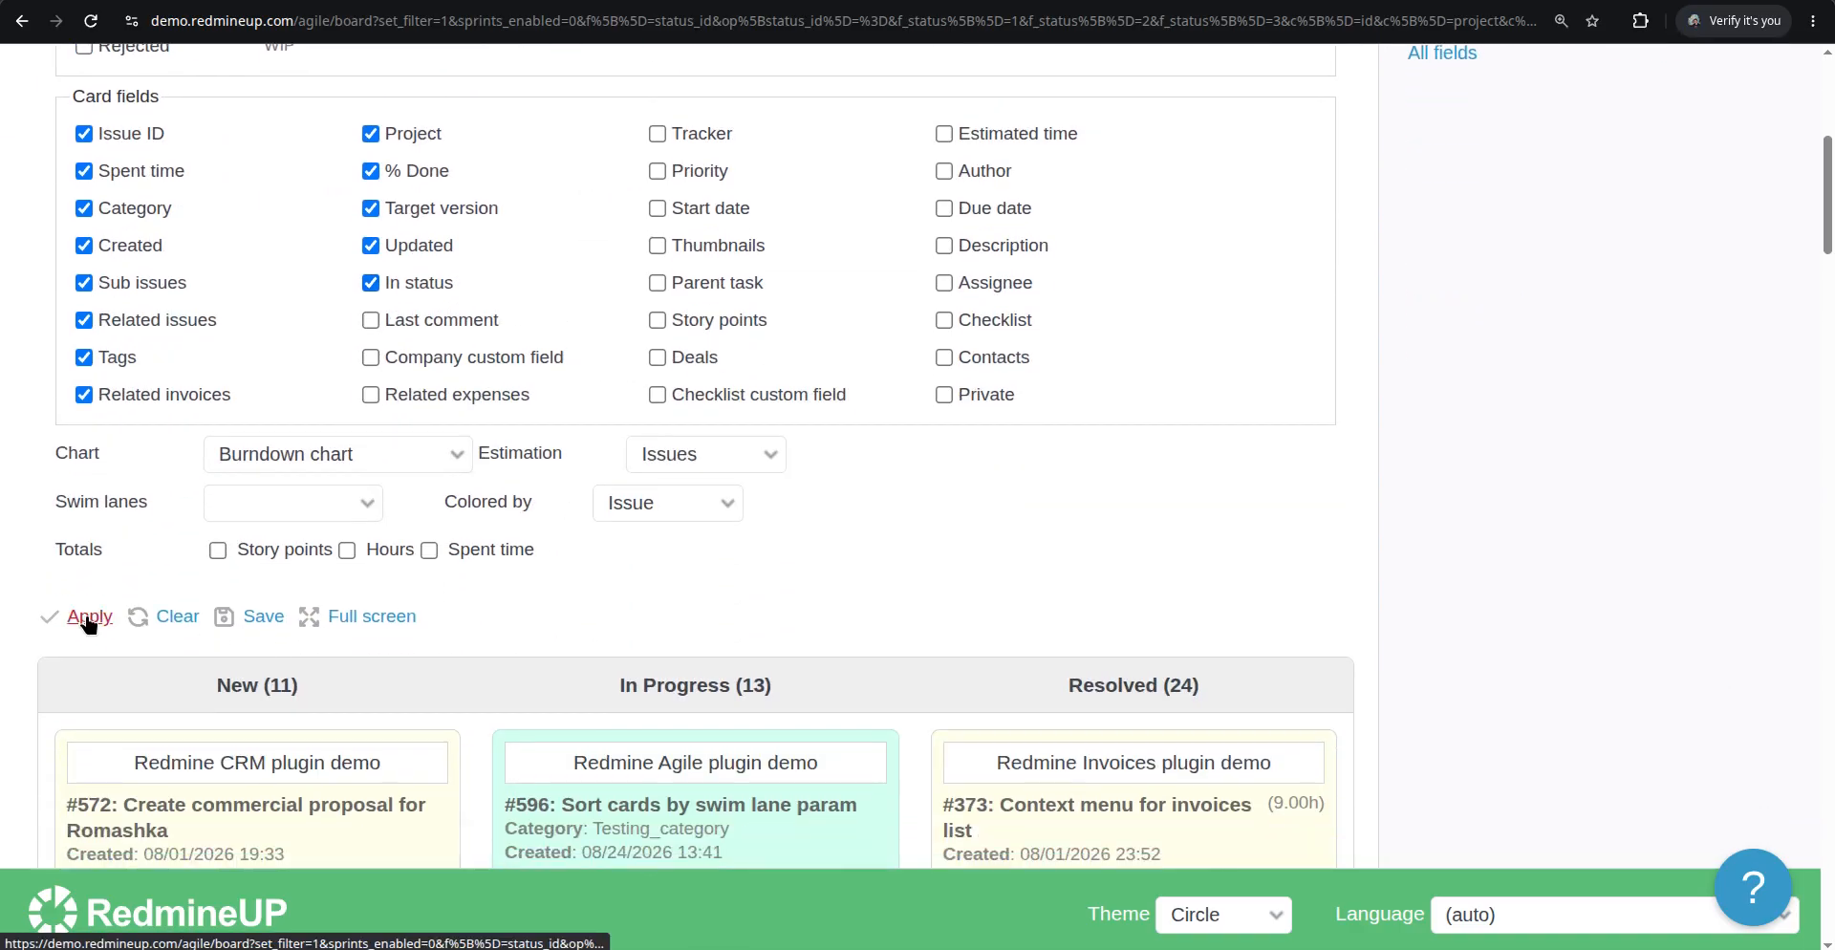
left_click(88, 617)
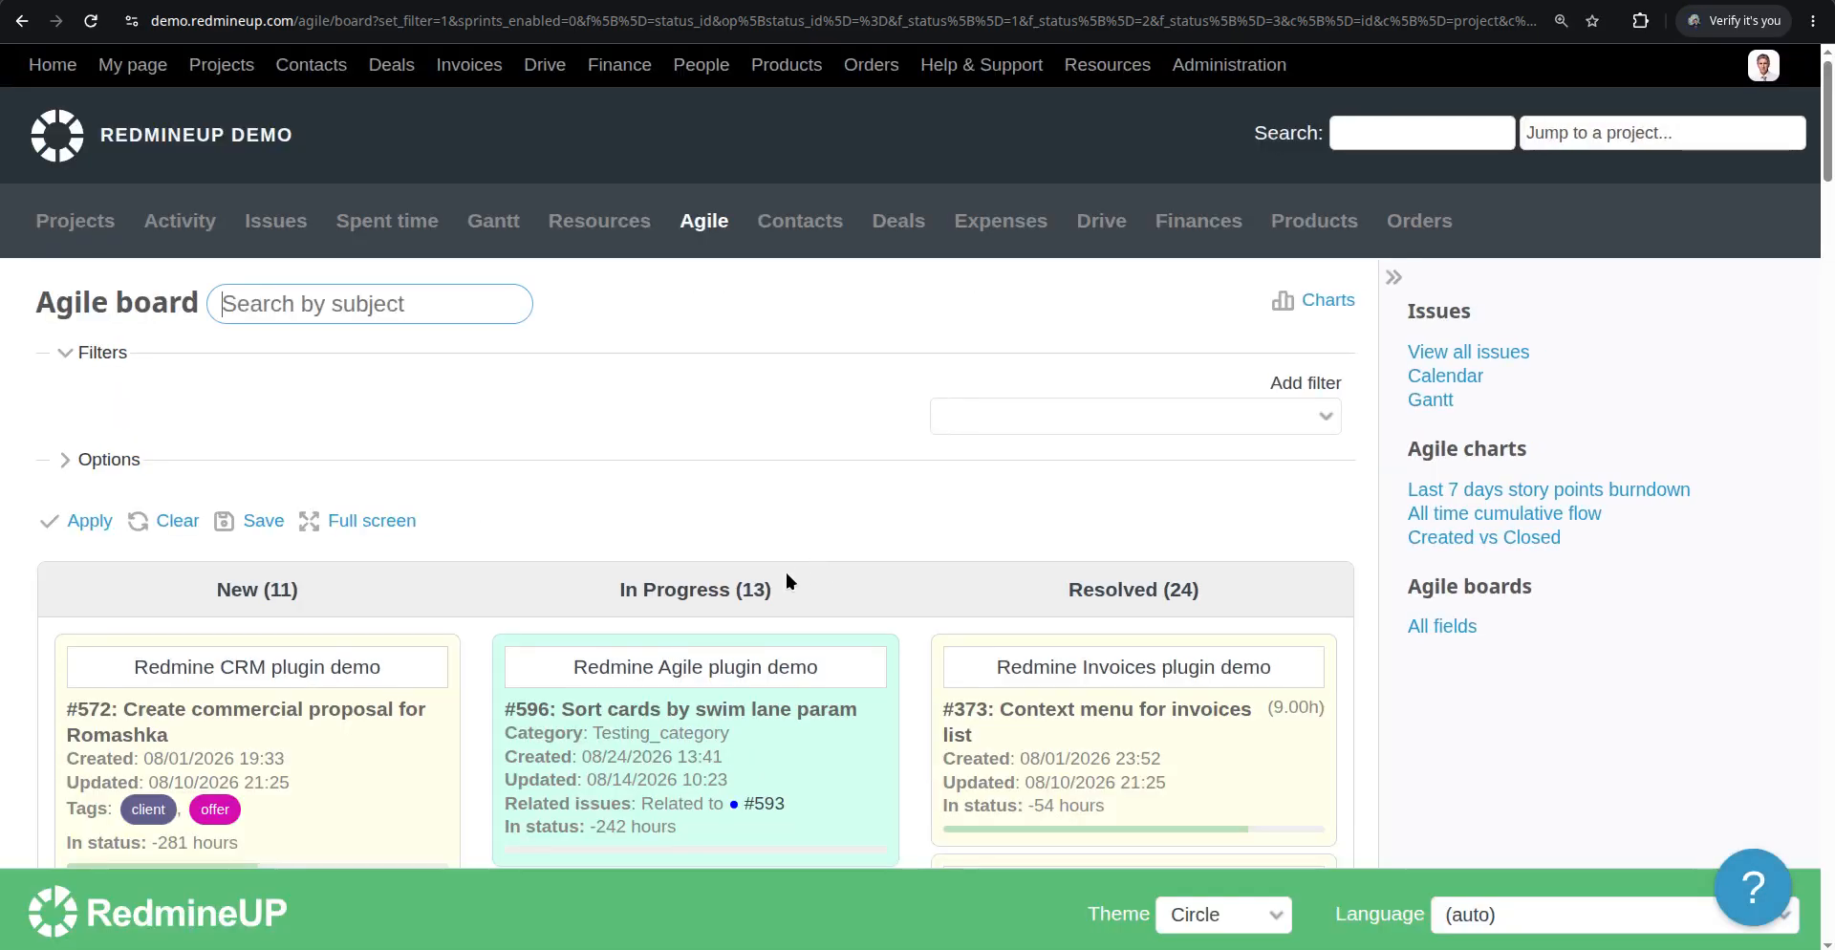
Scroll through the board cards to examine the In status field on each card
scroll(786, 572, "down", 6)
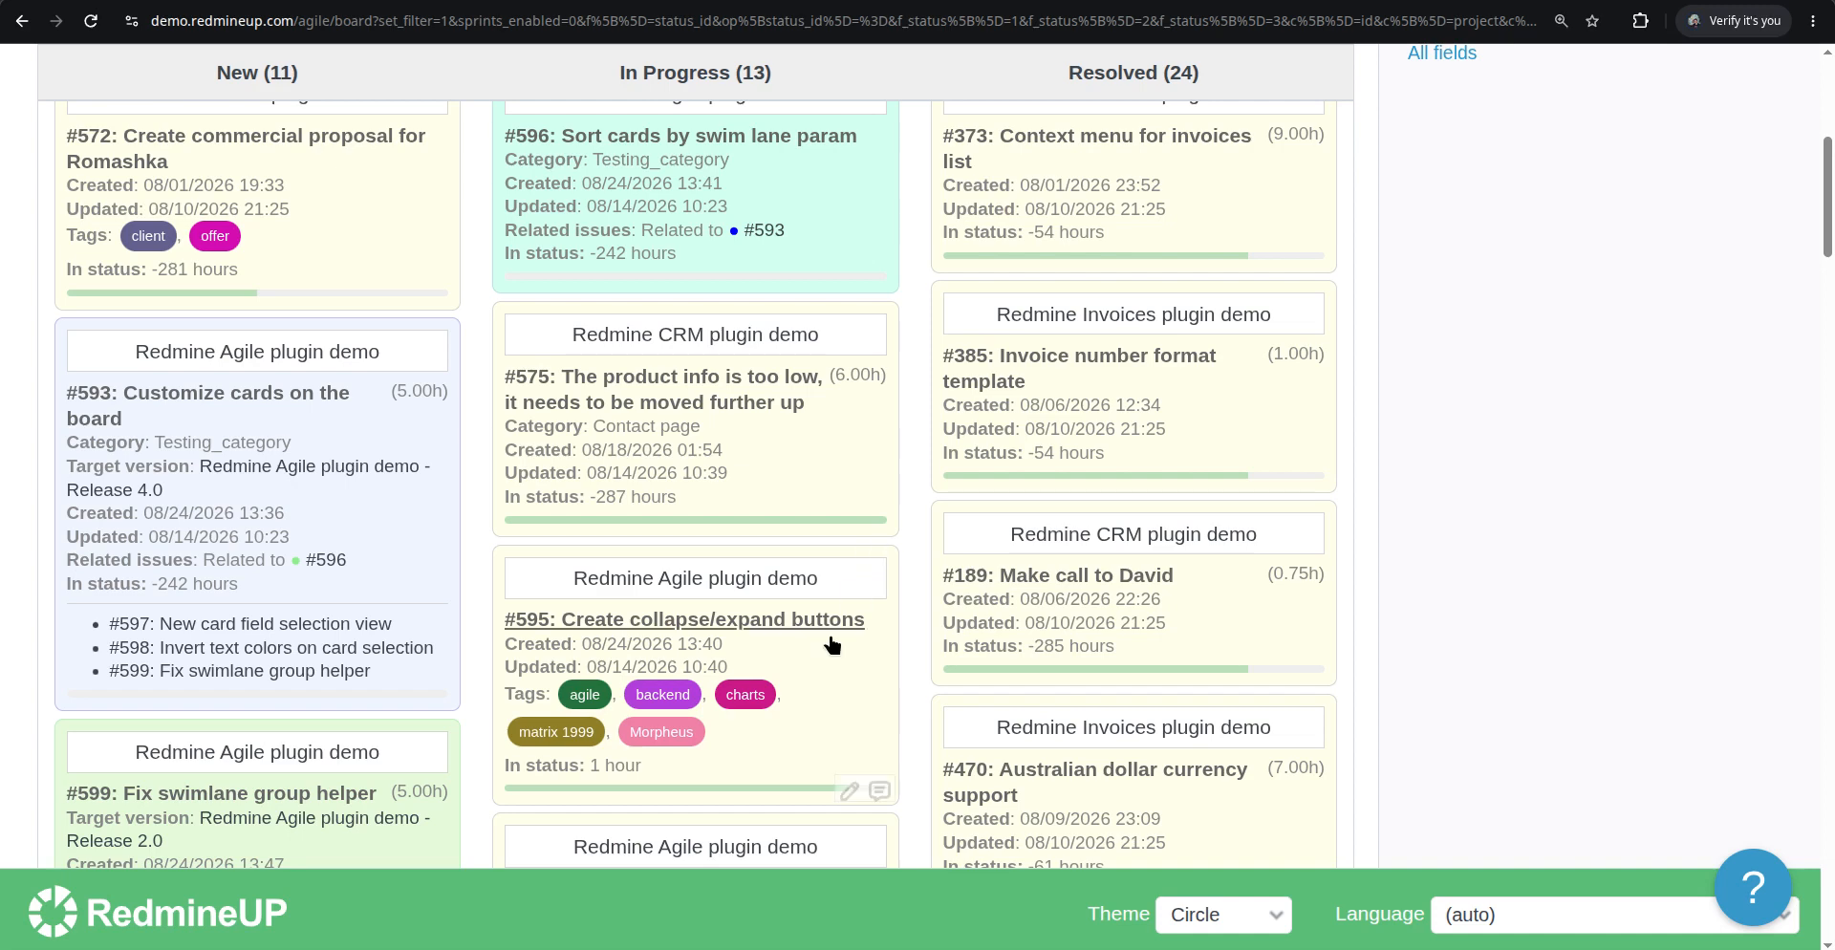
scroll(812, 656, "down", 2)
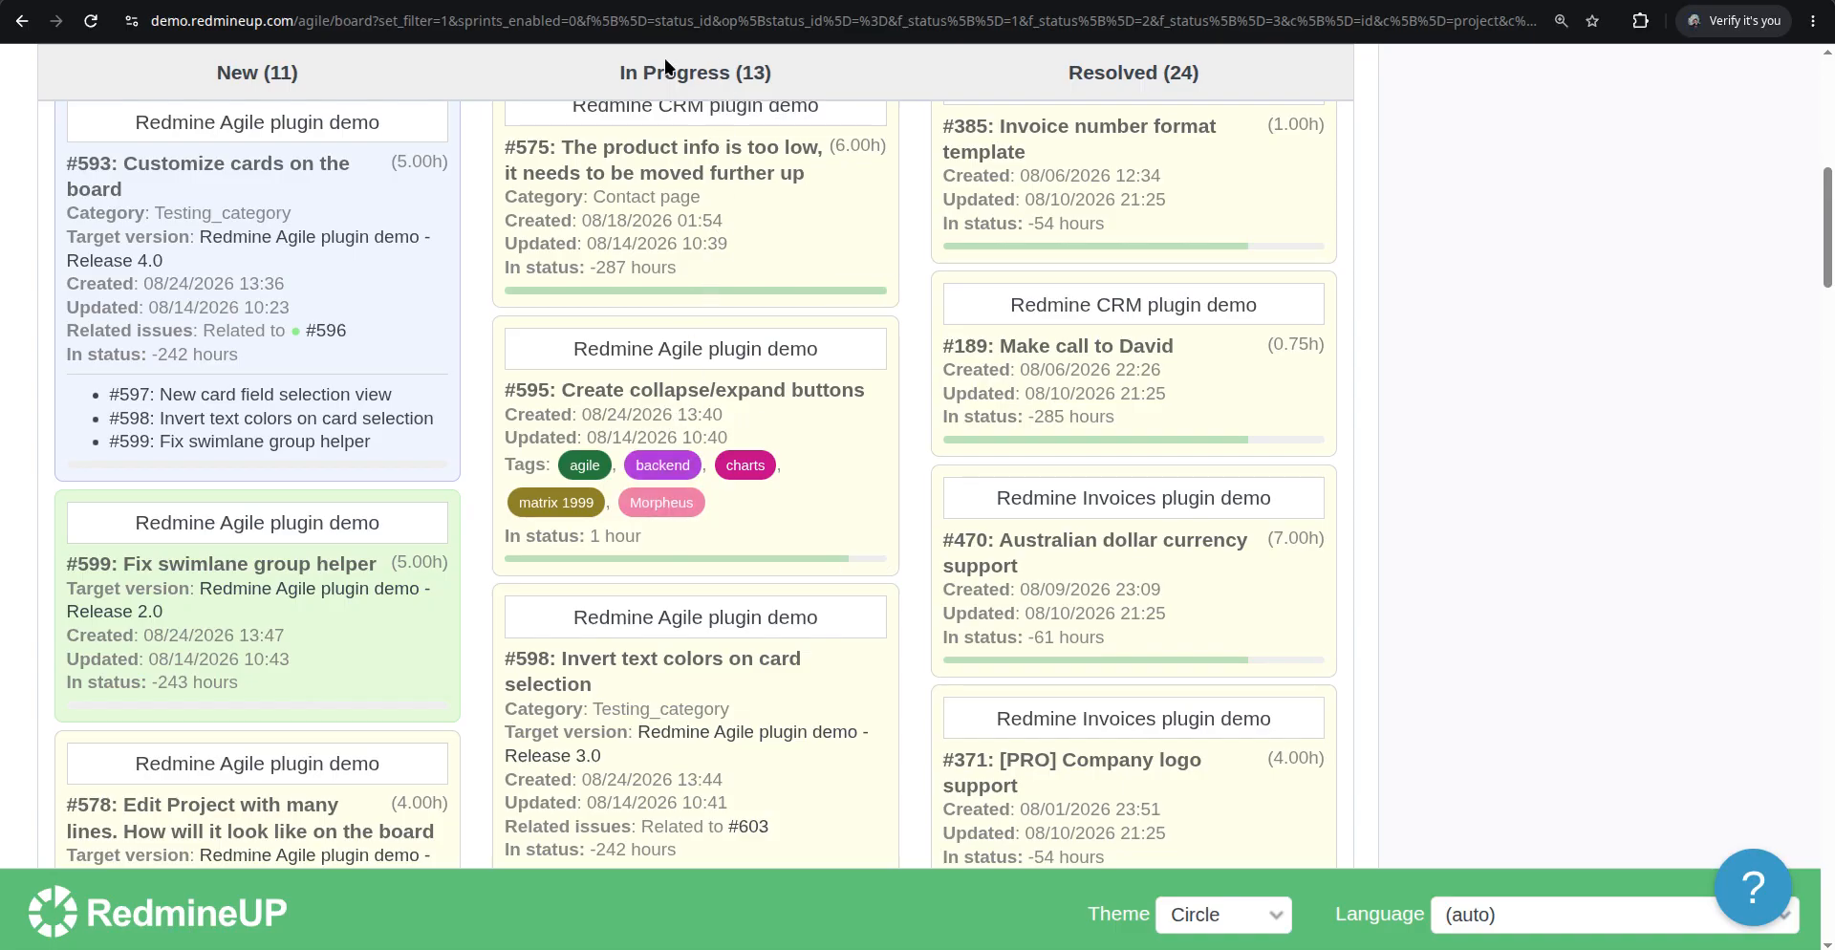
scroll(690, 544, "down", 1)
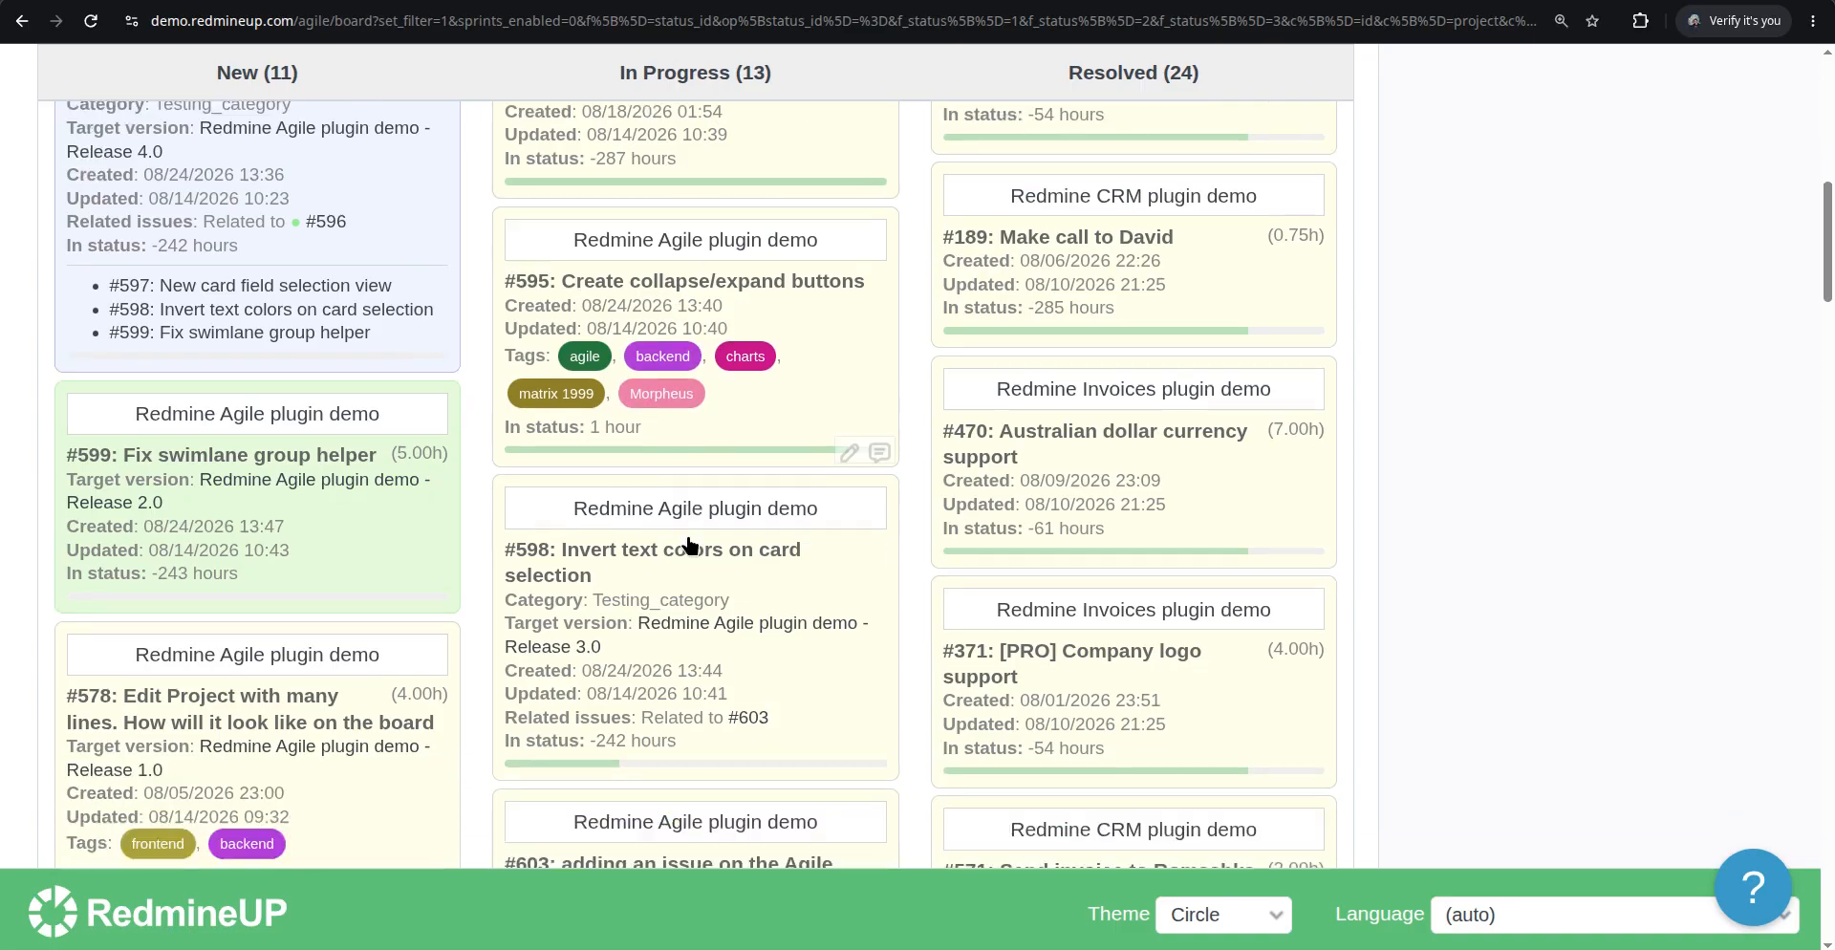
scroll(690, 544, "down", 8)
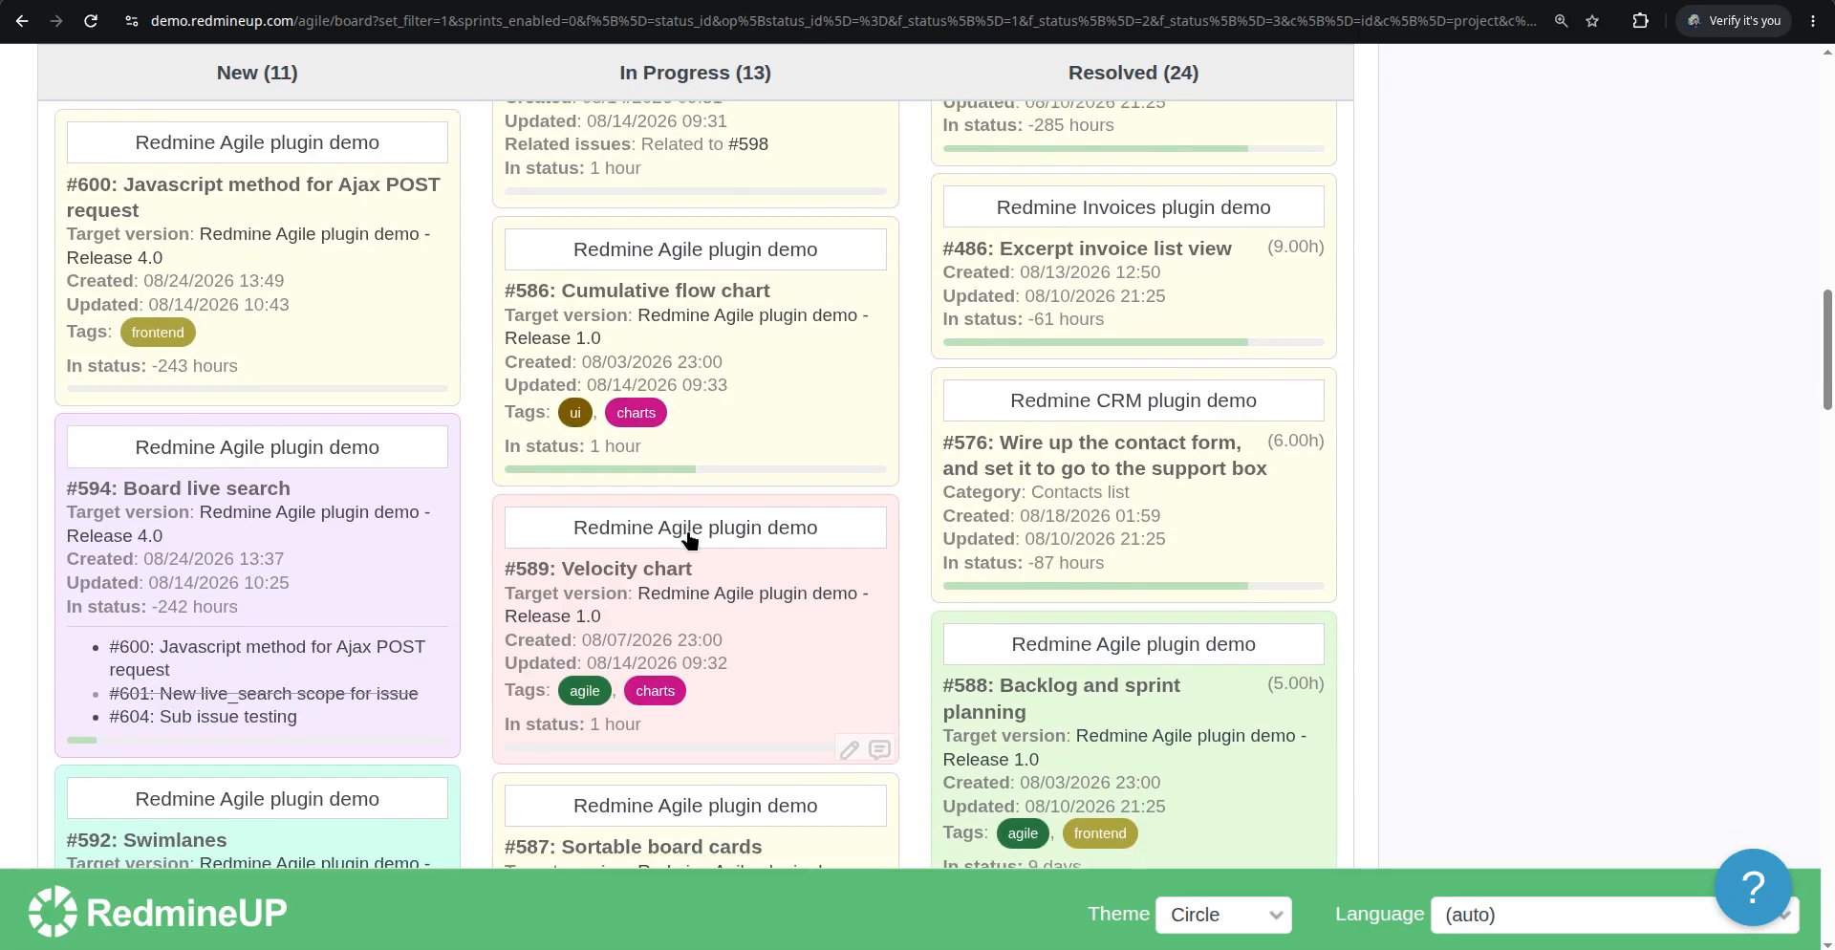
scroll(691, 540, "down", 8)
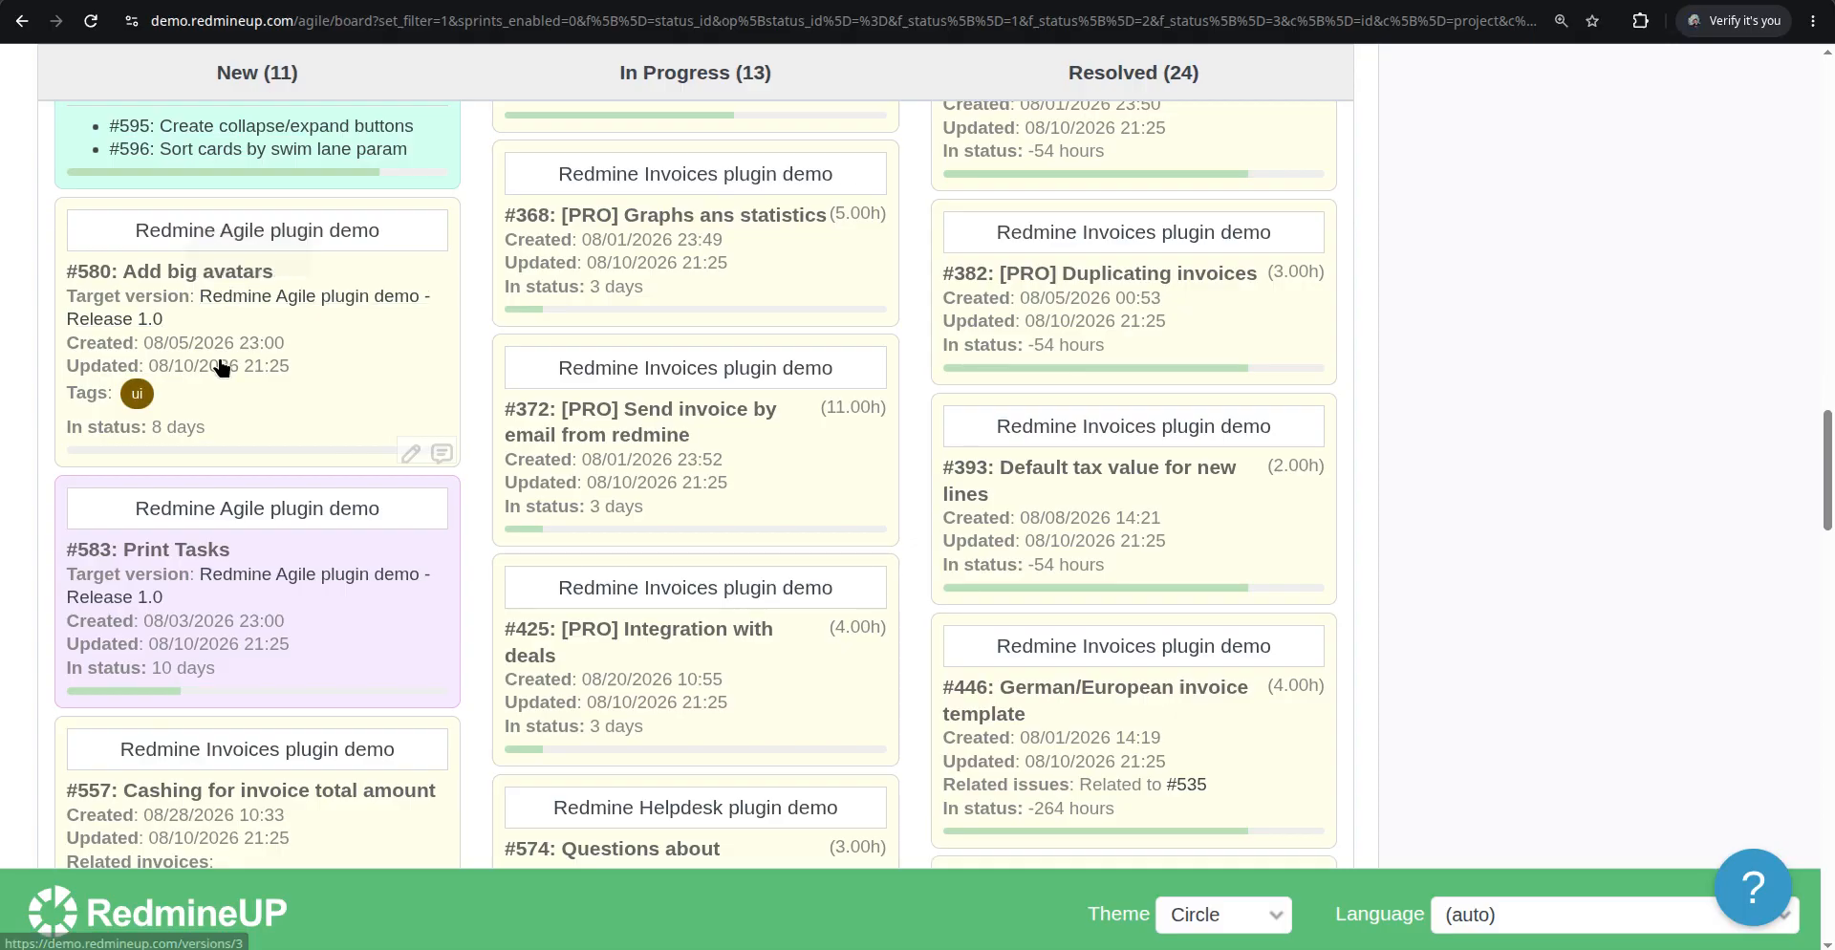
scroll(327, 447, "down", 5)
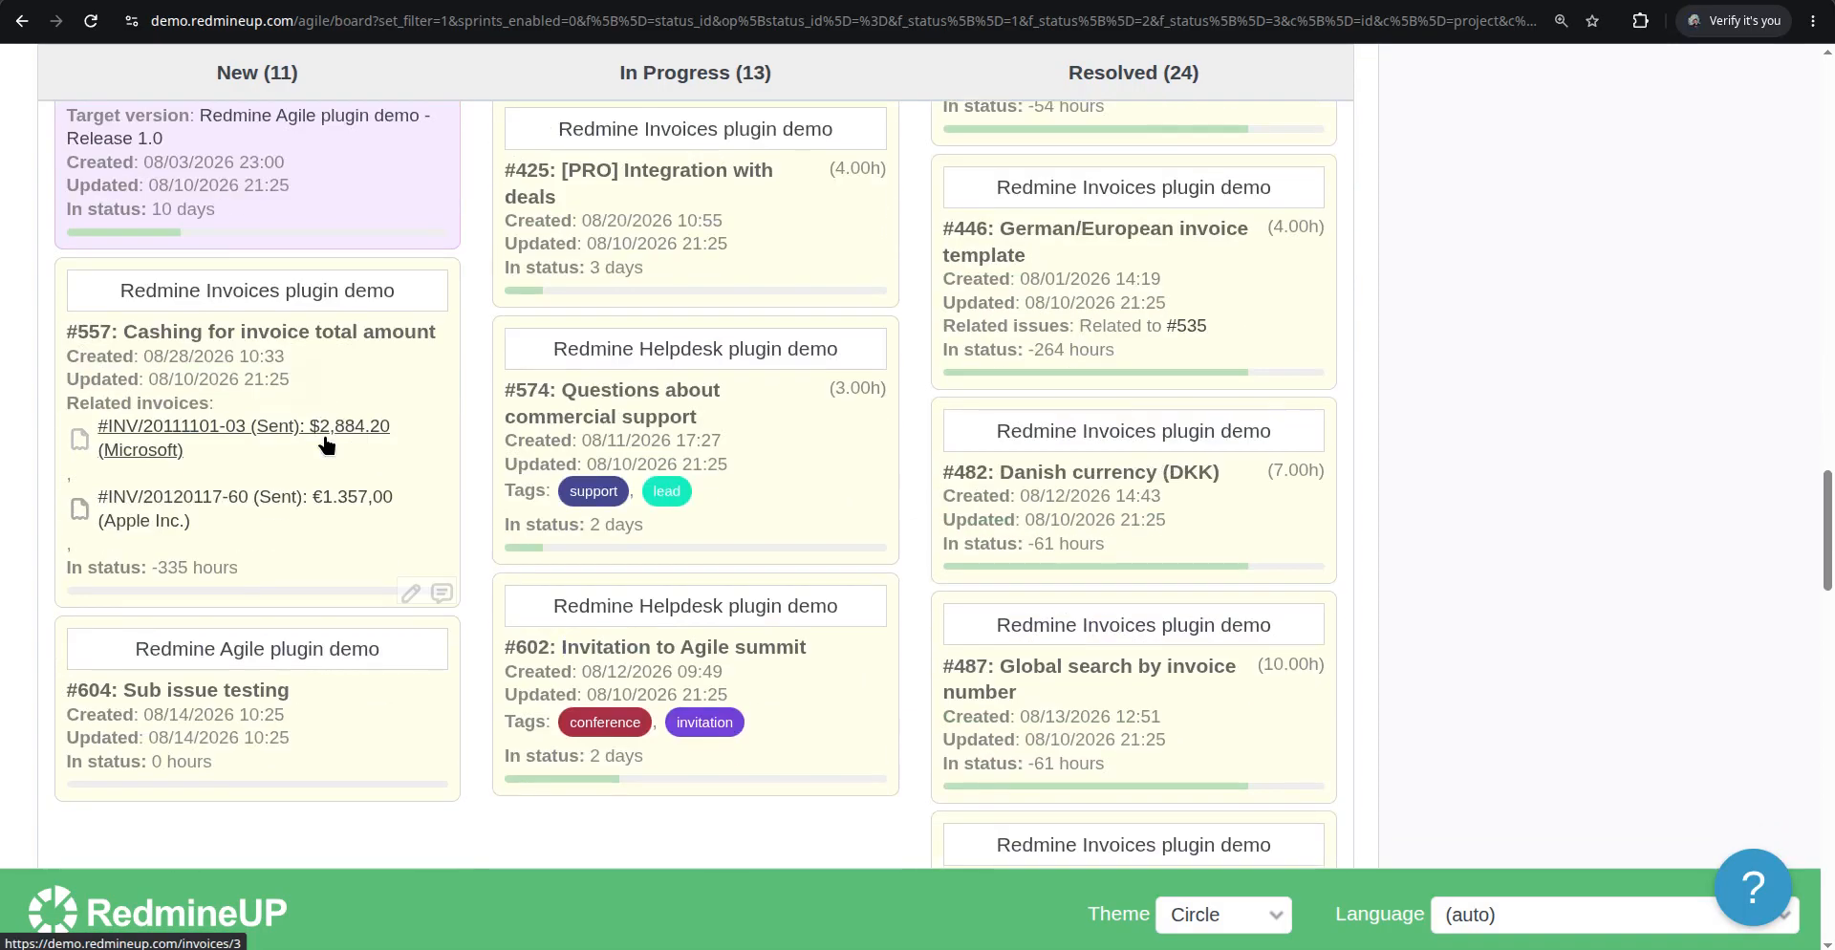
scroll(363, 373, "down", 3)
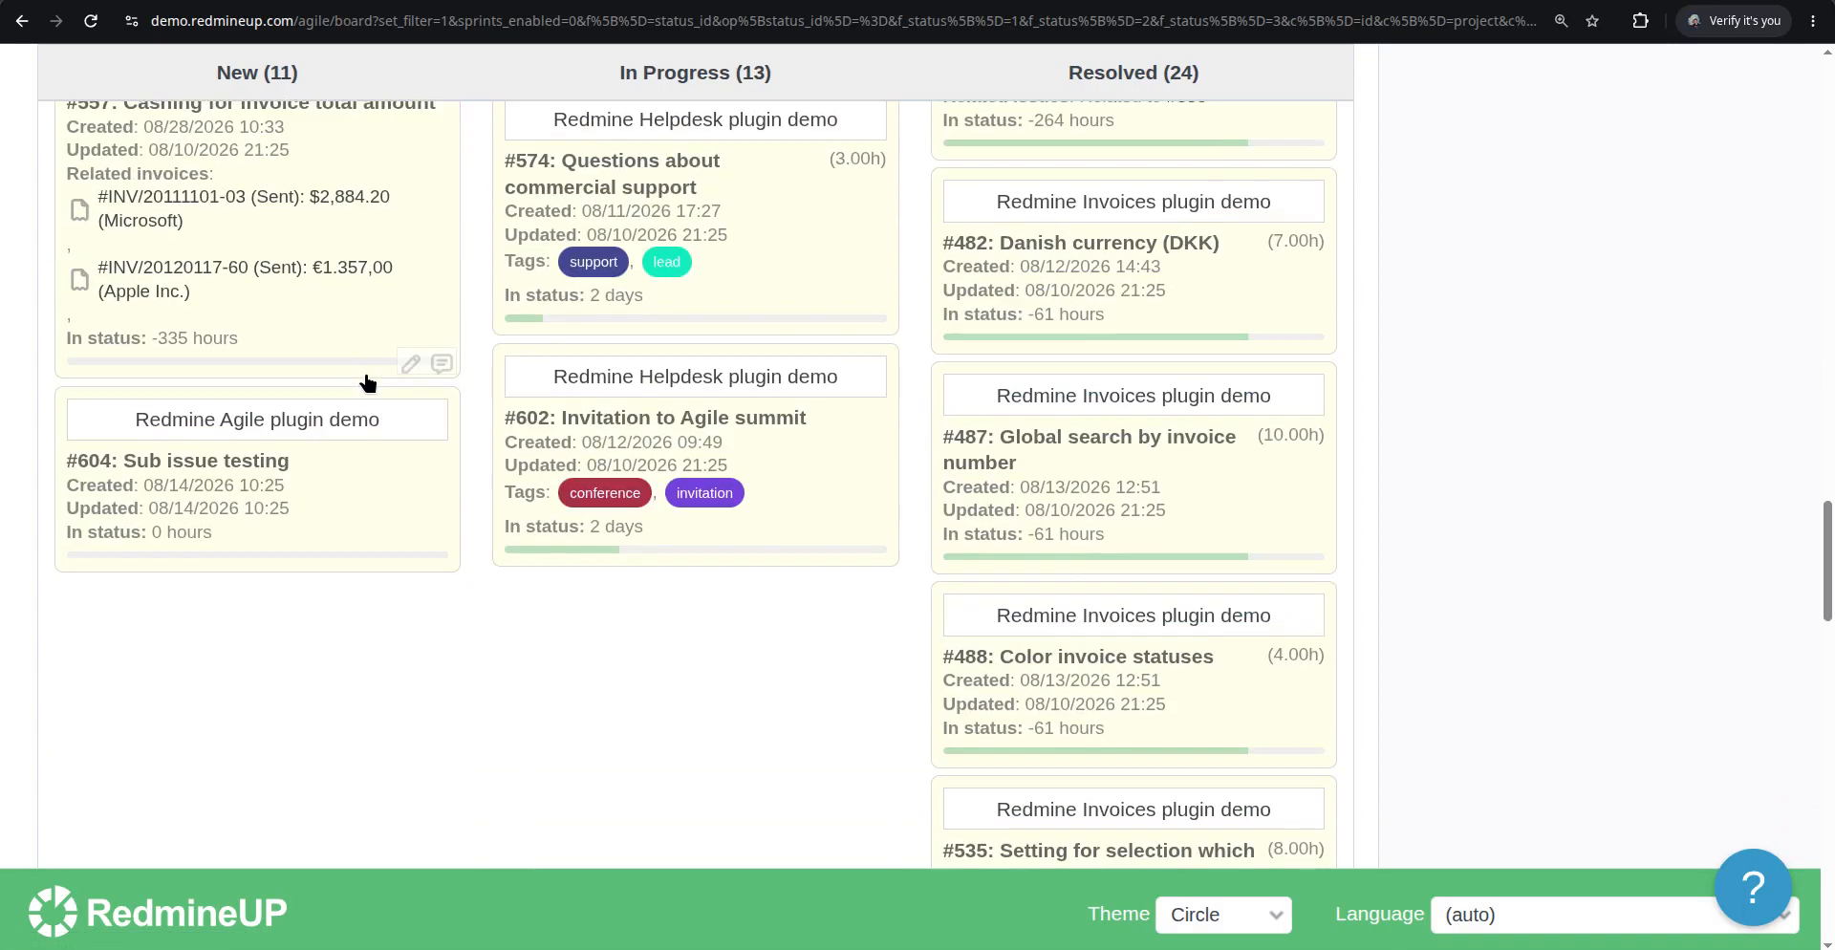
scroll(368, 383, "up", 20)
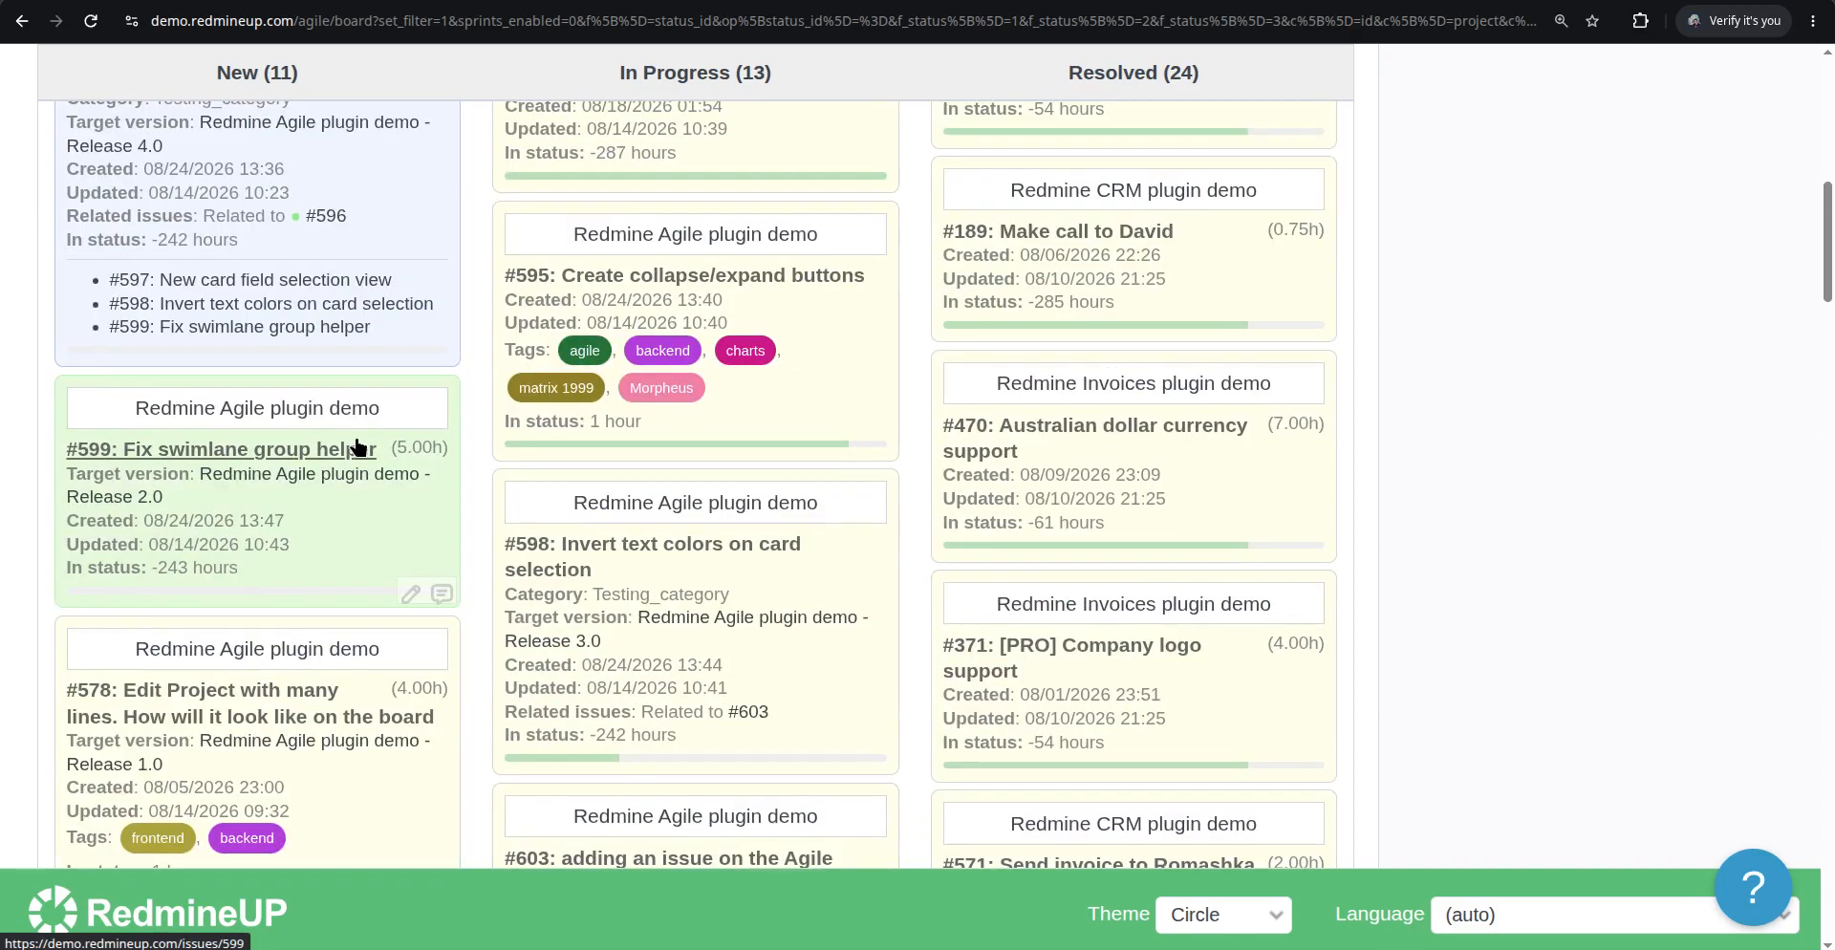
scroll(361, 444, "up", 10)
Enable the Last comment card field in the board options and apply them
left_click(121, 462)
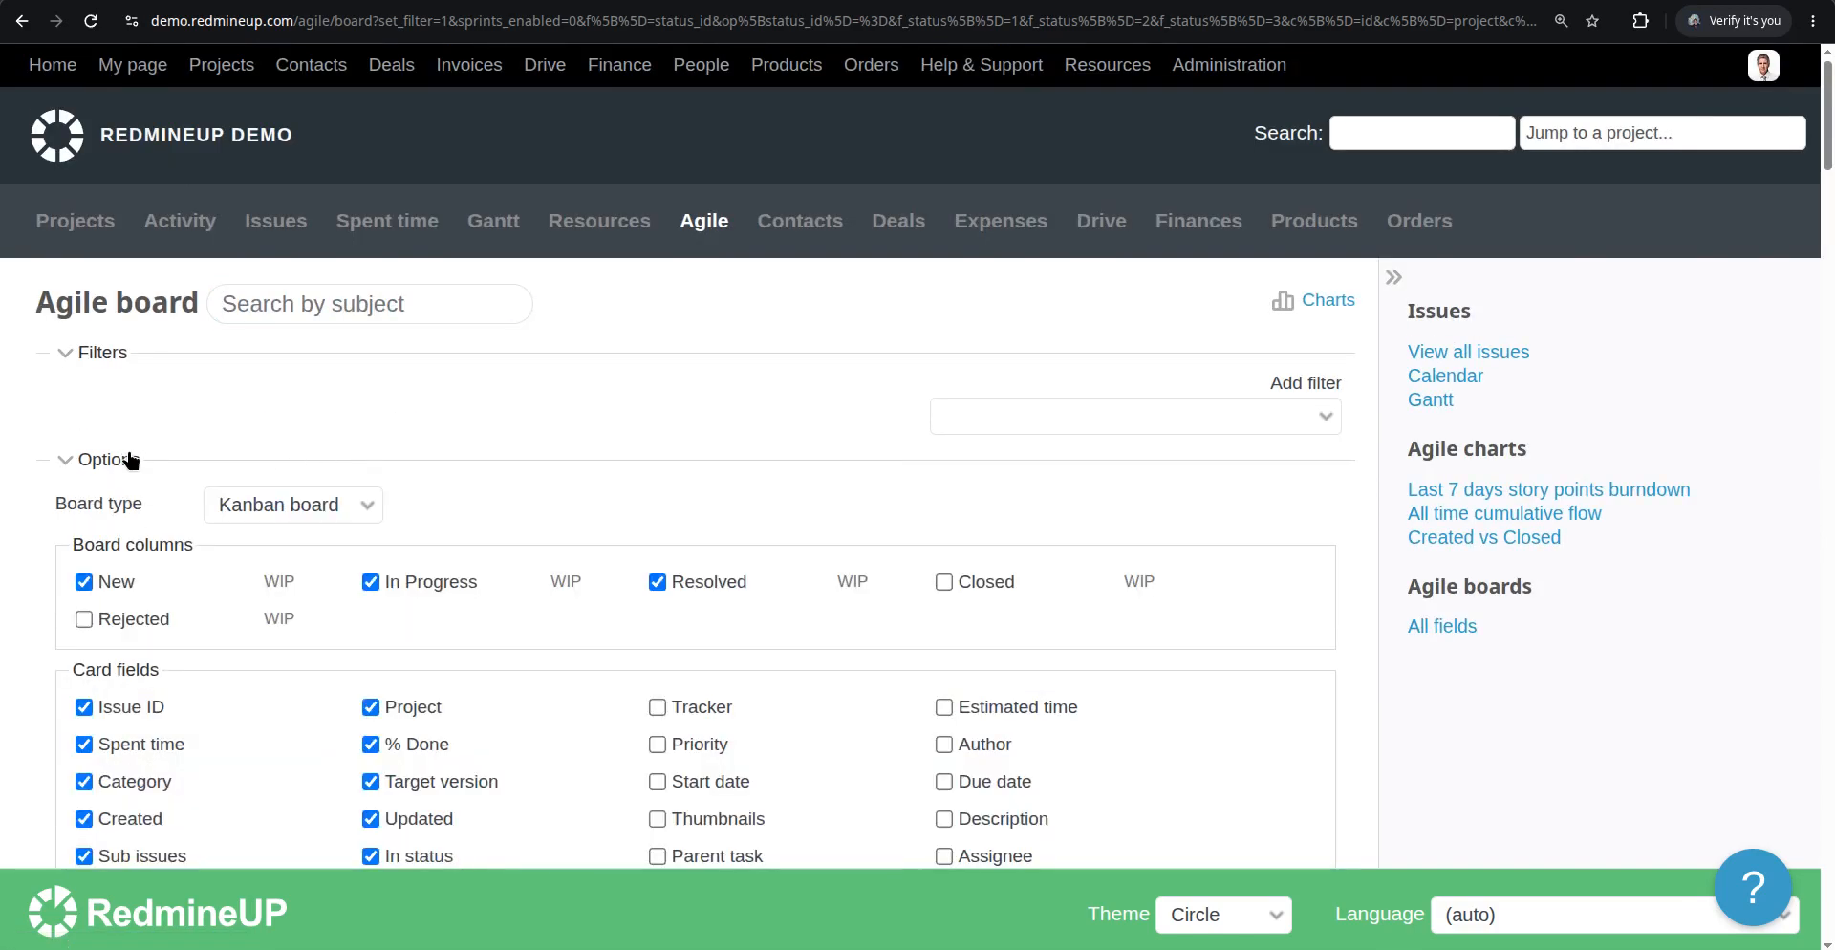
scroll(501, 458, "down", 3)
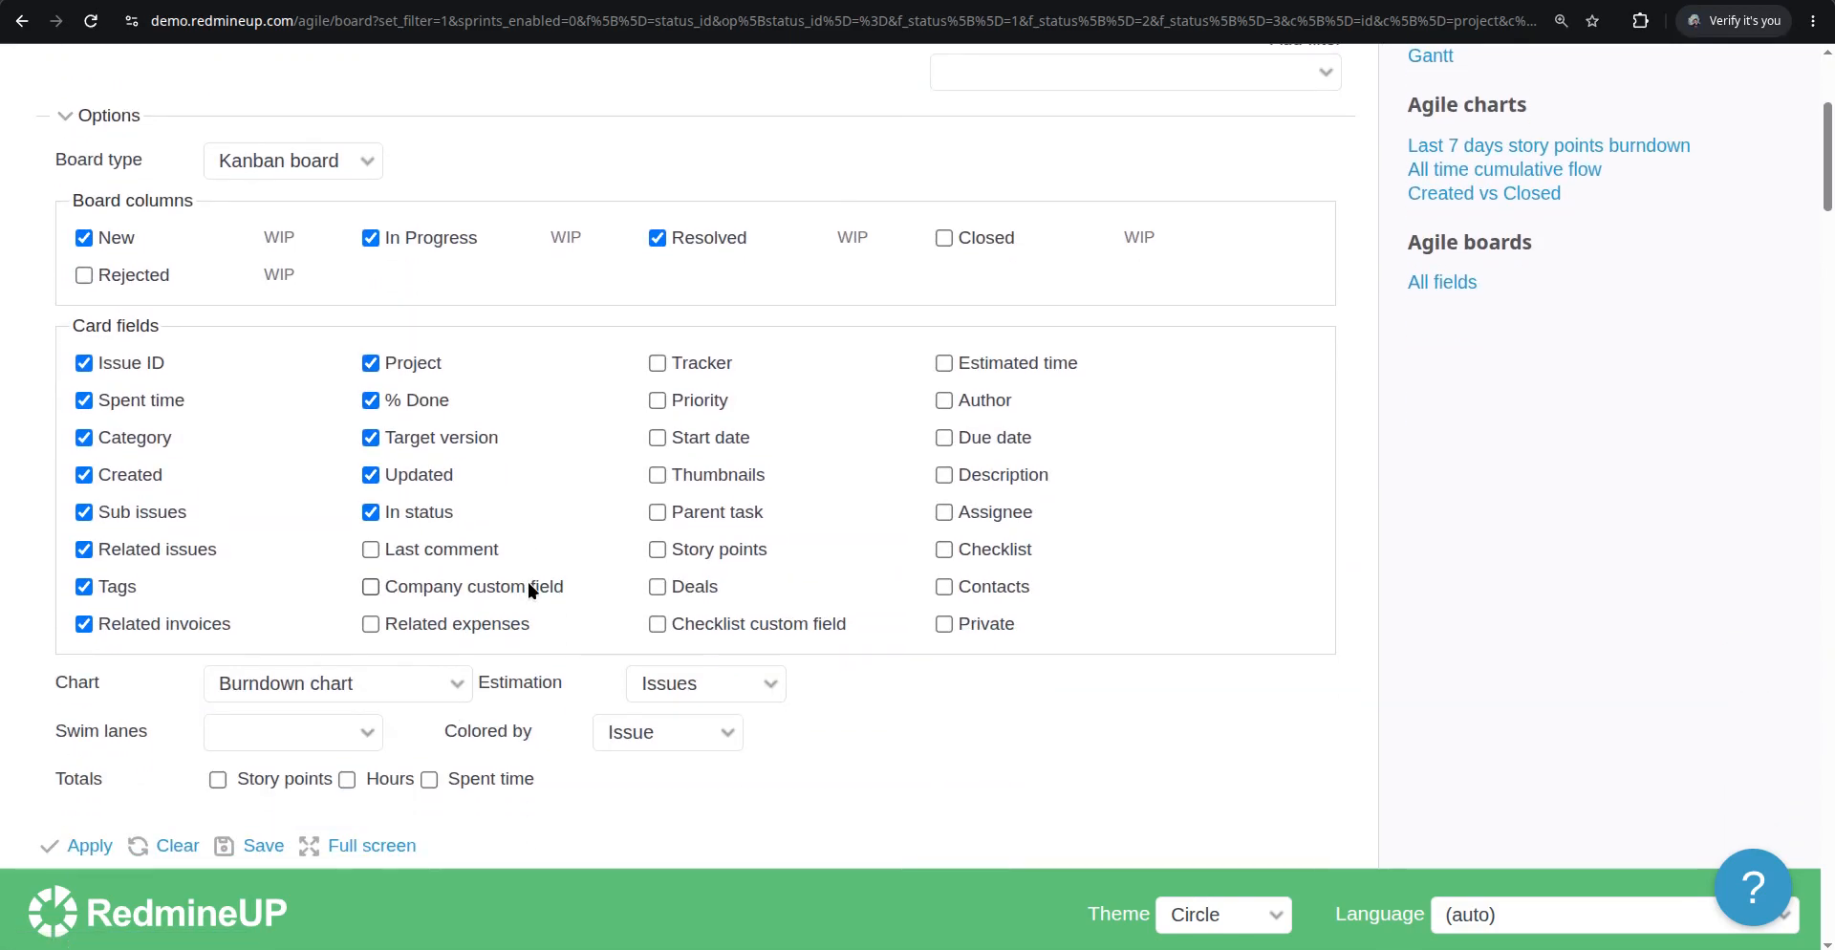
left_click(377, 550)
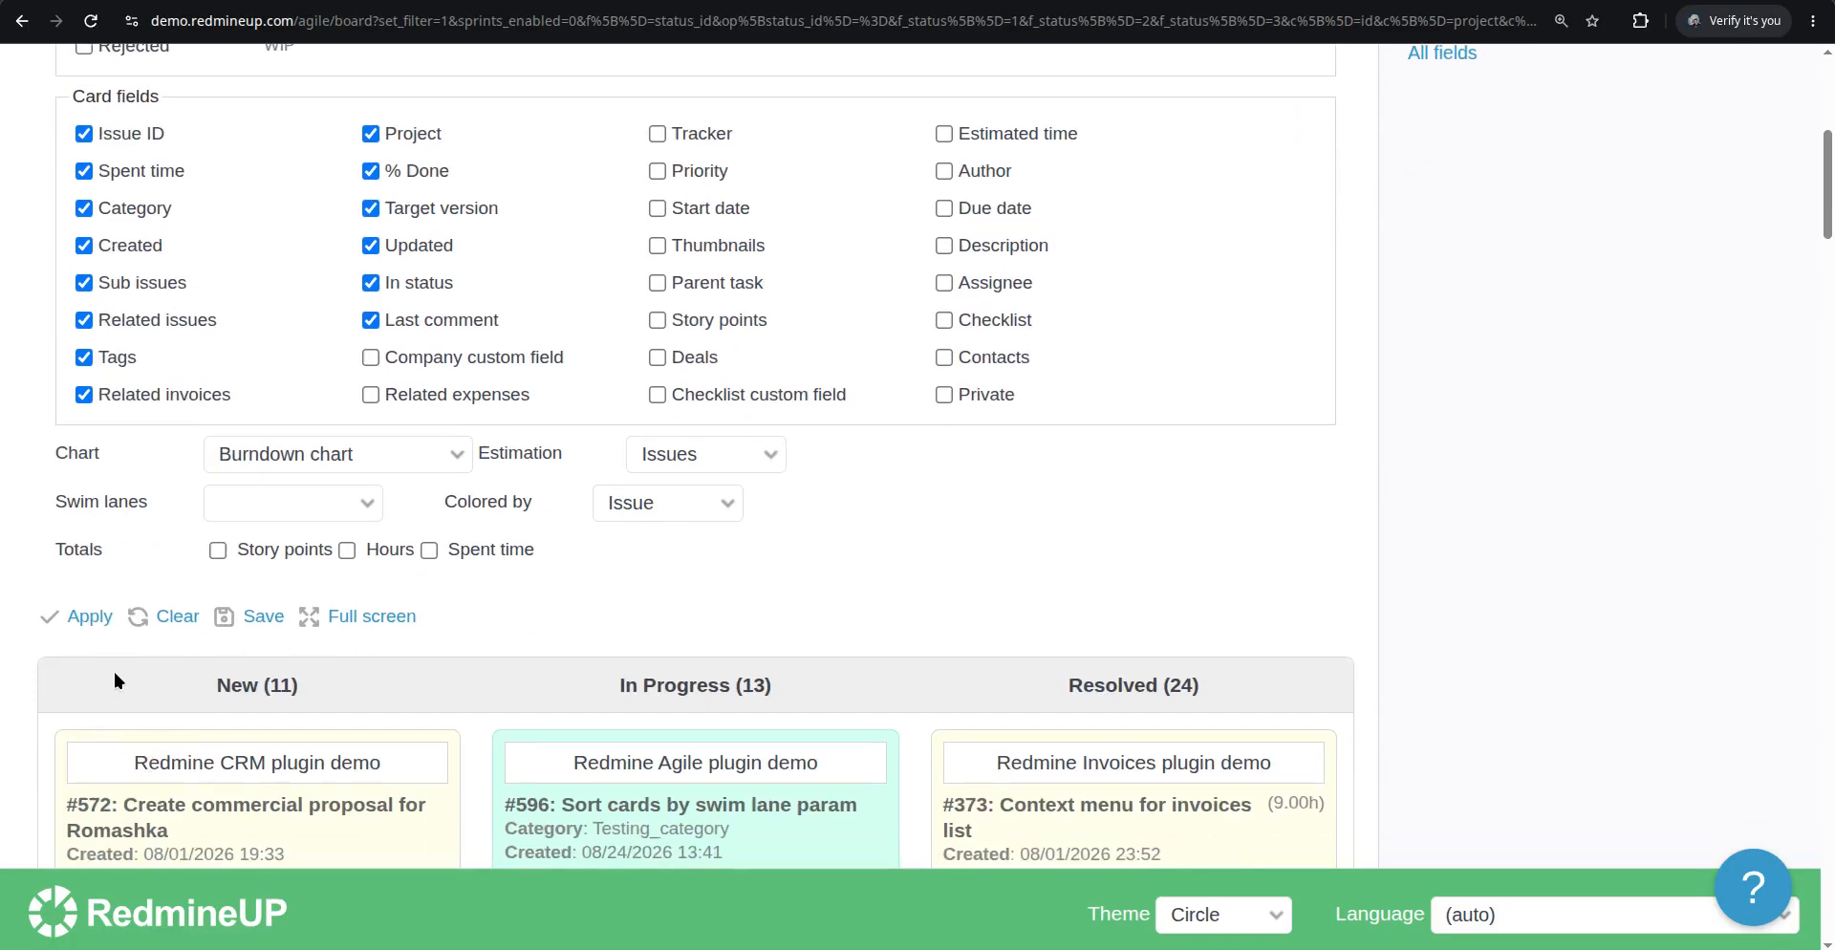
left_click(98, 618)
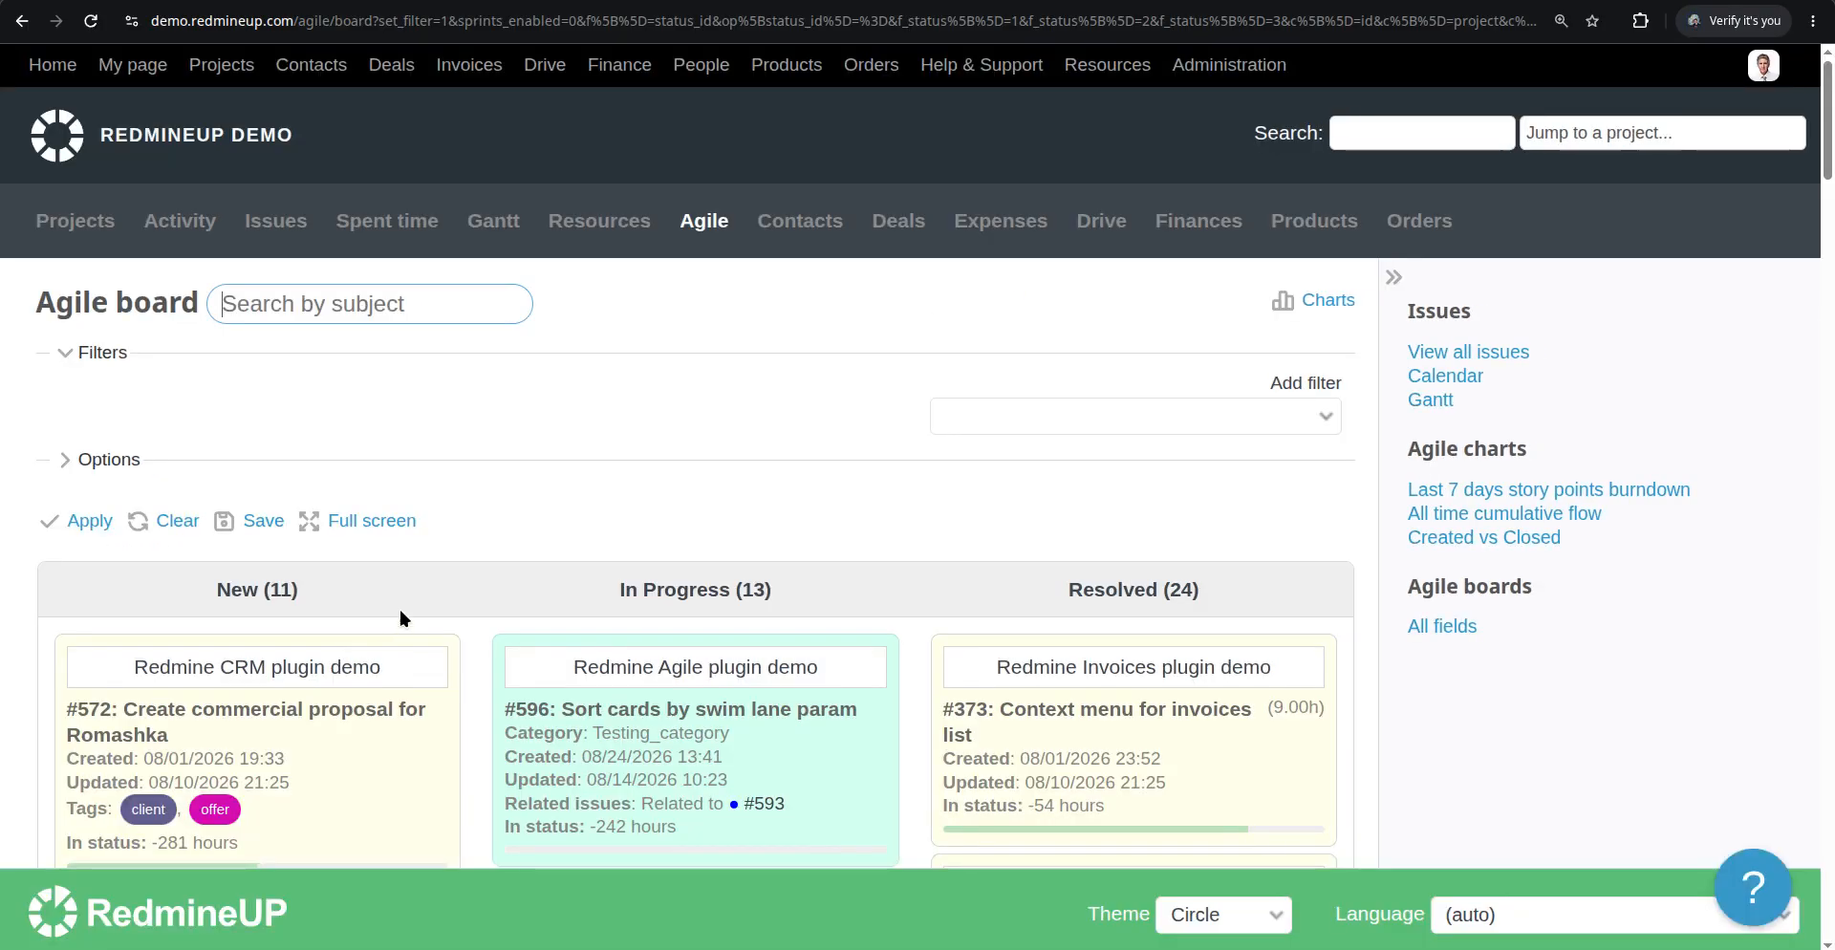
Scroll down the board, open issue #580 from its card and review its history
scroll(470, 610, "down", 3)
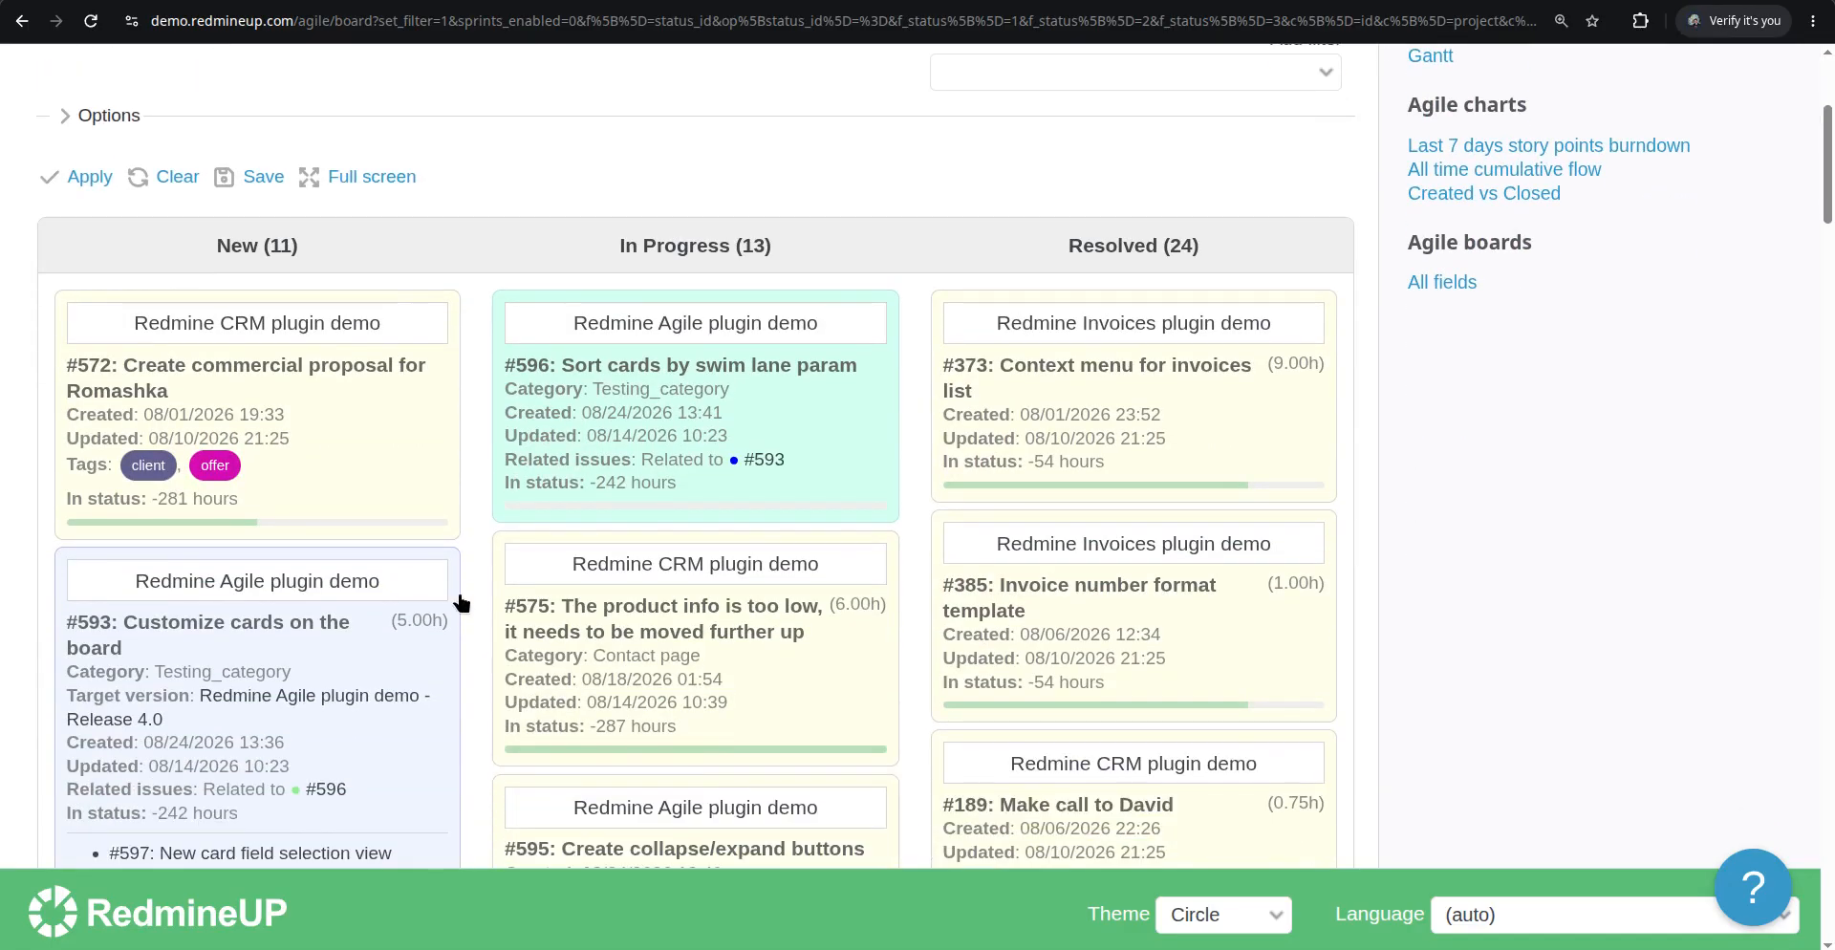
scroll(427, 541, "down", 15)
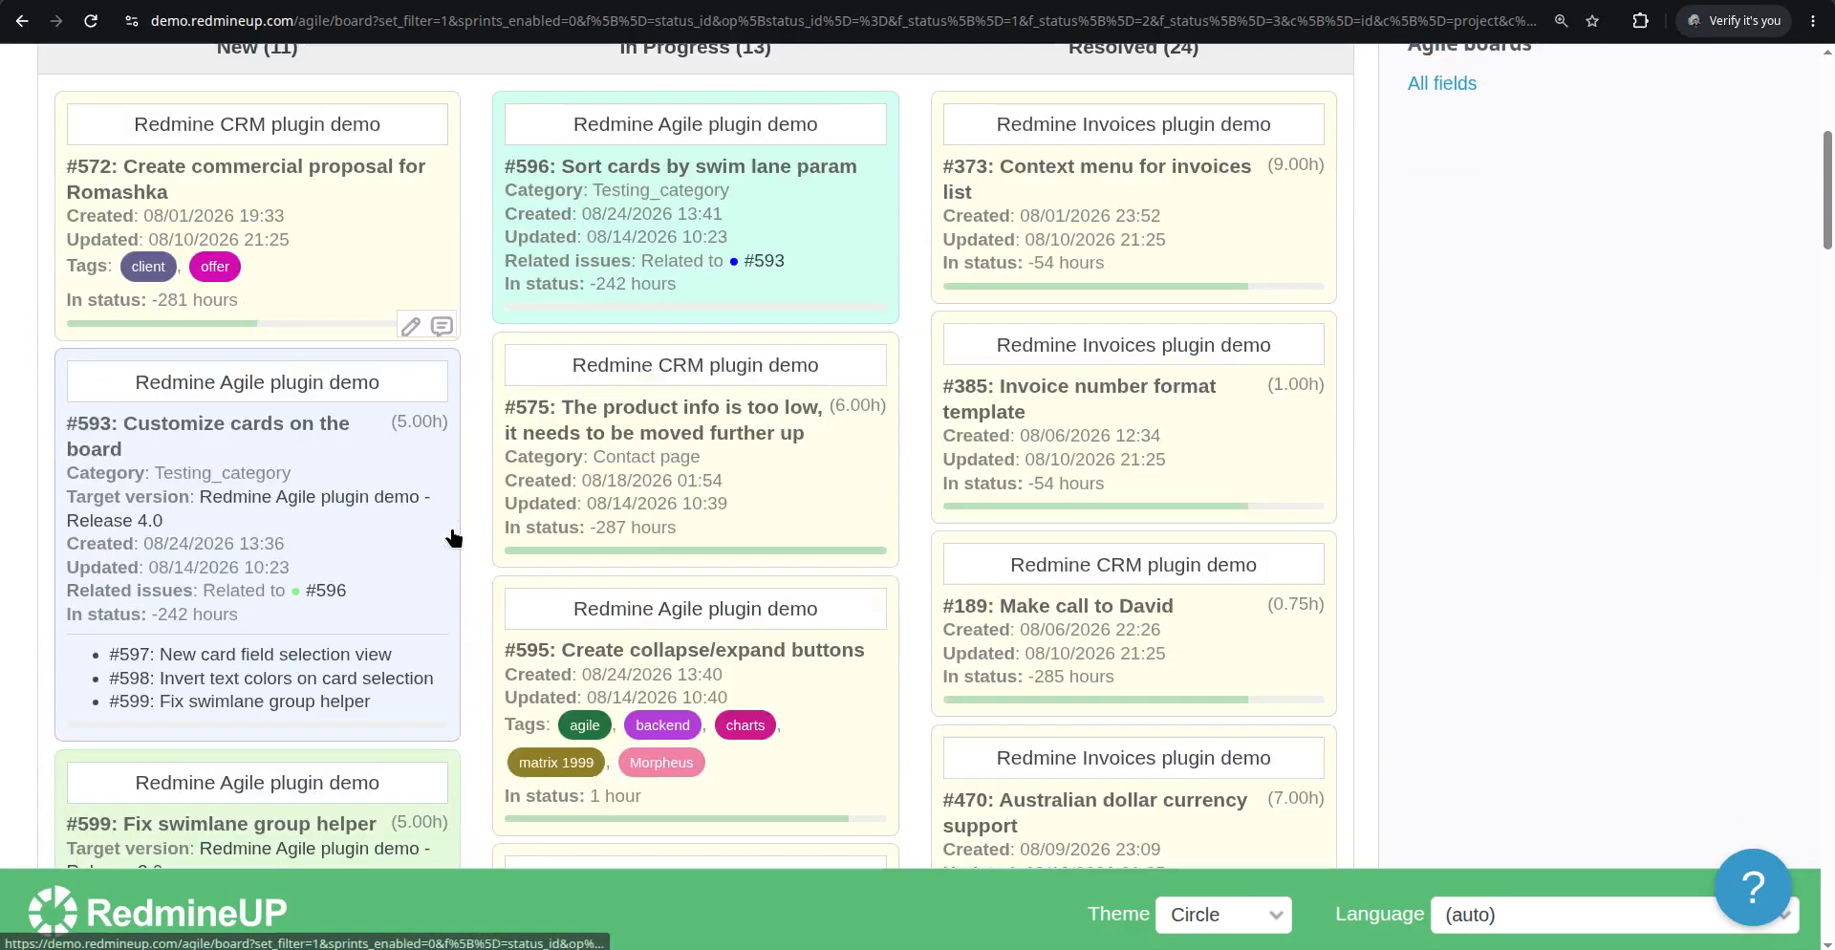
scroll(449, 537, "down", 6)
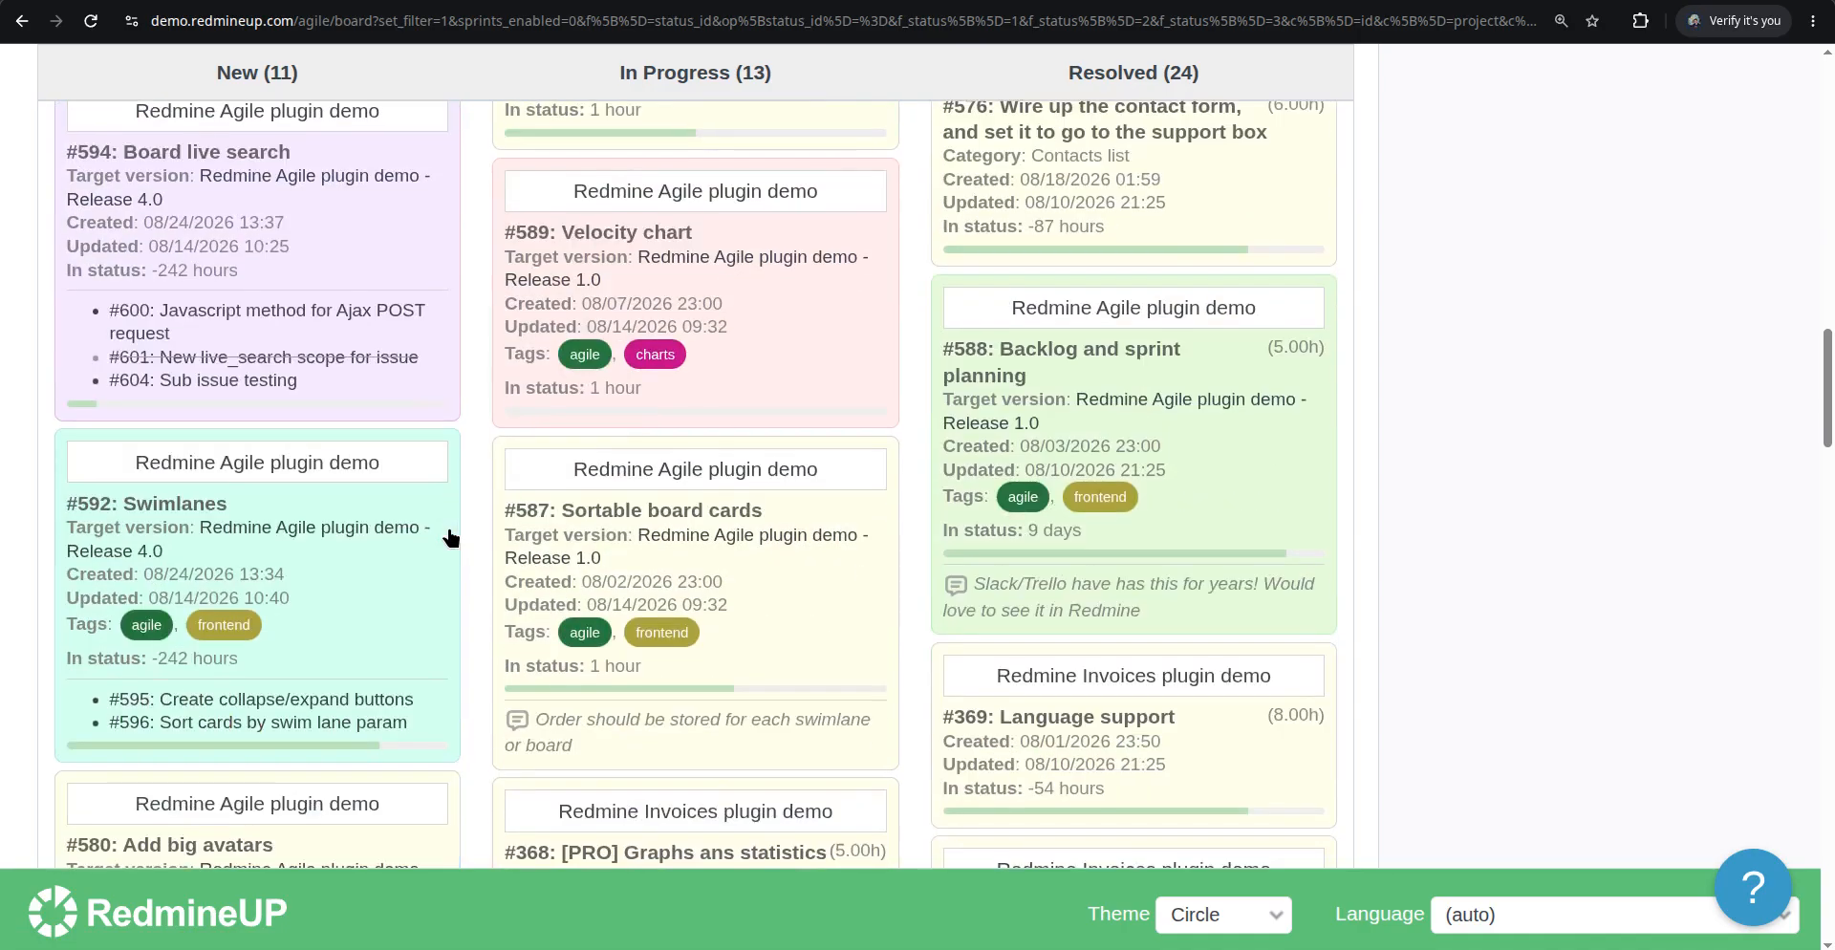
scroll(450, 532, "down", 1)
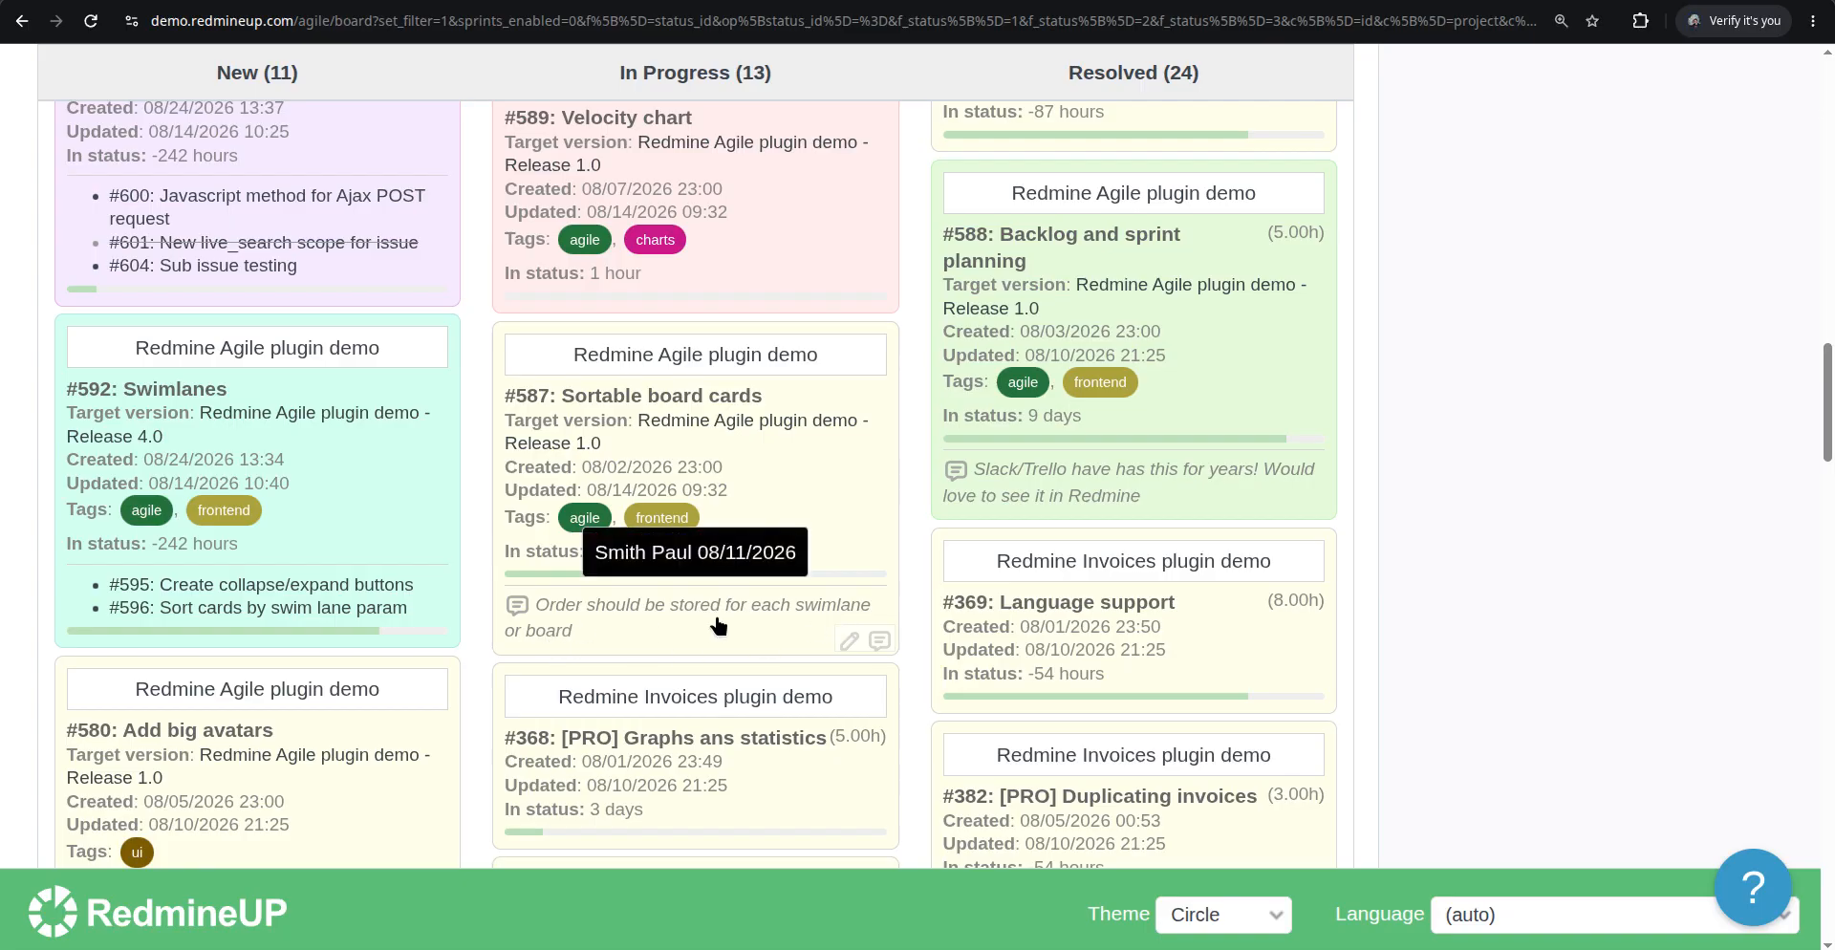
scroll(716, 626, "down", 6)
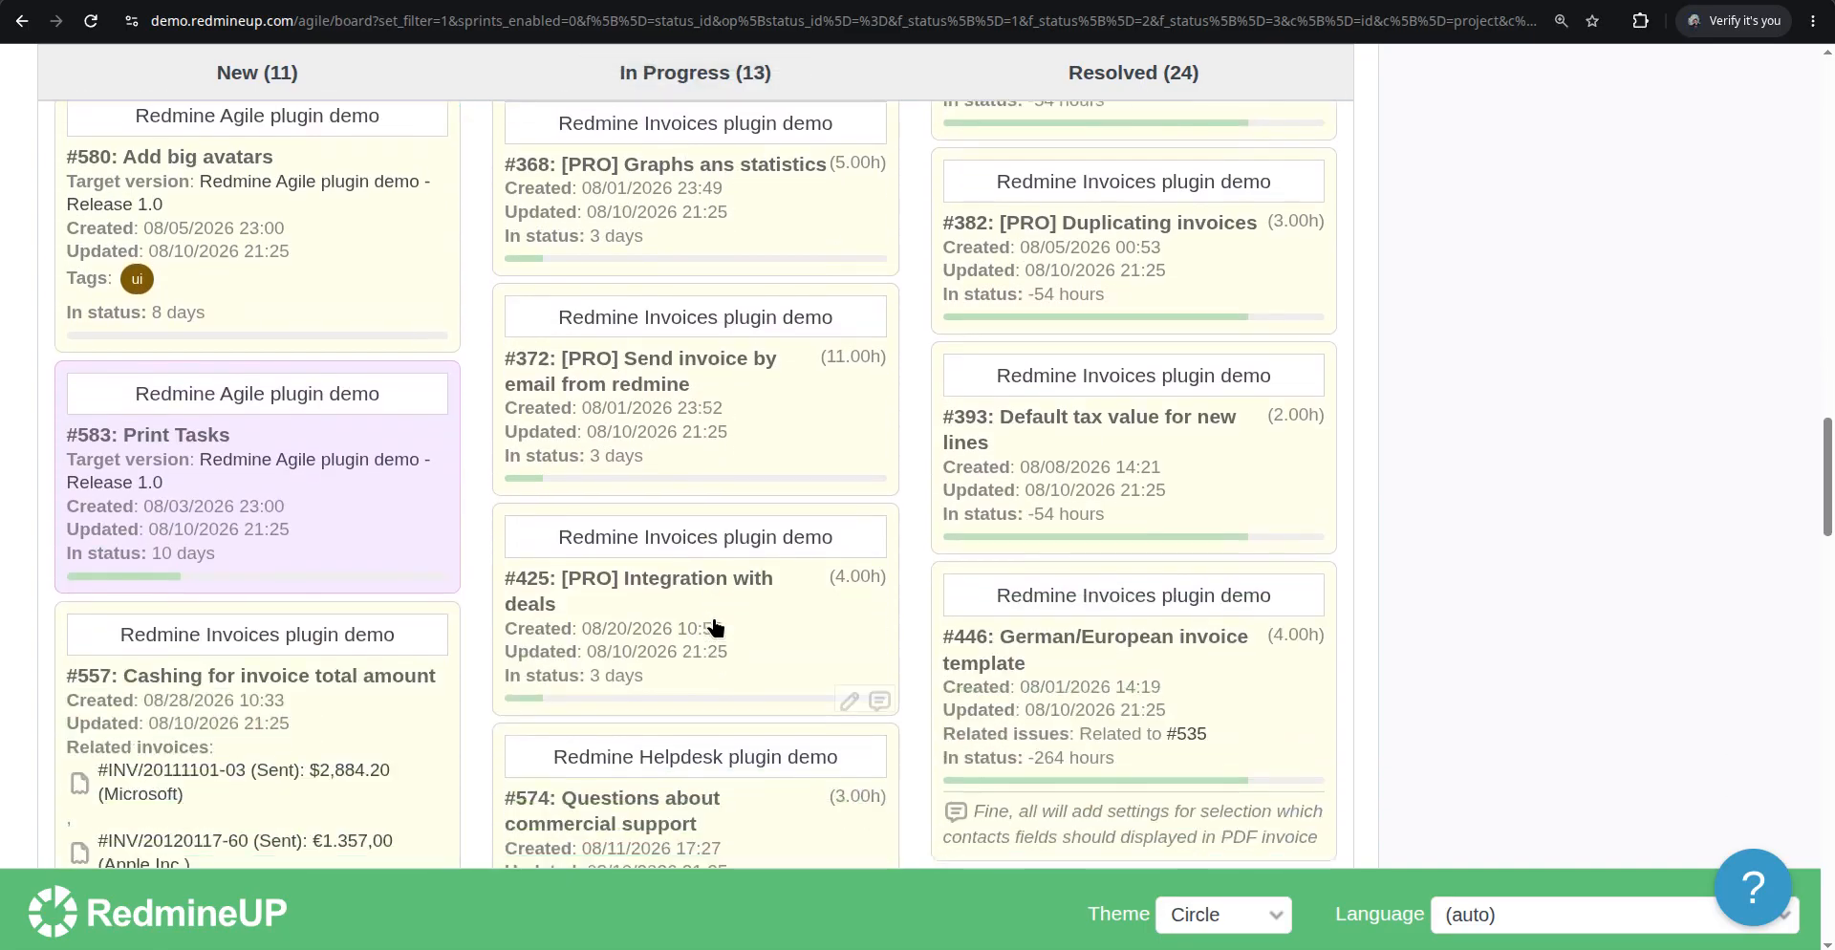
scroll(713, 627, "up", 5)
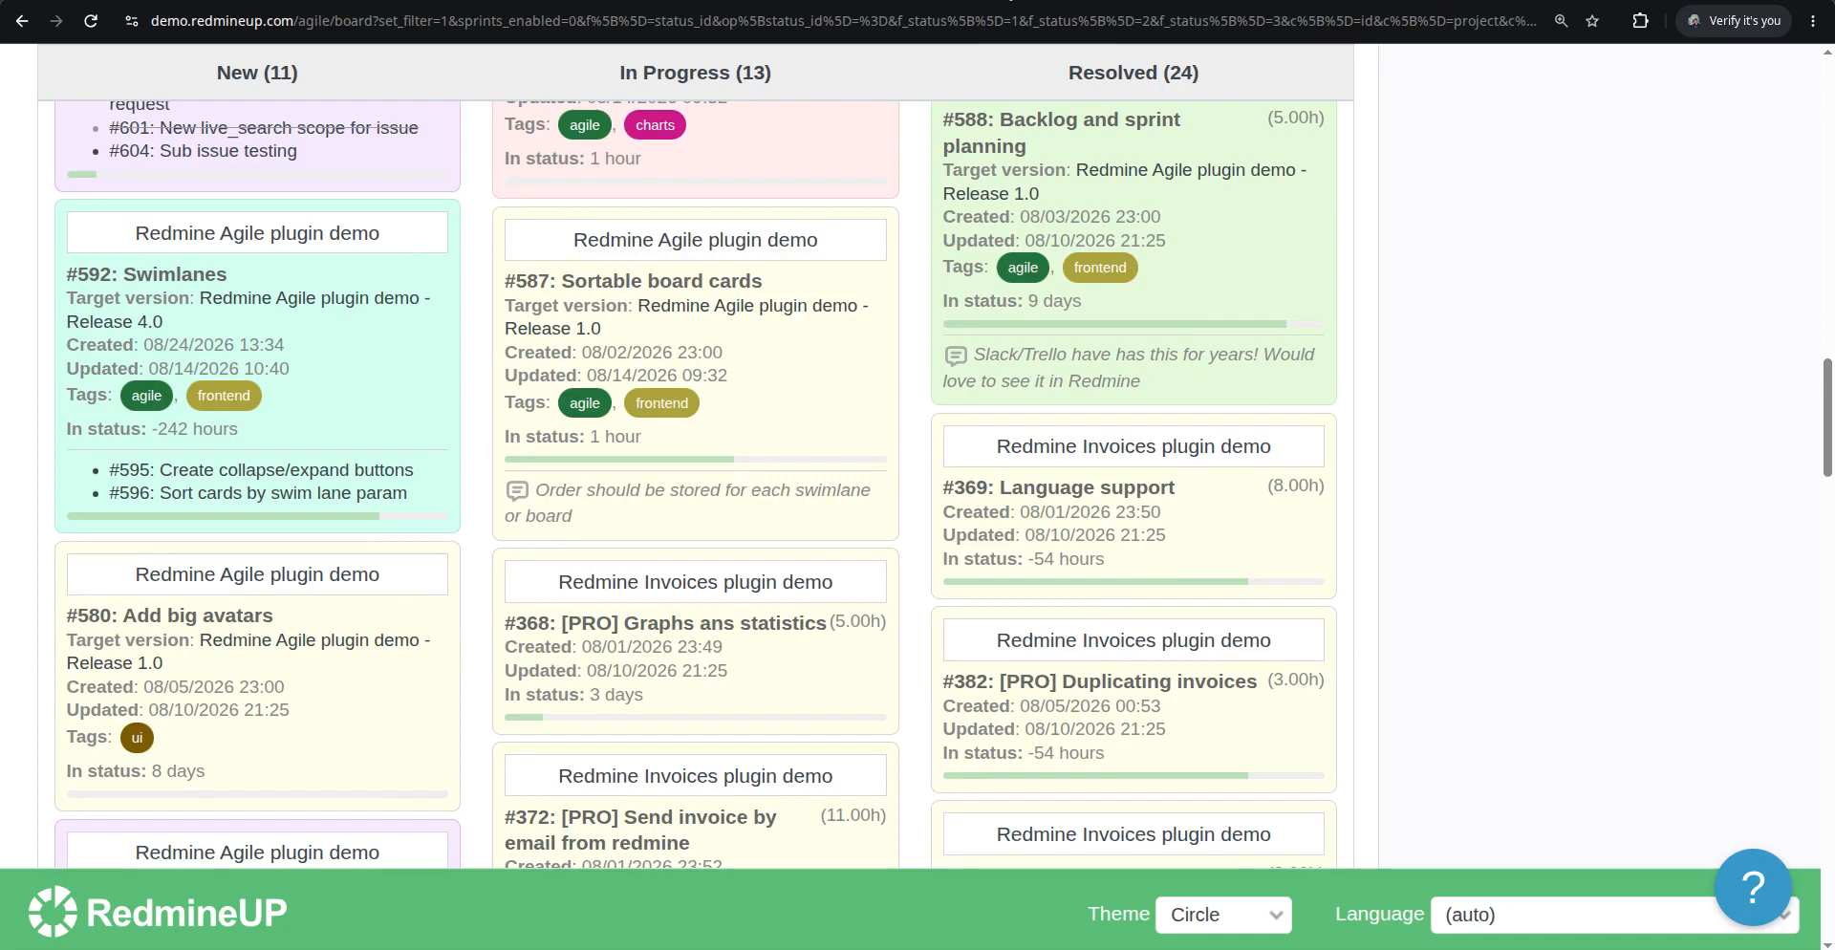
left_click(1010, 1)
scroll(790, 449, "down", 8)
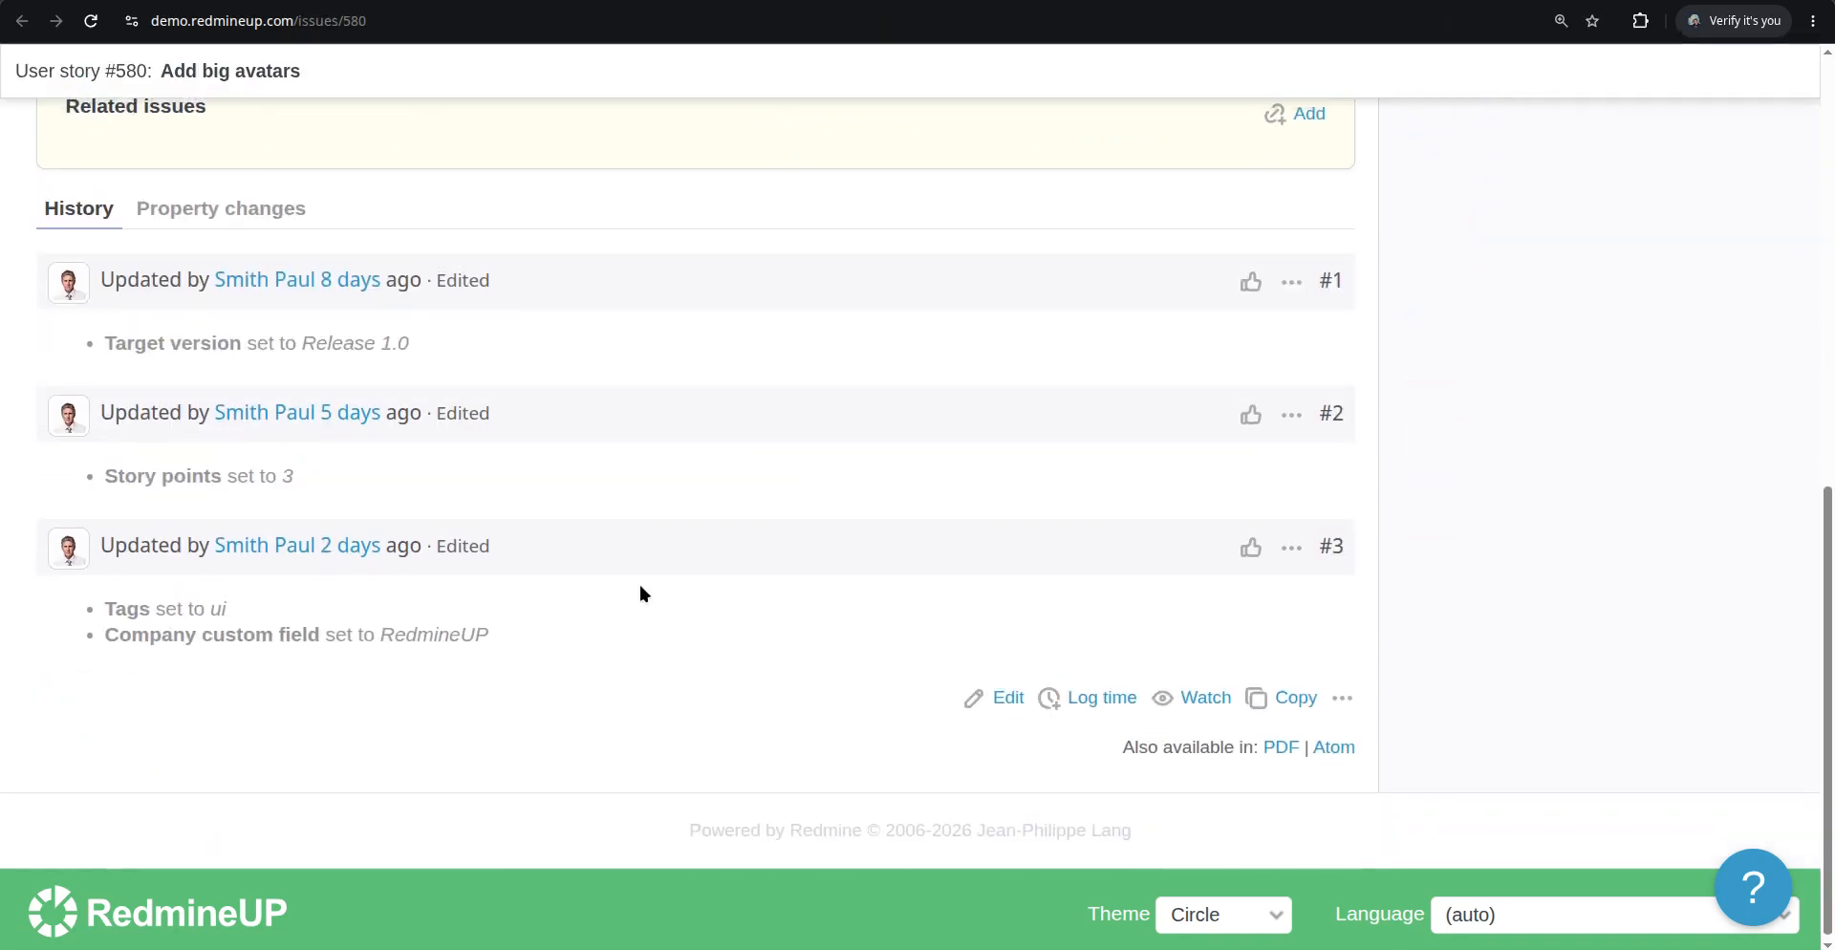
scroll(991, 658, "up", 1)
scroll(991, 659, "down", 2)
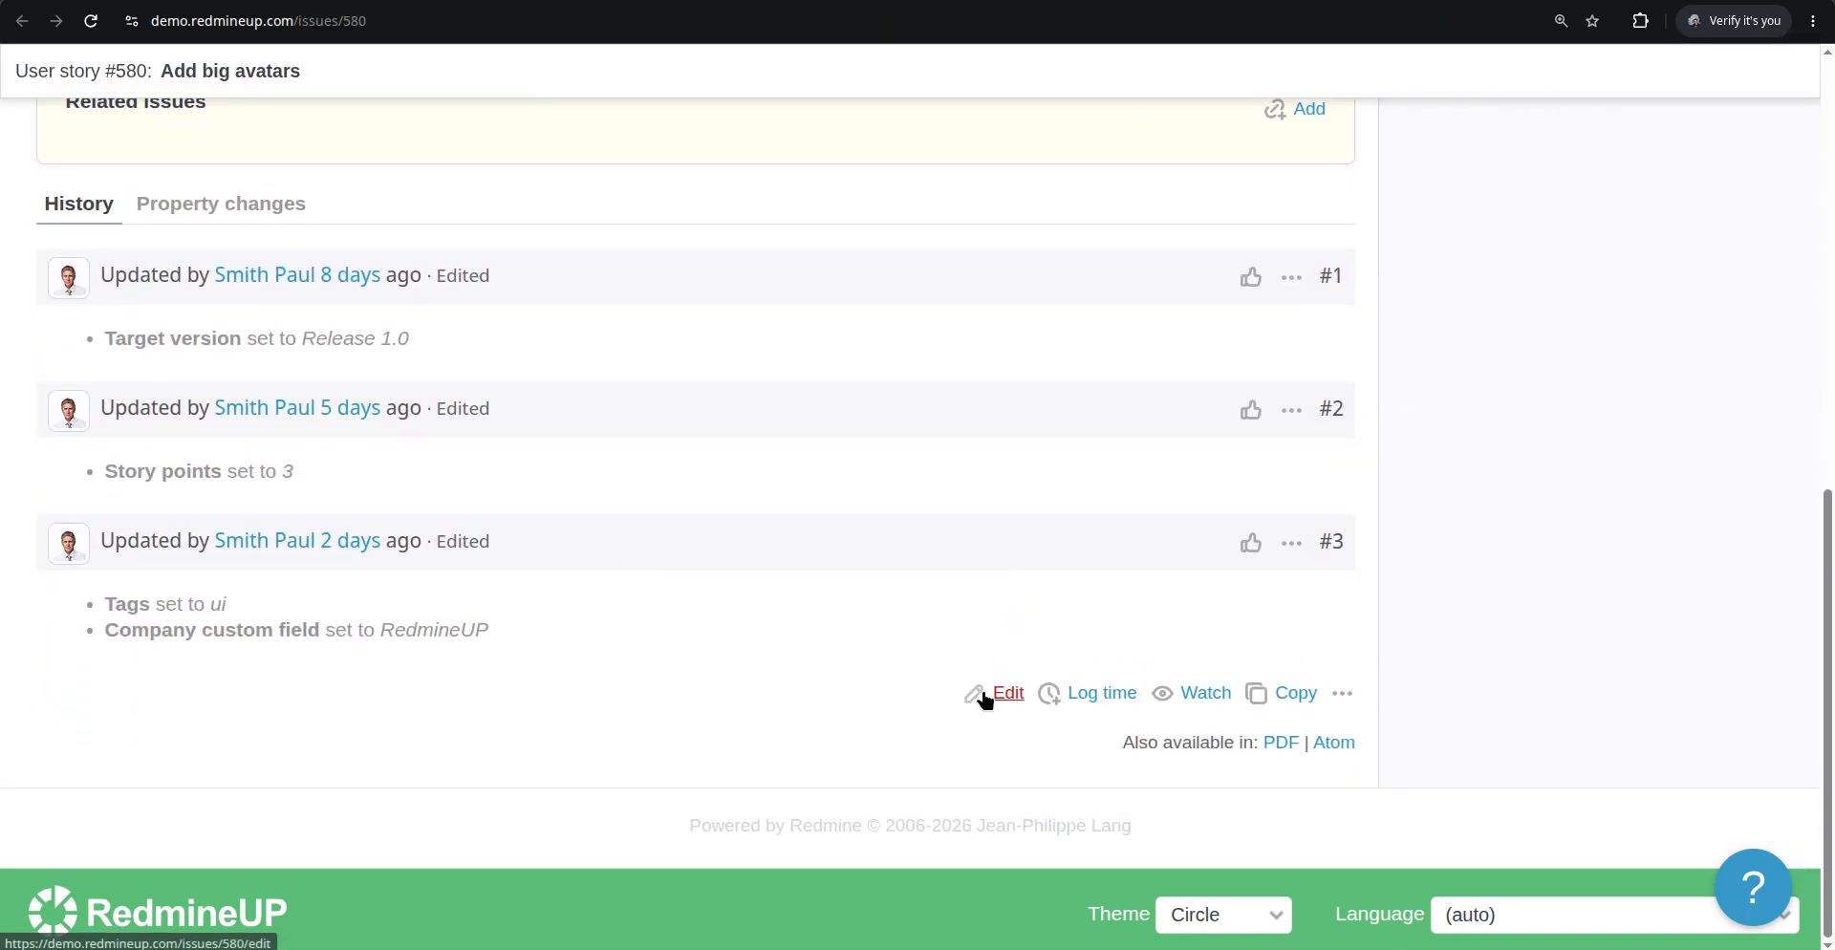
Edit issue #580 and submit the note "Testing and adding a comment"
left_click(990, 698)
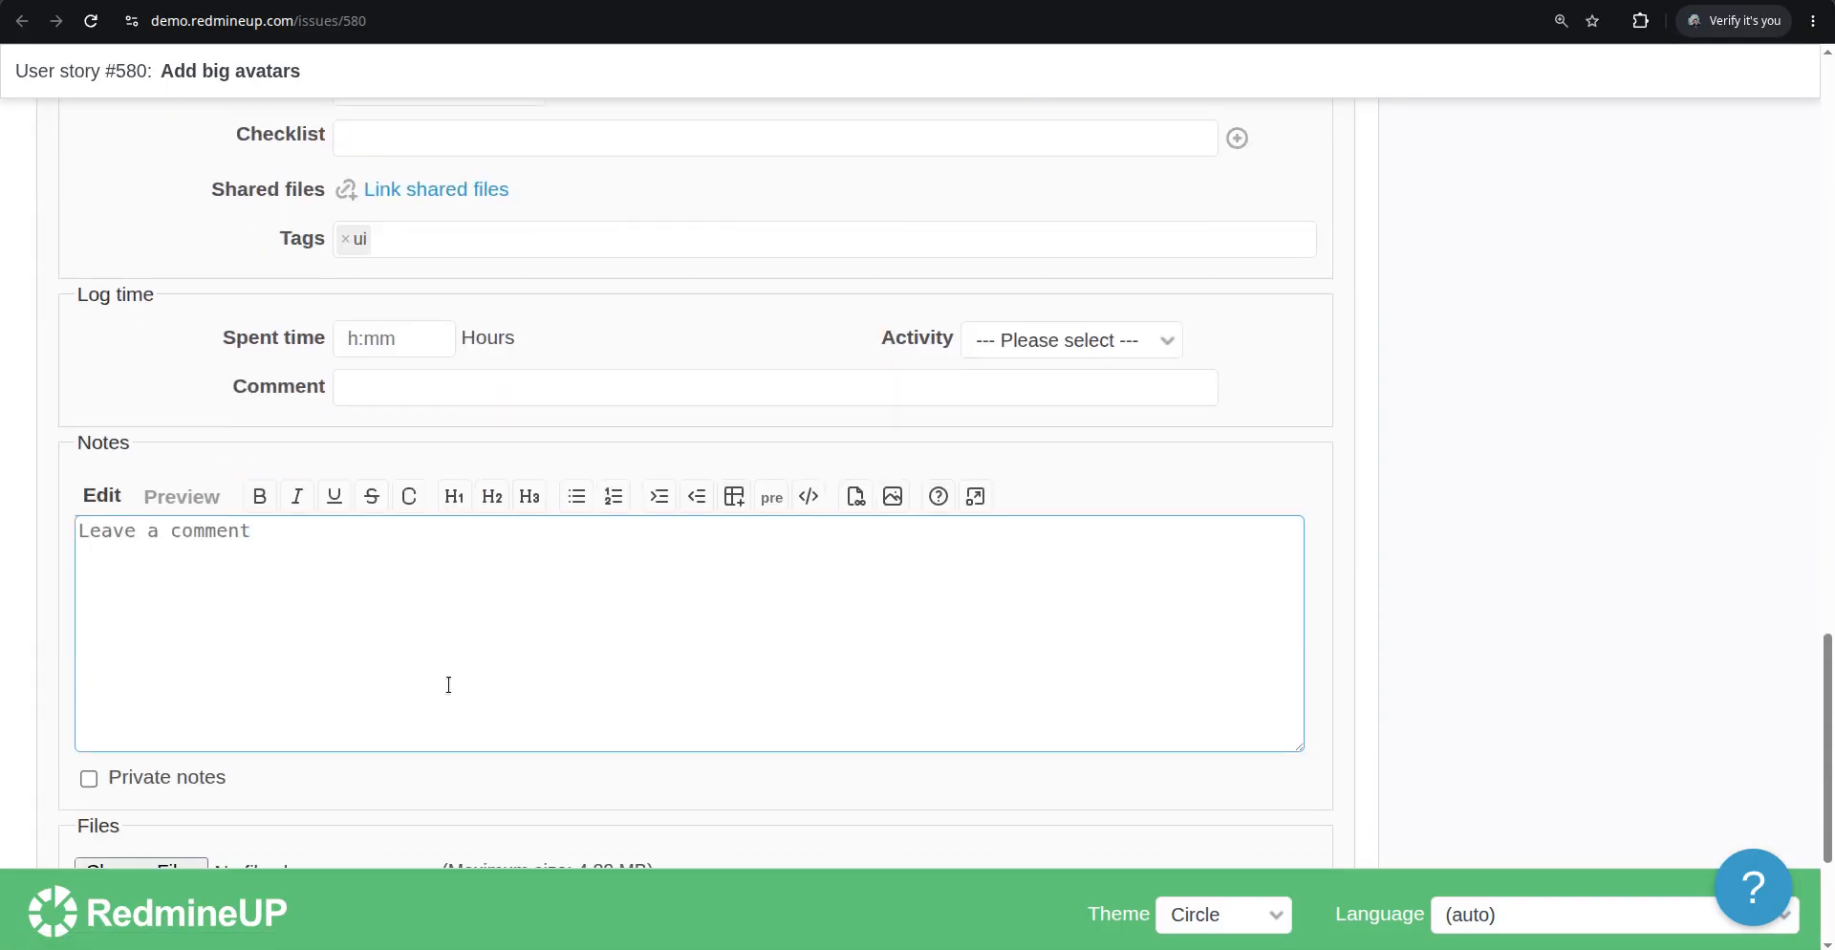
type("Testing a")
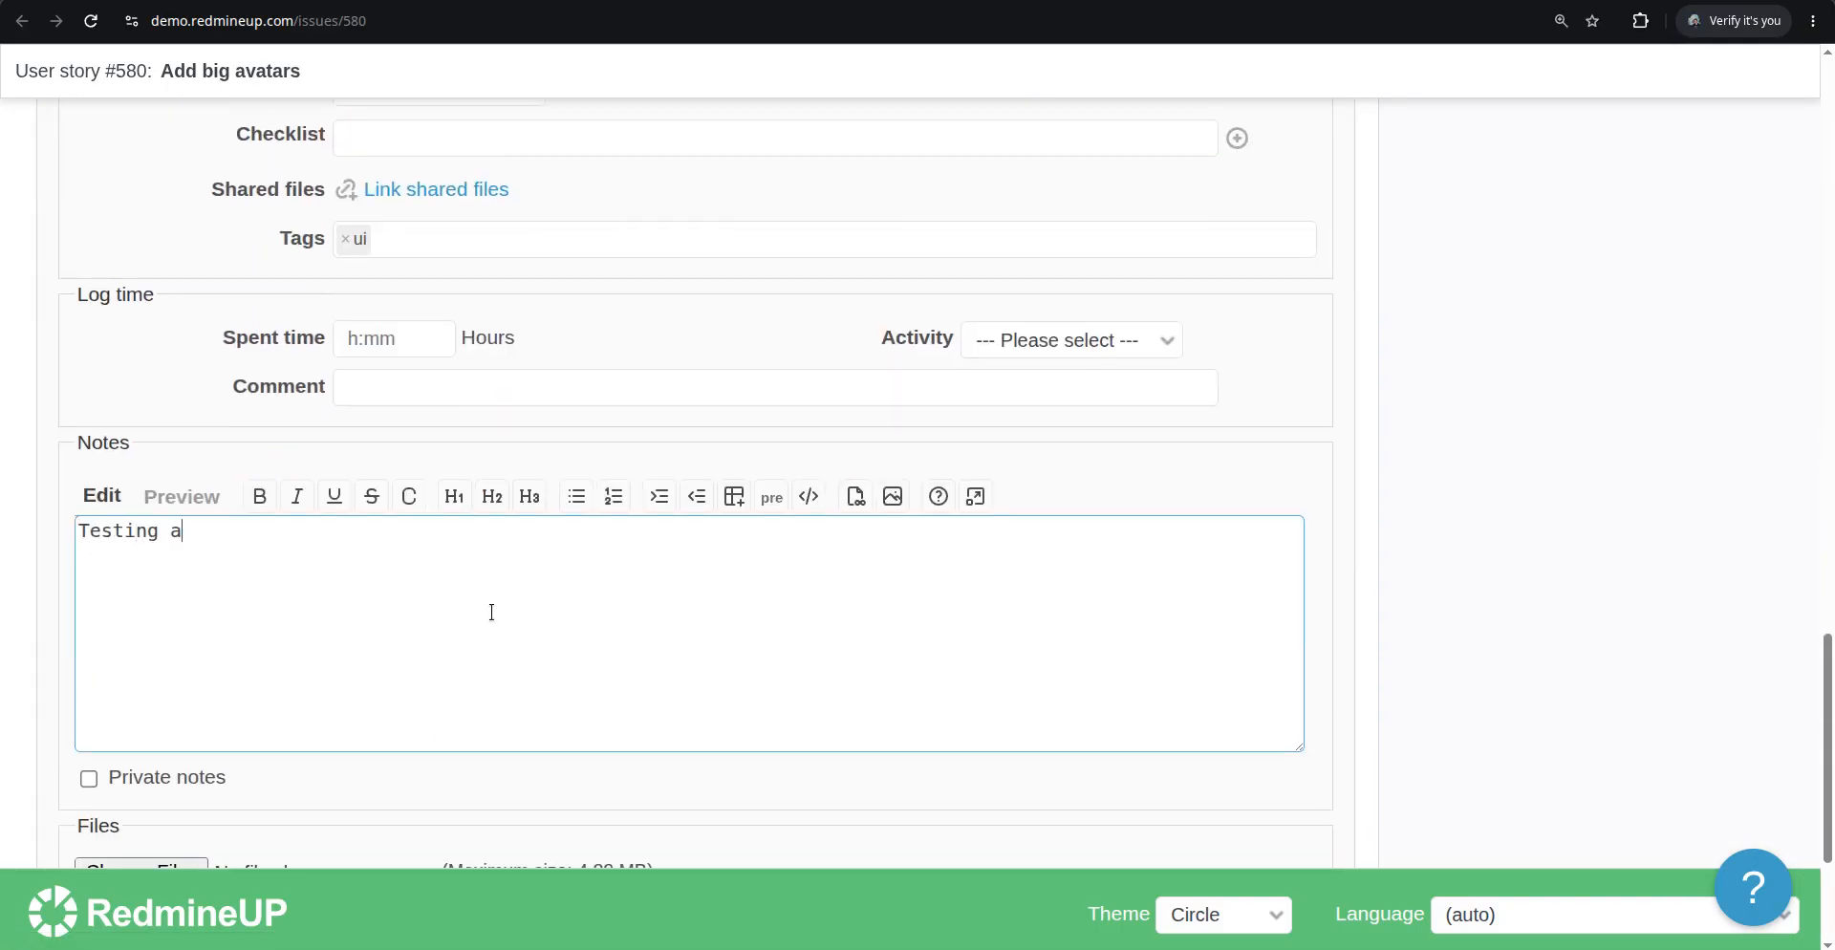
type("nd adding a commen")
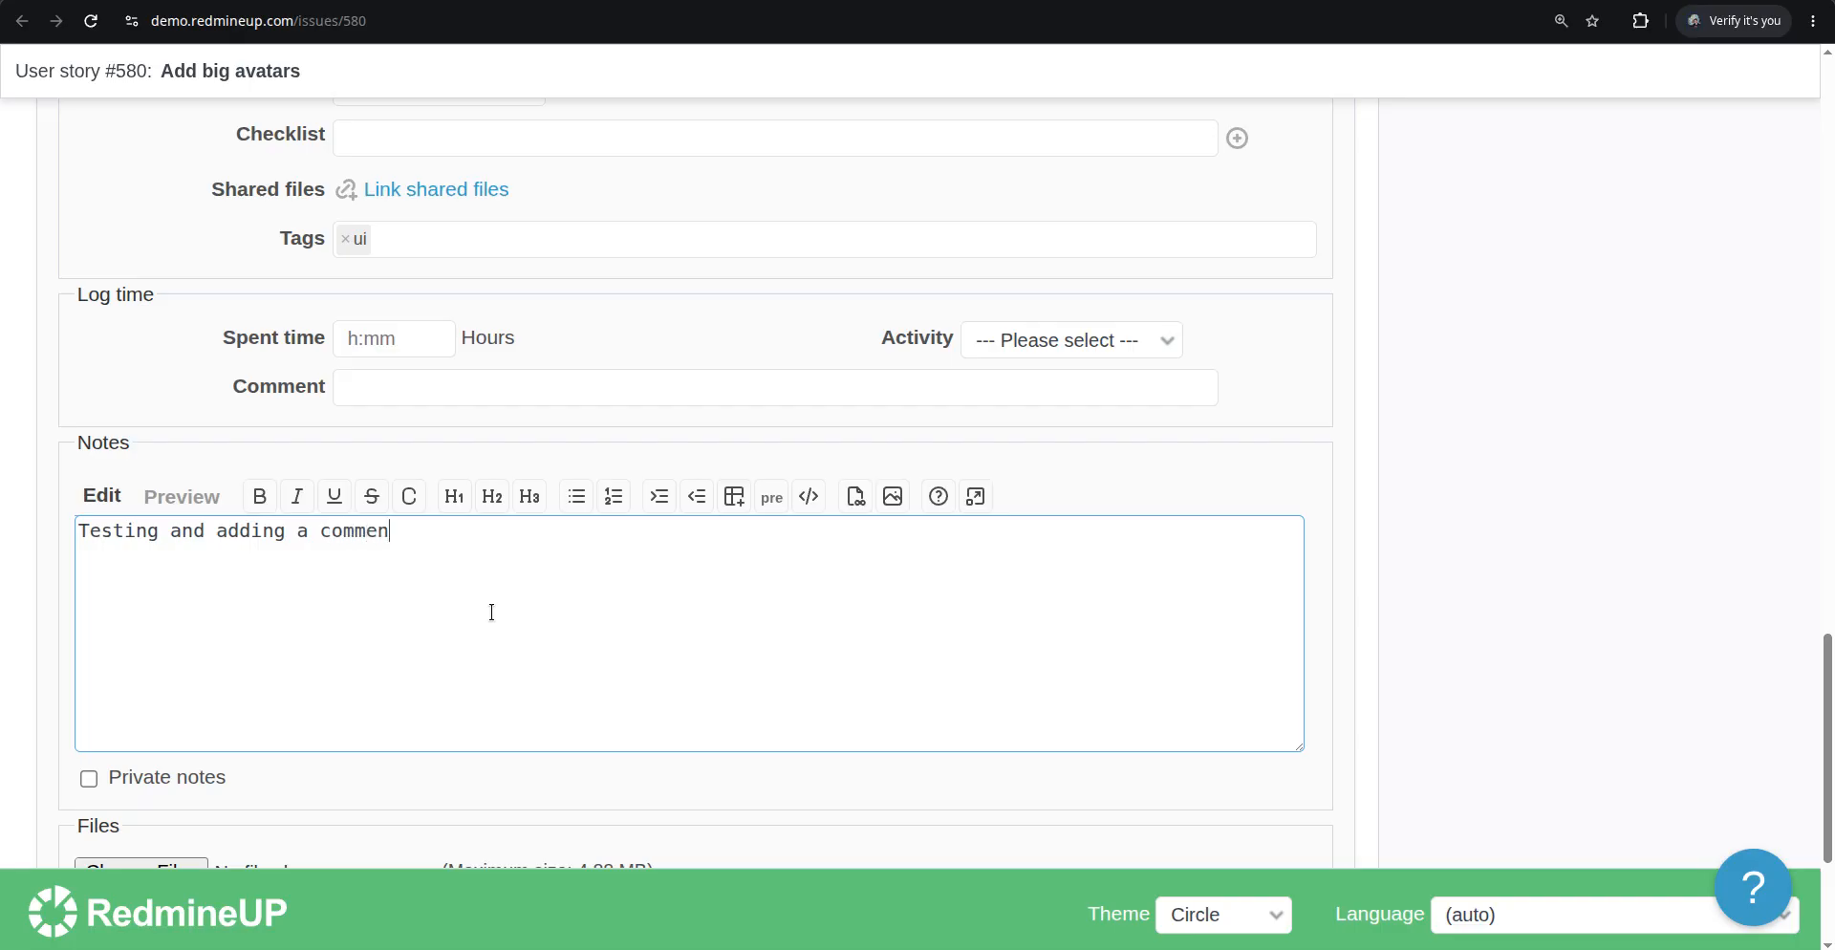
type("t")
scroll(612, 592, "down", 3)
left_click(107, 682)
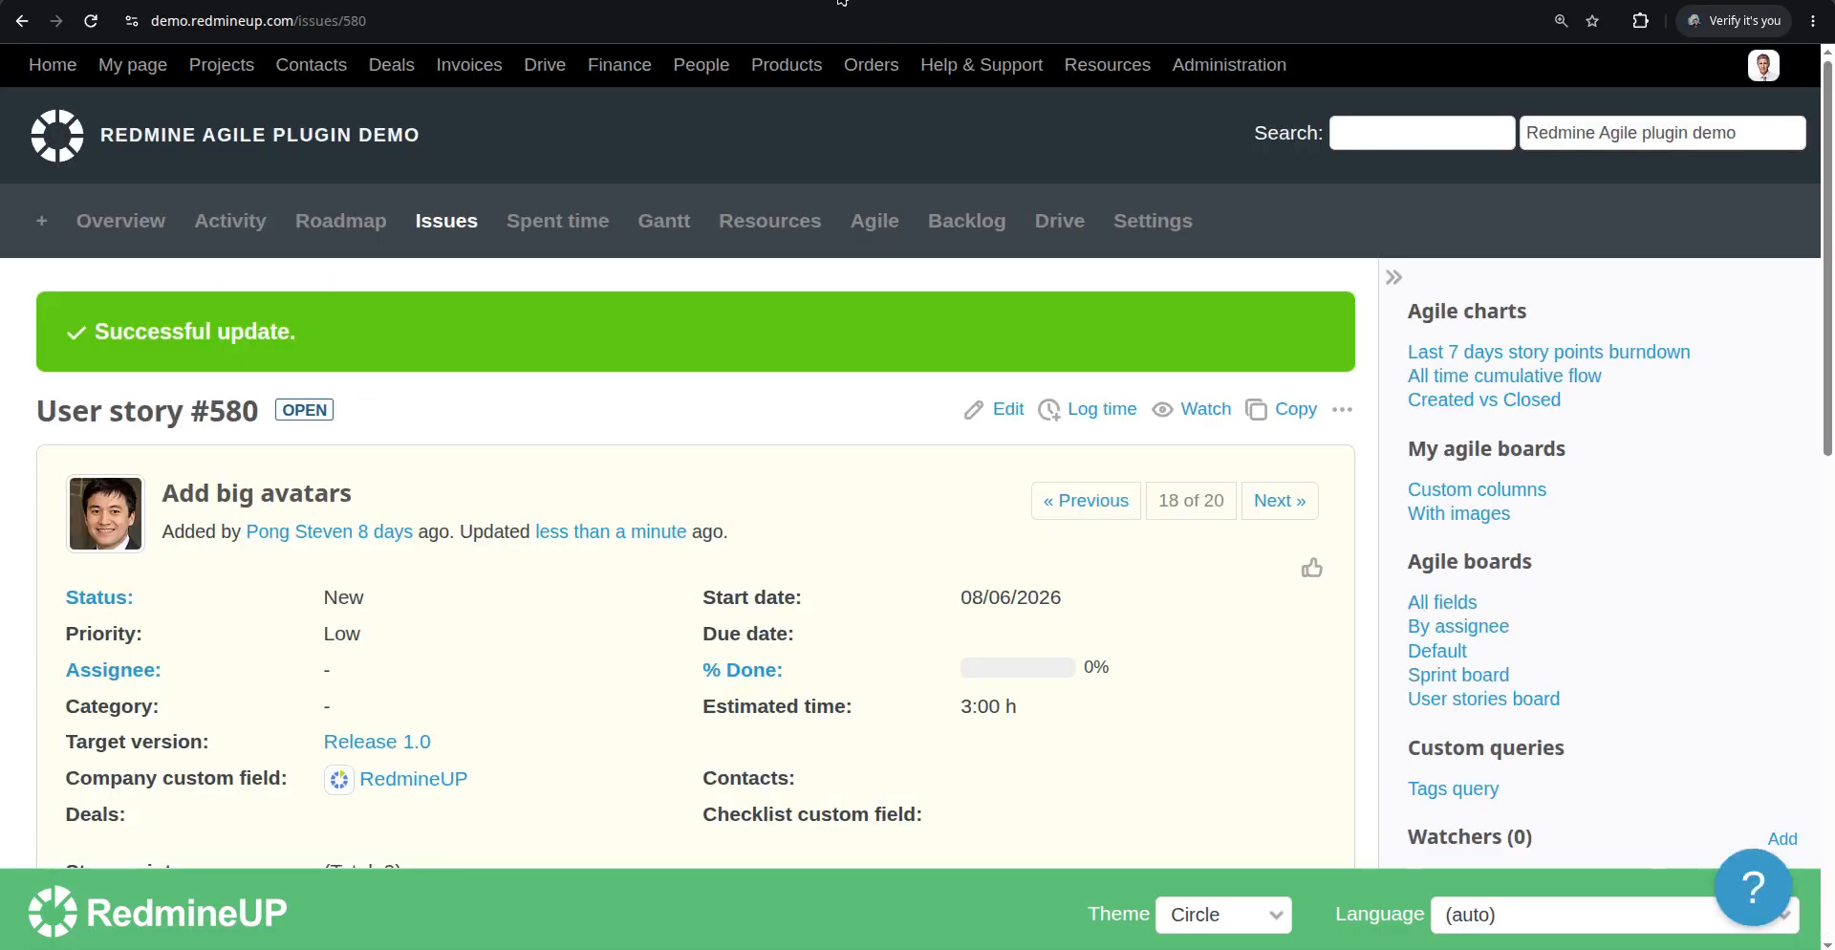
Review issue #580's card on the board for the last comment, then check the note in the issue's history
left_click(839, 2)
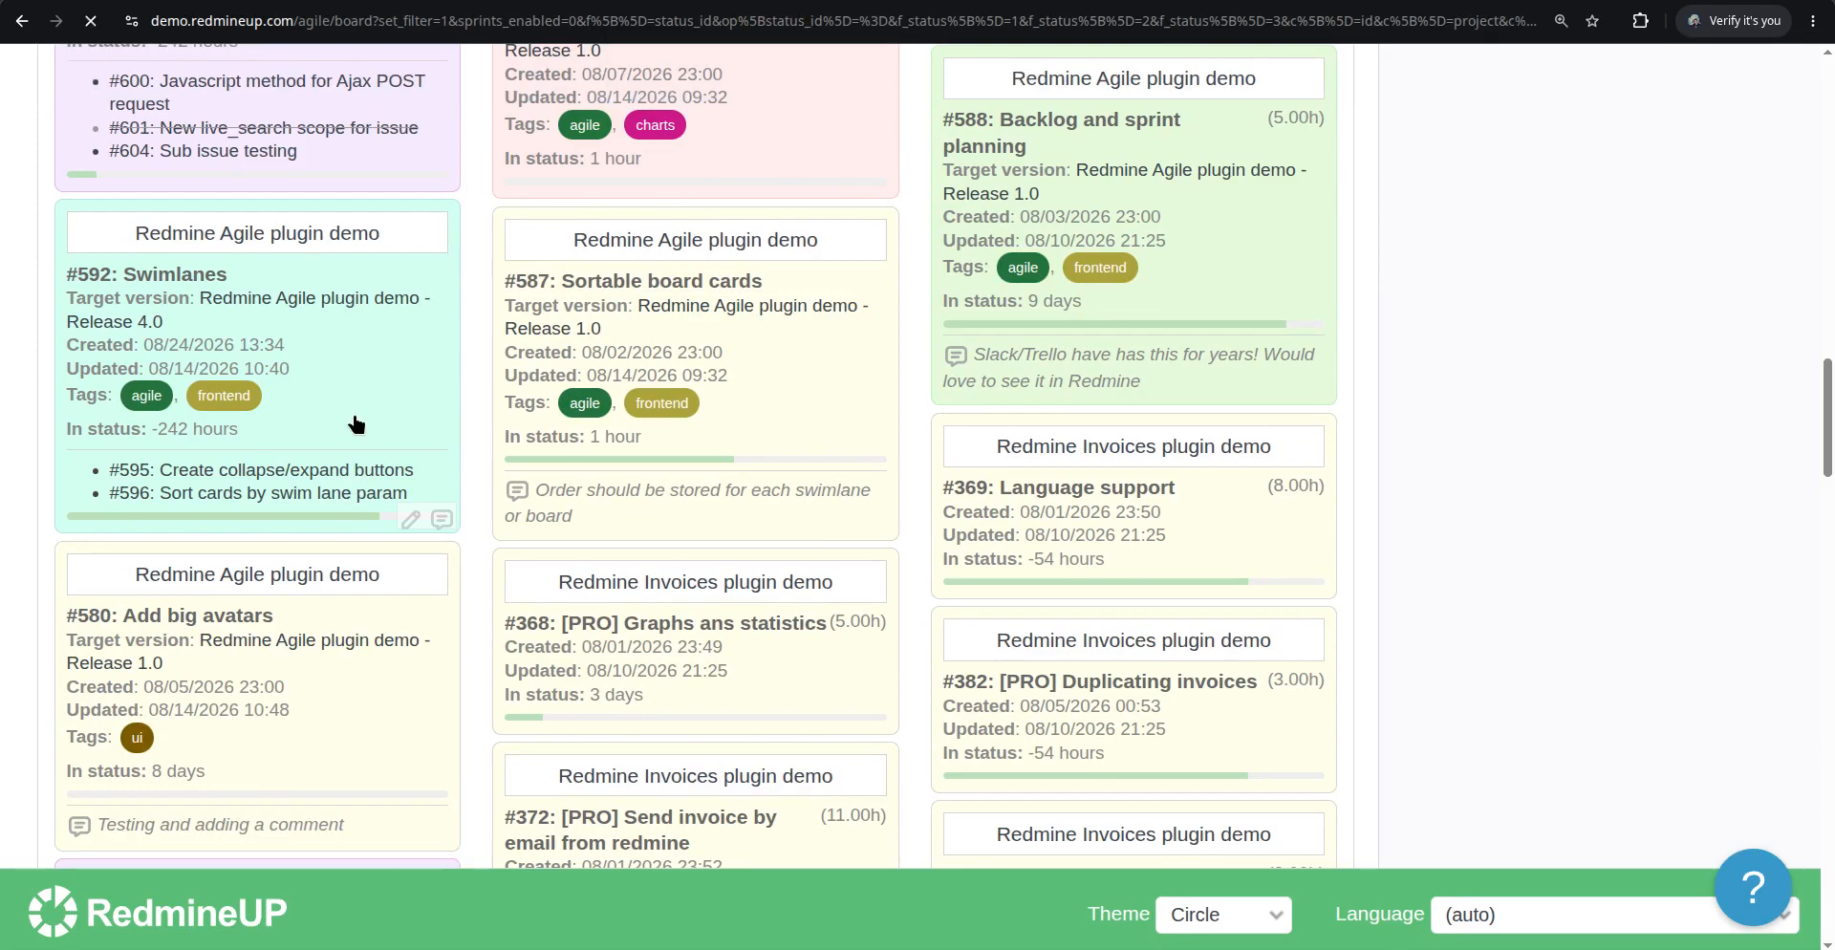
scroll(362, 478, "down", 12)
scroll(353, 498, "down", 9)
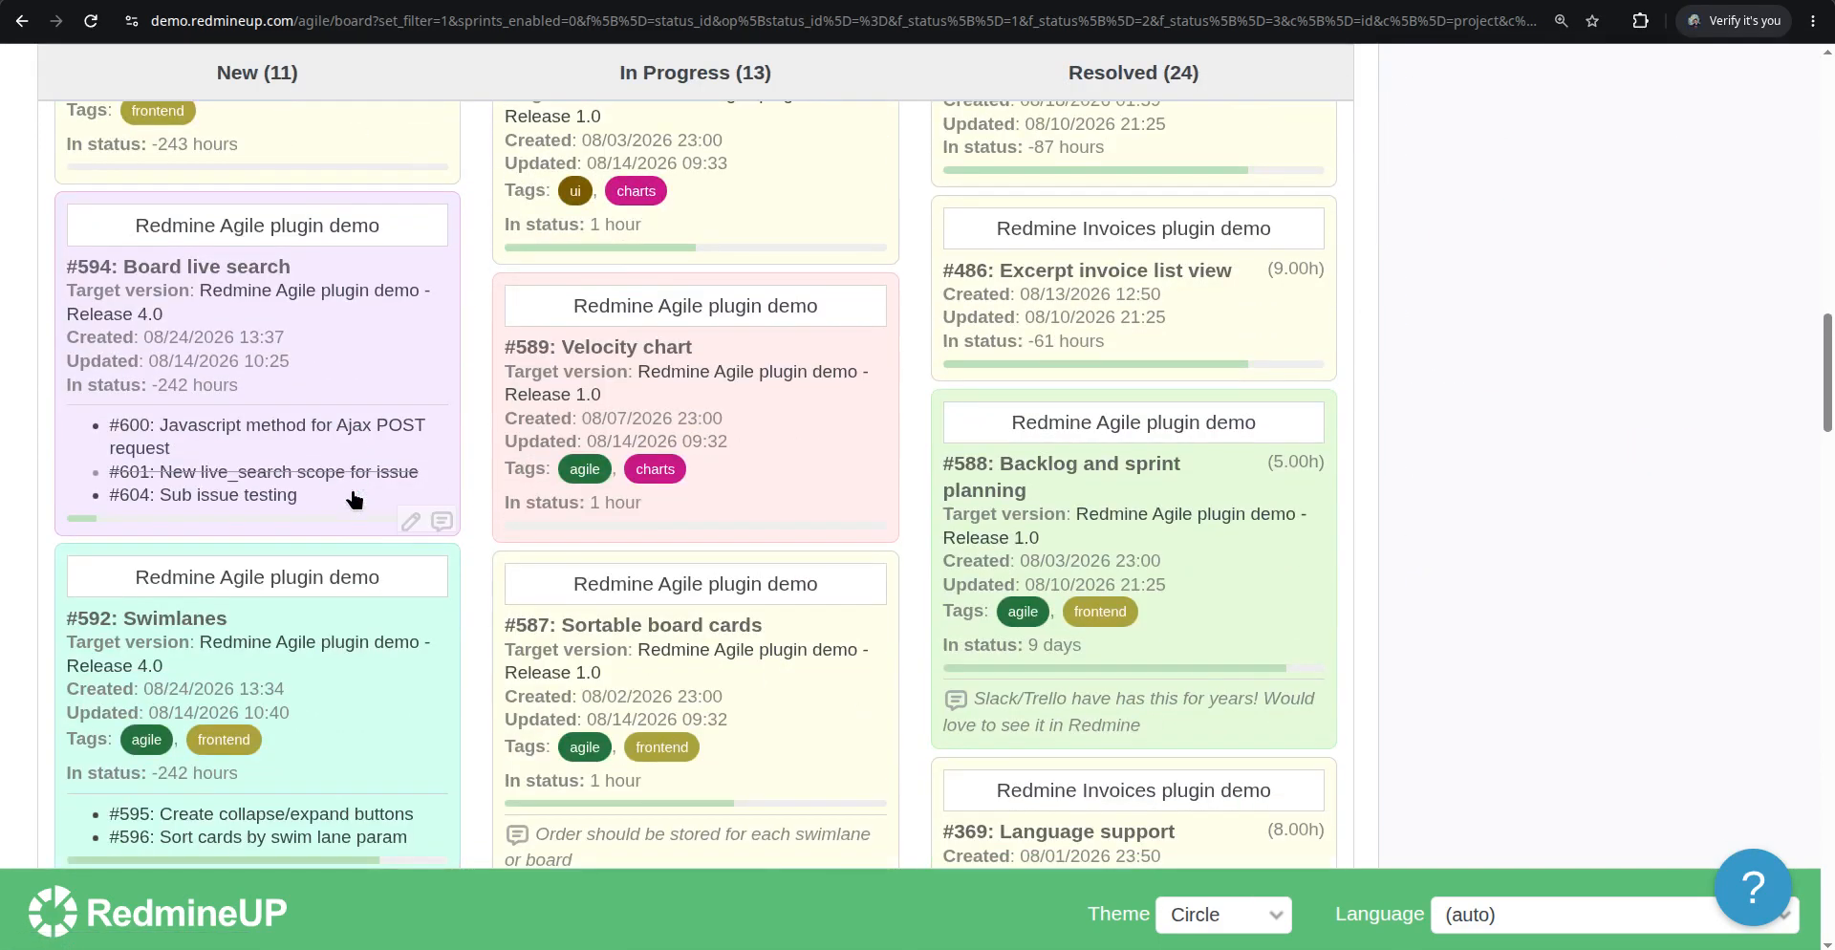
scroll(353, 498, "up", 5)
scroll(353, 498, "down", 15)
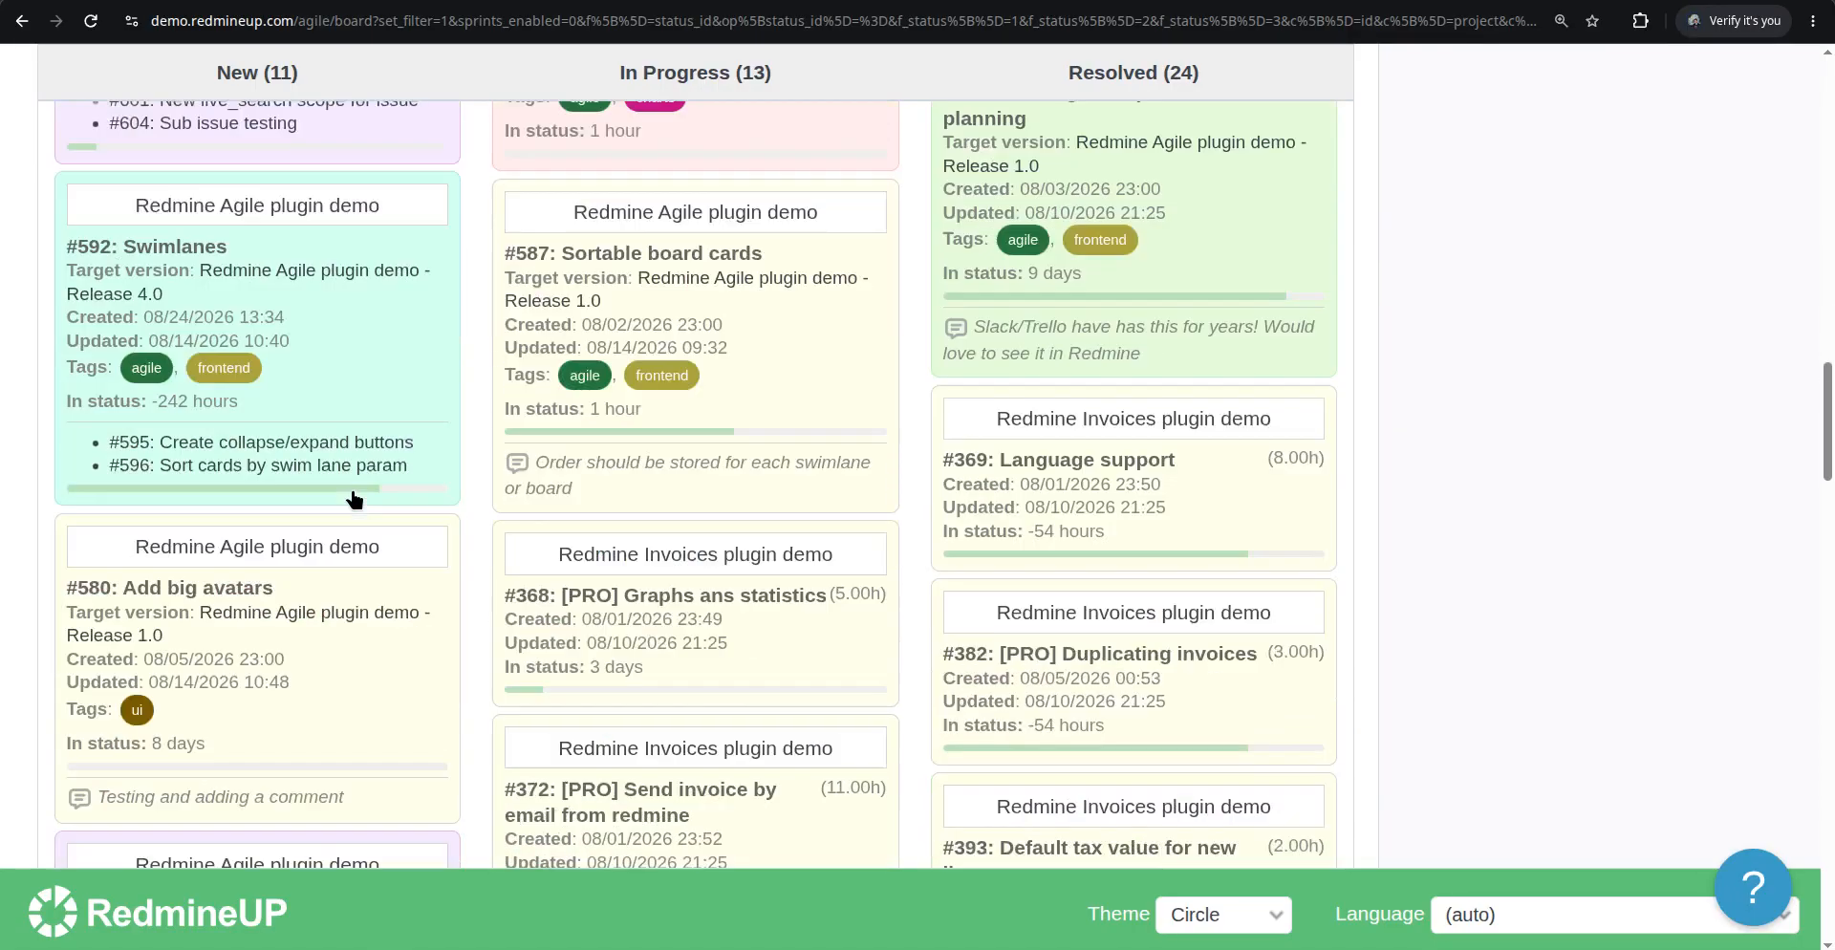
scroll(354, 498, "down", 3)
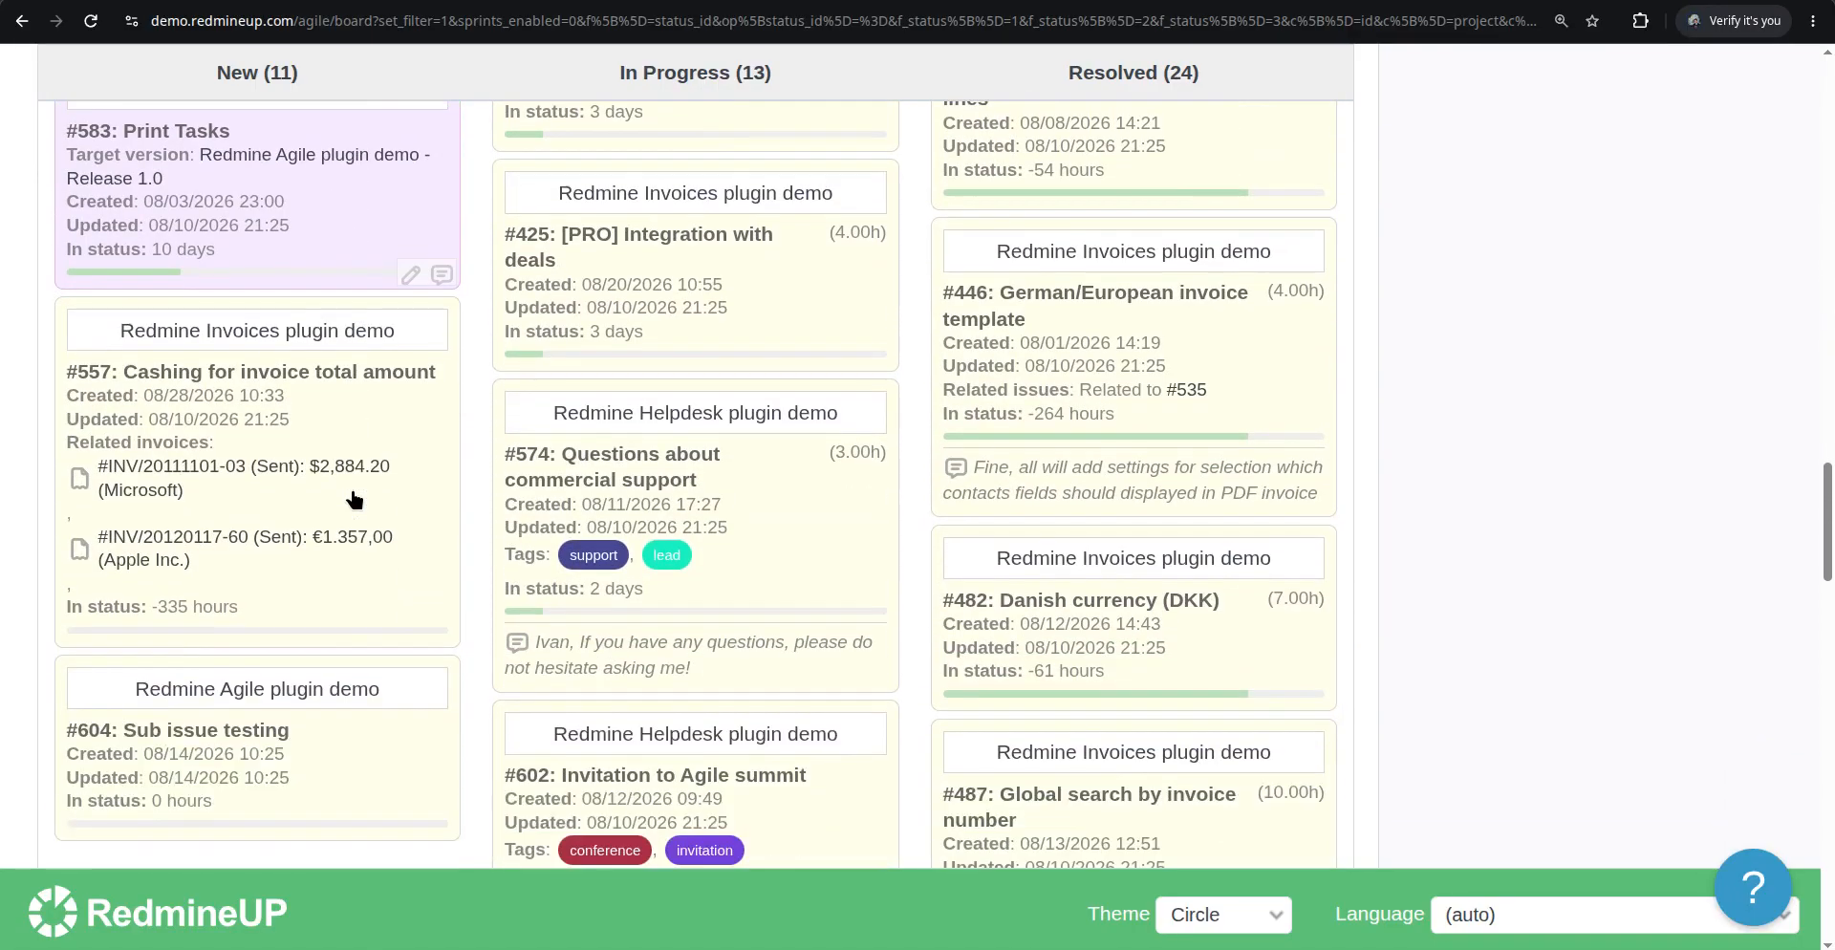
scroll(354, 498, "down", 4)
scroll(353, 498, "up", 8)
scroll(351, 501, "up", 2)
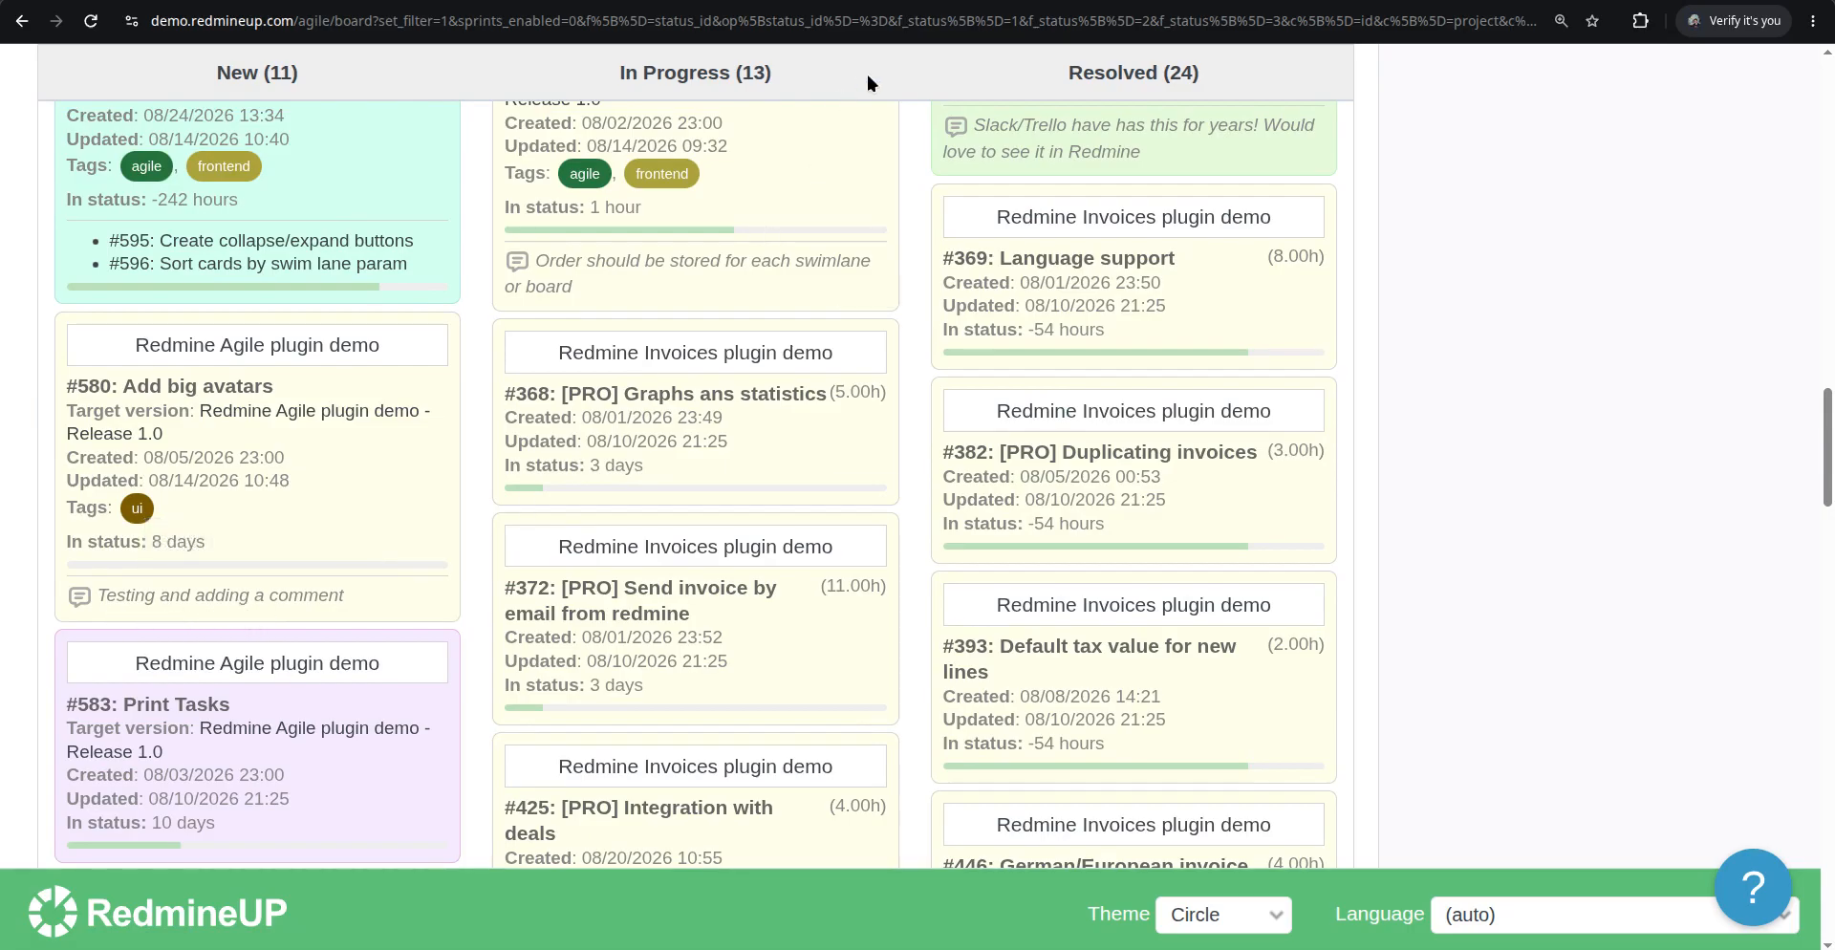
left_click(1003, 2)
scroll(724, 549, "down", 10)
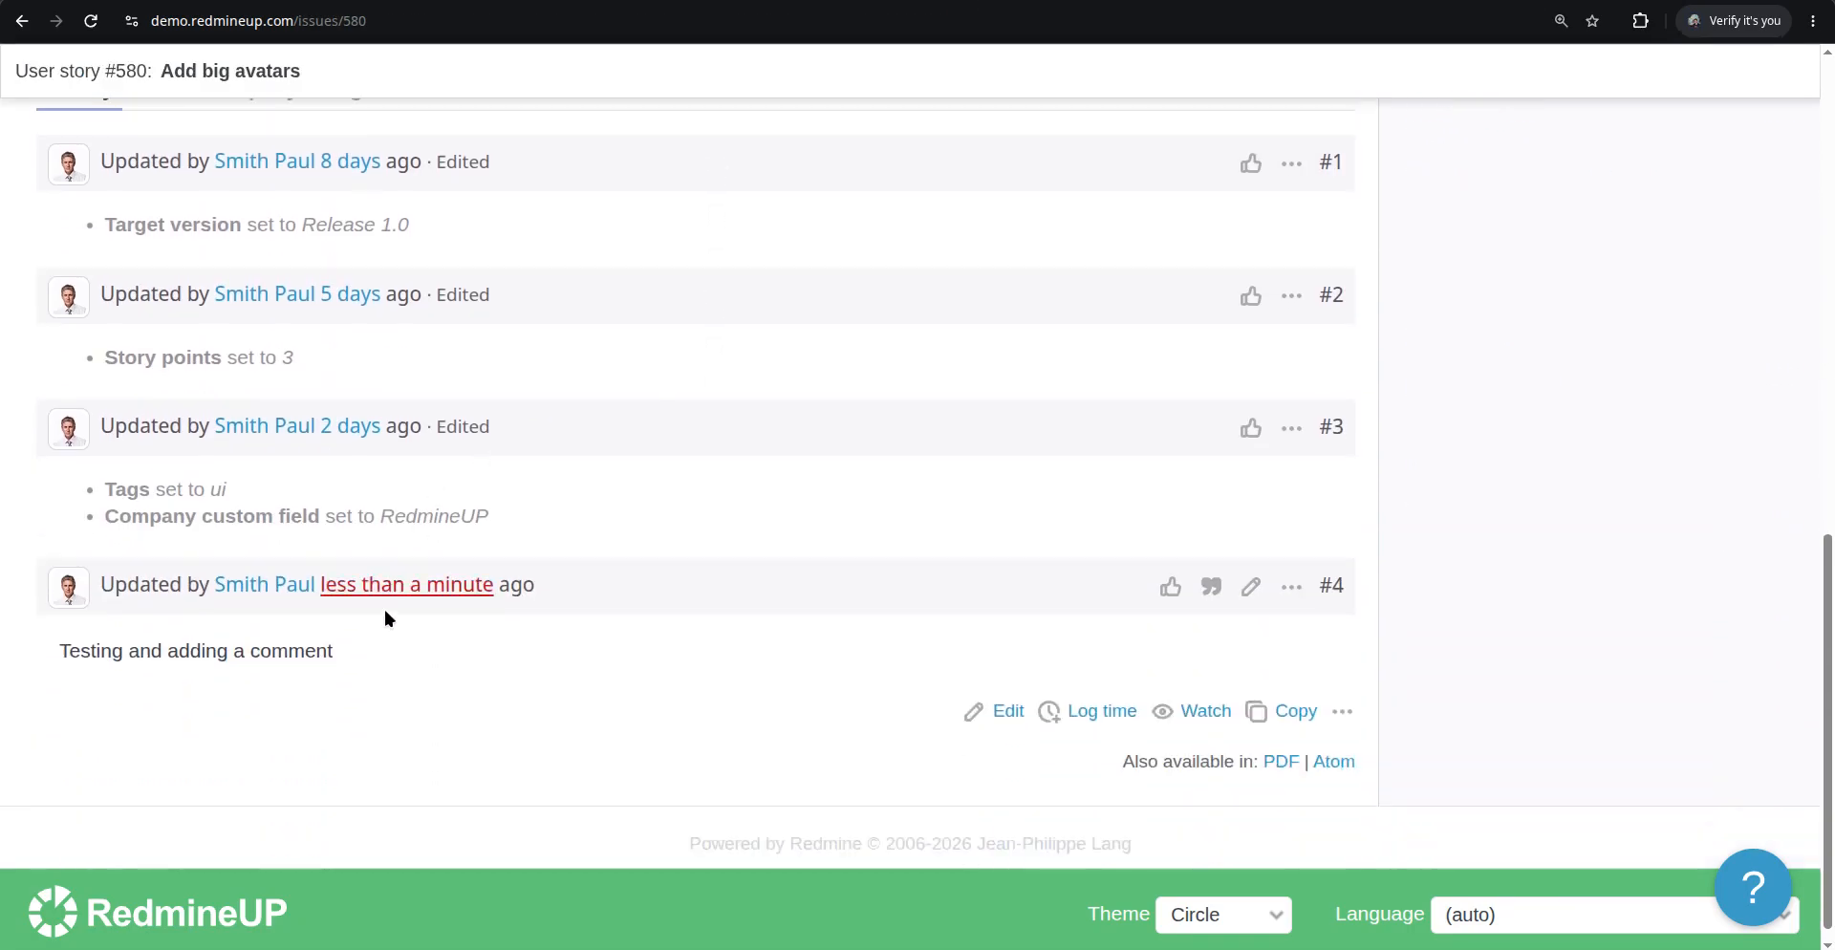
Return to the Agile board, expand the board options to review the selected card fields, and apply them
scroll(88, 654, "up", 1)
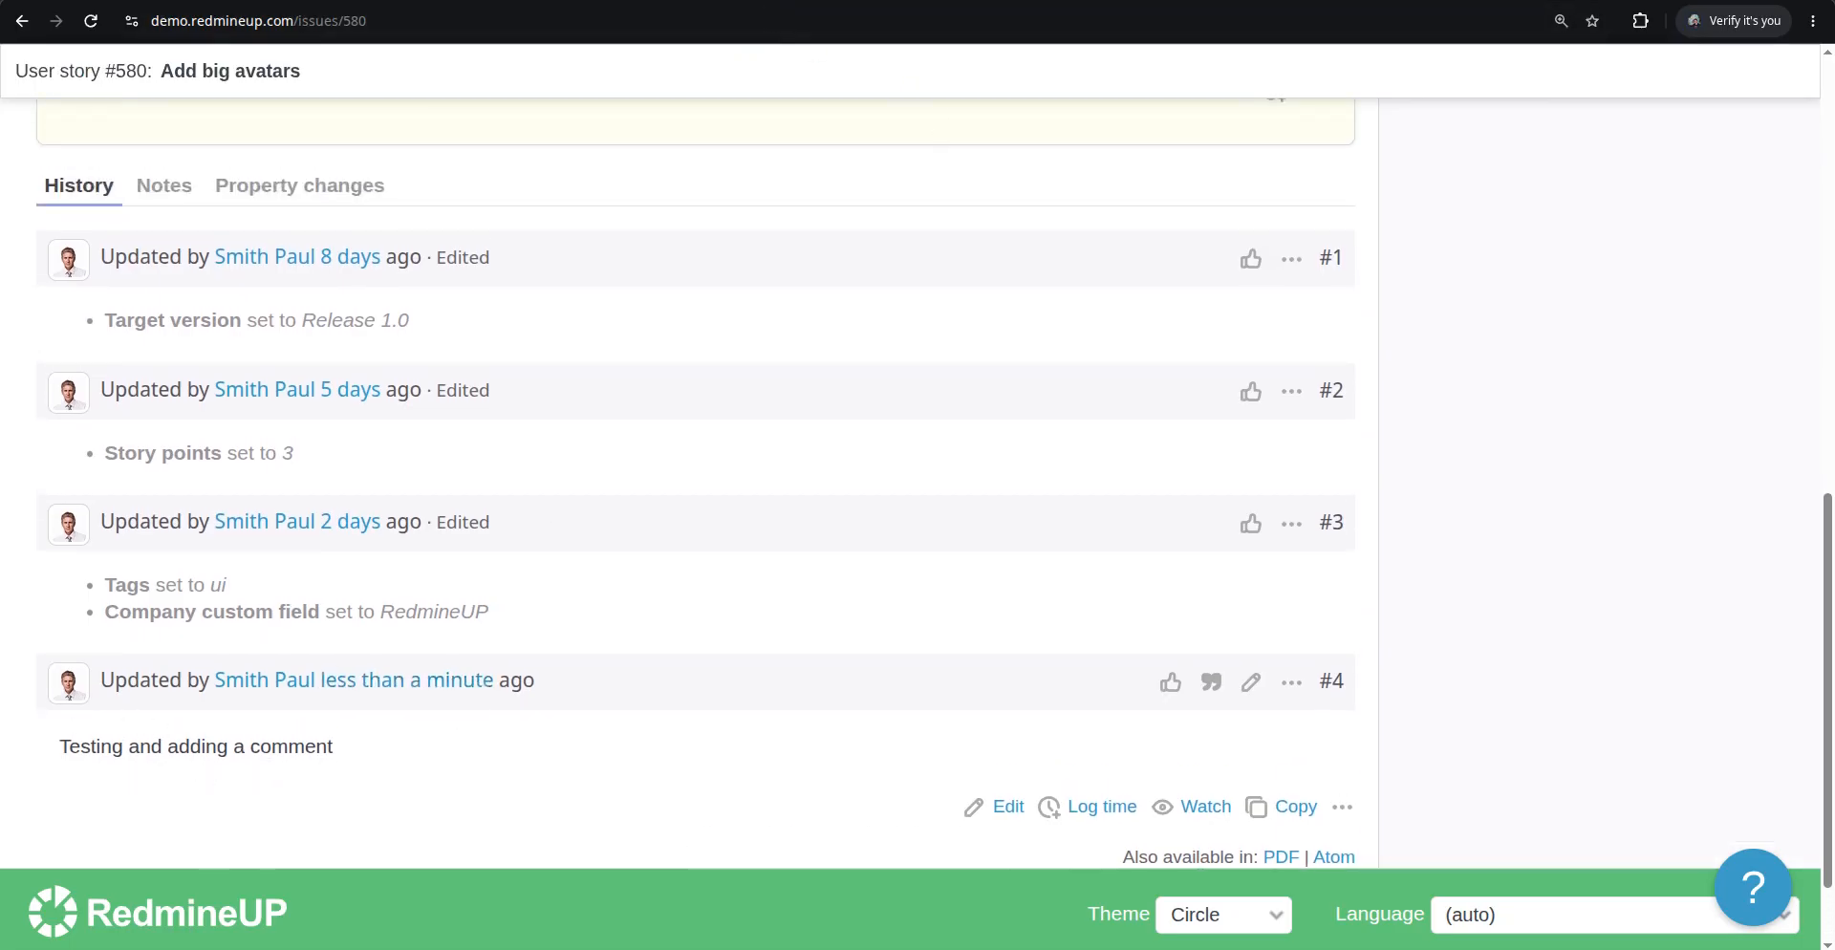
left_click(818, 2)
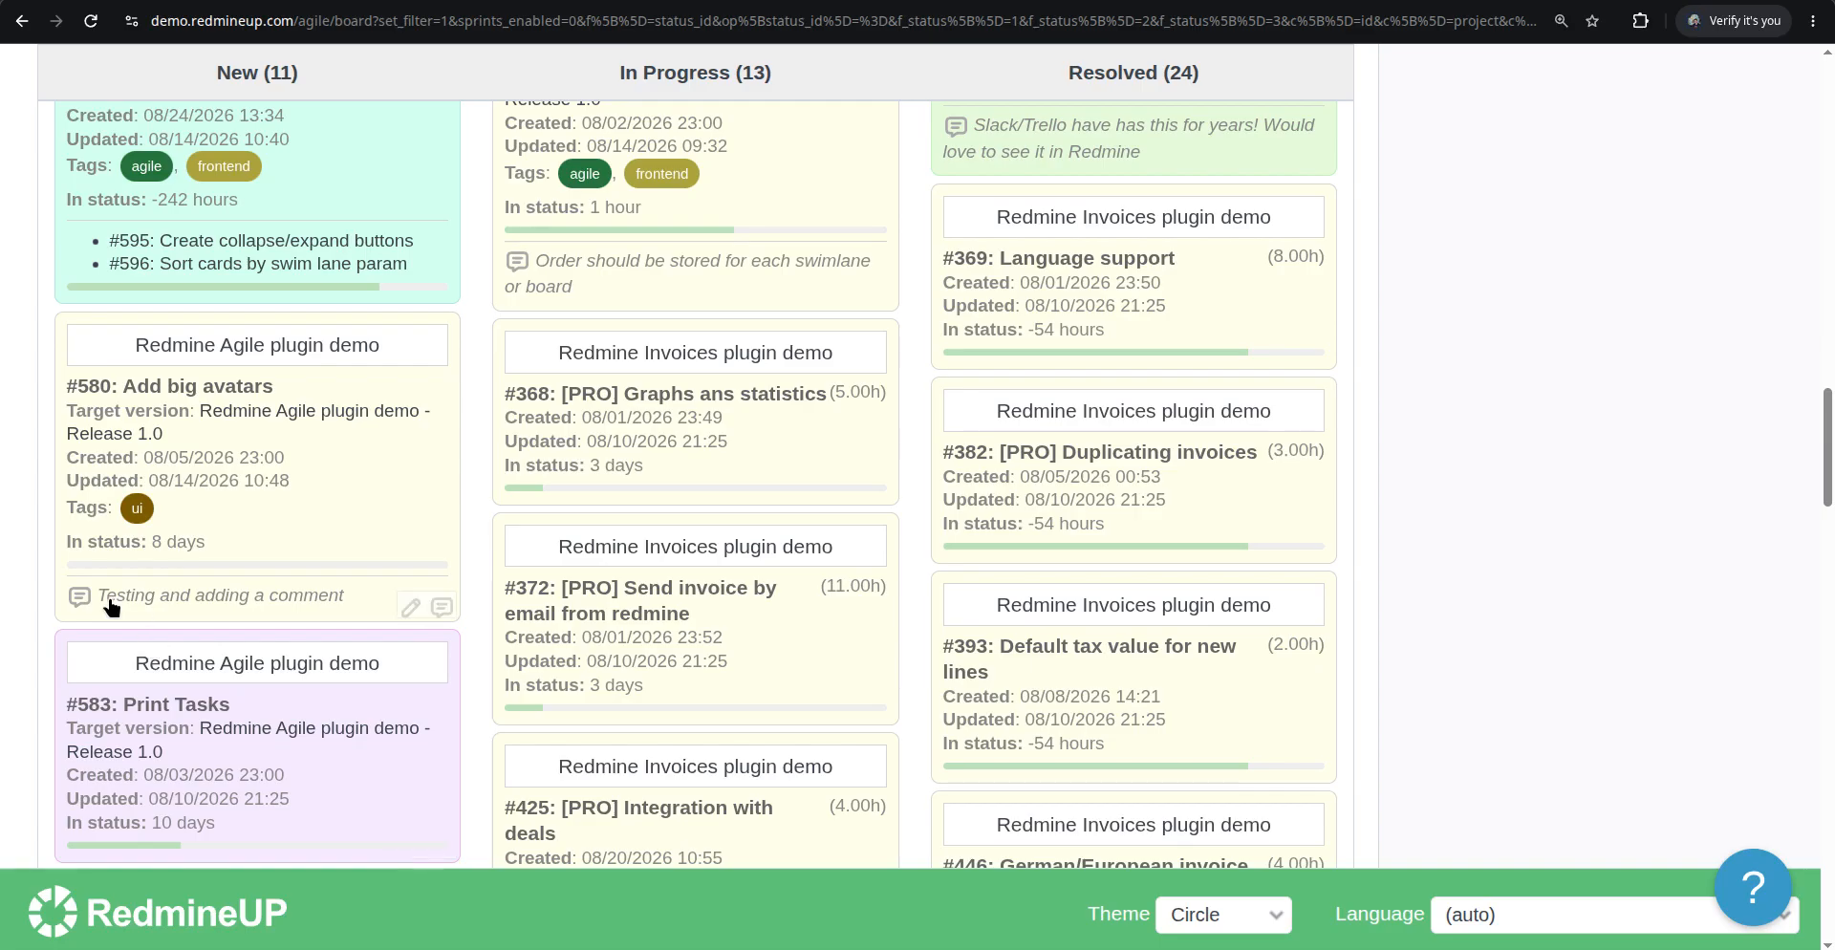
mouse_move(110, 605)
scroll(868, 680, "up", 10)
scroll(868, 680, "up", 5)
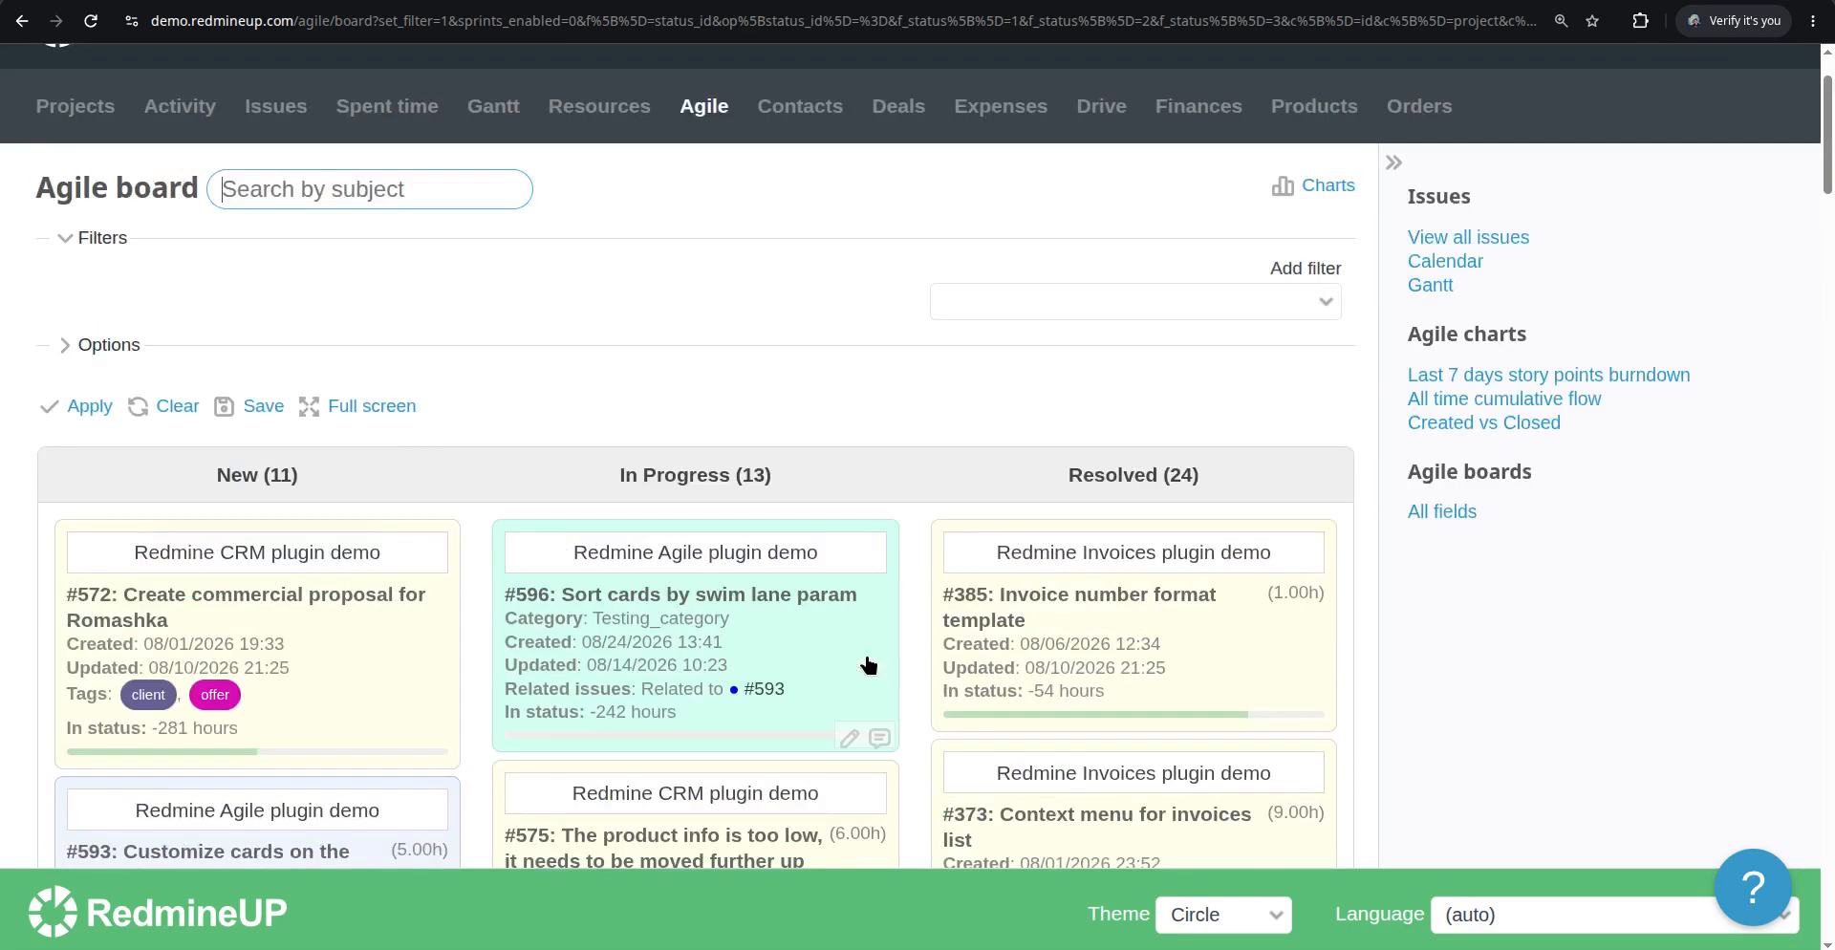
left_click(122, 350)
scroll(607, 508, "down", 2)
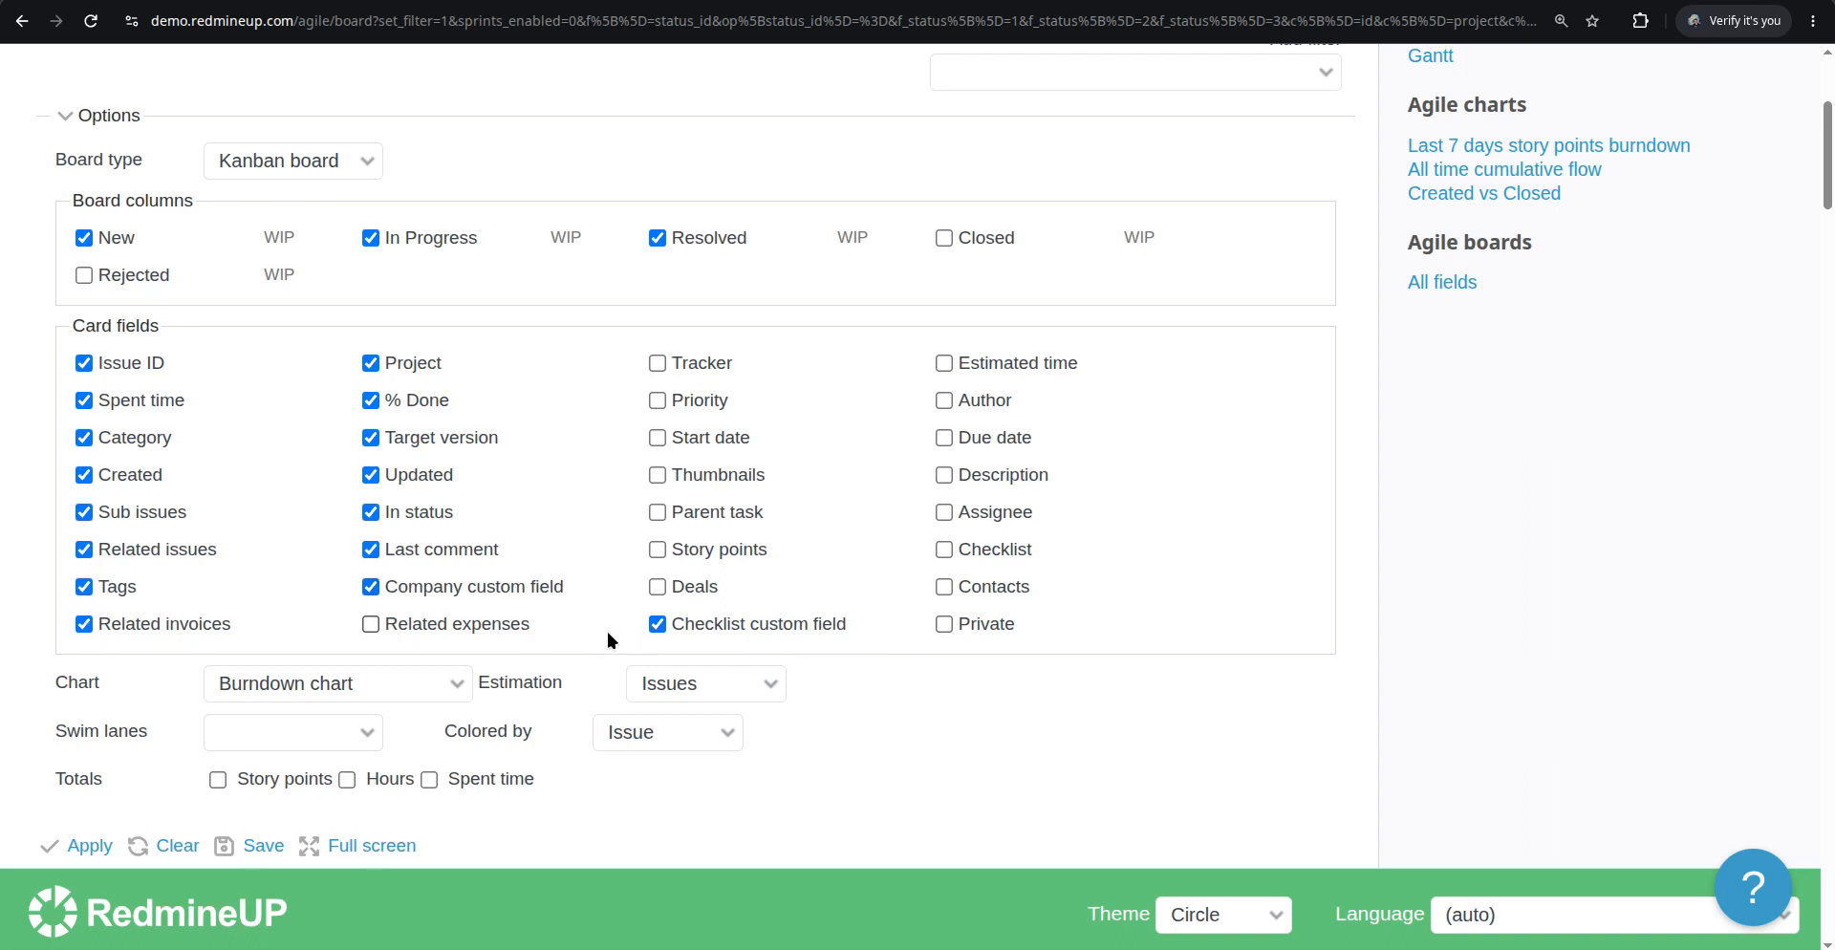
scroll(158, 724, "down", 1)
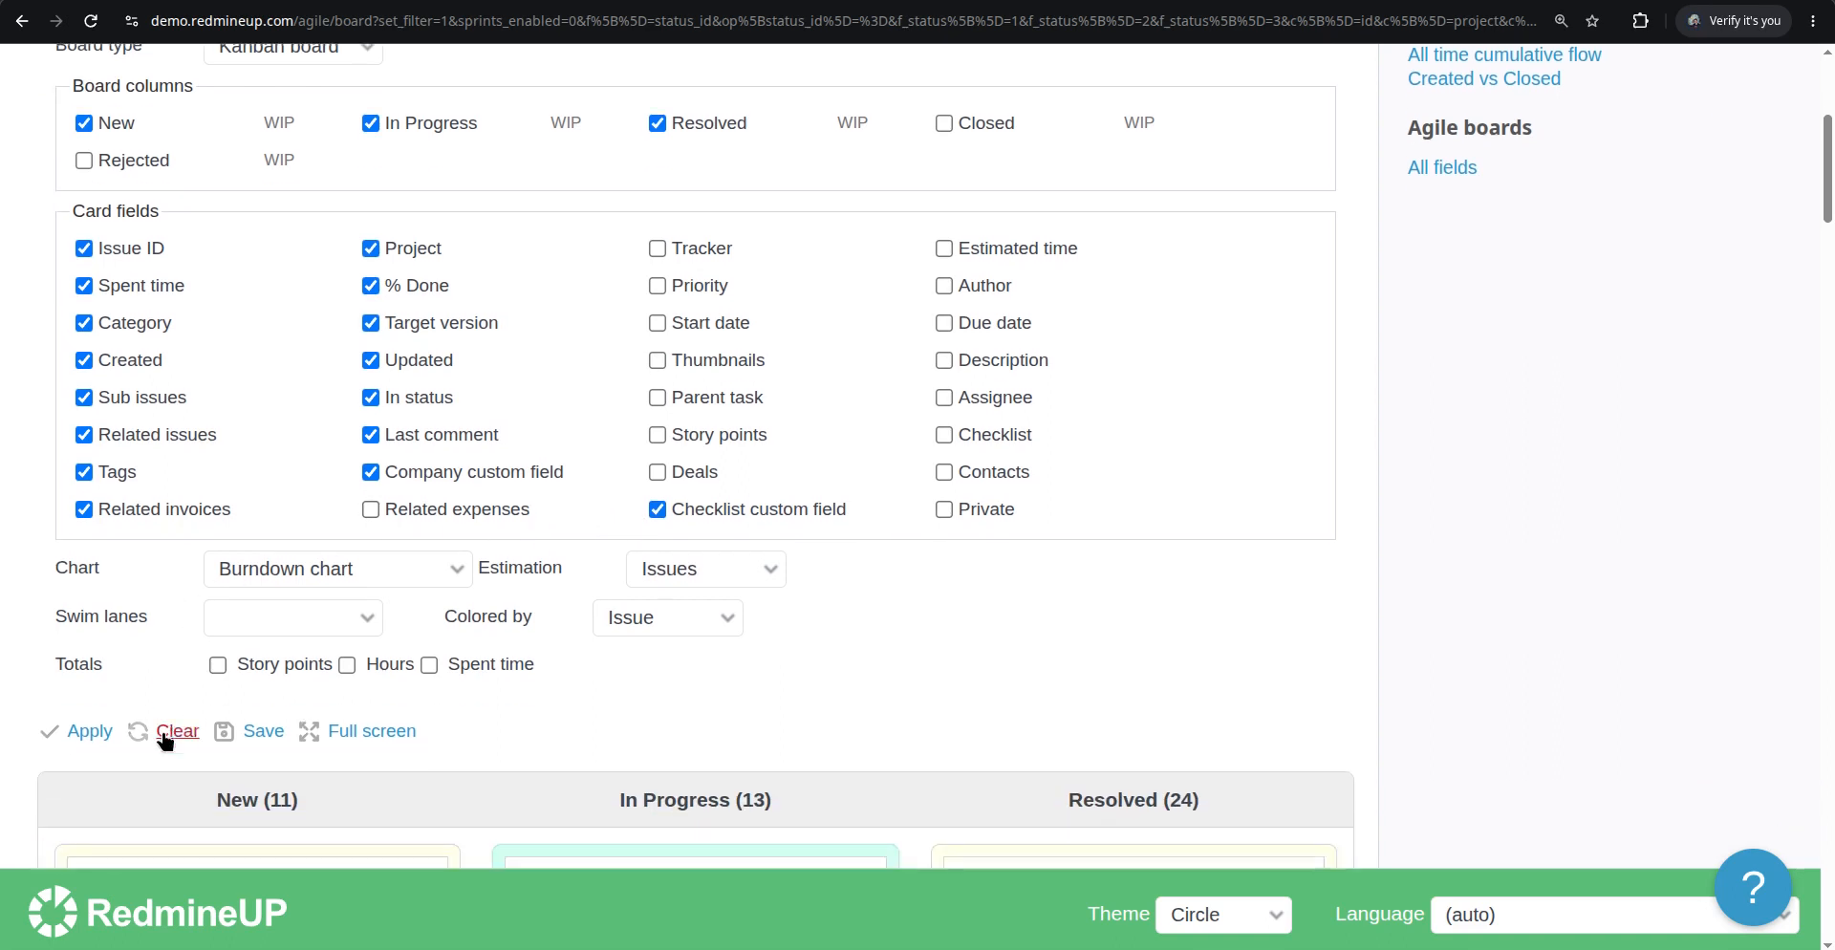
left_click(88, 734)
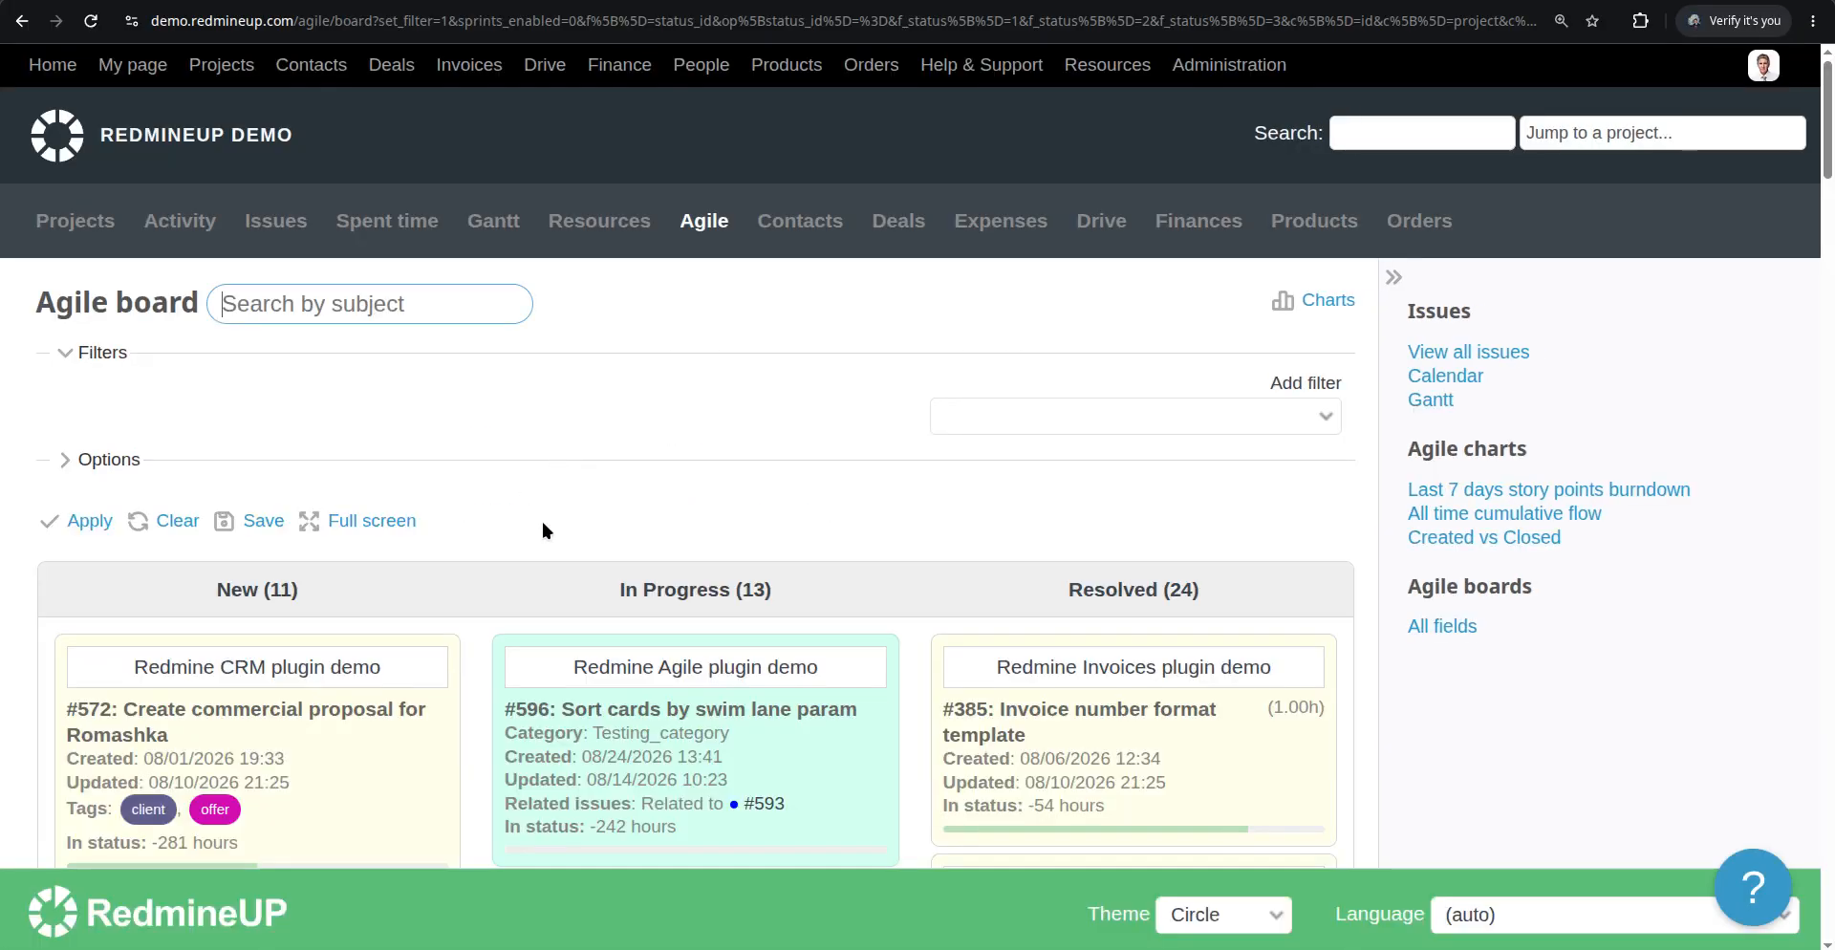
Scroll down the board to review the cards with their enabled fields
scroll(588, 610, "down", 7)
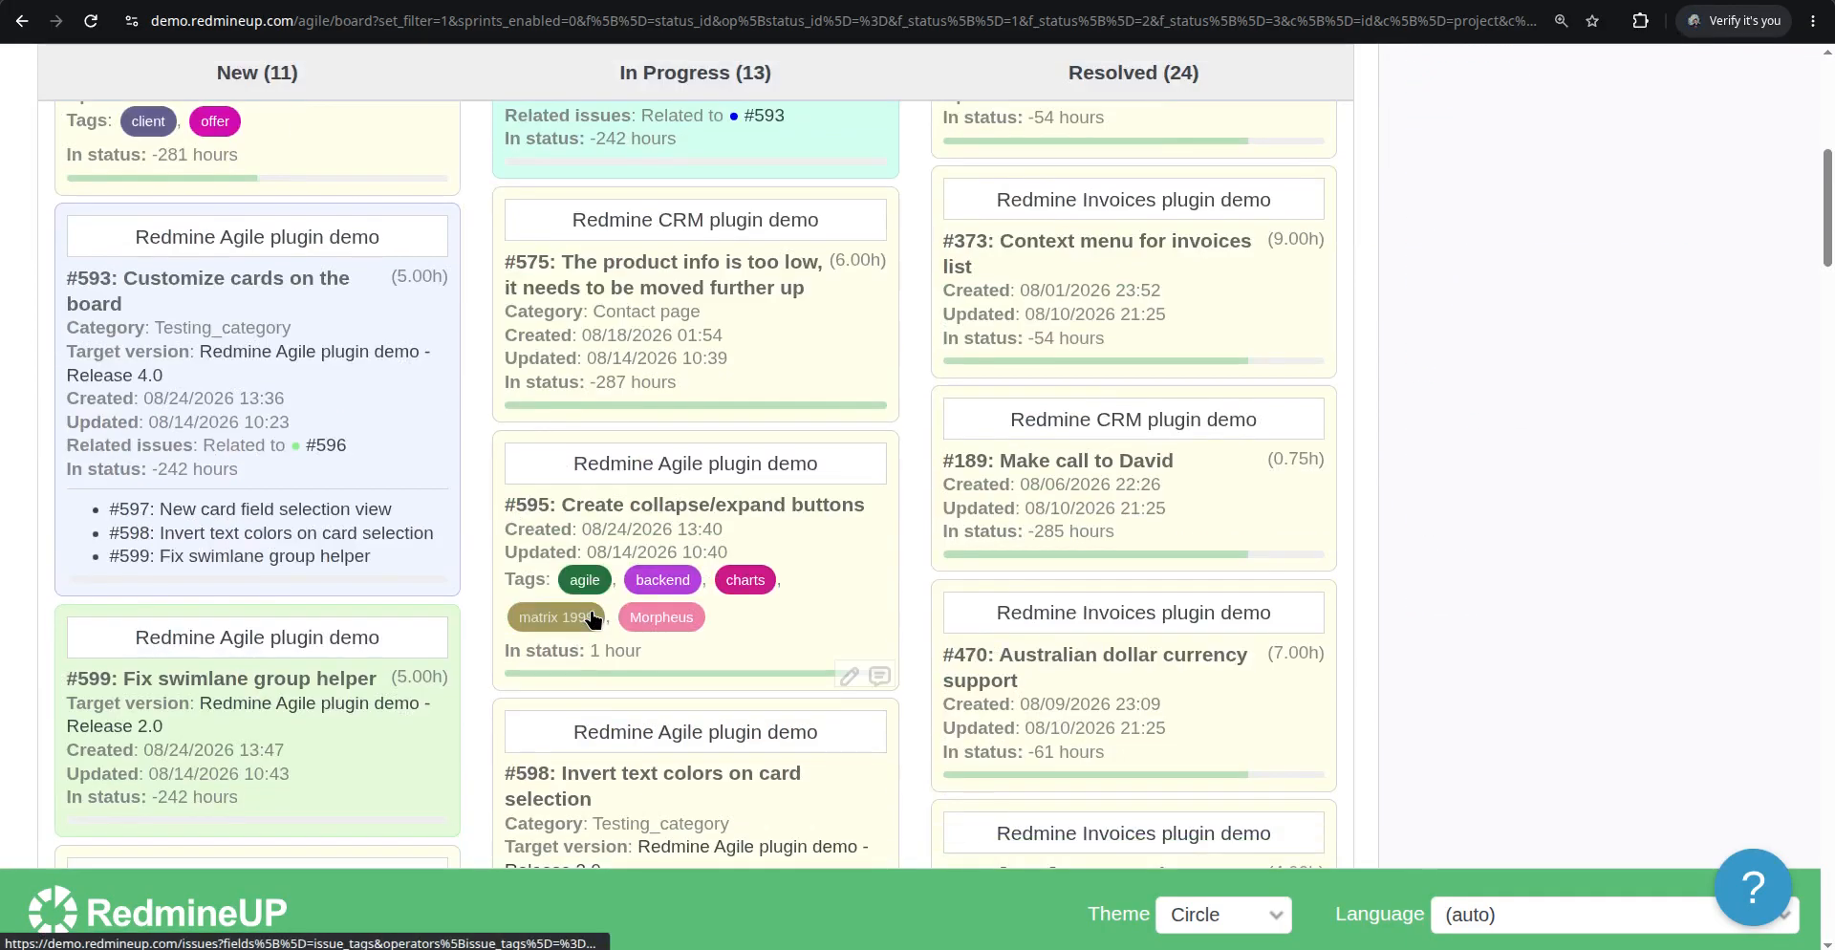
scroll(590, 617, "down", 4)
scroll(590, 617, "down", 10)
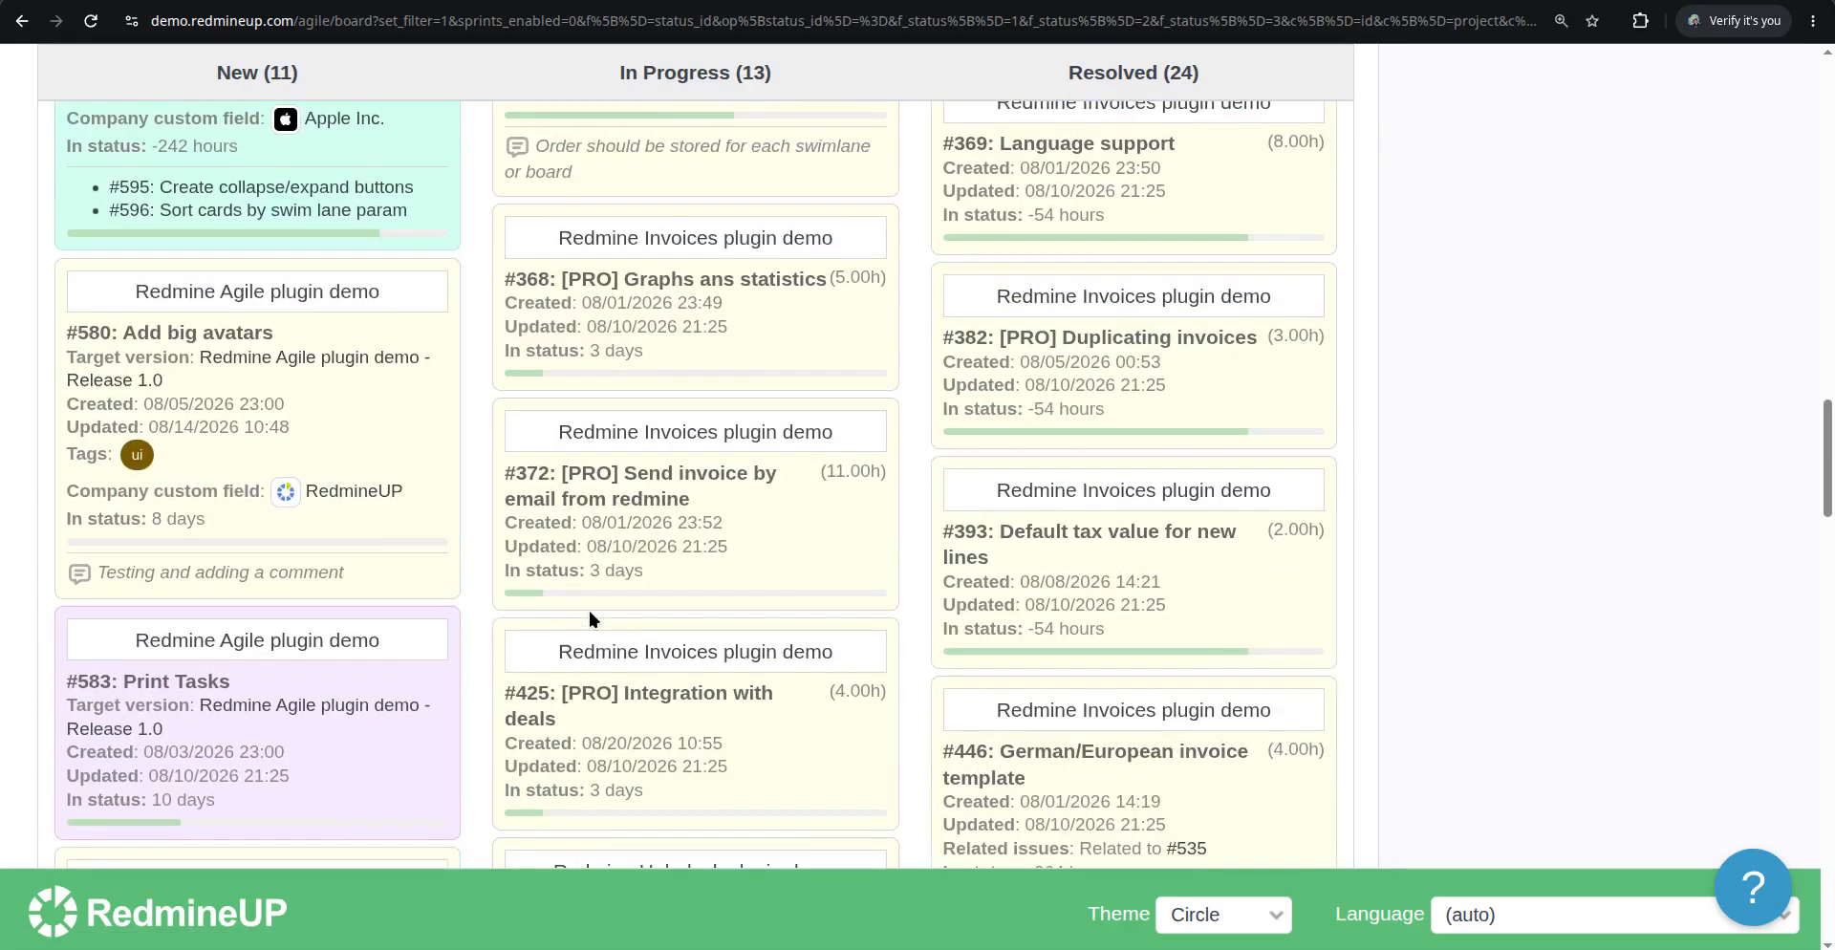
scroll(589, 618, "down", 6)
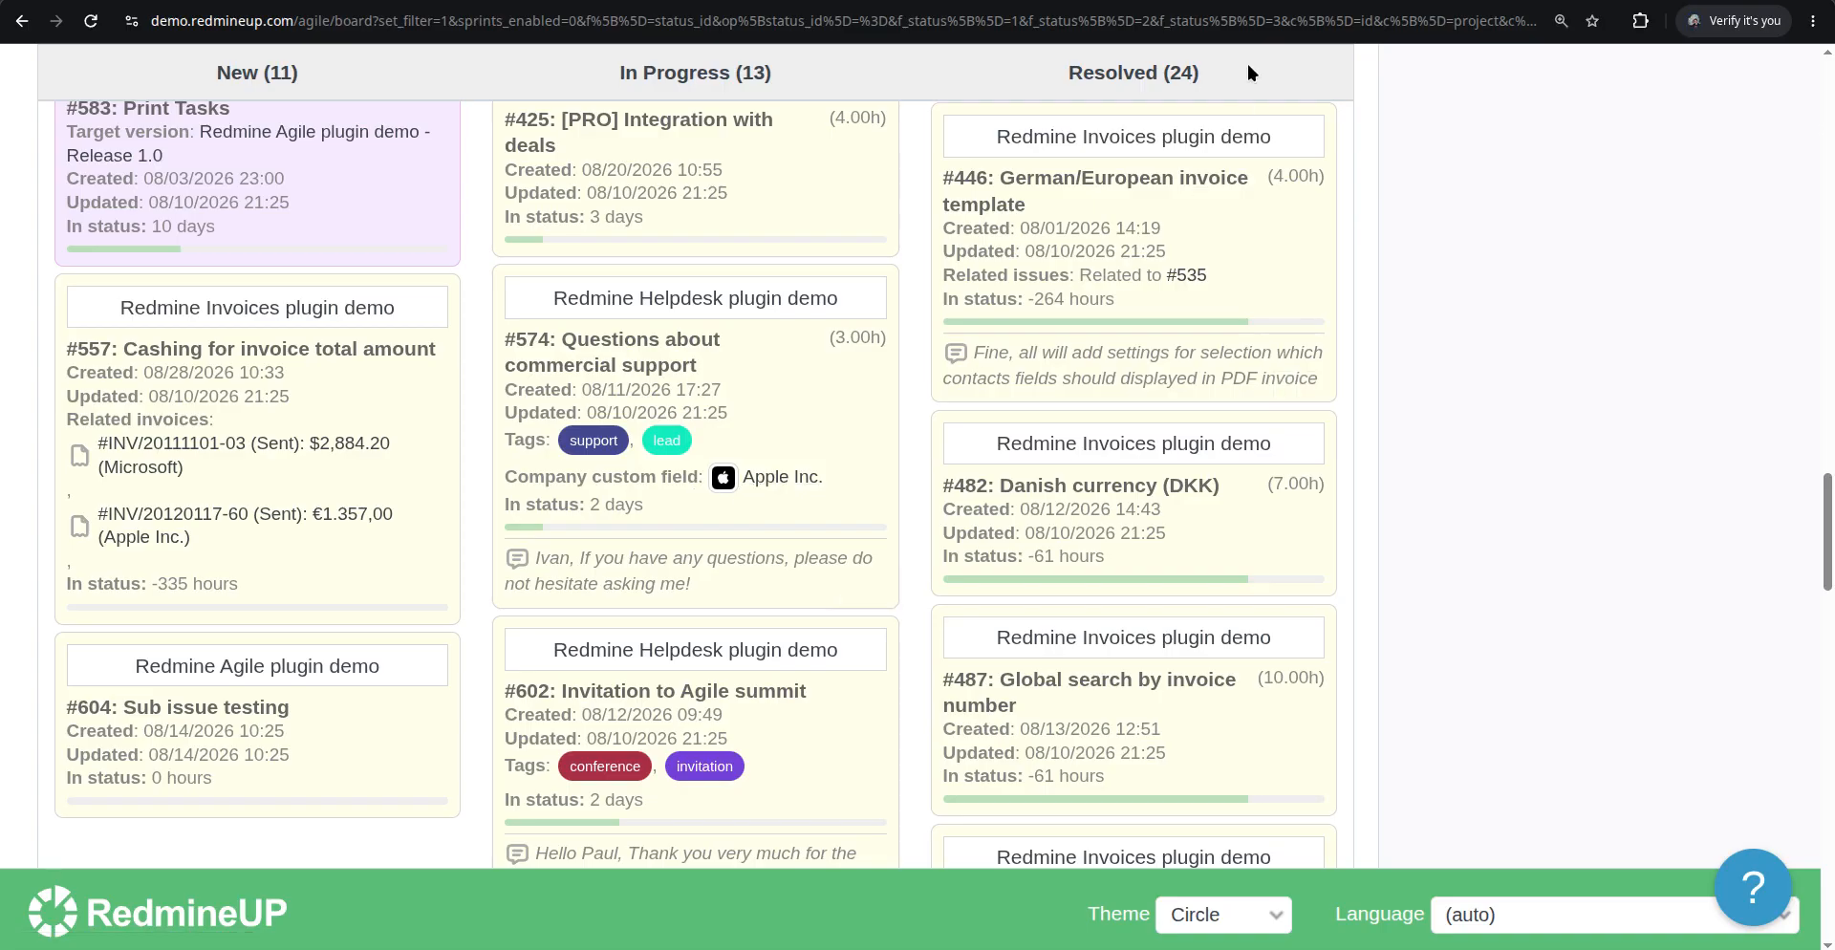
Open redmineup.com in a new tab and browse the Checklists and CRM plugin pages
key("ctrl+t")
type("re")
key("Return")
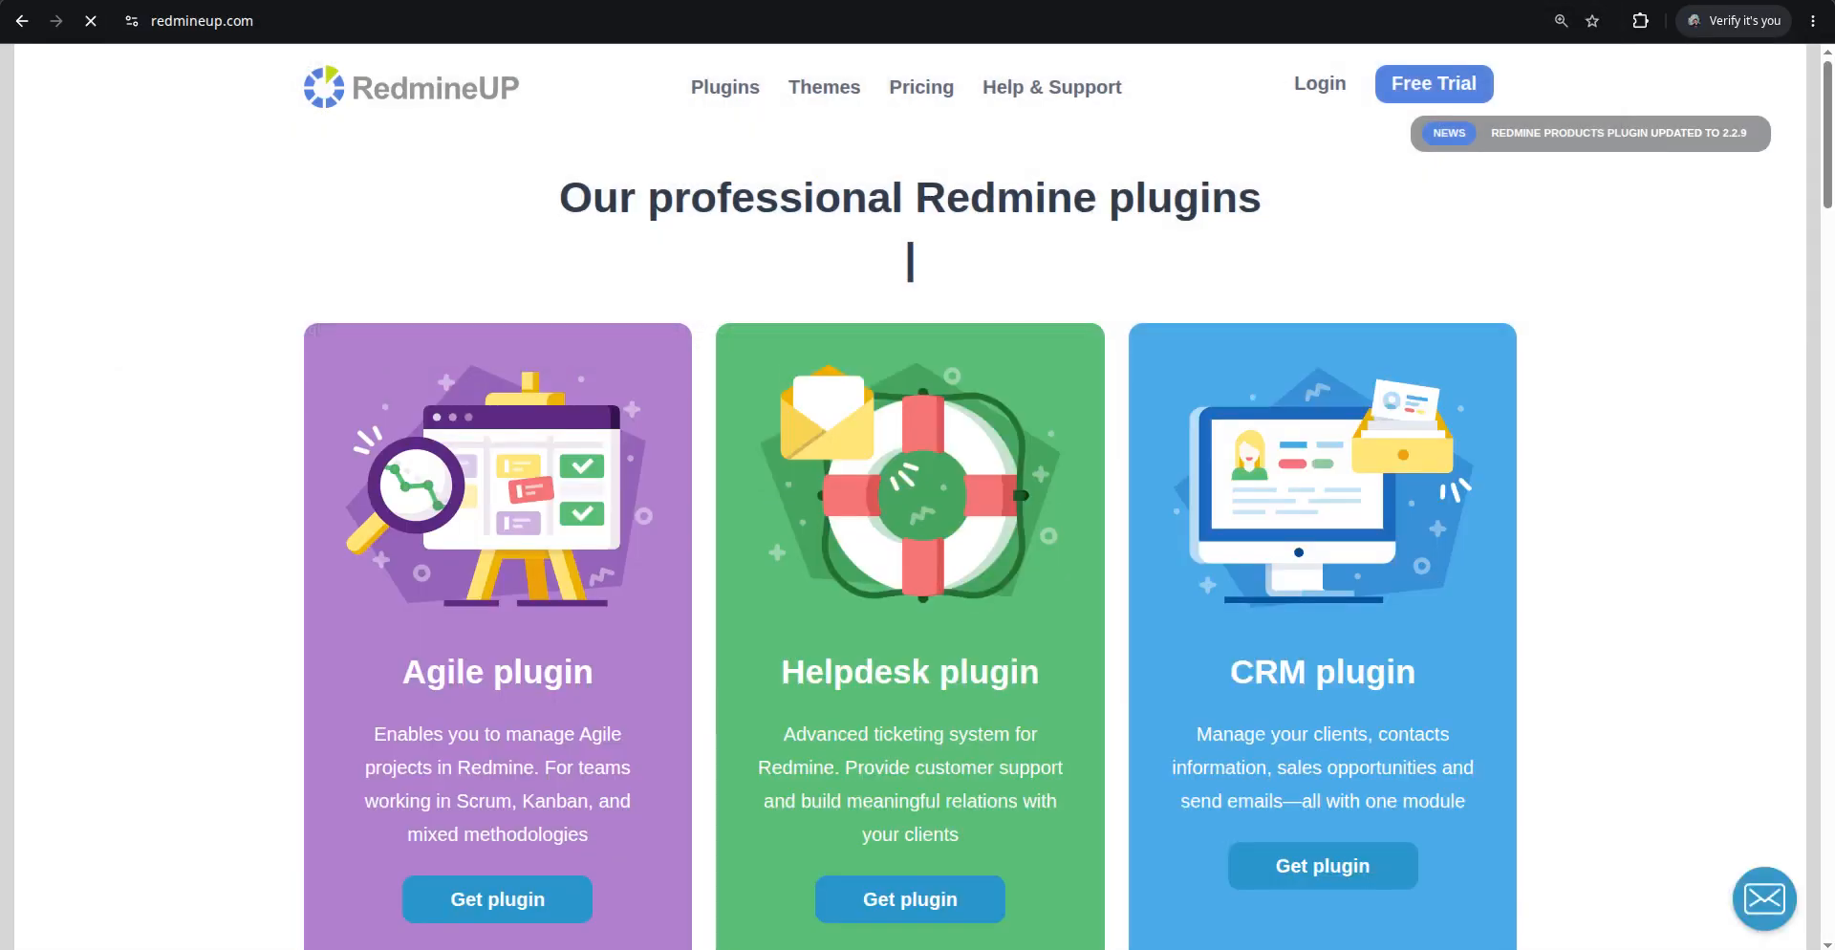
mouse_move(715, 93)
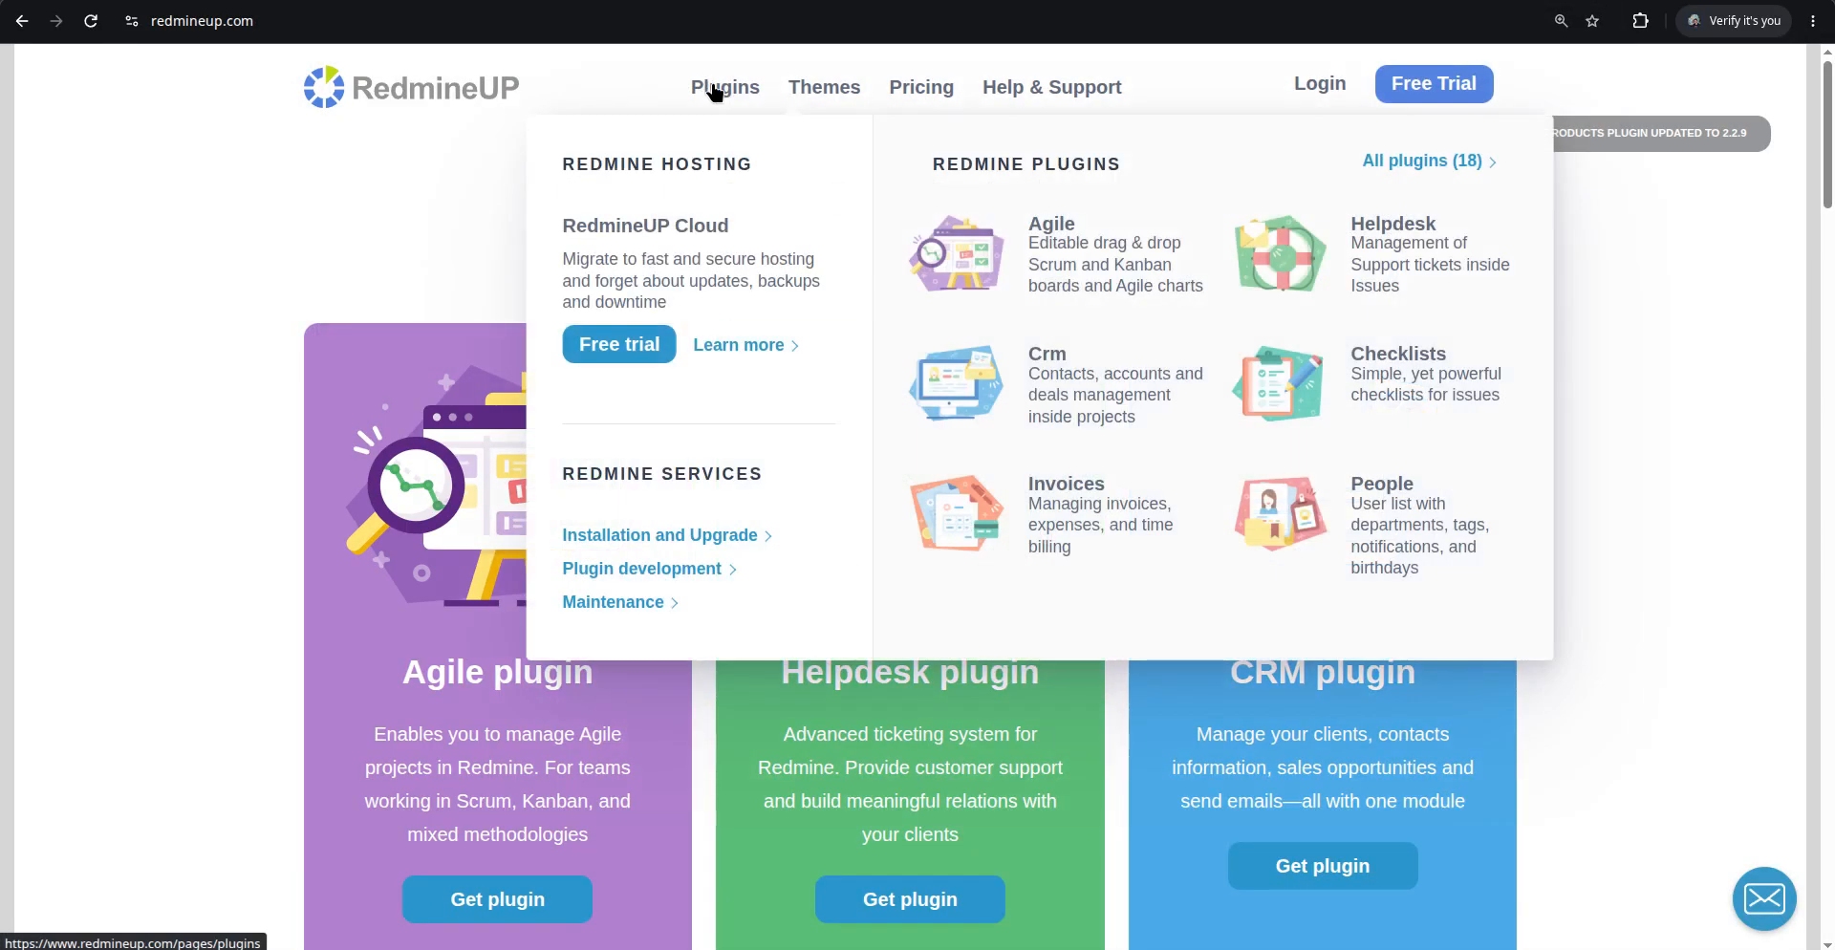
left_click(1381, 383)
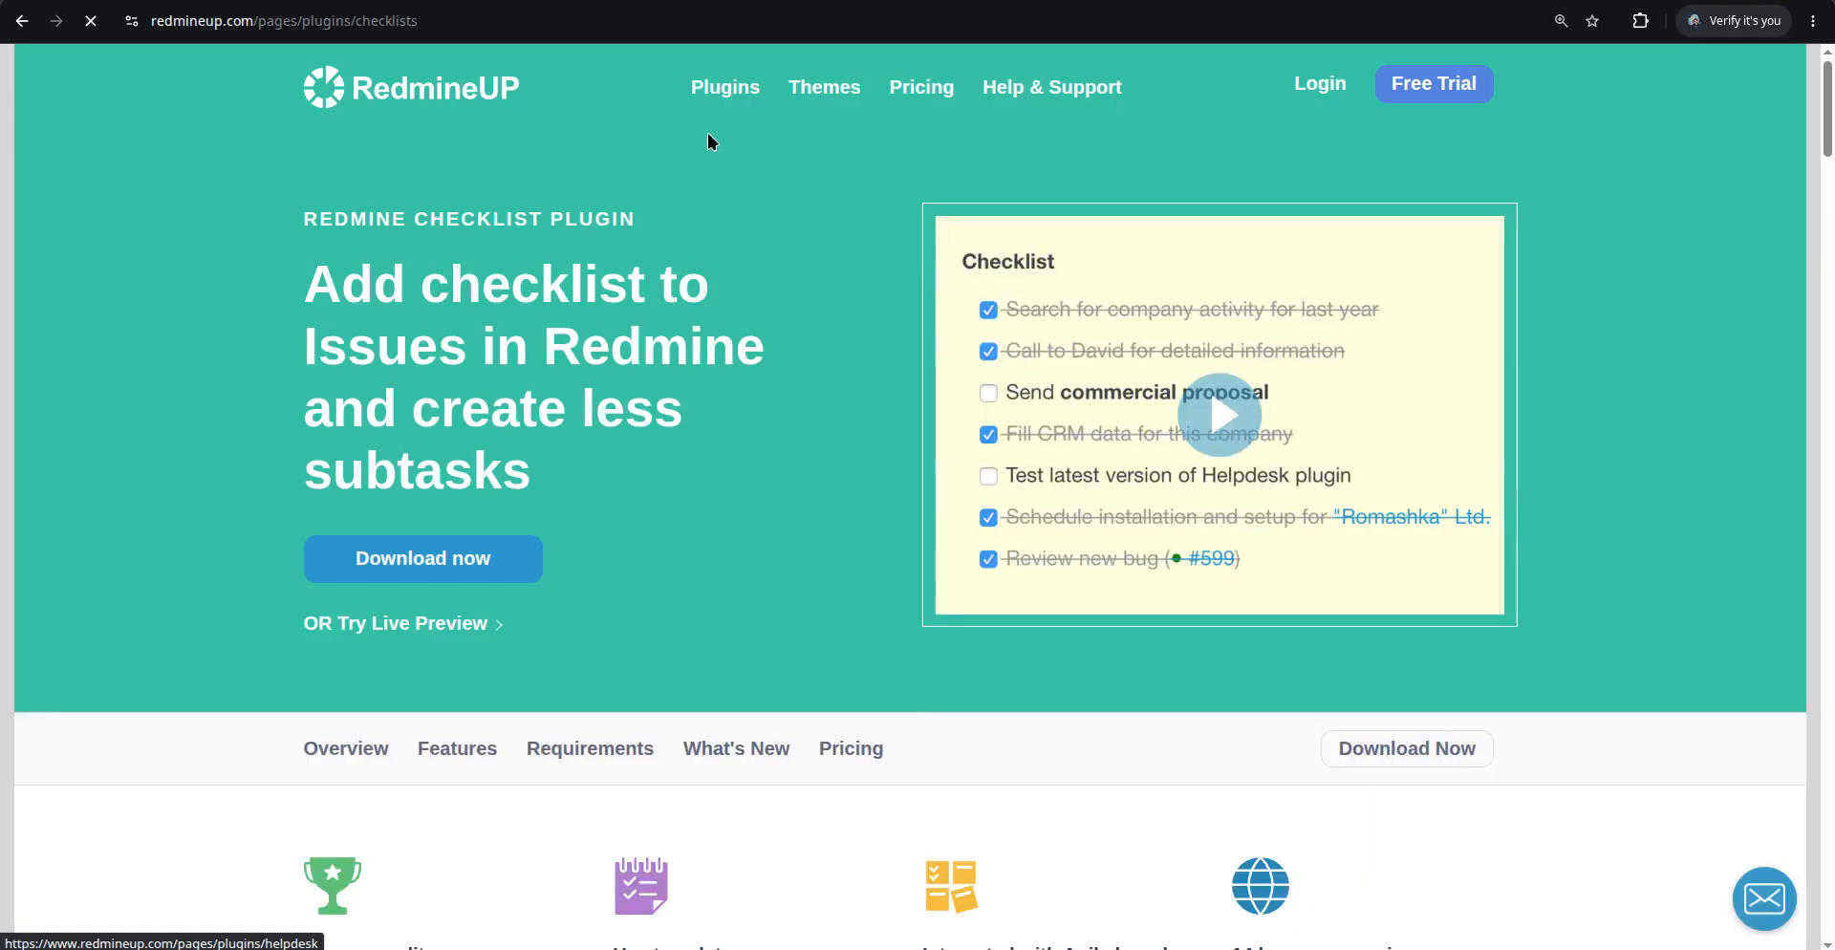
mouse_move(724, 90)
left_click(960, 370)
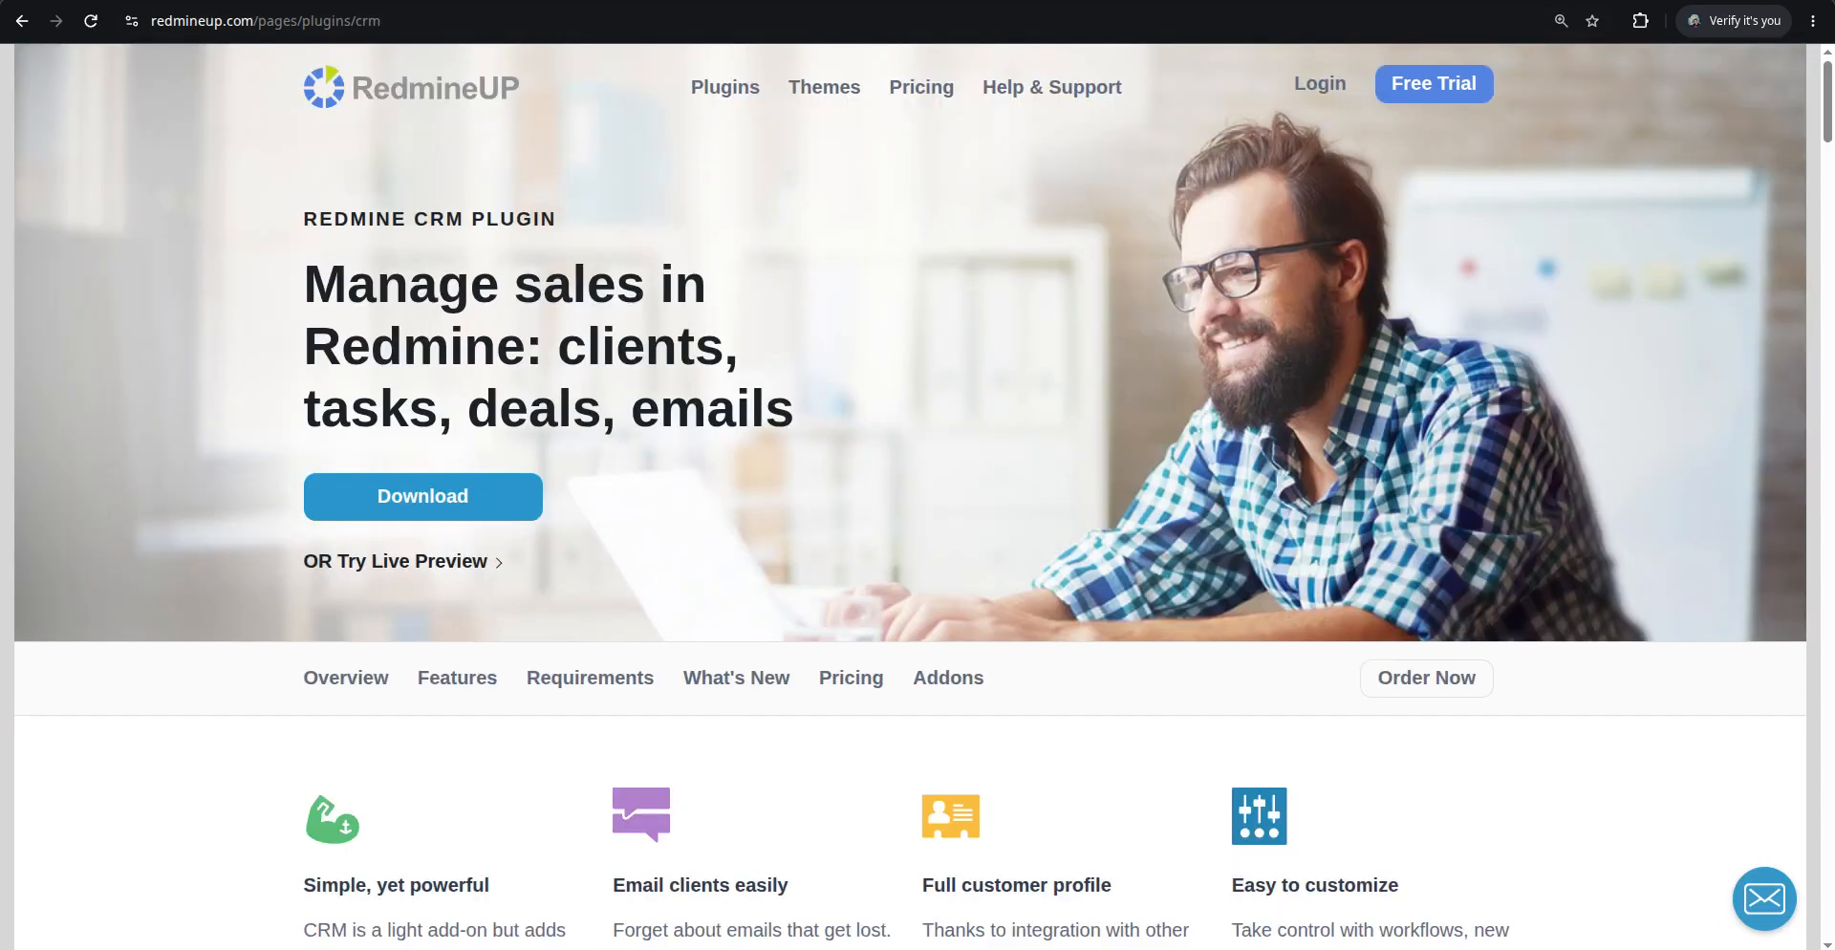
Switch back to the board, open issue #574 from its card and review its details
left_click(1248, 0)
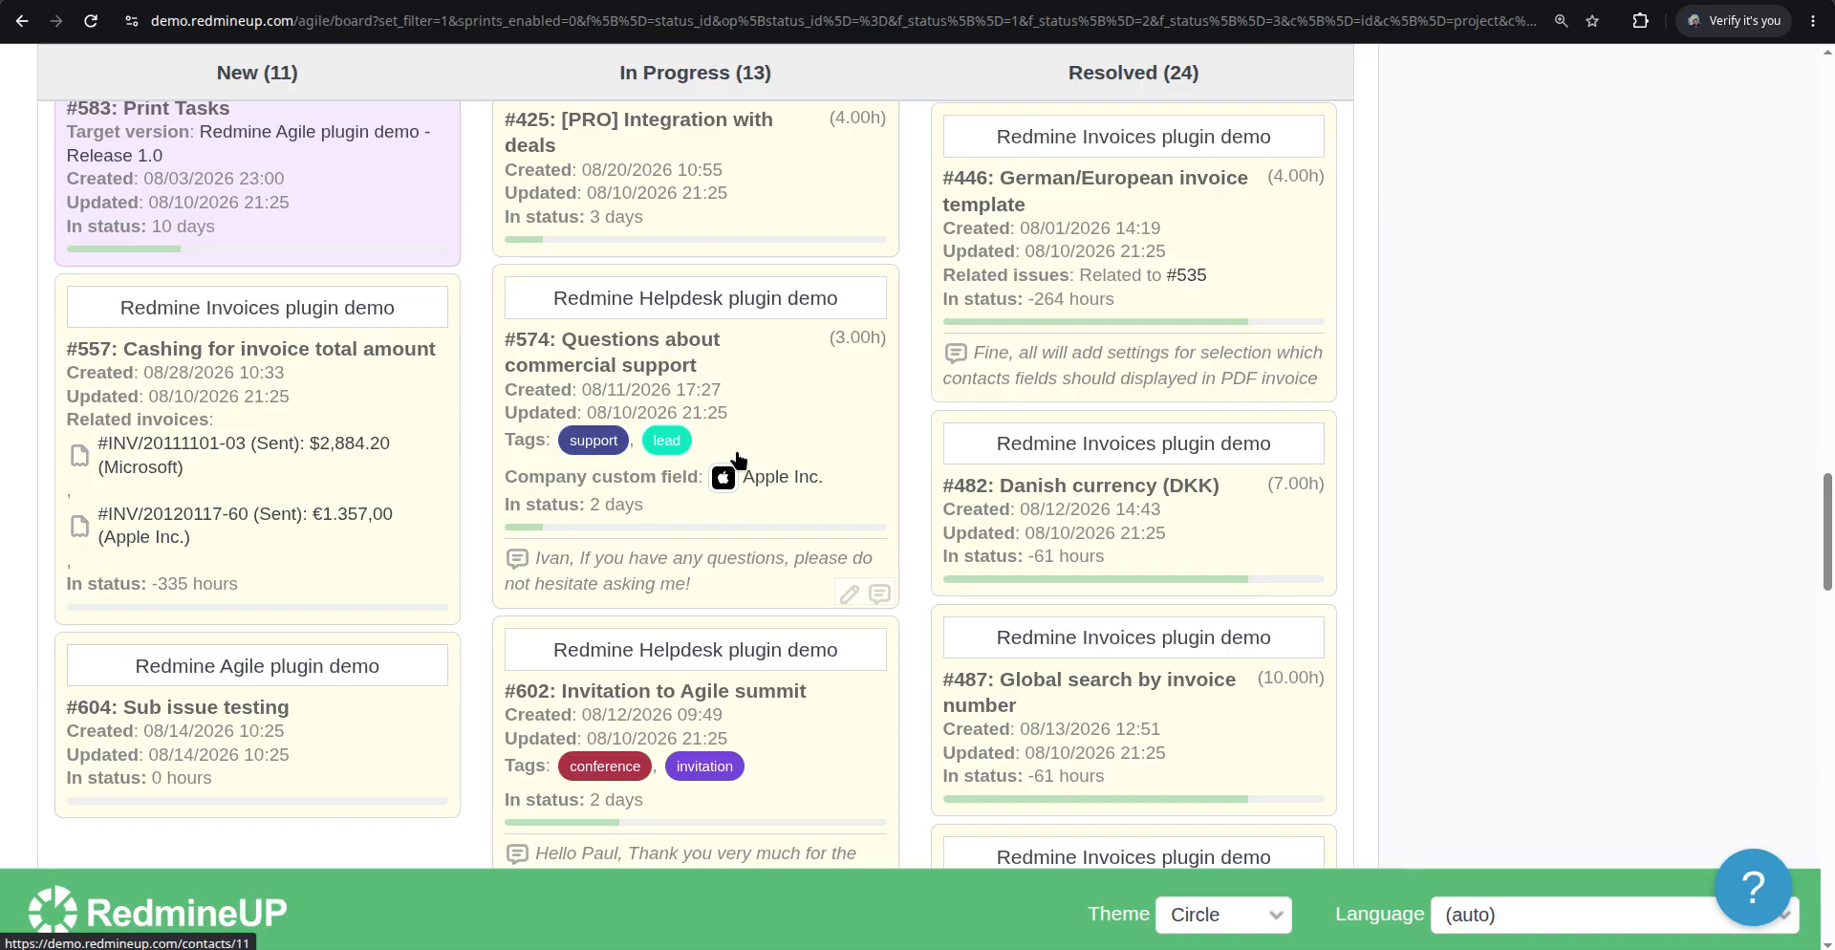
left_click(634, 568)
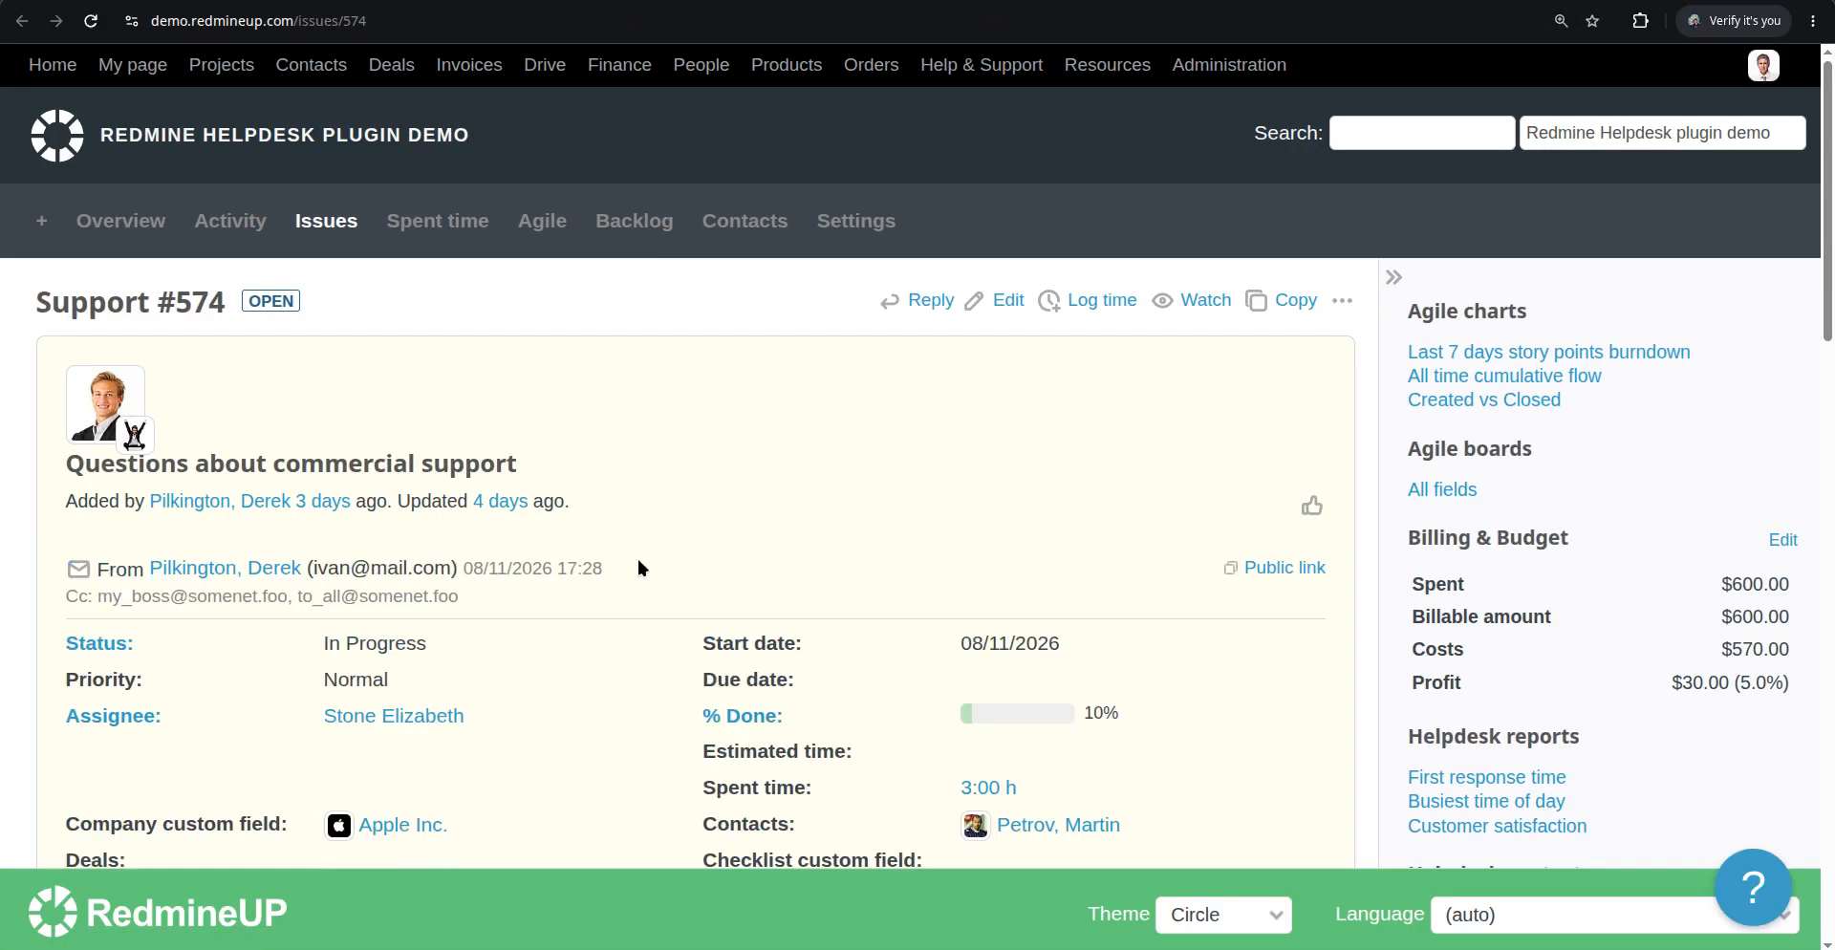
scroll(635, 568, "down", 3)
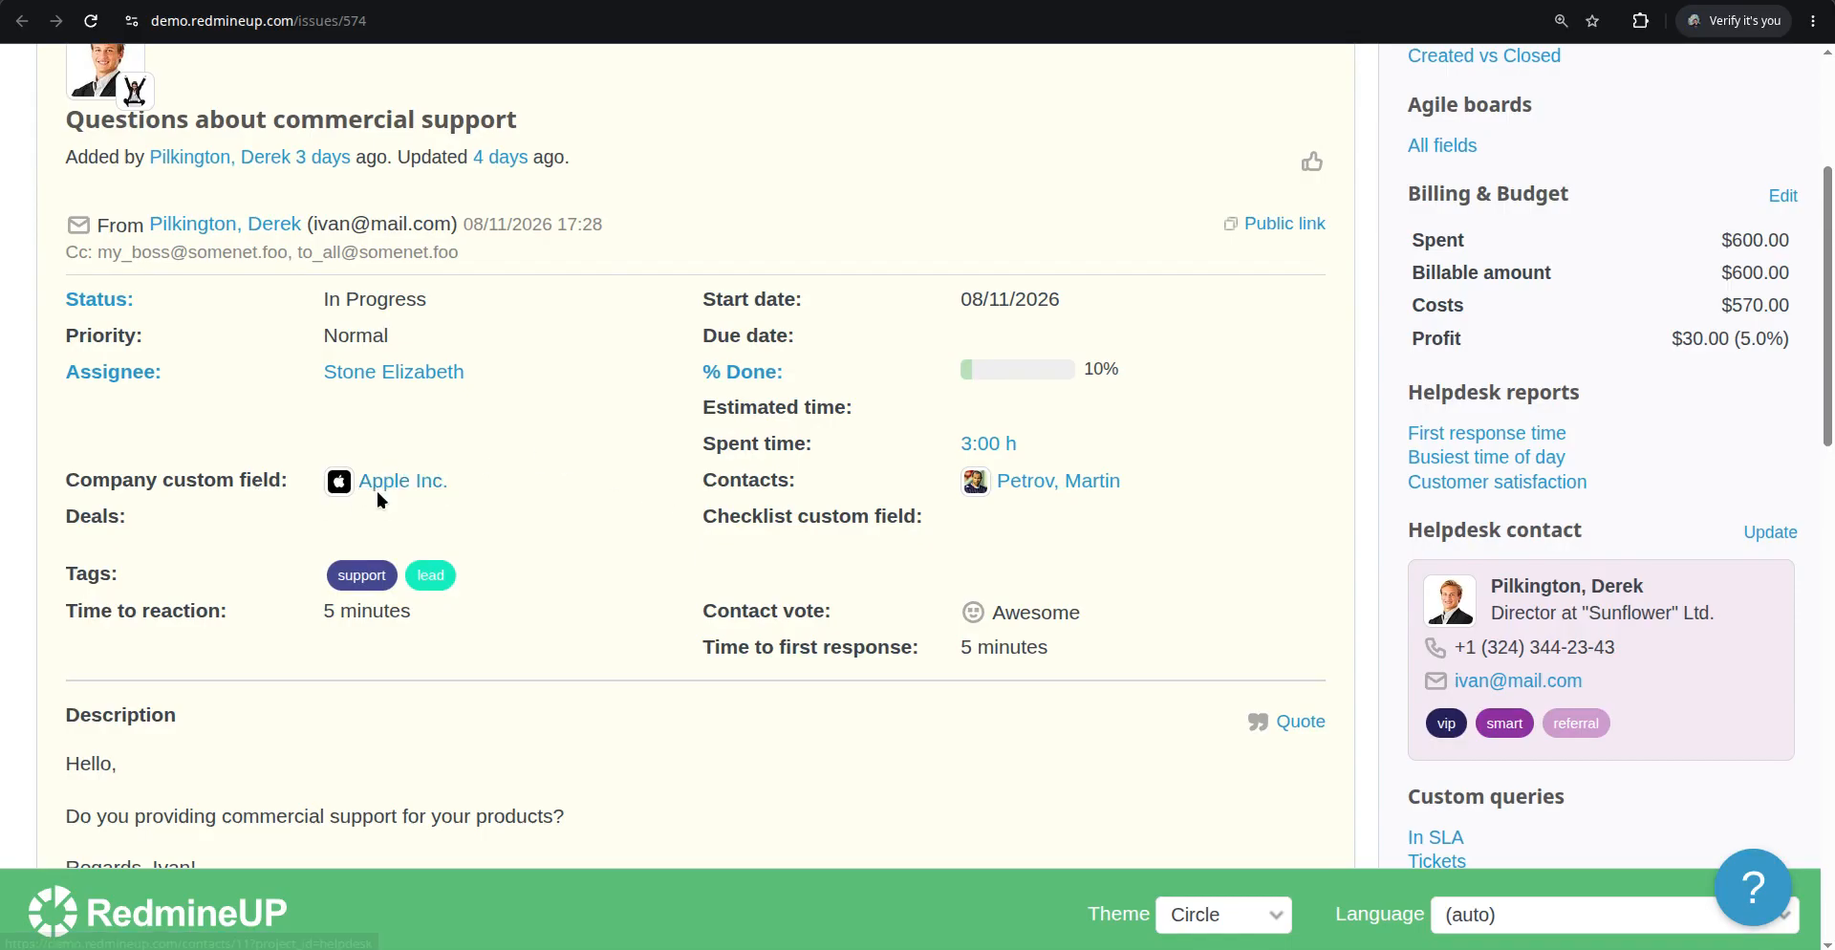
scroll(1074, 258, "up", 2)
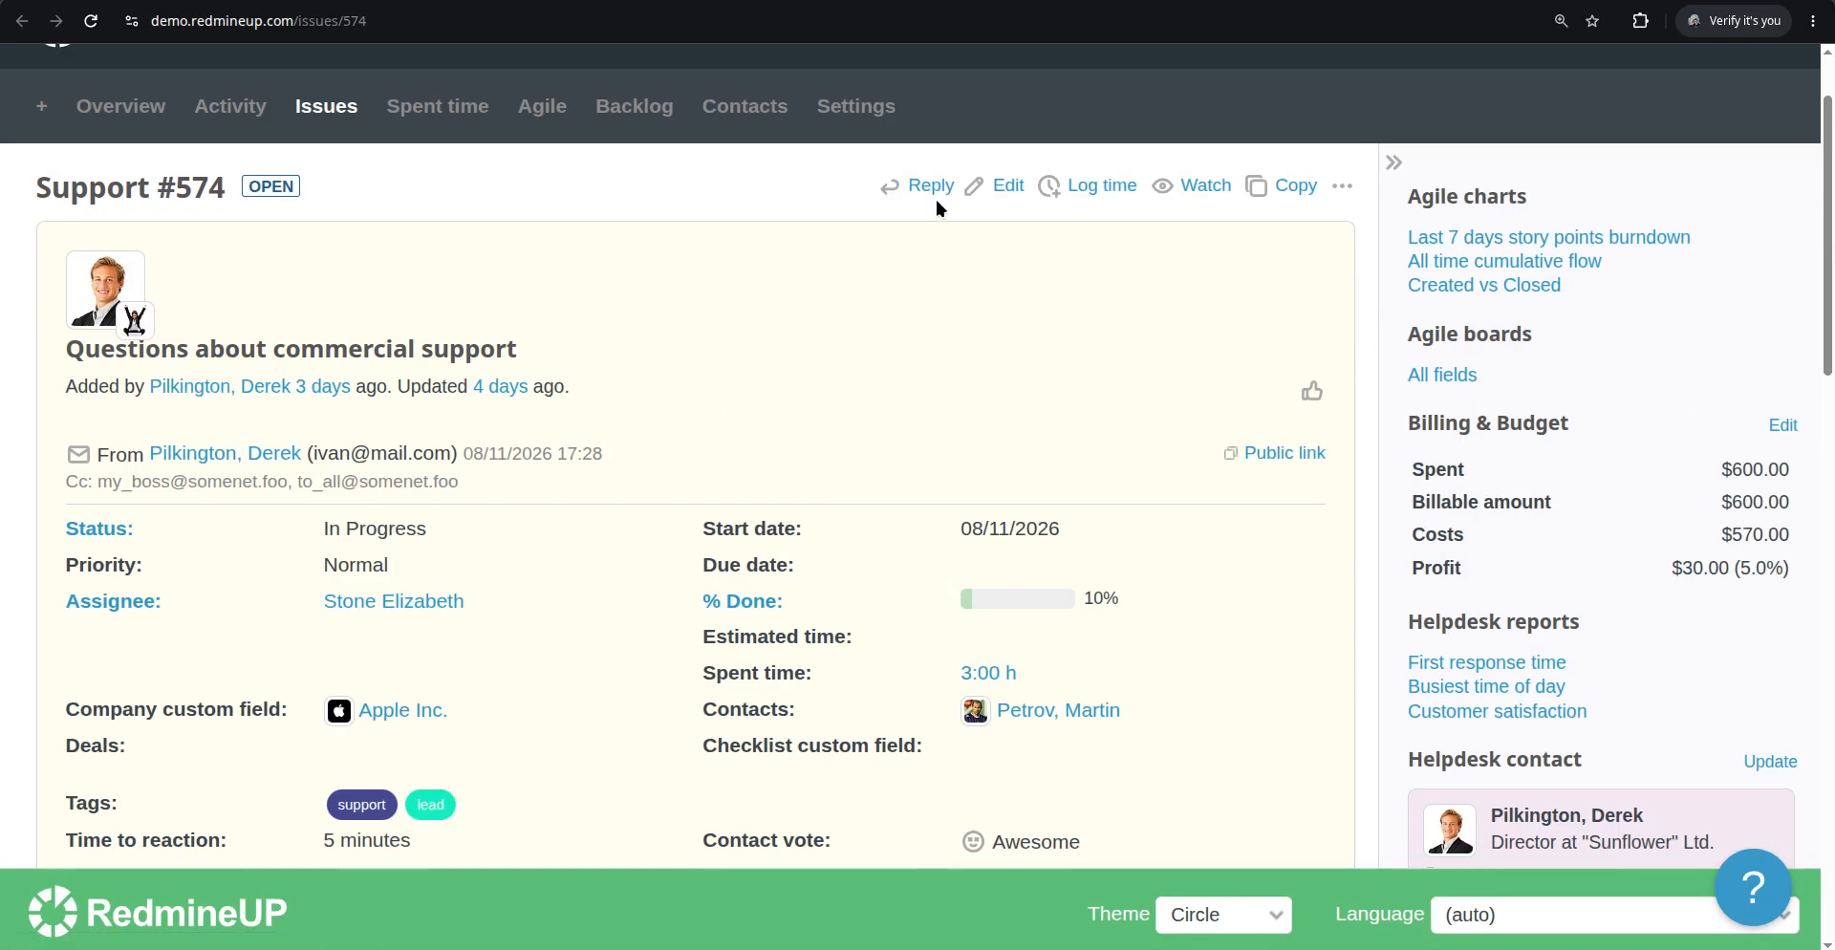
Edit issue #574, set its Company custom field to Microsoft, and submit the update
left_click(992, 186)
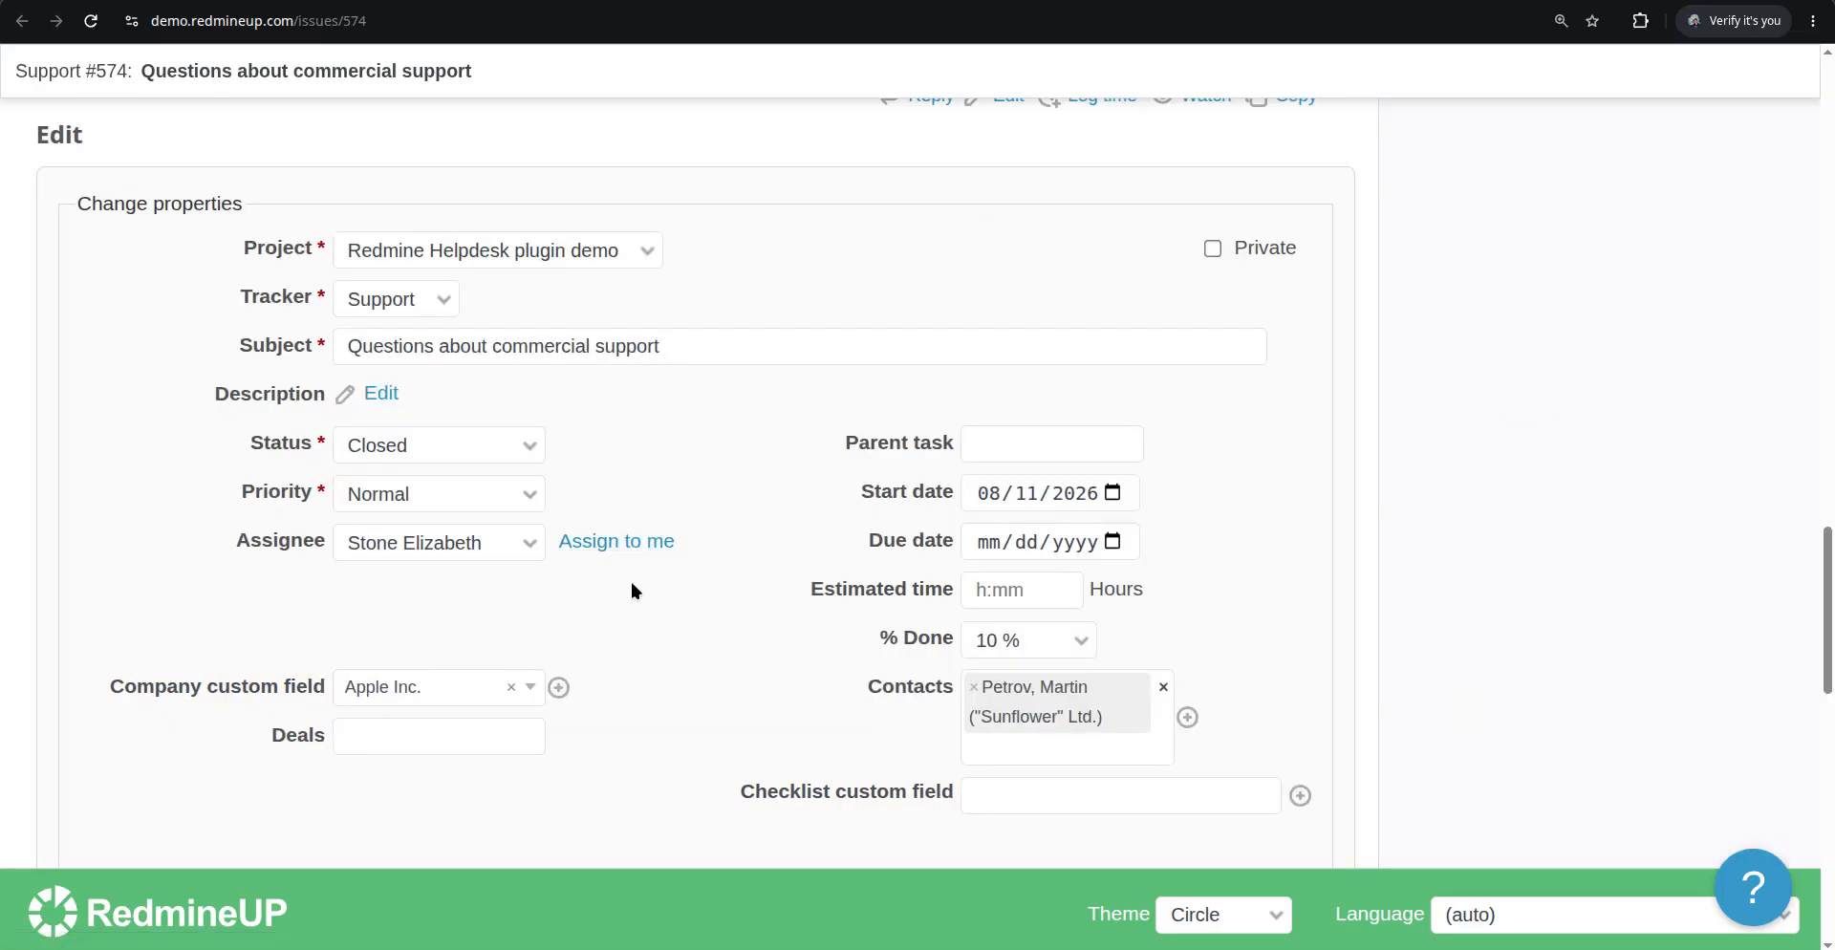
scroll(517, 587, "up", 1)
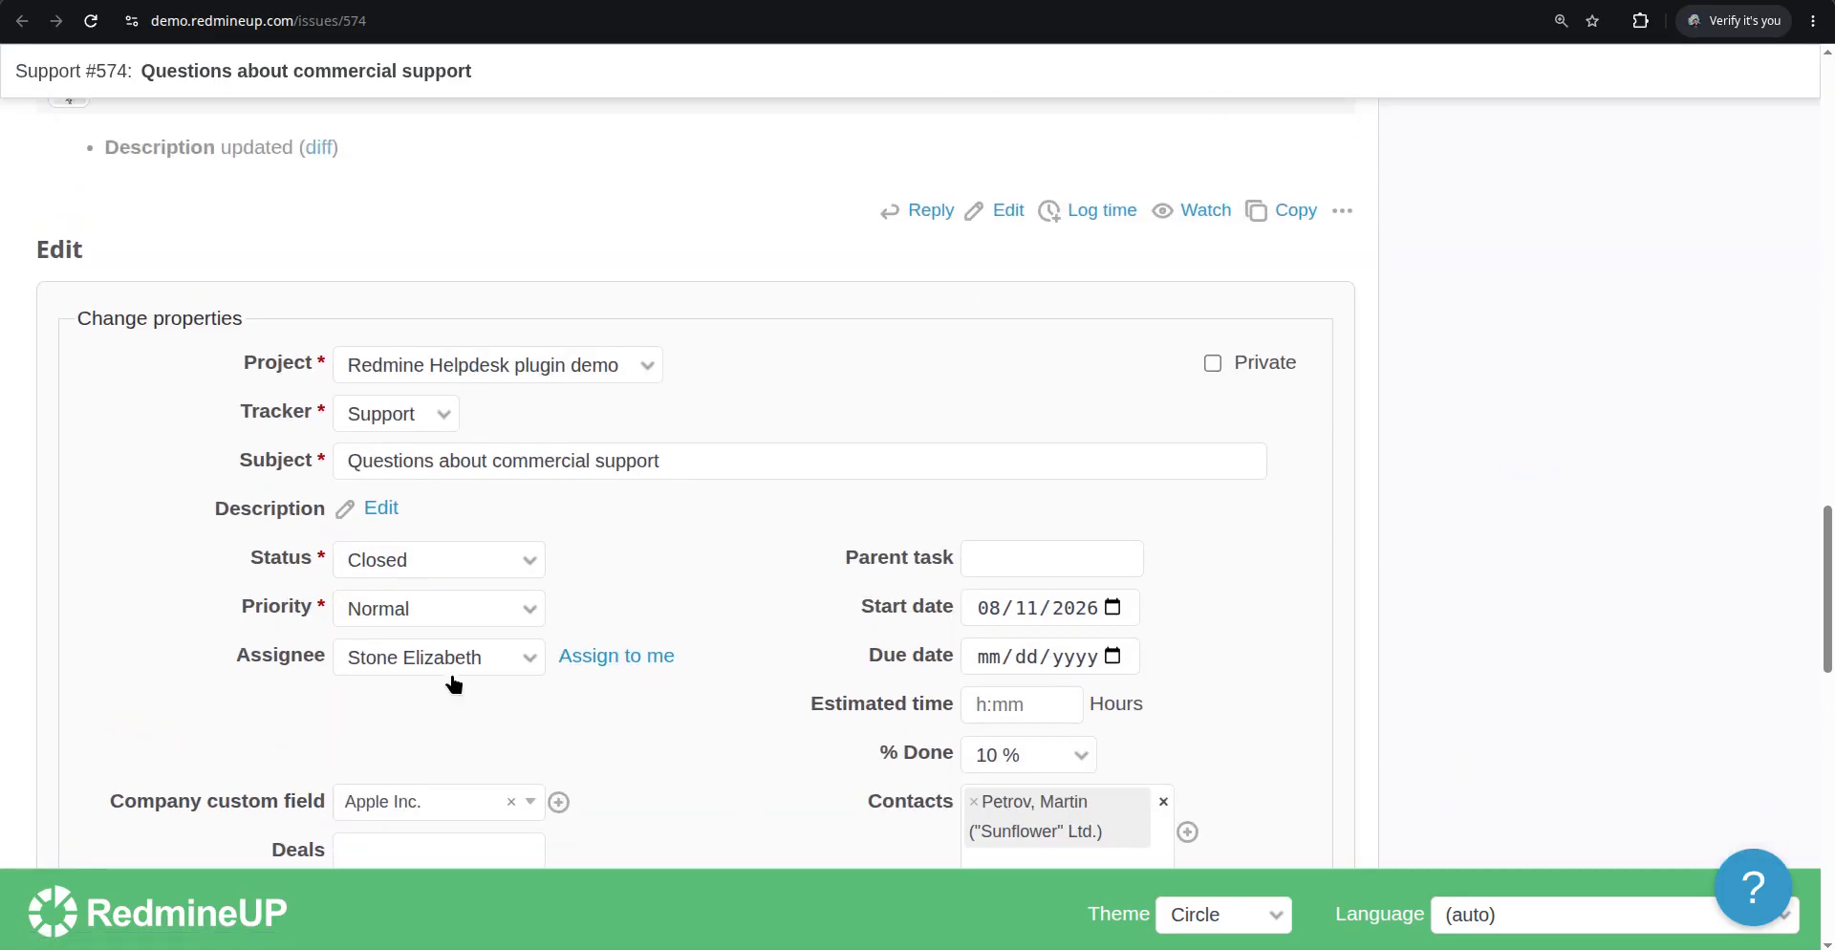
scroll(458, 717, "down", 2)
left_click(562, 573)
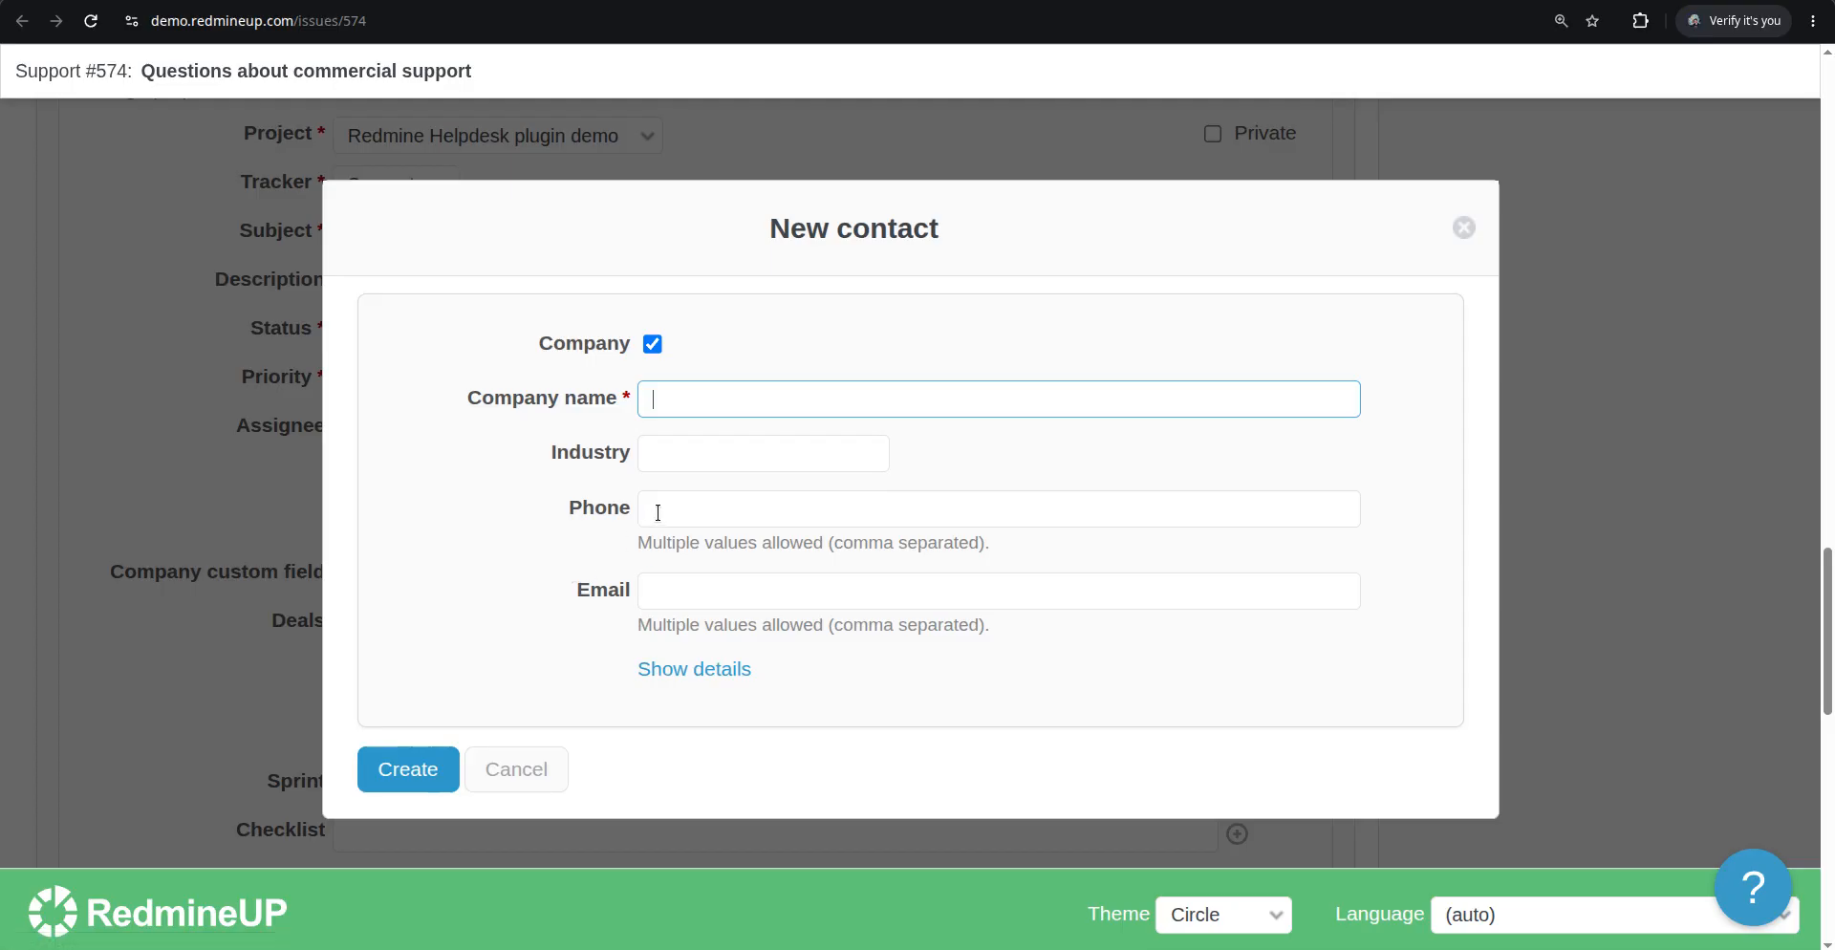
left_click(1460, 230)
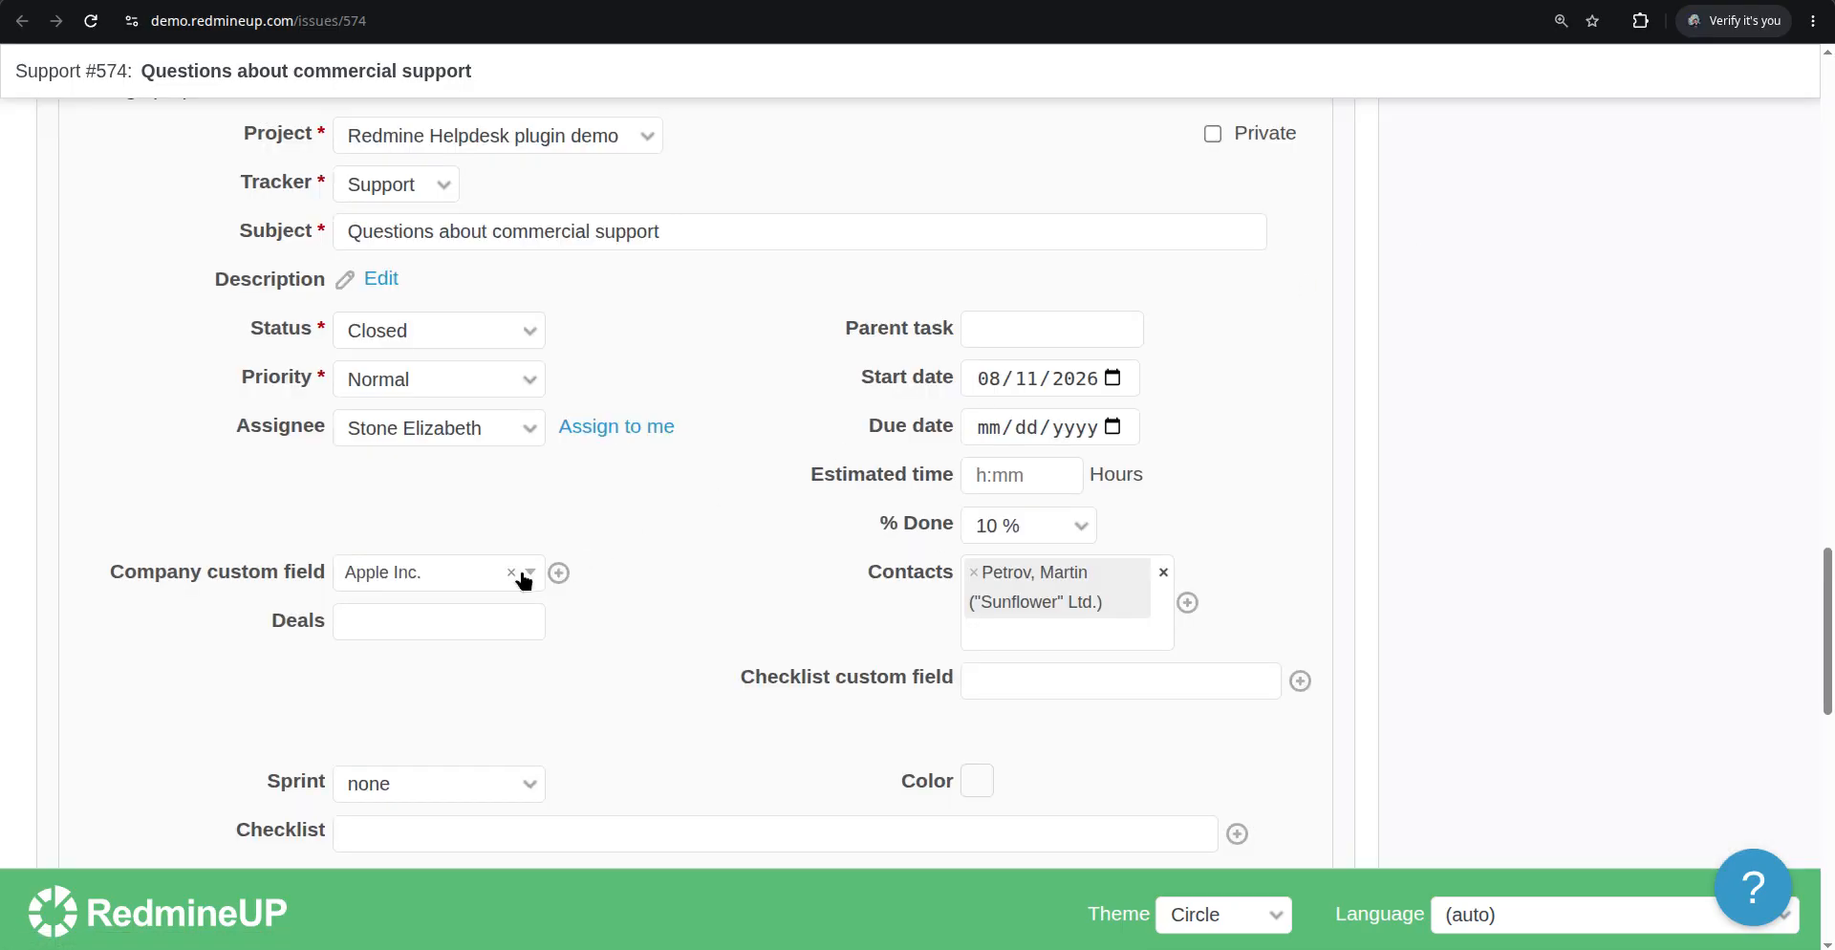
left_click(516, 575)
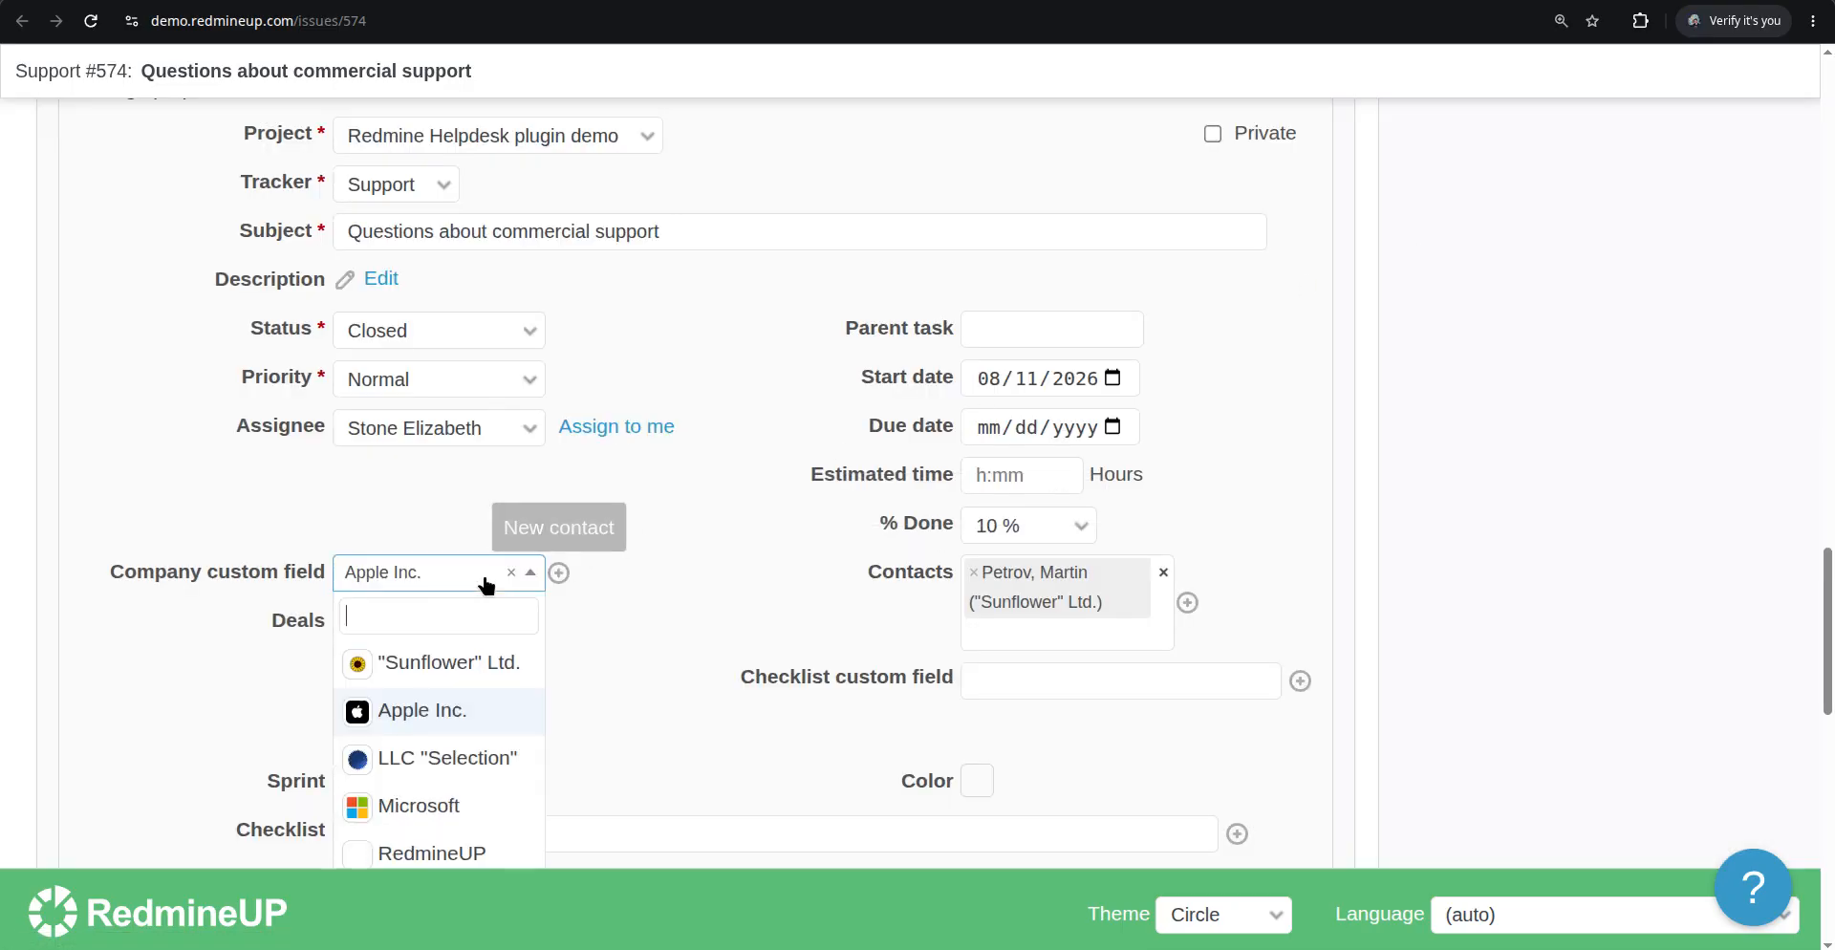
left_click(427, 802)
scroll(151, 625, "down", 10)
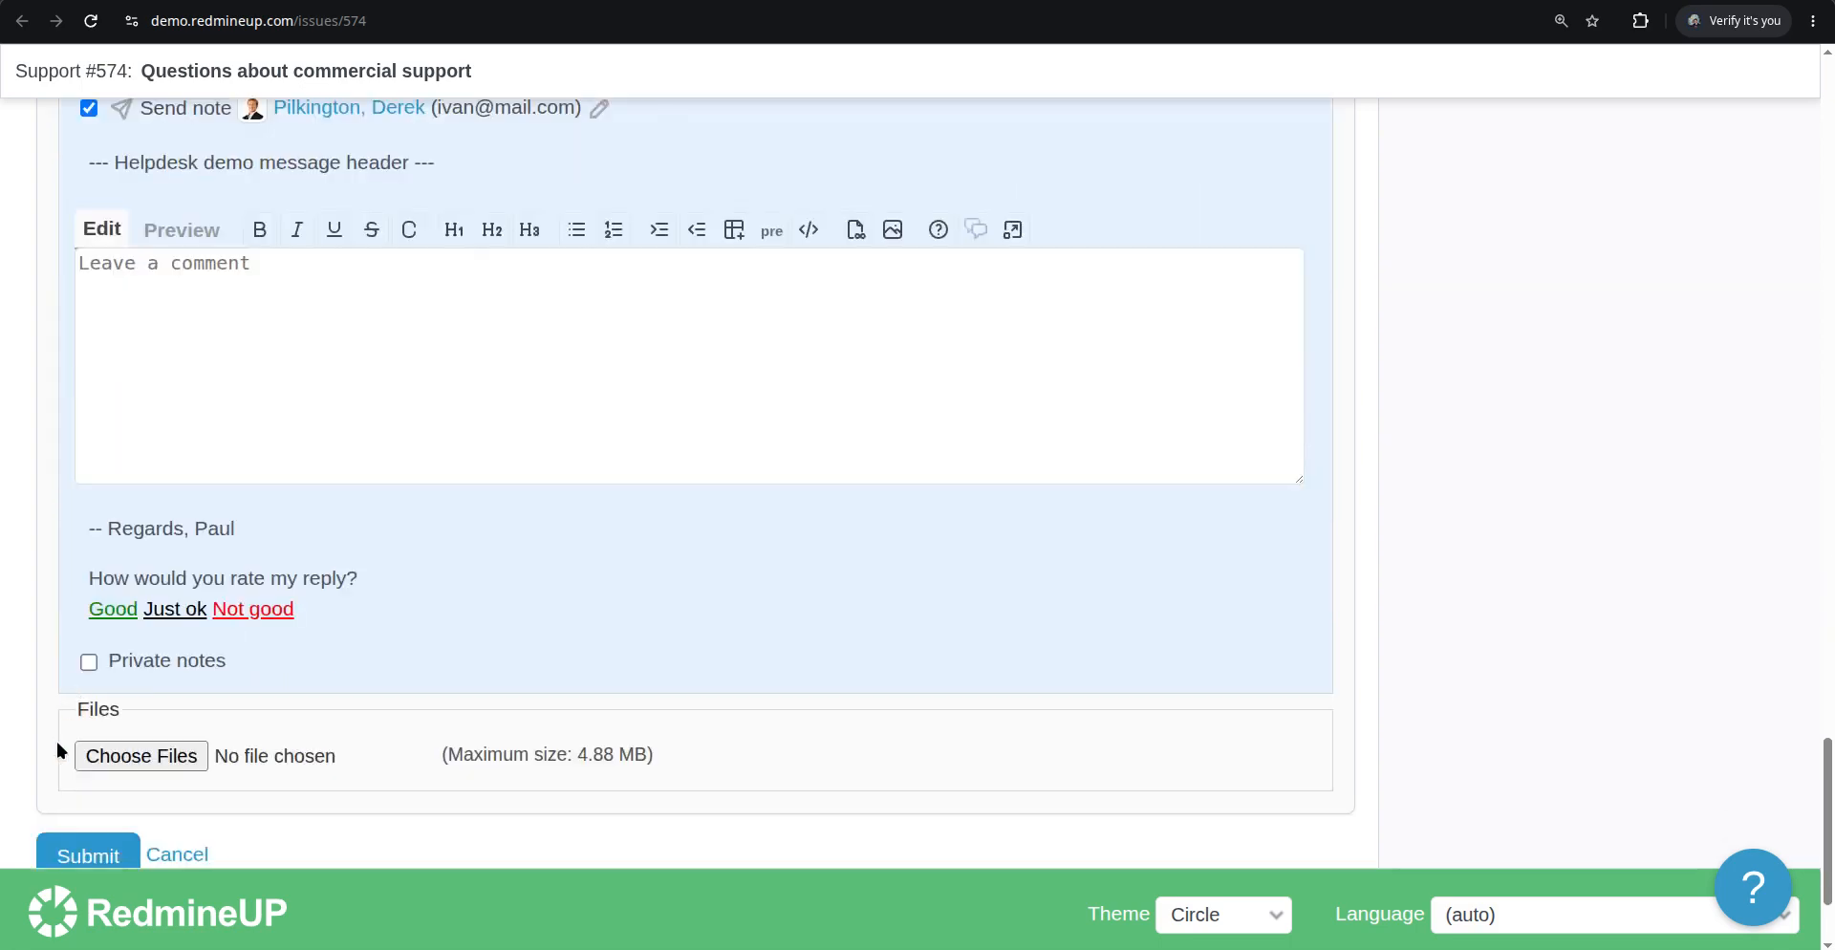
left_click(91, 843)
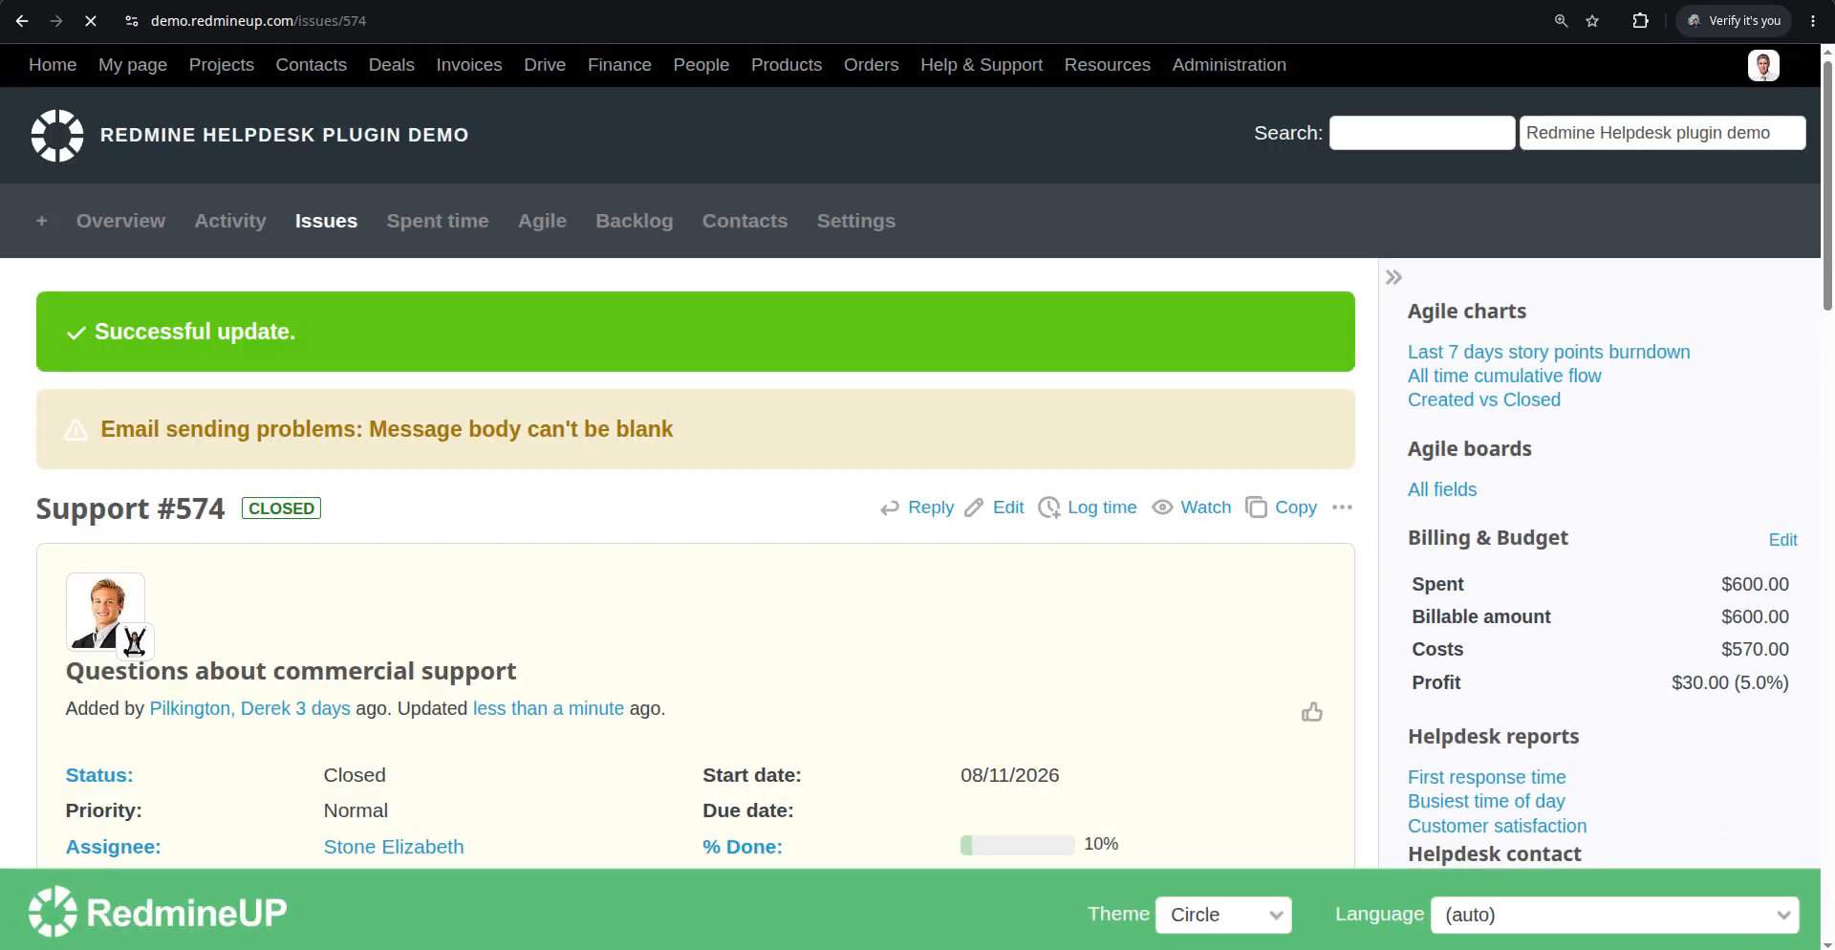
Return to the board, reload it and scroll through the columns to check issue #574's card
left_click(1016, 1)
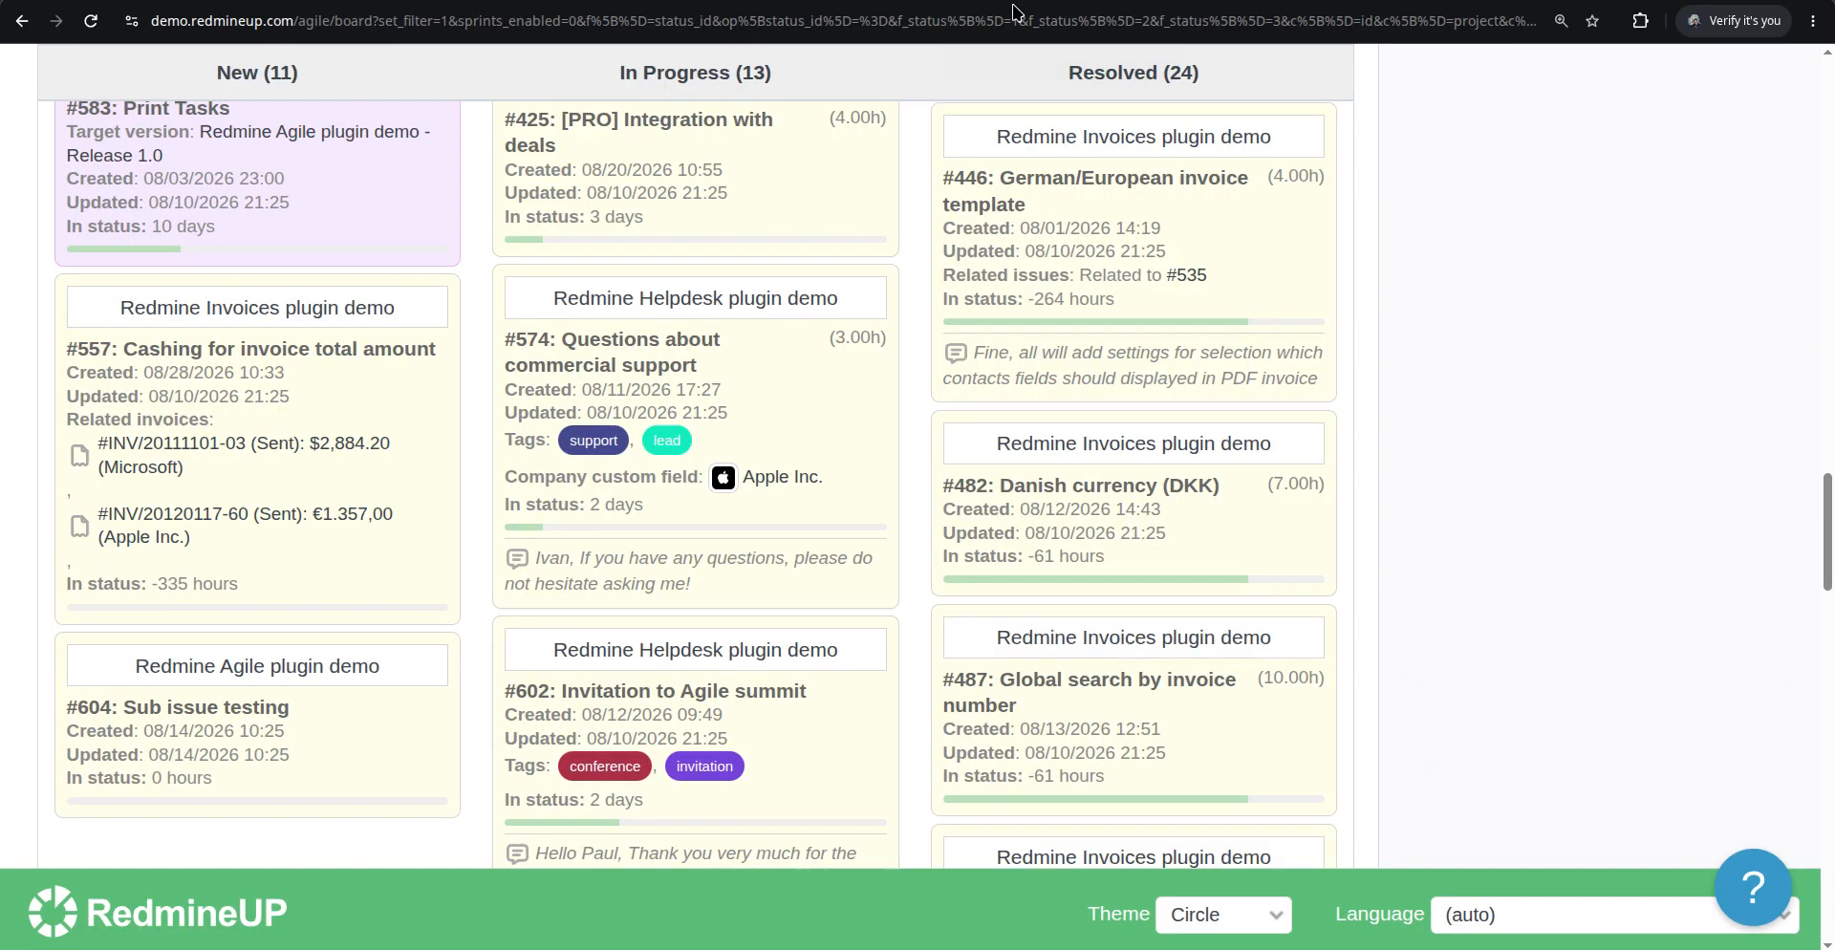
left_click(731, 489)
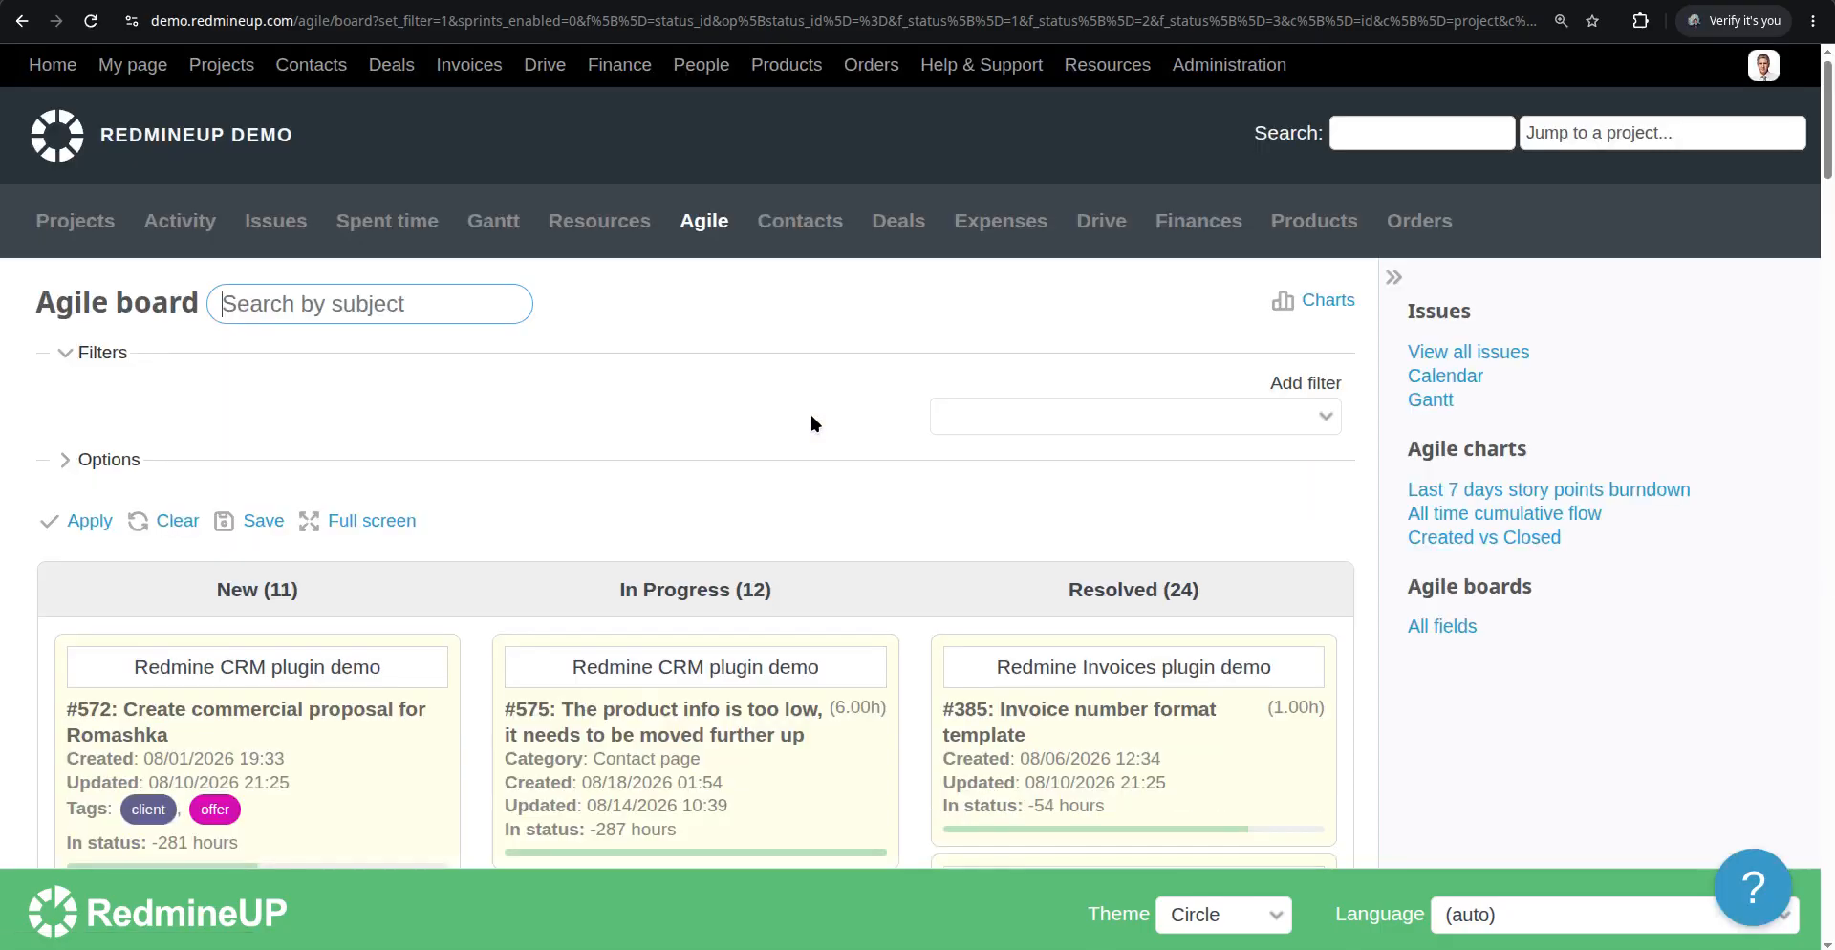
scroll(811, 419, "down", 10)
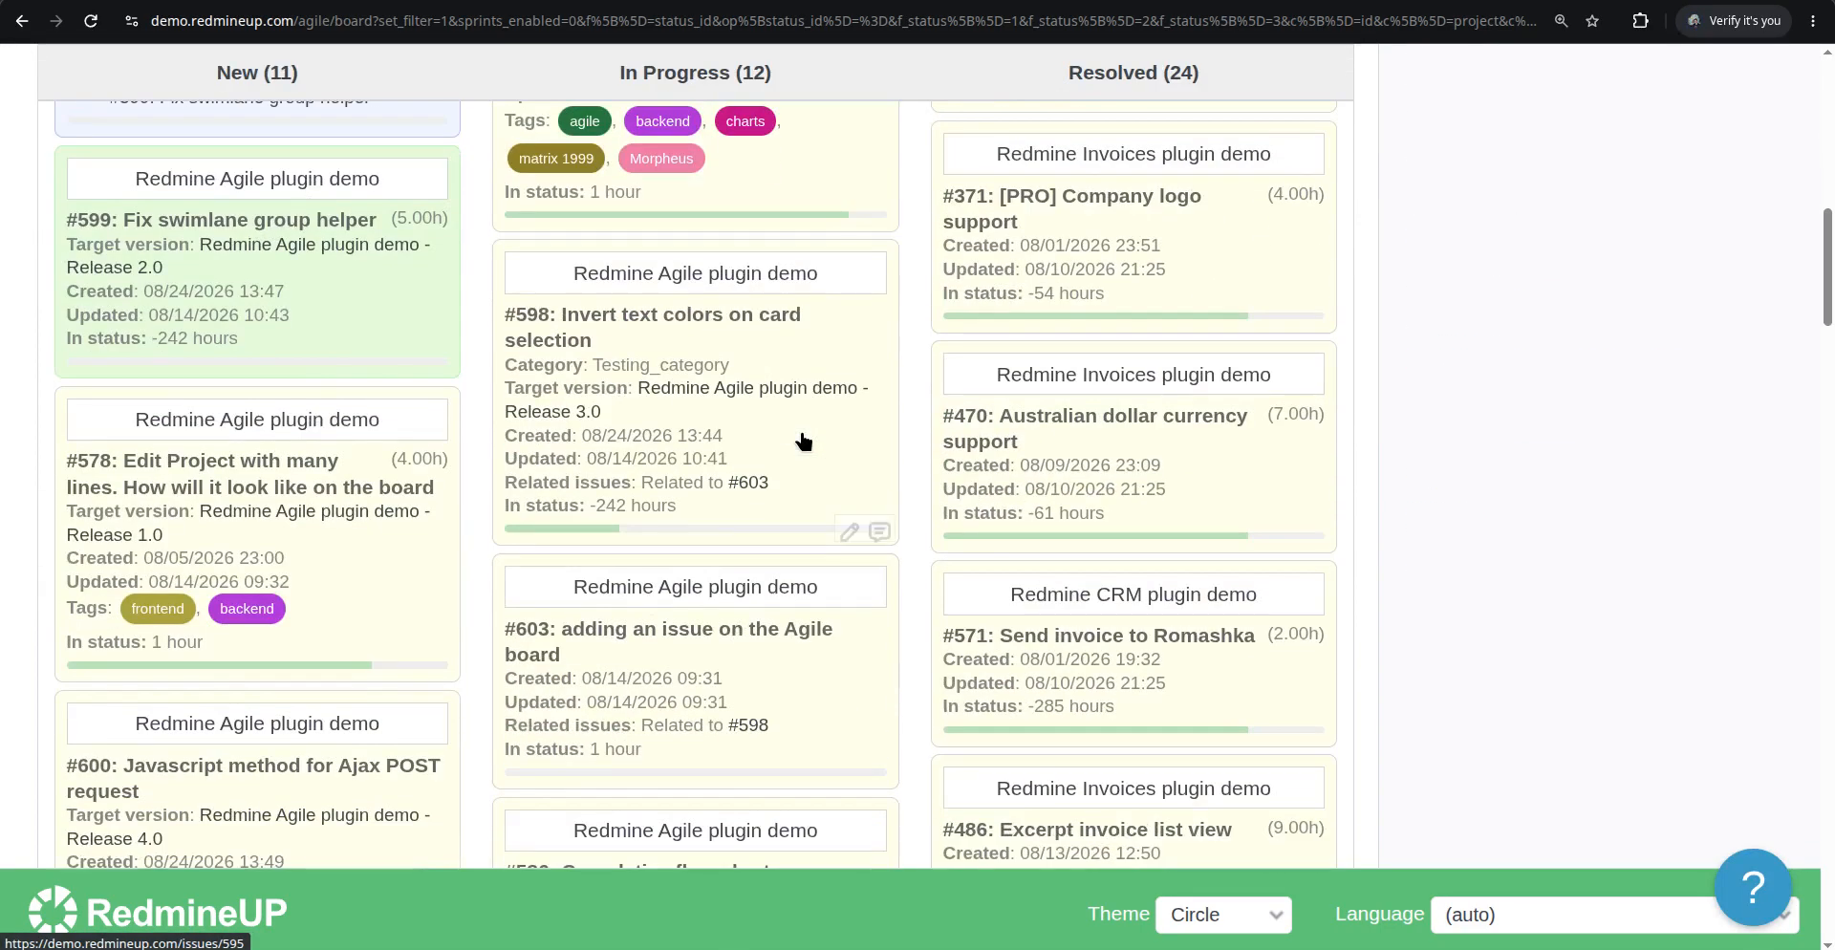
scroll(803, 440, "down", 7)
scroll(802, 440, "down", 5)
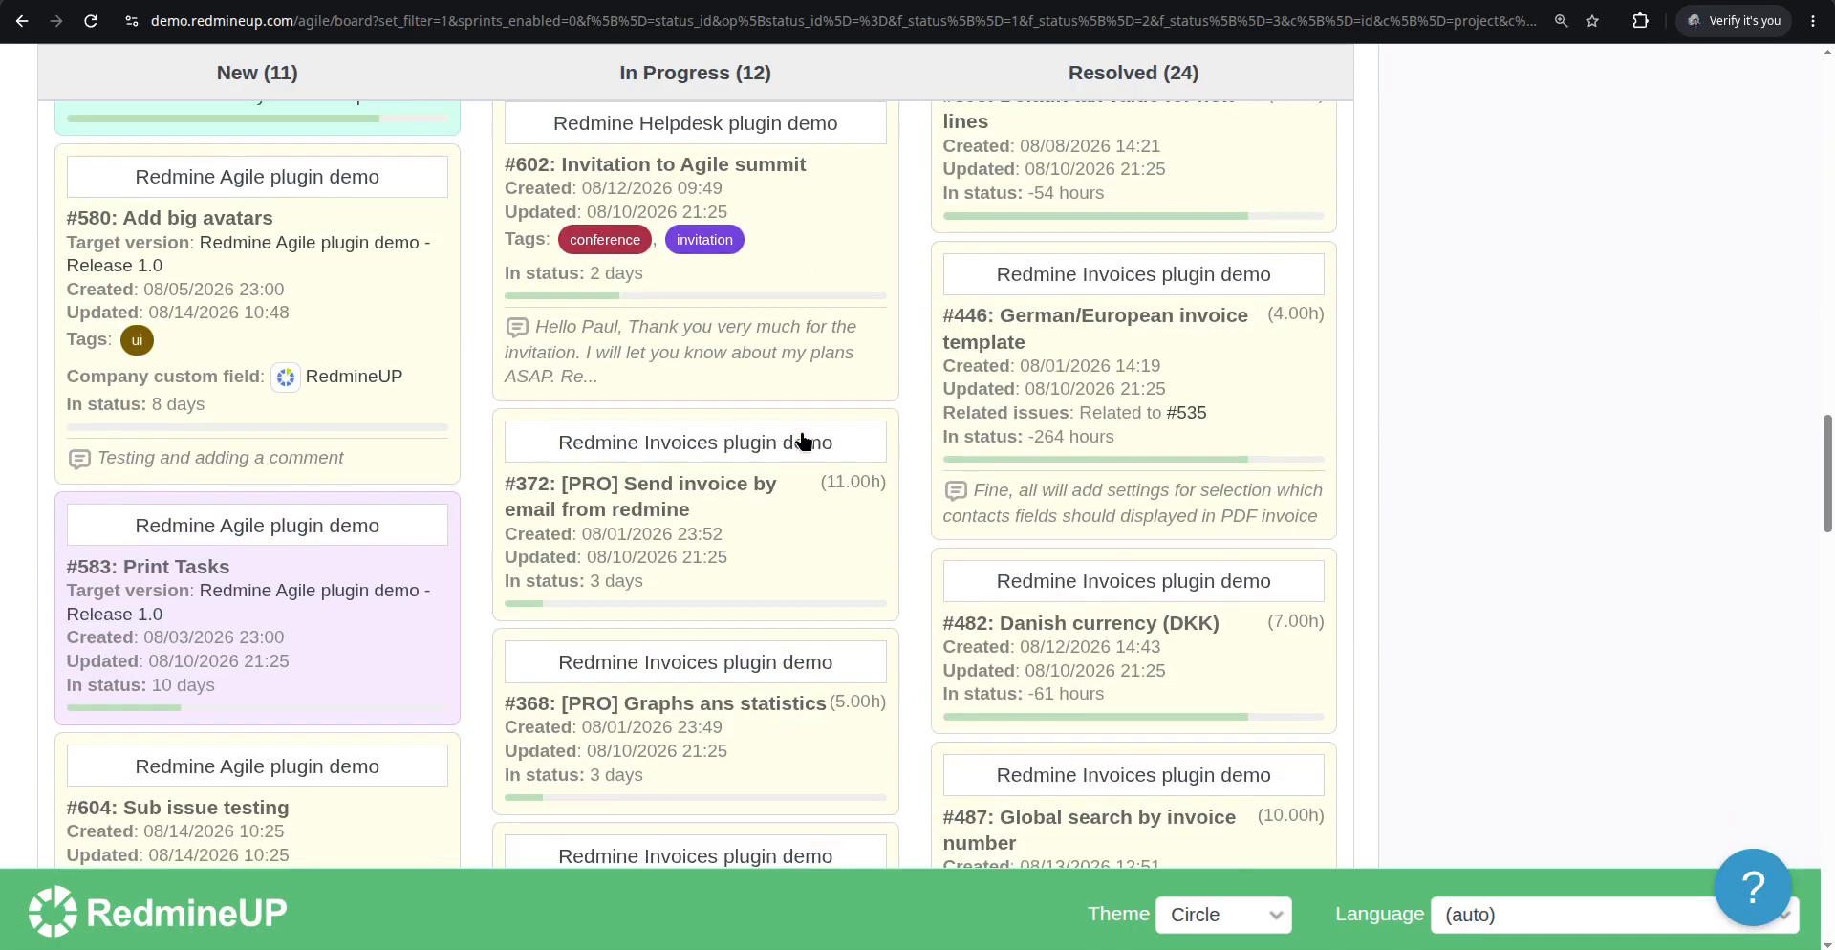
scroll(803, 440, "down", 5)
scroll(802, 440, "up", 10)
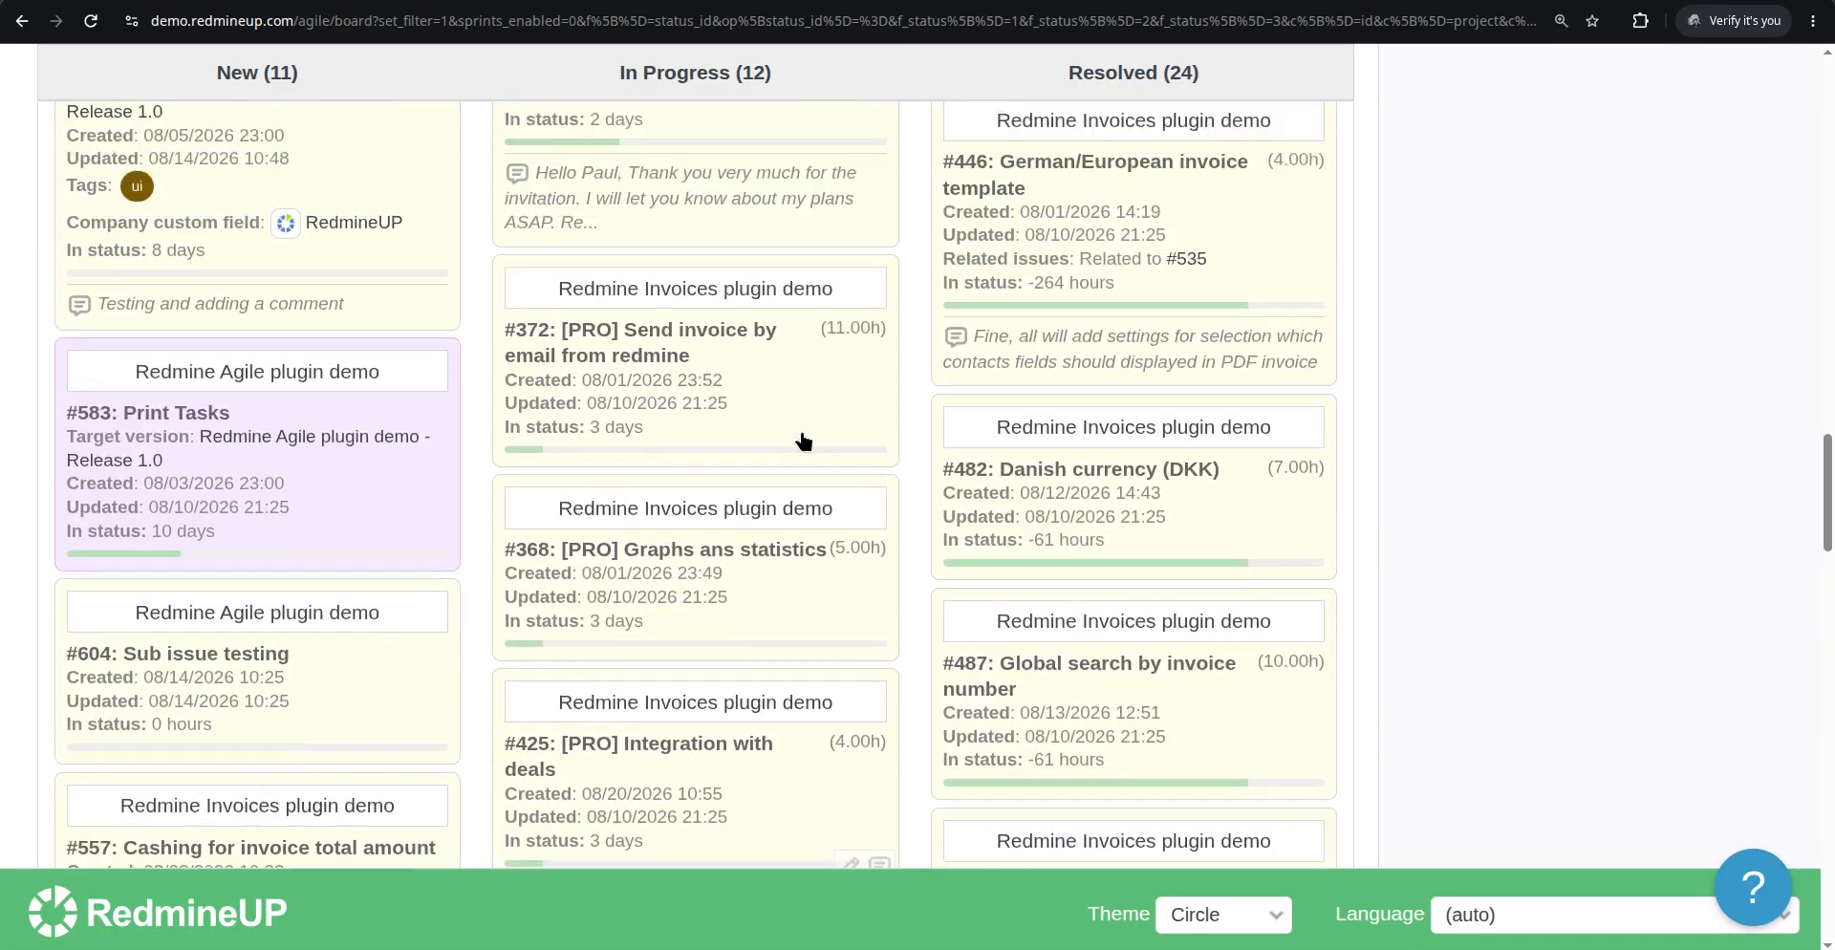
scroll(799, 441, "up", 9)
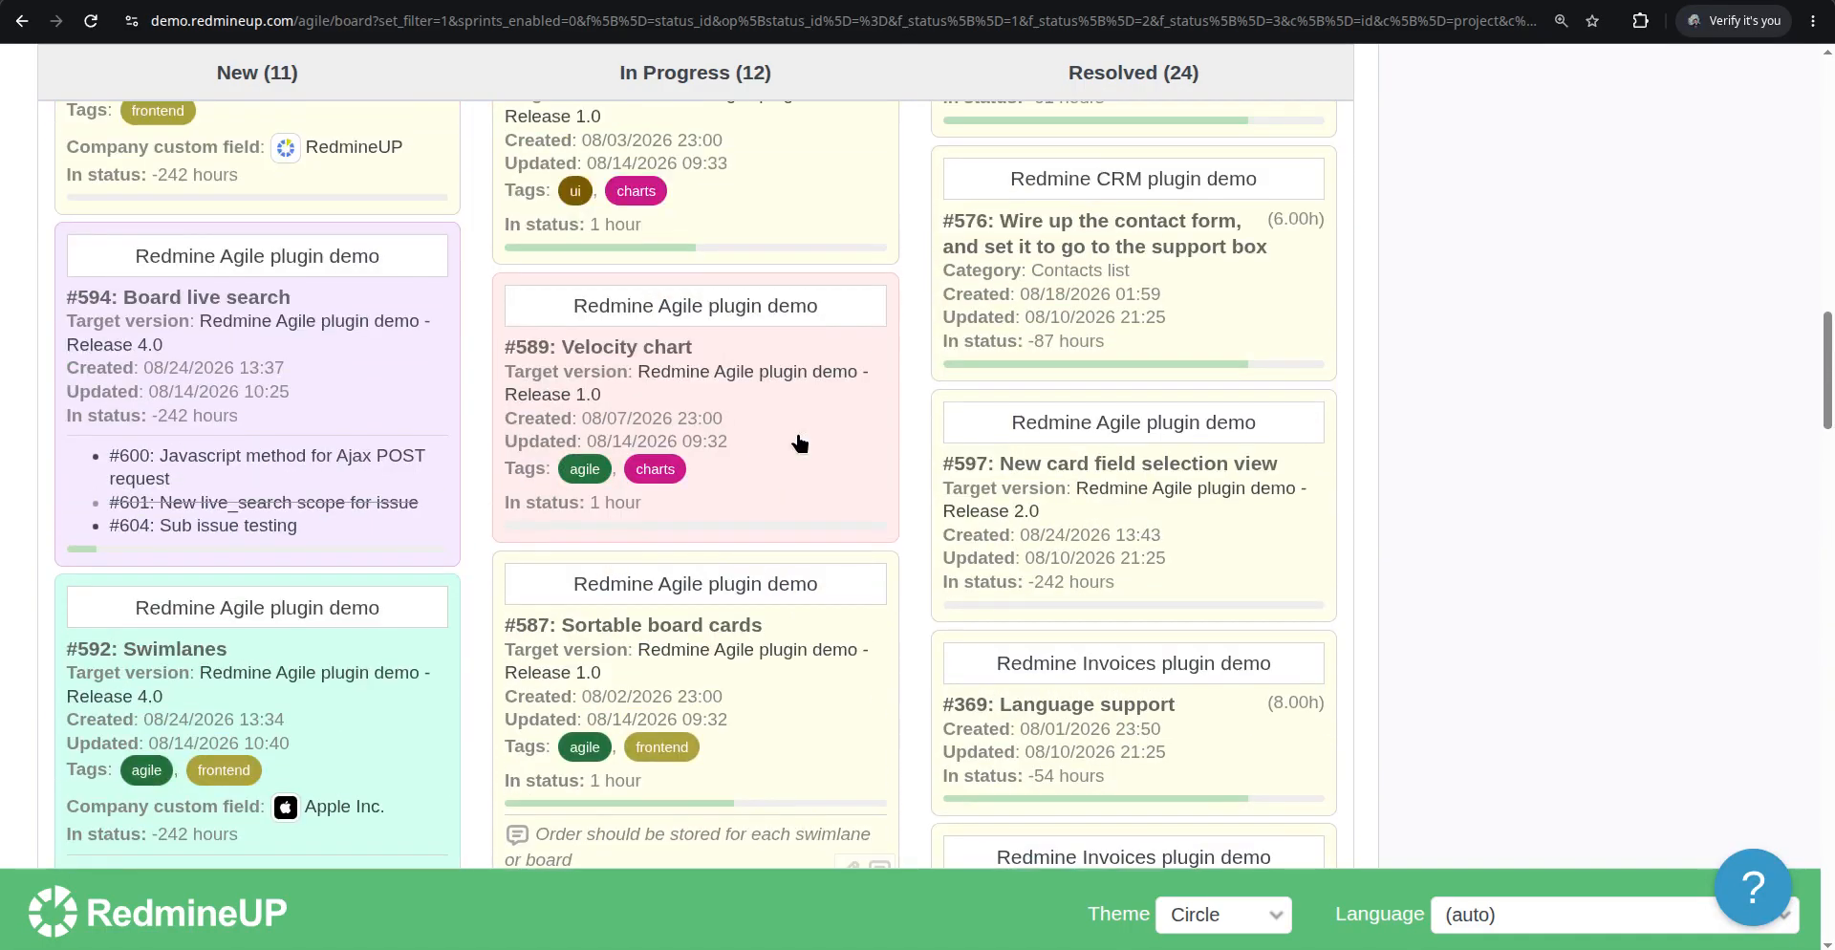
scroll(799, 442, "up", 2)
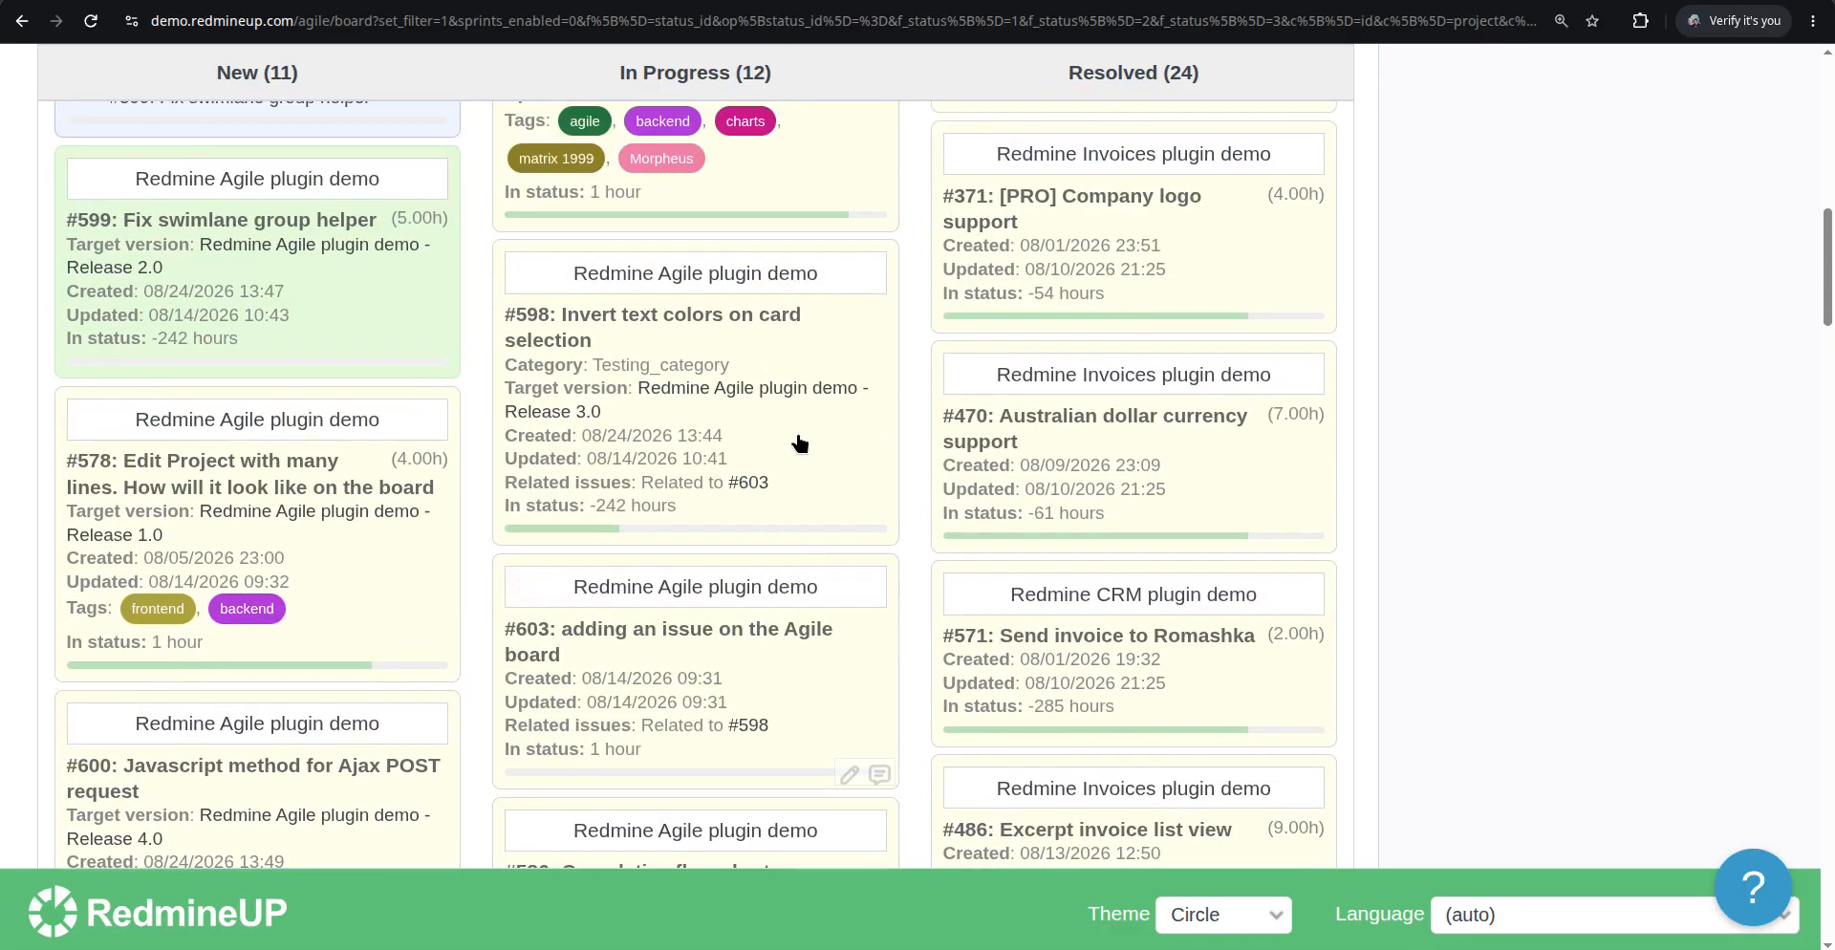
Search the board page for 574 and scroll through the columns looking for its card
key("ctrl+f")
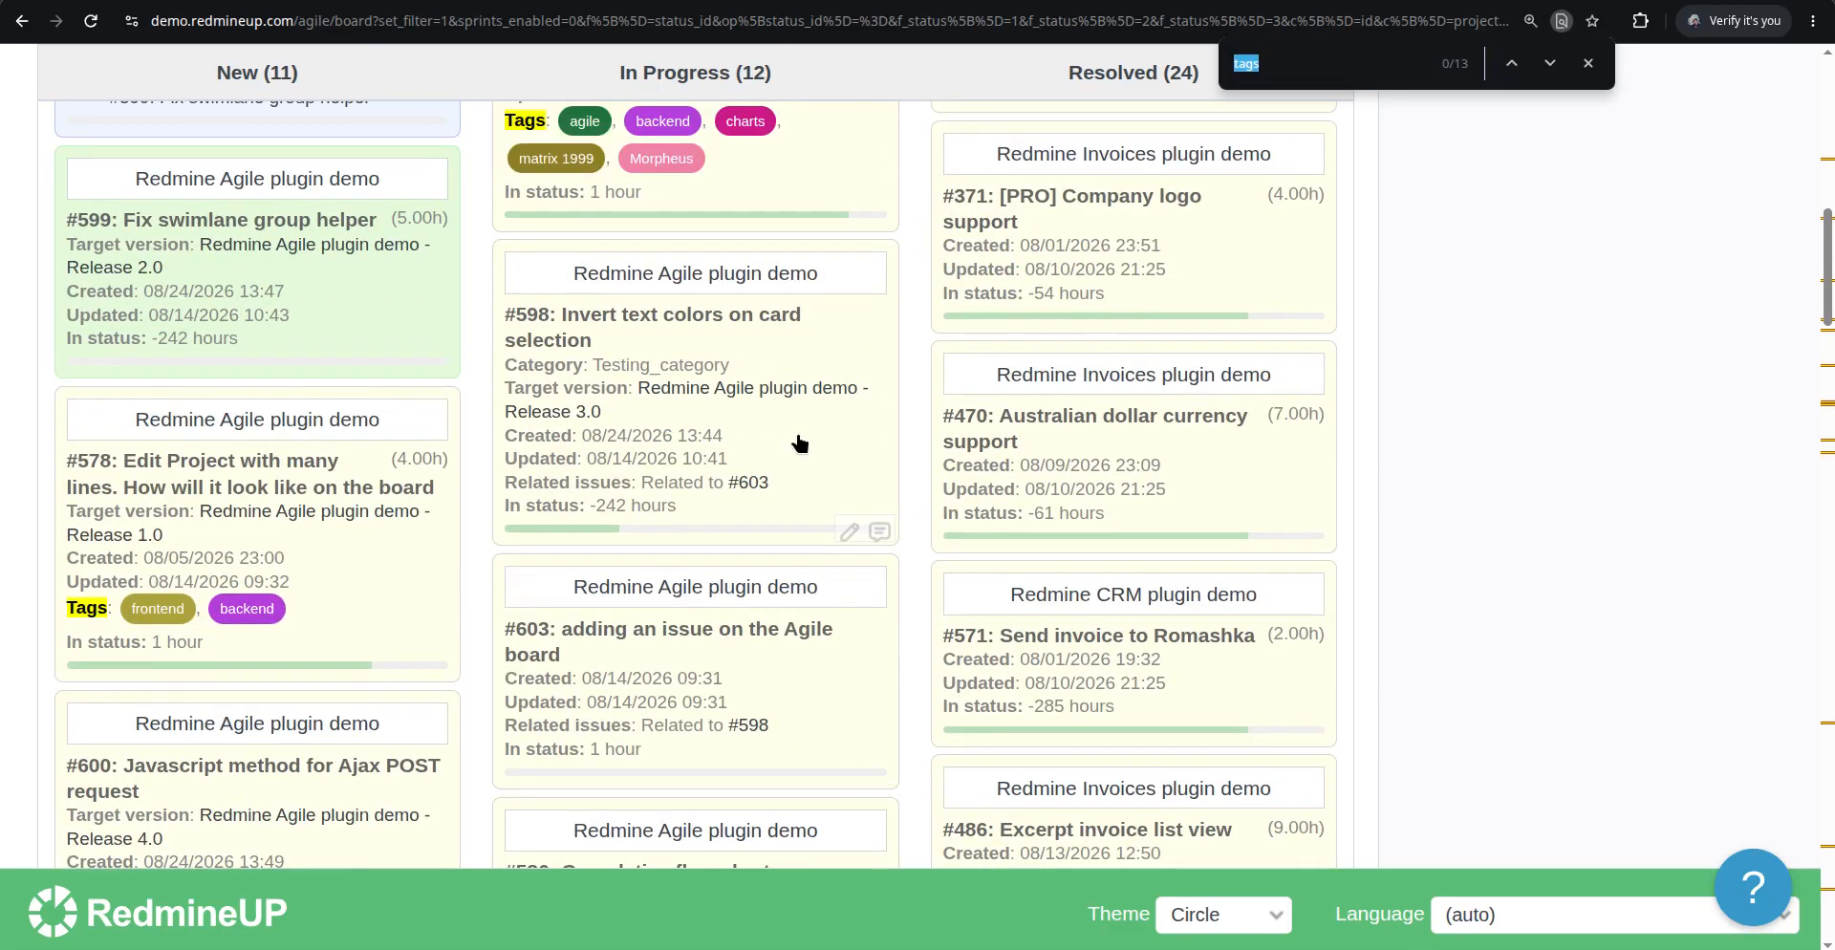
type("574")
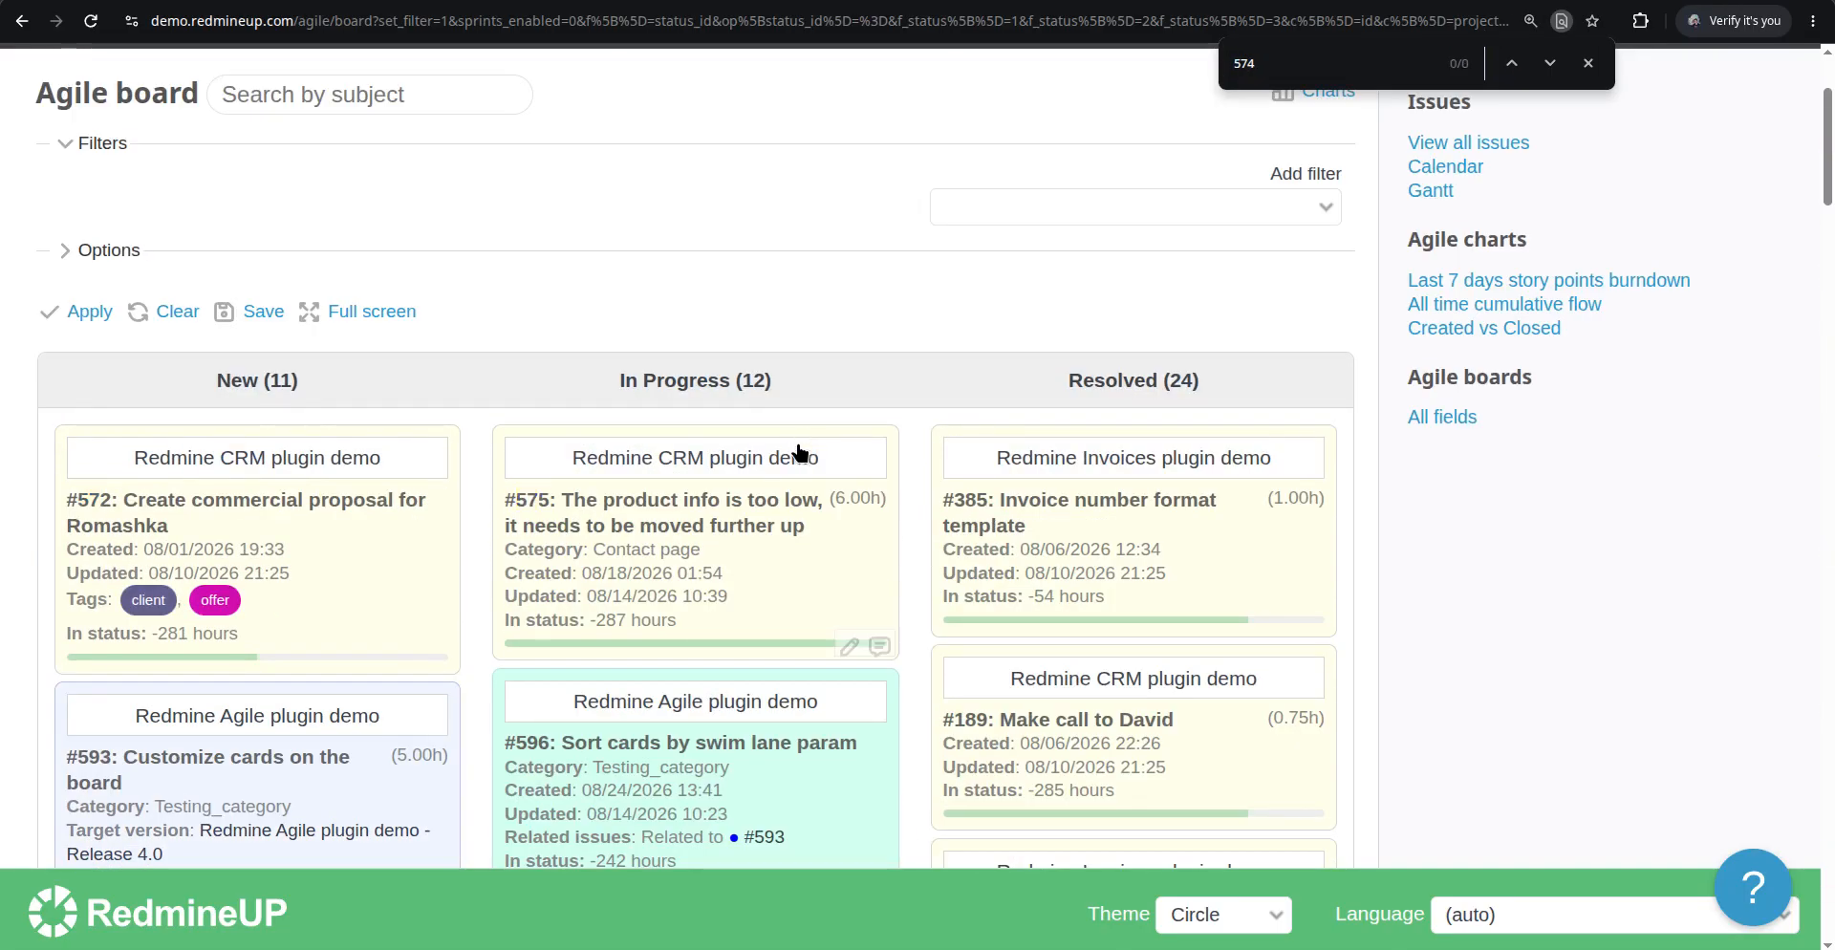
scroll(893, 451, "down", 5)
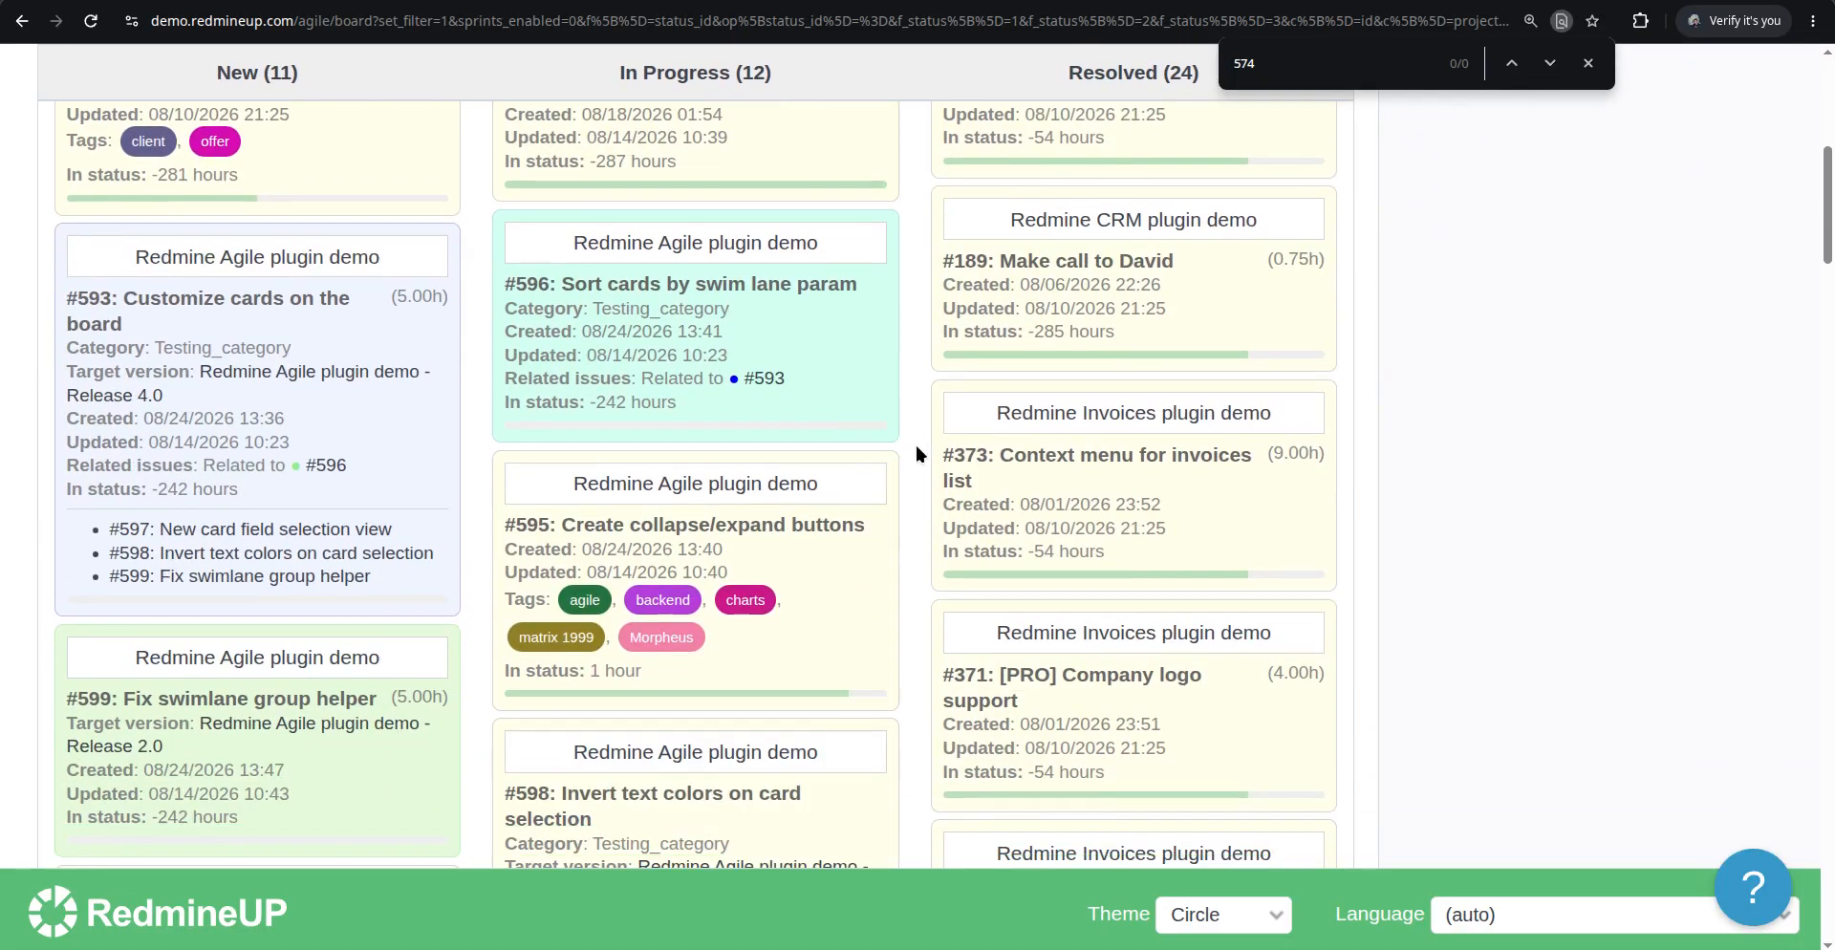
scroll(915, 444, "down", 3)
scroll(839, 482, "down", 3)
scroll(831, 426, "down", 5)
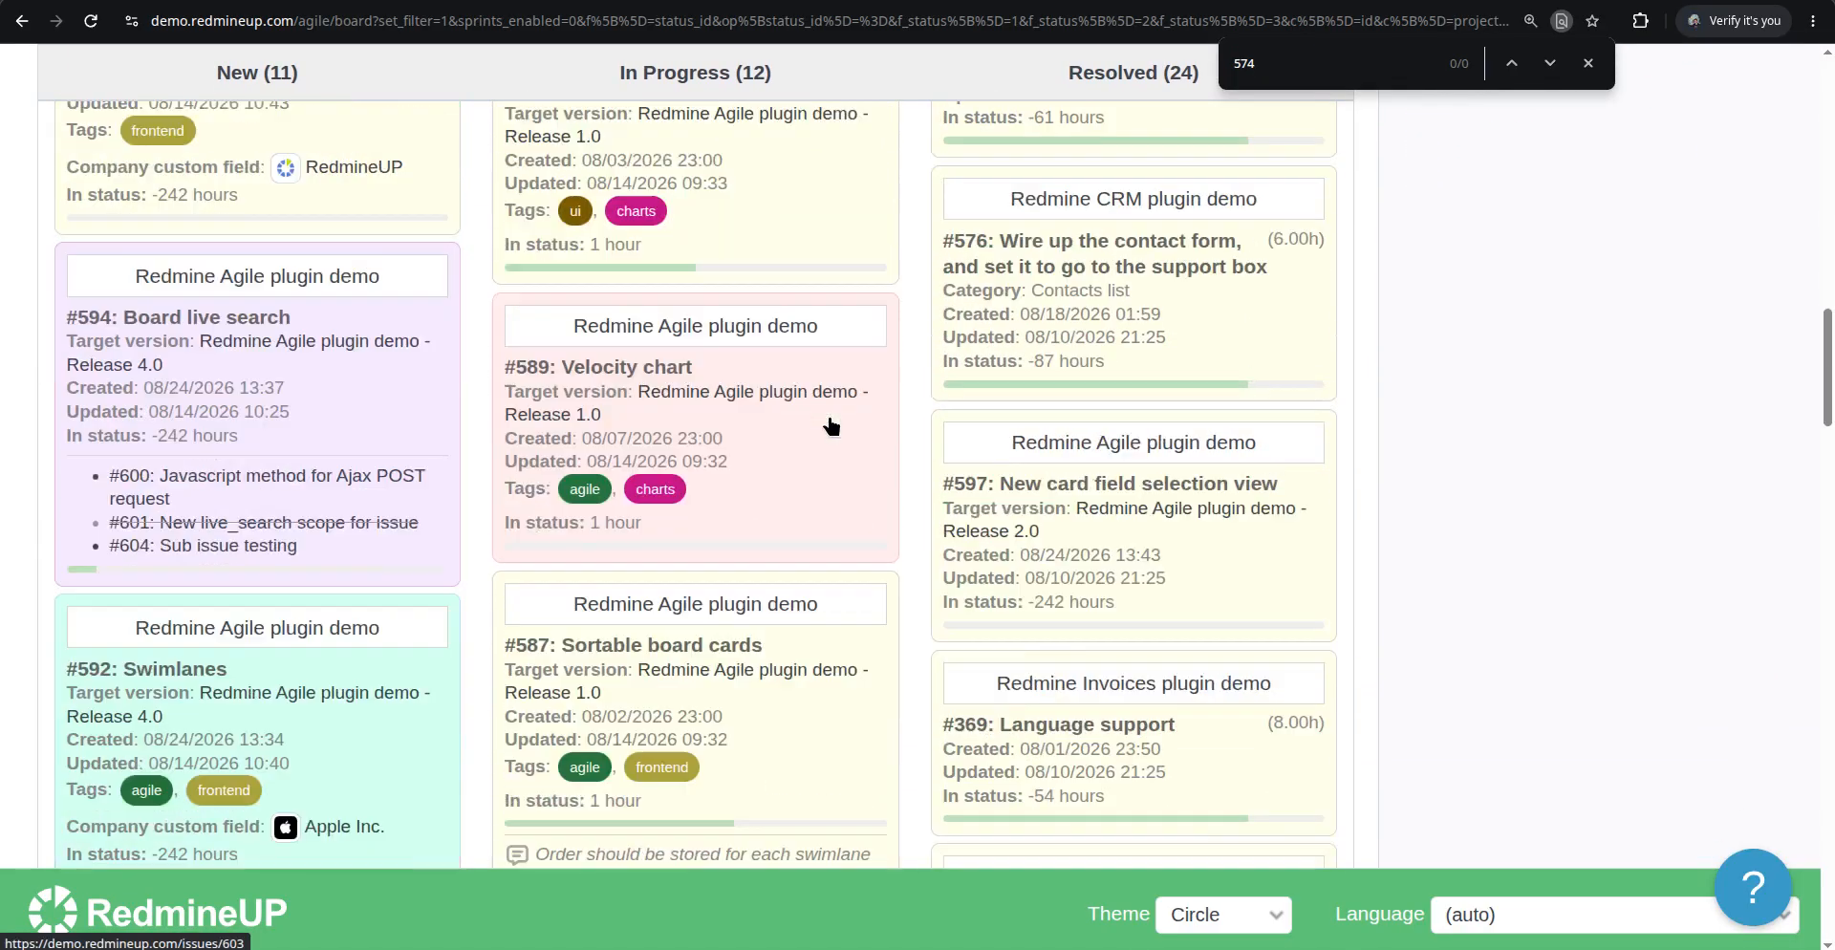
Keep scrolling through the board columns looking for issue #574's card
scroll(831, 426, "down", 4)
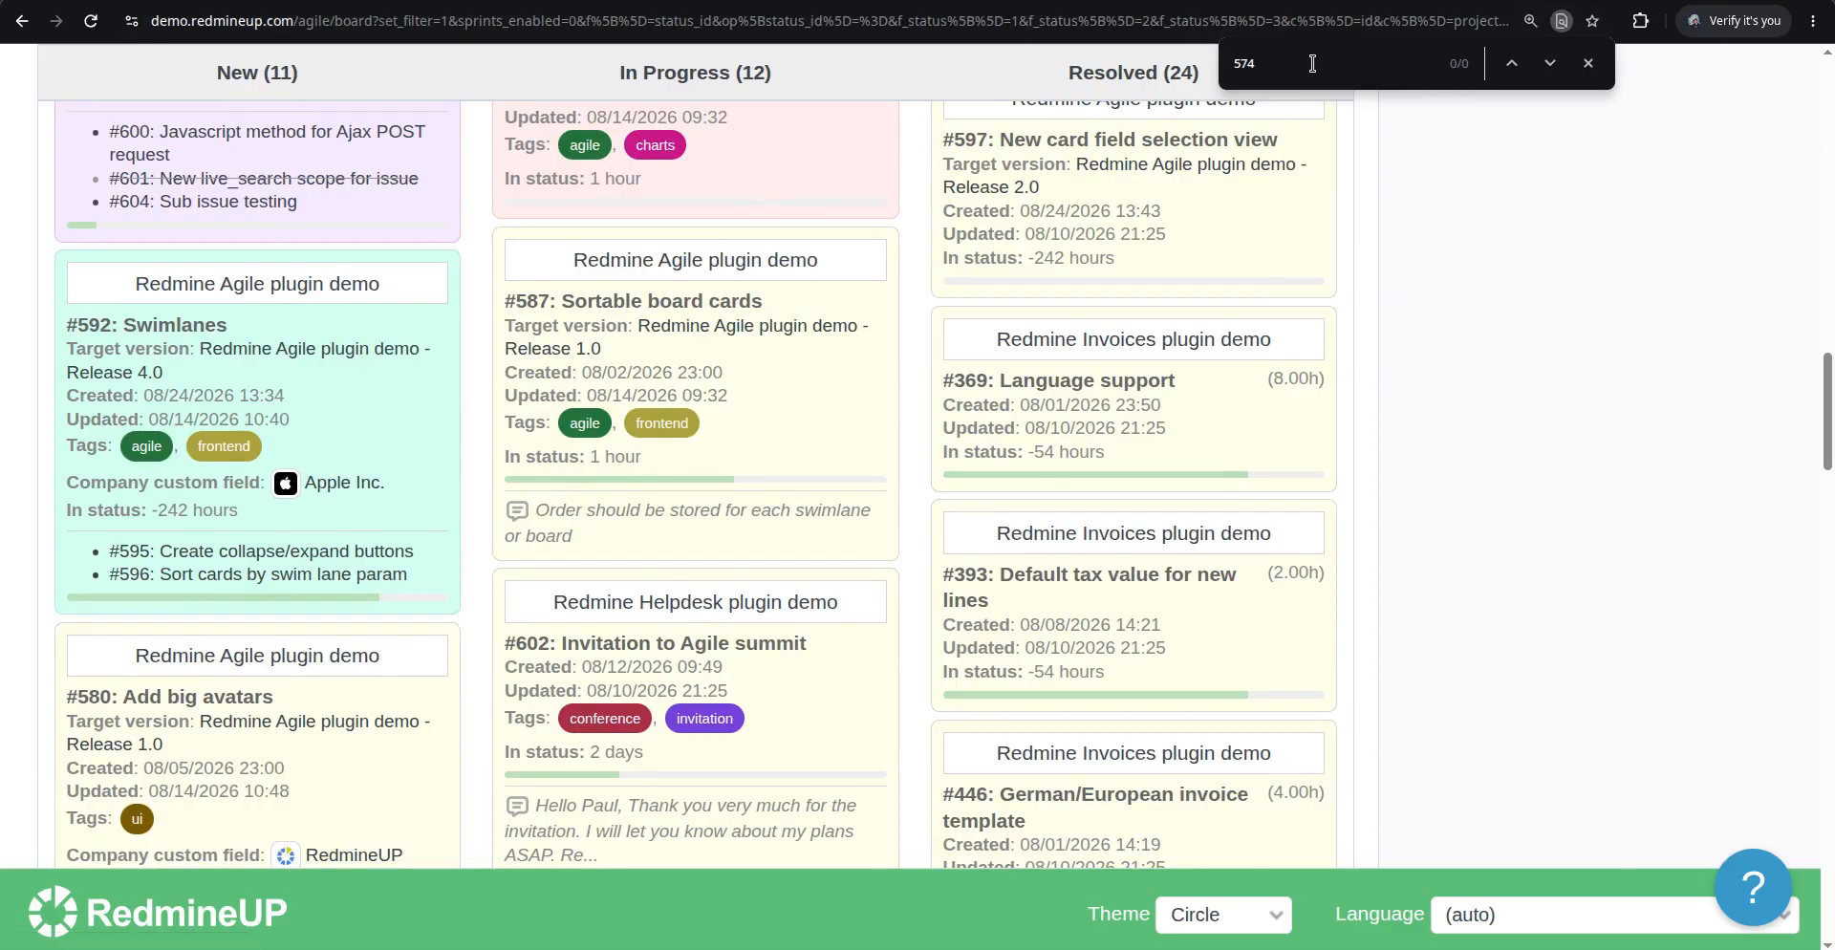
scroll(742, 340, "up", 10)
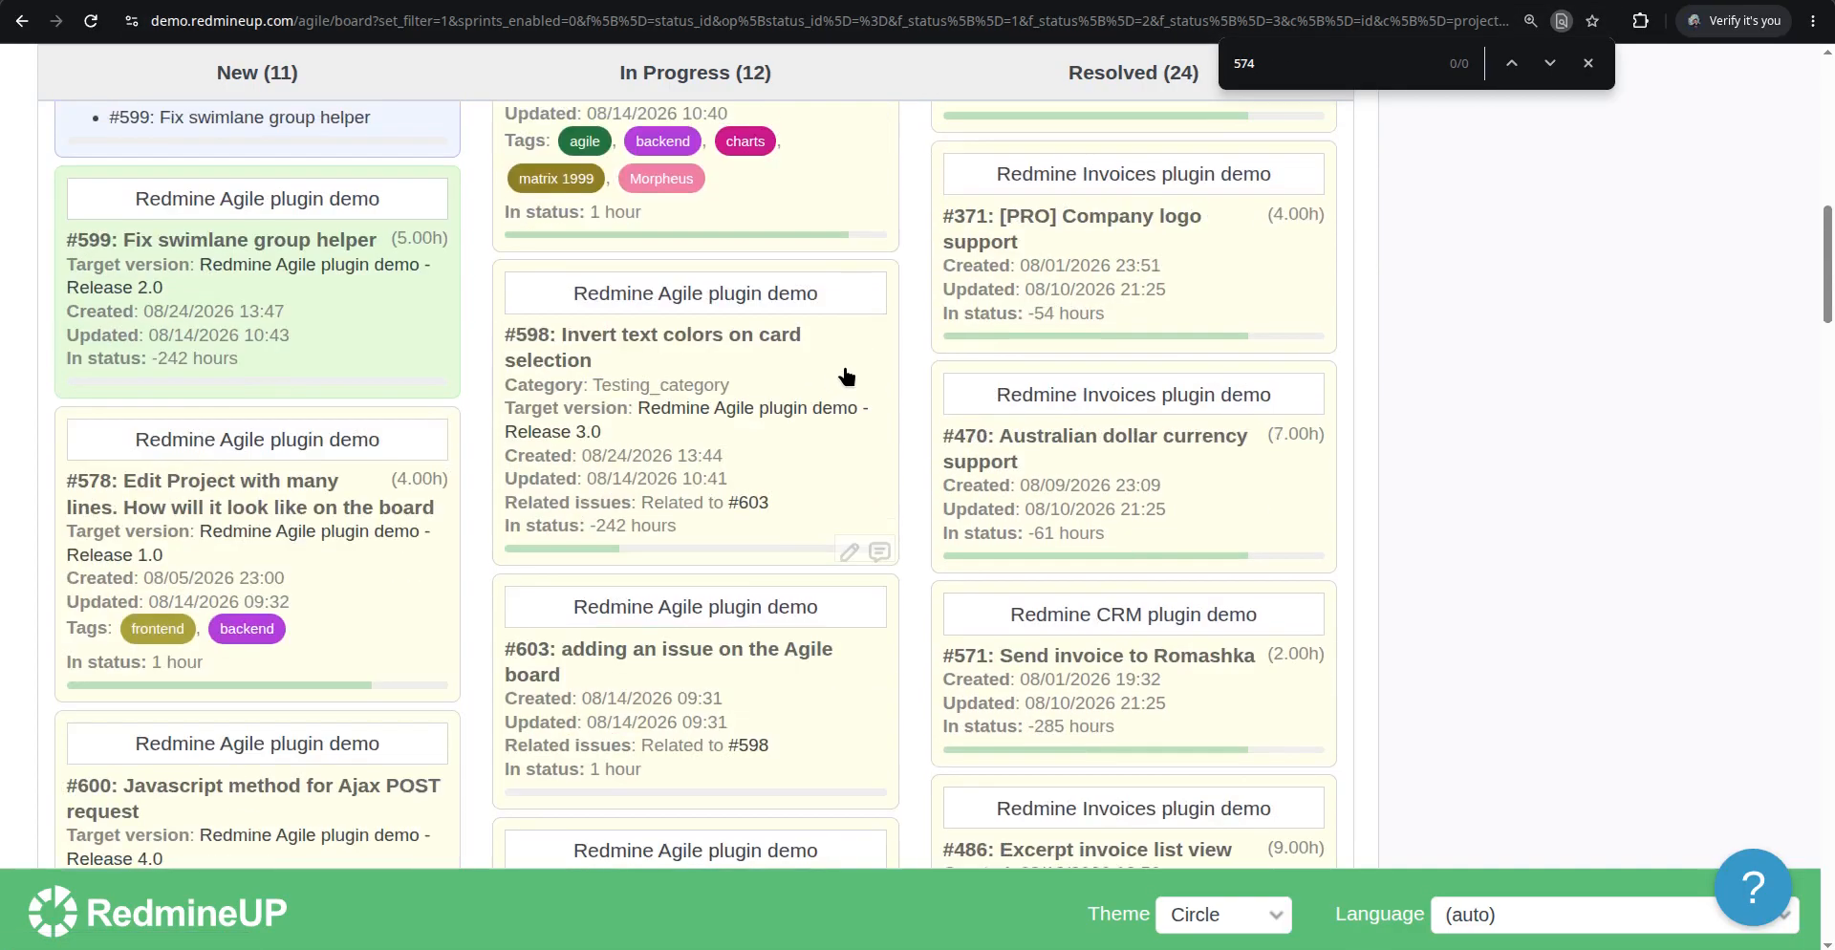
scroll(846, 376, "up", 10)
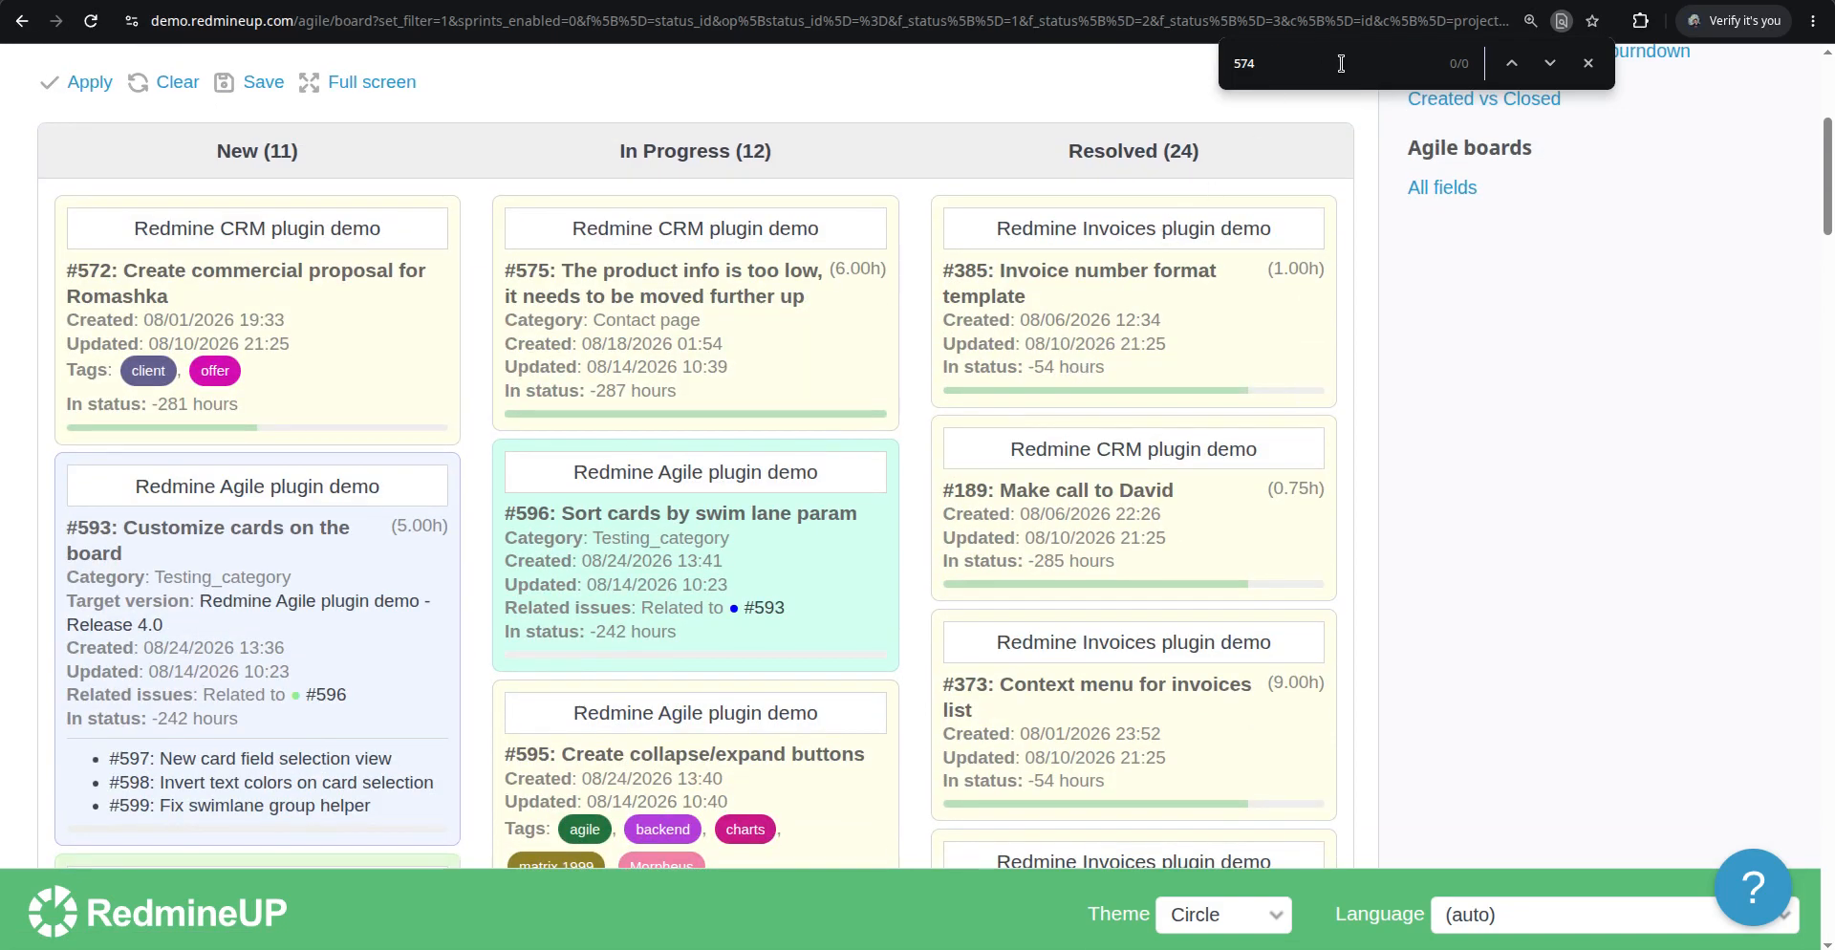
scroll(807, 254, "down", 5)
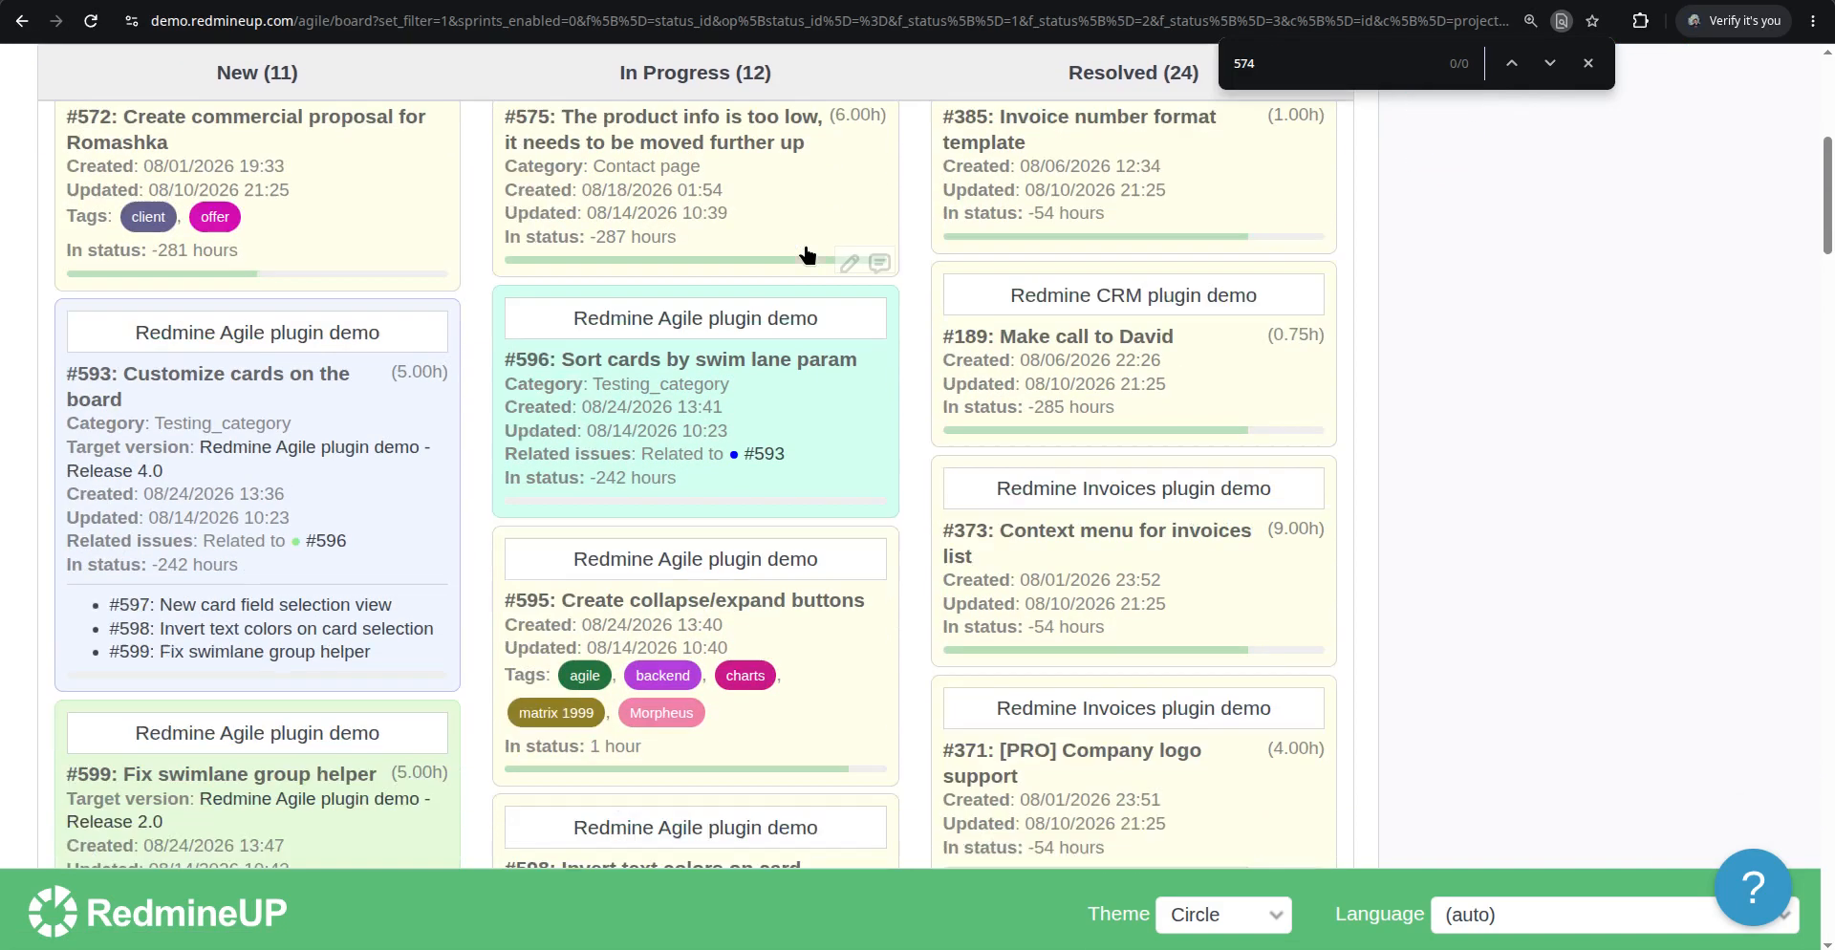
scroll(906, 406, "down", 20)
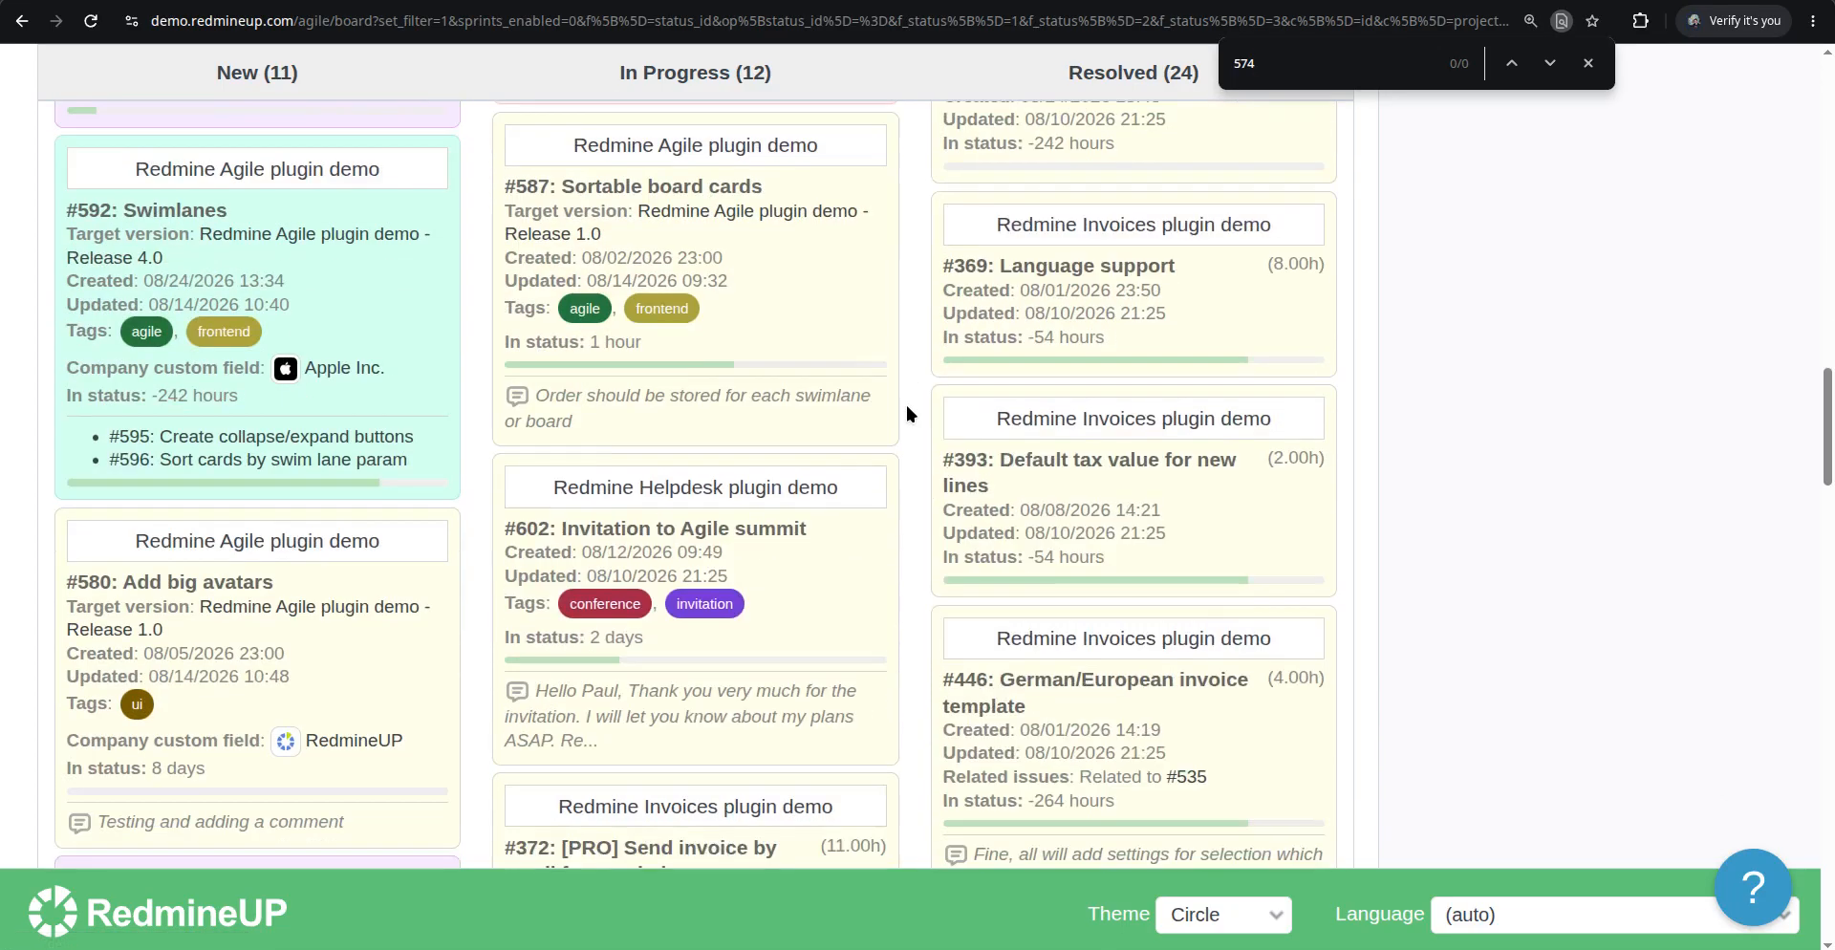
scroll(906, 414, "up", 20)
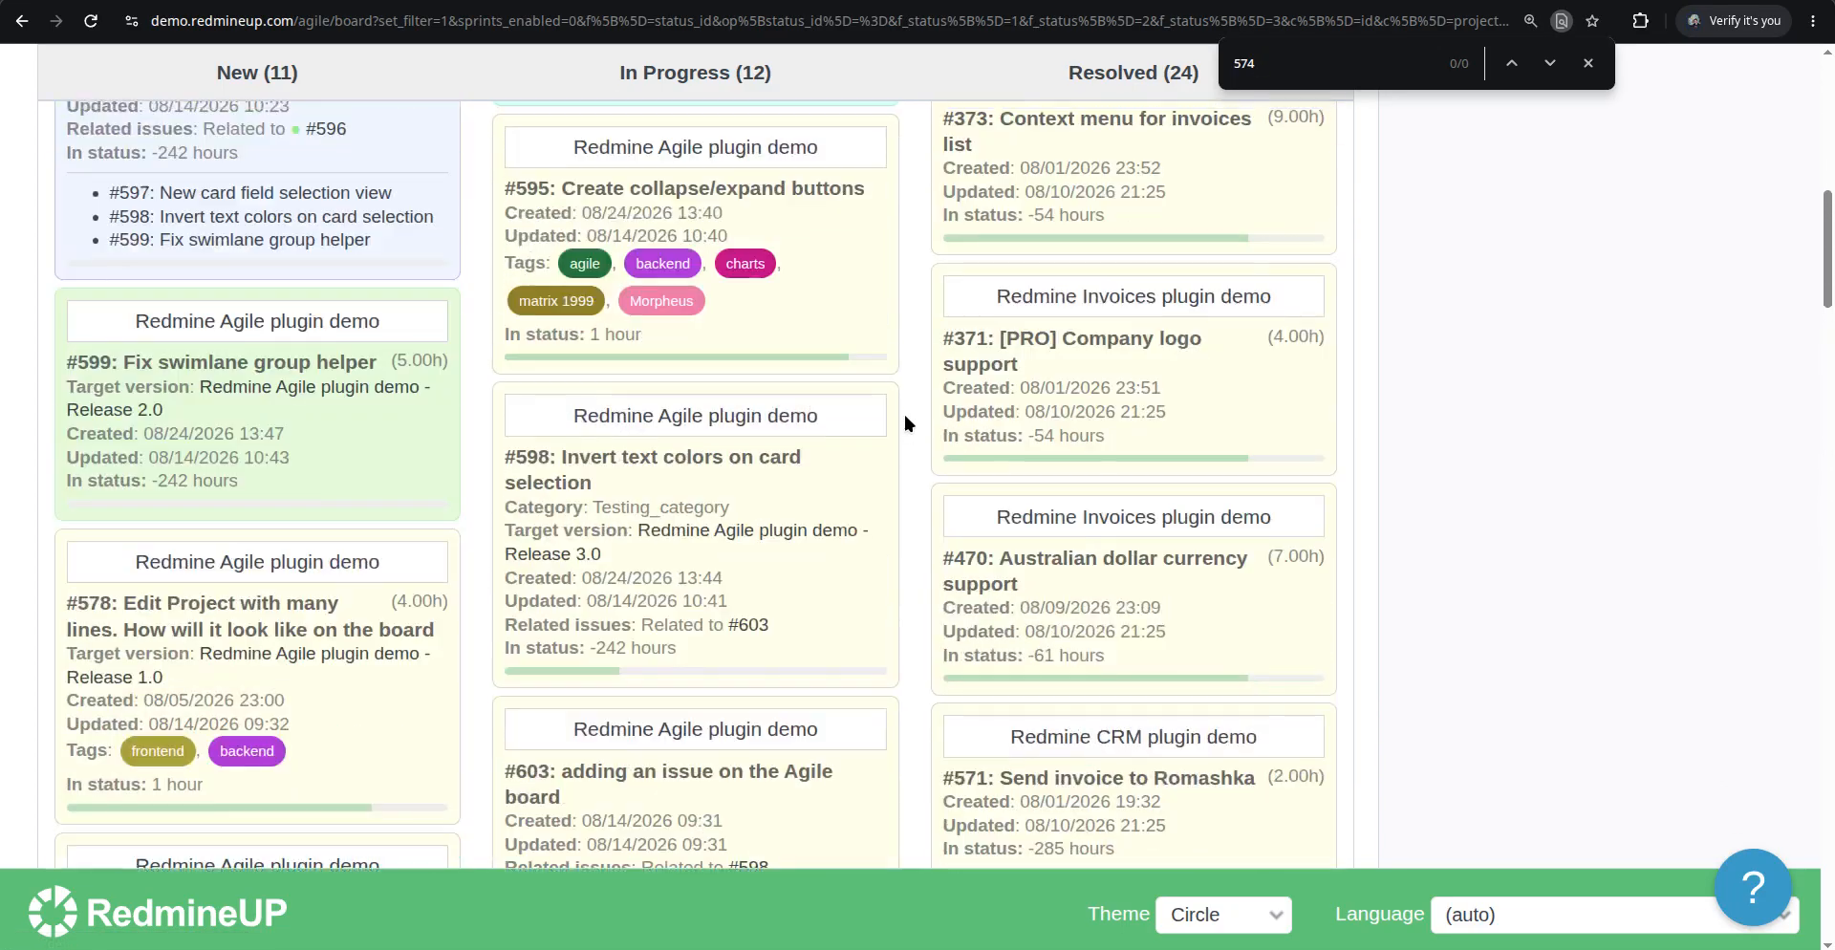
scroll(900, 415, "up", 3)
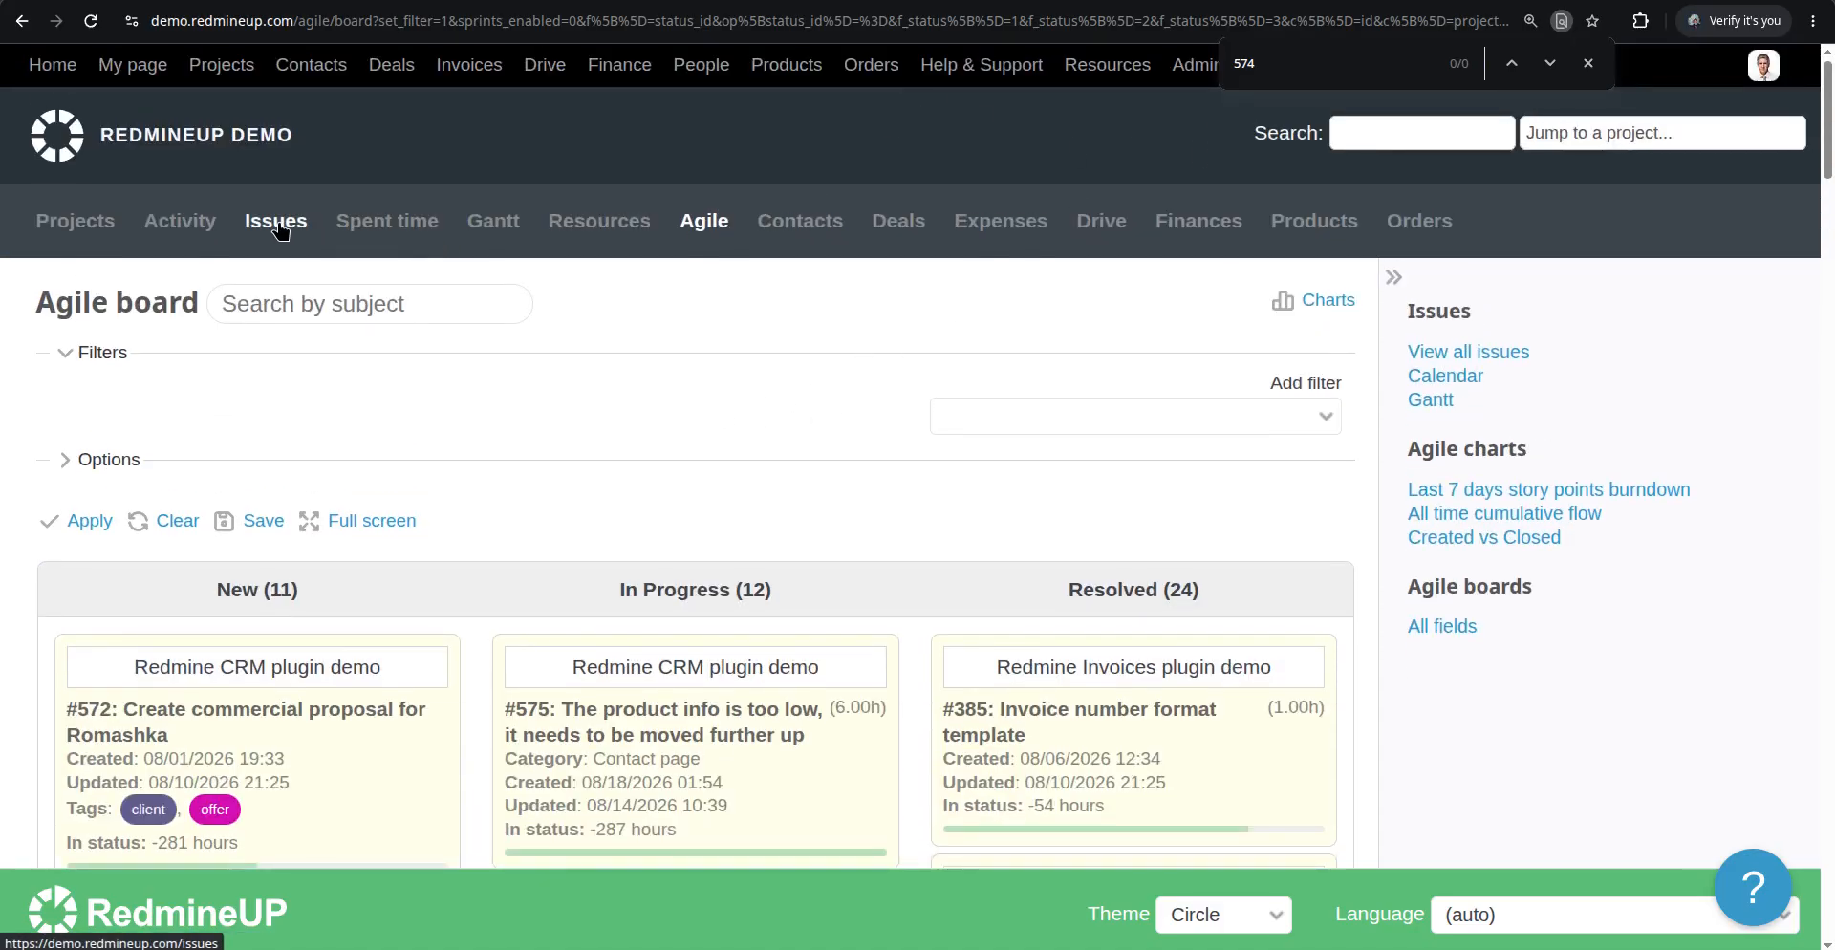
Open the issues list, search for issue 574 and review its details
left_click(997, 1)
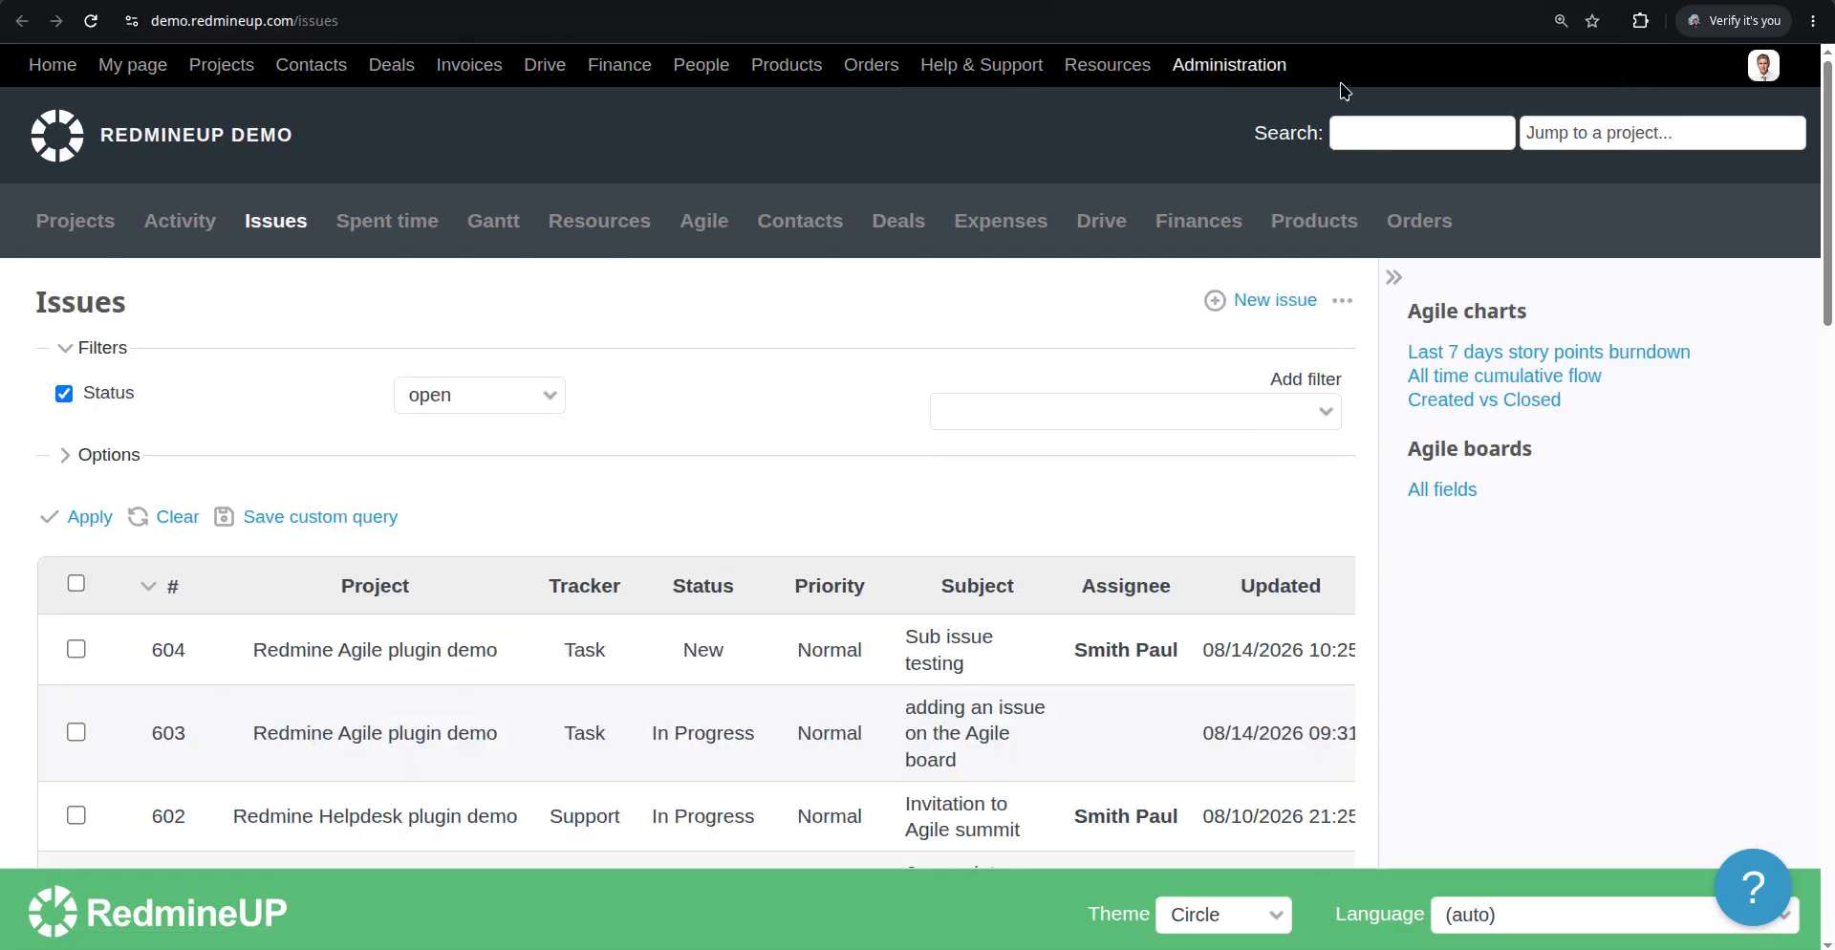
left_click(1405, 134)
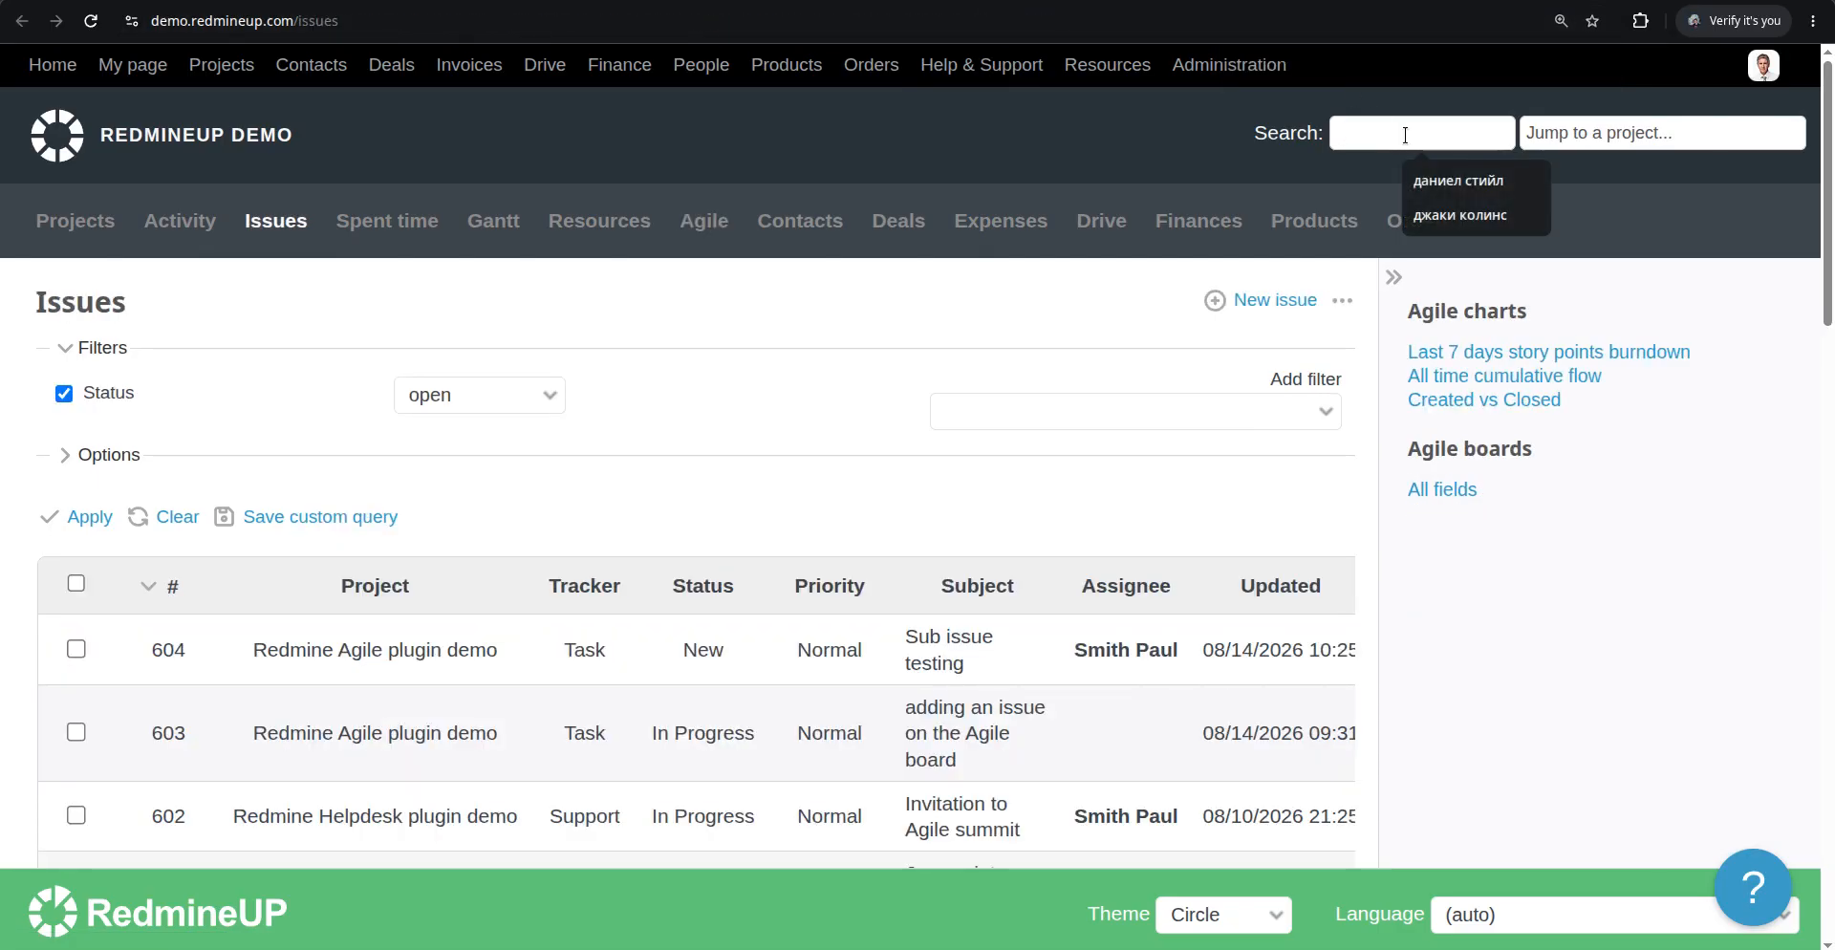
type("574")
key("Return")
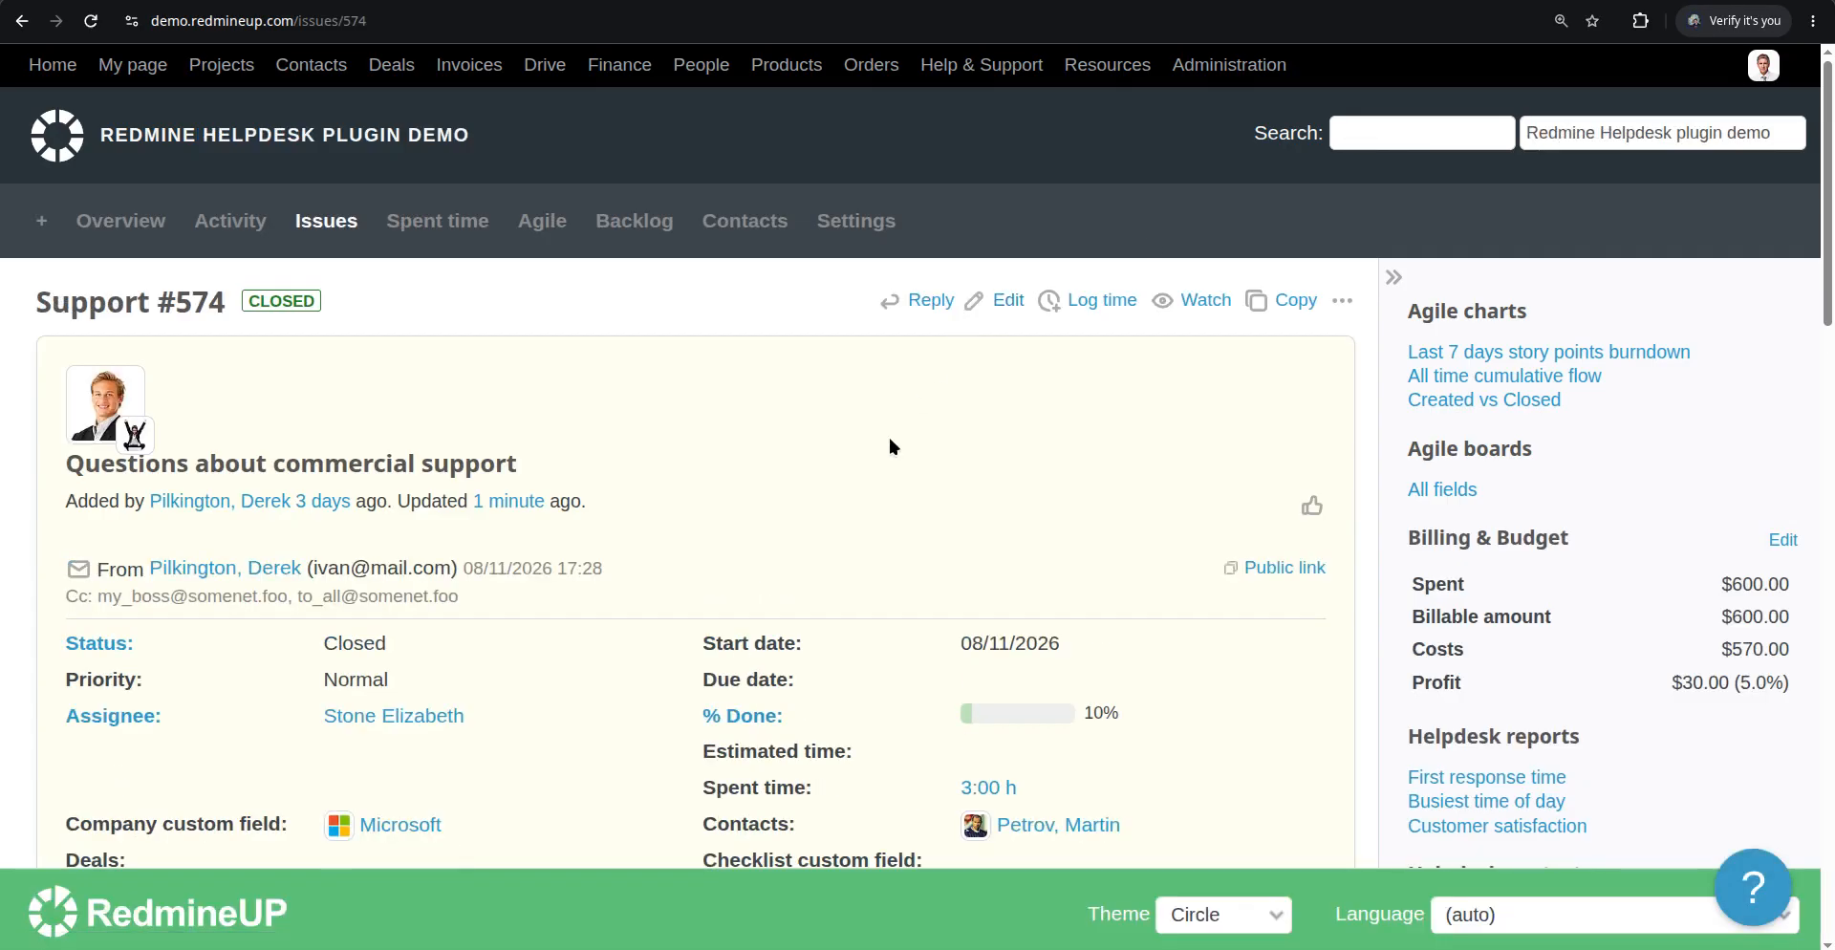
scroll(350, 633, "down", 5)
scroll(353, 196, "up", 3)
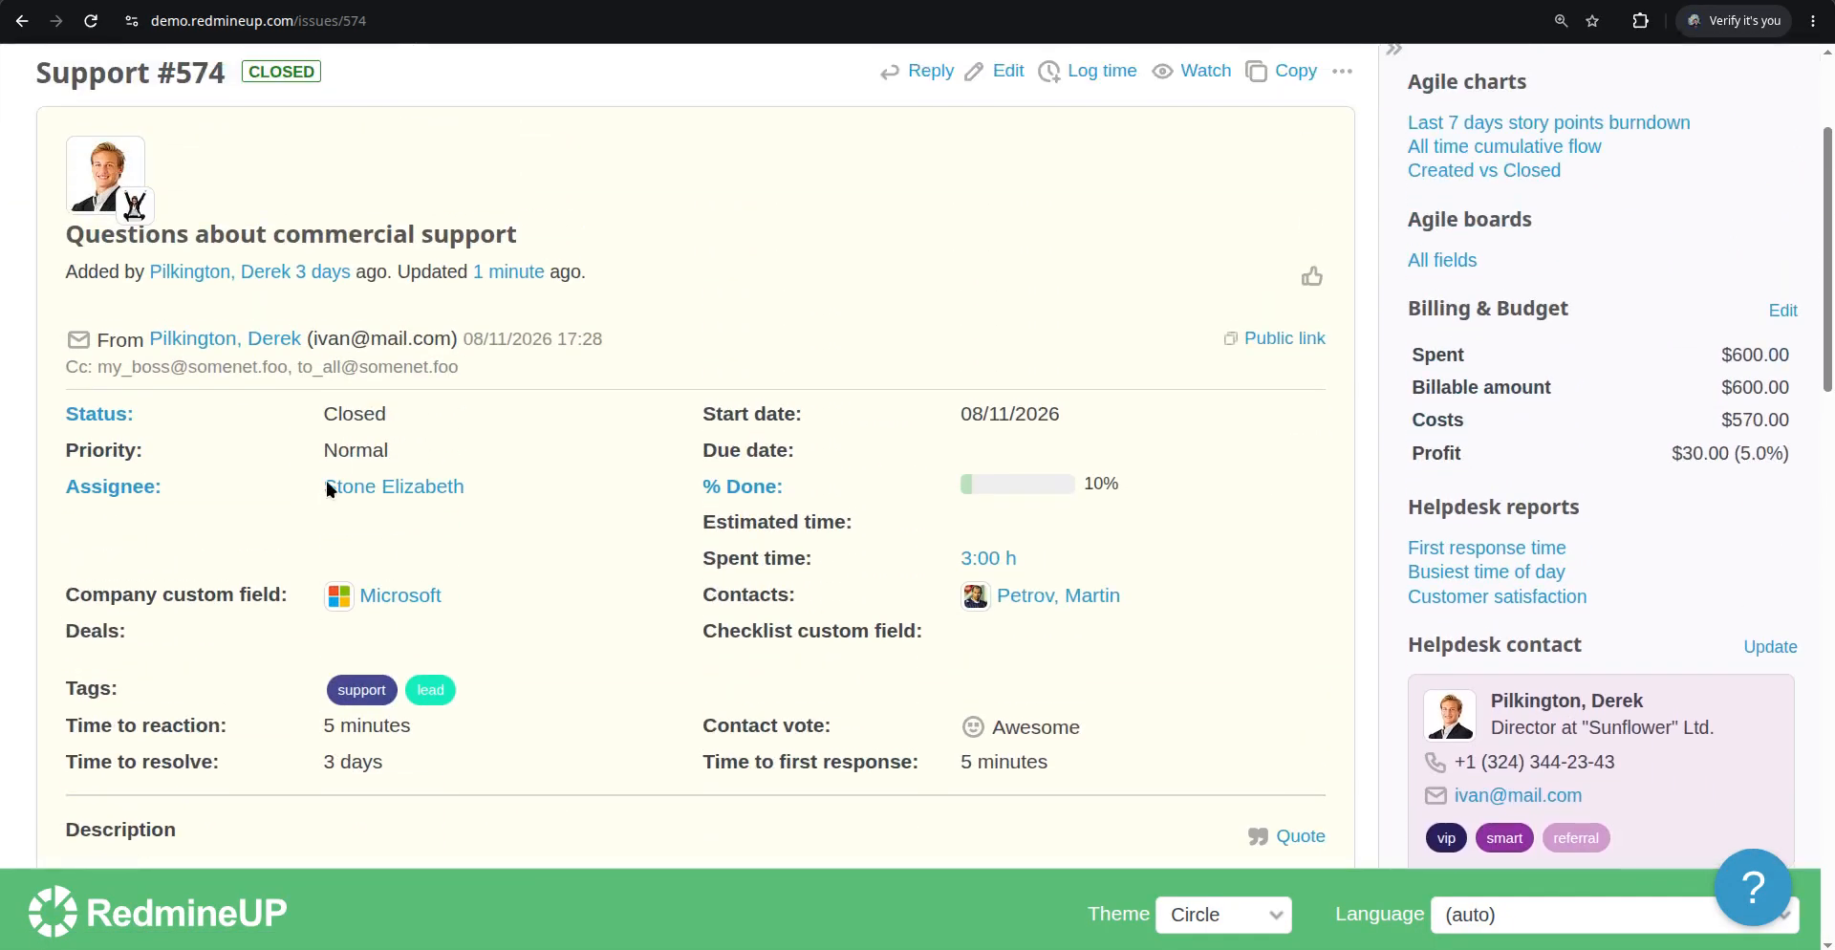
scroll(908, 303, "up", 3)
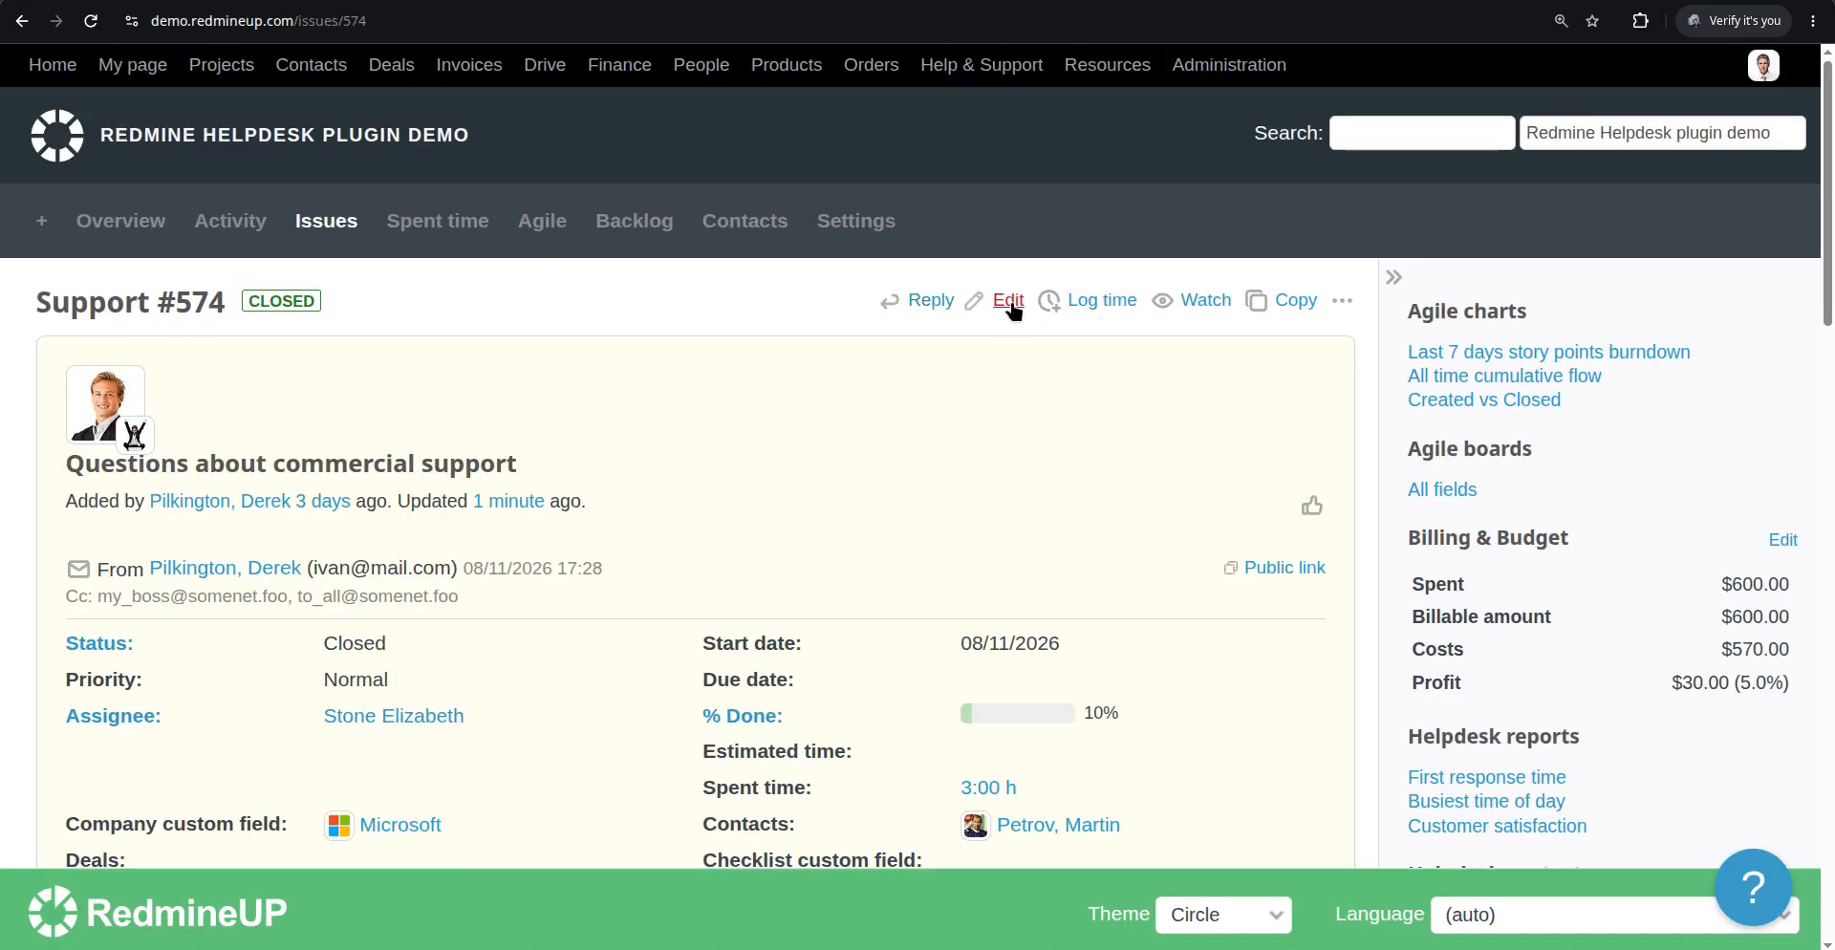
Edit issue #574, set its status to New and try to submit the update
left_click(1010, 302)
scroll(210, 570, "down", 4)
left_click(82, 803)
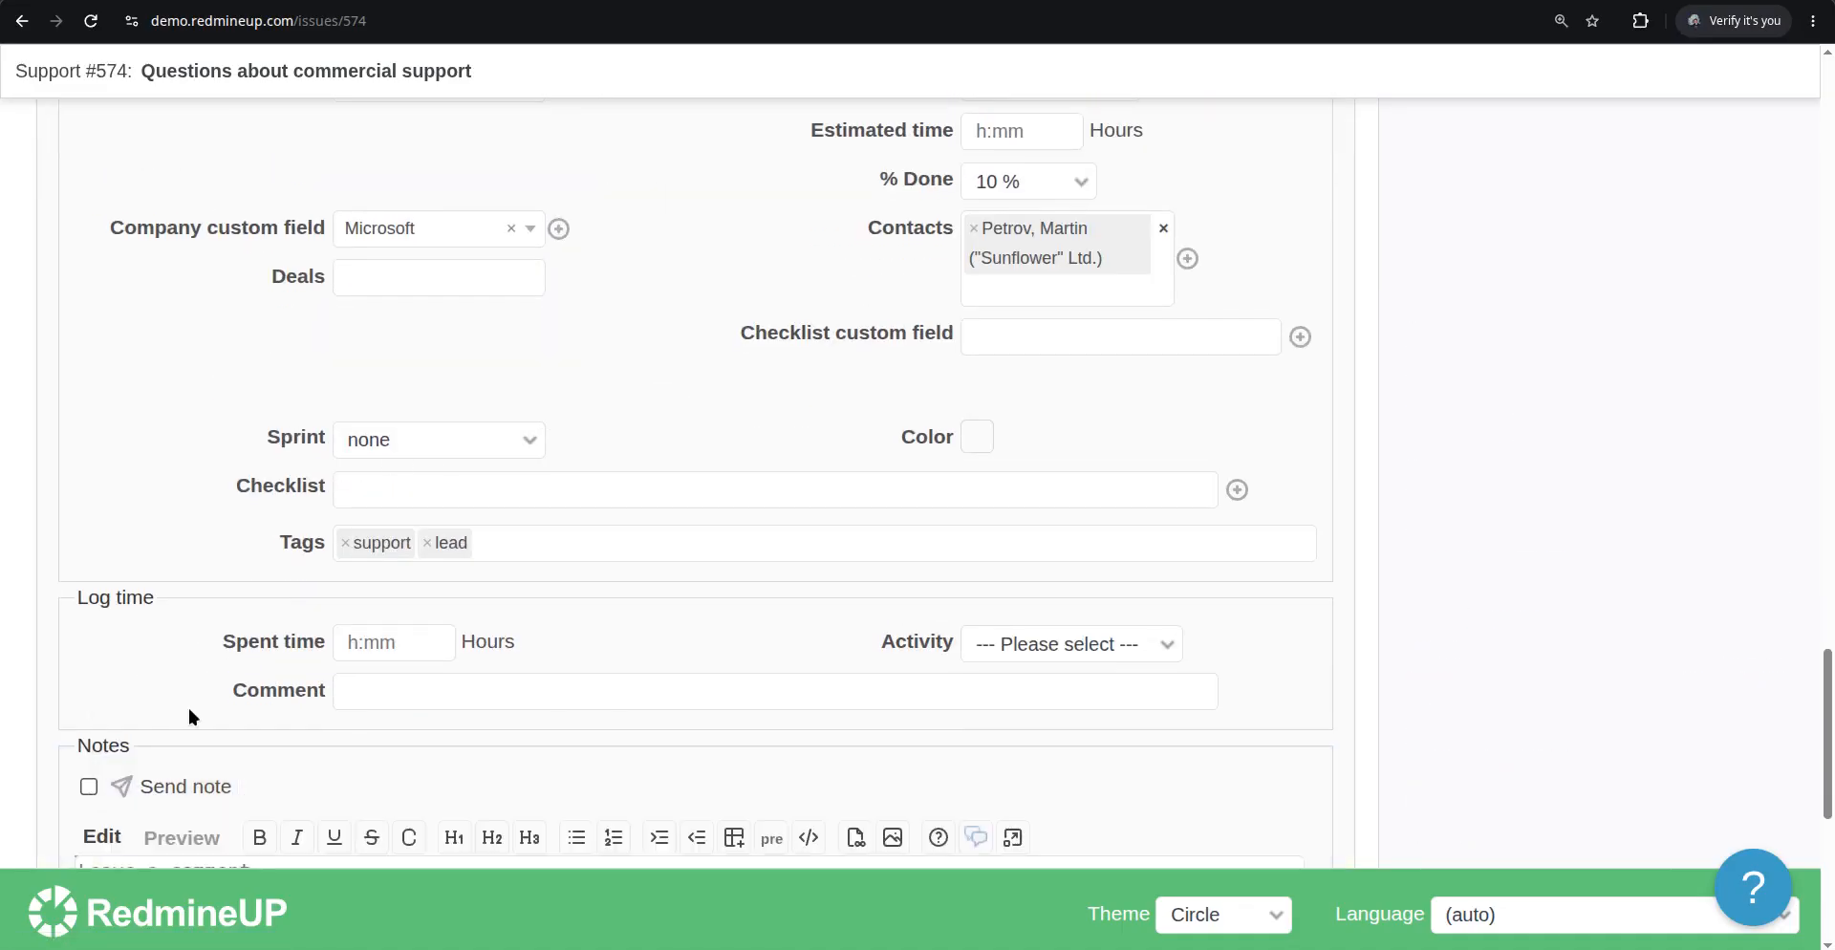
scroll(312, 582, "up", 4)
left_click(461, 447)
left_click(456, 478)
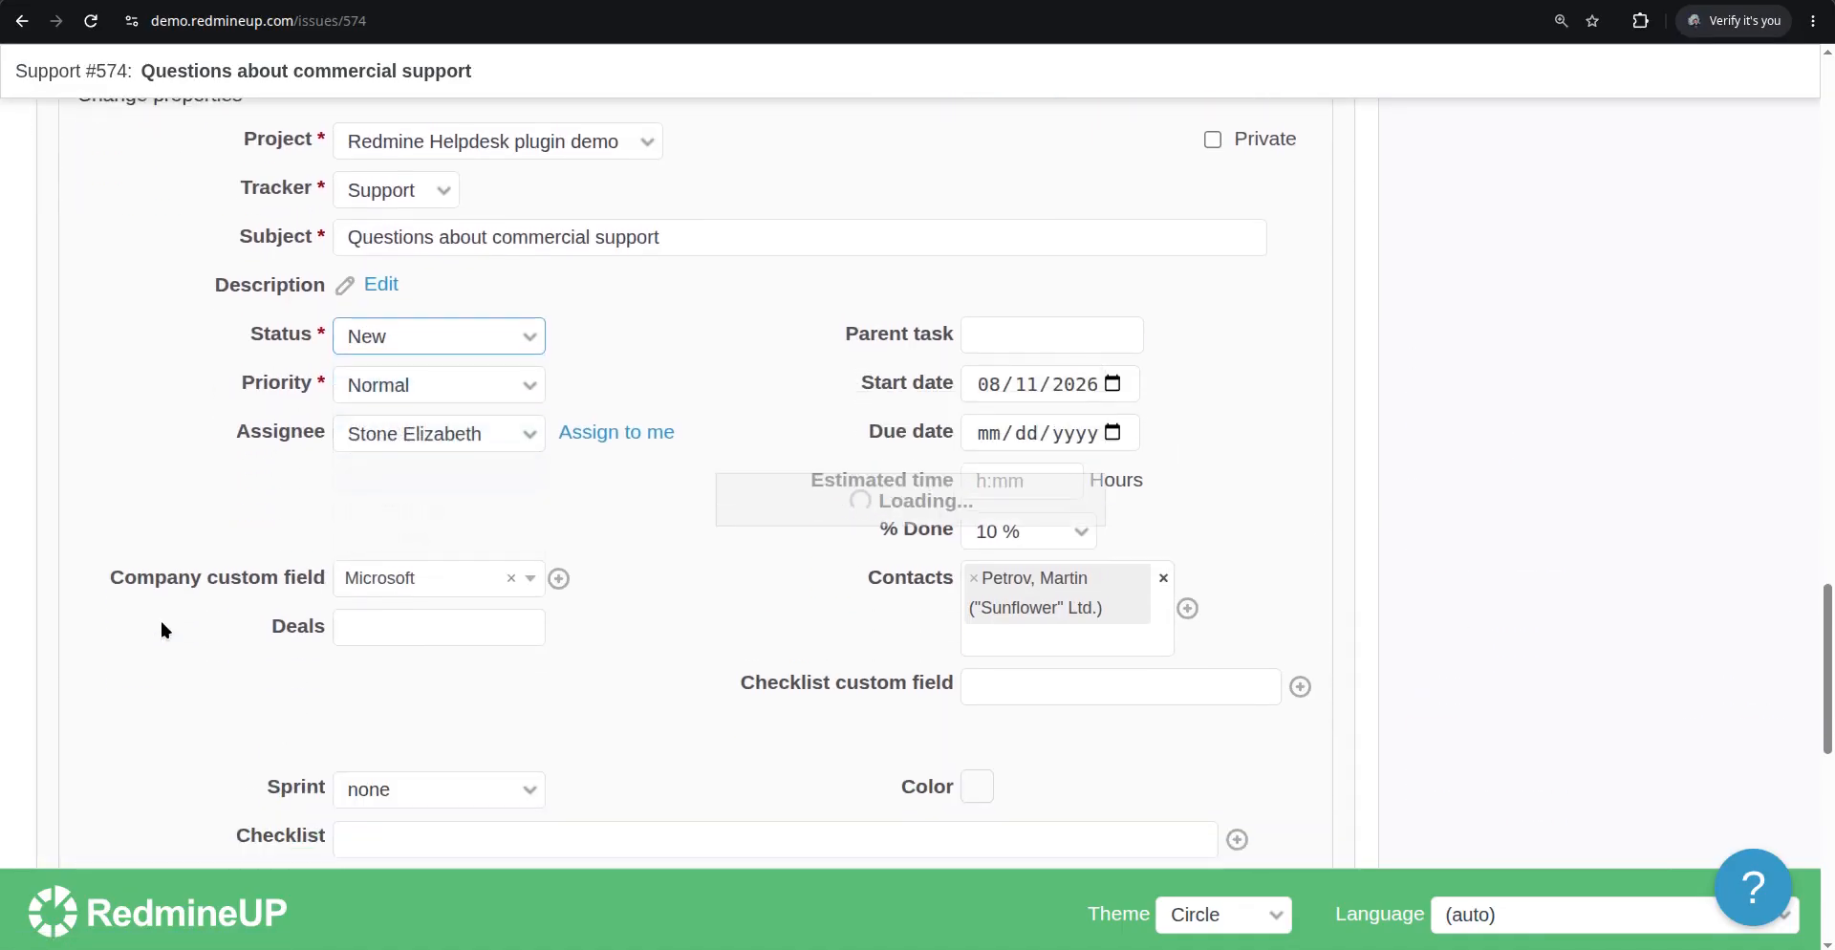
scroll(159, 617, "down", 10)
left_click(117, 685)
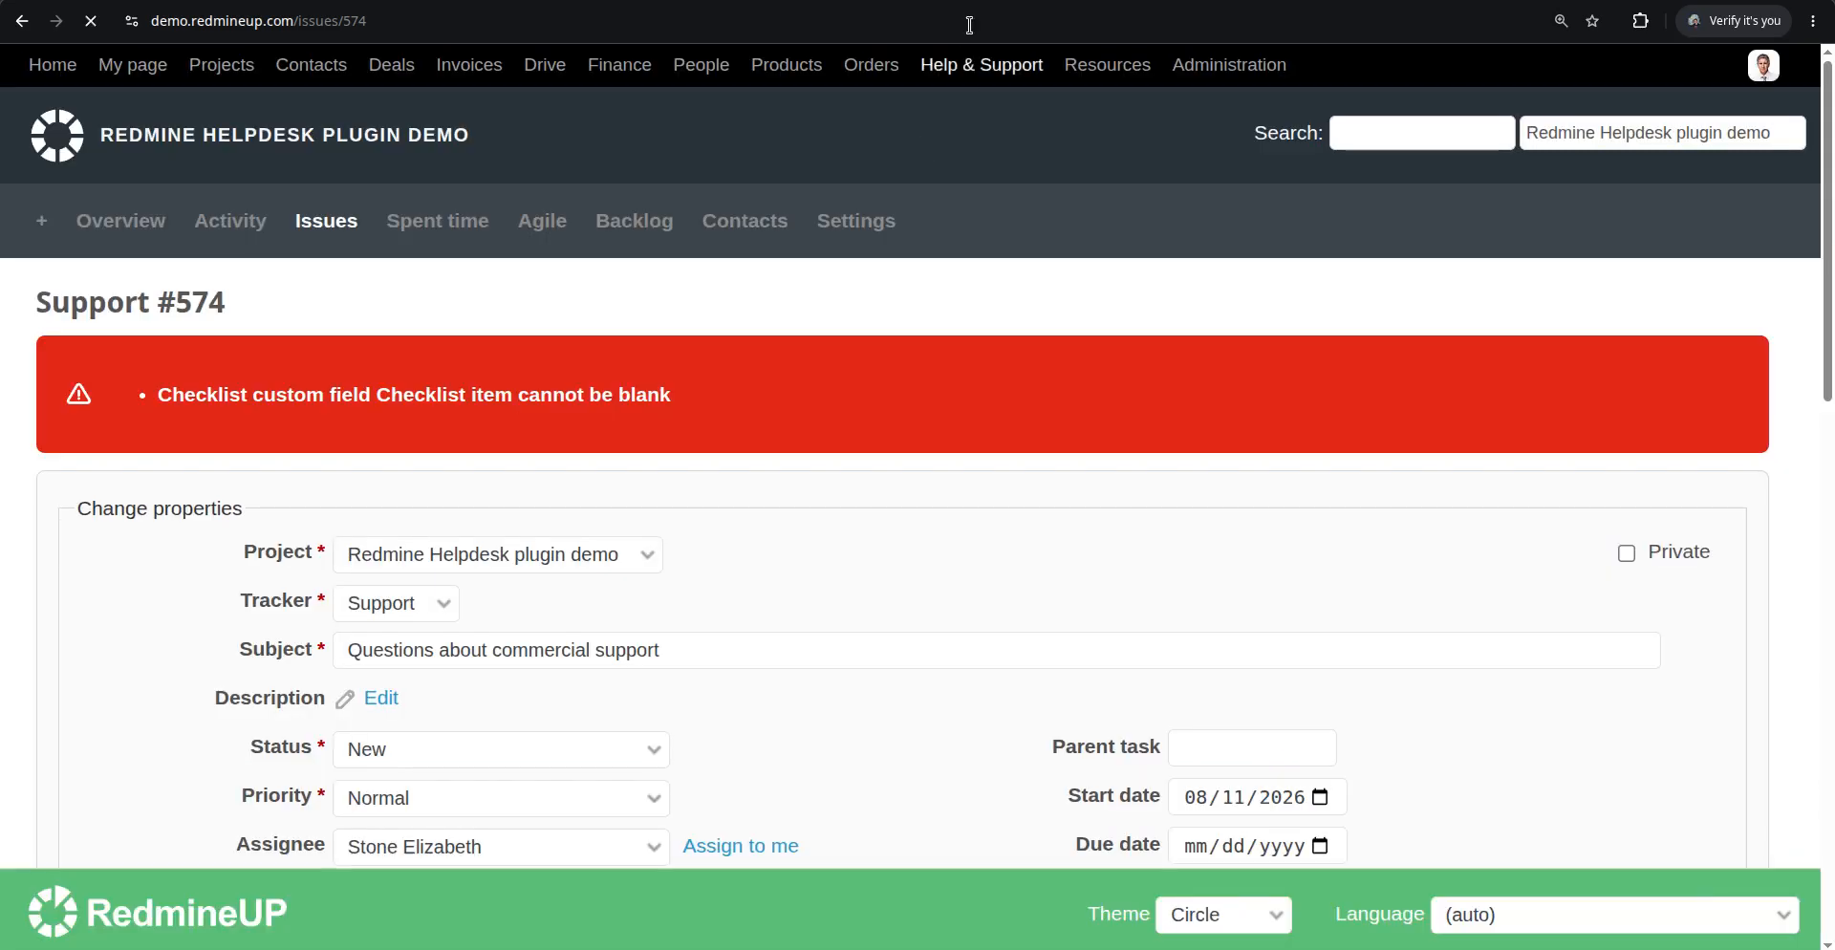
Add a checklist item named test to the Checklist custom field and submit the issue update
scroll(678, 313, "down", 3)
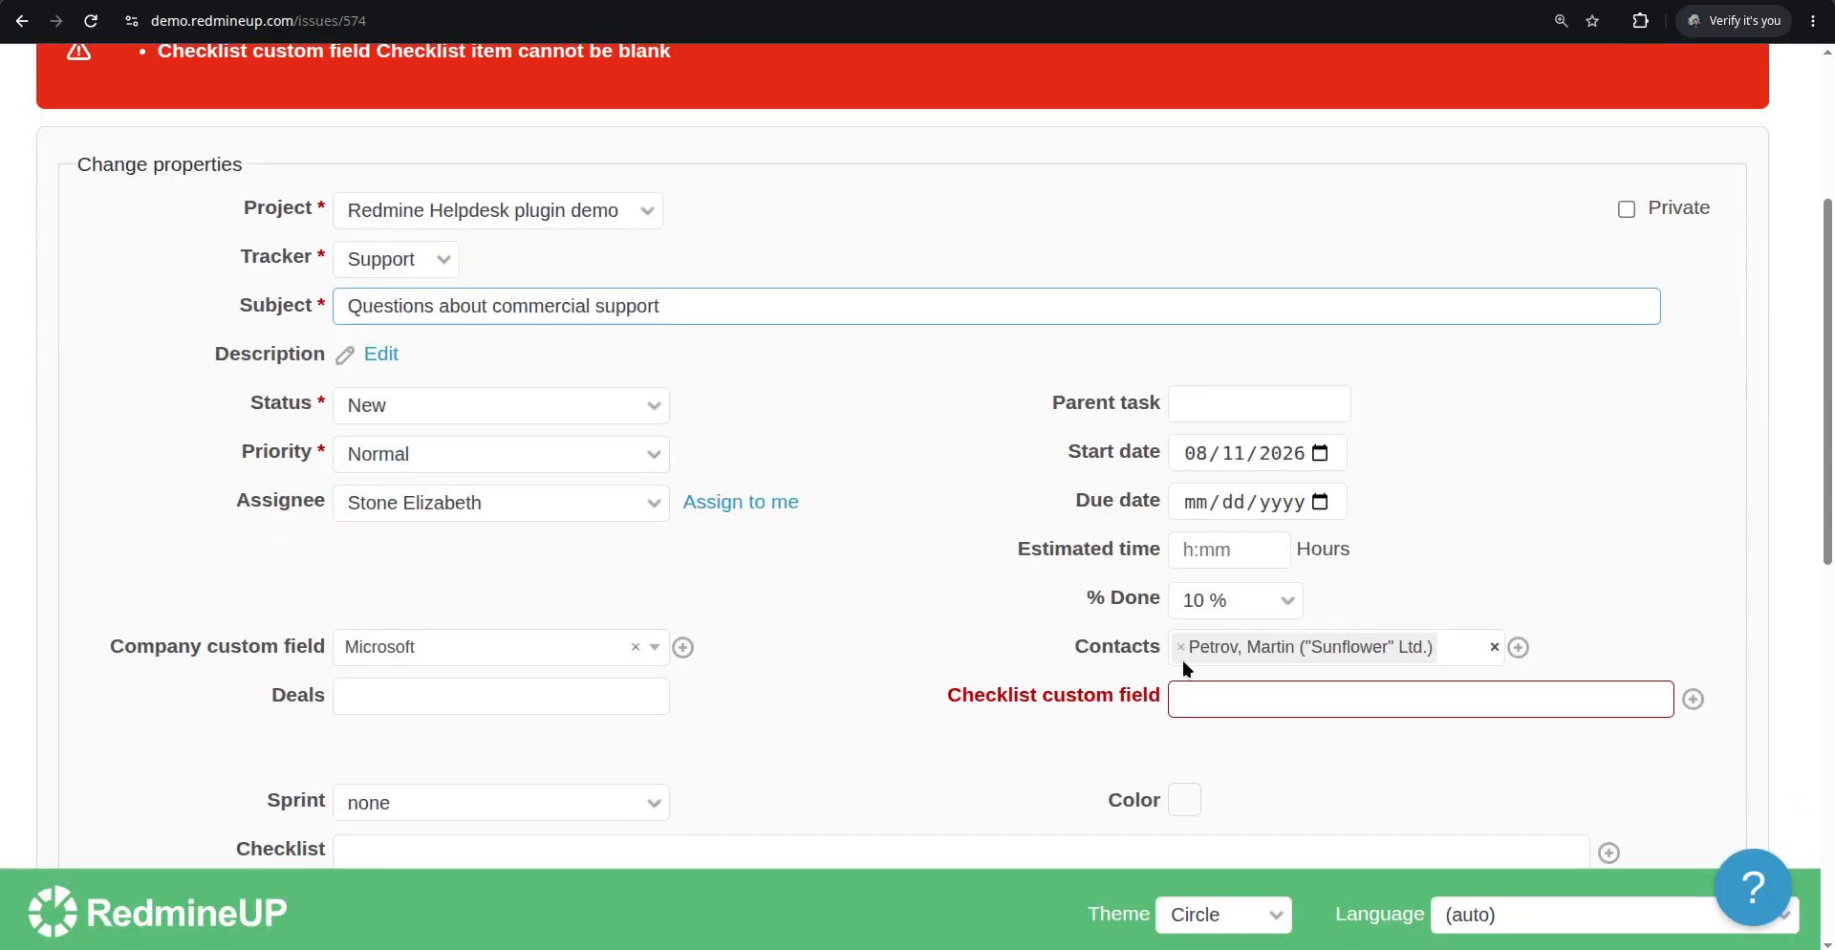
left_click(1267, 703)
type("test")
key("Return")
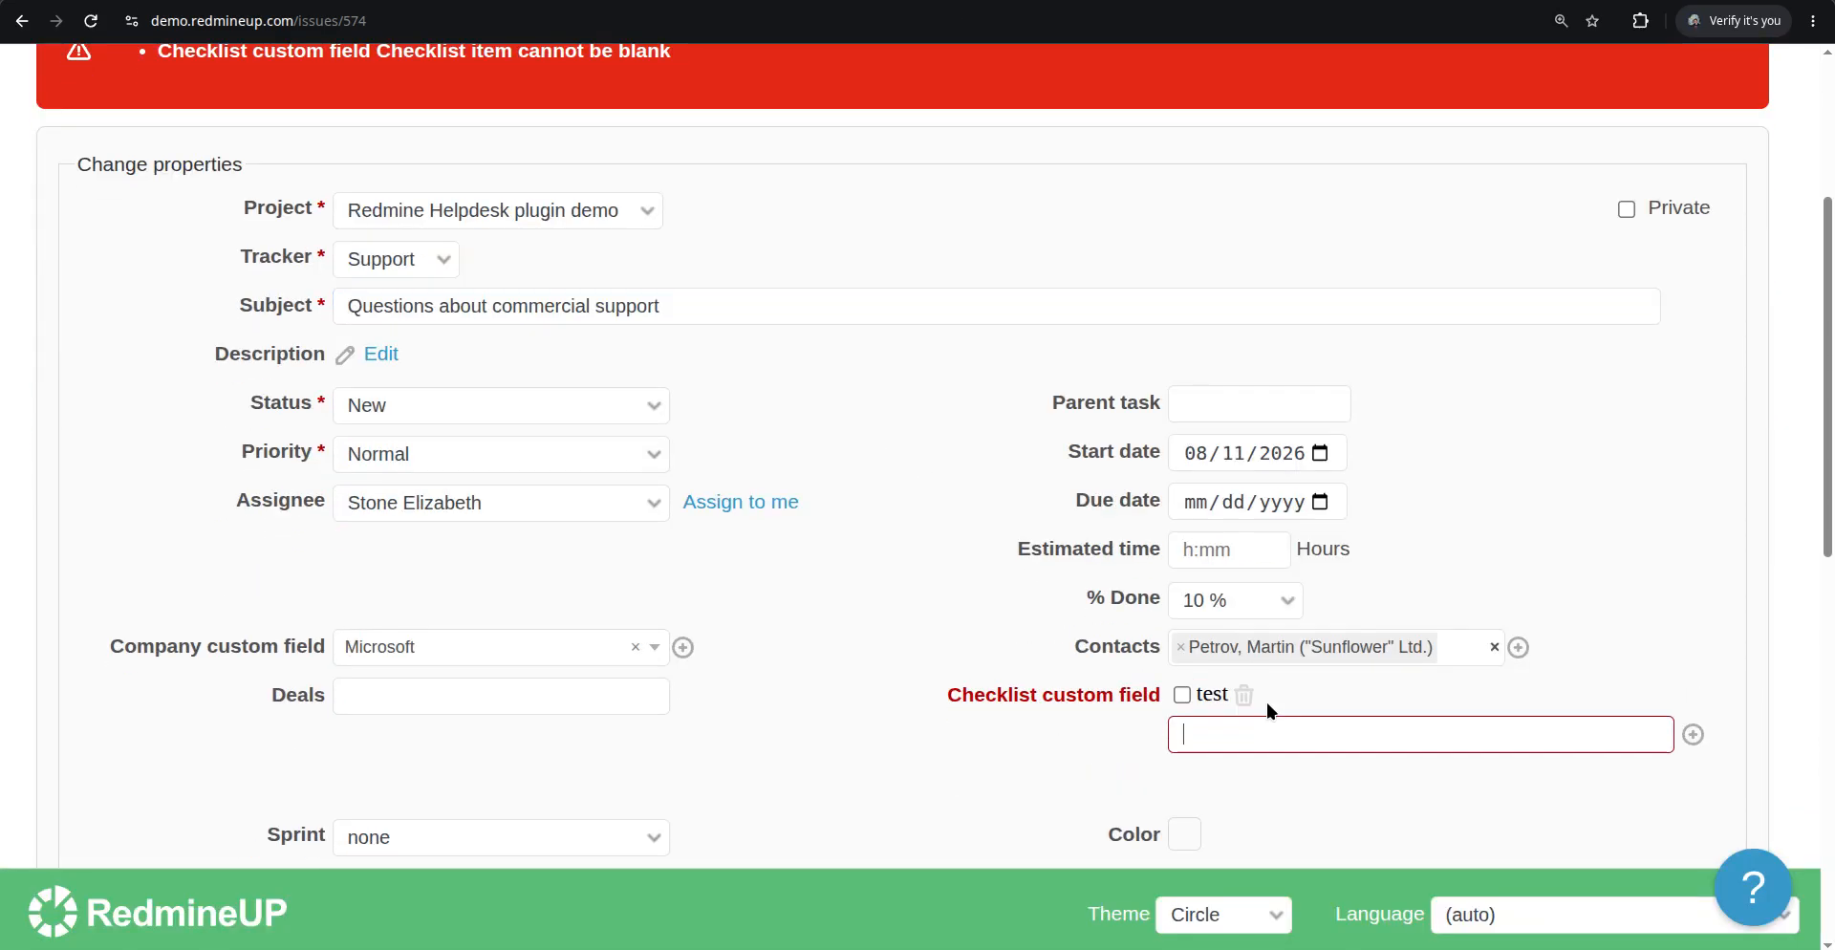
scroll(770, 644, "down", 7)
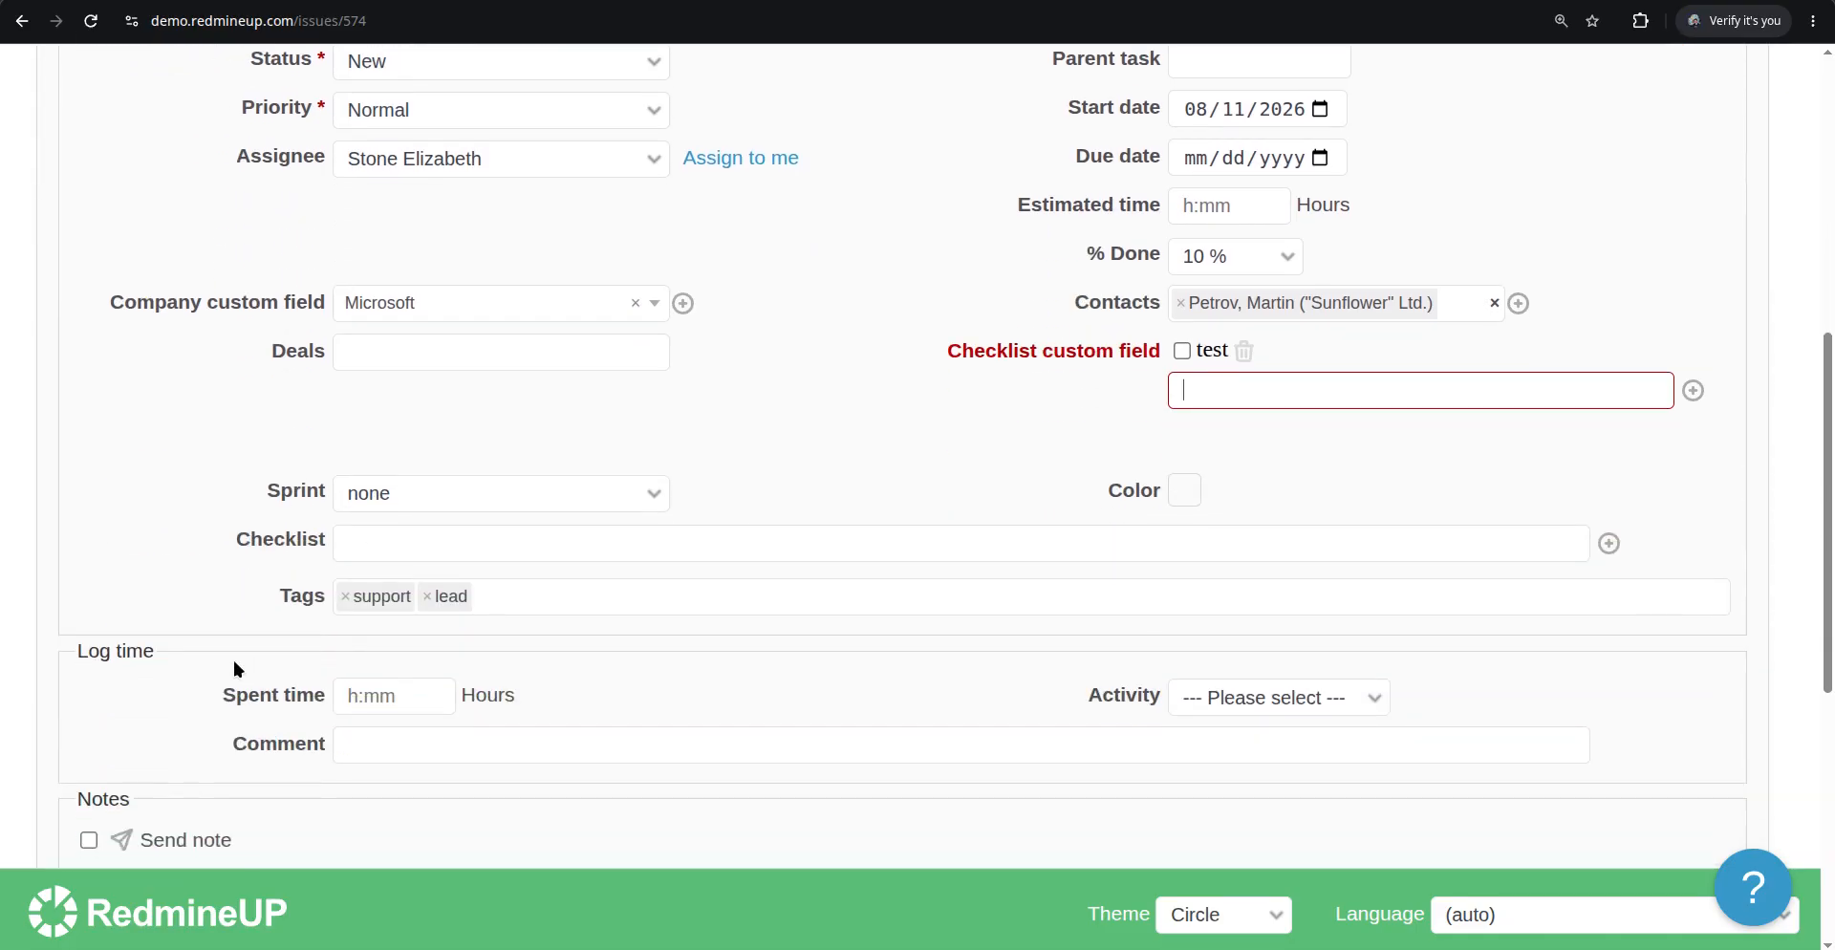
scroll(124, 739, "down", 3)
left_click(72, 764)
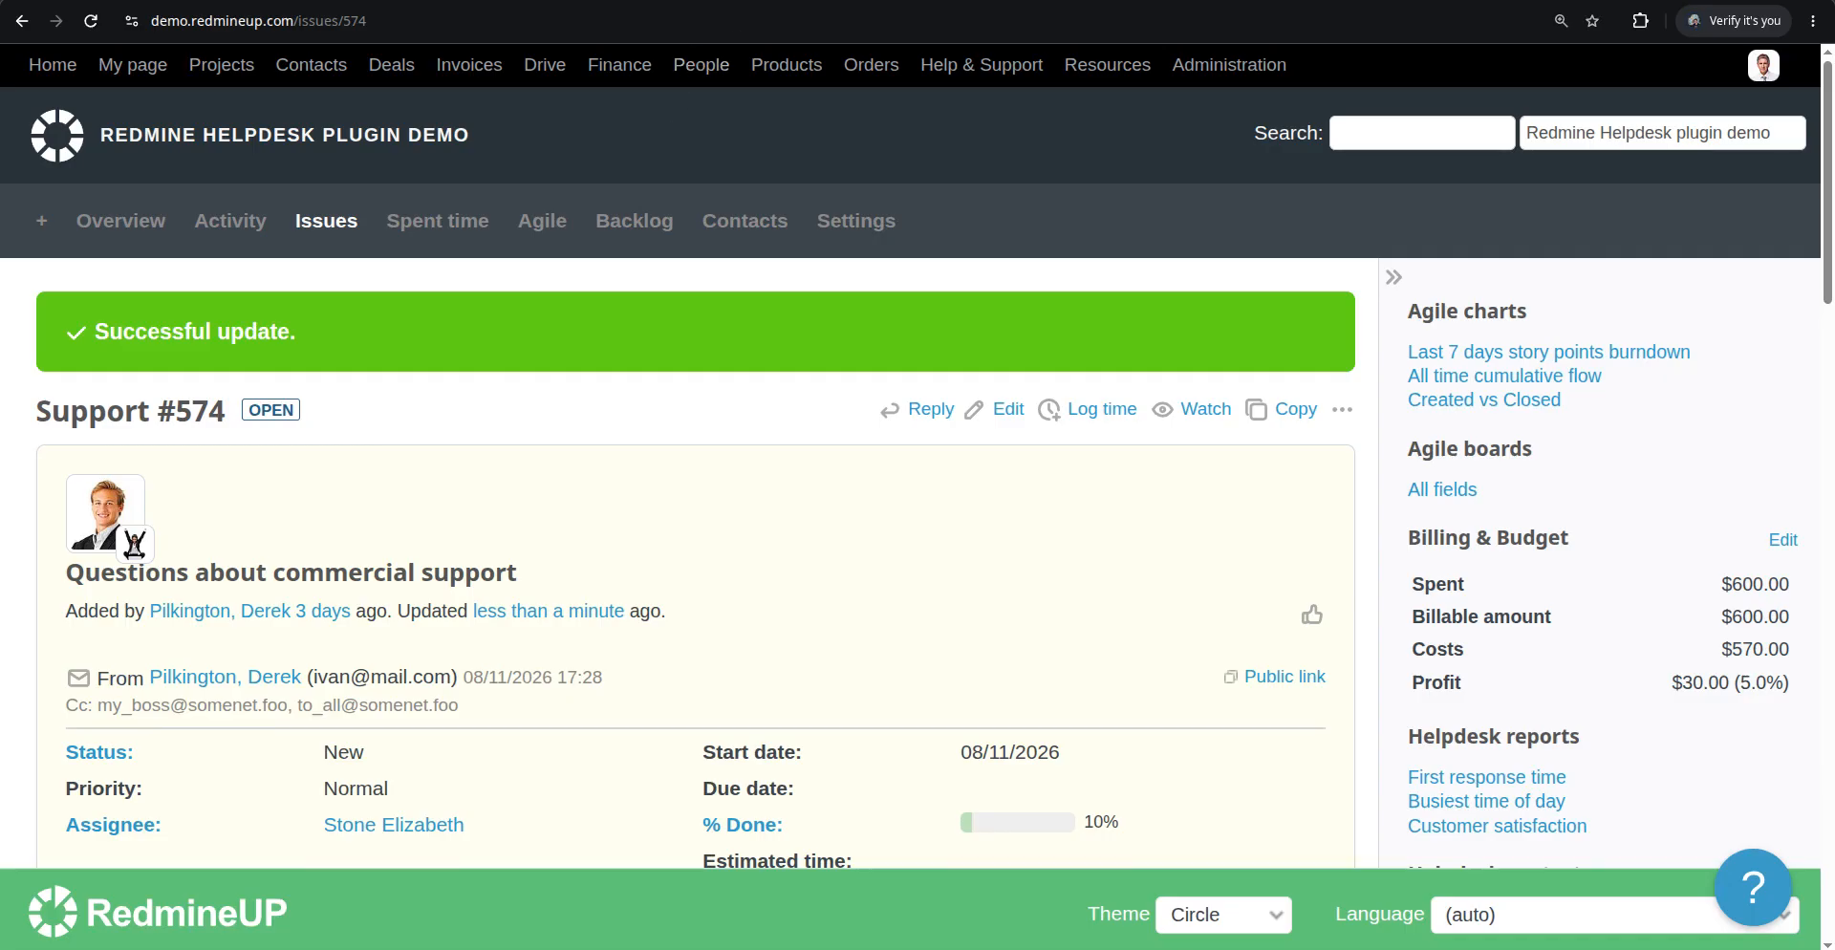
Return to the board, reload it and locate issue #574's card with a page search for 574
left_click(724, 2)
key("F5")
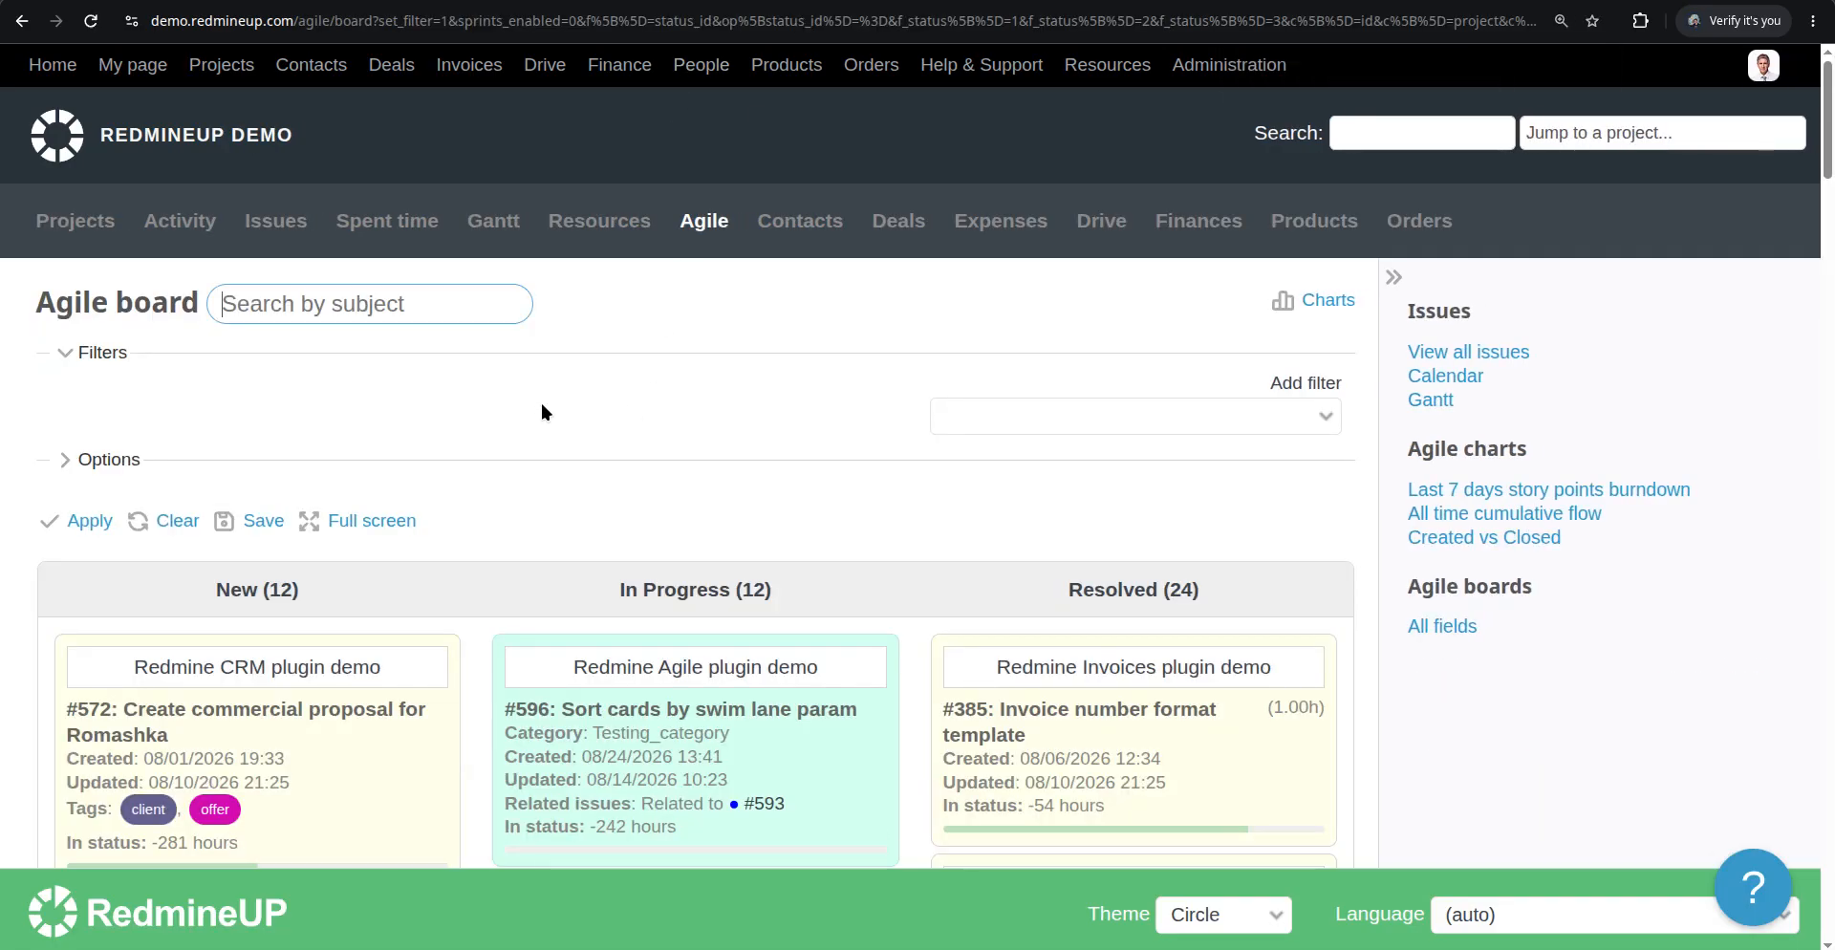
key("ctrl+f")
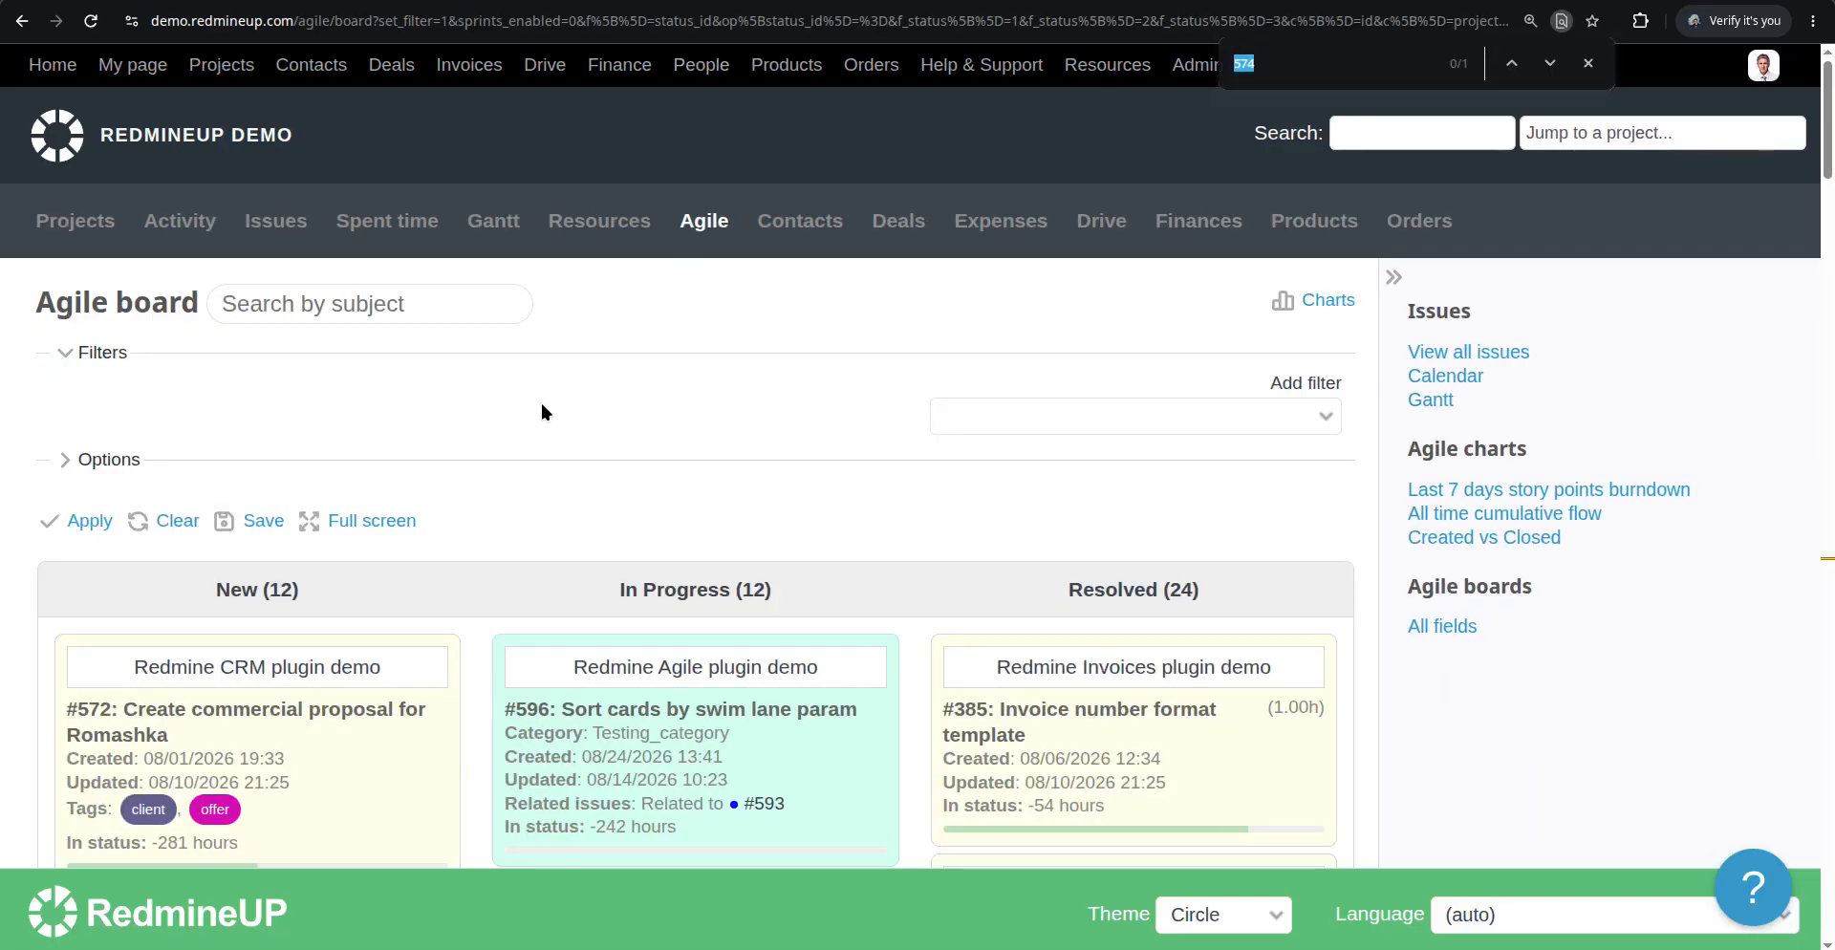
left_click(1281, 77)
key("Return")
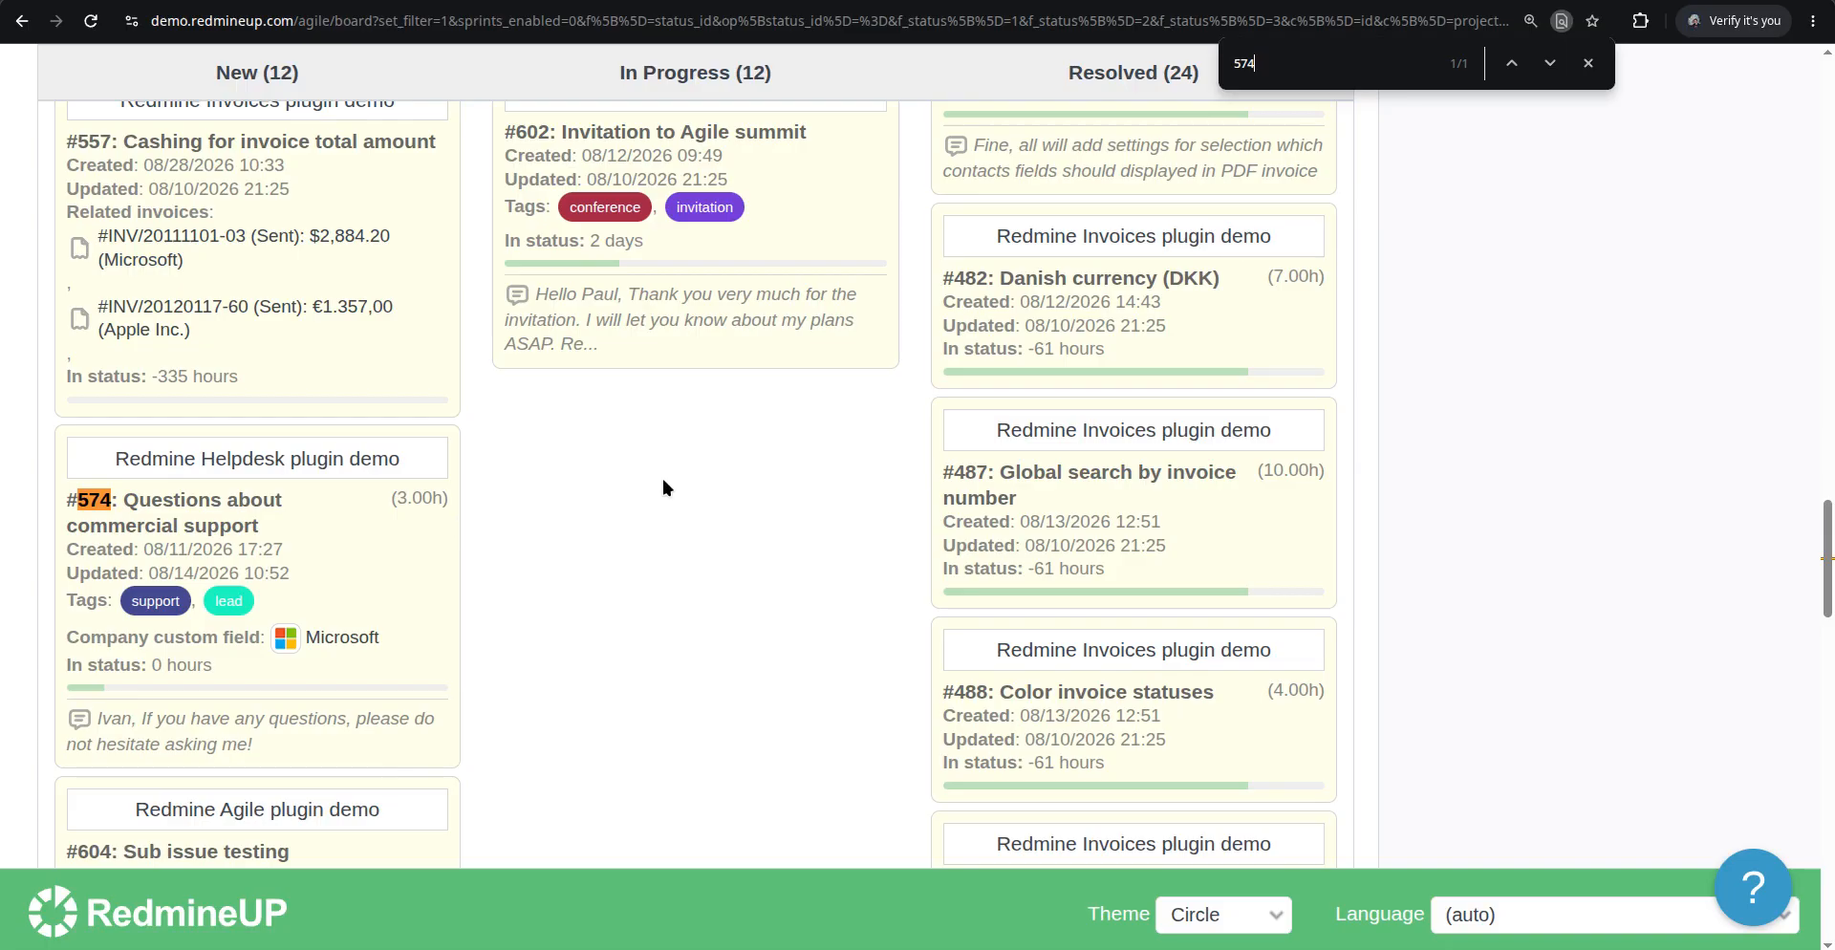
left_click(1585, 65)
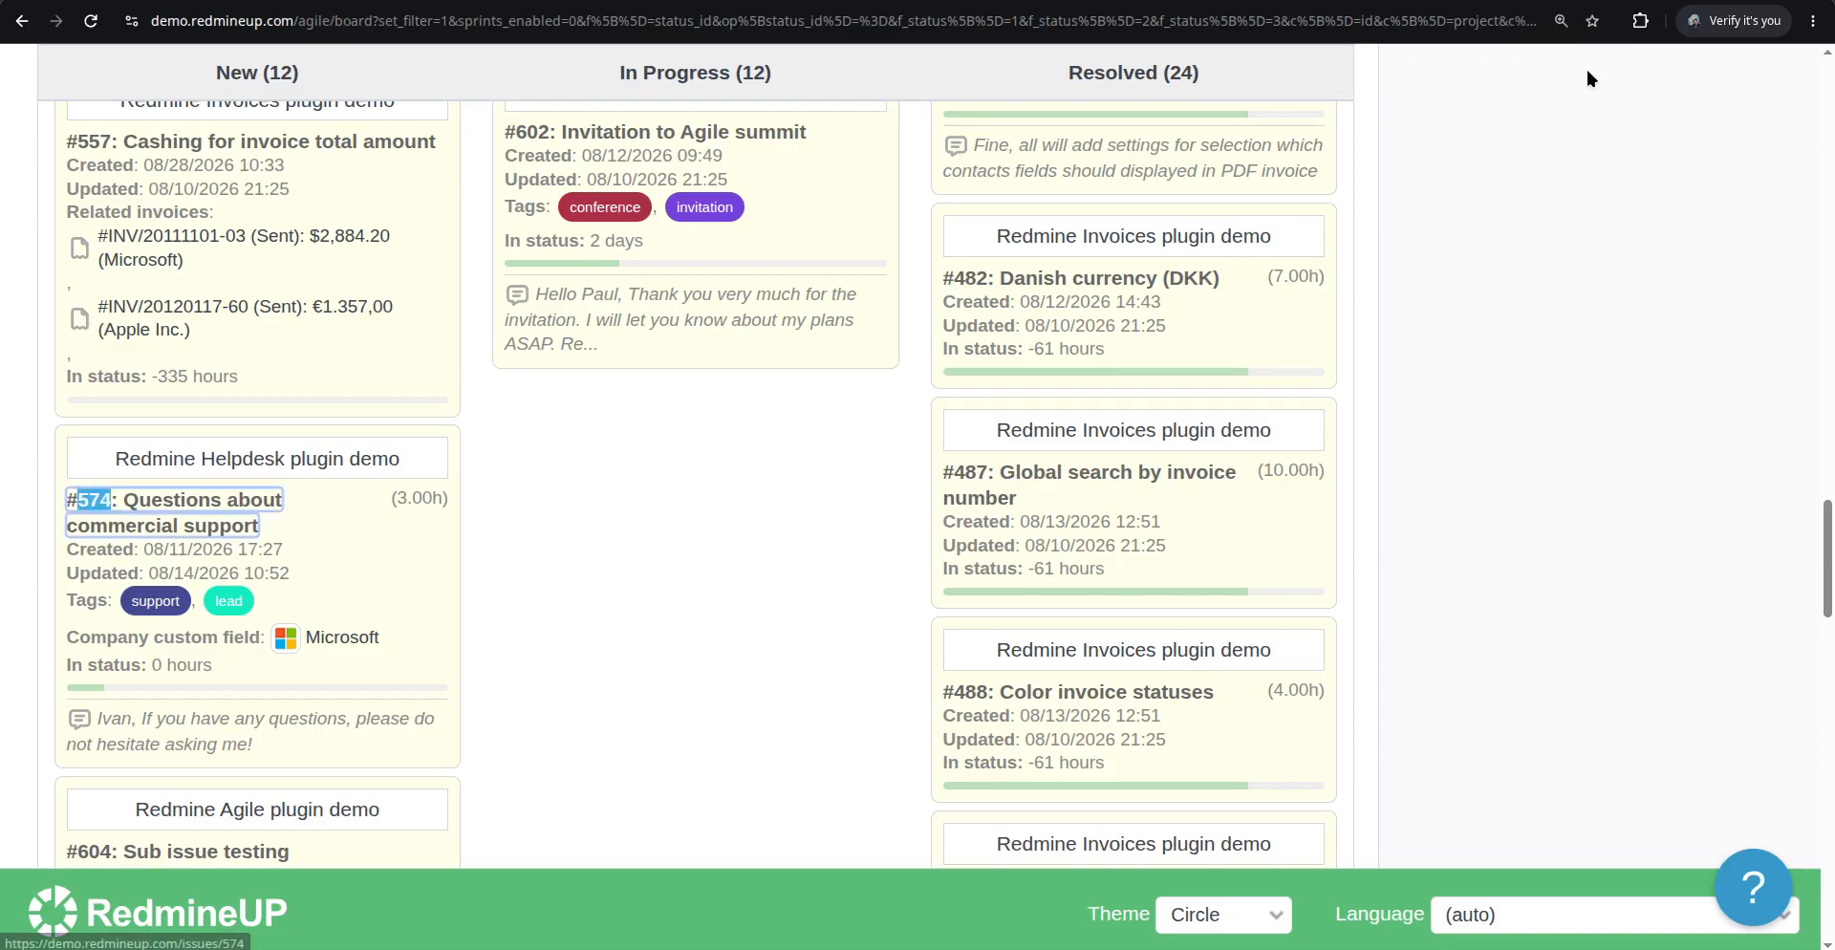
scroll(967, 243, "up", 15)
scroll(965, 266, "up", 10)
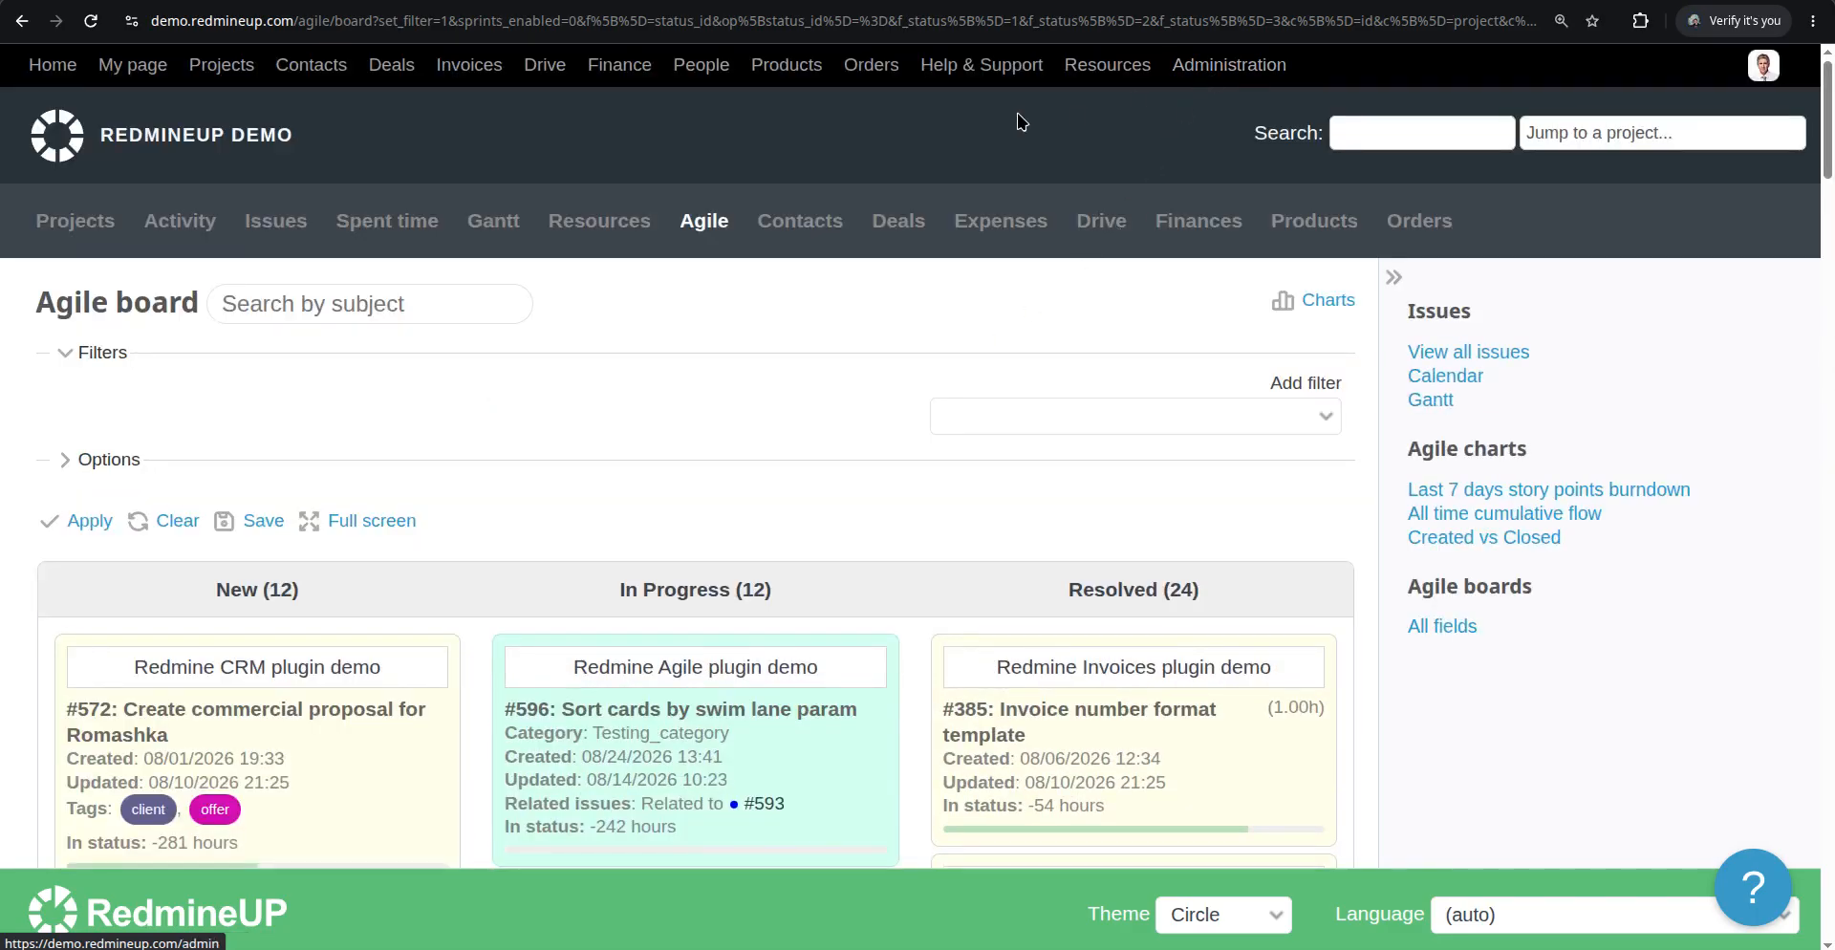
Open the administration's custom fields and start a new custom field attached to Issues
left_click(1239, 66)
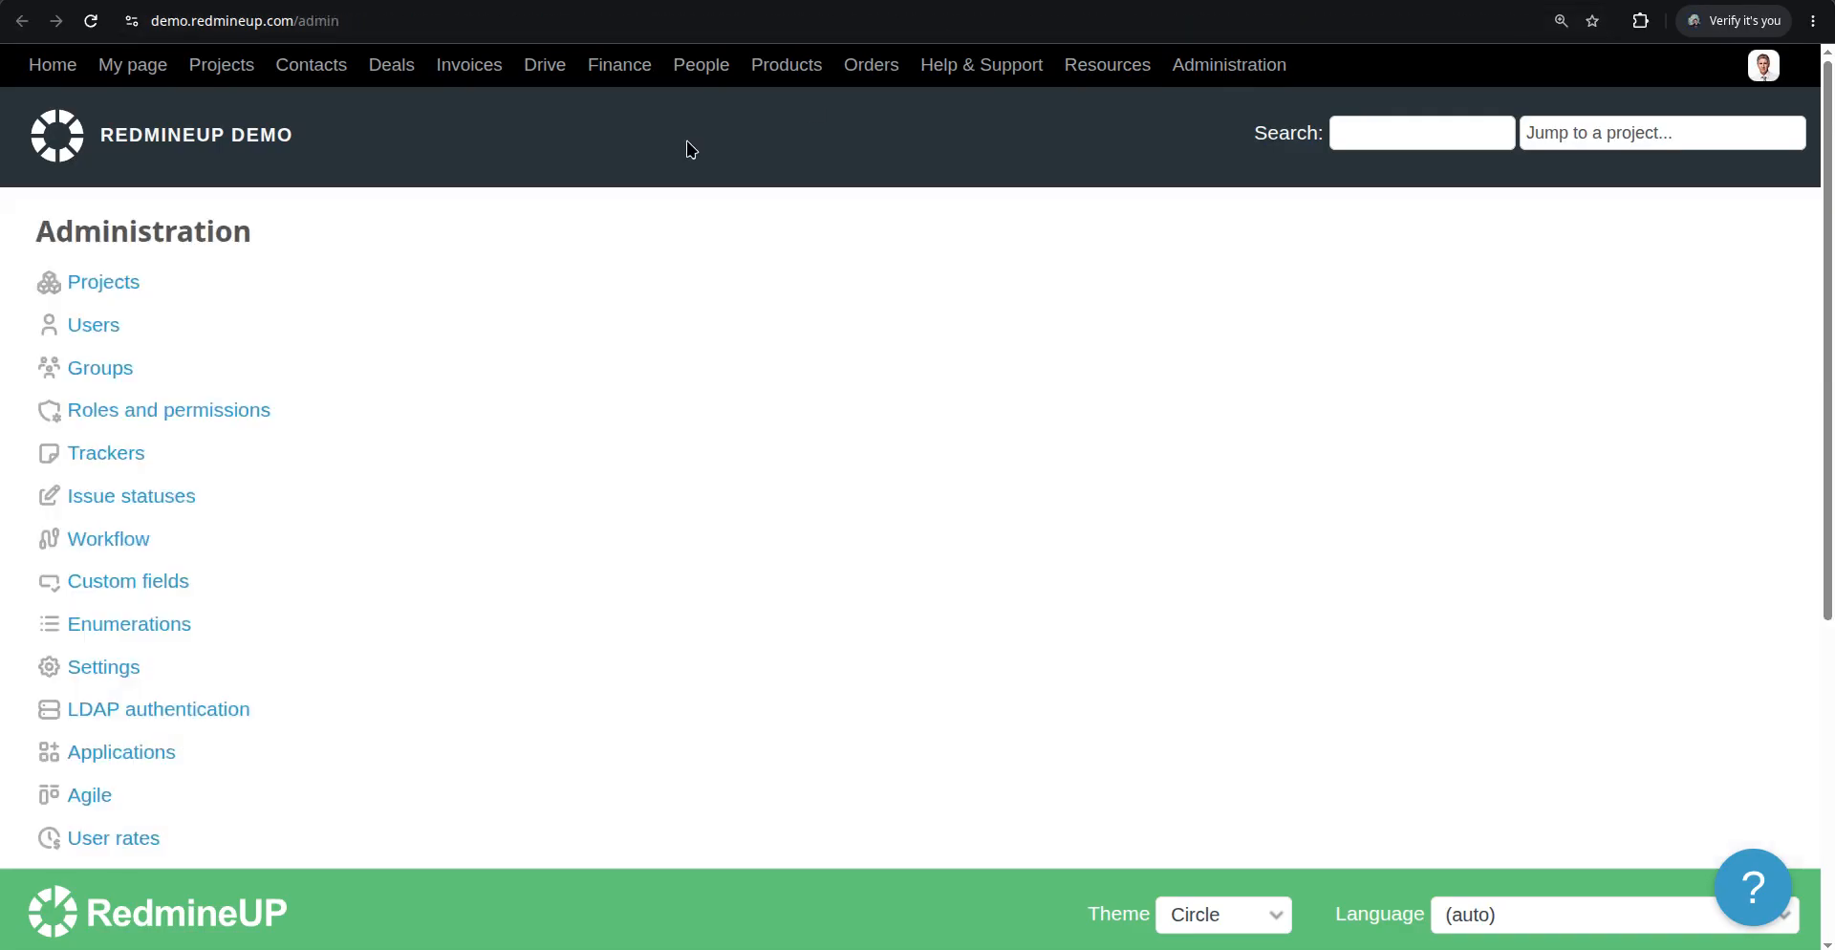
left_click(127, 583)
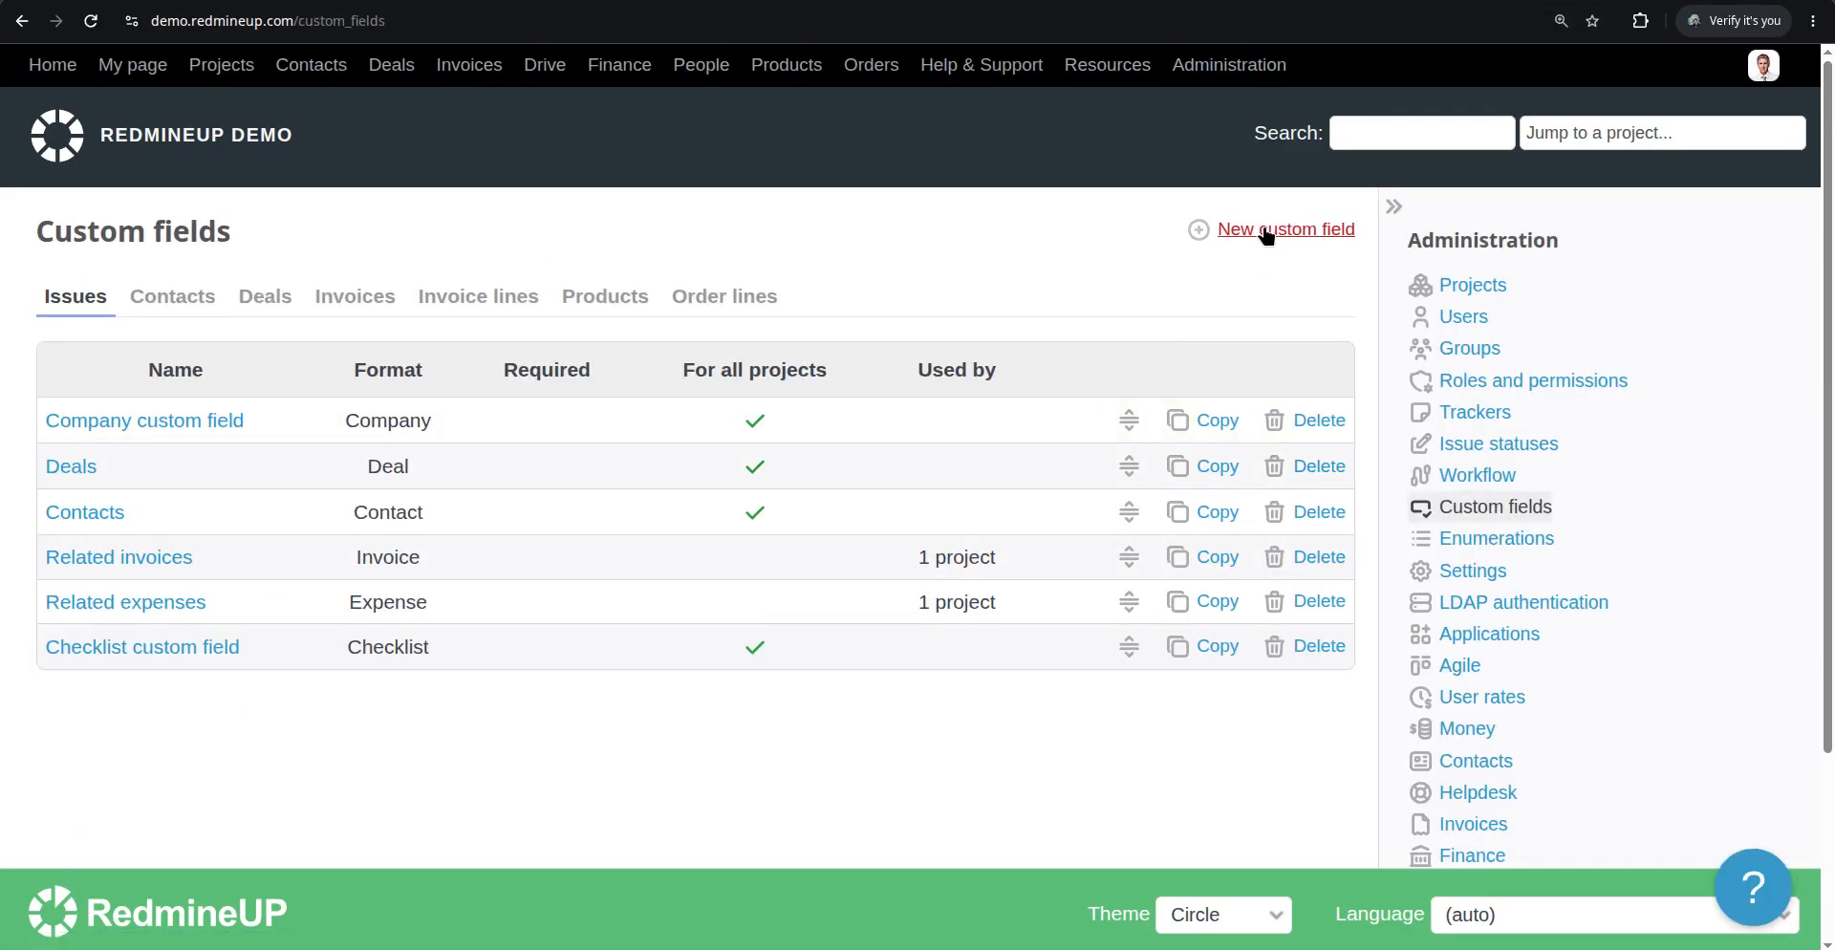
left_click(1323, 229)
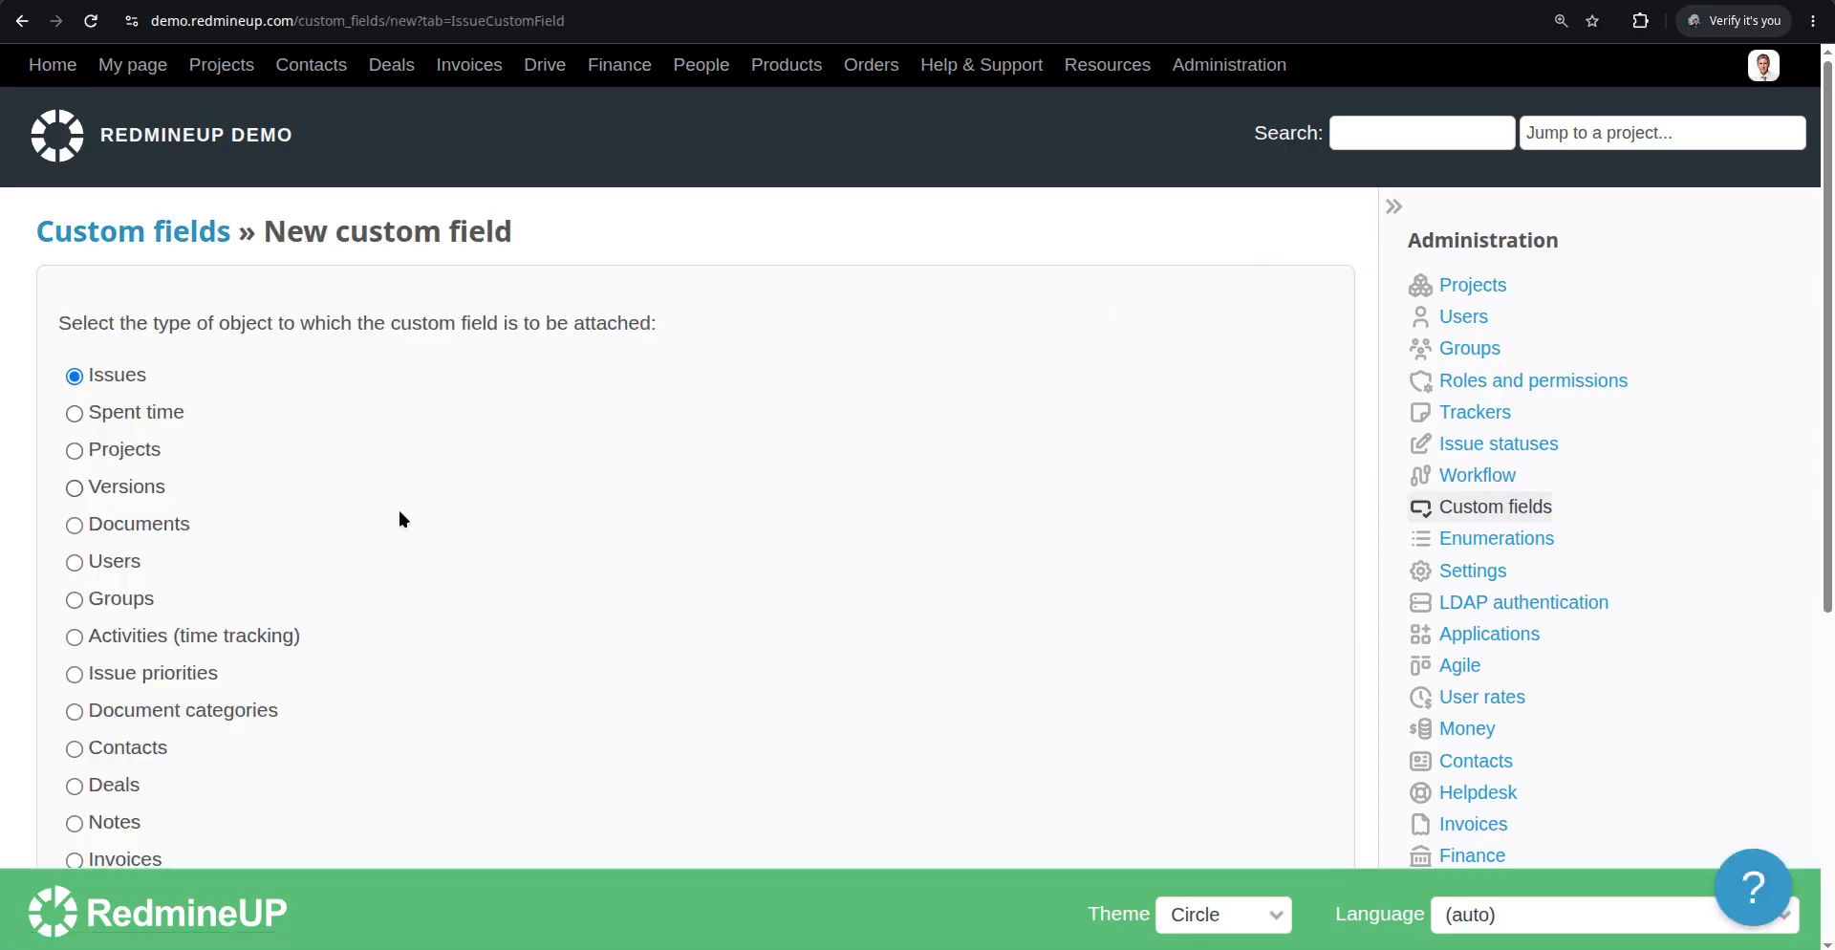
scroll(401, 517, "down", 2)
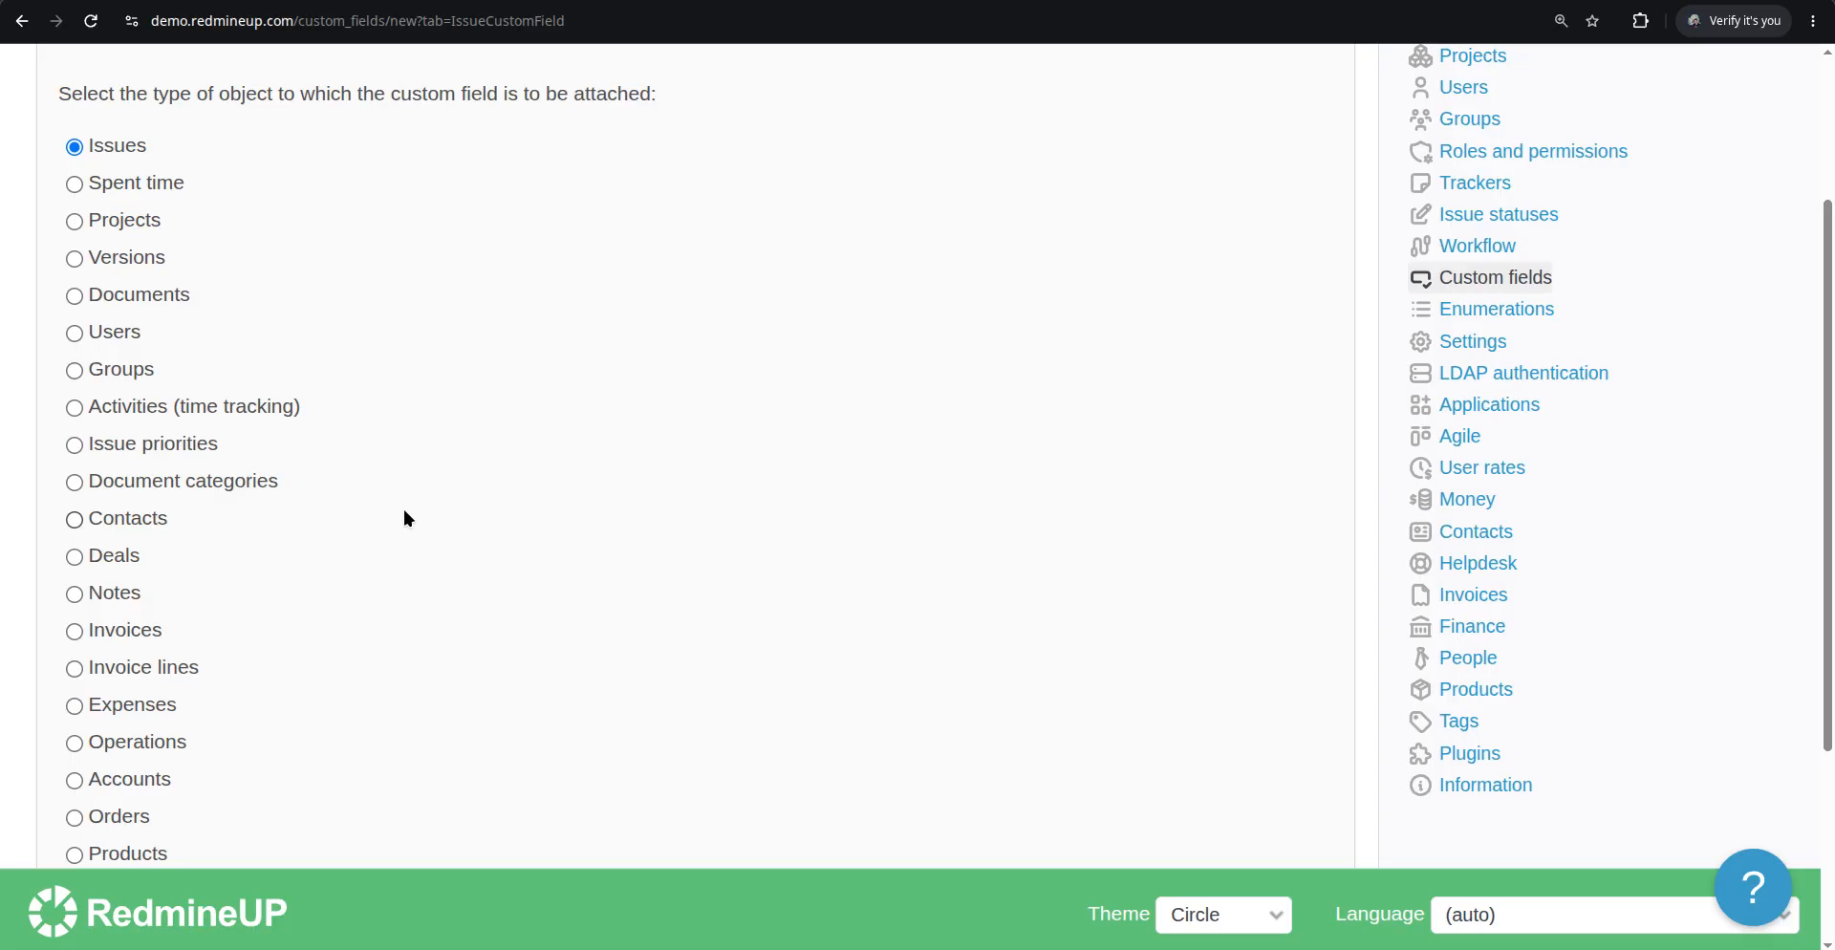
scroll(319, 320, "up", 2)
scroll(256, 411, "down", 5)
left_click(85, 740)
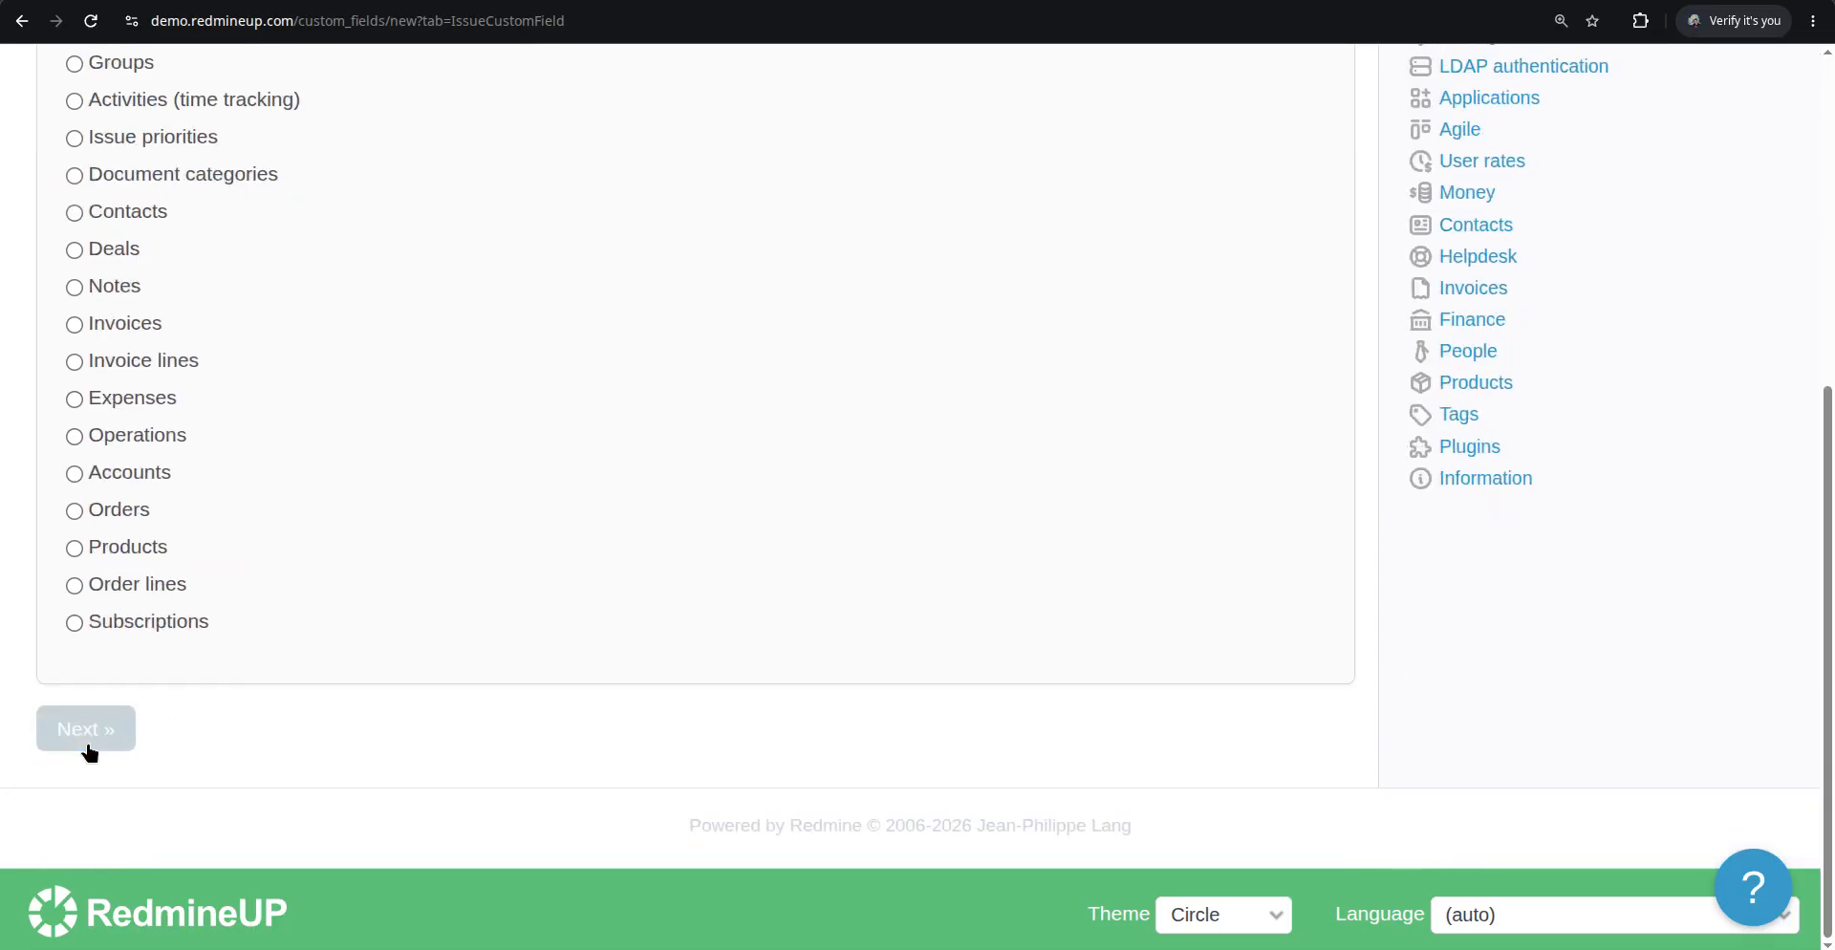
Keep the Text format, name the new issue custom field Testing Text CF, and mark it as used as a filter and searchable
left_click(385, 308)
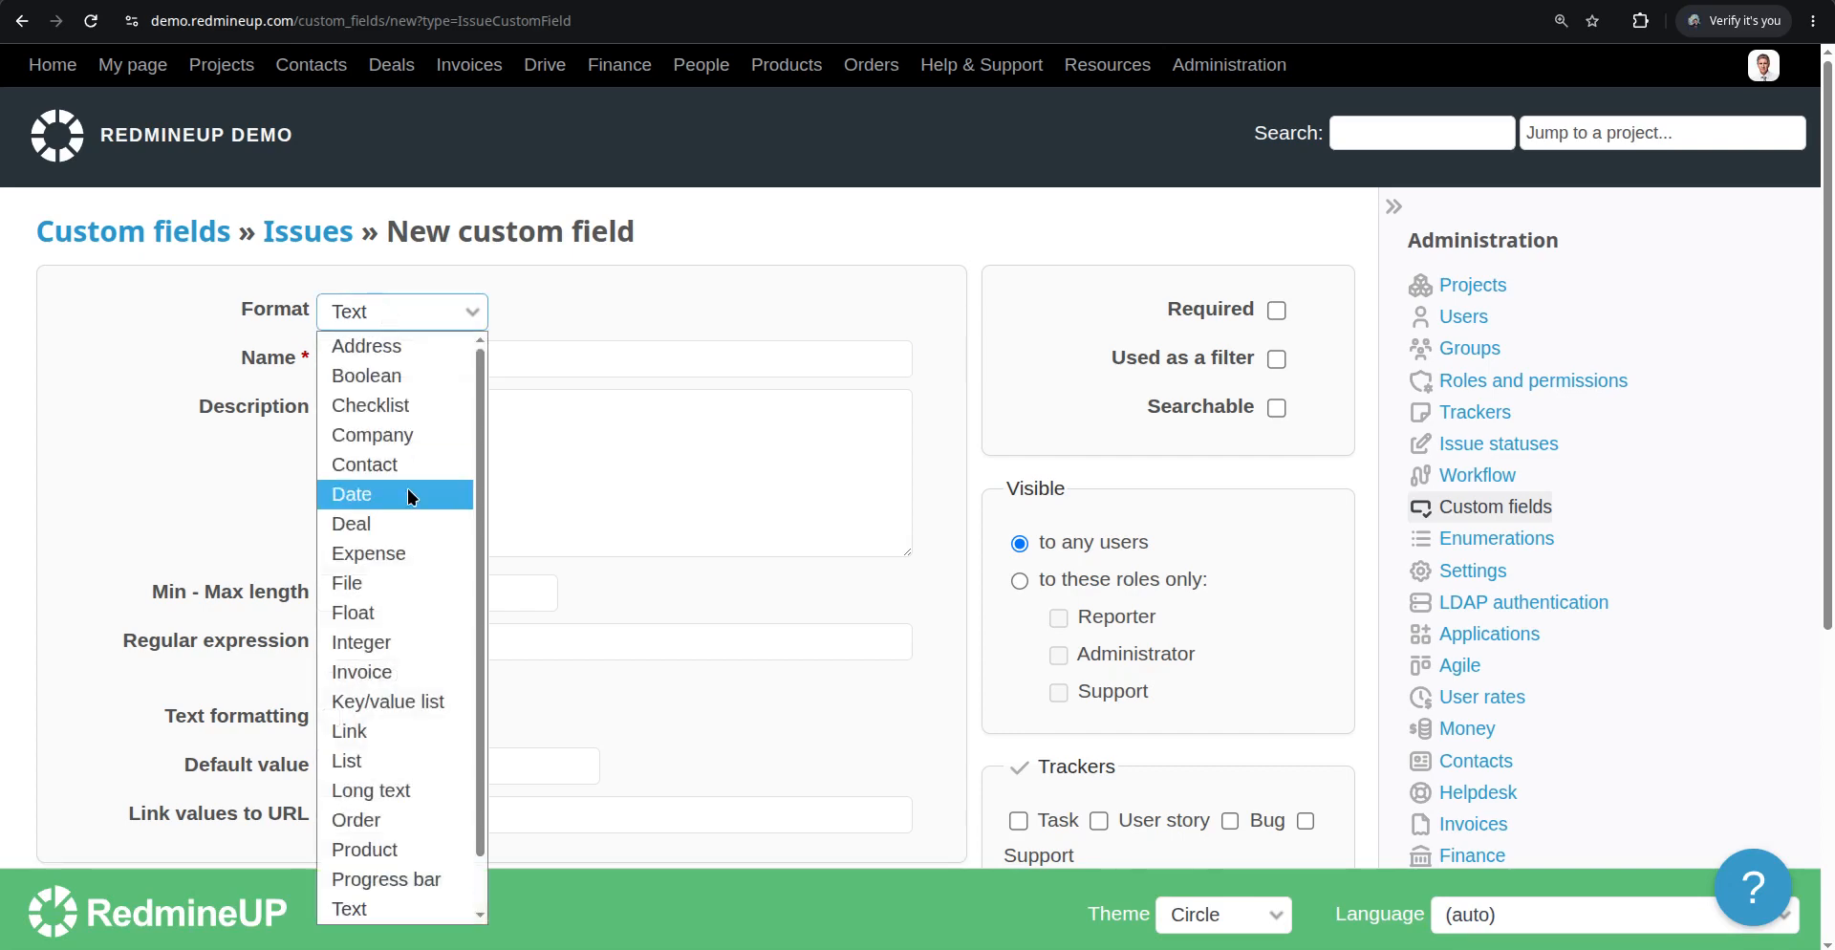
scroll(426, 444, "down", 1)
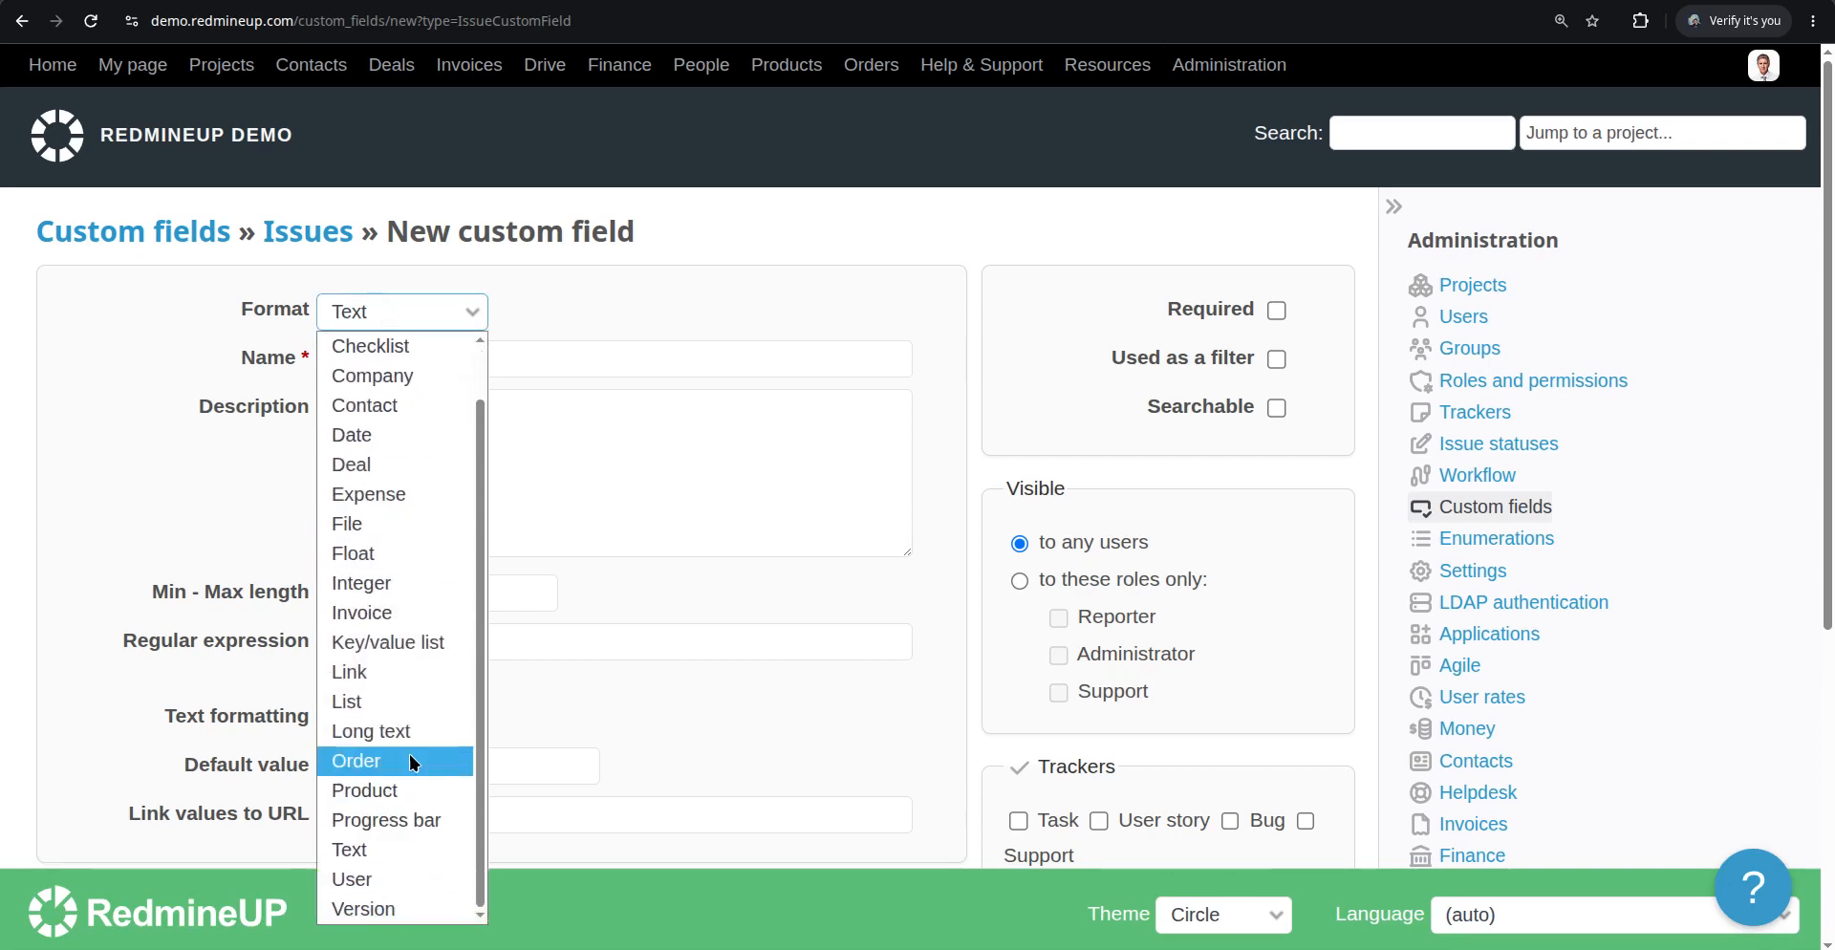
scroll(413, 669, "up", 1)
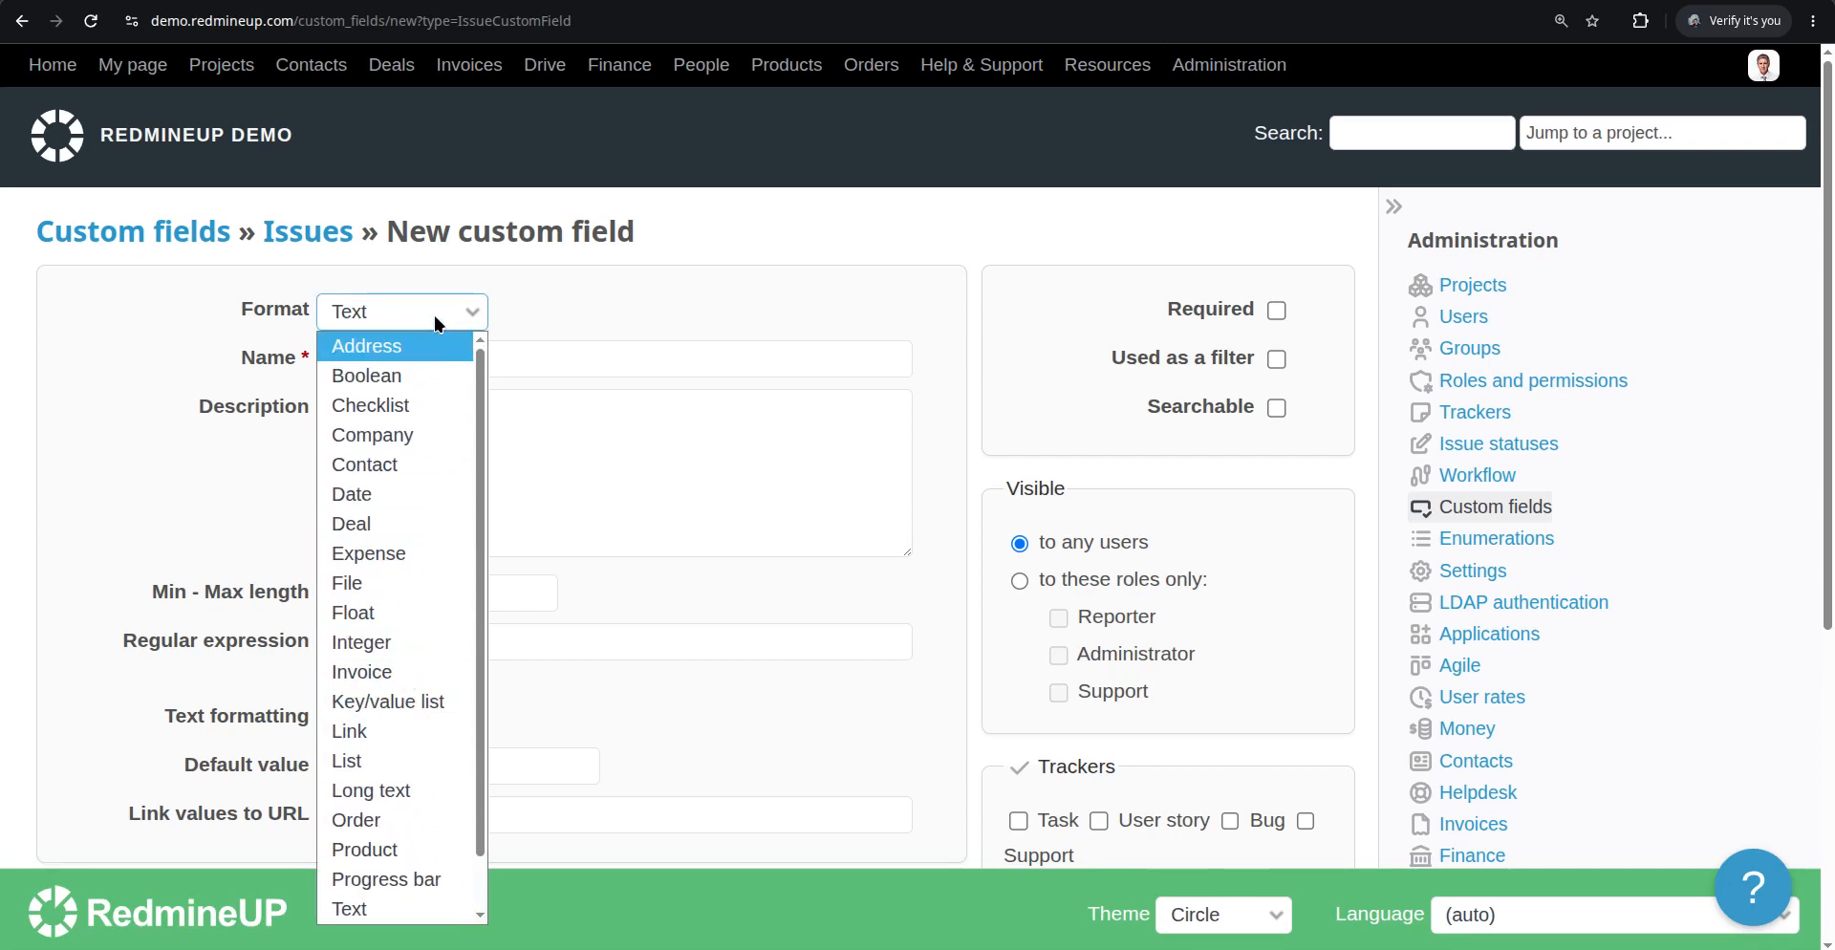
left_click(559, 304)
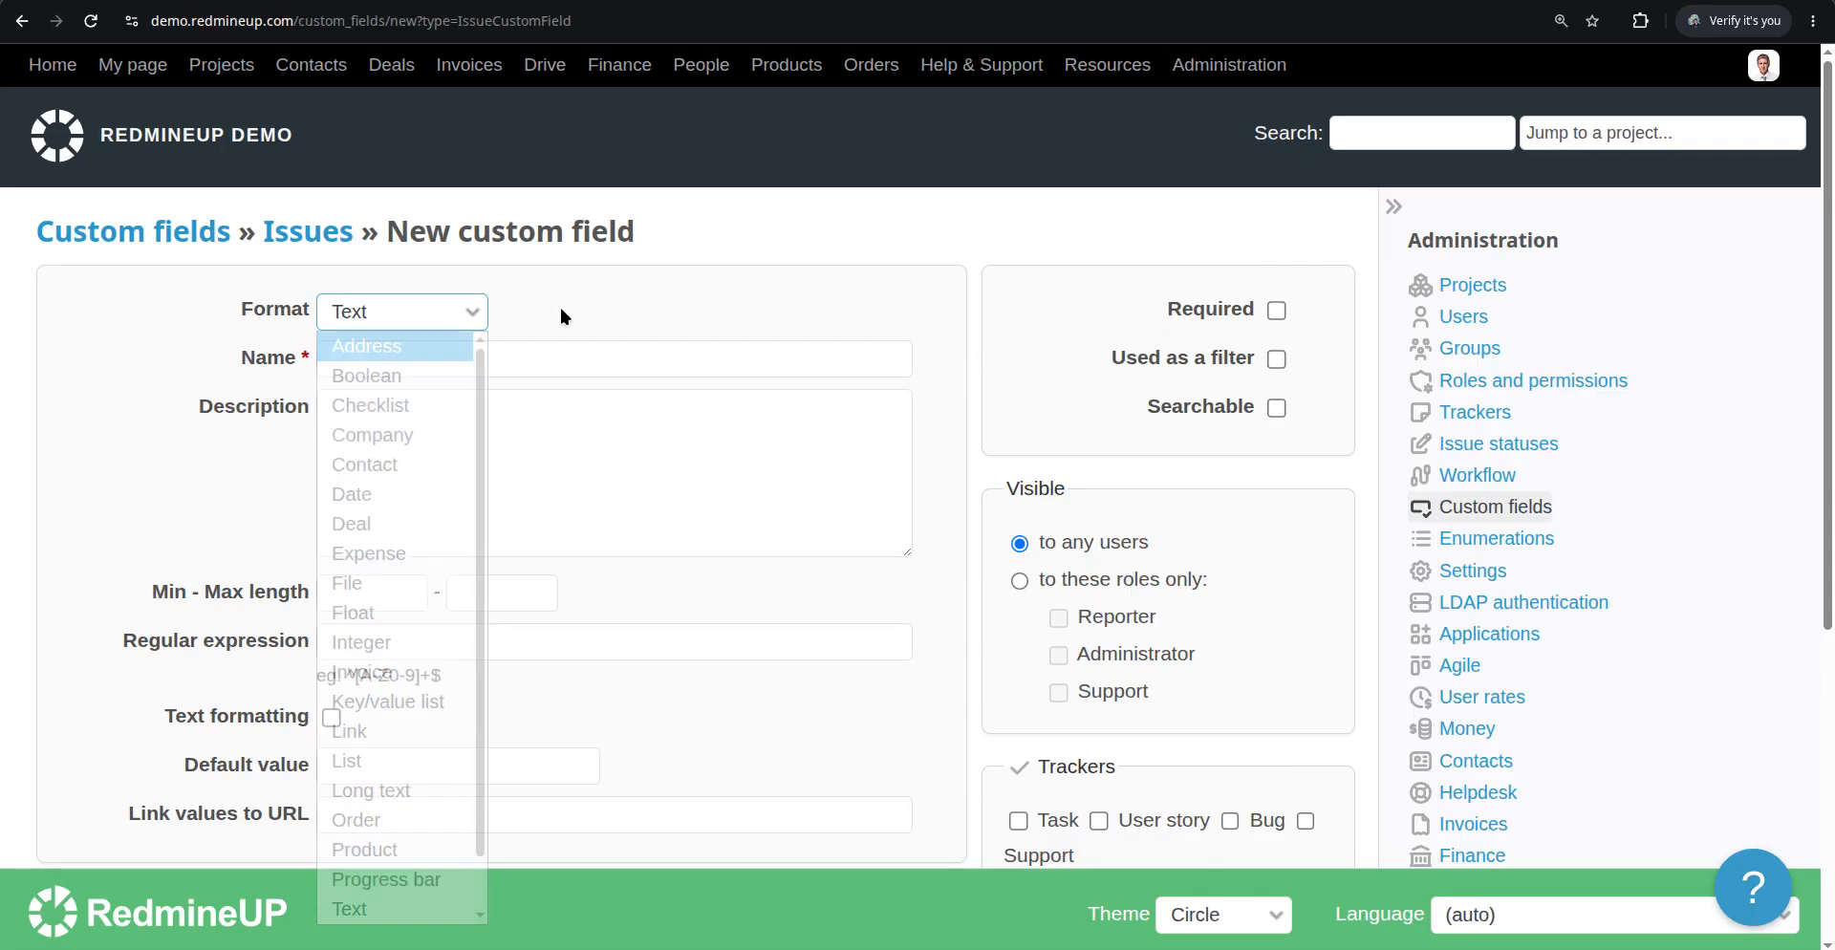
left_click(601, 361)
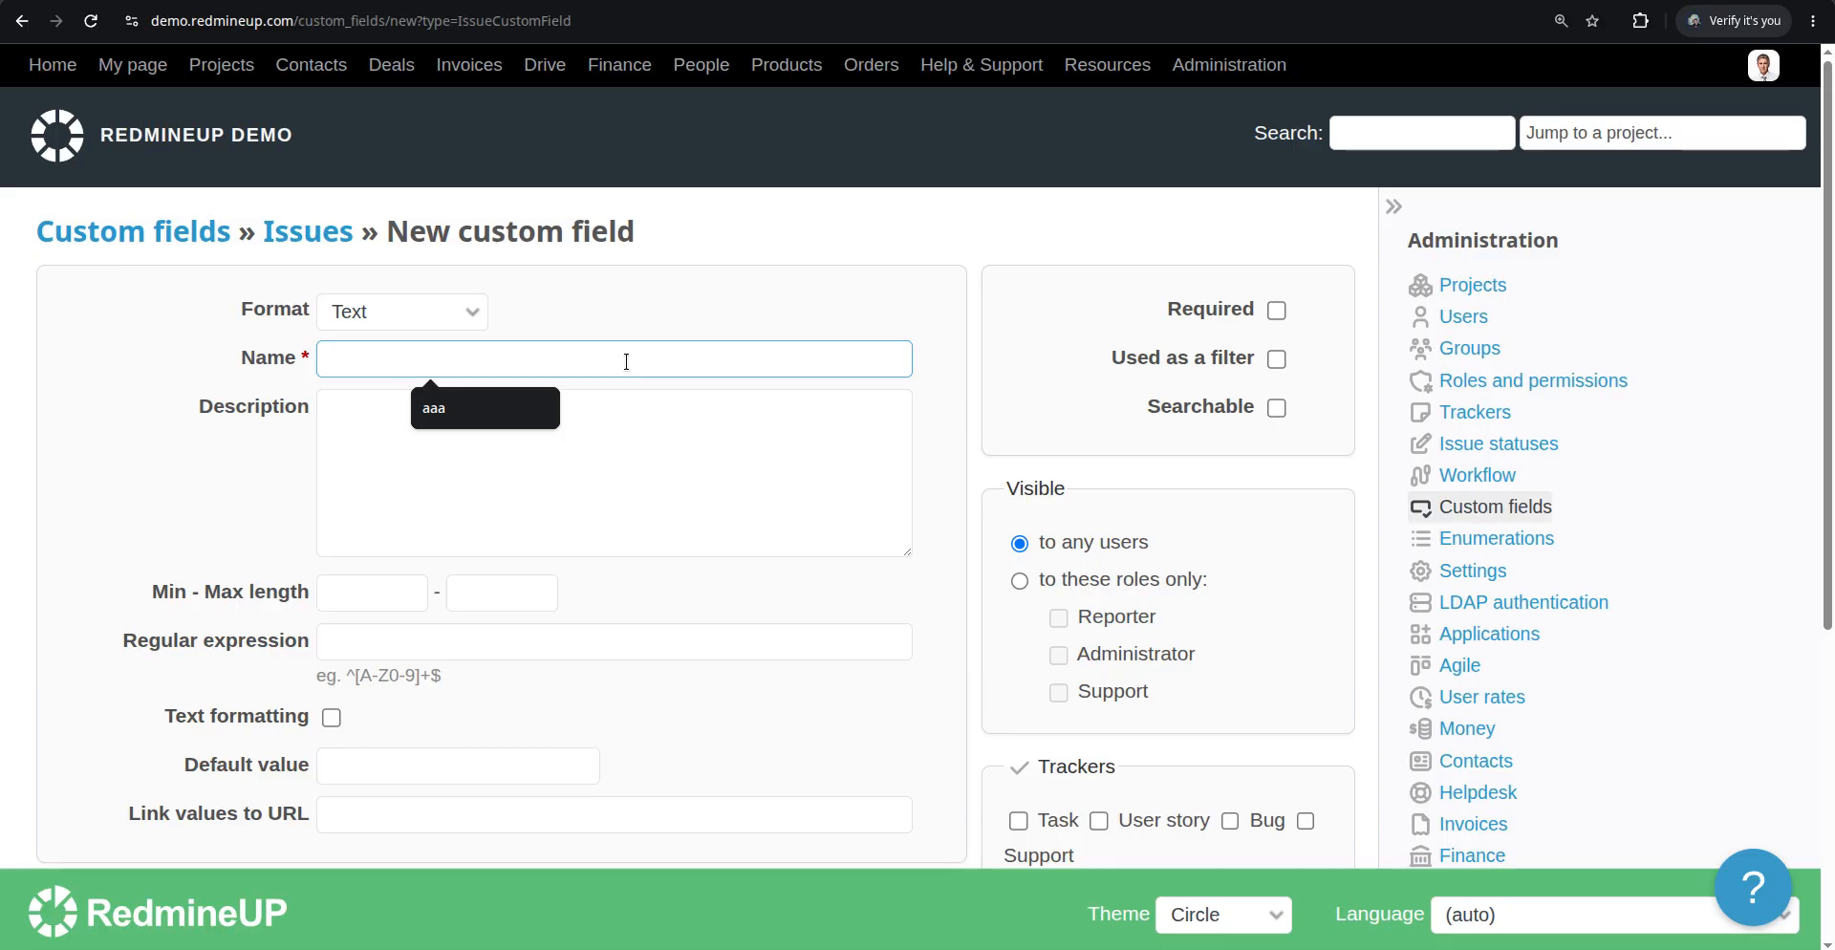
type("Testing C")
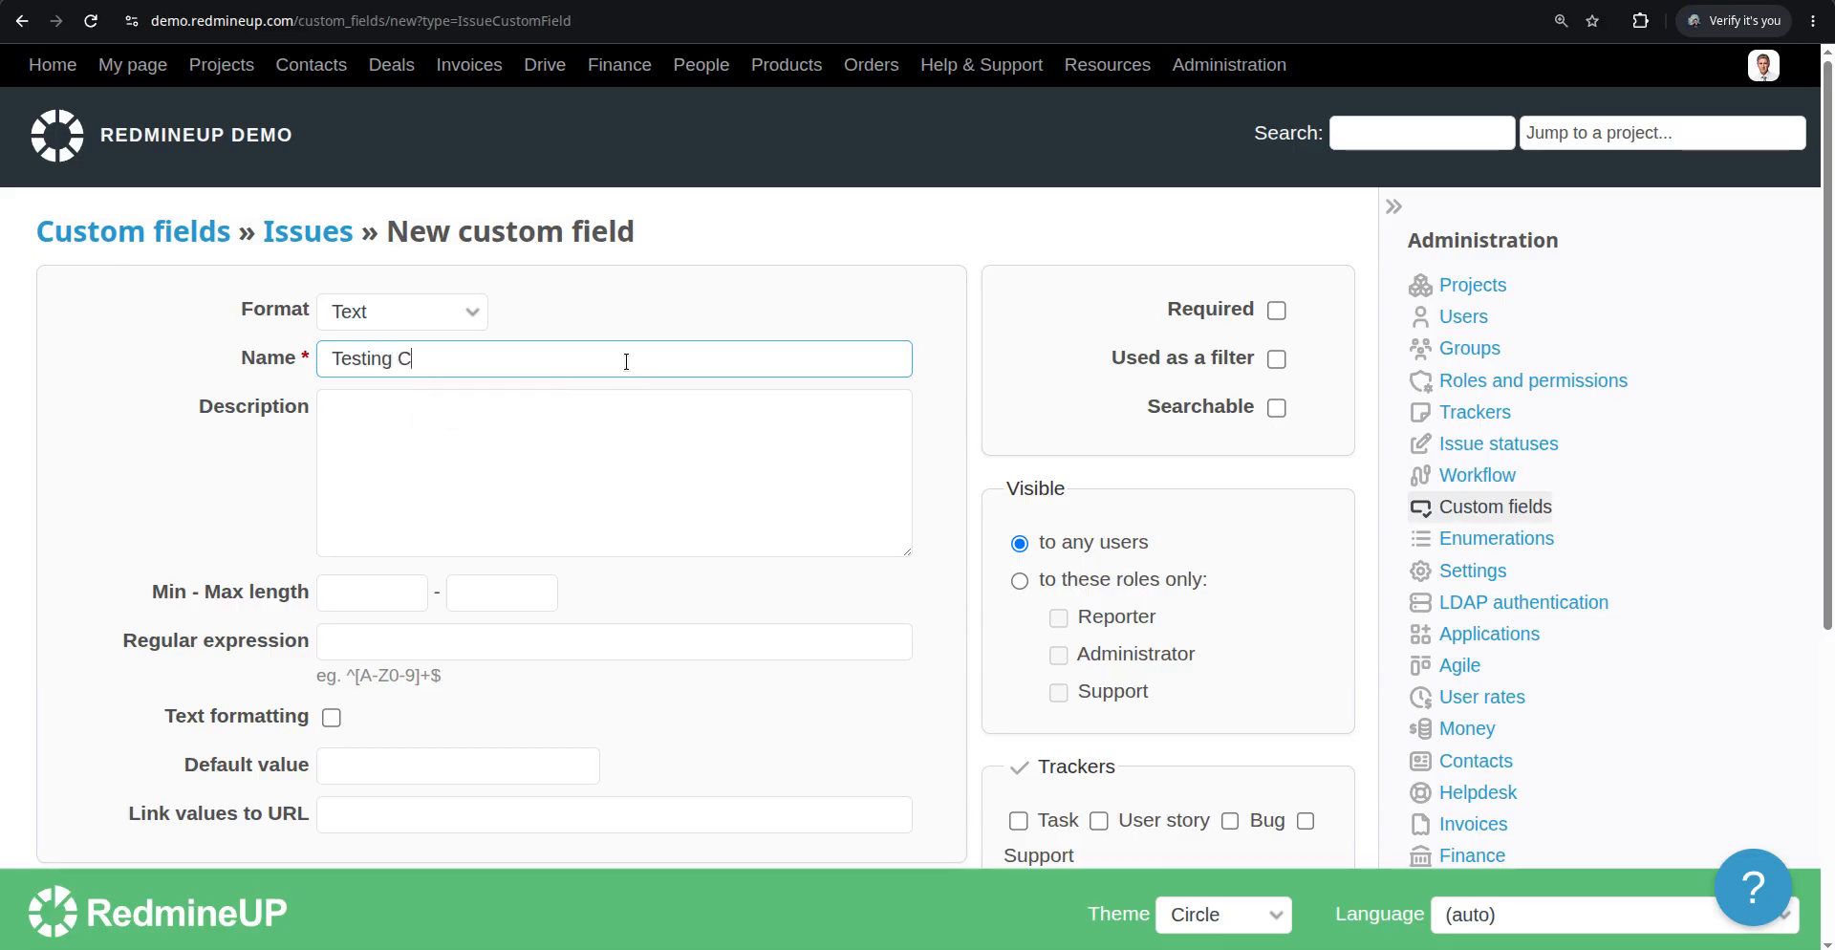
key("BackSpace")
type("Tex ")
type(" CF")
left_click(1276, 358)
left_click(1276, 407)
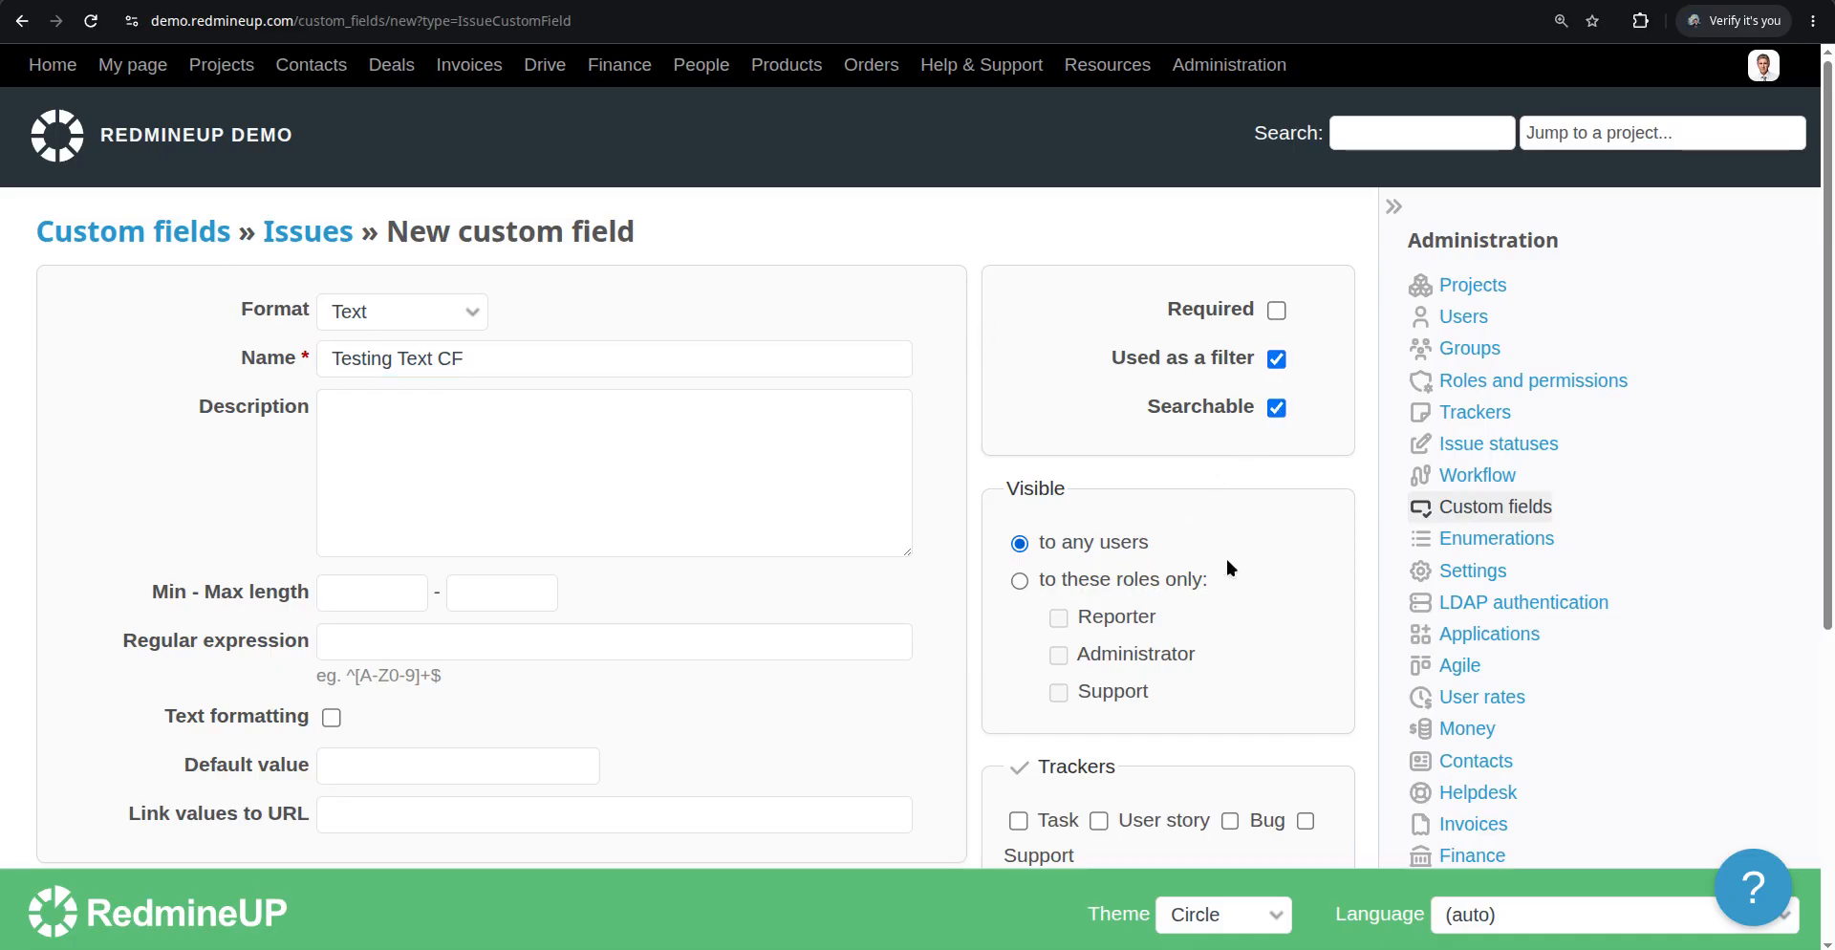
Enable the custom field for all trackers and all projects, then create it
scroll(1067, 684, "down", 2)
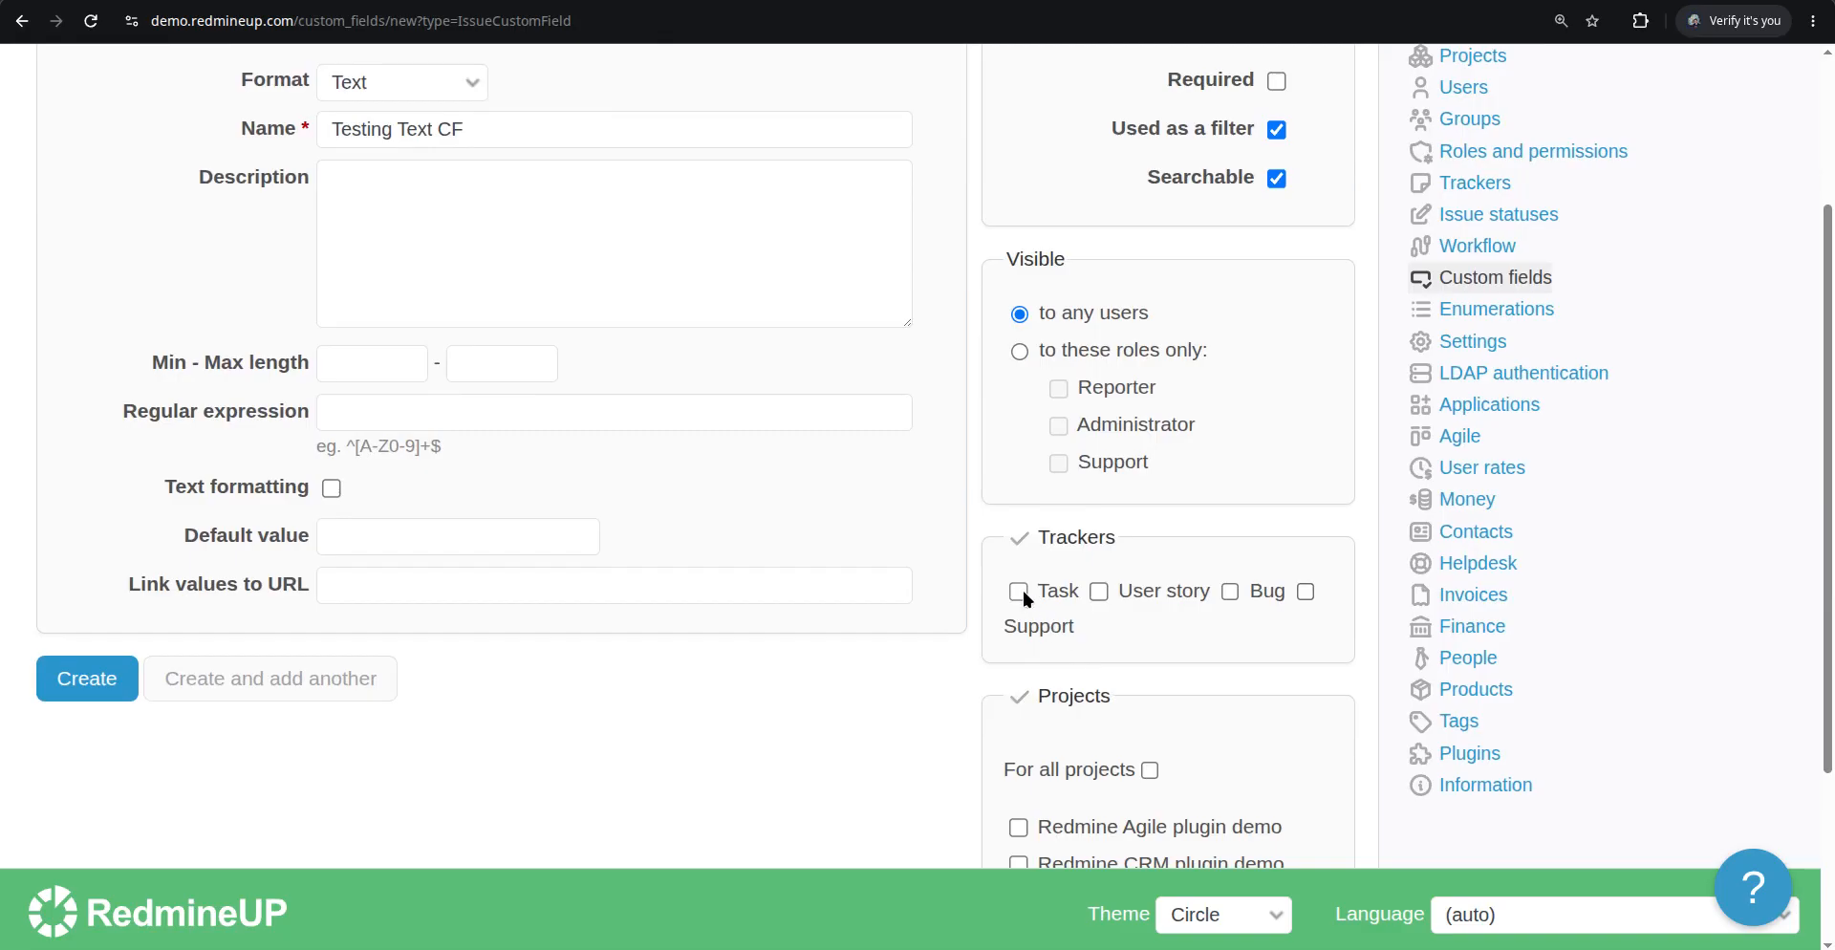
left_click(1306, 593)
left_click(1151, 772)
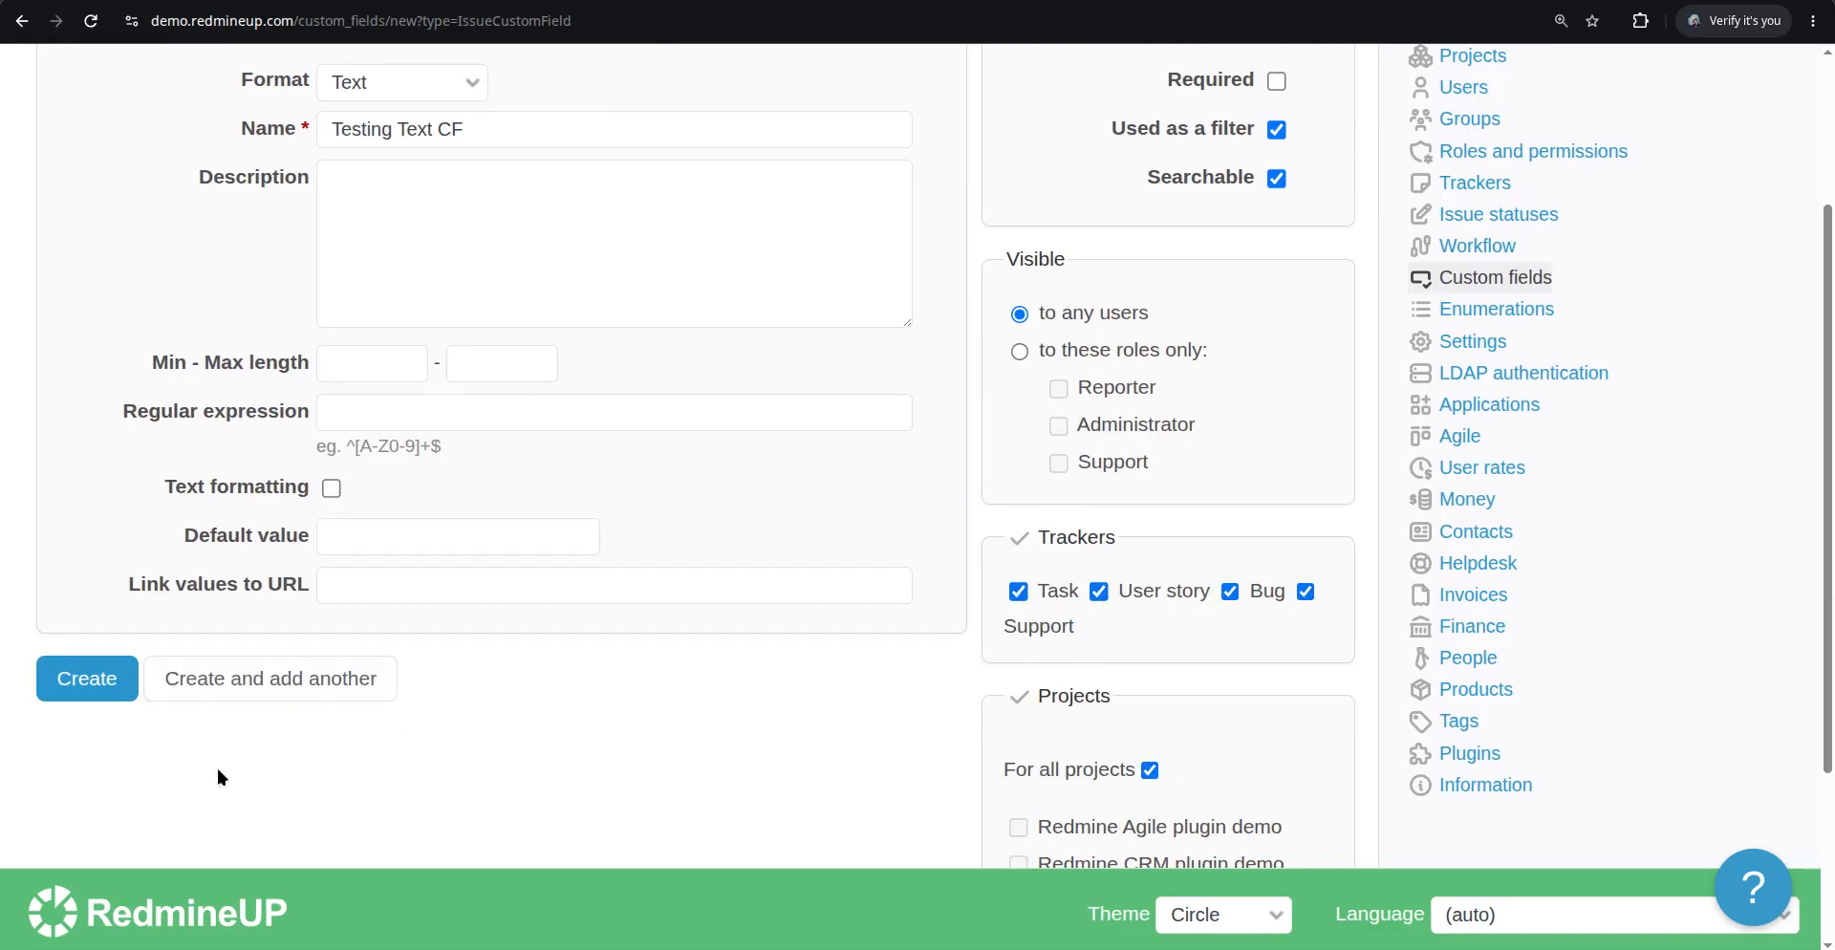
scroll(89, 791, "down", 3)
left_click(119, 426)
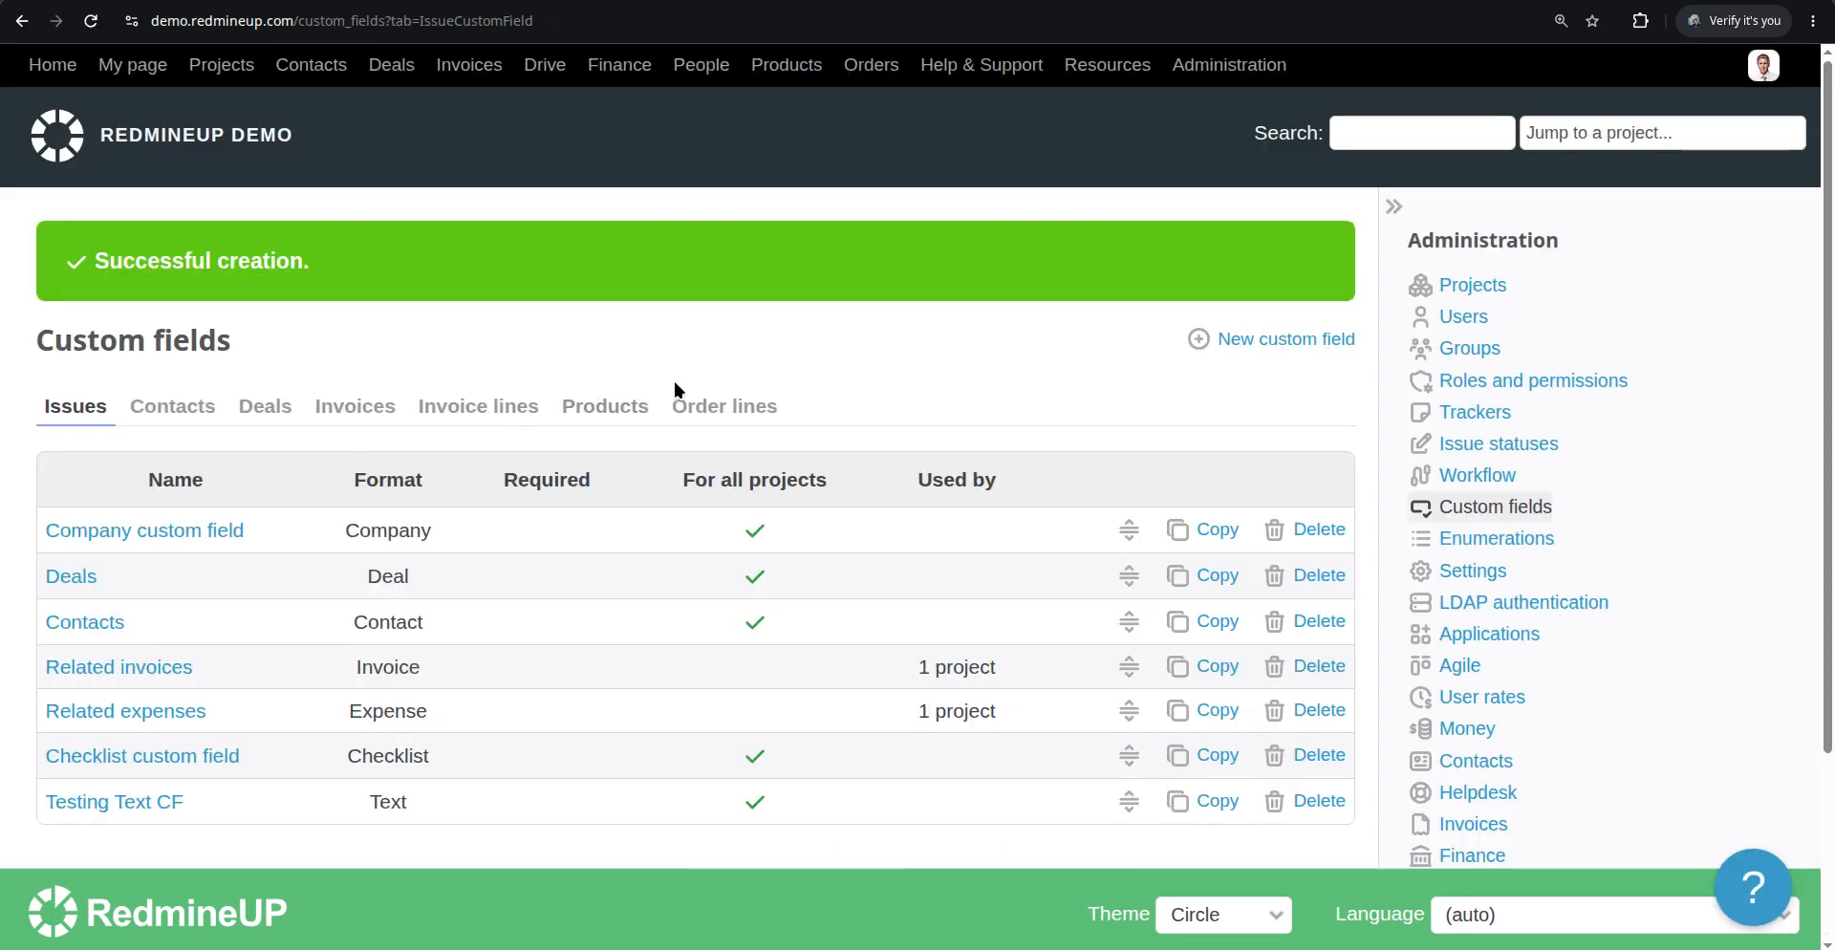
Open issue #596 for editing and set its Testing Text CF field to Value testing
left_click(845, 2)
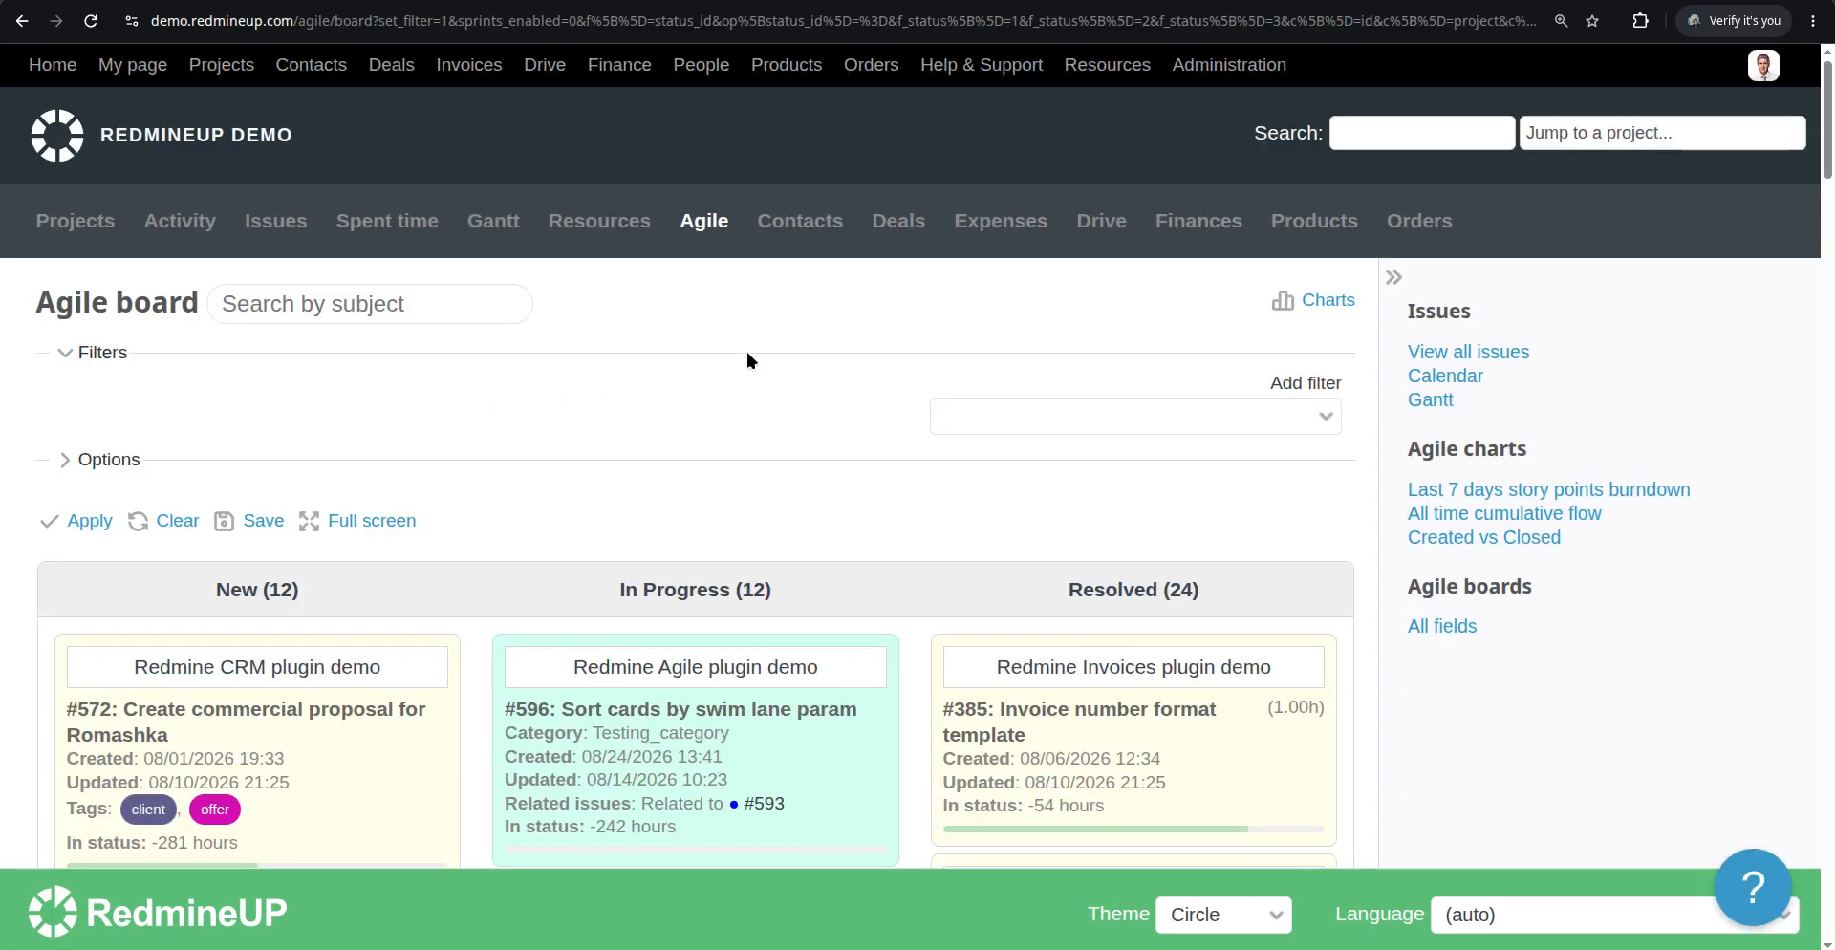
key("F5")
left_click(1089, 2)
left_click(841, 2)
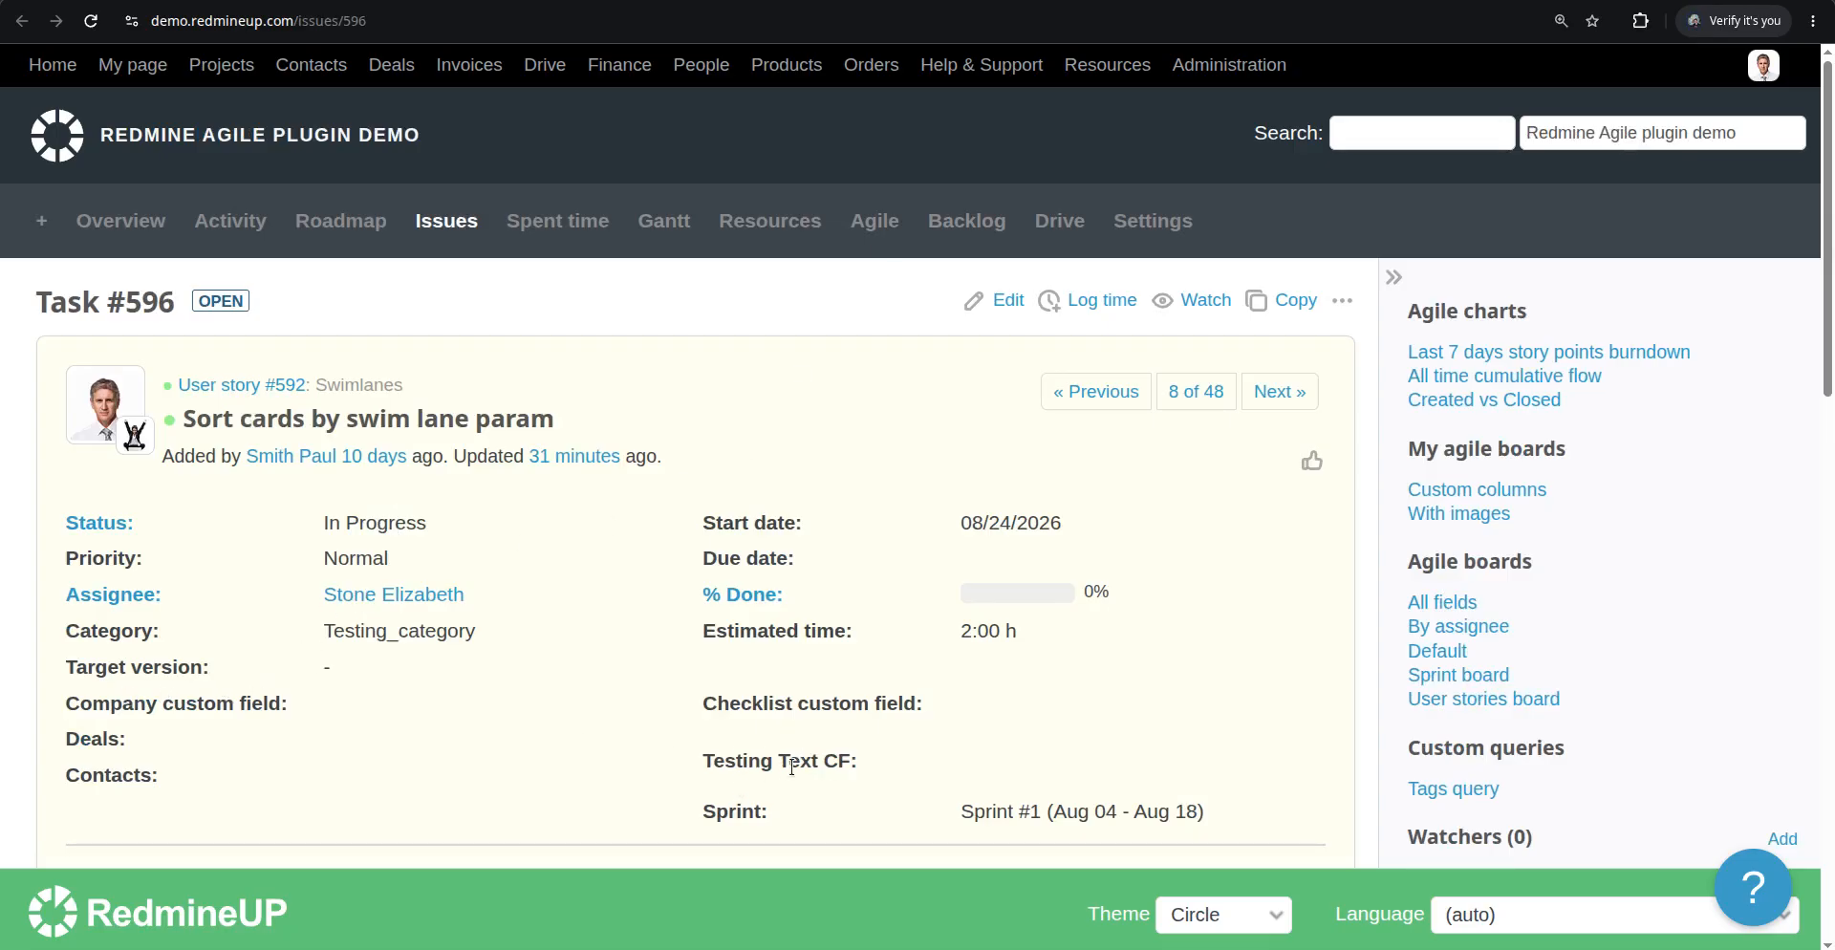
left_click(1004, 302)
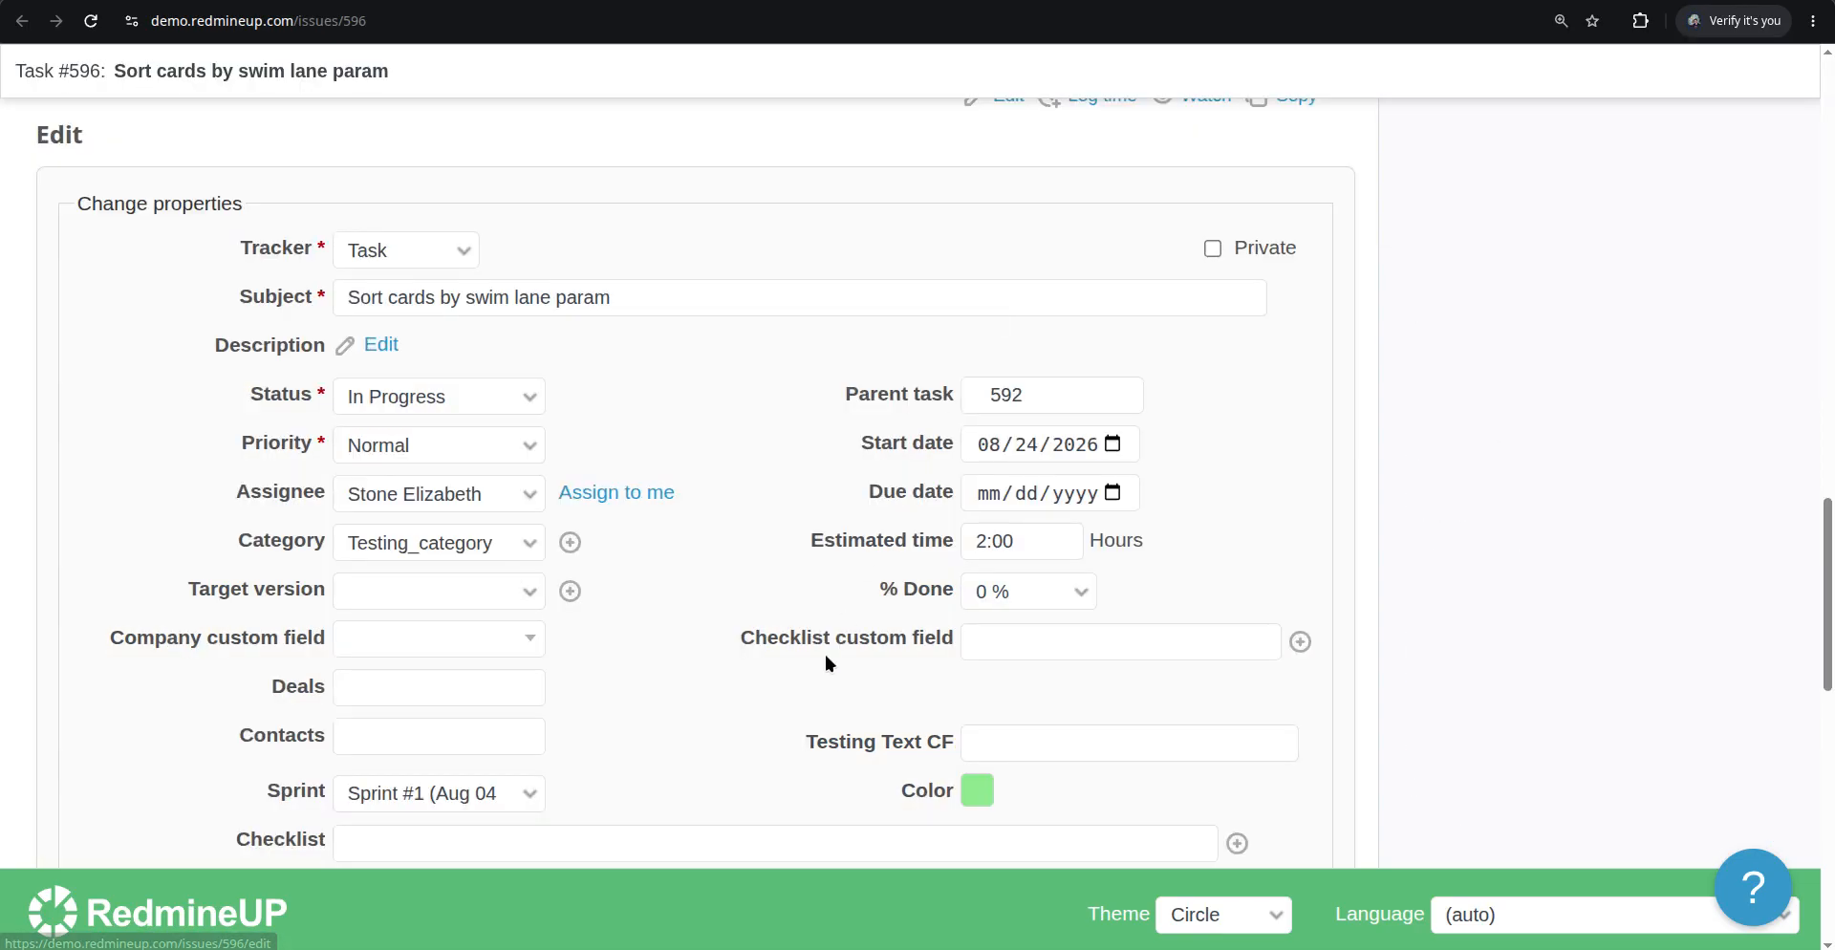
left_click(1033, 738)
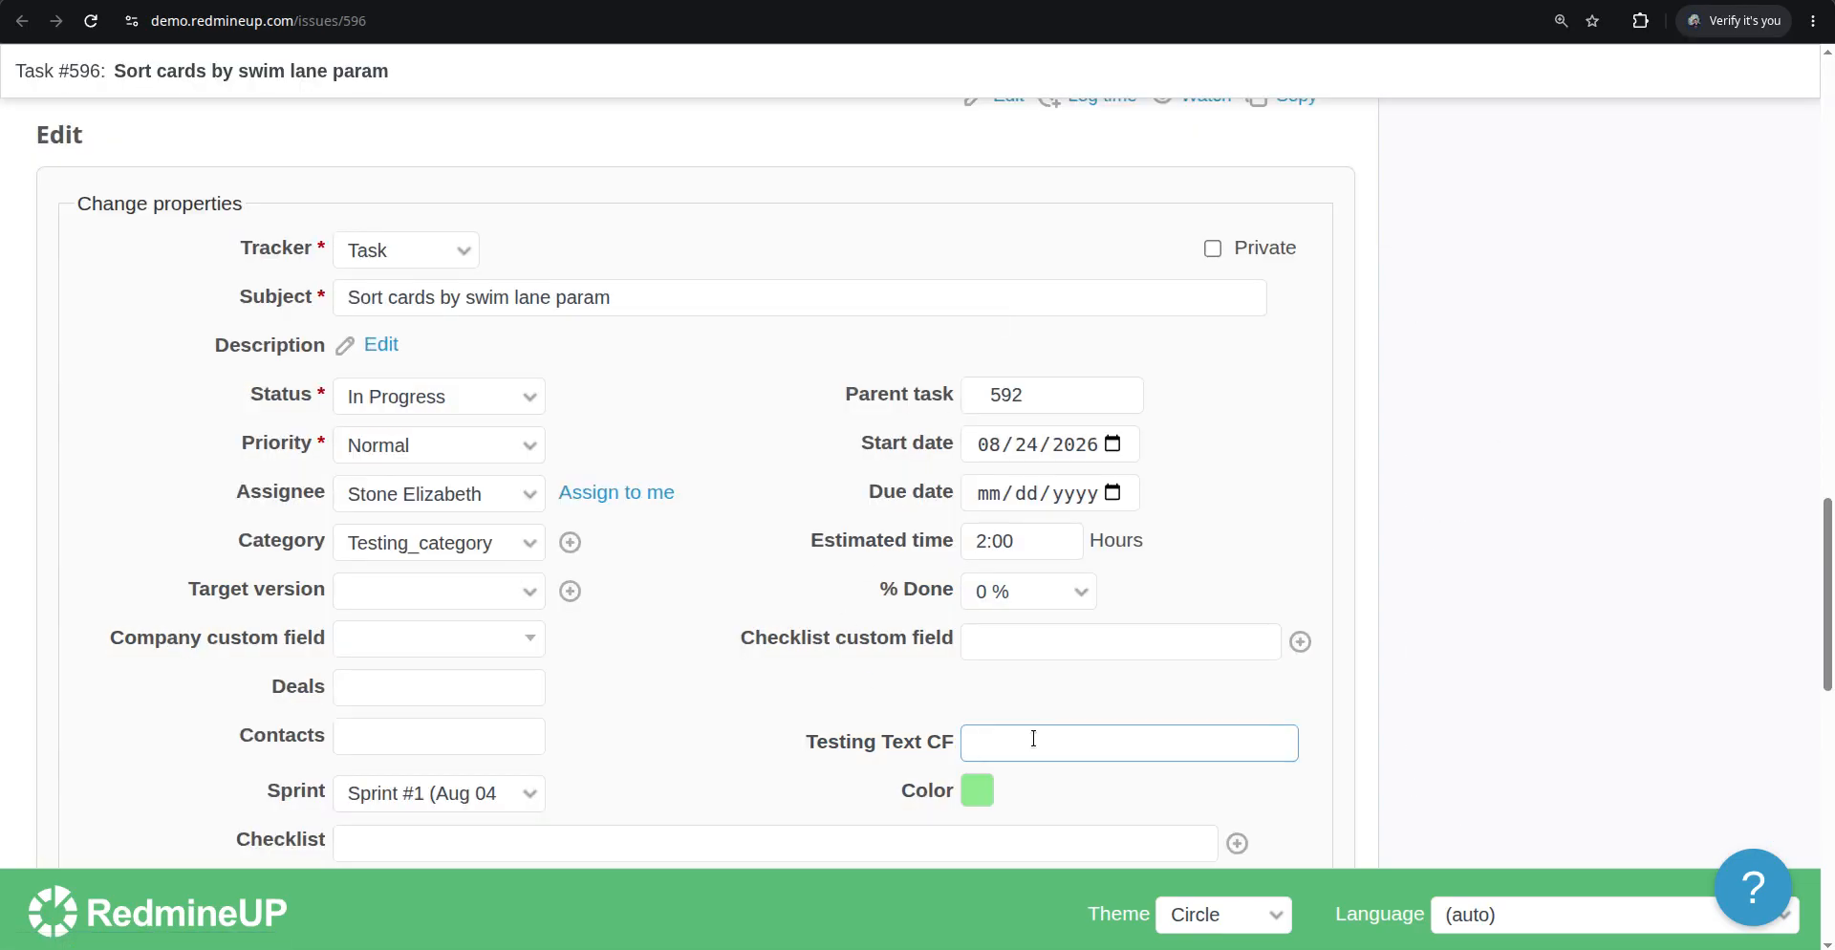
type("Value testing")
Submit the update to issue #596
left_click(734, 698)
scroll(734, 698, "down", 5)
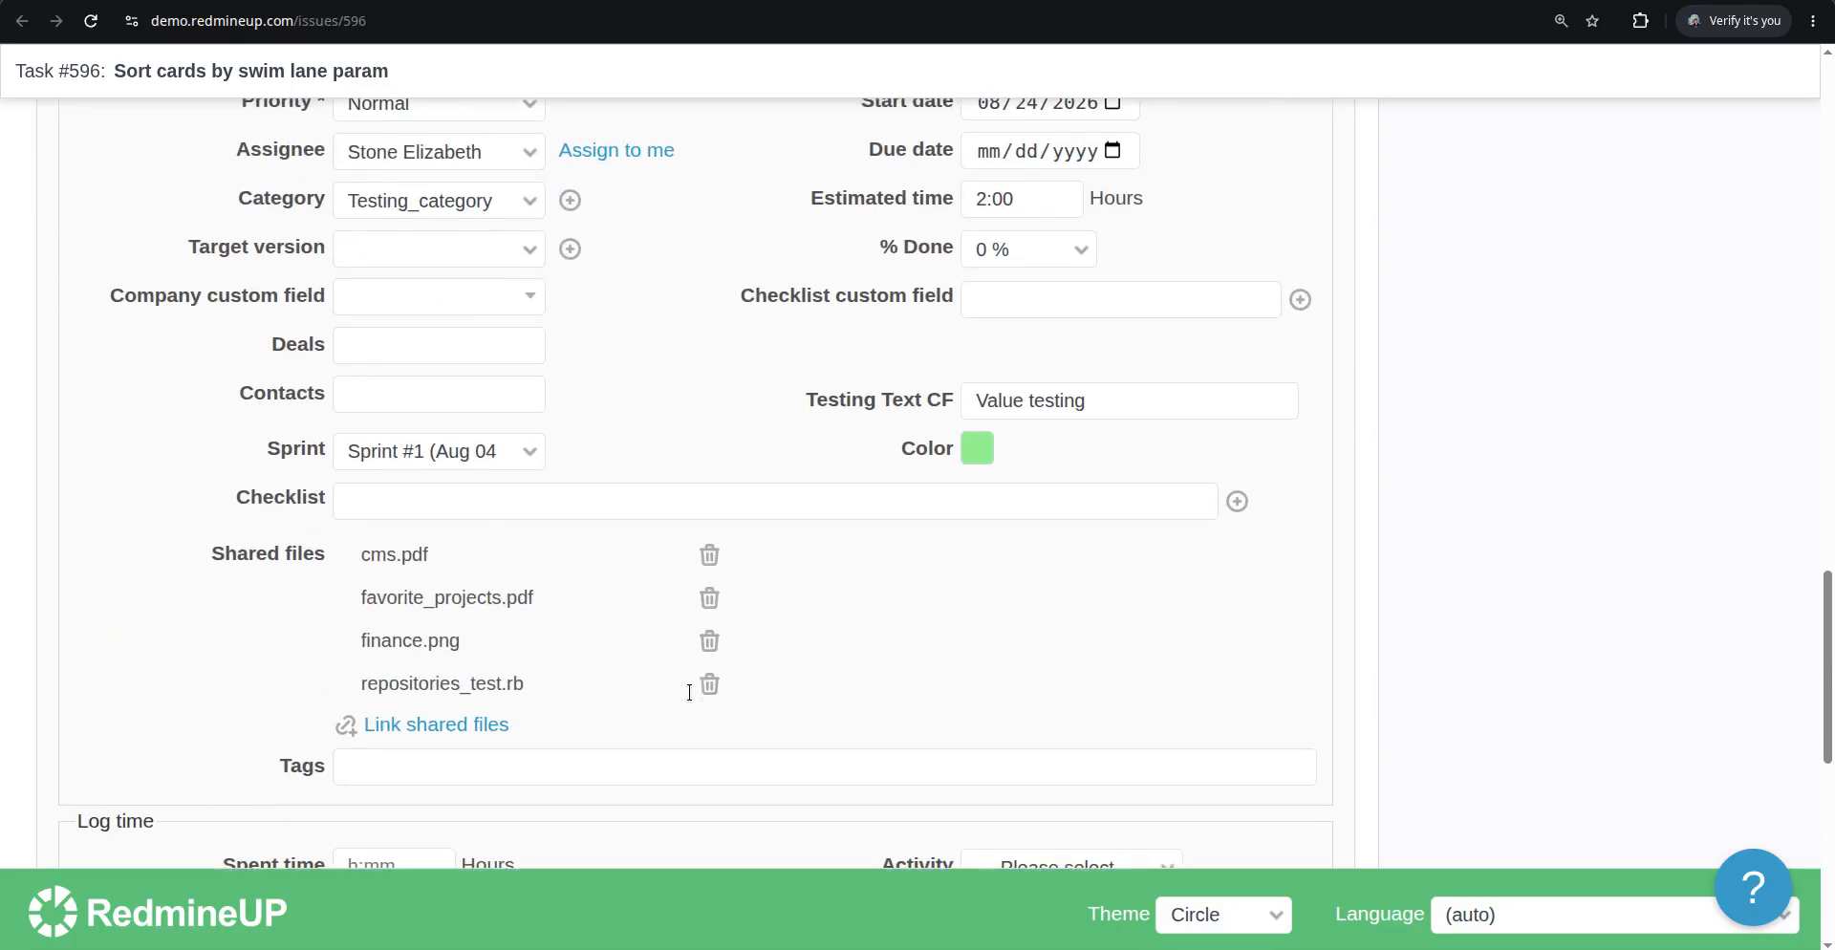
scroll(696, 687, "down", 7)
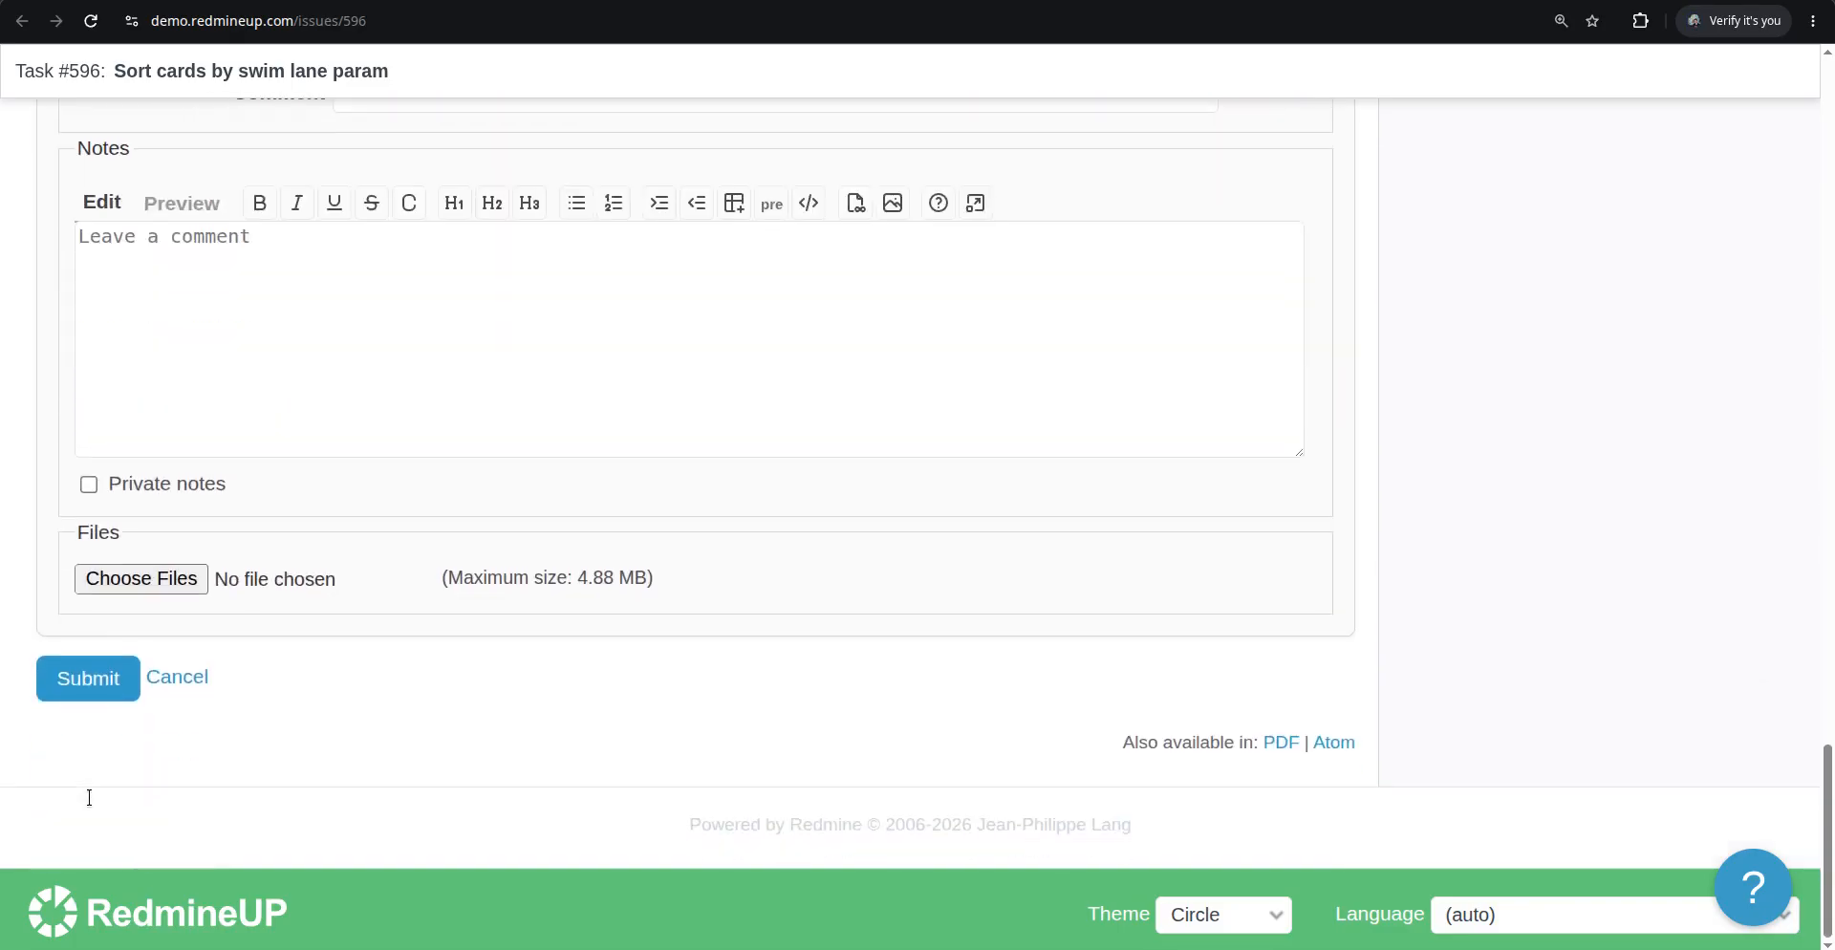
left_click(112, 678)
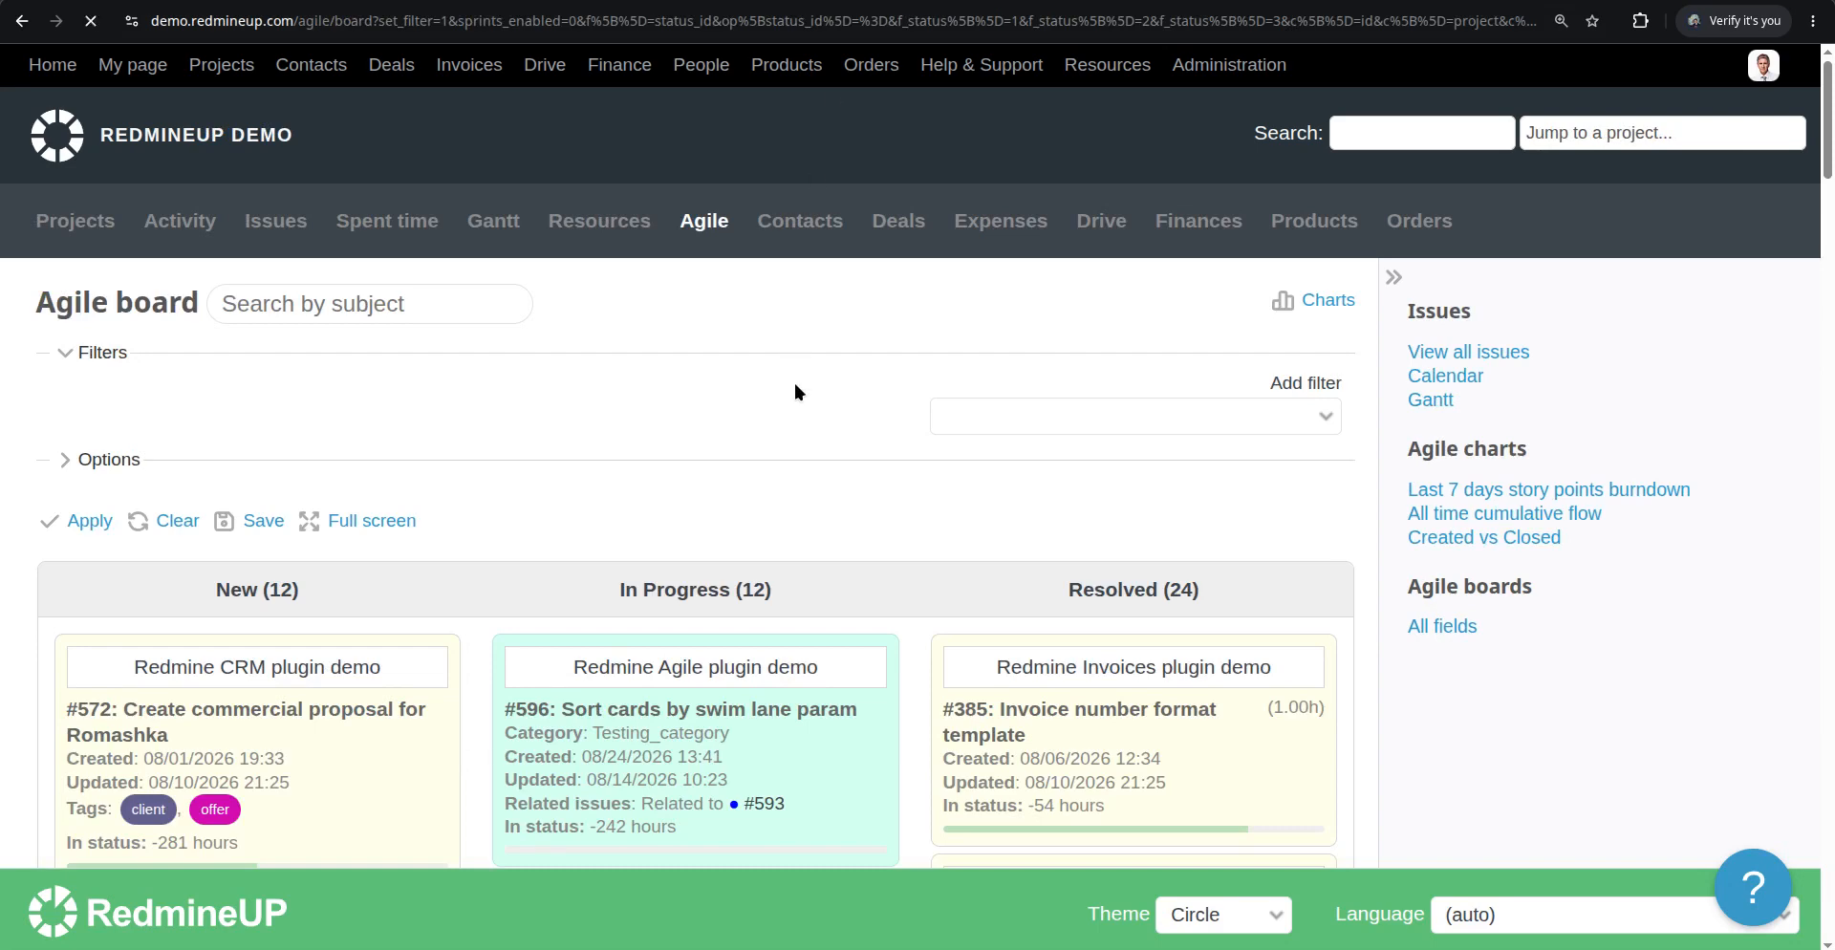
Inspect the Agile board cards for the new custom field, searching the page for cf
scroll(800, 428, "down", 5)
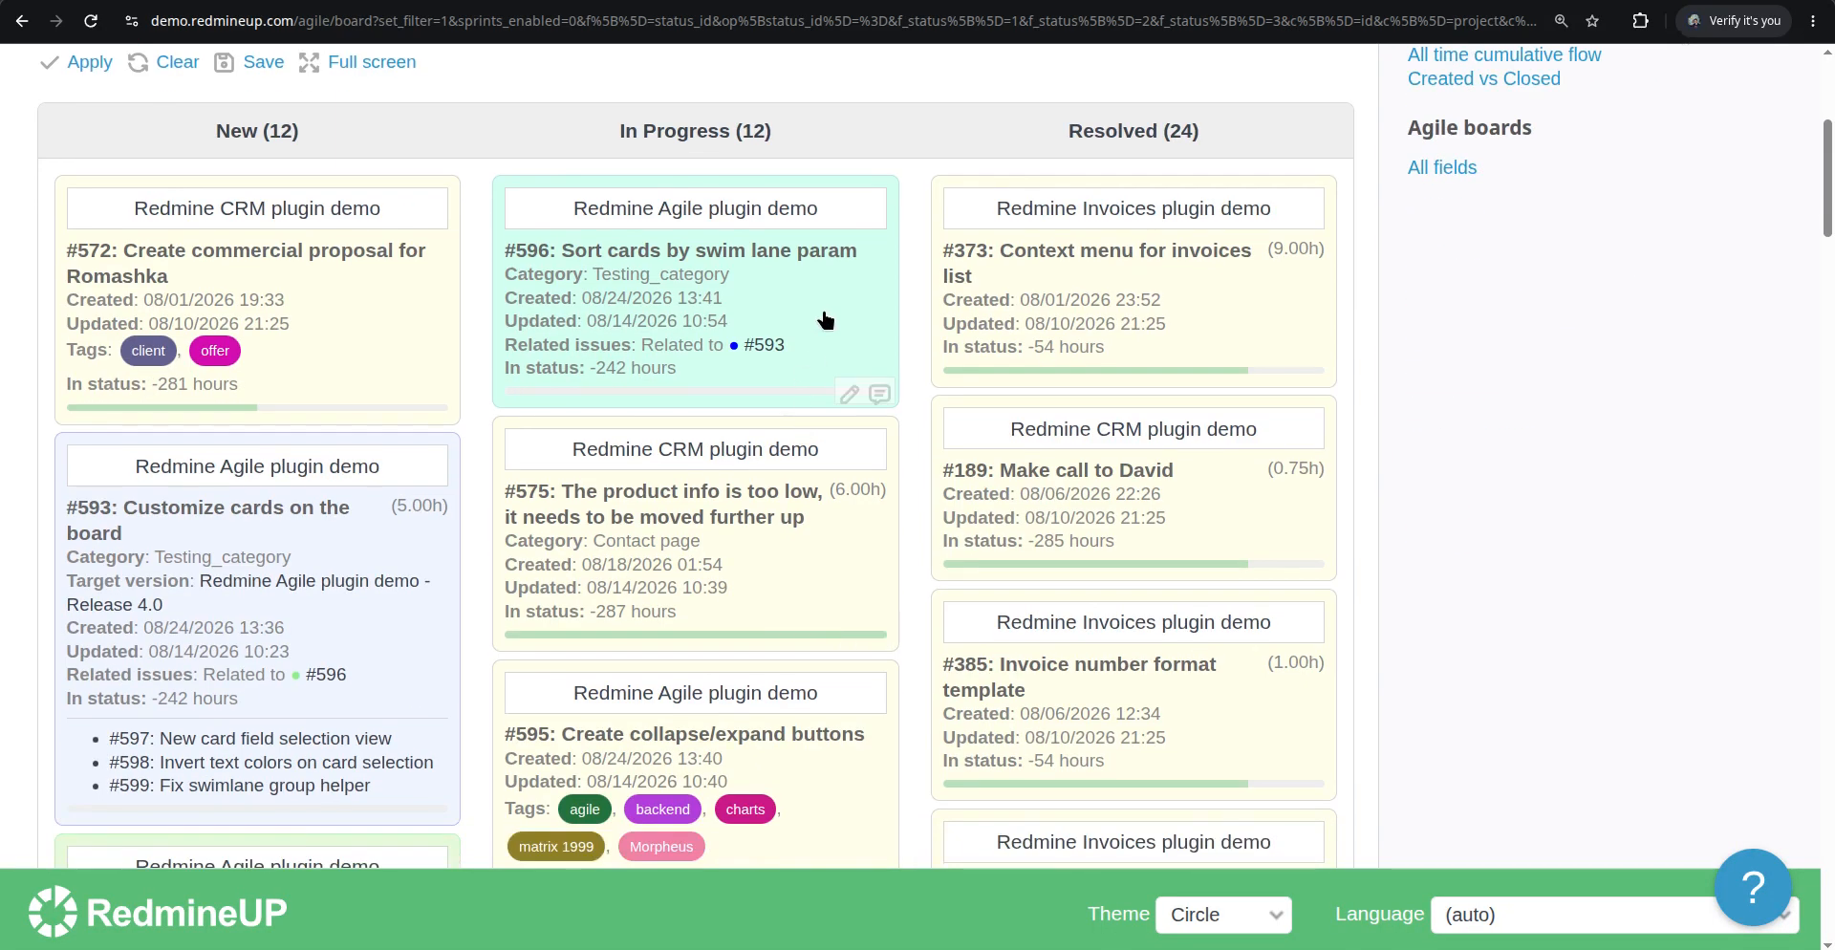
scroll(825, 320, "down", 6)
scroll(824, 320, "up", 8)
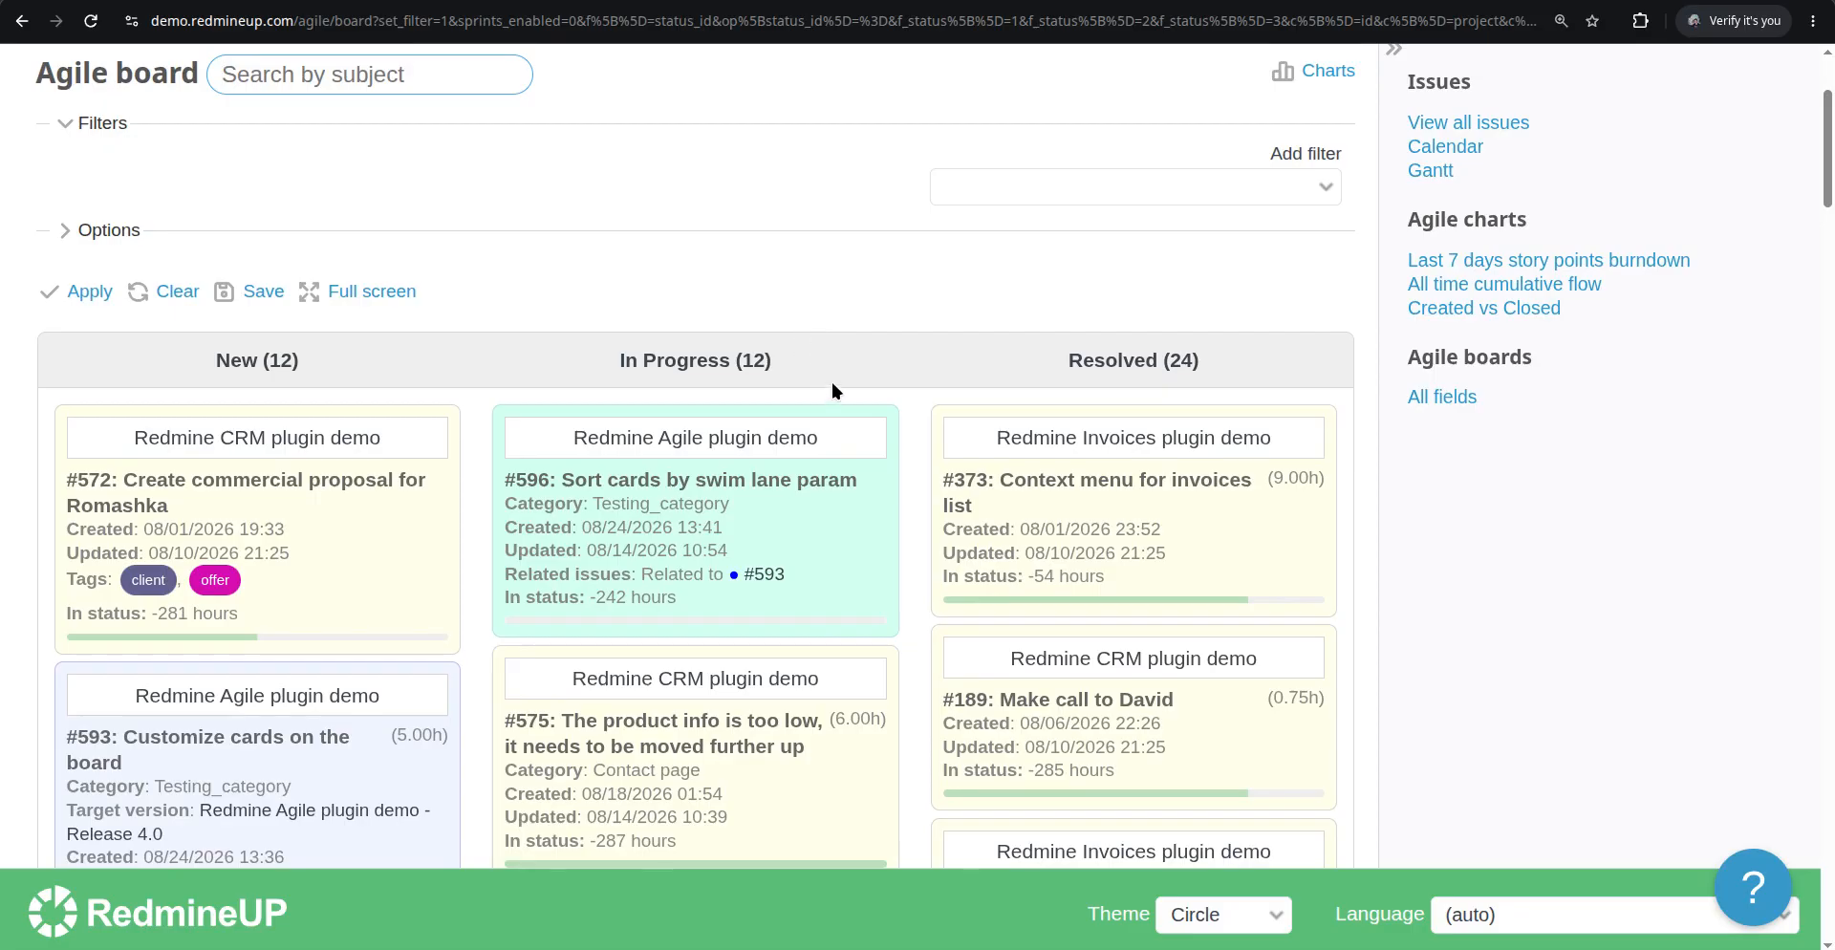
scroll(831, 383, "down", 1)
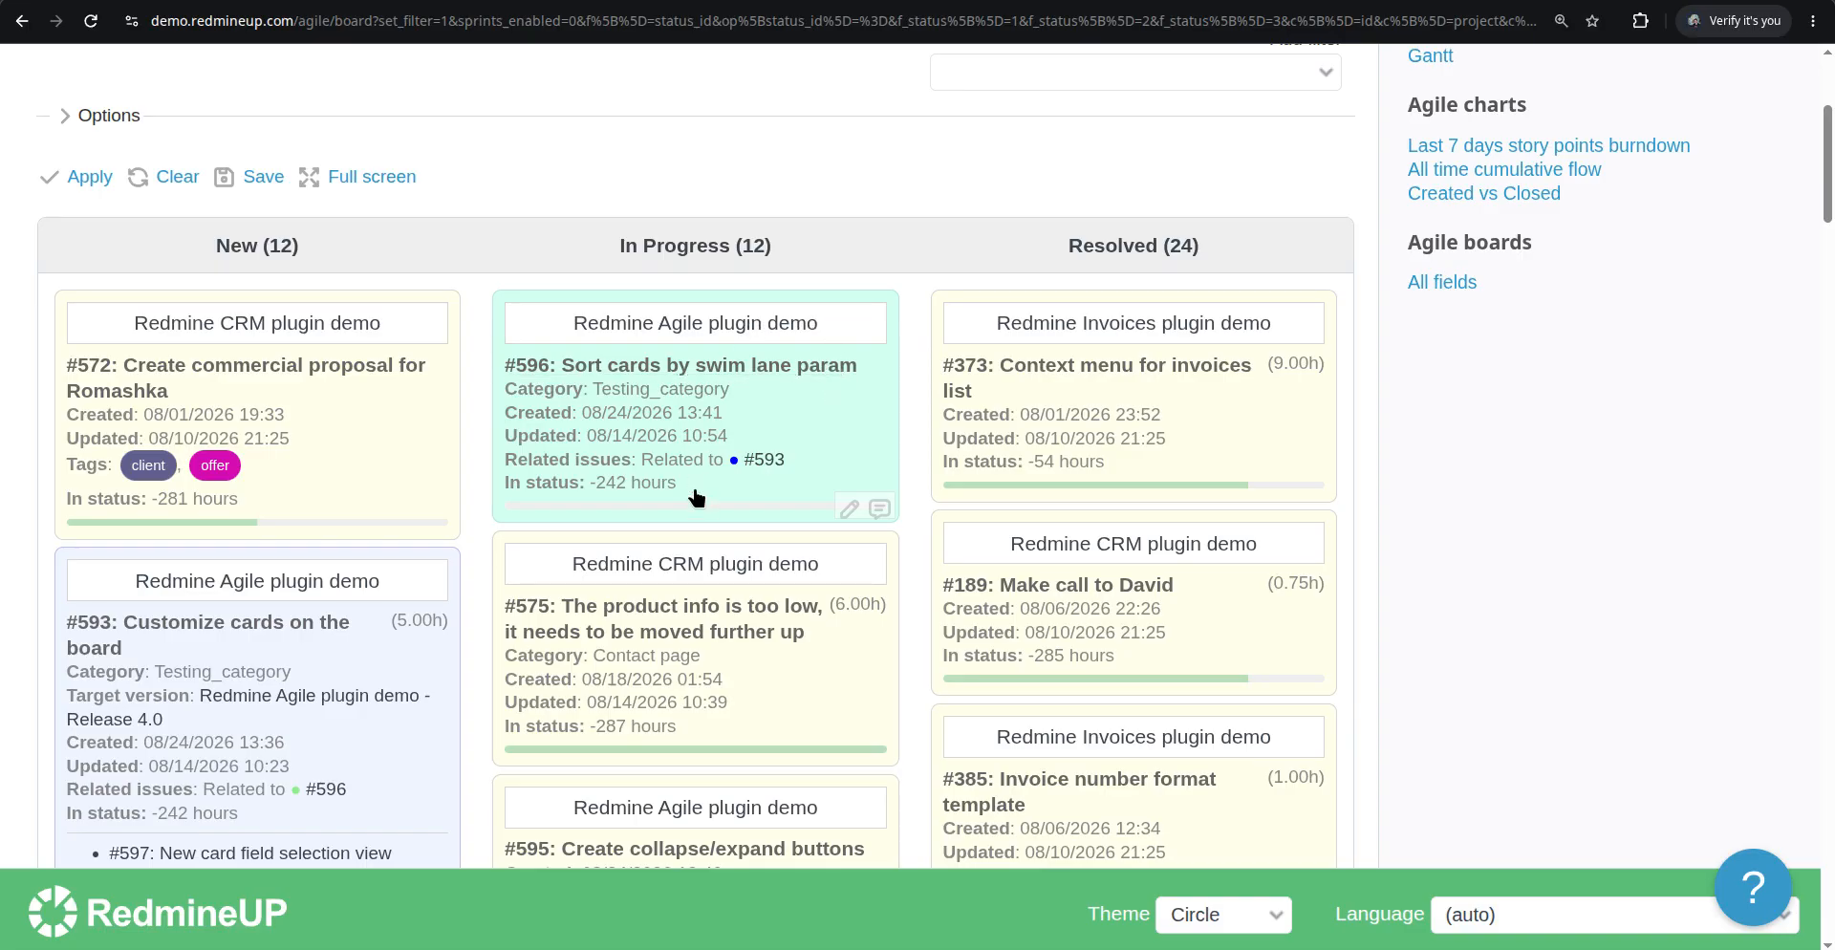
key("ctrl+f")
type("cf")
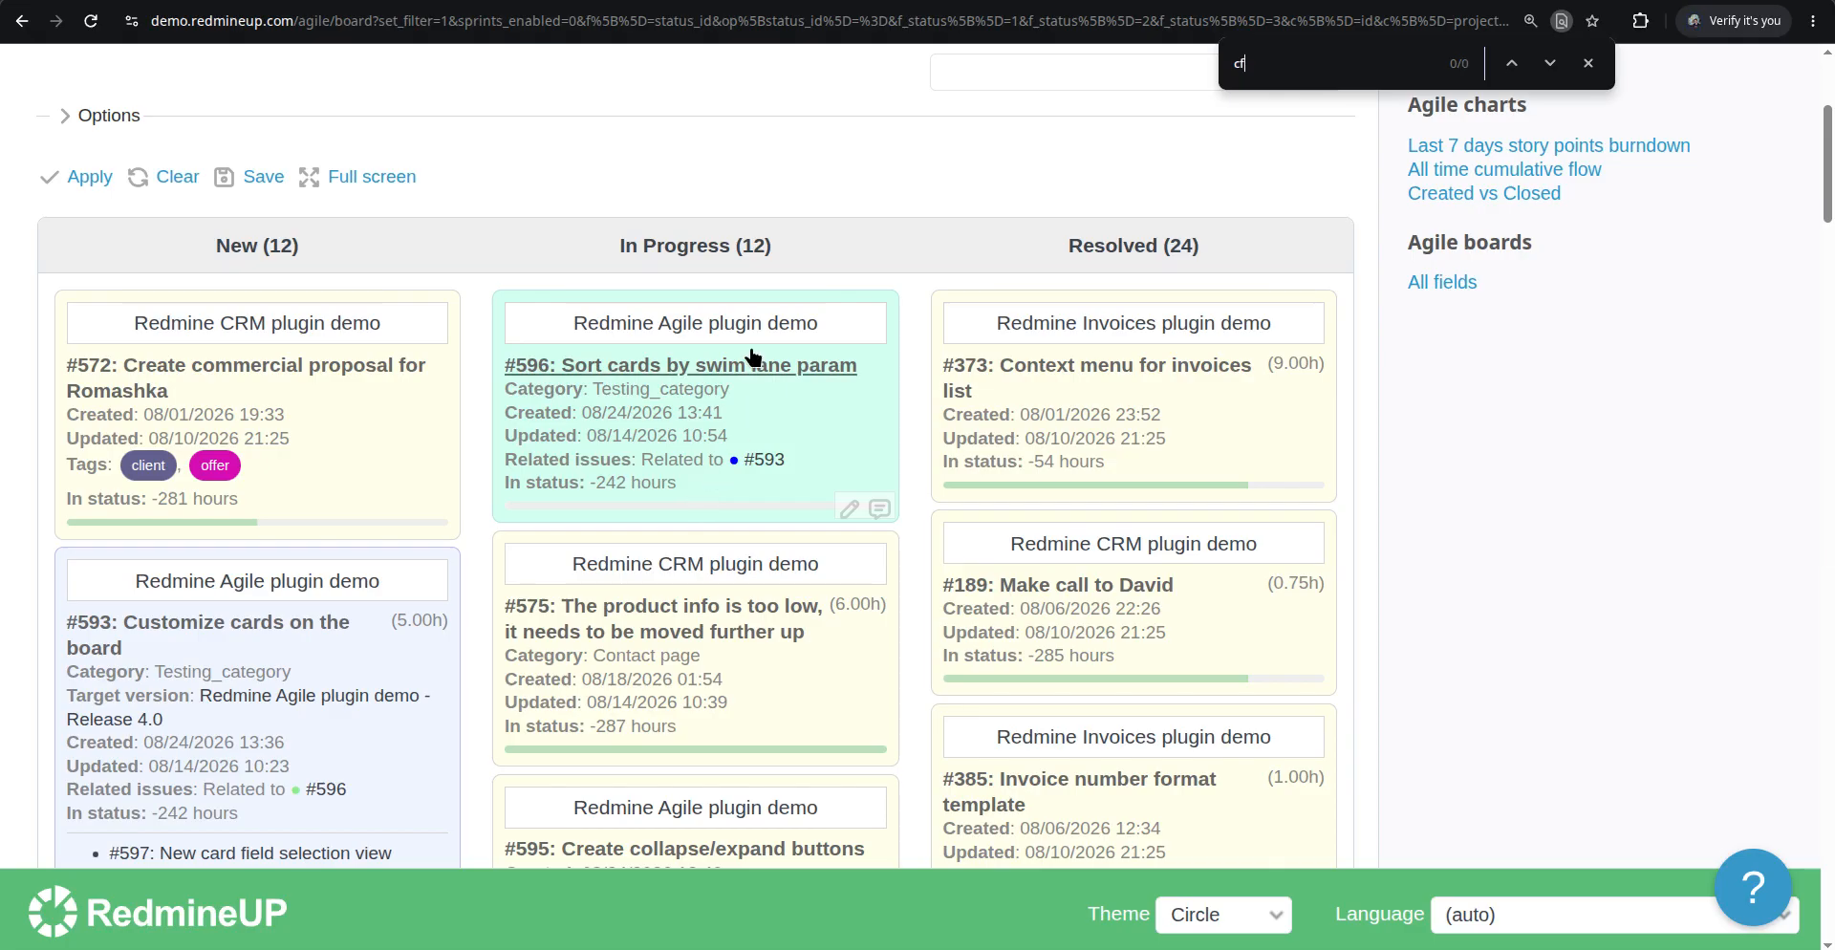
scroll(868, 181, "up", 4)
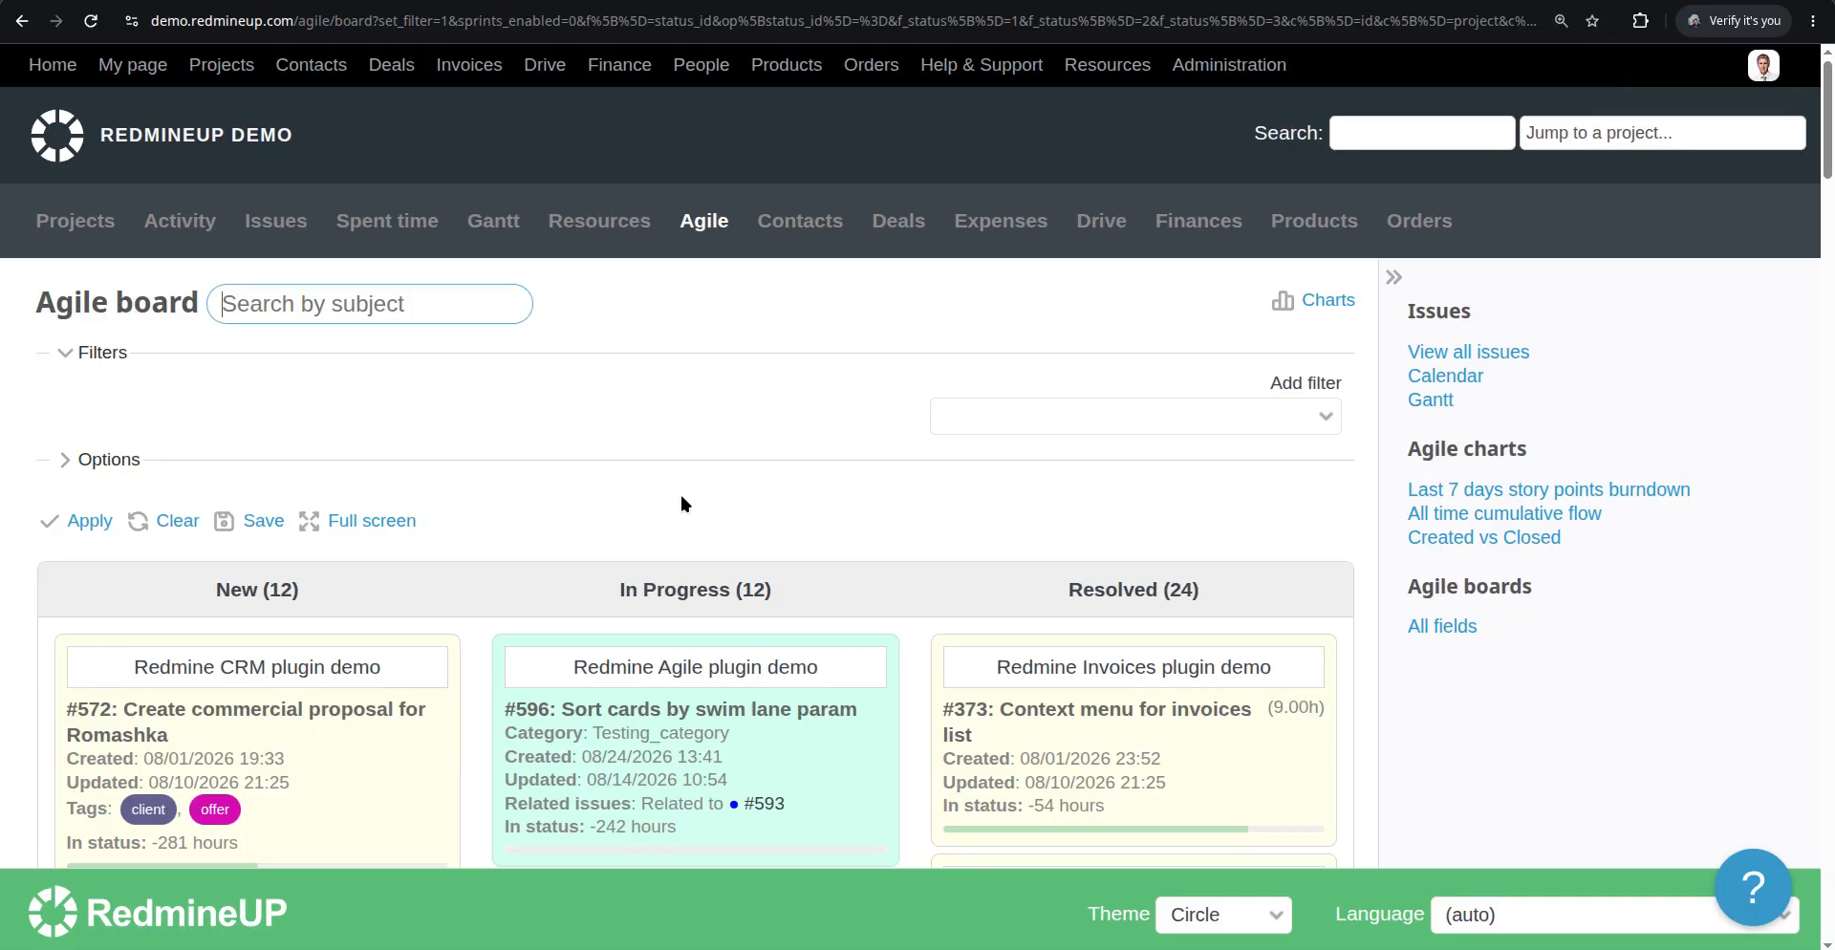
scroll(681, 495, "down", 1)
scroll(843, 628, "down", 1)
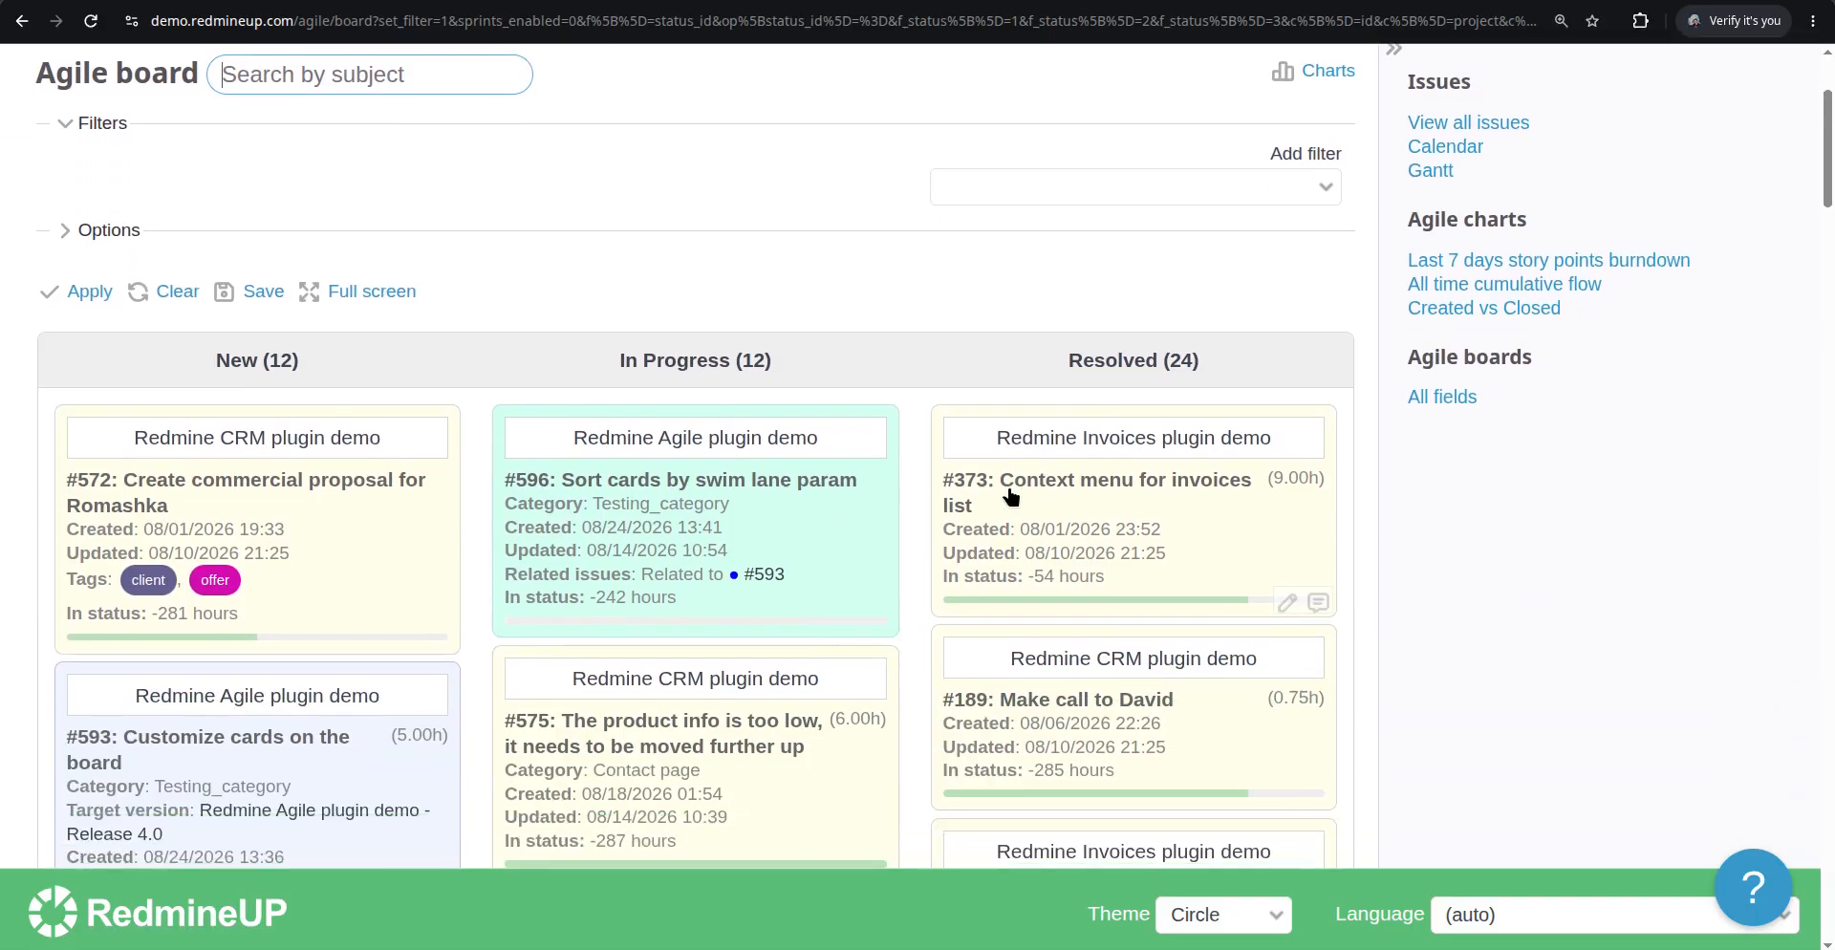
Open issue #596 and its edit form to check the Testing Text CF value, then return to the board
left_click(719, 482)
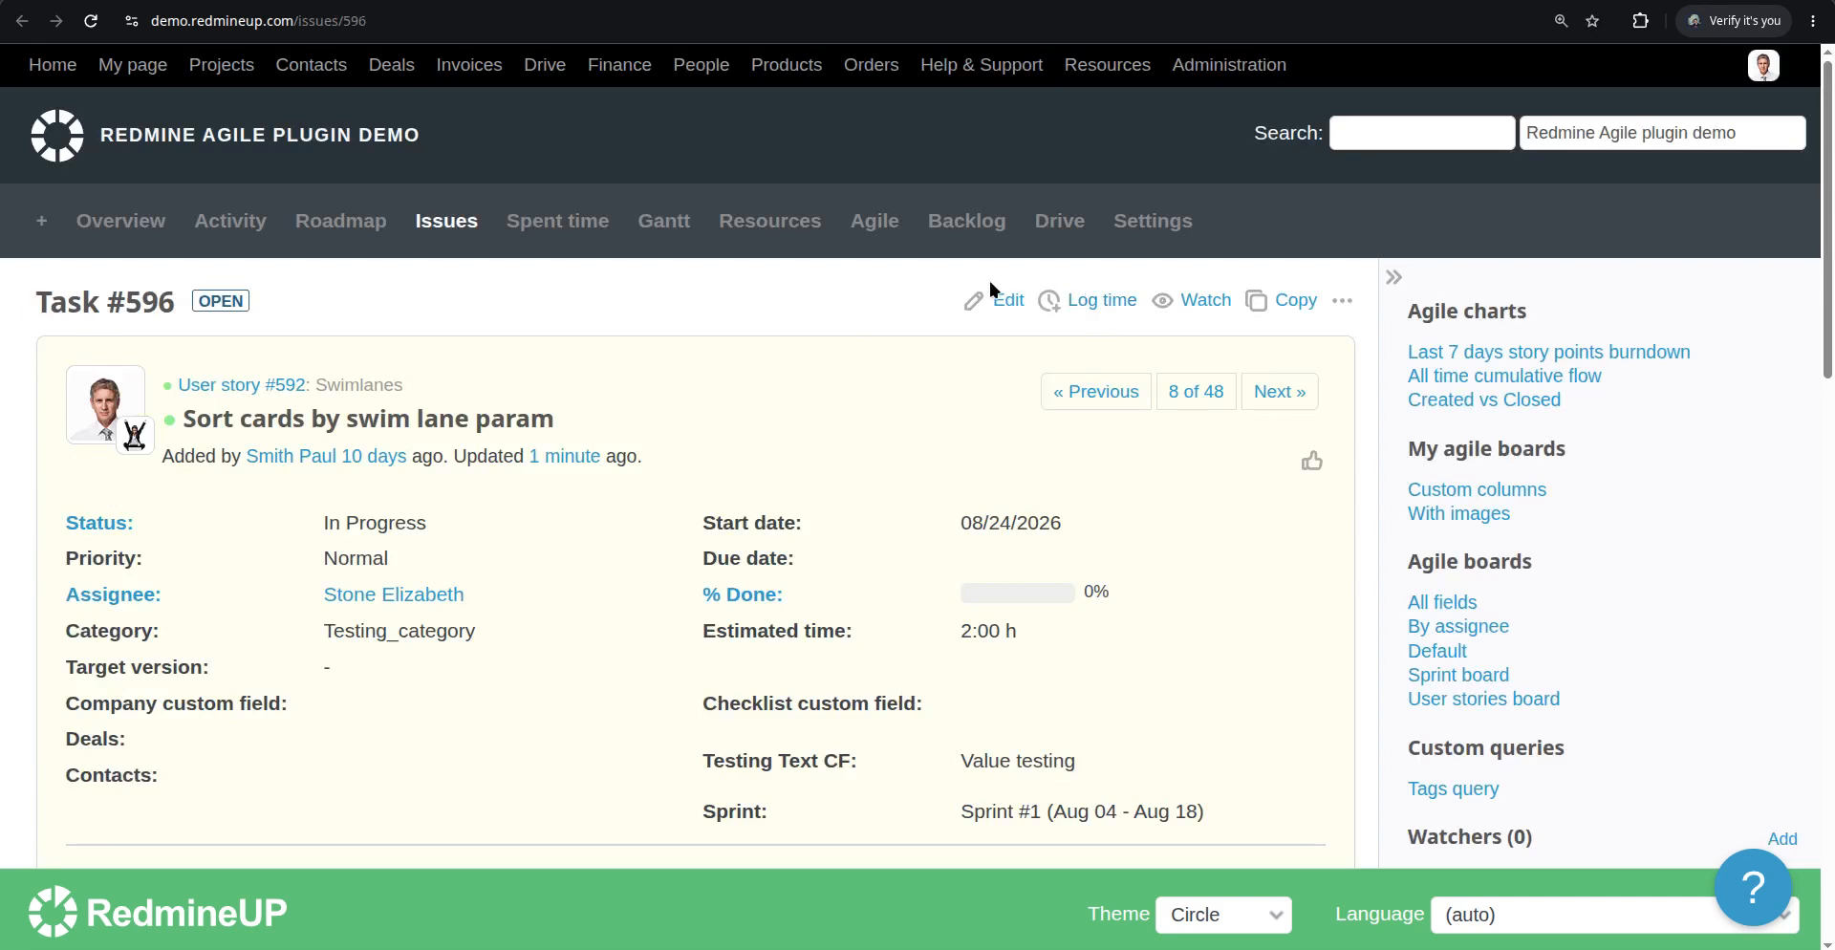
left_click(1005, 302)
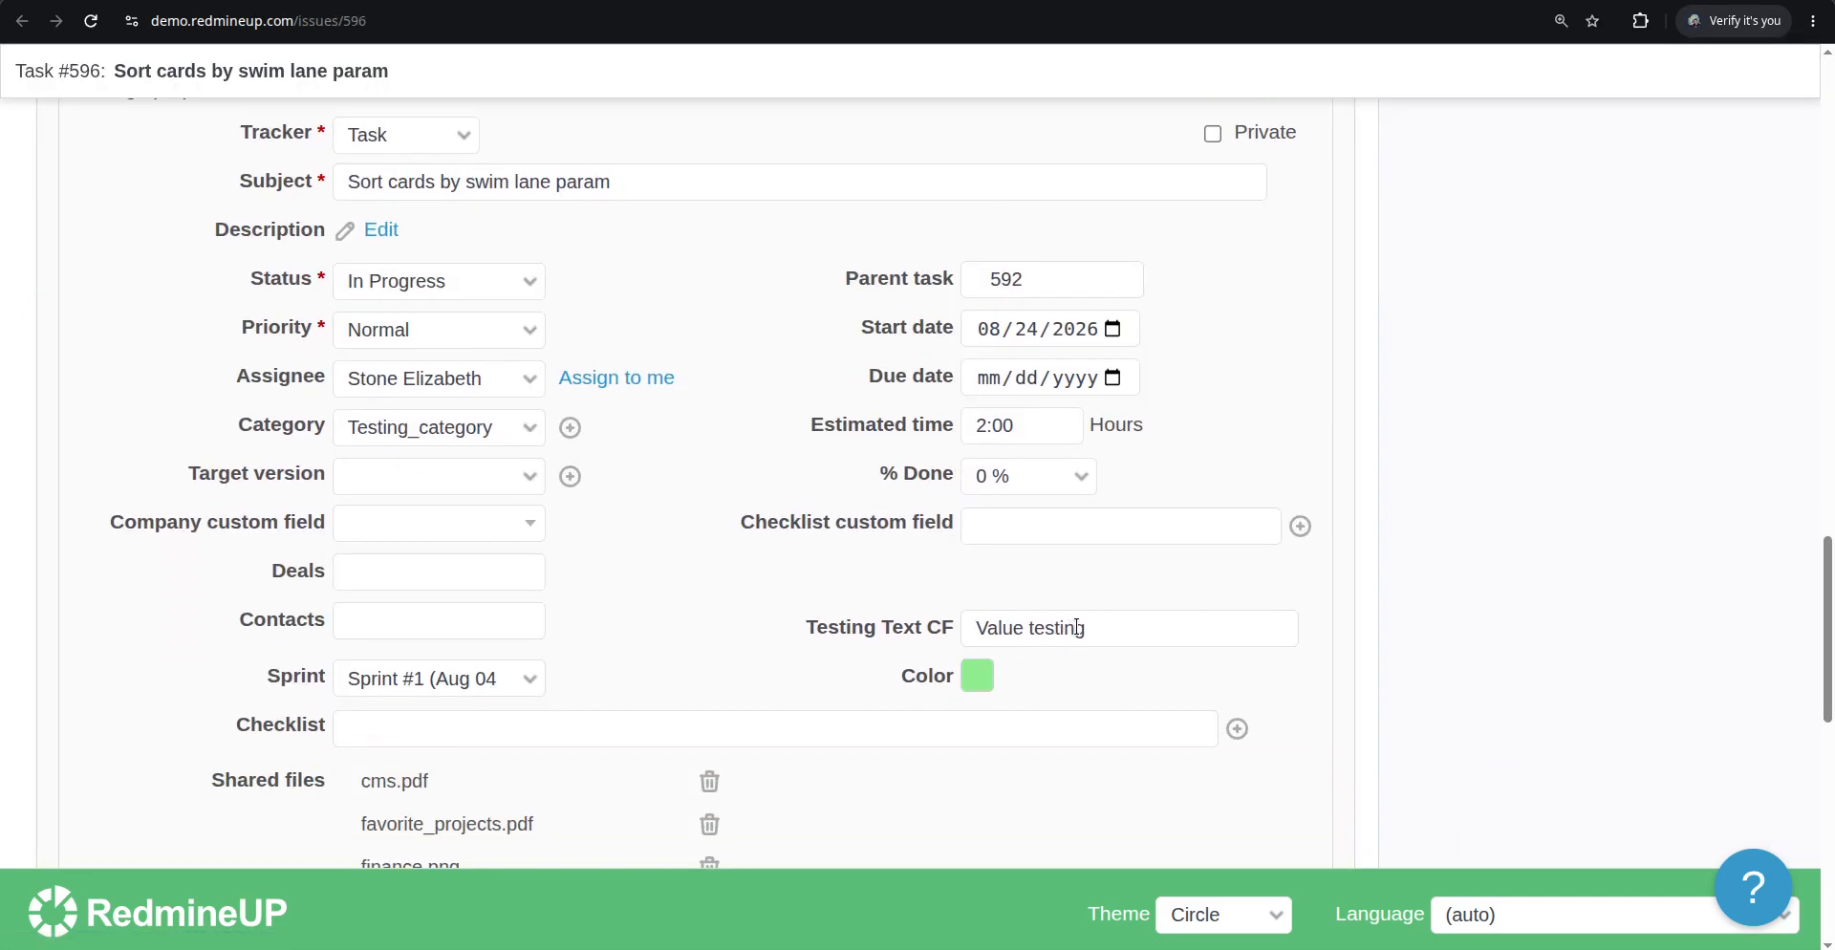
scroll(570, 551, "up", 2)
scroll(571, 551, "up", 2)
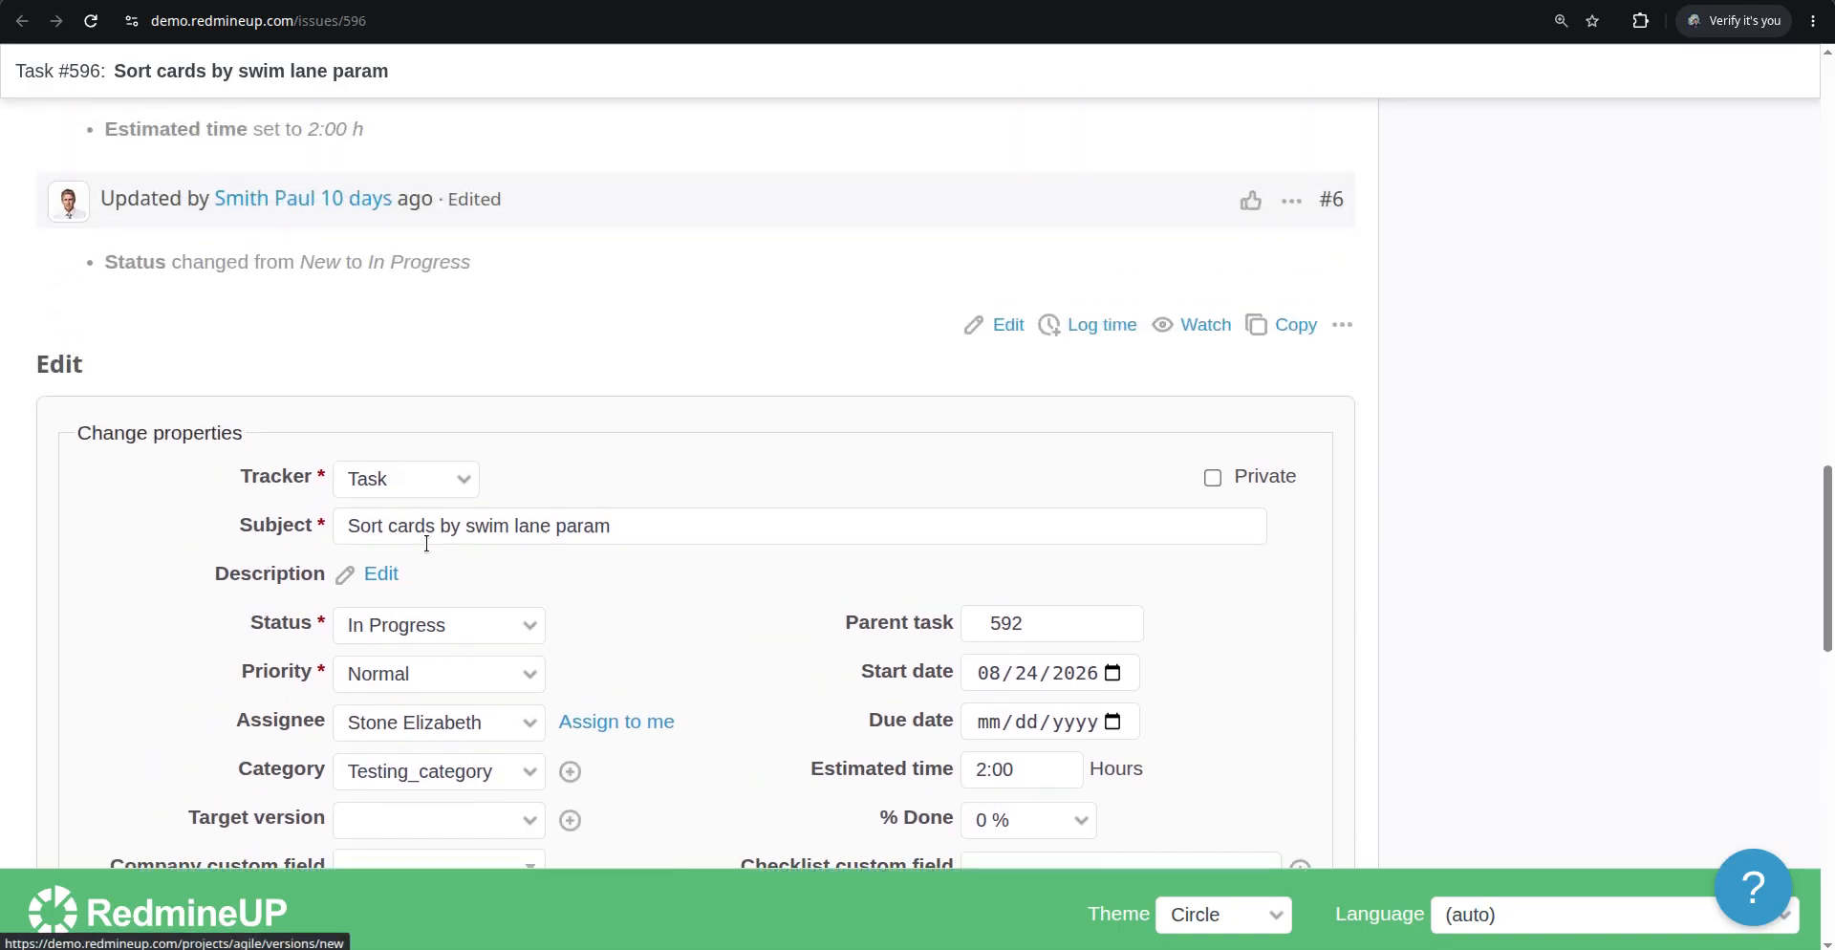
scroll(373, 330, "up", 5)
scroll(385, 341, "up", 10)
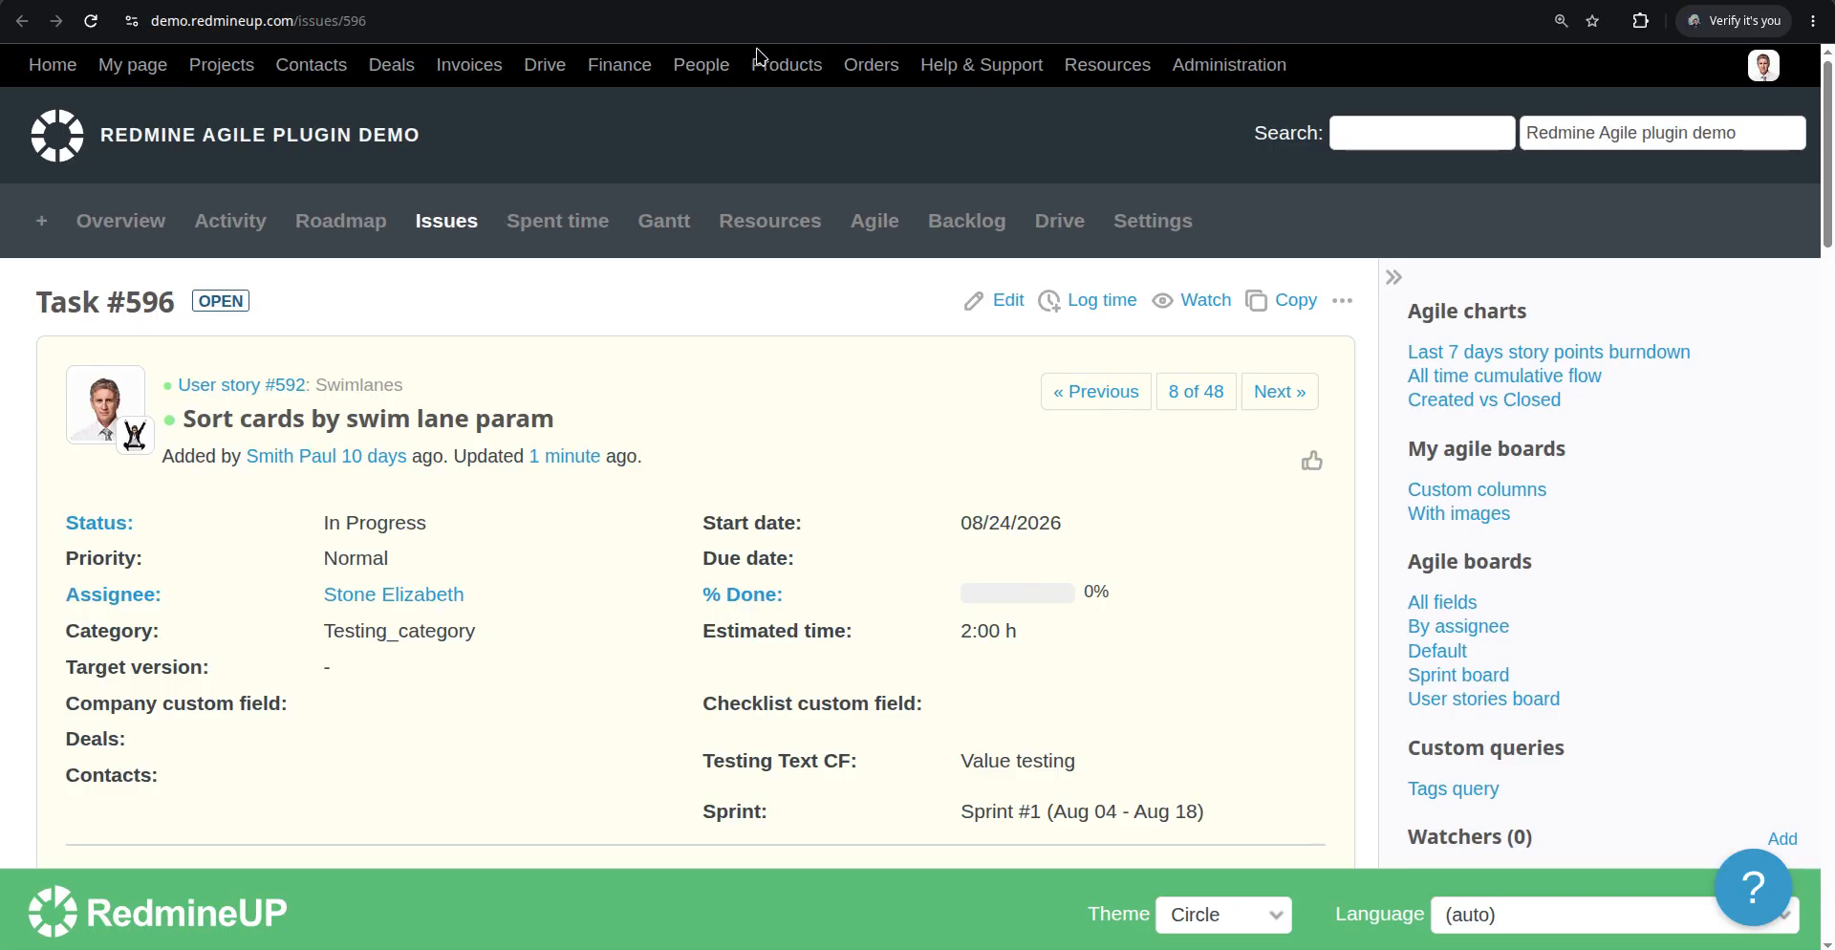
left_click(796, 1)
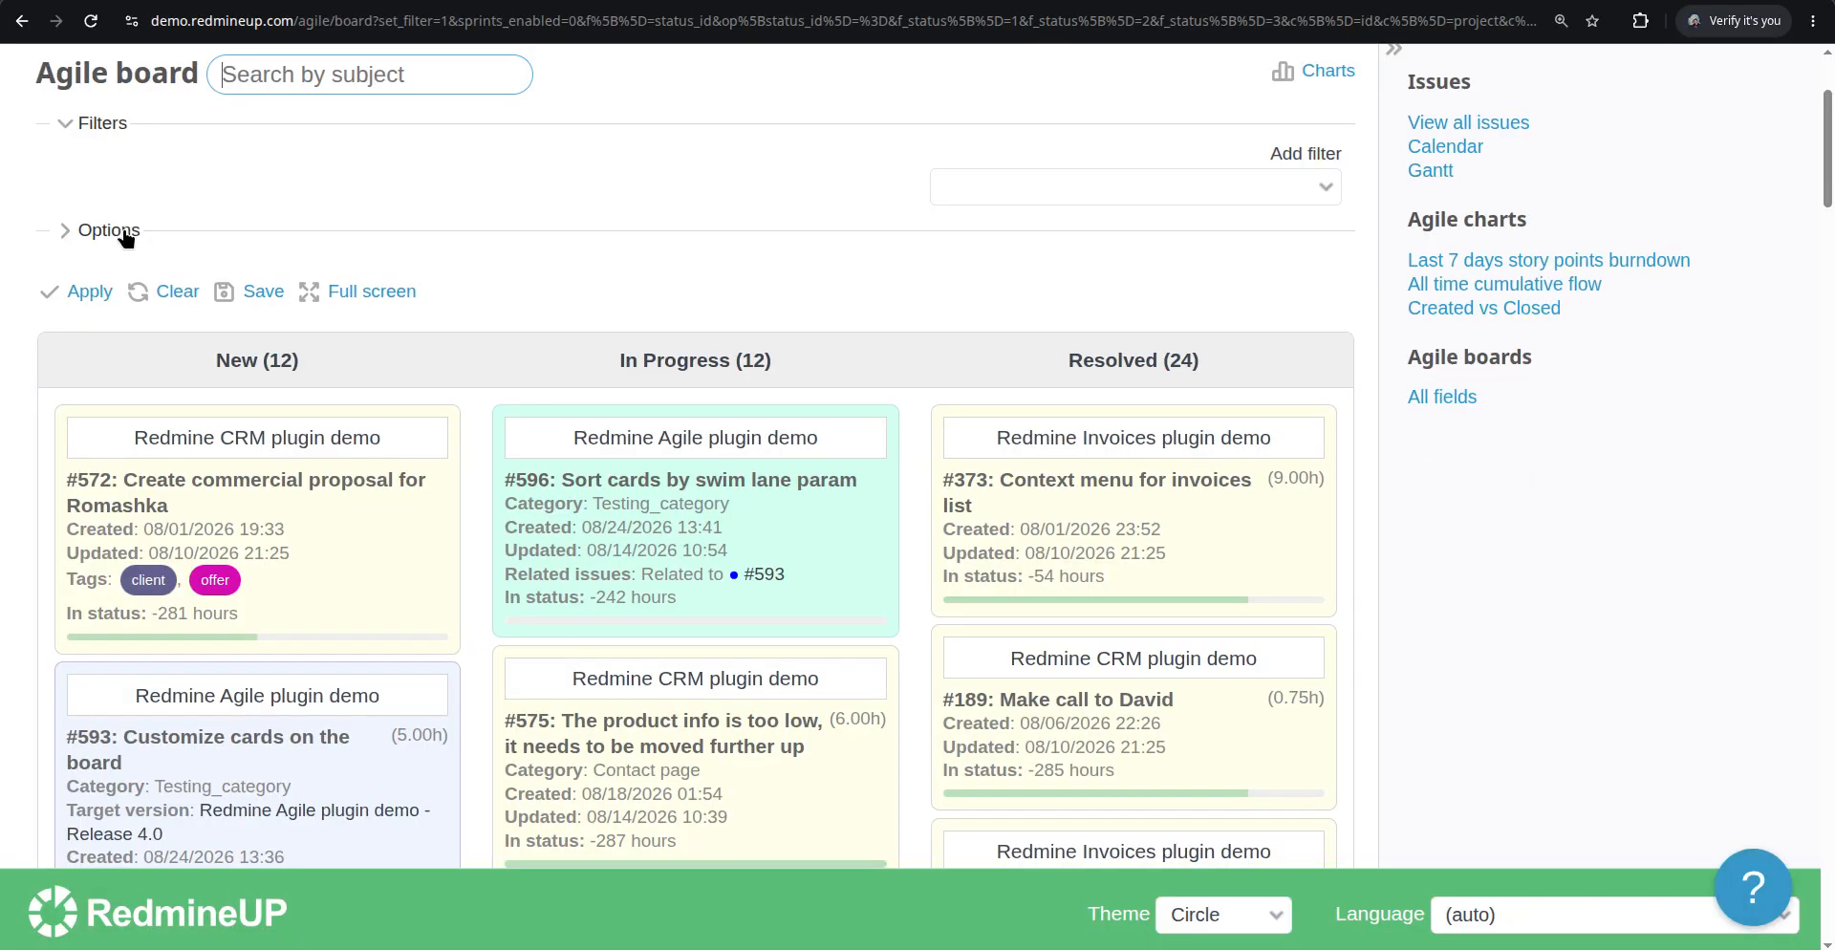
Enable Testing Text CF among the board's card fields and apply the options
left_click(107, 230)
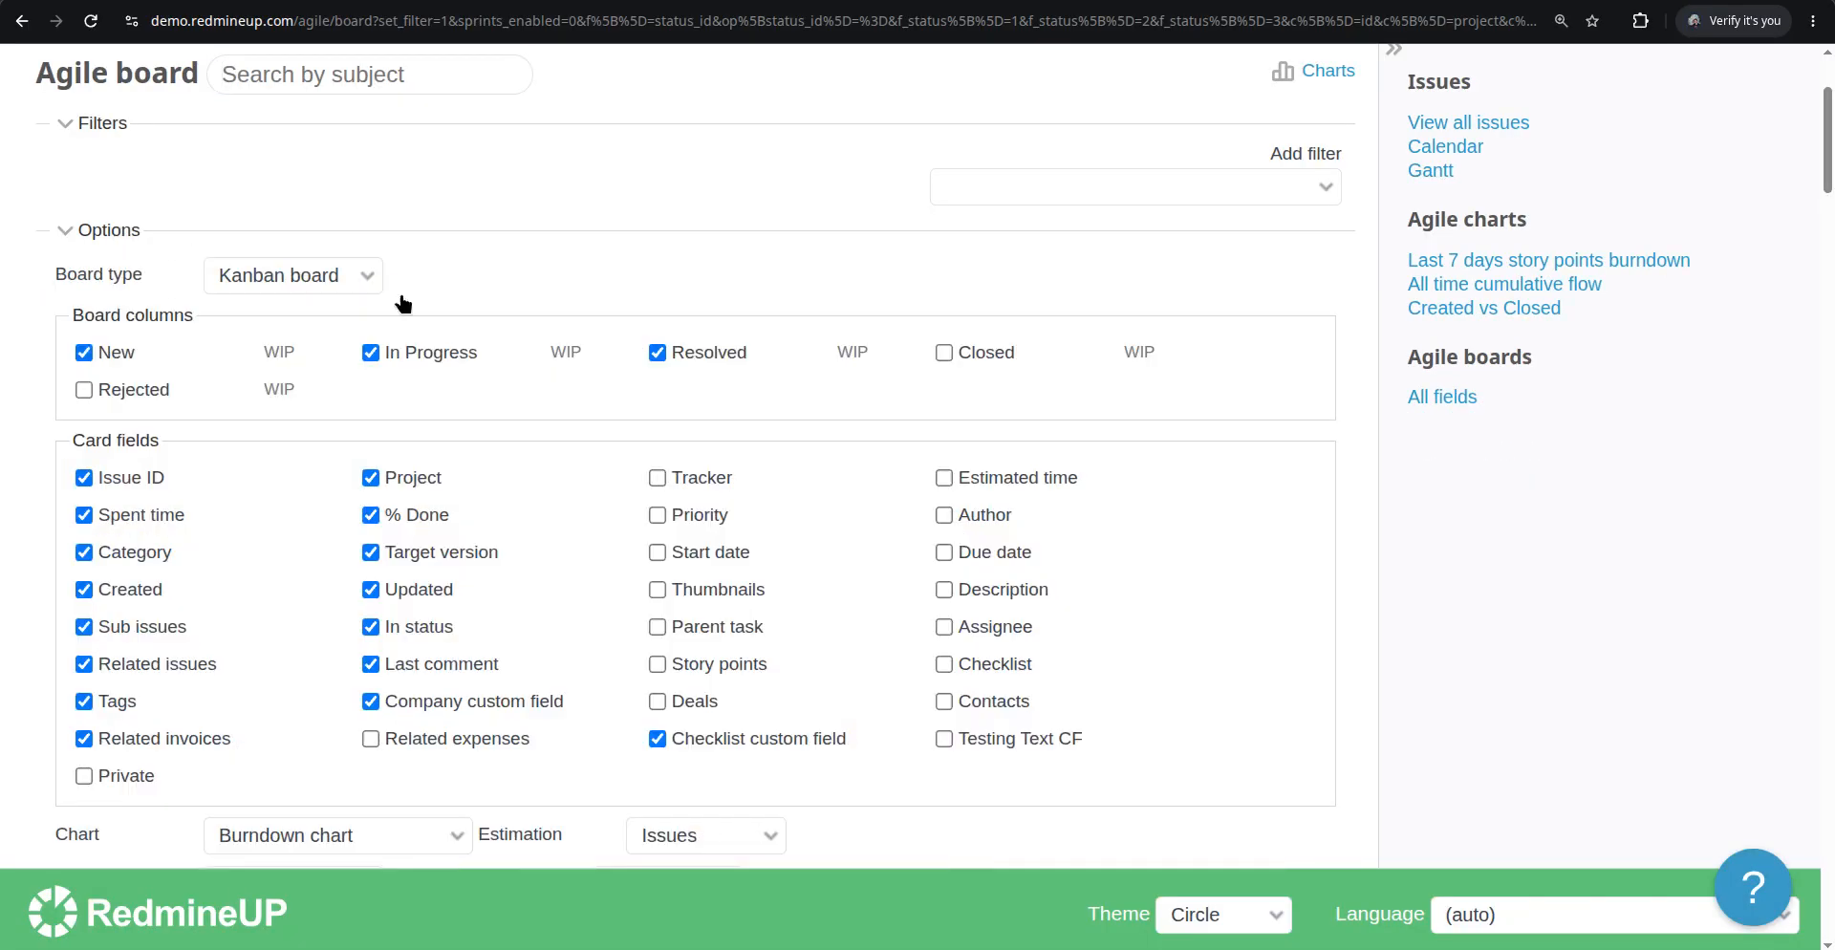
scroll(598, 554, "down", 2)
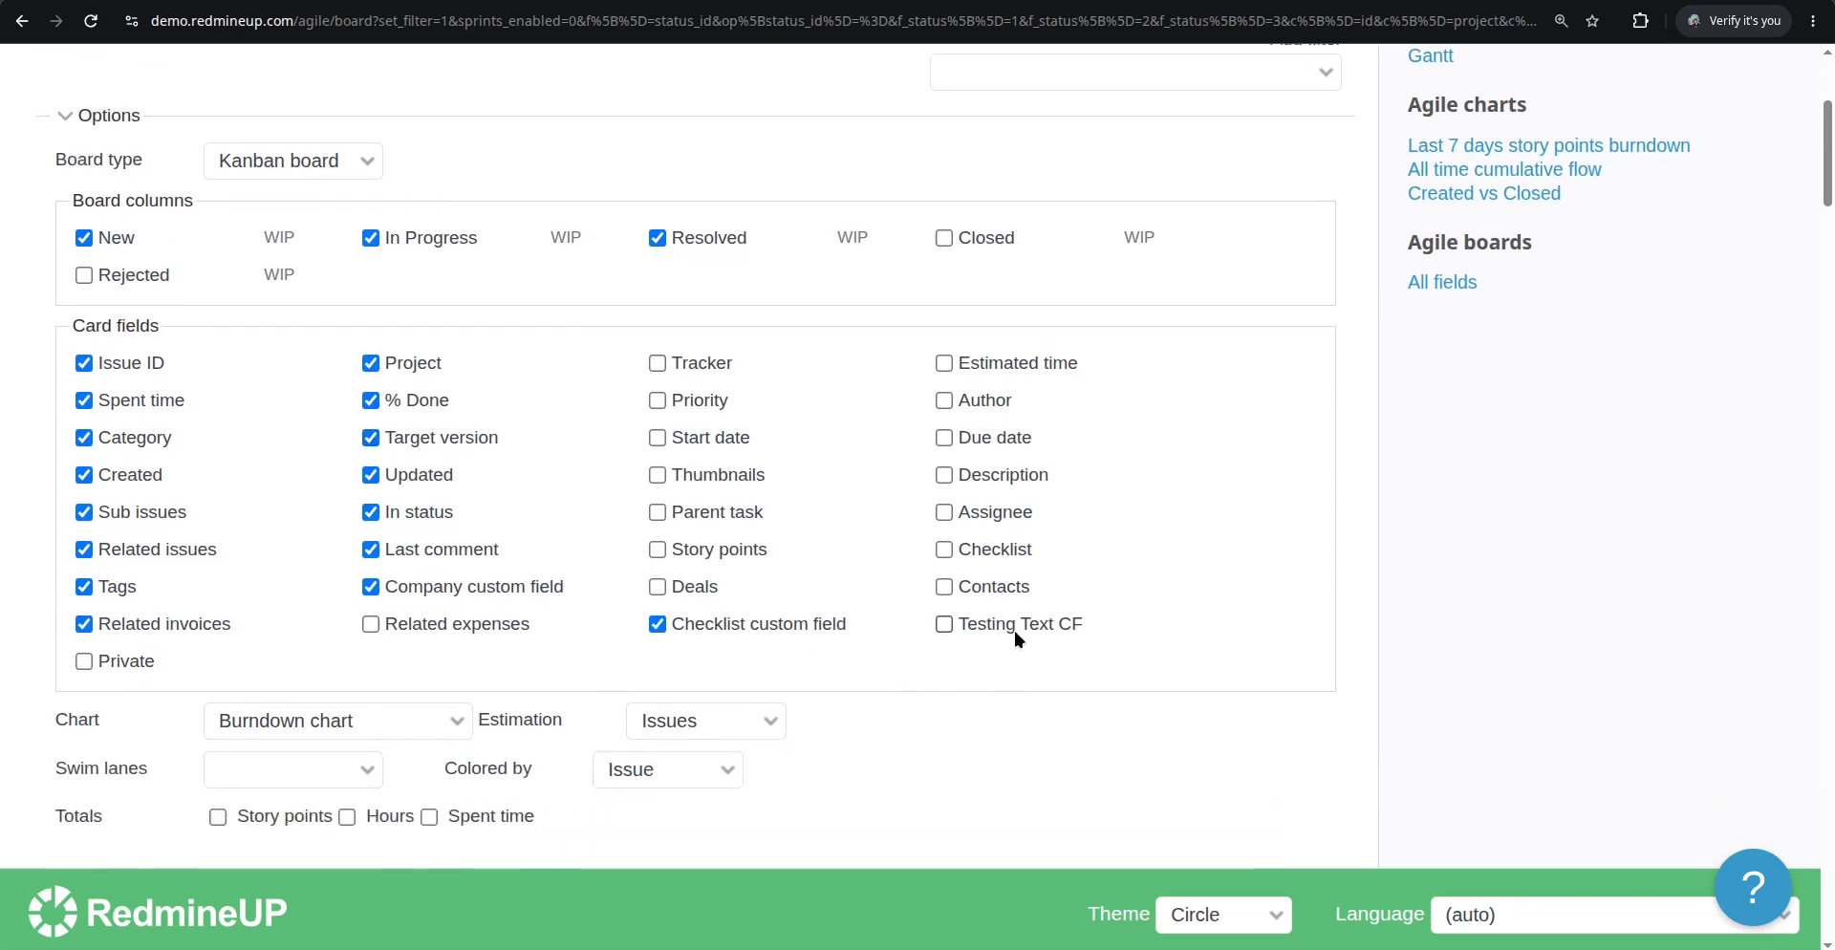
left_click(944, 623)
scroll(566, 625, "down", 3)
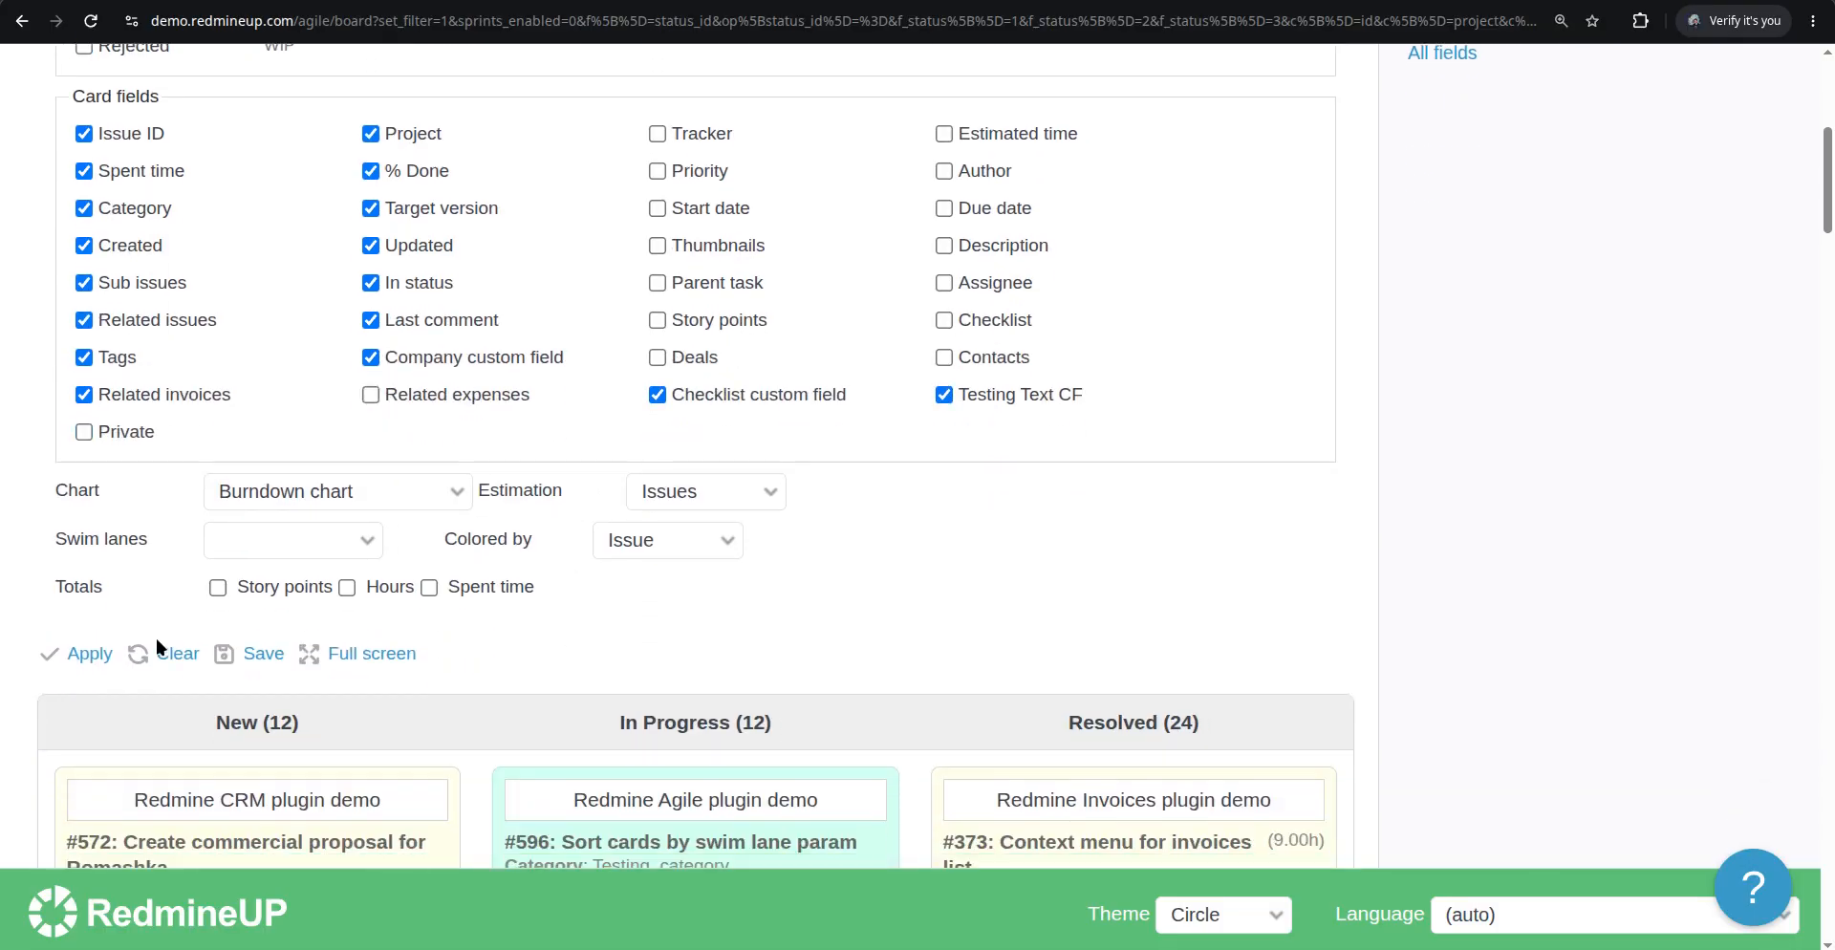
left_click(87, 656)
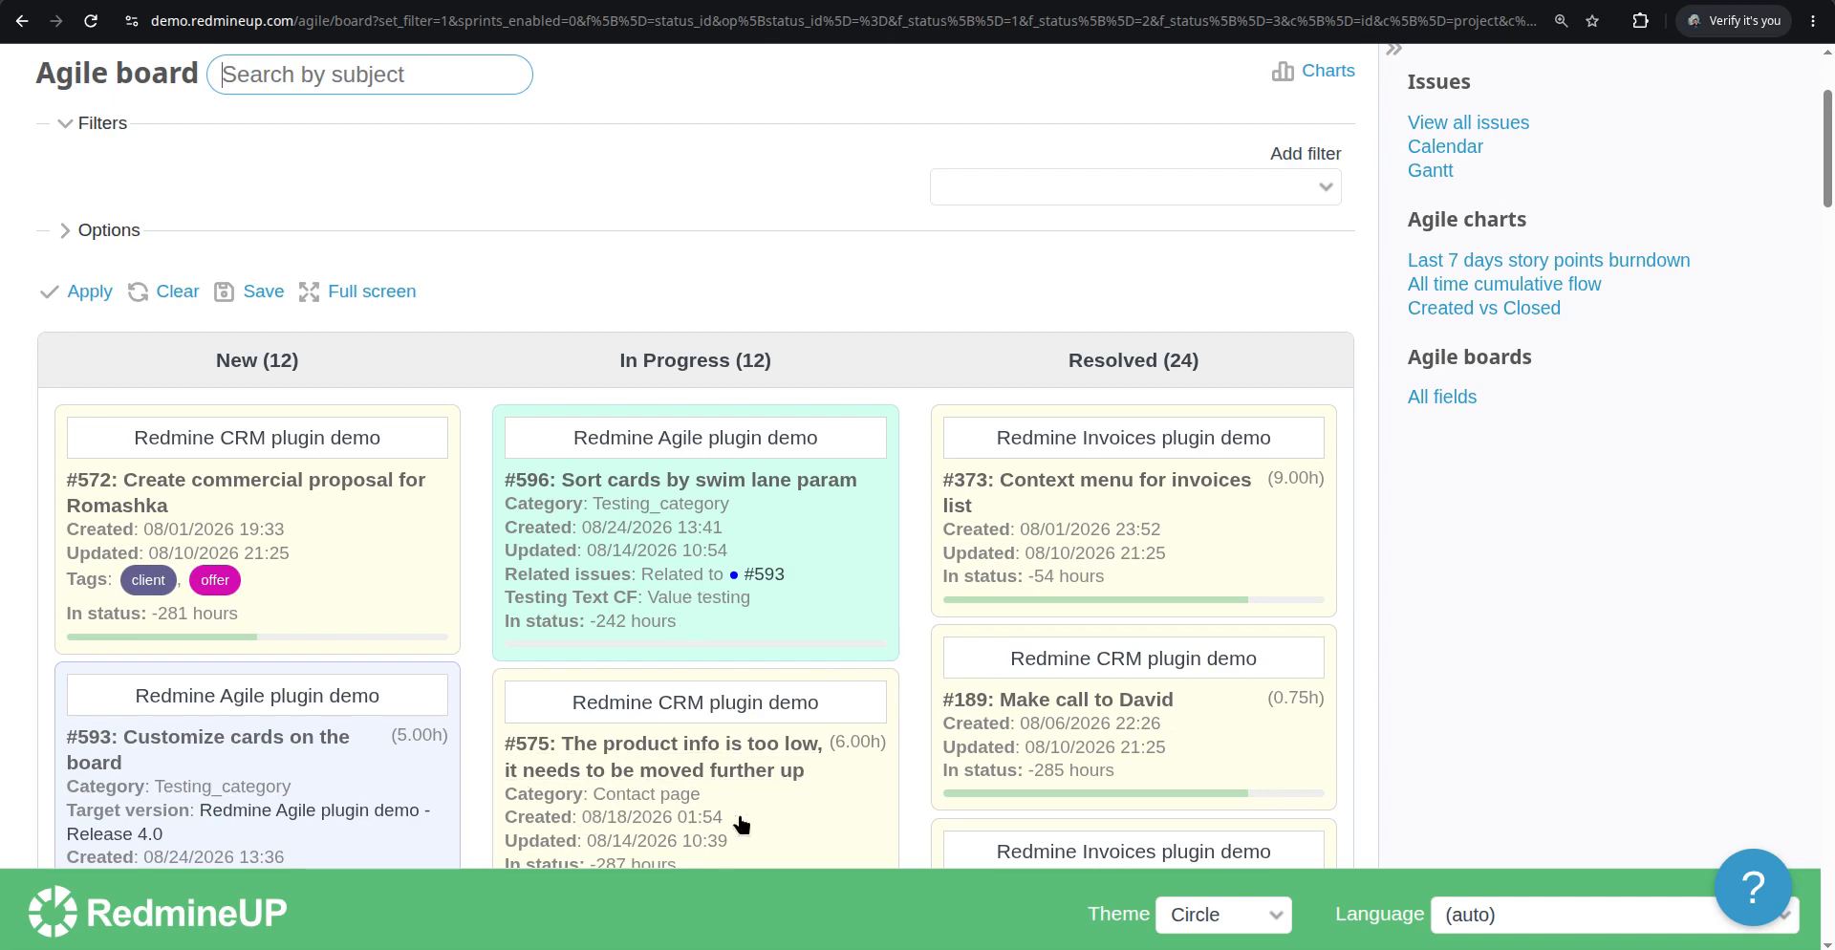
Review issue #596's card on the board and reopen the board options
scroll(696, 697, "down", 2)
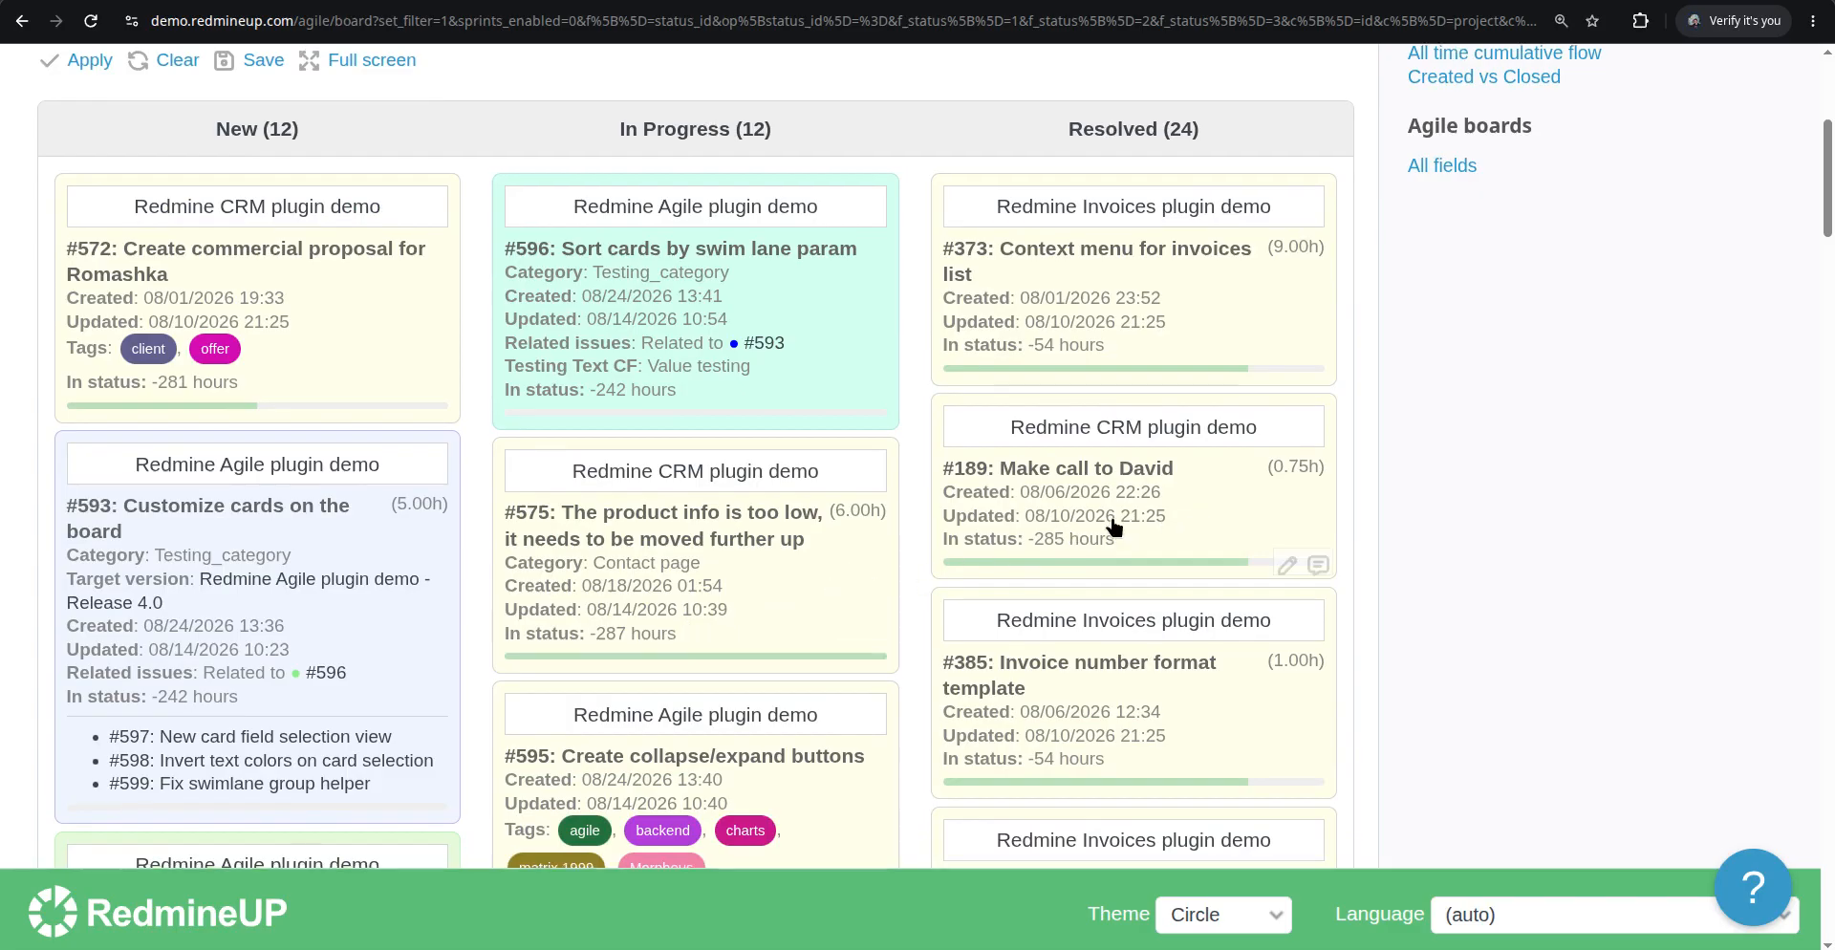
scroll(1108, 536, "down", 3)
scroll(658, 554, "up", 3)
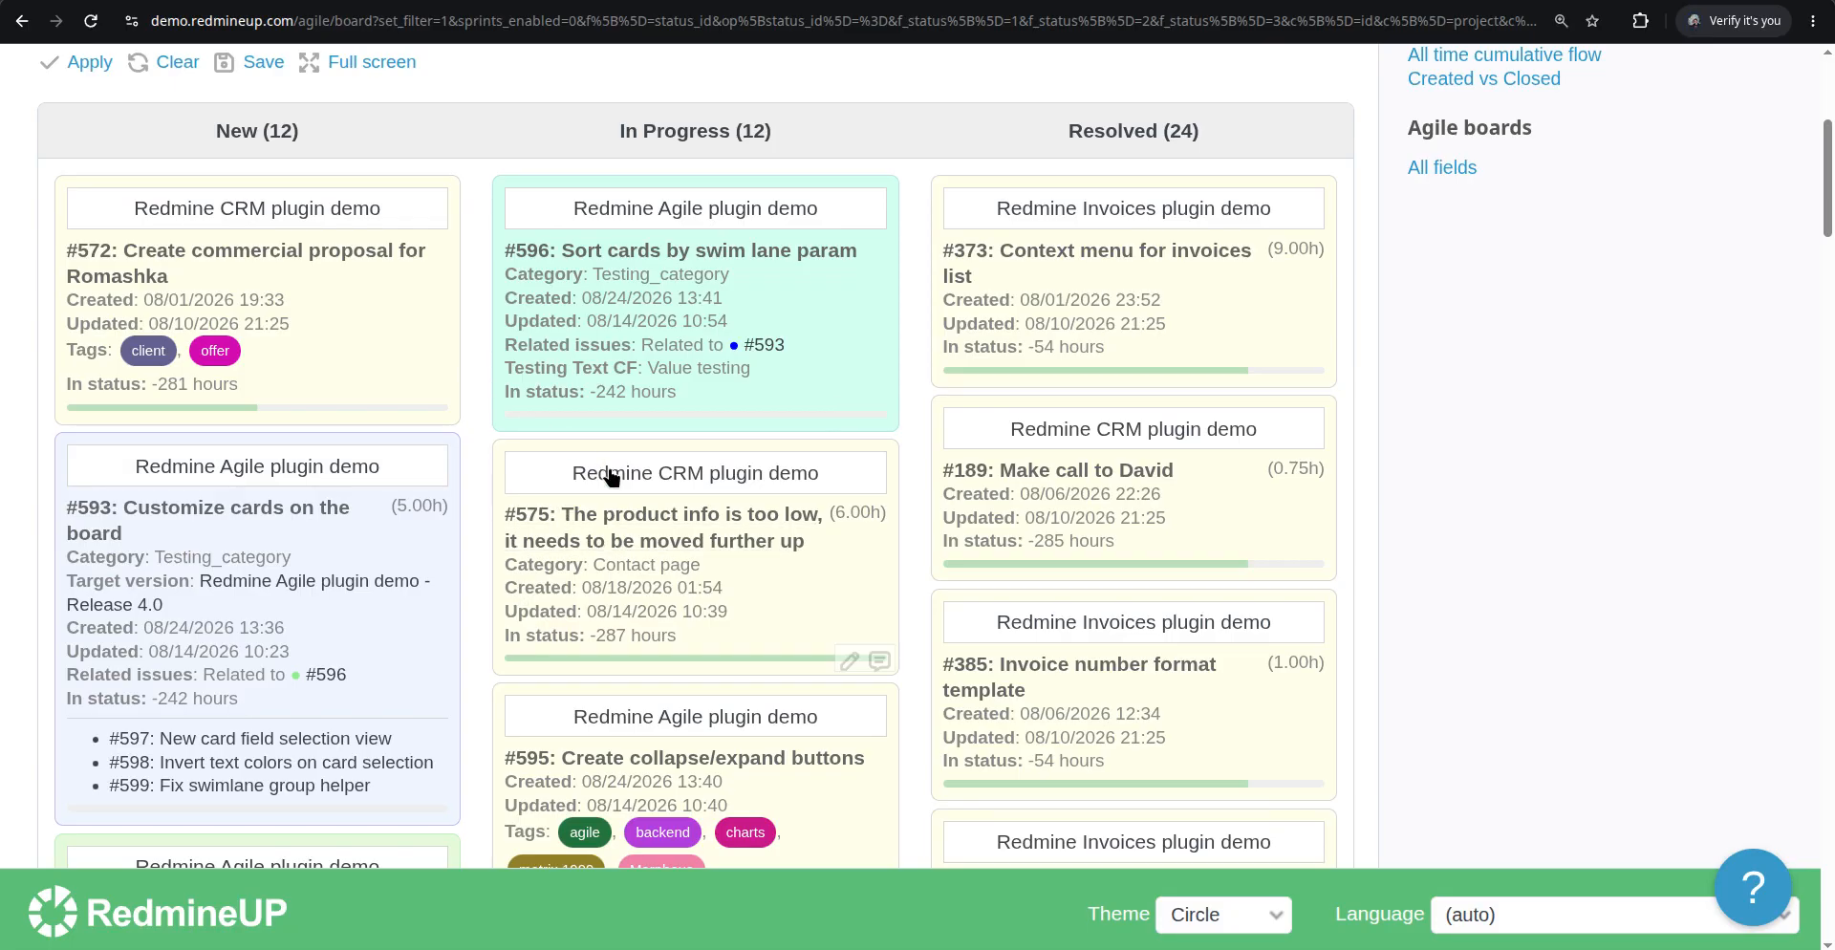
scroll(314, 324, "up", 1)
left_click(96, 116)
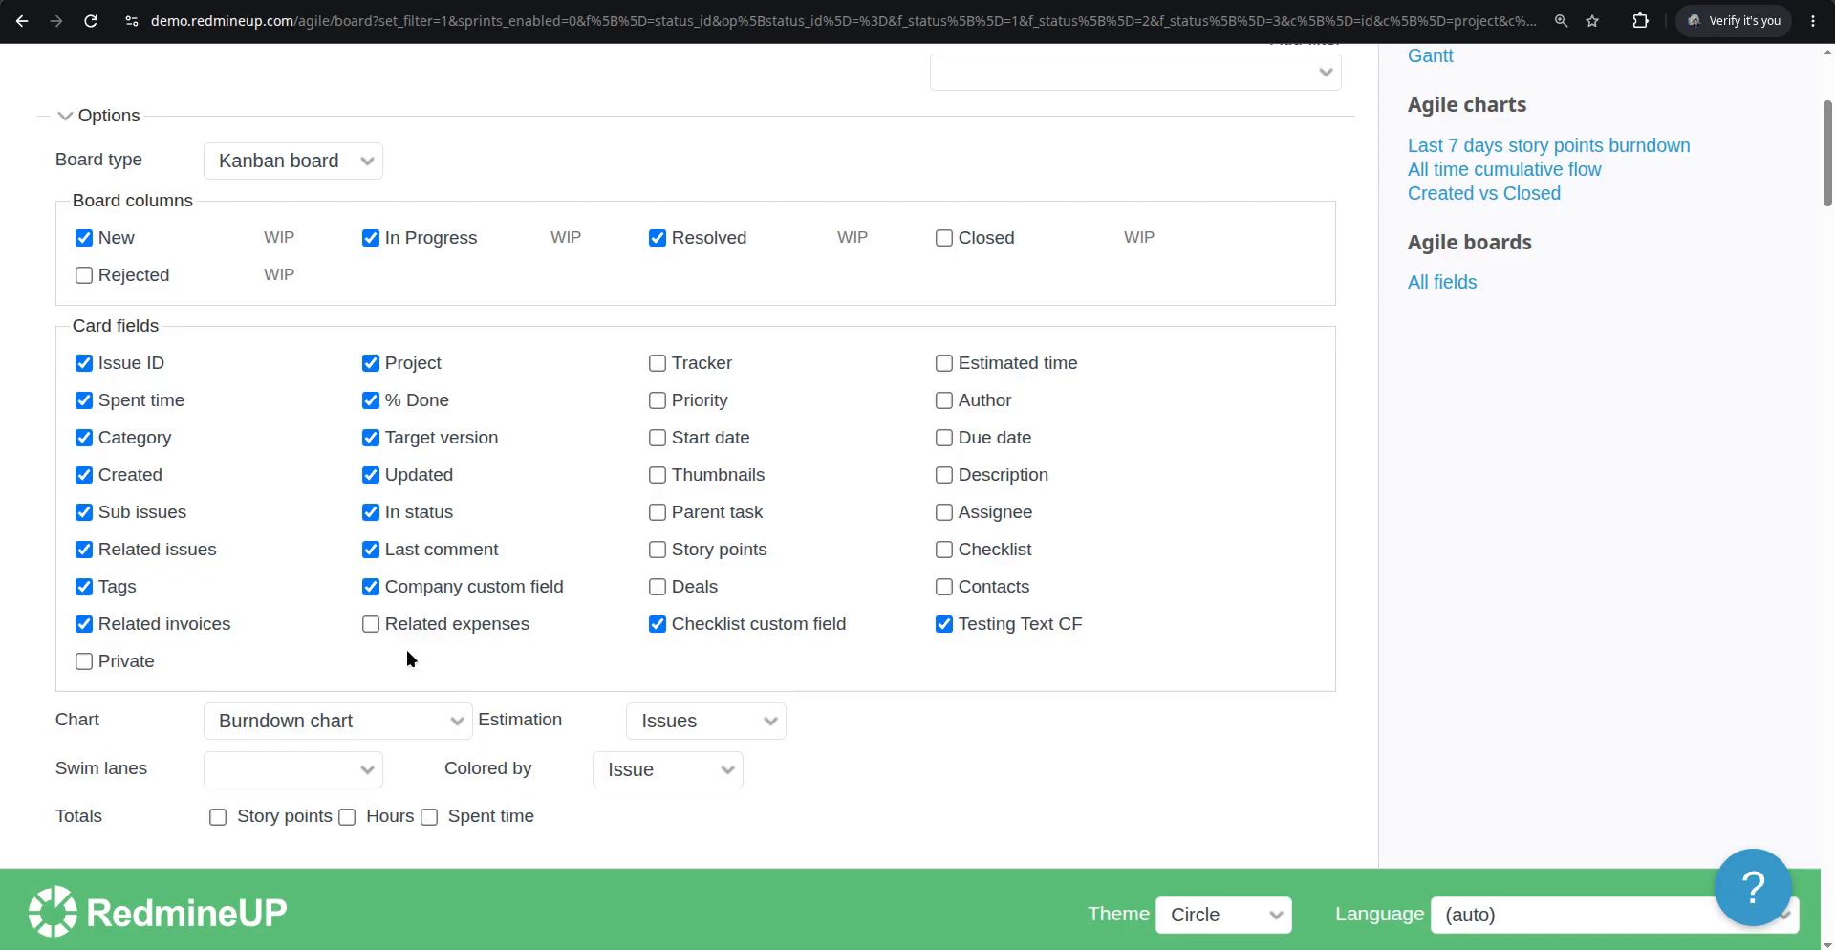
Enable the Related expenses card field in the board options and apply them
left_click(367, 629)
scroll(619, 638, "down", 3)
left_click(90, 539)
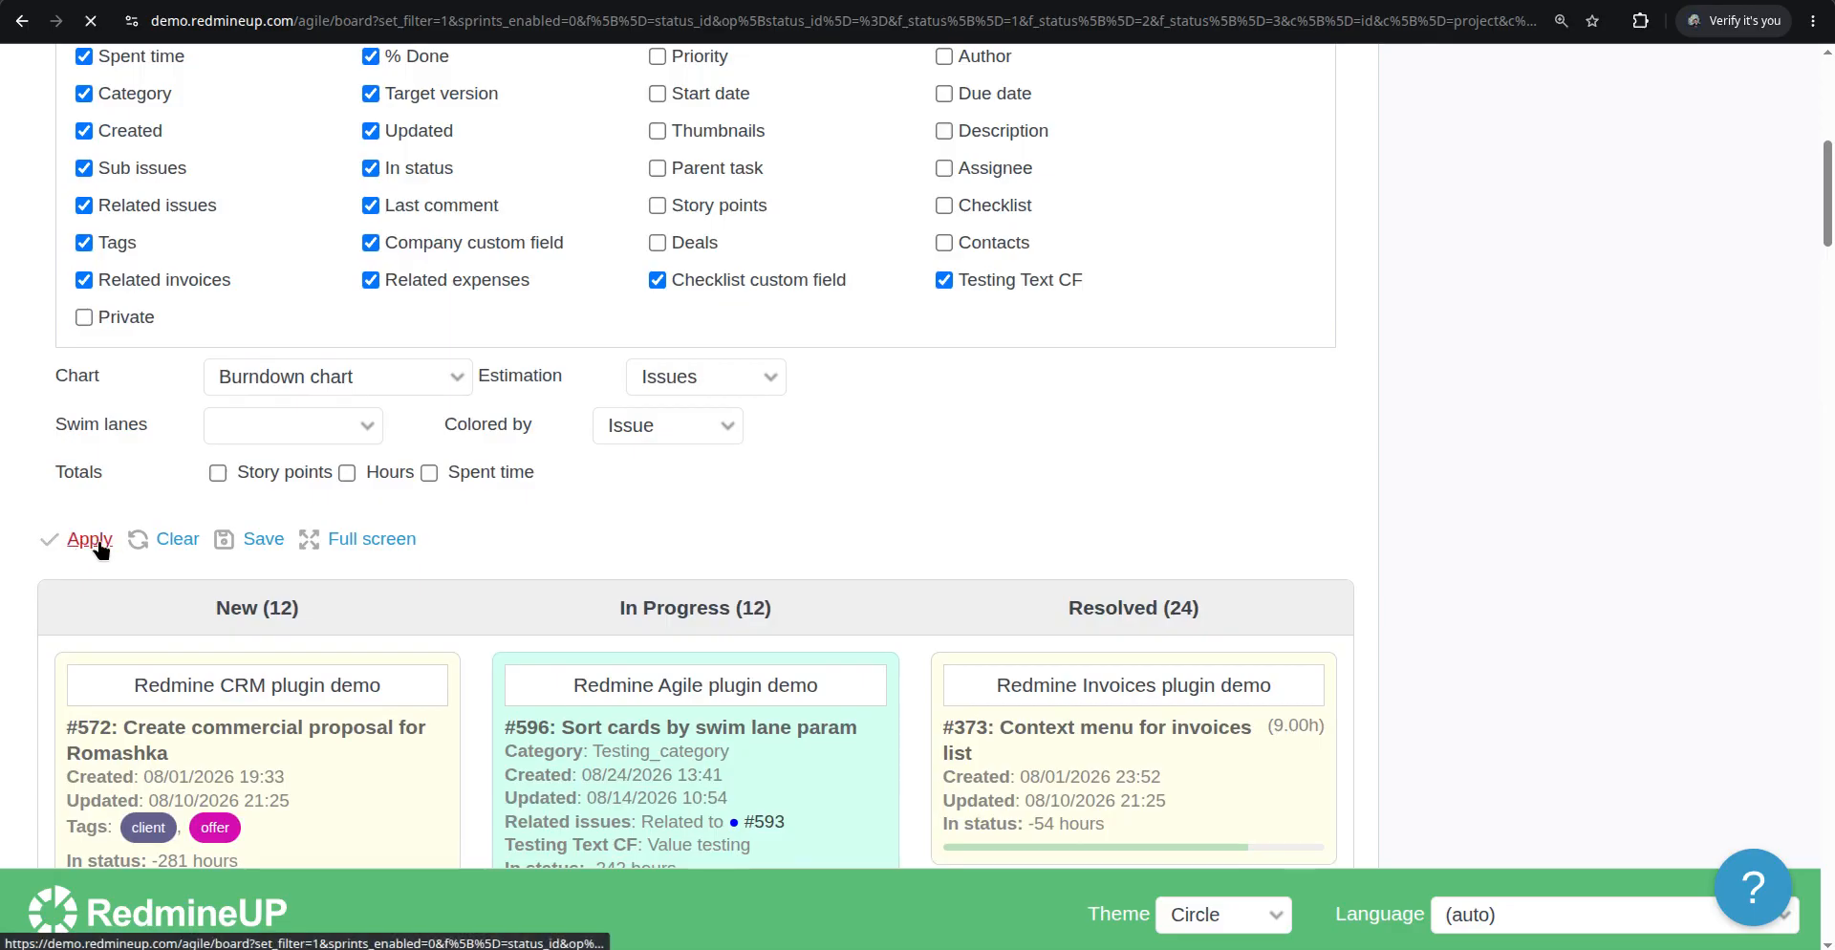
Scroll through the board cards and open issue #550 to view its details
scroll(854, 506, "down", 4)
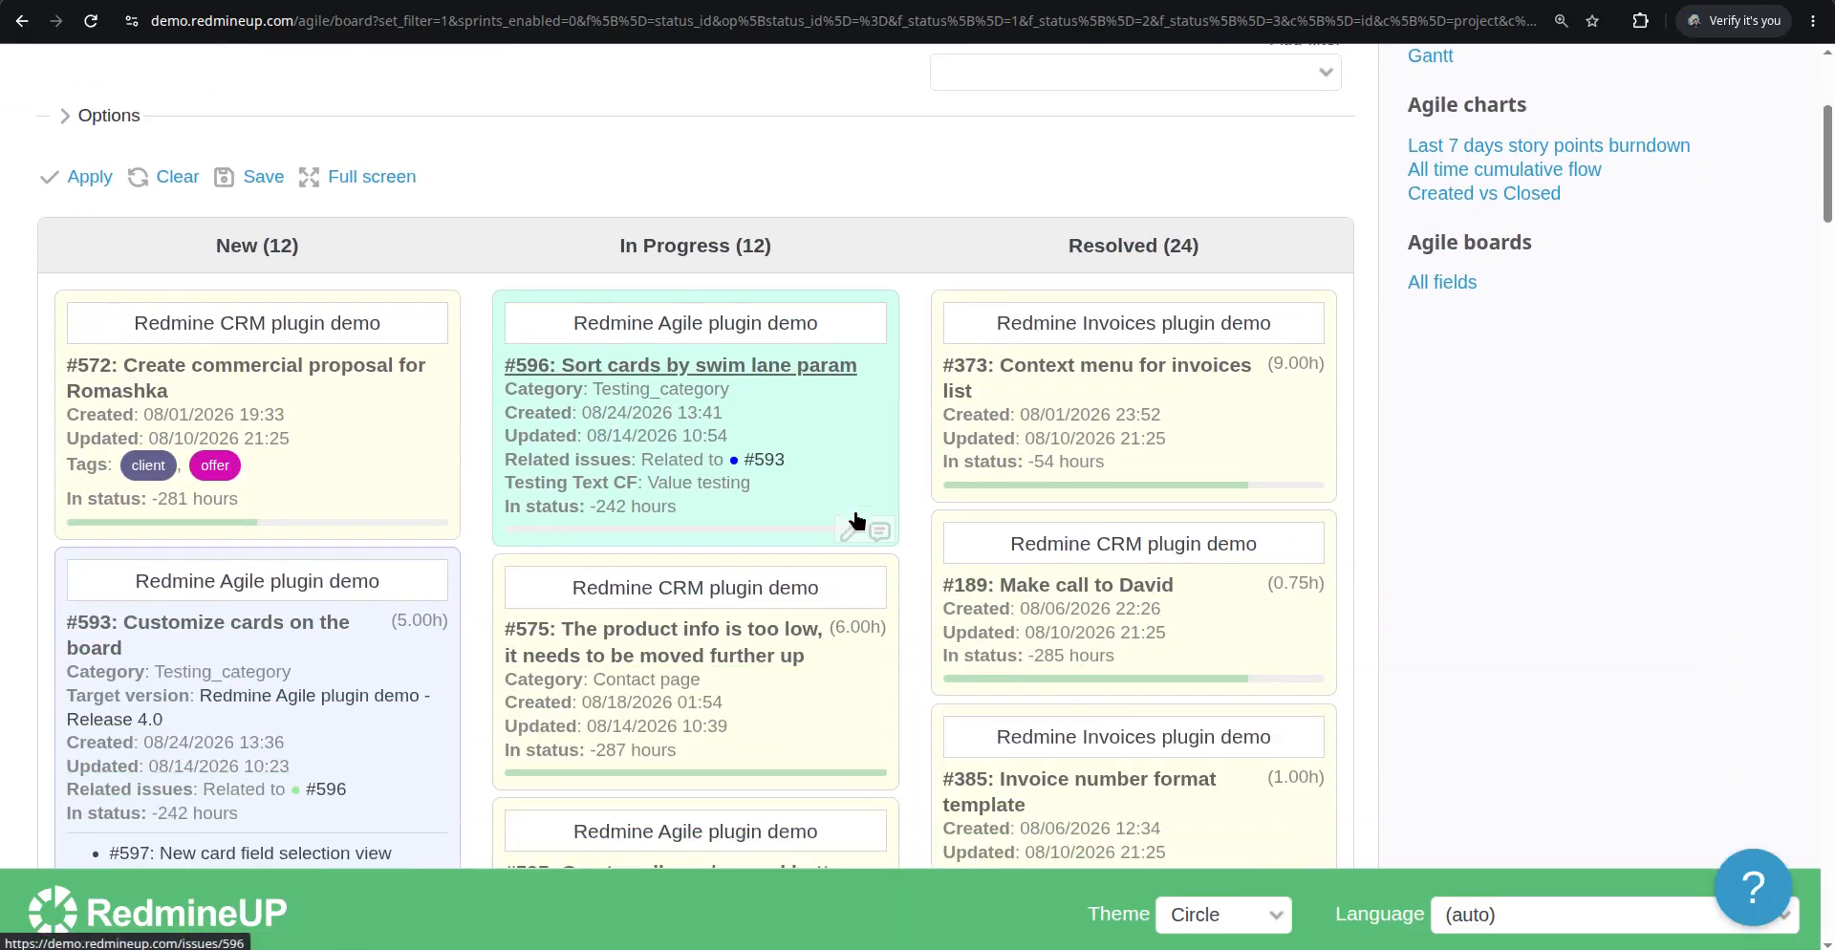
scroll(856, 521, "up", 1)
scroll(856, 521, "down", 10)
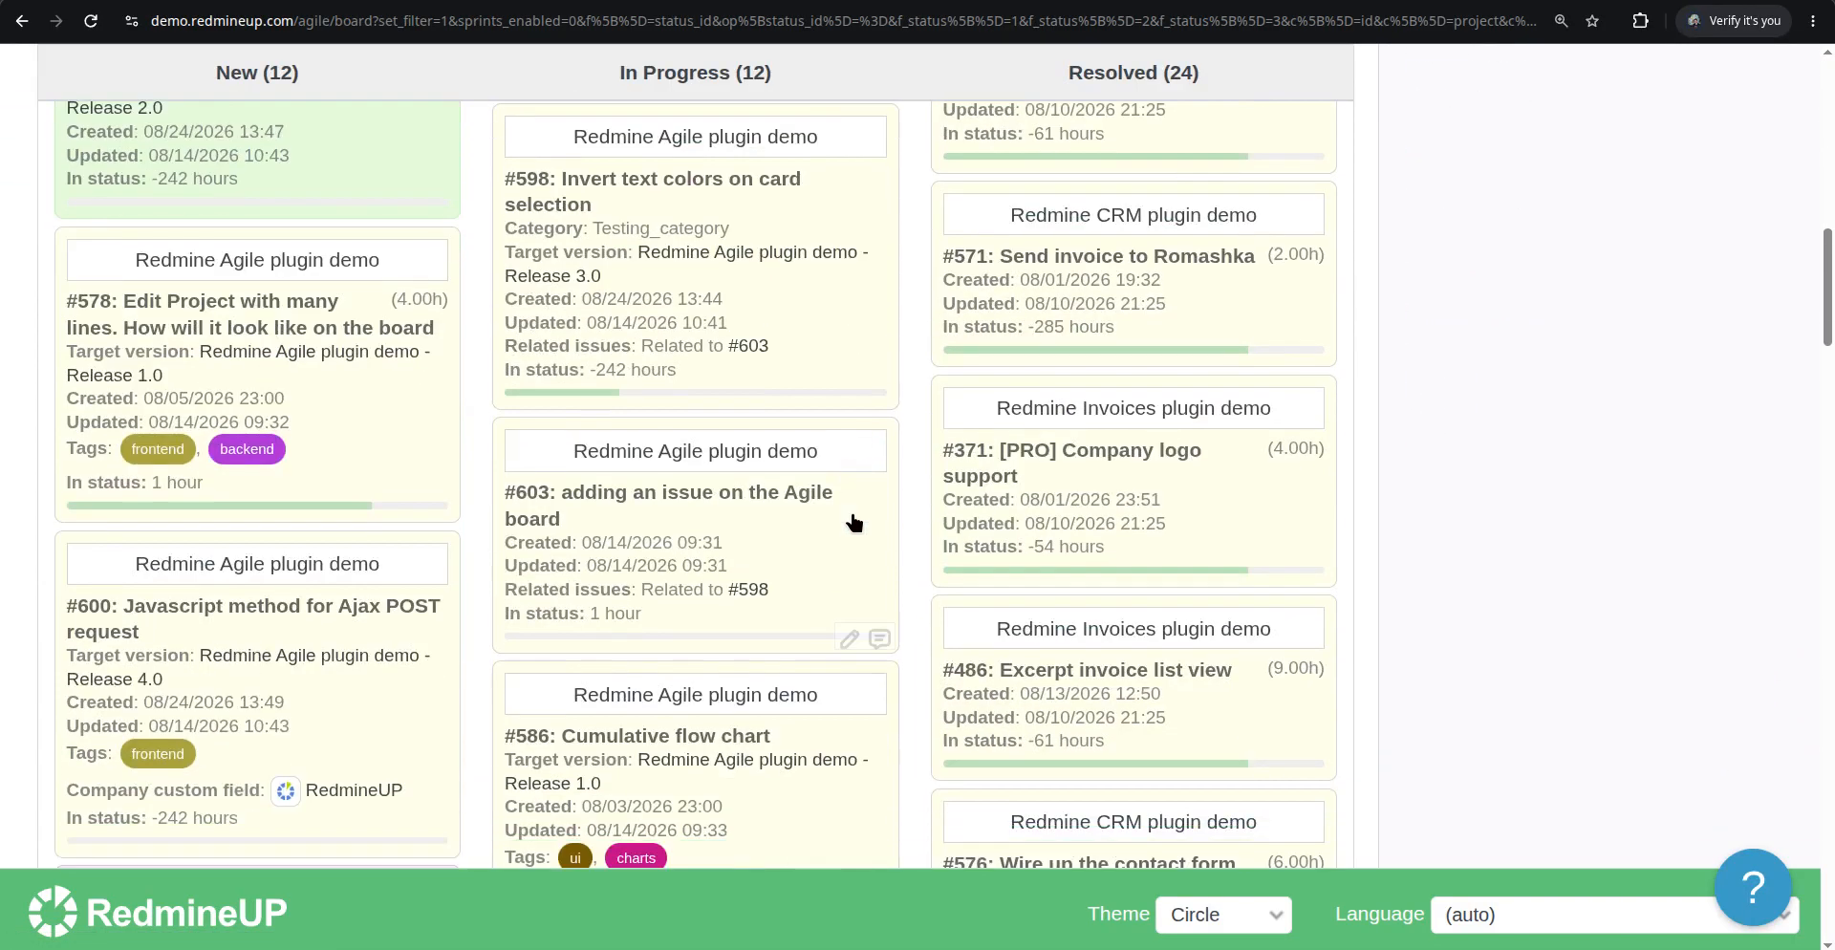
scroll(853, 521, "down", 20)
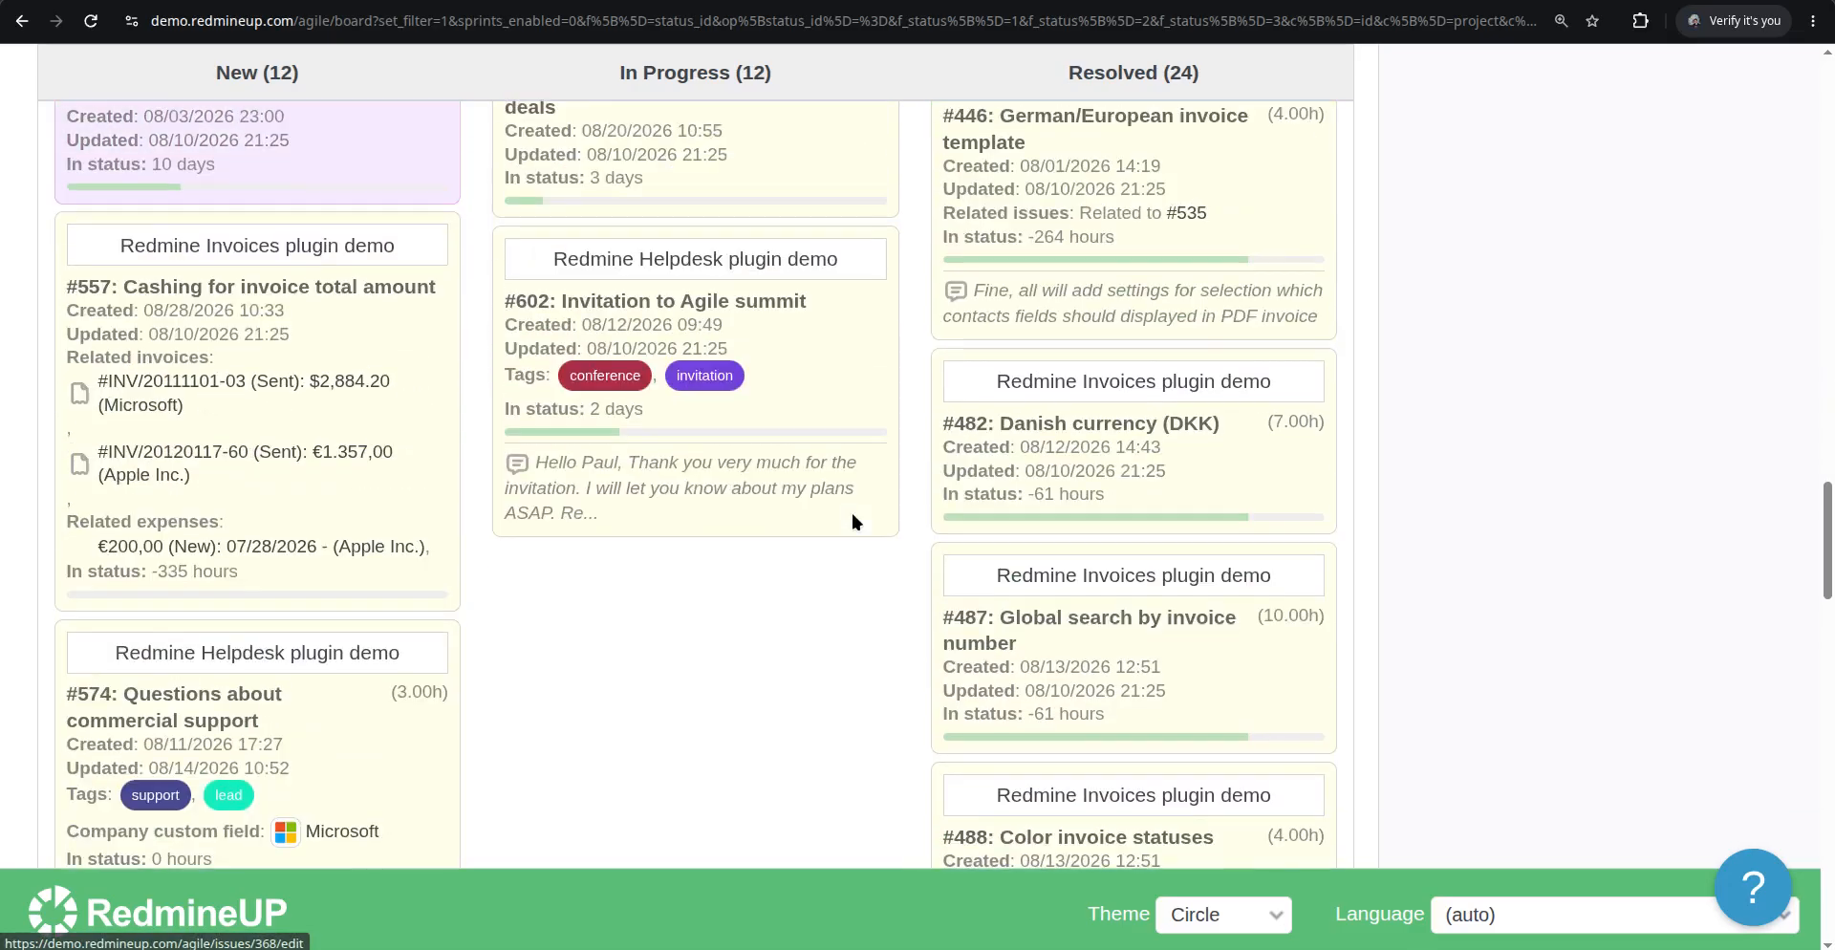
scroll(853, 522, "down", 8)
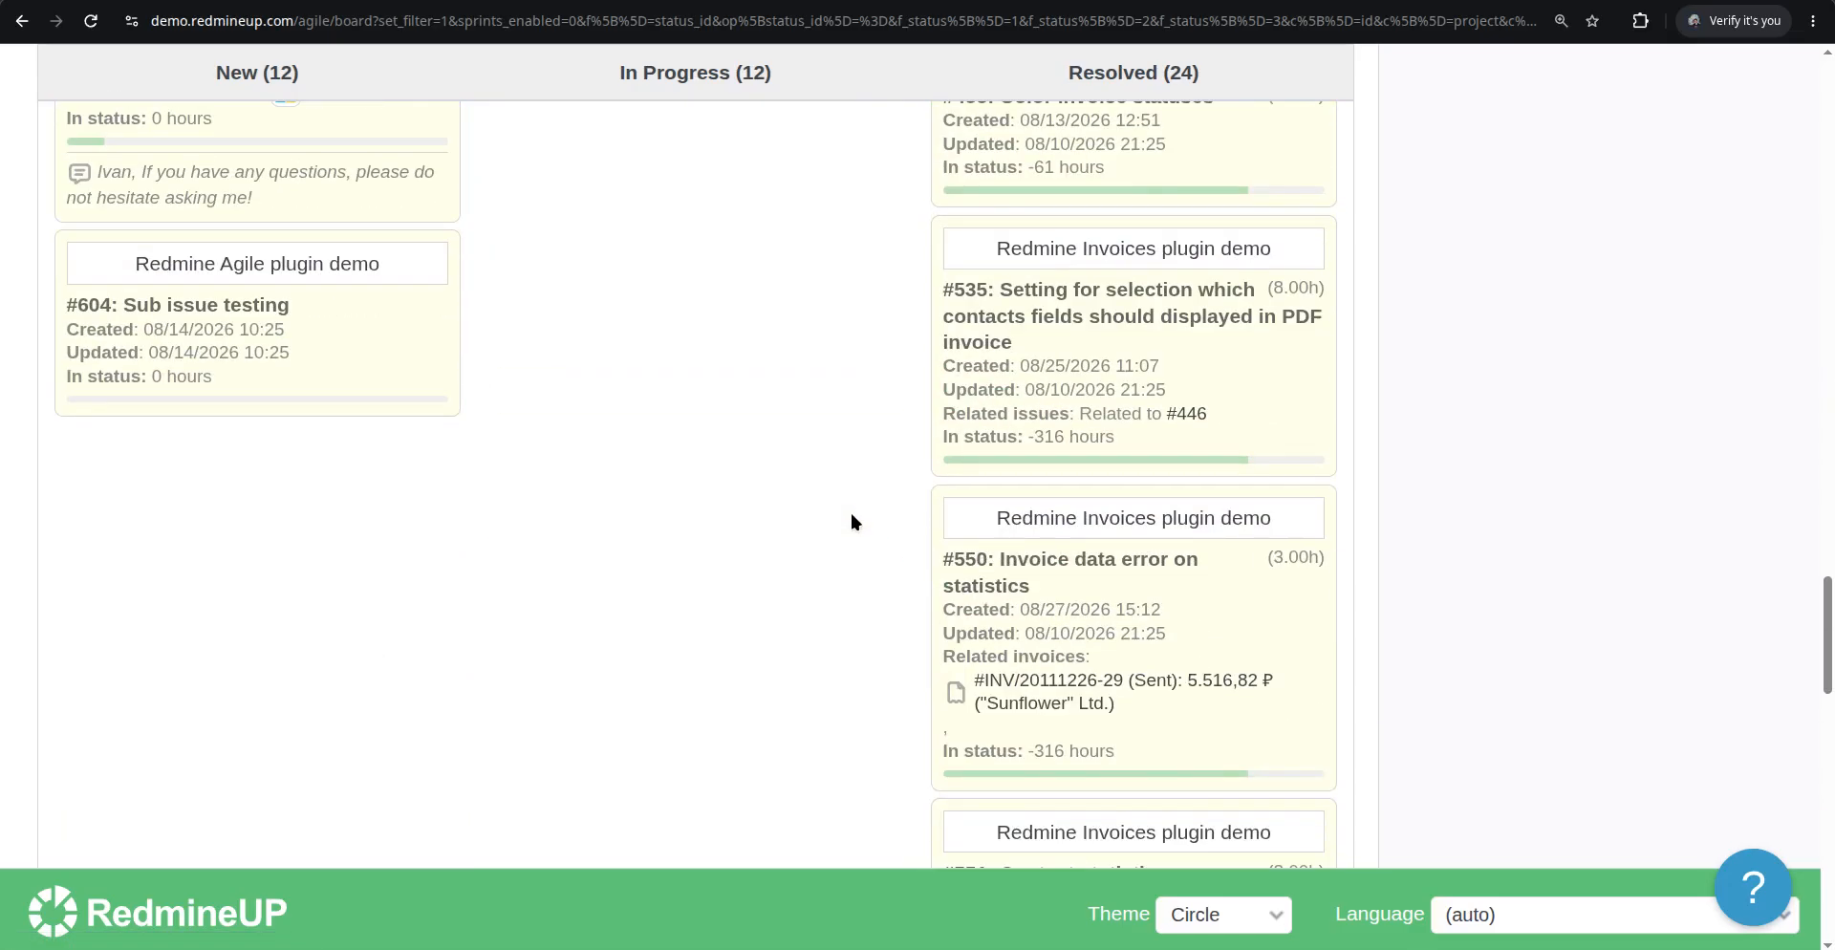
scroll(852, 520, "down", 3)
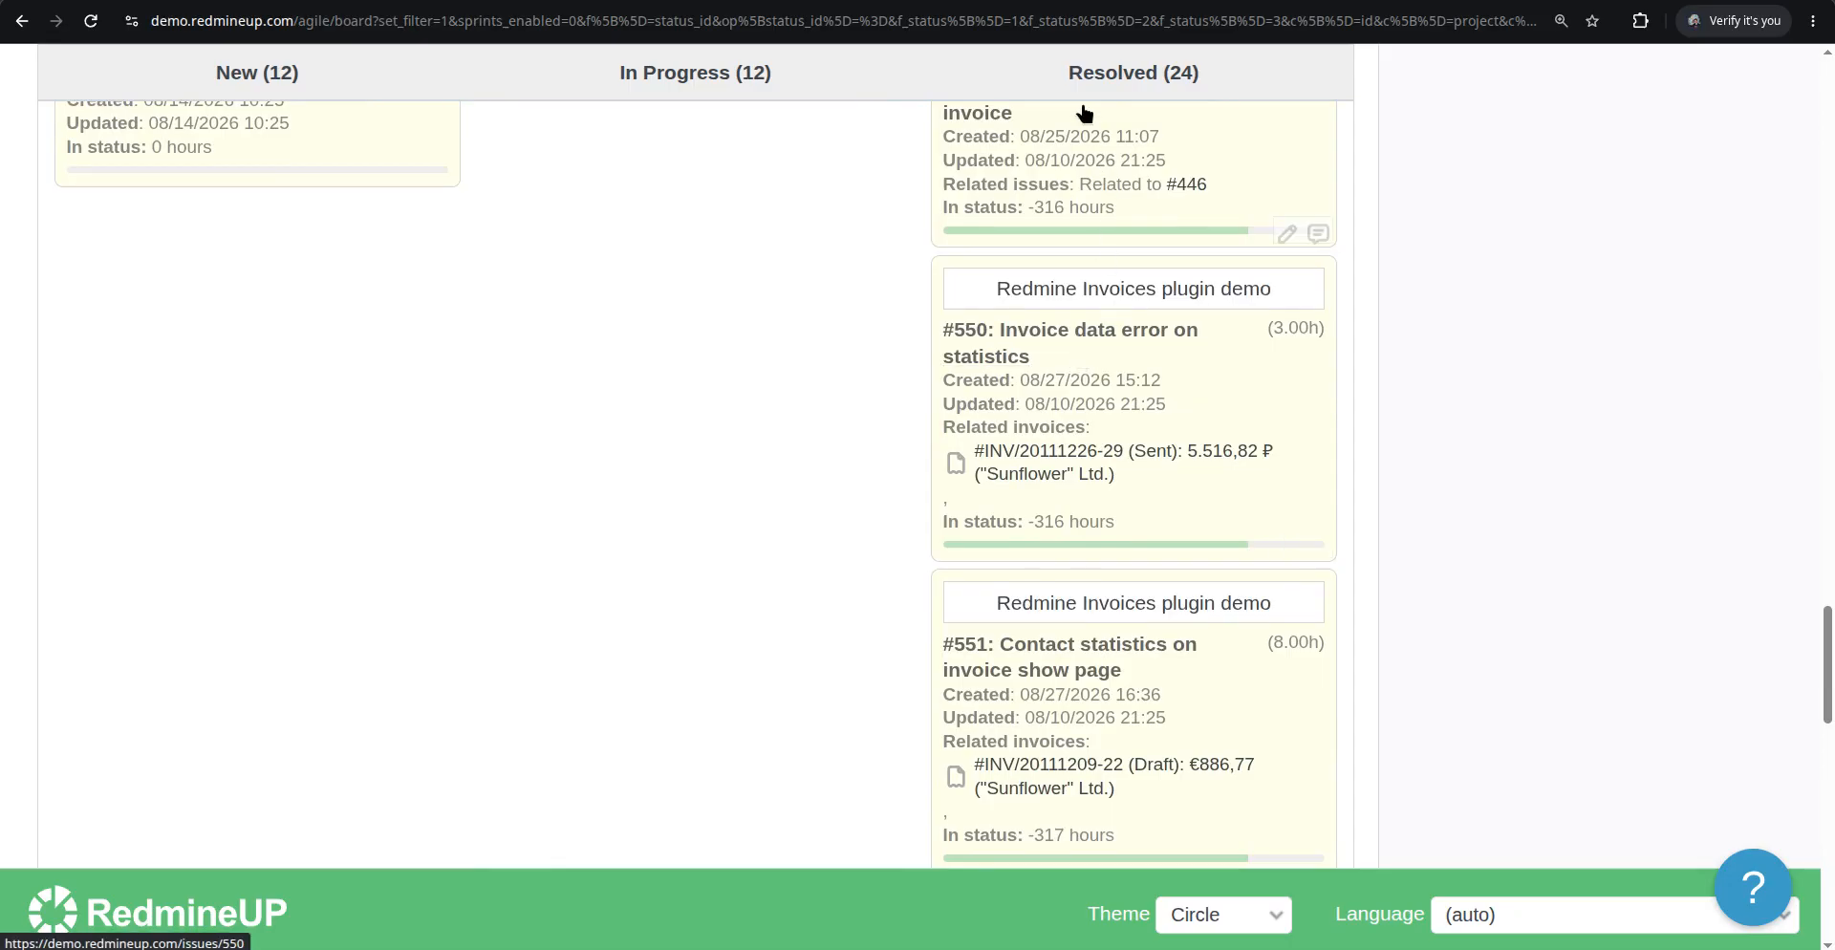
left_click(1070, 331)
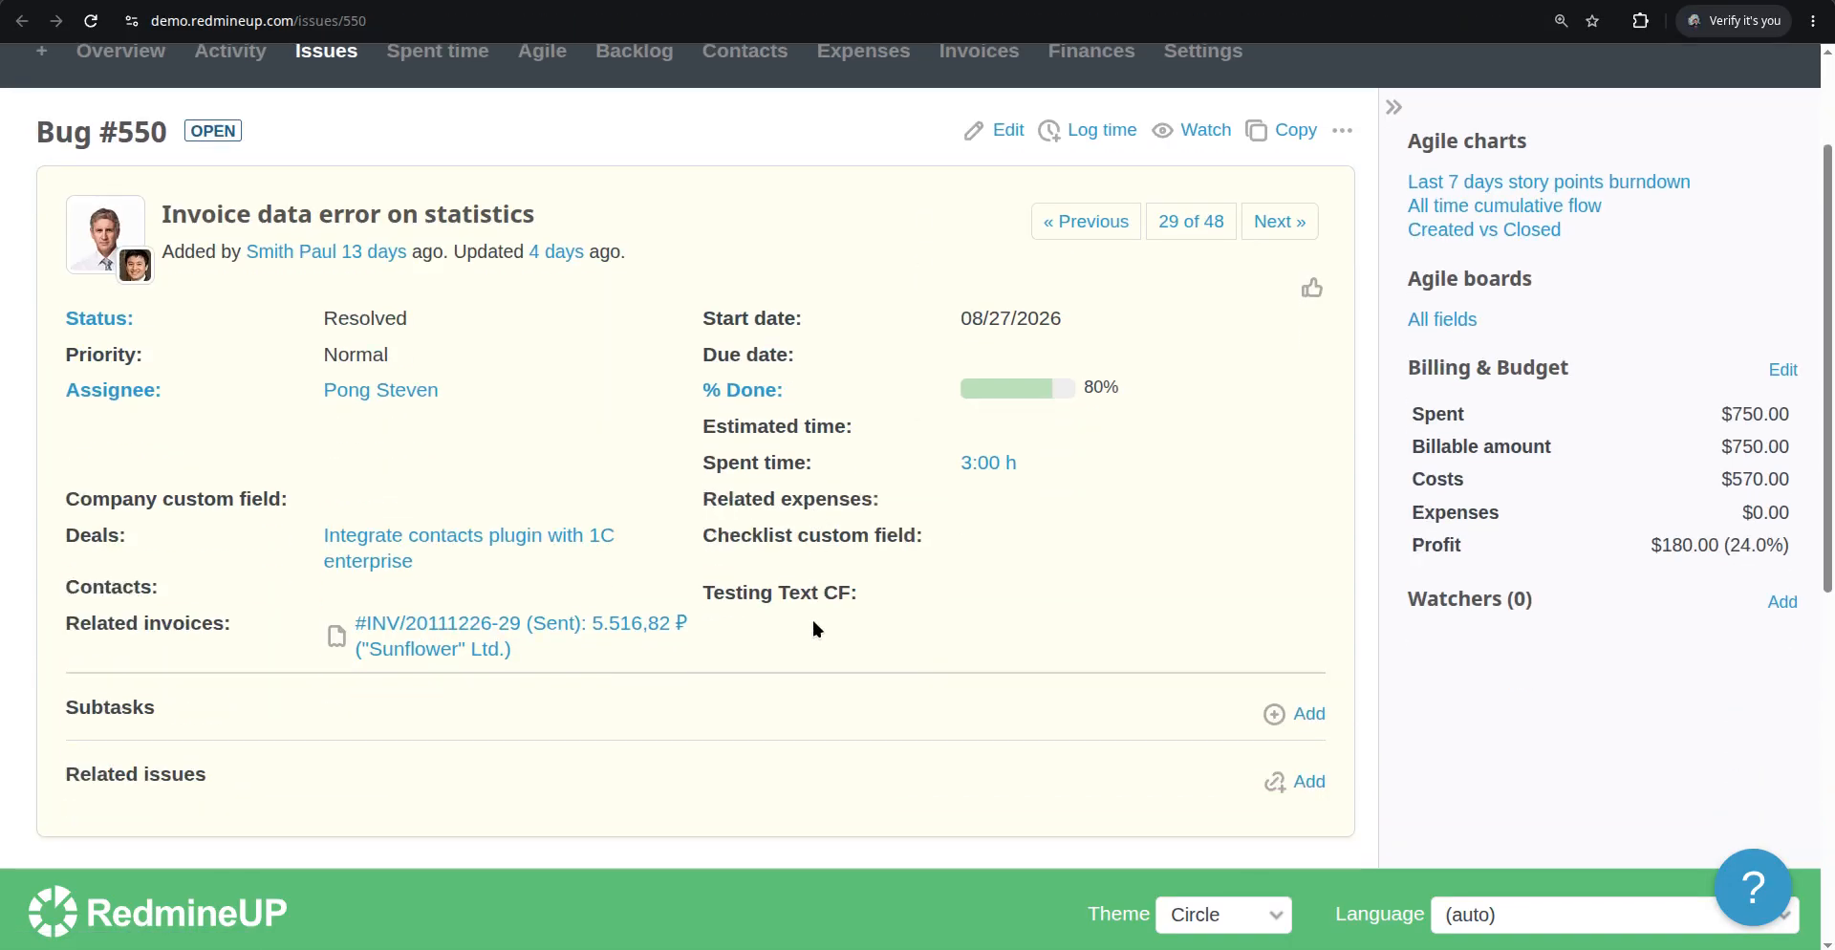
scroll(817, 629, "down", 1)
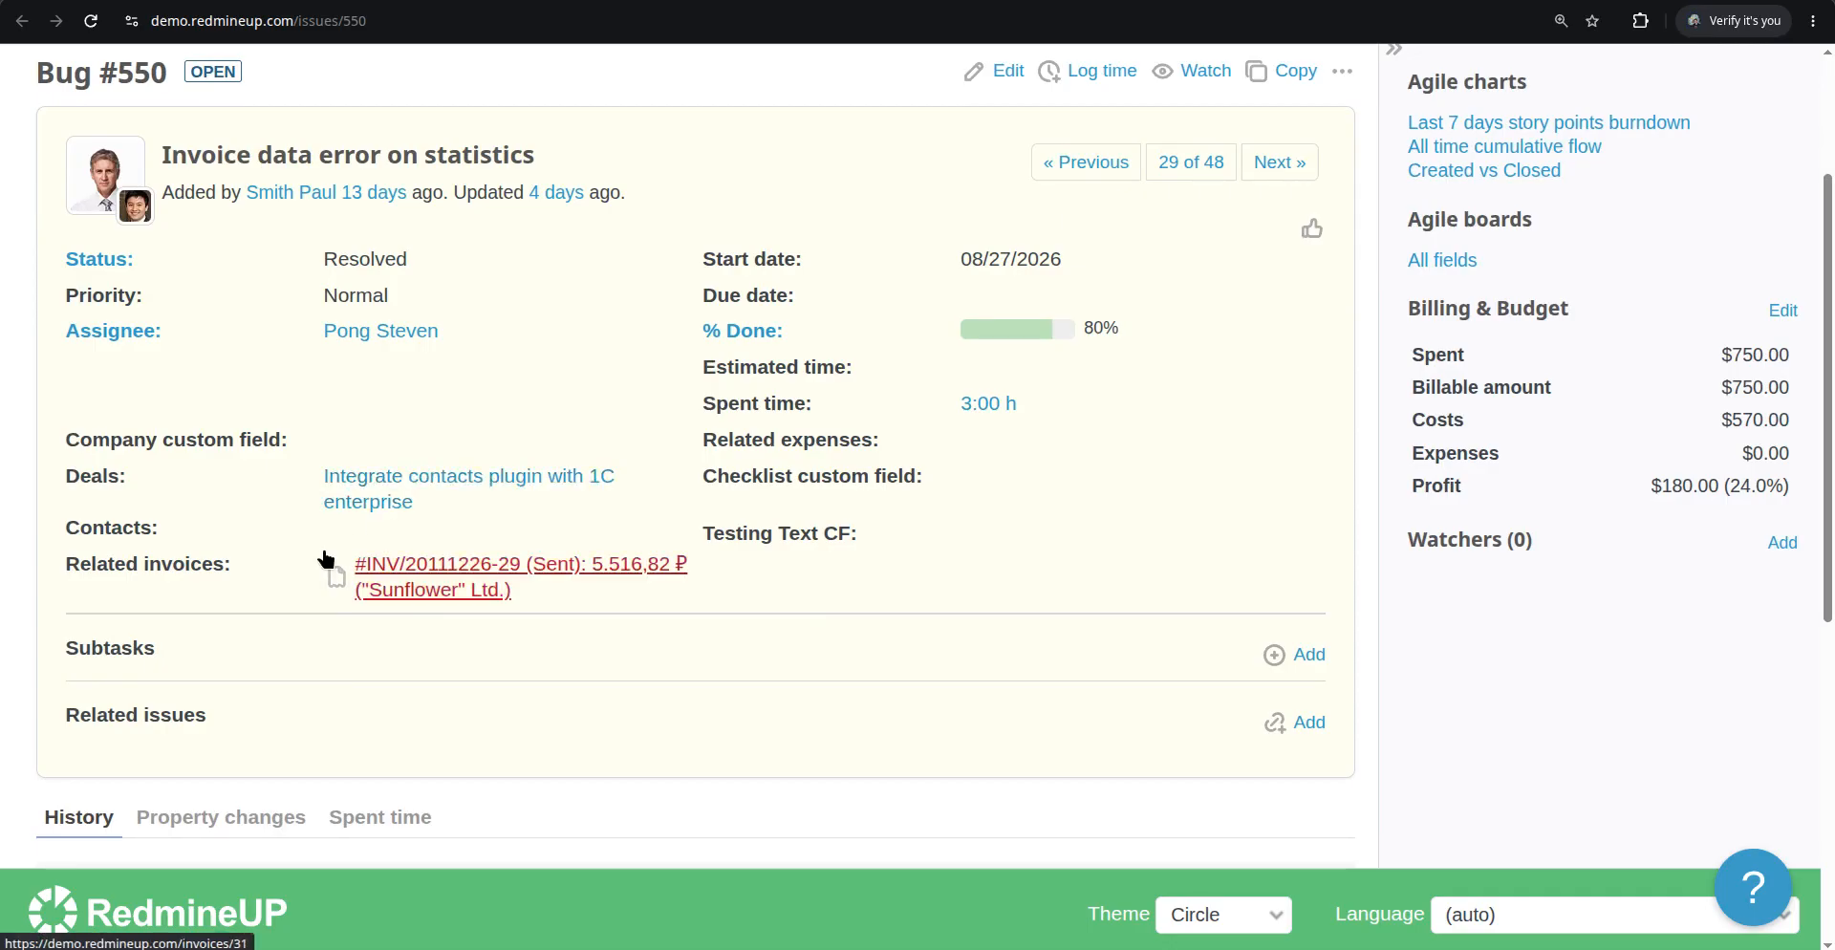
scroll(989, 363, "up", 3)
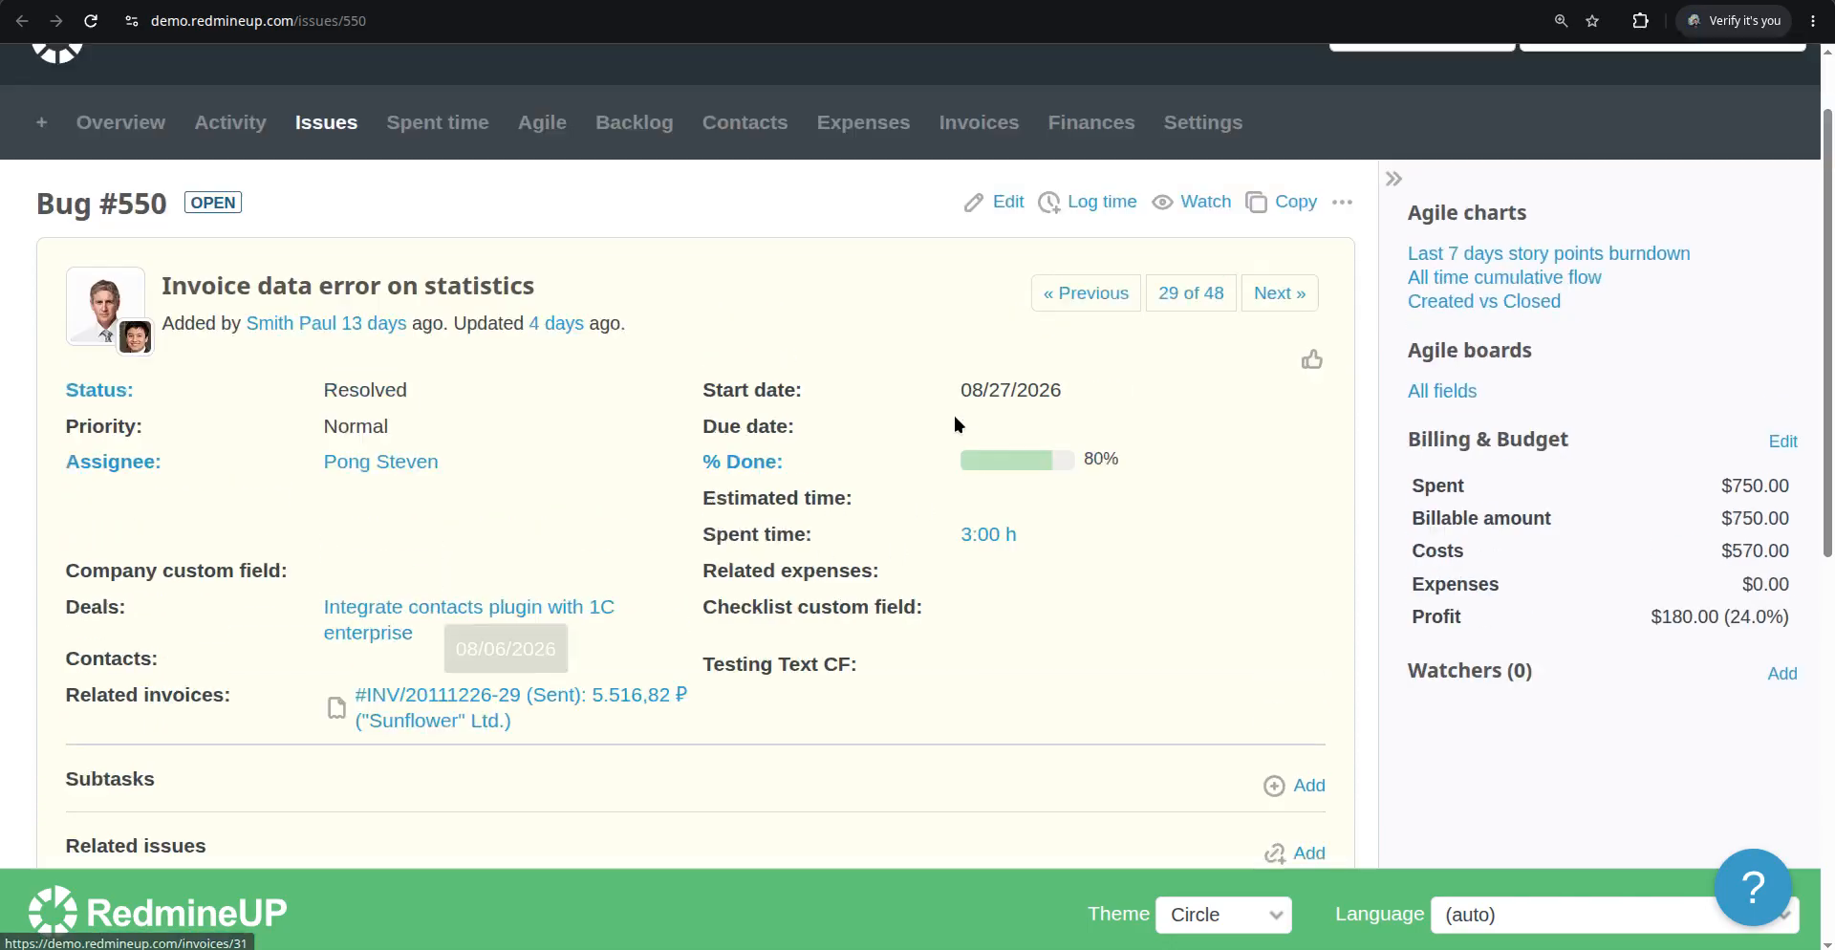
Edit issue #550, add the €200,00 and $6,200.00 related expenses, and submit the change
left_click(999, 307)
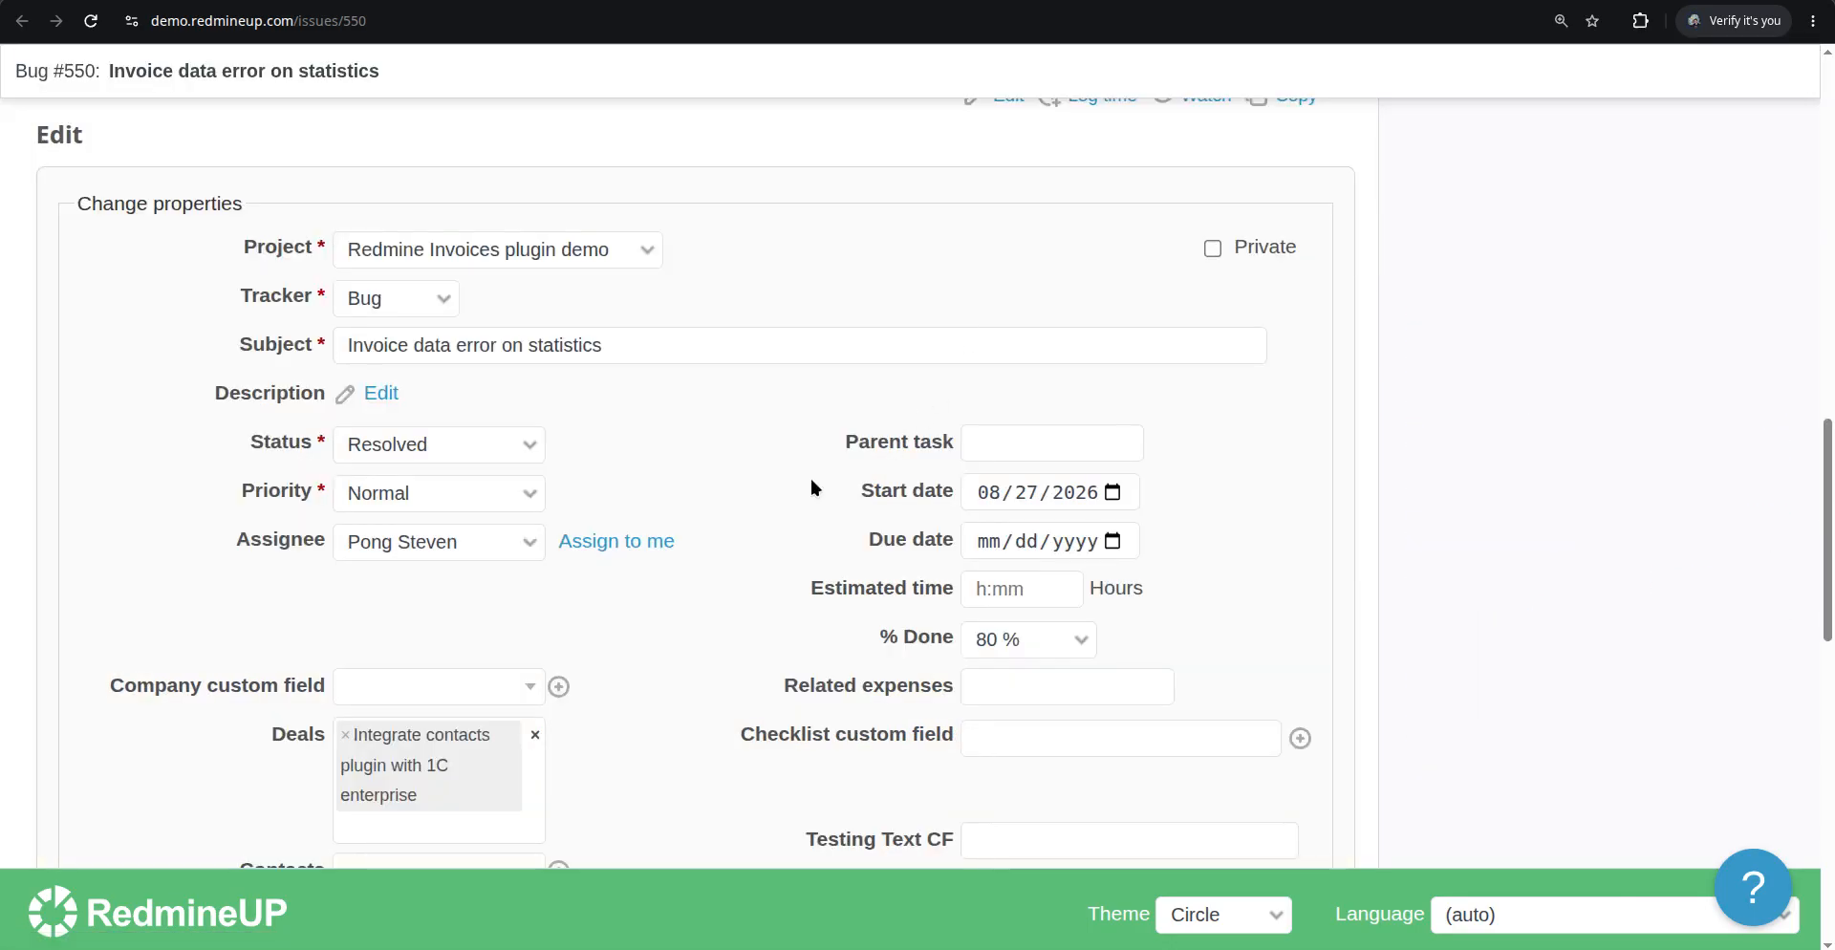
scroll(811, 474, "down", 2)
left_click(1051, 571)
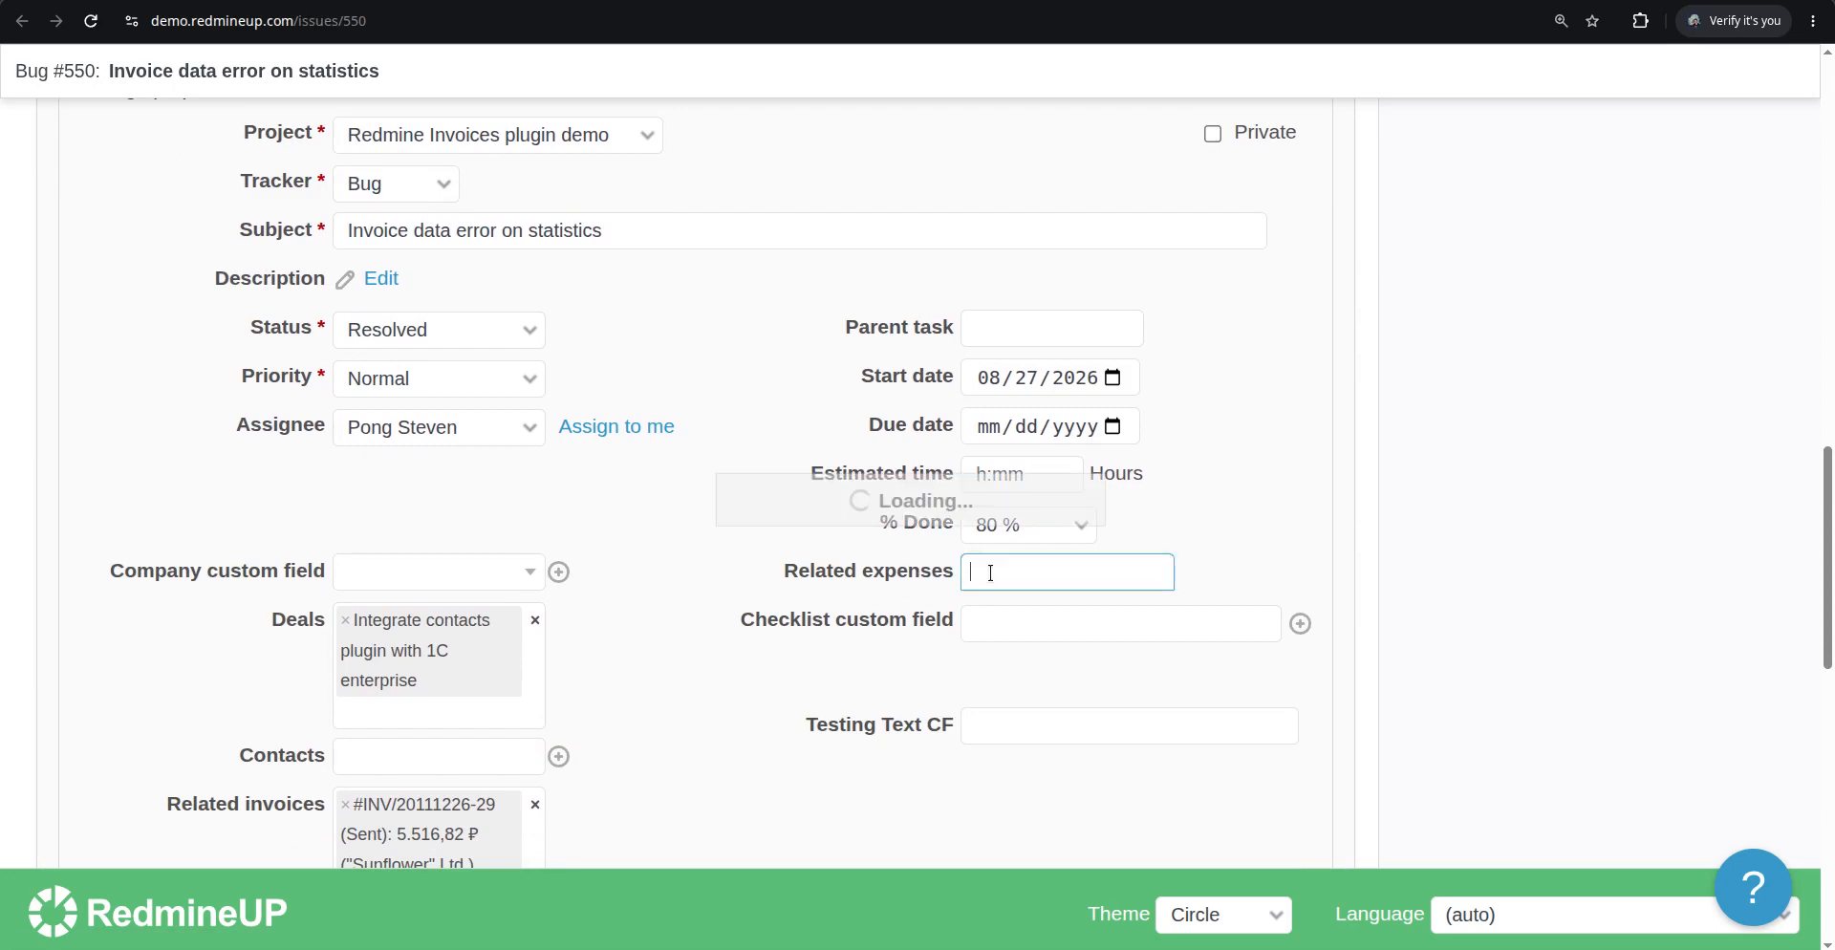
left_click(1025, 616)
left_click(1055, 654)
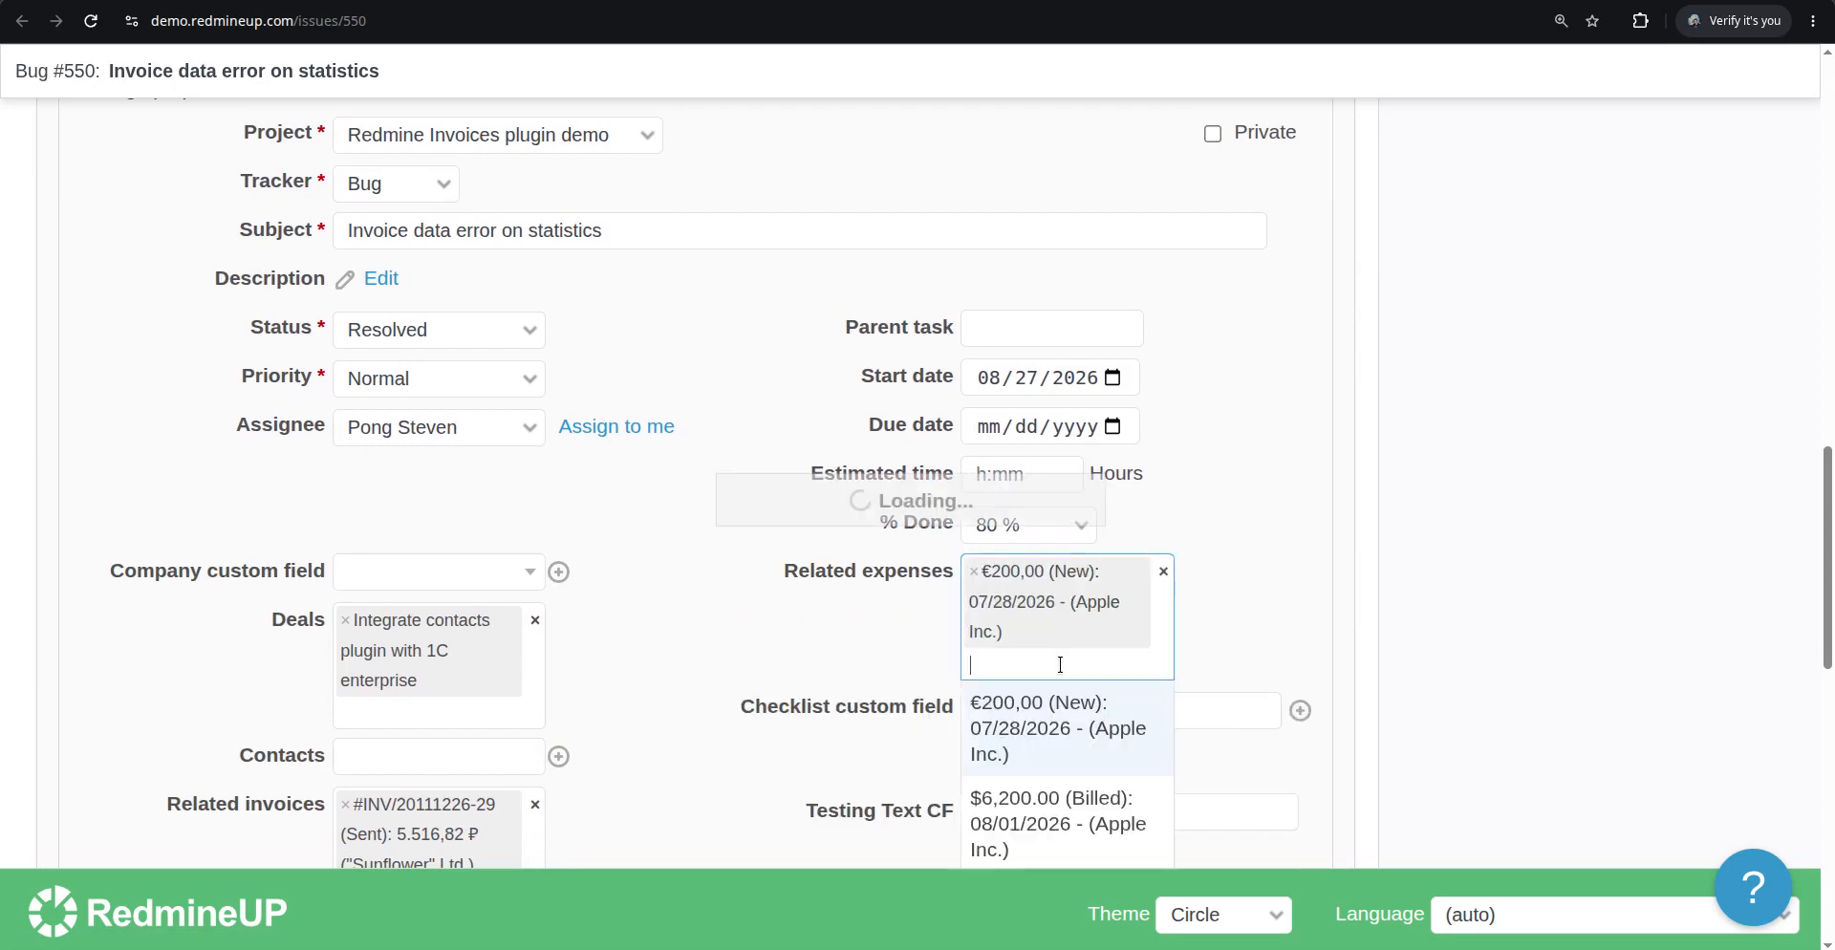
left_click(1052, 817)
scroll(573, 715, "down", 2)
scroll(197, 705, "down", 8)
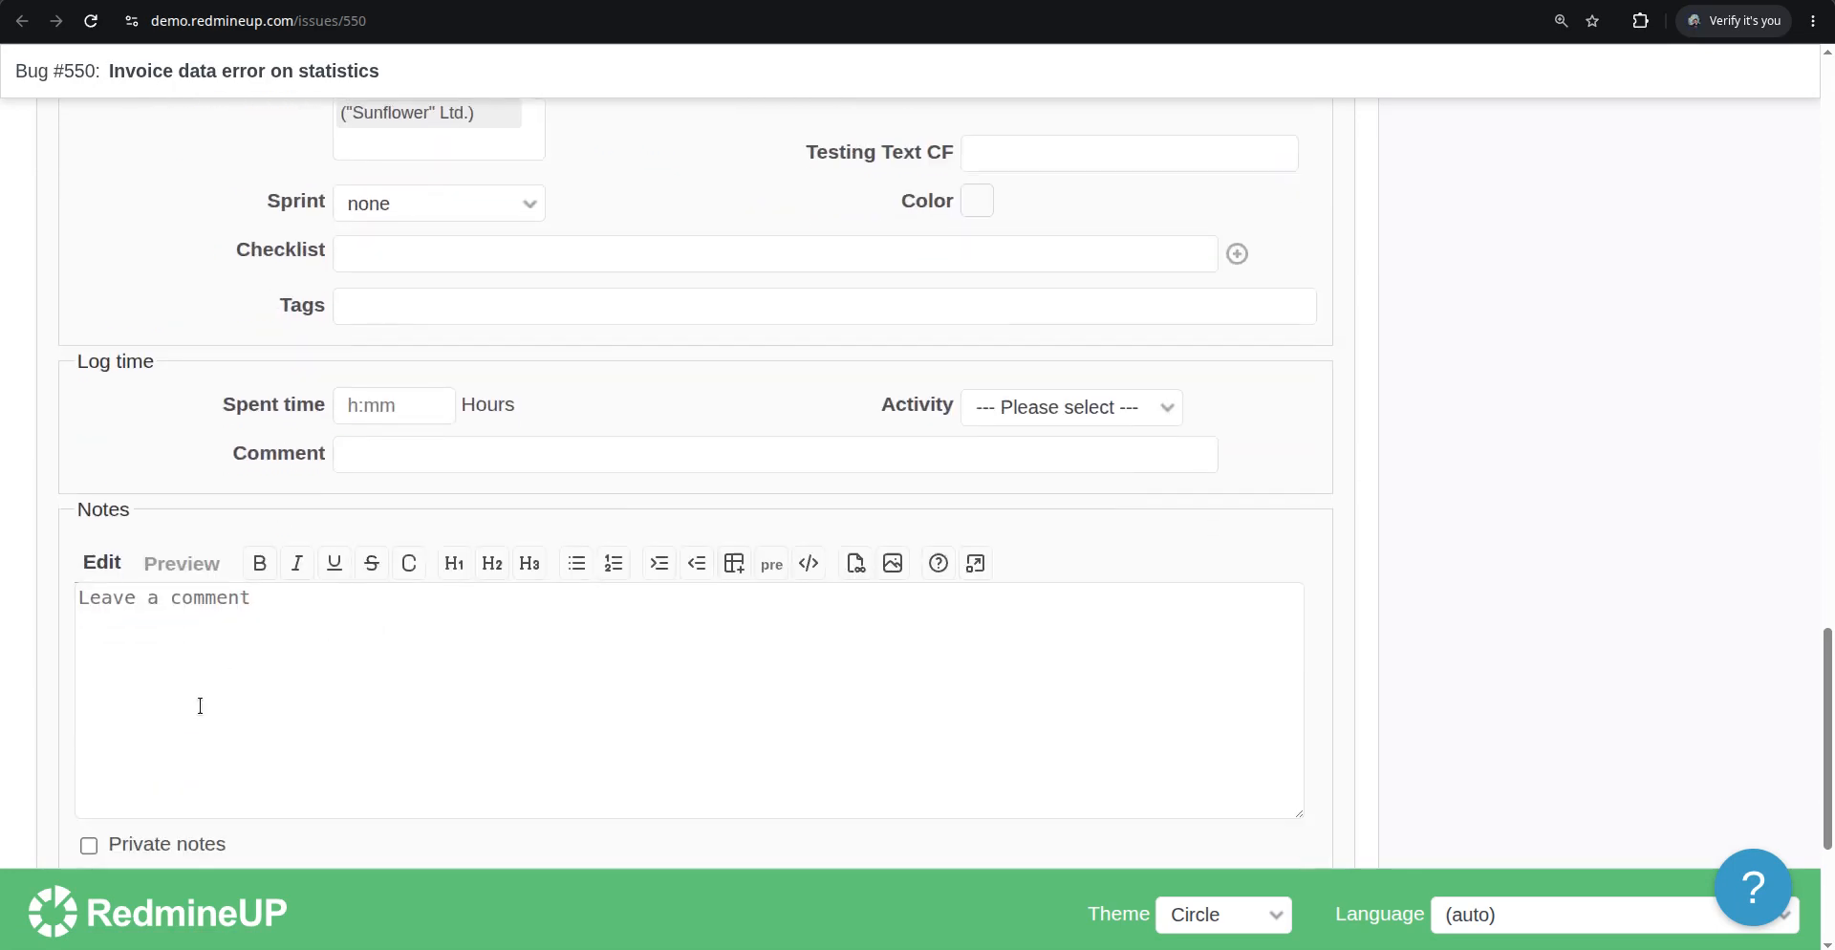
left_click(129, 679)
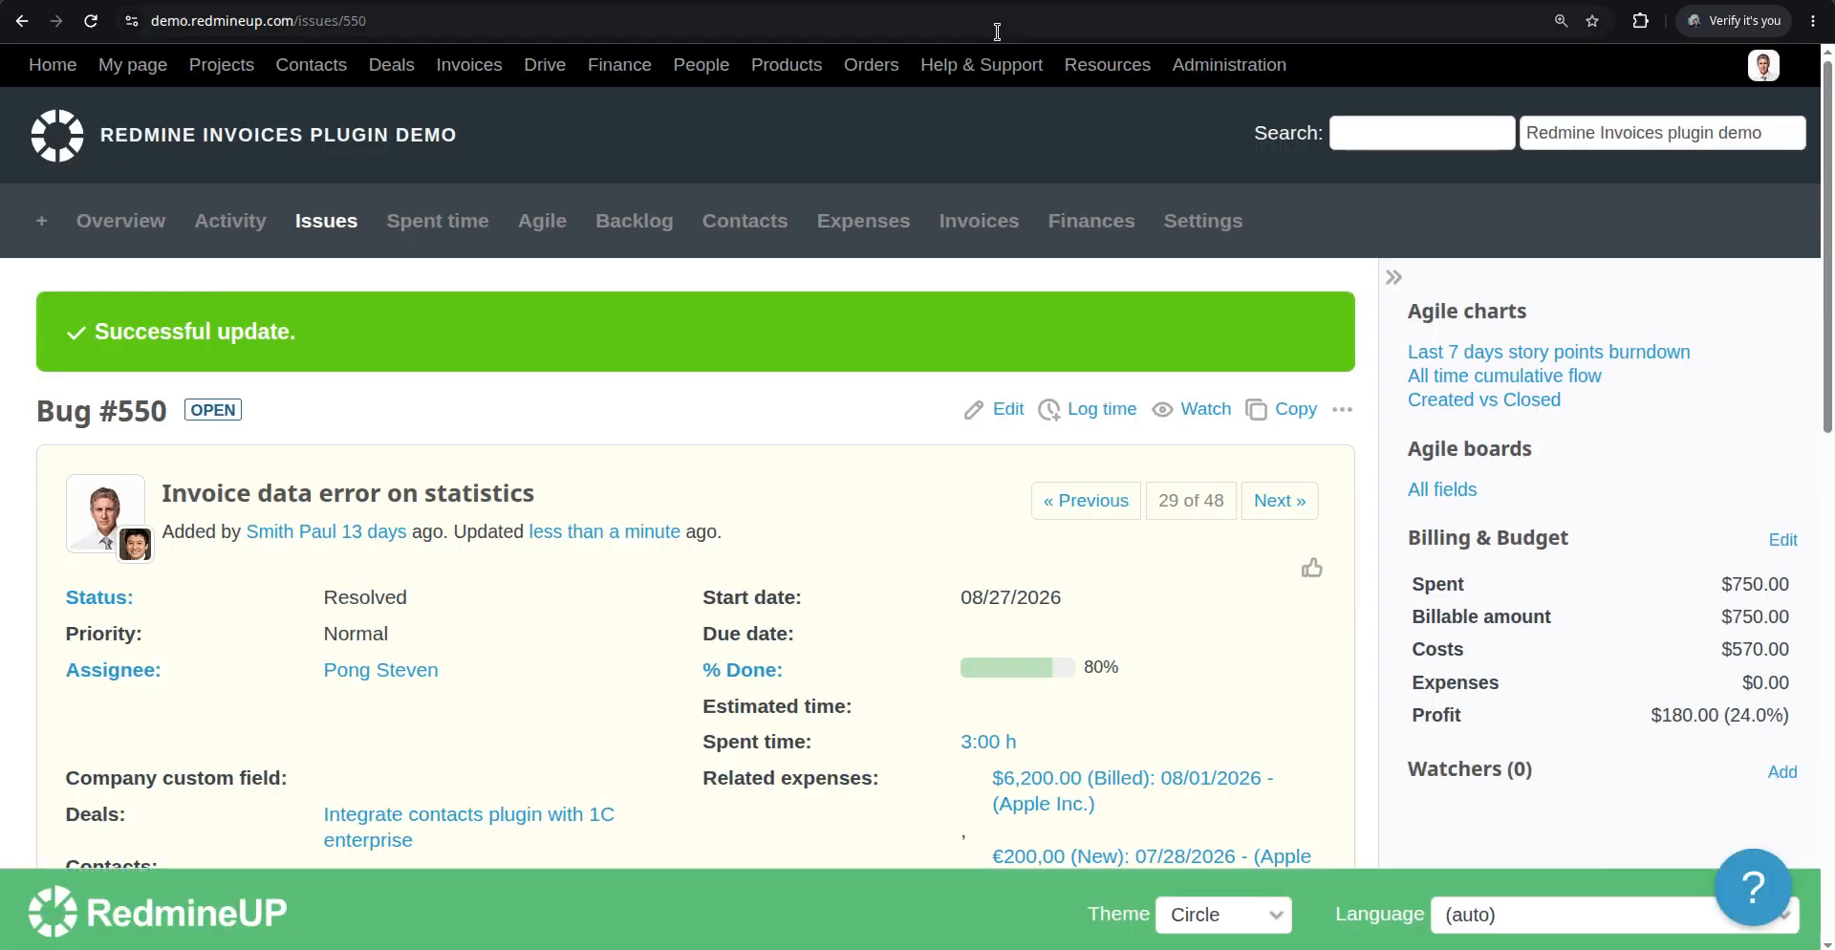
Reload the Agile board and scroll through it to check issue #550's card
left_click(995, 2)
key("F5")
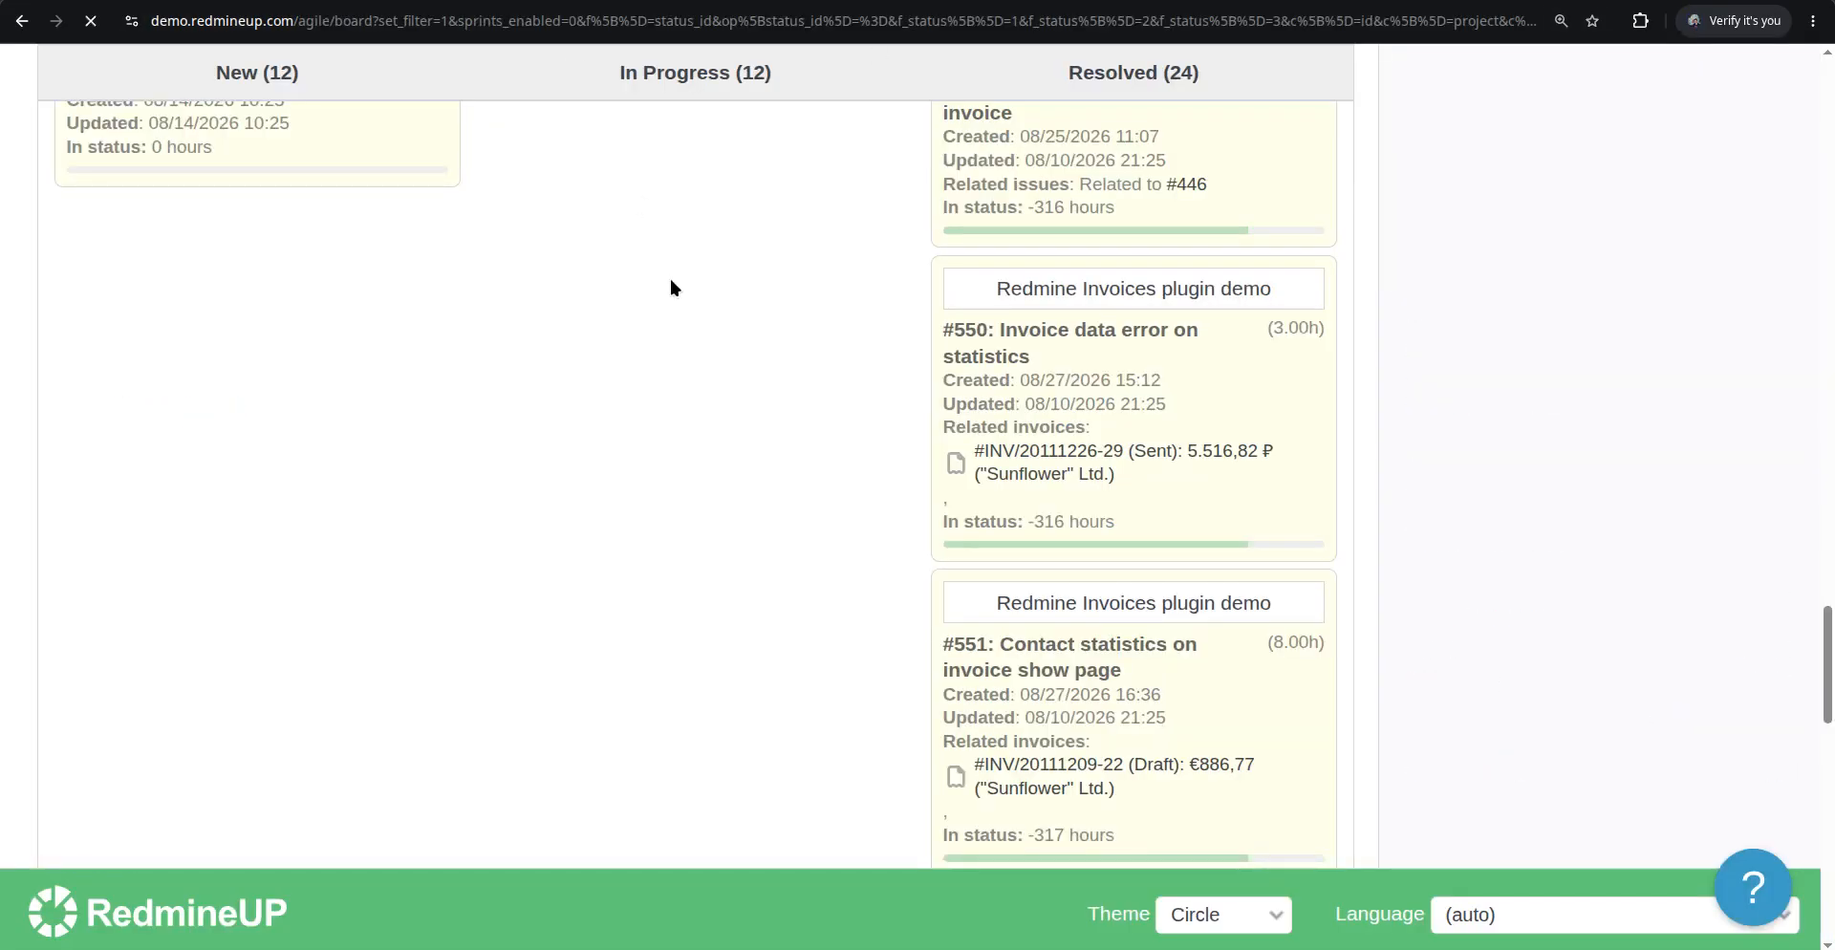
scroll(918, 526, "down", 15)
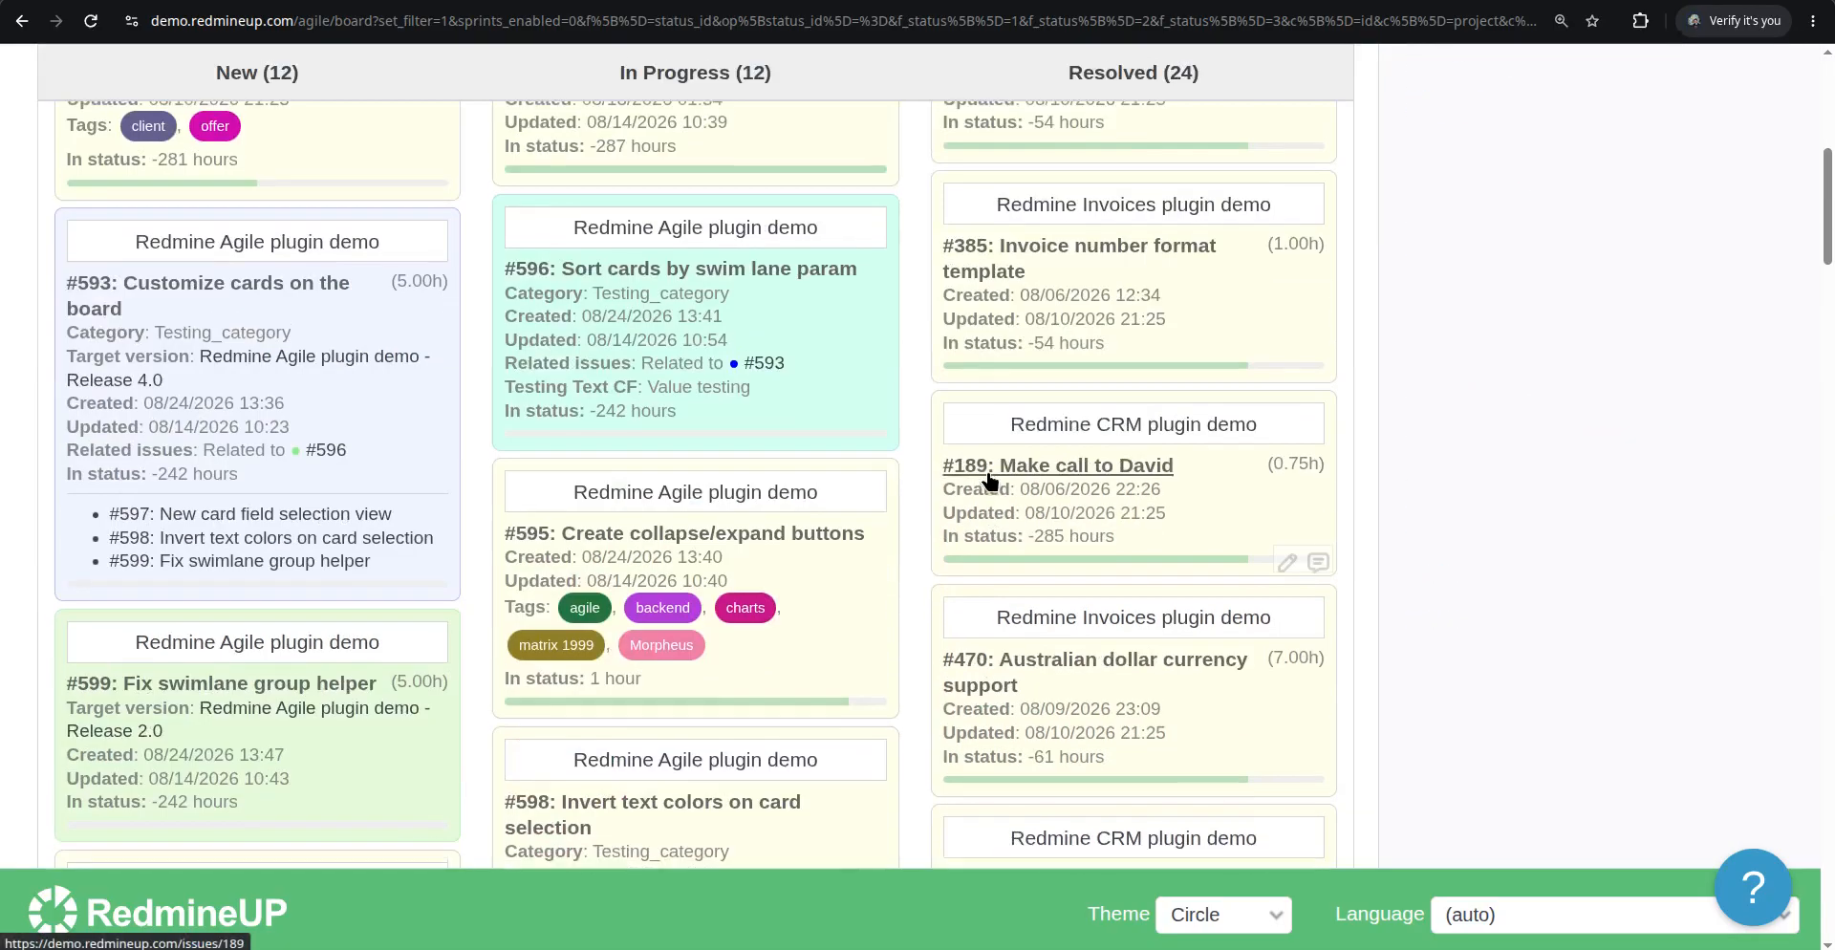
scroll(989, 481, "down", 8)
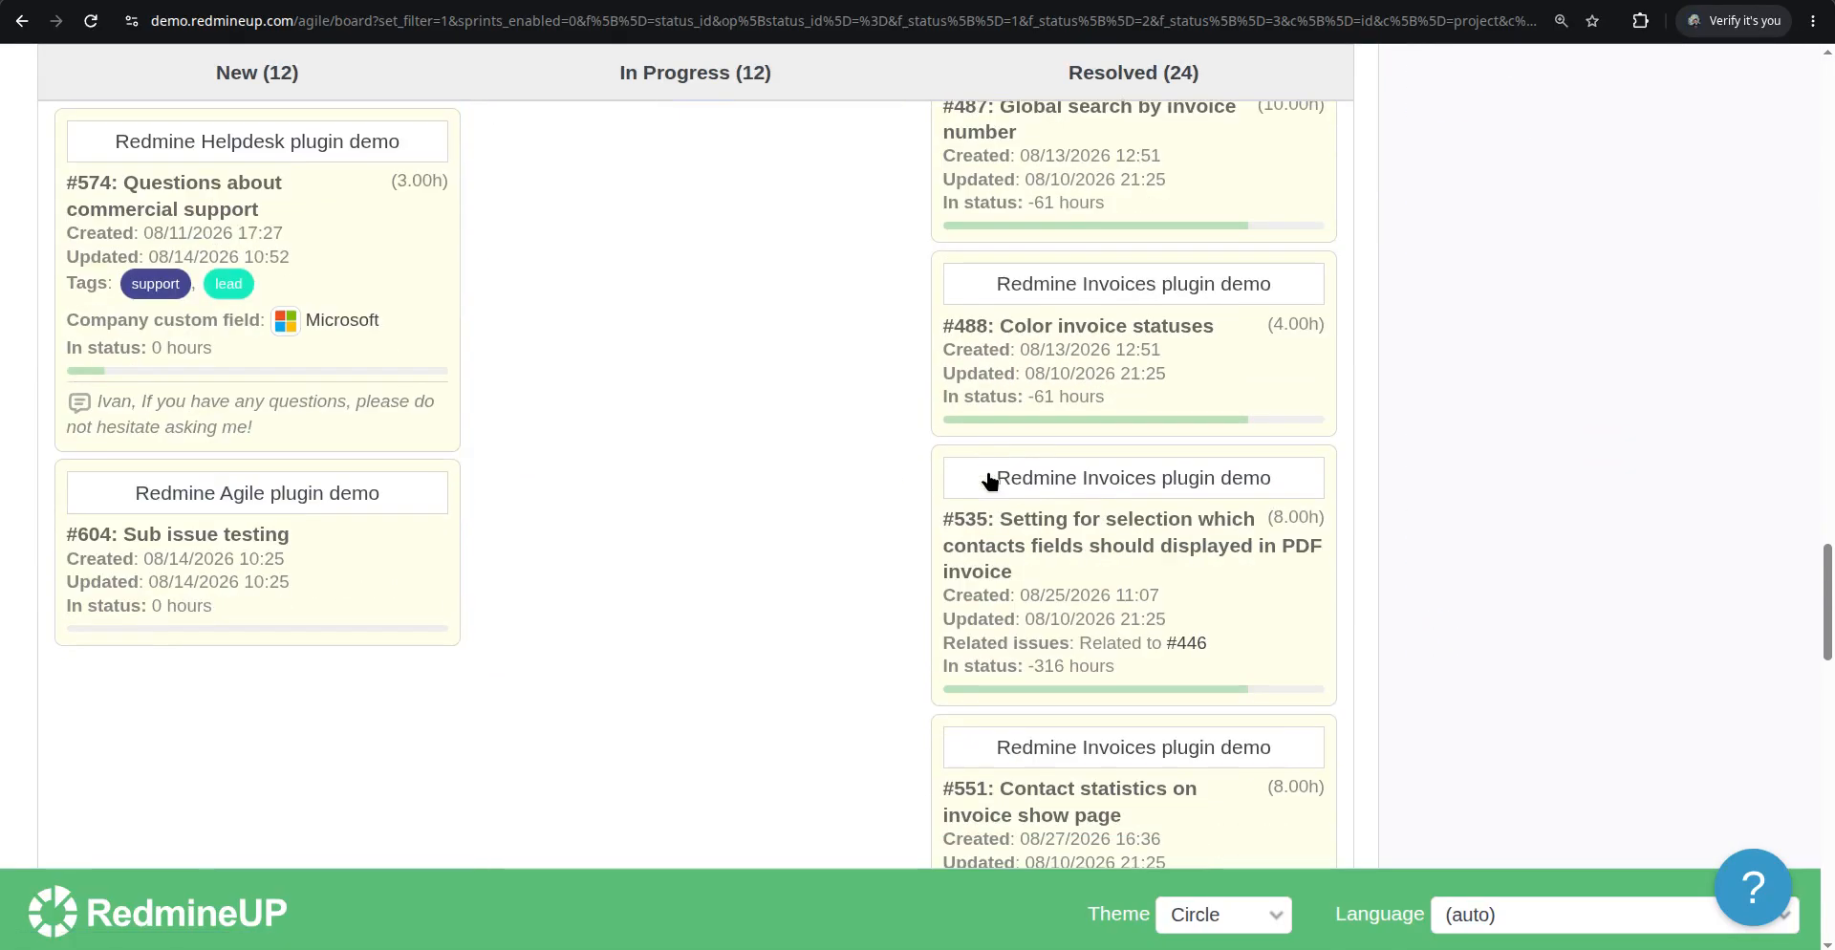
scroll(989, 480, "up", 2)
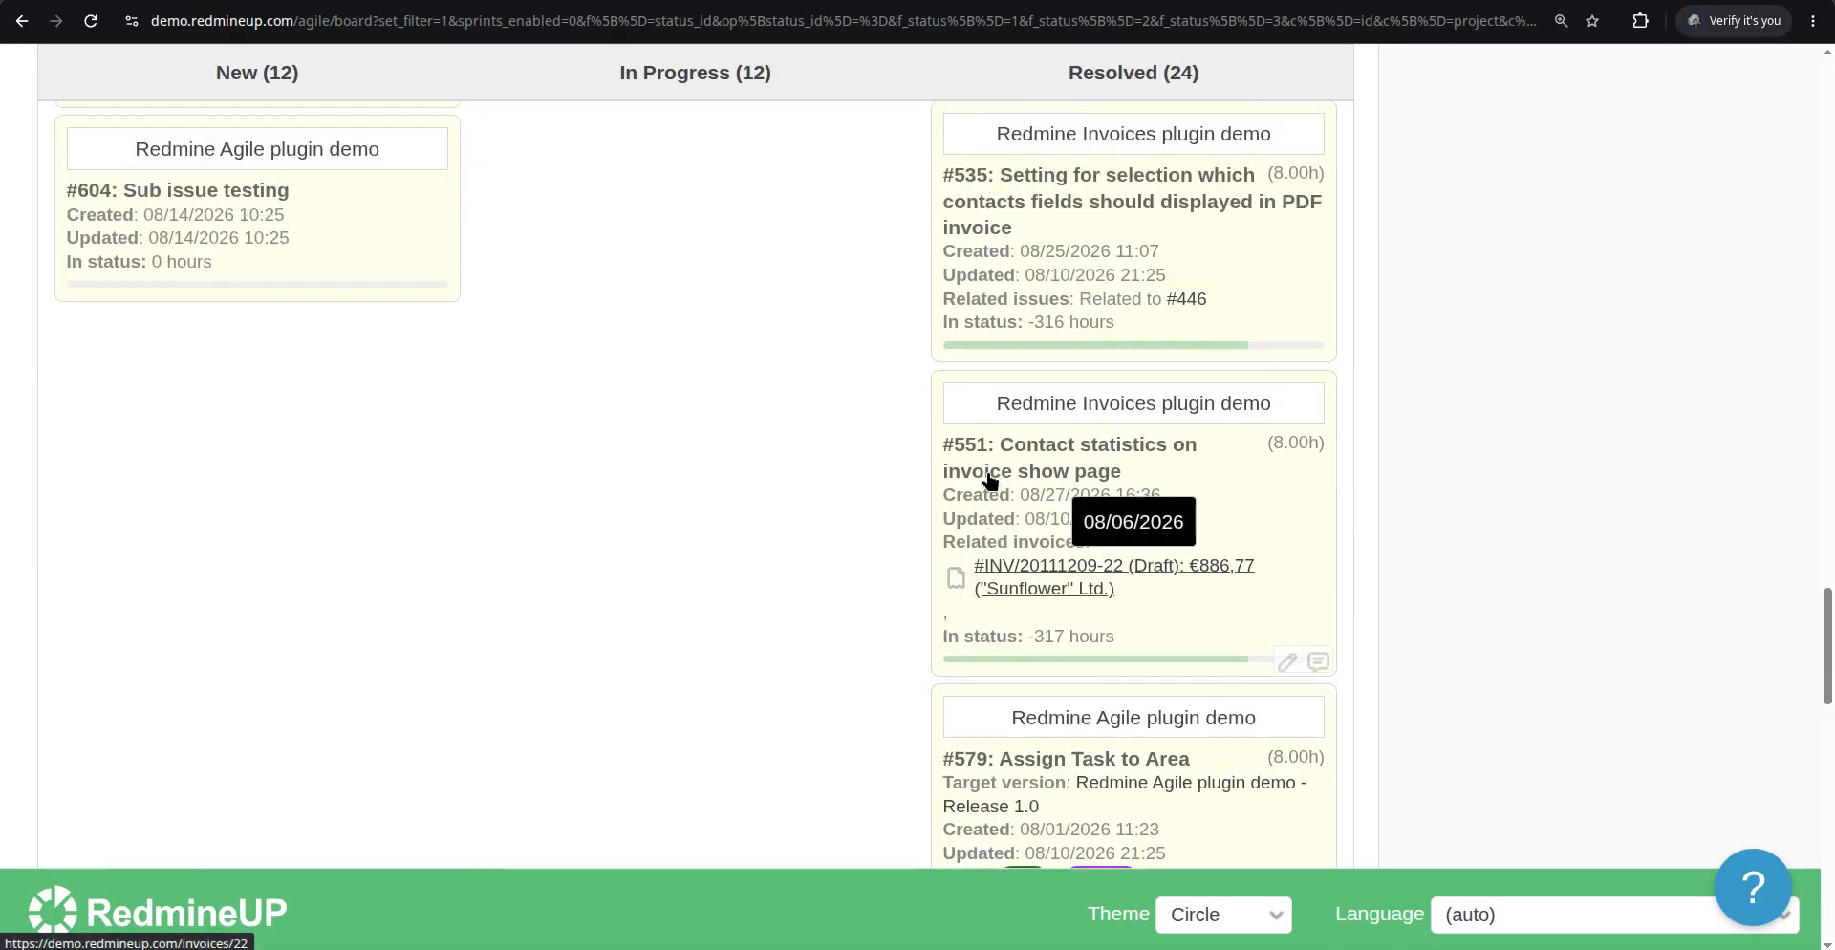
scroll(989, 480, "down", 8)
scroll(989, 481, "down", 6)
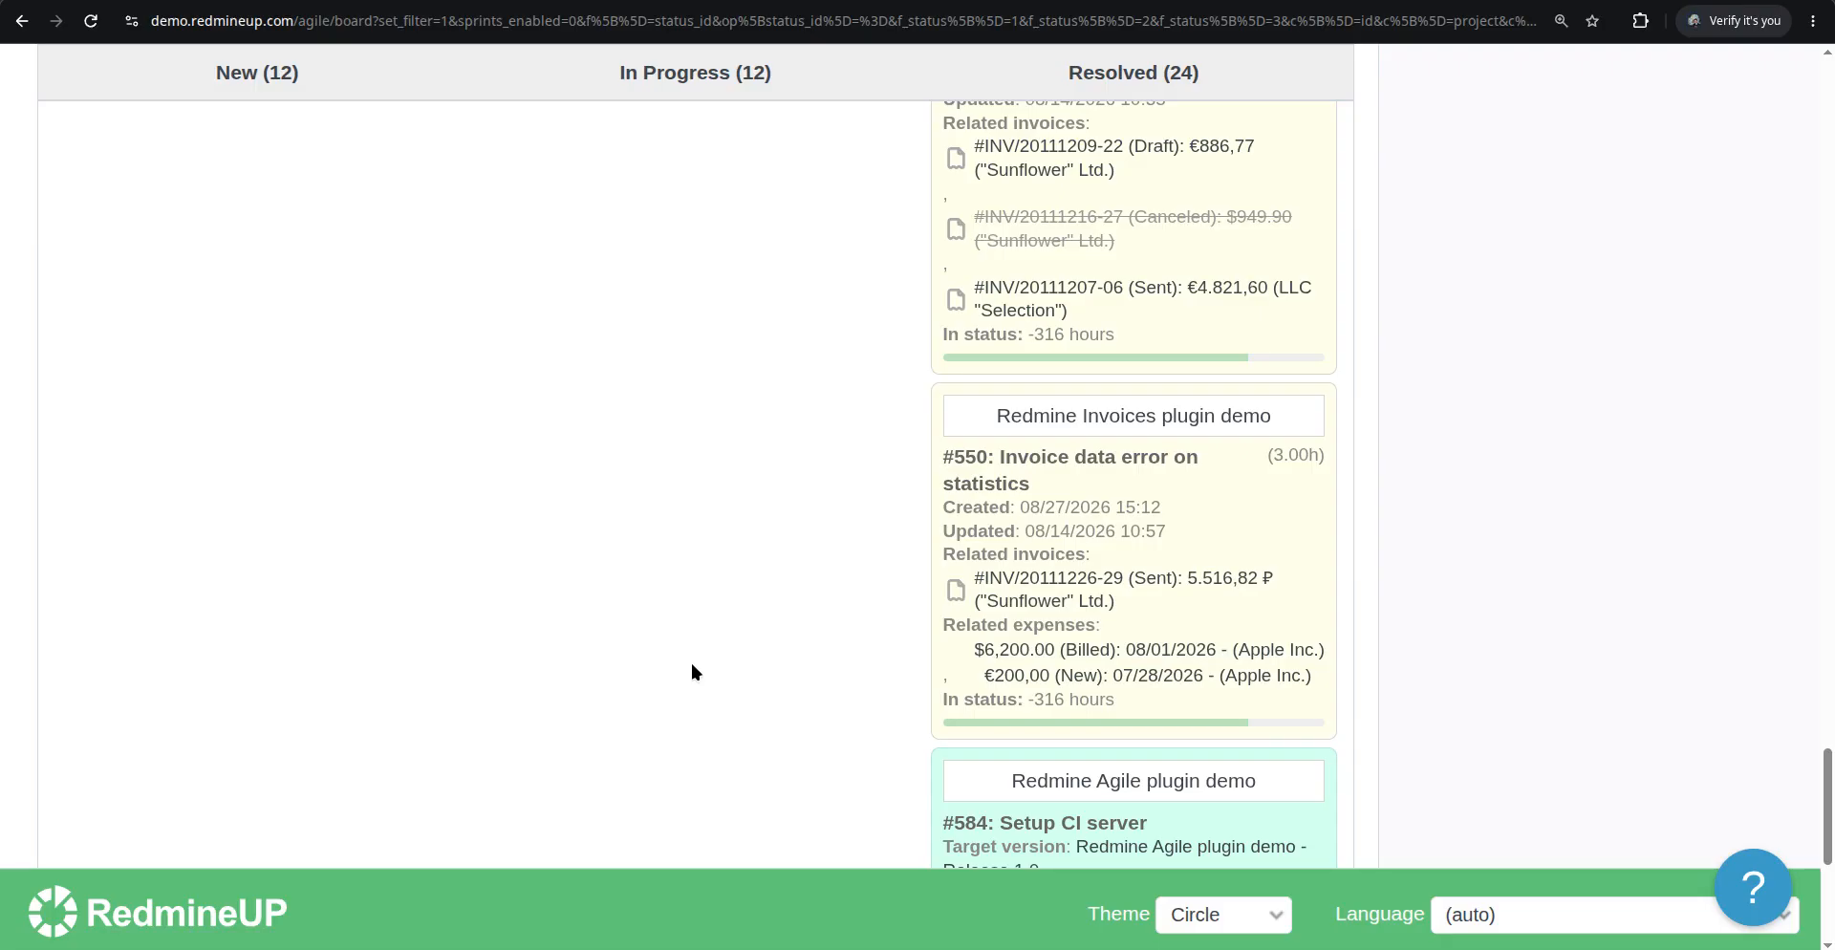
scroll(692, 664, "up", 20)
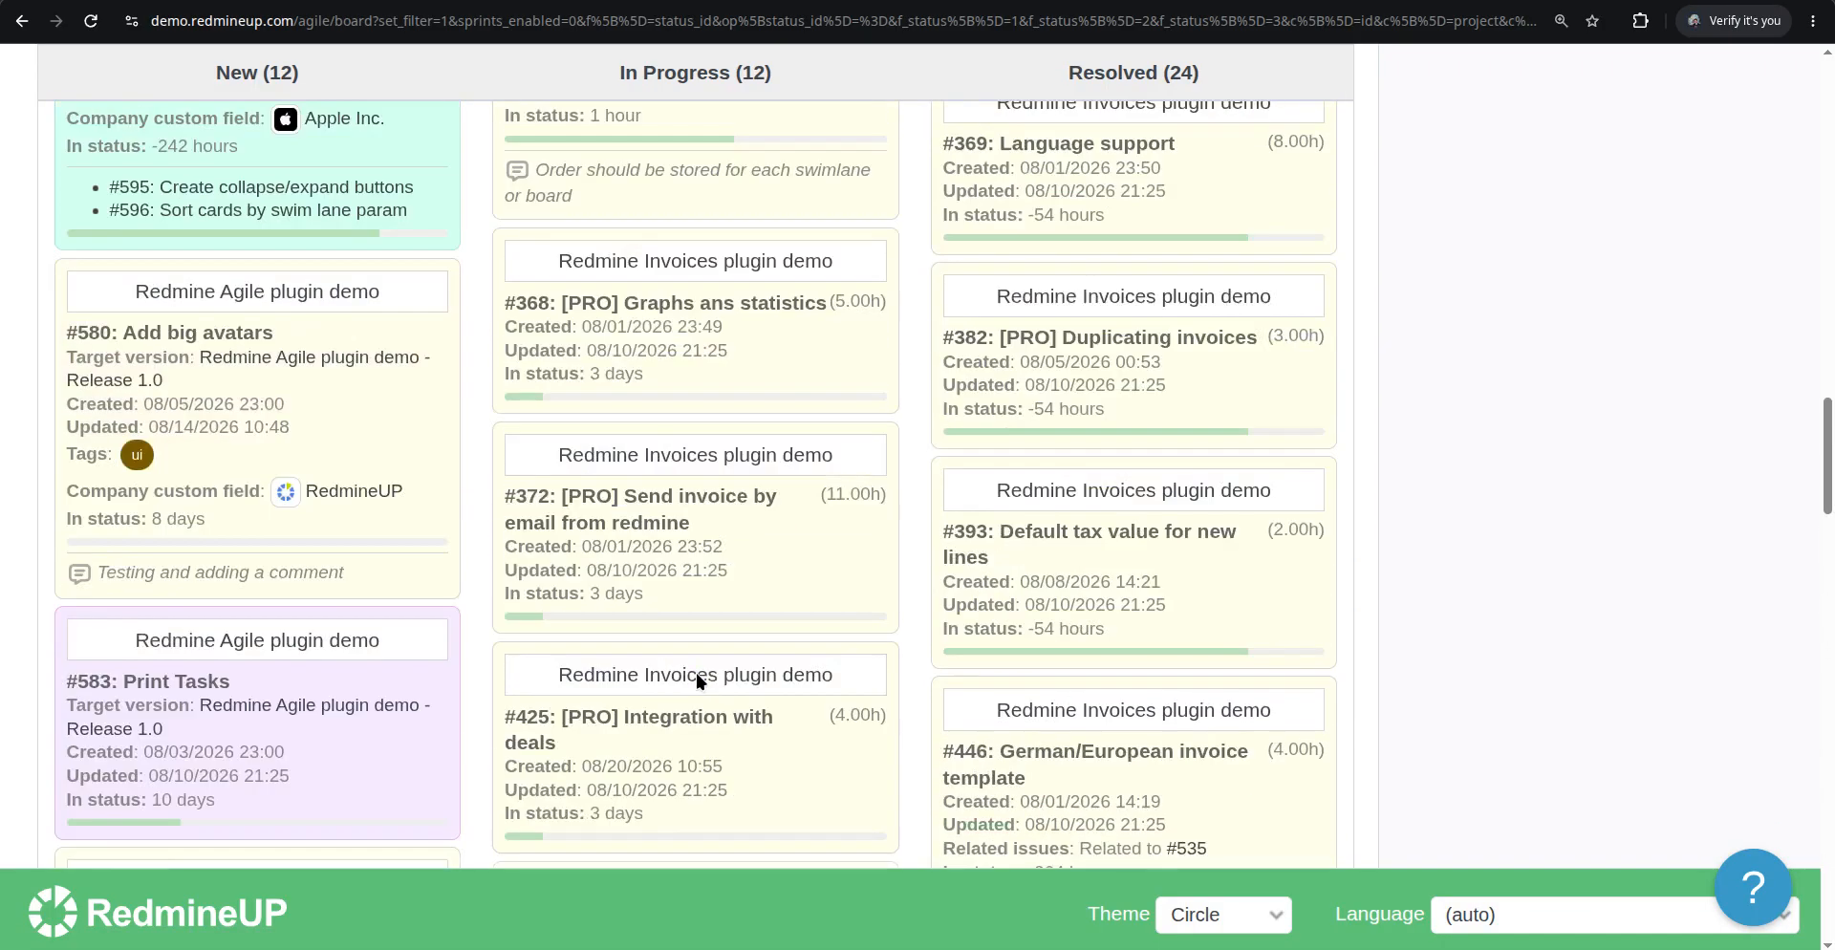
scroll(695, 673, "up", 15)
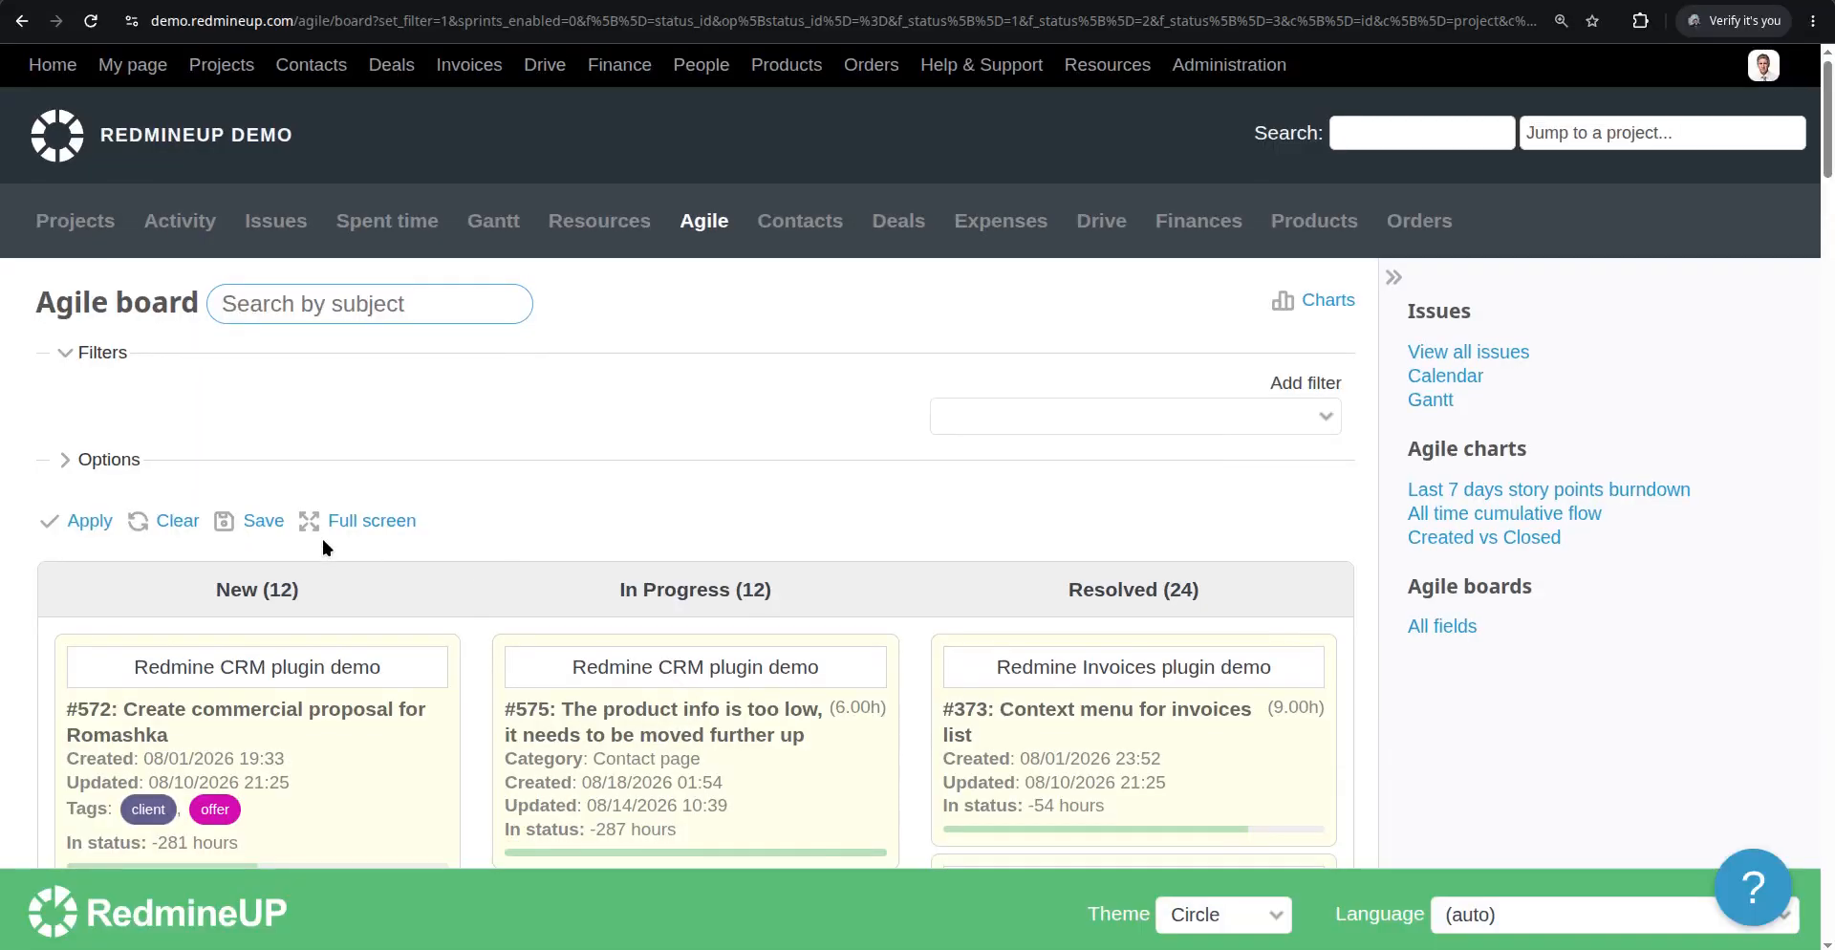
Enable the Tracker card field in the board options and apply them
left_click(127, 460)
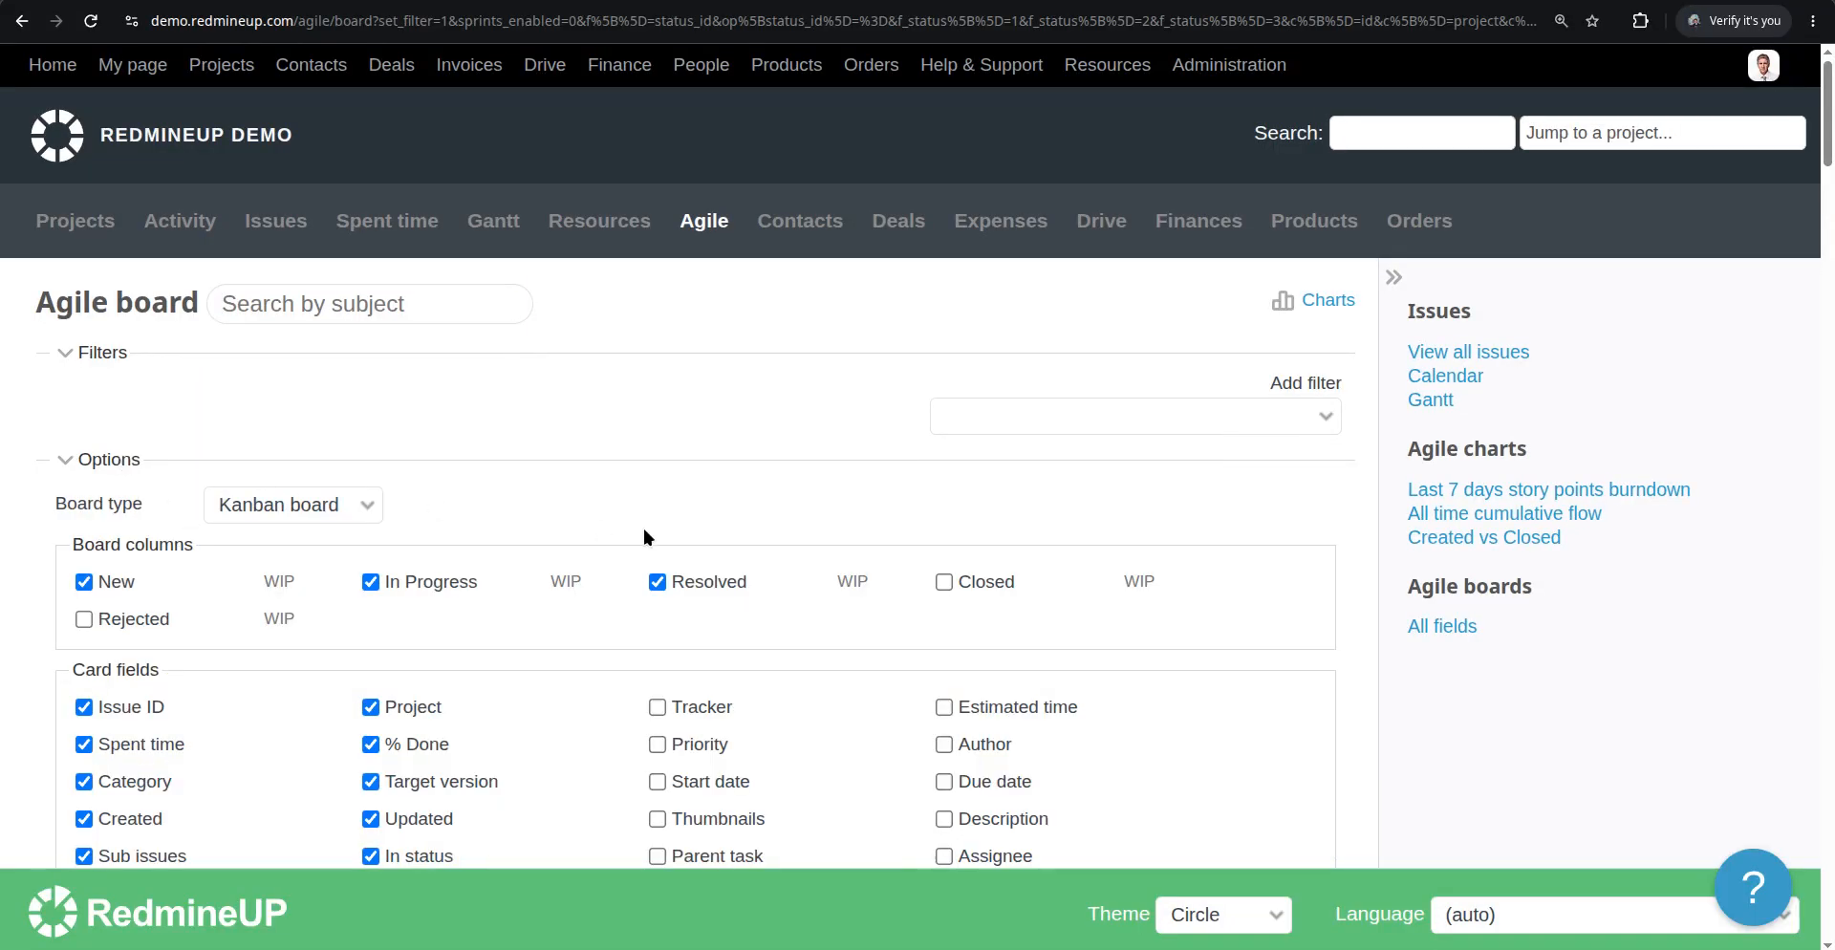
scroll(644, 529, "down", 3)
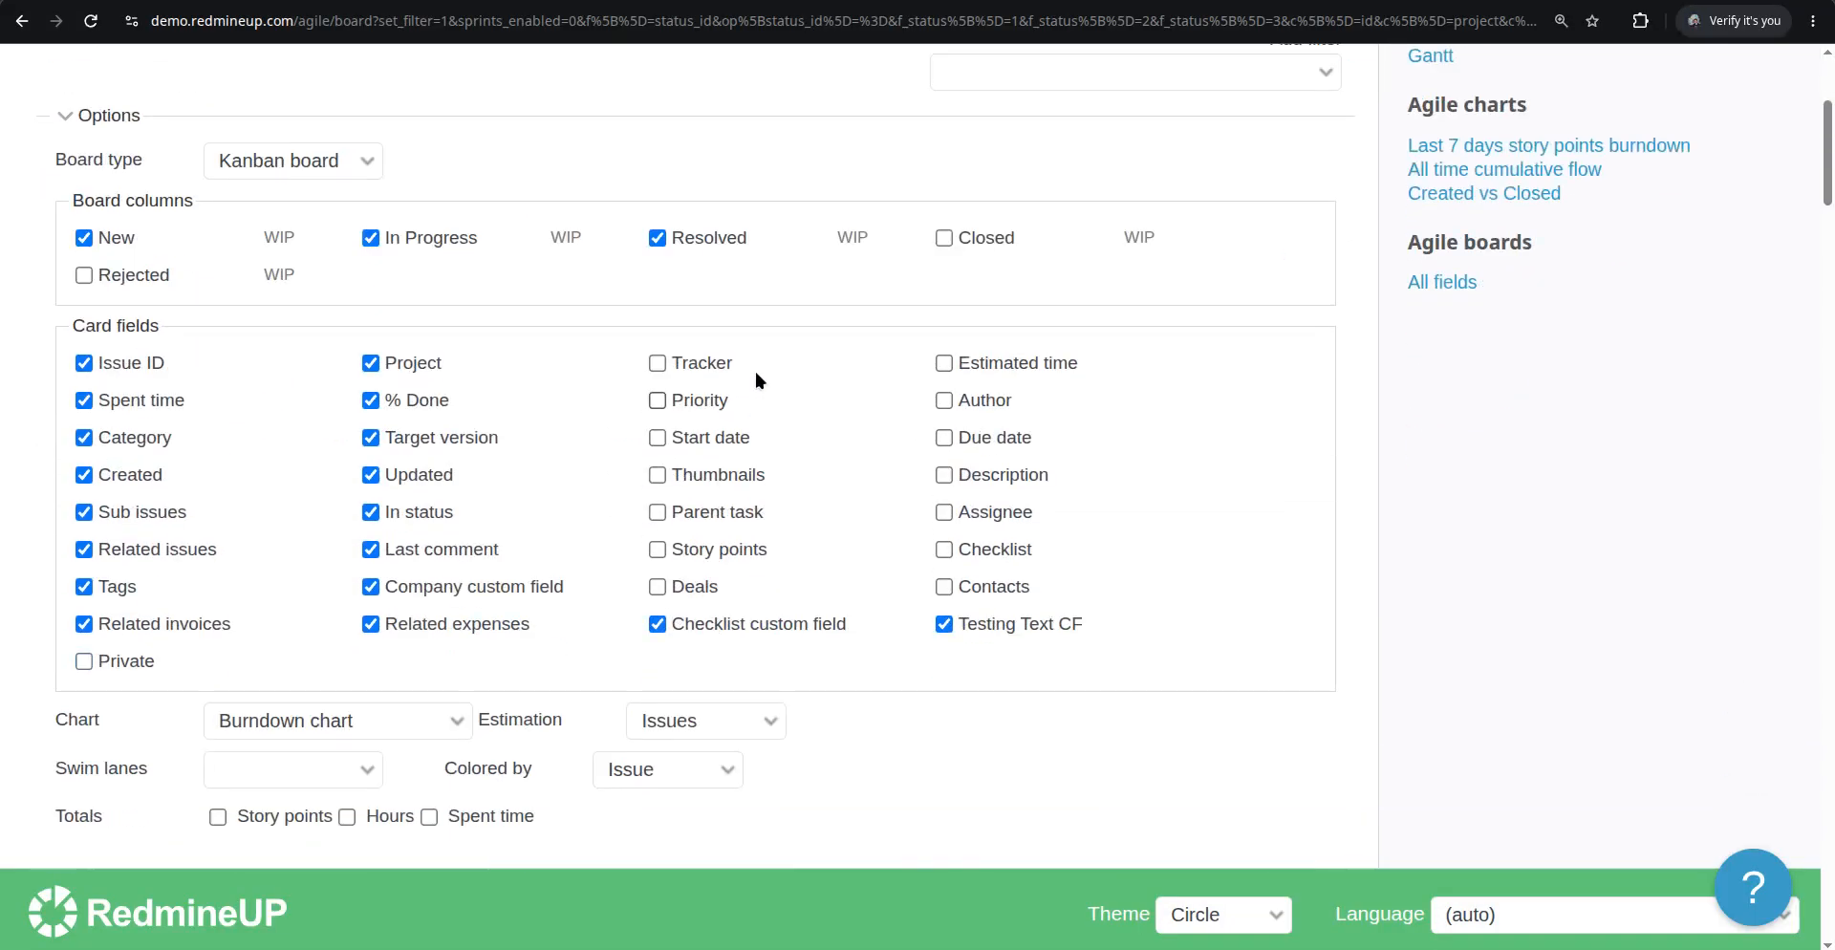
left_click(701, 363)
scroll(553, 426, "down", 3)
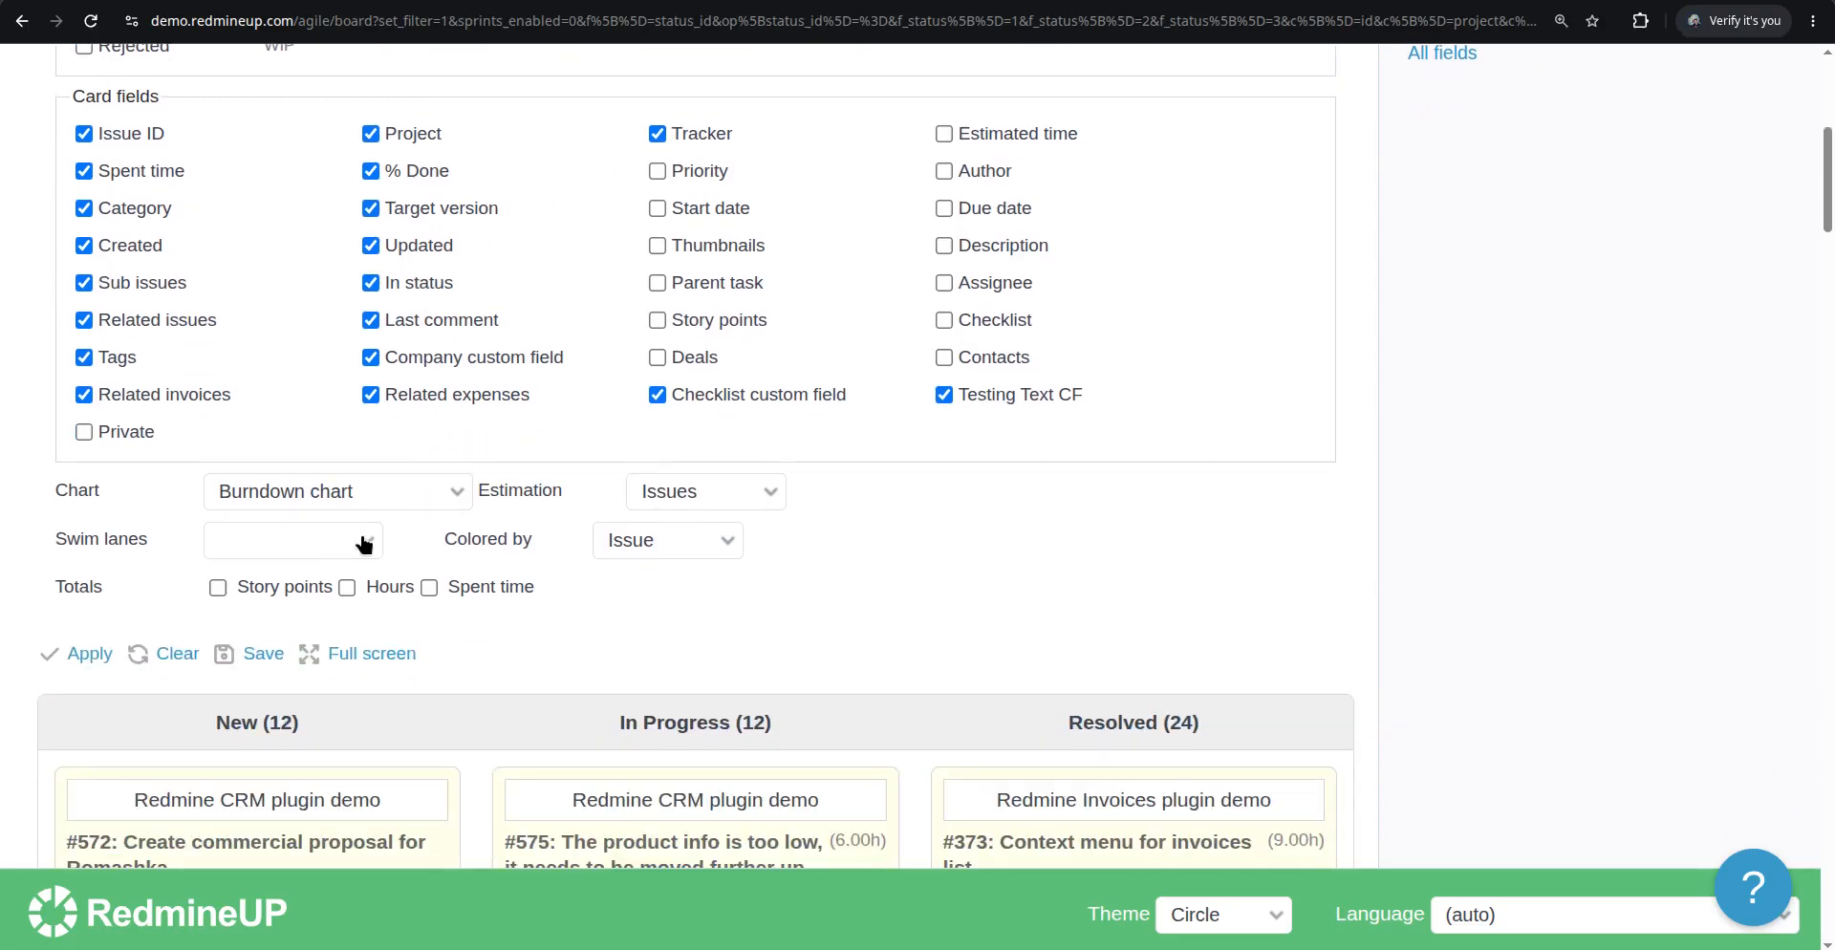
left_click(86, 653)
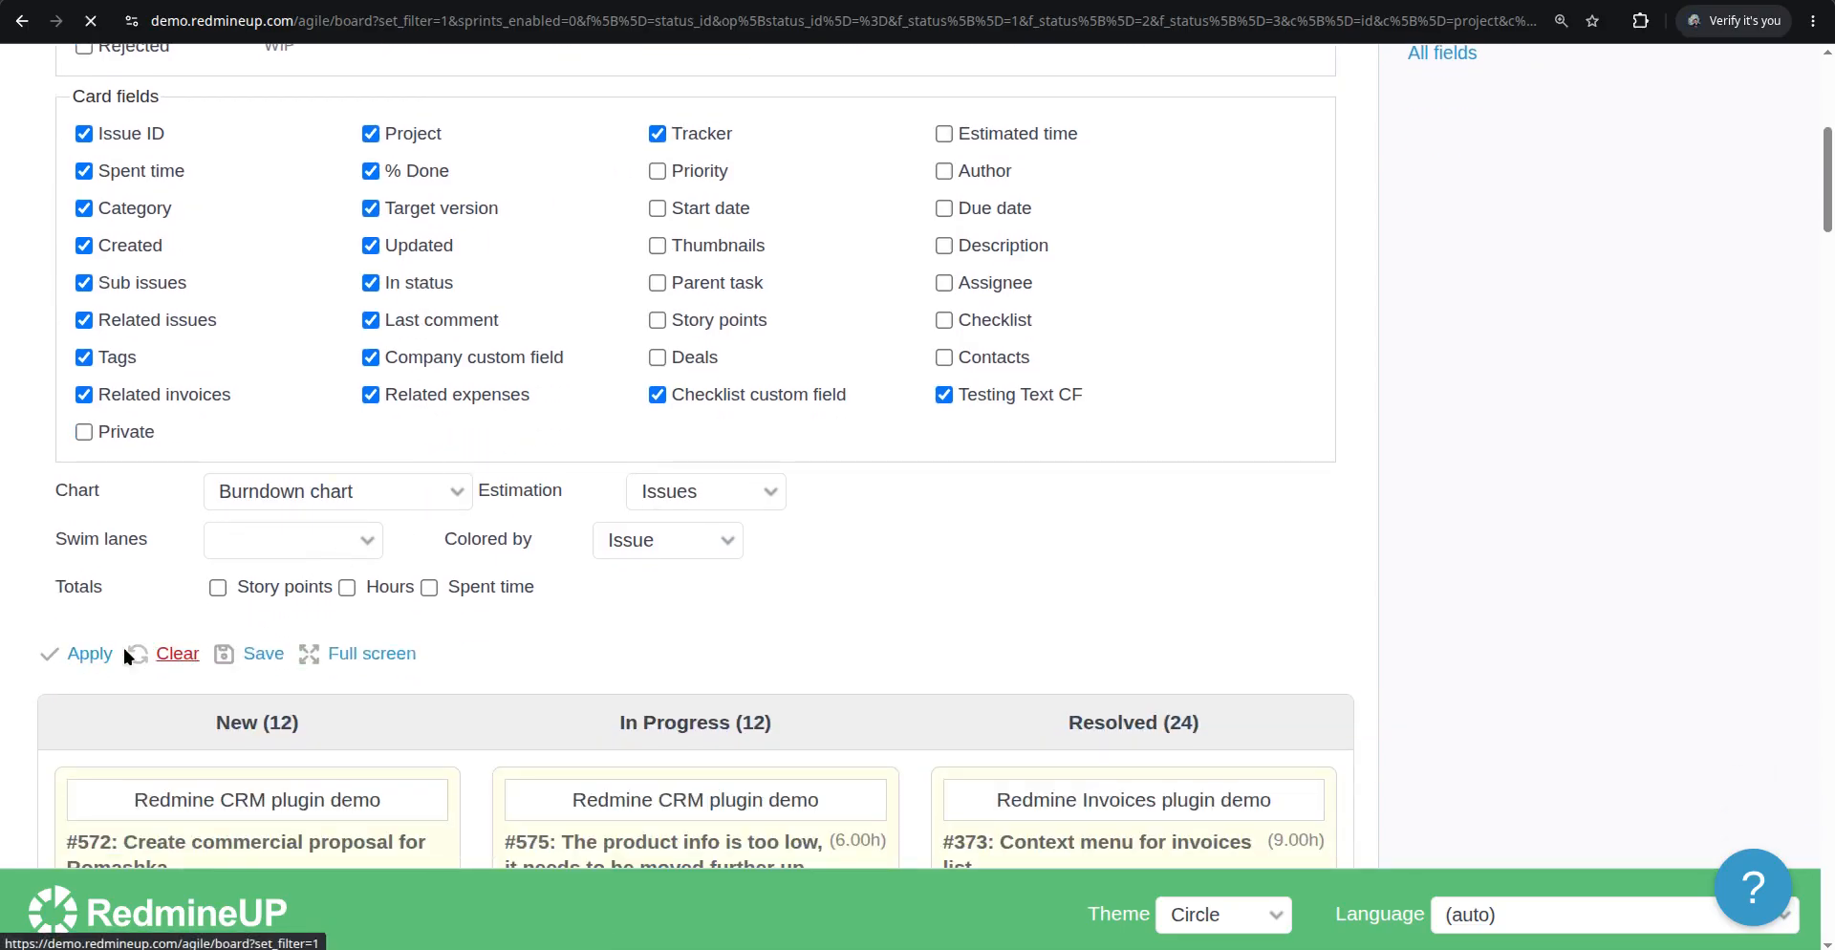
Scroll through the board to review the cards and open issue #599
scroll(501, 545, "down", 1)
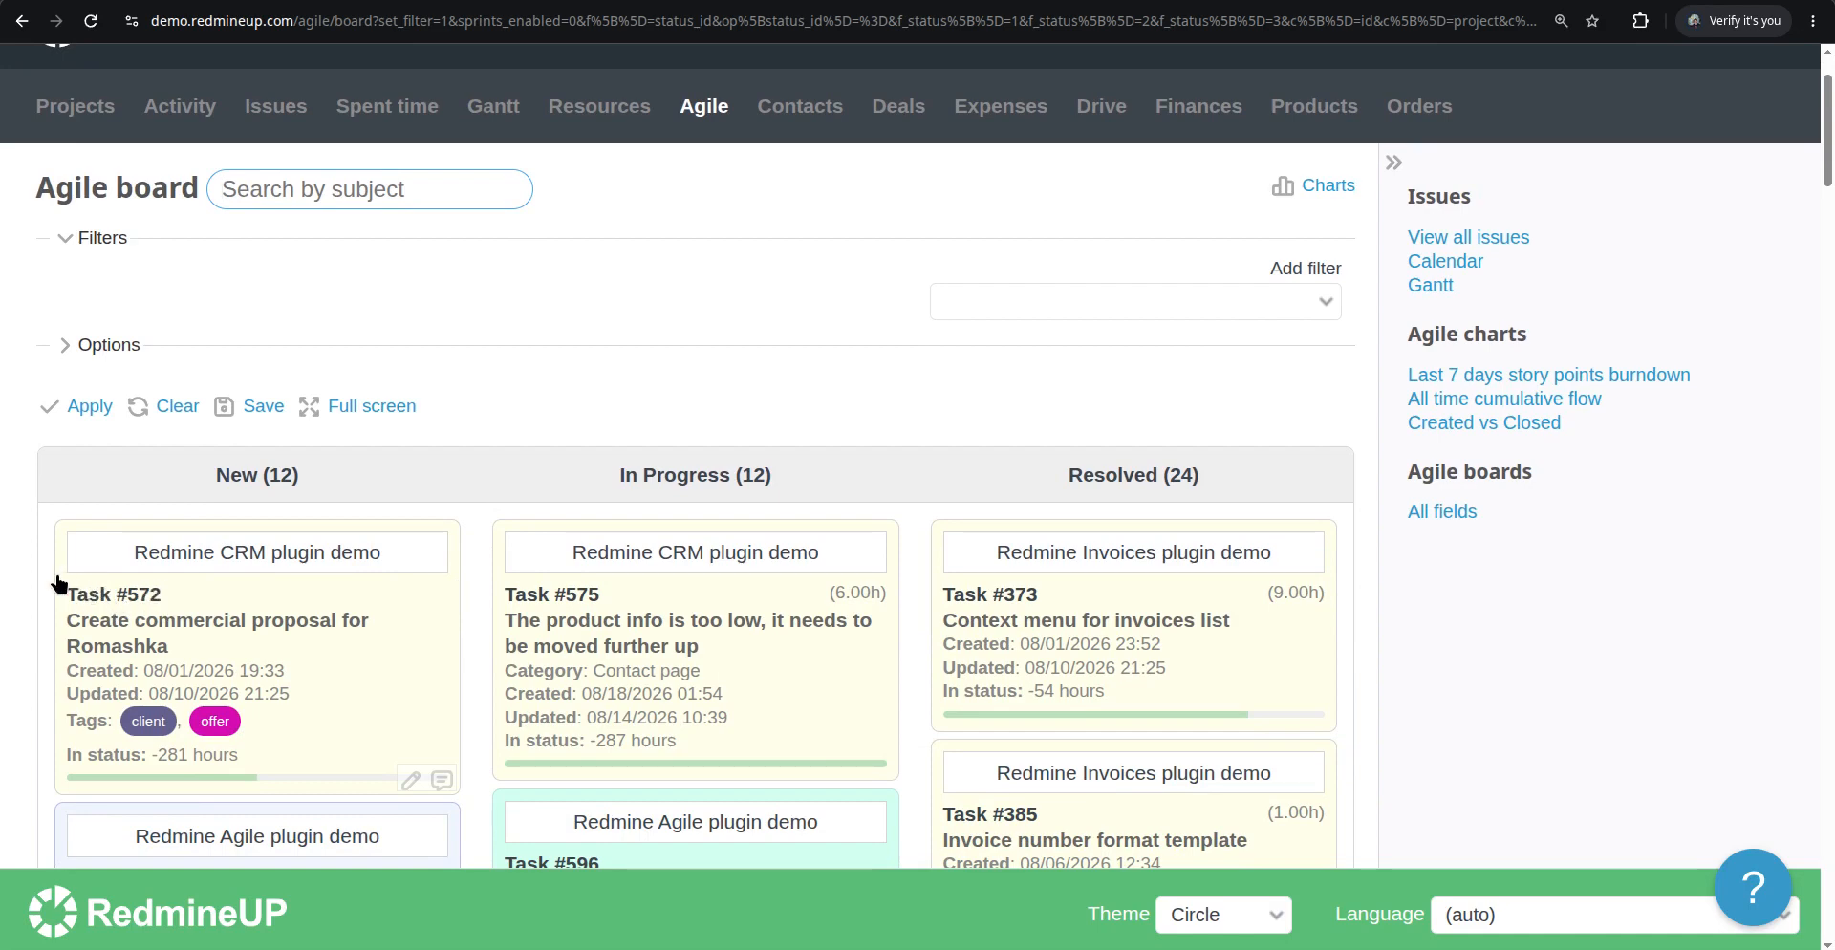
scroll(483, 636, "down", 3)
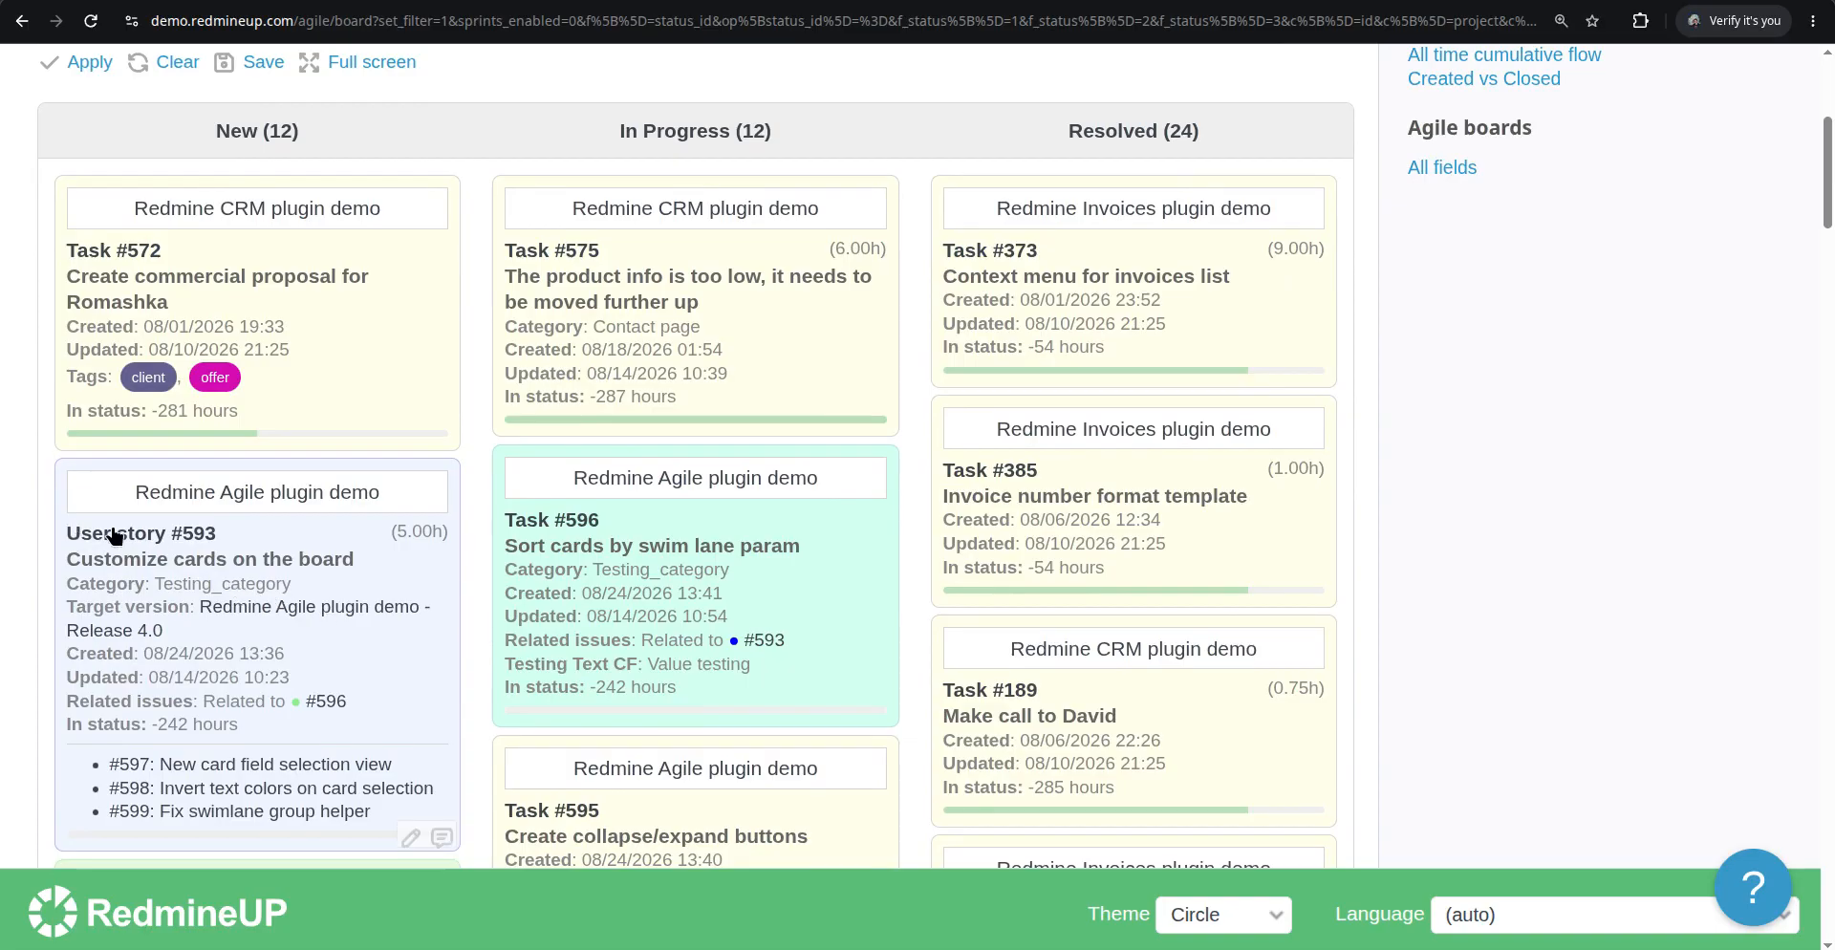
scroll(352, 642, "down", 3)
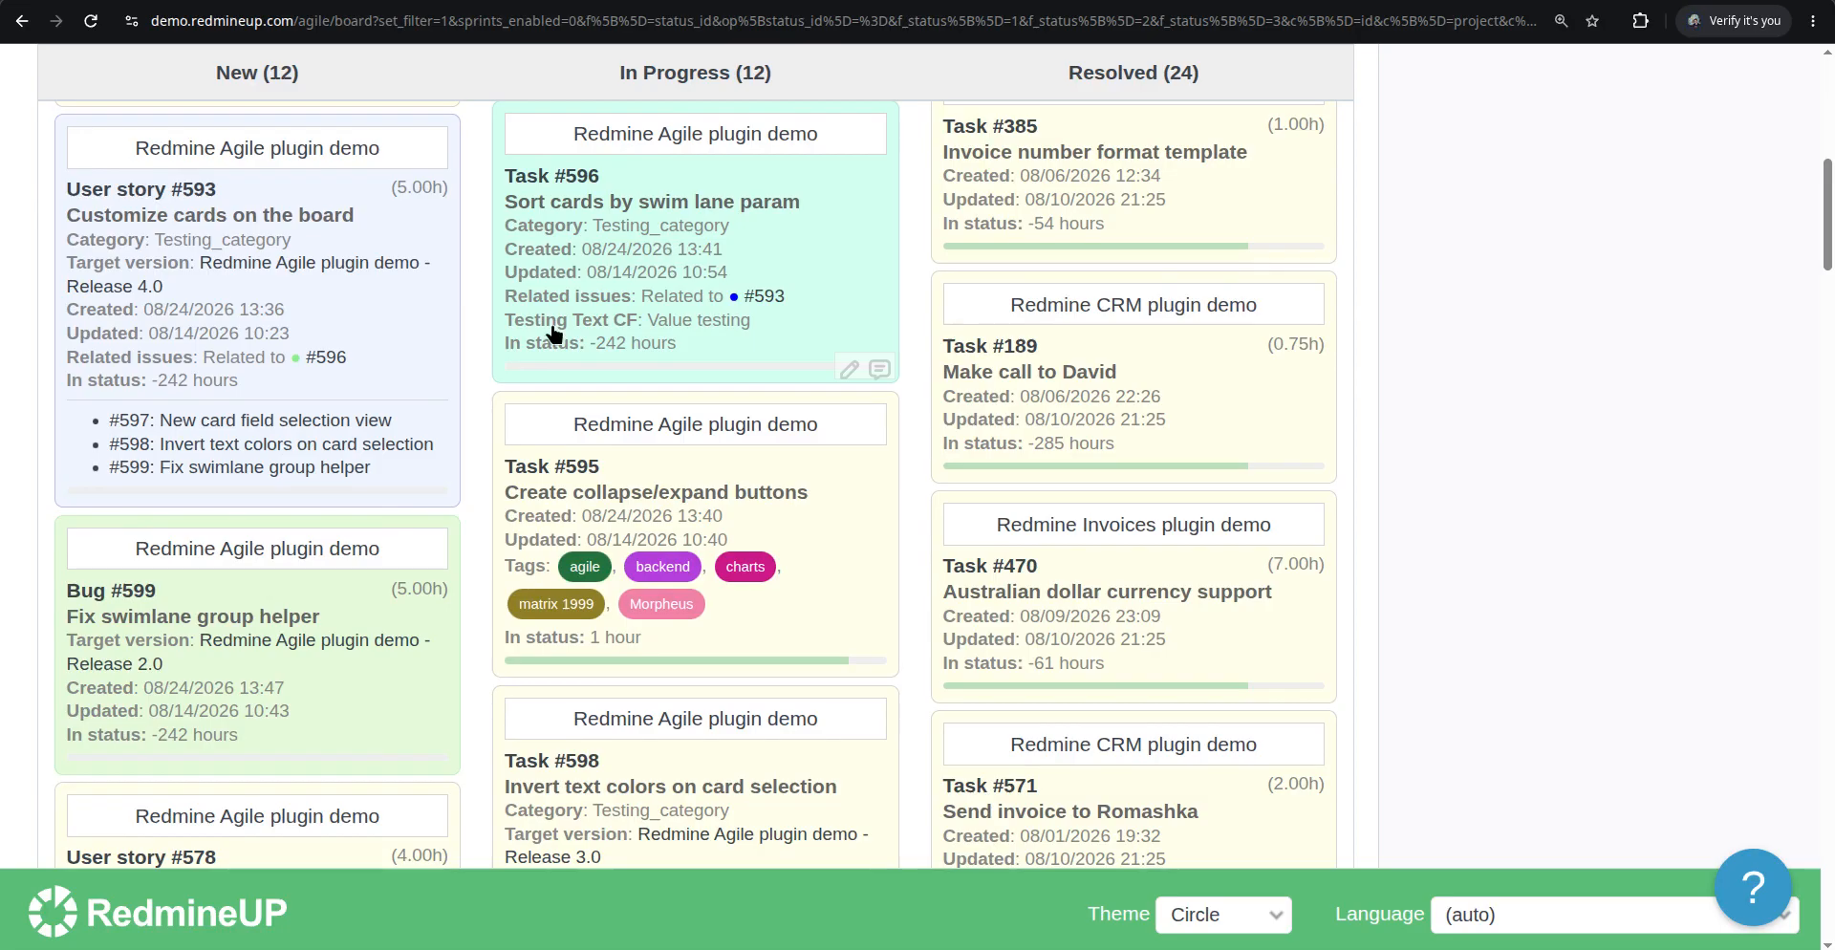
left_click(203, 631)
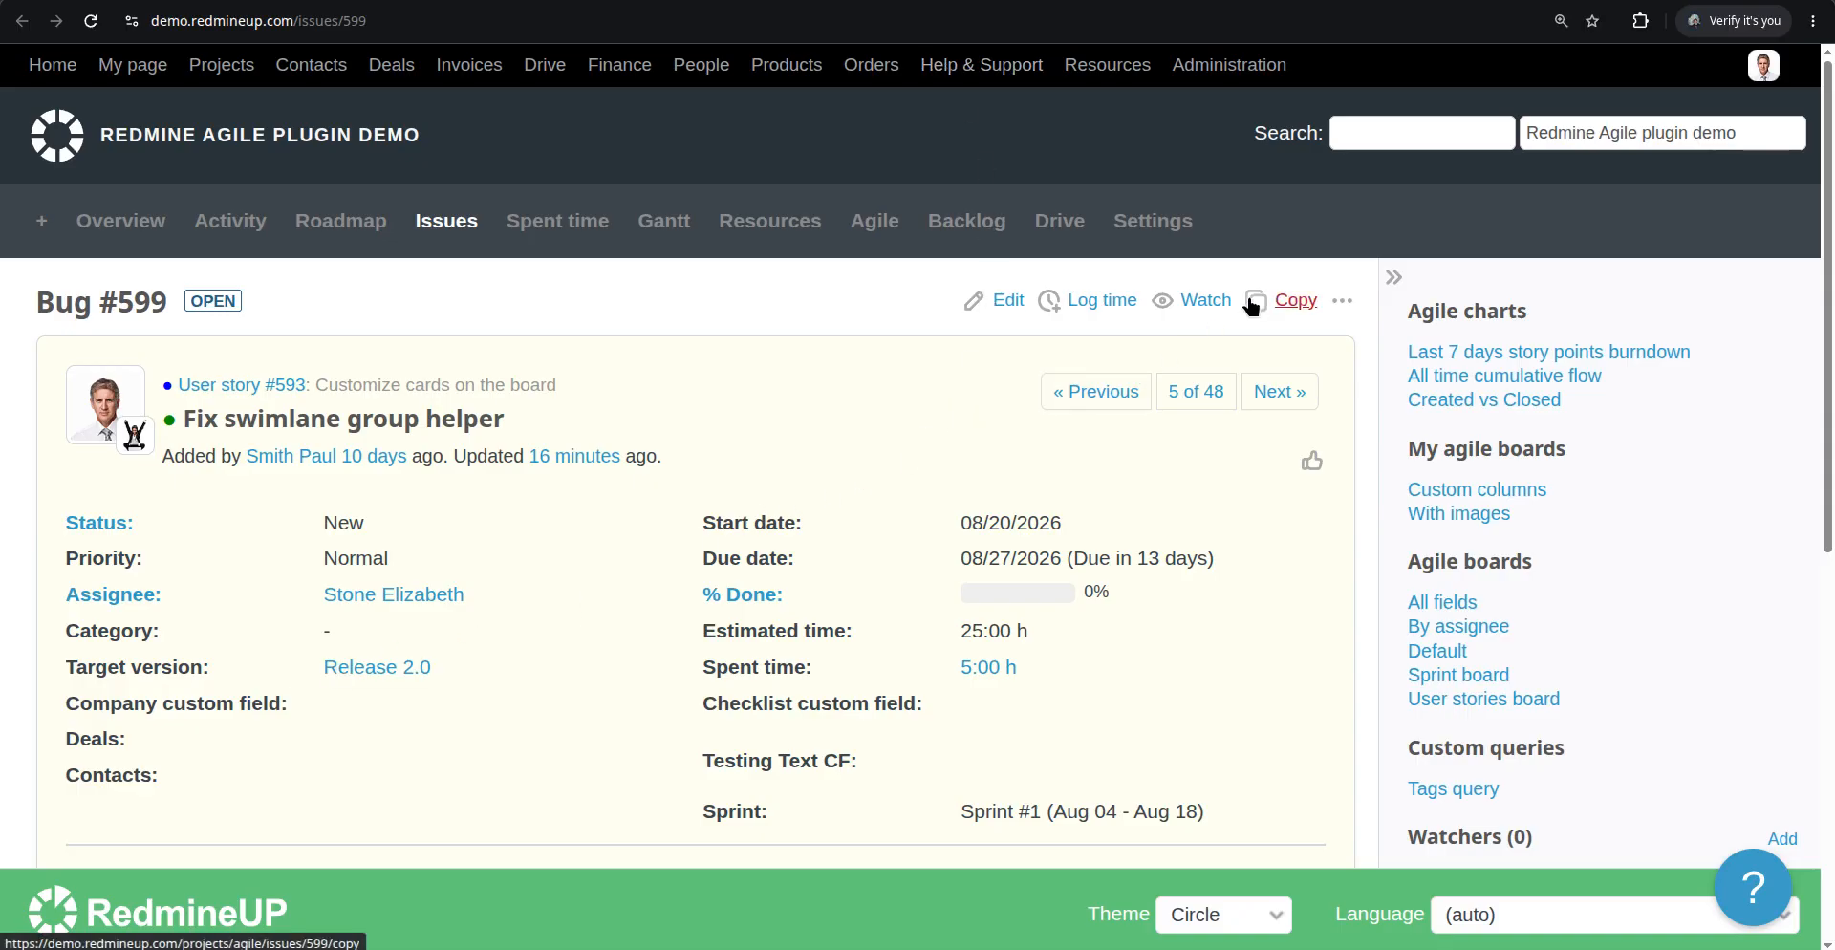
Try to change issue #599's tracker to Task and submit the edit
left_click(1003, 300)
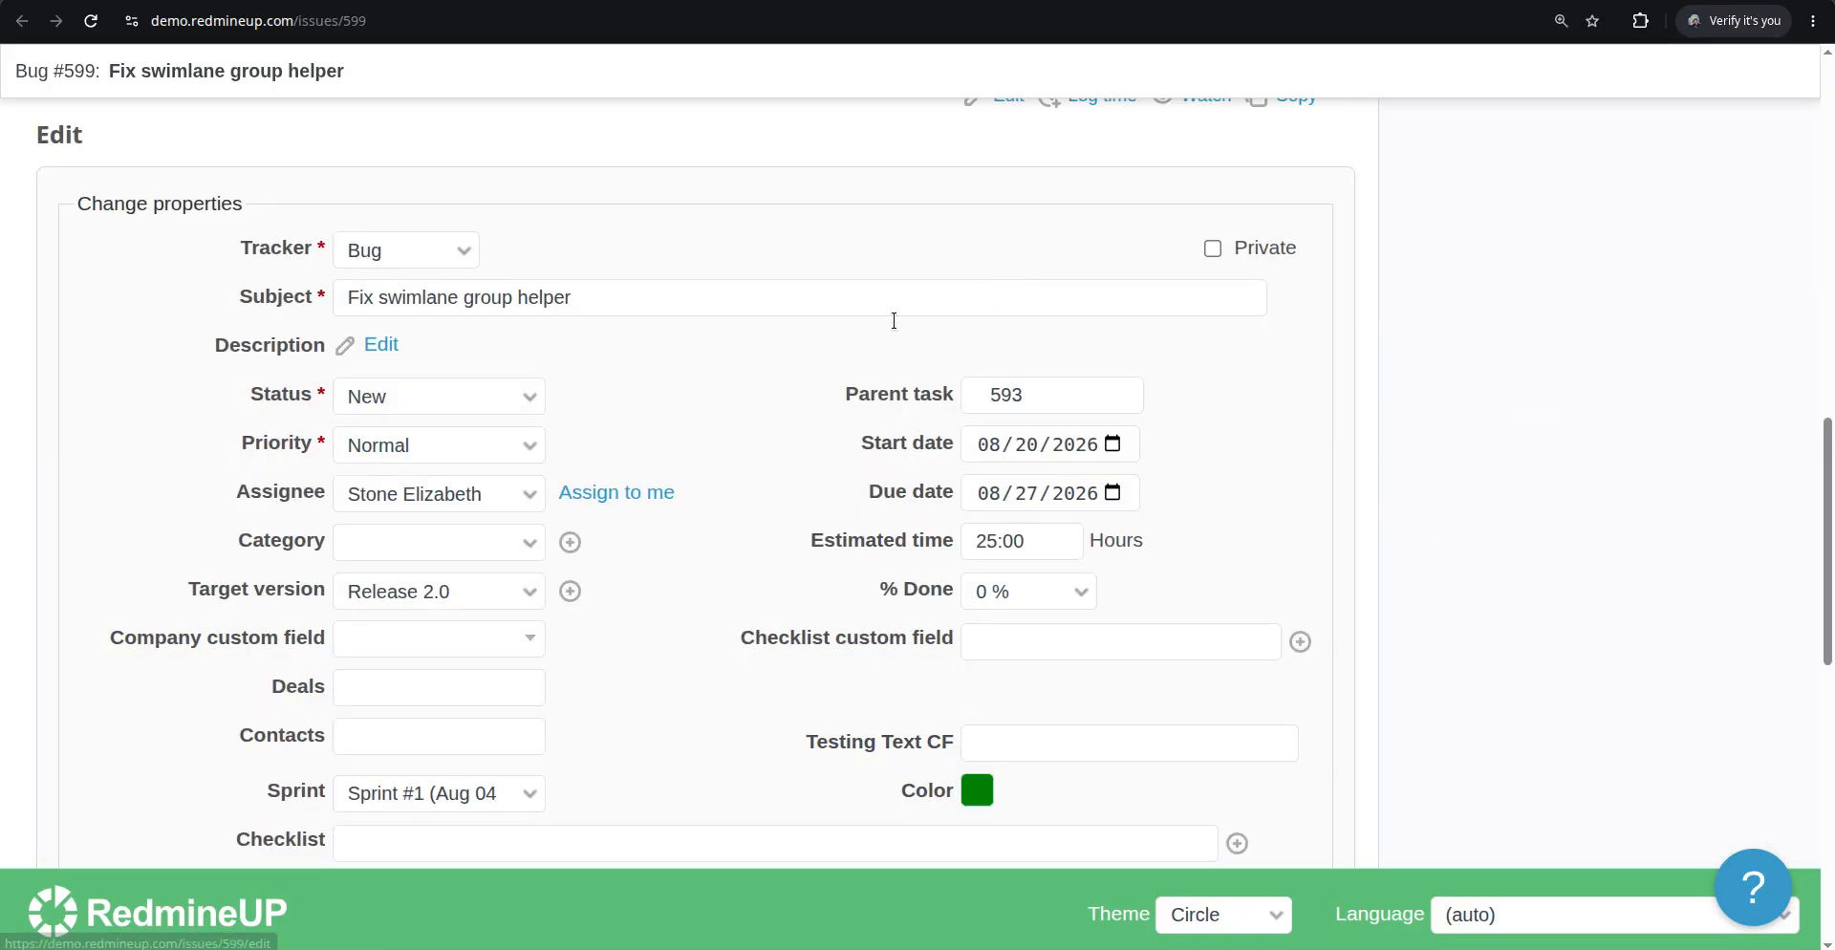
left_click(427, 252)
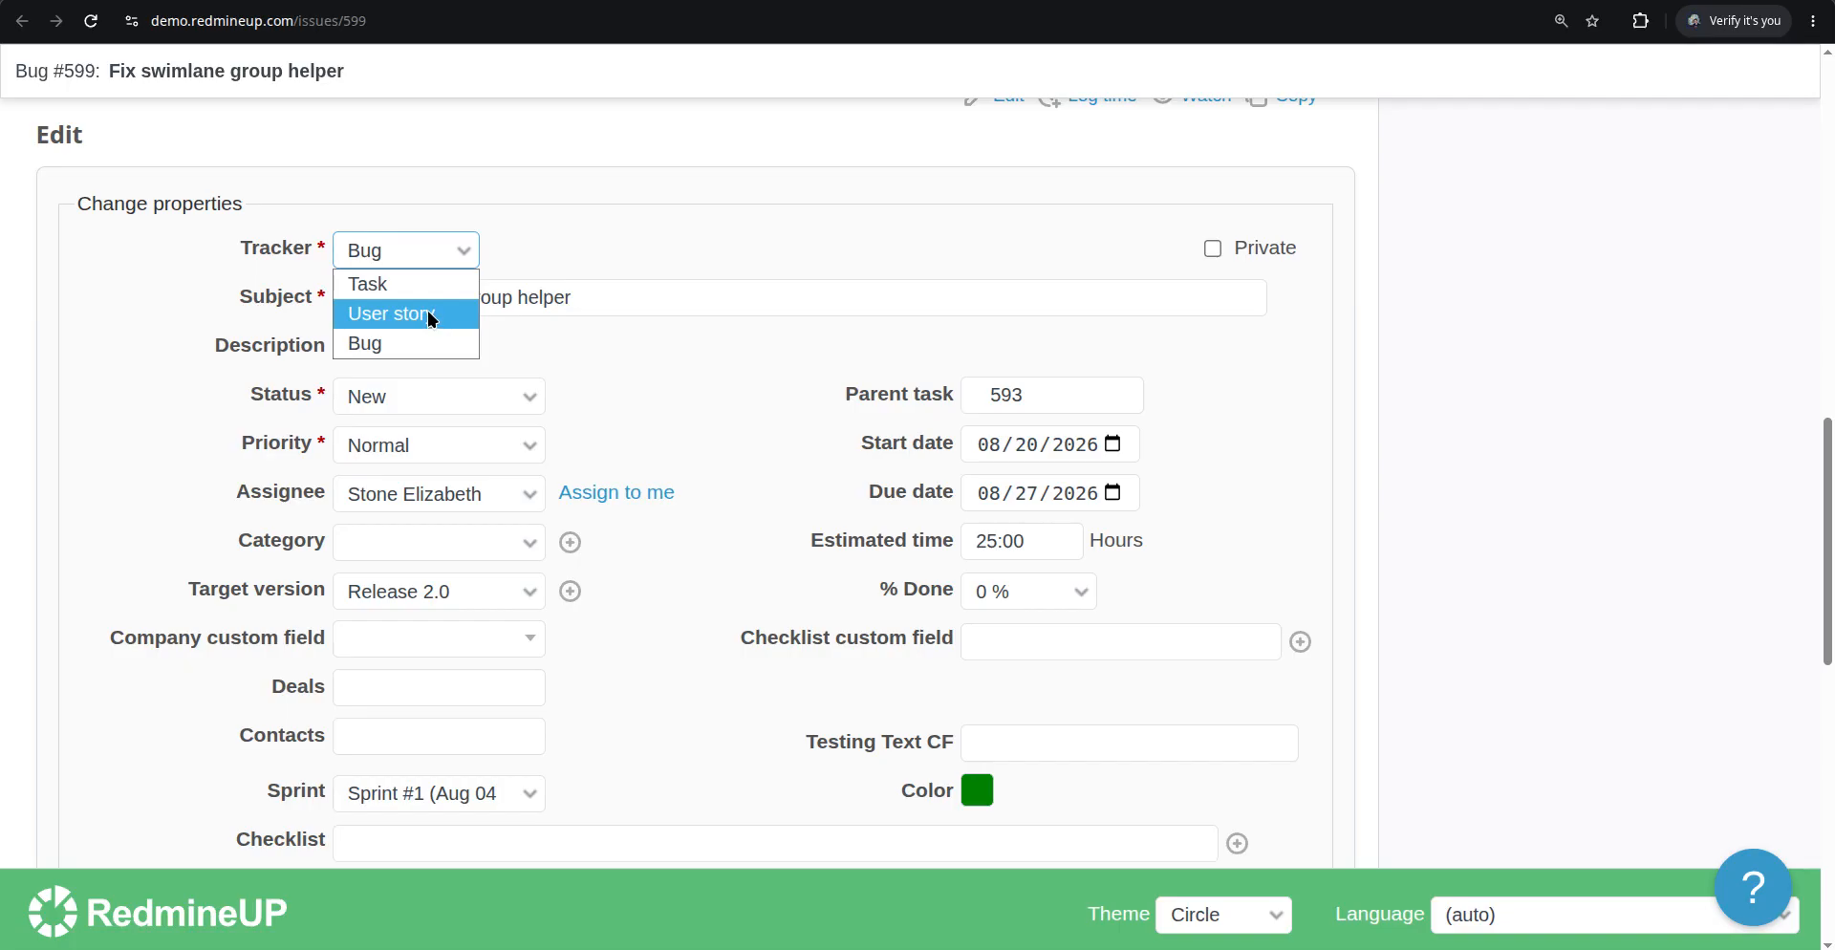
left_click(401, 284)
scroll(239, 504, "down", 10)
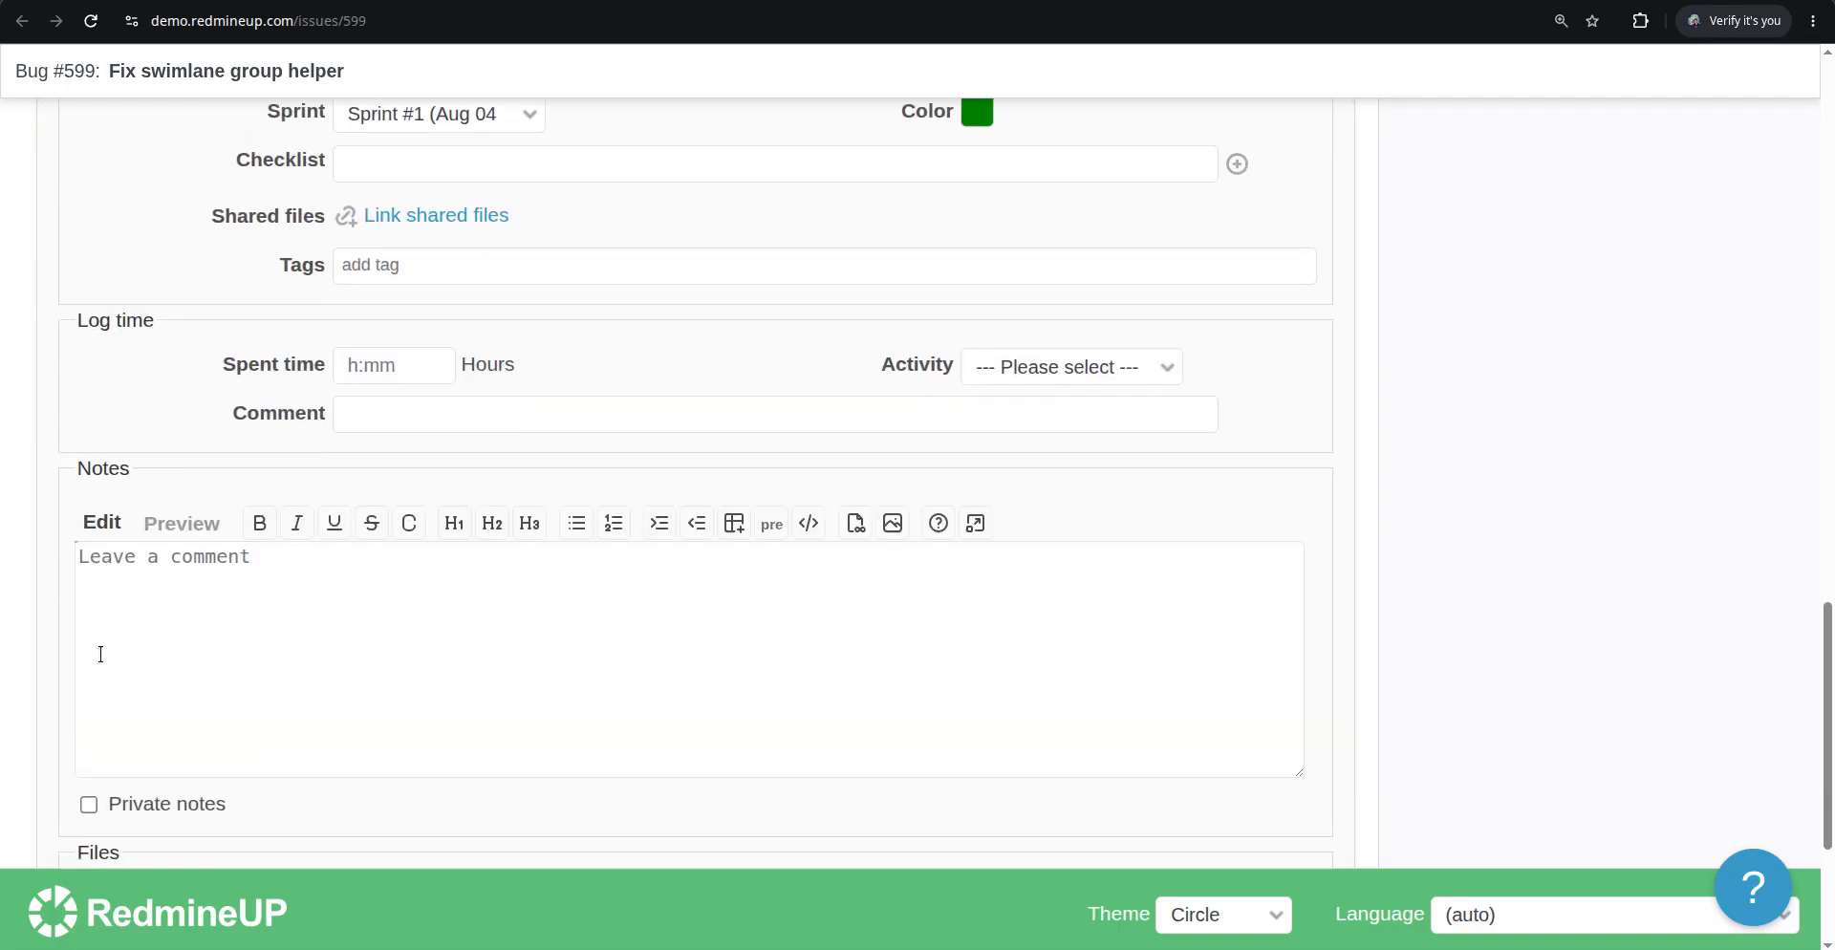
left_click(88, 679)
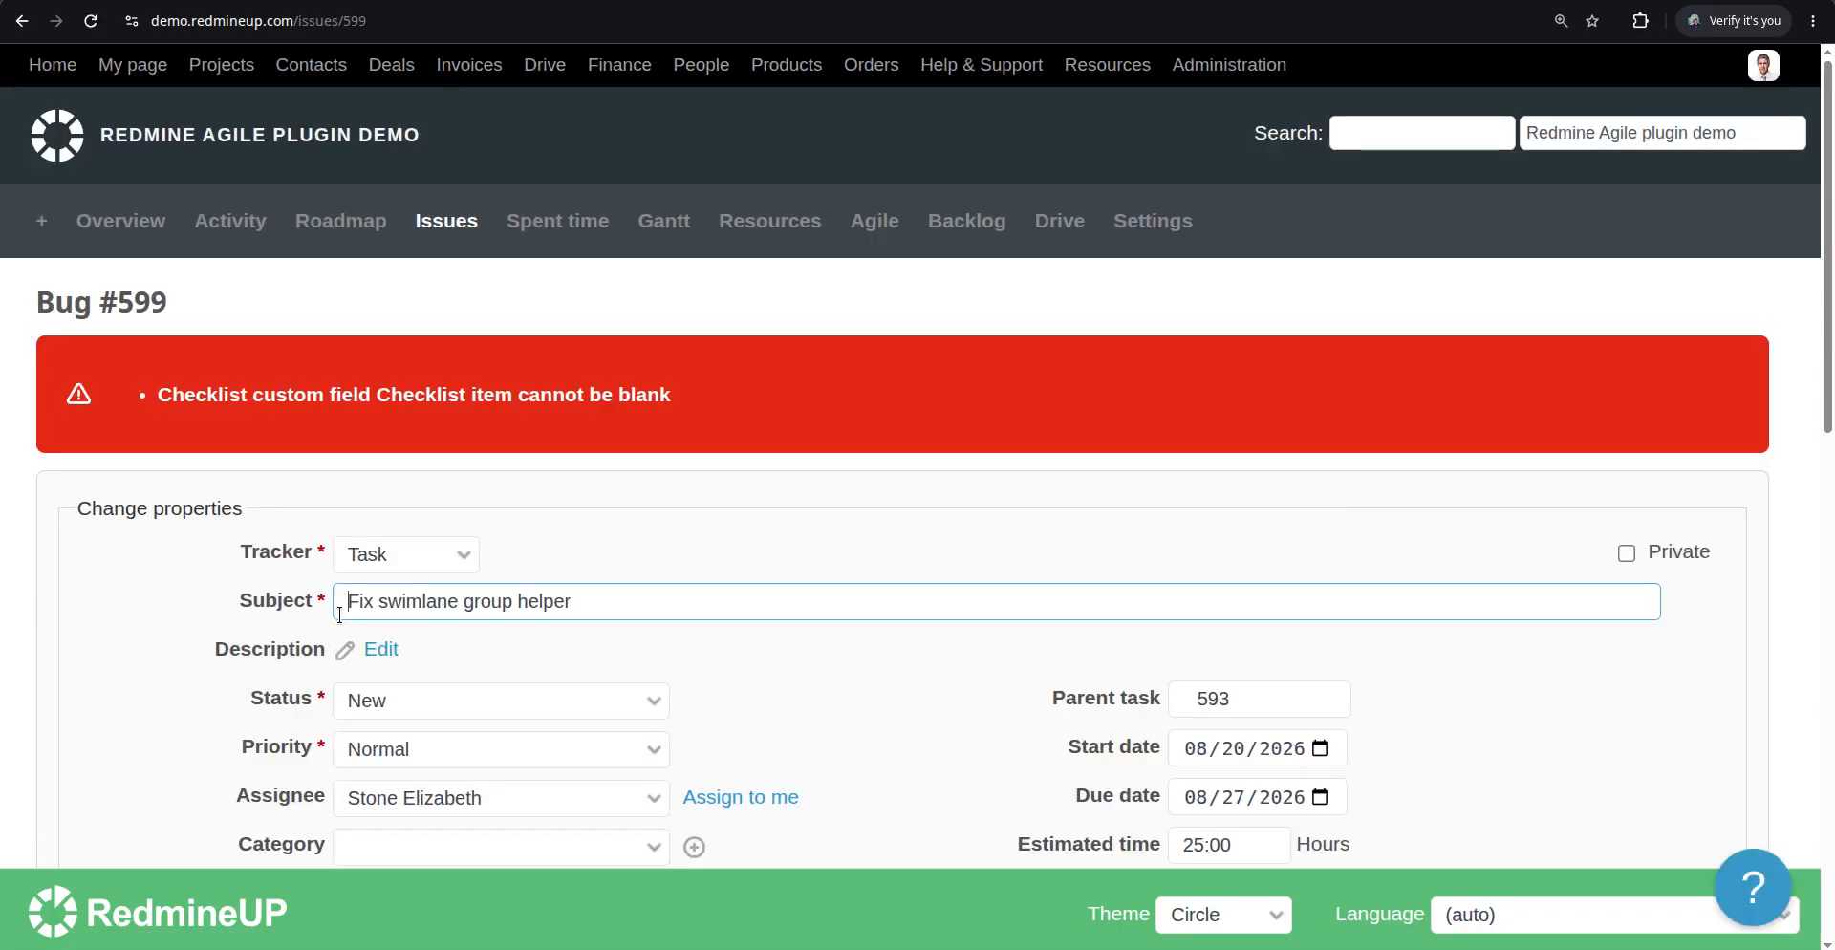
Add a checklist item "test" to the Checklist custom field and submit the edit of issue #599
scroll(647, 521, "down", 5)
left_click(1356, 494)
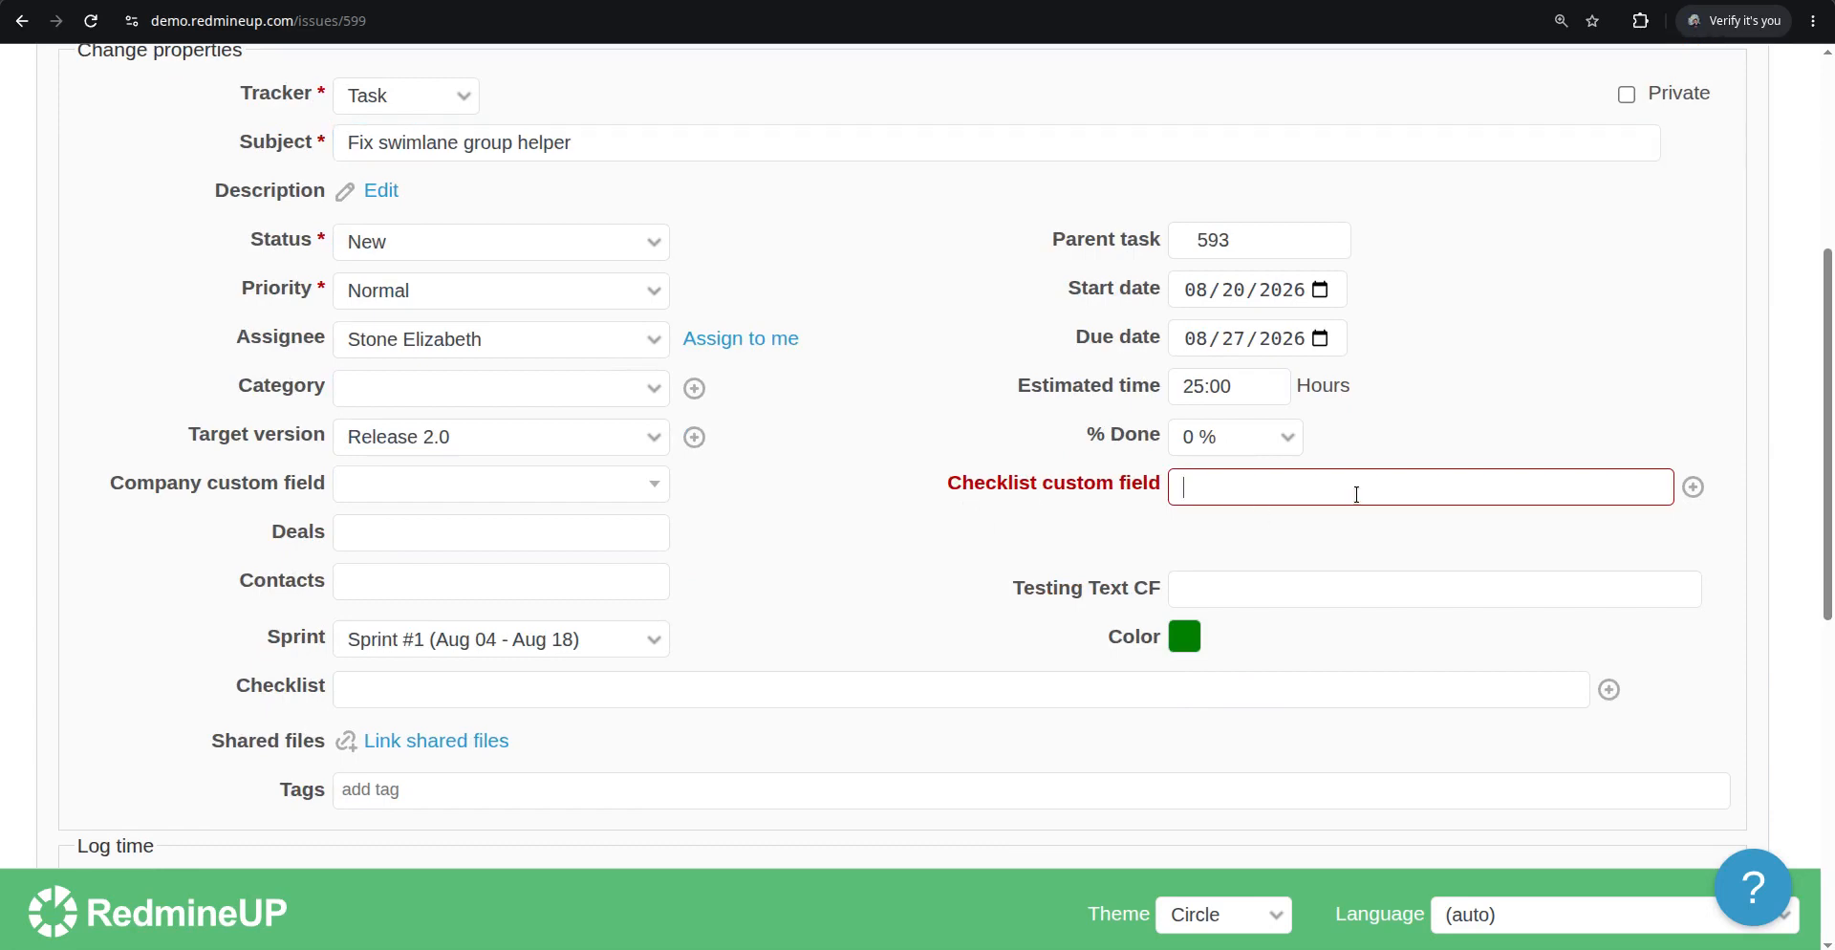
key("Return")
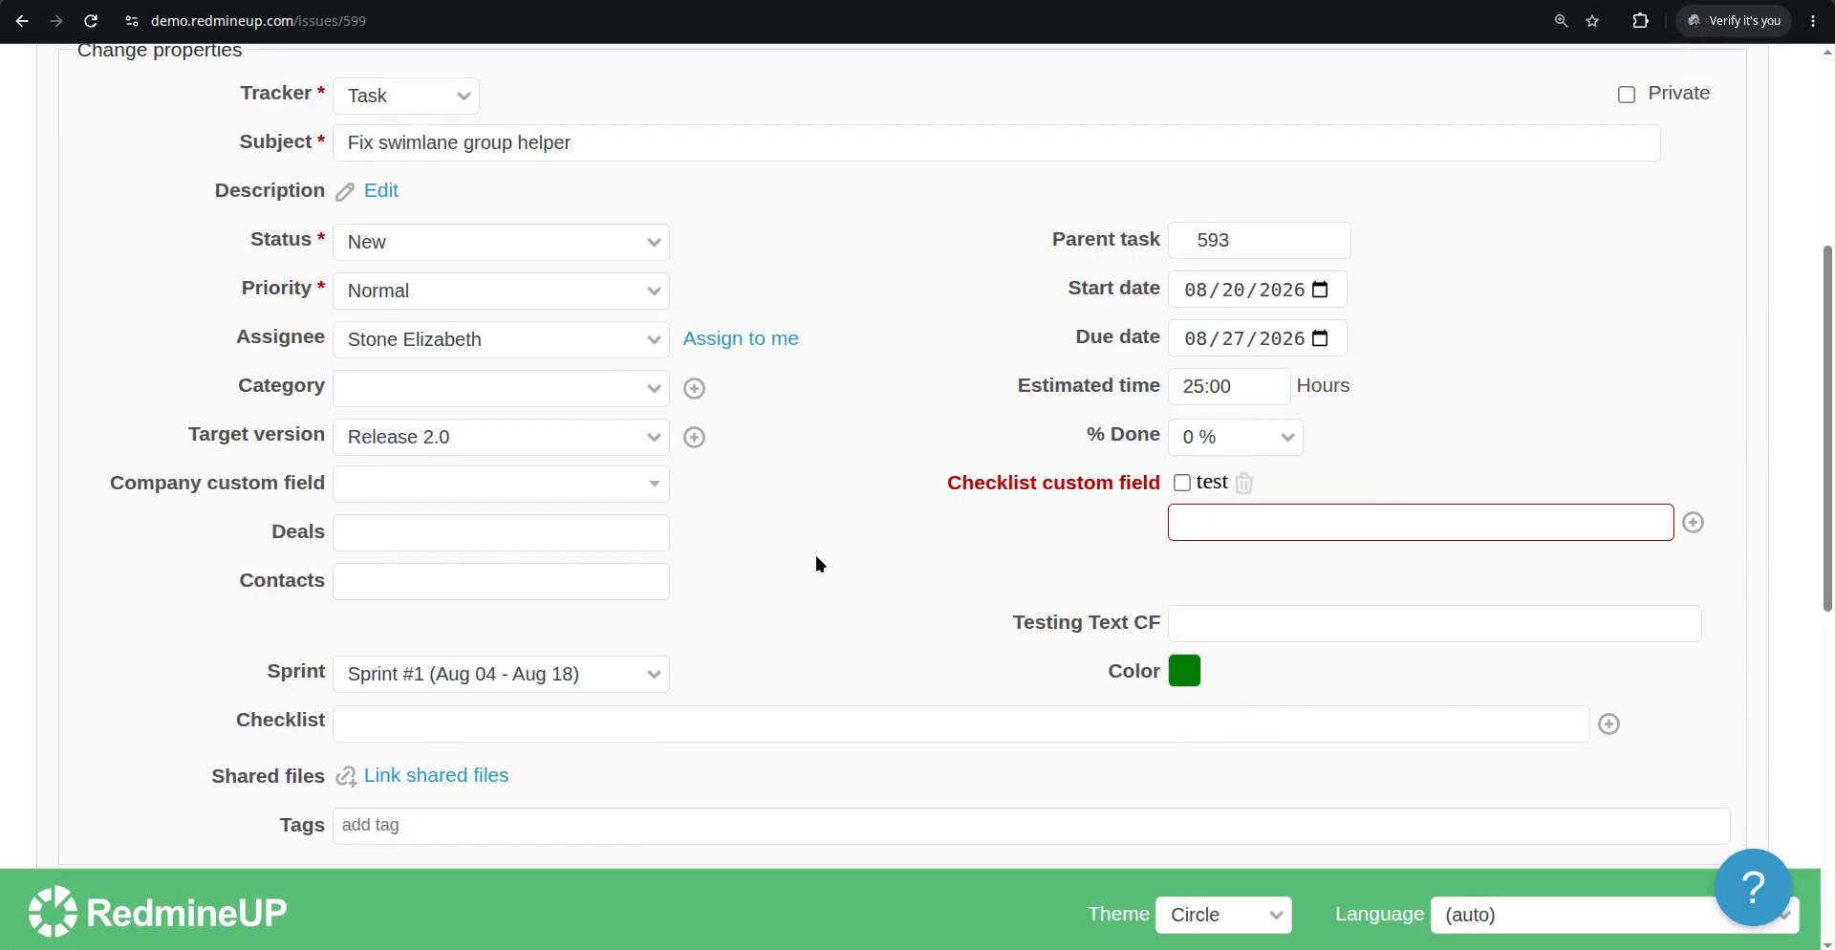
scroll(815, 564, "up", 4)
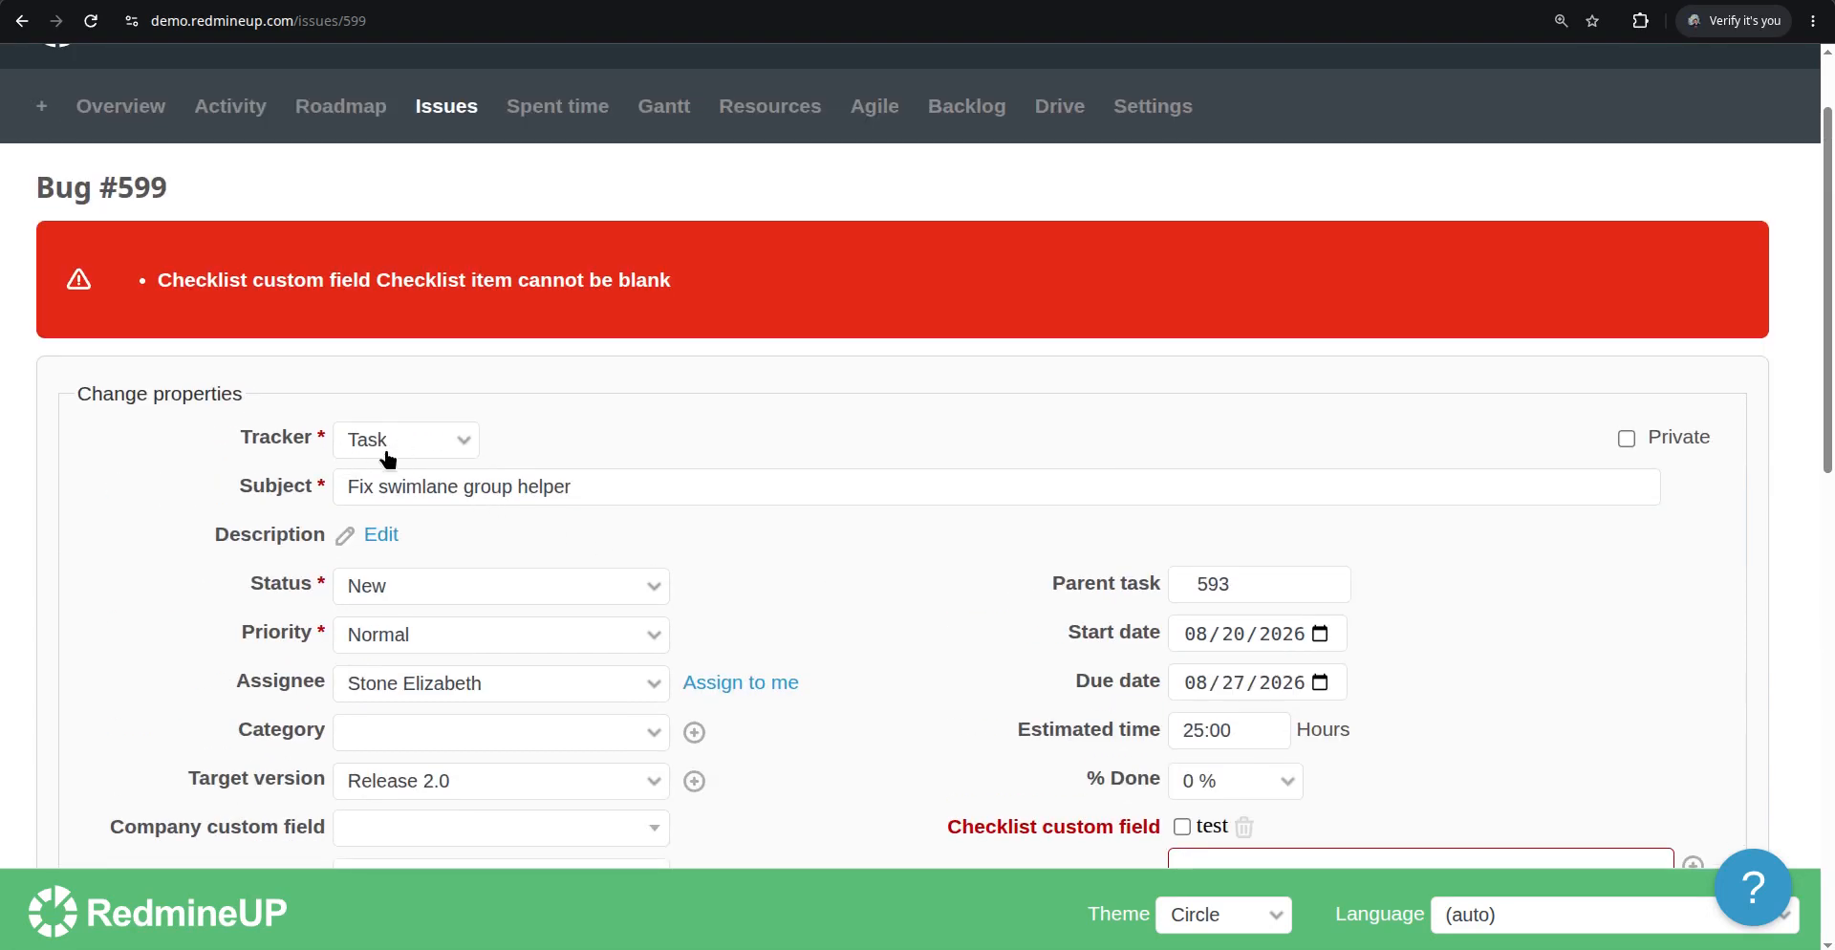
scroll(348, 463, "down", 15)
left_click(76, 746)
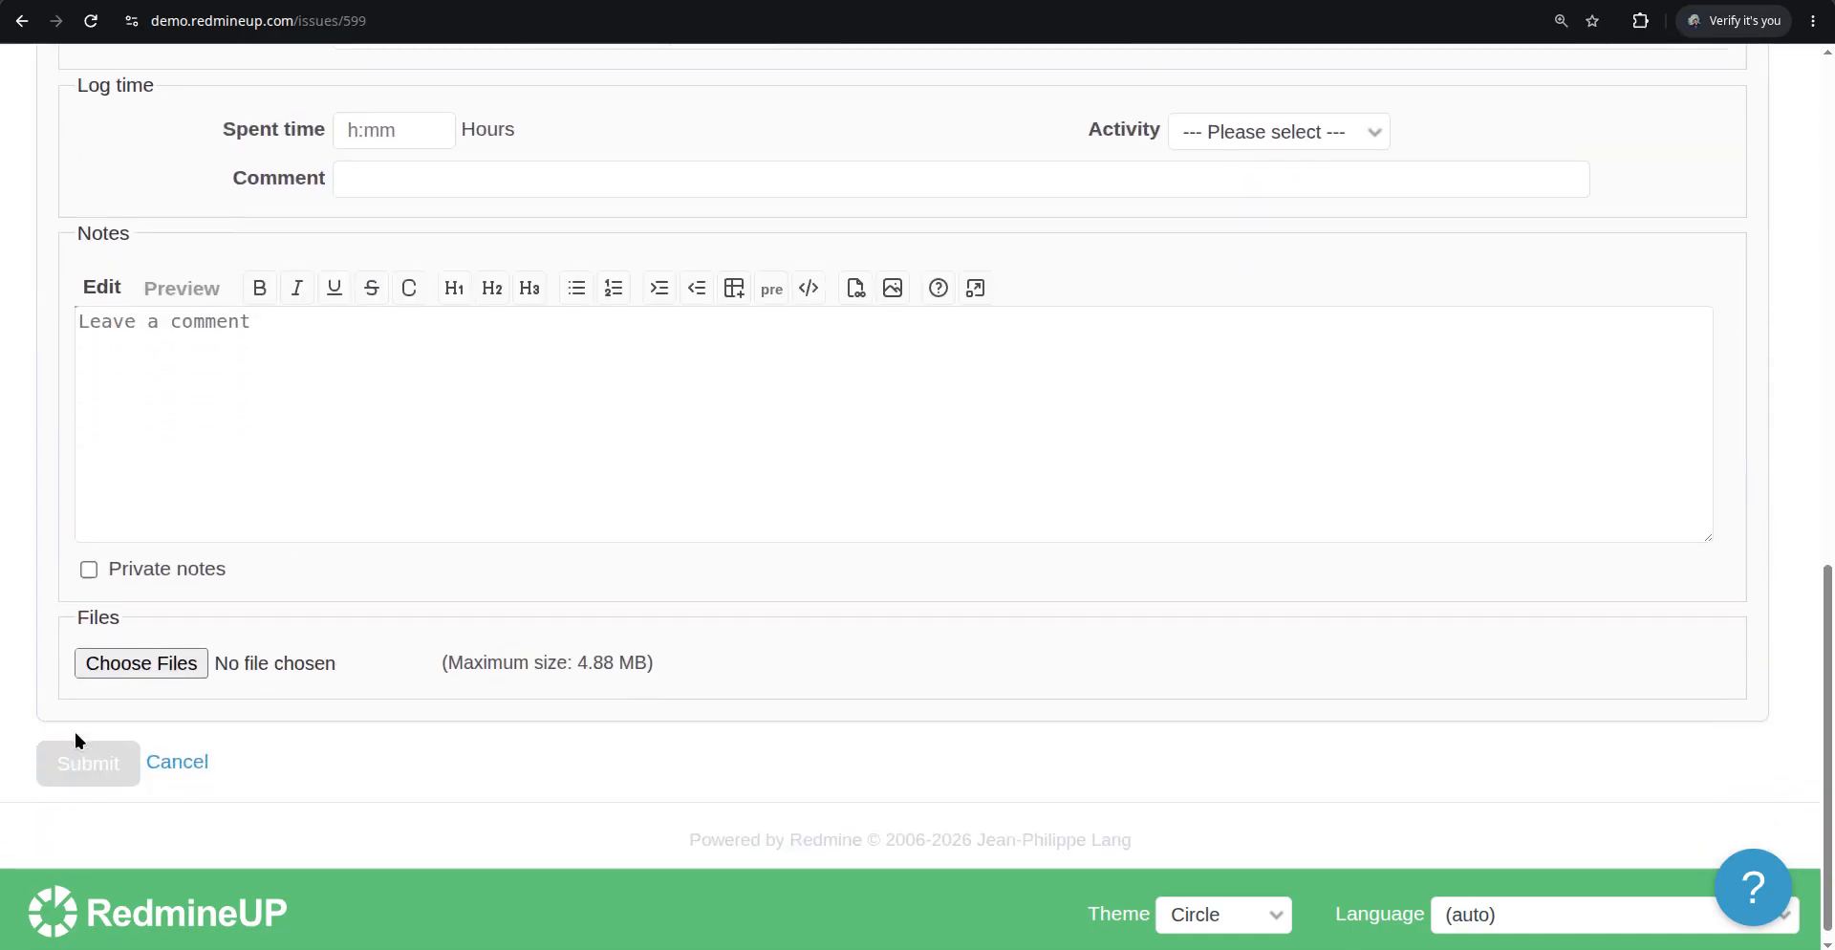
scroll(76, 733, "down", 15)
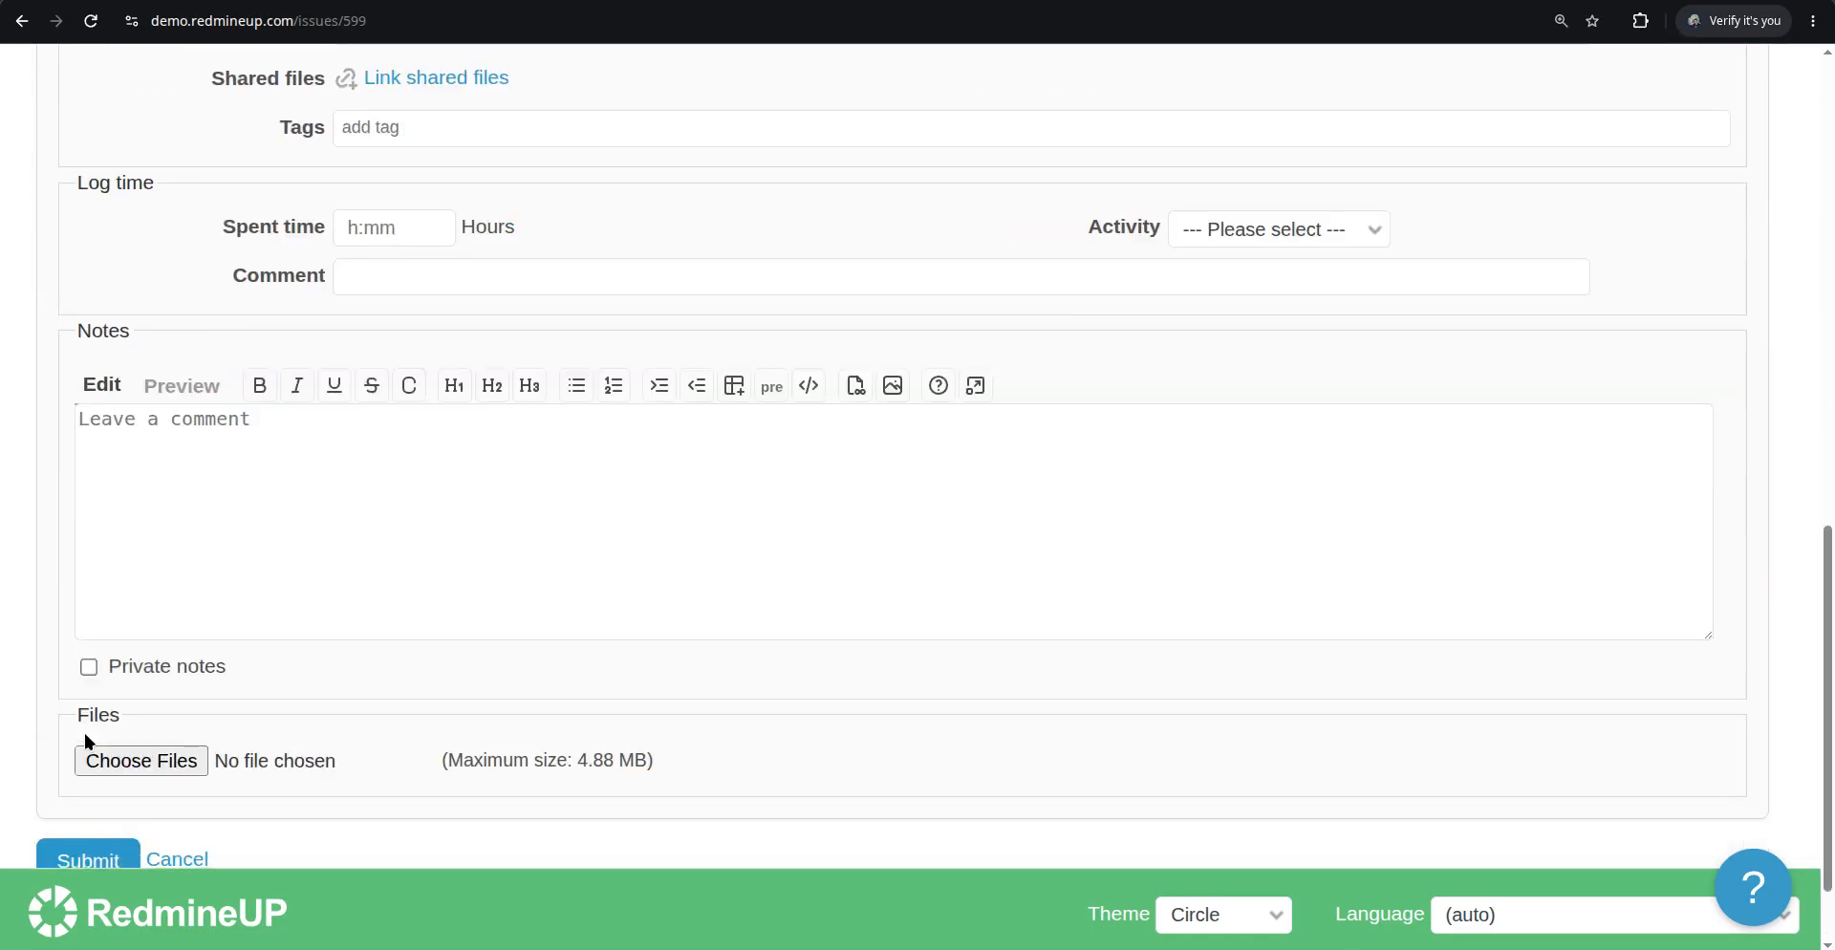
left_click(85, 853)
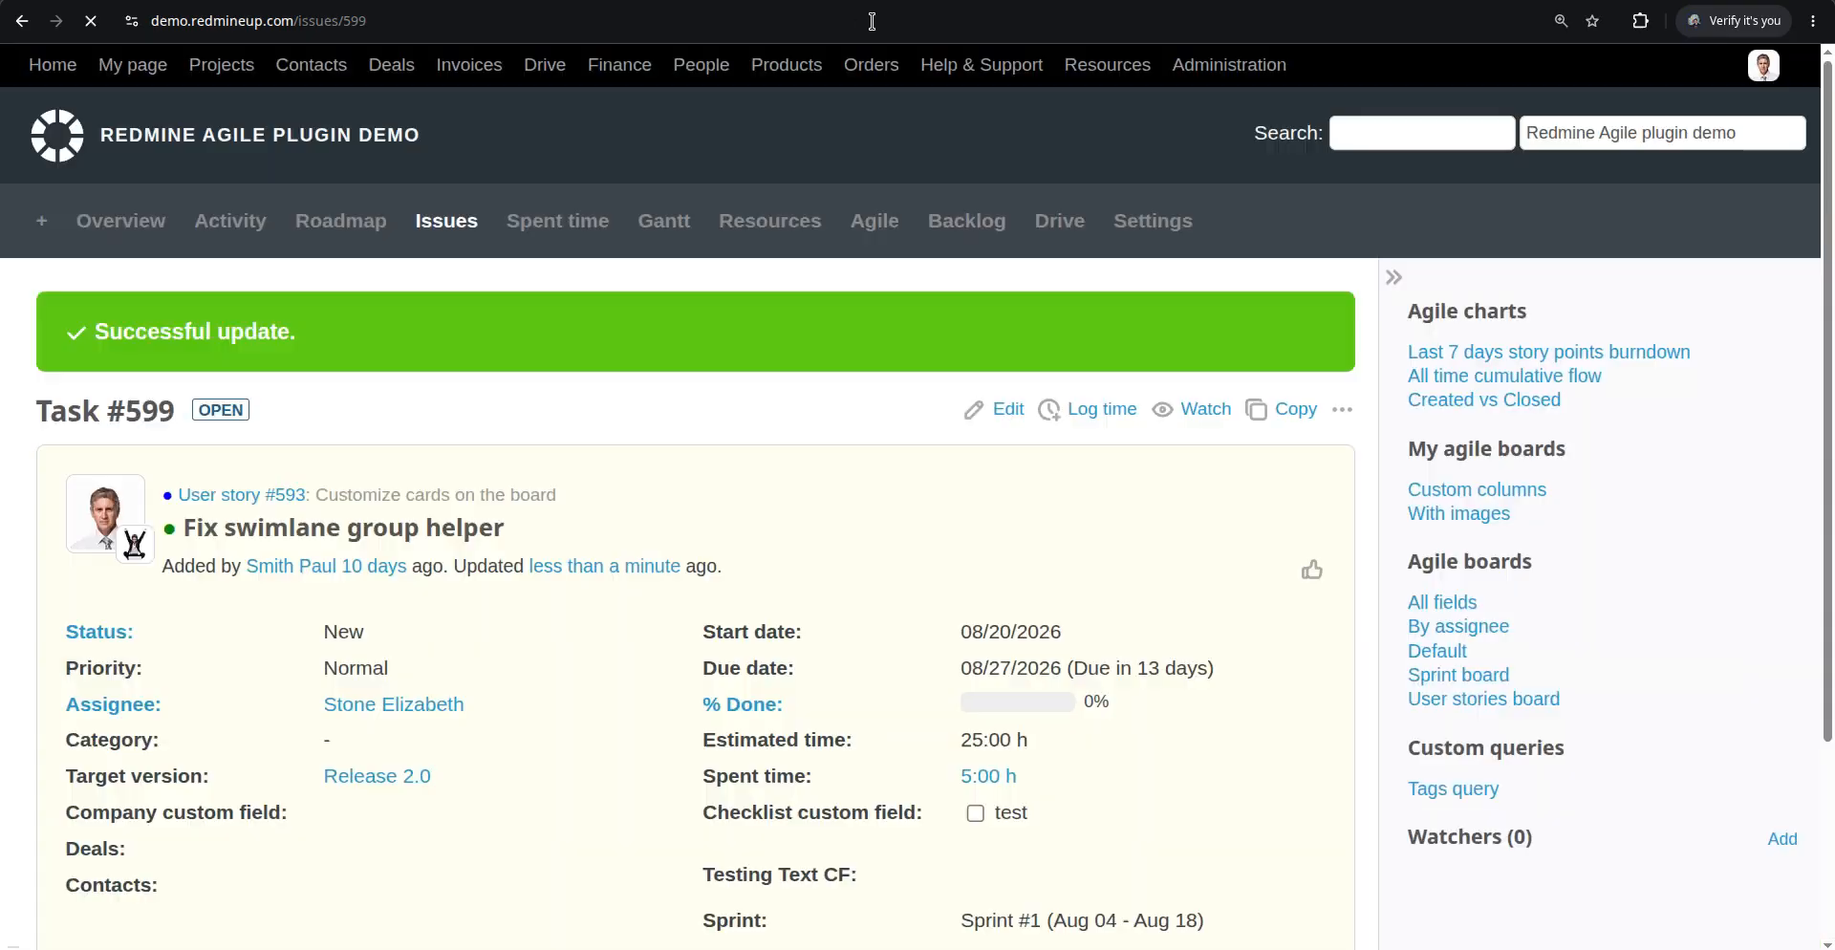
Reload the Agile board and scroll through it to check issue #599's card
left_click(937, 2)
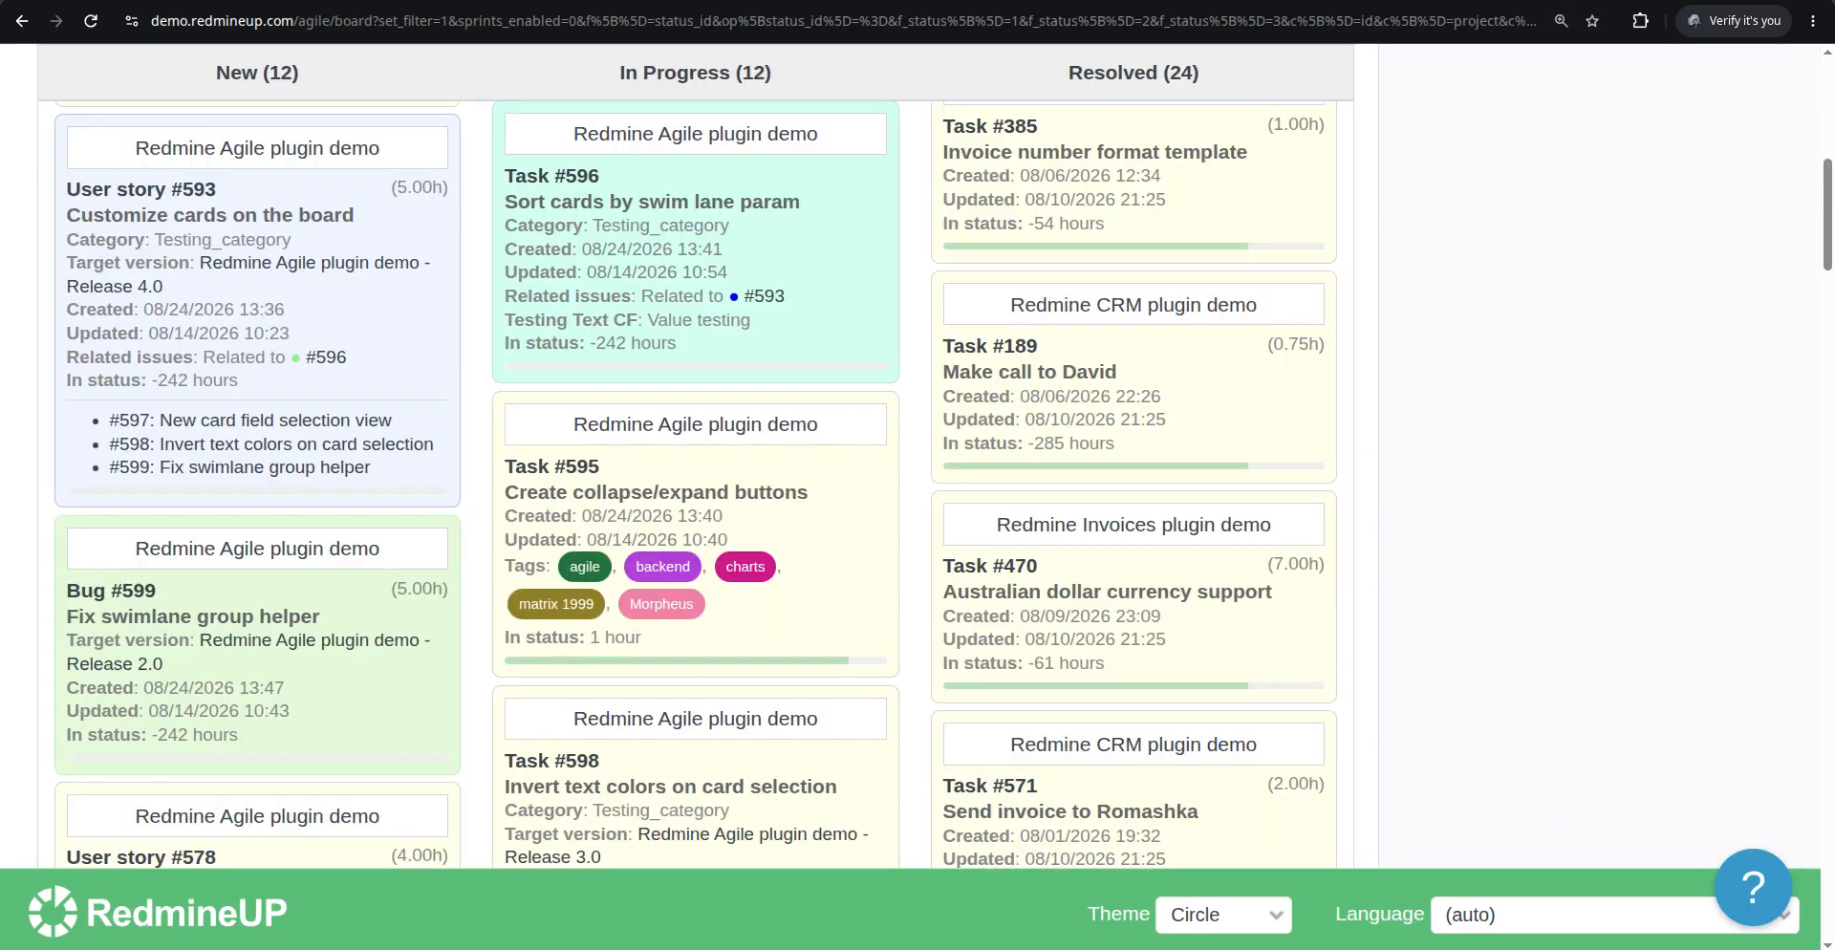
key("F5")
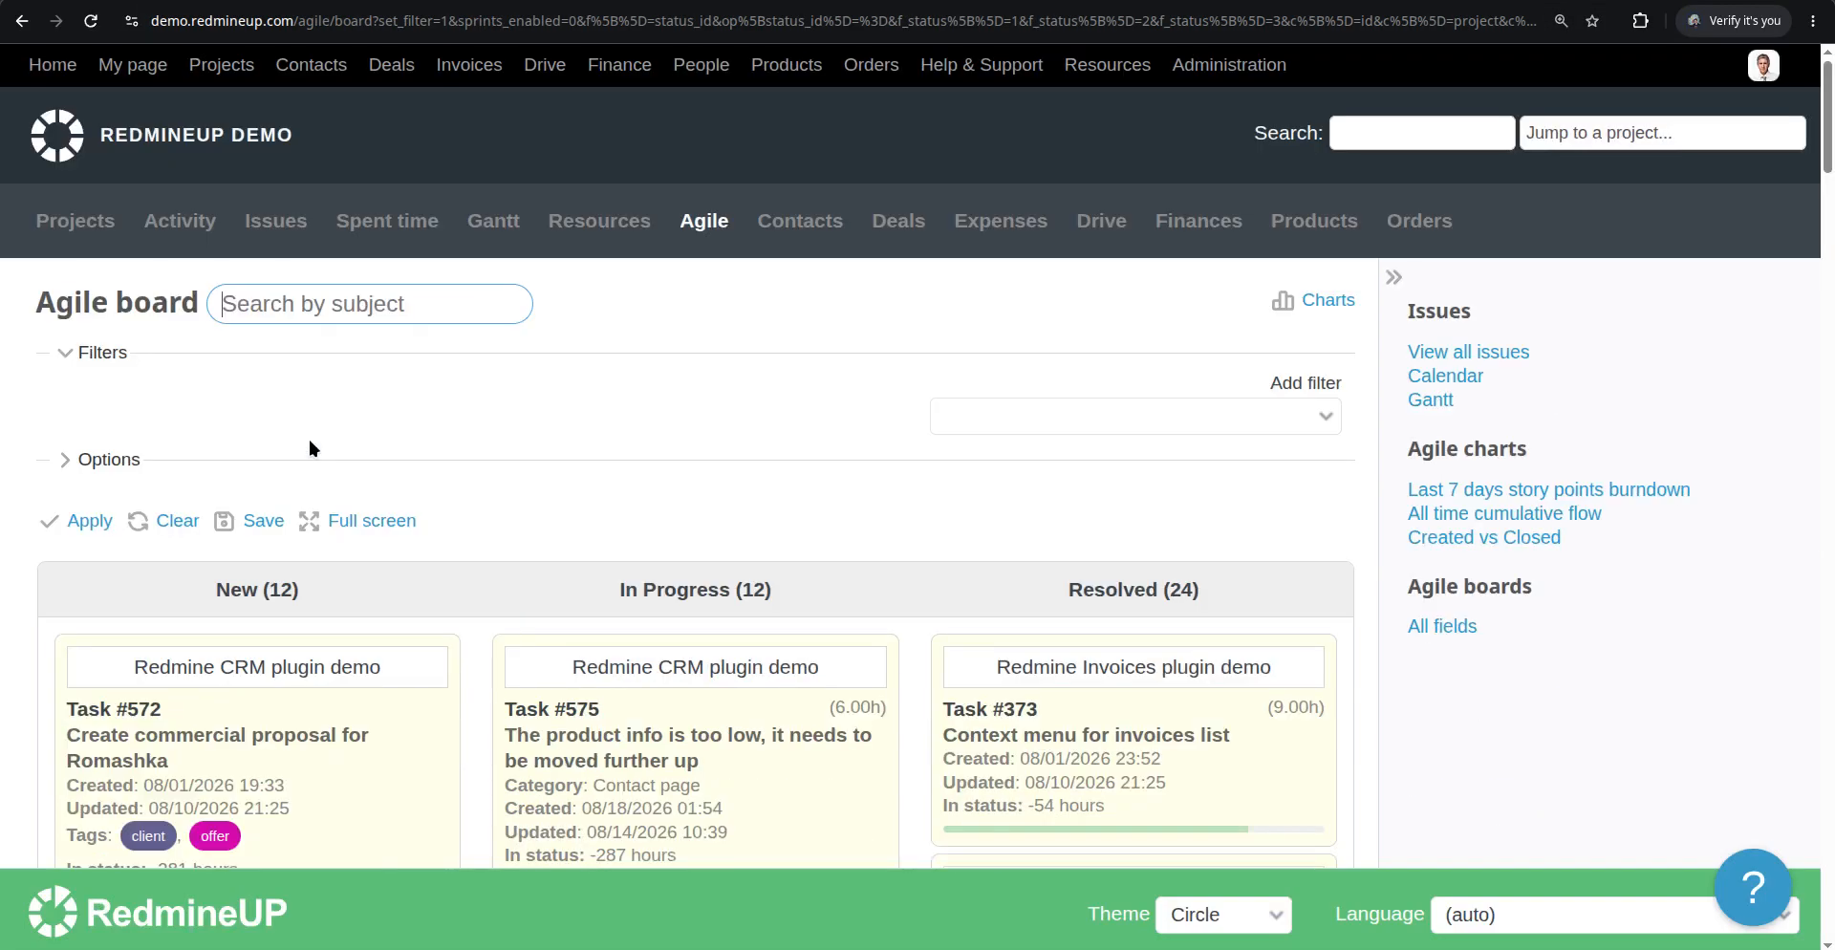
scroll(308, 439, "down", 6)
scroll(304, 456, "down", 2)
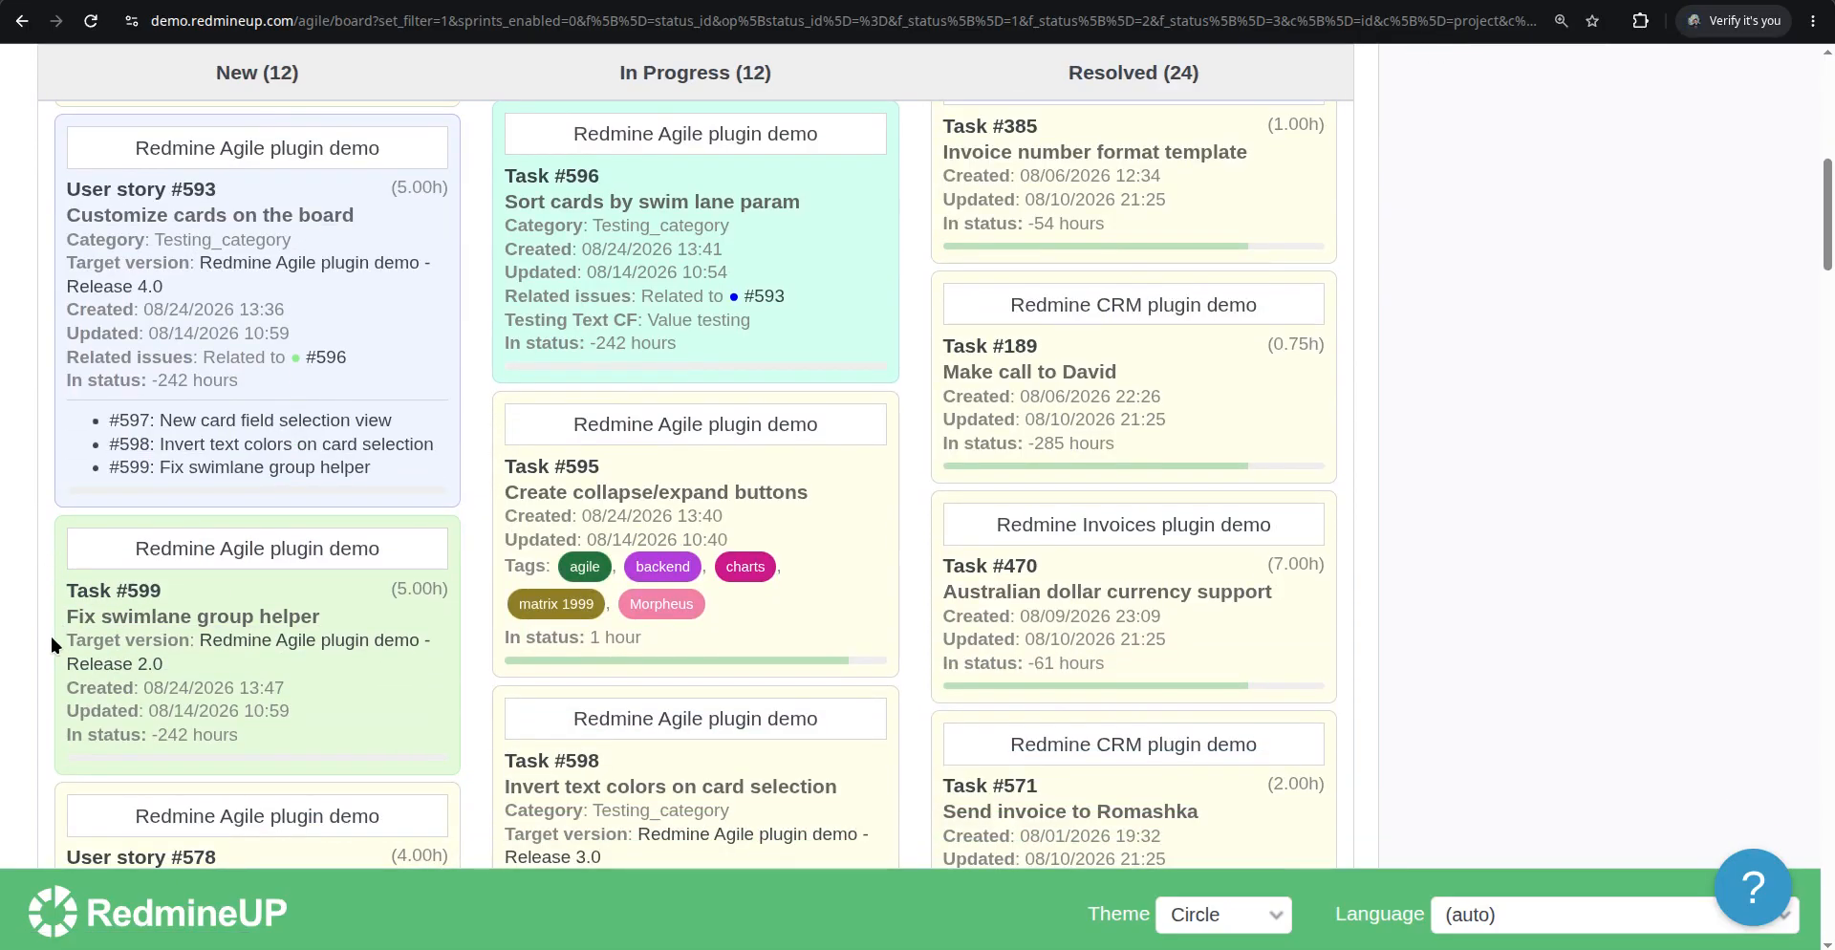
scroll(115, 525, "up", 5)
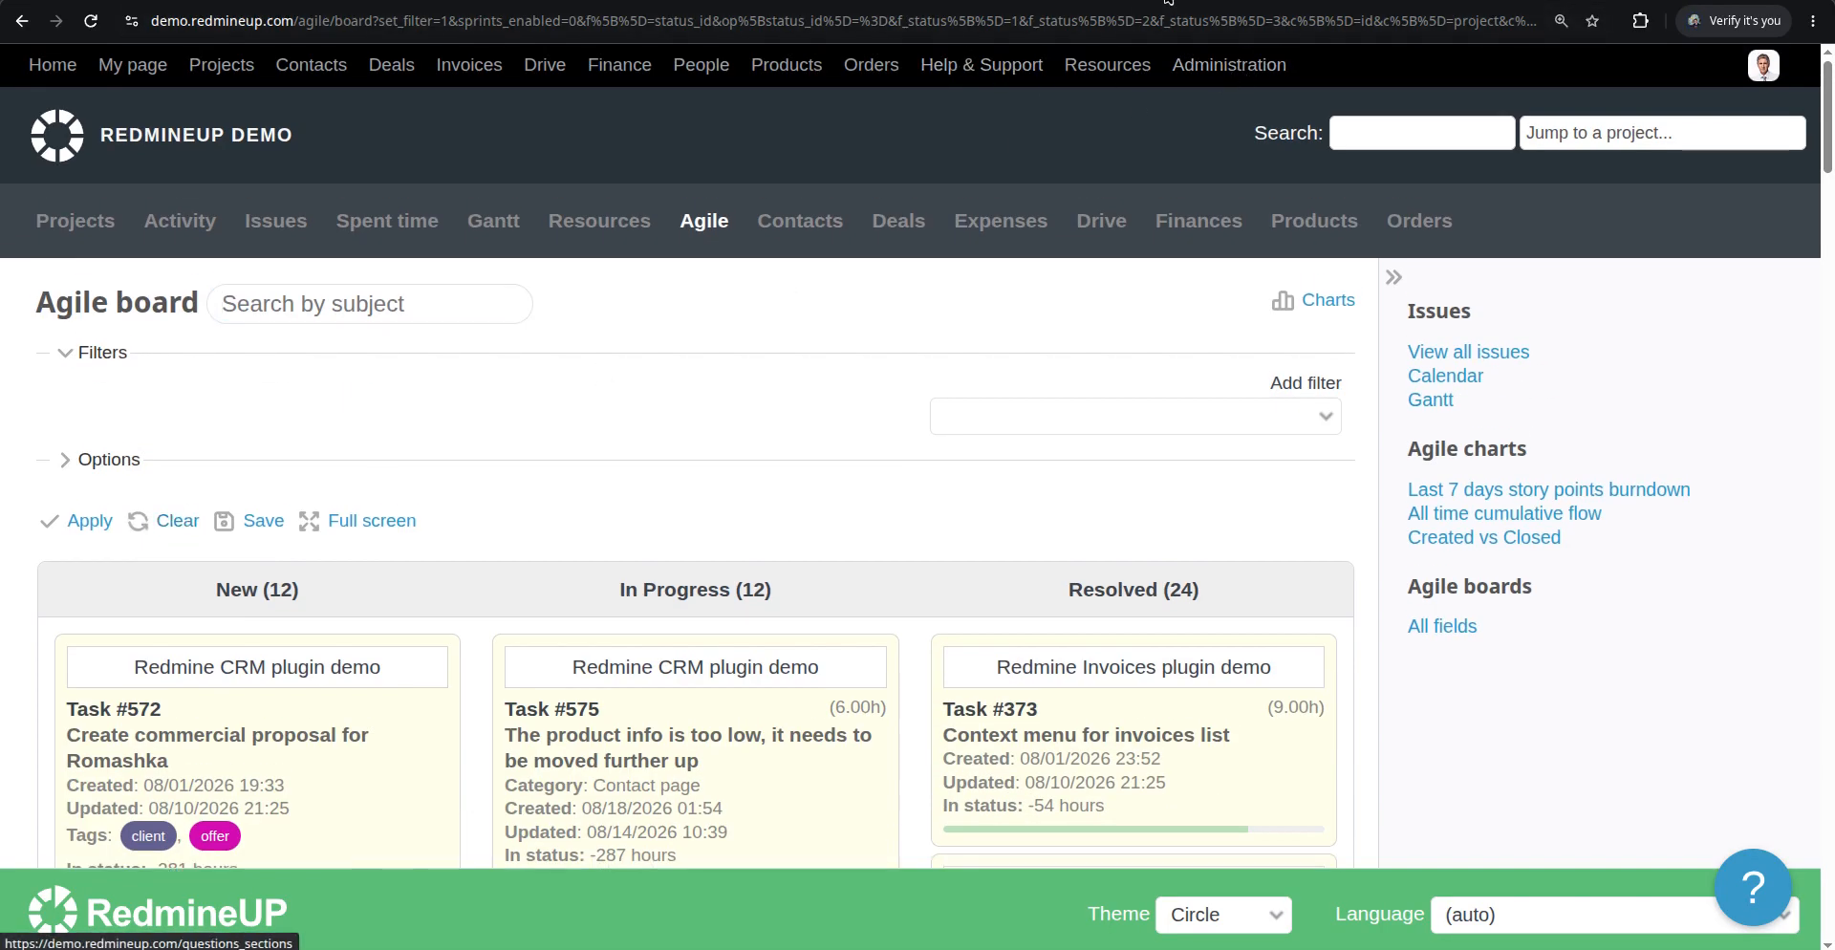
Open the Task tracker's settings in Administration and review its standard and custom fields
left_click(1207, 64)
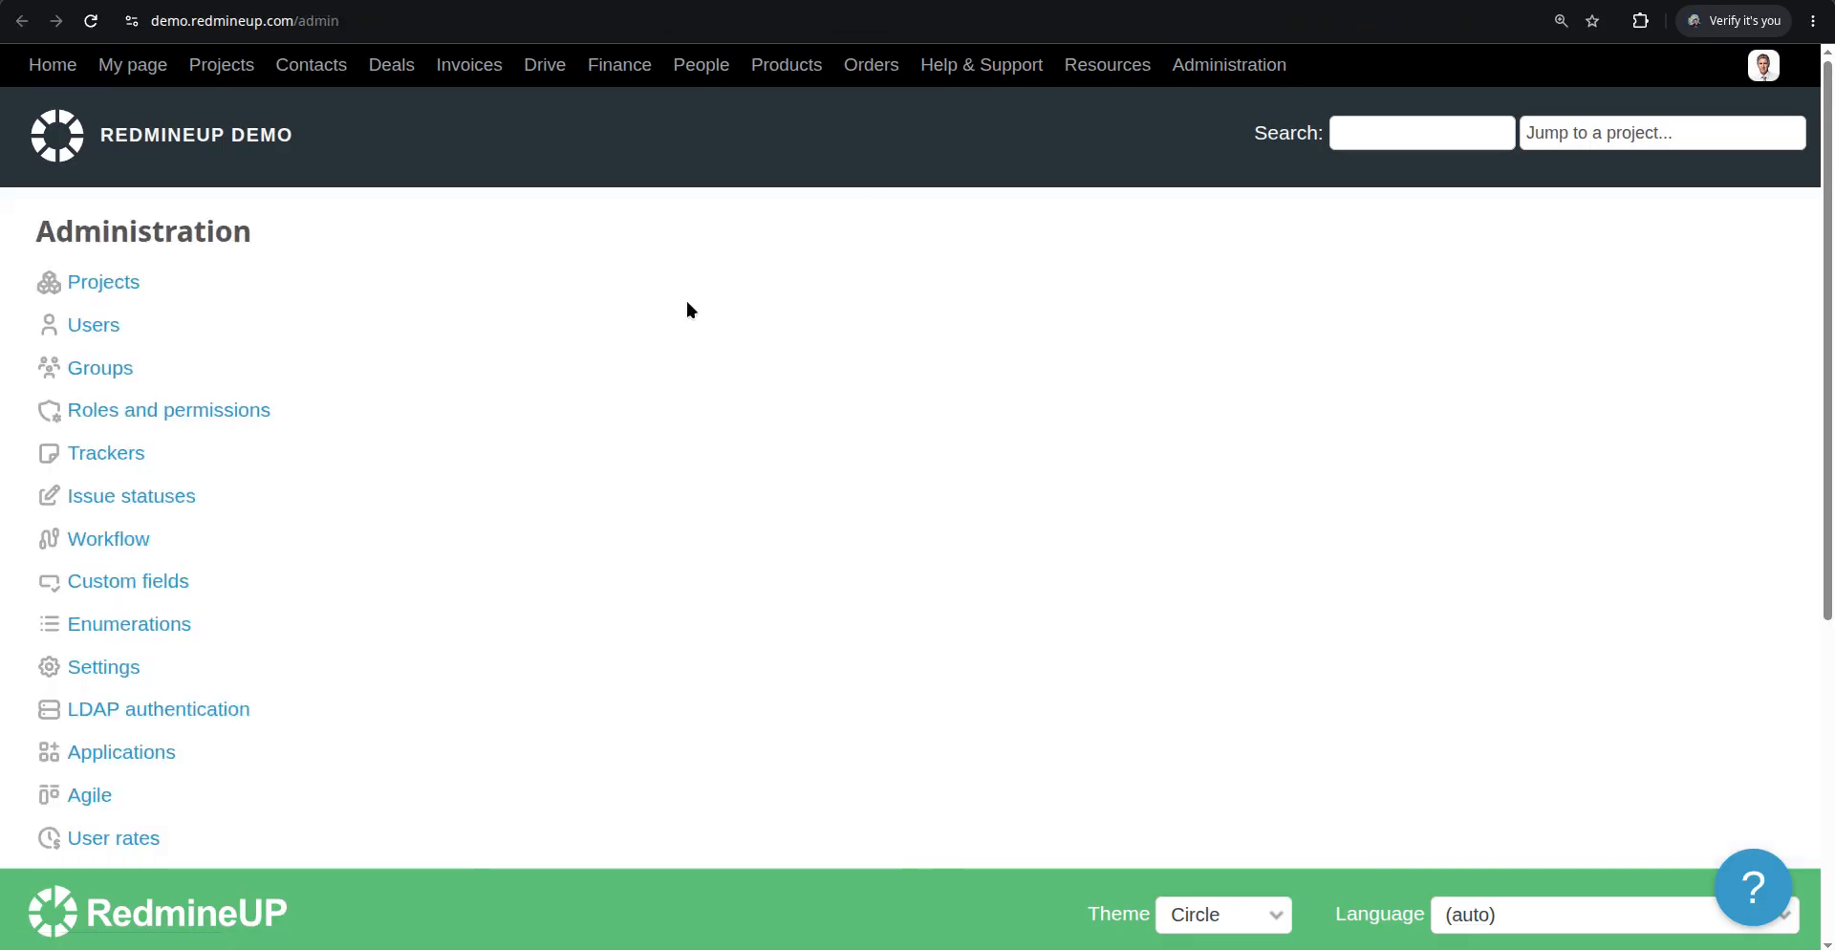
left_click(101, 459)
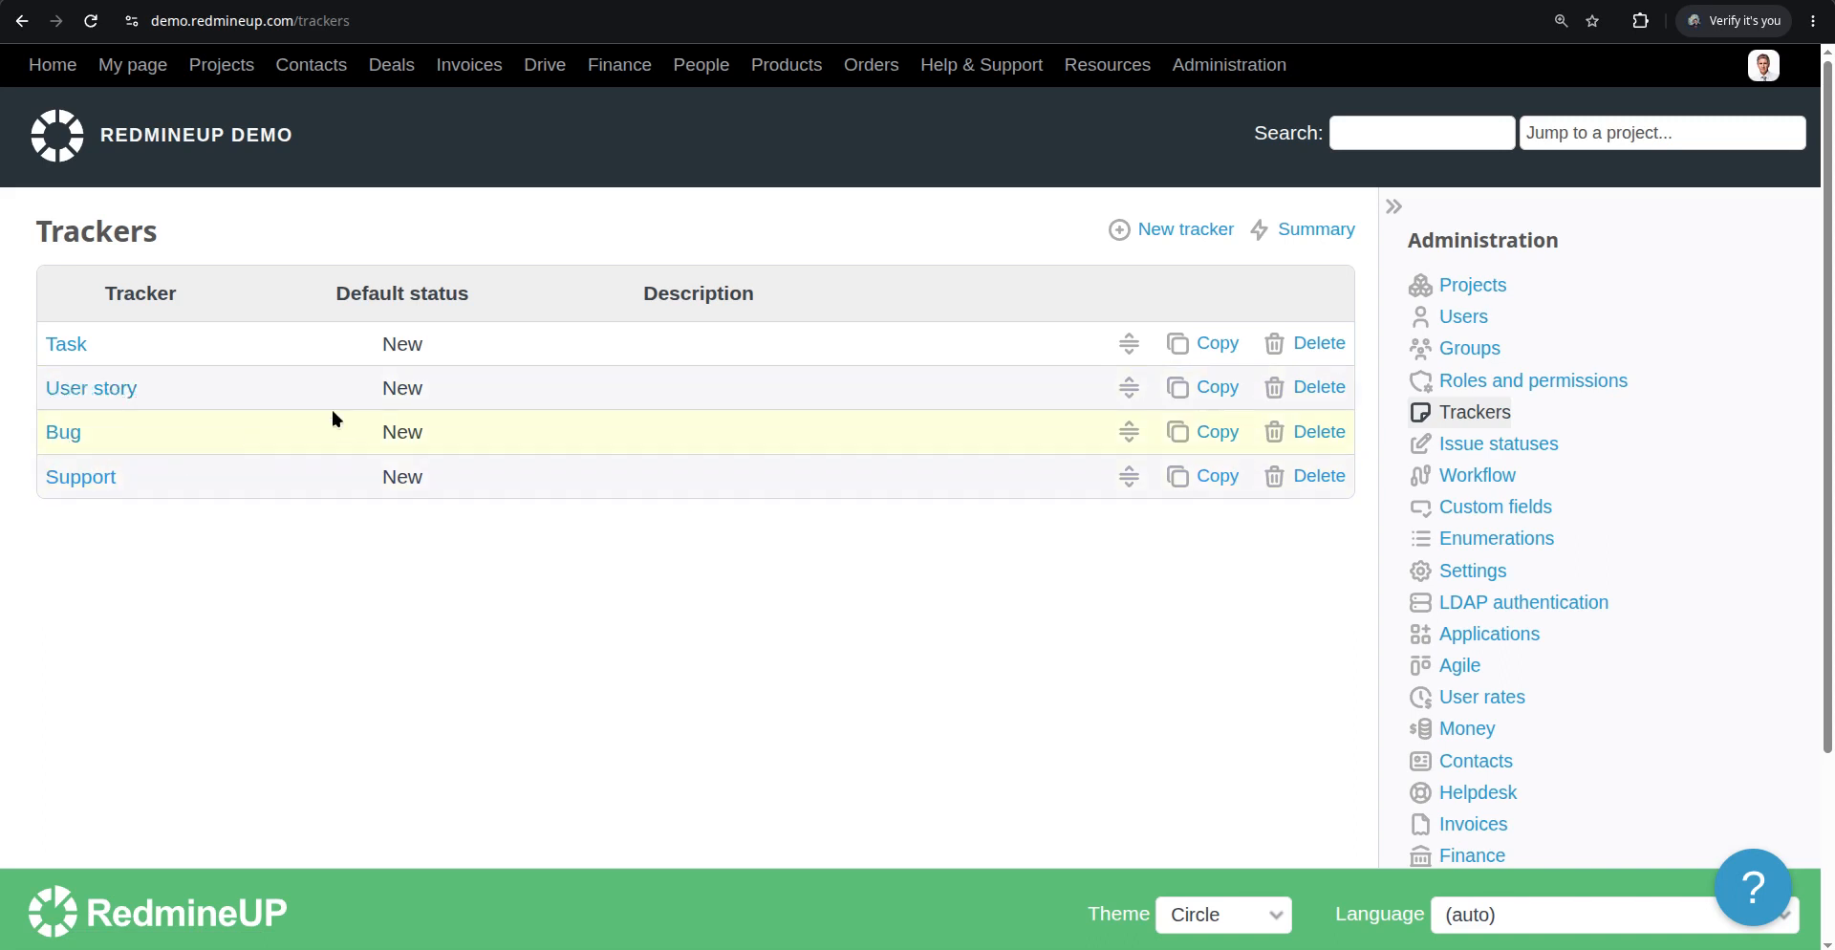
left_click(74, 346)
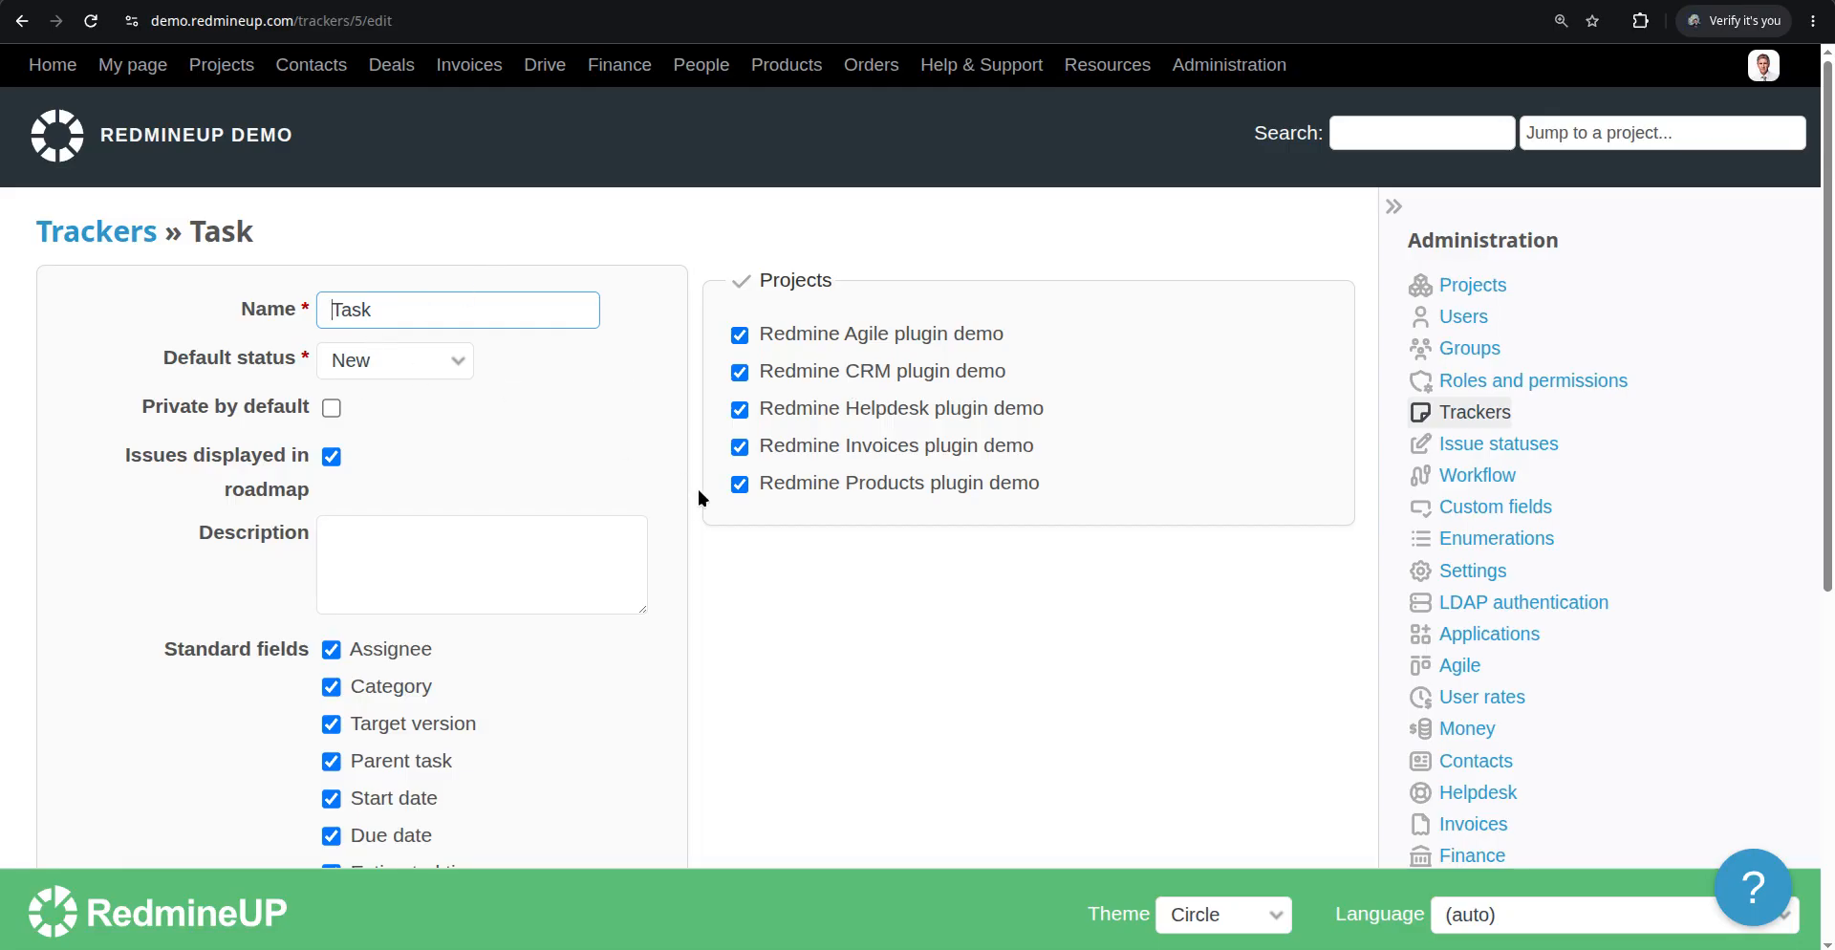
scroll(698, 489, "down", 6)
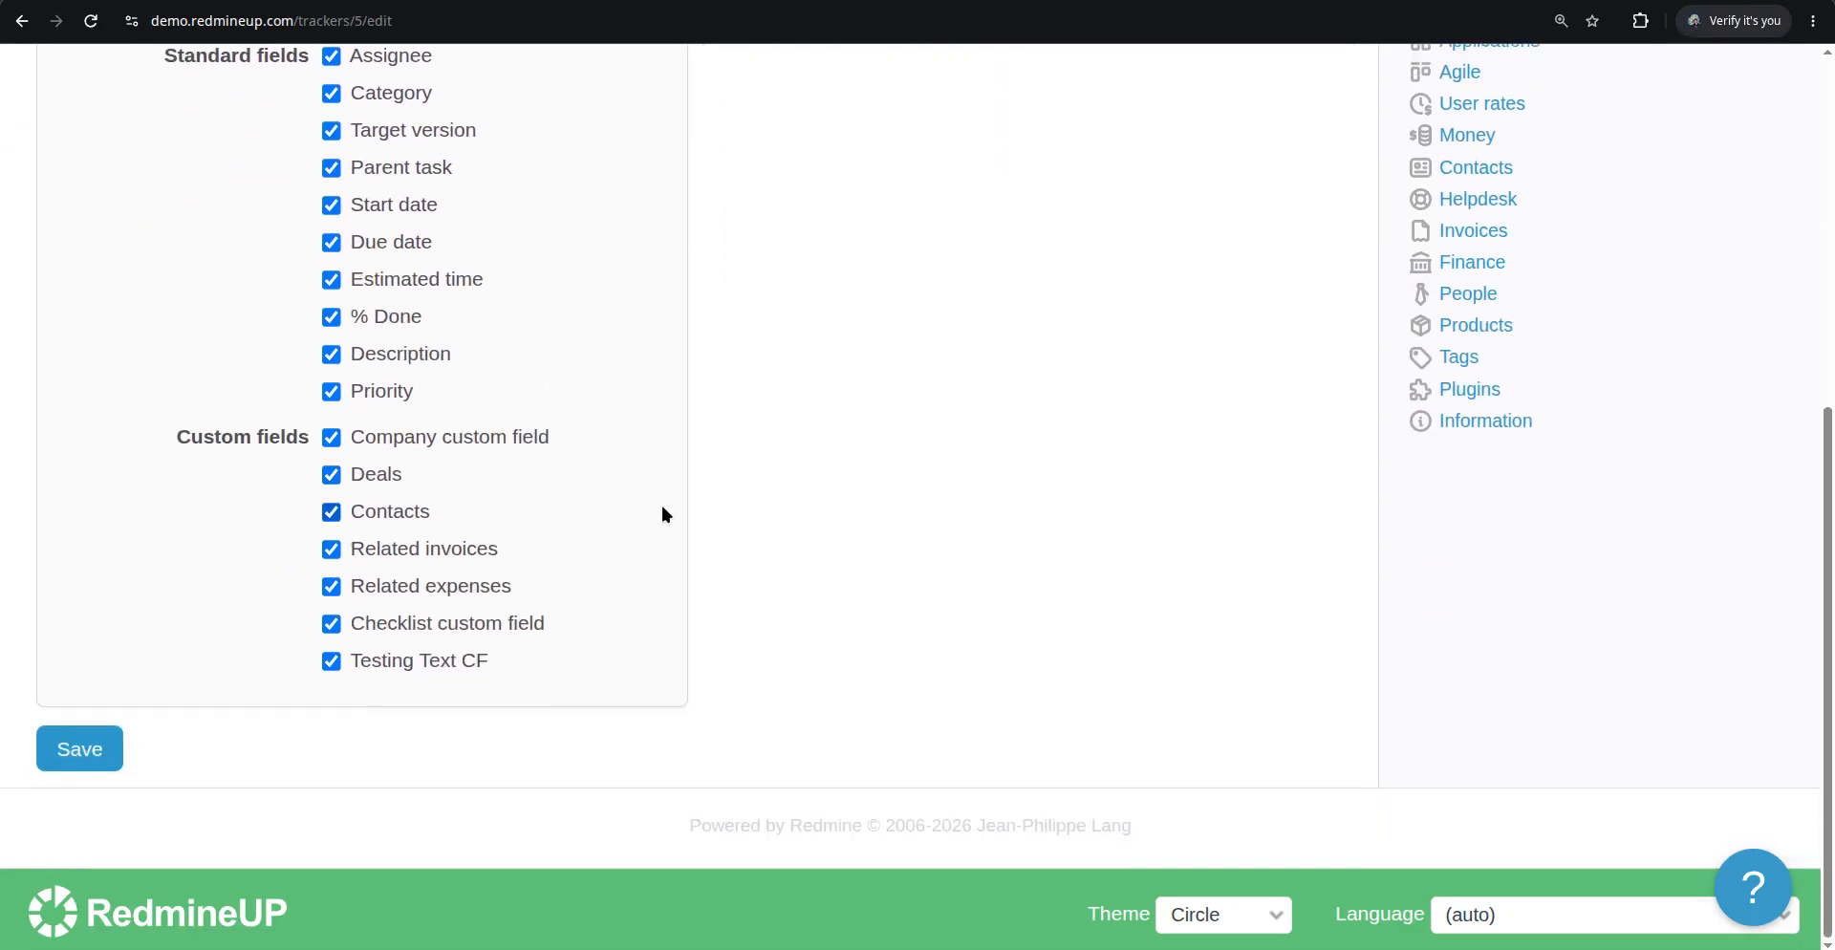
scroll(662, 506, "up", 6)
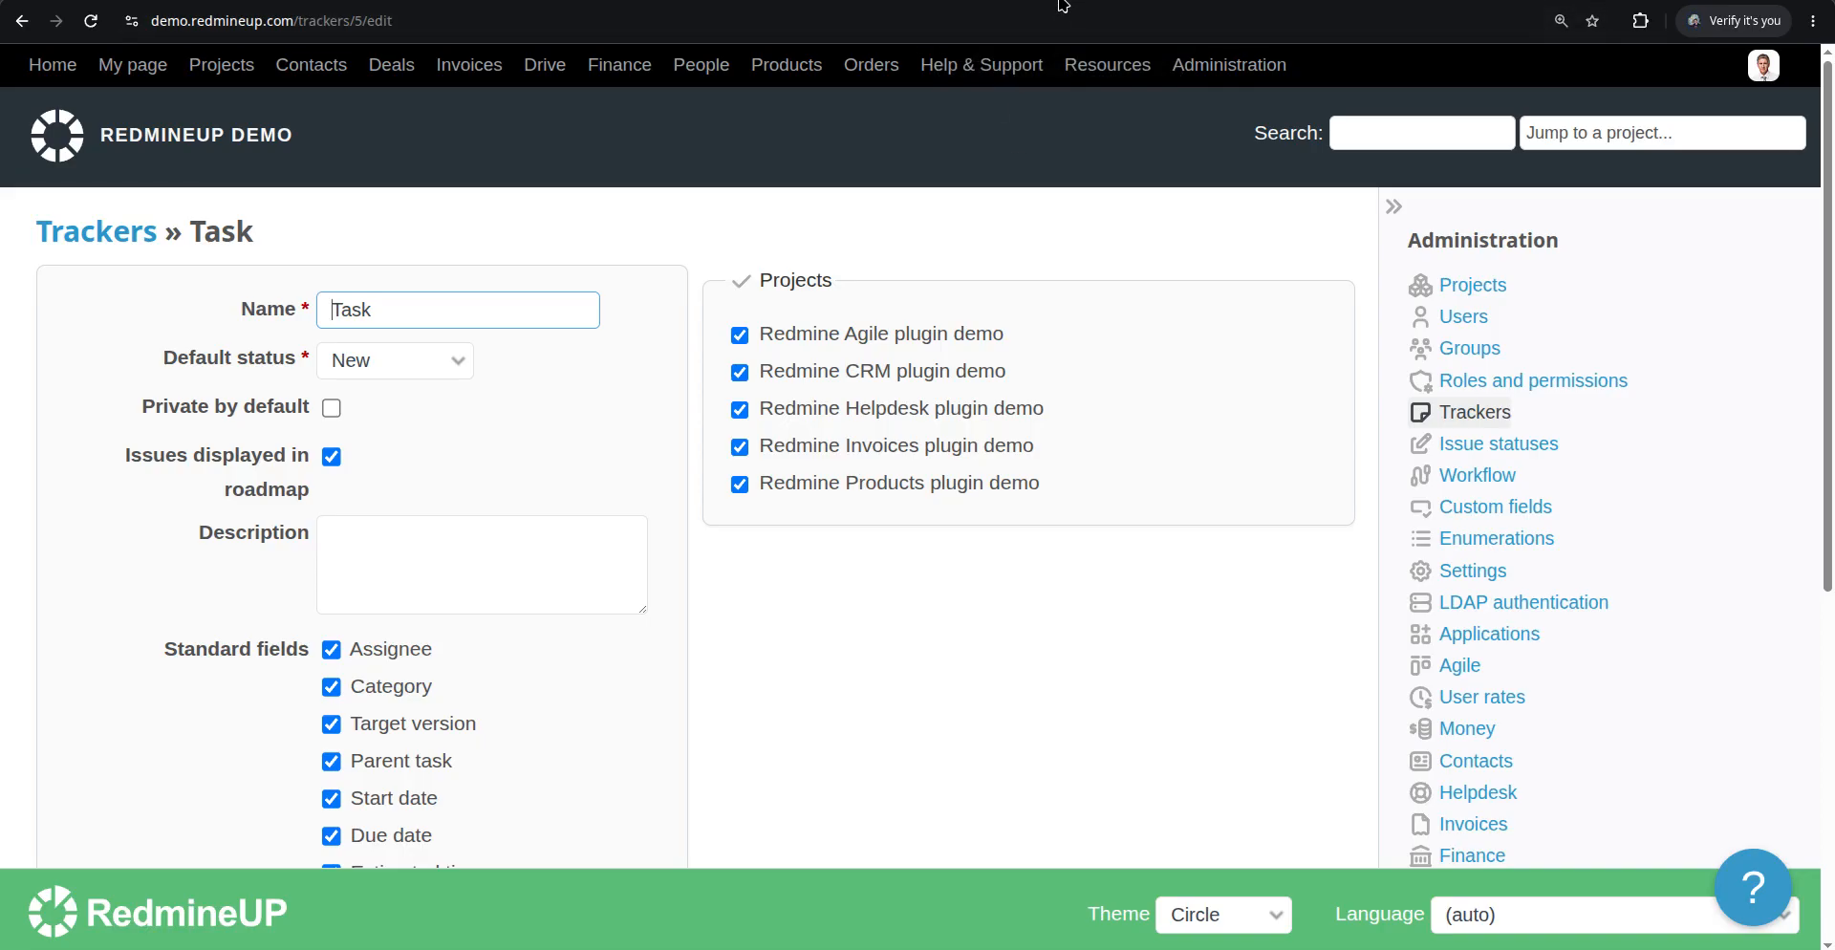
Change issue #486's tracker to Support from its card's context menu on the Agile board
left_click(881, 2)
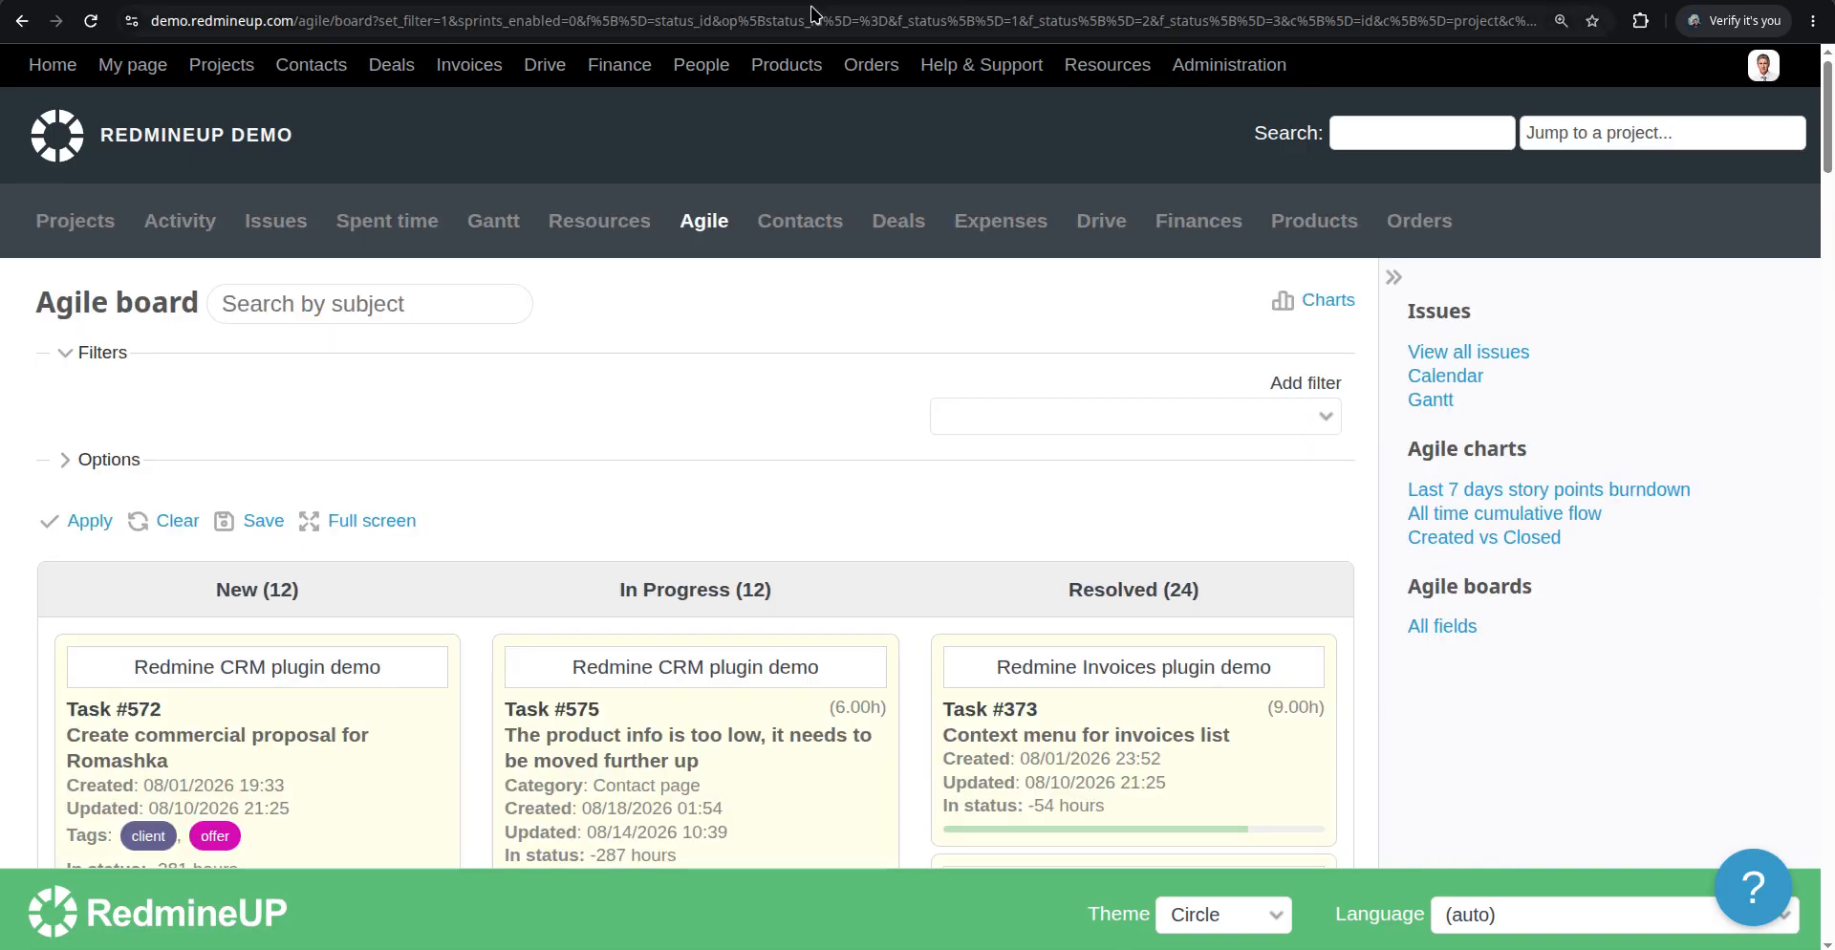
scroll(185, 589, "down", 5)
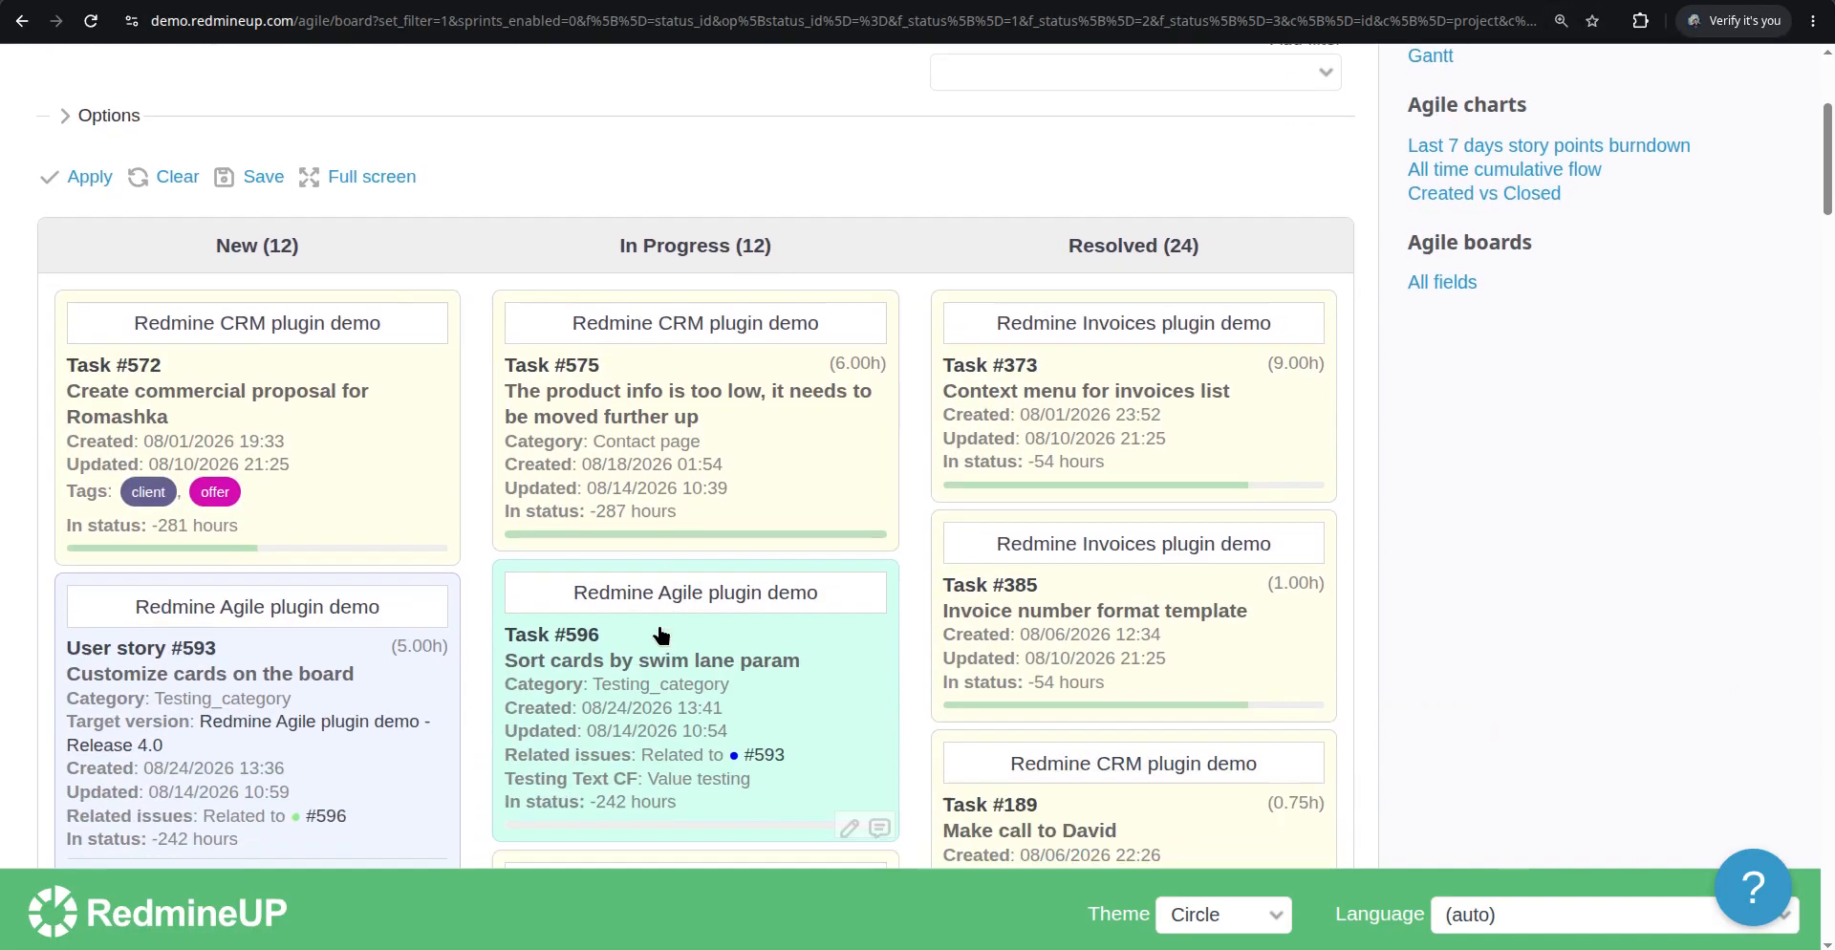
scroll(1081, 566, "down", 15)
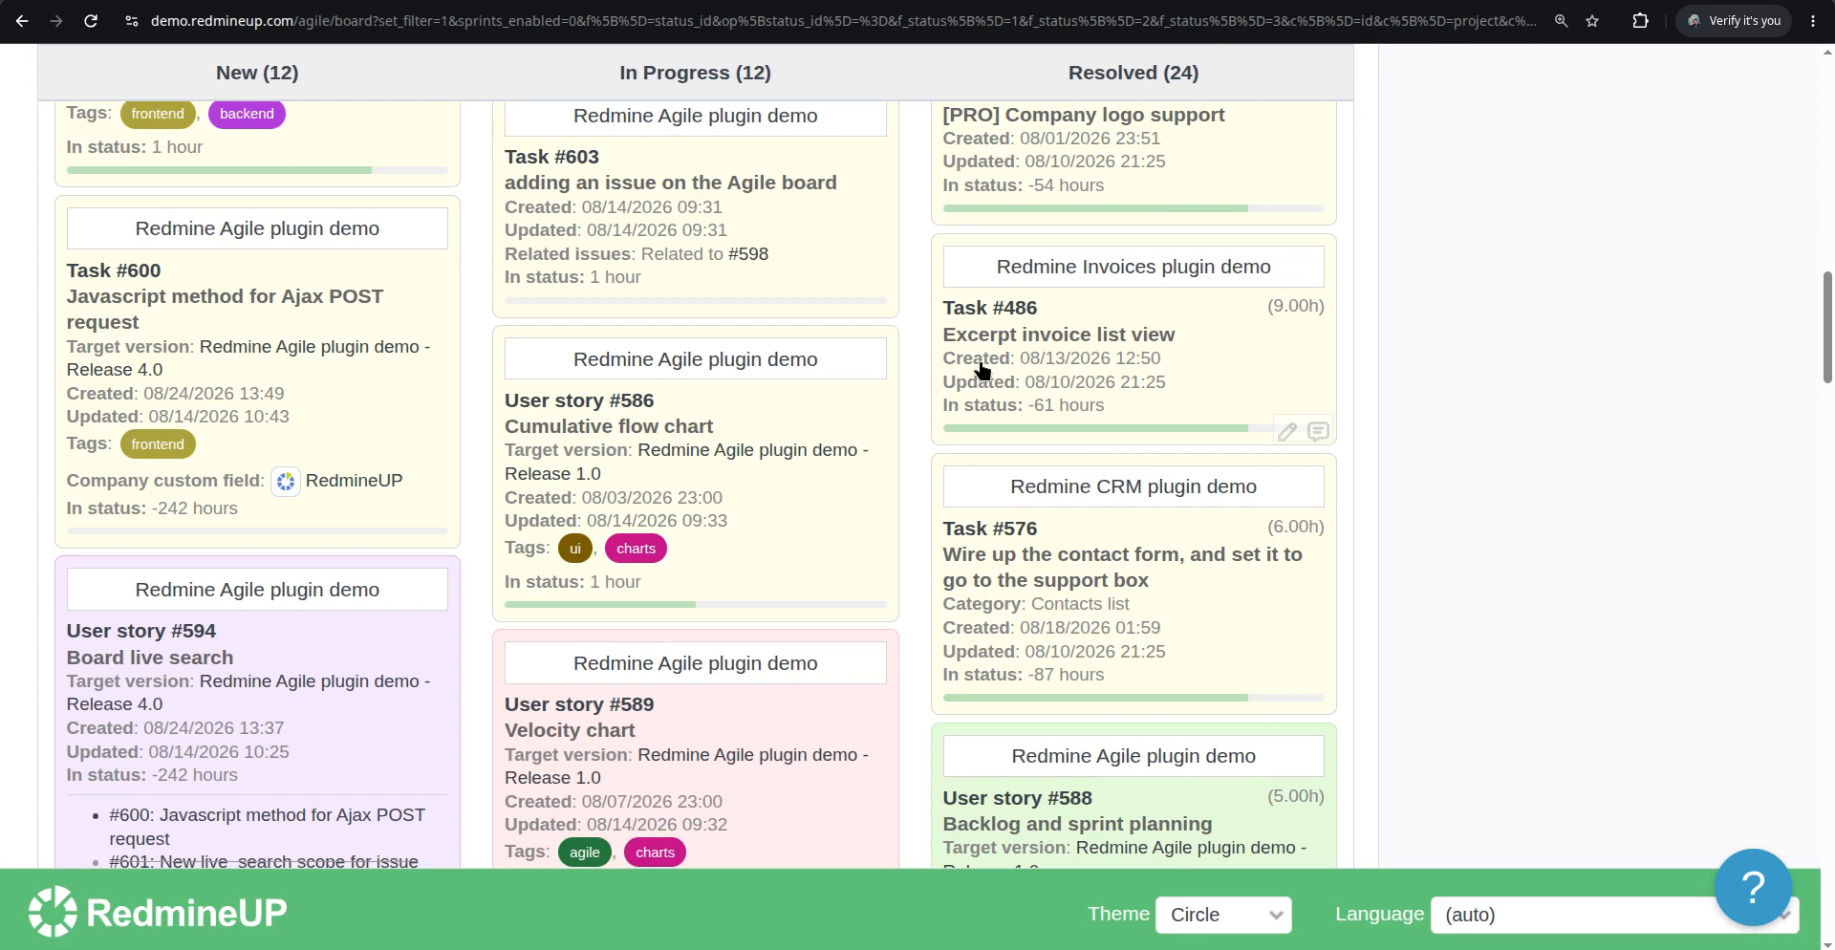
right_click(1237, 335)
scroll(1238, 335, "up", 3)
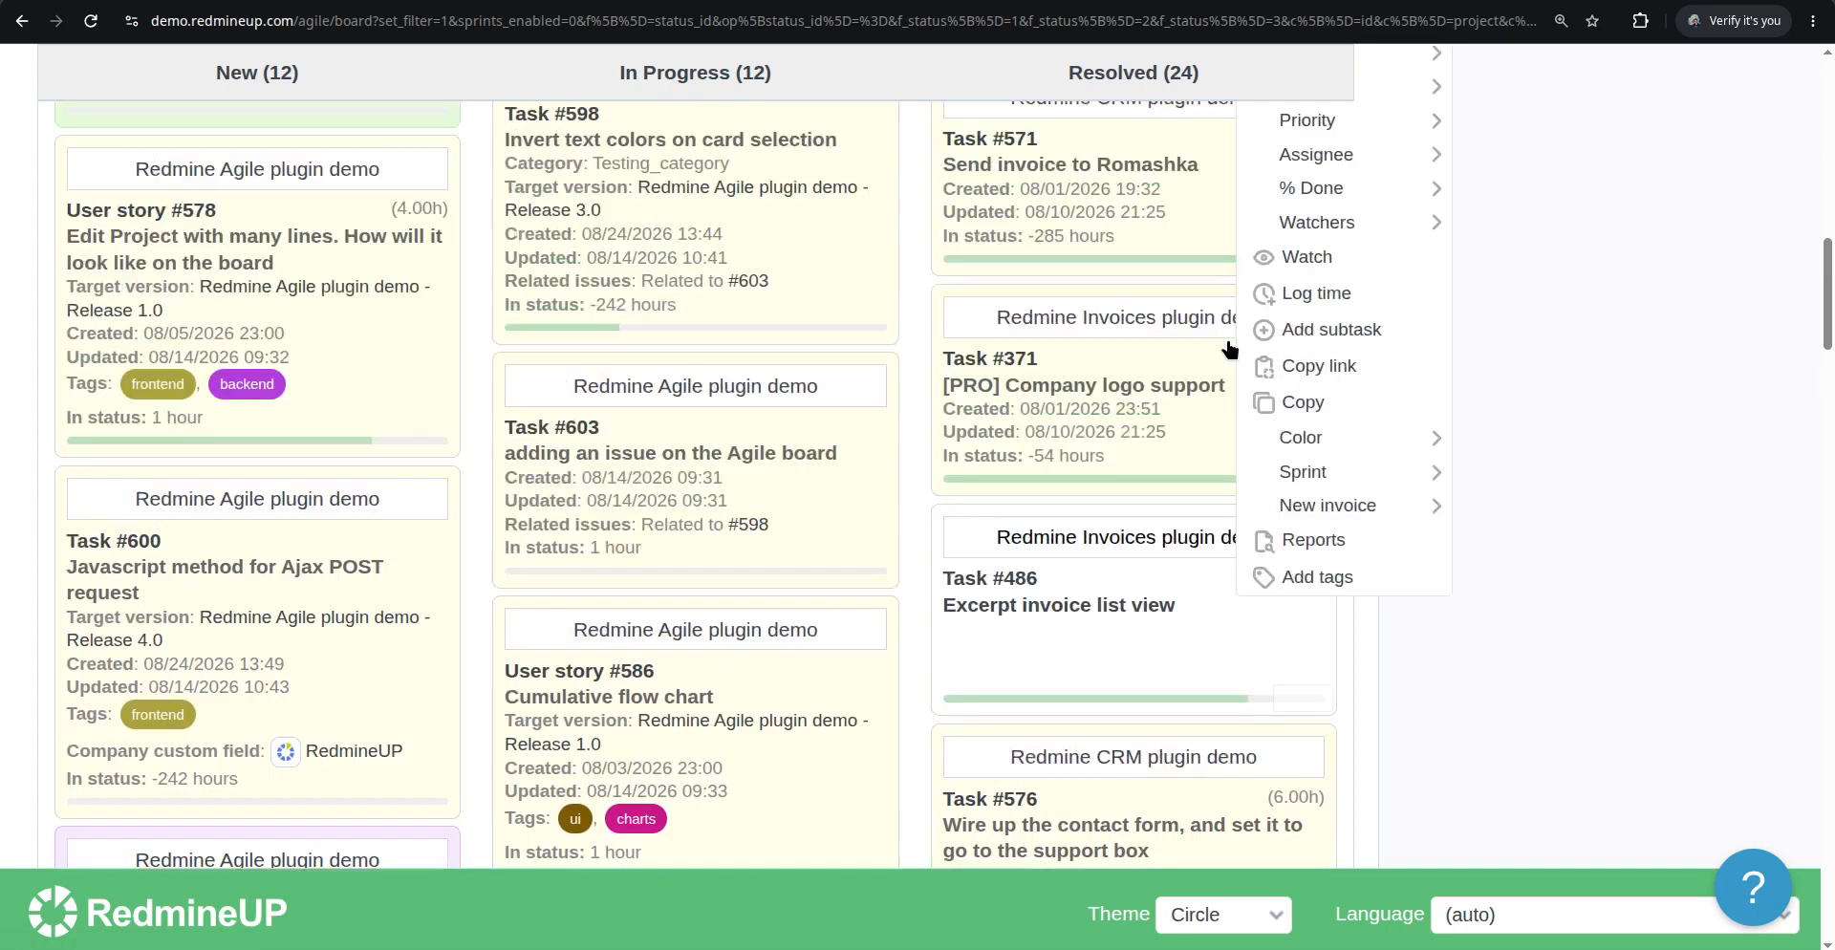
mouse_move(1345, 172)
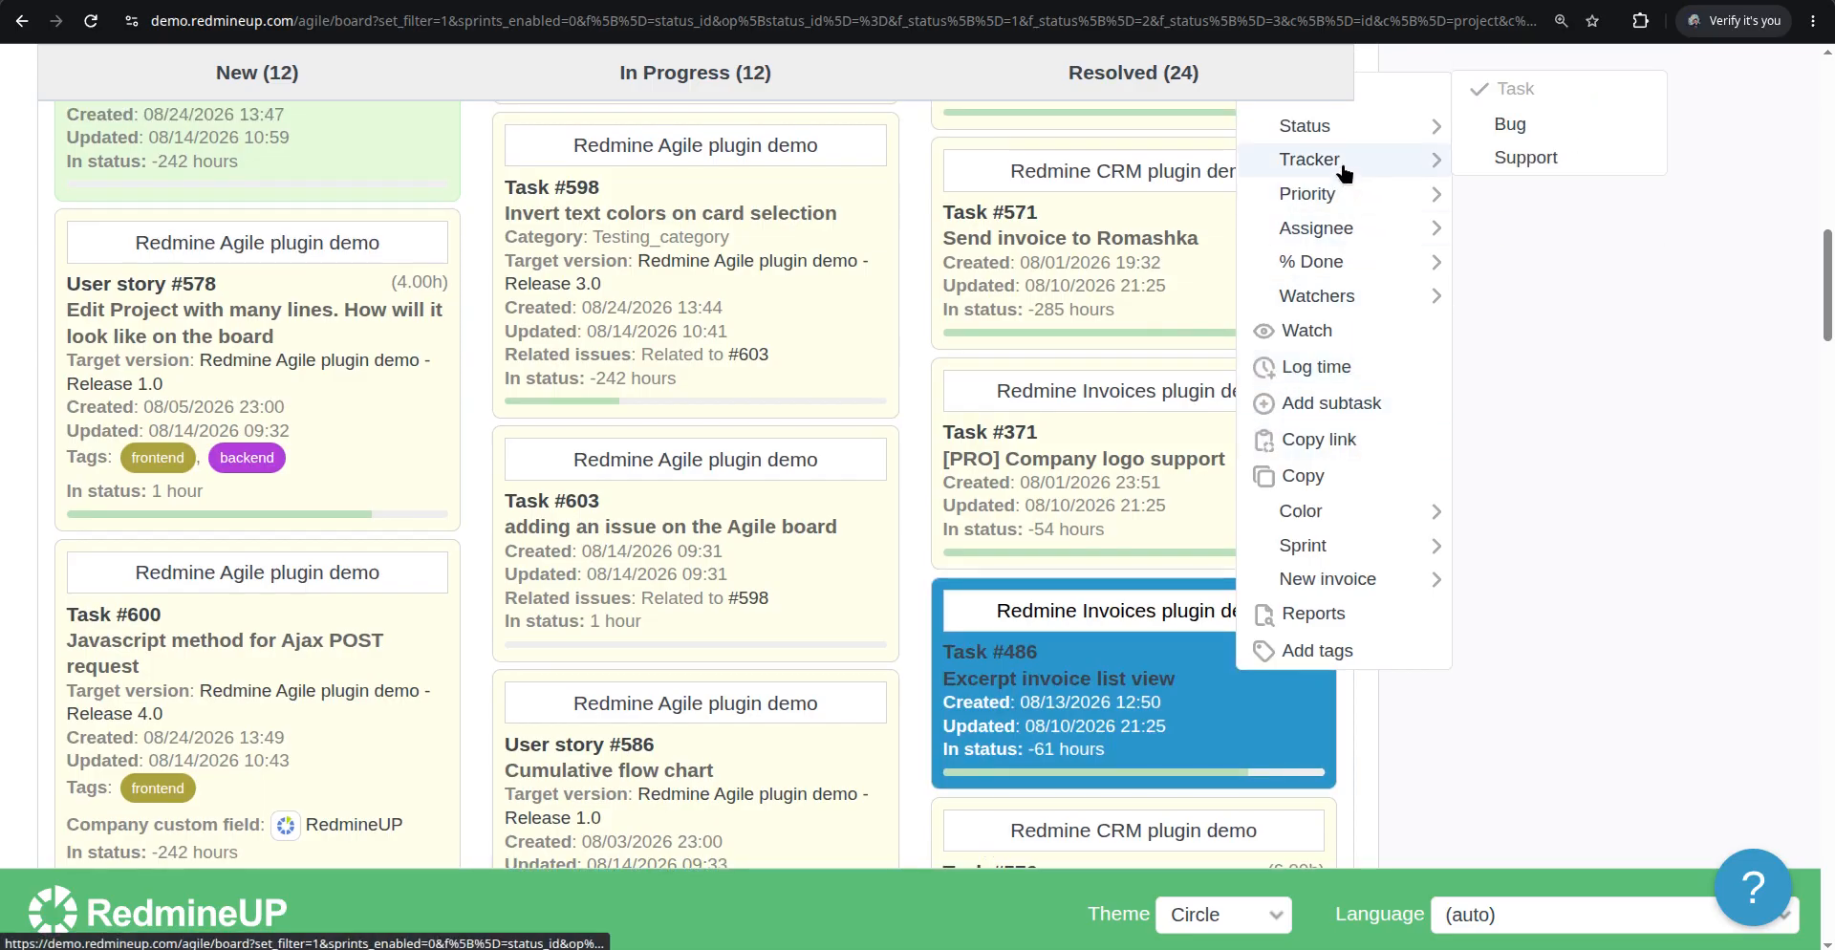
left_click(1530, 158)
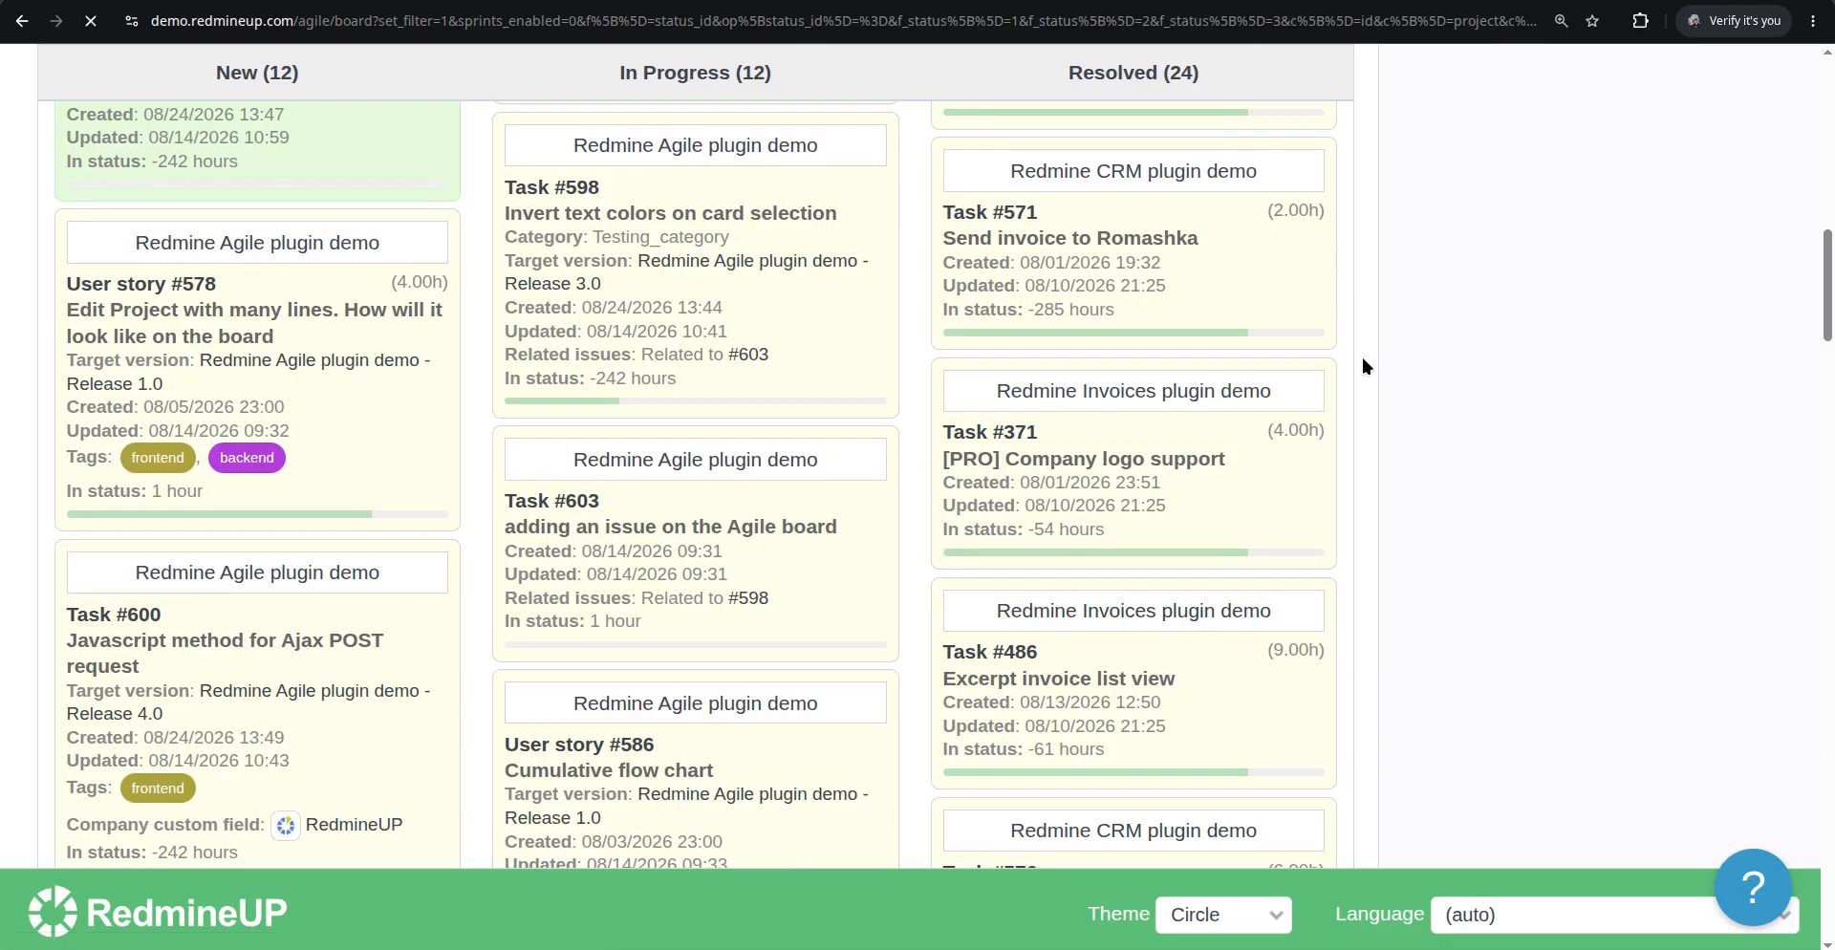
scroll(1238, 520, "down", 6)
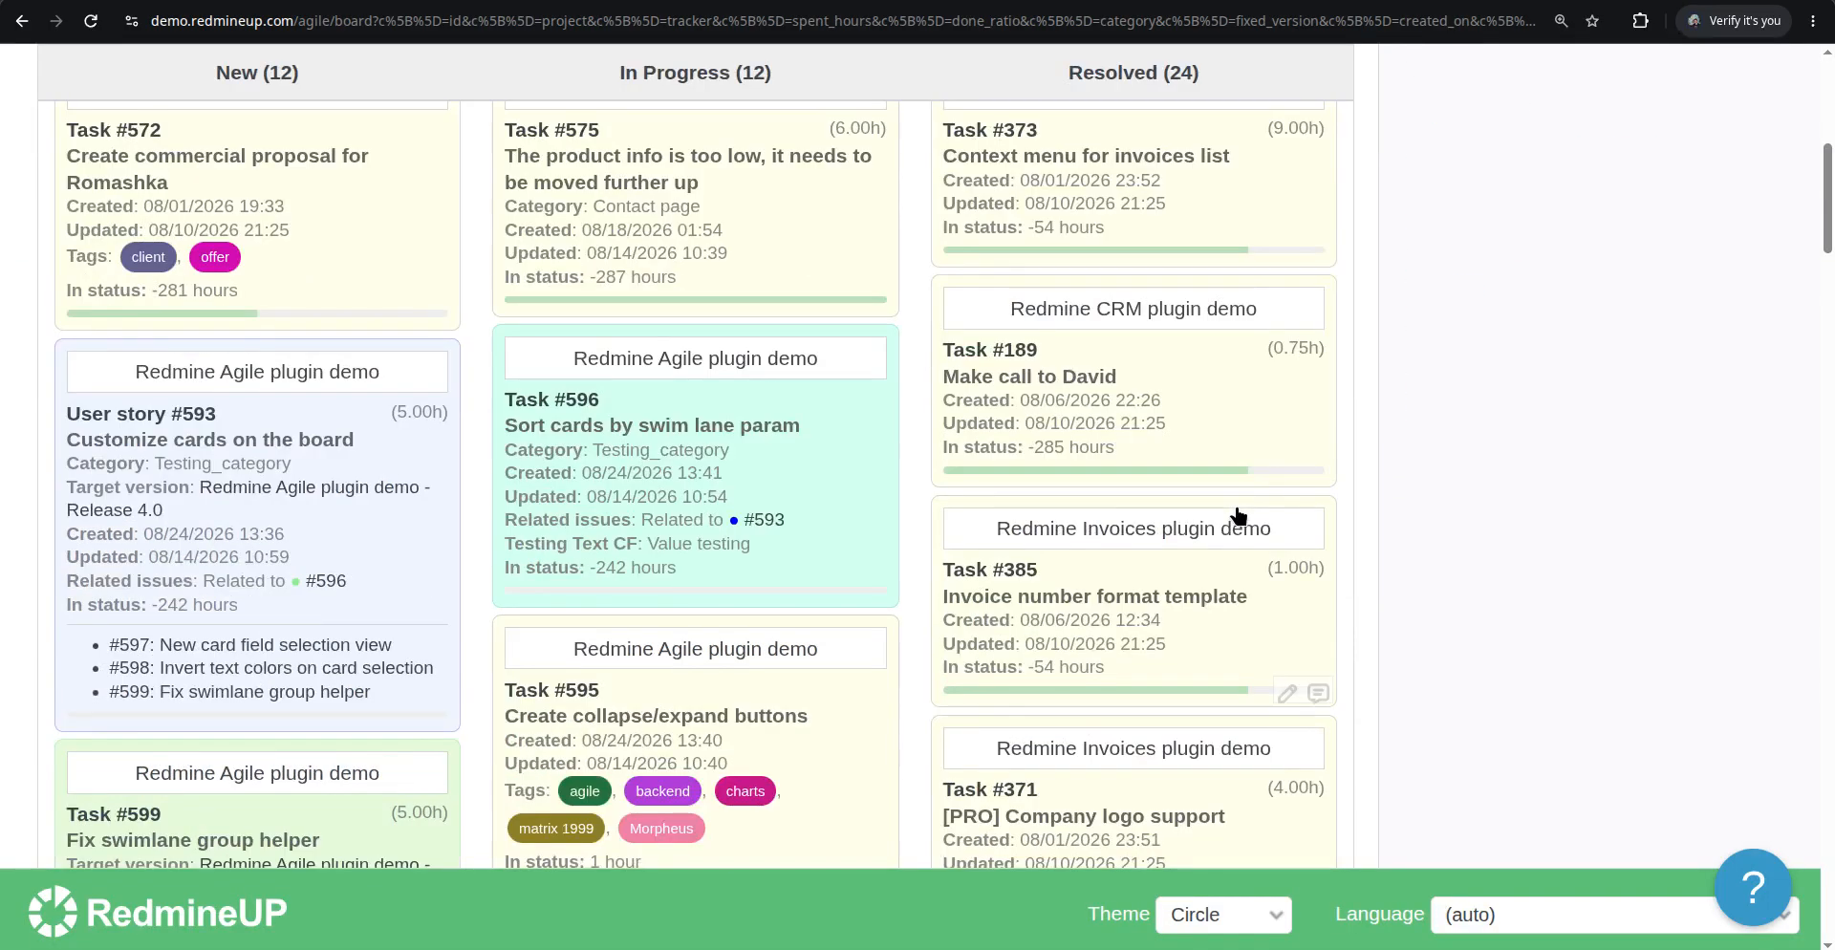
scroll(1237, 516, "down", 8)
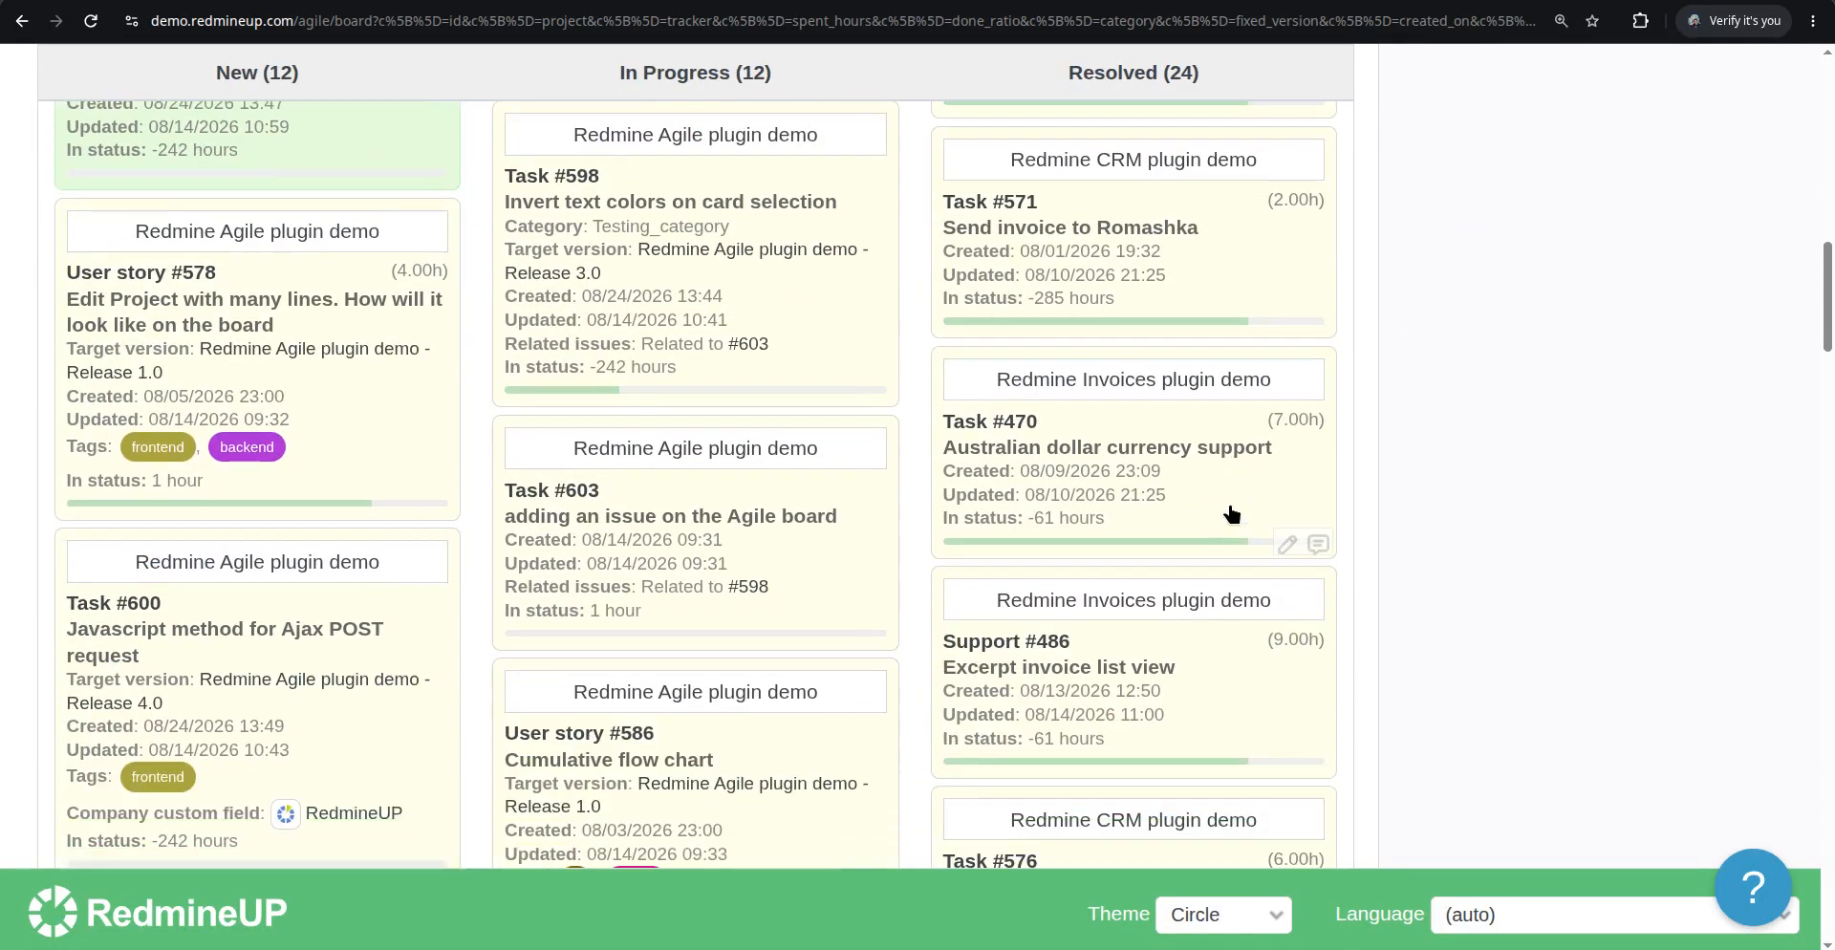
scroll(1231, 515, "down", 1)
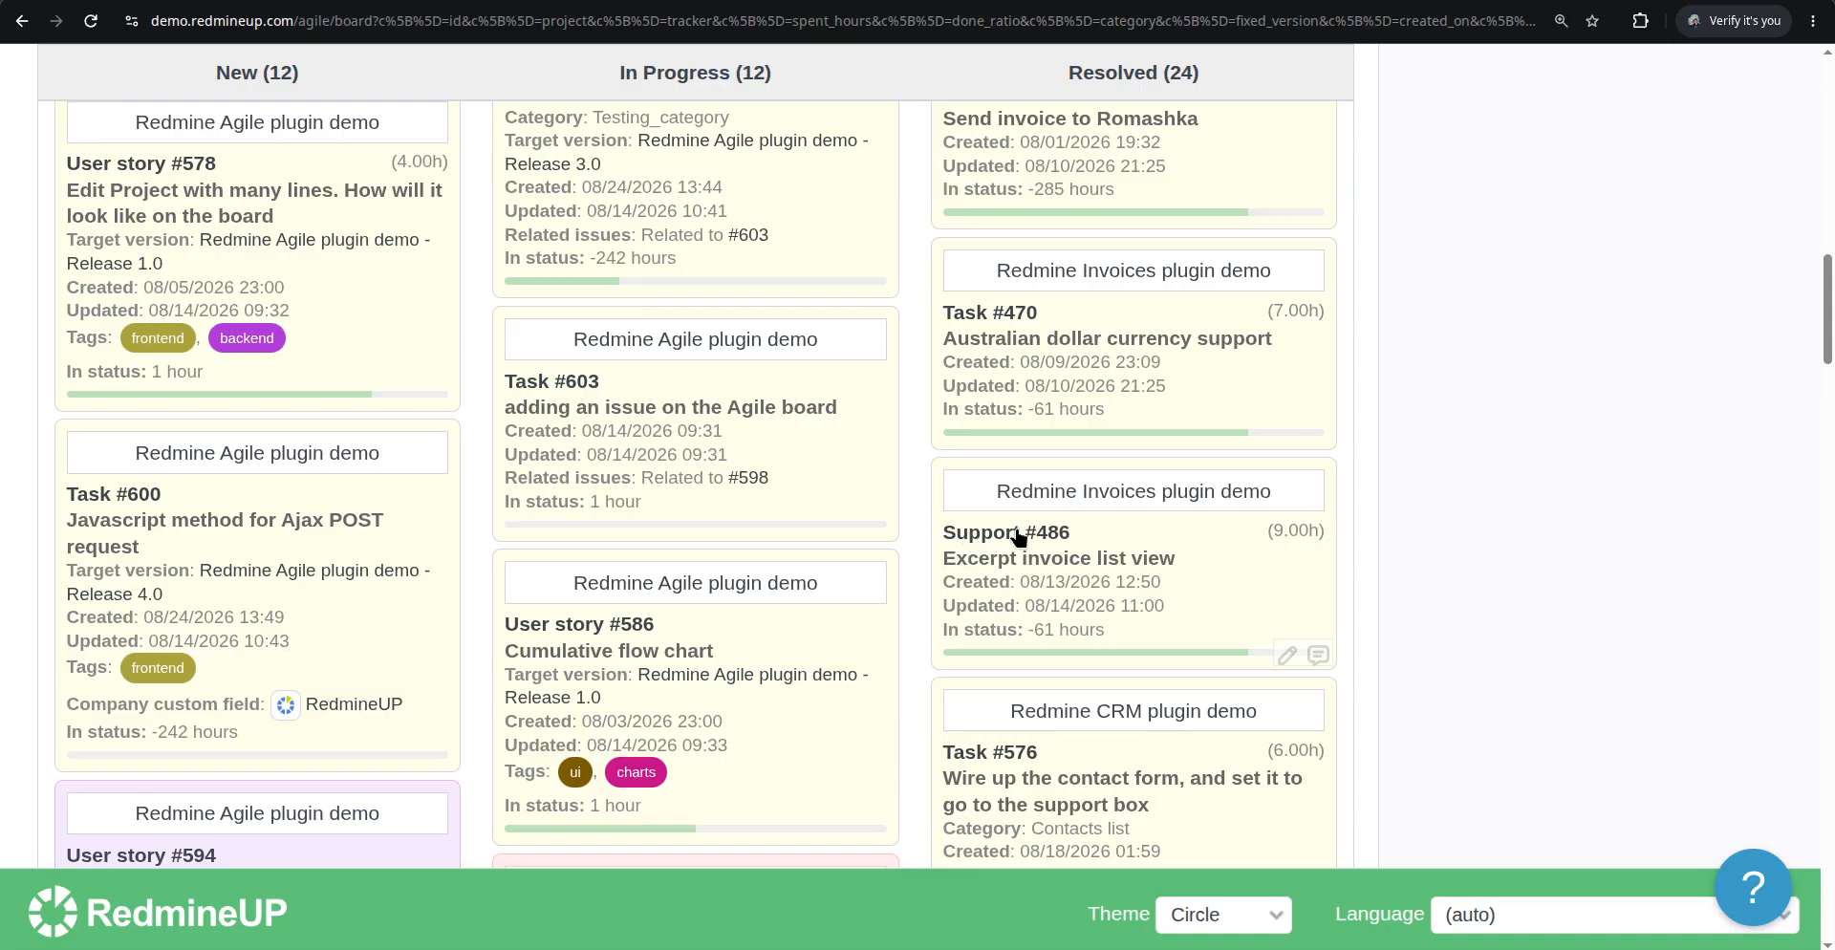
Enable the Private card field in the board options and apply them
scroll(489, 496, "up", 2)
scroll(489, 496, "up", 13)
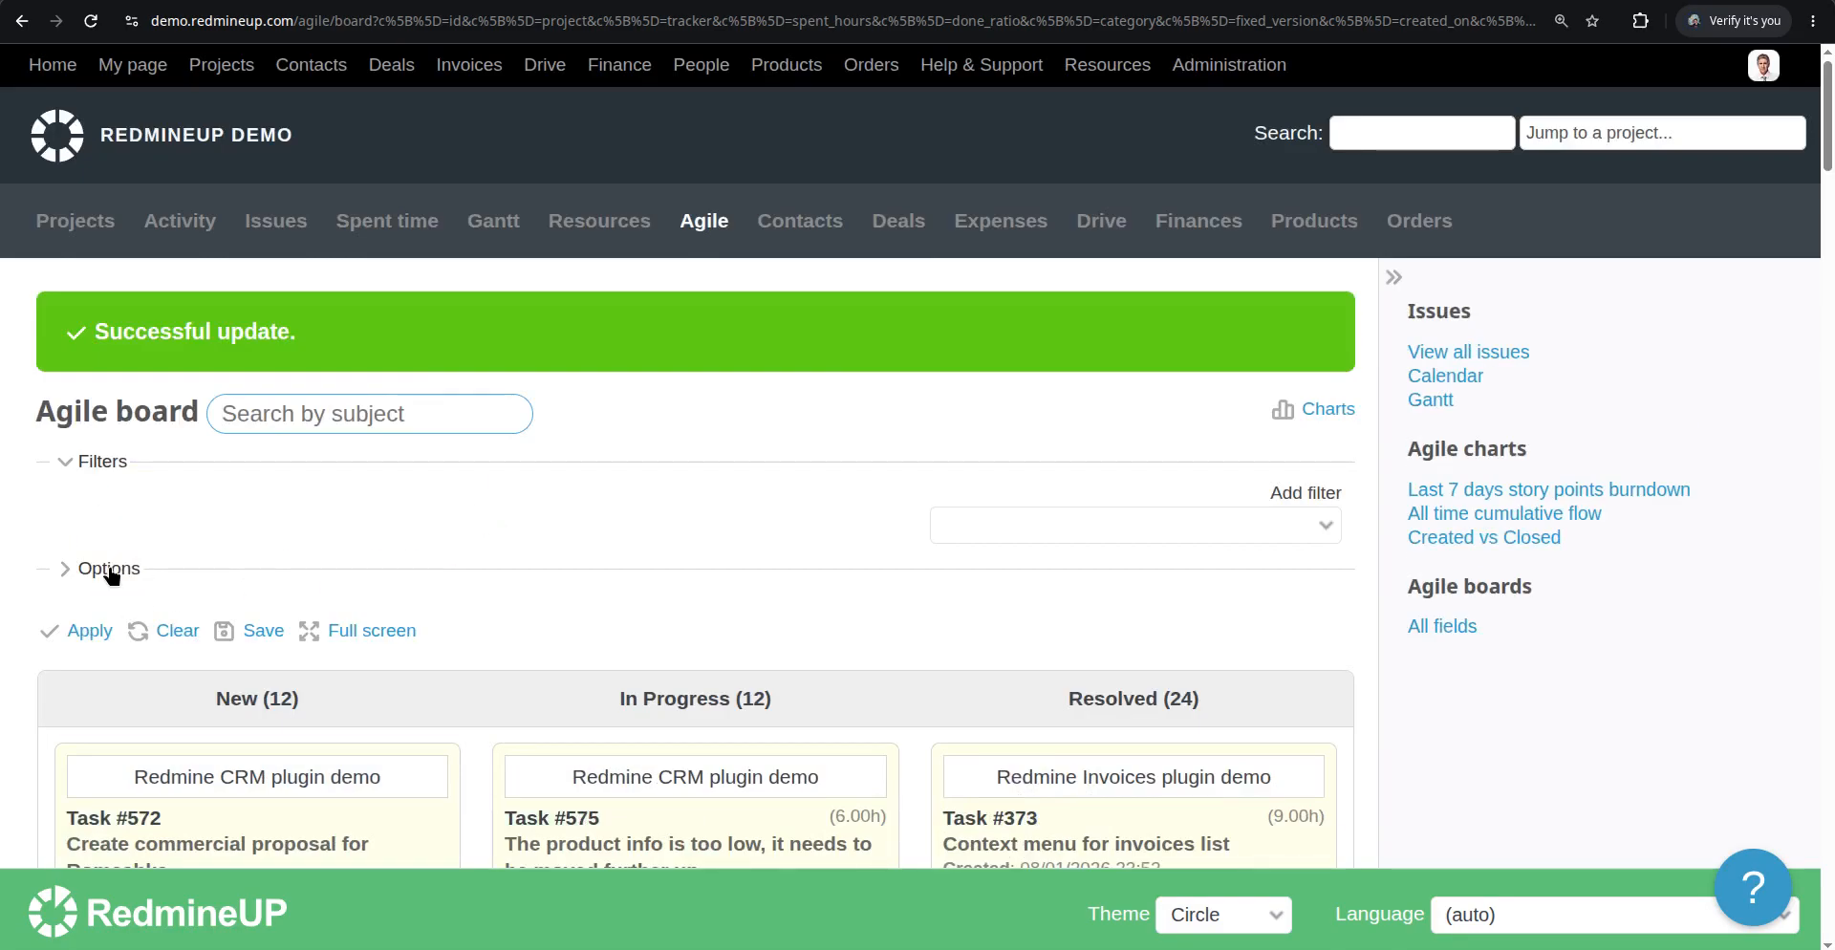
left_click(110, 570)
scroll(545, 507, "down", 5)
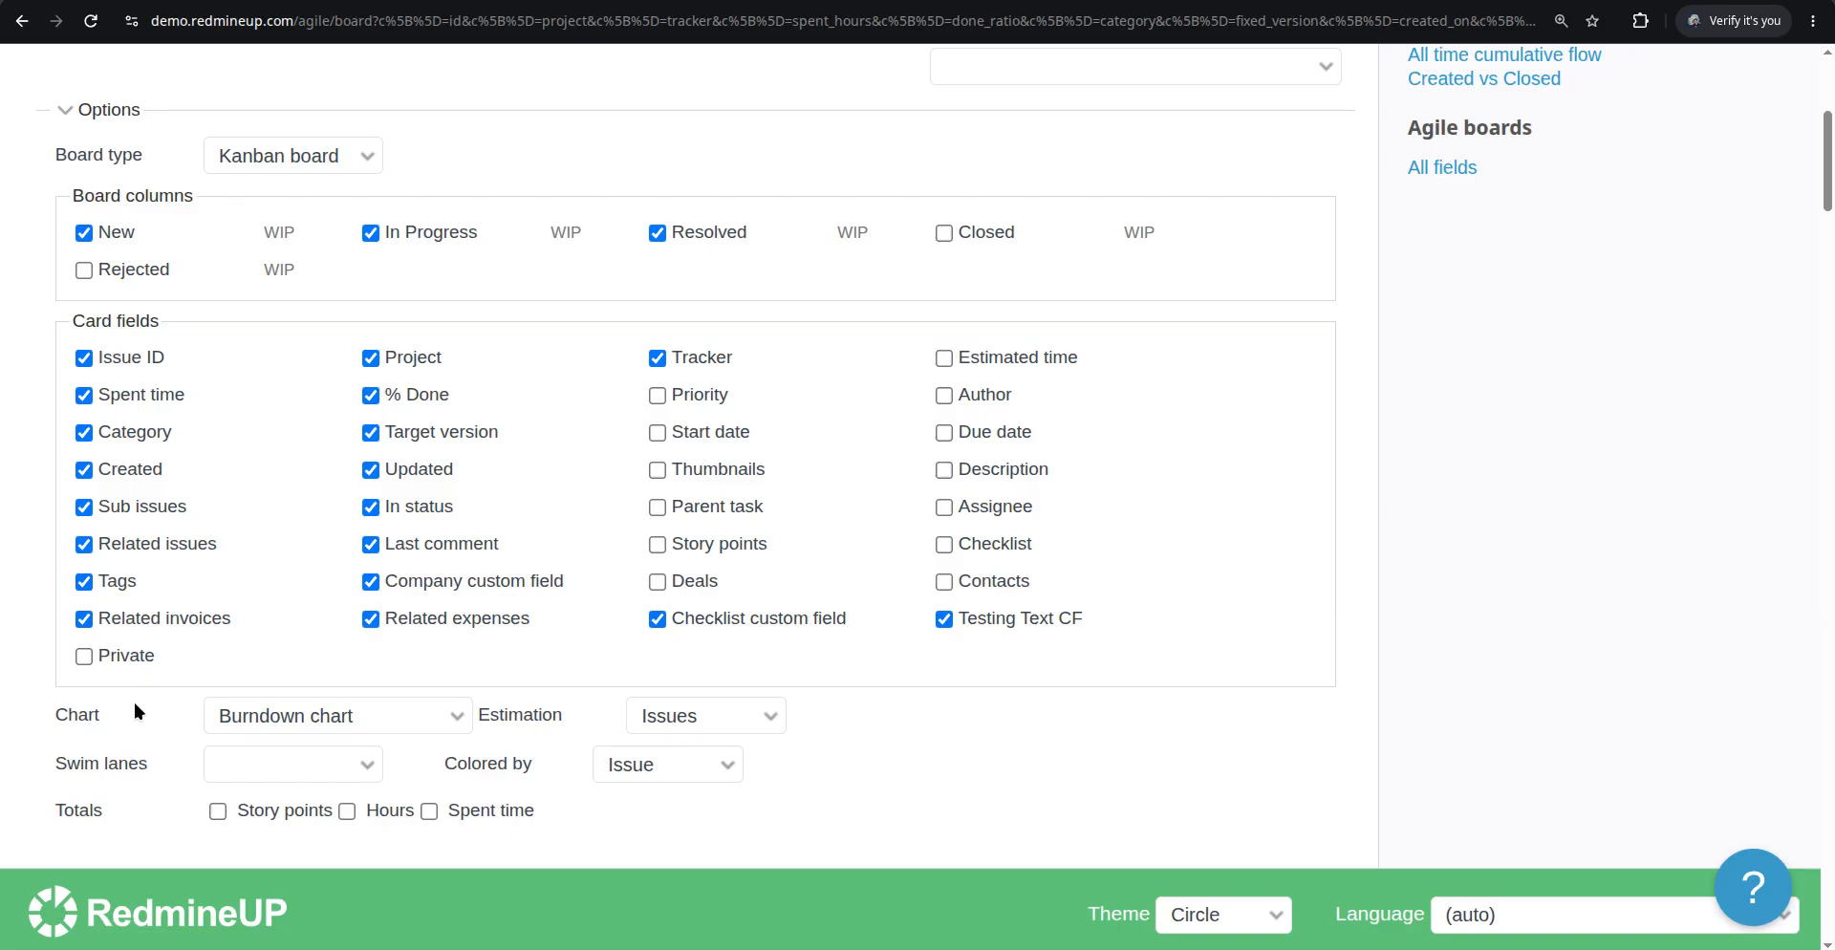
left_click(83, 656)
scroll(115, 642, "down", 4)
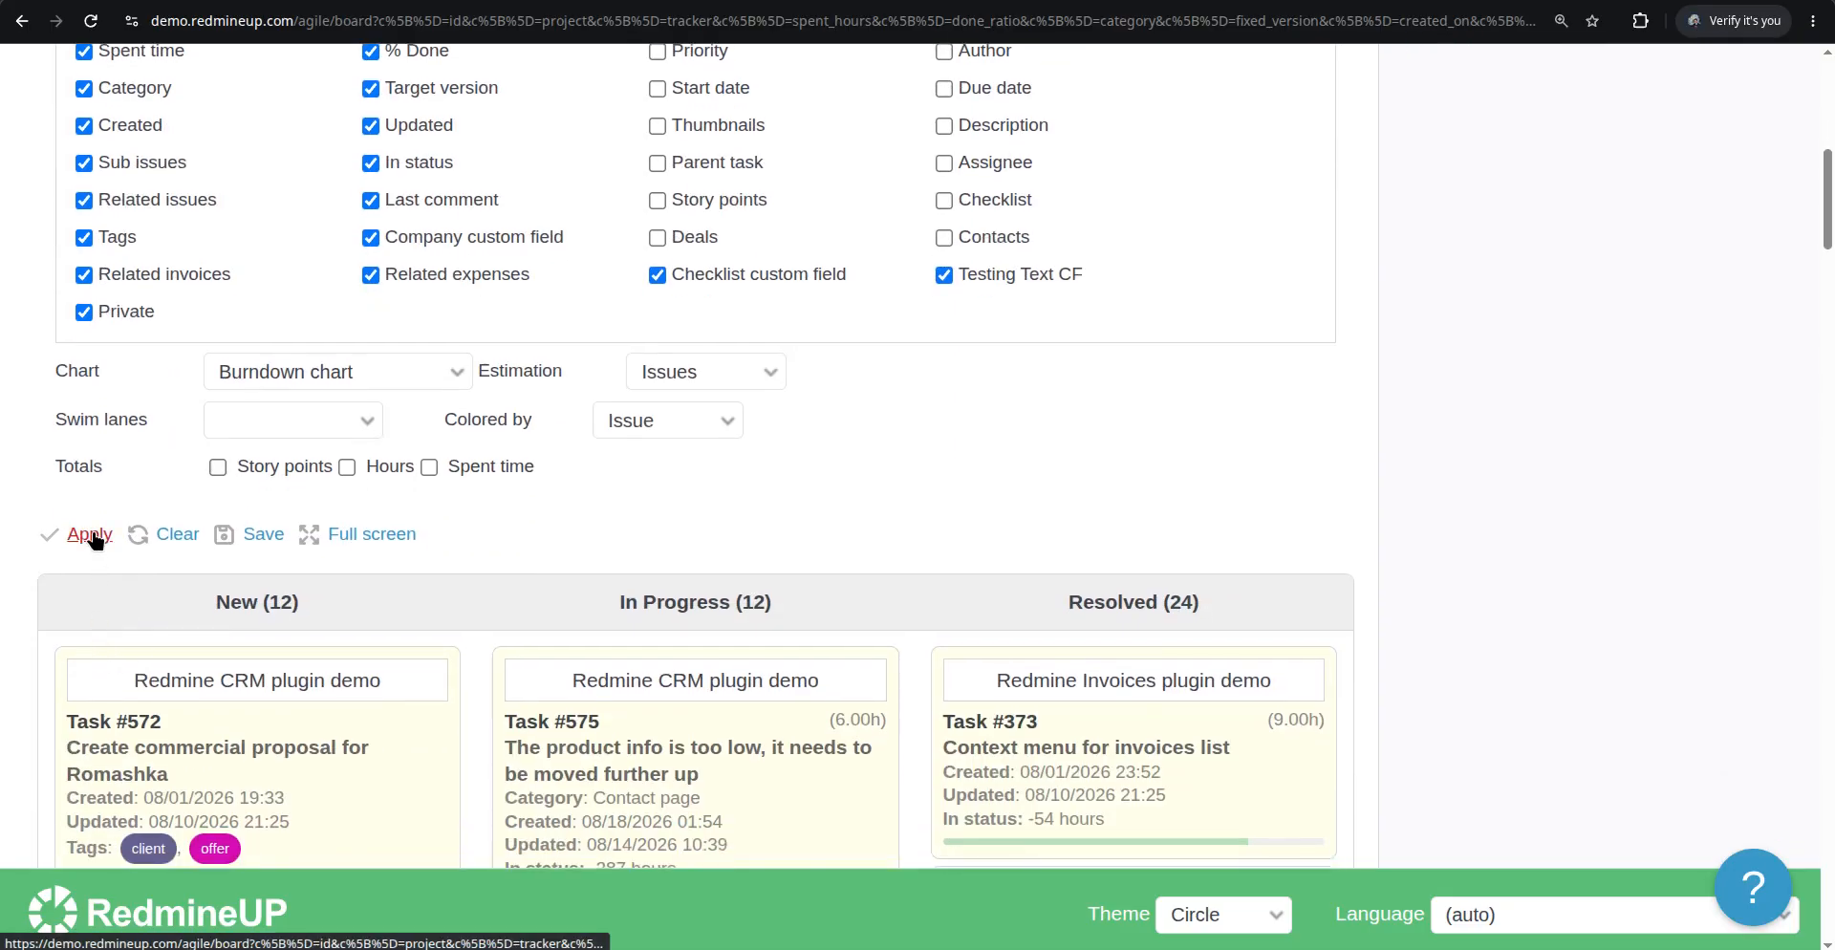
left_click(91, 536)
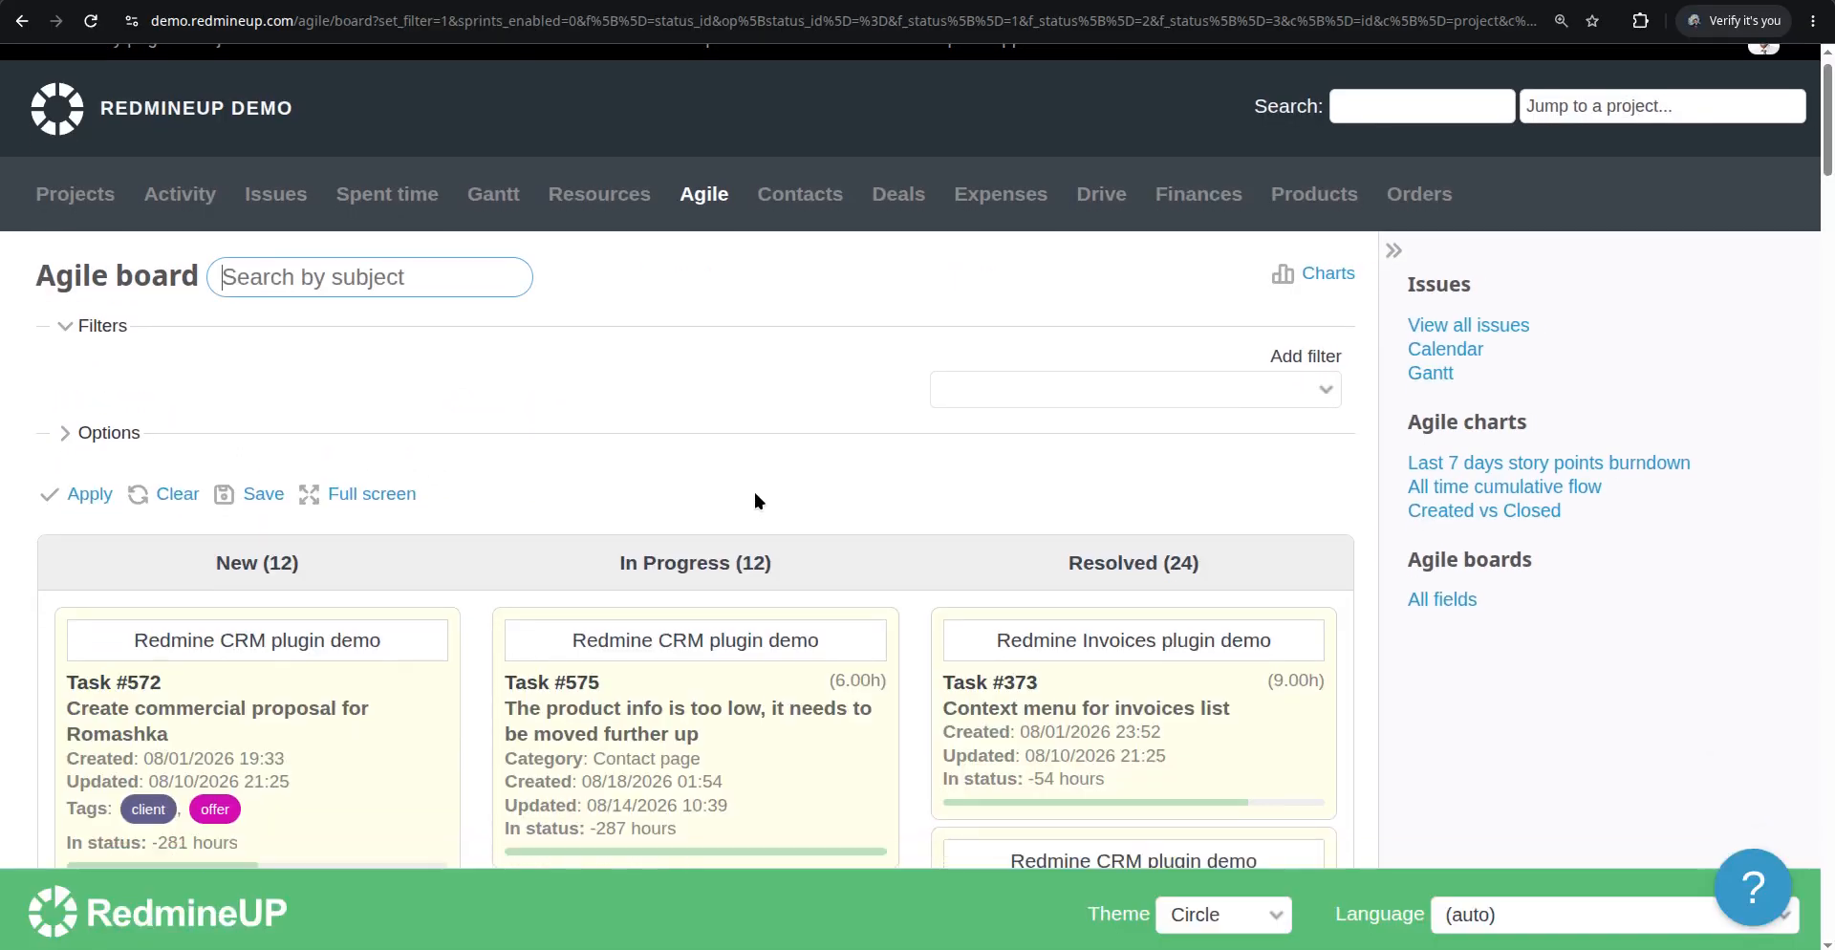
Open issue #372 from the board for editing and mark it Private
scroll(755, 500, "down", 20)
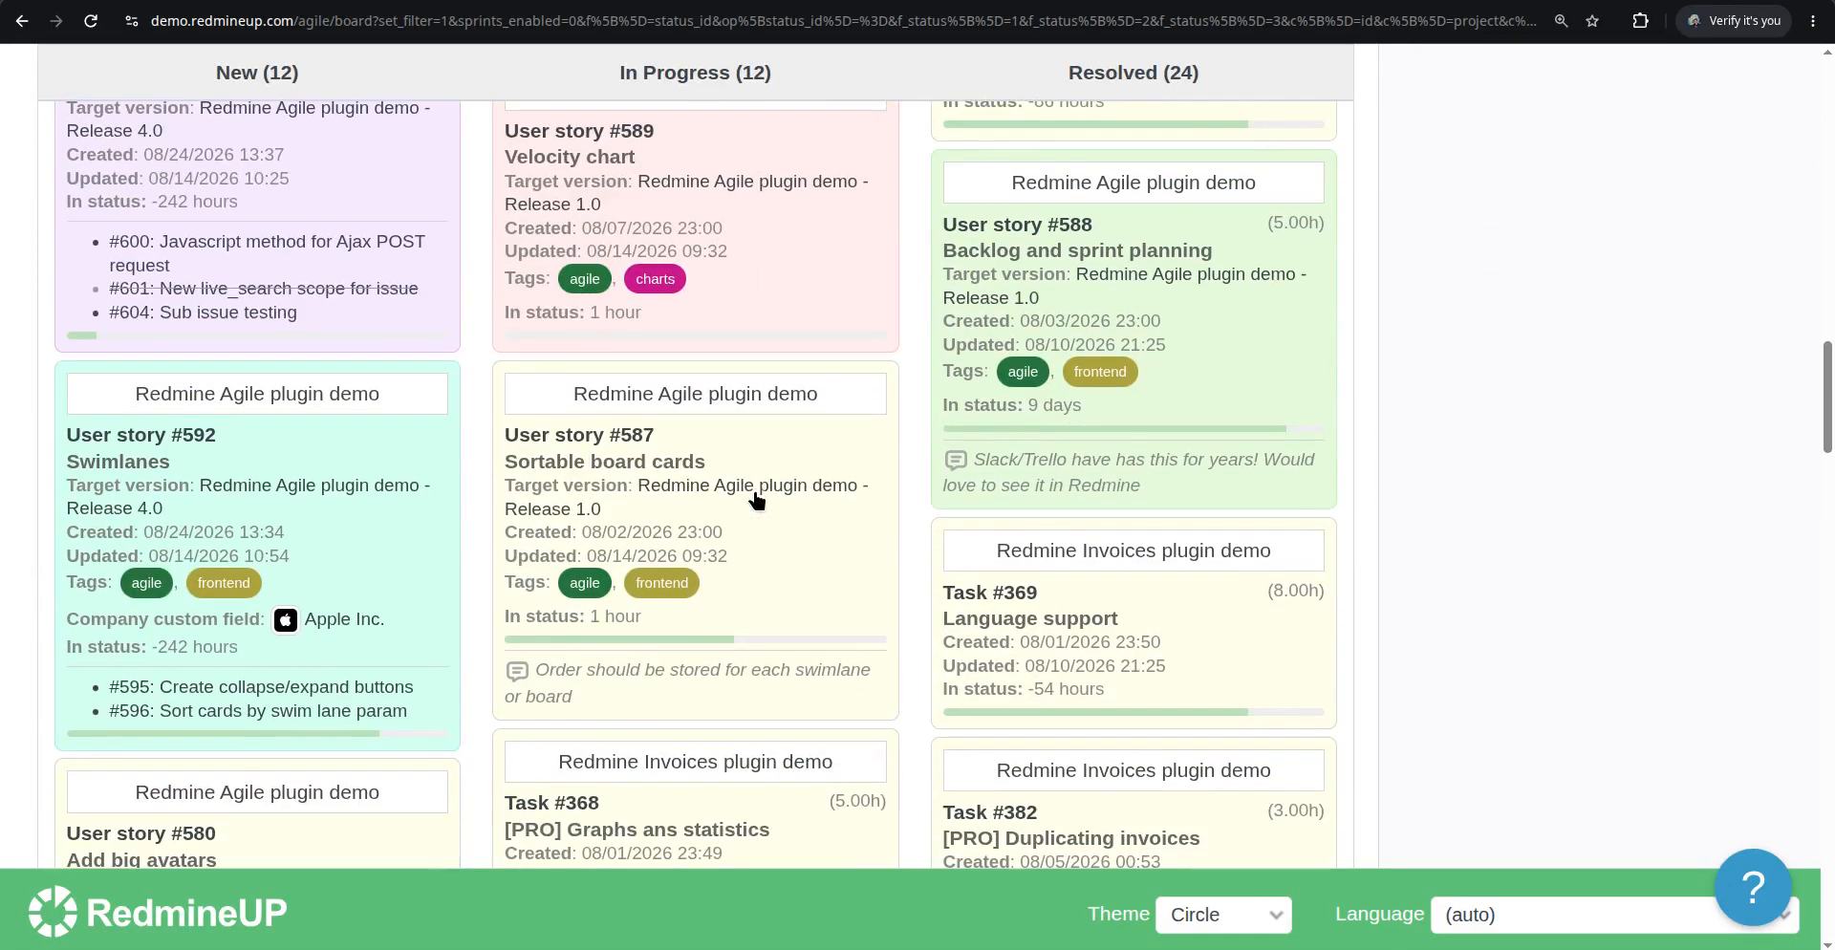
scroll(806, 495, "down", 7)
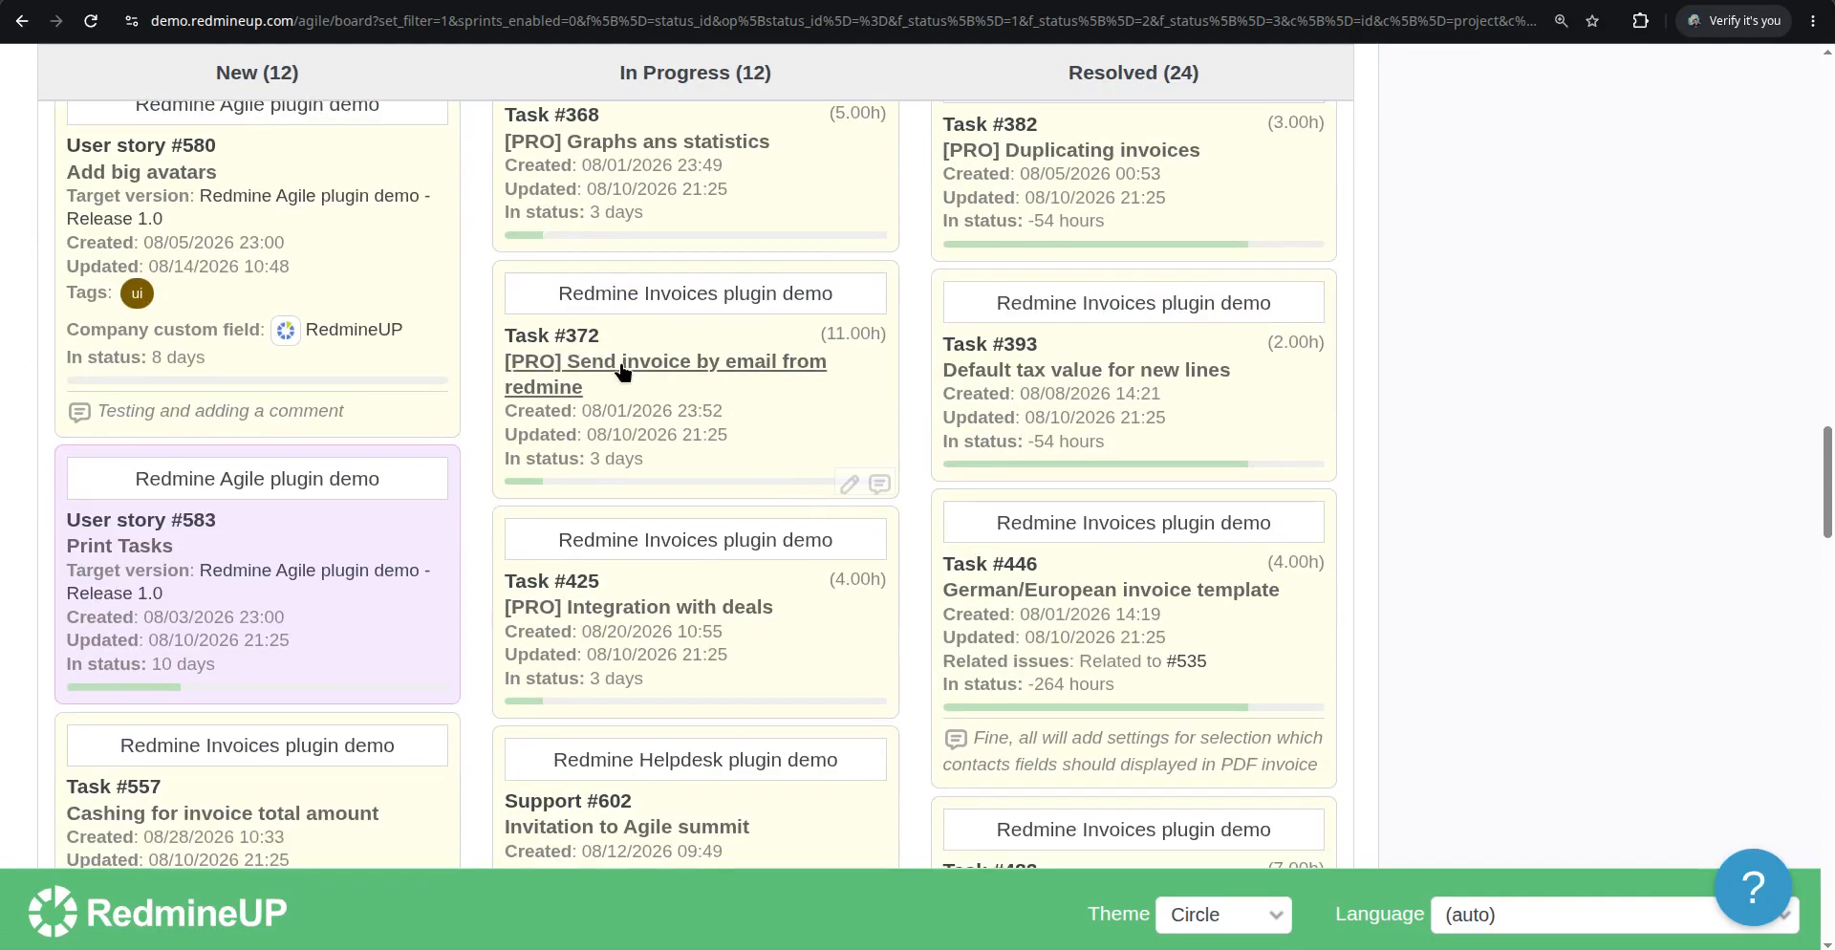
scroll(623, 371, "up", 1)
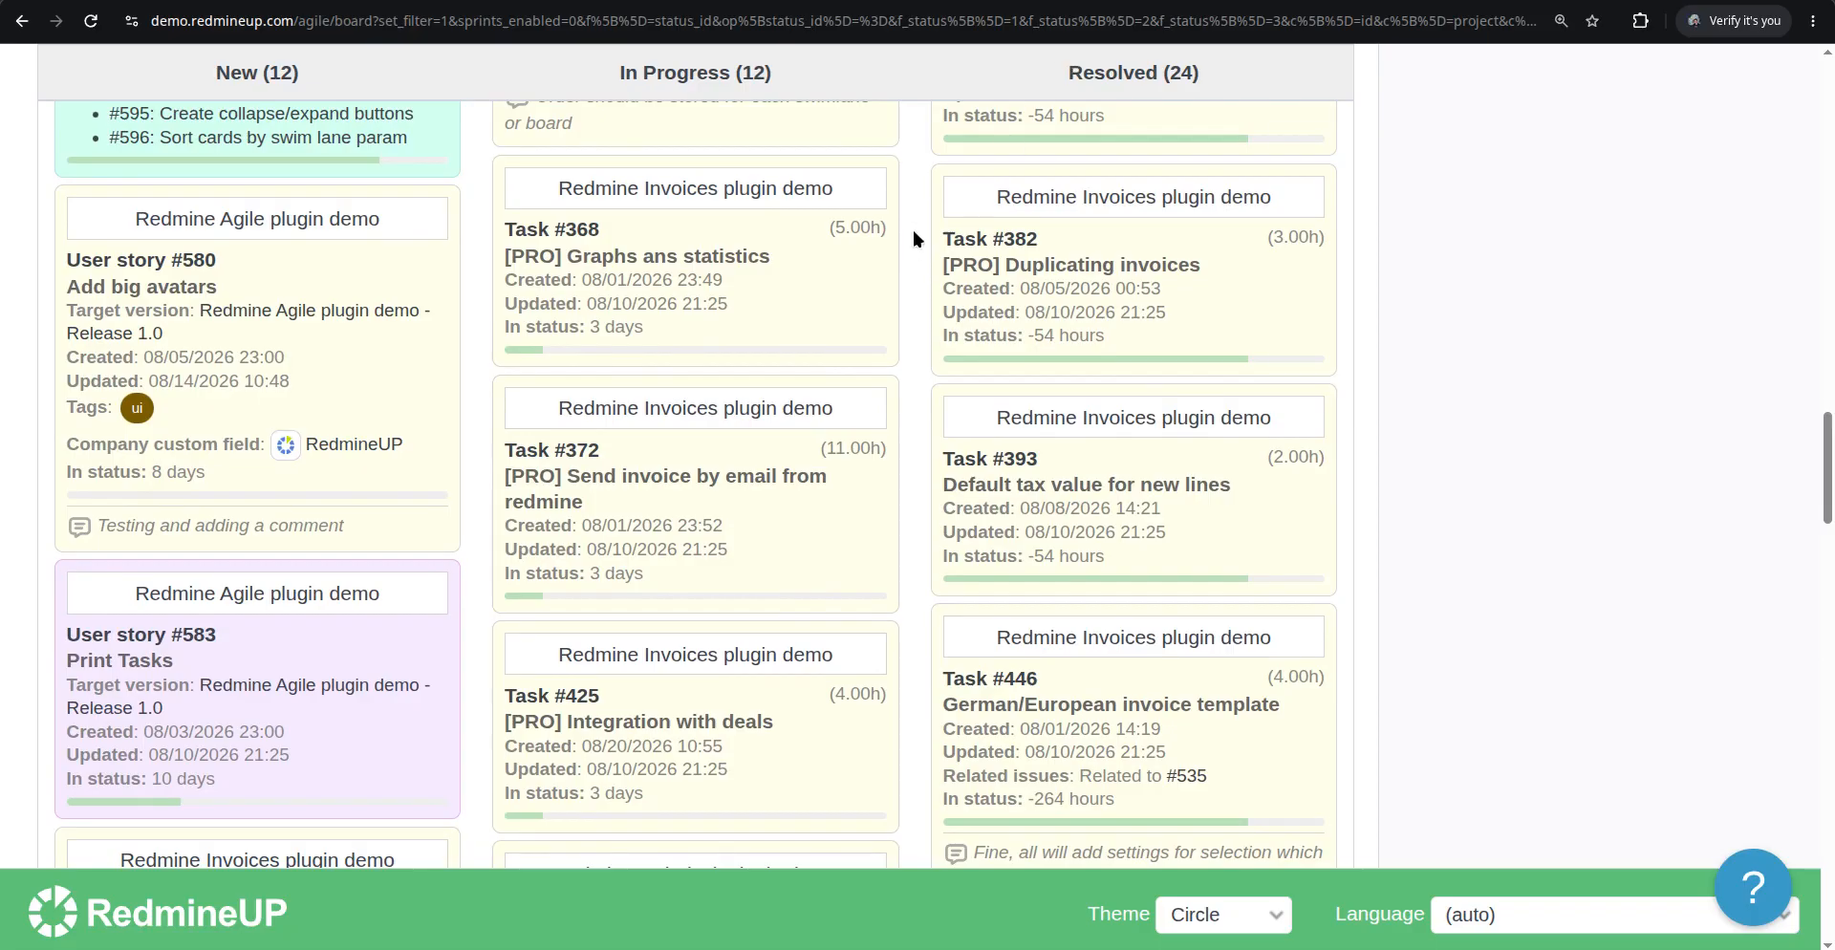
key("ctrl+Tab")
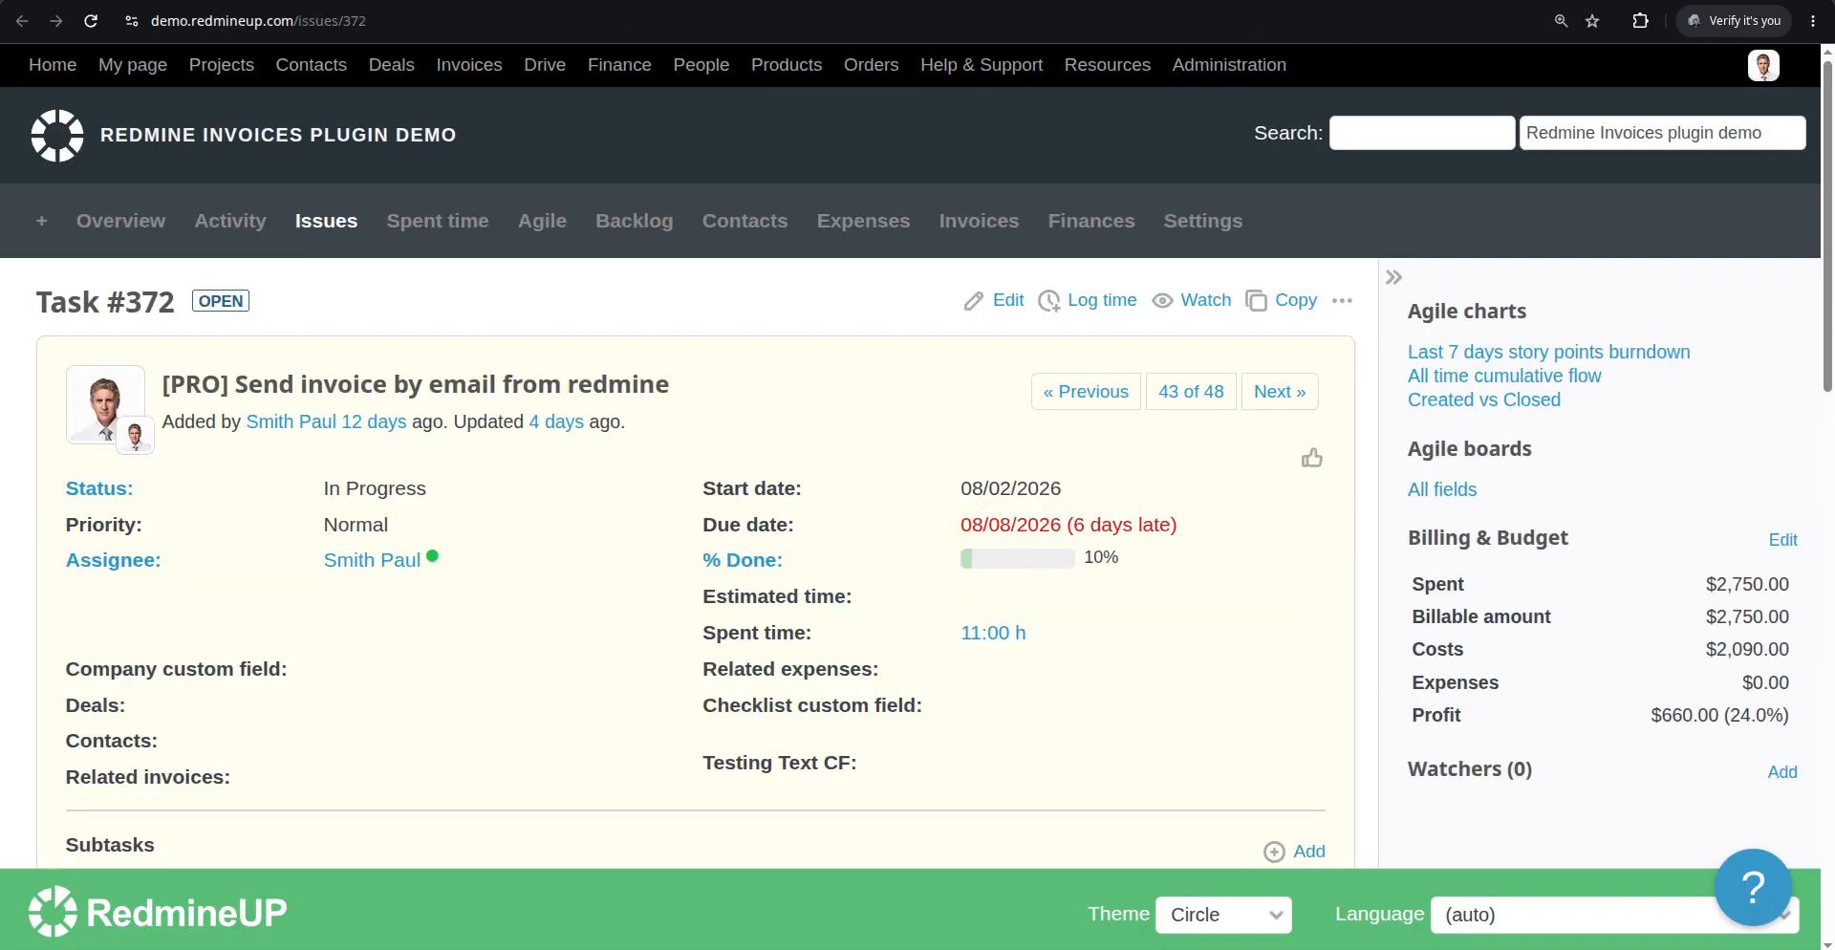
left_click(1001, 302)
scroll(1342, 337, "up", 1)
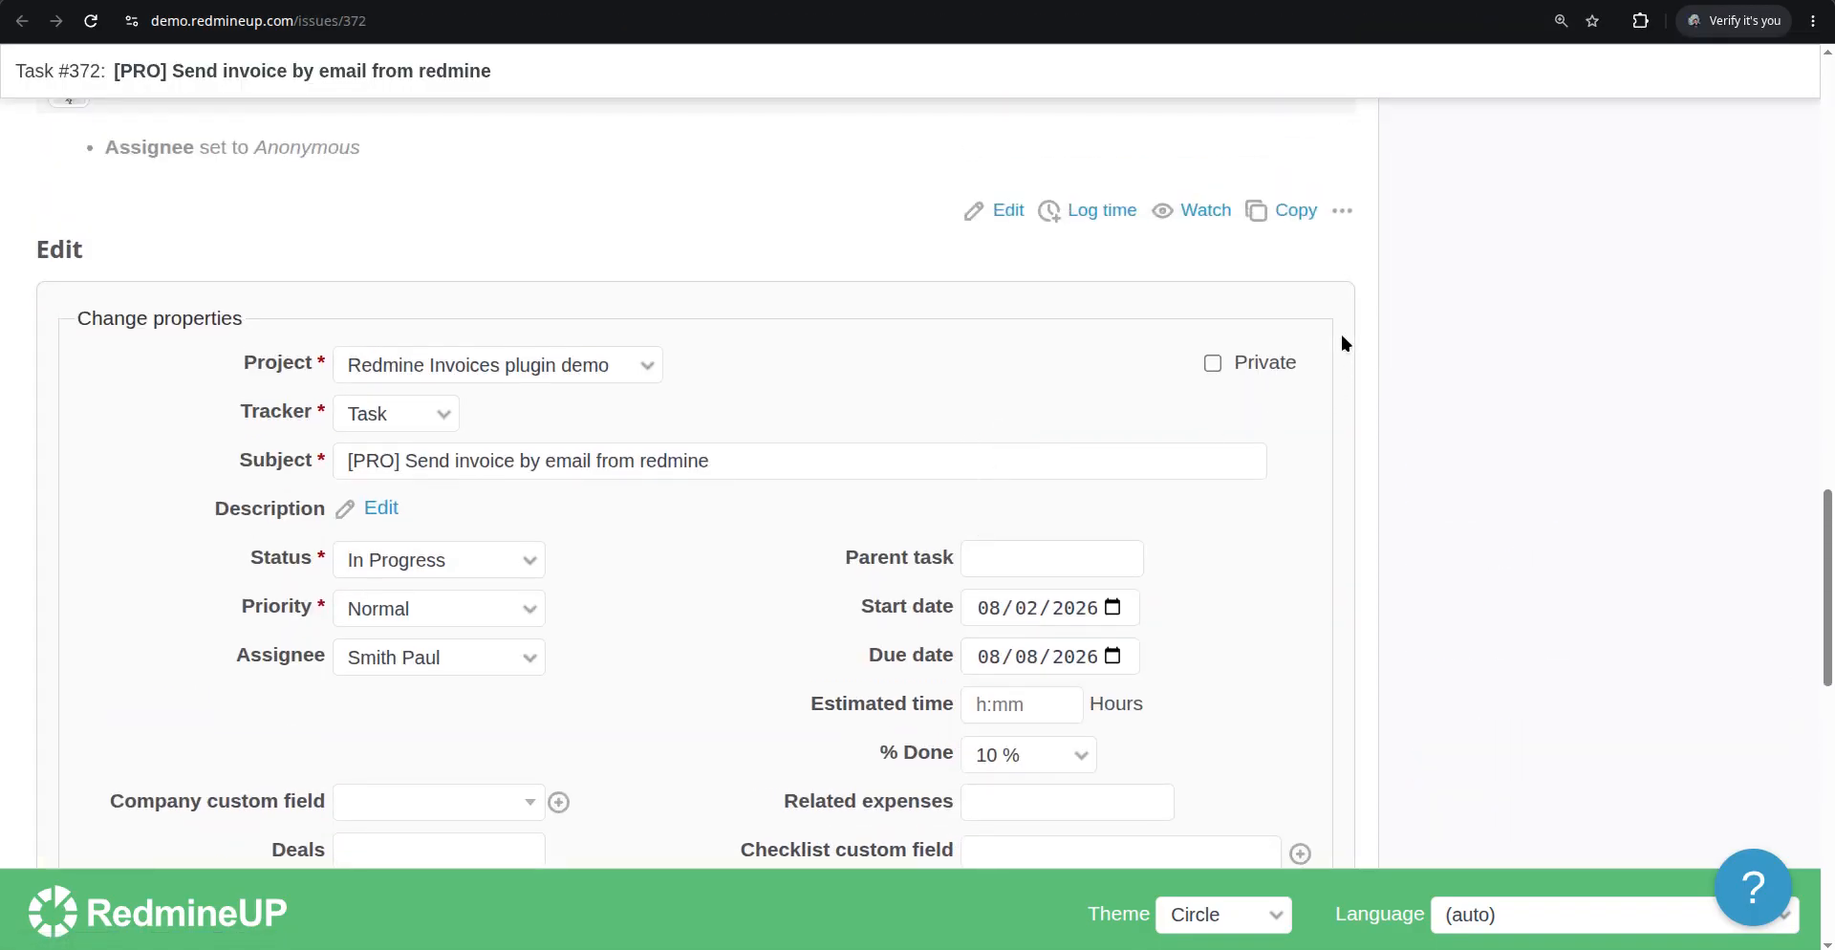
left_click(1214, 362)
Add the note "this issue is turning to be private" and submit the issue update
scroll(621, 505, "down", 12)
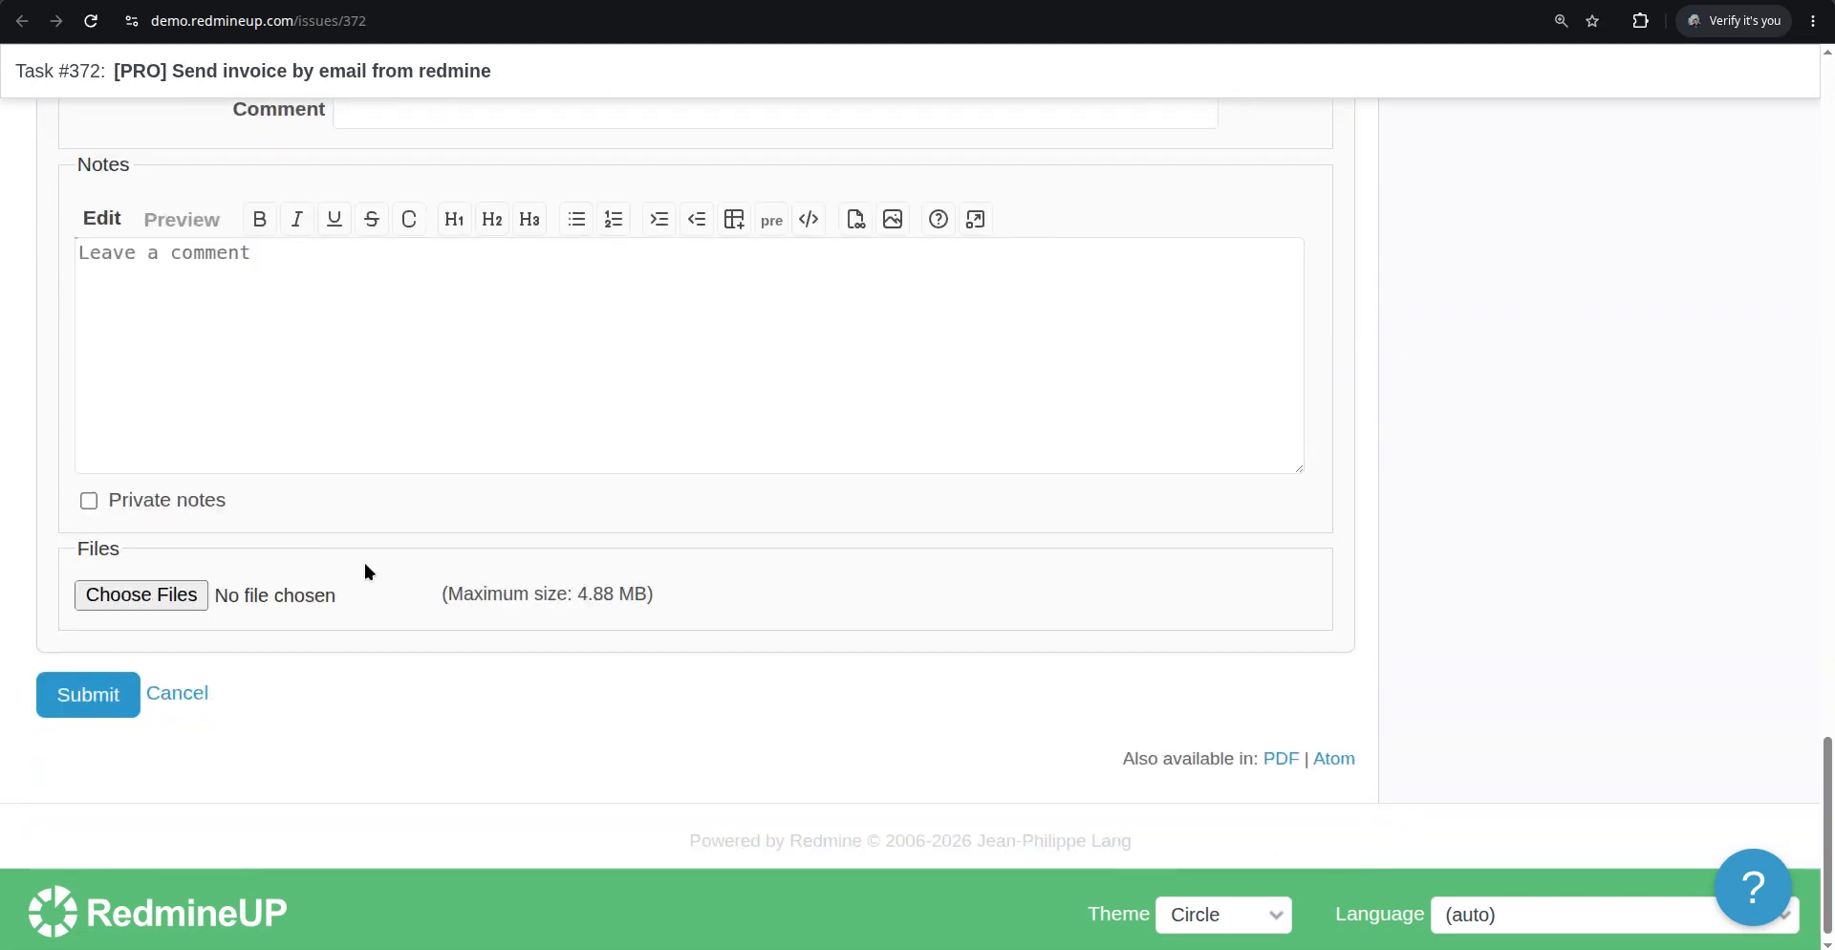
left_click(463, 373)
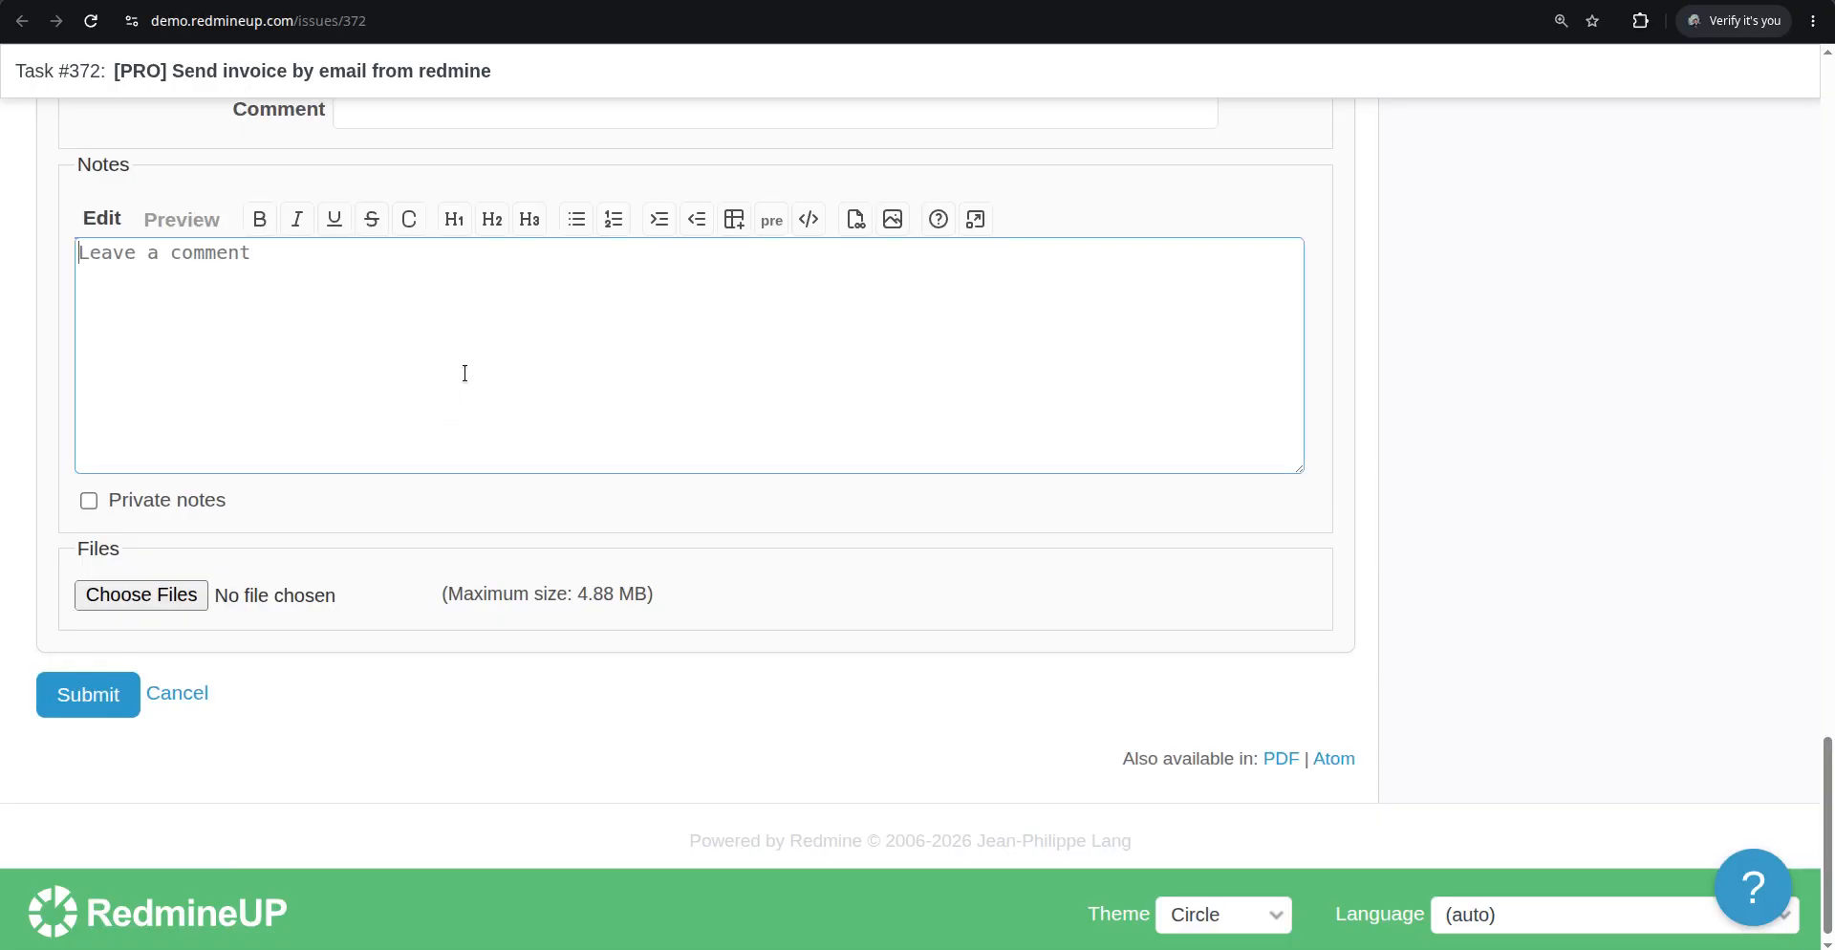
type("ad")
key("BackSpace")
type("this")
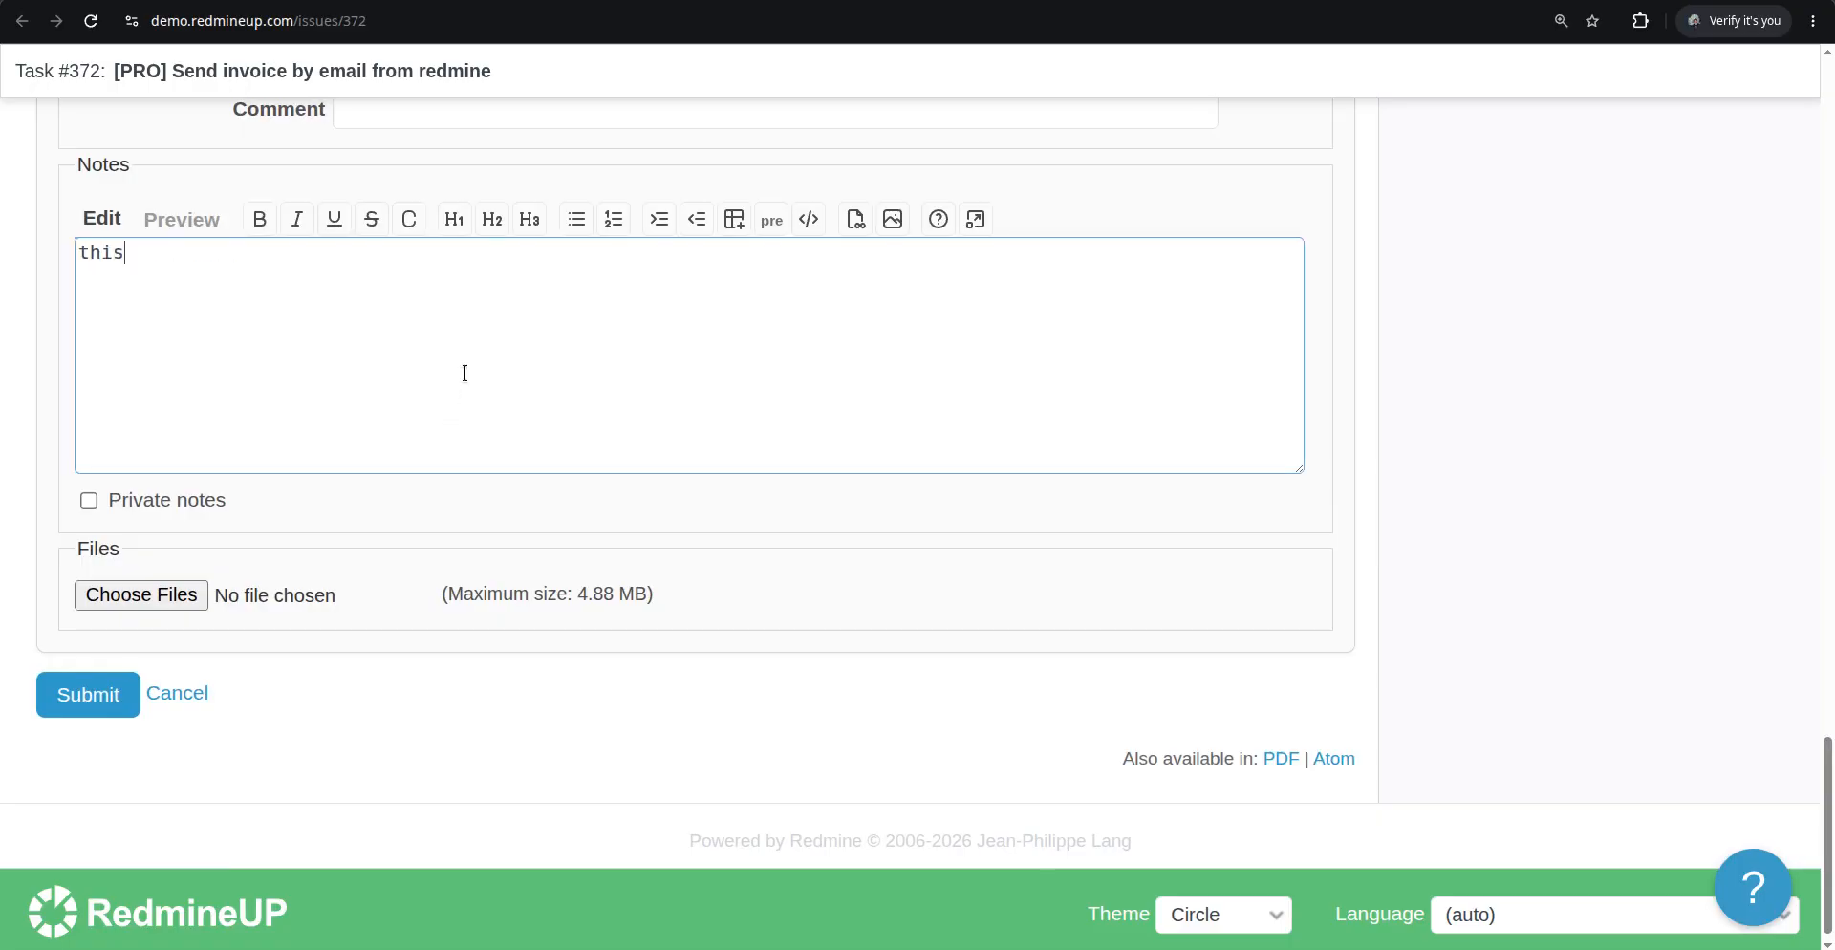
type(" issue is turning to be private")
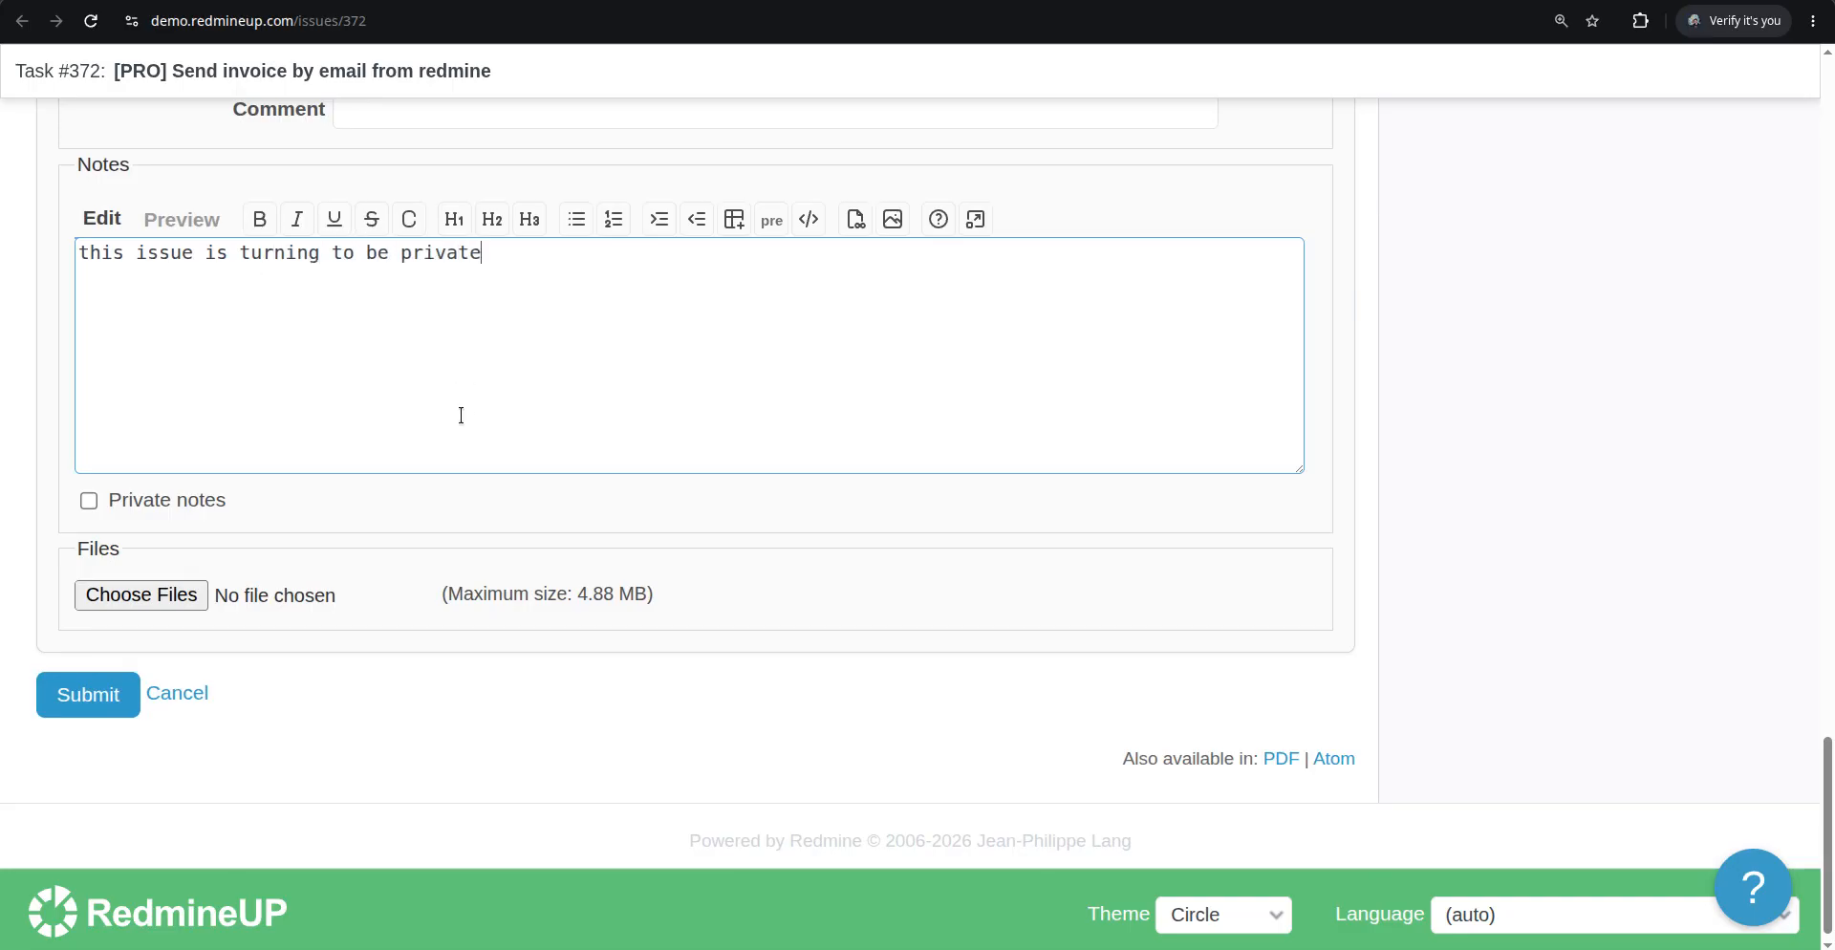
left_click(88, 695)
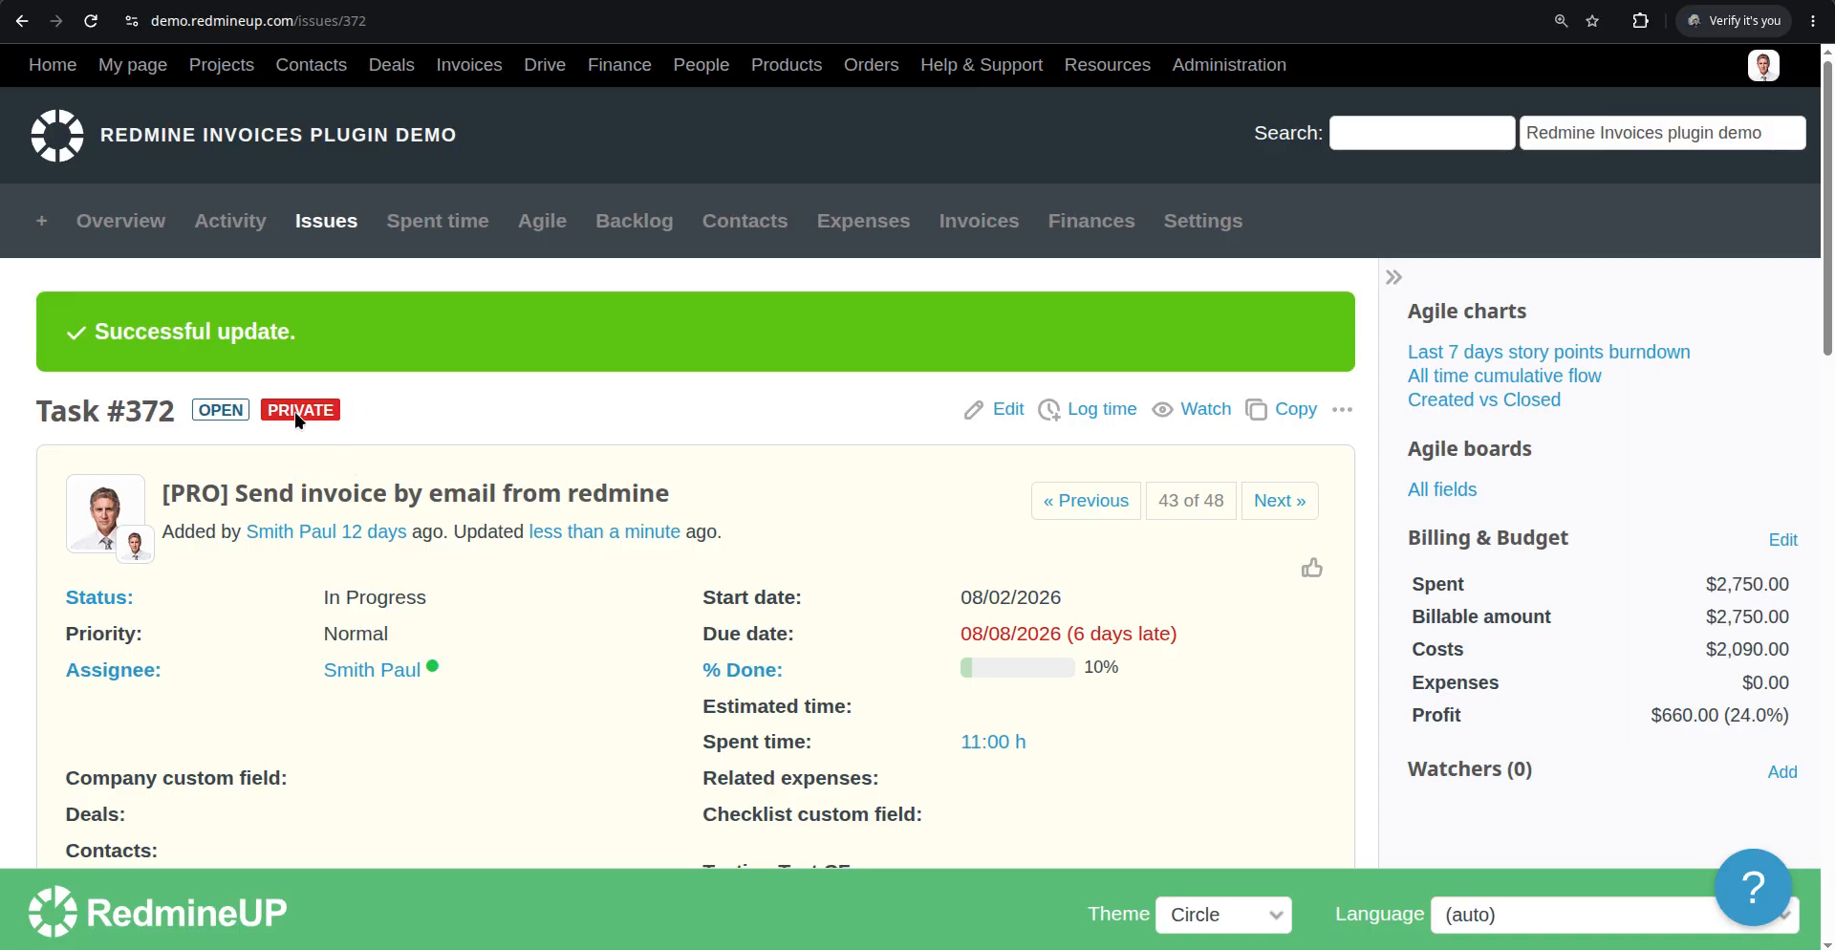
Return to the Agile board and scroll through it to check issue #372's card
key("alt+Left")
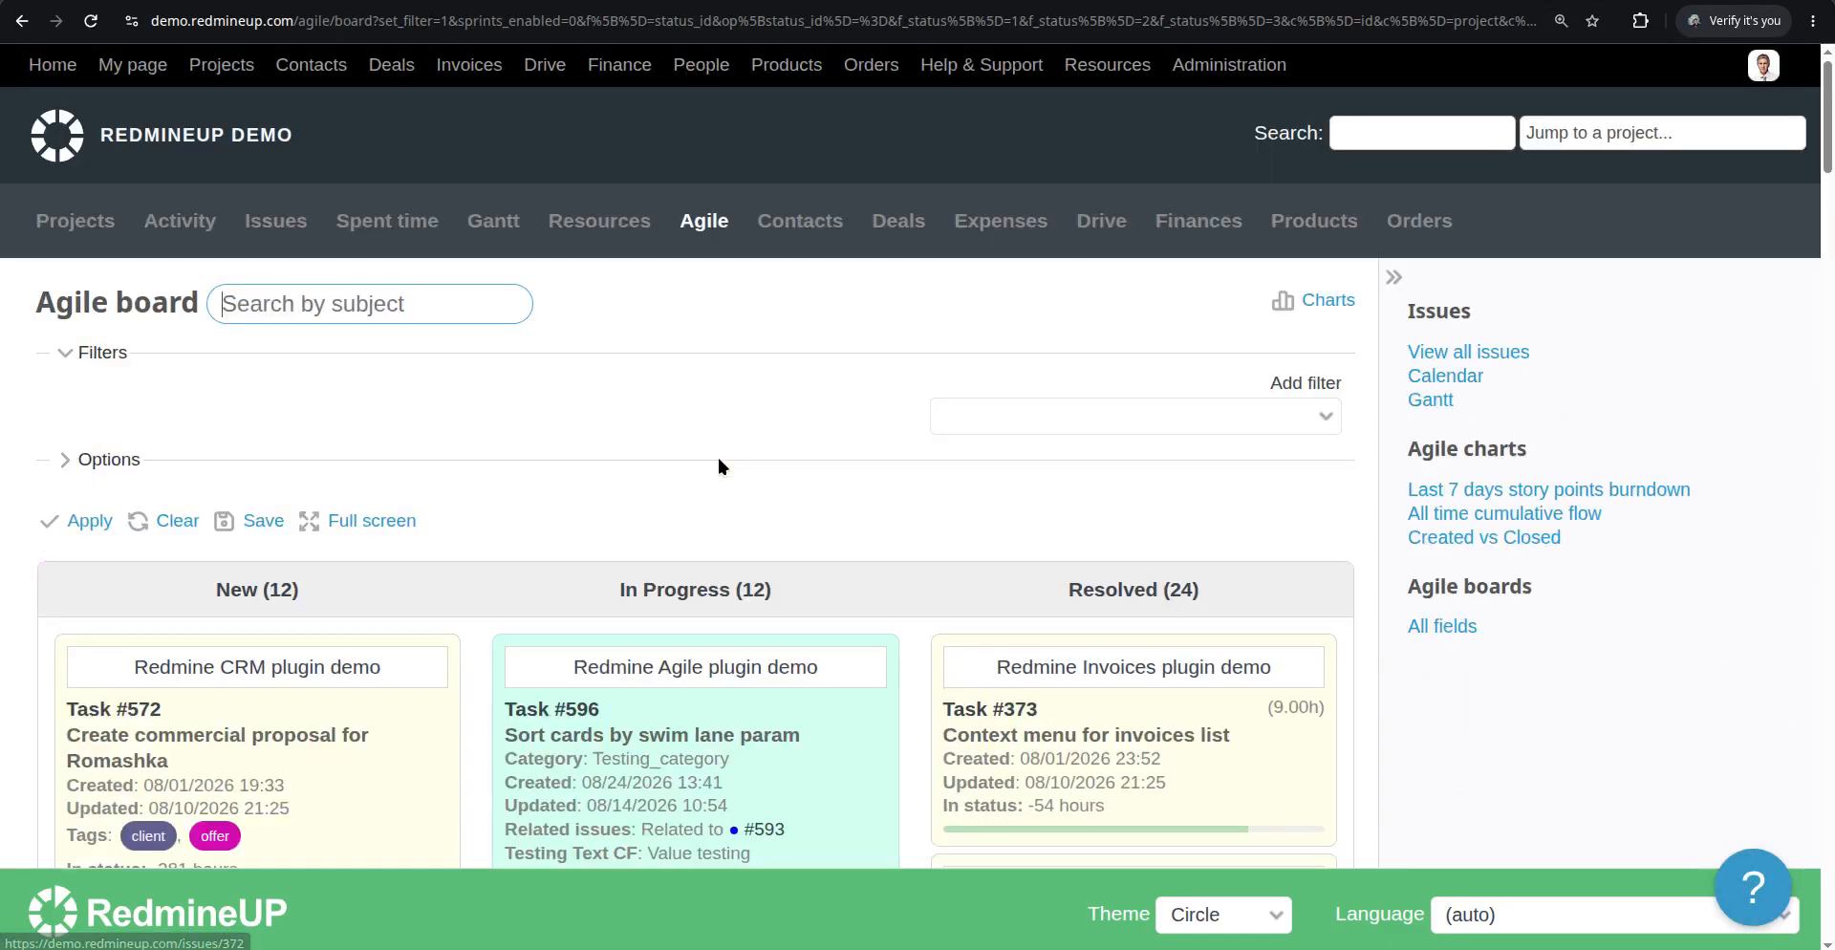
scroll(839, 604, "down", 12)
scroll(841, 611, "down", 10)
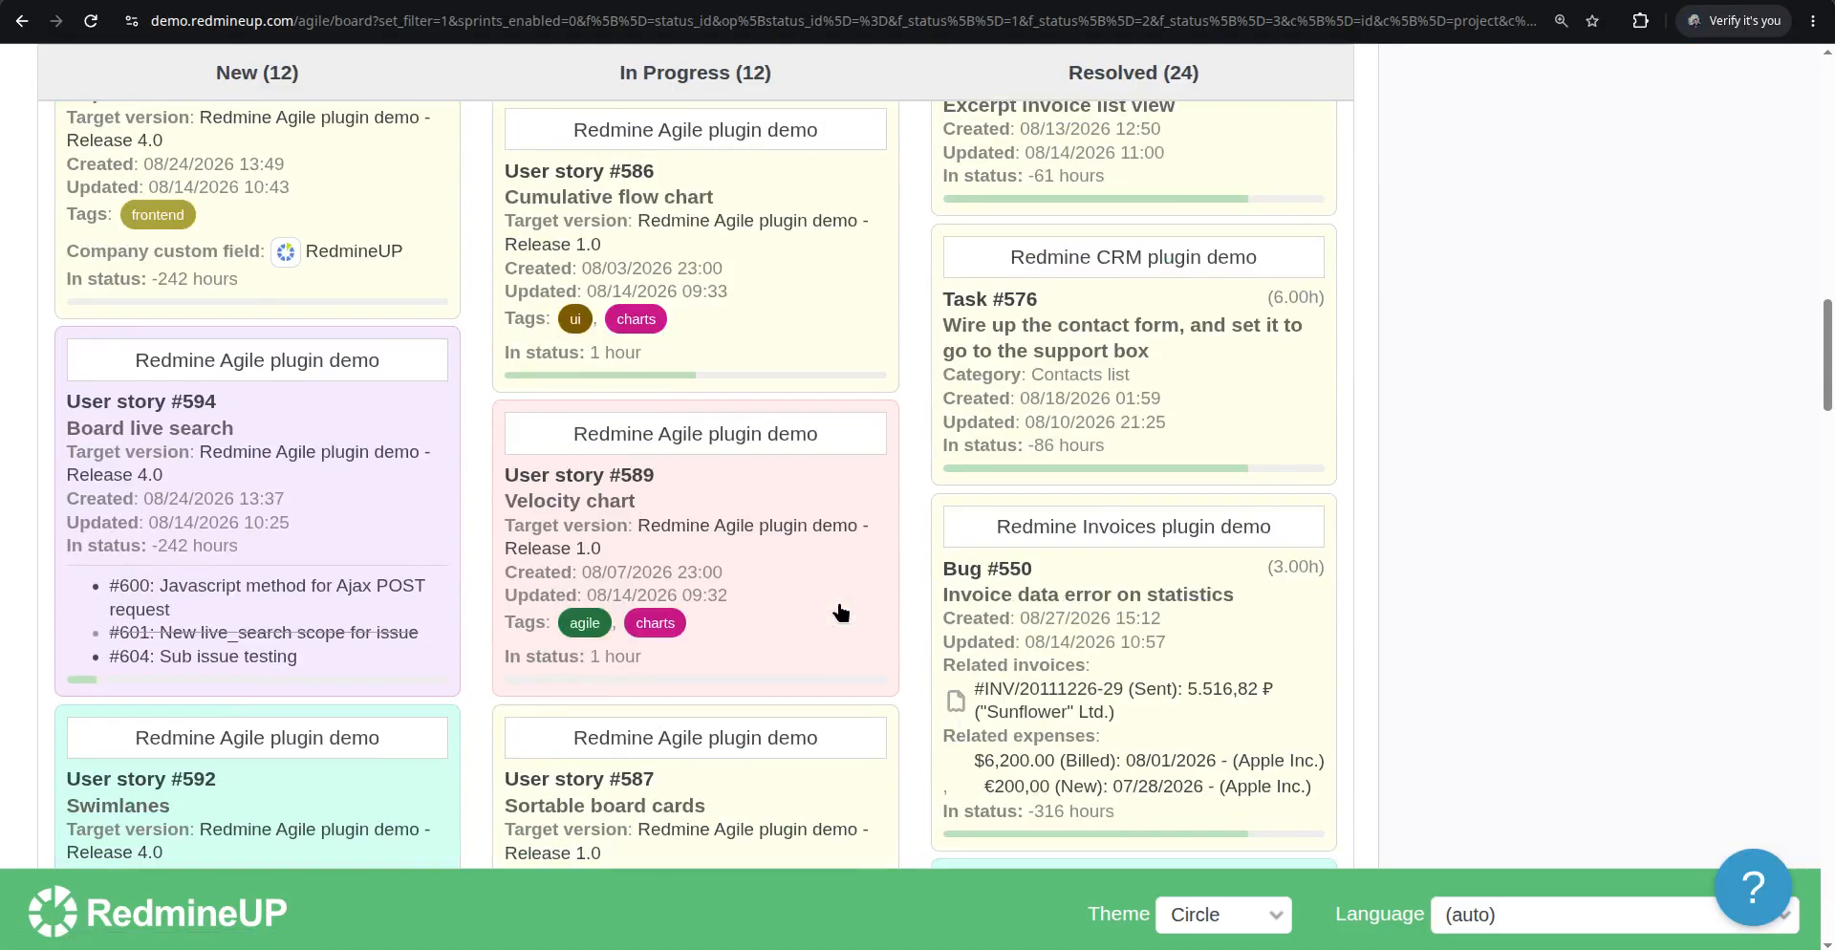
scroll(841, 612, "down", 1)
scroll(841, 612, "down", 3)
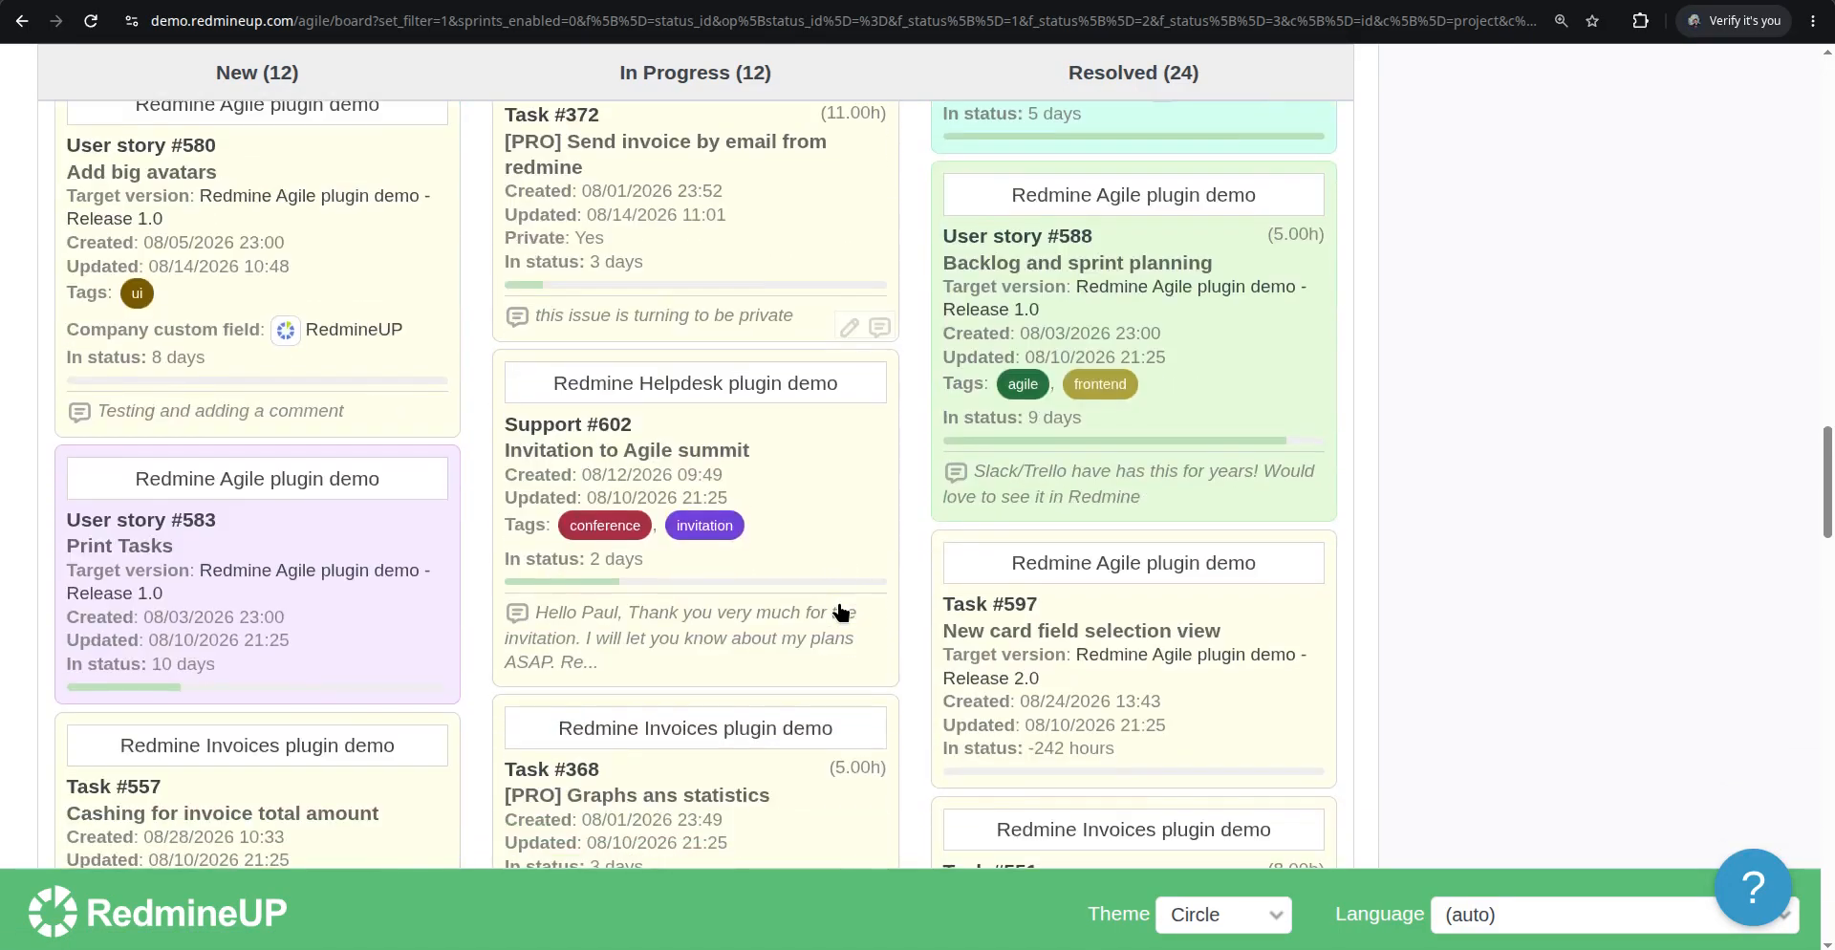
scroll(841, 612, "up", 1)
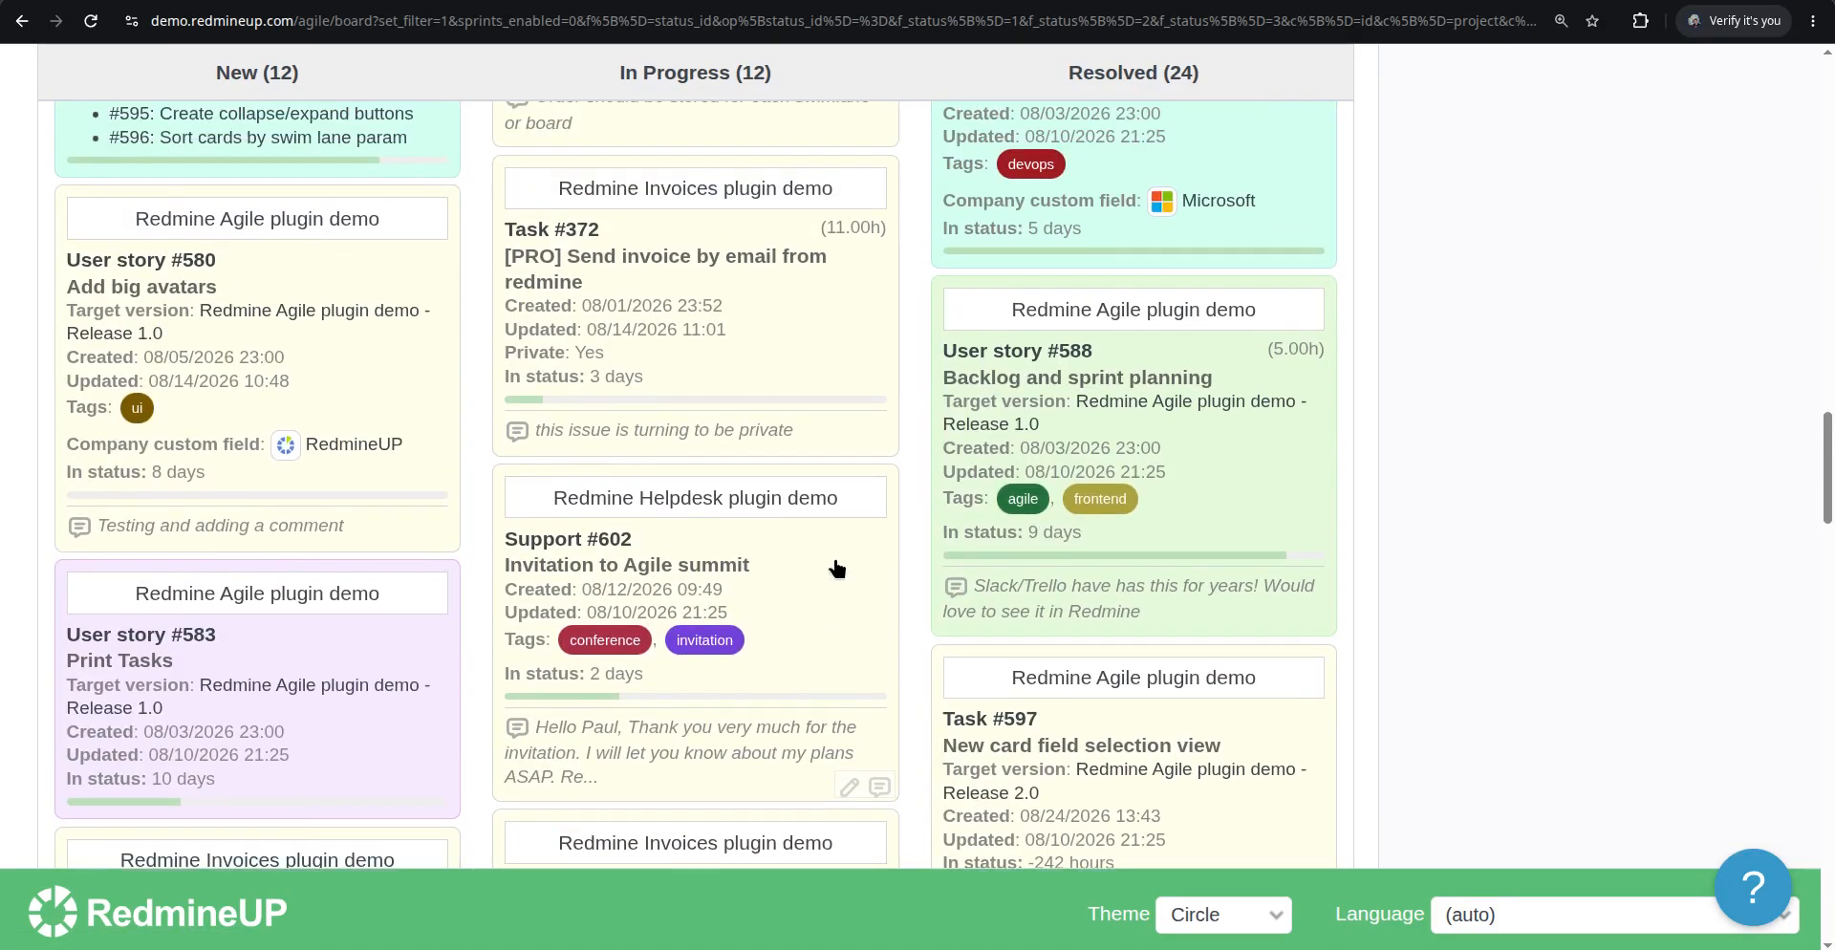
scroll(833, 571, "up", 2)
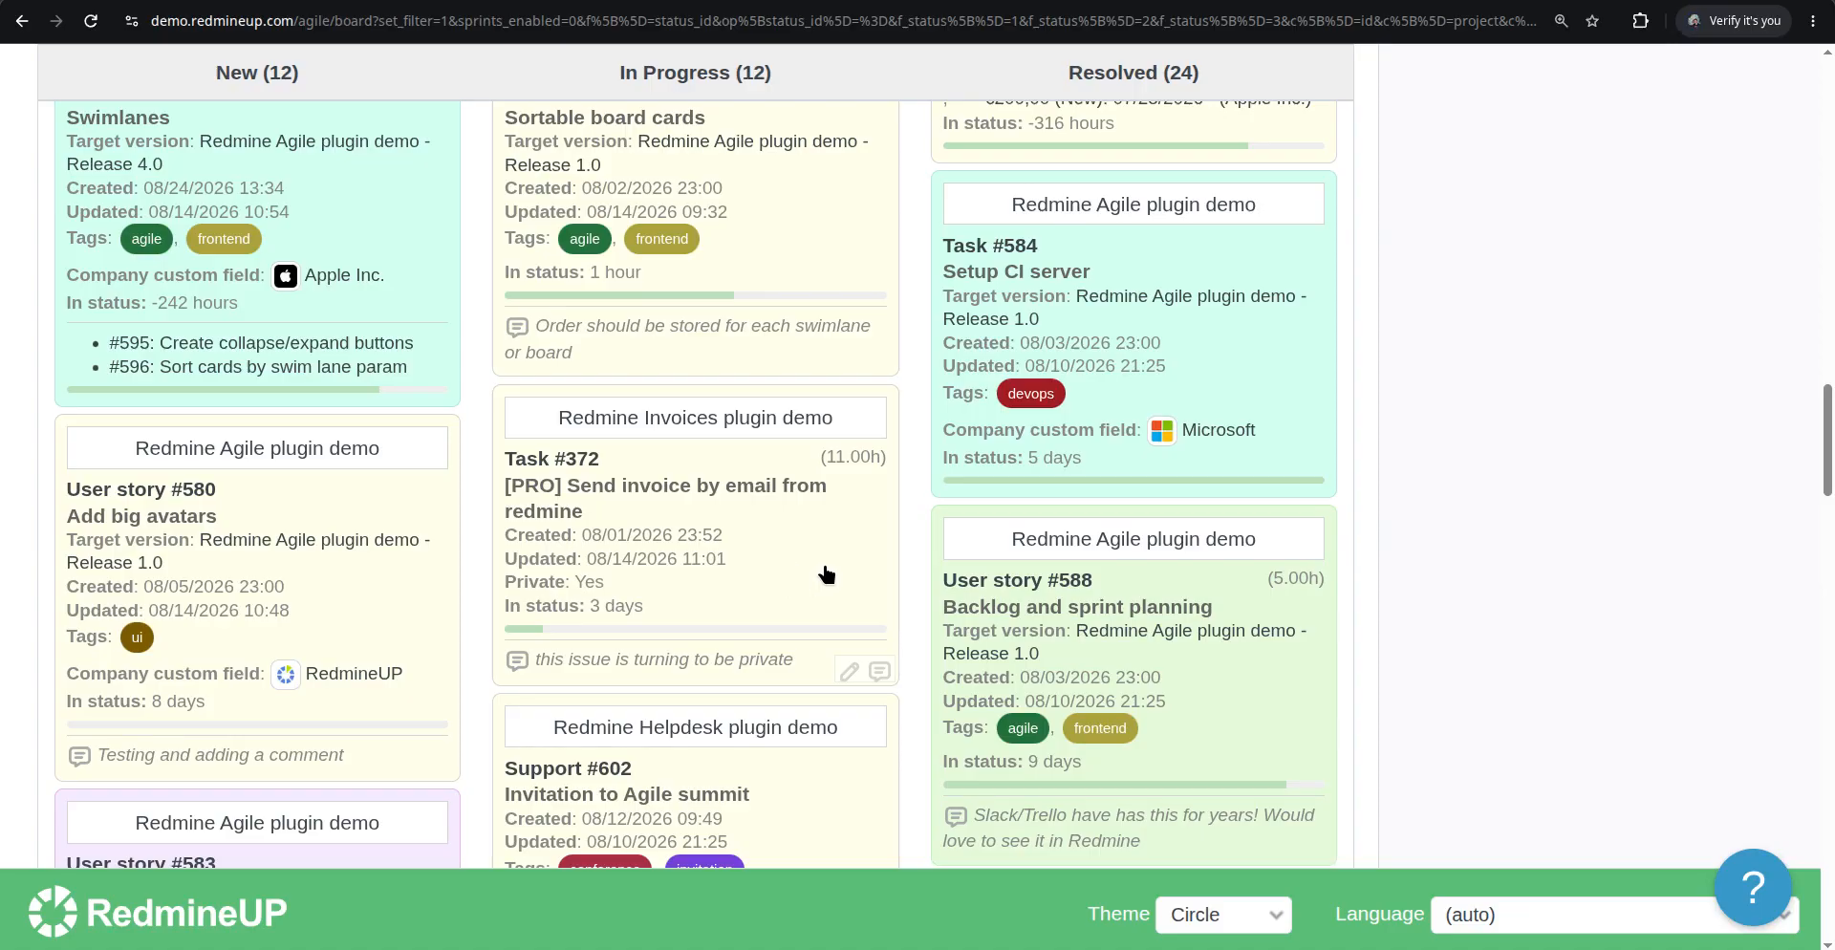
Enable the Priority card field in the board options and apply them
scroll(825, 573, "up", 5)
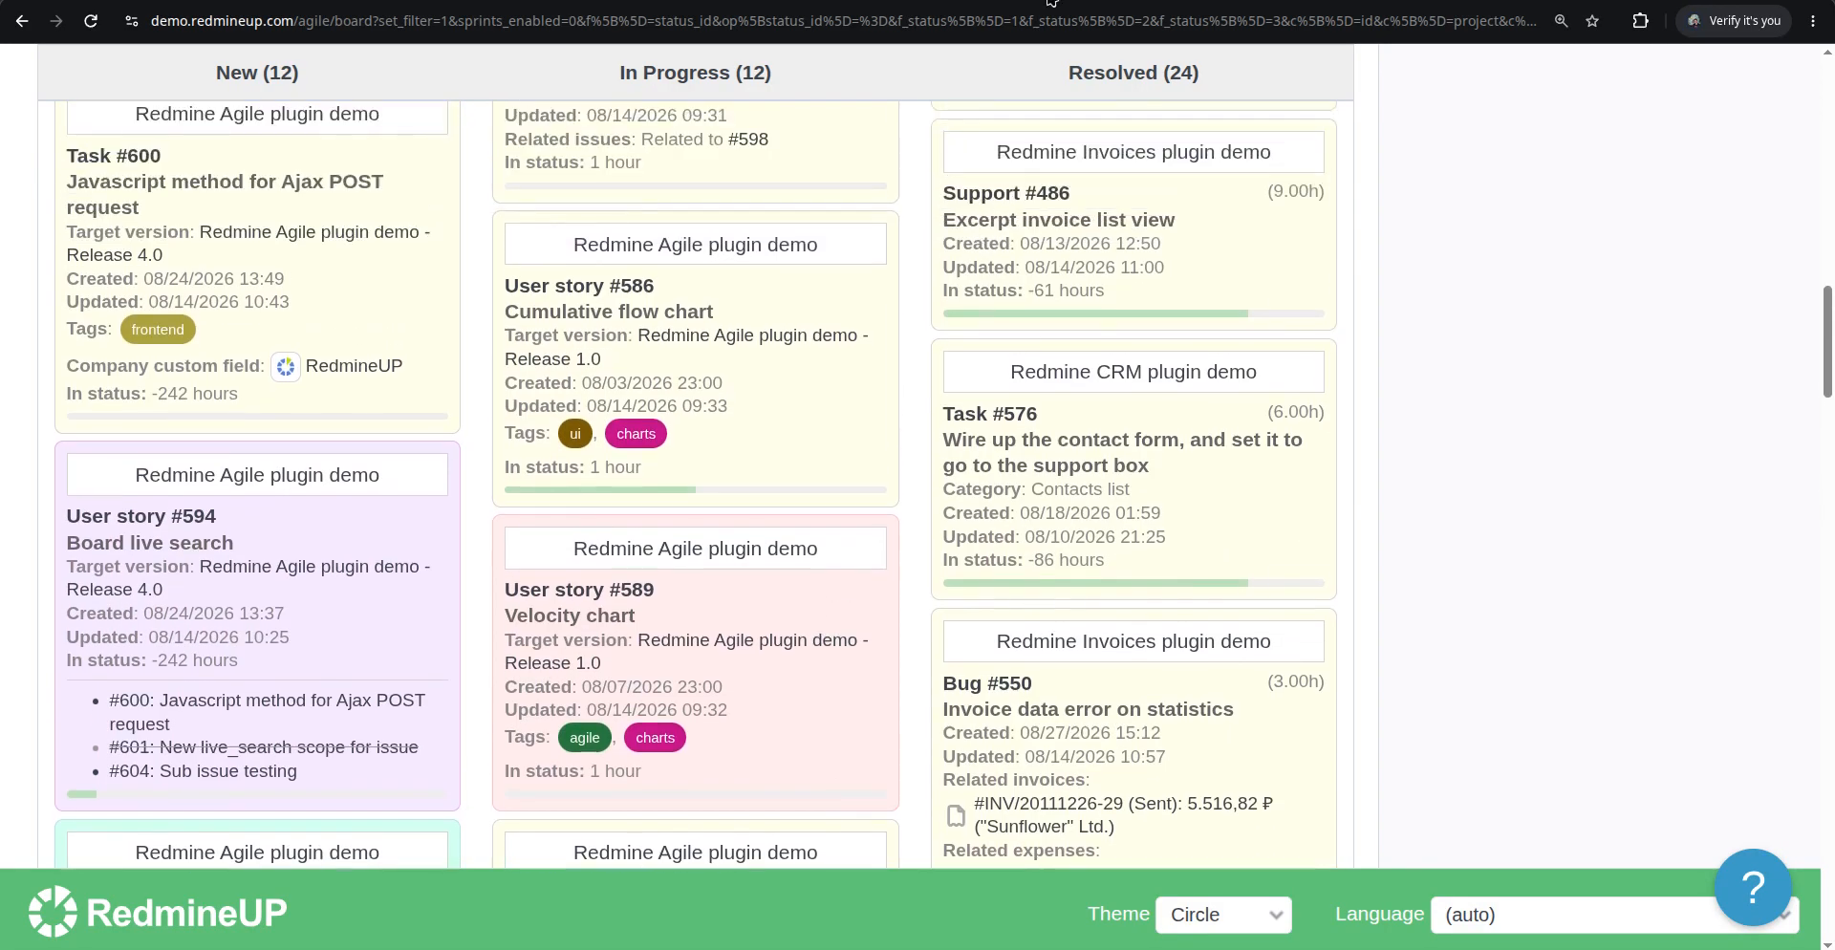
scroll(676, 357, "up", 10)
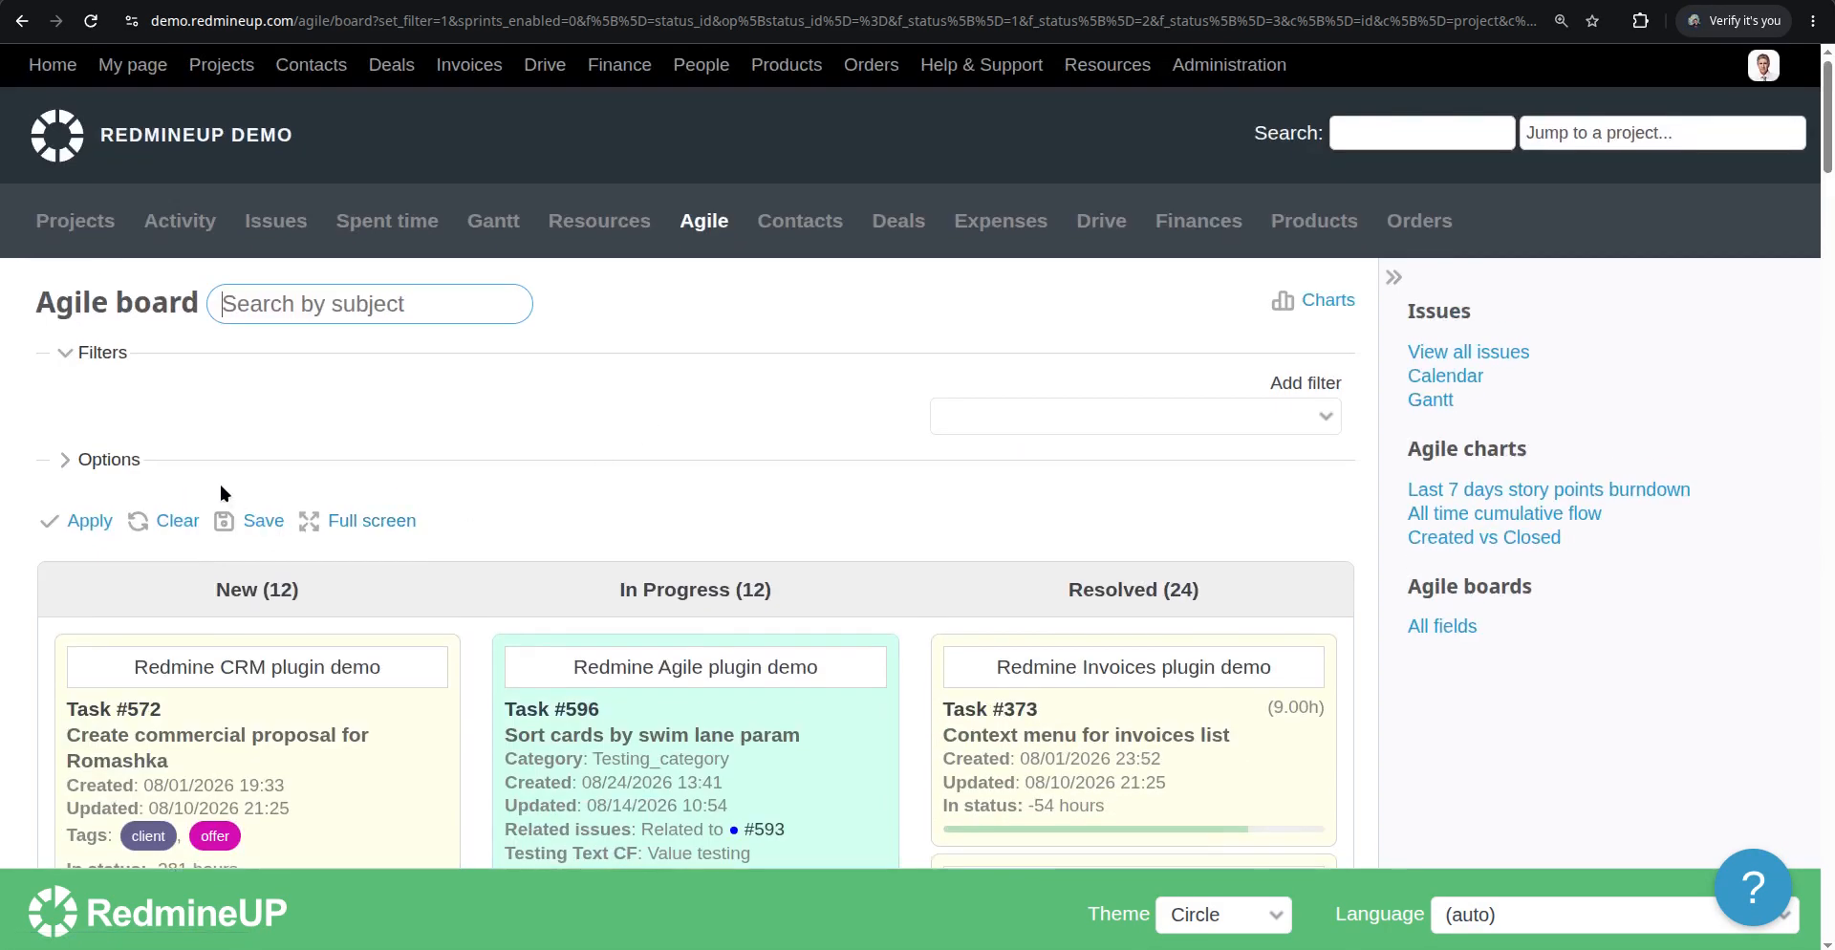
left_click(125, 460)
scroll(684, 460, "down", 4)
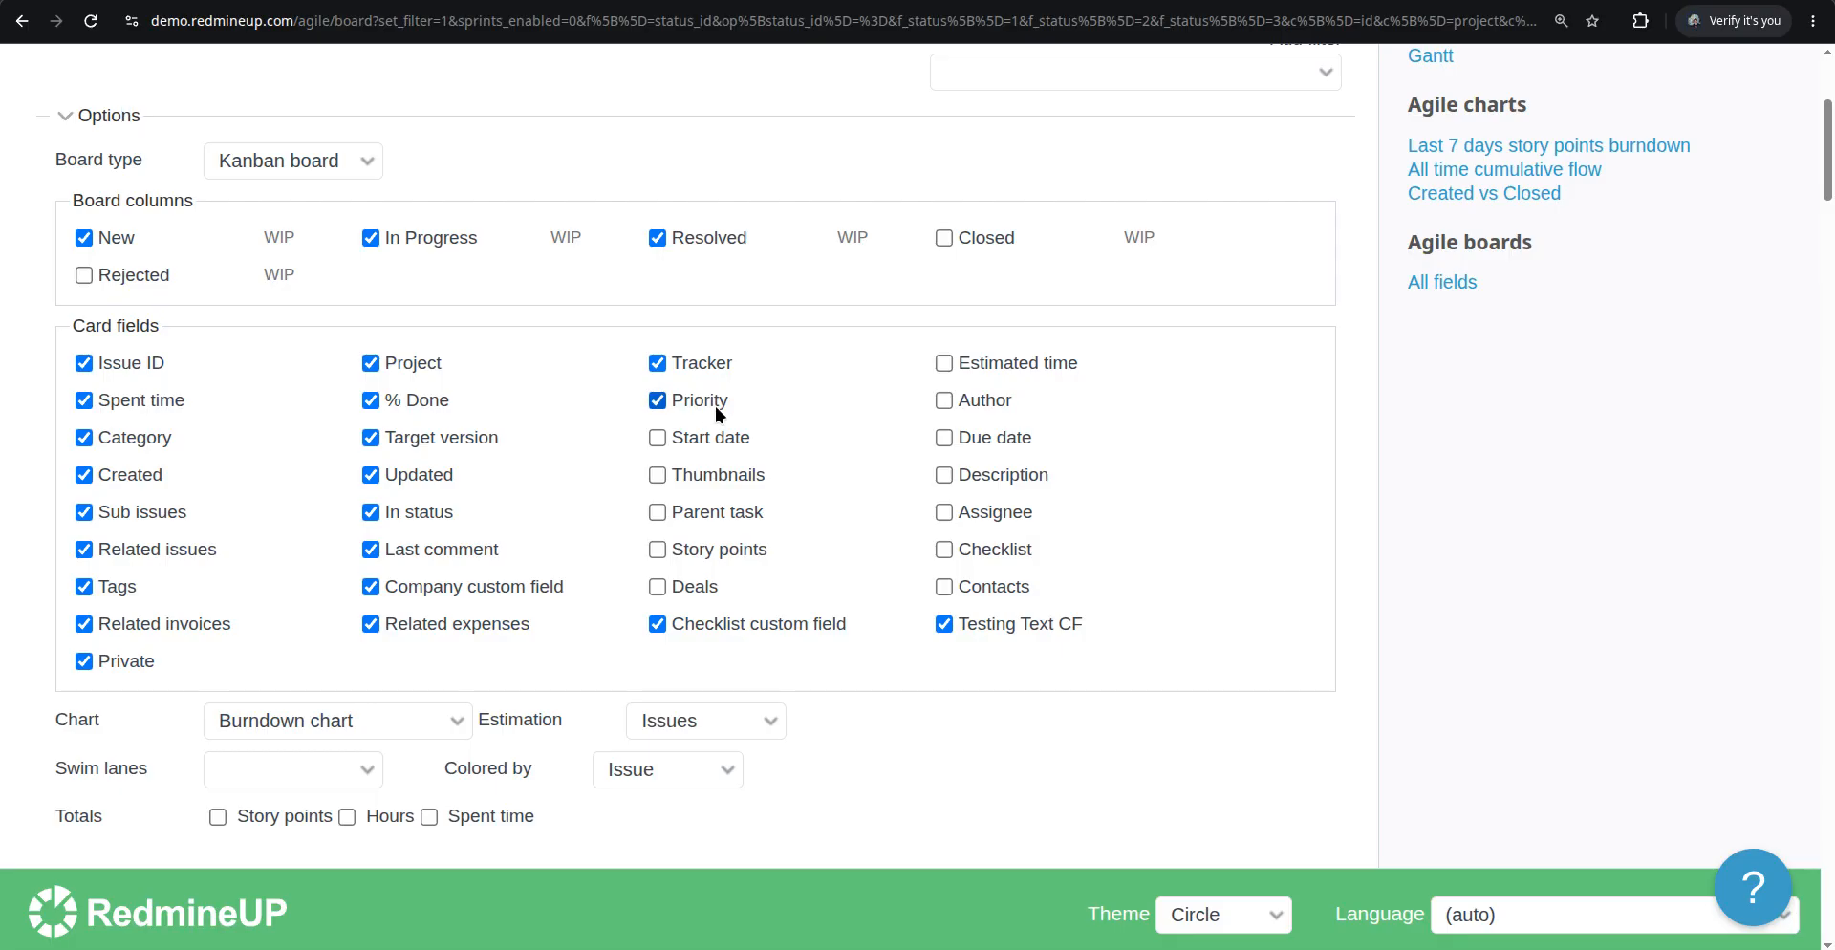
left_click(647, 402)
scroll(502, 545, "down", 4)
left_click(90, 540)
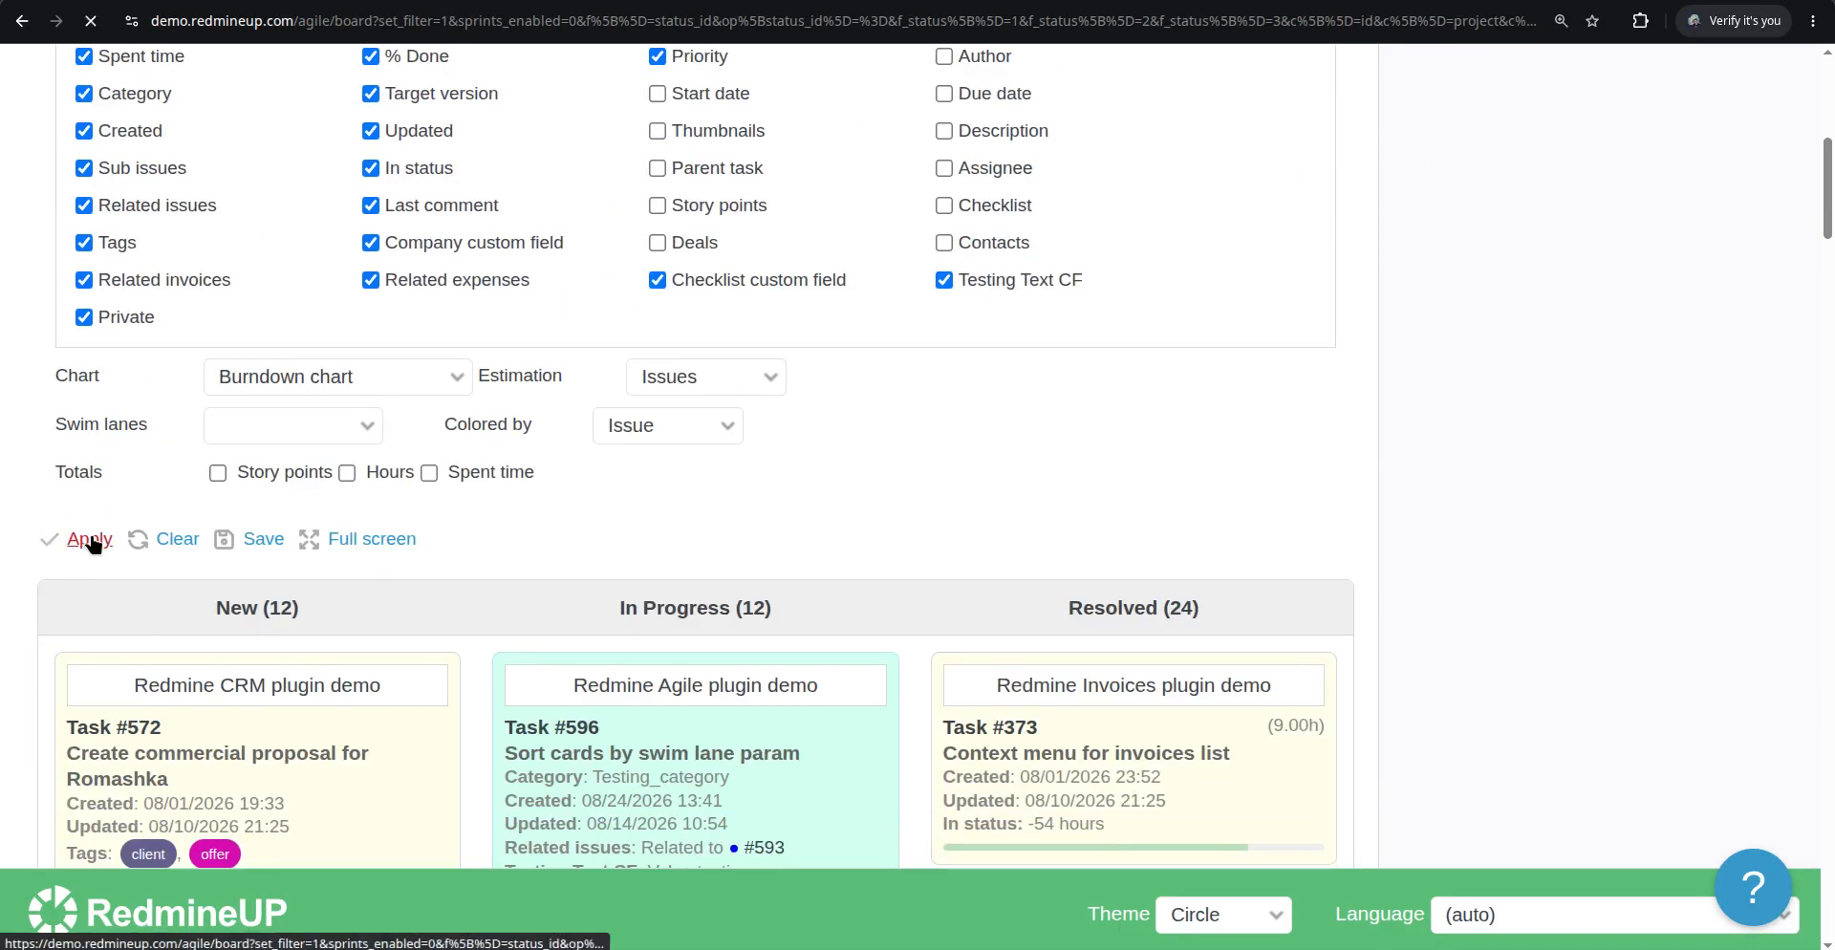
Scroll through the board to examine the Priority values shown on the cards
scroll(833, 520, "down", 1)
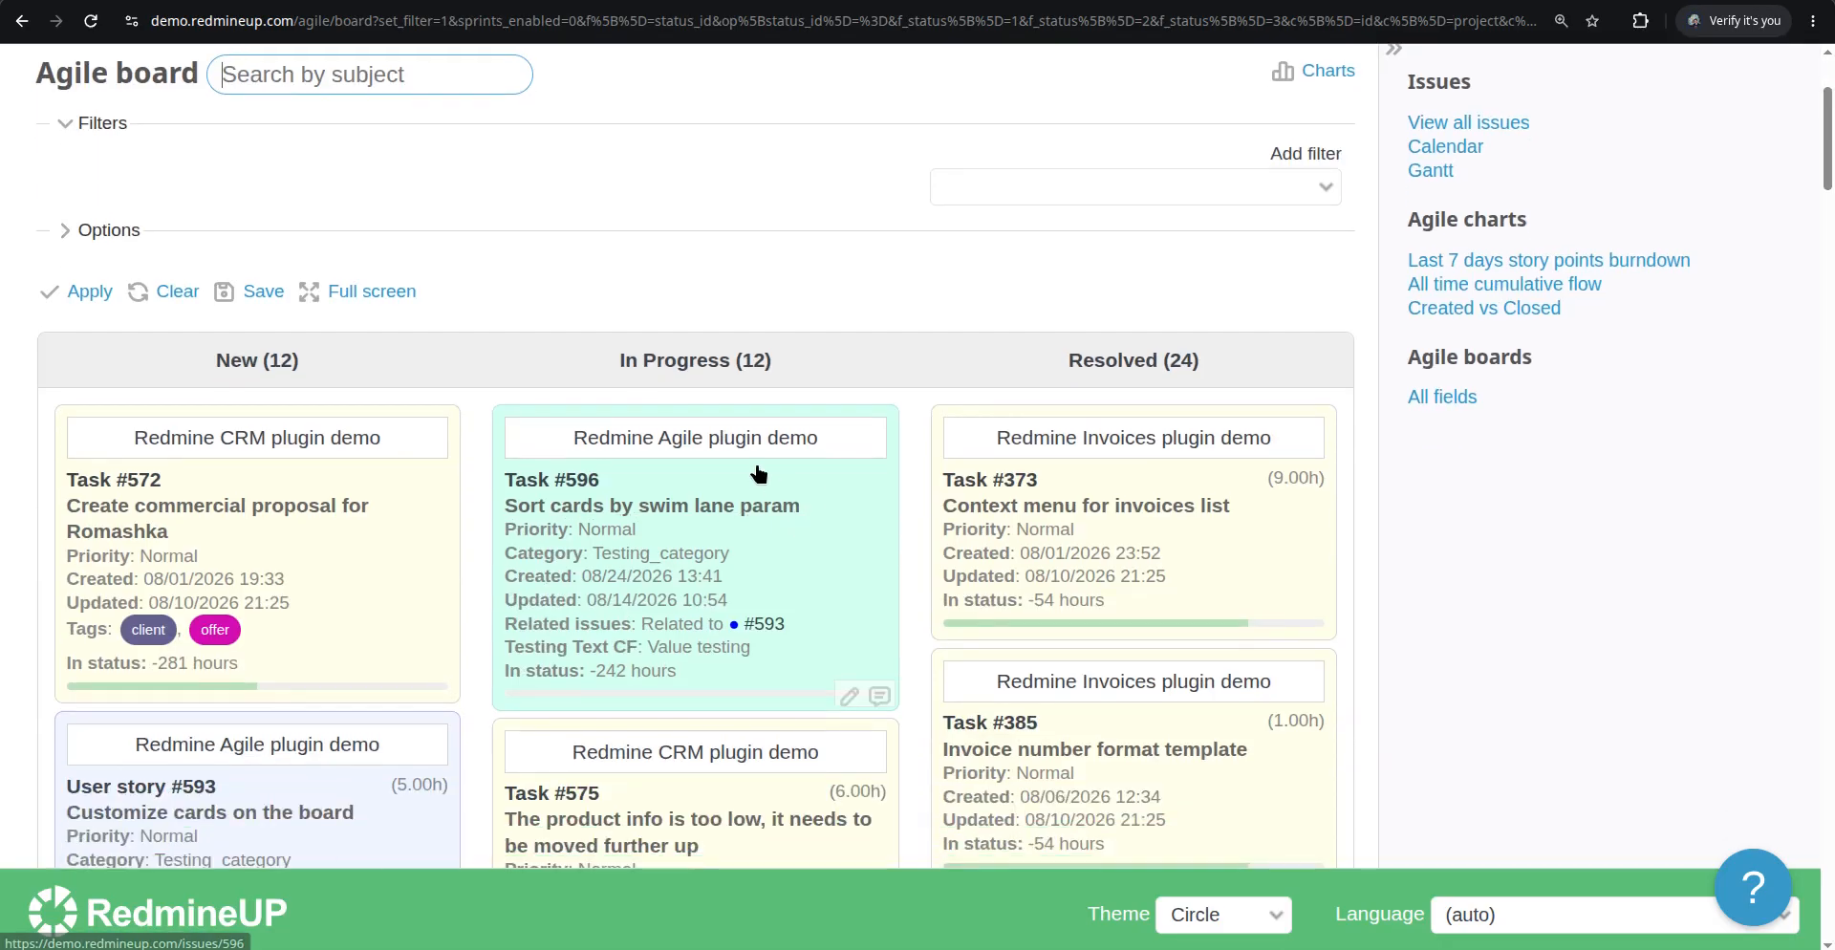
scroll(748, 493, "down", 3)
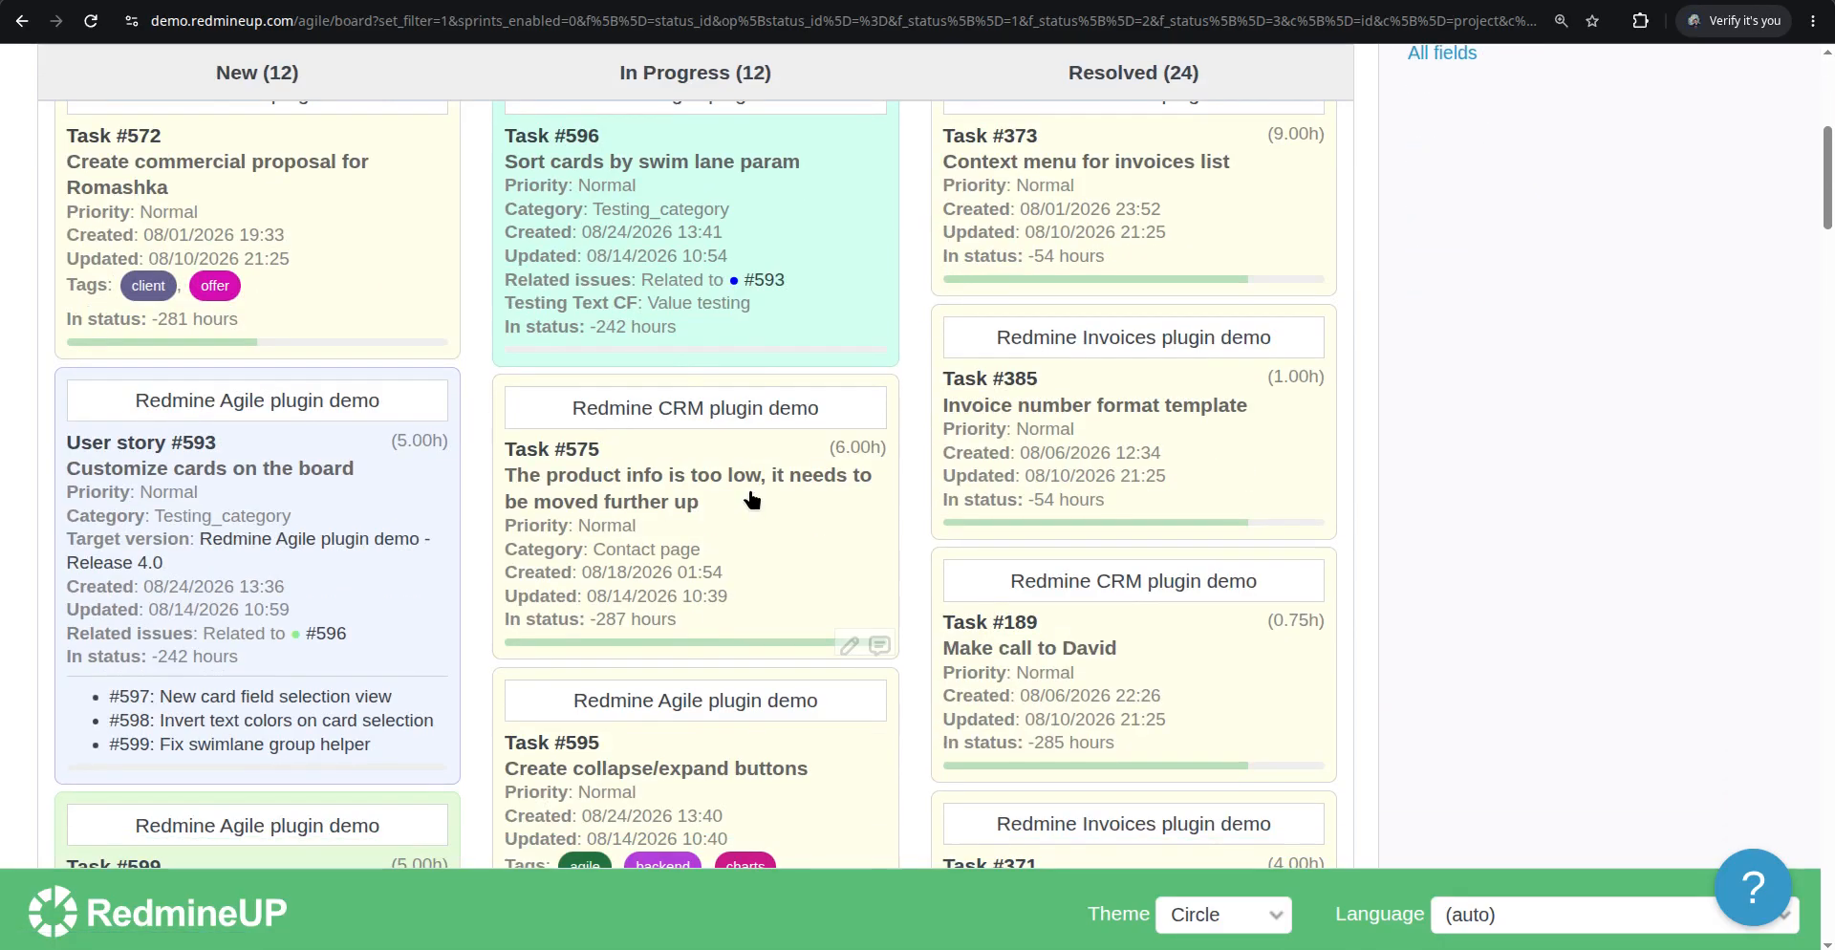
scroll(753, 498, "up", 1)
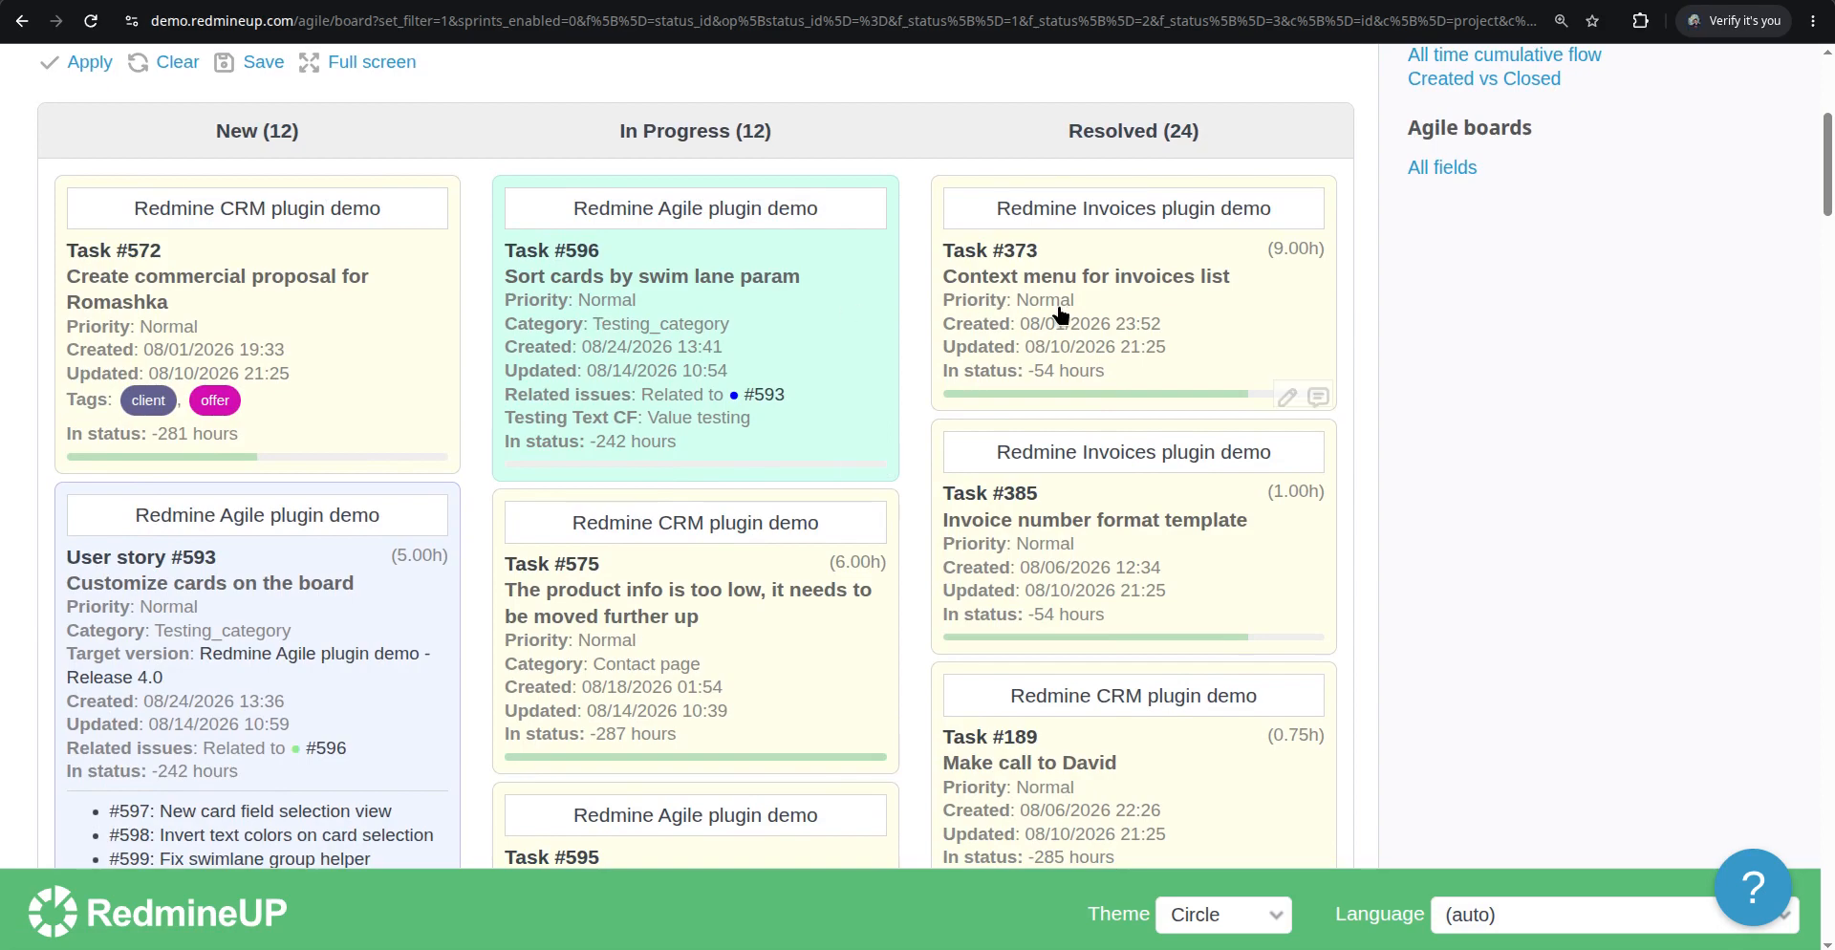
scroll(749, 848, "down", 5)
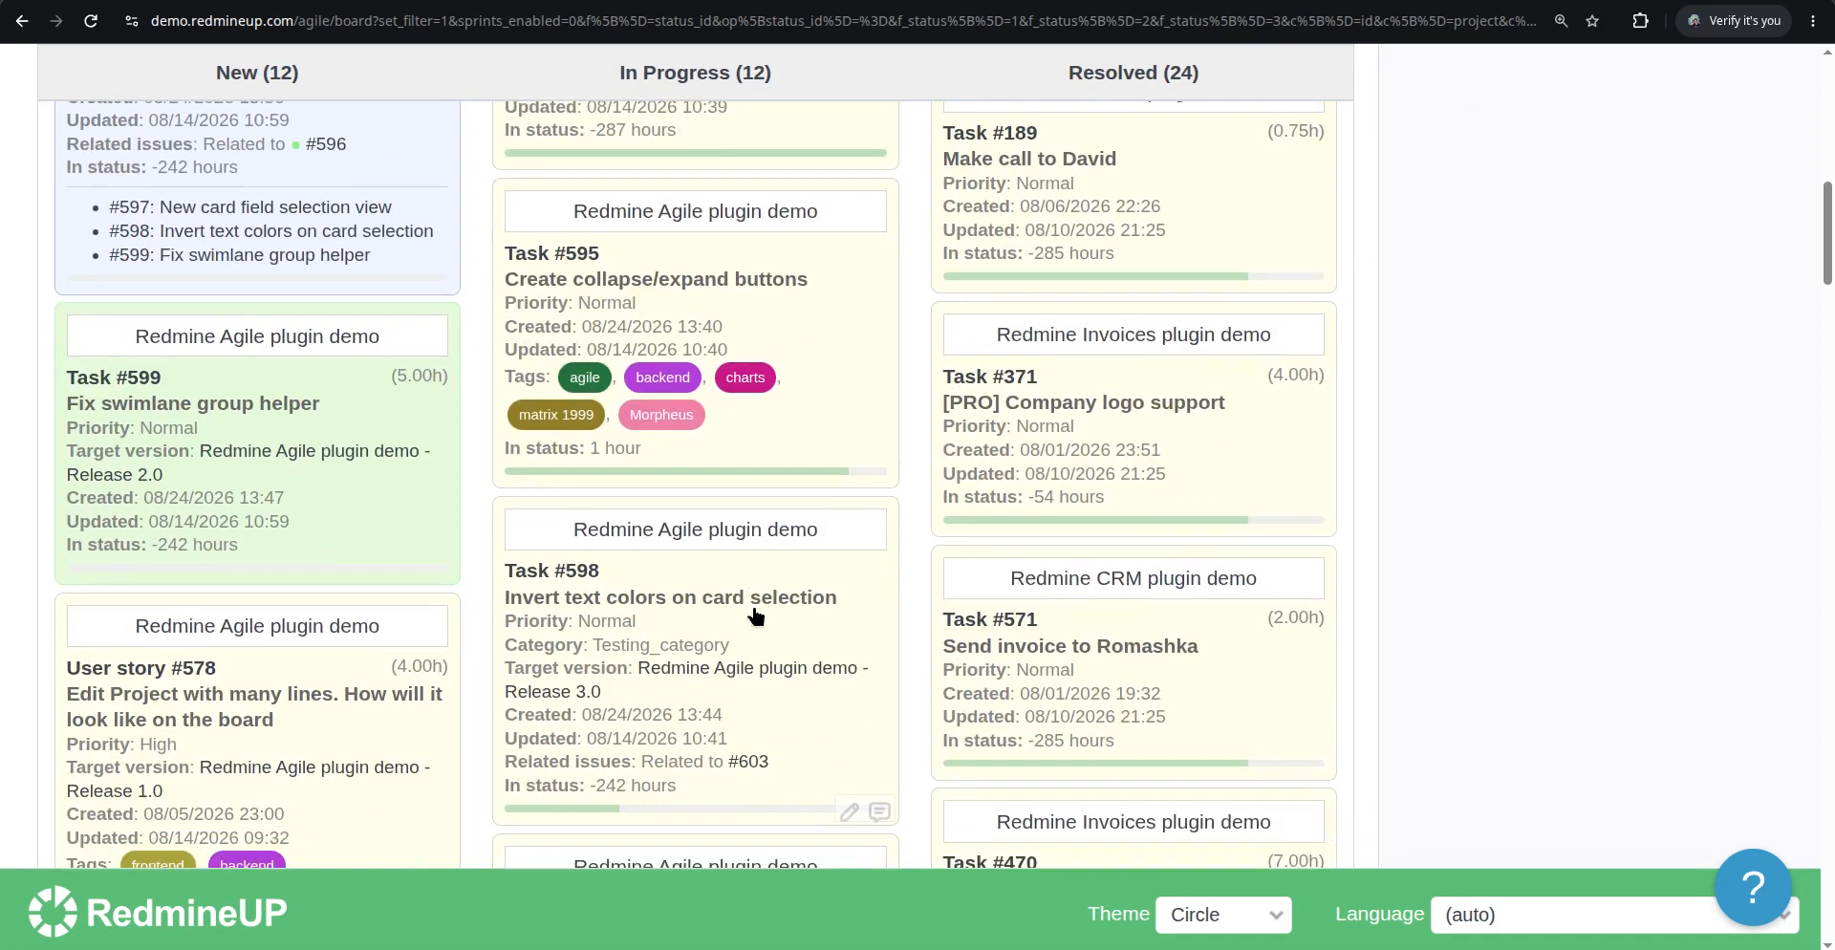
scroll(755, 614, "down", 5)
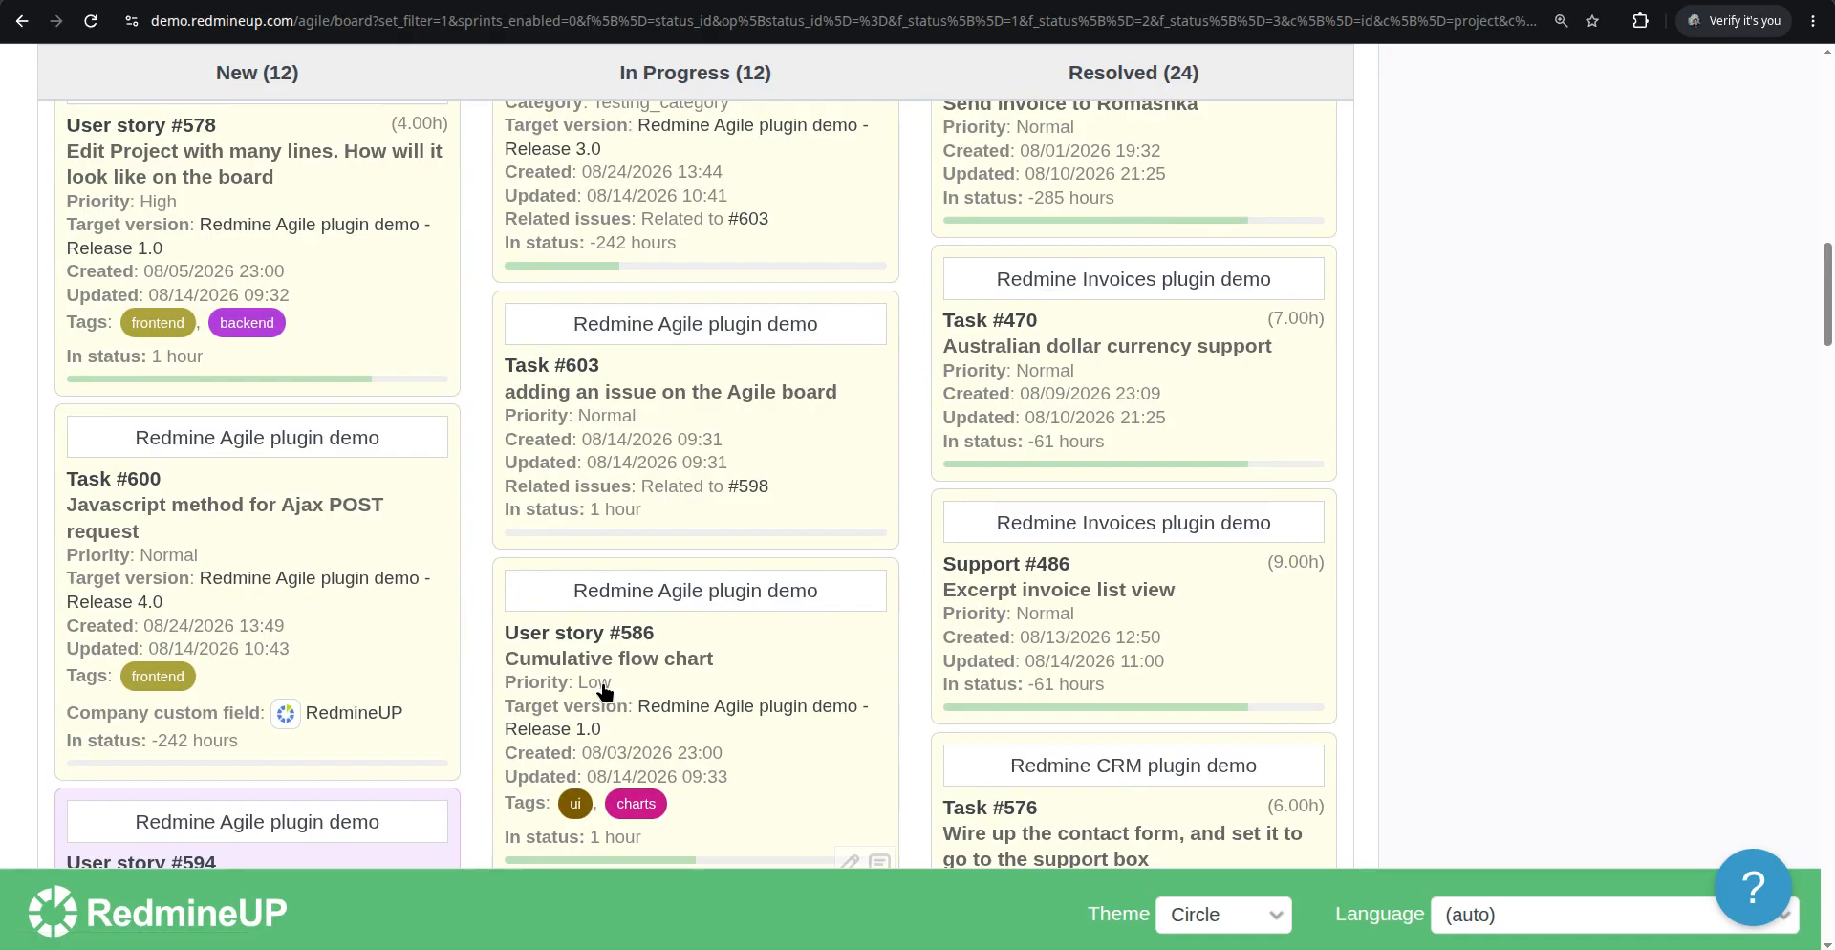
scroll(602, 690, "down", 5)
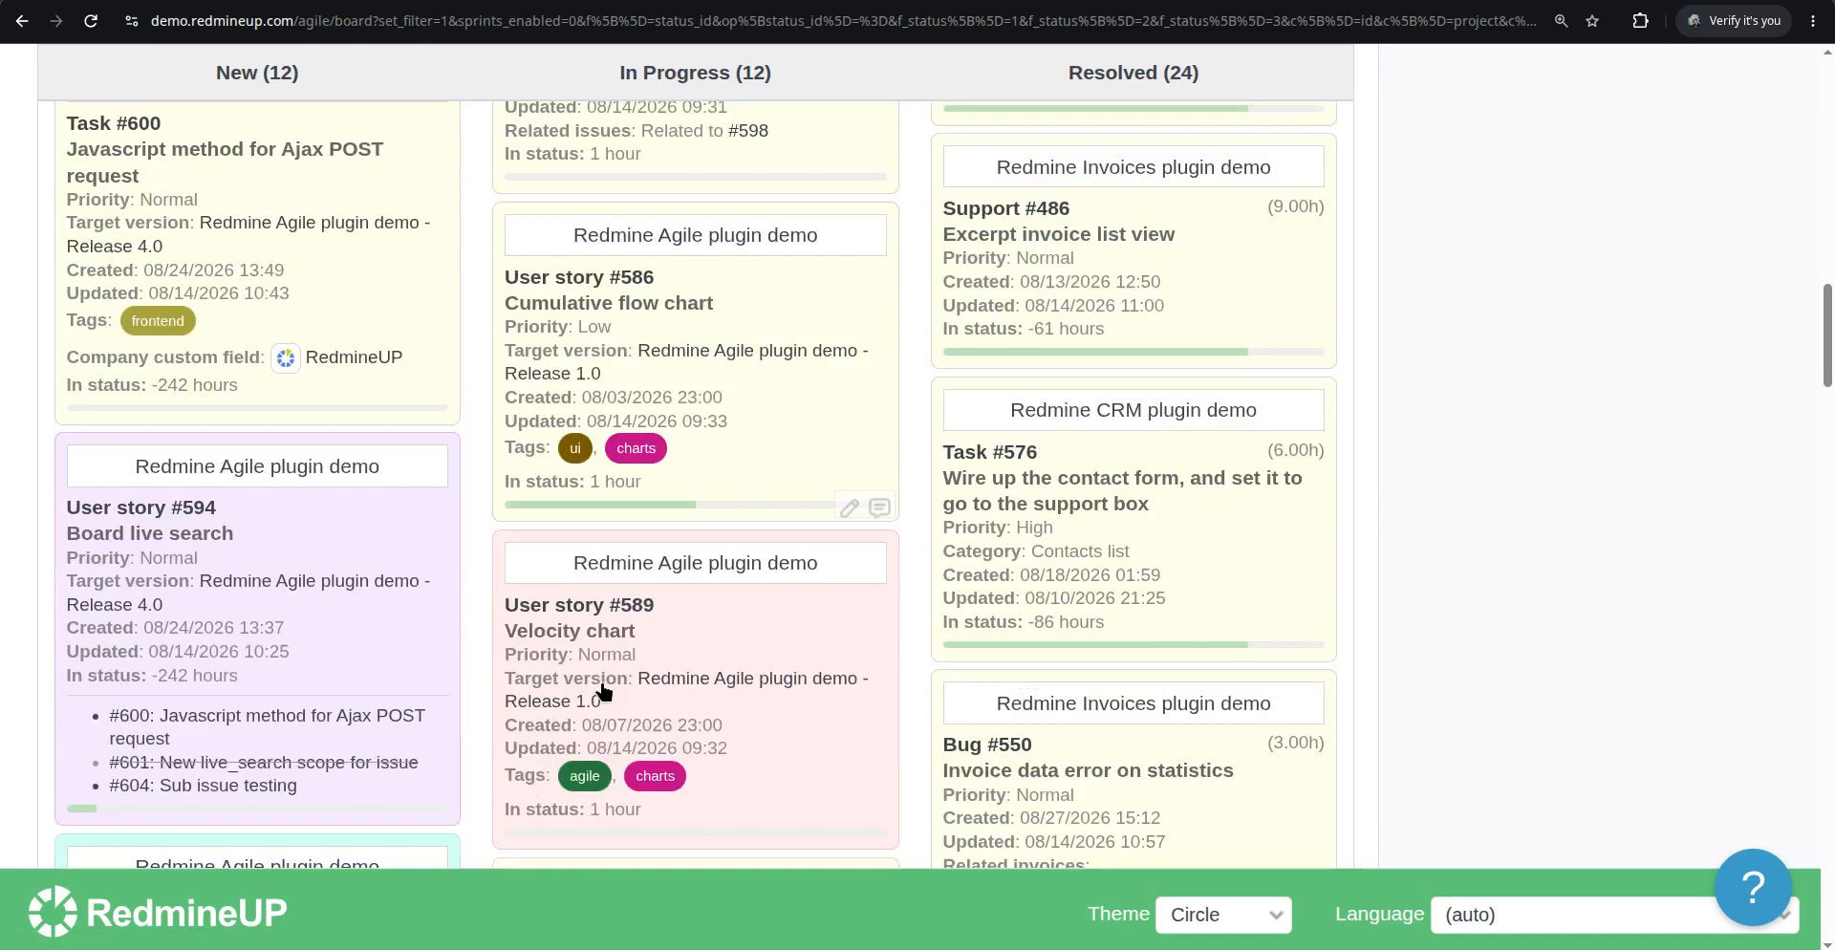
scroll(603, 690, "down", 5)
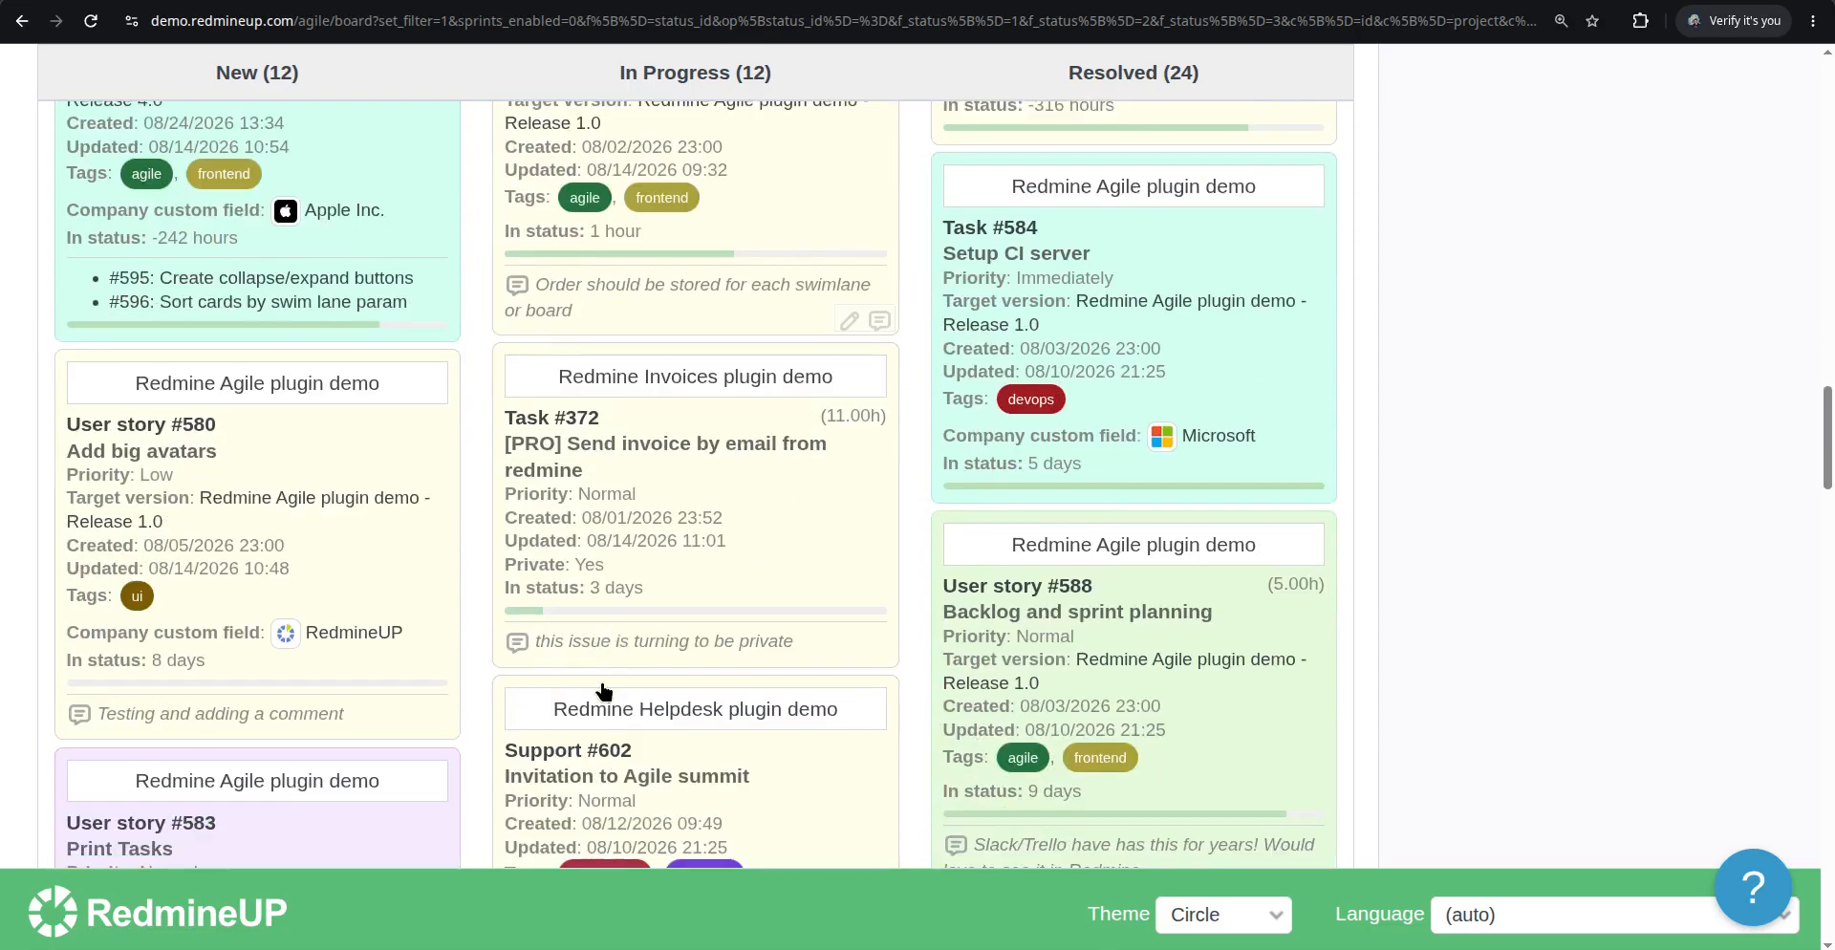
scroll(602, 690, "down", 1)
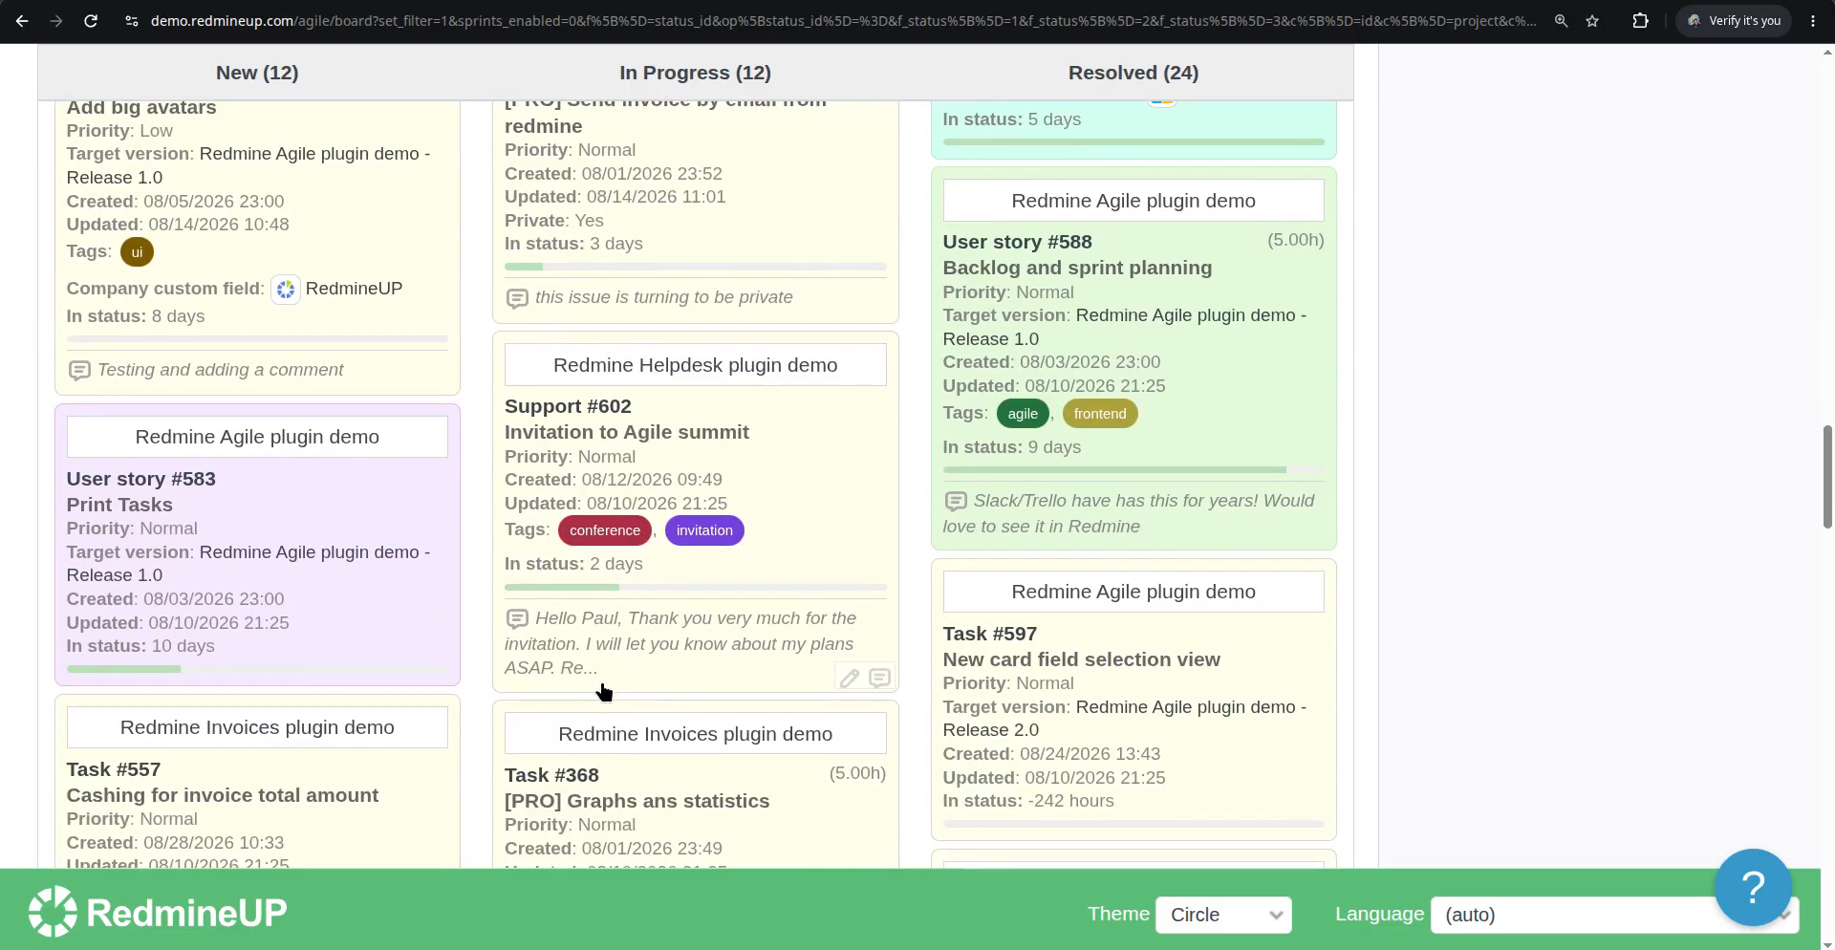
scroll(602, 690, "down", 2)
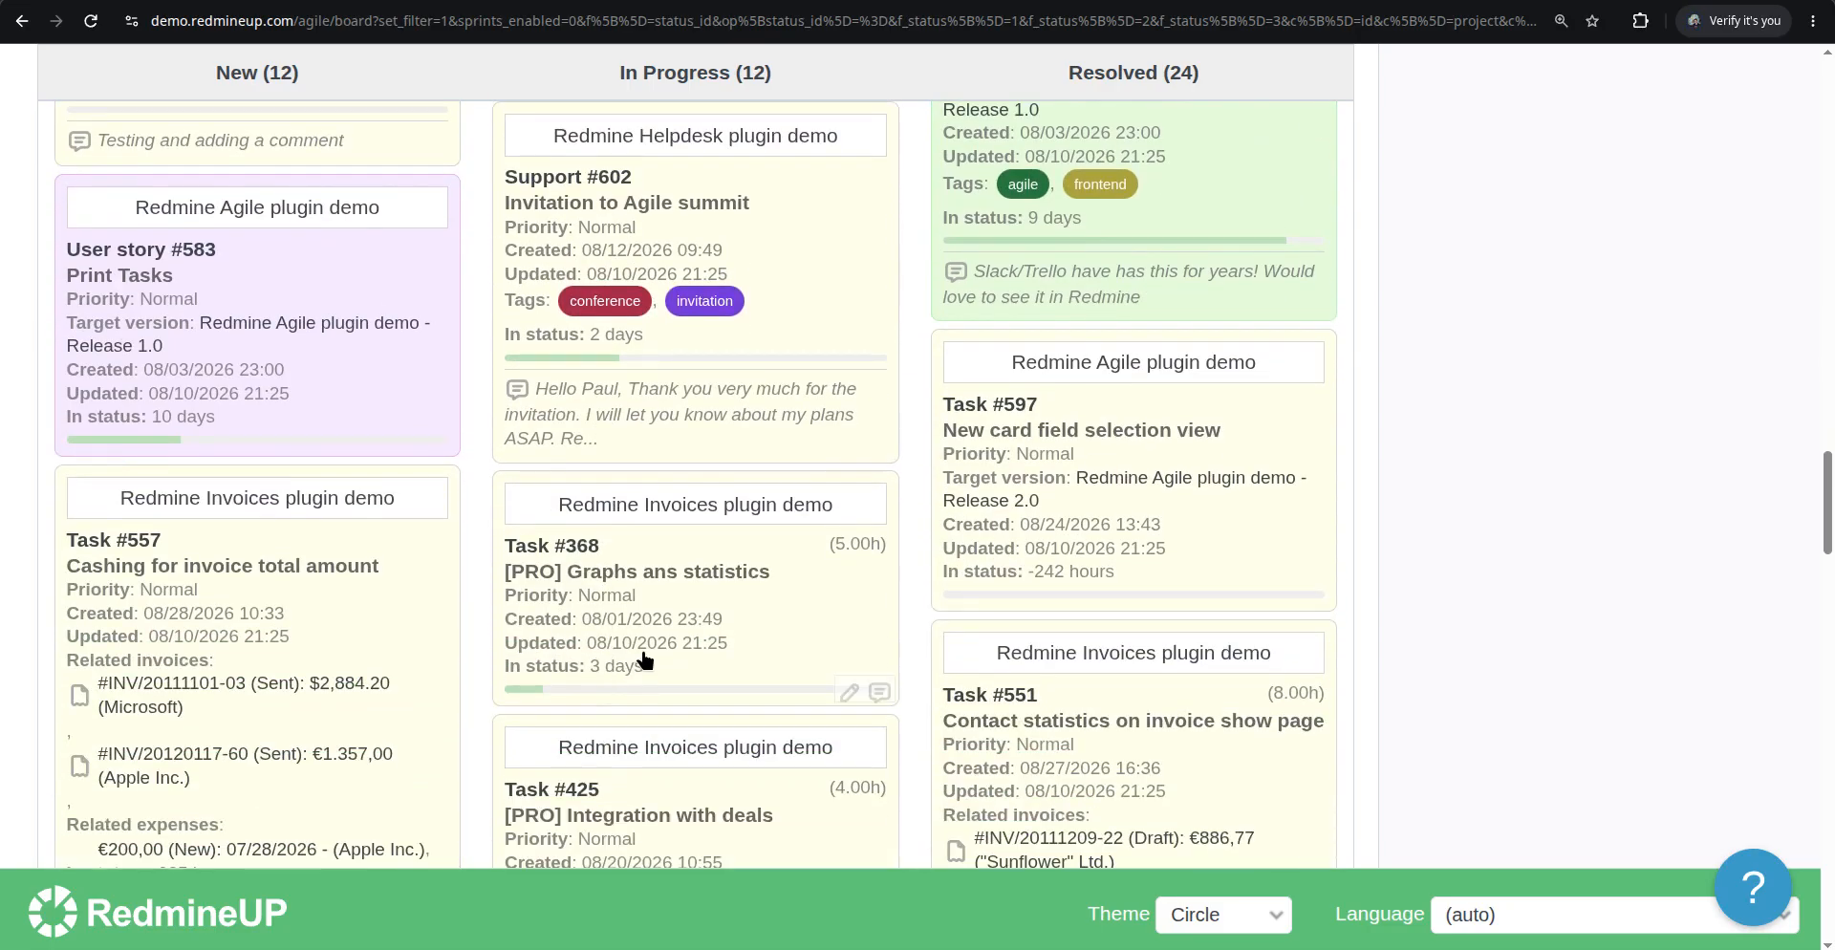
Set Task #368's priority to High from its card's context menu
right_click(796, 612)
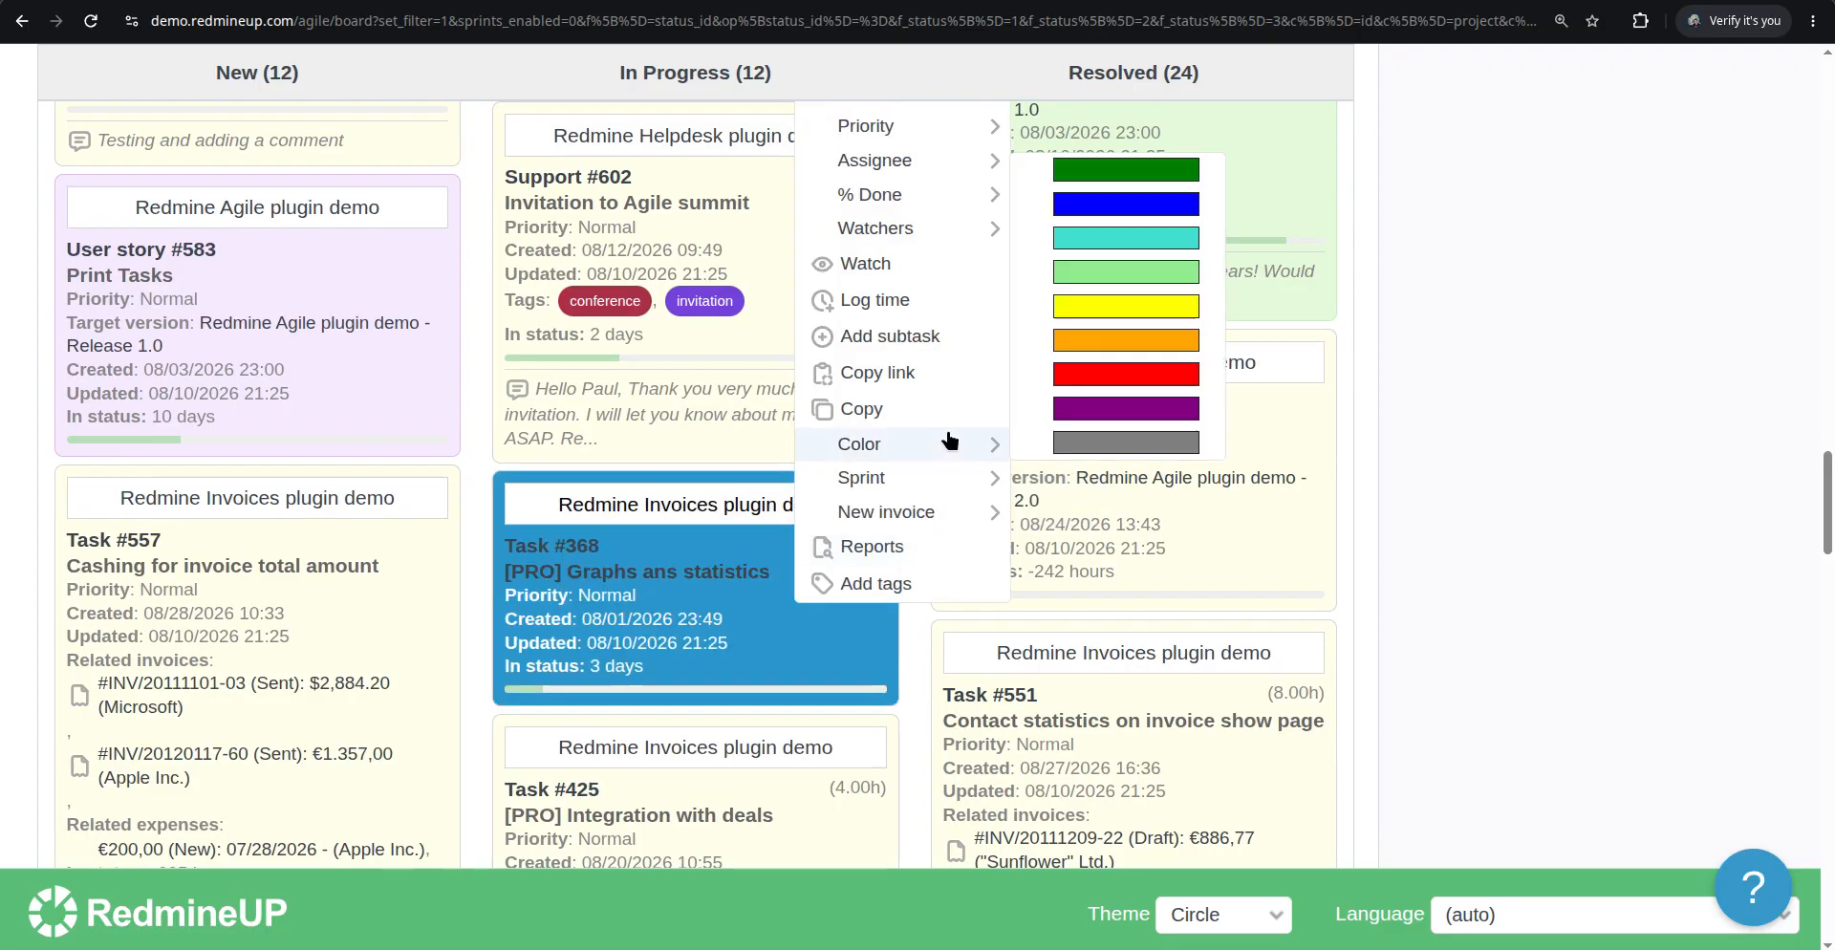
scroll(947, 425, "up", 1)
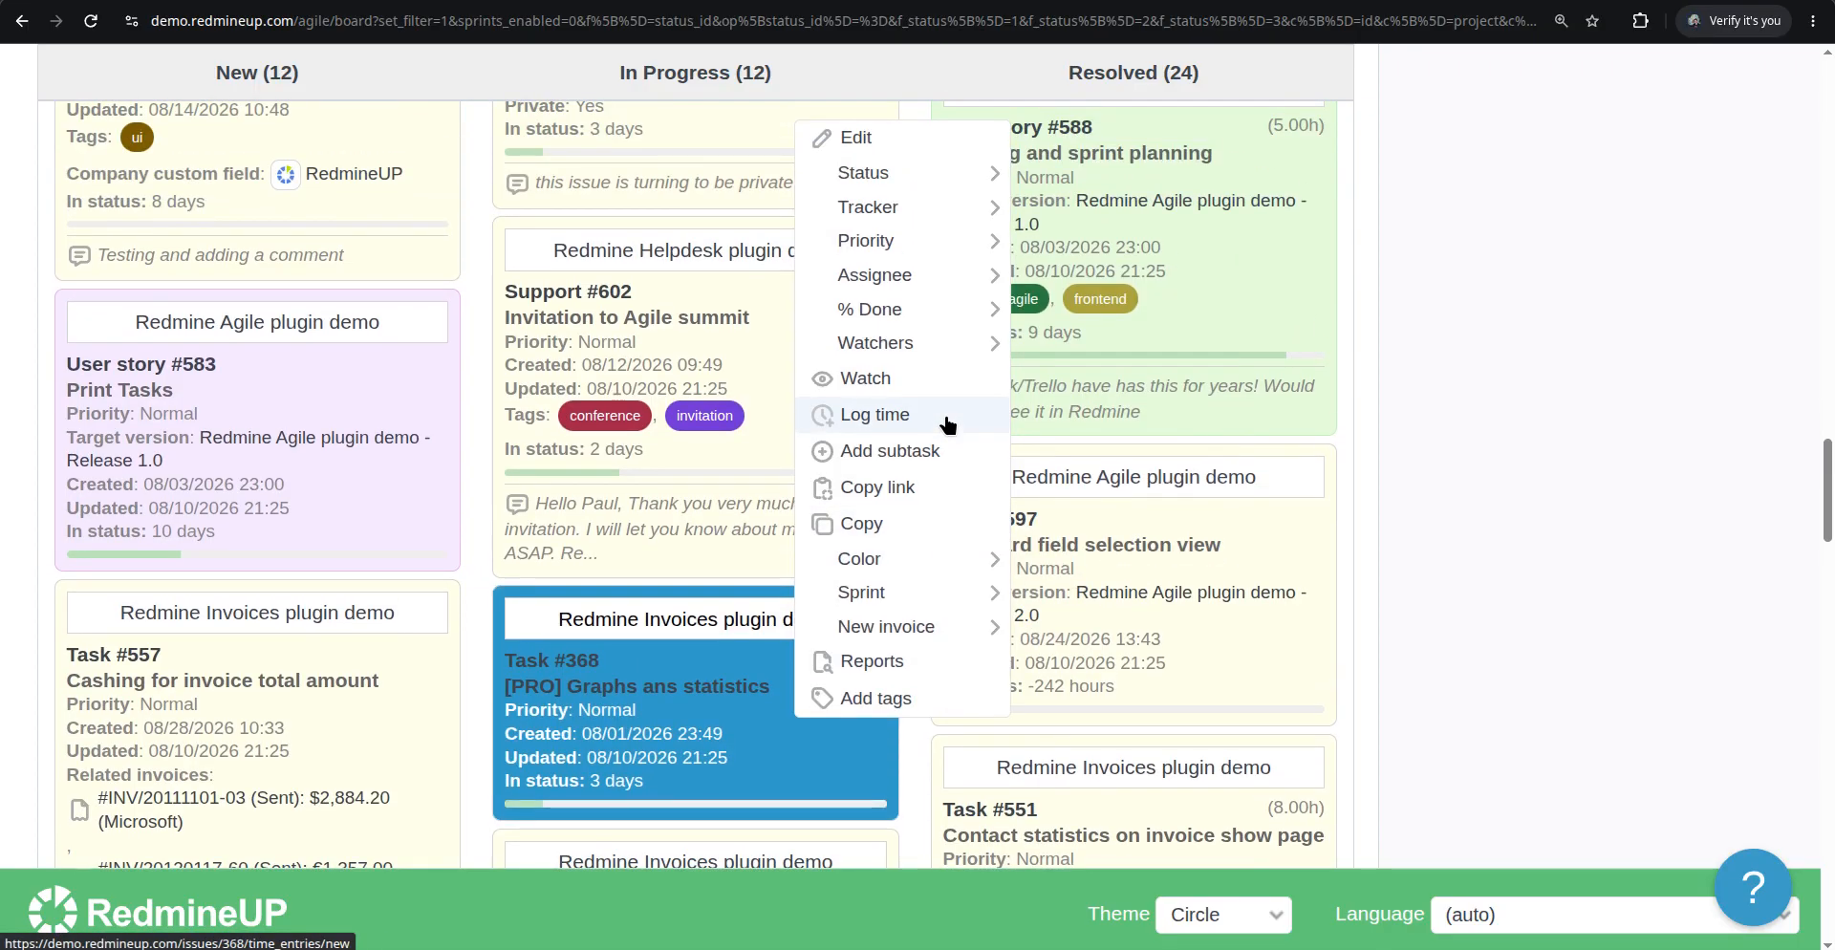
mouse_move(994, 239)
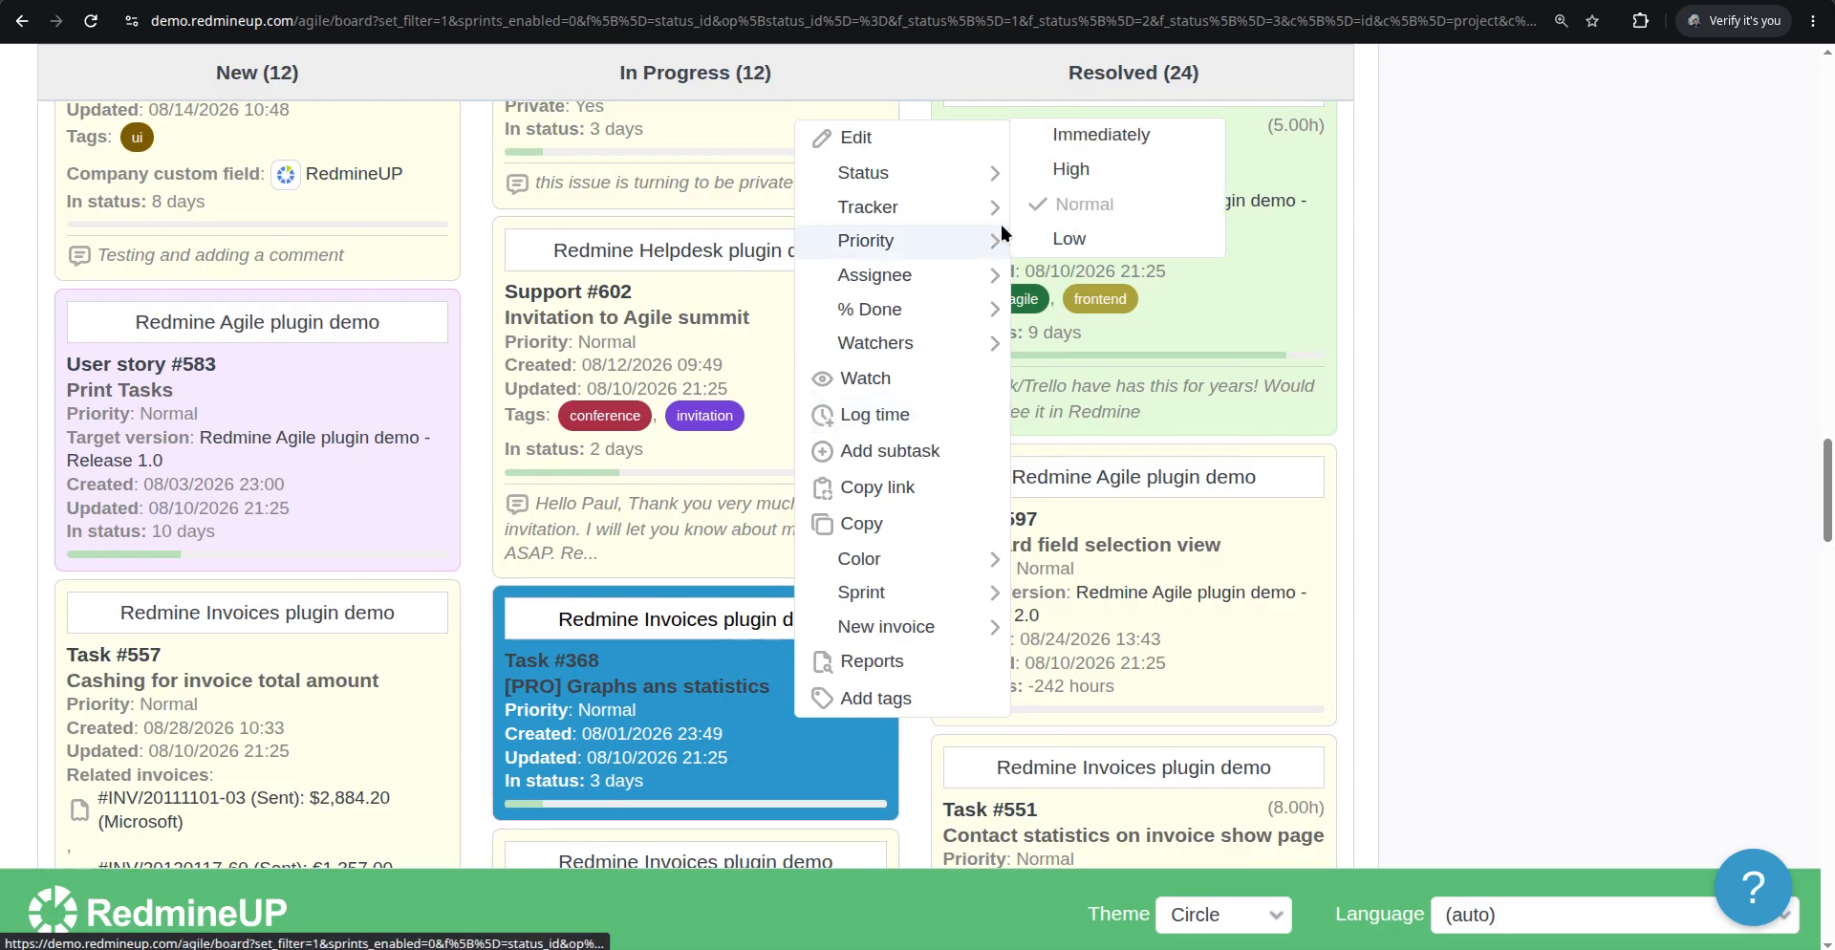
left_click(1111, 175)
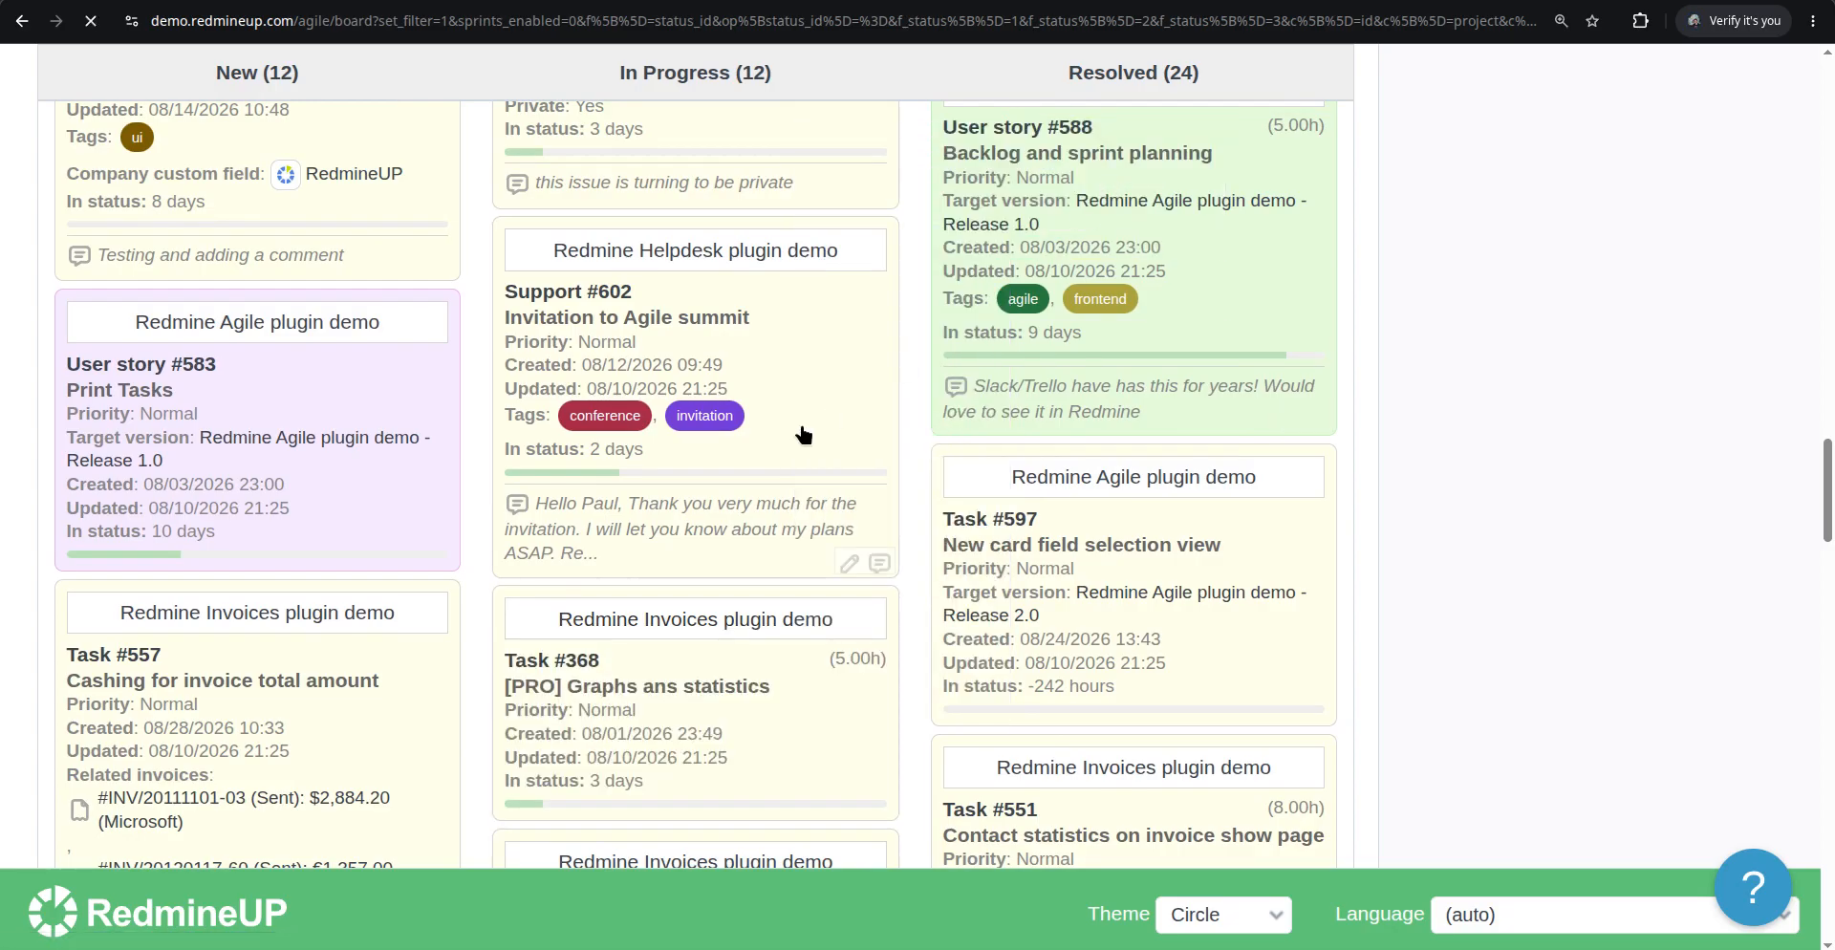
Set Support #602's priority to Immediately from its card's context menu
scroll(801, 430, "down", 10)
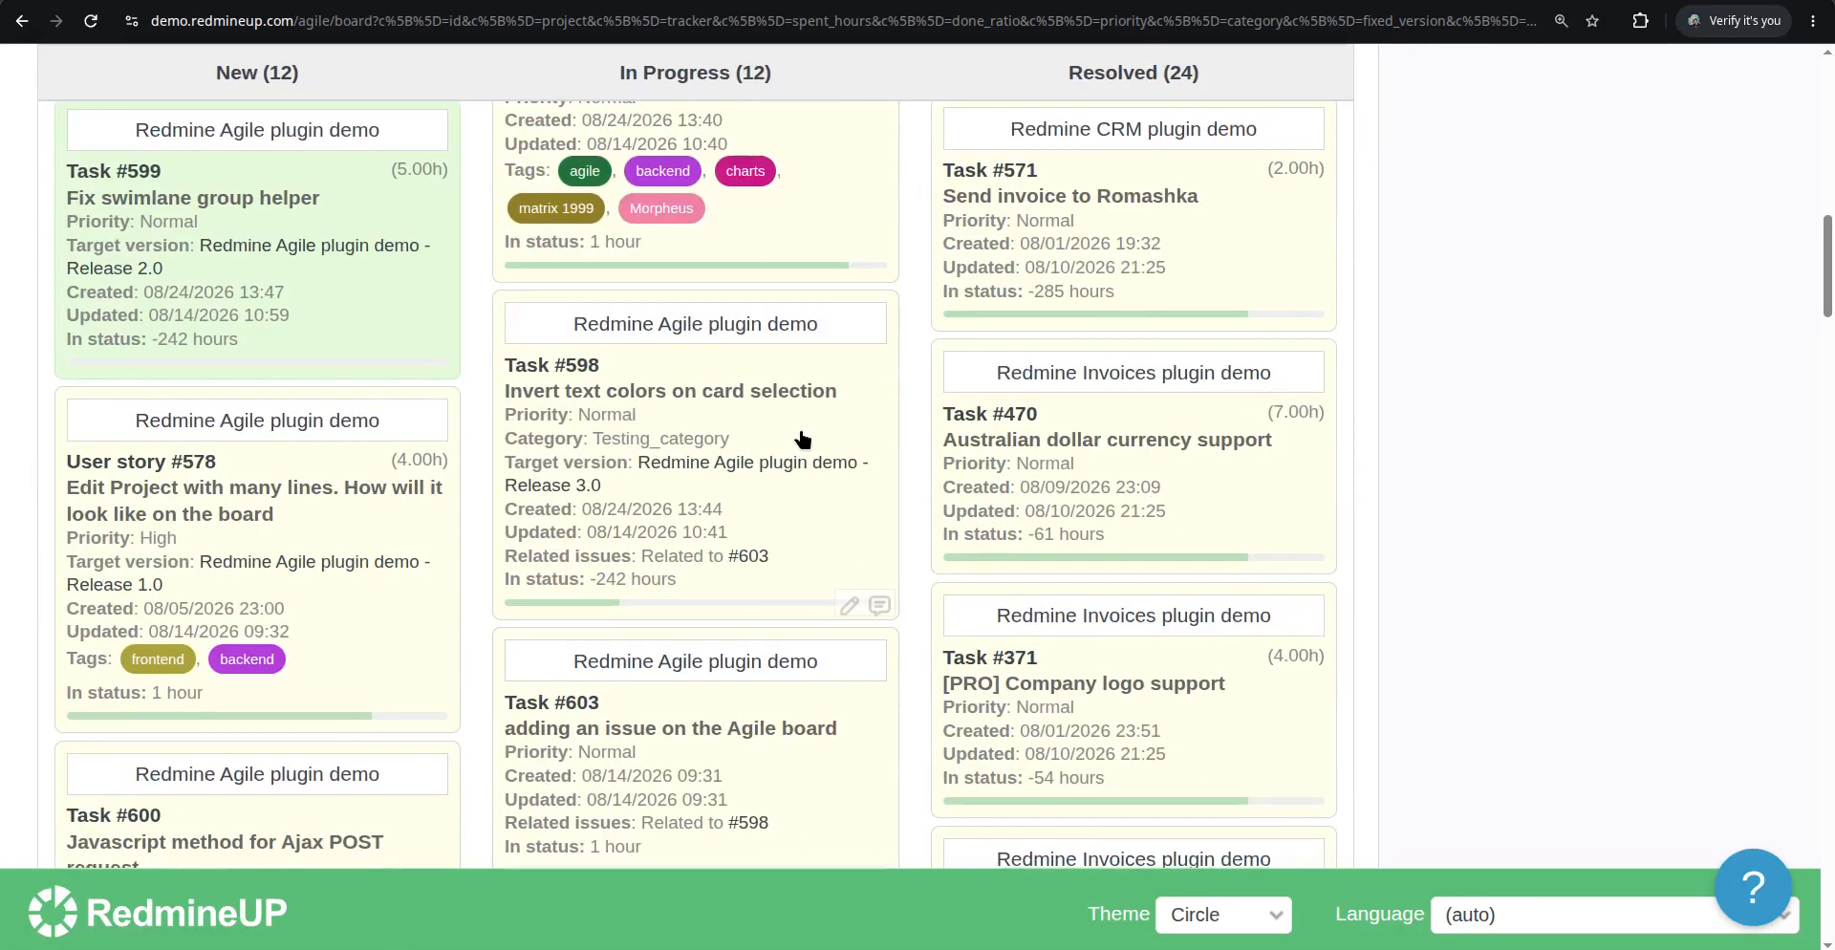
scroll(801, 438, "down", 10)
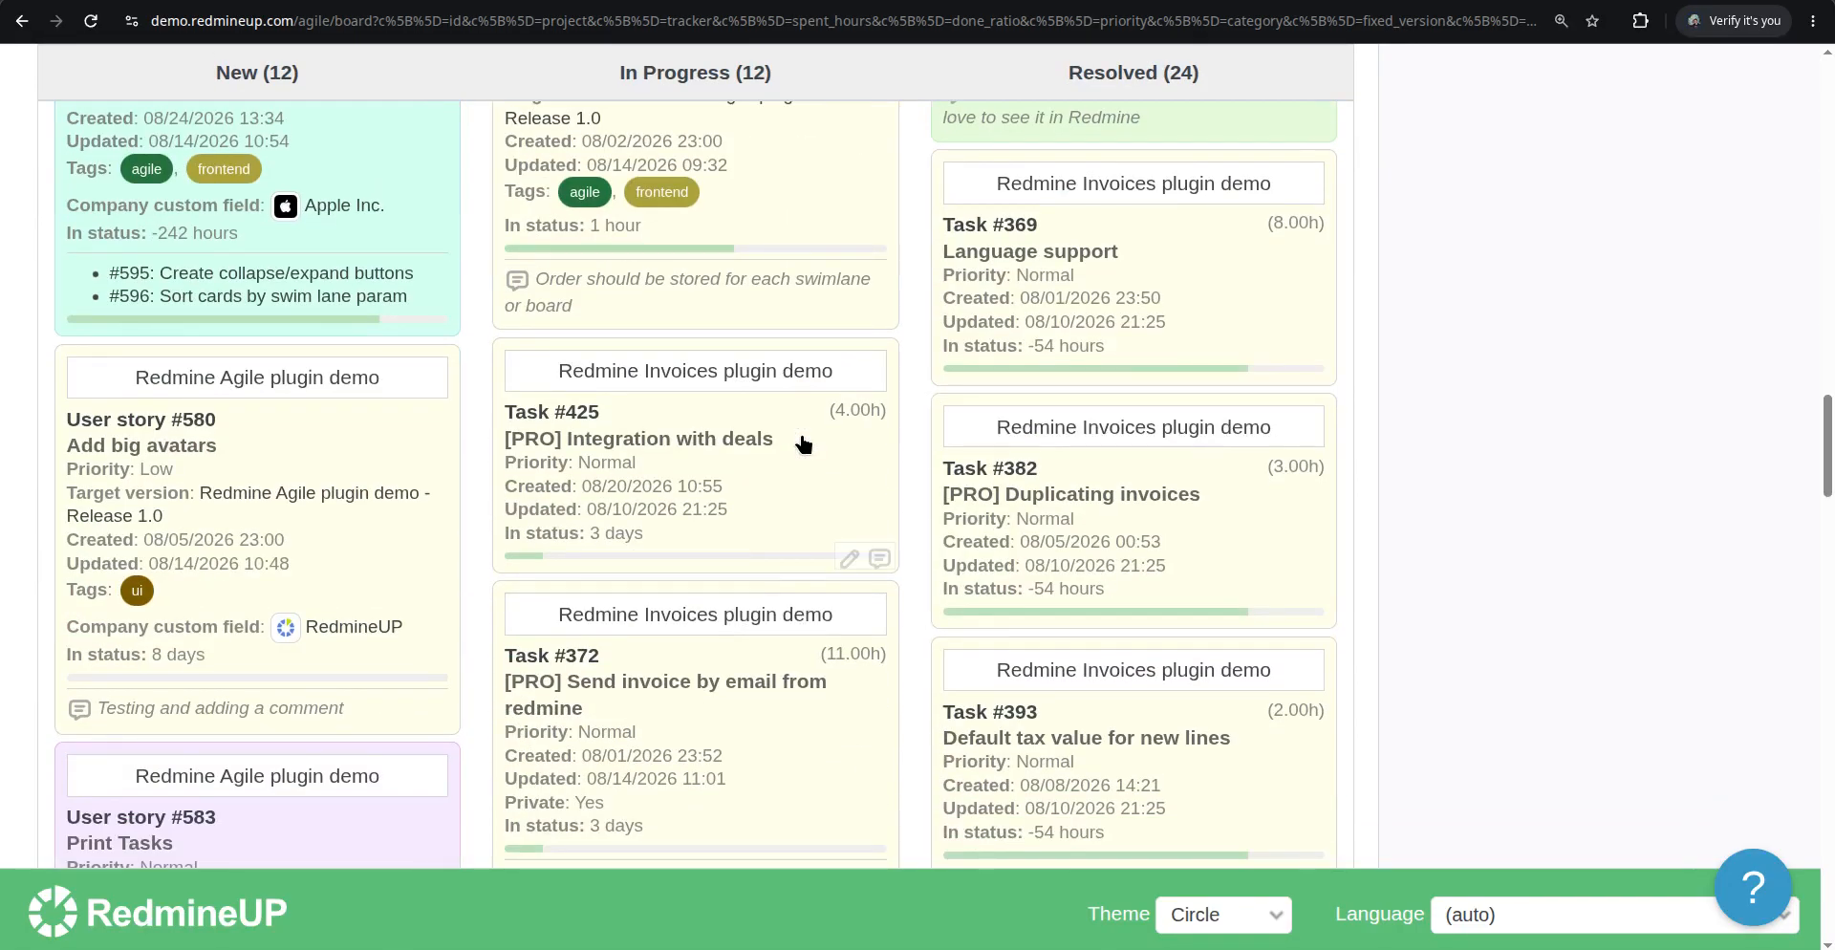
scroll(803, 442, "down", 5)
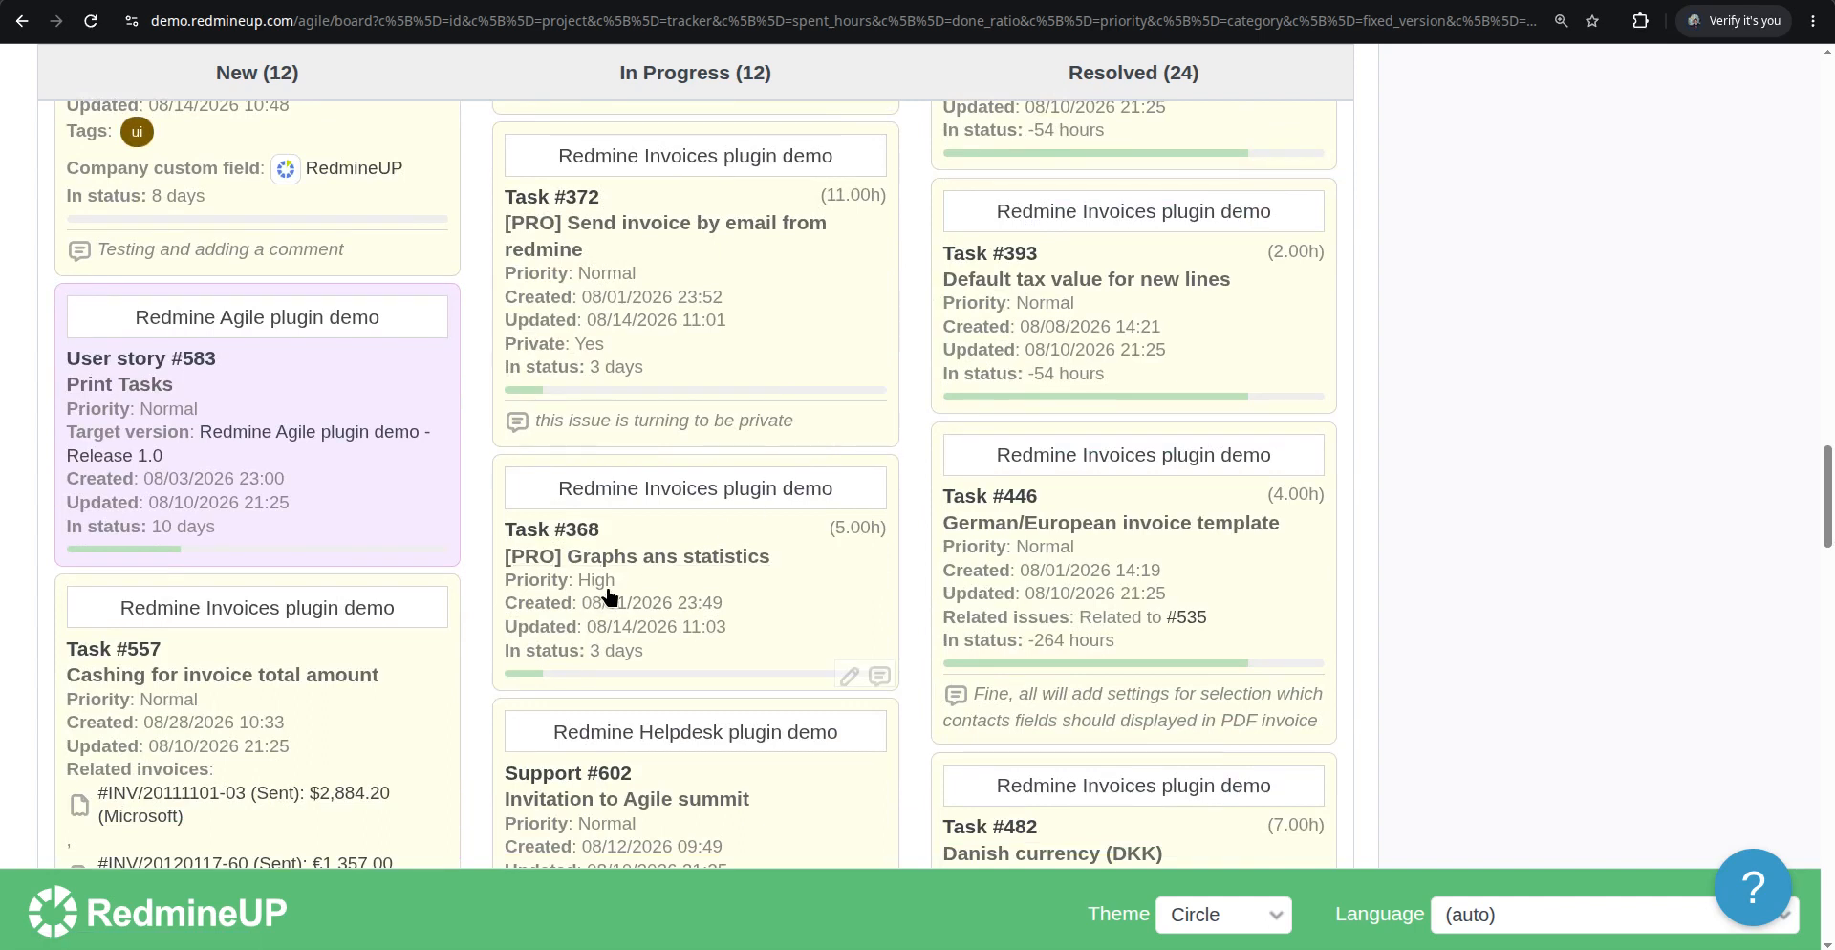
scroll(792, 651, "down", 2)
scroll(815, 606, "down", 2)
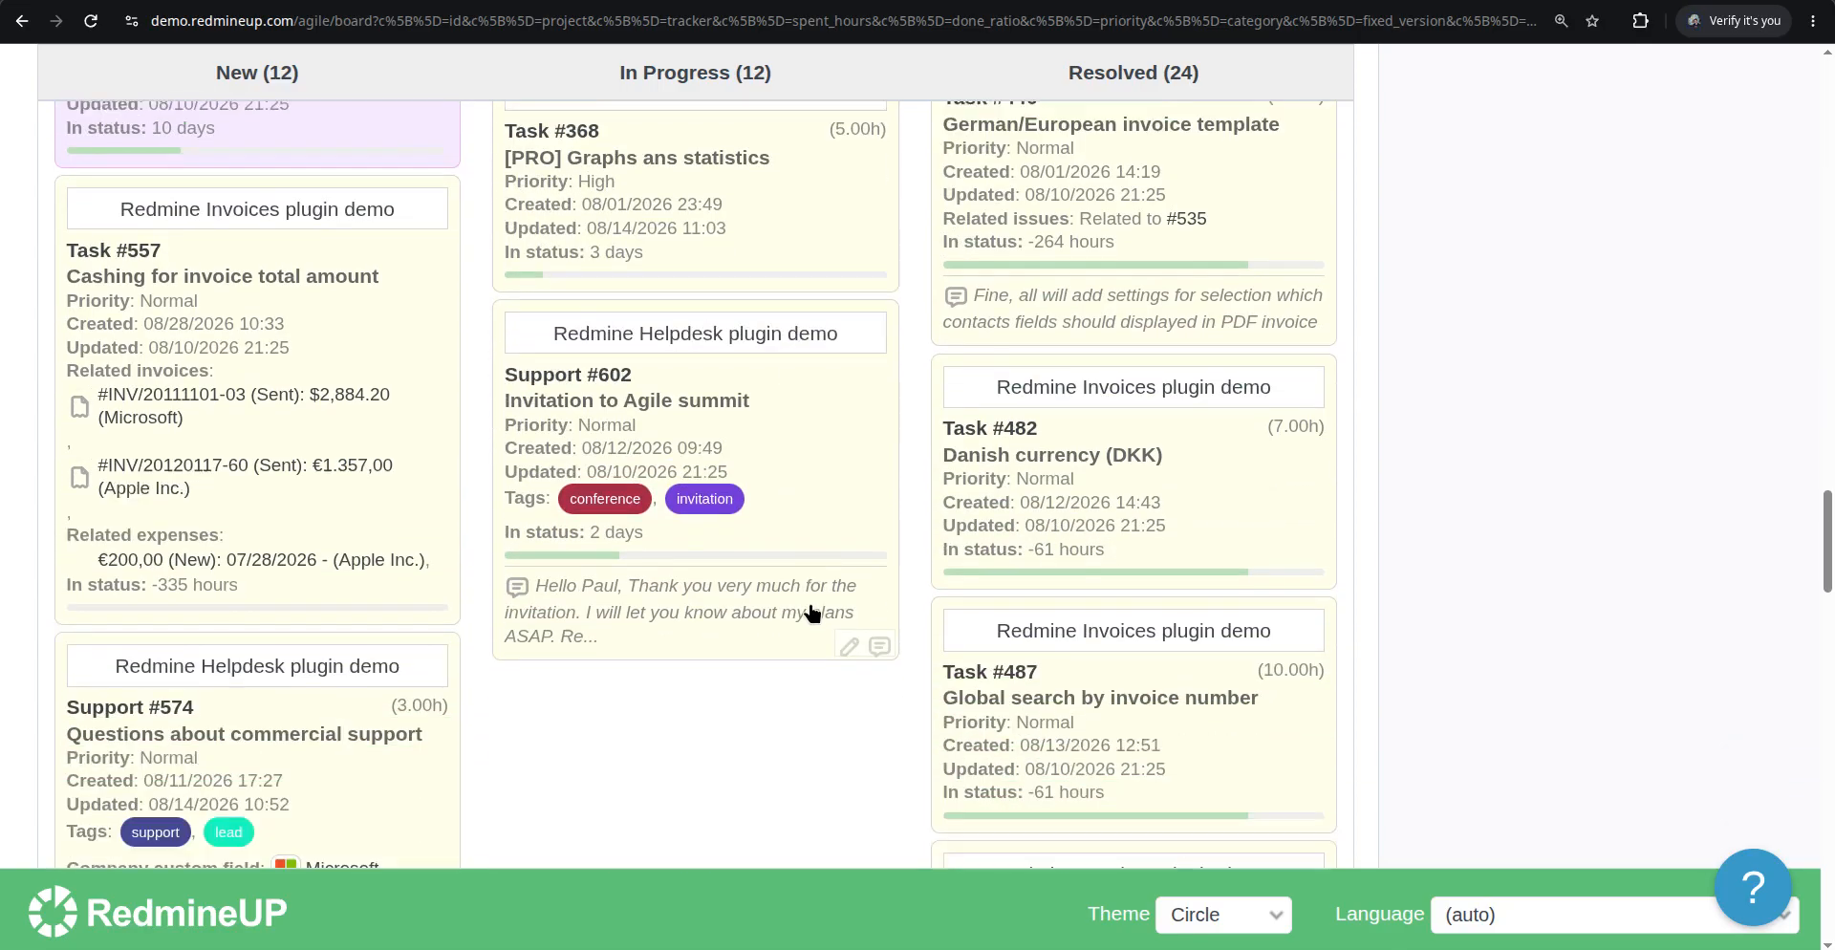
right_click(824, 393)
scroll(908, 296, "up", 2)
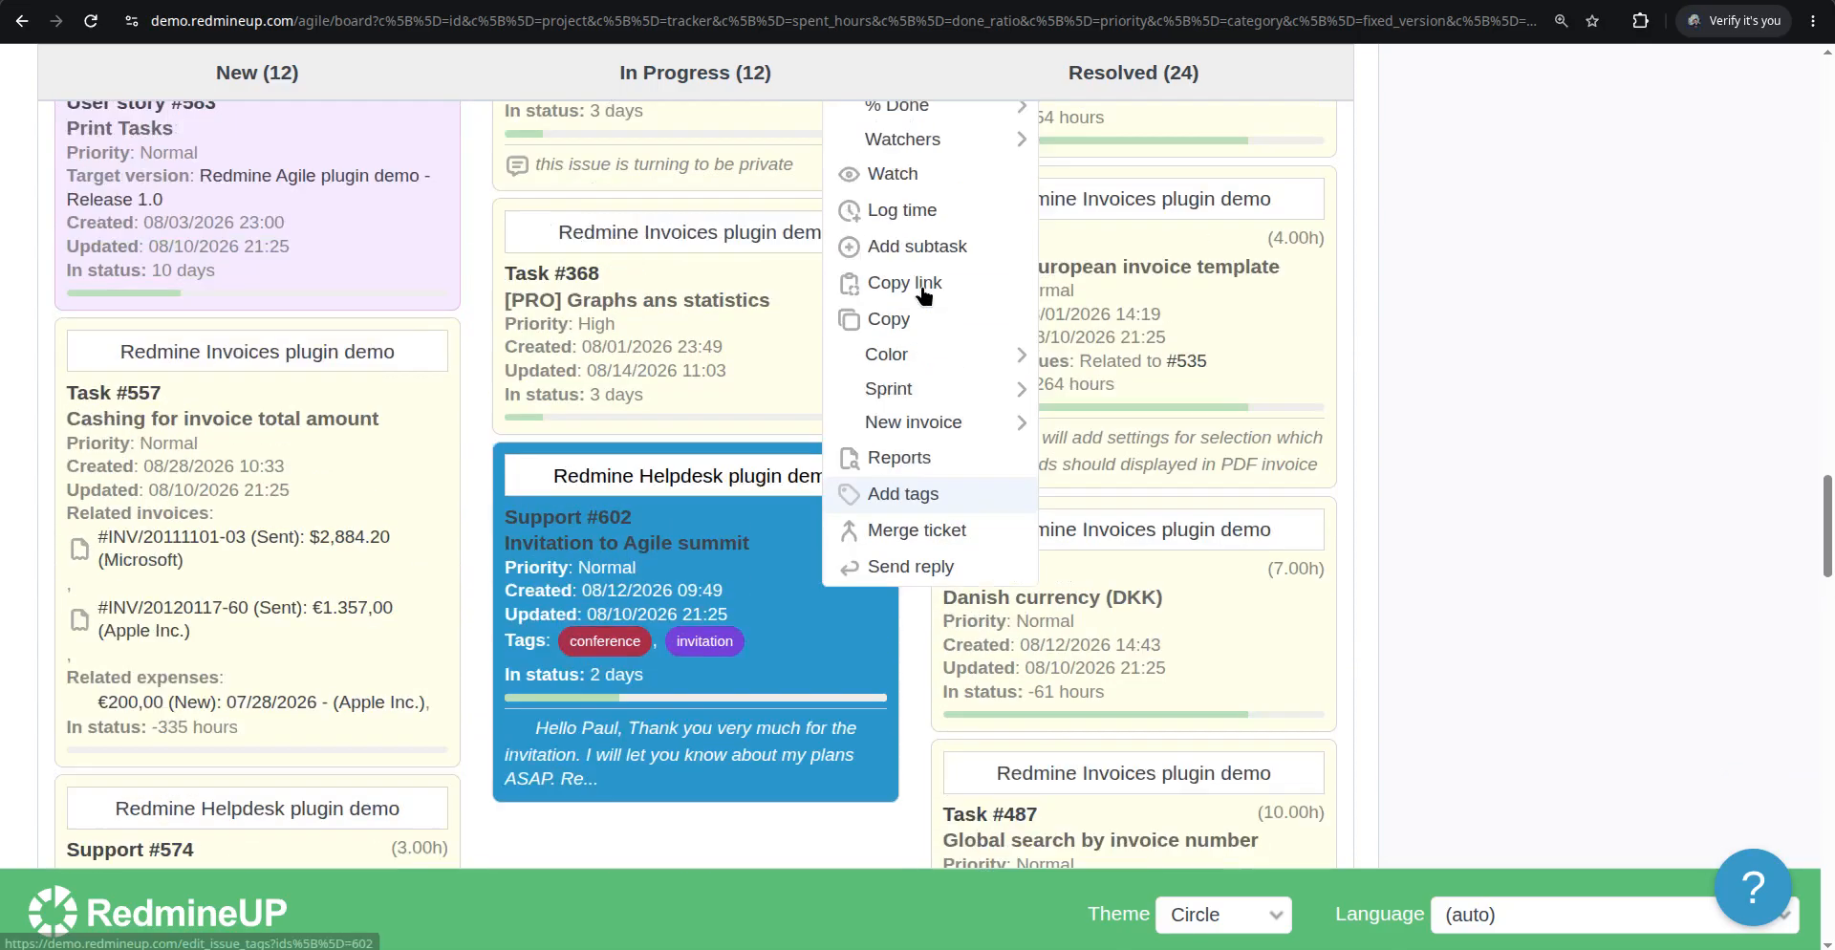
scroll(965, 317, "up", 3)
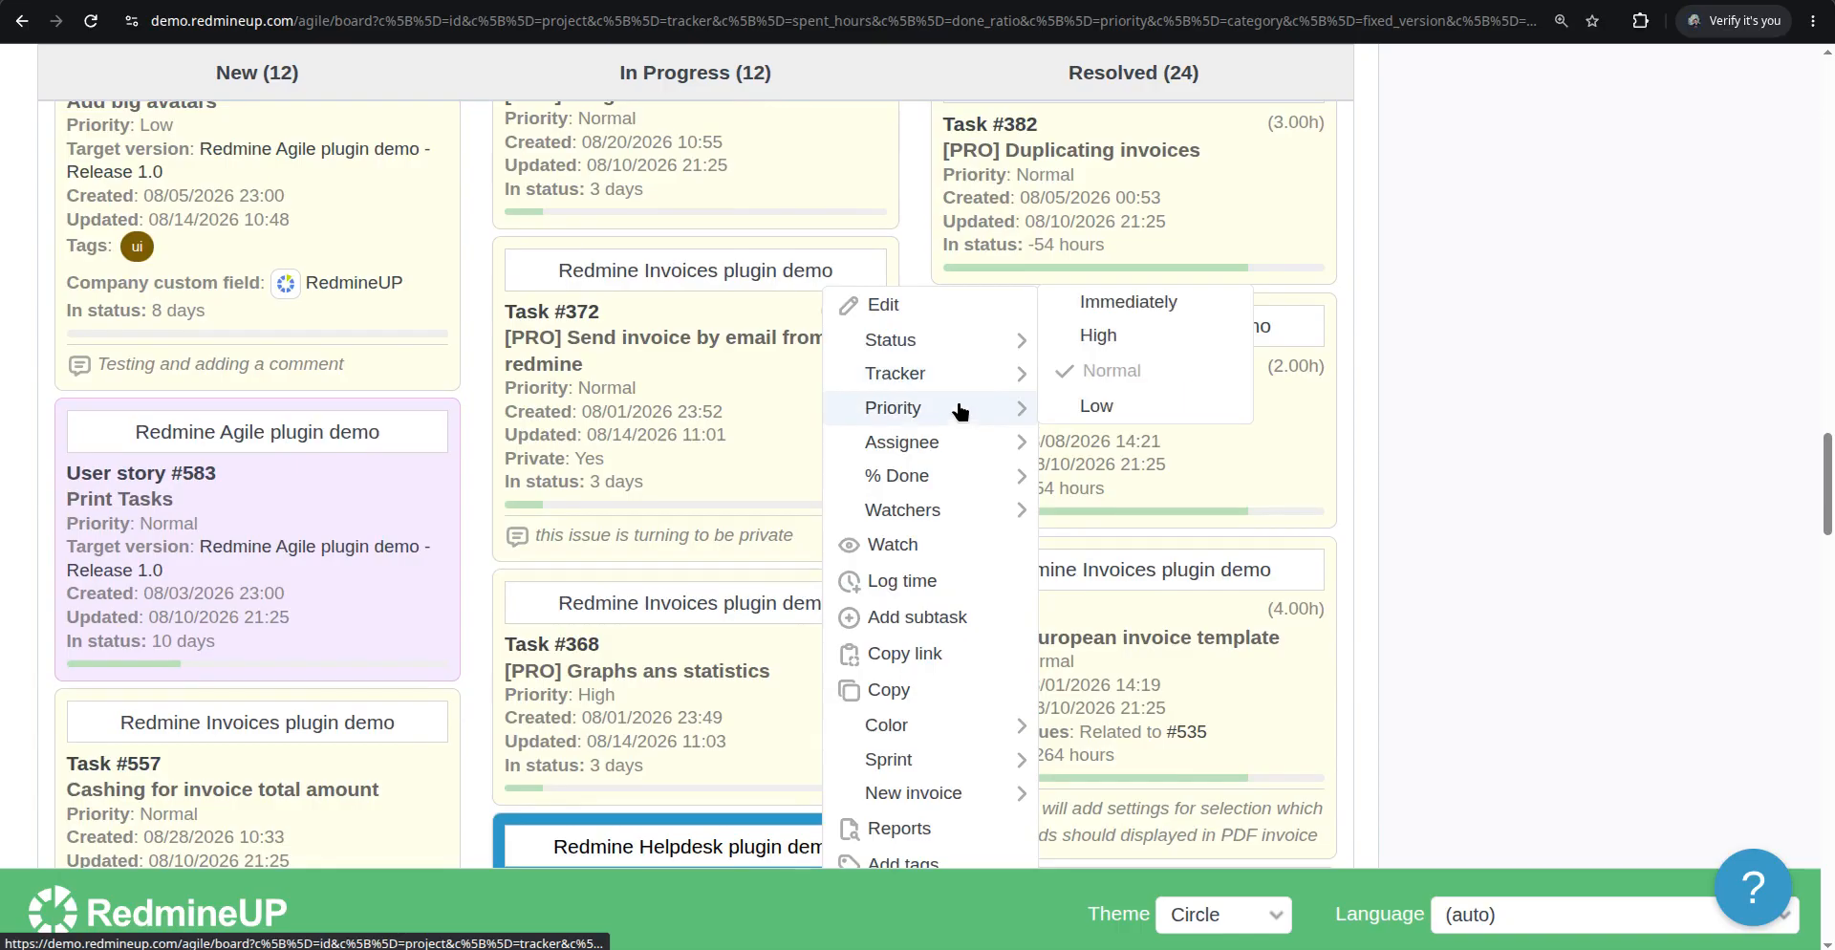
mouse_move(956, 374)
mouse_move(990, 409)
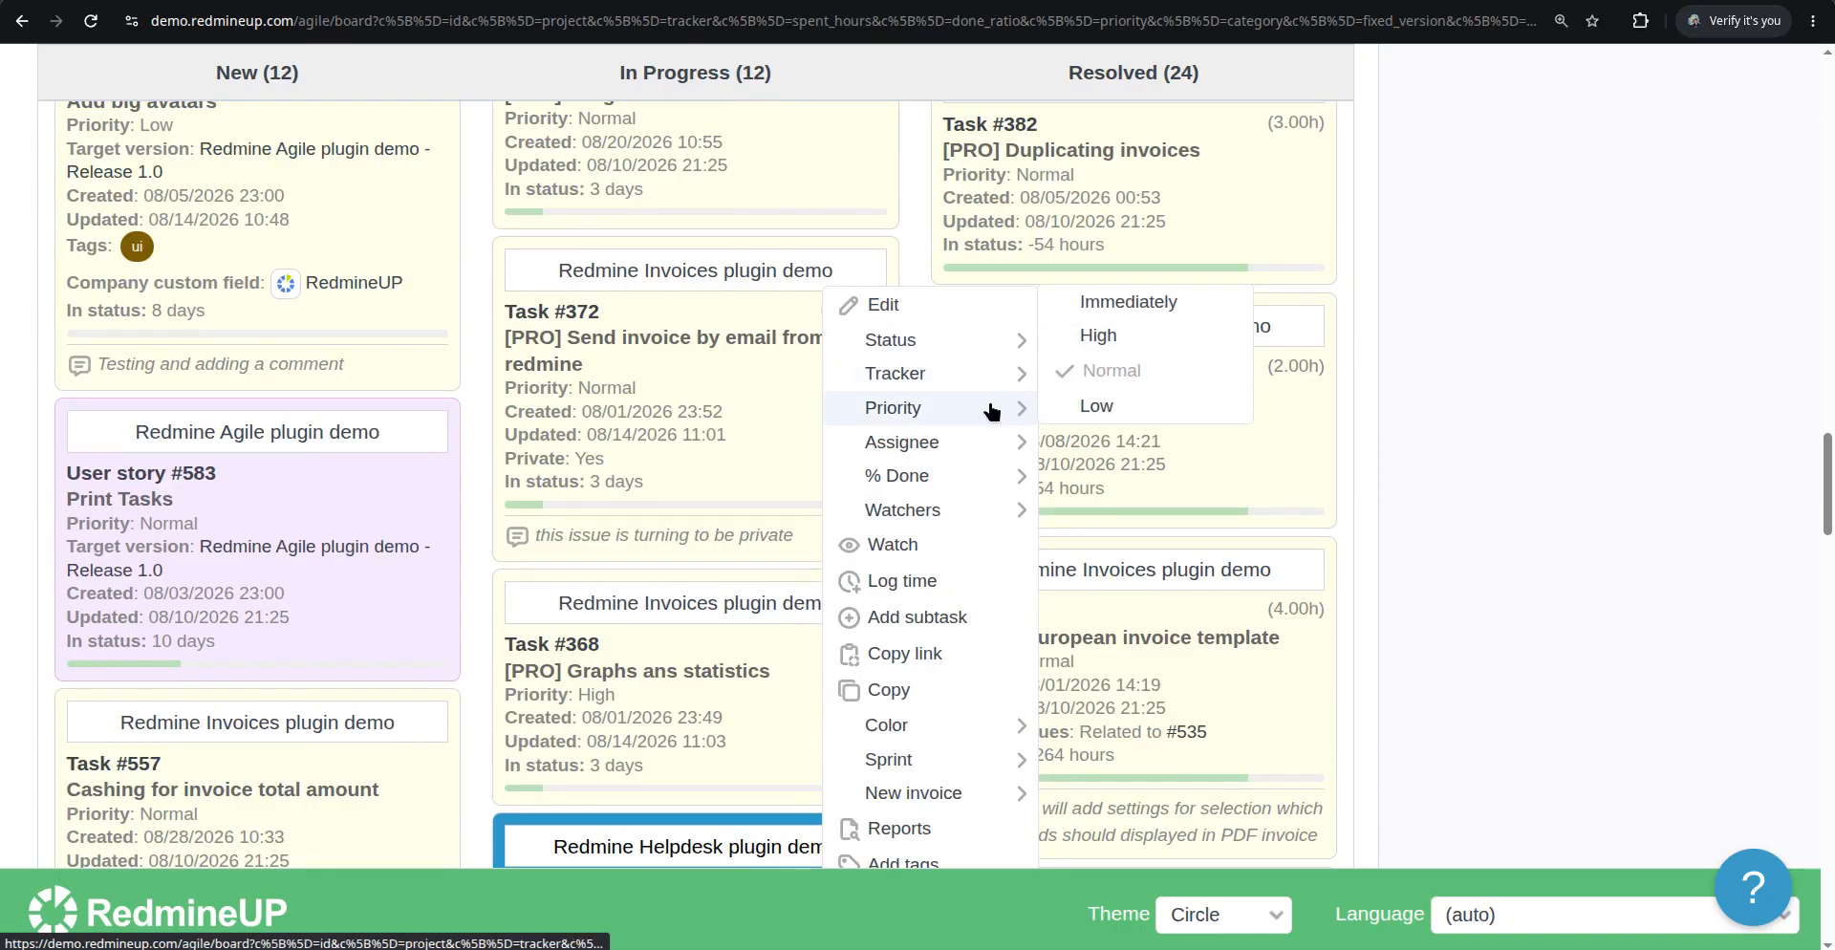
left_click(1137, 304)
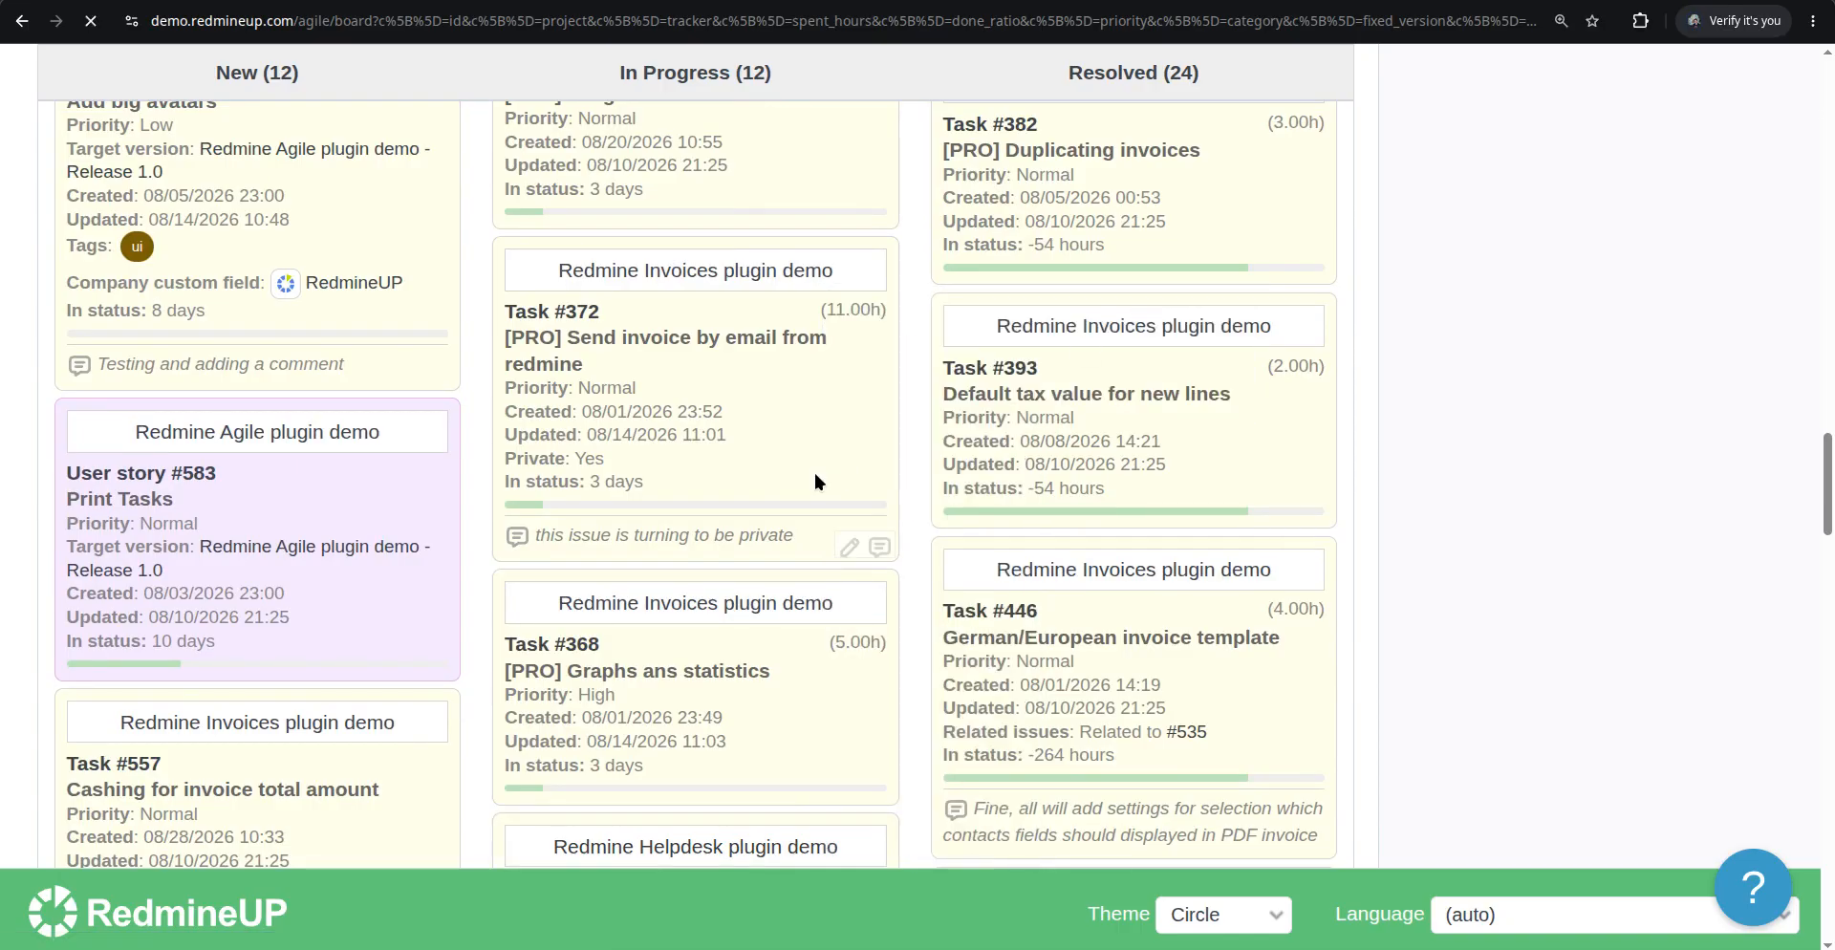
Open Support #602's issue page to check its priority, and return to the Agile board
scroll(841, 451, "down", 20)
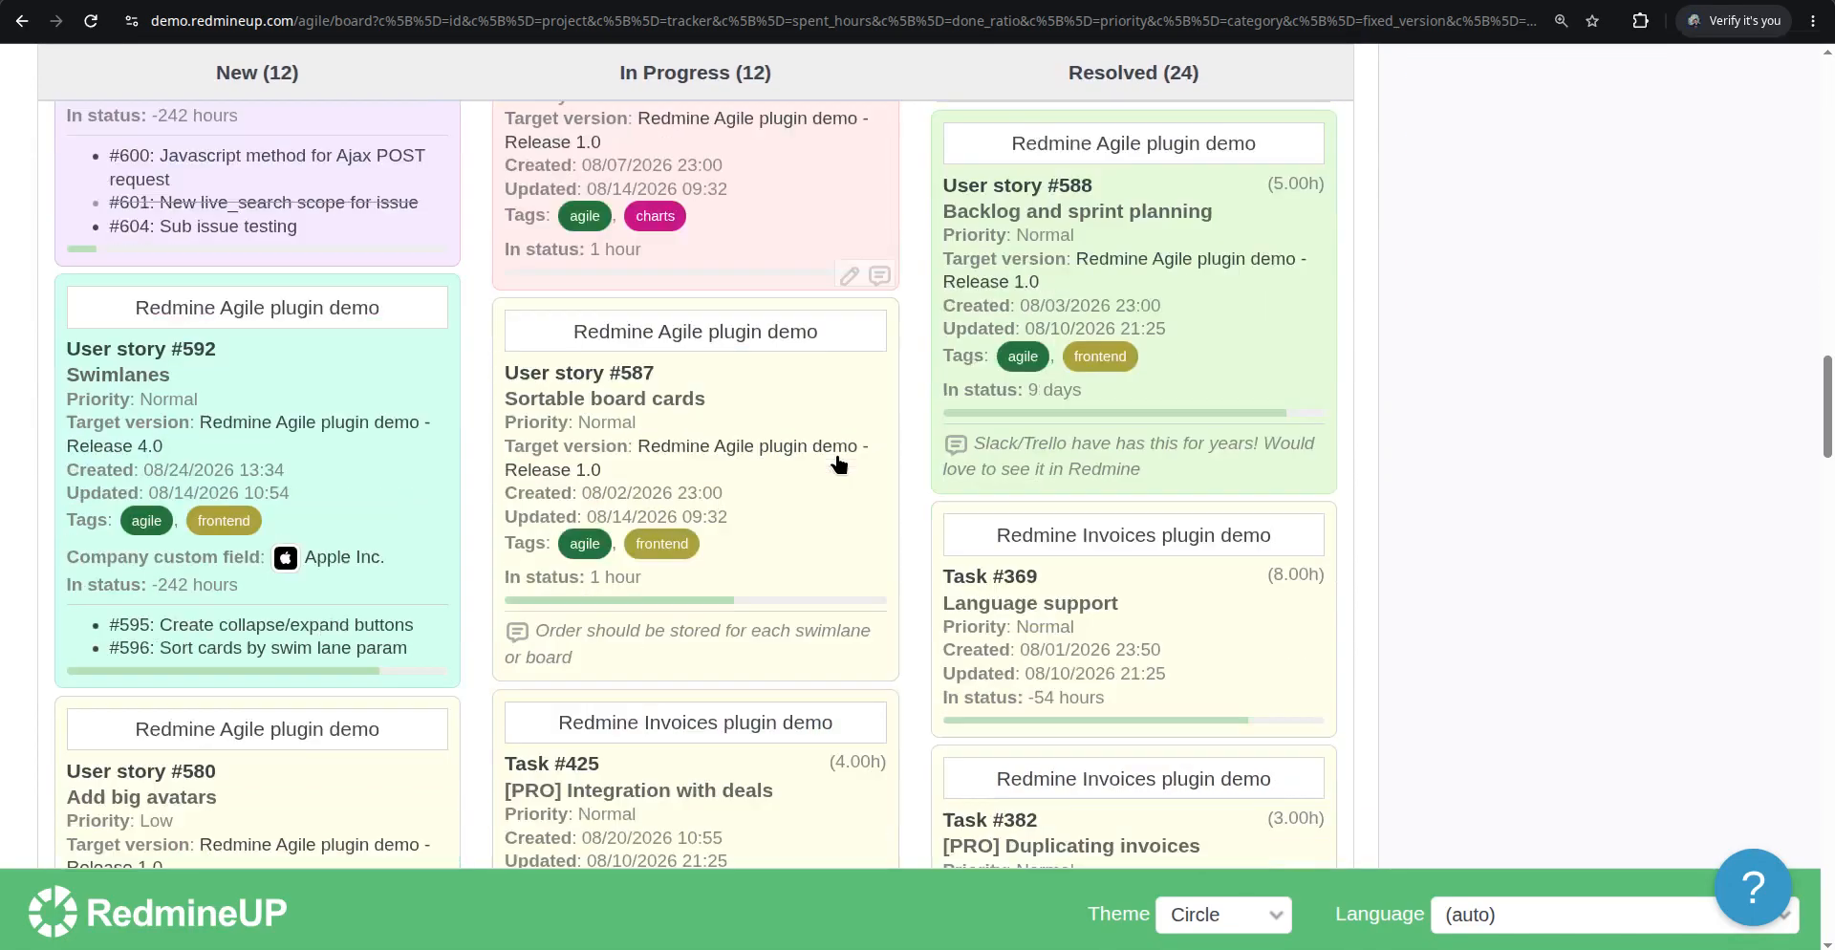
scroll(839, 466, "down", 10)
scroll(840, 466, "up", 5)
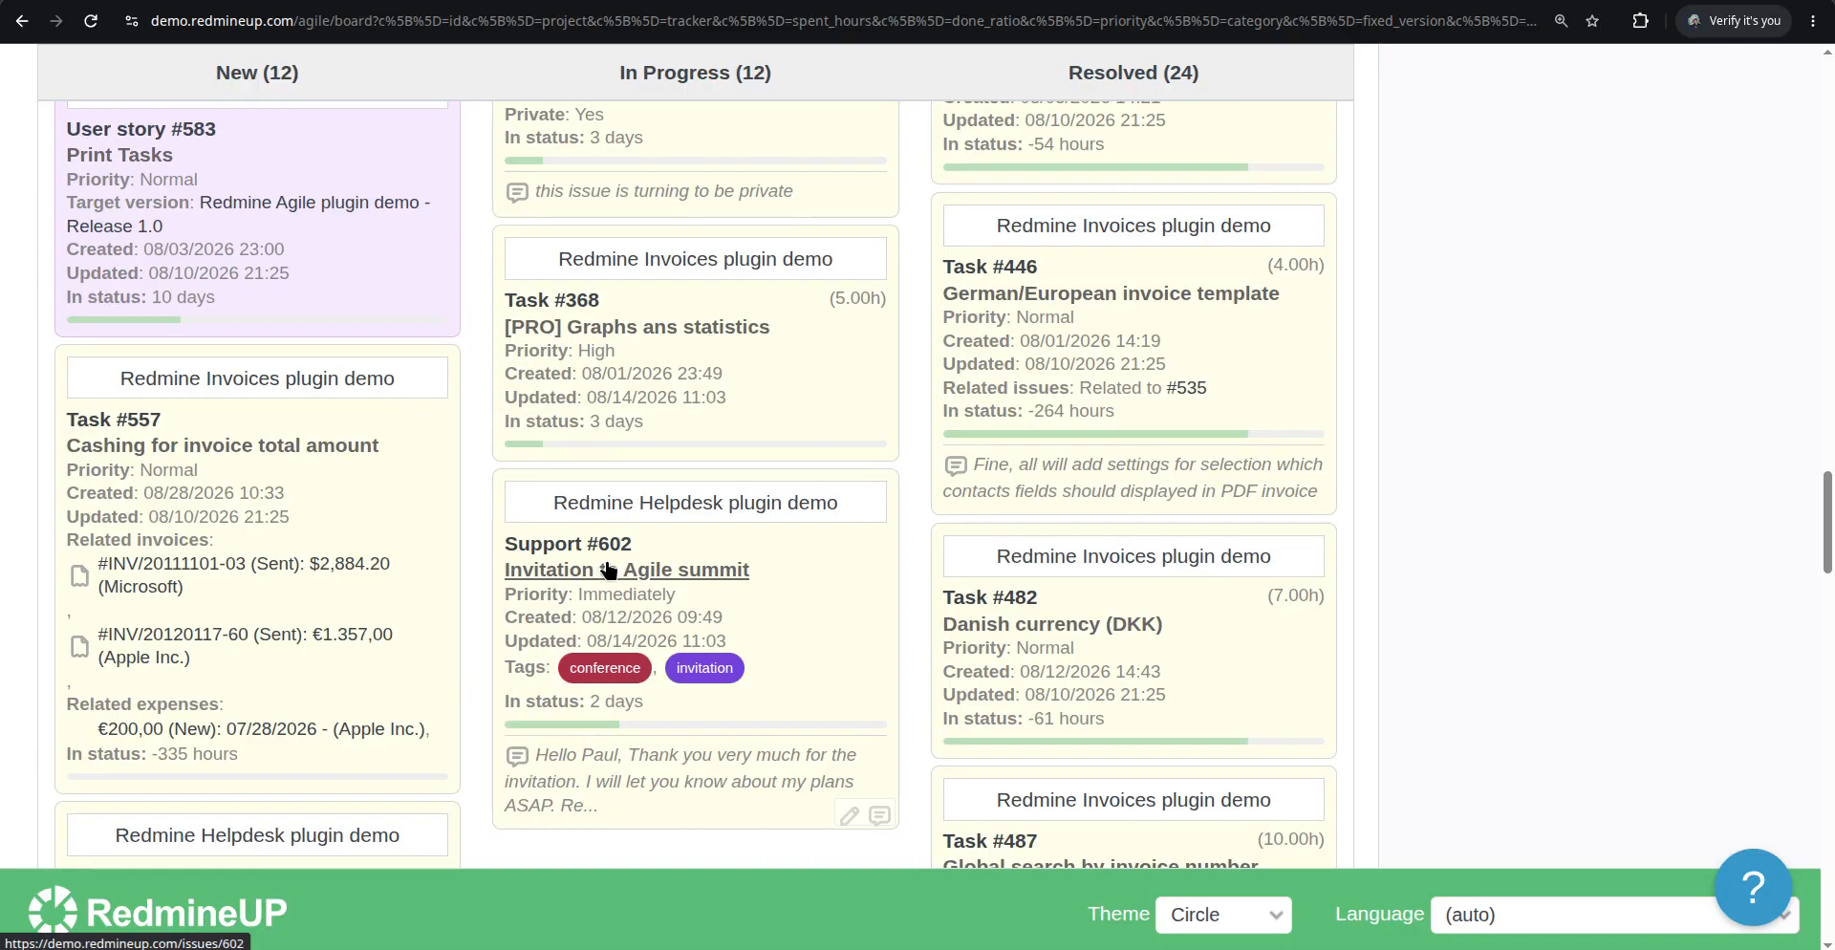
scroll(608, 478, "down", 3)
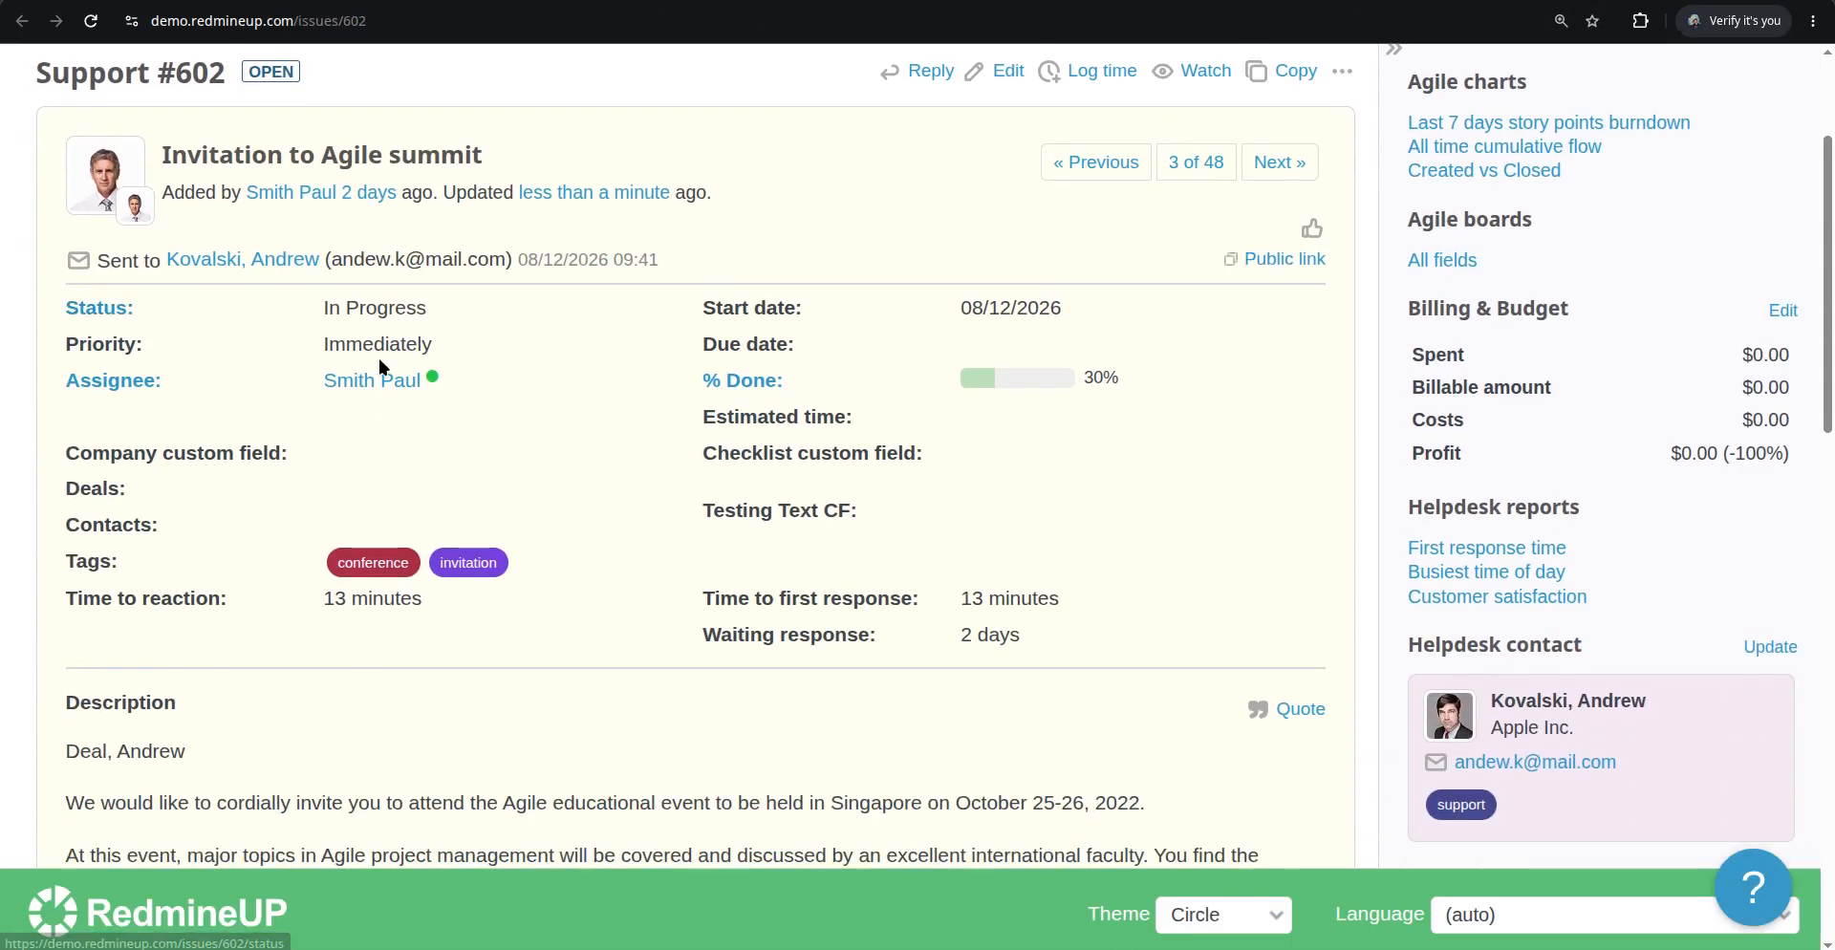
double_click(411, 346)
left_click(636, 537)
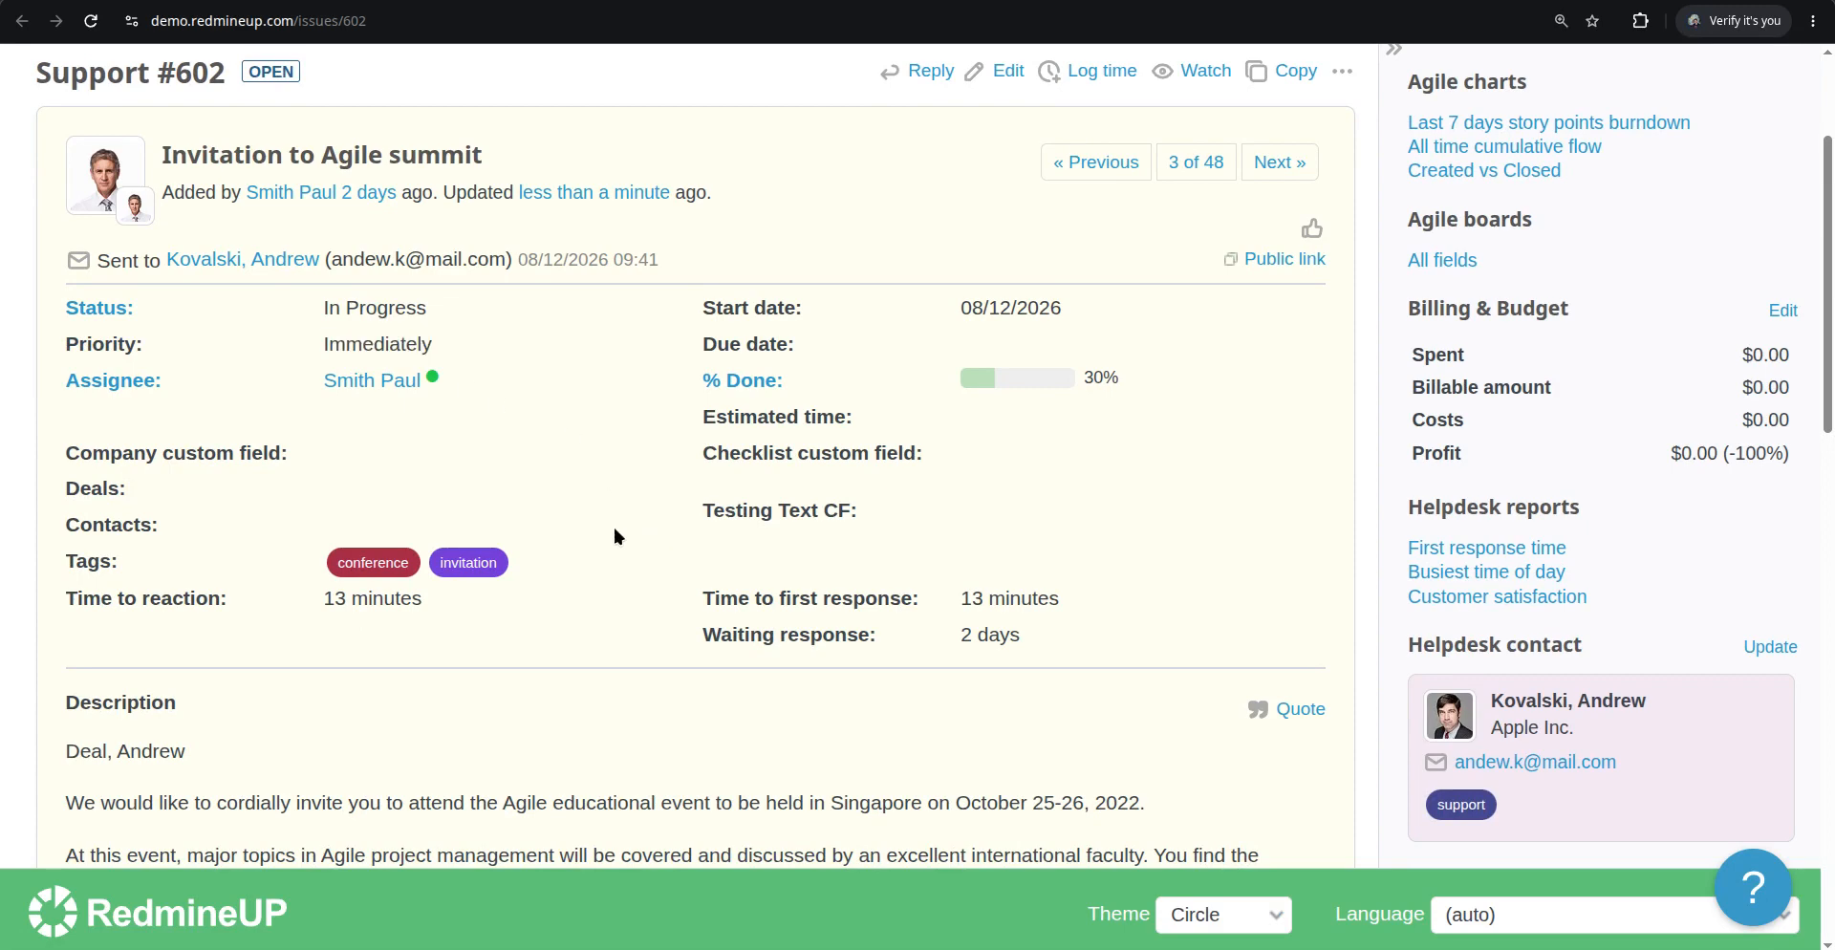
left_click(811, 2)
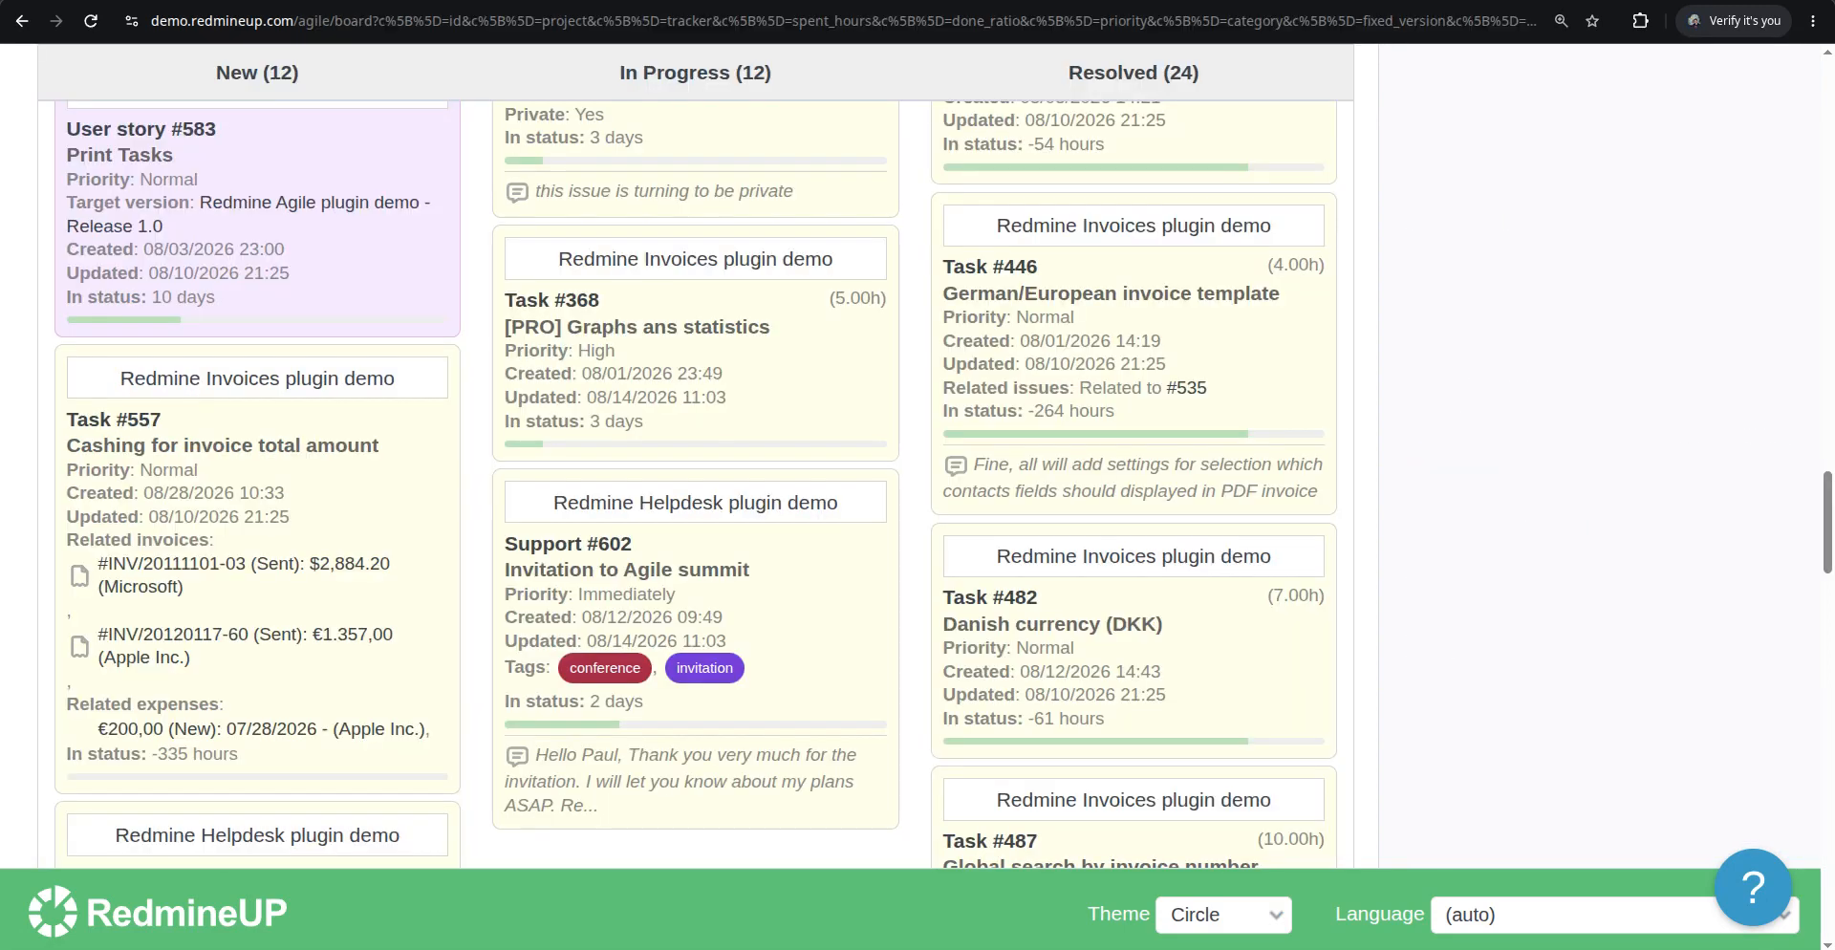
Enable the Start date and Due date card fields in the board options and apply them
scroll(707, 608, "down", 1)
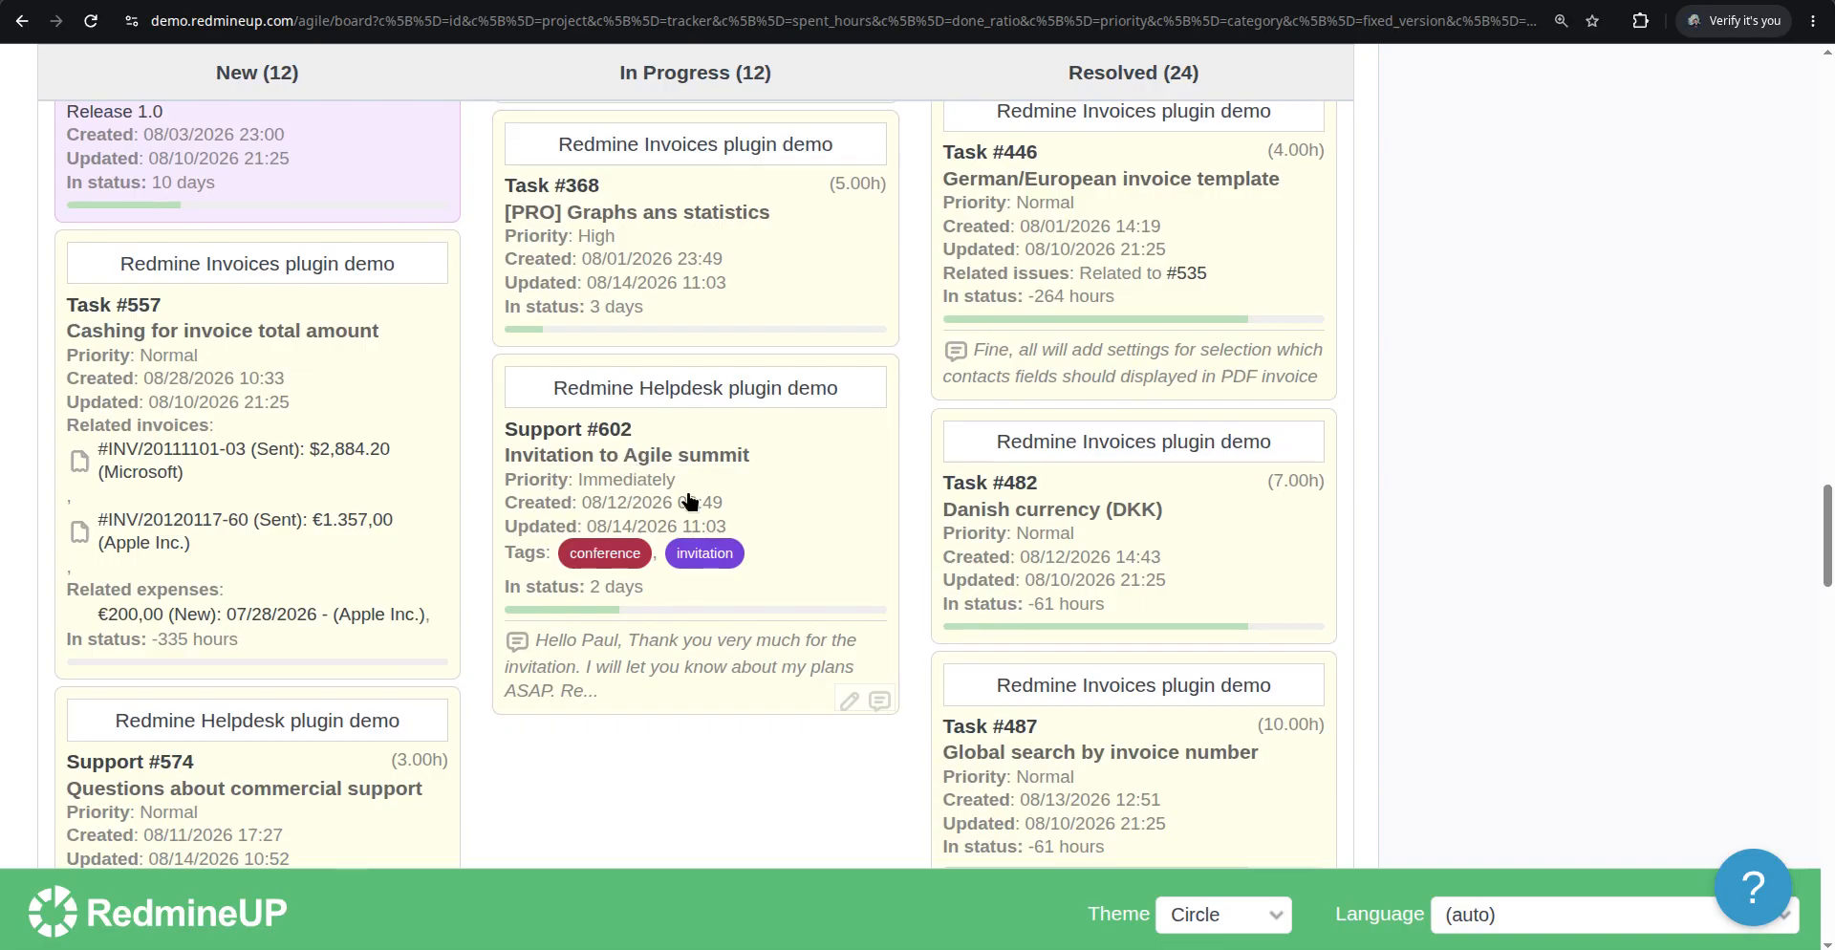
scroll(707, 511, "down", 5)
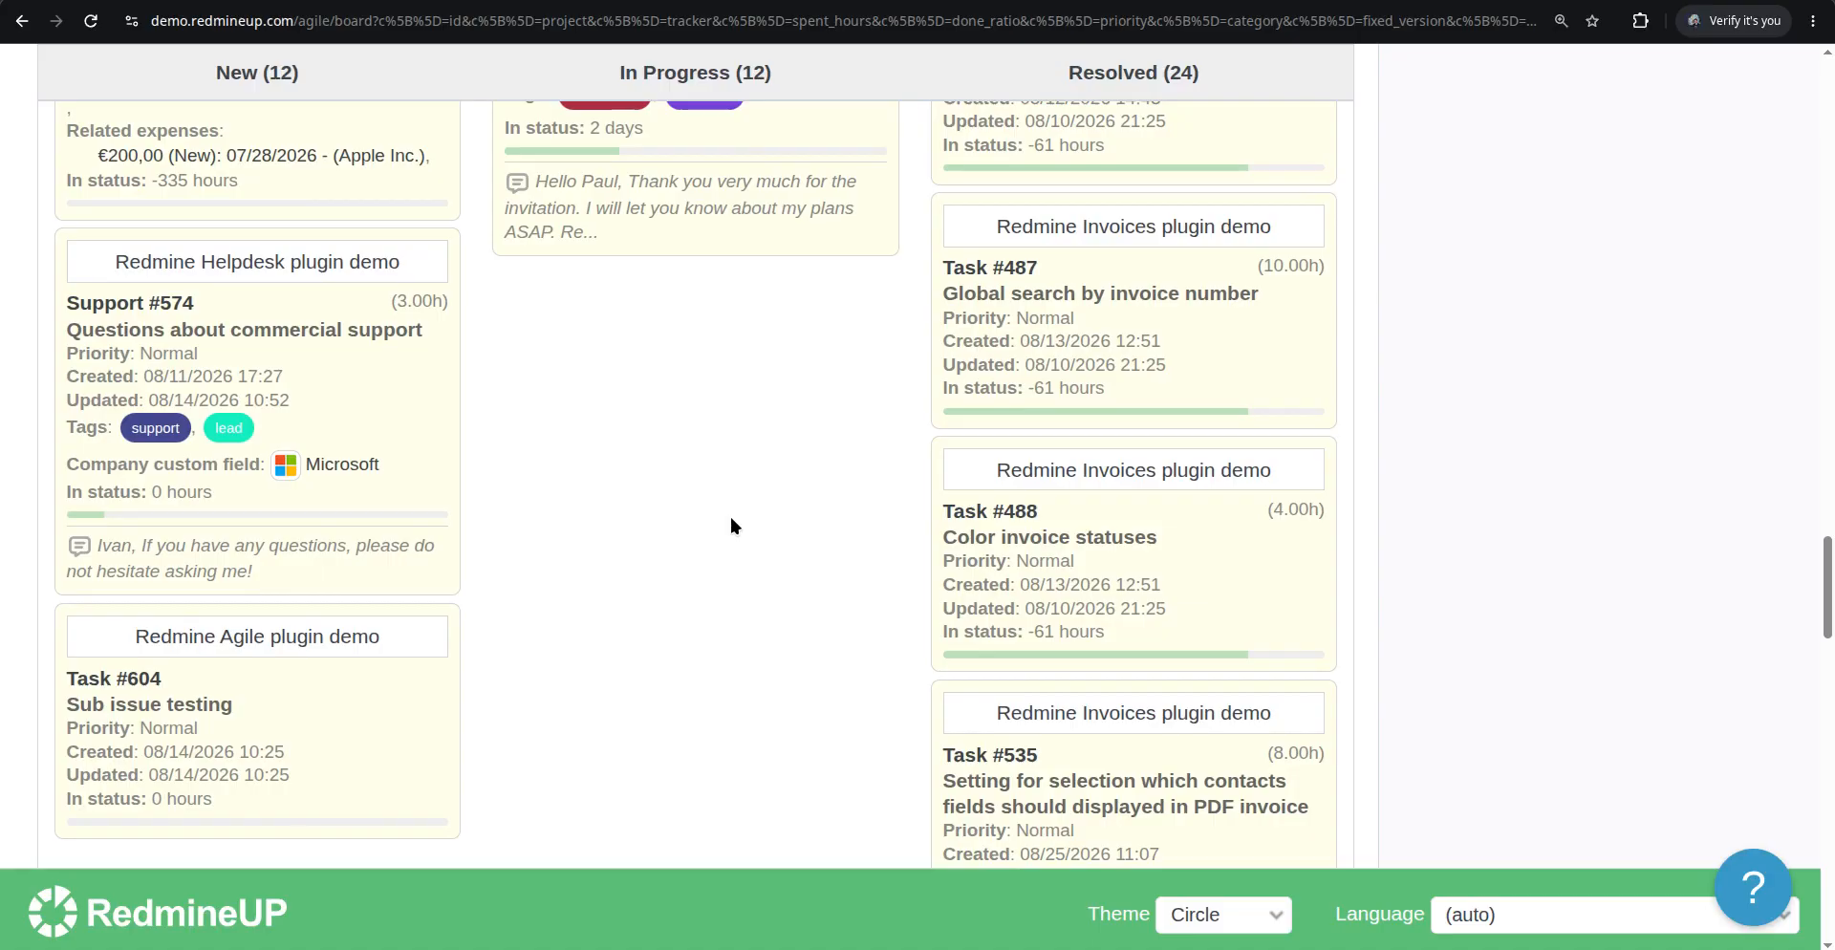
scroll(749, 517, "down", 3)
scroll(770, 540, "up", 15)
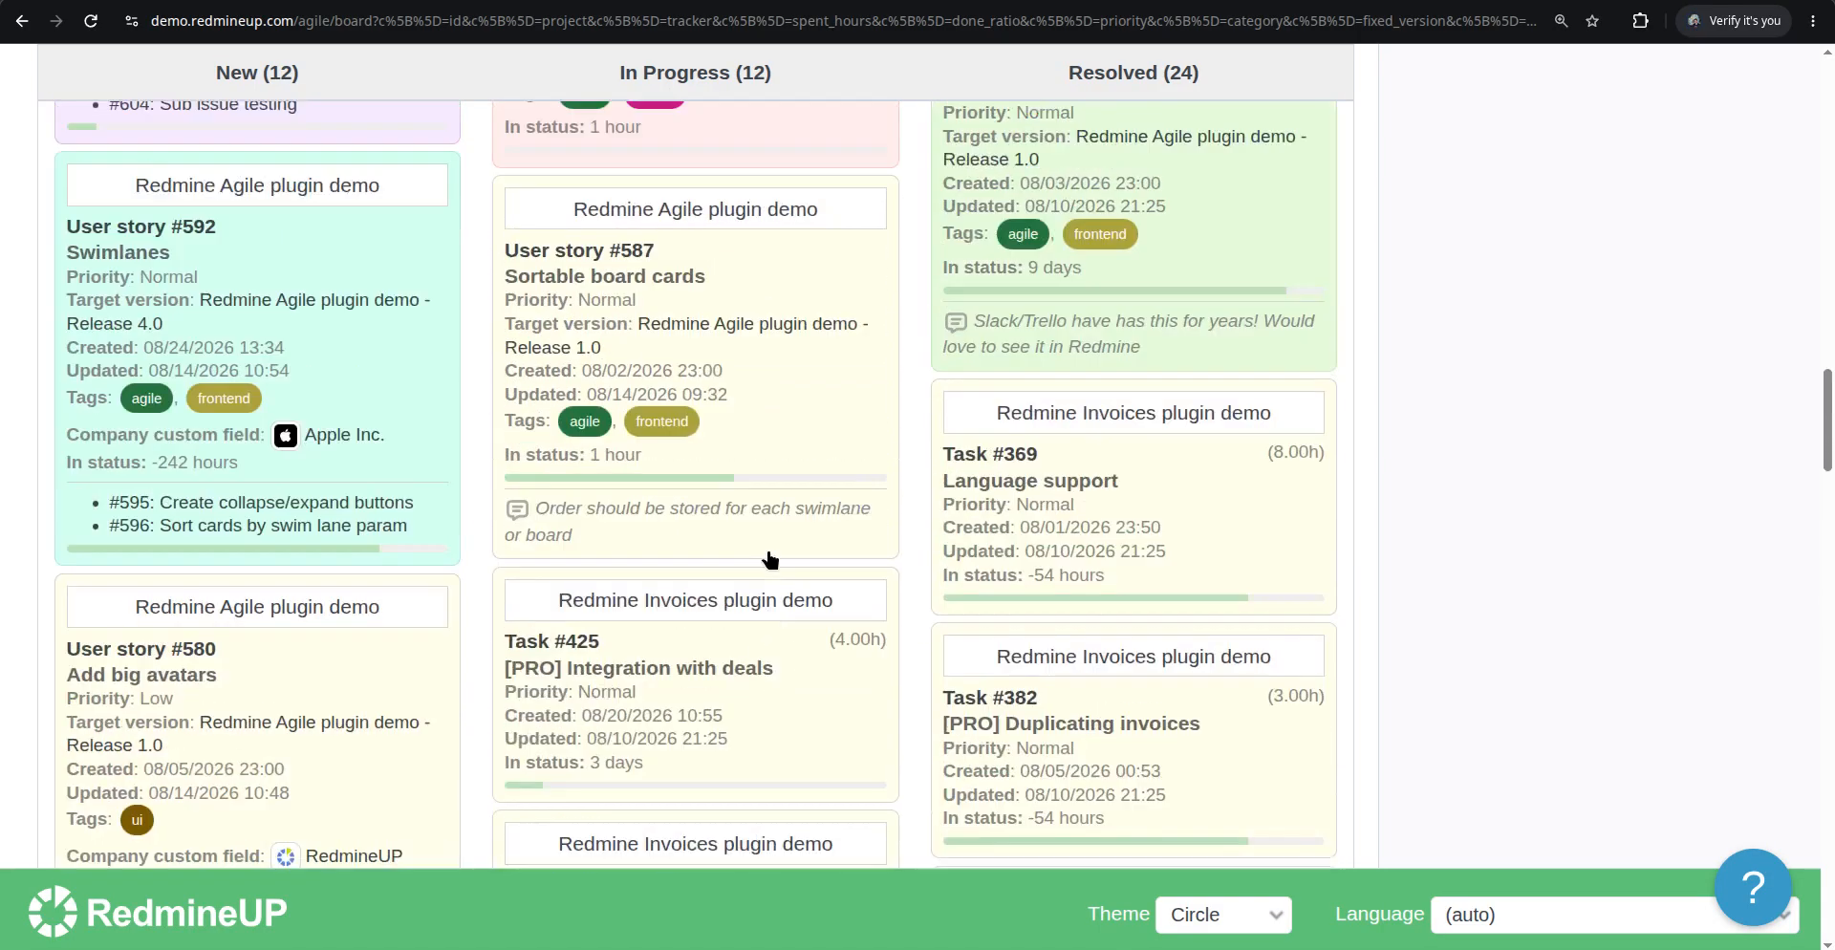
scroll(770, 559, "up", 15)
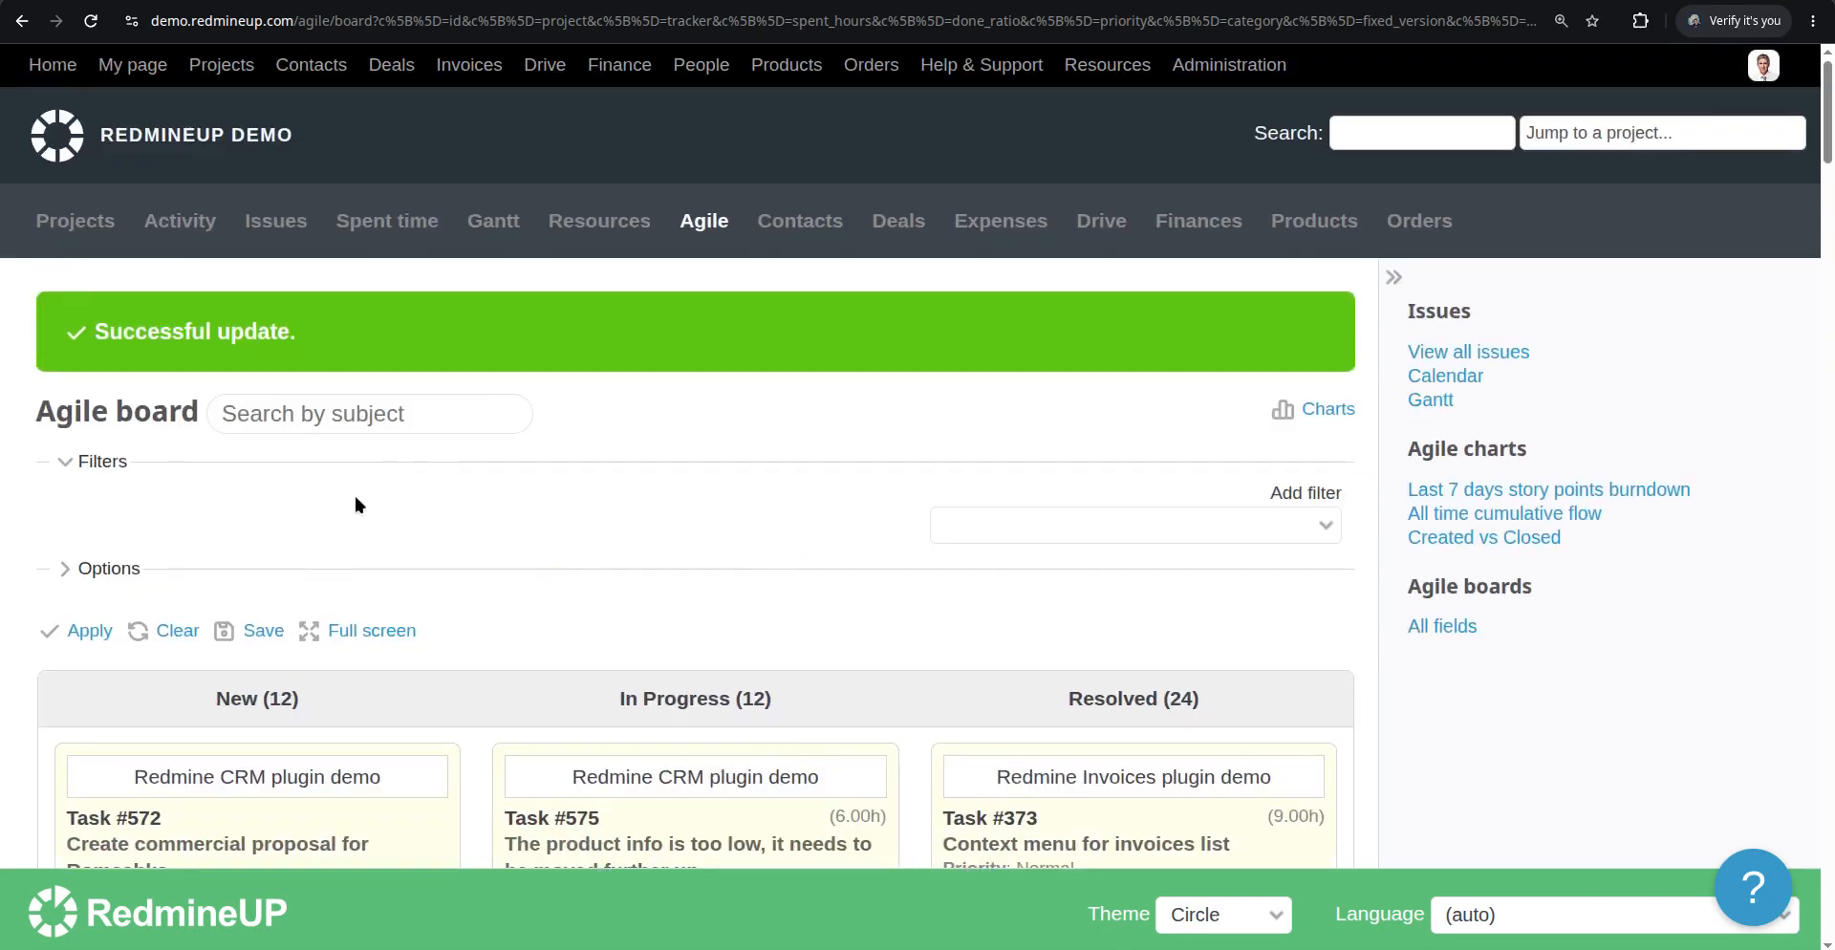
left_click(86, 569)
scroll(507, 567, "down", 4)
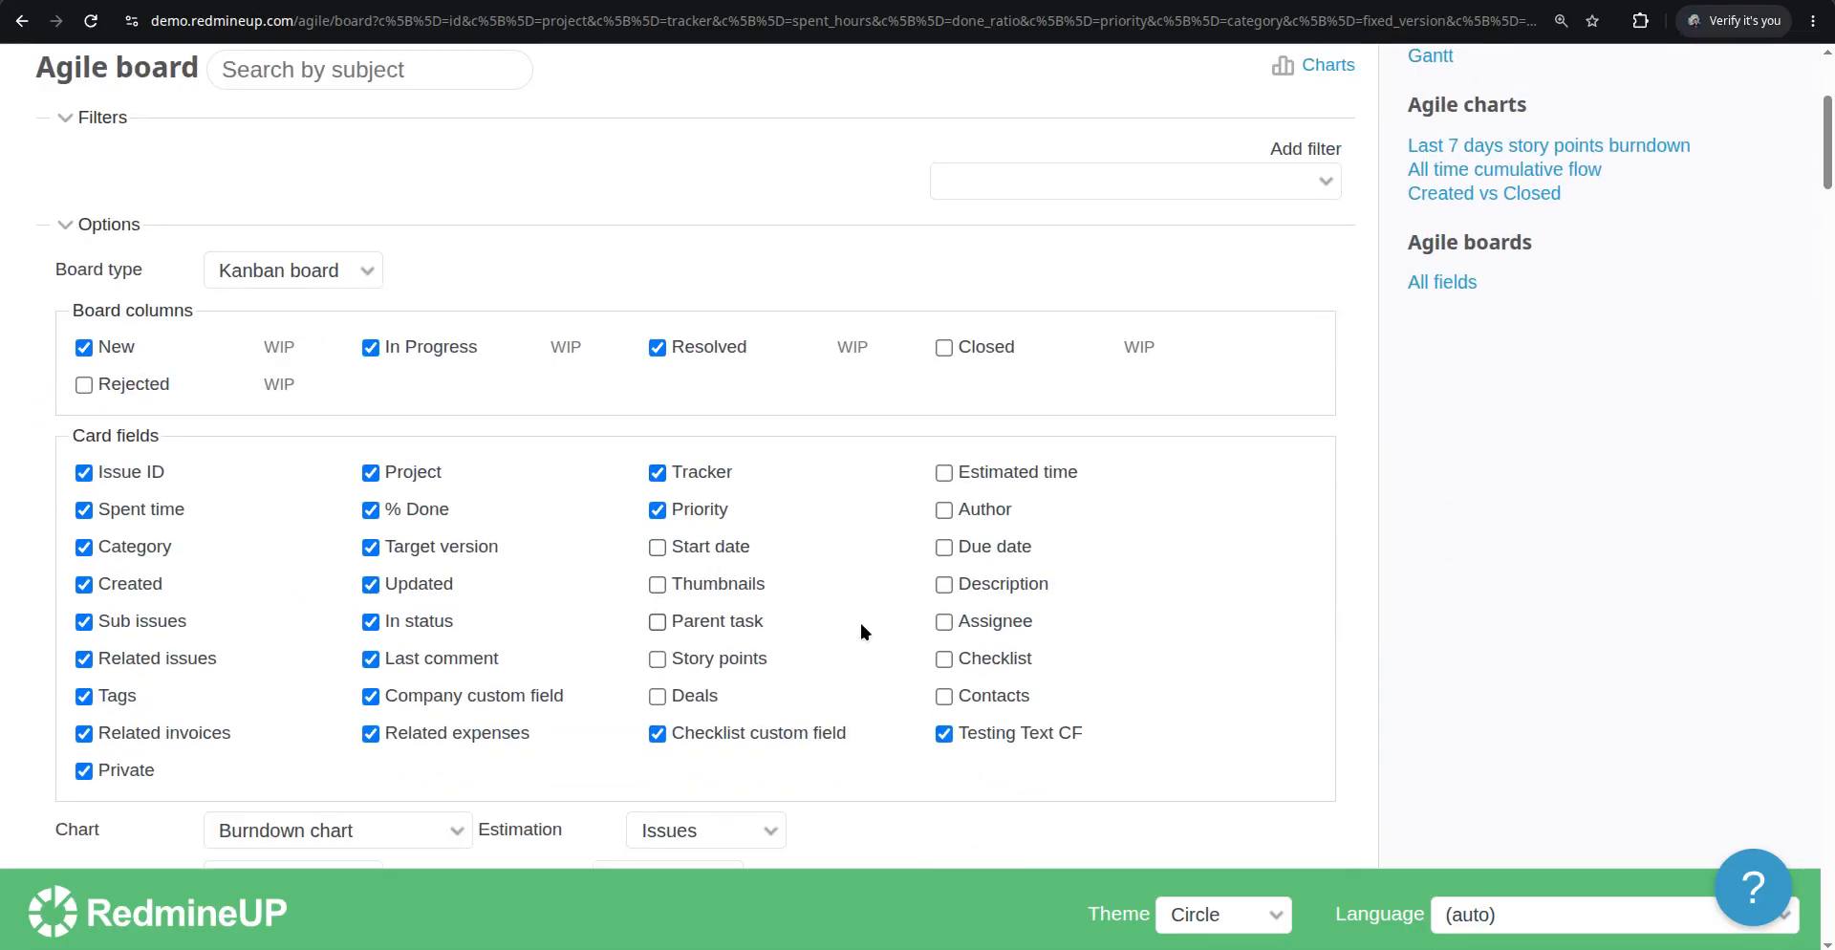
left_click(697, 547)
left_click(989, 552)
scroll(191, 765, "down", 2)
scroll(100, 832, "down", 3)
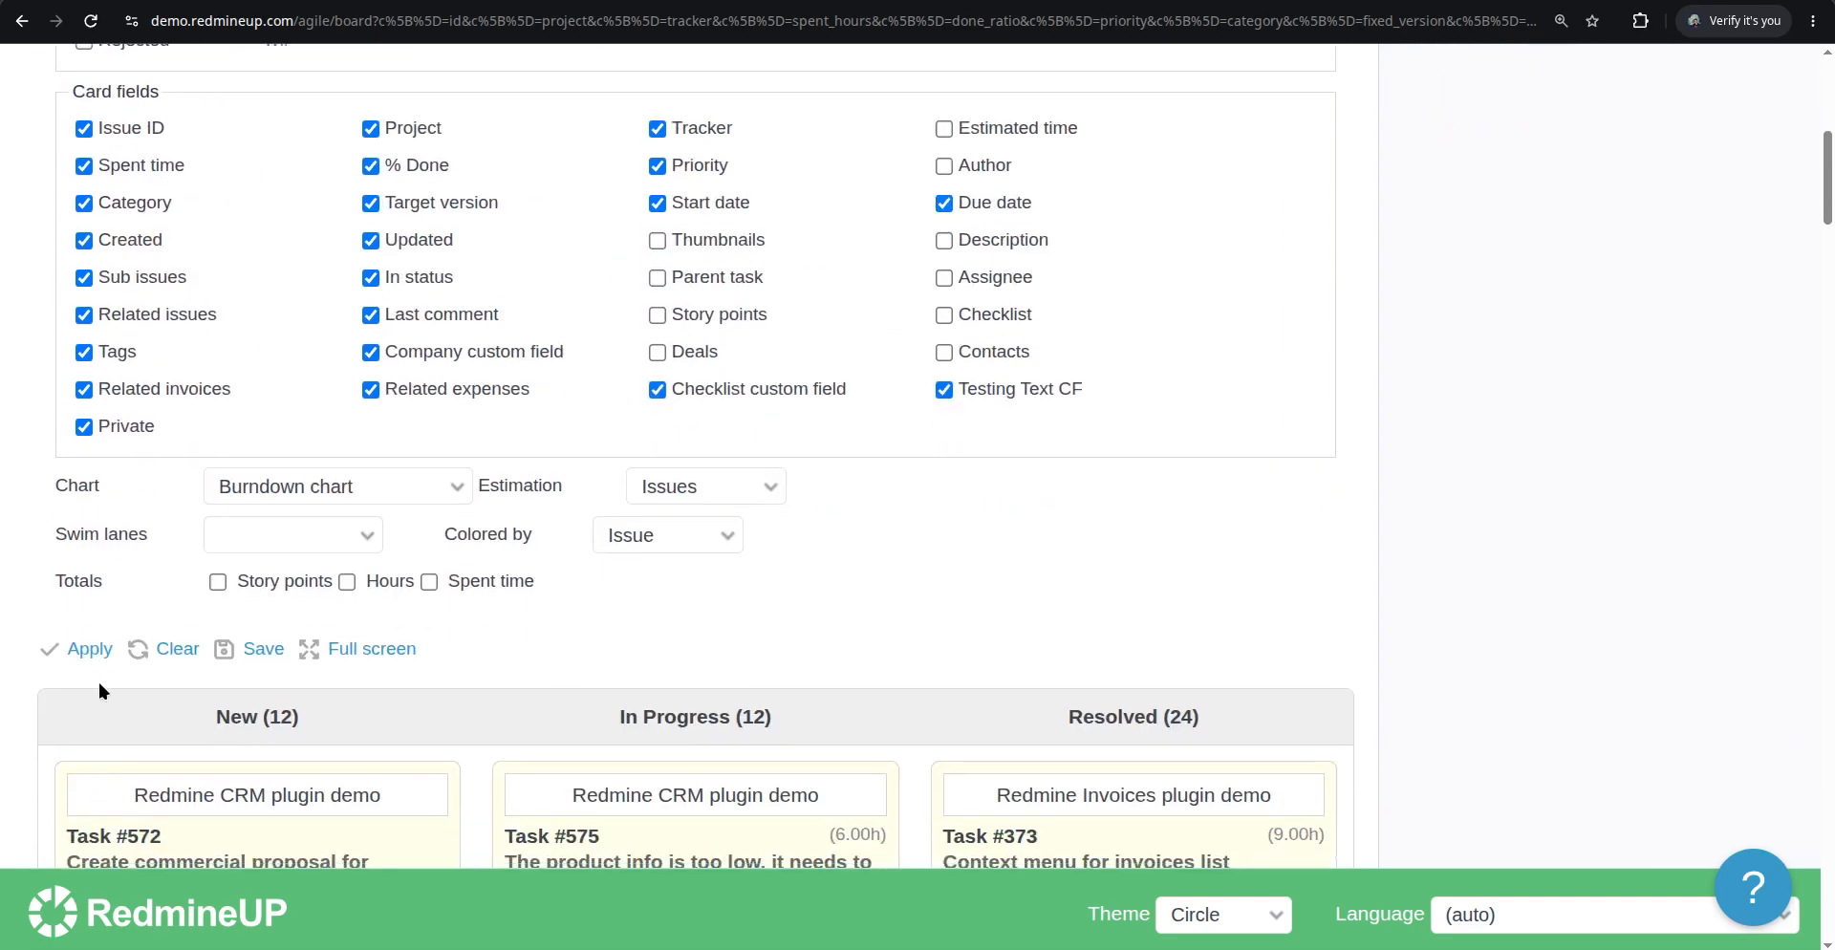
left_click(90, 649)
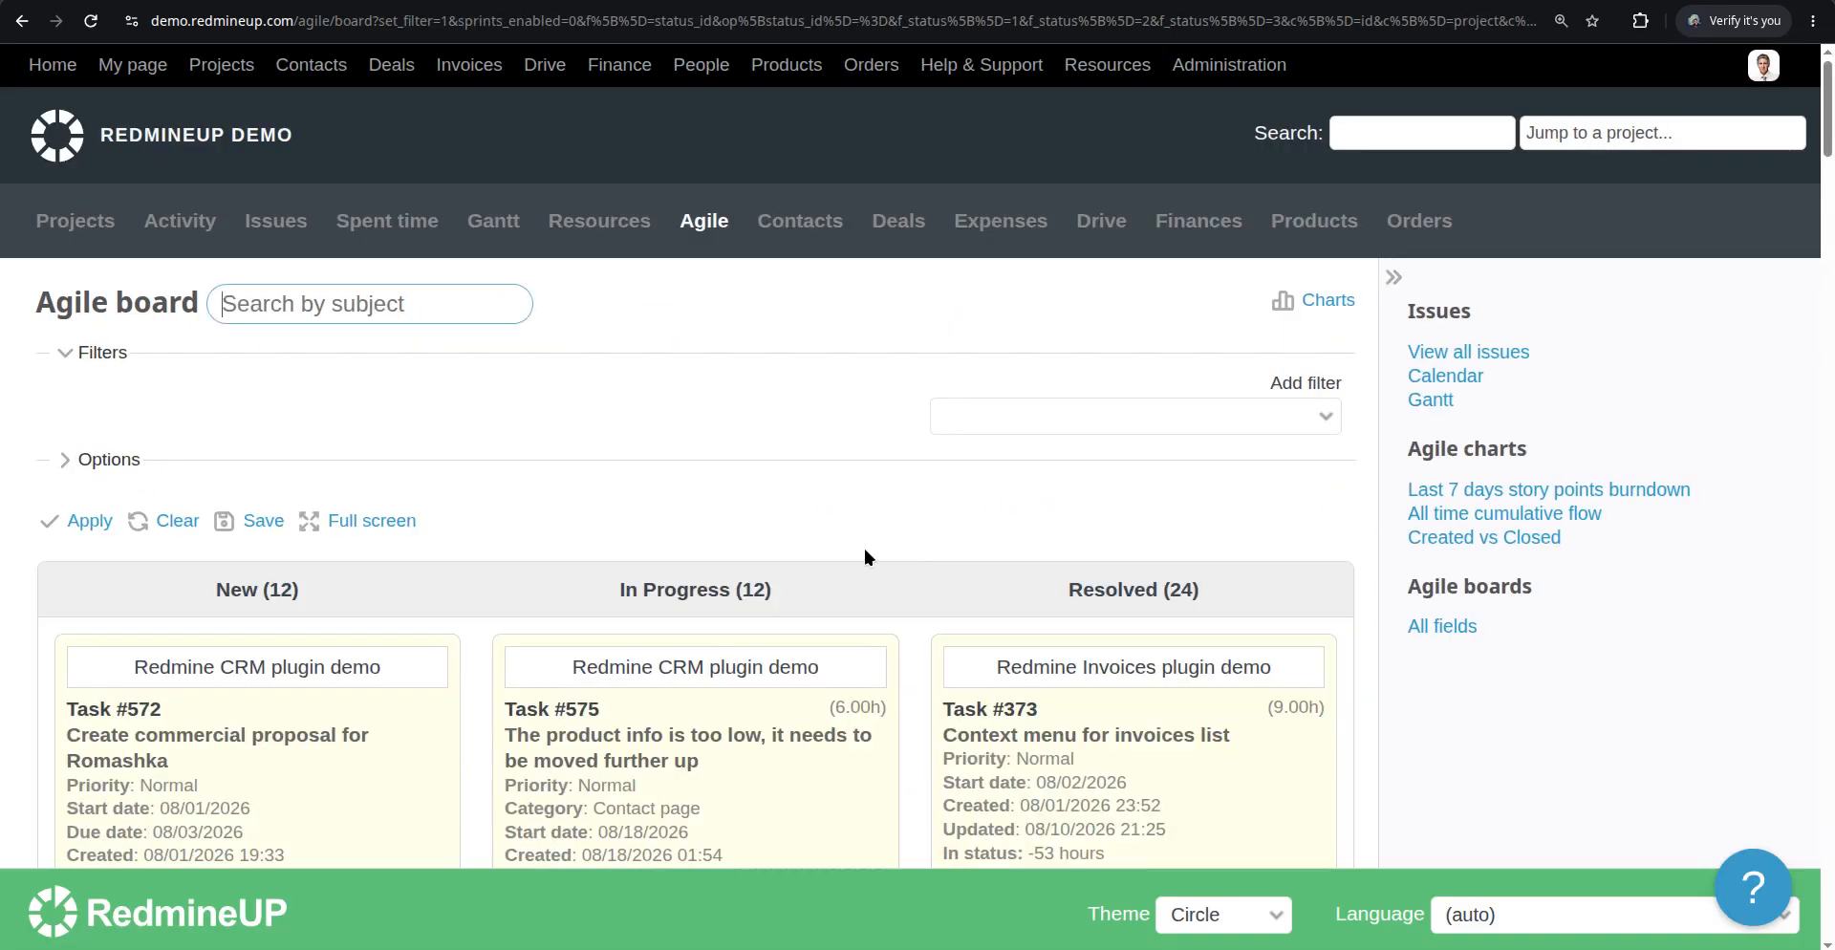
Open Task #575 in a new tab and set its due date to 09/03/2026
scroll(863, 540, "down", 3)
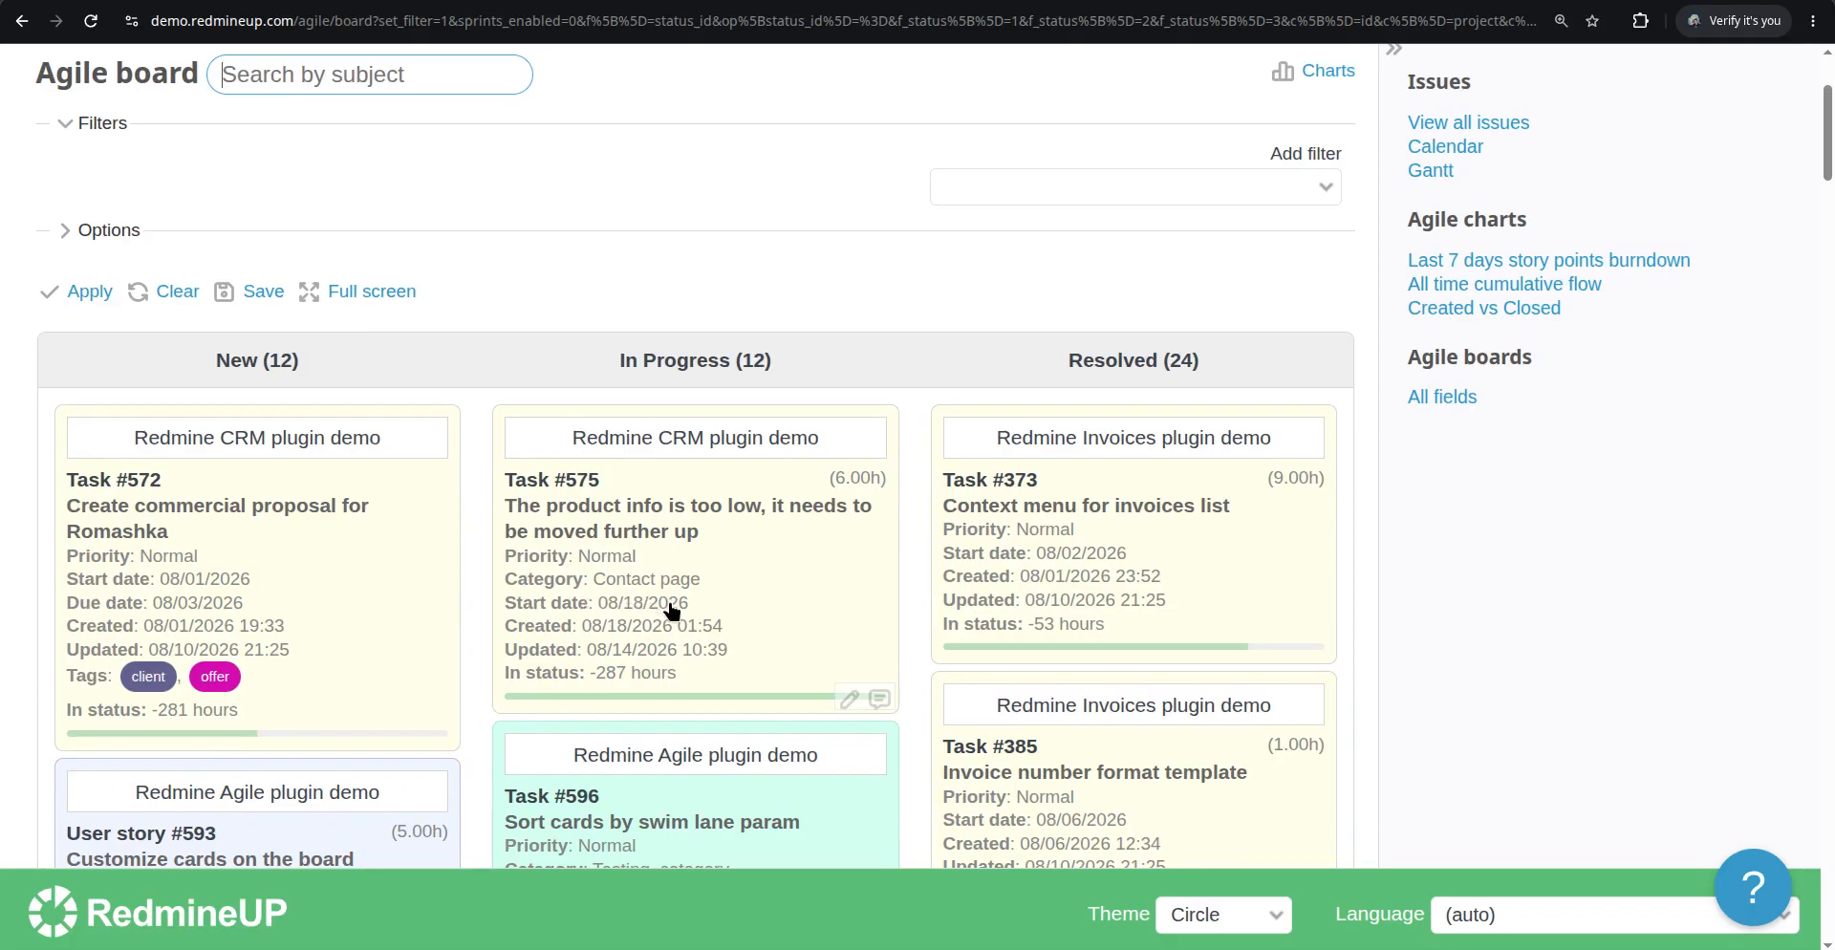
middle_click(671, 506)
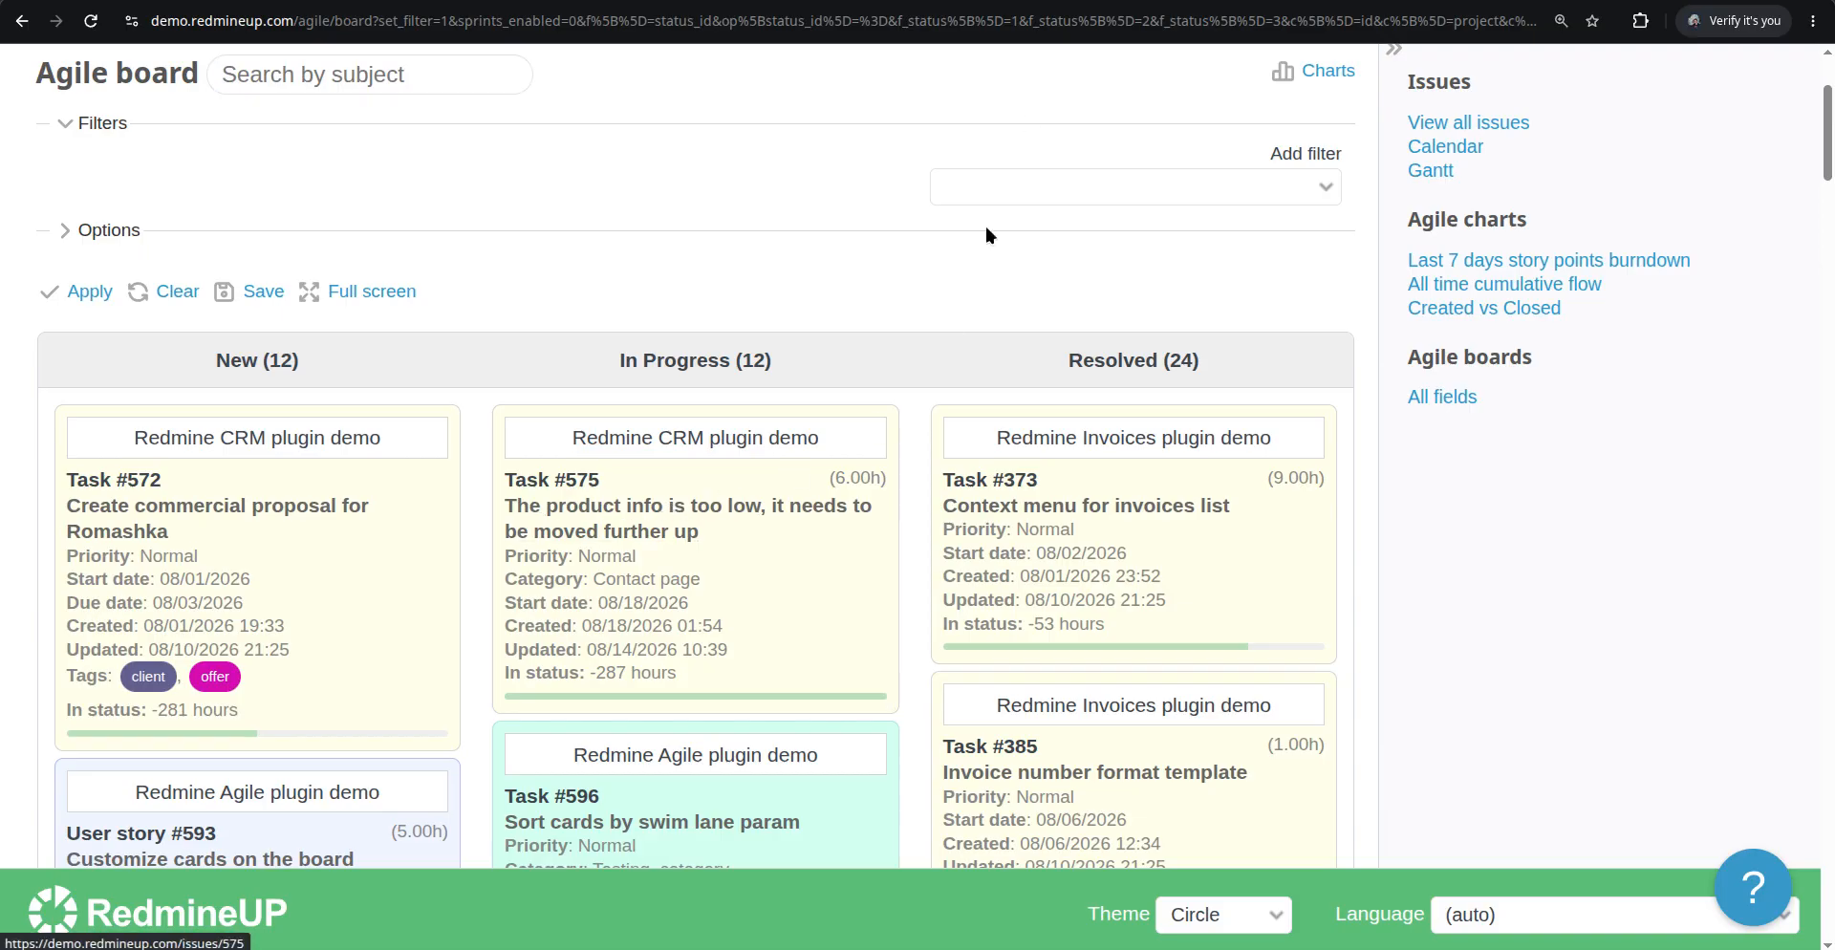
left_click(1054, 0)
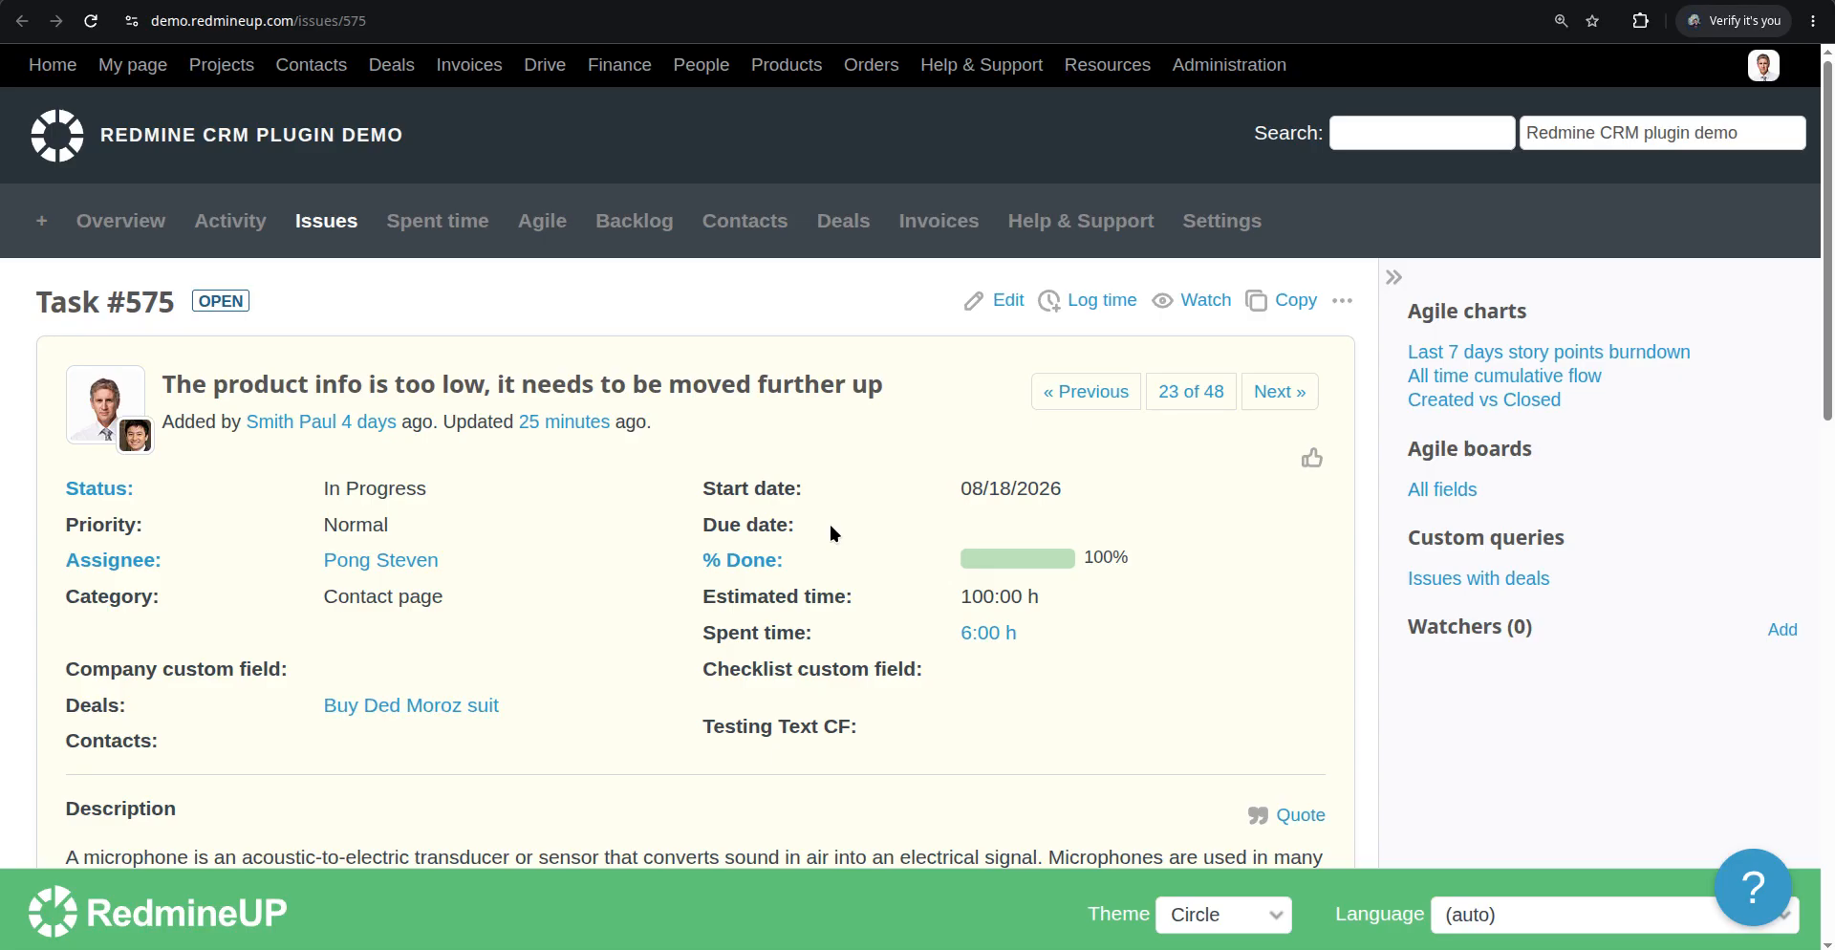
left_click(1007, 302)
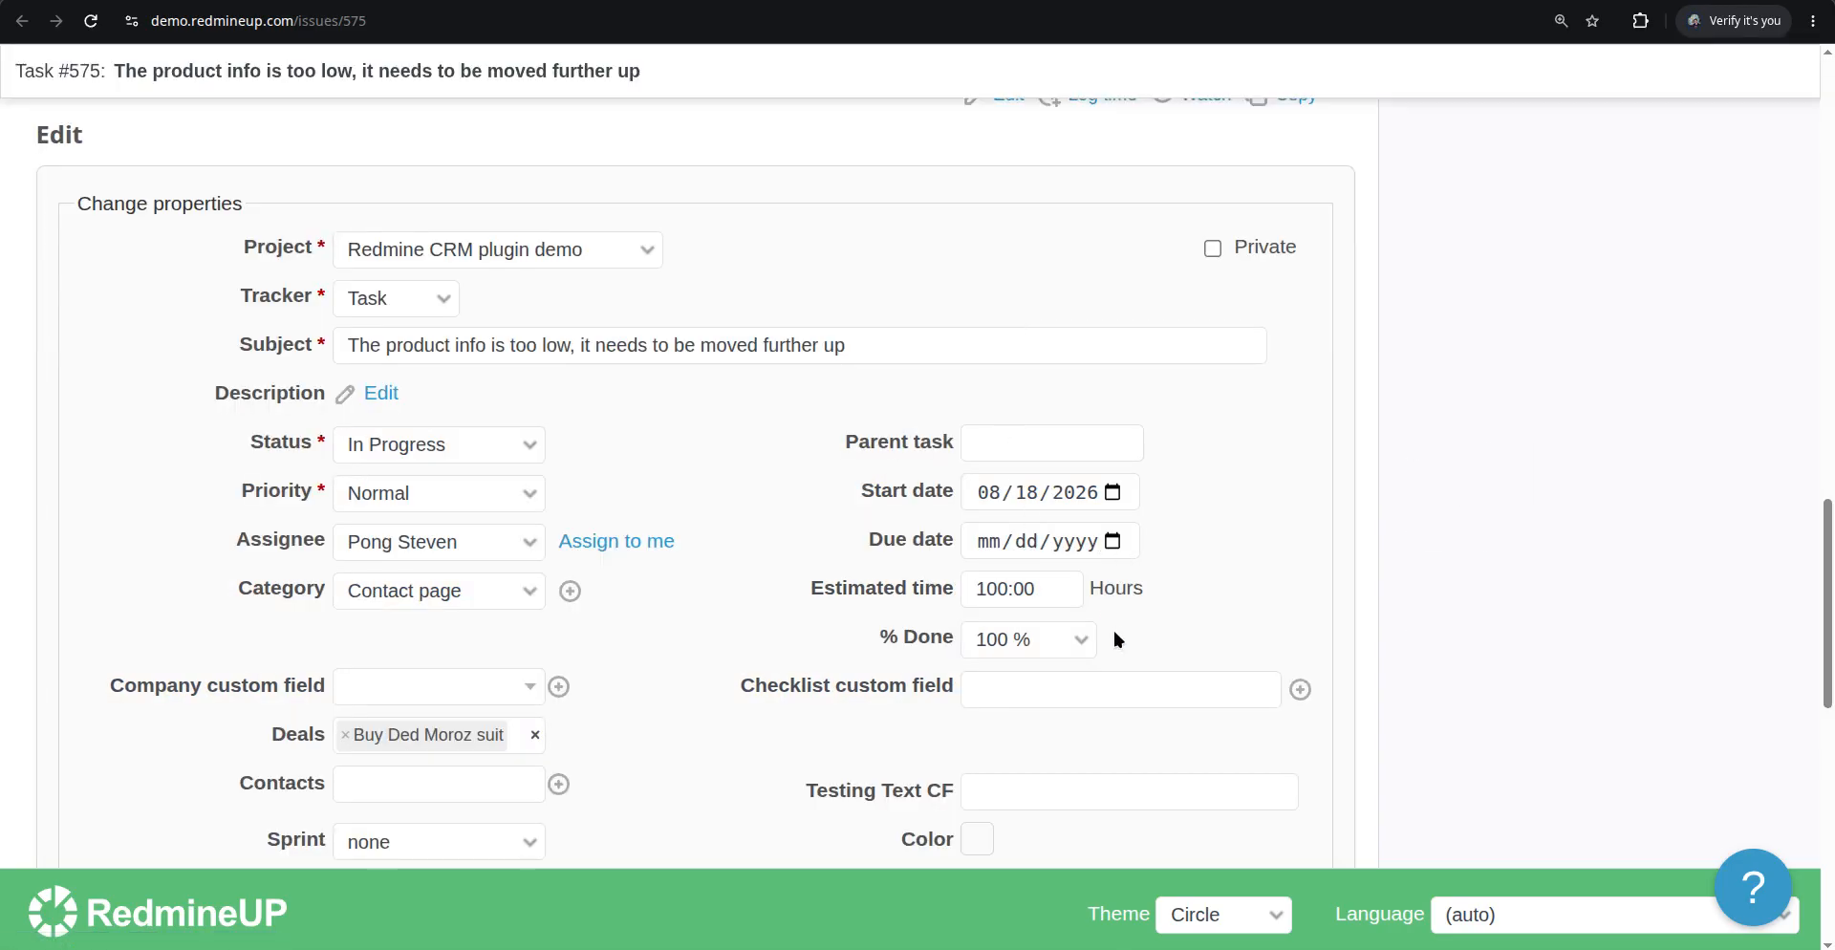
scroll(1105, 627, "down", 1)
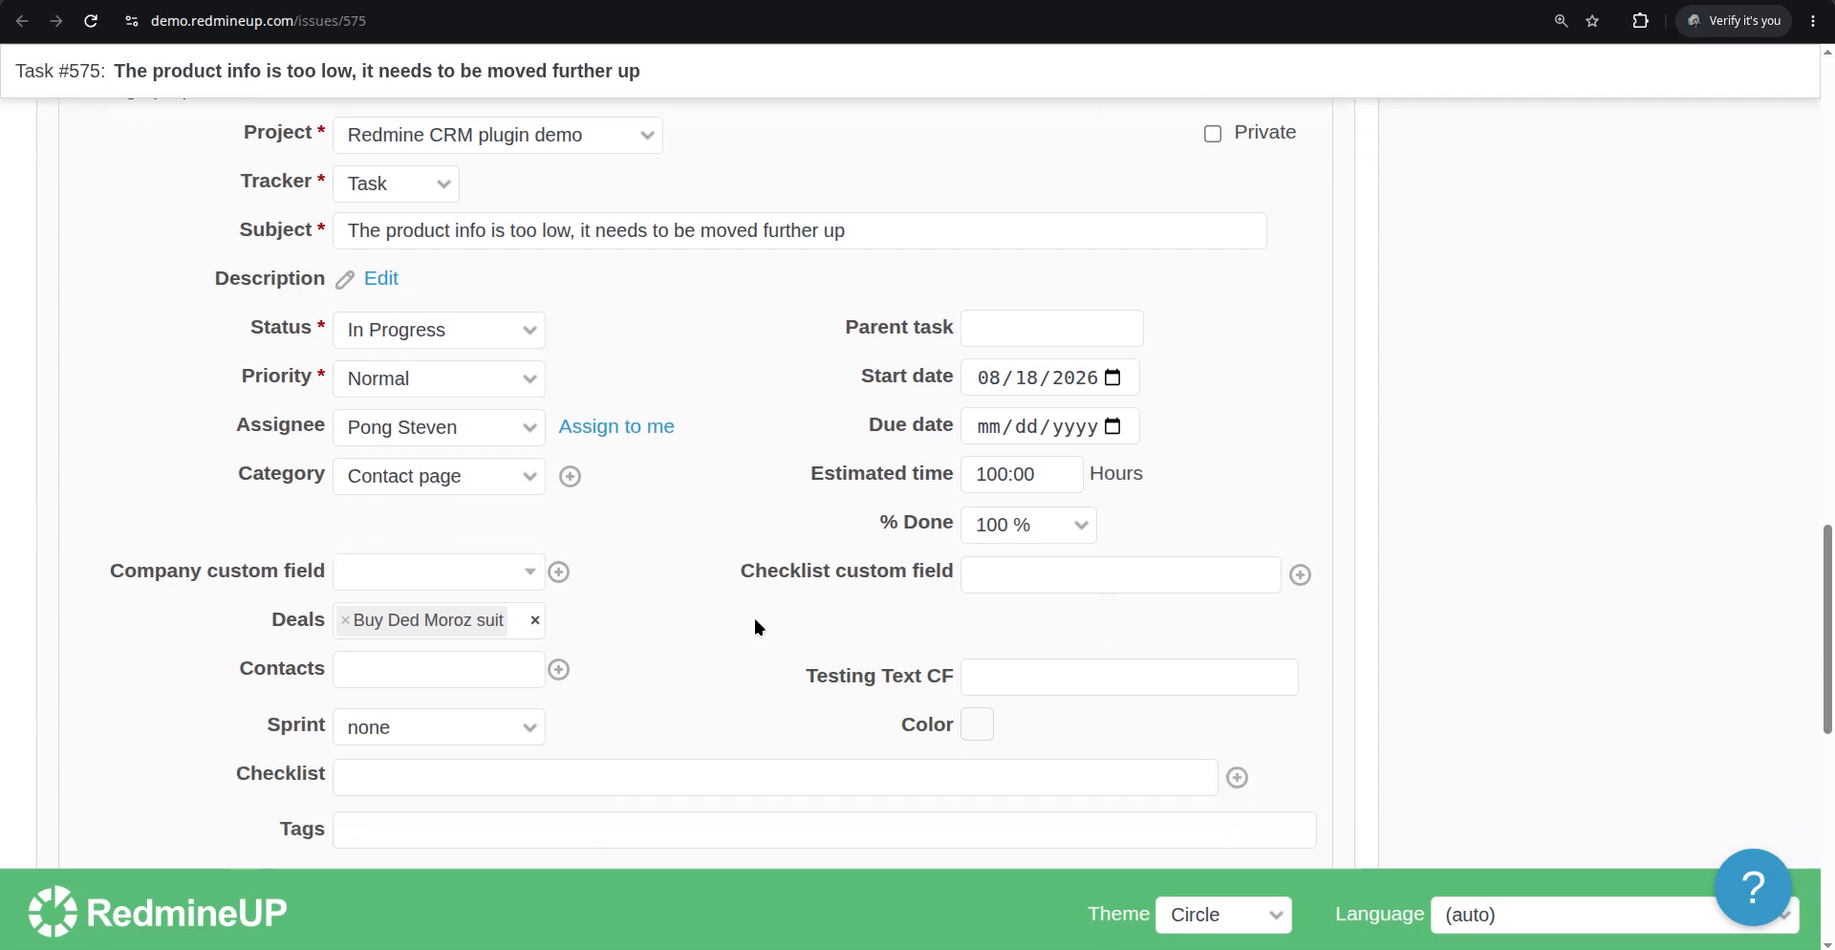
scroll(787, 581, "up", 1)
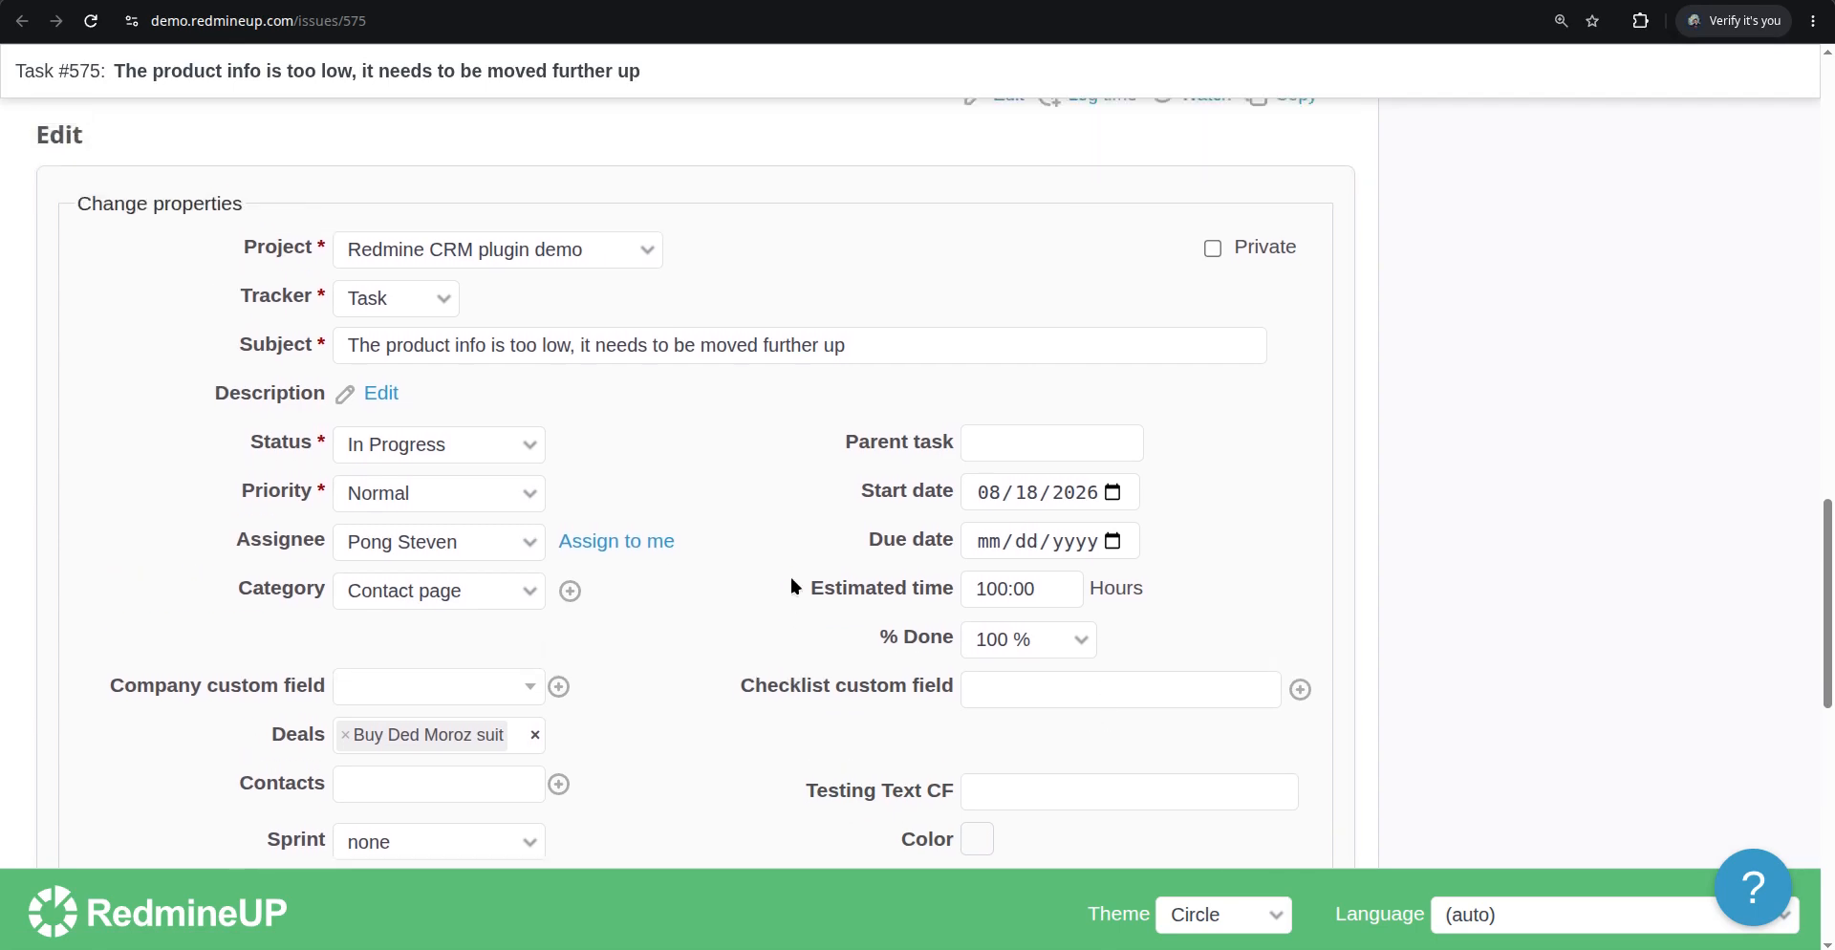
scroll(791, 579, "down", 1)
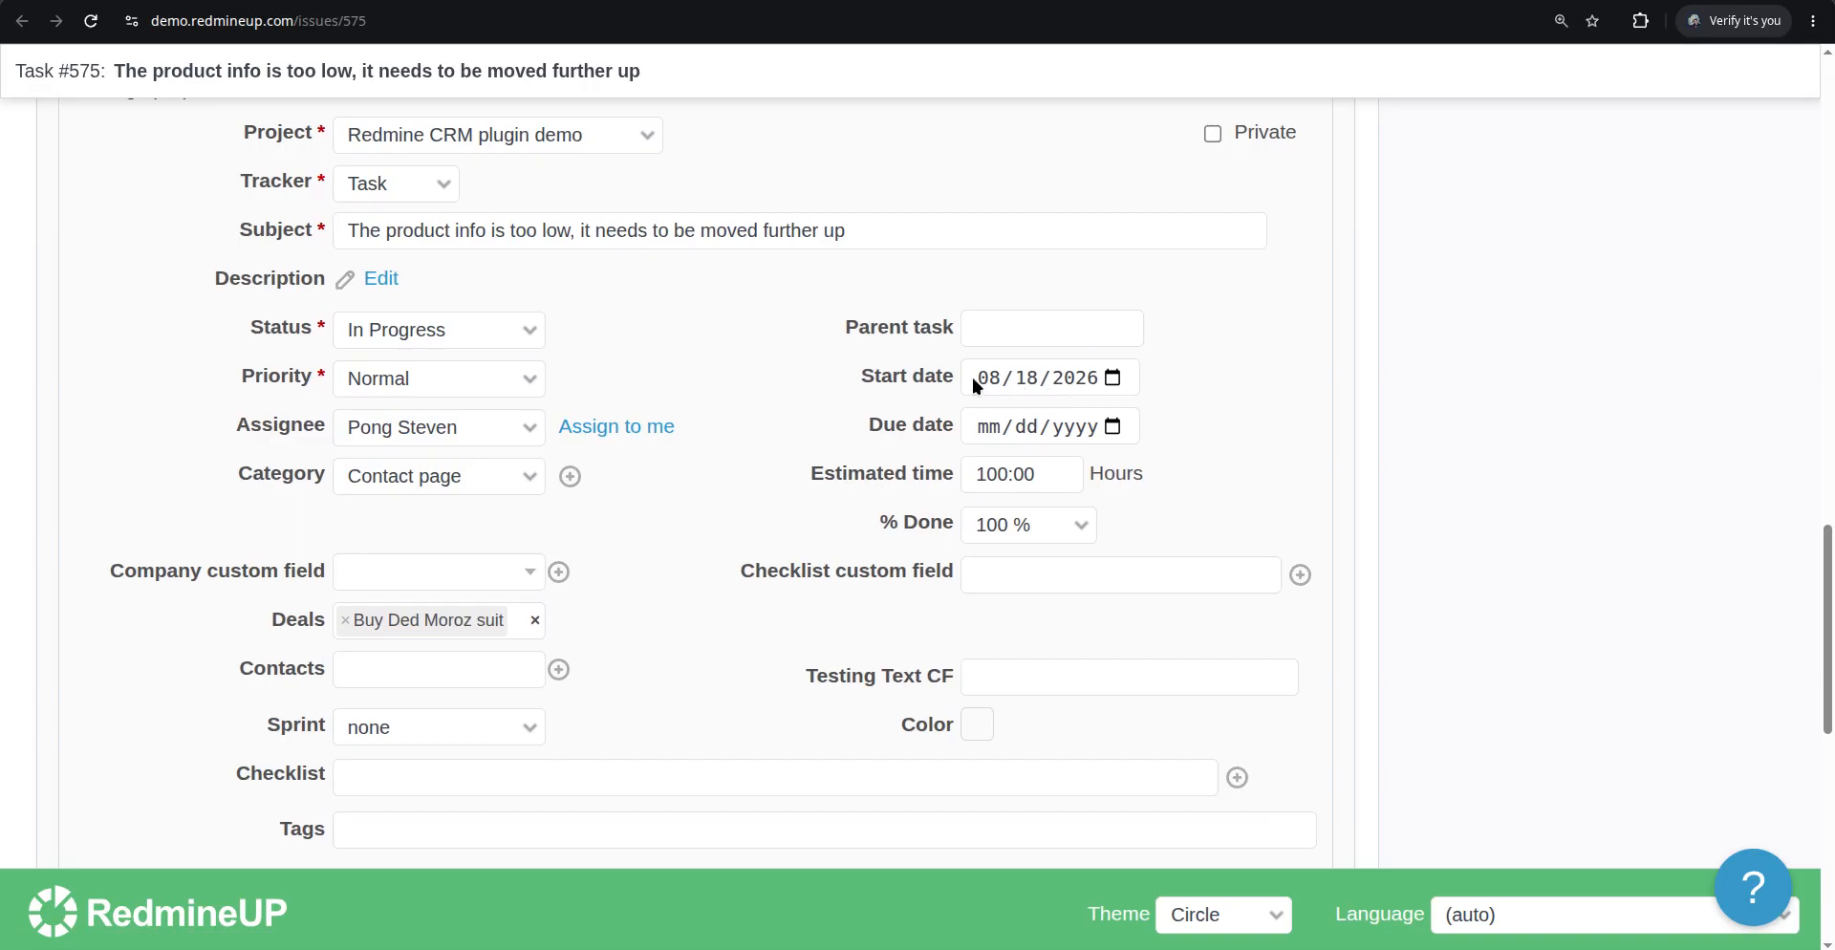
left_click(1112, 427)
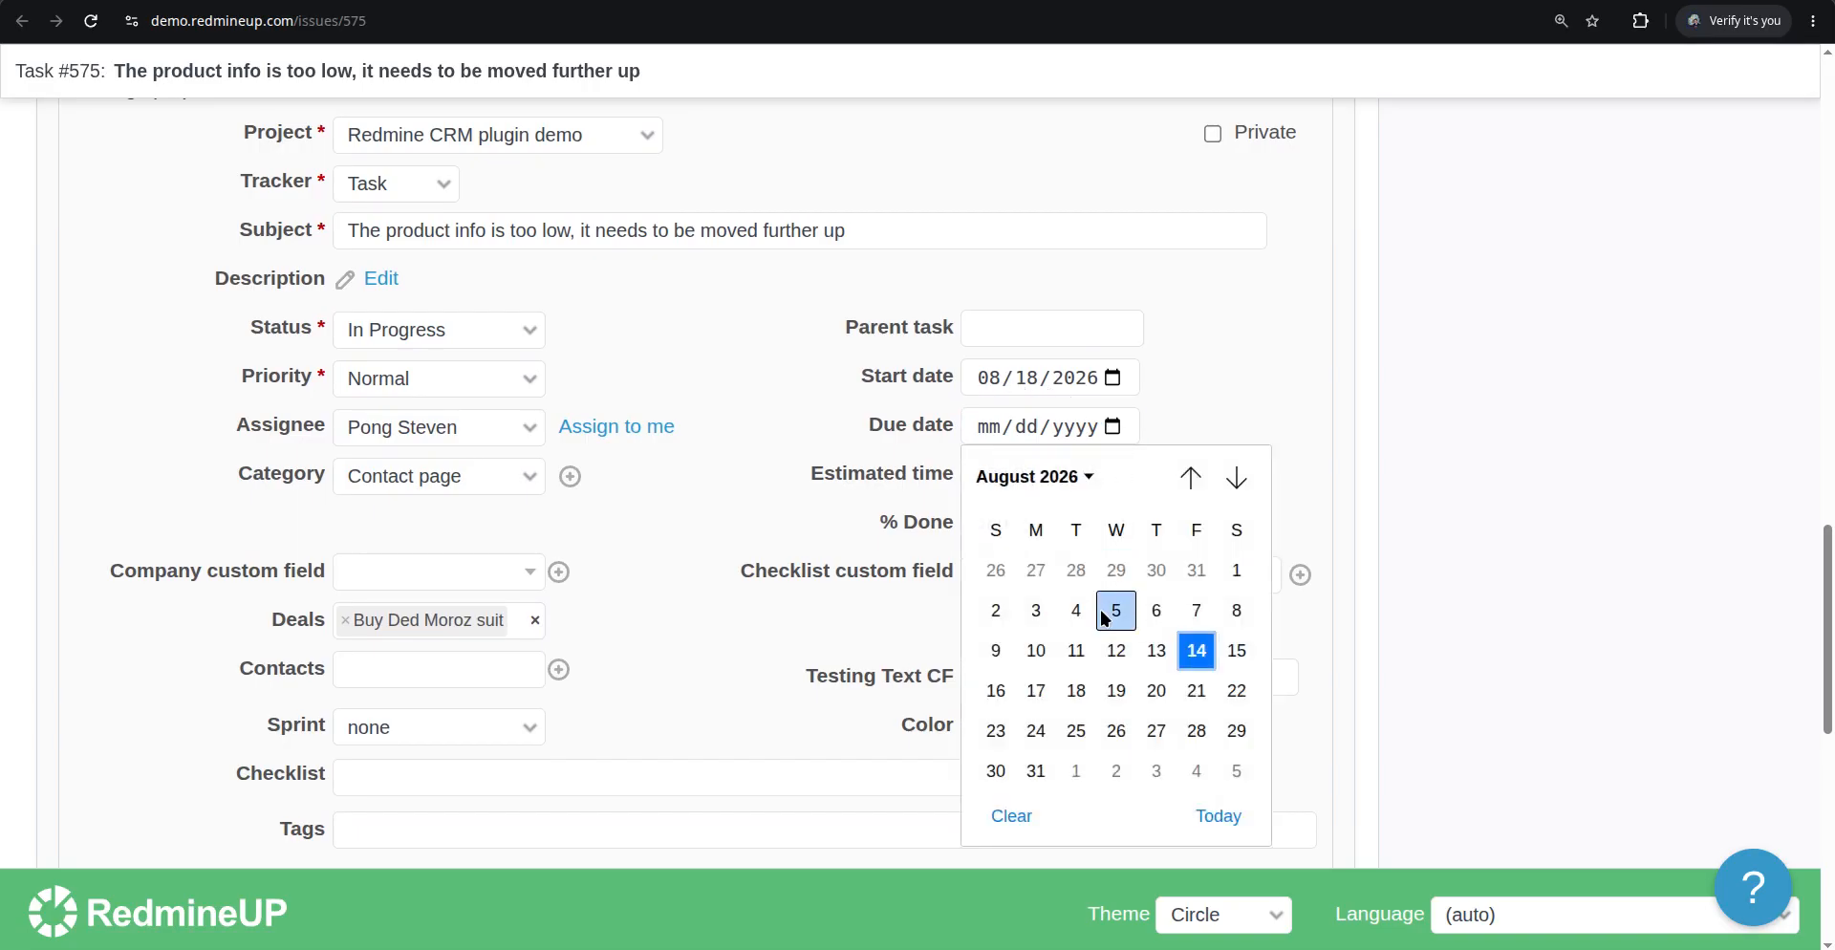
left_click(1157, 770)
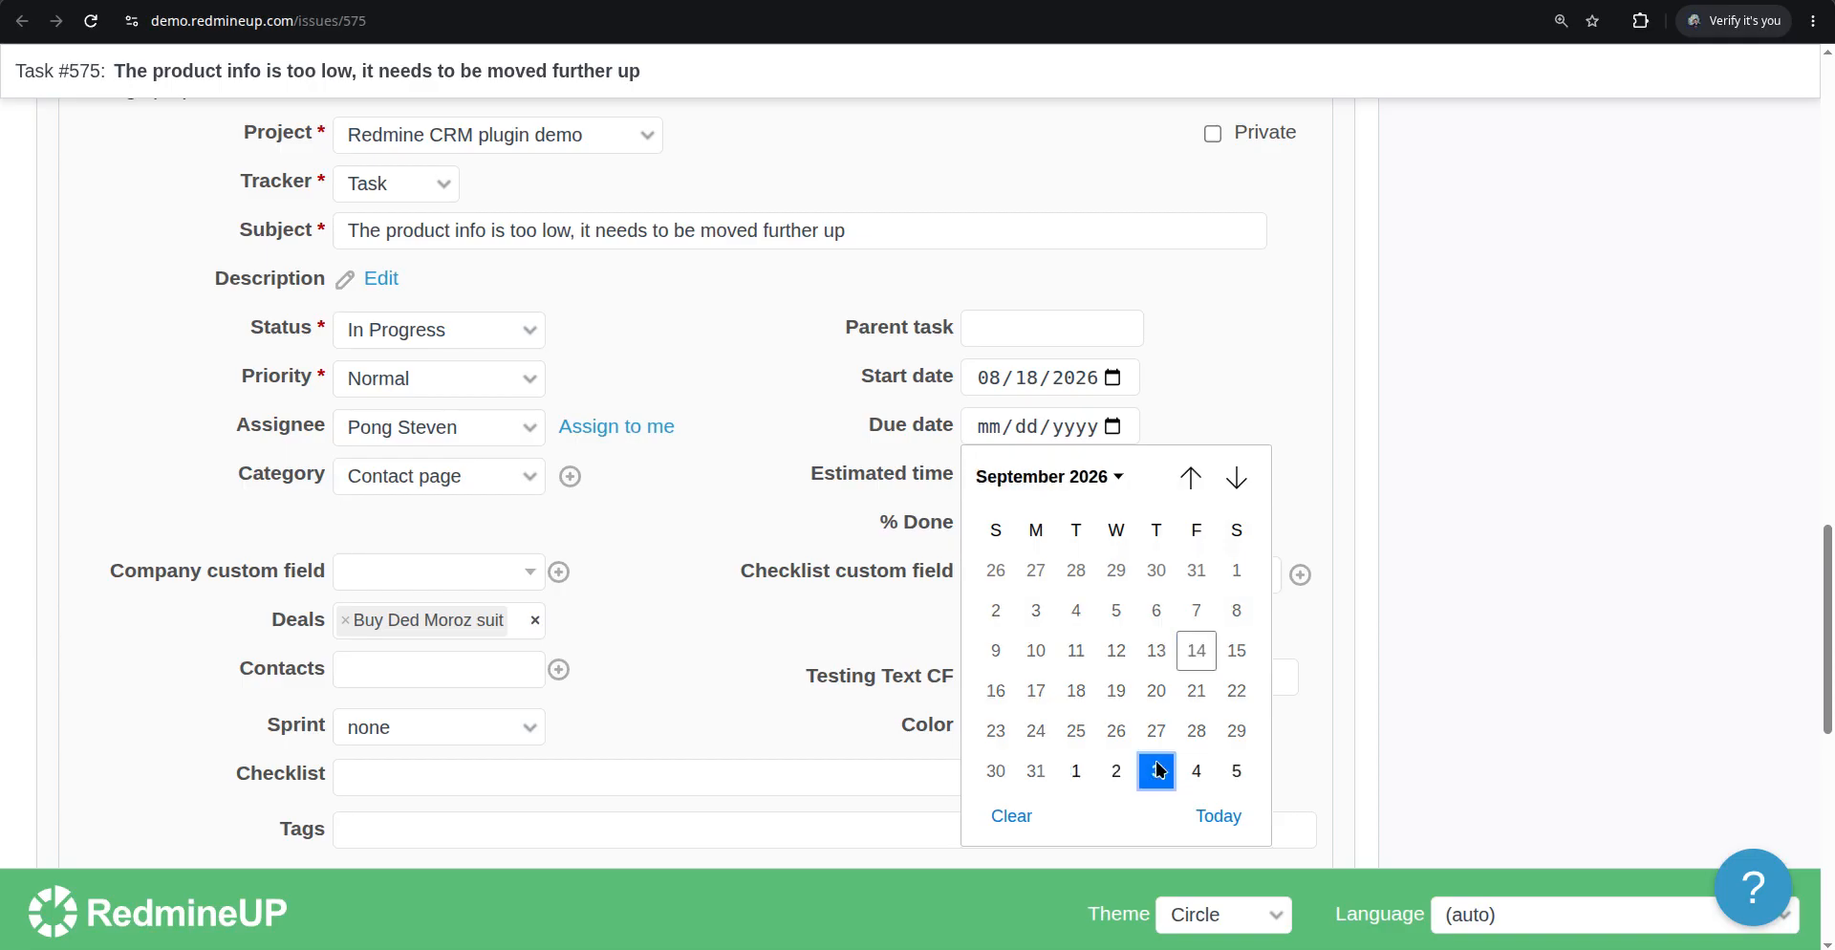
left_click(1157, 770)
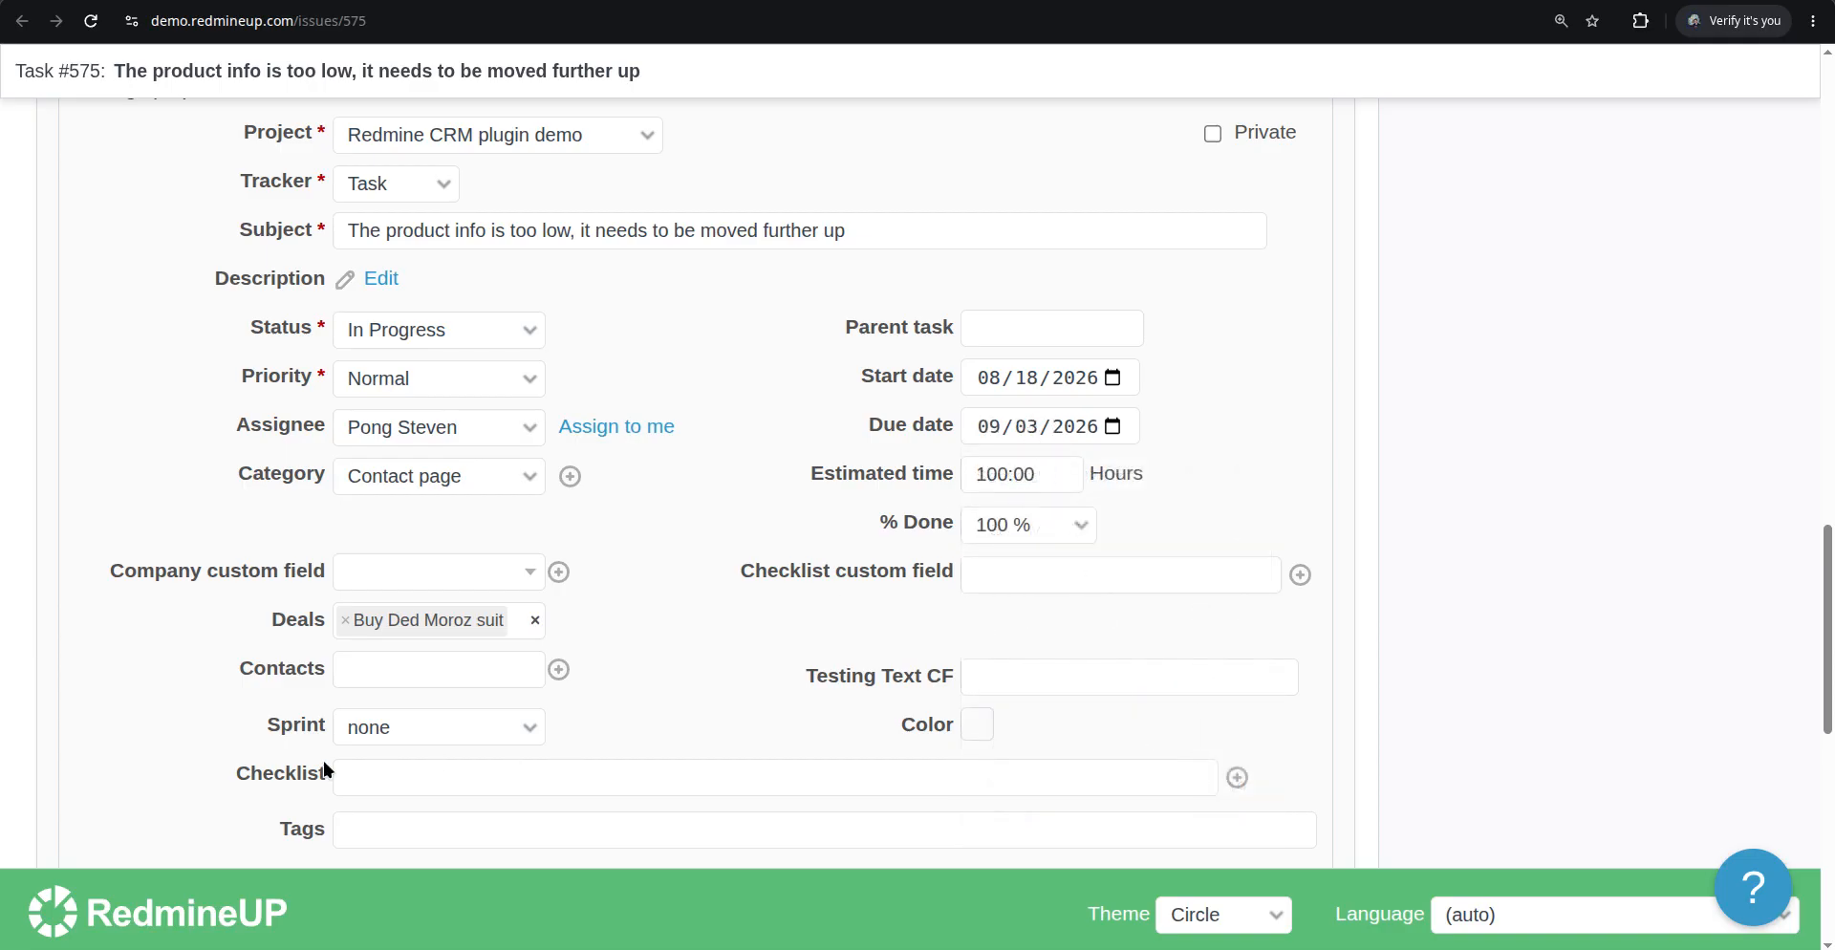
scroll(325, 770, "down", 1)
scroll(1030, 323, "down", 7)
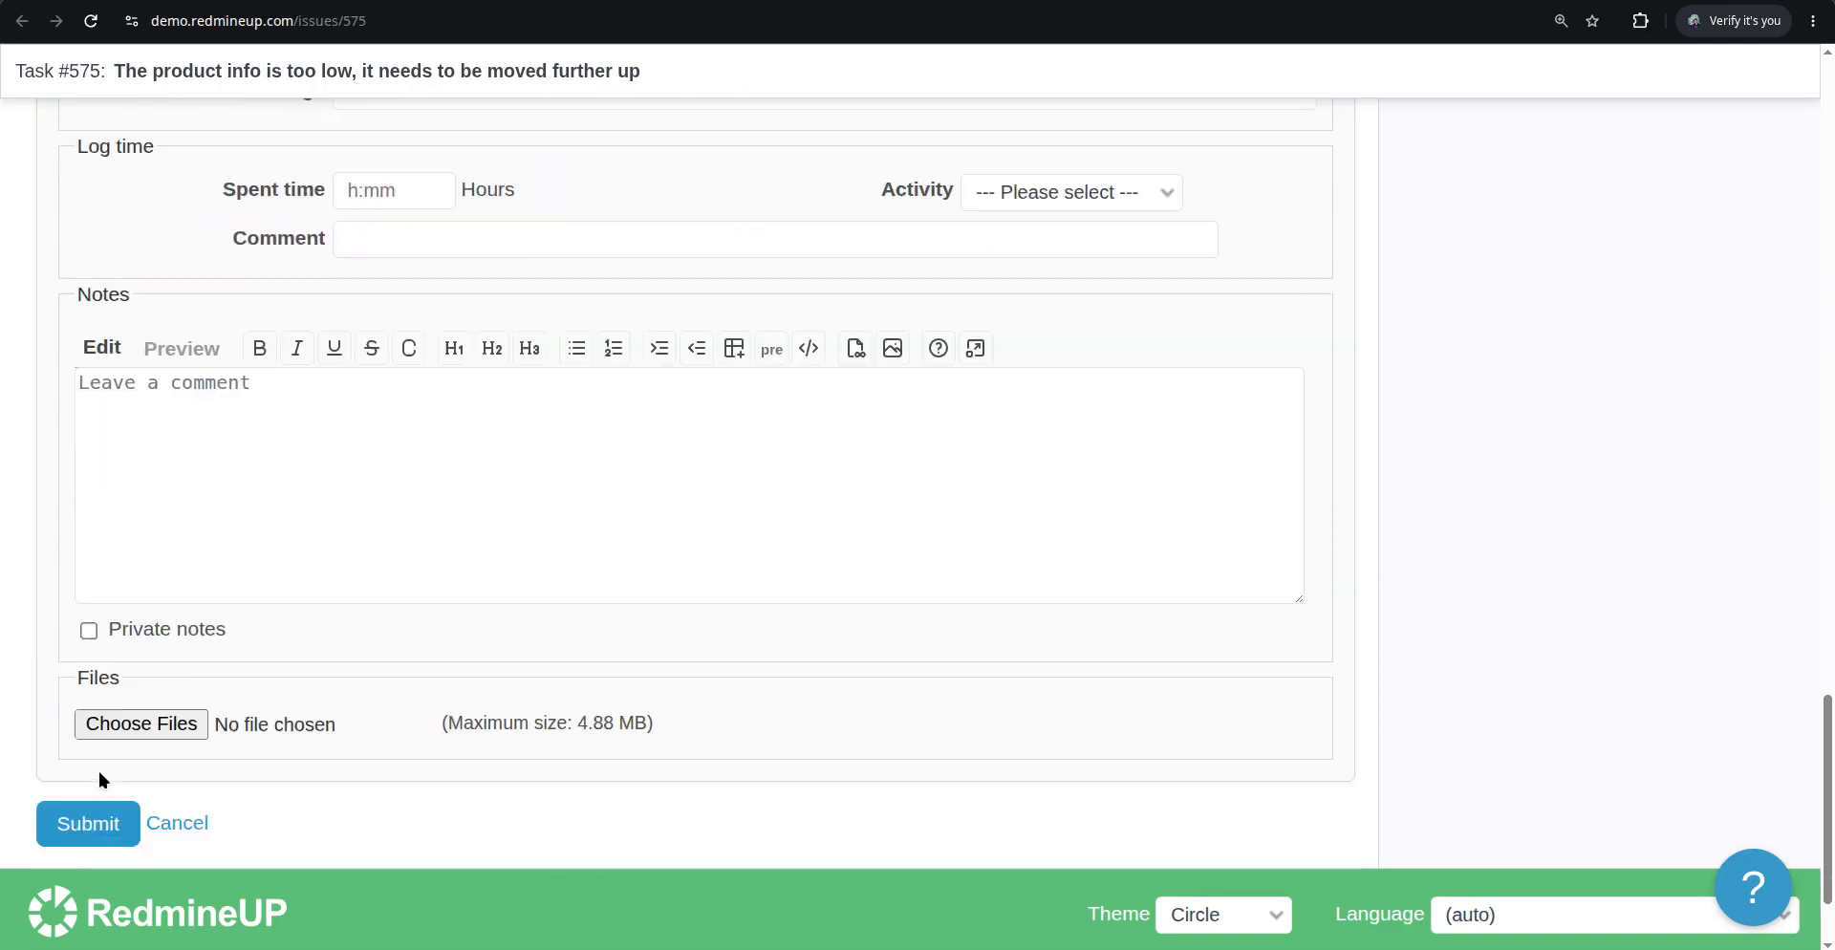
left_click(96, 677)
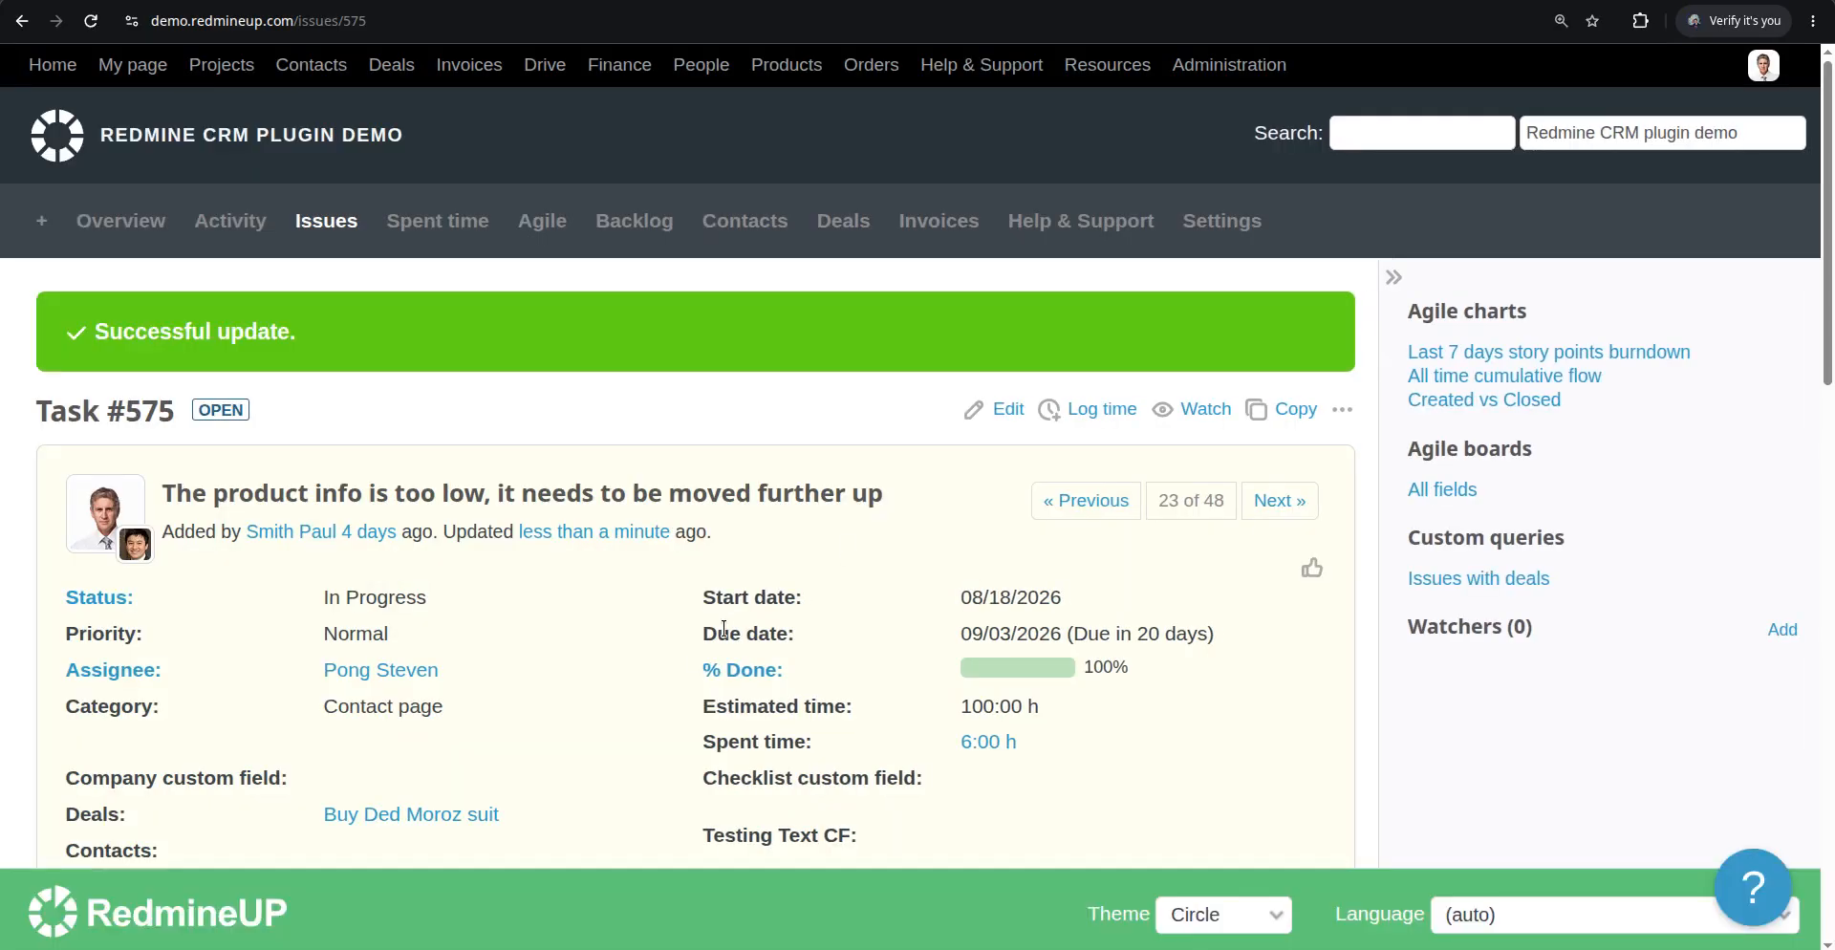
Return to the Agile board and check the dates on Task #575's card
triple_click(765, 602)
double_click(765, 602)
triple_click(1182, 636)
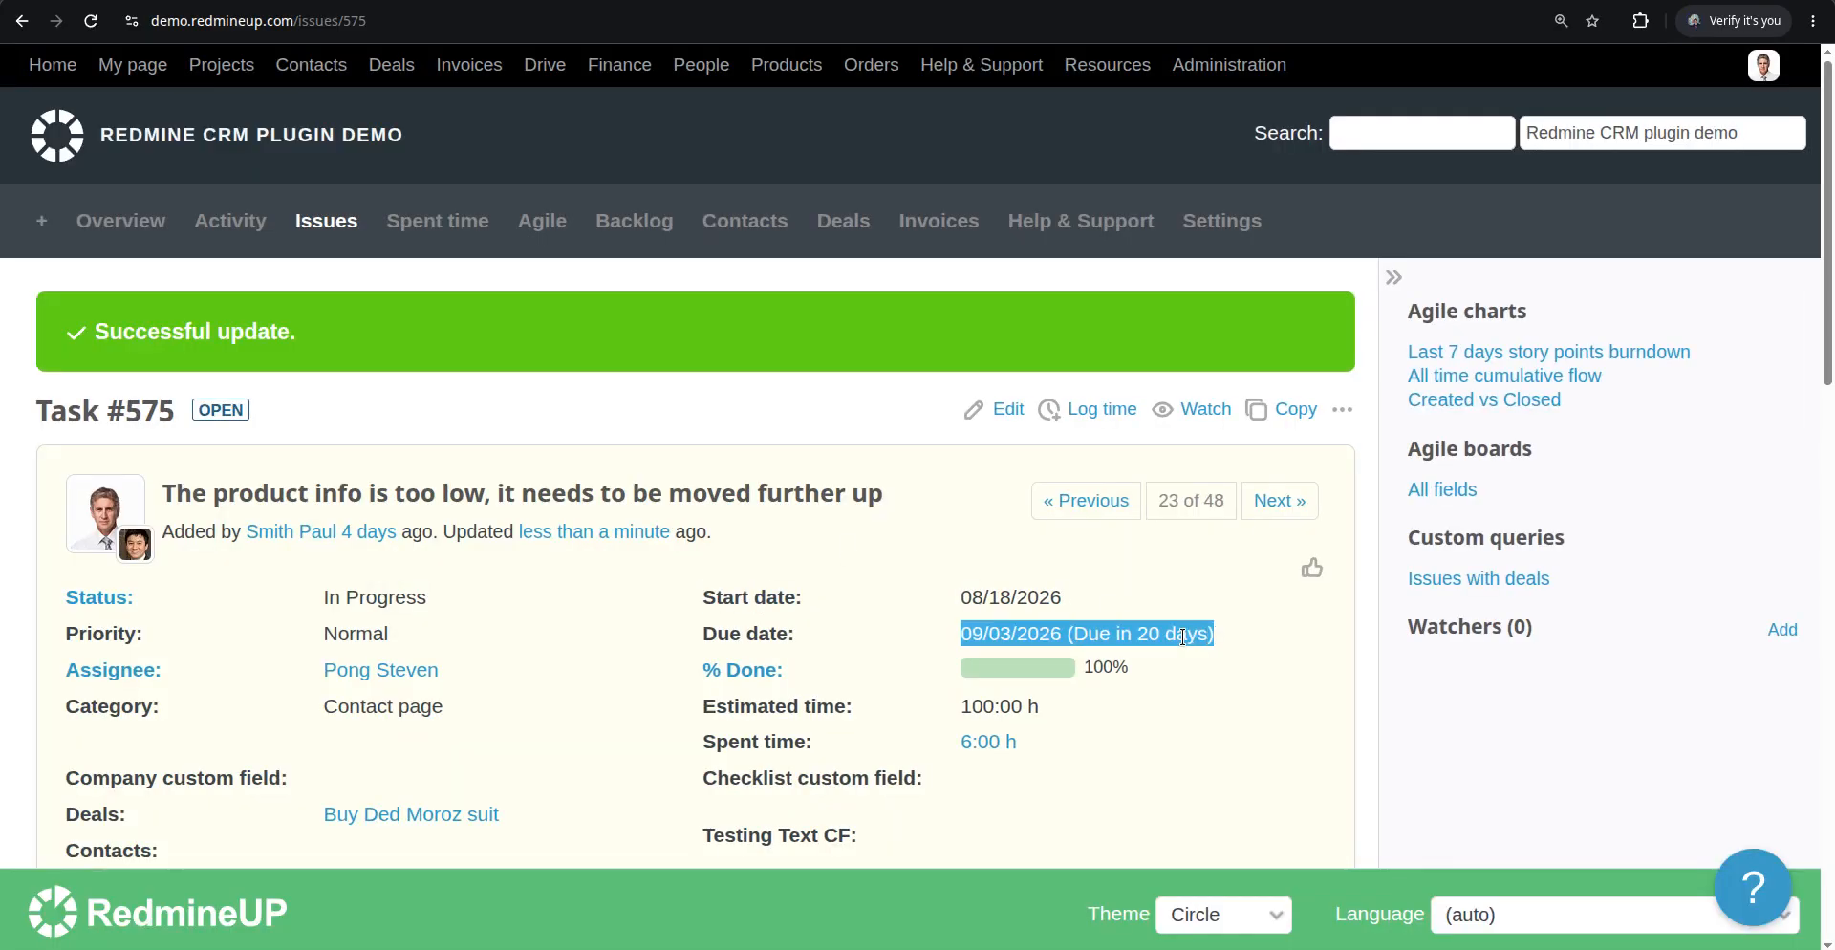
left_click_drag(1182, 637, 658, 601)
left_click(659, 601)
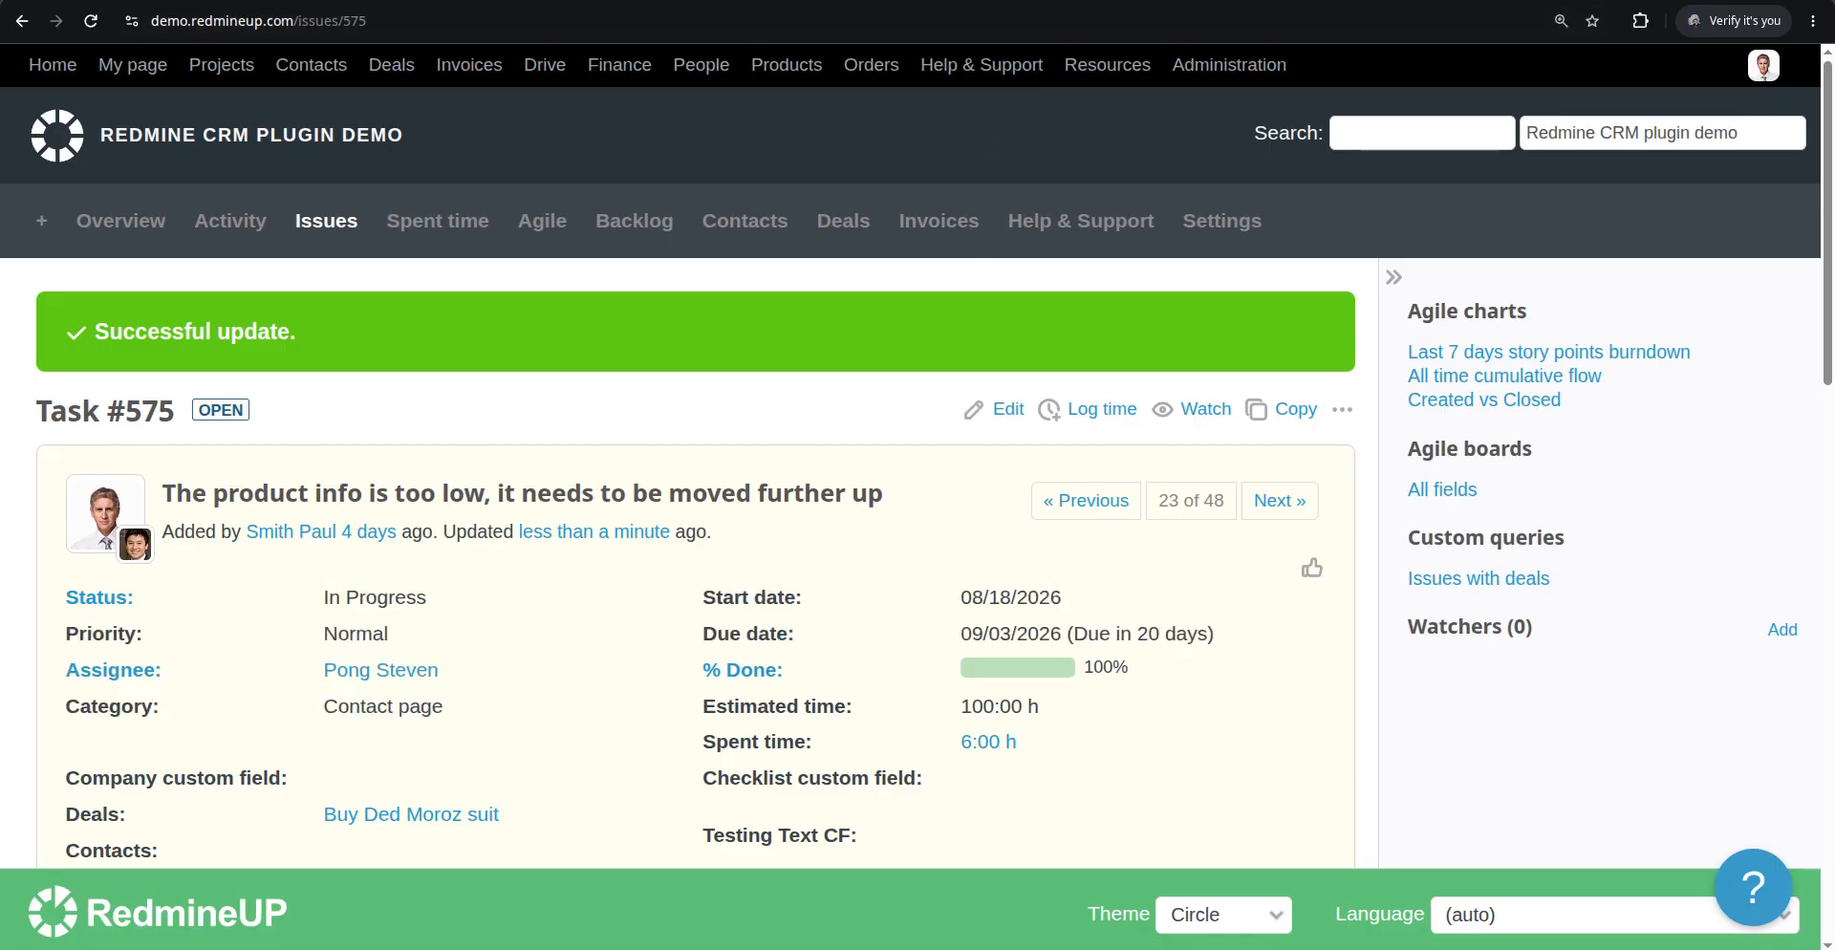
left_click(917, 0)
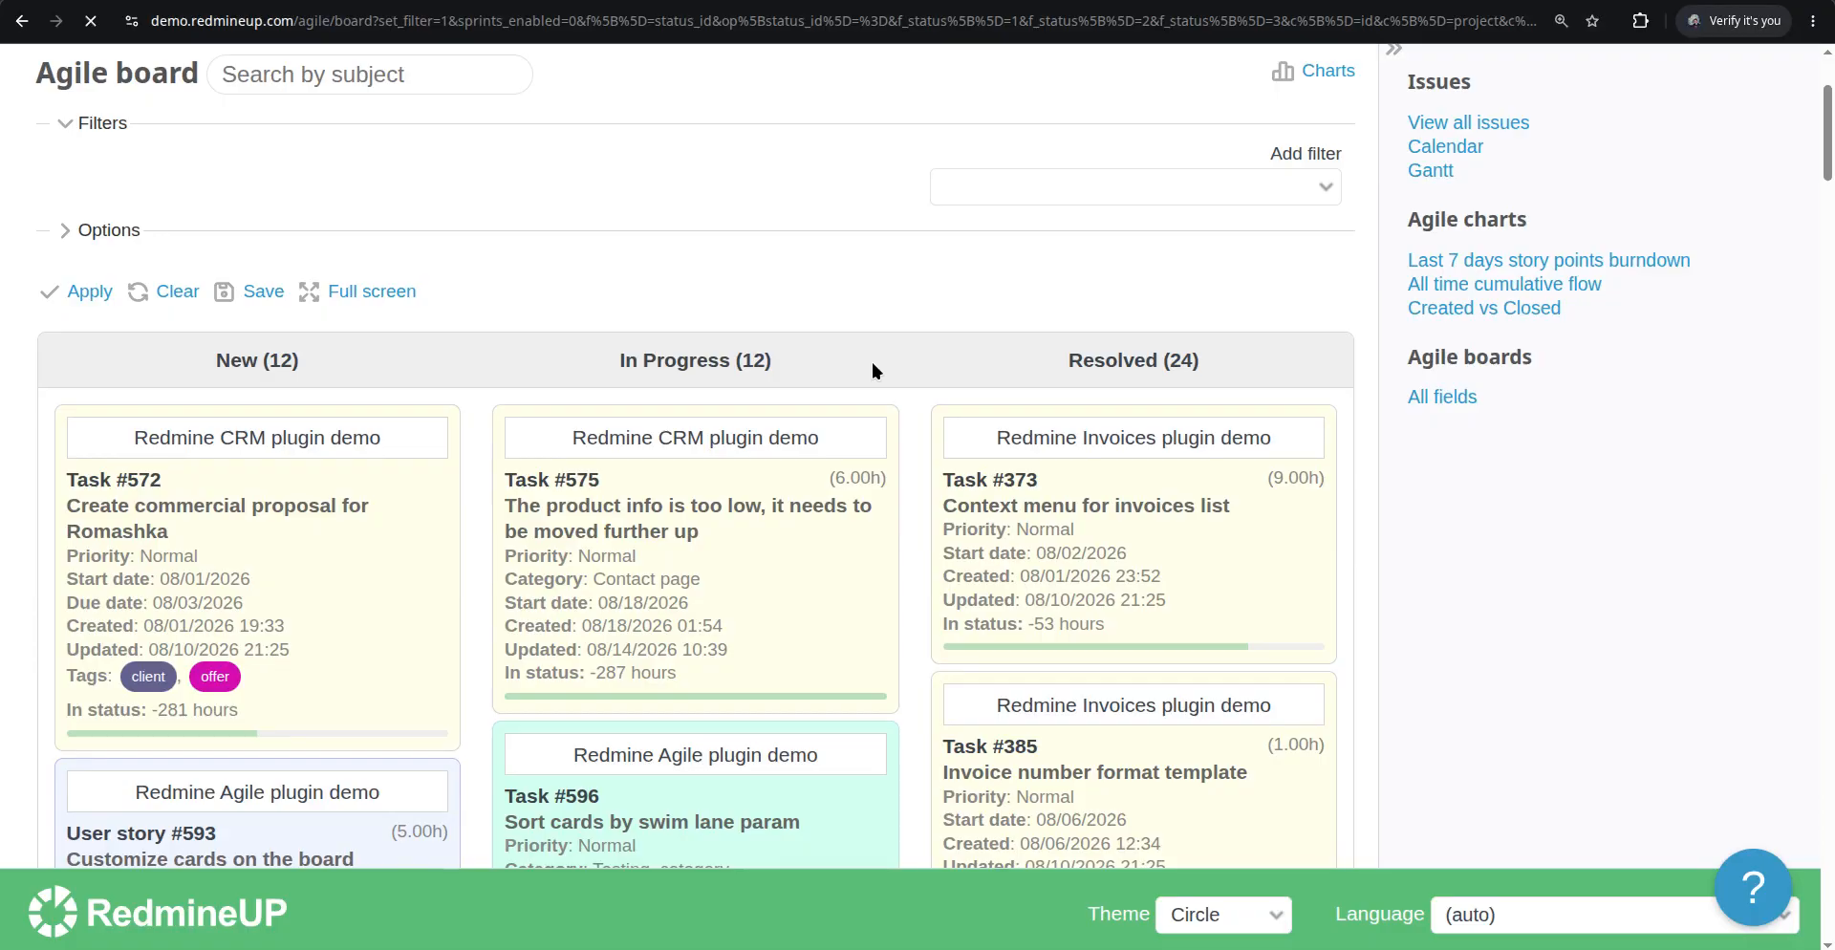
scroll(787, 561, "down", 2)
scroll(786, 562, "down", 1)
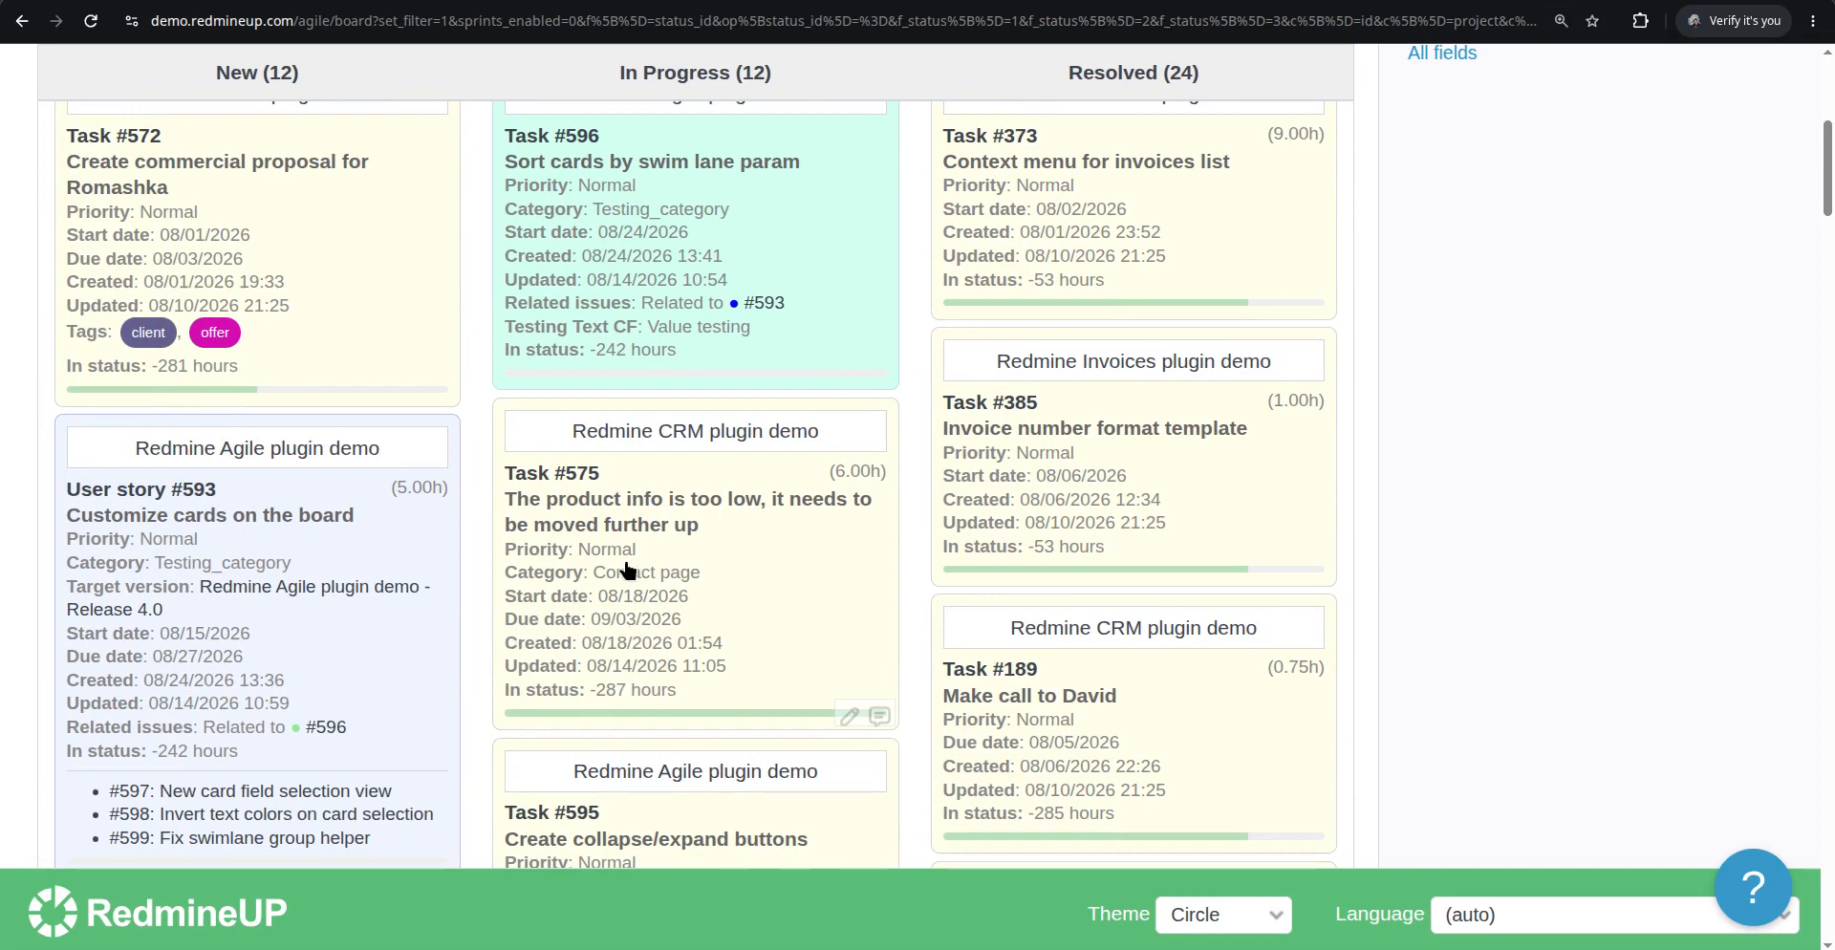
scroll(631, 575, "down", 2)
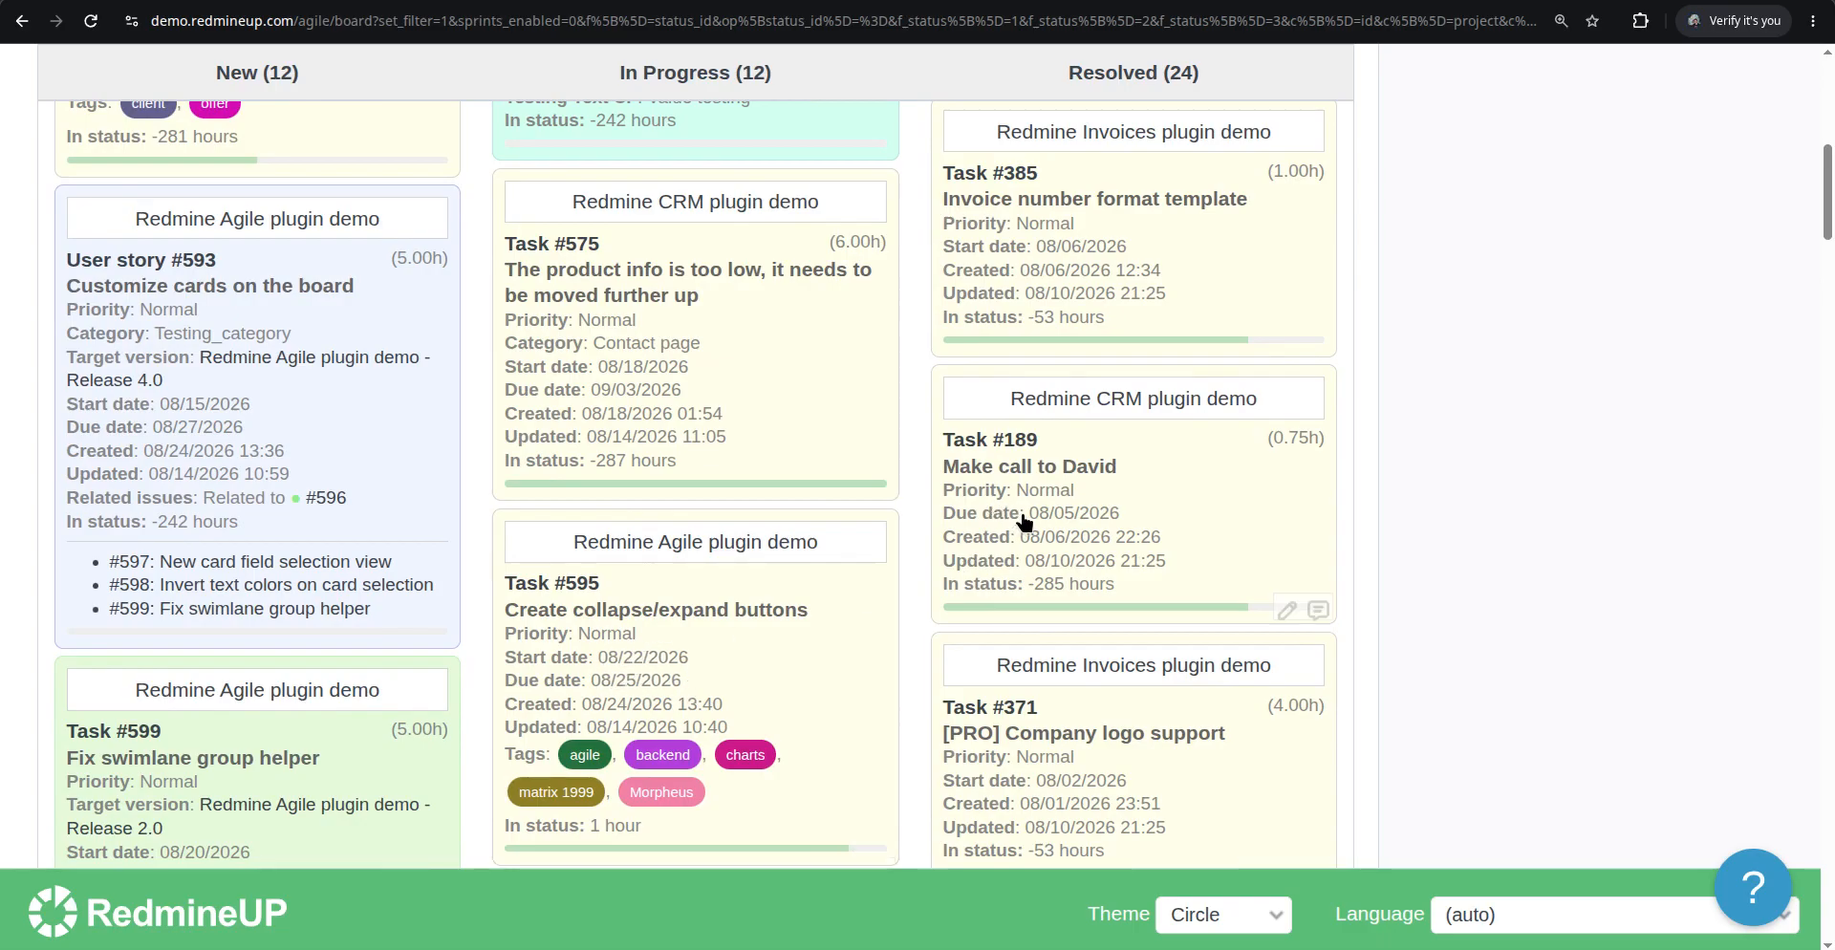
Open Task #189's issue page from its card on the Agile board
right_click(1201, 500)
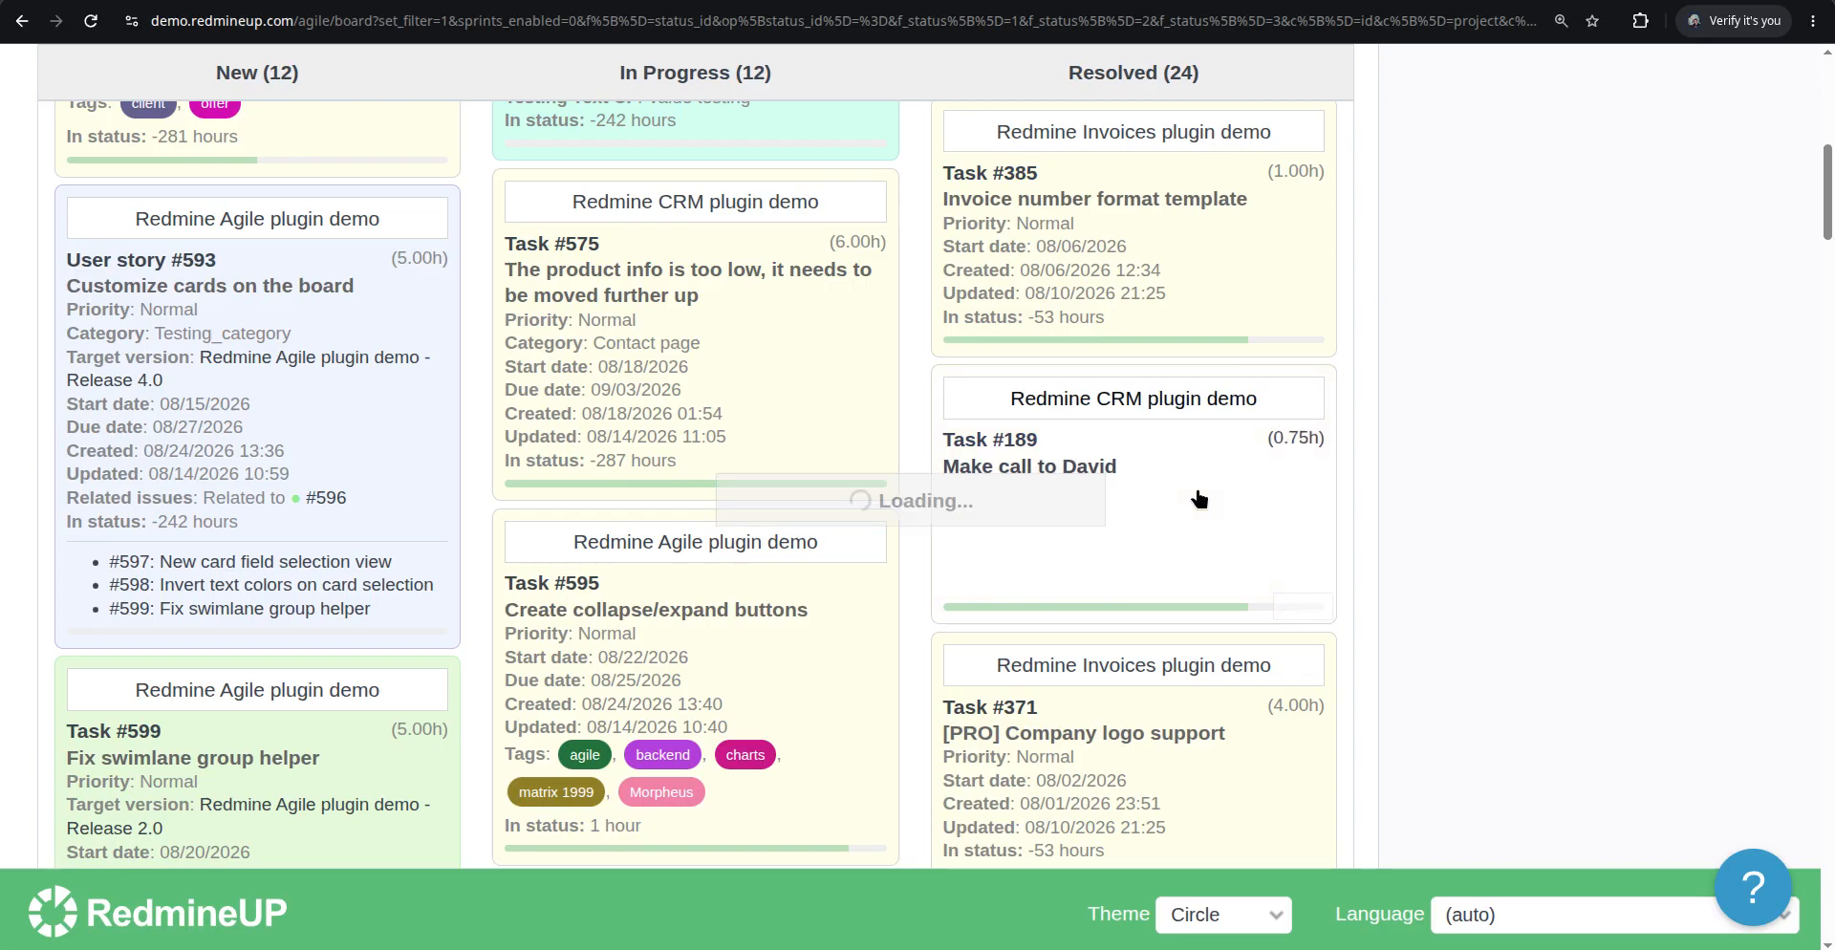
scroll(1223, 473, "up", 2)
scroll(1258, 447, "up", 1)
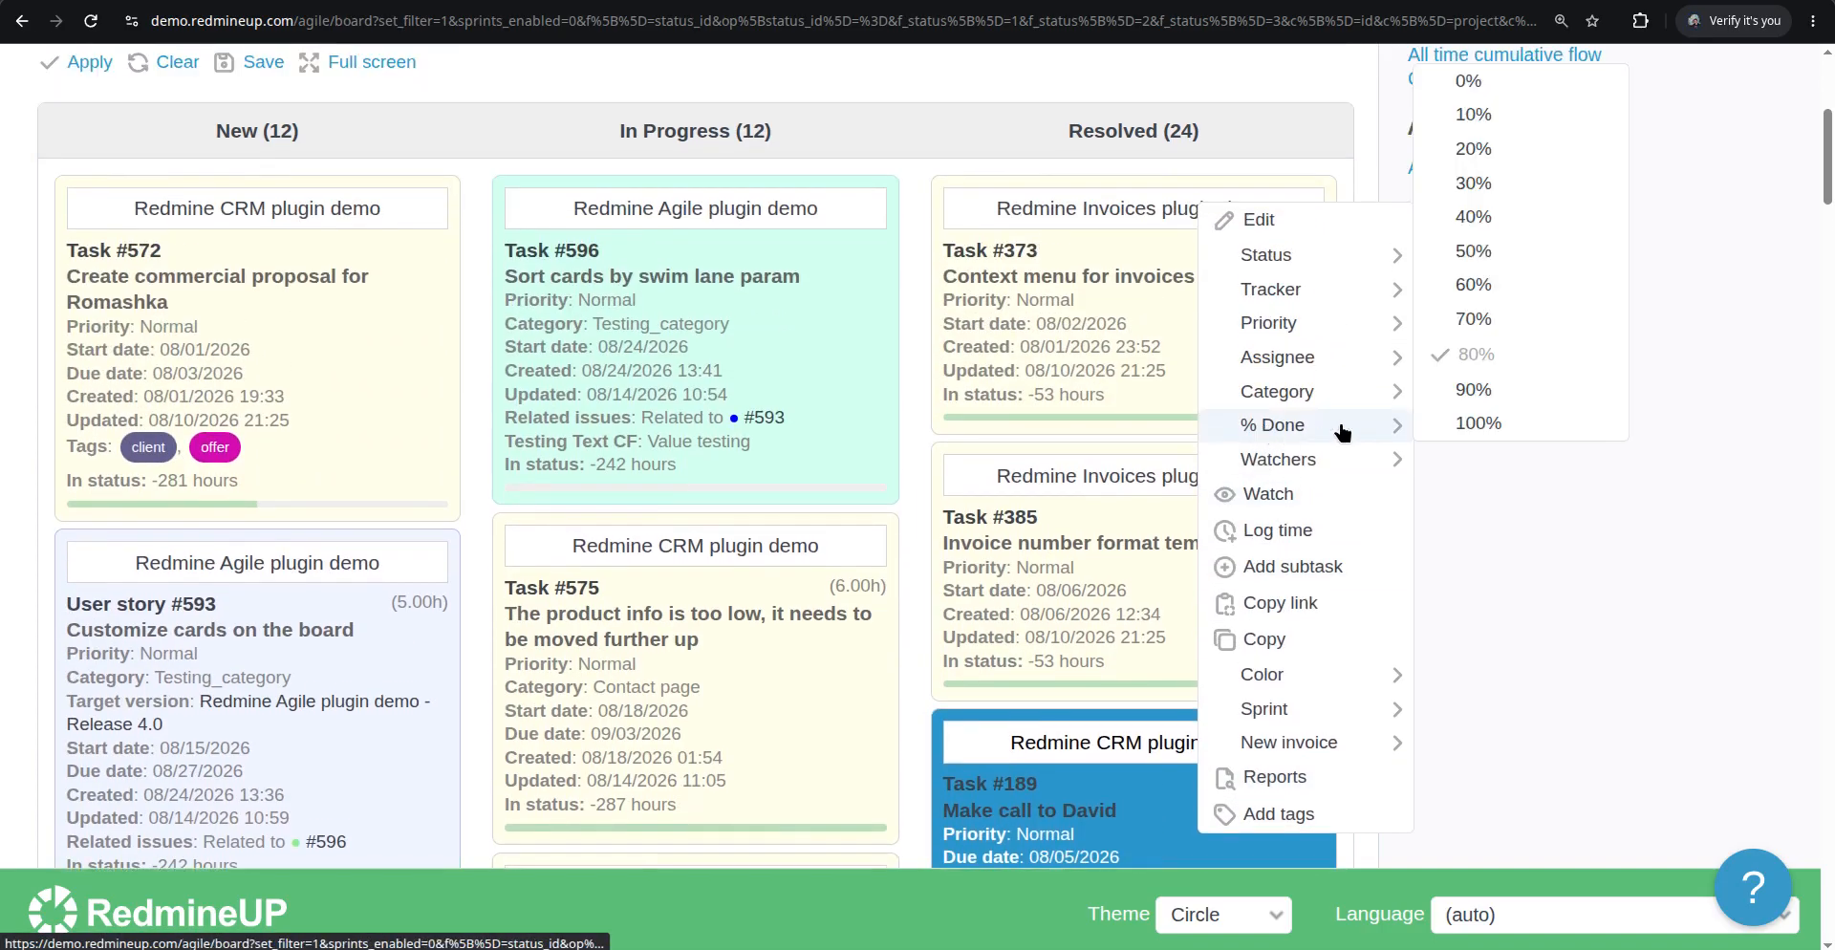
mouse_move(1367, 315)
mouse_move(1357, 254)
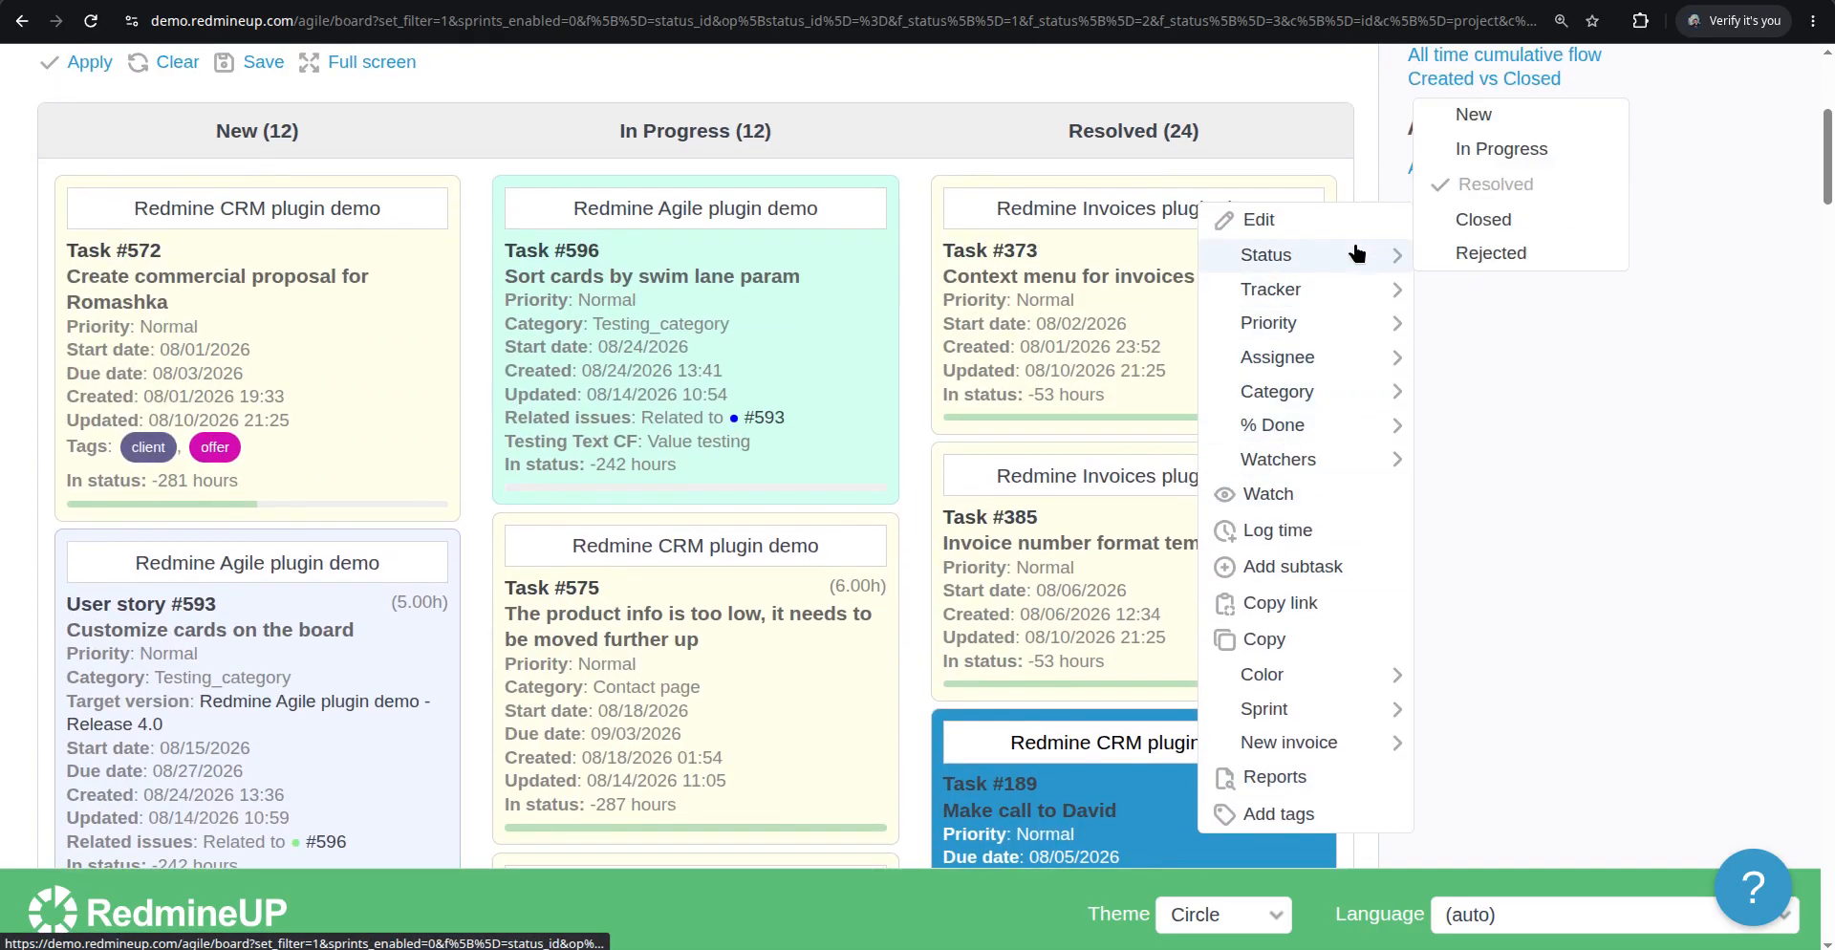
mouse_move(1319, 424)
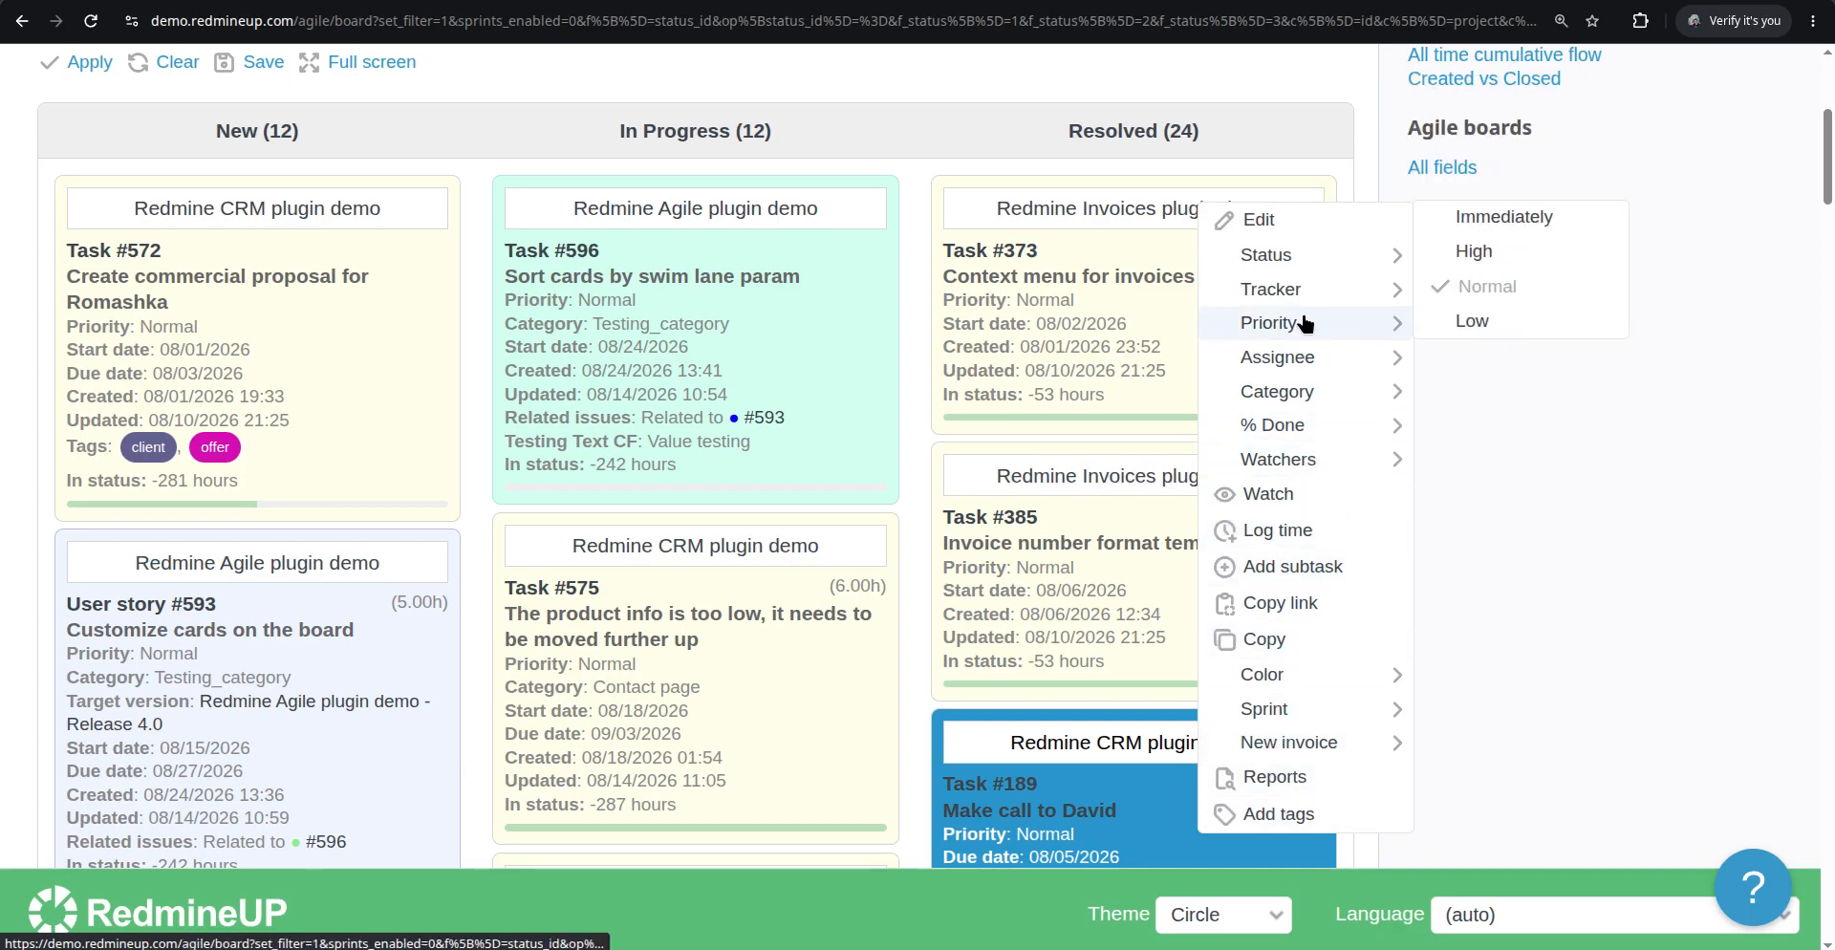
left_click(1355, 667)
scroll(1355, 667, "down", 1)
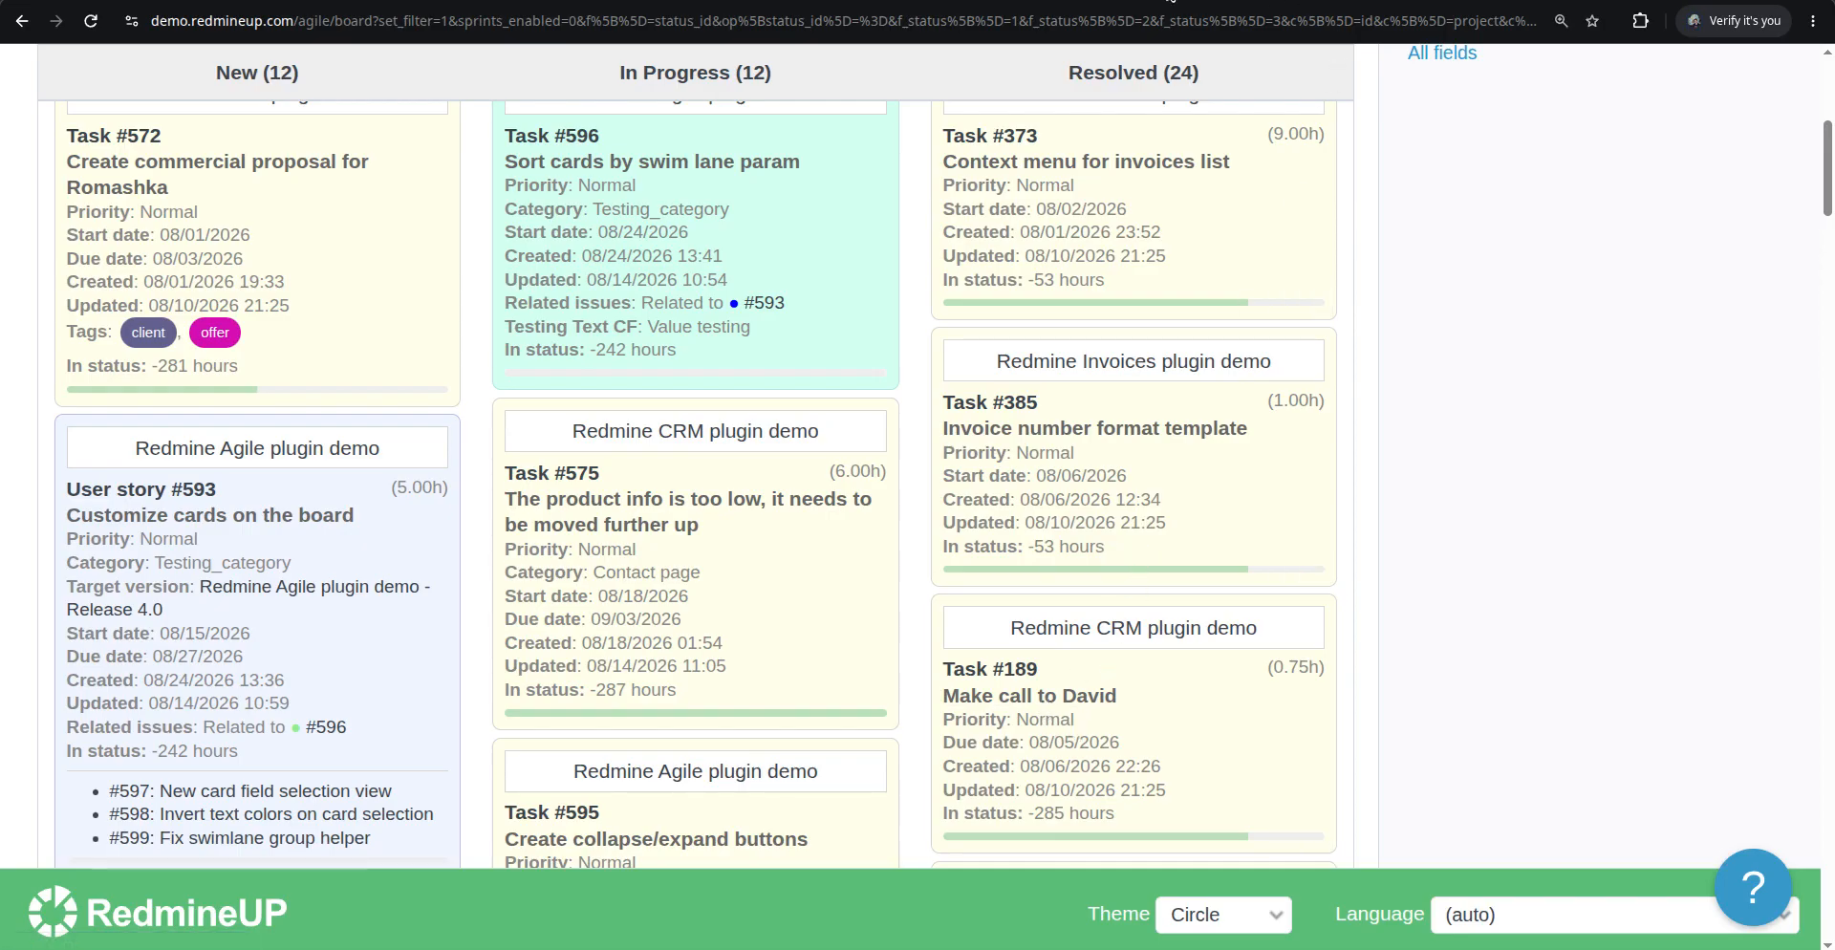
key("ctrl+Tab")
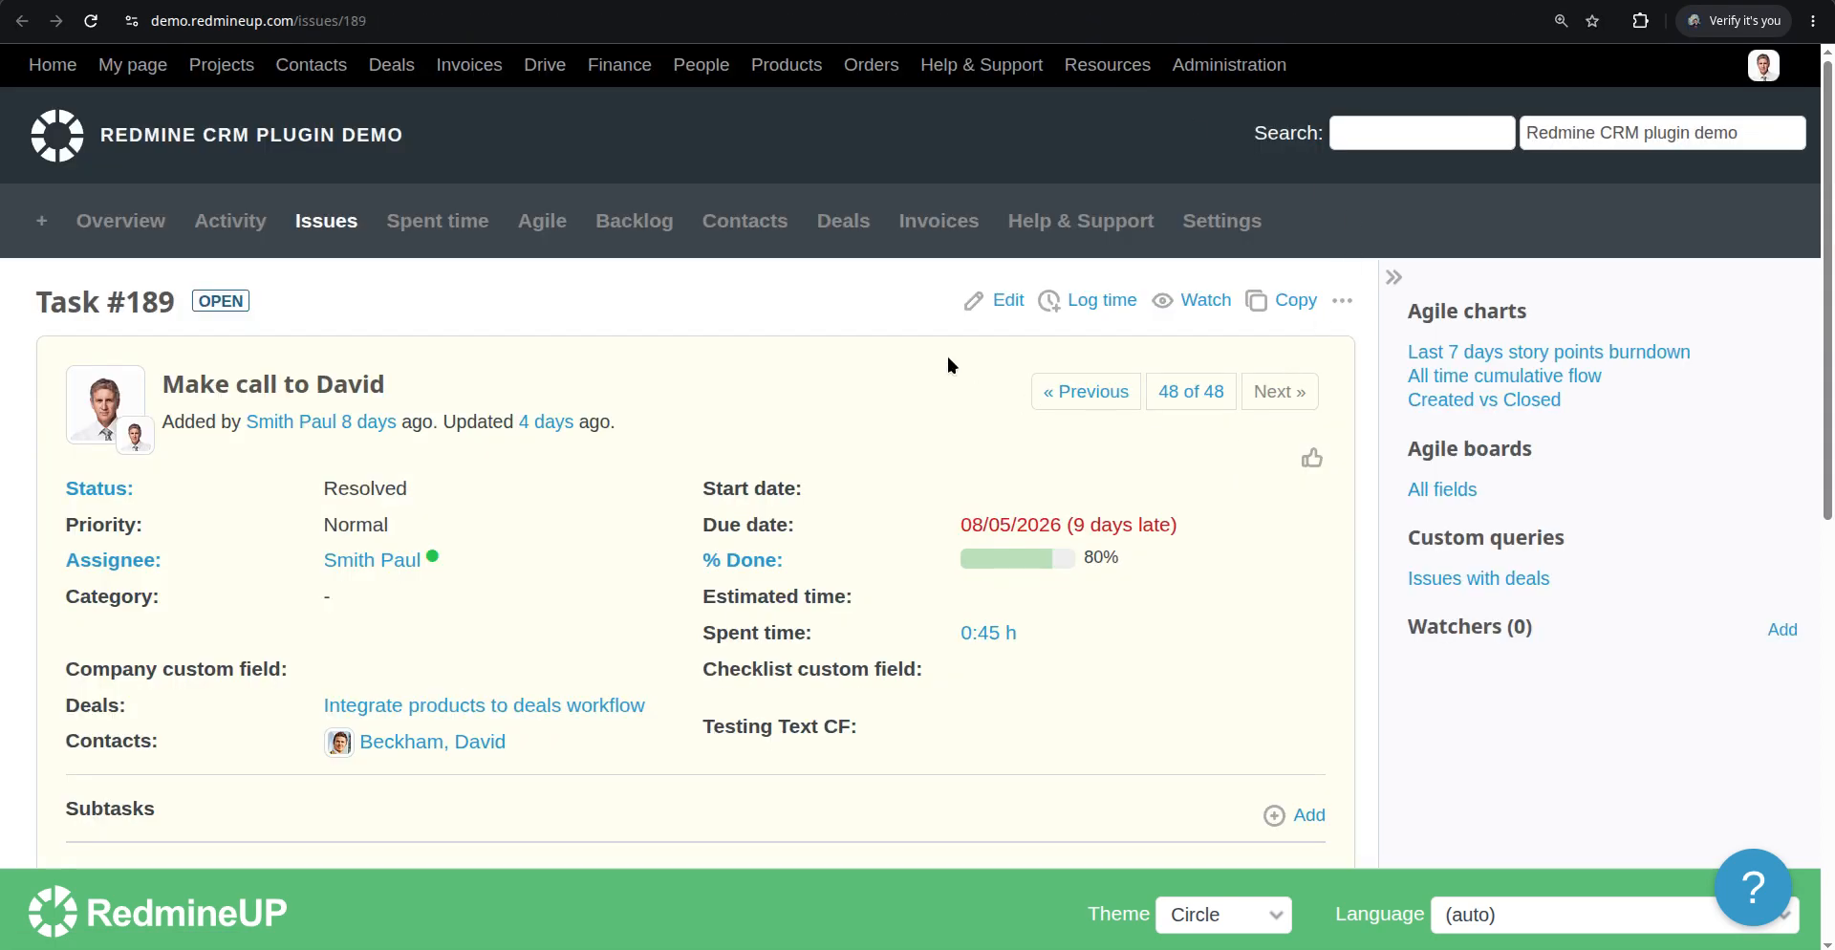
Set Task #189's start date to 07/28/2026 and save the issue
left_click(1021, 301)
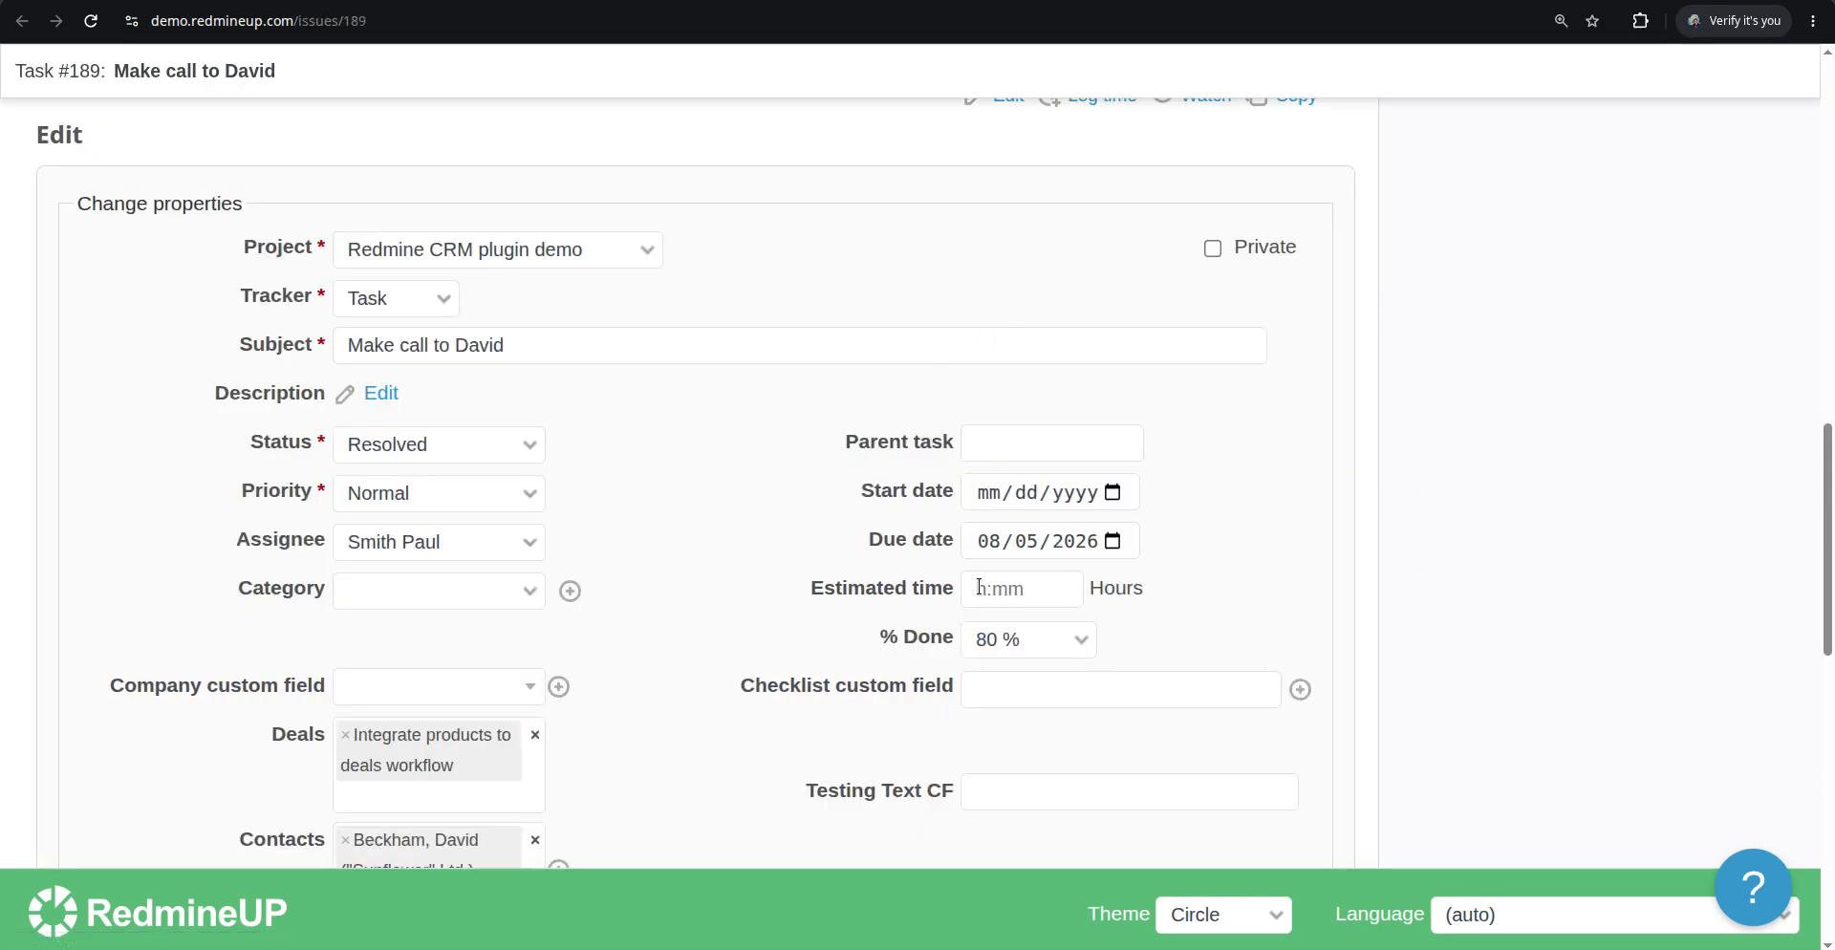
left_click(1115, 492)
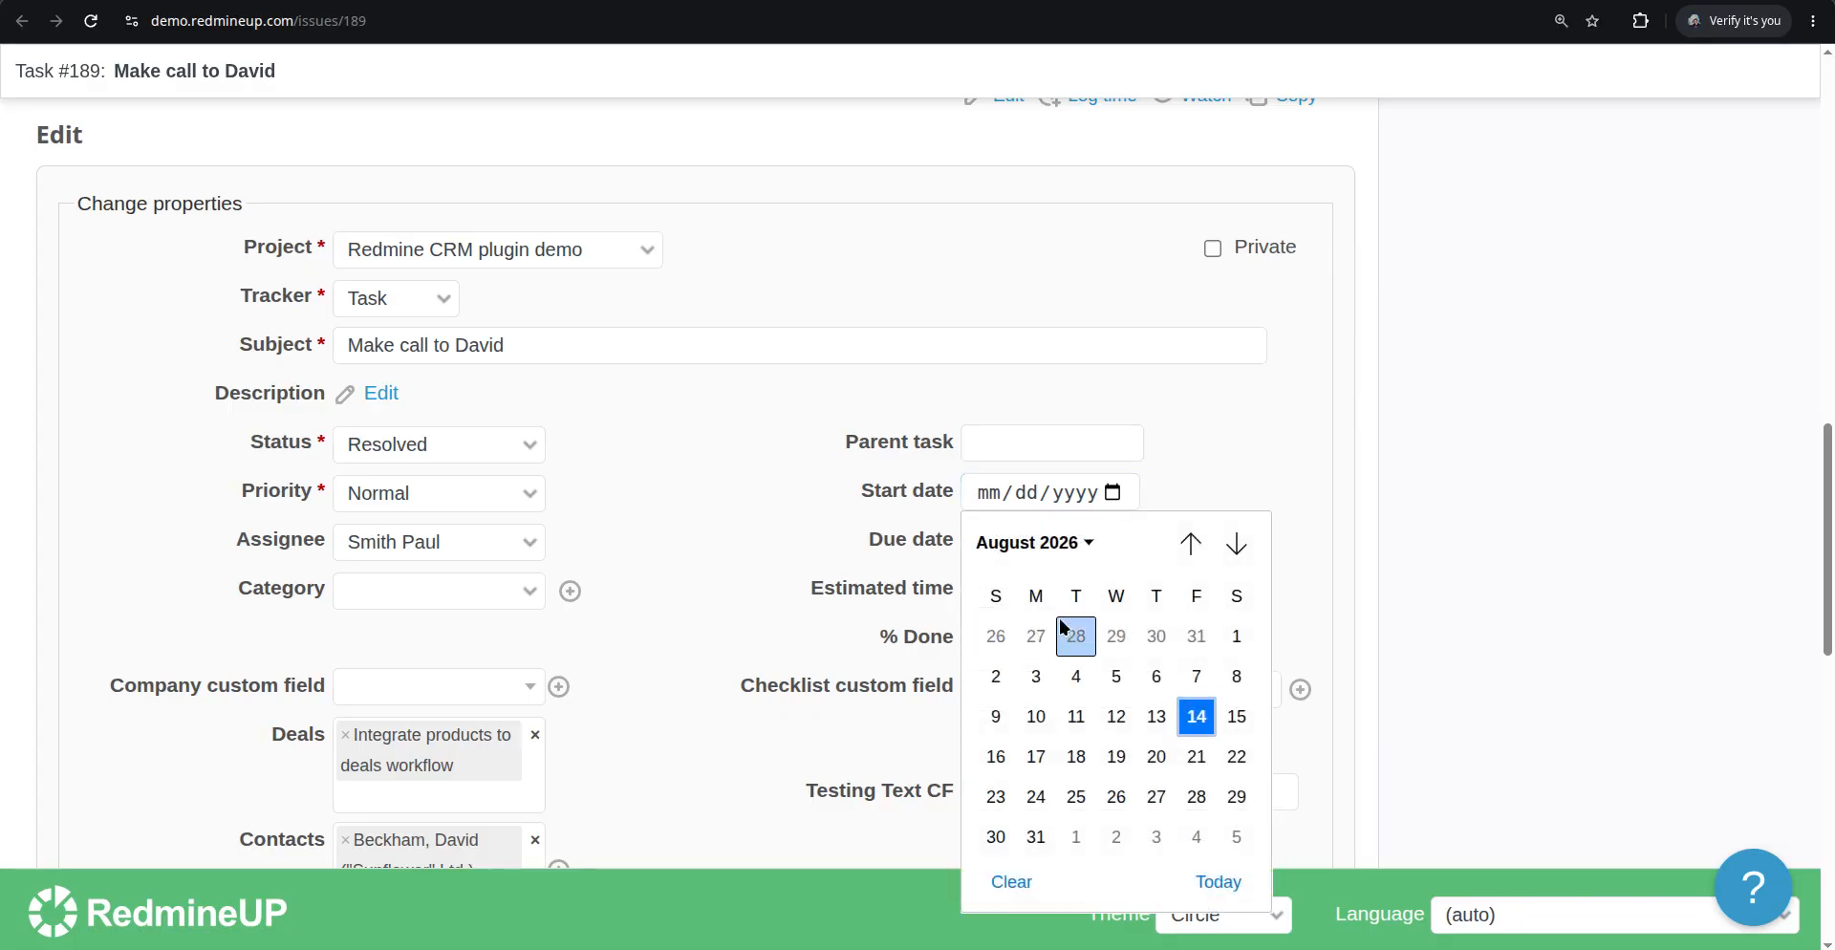
left_click(1061, 636)
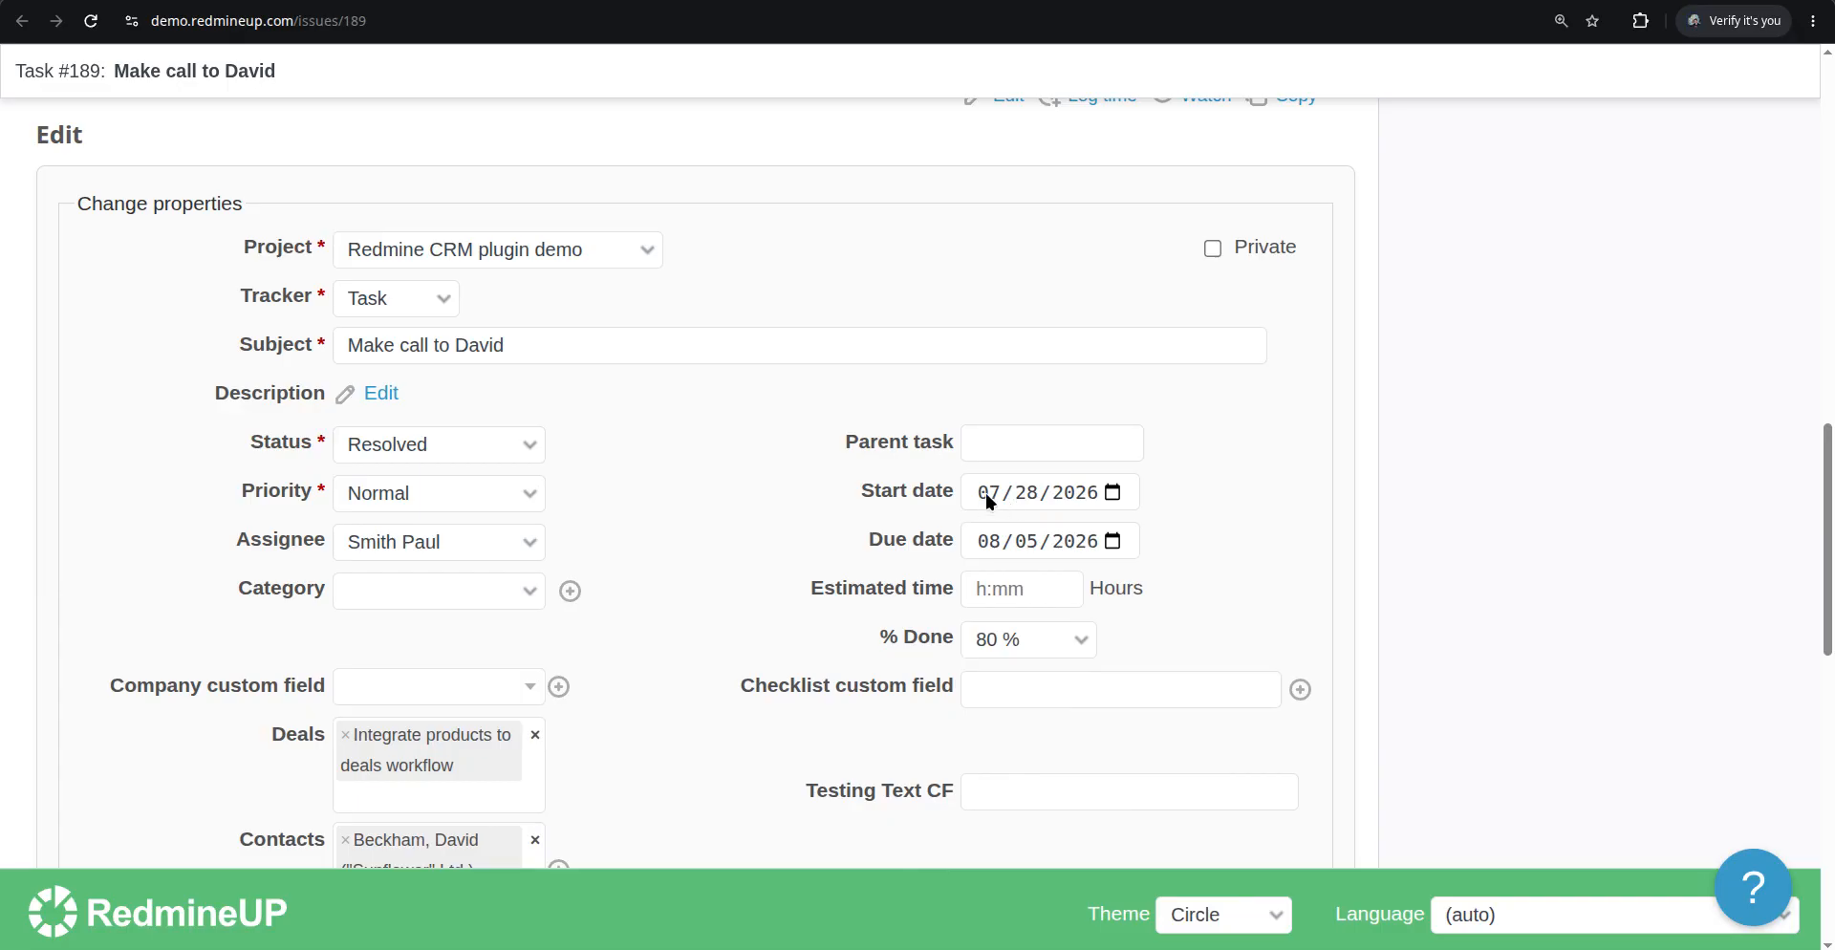
scroll(129, 711, "down", 3)
scroll(125, 713, "down", 3)
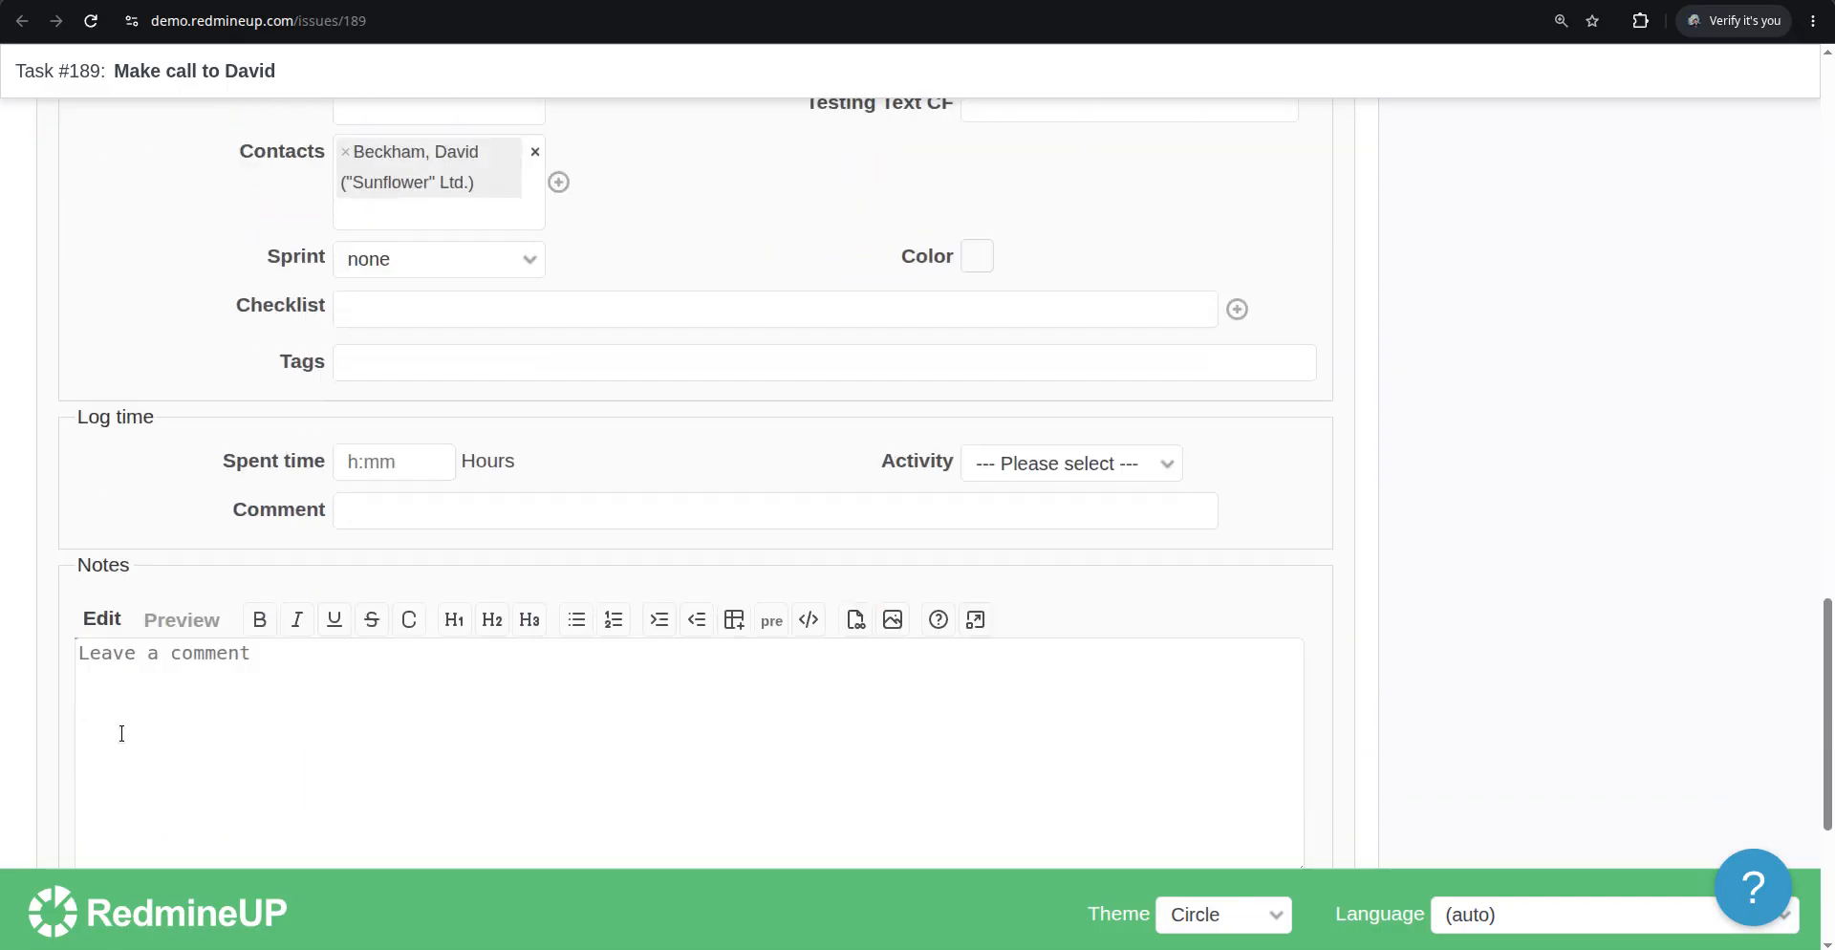
scroll(102, 733, "up", 3)
scroll(102, 733, "down", 7)
left_click(90, 679)
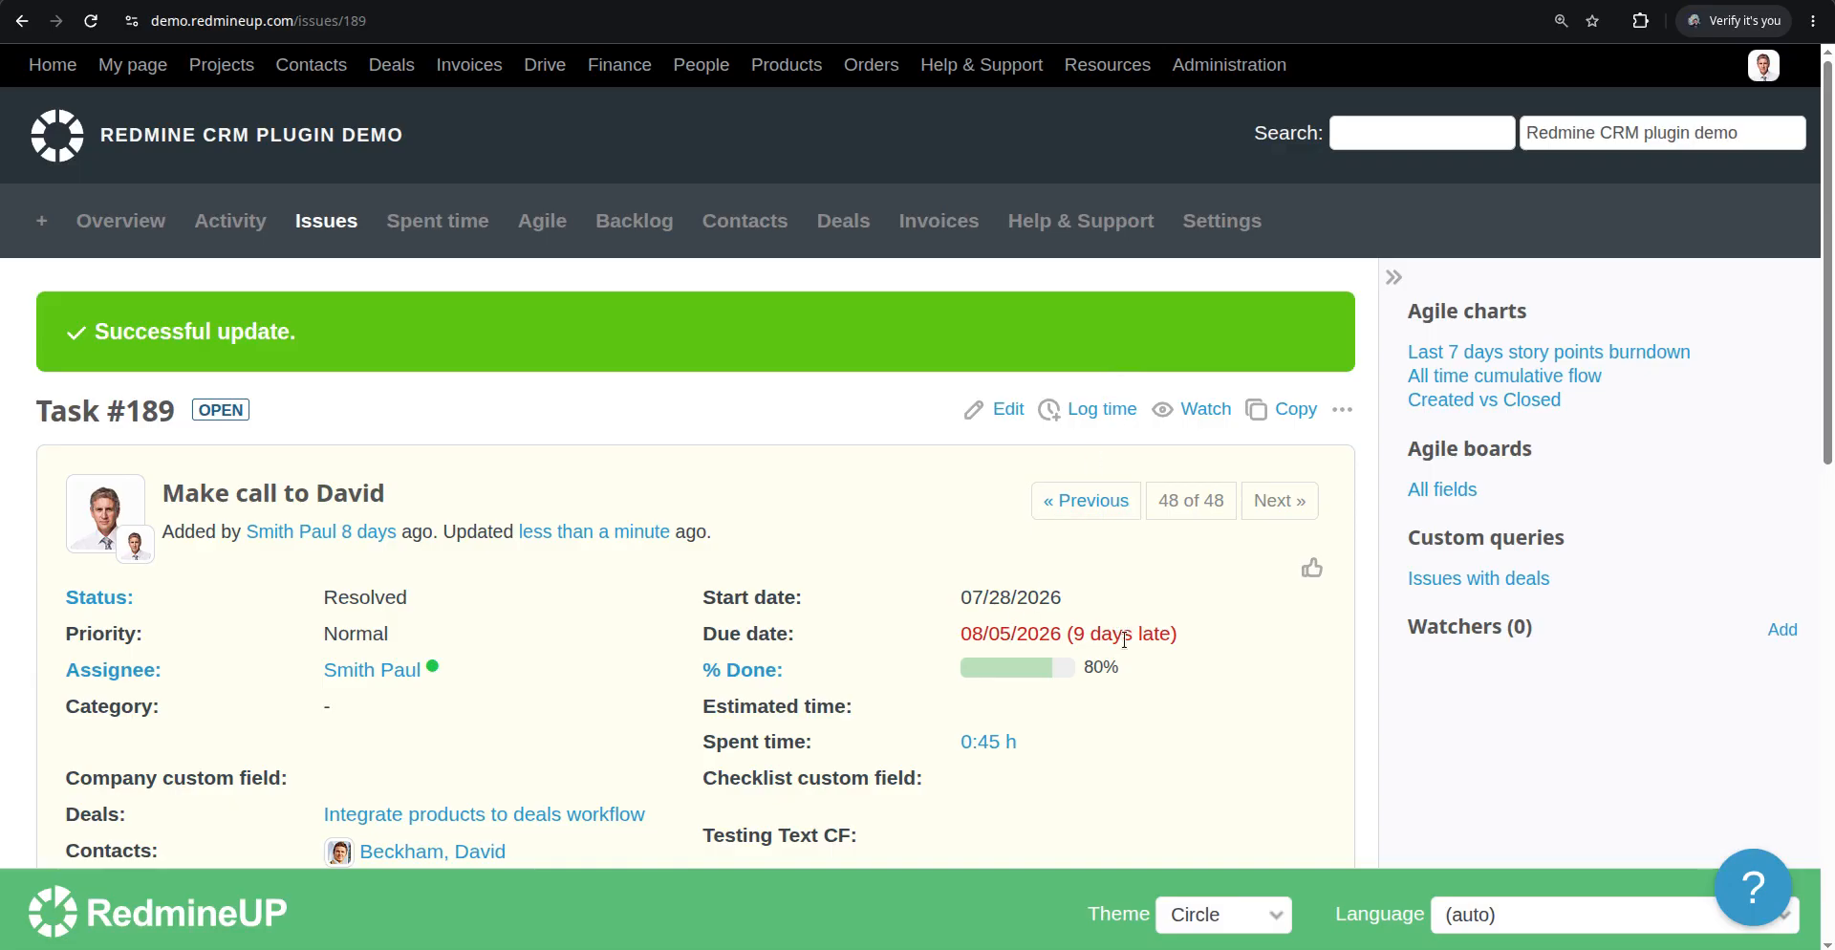
Return to the Agile board and check the start and due dates on Task #189's card
triple_click(1123, 638)
left_click(1101, 630)
key("alt+Left")
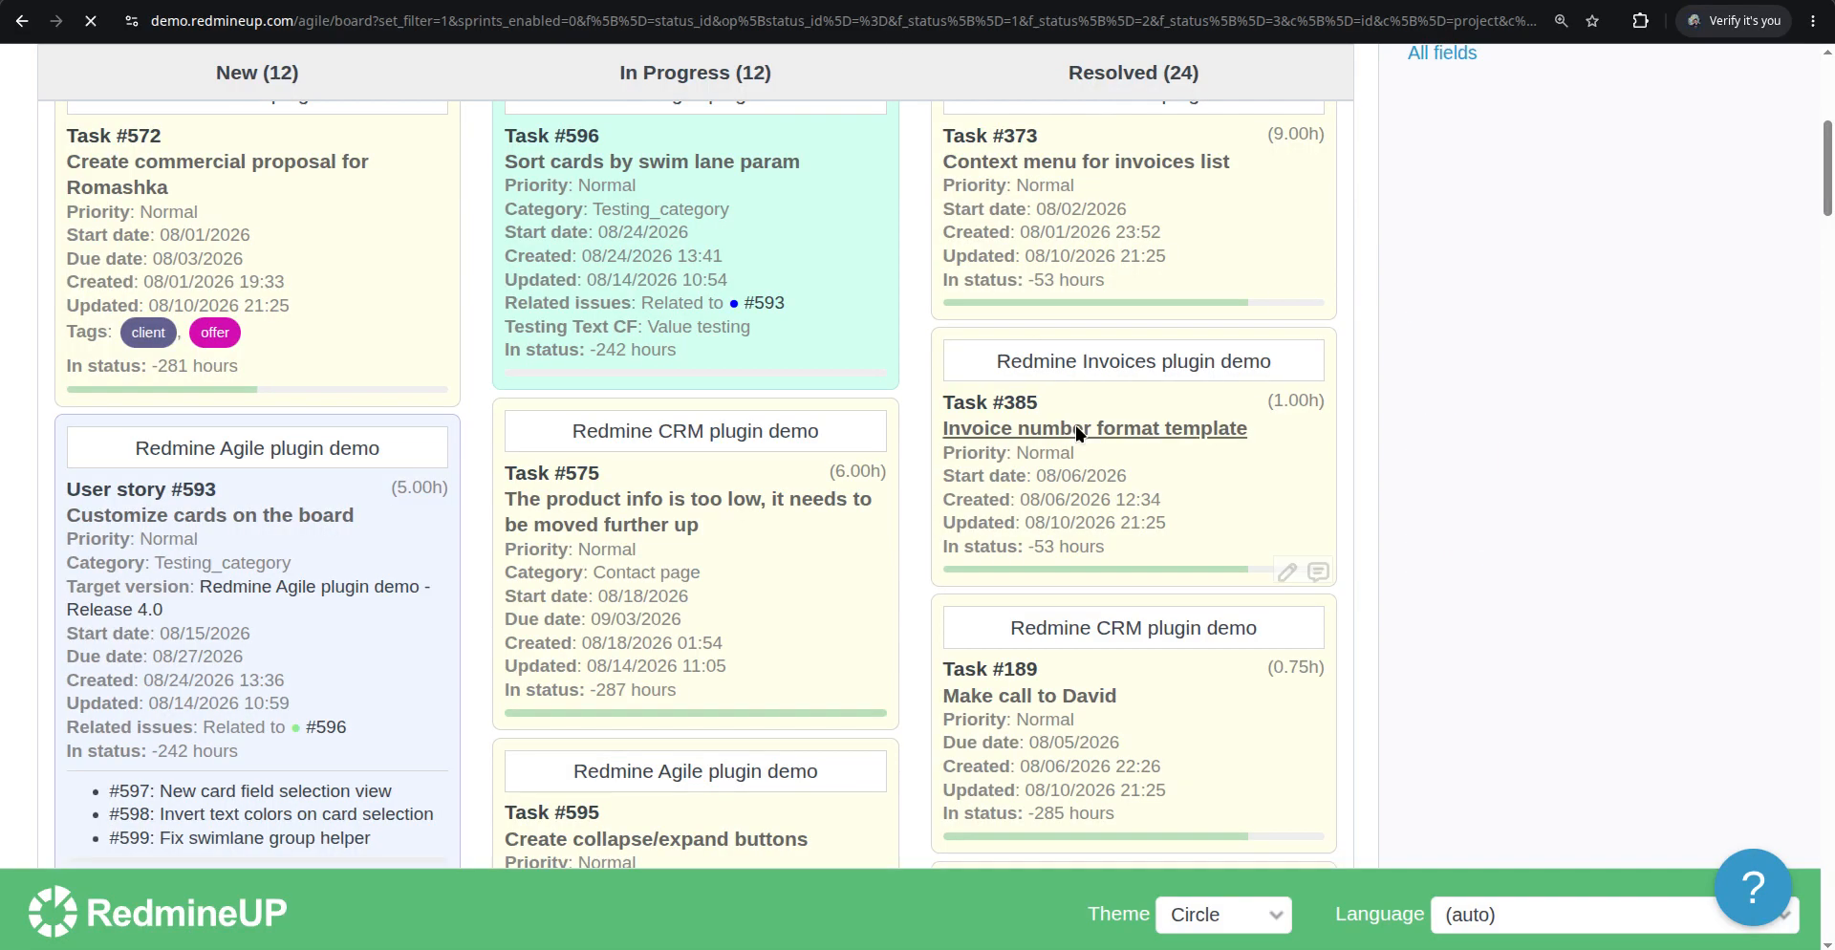
scroll(1116, 564, "down", 10)
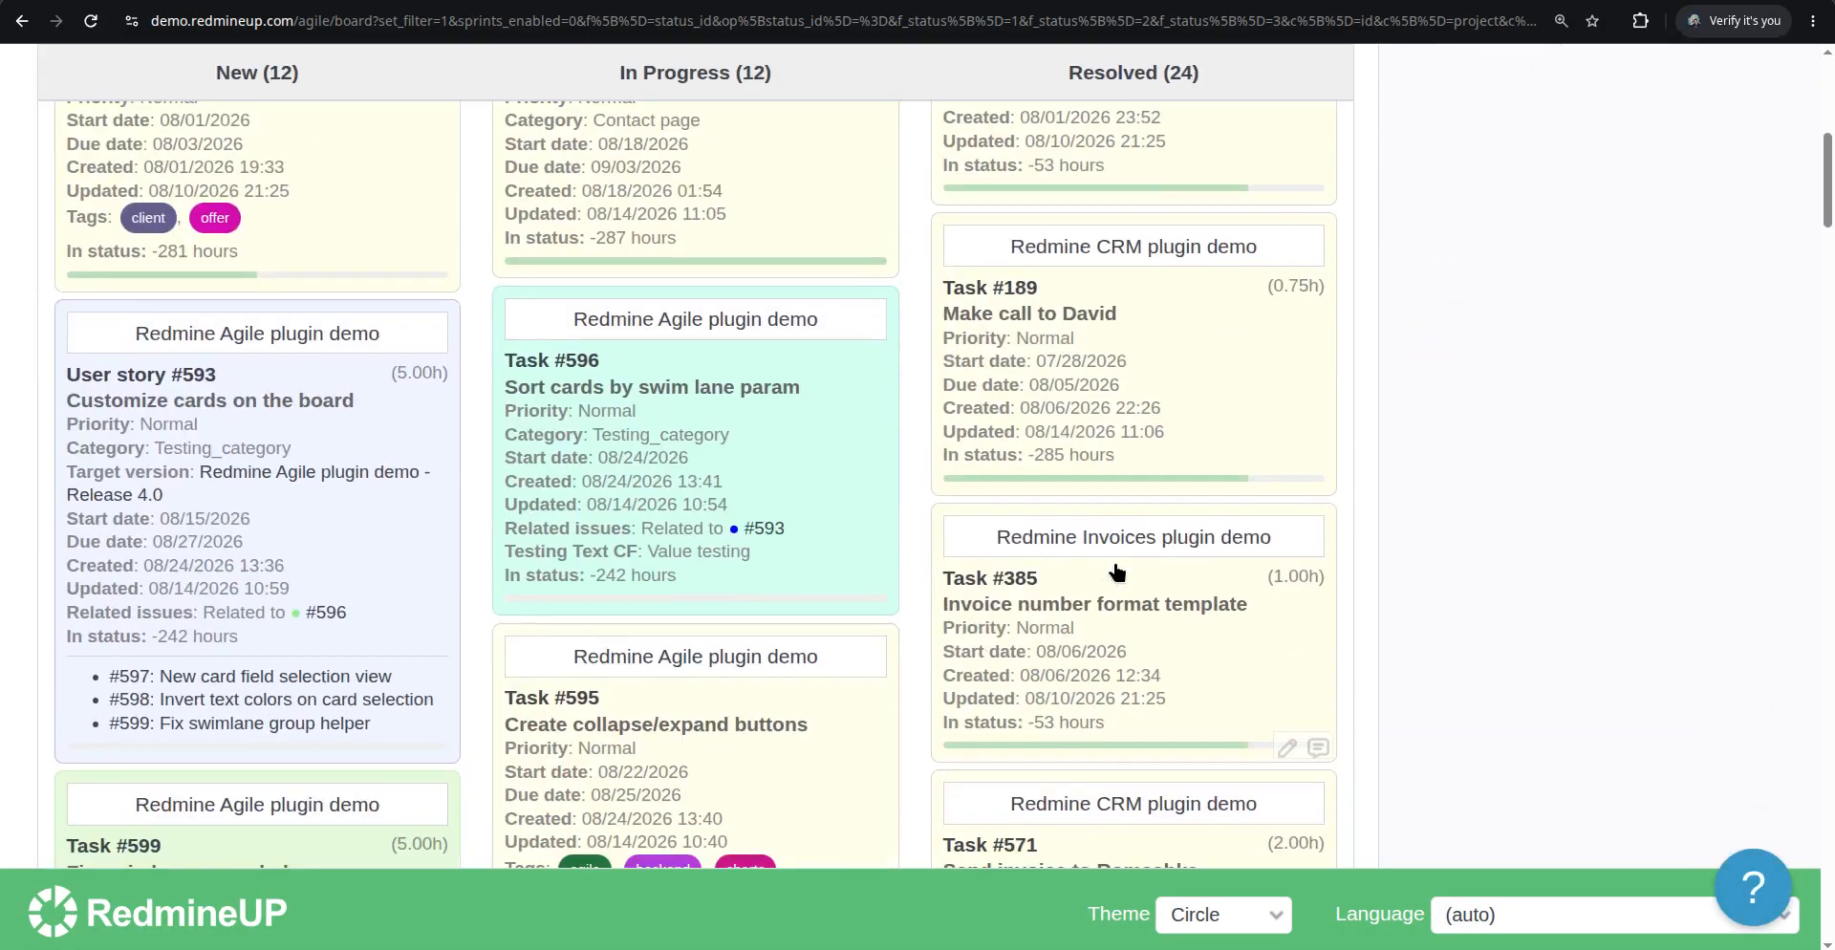
scroll(1116, 574, "down", 5)
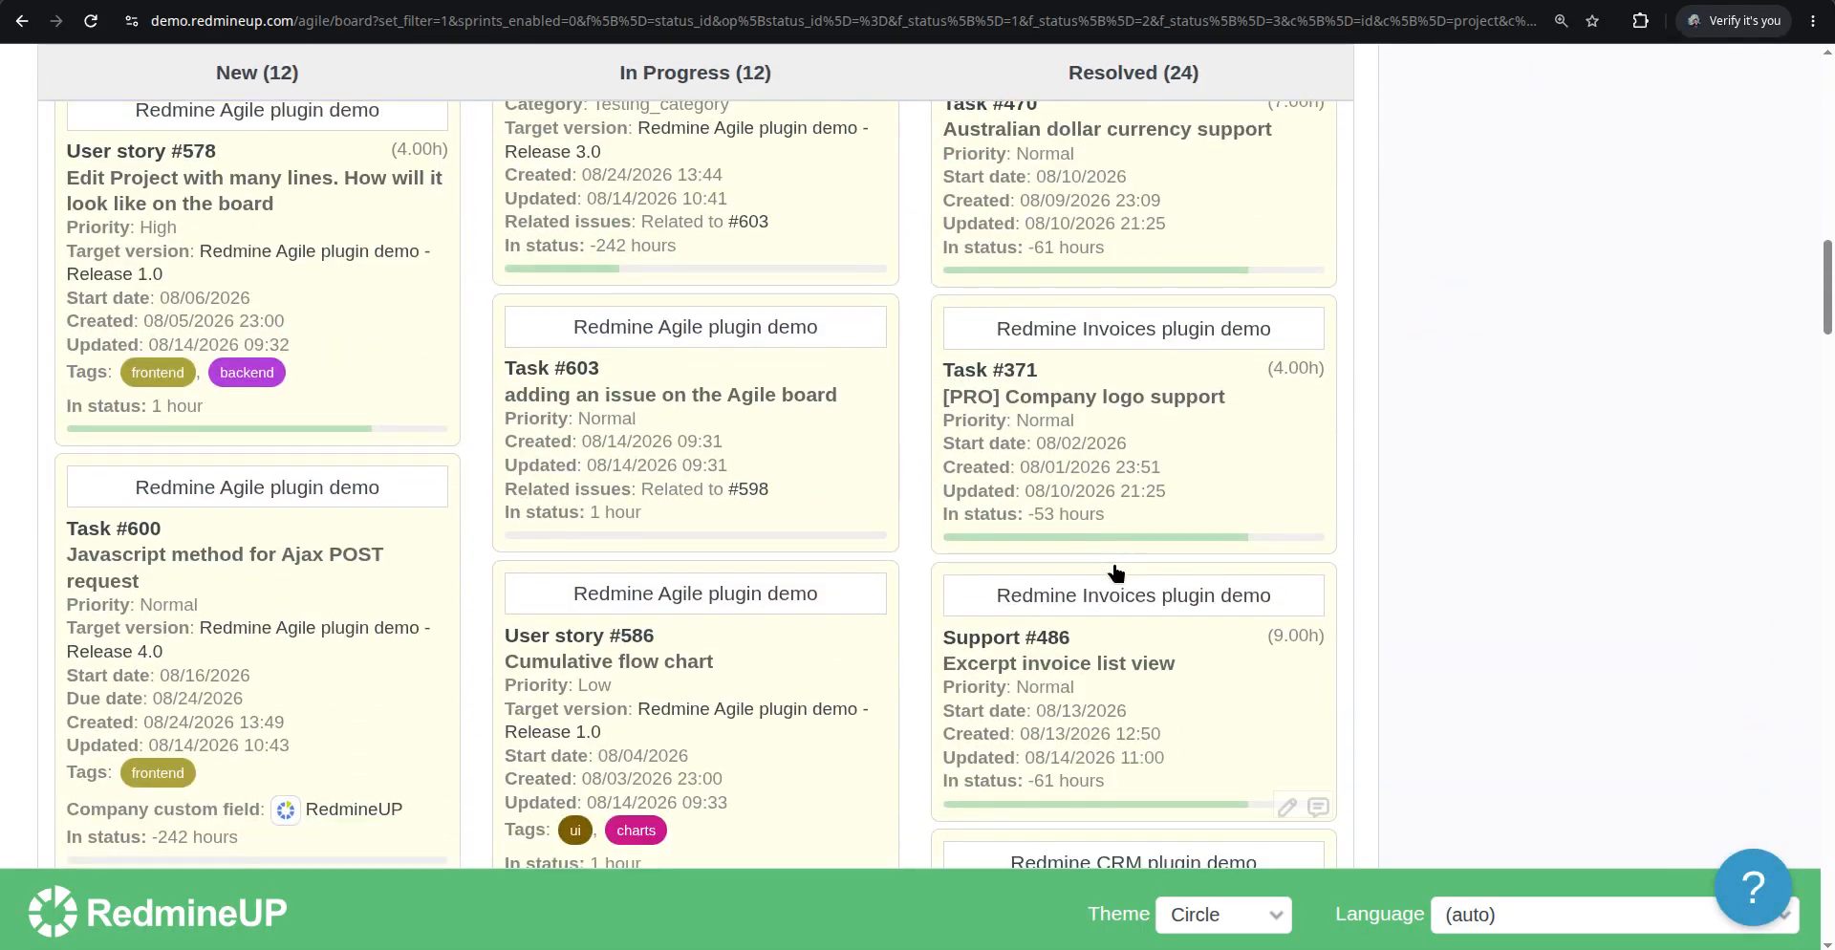
scroll(1115, 573, "down", 10)
scroll(1115, 573, "down", 10)
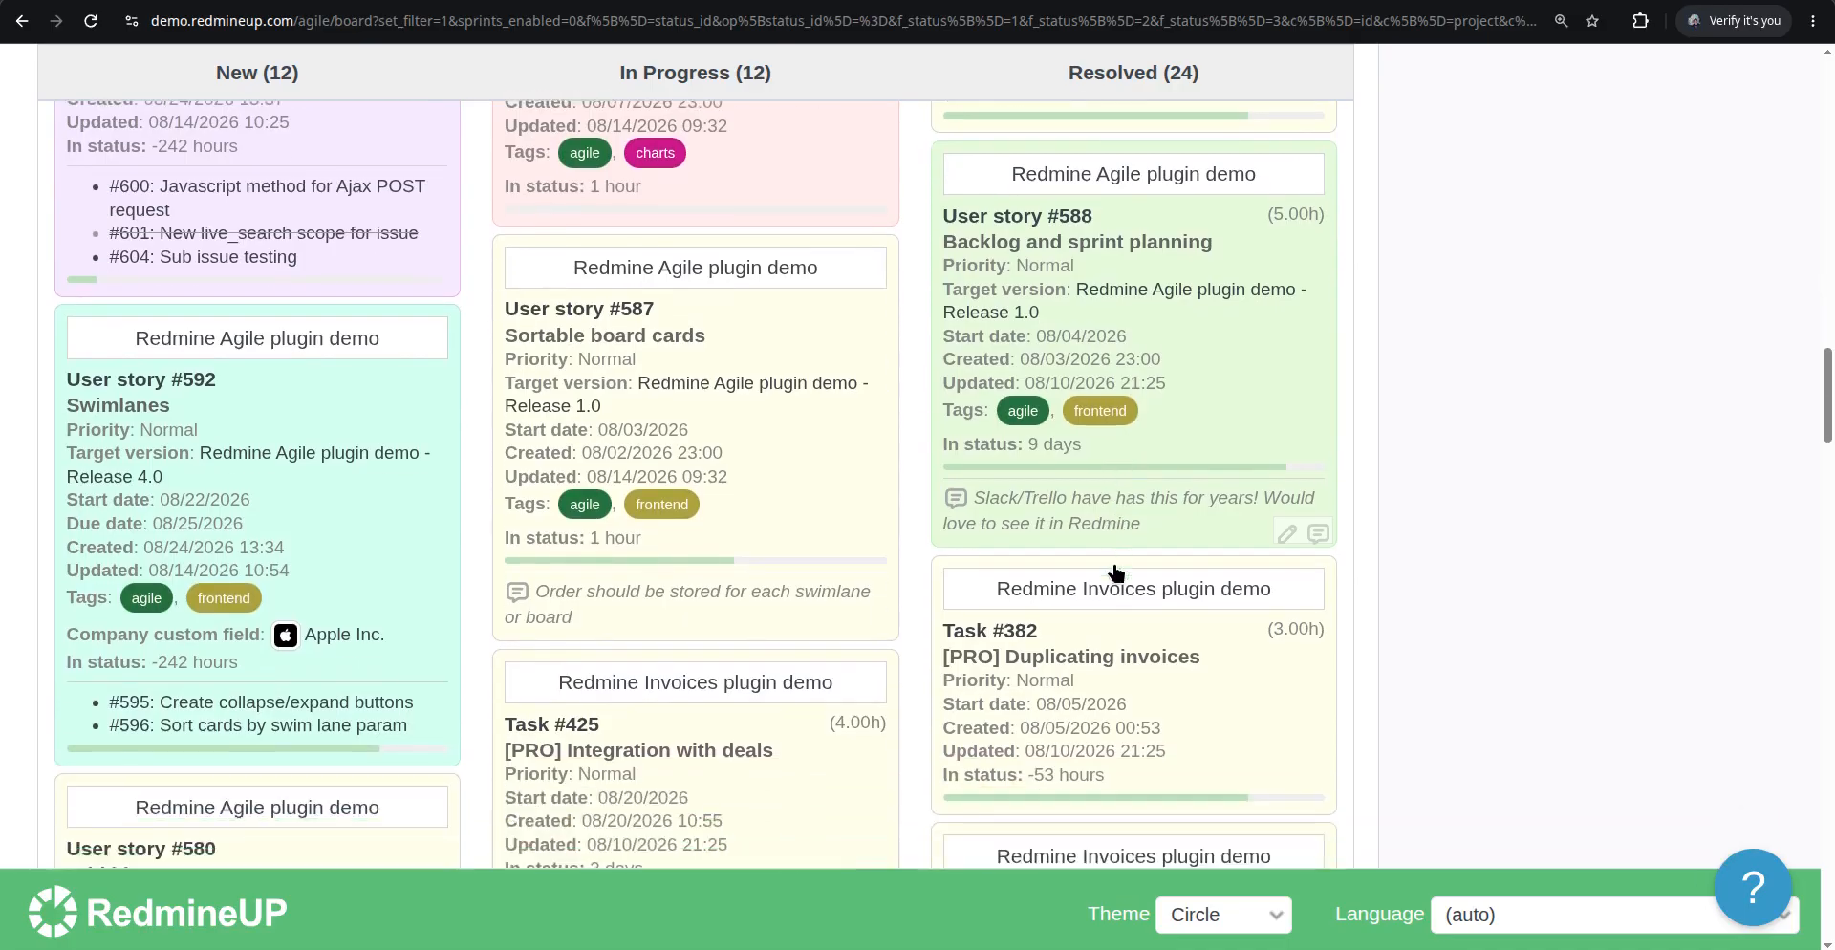
scroll(1116, 573, "down", 5)
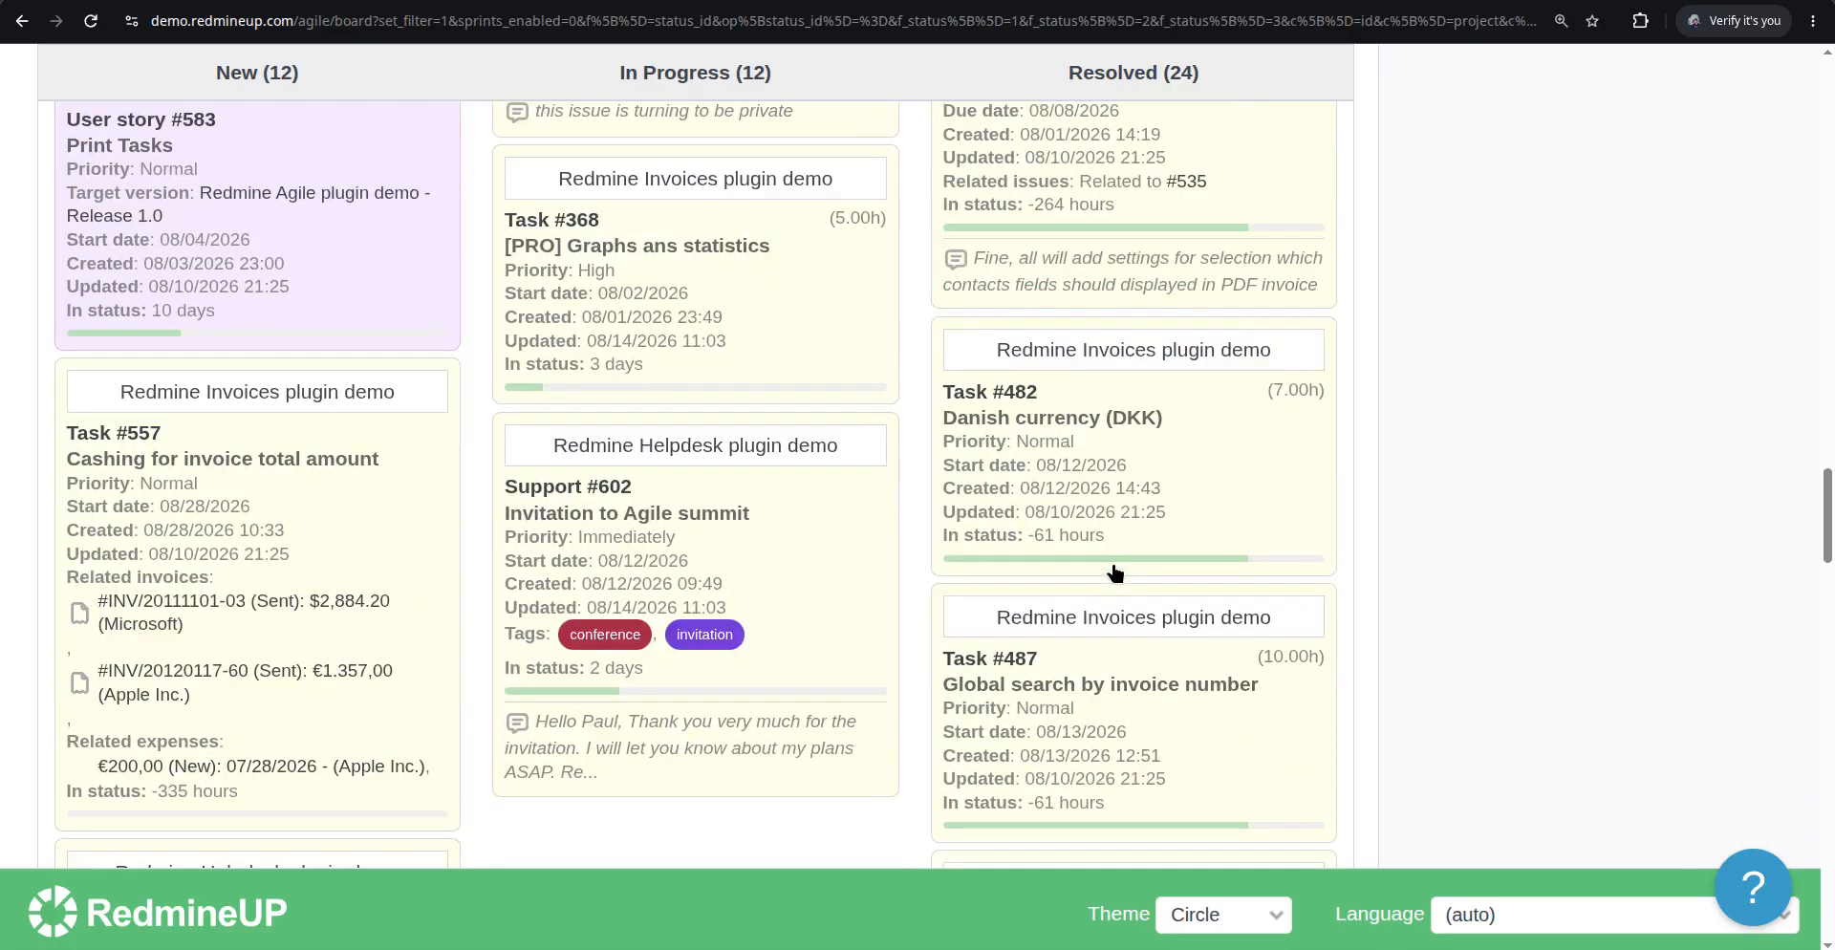
scroll(1115, 573, "up", 10)
scroll(1115, 580, "up", 10)
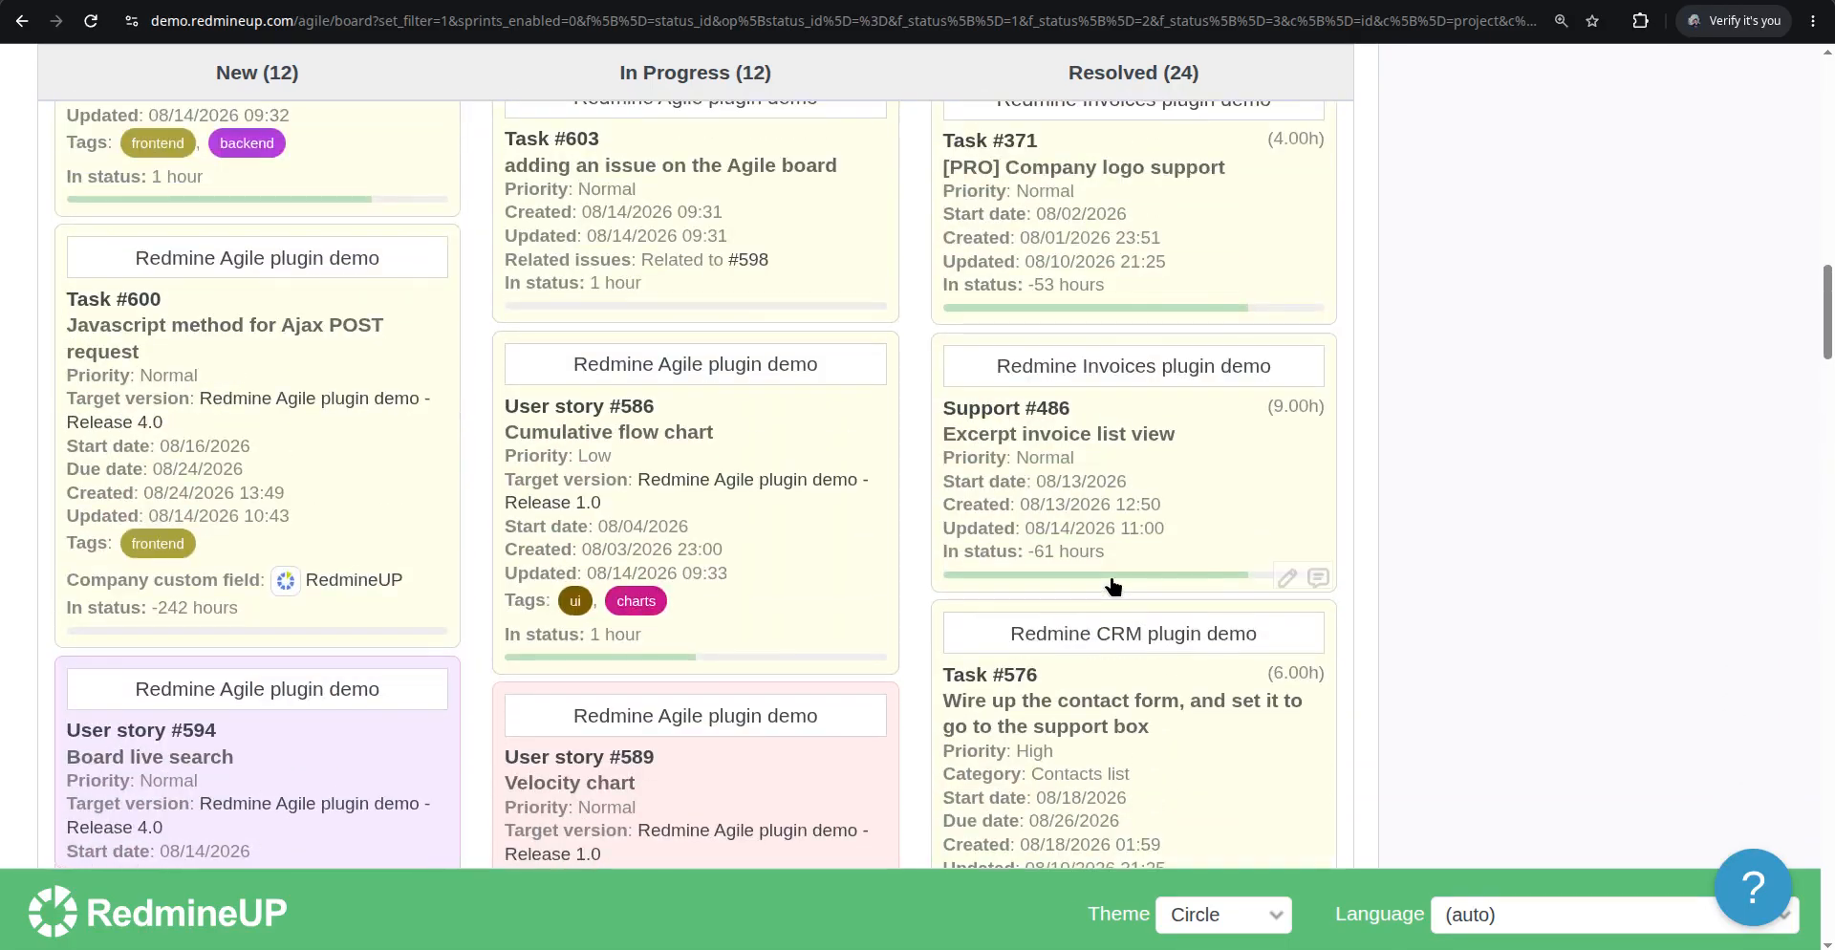
scroll(1113, 586, "down", 3)
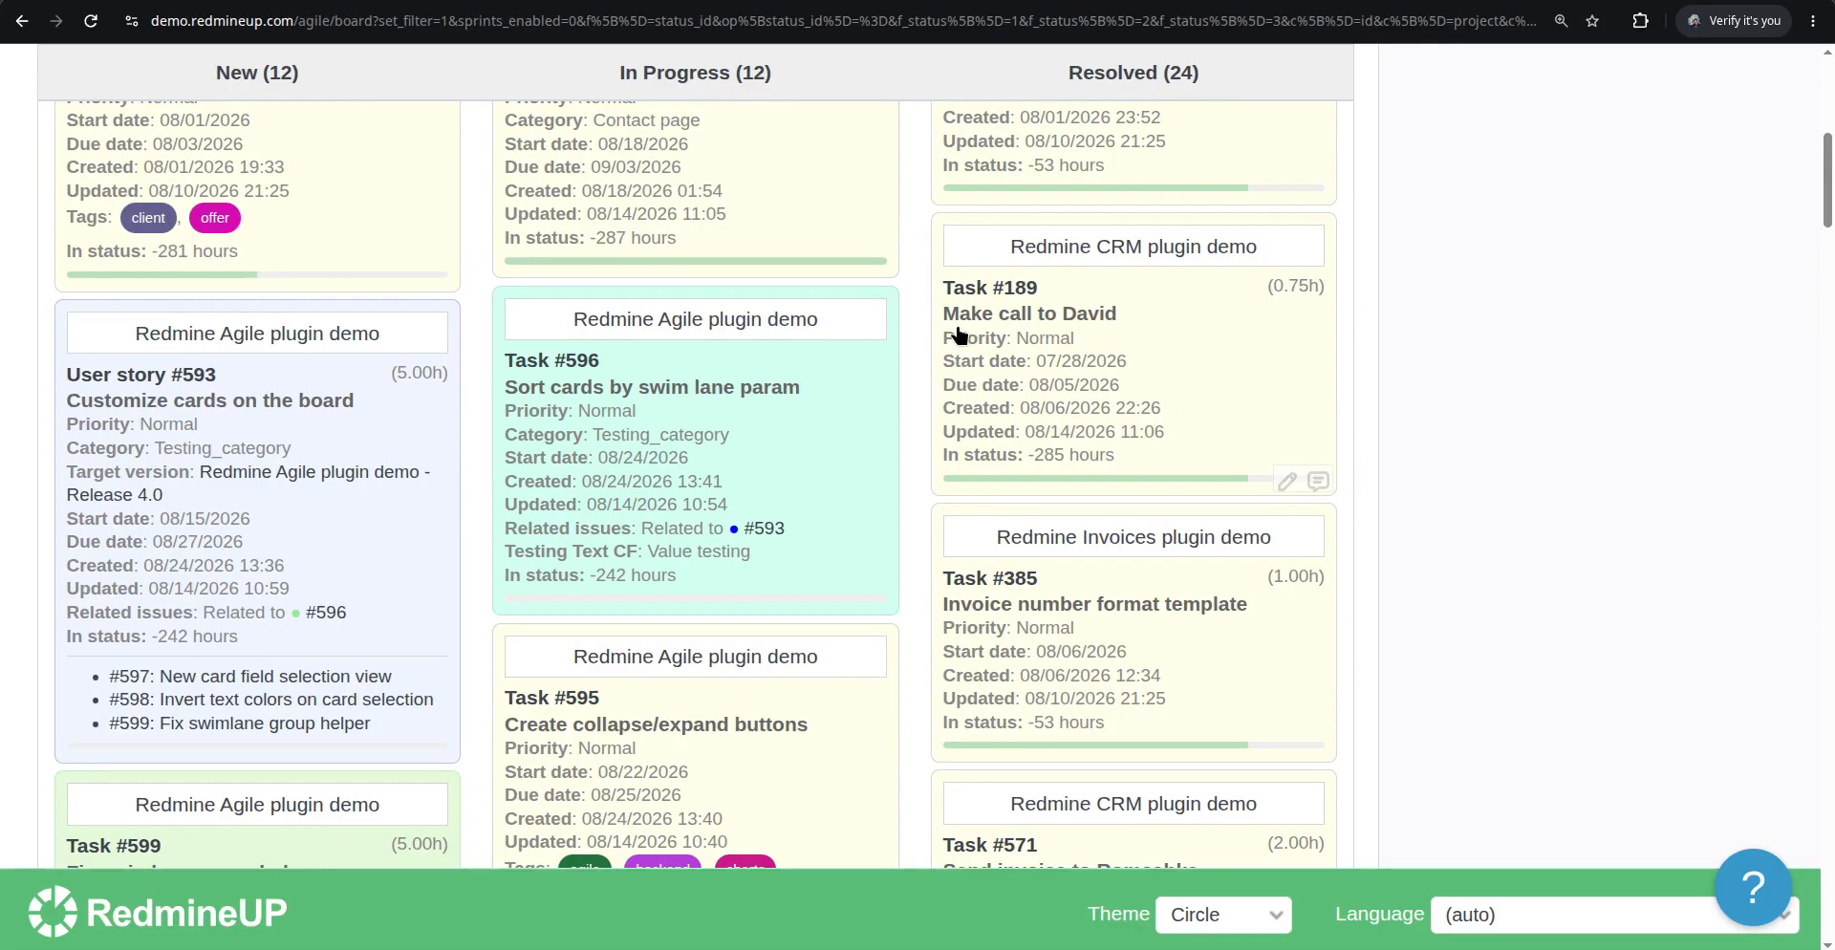
scroll(782, 538, "up", 10)
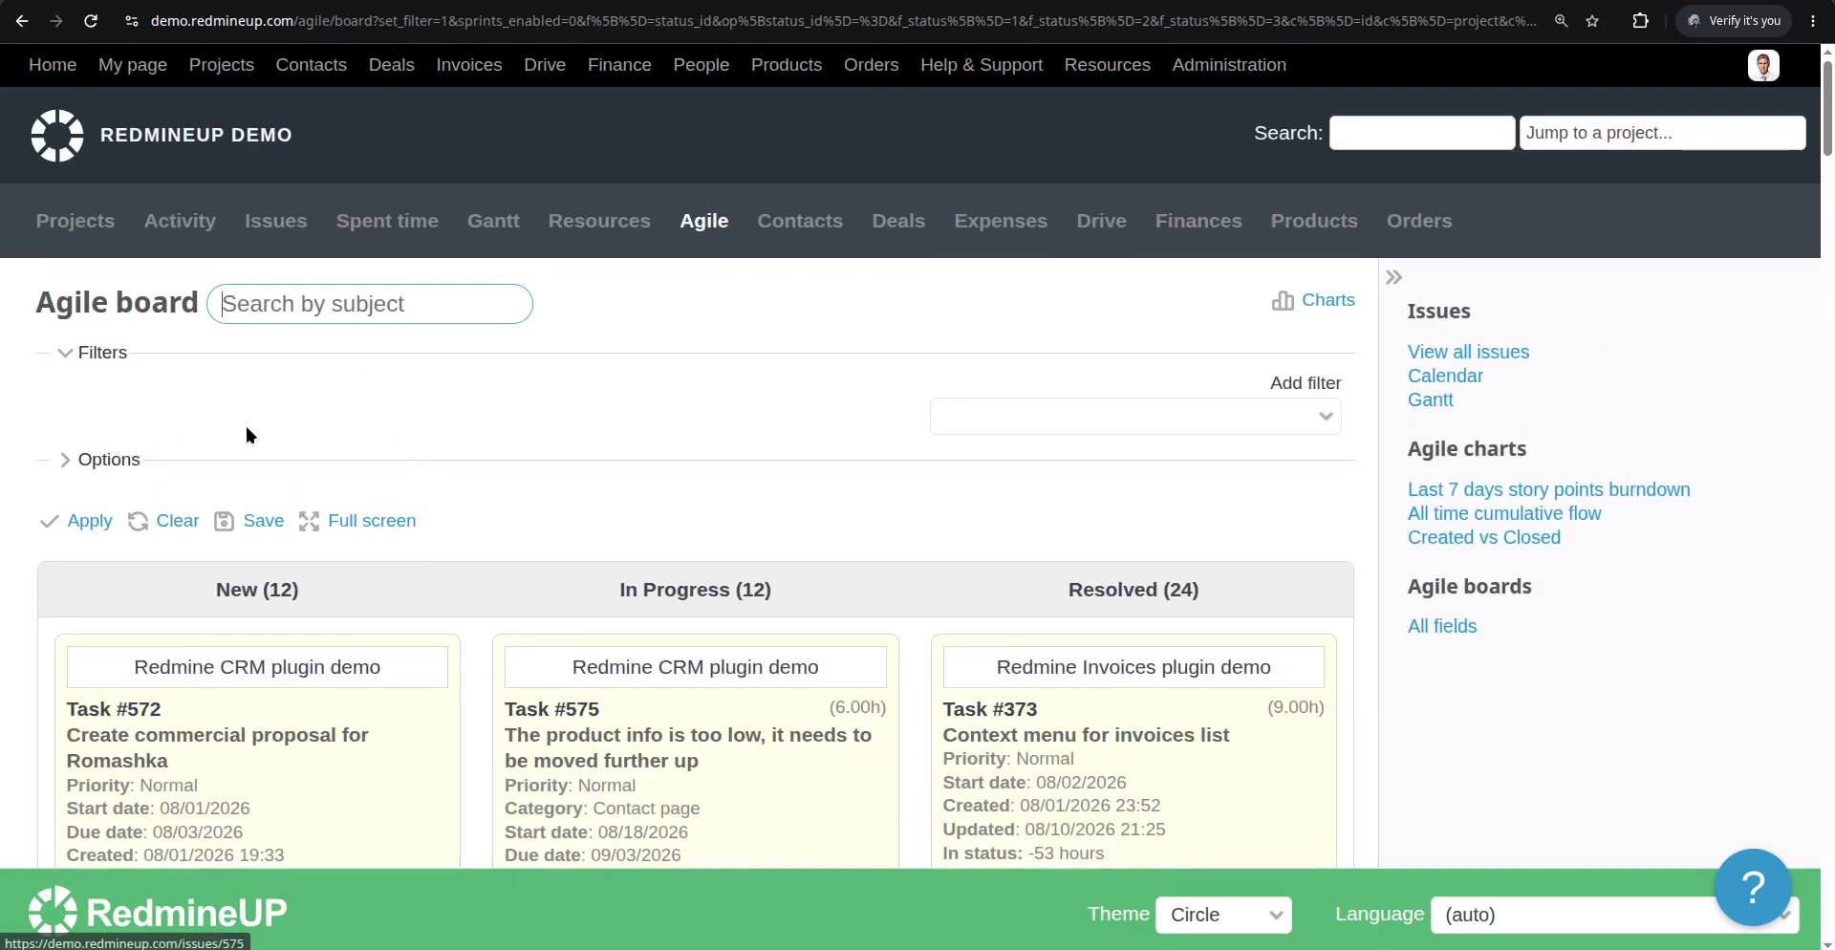
Enable the Thumbnails card field in the board options and apply the change
left_click(122, 461)
scroll(795, 518, "down", 3)
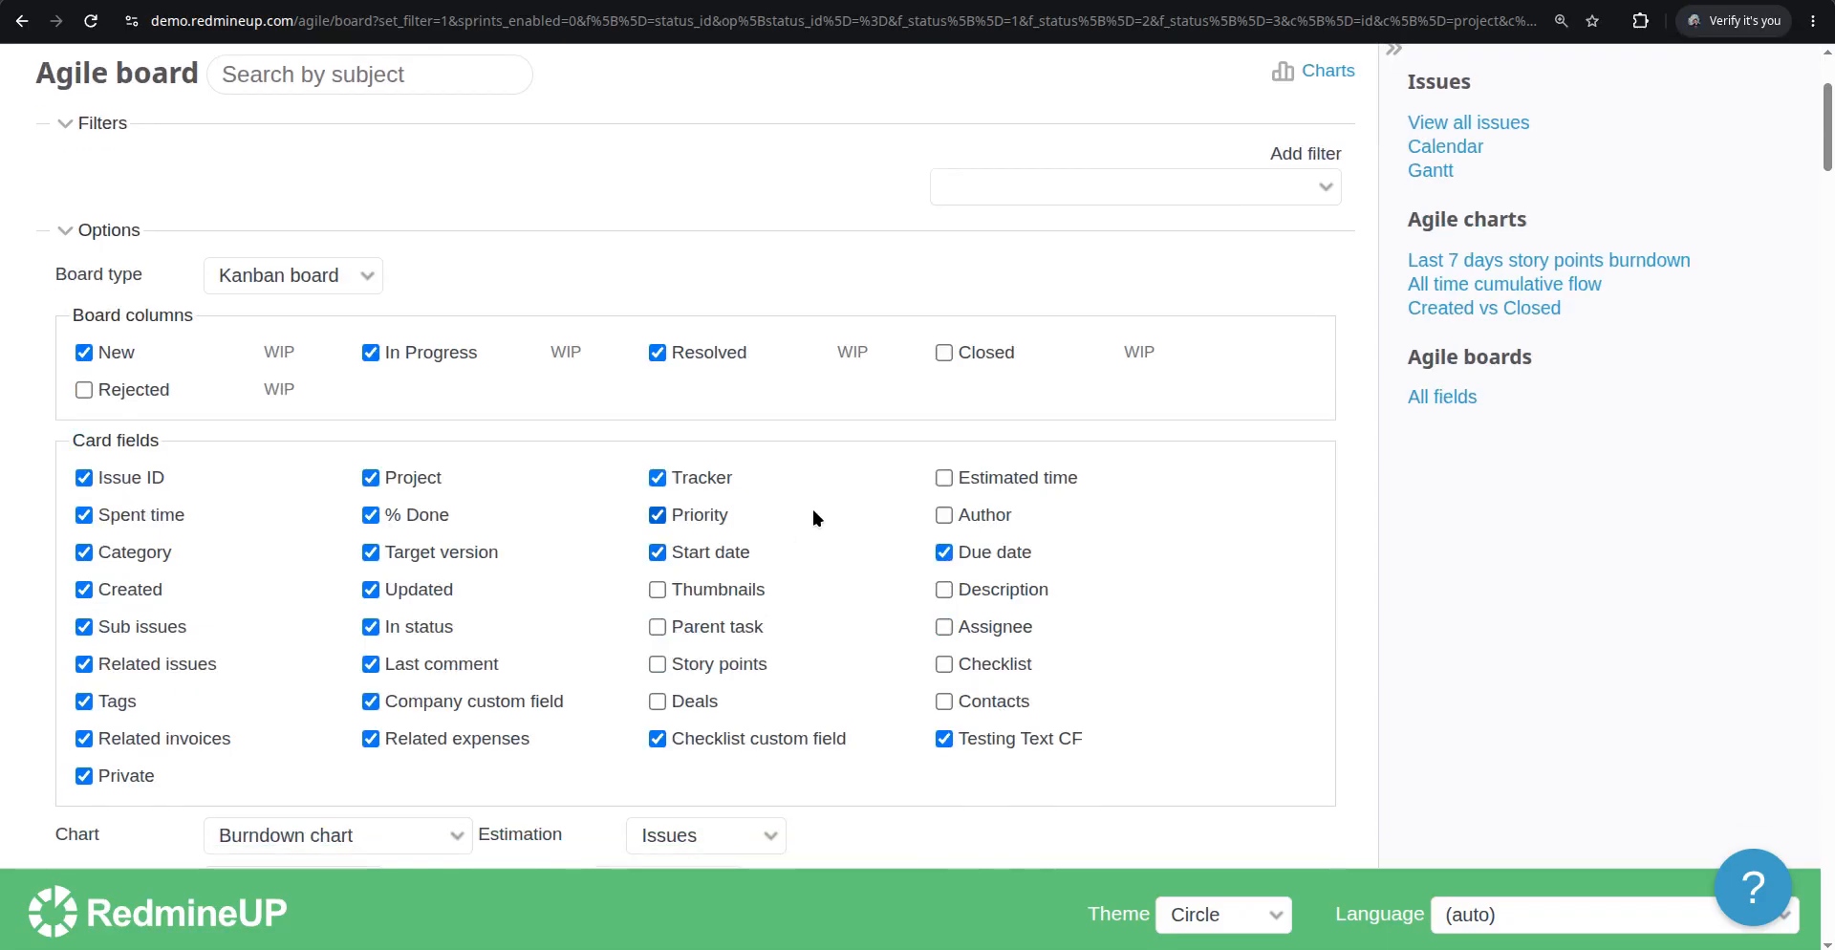
scroll(828, 511, "down", 3)
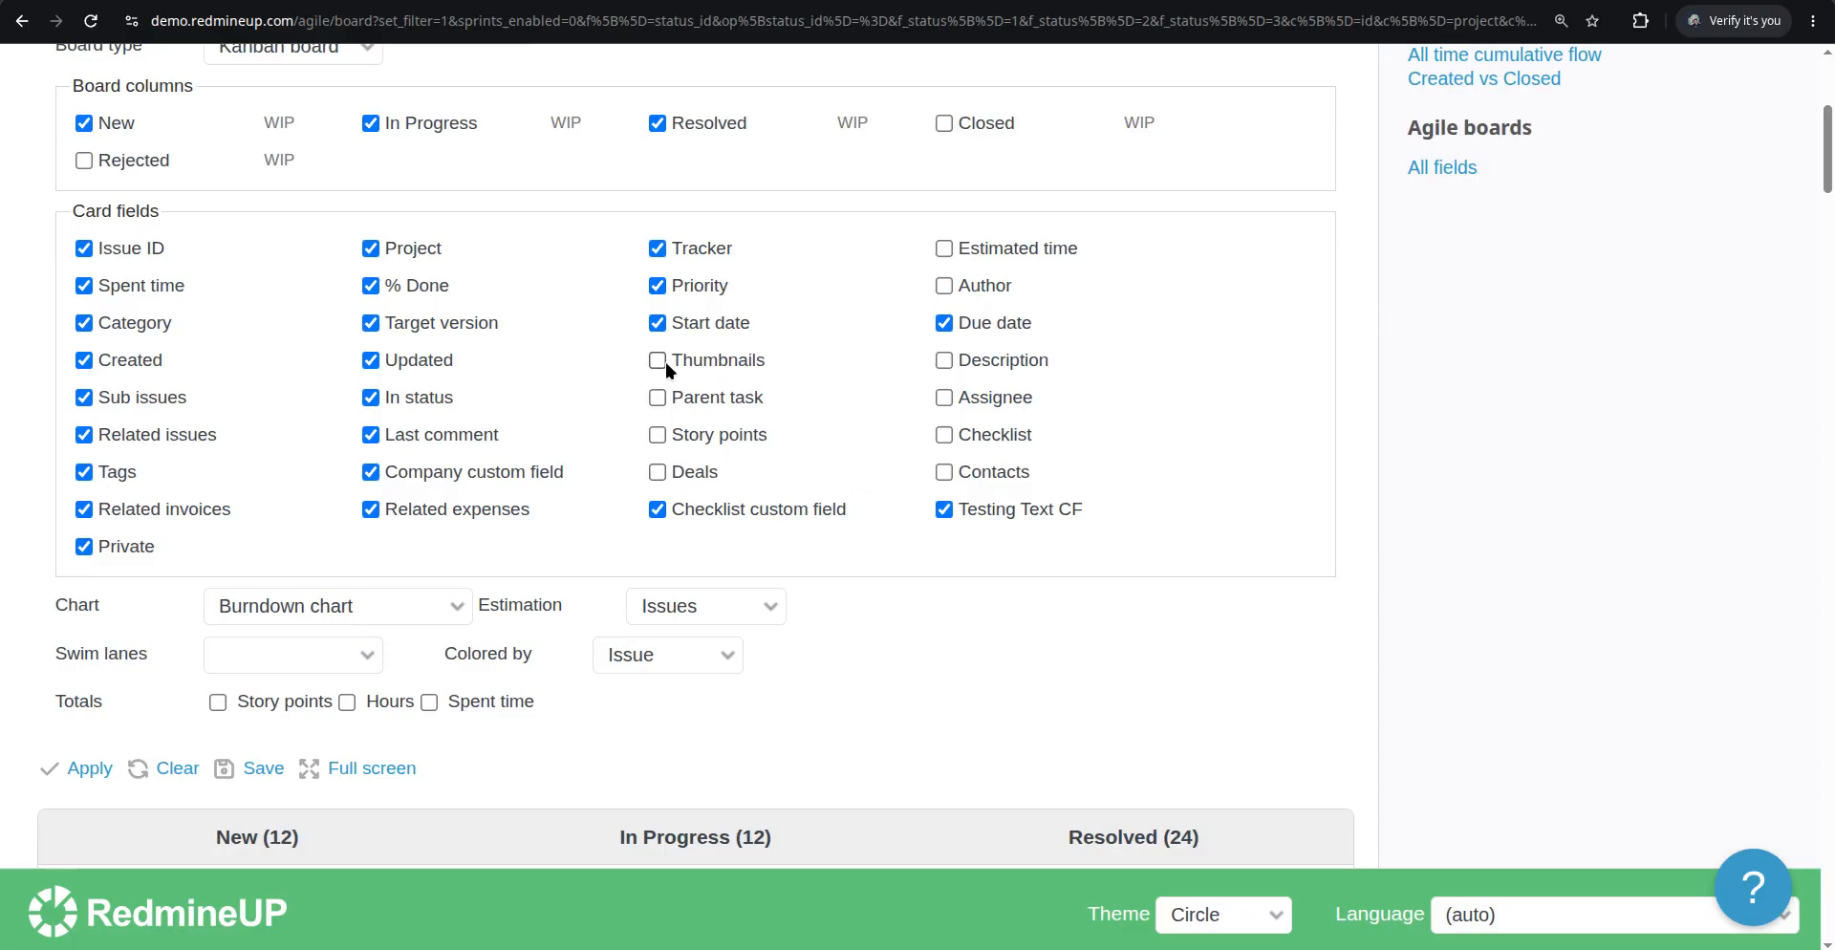
left_click(738, 362)
scroll(133, 659, "down", 1)
left_click(134, 660)
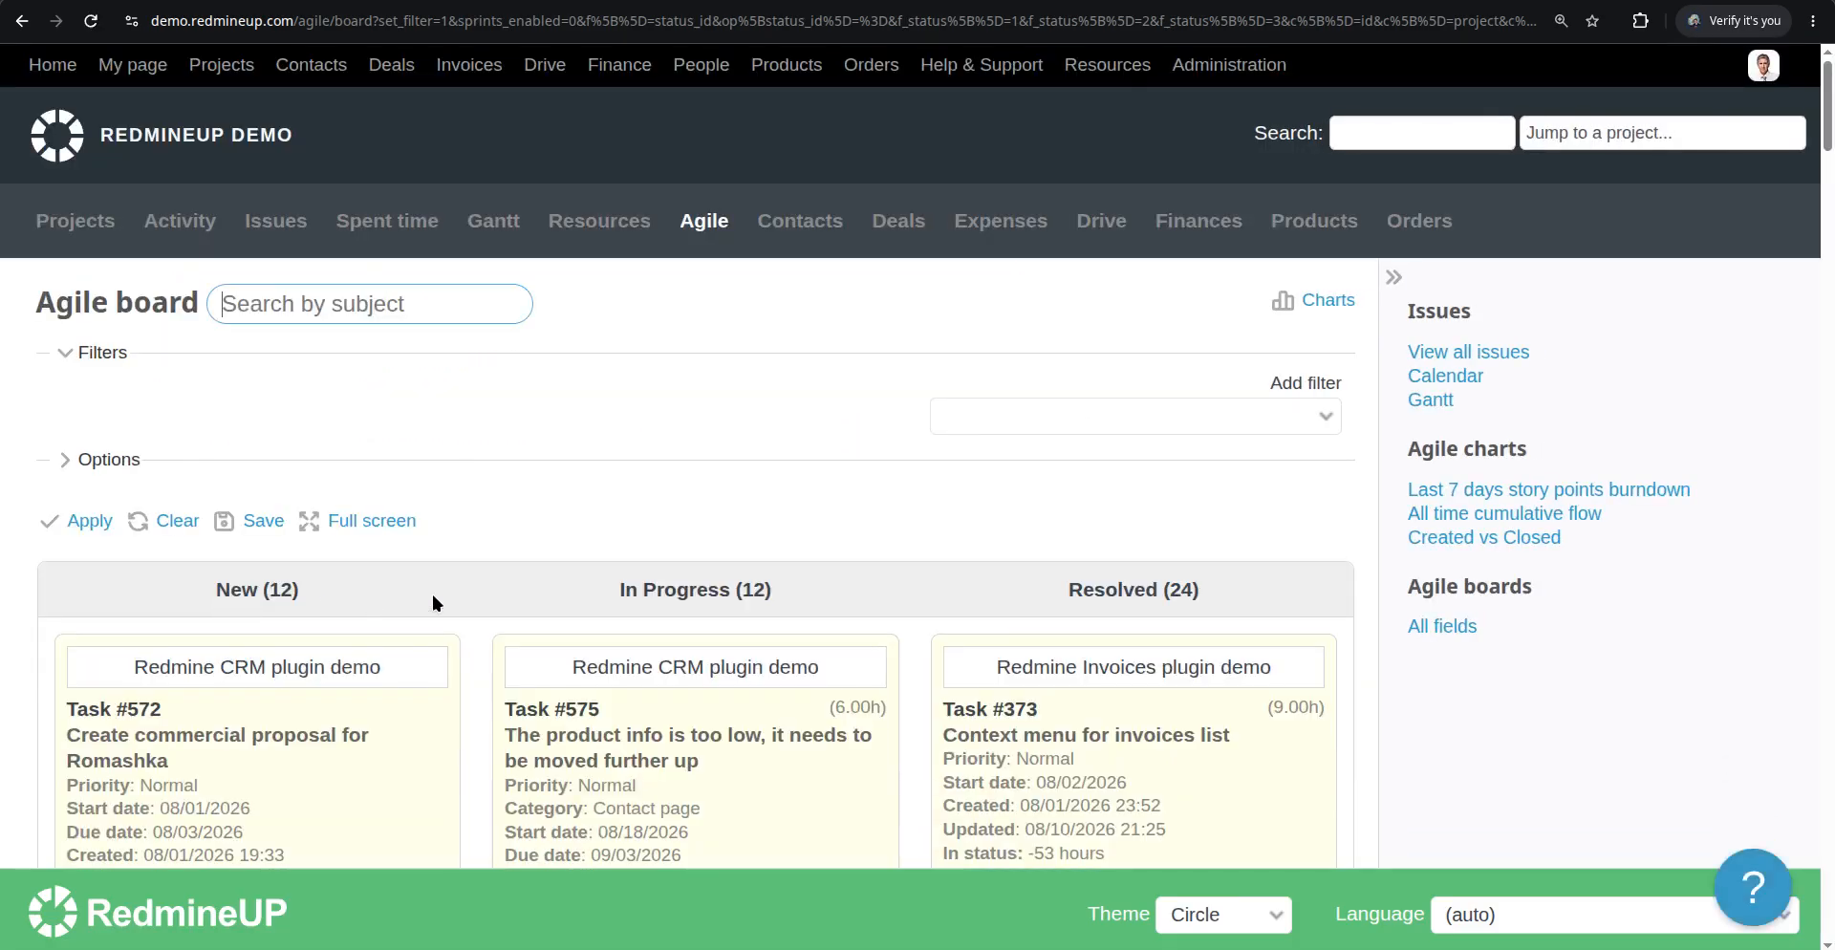
Scroll through the board to review the cards showing thumbnail images
scroll(585, 533, "down", 10)
scroll(585, 533, "down", 5)
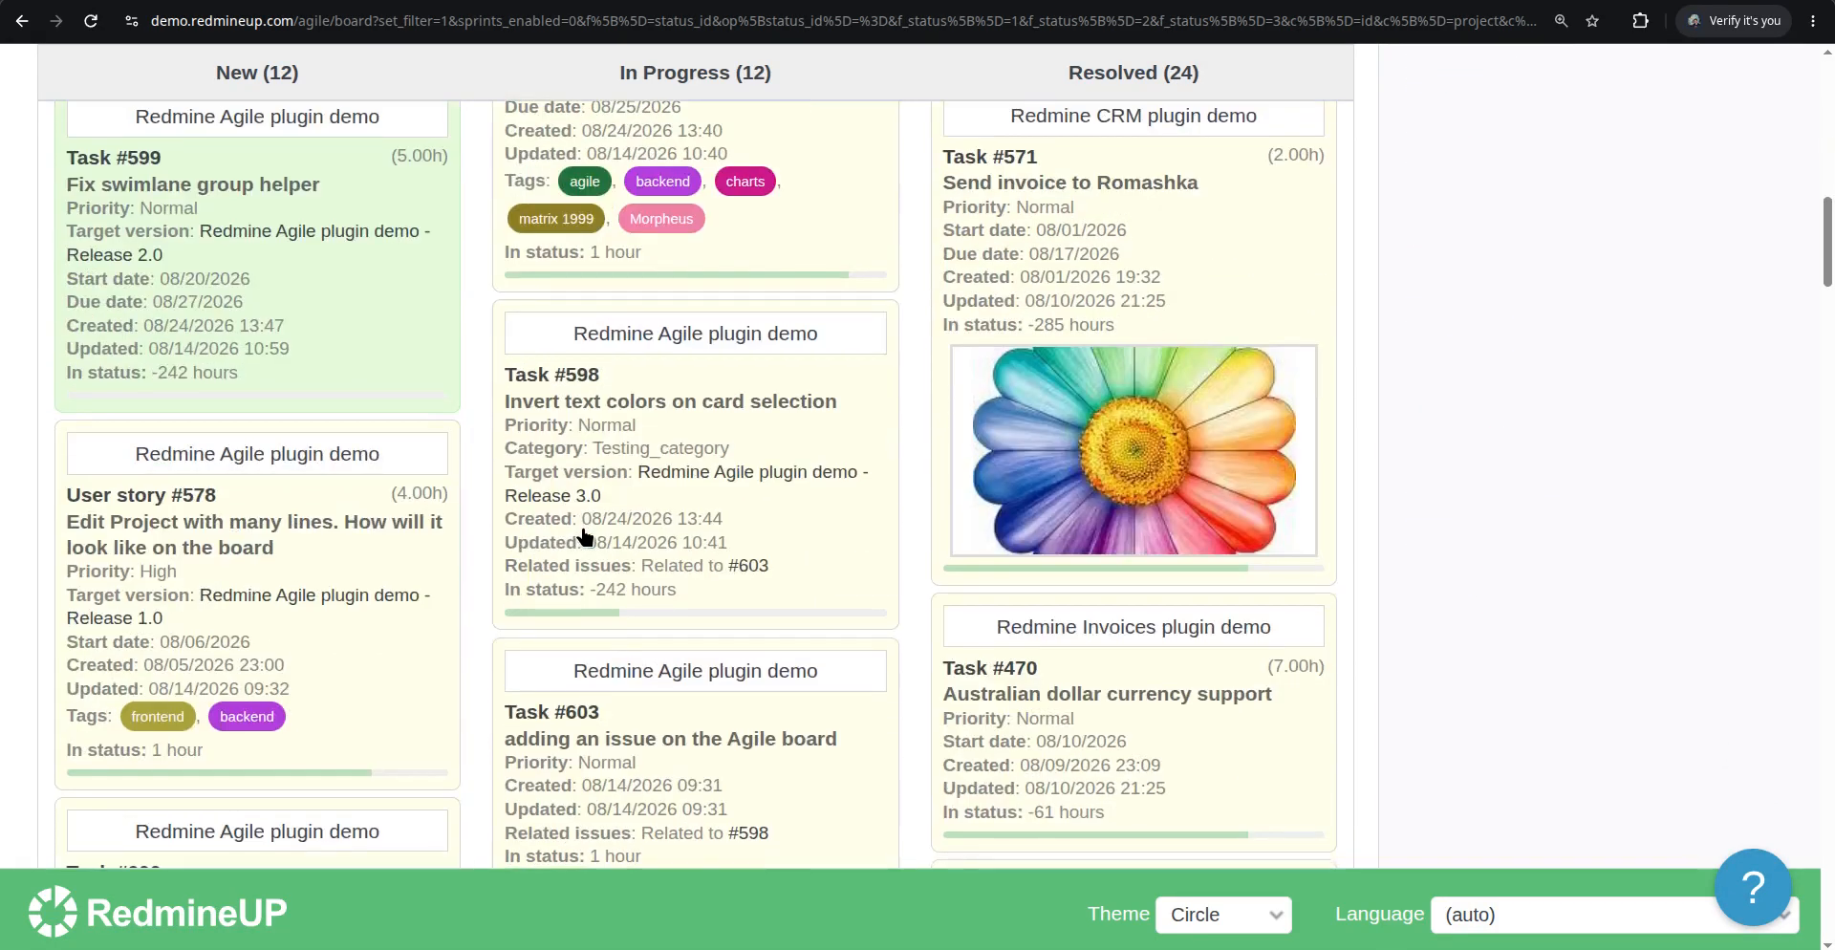
scroll(652, 543, "down", 10)
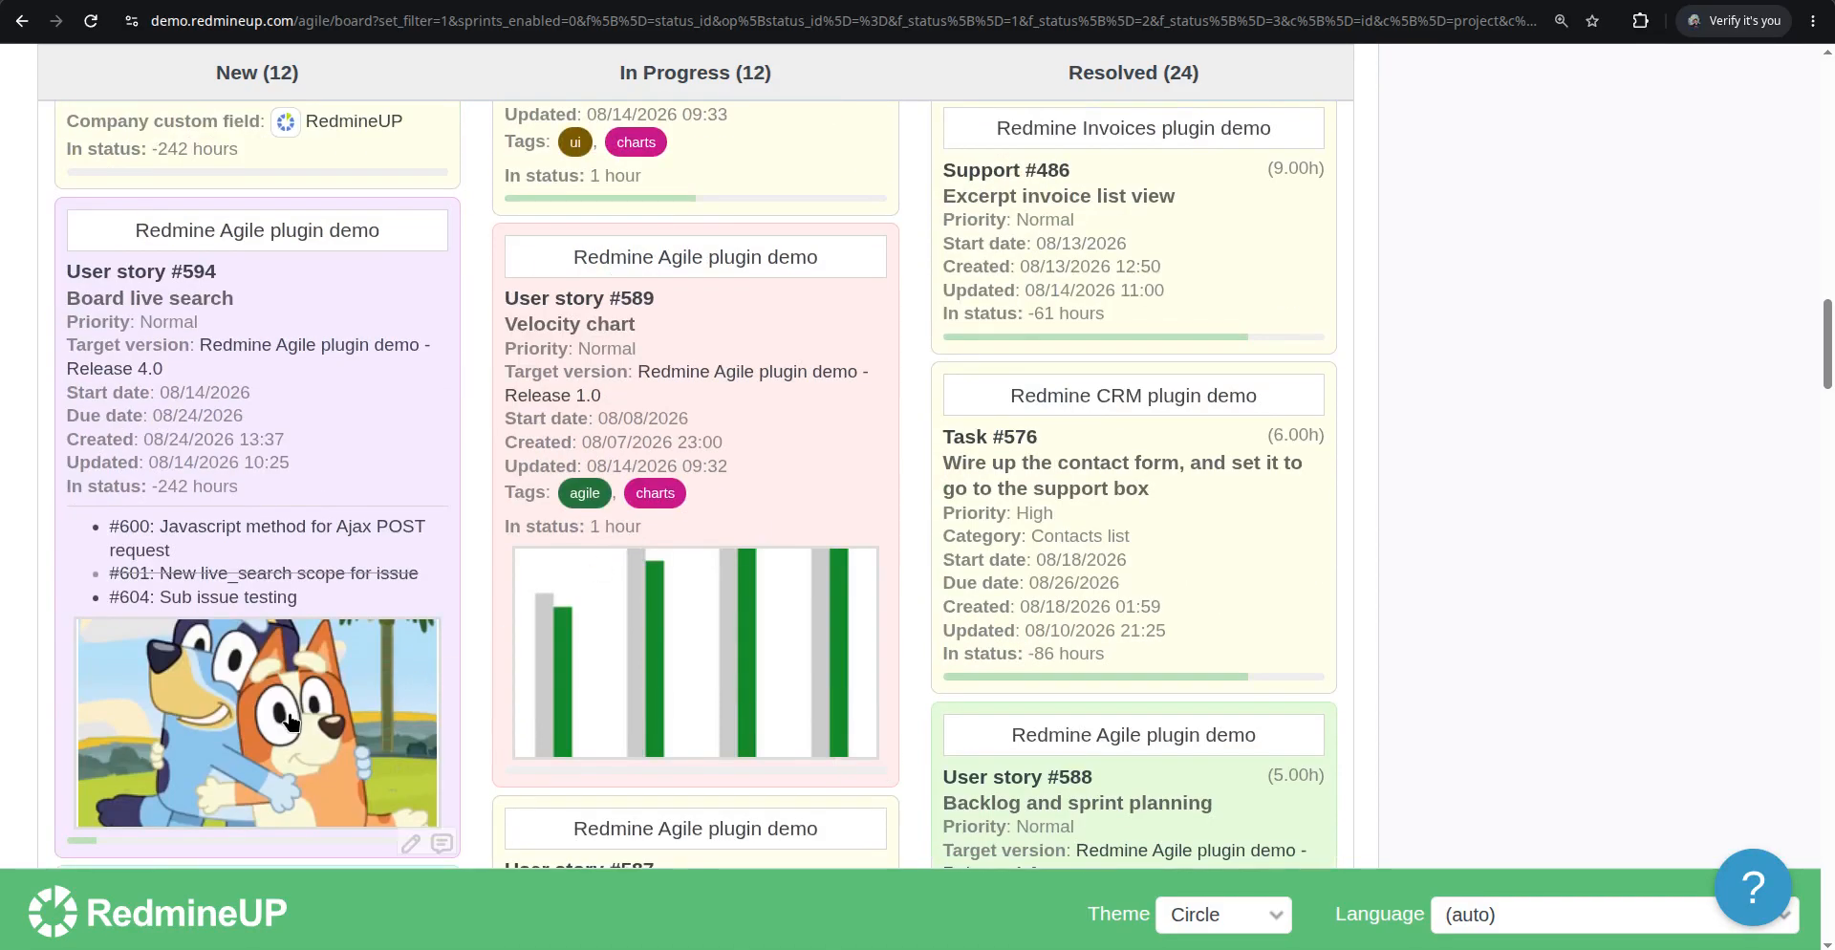
scroll(686, 643, "down", 12)
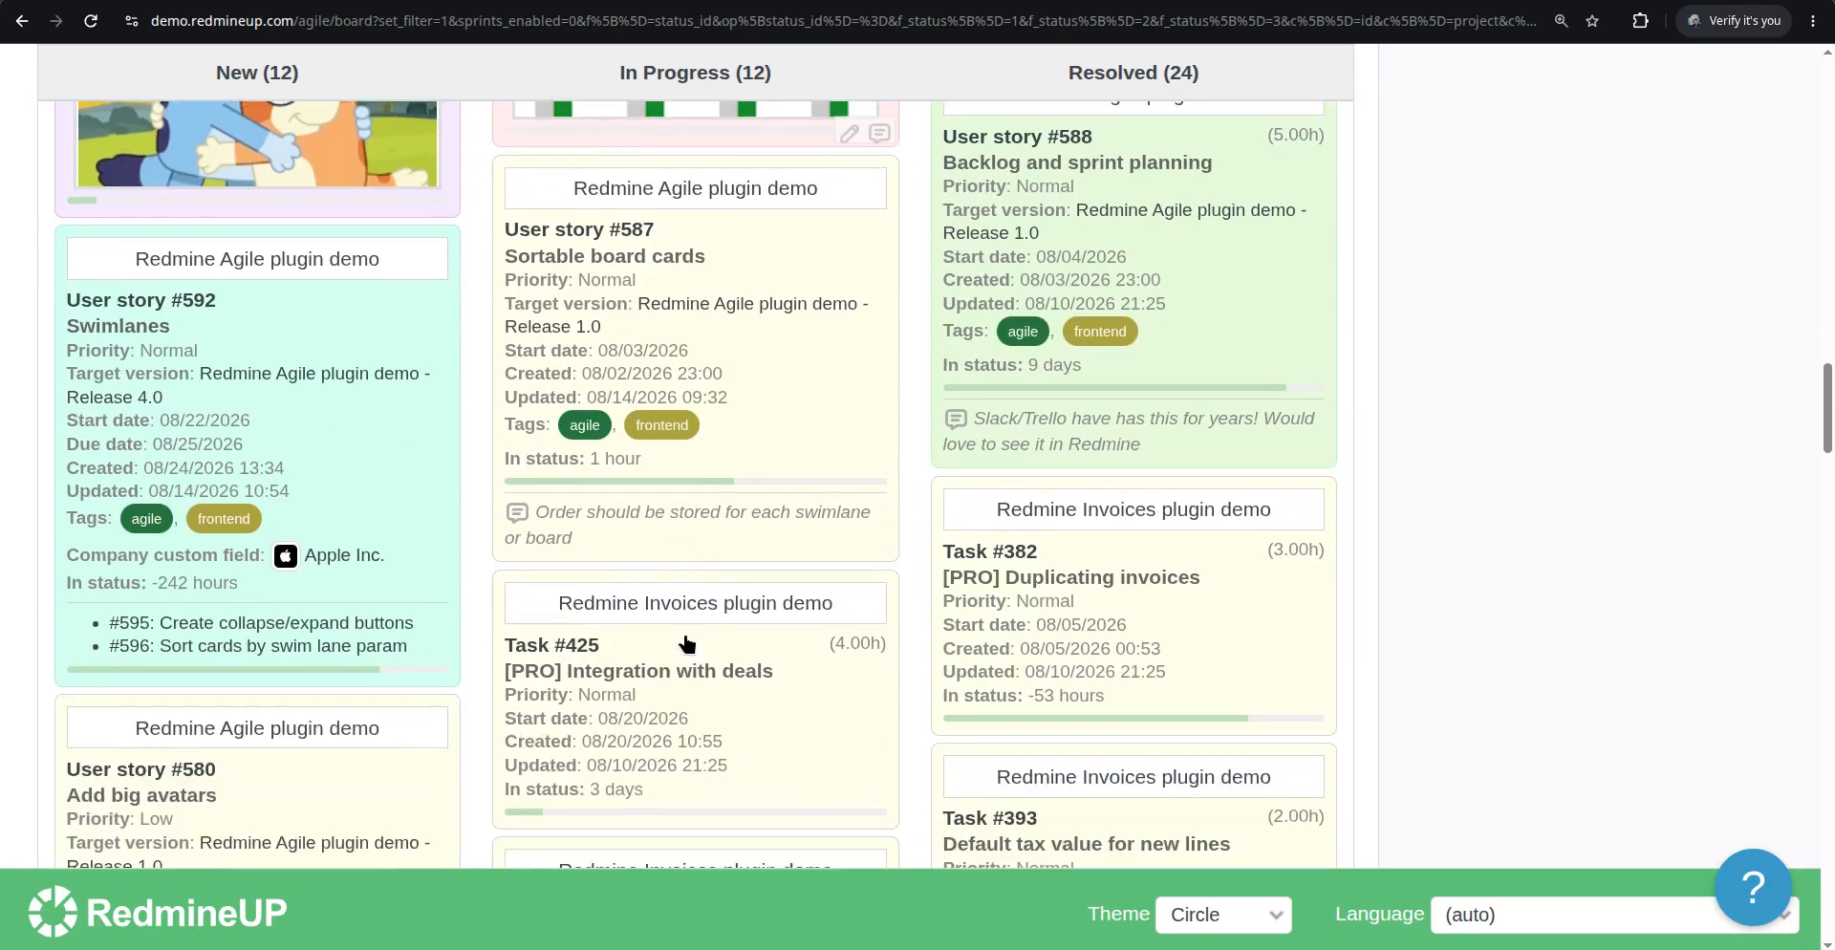
scroll(686, 643, "up", 12)
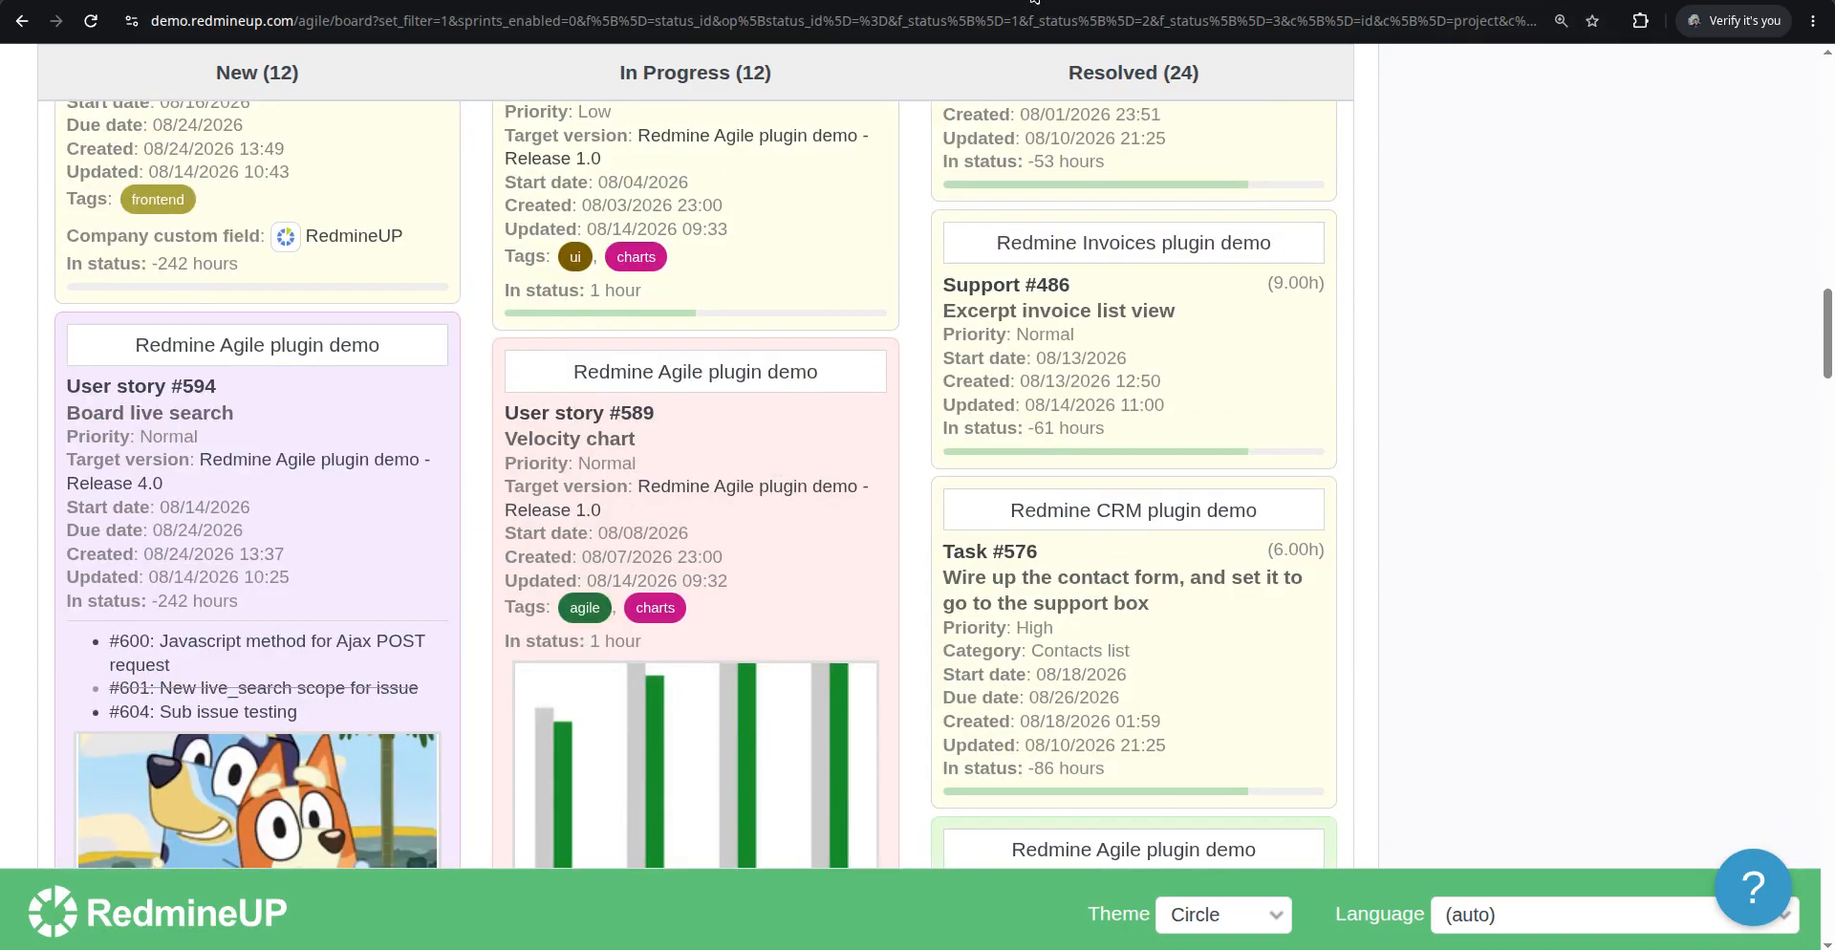
Open a new browser tab and search Google Images for "matrix 1999 neo is the one"
key("ctrl+t")
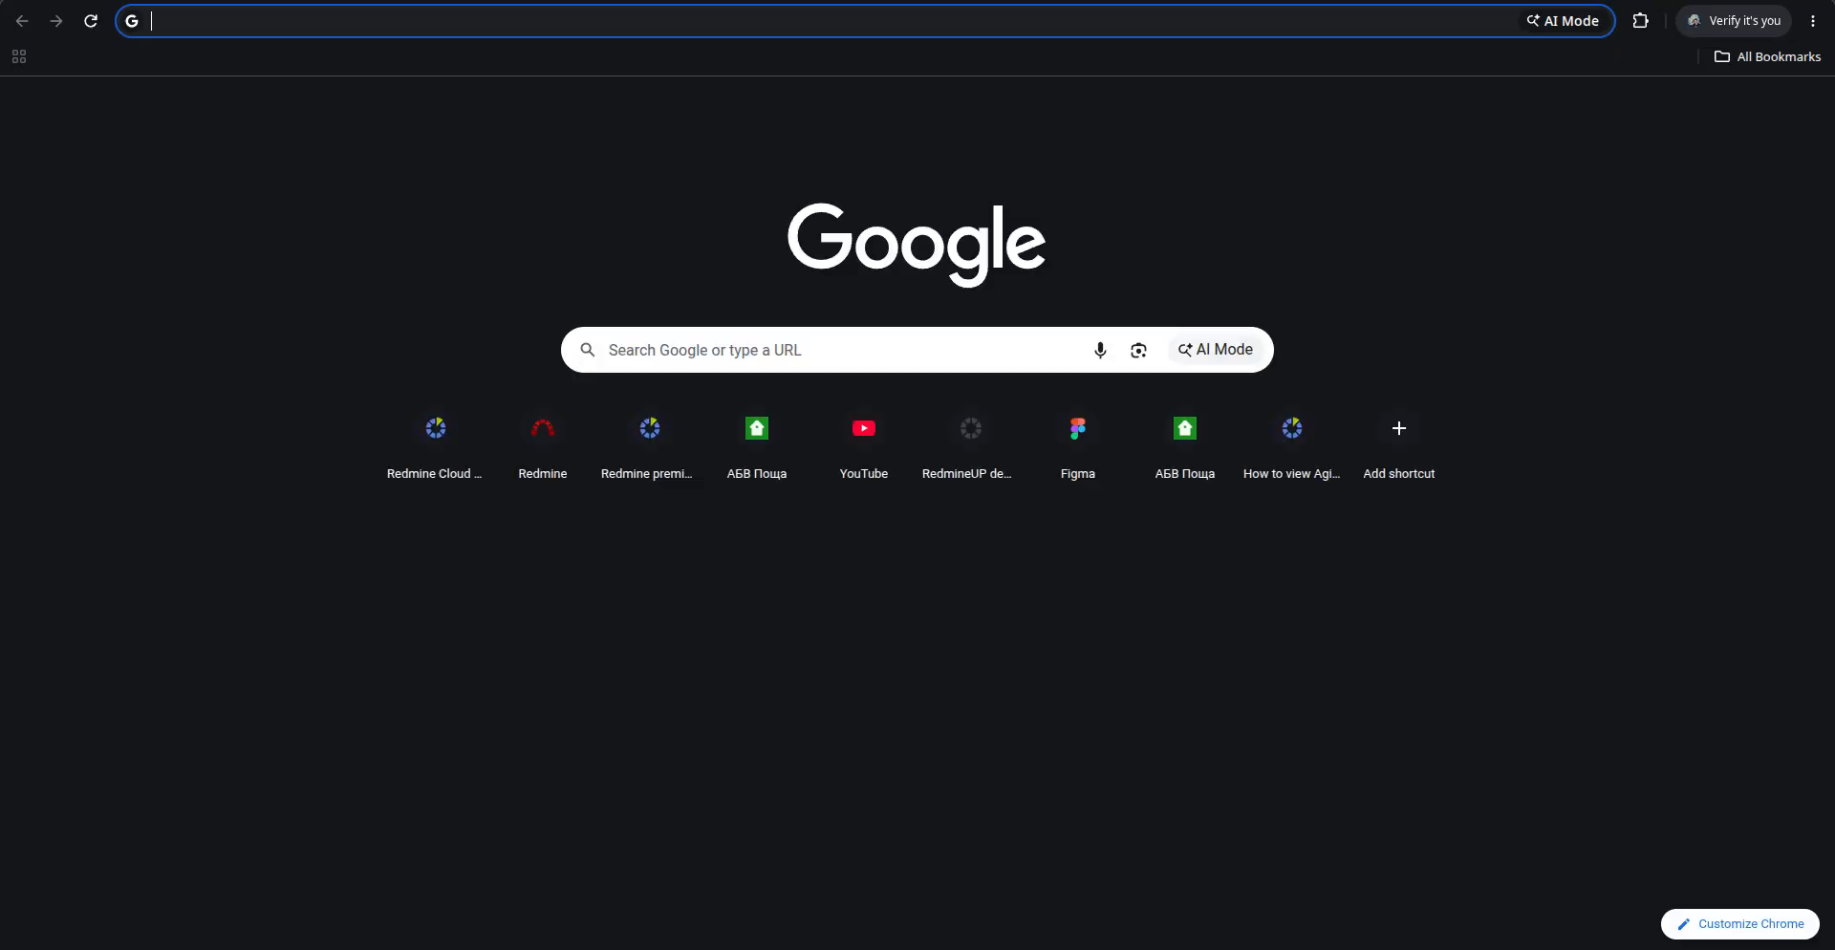
type("matrix 1999")
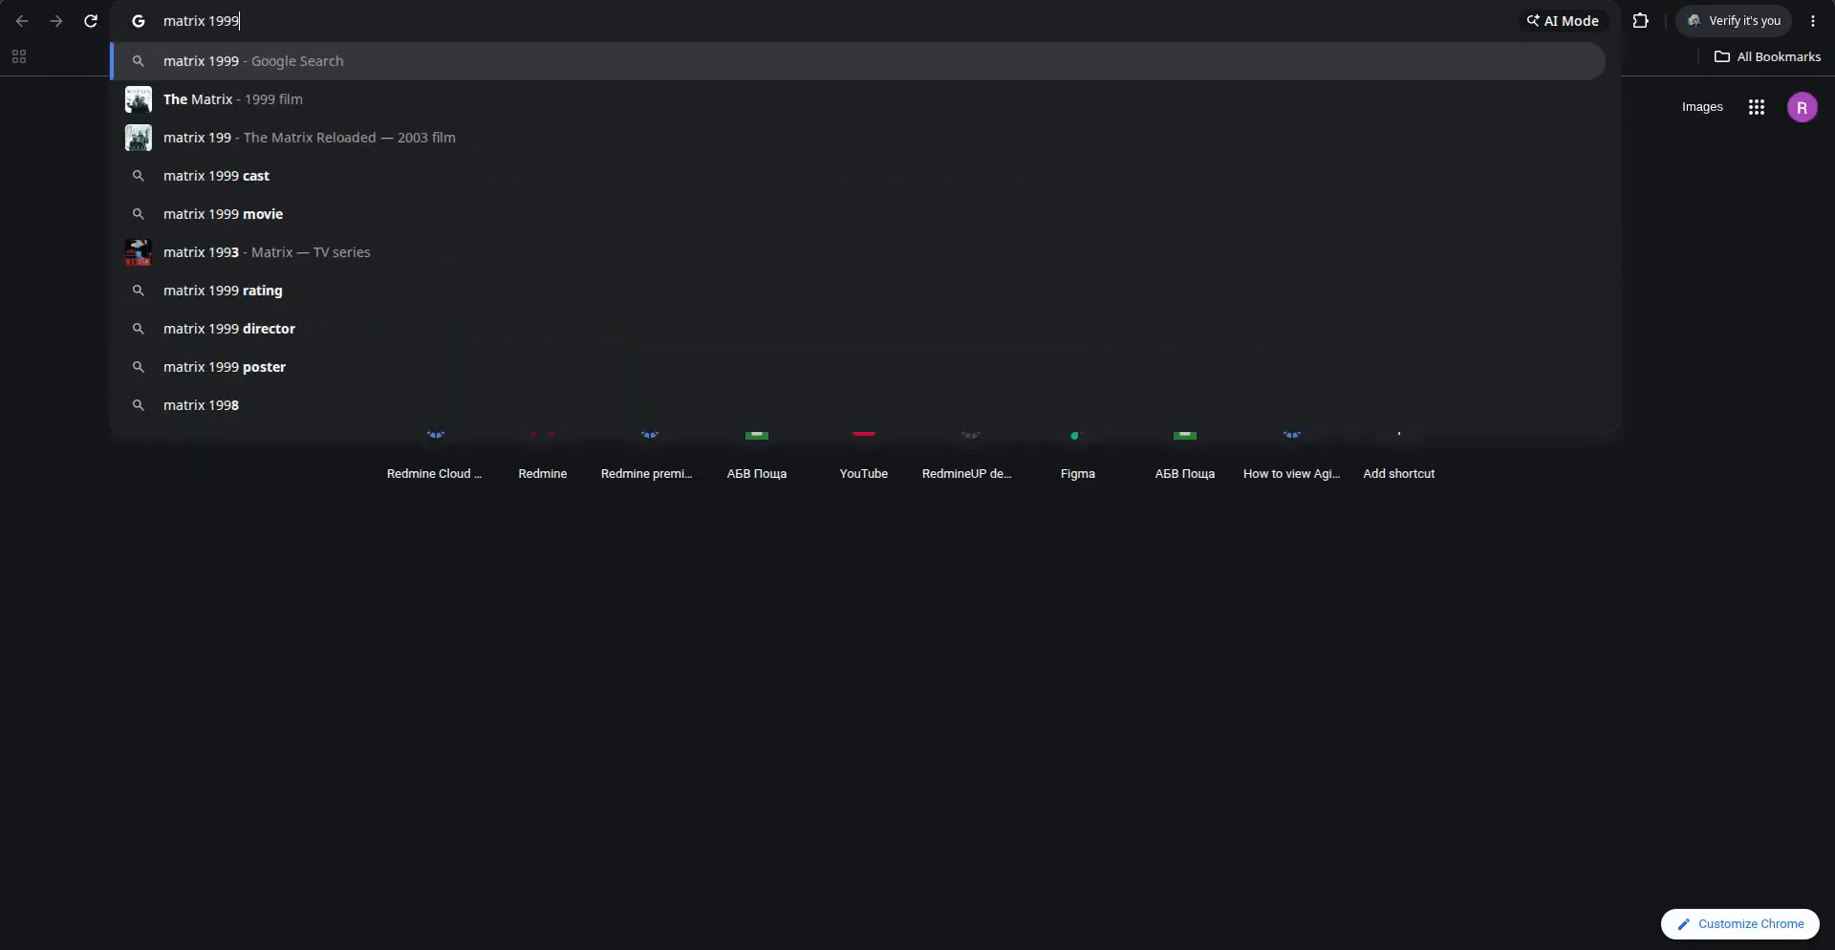
type(" neo is the one")
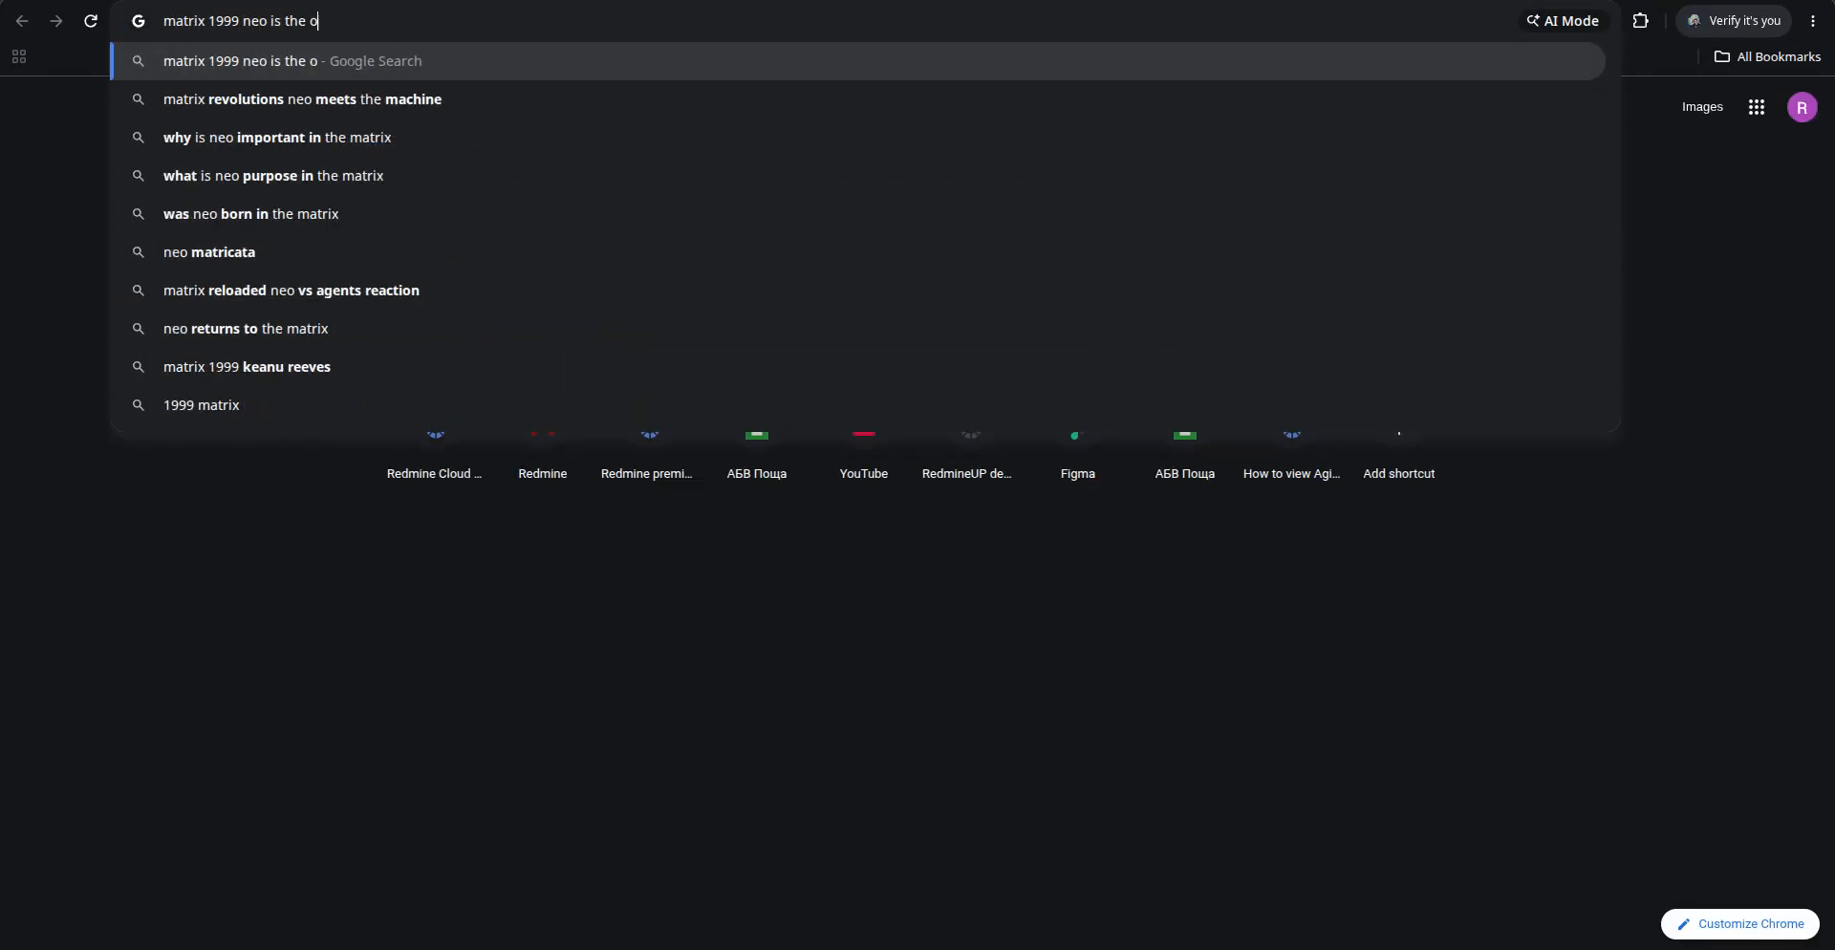
key("Return")
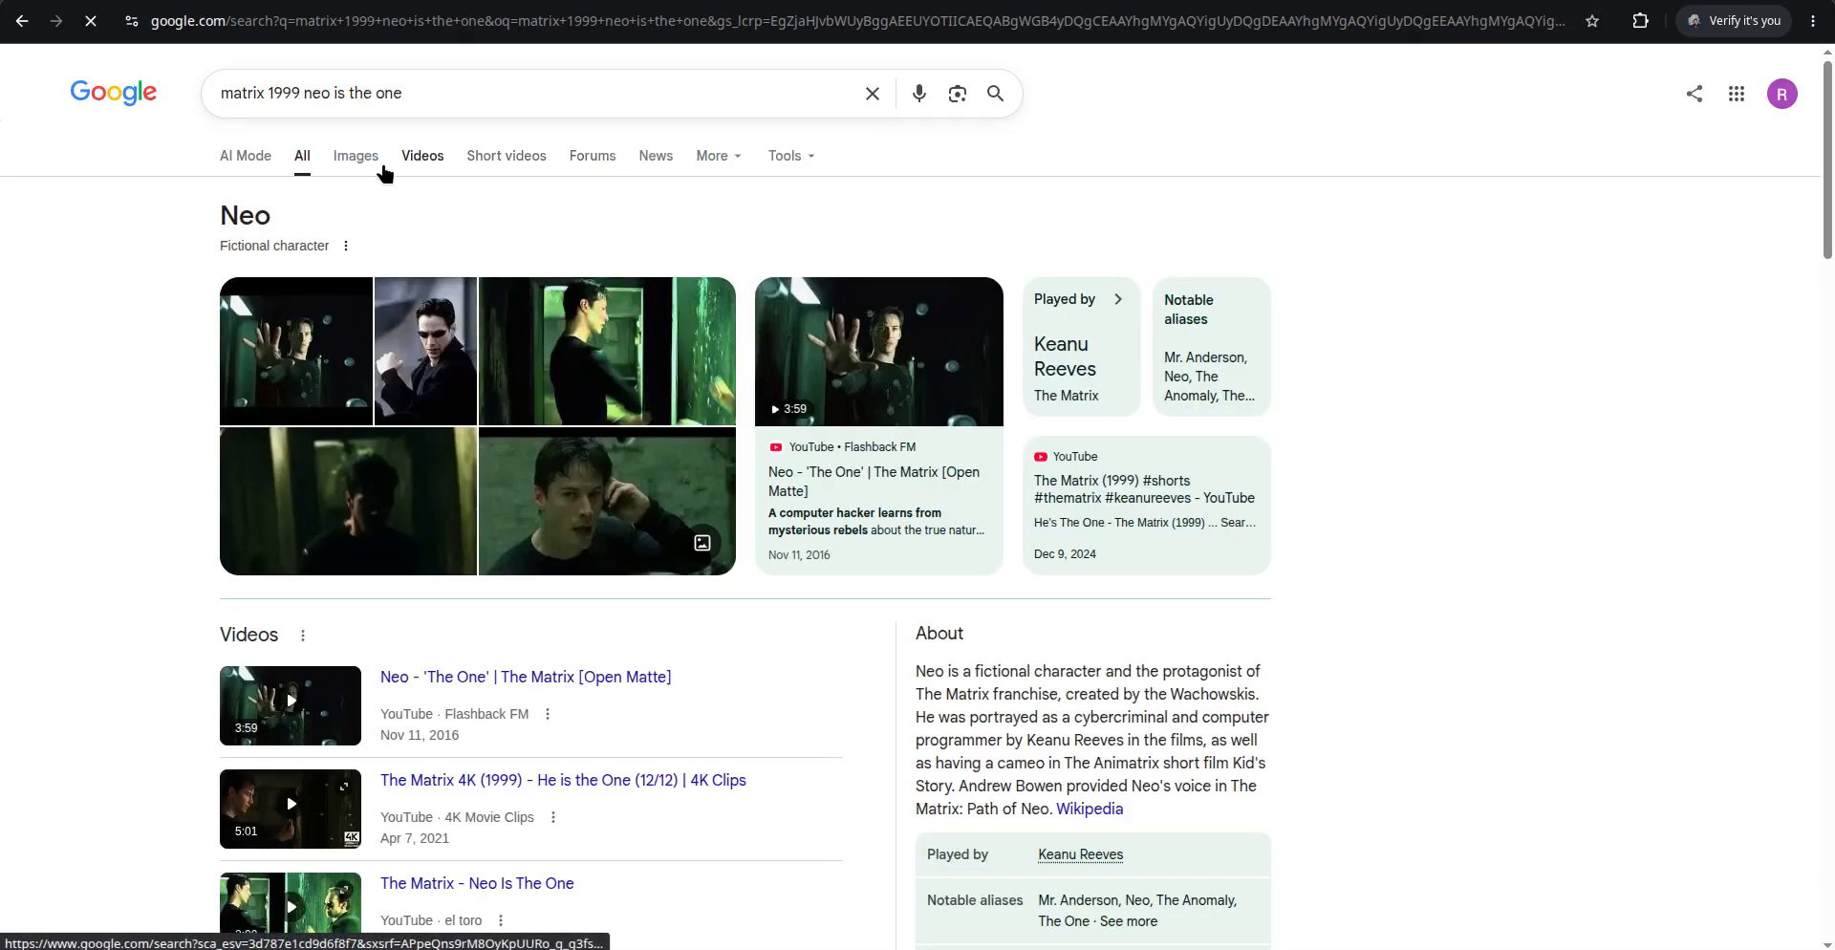
left_click(355, 156)
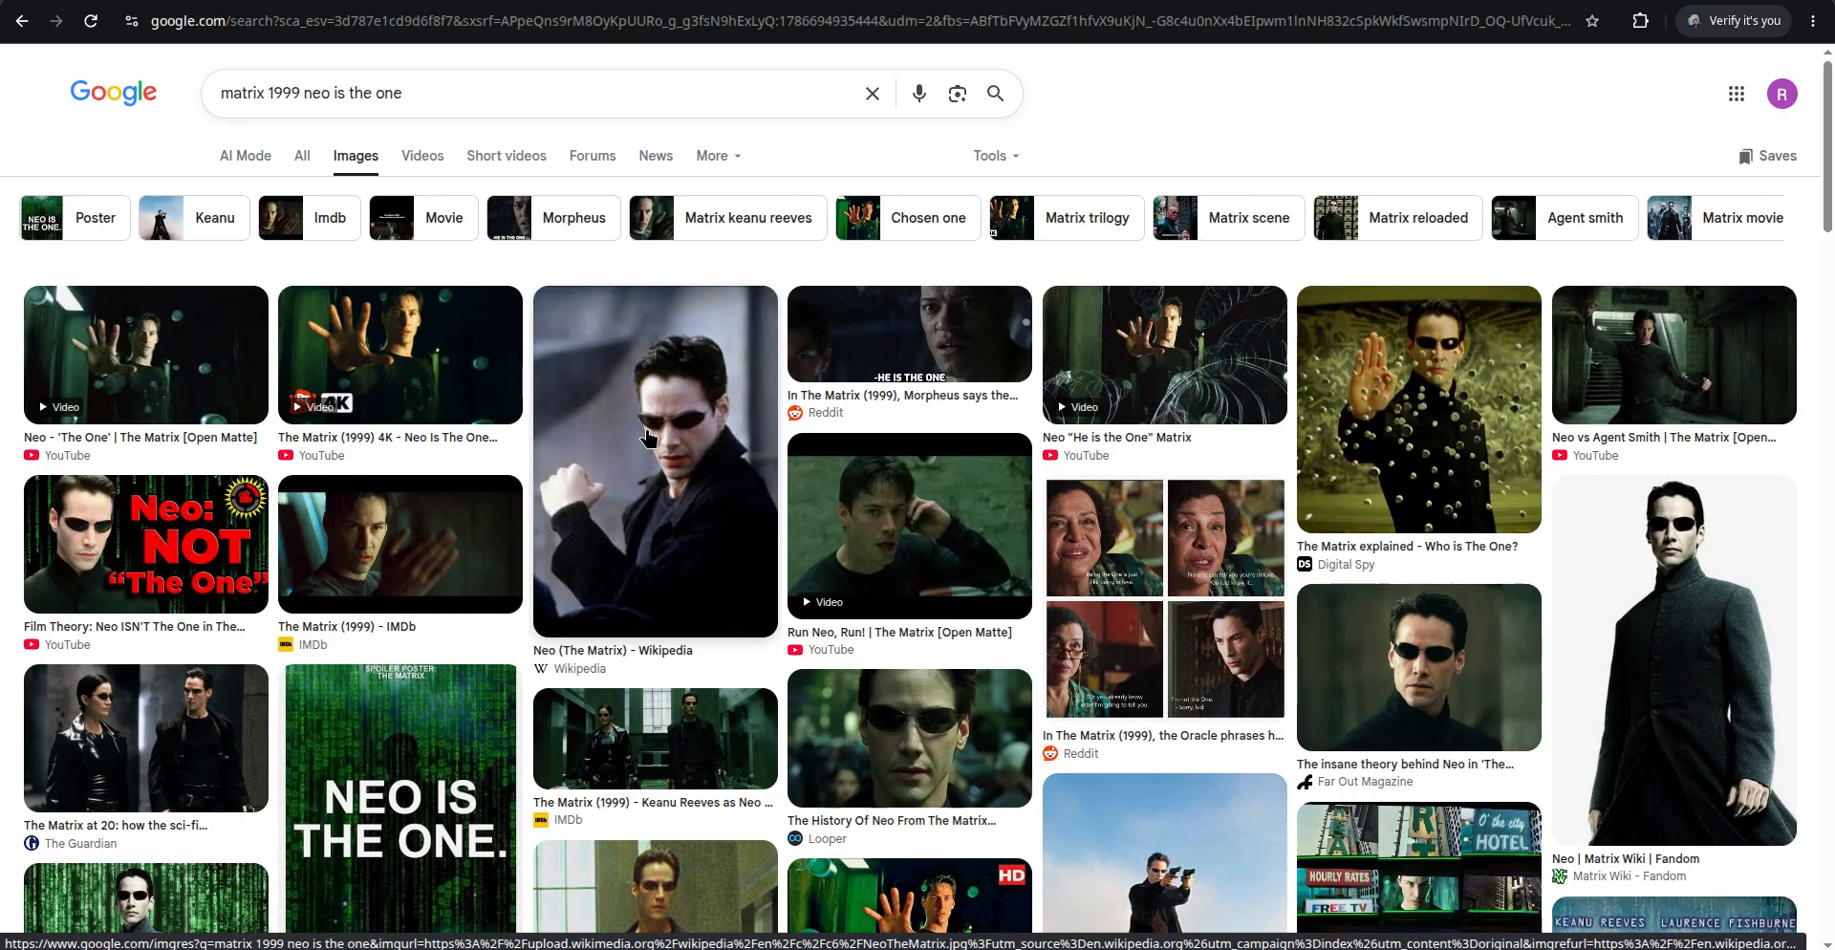
Try to save The Guardian's image of Neo and Trinity to the Desktop
left_click(170, 761)
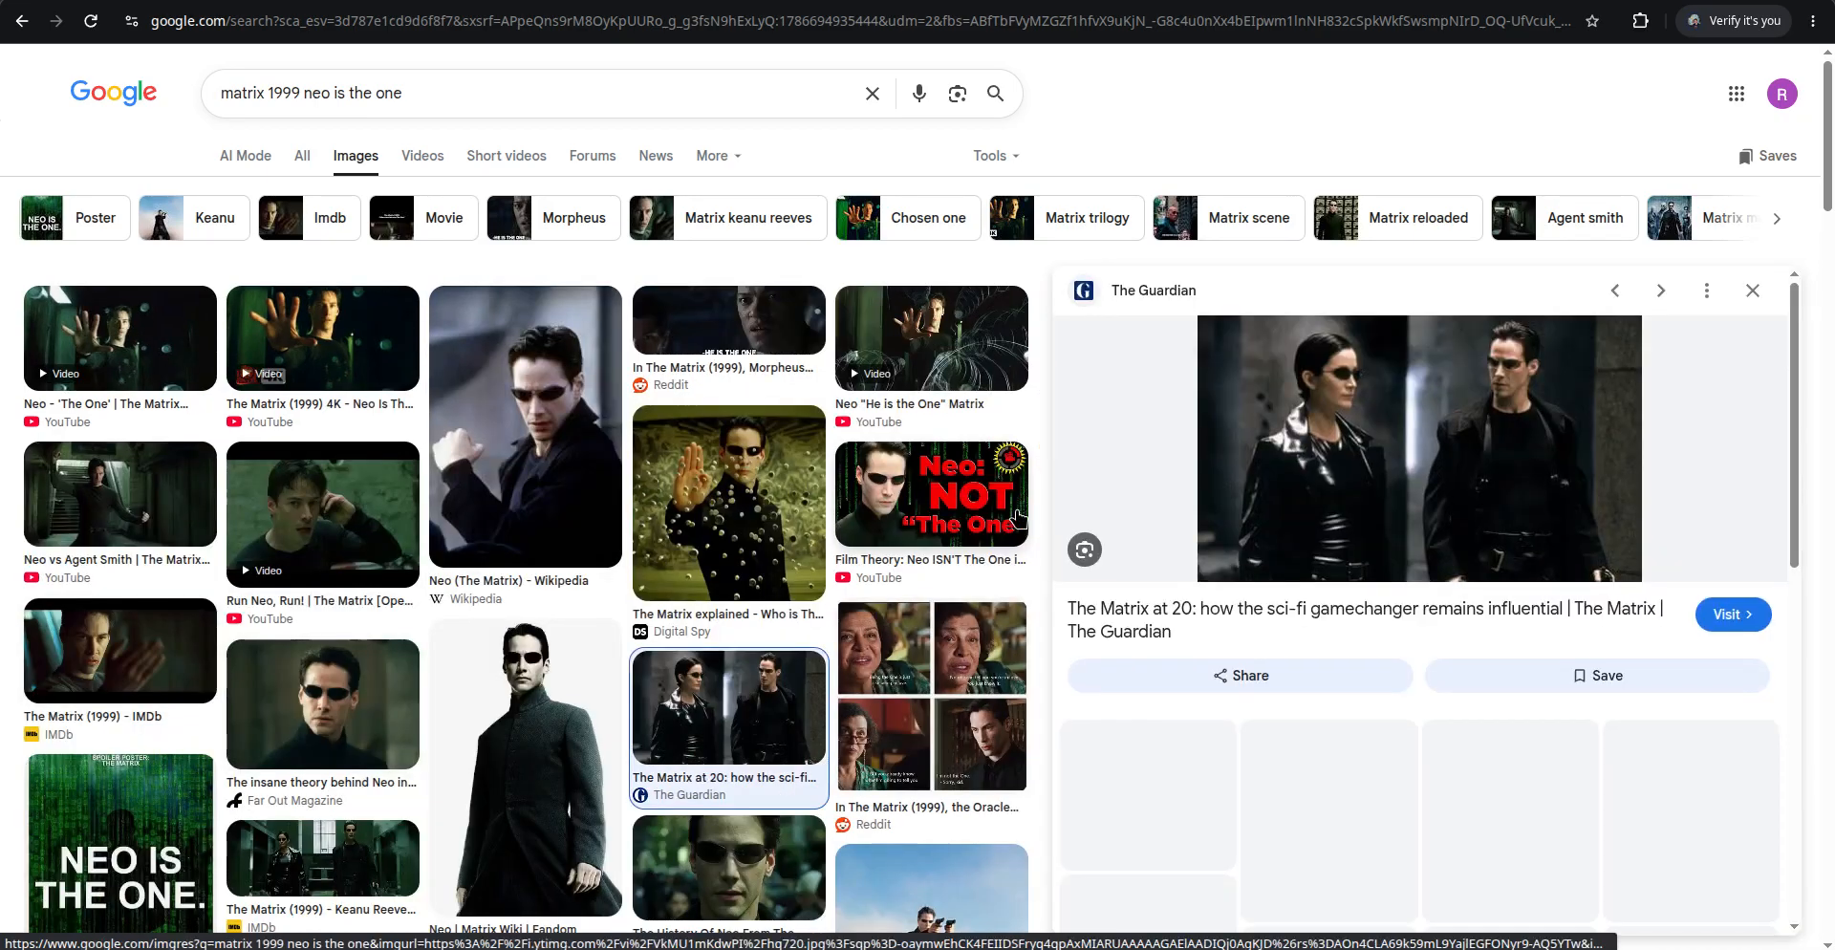
right_click(1439, 446)
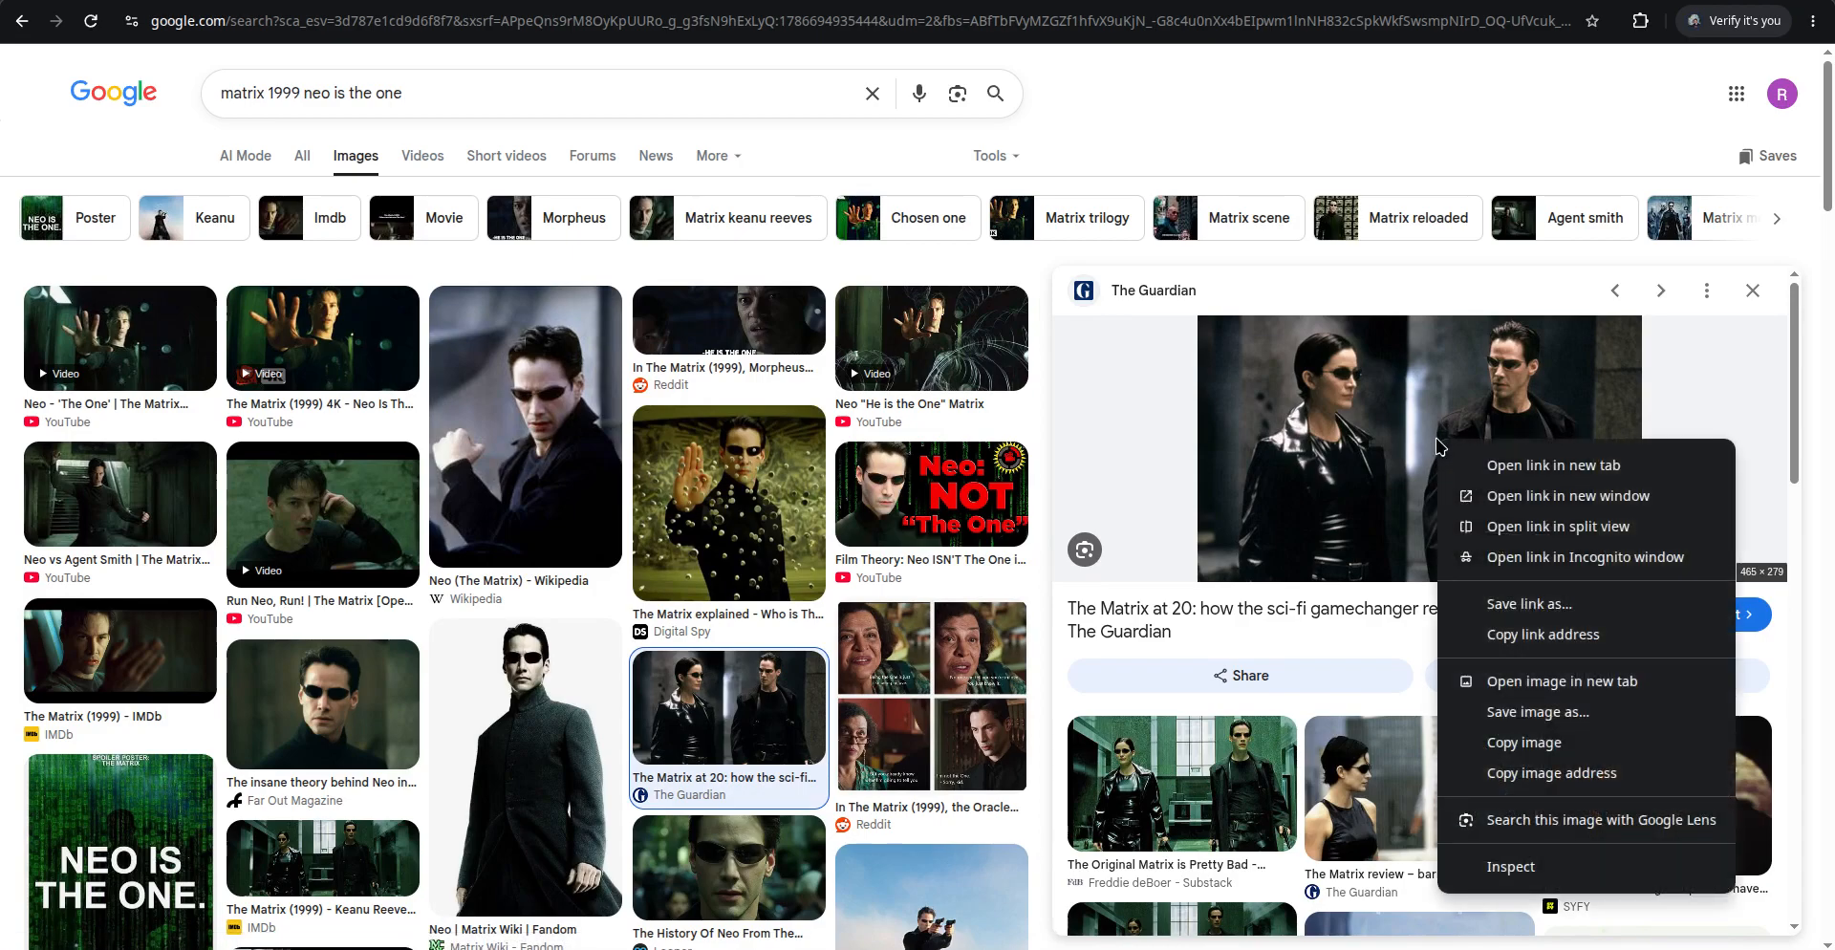
left_click(1550, 713)
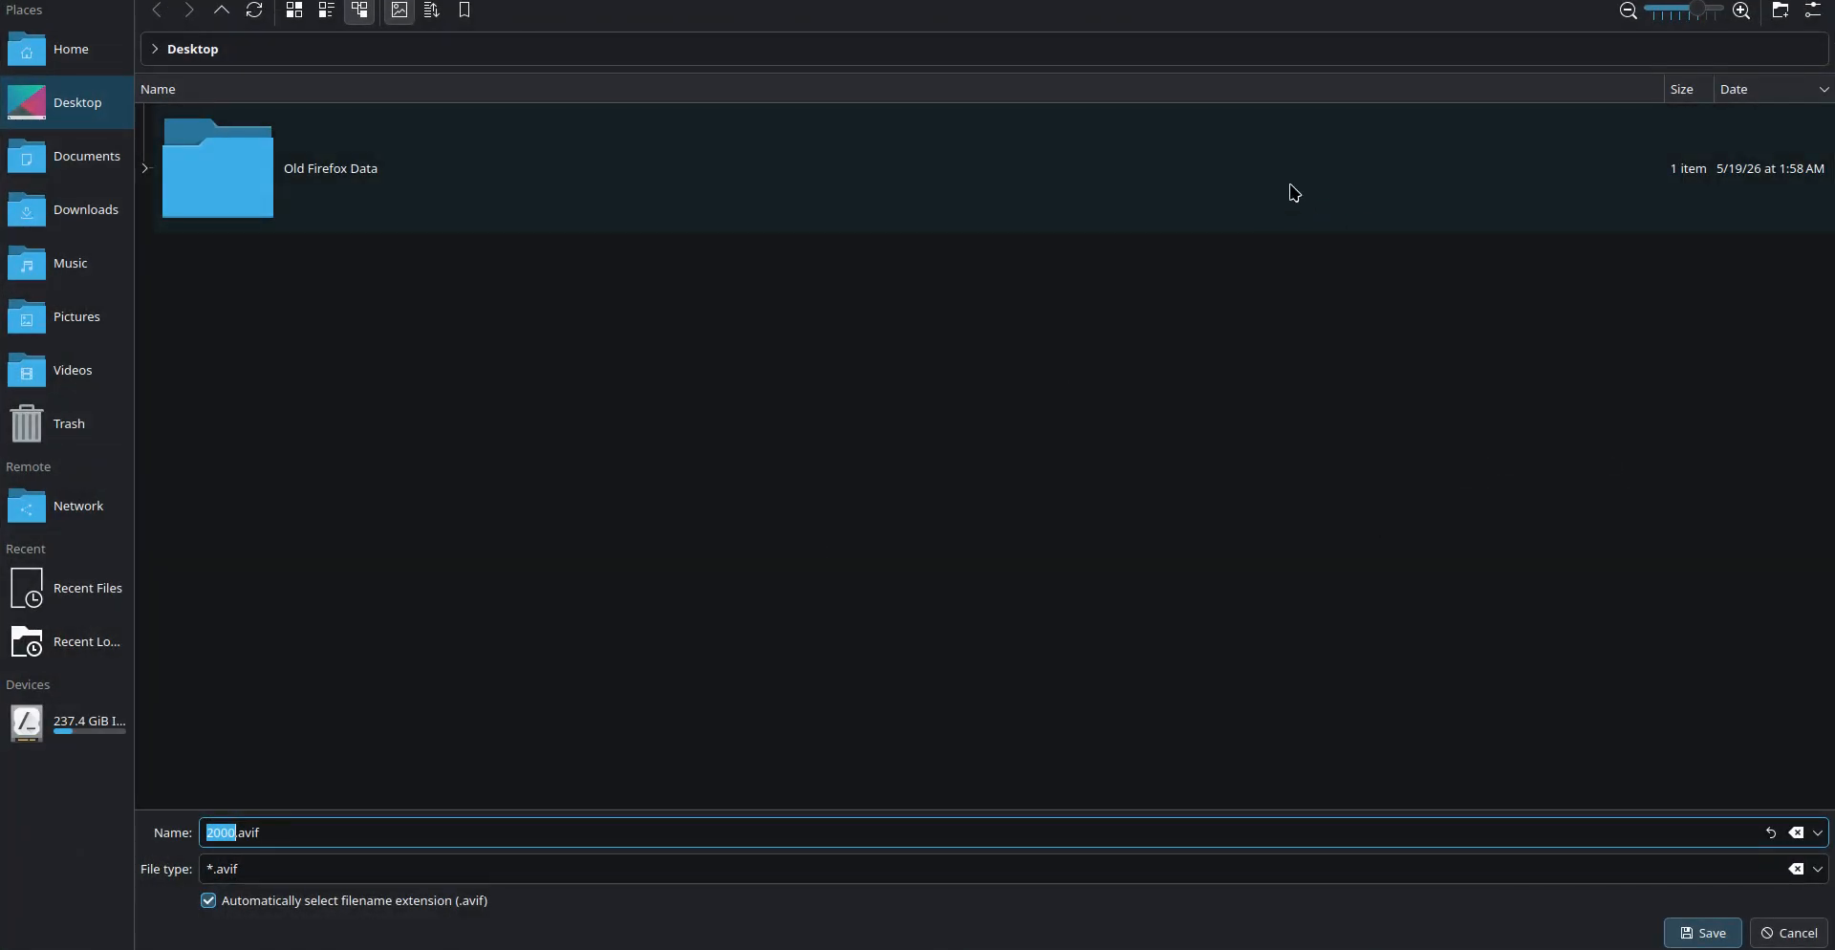
key("Return")
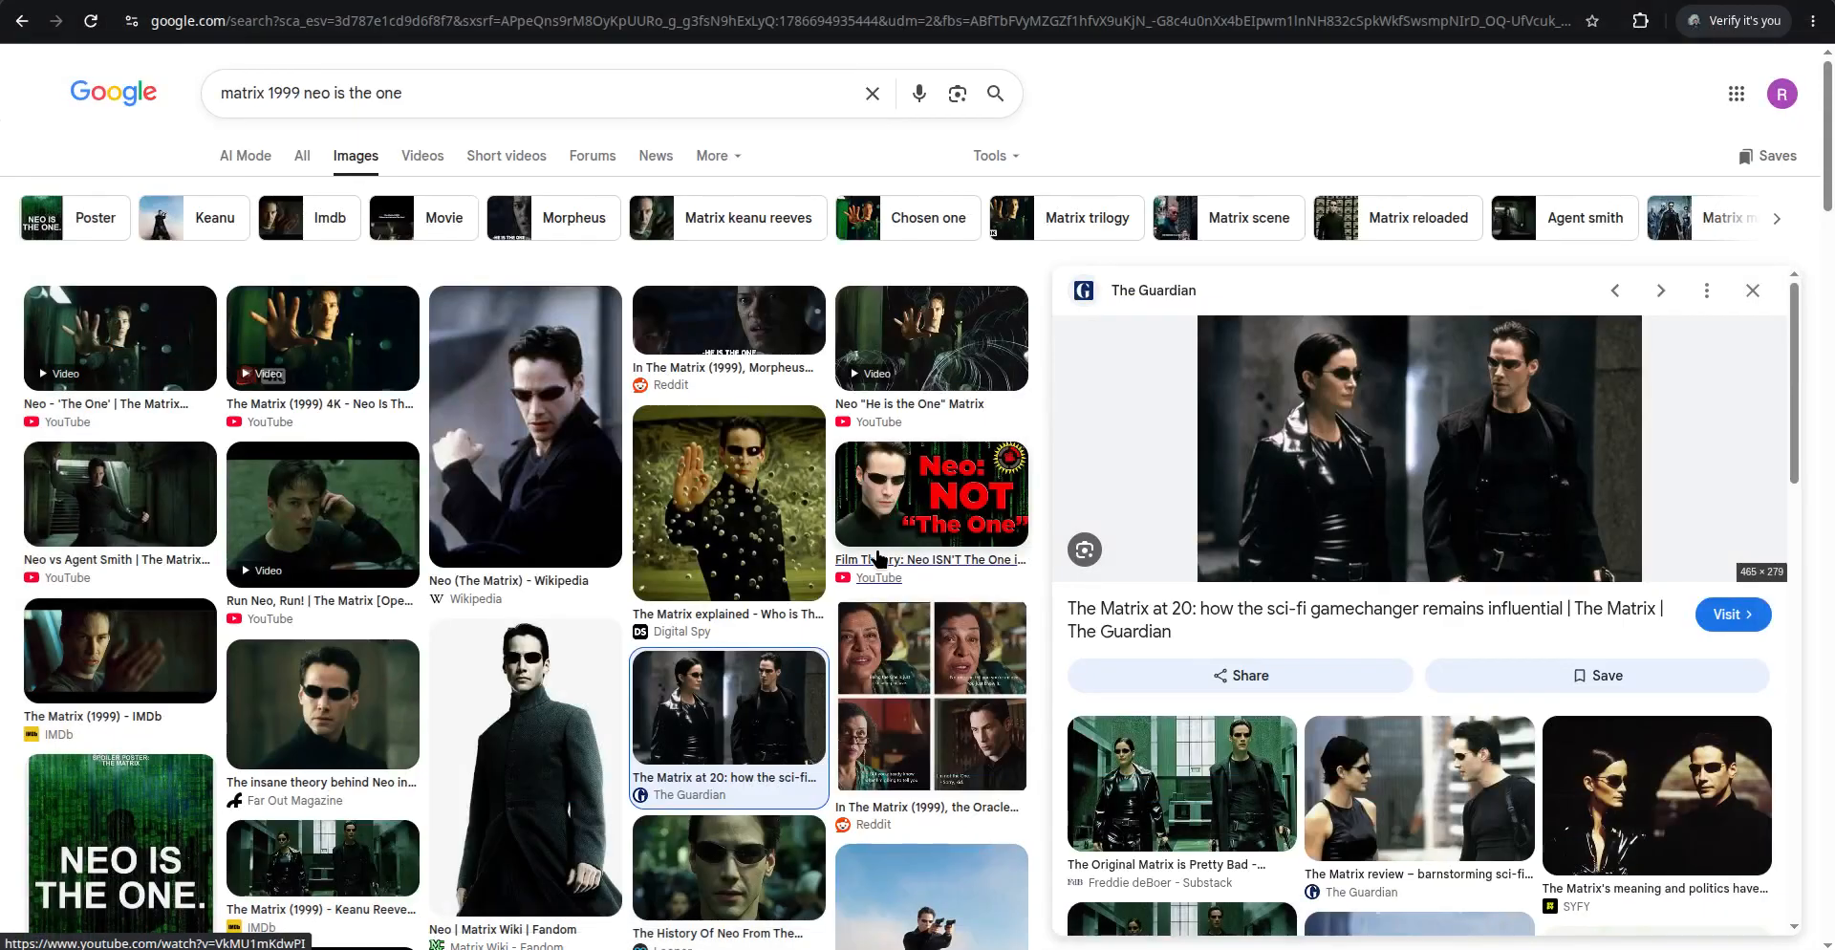
Save the Substack image of Neo and Trinity to Downloads as neo_and_trinity.jpeg
scroll(873, 553, "down", 1)
scroll(834, 600, "down", 3)
left_click(1181, 698)
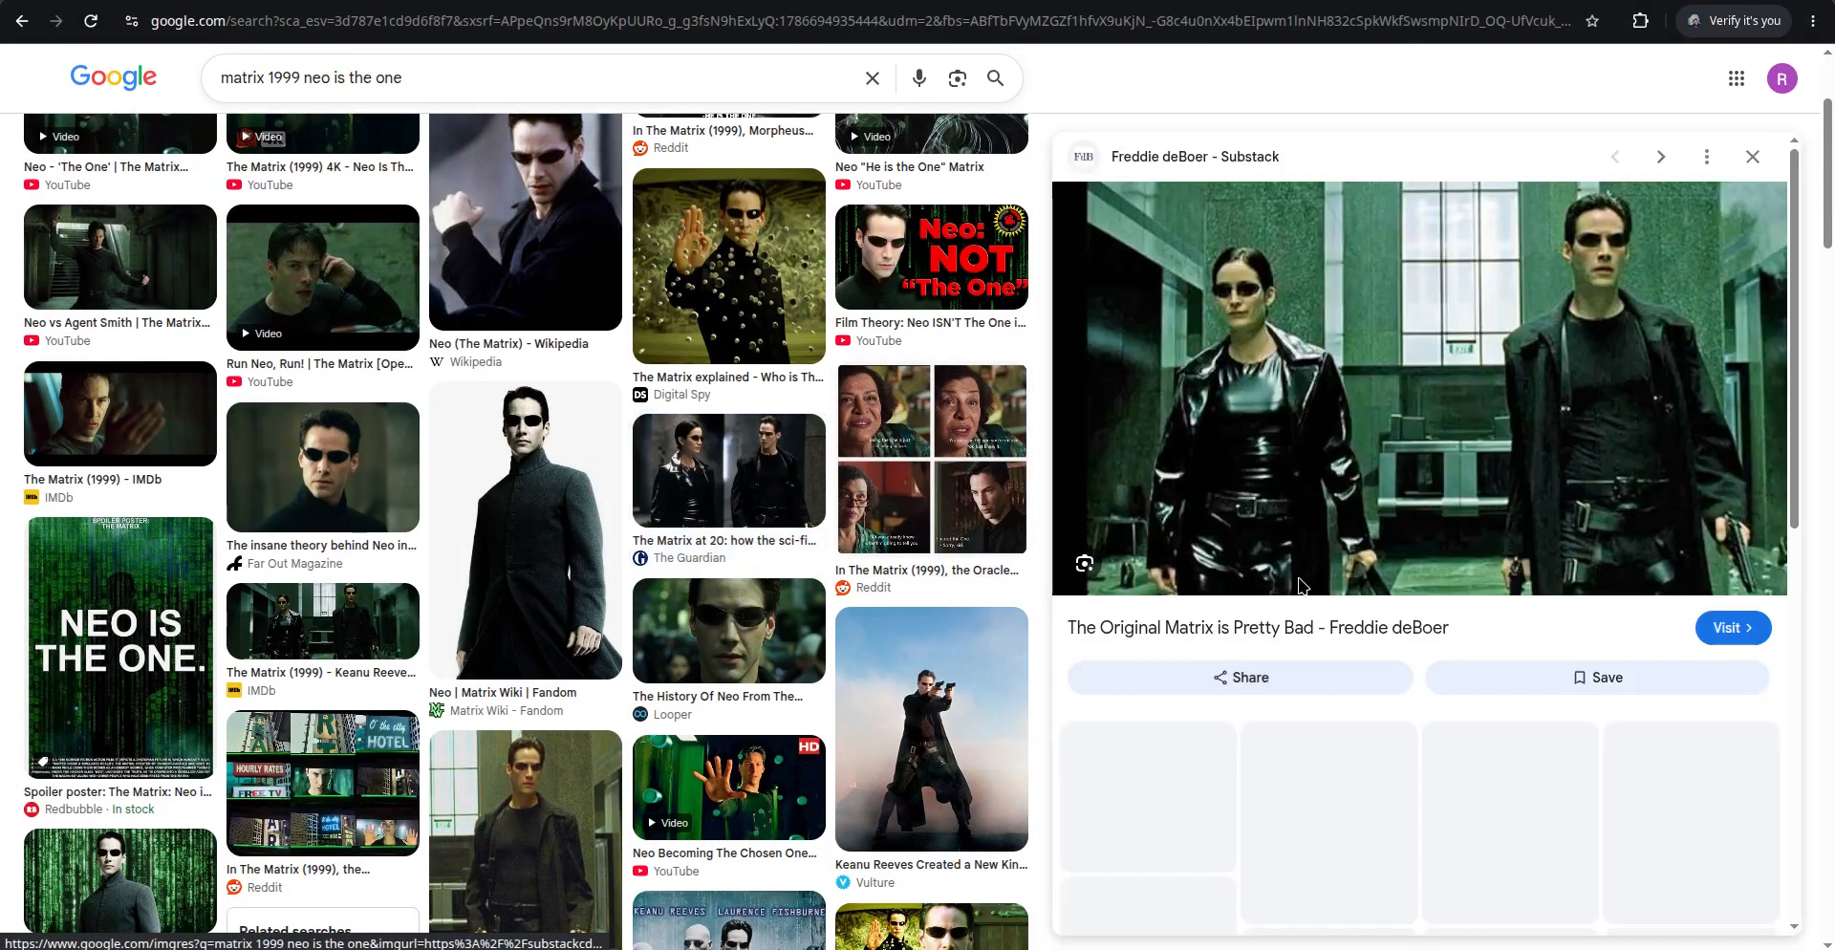
right_click(1497, 414)
left_click(1568, 677)
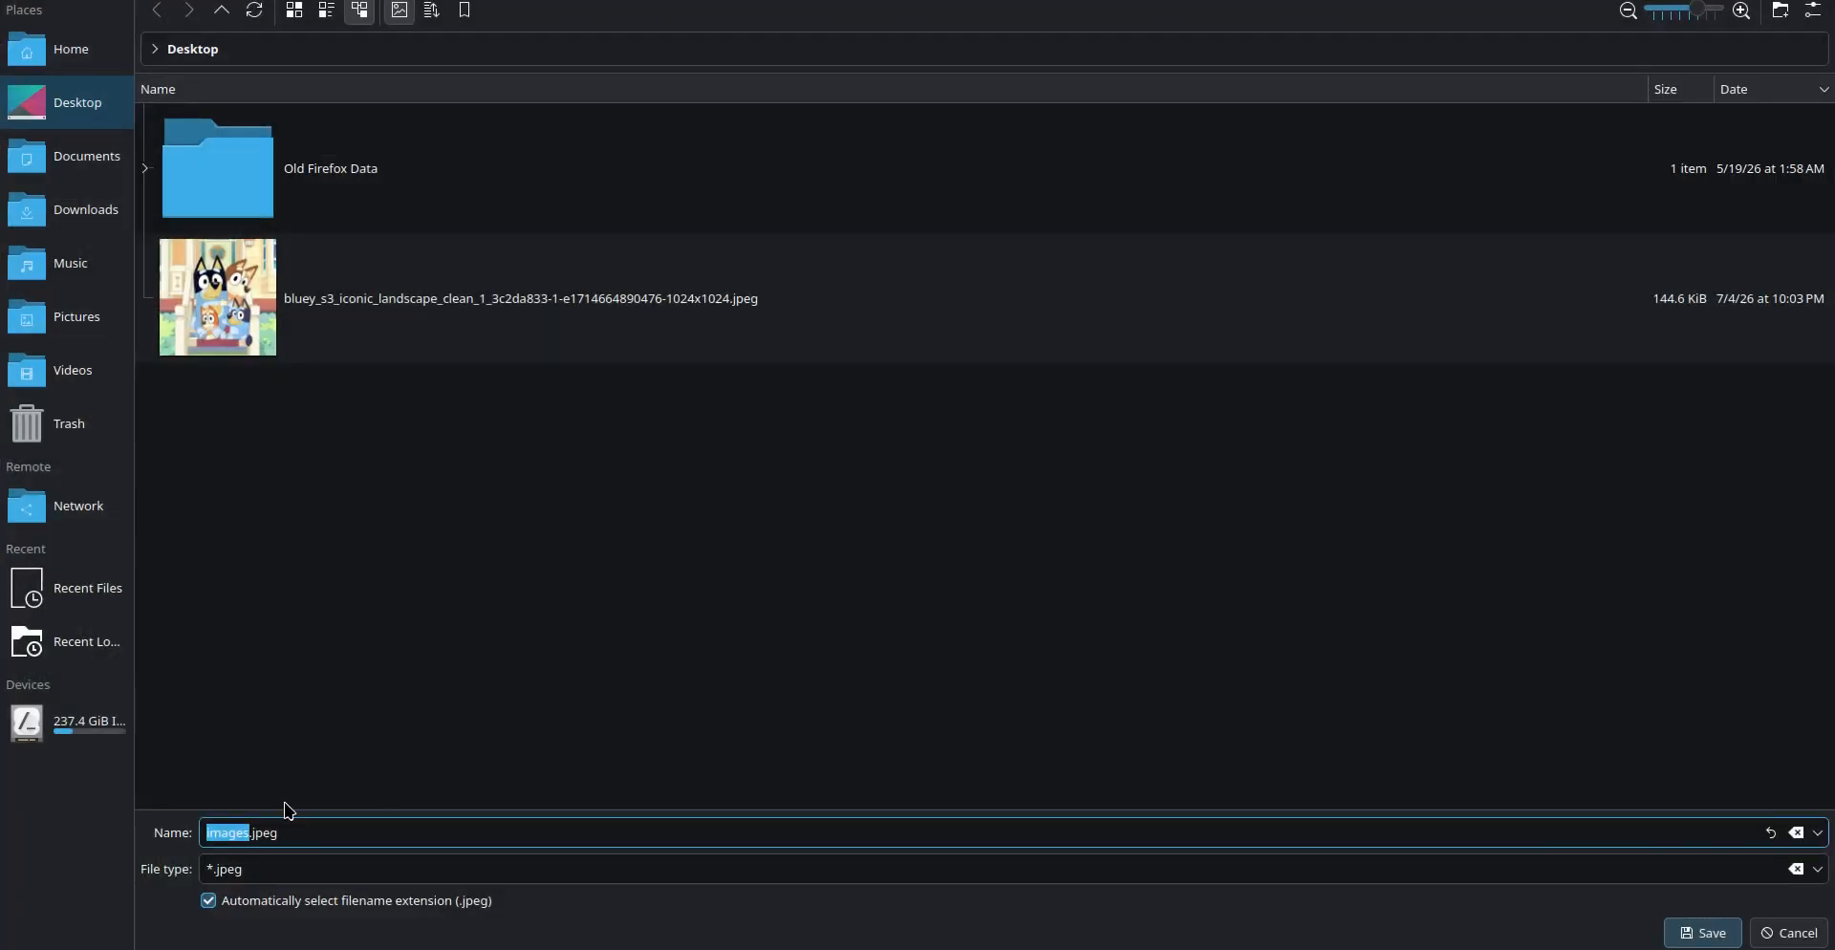
type("neo_and_trinity")
left_click(86, 209)
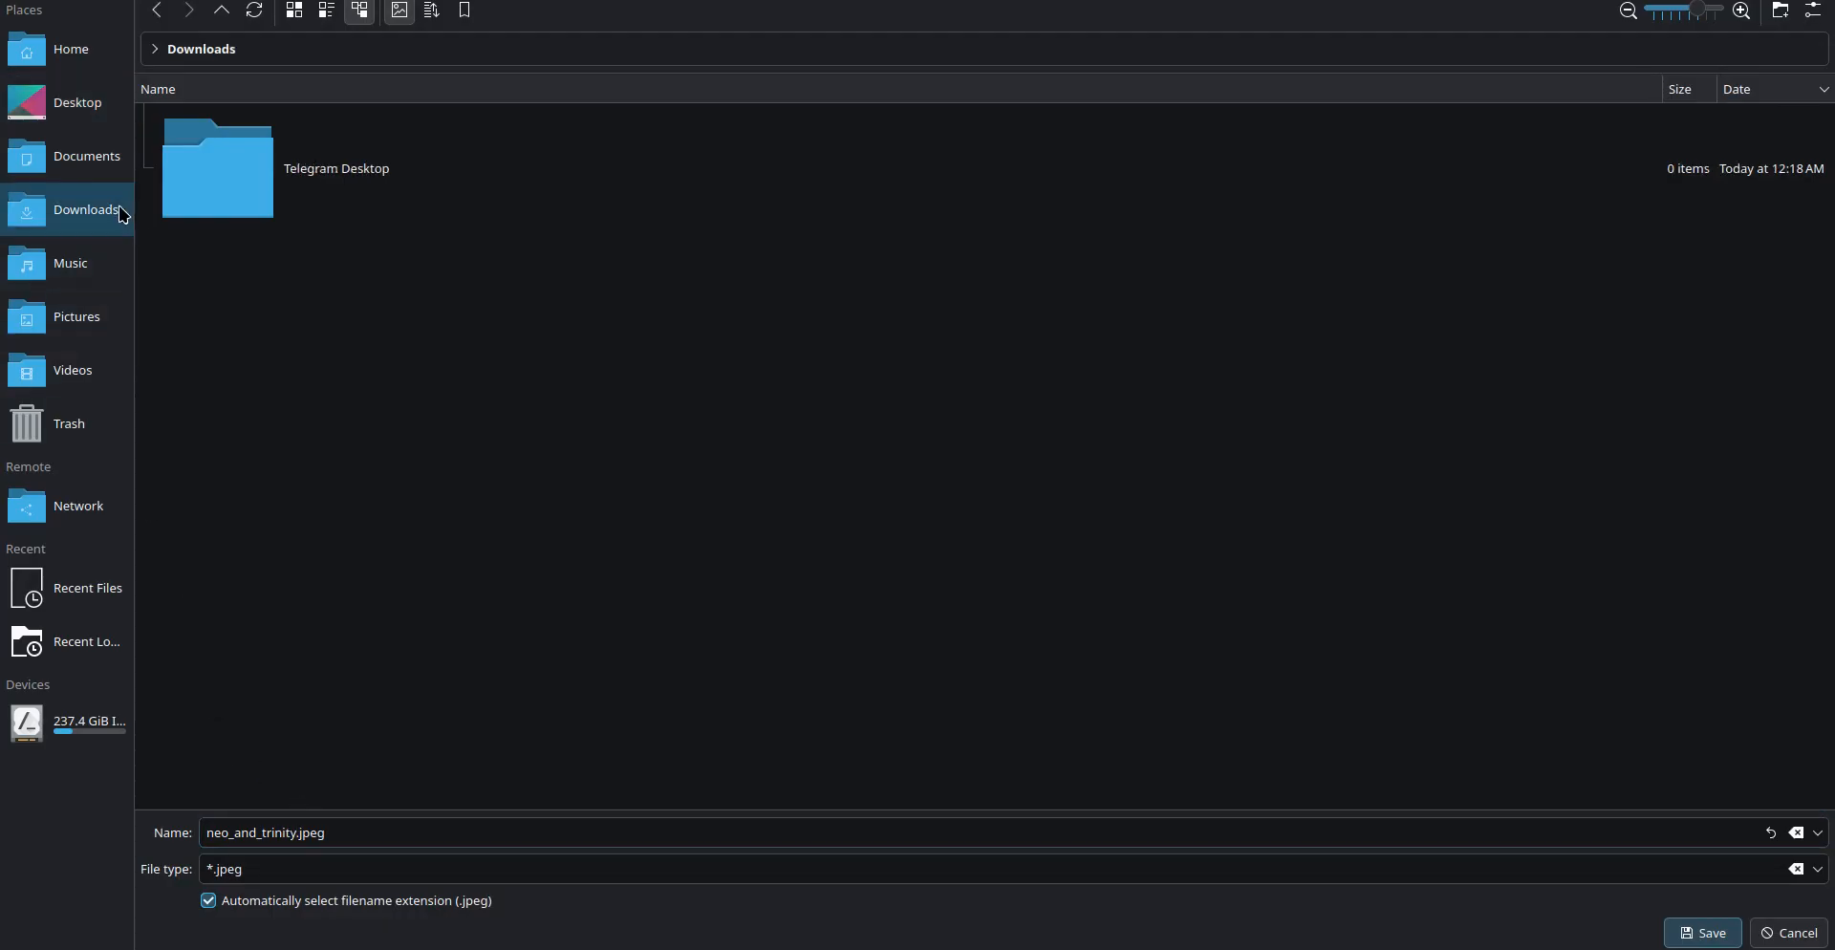
left_click(1705, 933)
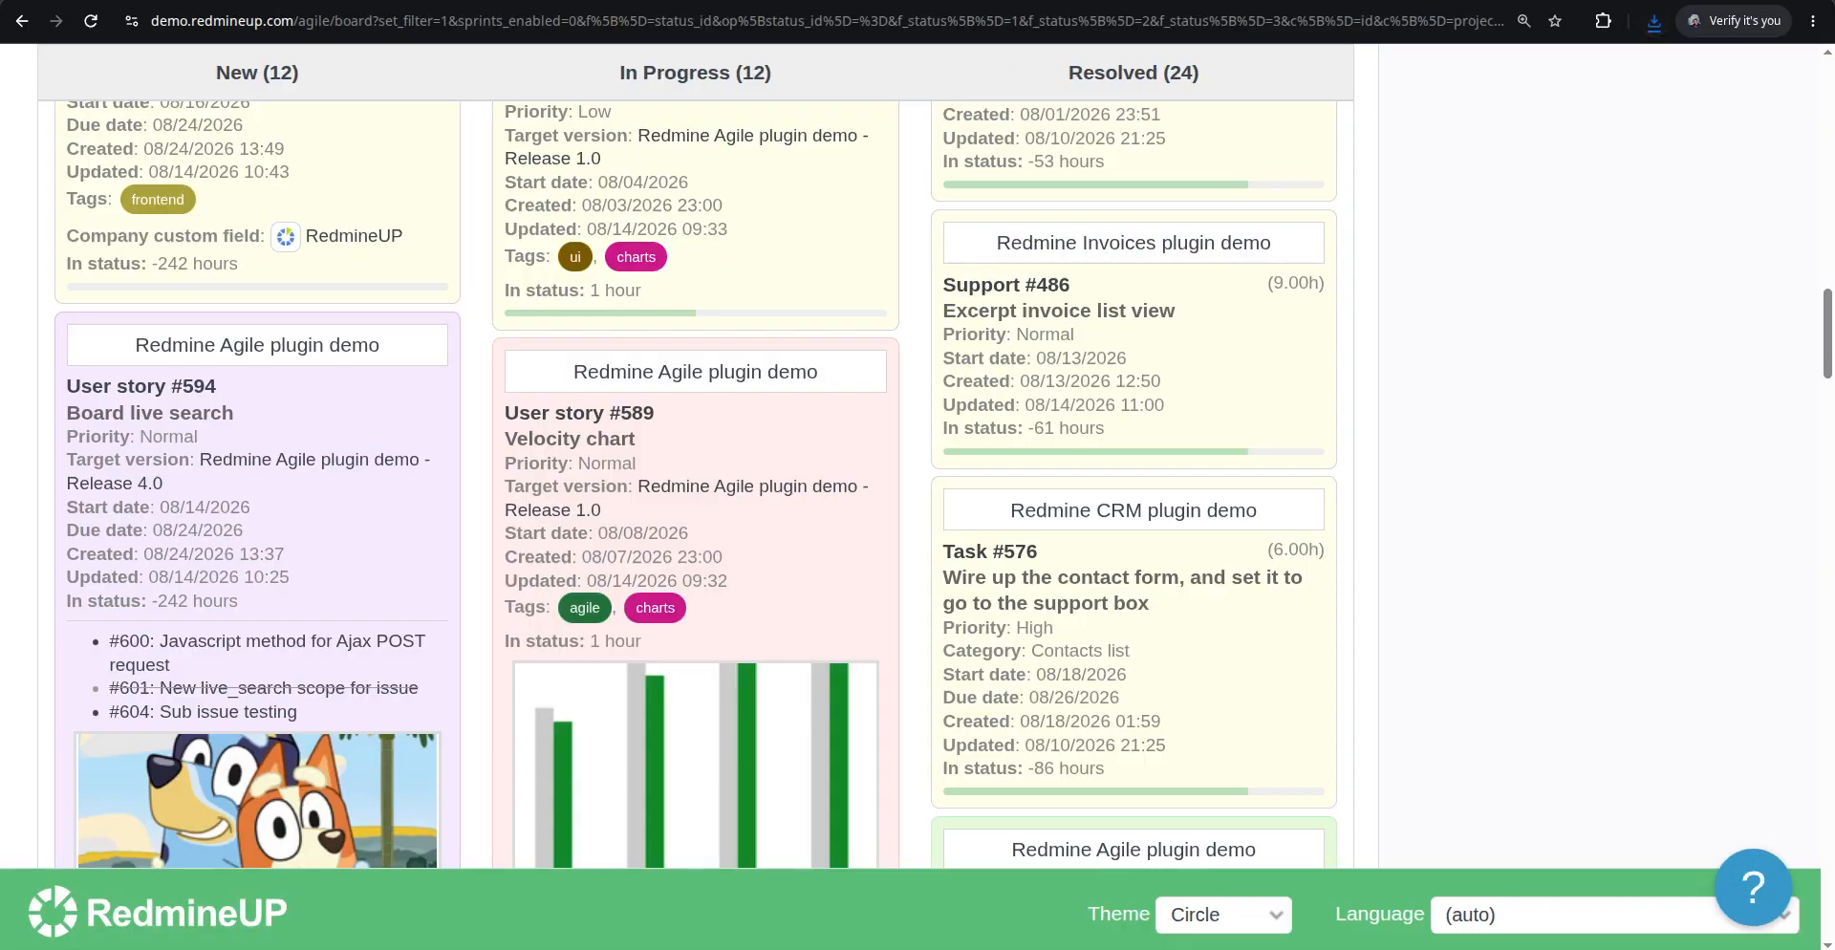
Open User story #586 from the board, edit it, and attach neo_and_trinity.jpeg from Downloads
scroll(736, 423, "up", 3)
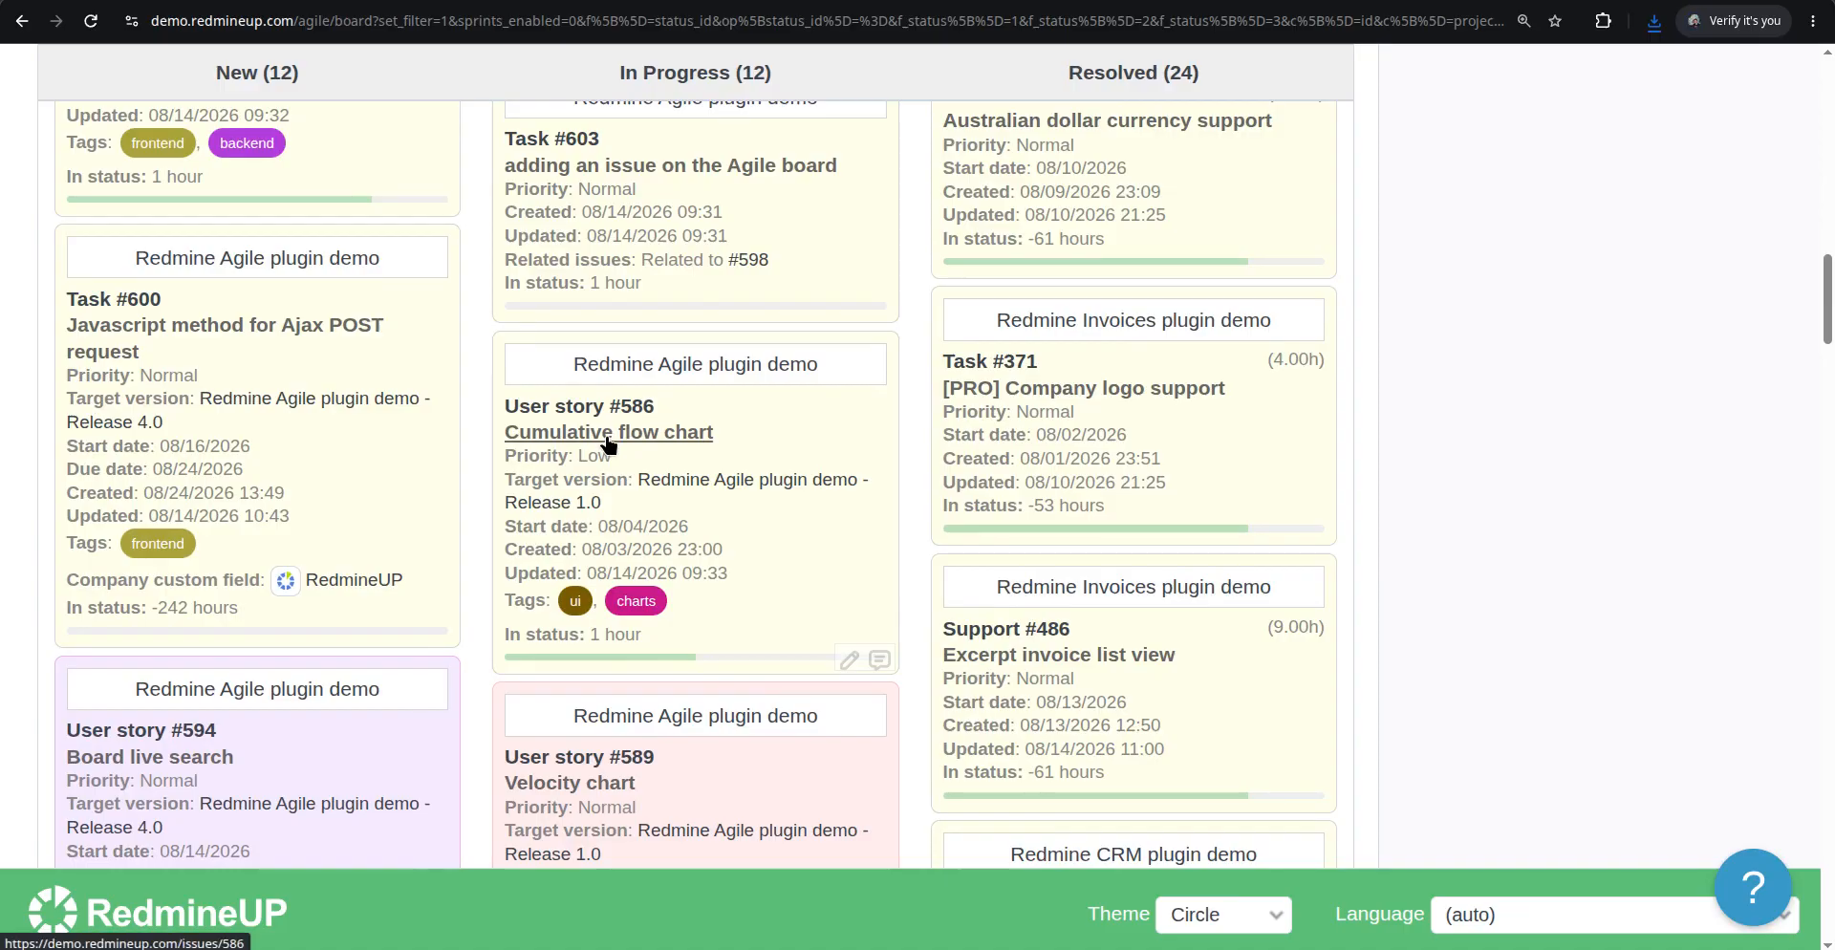
double_click(863, 558)
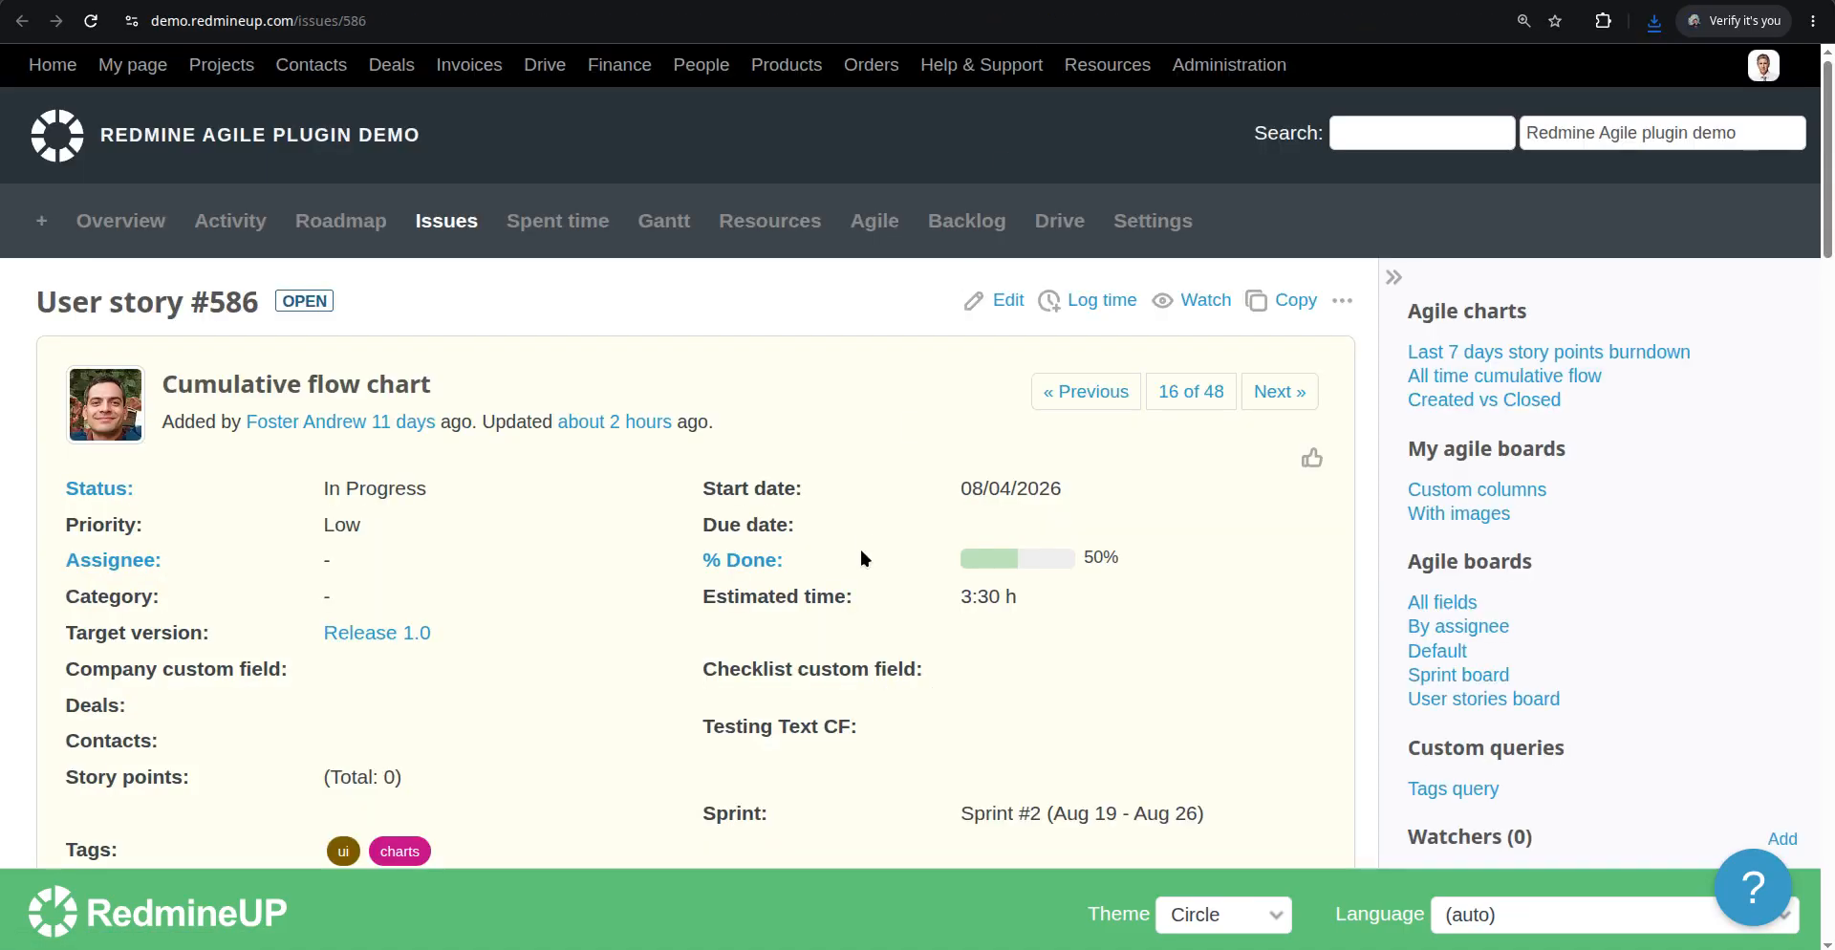
left_click(1009, 302)
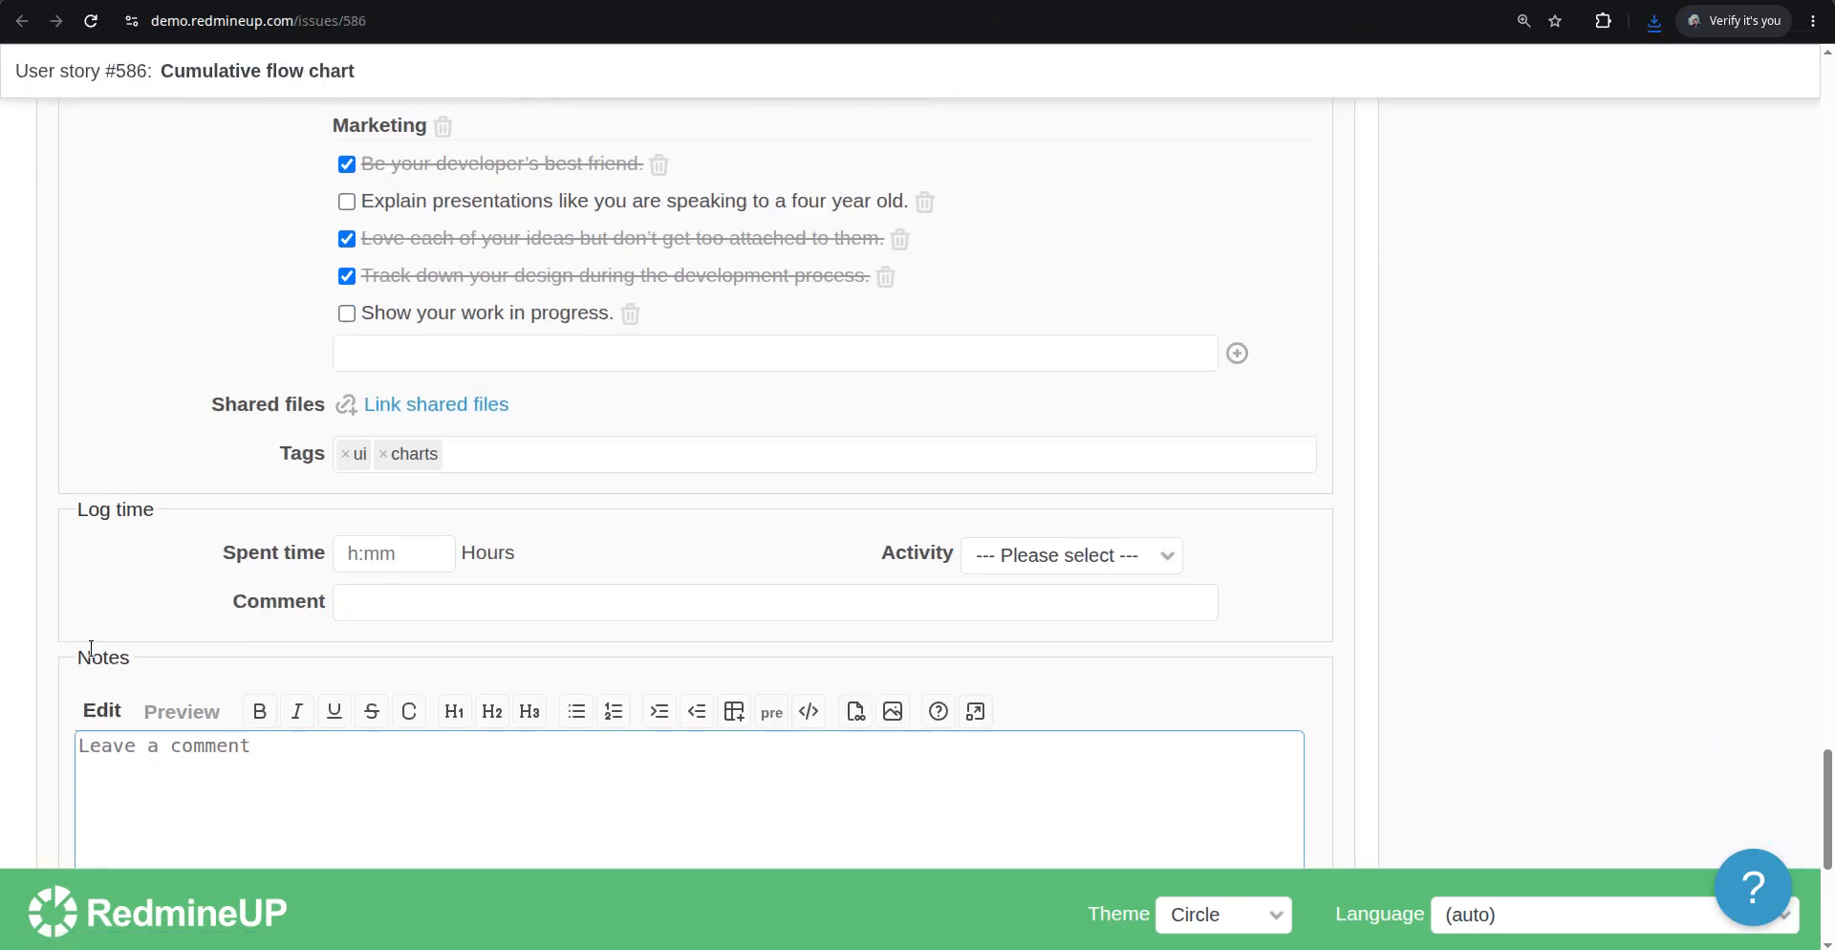
left_click(157, 749)
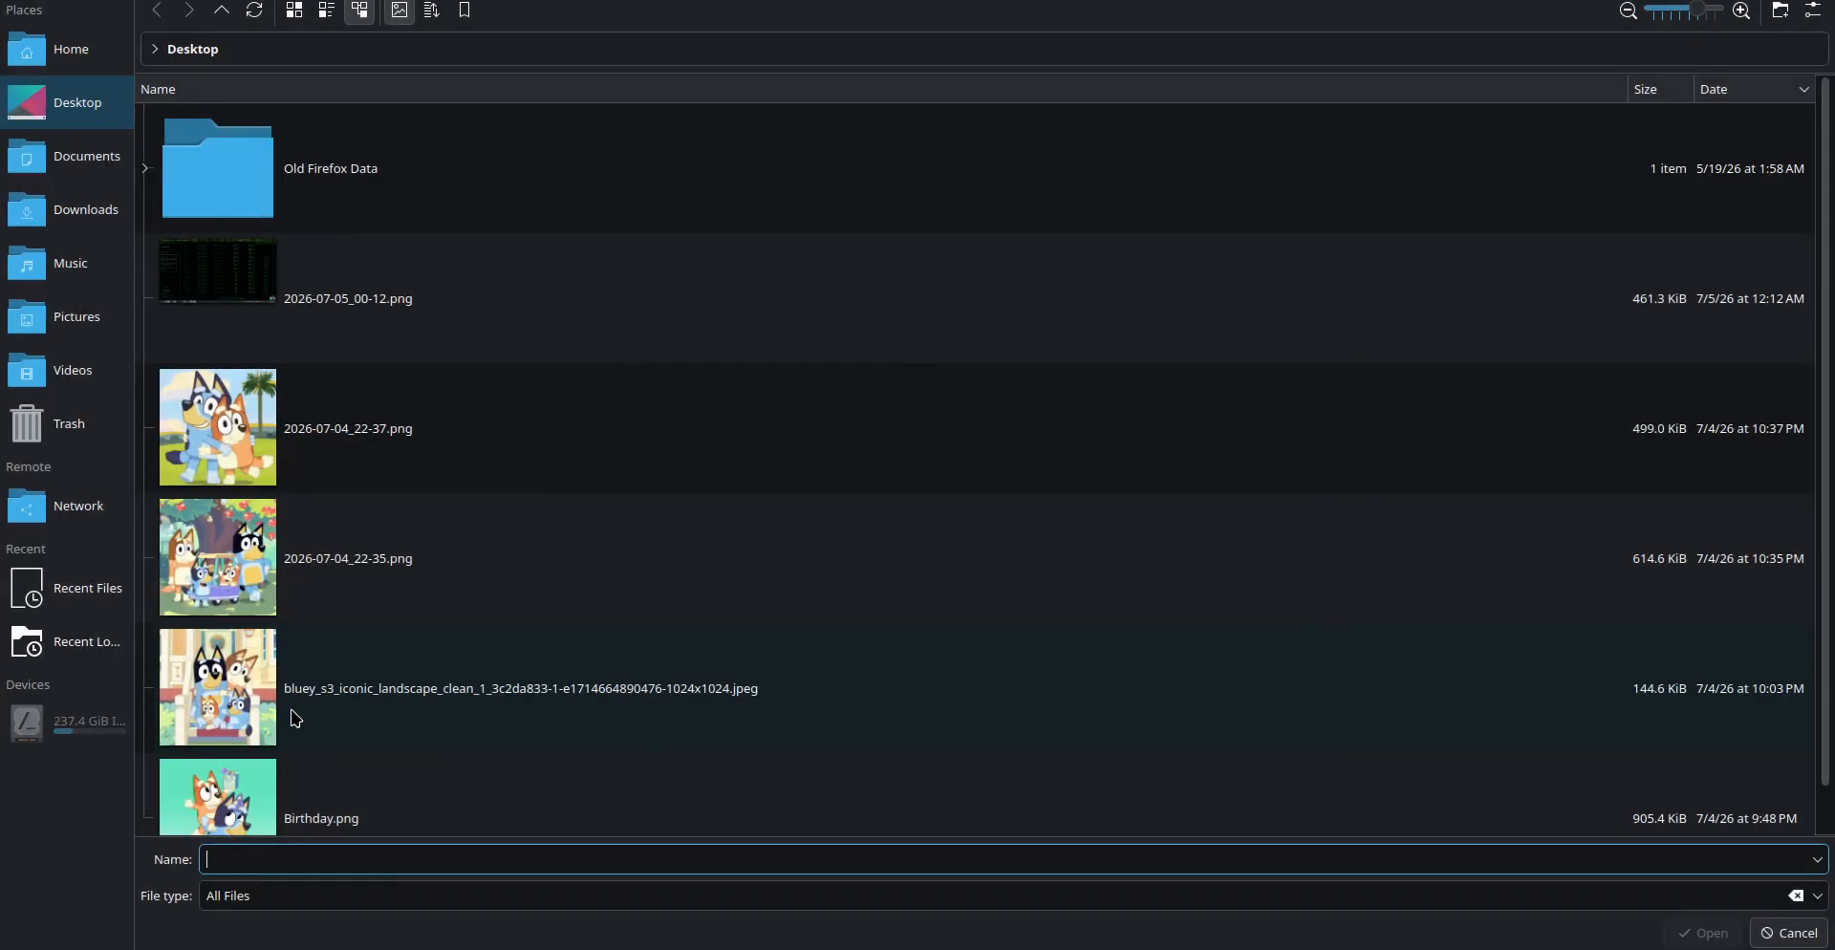
left_click(67, 209)
left_click(447, 302)
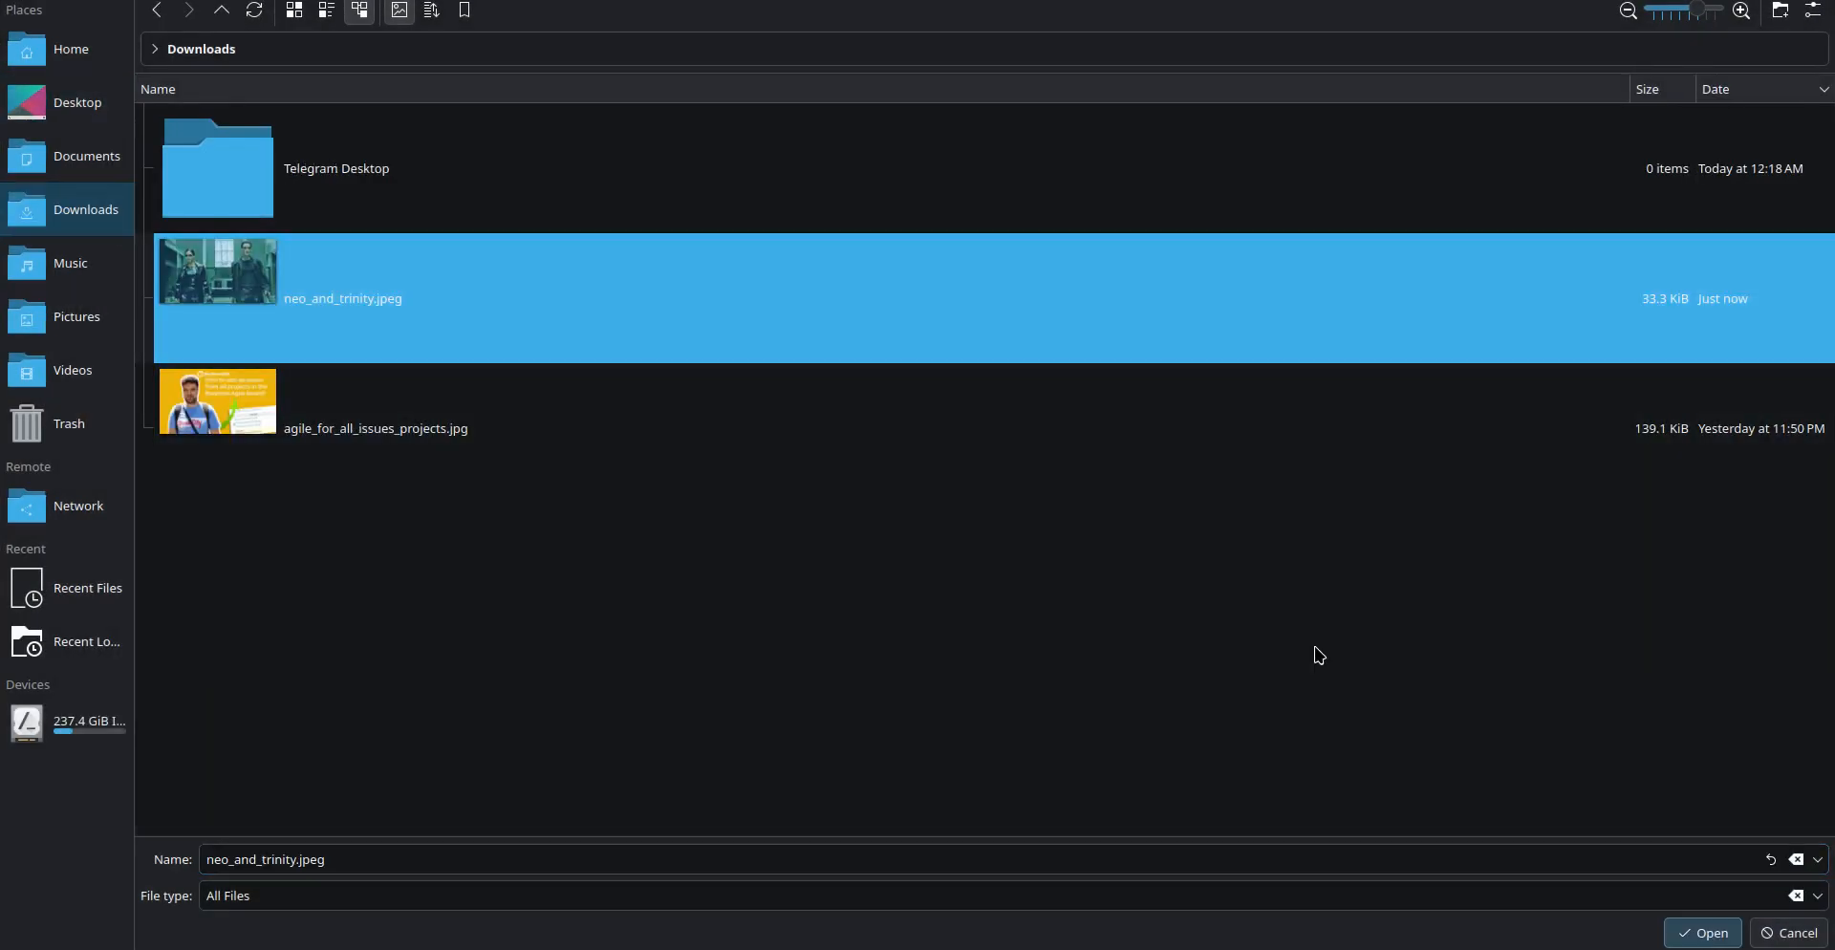
left_click(1732, 927)
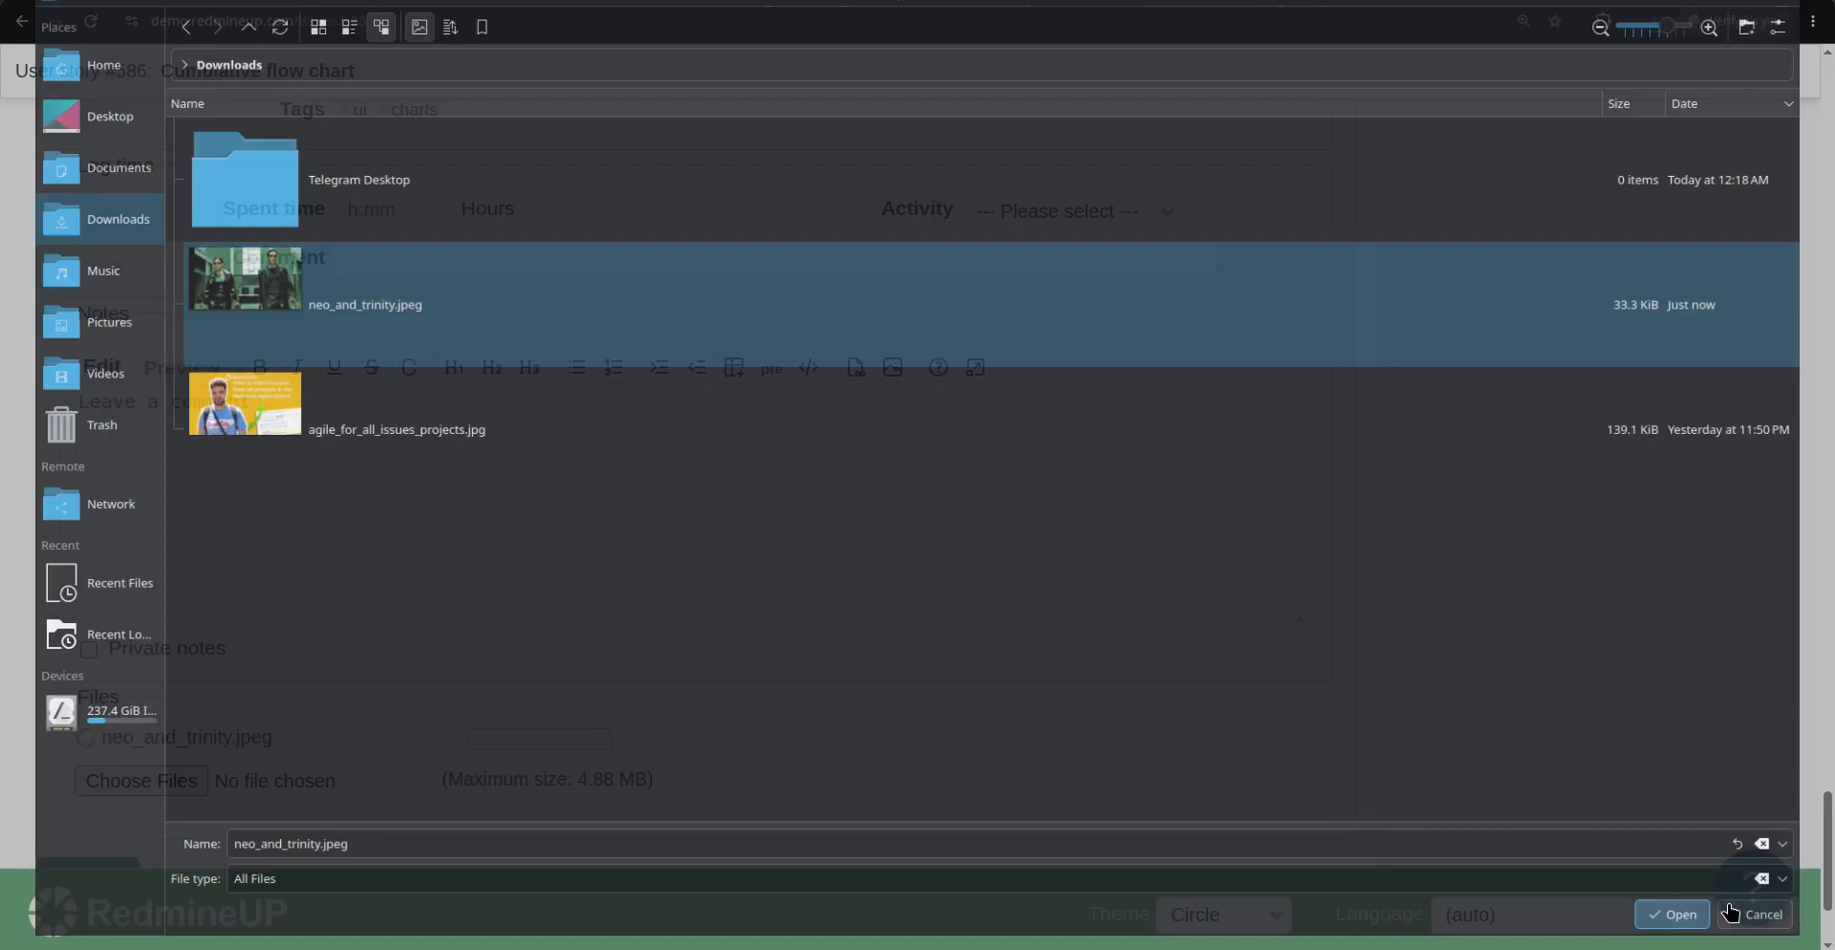
left_click(124, 781)
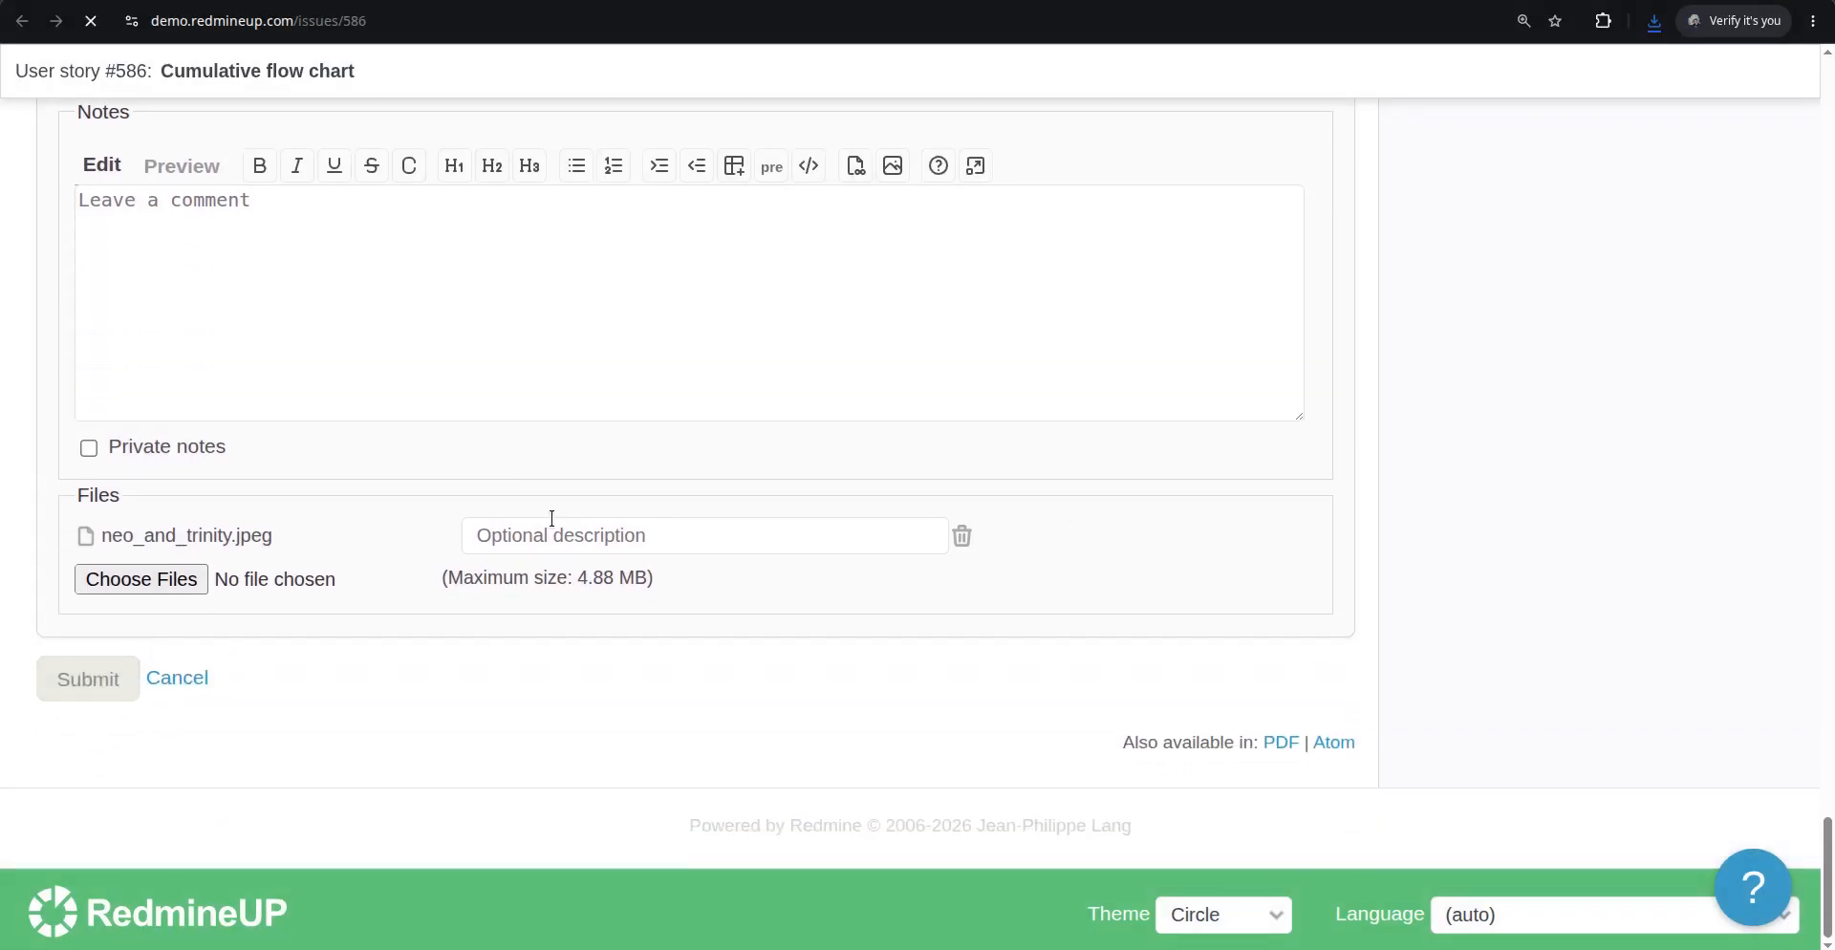
Review the attached image on User story #586, then reload the Agile board tab and check the story's card for its thumbnail
scroll(683, 518, "down", 8)
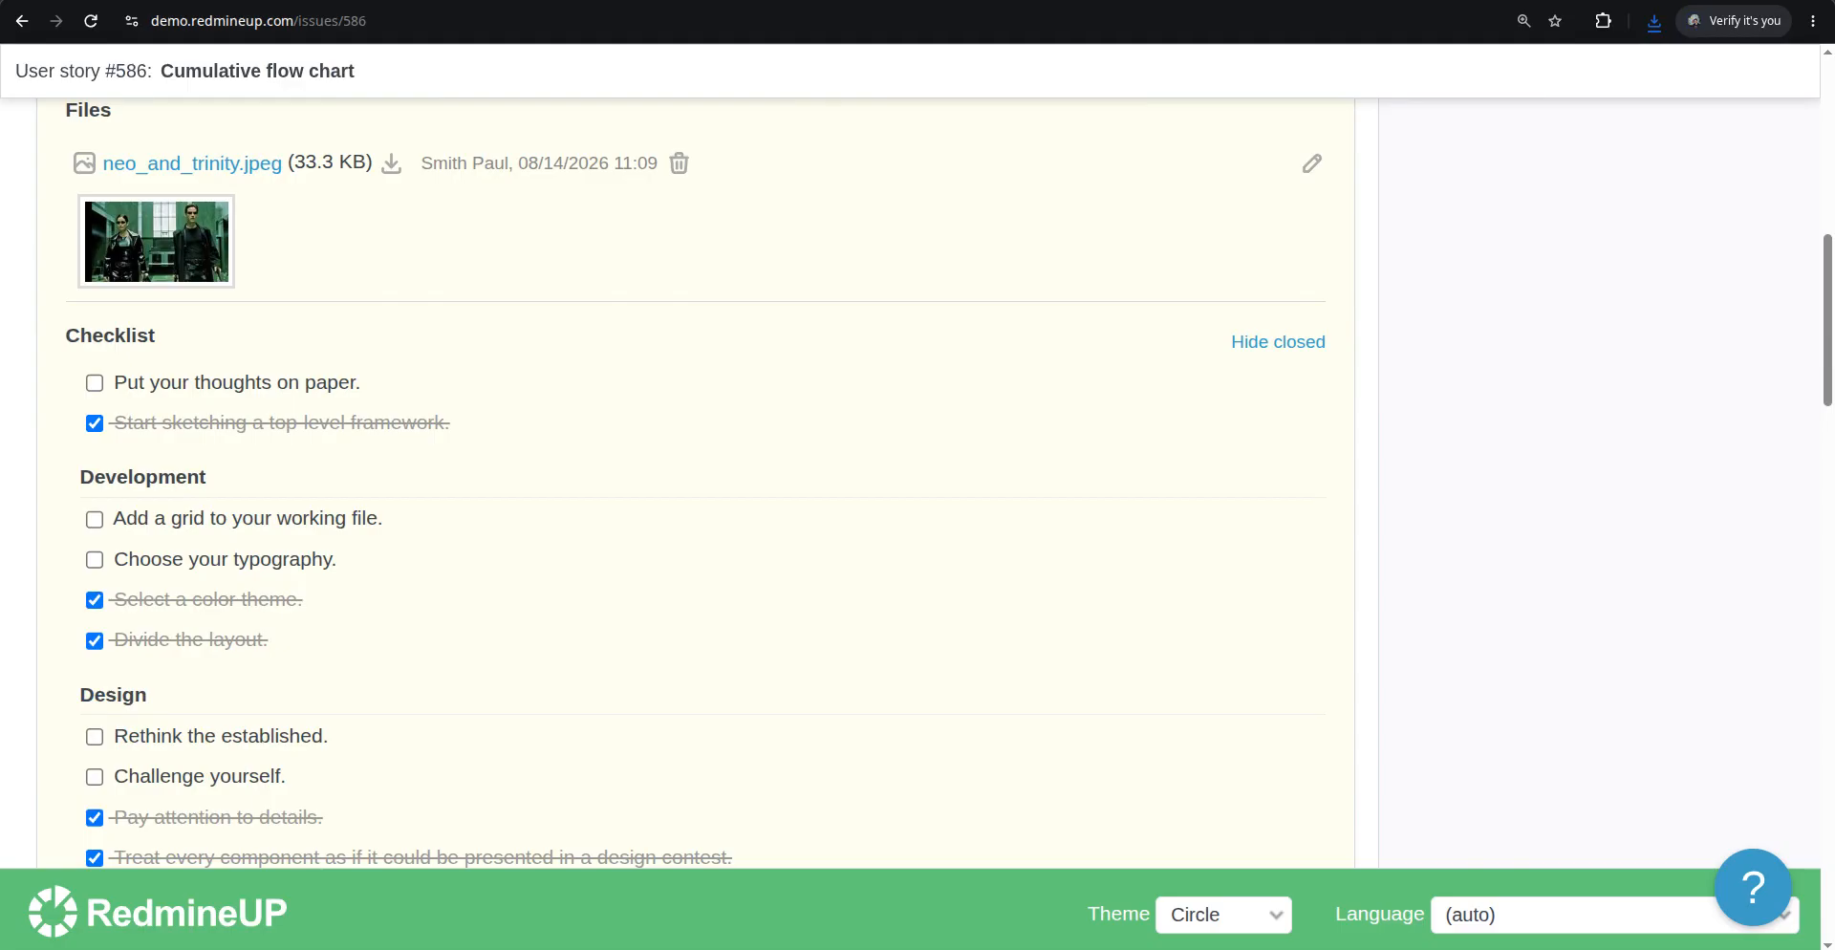
key("ctrl+Tab")
key("F5")
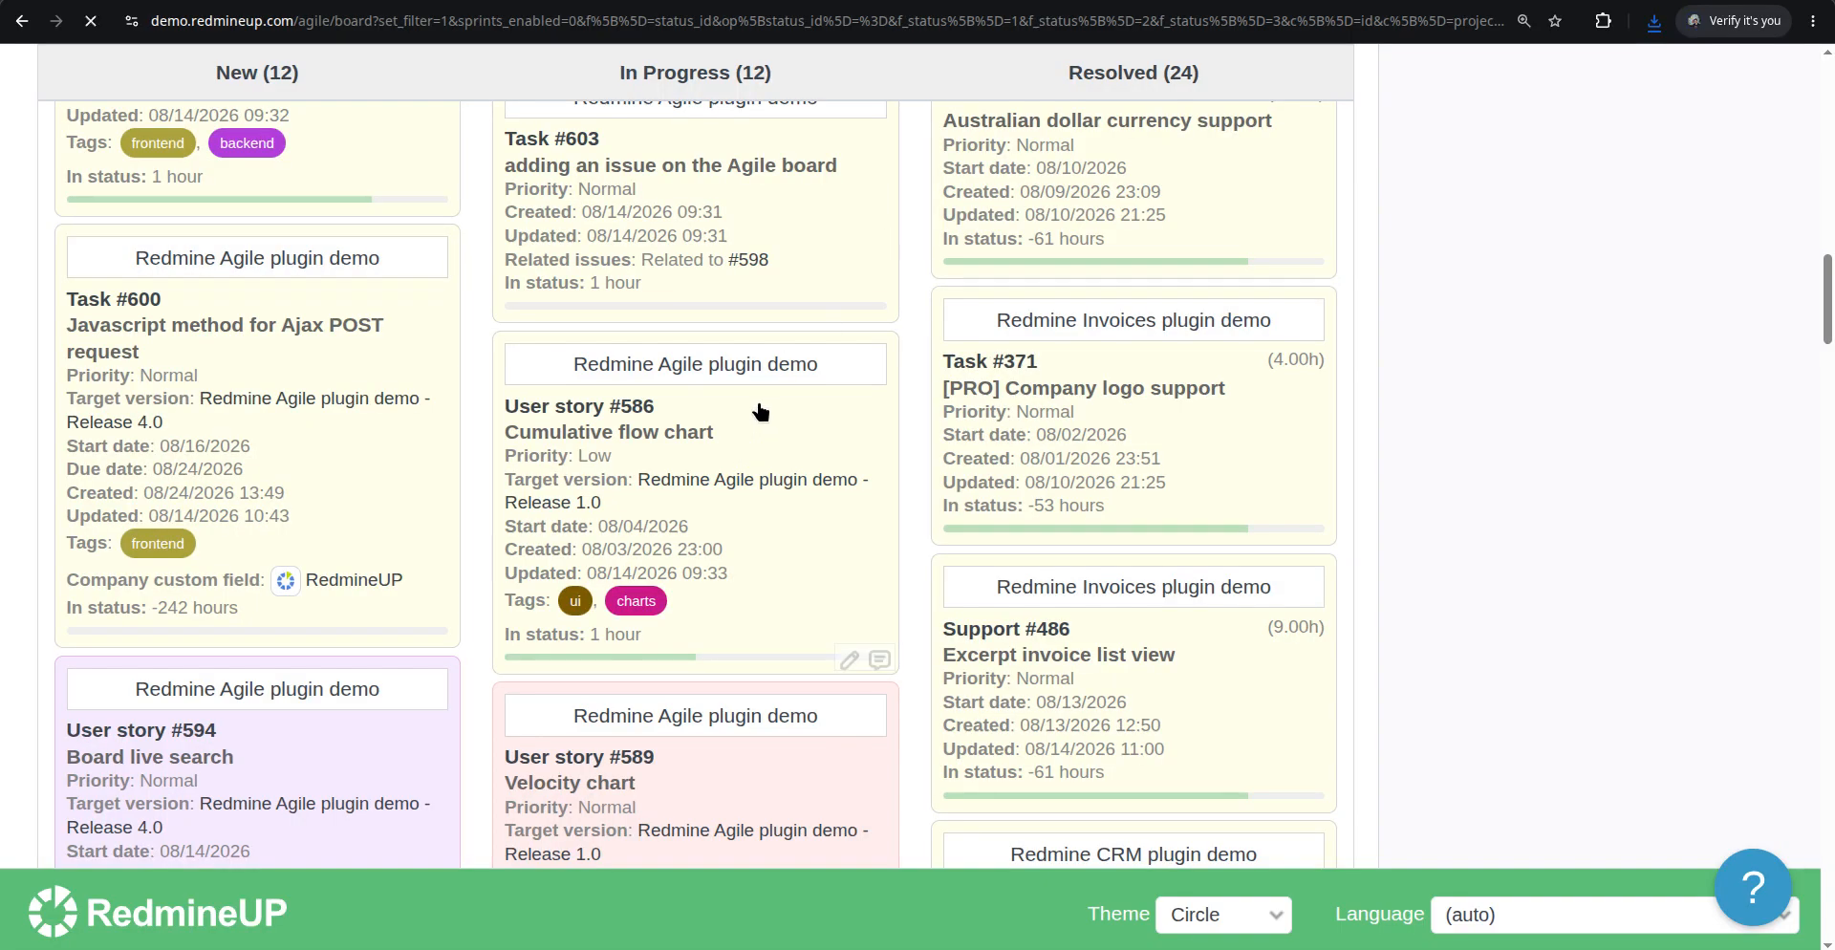
scroll(724, 433, "down", 8)
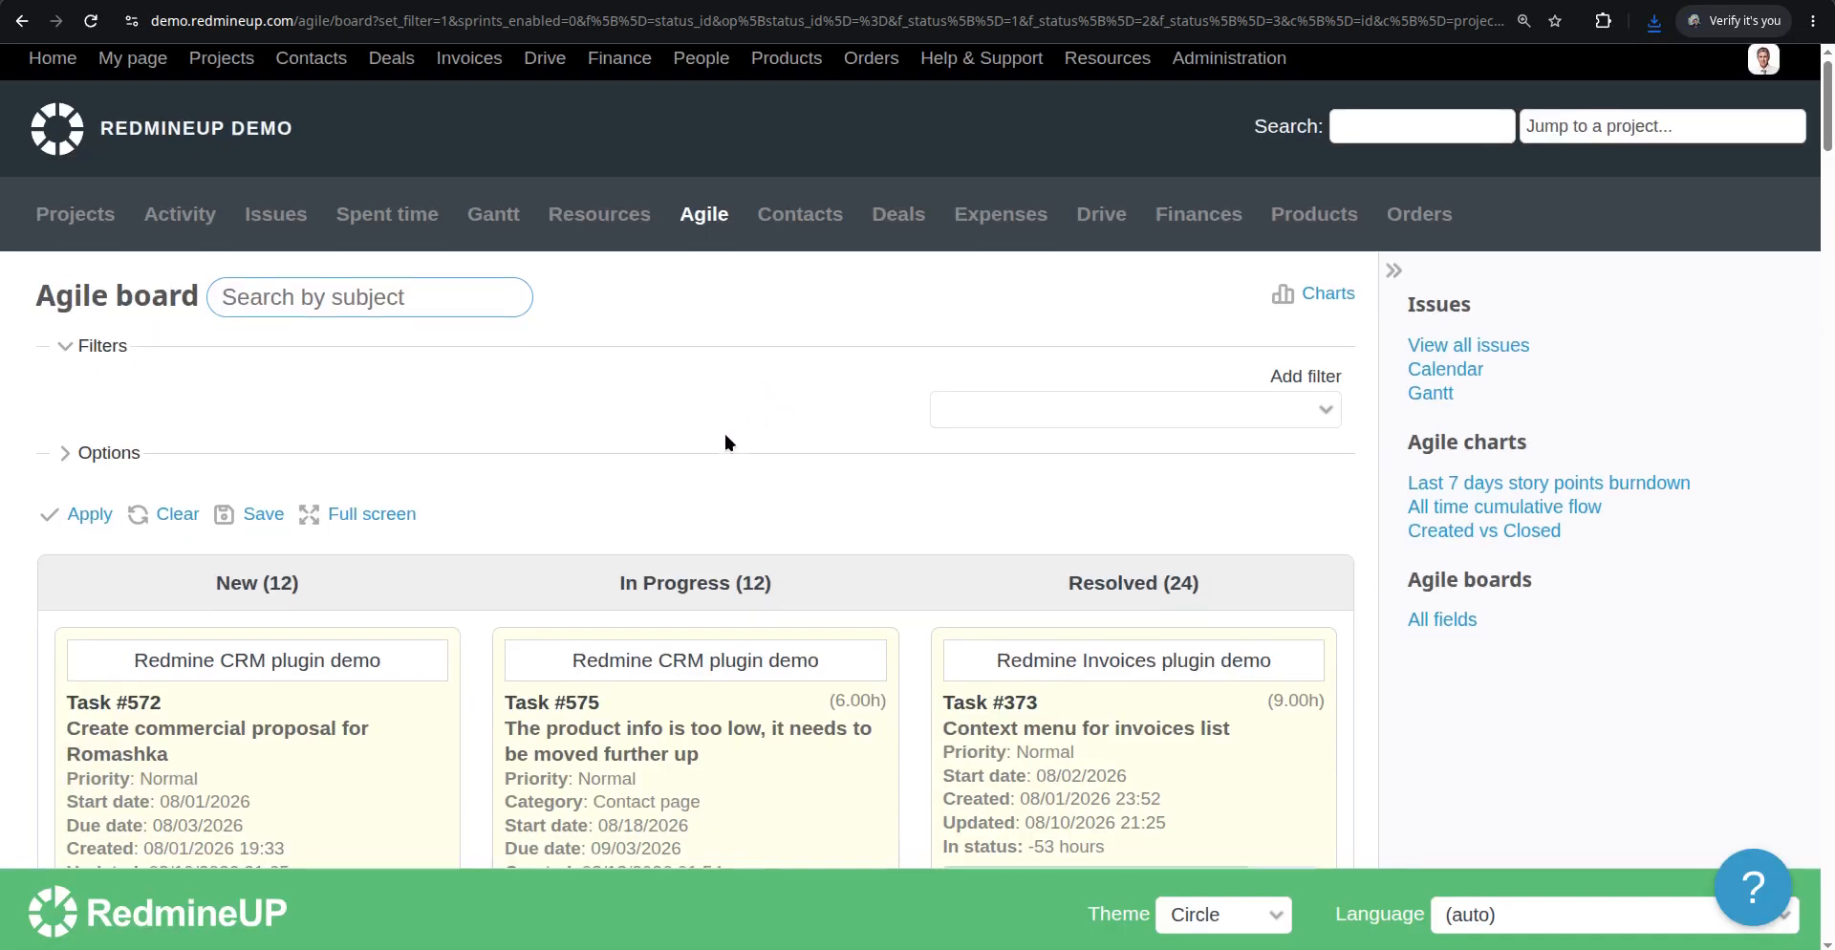
scroll(724, 435, "down", 12)
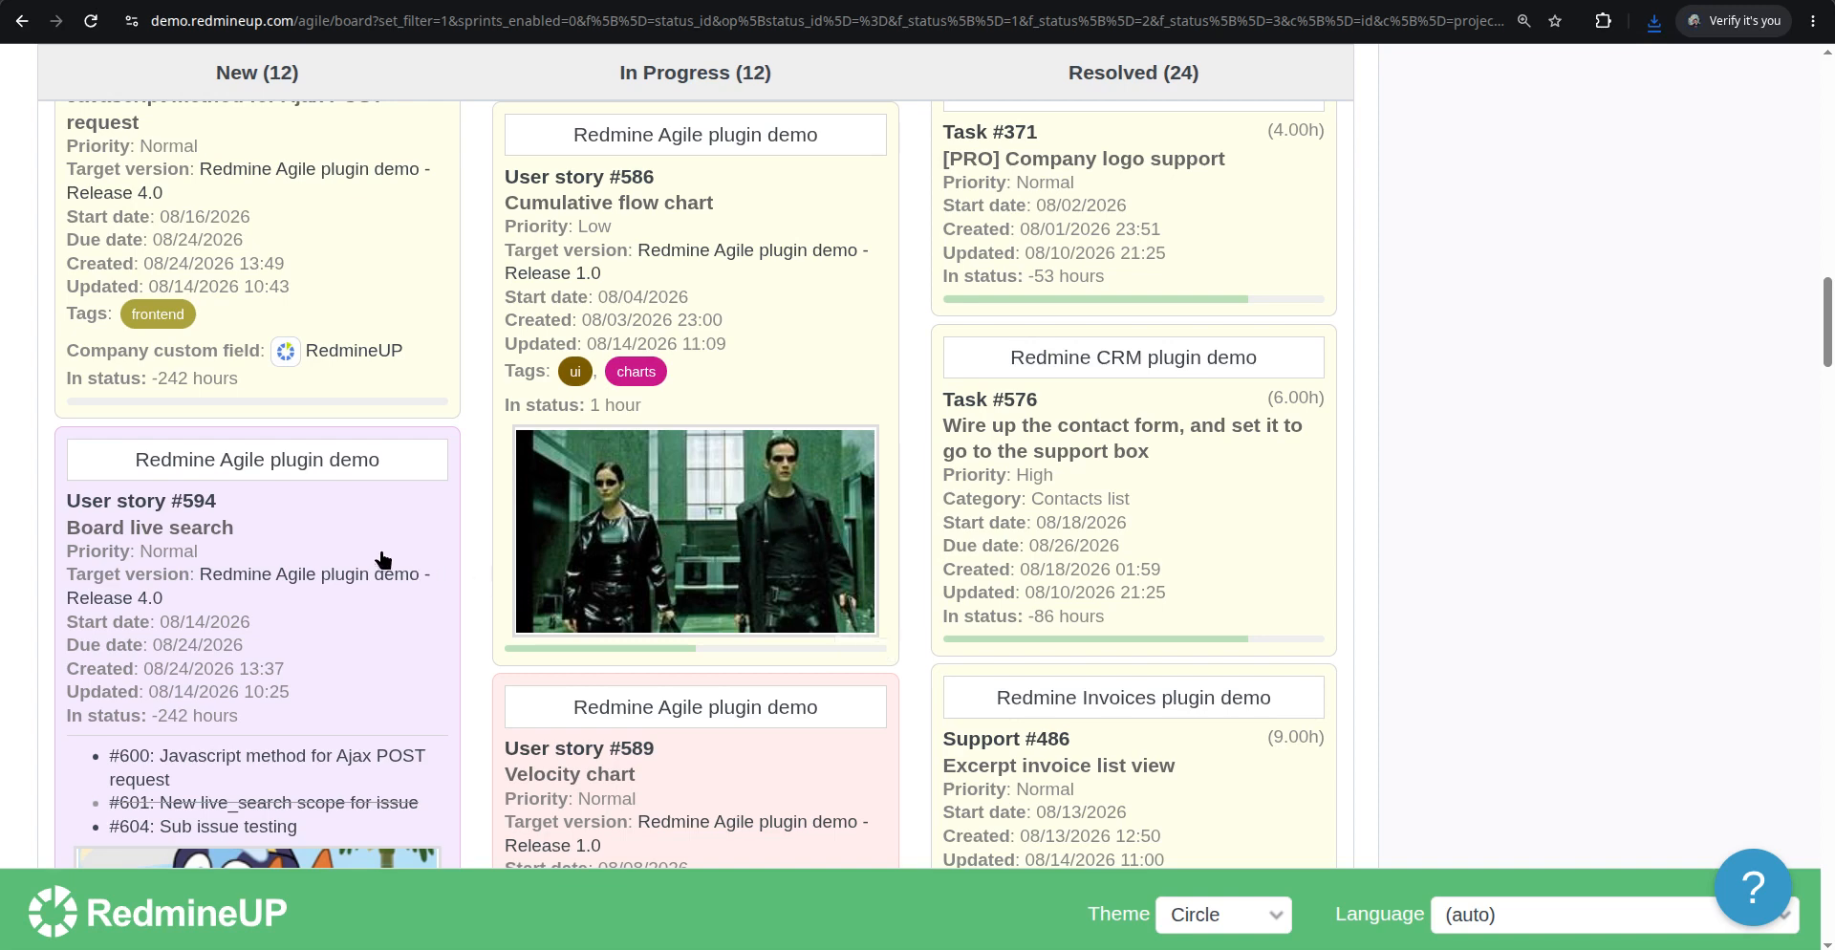
scroll(383, 560, "down", 2)
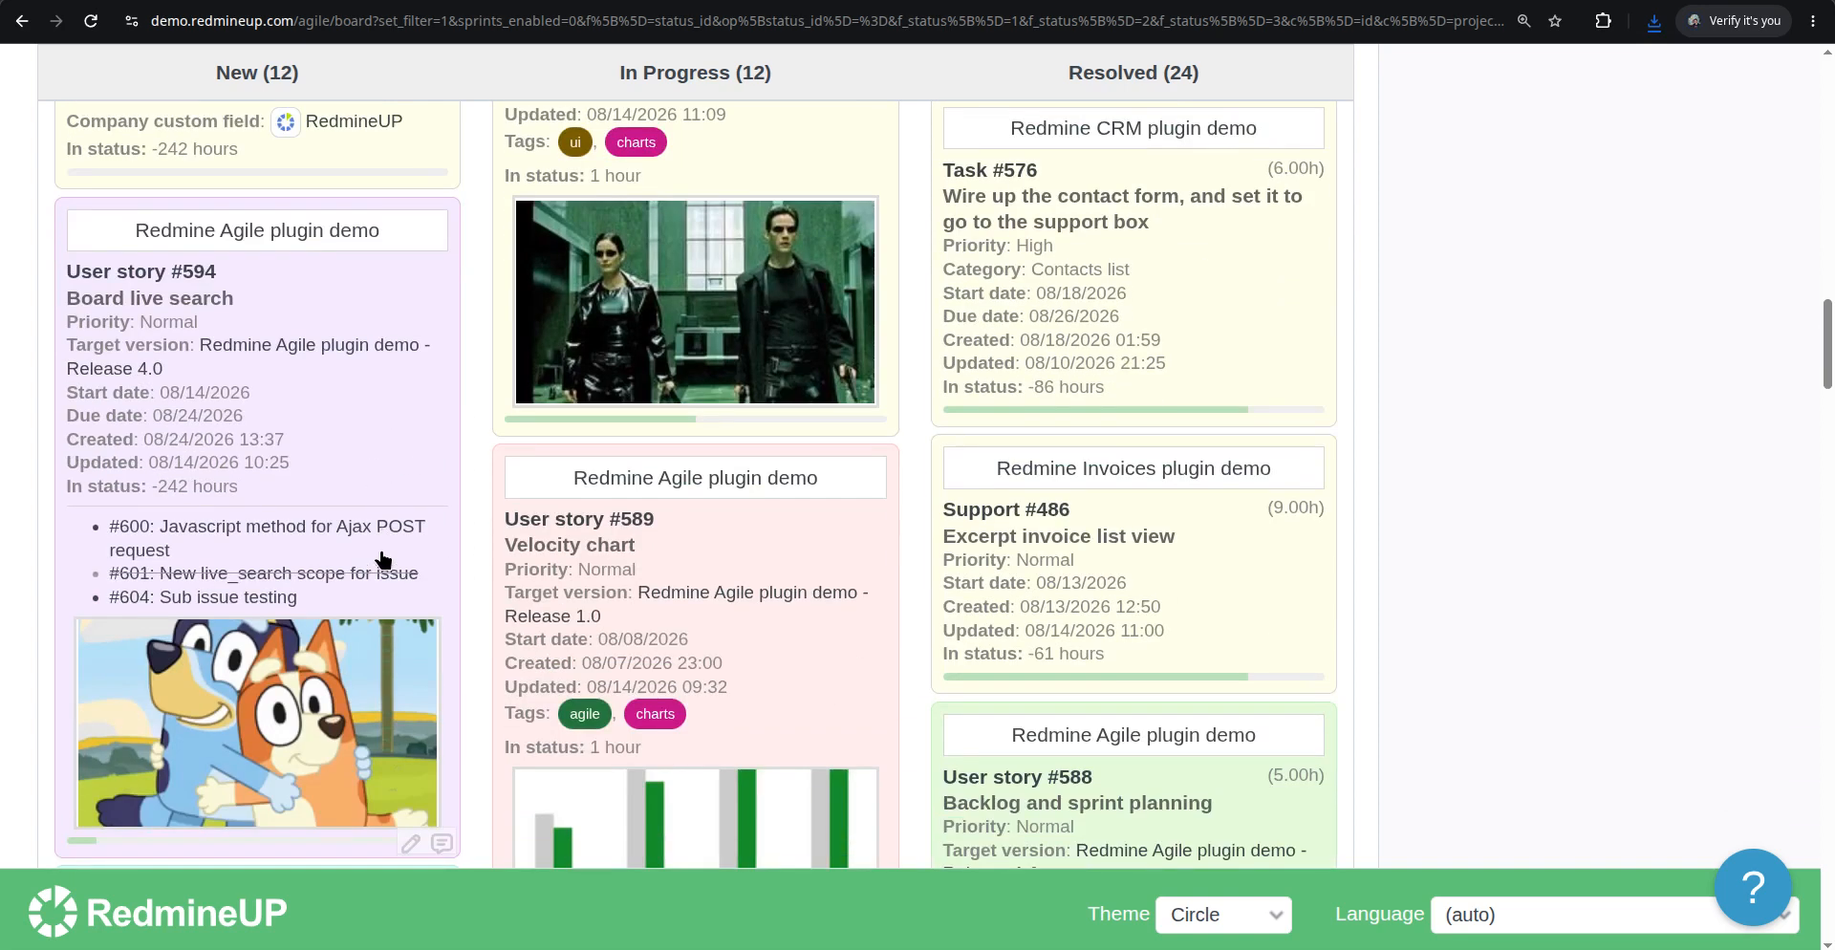
scroll(384, 560, "up", 15)
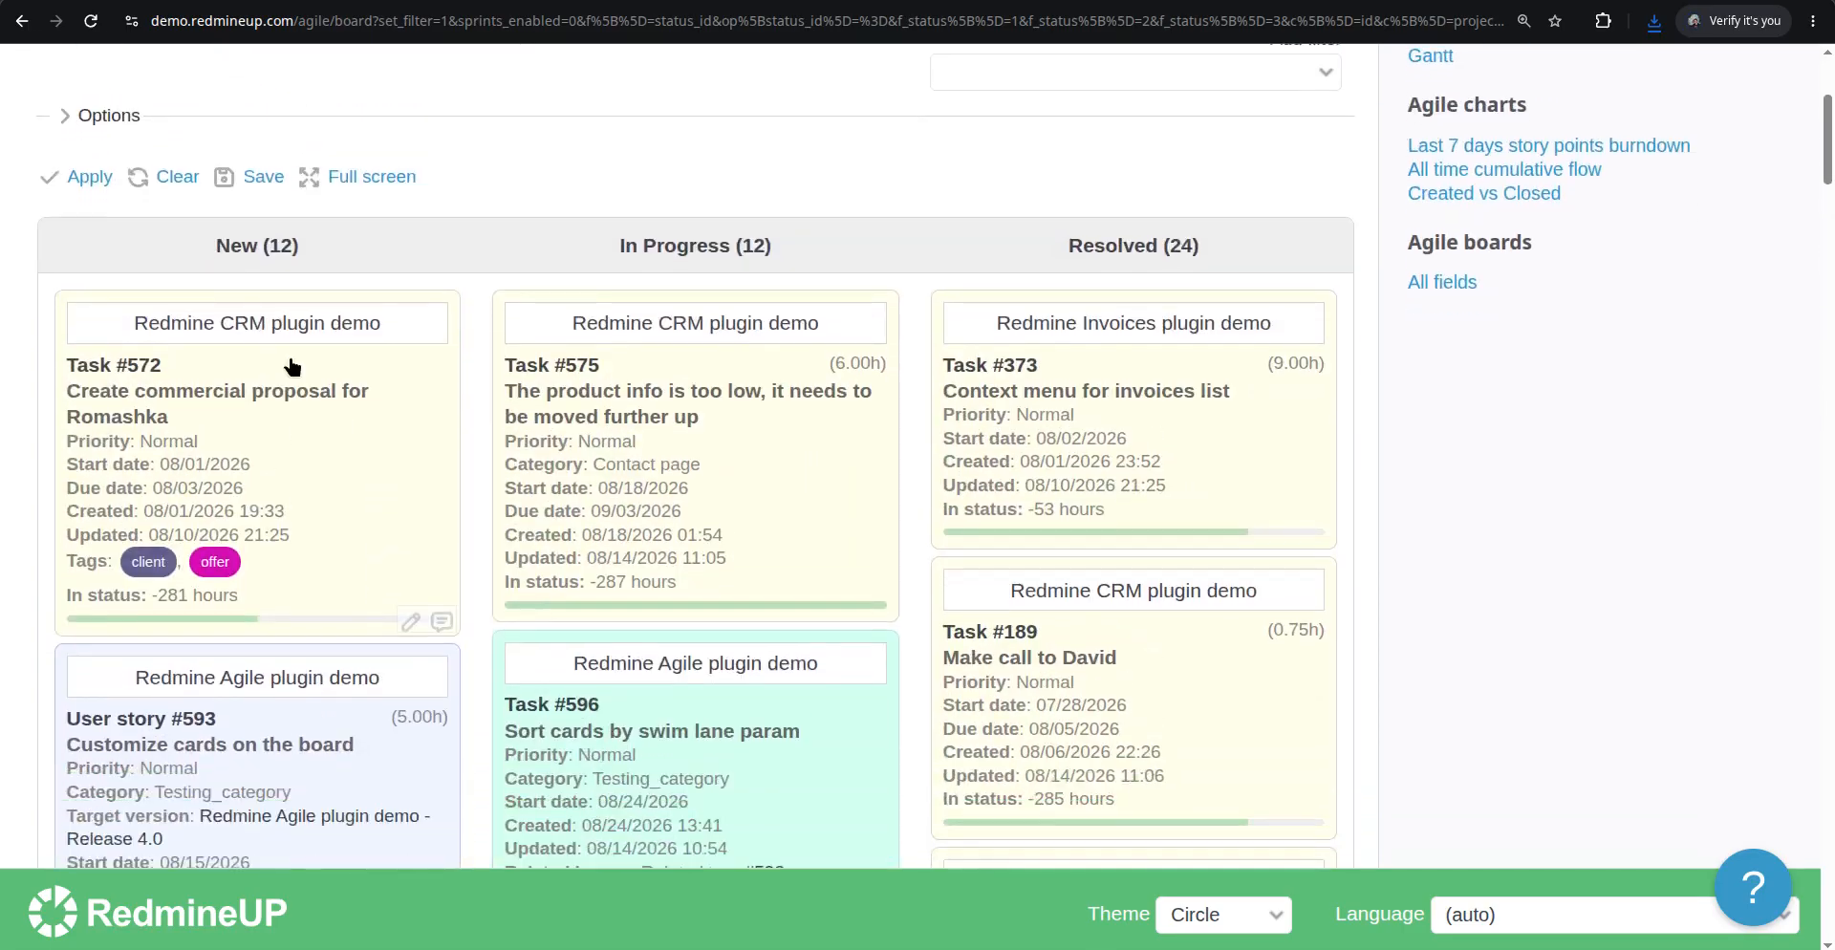
Enable the Parent task card field in the board options and apply it
scroll(144, 267, "up", 2)
left_click(105, 344)
scroll(869, 491, "down", 2)
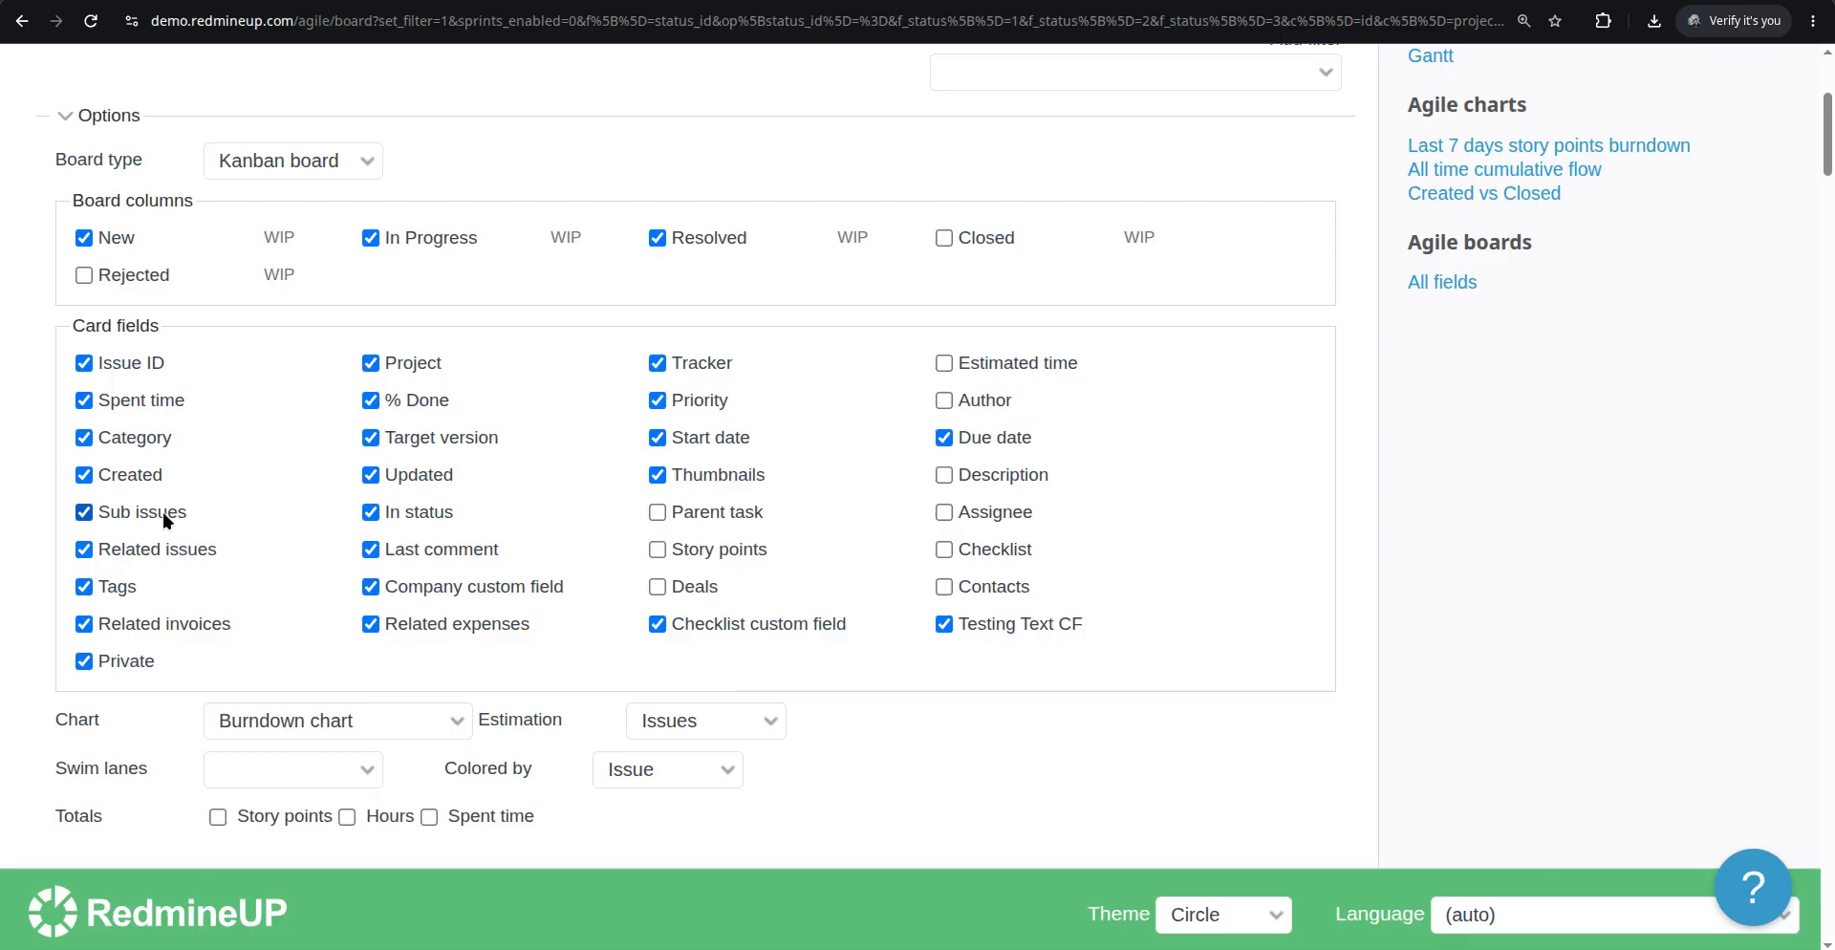
left_click(724, 508)
scroll(360, 644, "down", 3)
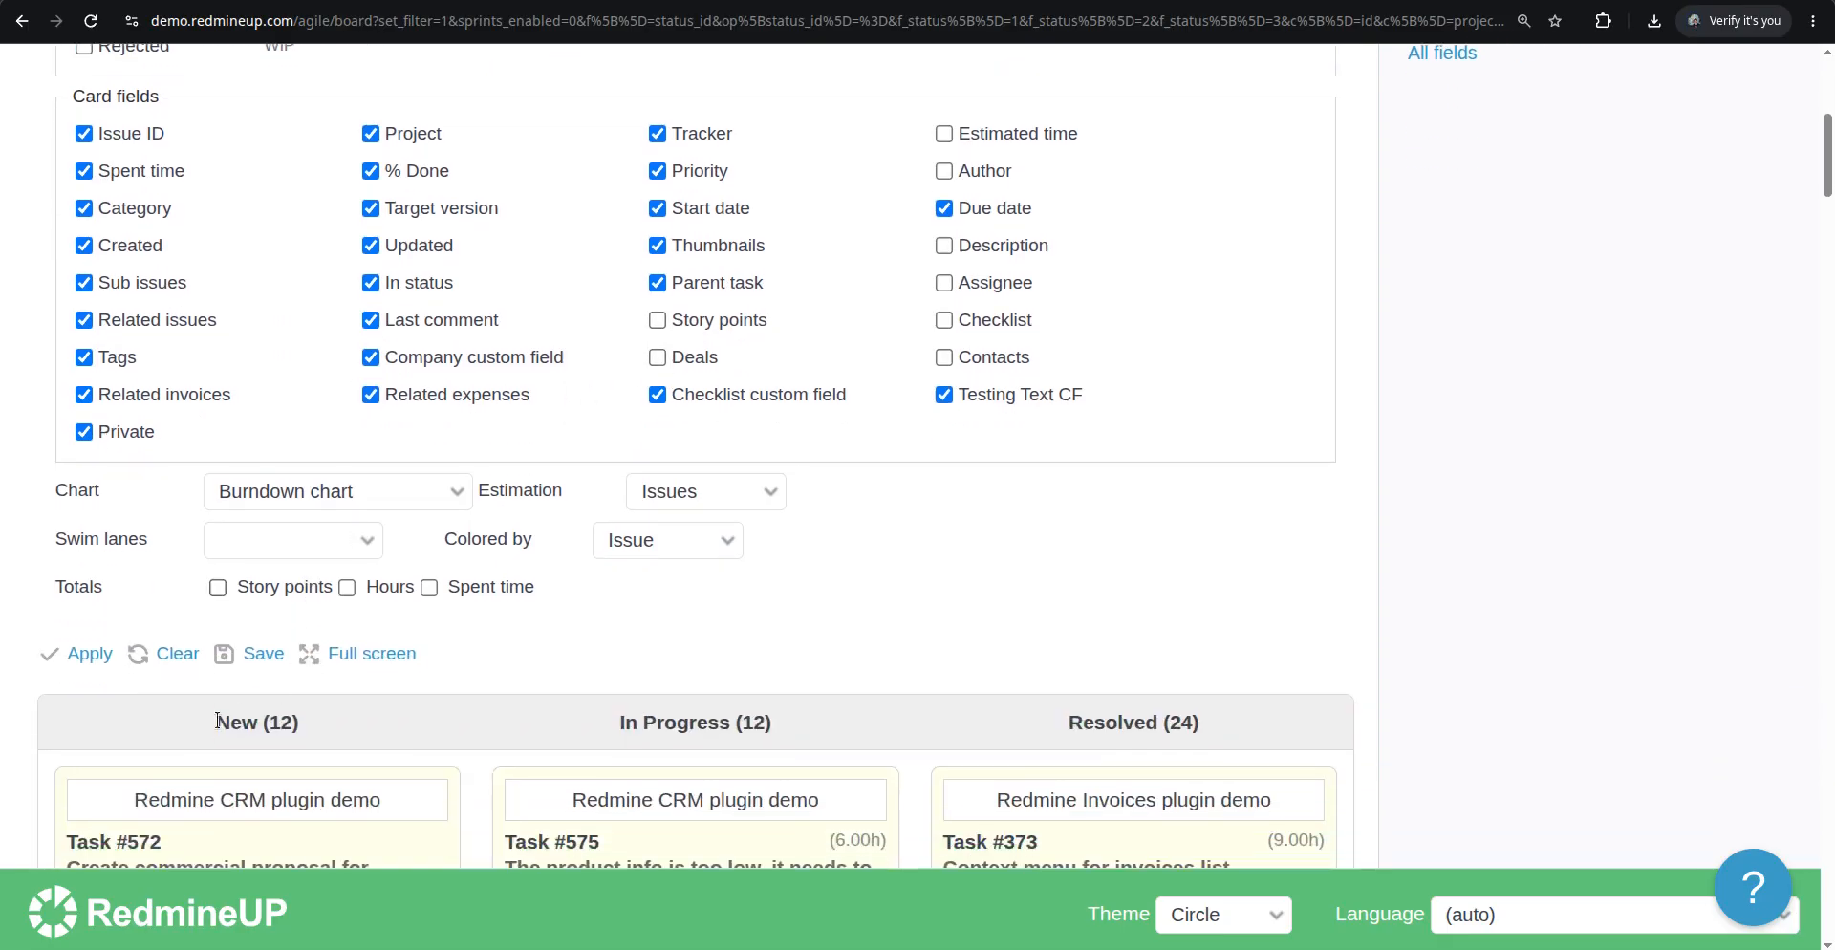
left_click(99, 663)
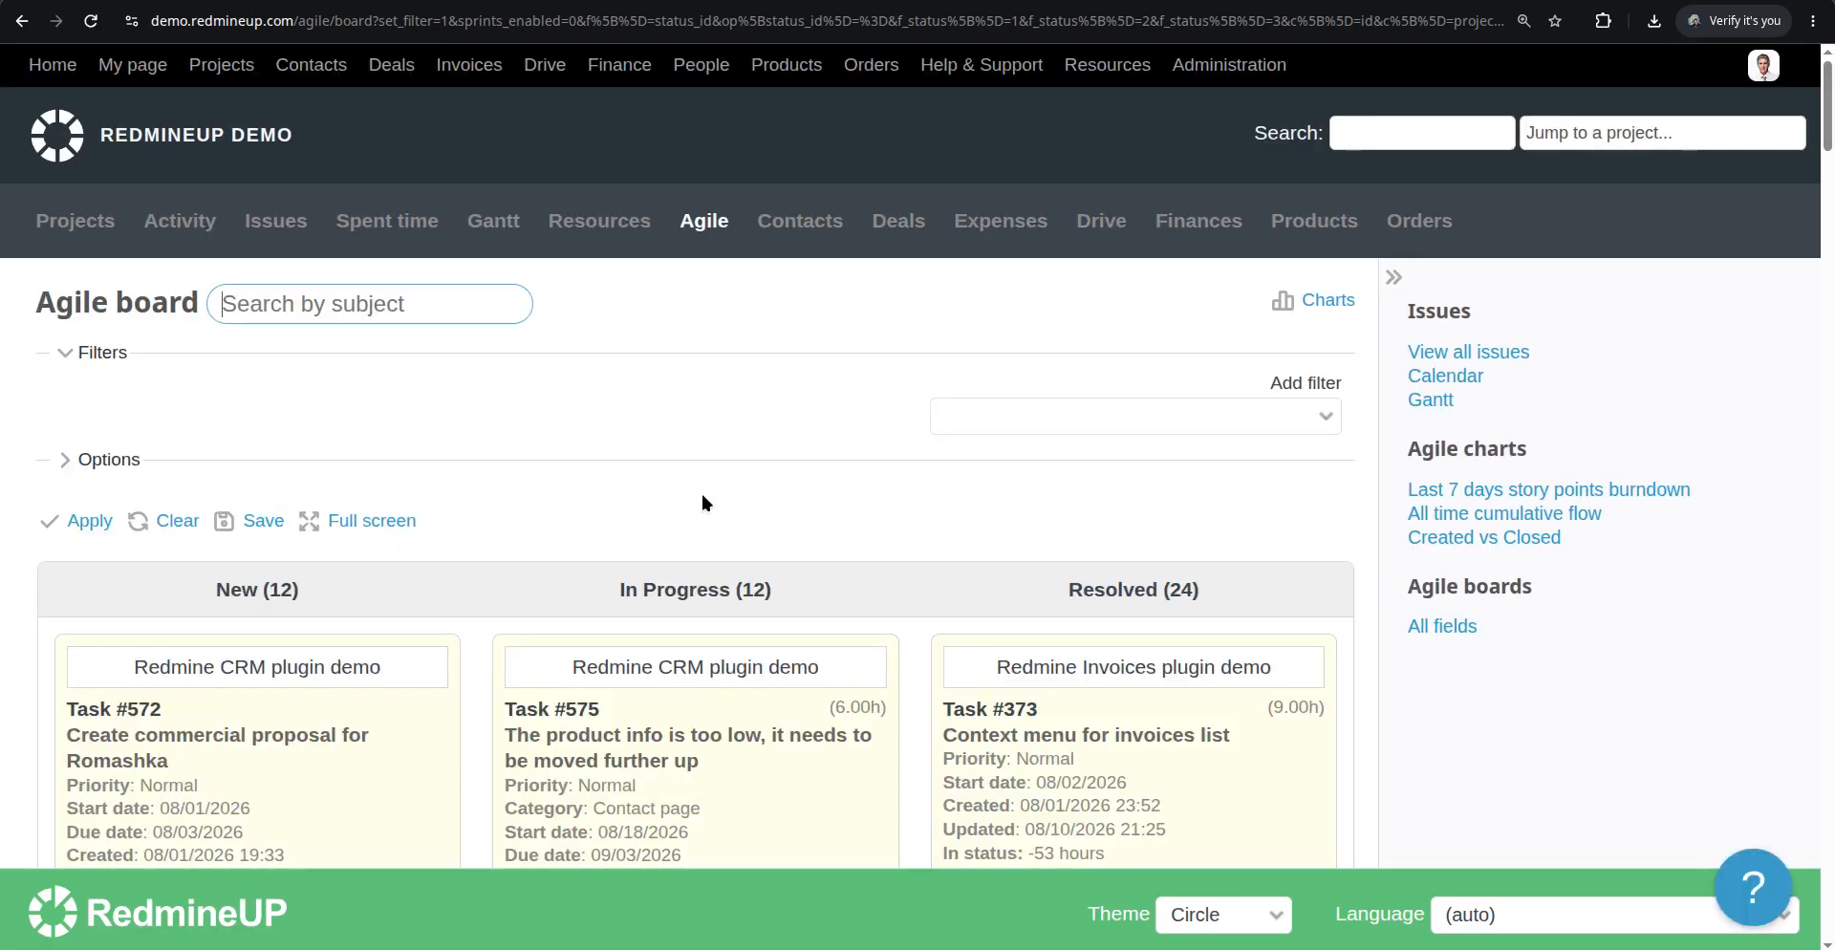
Search the board for "parent" and scroll through the cards showing a parent task
scroll(702, 496, "down", 6)
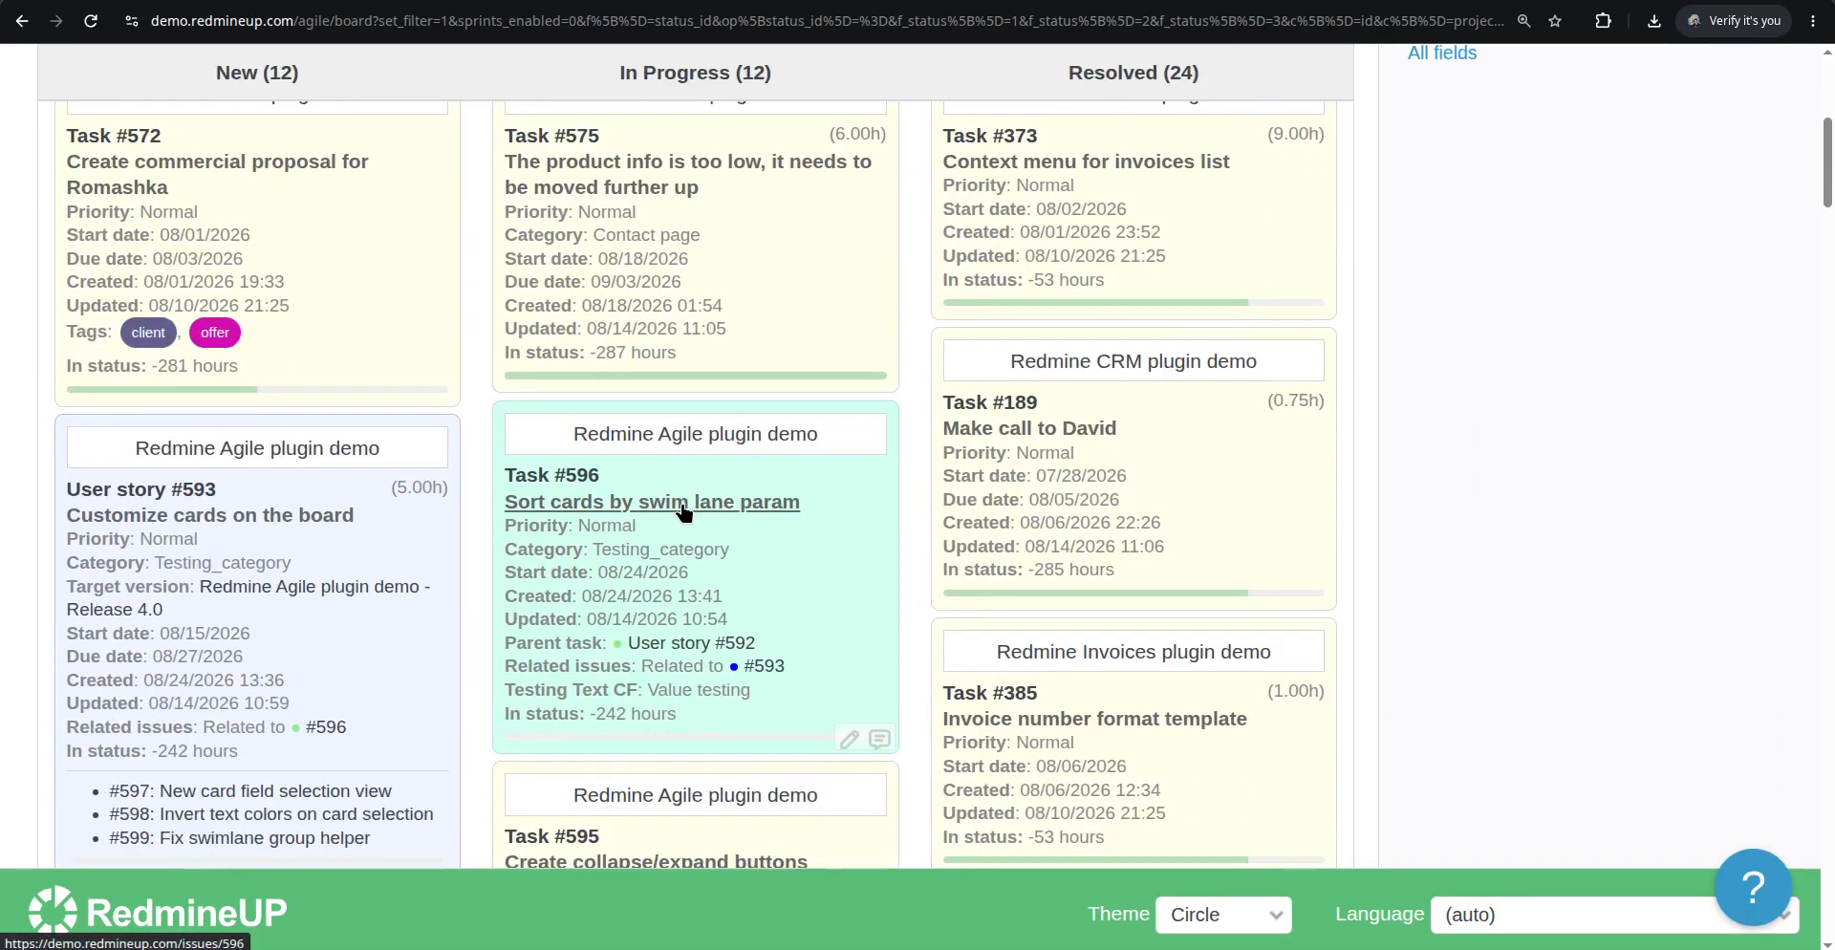
scroll(684, 511, "down", 1)
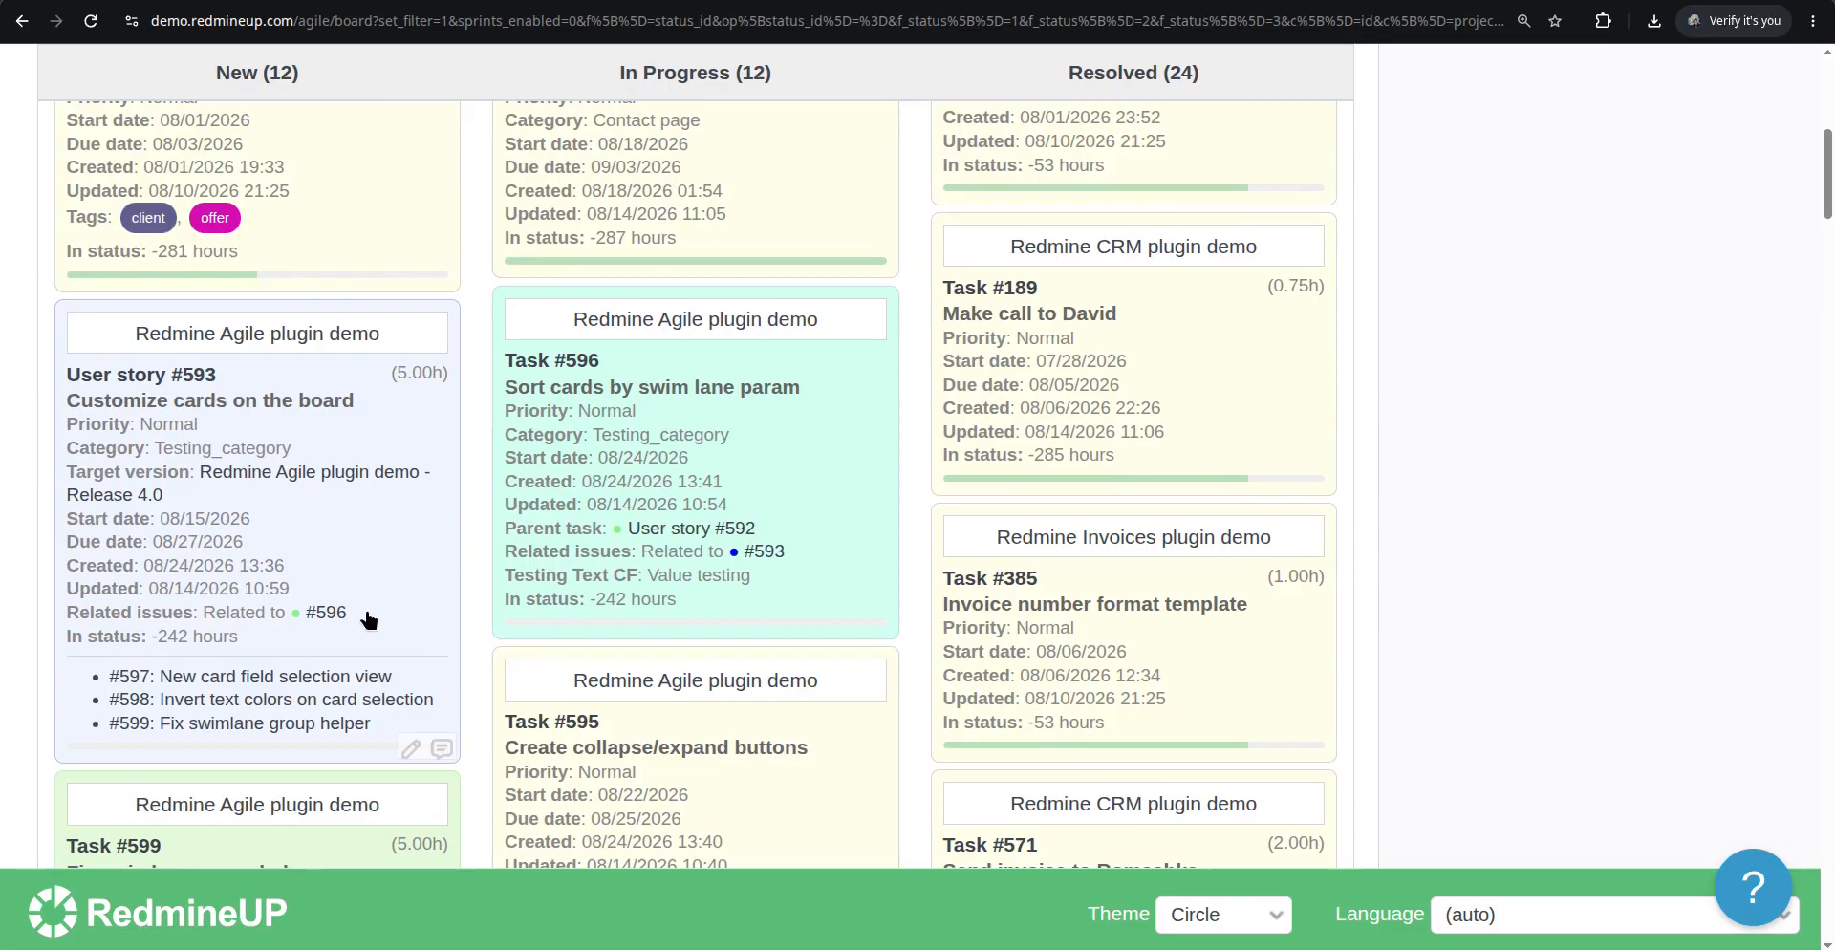
scroll(368, 620, "down", 2)
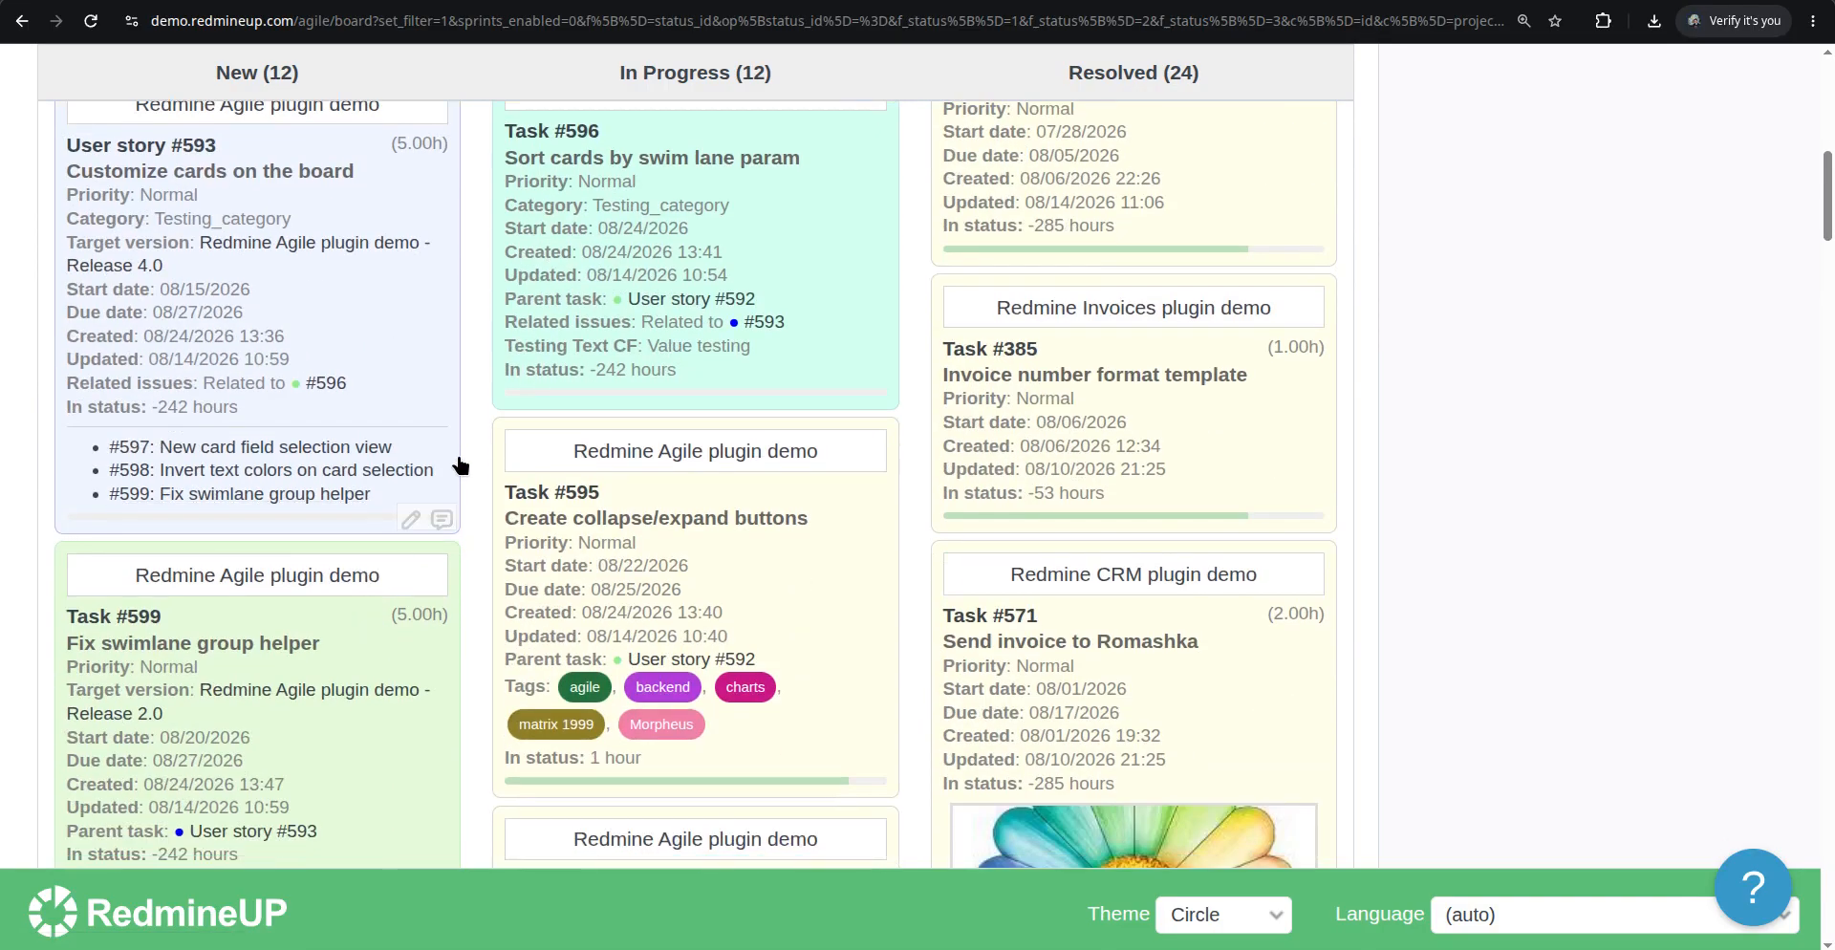
scroll(460, 466, "up", 1)
scroll(460, 465, "down", 4)
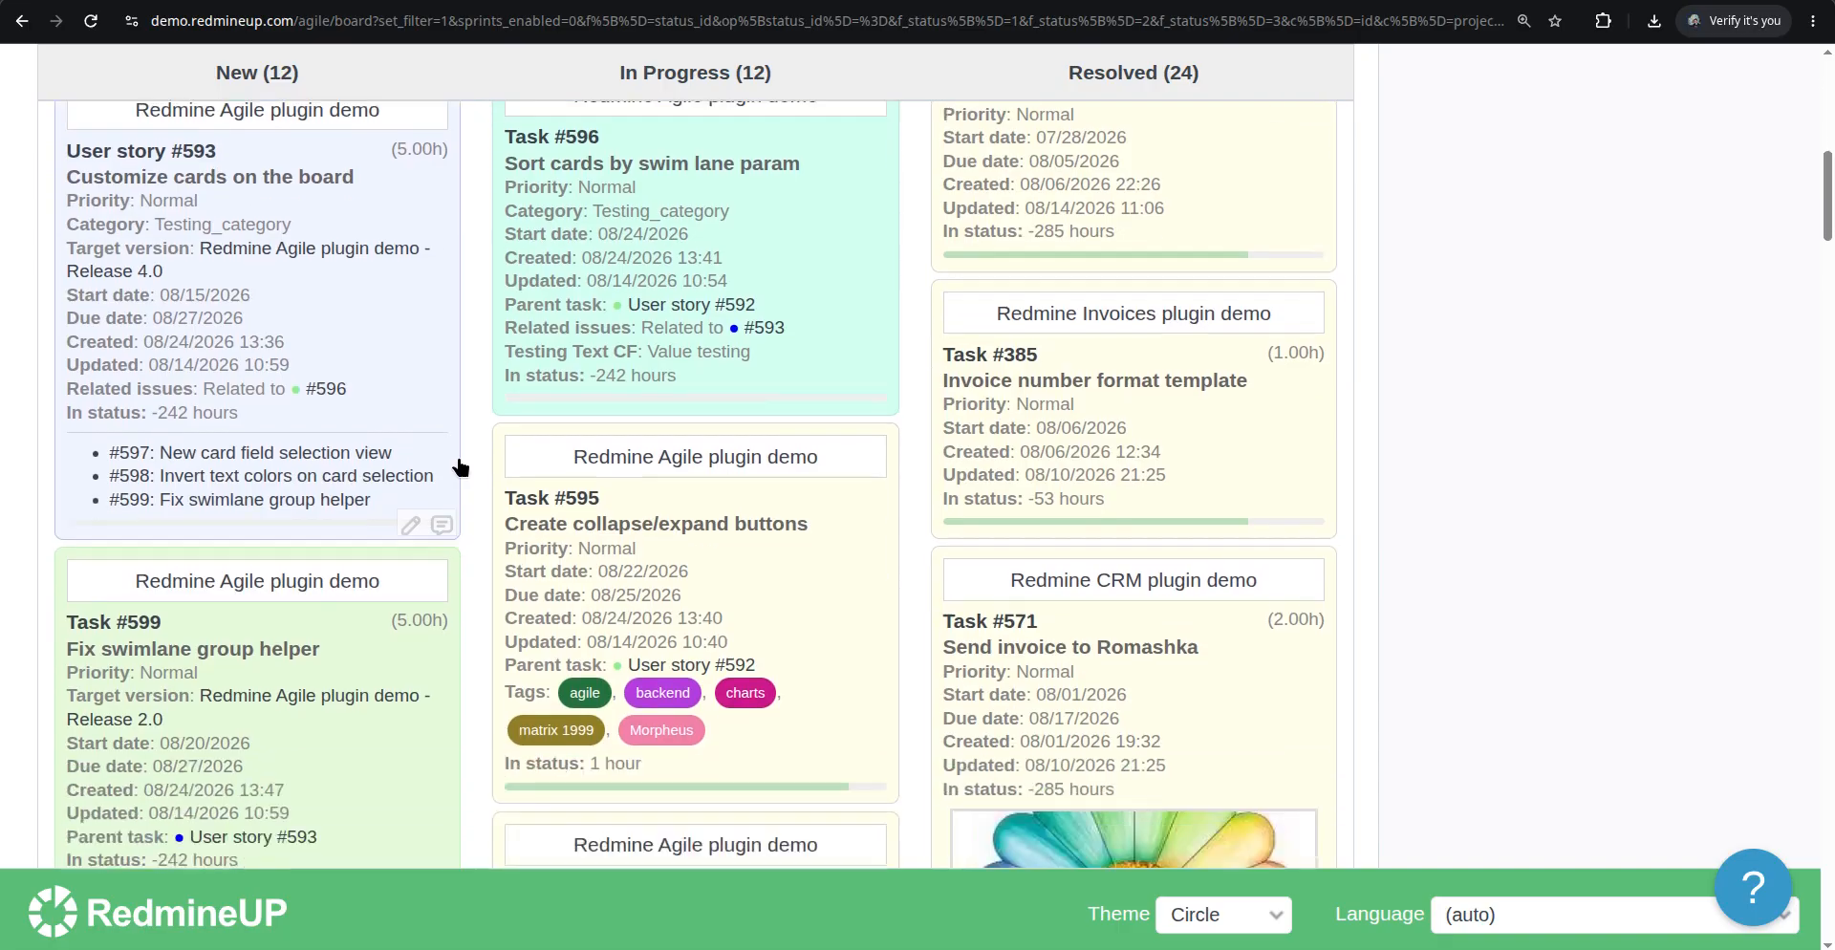
scroll(459, 466, "down", 3)
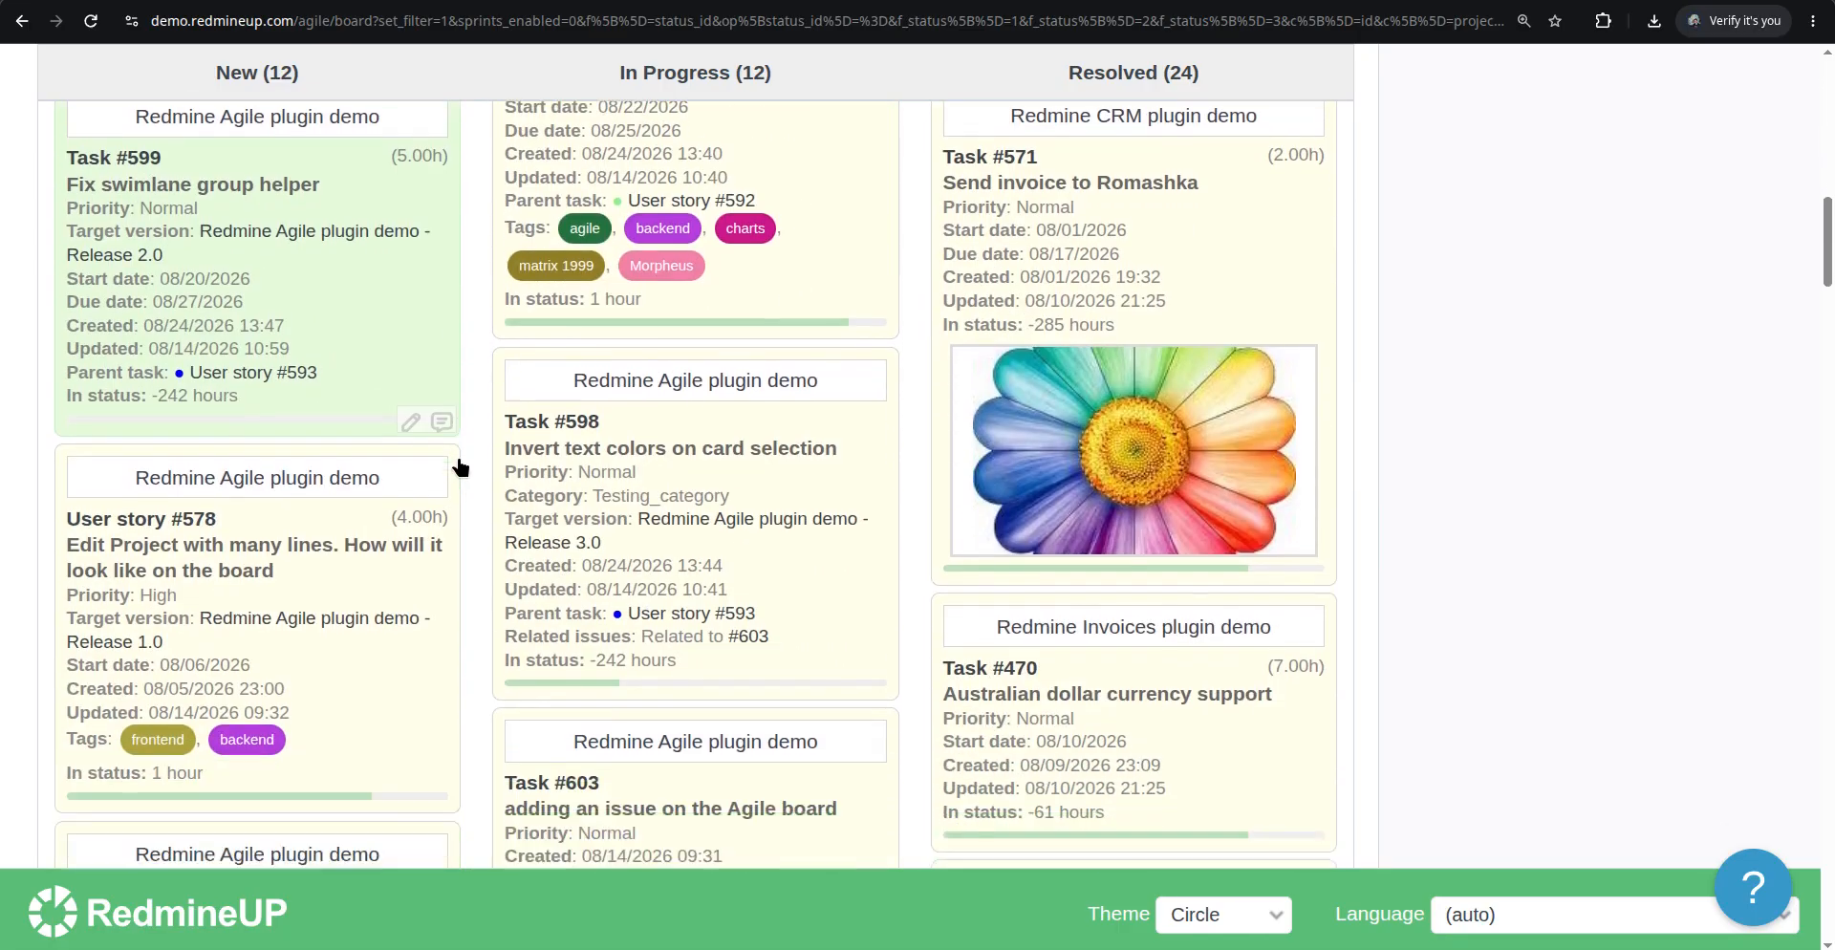
key("ctrl+f")
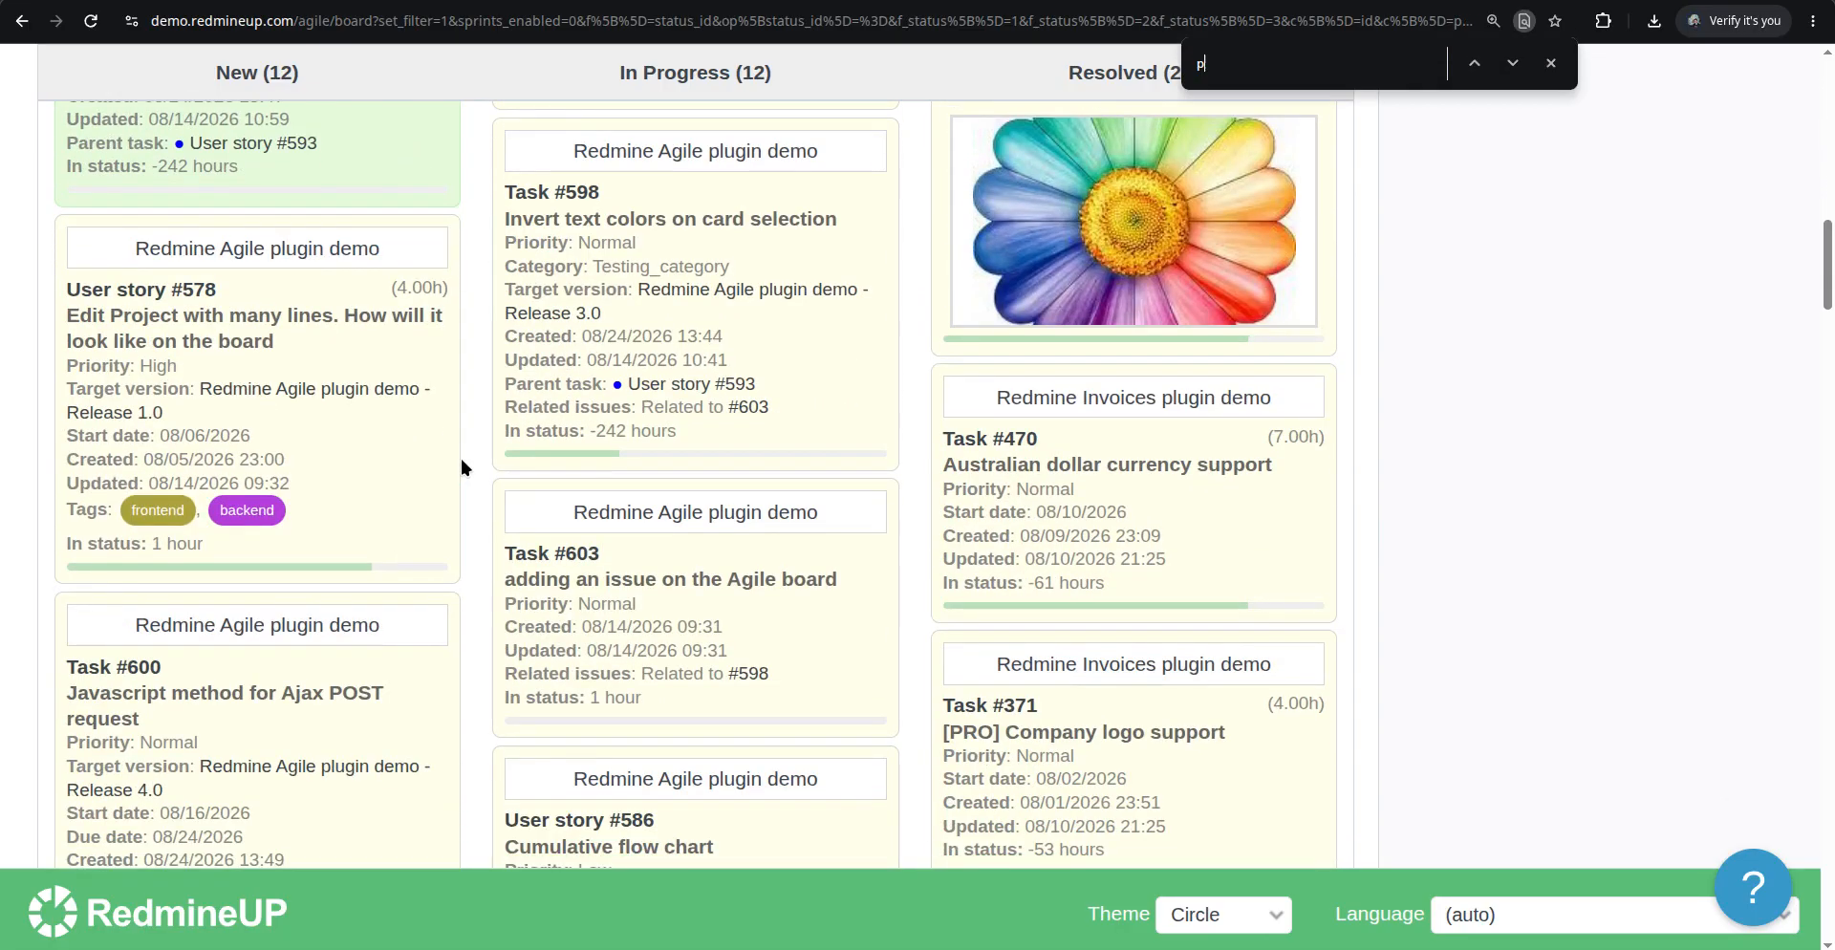
type("parent")
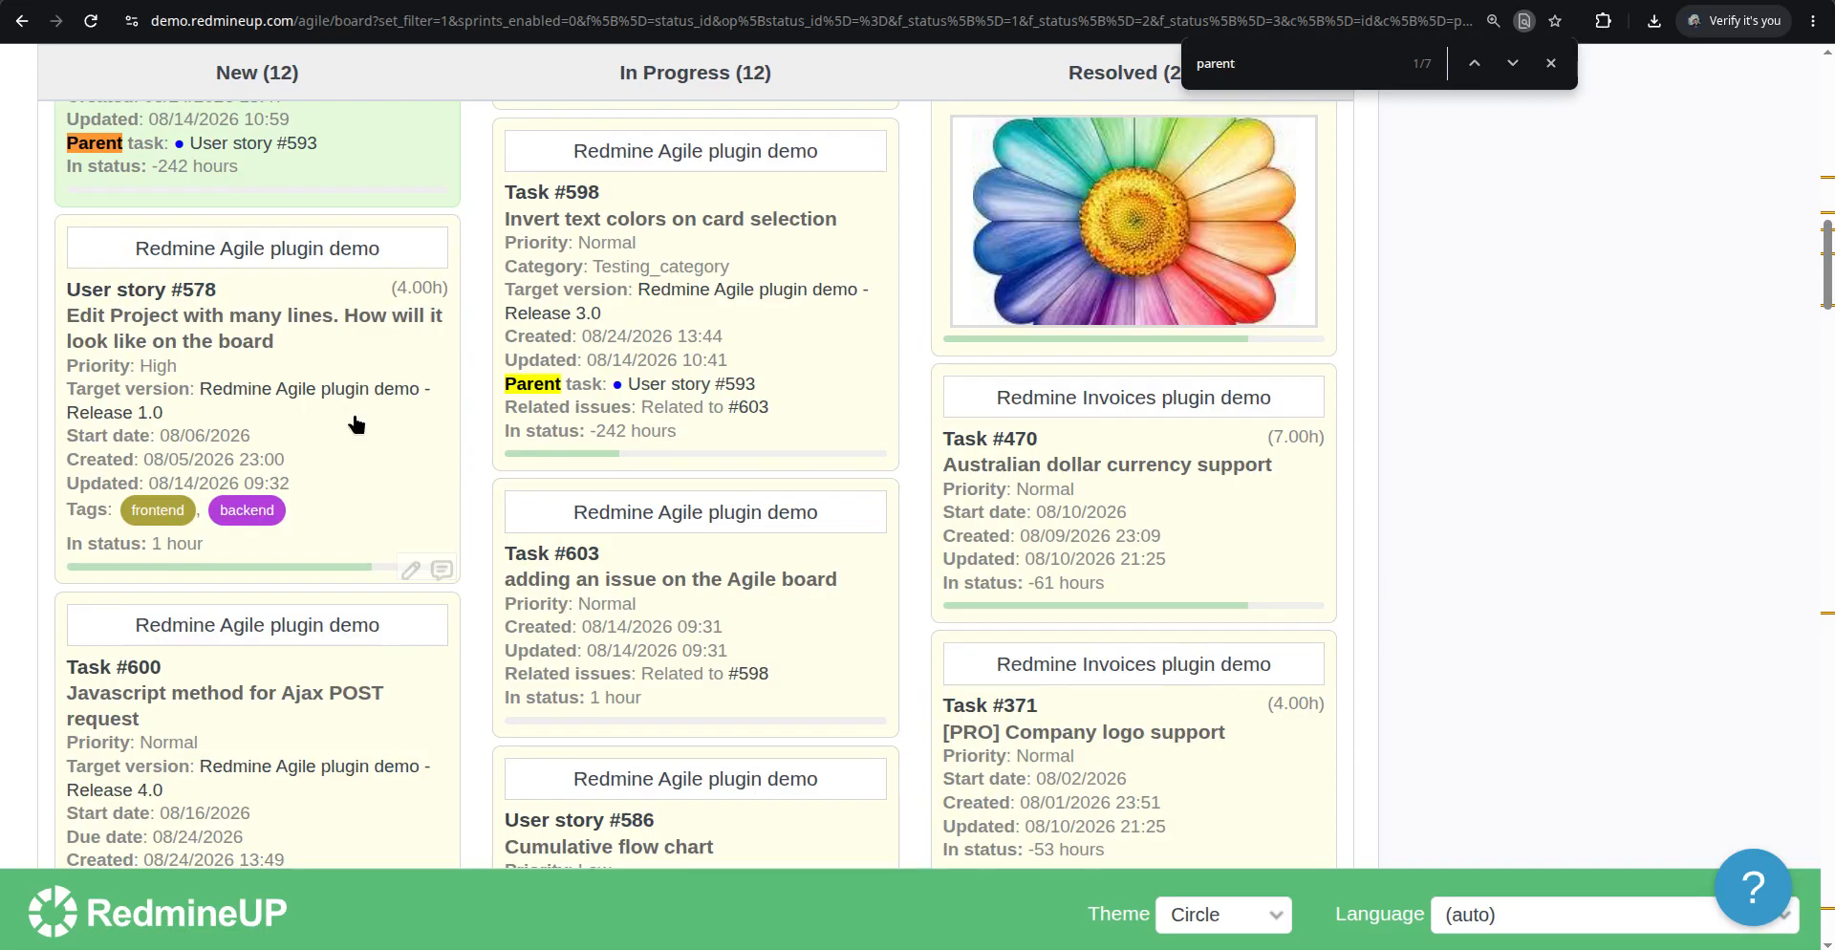
scroll(360, 418, "up", 2)
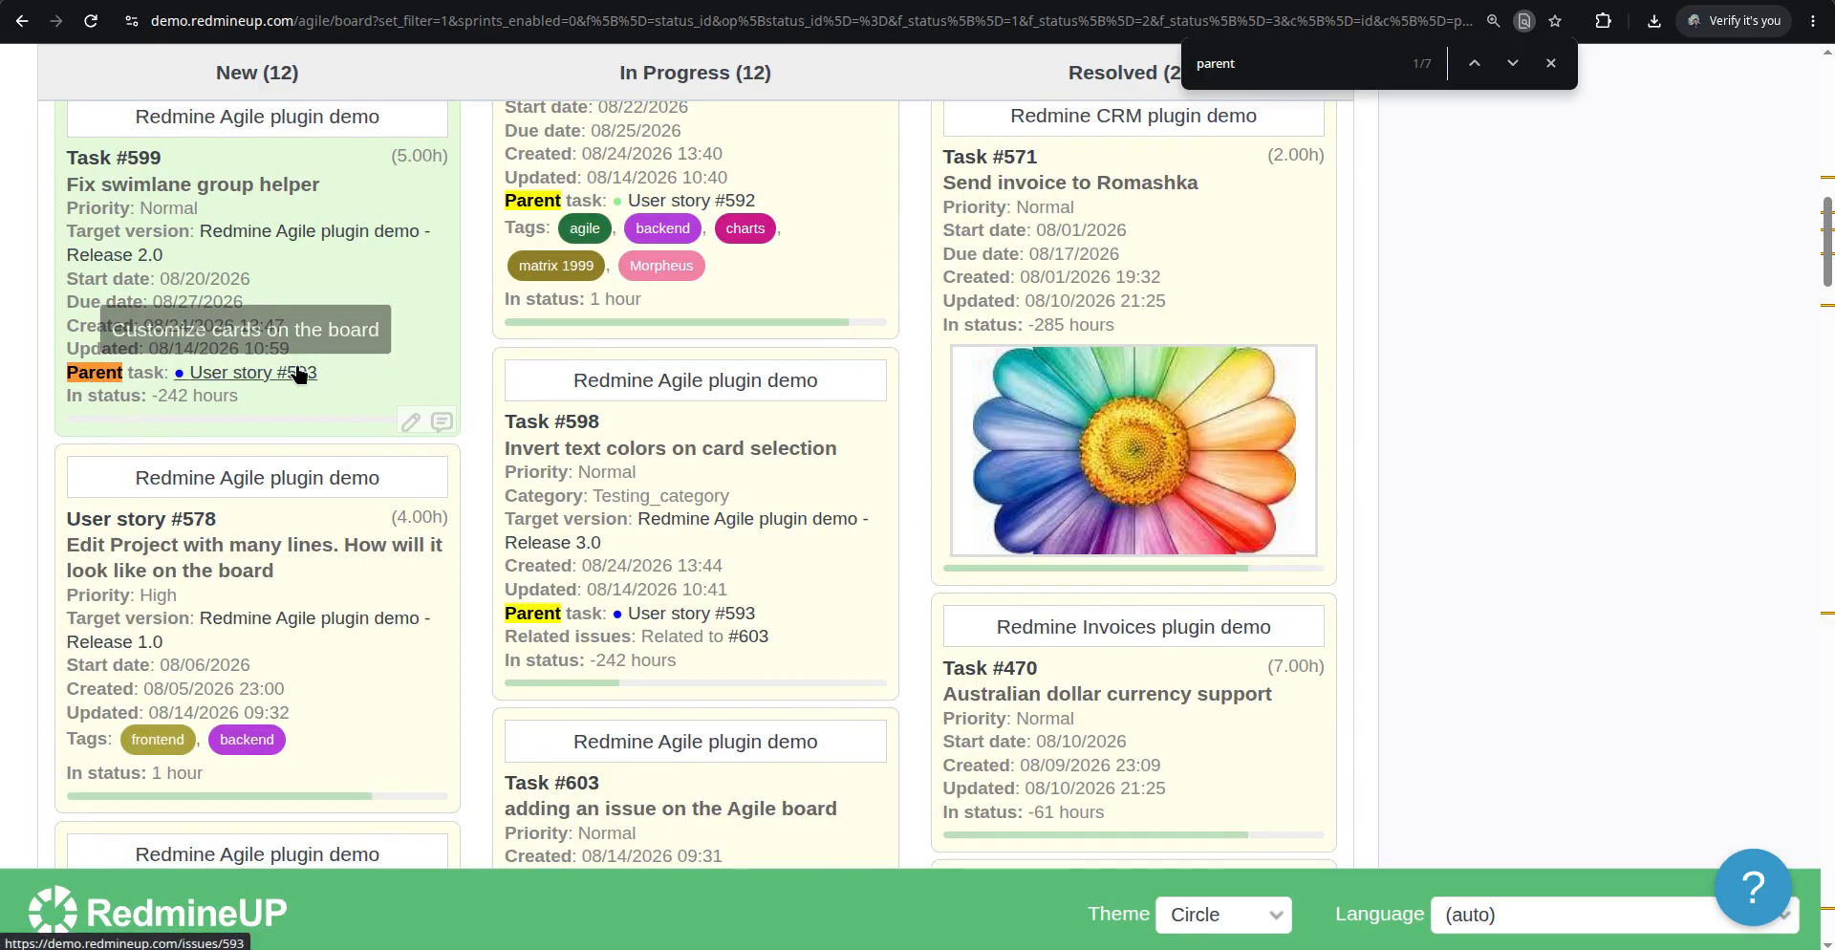
scroll(392, 631, "down", 8)
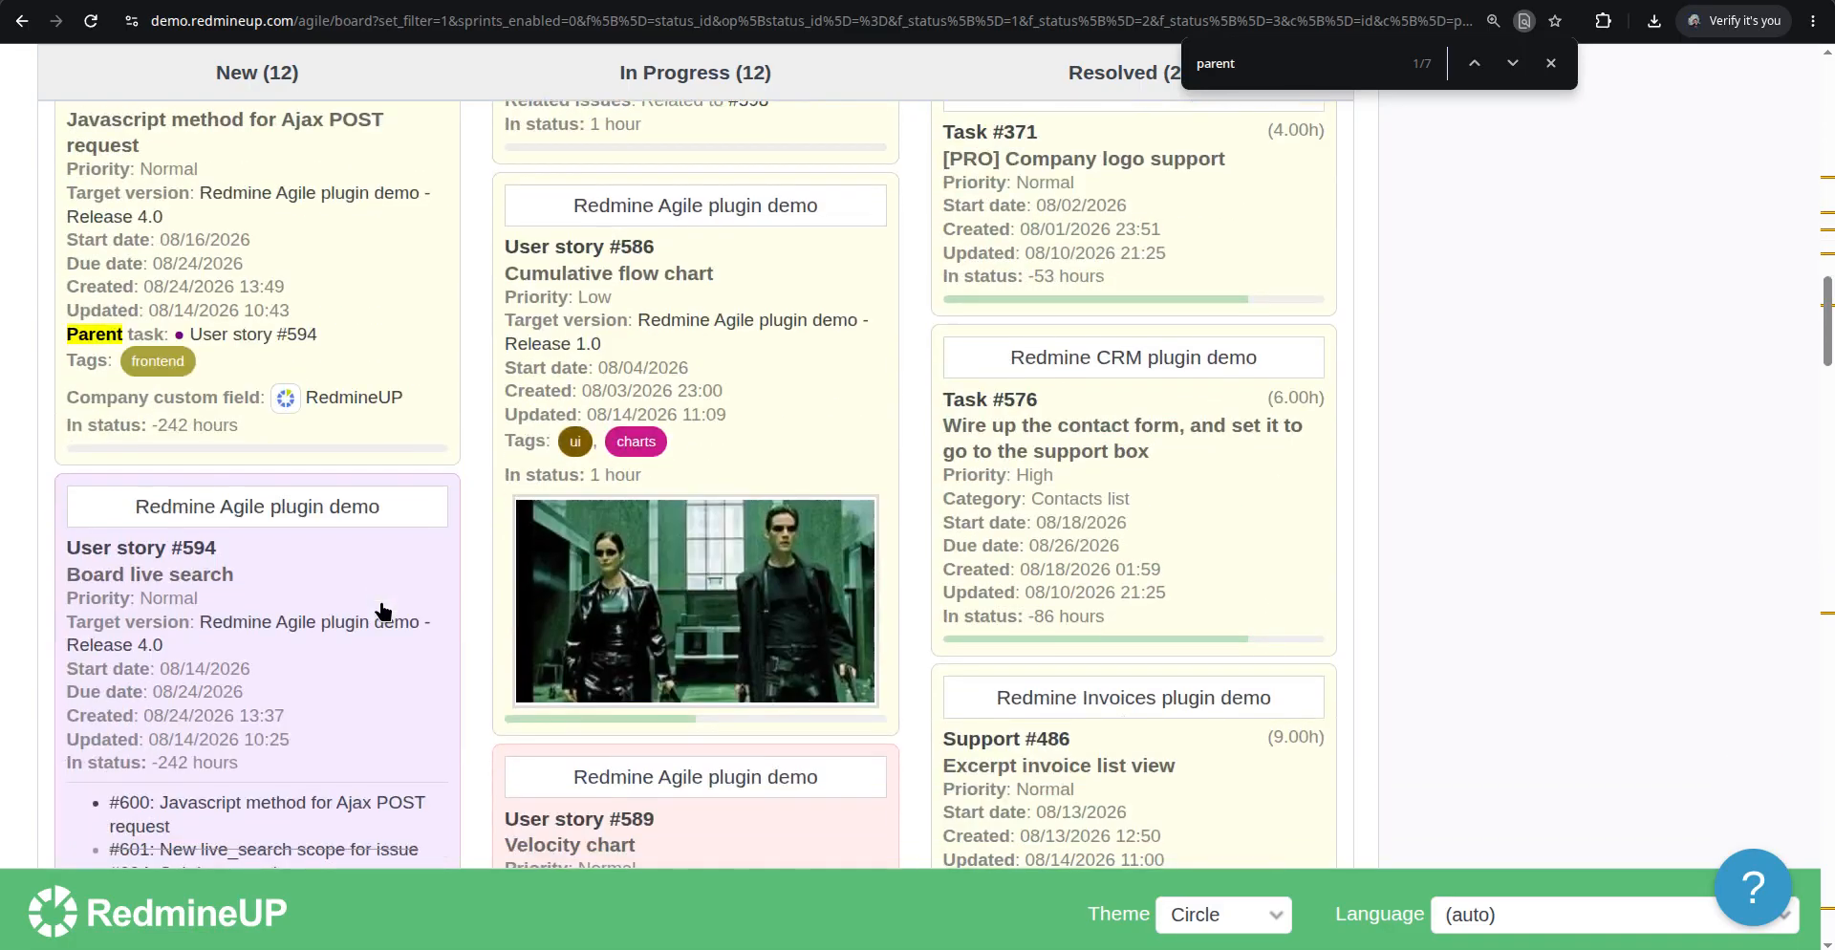
scroll(382, 609, "down", 8)
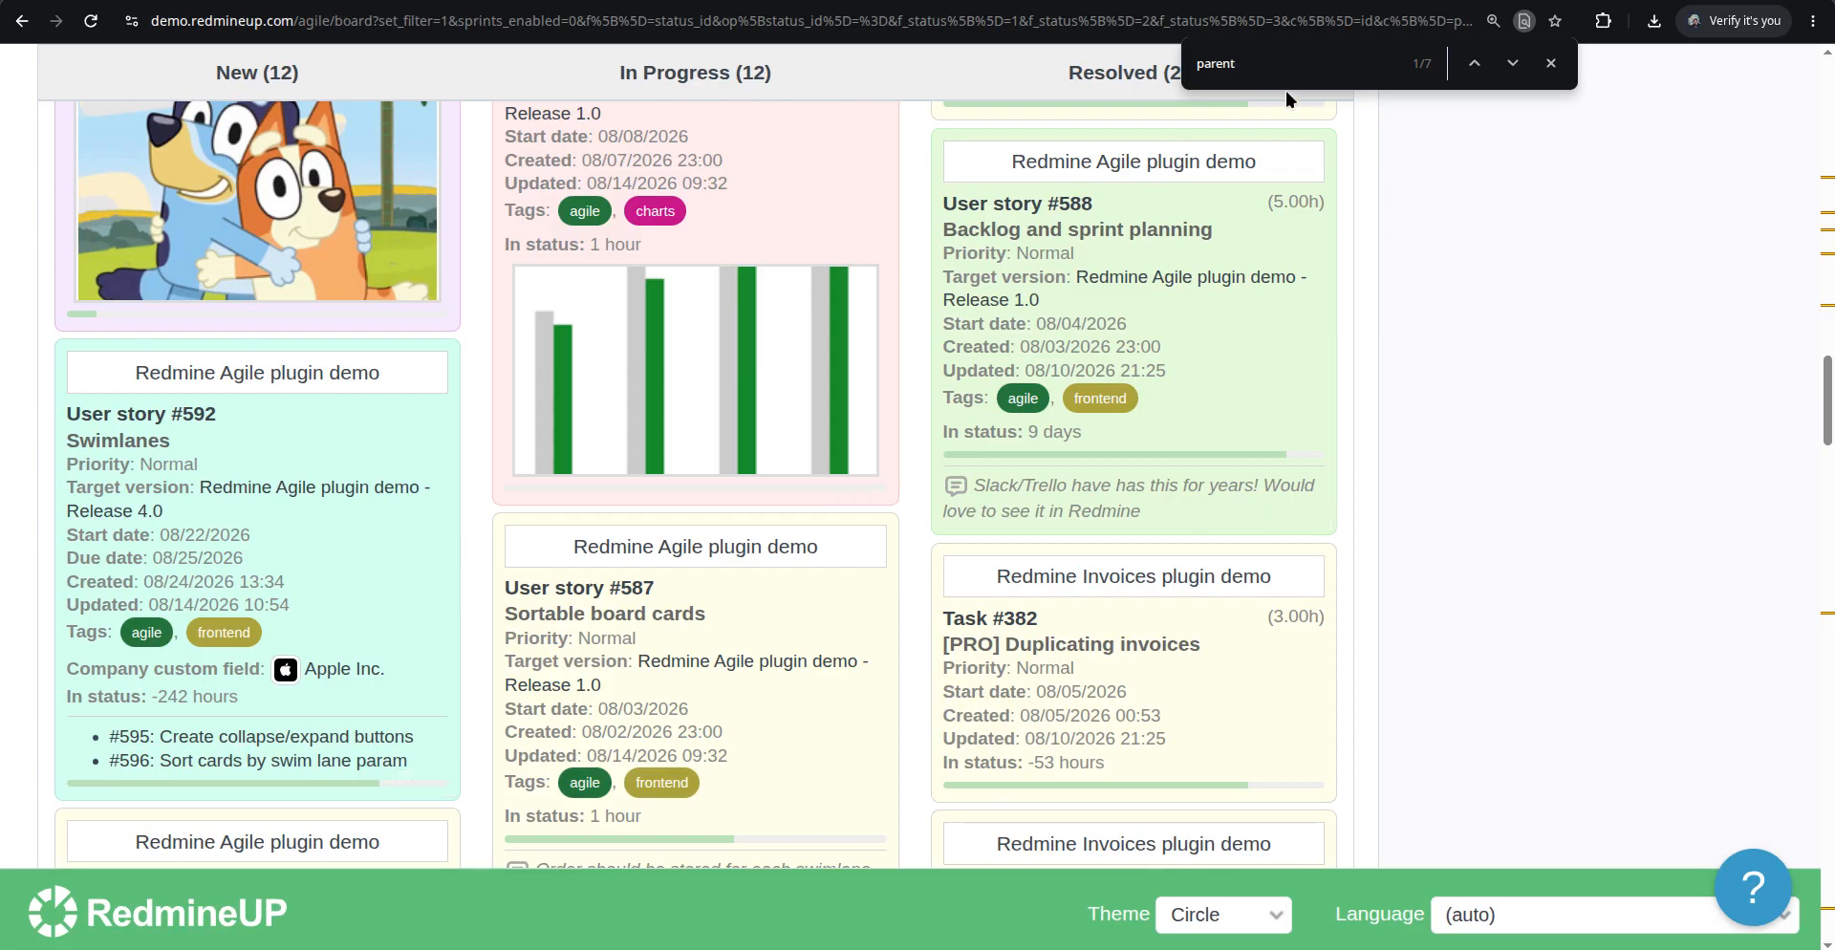
Search the board for 595 and inspect Task #595's card and its parent user story
double_click(1285, 63)
type("595")
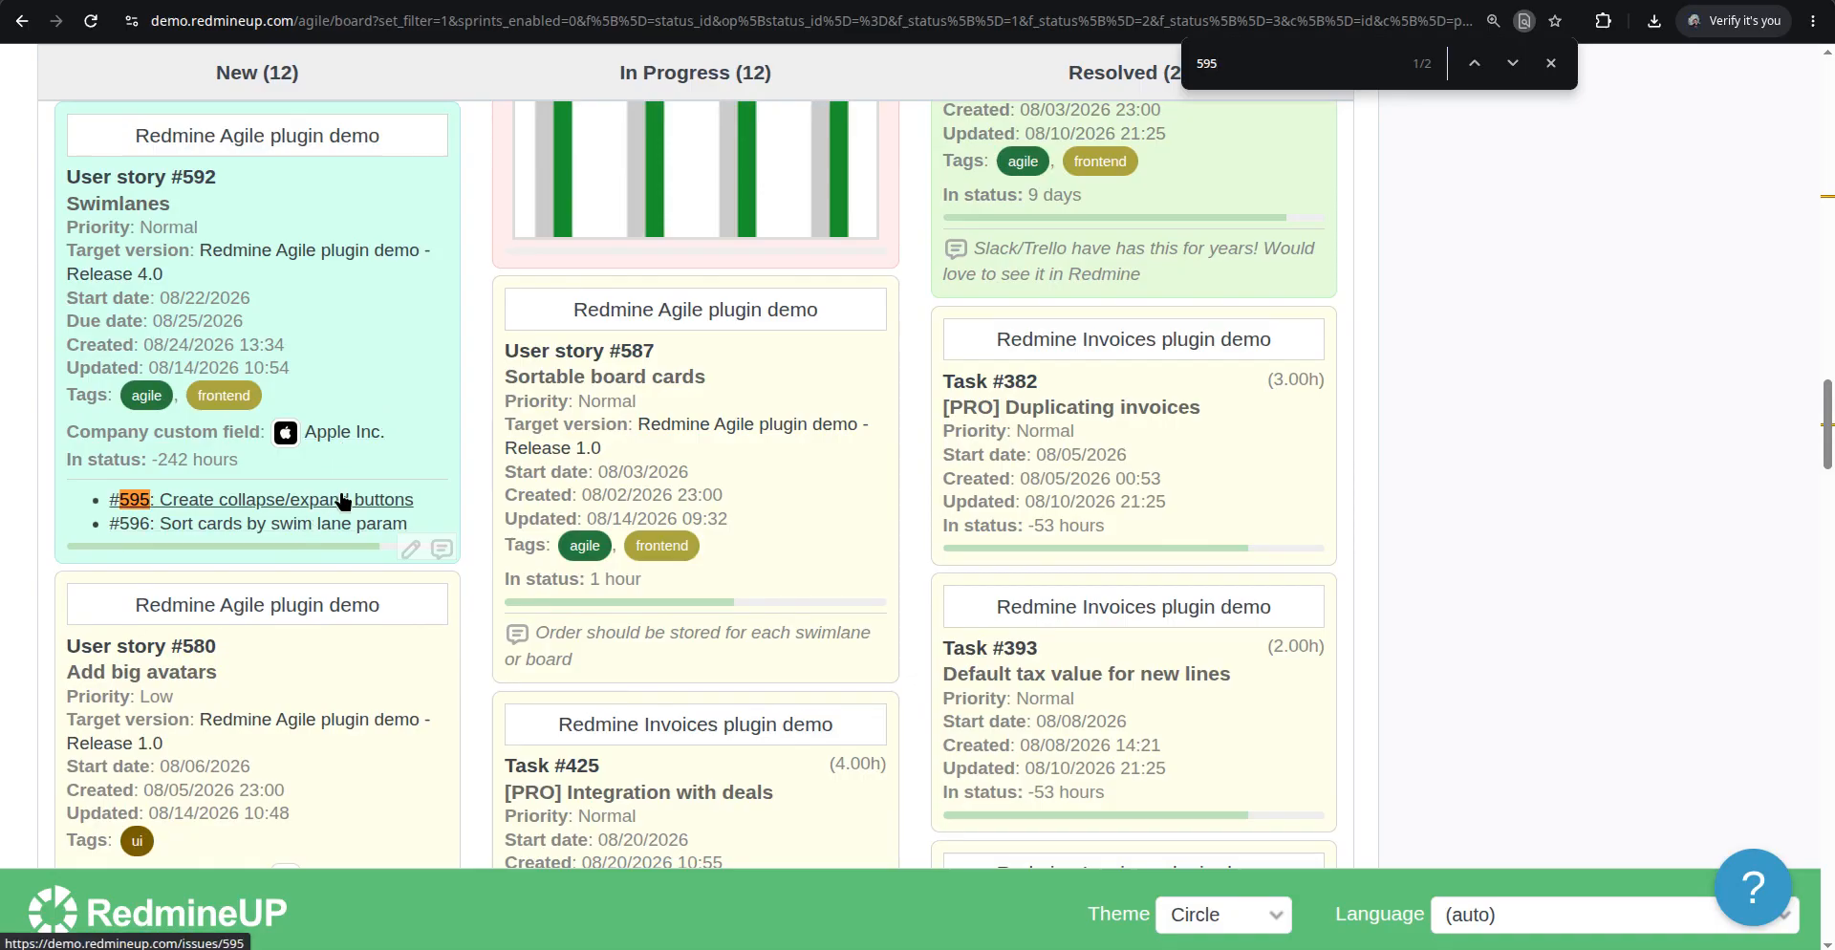
scroll(342, 503, "up", 4)
scroll(342, 504, "down", 20)
scroll(343, 504, "up", 20)
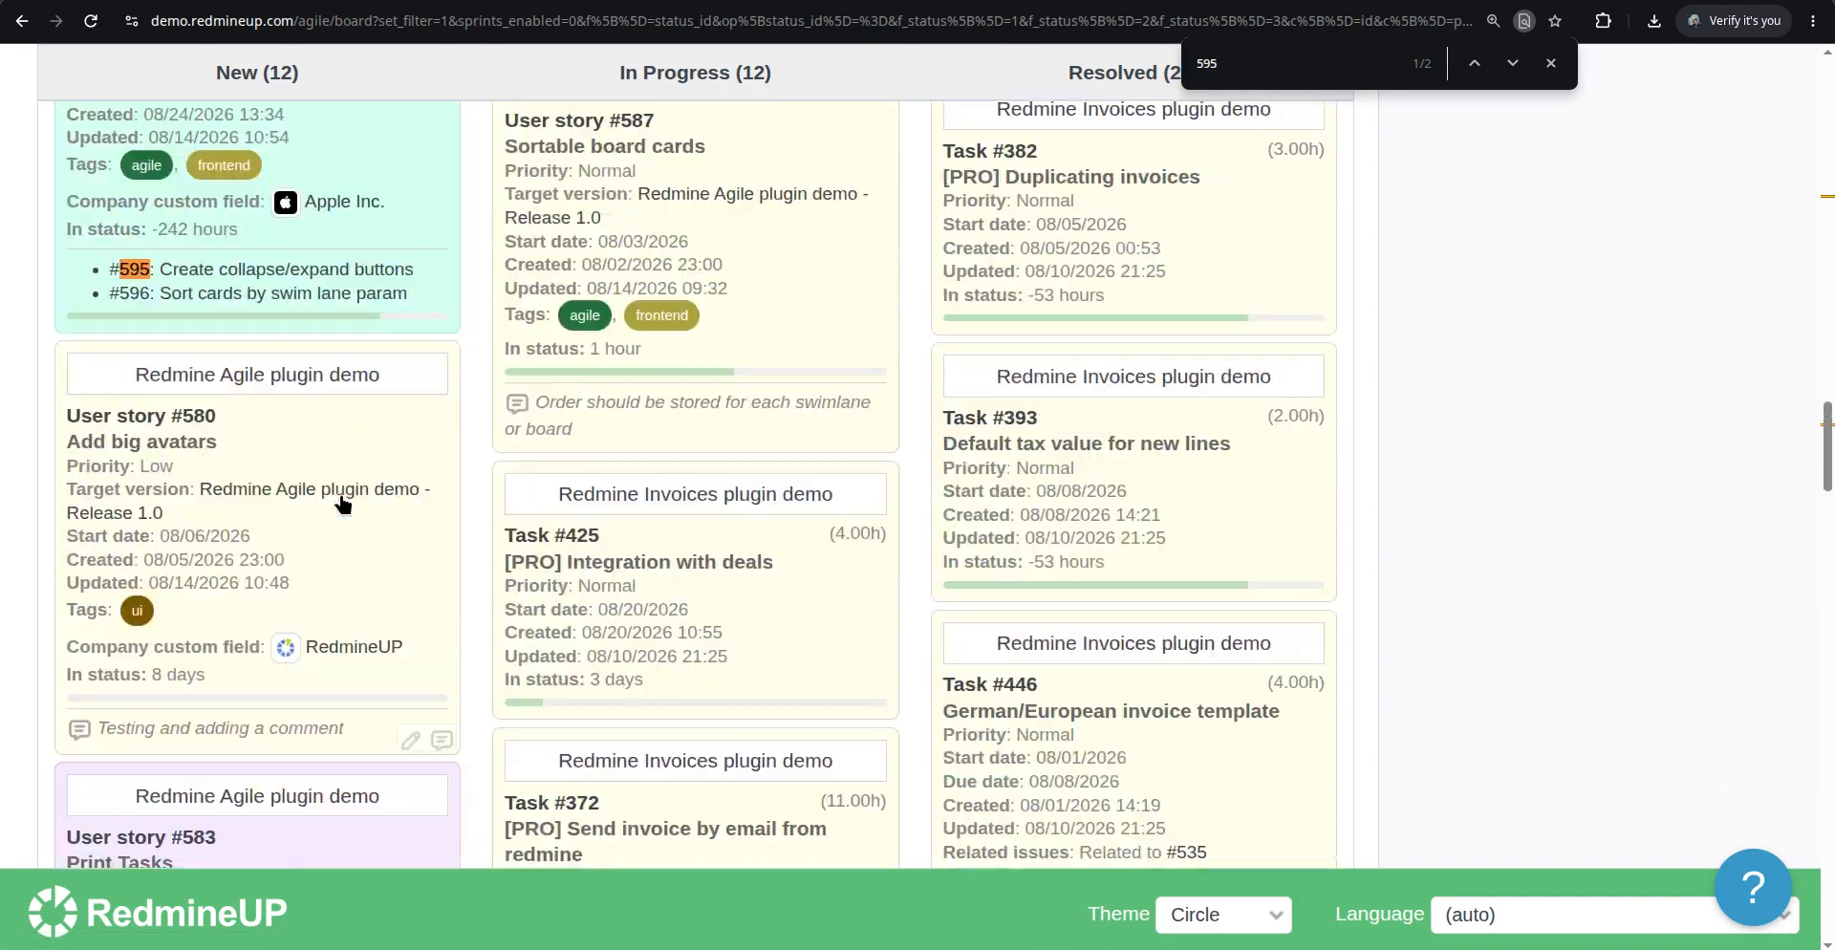
scroll(342, 504, "up", 12)
scroll(409, 525, "down", 3)
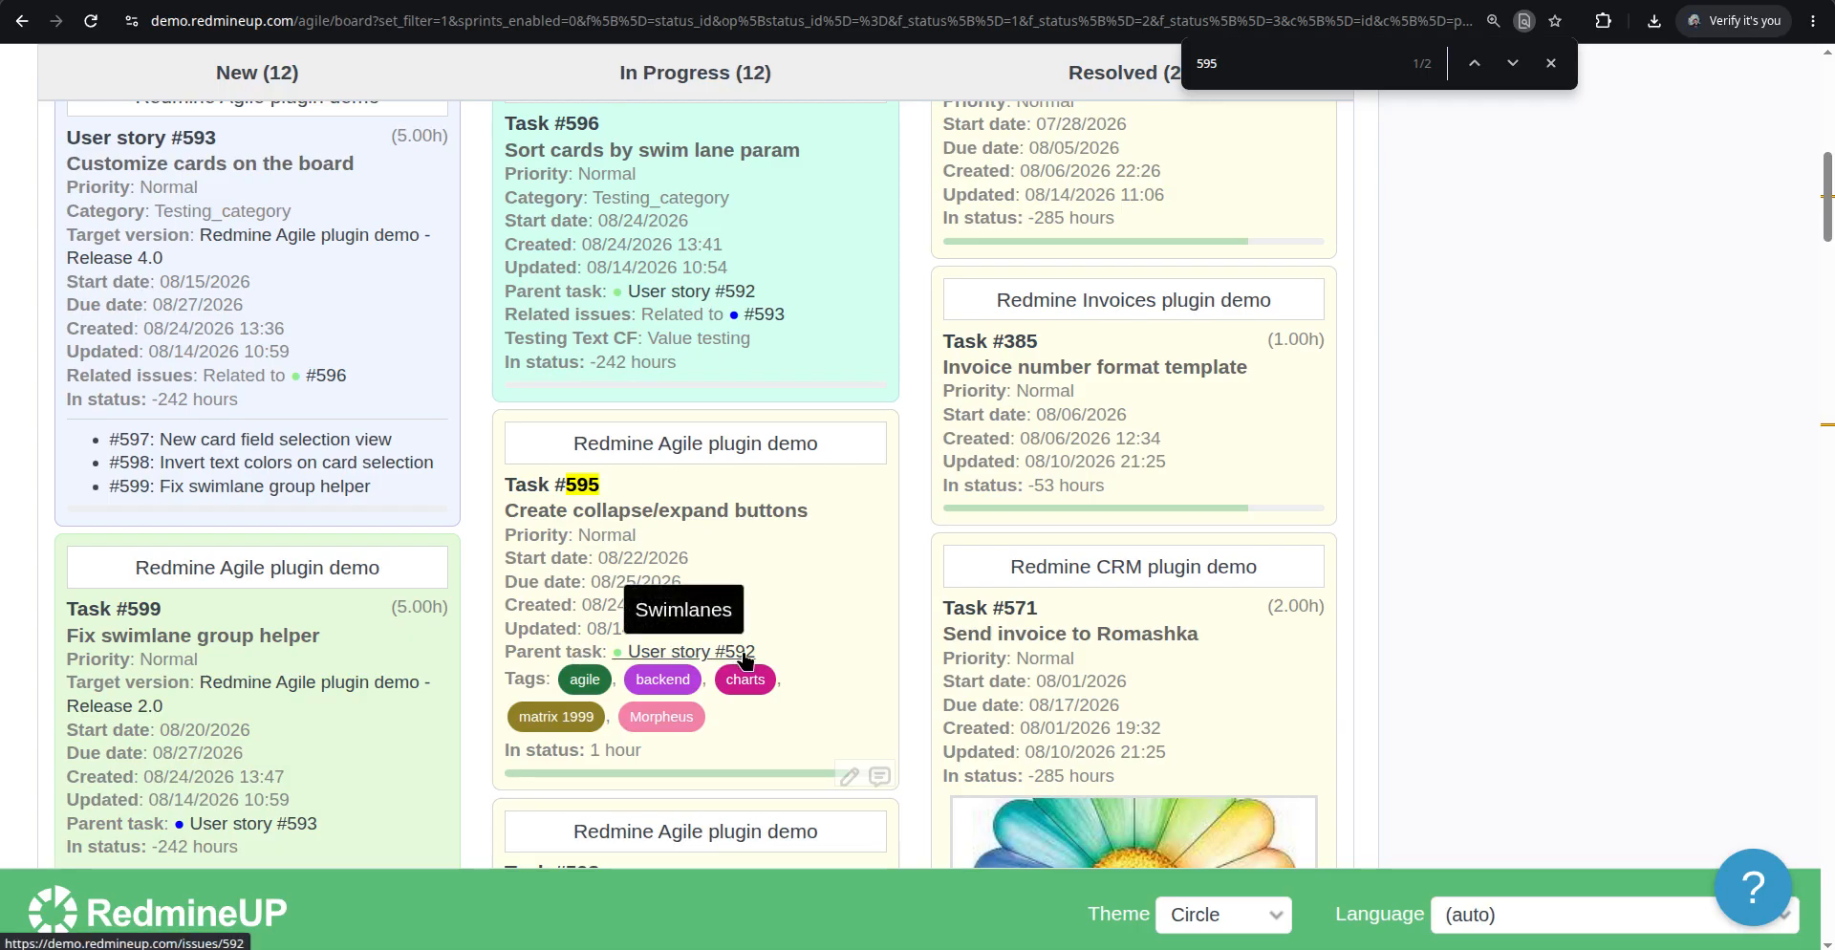
scroll(302, 643, "down", 5)
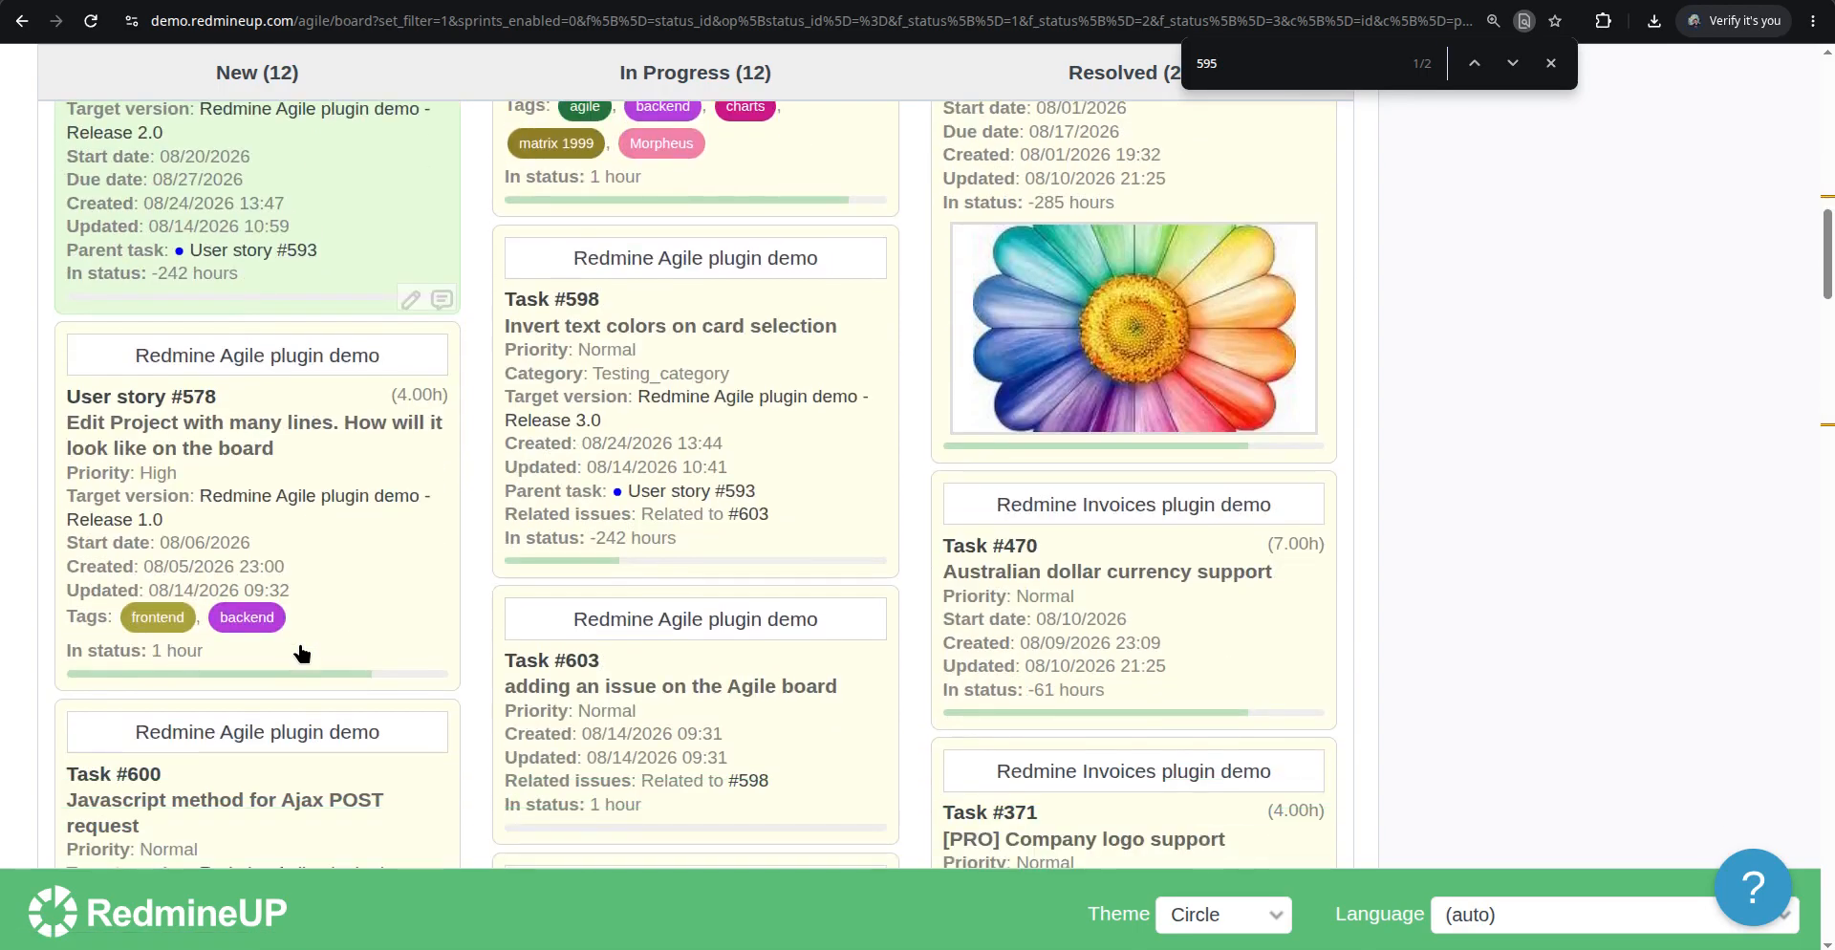
scroll(306, 642, "down", 4)
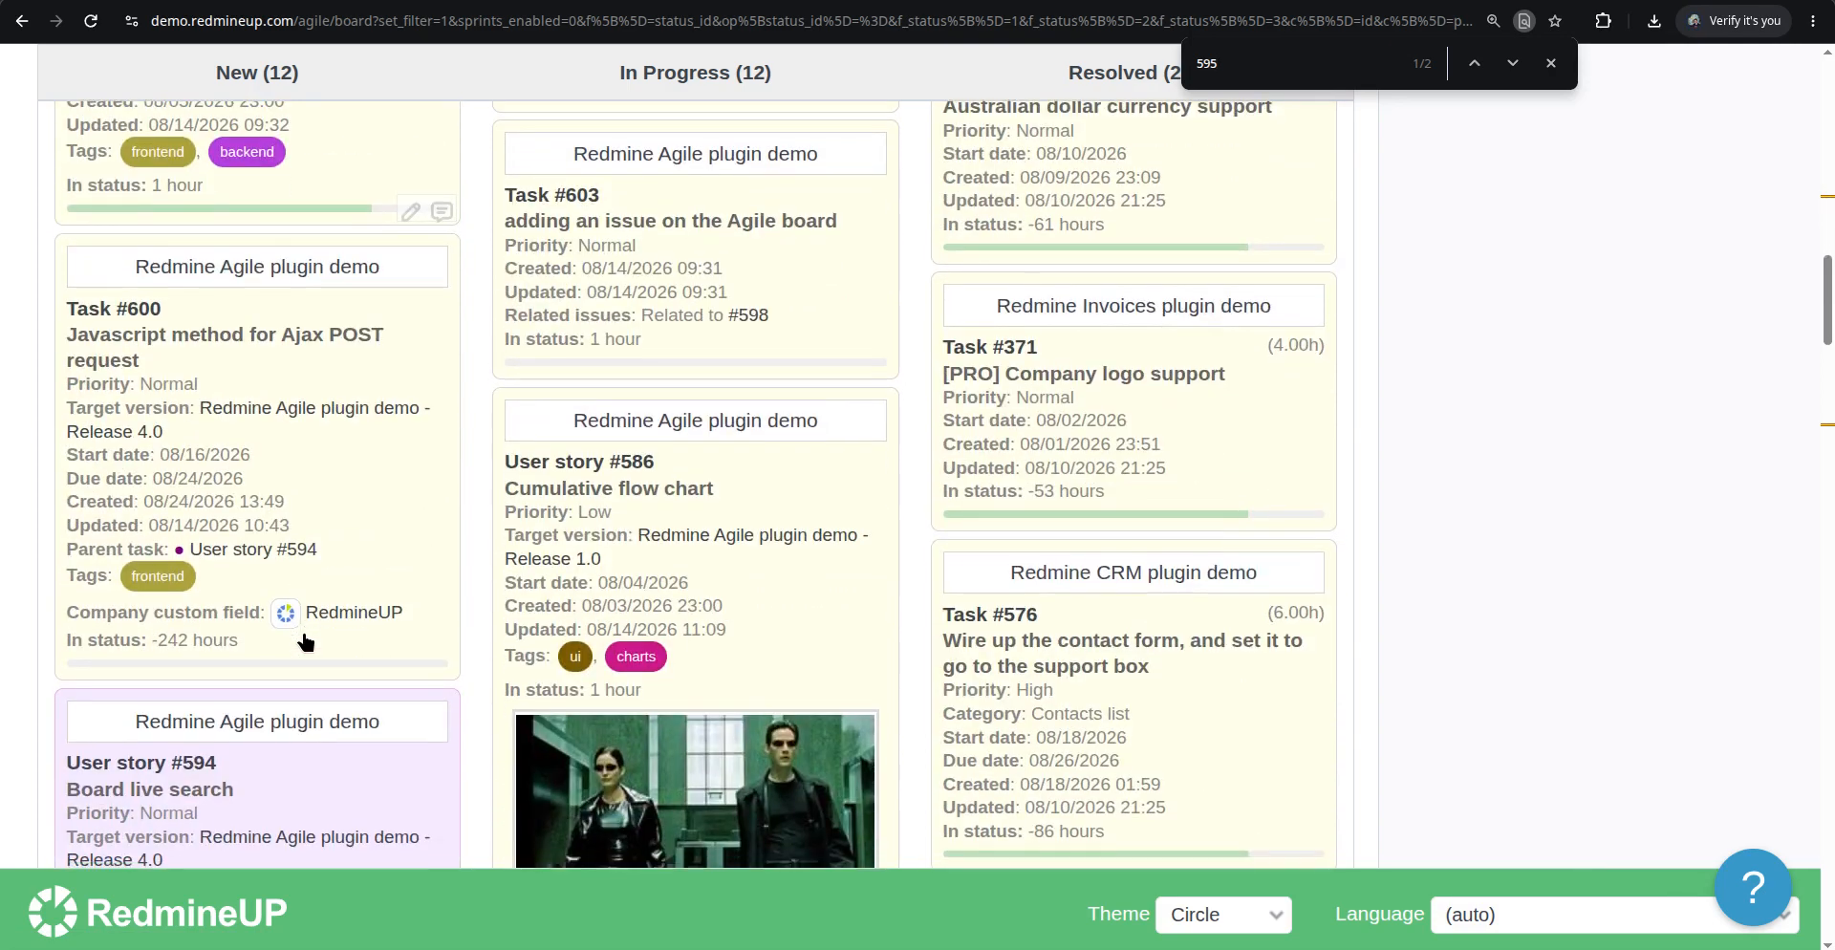
scroll(306, 642, "down", 4)
scroll(305, 642, "down", 5)
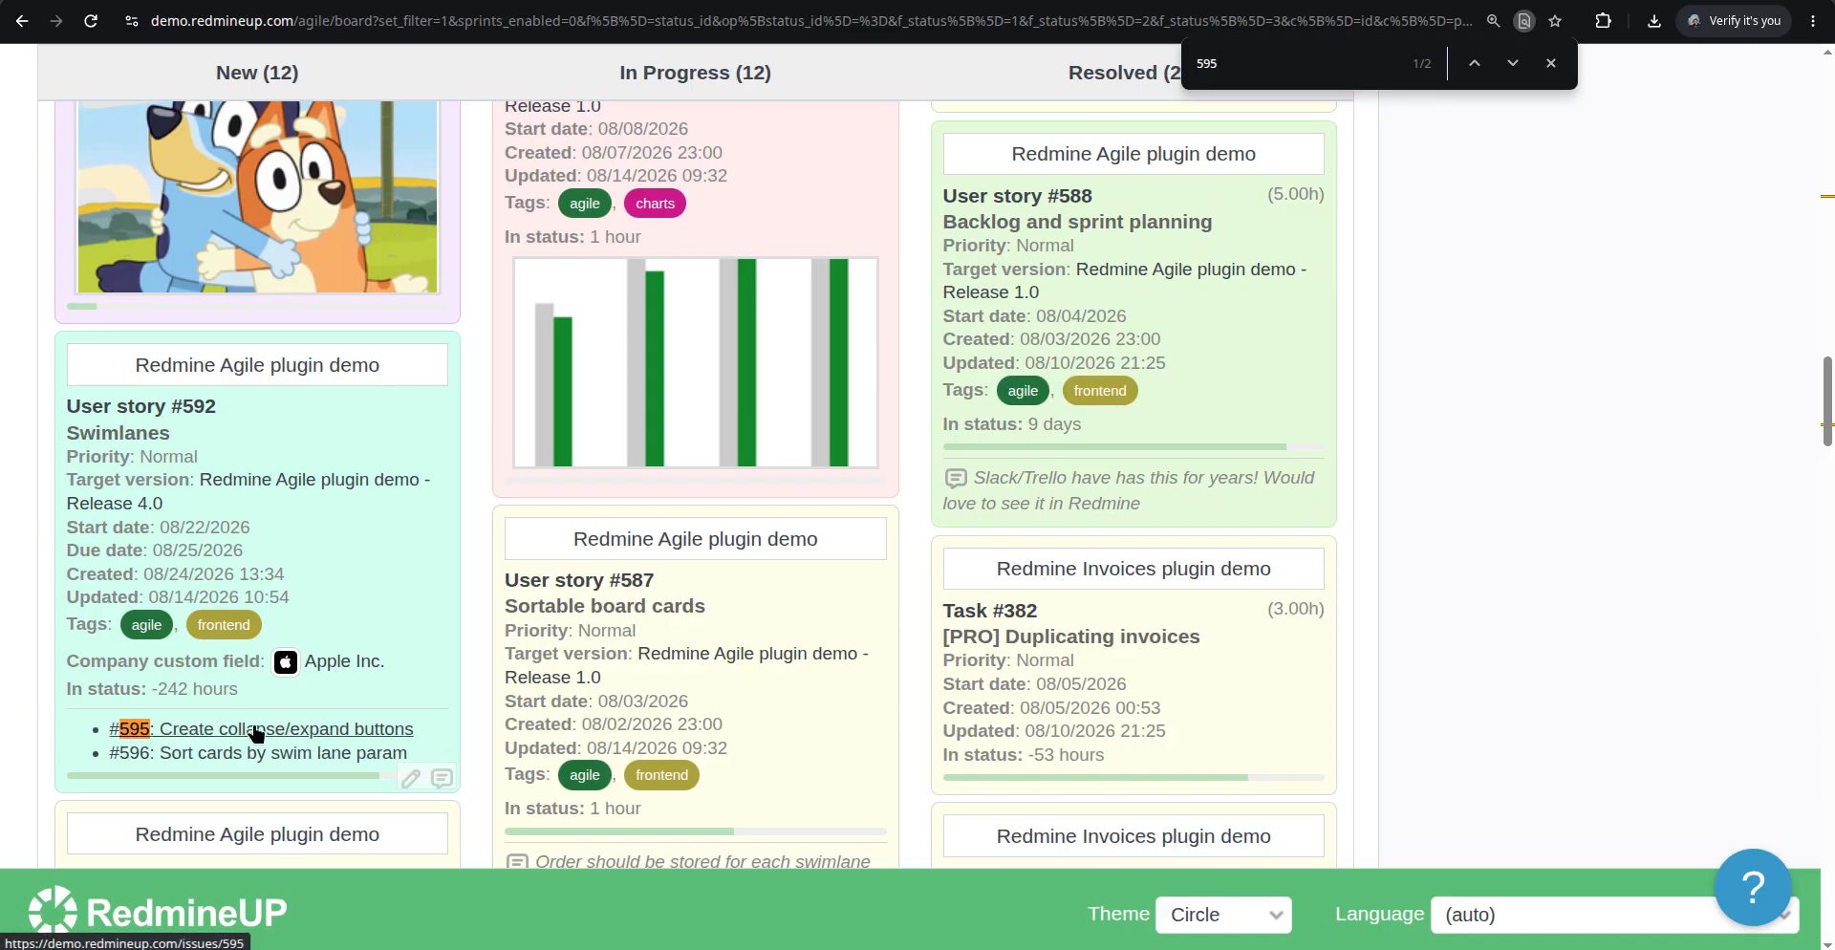
scroll(365, 577, "up", 6)
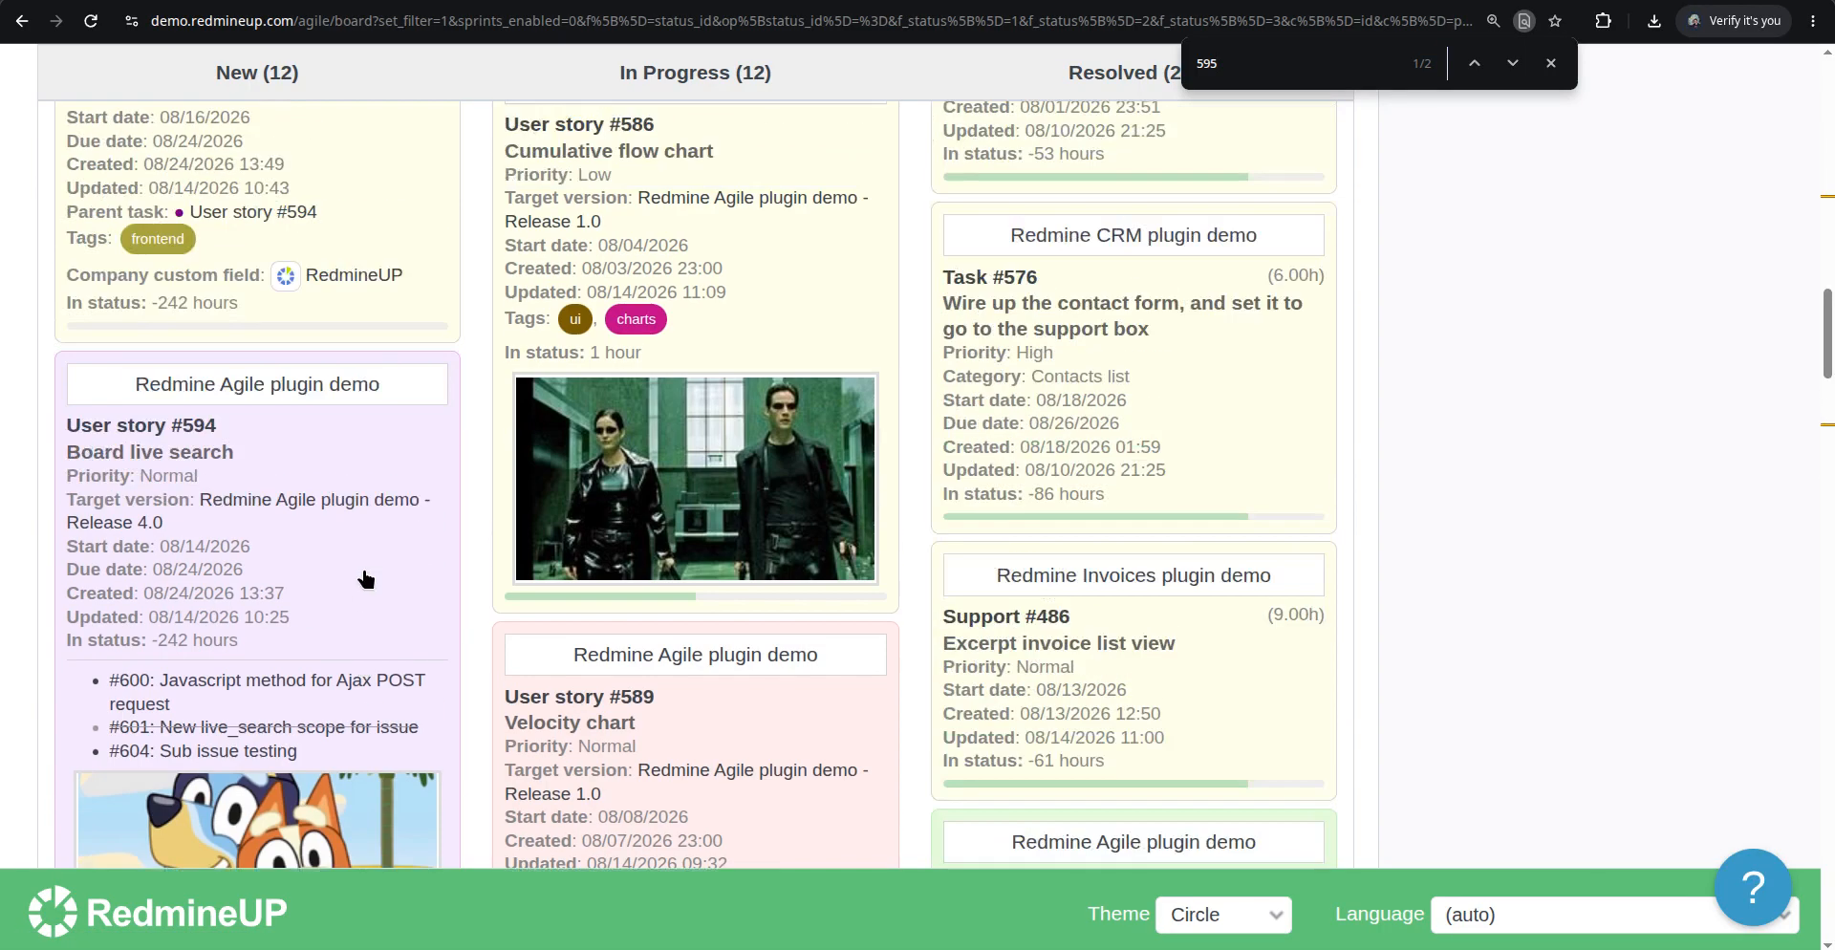
scroll(365, 578, "up", 12)
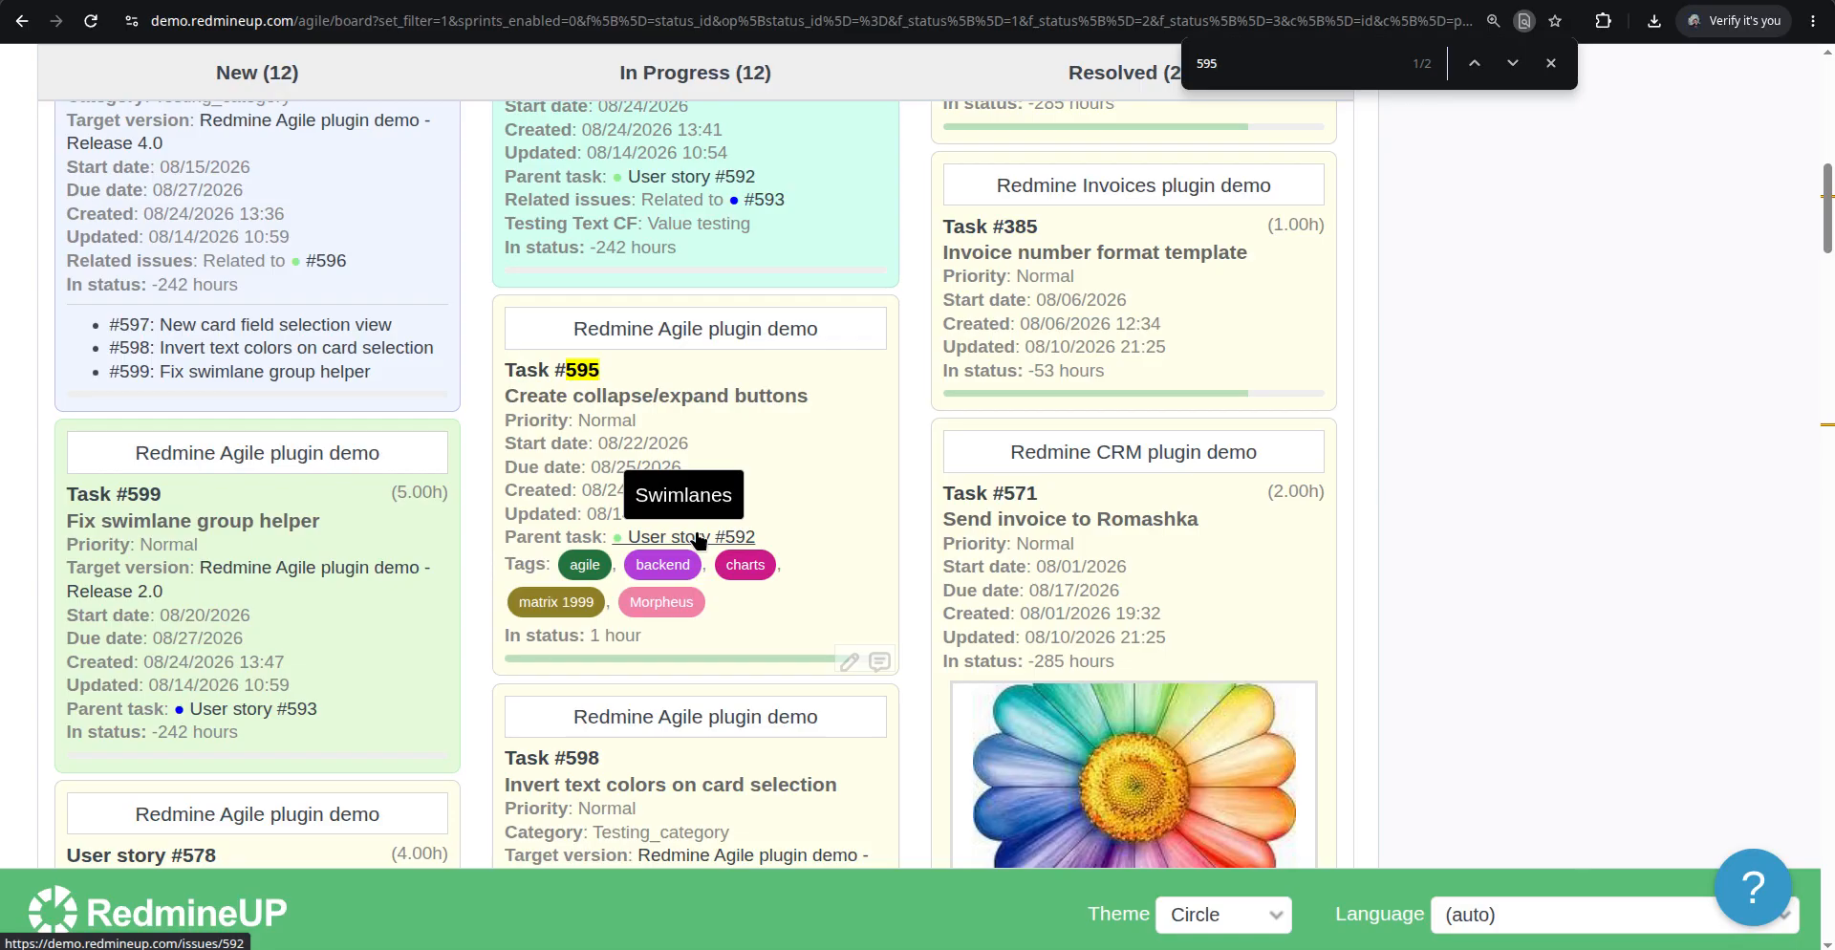
Enable the Story points card field in the board options and apply it
scroll(861, 311, "up", 10)
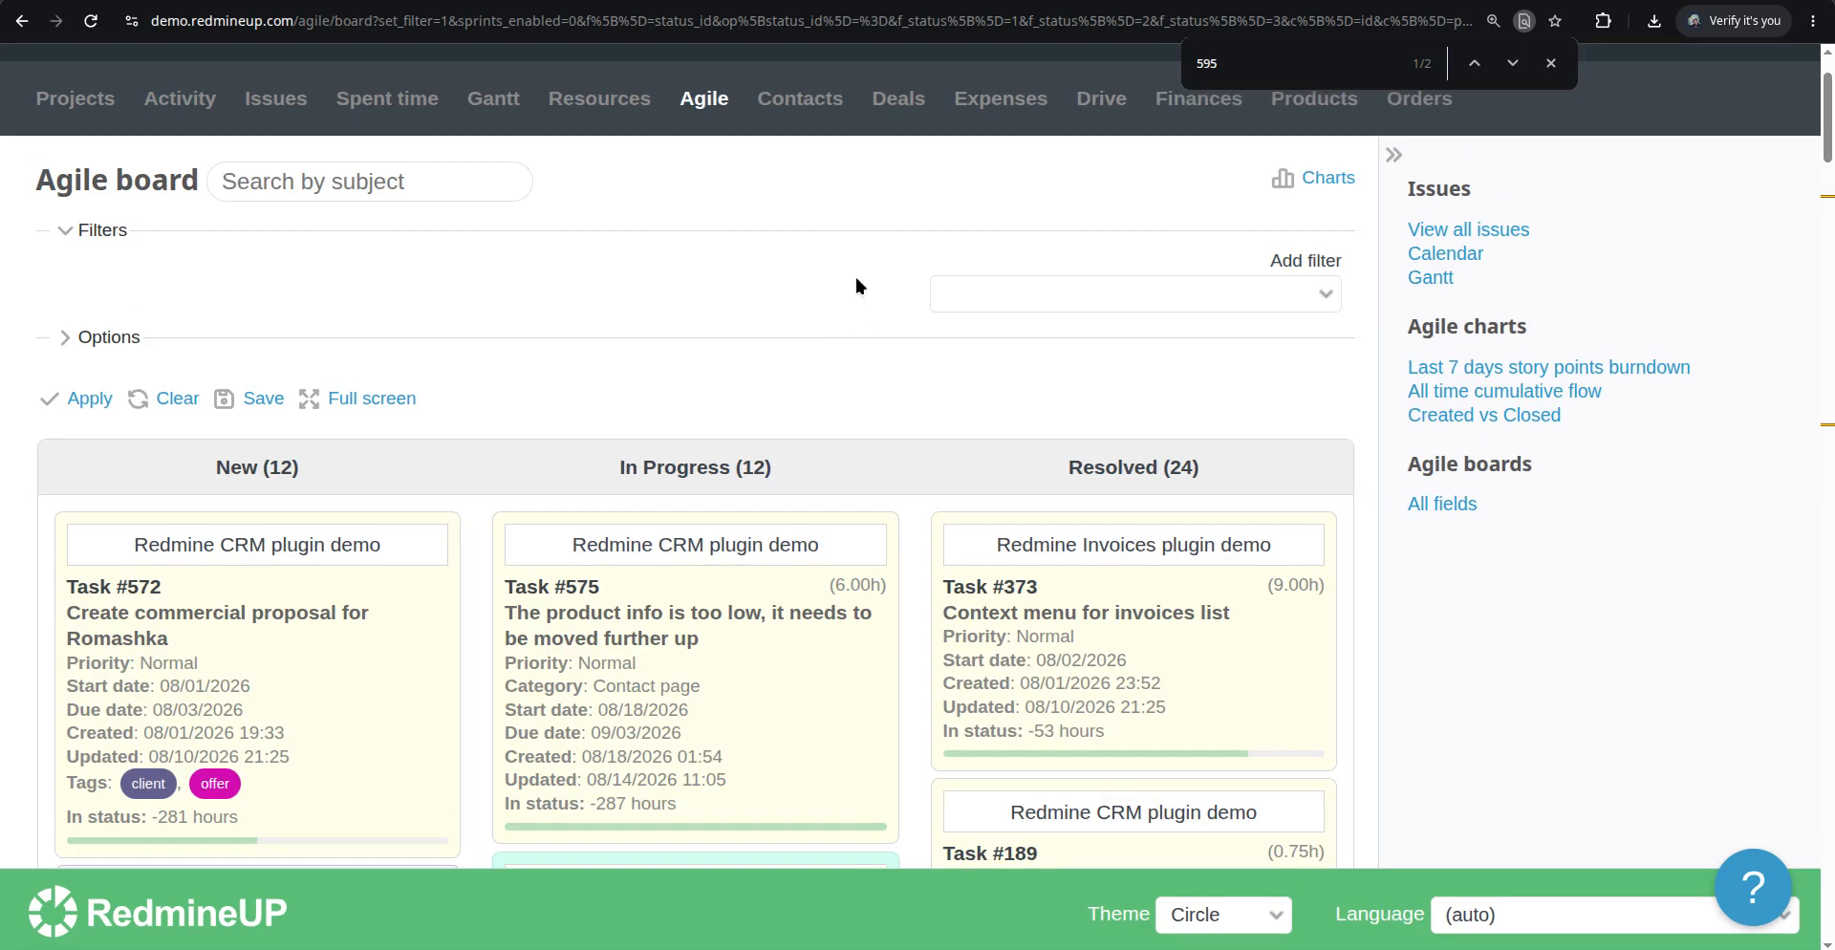
left_click(104, 339)
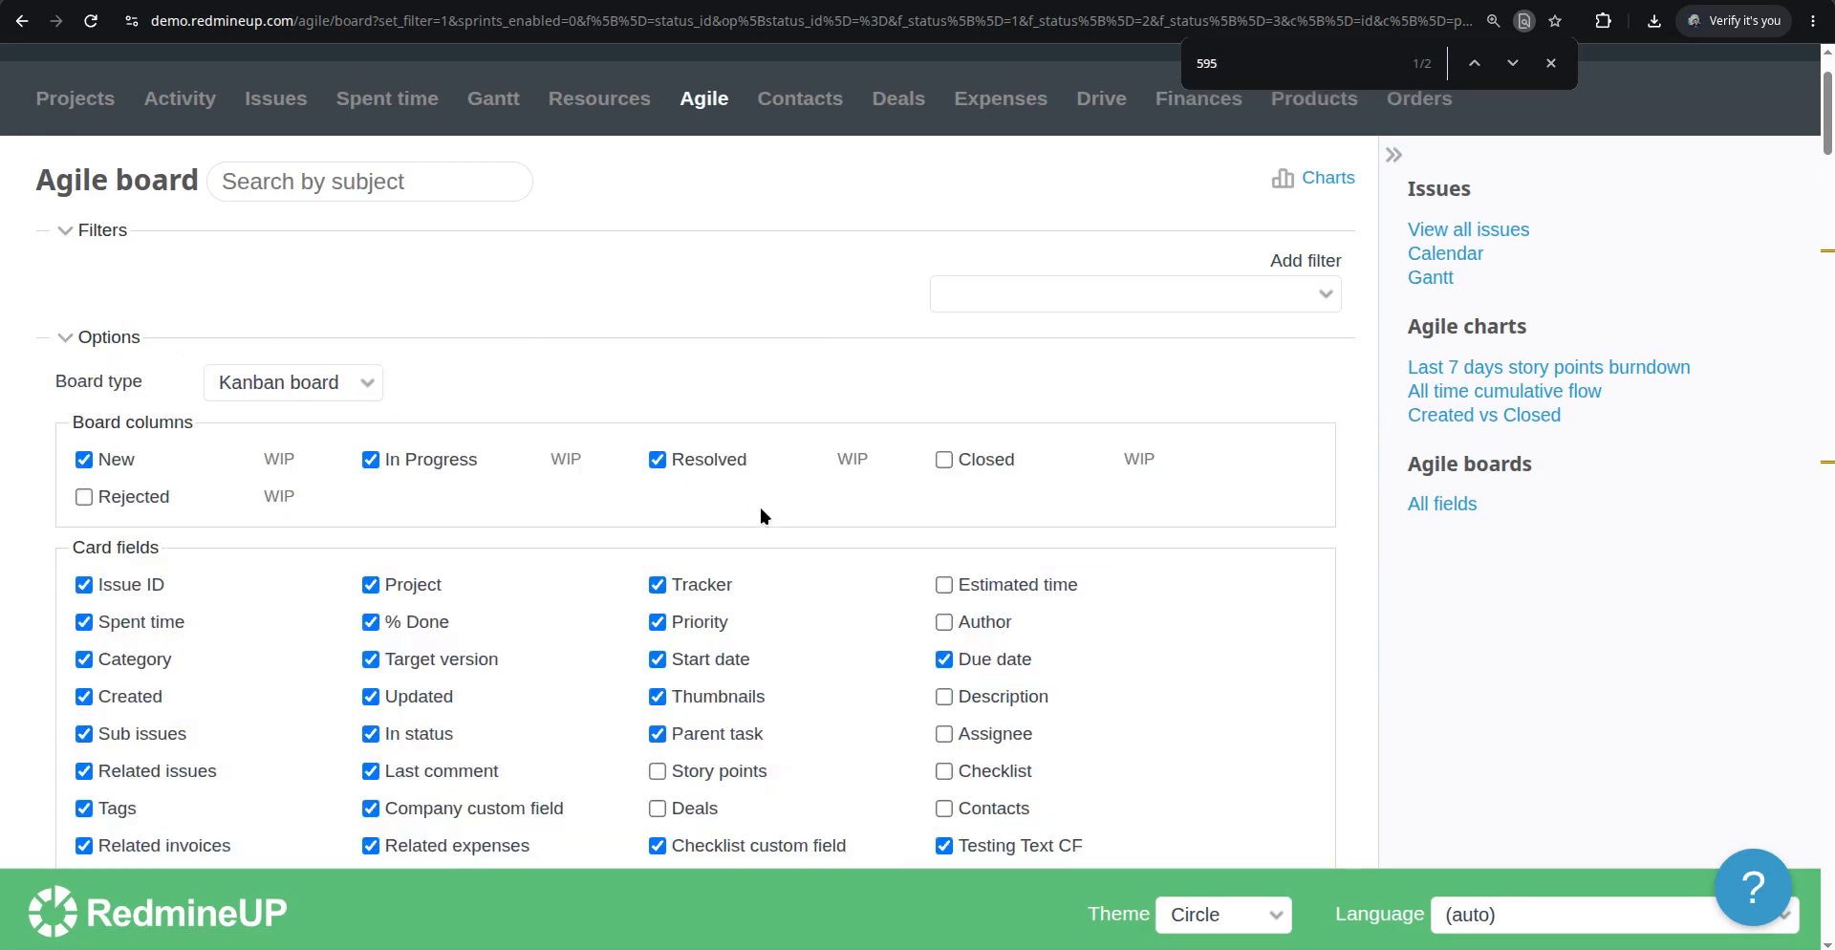
scroll(793, 535, "down", 1)
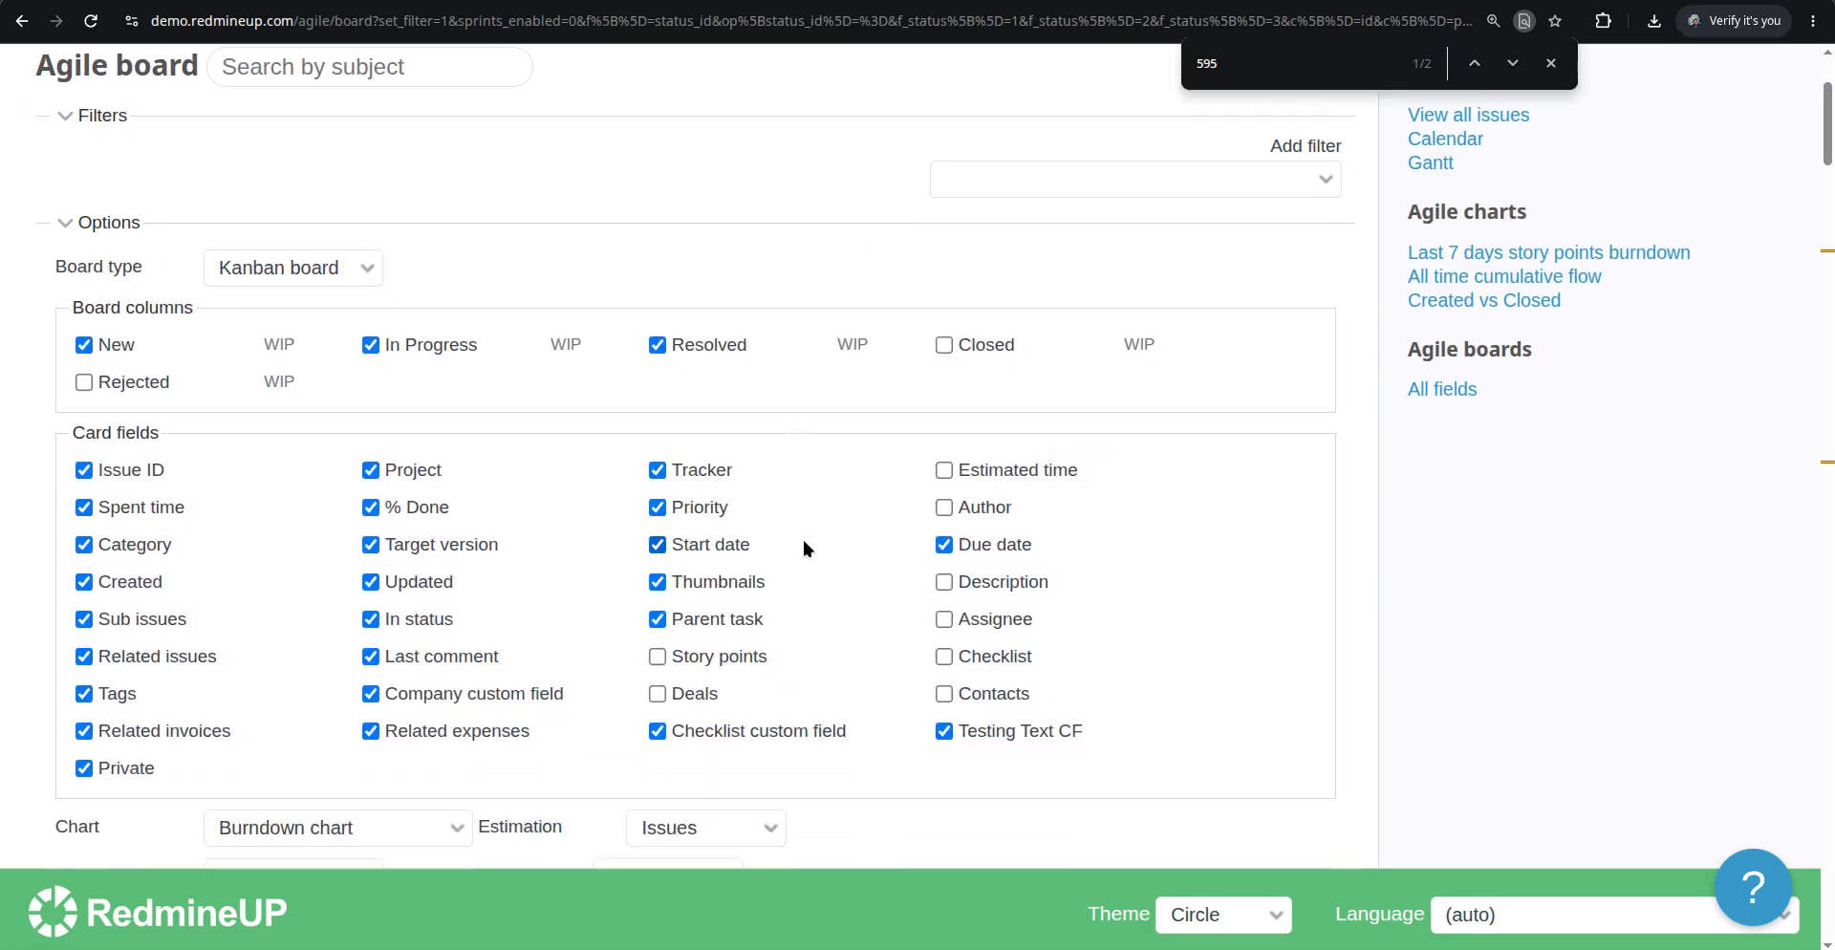
left_click(751, 654)
scroll(541, 639, "down", 2)
scroll(382, 635, "down", 2)
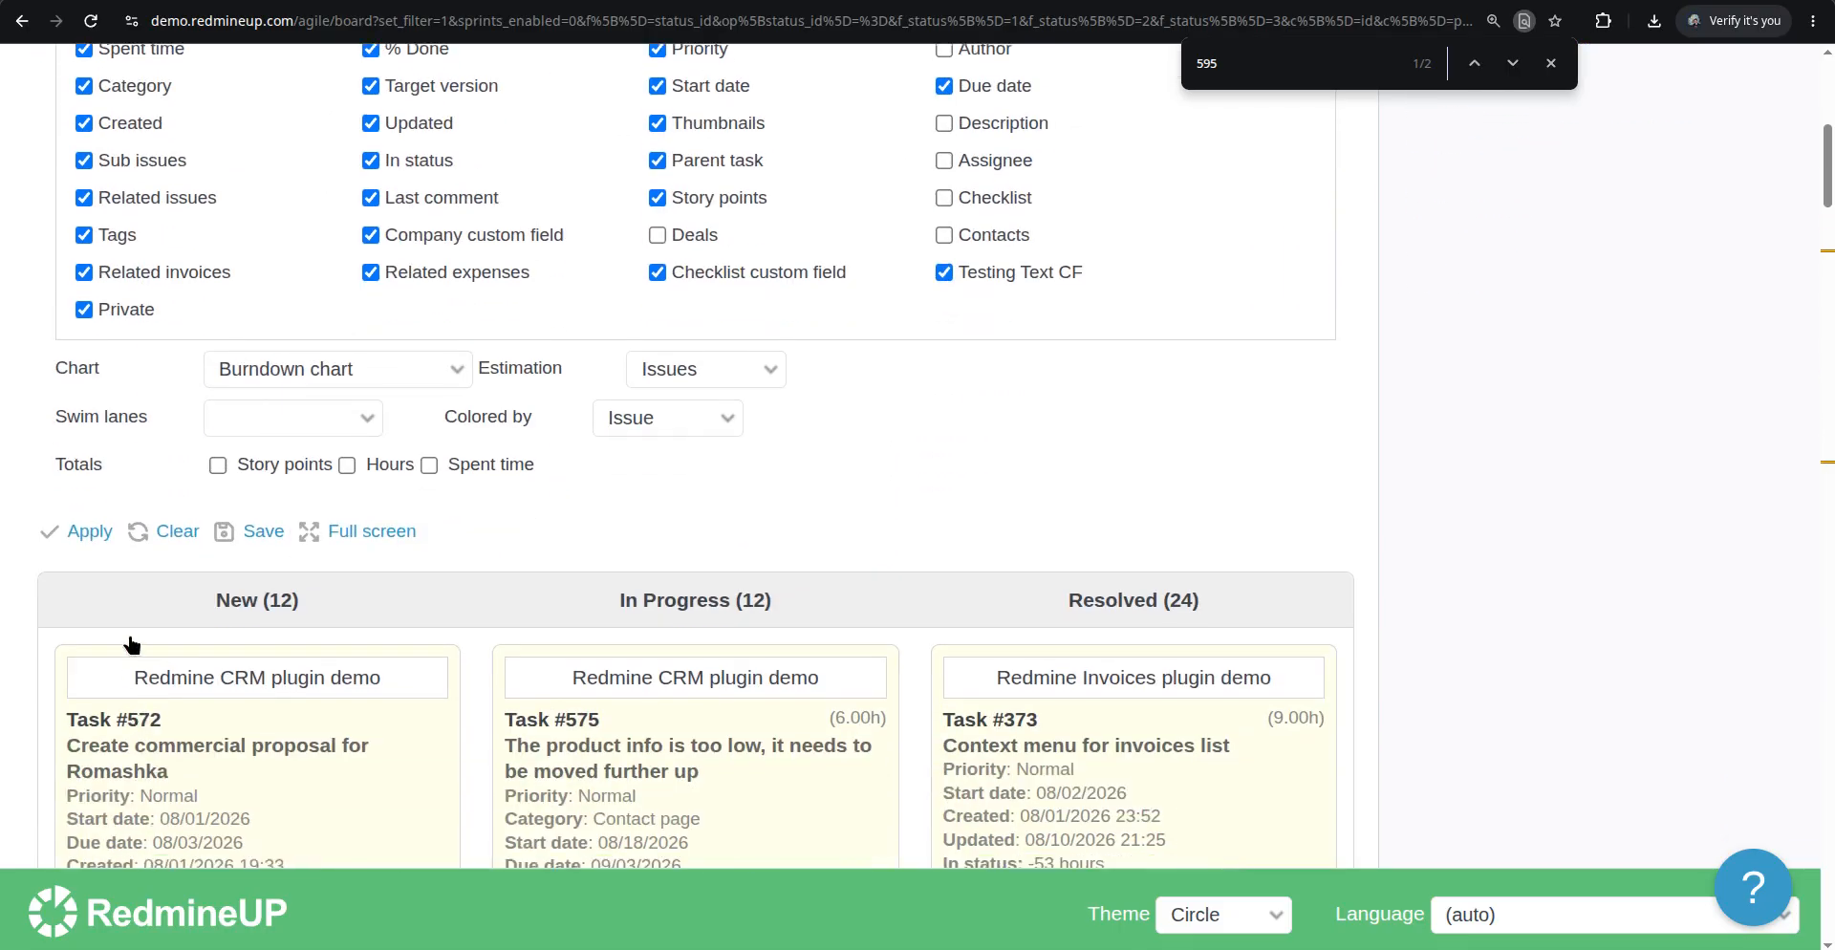
left_click(80, 531)
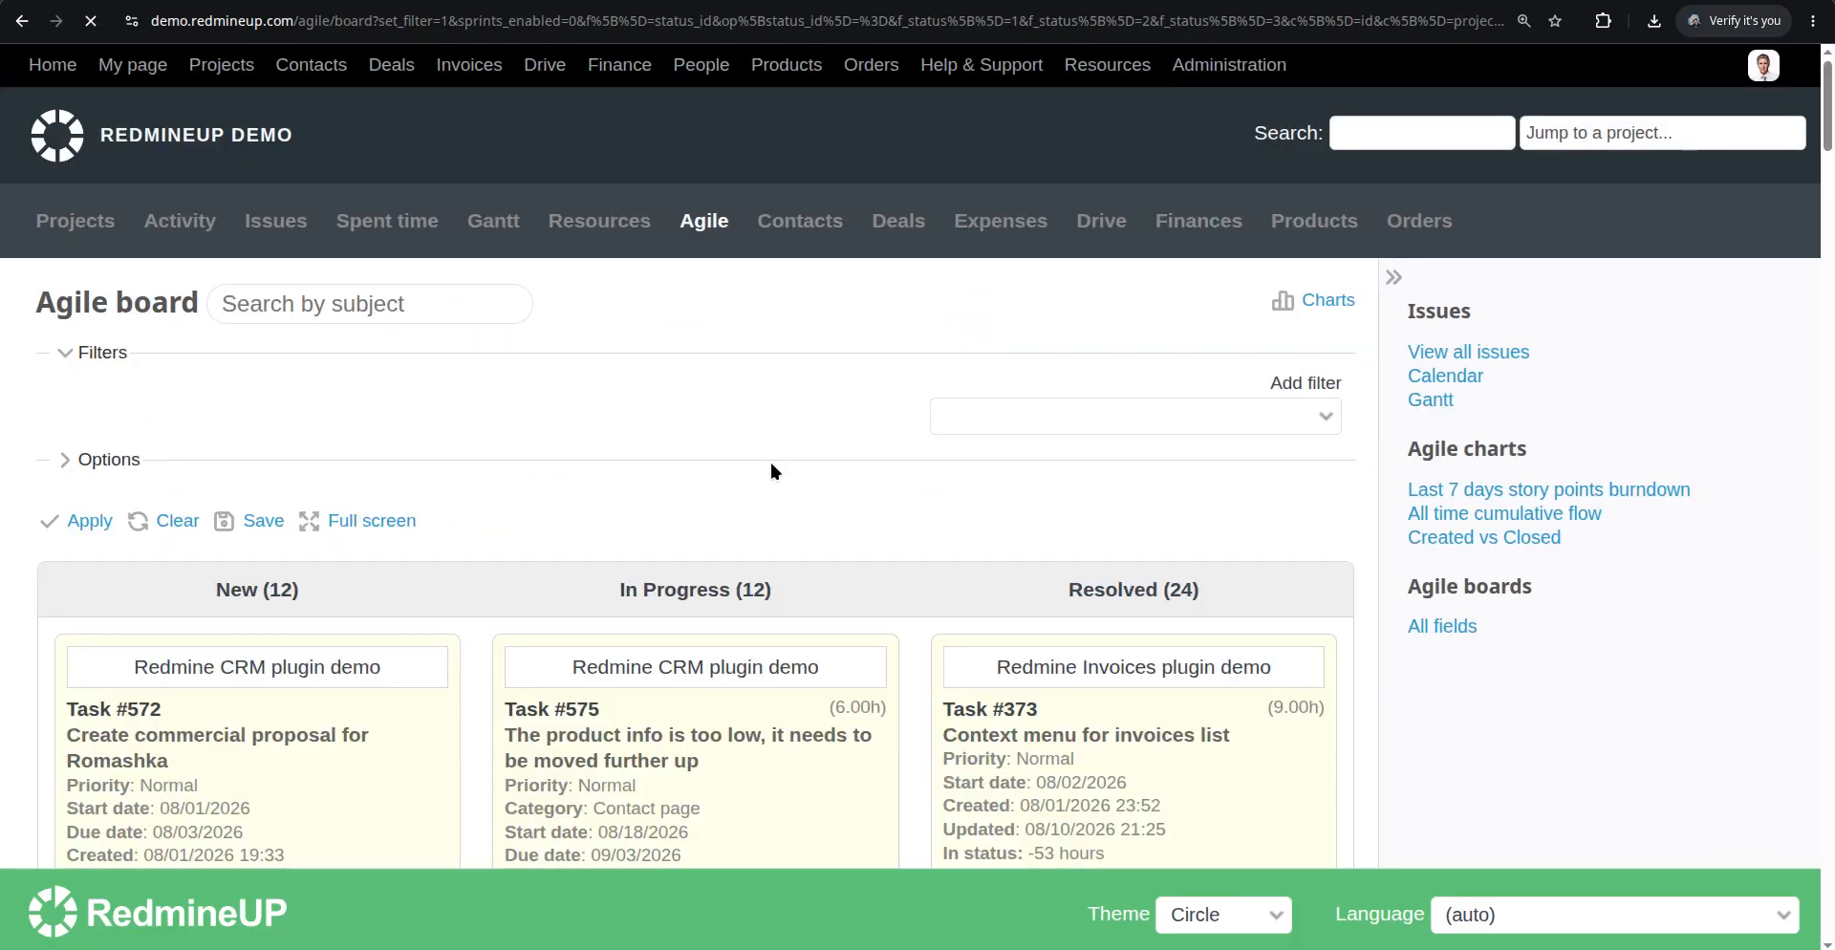
Search the board for "story points"
scroll(770, 462, "down", 4)
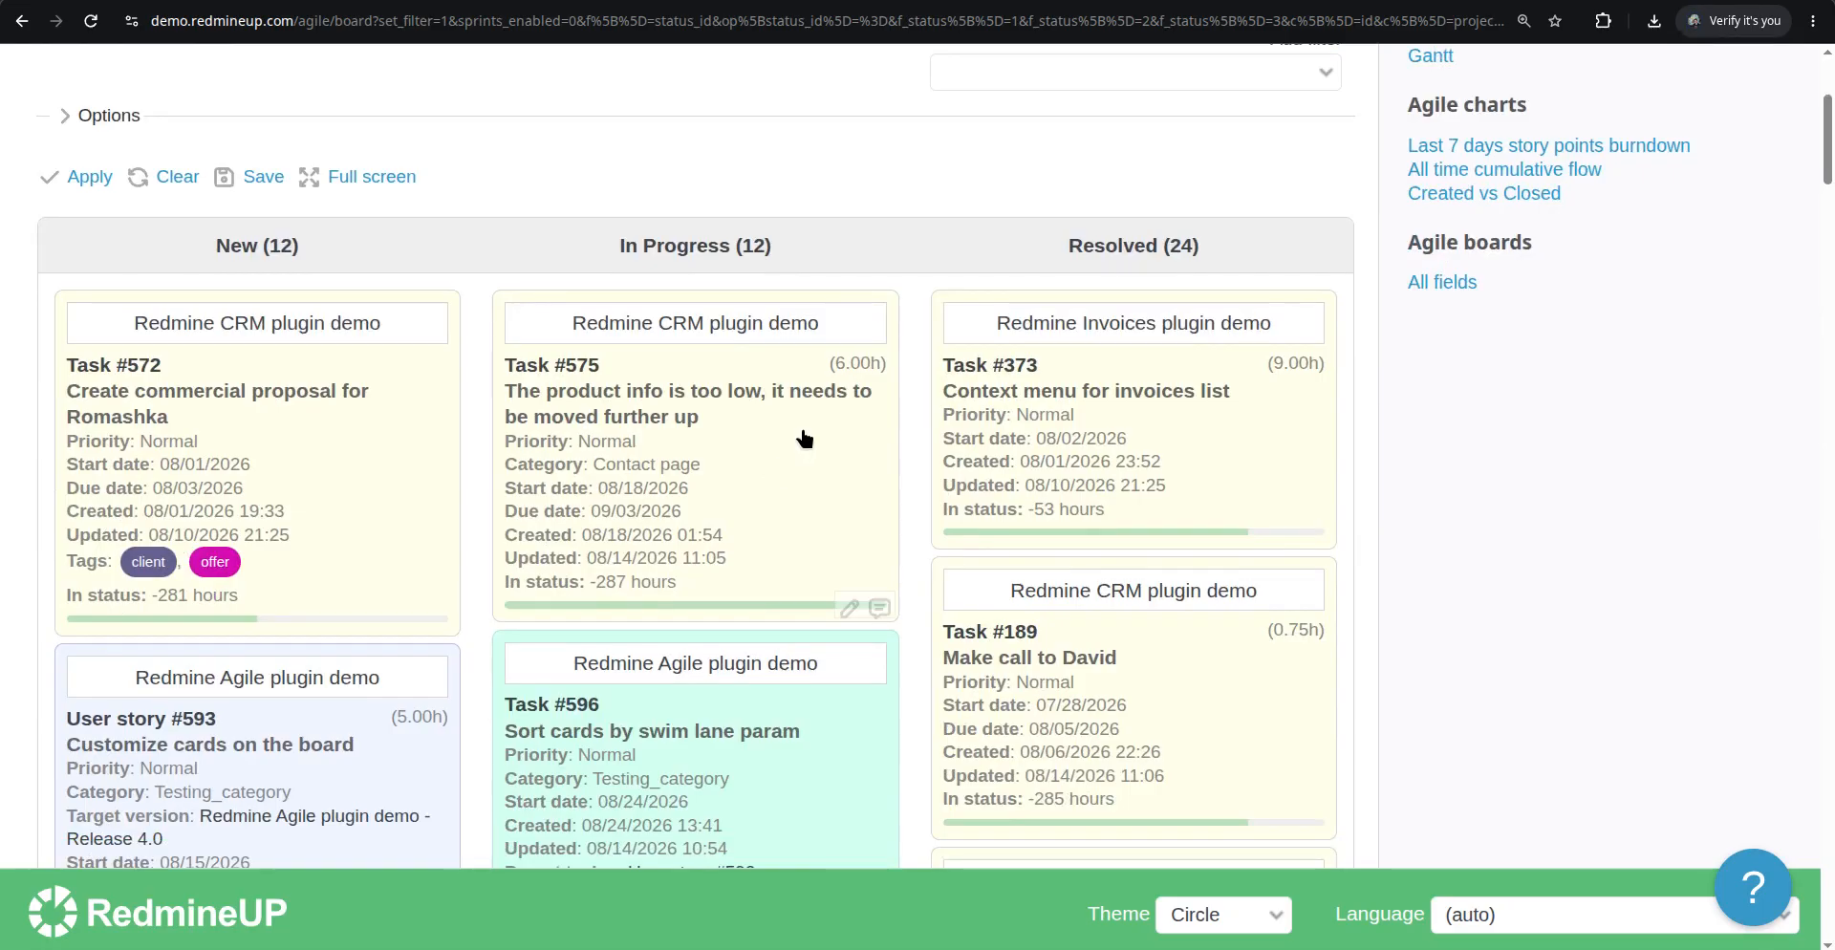
key("ctrl+f")
type("story")
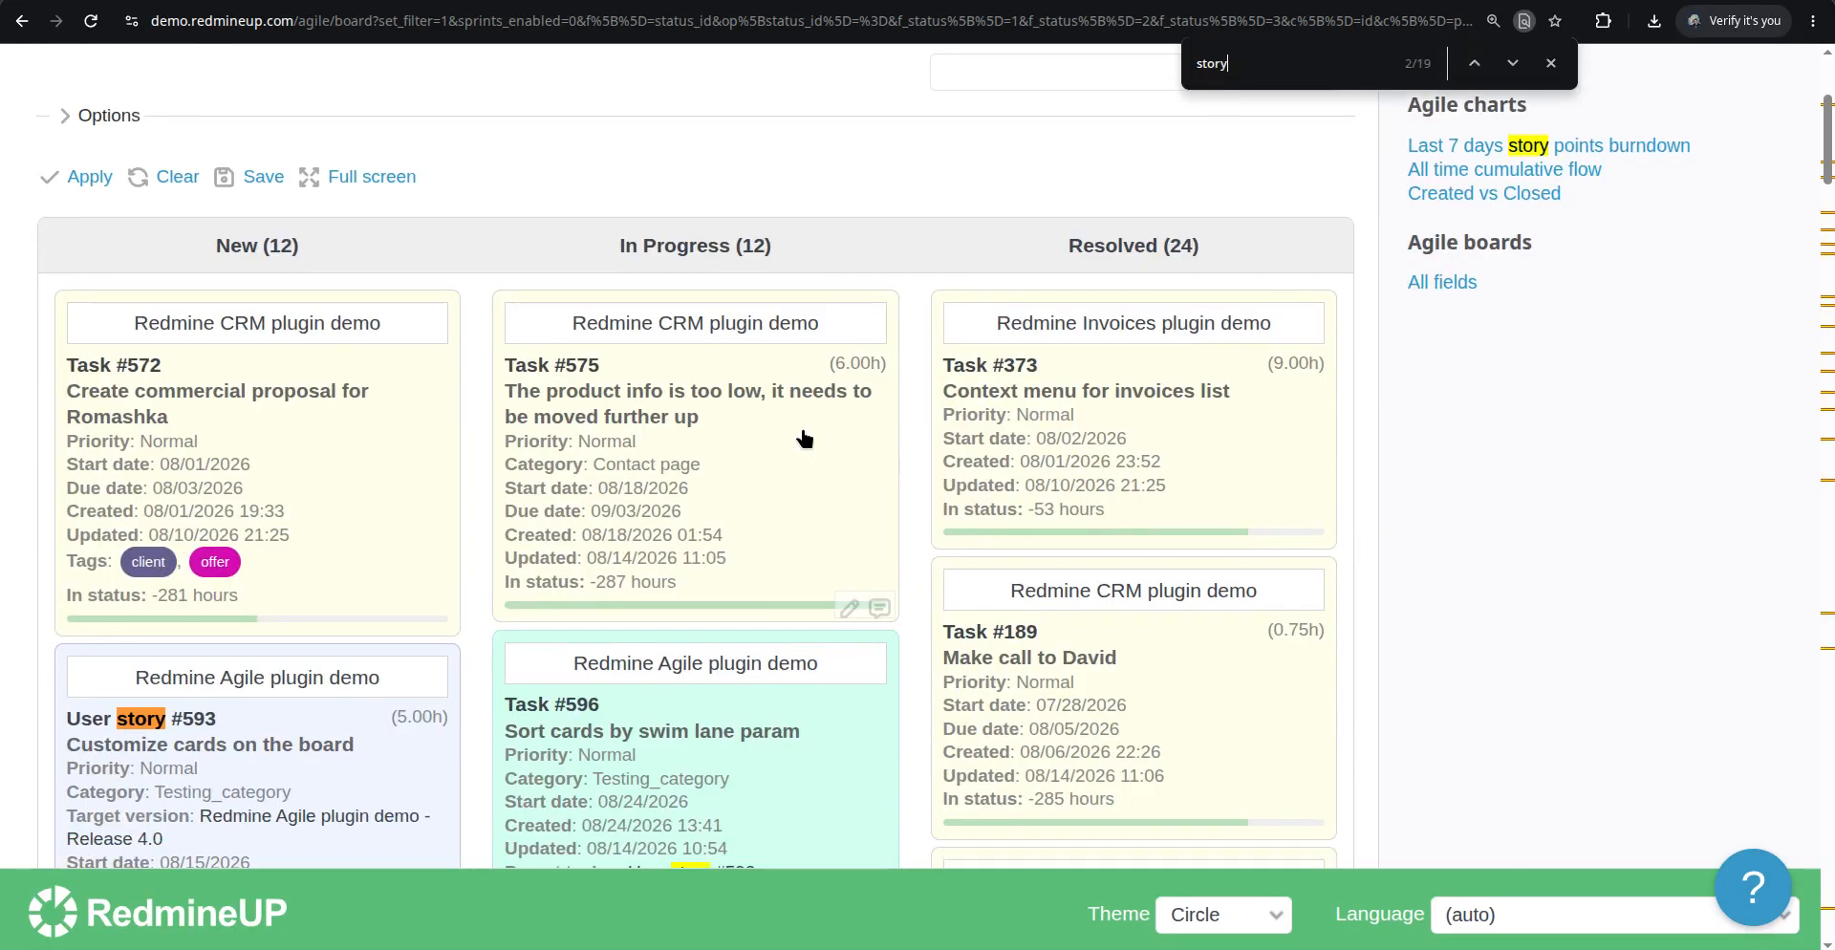
type(" points")
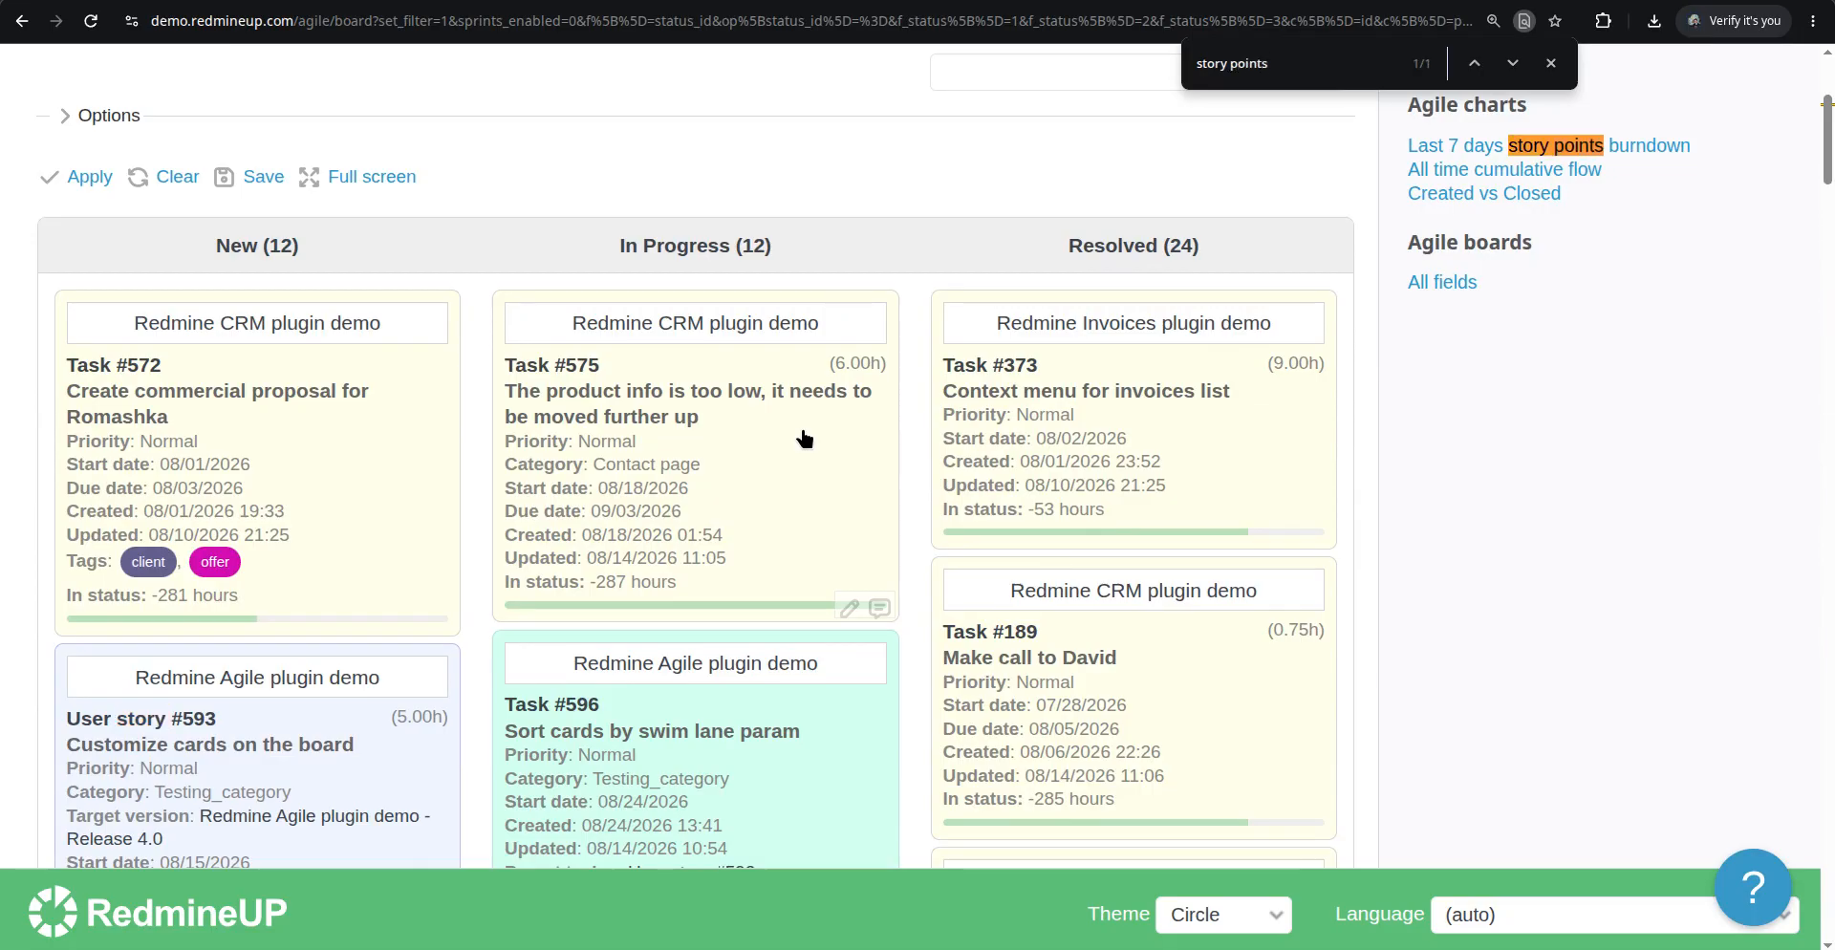
Open User story #593 from the board, set its Story points to 40 and submit the change
scroll(669, 492, "down", 4)
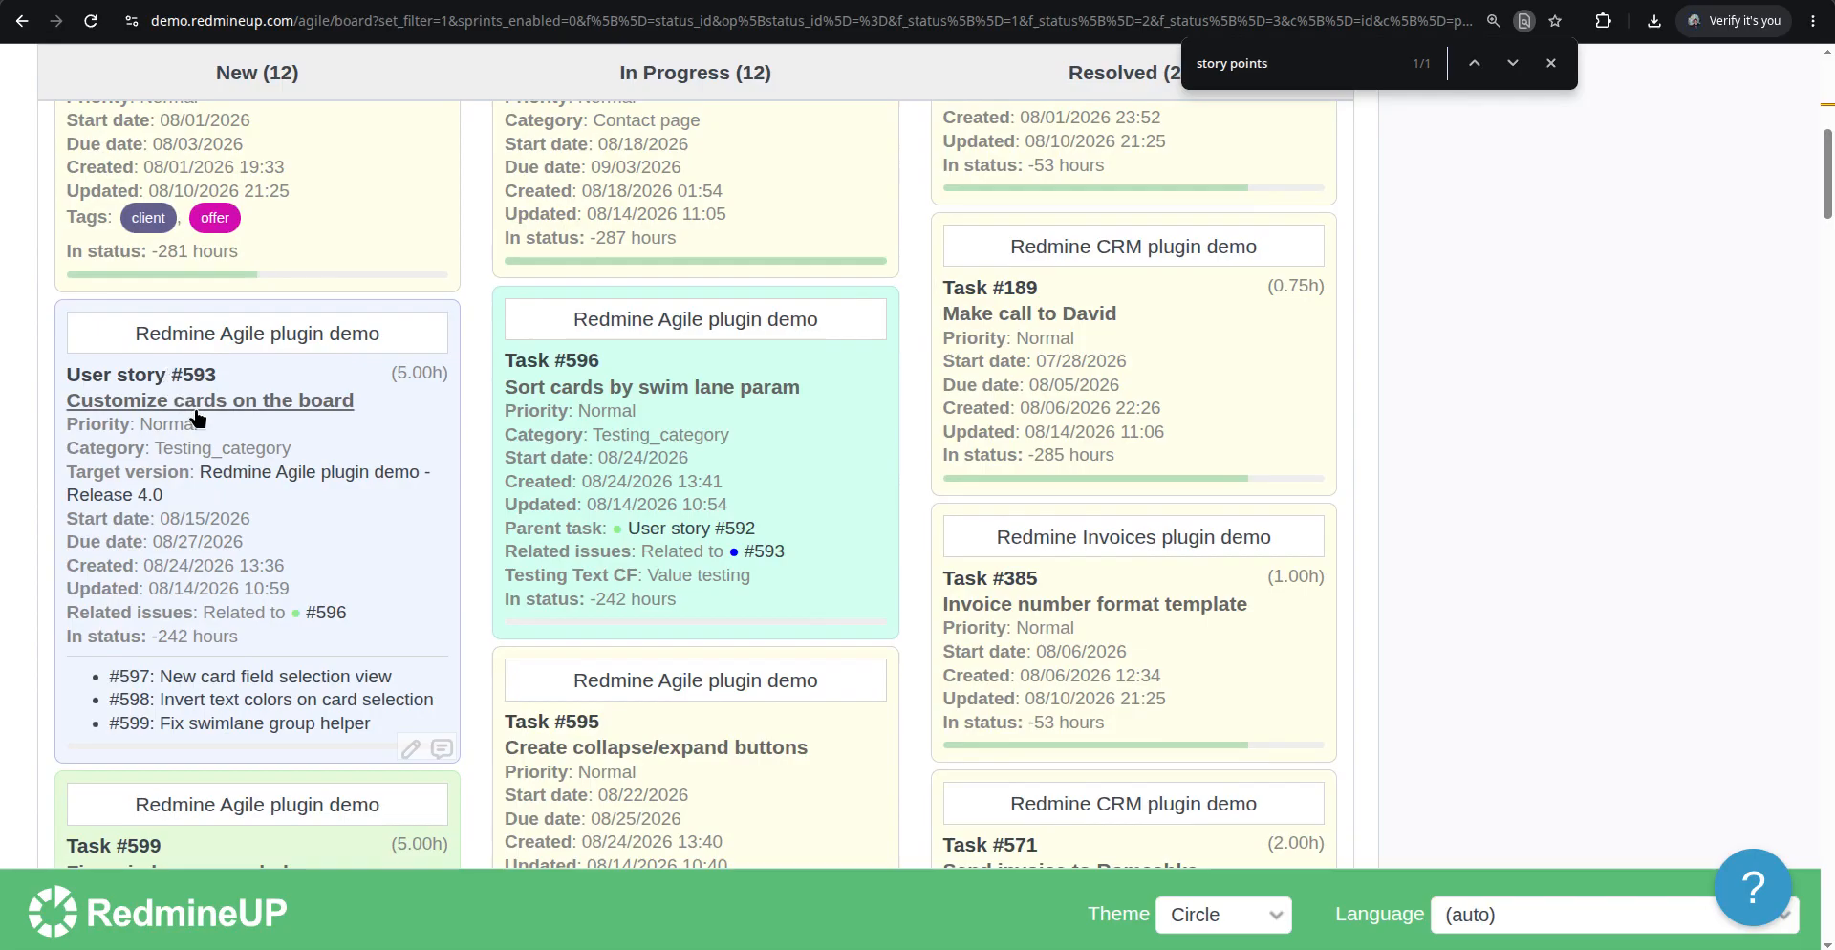
left_click(1071, 2)
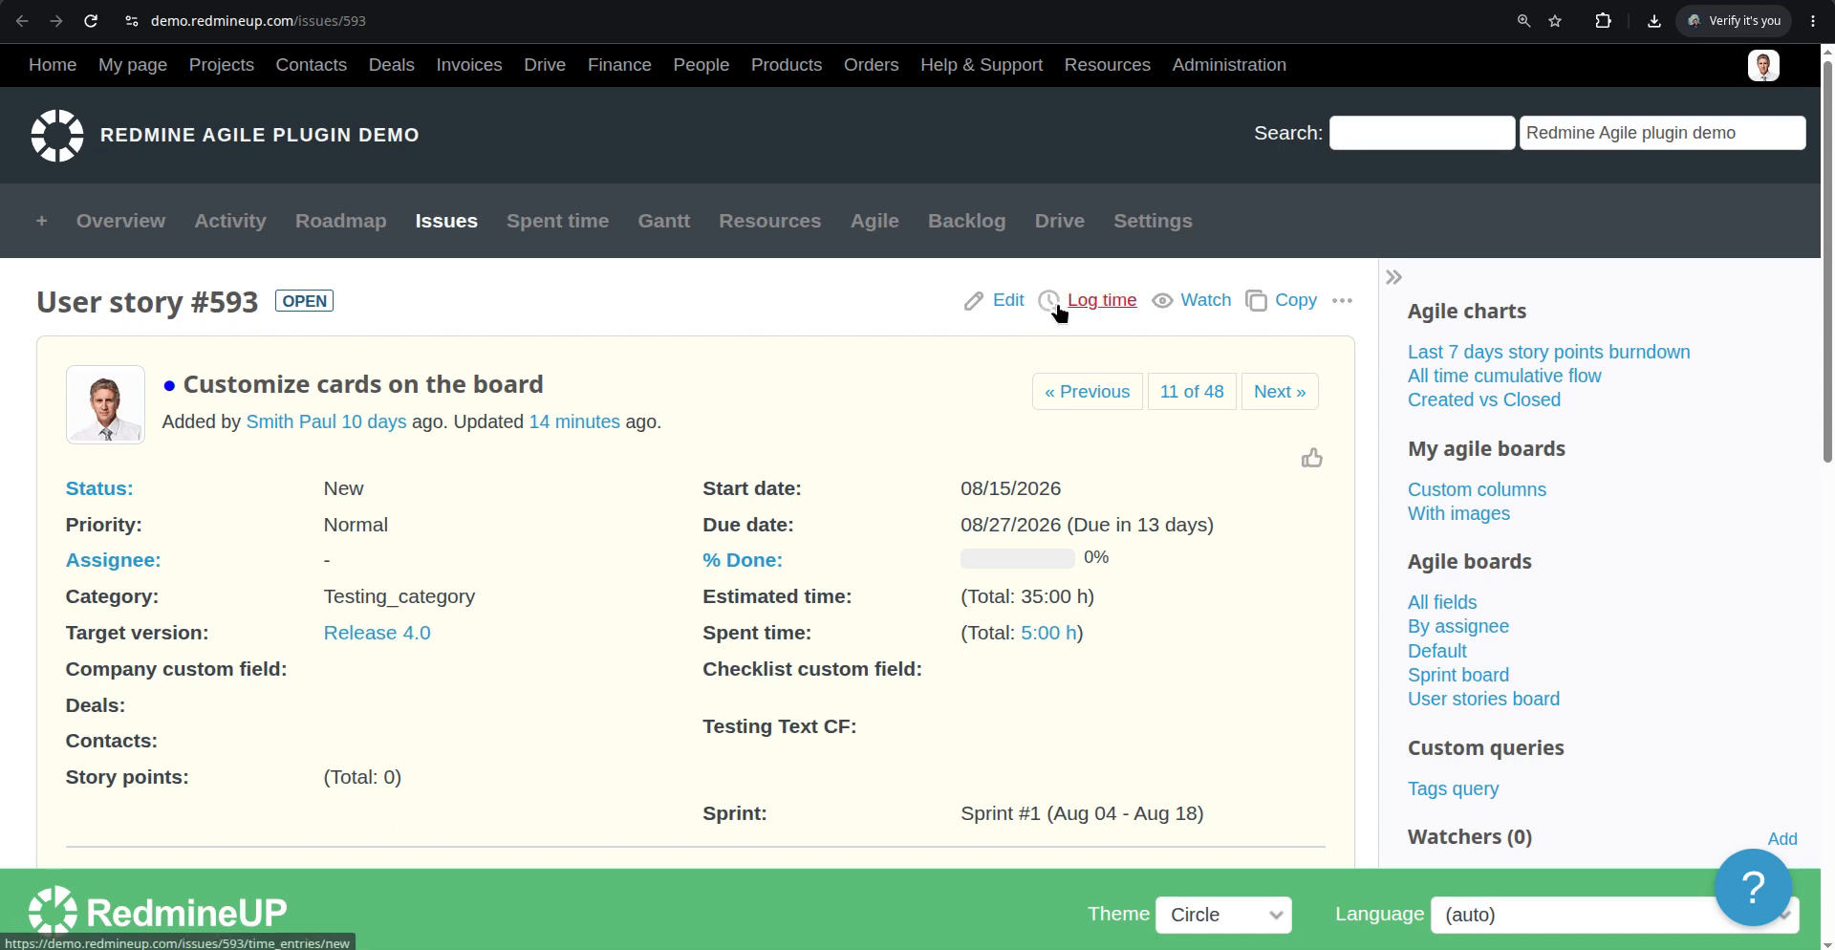
left_click(1006, 301)
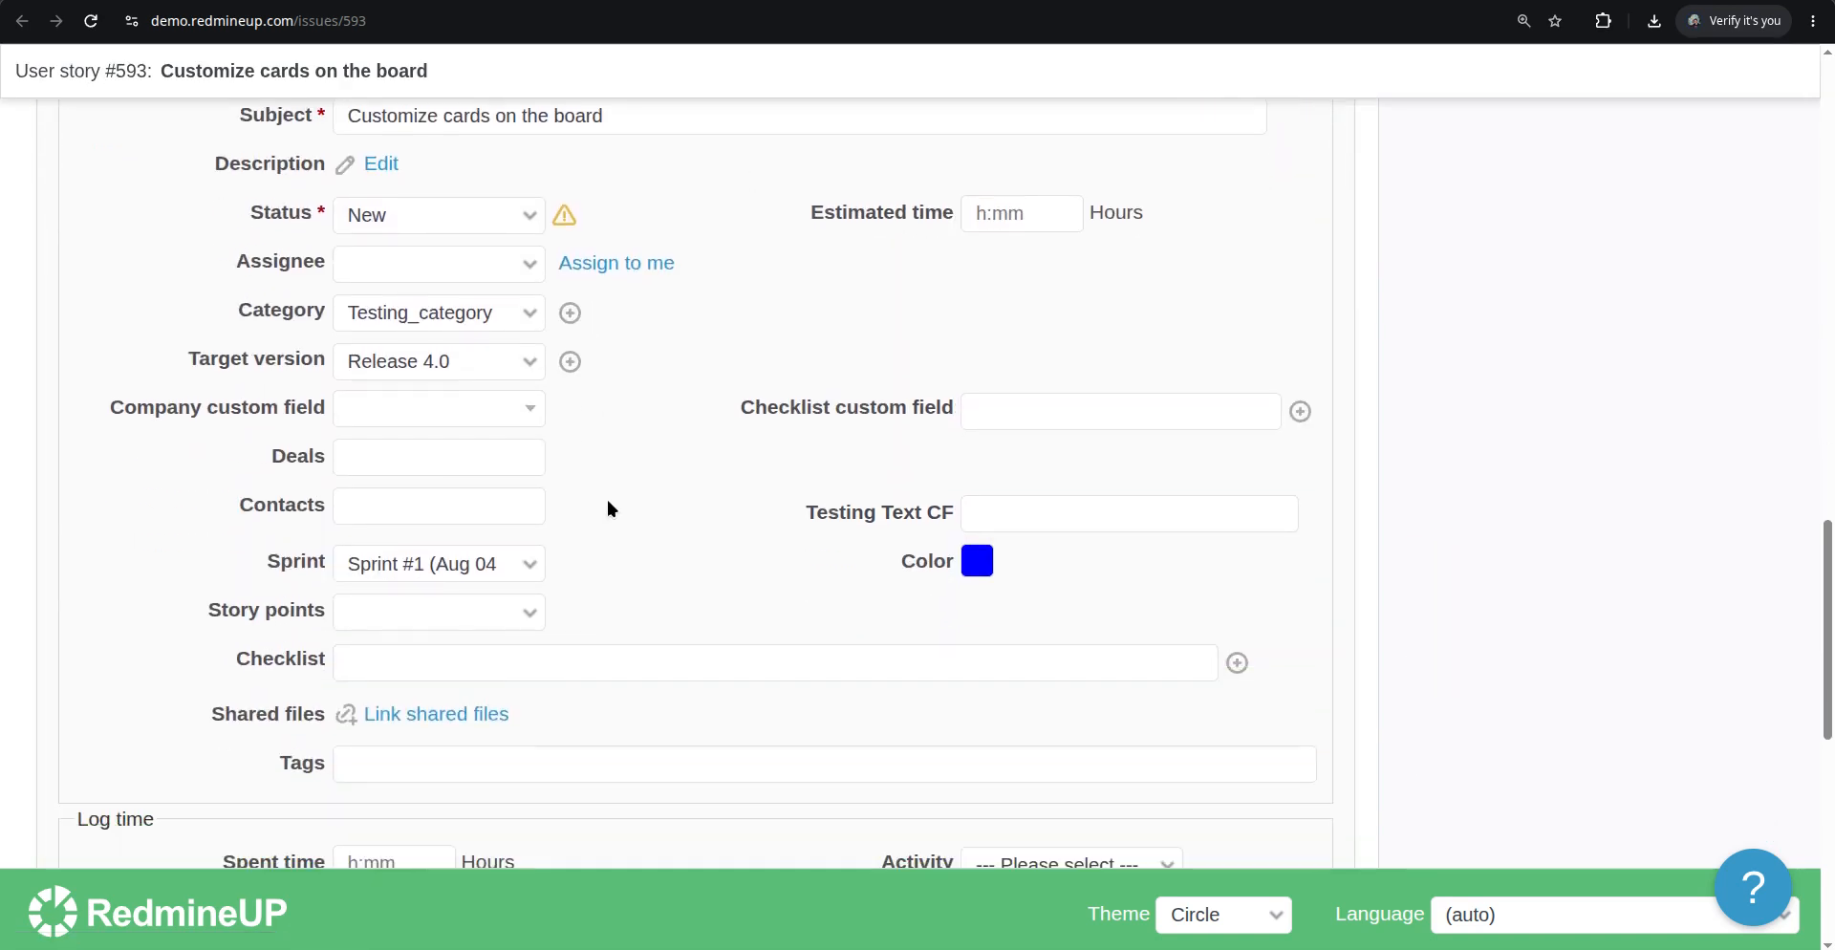
left_click(435, 611)
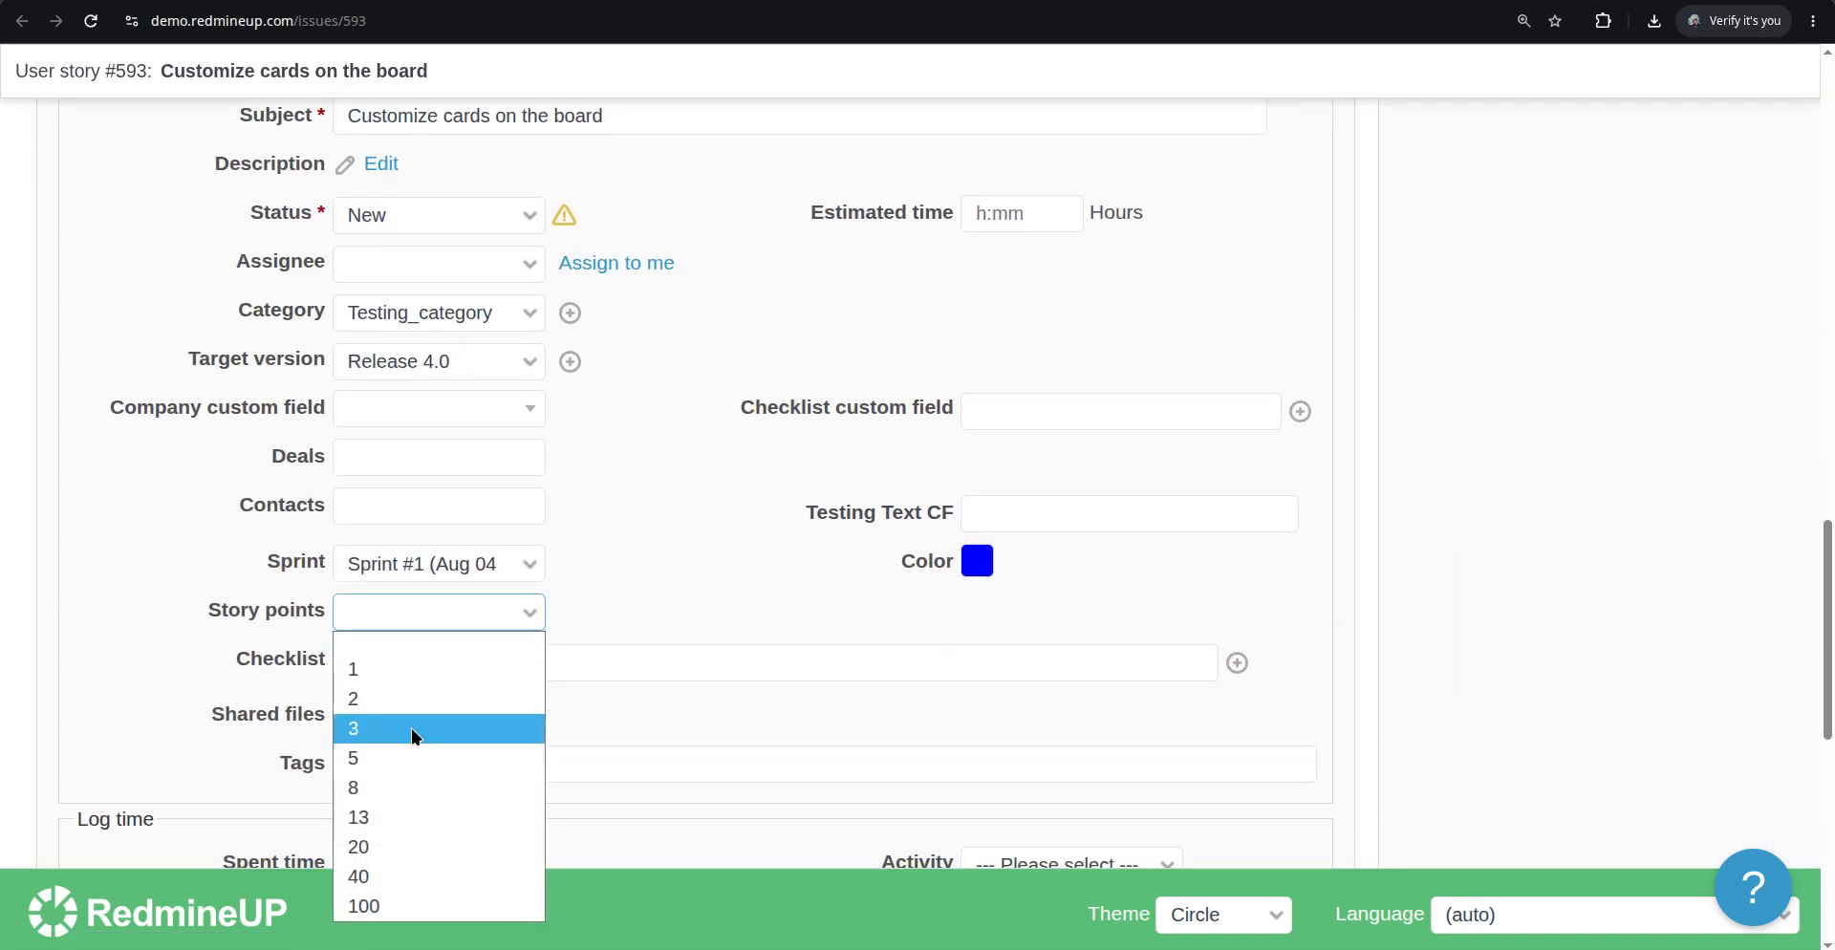
left_click(383, 877)
scroll(143, 650, "down", 7)
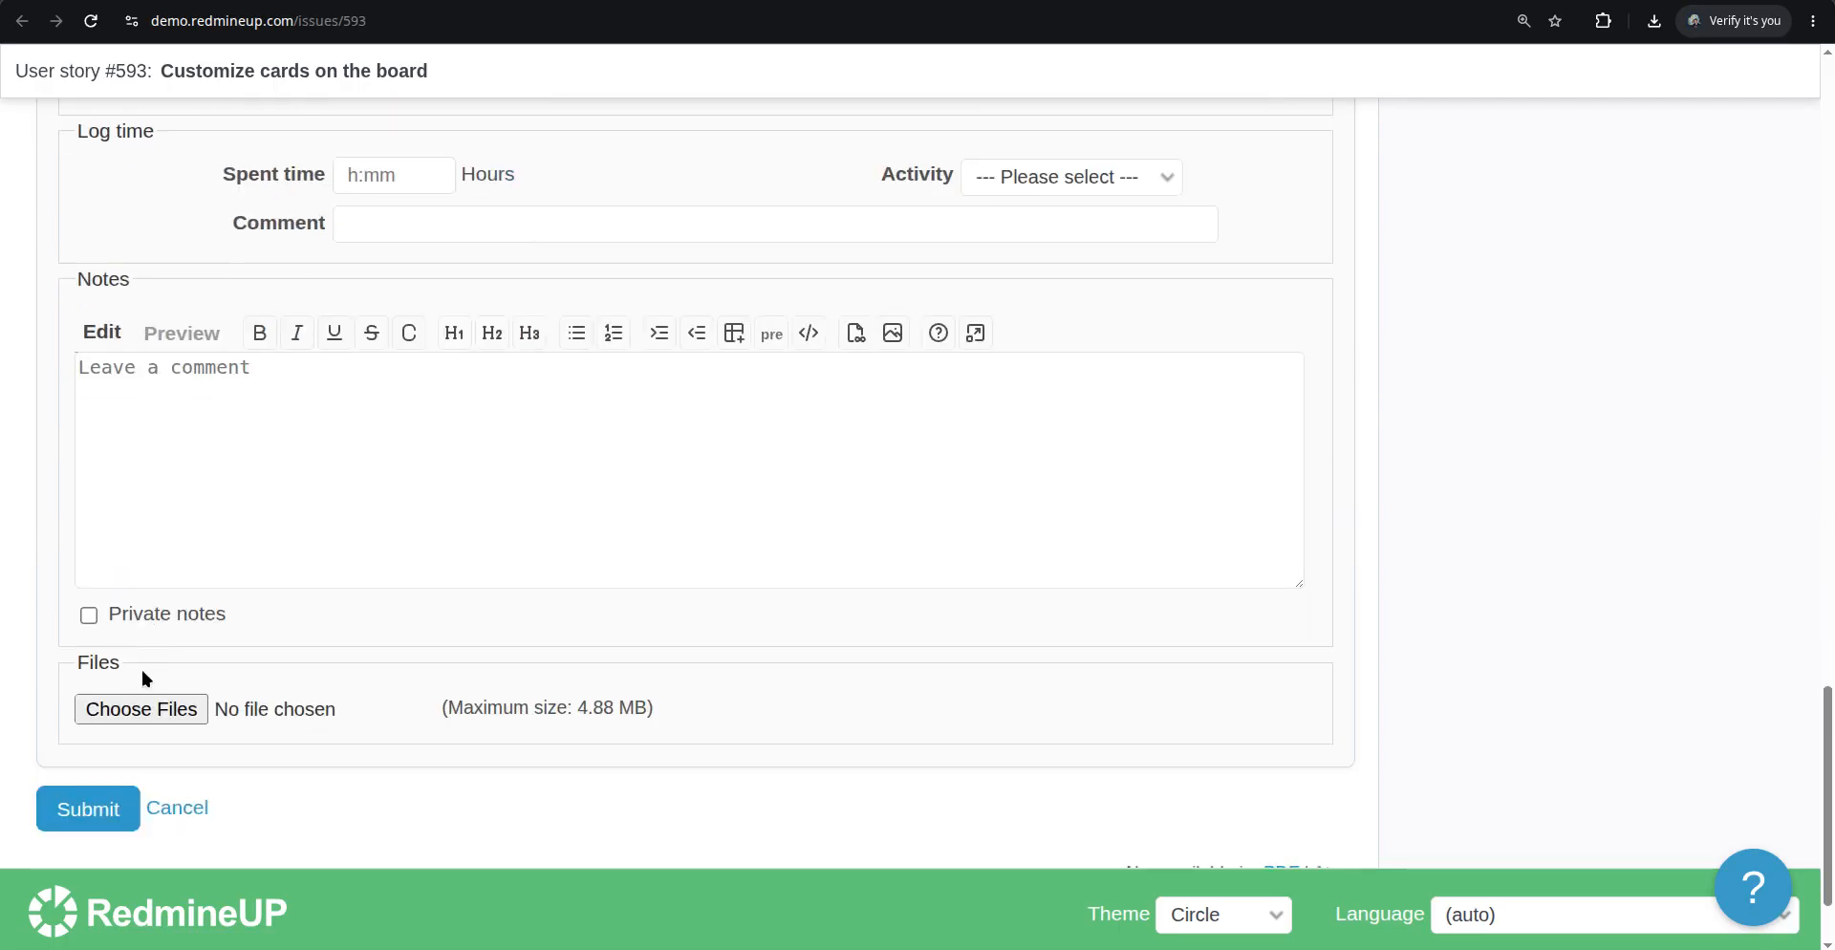
left_click(89, 805)
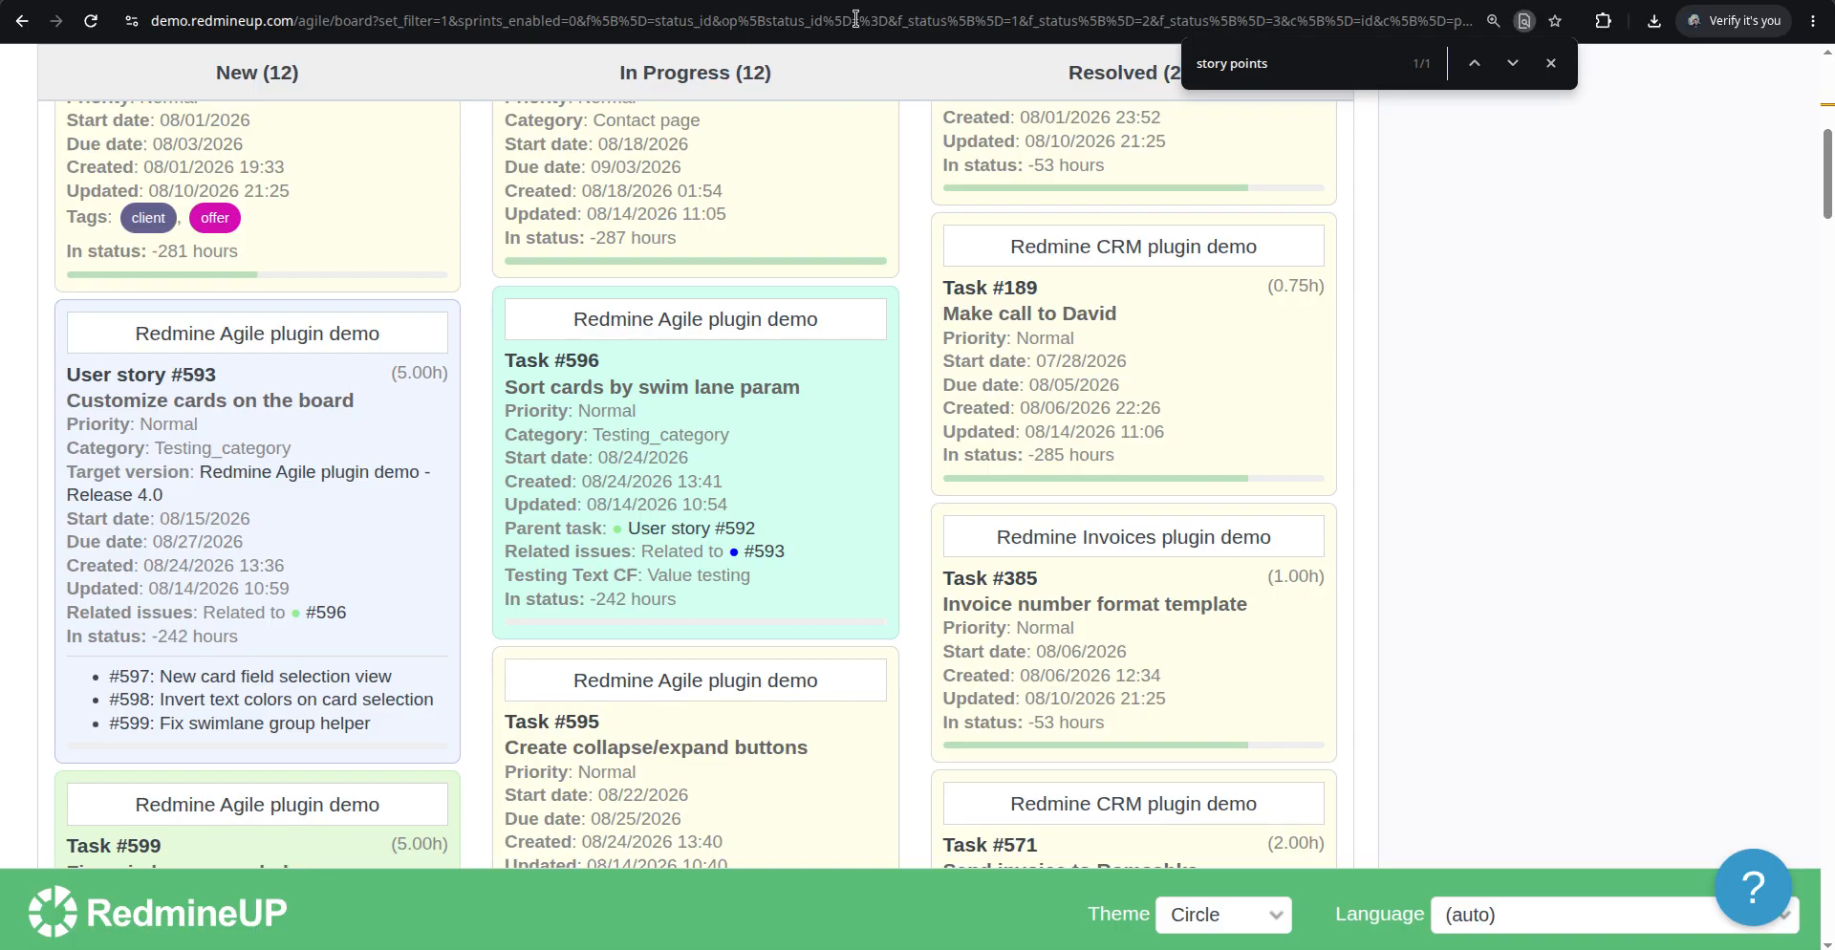
Reload the Agile board and scroll to check User story #593's card
key("F5")
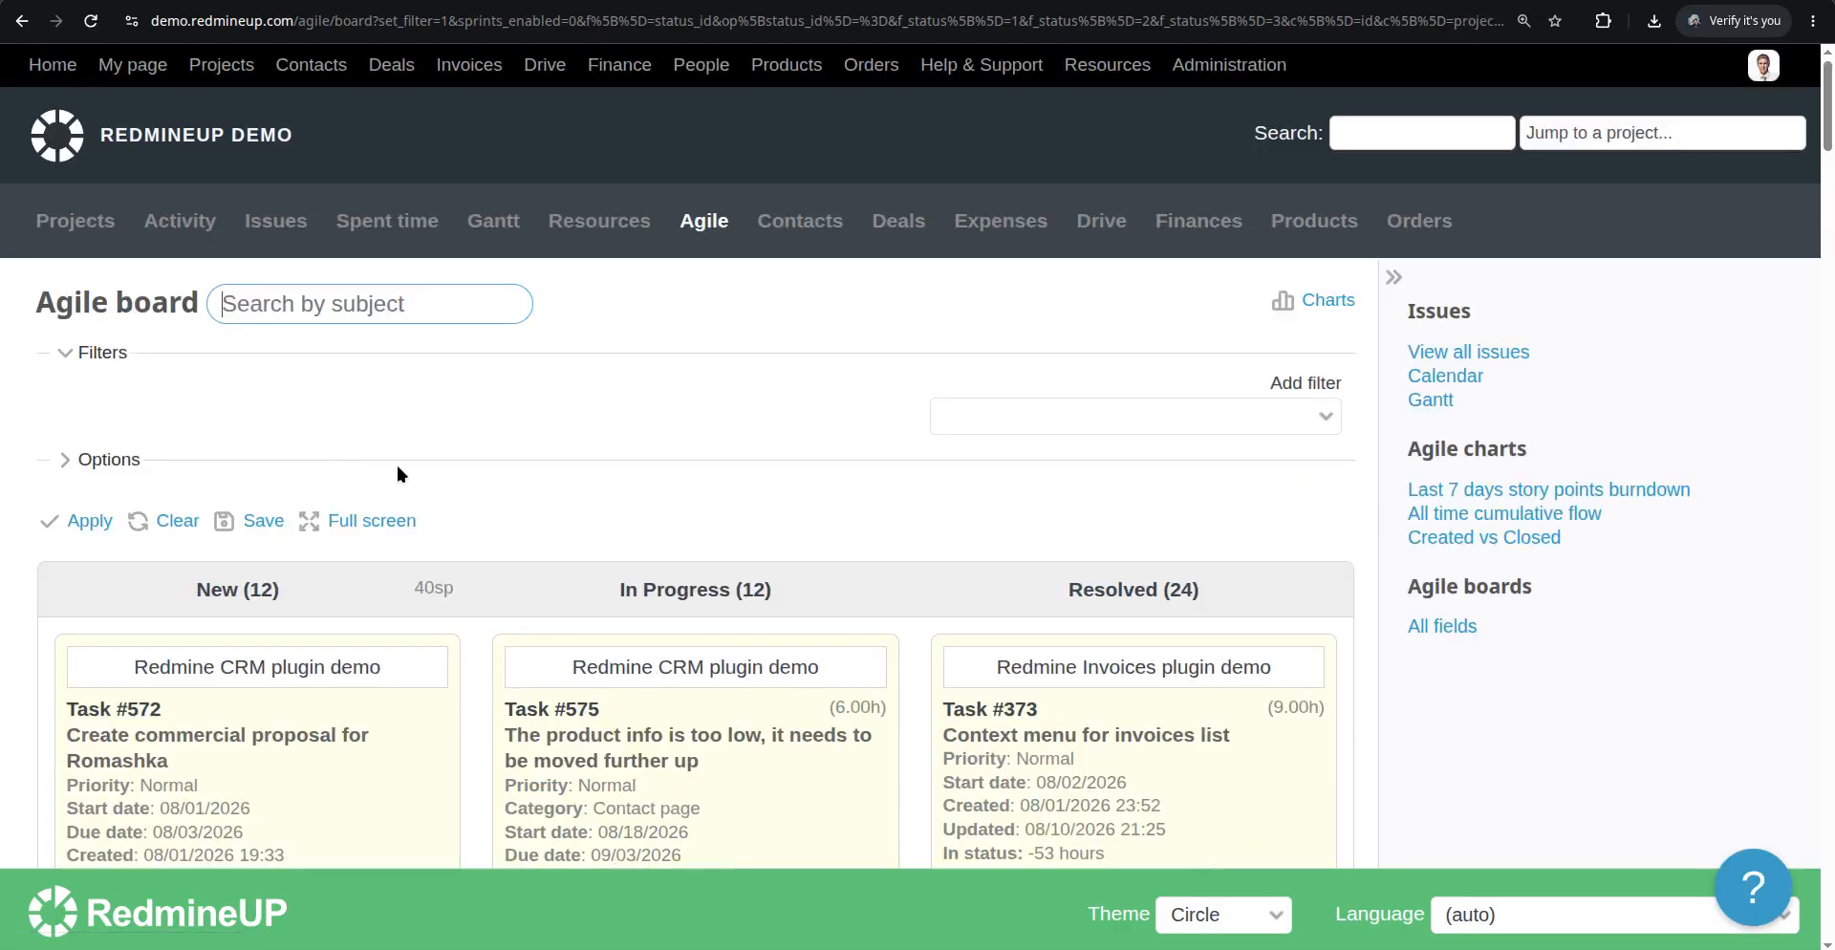
scroll(398, 465, "down", 10)
scroll(364, 536, "up", 2)
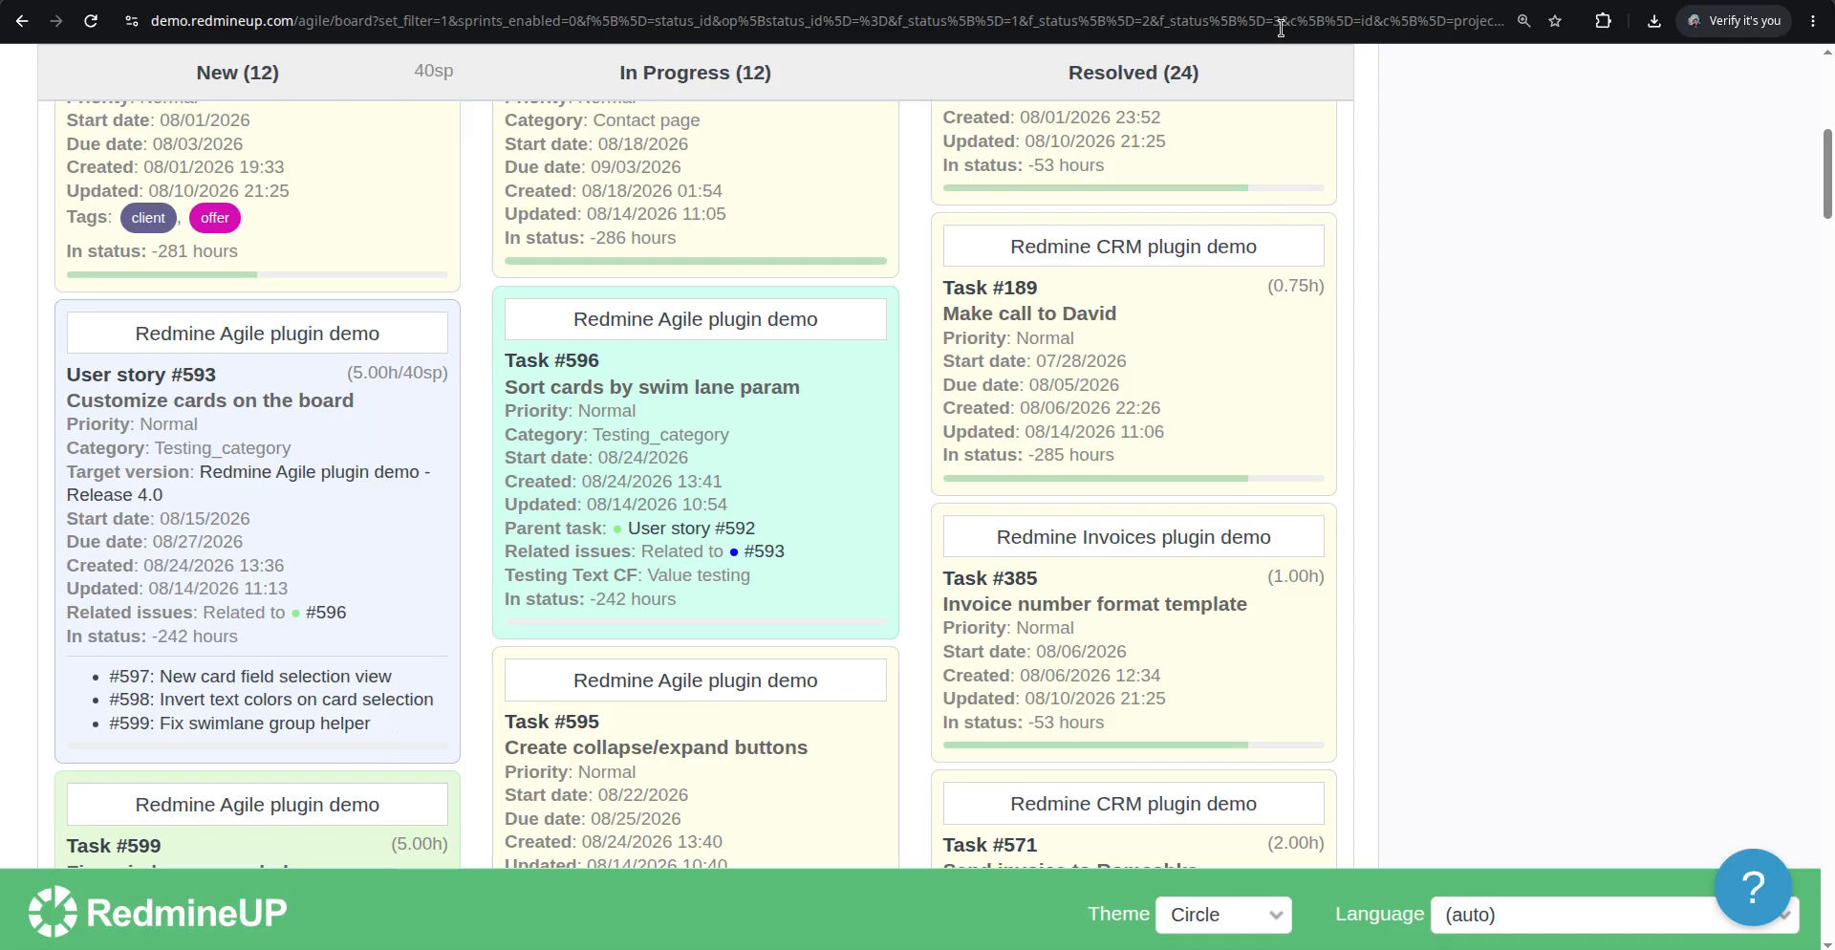
Open redmineup.com in a new tab and go to the Agile plugin help documentation
left_click(1203, 1)
type("redmineup.com")
key("Return")
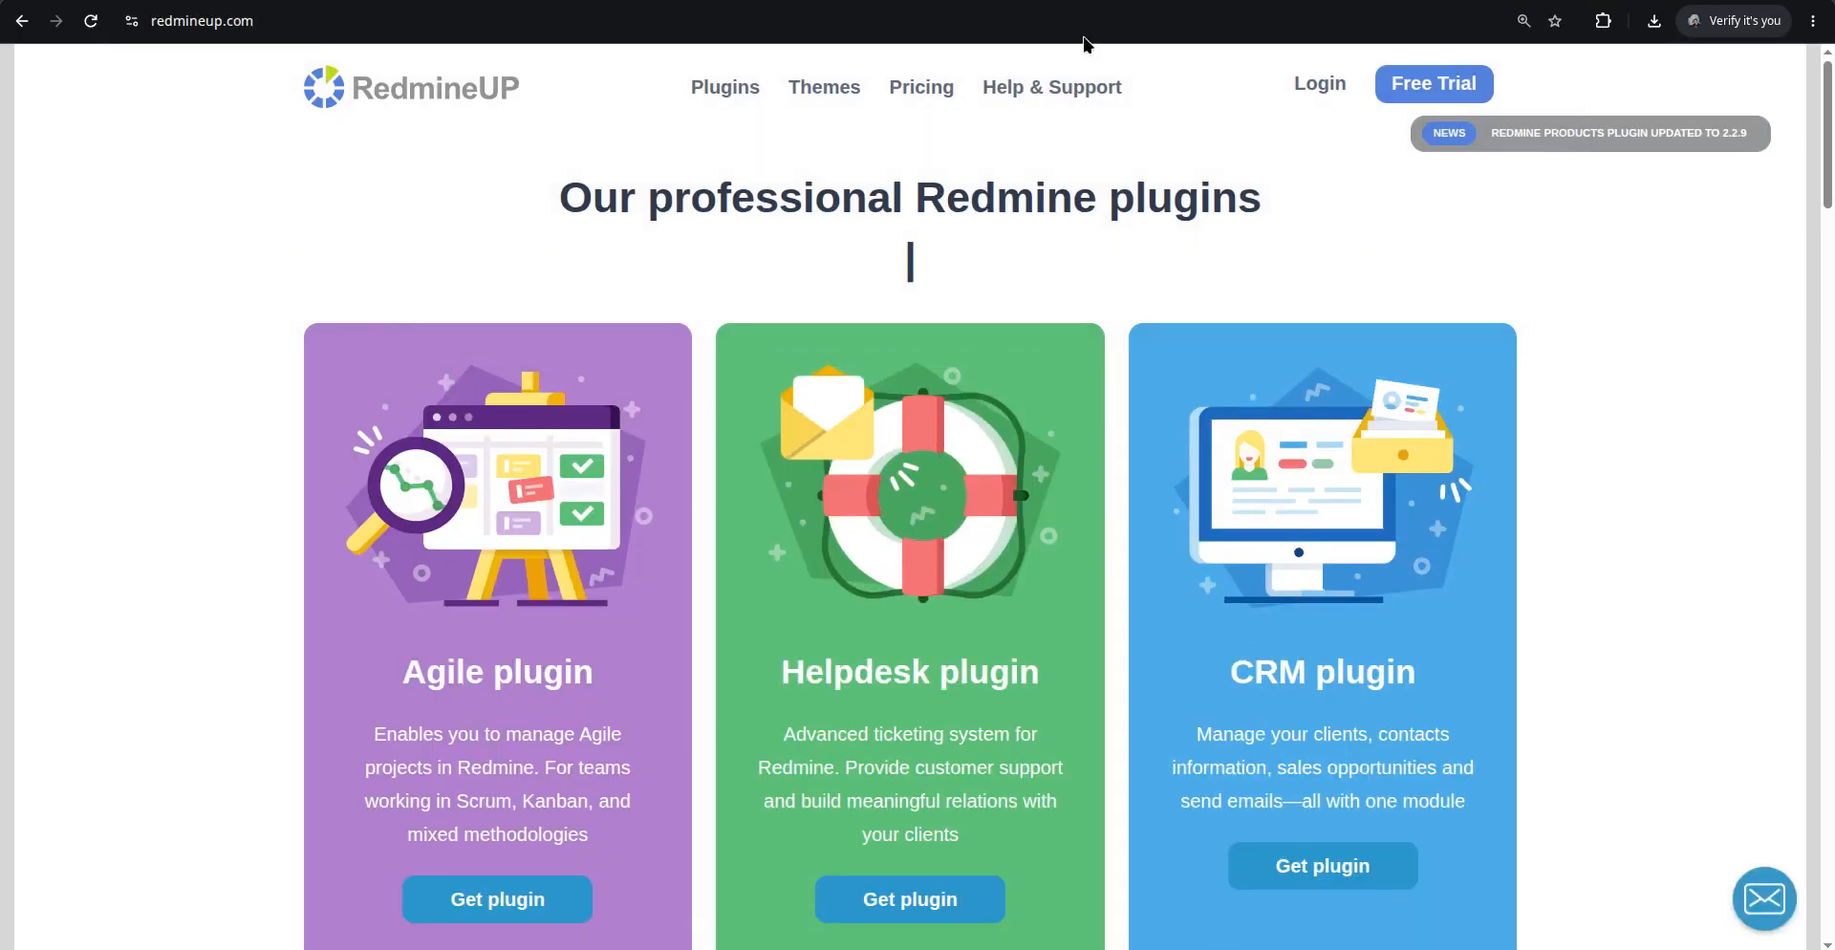
left_click(1034, 92)
scroll(754, 533, "down", 5)
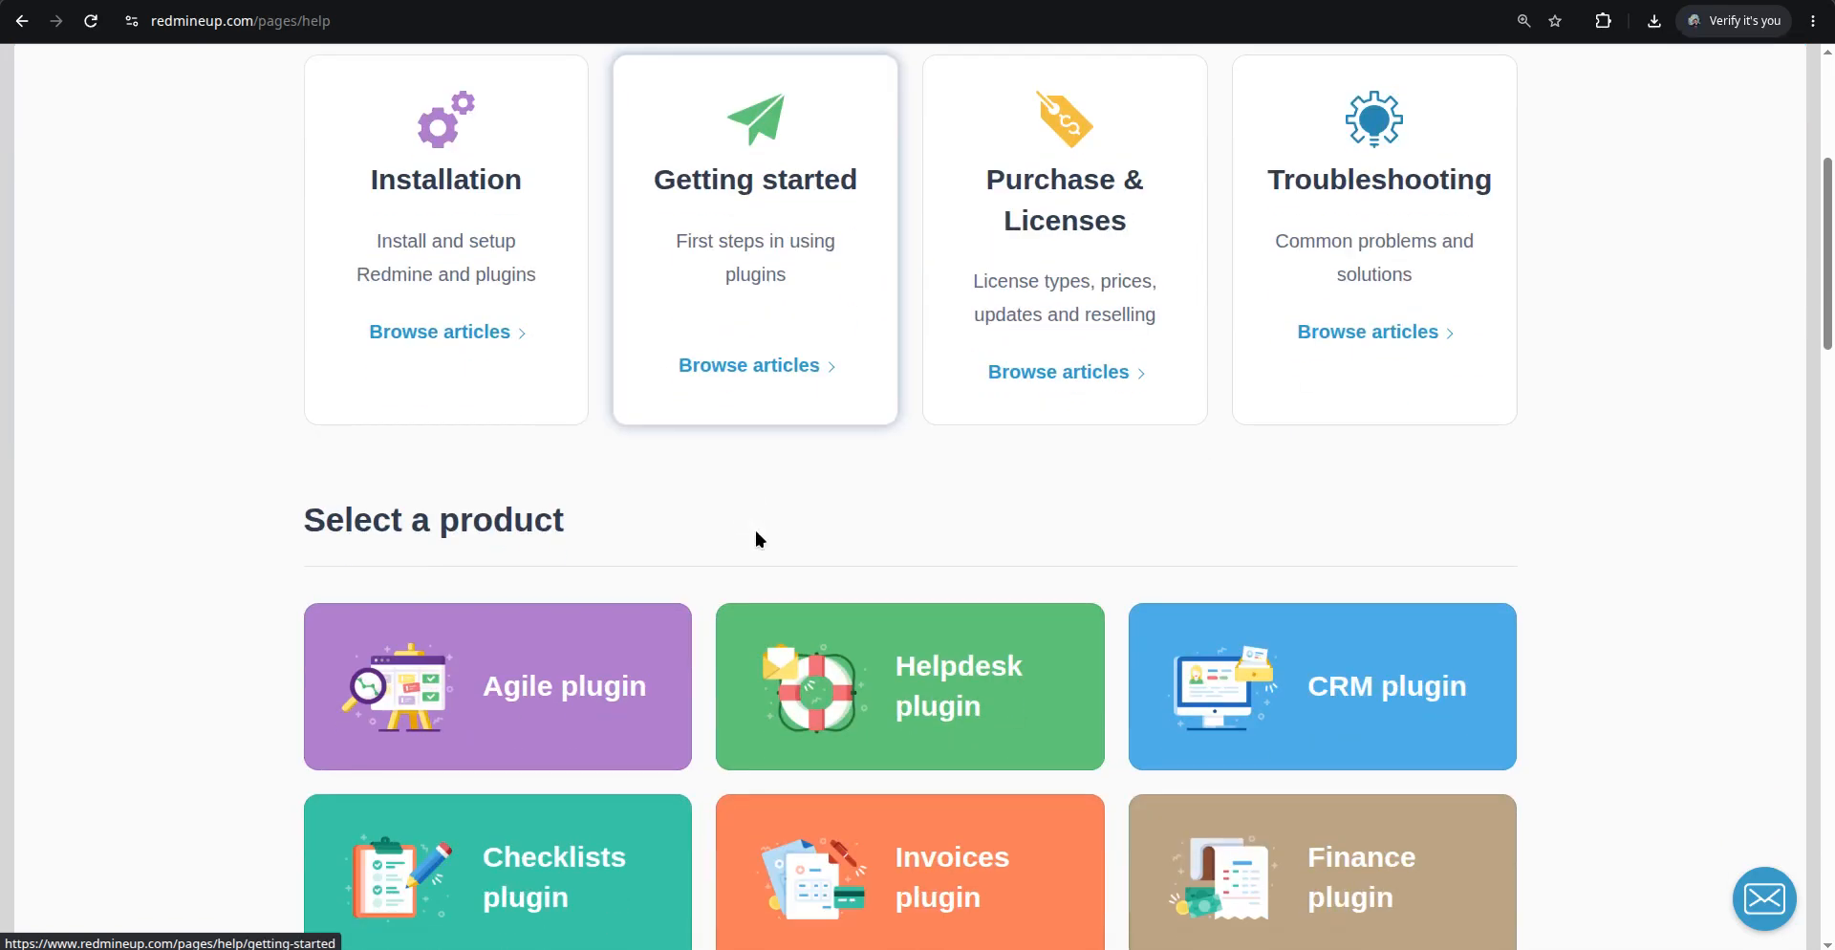
left_click(606, 643)
Find the Story points estimation article by searching for "story" and read through it
scroll(645, 564, "down", 3)
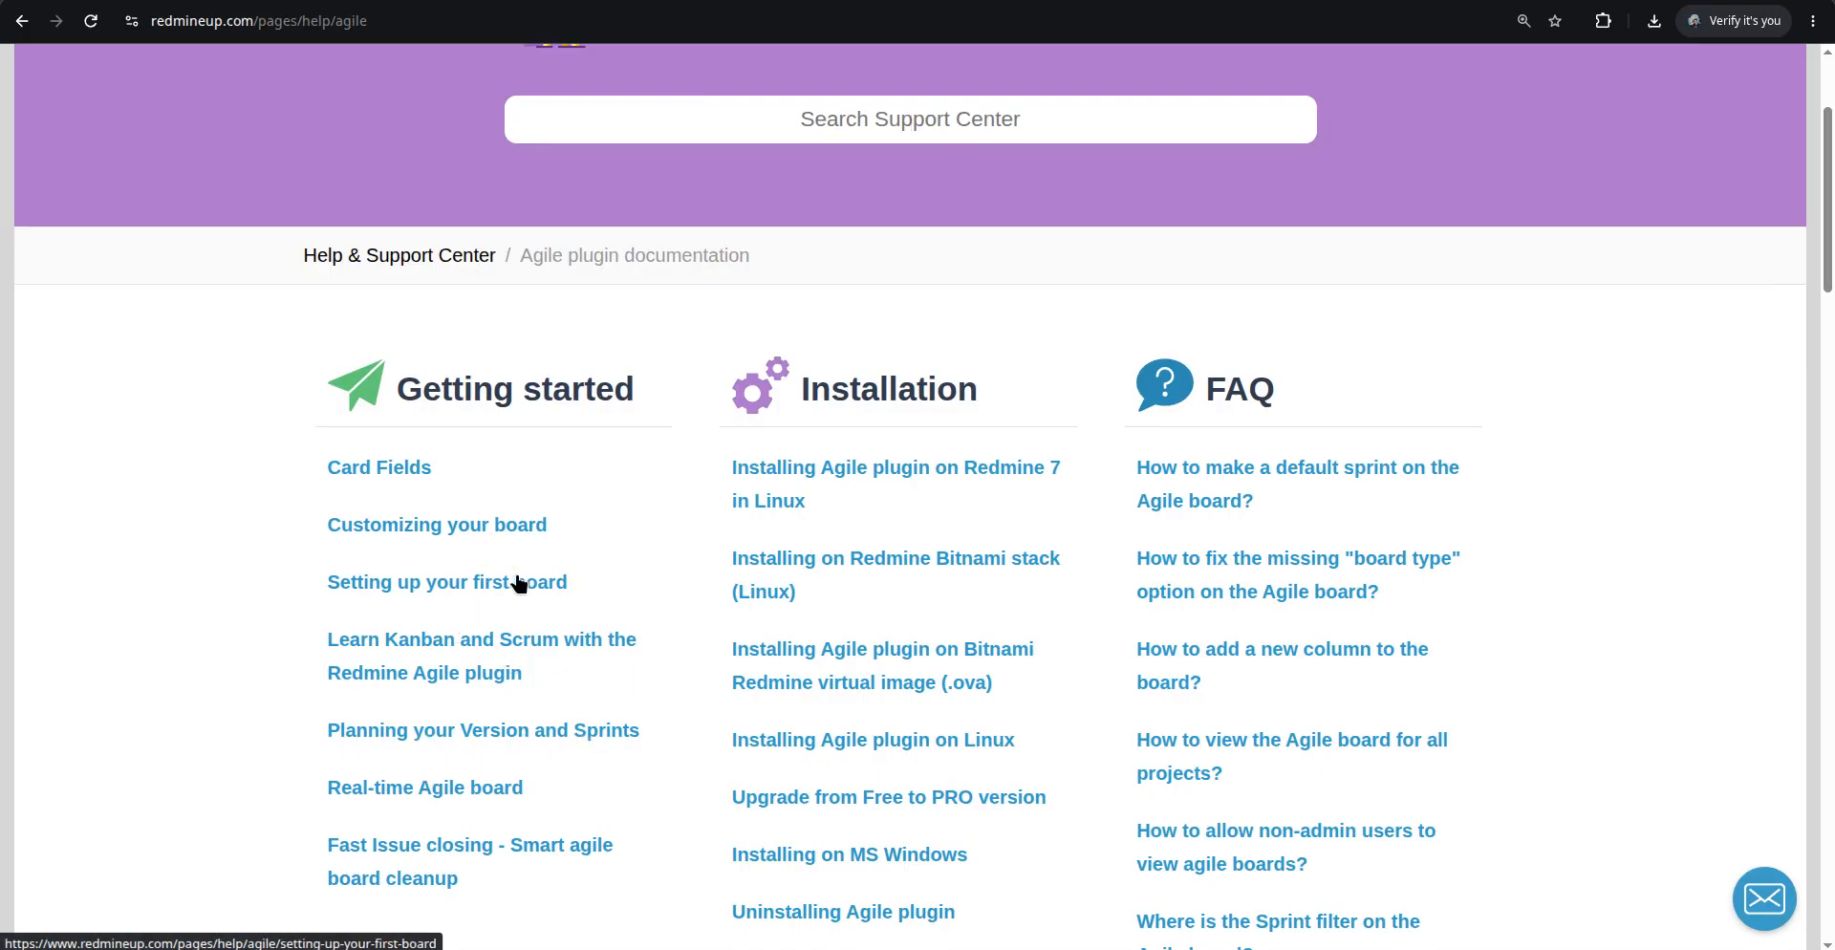
key("ctrl+f")
type("story")
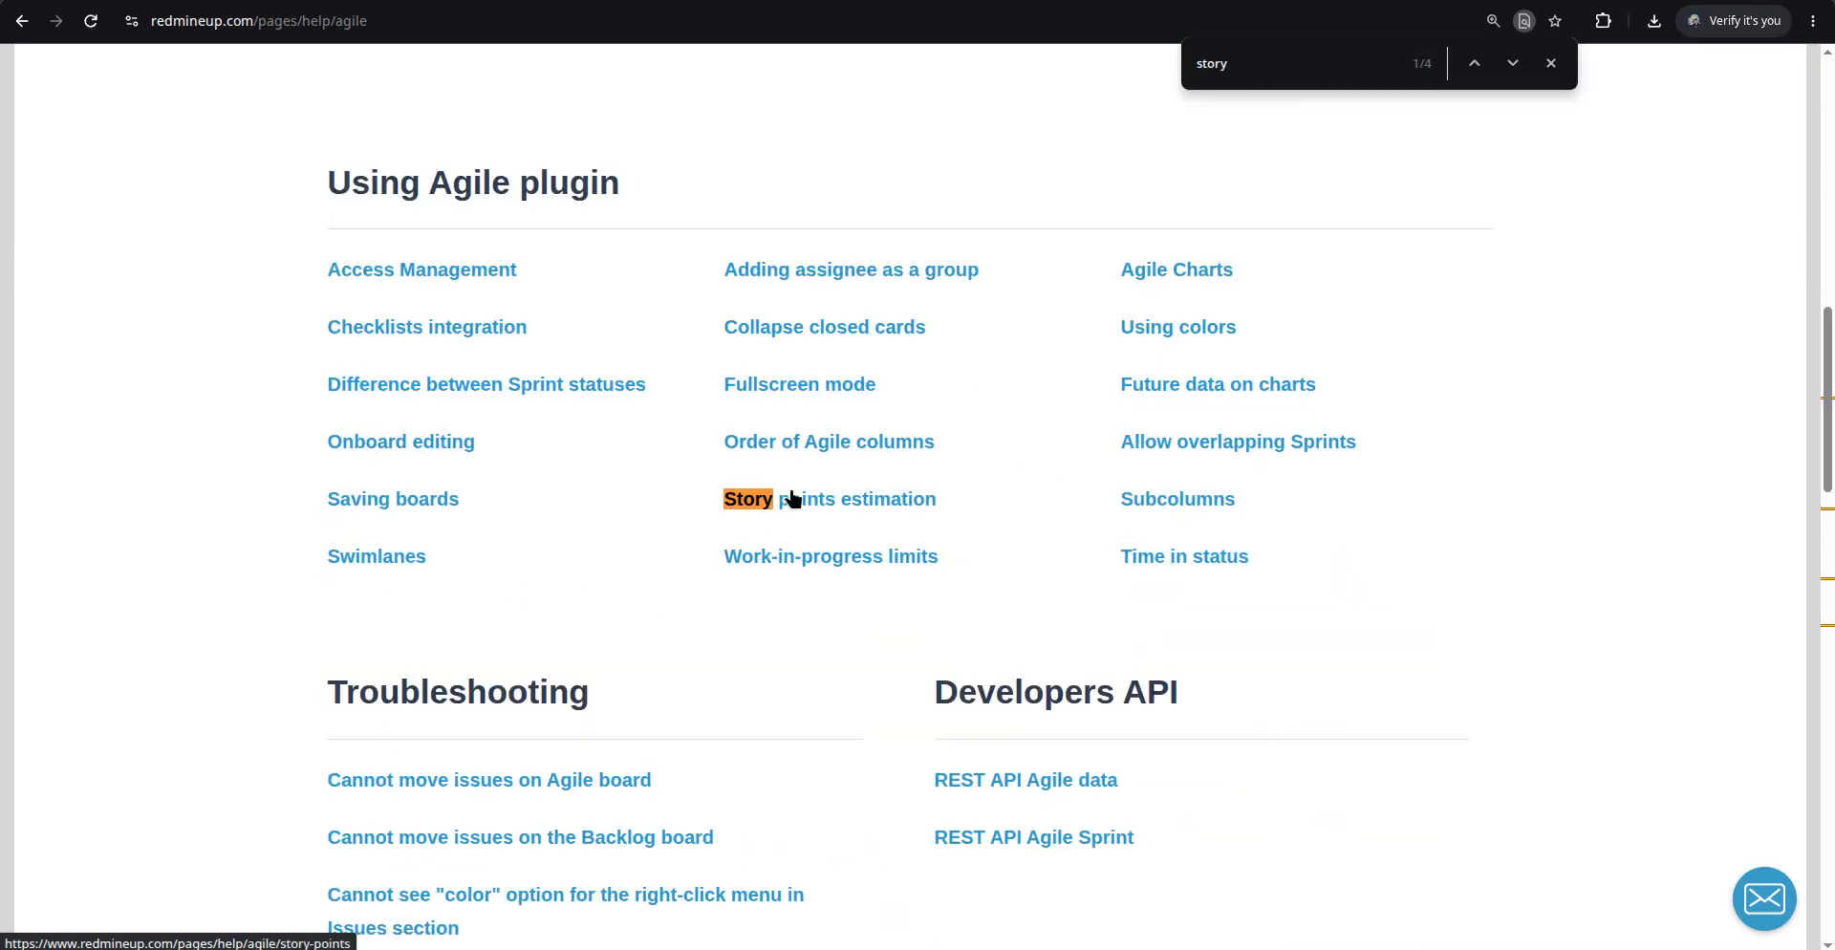
left_click(791, 497)
scroll(606, 492, "down", 4)
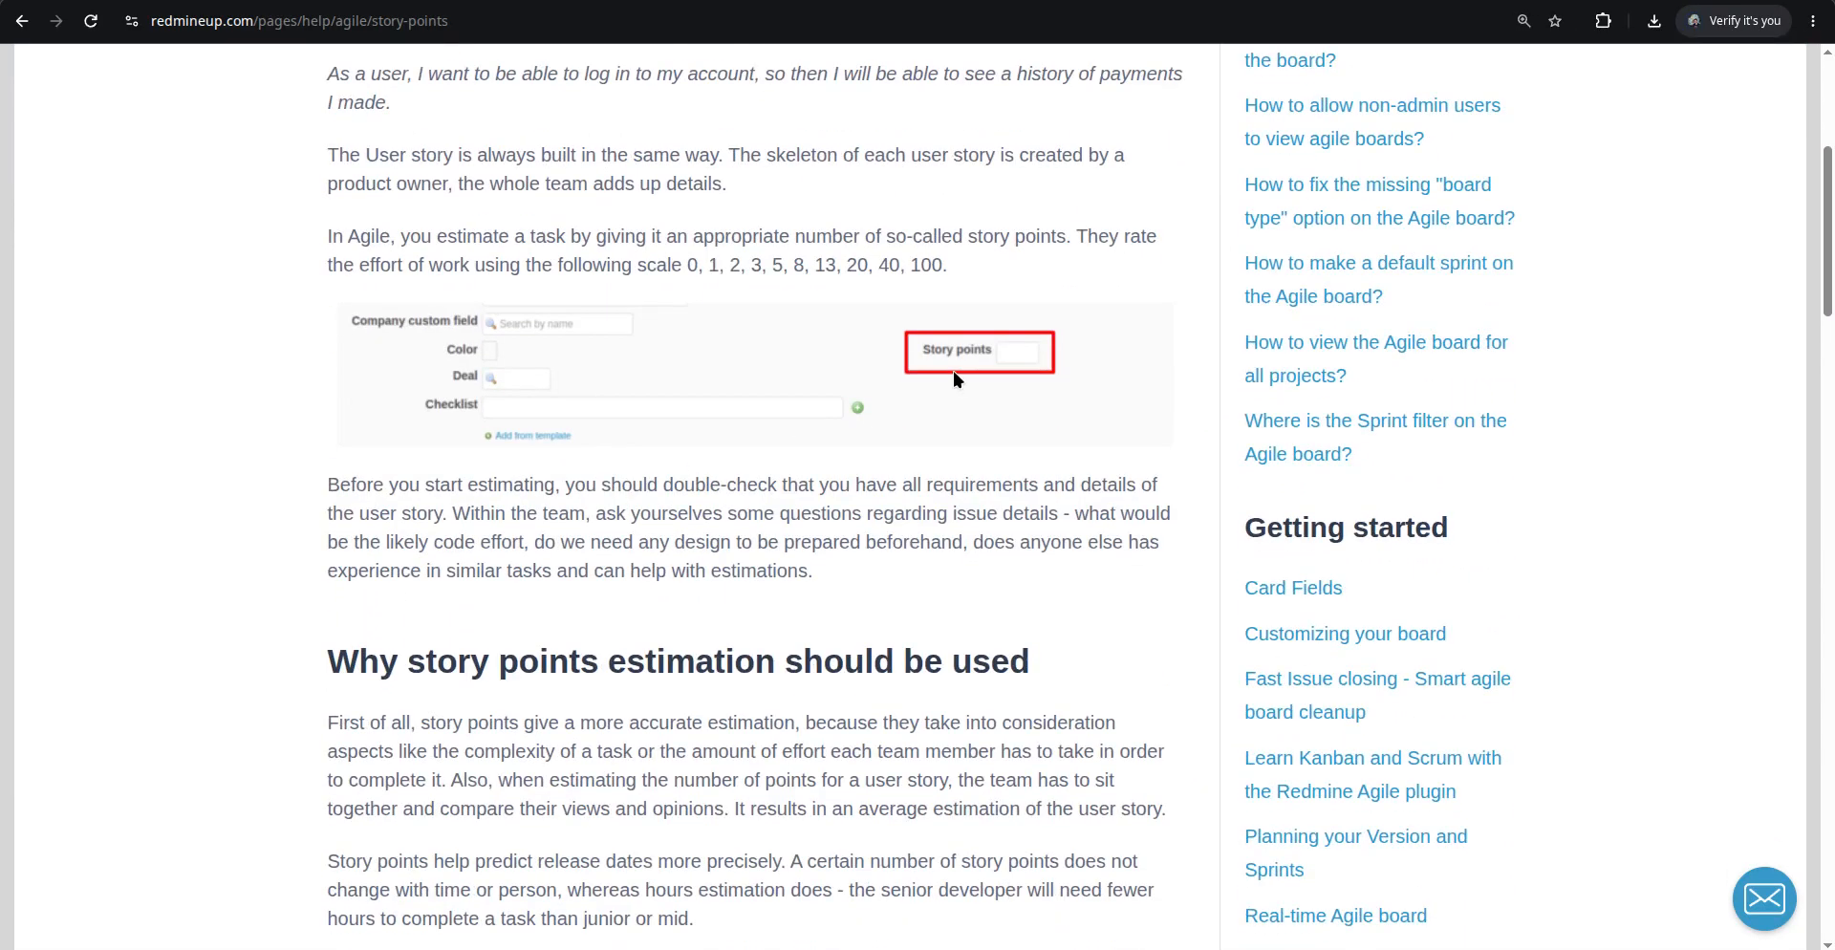
scroll(887, 400, "down", 4)
scroll(874, 415, "up", 9)
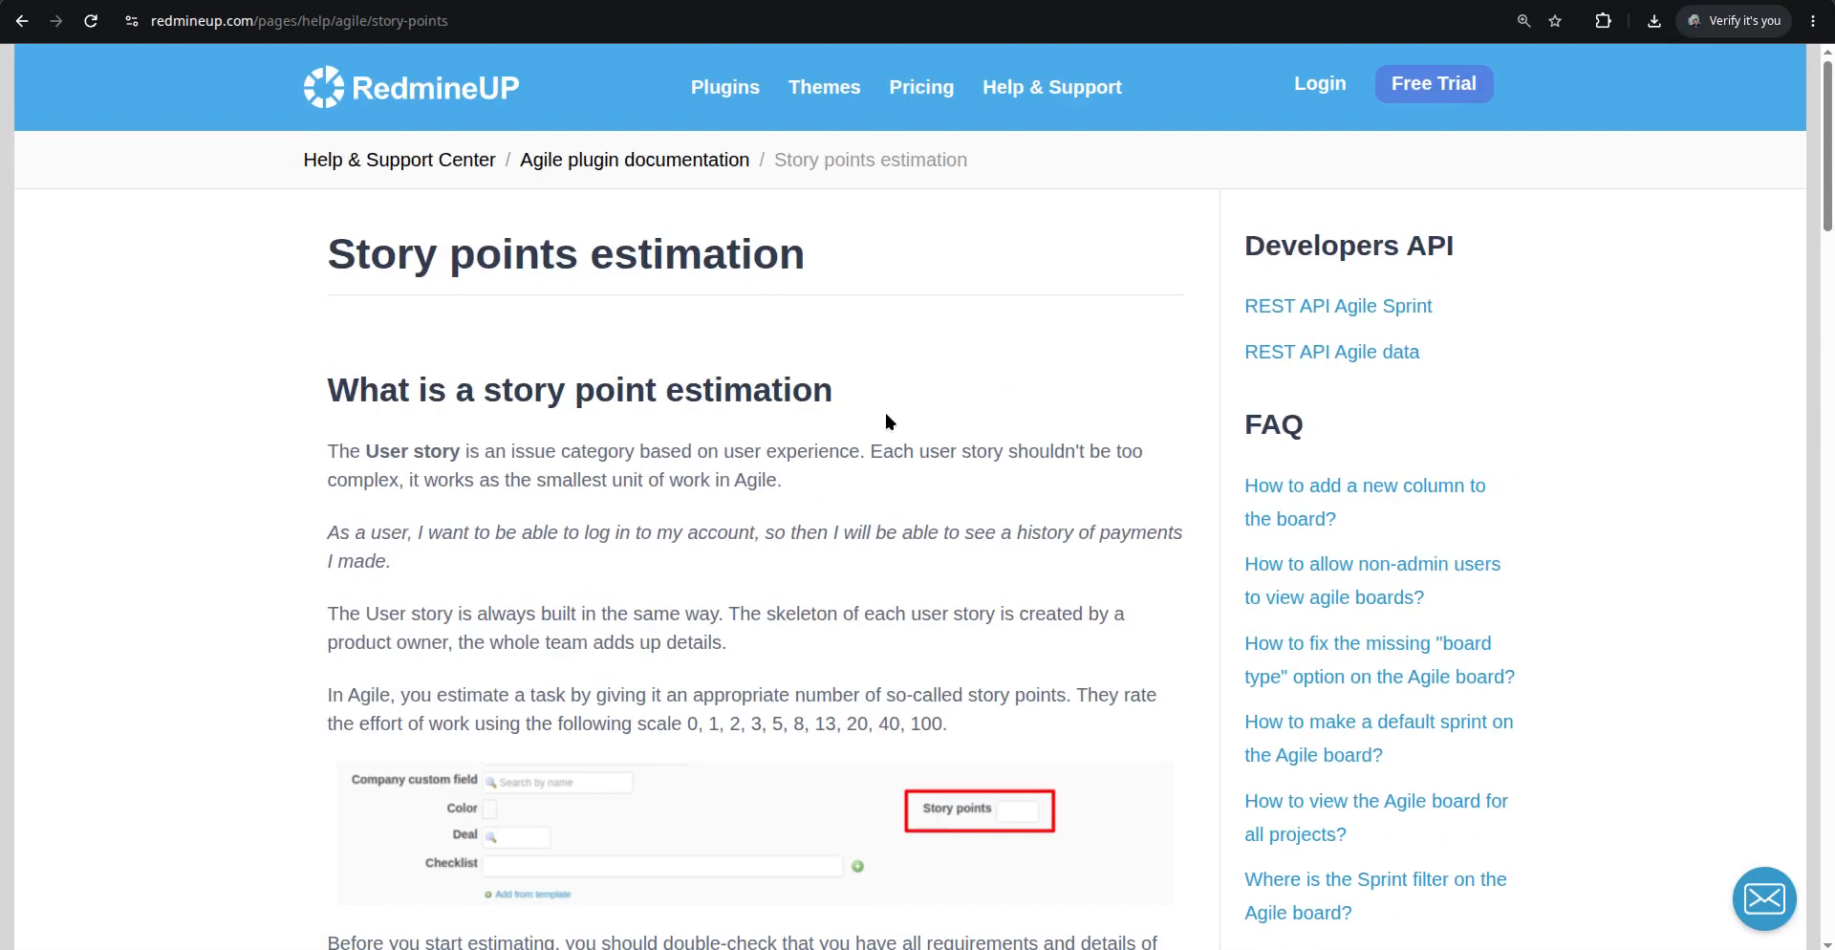
Switch back to the board and compare it with User story #593's issue page
key("ctrl+Tab")
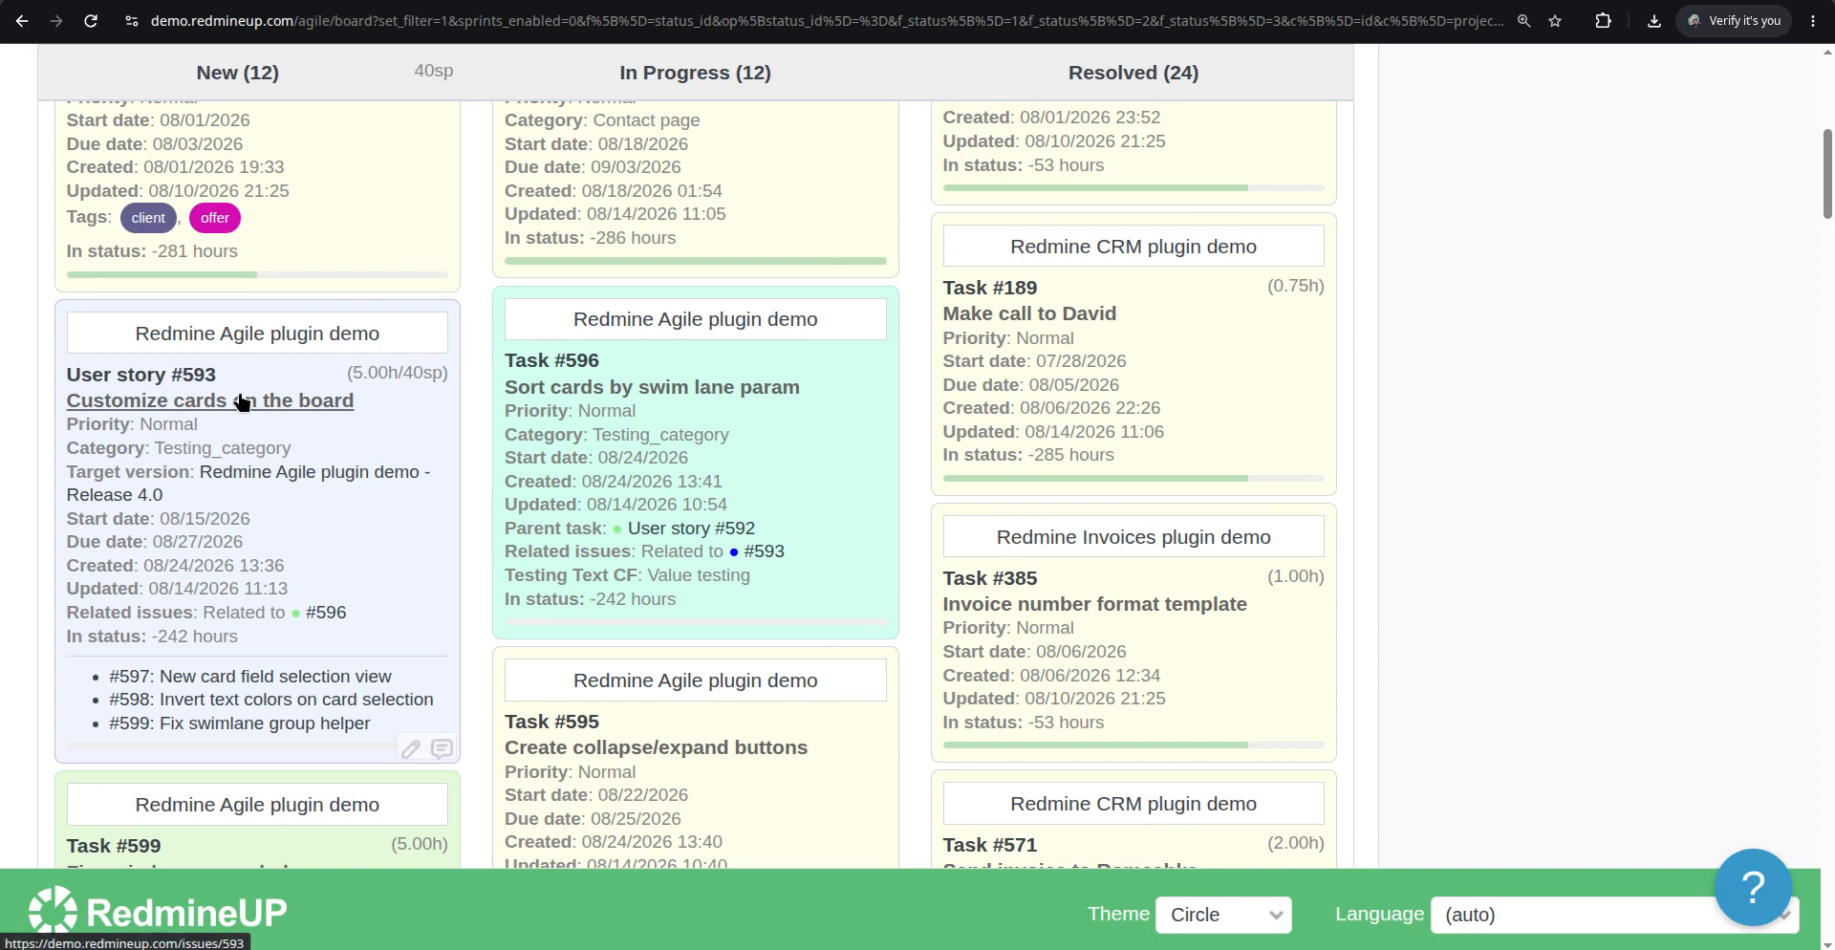
left_click(1007, 0)
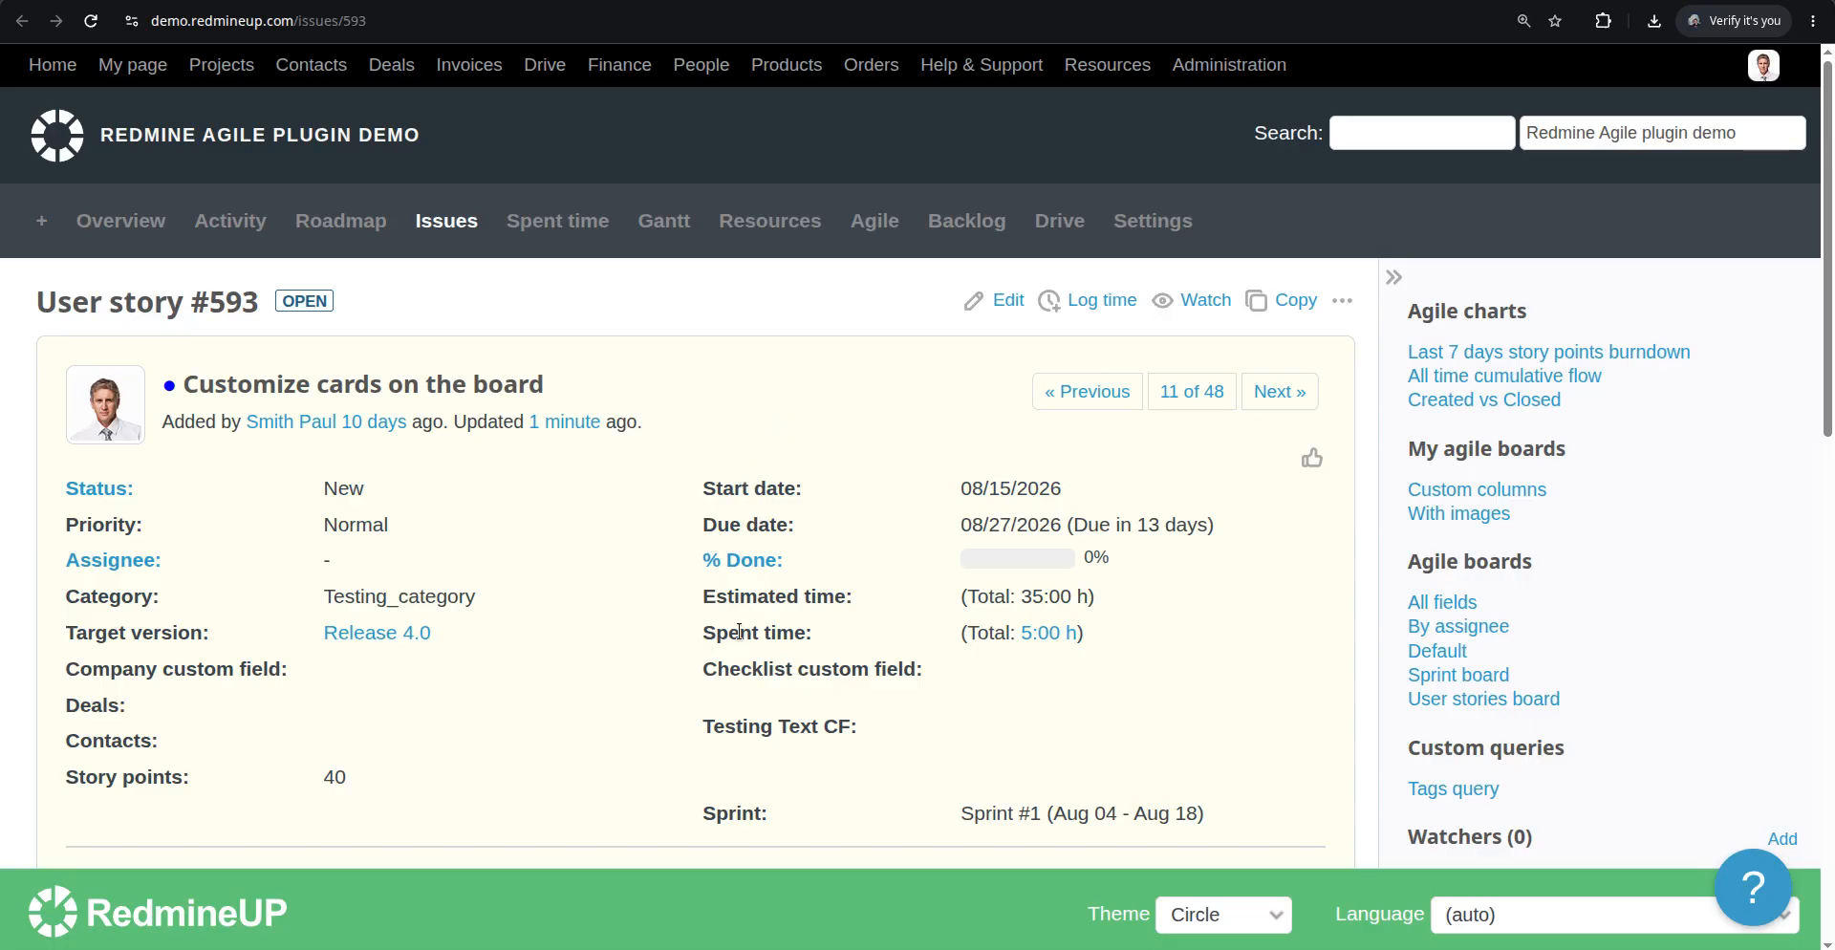
triple_click(740, 632)
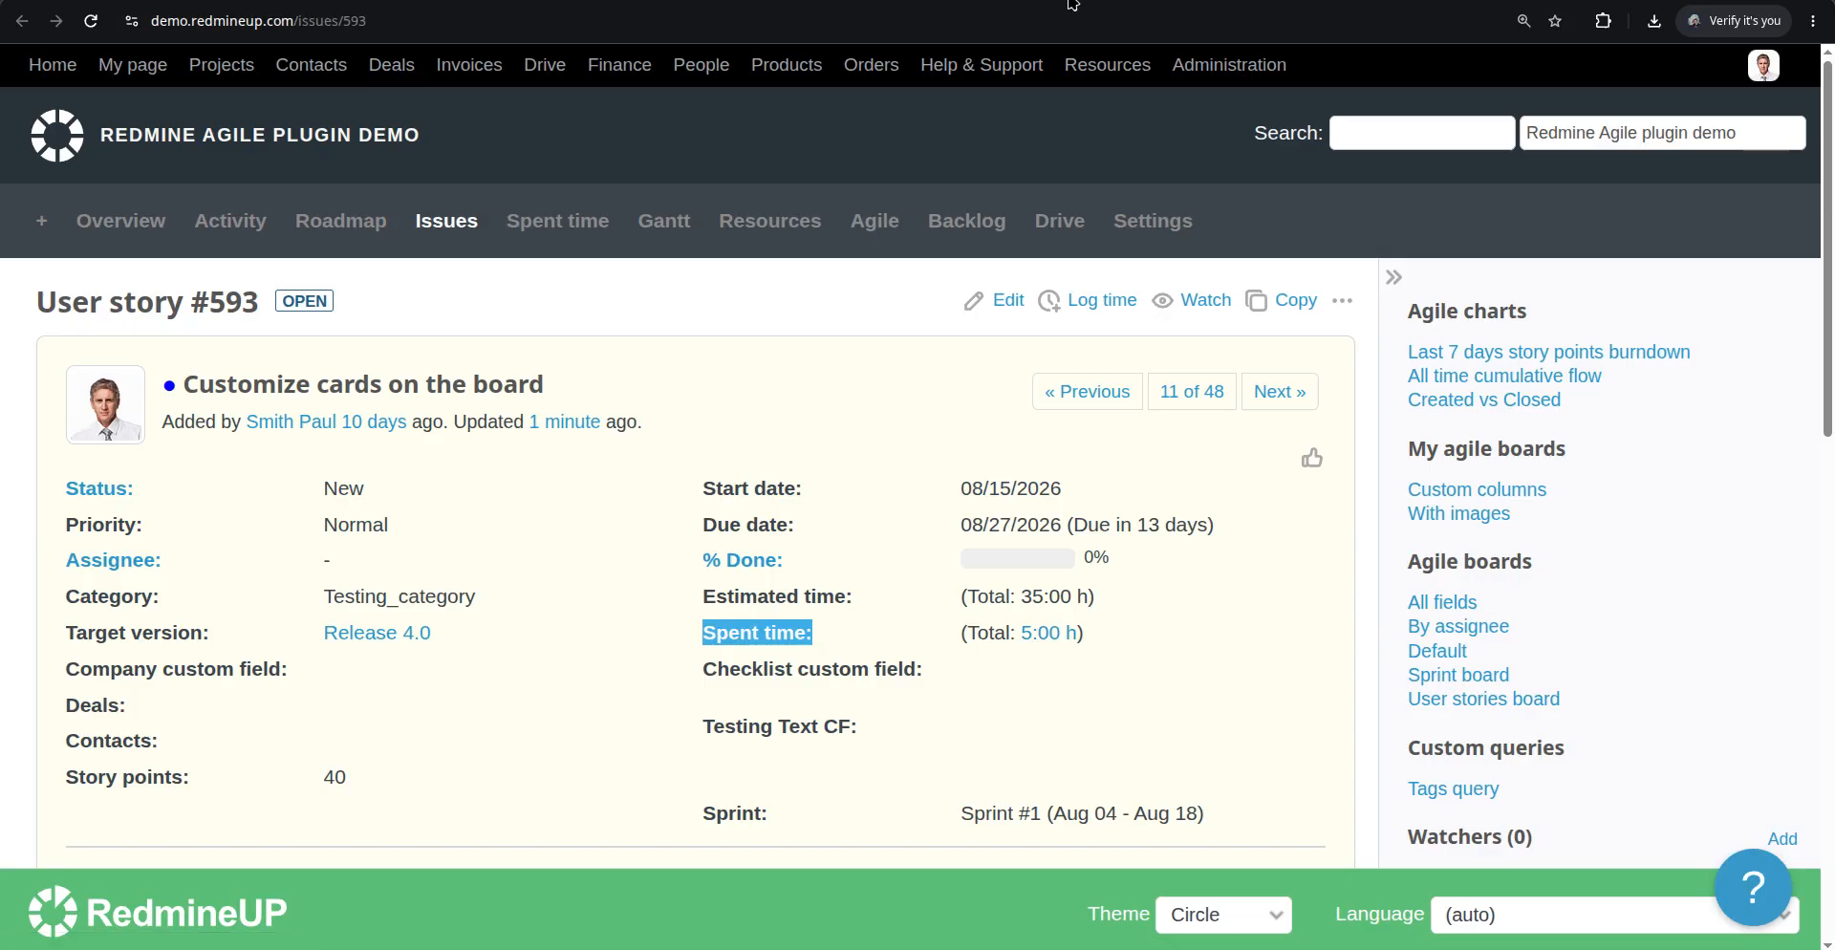
left_click(820, 1)
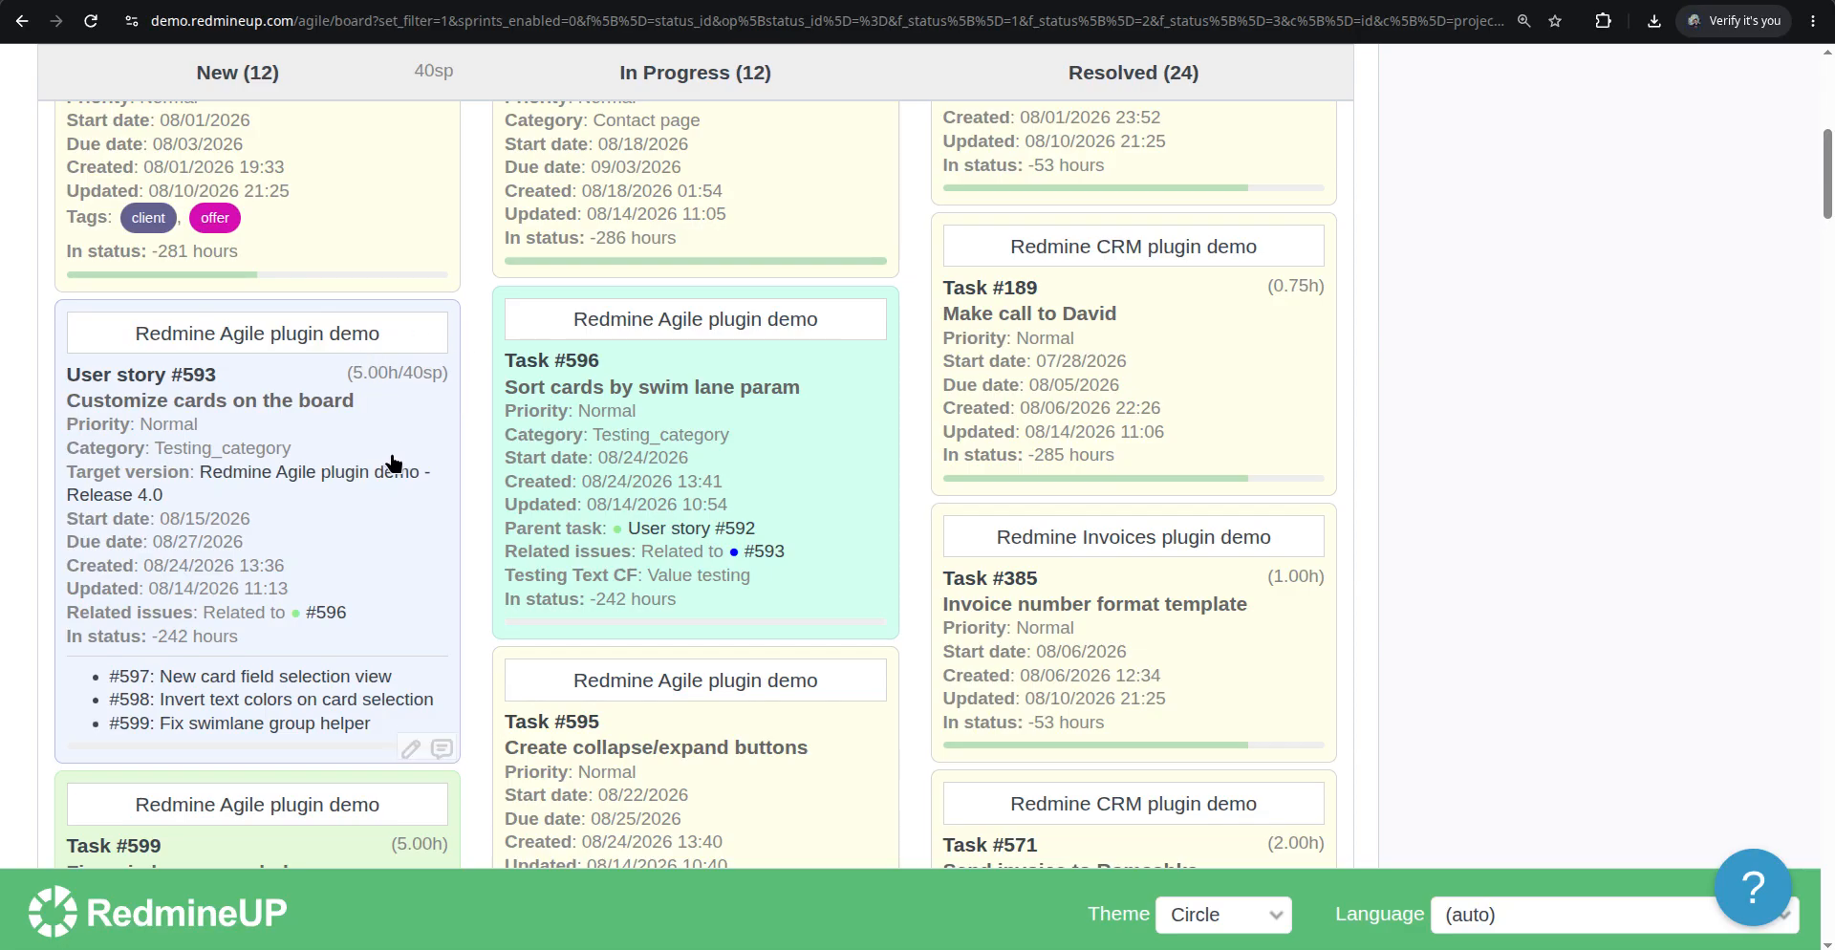
Open the context menu of Task #599's card, browse its options and open Task #599
scroll(393, 492, "down", 2)
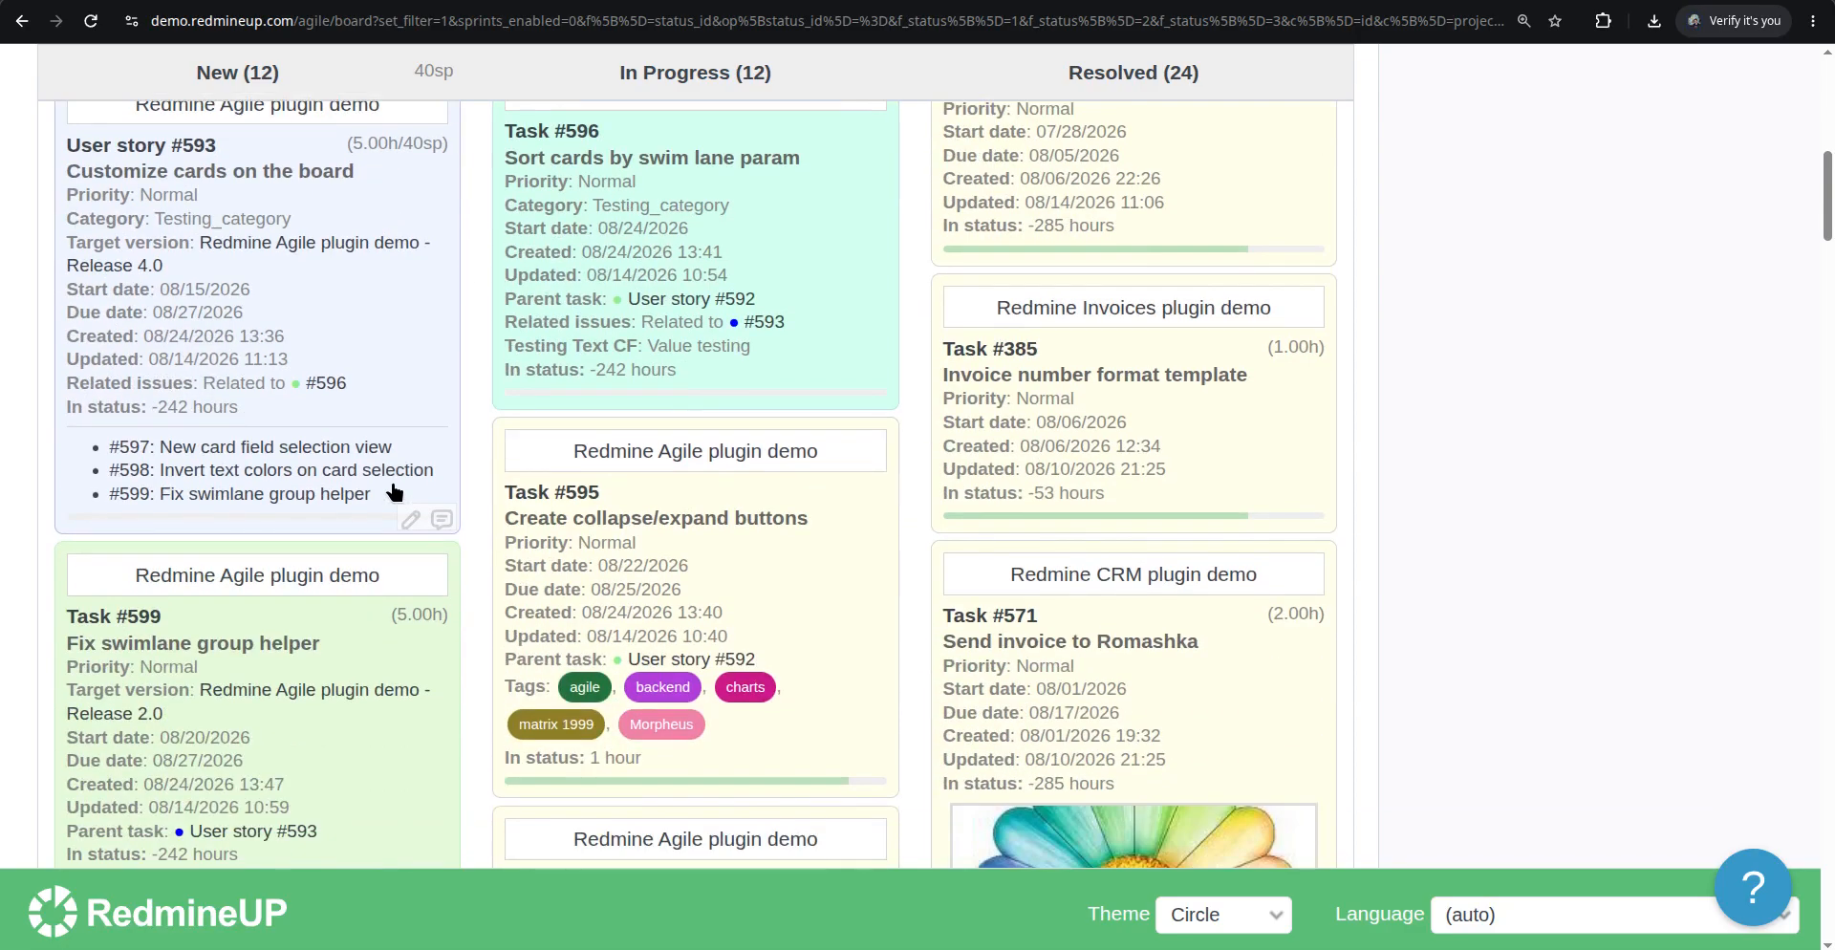
scroll(394, 492, "down", 2)
right_click(361, 524)
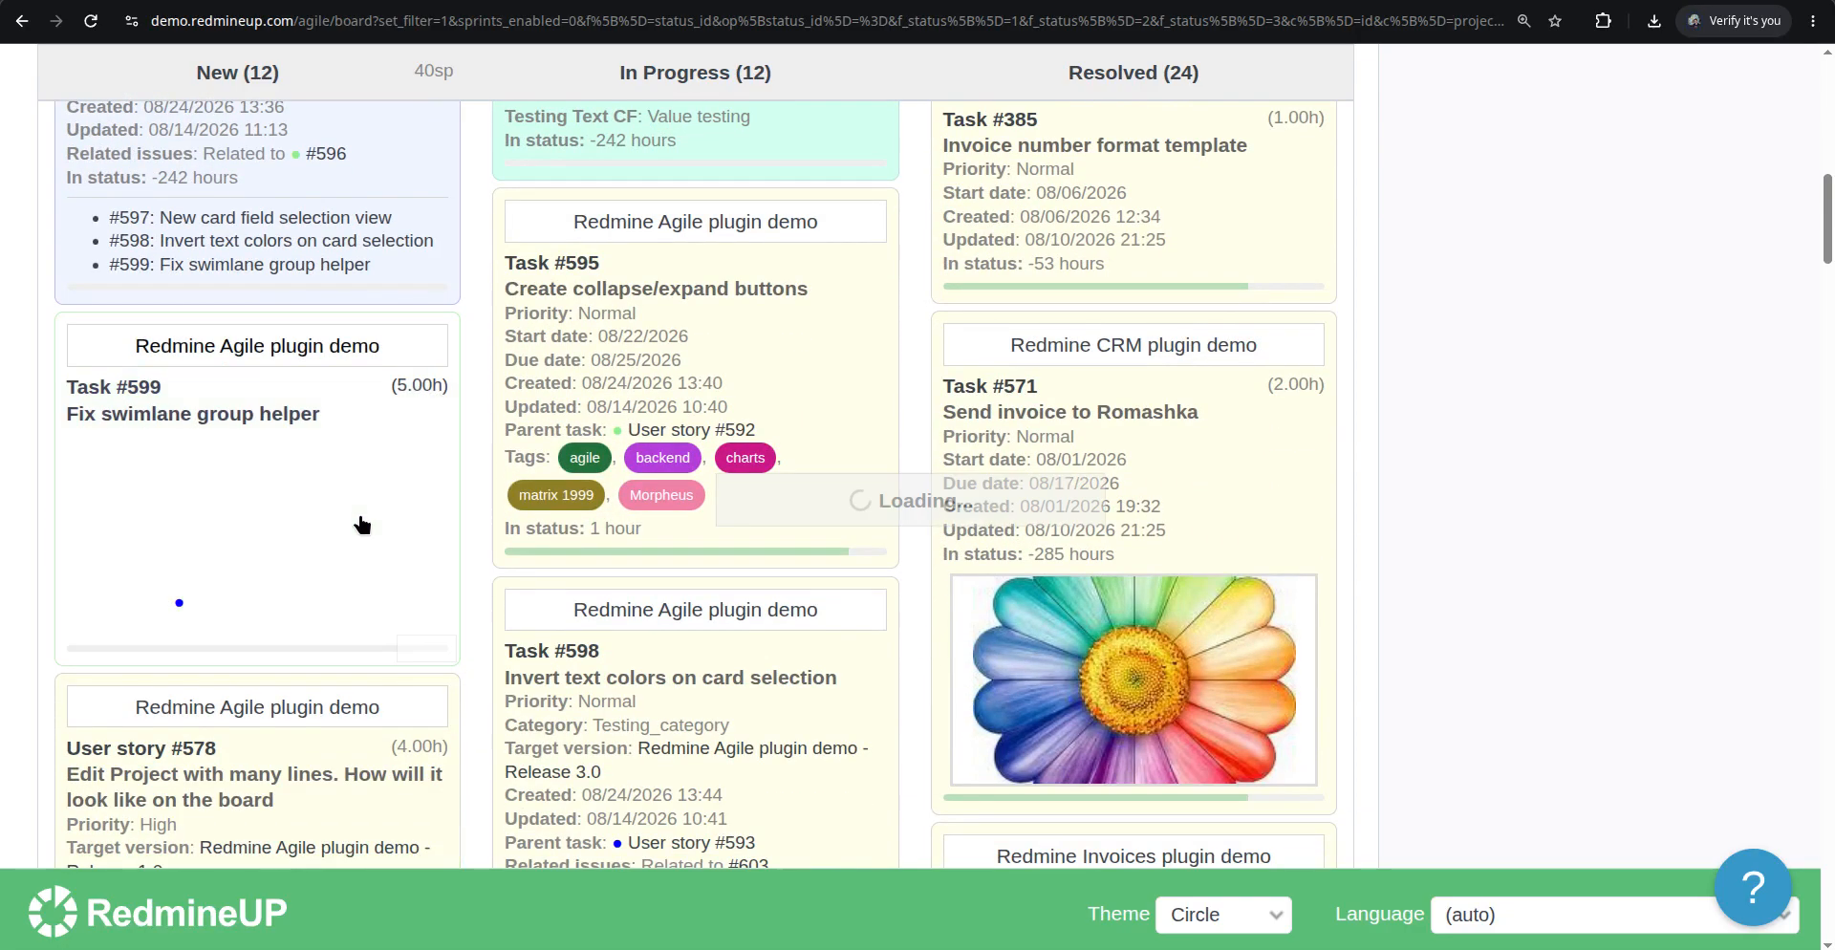
scroll(519, 376, "up", 2)
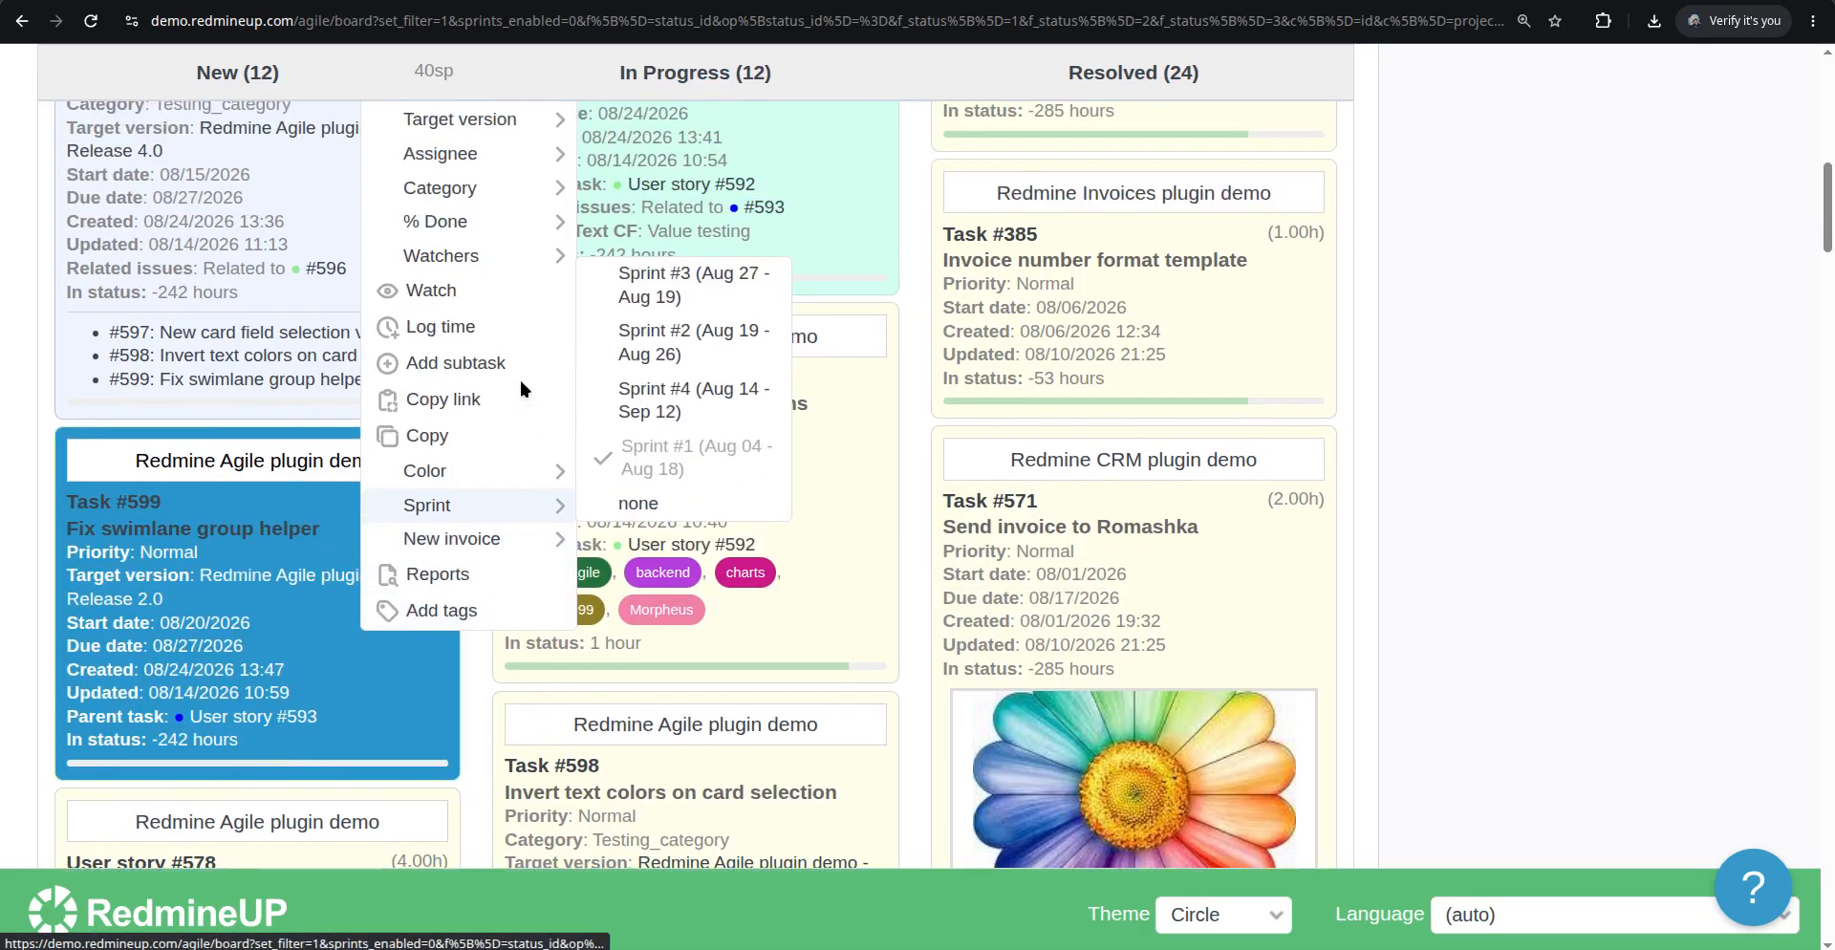
mouse_move(523, 382)
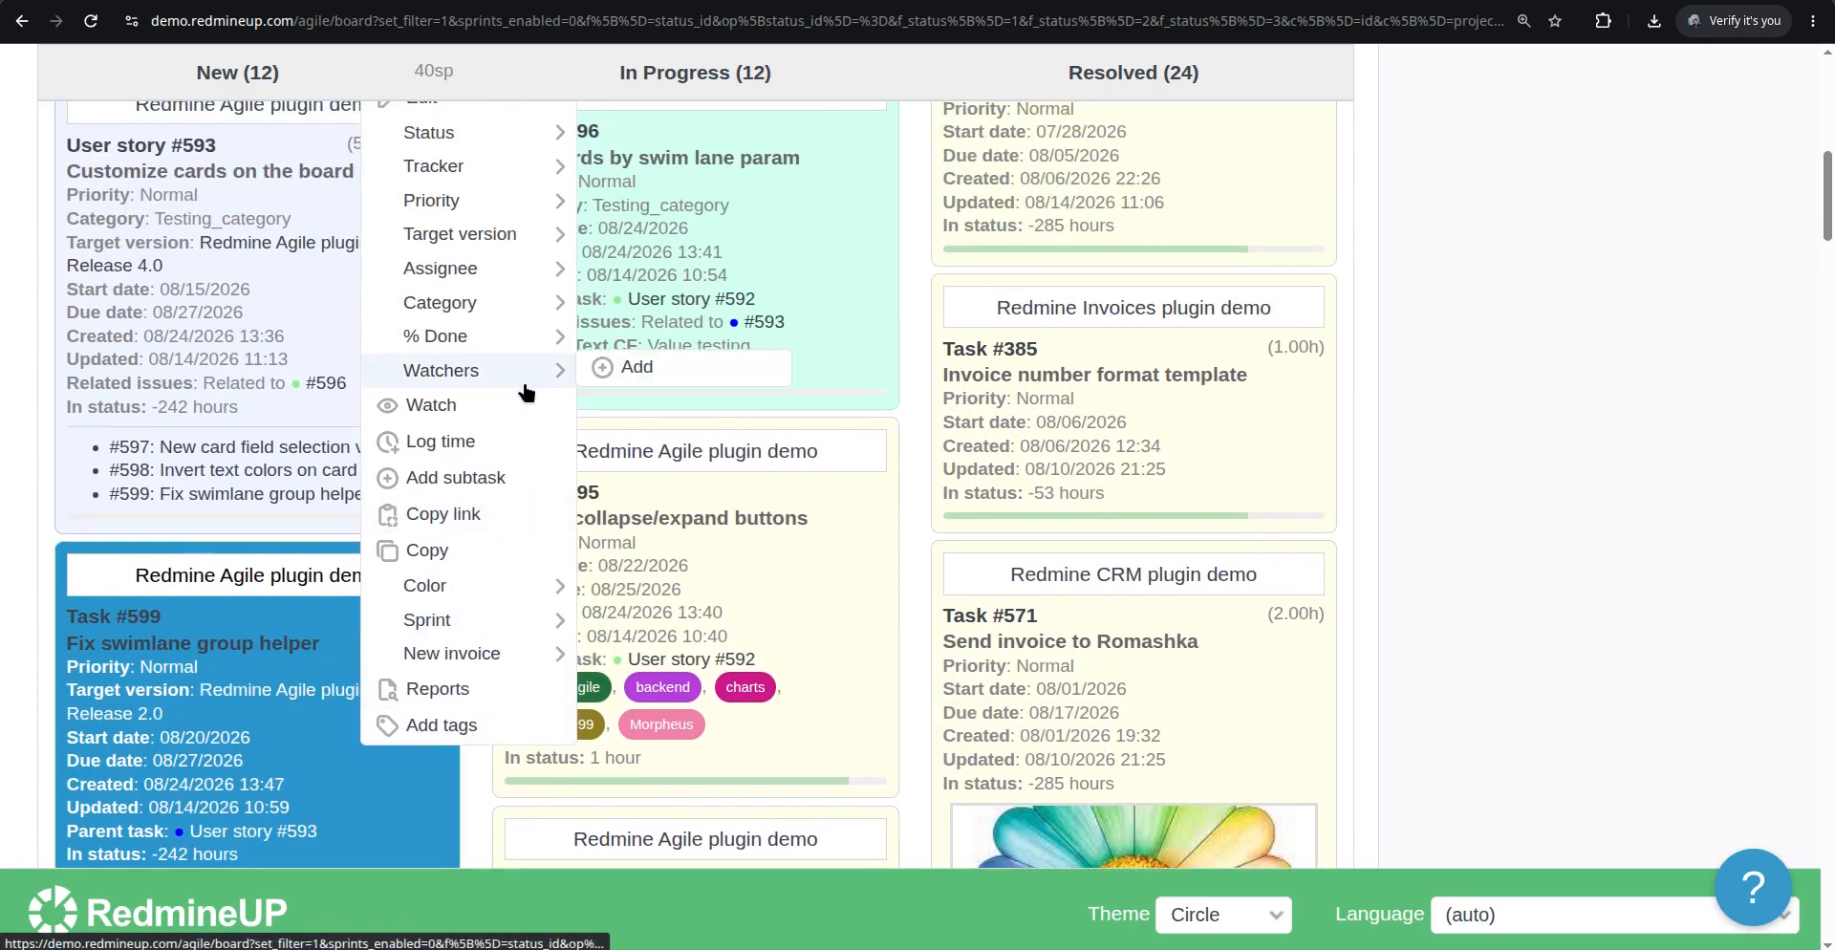
scroll(524, 392, "up", 1)
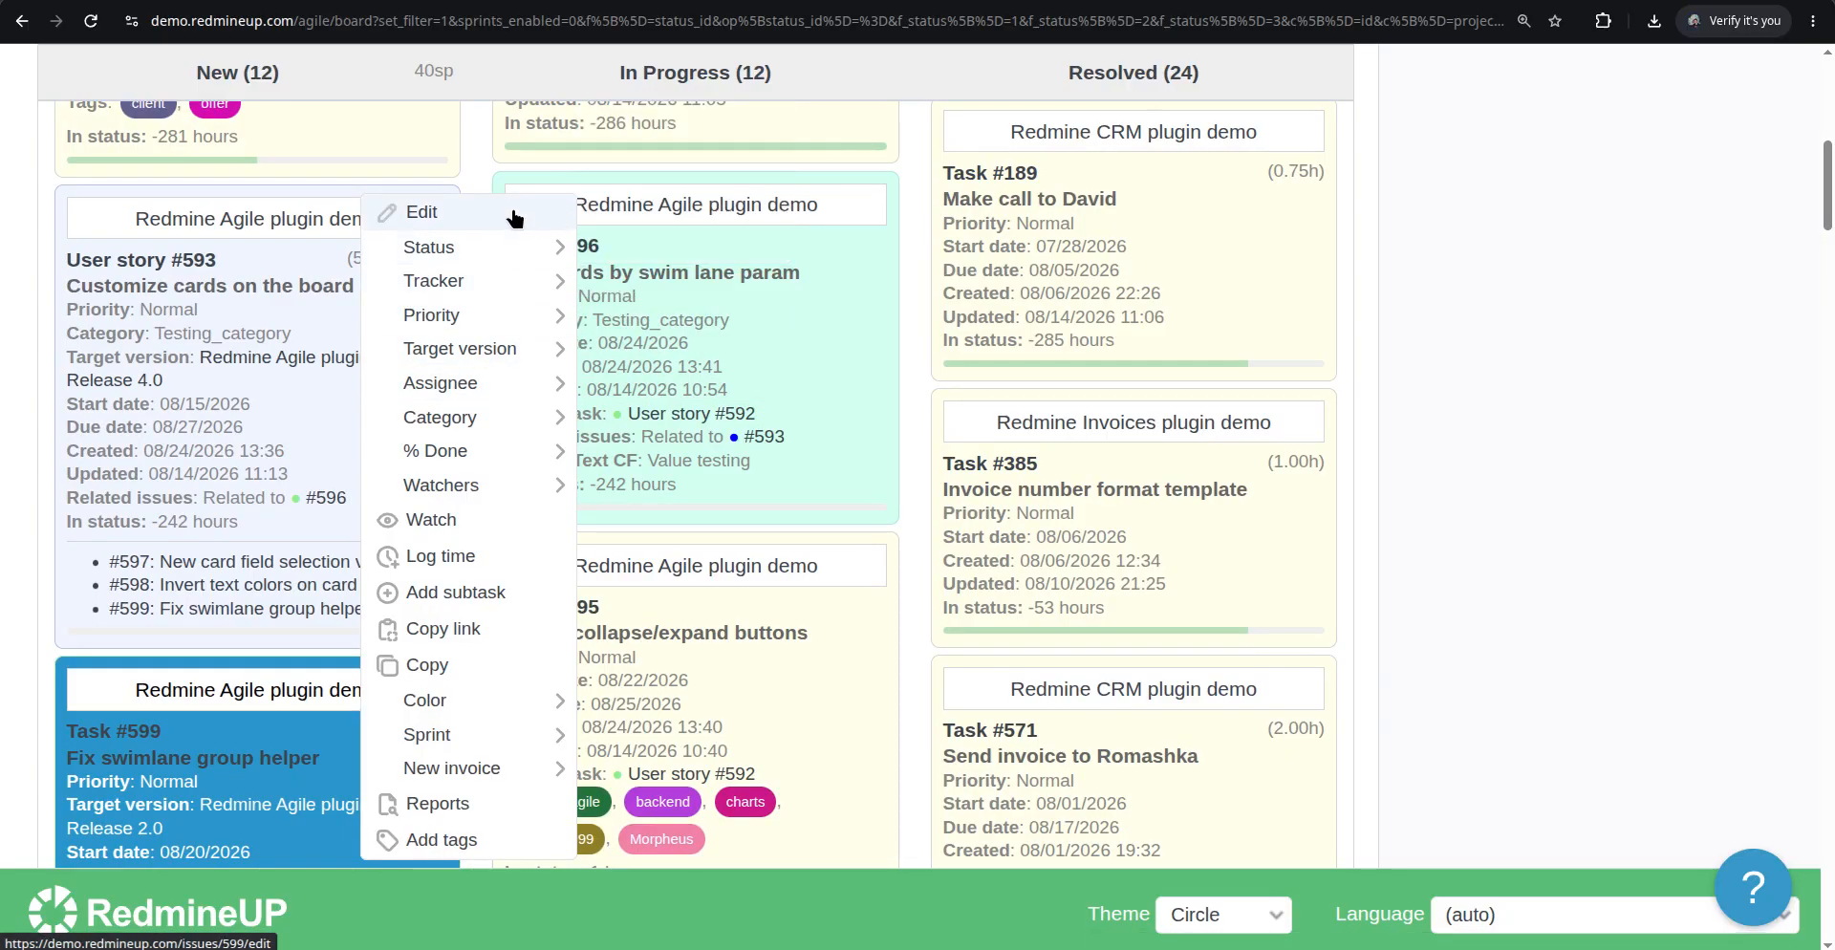
mouse_move(513, 334)
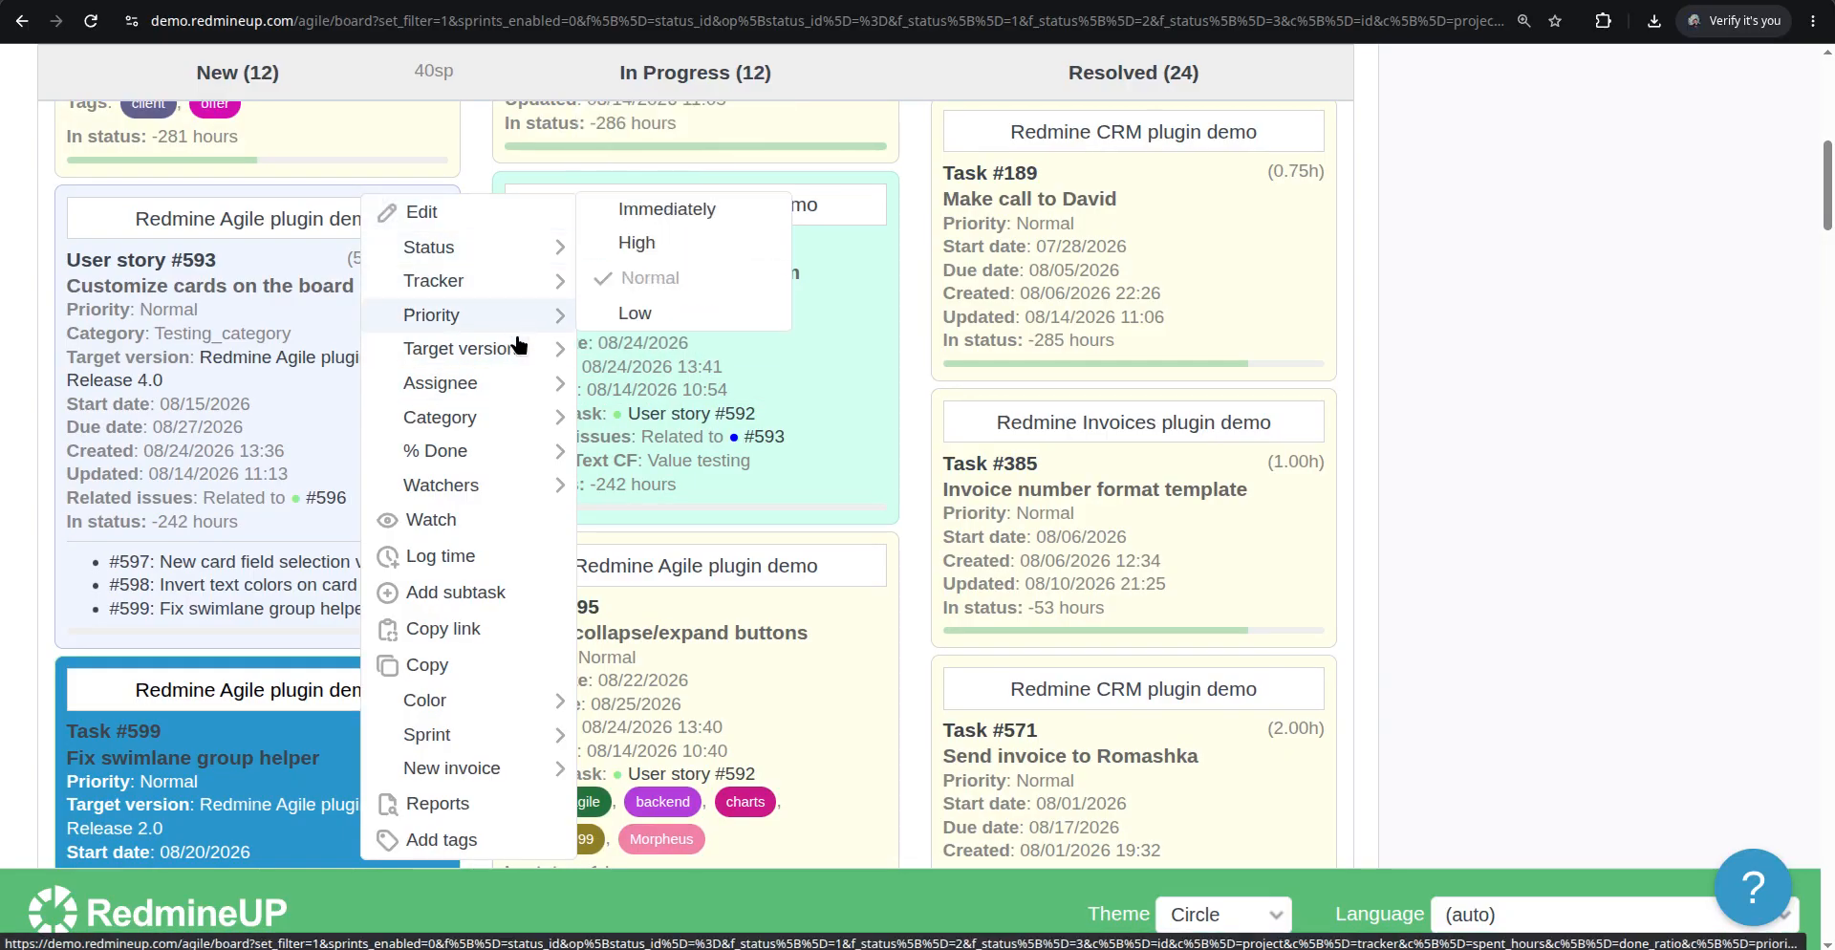
mouse_move(513, 426)
mouse_move(511, 498)
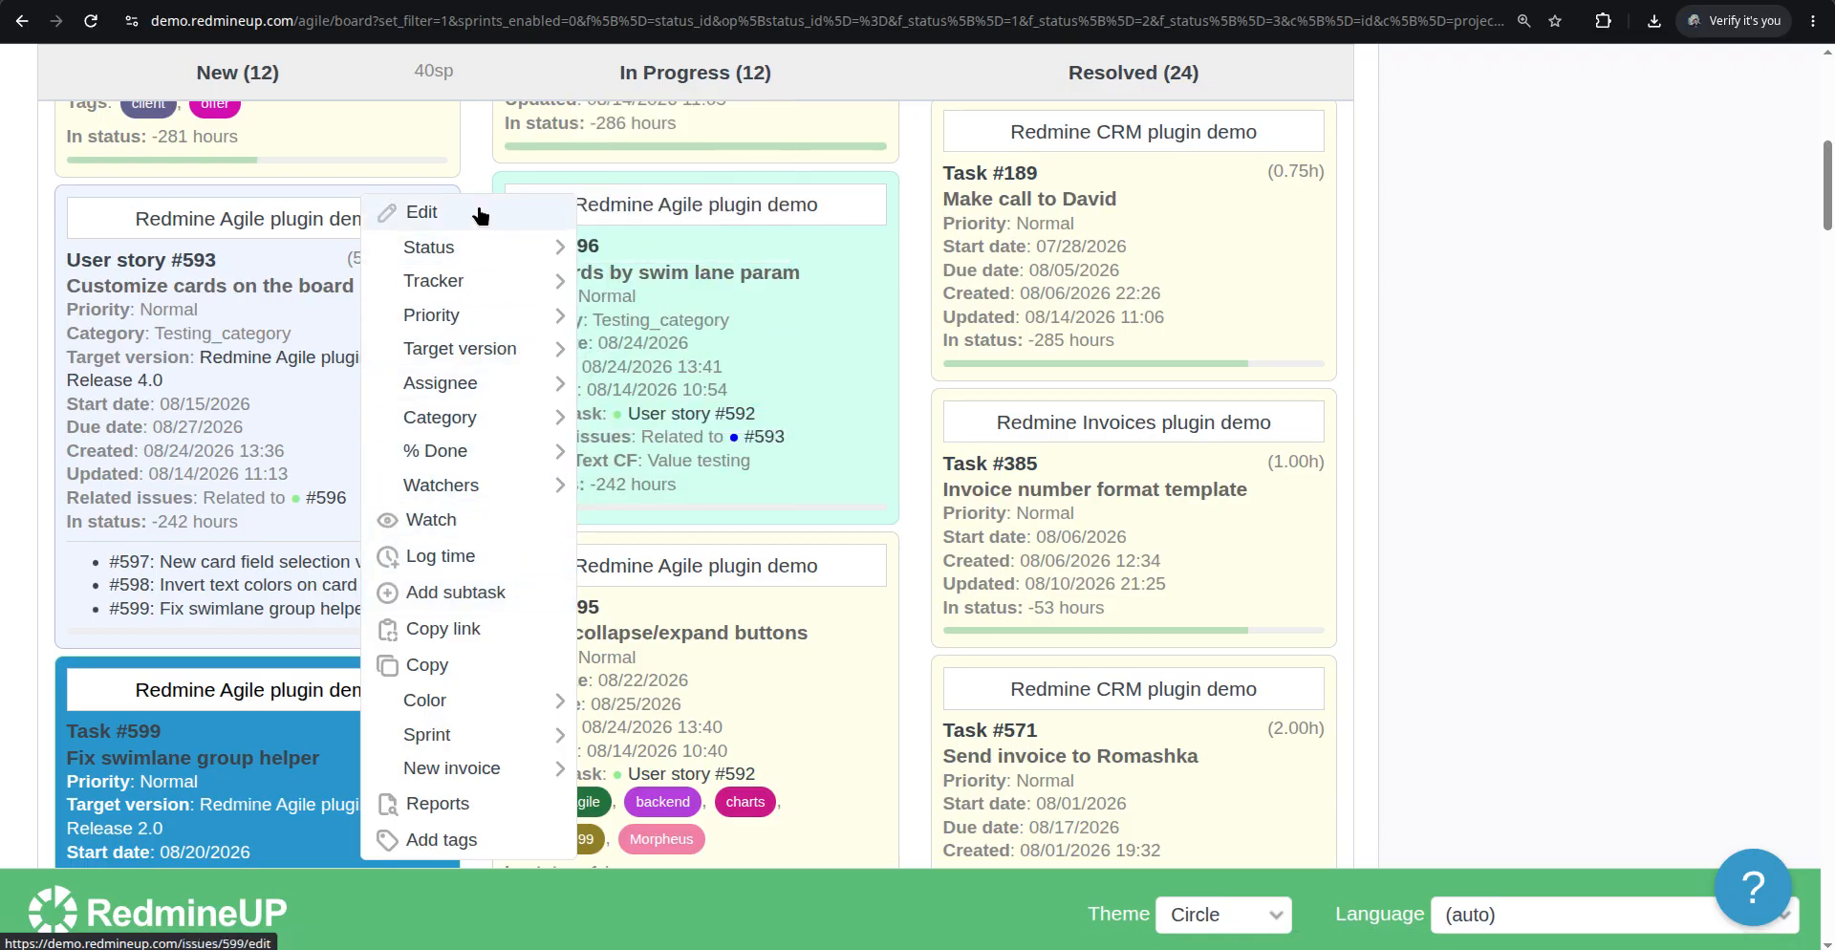
left_click(68, 653)
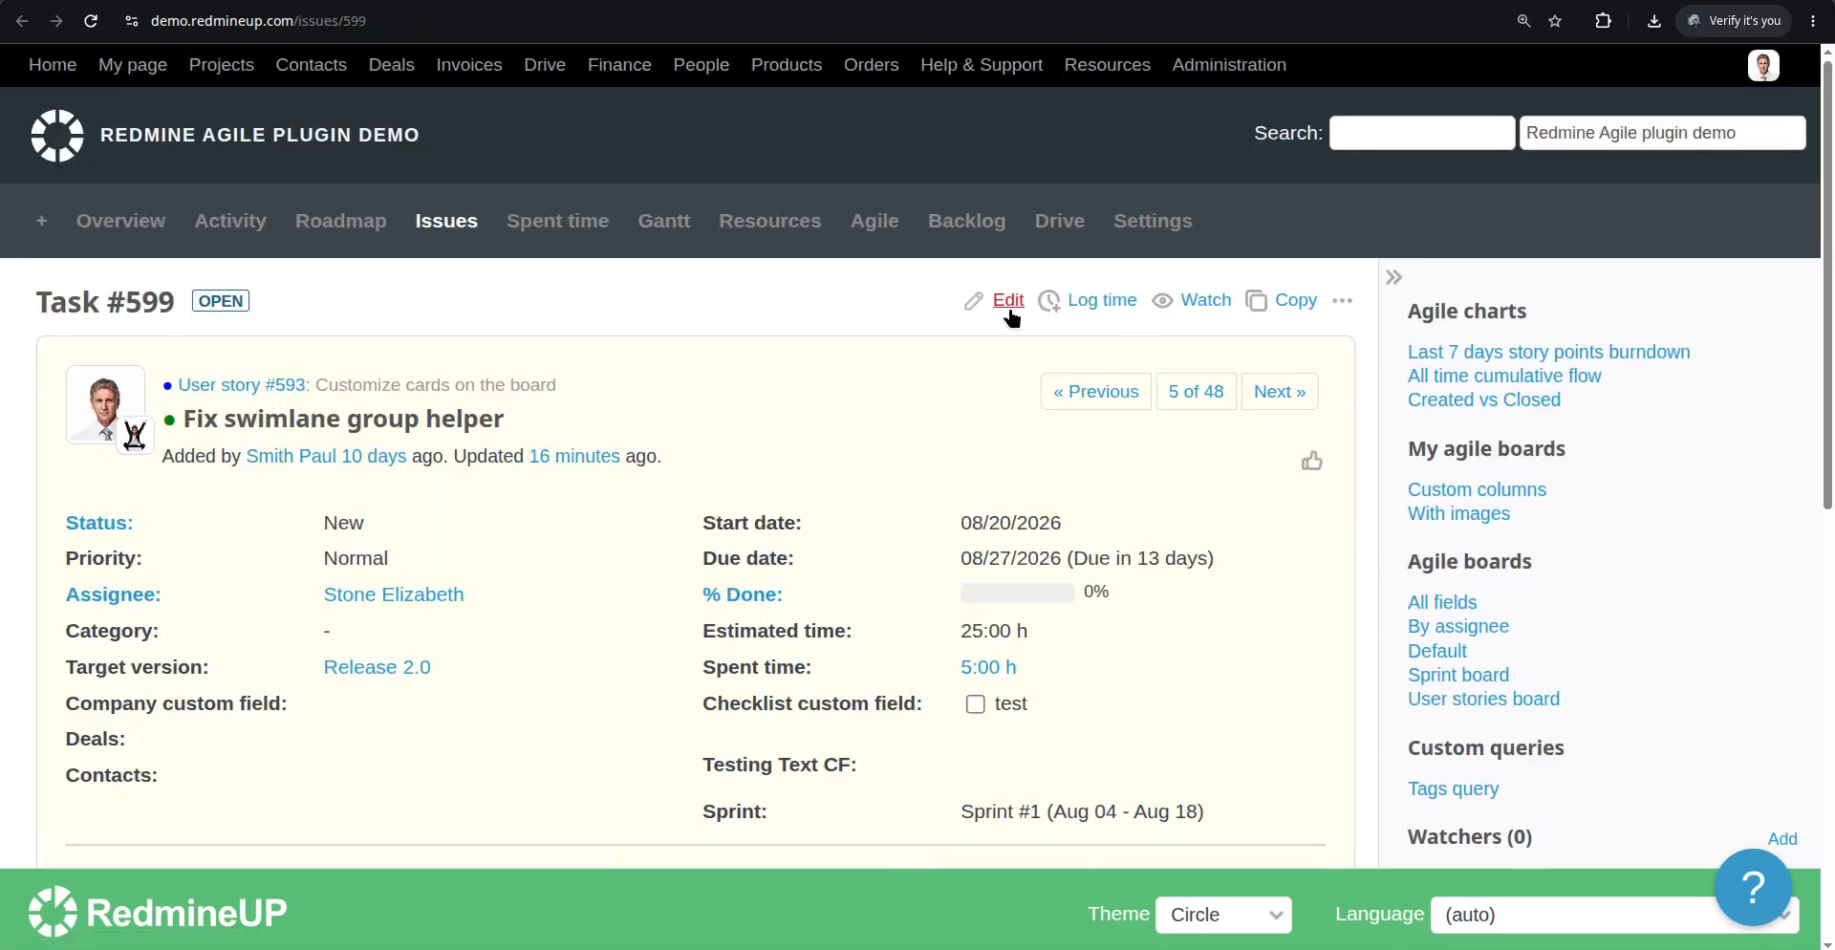
Open Task #599's edit form and scroll through its fields
left_click(999, 300)
scroll(541, 514, "down", 4)
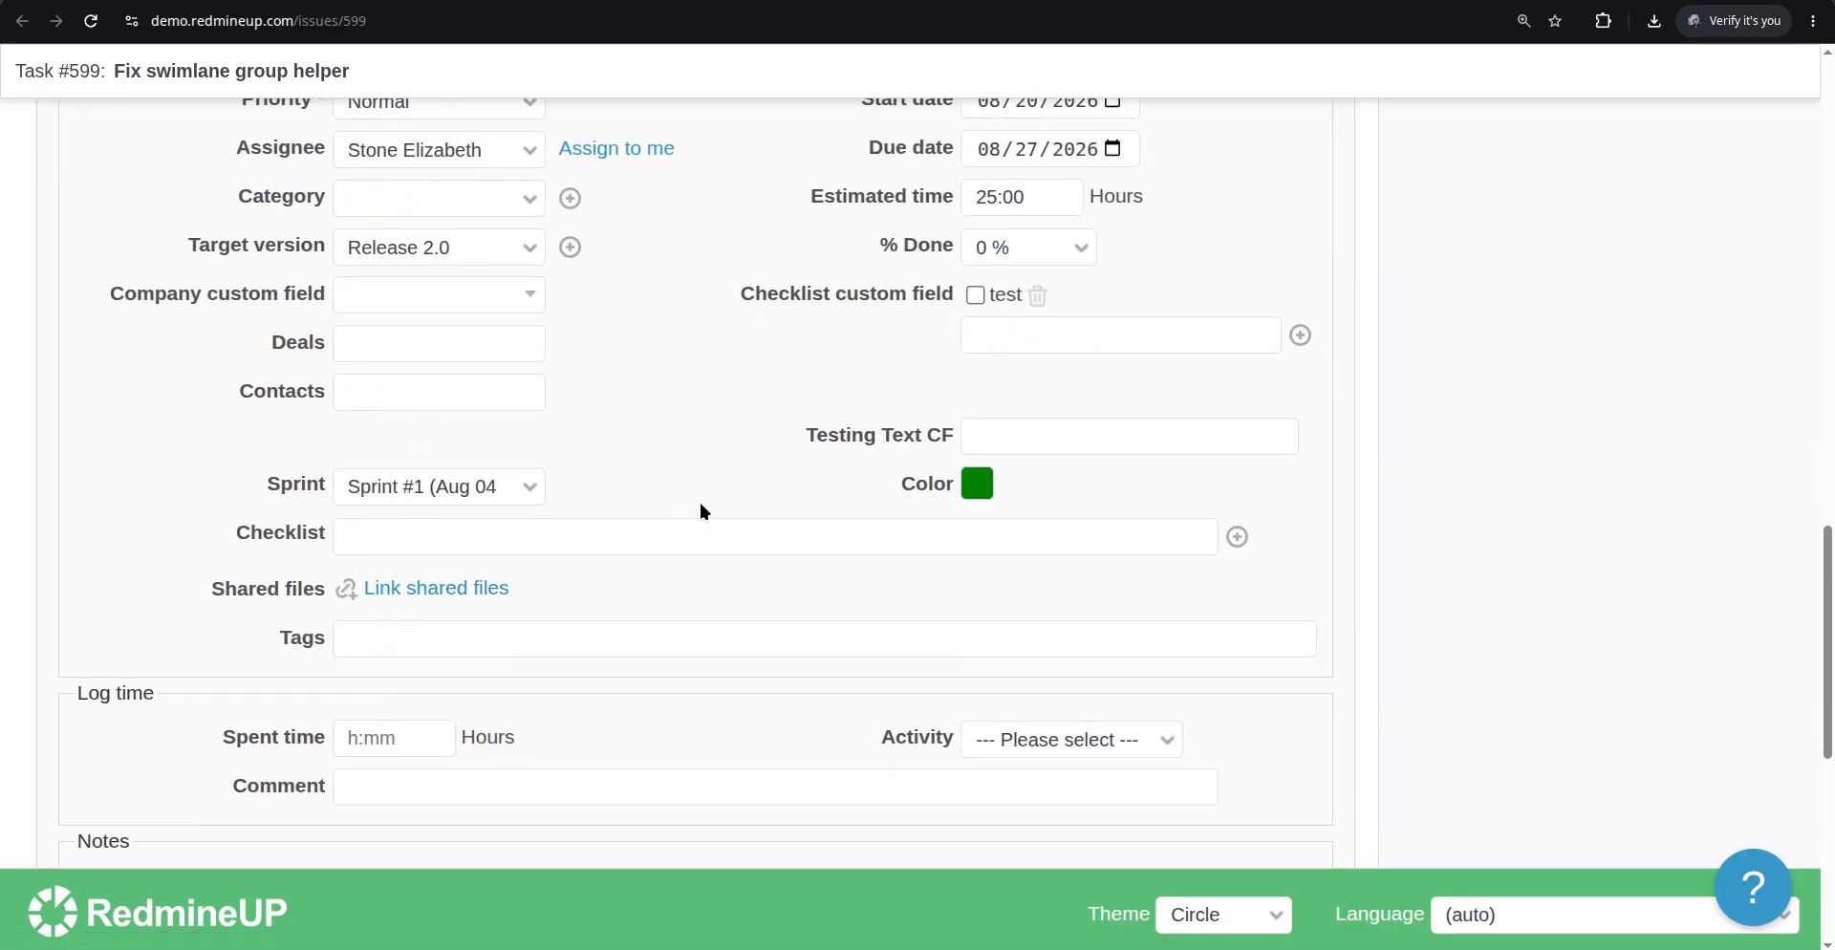
scroll(601, 518, "down", 1)
scroll(601, 518, "up", 3)
scroll(564, 532, "up", 1)
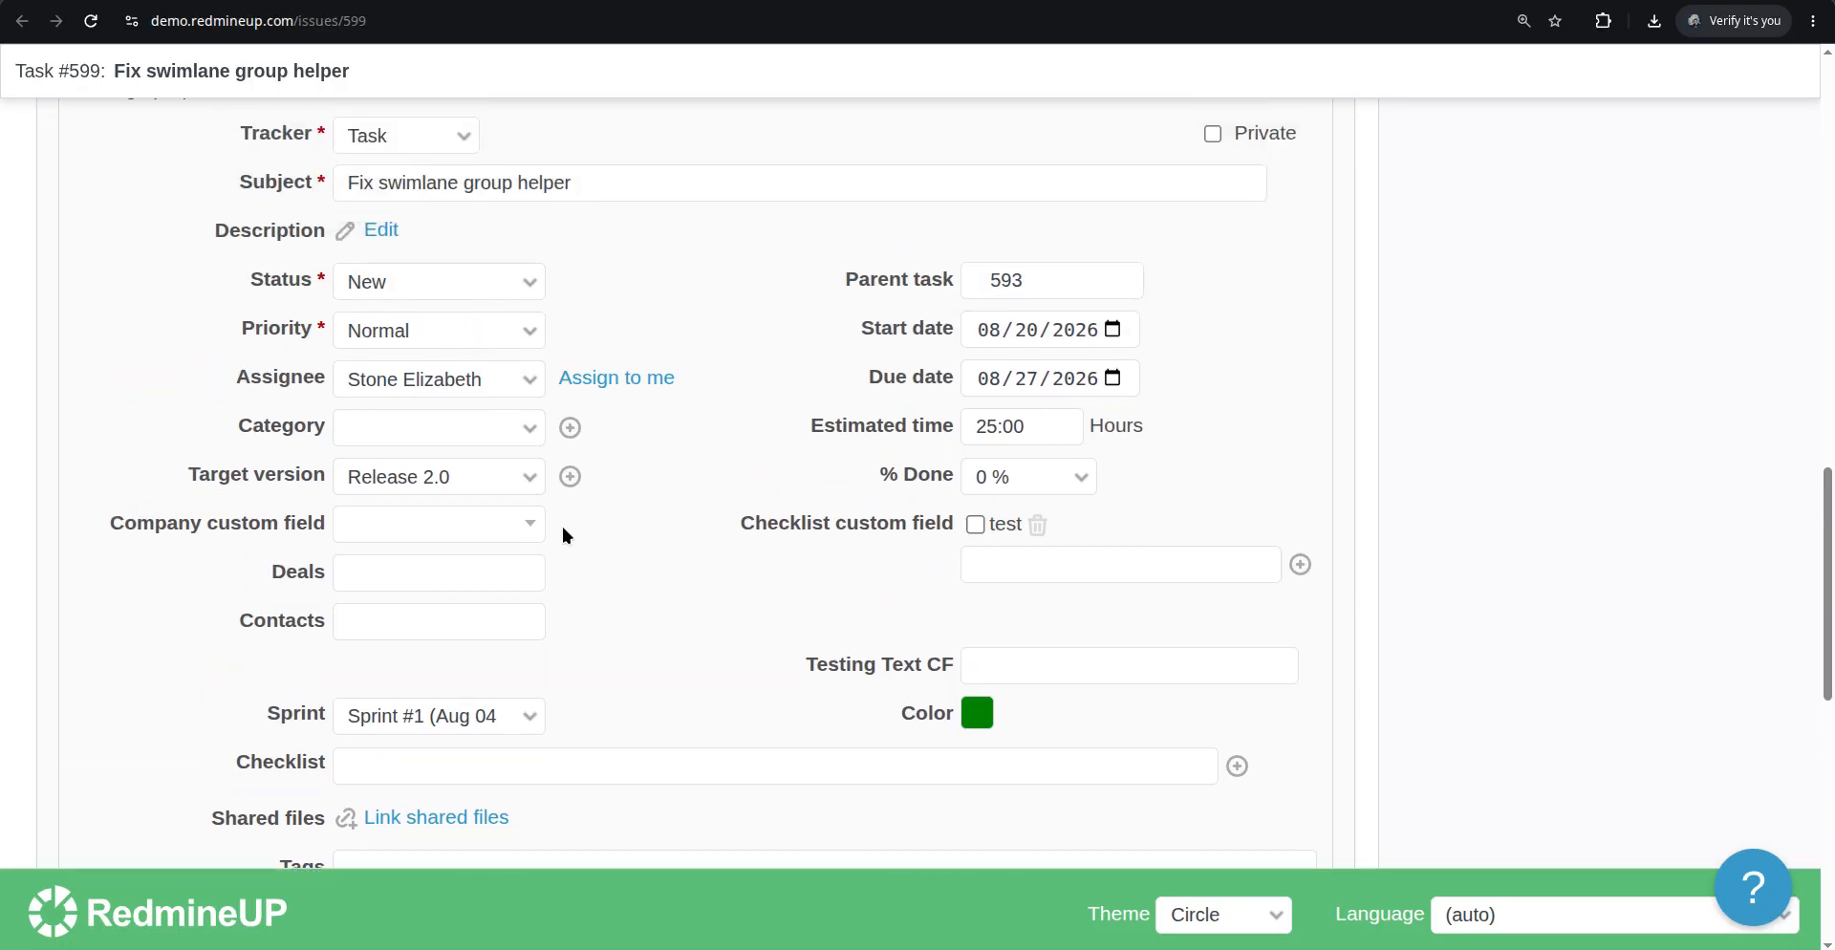
Search Task #599's page for "story" and scroll through its details and history
key("ctrl+f")
type("story")
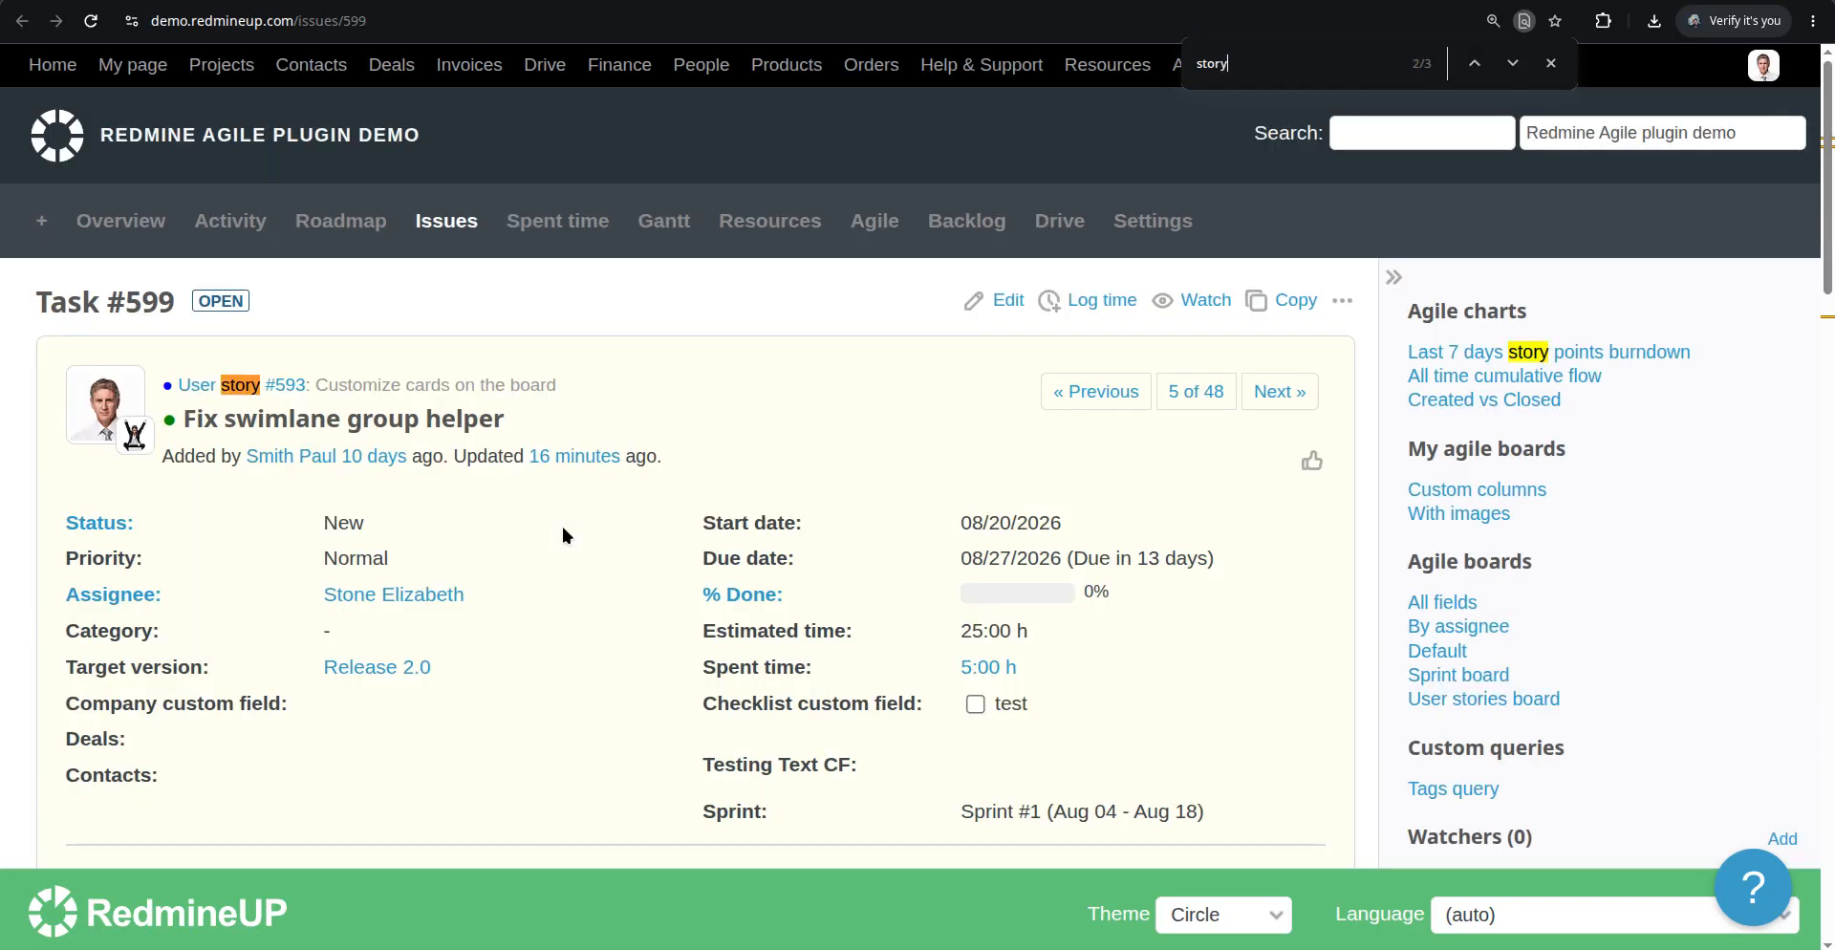
key("Return")
key("Return")
key("Return")
key("shift+Return")
key("Return")
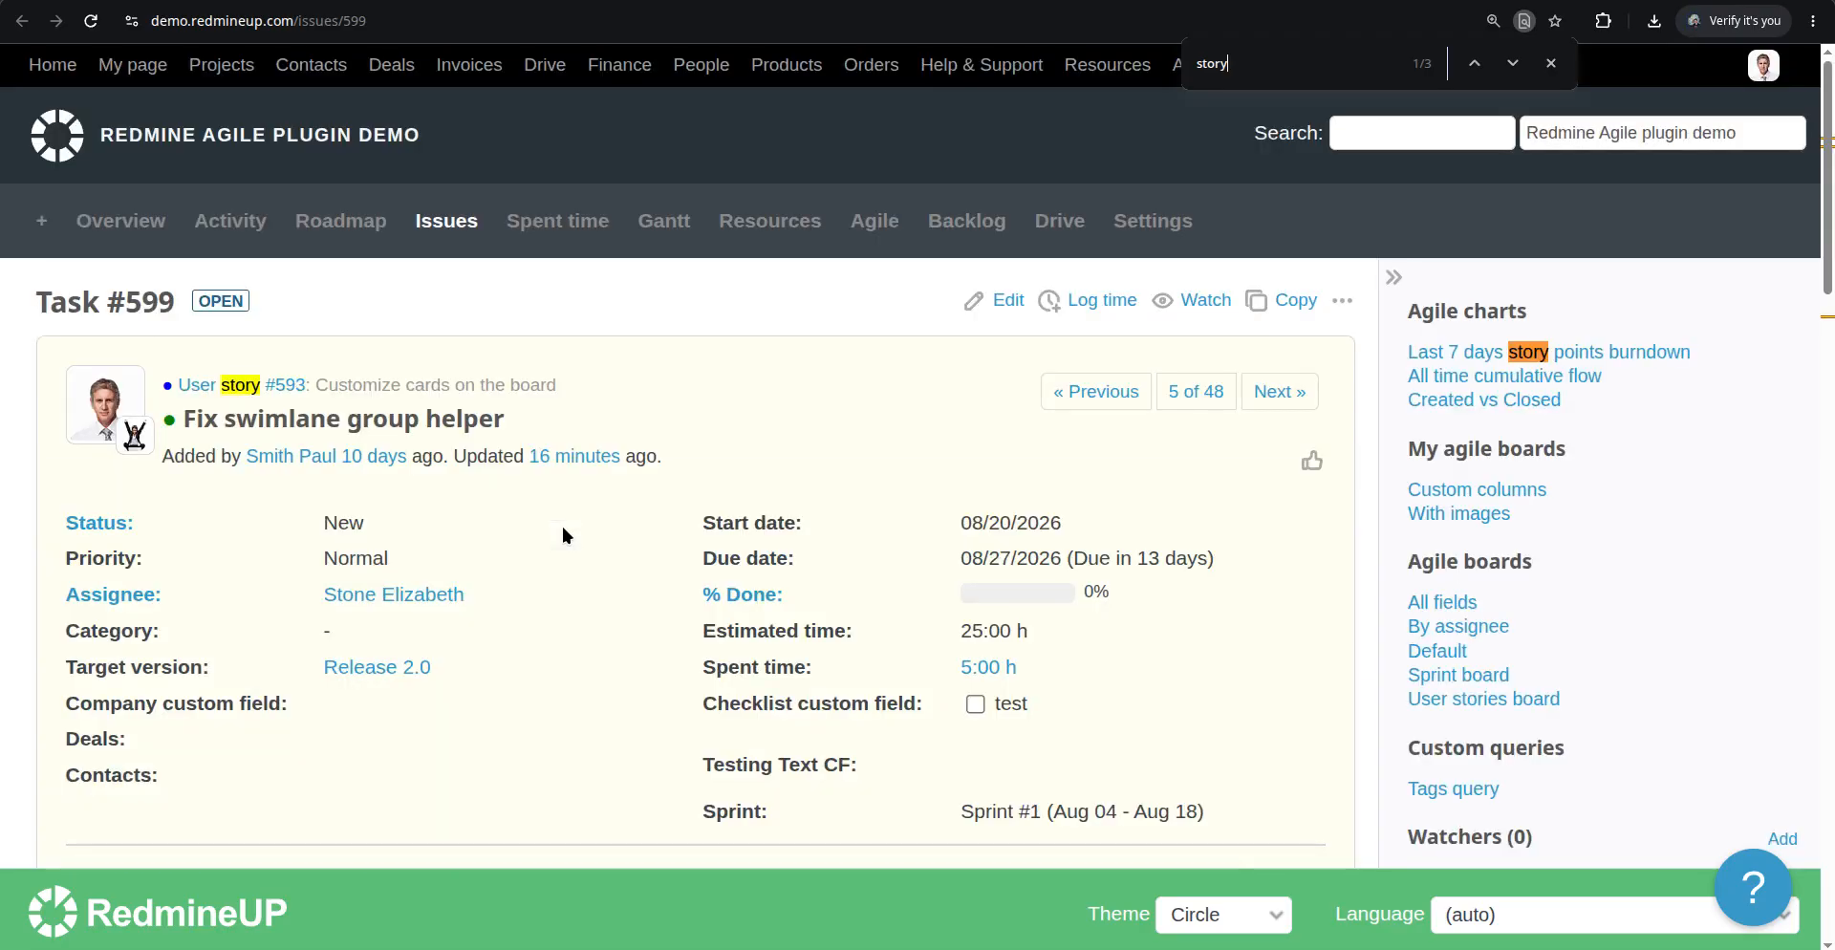
scroll(529, 583, "down", 1)
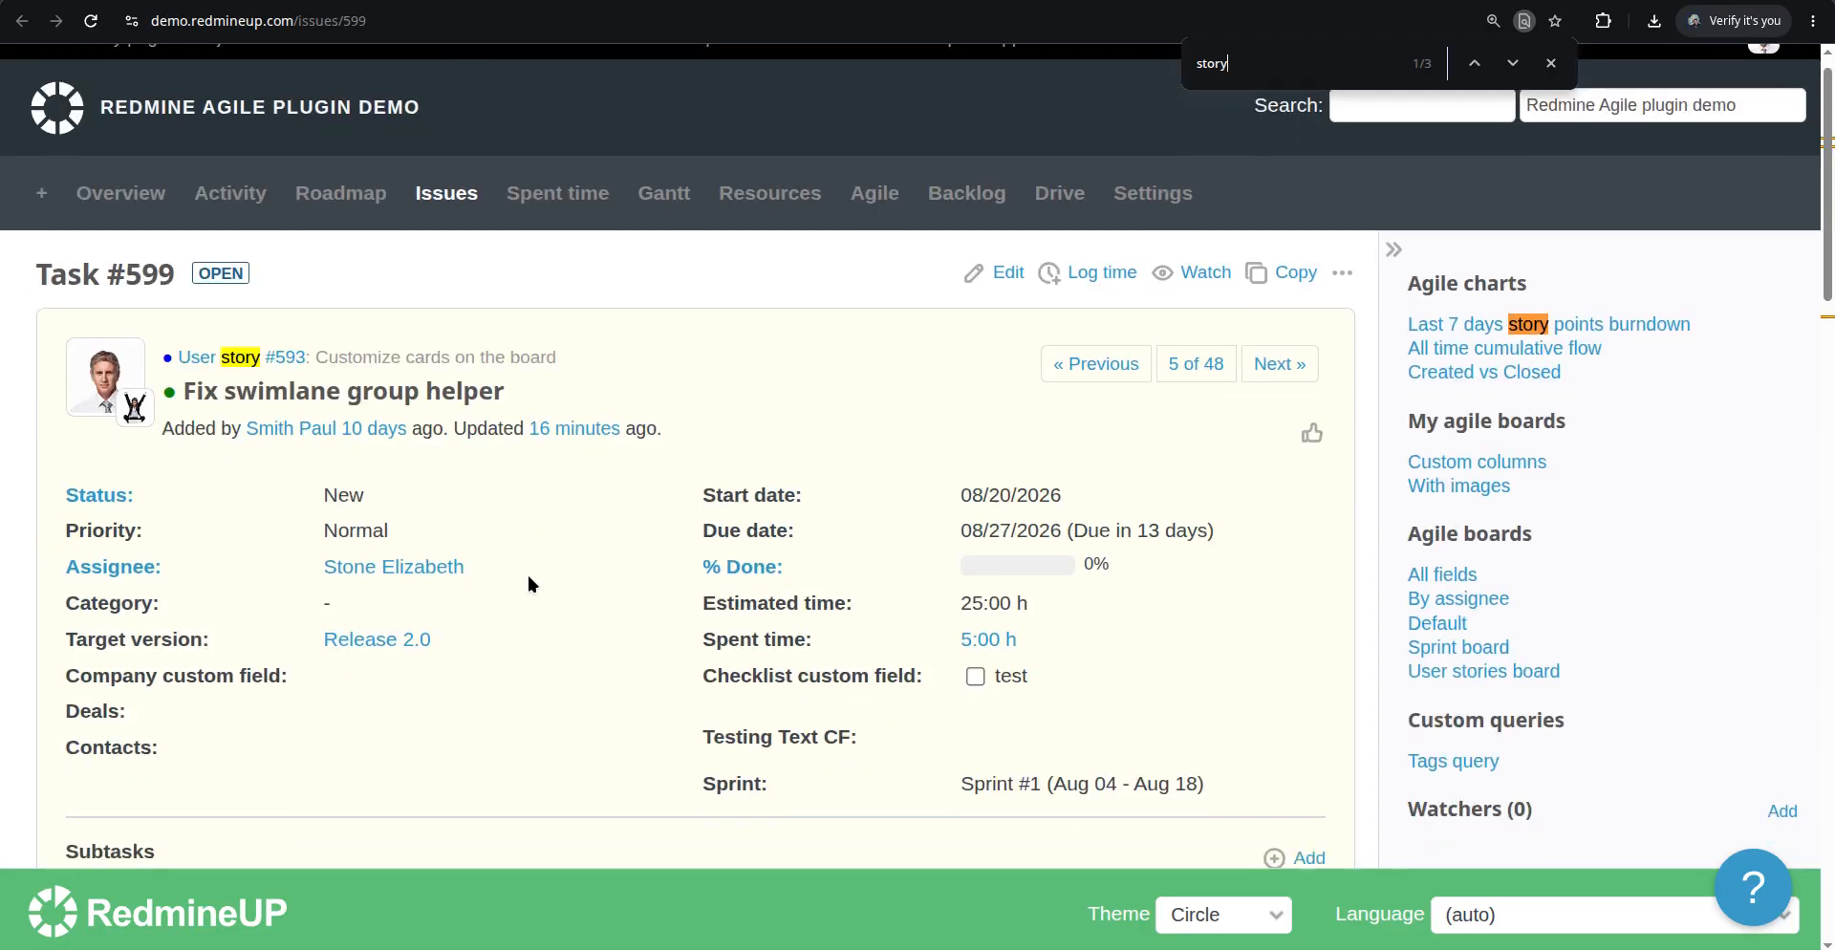
scroll(524, 572, "down", 5)
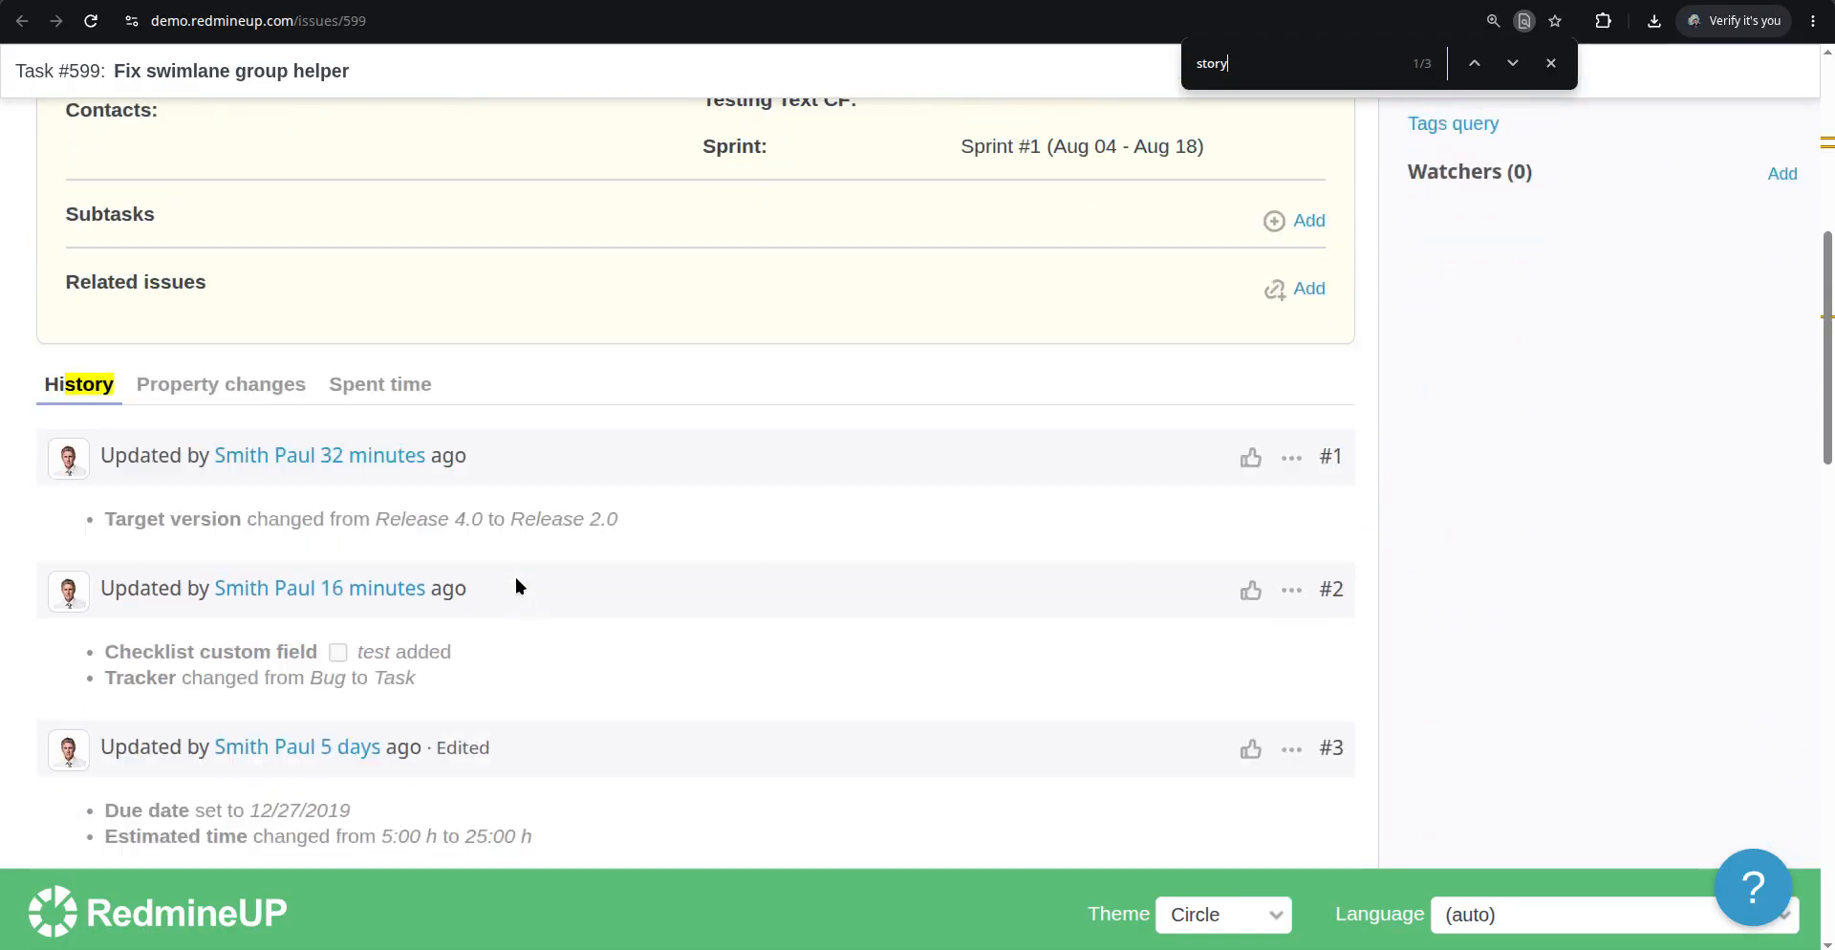
scroll(516, 578, "up", 3)
scroll(519, 579, "down", 8)
scroll(519, 587, "down", 8)
scroll(519, 587, "up", 3)
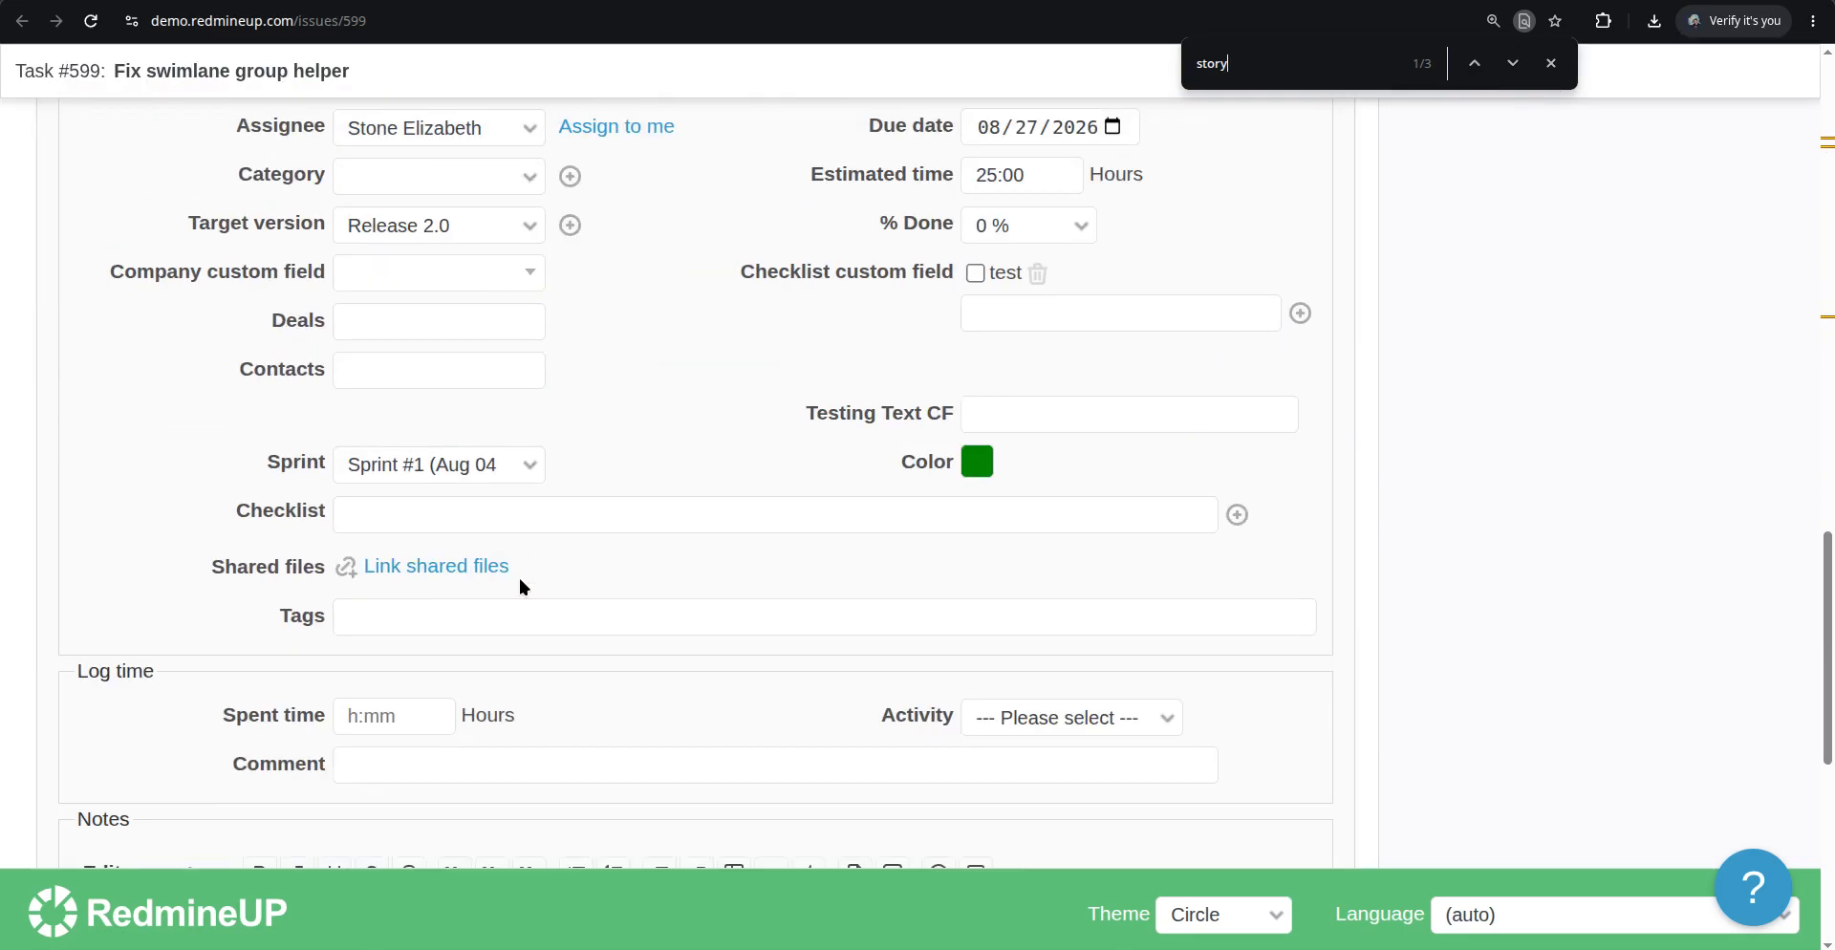
scroll(519, 585, "up", 15)
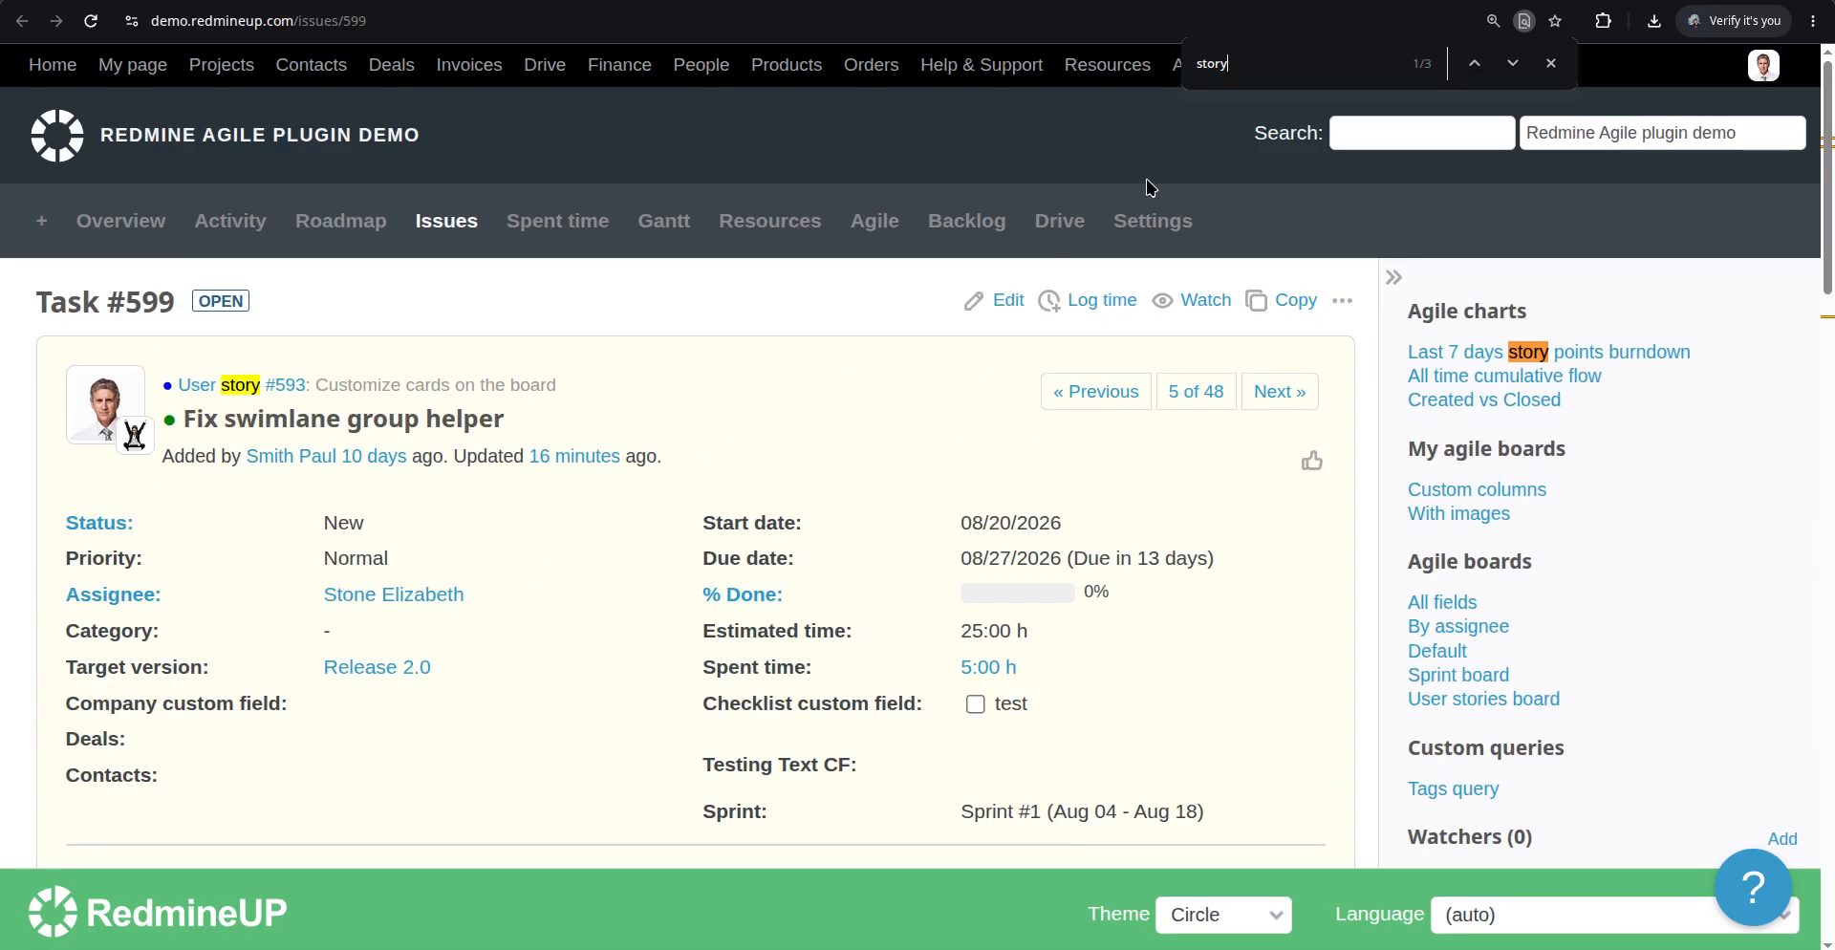
left_click(1550, 63)
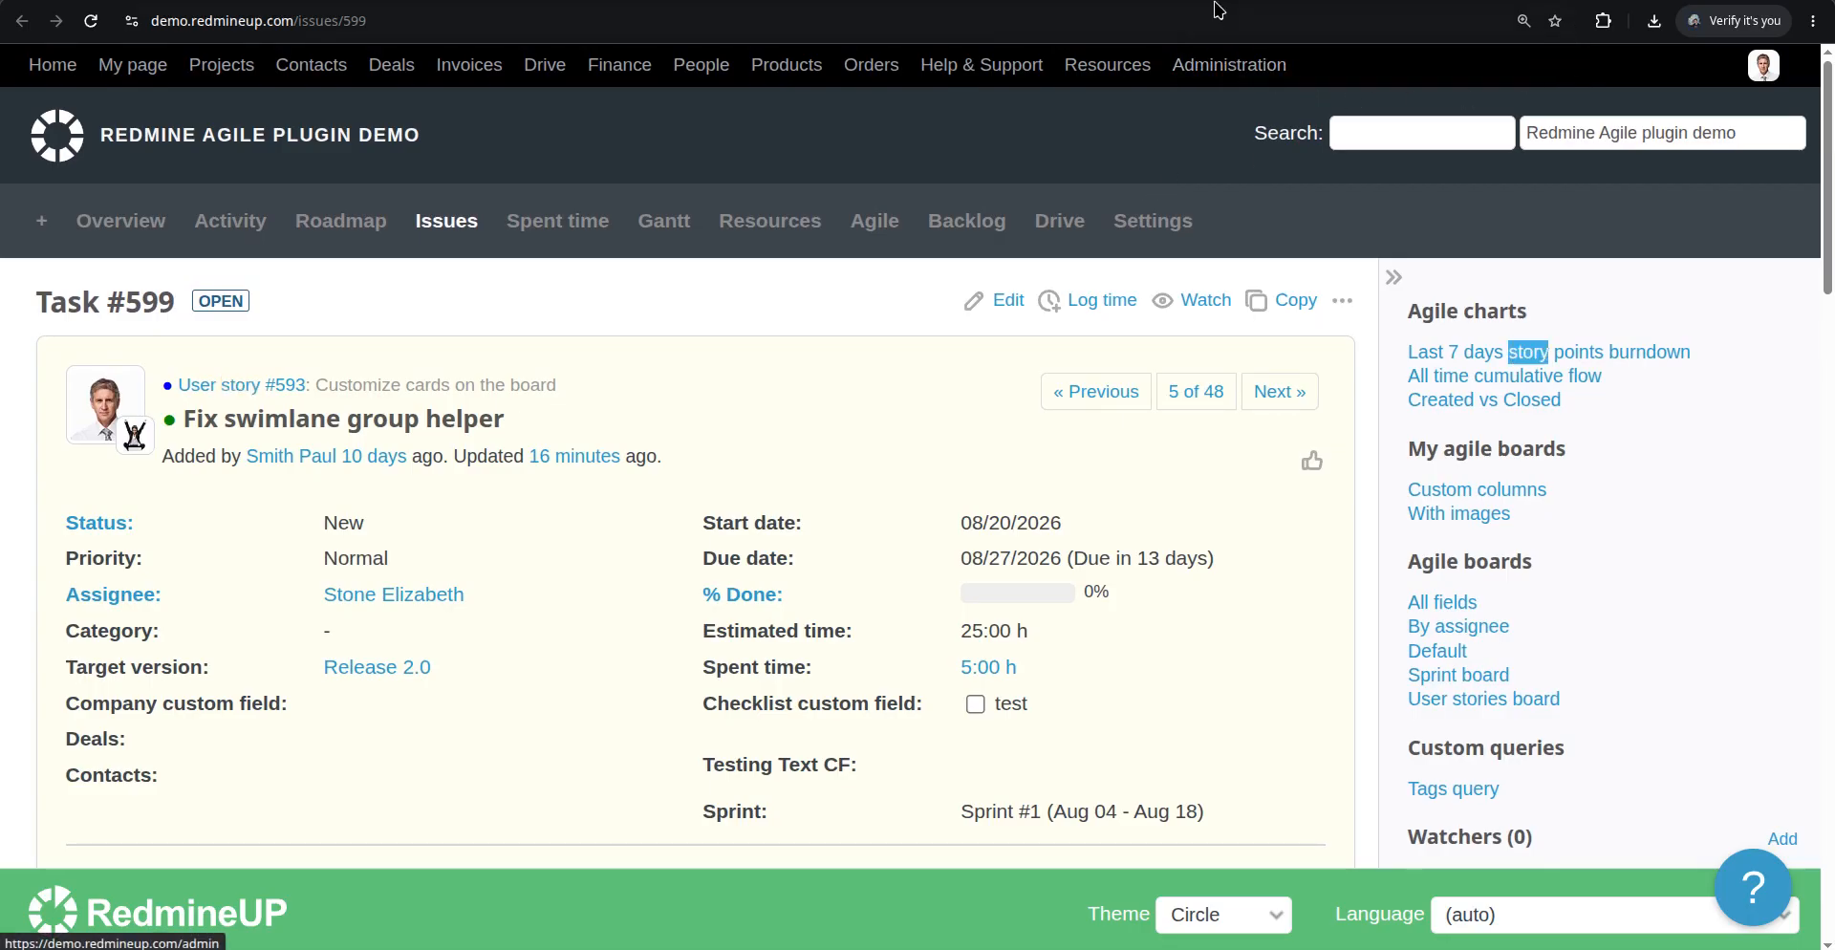
Open the Agile plugin settings in Administration, re-entering the account password to continue
left_click(1229, 64)
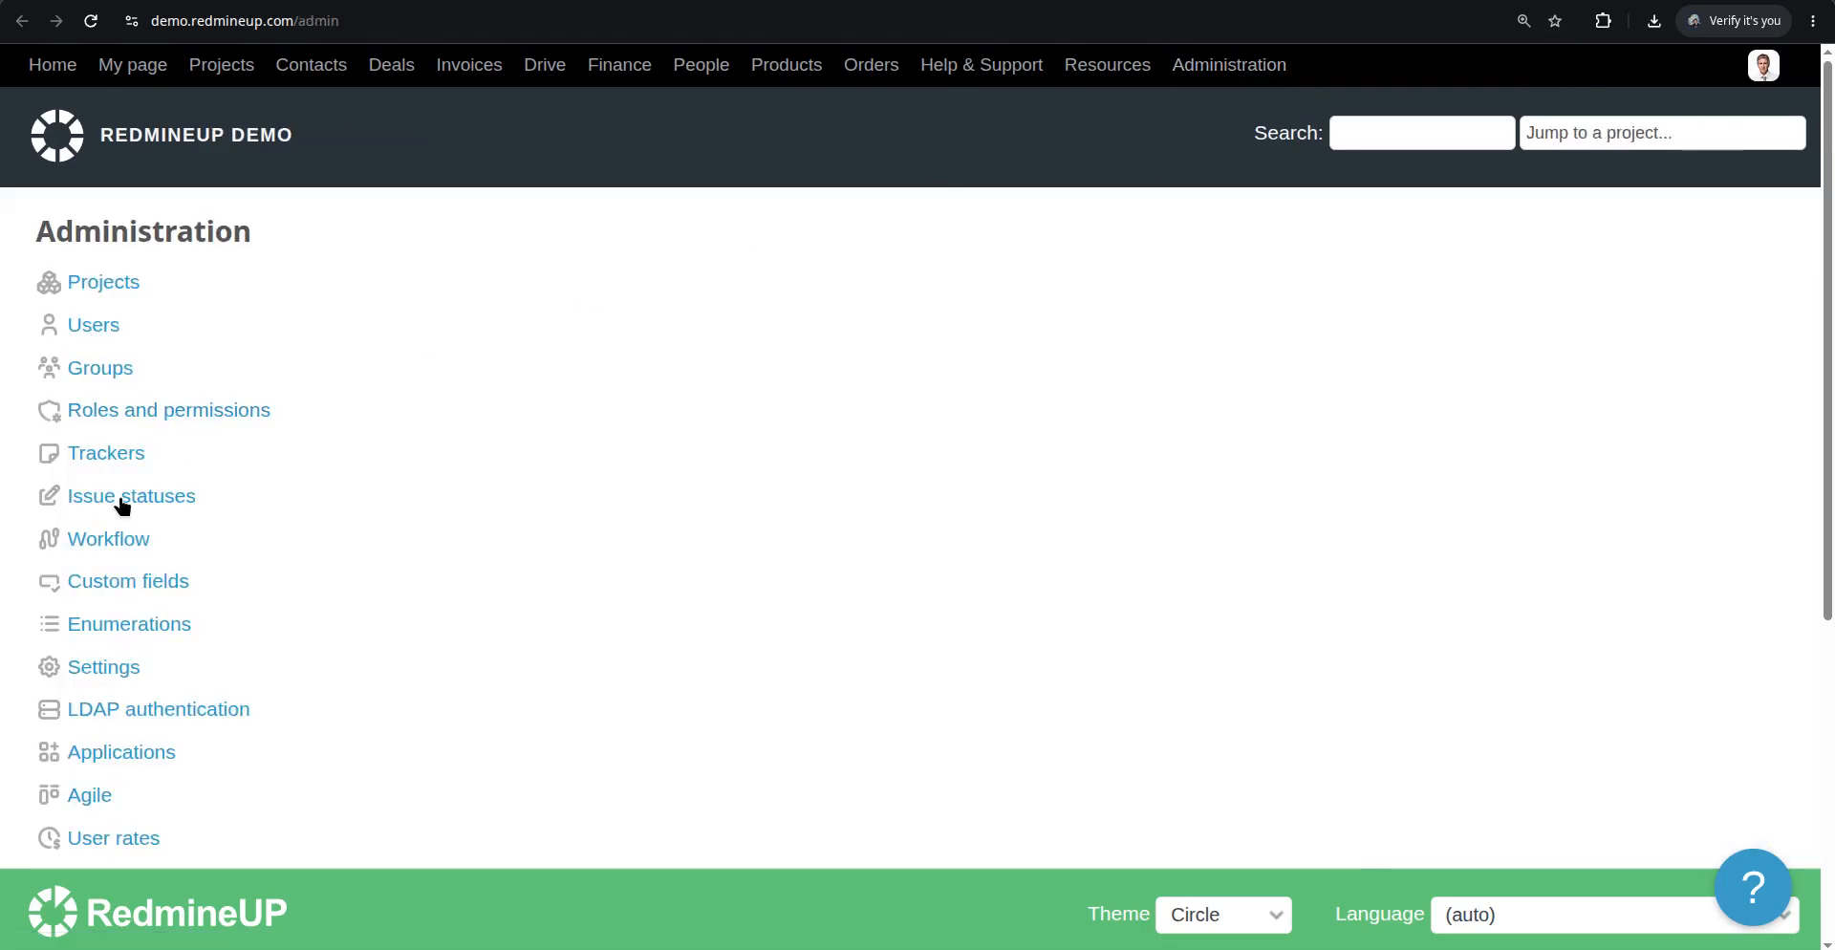
left_click(91, 795)
type("•••••")
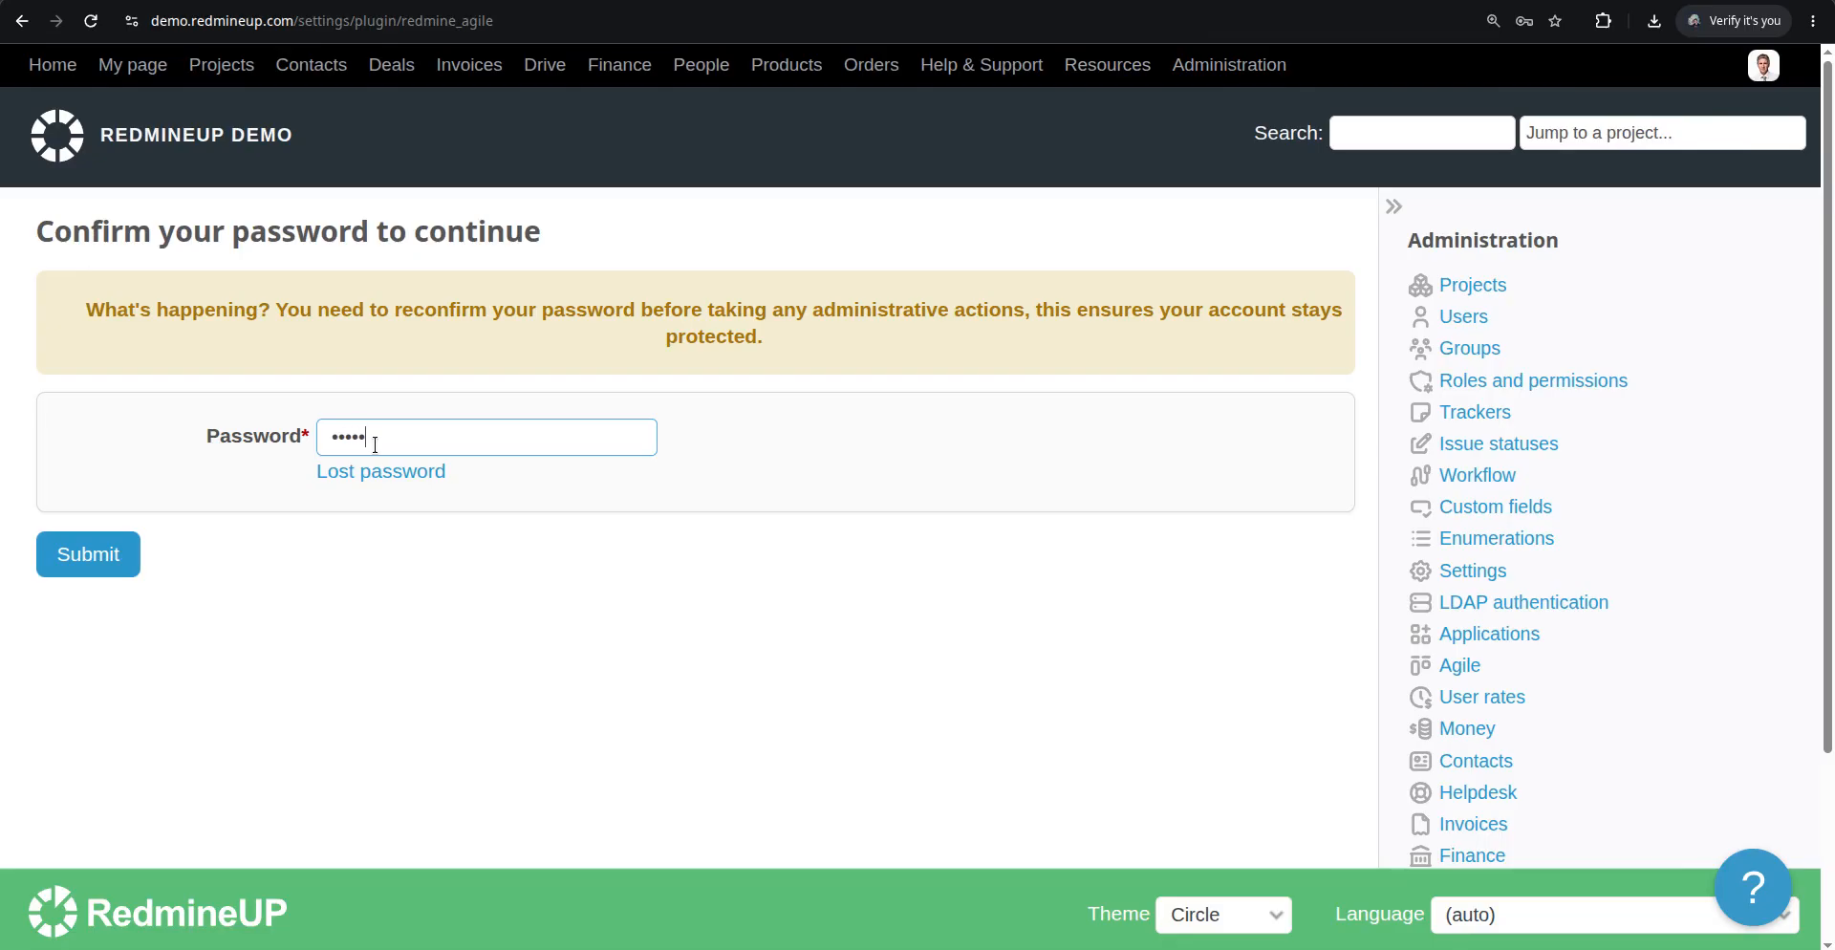
key("Return")
Set Trackers for story points to All in the Agile plugin settings and apply
scroll(393, 473, "down", 1)
scroll(392, 479, "down", 2)
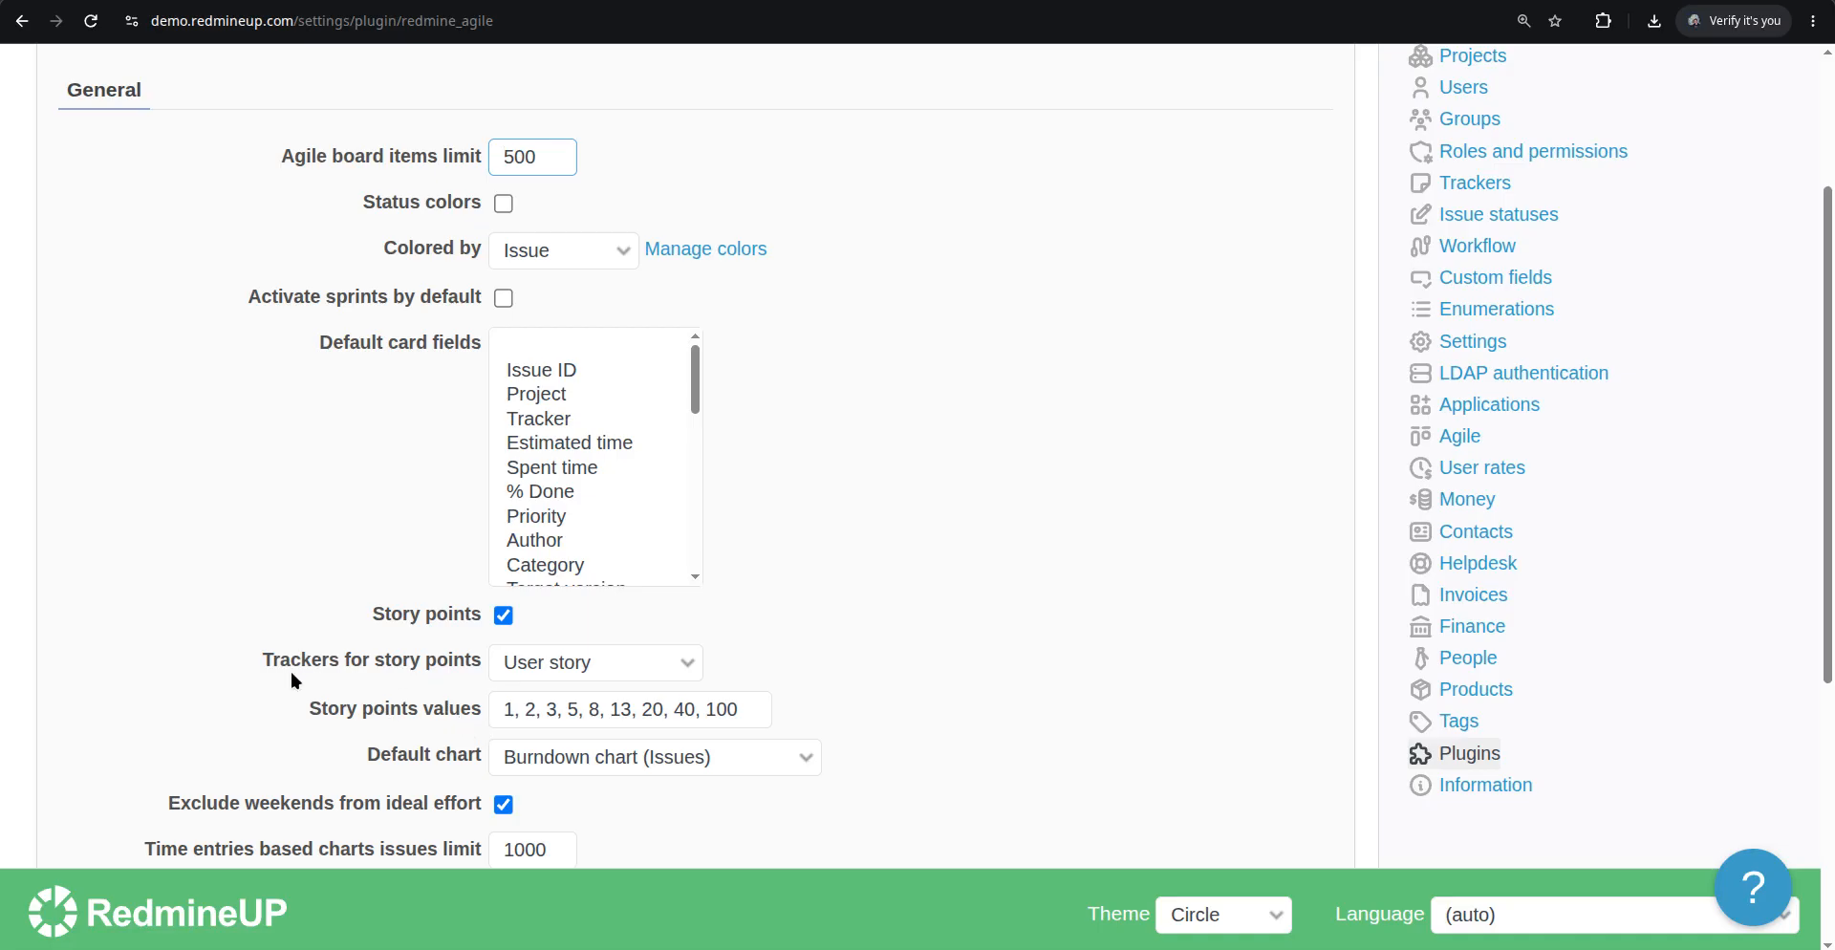
left_click(577, 674)
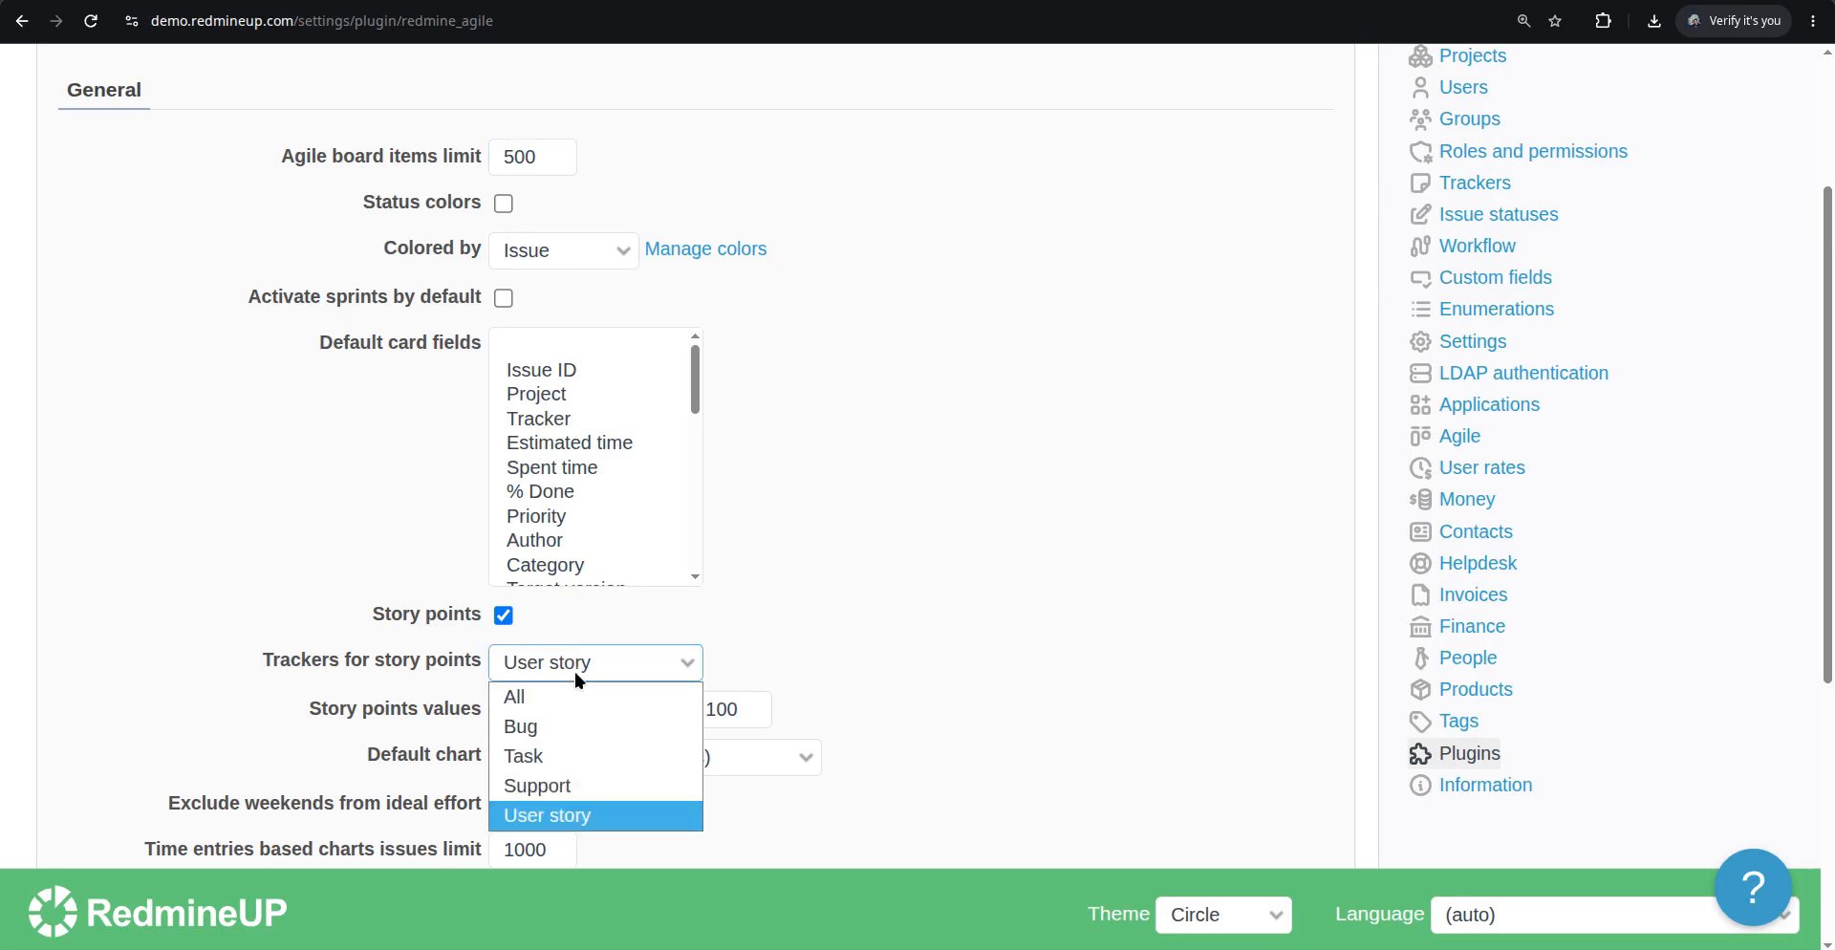
left_click(557, 707)
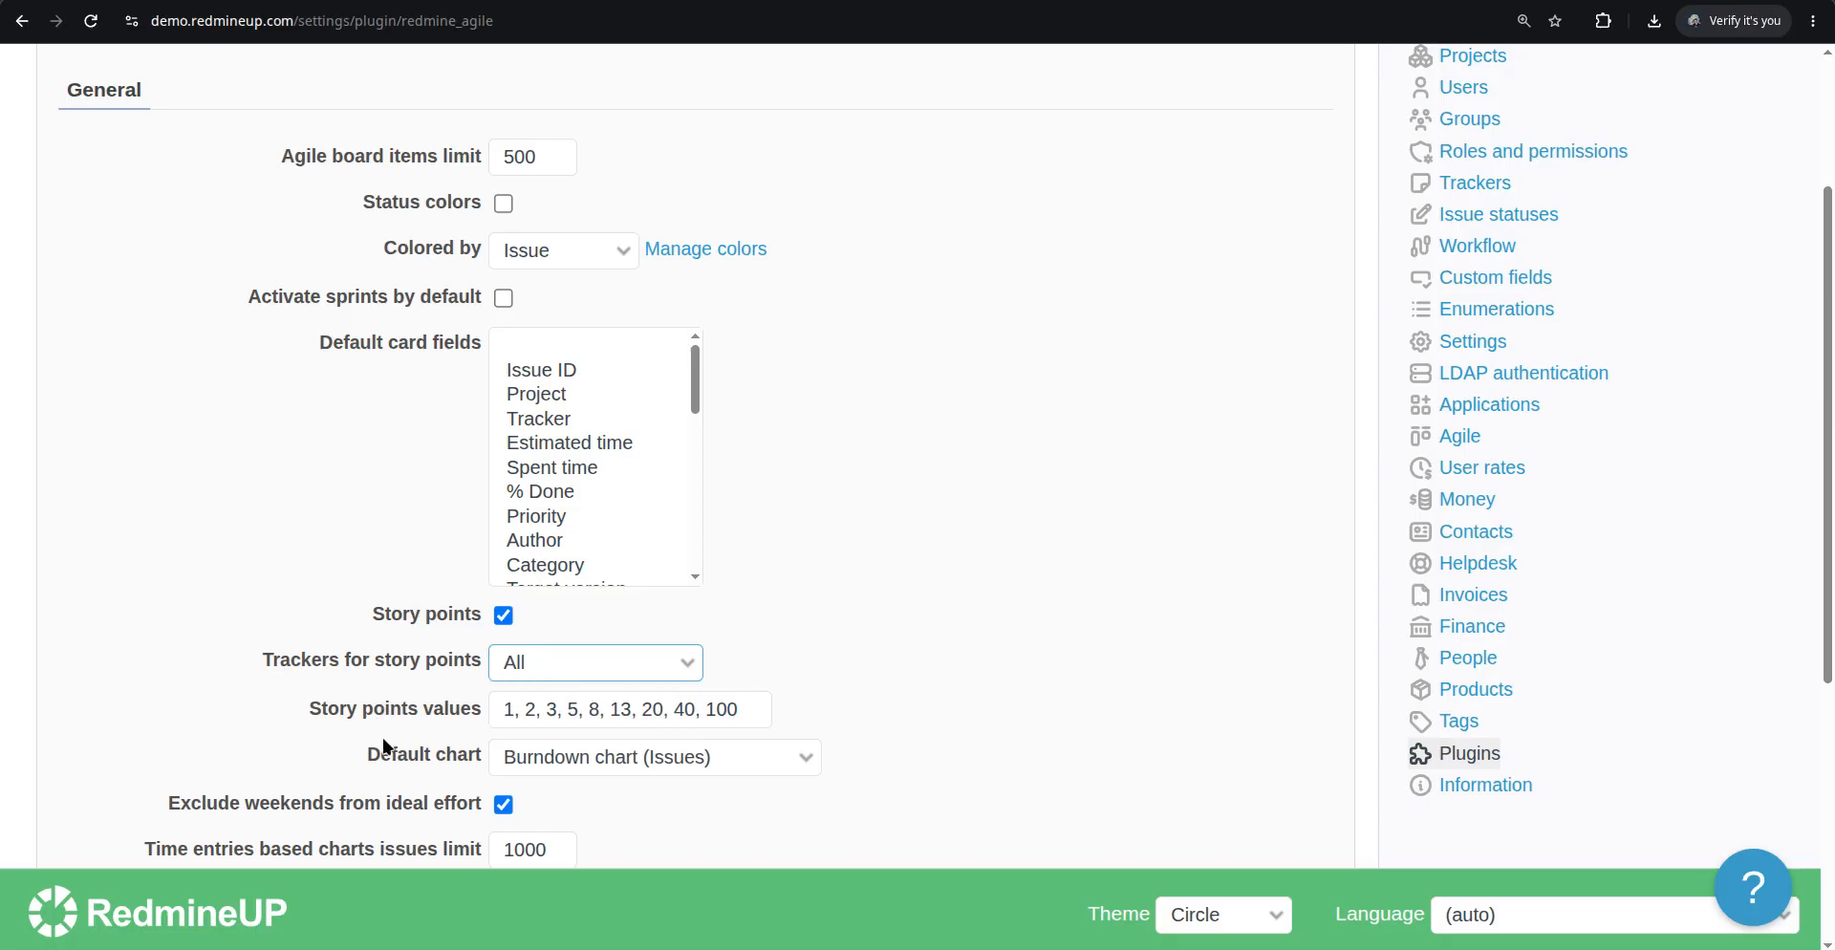
scroll(271, 742, "down", 5)
left_click(120, 752)
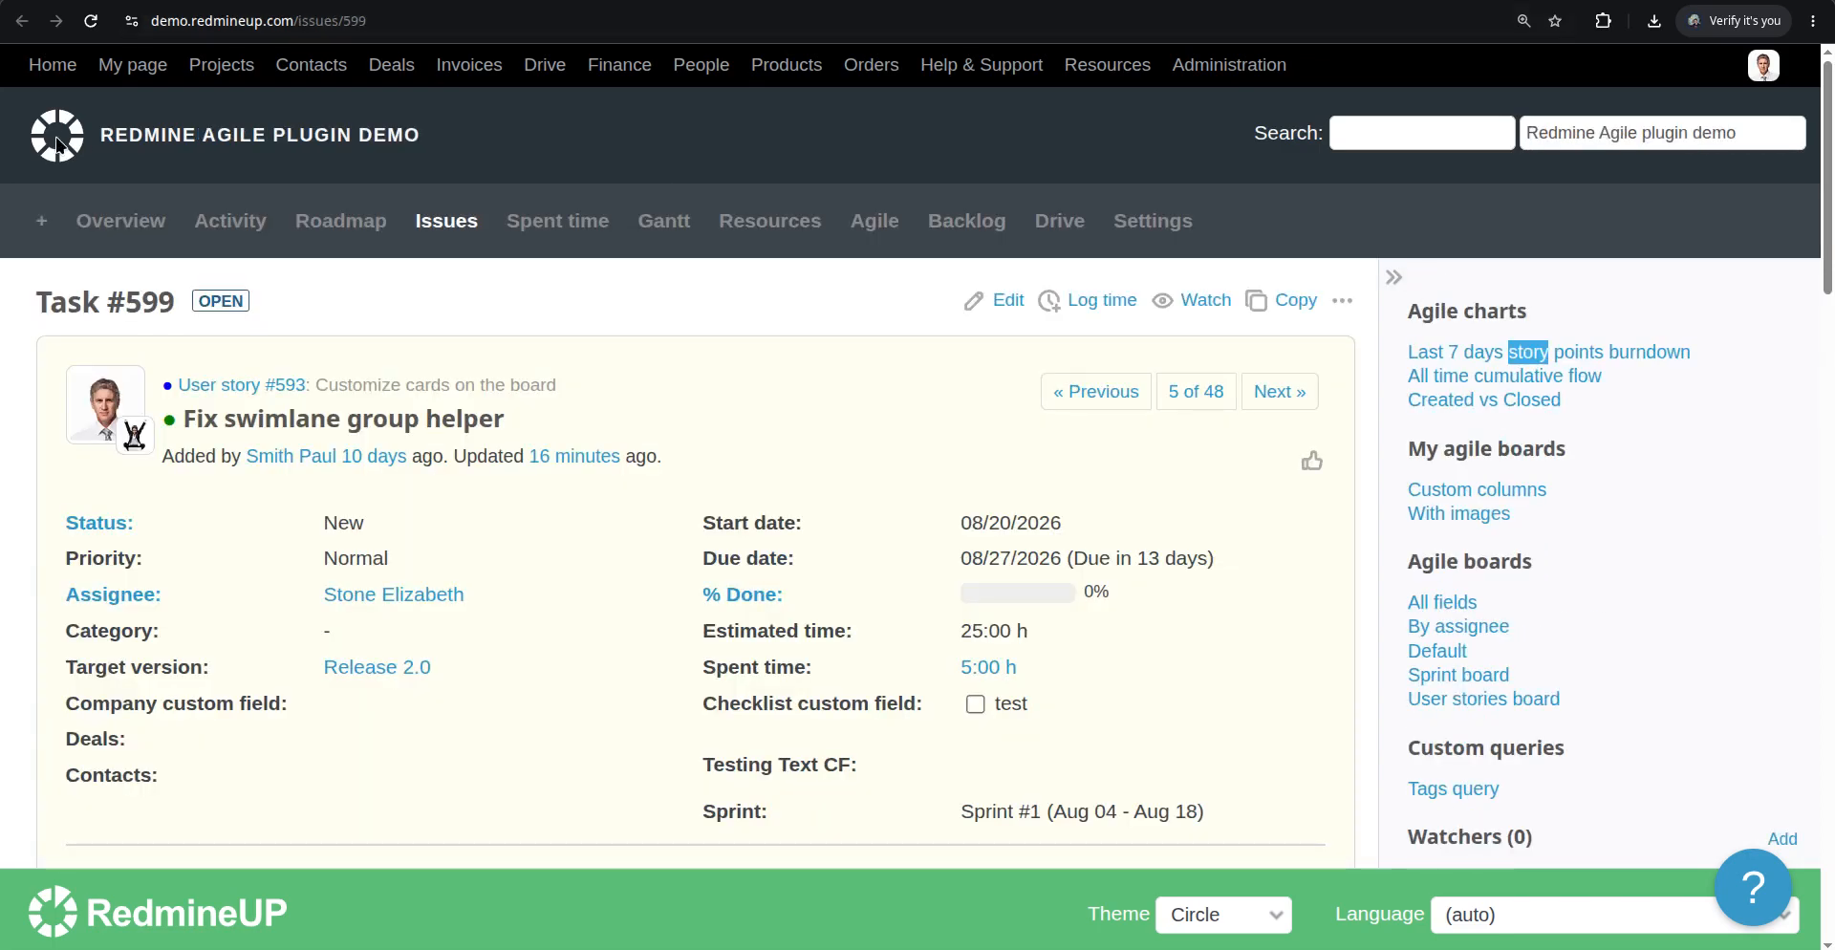
Reload Task #599, edit it and set its Story points to 100
left_click(89, 21)
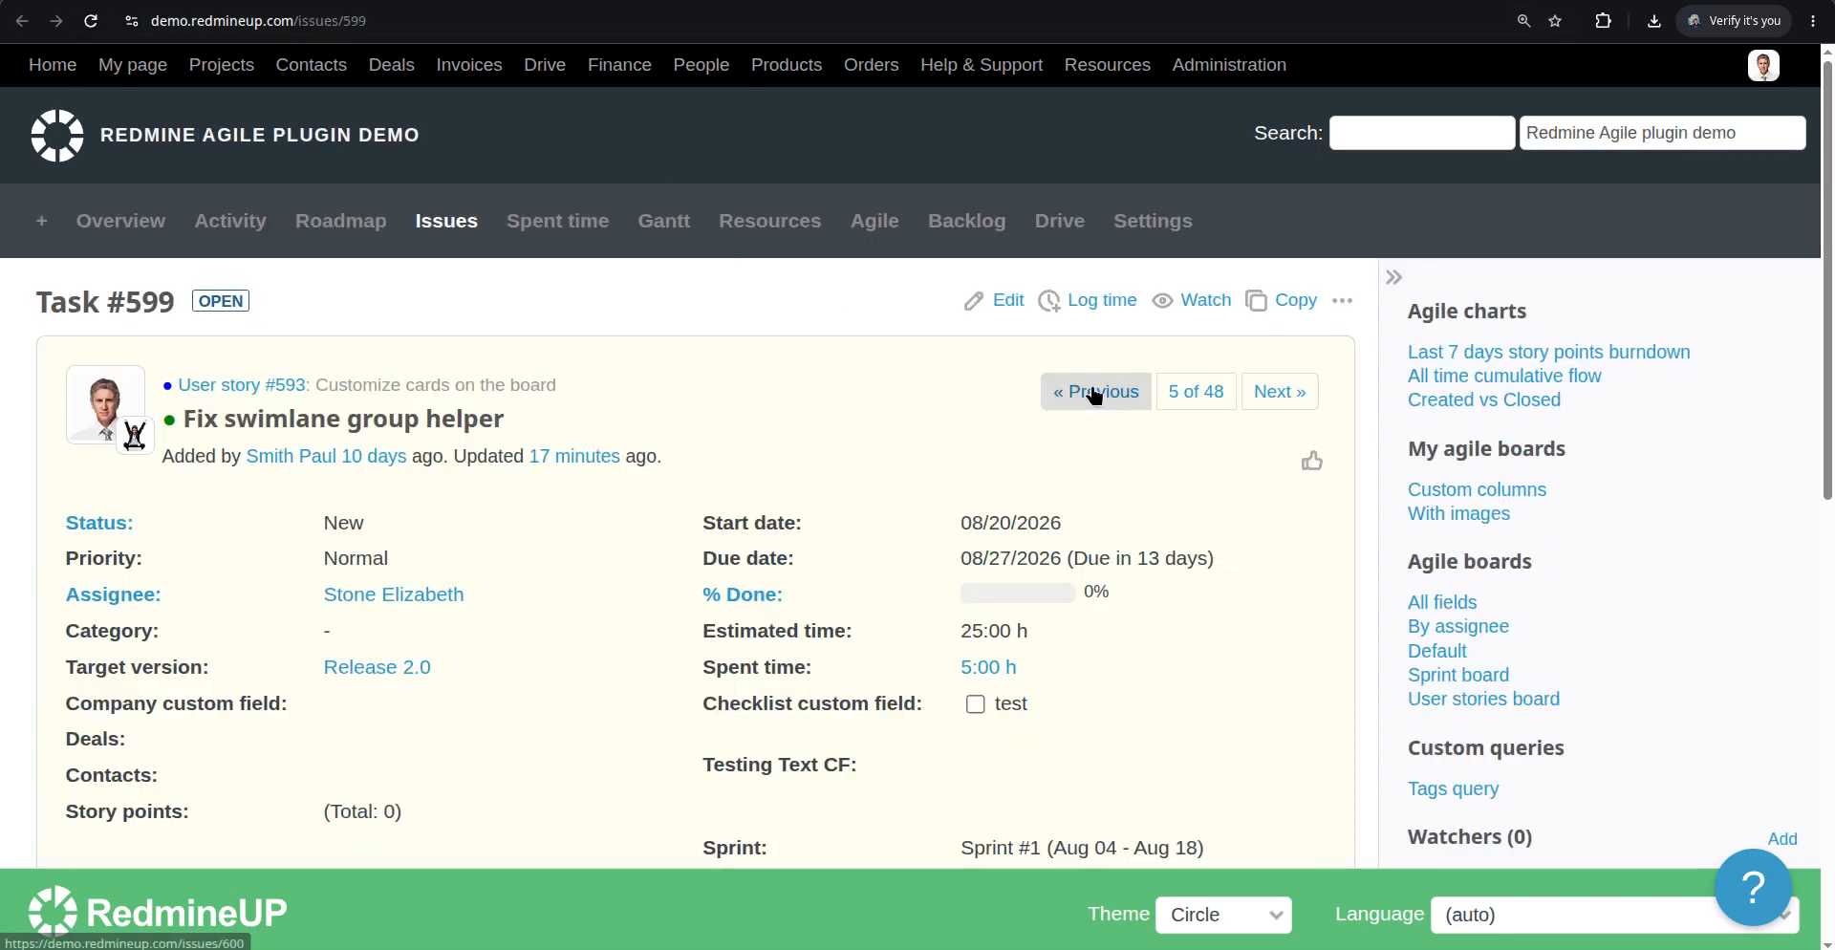
left_click(1008, 304)
scroll(585, 521, "down", 2)
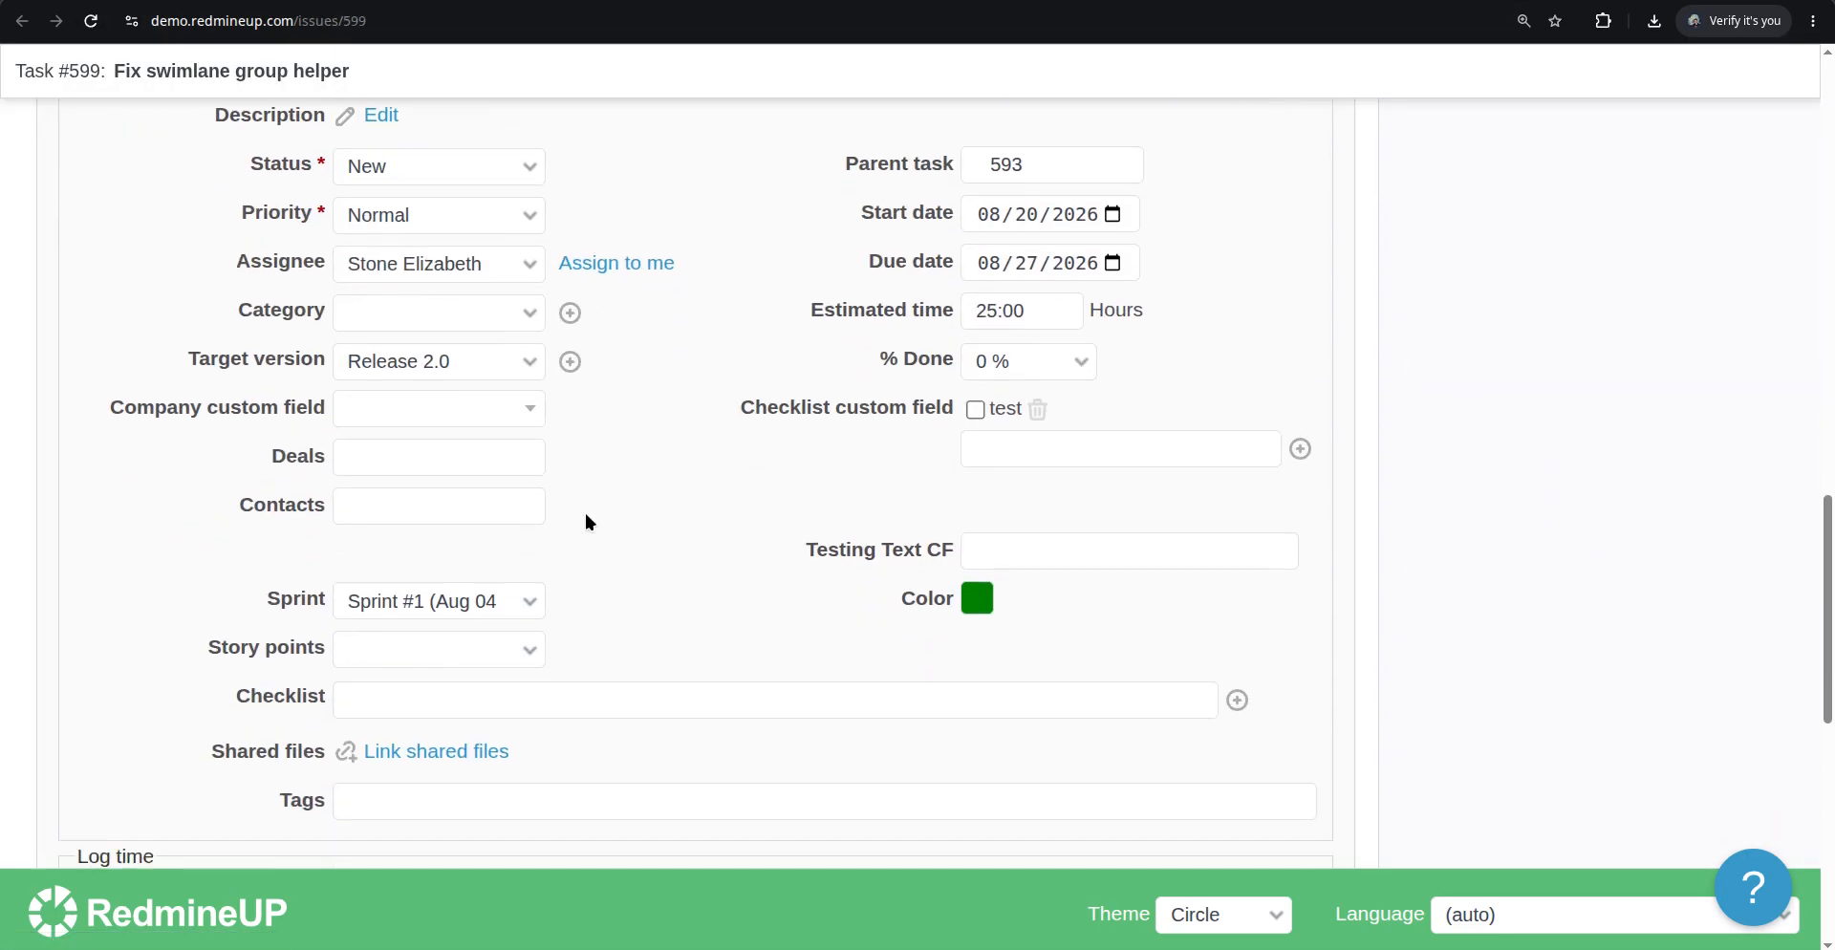
left_click(475, 652)
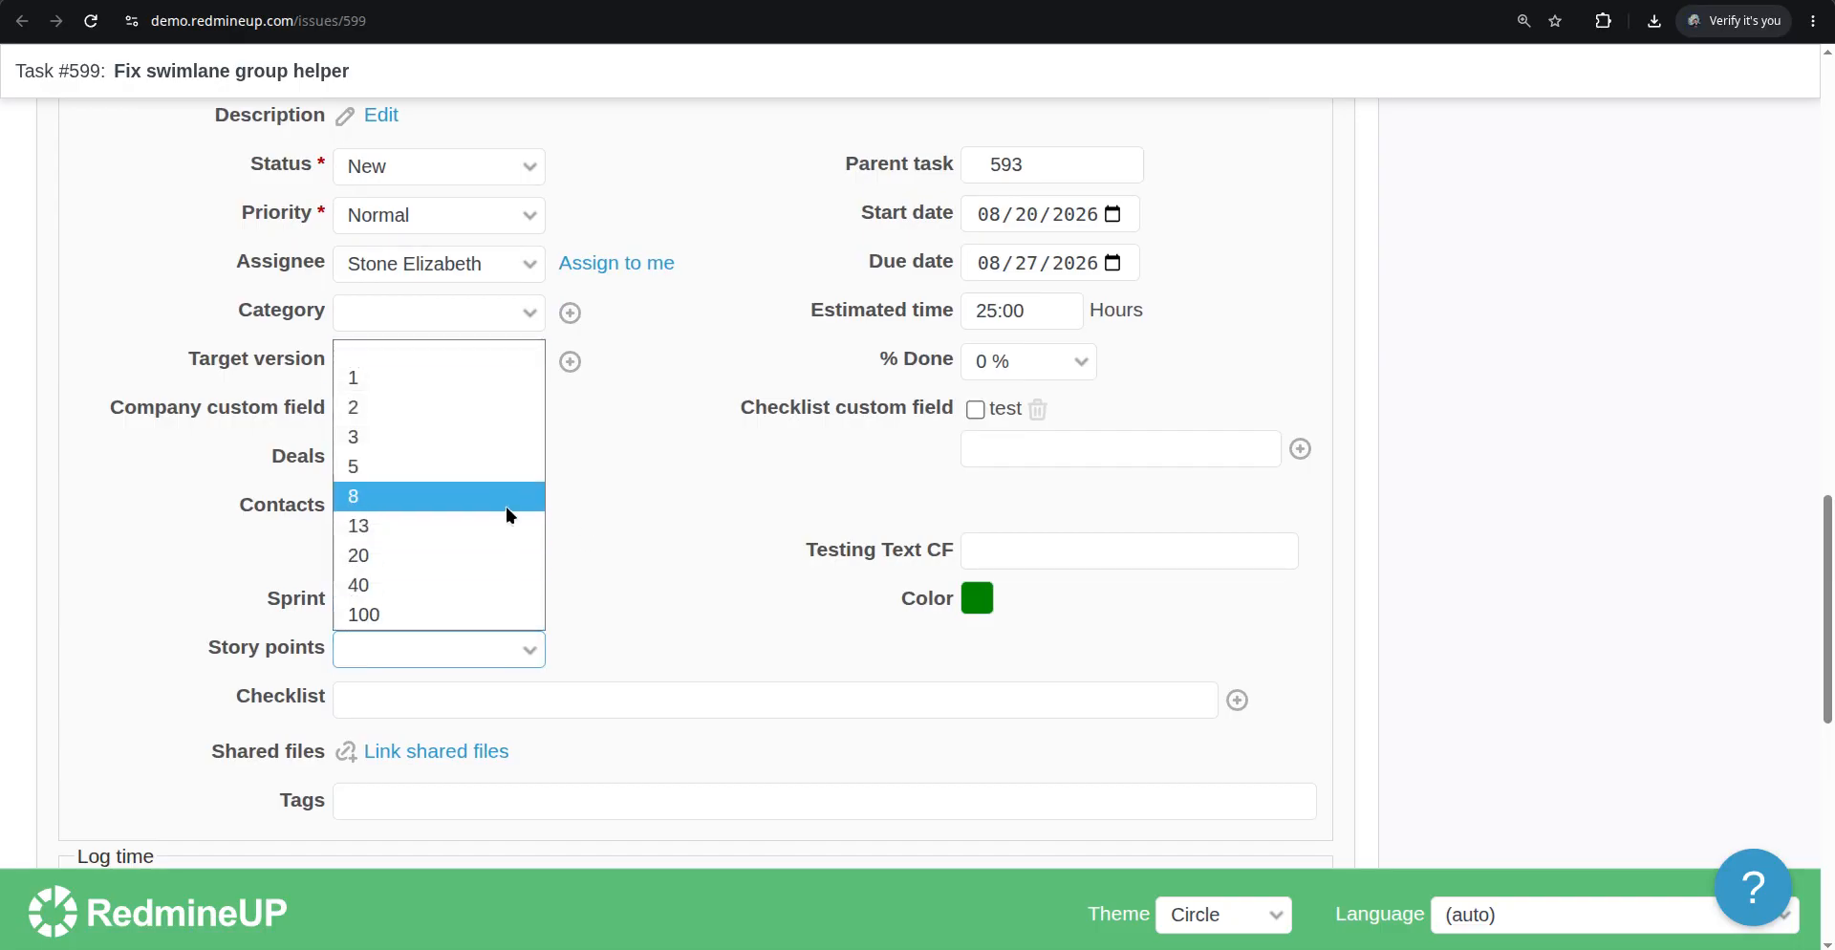
left_click(482, 600)
scroll(172, 684, "down", 10)
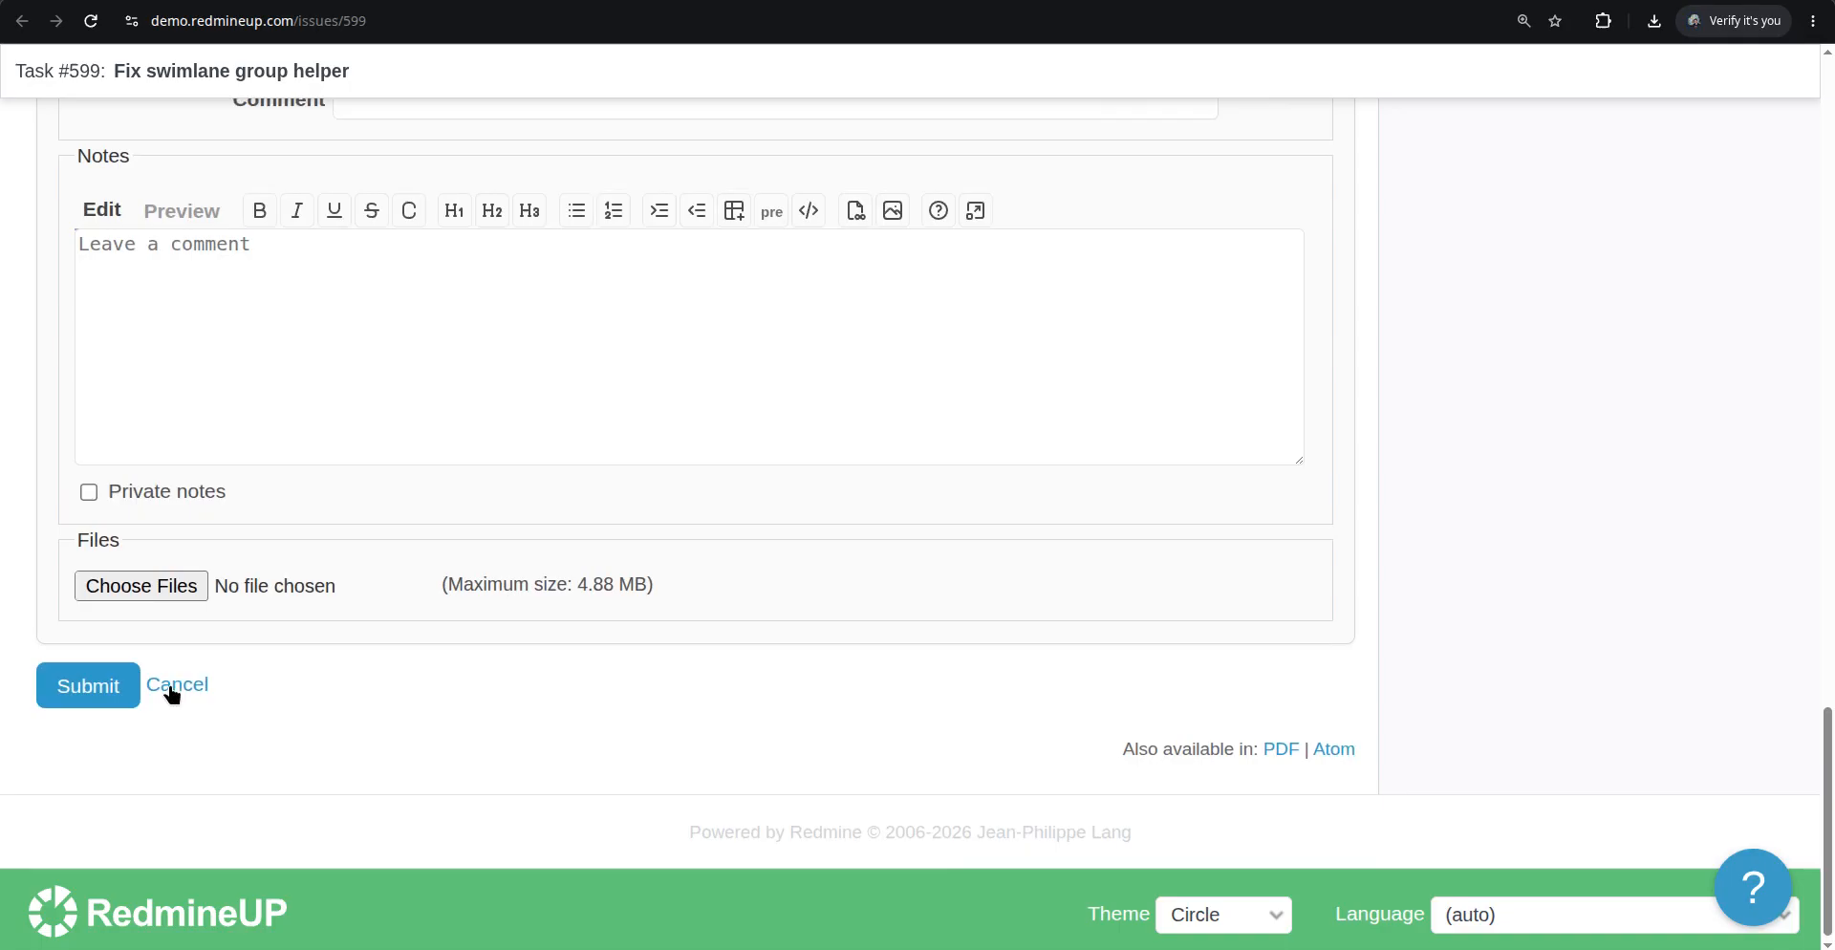
left_click(110, 694)
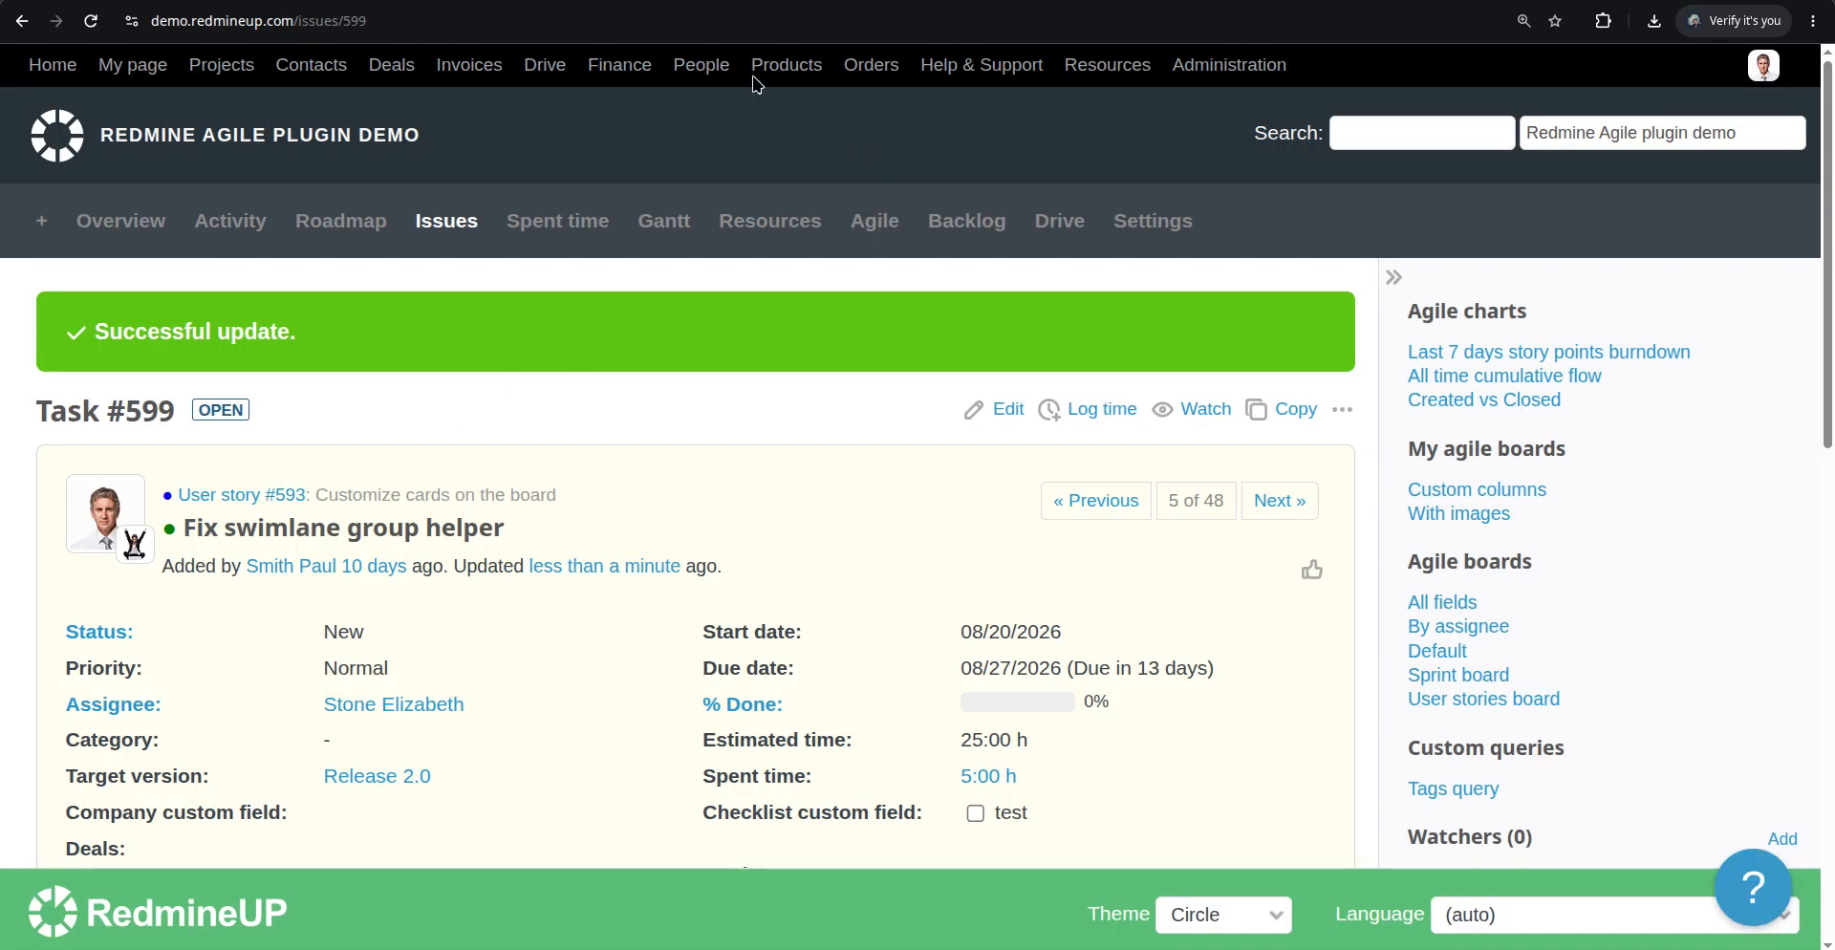
Switch to the Agile board, examine Task #599's card and open then dismiss its context menu
left_click(843, 1)
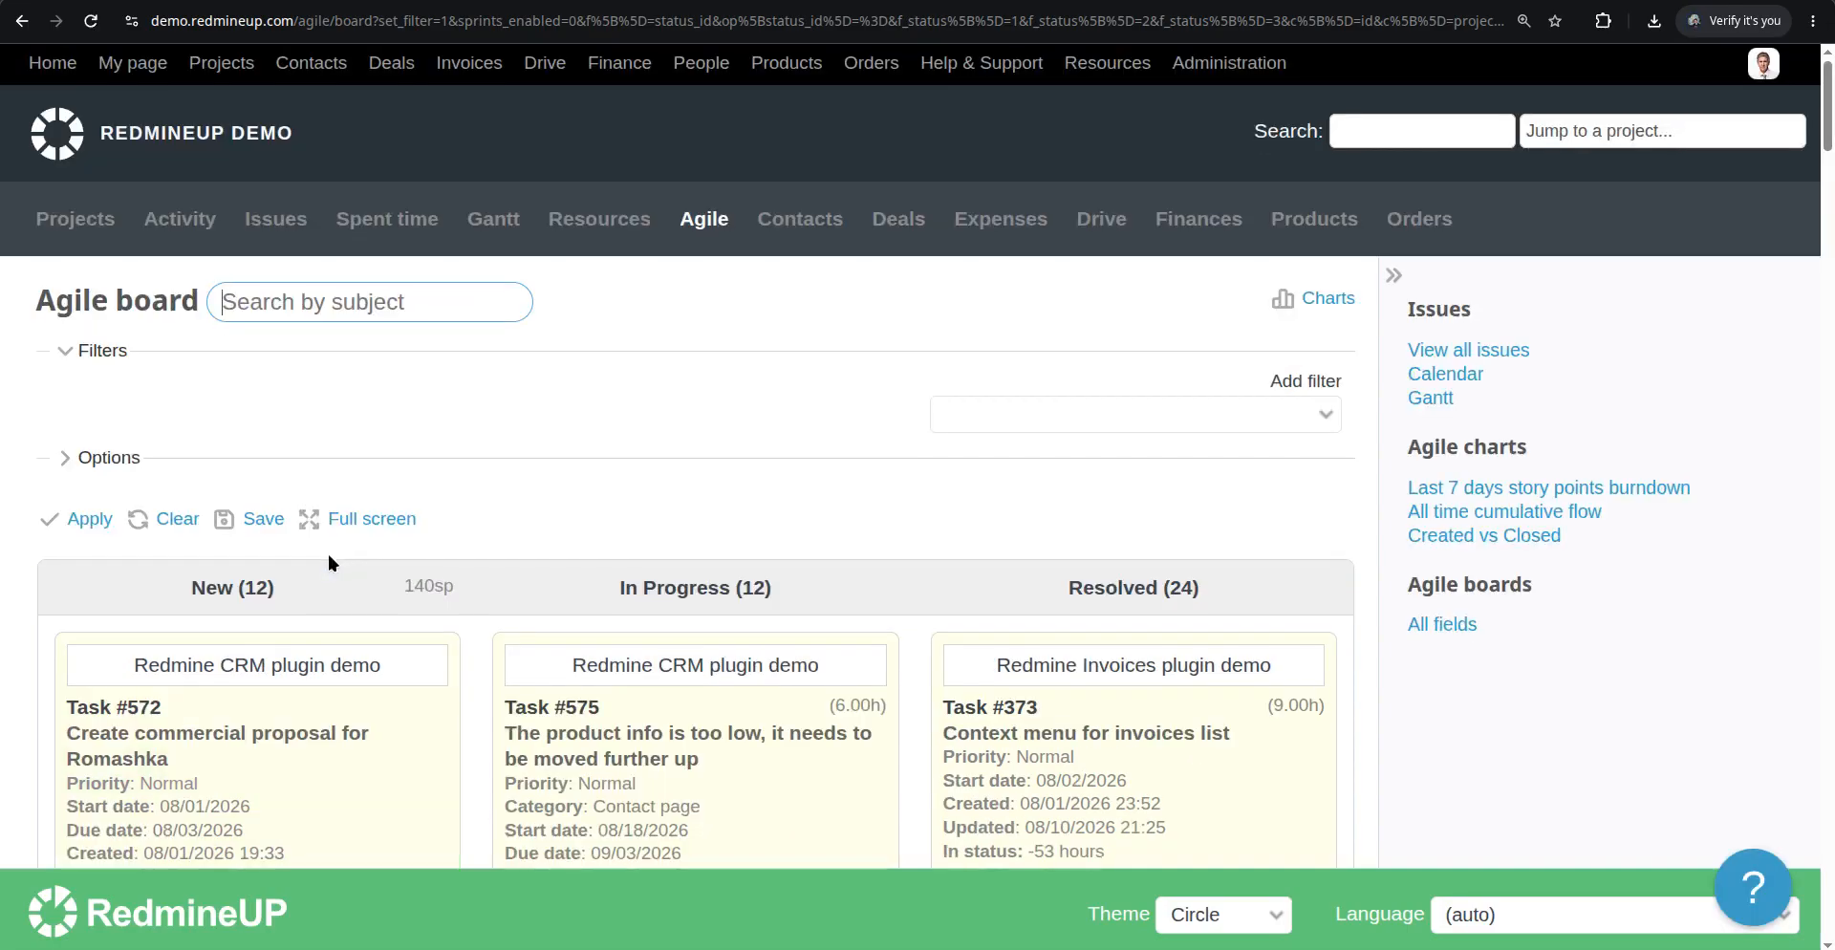
scroll(329, 560, "down", 6)
scroll(329, 560, "up", 1)
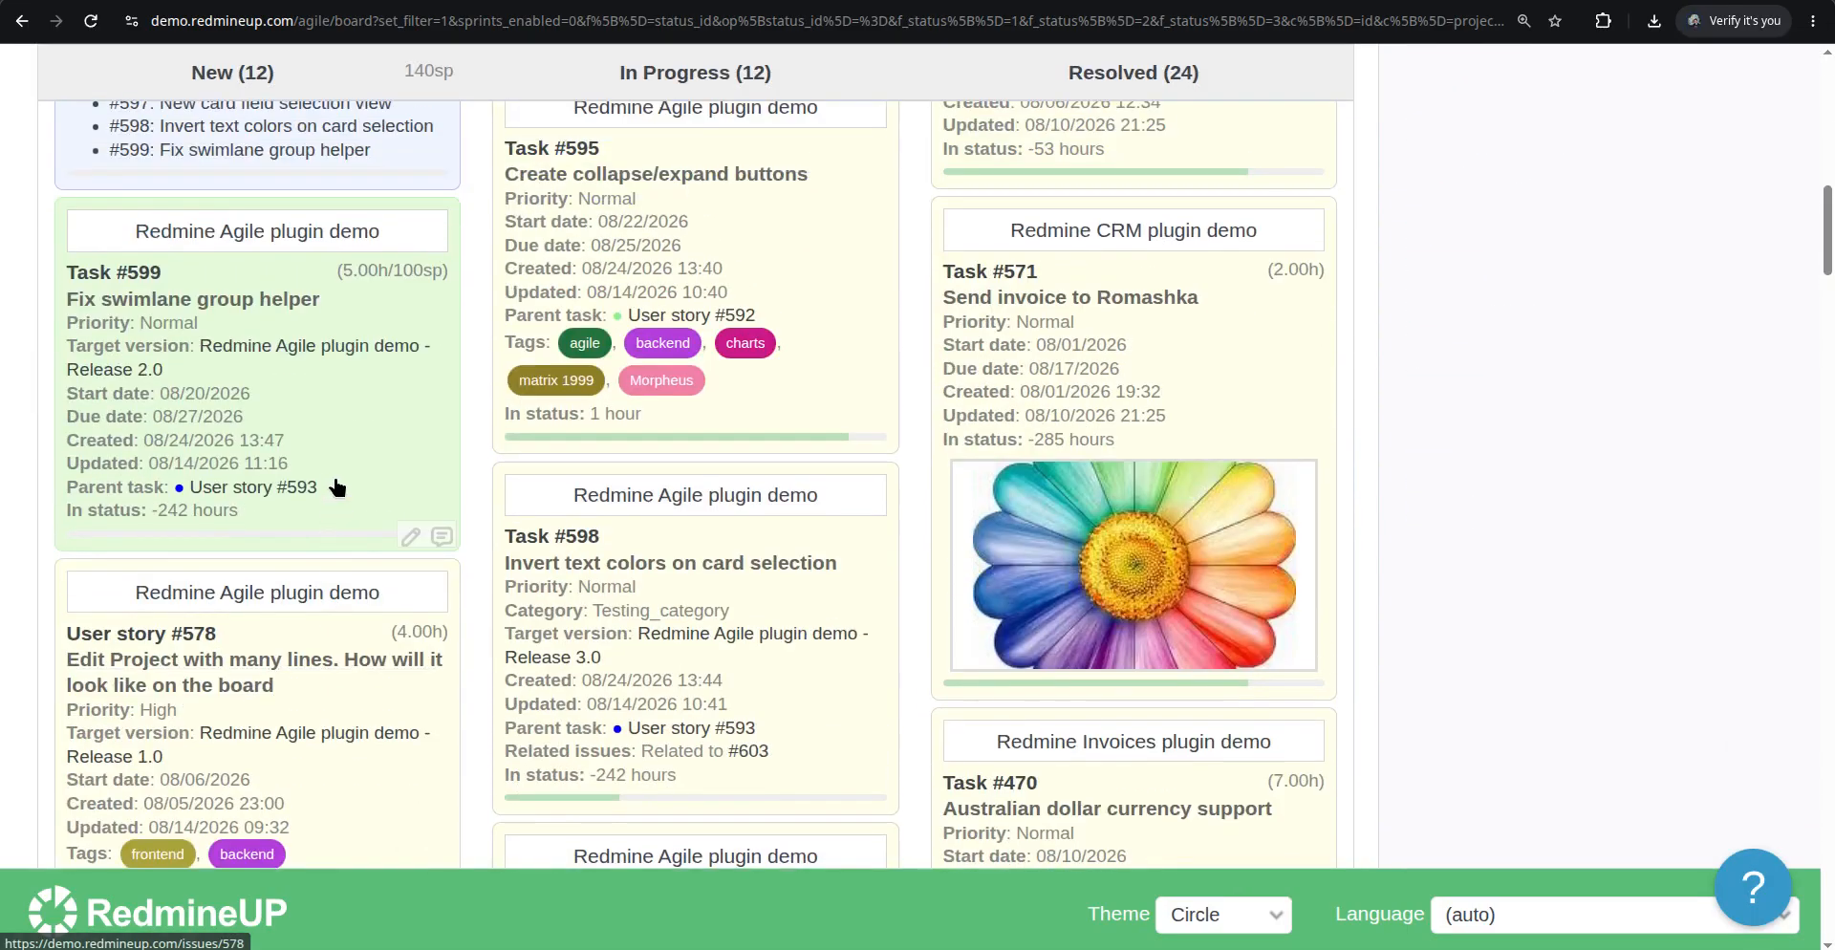
scroll(334, 484, "up", 1)
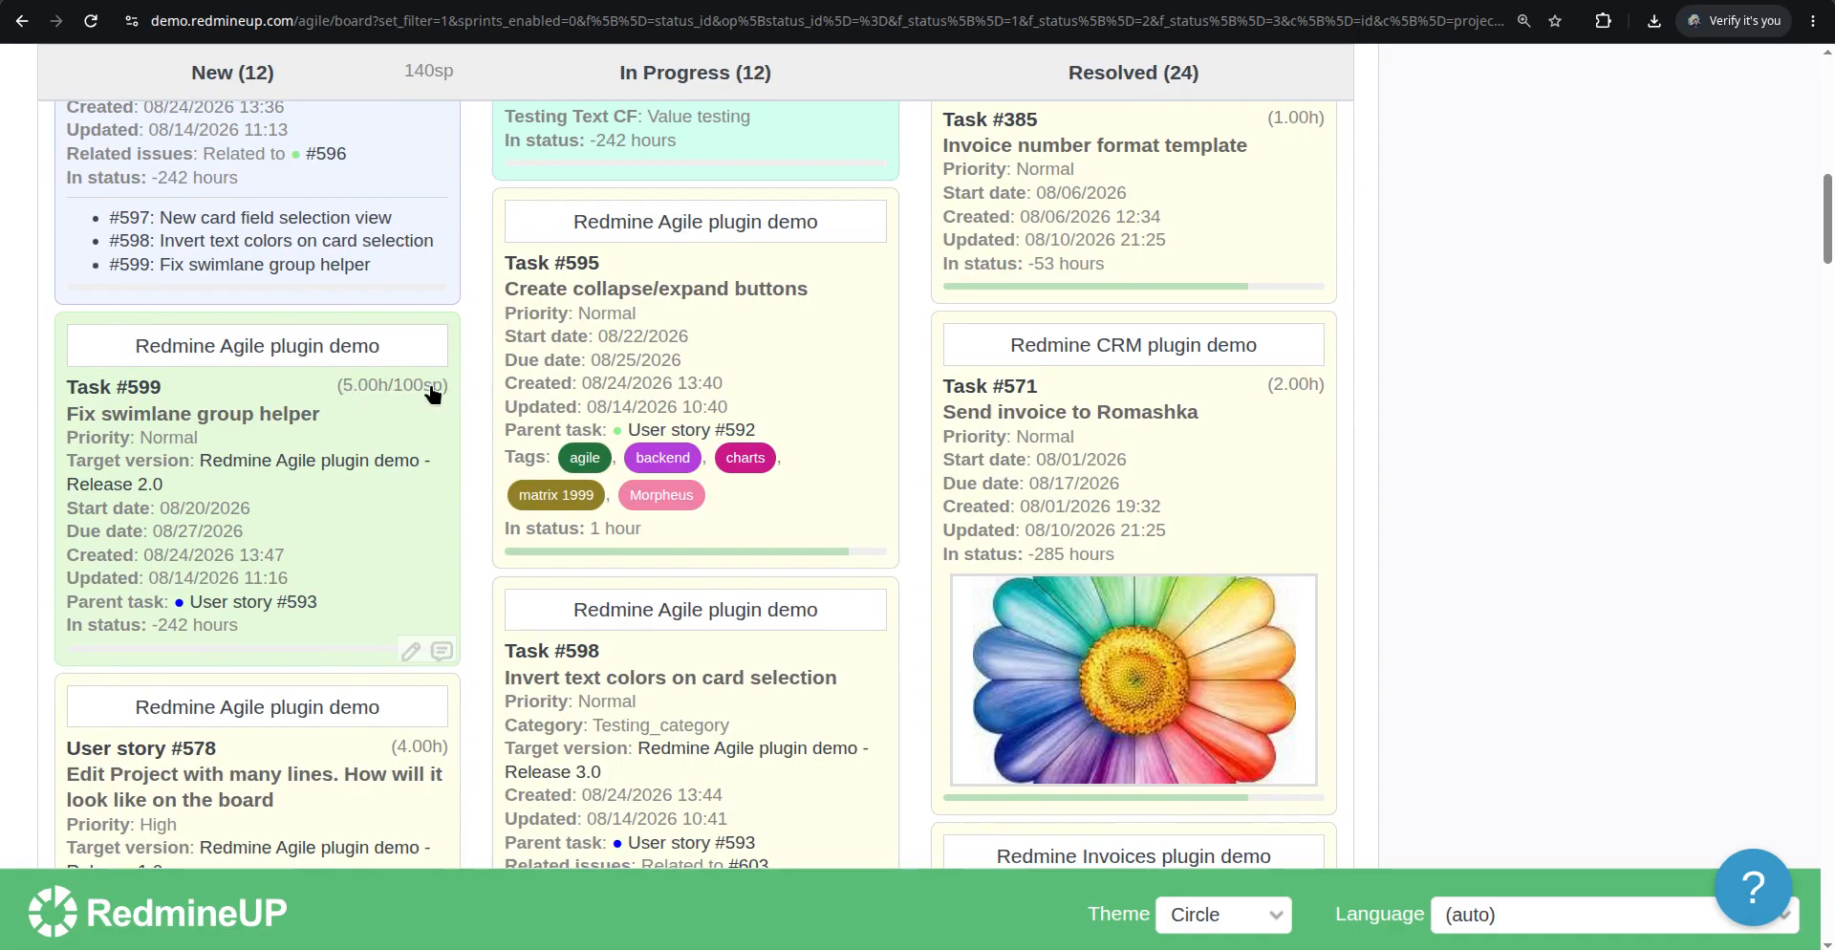
right_click(378, 541)
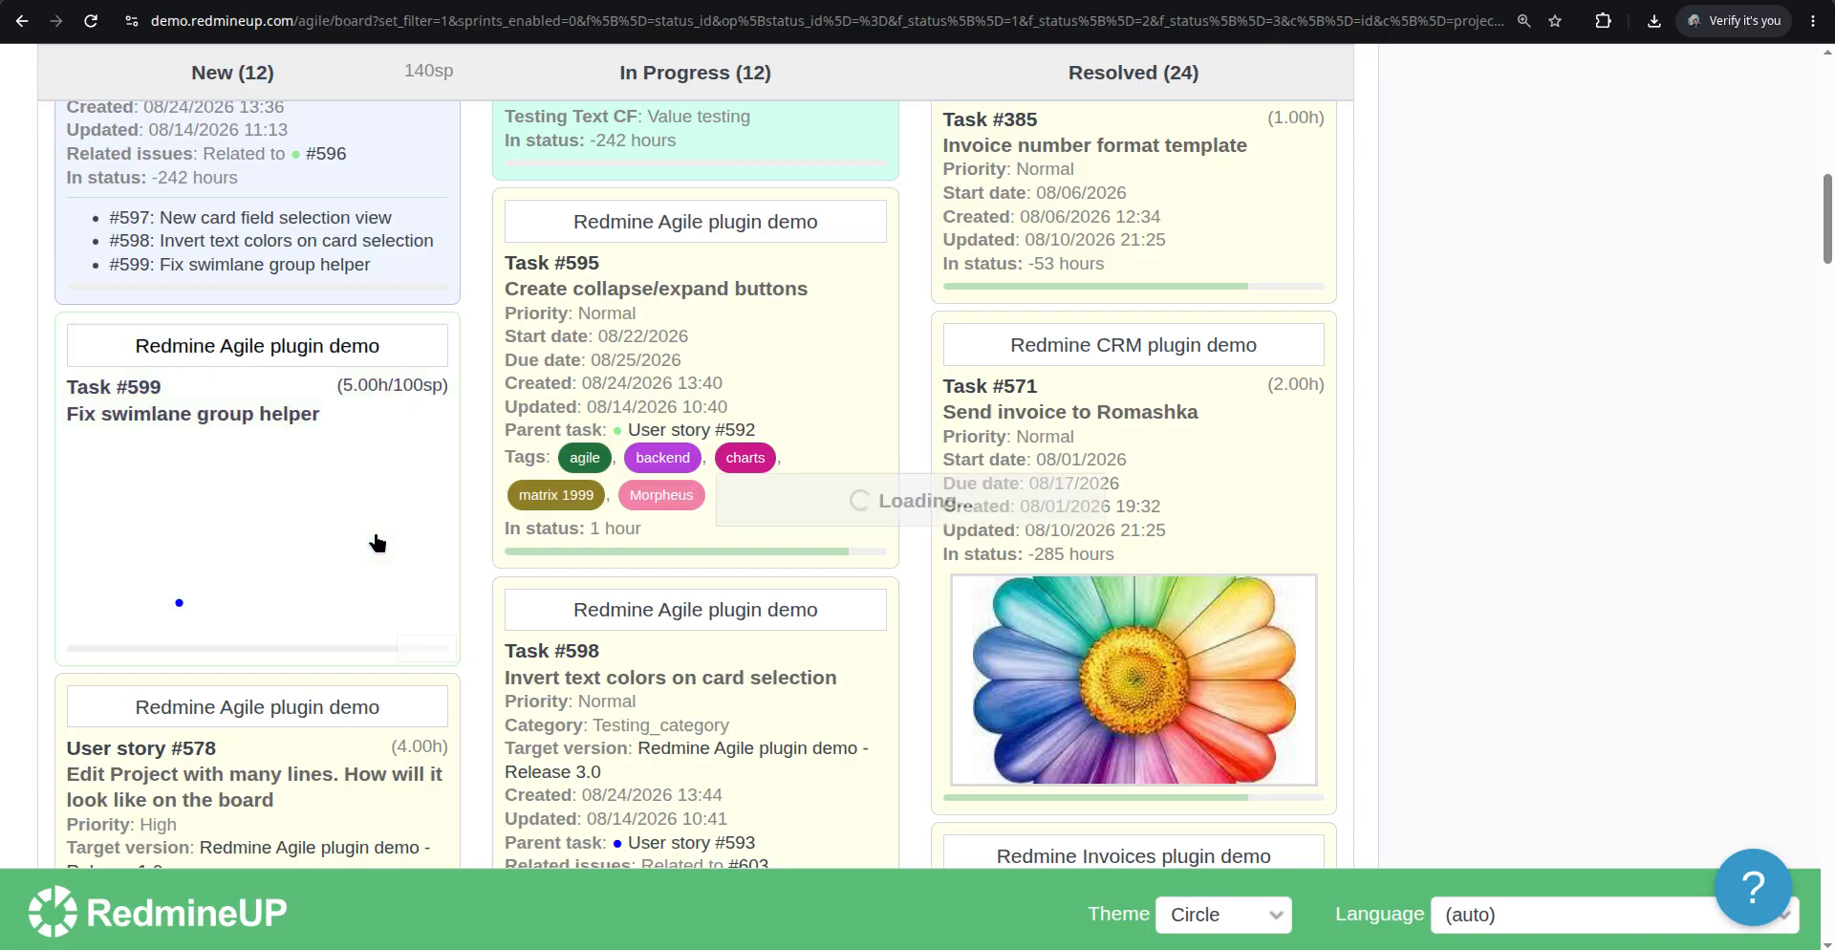
scroll(523, 483, "up", 3)
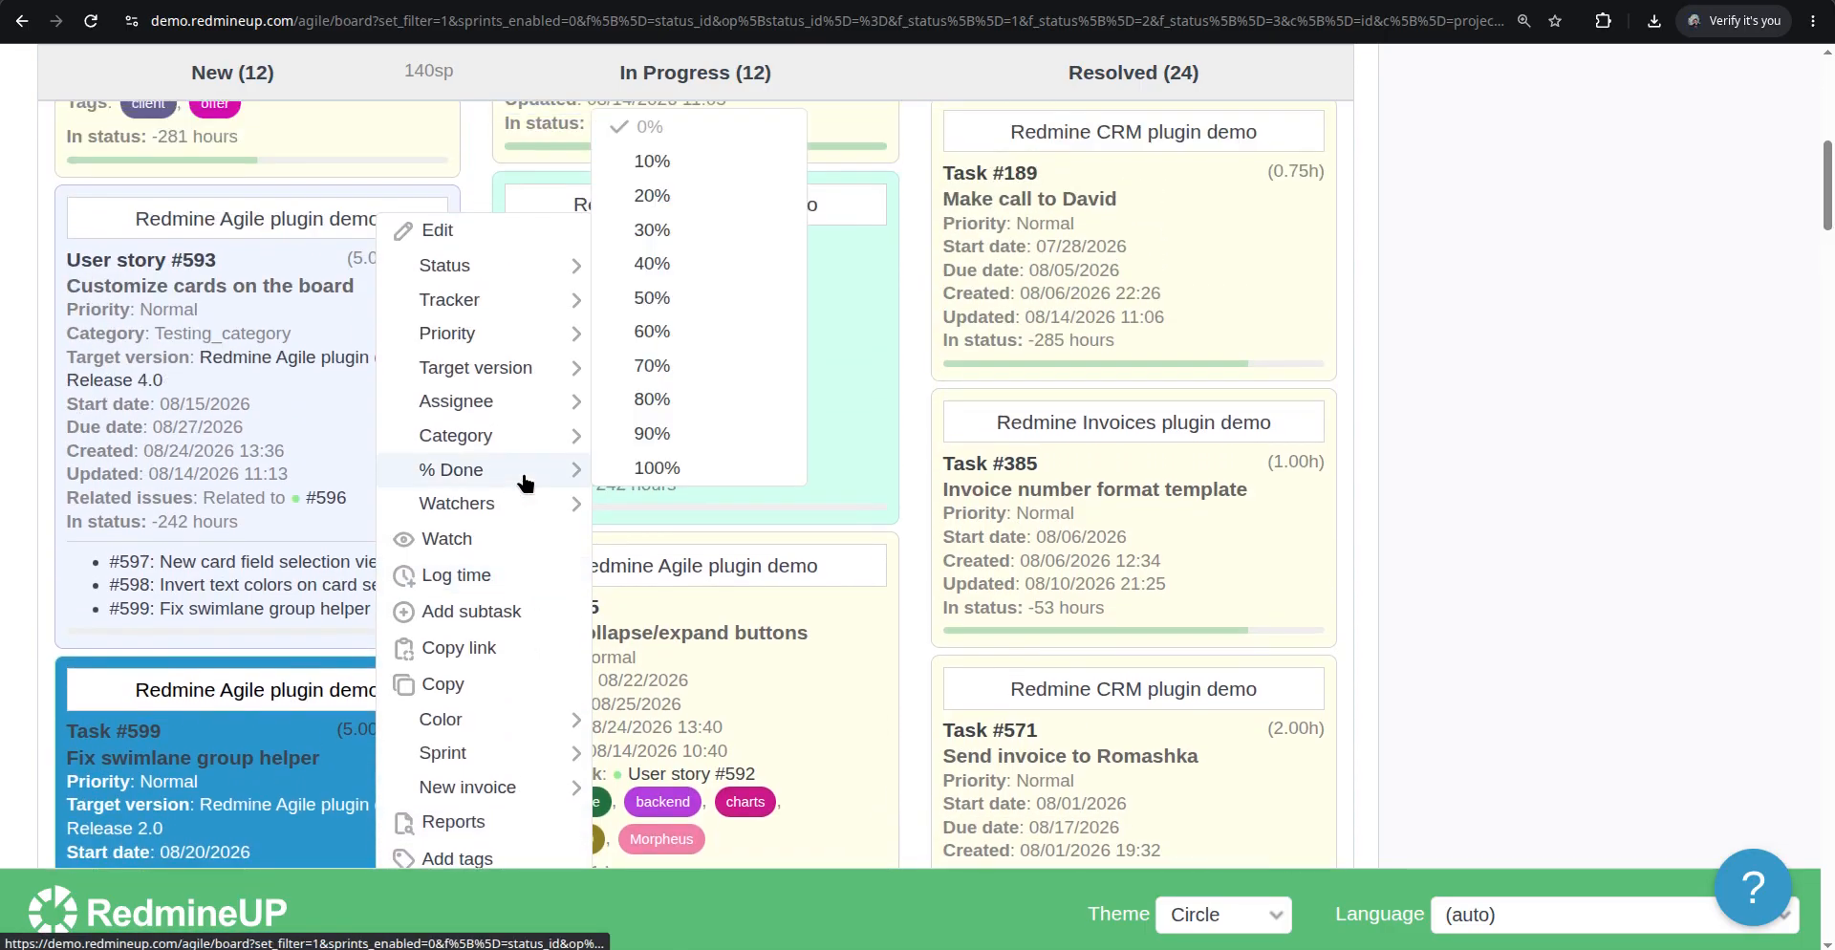
scroll(246, 689, "down", 1)
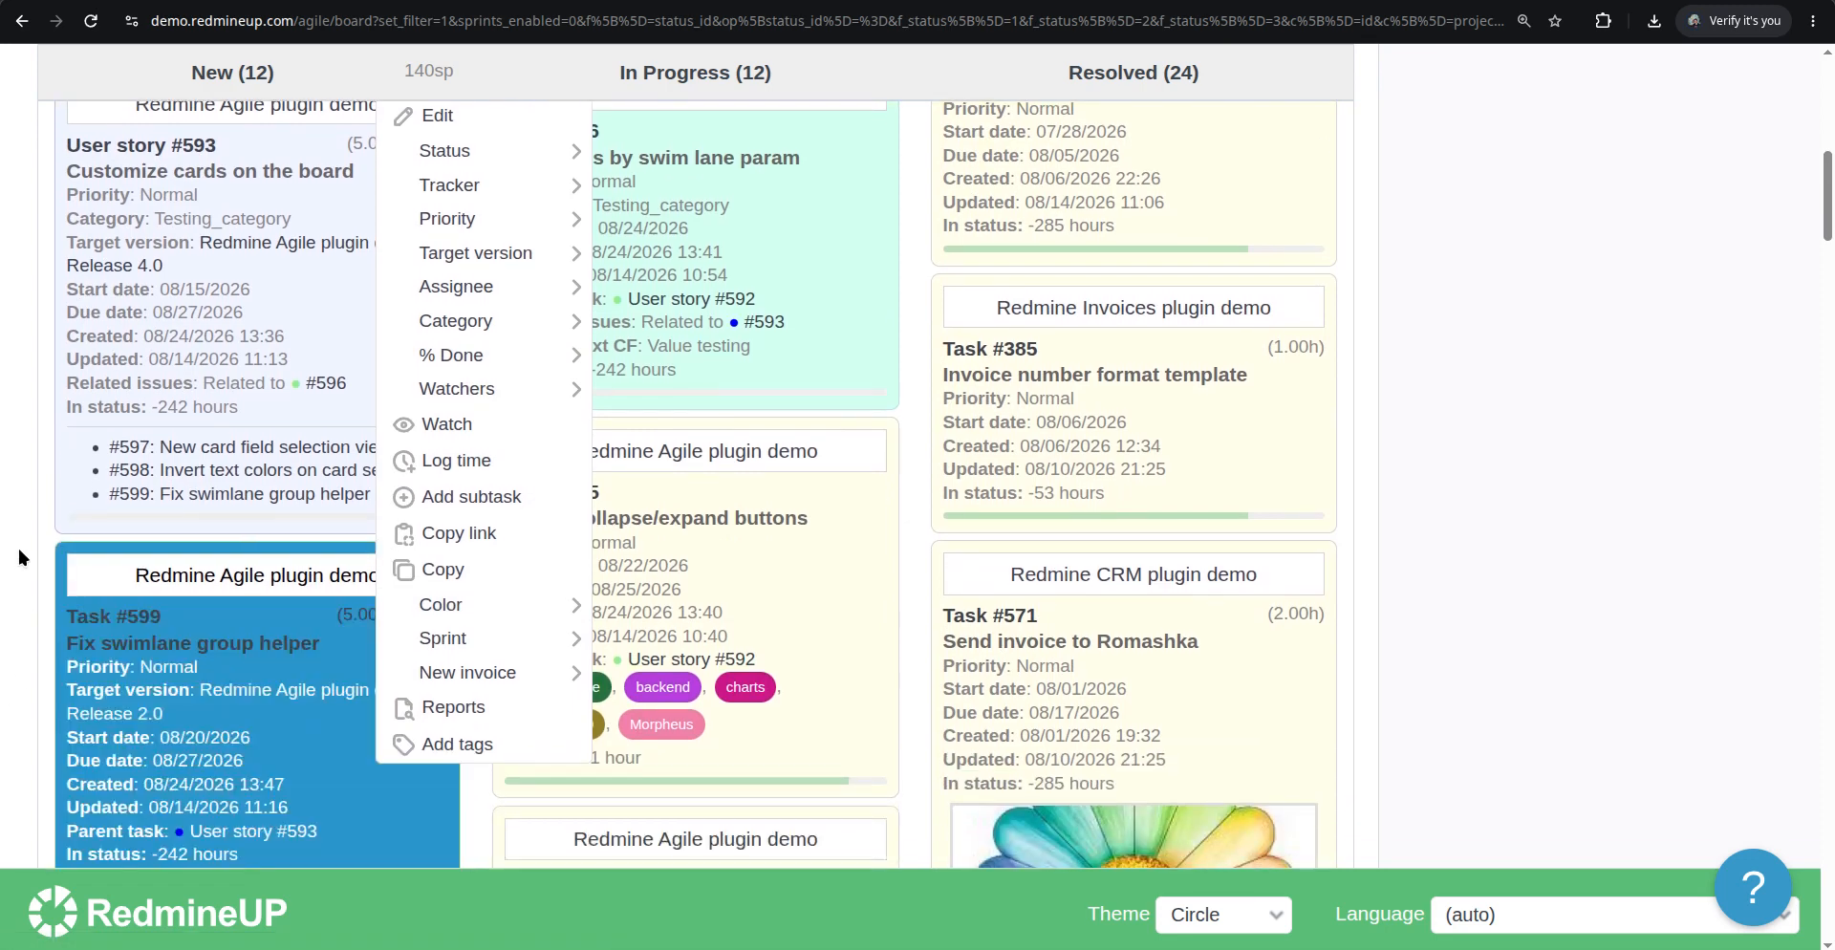
left_click(23, 549)
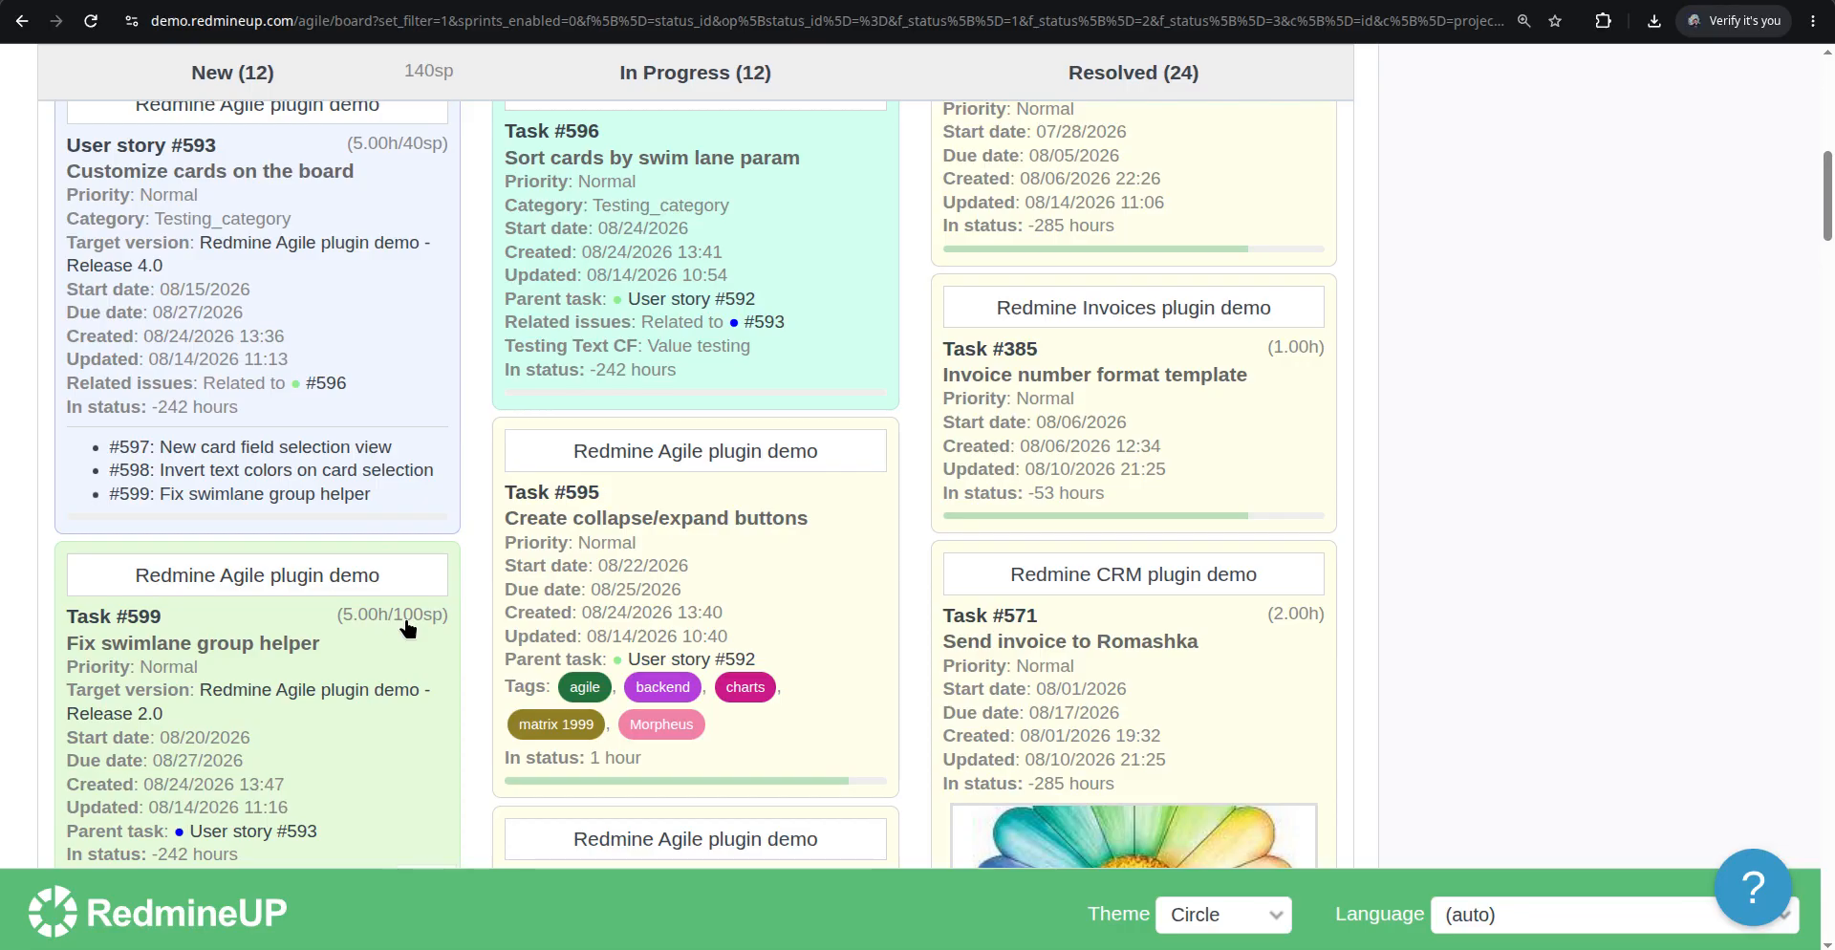
Enable the Deals and Contacts card fields in the board options and apply
scroll(614, 443, "up", 10)
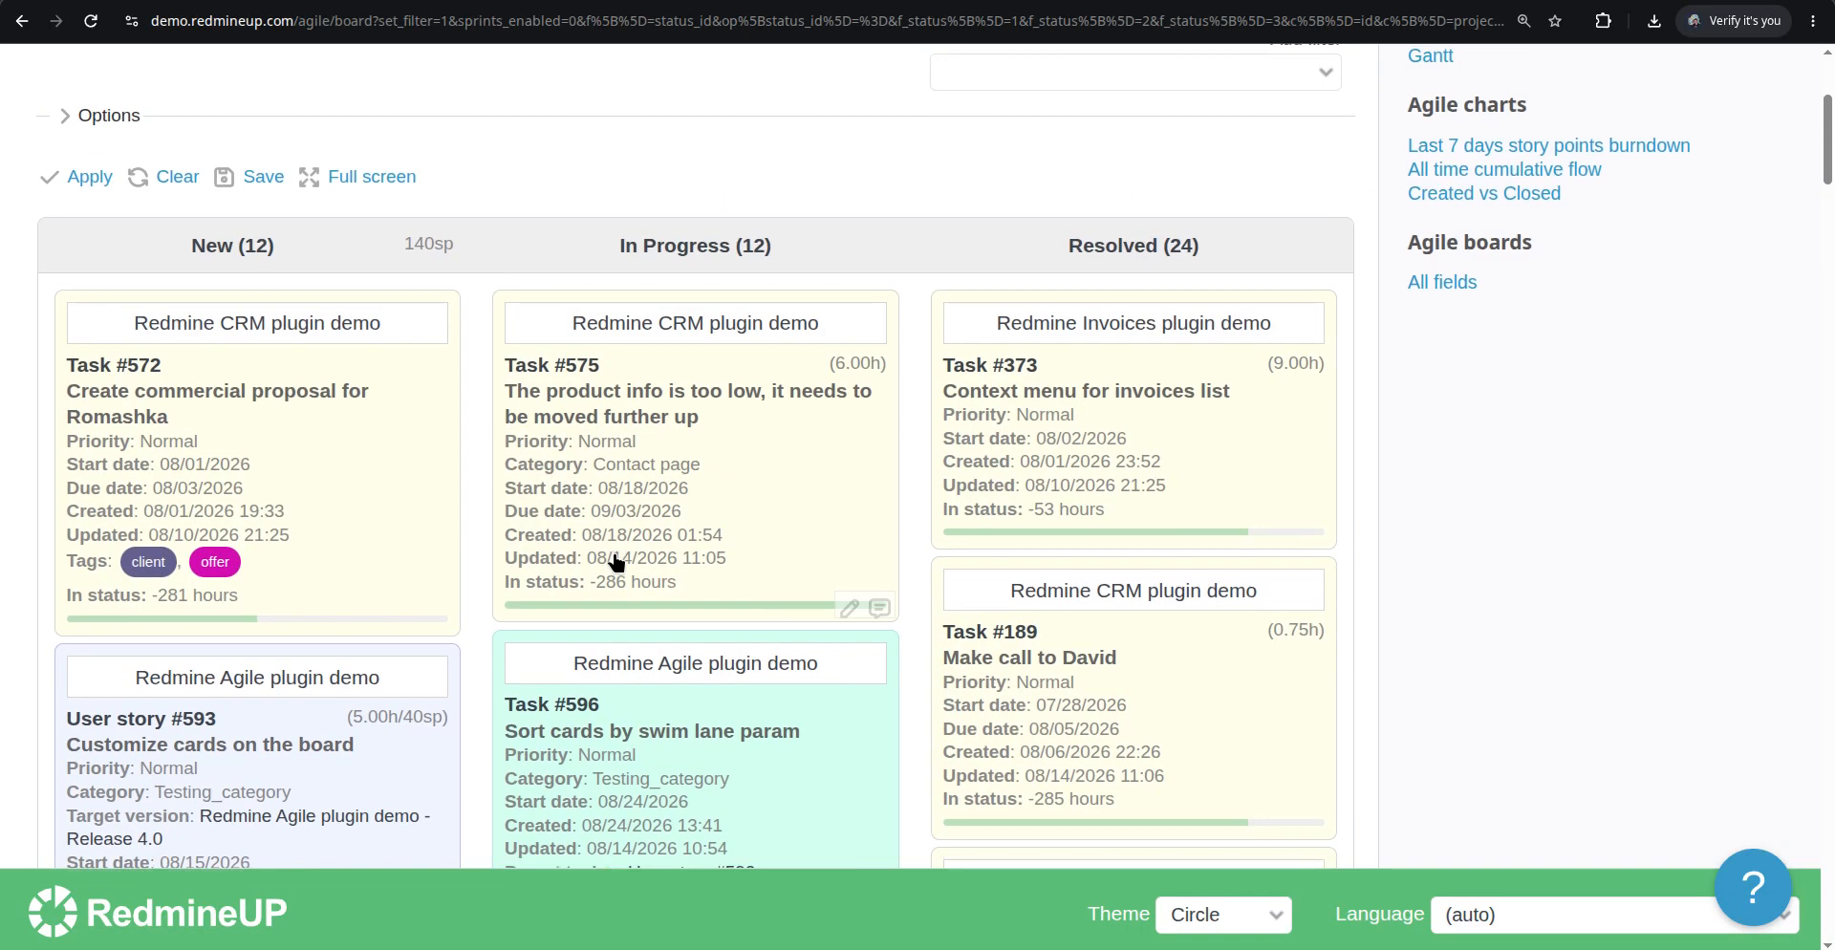
left_click(107, 461)
scroll(715, 471, "down", 8)
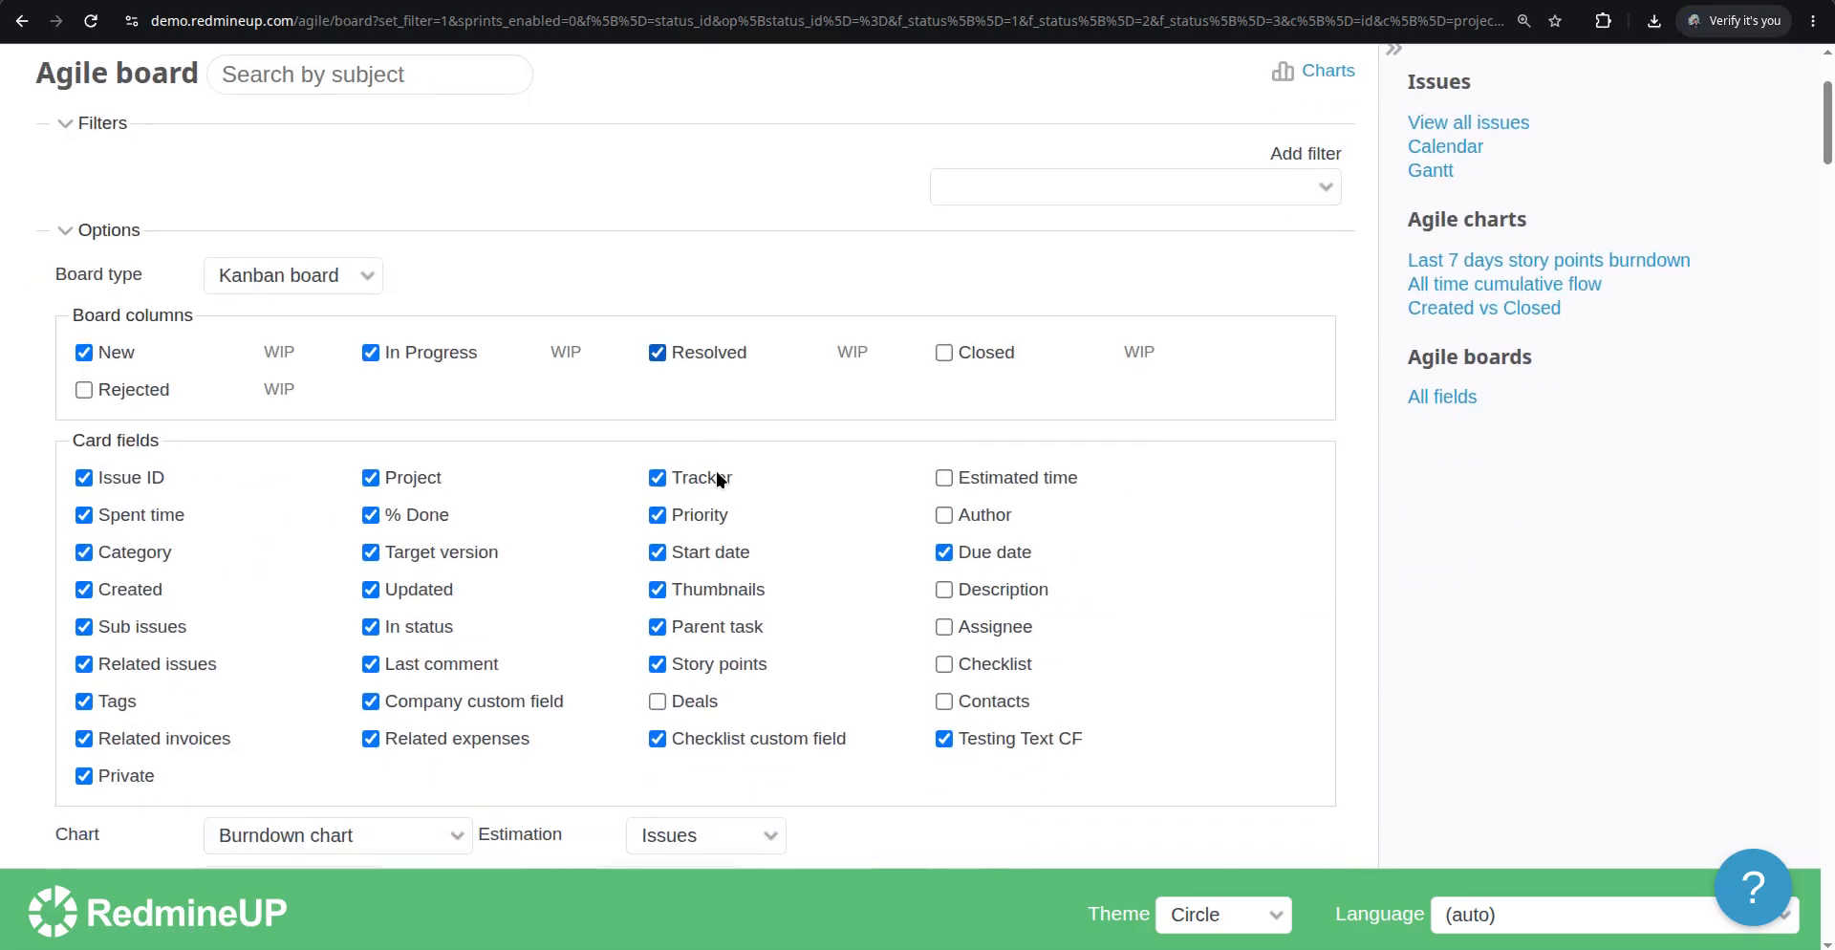
scroll(898, 507, "up", 1)
scroll(899, 499, "up", 1)
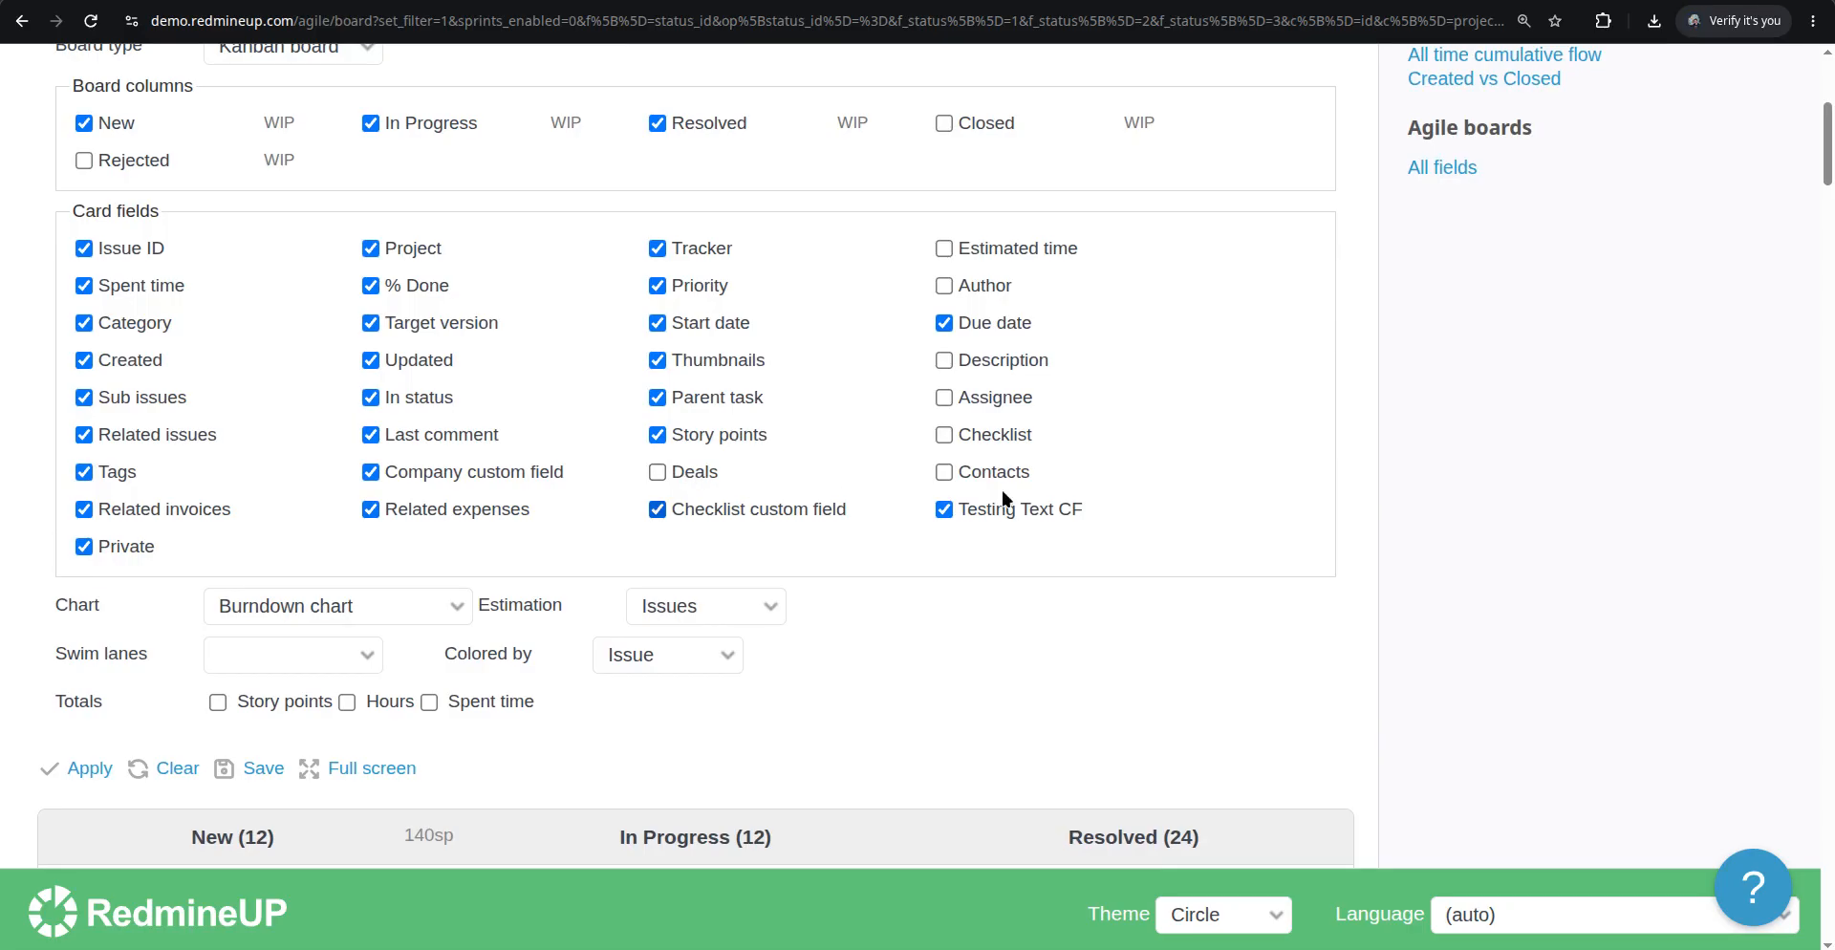
left_click(684, 477)
left_click(943, 468)
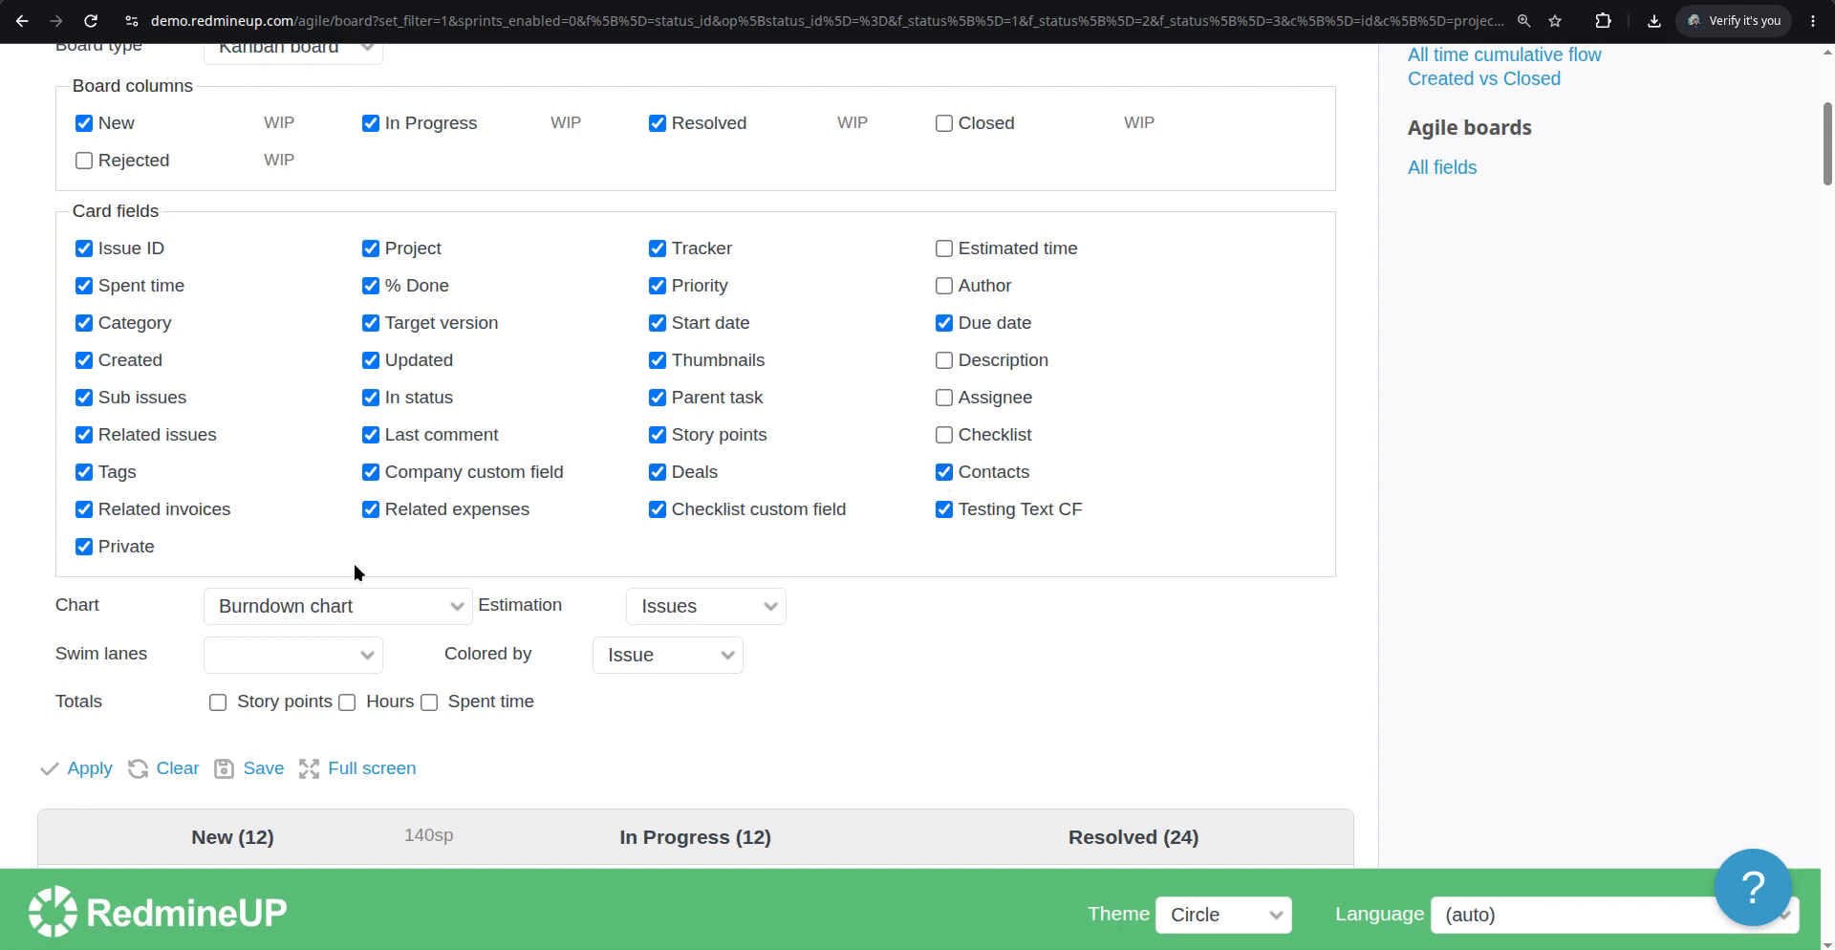
left_click(90, 772)
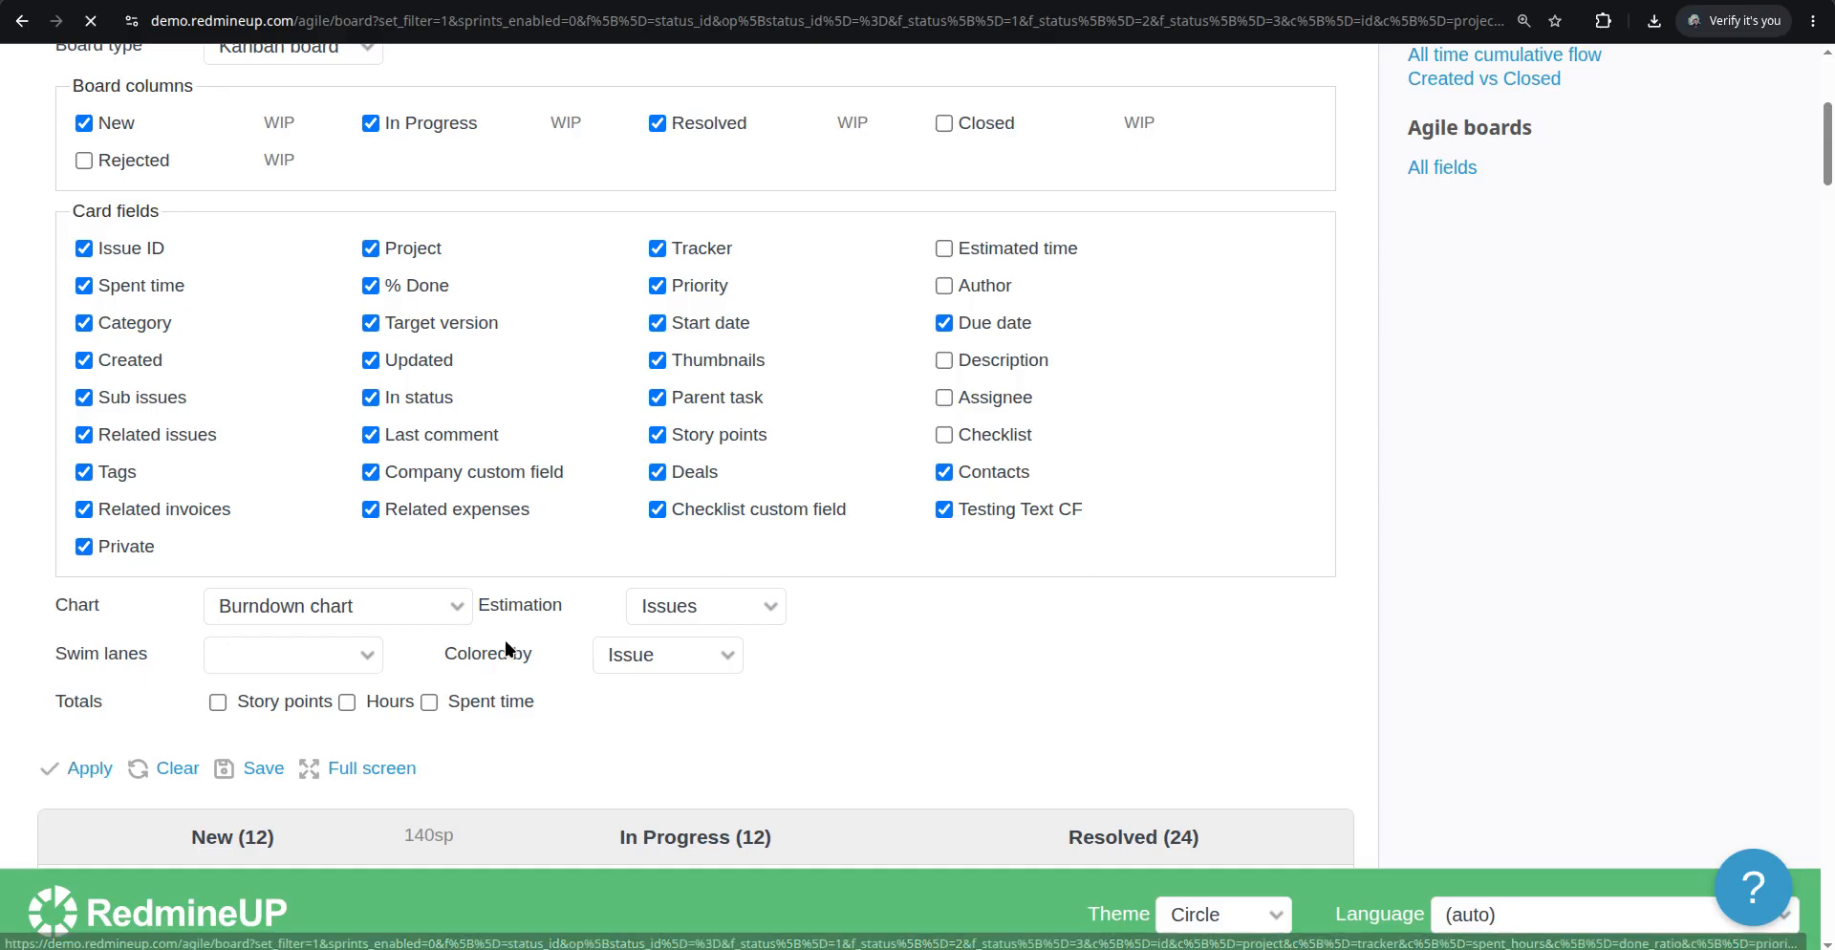
Scroll through the board to examine the updated cards
scroll(797, 610, "down", 7)
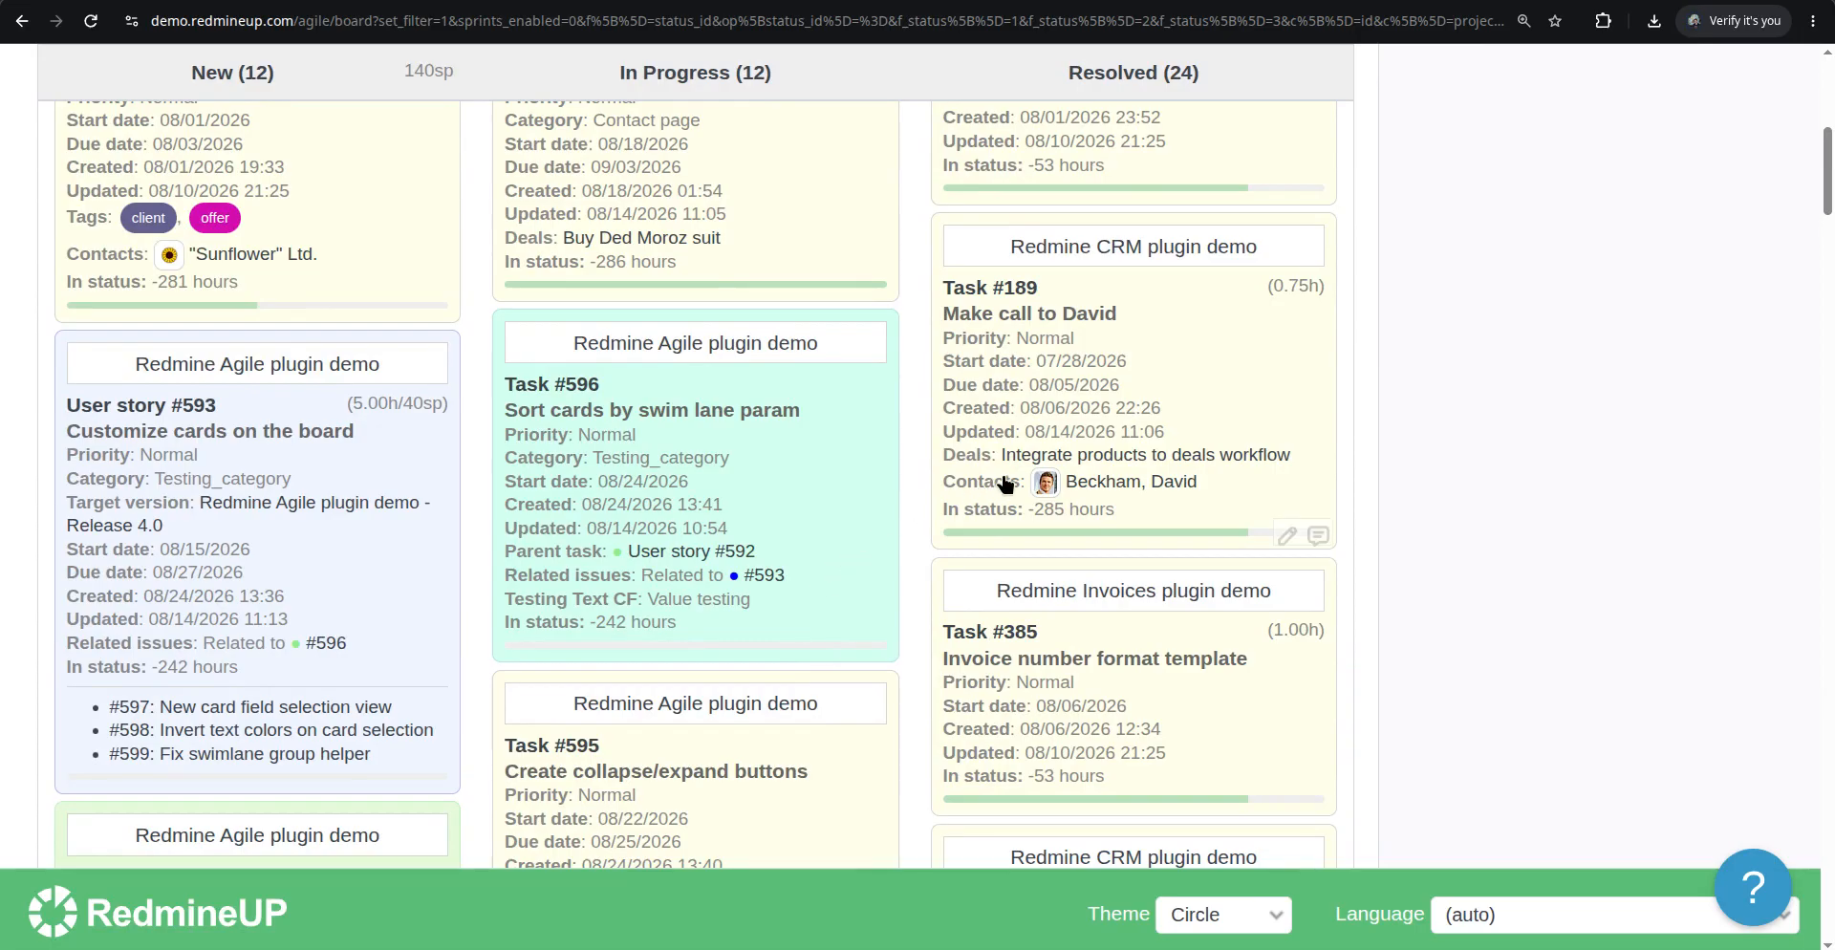
scroll(951, 566, "down", 7)
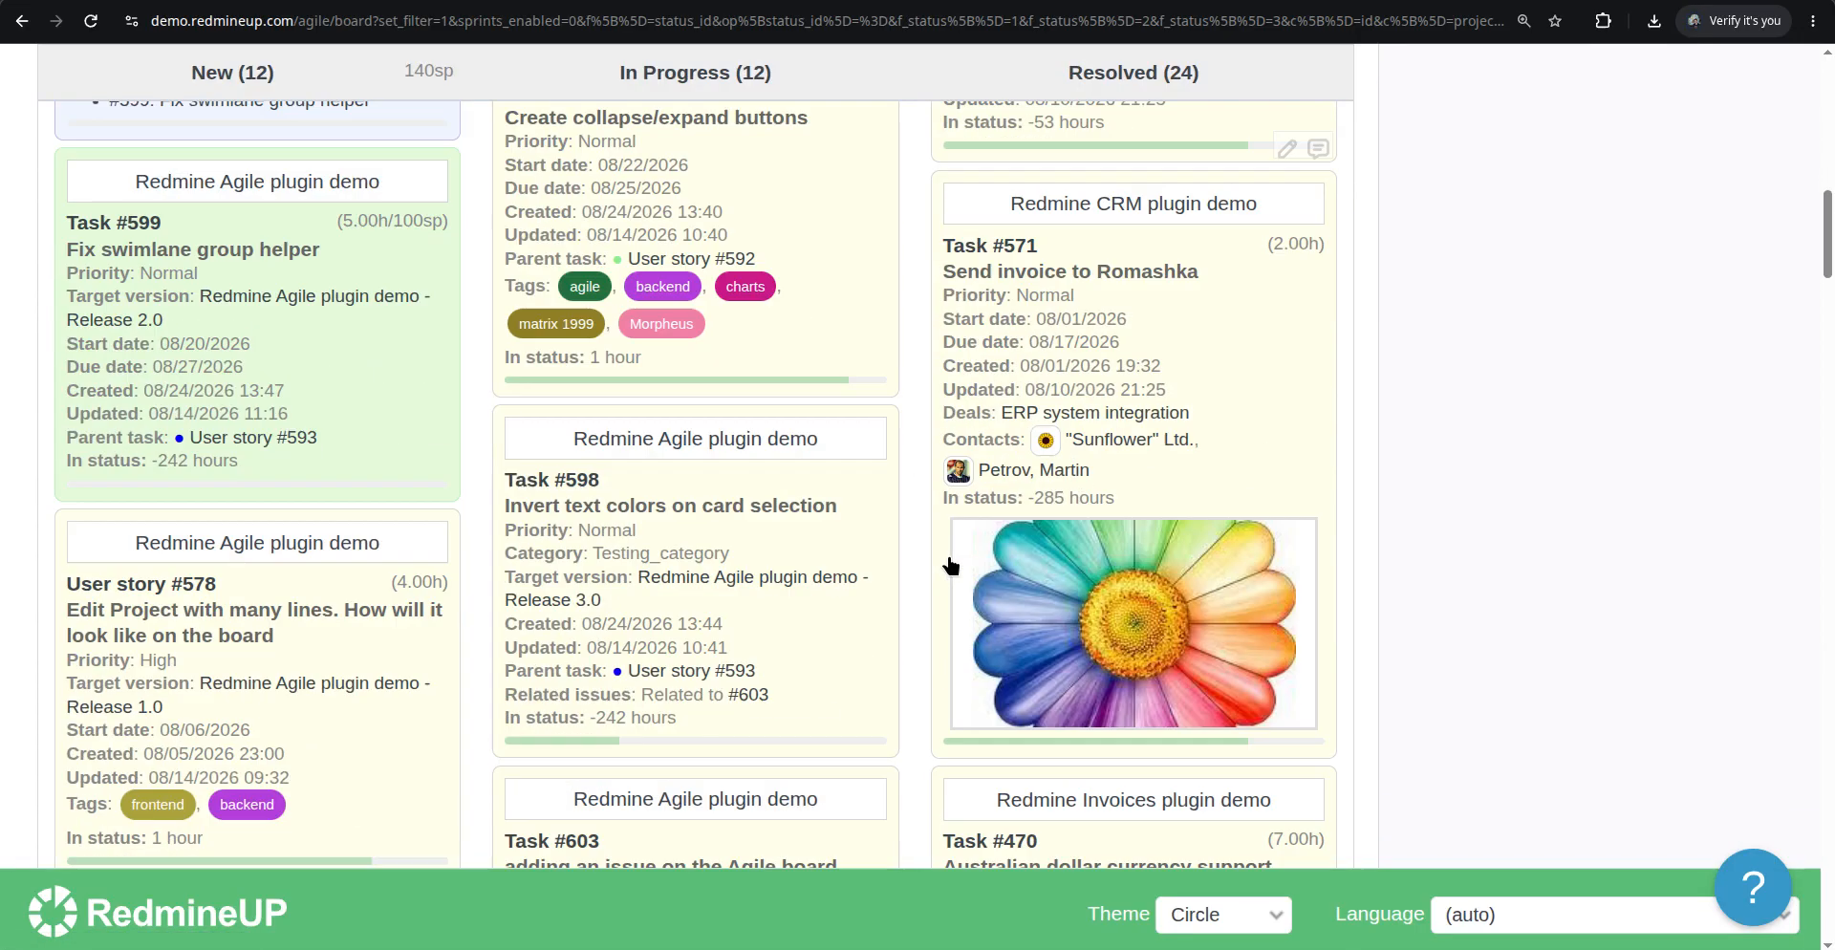
scroll(951, 566, "down", 2)
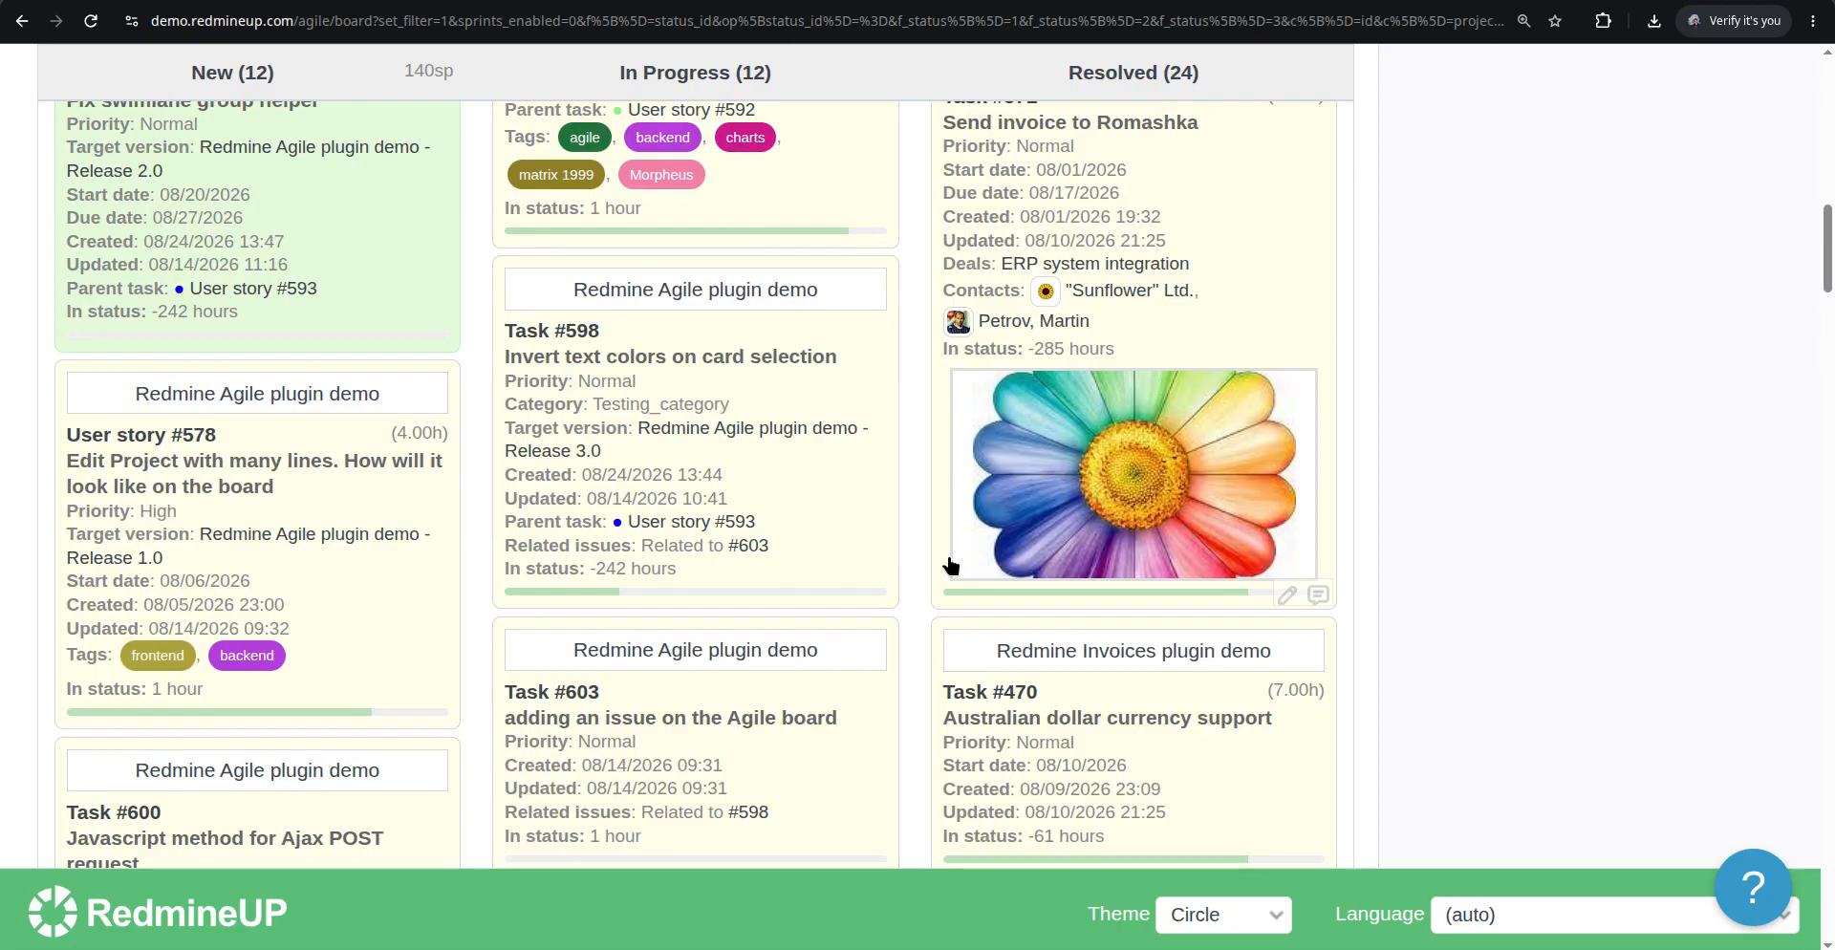
scroll(951, 565, "up", 4)
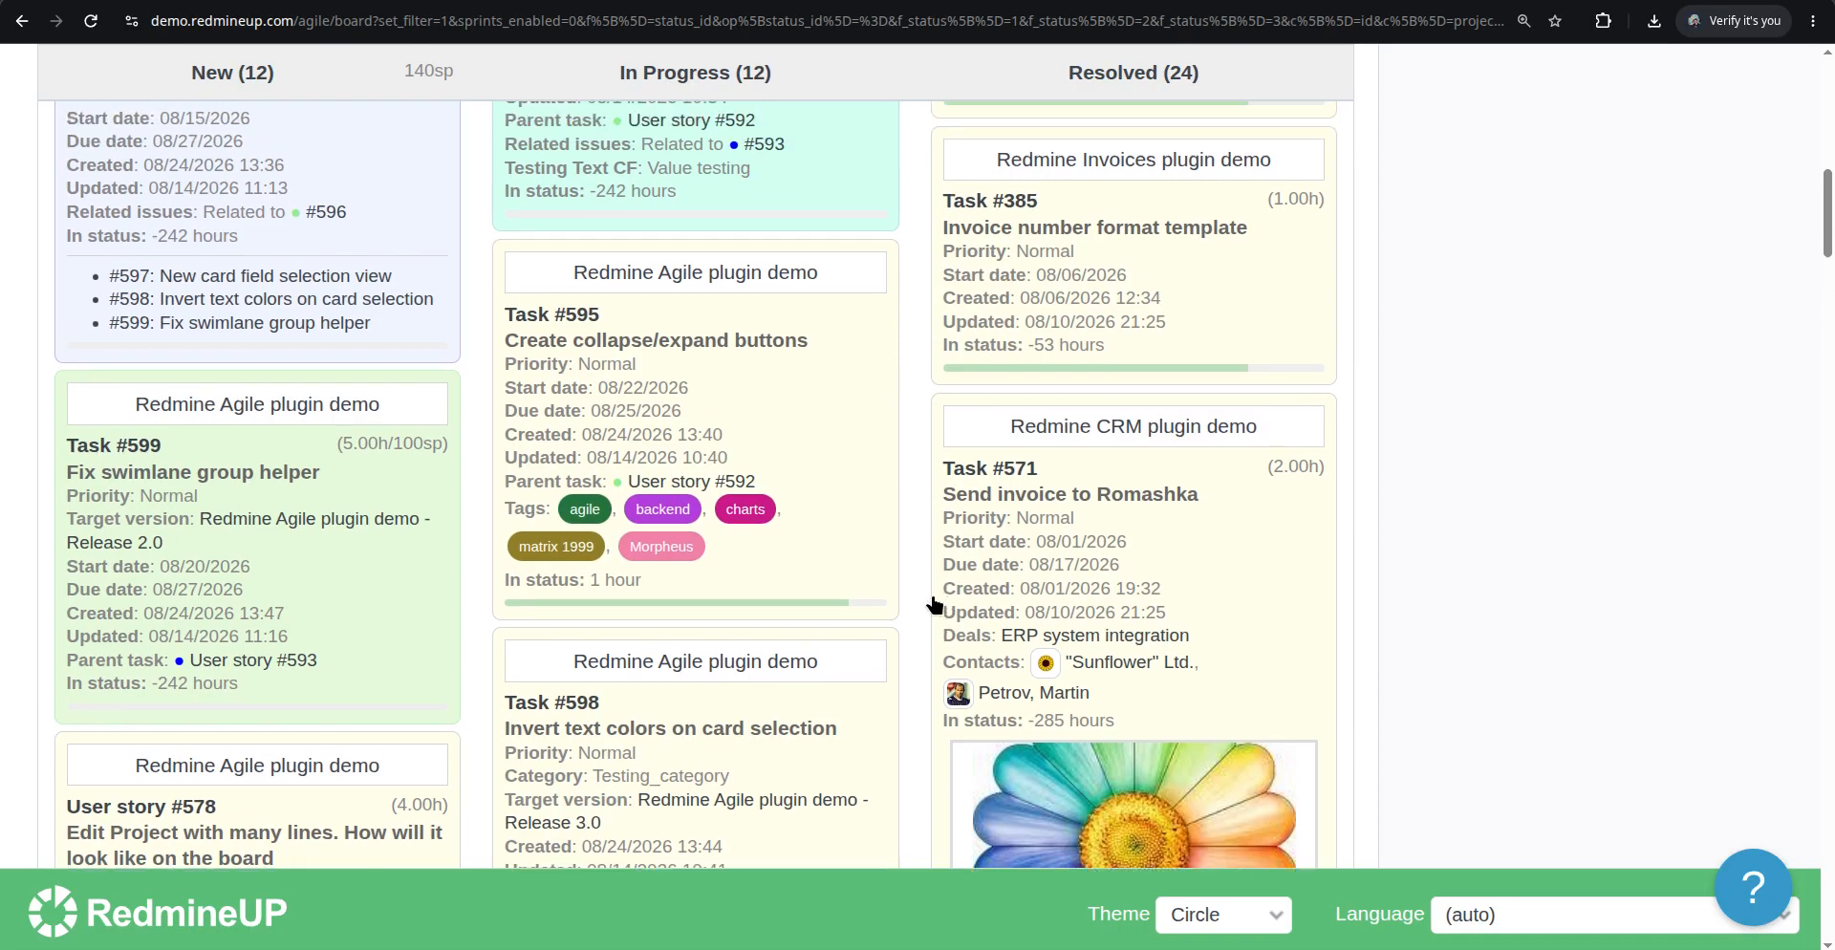
scroll(934, 604, "up", 10)
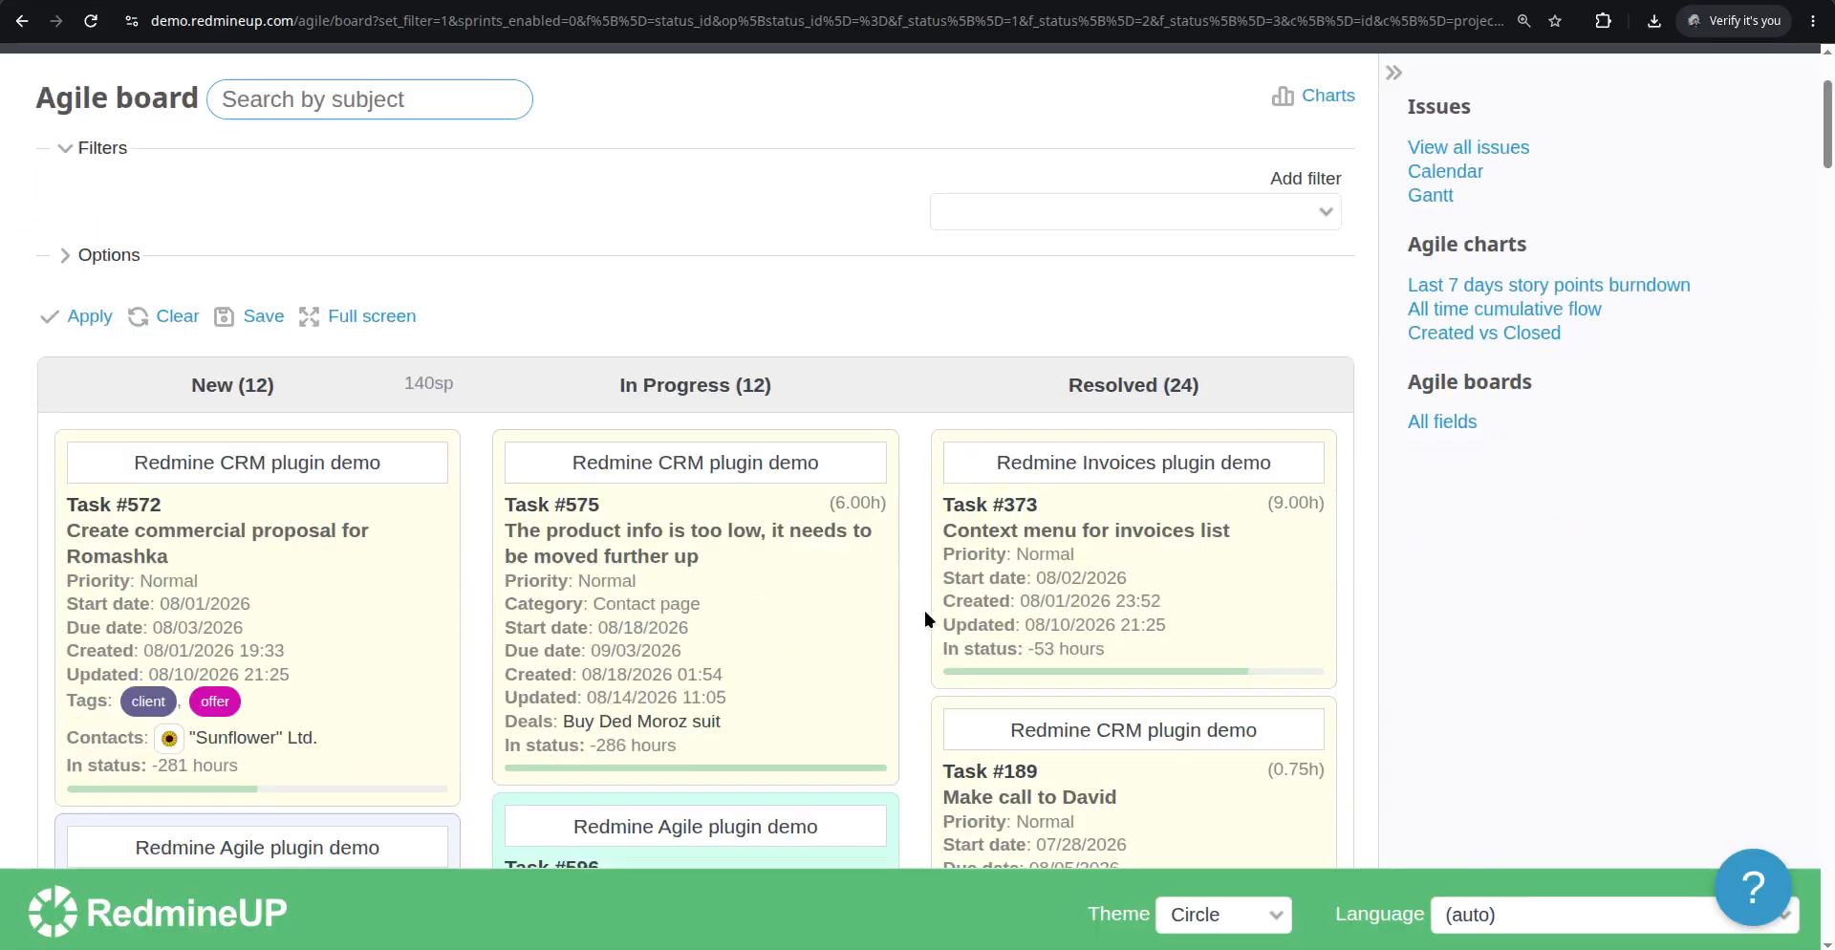
scroll(860, 745, "up", 3)
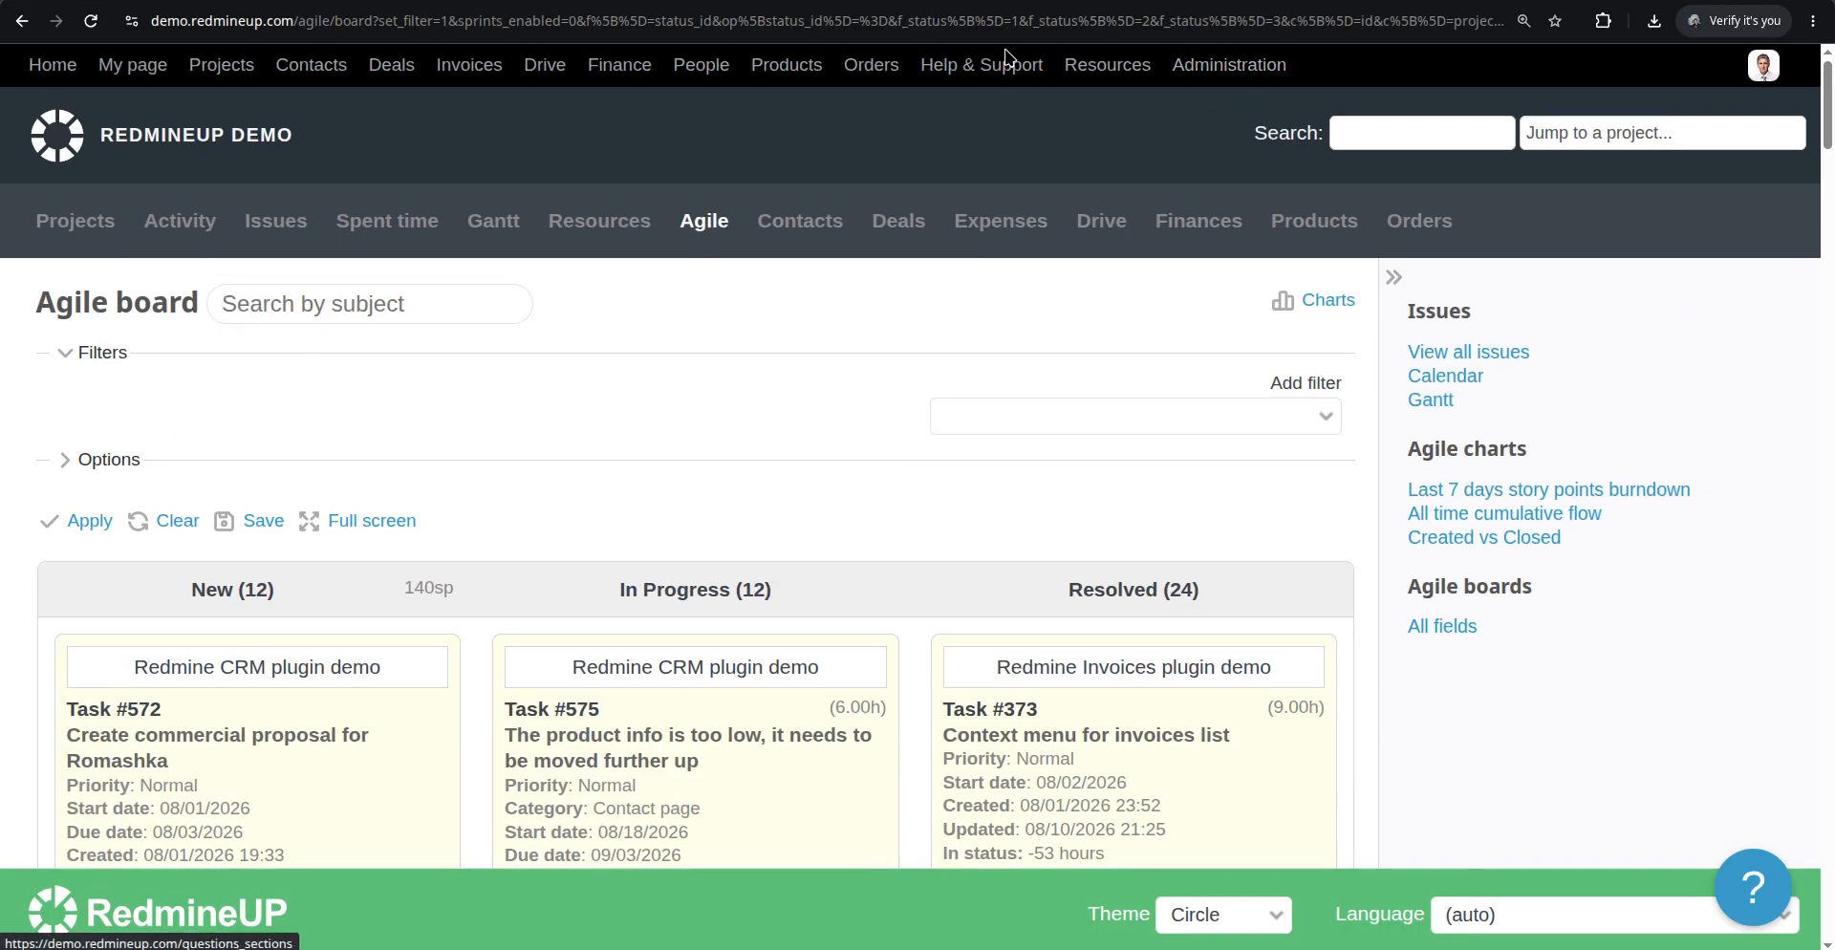
Open the issue custom fields list in Administration, then return to the board
left_click(1057, 0)
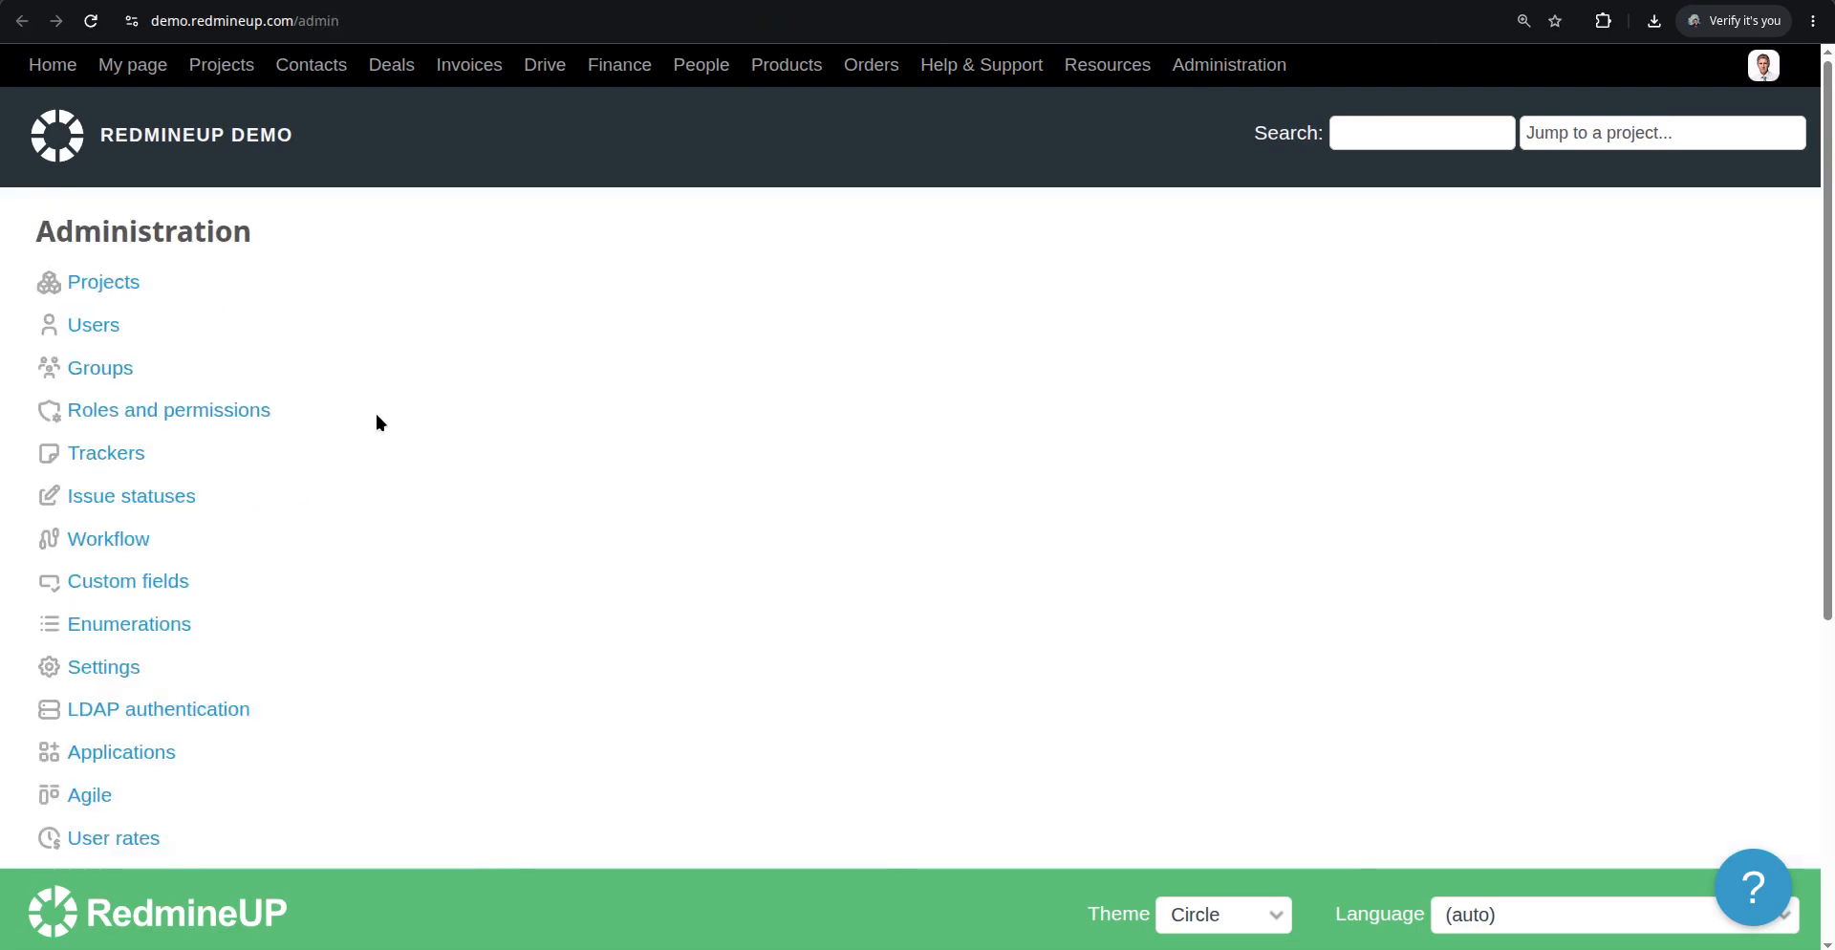
left_click(182, 581)
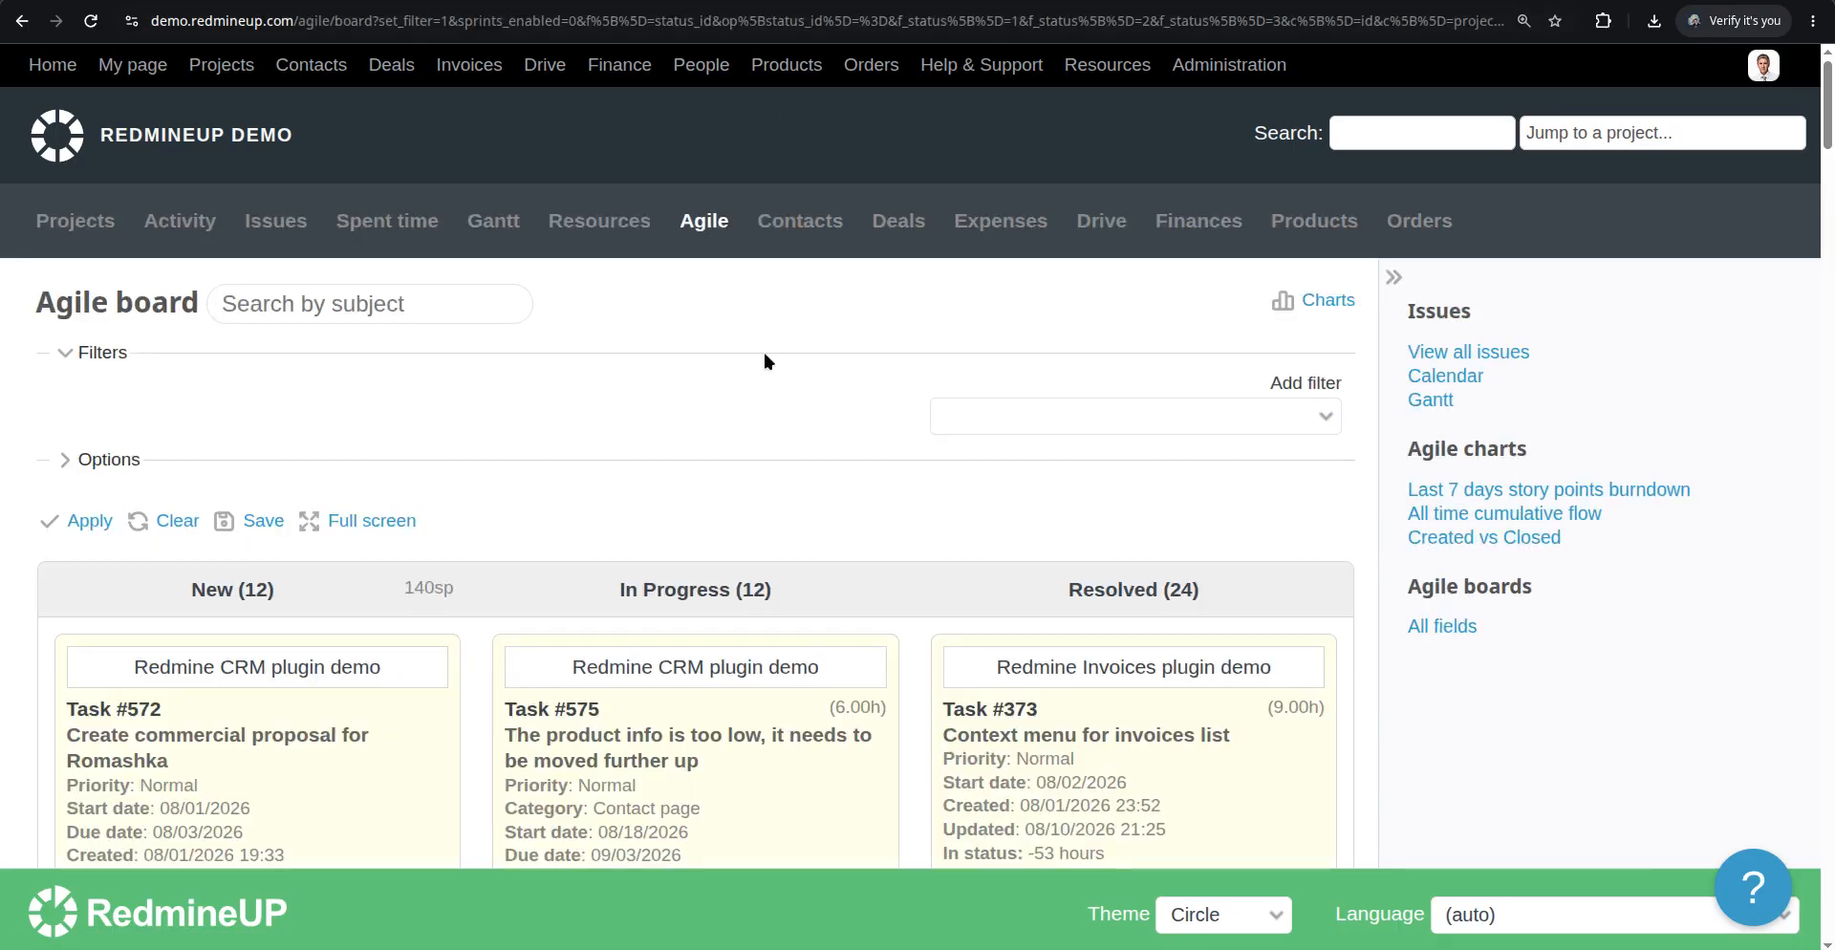
scroll(762, 348, "down", 1)
scroll(851, 439, "down", 4)
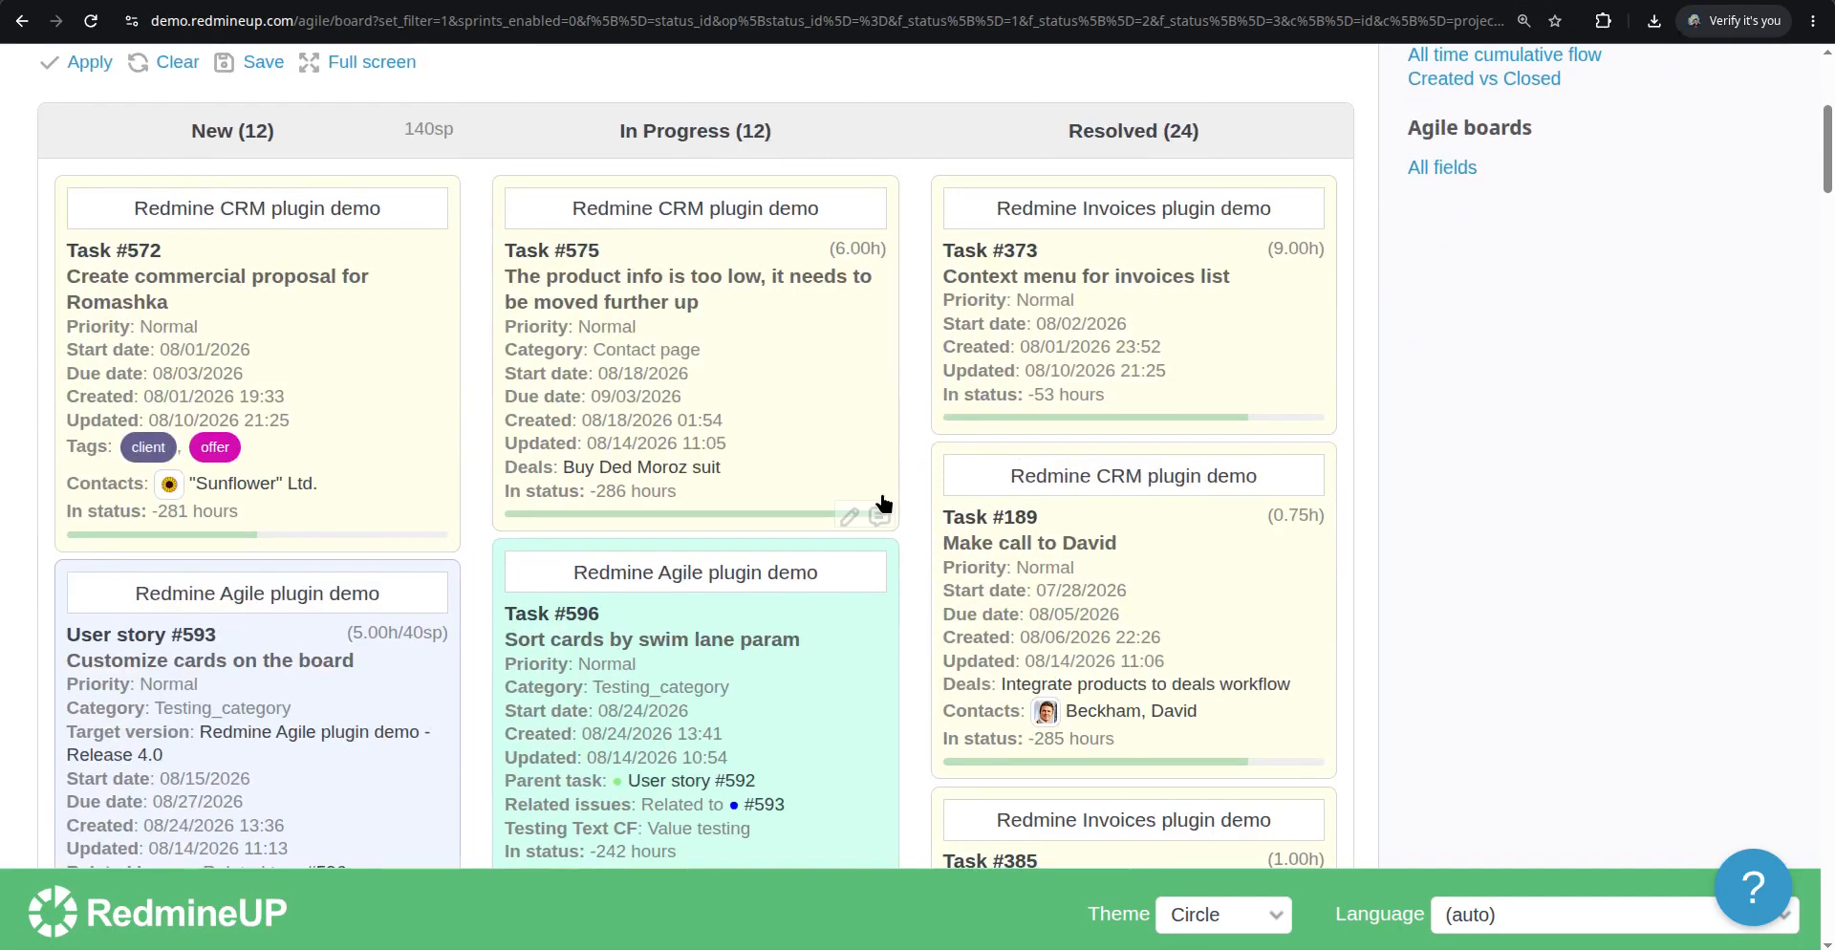
Open Task #373 for editing, add contacts from Microsoft, "Sunflower" Ltd. and Apple Inc., and submit the changes
left_click(1111, 283)
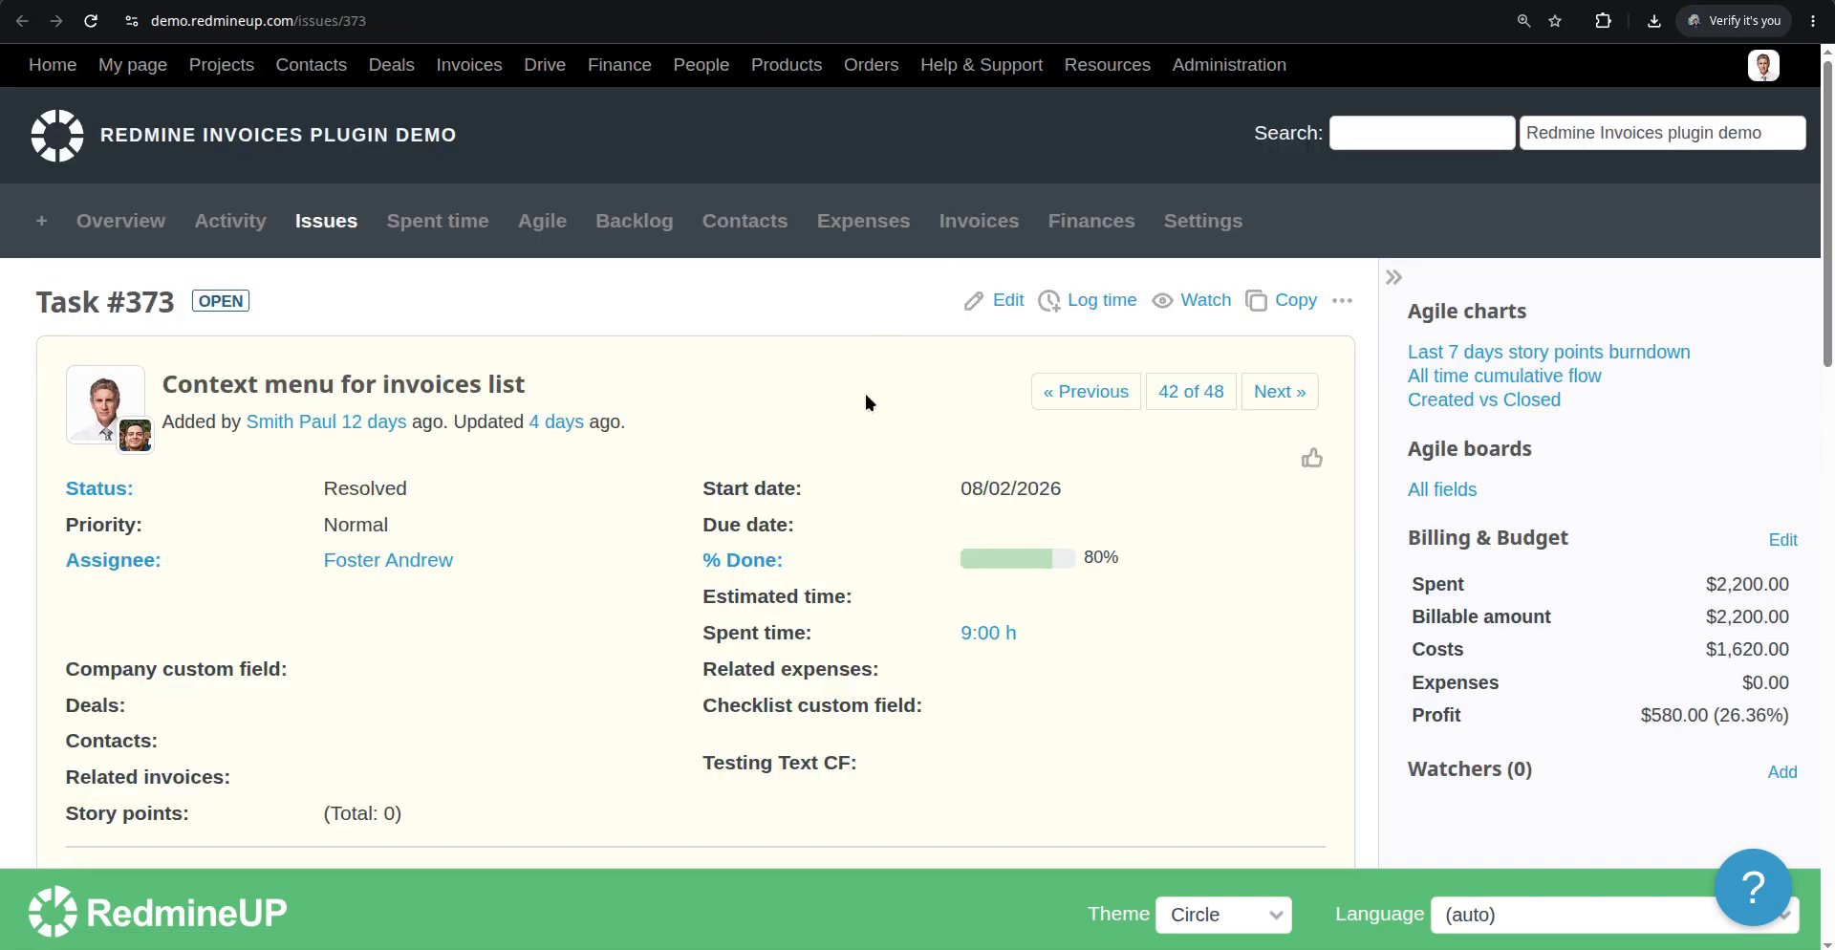
left_click(985, 302)
scroll(773, 454, "down", 2)
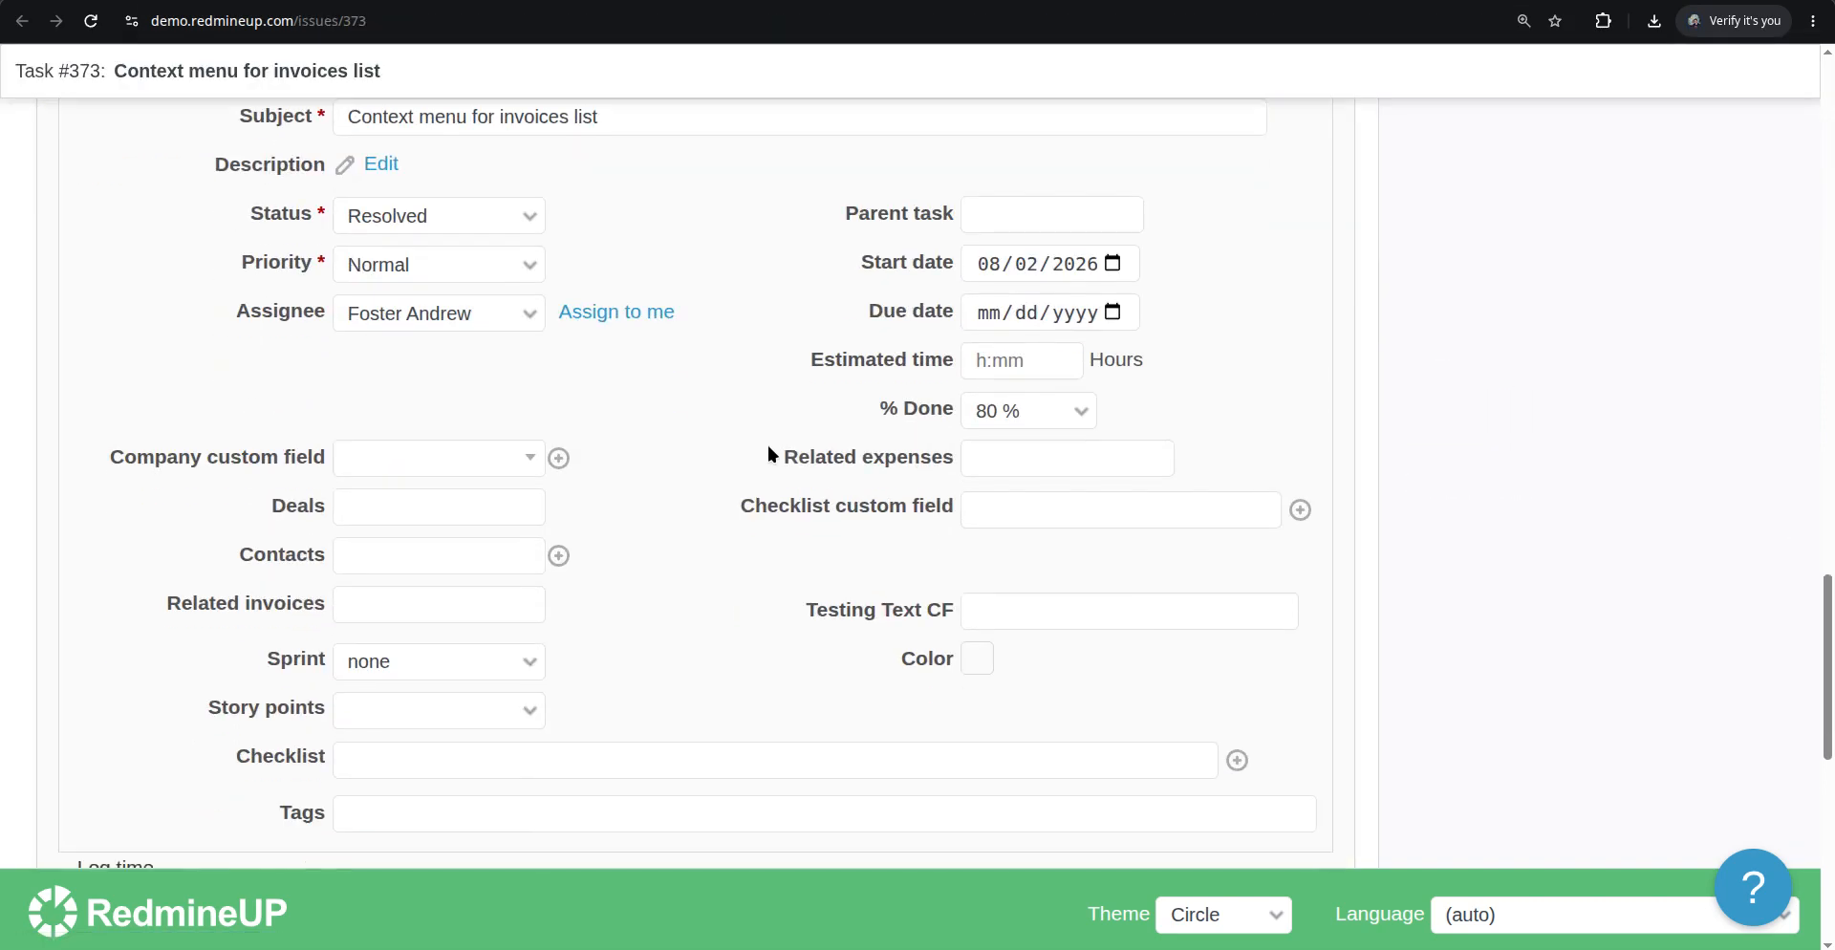
left_click(382, 560)
left_click(400, 719)
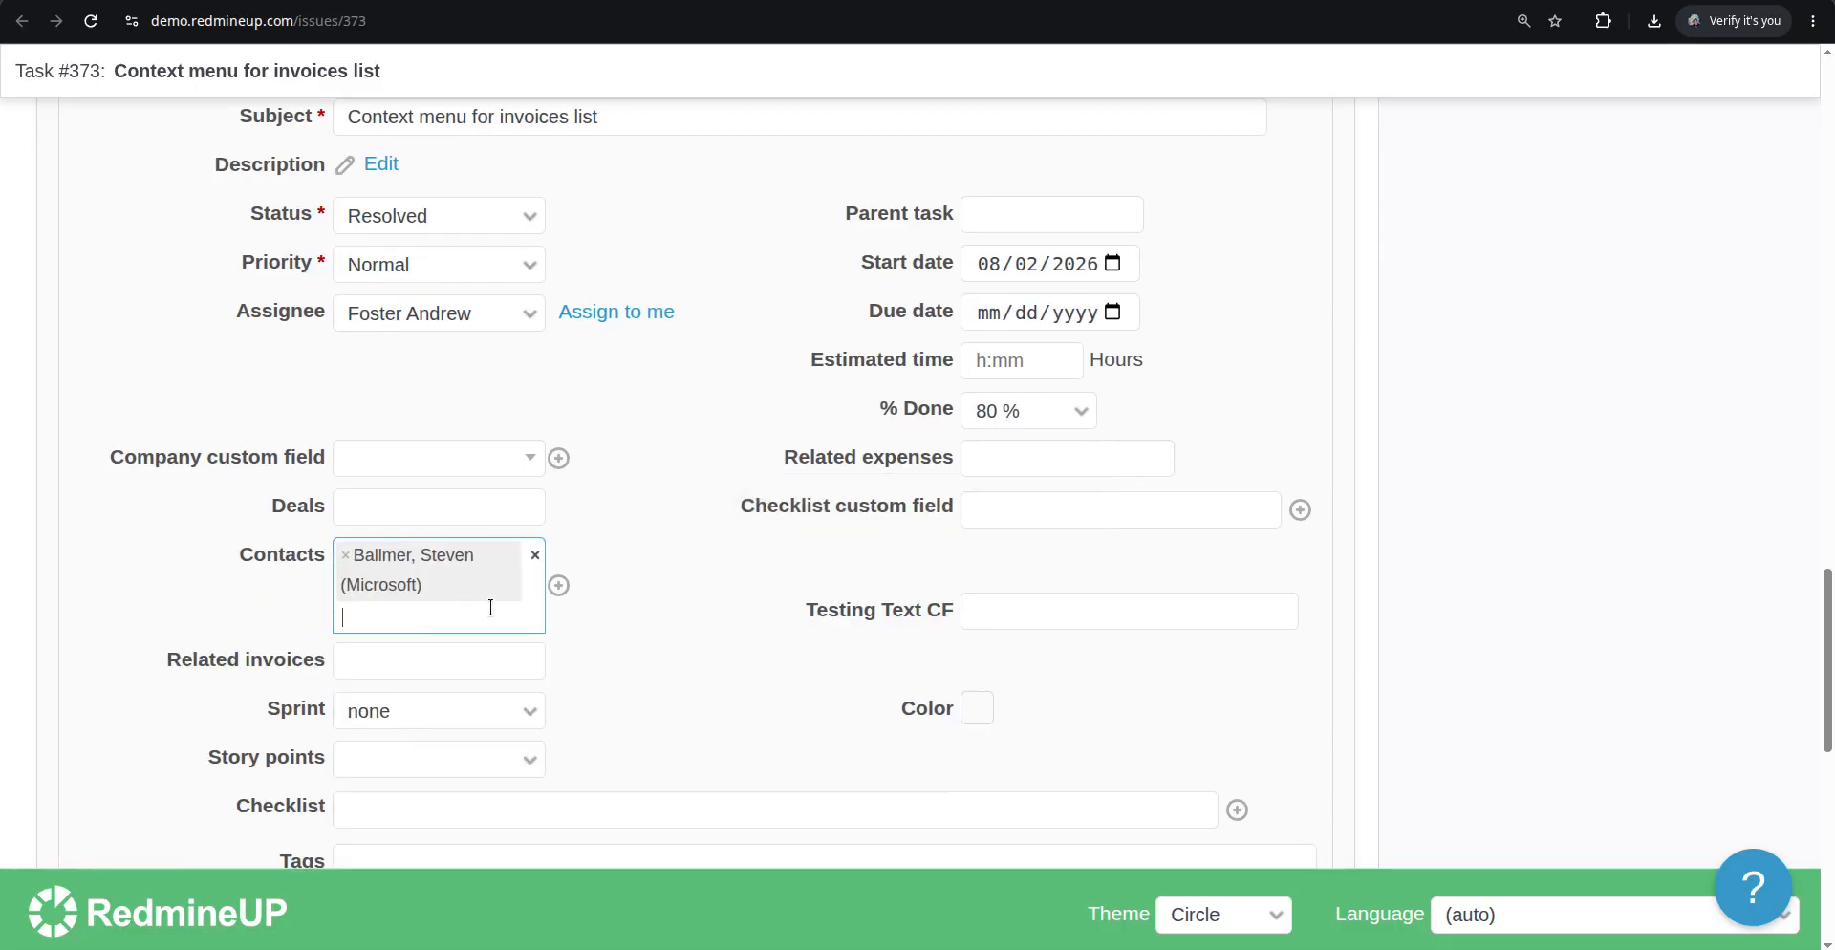
left_click(486, 612)
left_click(435, 820)
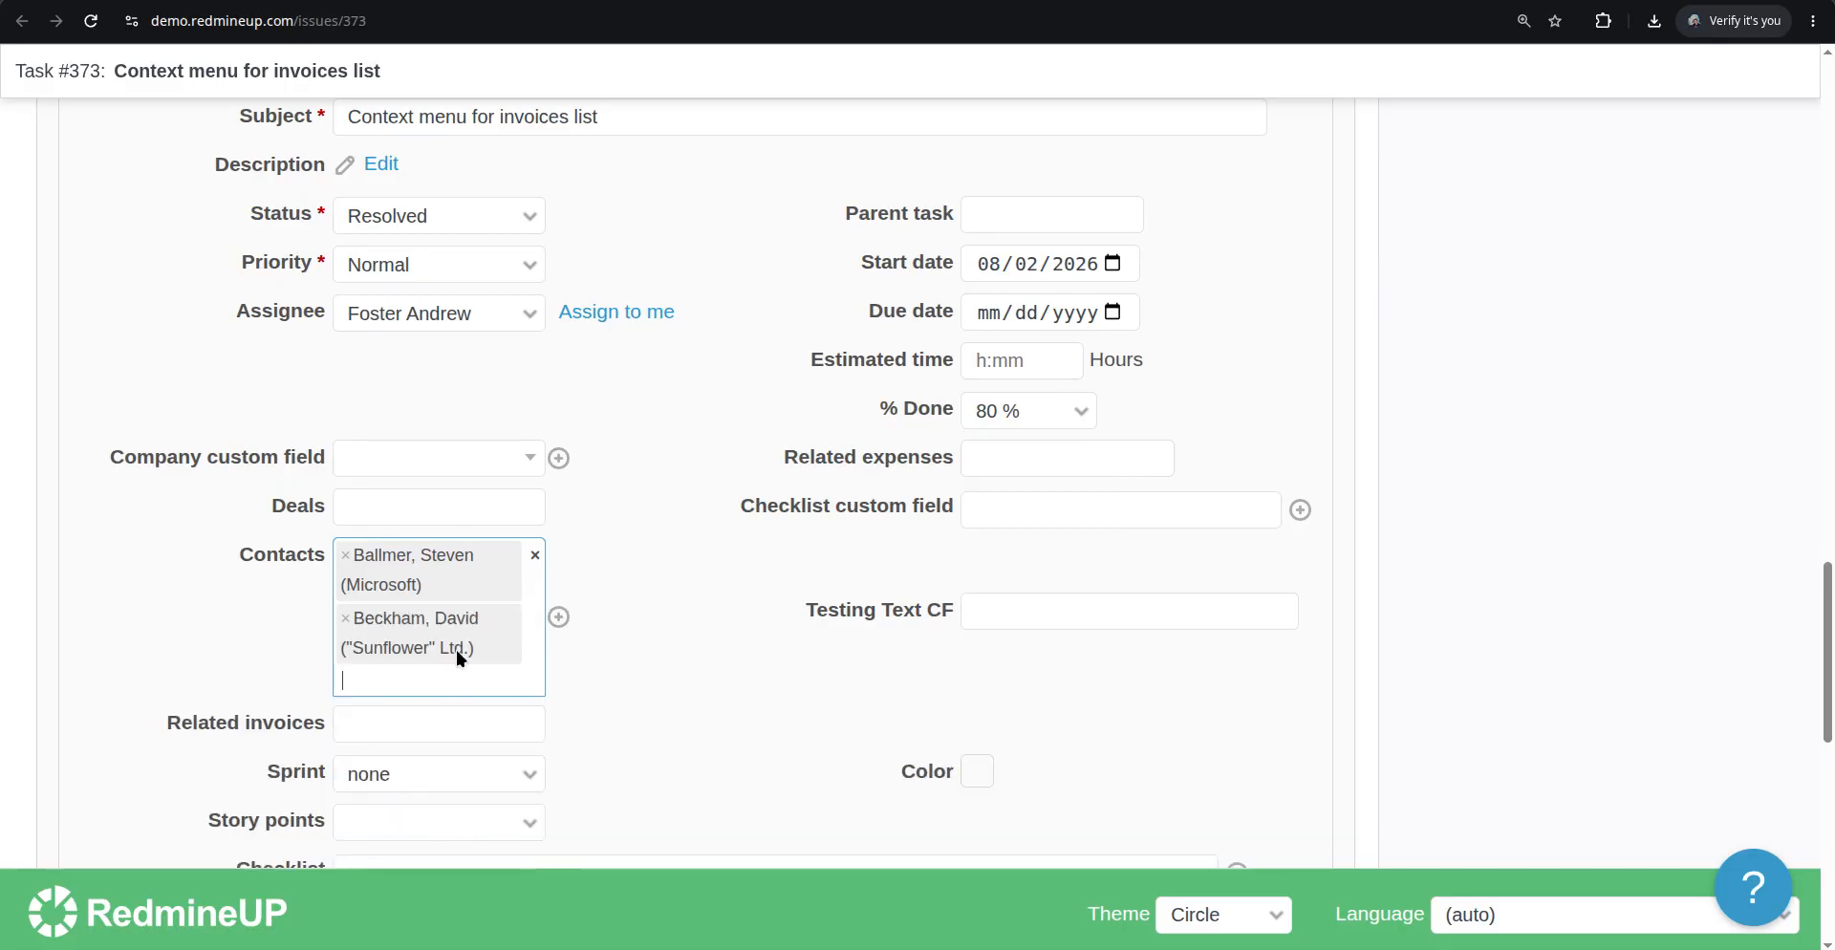
left_click(465, 646)
scroll(464, 478, "down", 3)
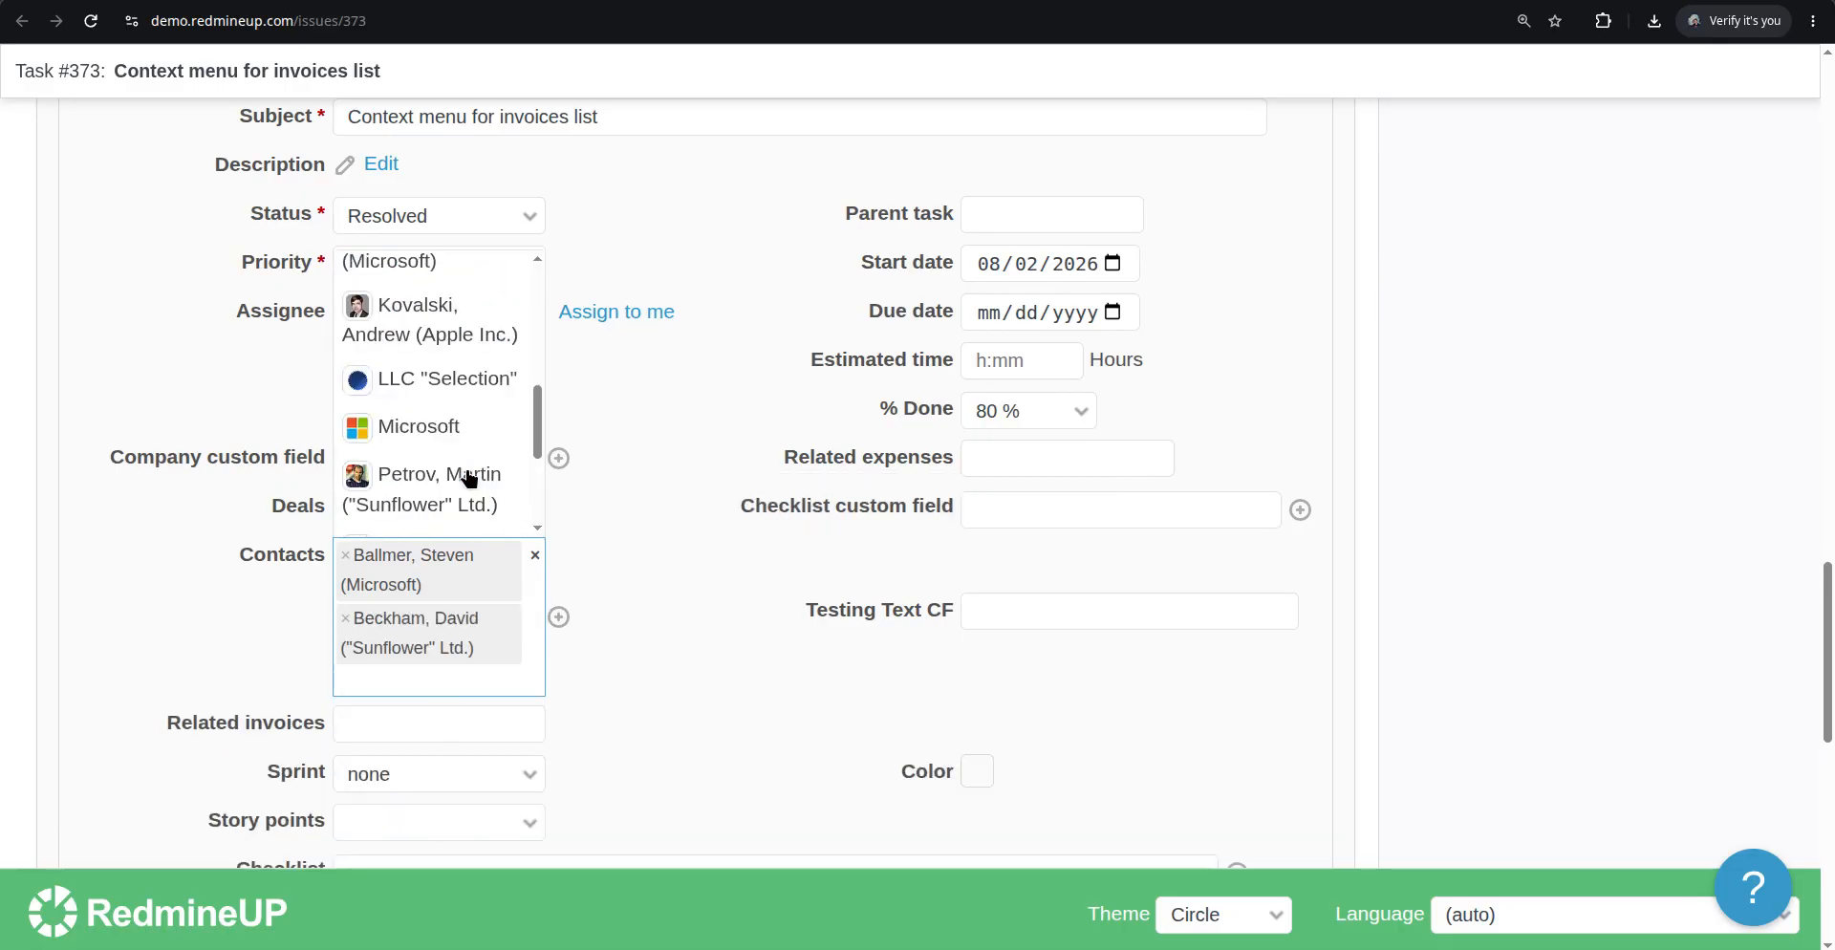
left_click(457, 333)
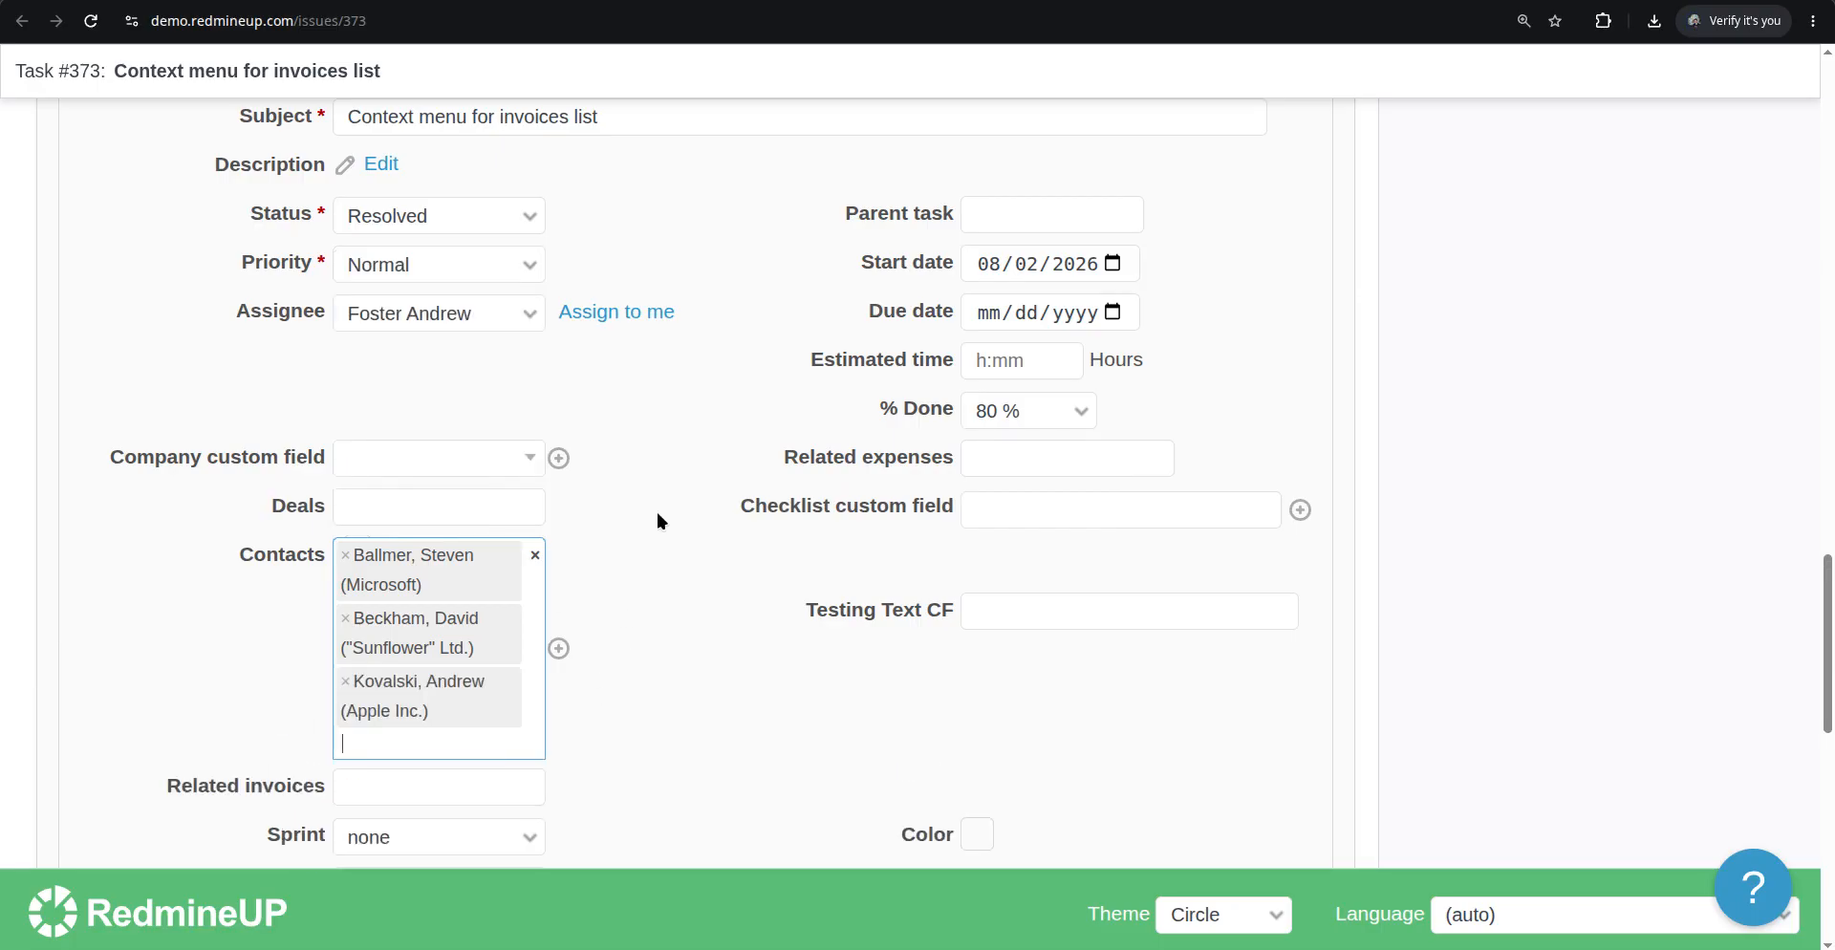
left_click(474, 513)
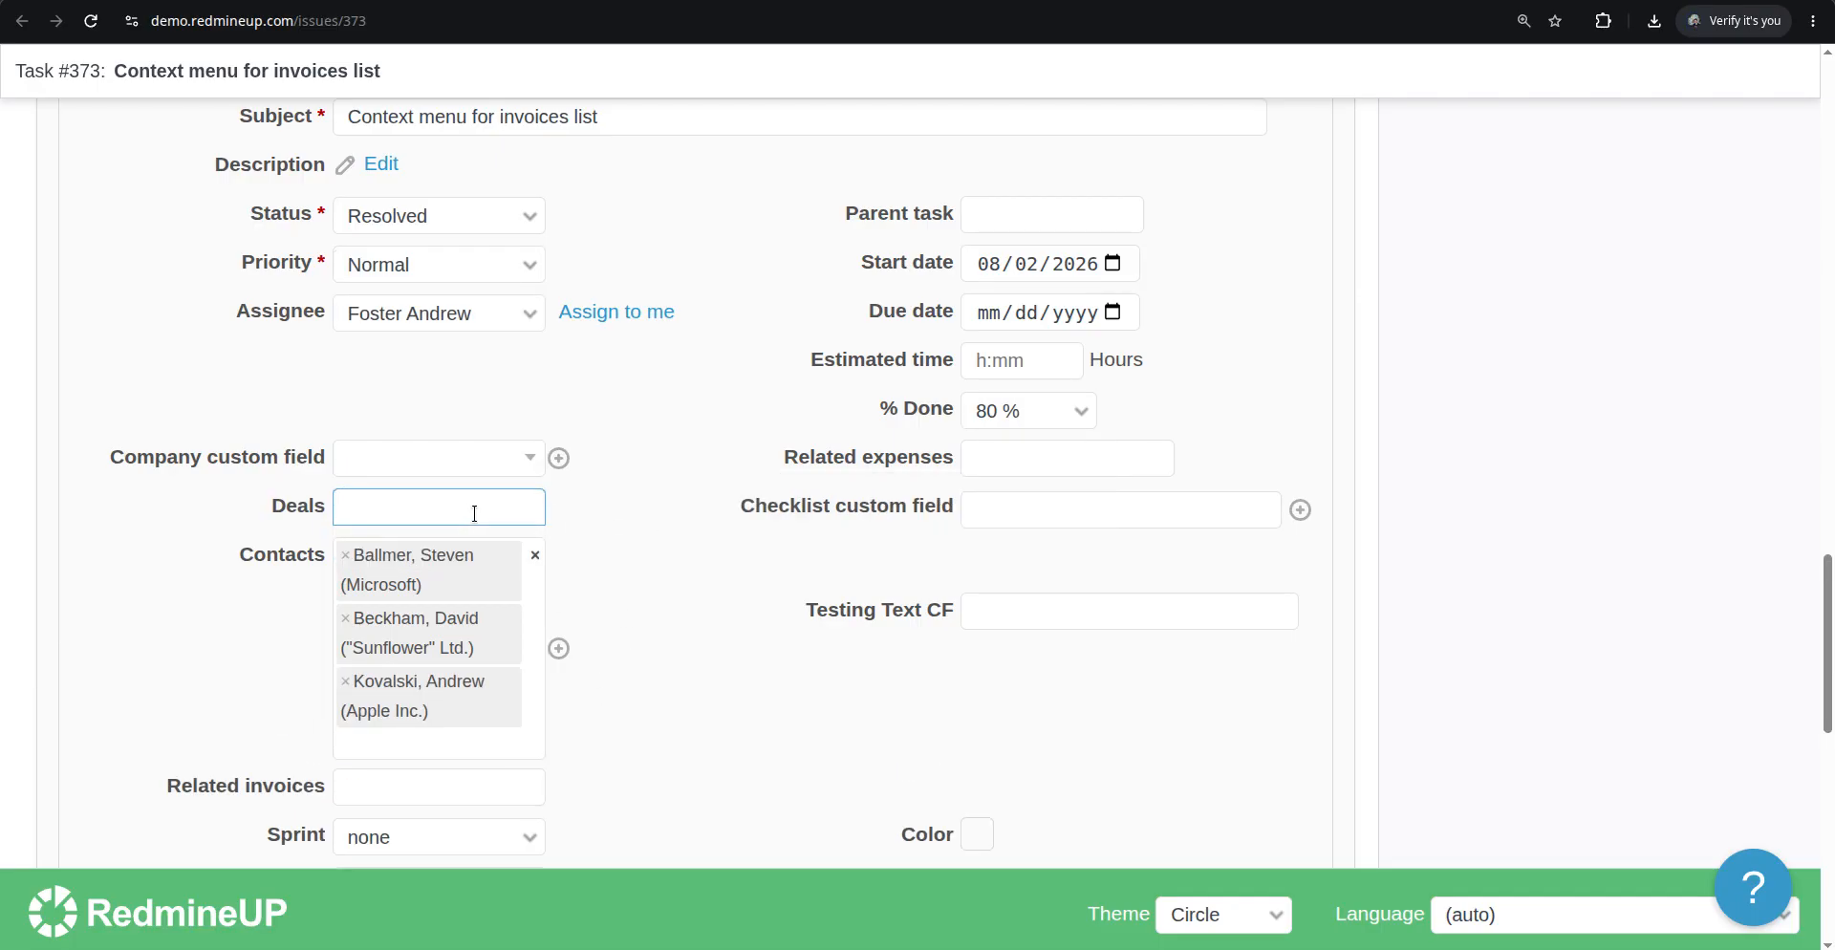
left_click(191, 533)
scroll(123, 667, "down", 10)
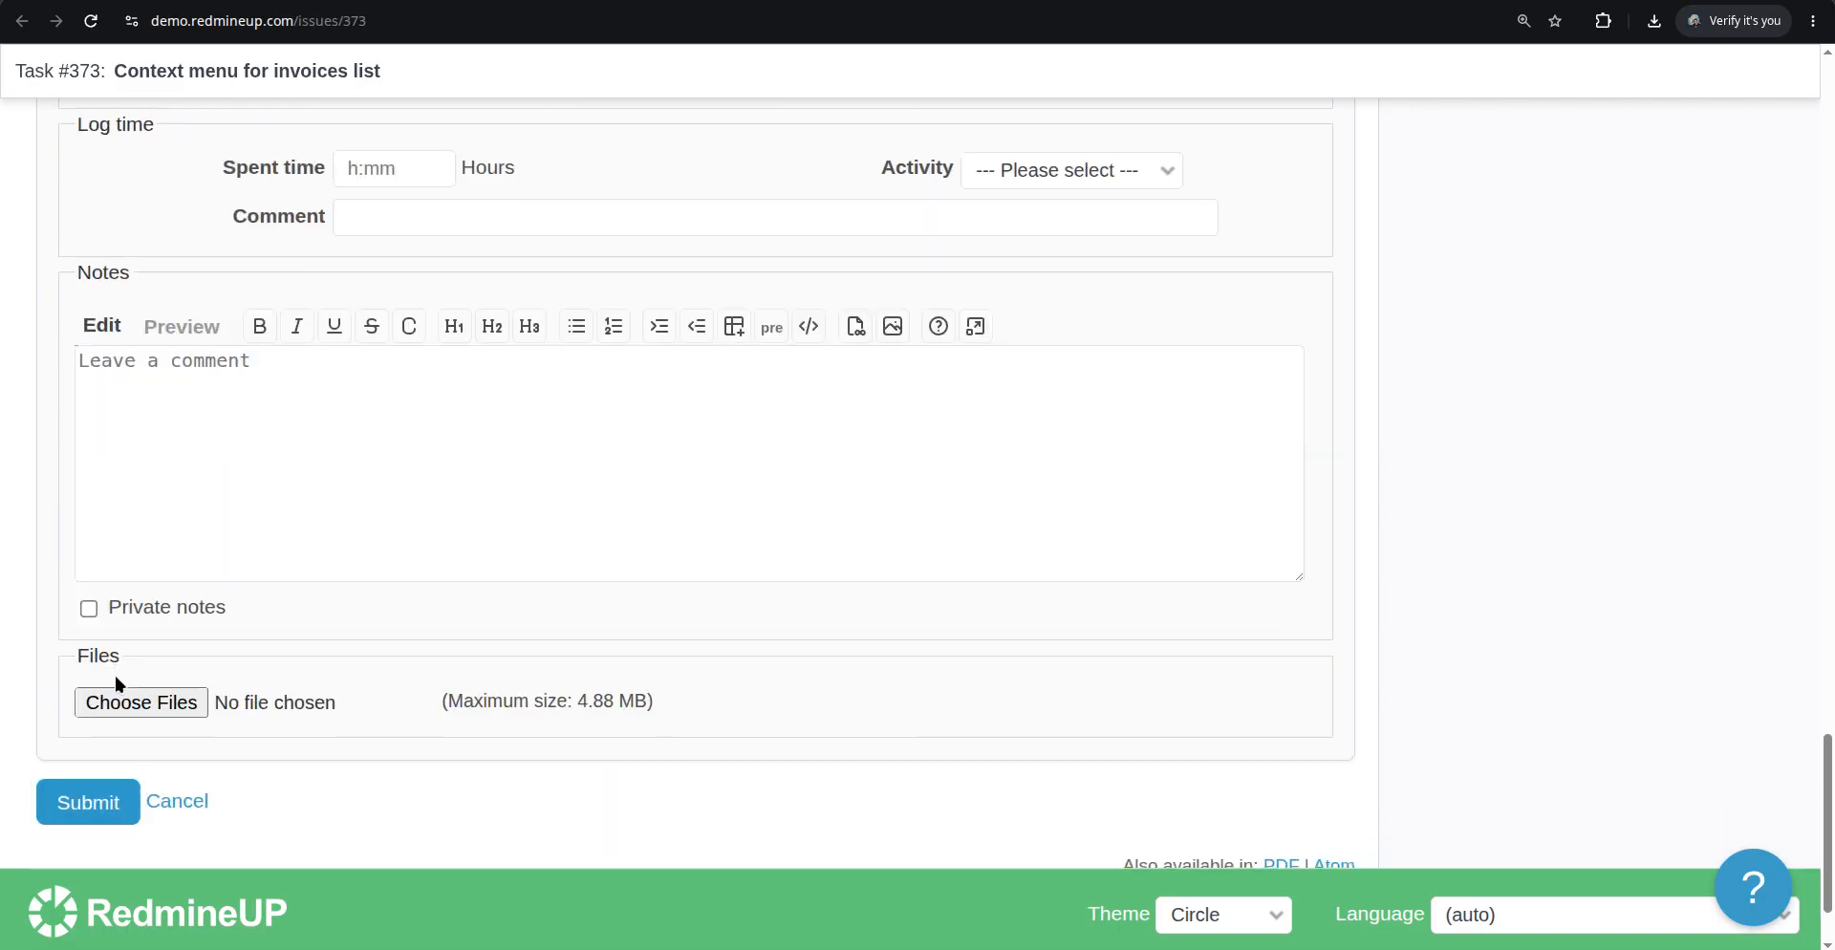
scroll(118, 682, "down", 2)
left_click(90, 685)
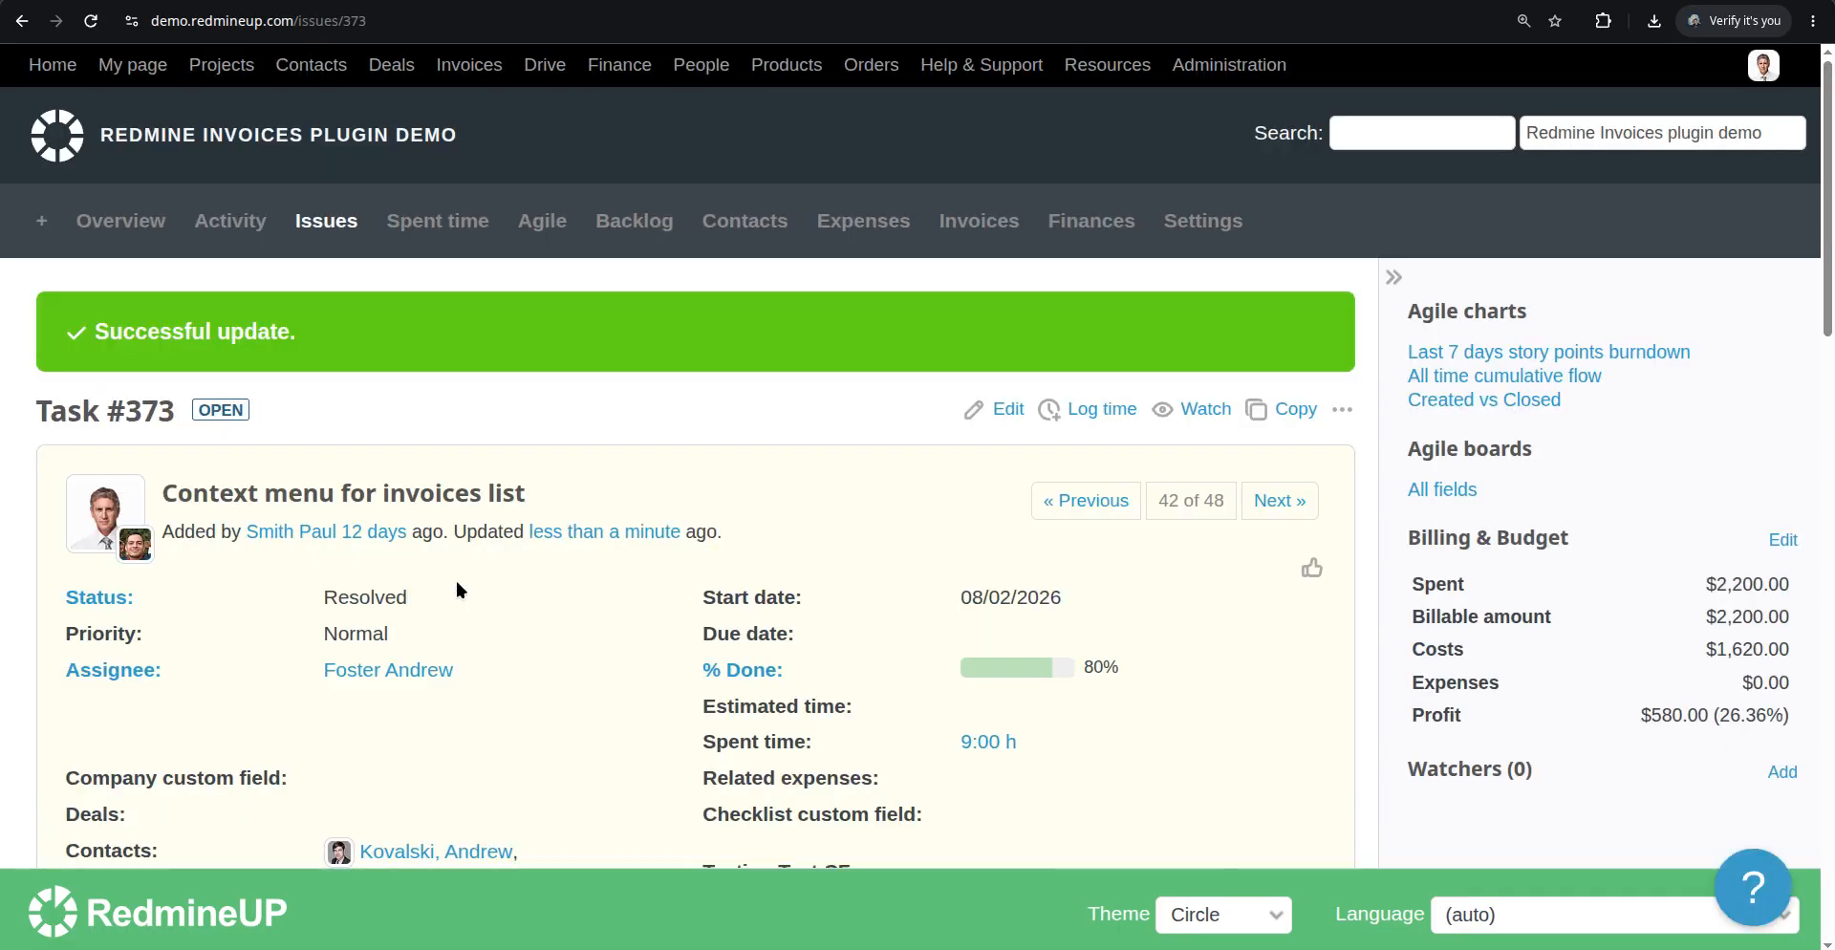
Enable the Deals module in the project settings and save
scroll(456, 589, "down", 3)
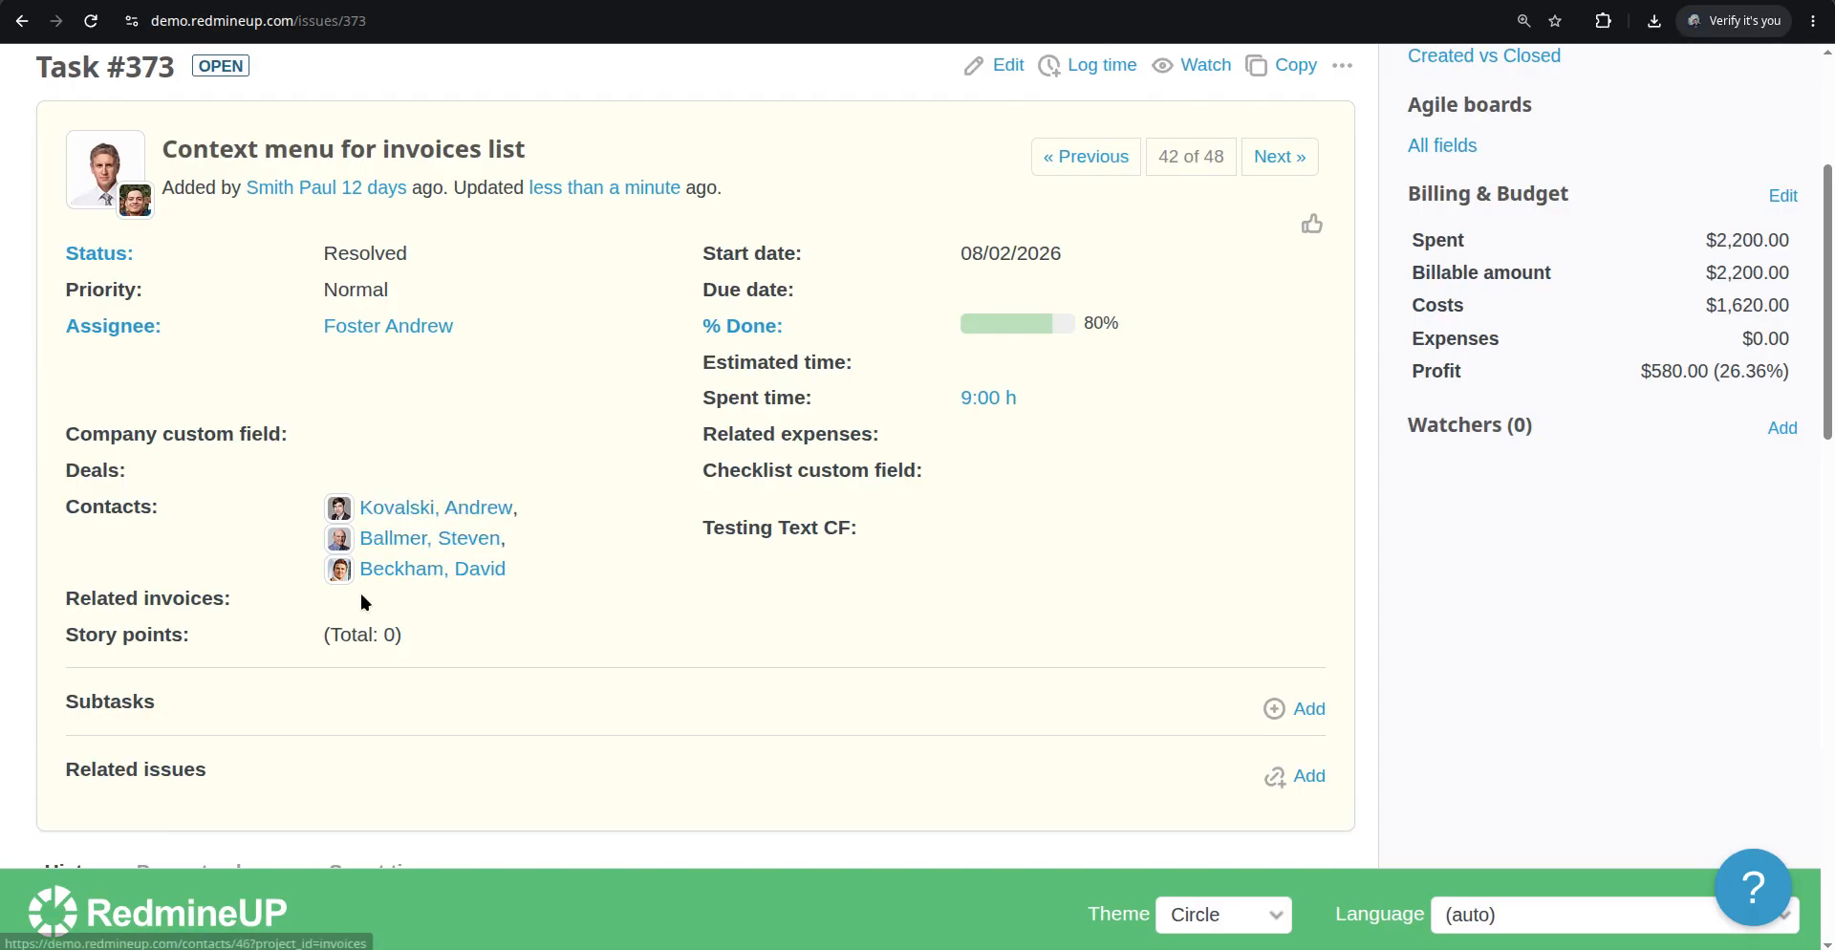
scroll(704, 559, "up", 3)
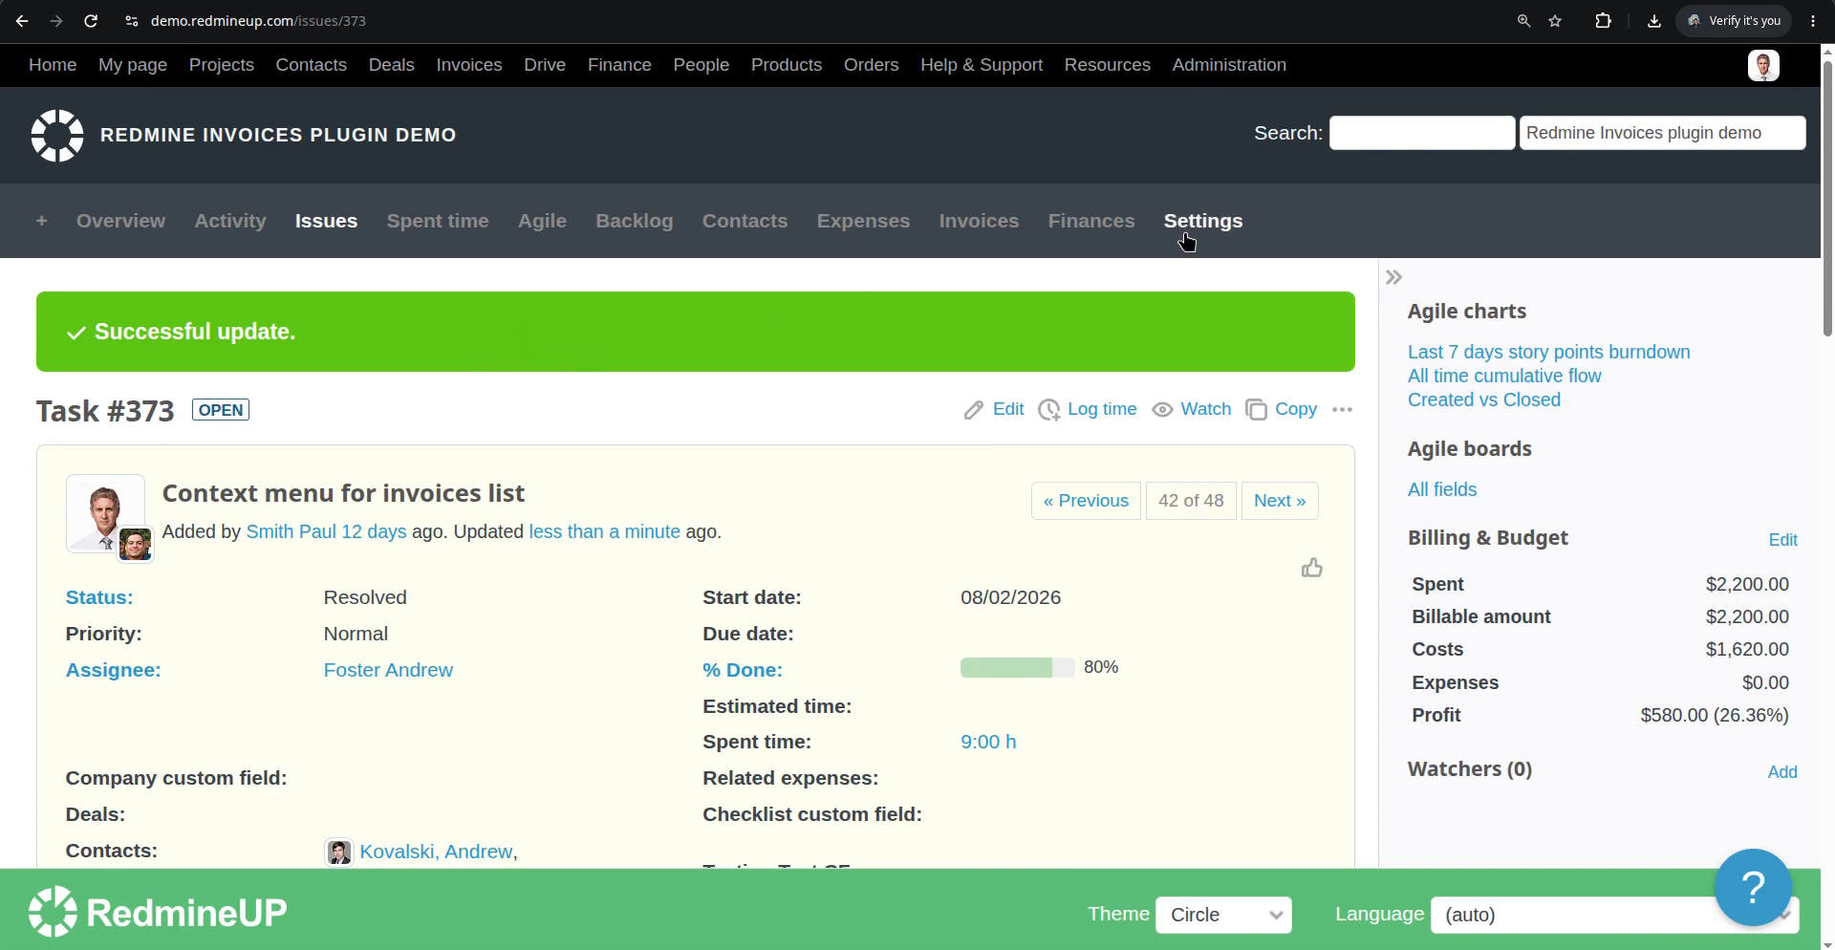
left_click(1187, 241)
scroll(581, 481, "down", 5)
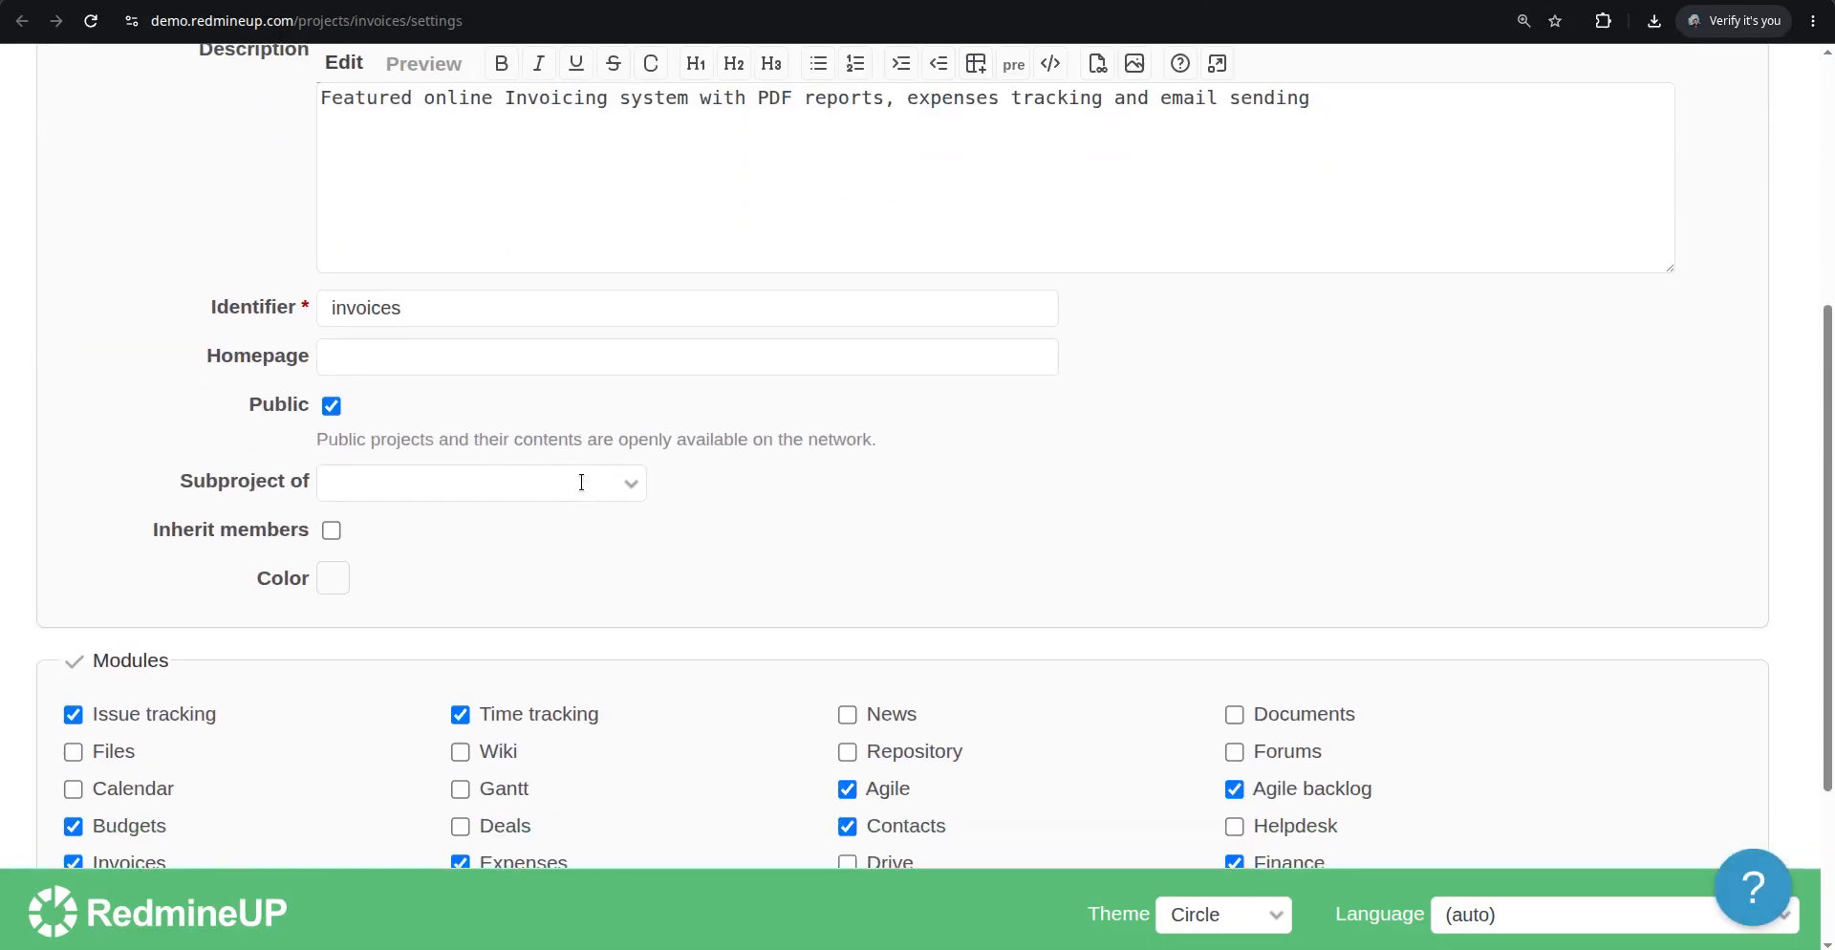
scroll(581, 481, "down", 3)
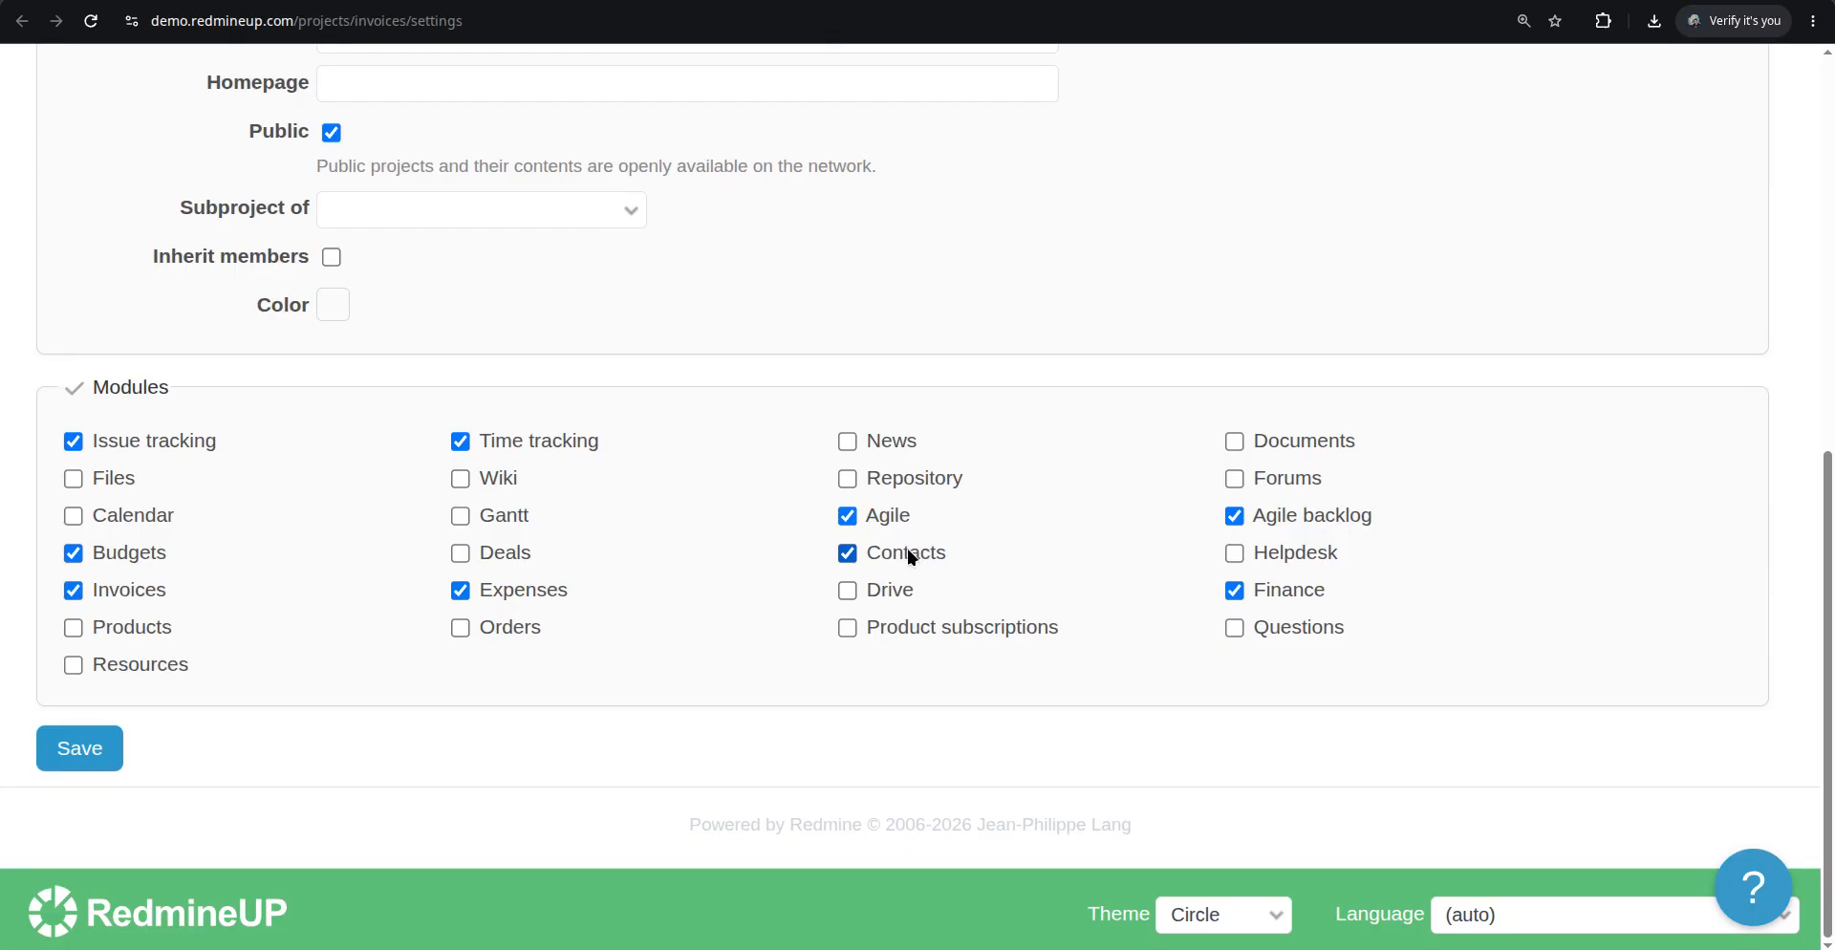
left_click(478, 553)
left_click(50, 748)
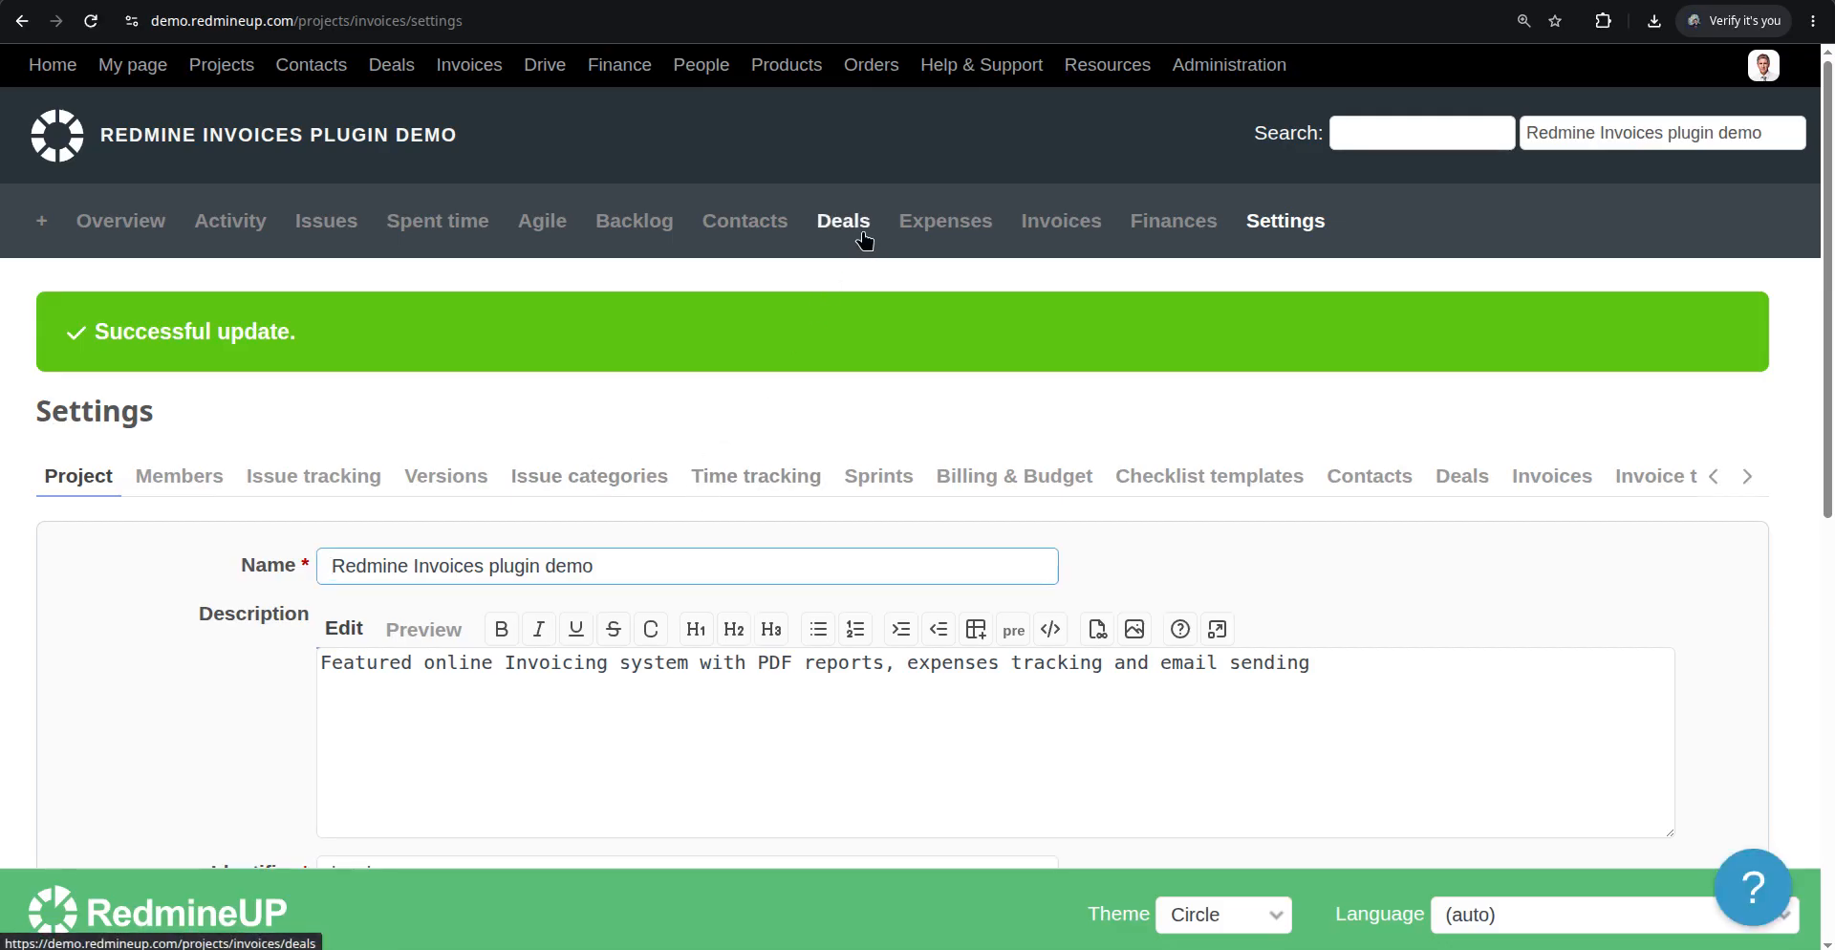
Start a new deal named Testing deal with a due date of 08/19/2026
left_click(864, 239)
left_click(1218, 300)
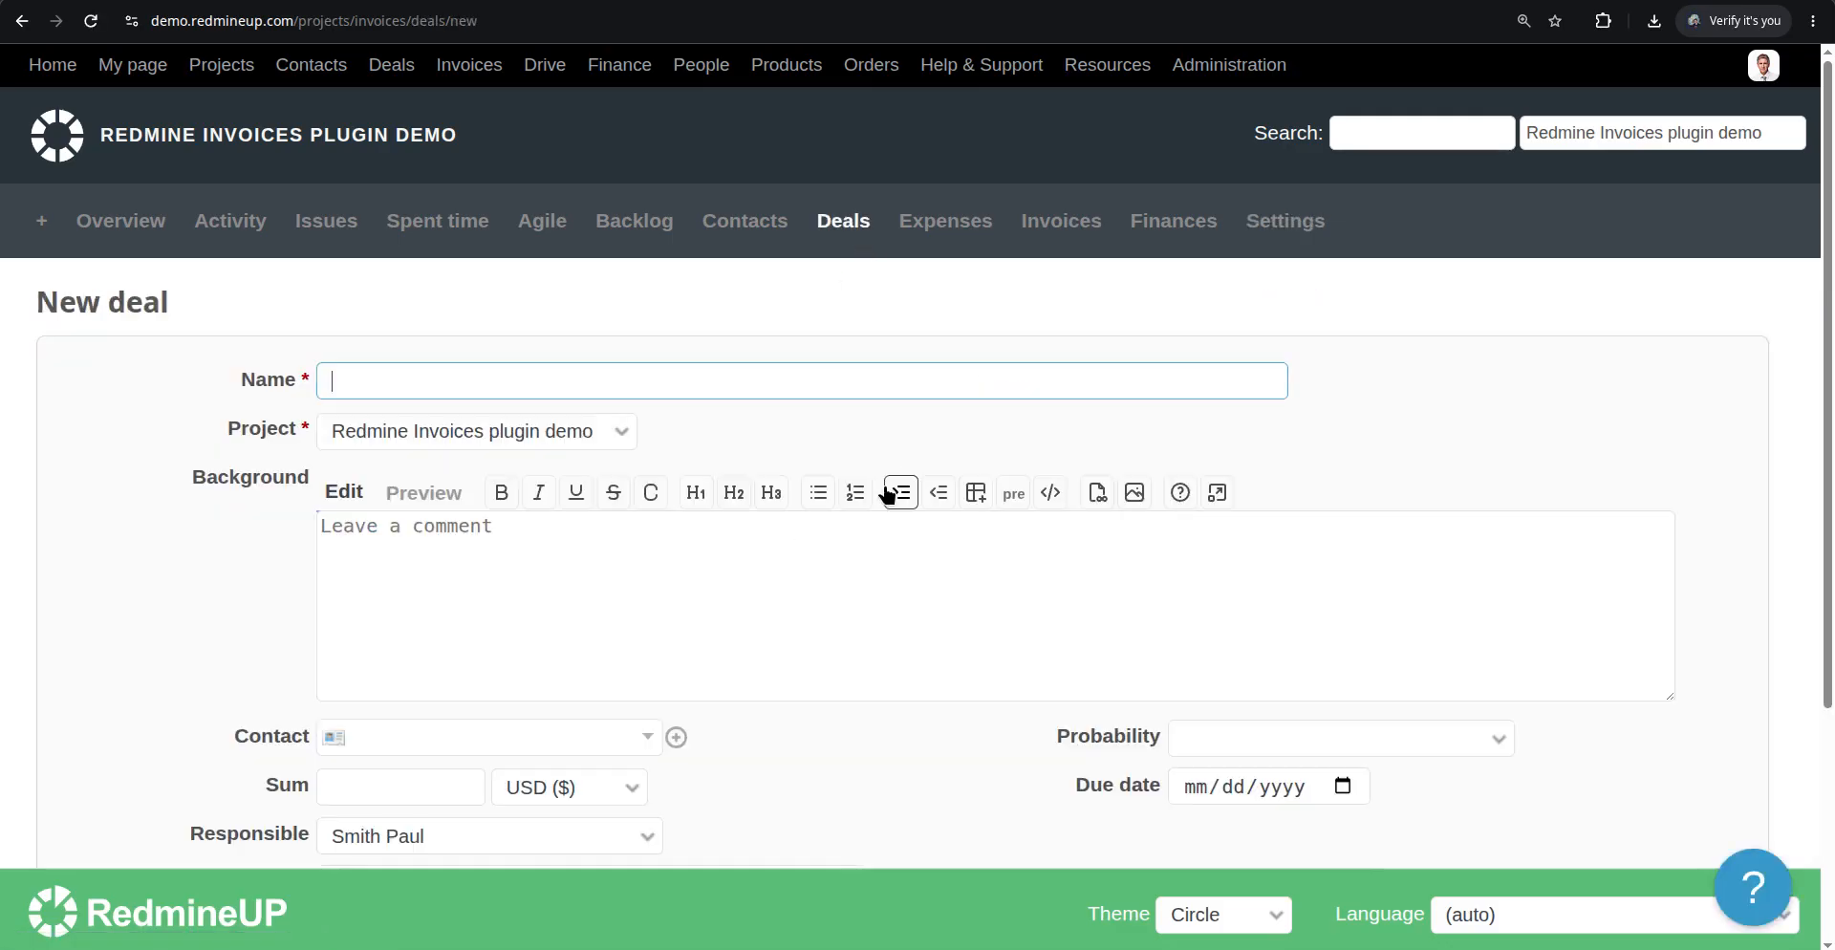
type("Testing d")
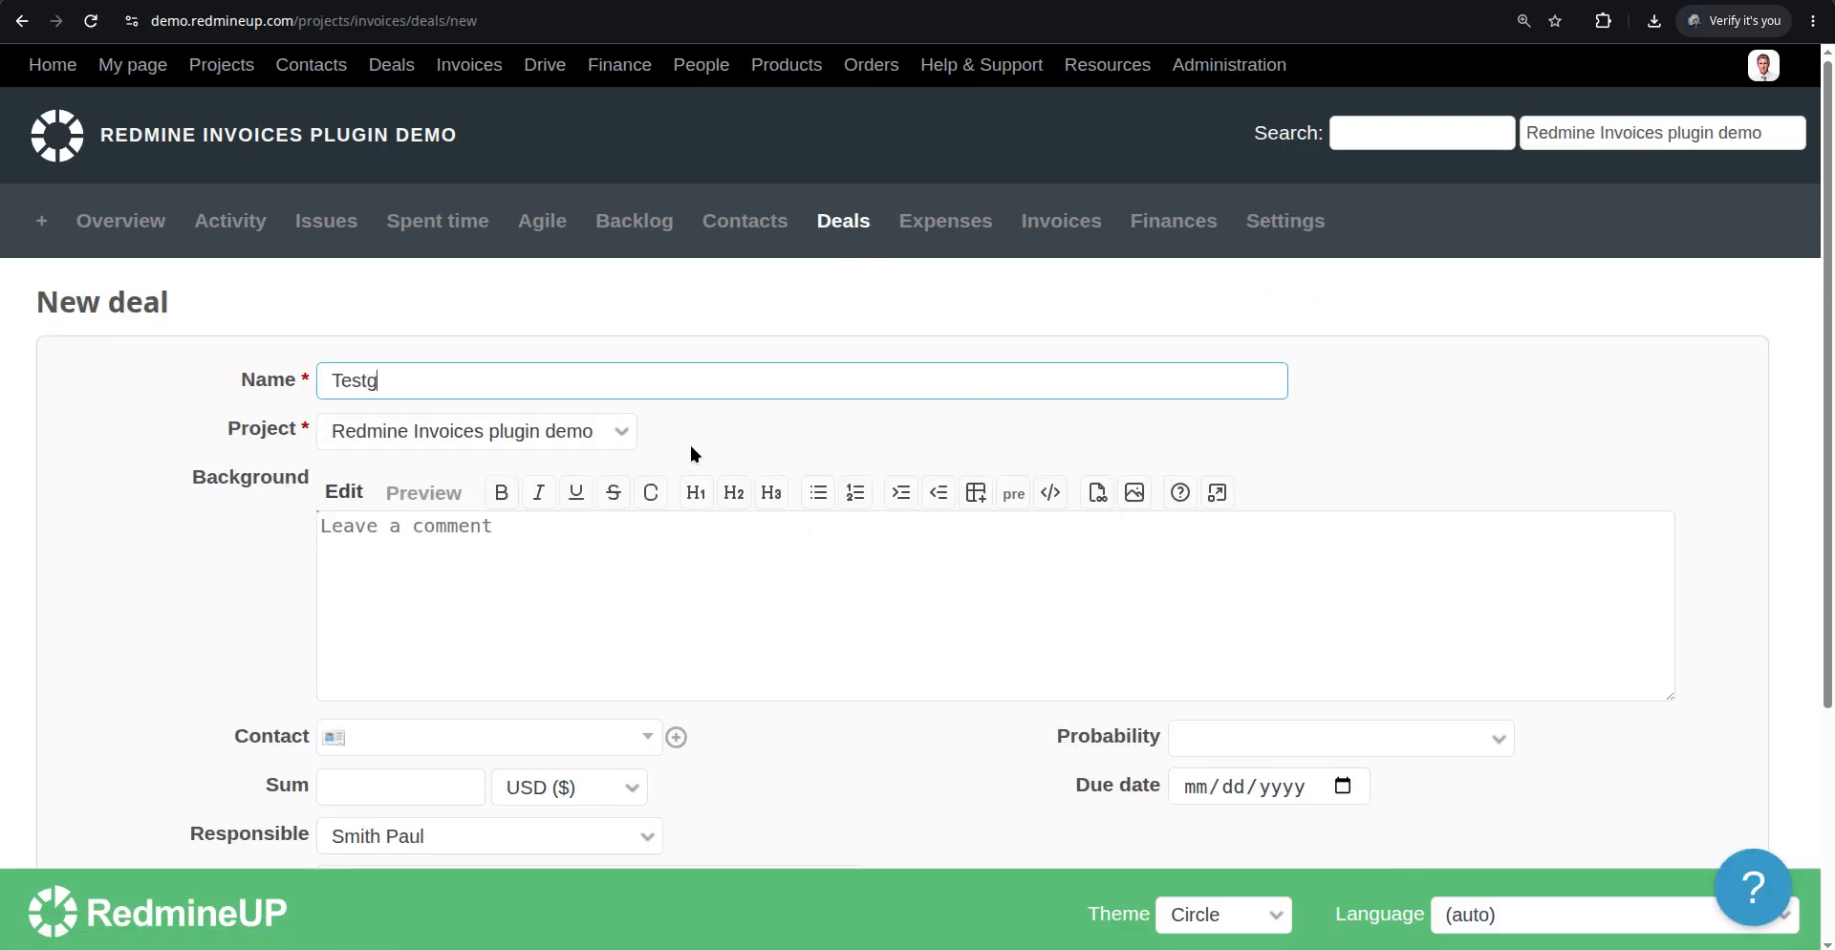
type("eal")
scroll(824, 517, "down", 3)
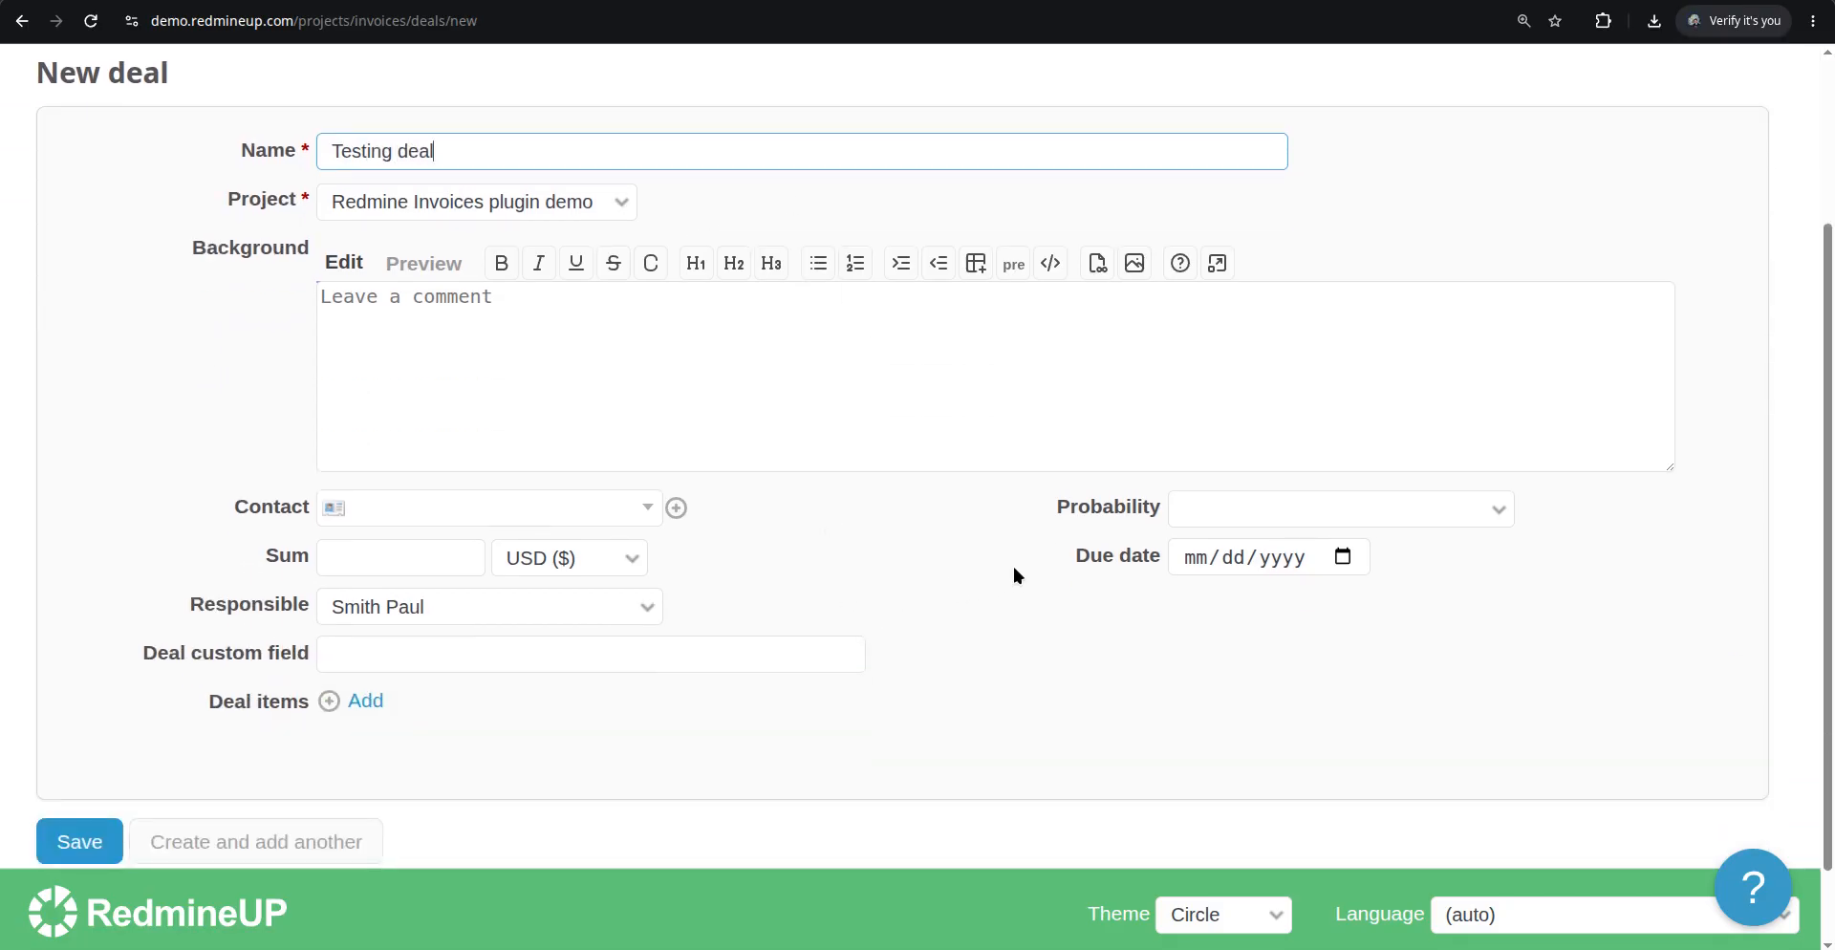
left_click(1345, 556)
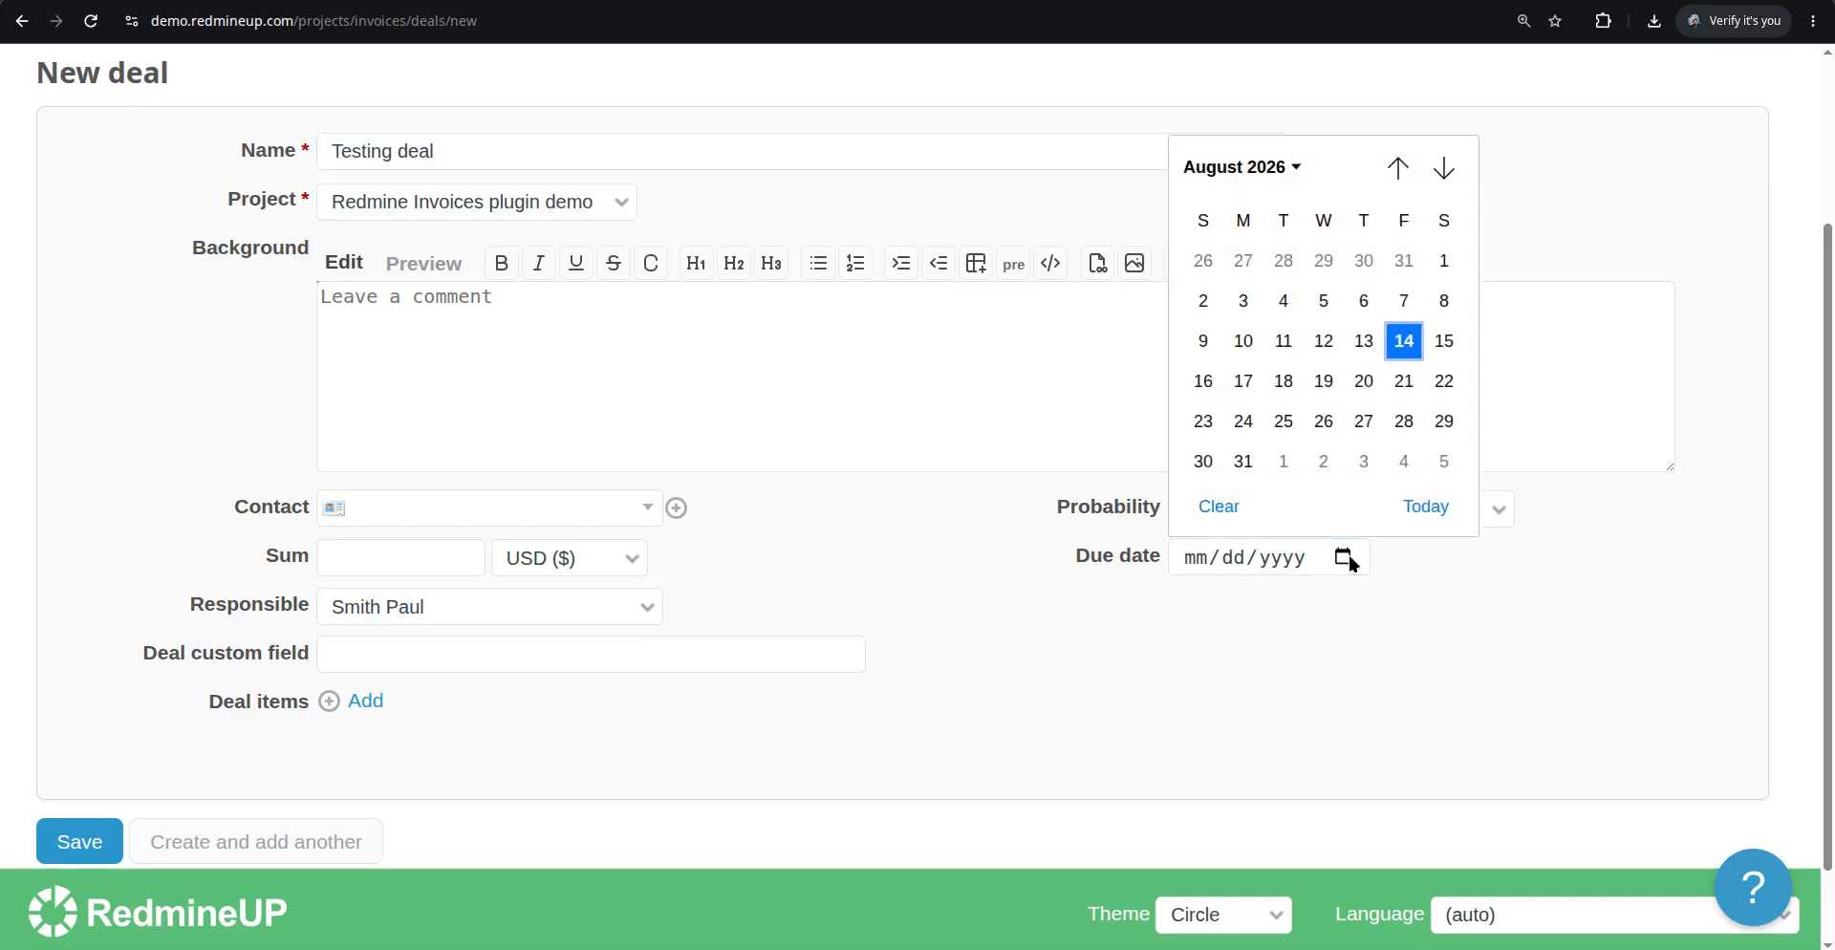
left_click(1329, 381)
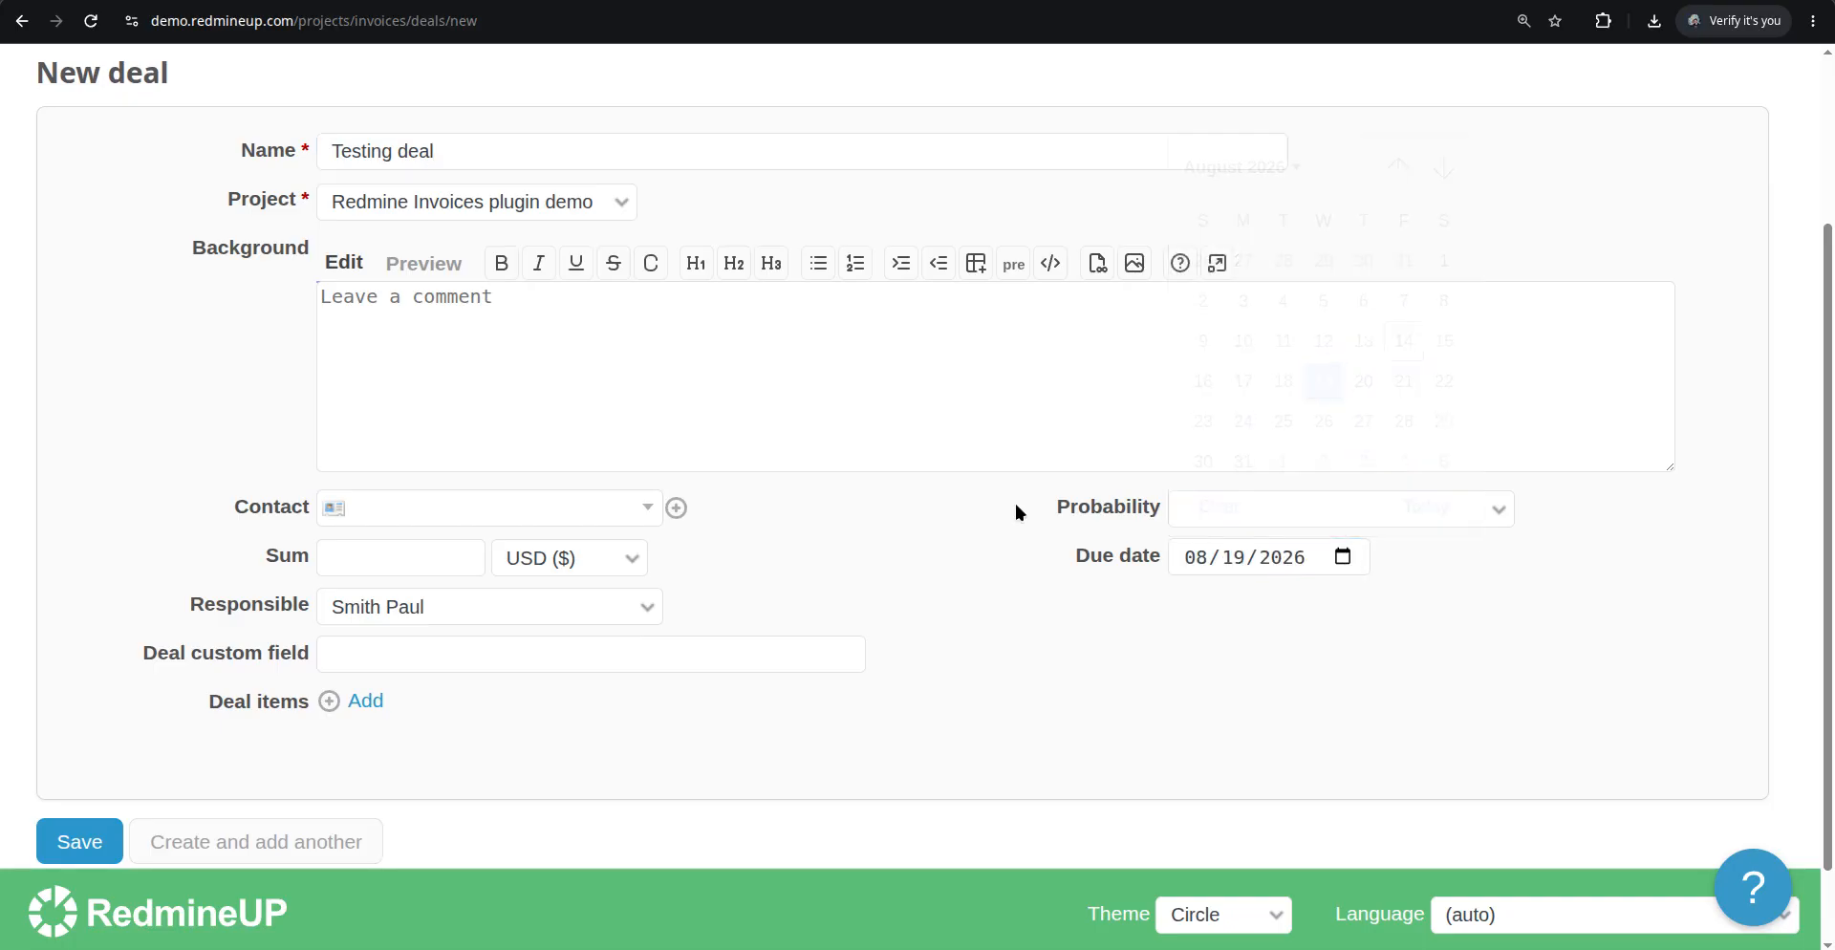
Set the deal's sum to 120 USD, choose the Microsoft contact and save the deal
left_click(449, 551)
type("120")
left_click(166, 459)
left_click(450, 518)
left_click(440, 701)
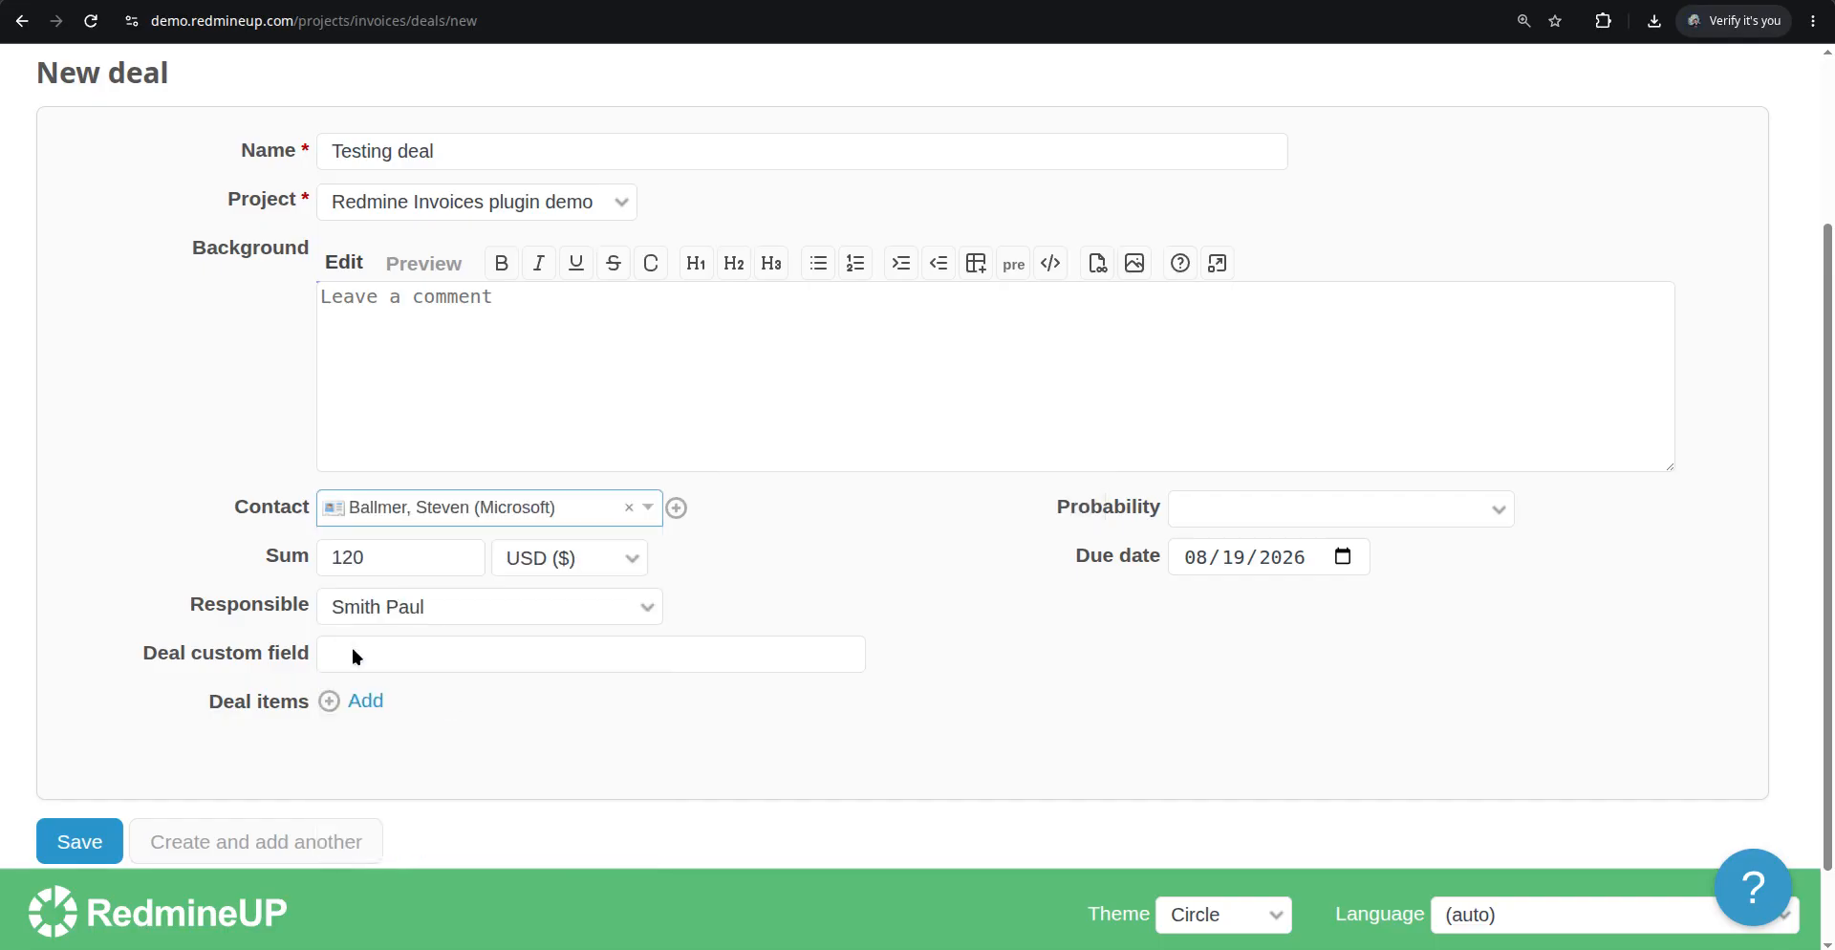
scroll(191, 597, "down", 2)
left_click(81, 748)
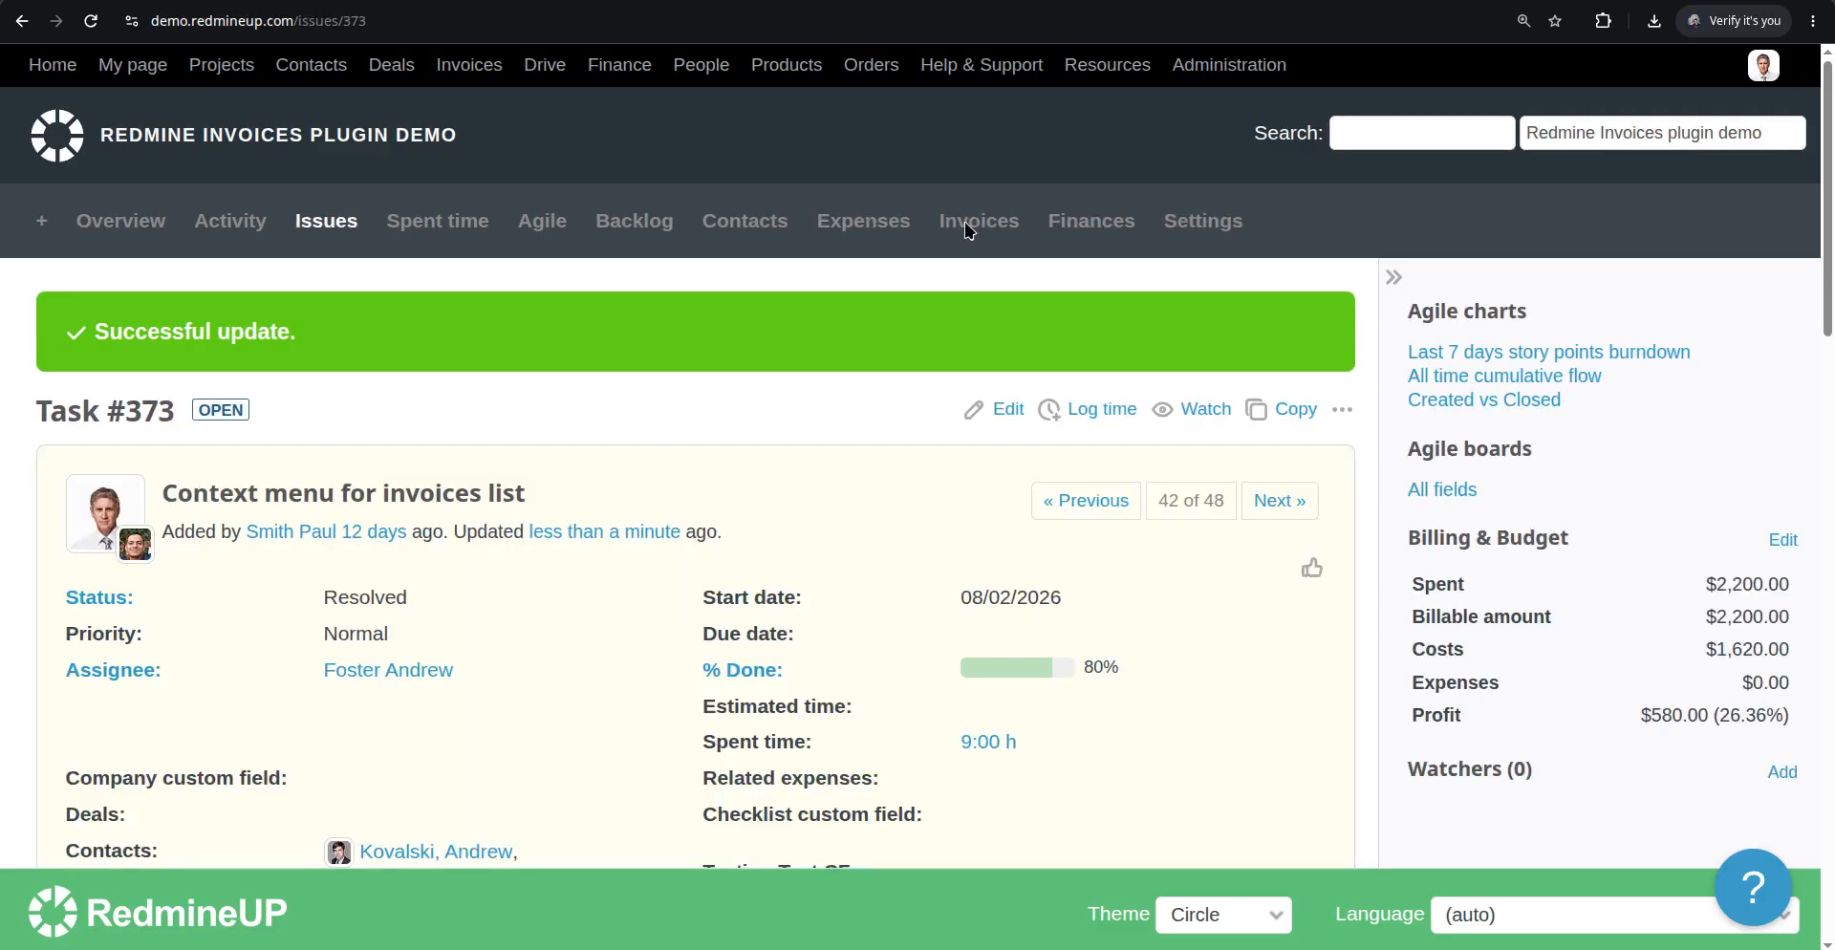
Edit Task #373 to link Testing deal in its Deals field and submit
left_click(1007, 410)
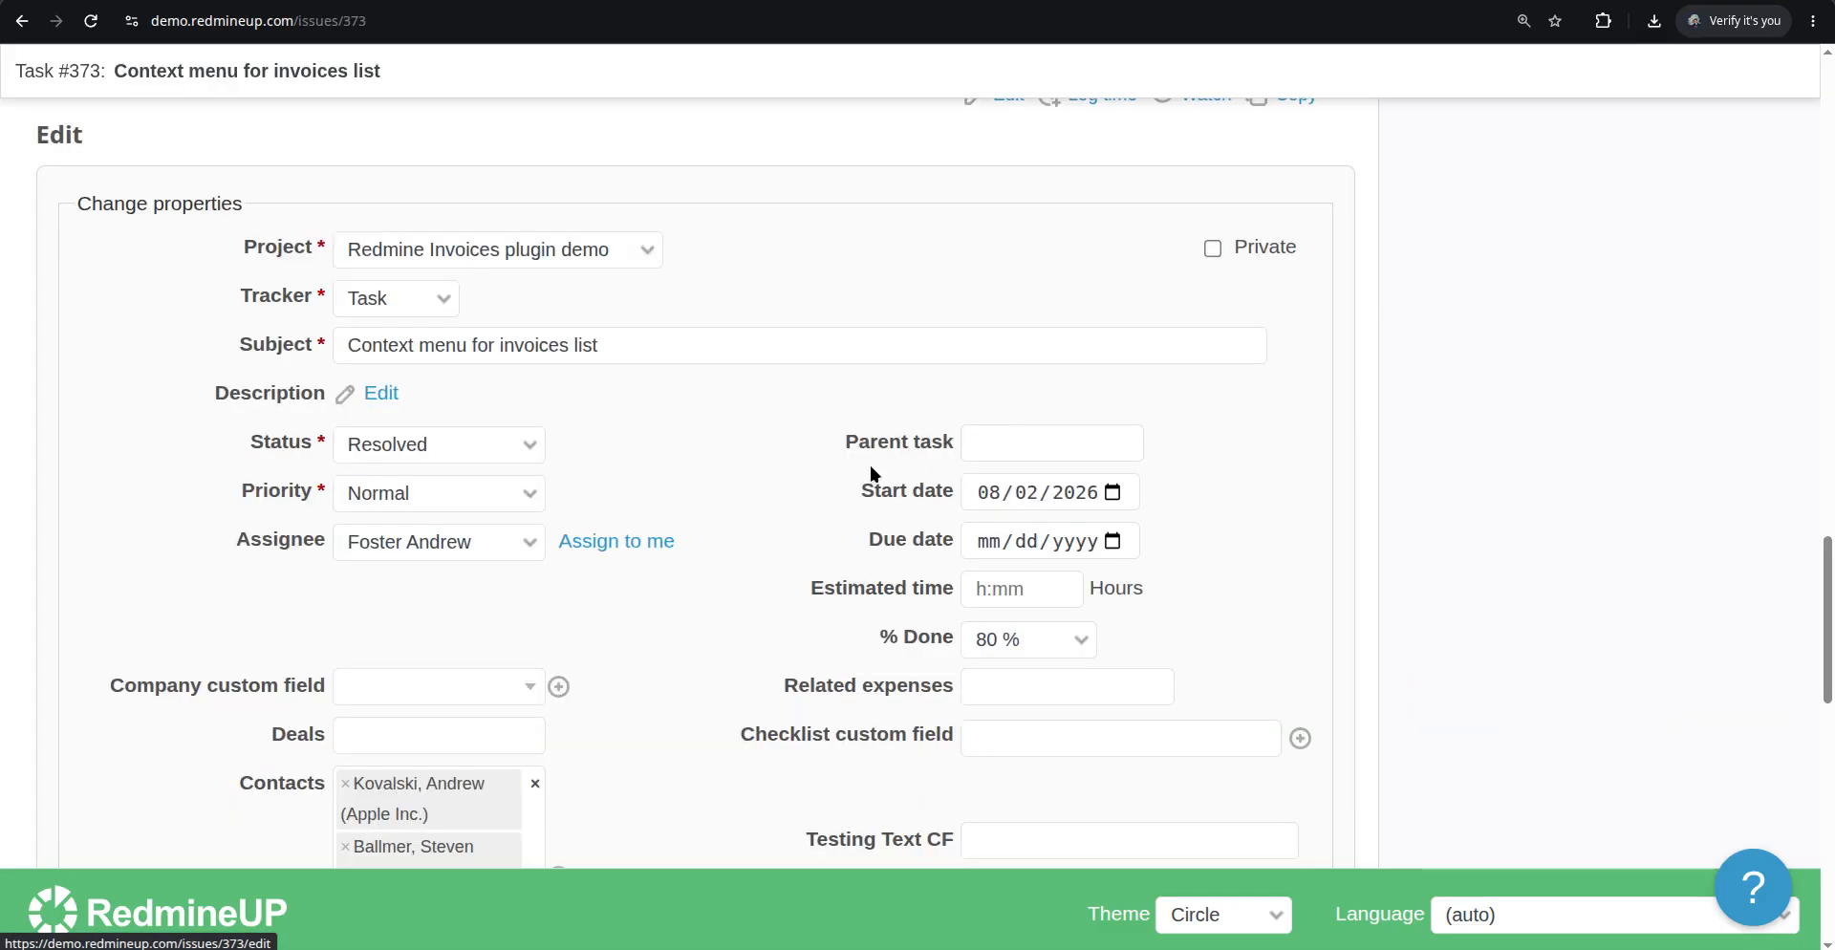
scroll(730, 574, "down", 1)
left_click(442, 626)
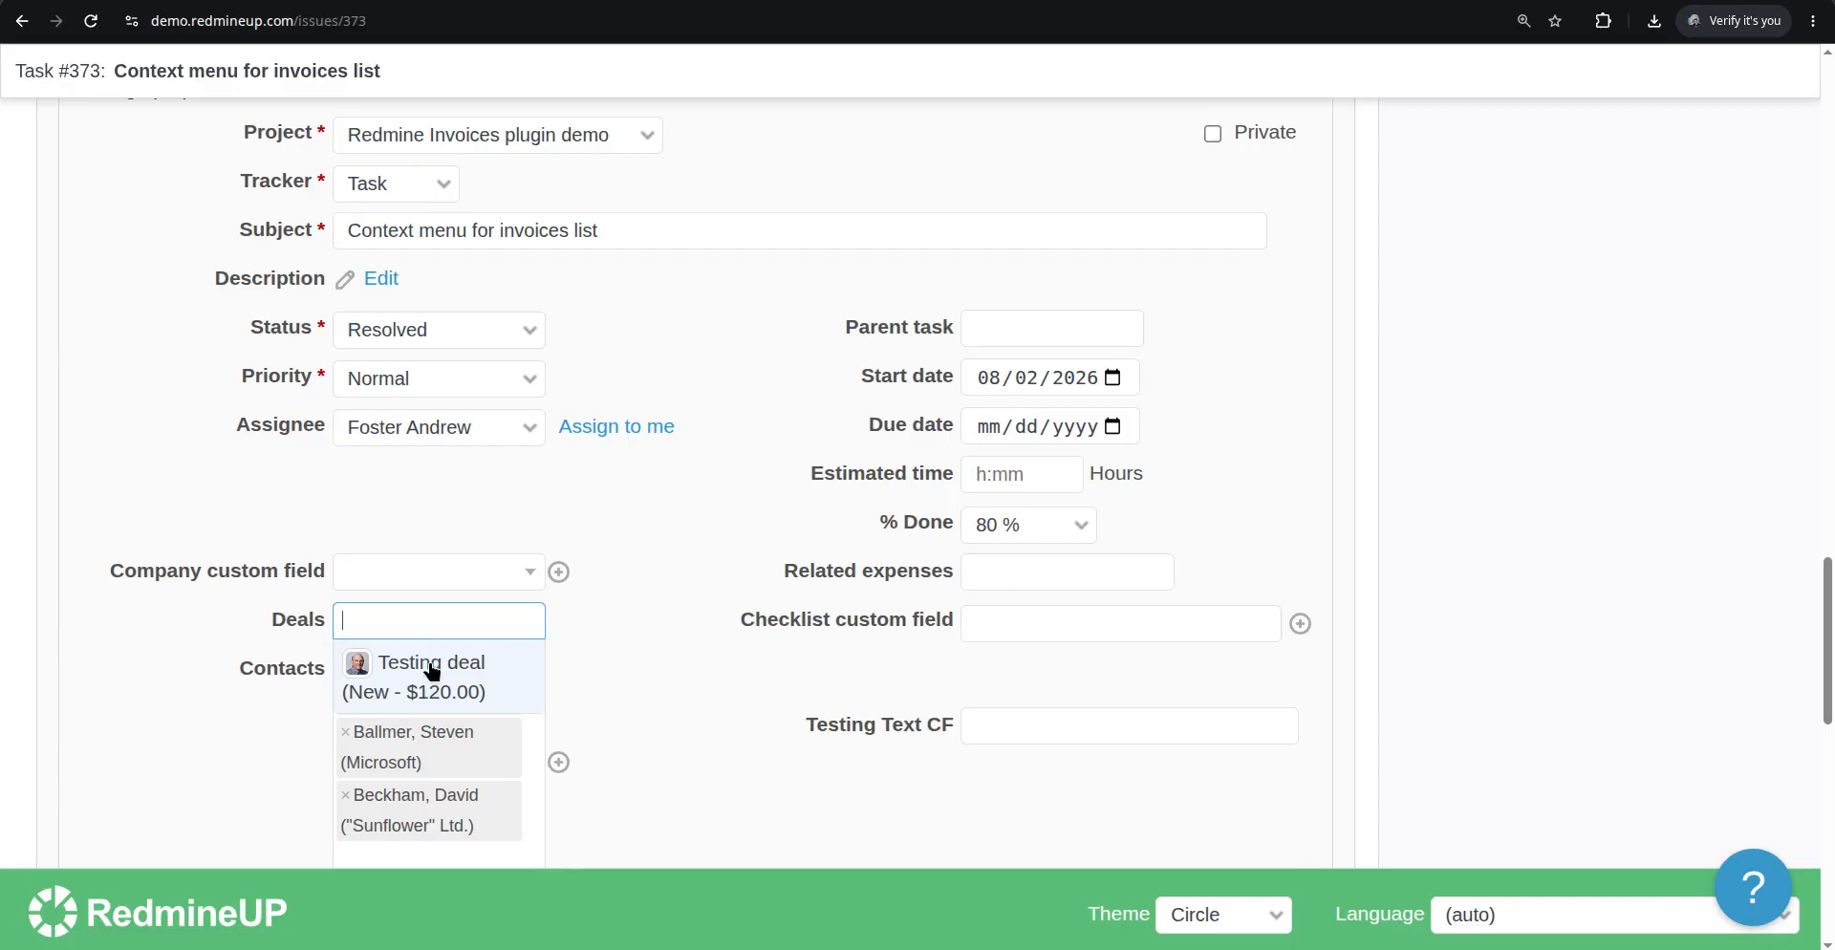
left_click(450, 686)
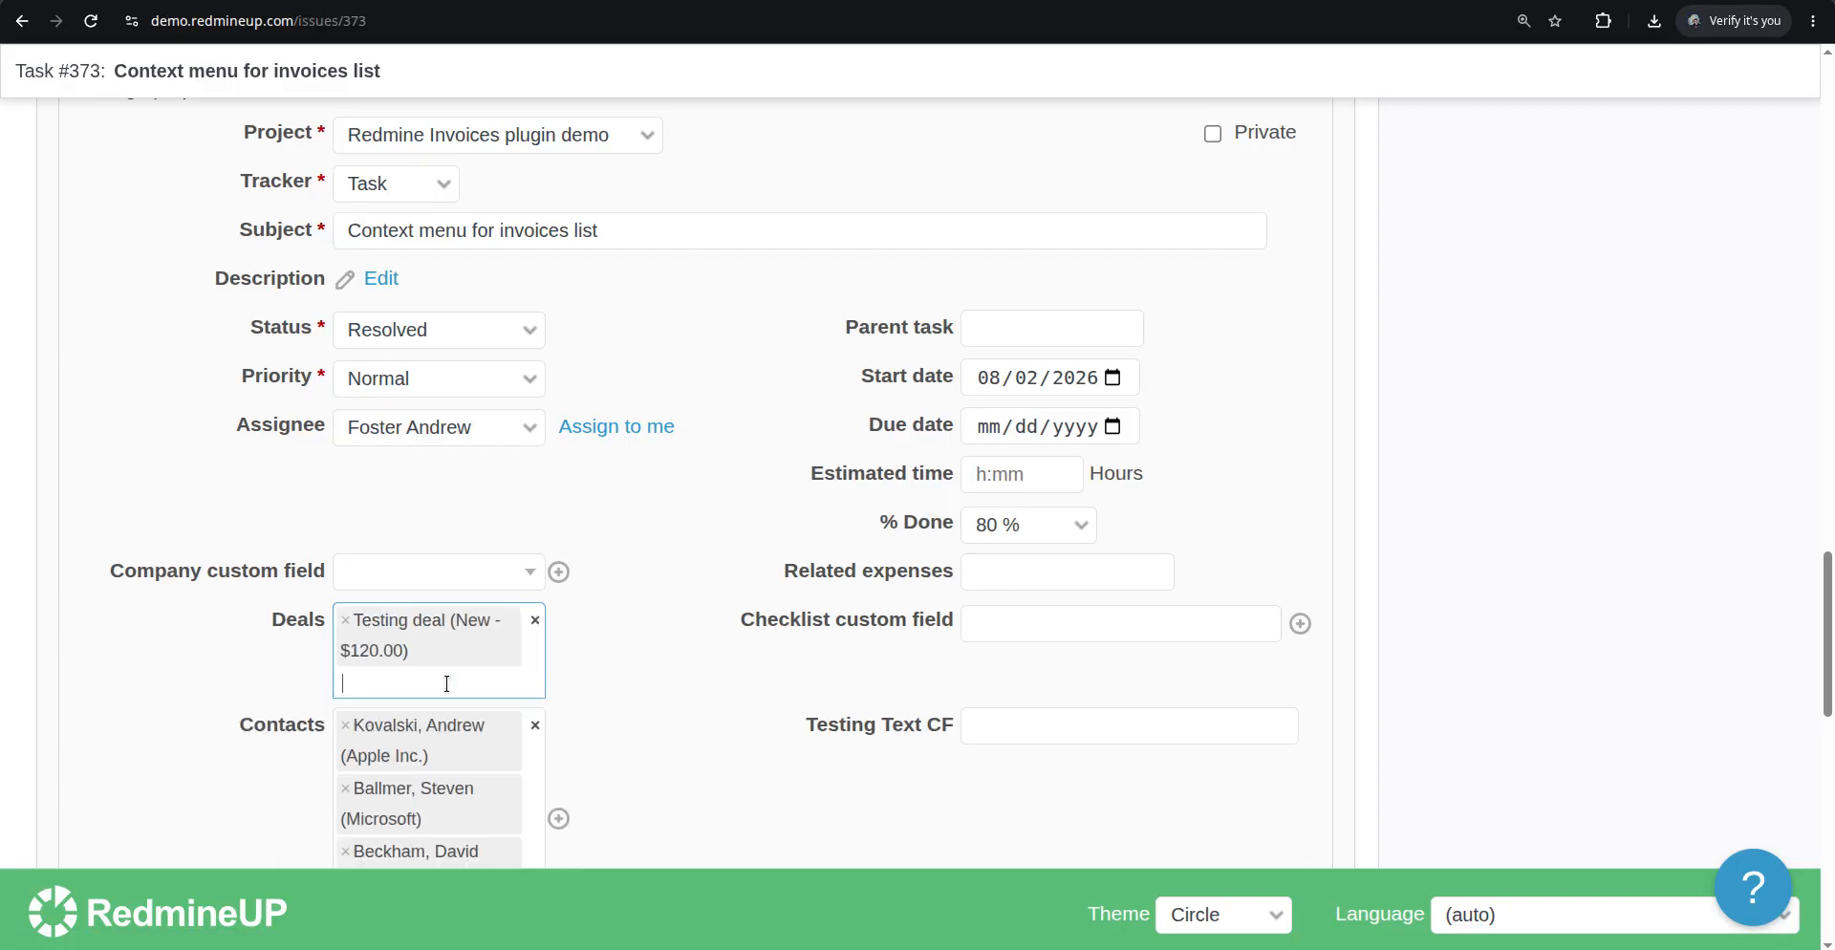
scroll(155, 702, "down", 12)
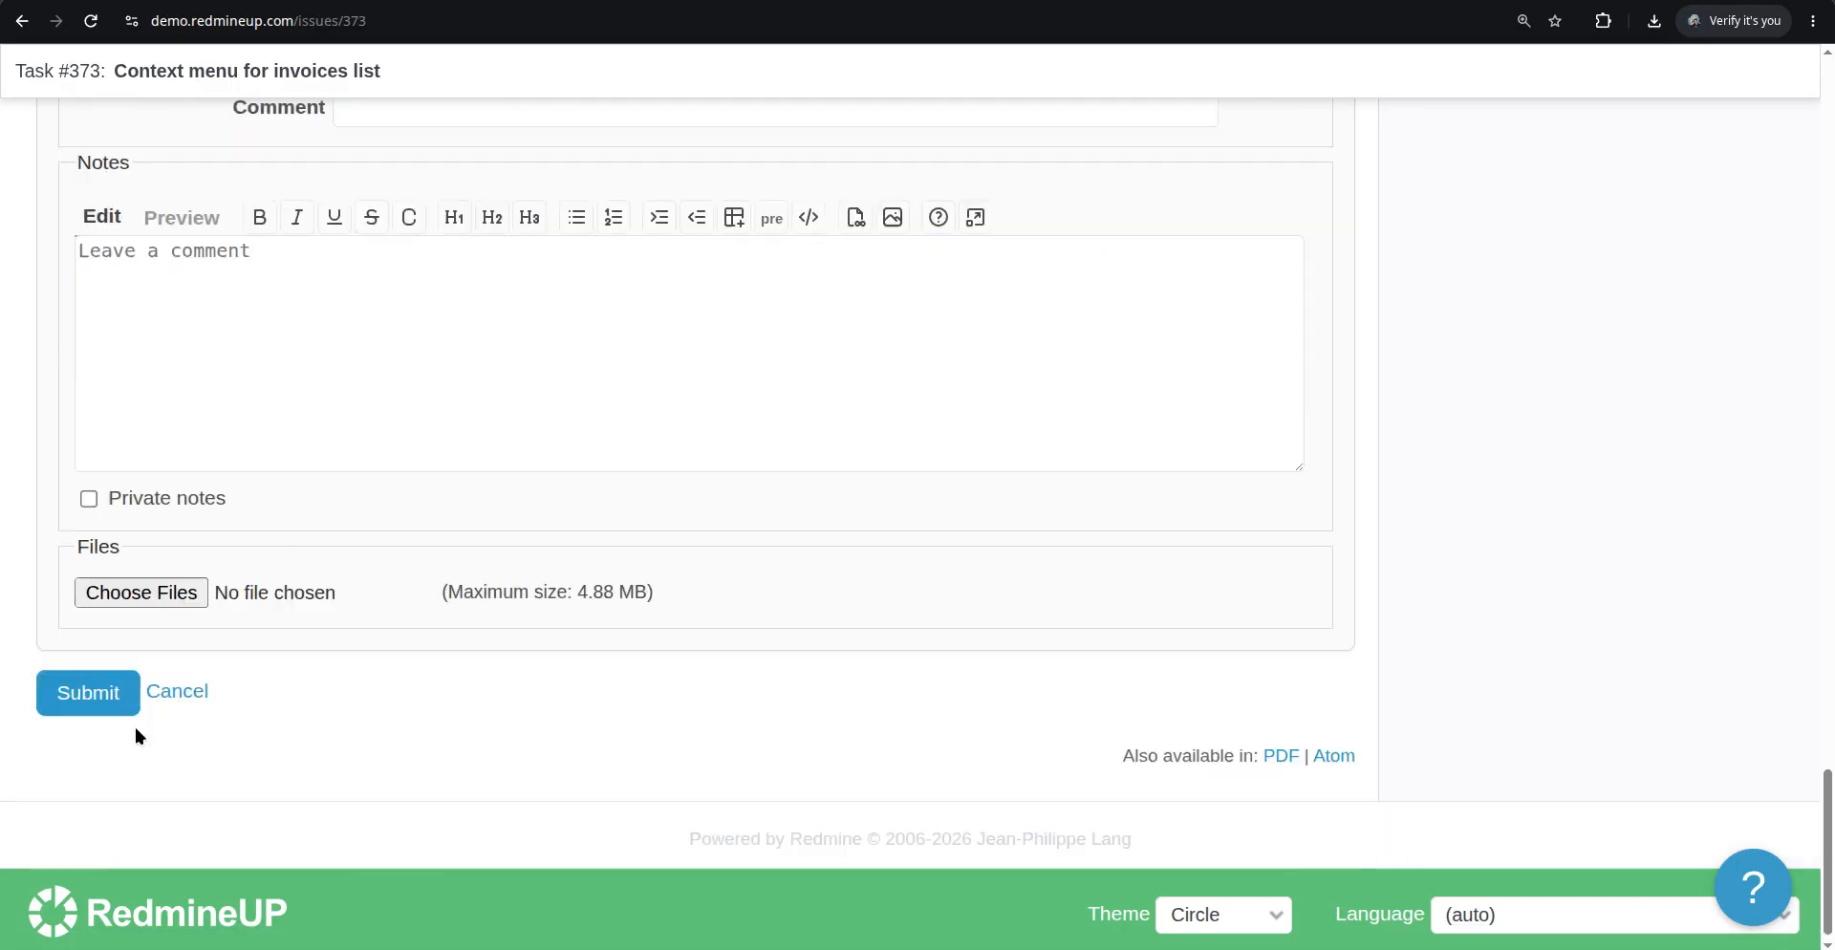
left_click(108, 695)
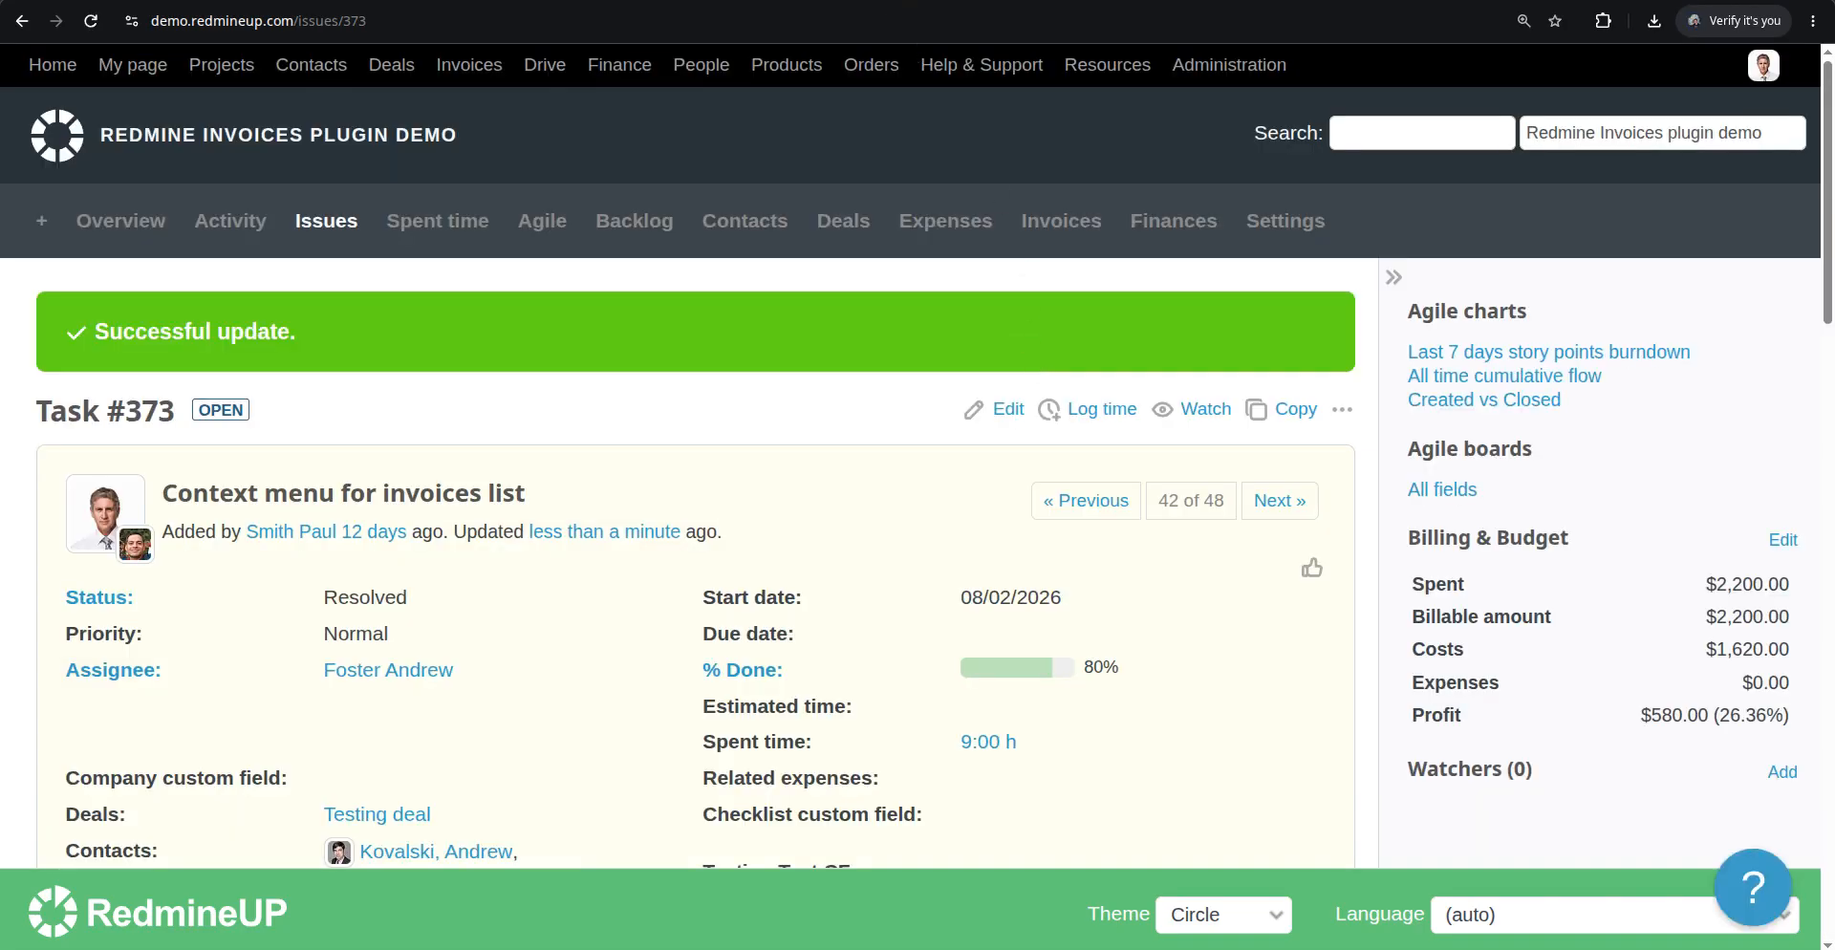
Return to the Agile board, reload it and scroll to examine Task #373's card
left_click(865, 0)
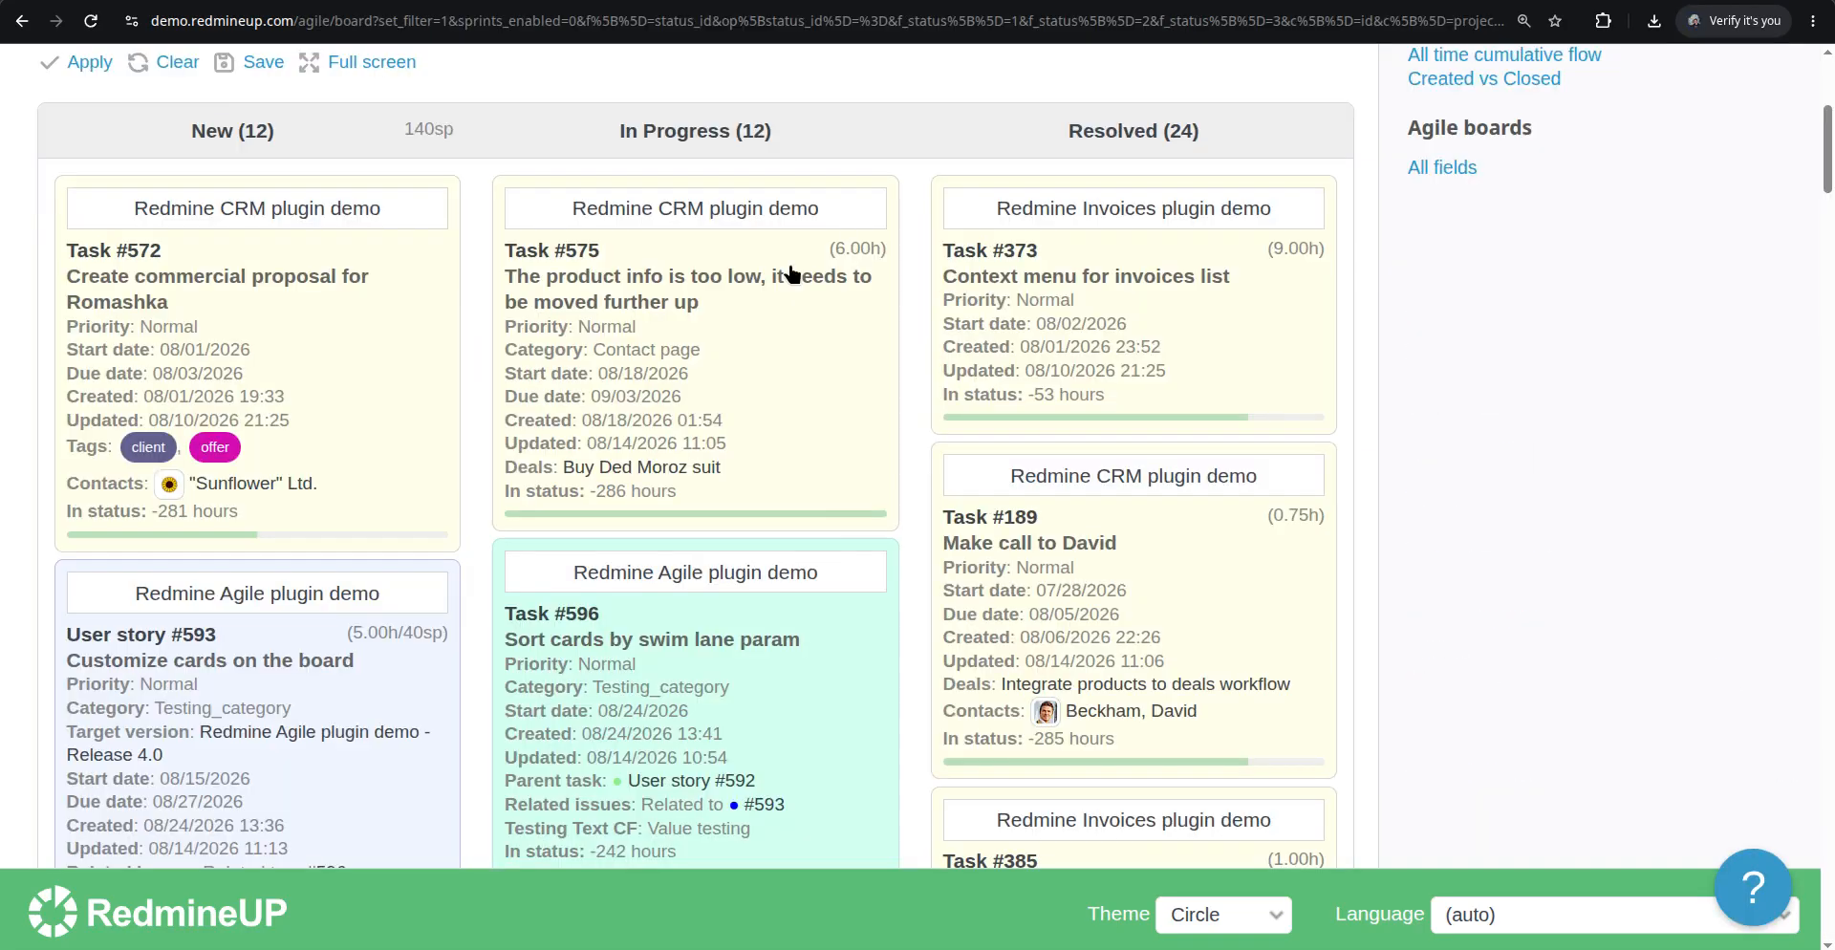
key("F5")
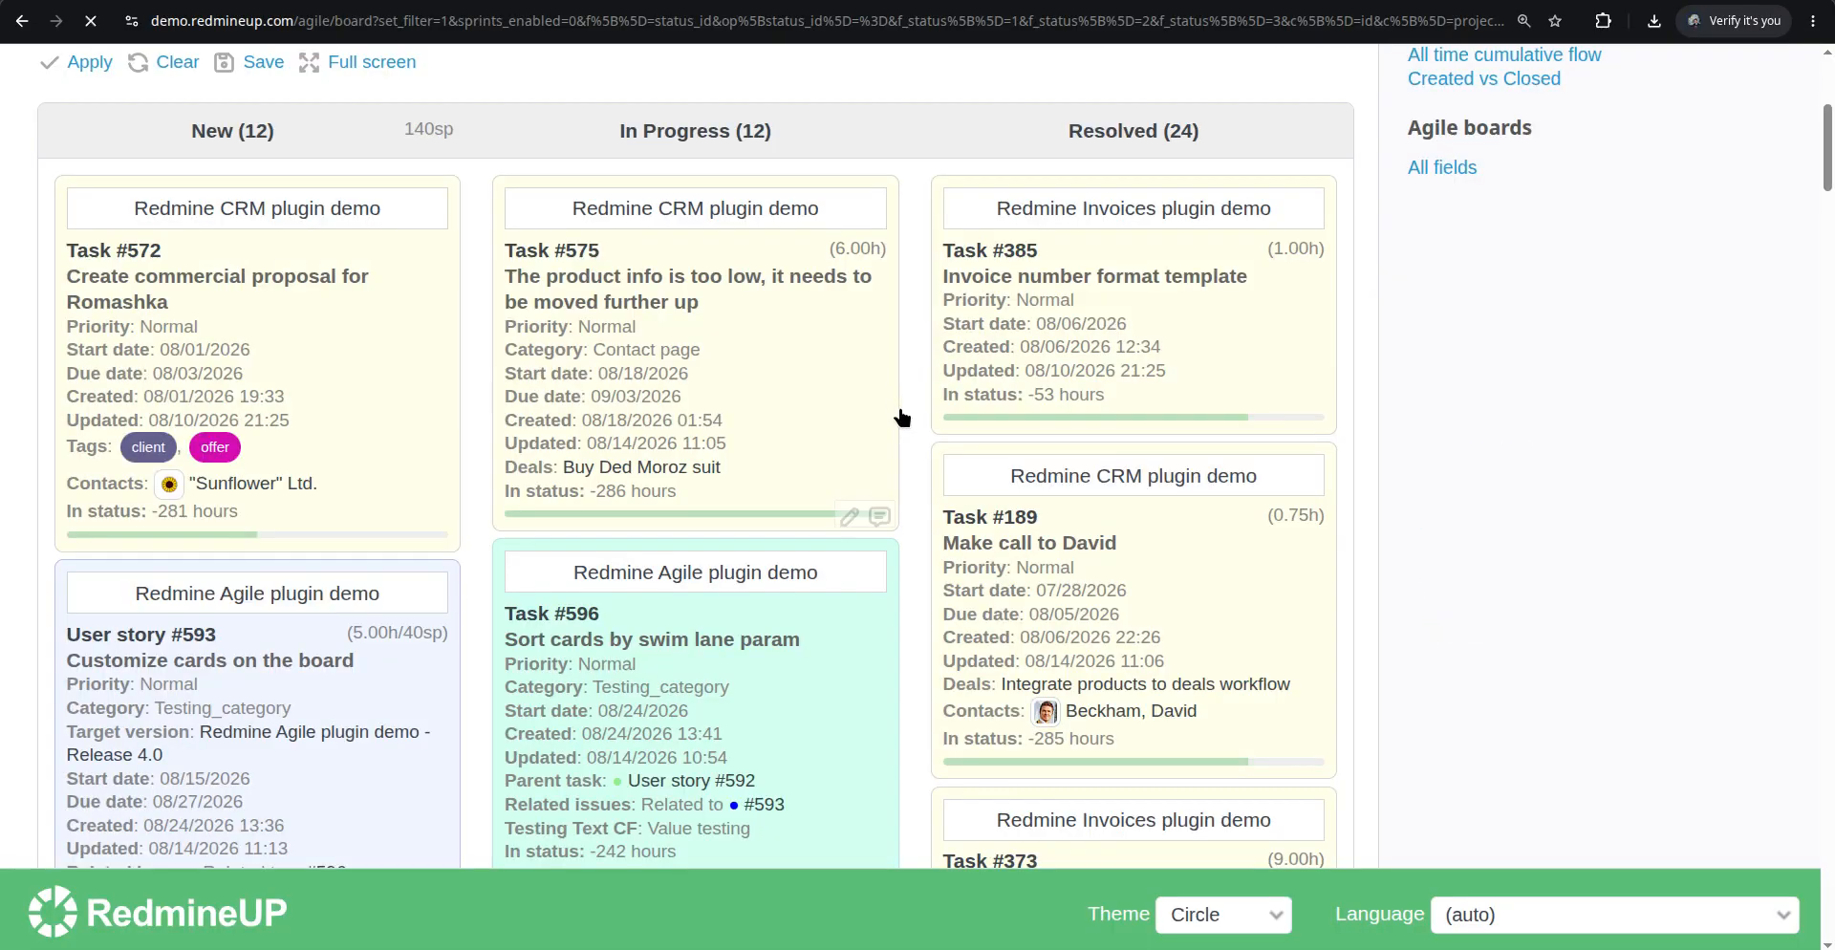
scroll(923, 533, "down", 5)
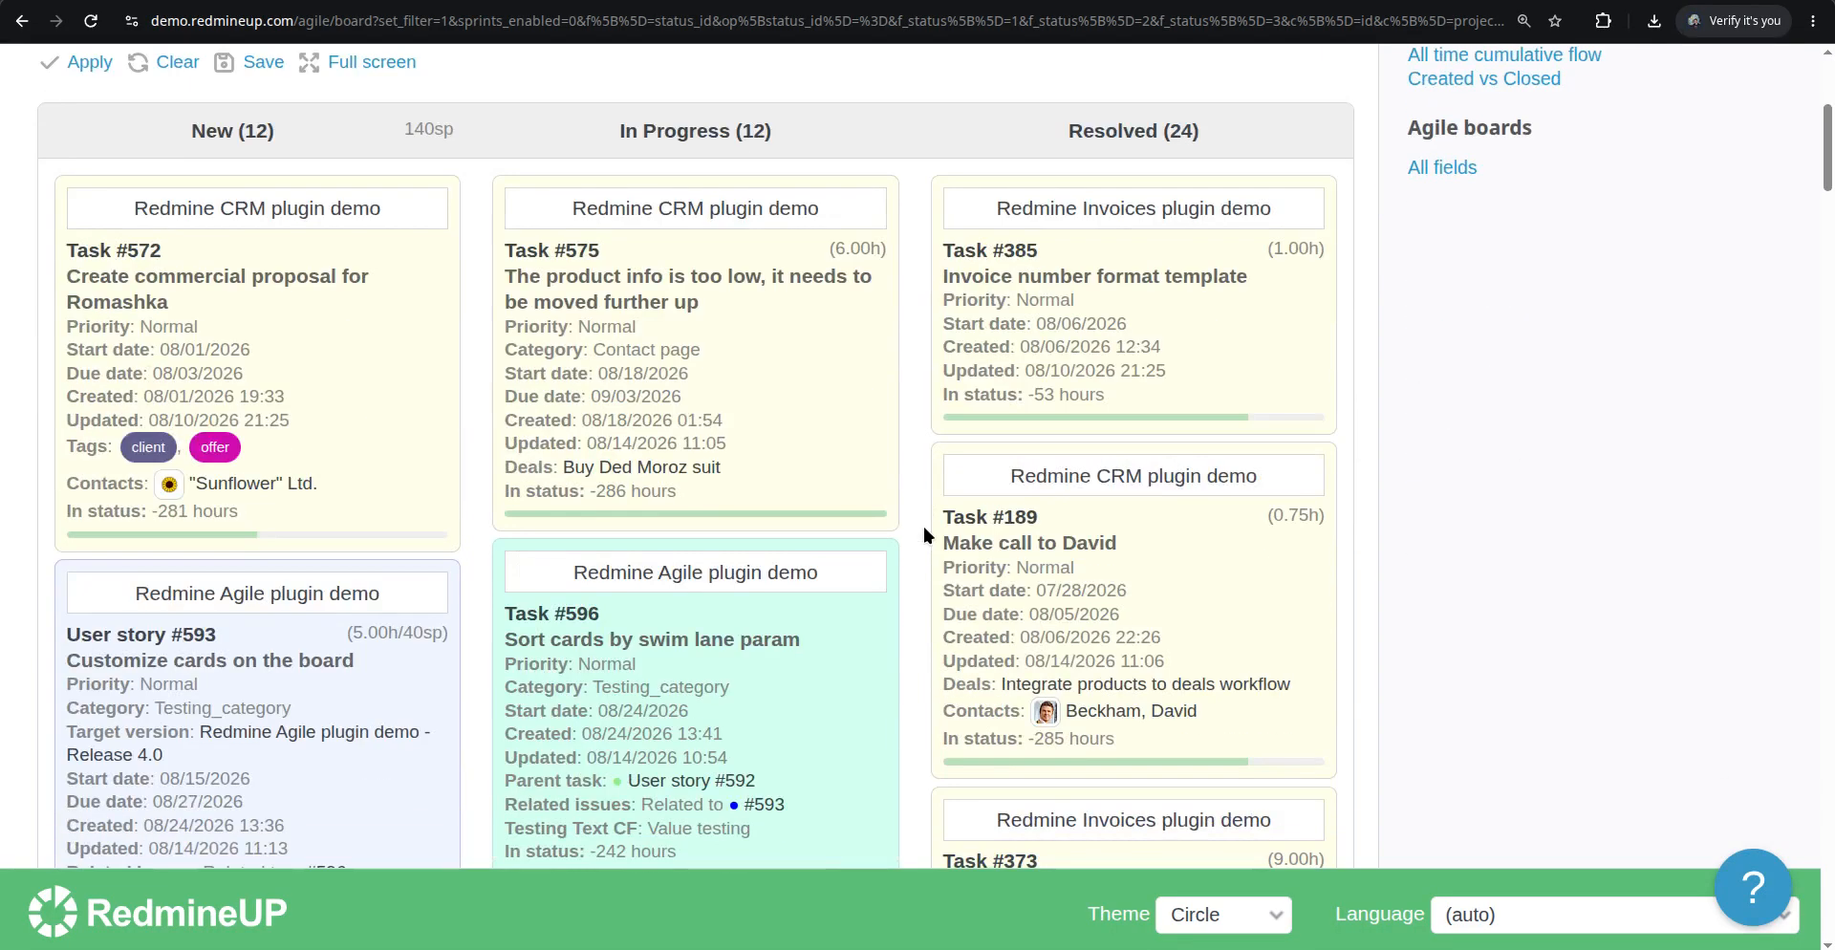
scroll(908, 523, "down", 5)
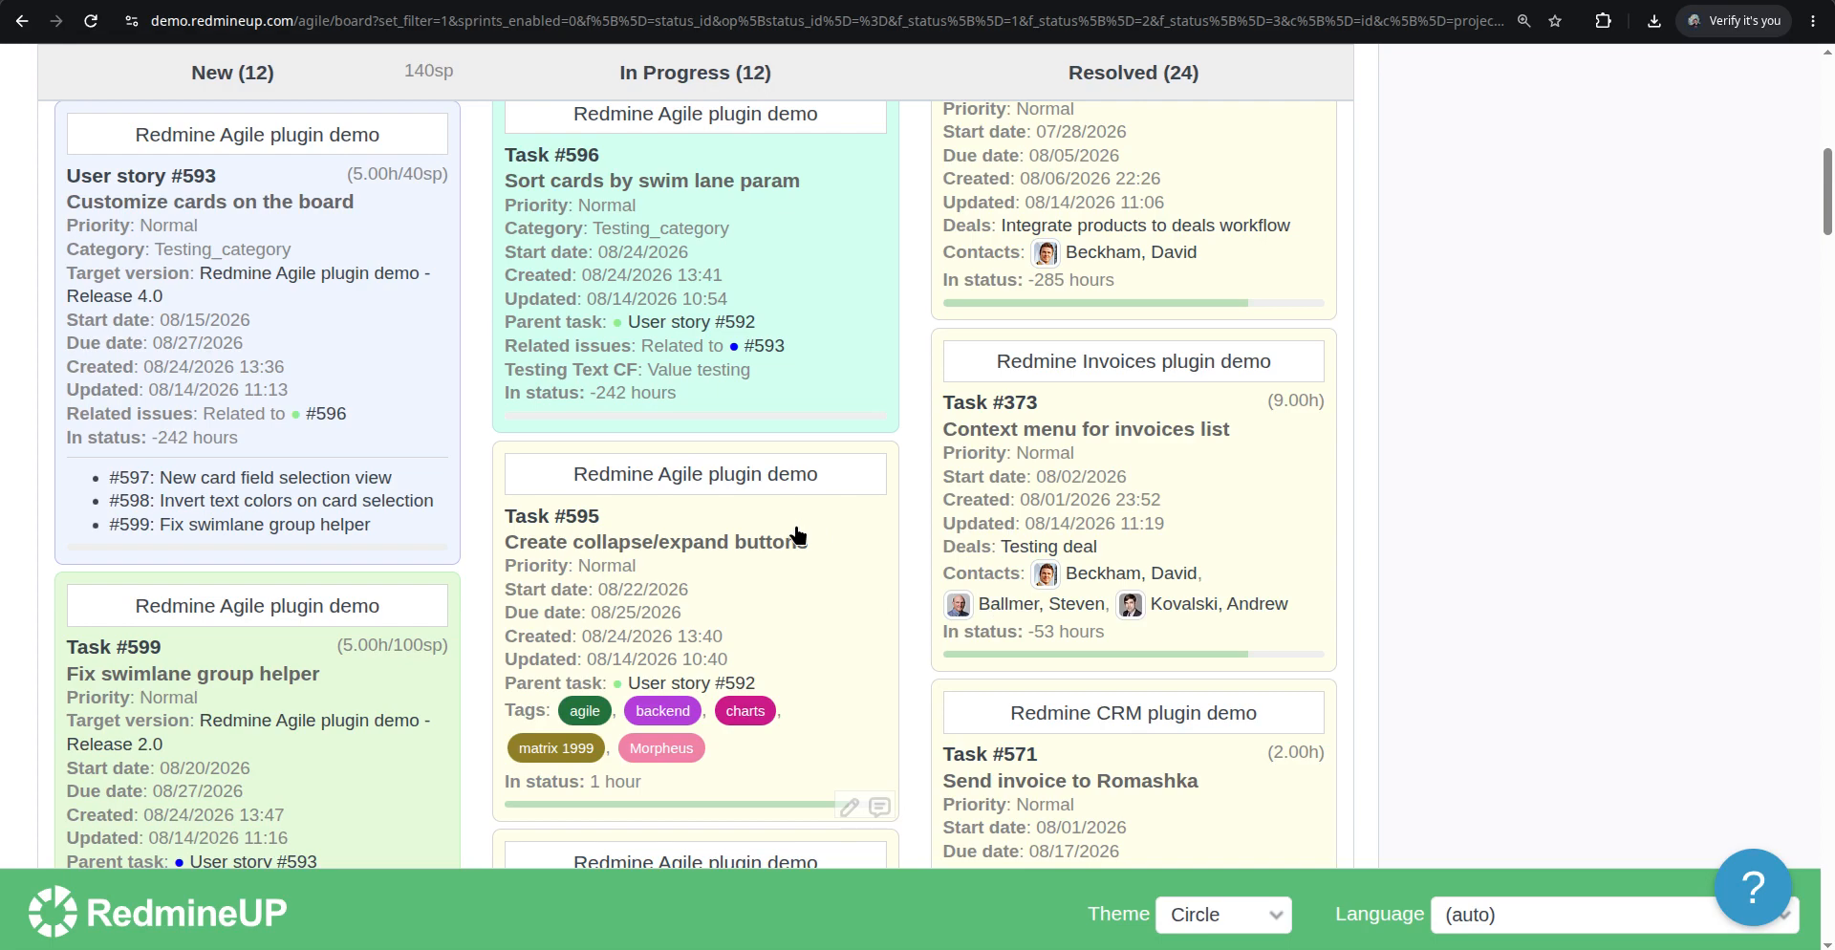
Enable the Estimated time card field in the board options and apply it
scroll(843, 669, "up", 5)
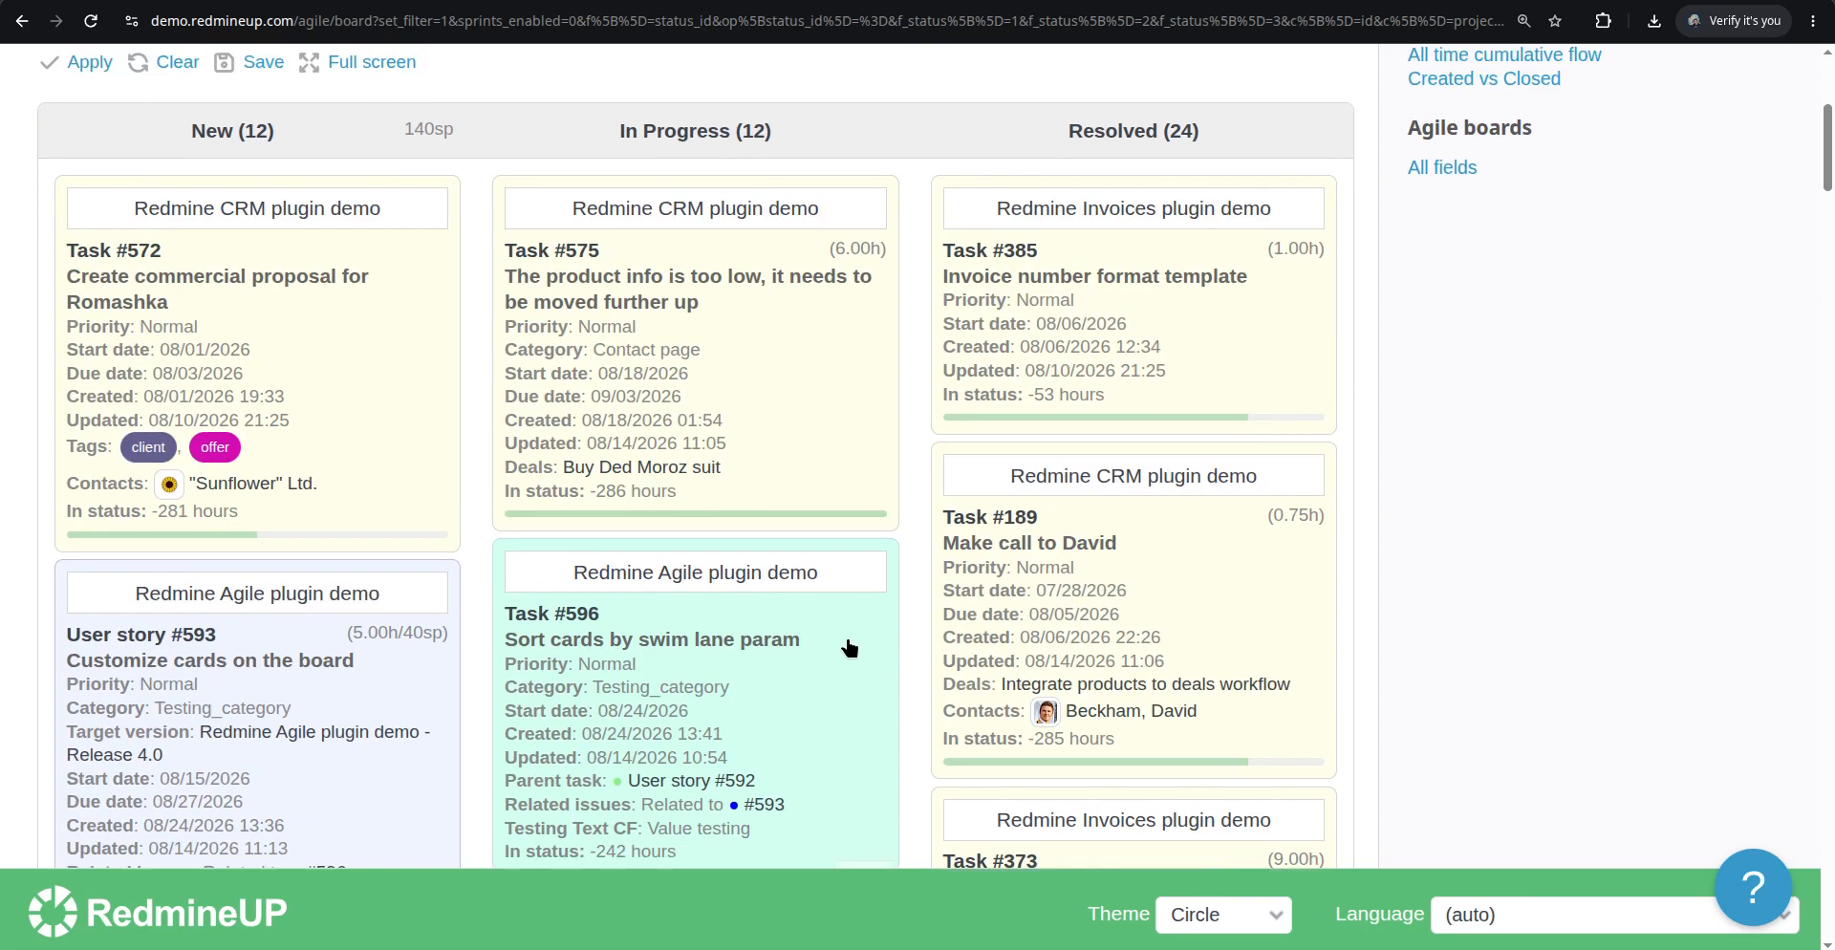
scroll(850, 648, "up", 5)
left_click(106, 459)
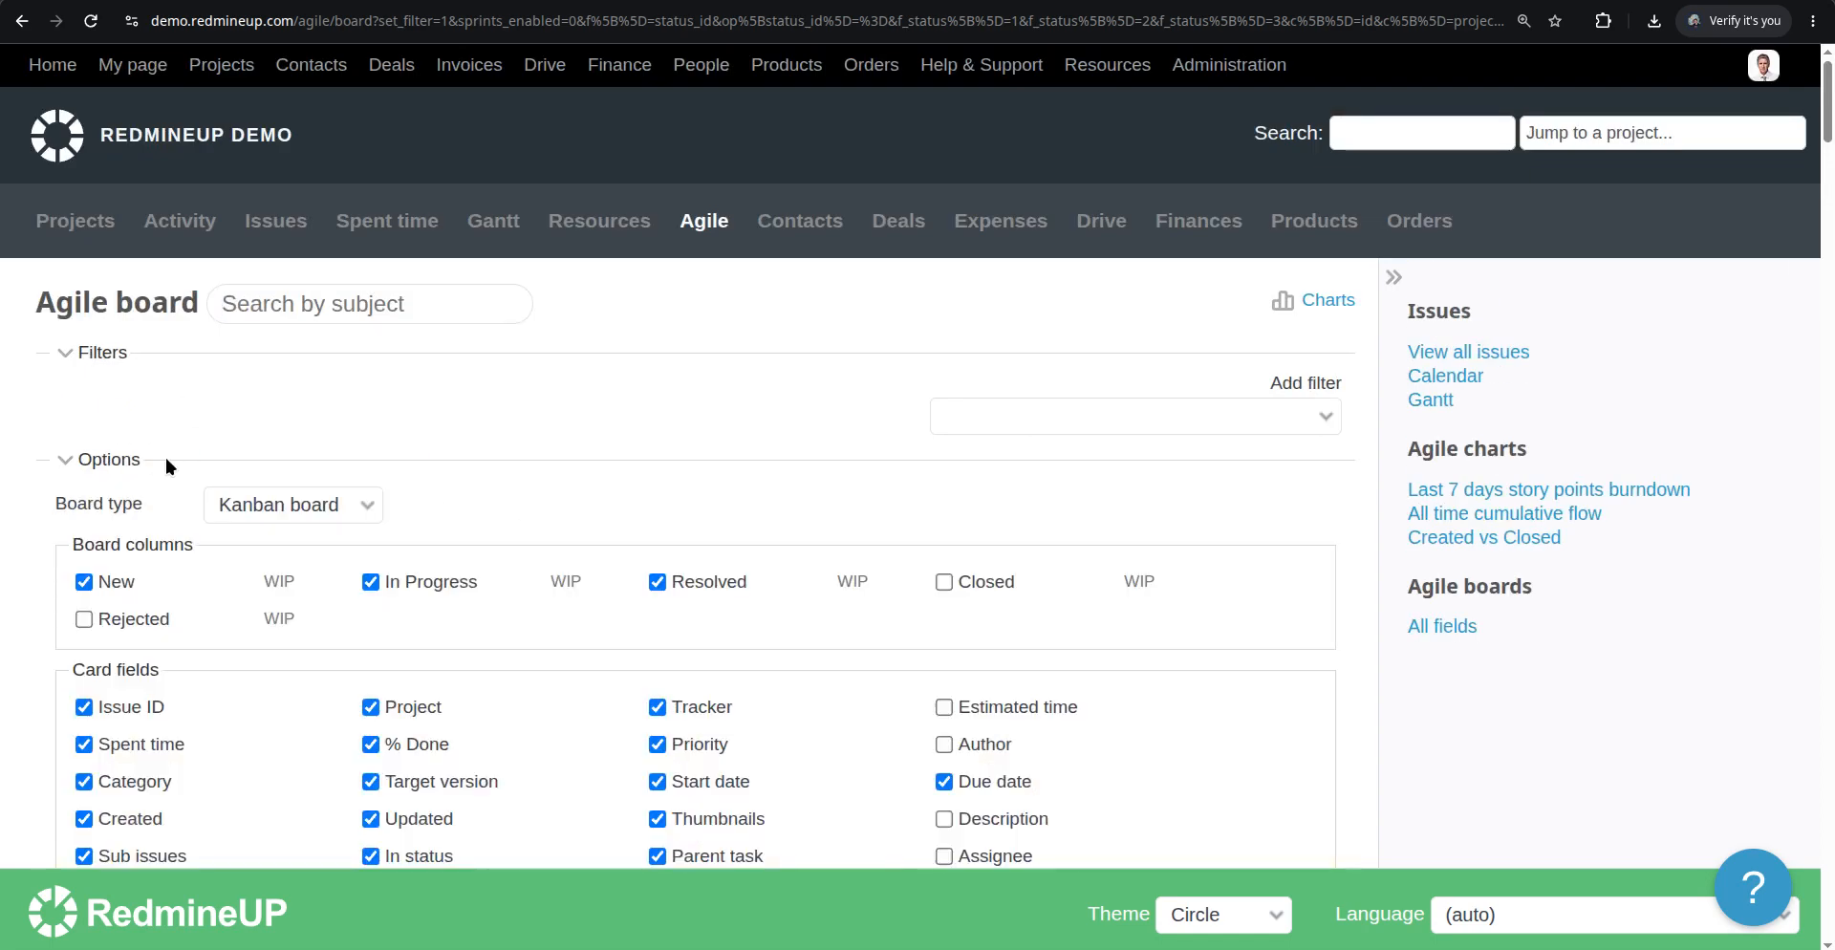
scroll(360, 491, "down", 4)
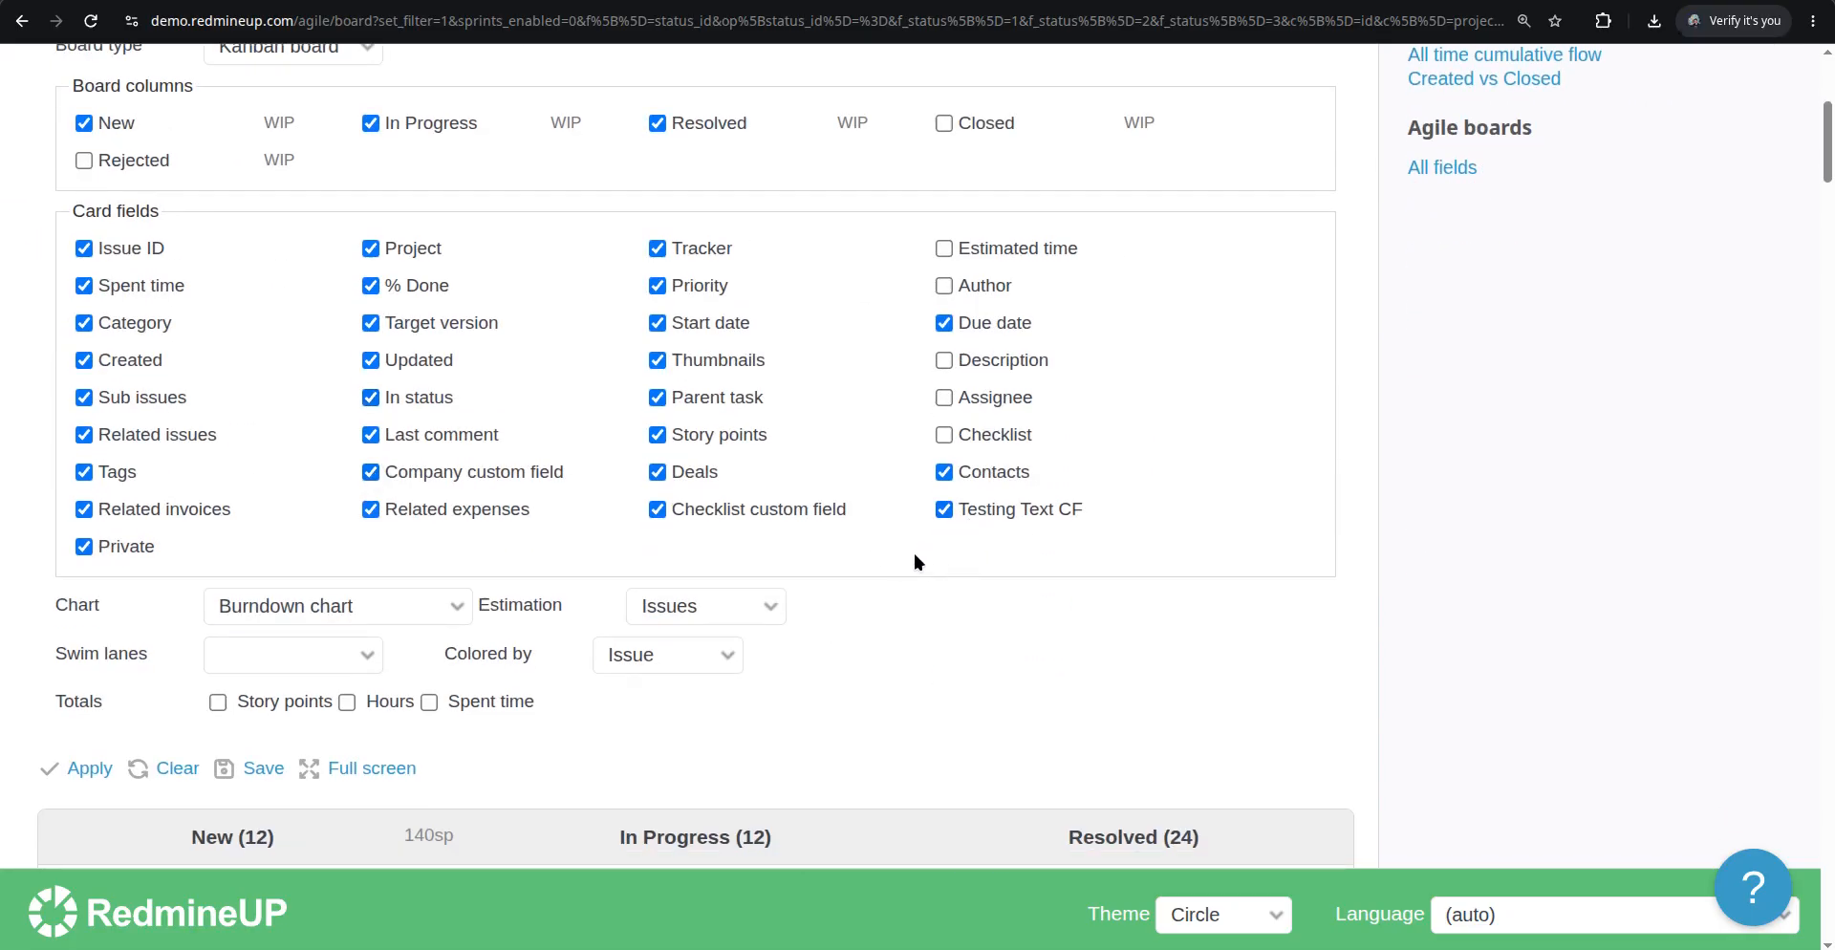
left_click(944, 248)
scroll(468, 640, "down", 3)
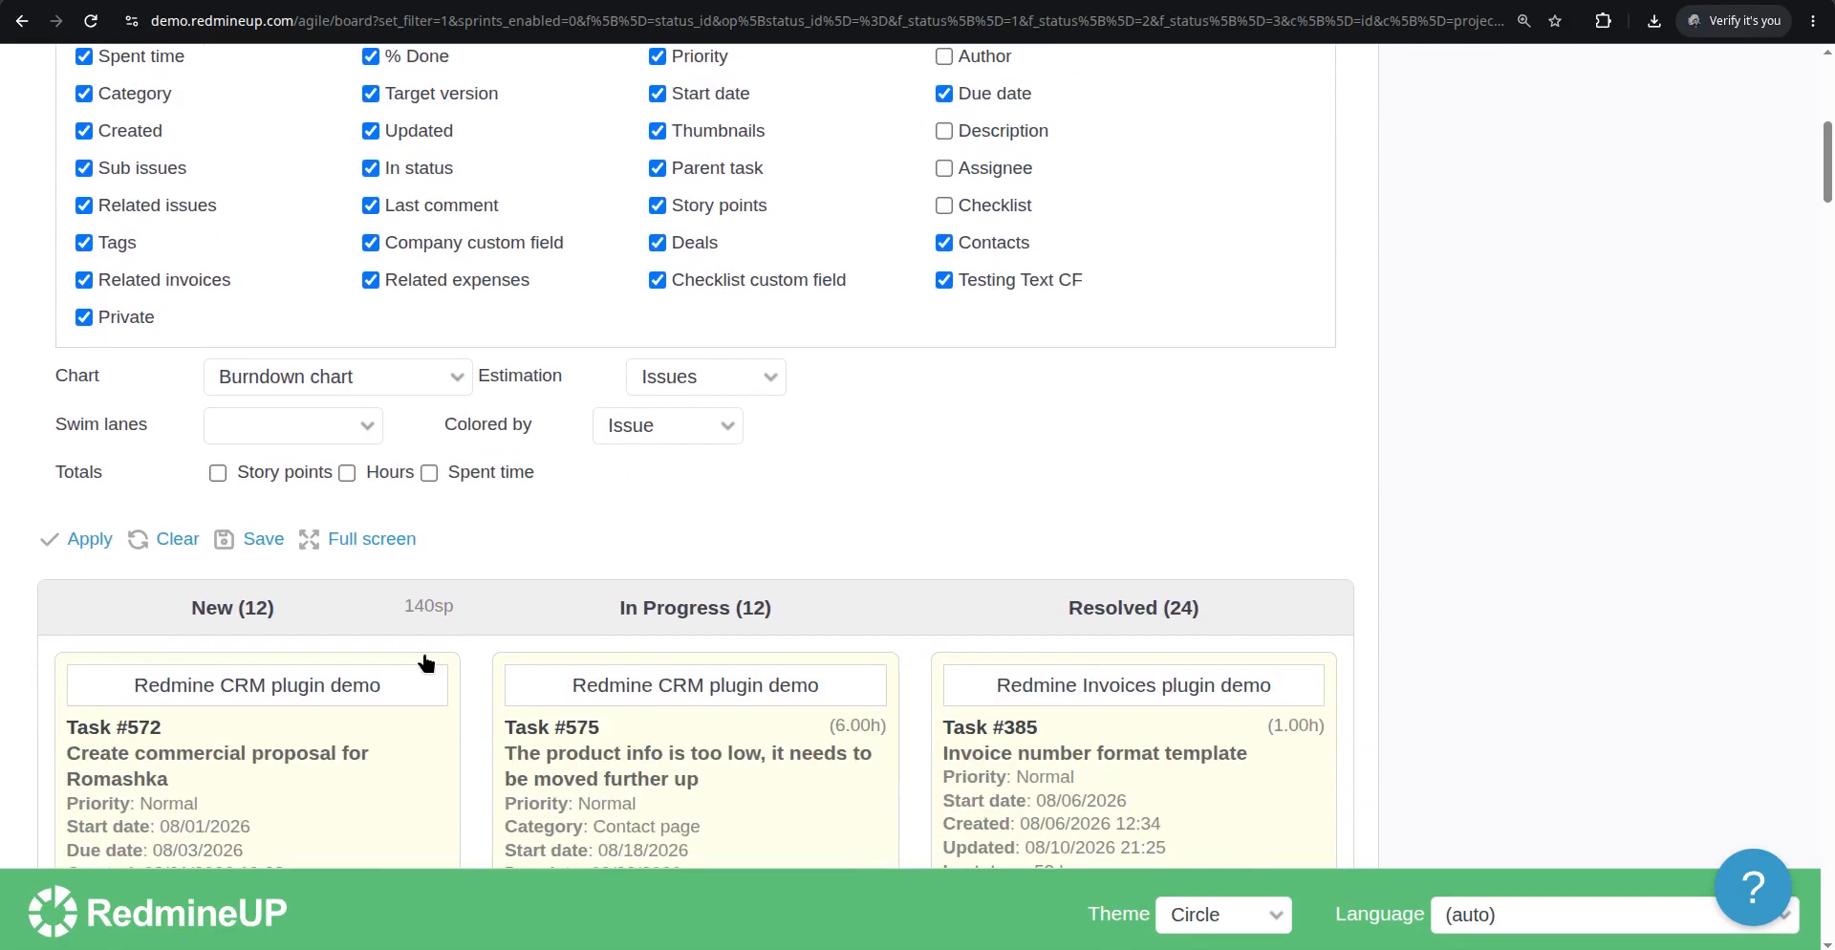
left_click(96, 538)
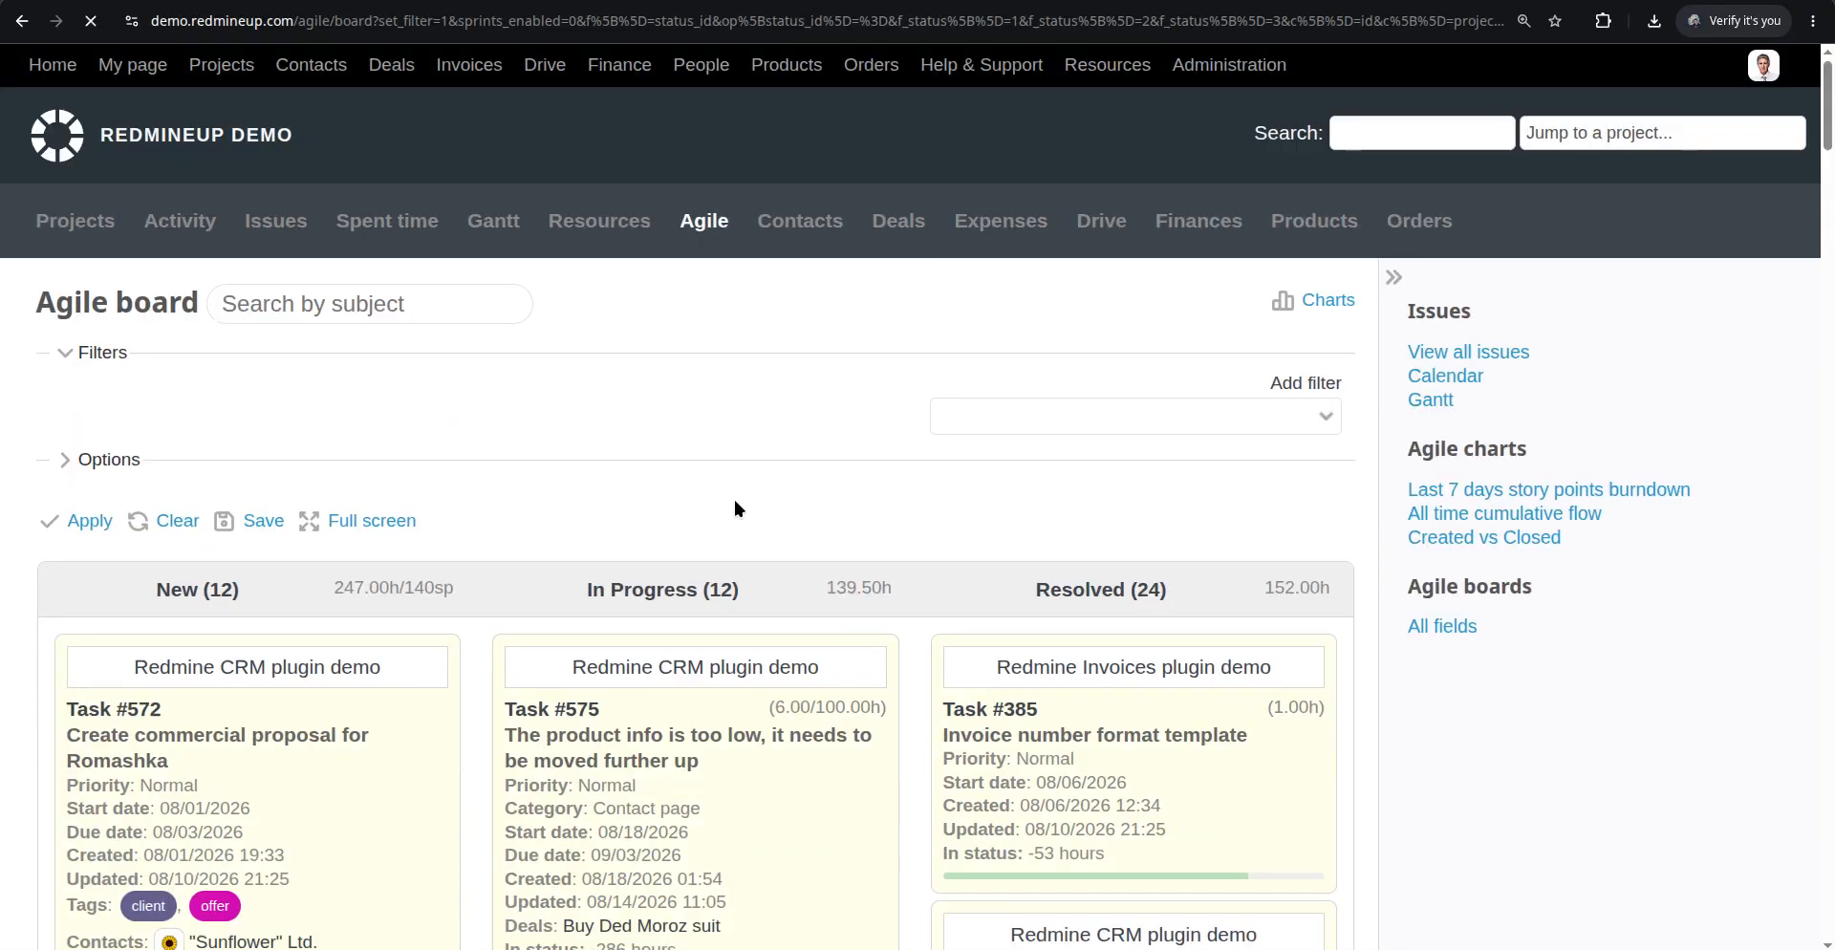
Open Task #575 and look over the board cards showing estimated and spent hours
scroll(741, 482, "down", 3)
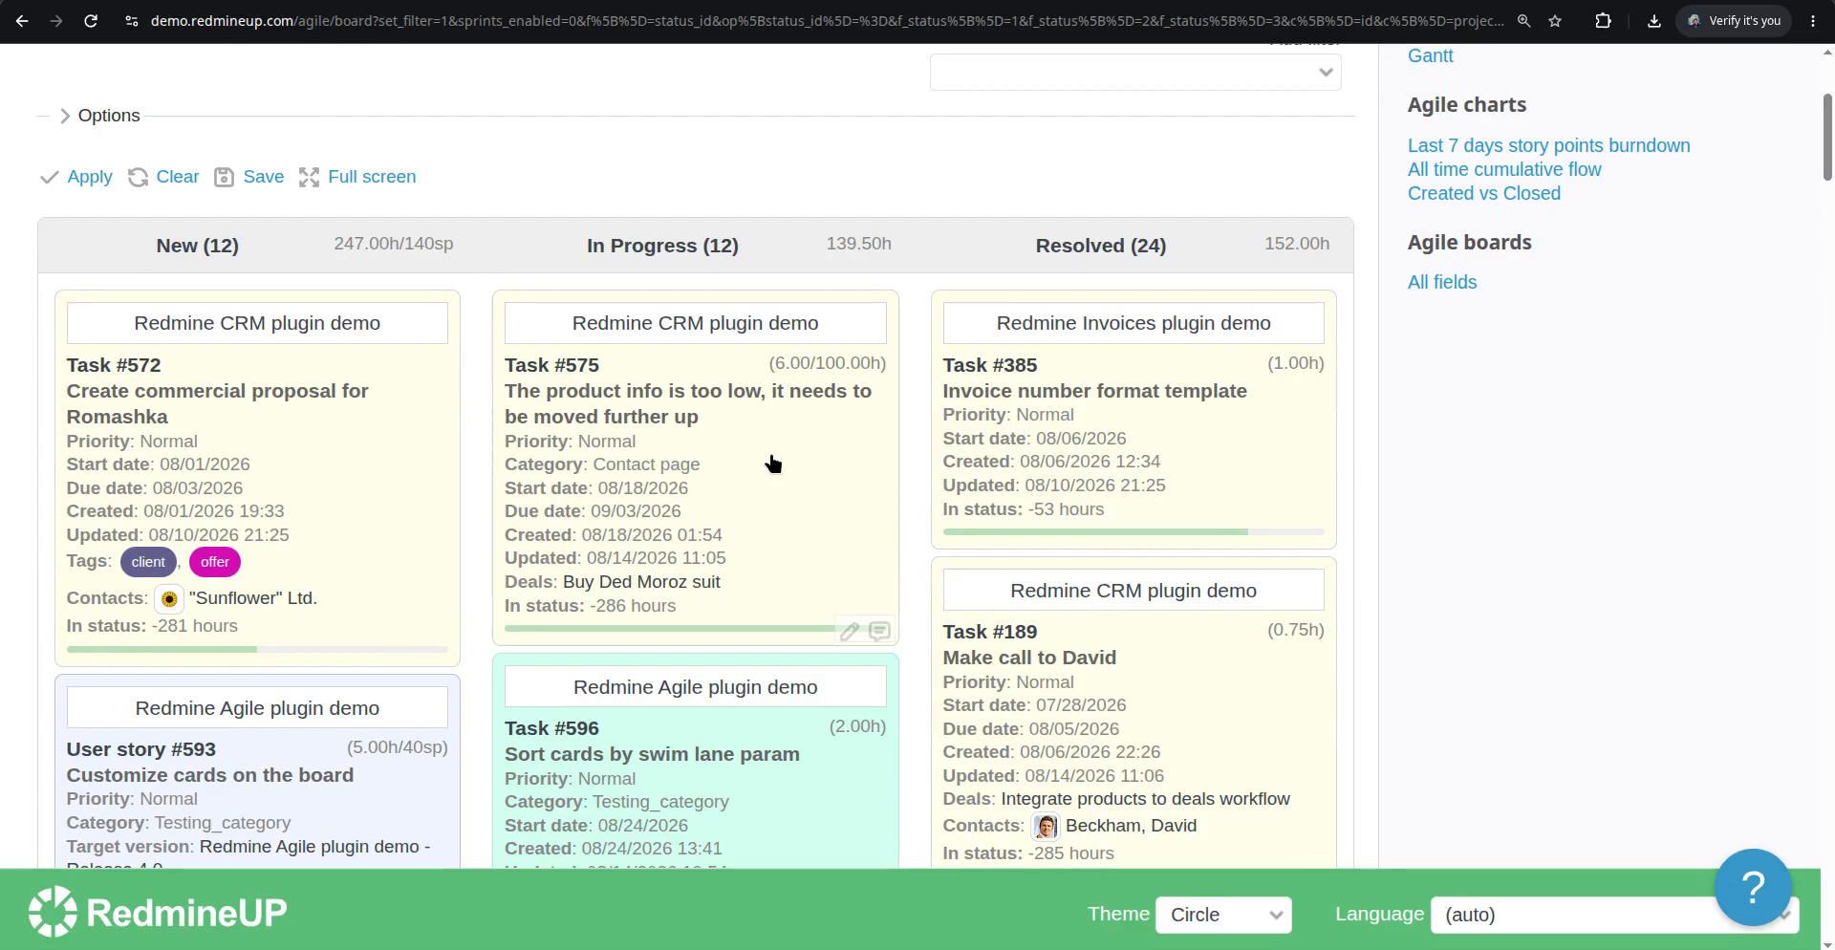
left_click(593, 398)
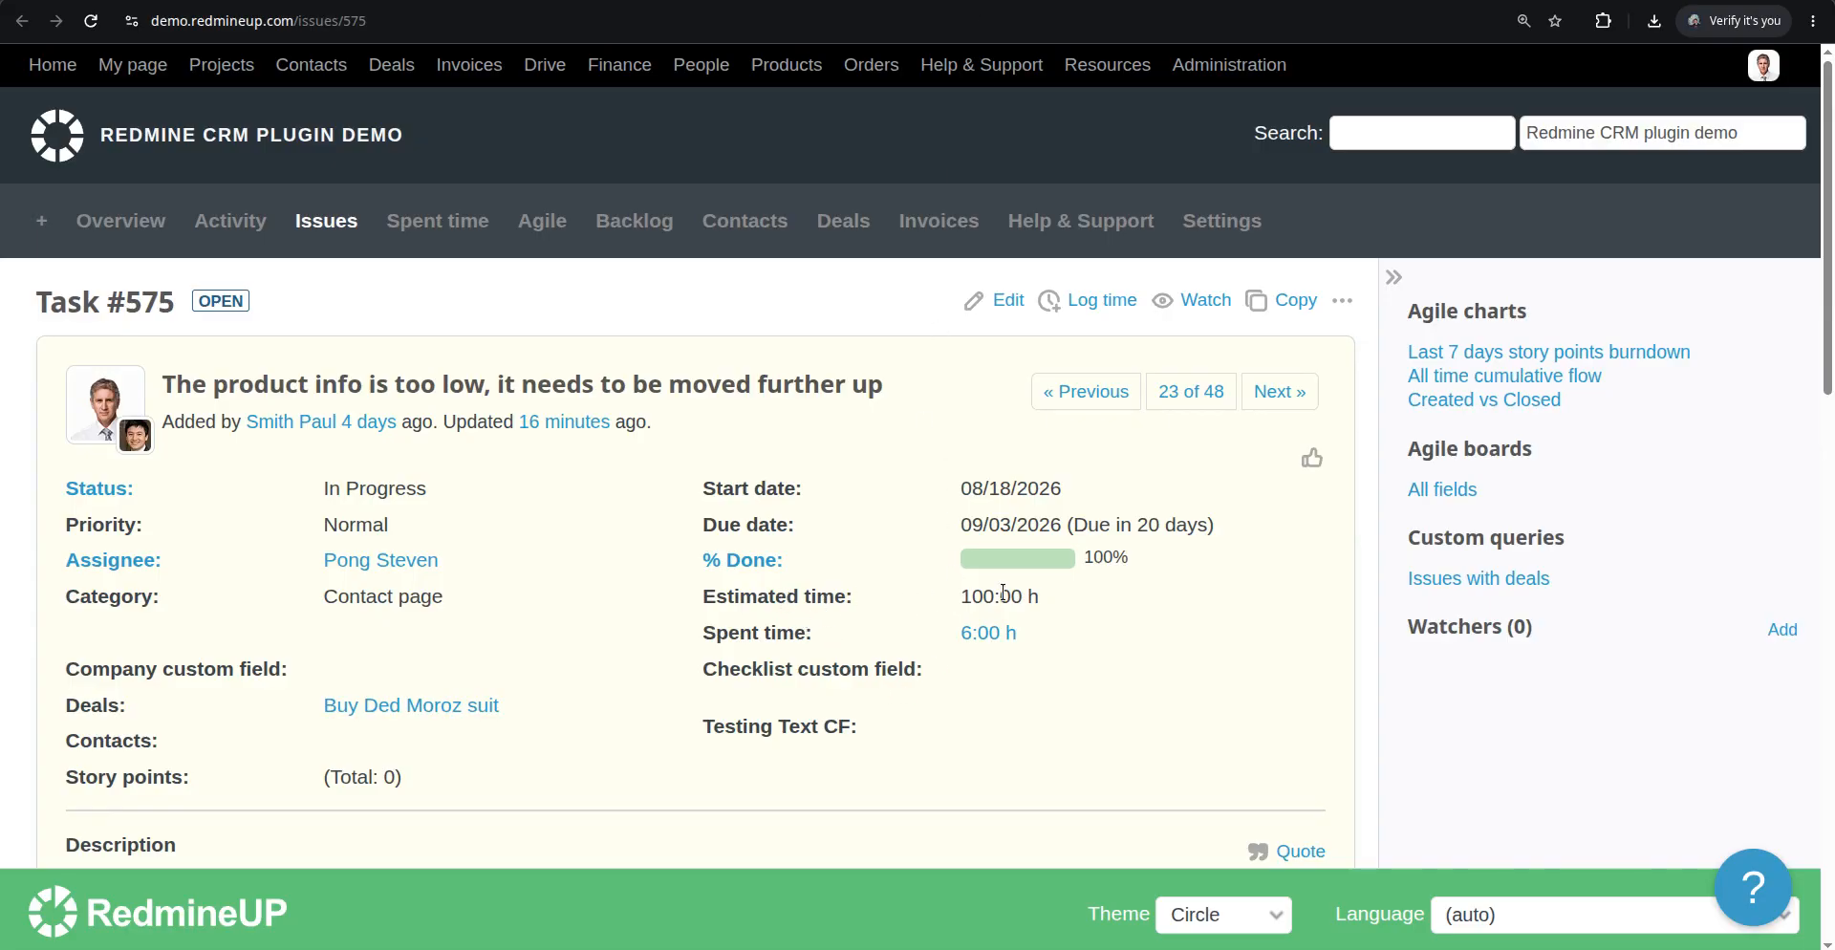
key("ctrl+w")
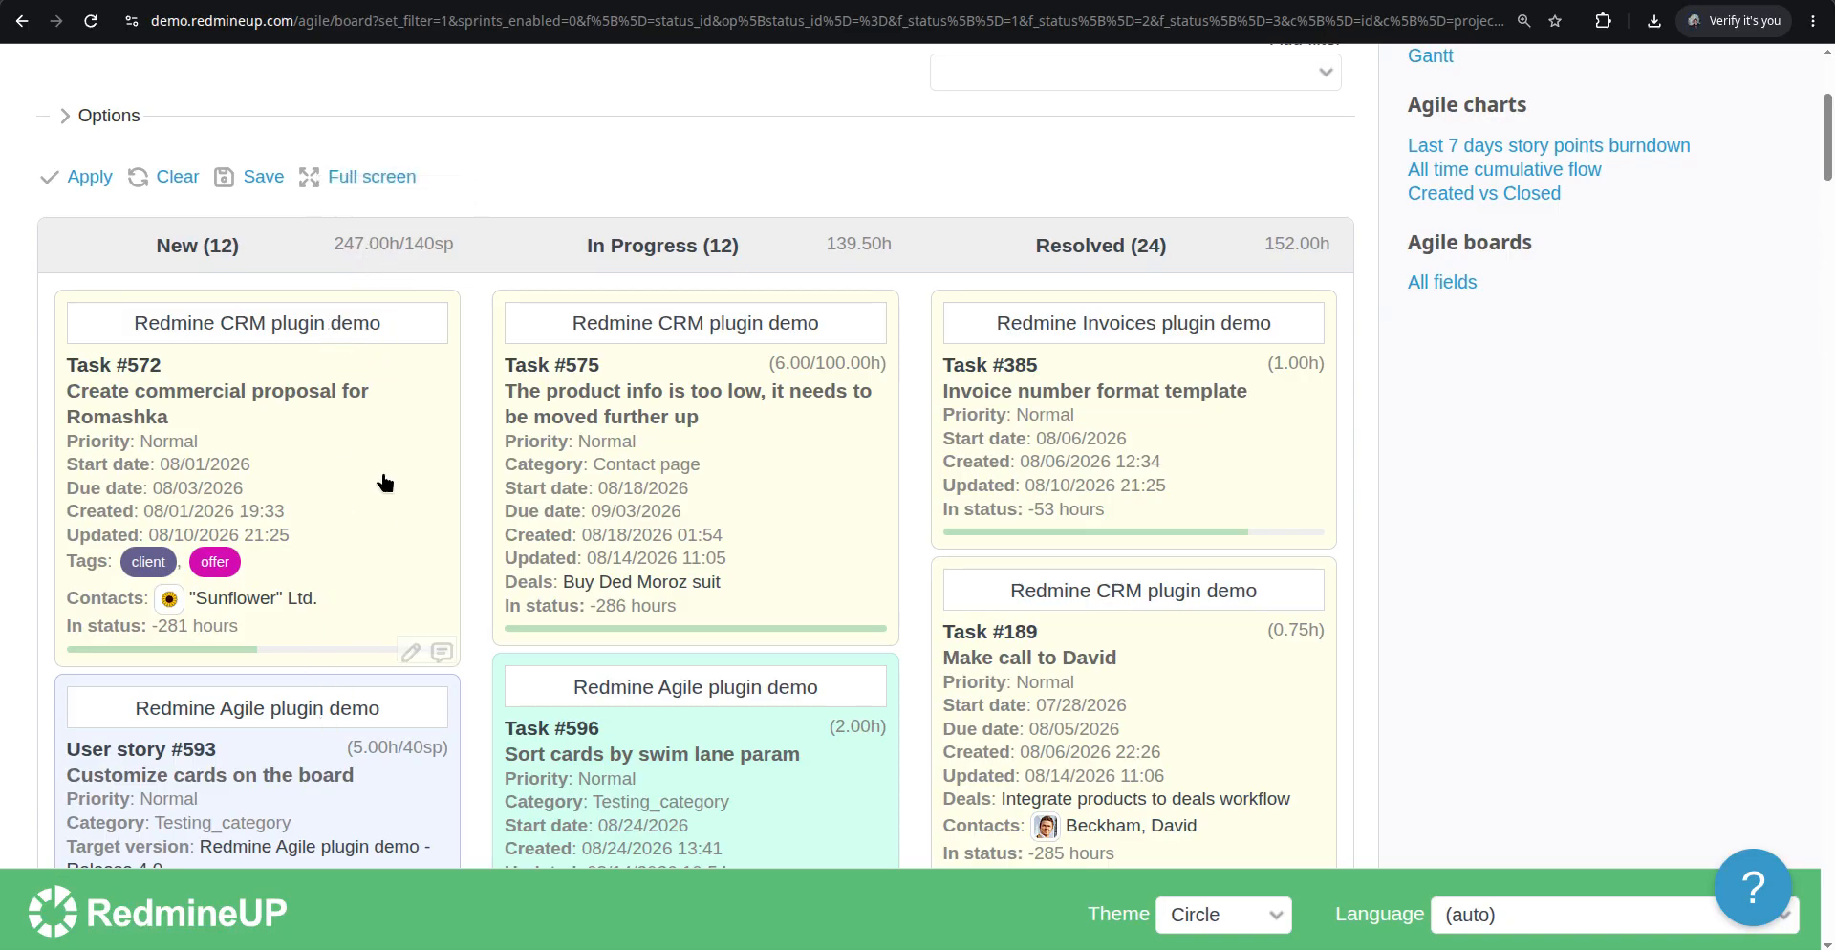
scroll(439, 554, "down", 2)
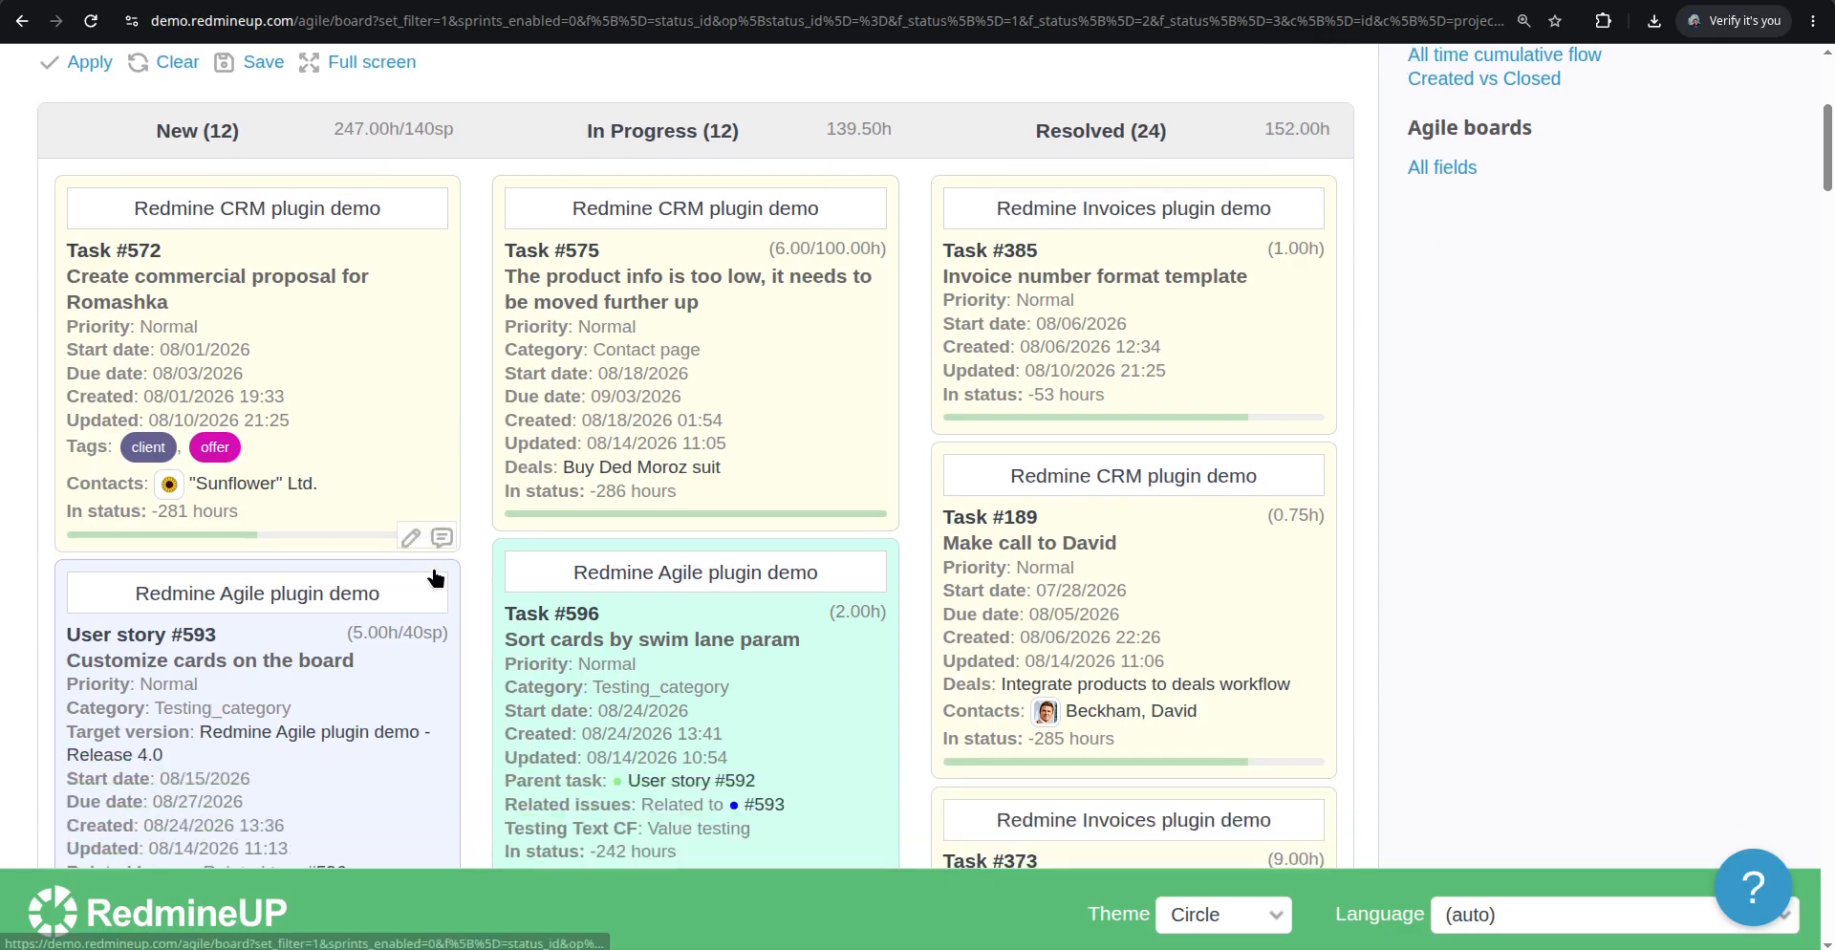
scroll(415, 554, "down", 3)
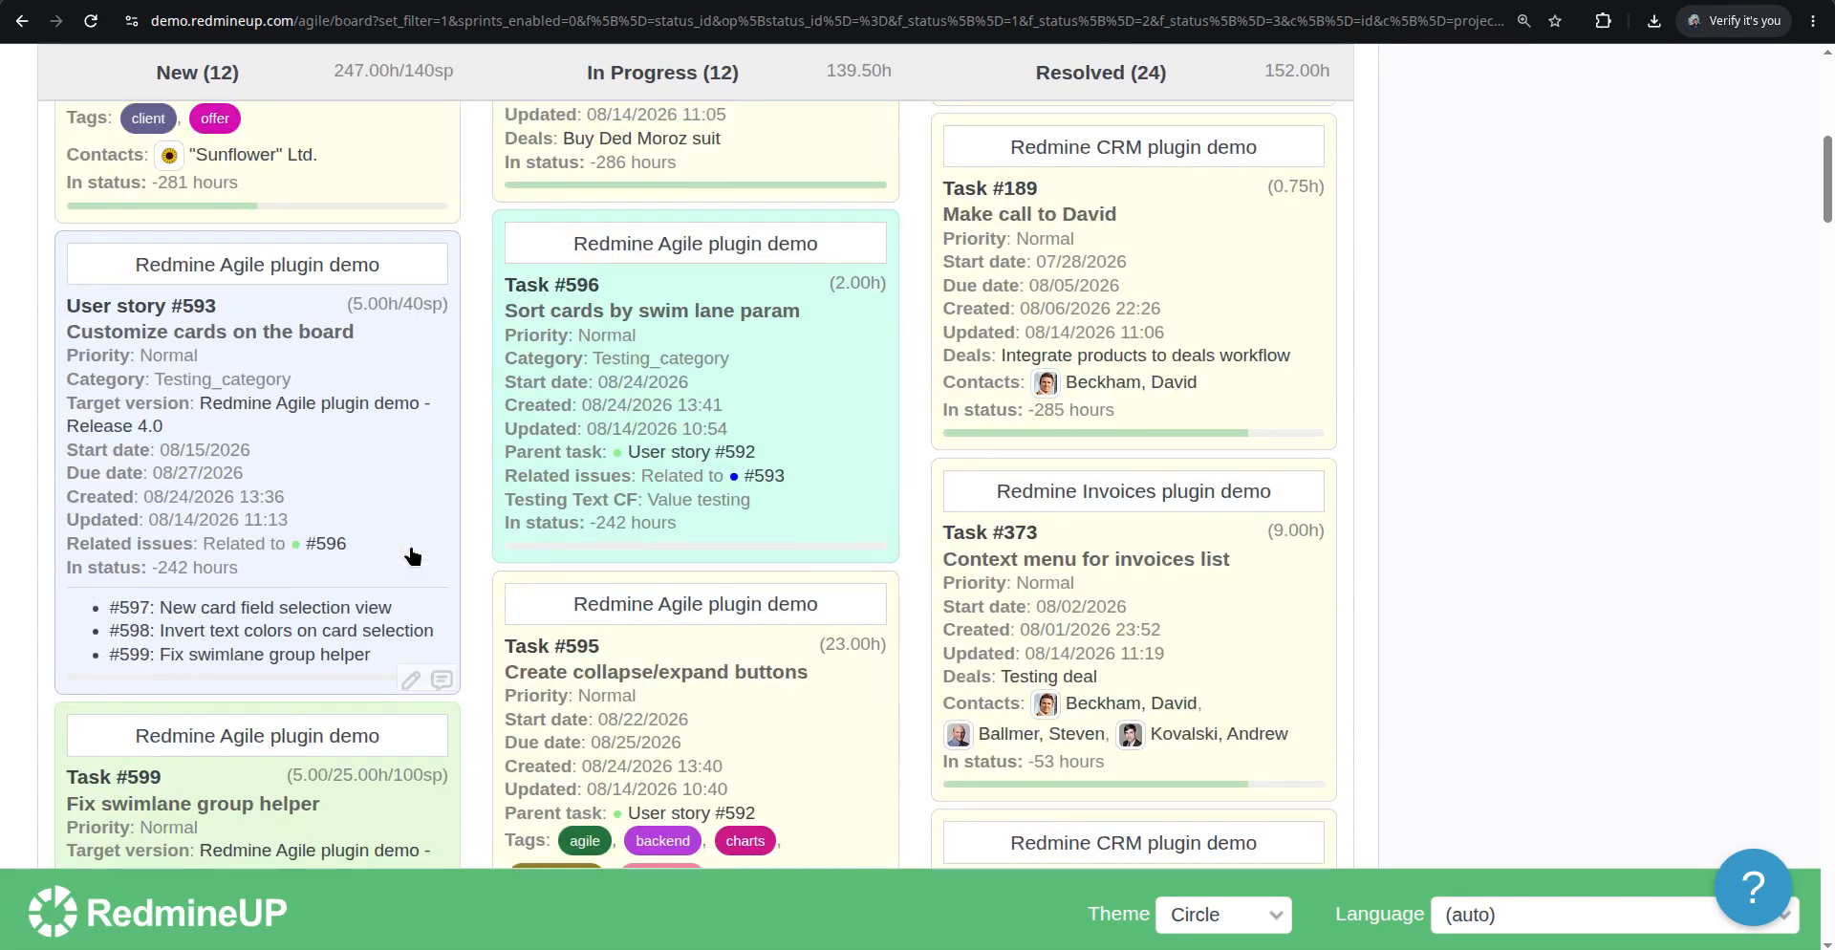
scroll(413, 556, "up", 6)
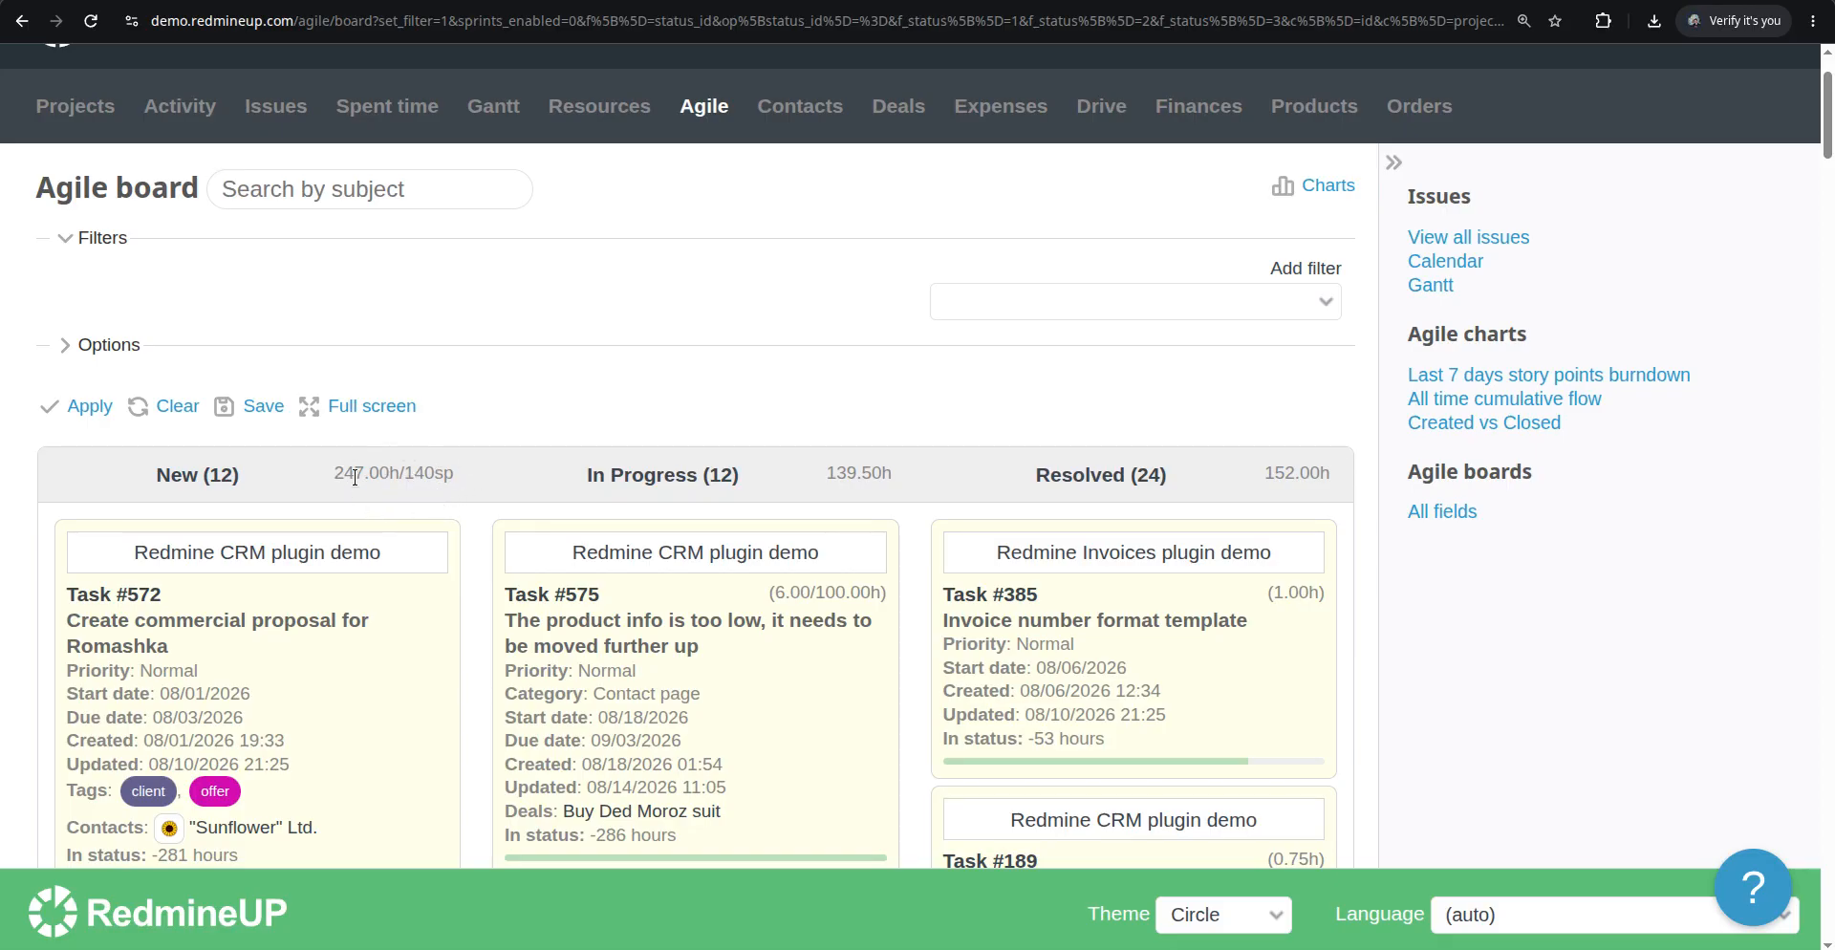
scroll(258, 626, "down", 1)
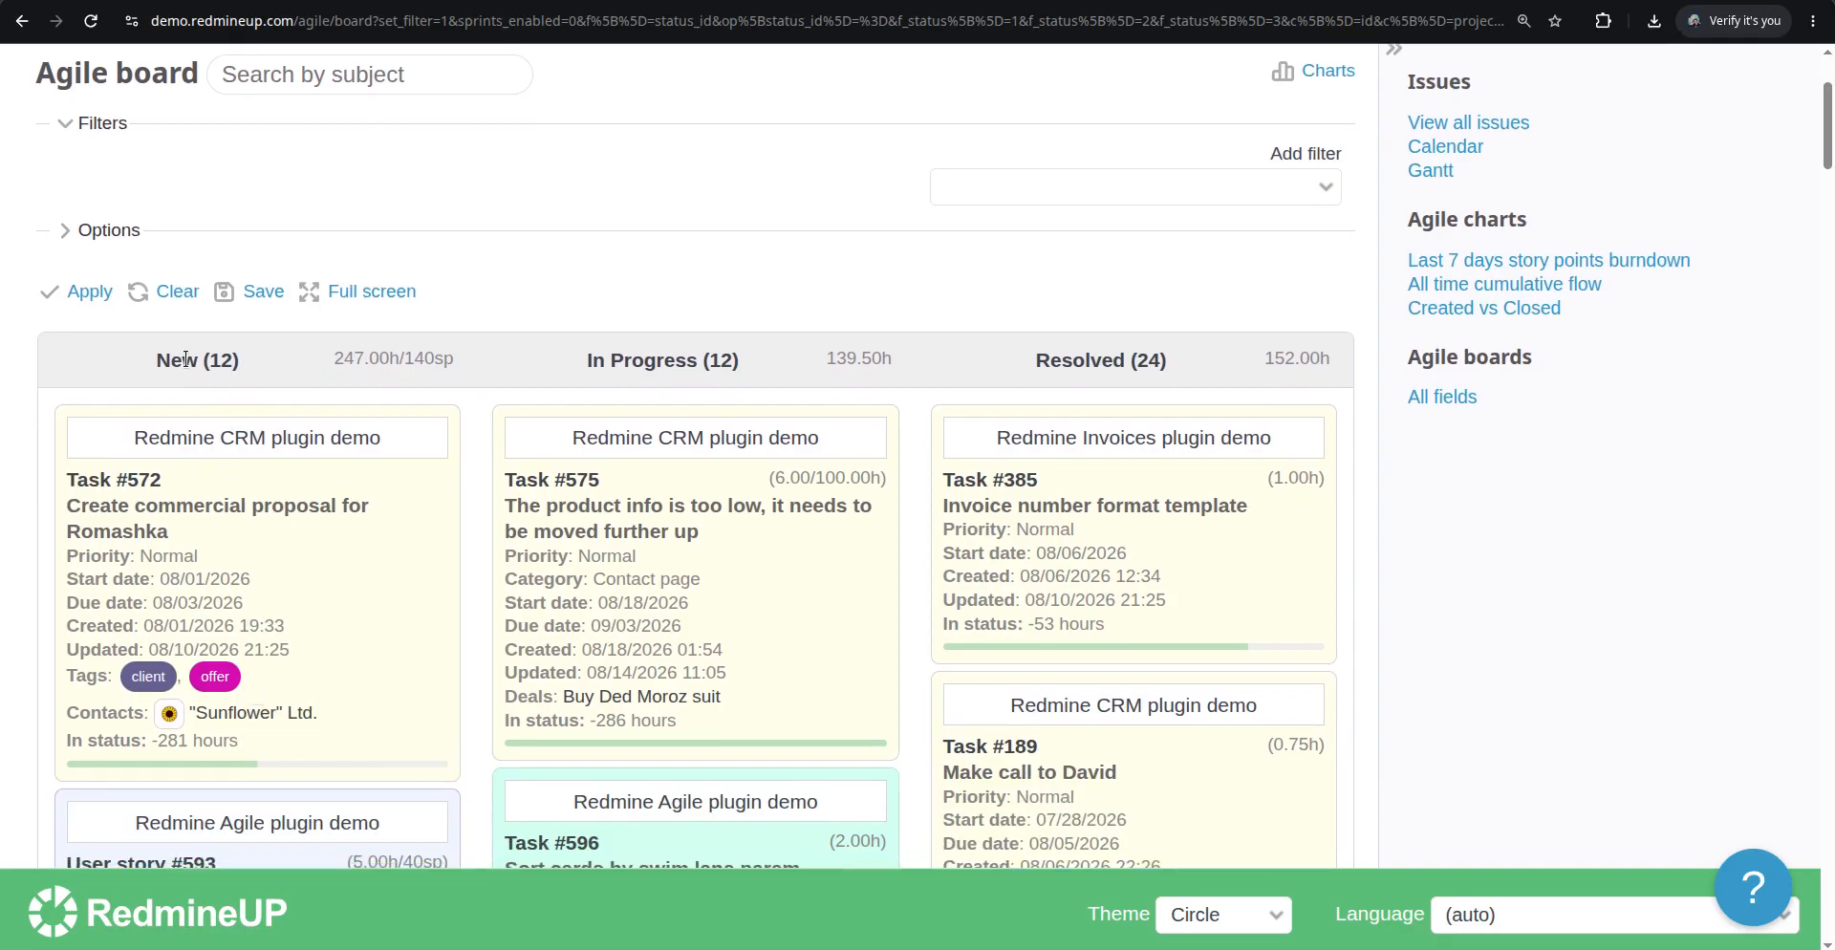
mouse_move(344, 364)
Edit Task #575, set its estimated time to 200 hours and submit
left_click(631, 2)
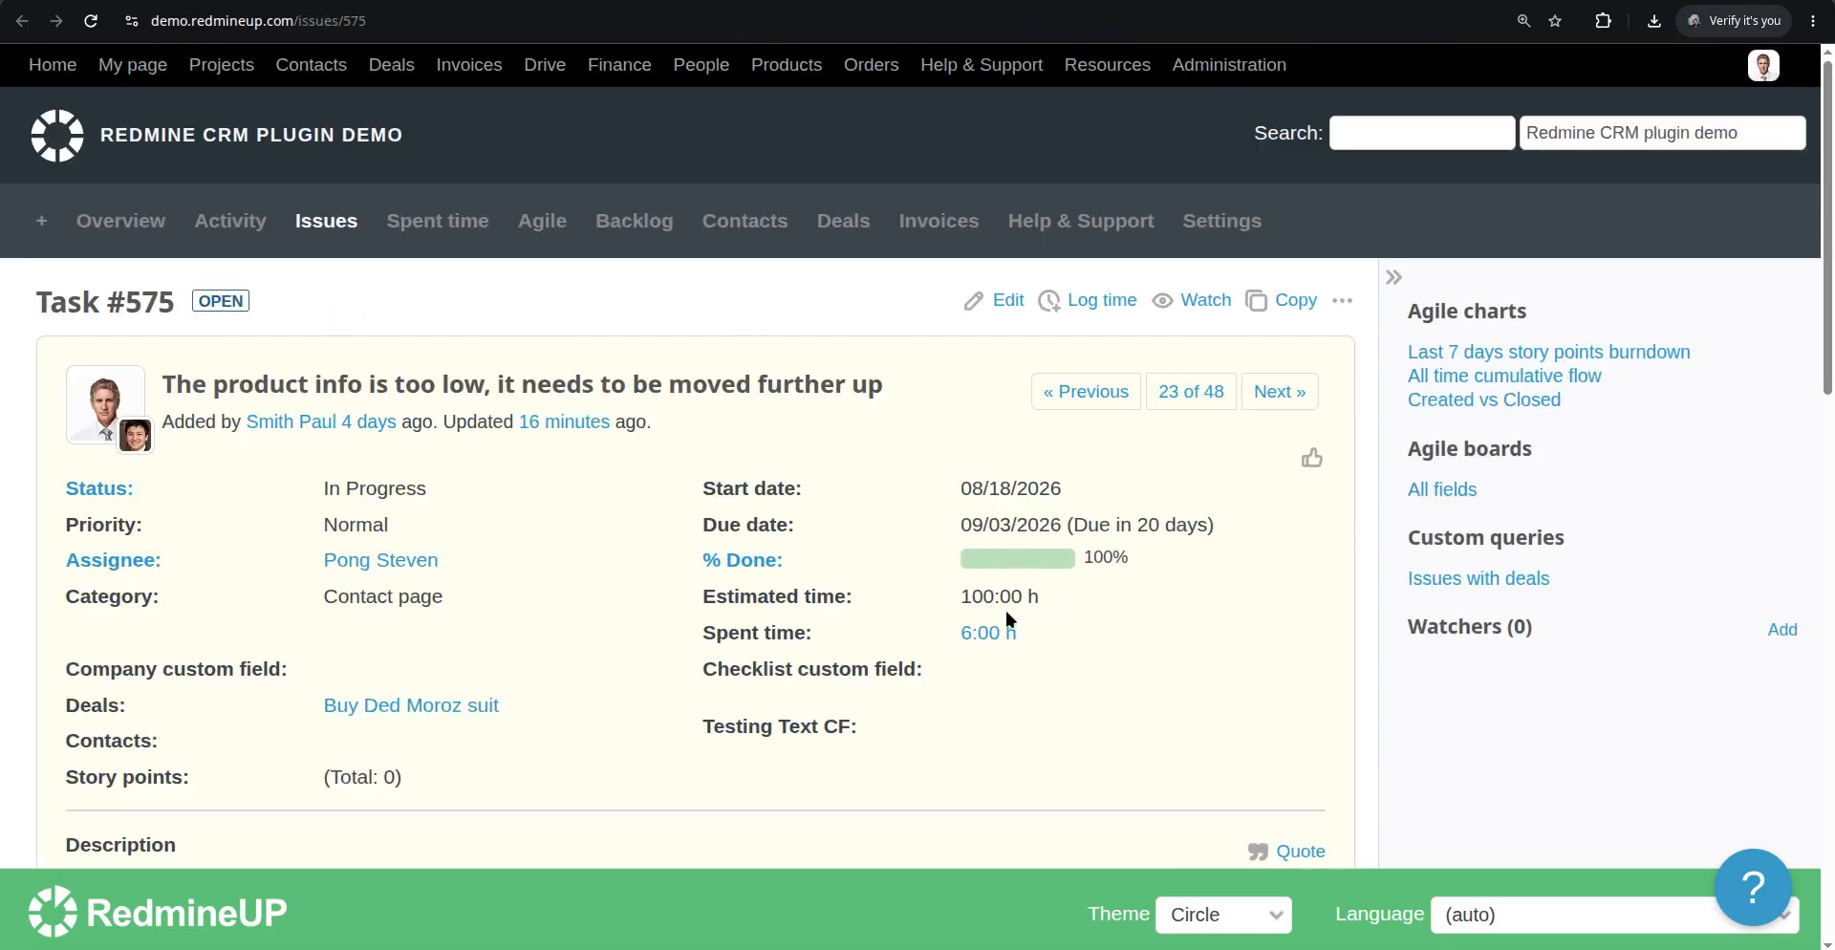
left_click(1003, 302)
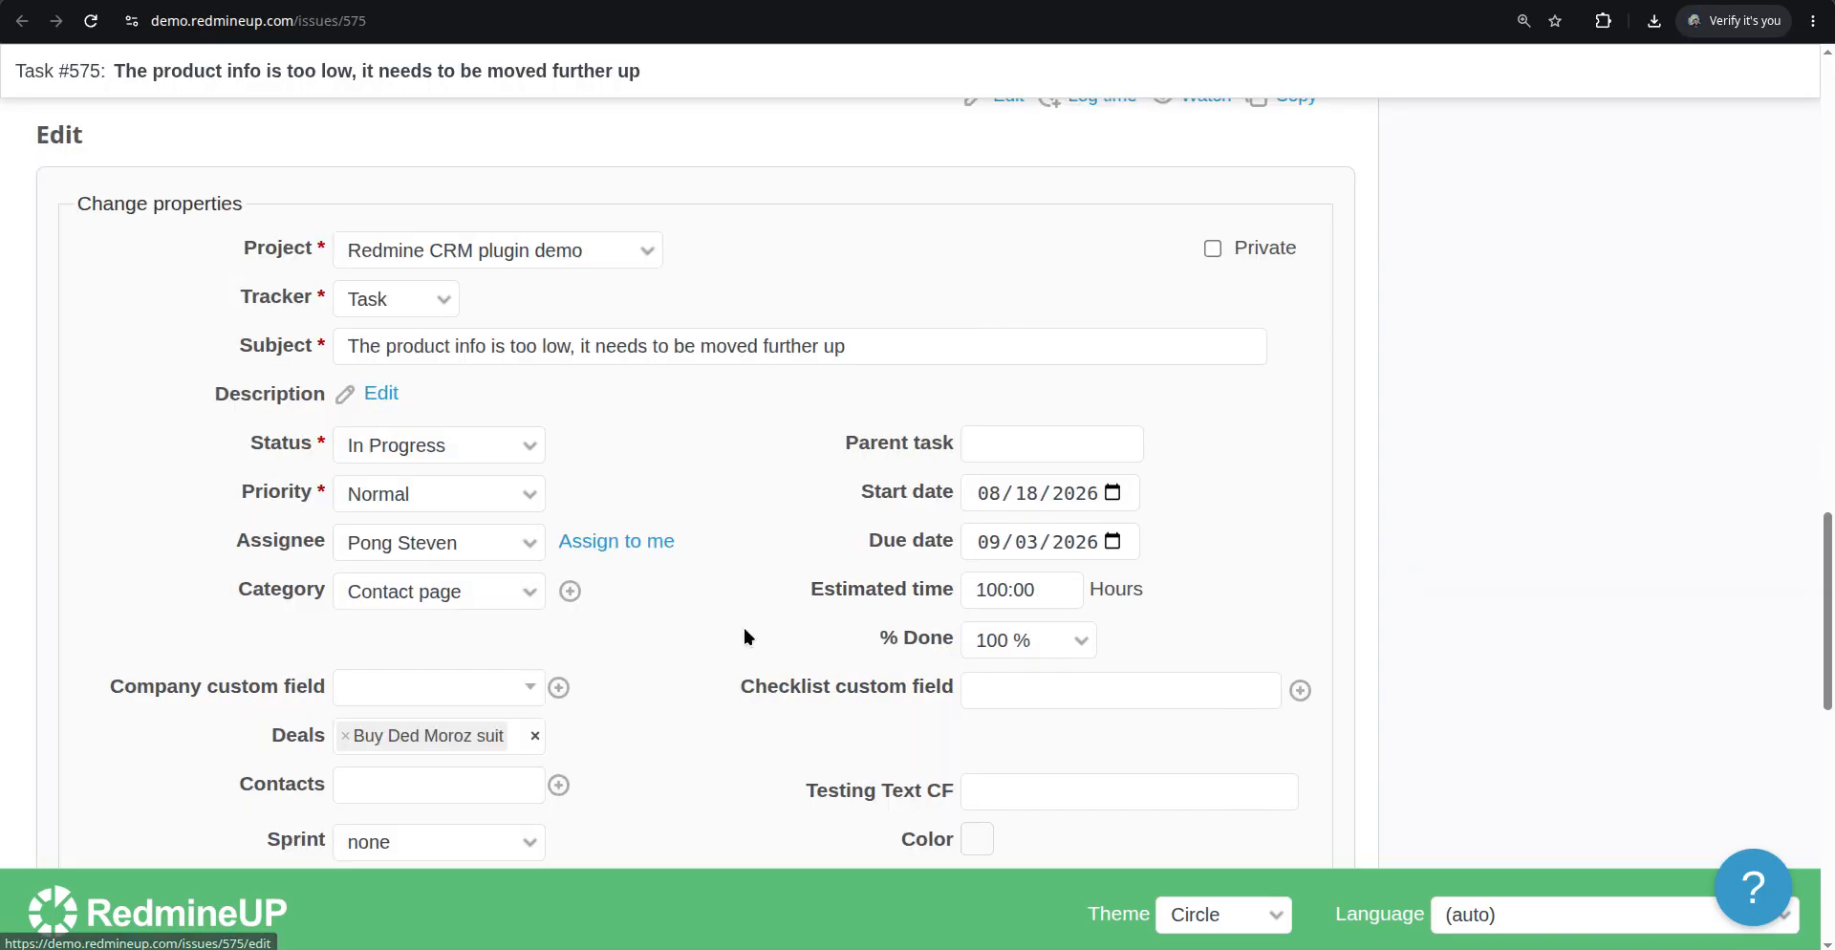
left_click_drag(1043, 588, 850, 600)
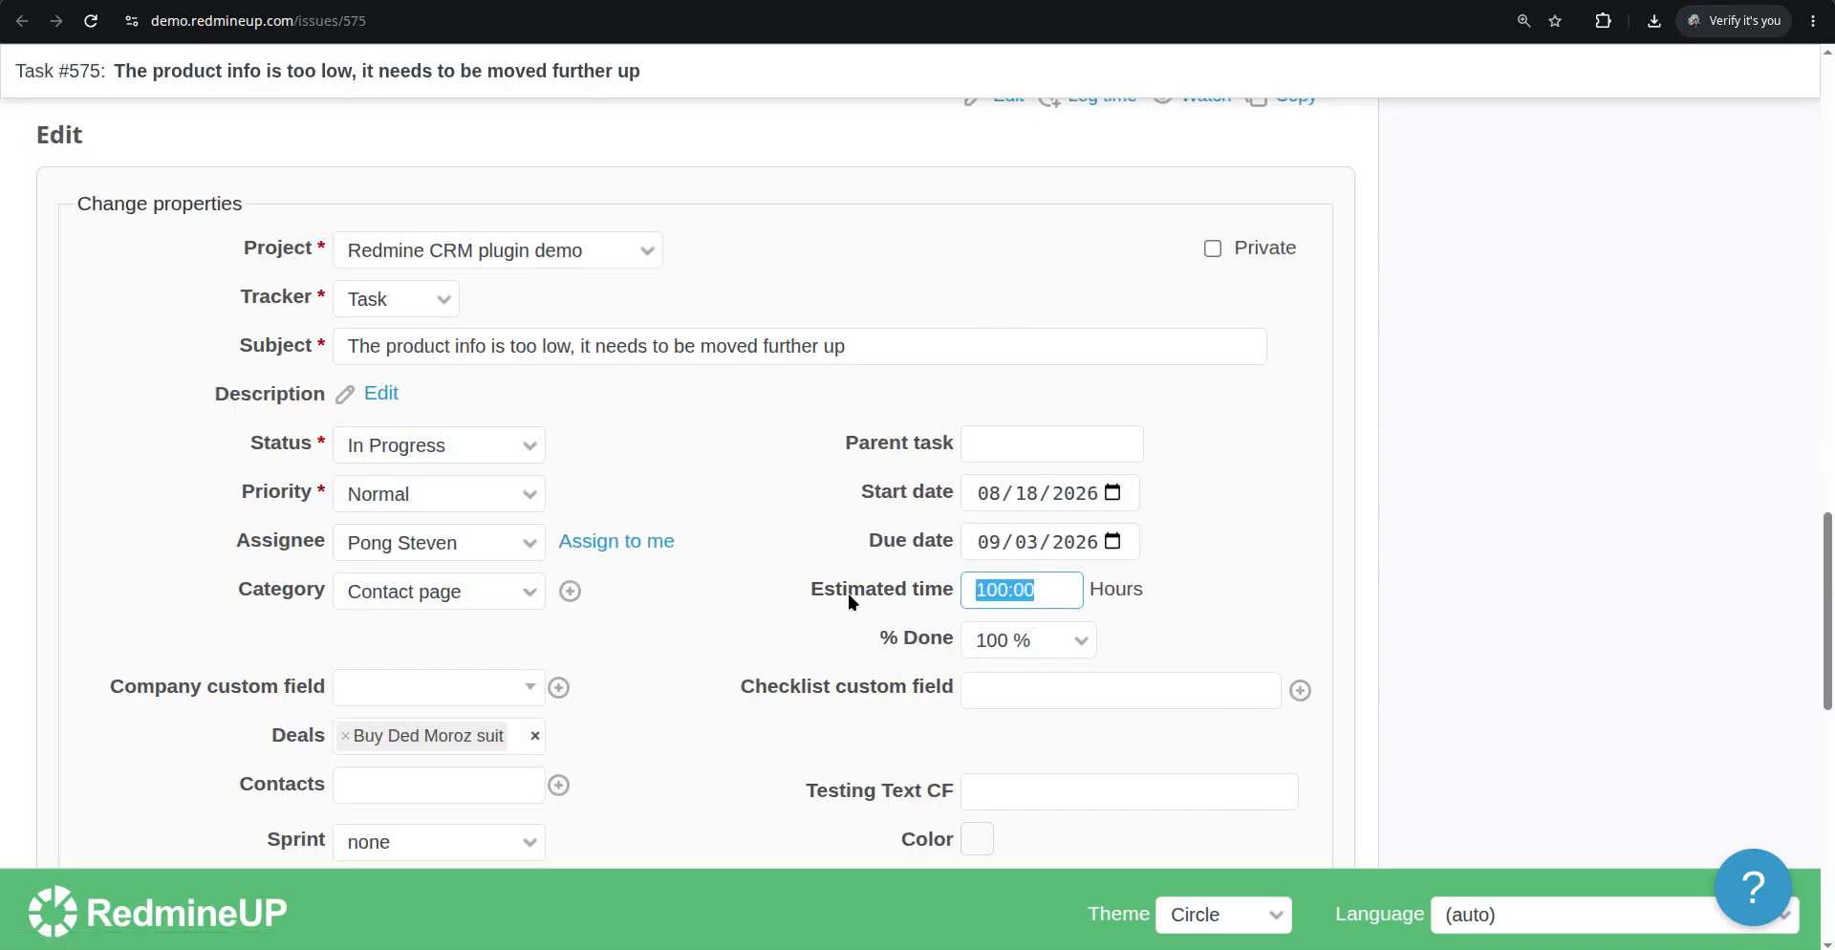
type("200")
left_click(732, 625)
scroll(61, 745, "down", 10)
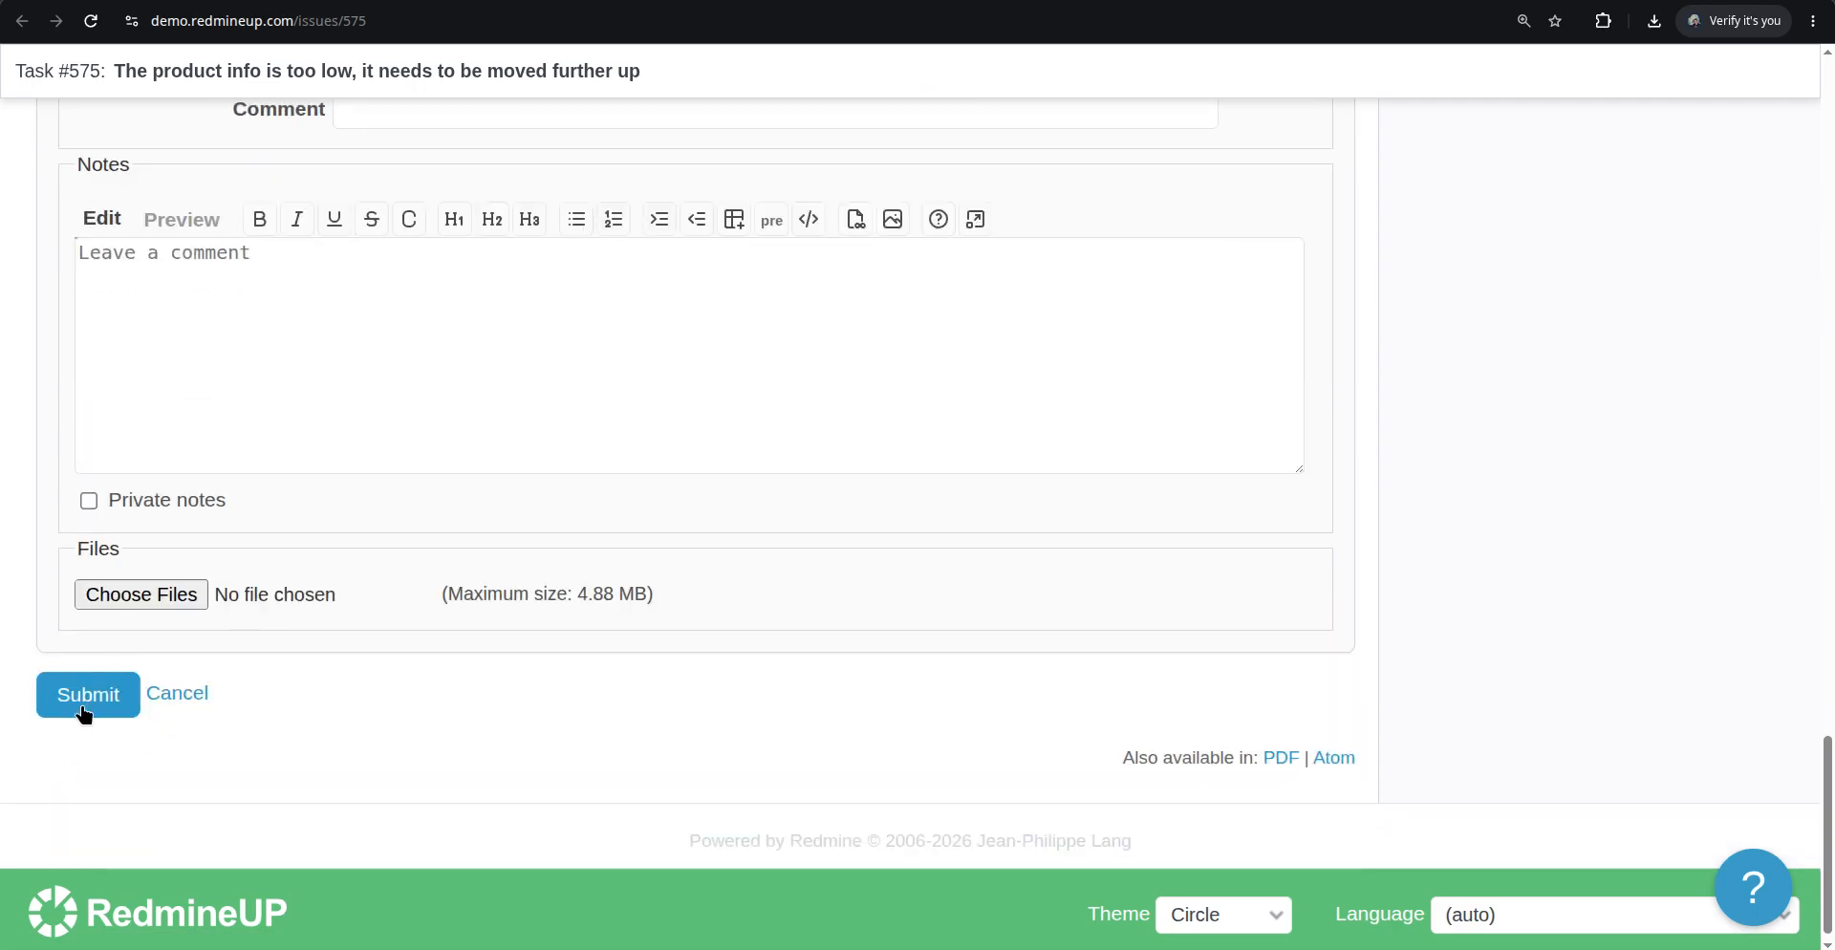
left_click(84, 696)
Compare Task #575's card on the Agile board with its issue page
left_click(931, 2)
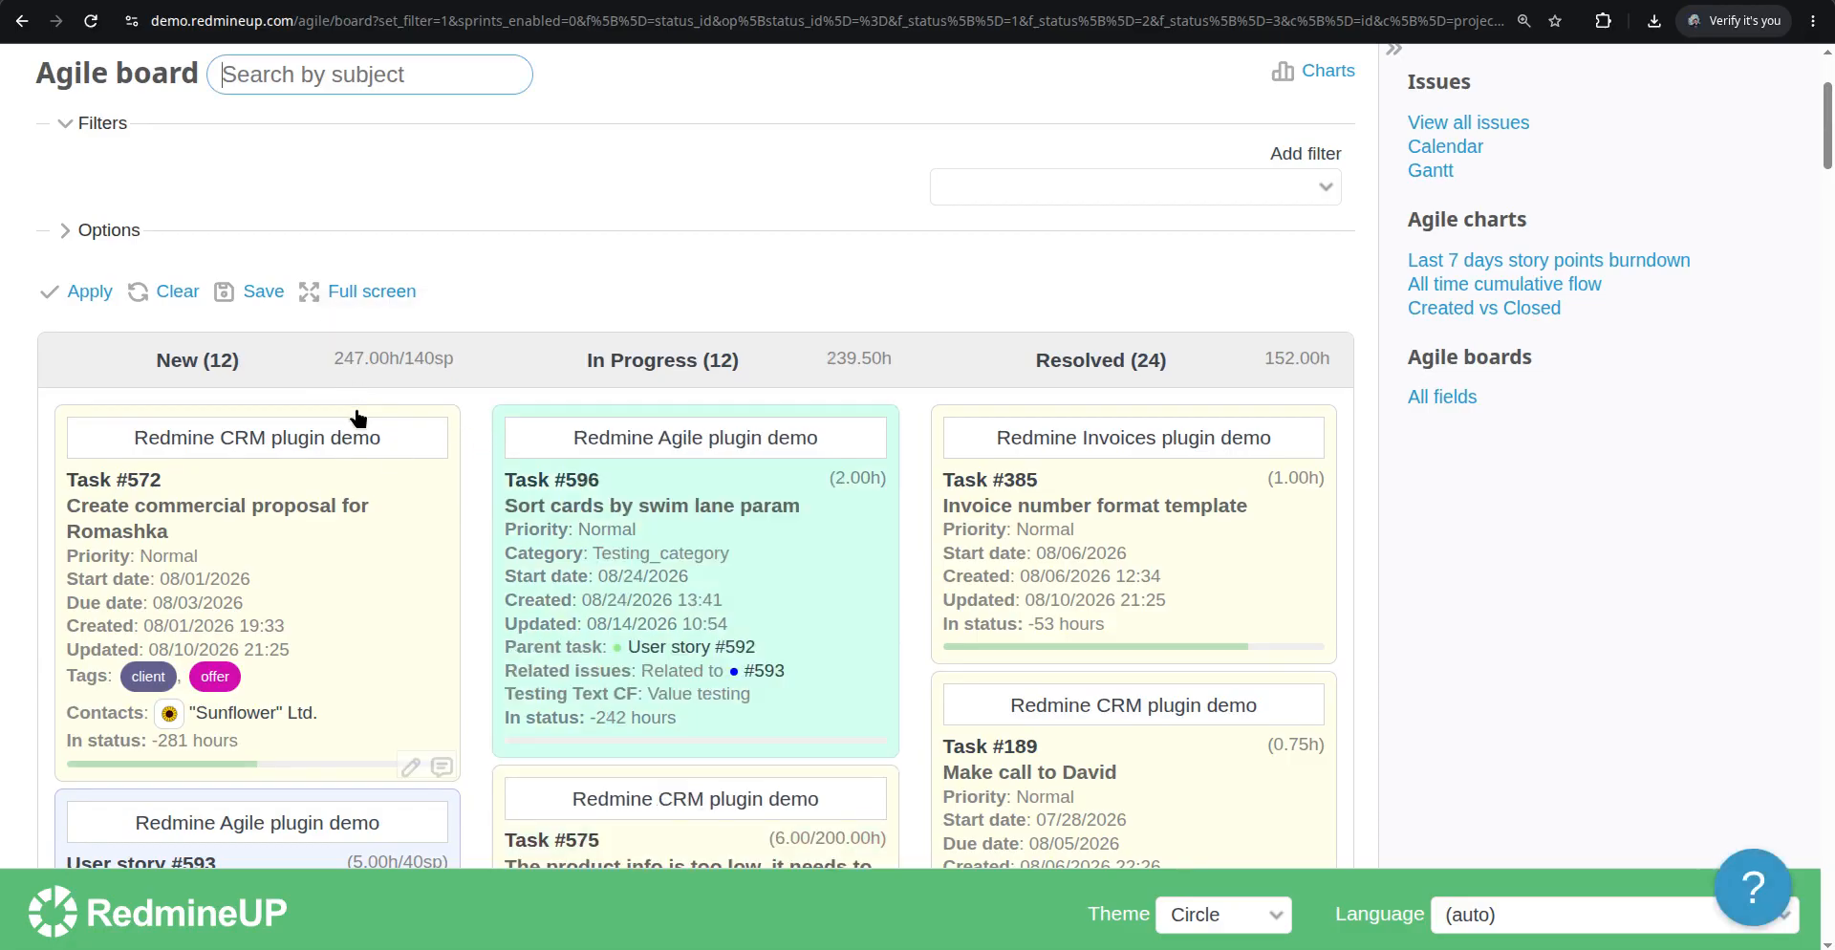
scroll(387, 411, "down", 1)
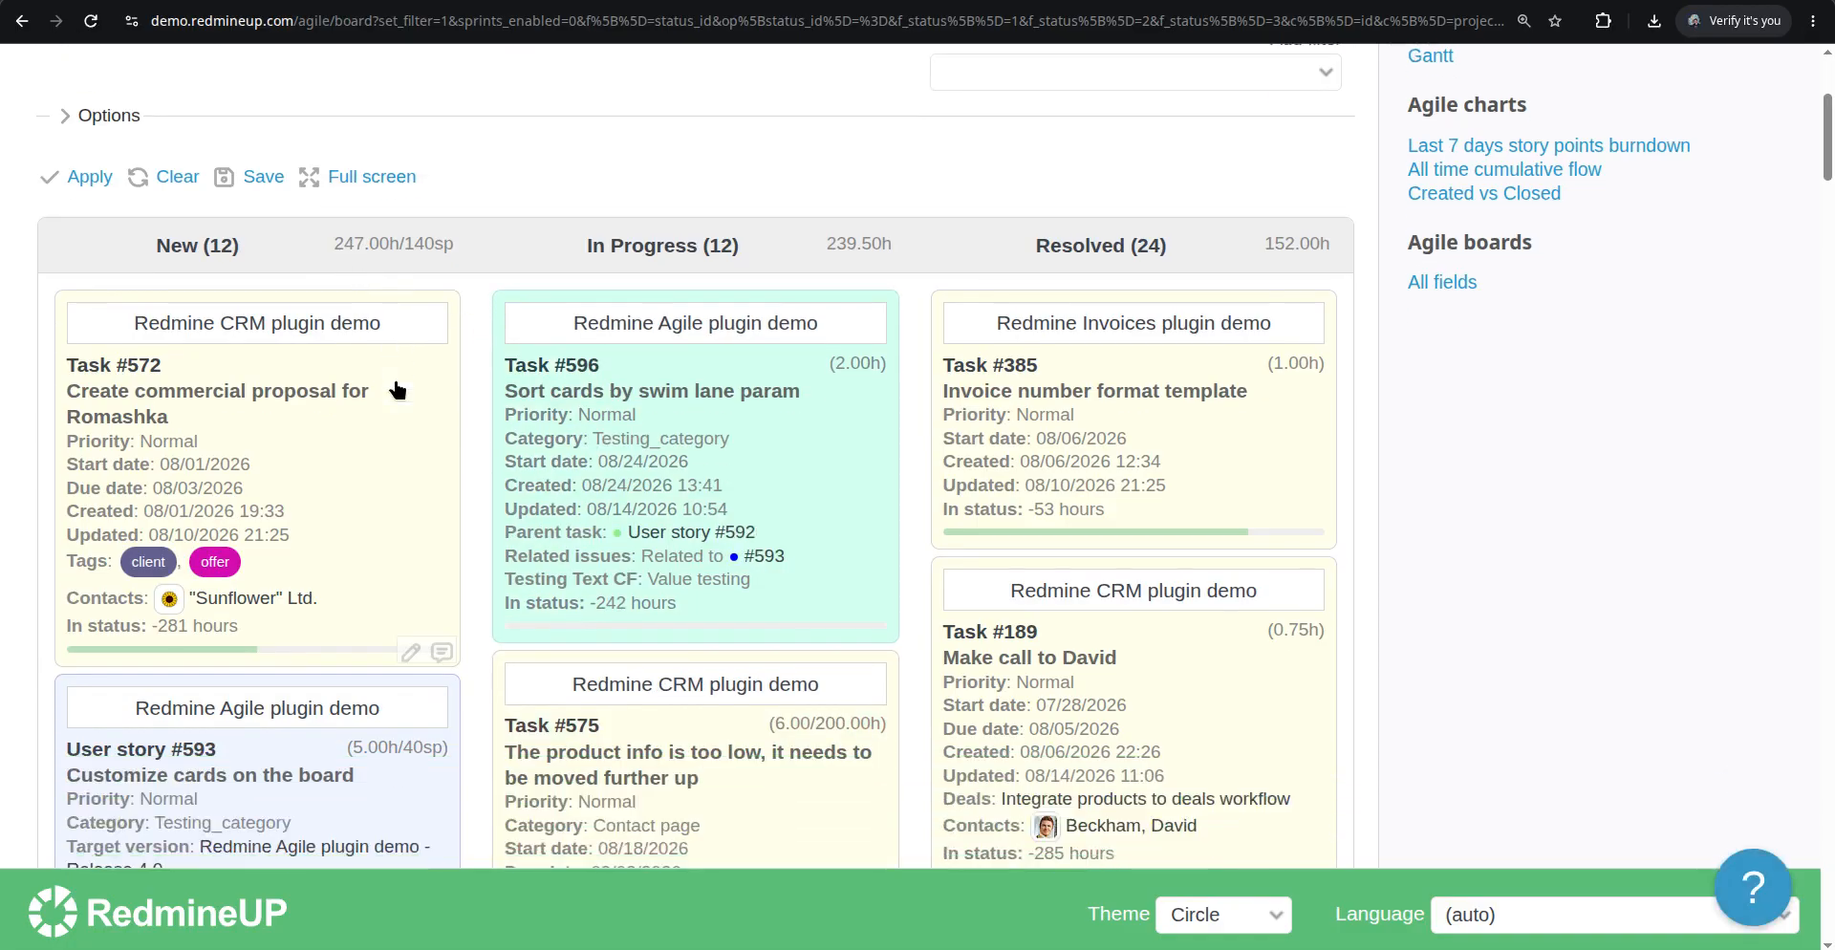
left_click(1038, 1)
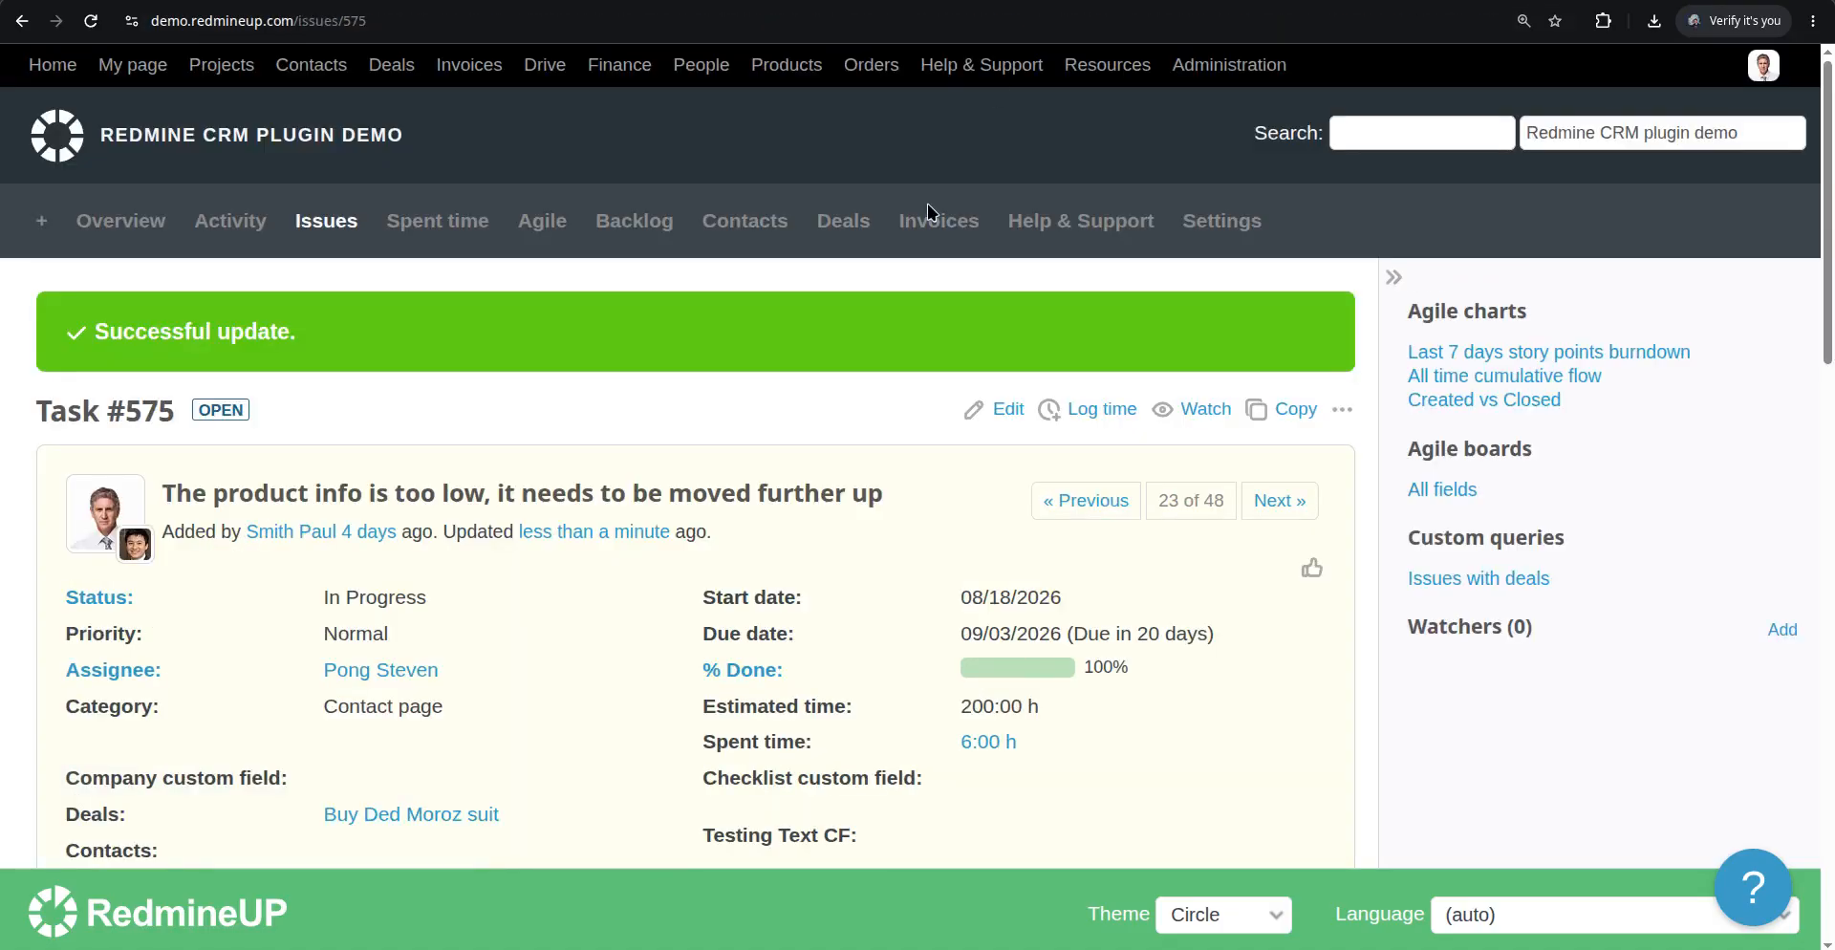
left_click(824, 1)
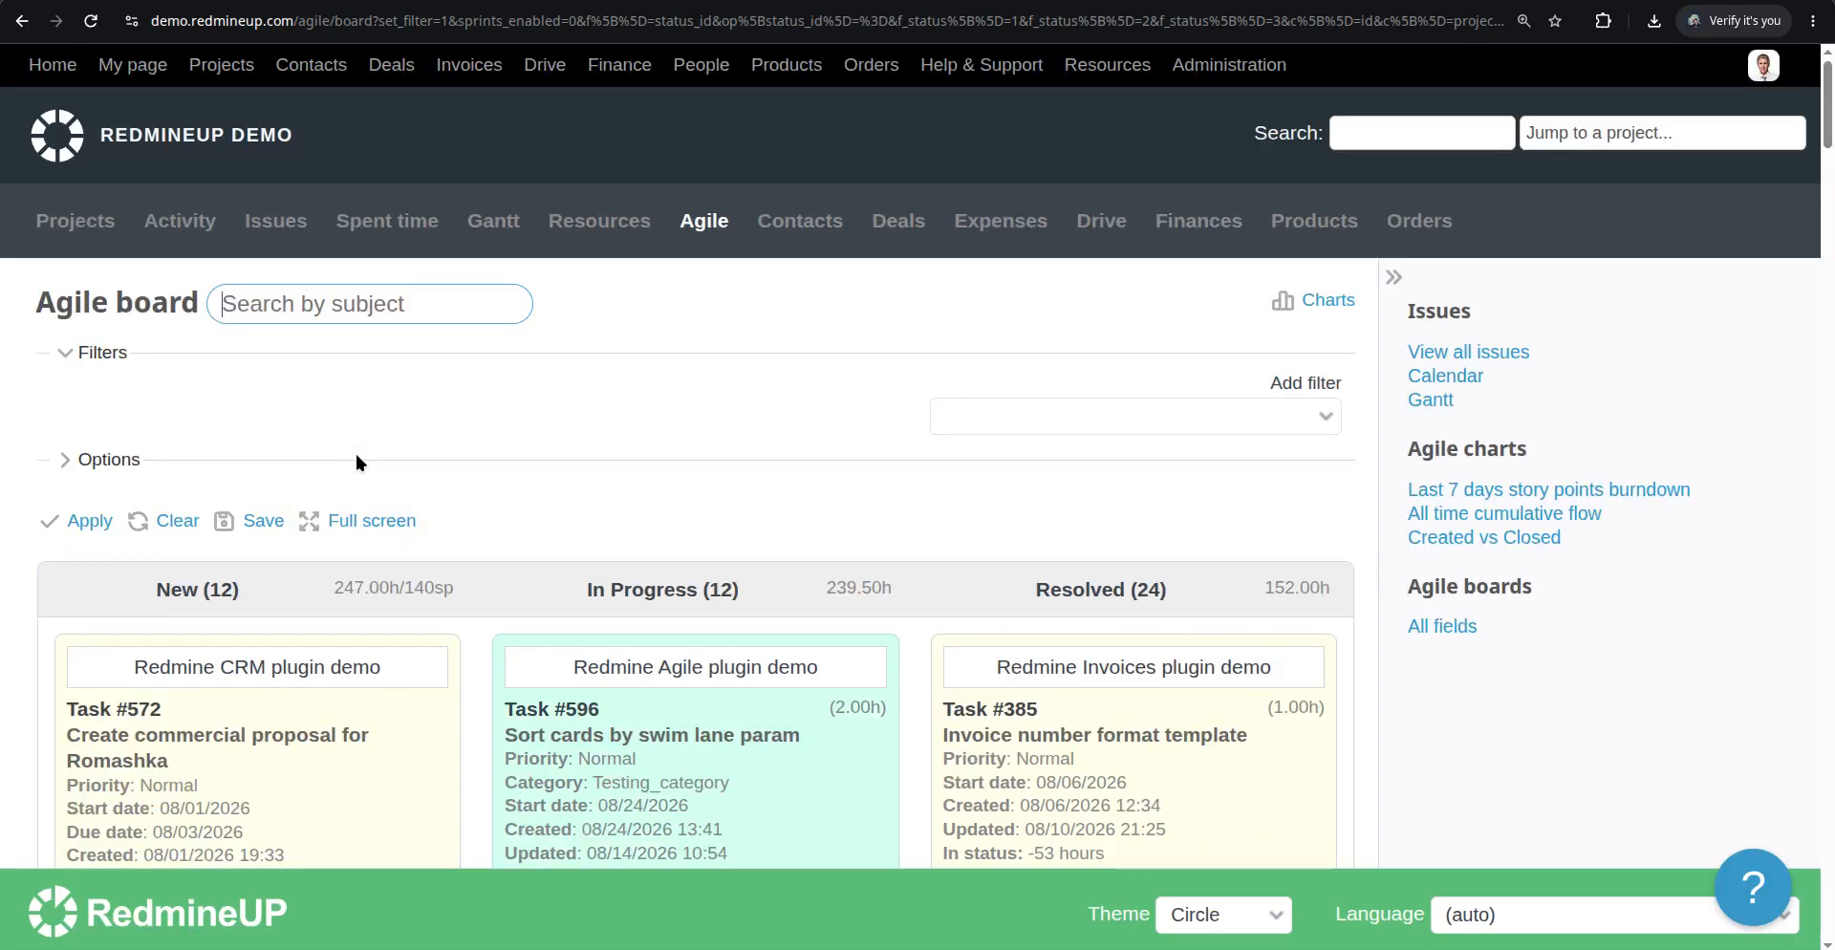
scroll(354, 457, "down", 5)
scroll(356, 461, "down", 6)
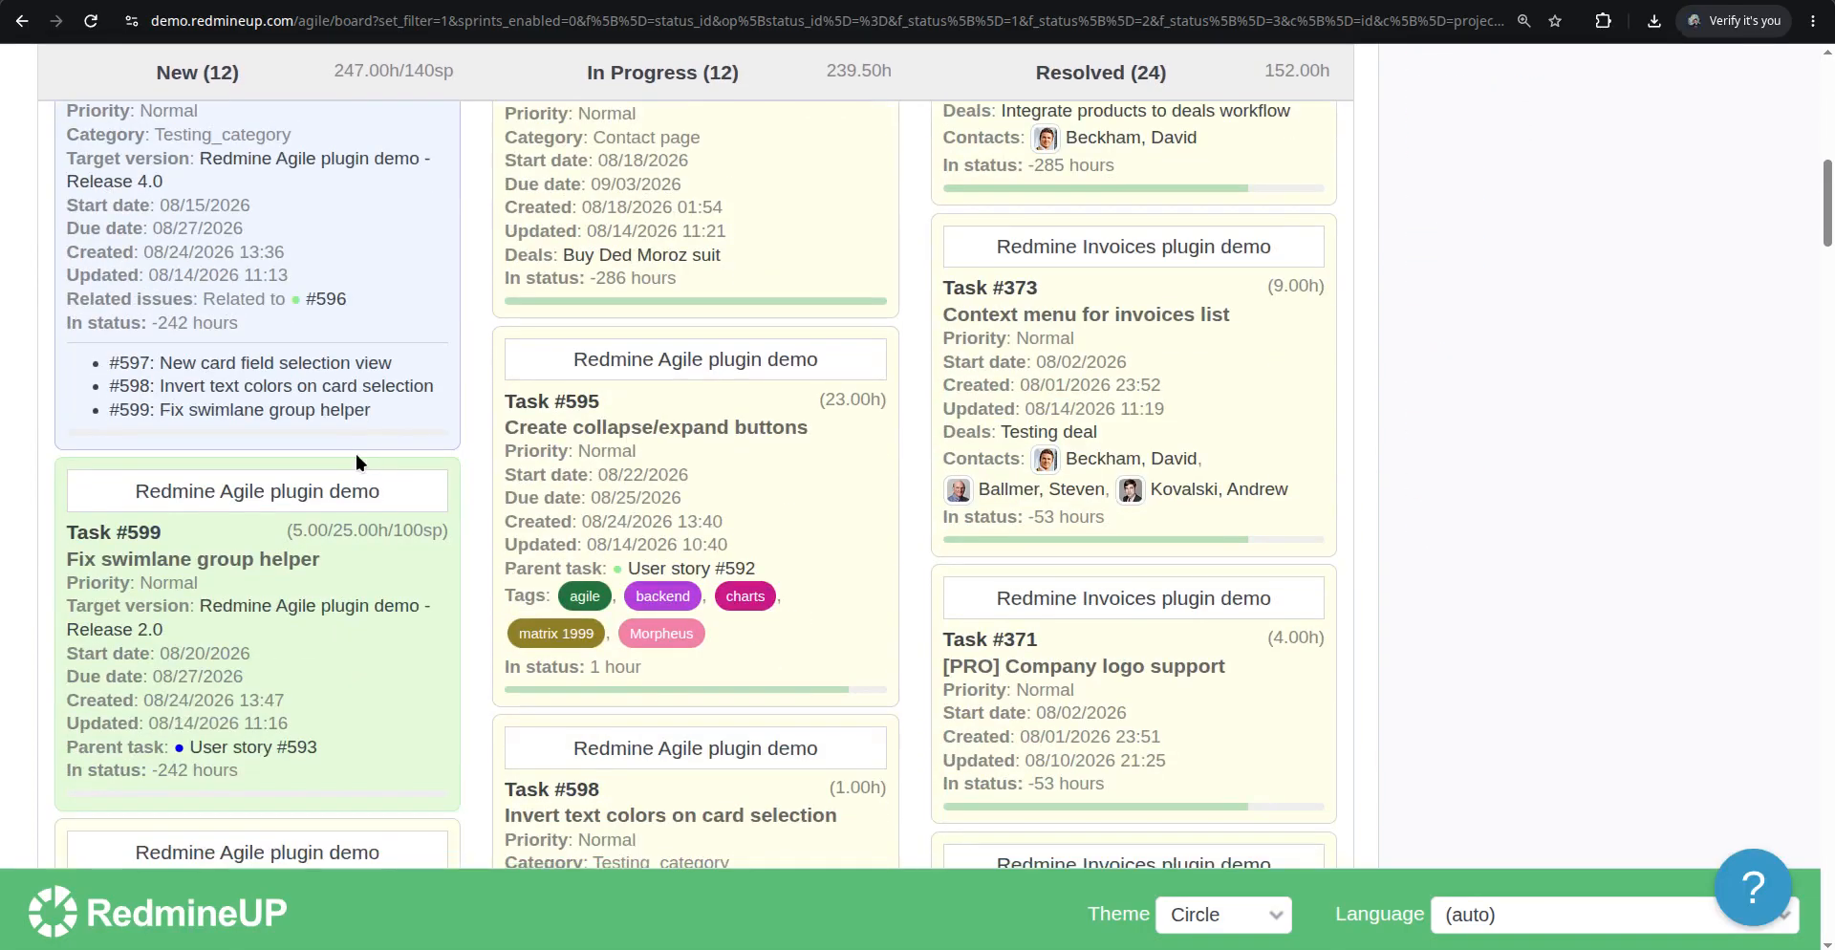
scroll(357, 451, "up", 10)
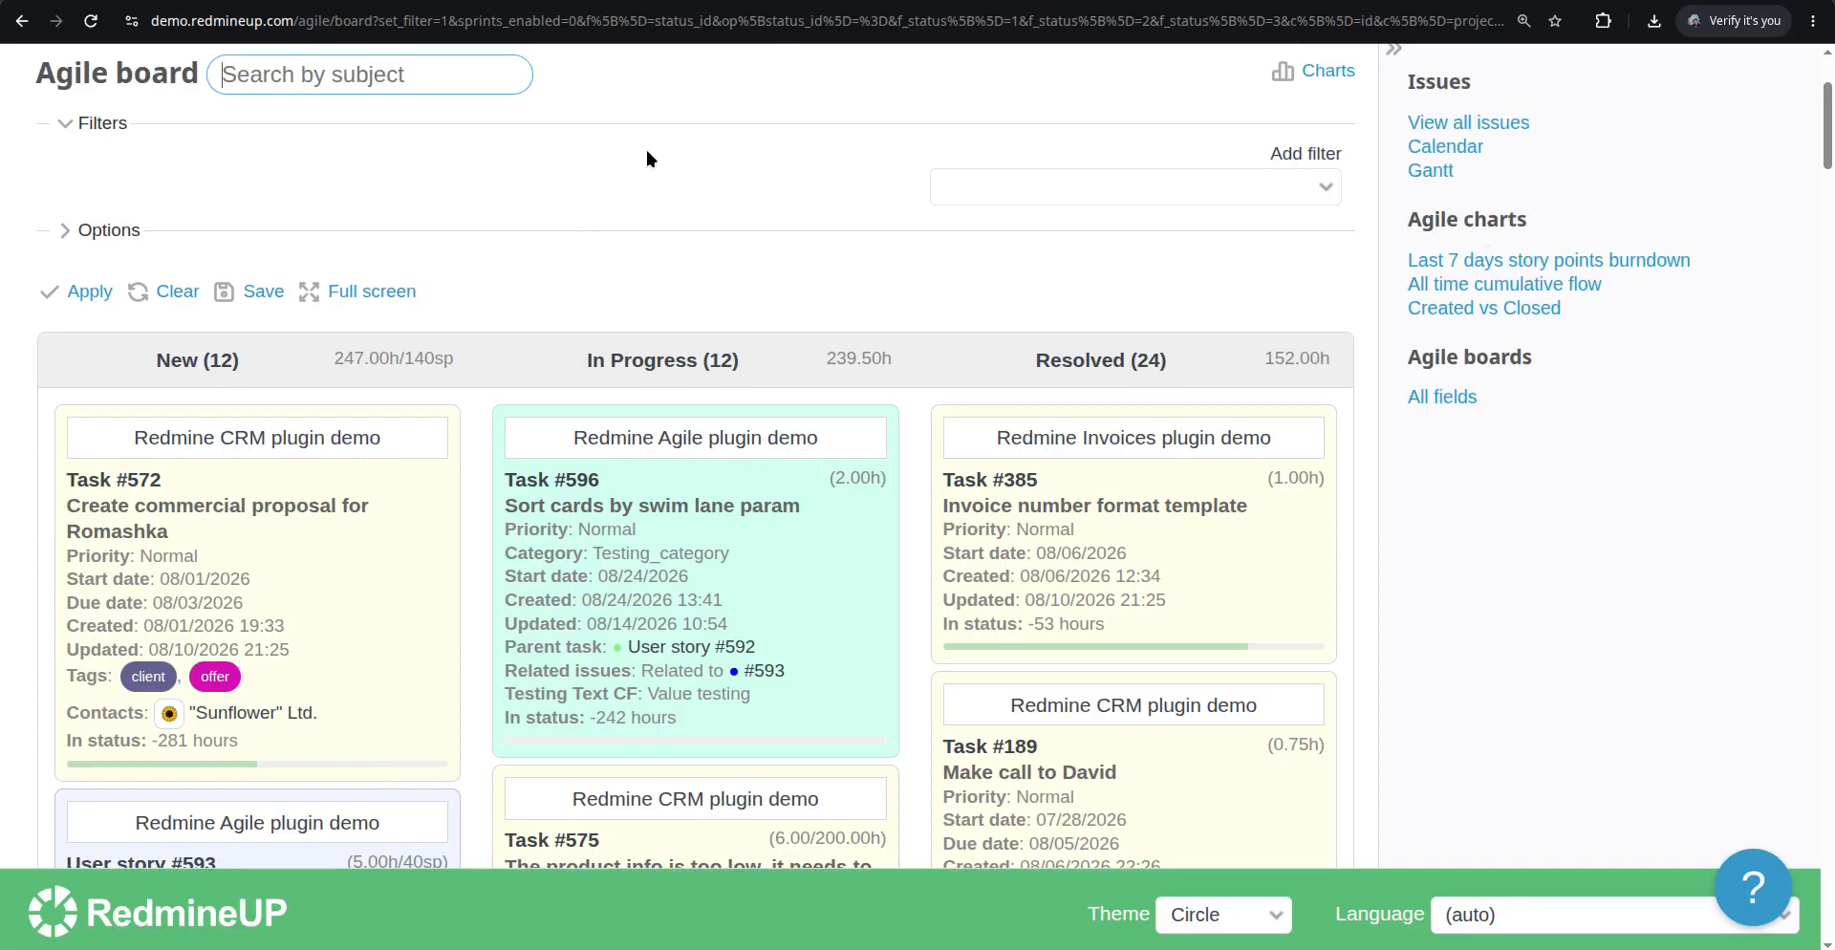
Edit Task #575 again, setting estimated time to 300 hours and % Done to 10 %, then submit
left_click(951, 1)
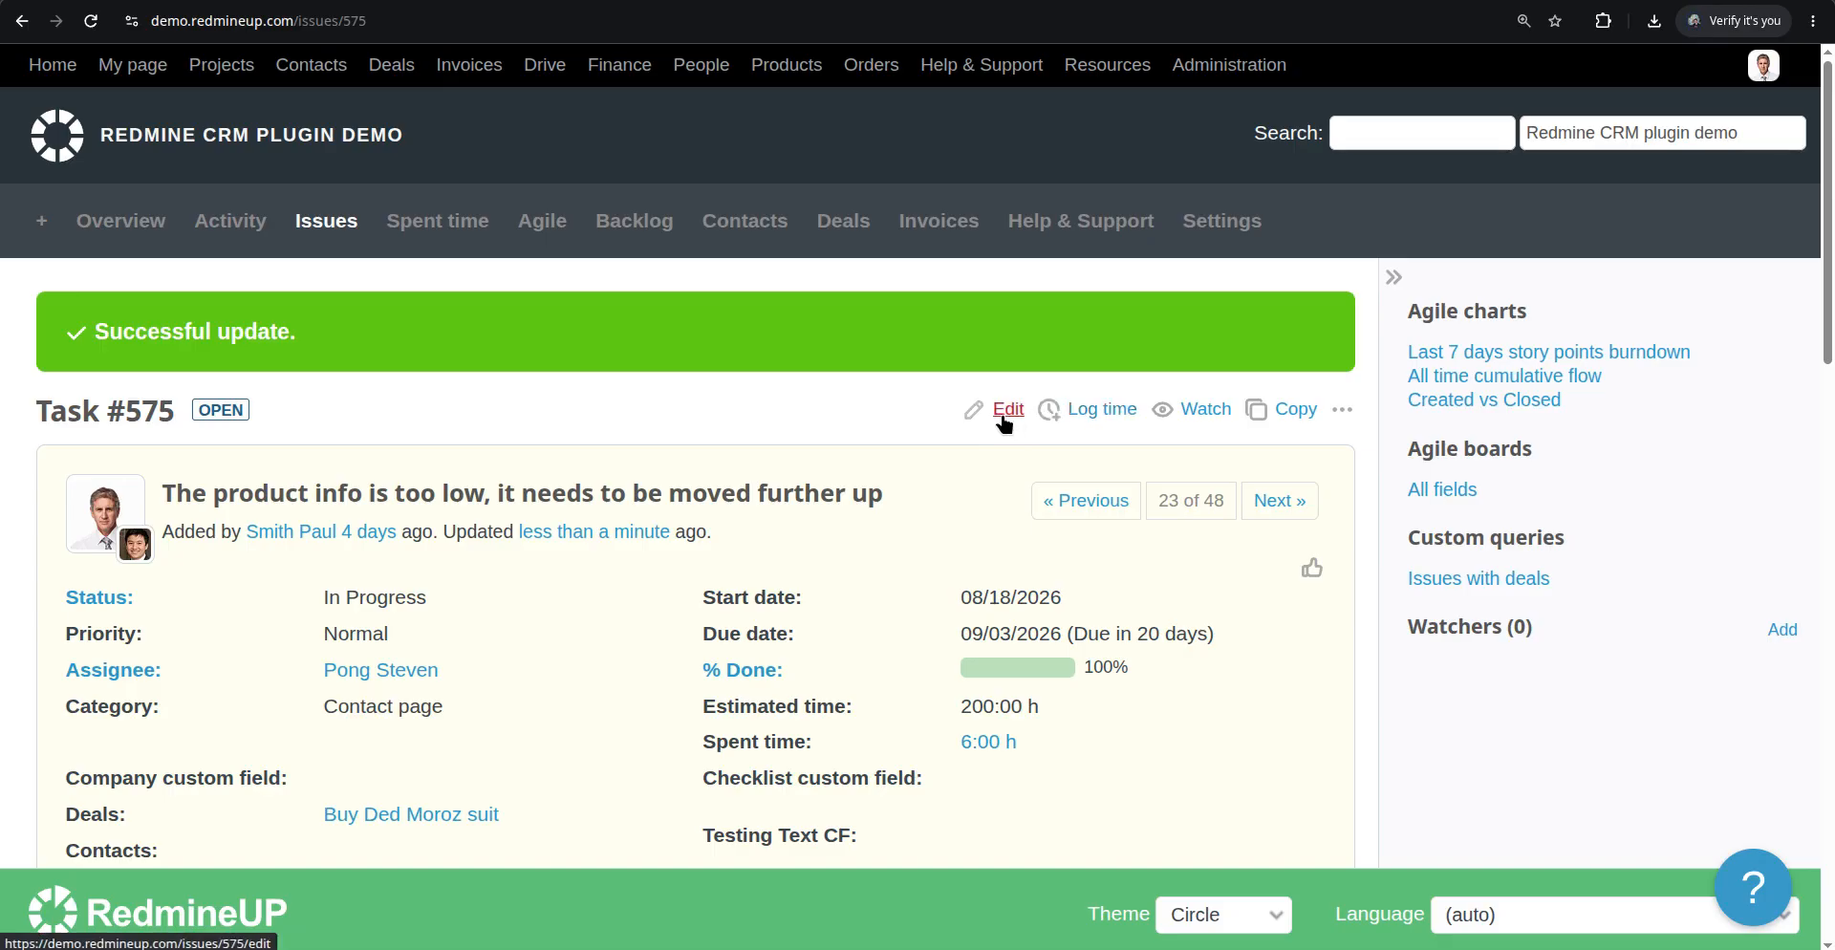
left_click(1001, 413)
triple_click(1040, 594)
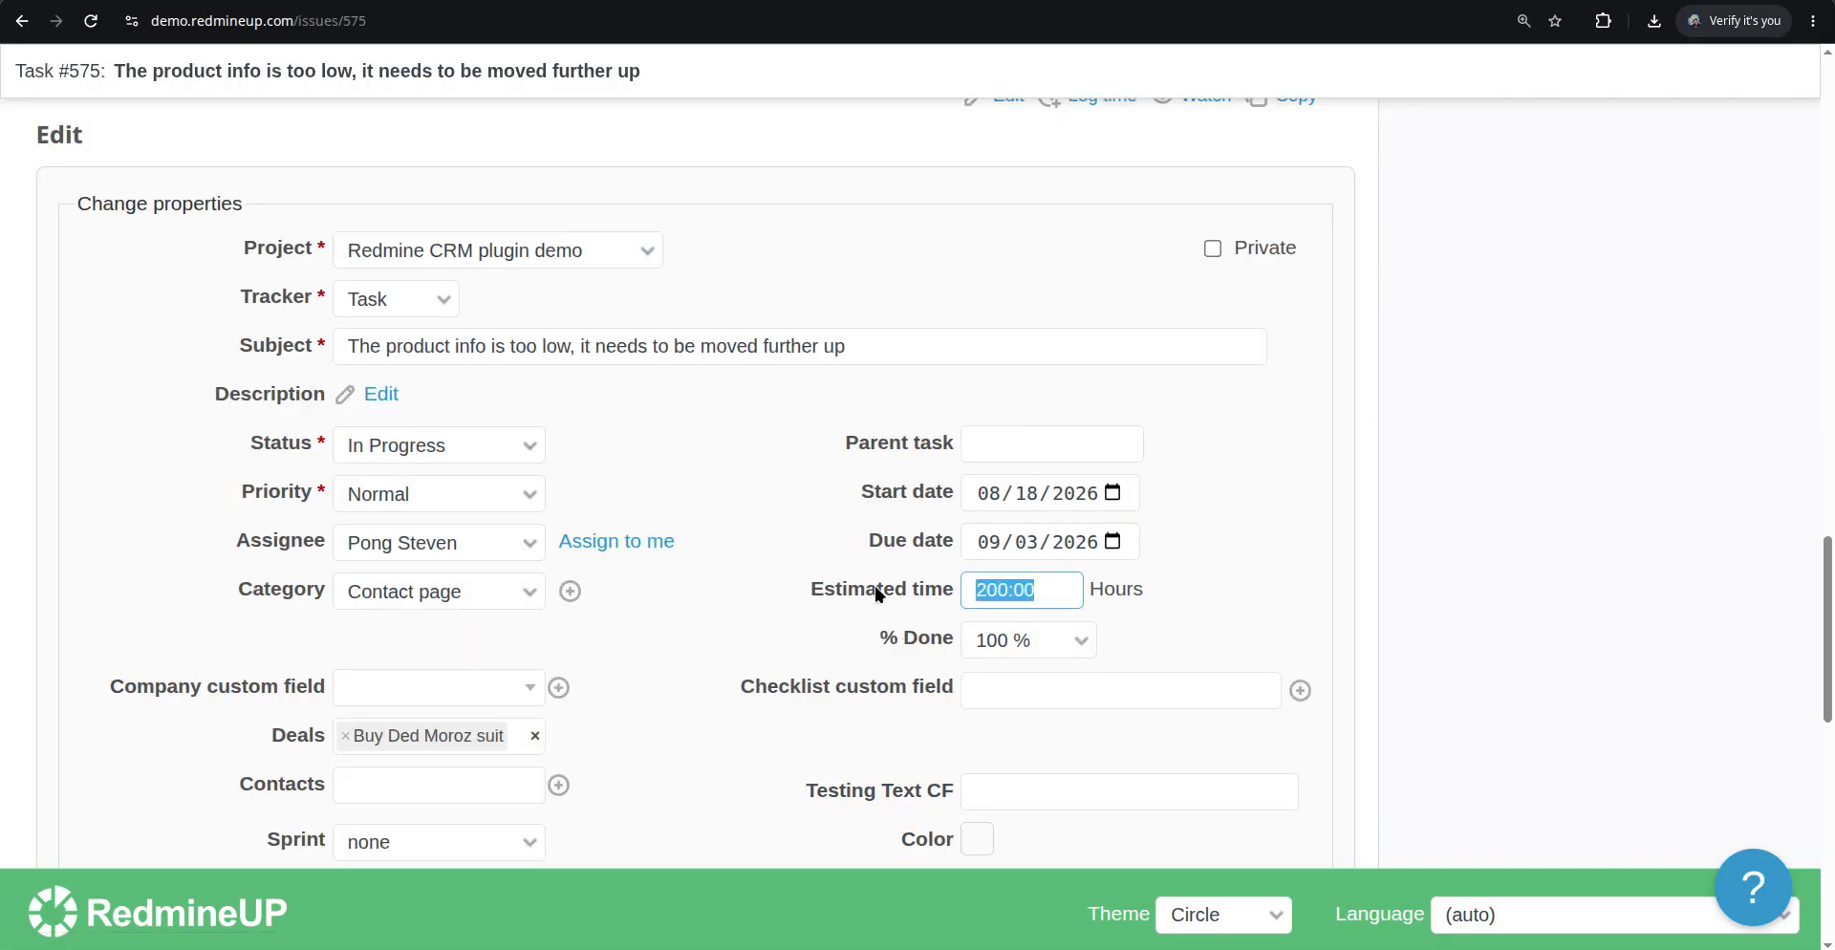
type("300")
left_click(1049, 633)
left_click(1028, 344)
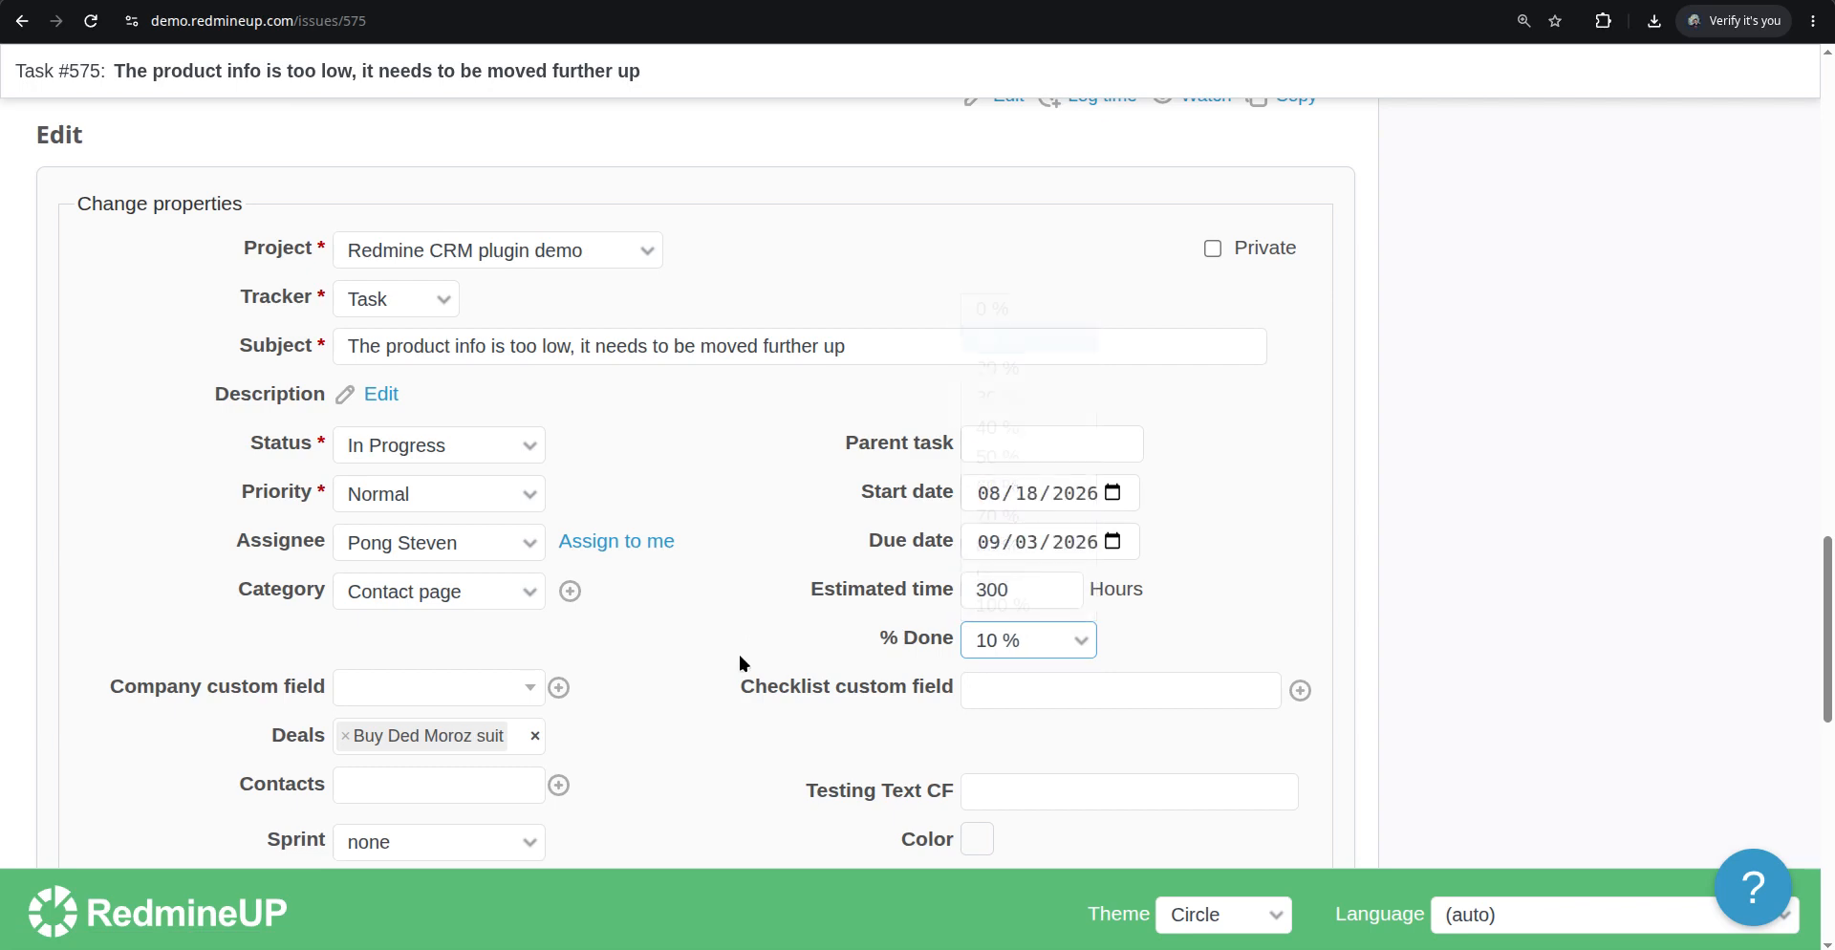
scroll(736, 649, "down", 1)
scroll(370, 782, "down", 8)
left_click(84, 679)
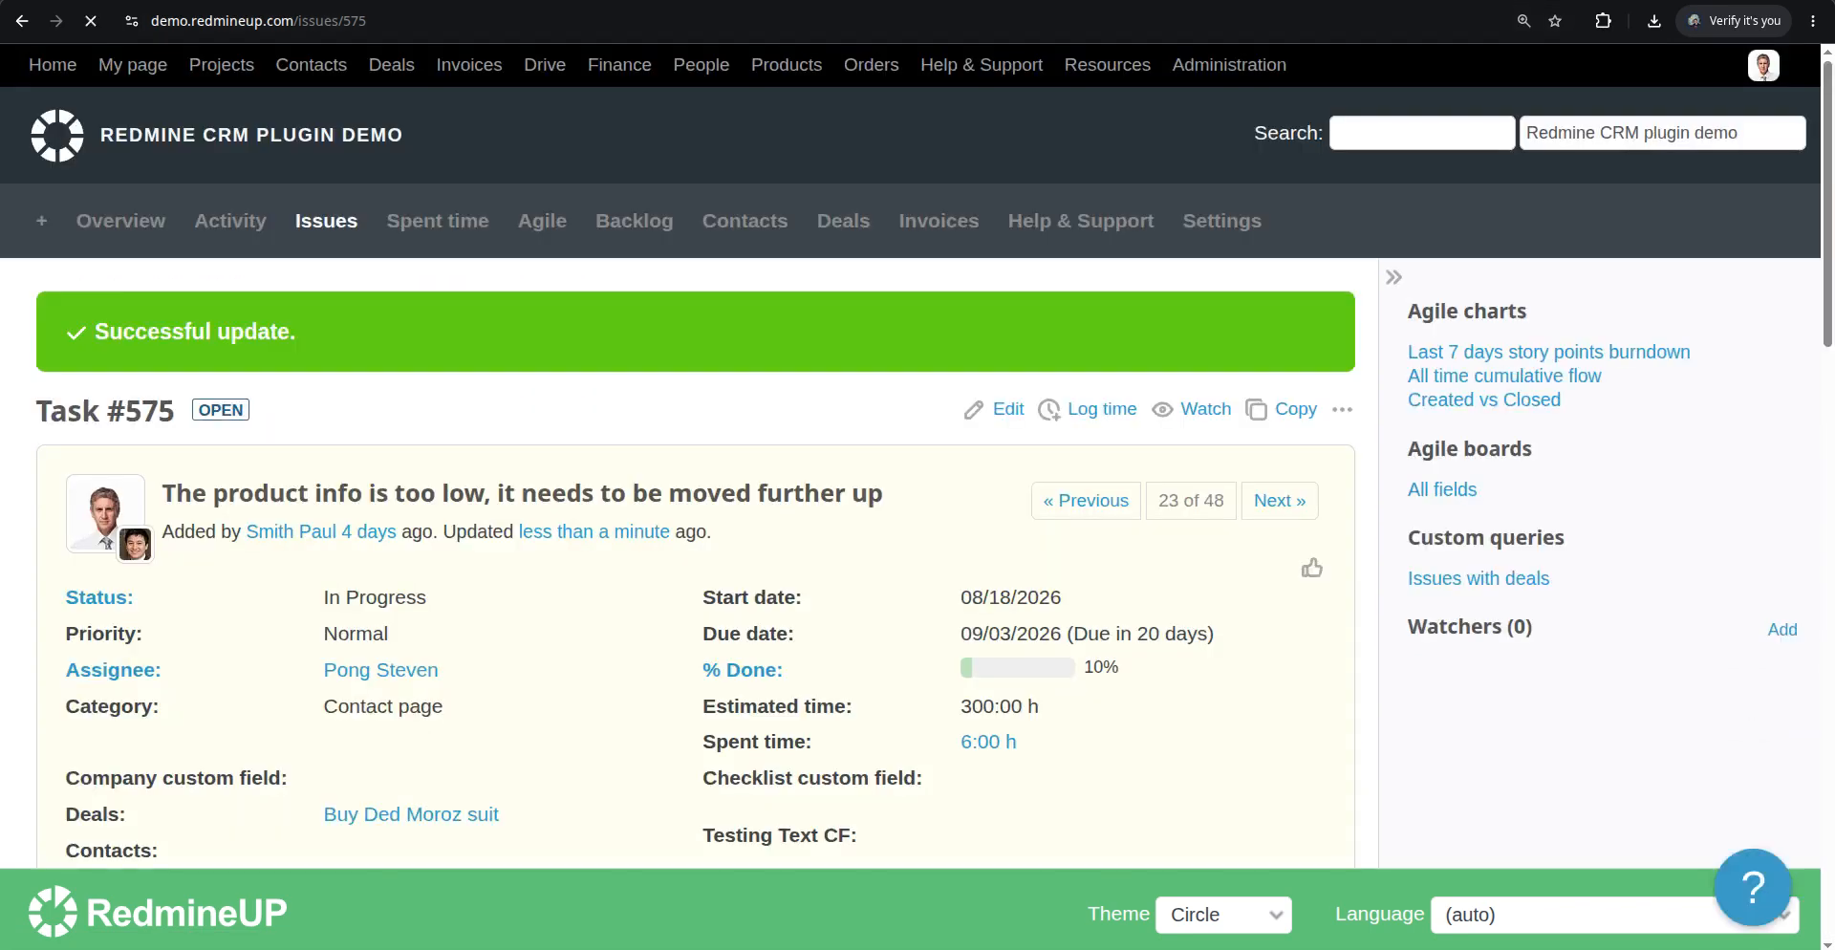
Reload the Agile board and examine Task #575's card and progress bar
left_click(793, 2)
key("F5")
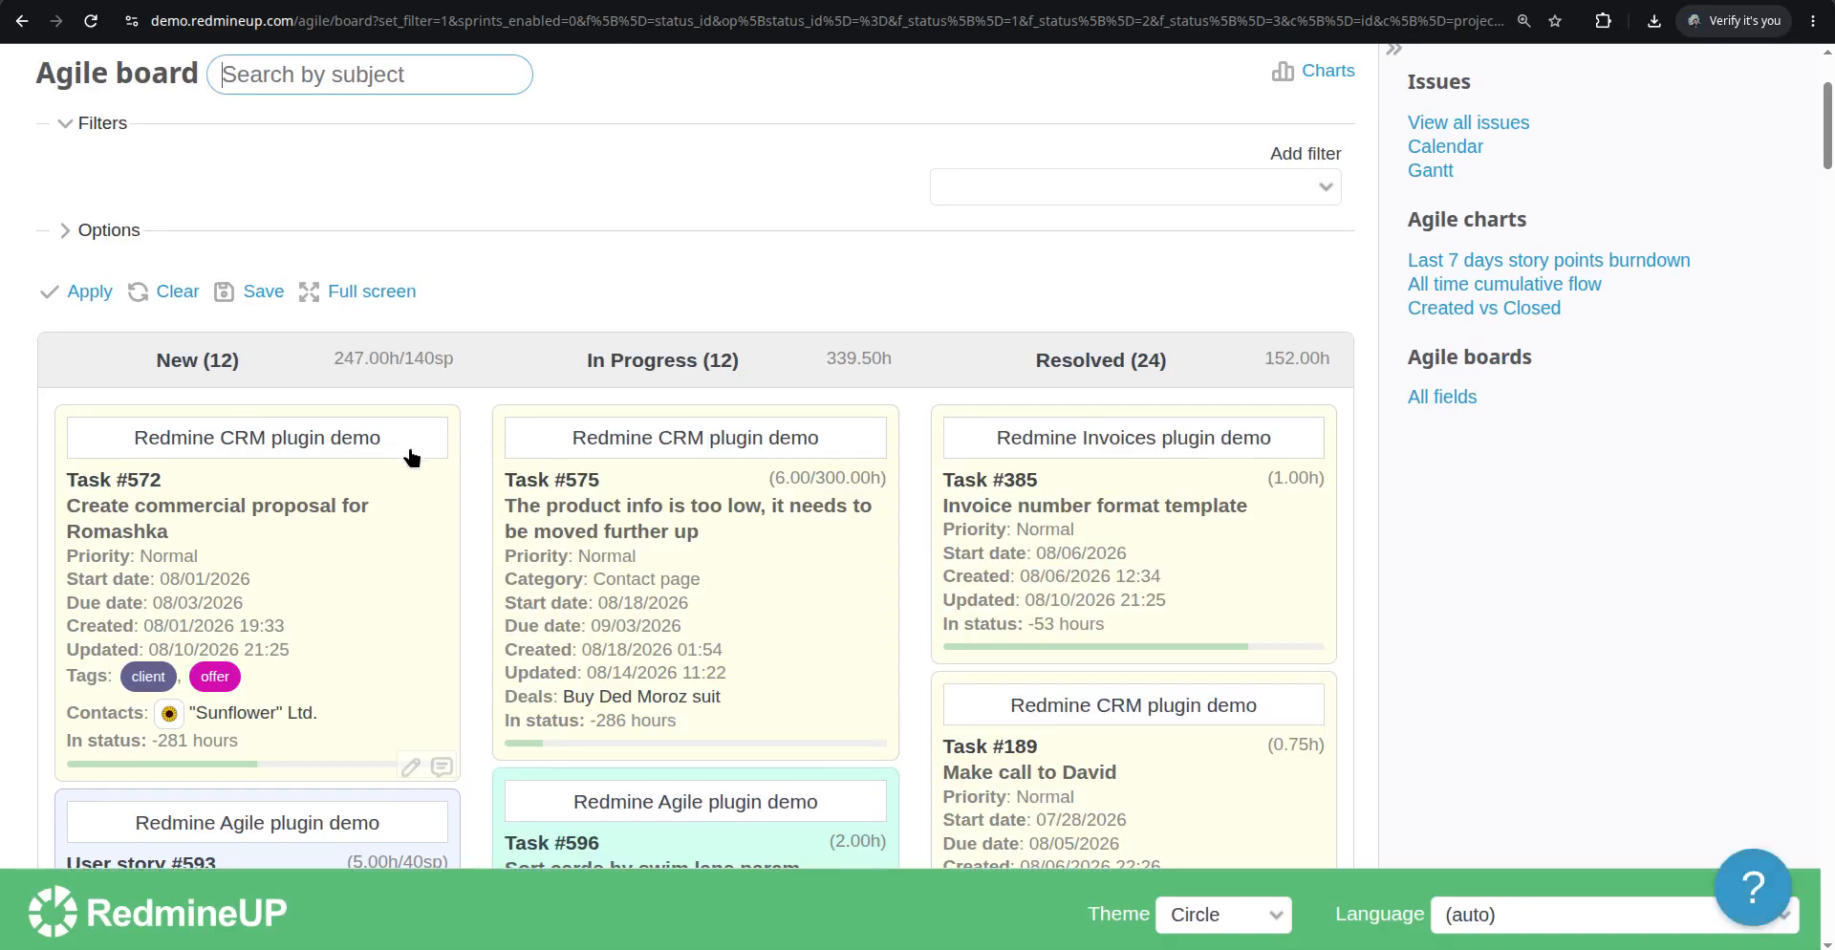
scroll(378, 360, "down", 1)
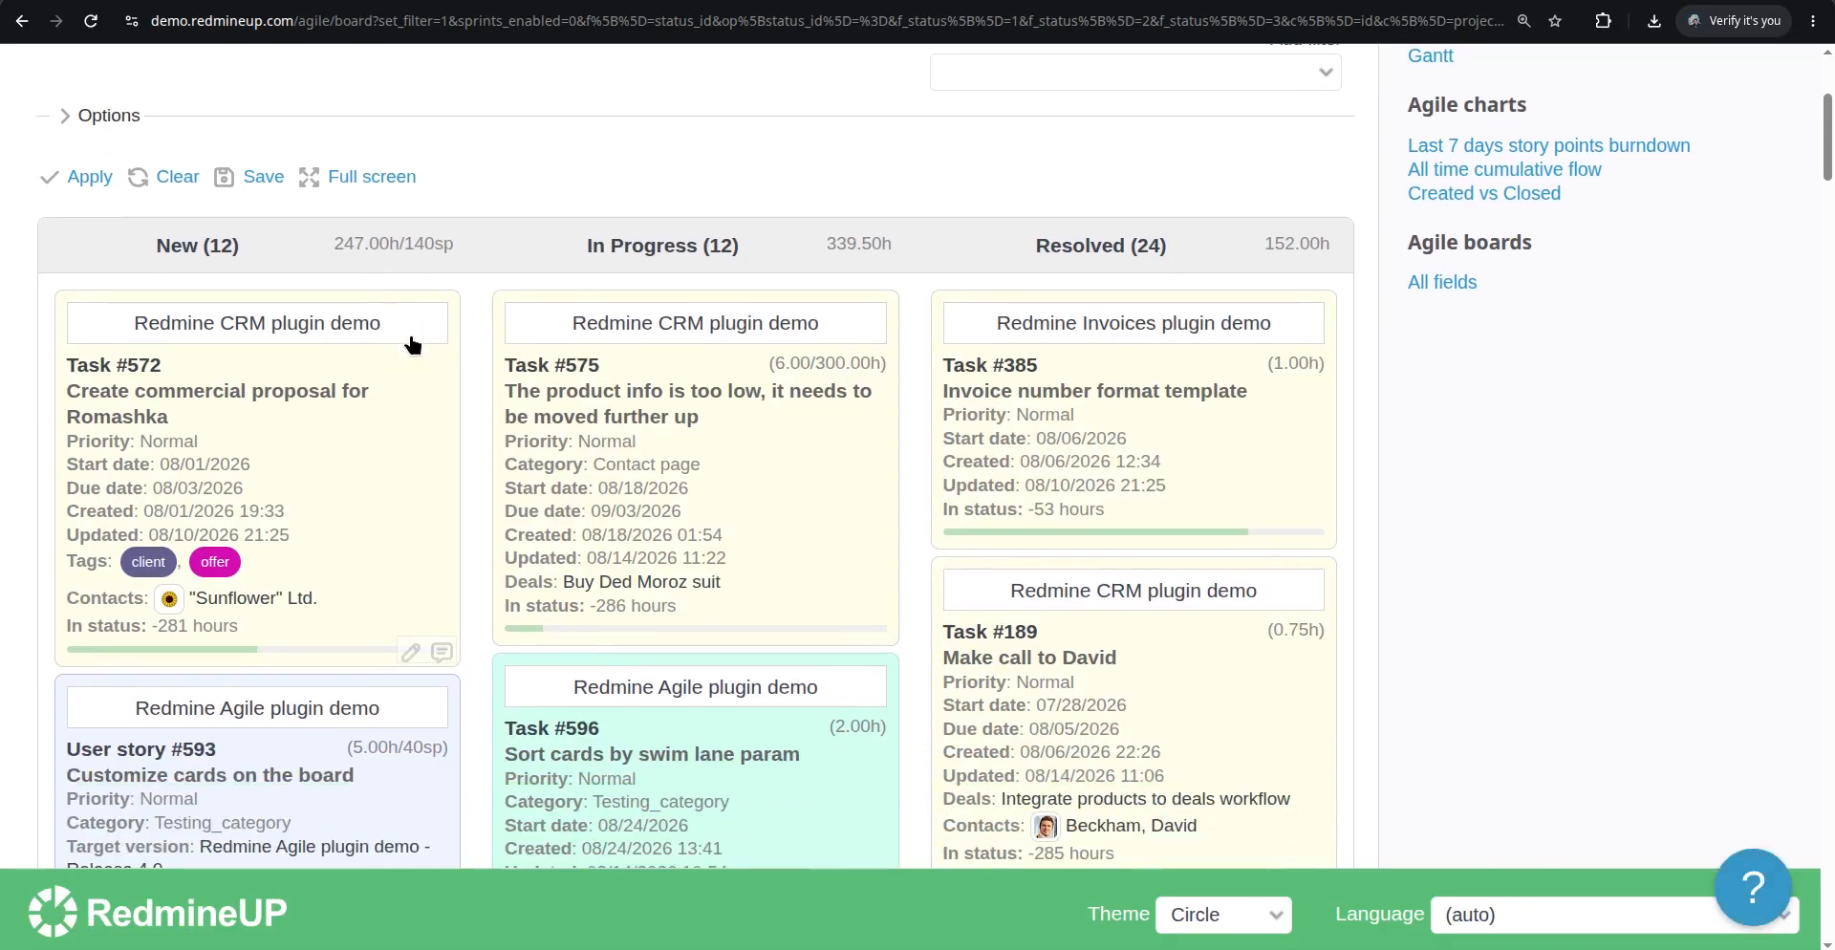
scroll(361, 507, "down", 4)
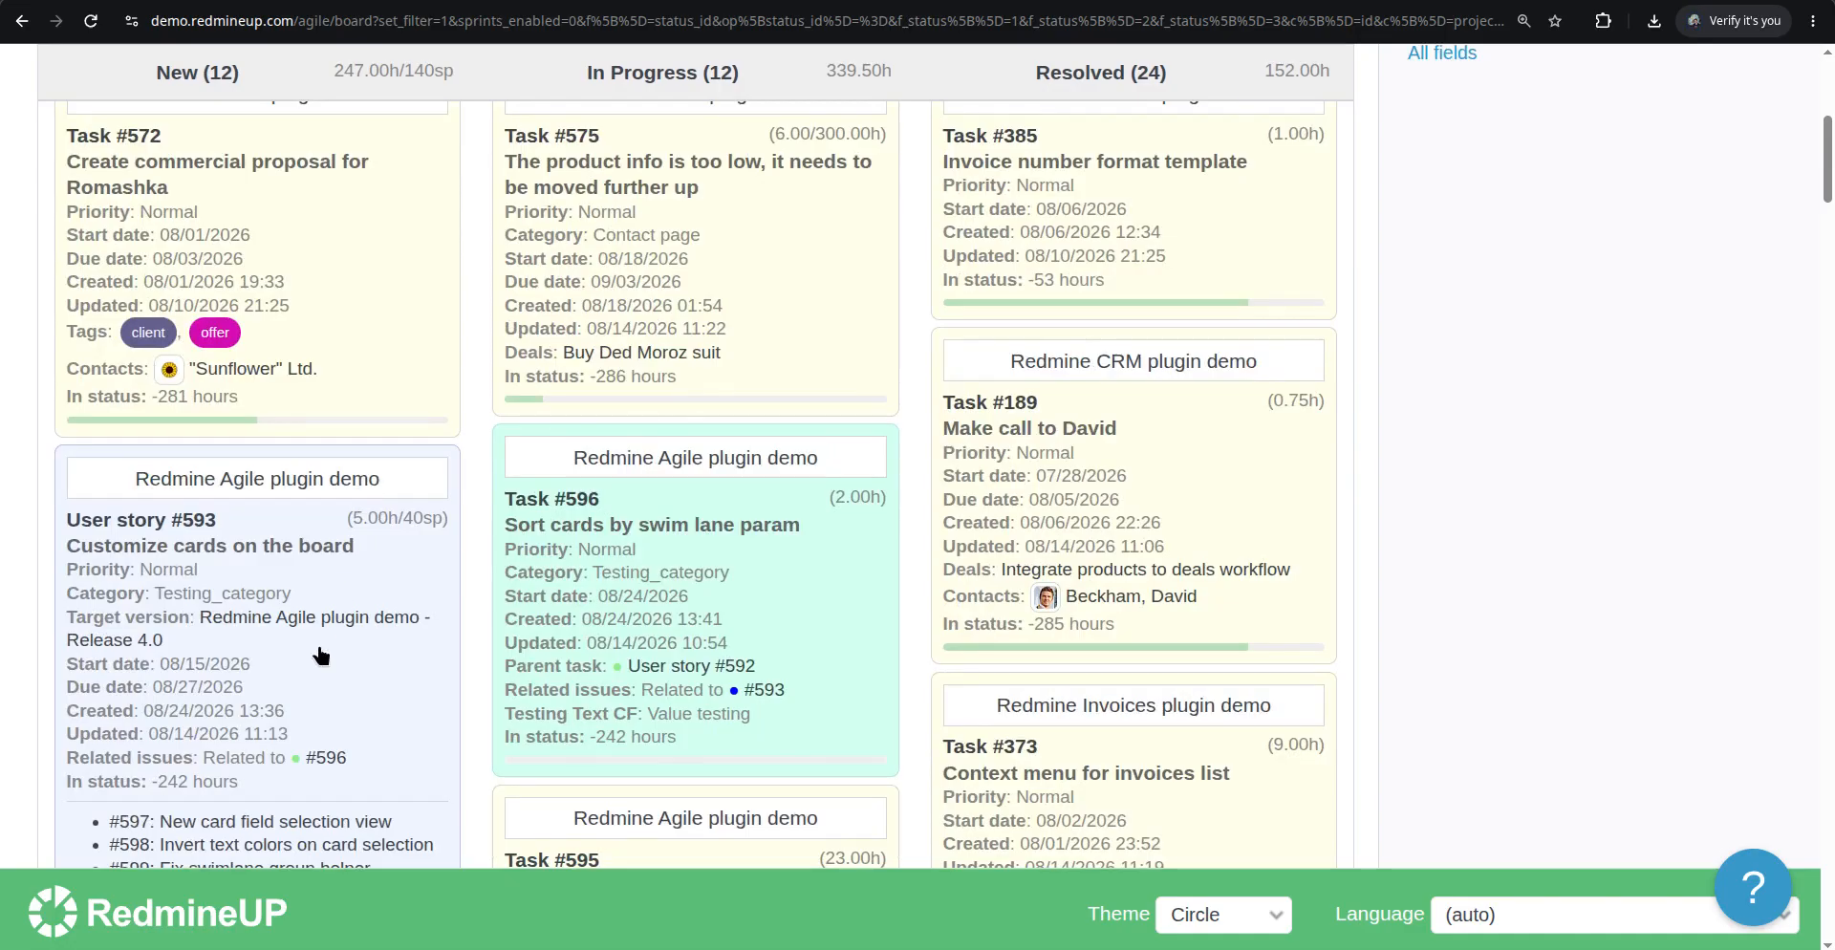
scroll(350, 553, "down", 4)
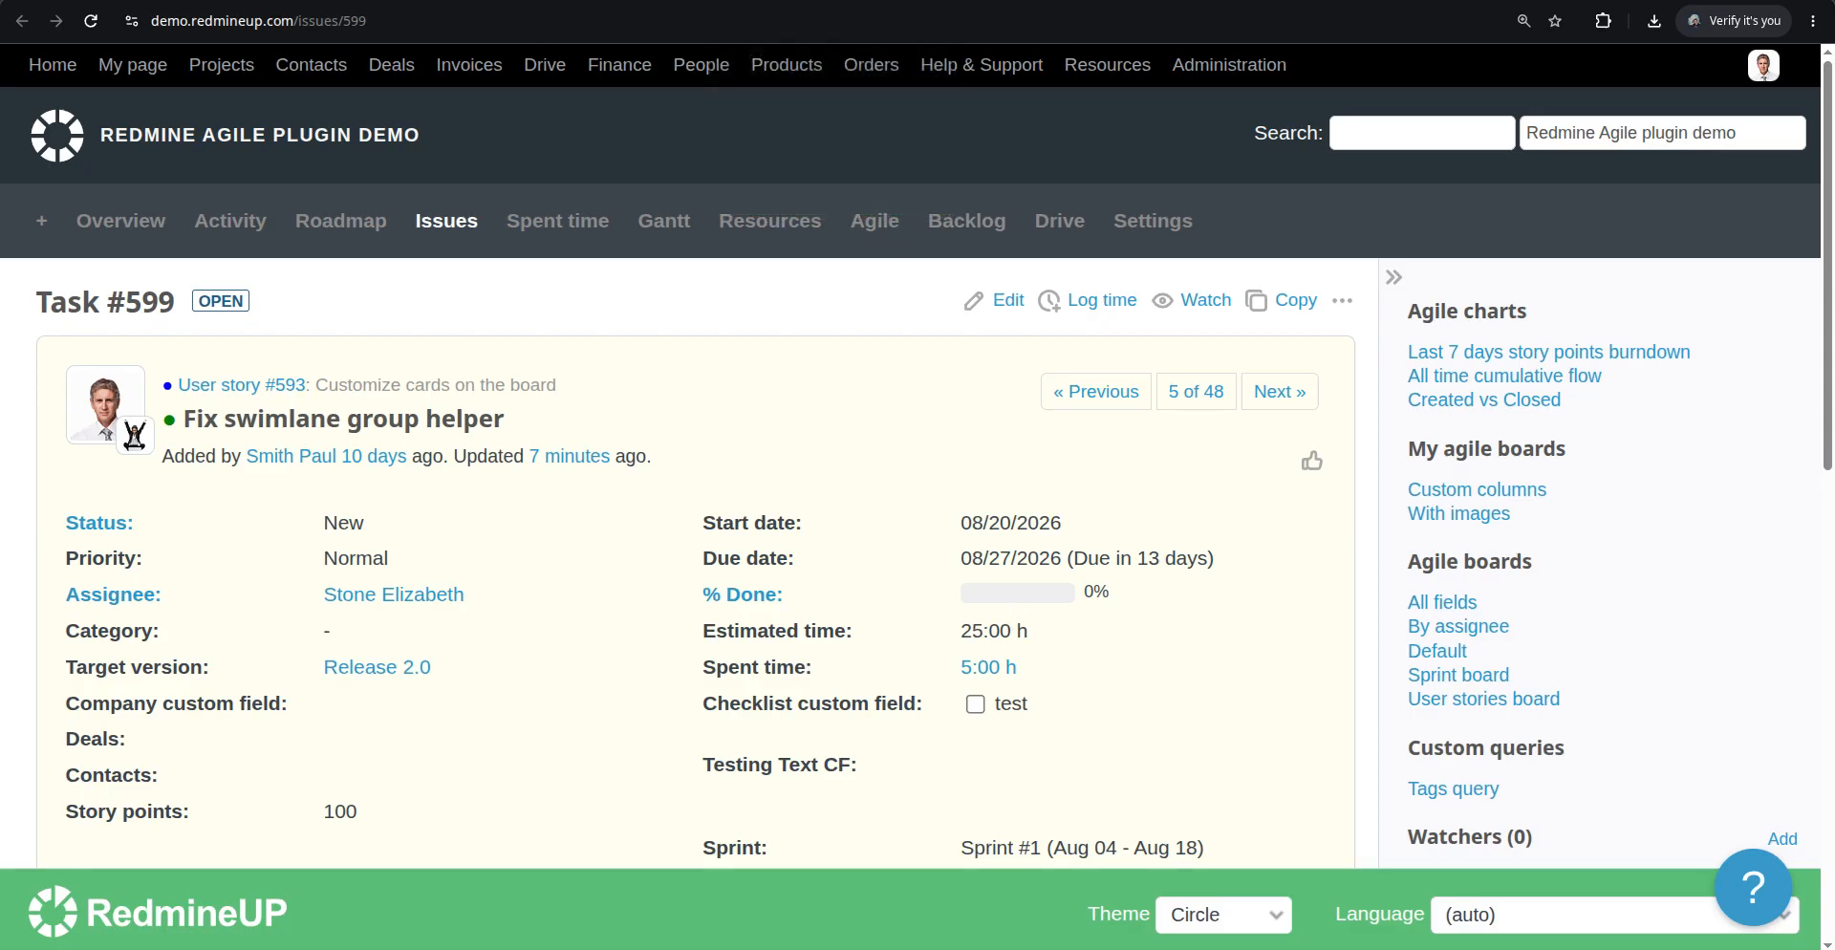
Open Task #599's edit form and review its fields and history
key("alt+Left")
left_click(1008, 295)
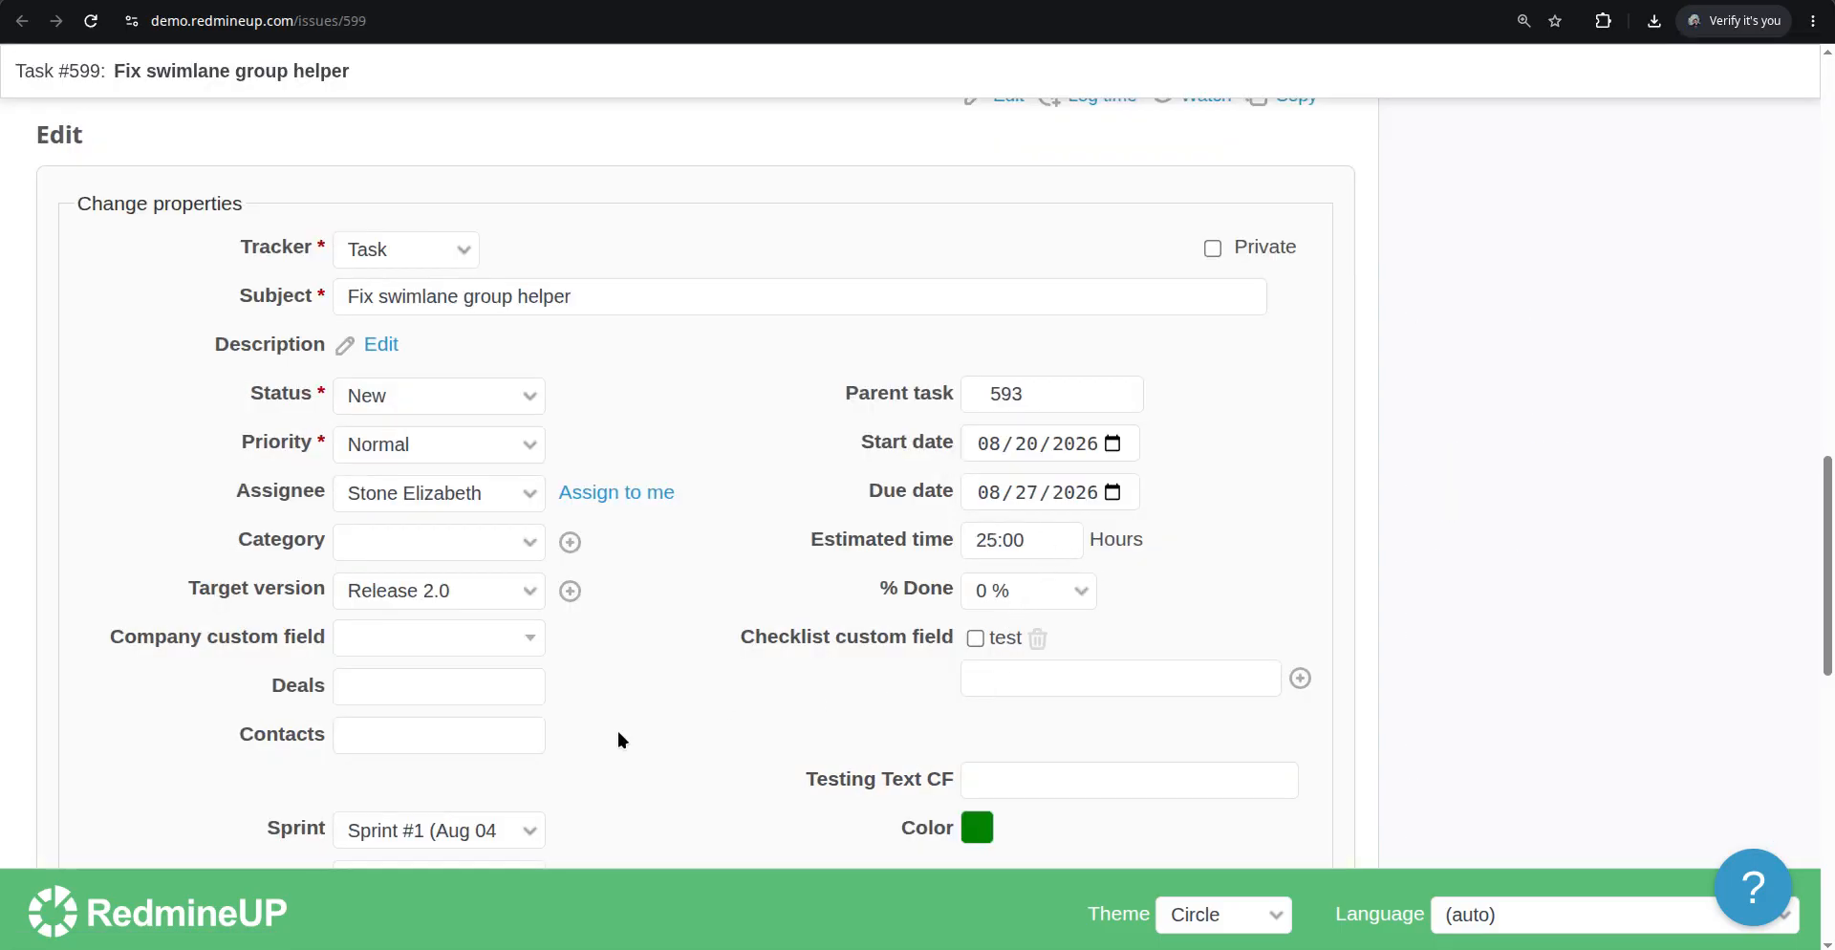
scroll(618, 739, "down", 1)
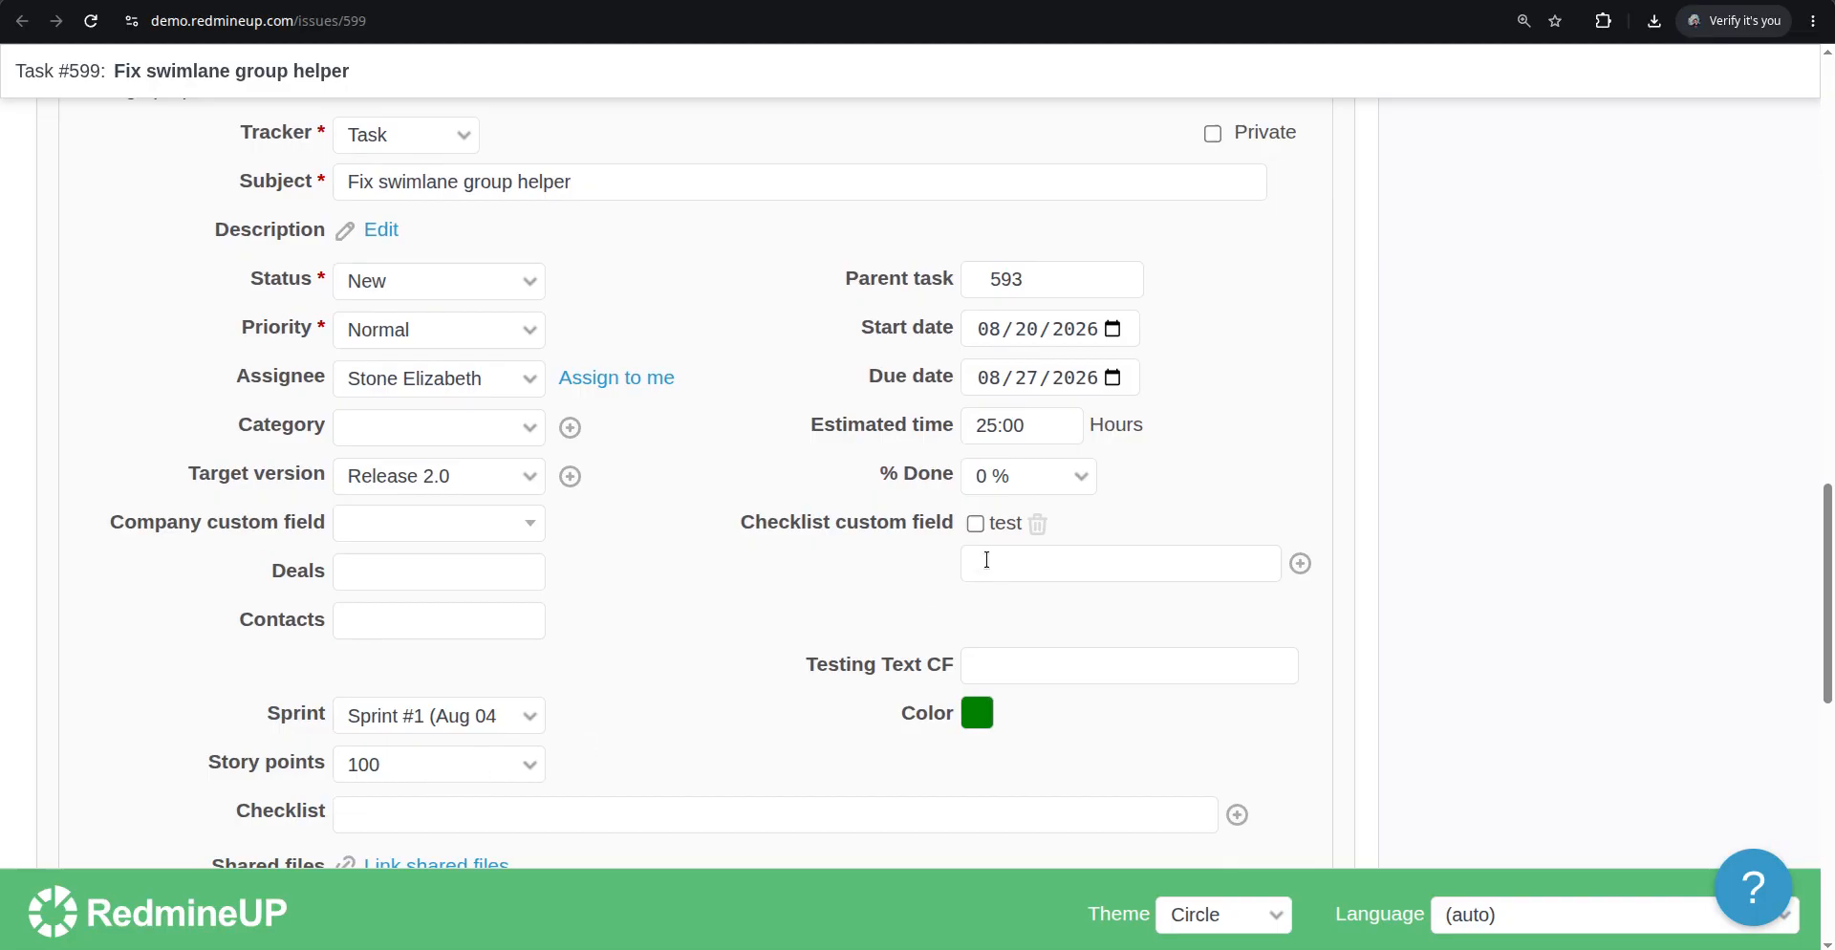
scroll(914, 617, "up", 8)
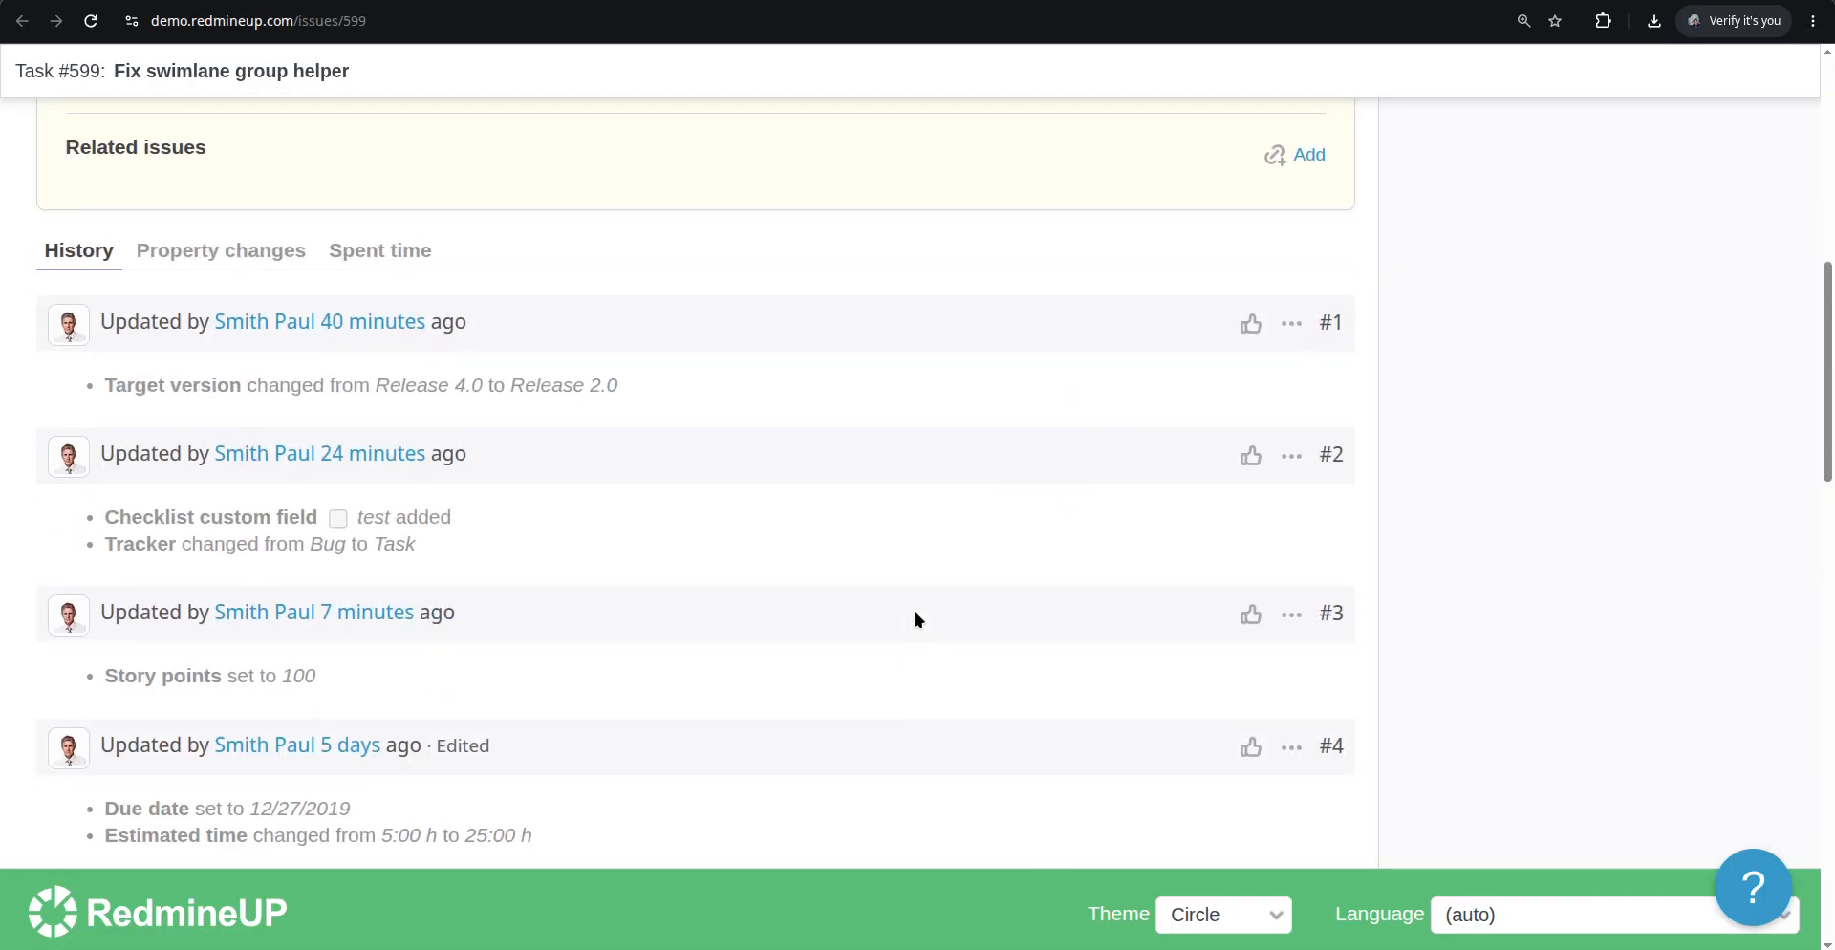
scroll(1040, 580, "down", 5)
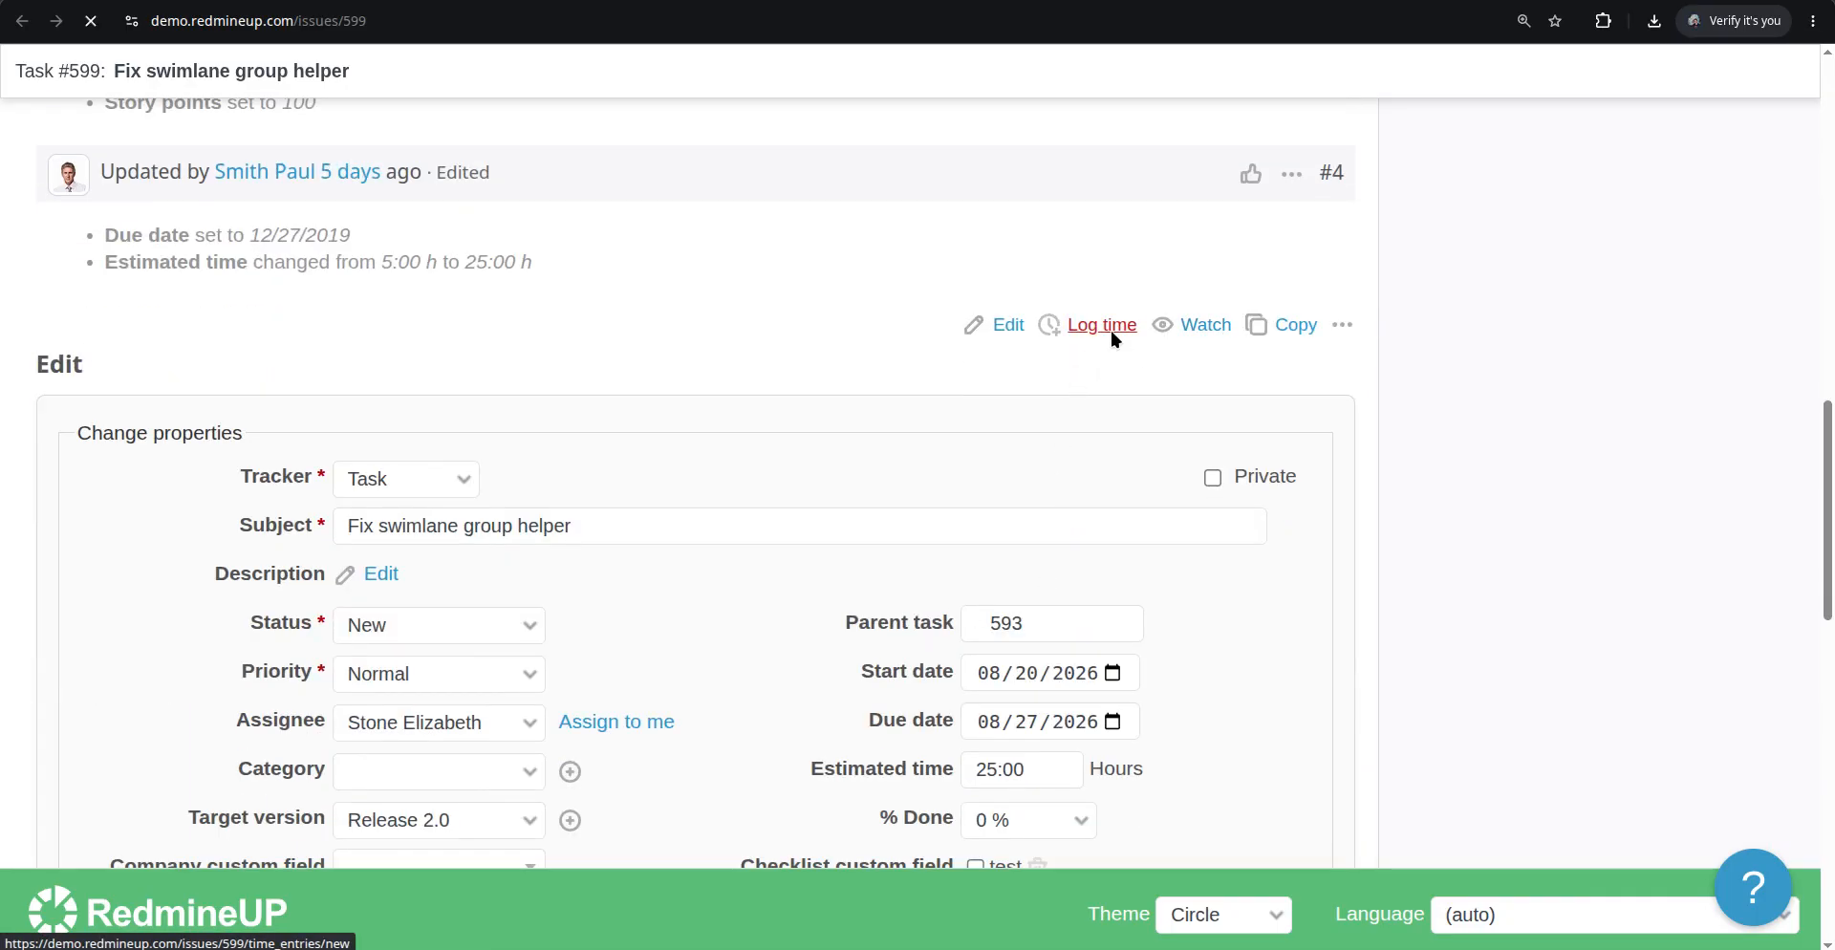
Log time on Task #599 with 100 hours and the develop activity
left_click(1104, 329)
left_click(422, 531)
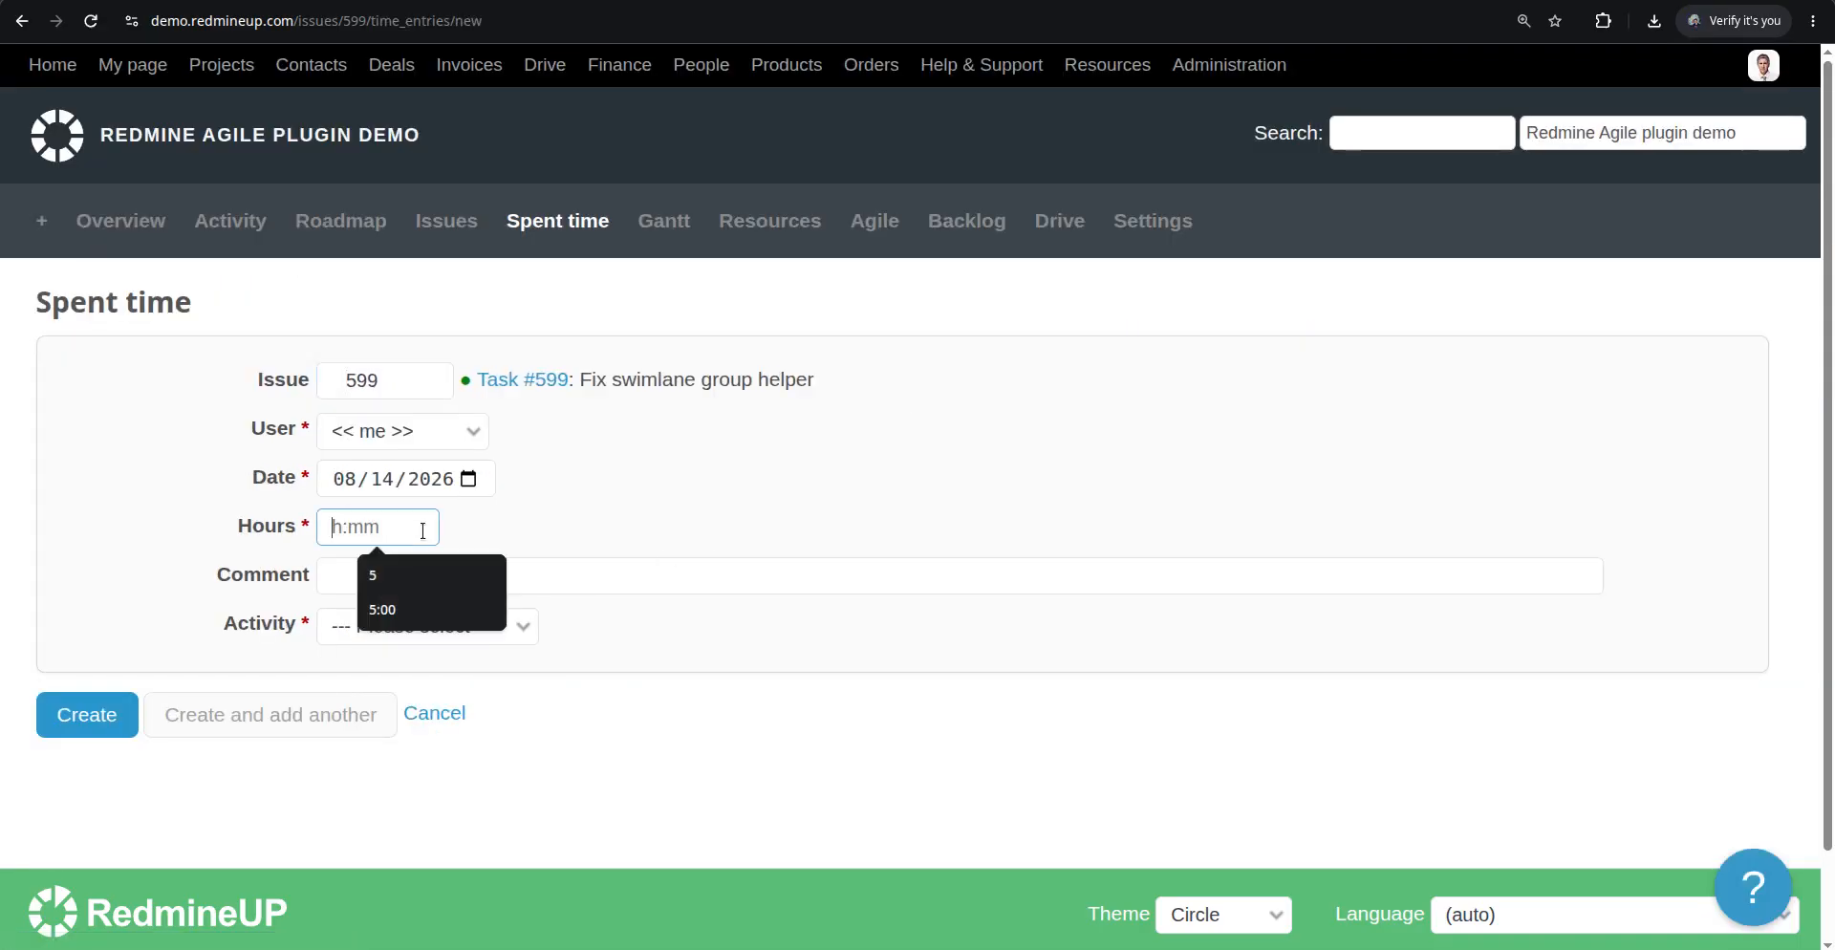
type("100")
key("Return")
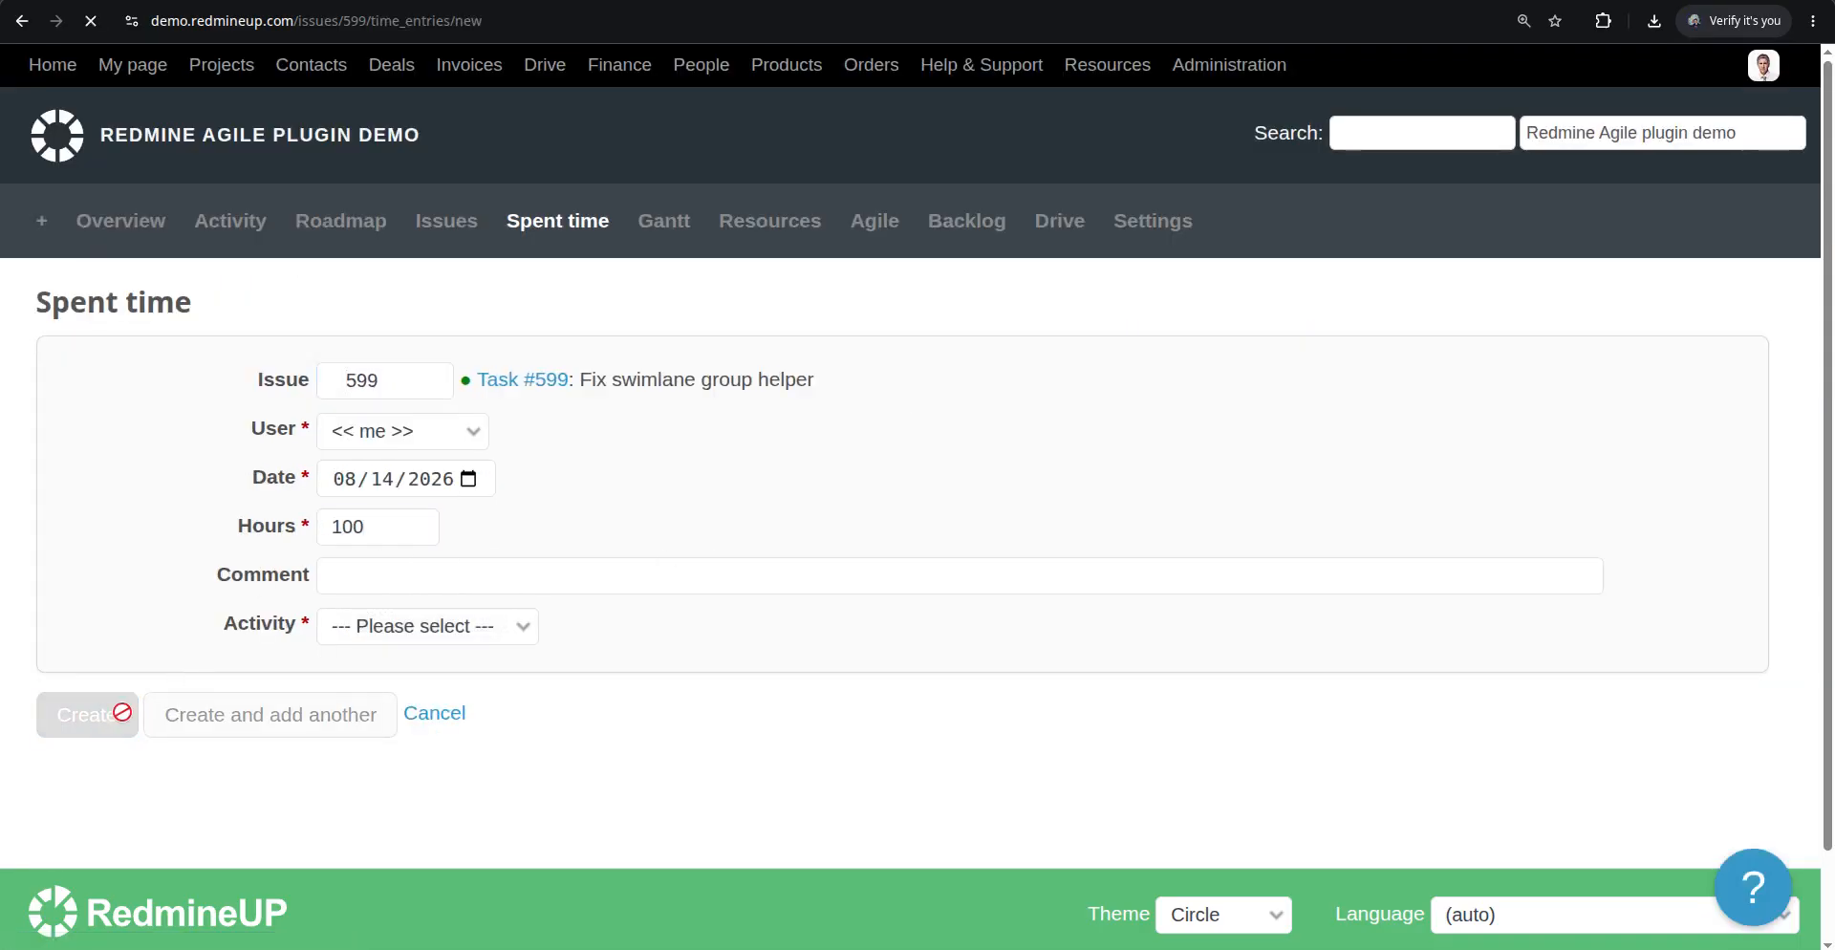
scroll(535, 520, "down", 2)
scroll(536, 520, "down", 2)
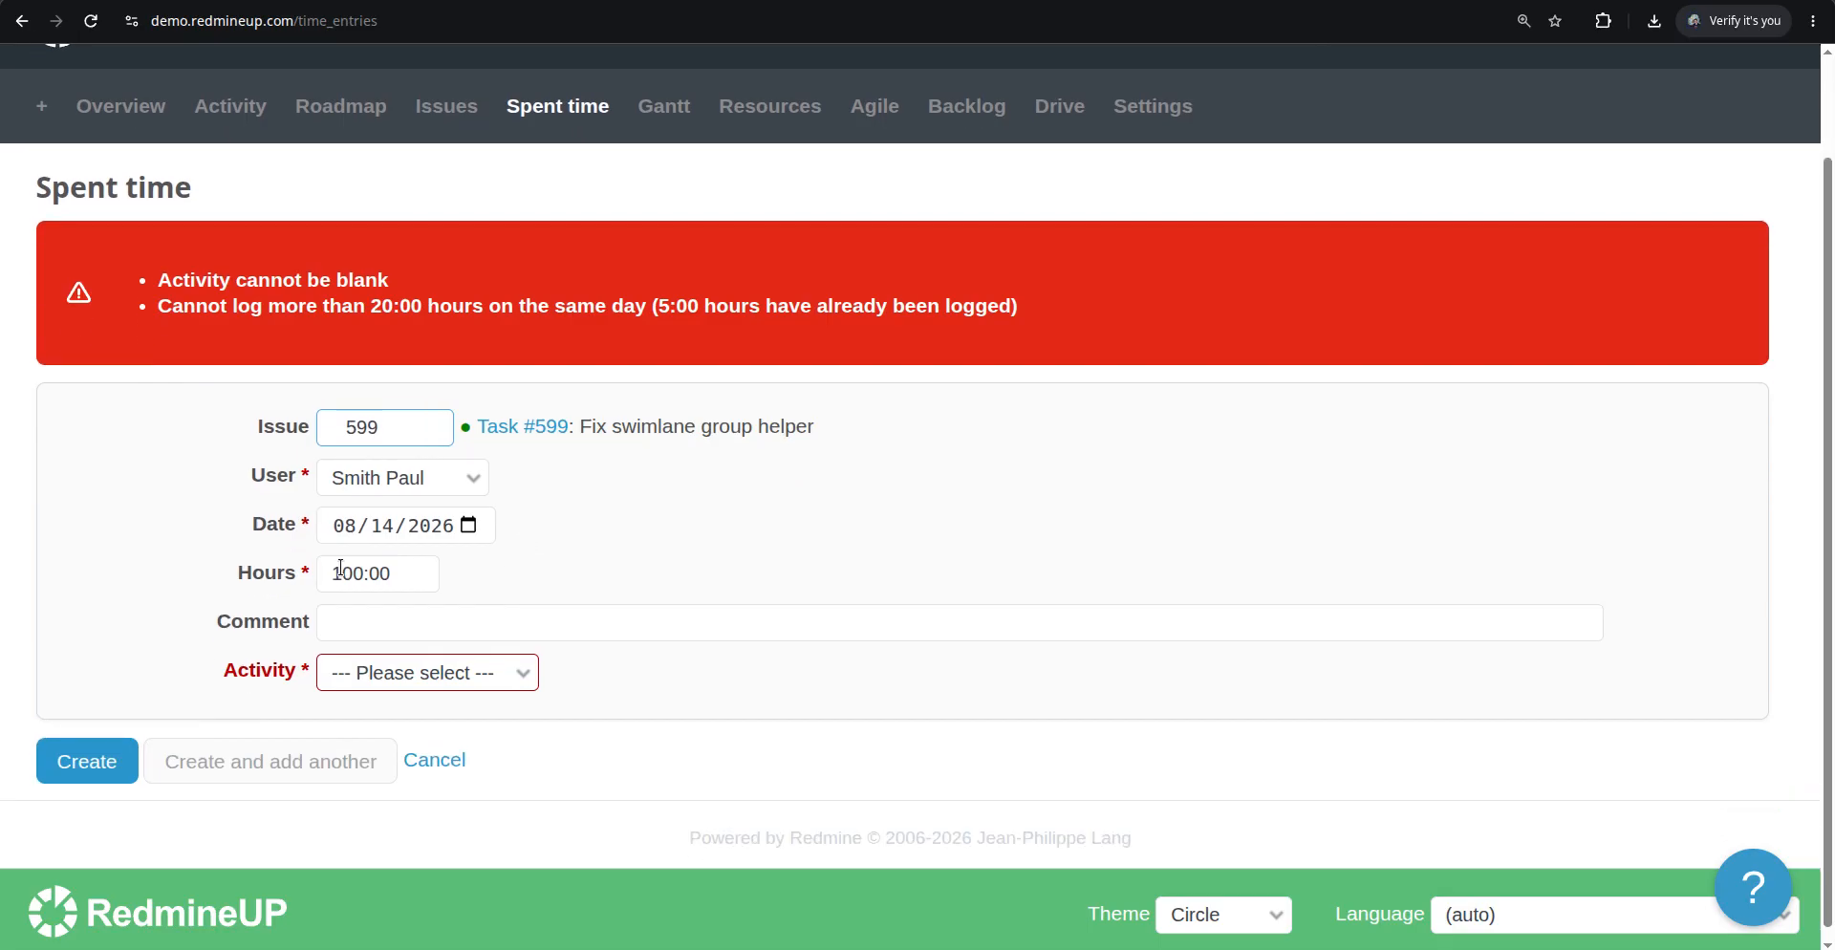
left_click(368, 681)
left_click(373, 765)
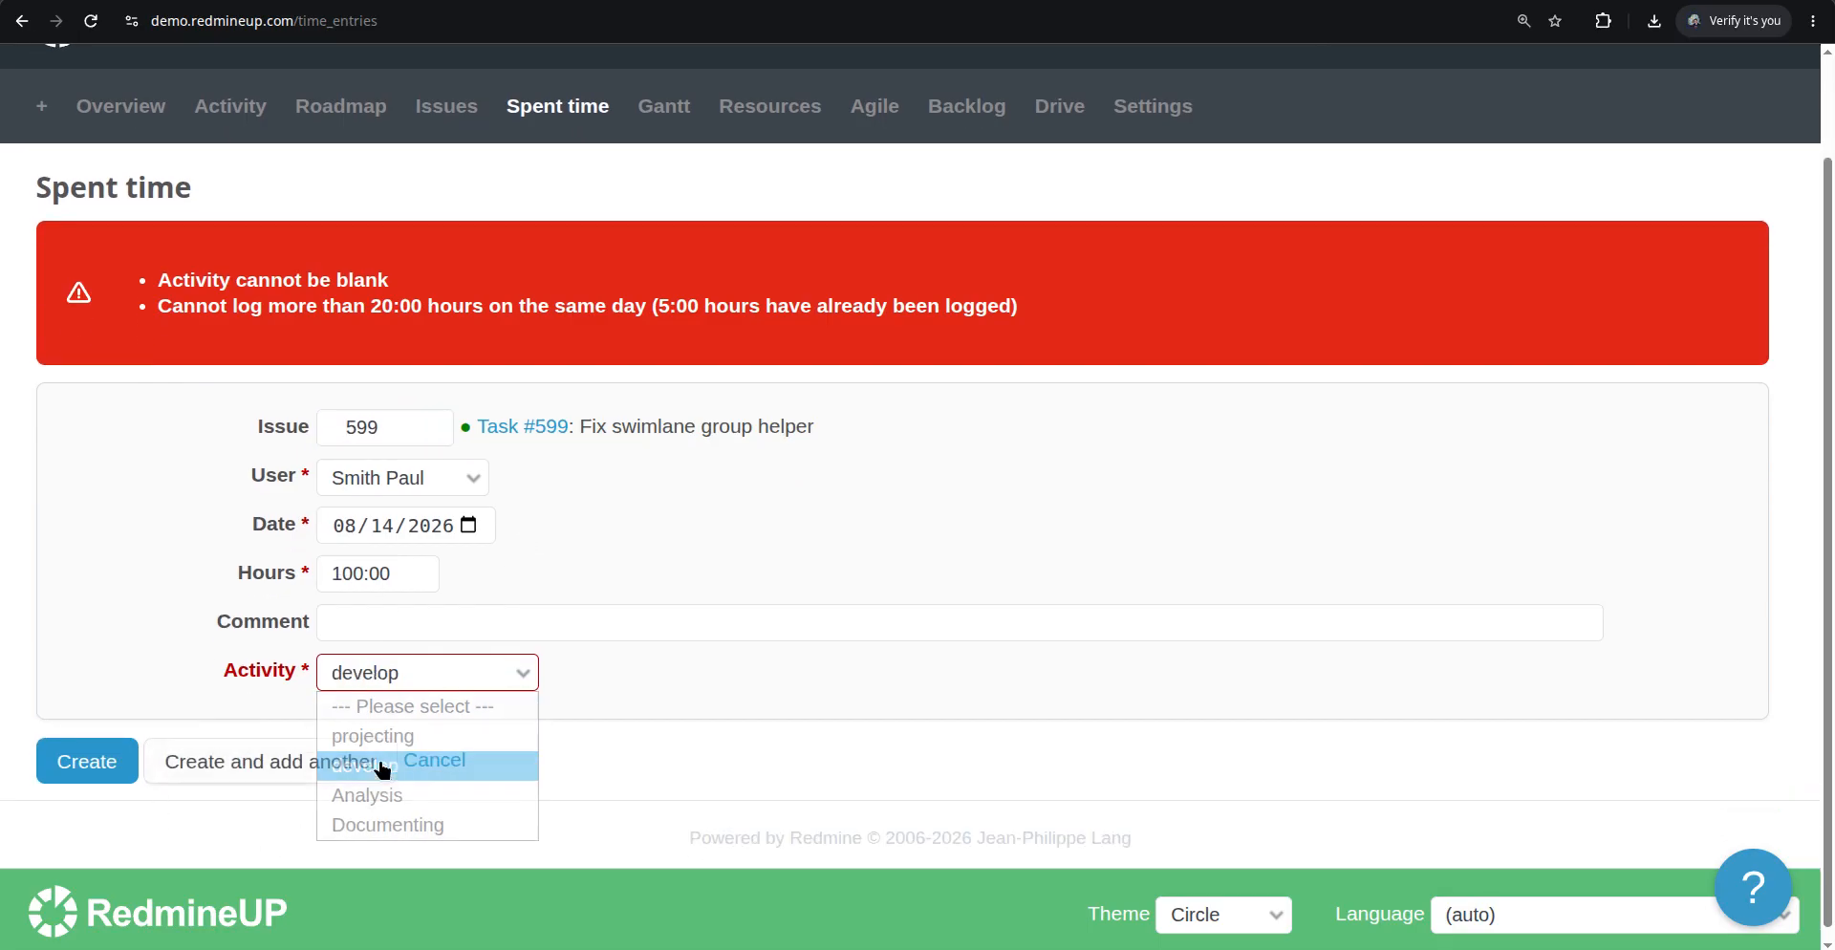
Change the time entry's hours to 20 and resubmit it
left_click(292, 568)
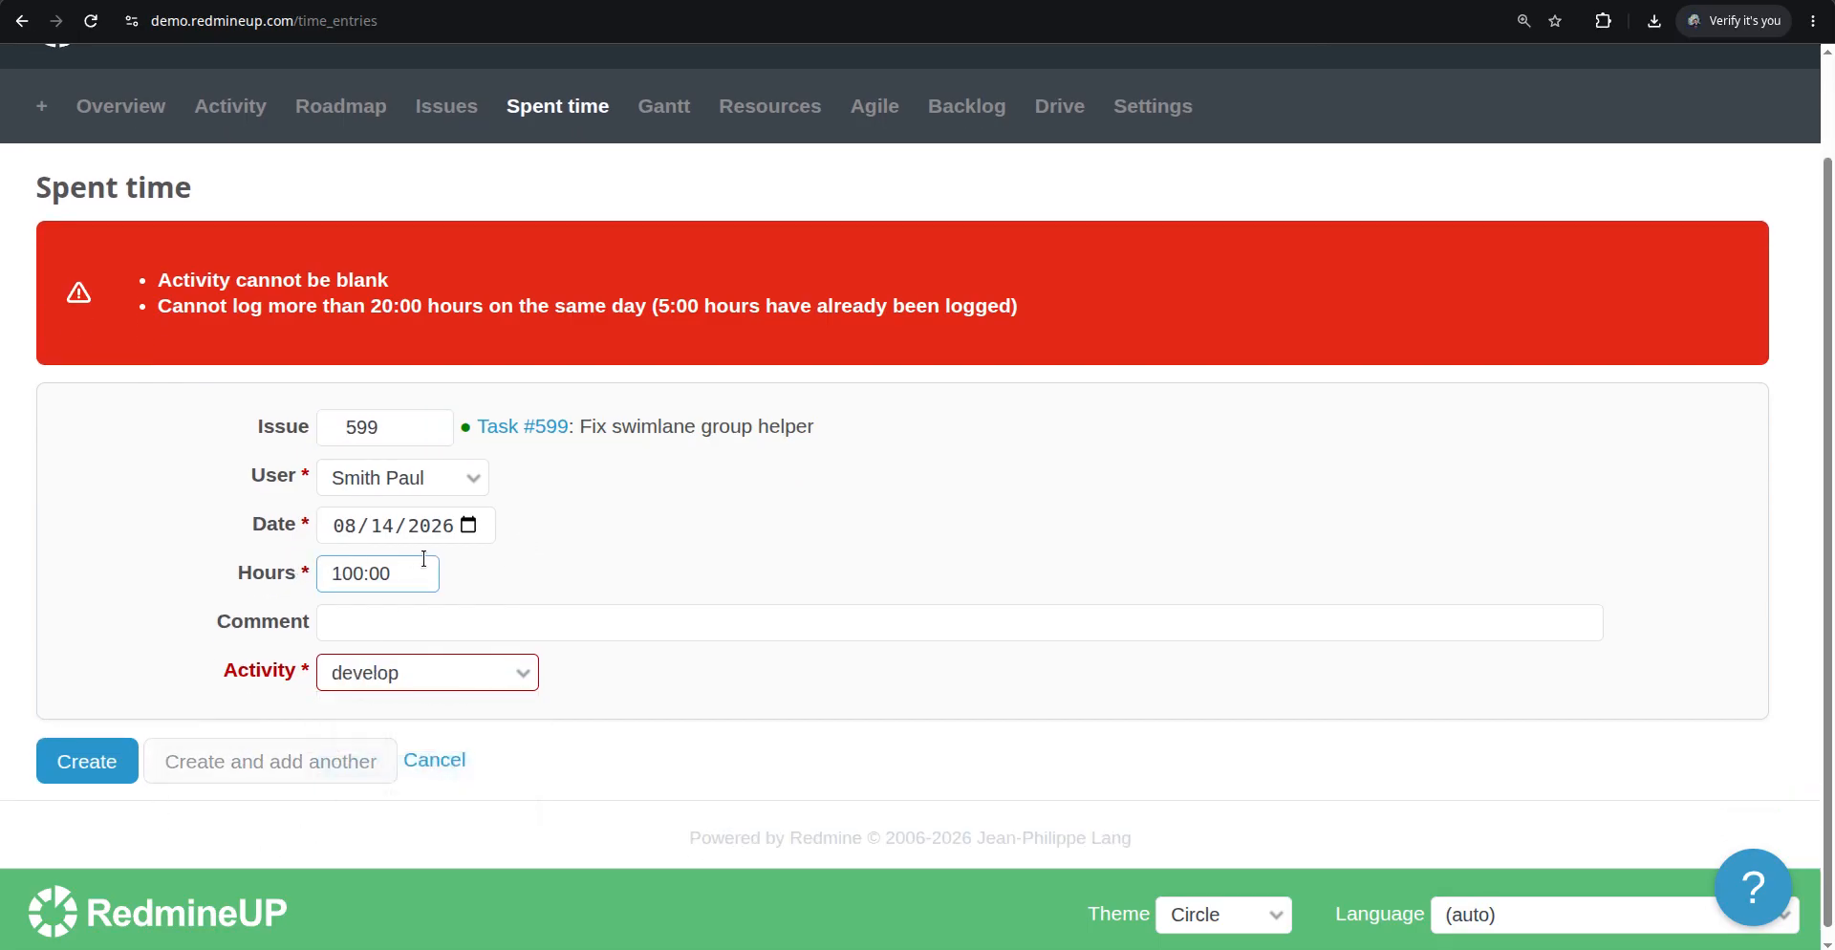
left_click_drag(418, 570, 283, 573)
type("20")
left_click(43, 776)
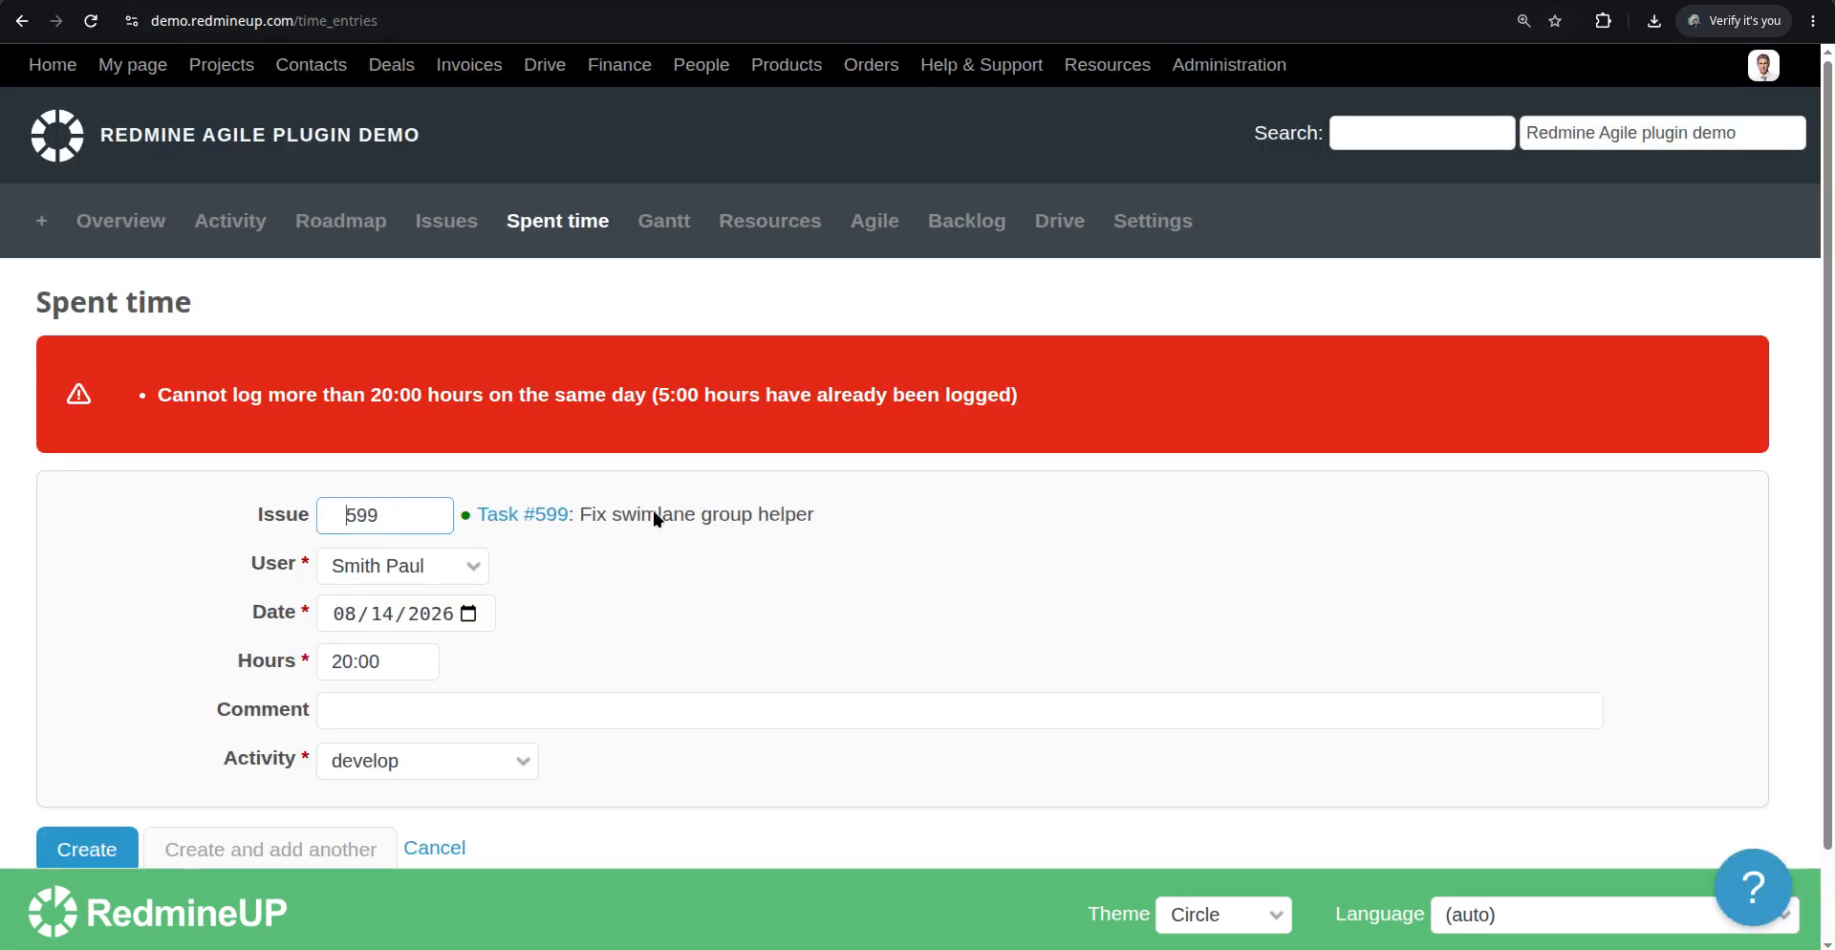
Set the time entry's hours to 10 and create it
left_click_drag(431, 659, 236, 666)
type("10")
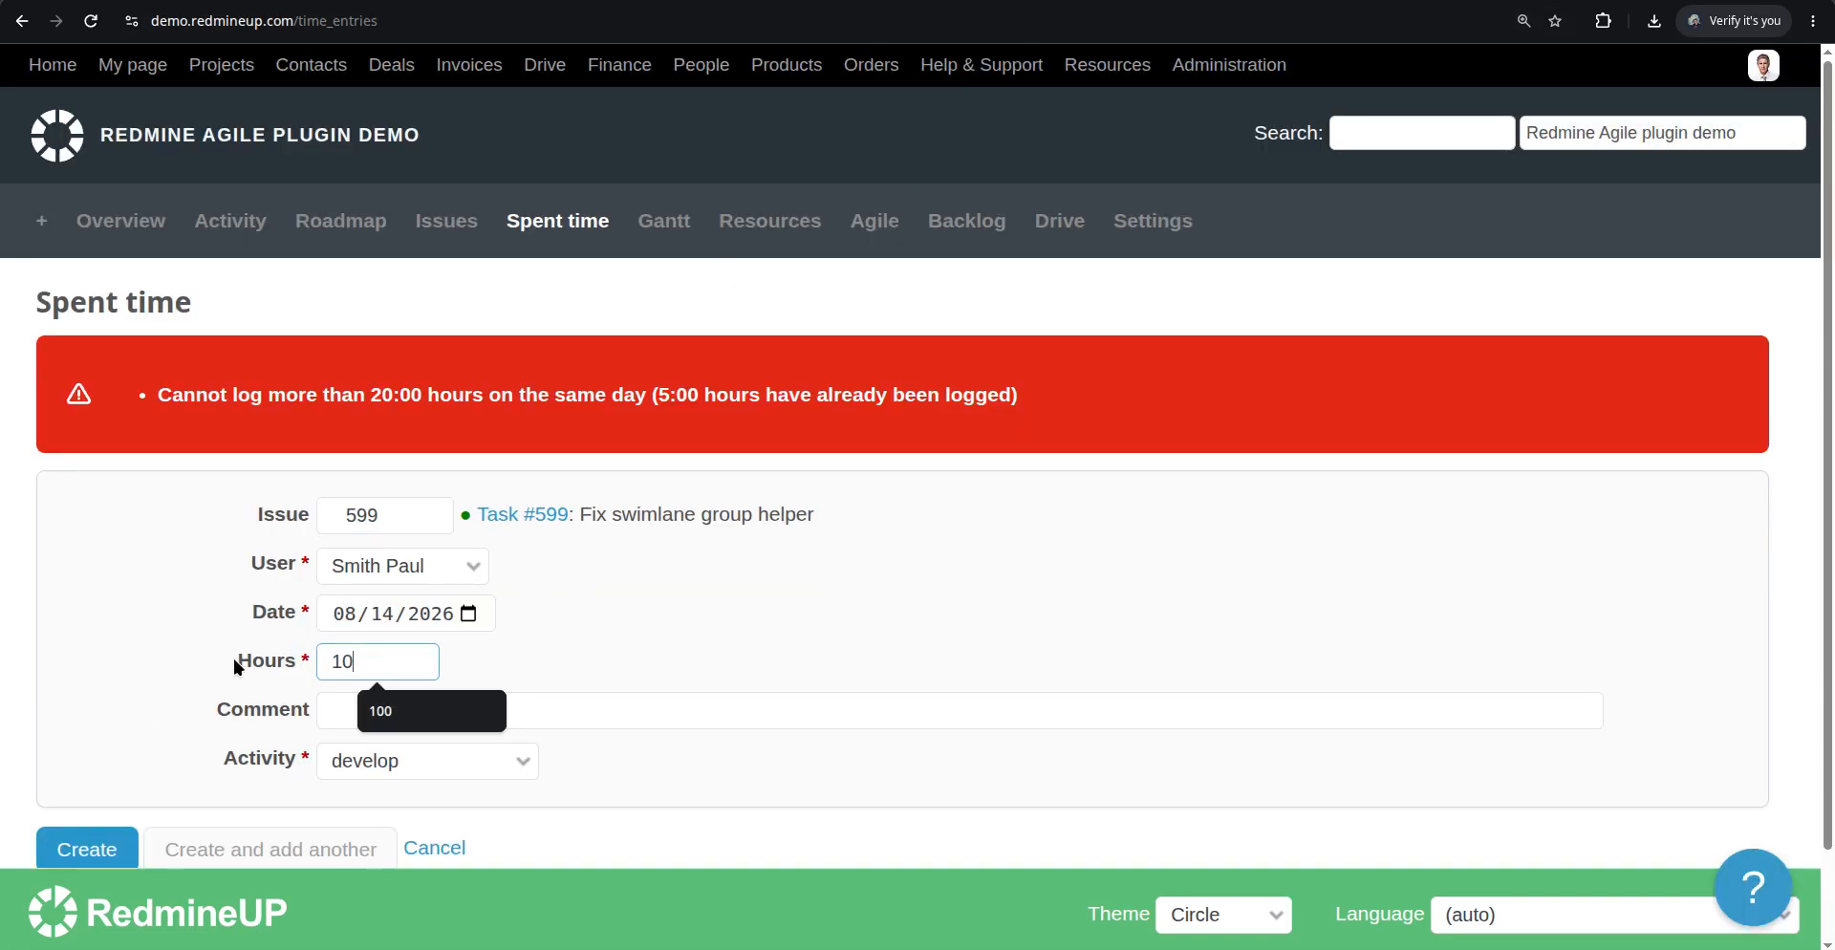
scroll(20, 774, "down", 1)
left_click(110, 744)
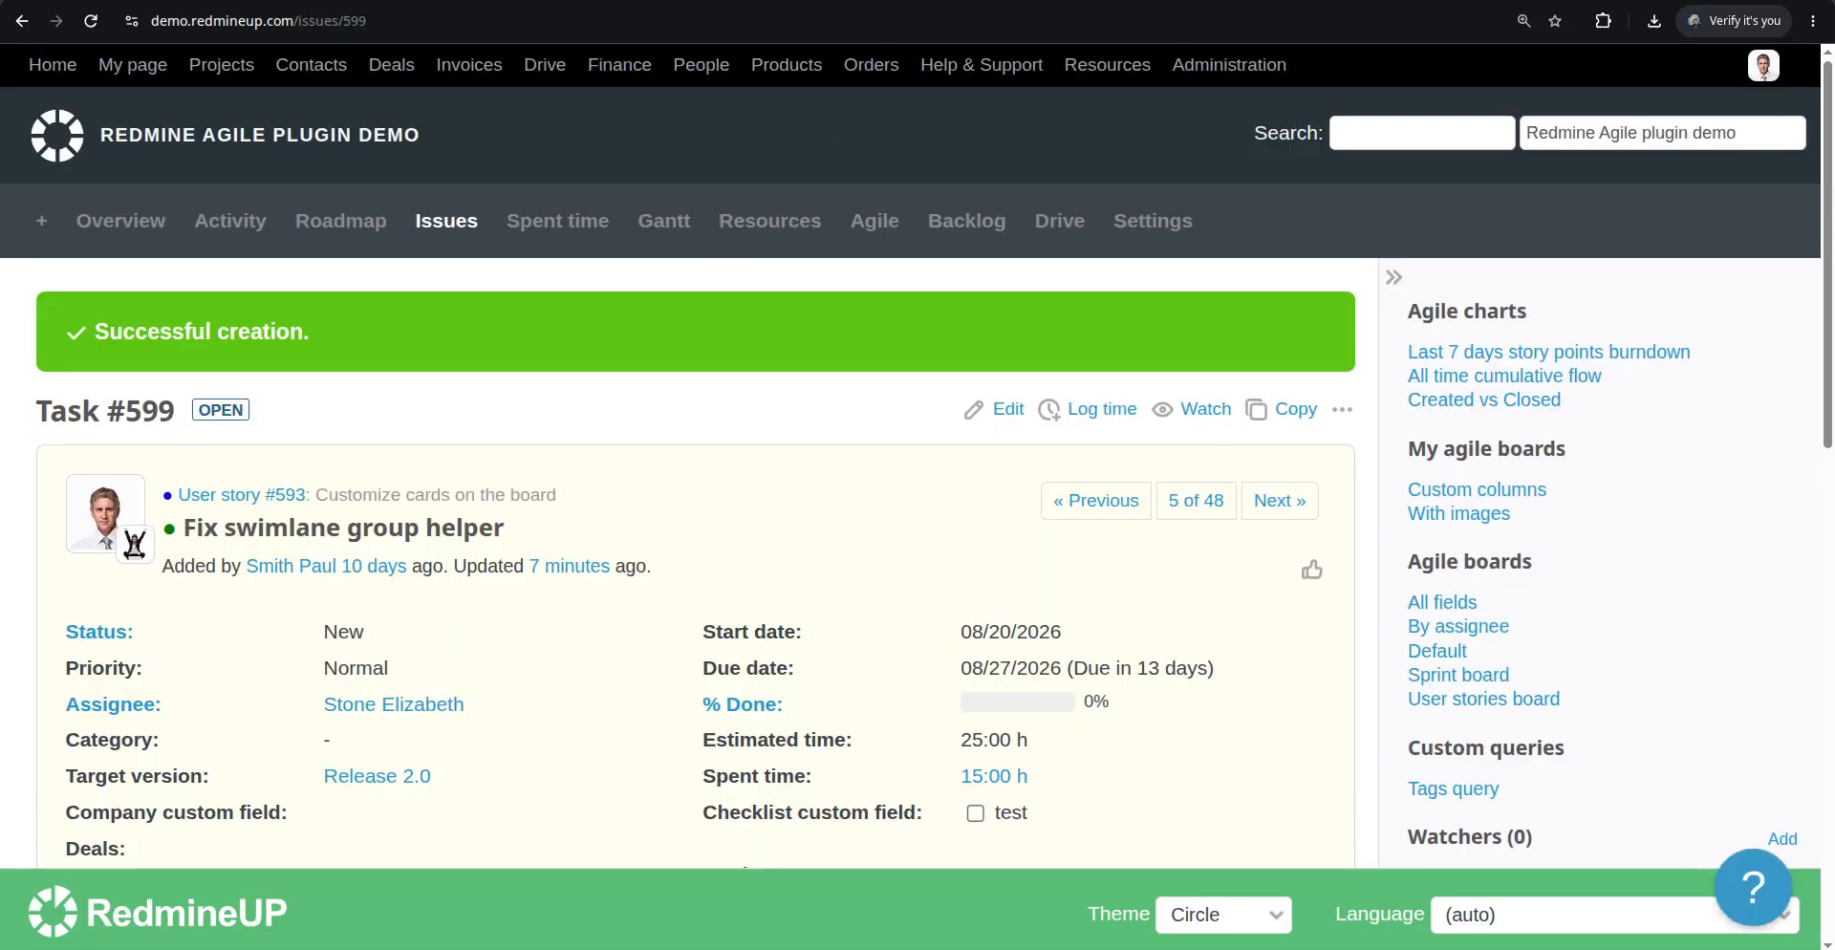
Return to the Agile board and examine Task #599's card
left_click(1013, 0)
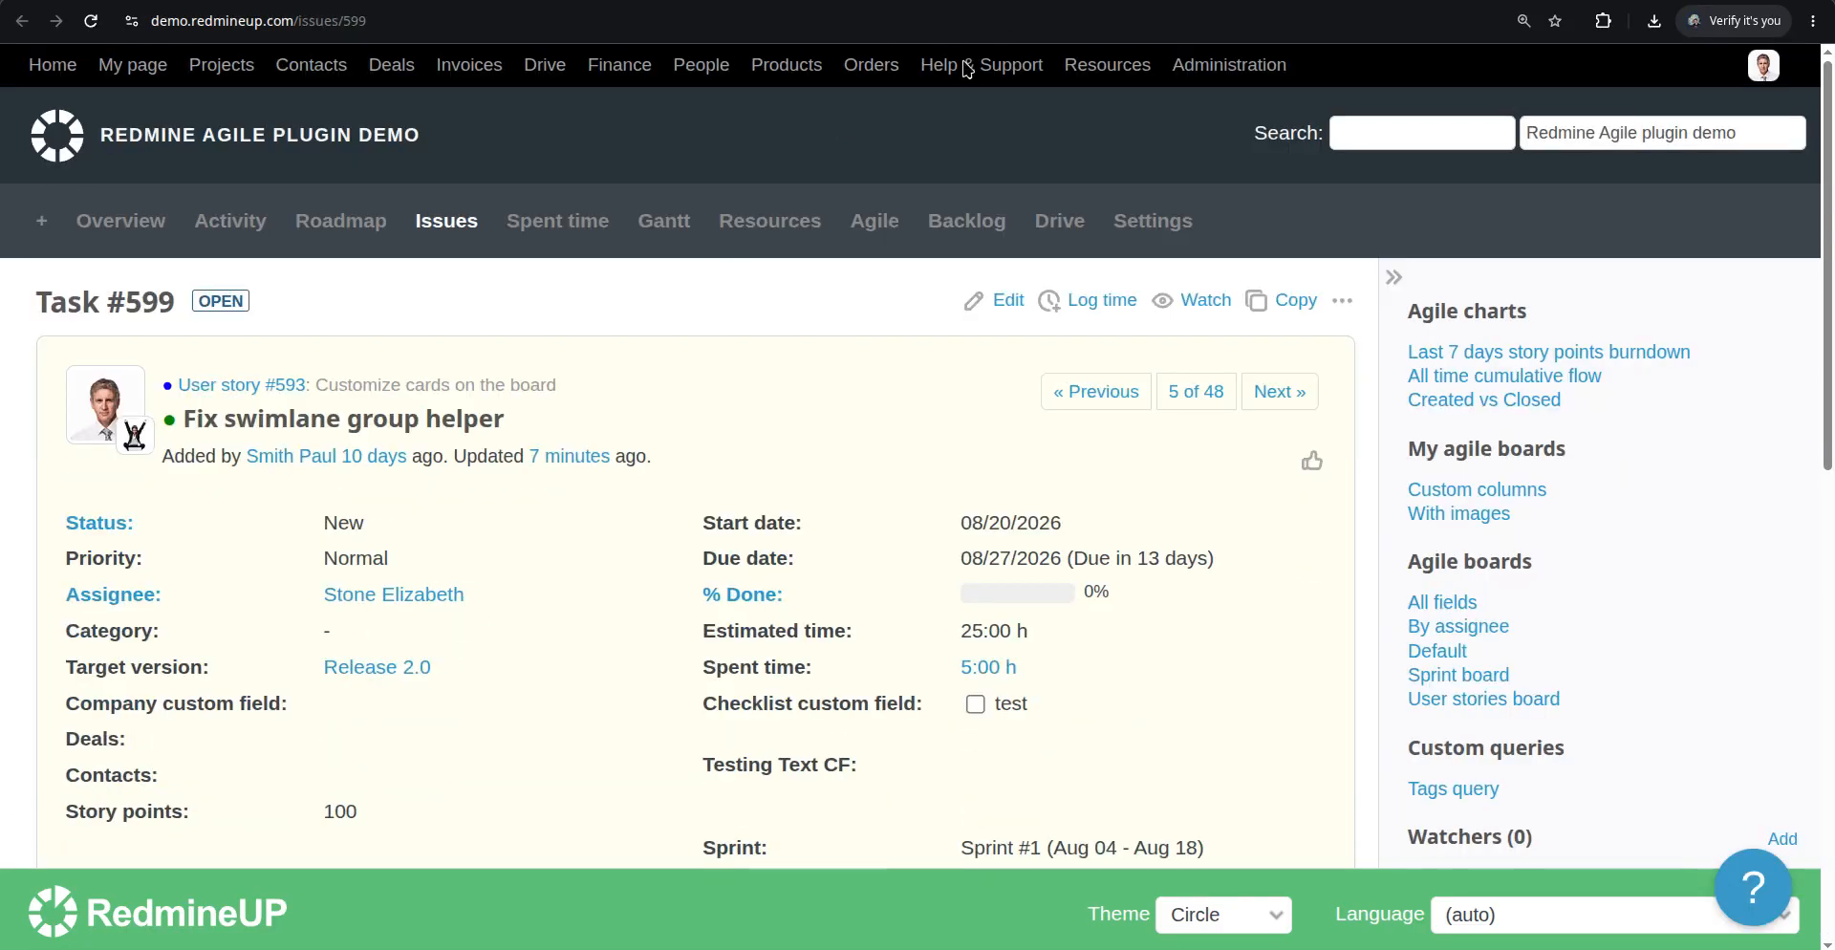
left_click(854, 0)
scroll(694, 336, "up", 6)
scroll(693, 342, "up", 6)
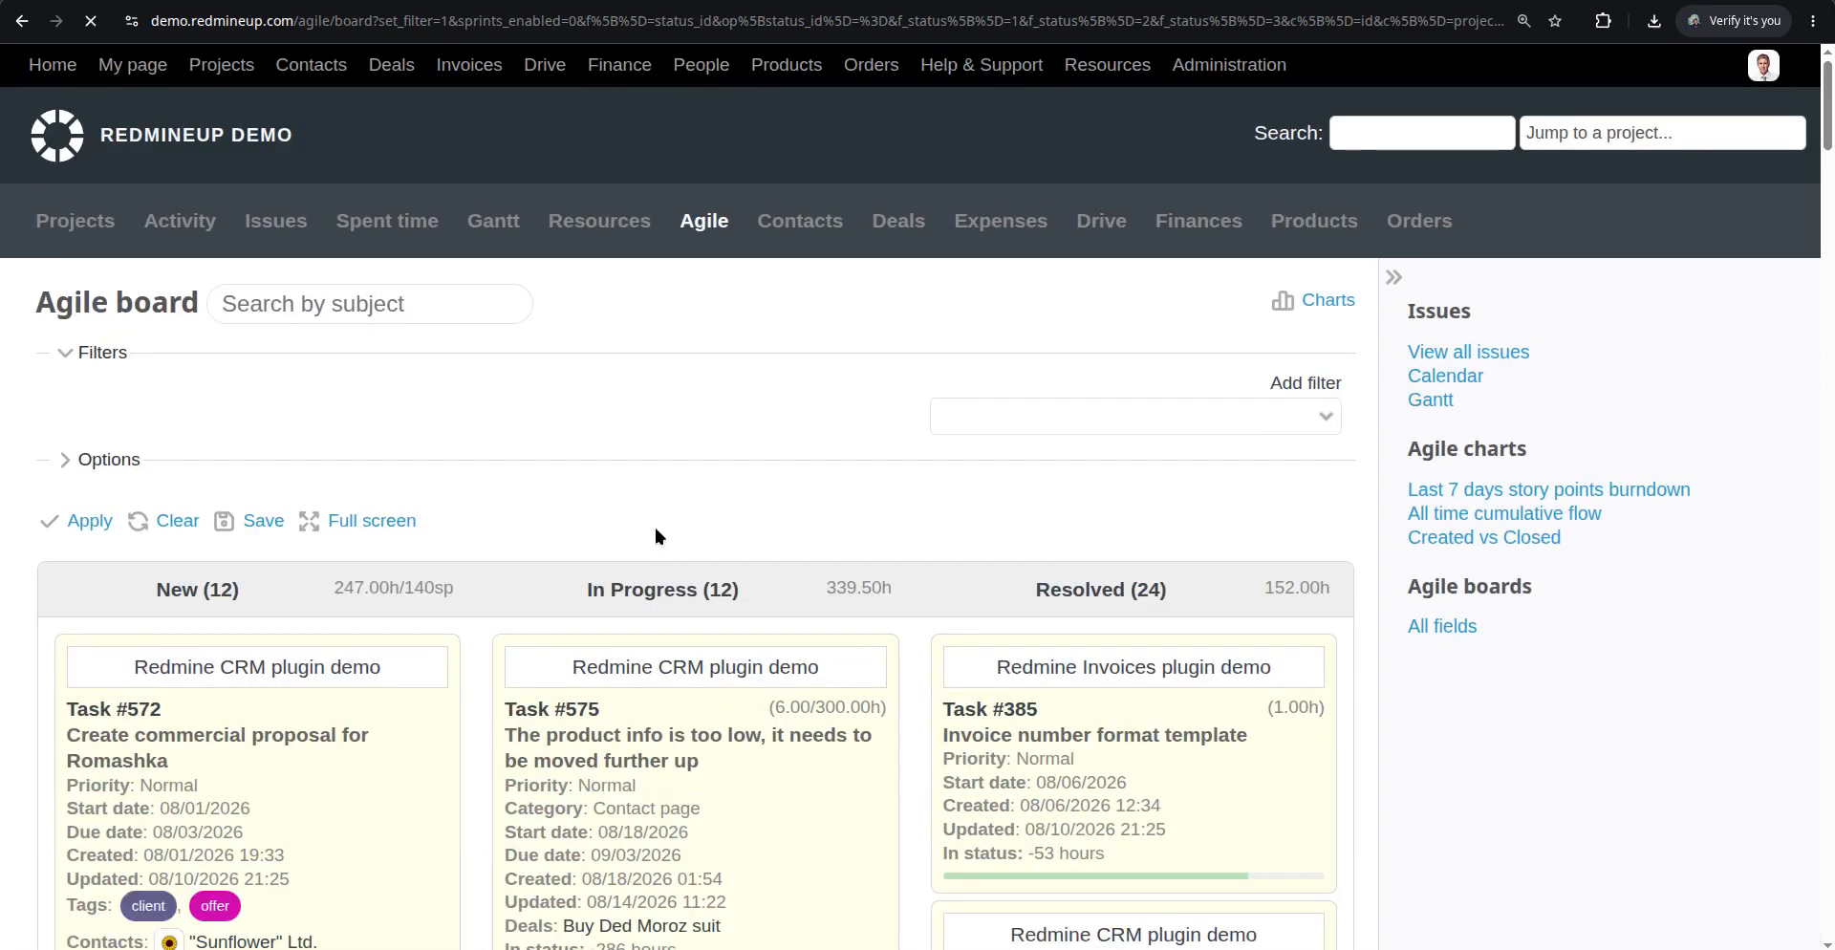
scroll(387, 673, "down", 5)
scroll(387, 673, "down", 6)
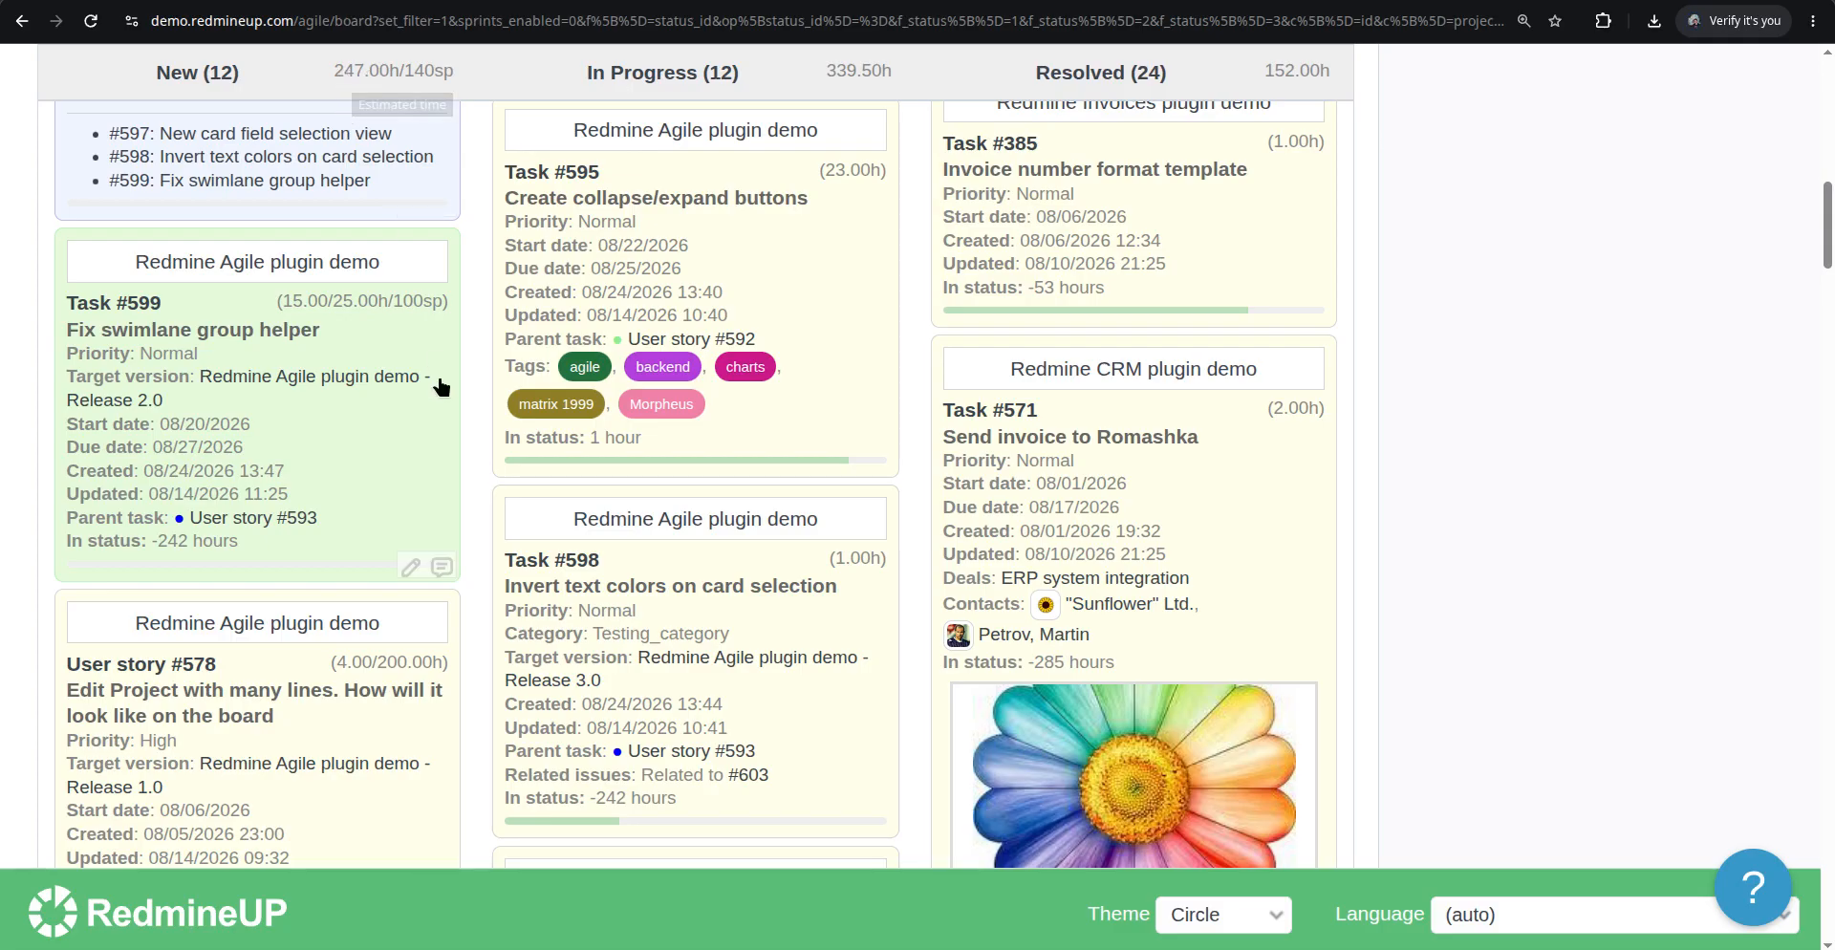
right_click(356, 314)
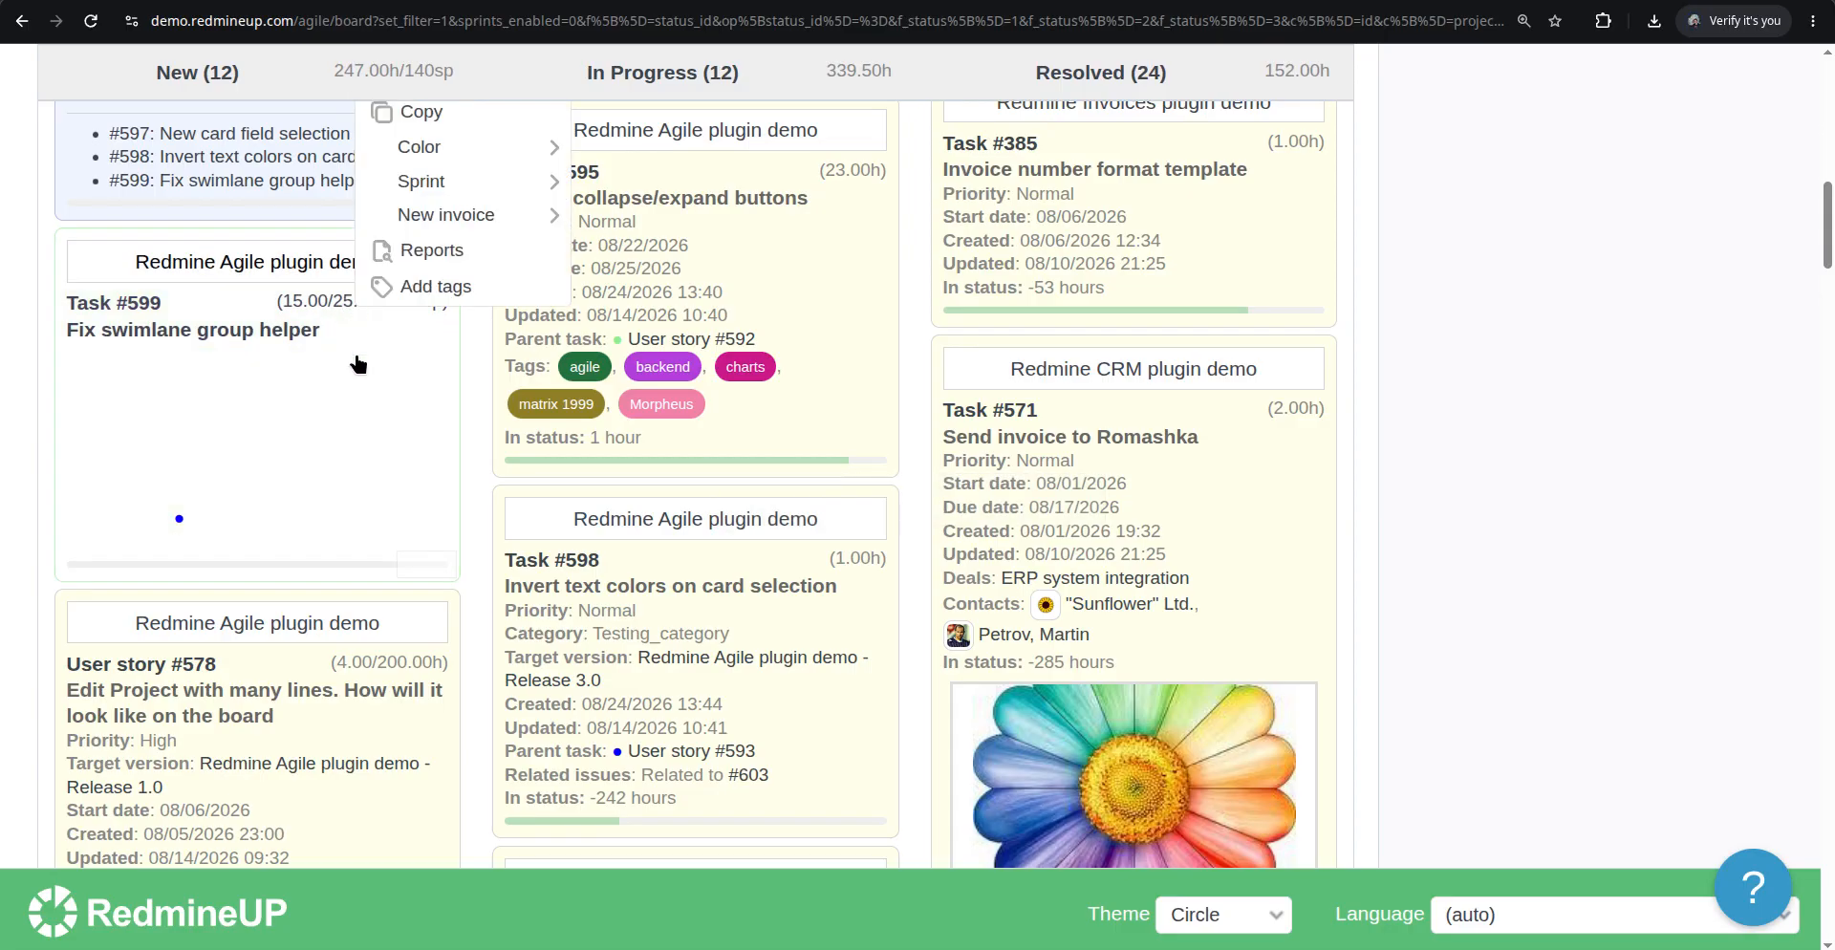
scroll(455, 310, "up", 2)
scroll(455, 310, "up", 2)
mouse_move(487, 368)
scroll(485, 370, "up", 2)
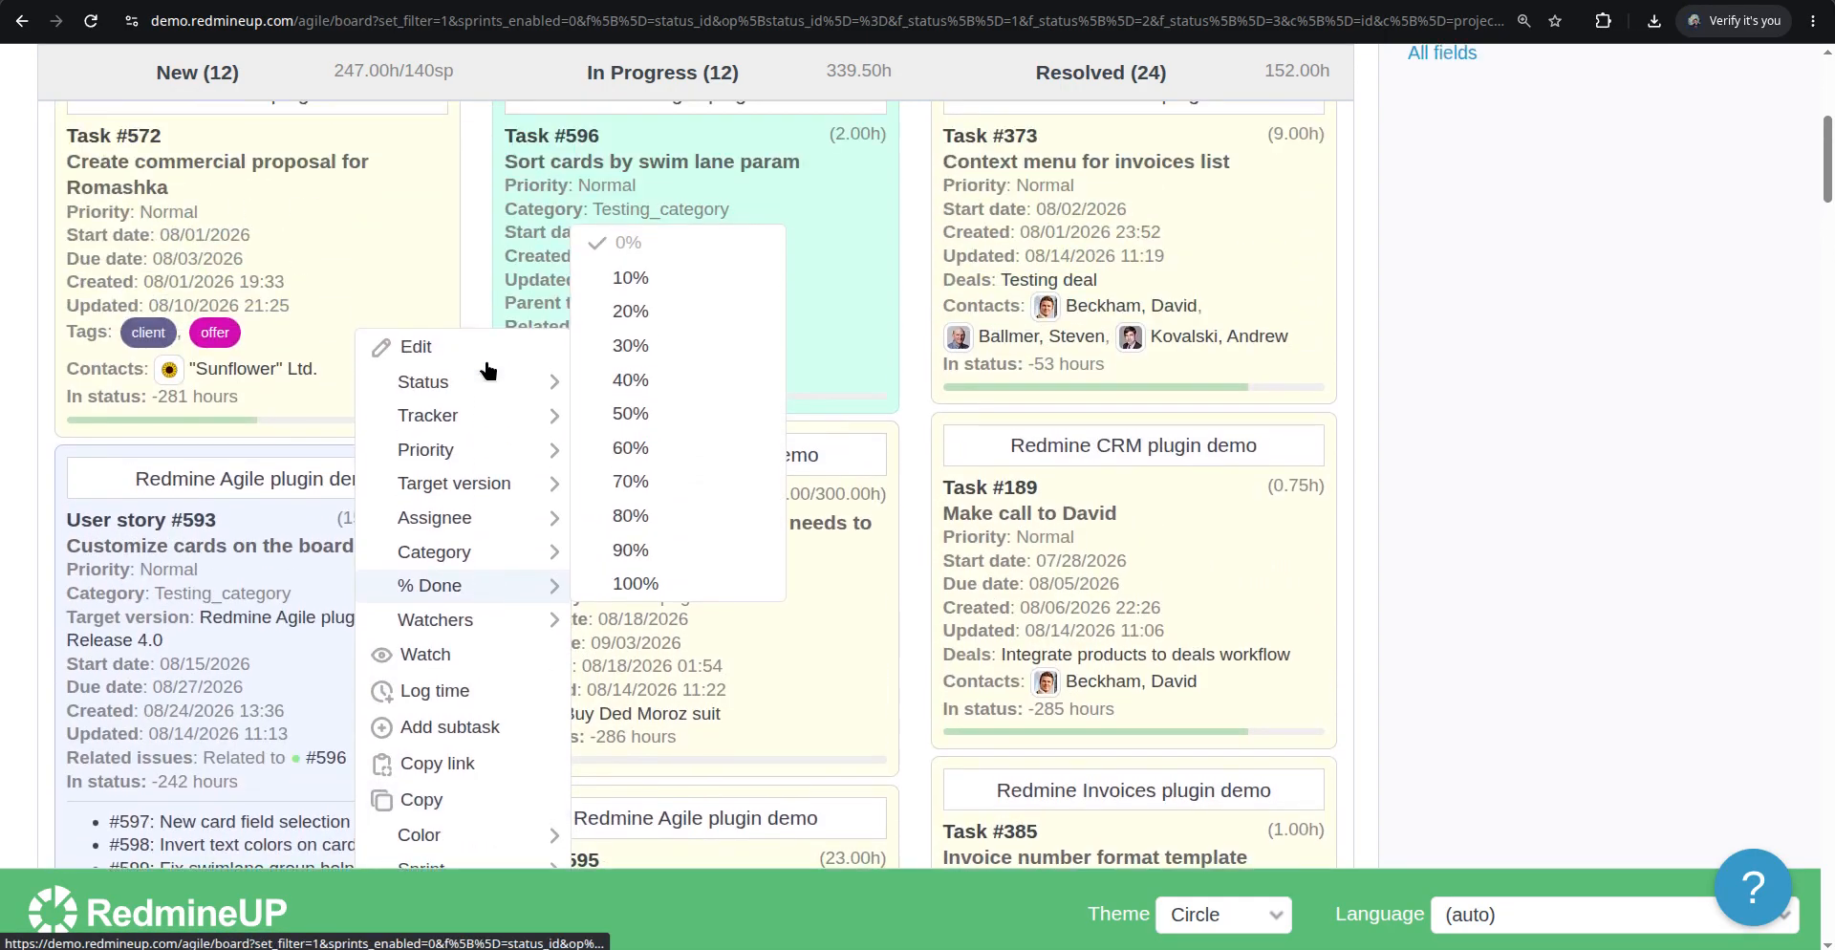
scroll(203, 660, "down", 3)
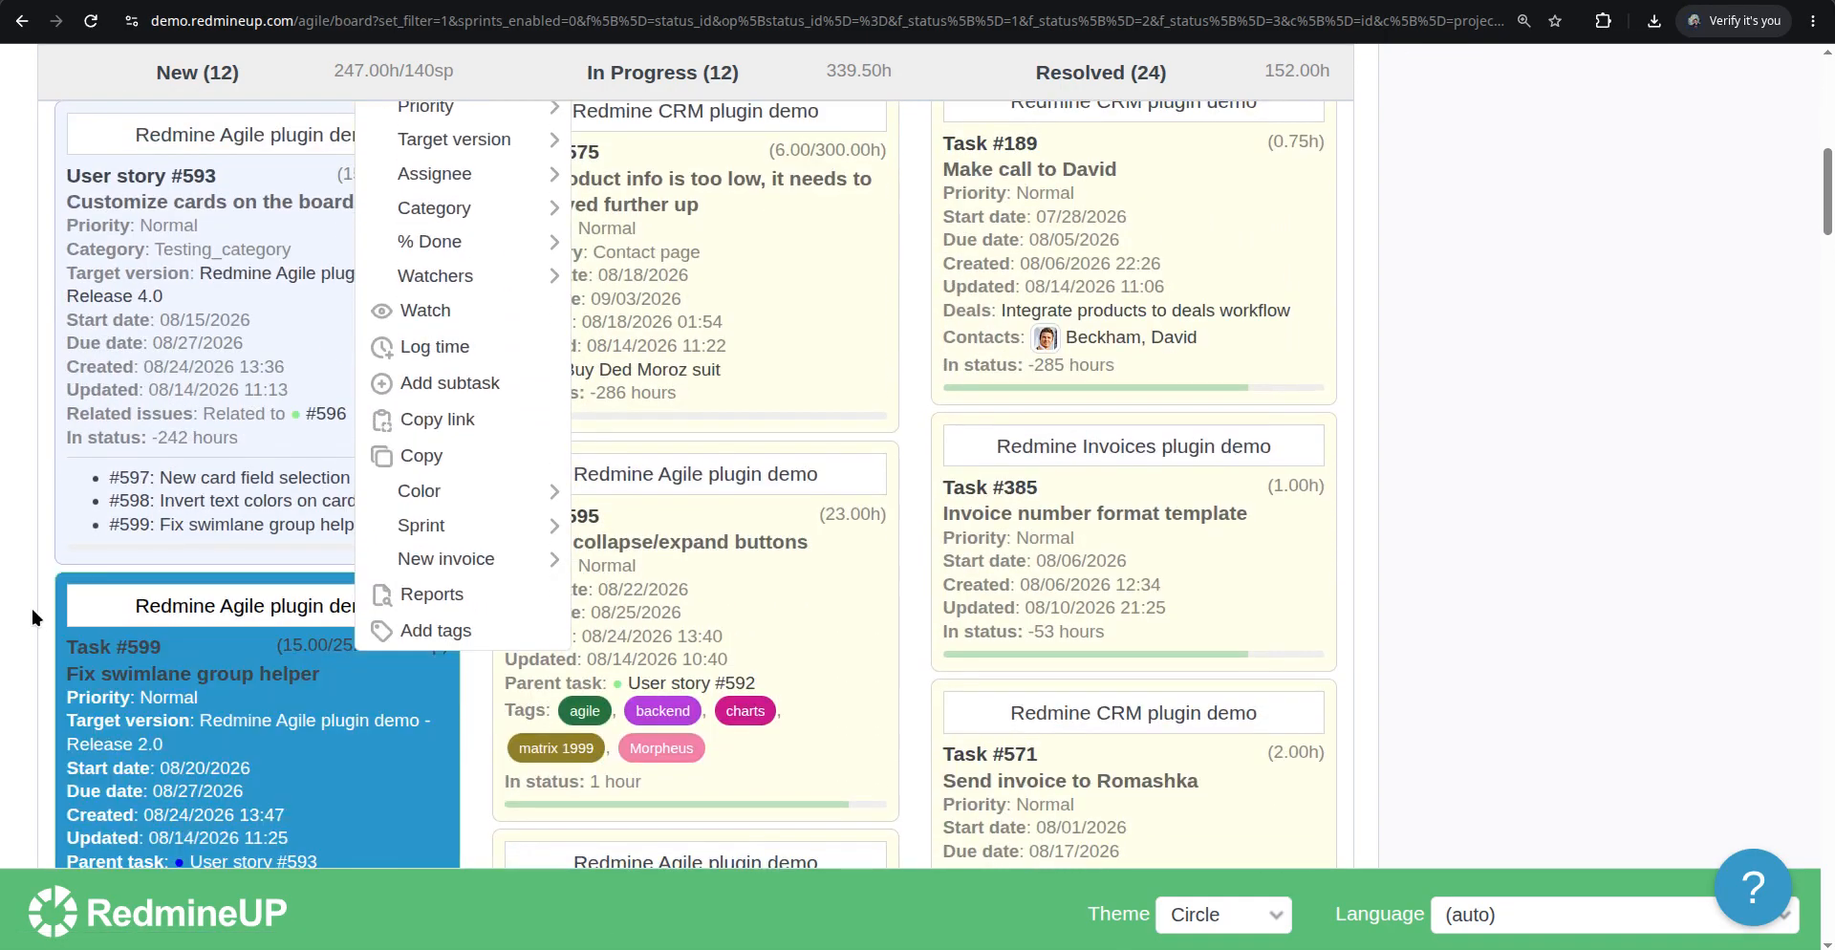
left_click(31, 607)
Open Task #599 for editing, set its estimated time to 45 hours, and submit
left_click(296, 676)
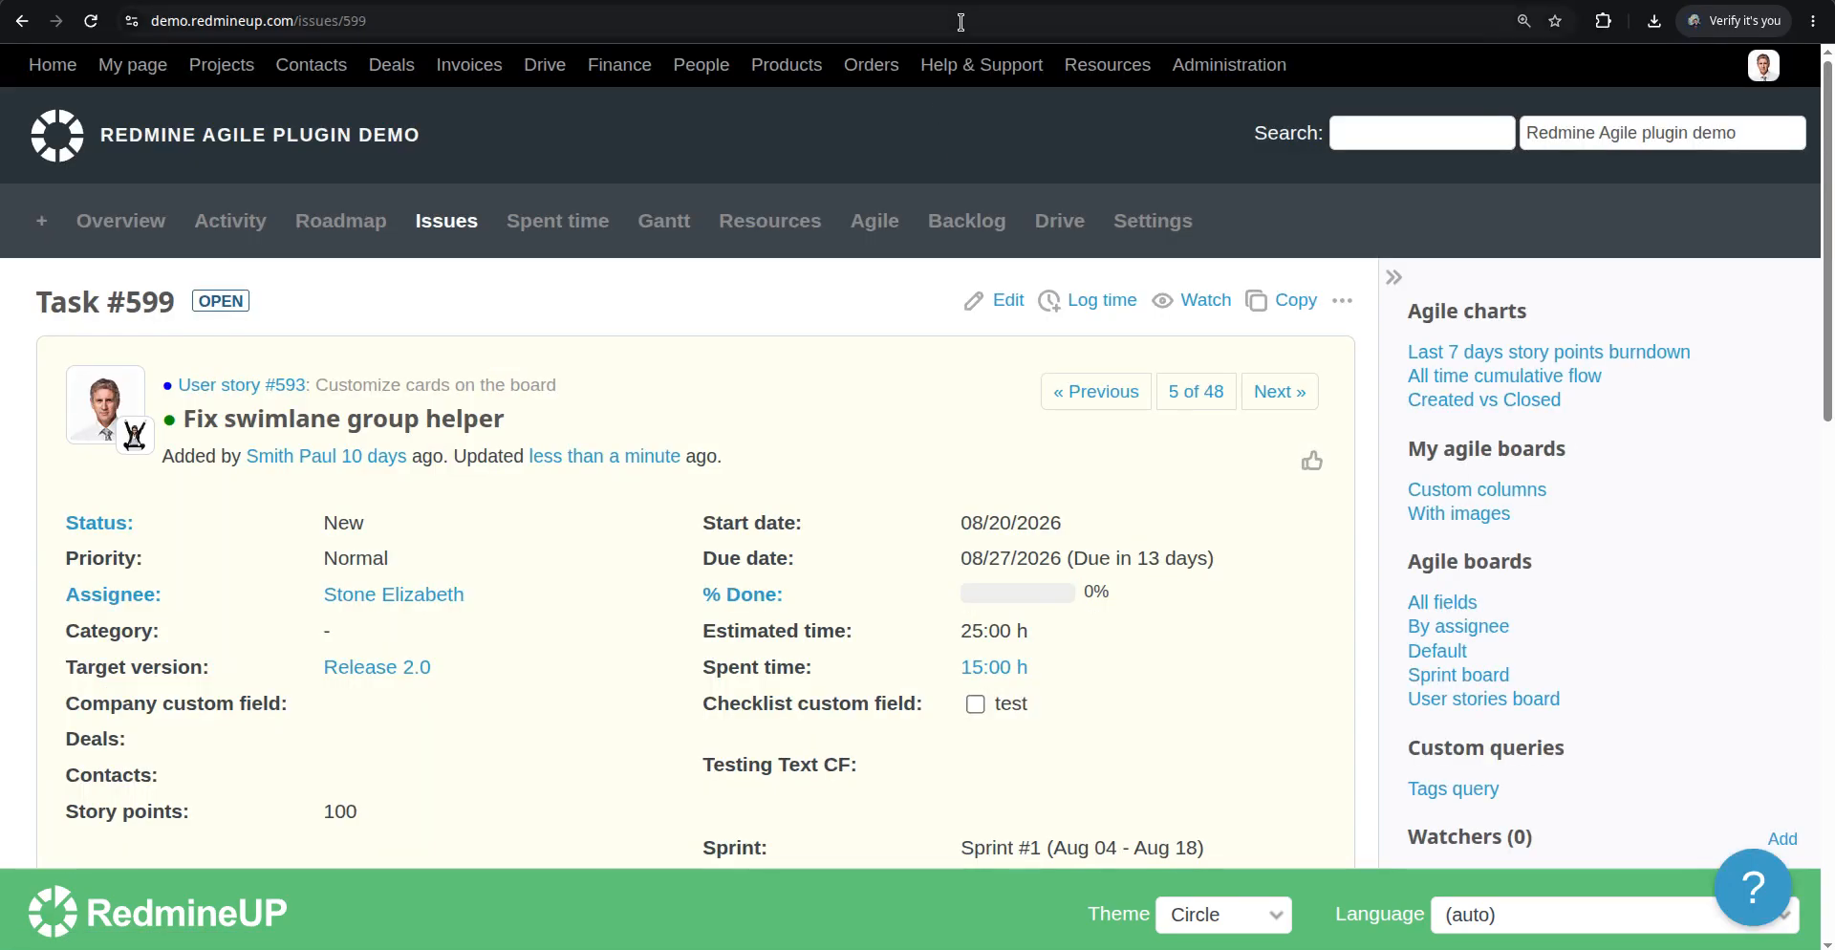
left_click(21, 20)
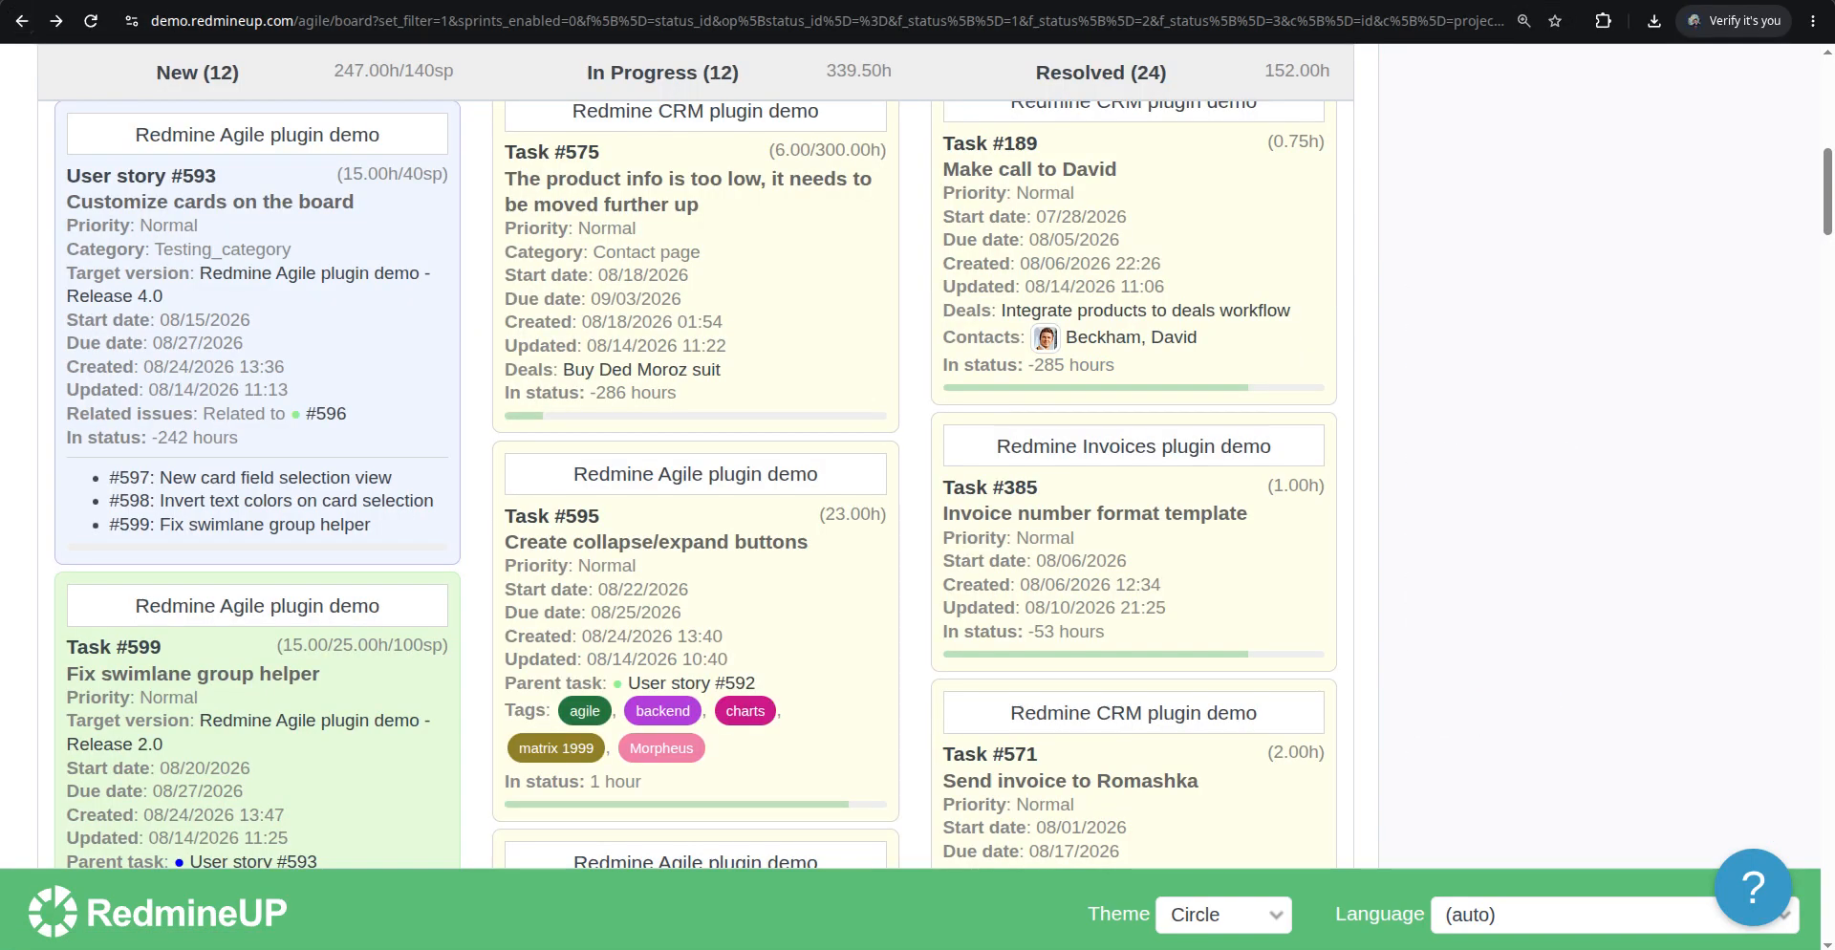
left_click(355, 533)
scroll(249, 629, "down", 10)
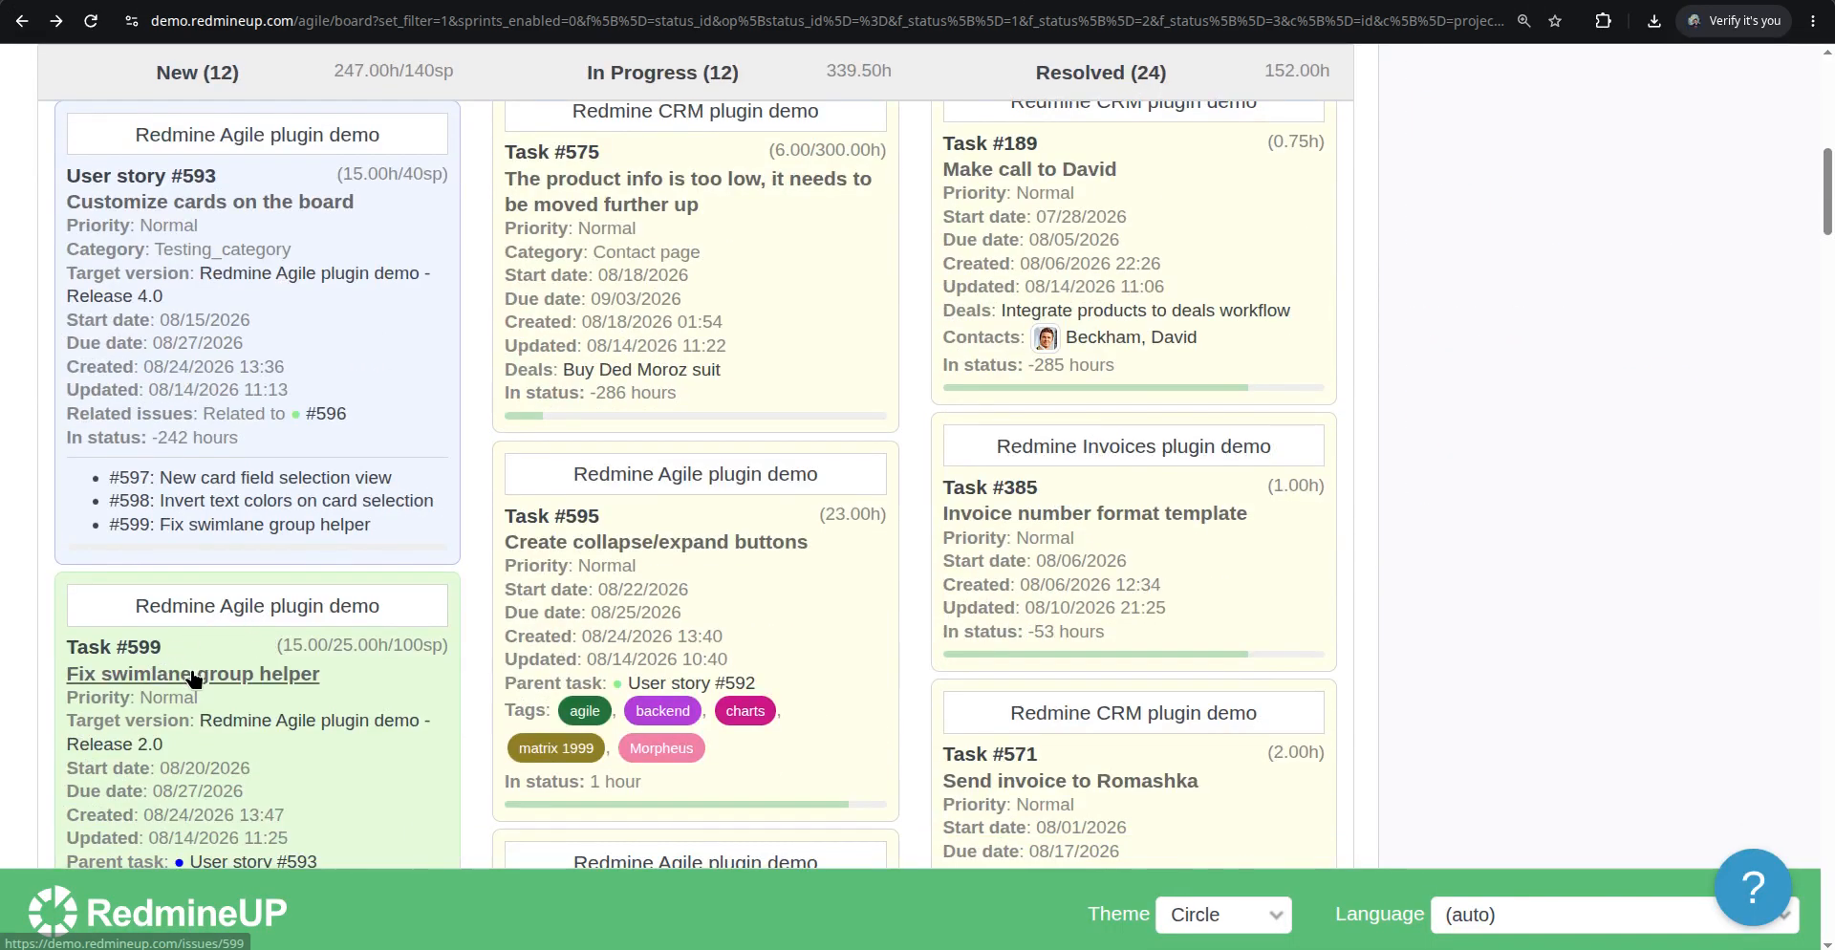
left_click(192, 675)
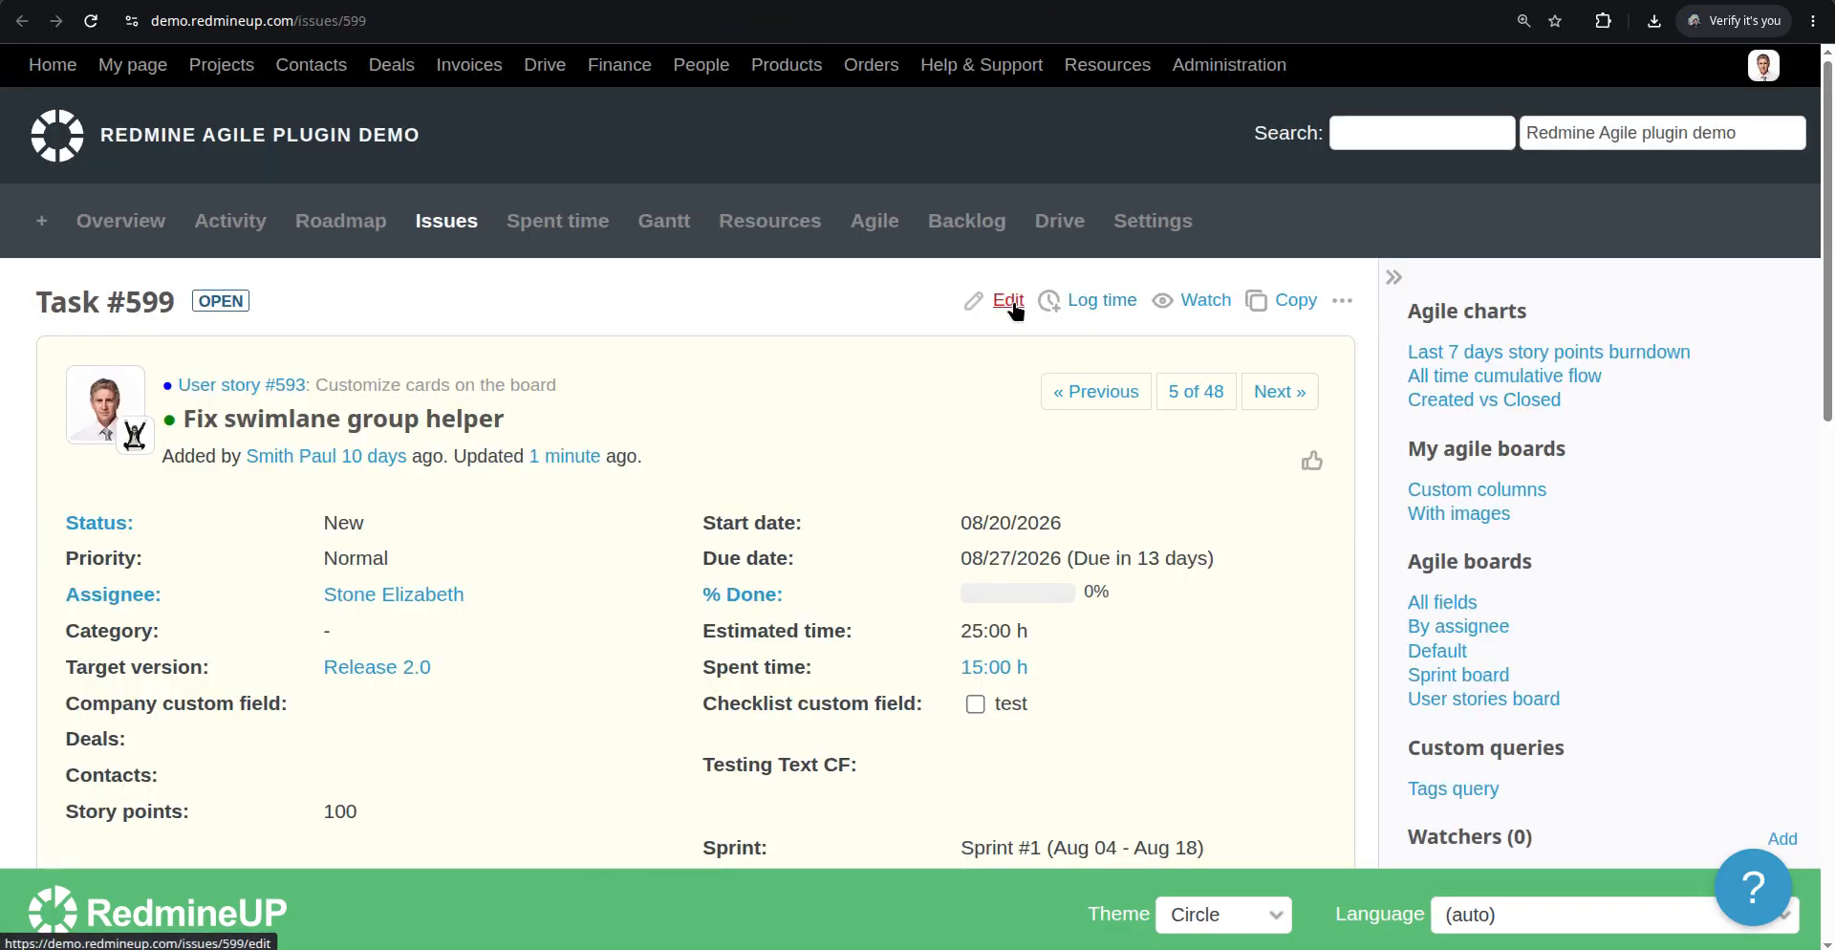
left_click(1007, 299)
double_click(985, 540)
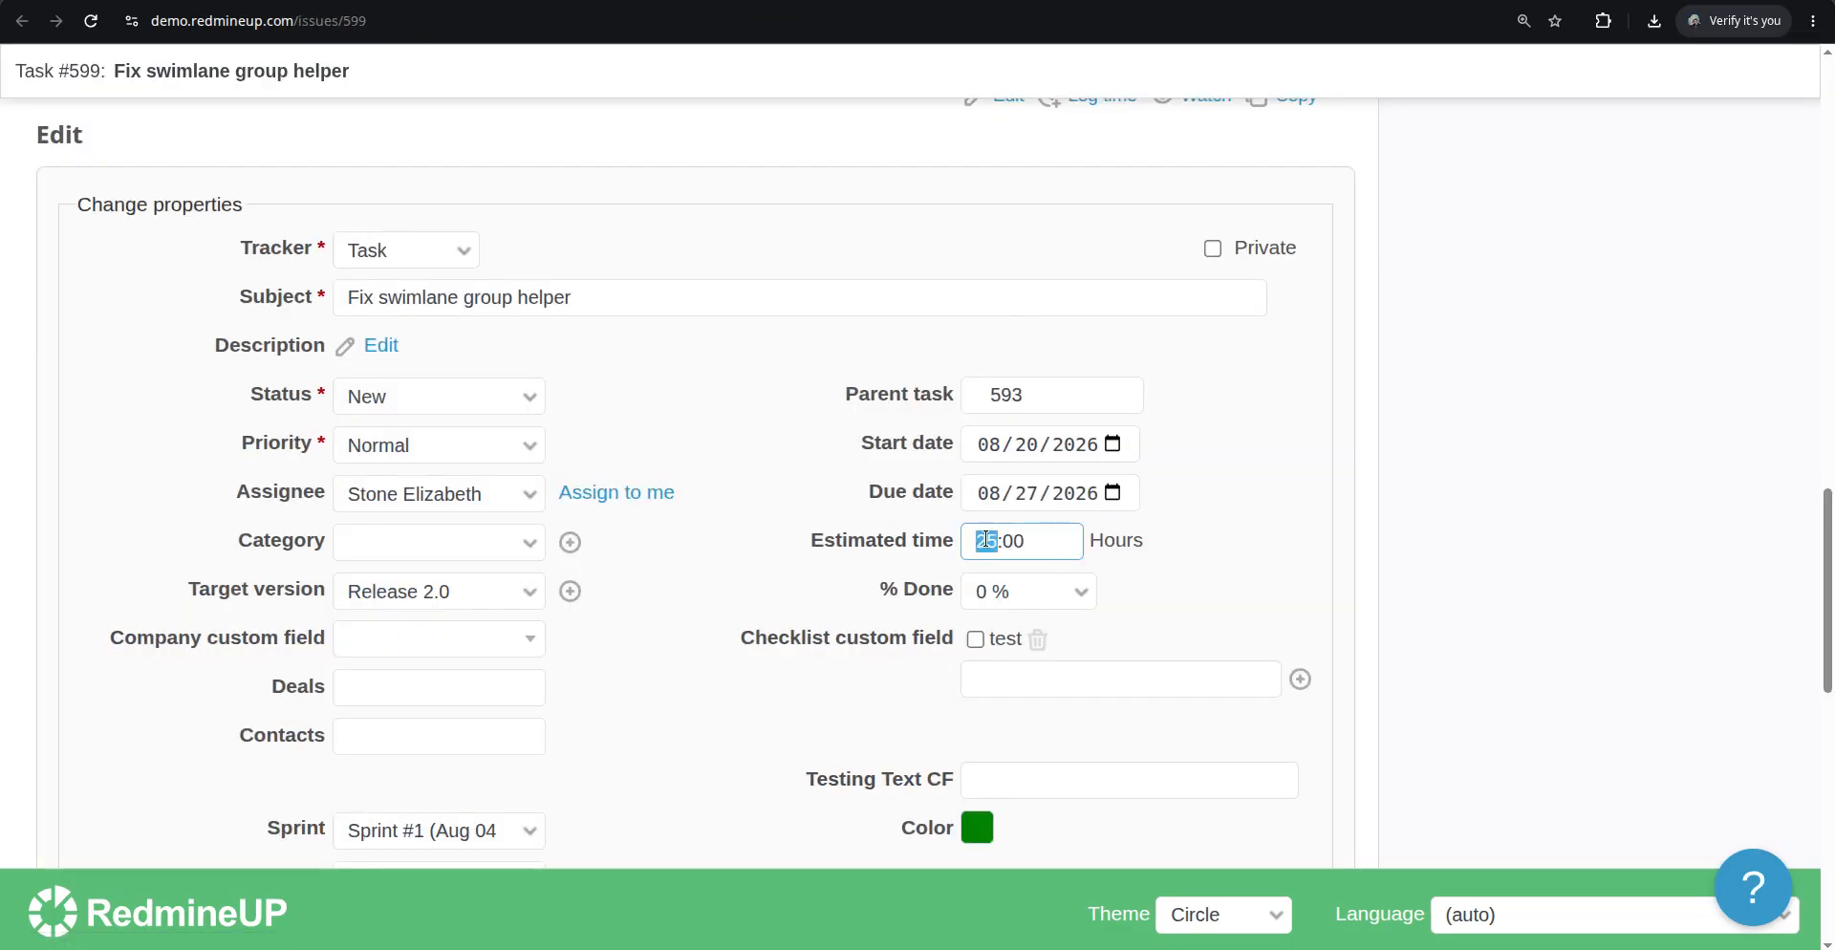
type("45")
scroll(298, 739, "down", 10)
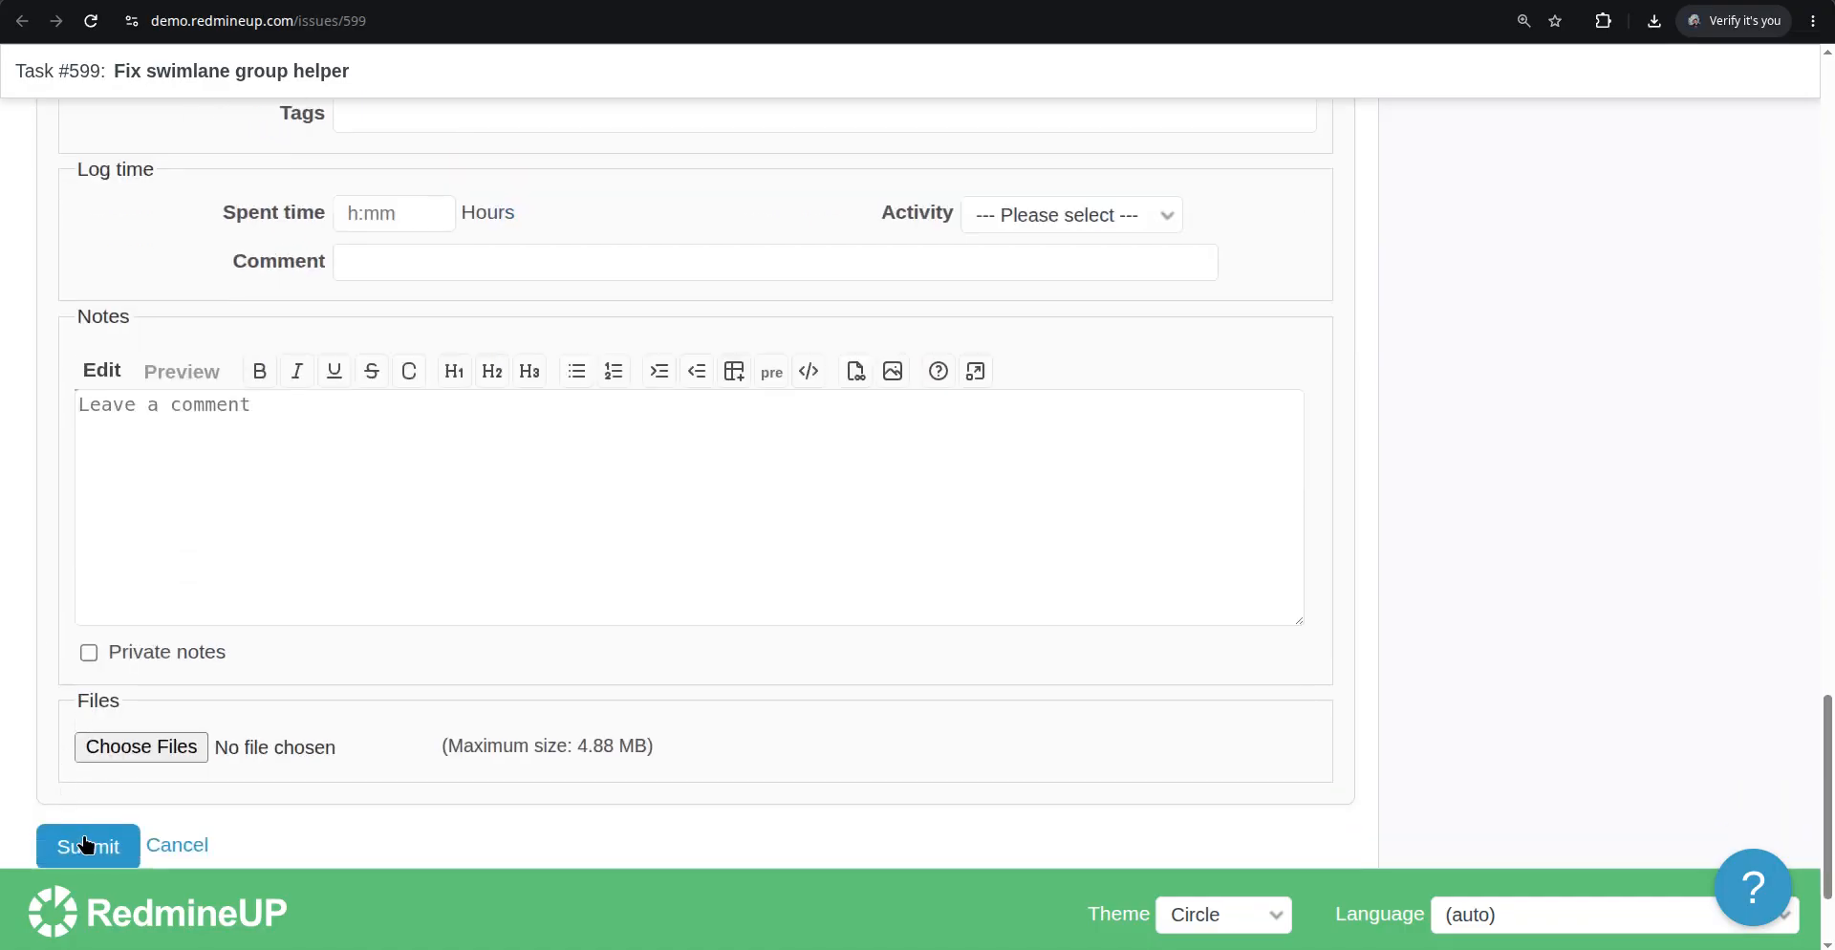
left_click(86, 844)
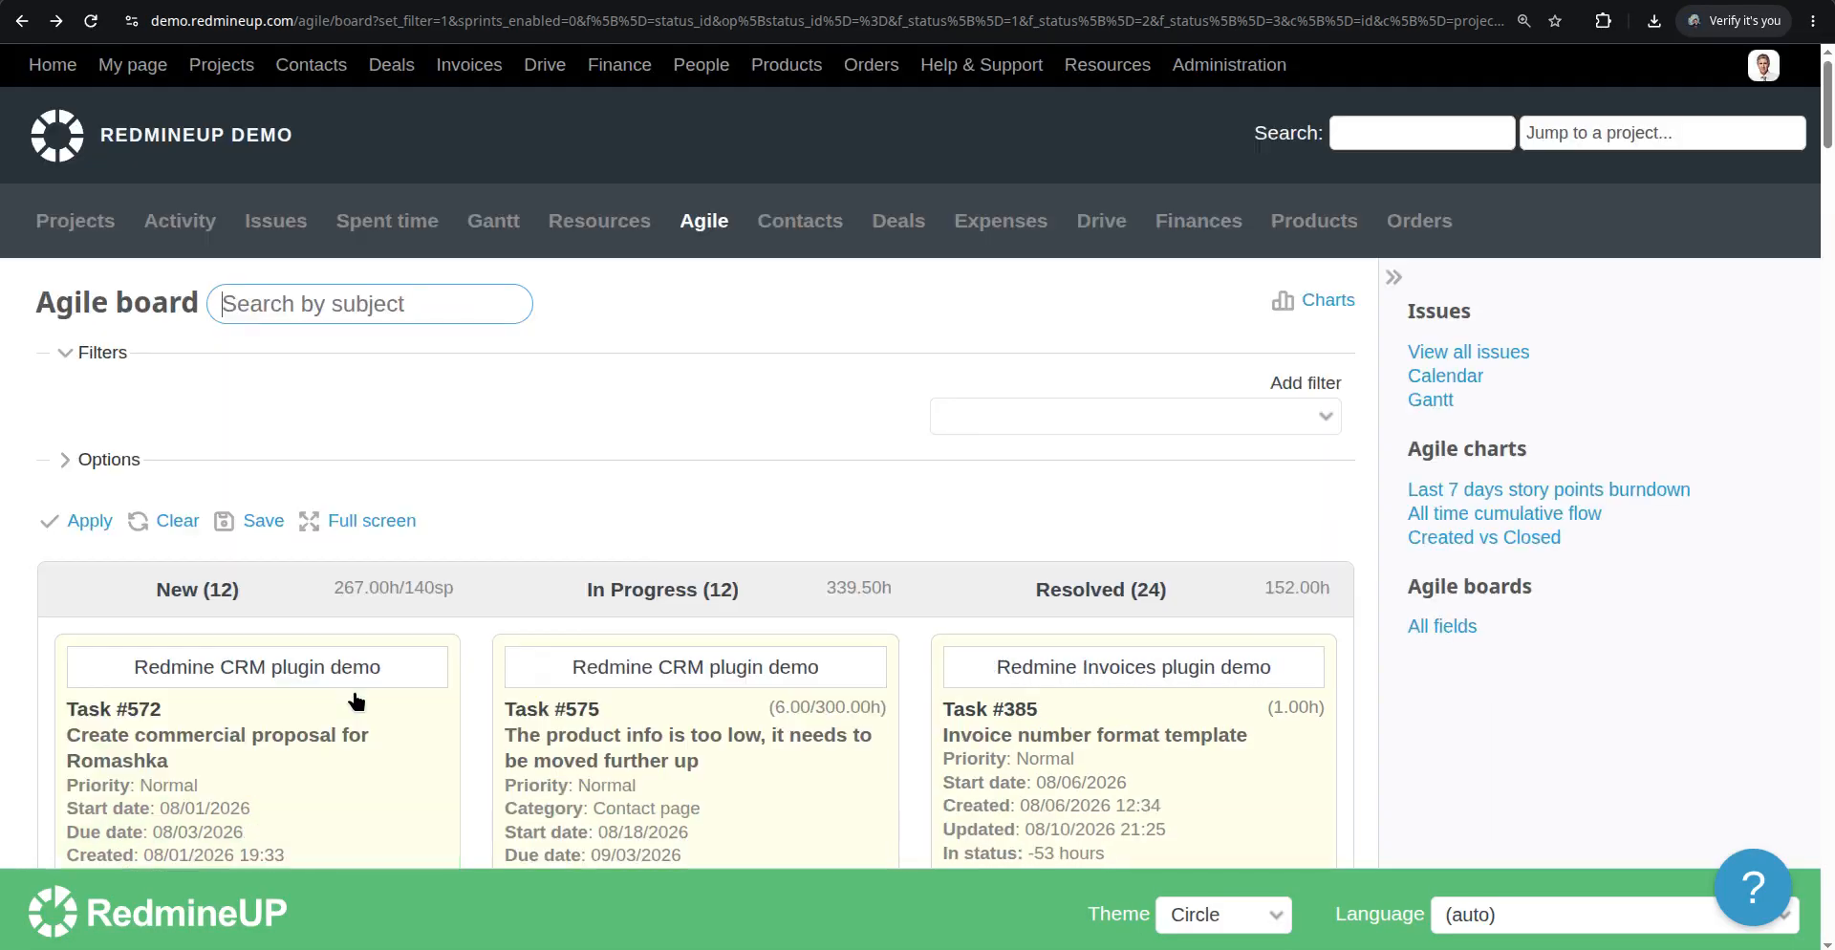
Show the Author field on the board cards and apply the board options
scroll(344, 680, "down", 10)
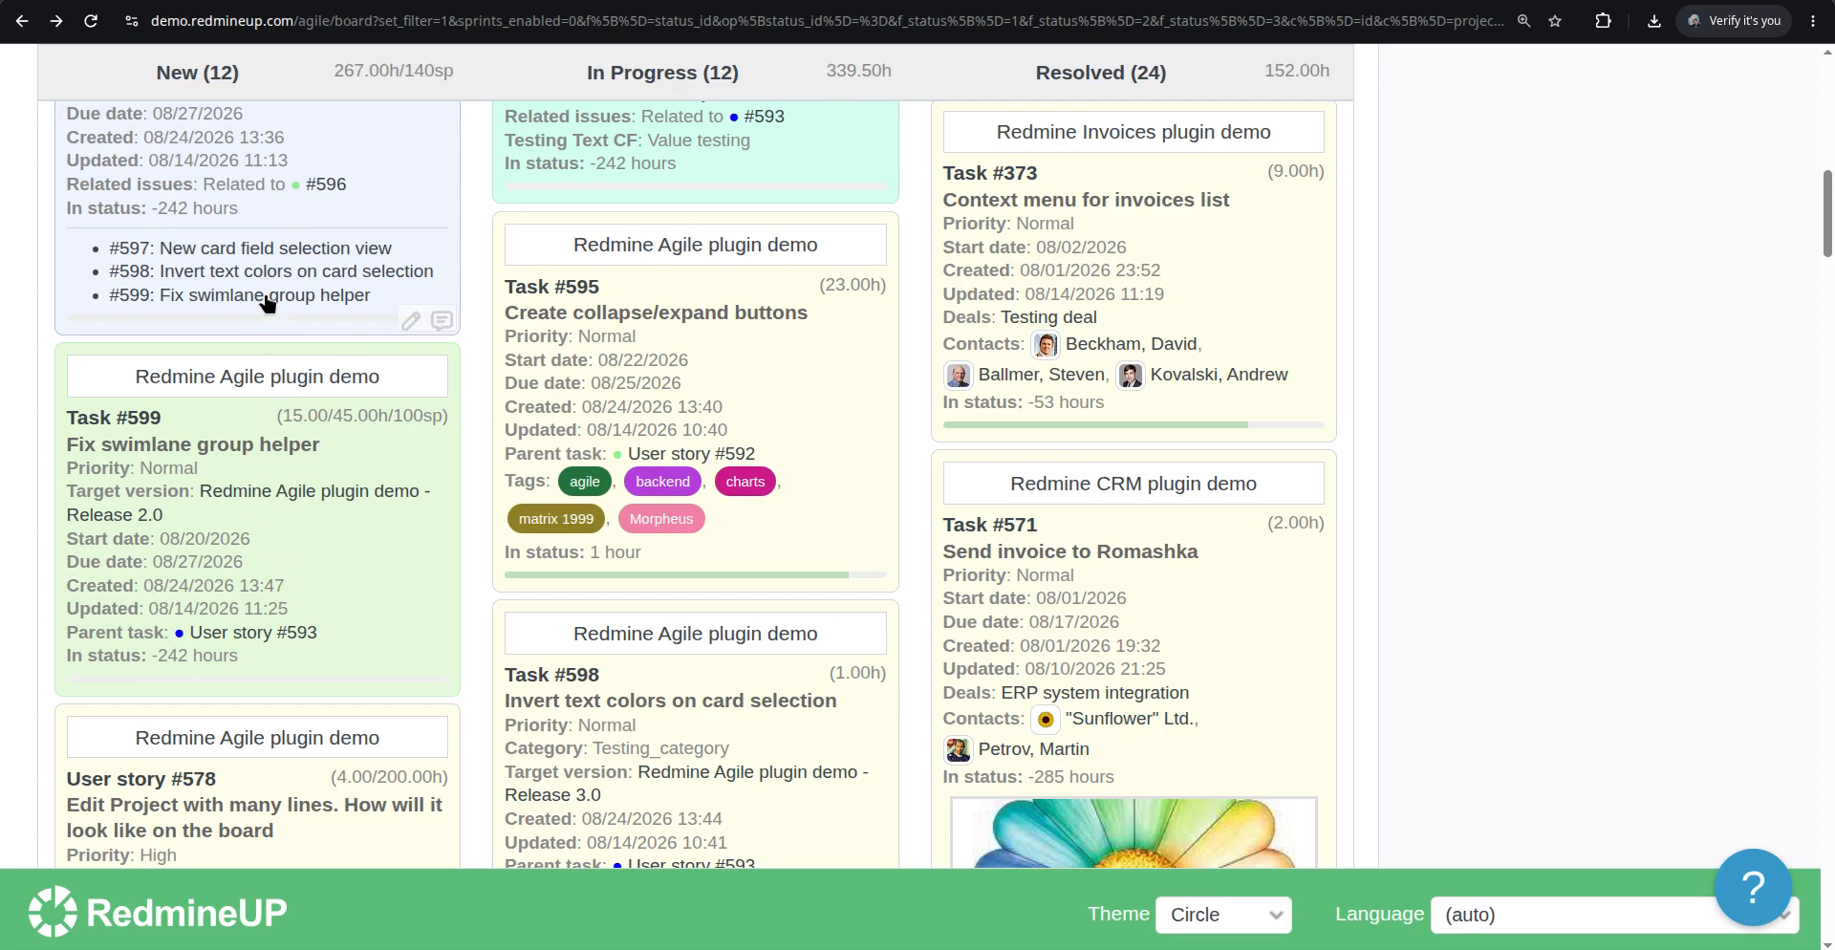
scroll(301, 453, "down", 2)
scroll(299, 478, "up", 11)
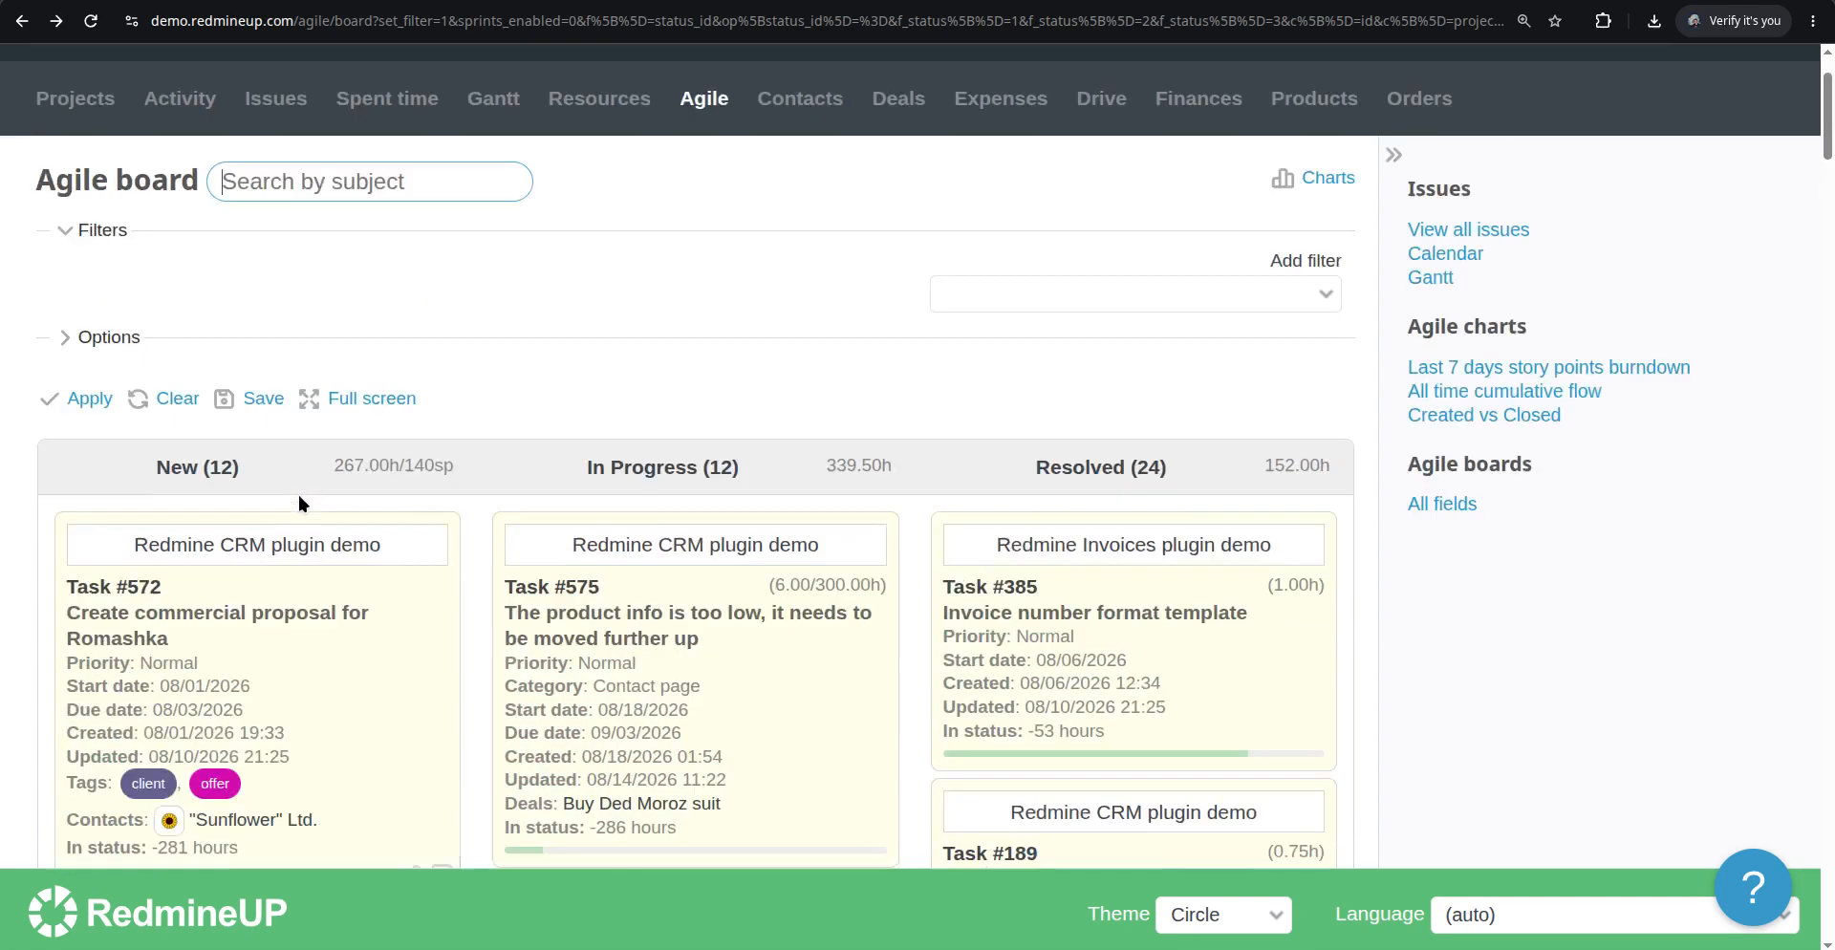
scroll(298, 478, "up", 2)
left_click(119, 460)
scroll(795, 447, "down", 3)
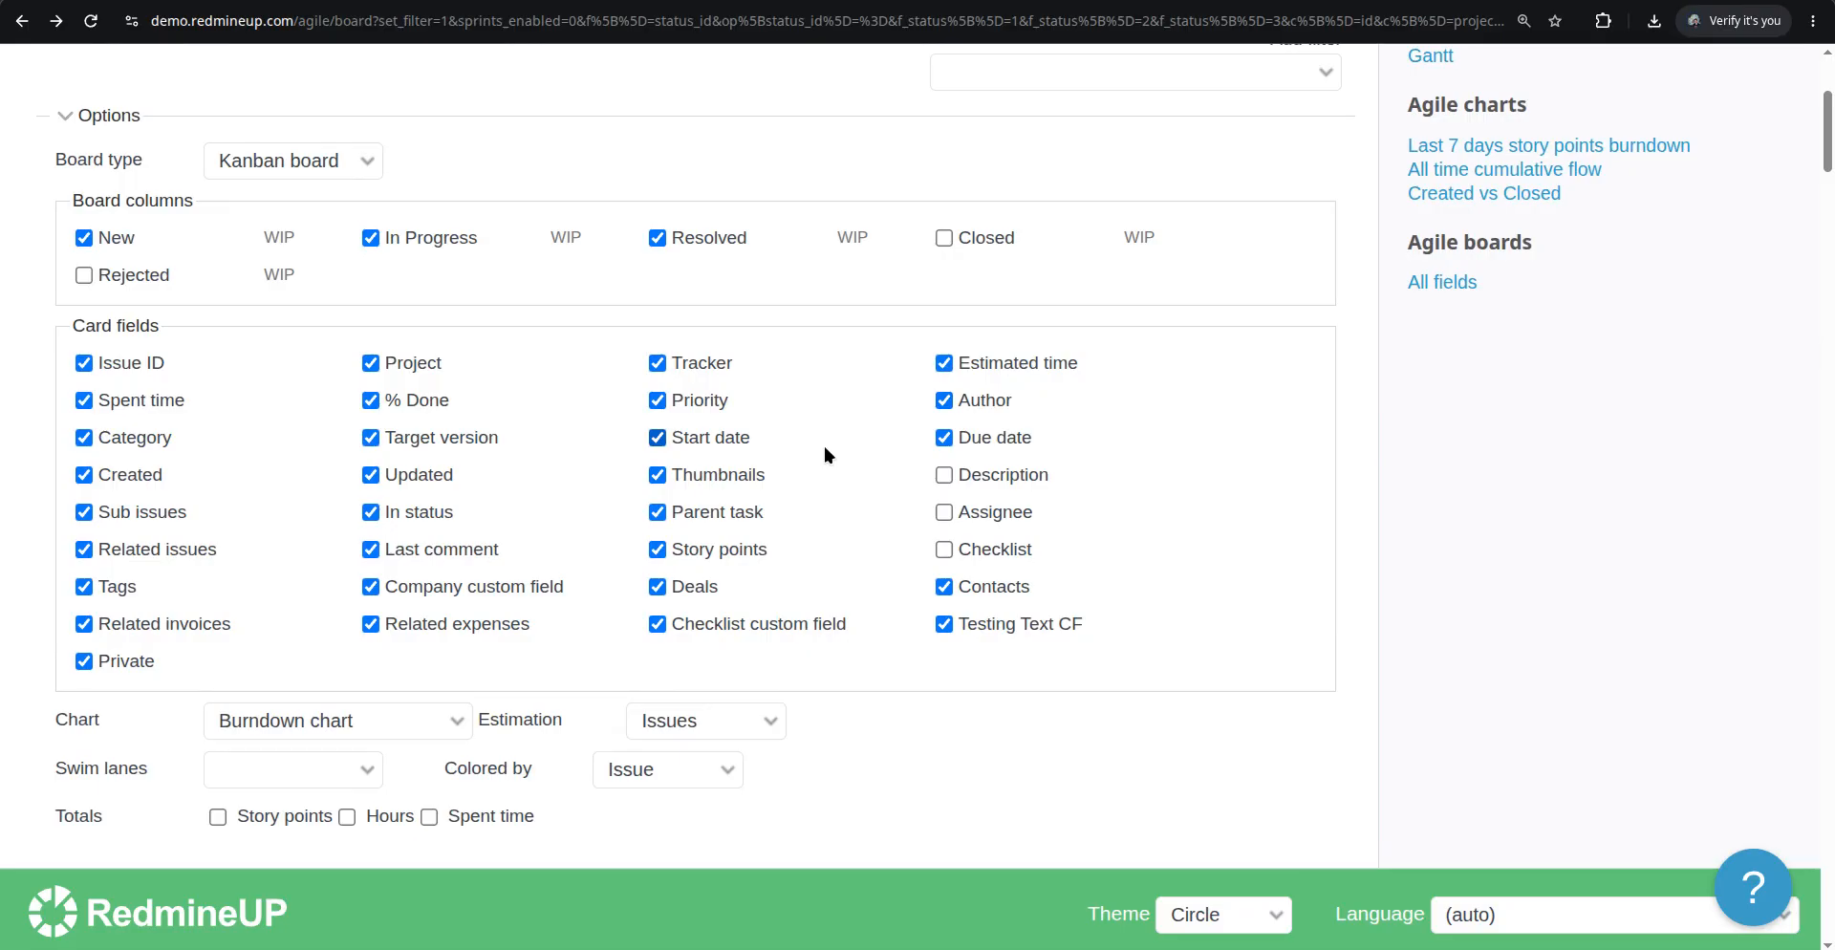
scroll(302, 600, "down", 2)
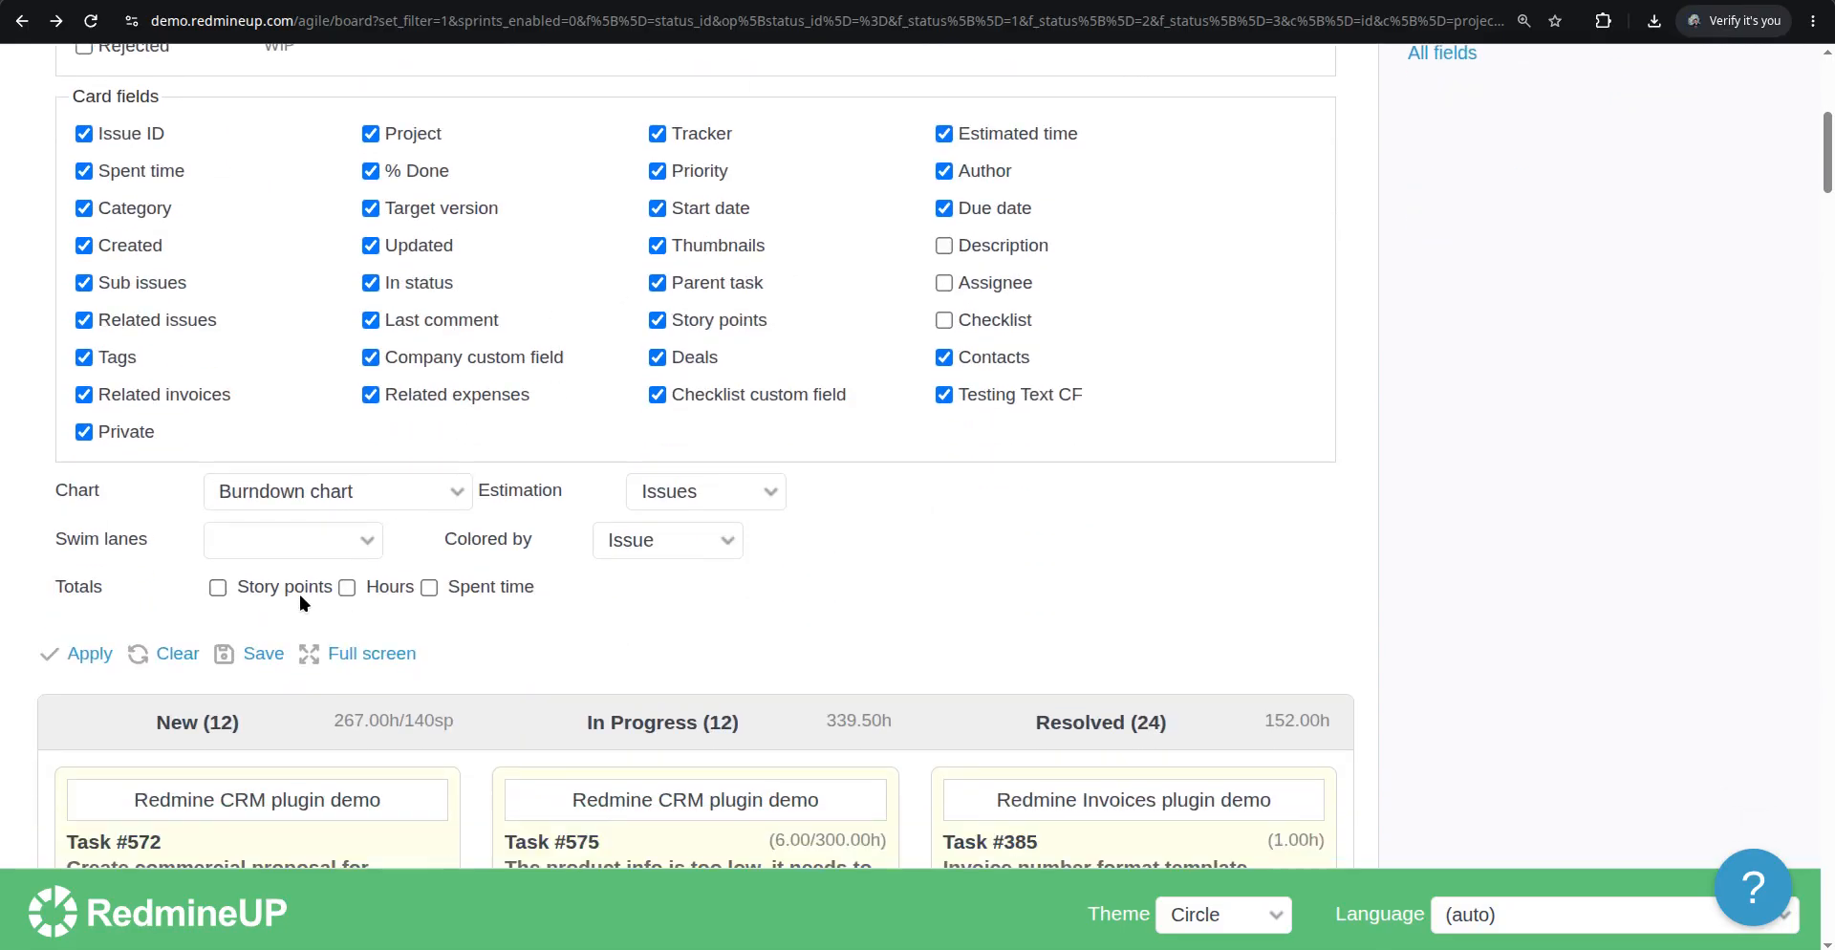
left_click(86, 655)
Compare Task #575's card on the board with its issue page
scroll(812, 478, "up", 3)
scroll(801, 519, "up", 2)
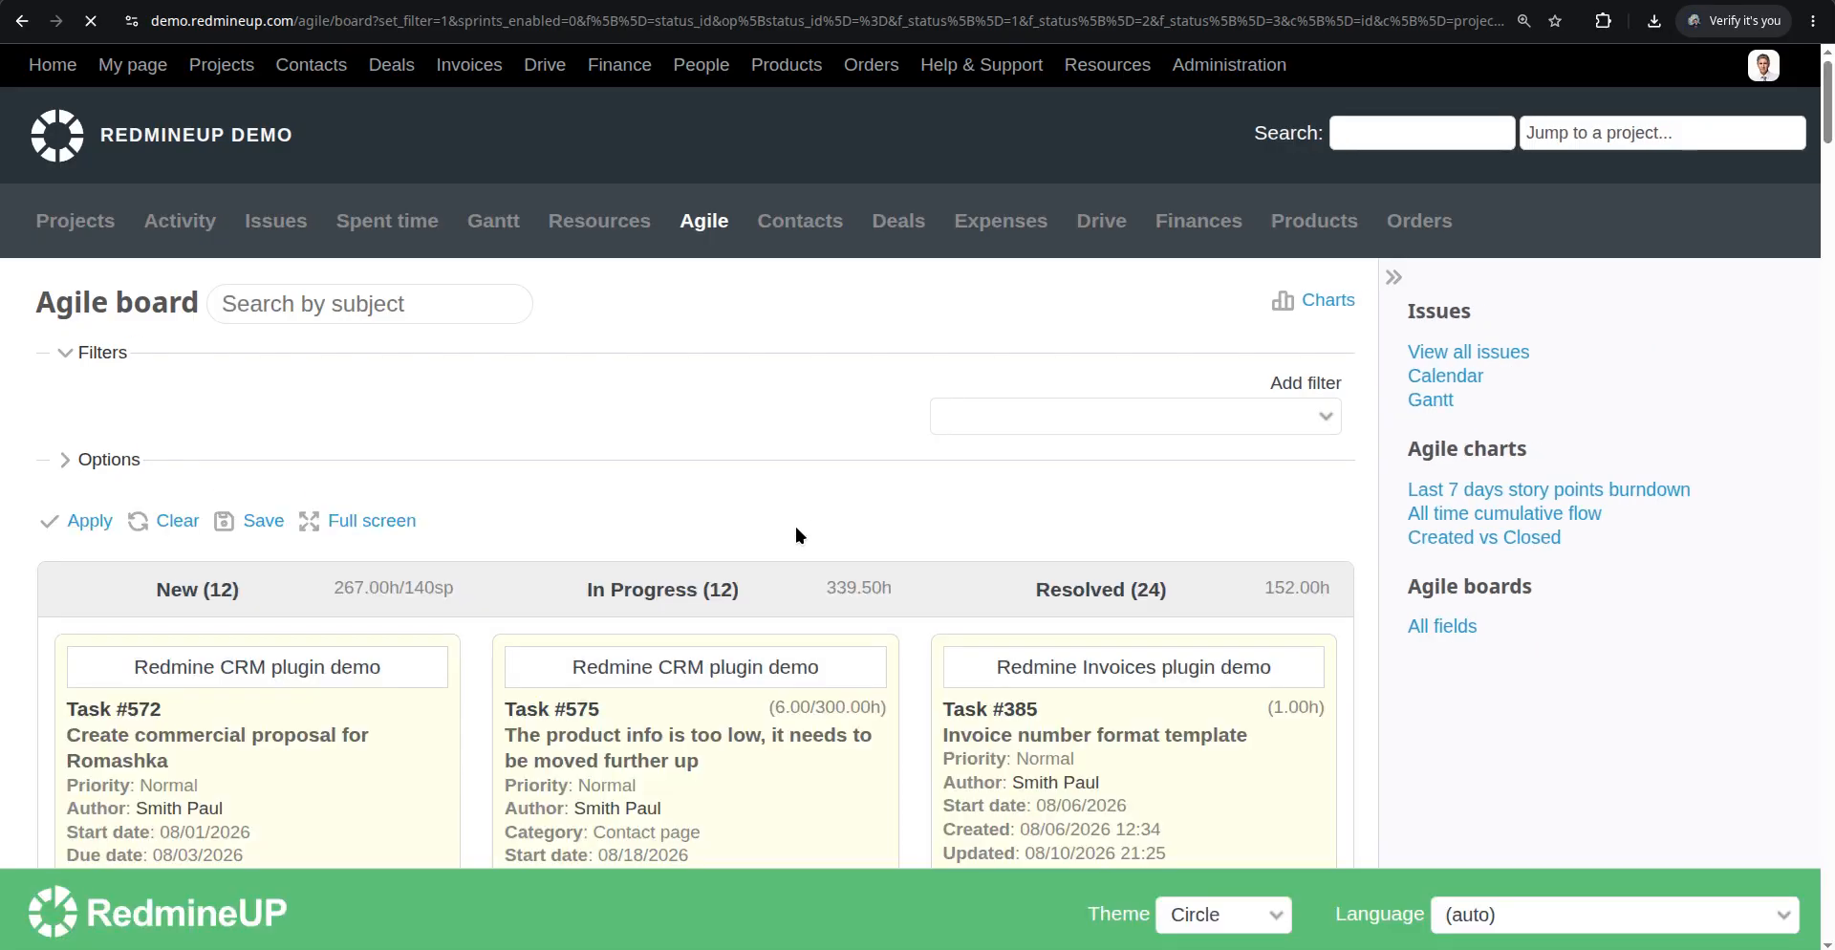
scroll(794, 524, "down", 3)
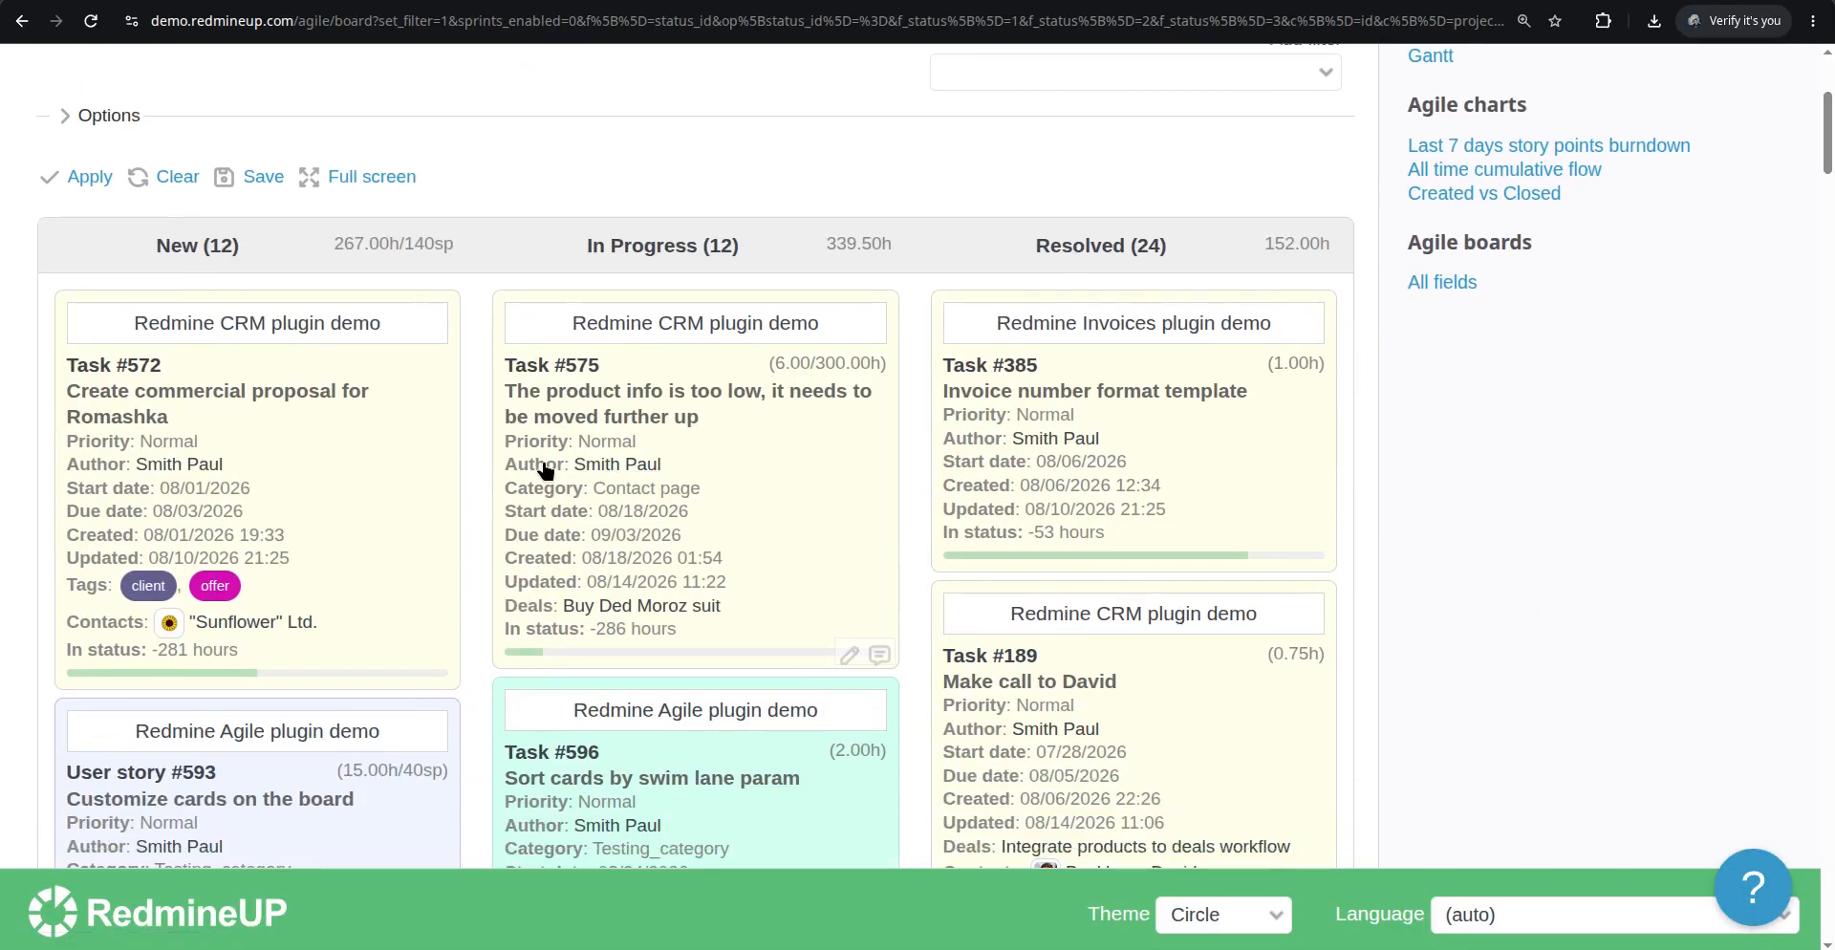
left_click(655, 397)
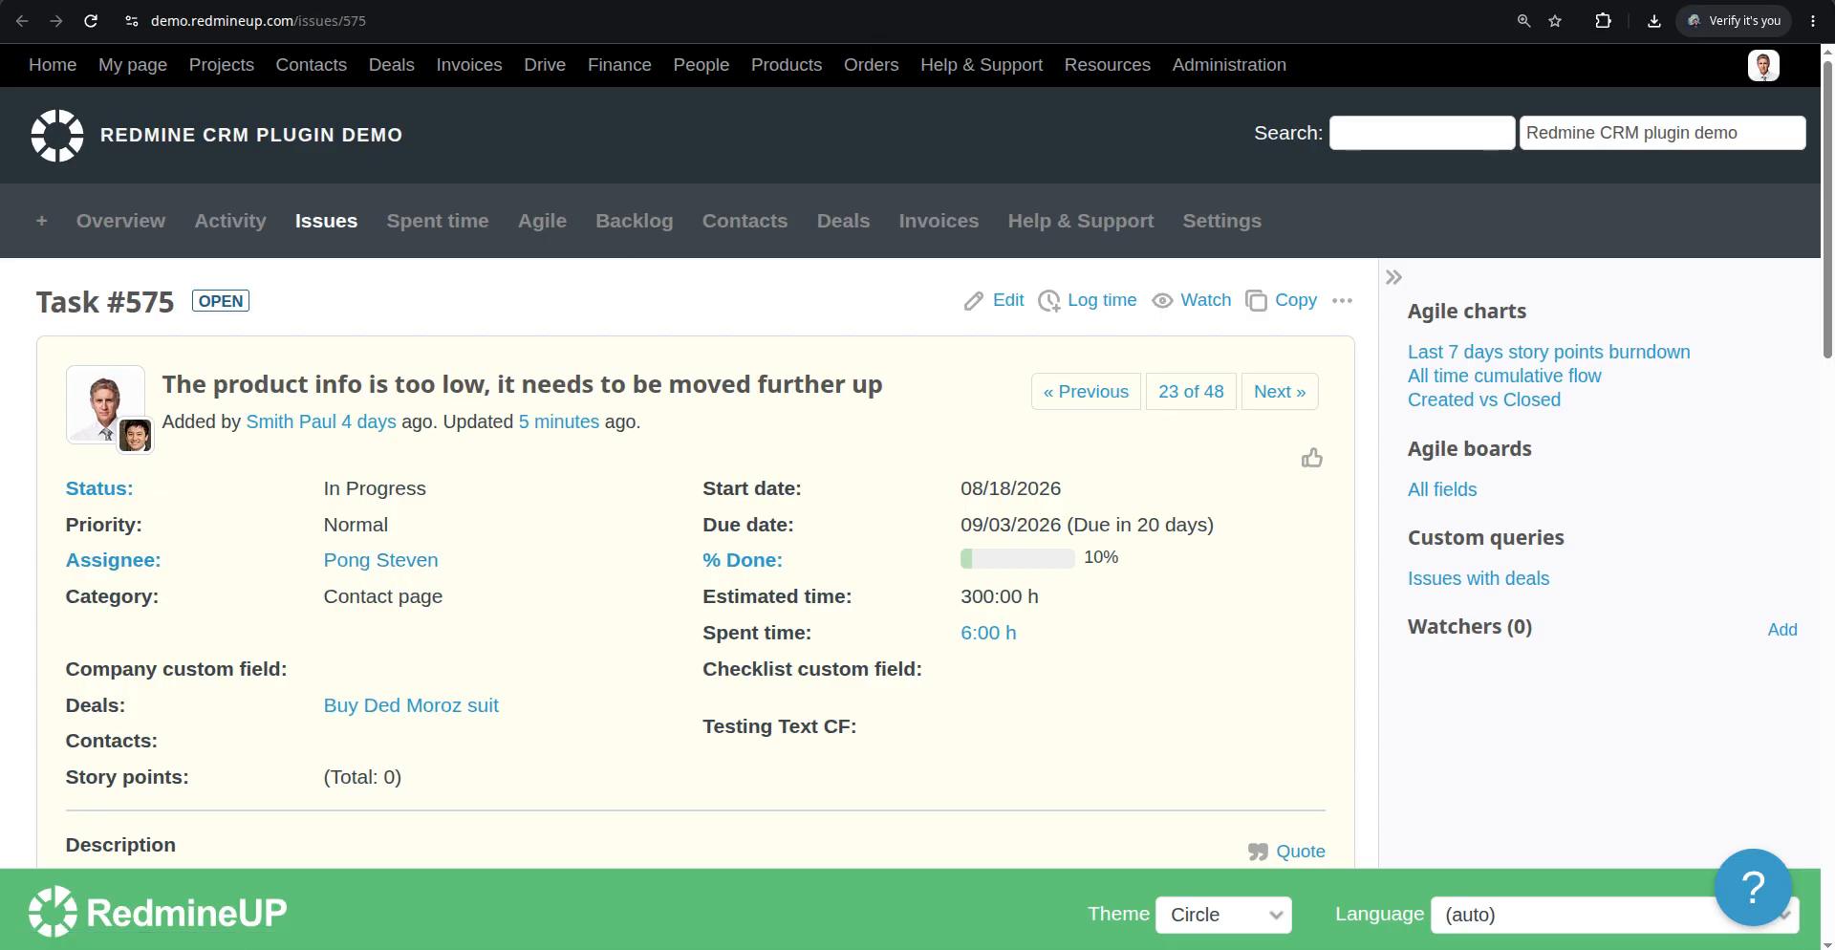
left_click(201, 0)
Enable the Assignee card field in the board options and apply them
scroll(204, 243, "up", 4)
left_click(132, 455)
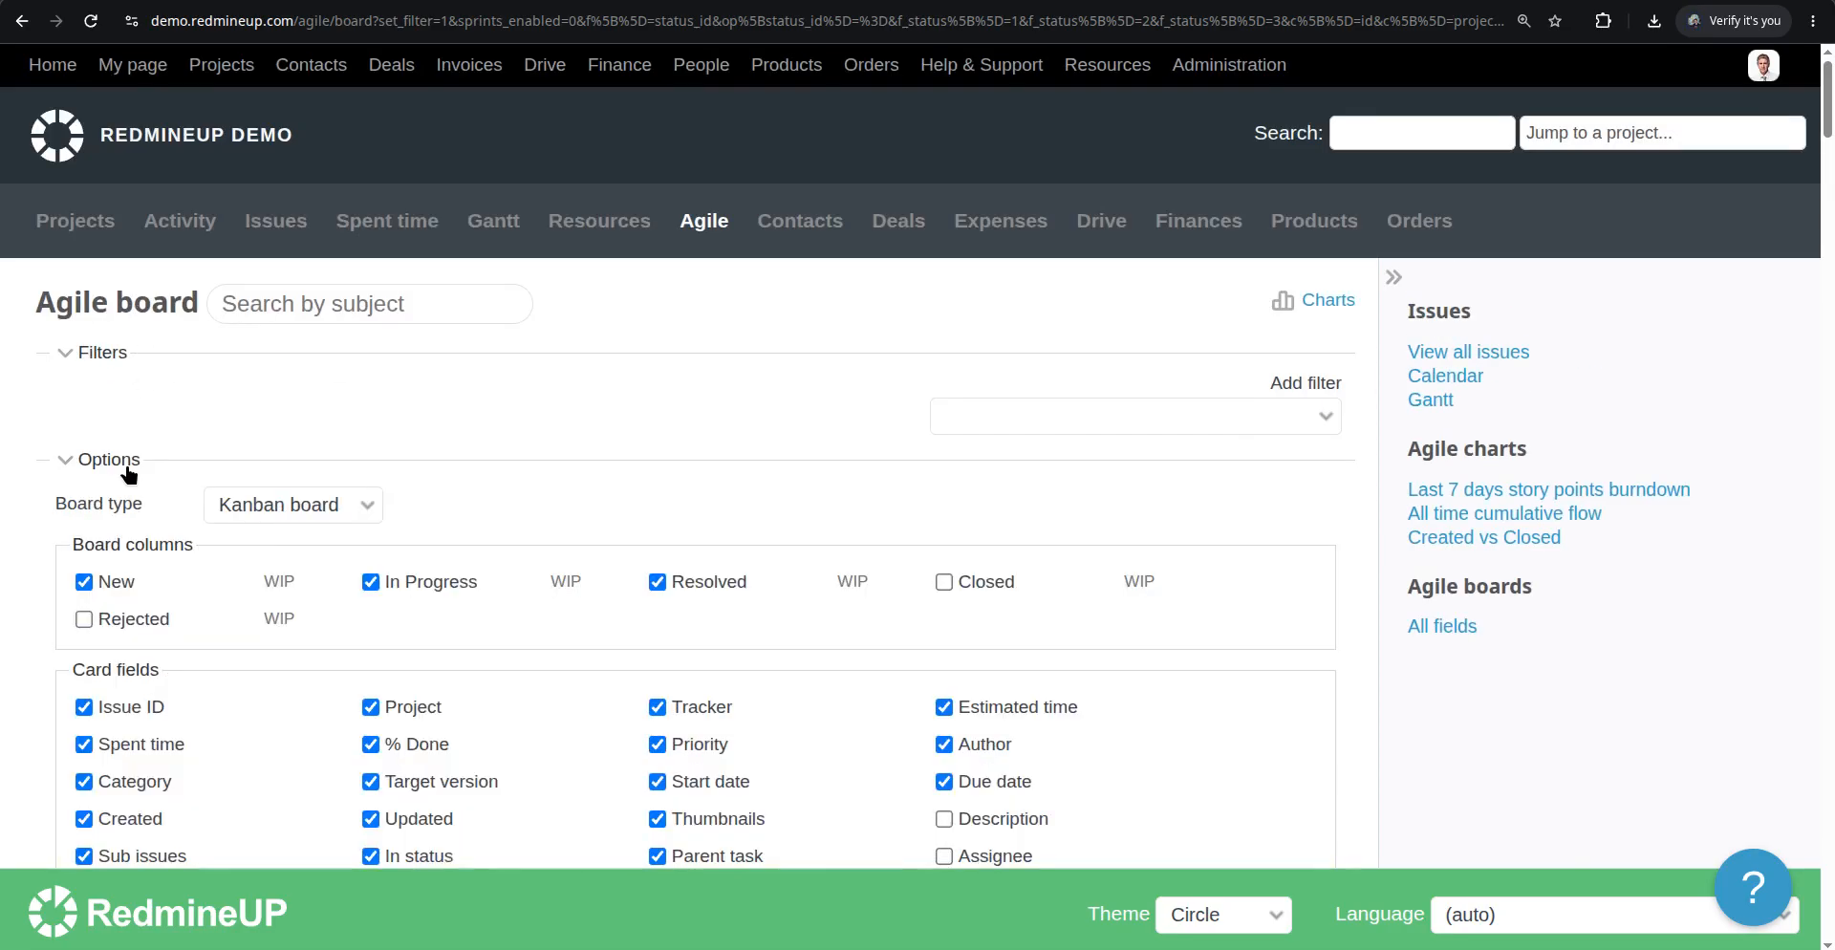
scroll(887, 633, "down", 2)
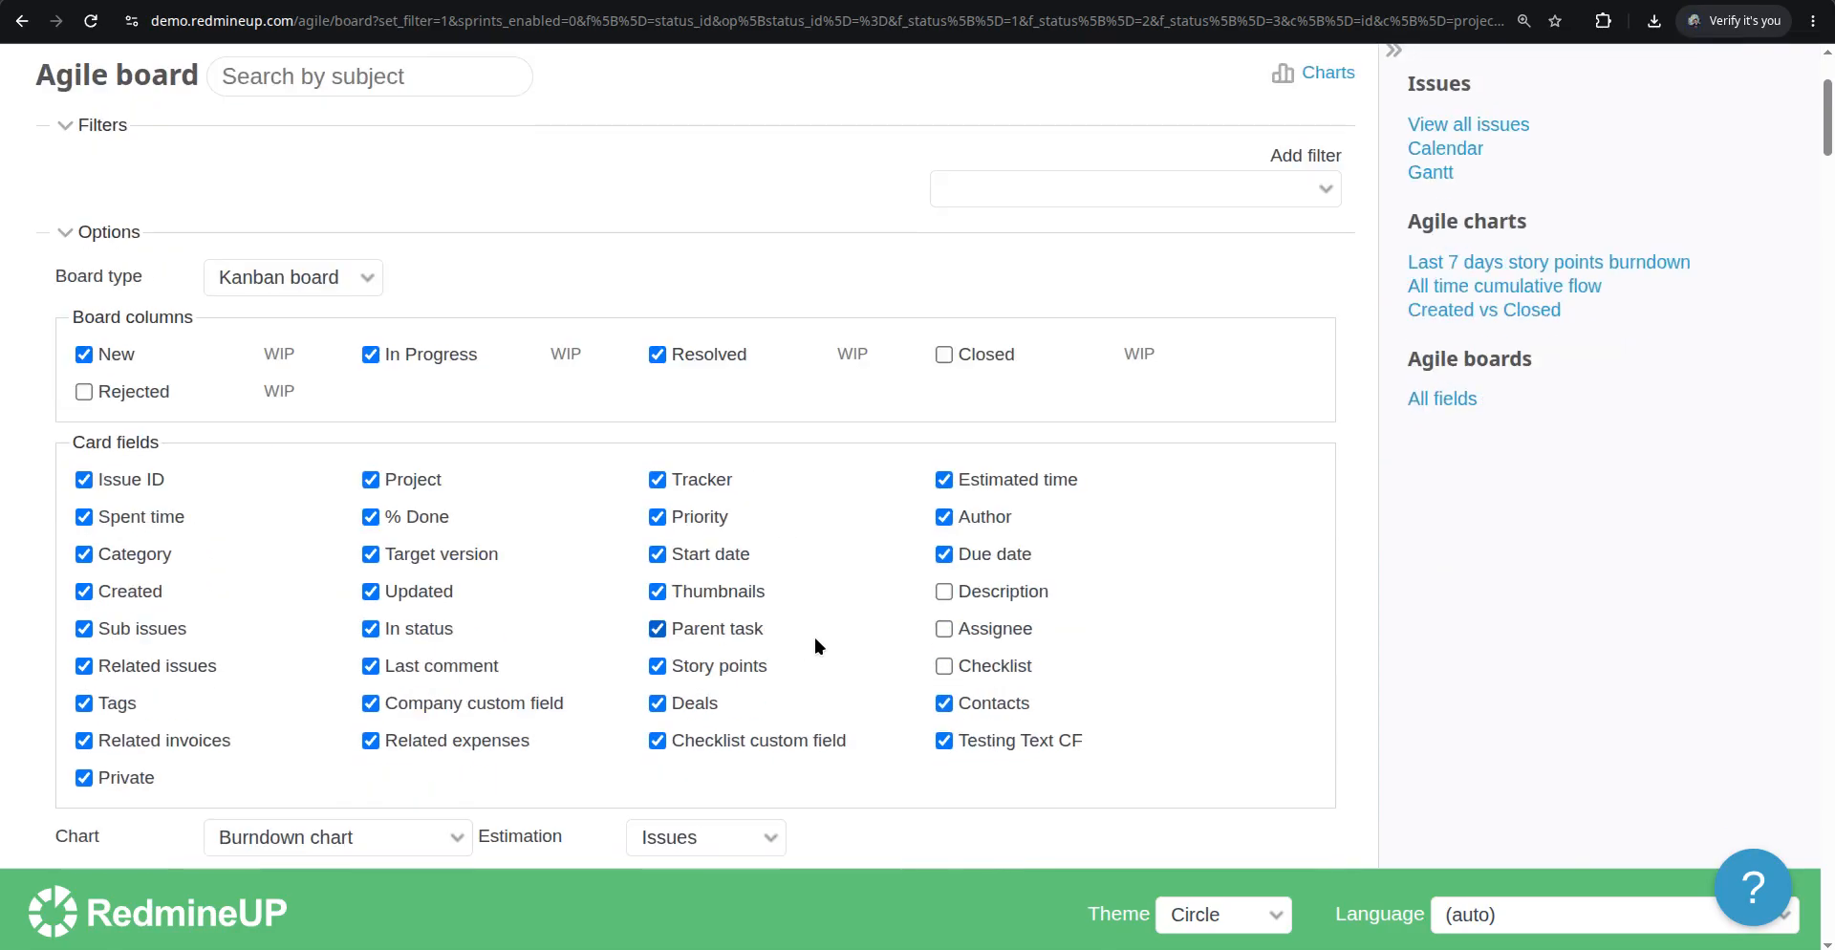
left_click(995, 633)
scroll(546, 725, "down", 2)
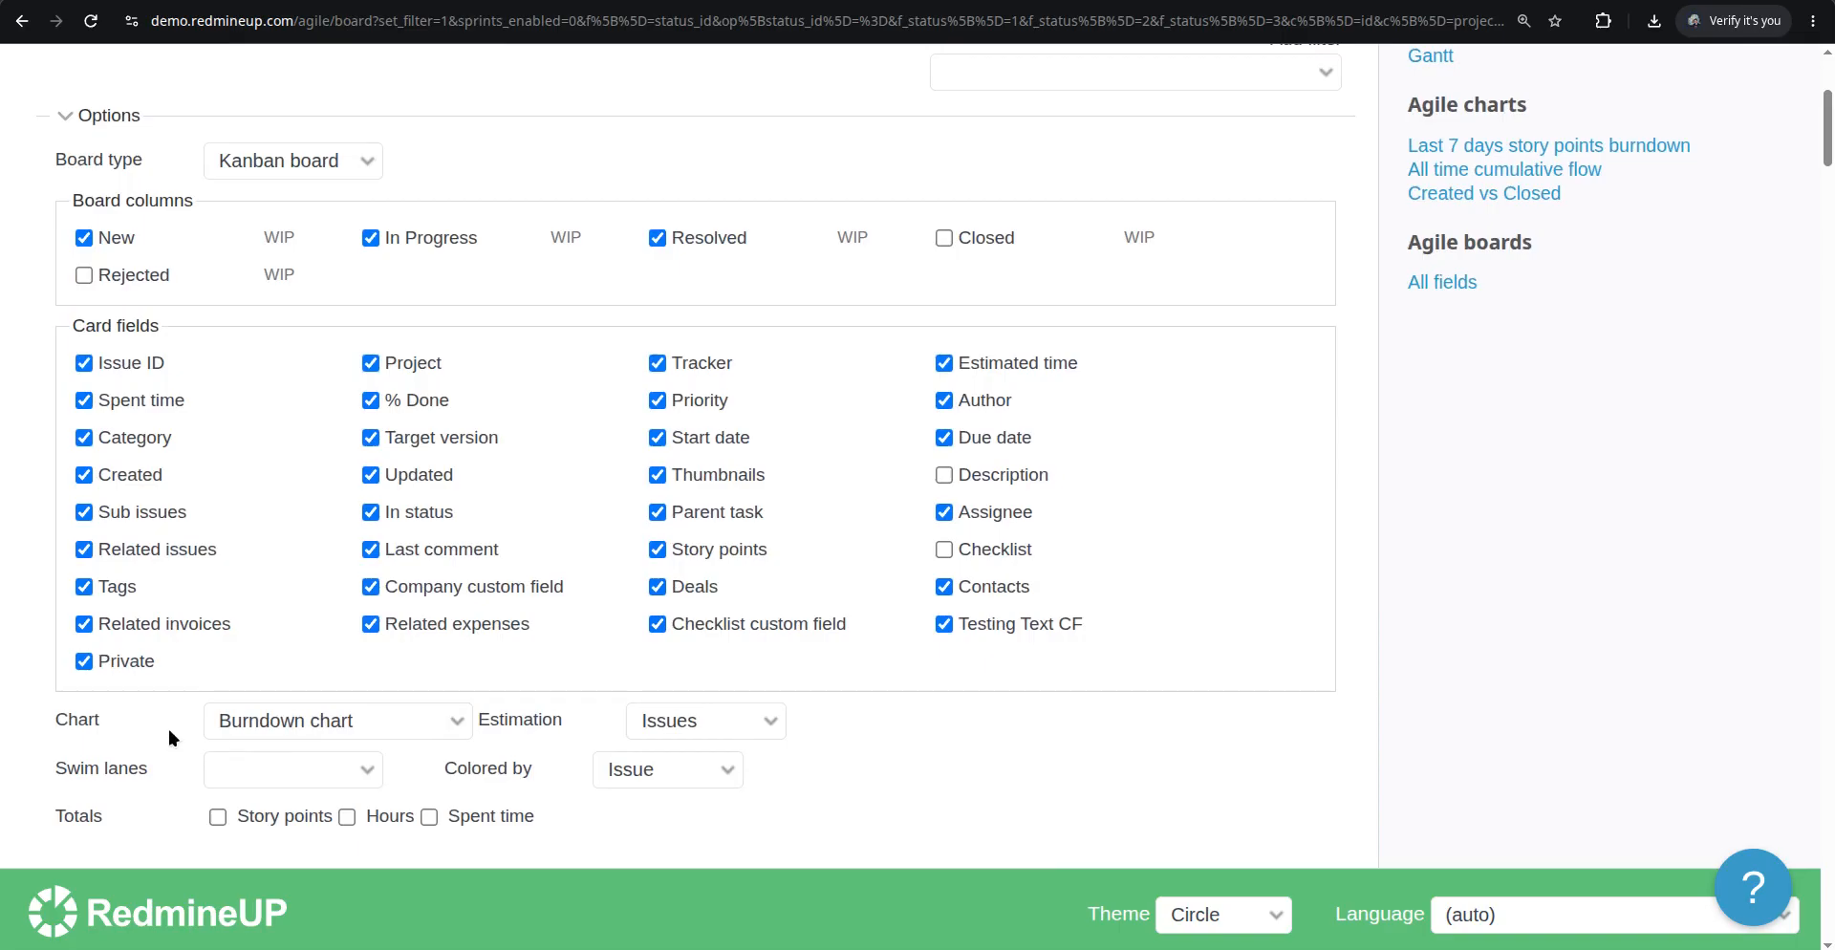
scroll(71, 746, "down", 2)
left_click(84, 652)
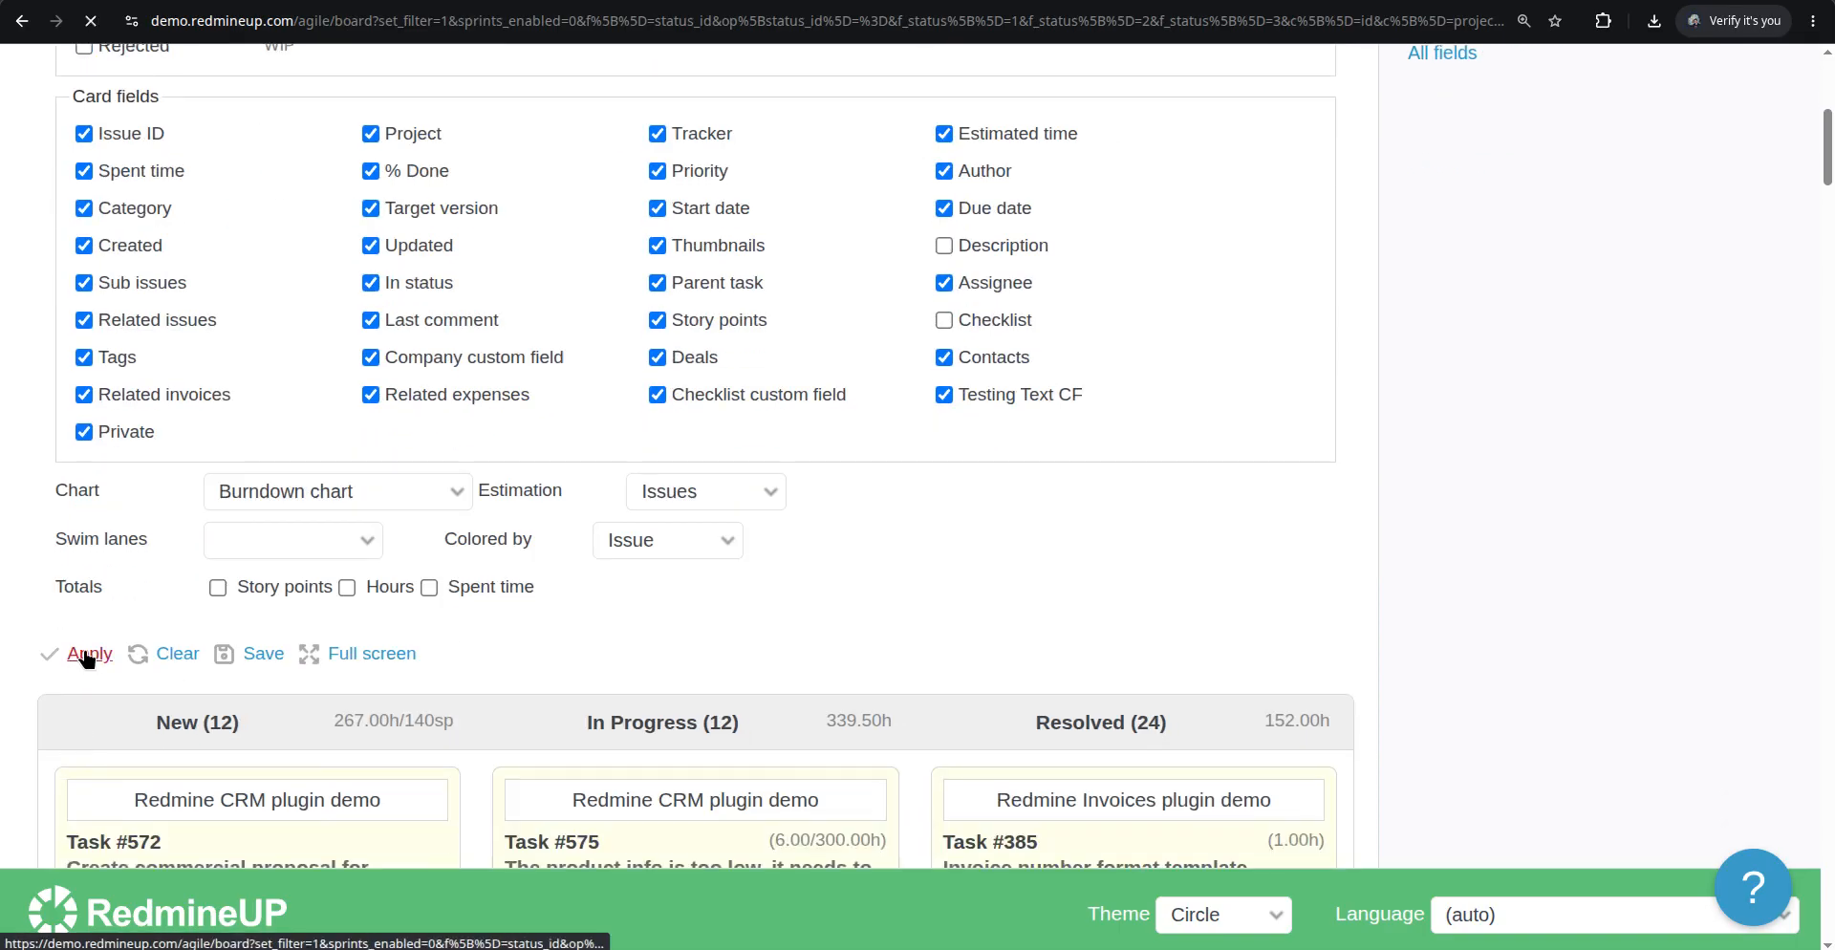
Compare the assignee on Task #575's card with its issue page
scroll(583, 393, "down", 5)
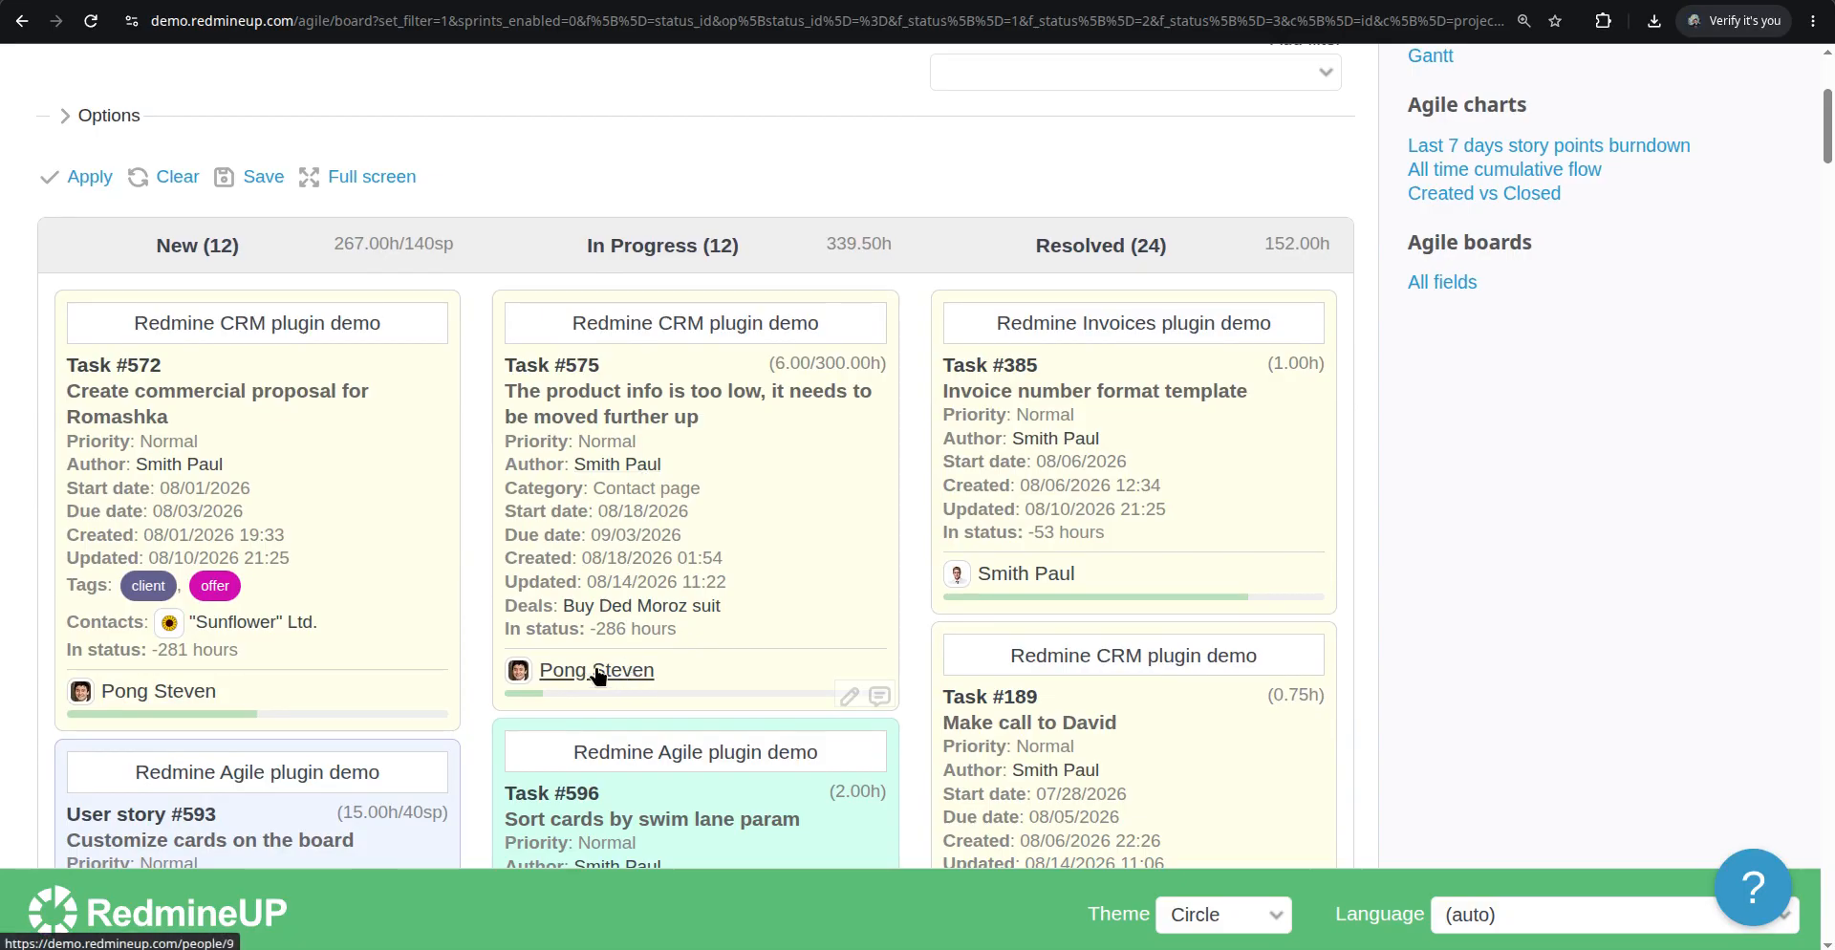
left_click(1031, 1)
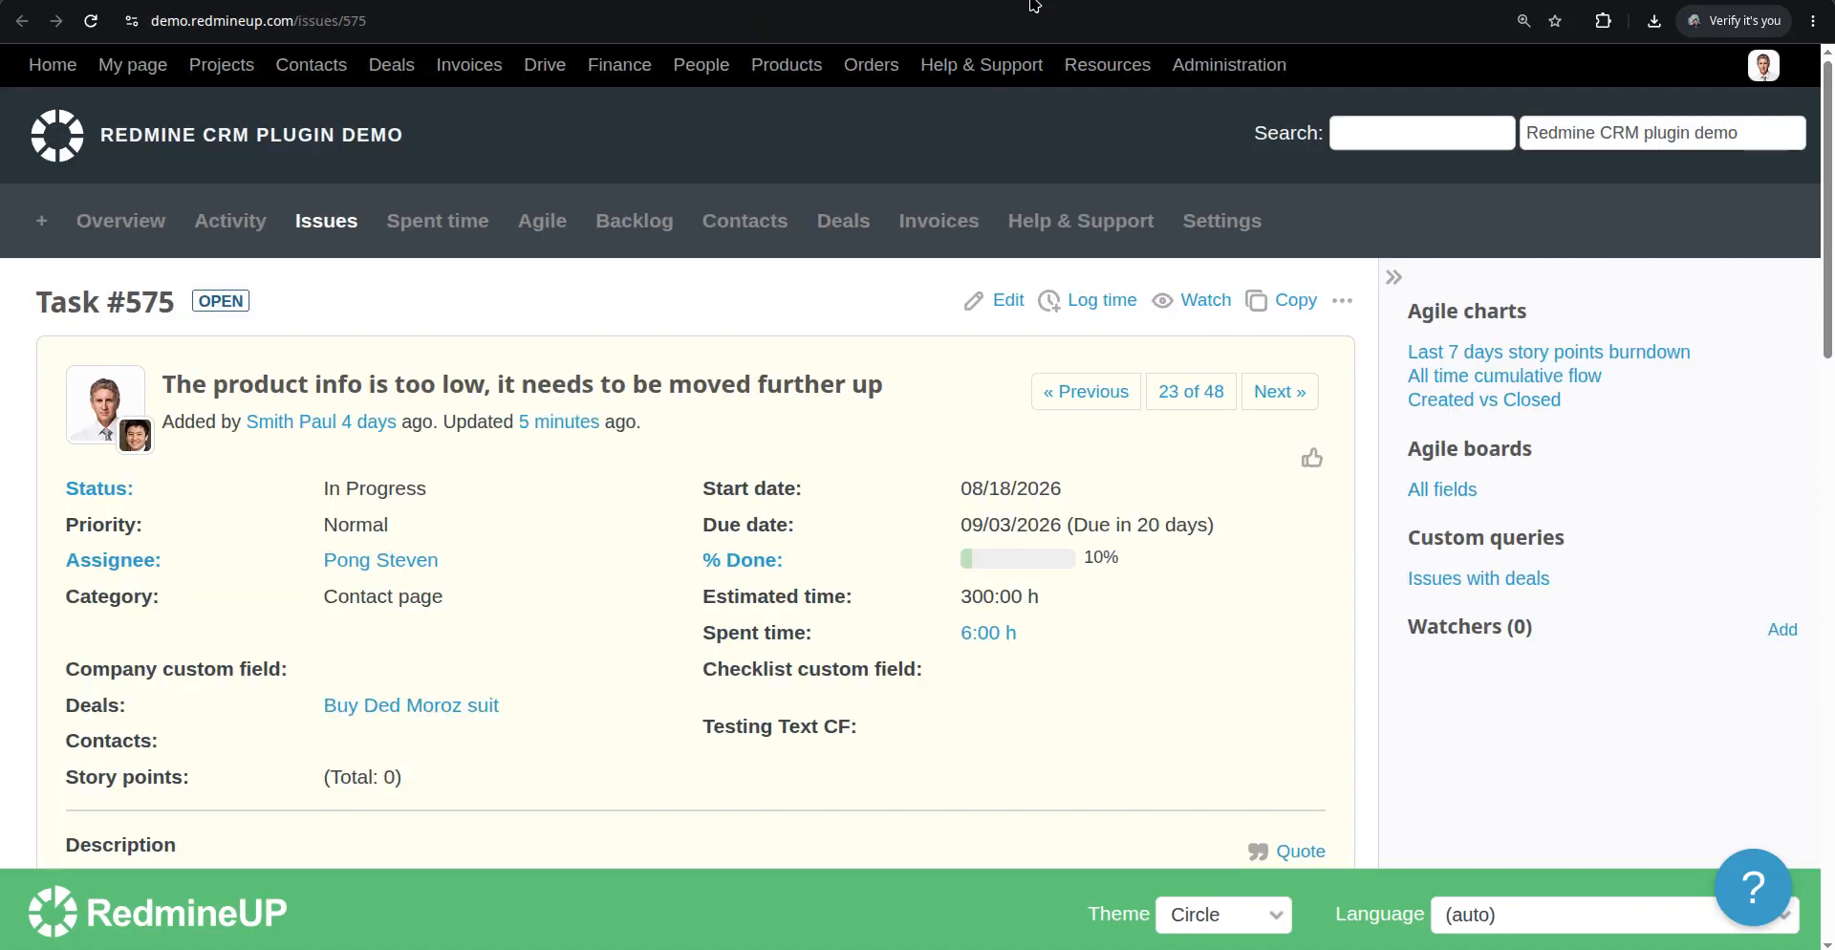
left_click(1031, 1)
scroll(665, 451, "down", 20)
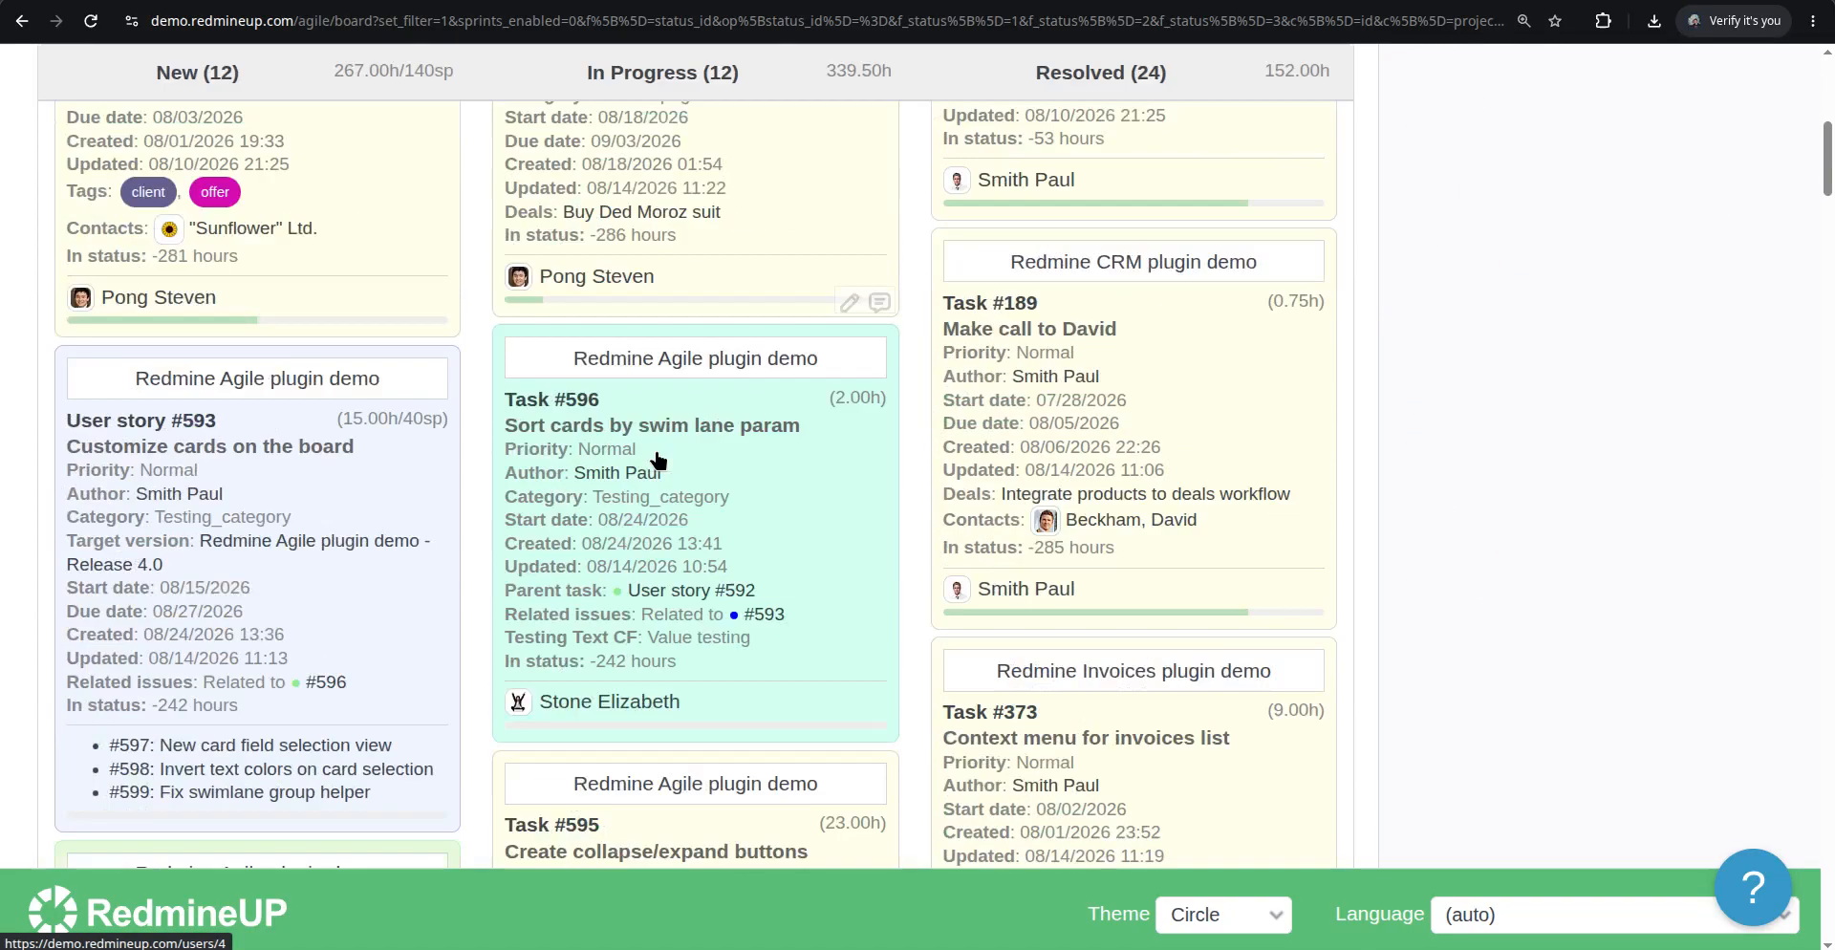
Start a new issue from the issues list with the subject "testing ticket"
scroll(655, 460, "down", 12)
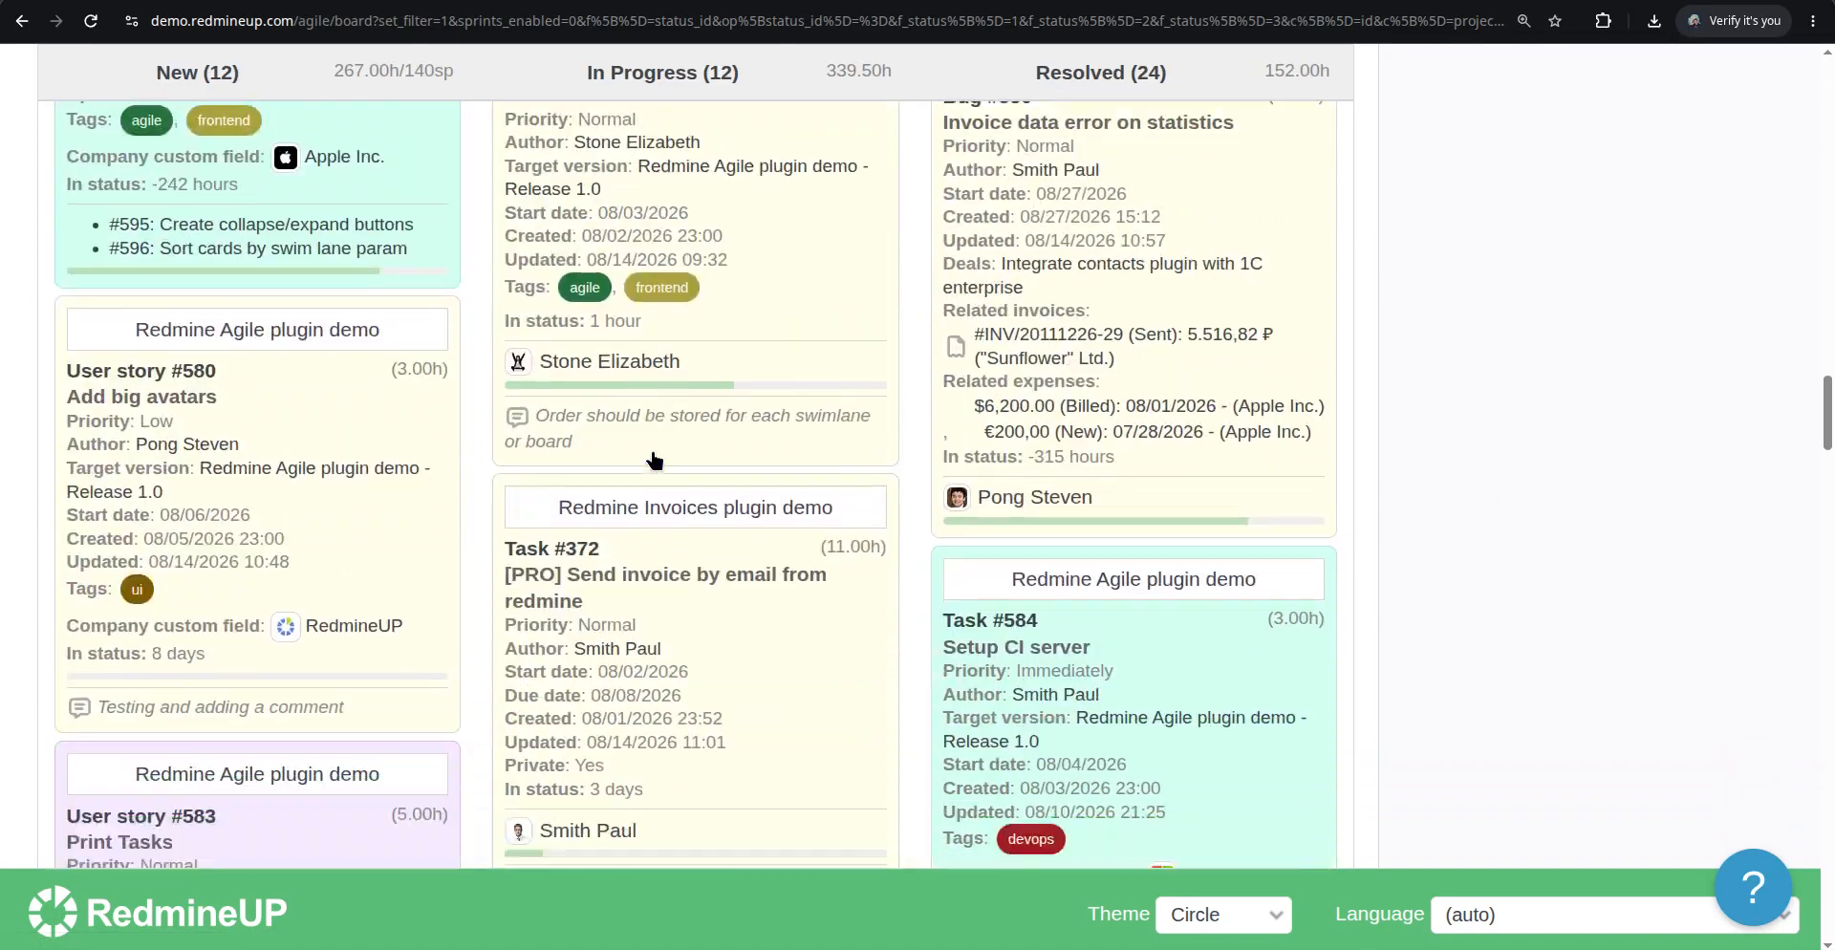
scroll(652, 450, "up", 8)
scroll(651, 450, "up", 15)
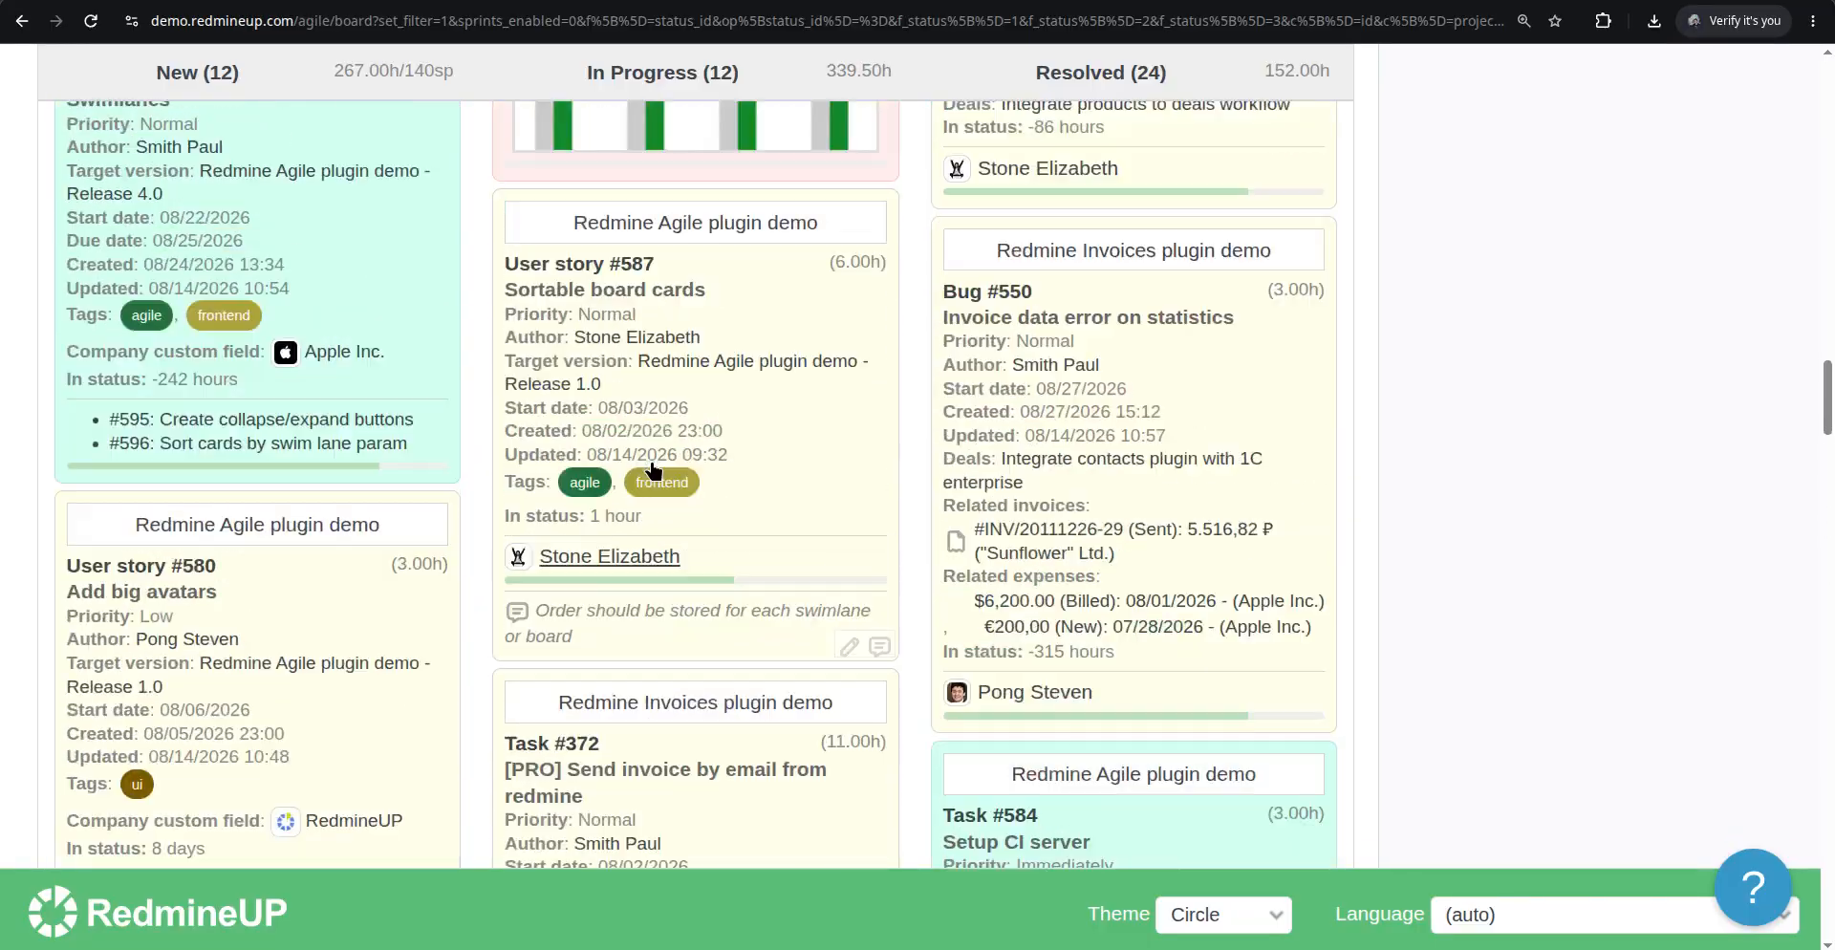
scroll(653, 462, "up", 10)
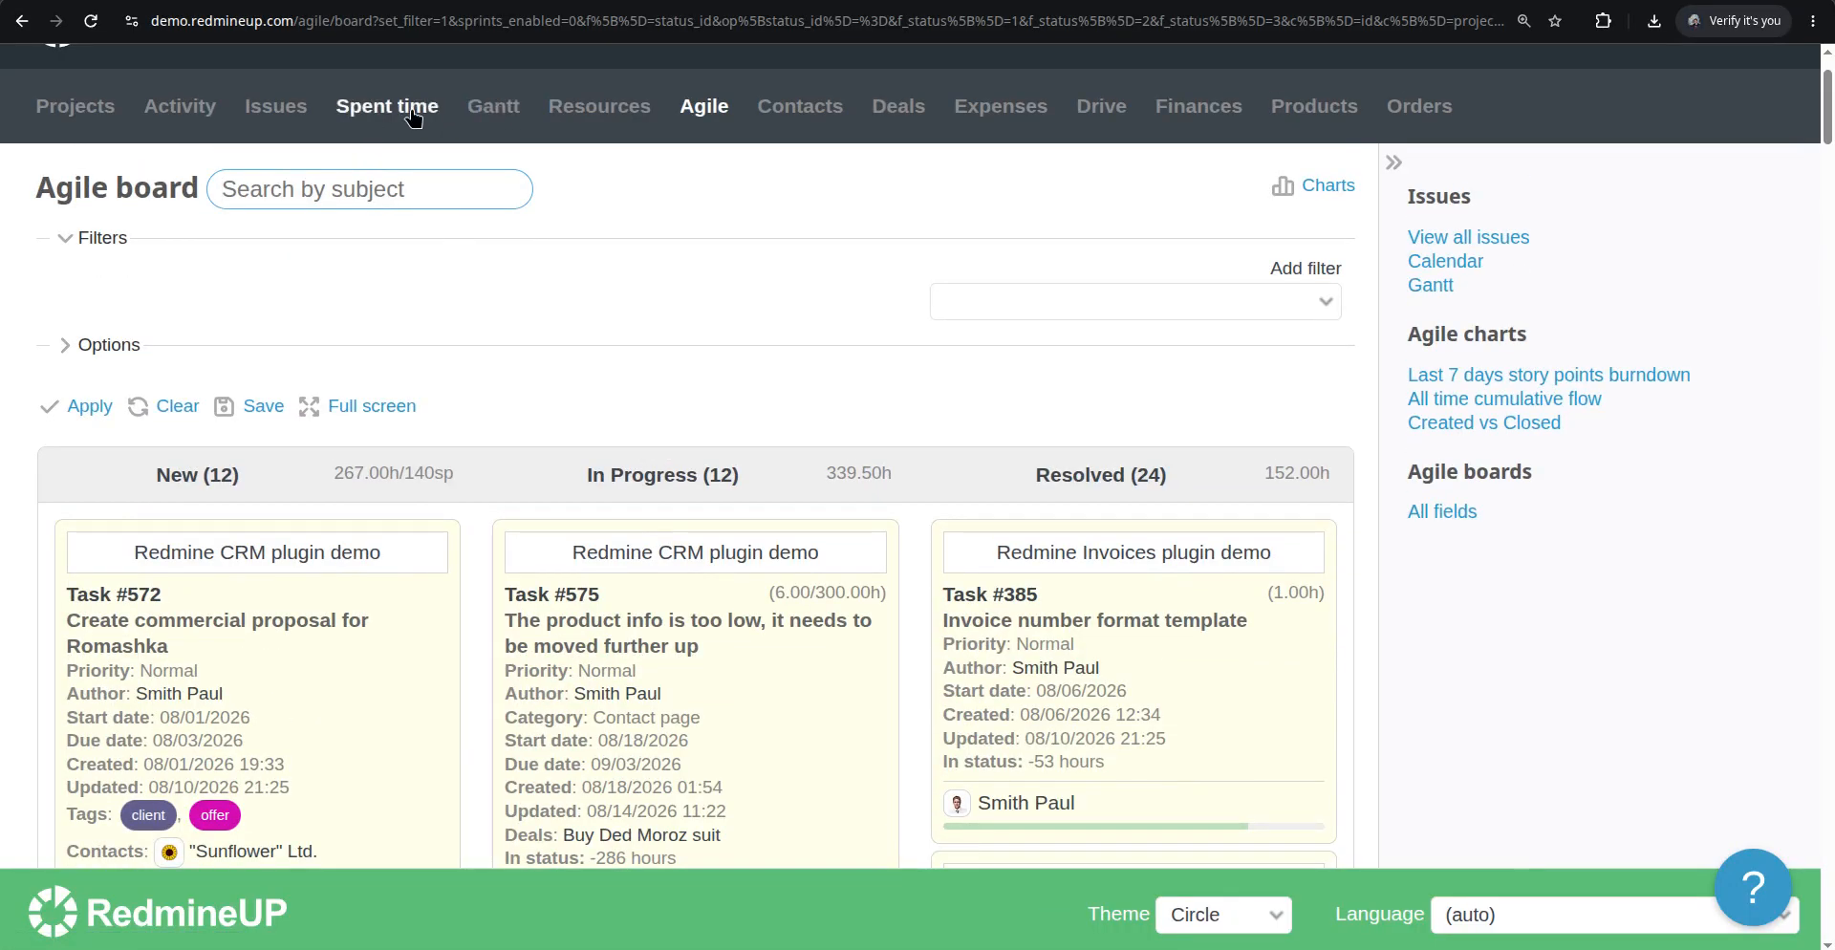
left_click(275, 106)
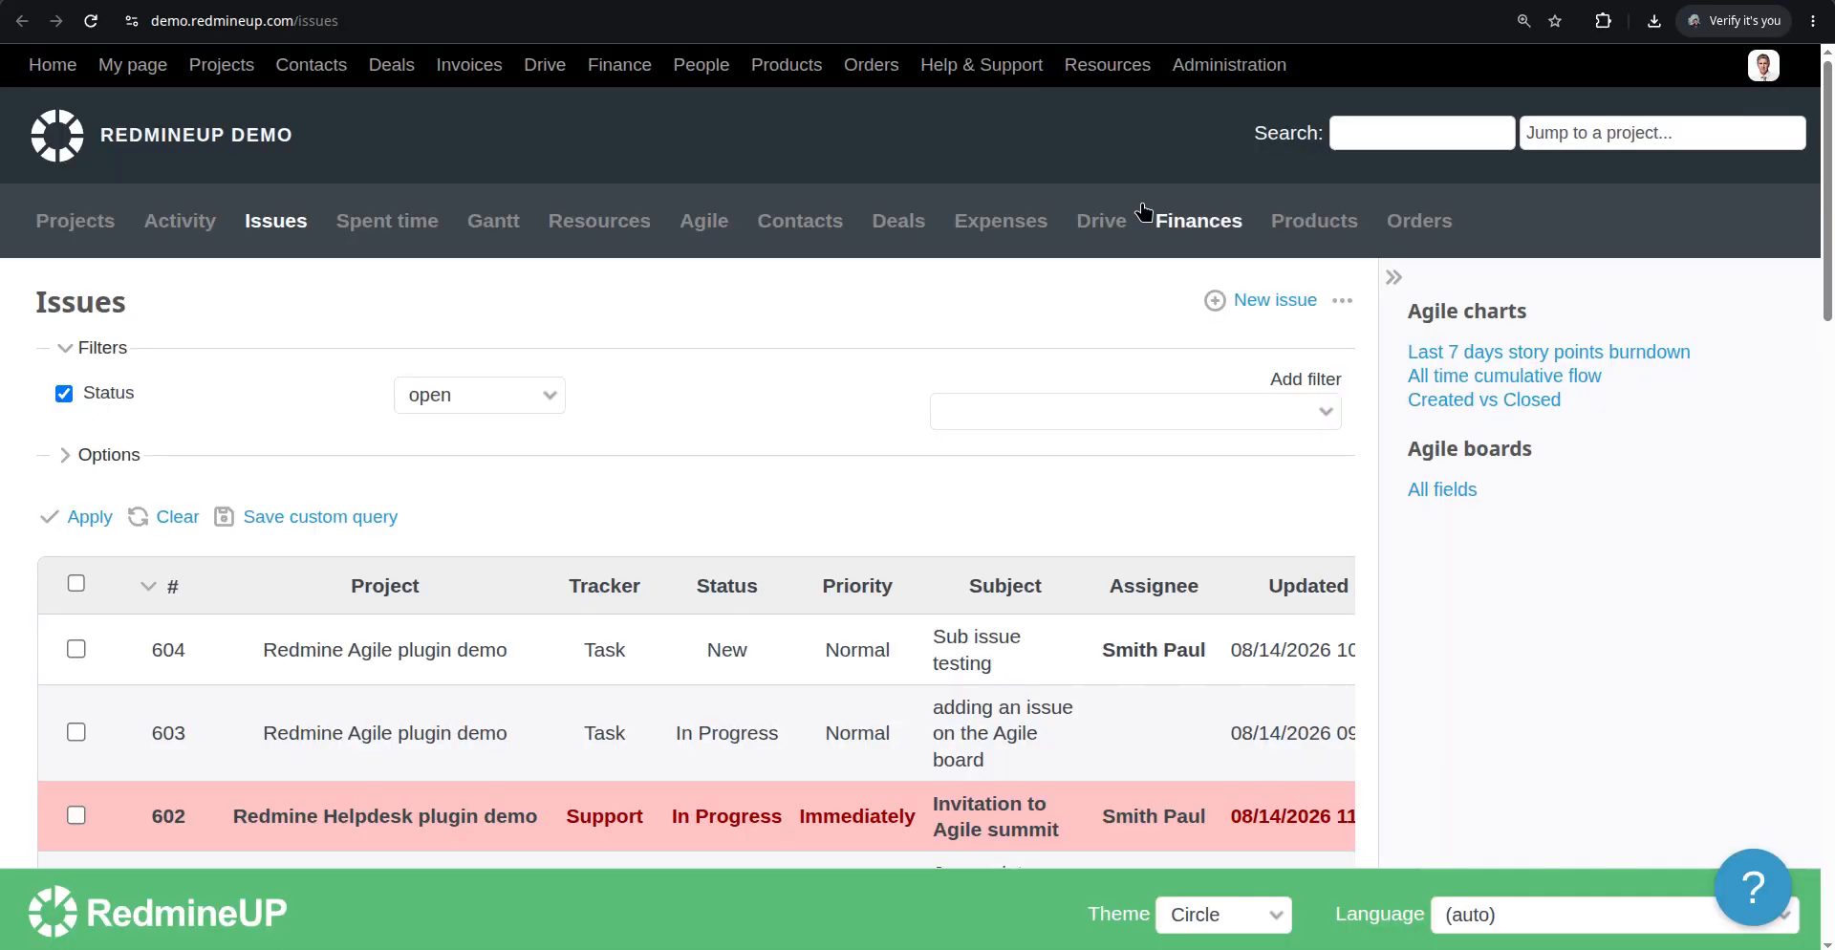
left_click(1275, 302)
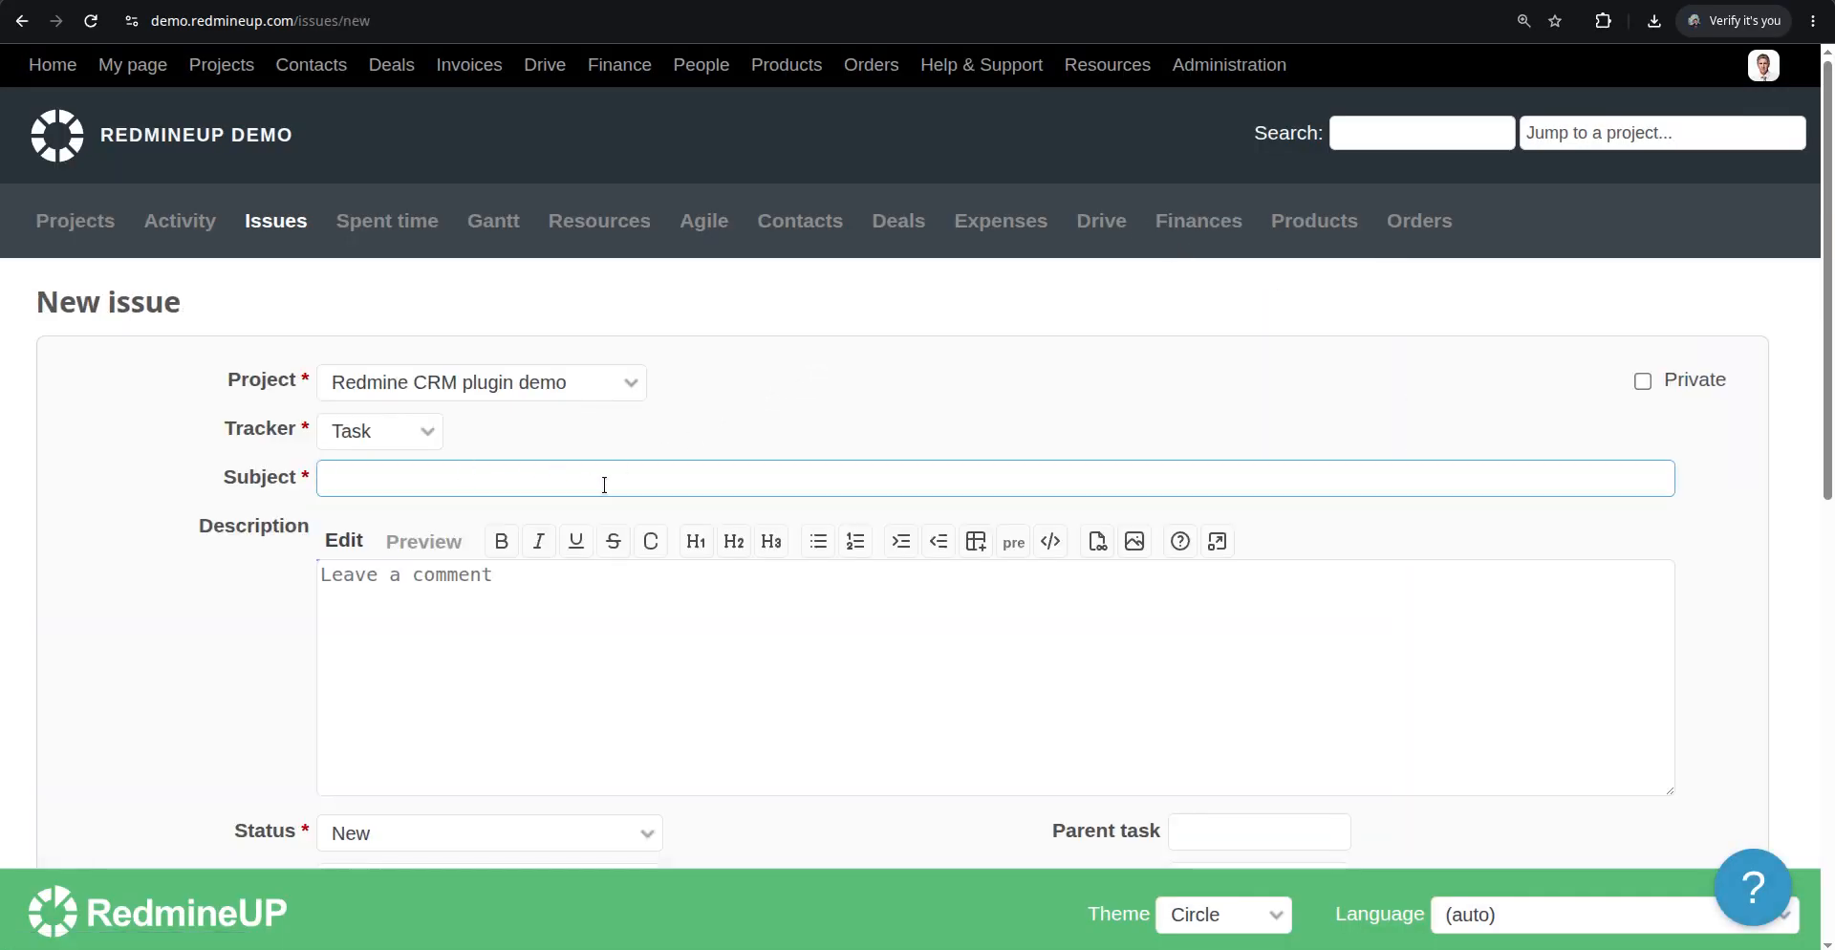
type("testing ticket")
scroll(589, 504, "down", 3)
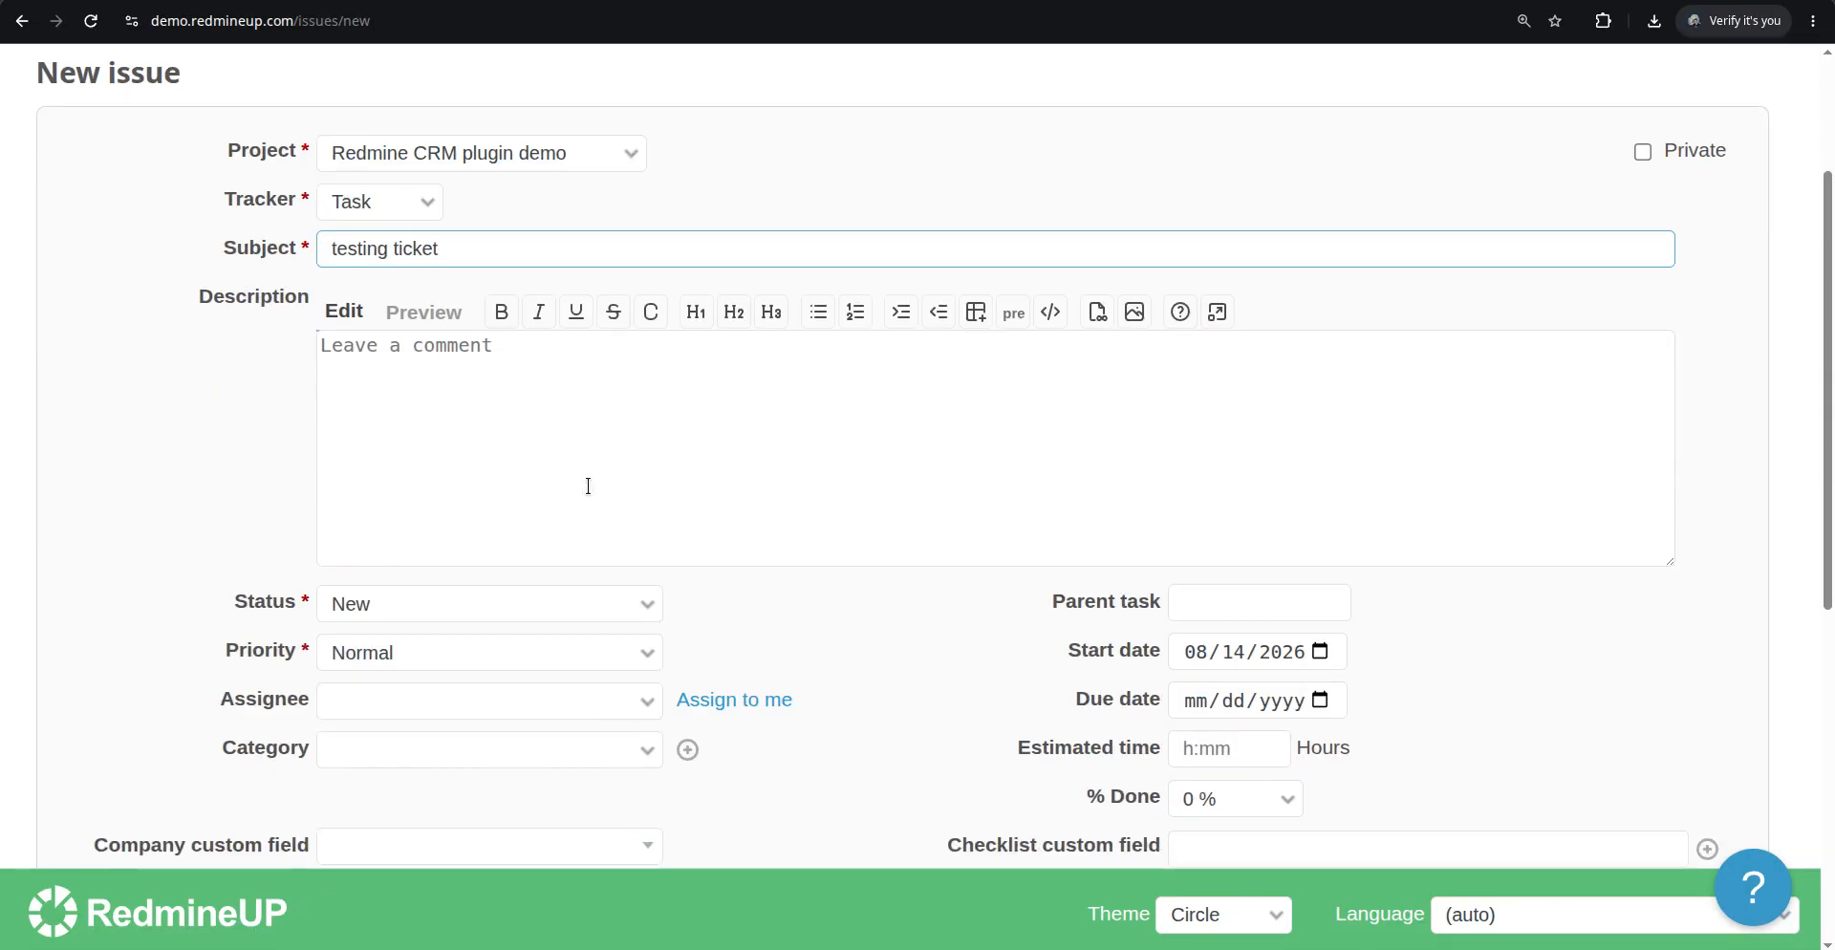
scroll(302, 467, "up", 3)
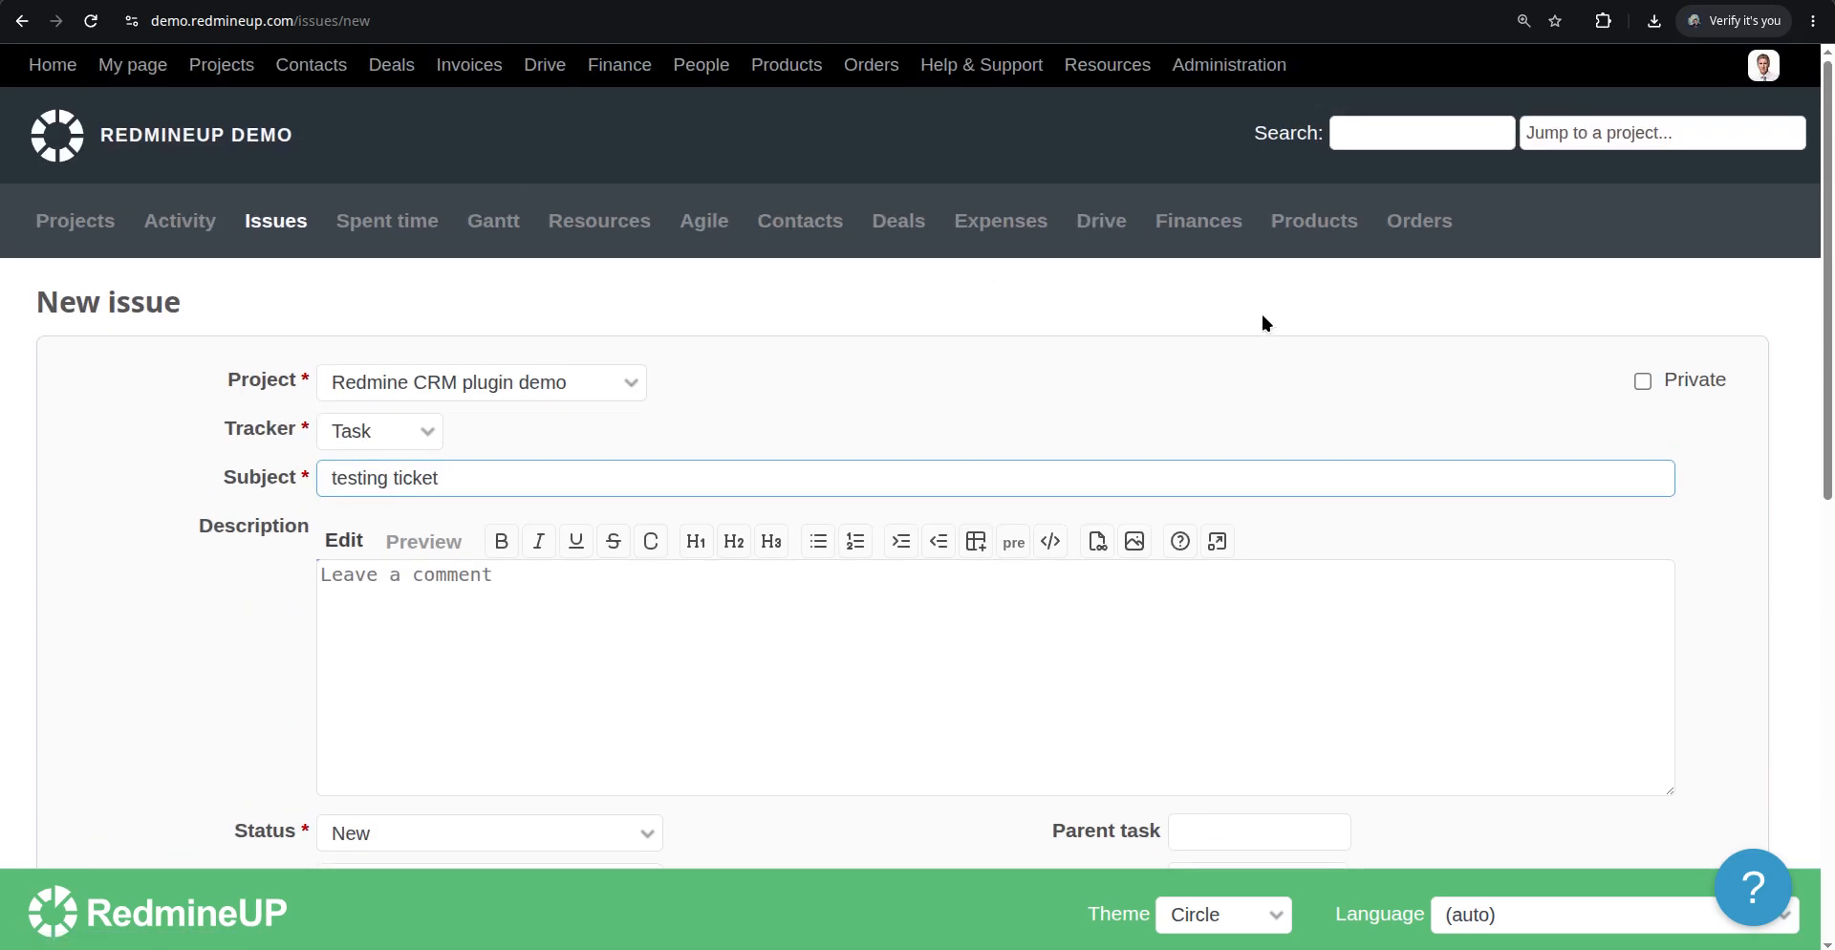
left_click(1764, 66)
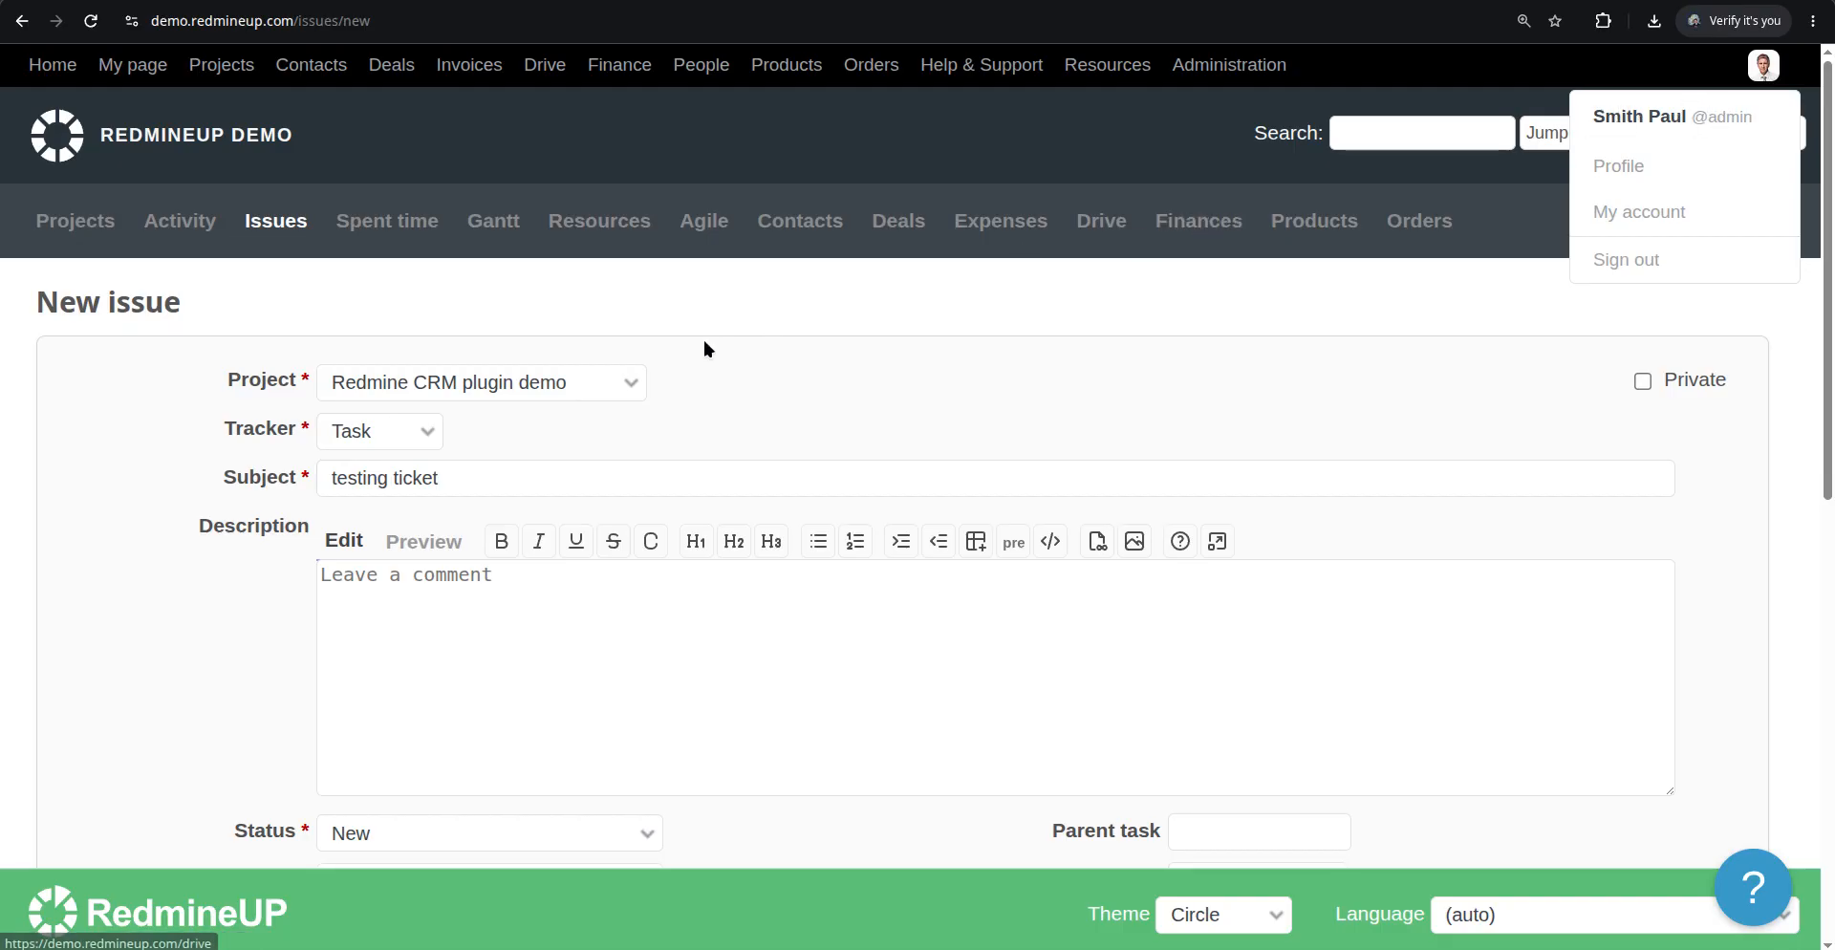
left_click(59, 530)
scroll(136, 570, "down", 5)
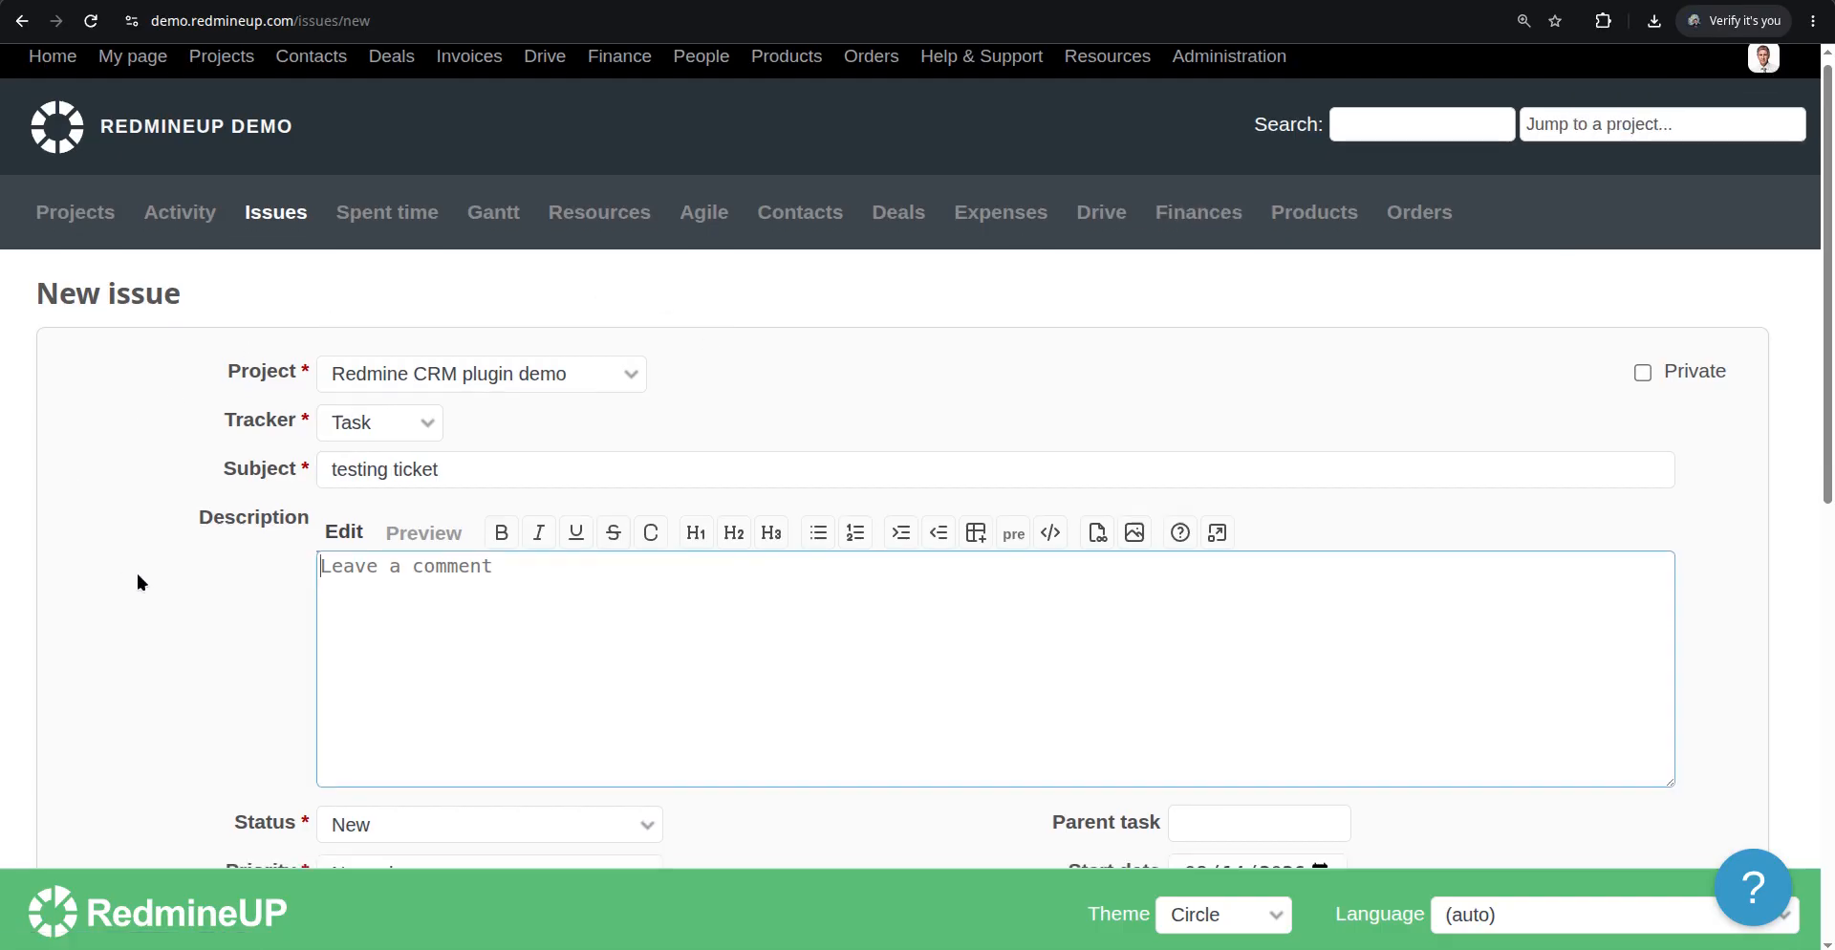
left_click(359, 464)
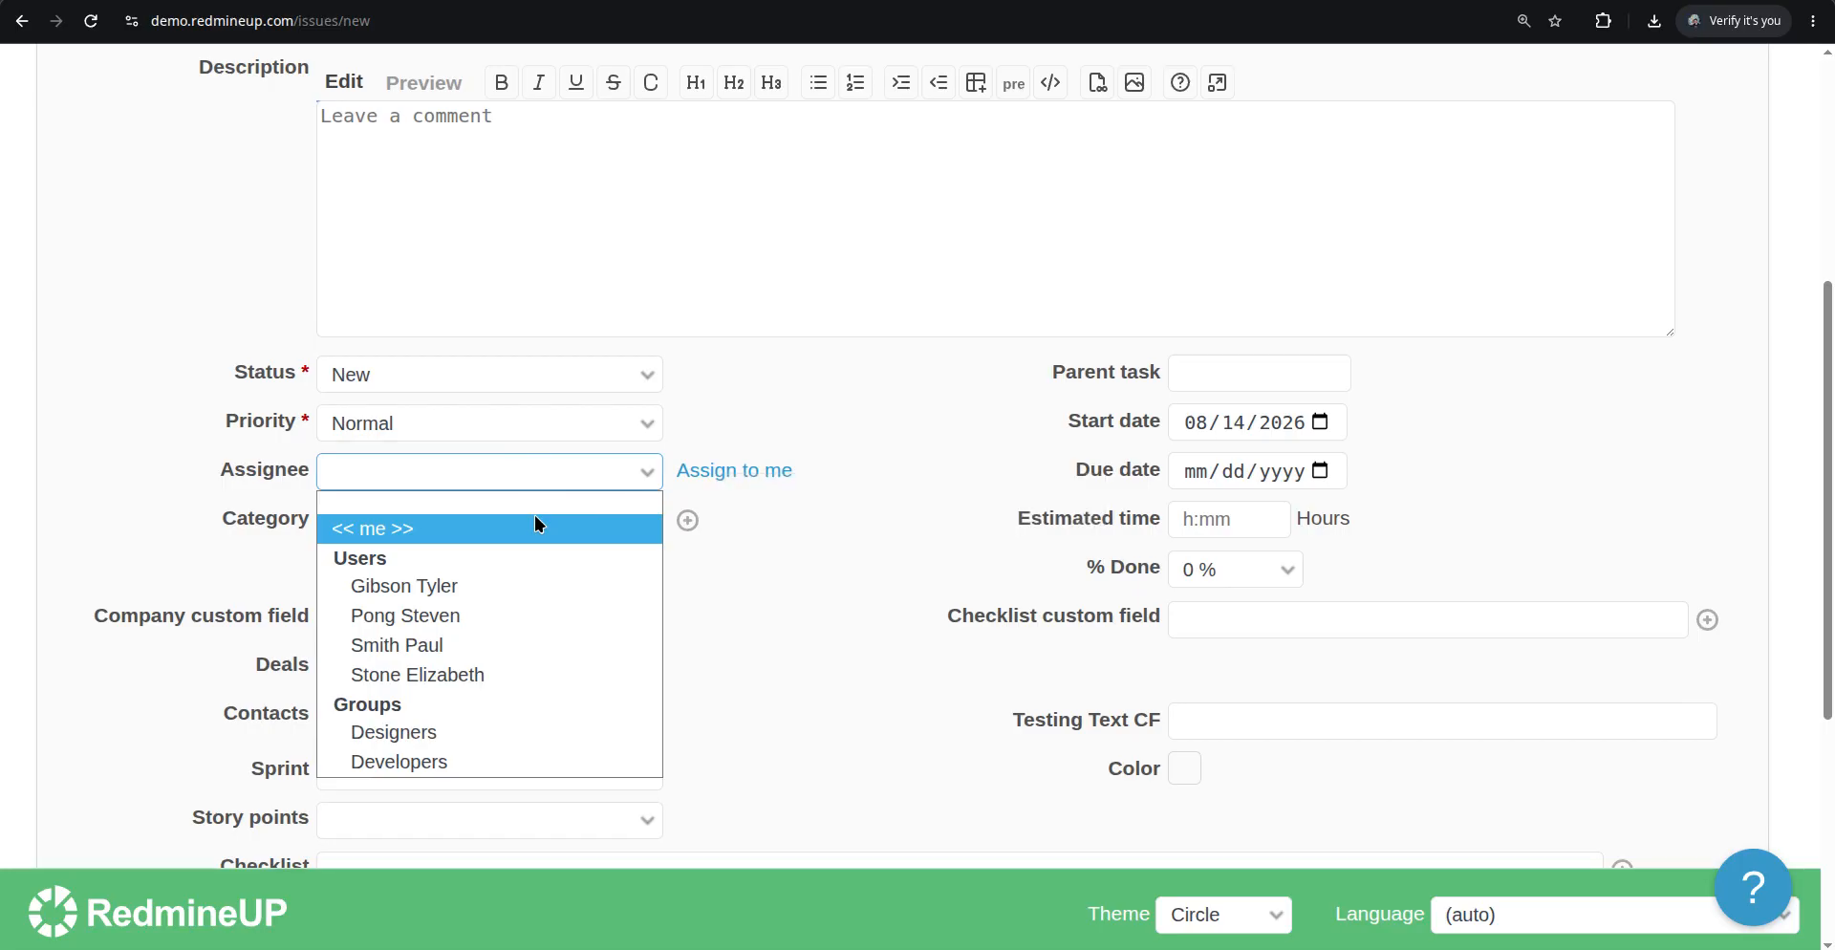
left_click(522, 675)
Add a "test" item to the Checklist custom field and create the issue
scroll(194, 595, "down", 5)
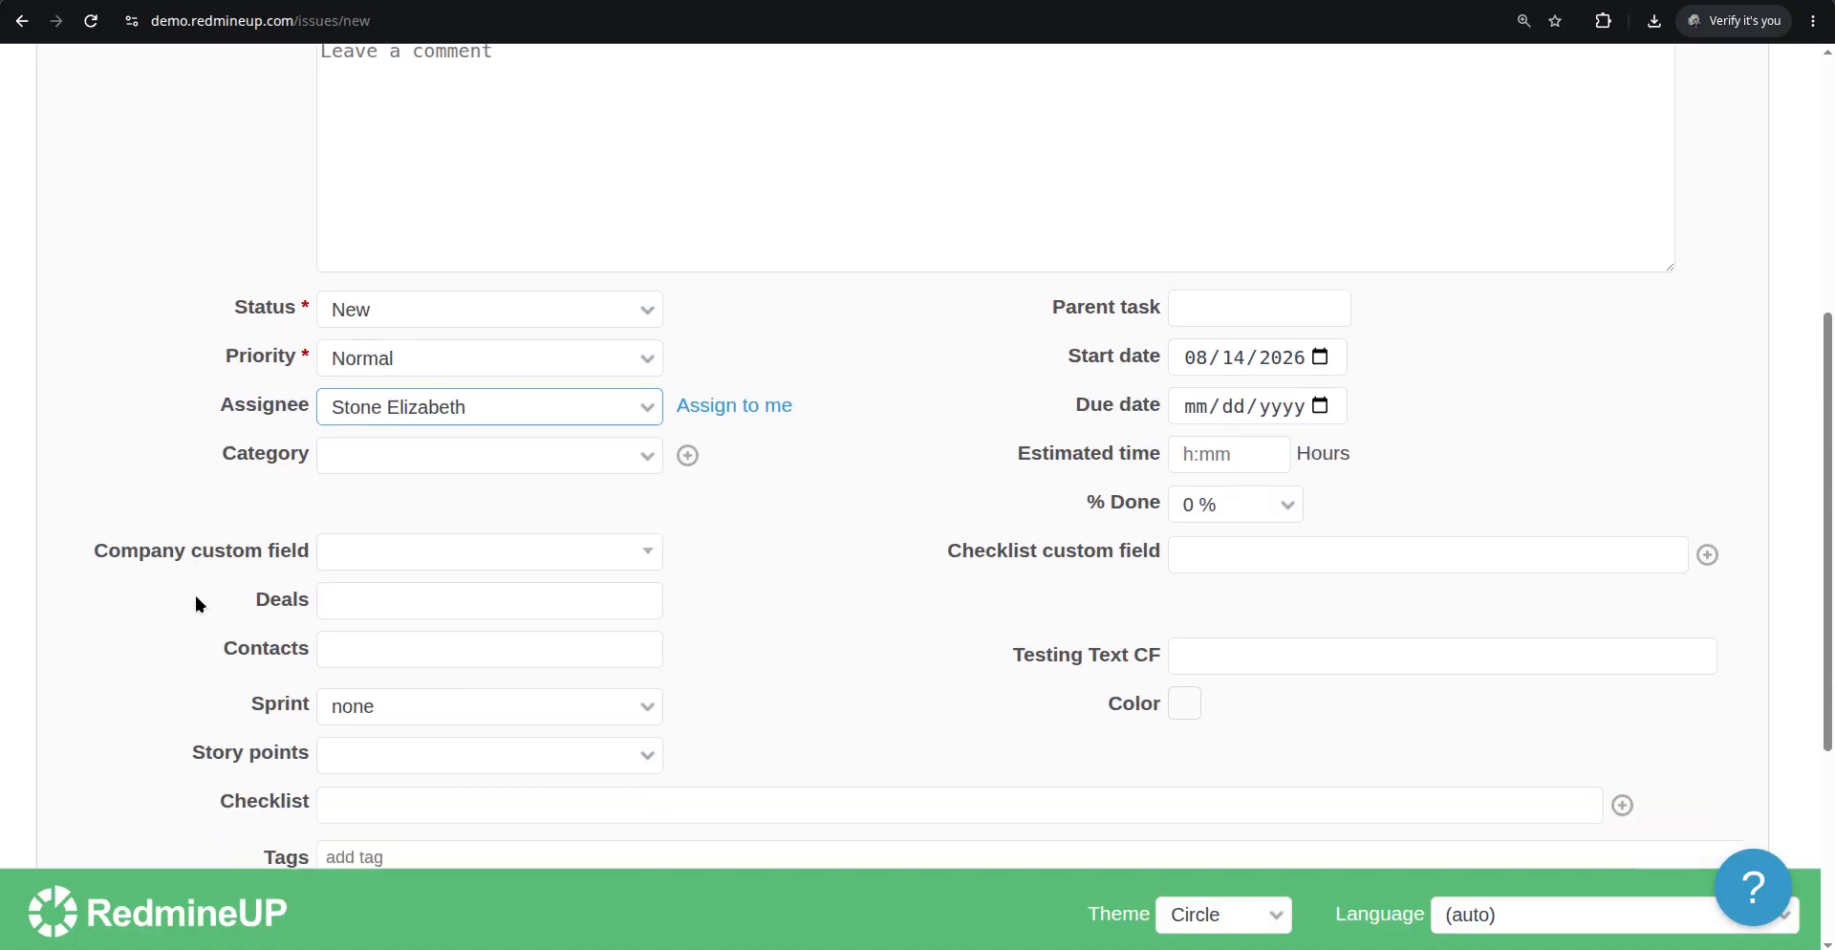
left_click(1282, 156)
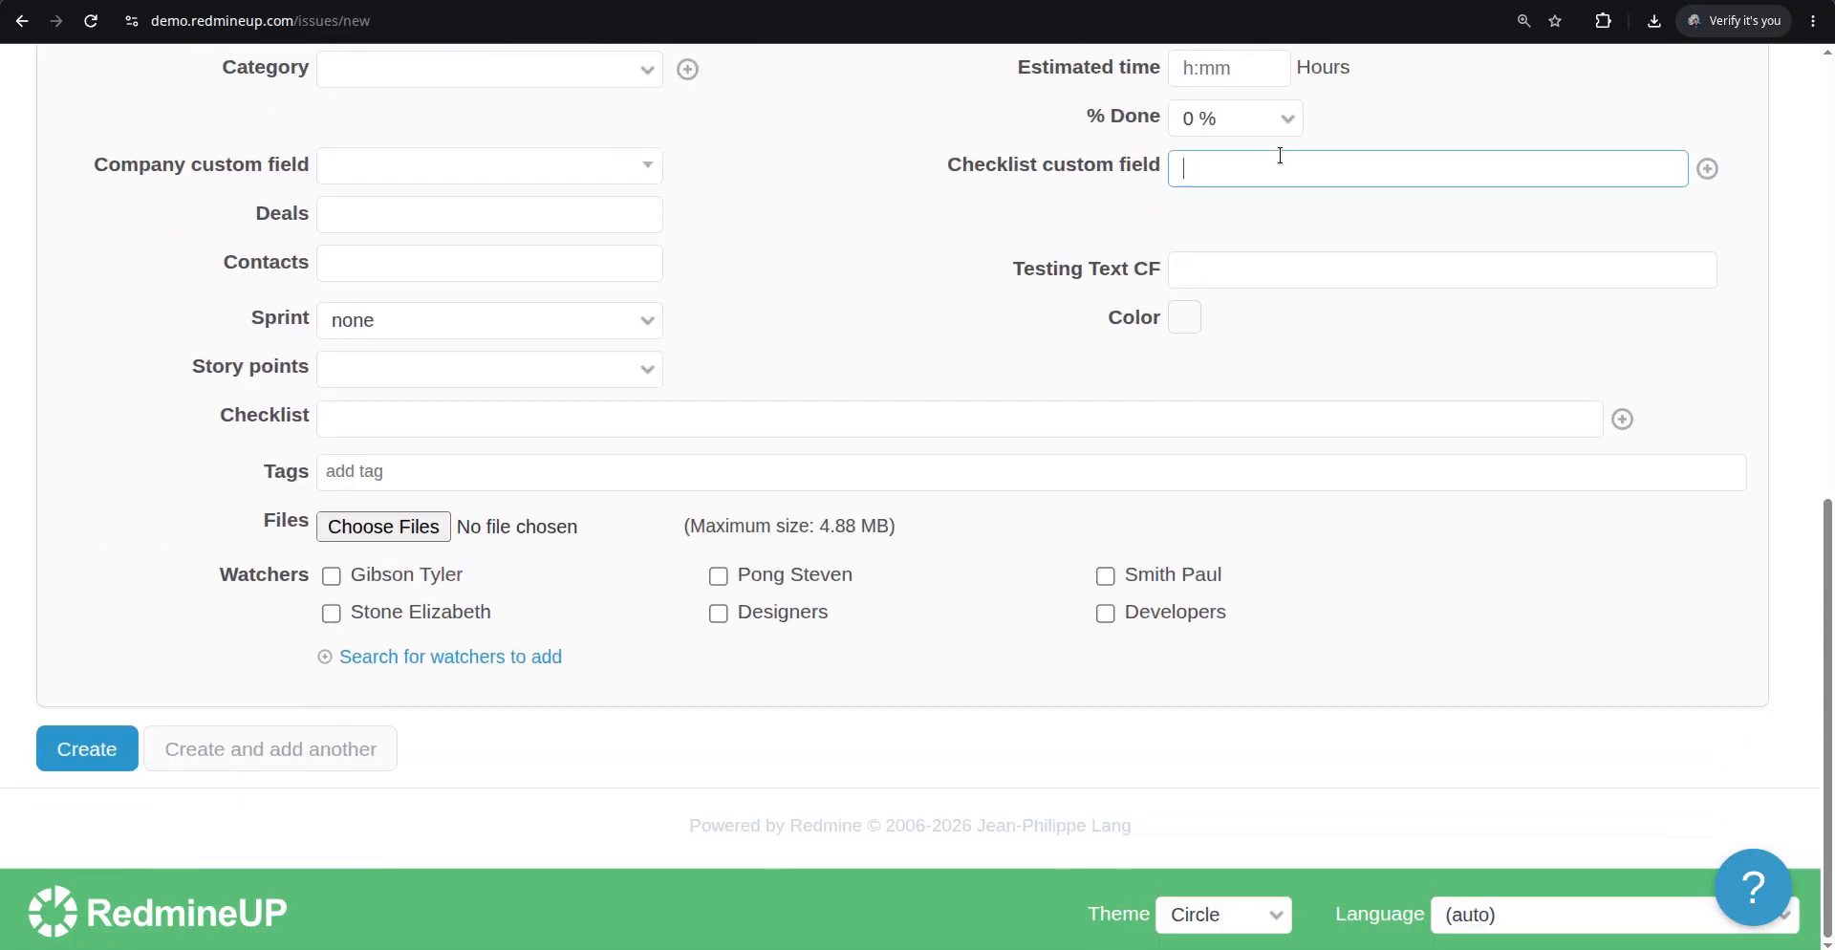
type("test")
key("Return")
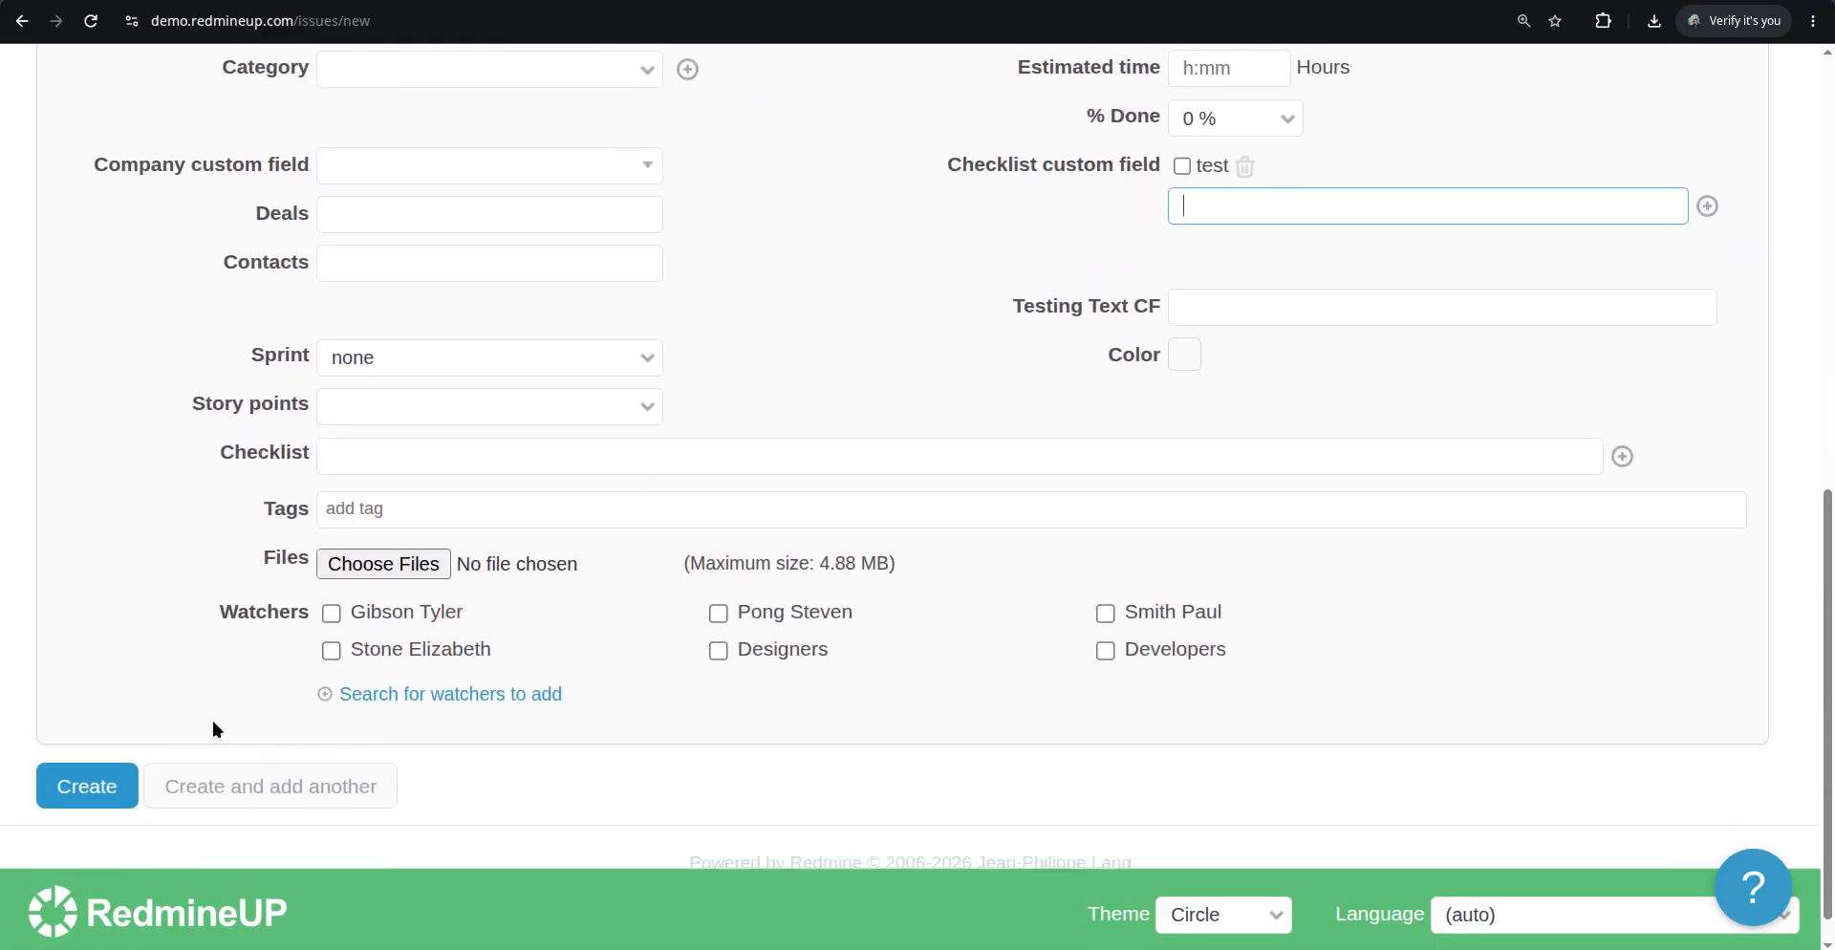
left_click(89, 789)
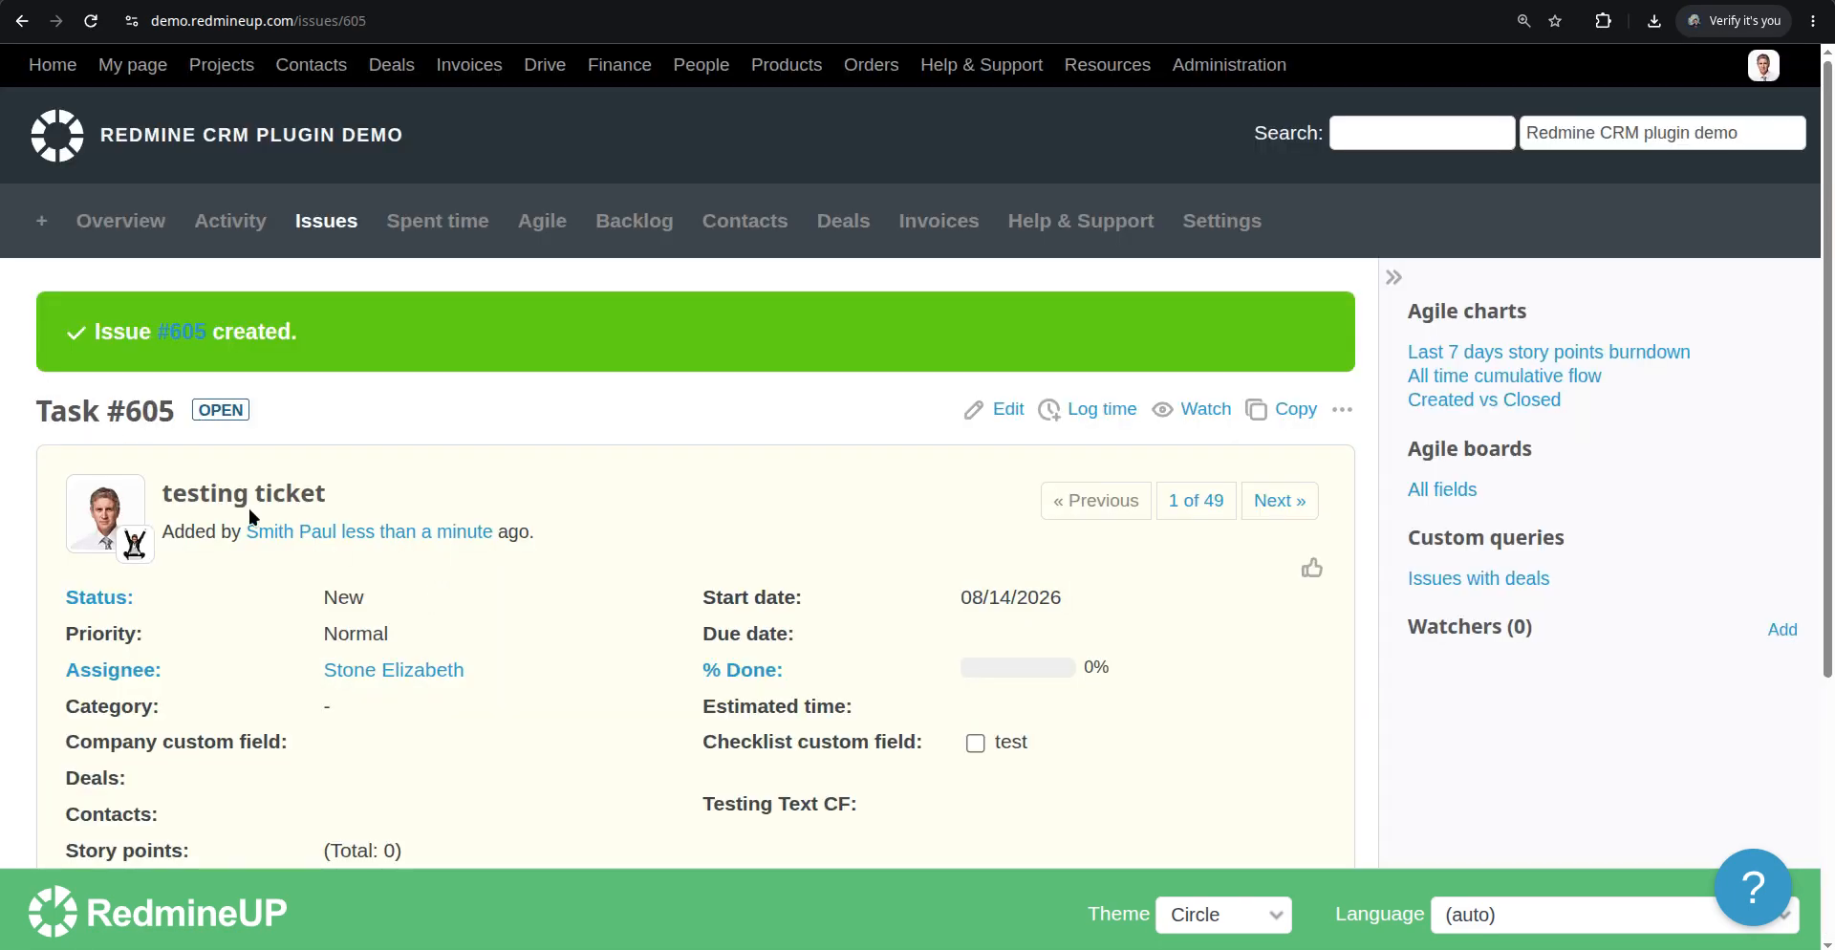
Search the Agile board for Task #605's card
left_click(881, 2)
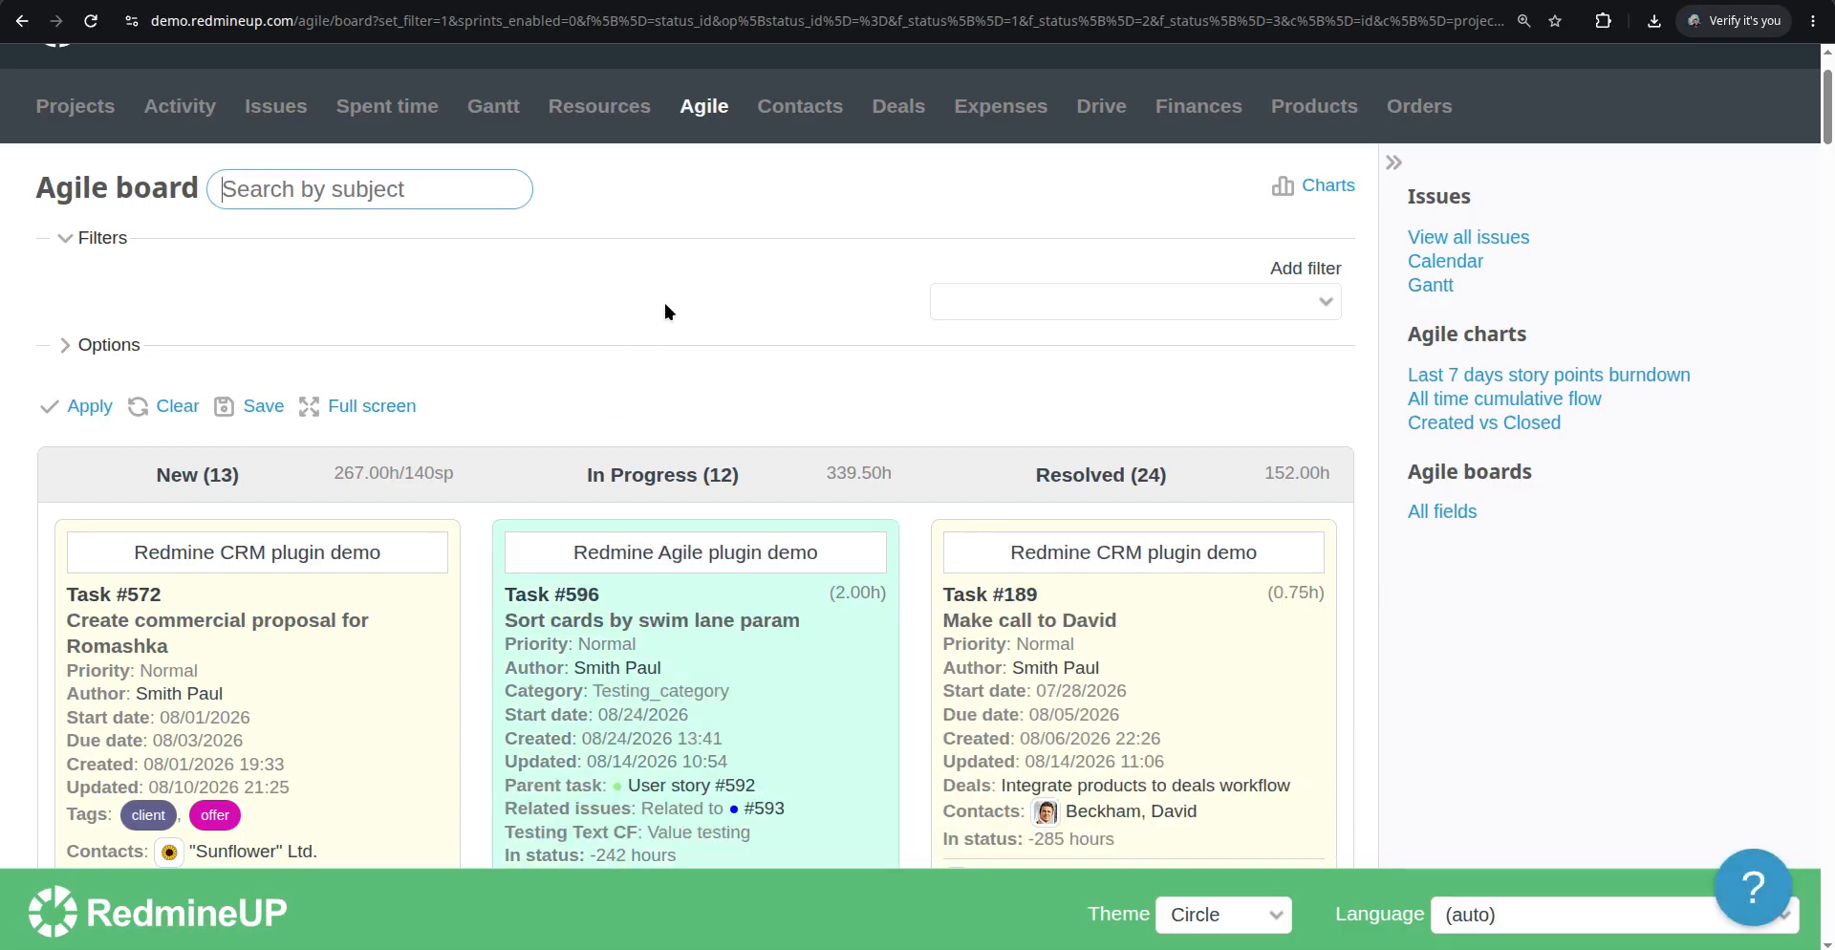
key("ctrl+f")
type("605")
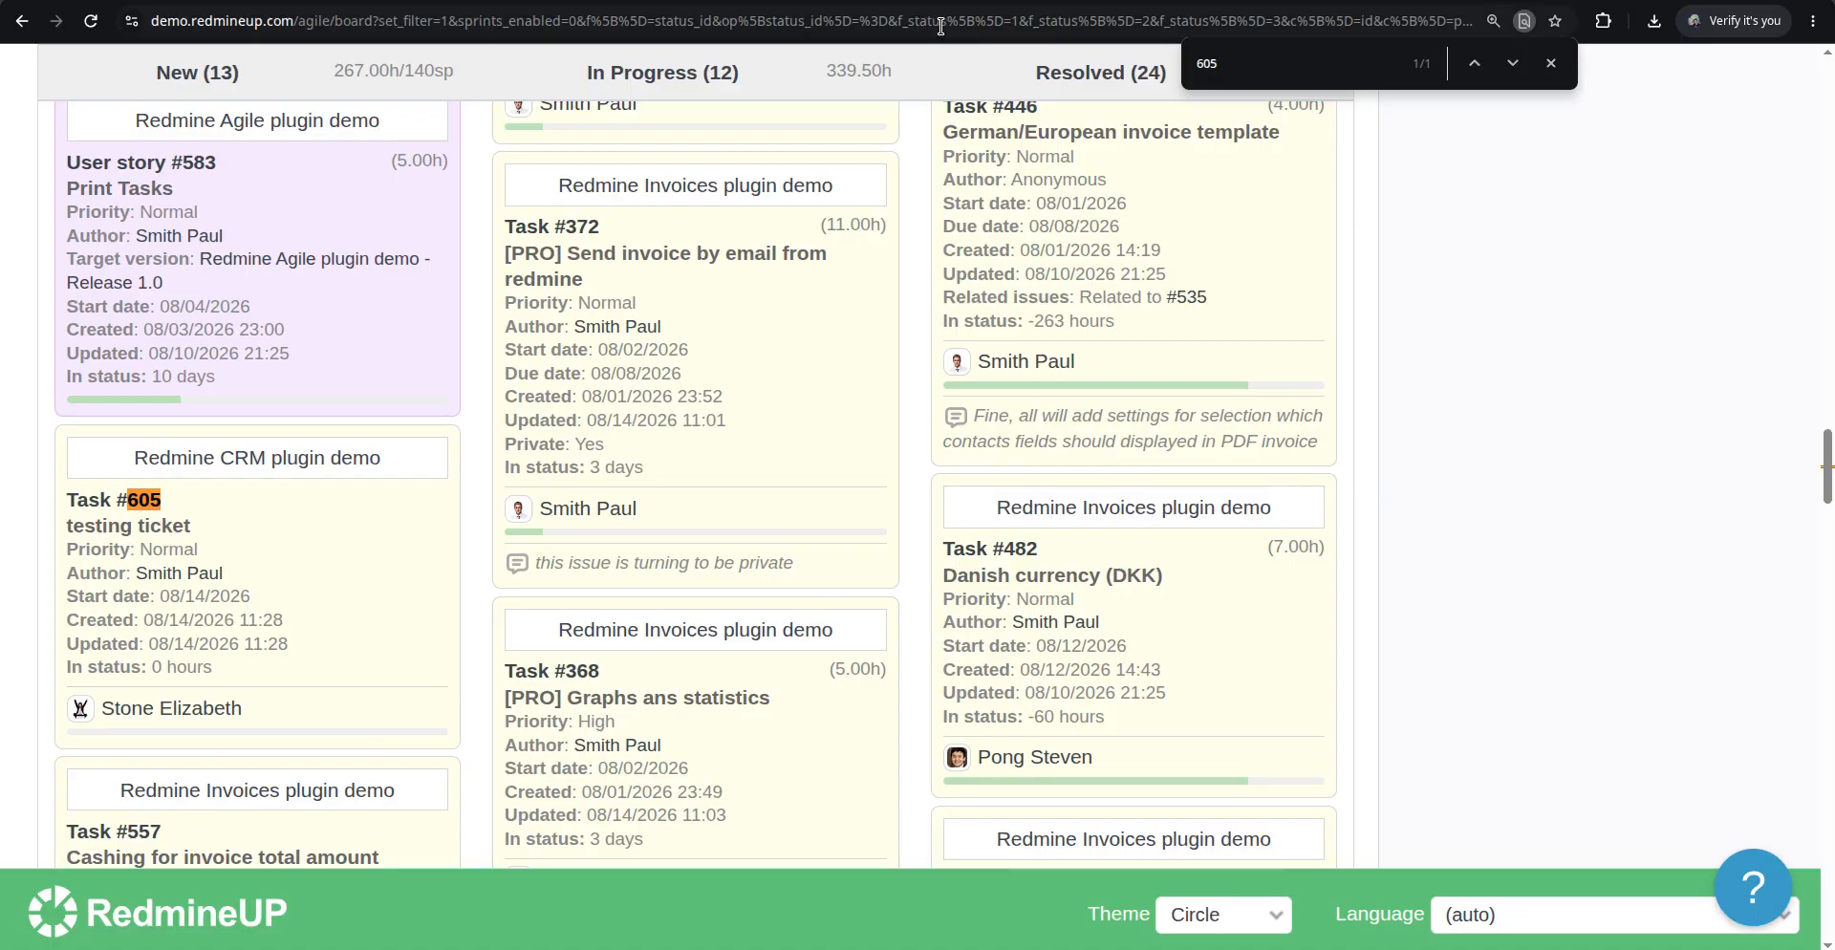
scroll(868, 307, "up", 10)
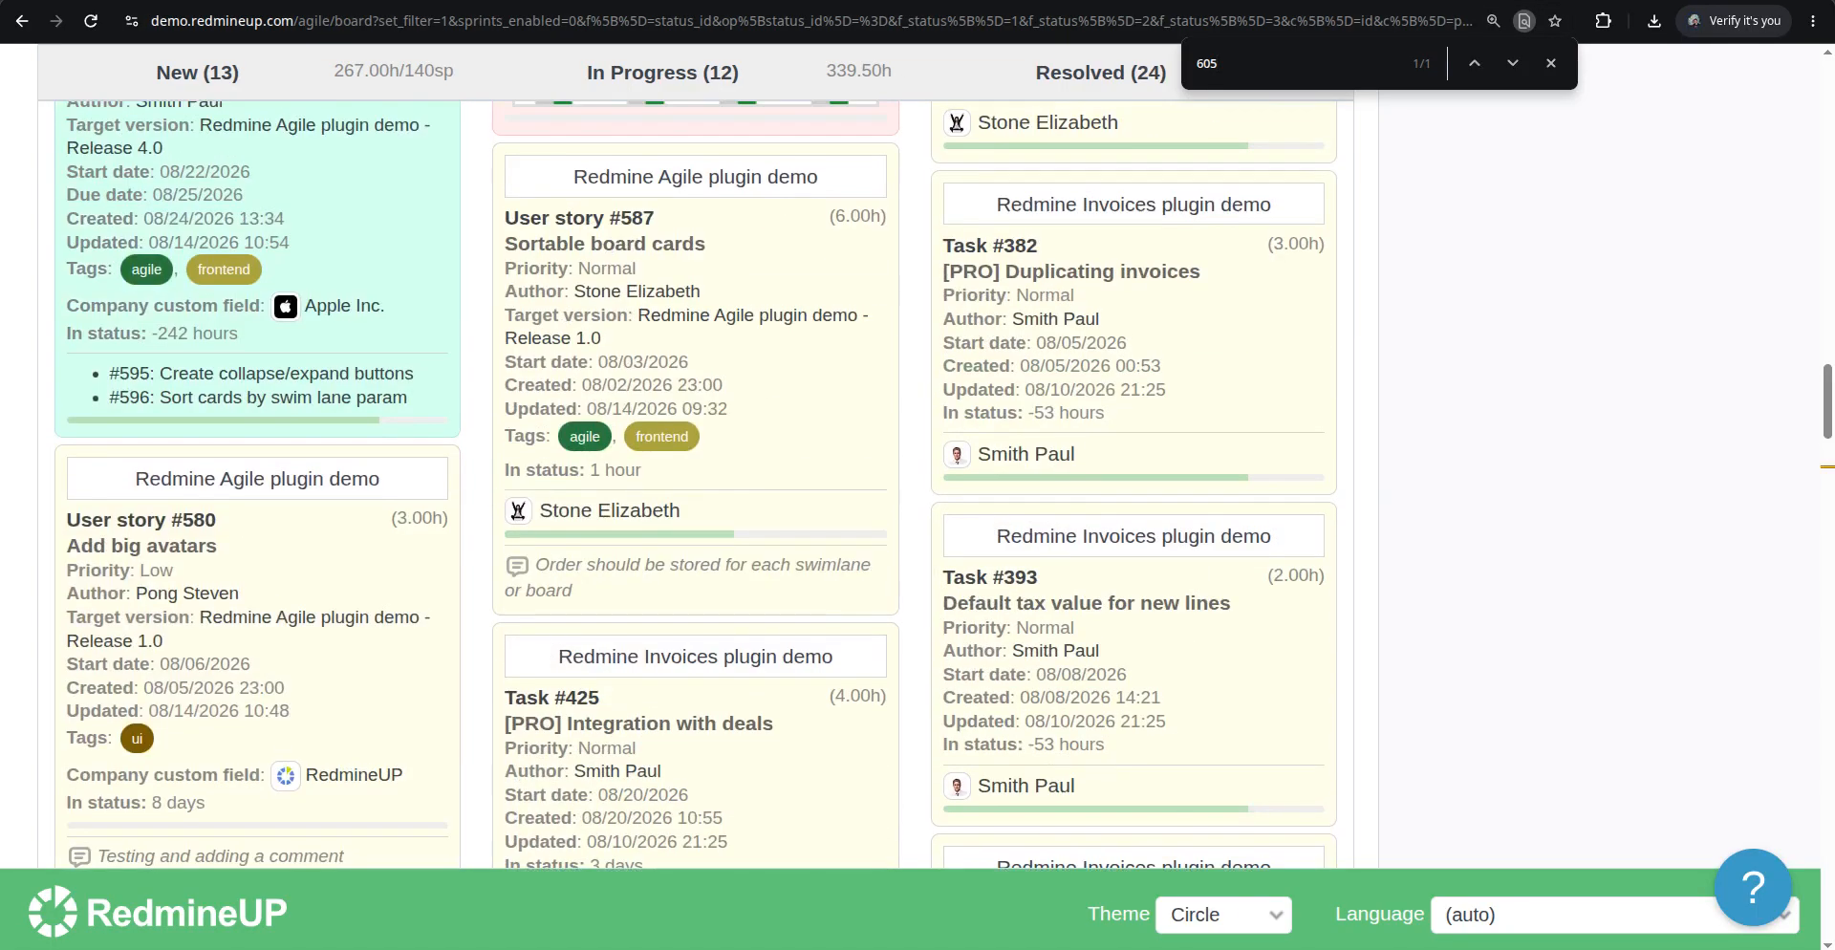
scroll(720, 484, "up", 20)
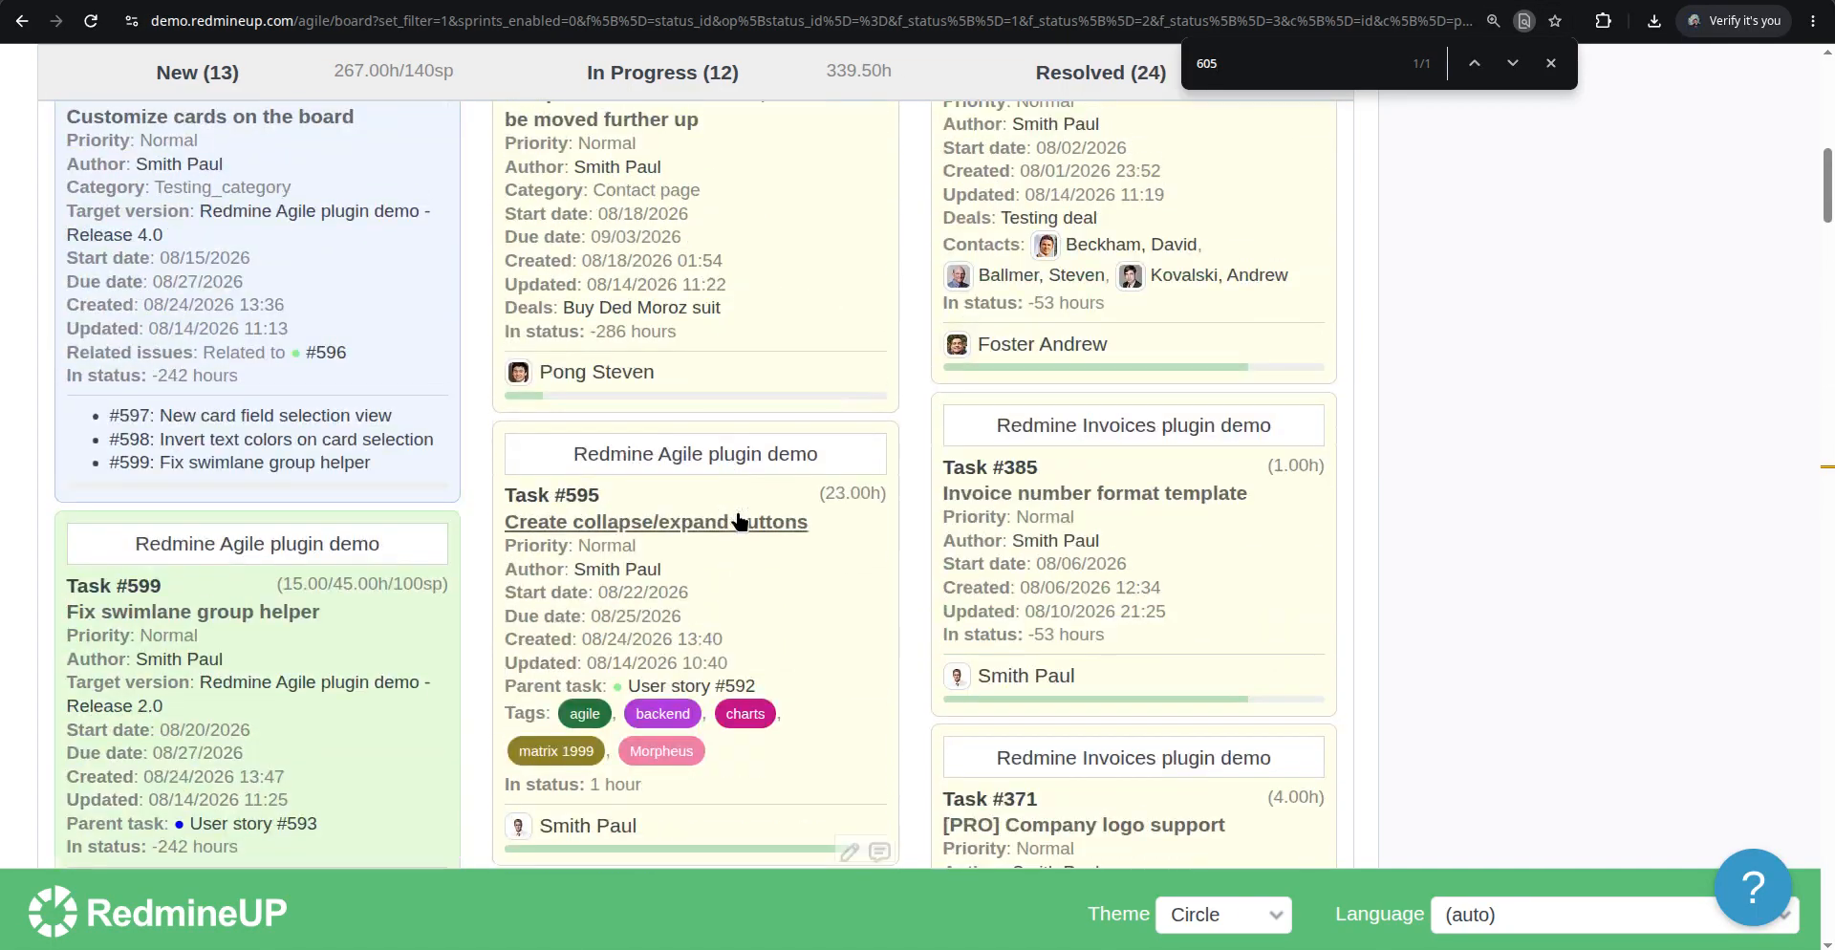
scroll(726, 516, "up", 10)
Enable the Description card field in the board options and apply them
left_click(86, 460)
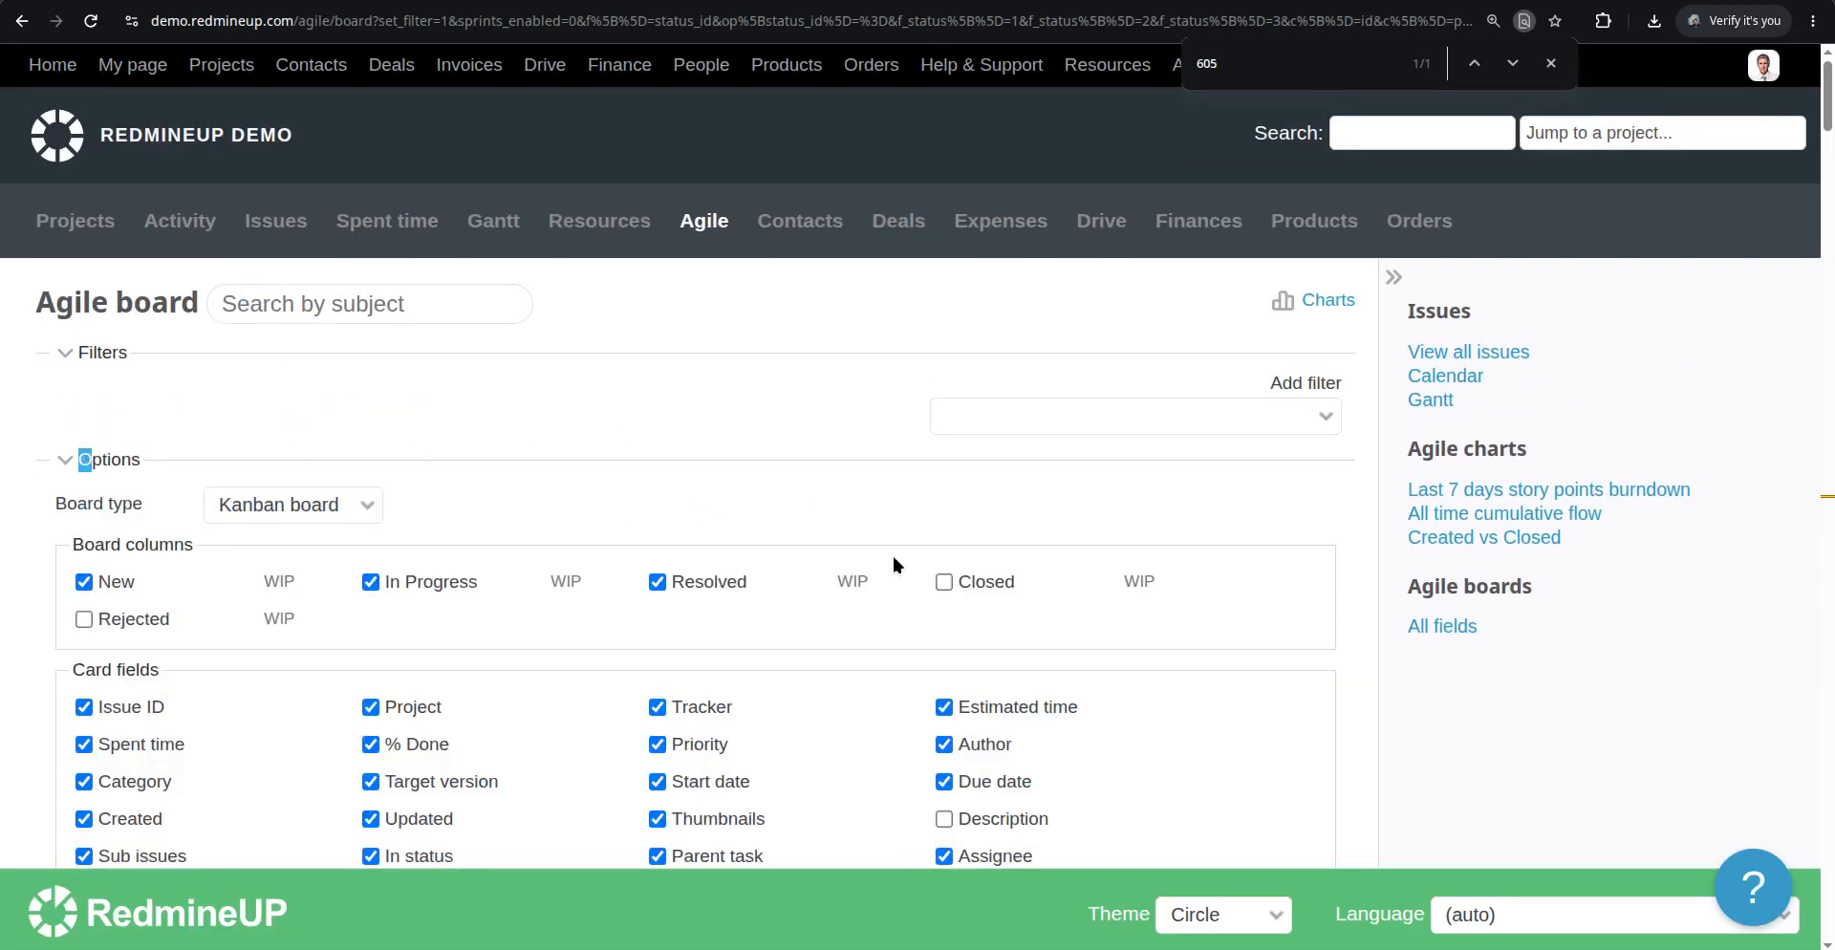
scroll(893, 558, "down", 4)
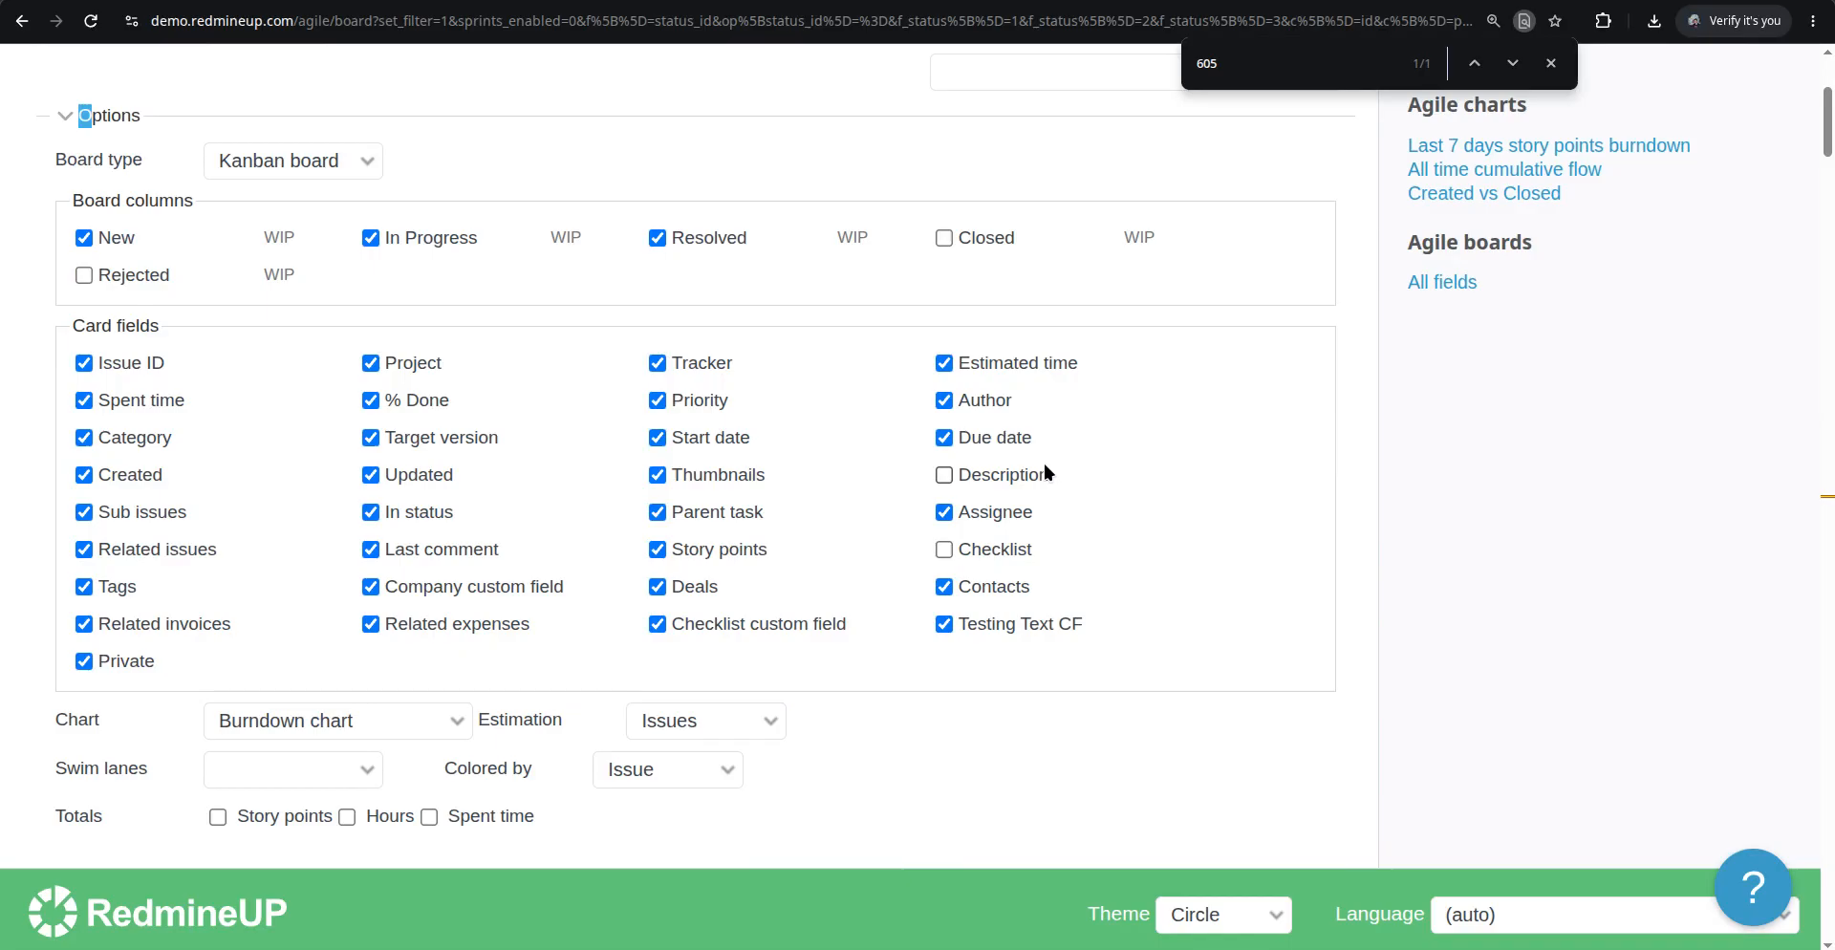
scroll(565, 524, "down", 3)
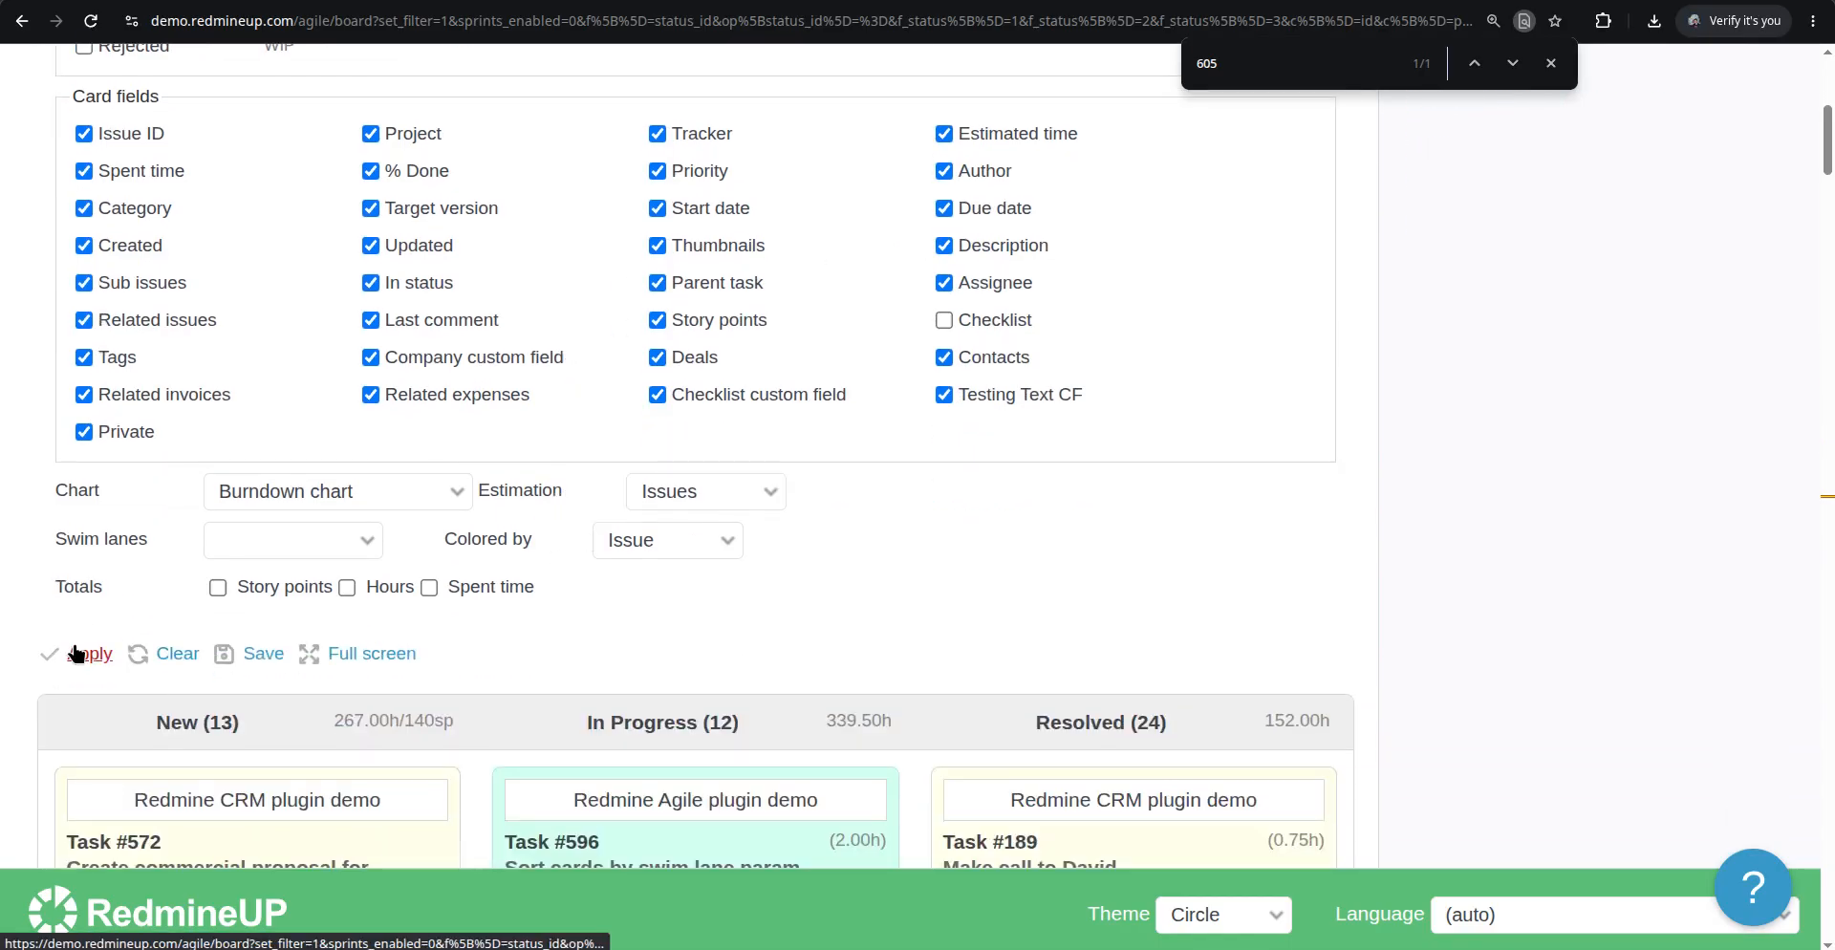
left_click(84, 654)
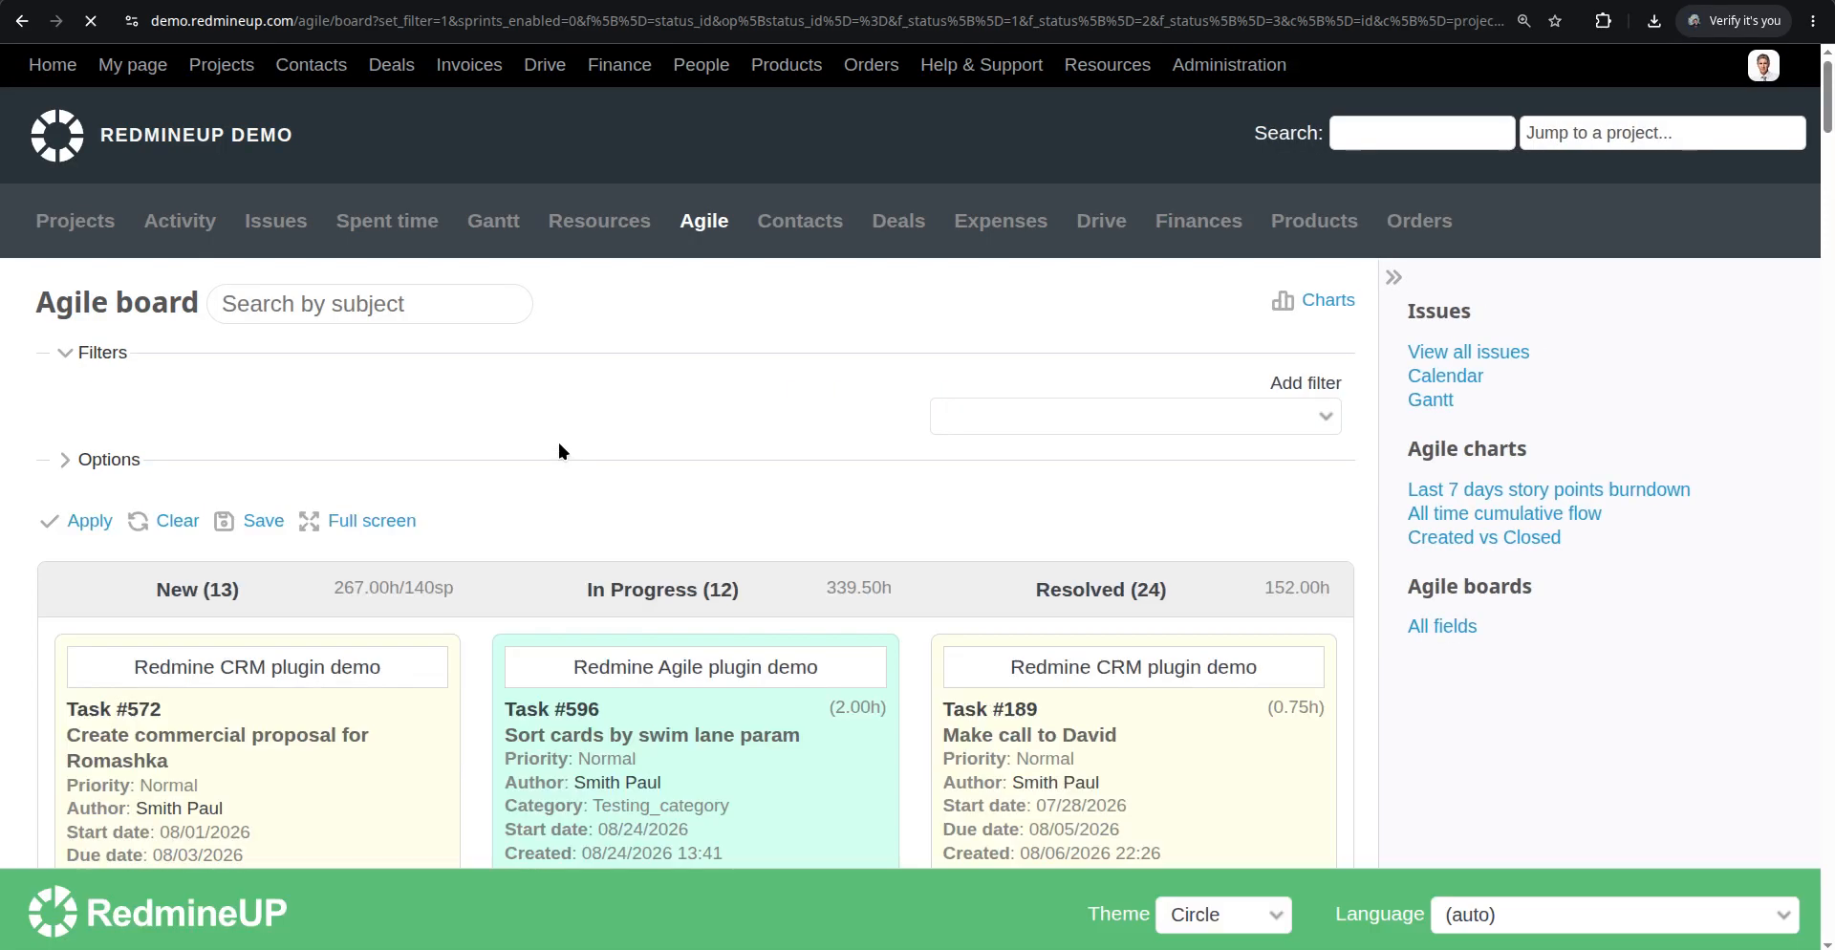
Scan the board cards for descriptions and open User story #586
scroll(443, 516, "down", 10)
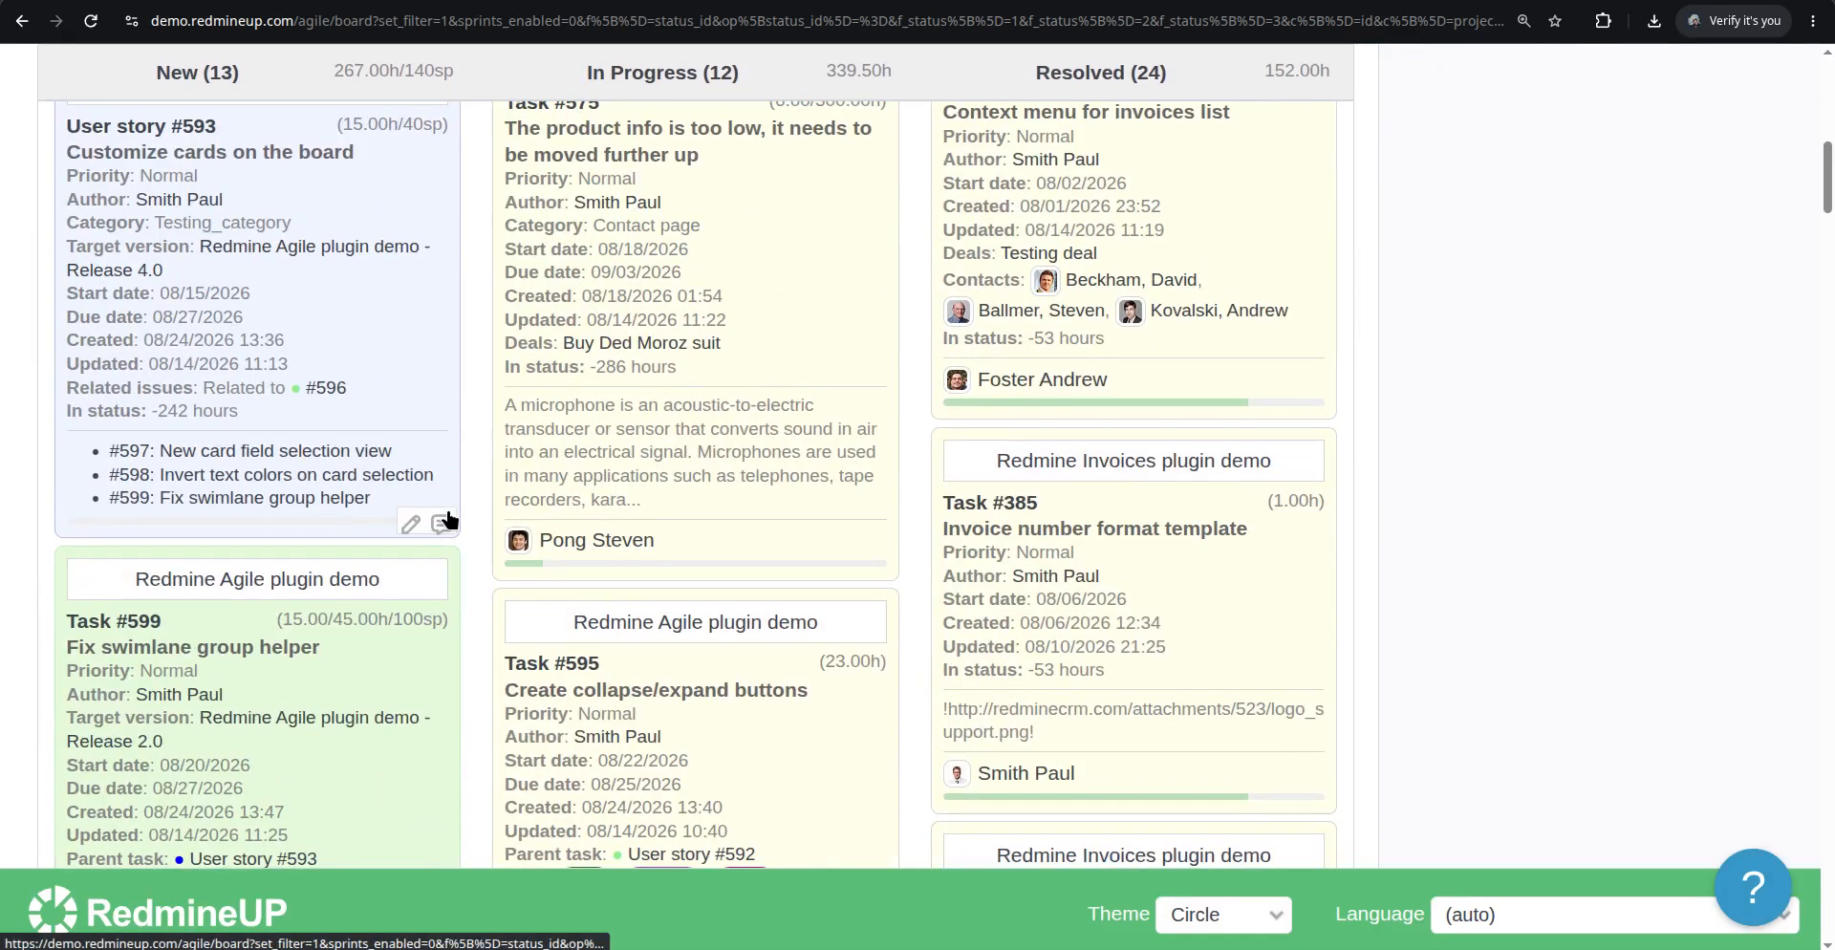
scroll(453, 519, "down", 15)
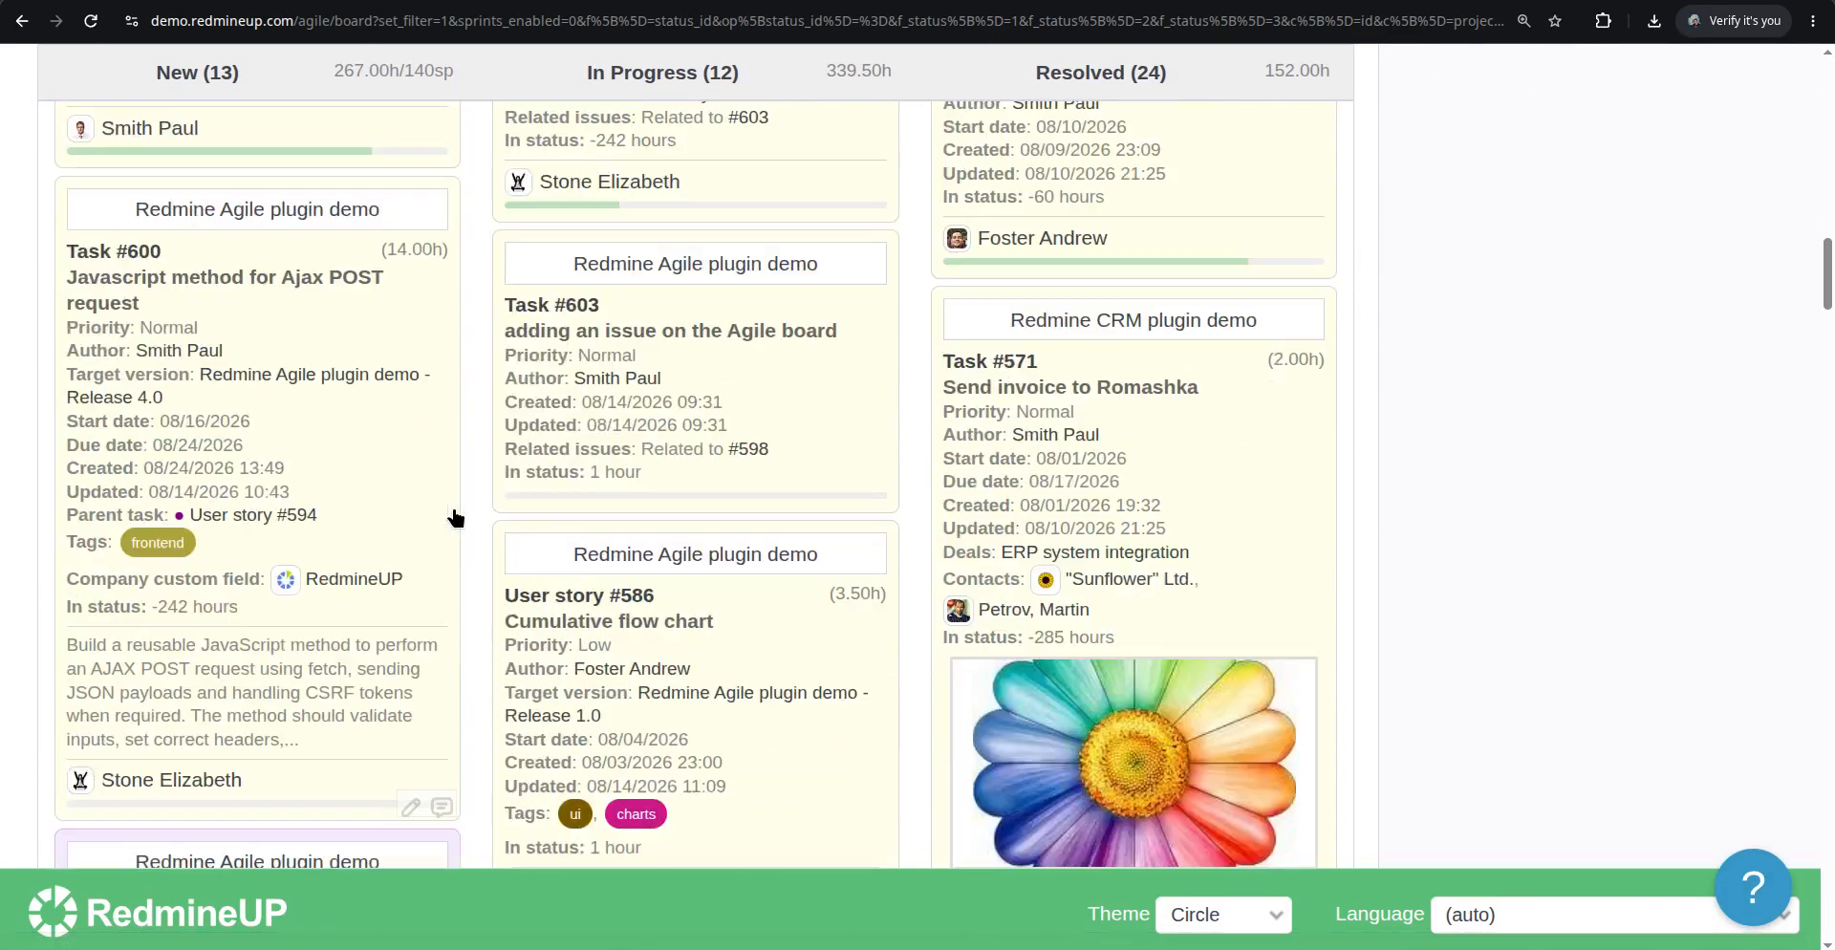
scroll(457, 516, "down", 15)
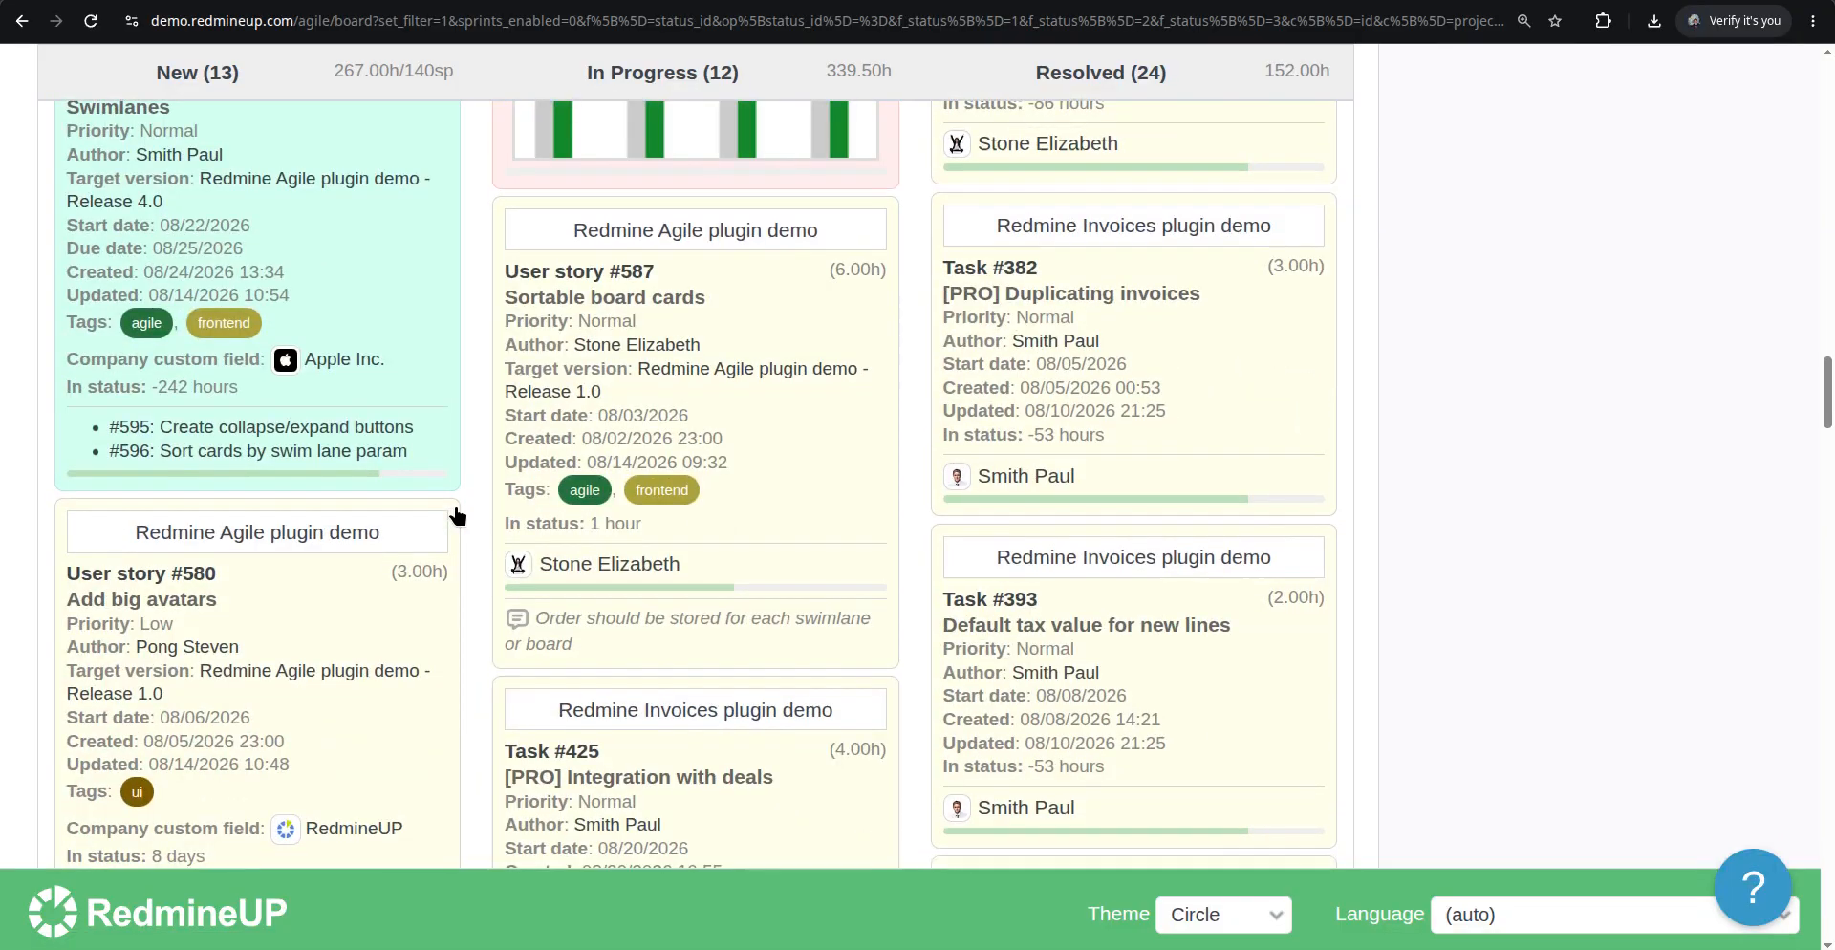
scroll(457, 516, "down", 15)
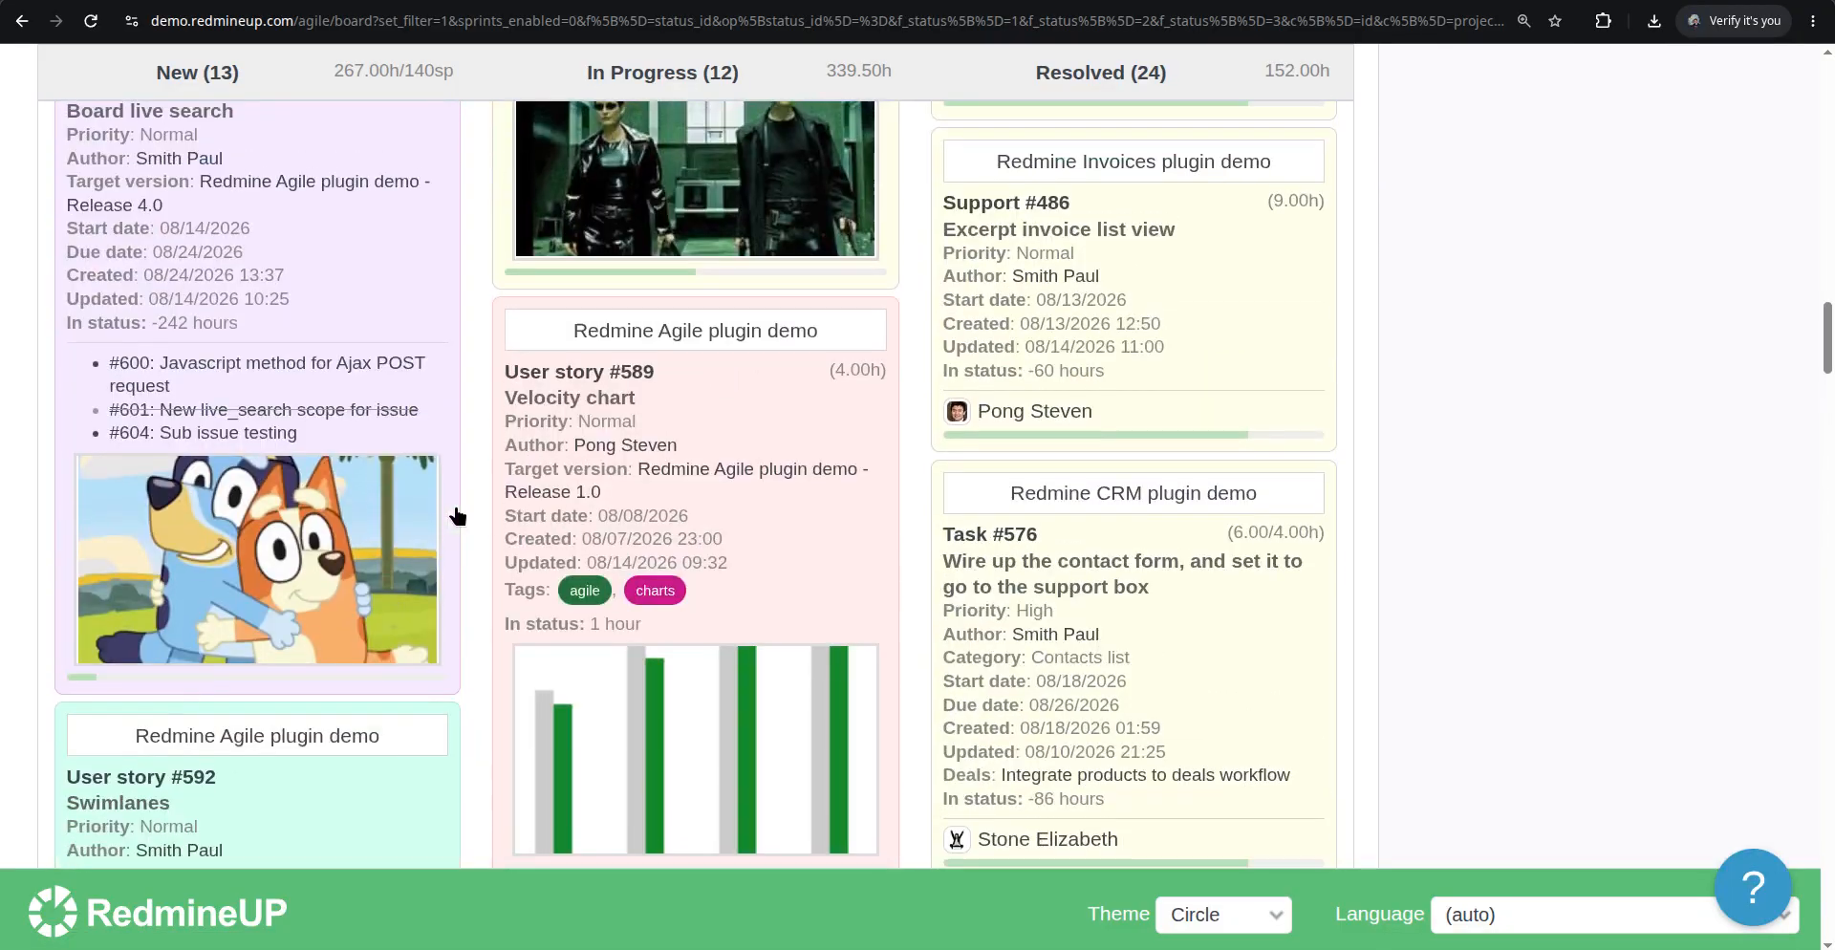
scroll(457, 516, "down", 12)
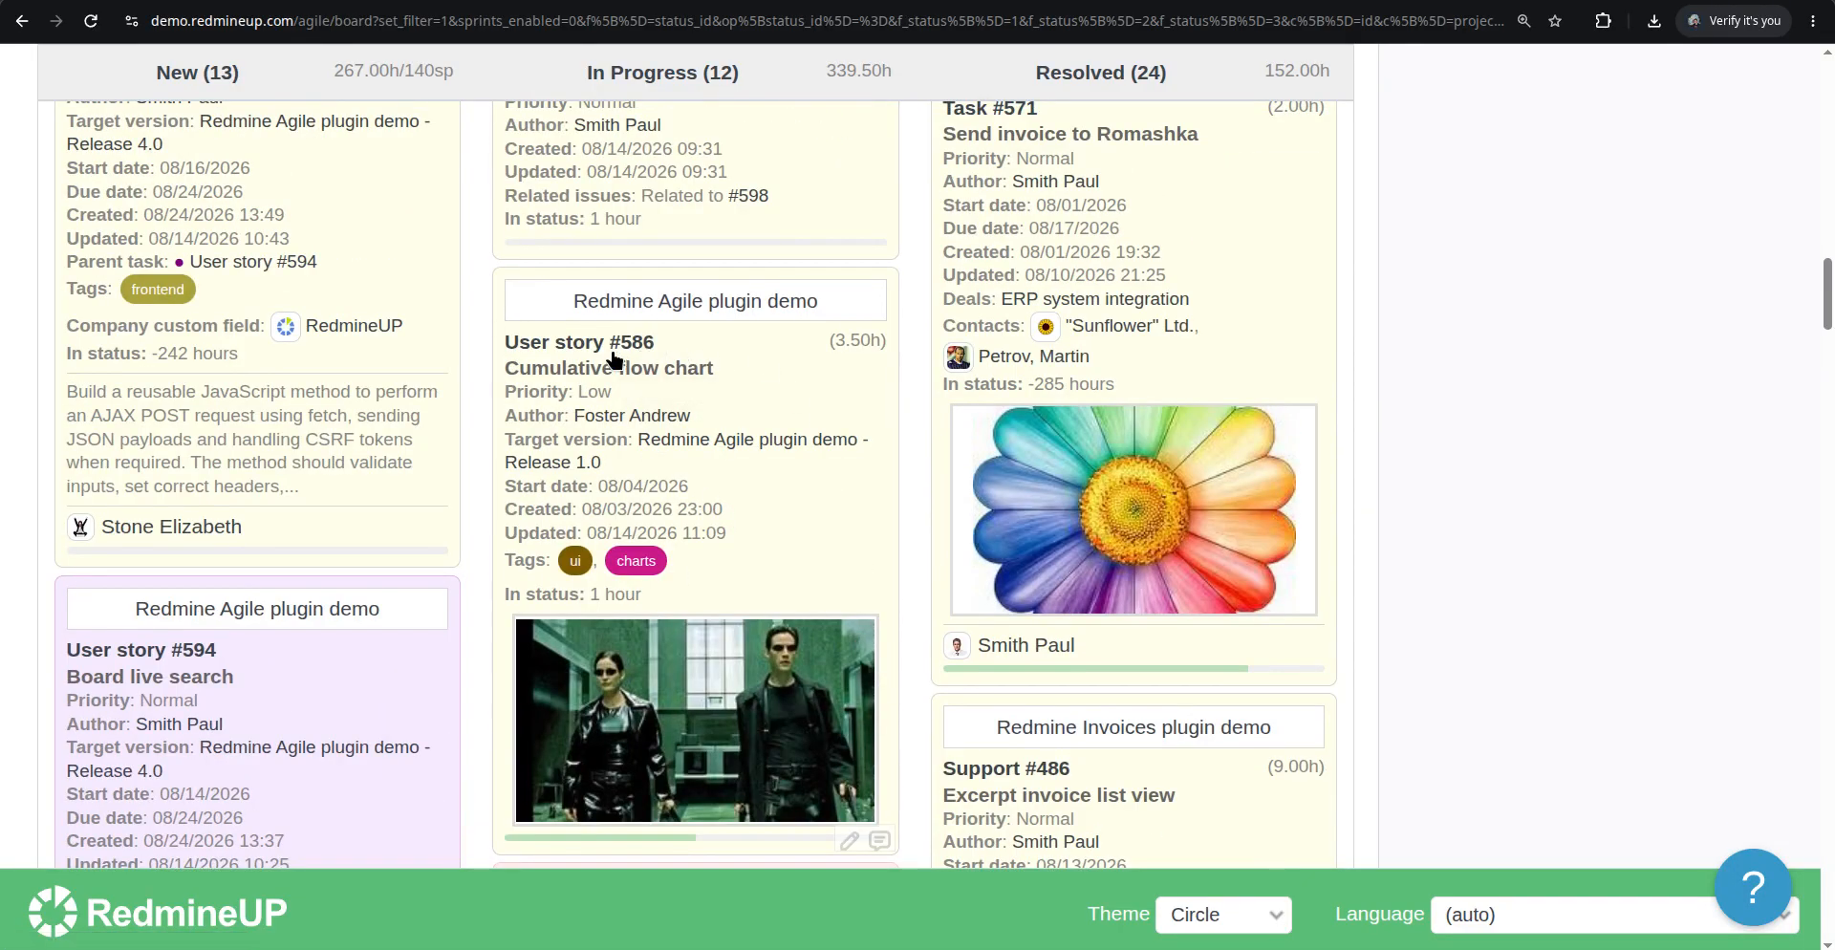
left_click(640, 377)
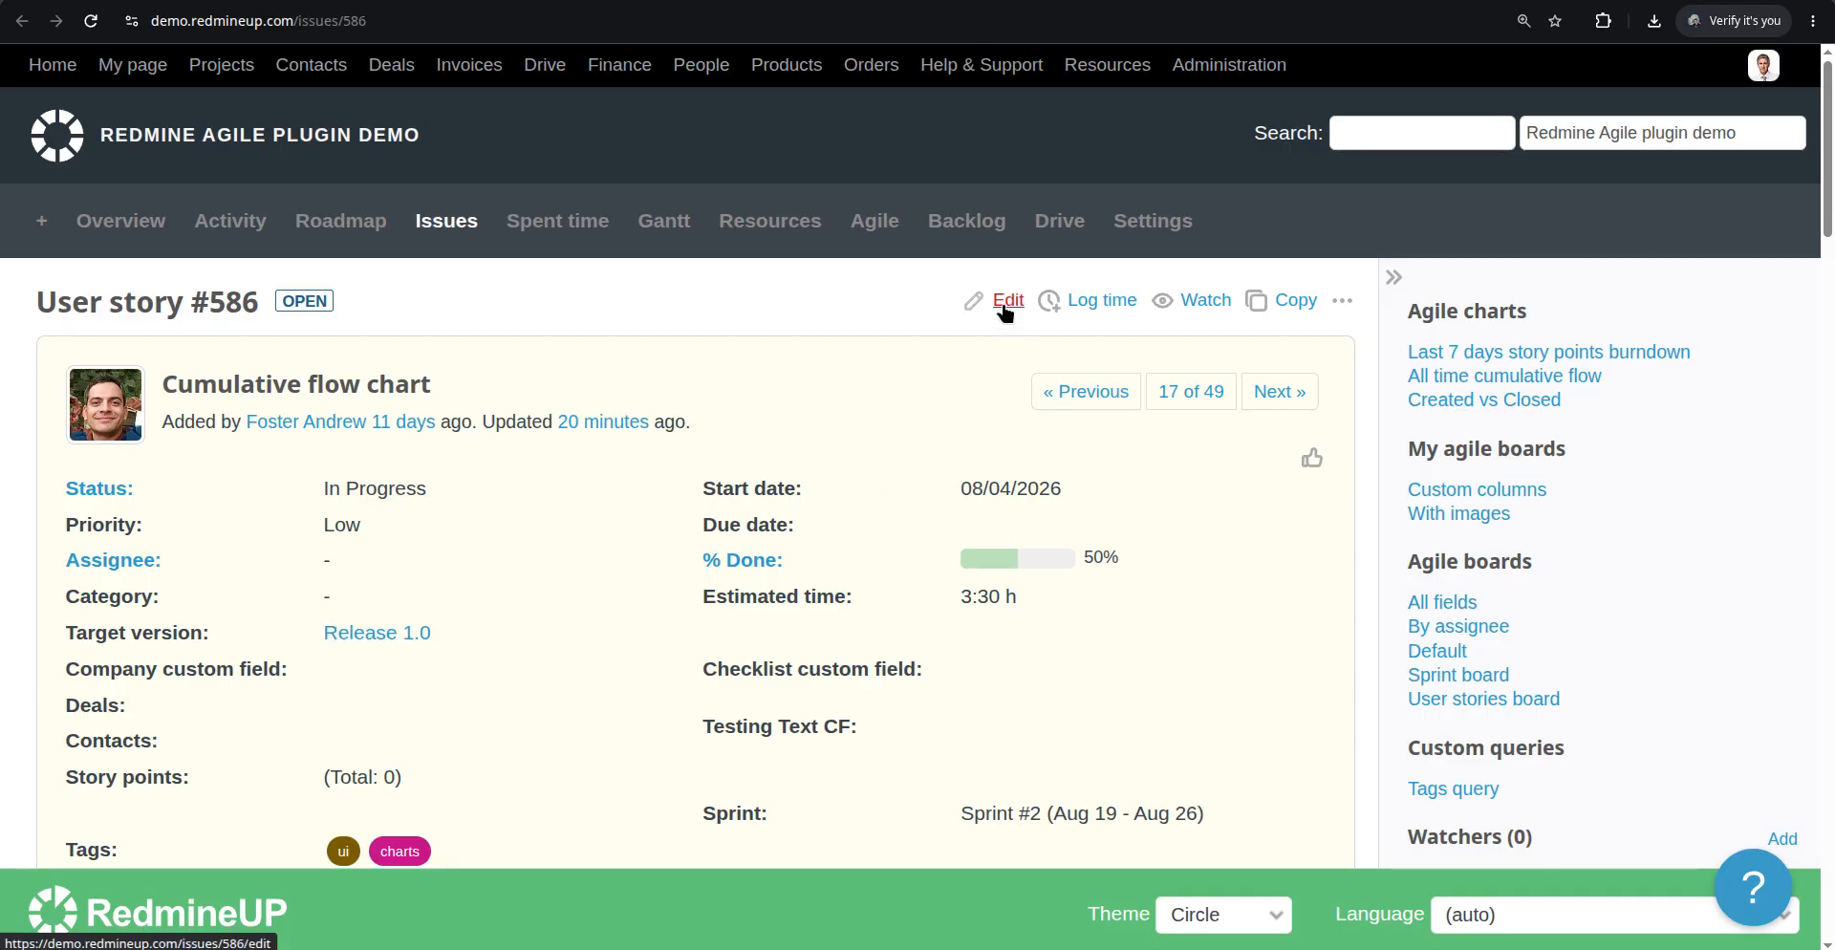
Edit User story #586 and write the description "The Matrix was originally released in the 1999 and it was the great movie for that decade. Nowadays (2026) it still one of the great movies."
left_click(1003, 300)
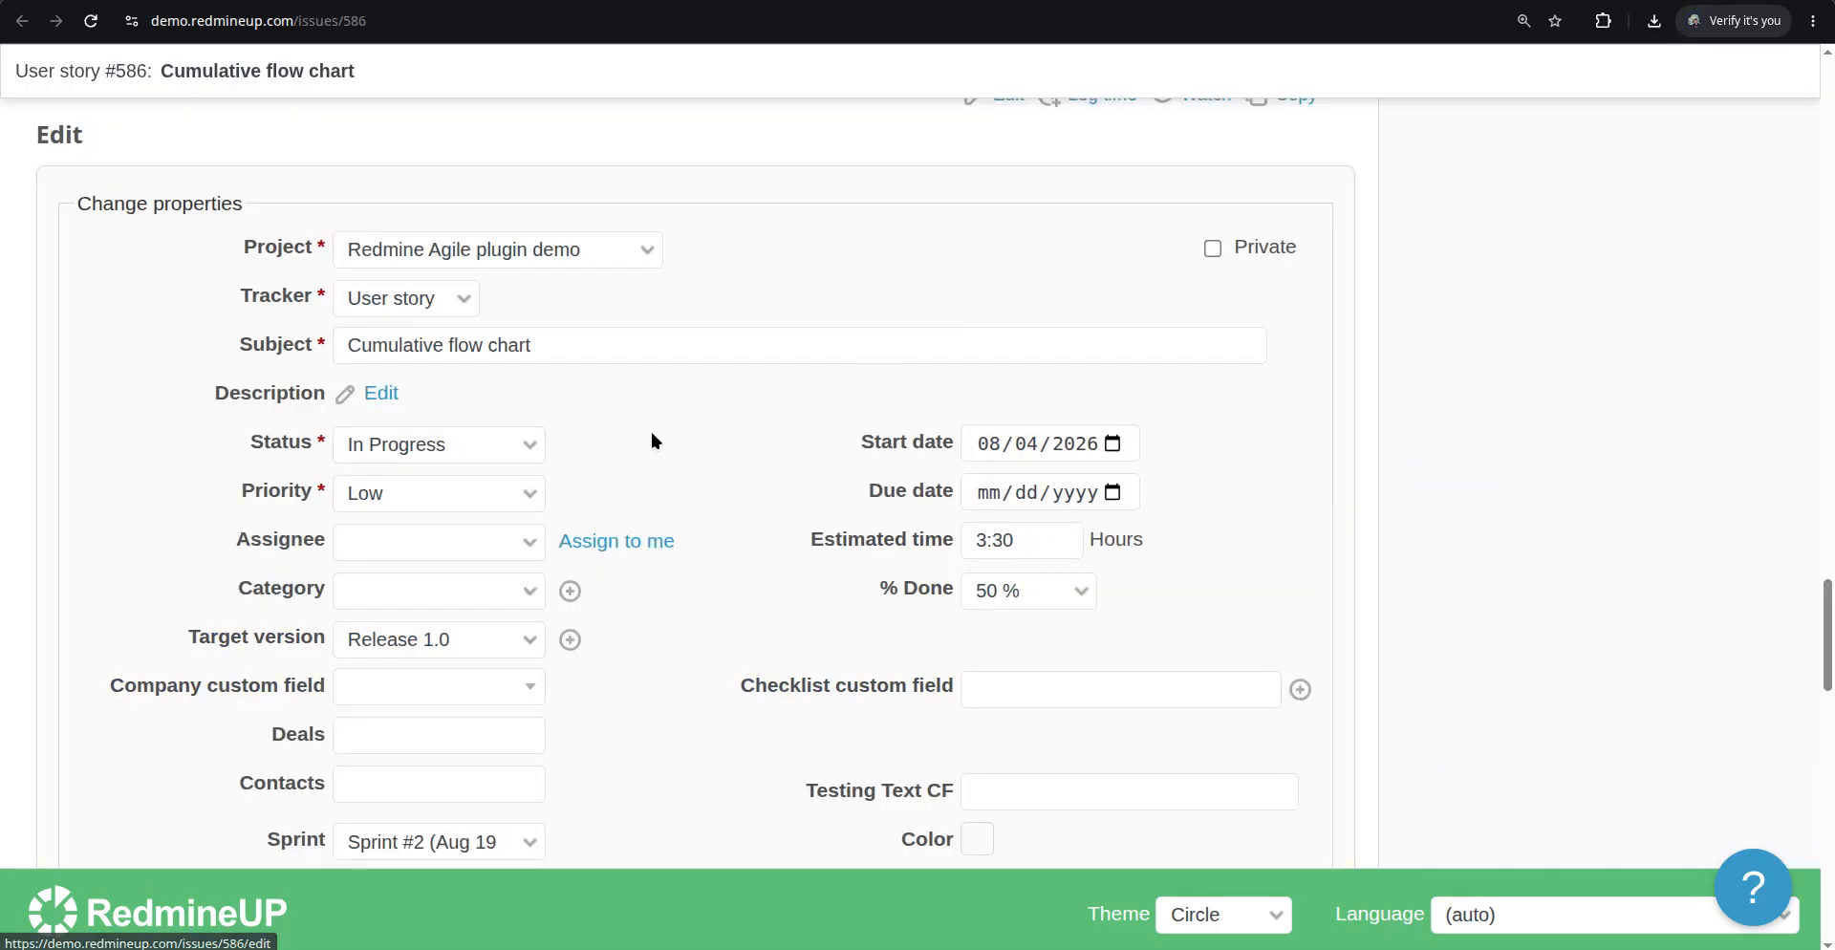
left_click(384, 395)
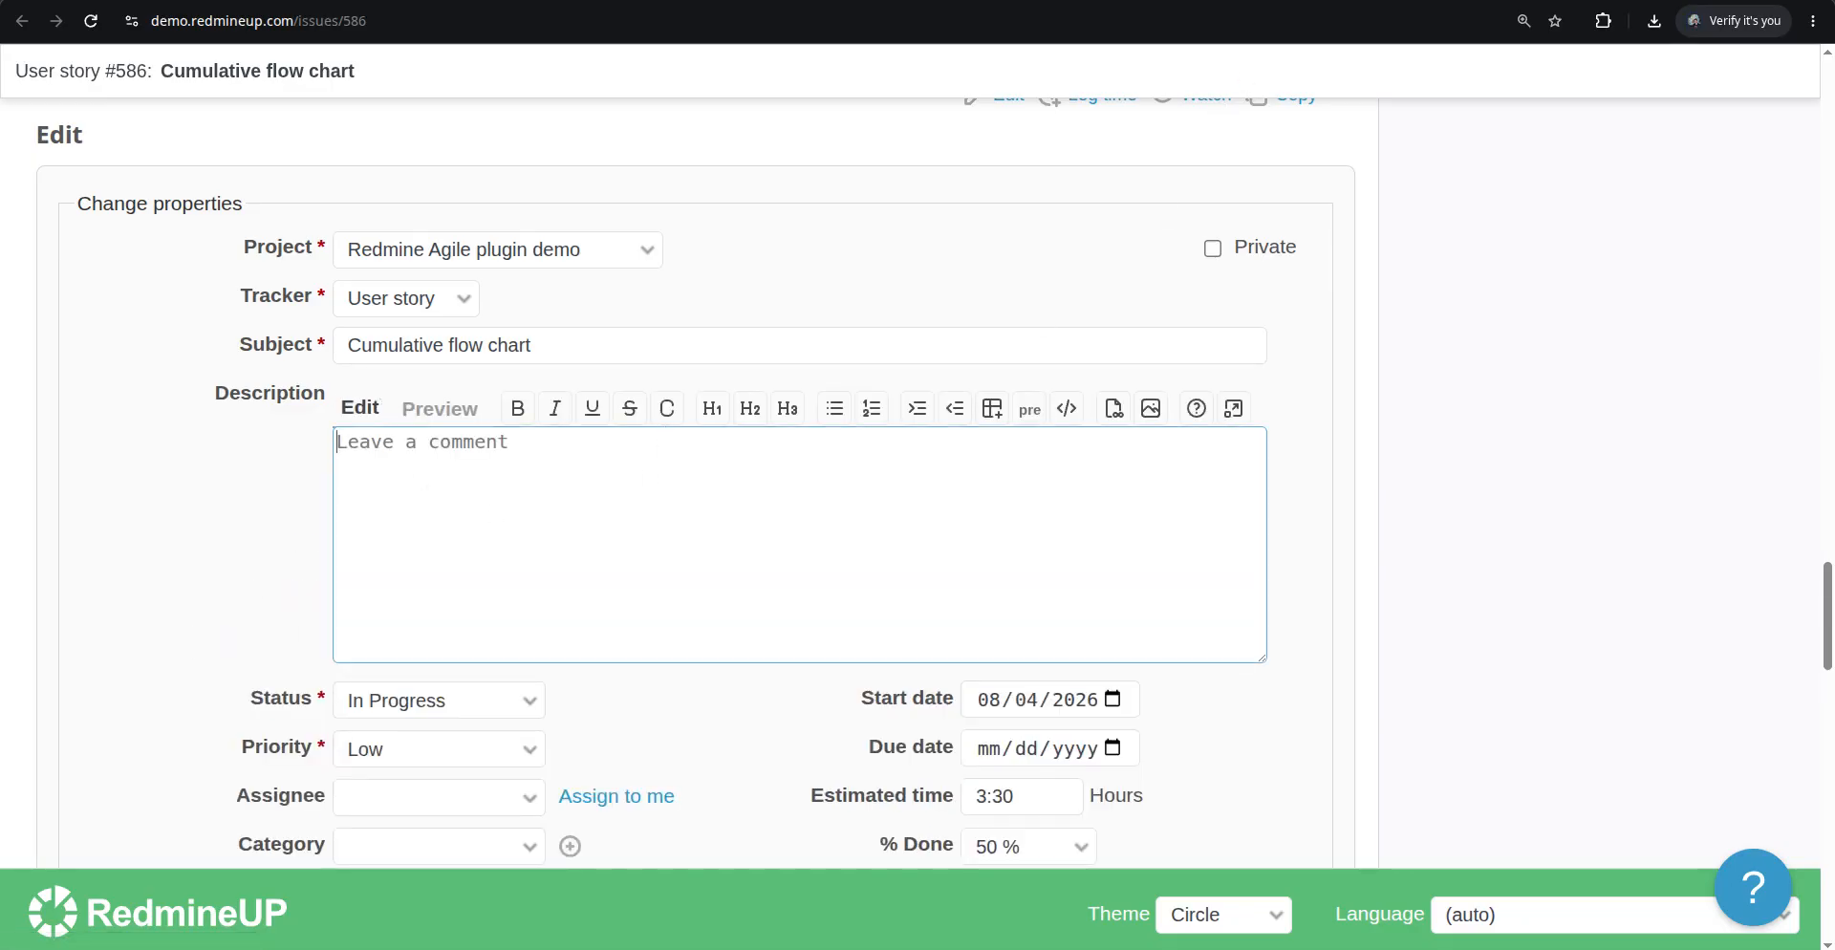
type("The")
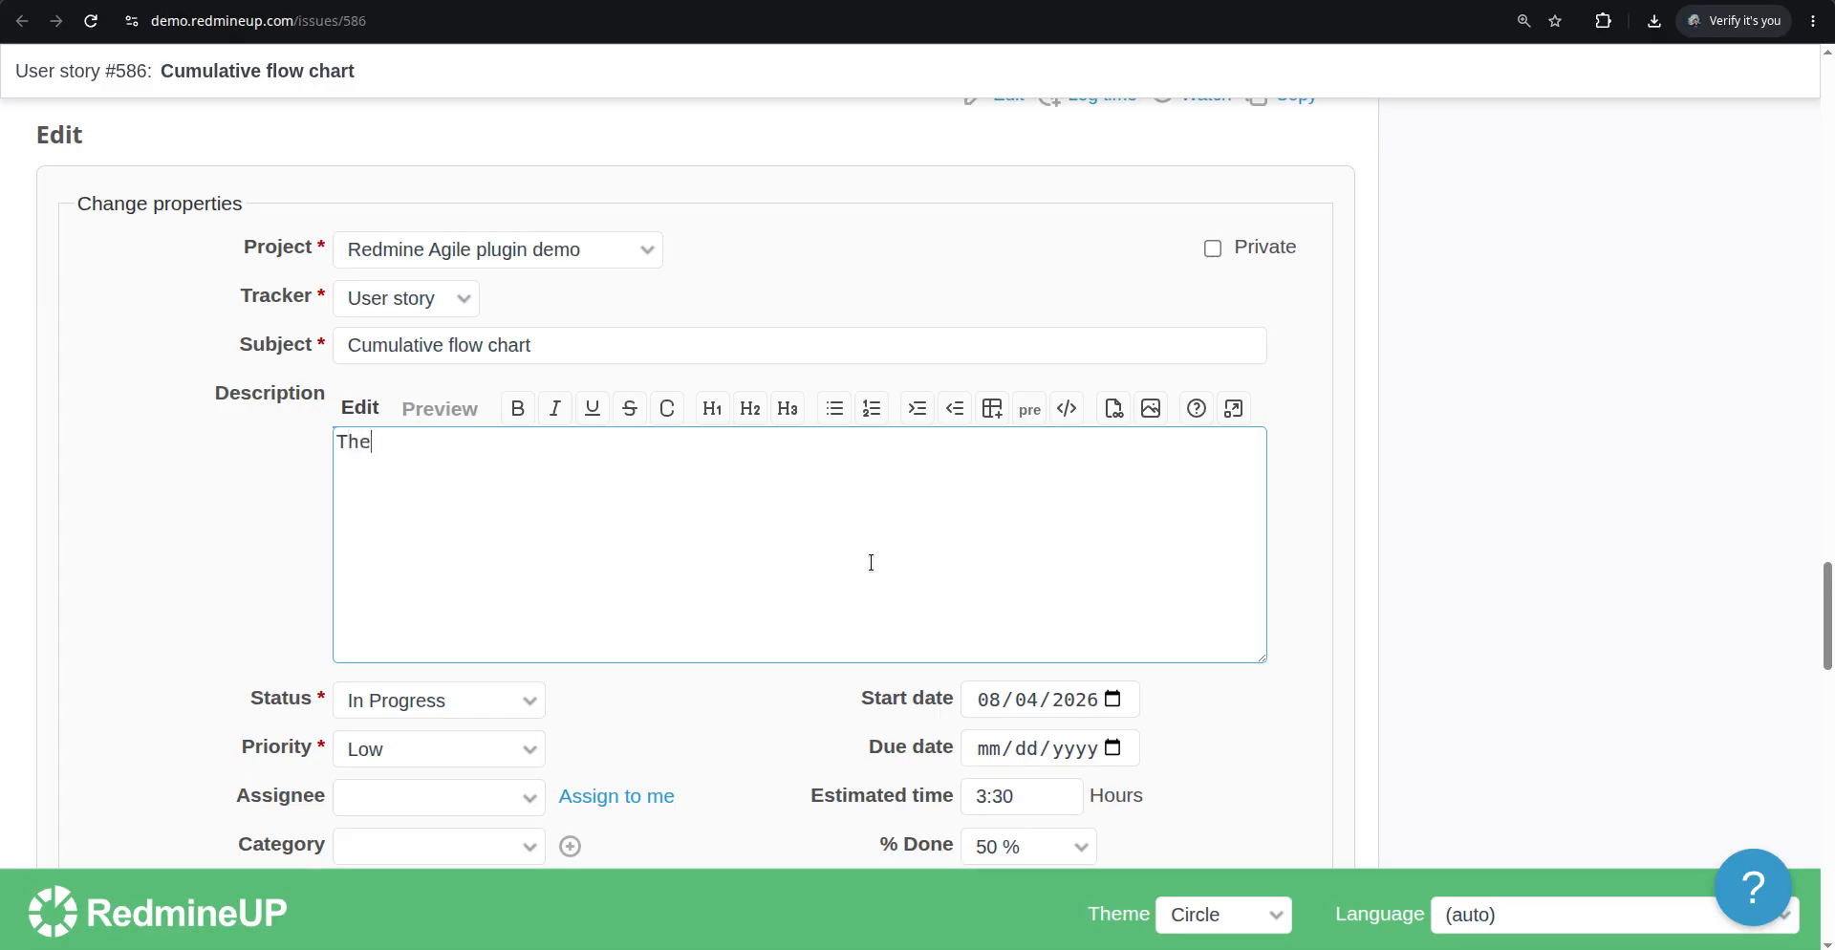
type(" Matrix was originally rele")
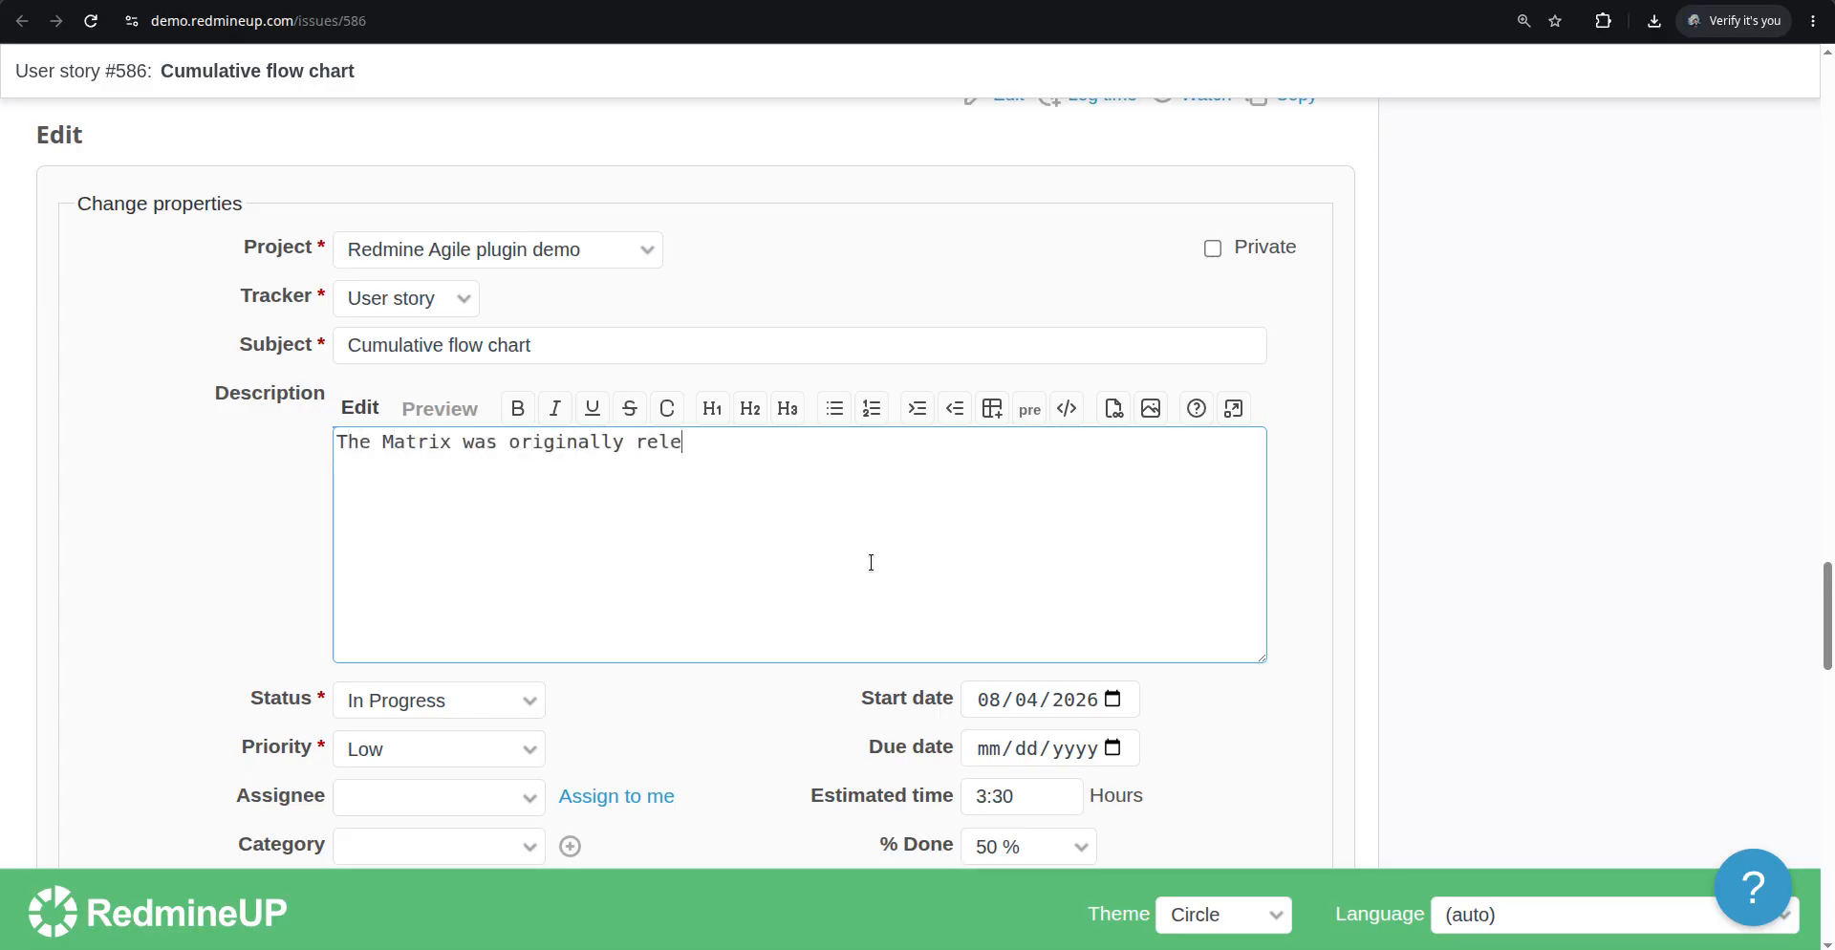
type("ased in the 1999")
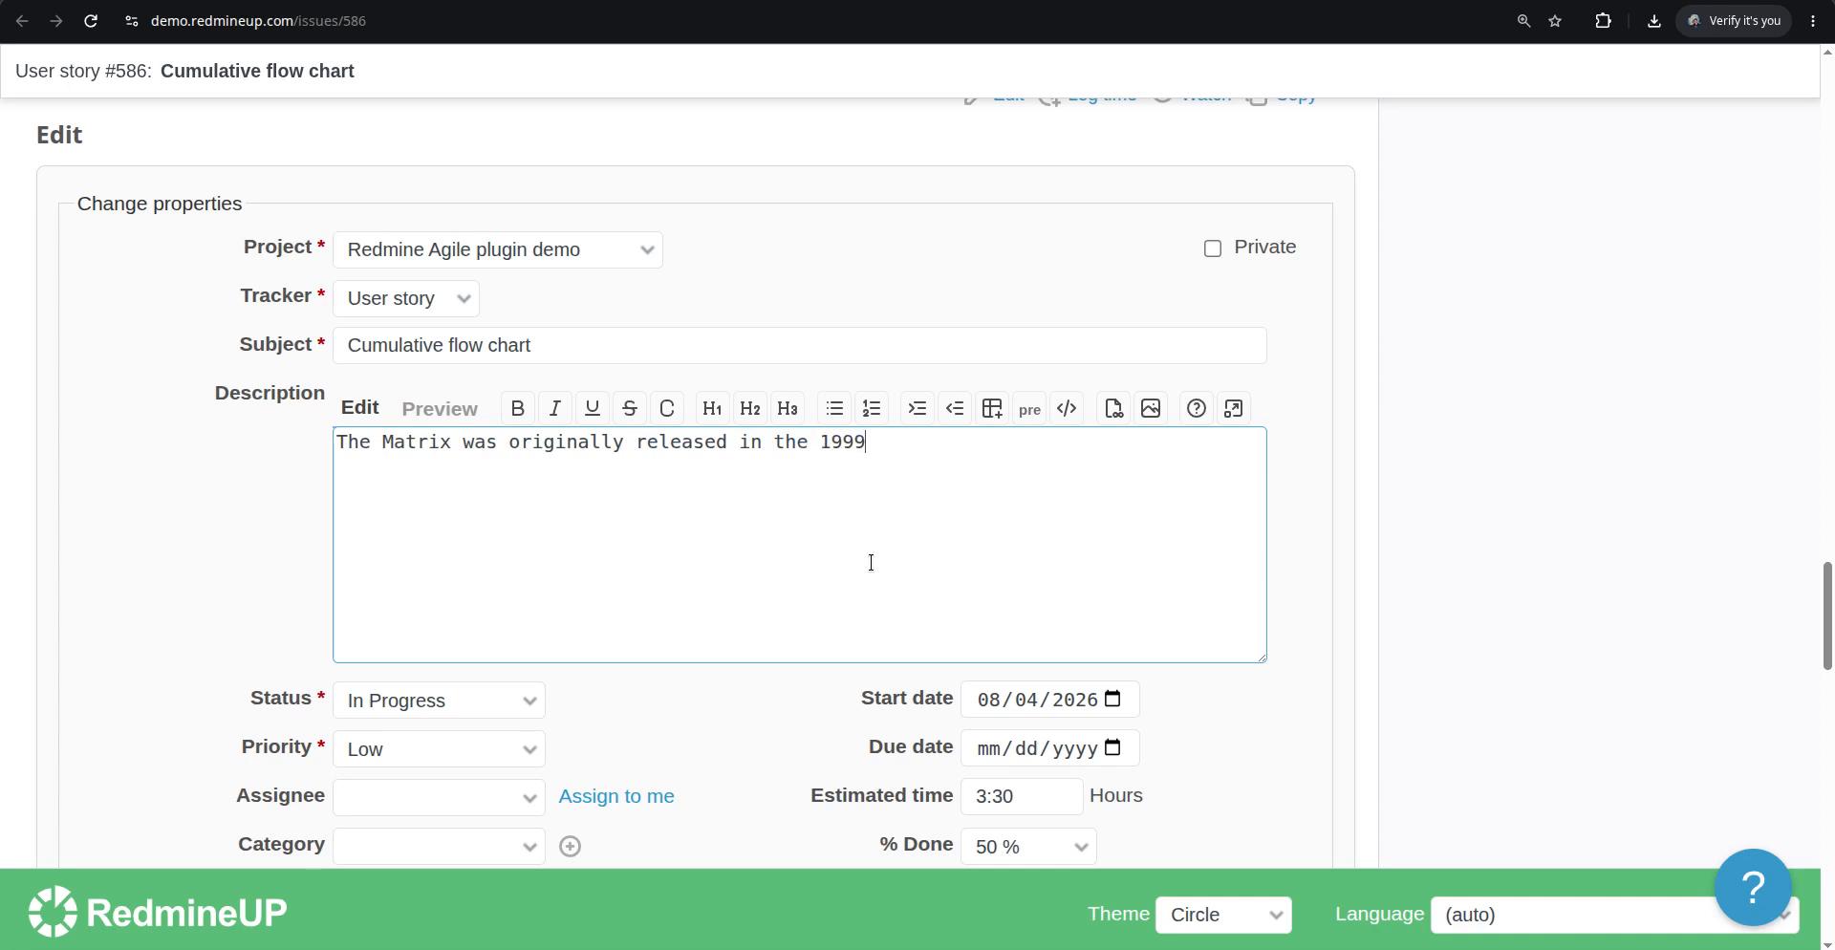
type(" and it was the grea")
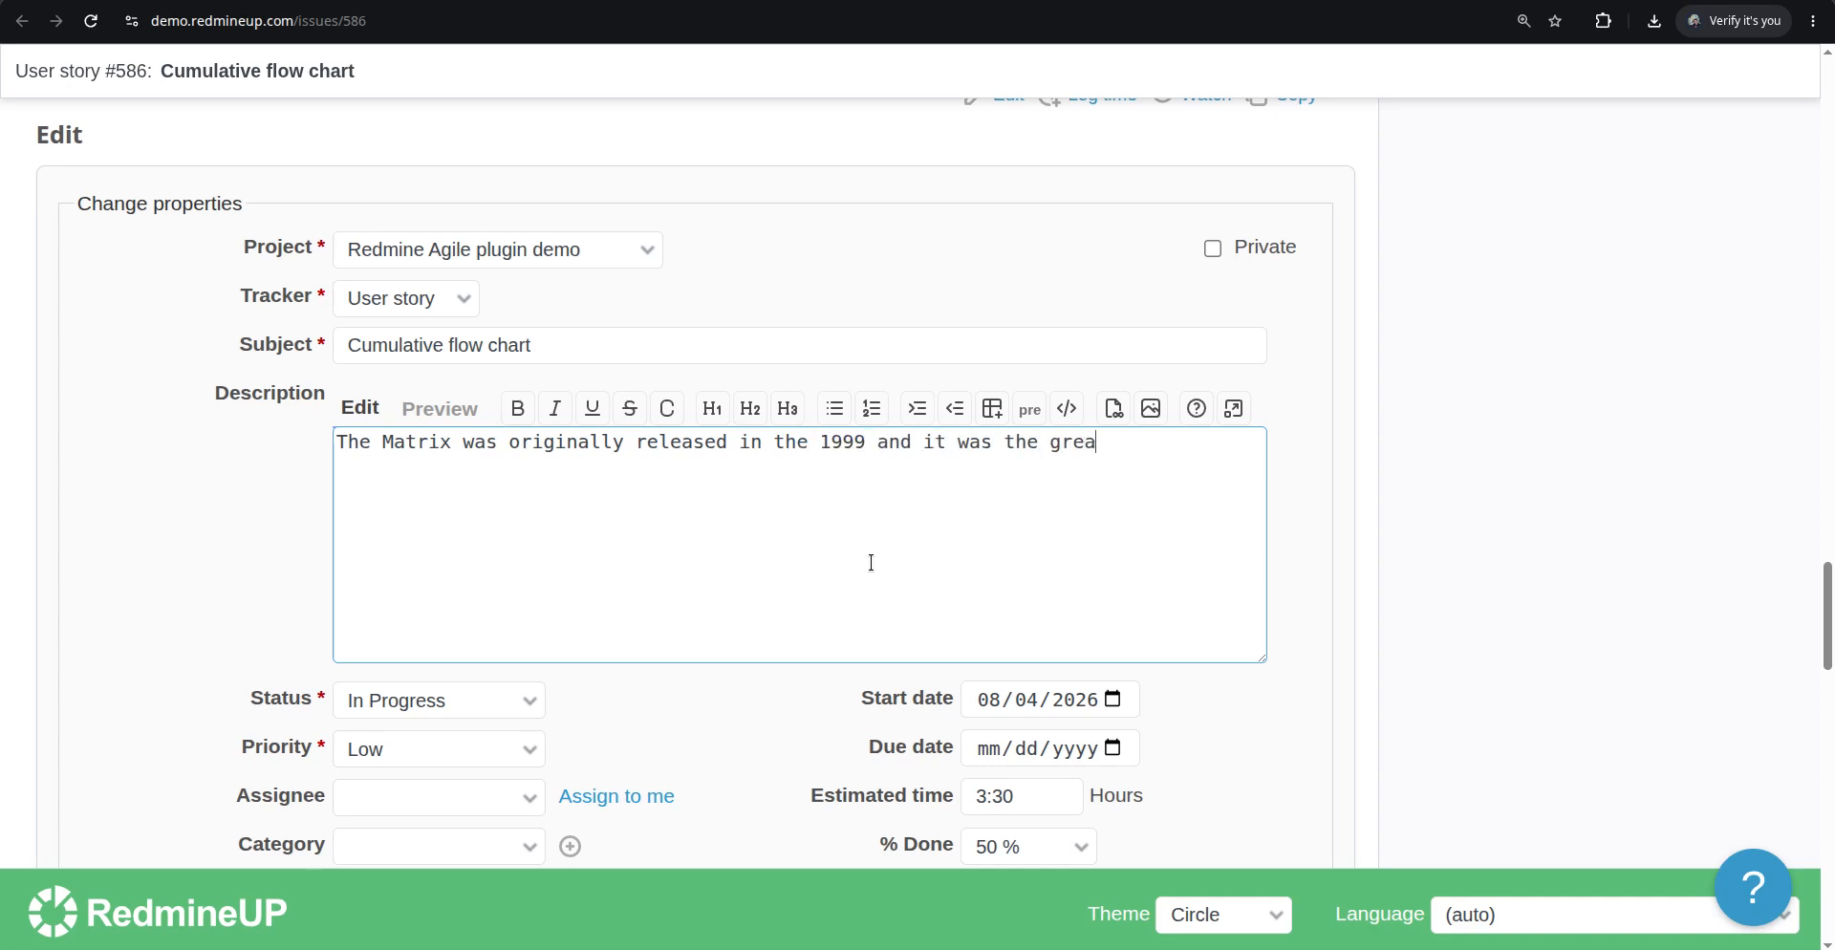
type("t movie for that decade. ")
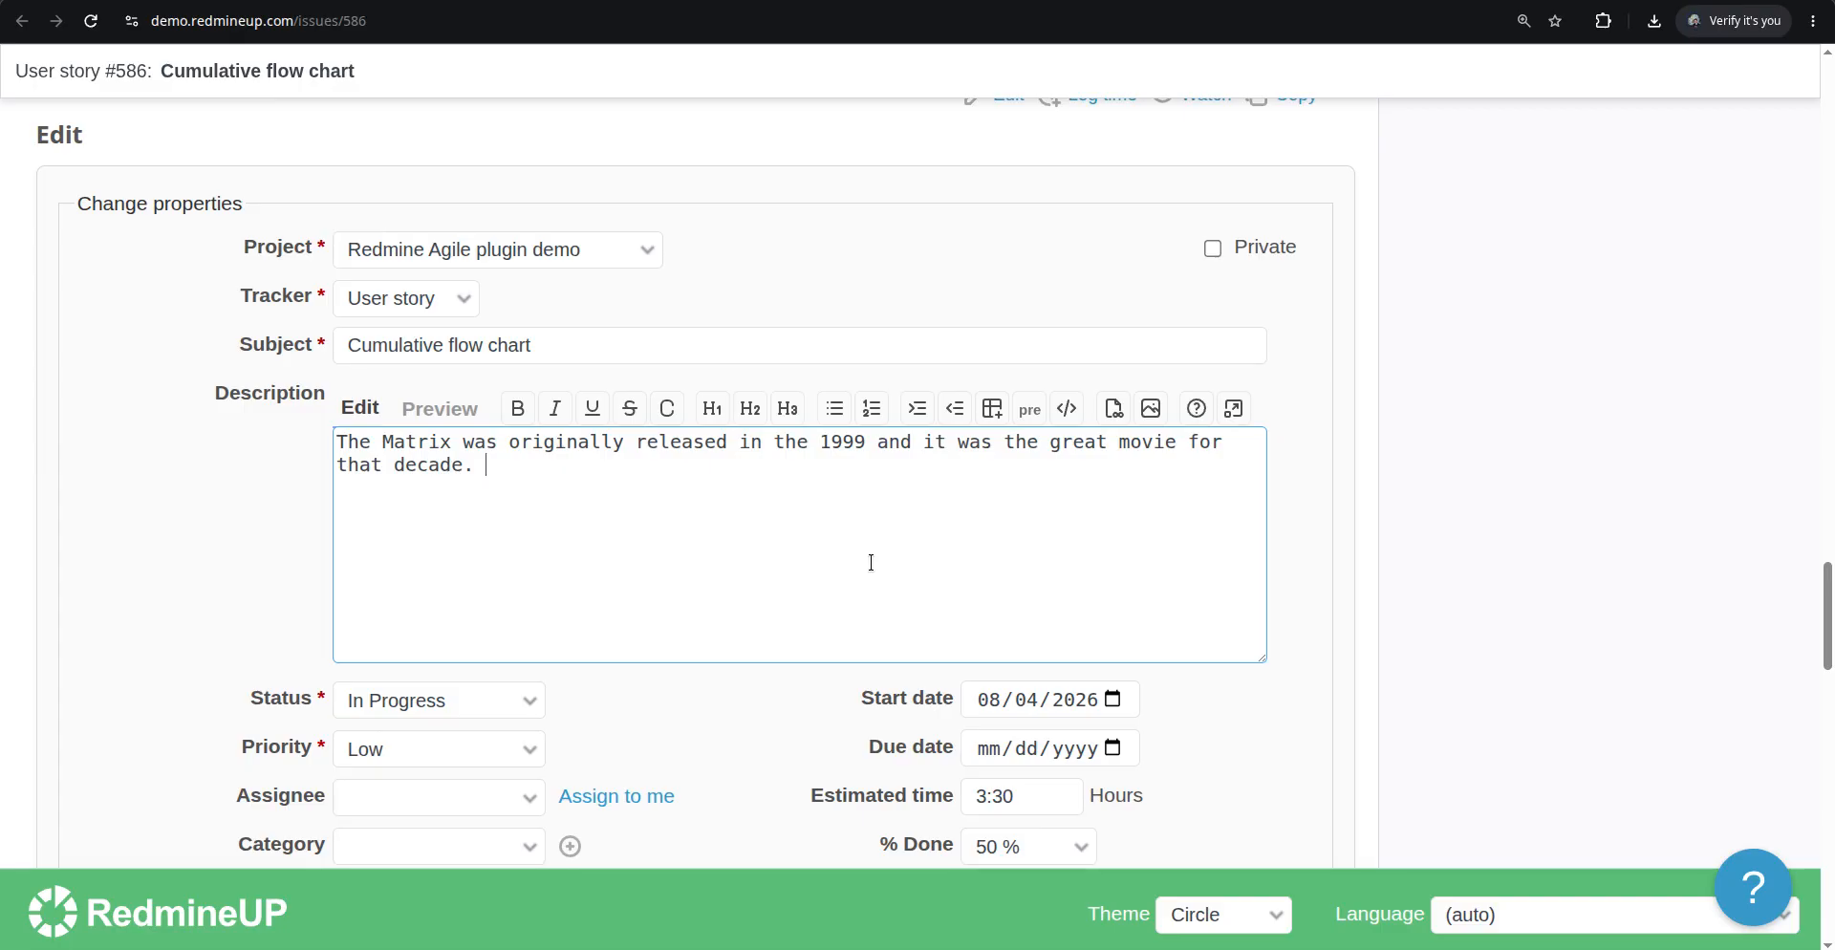
type("no")
key("BackSpace")
key("BackSpace")
type("Nowadays (2020")
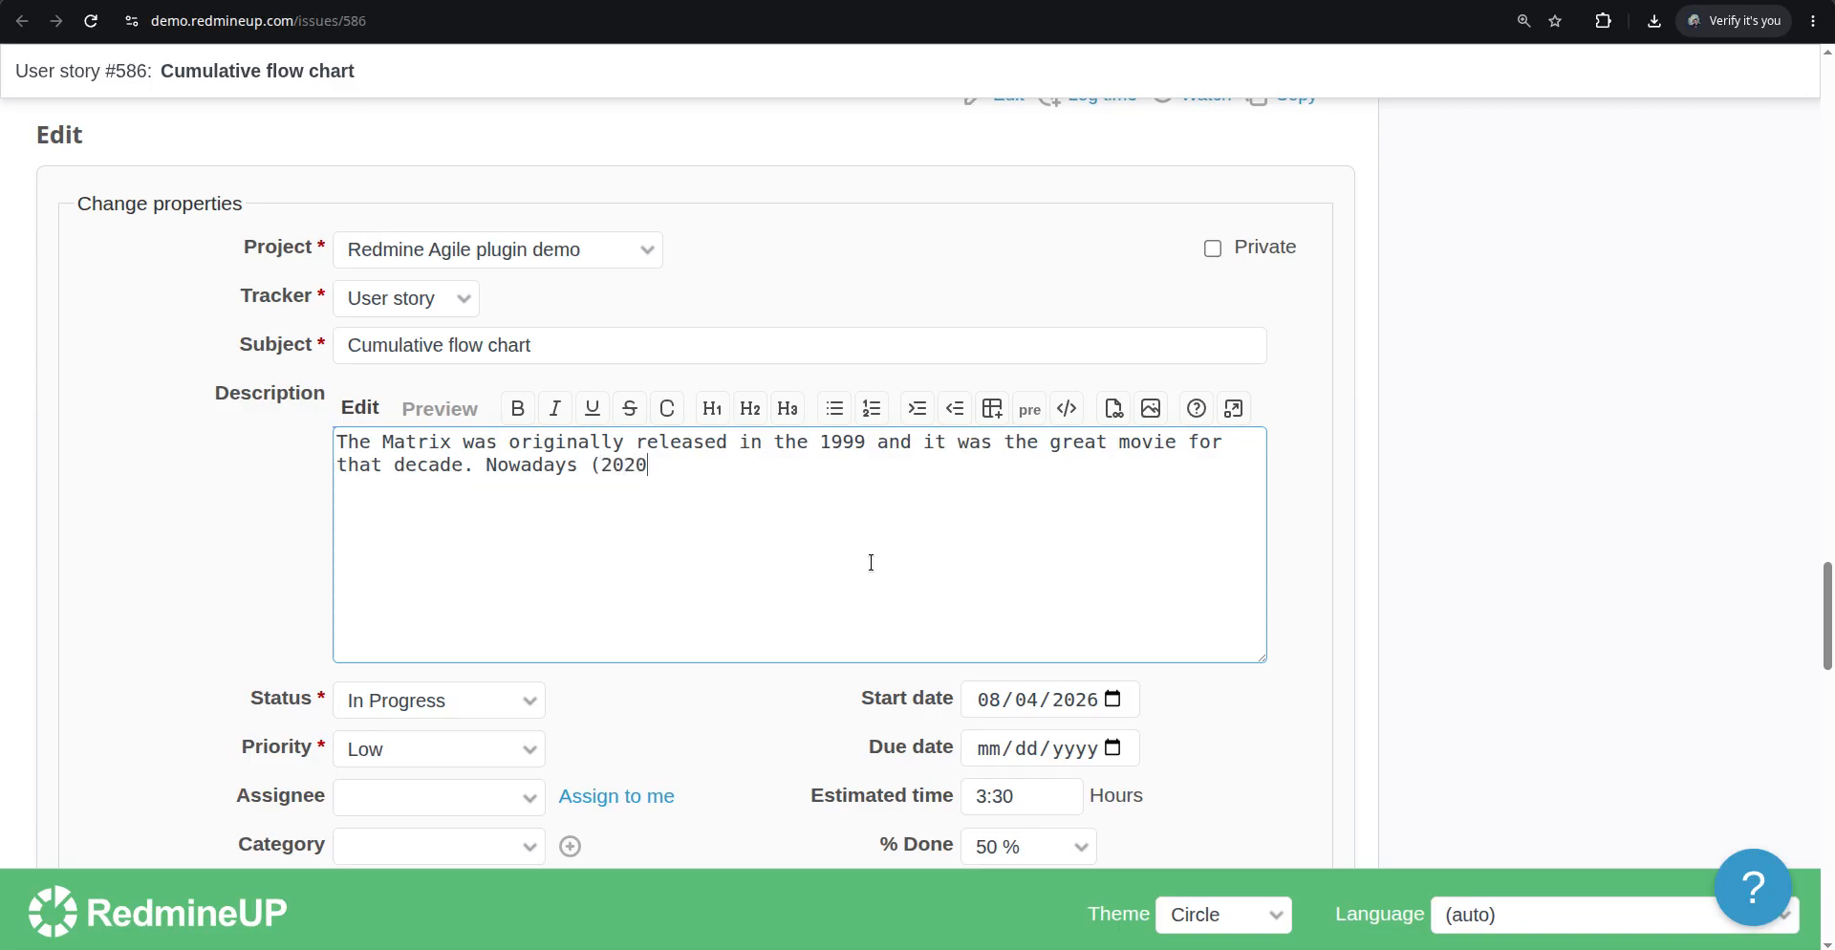
key("BackSpace")
type("6) it still one of the great movie")
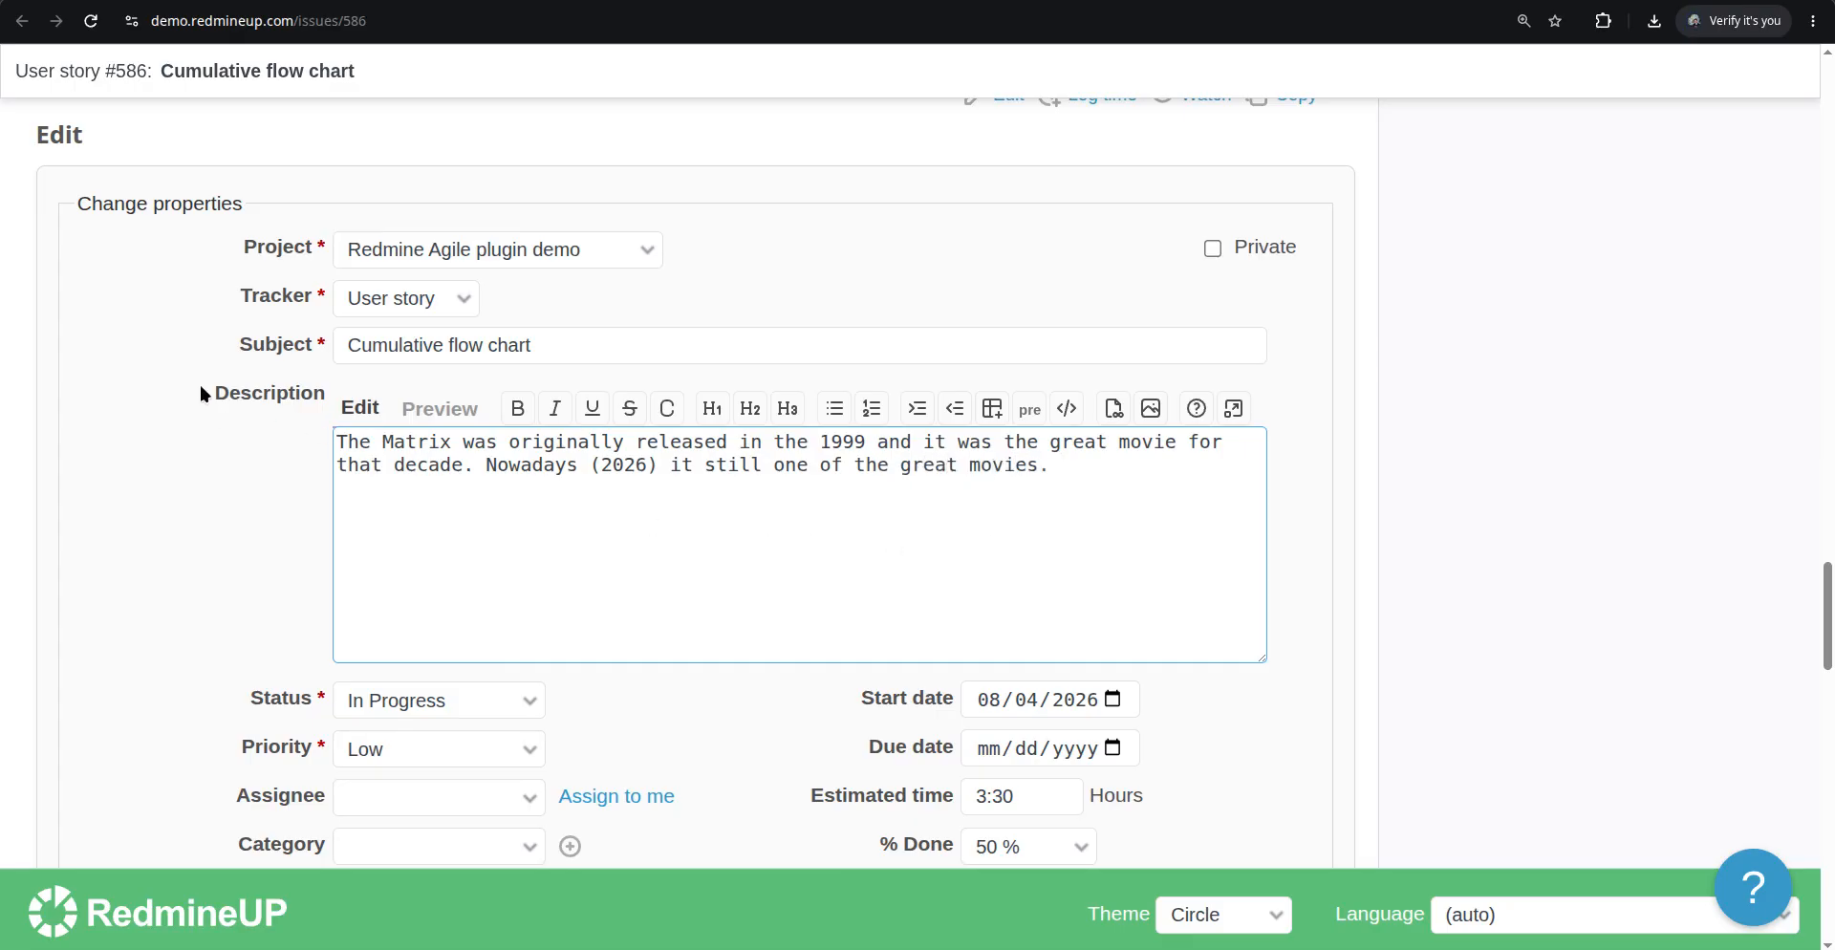
type("s.")
Add a "test" item to the required Checklist custom field and save the issue changes
scroll(228, 436, "down", 20)
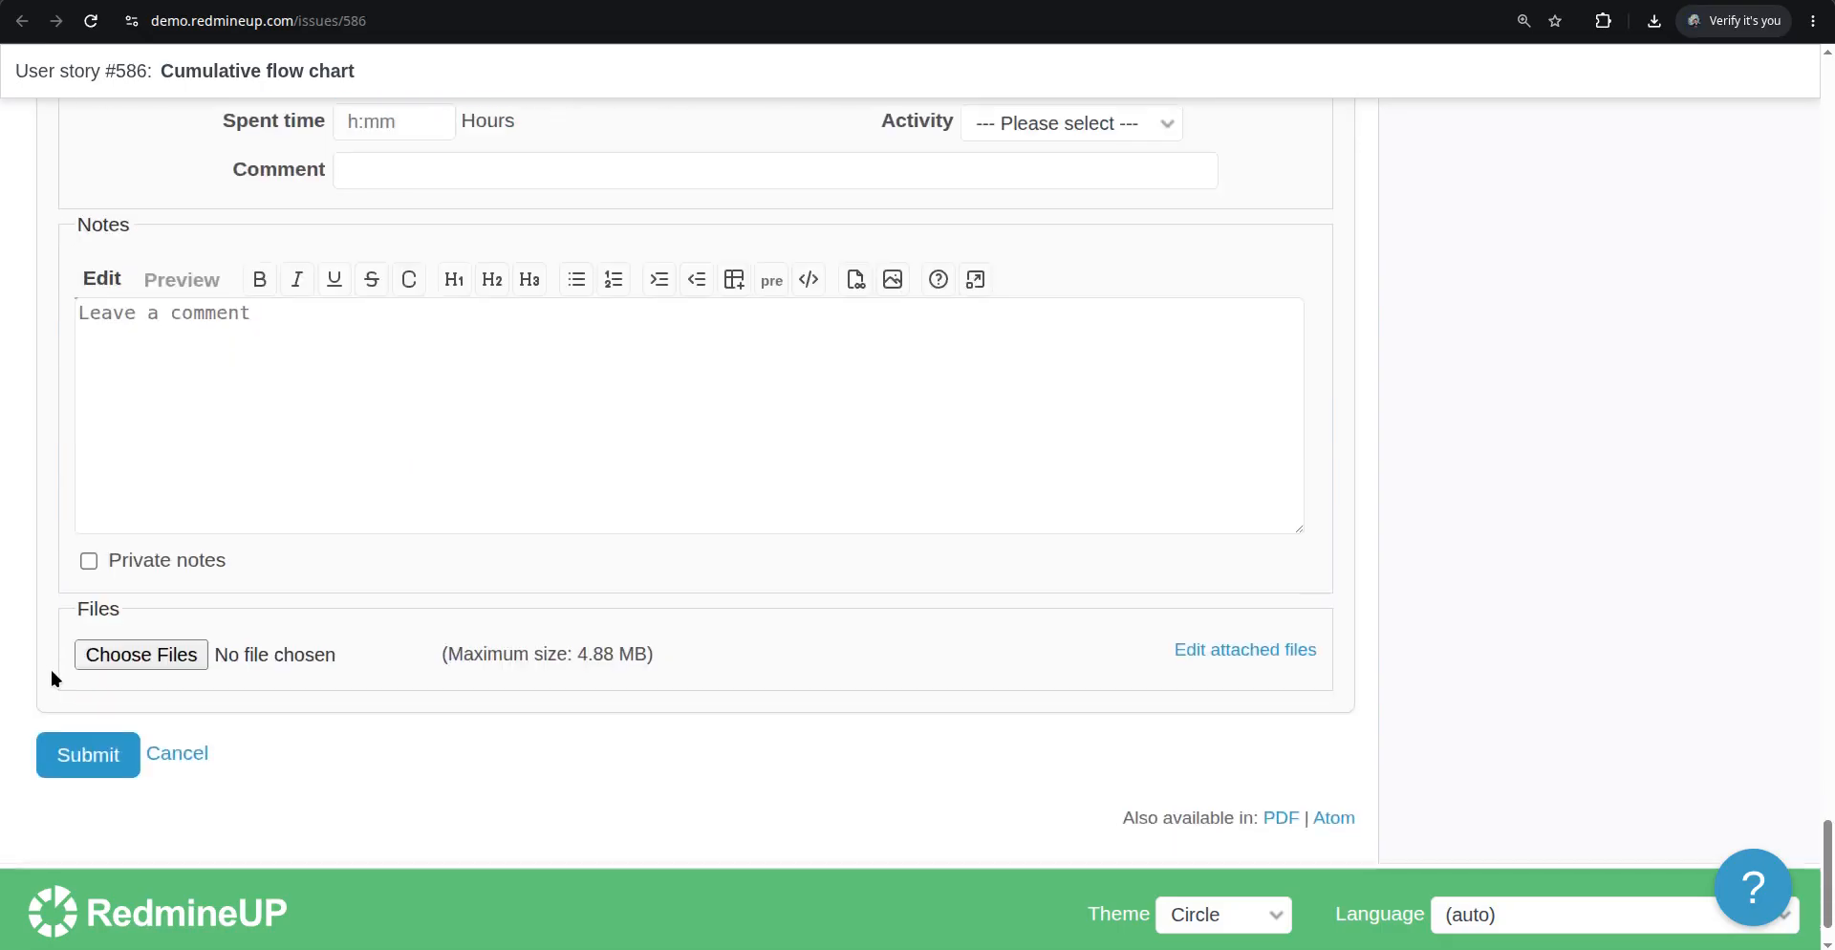
left_click(88, 755)
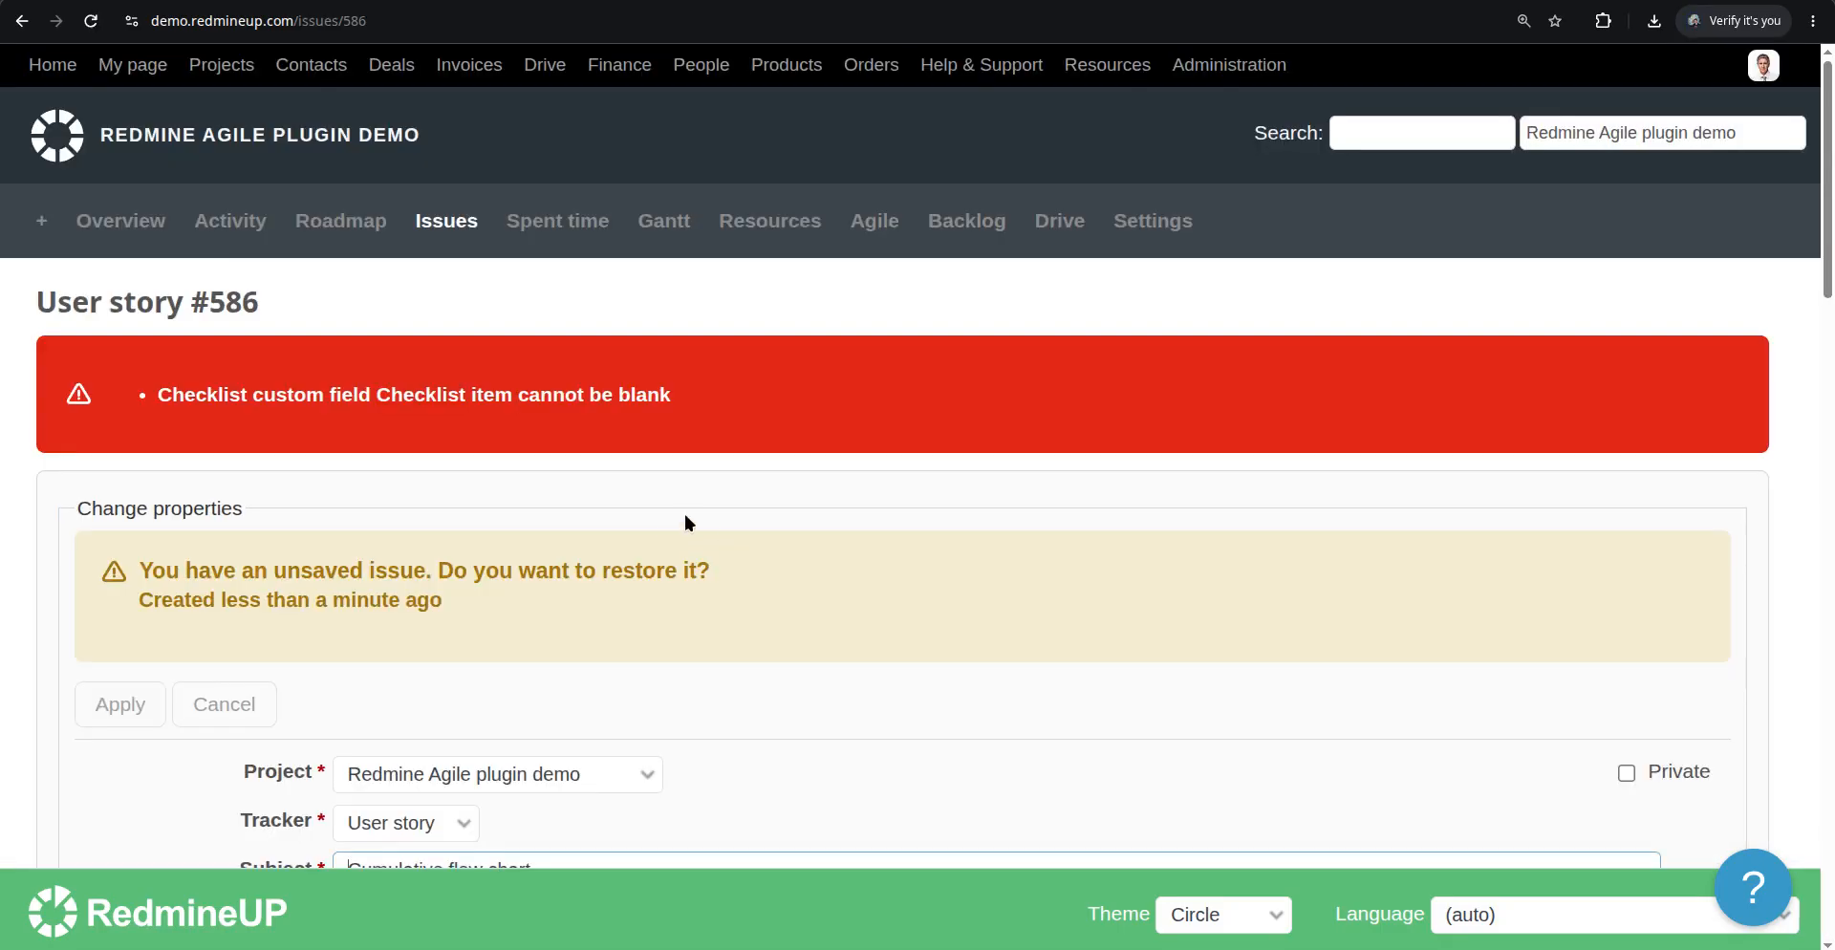
scroll(684, 513, "down", 7)
left_click(1270, 522)
type("te")
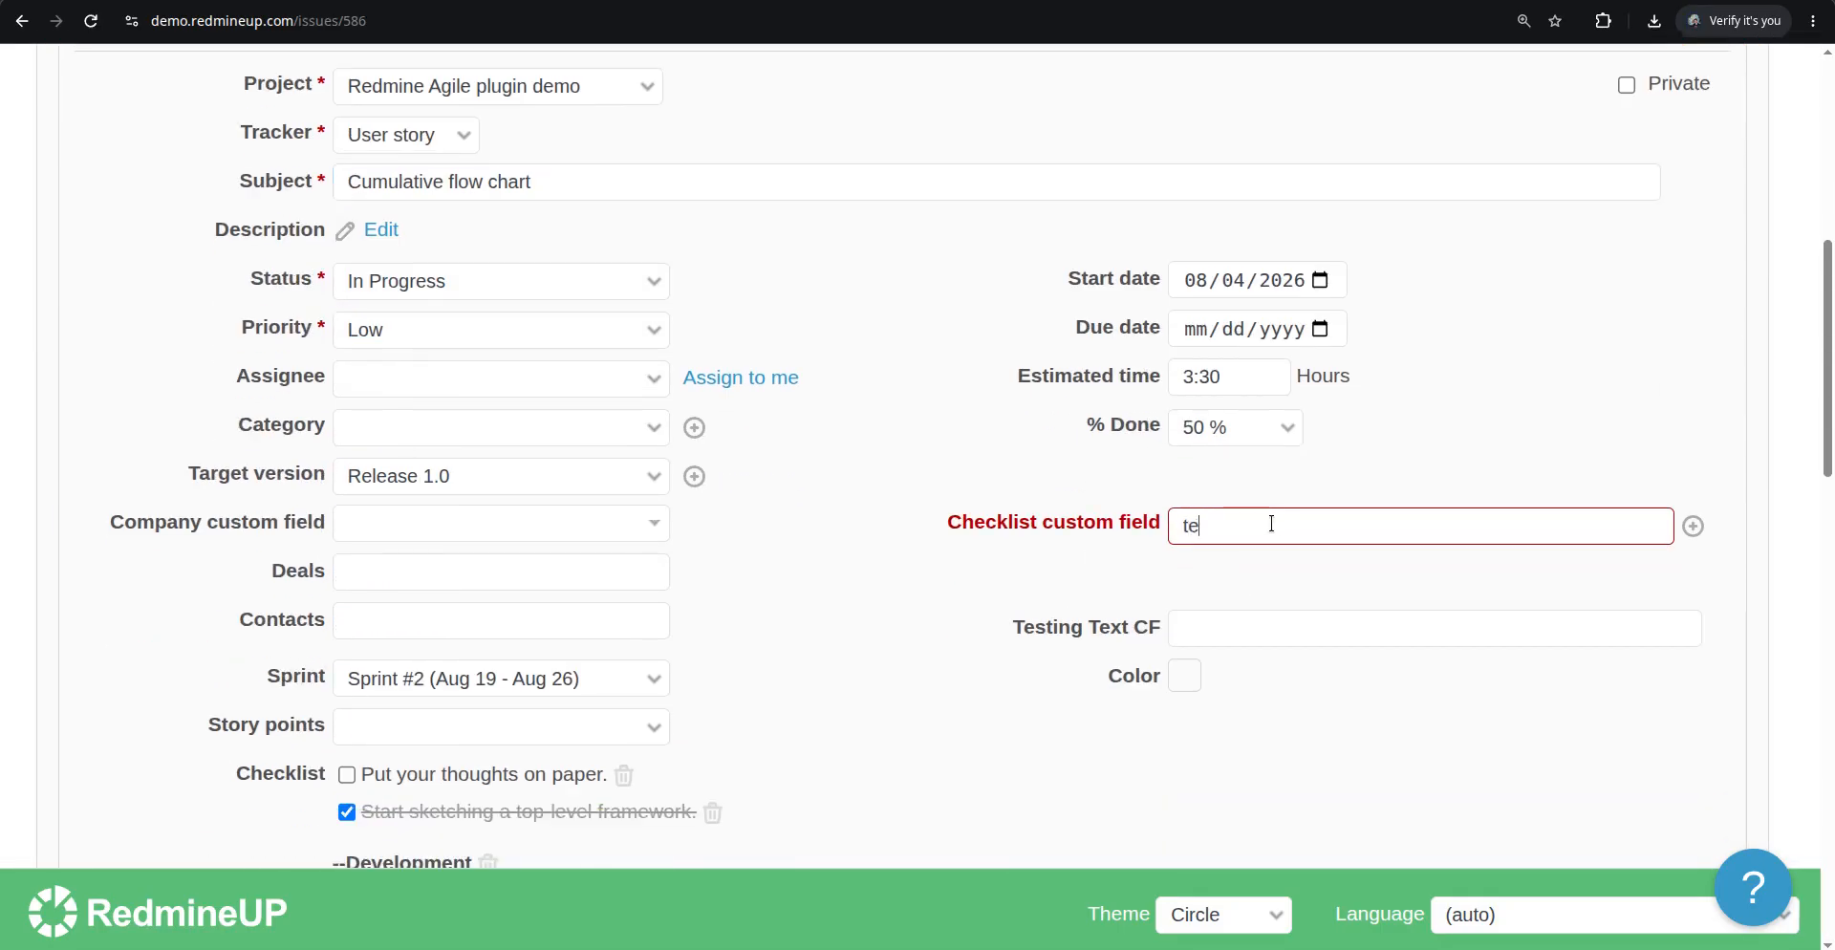
type("st 1")
key("Return")
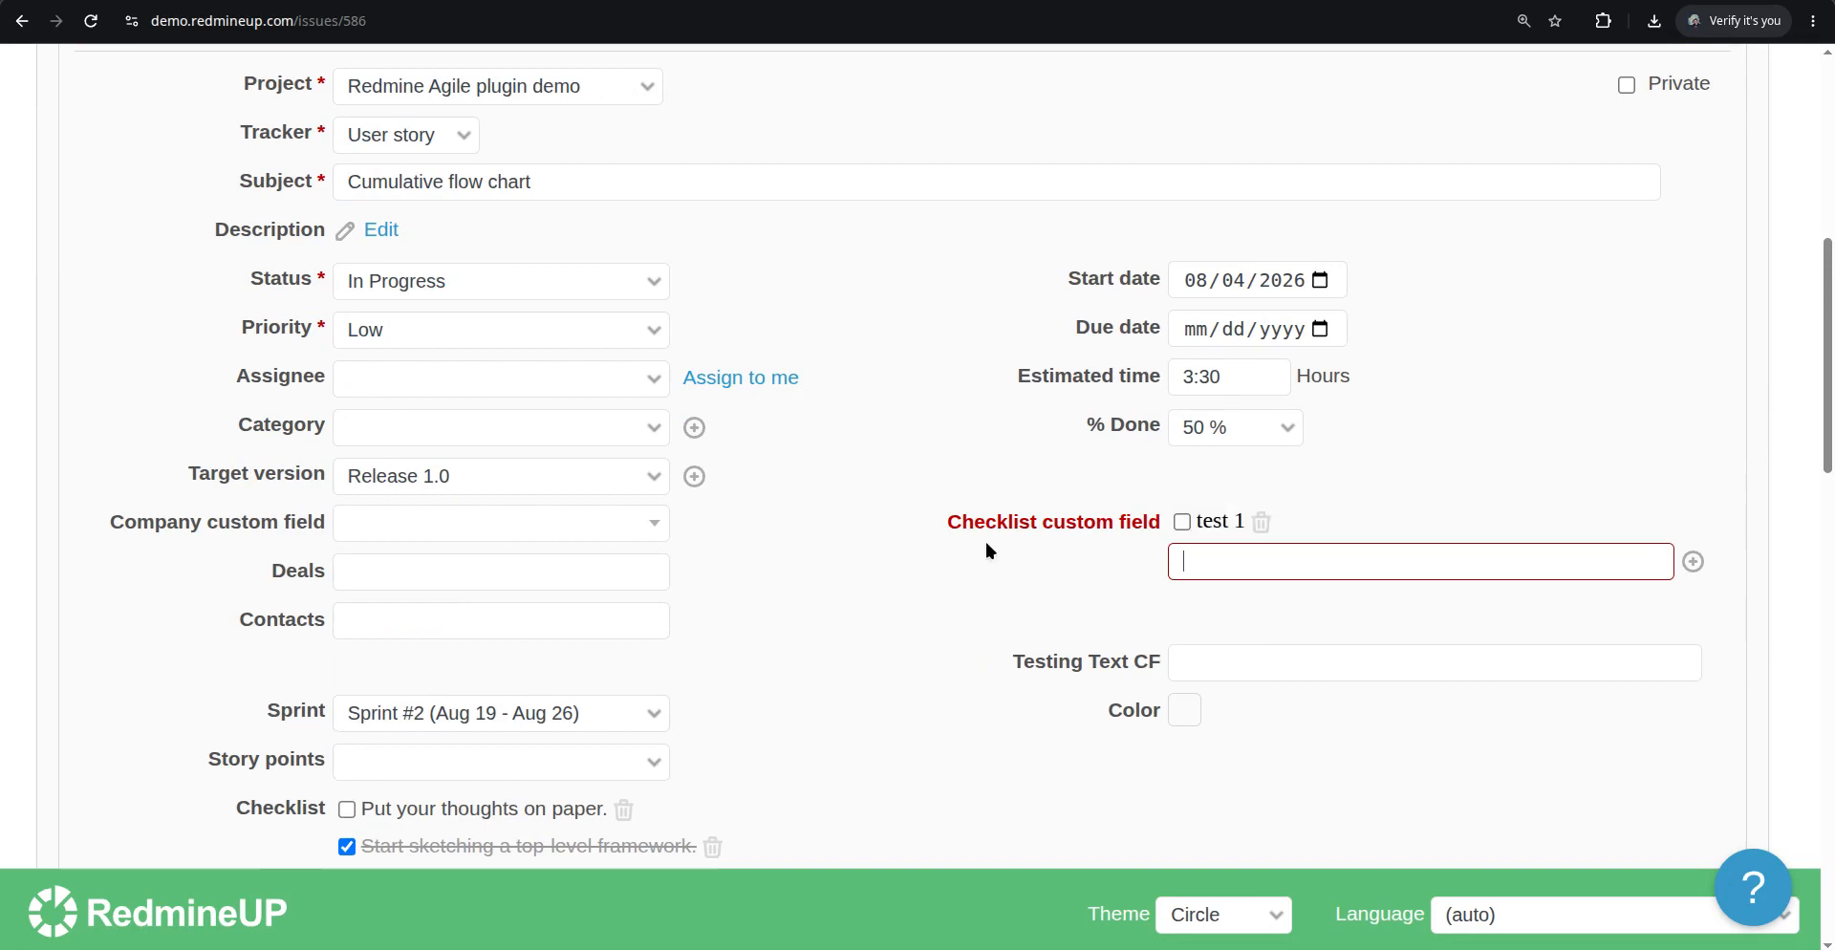
scroll(847, 604, "down", 20)
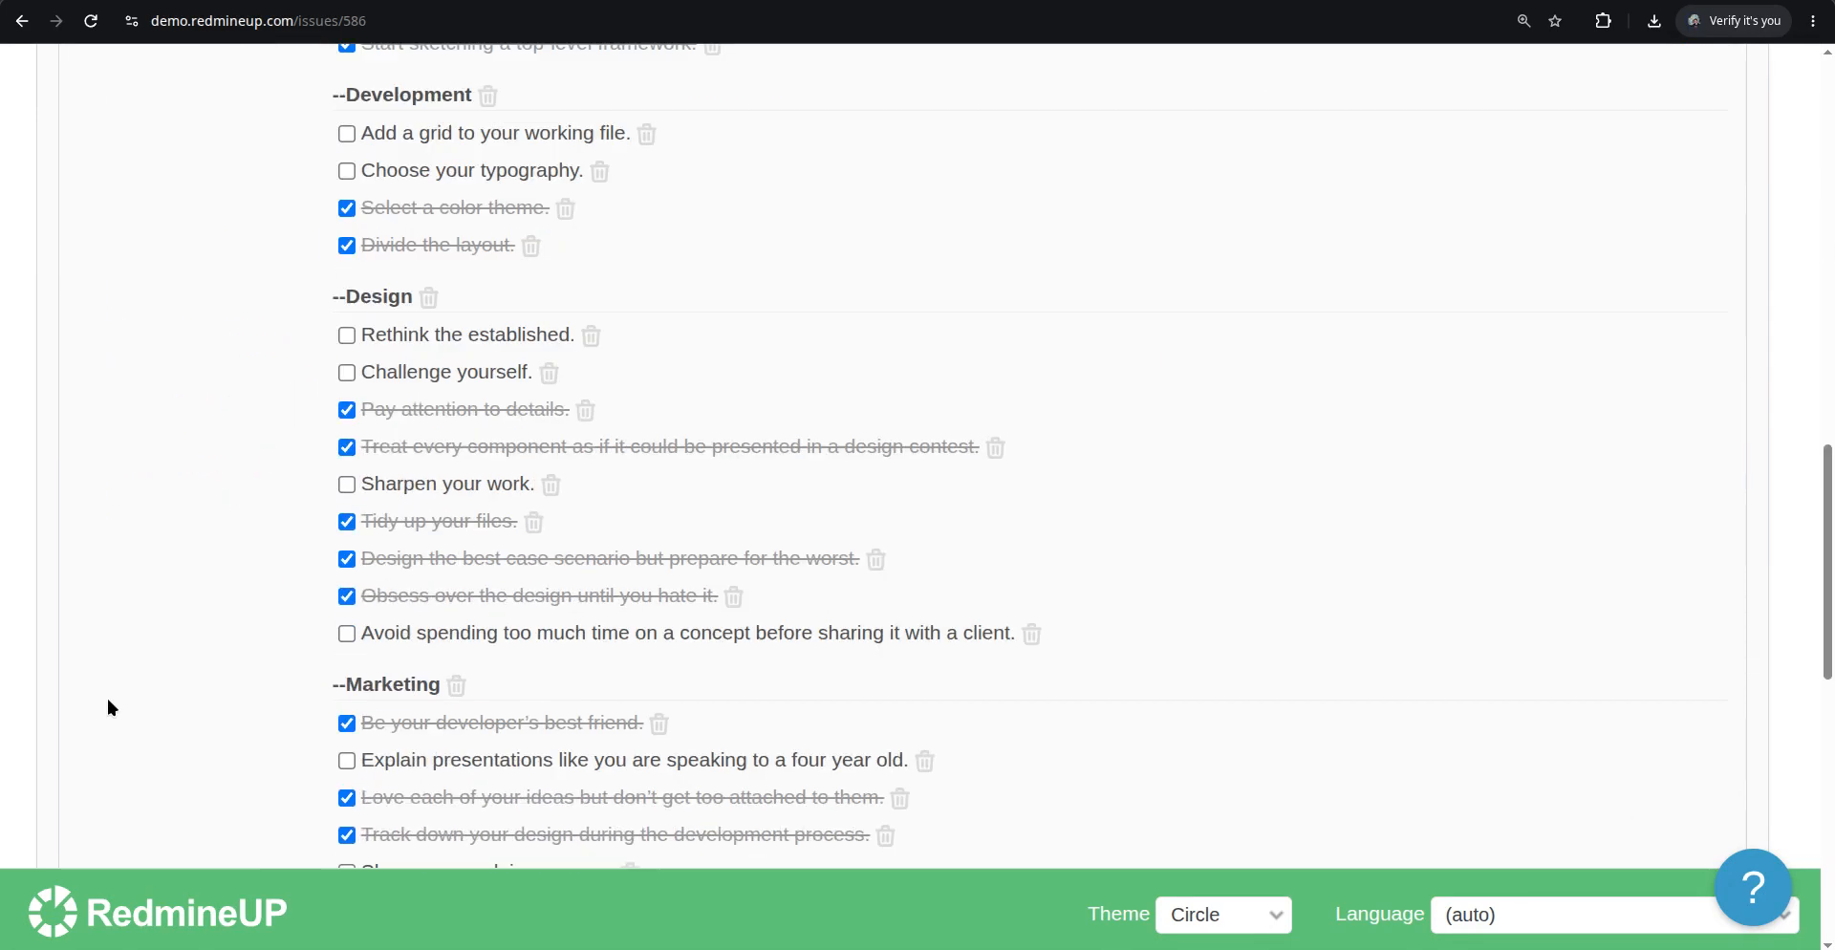
left_click(95, 745)
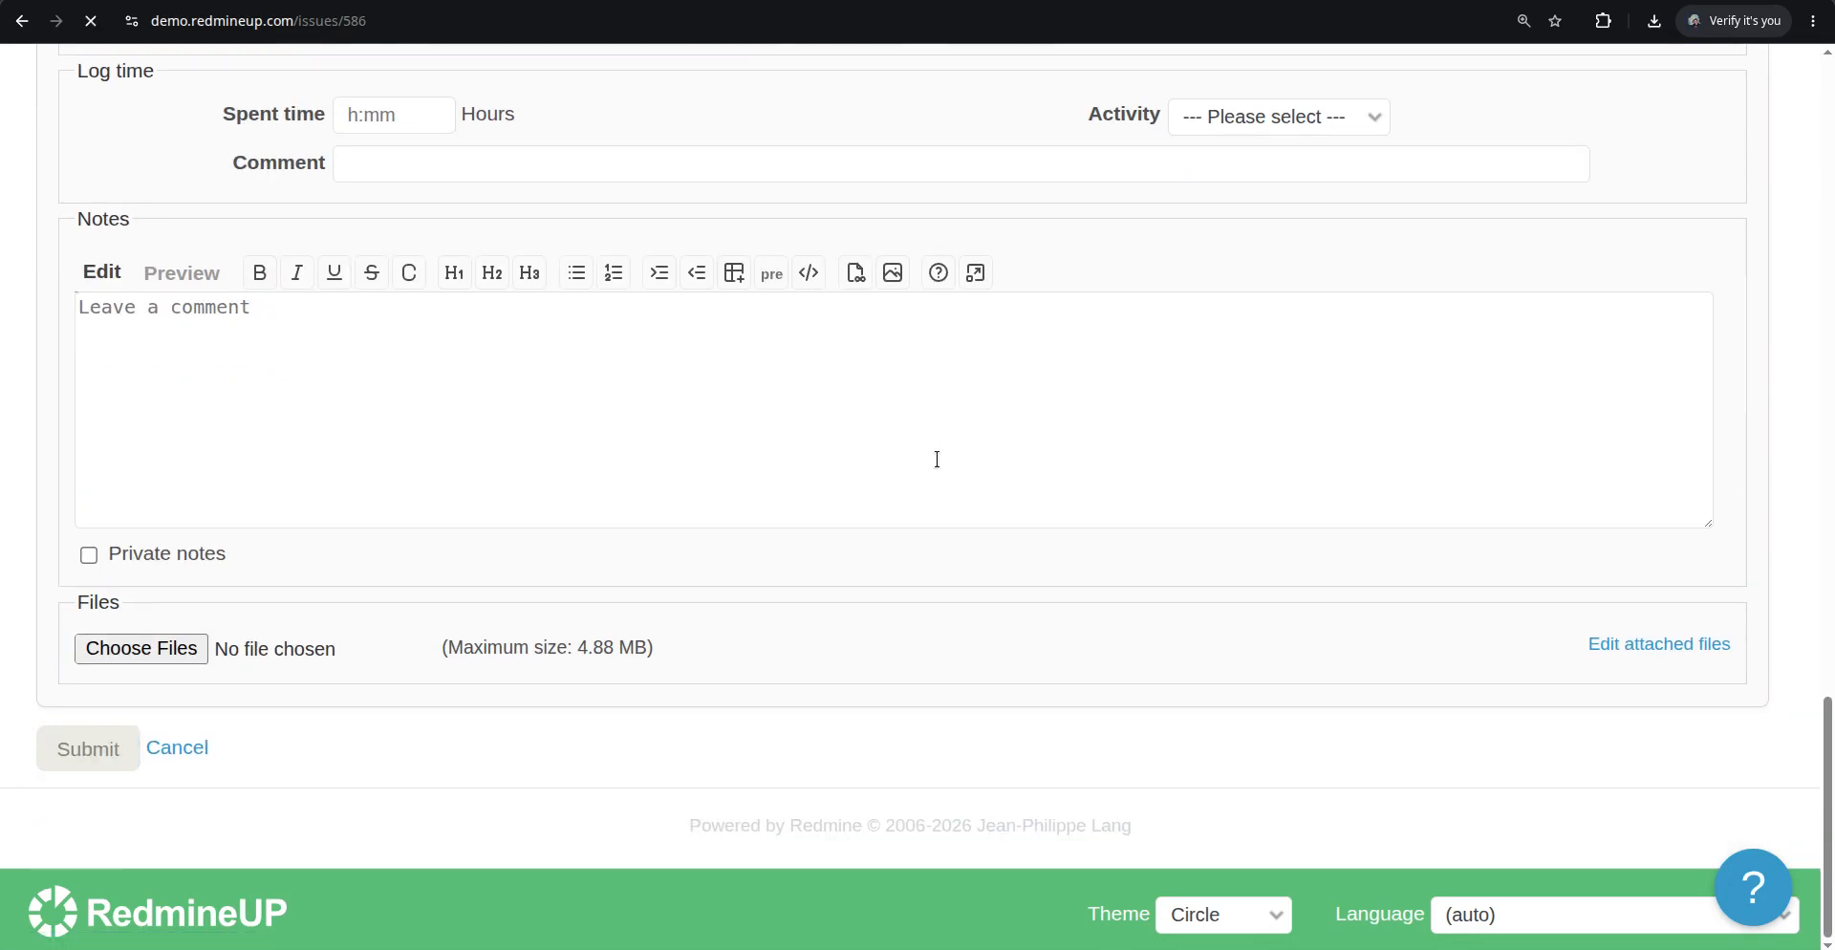
Review the saved issue's description, attached image, checklist and history
scroll(828, 497, "down", 3)
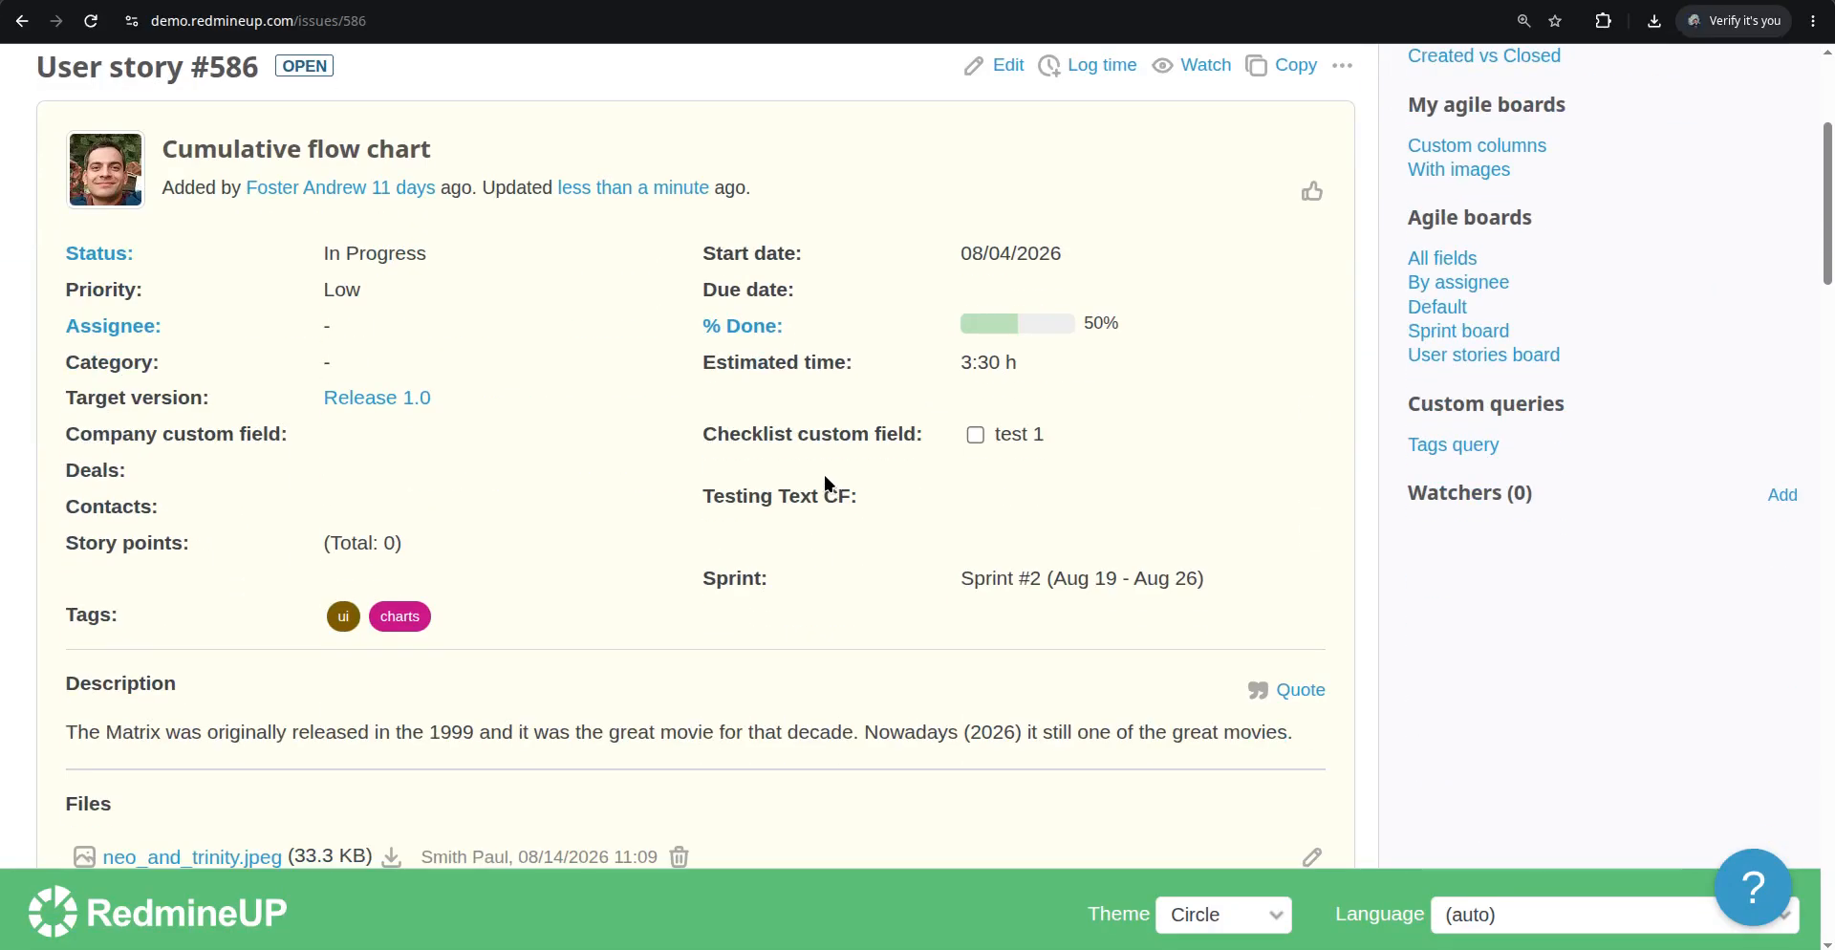
scroll(439, 536, "down", 6)
scroll(168, 331, "up", 4)
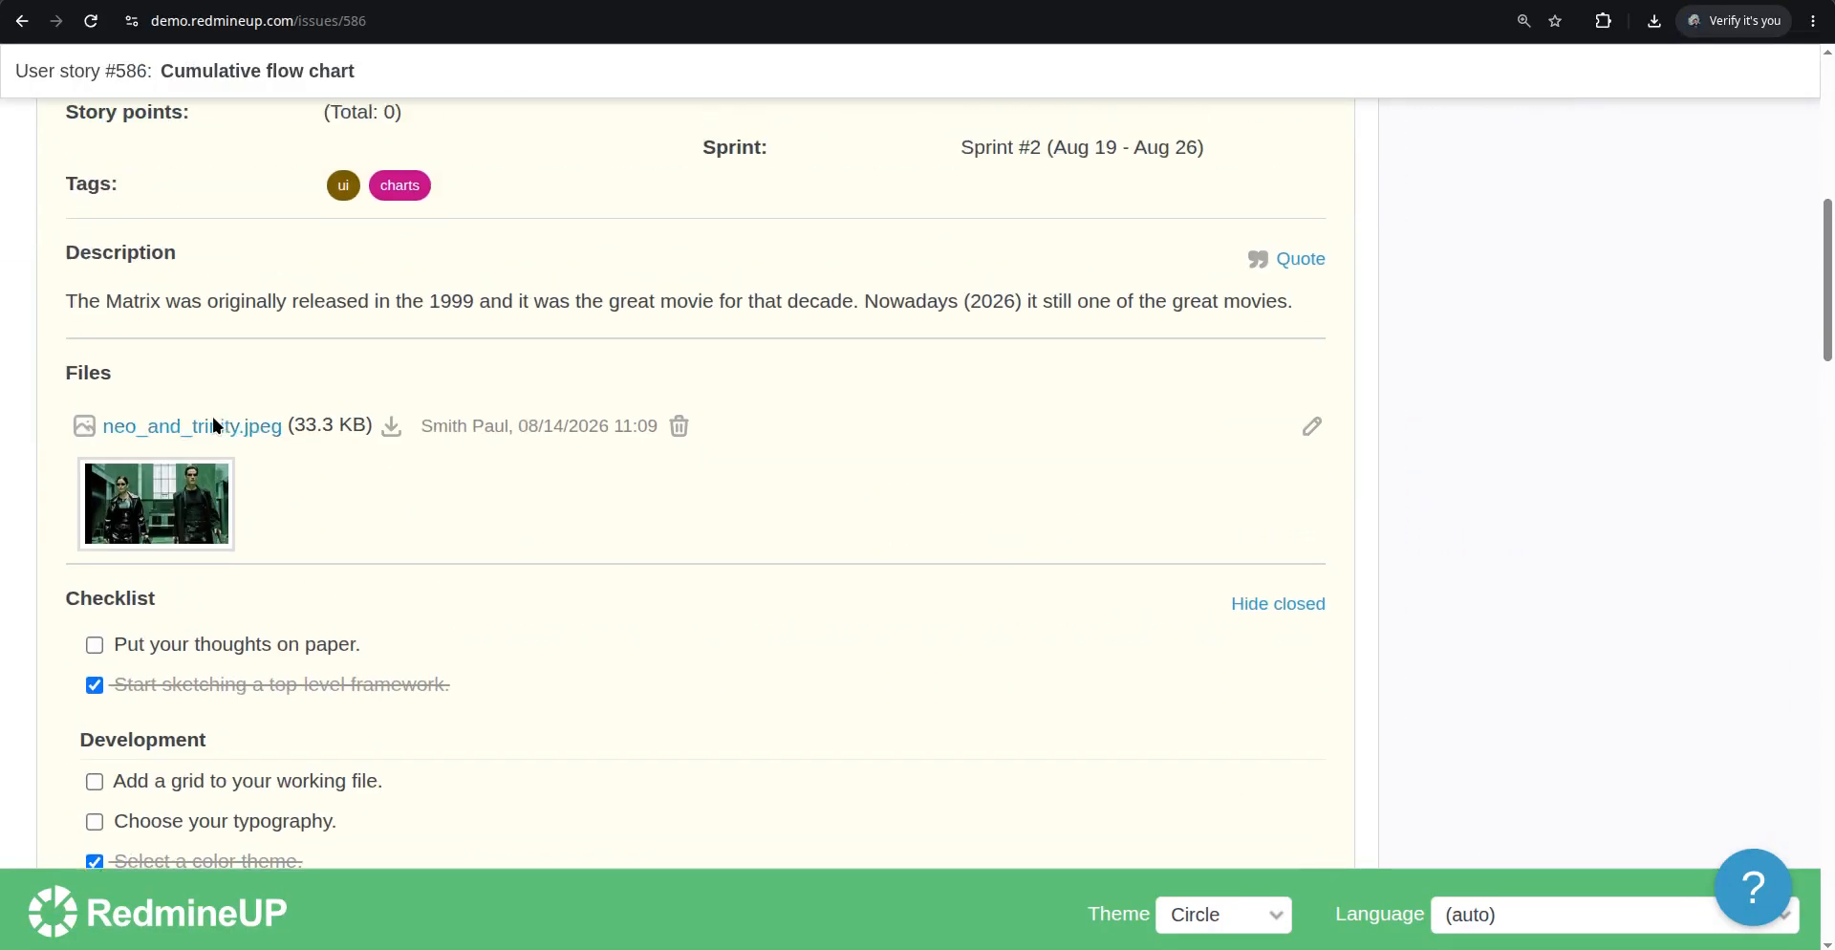
scroll(162, 428, "up", 8)
scroll(181, 497, "down", 7)
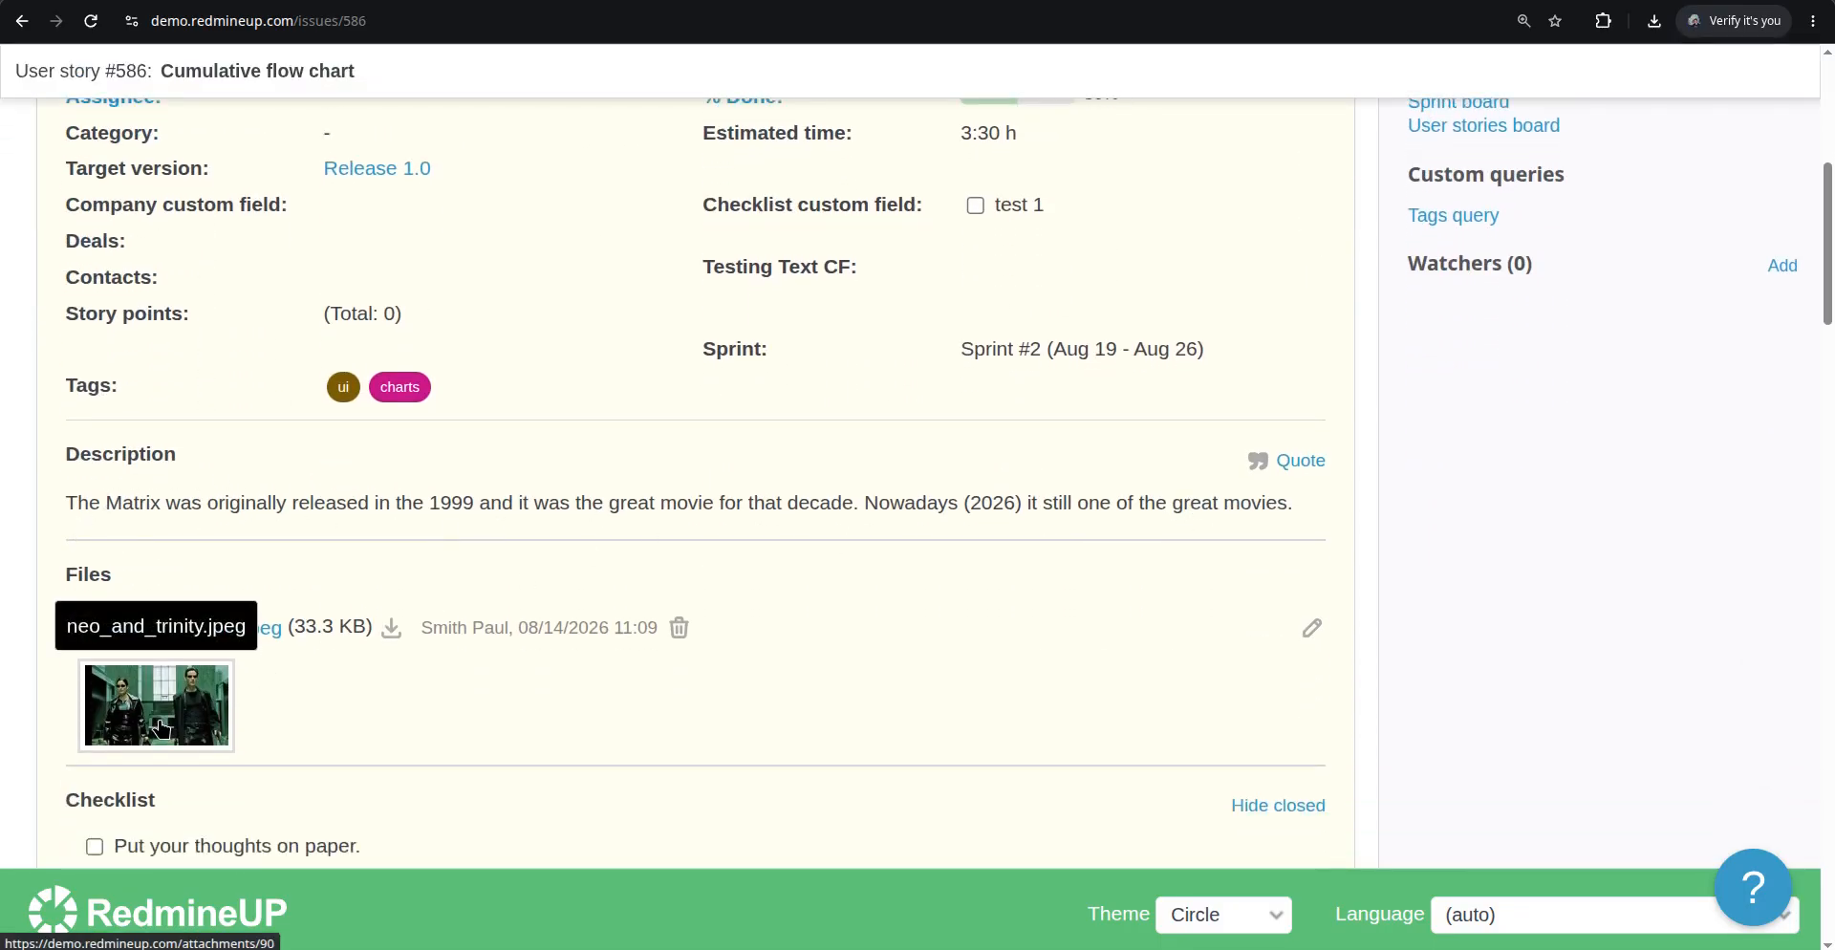
scroll(860, 641, "down", 20)
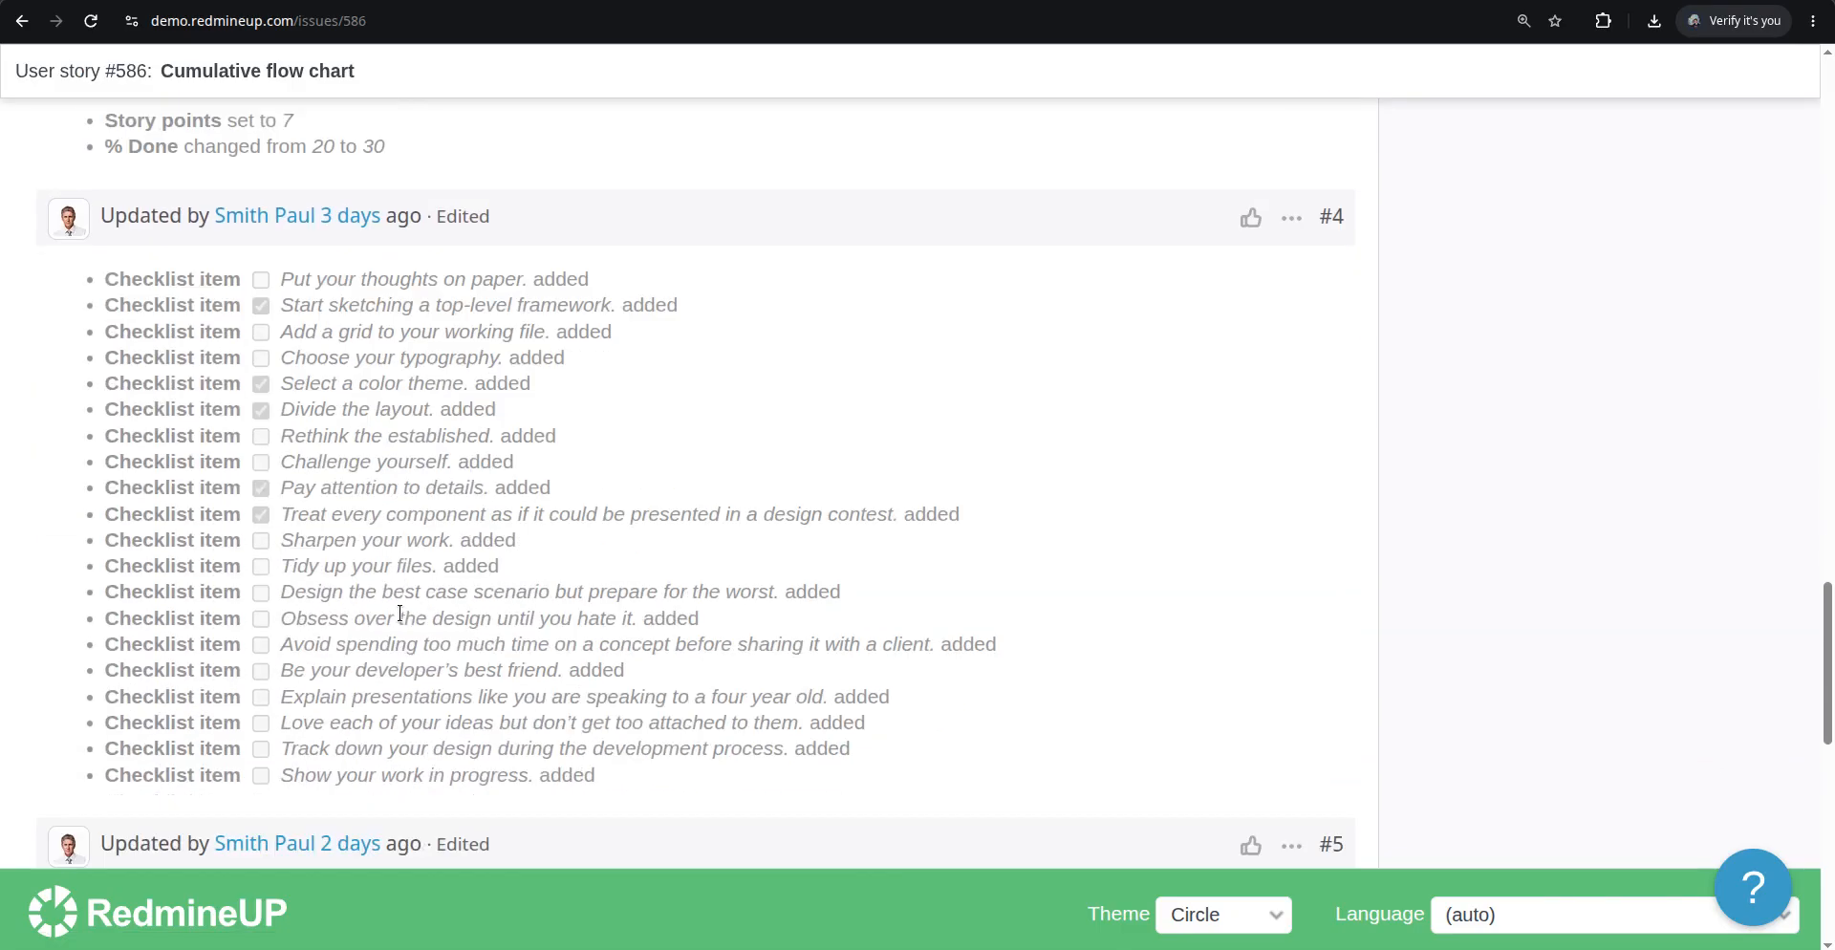
scroll(401, 613, "down", 10)
scroll(413, 610, "up", 5)
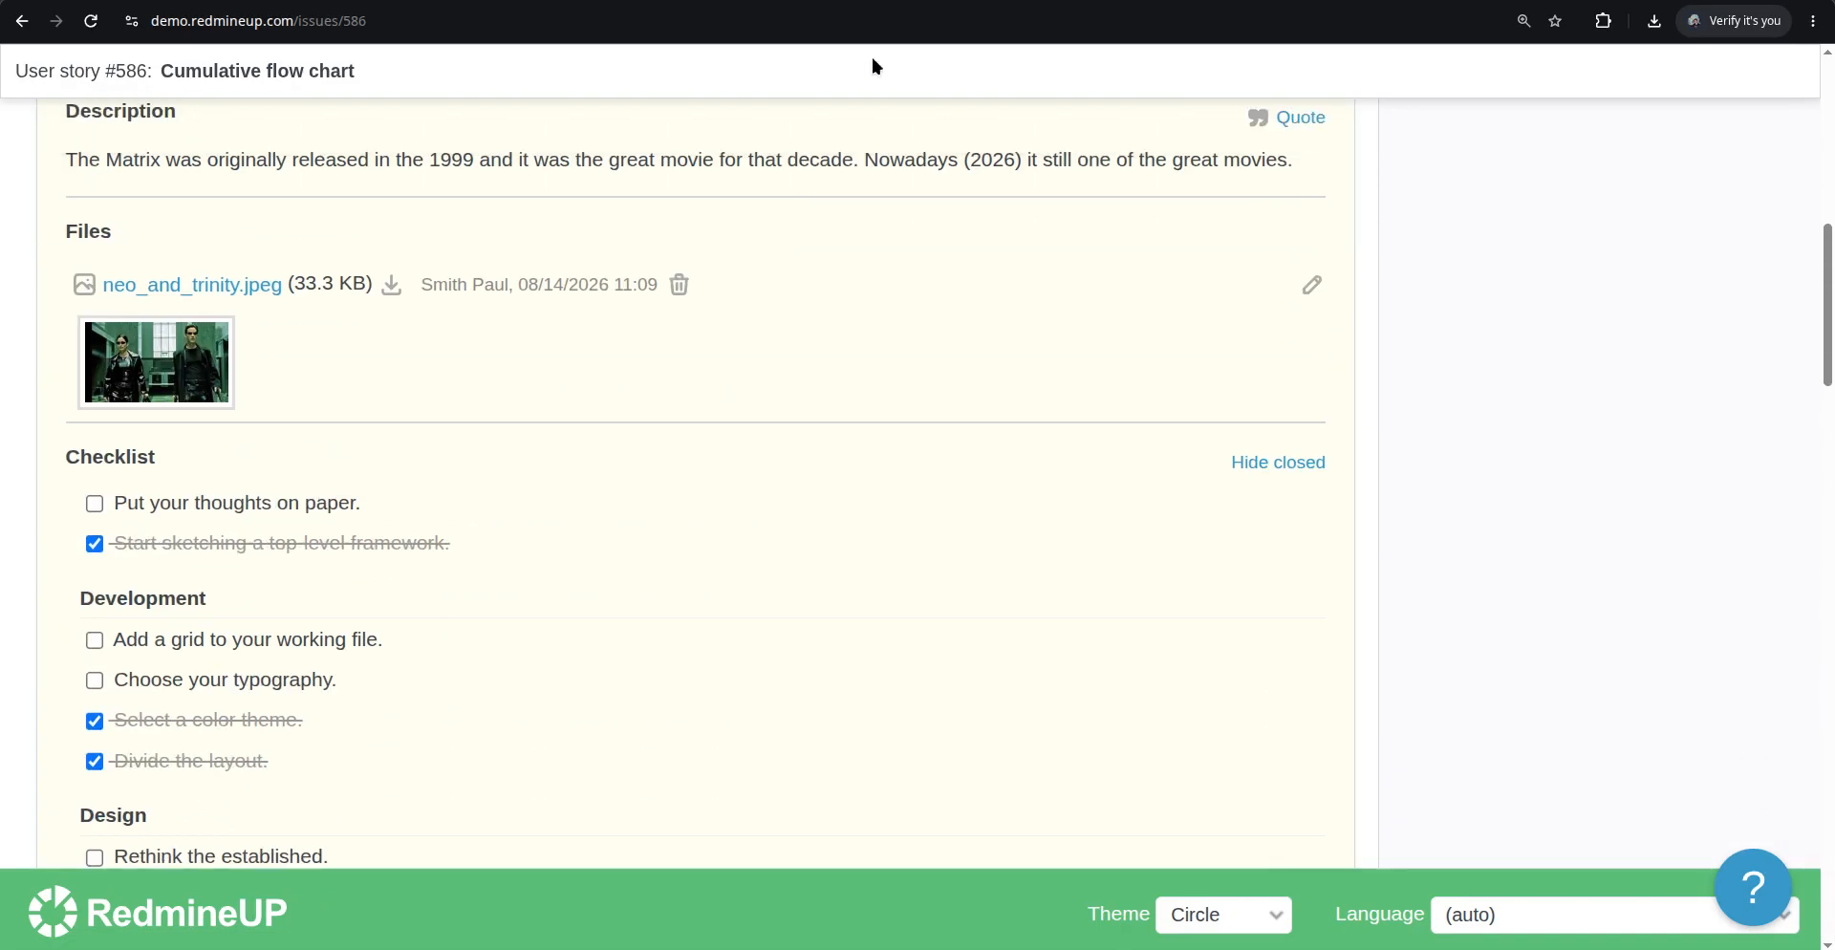
Return to the Agile board and review User story #586's card description and the card field options
left_click(856, 2)
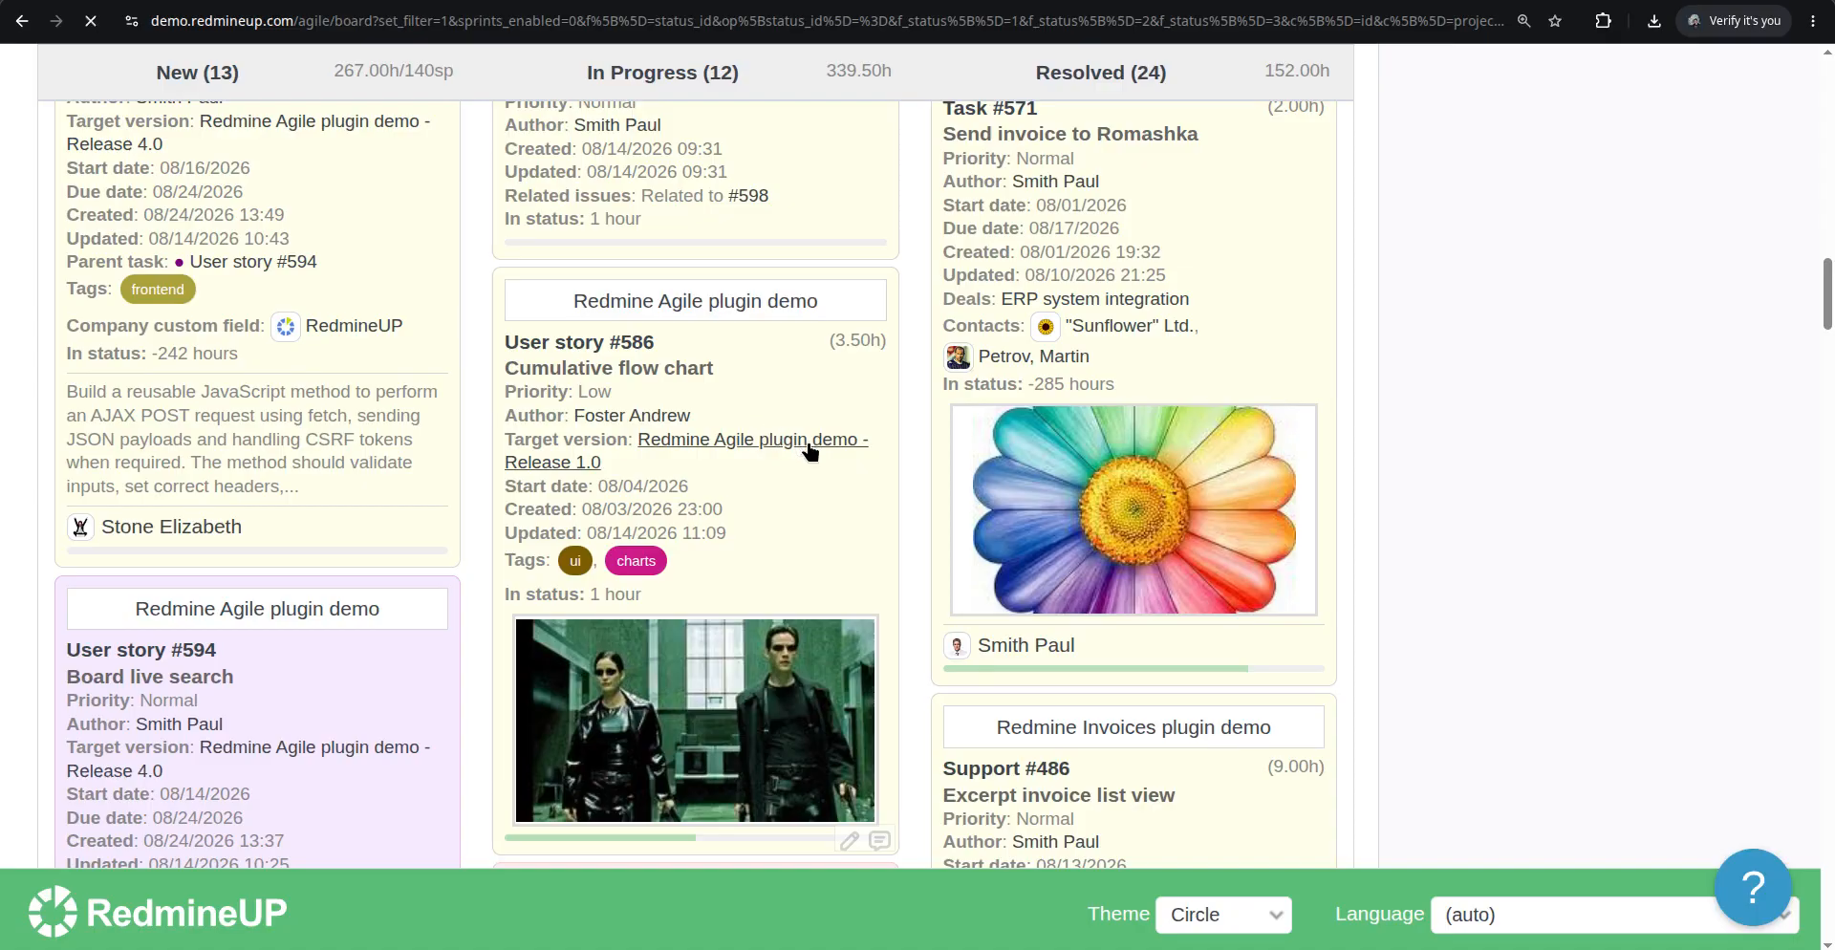
scroll(810, 451, "down", 20)
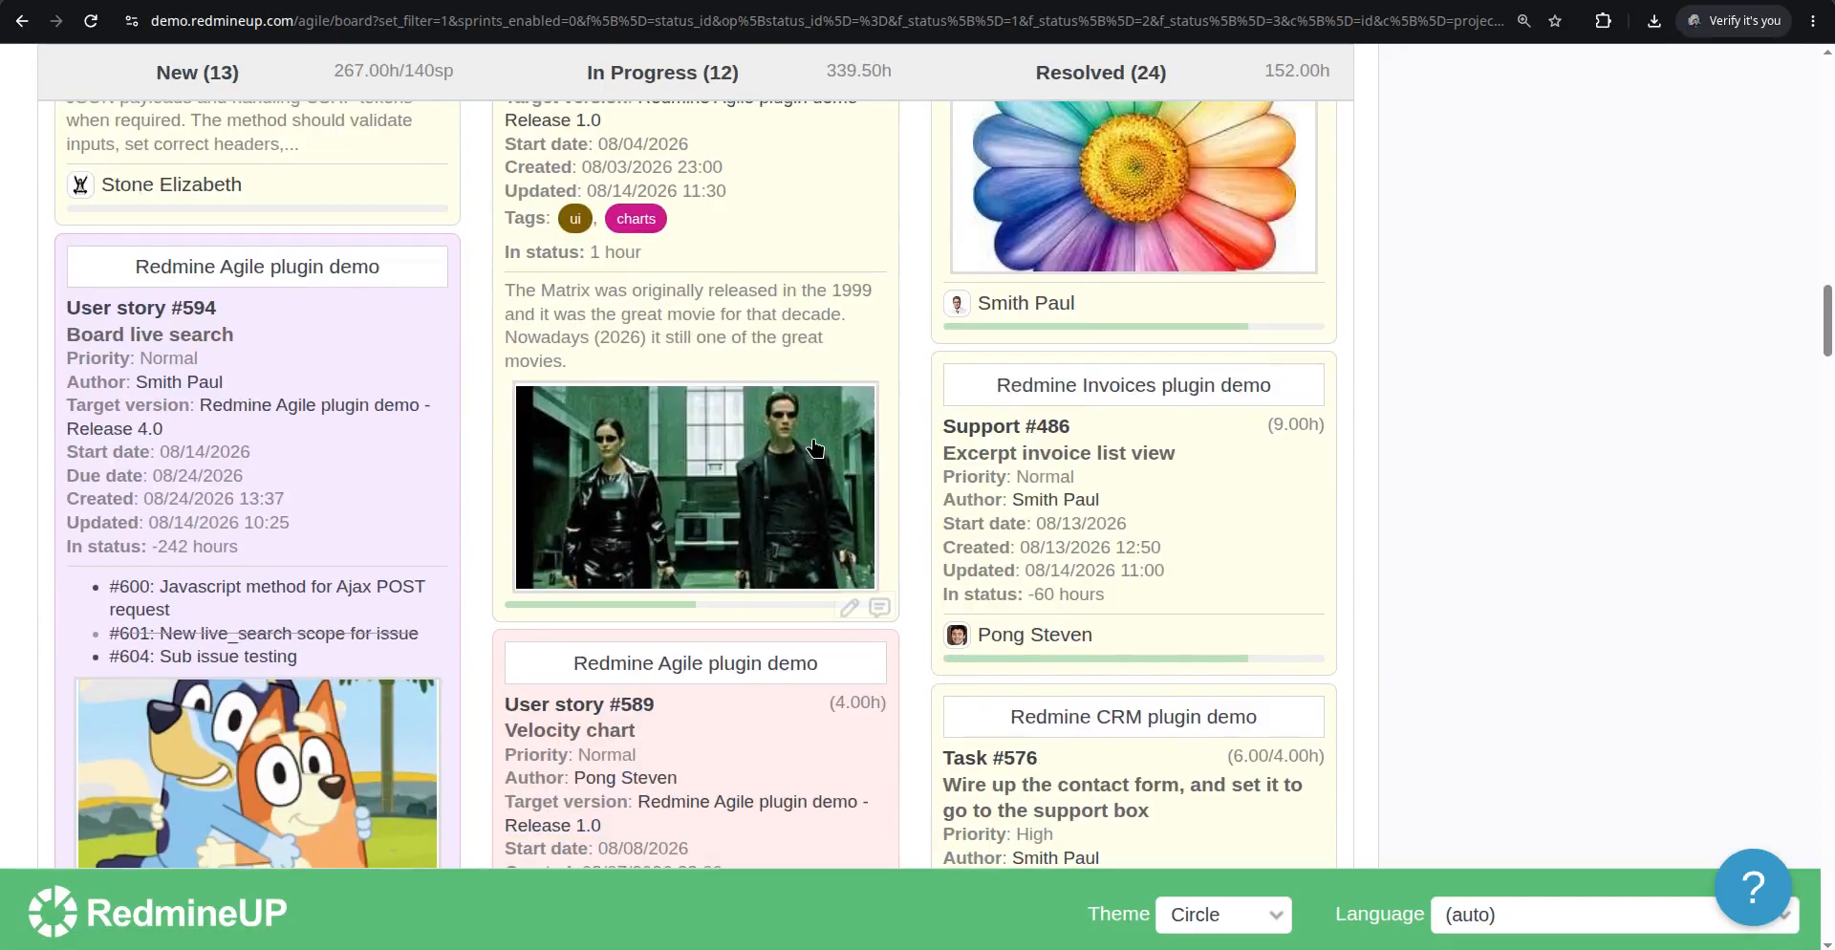
scroll(688, 538, "up", 2)
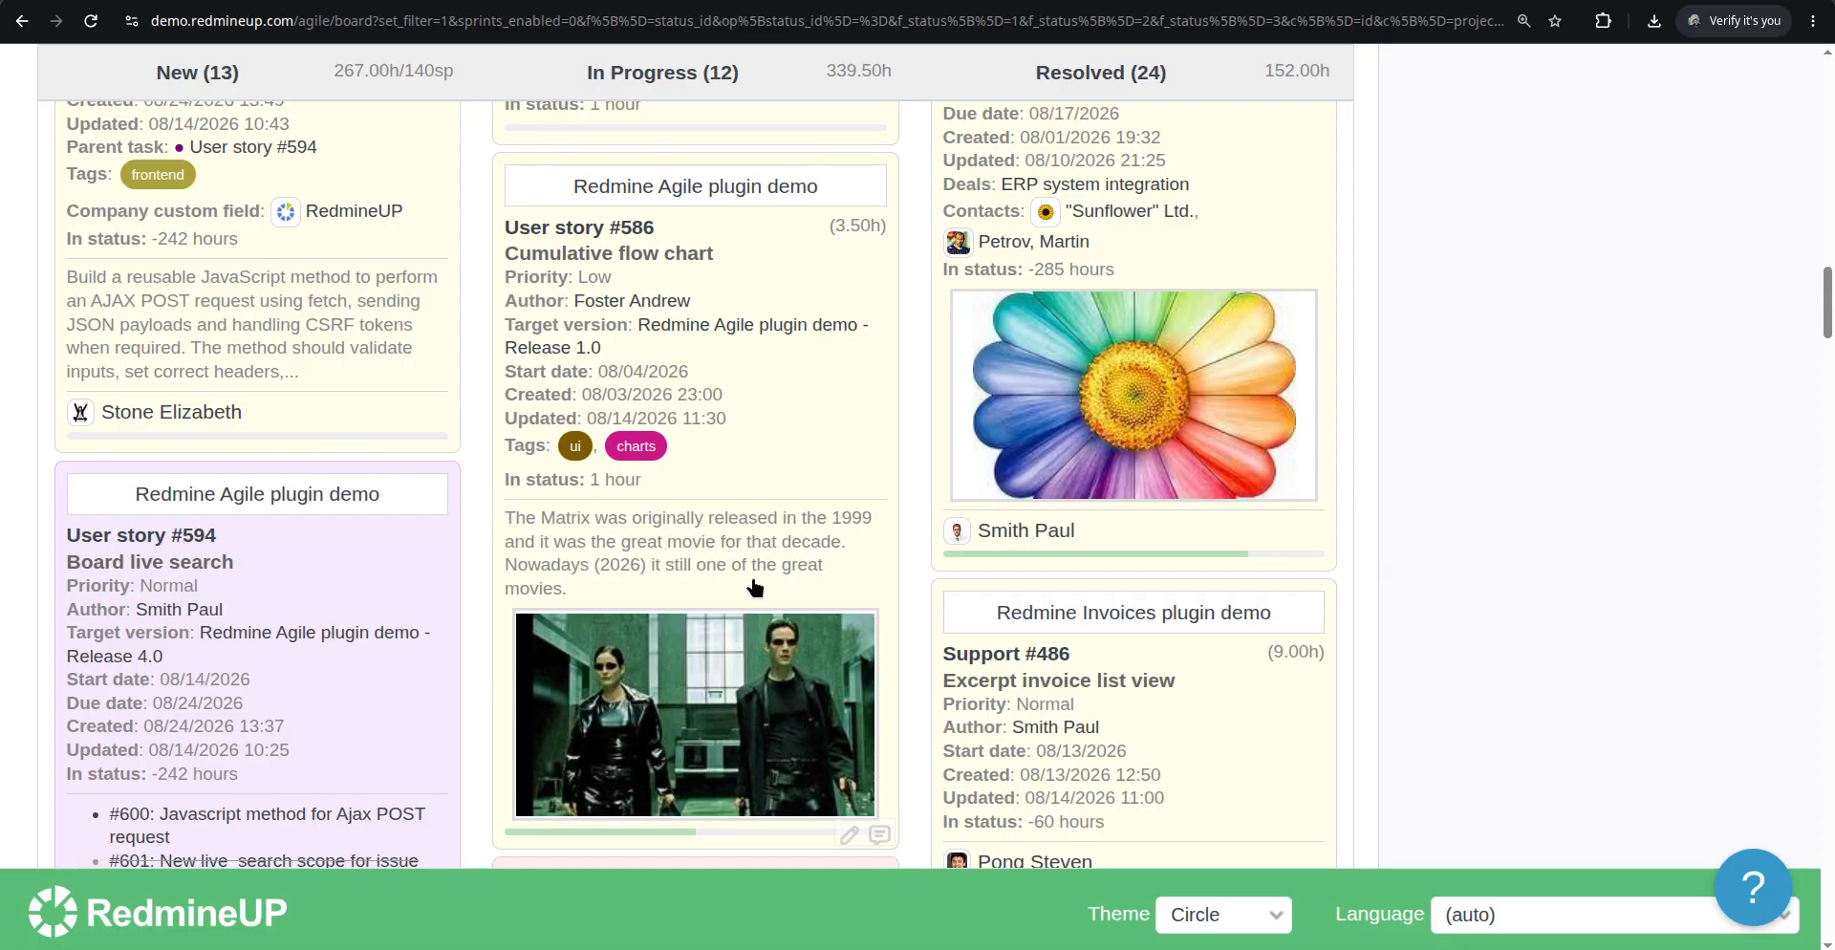
scroll(344, 447, "up", 1)
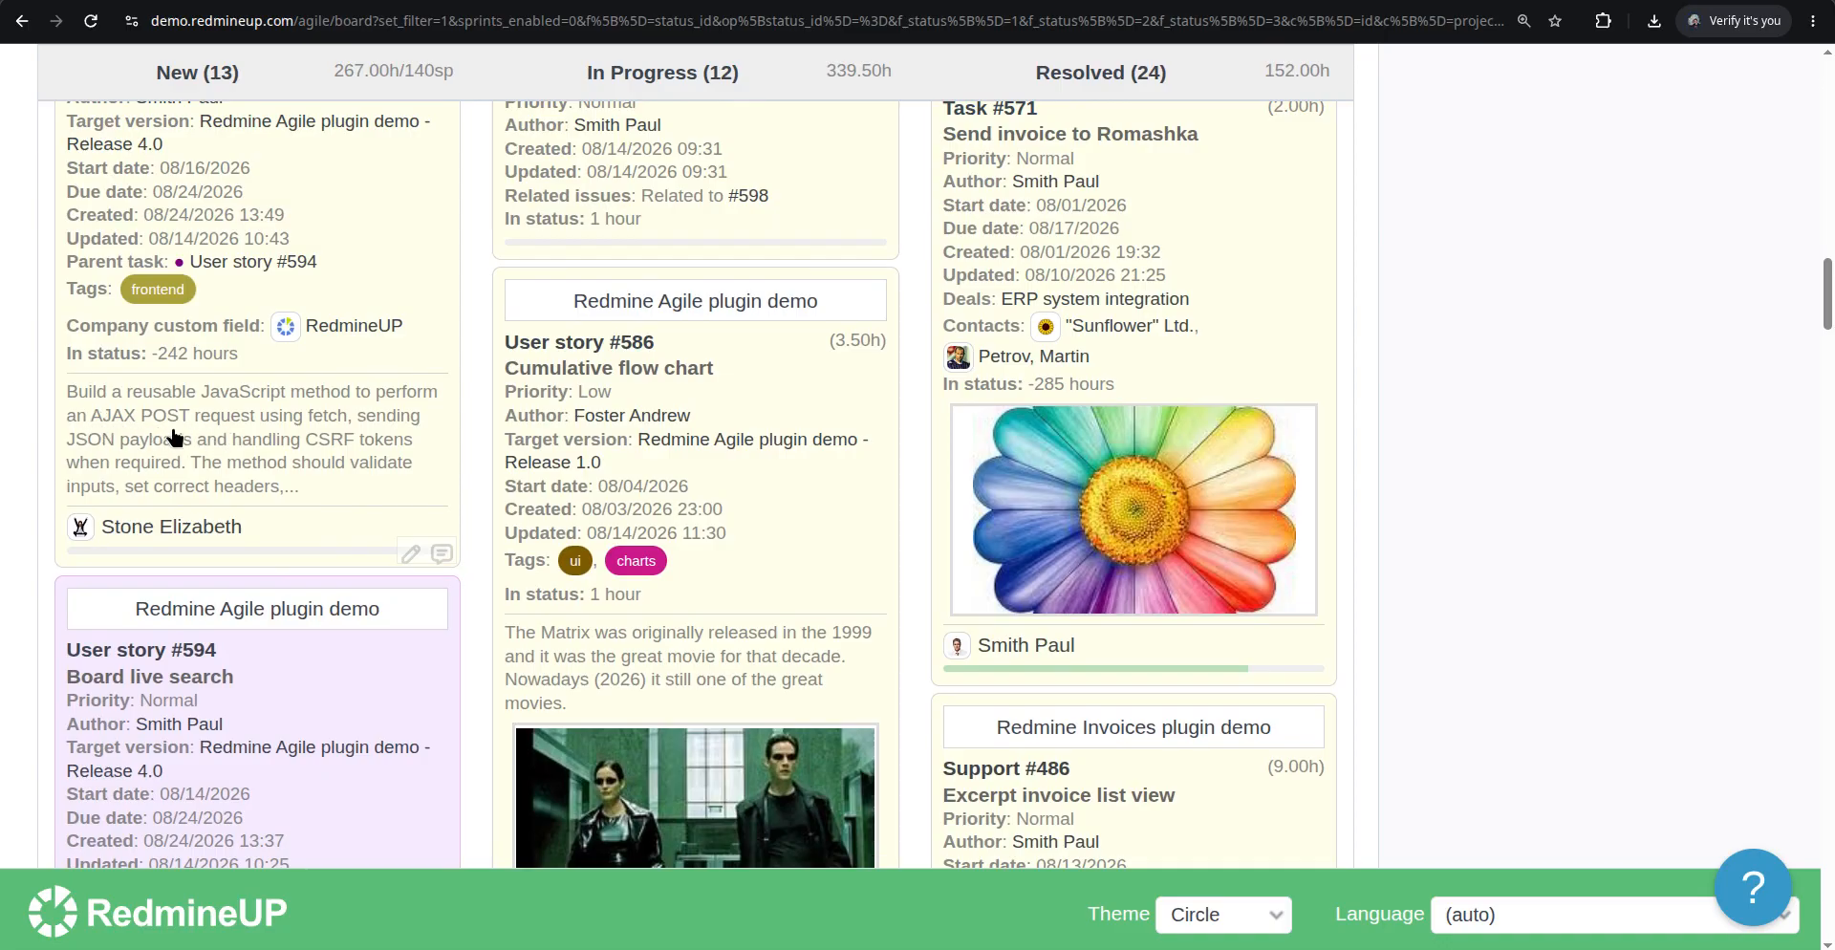
scroll(194, 435, "up", 3)
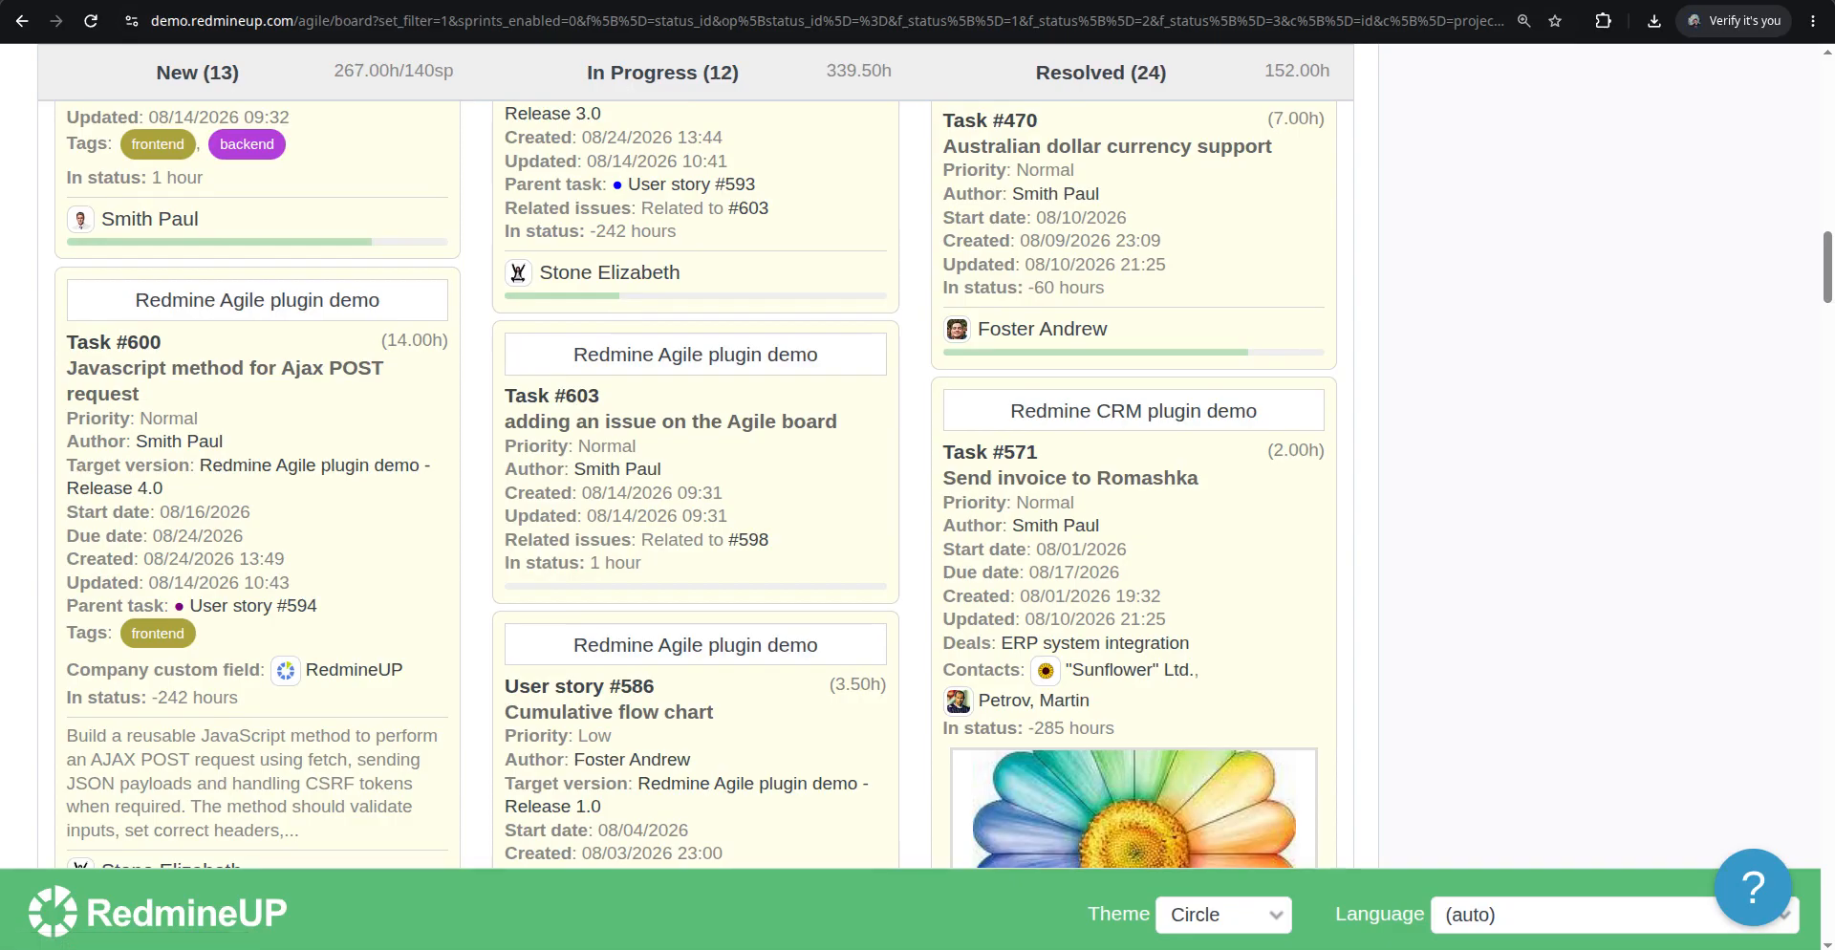
scroll(509, 516, "down", 5)
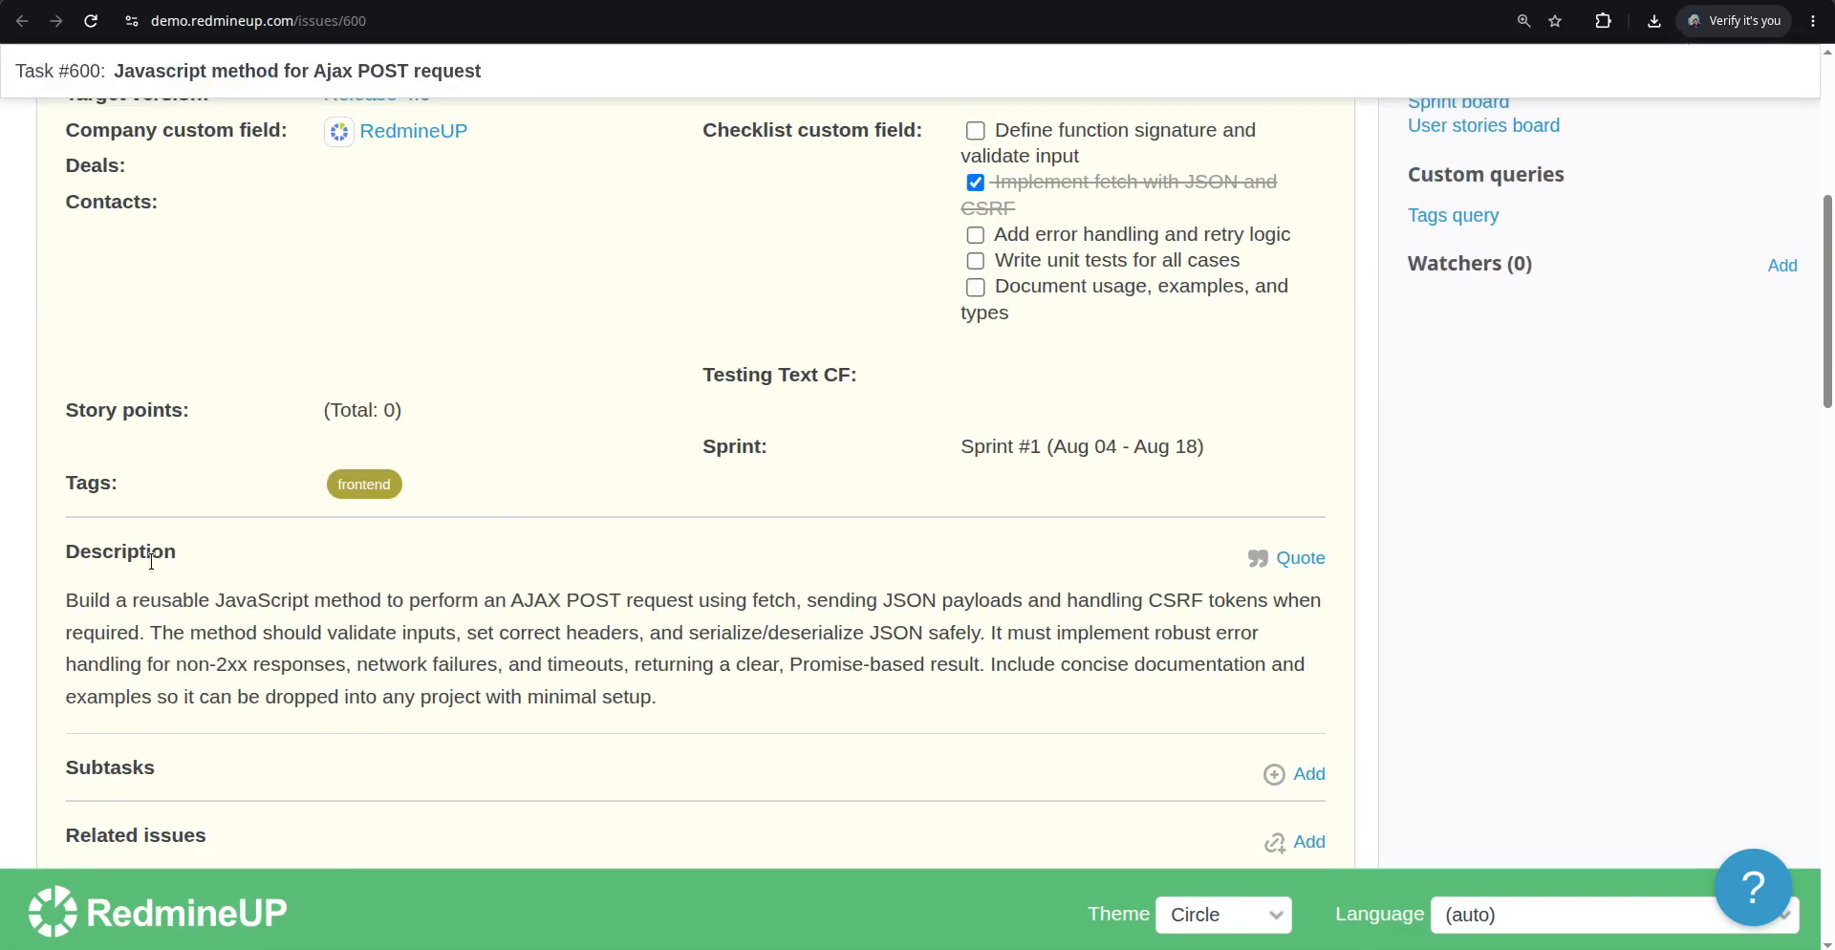
key("alt+Left")
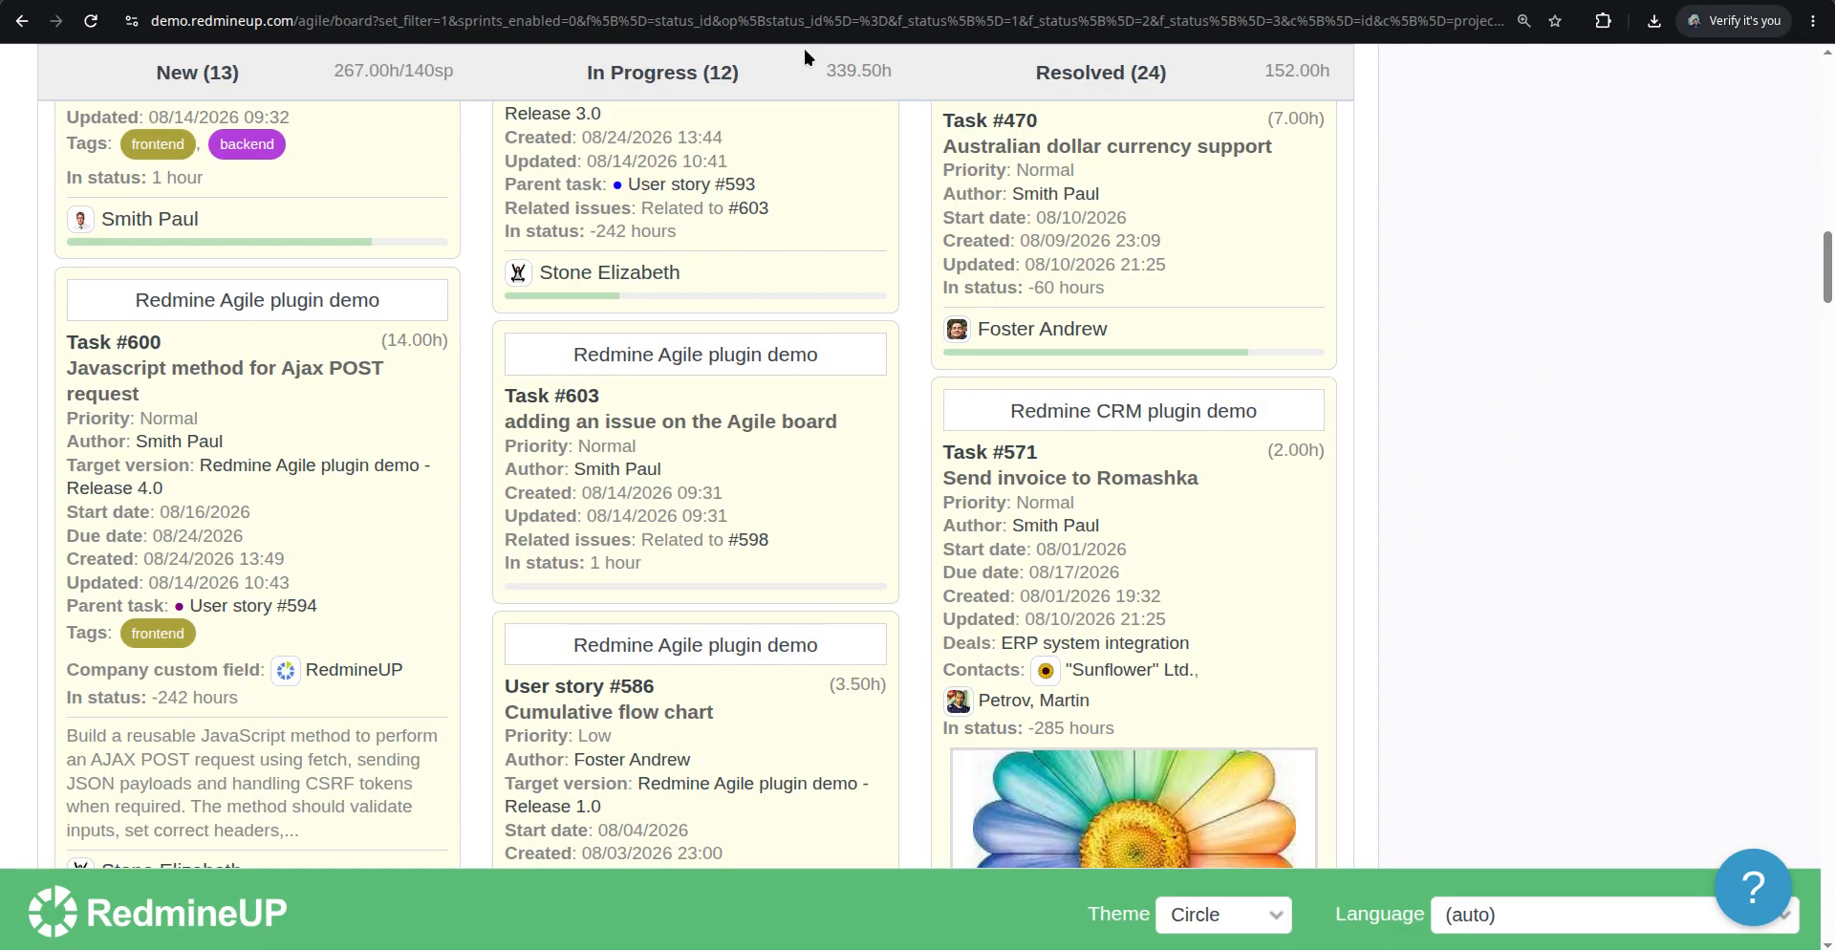
scroll(246, 614, "down", 2)
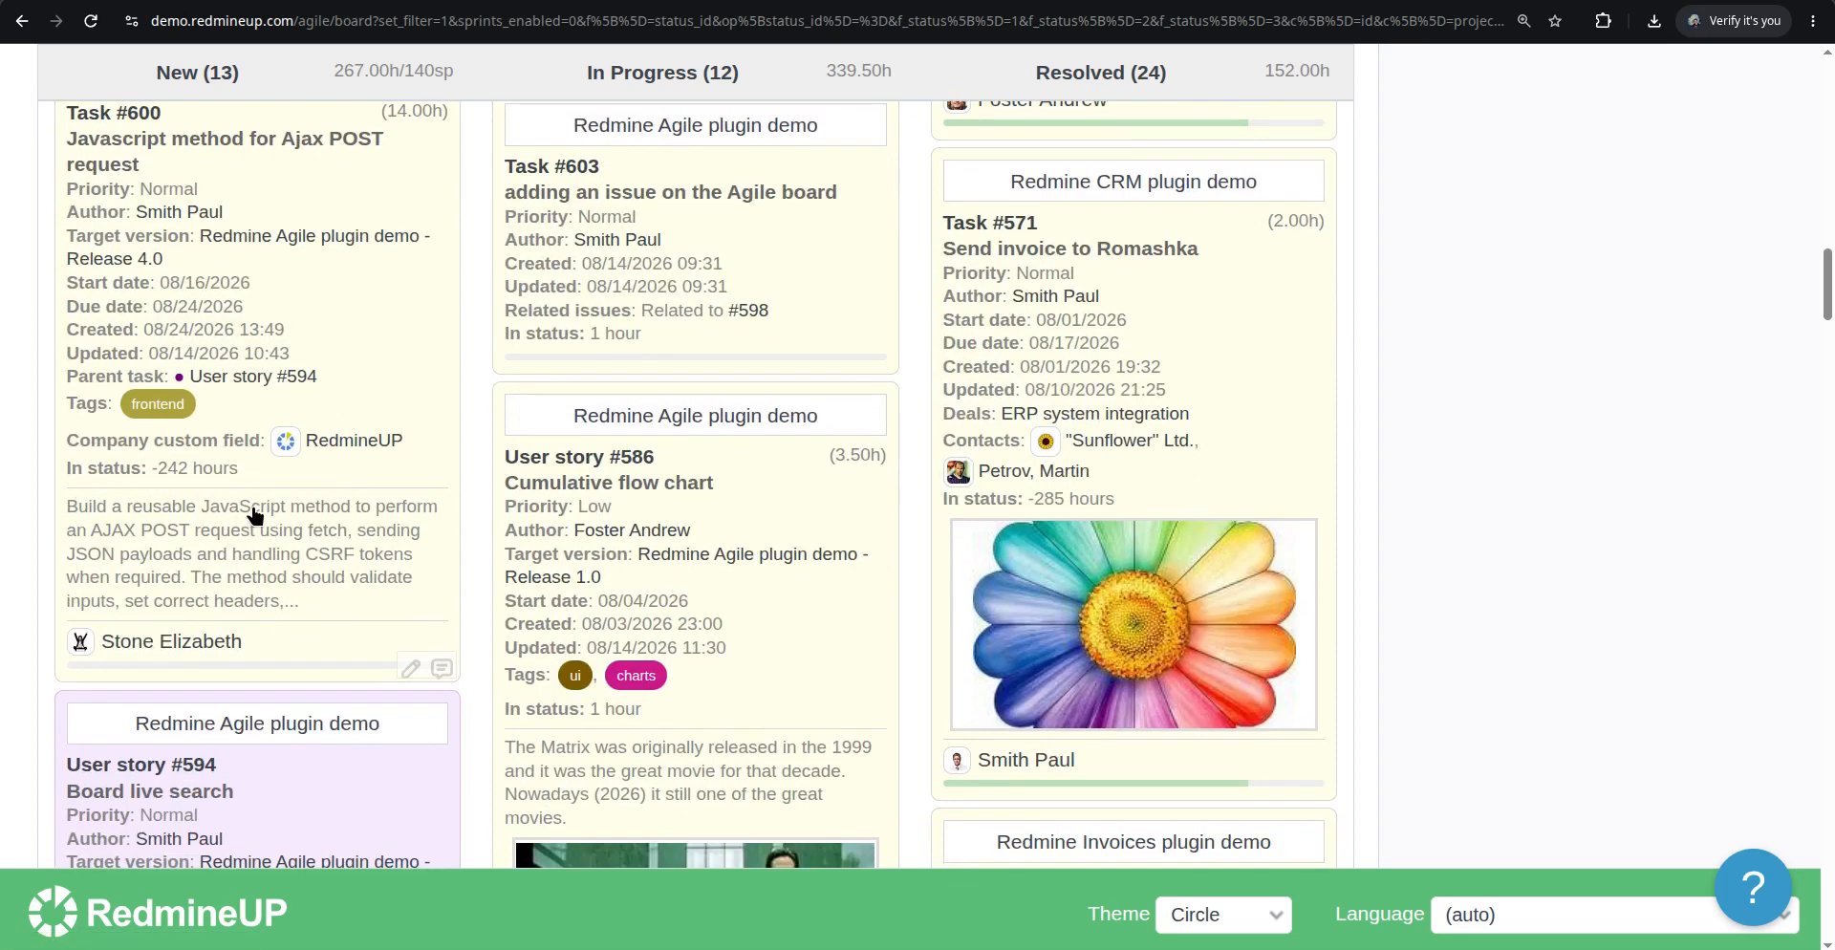
scroll(216, 562, "down", 5)
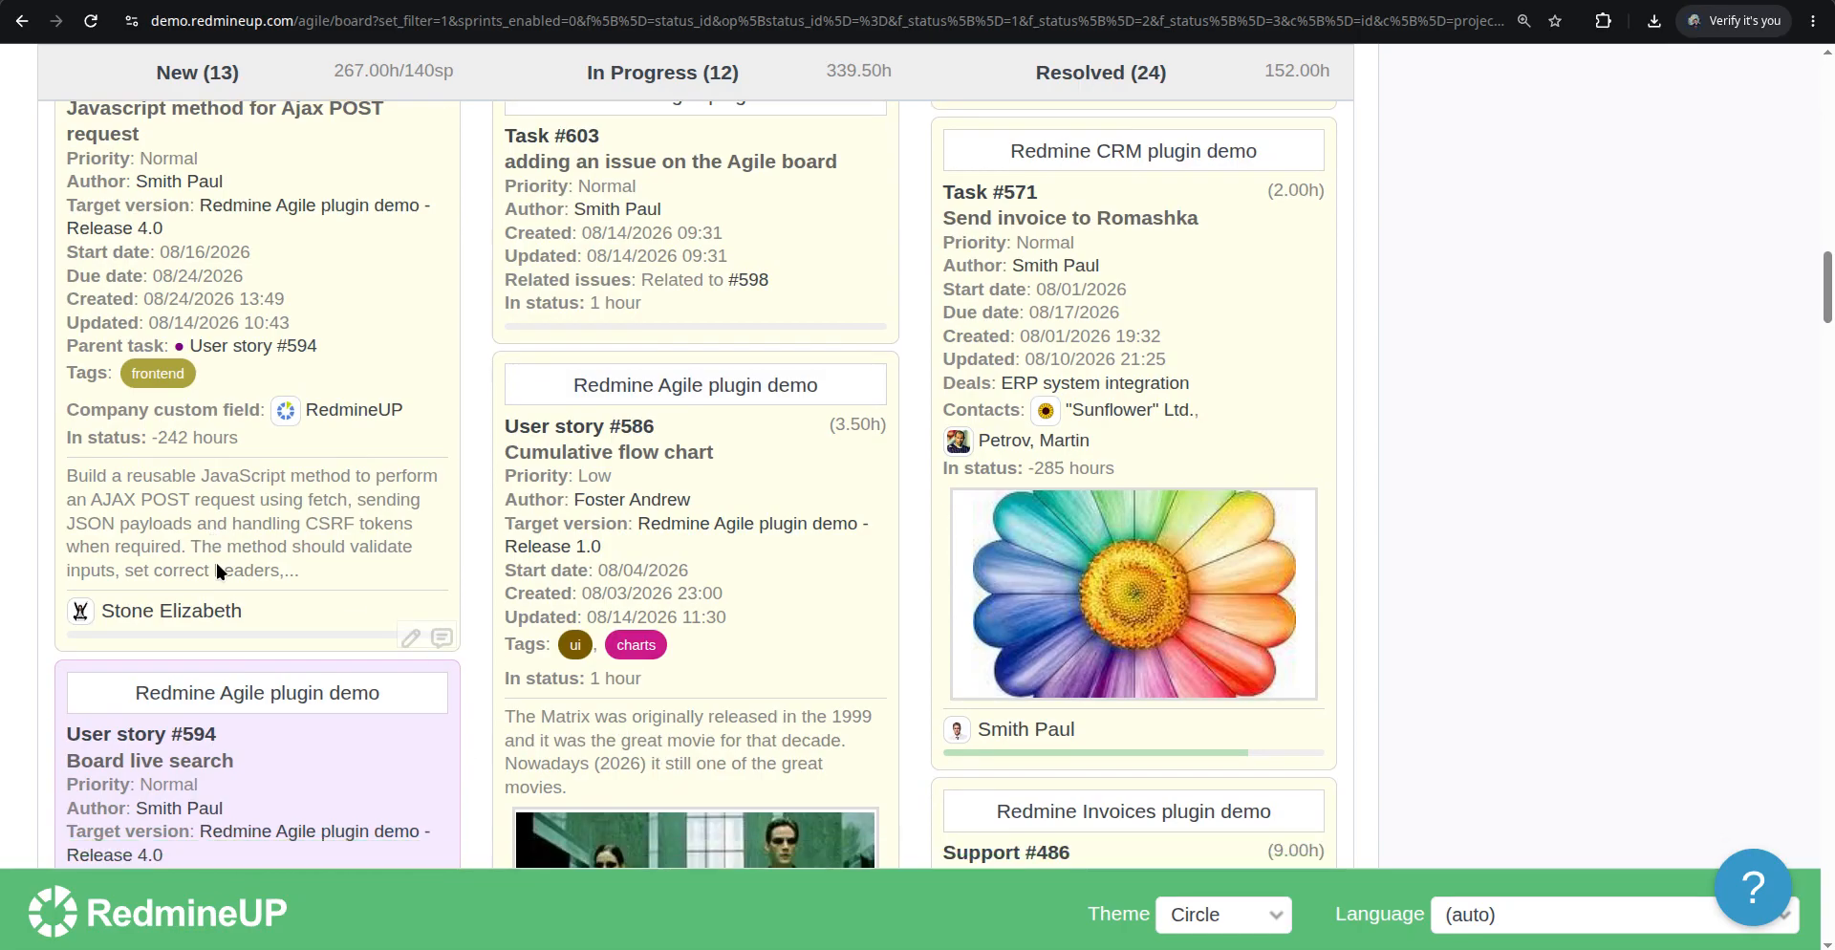
scroll(235, 564, "up", 10)
scroll(235, 564, "up", 15)
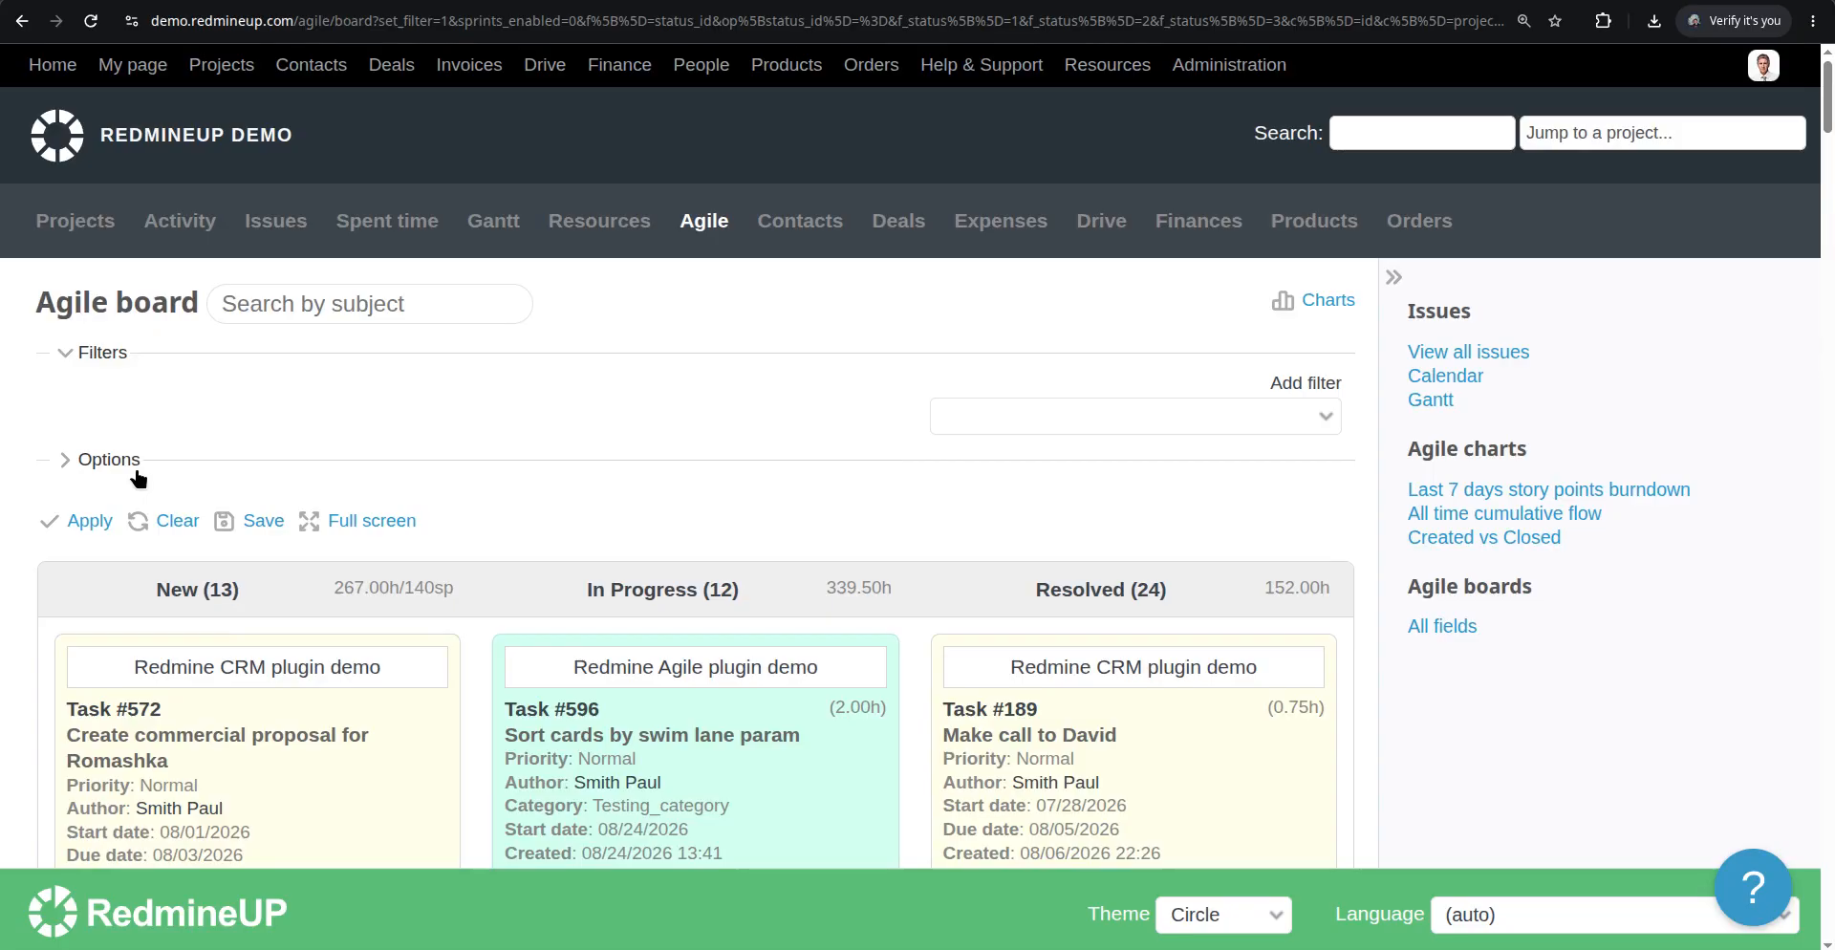
left_click(124, 460)
scroll(849, 472, "down", 4)
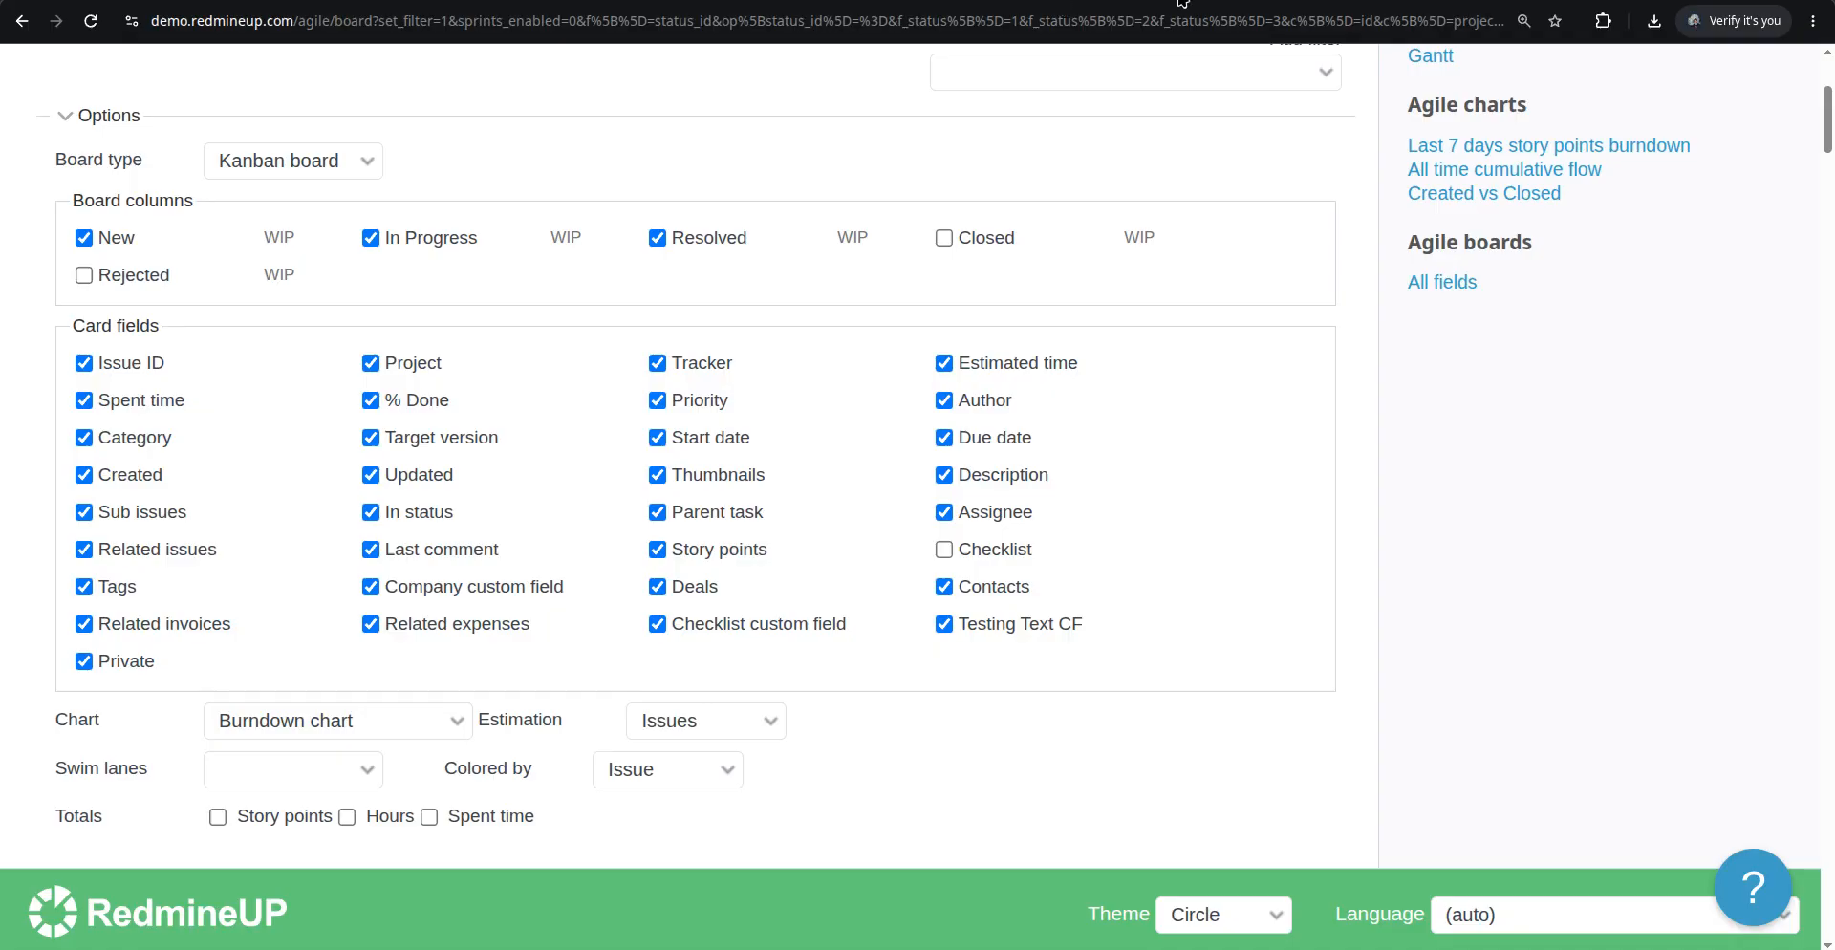
Open the RedmineUP website in a new tab and view the Checklists plugin pricing
key("ctrl+t")
type("re")
key("Return")
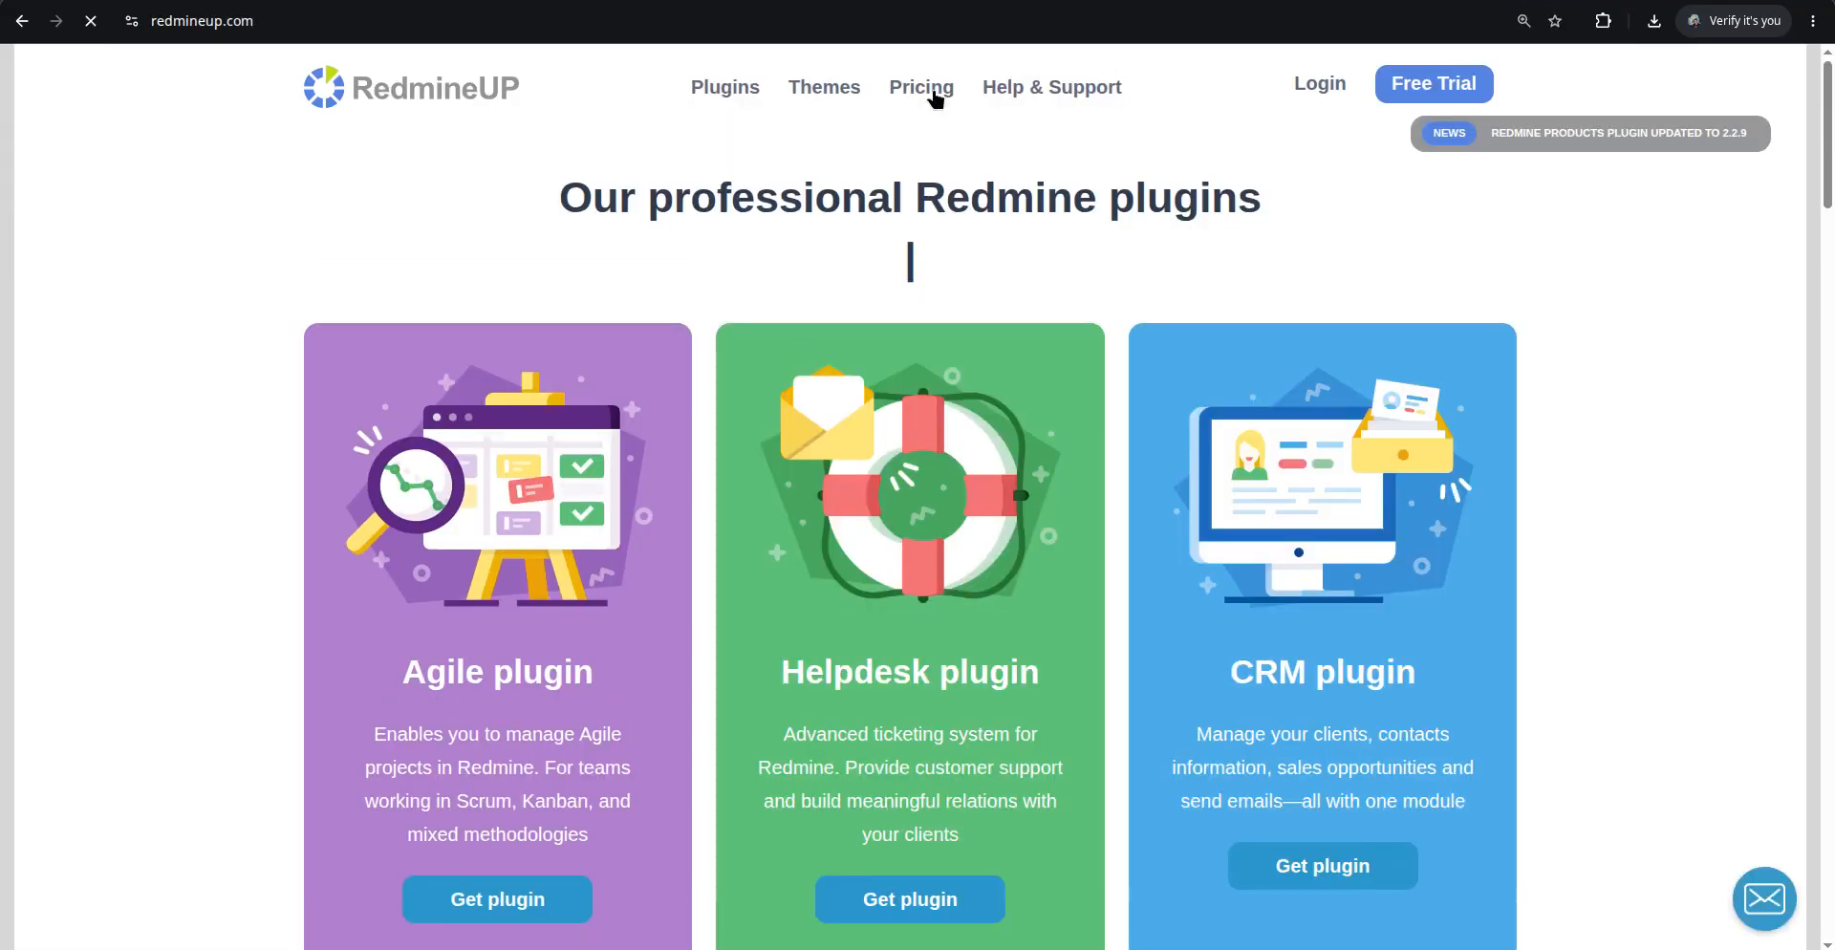
mouse_move(742, 89)
left_click(1411, 169)
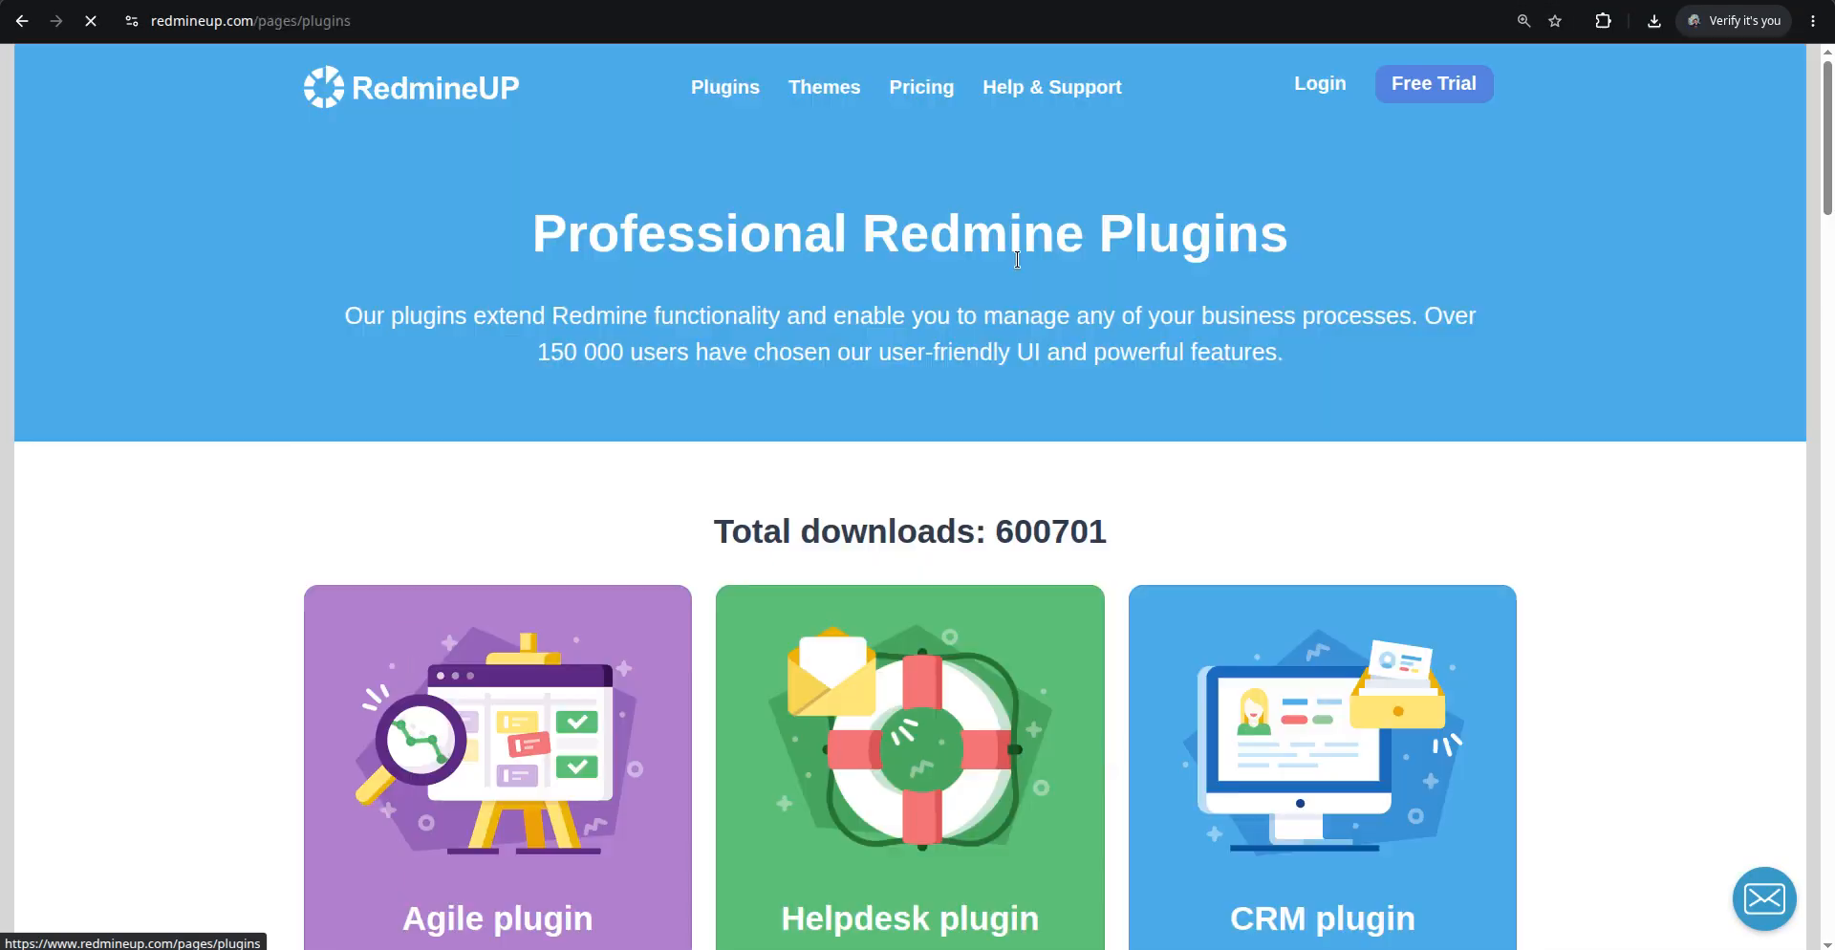
scroll(622, 496, "down", 10)
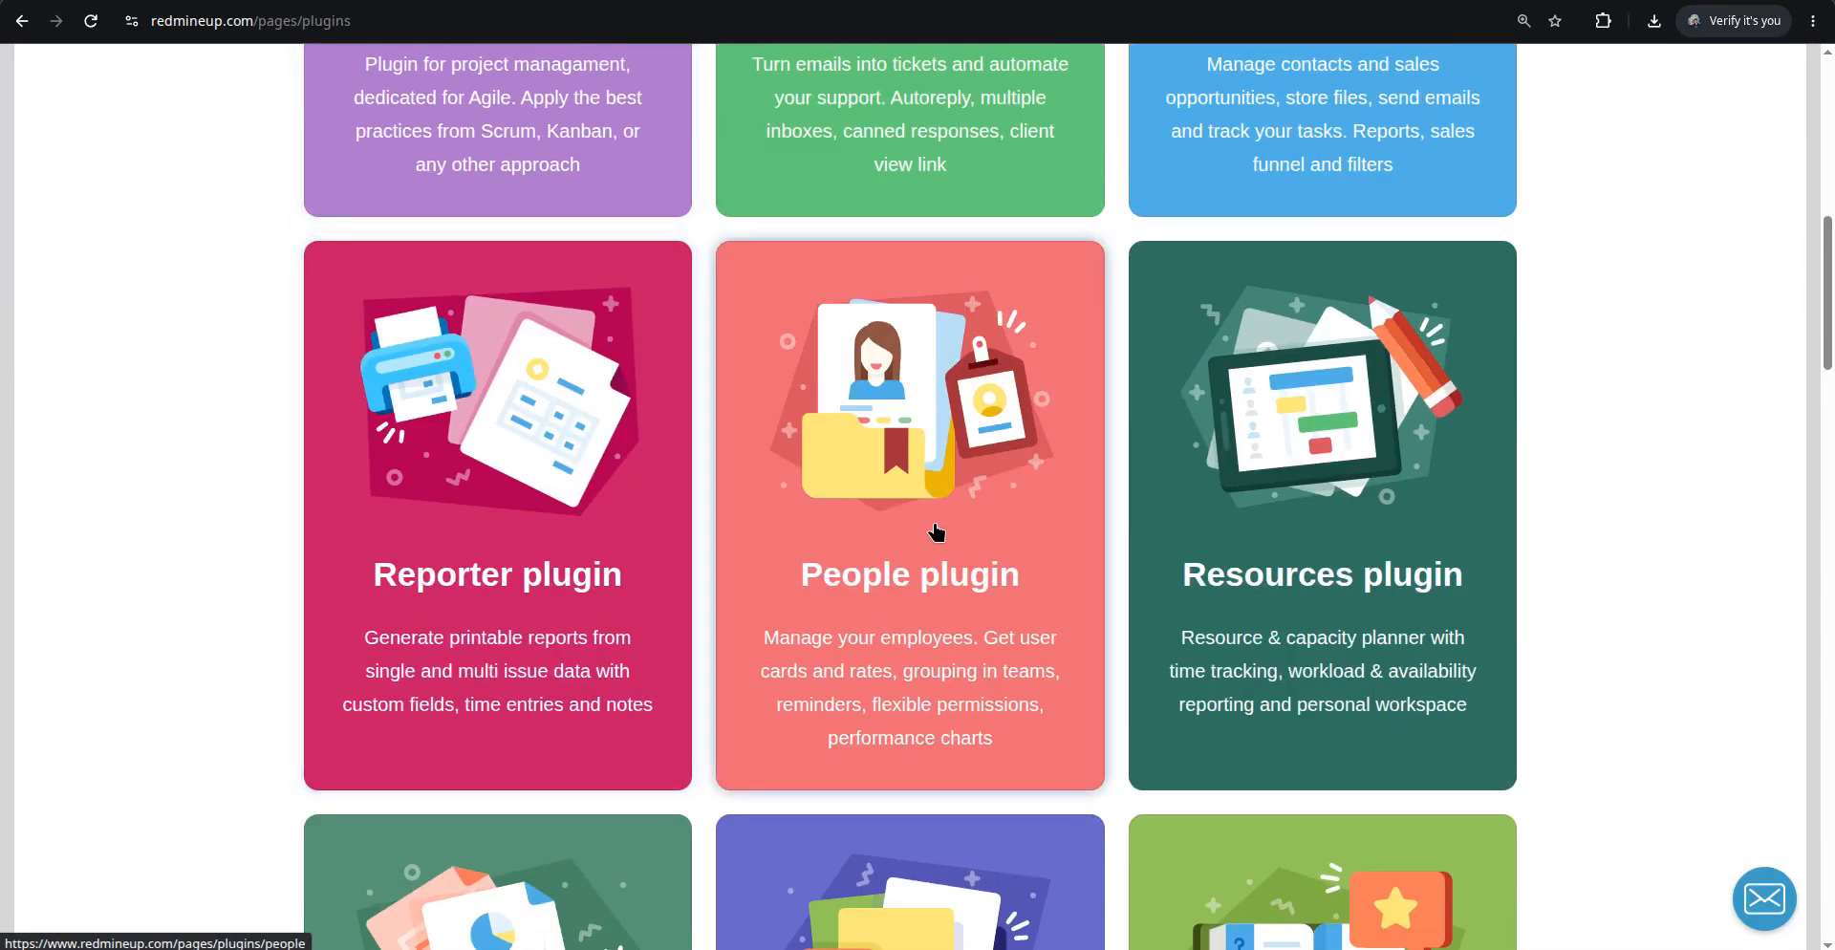
scroll(586, 530, "down", 10)
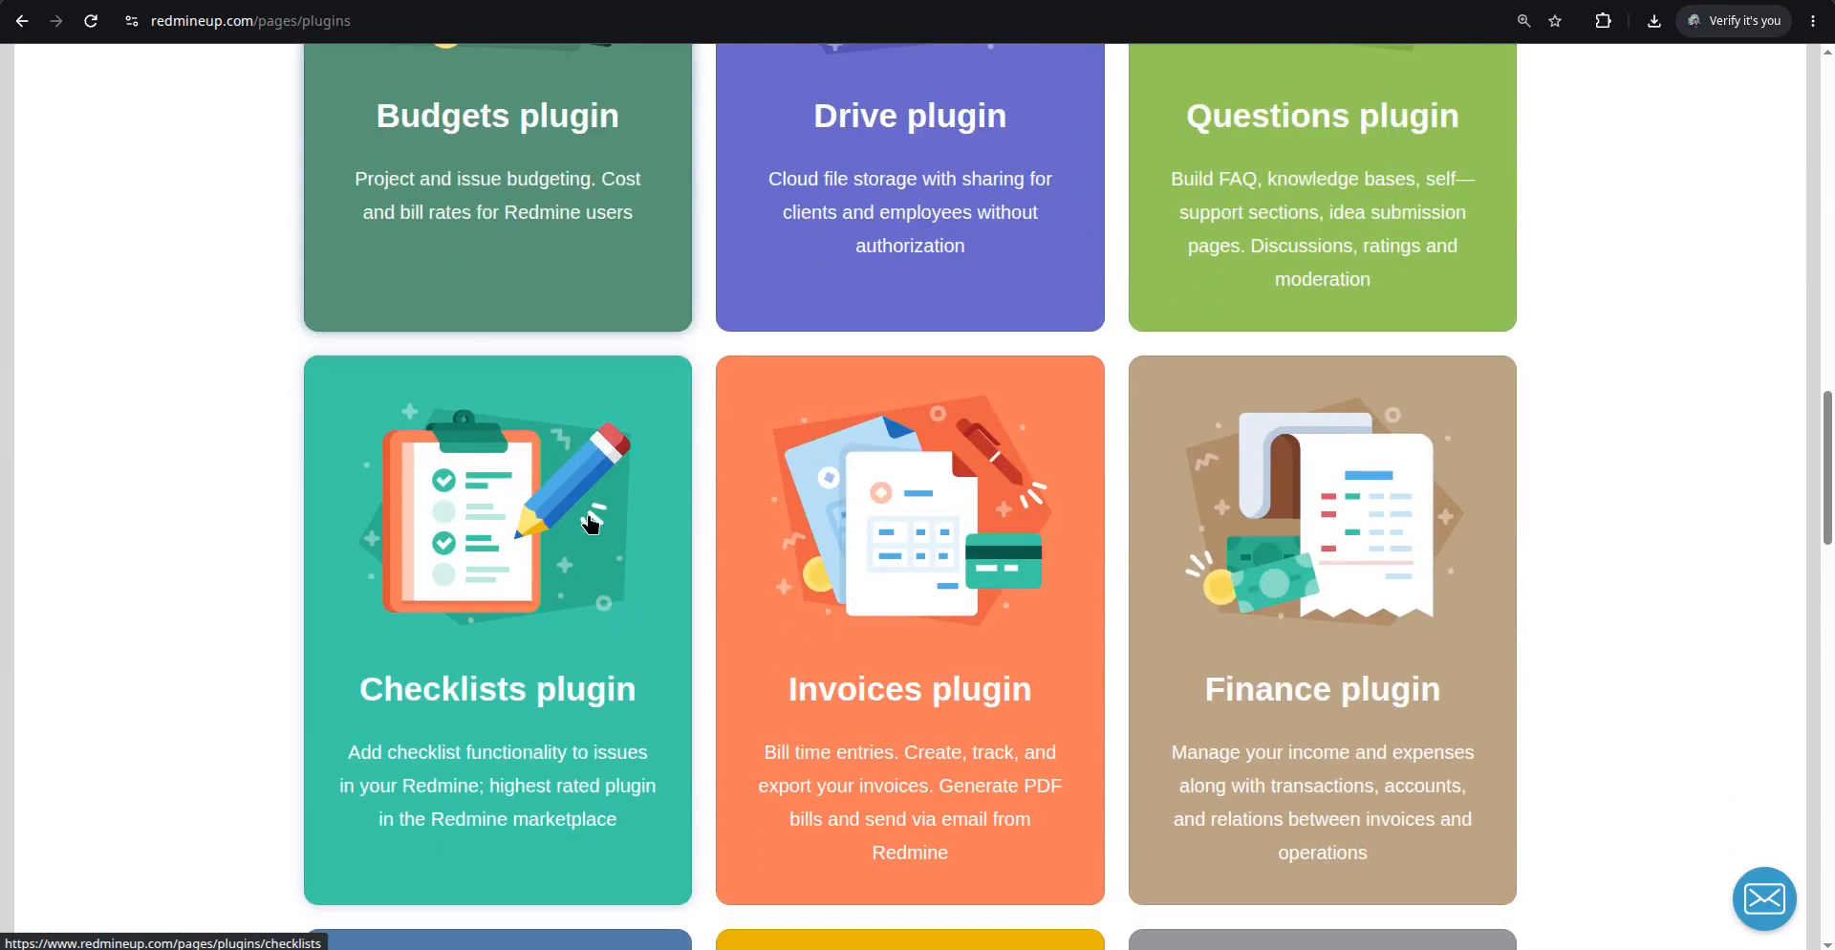
left_click(544, 552)
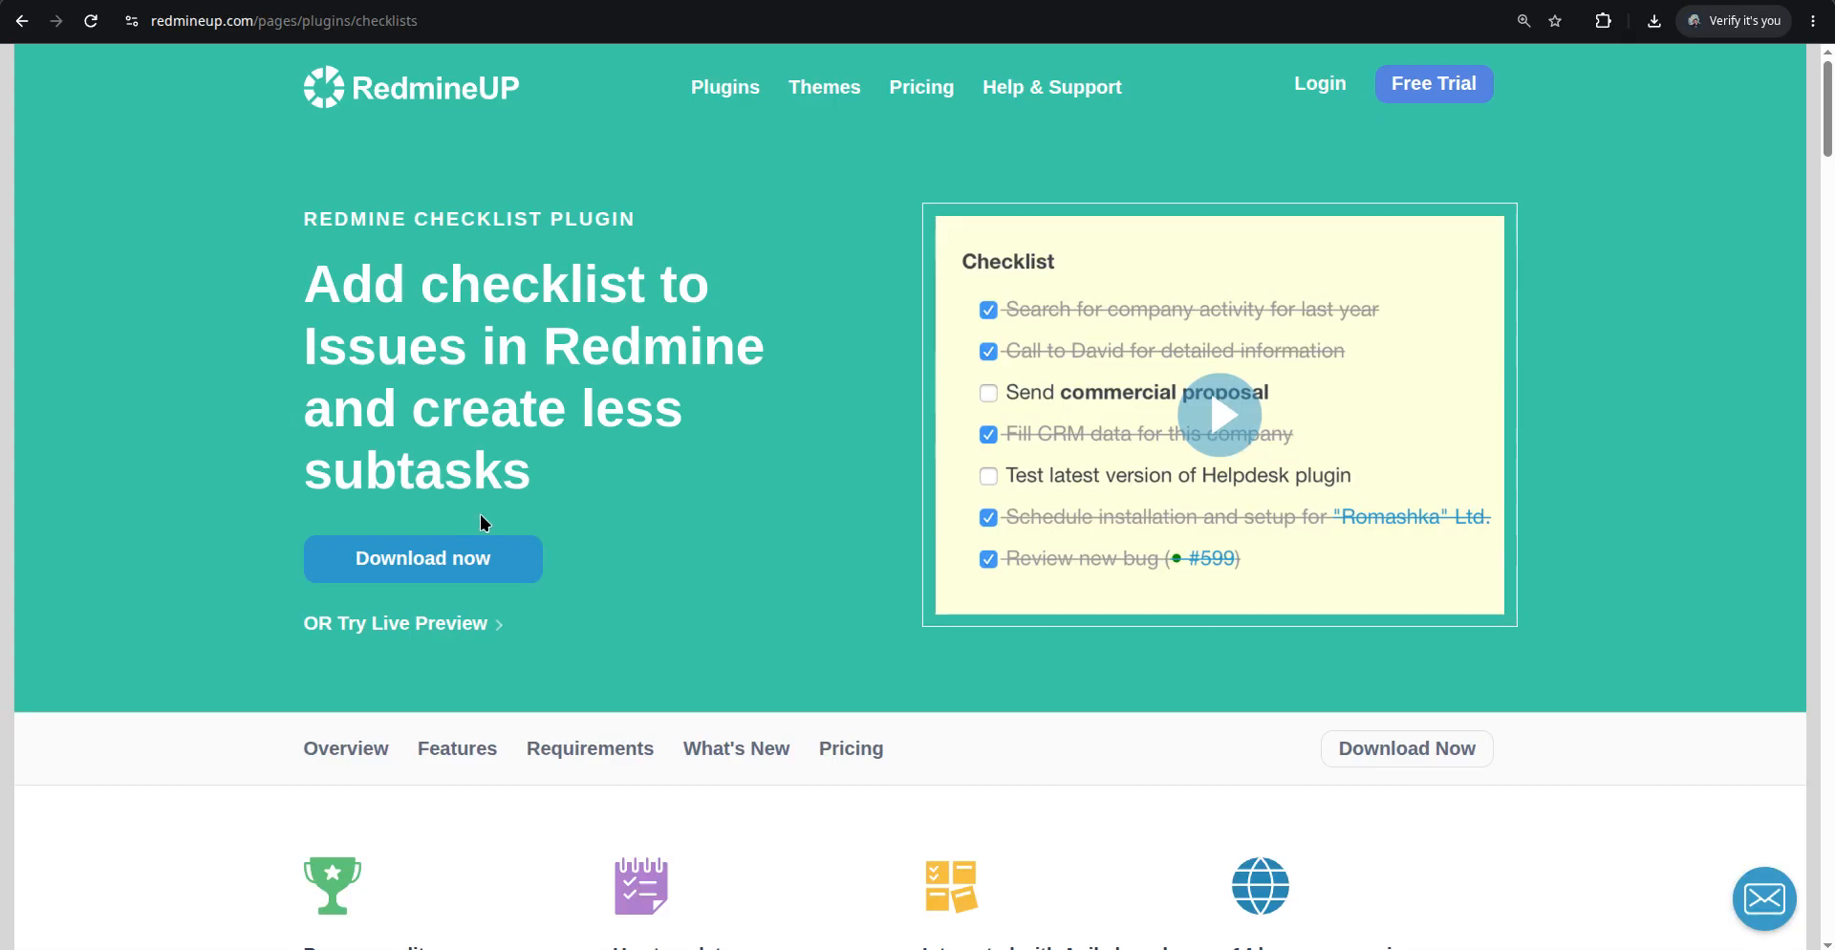
left_click(468, 573)
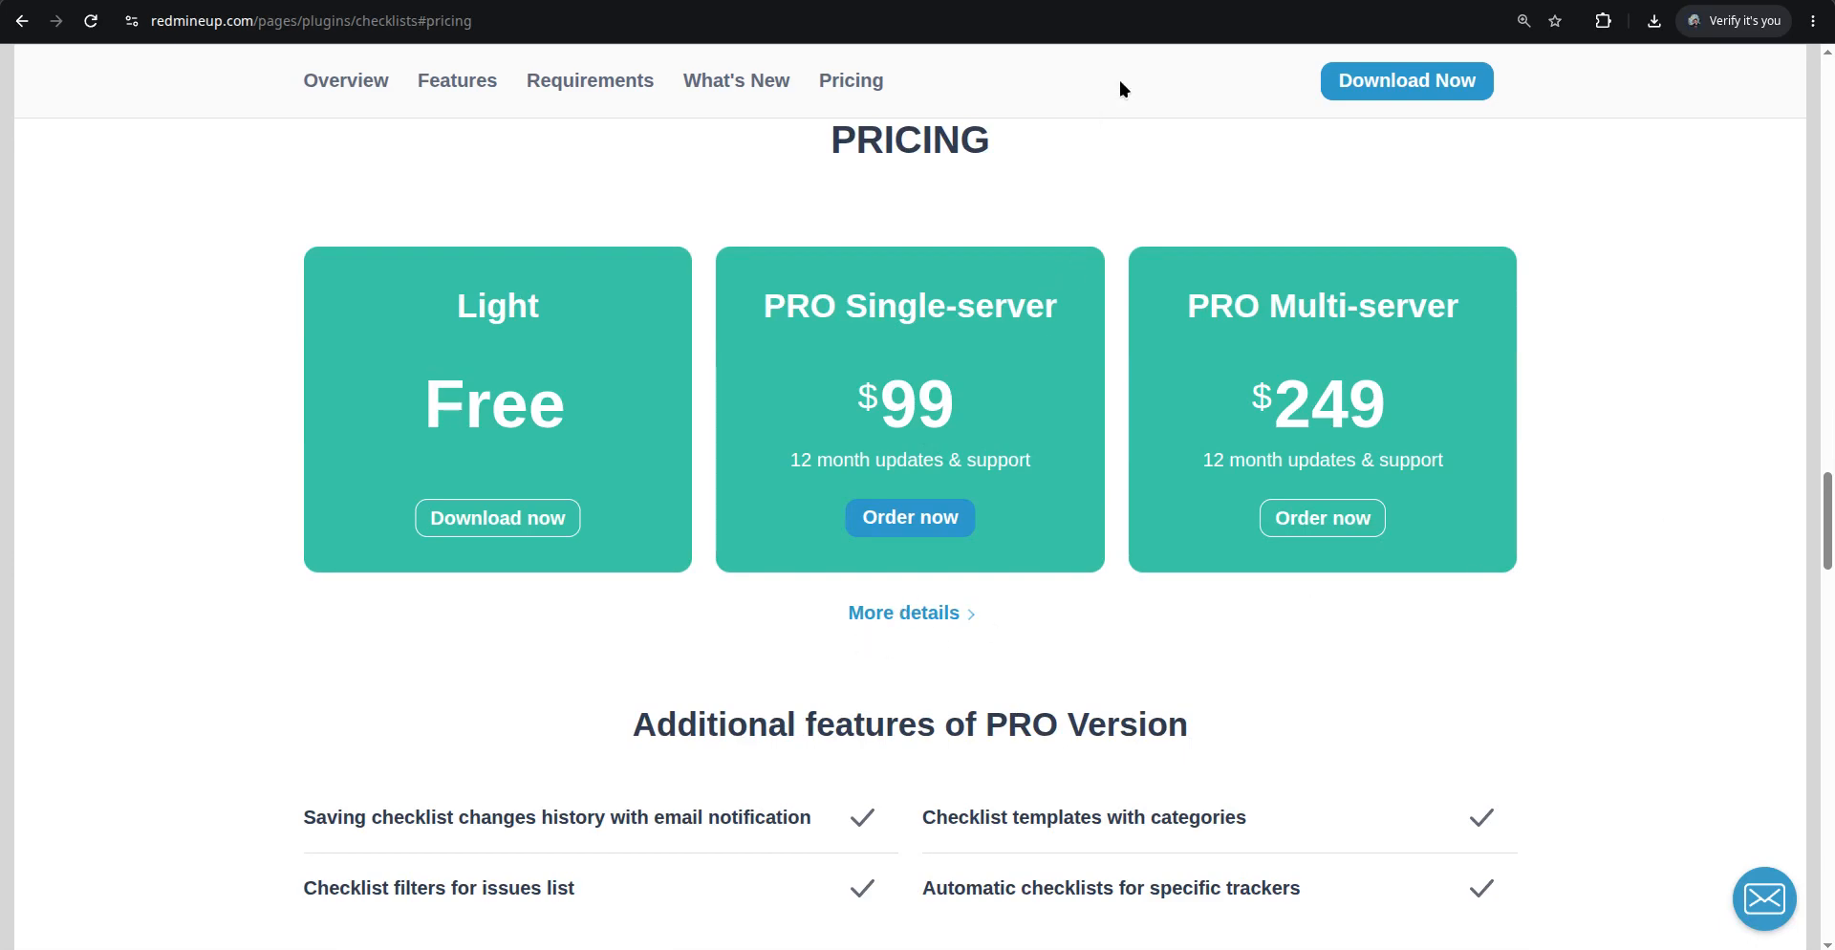
Return to the Agile board, enable the Checklist card field and apply the board options
key("ctrl+Tab")
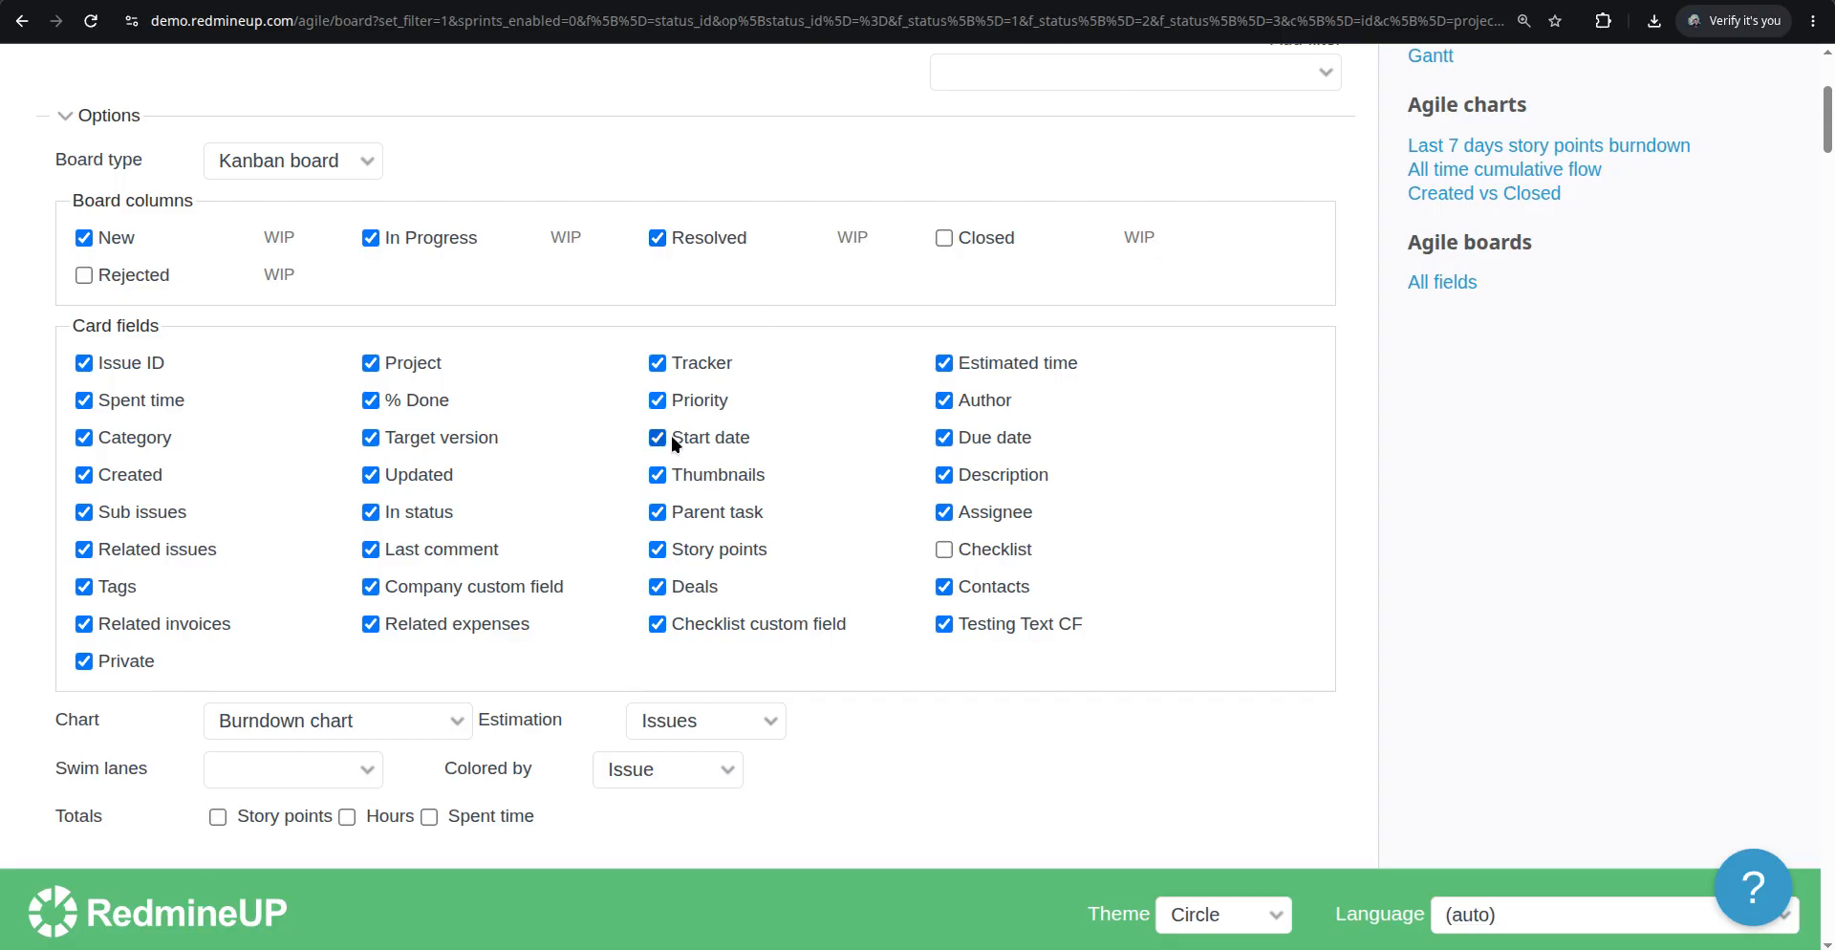
scroll(669, 438, "down", 8)
scroll(659, 449, "up", 6)
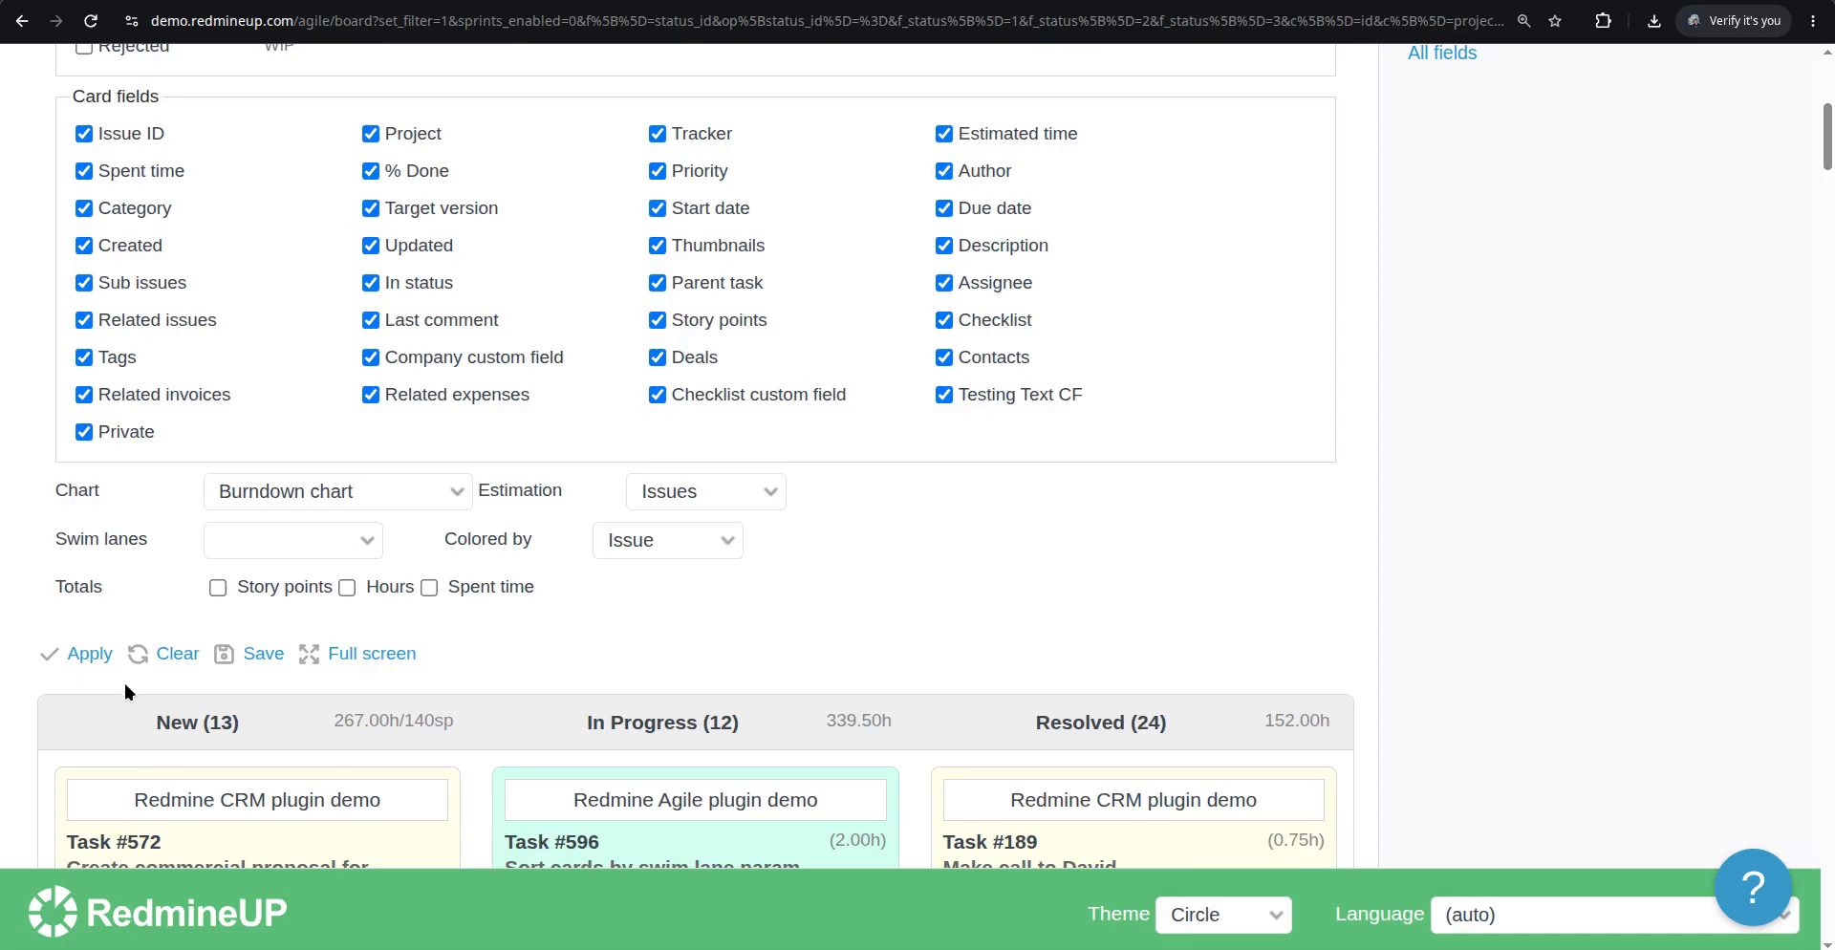
scroll(115, 695, "up", 1)
scroll(112, 692, "down", 2)
left_click(86, 541)
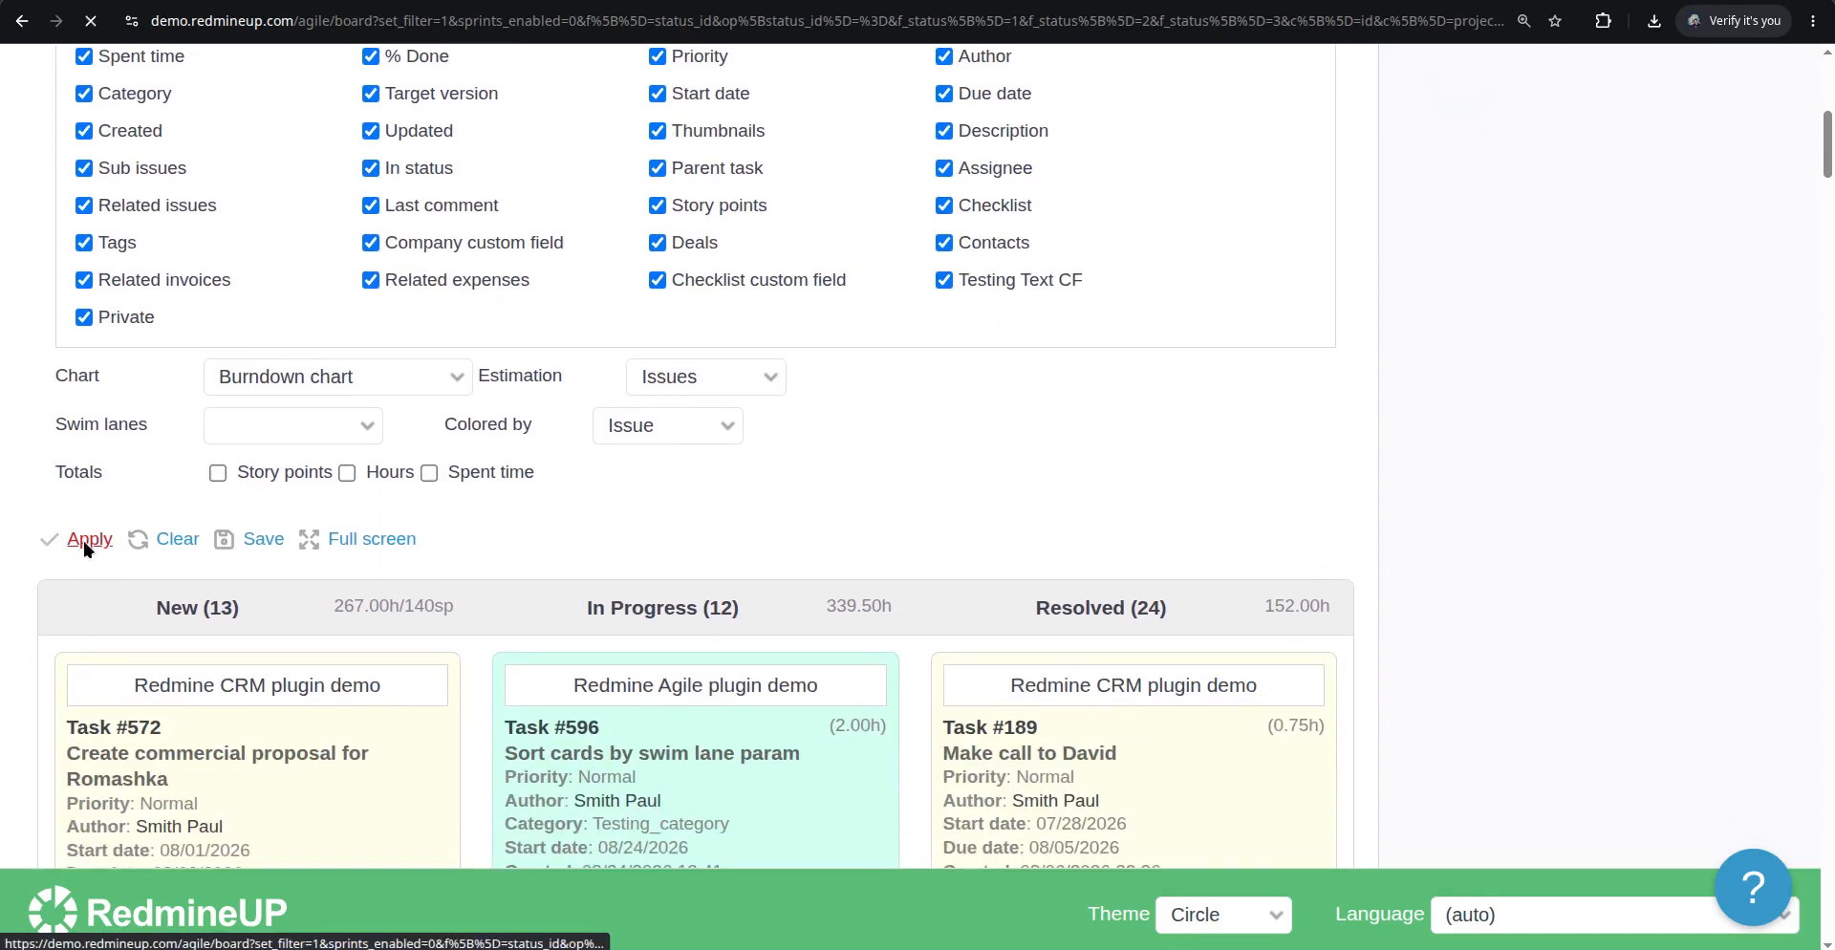
Scroll through the Agile board to examine the cards' fields, checklists and descriptions
scroll(401, 526, "down", 5)
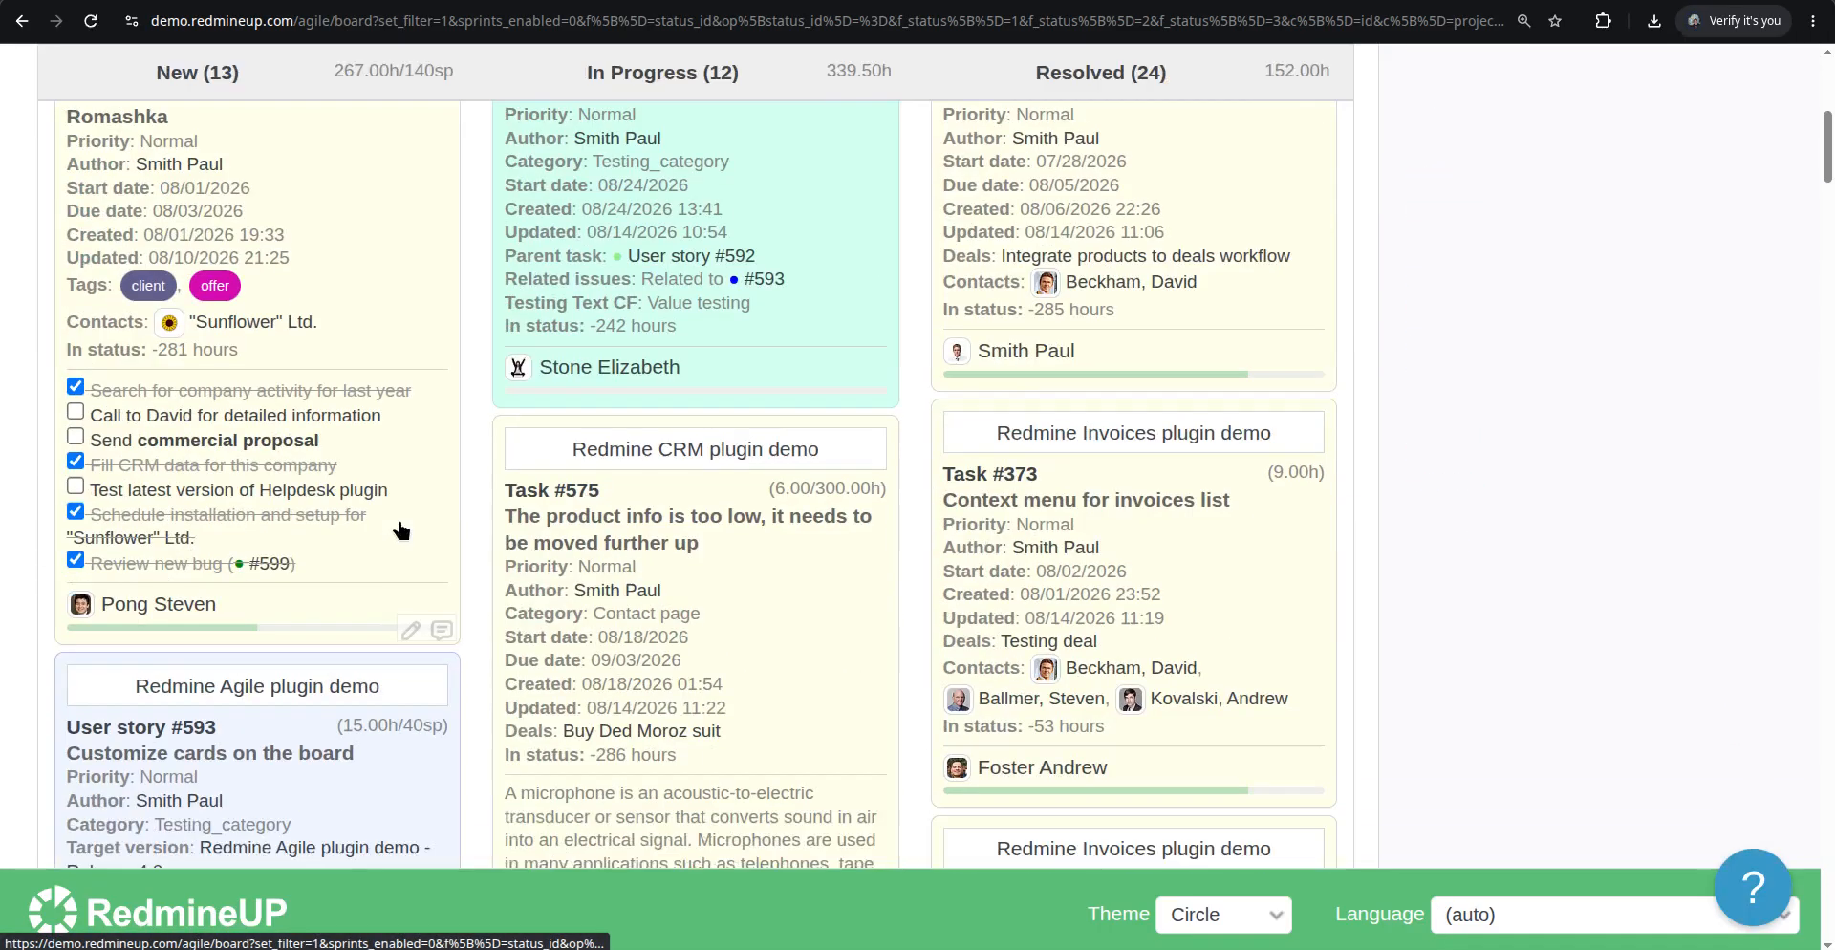
scroll(401, 530, "down", 14)
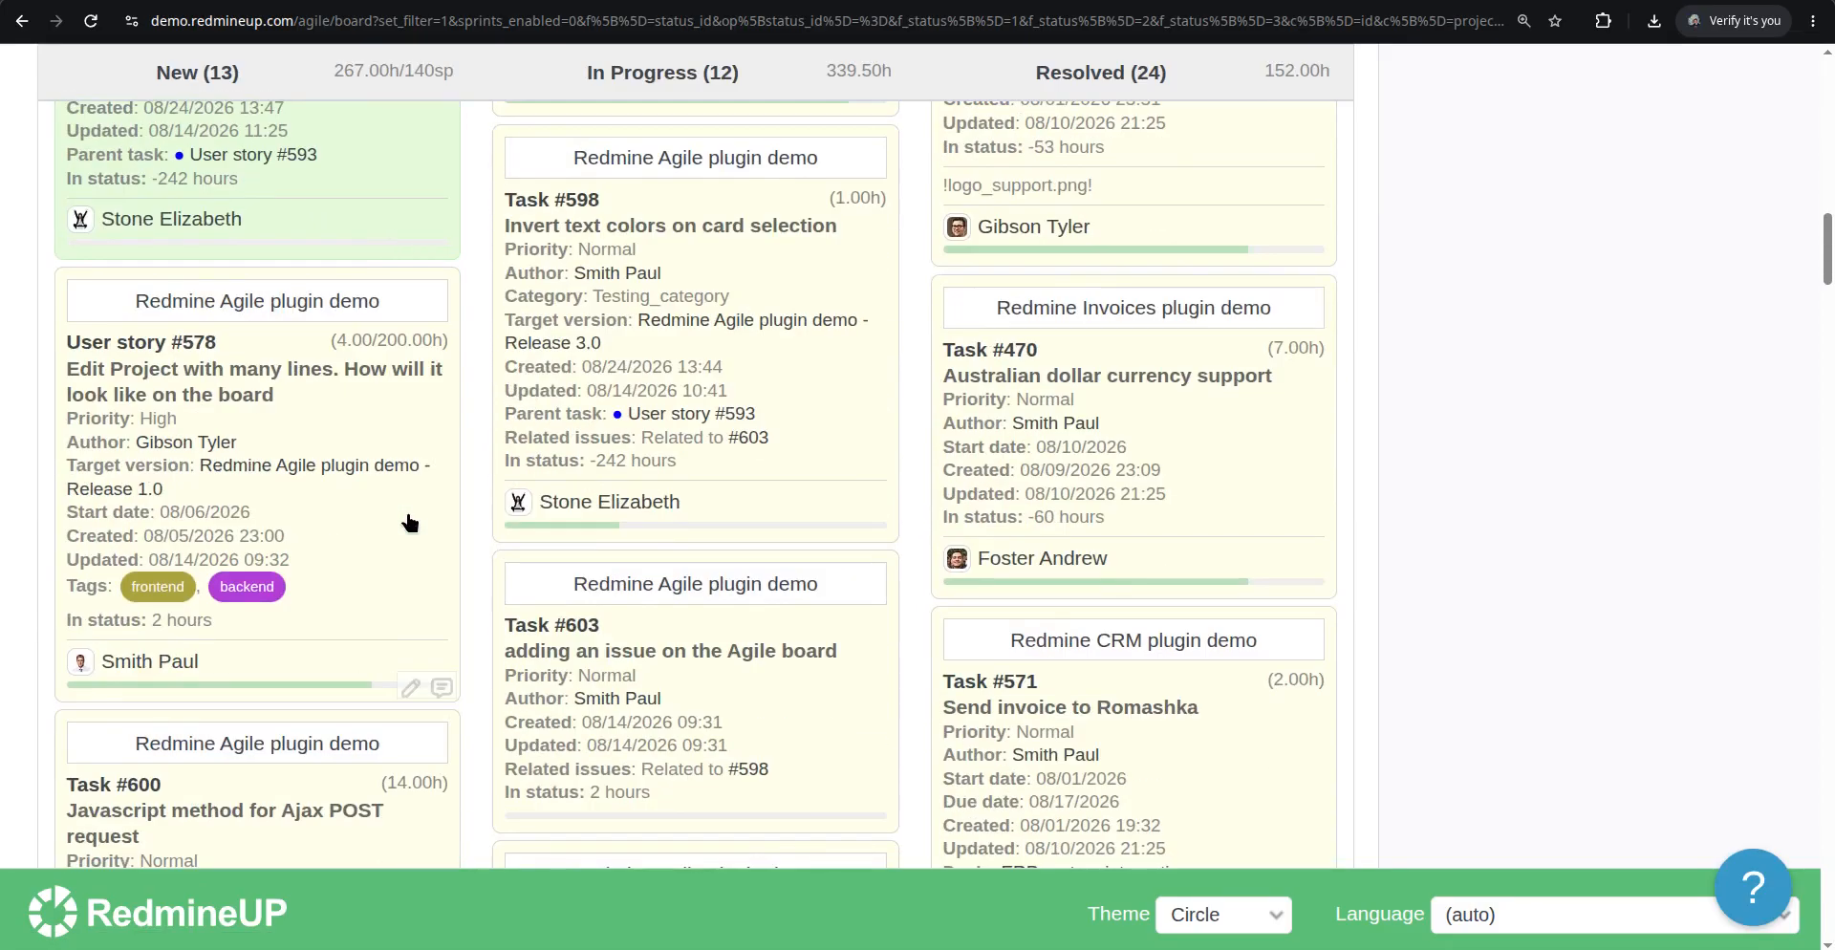
scroll(410, 522, "down", 13)
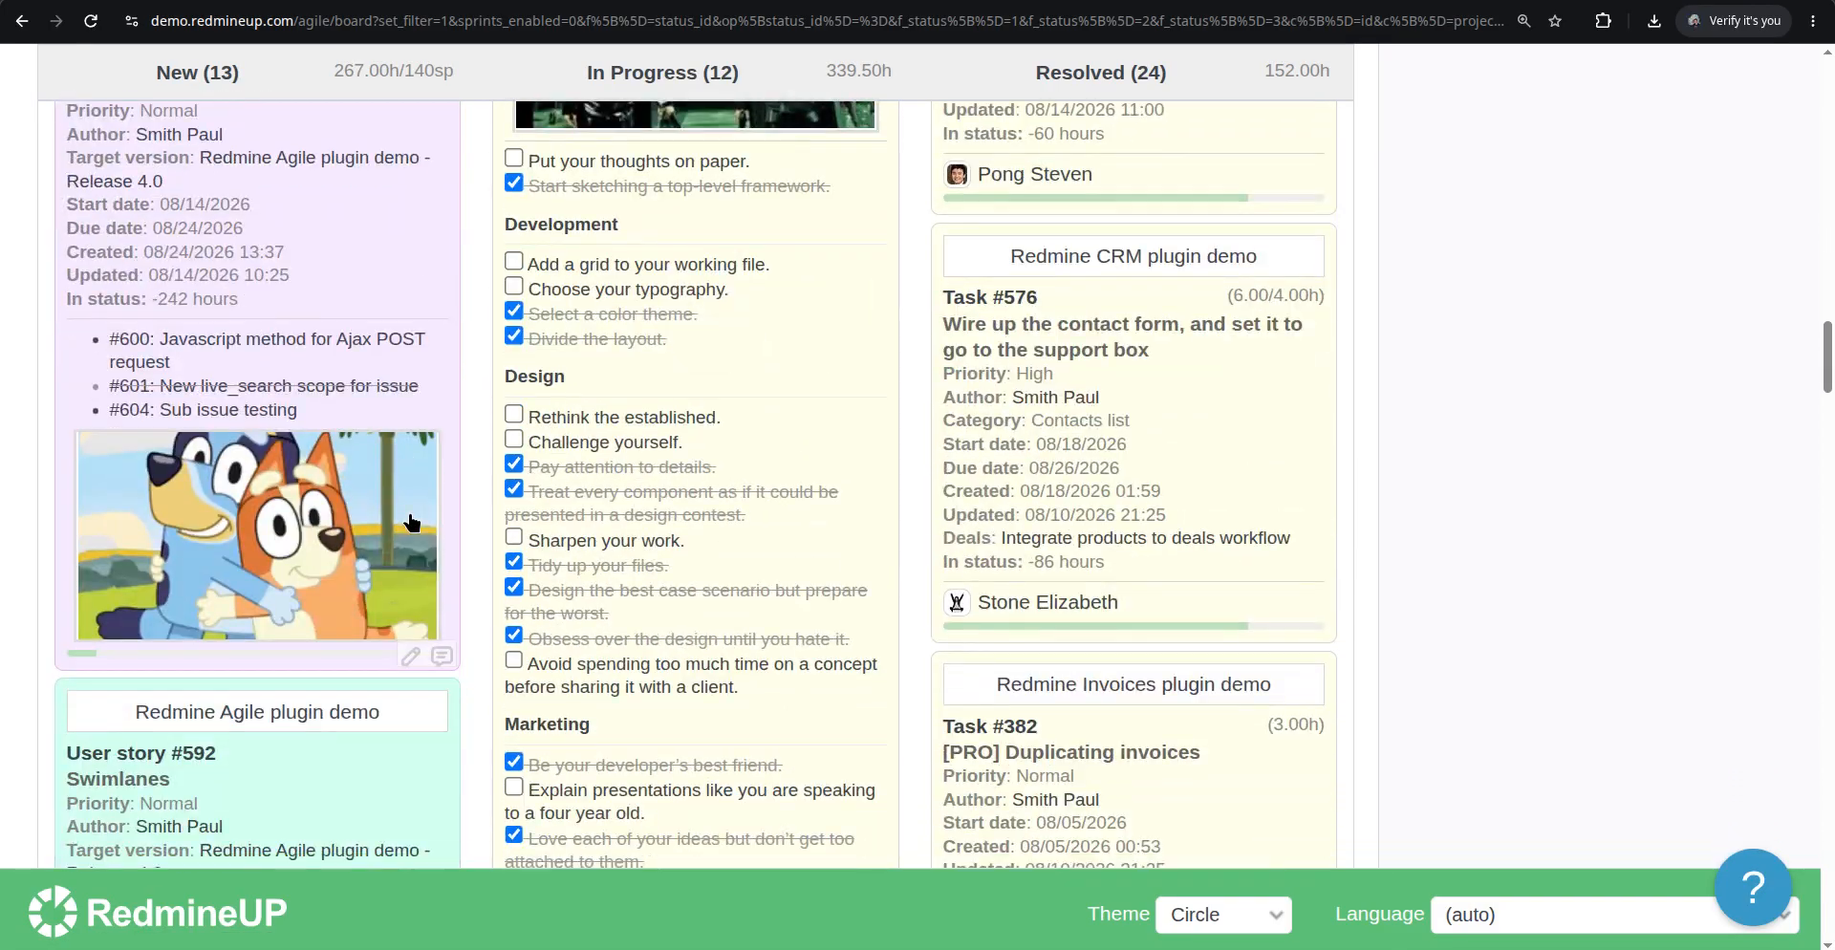
scroll(413, 522, "down", 13)
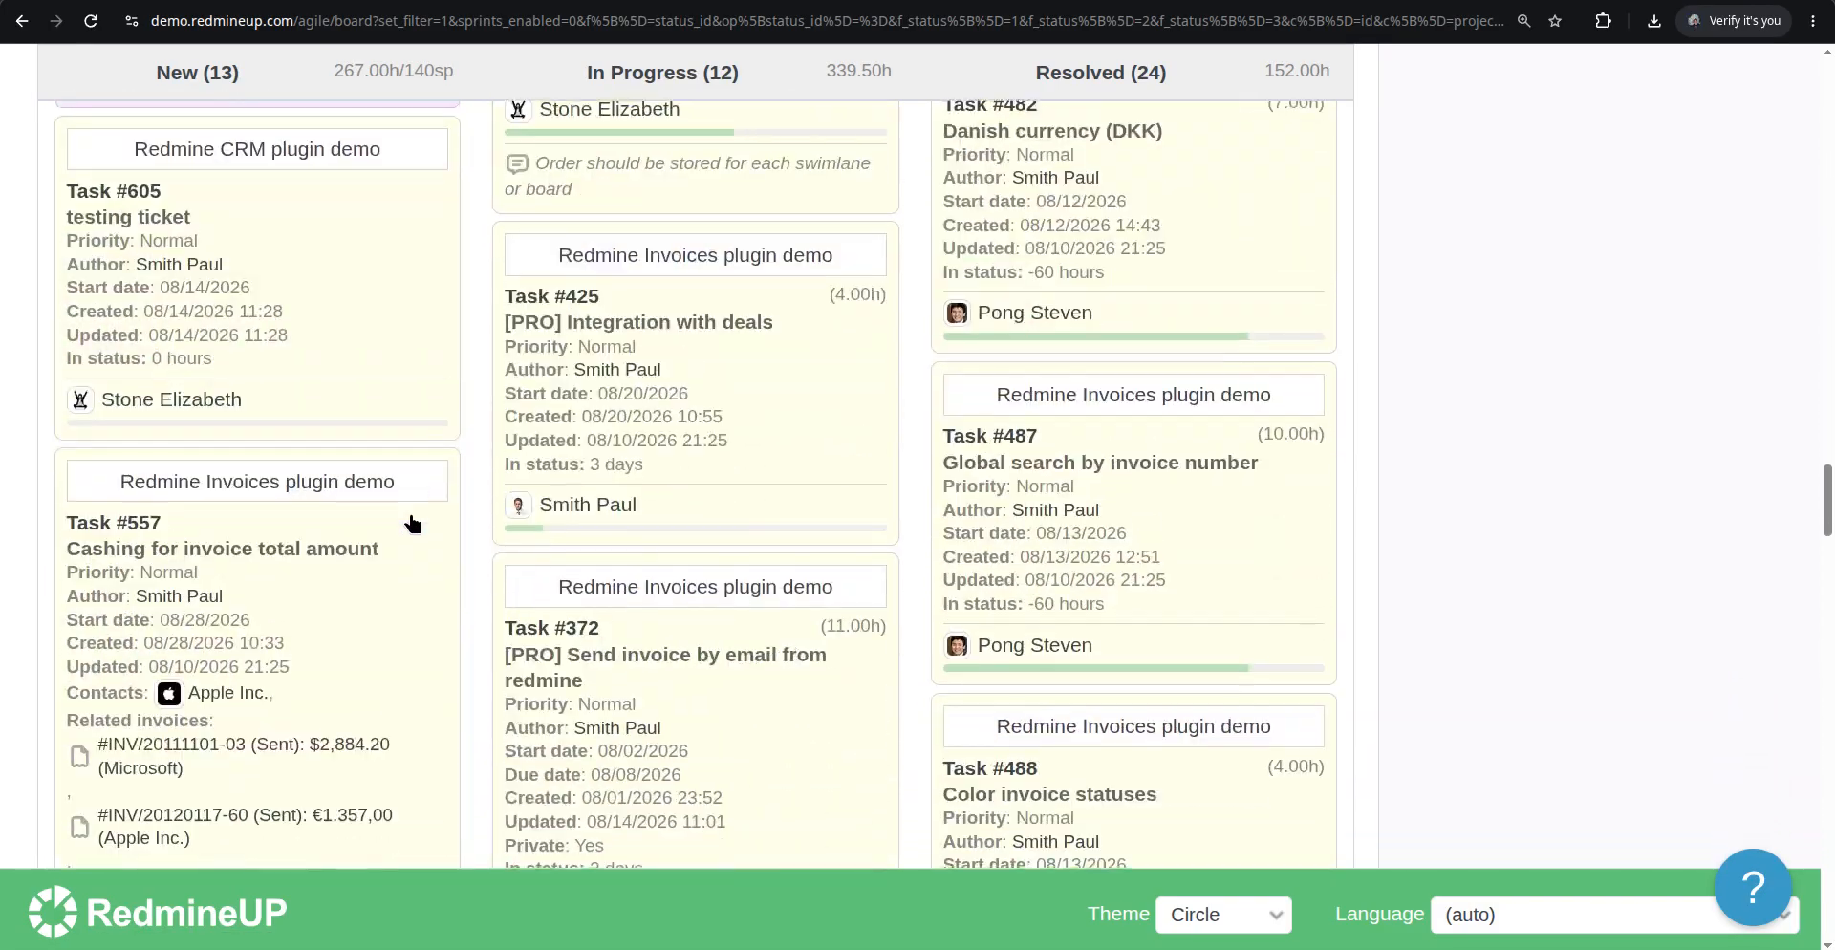
scroll(413, 521, "down", 14)
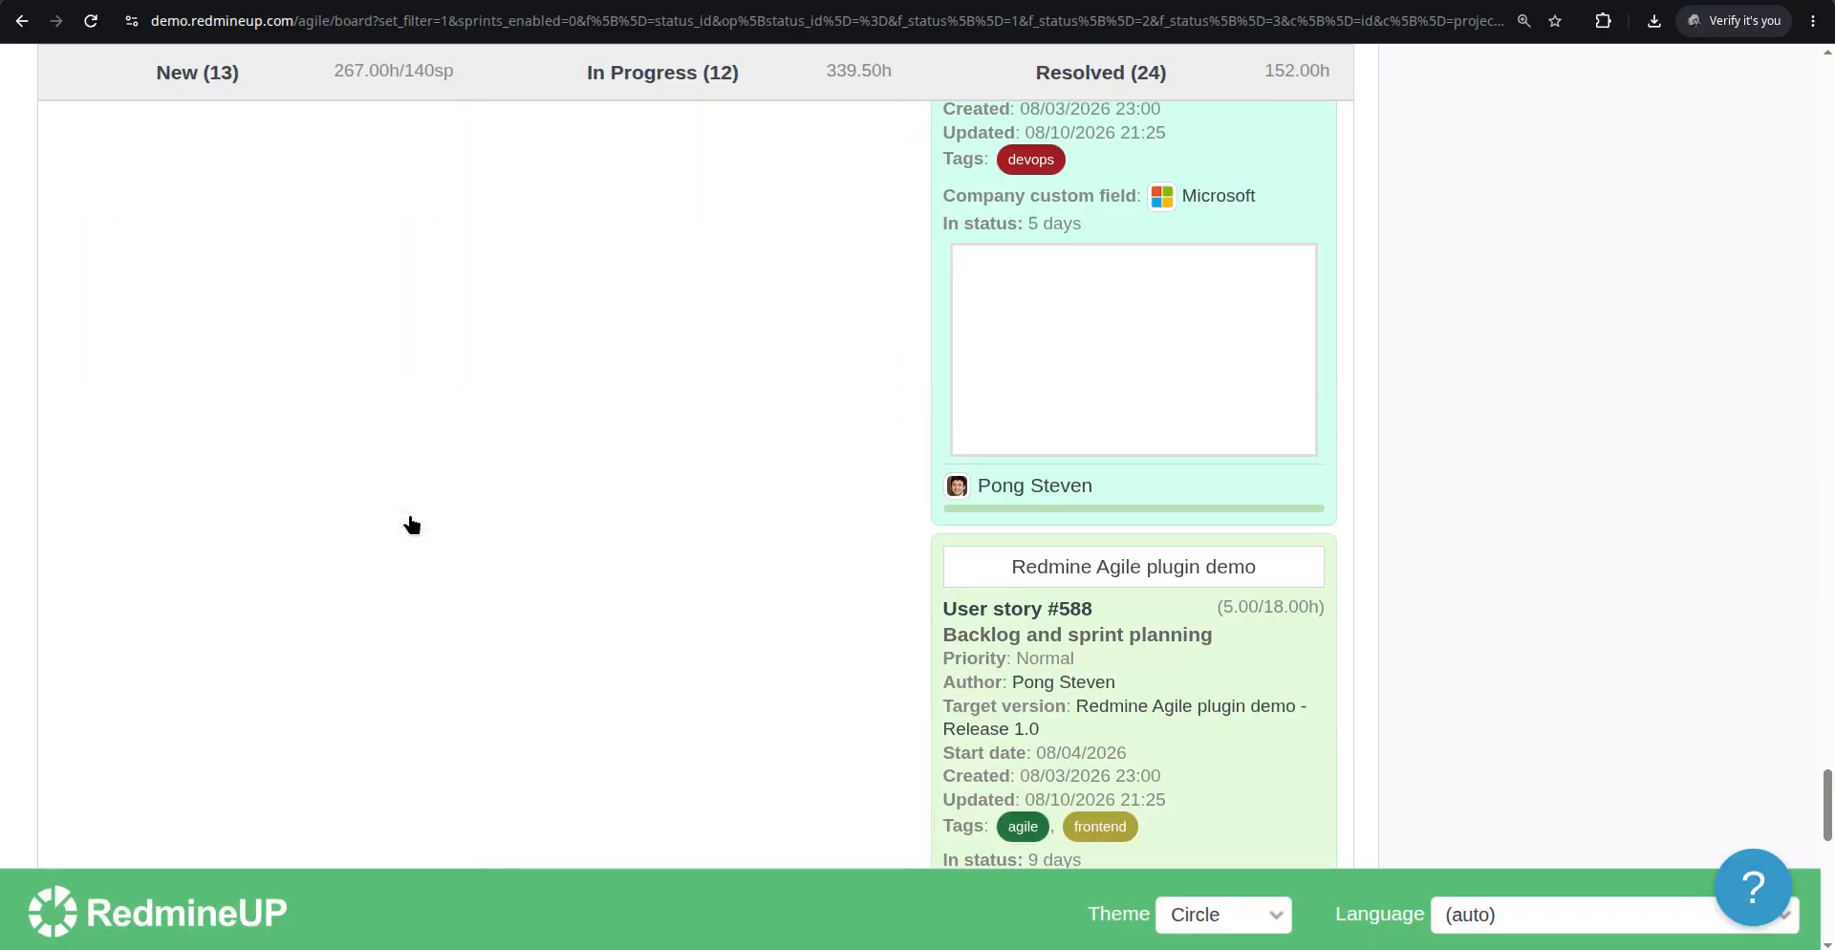
scroll(411, 525, "down", 4)
scroll(411, 524, "up", 18)
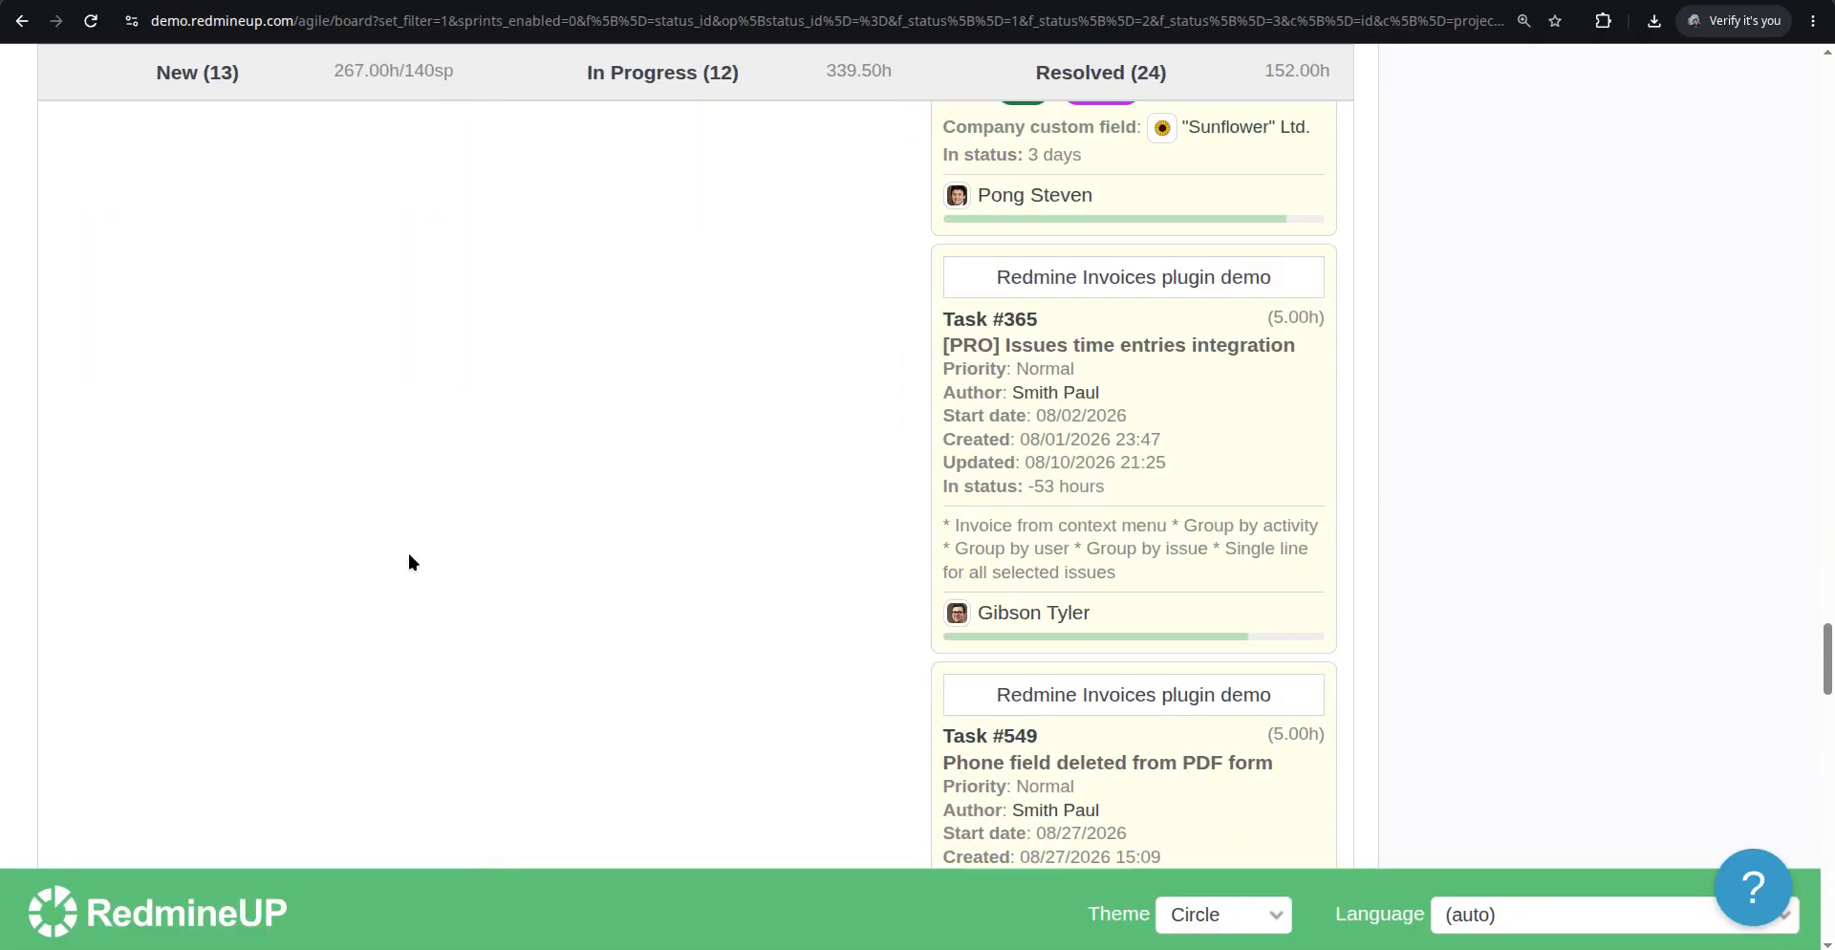
scroll(409, 562, "up", 15)
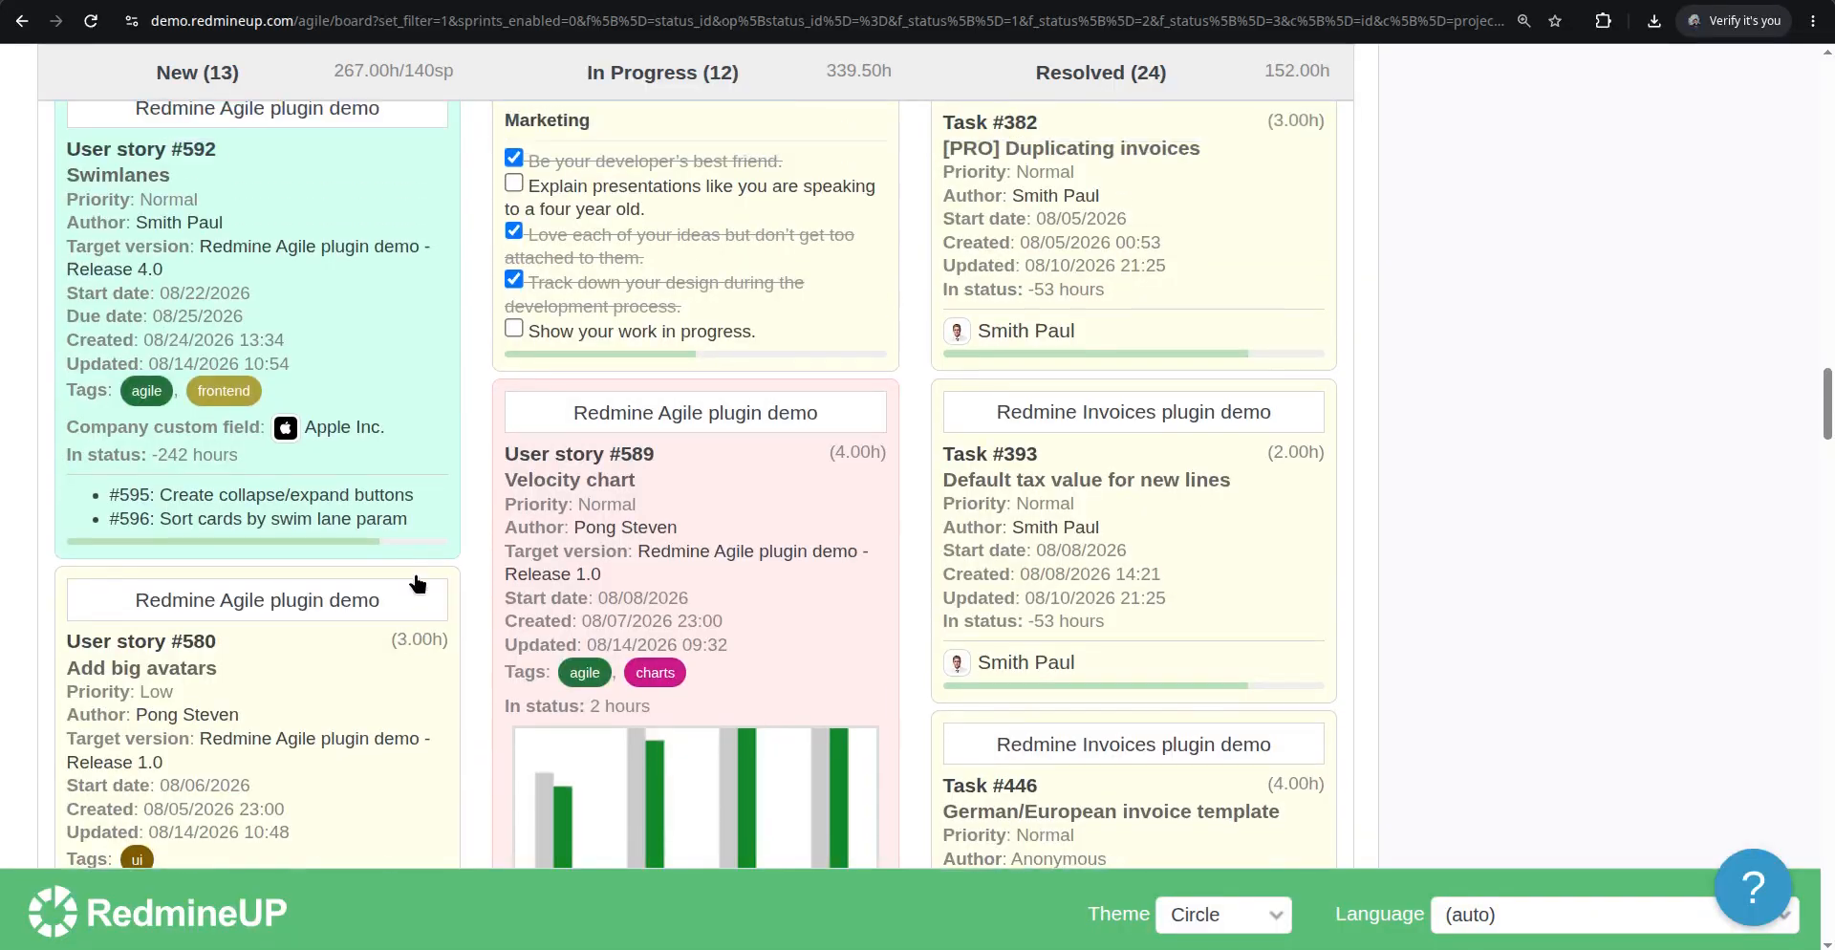
scroll(417, 583, "up", 8)
scroll(417, 578, "down", 2)
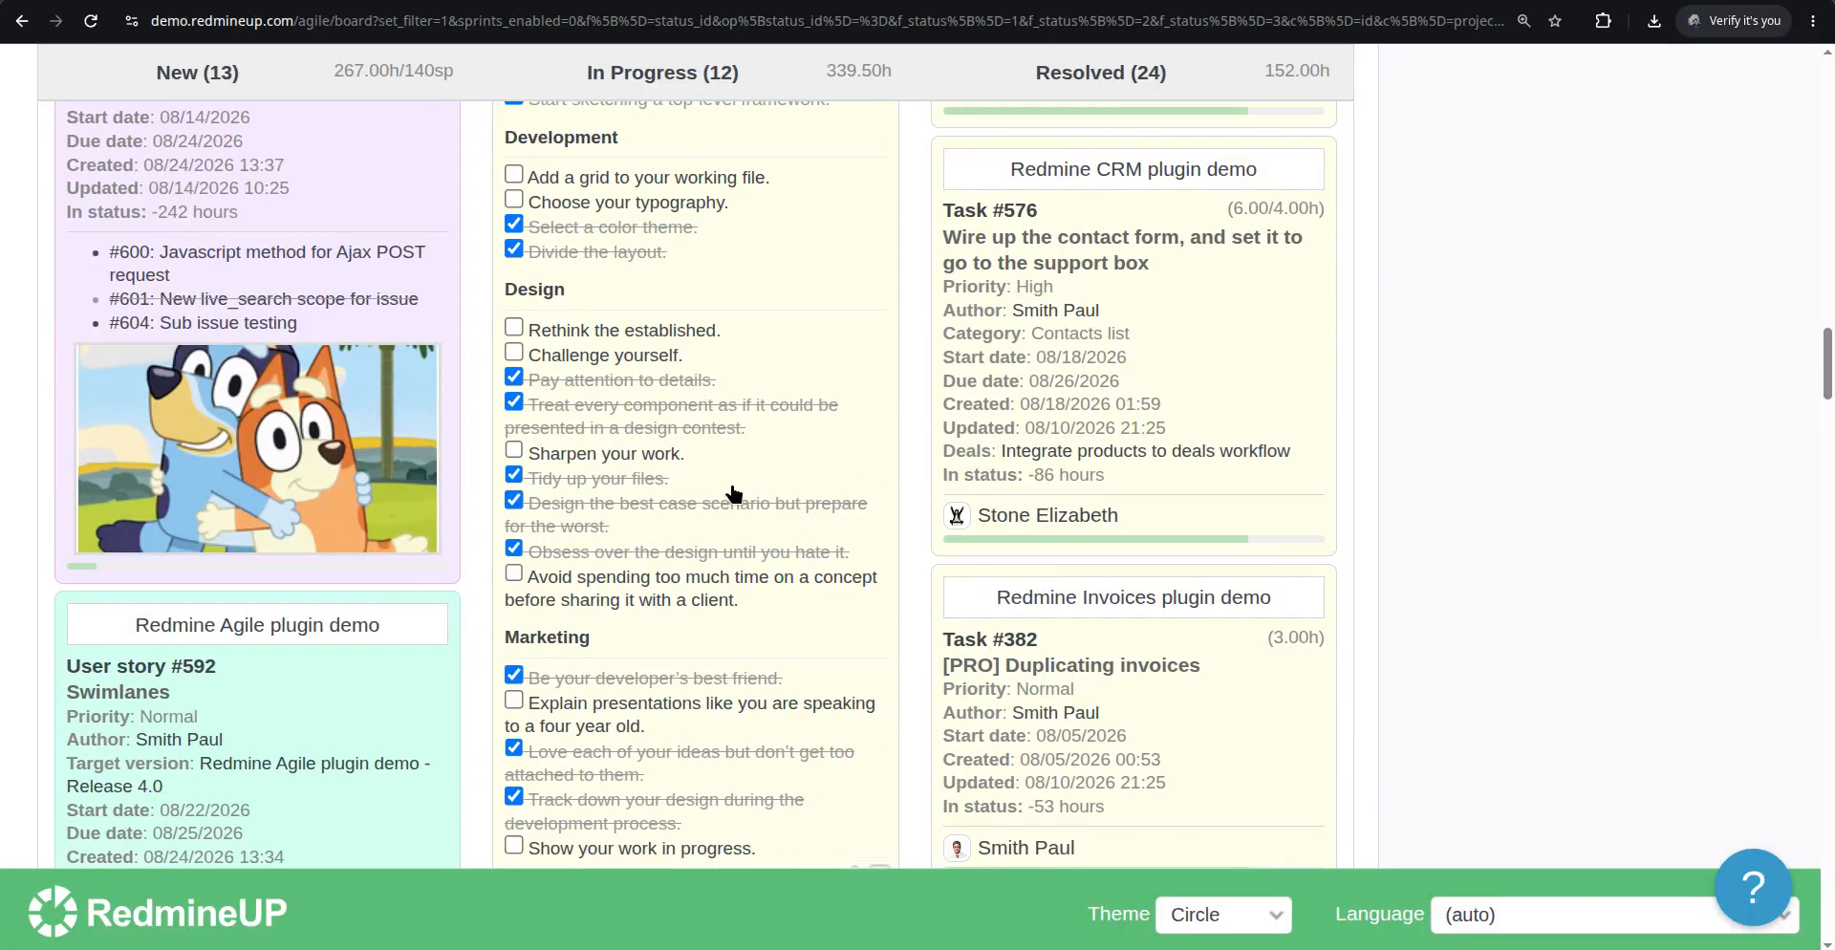
scroll(733, 492, "up", 6)
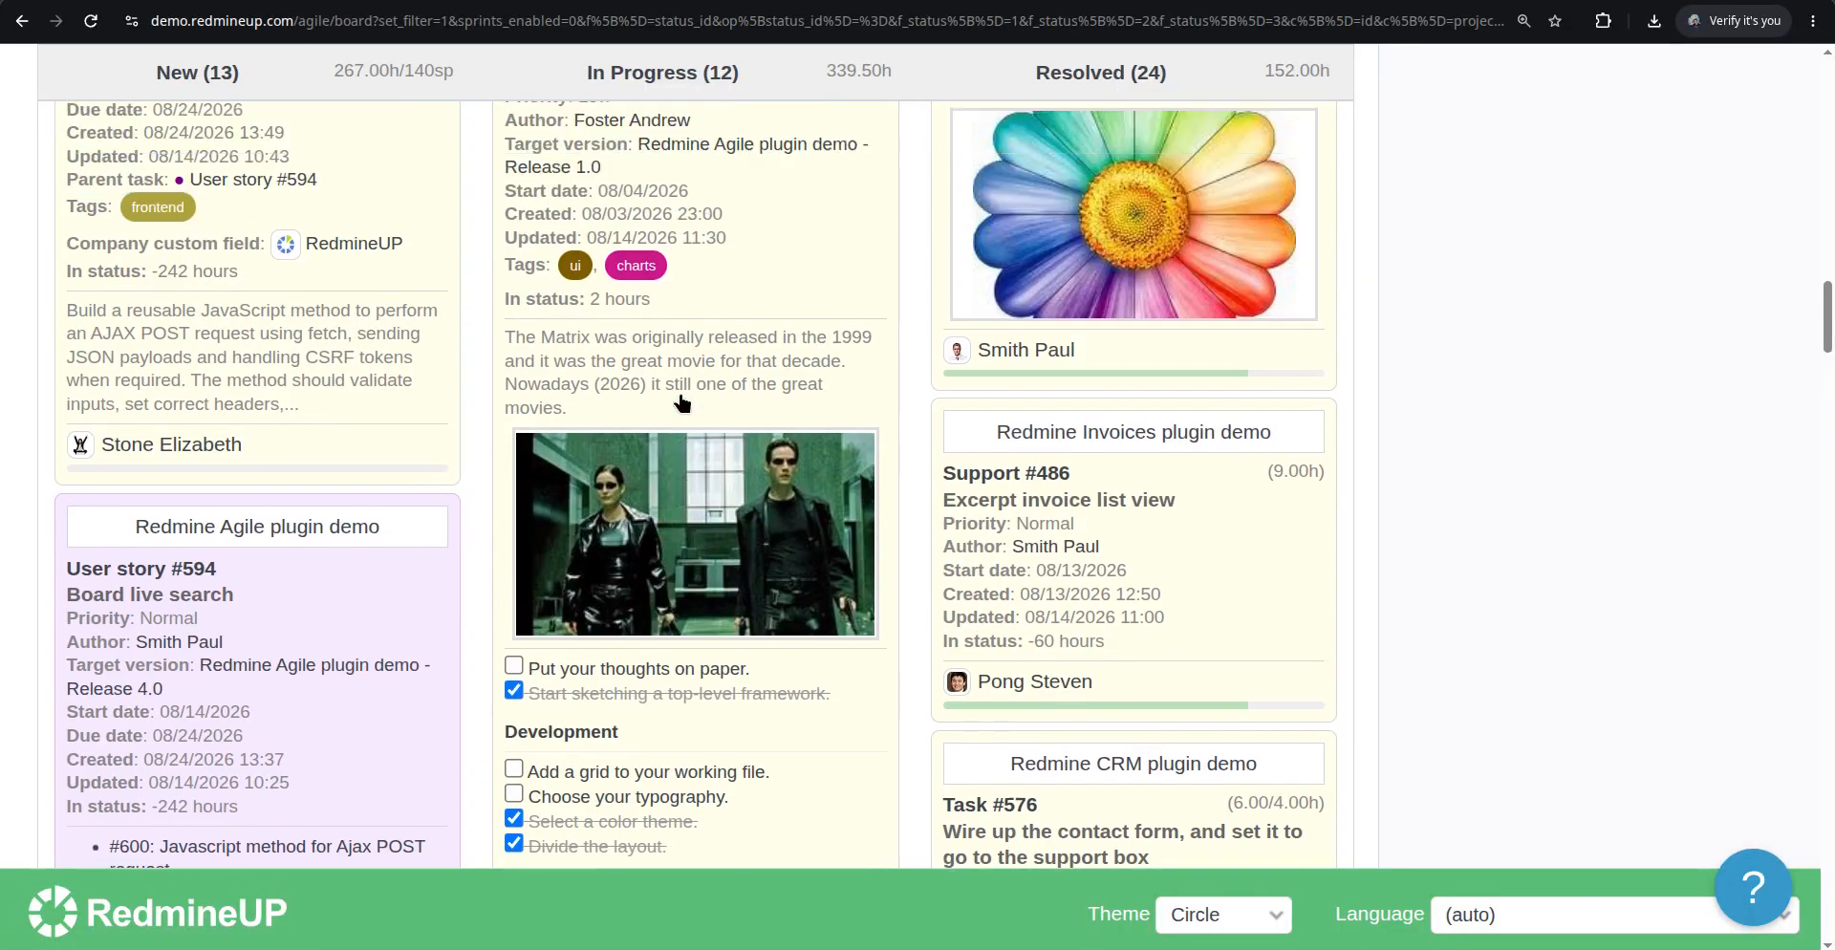
scroll(682, 402, "down", 7)
scroll(755, 410, "up", 1)
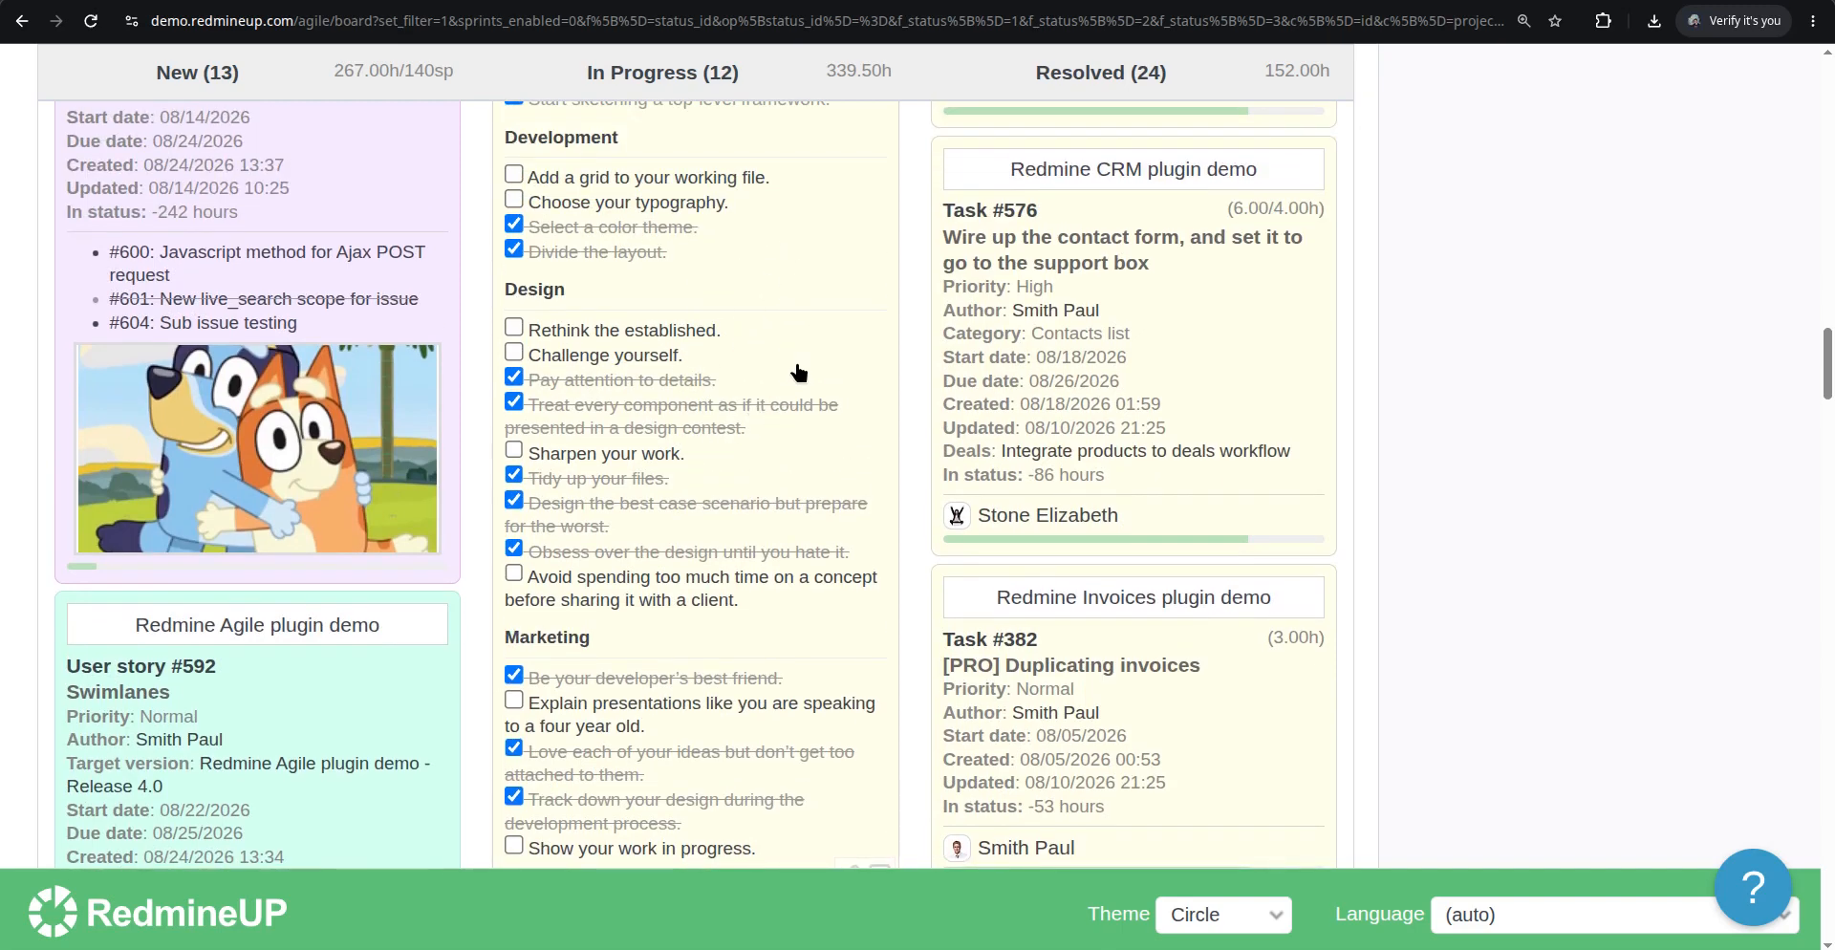
scroll(803, 376, "up", 8)
scroll(819, 523, "down", 7)
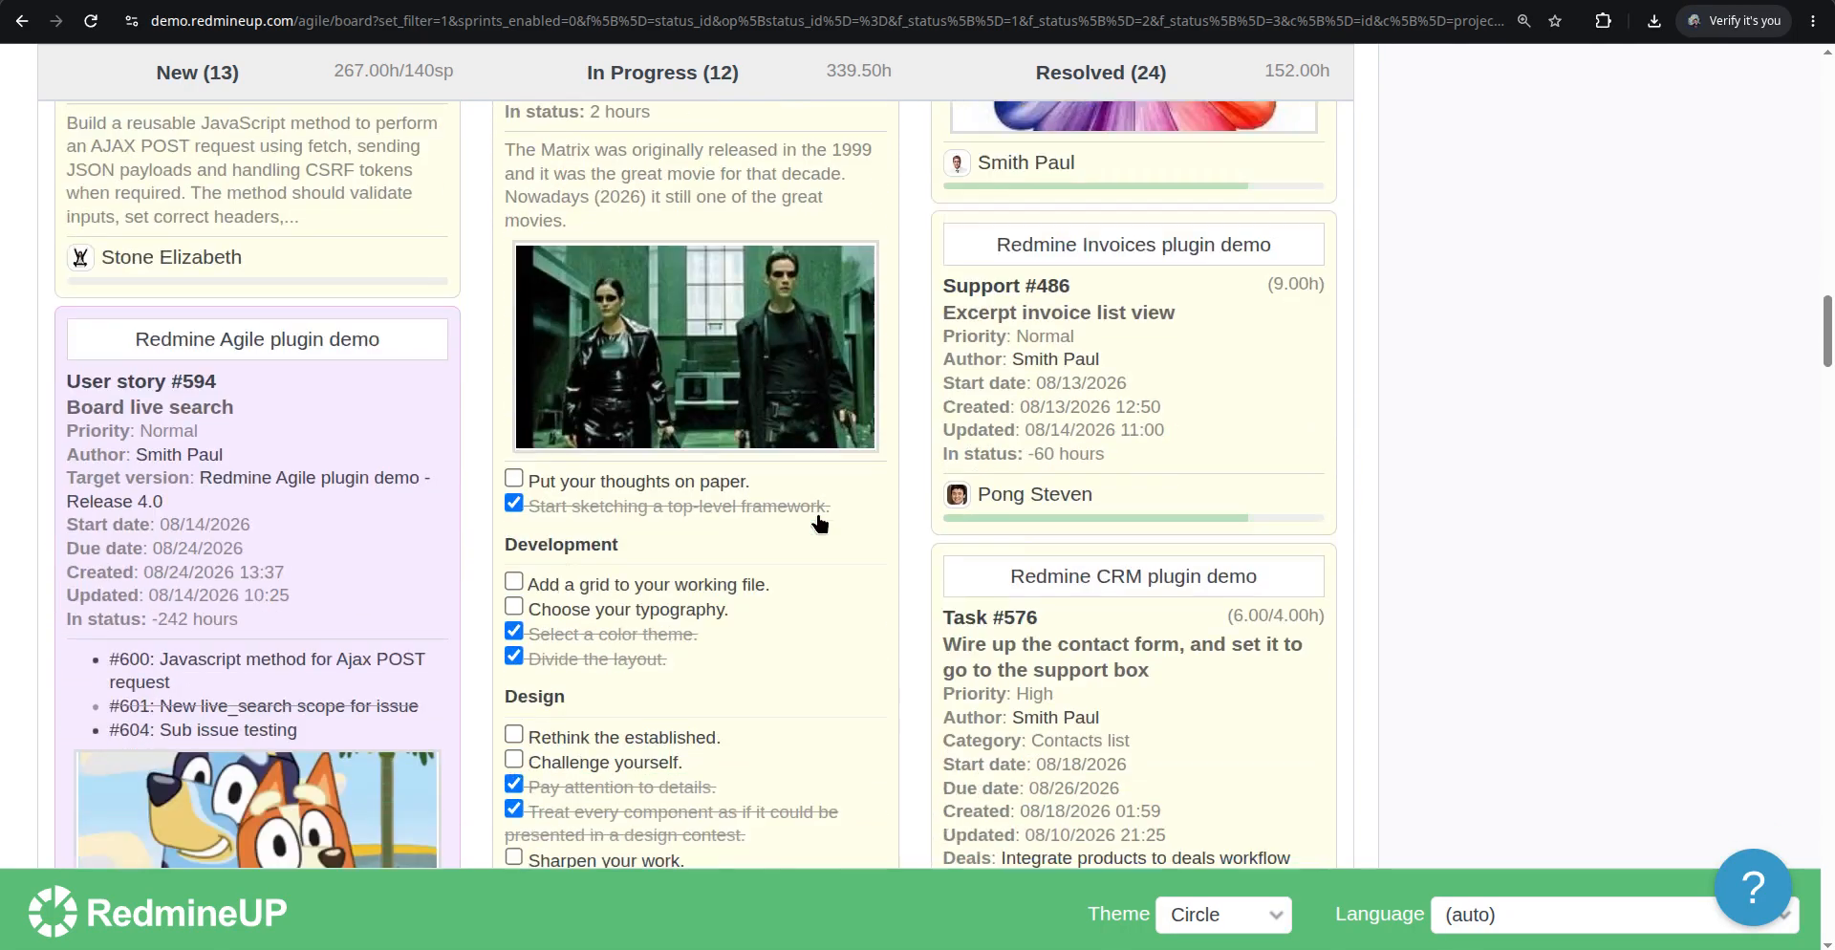
On User story #586's card, check Rethink the established and Challenge yourself, and uncheck Pay attention to details
left_click(519, 442)
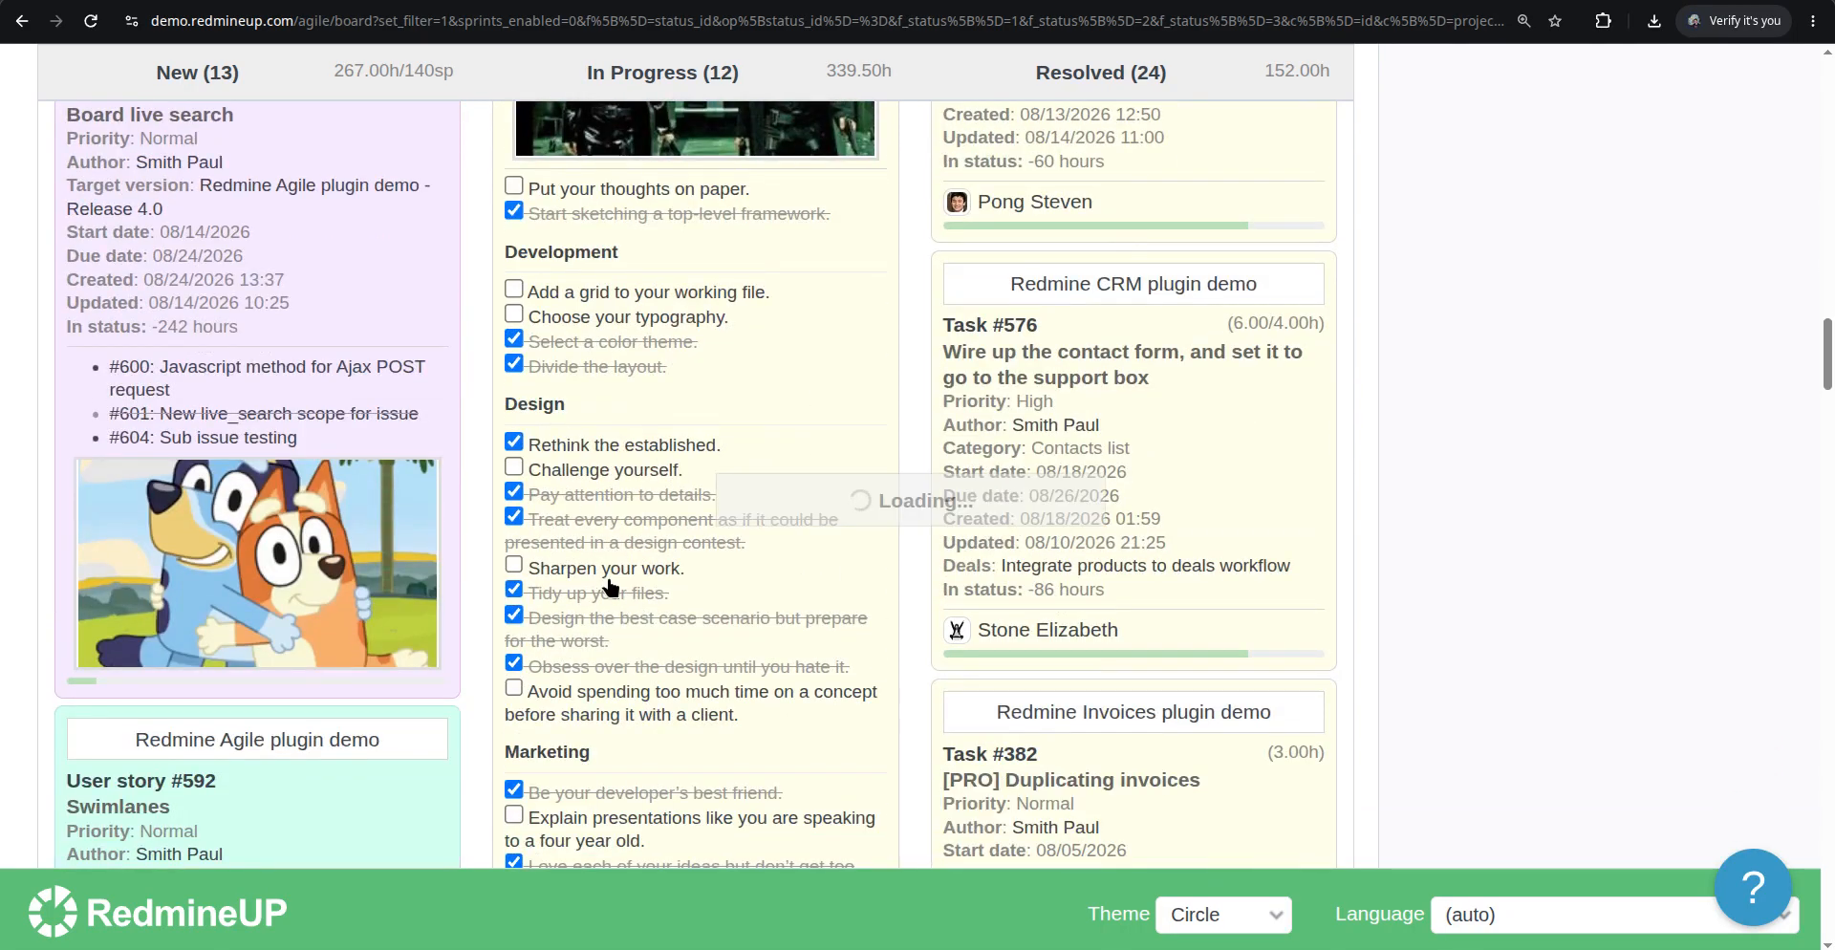
left_click(516, 468)
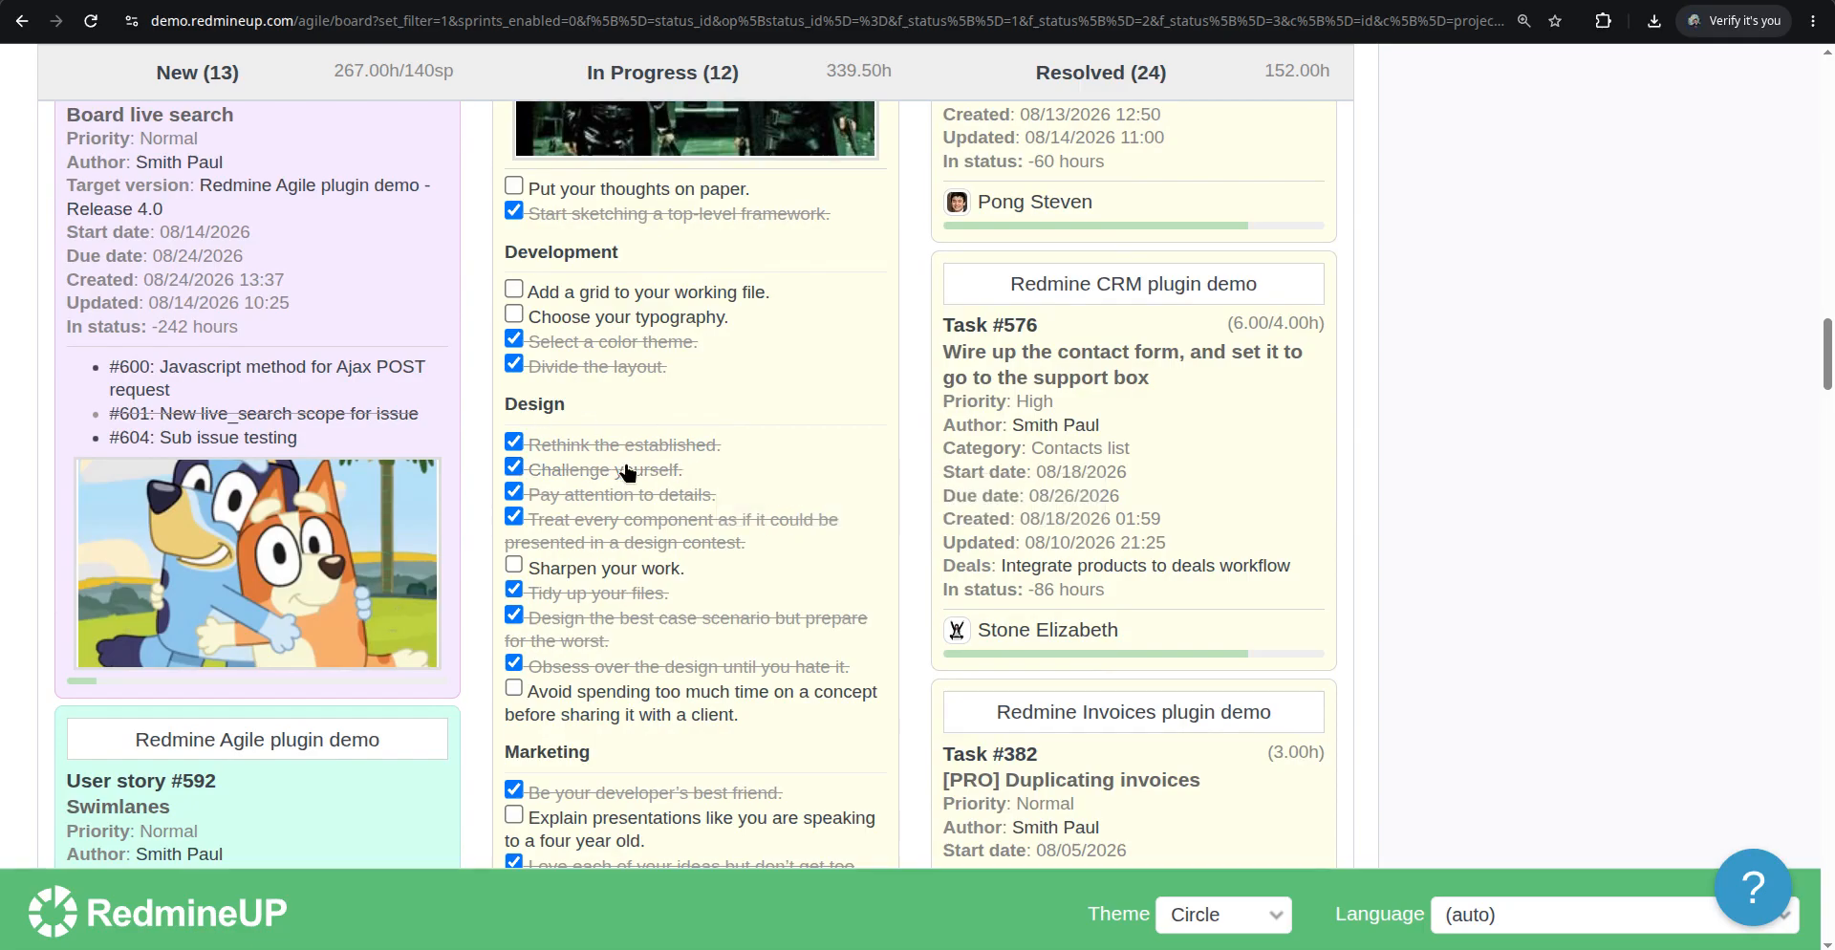
left_click(517, 495)
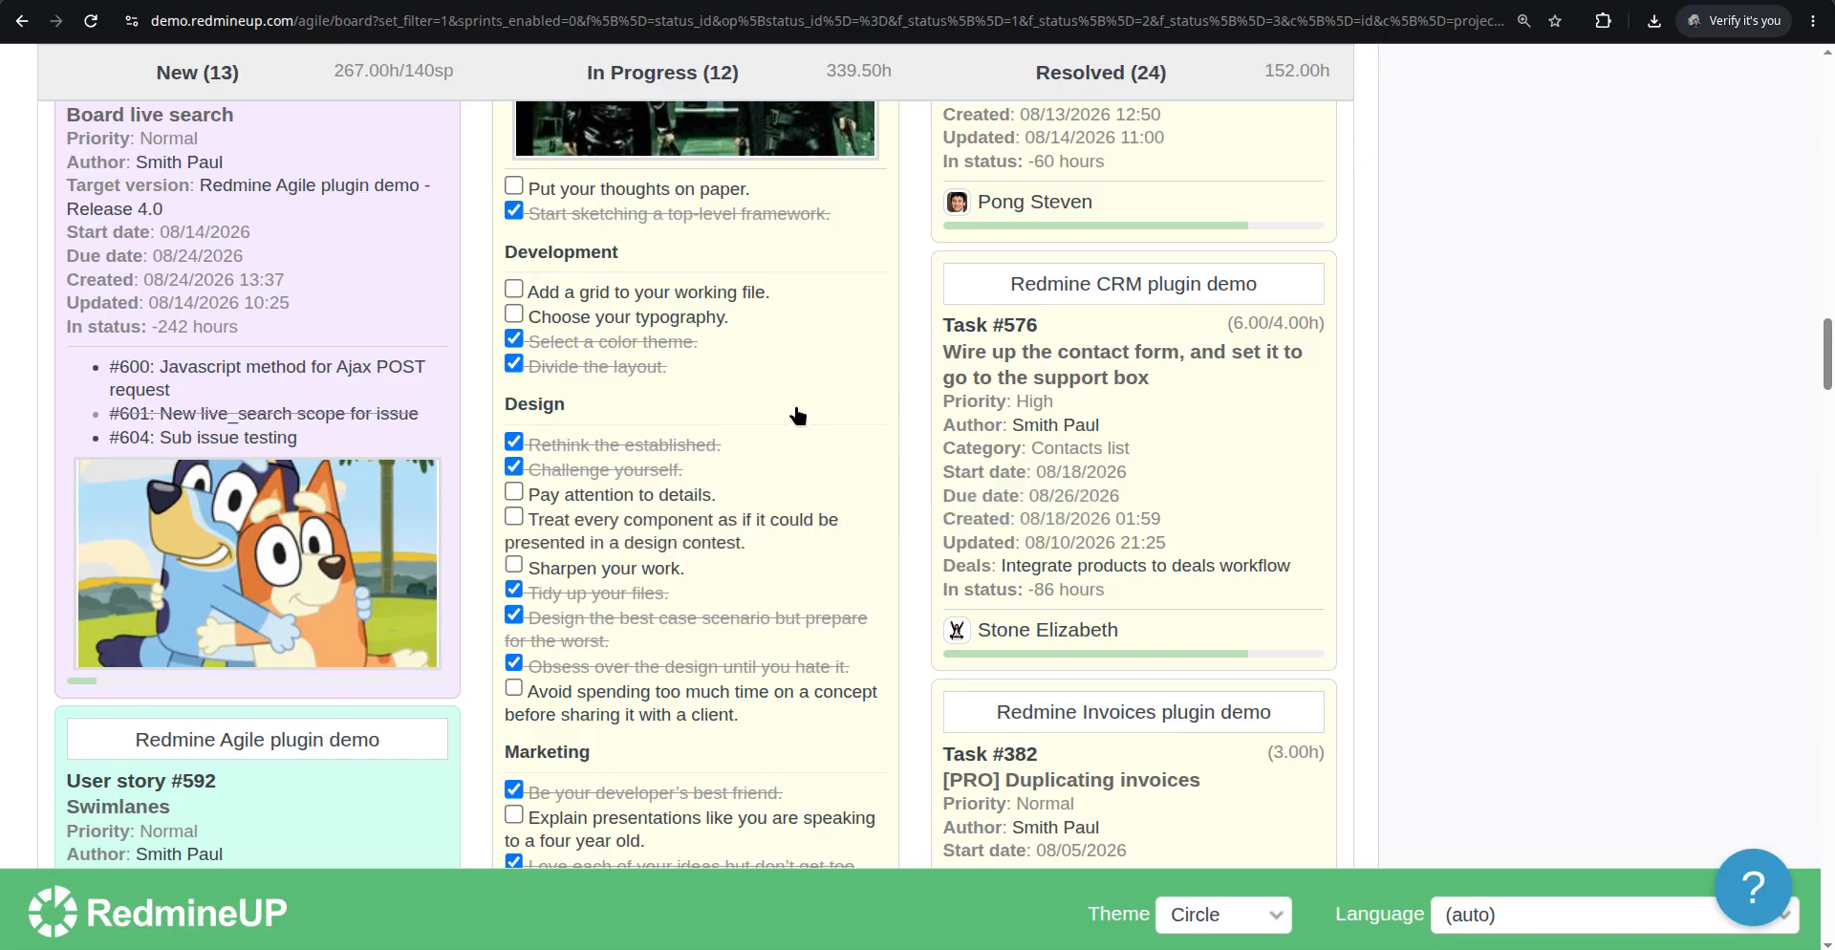
Open User story #586 to review its description, files, checklist and history, then close it
scroll(803, 441, "up", 6)
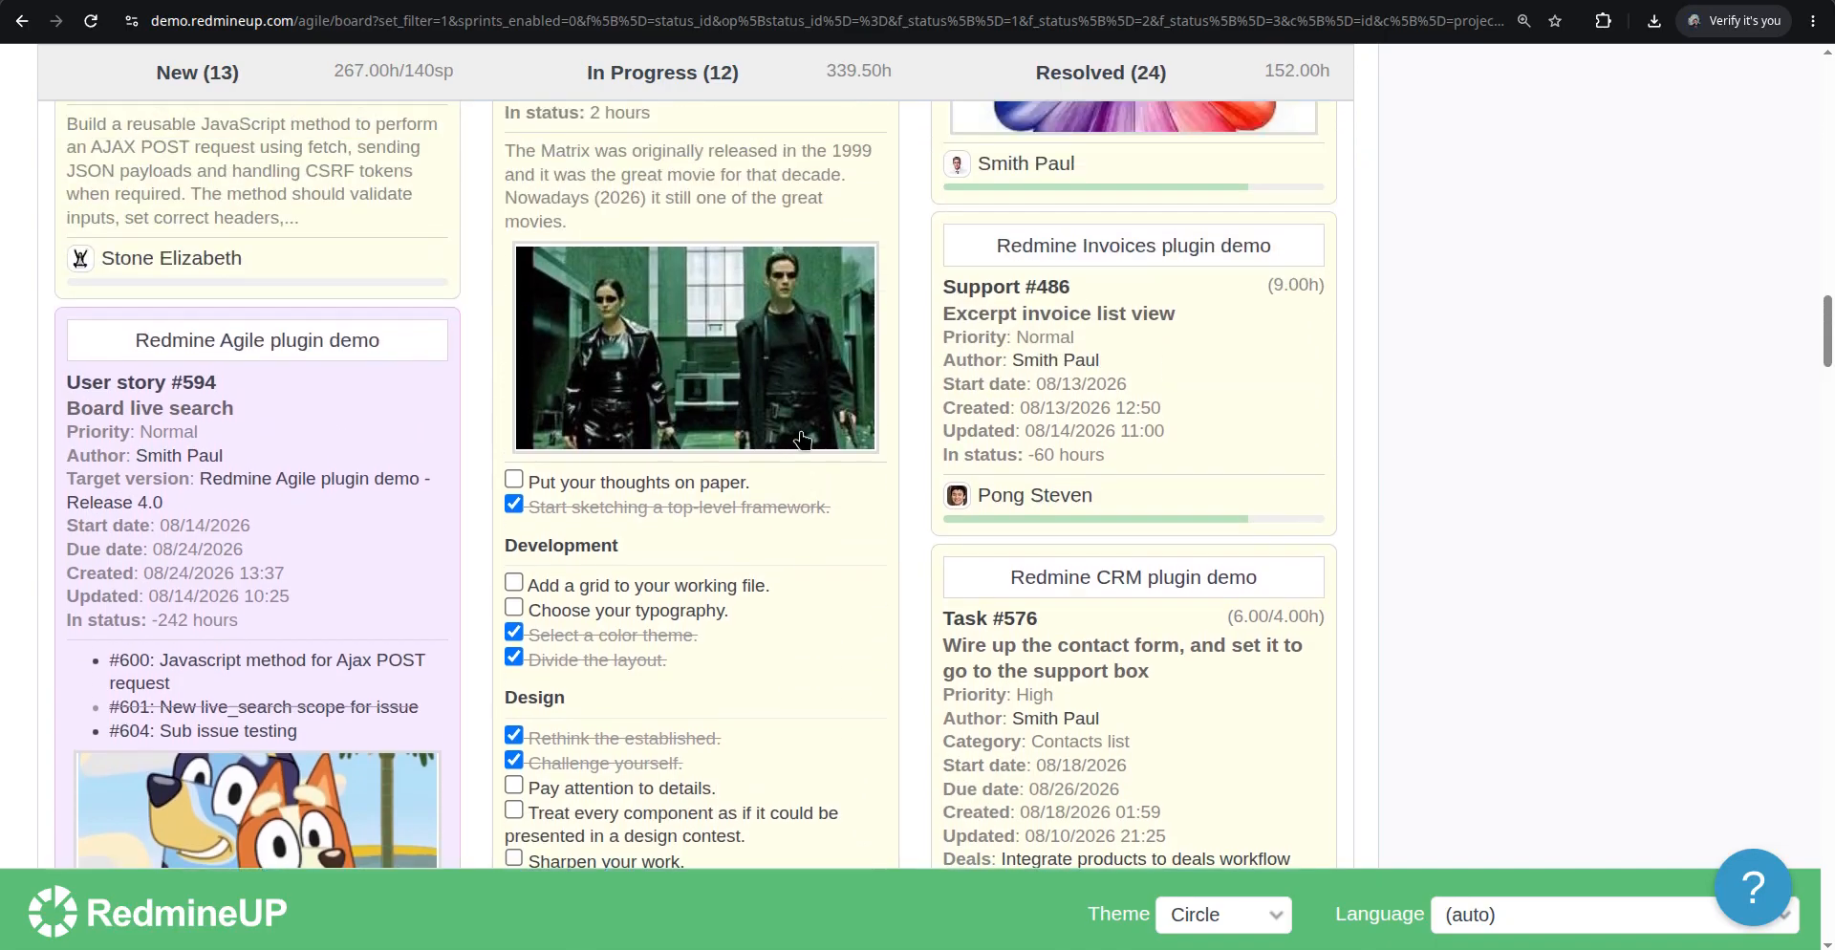
scroll(659, 341, "up", 1)
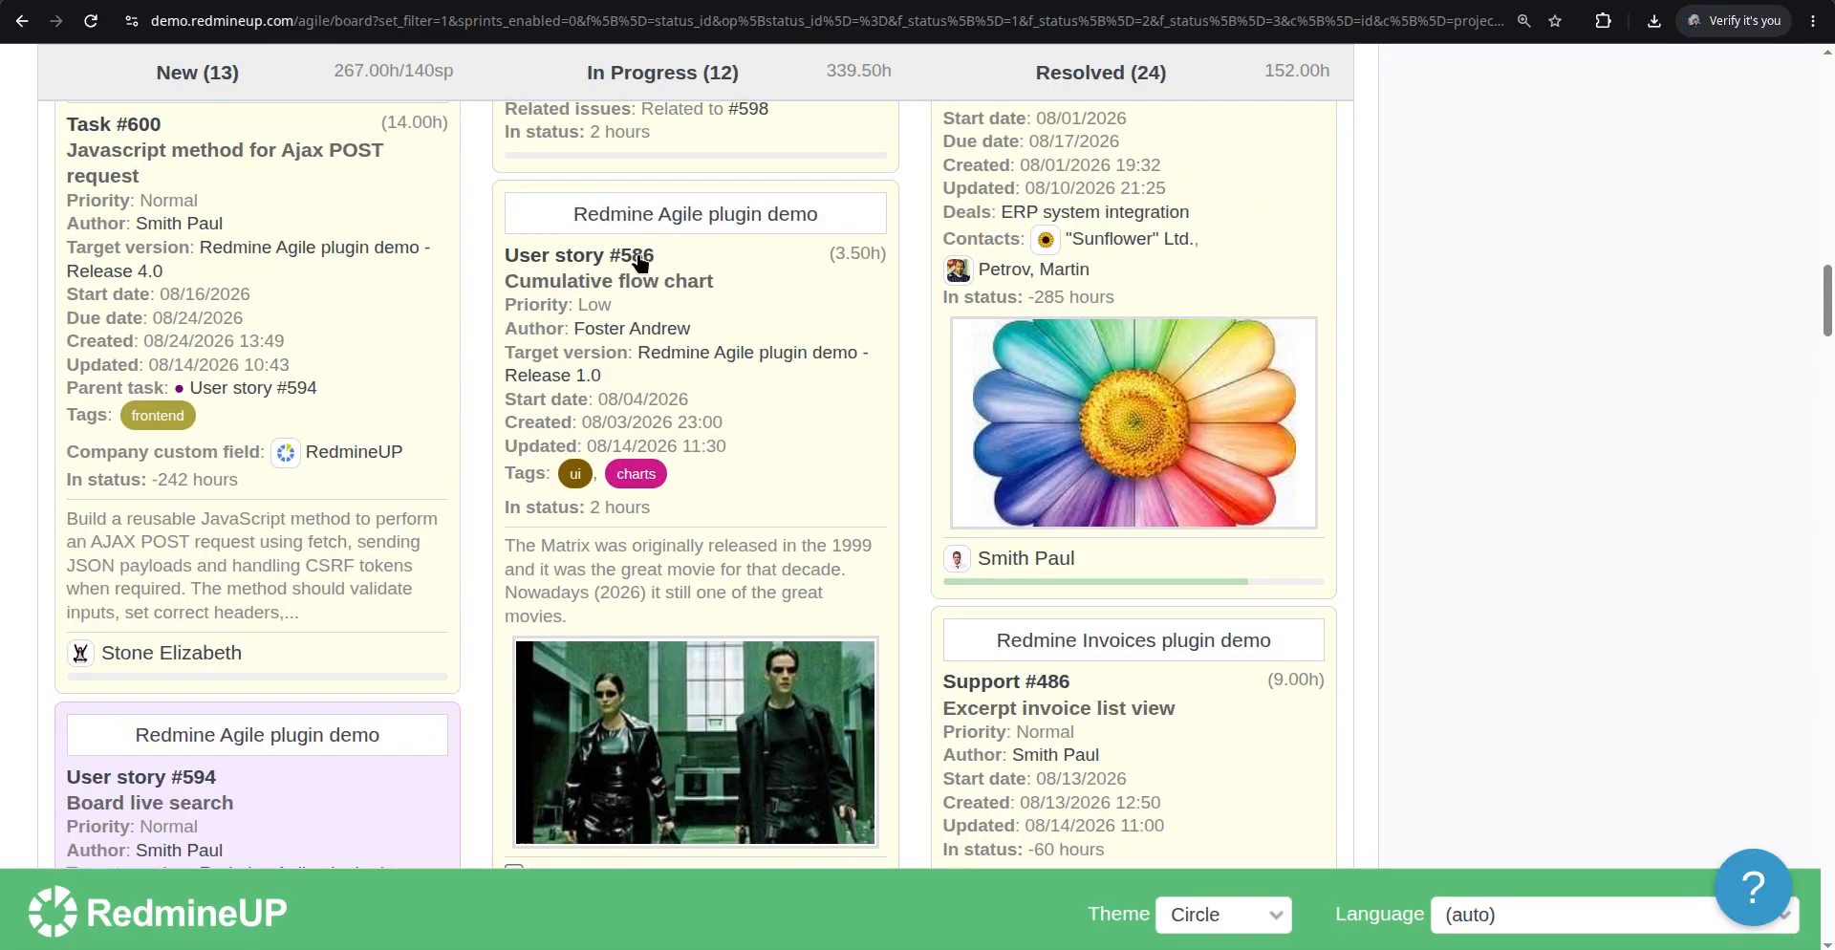
left_click(632, 295)
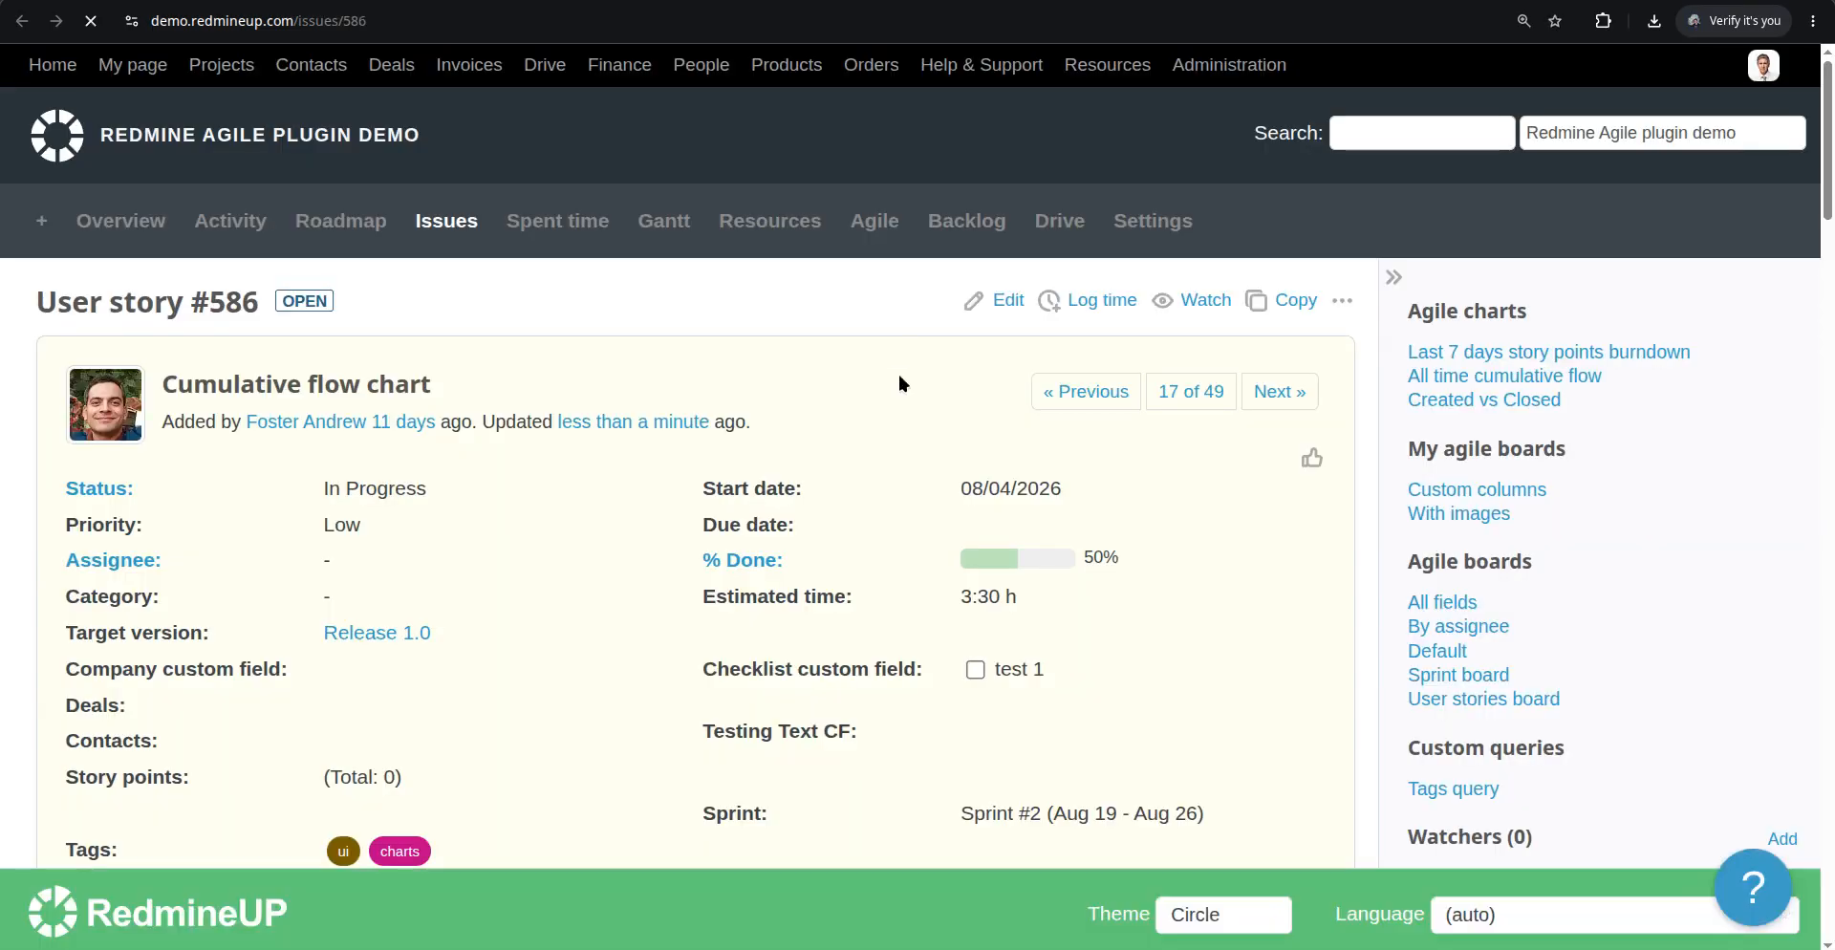
scroll(529, 585, "down", 12)
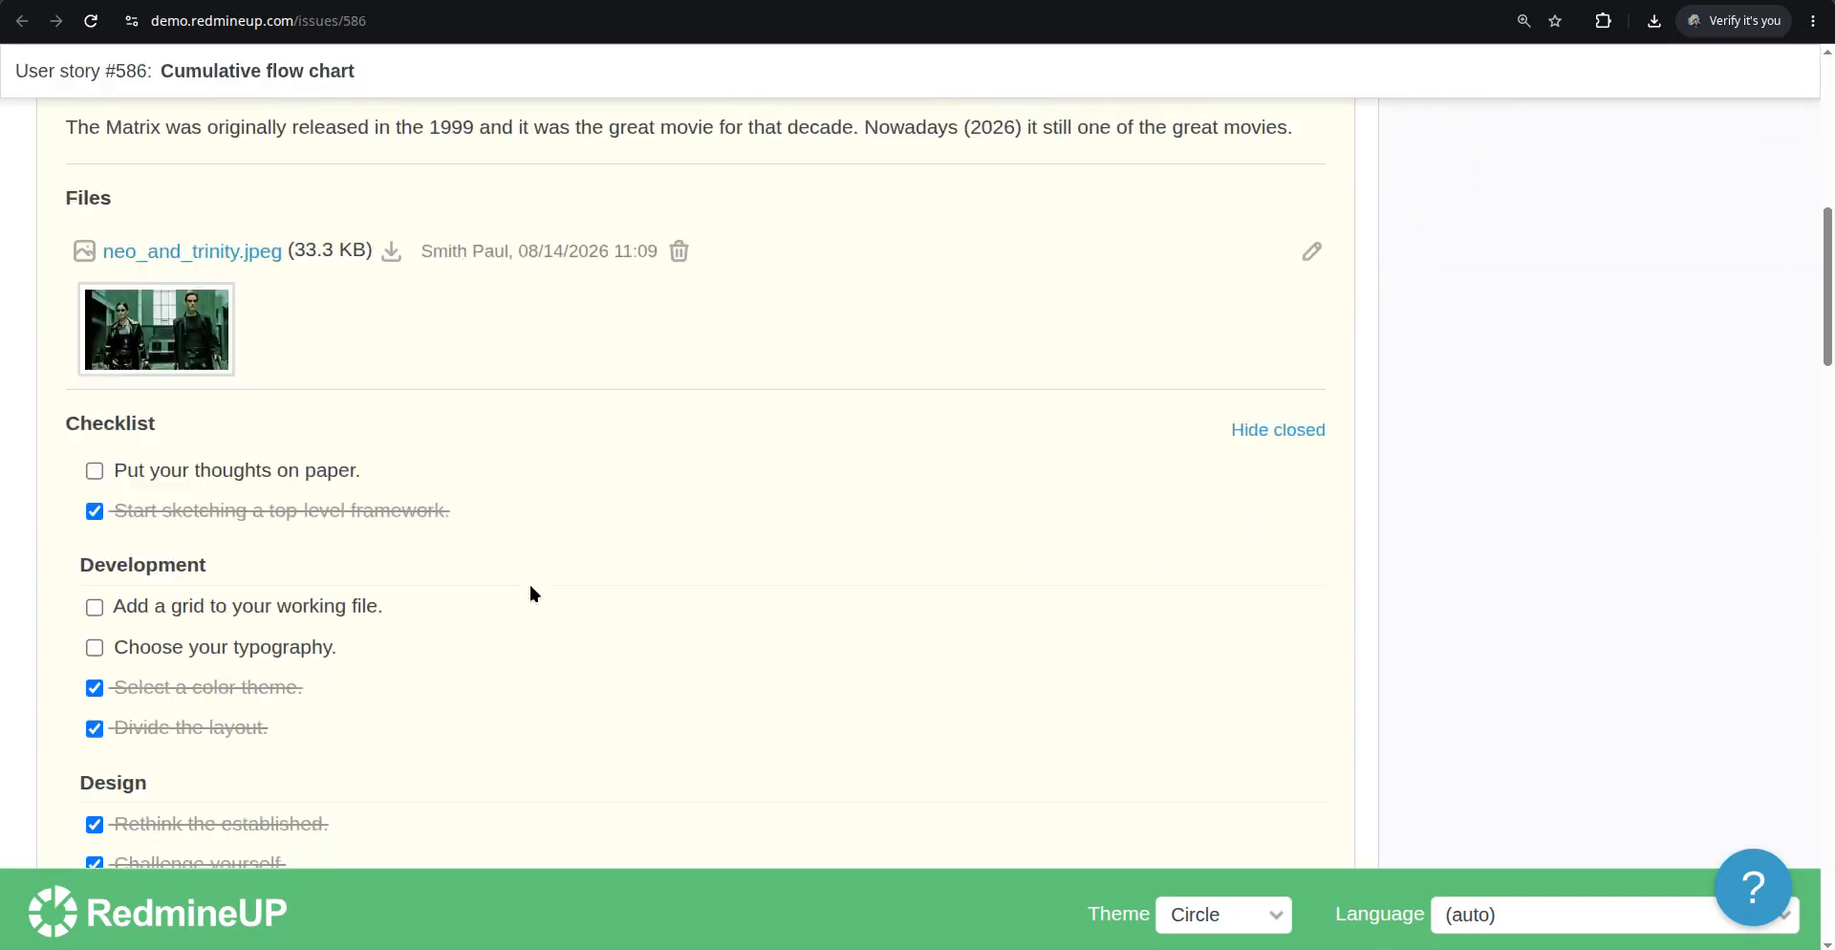
scroll(350, 403, "up", 1)
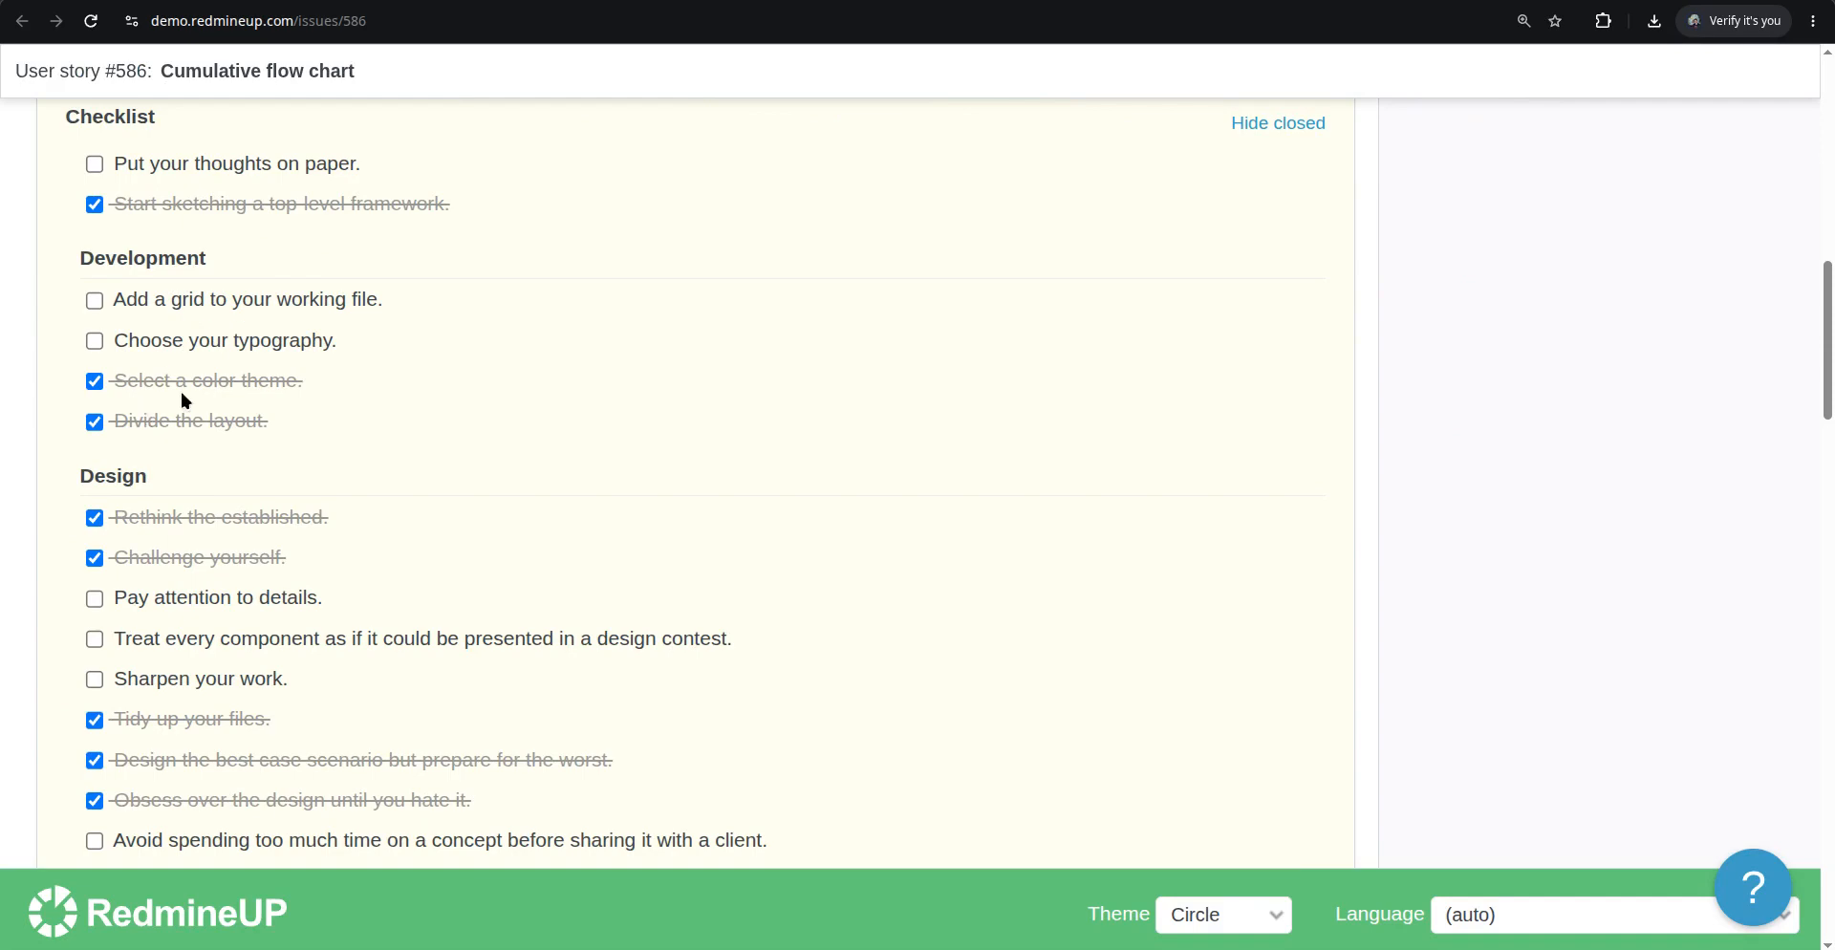
scroll(604, 488, "down", 15)
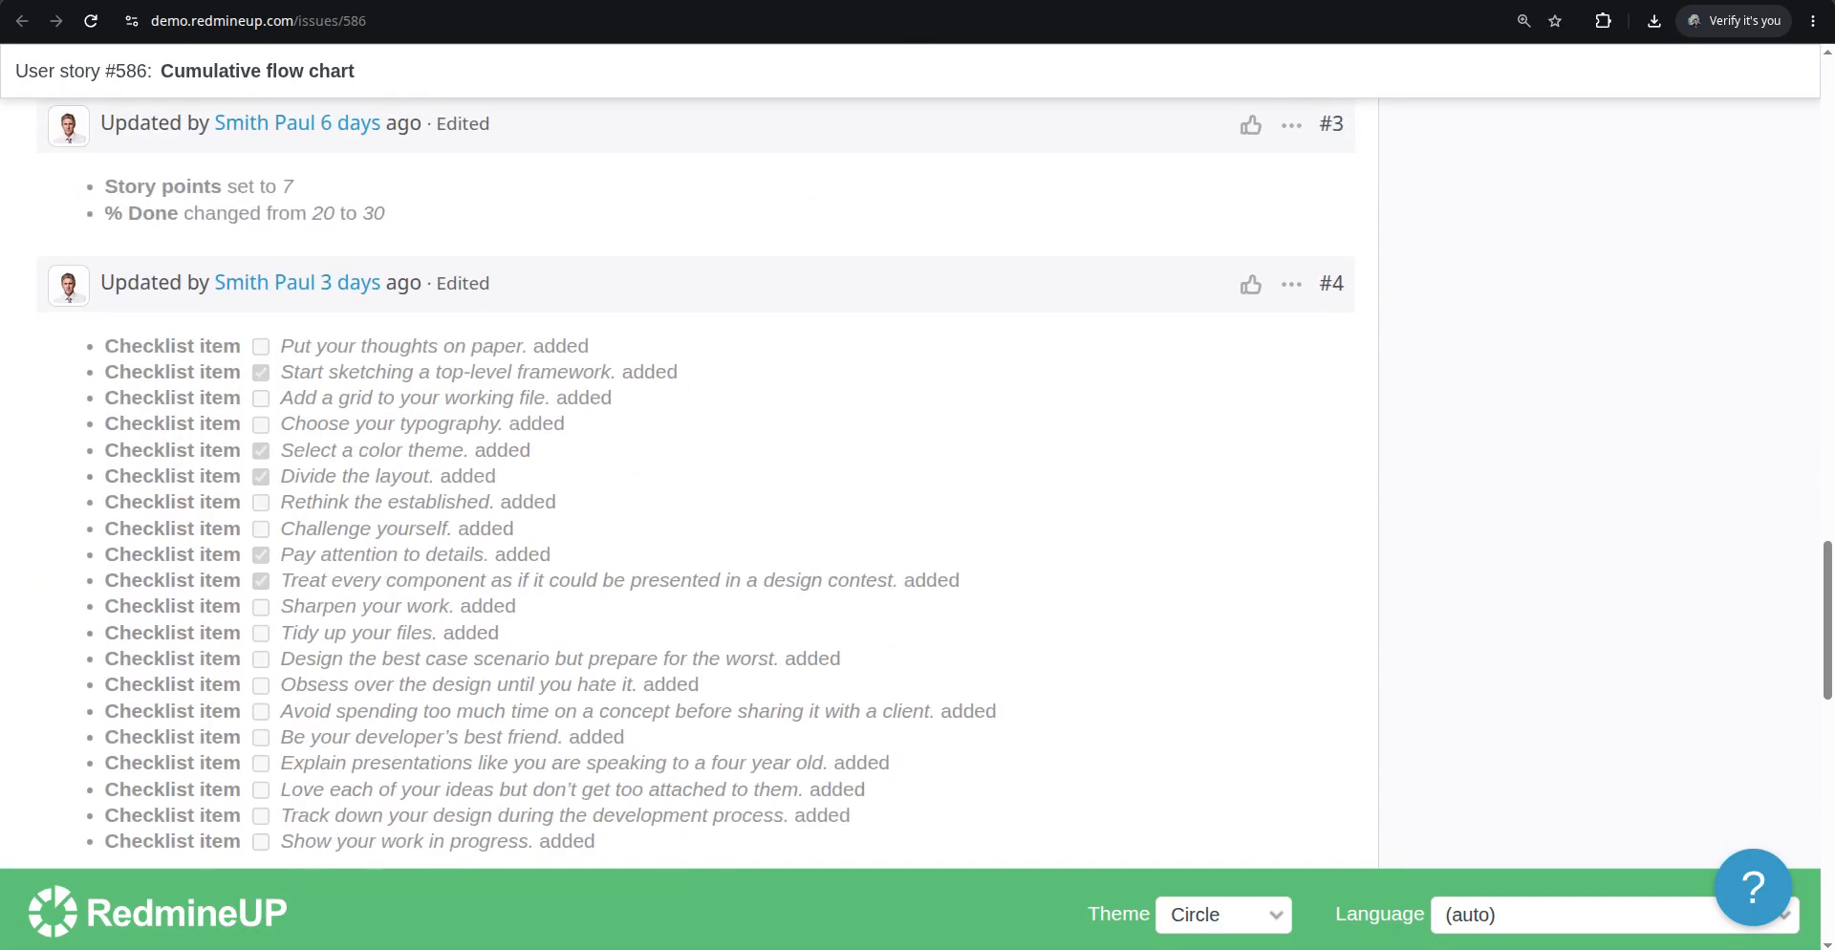
key("ctrl+w")
Open the card context menu on Task #571 to view its quick-edit options, then dismiss it
scroll(674, 476, "up", 4)
scroll(697, 481, "down", 2)
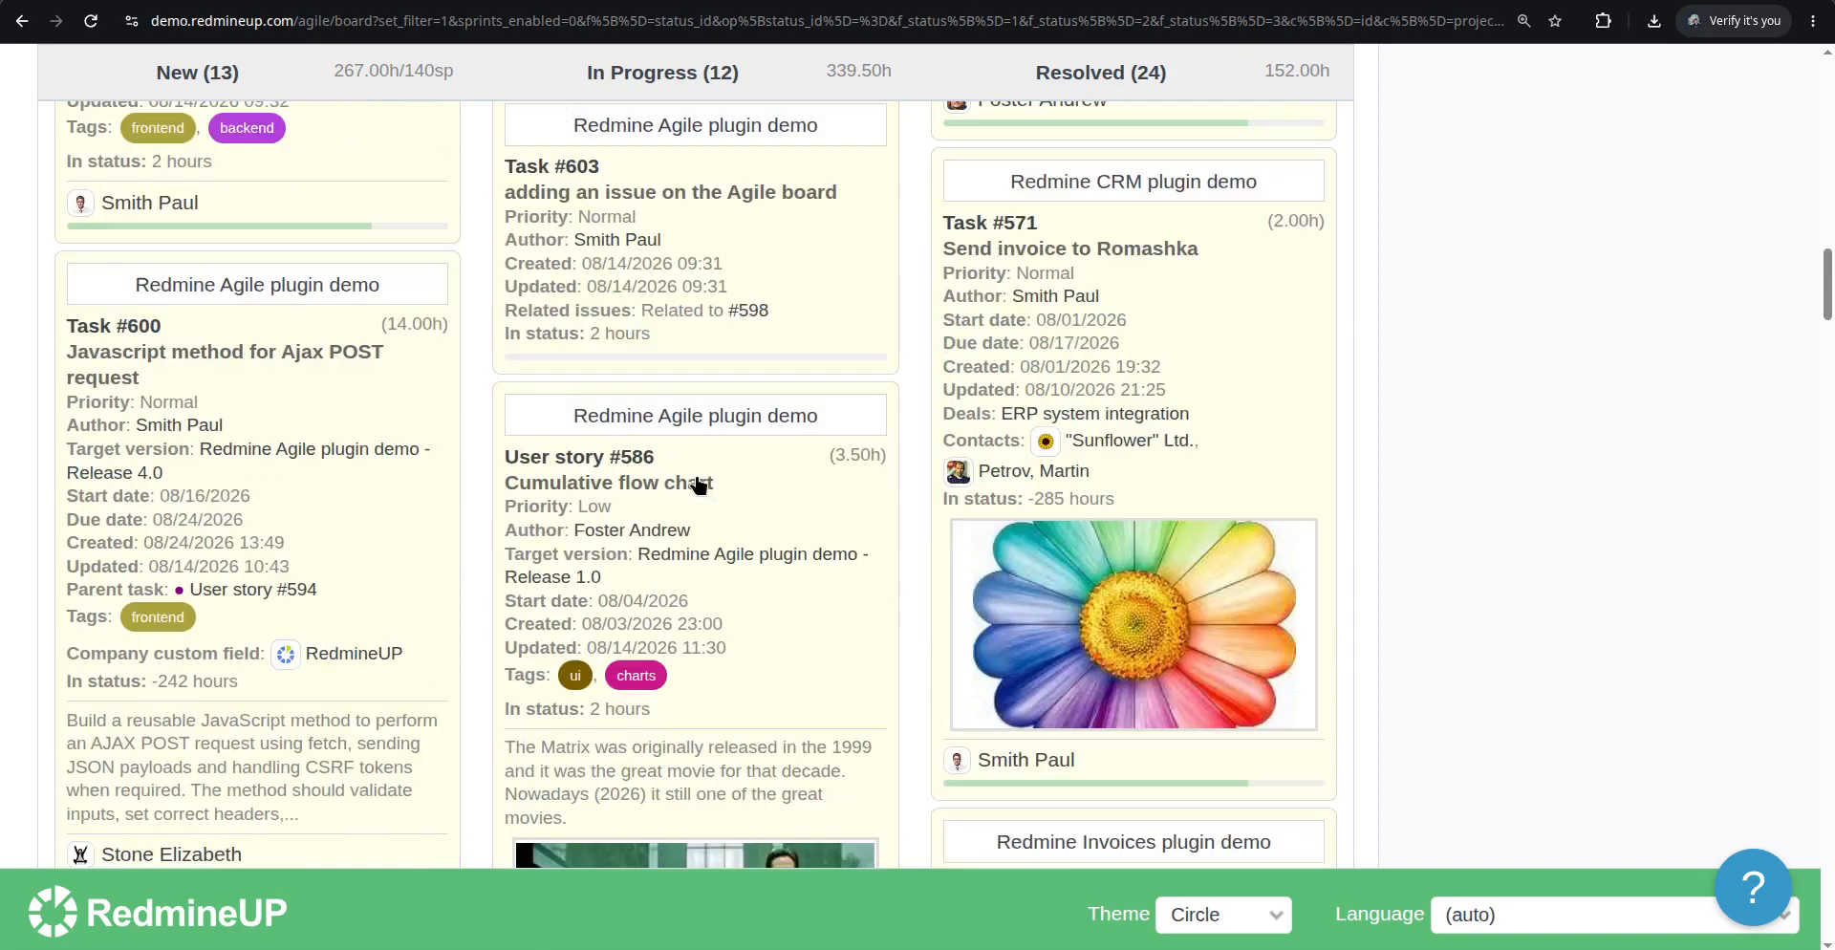
scroll(699, 484, "down", 1)
scroll(811, 484, "up", 1)
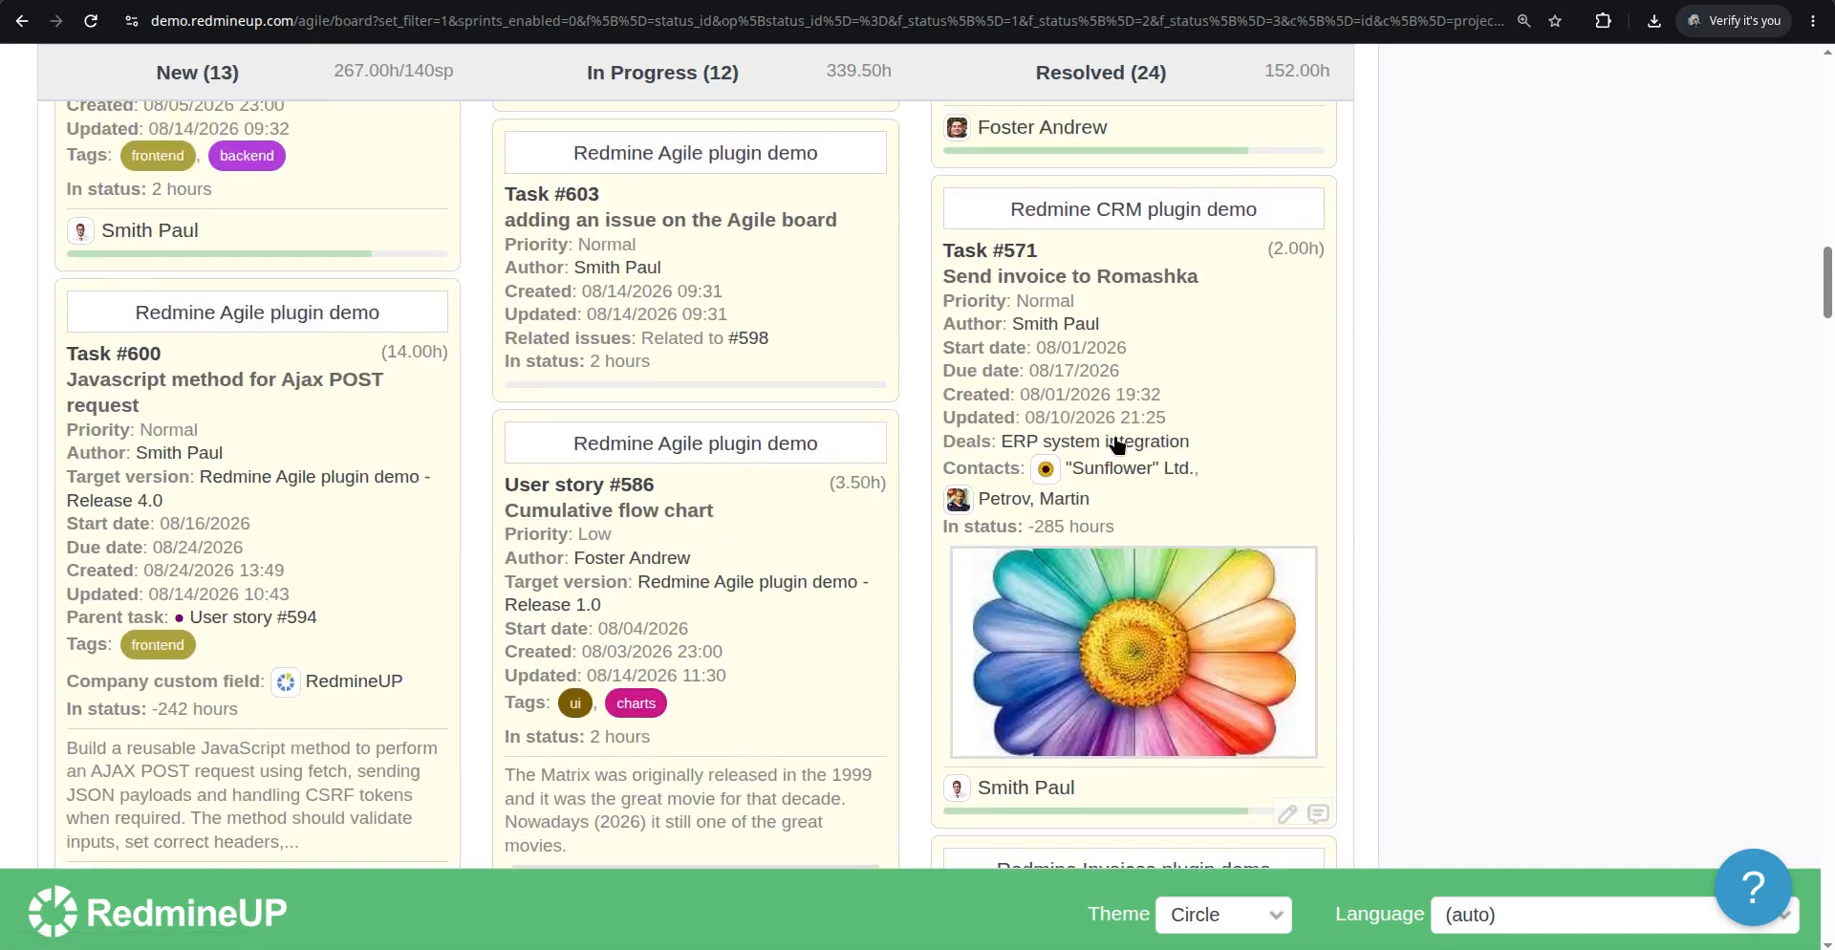
right_click(1192, 355)
scroll(1233, 335, "up", 5)
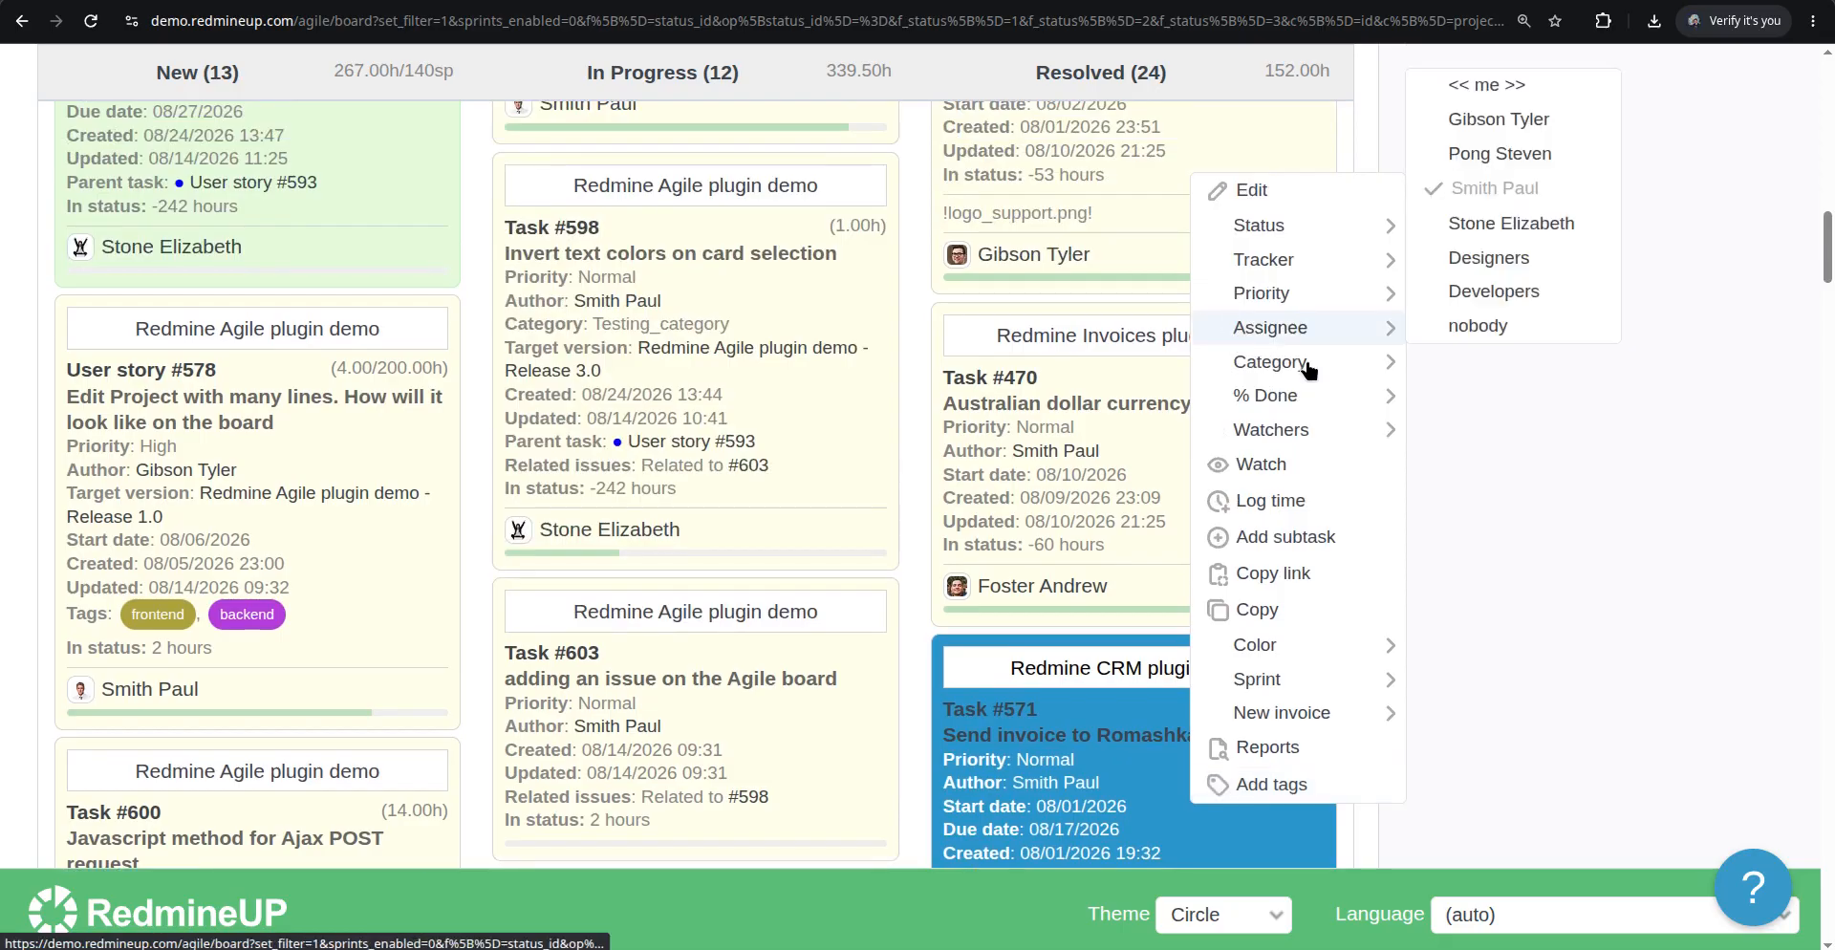
left_click(1159, 724)
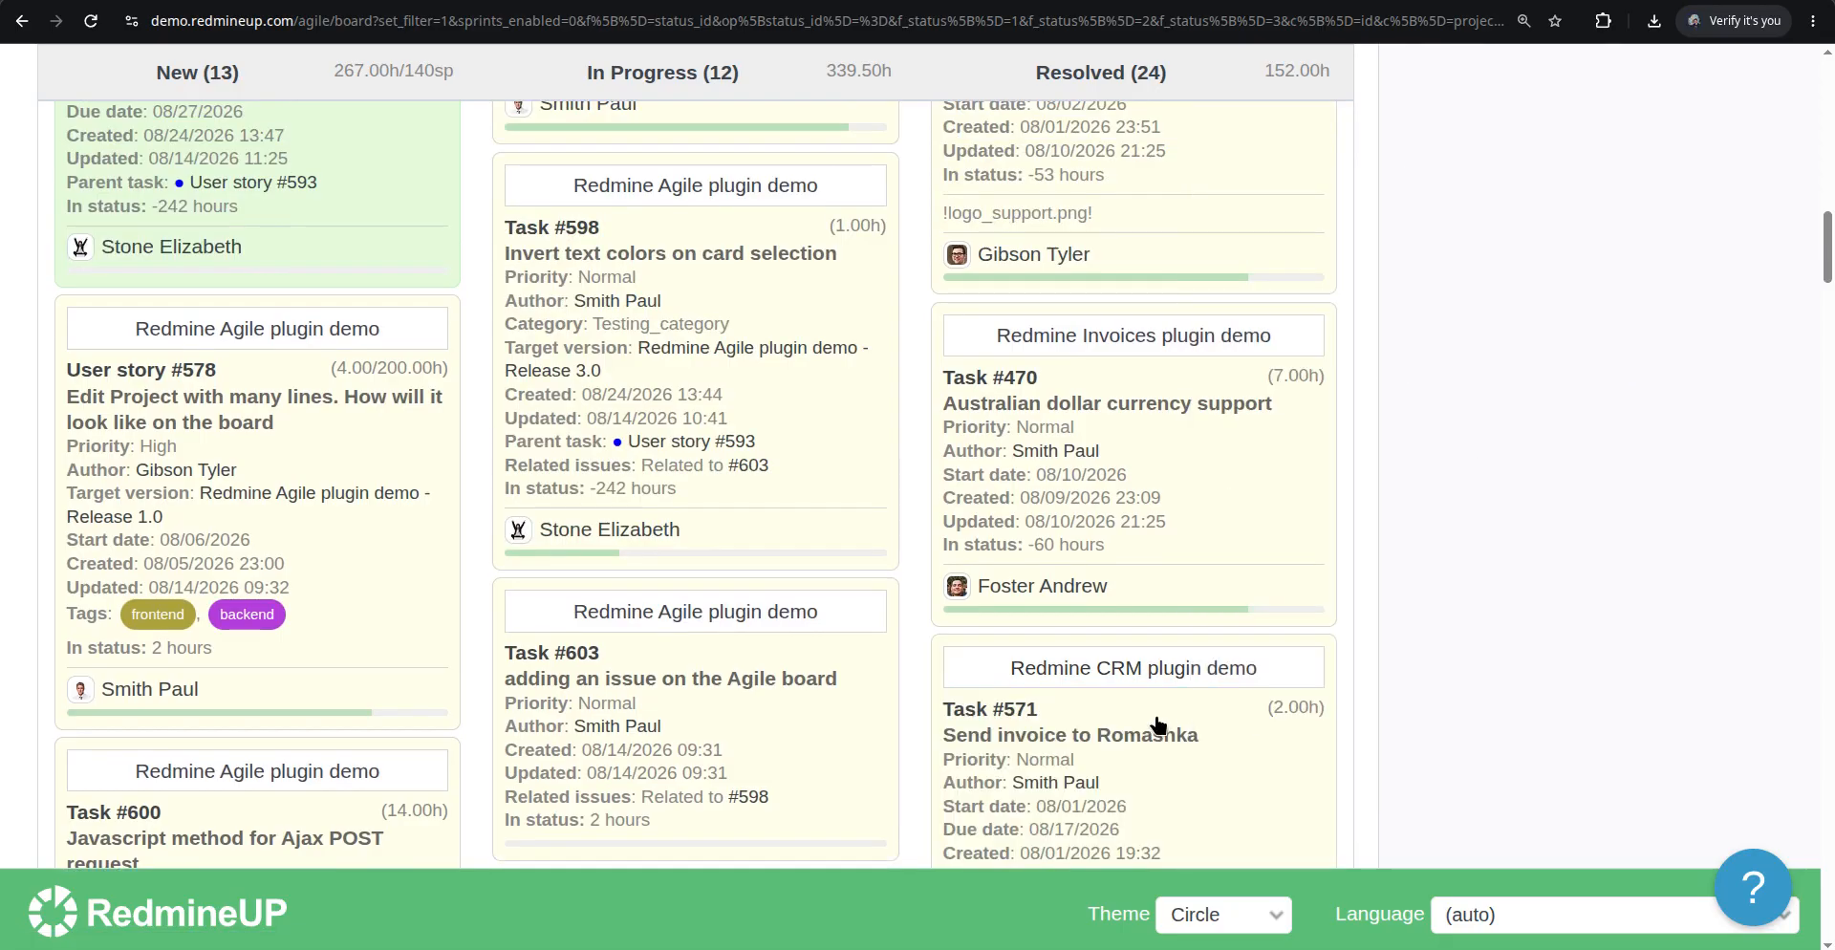
scroll(1159, 725, "down", 2)
scroll(1099, 525, "down", 1)
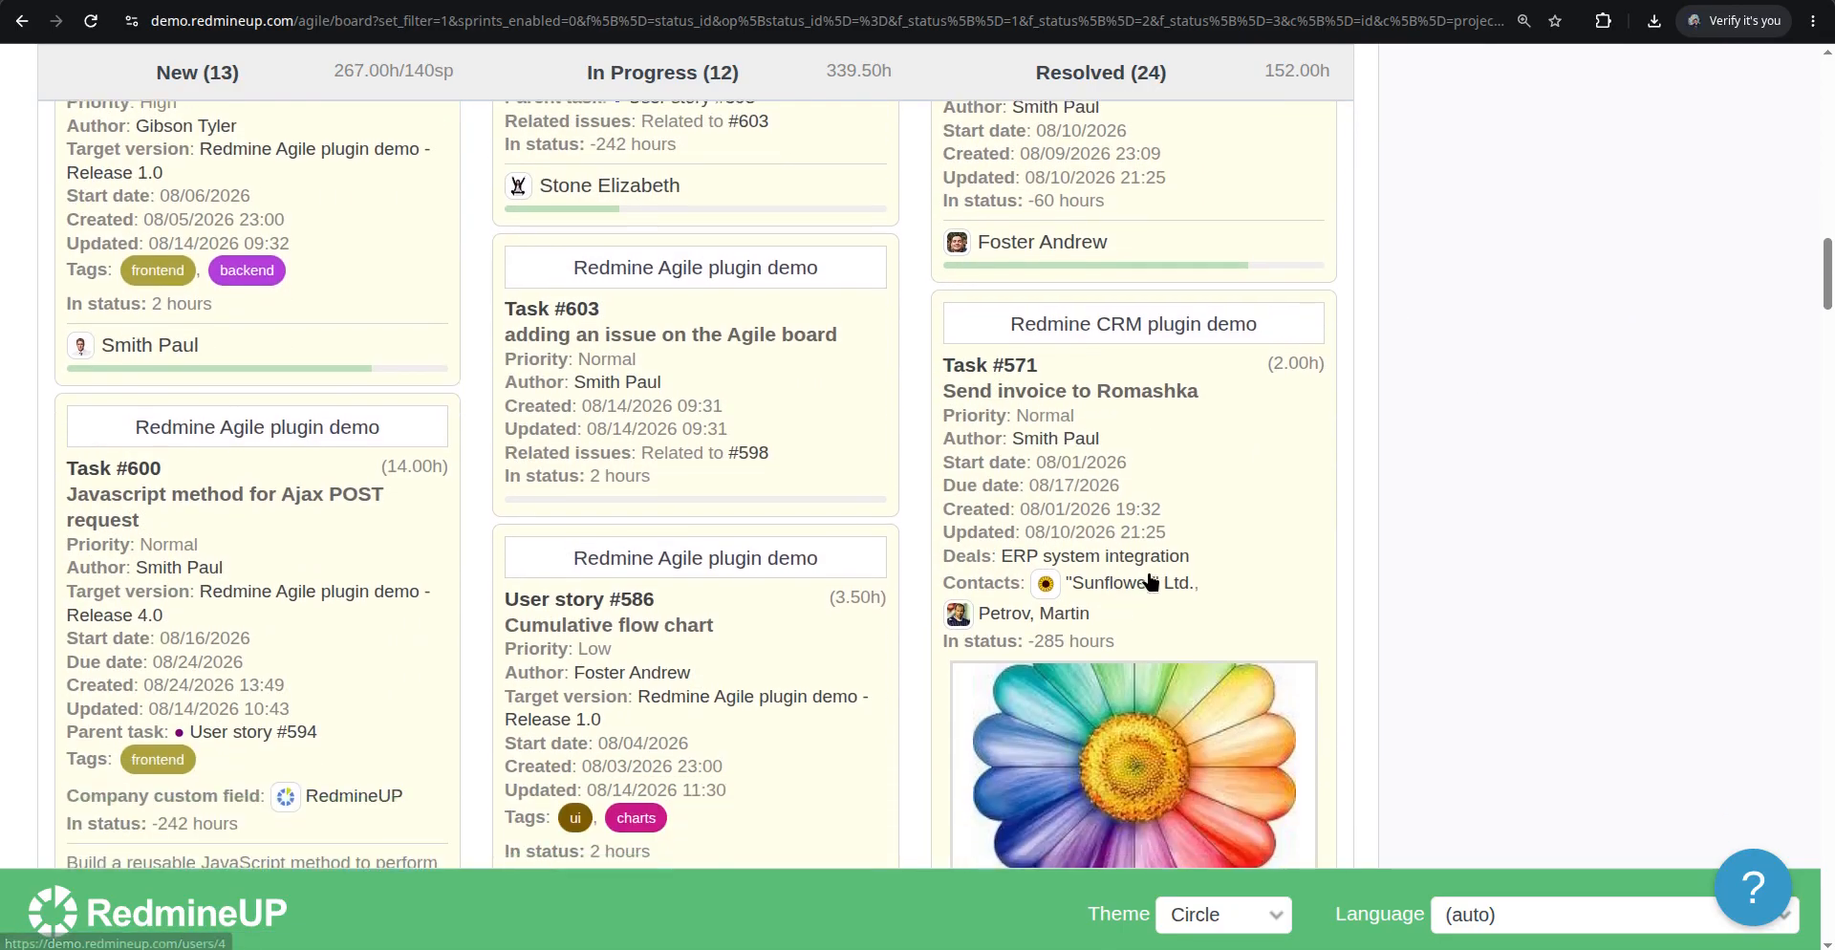
scroll(1105, 655, "down", 4)
scroll(1080, 642, "up", 3)
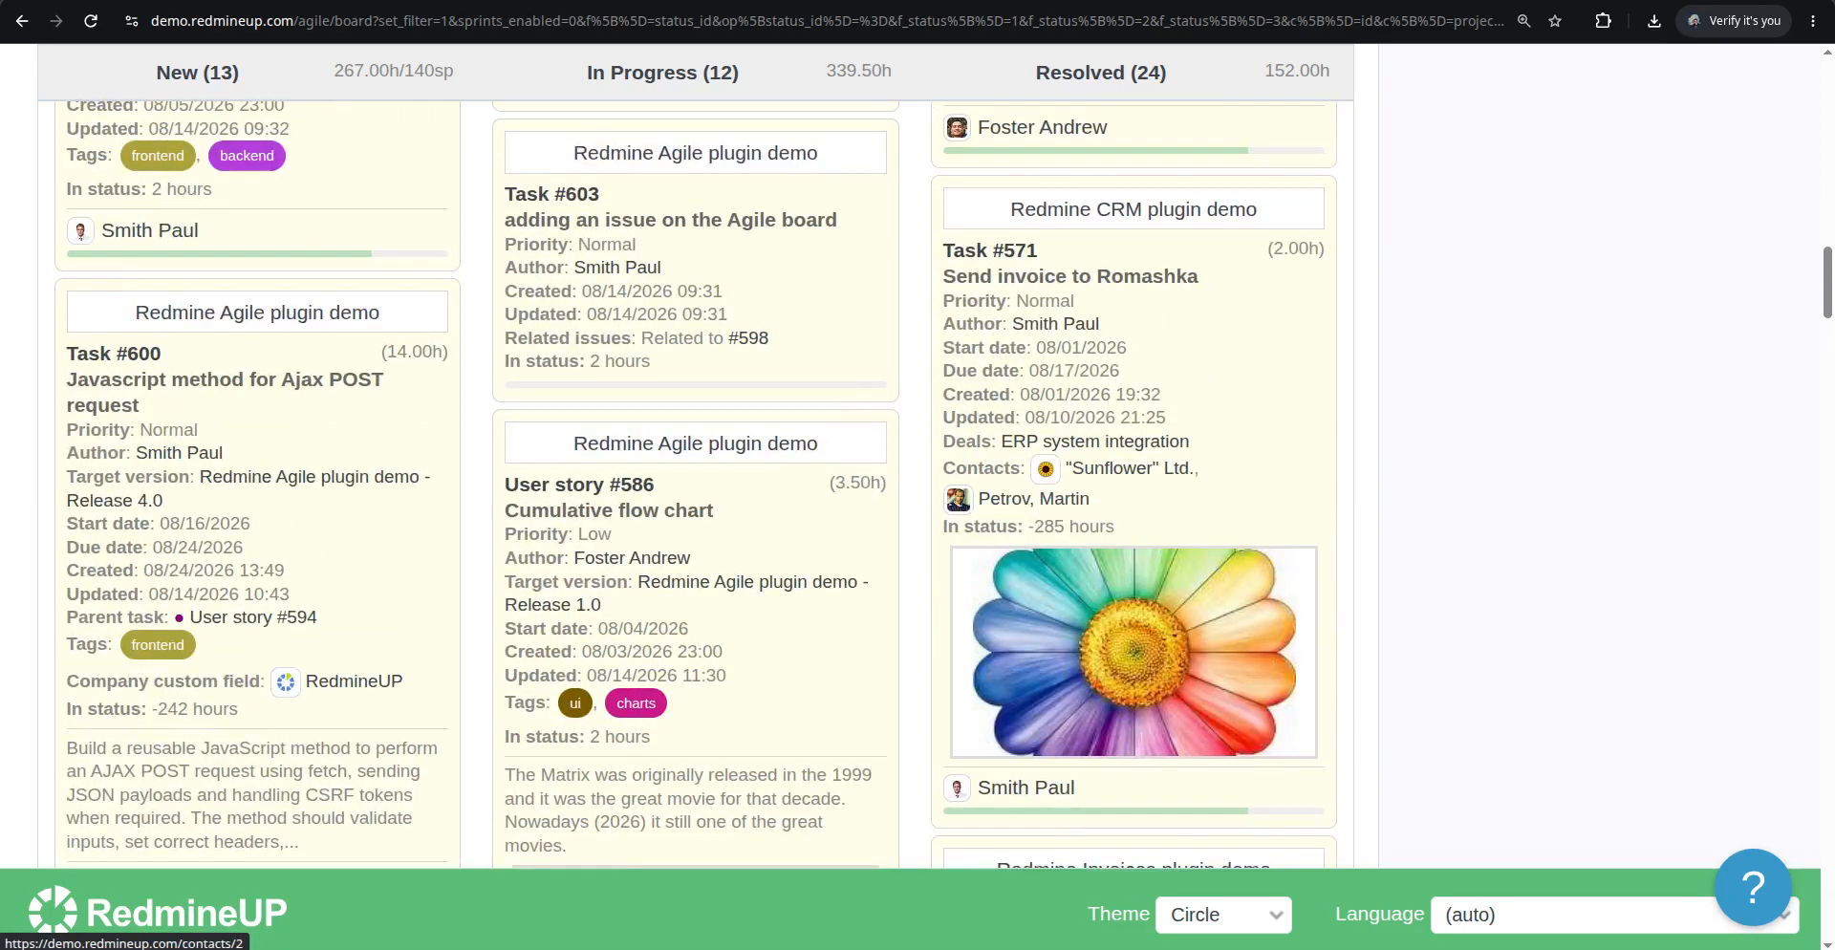
Open Task #571 for editing and add the checklist item "test manually 01"
left_click(1053, 0)
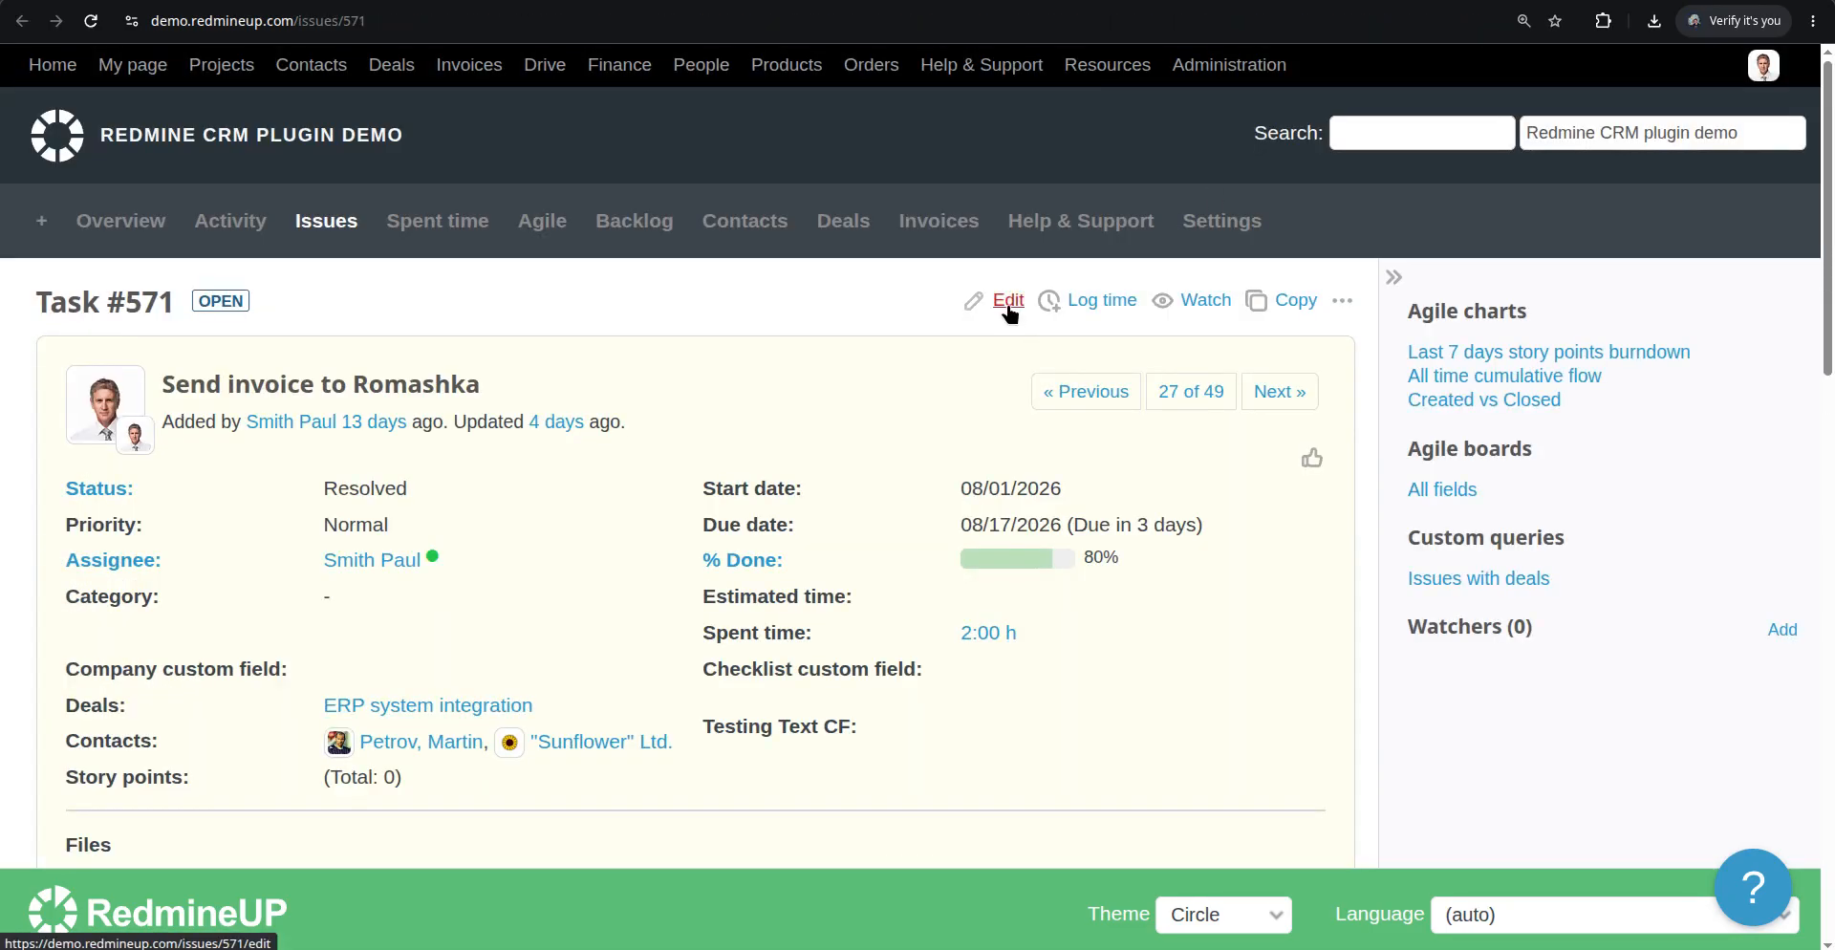
left_click(1009, 300)
scroll(840, 440, "down", 3)
scroll(840, 451, "down", 3)
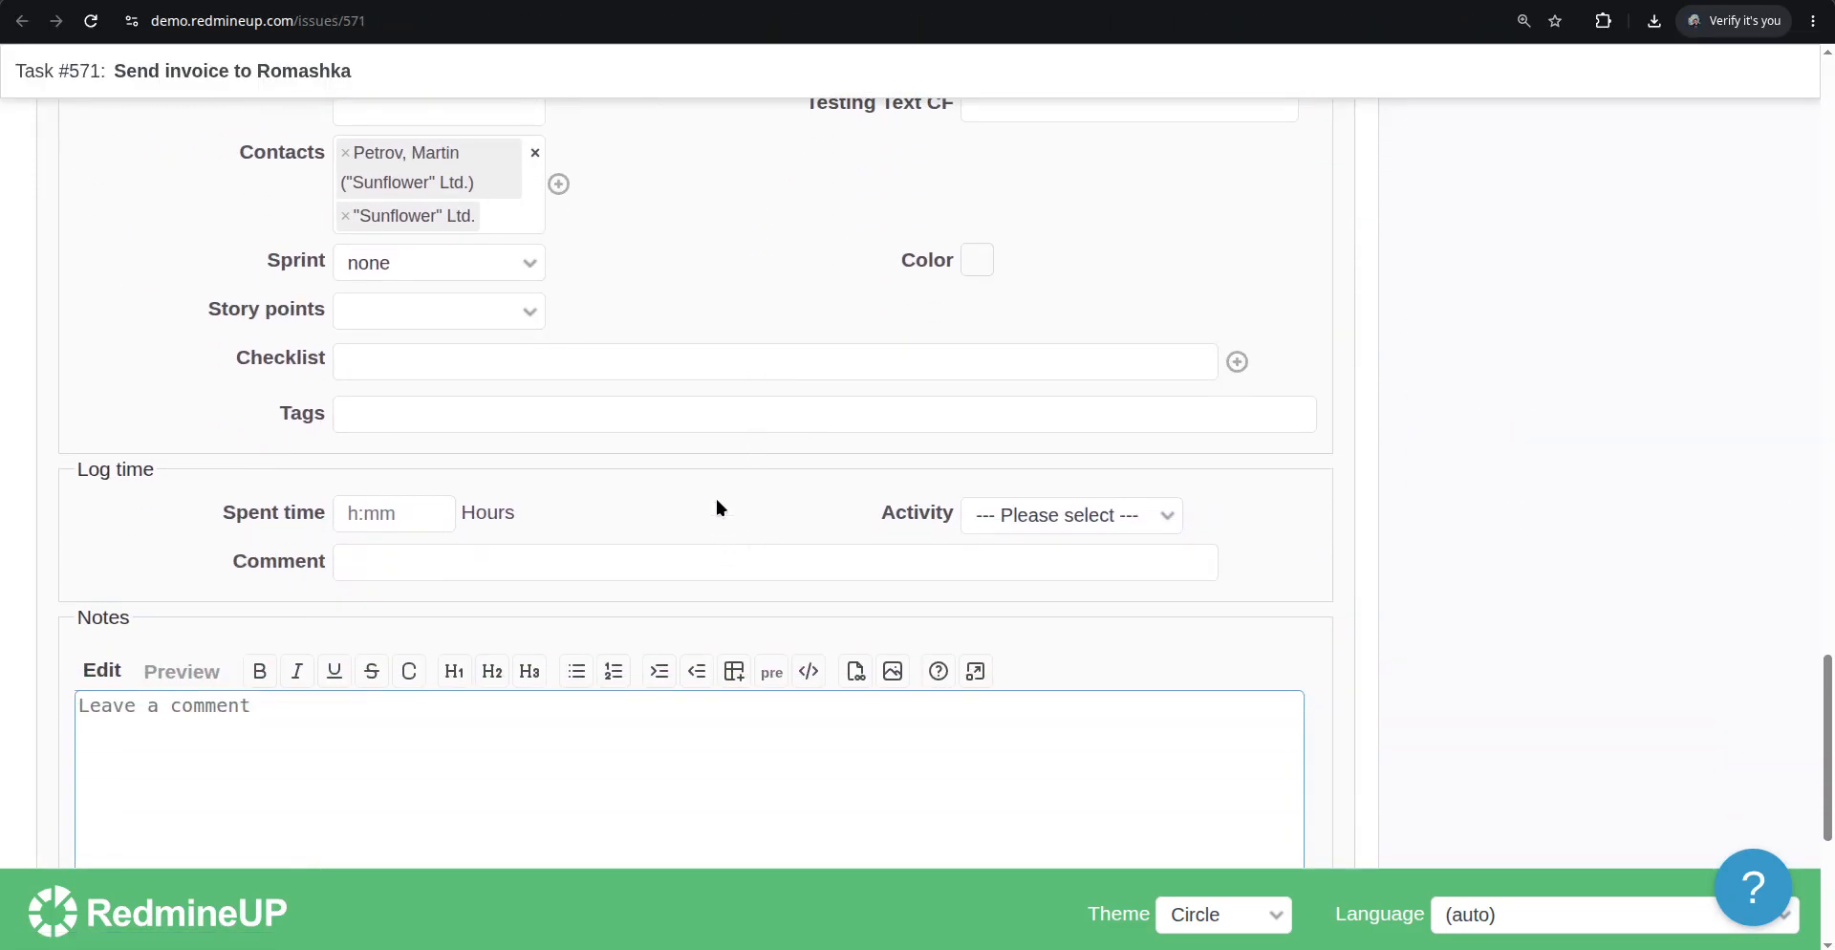
left_click(752, 367)
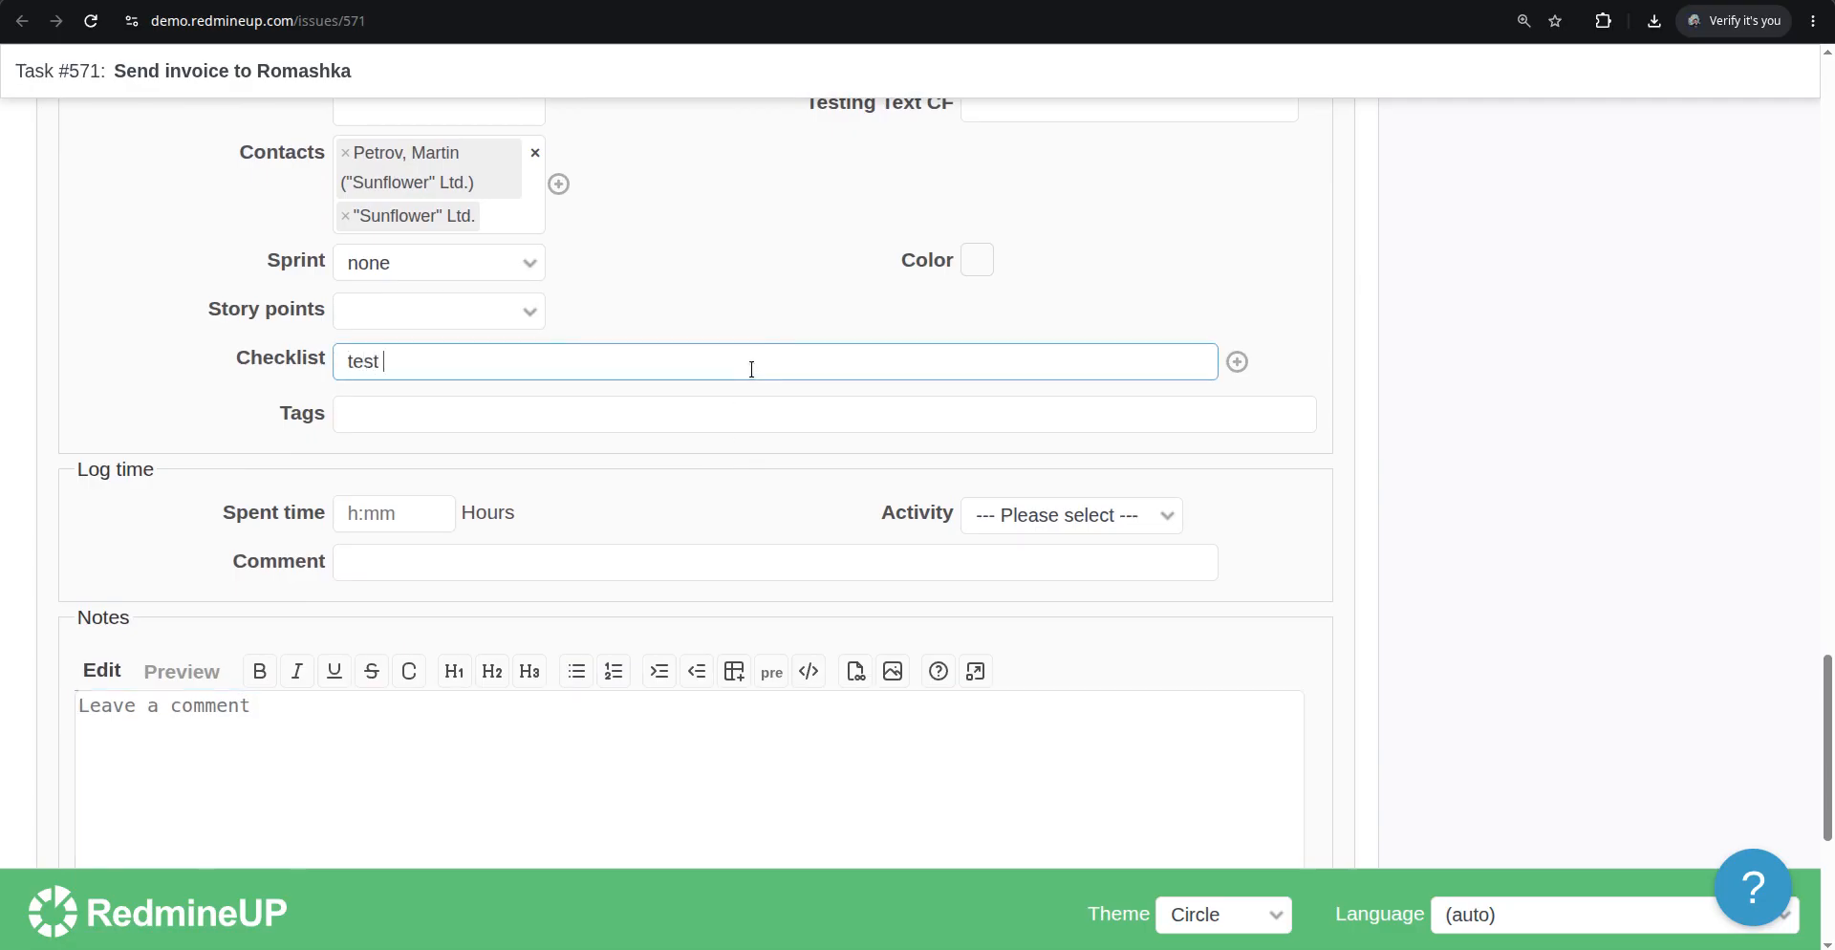
key("Return")
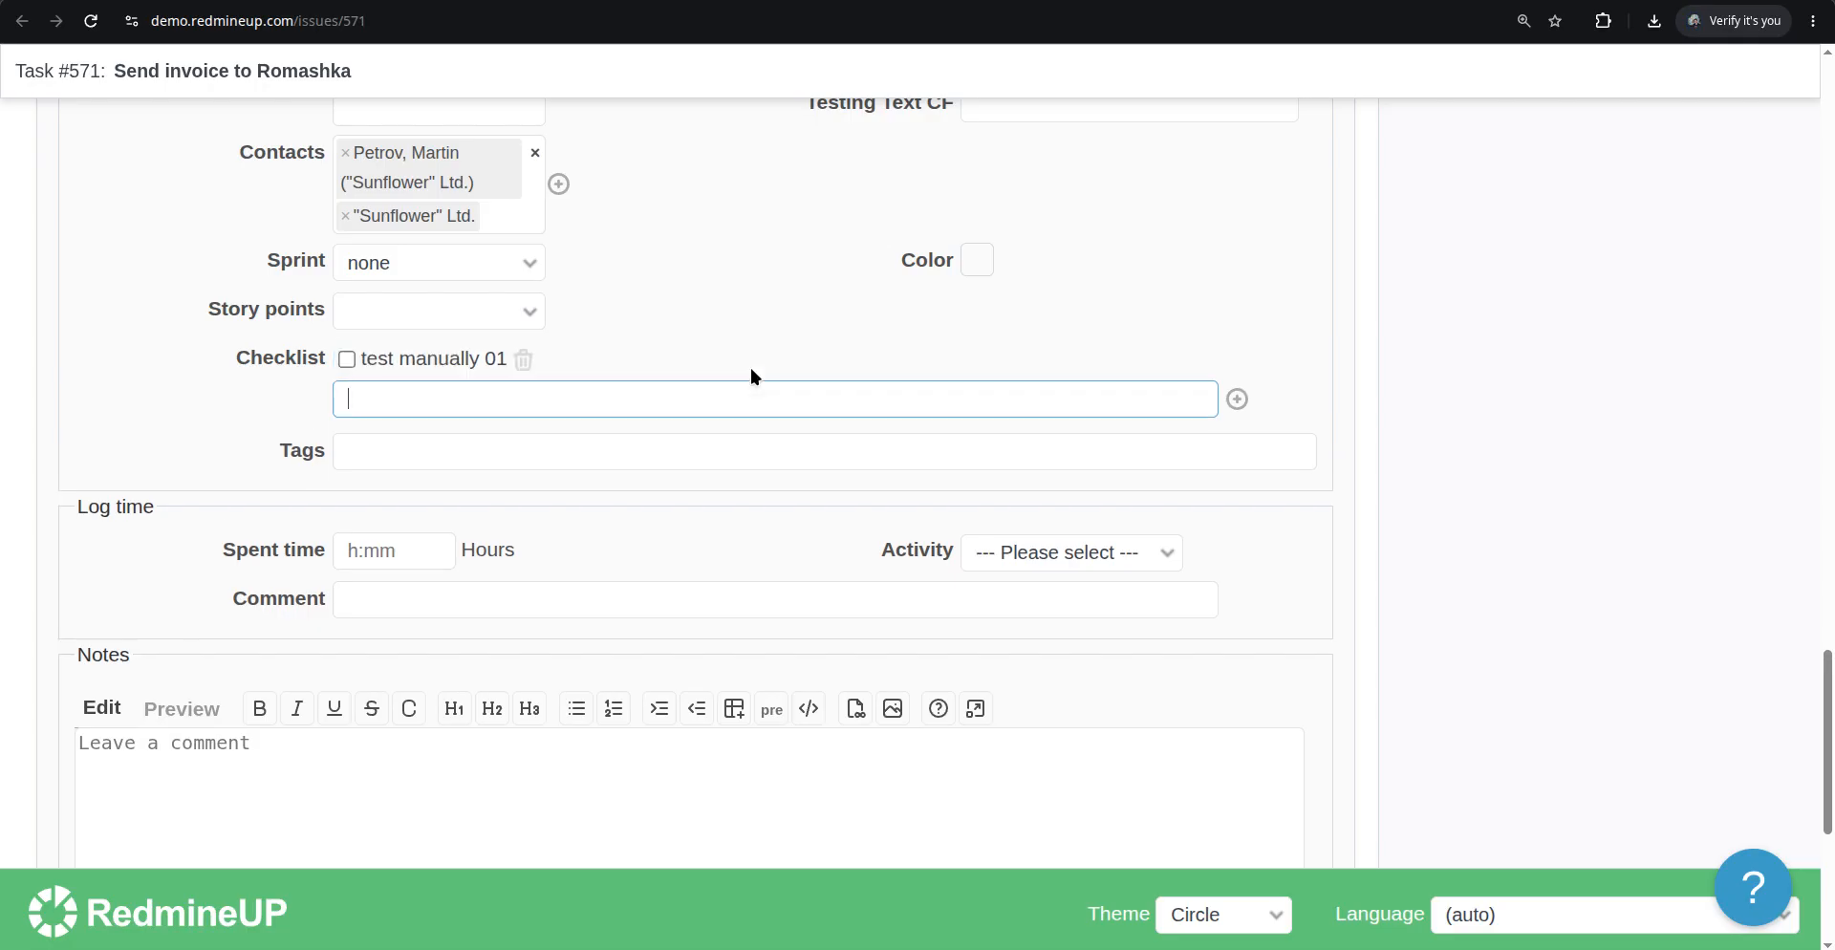
left_click(381, 363)
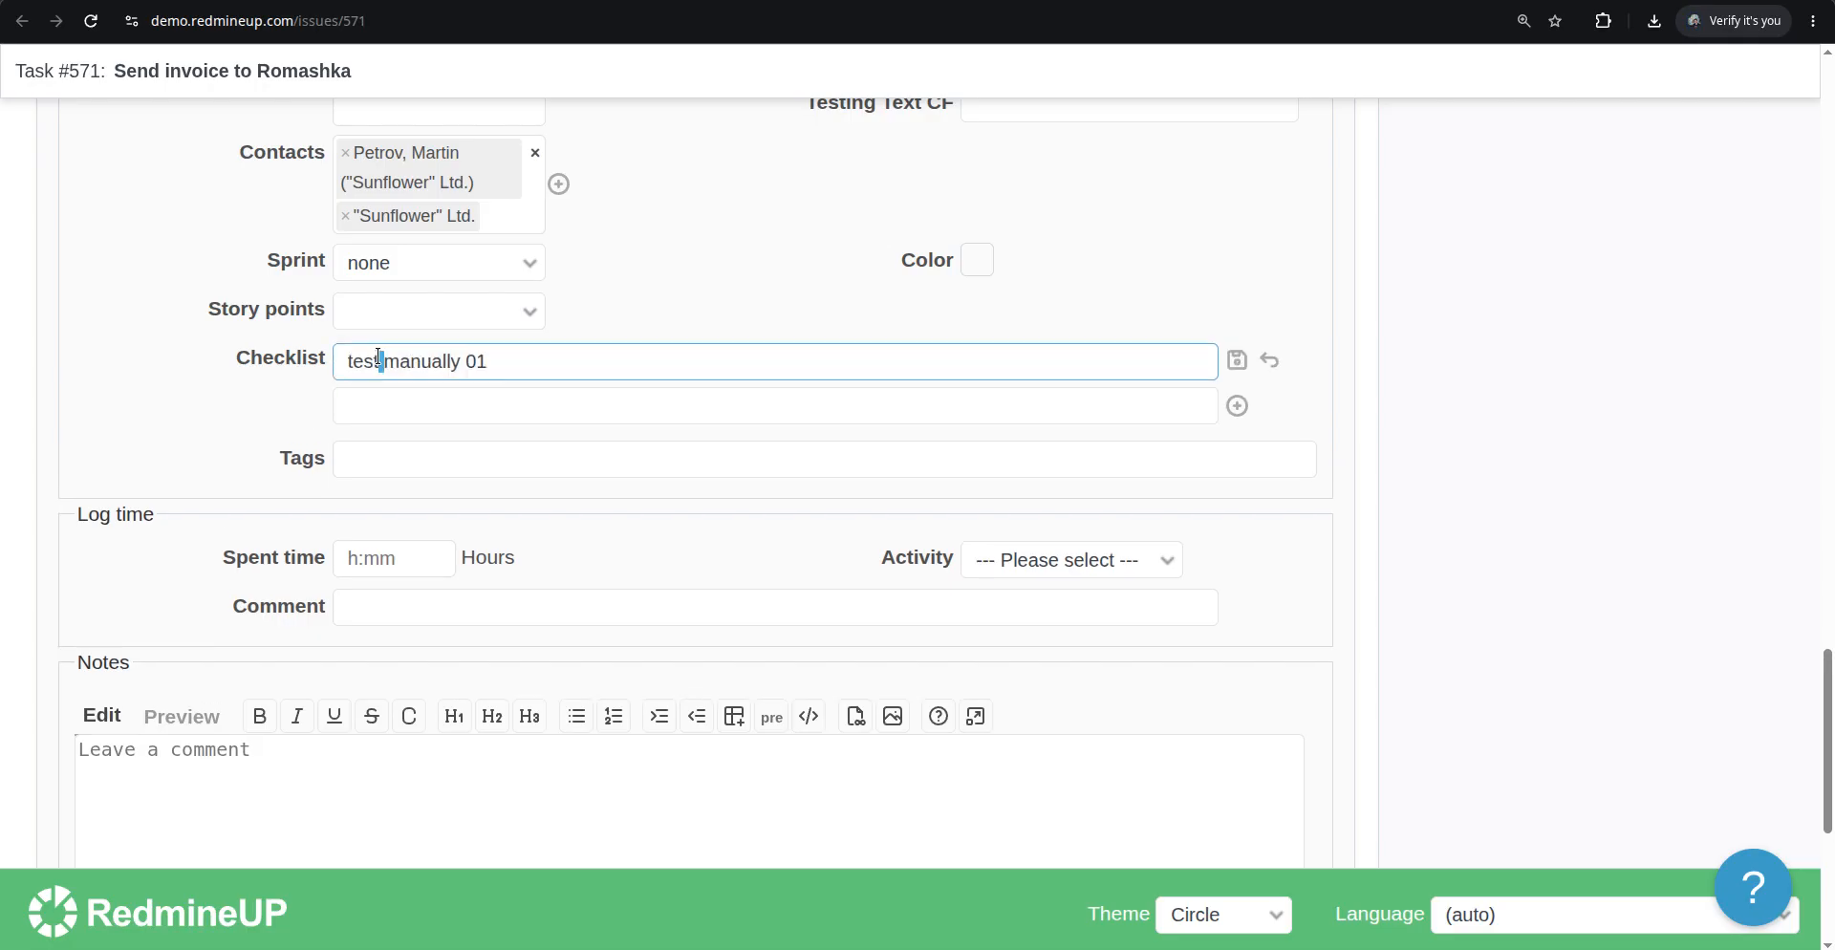
left_click(412, 406)
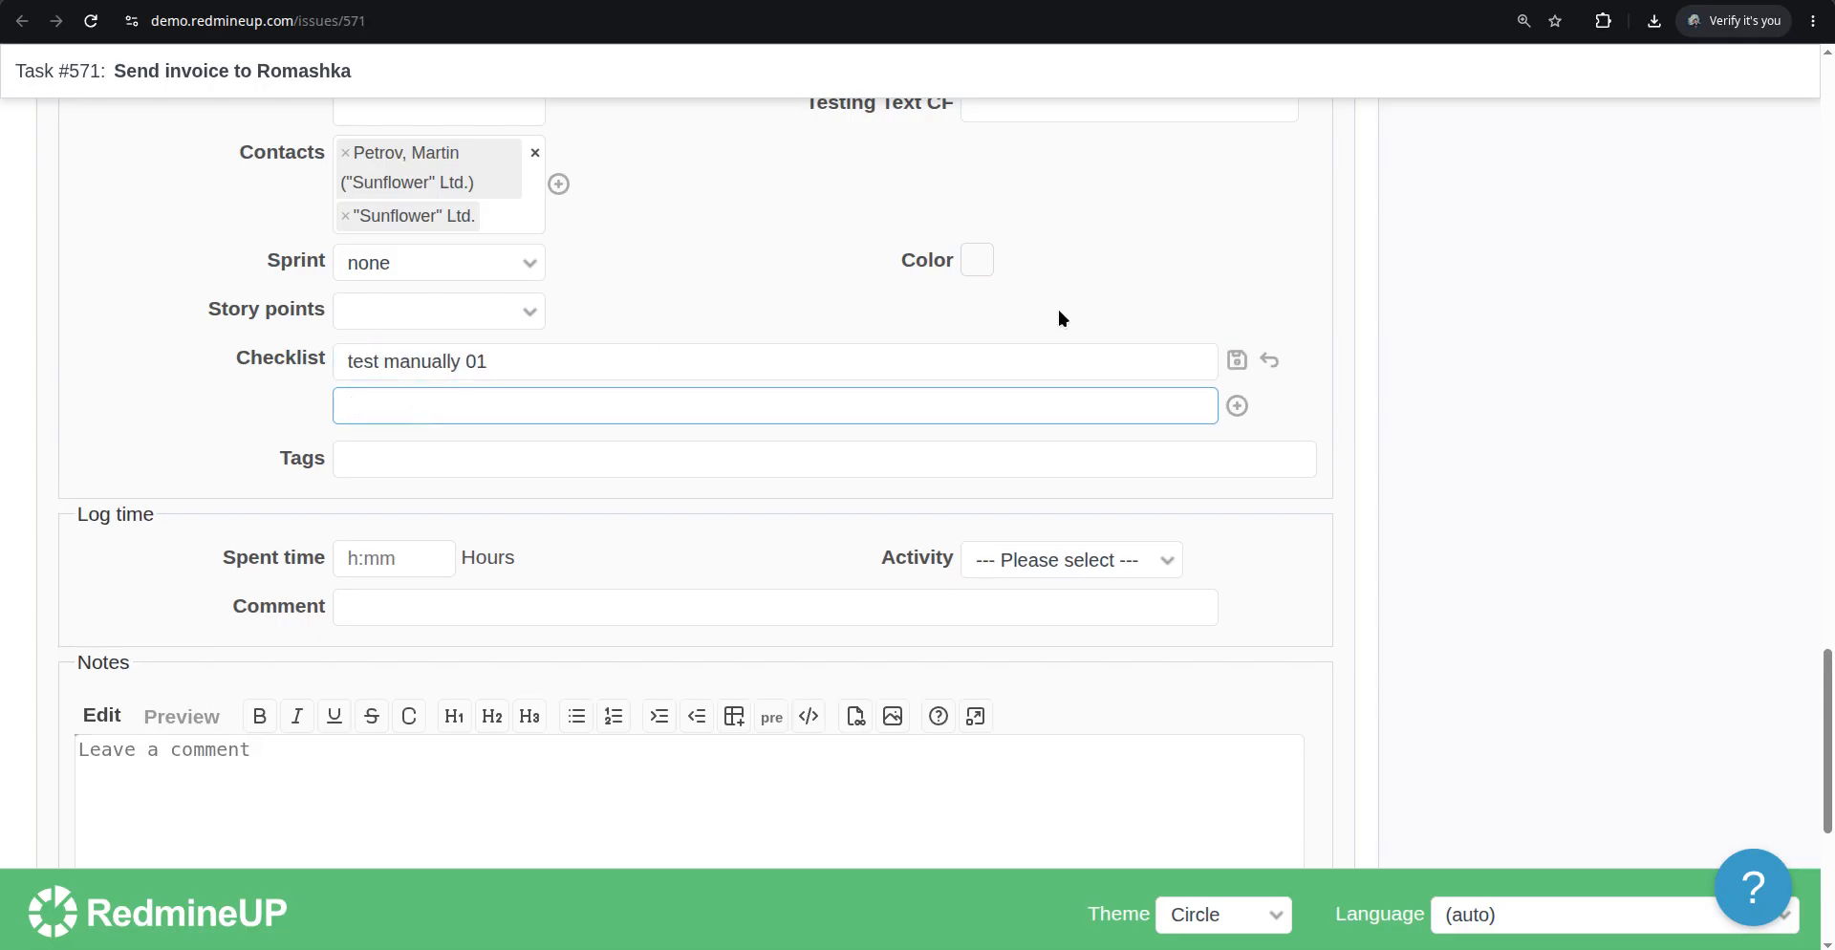
left_click(1242, 360)
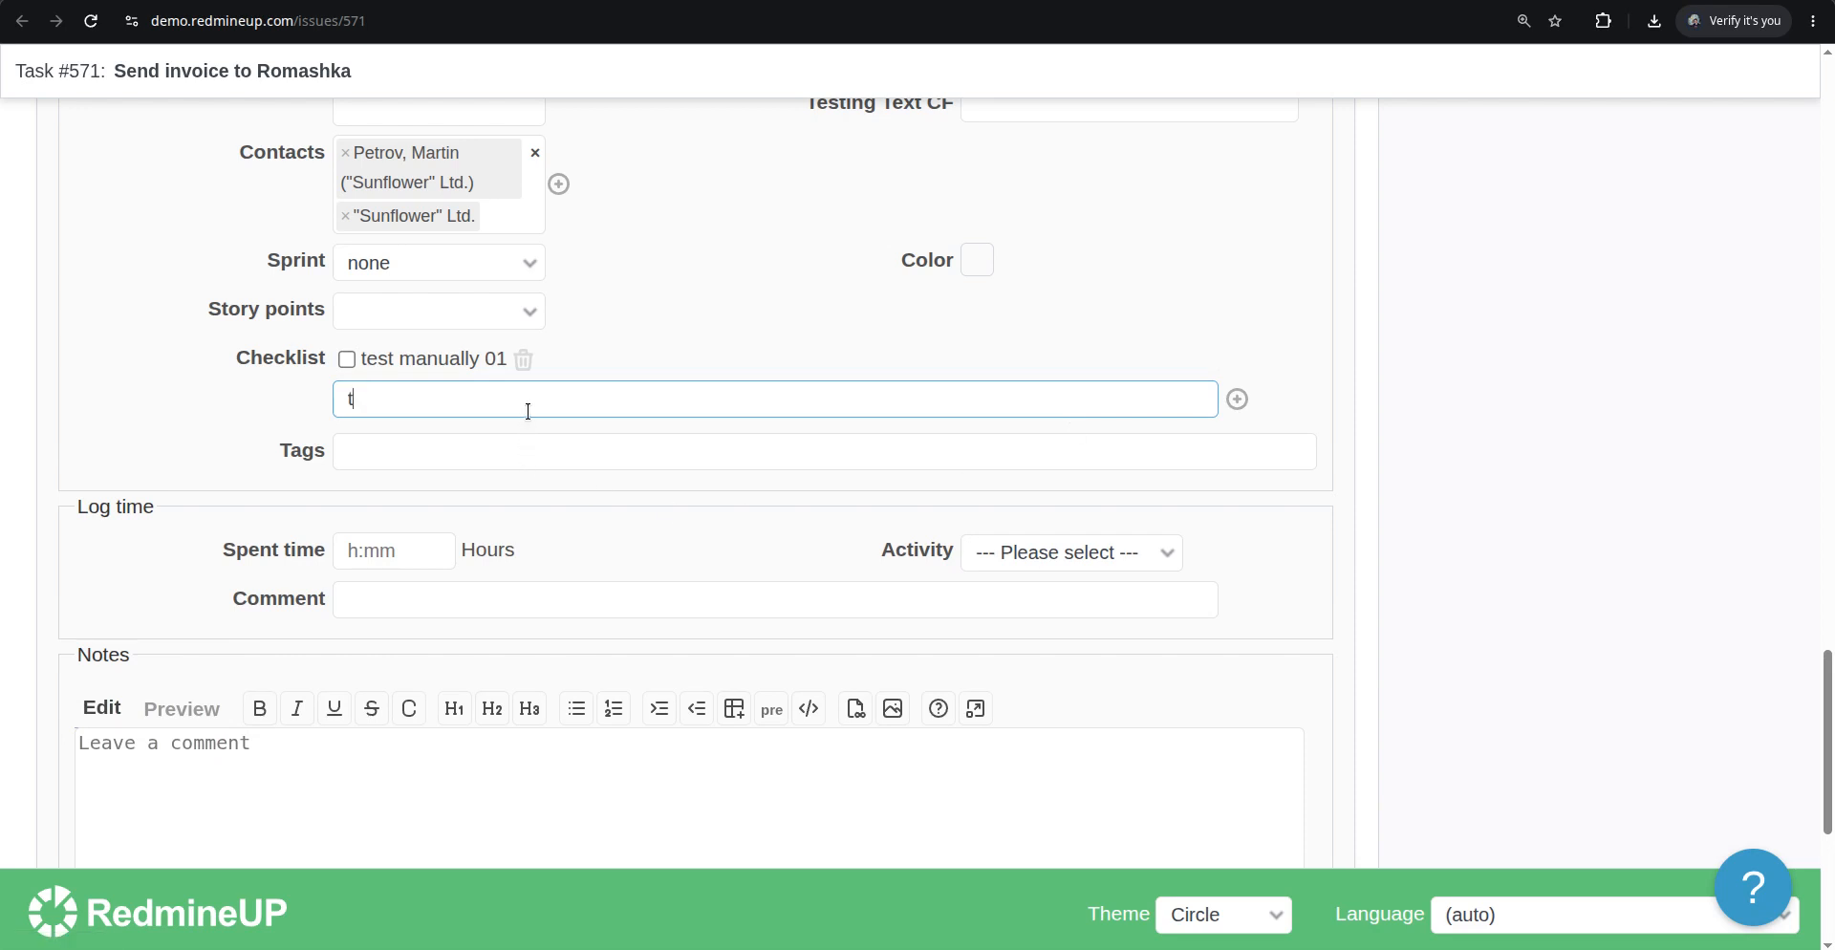
Add checklist items "test manually 02" and "test manually 03" to Task #571 and submit the update
type("test manually 02")
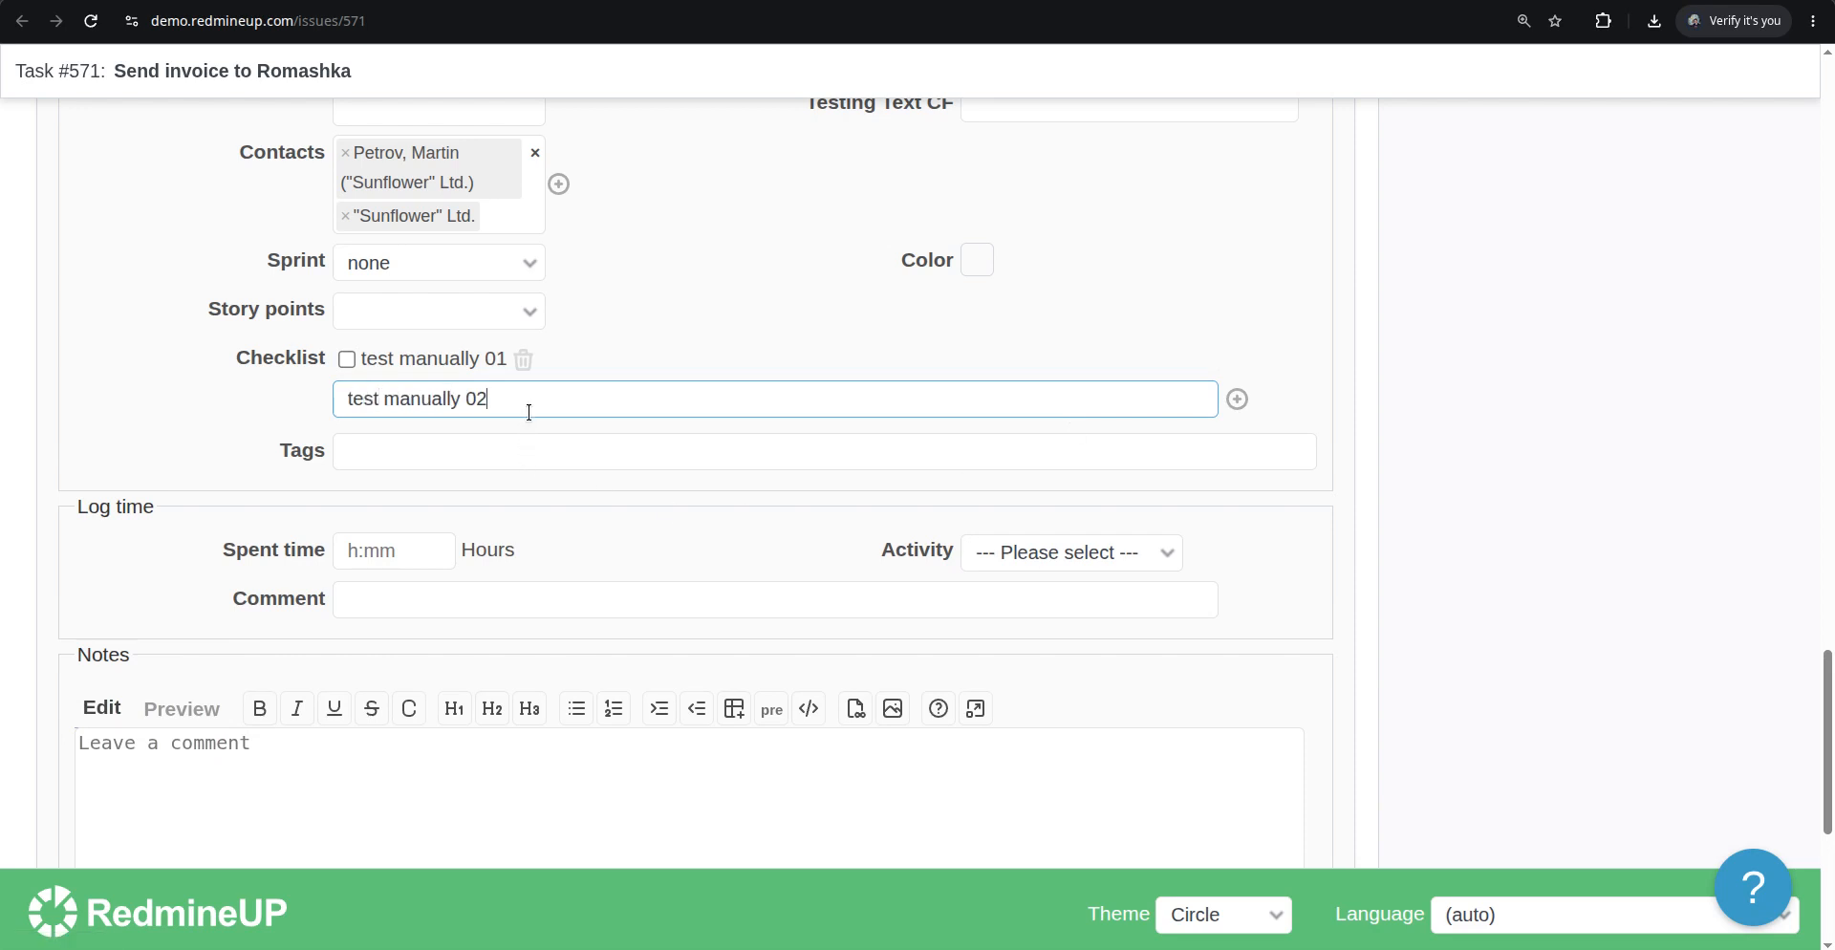
key("Return")
type("test manuall")
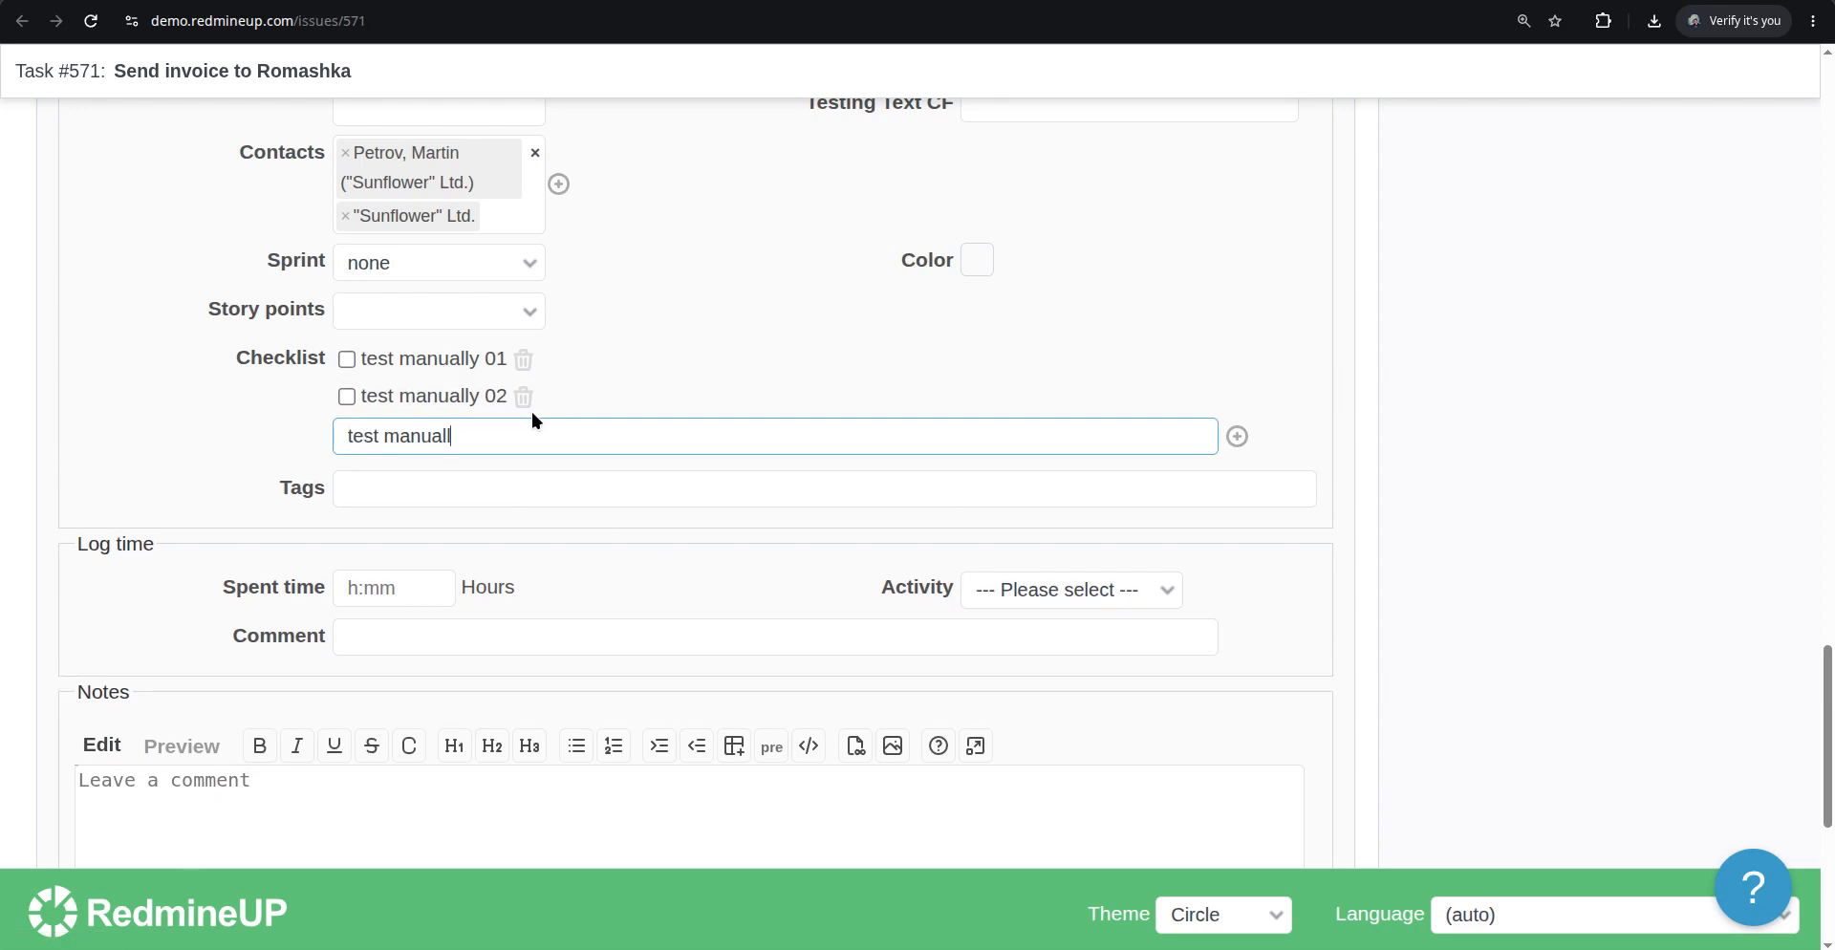
type("y 03")
key("Return")
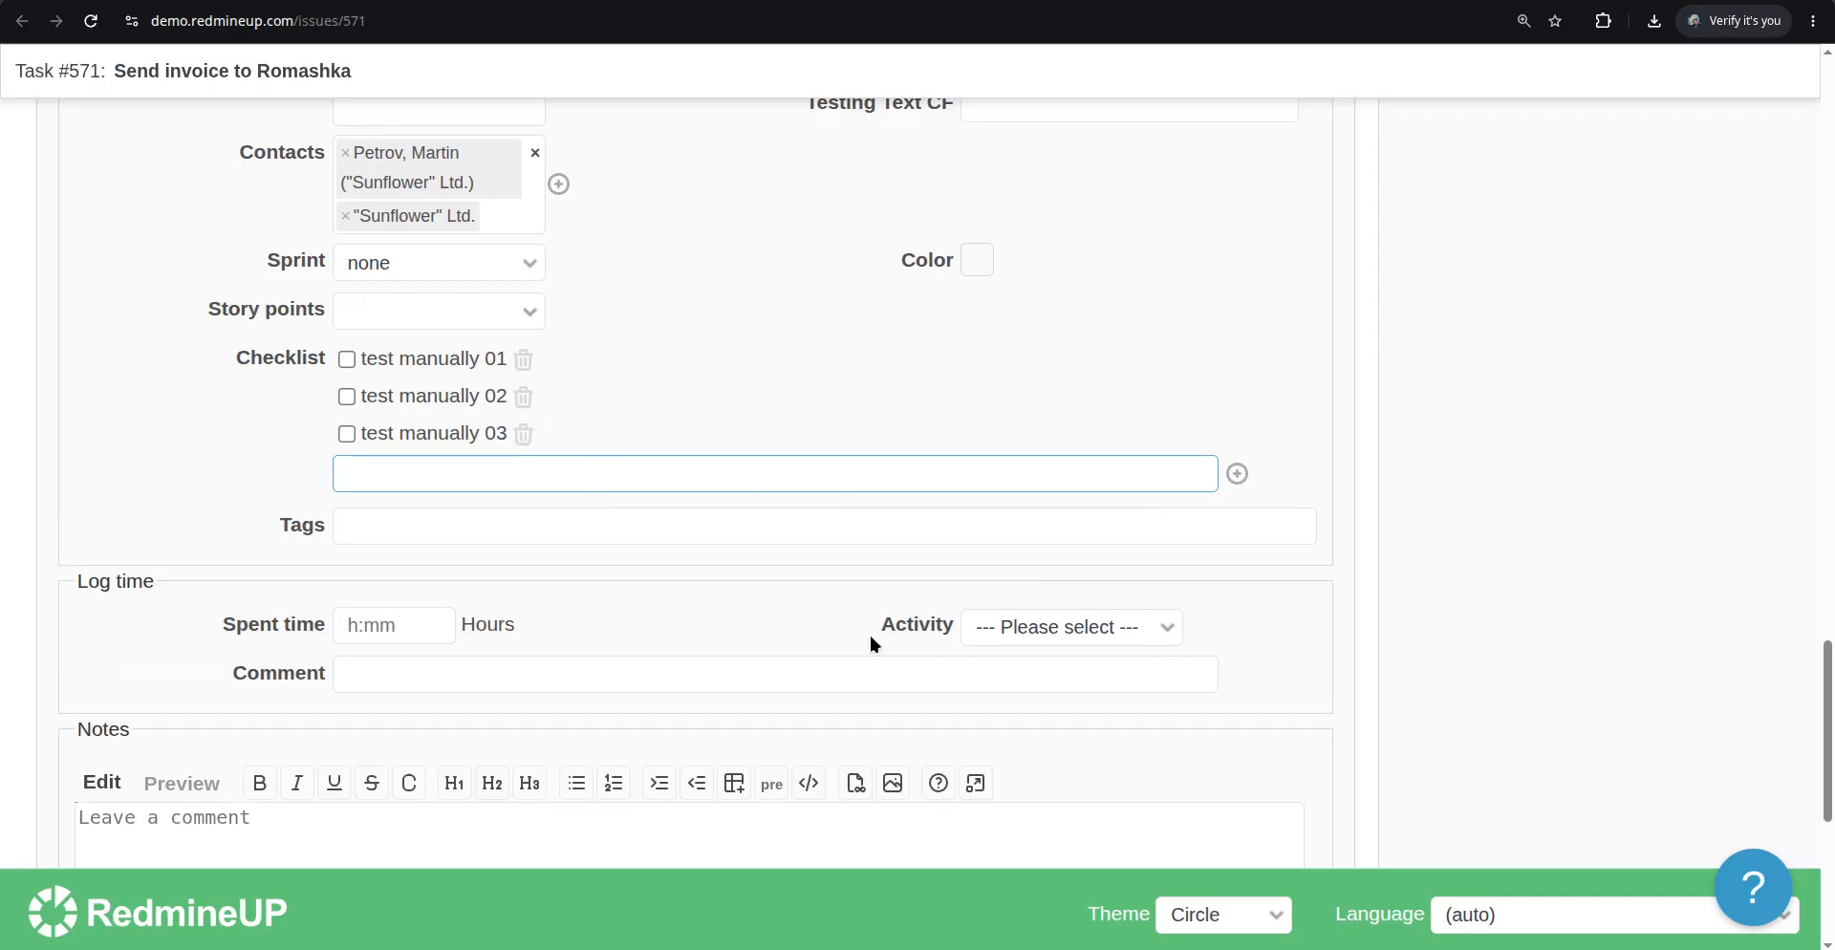
scroll(197, 729, "down", 6)
left_click(82, 675)
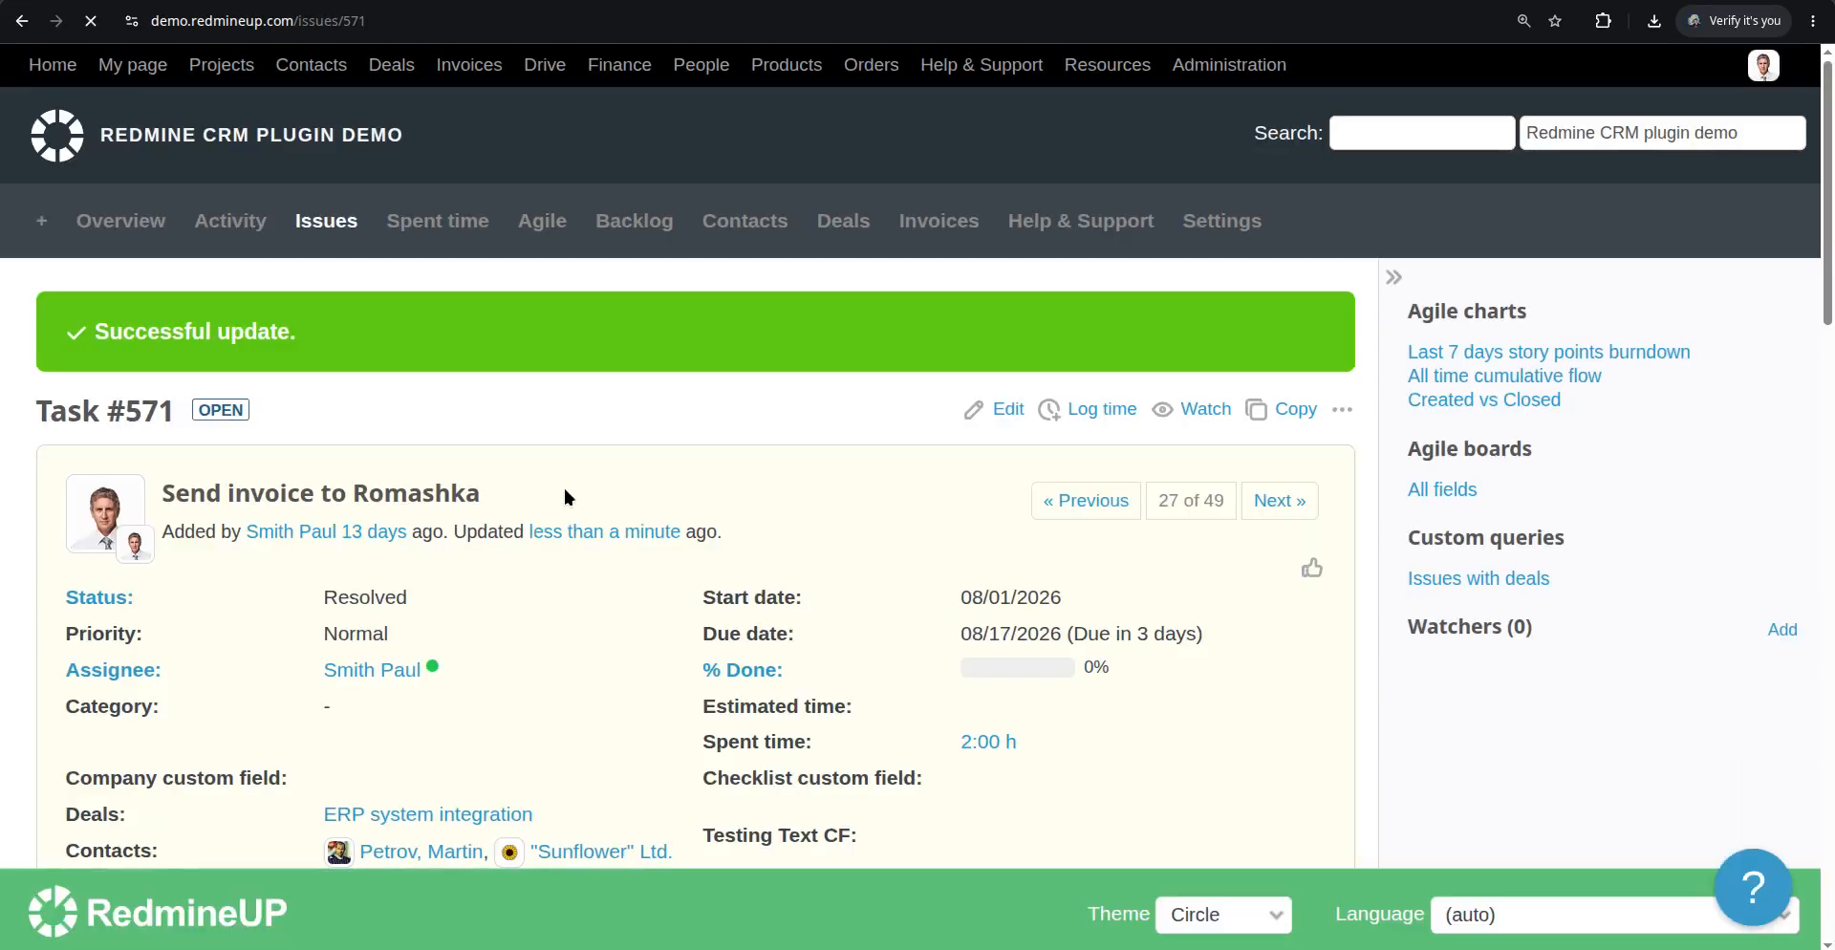
Edit Task #571 again, add the Design checklist from template, and submit the issue
scroll(1126, 606, "down", 3)
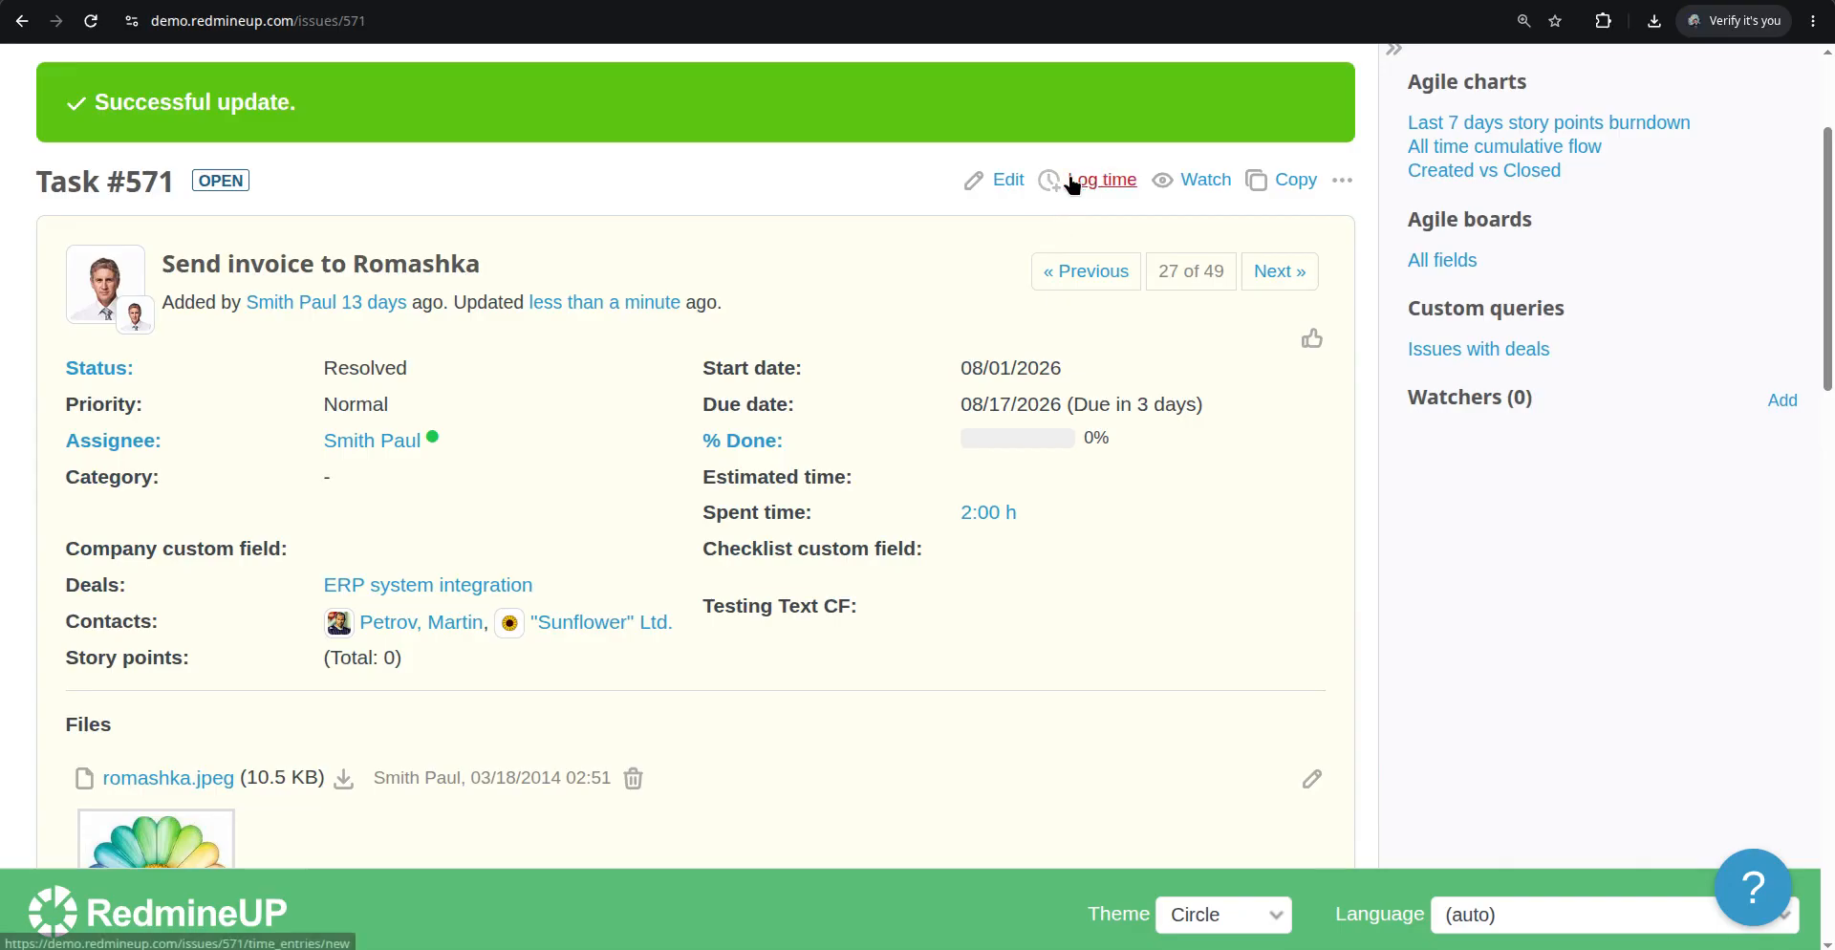
left_click(1004, 180)
scroll(730, 491, "down", 5)
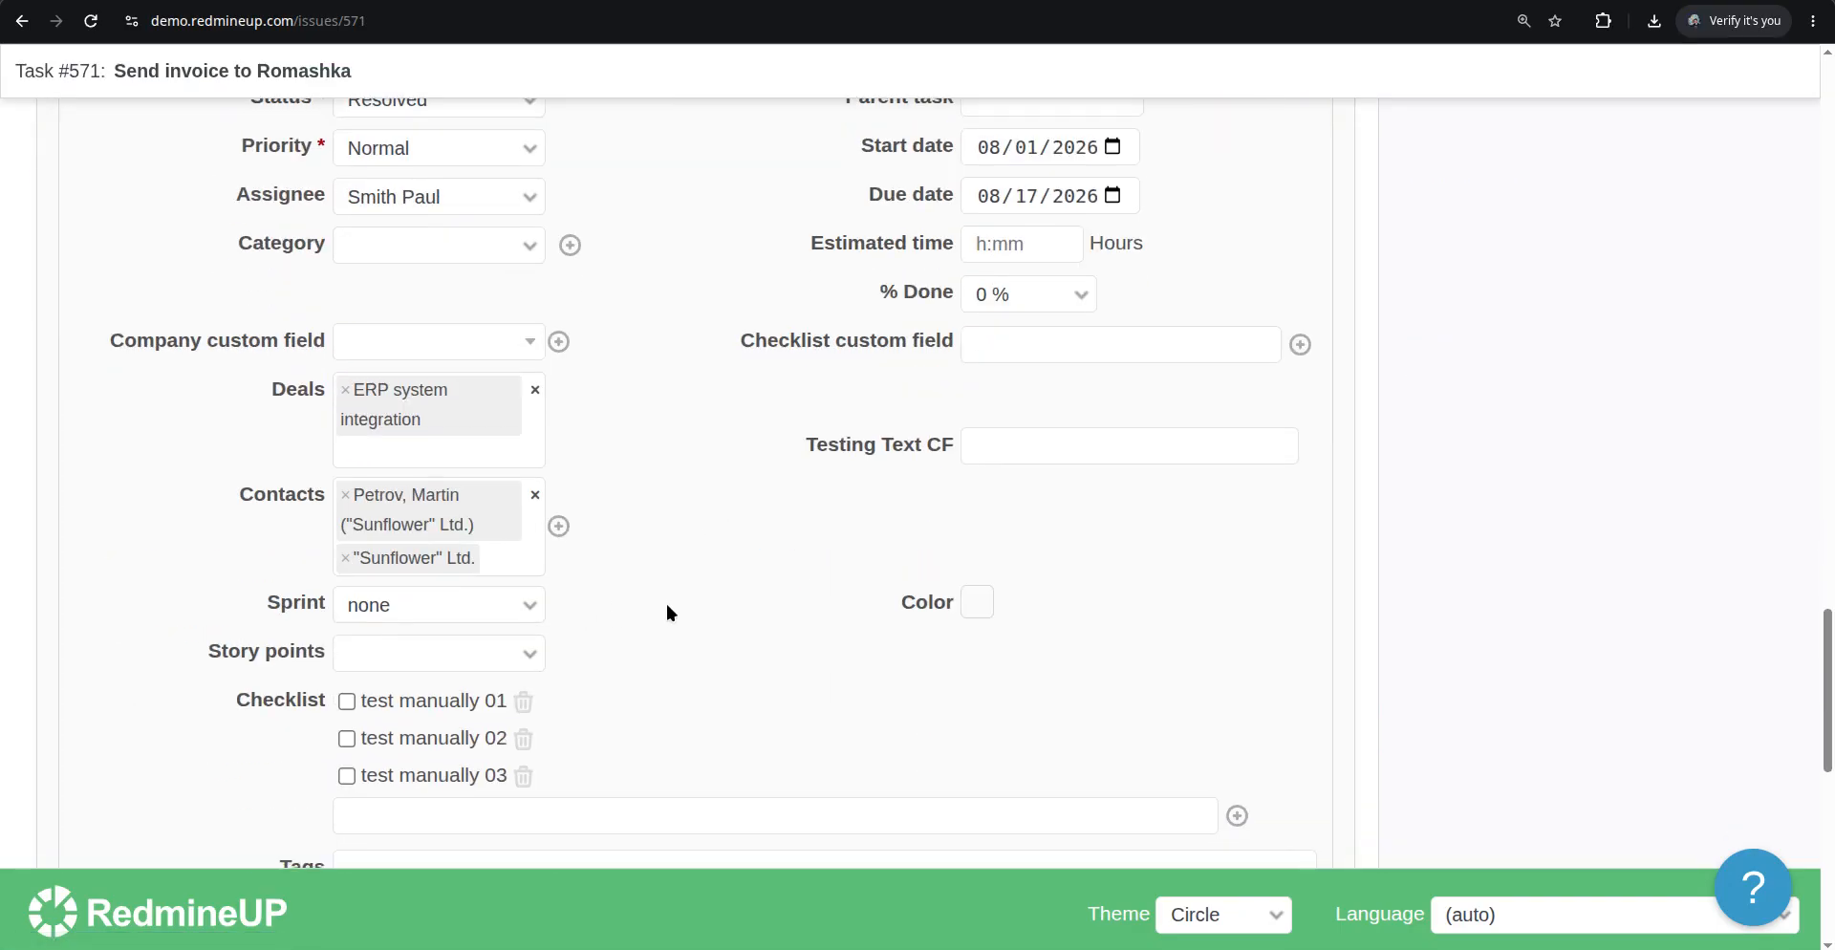
scroll(667, 604, "down", 3)
left_click(1237, 589)
mouse_move(1307, 679)
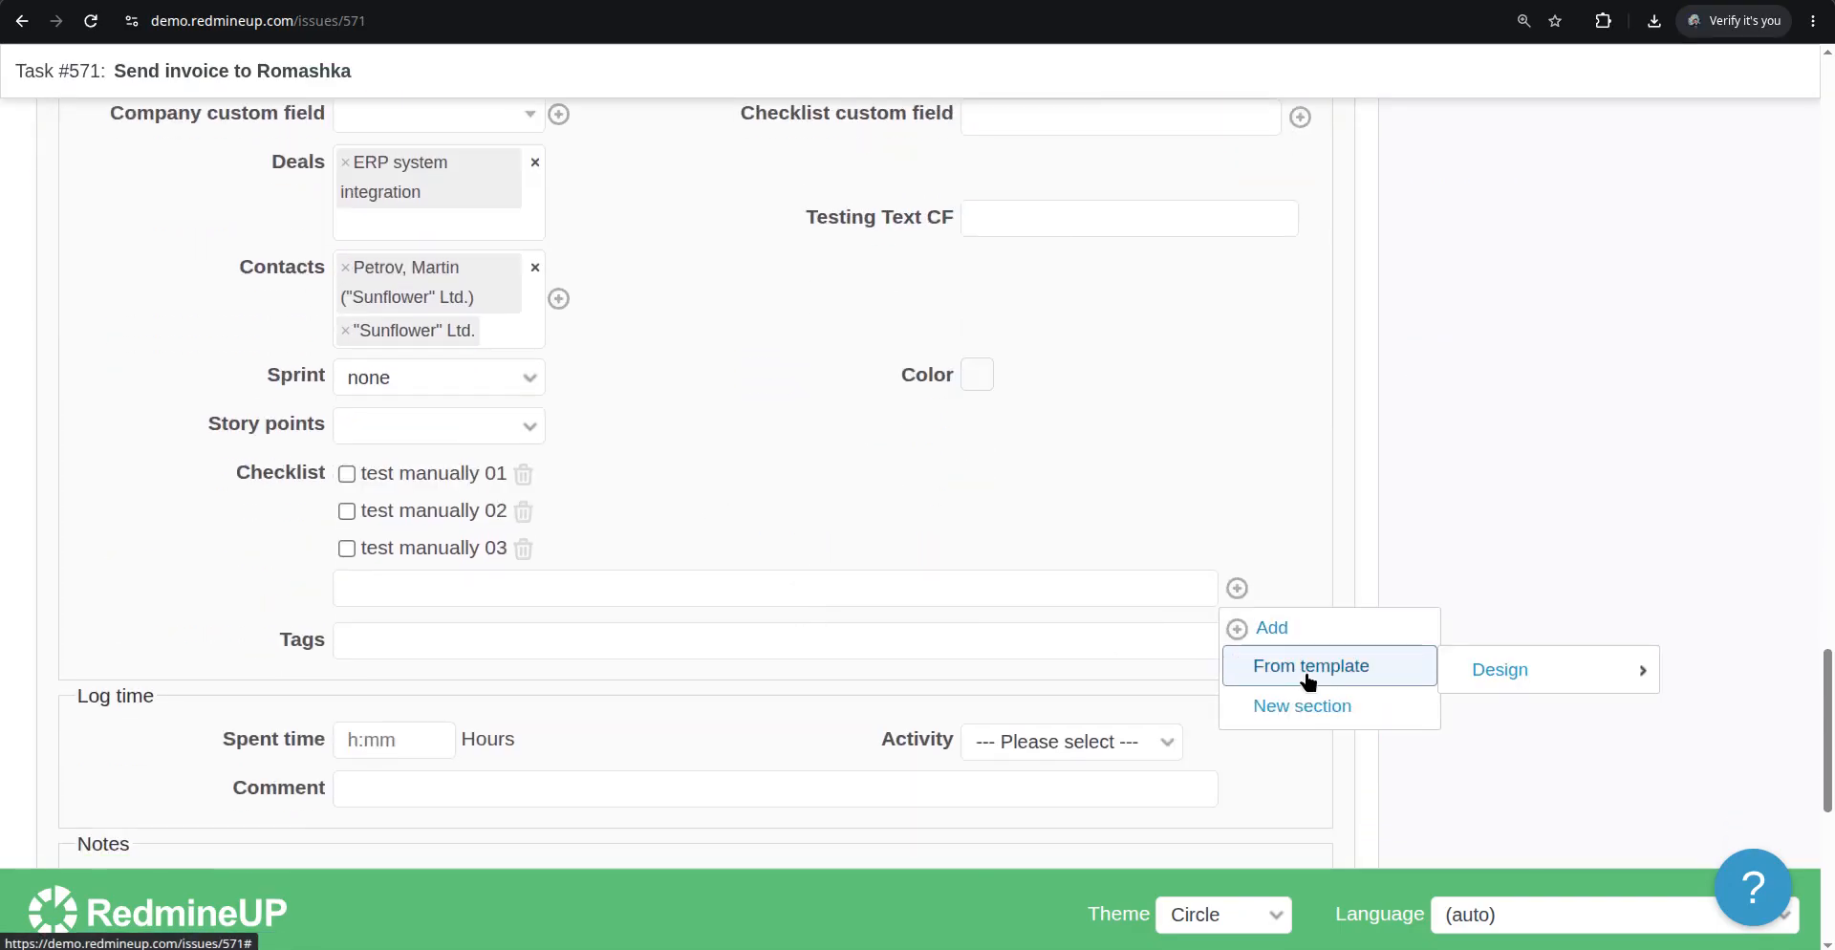
left_click(1535, 669)
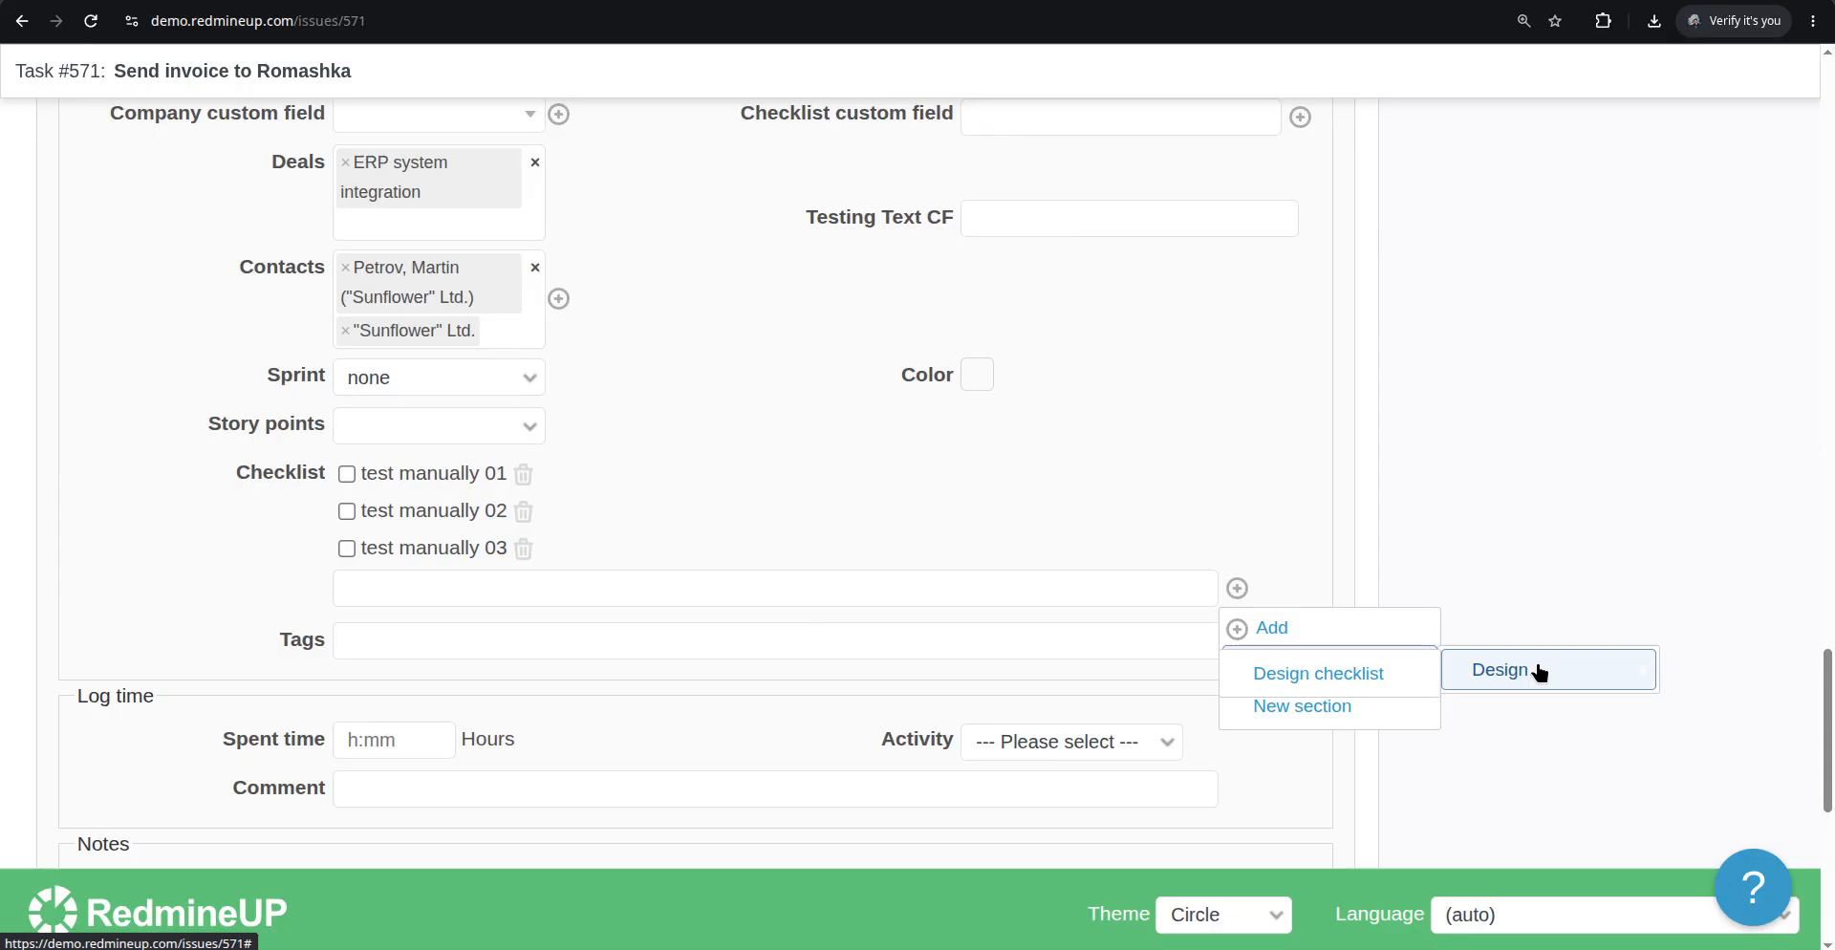
left_click(1393, 683)
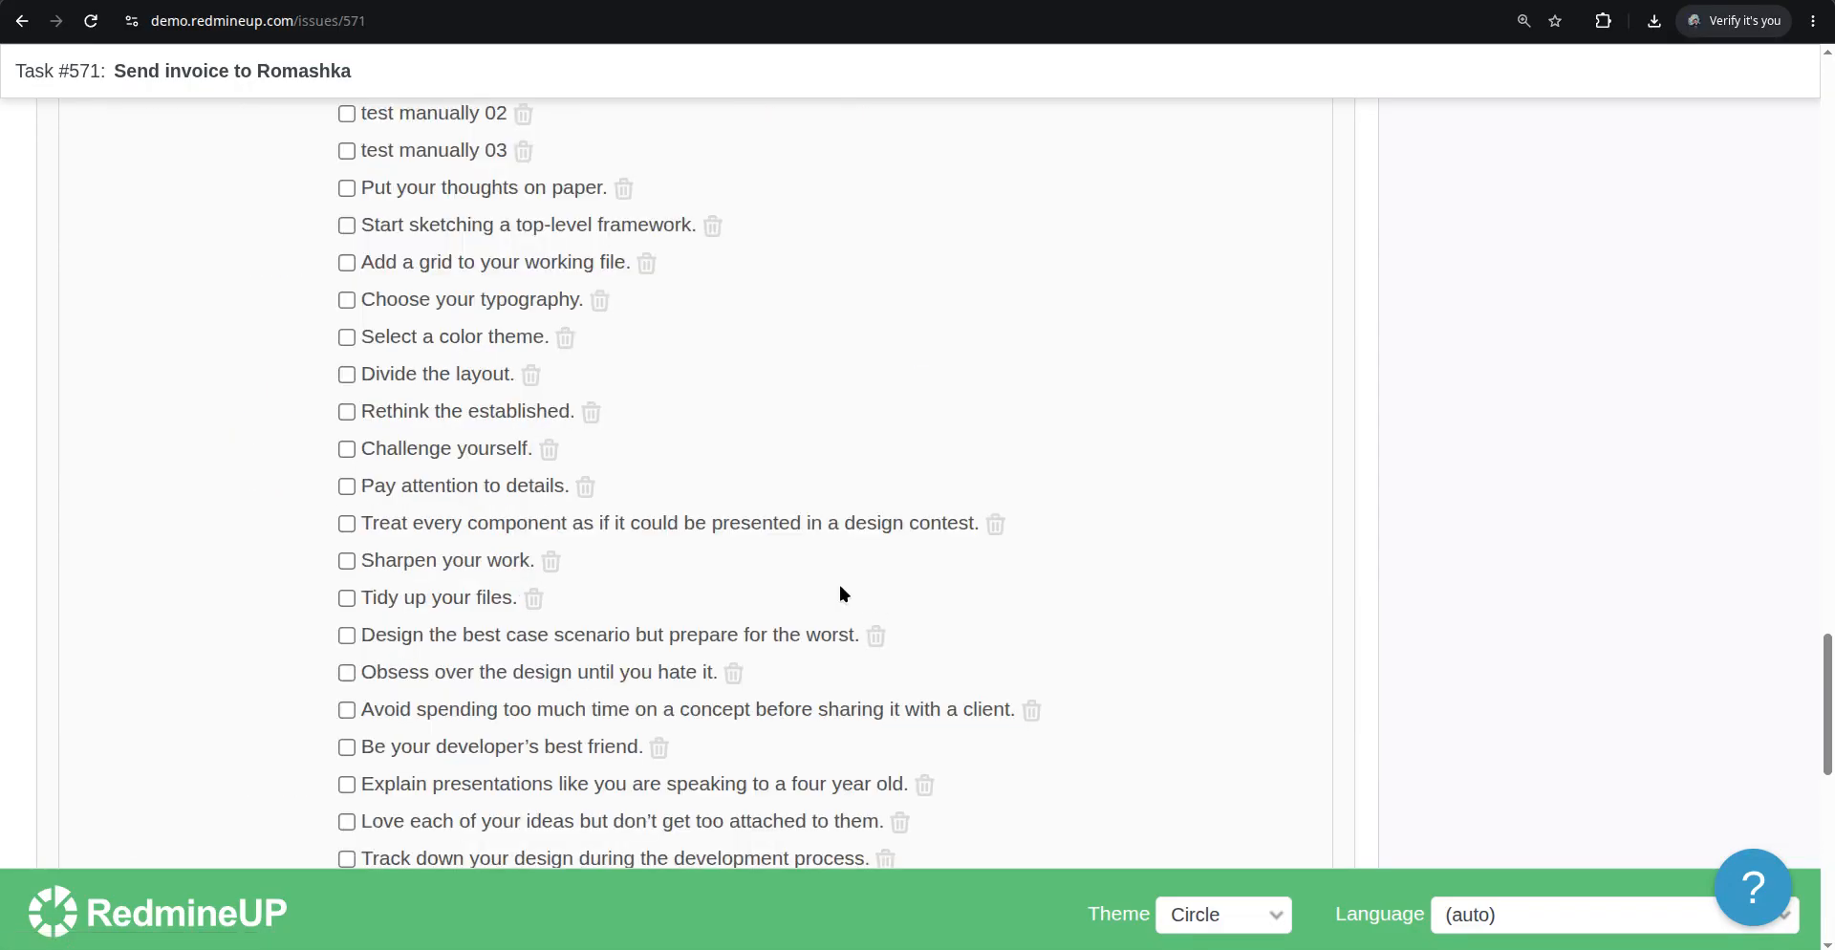
scroll(839, 593, "up", 6)
scroll(779, 583, "down", 3)
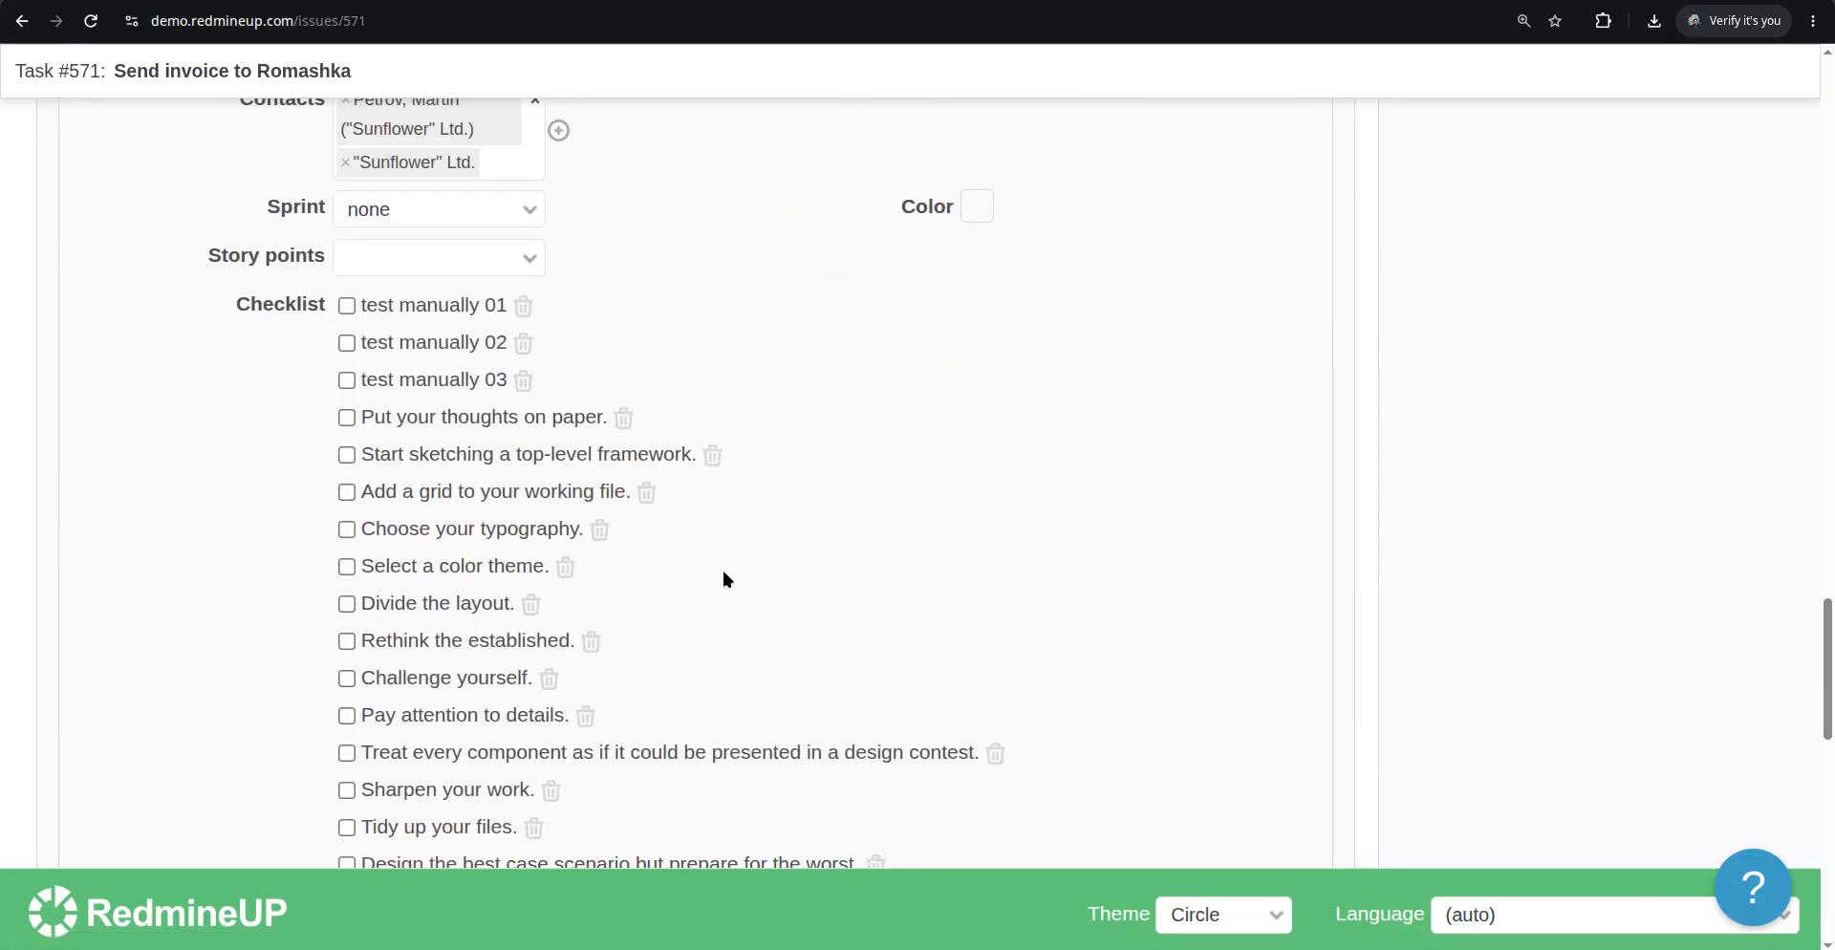
scroll(573, 593, "down", 10)
left_click(83, 672)
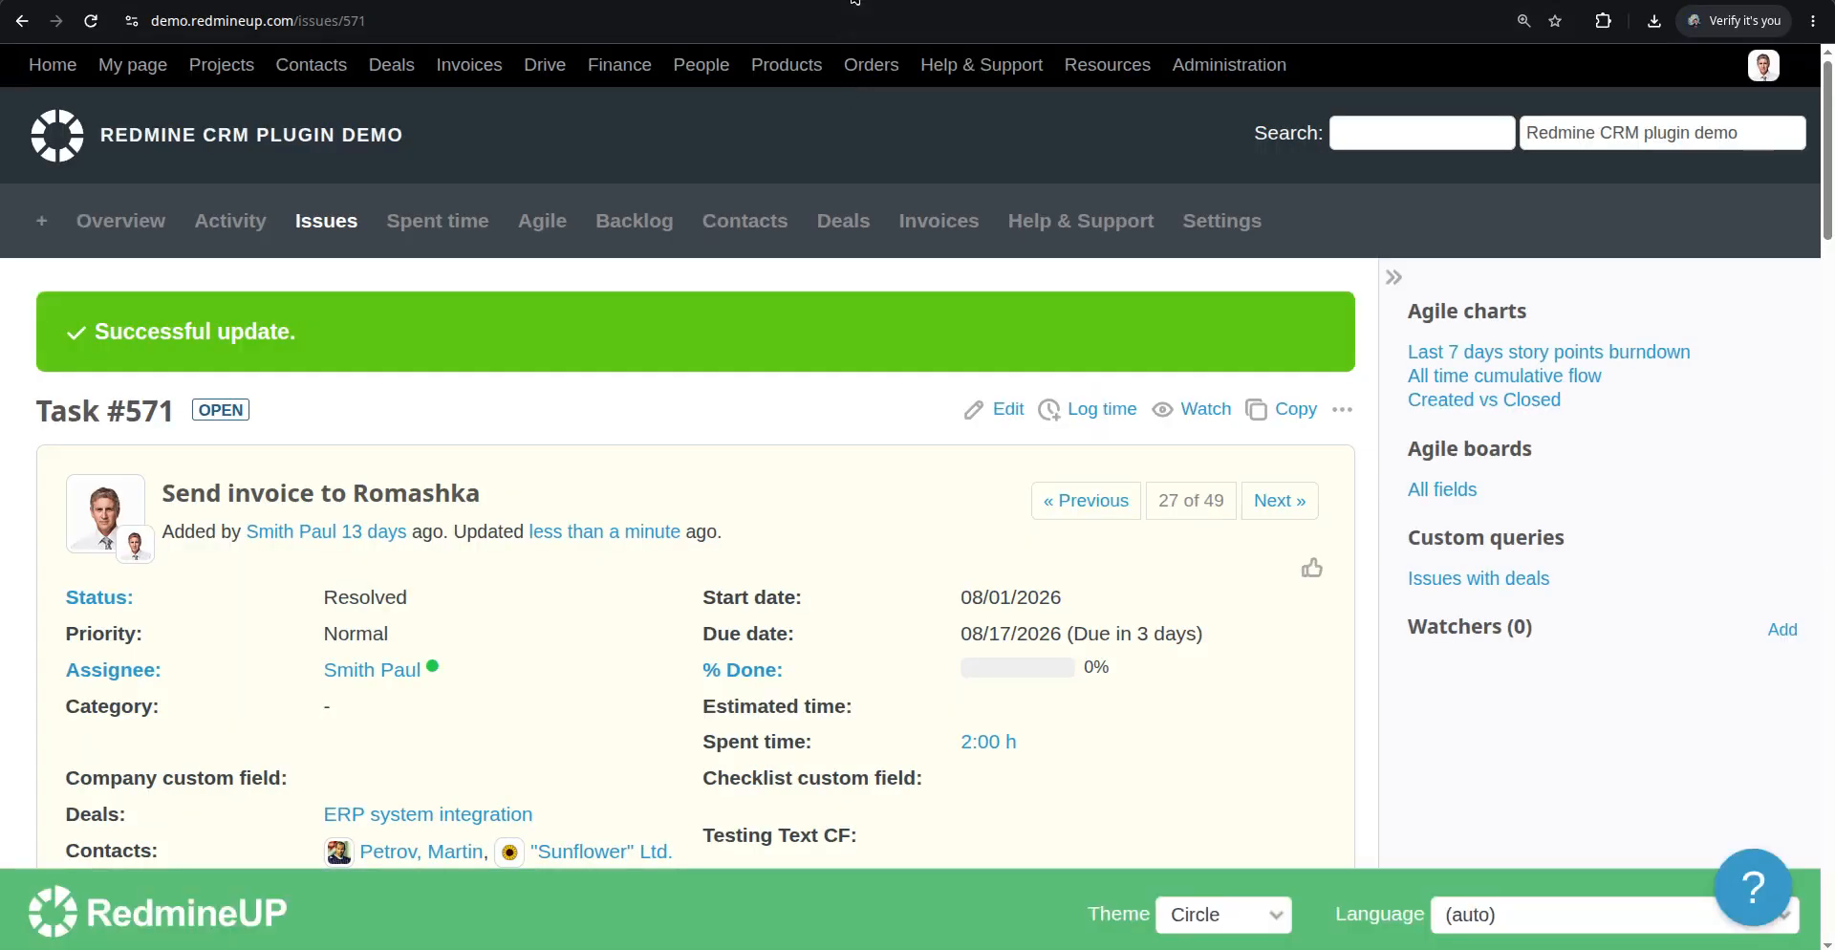
On the Agile board, check "test manually 02" and "test manually 03" on Task #571's card
left_click(854, 0)
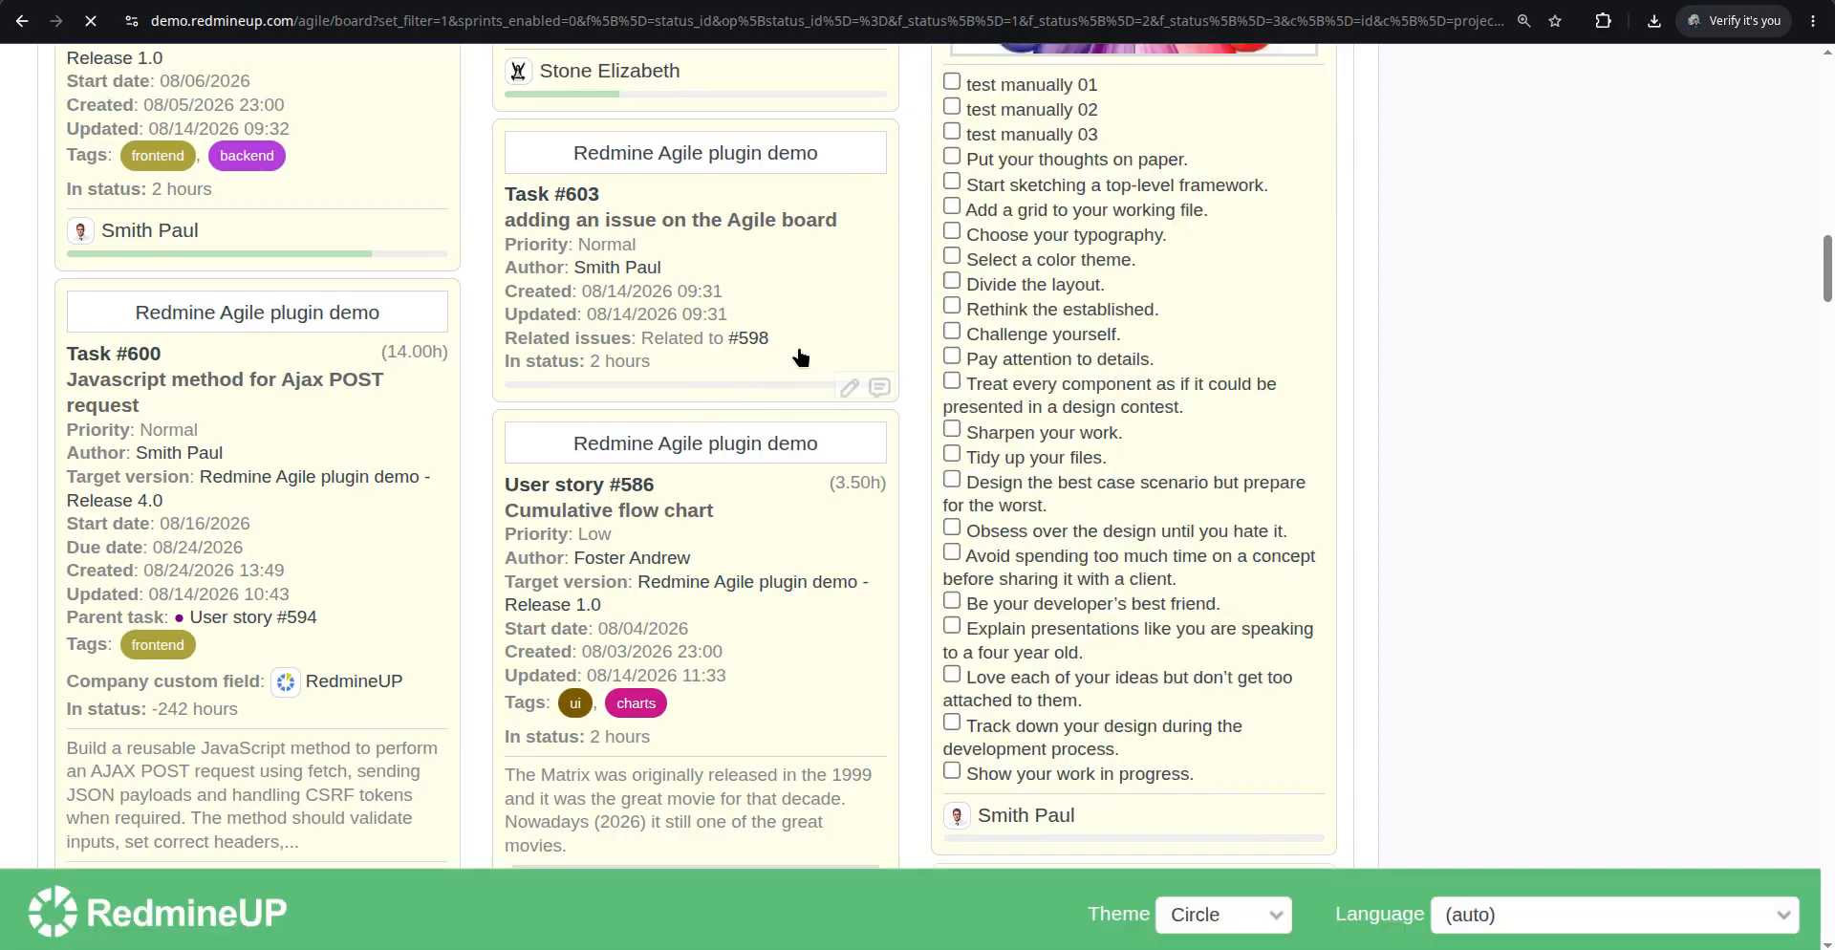
scroll(810, 368, "down", 10)
scroll(950, 441, "down", 15)
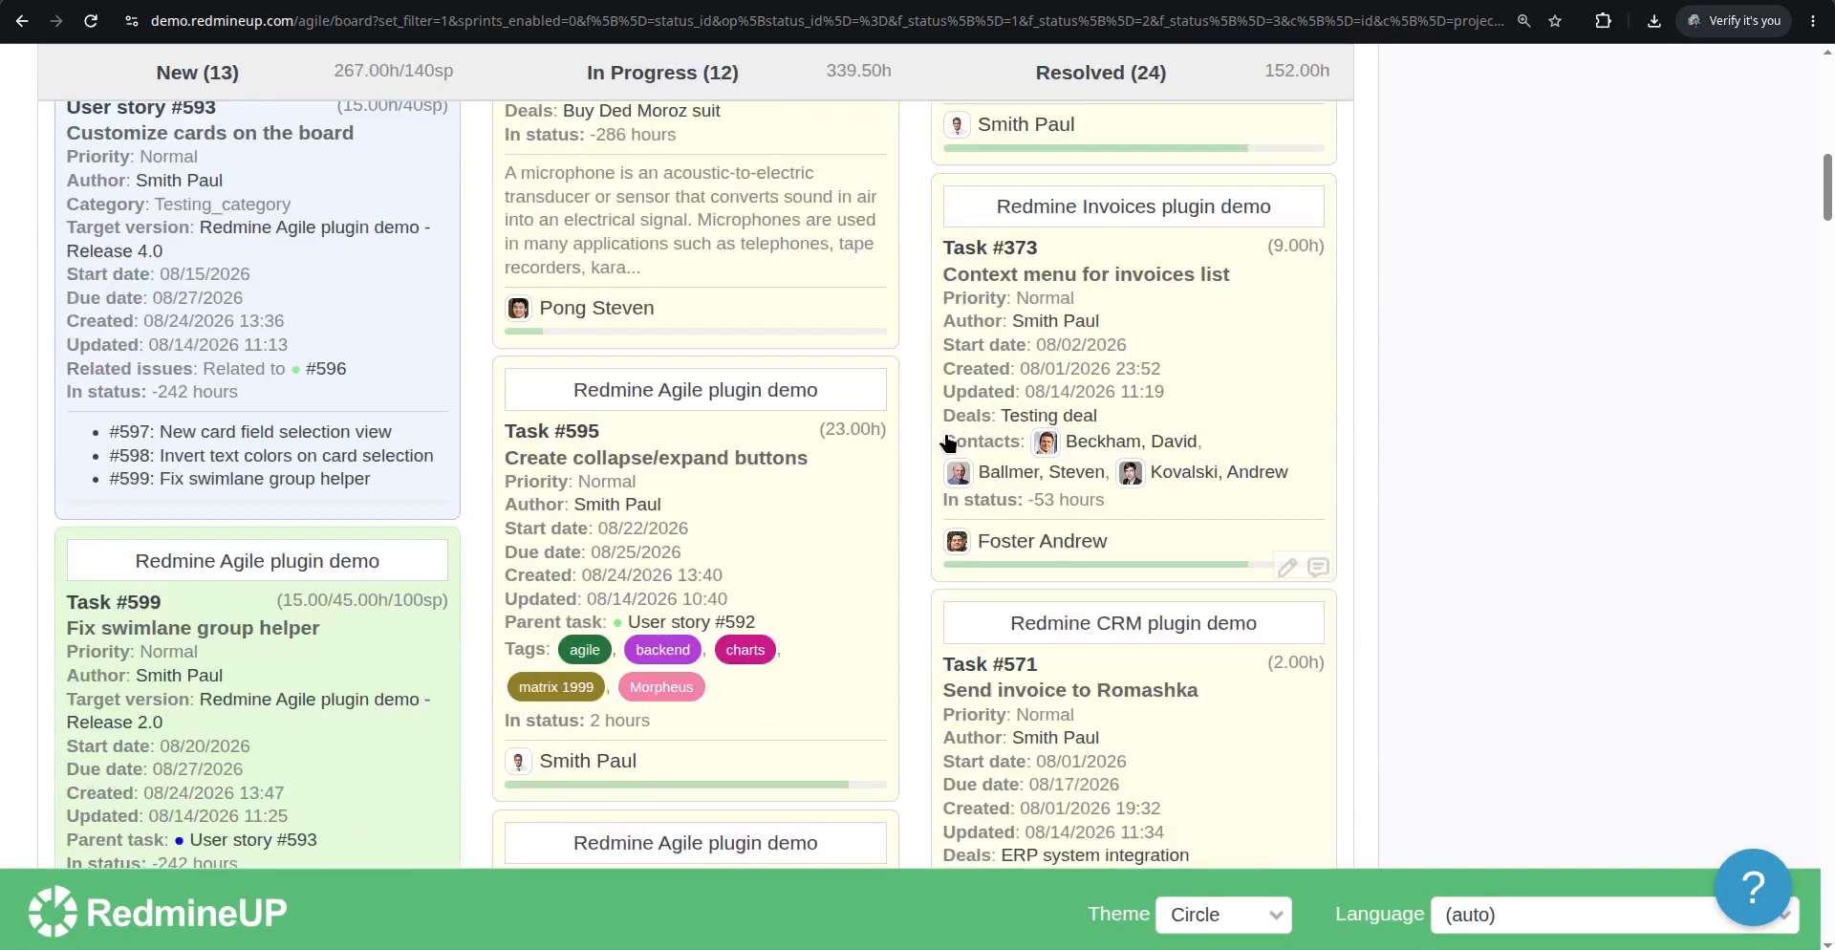
scroll(929, 441, "down", 1)
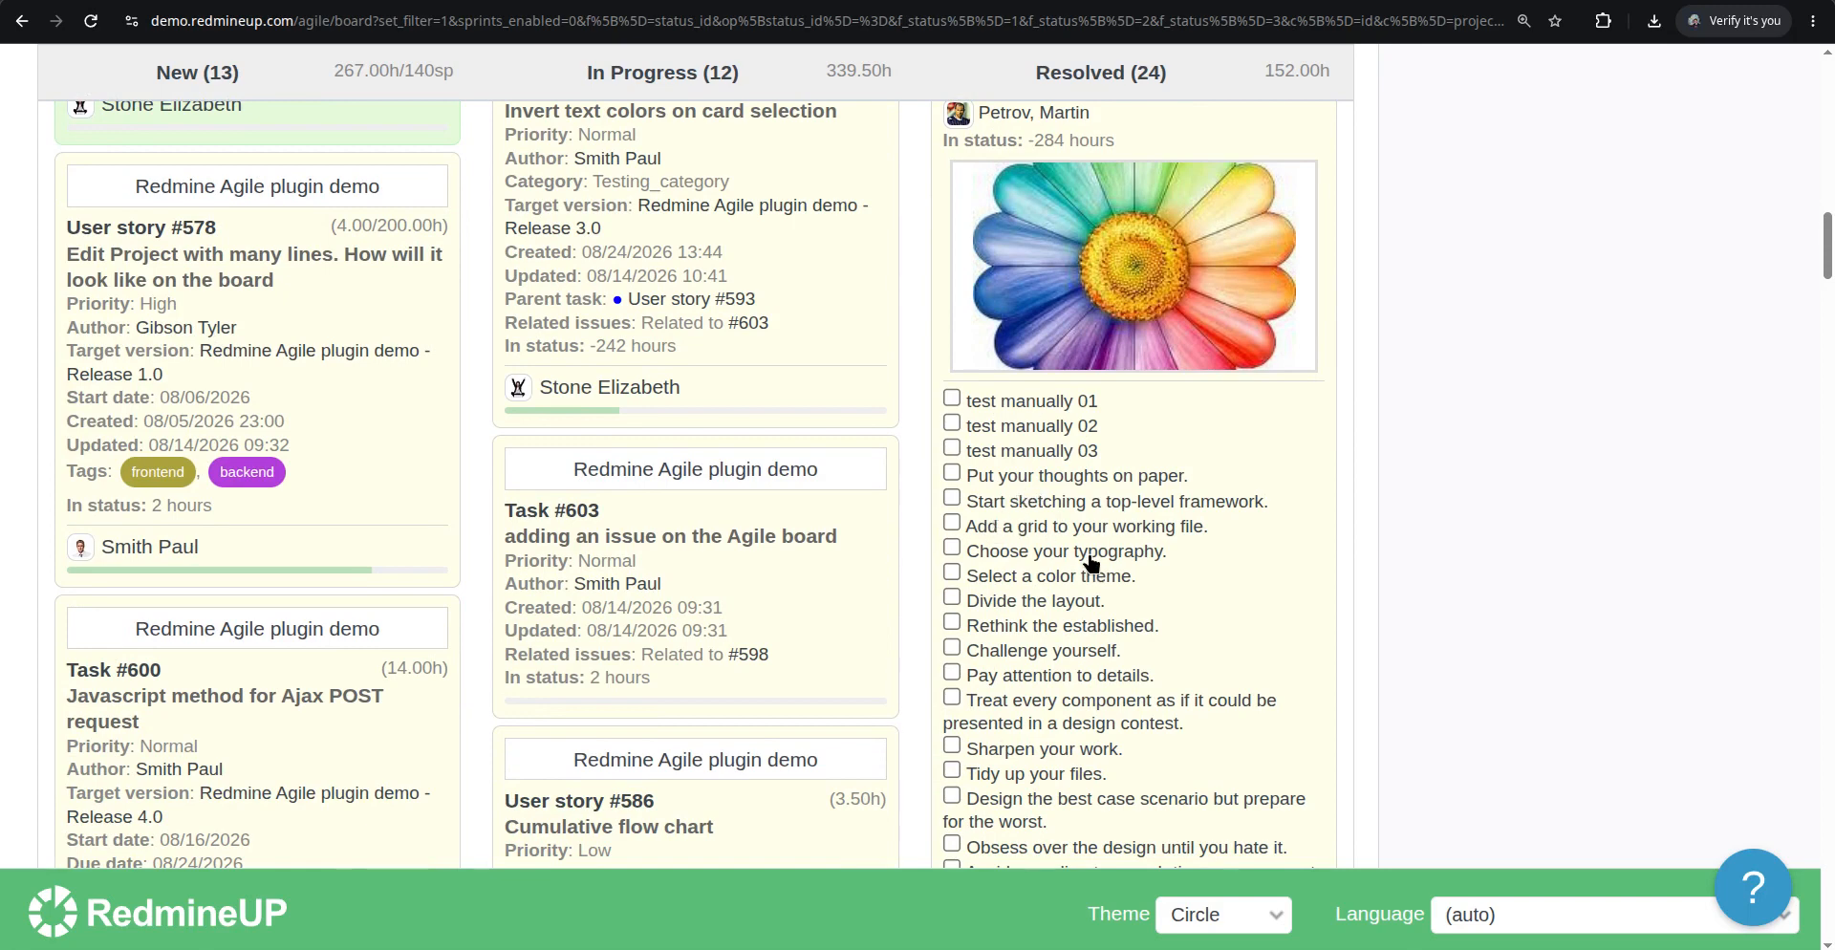
scroll(1091, 562, "down", 5)
scroll(1091, 562, "up", 4)
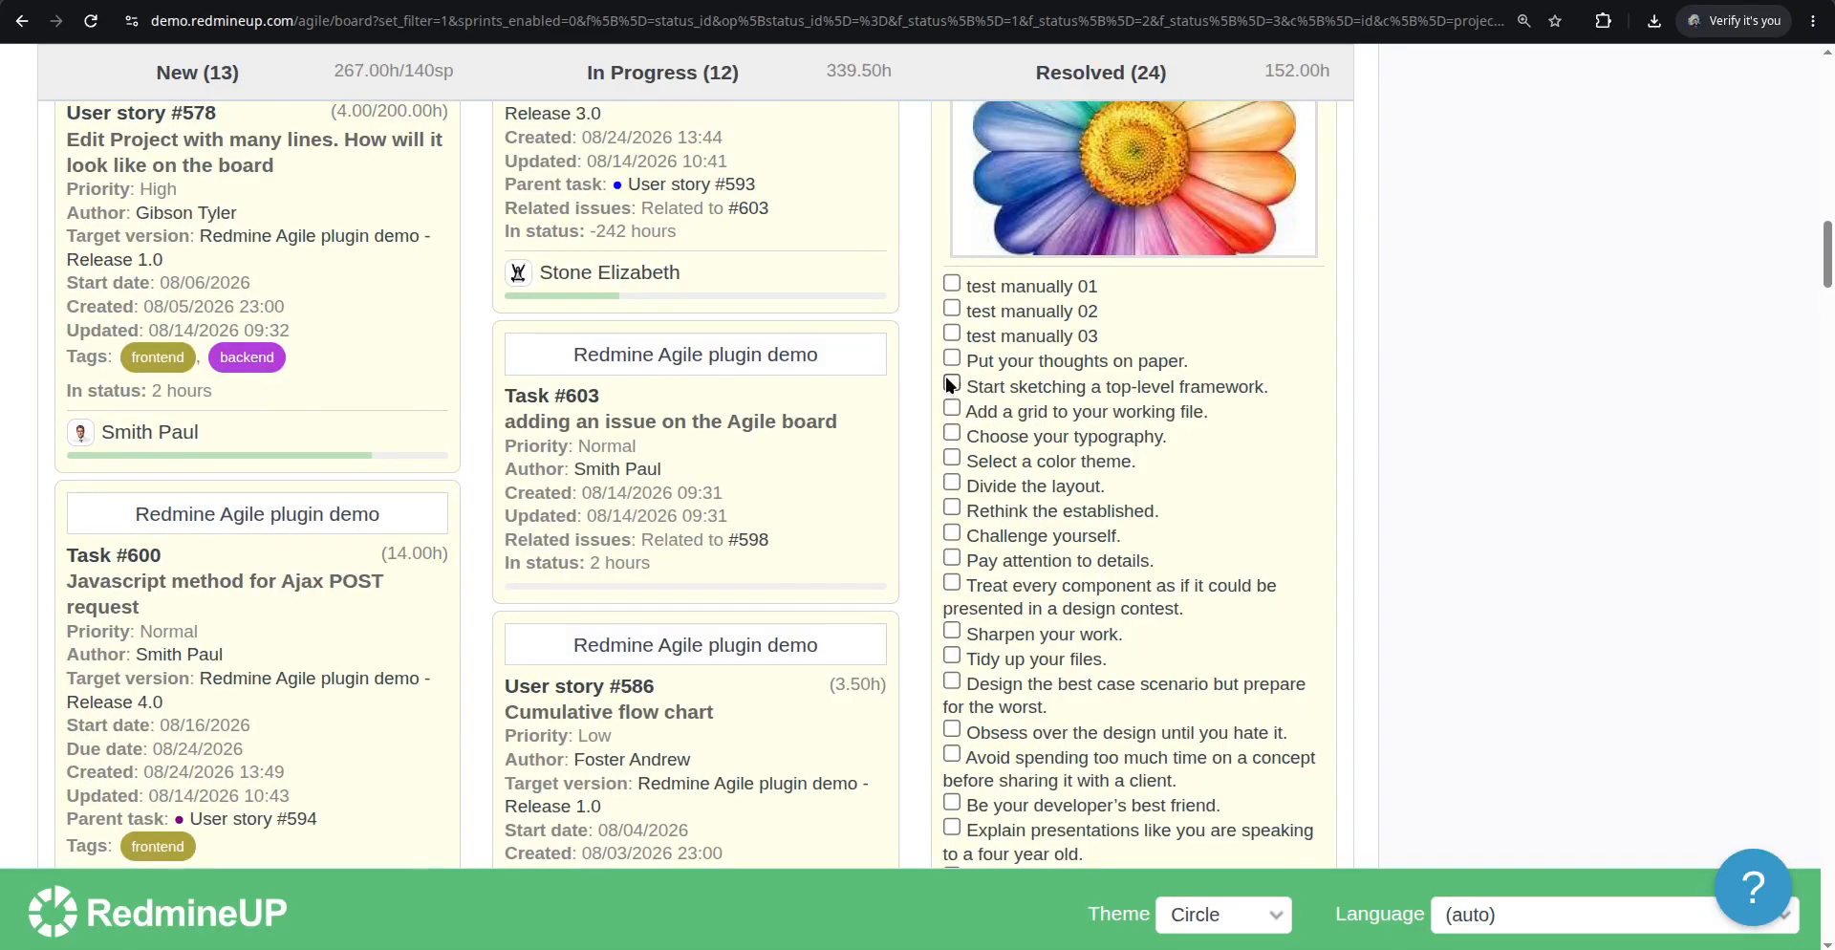
left_click(952, 309)
left_click(951, 335)
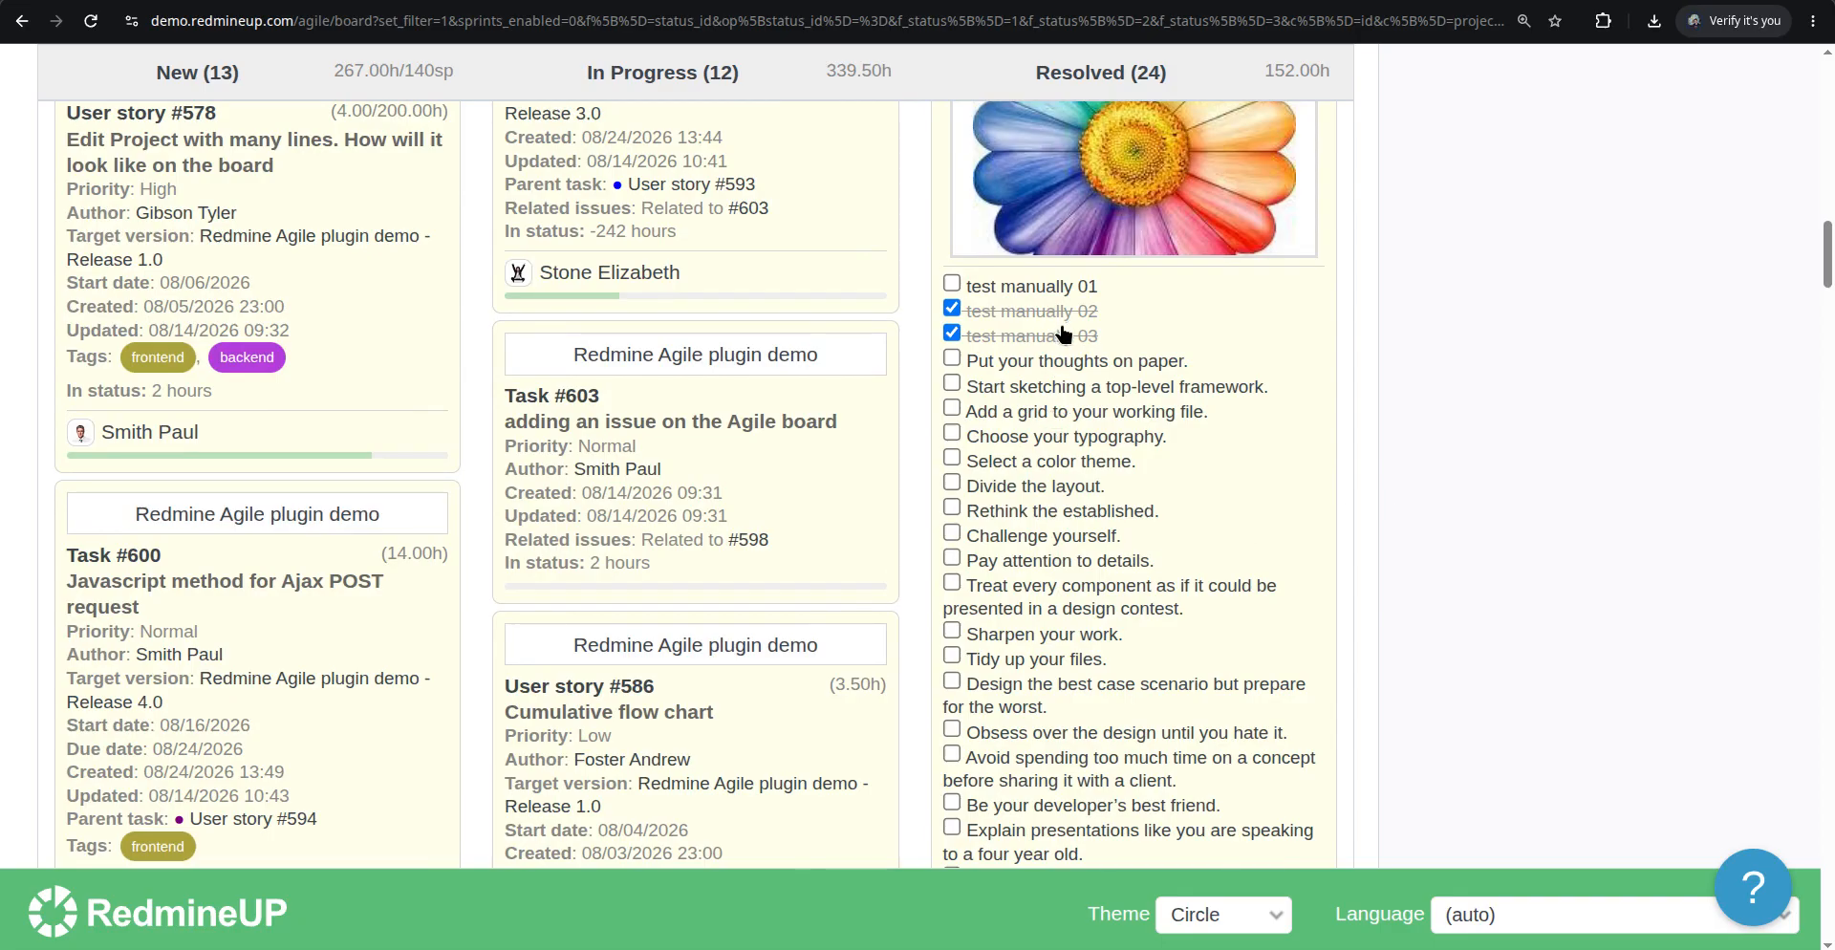
Check Sharpen your work, Tidy up your files, Design the best case scenario, Obsess over the design, and Avoid spending too much time
left_click(952, 632)
left_click(952, 655)
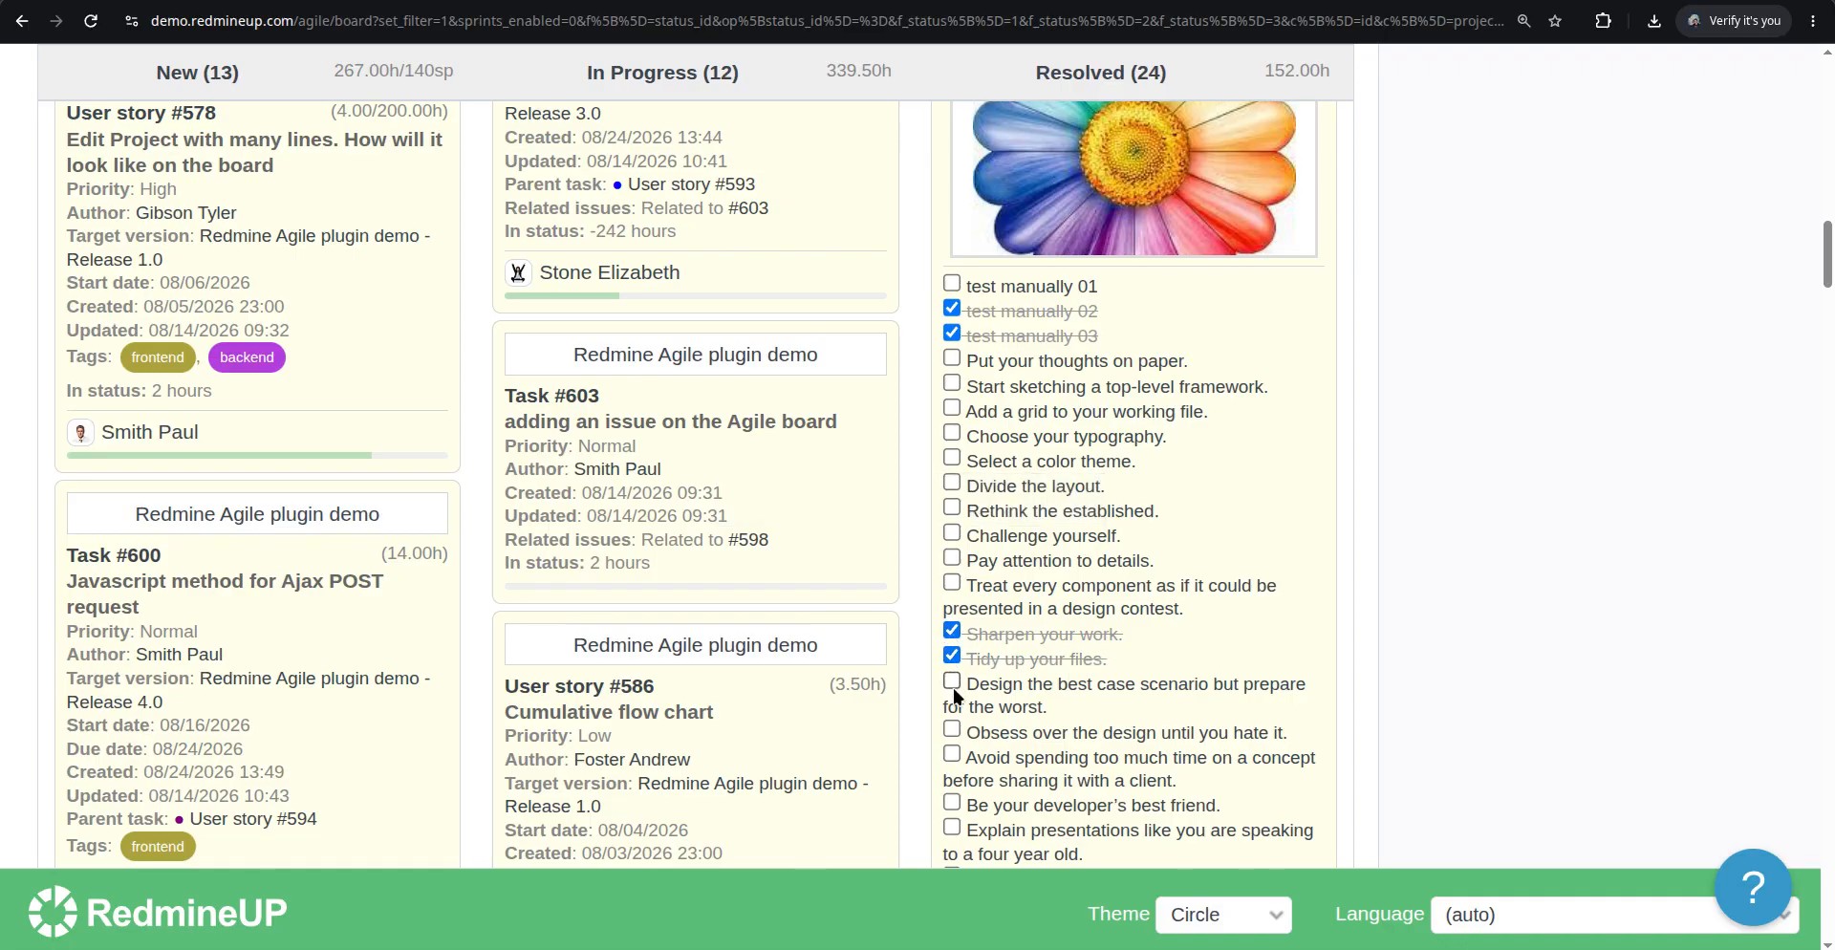
left_click(952, 681)
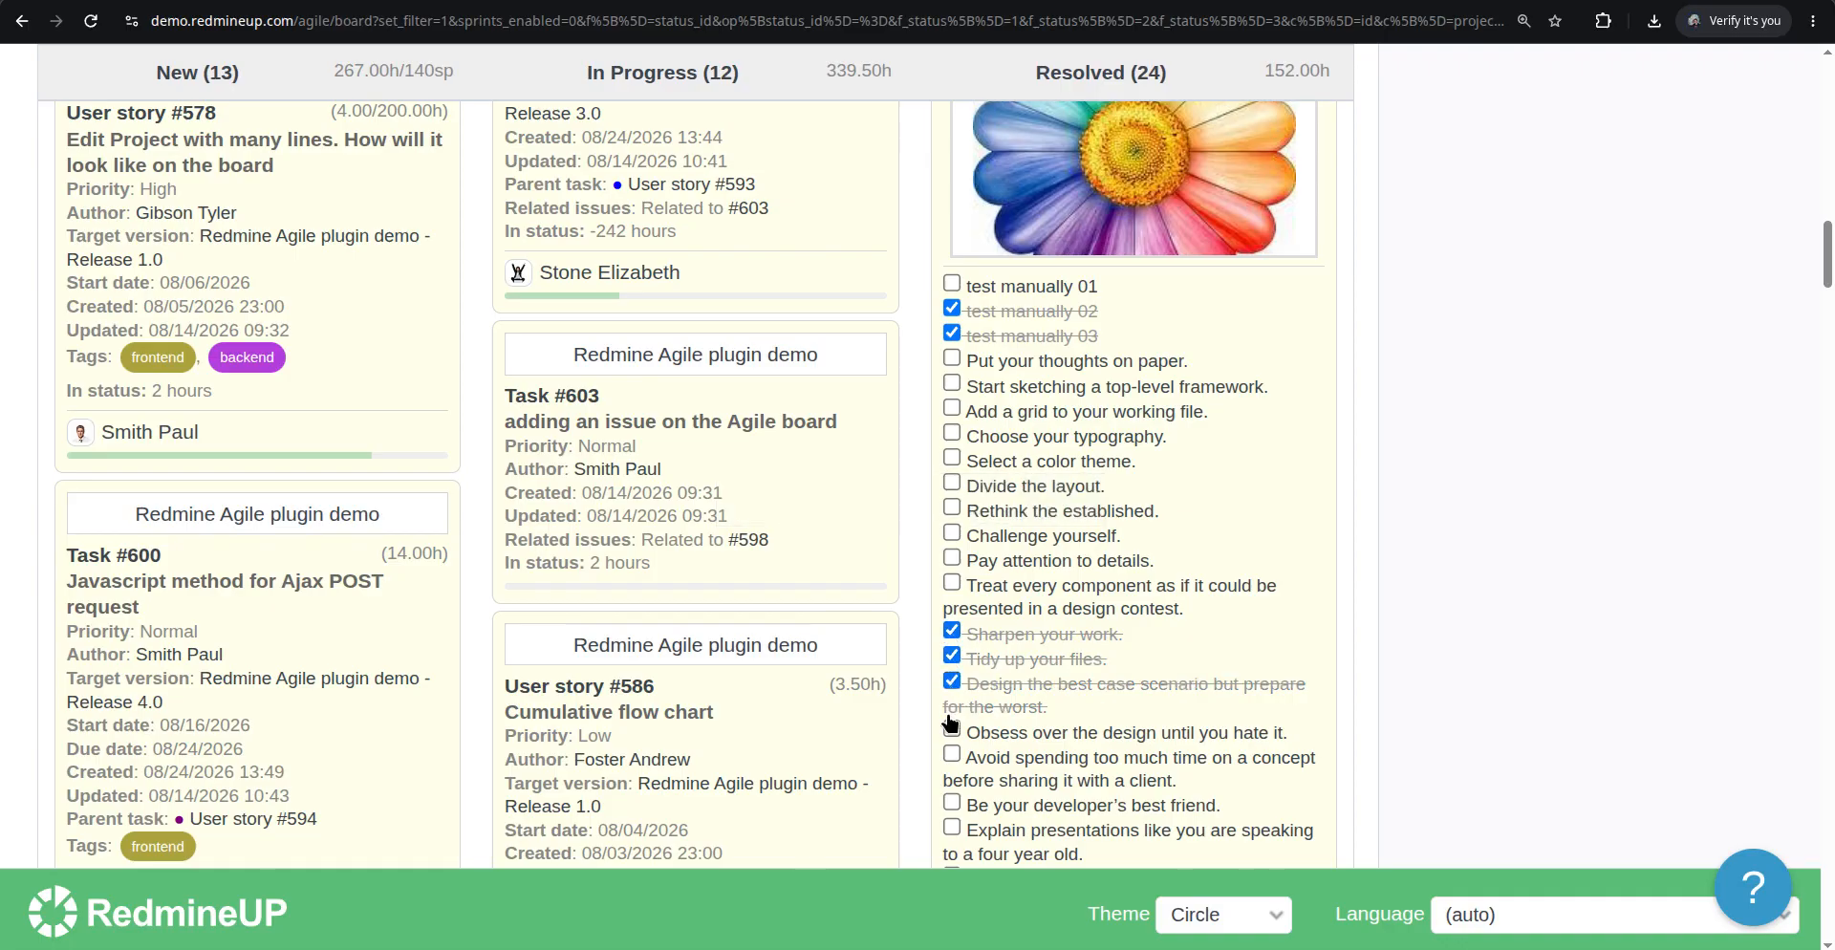
left_click(952, 728)
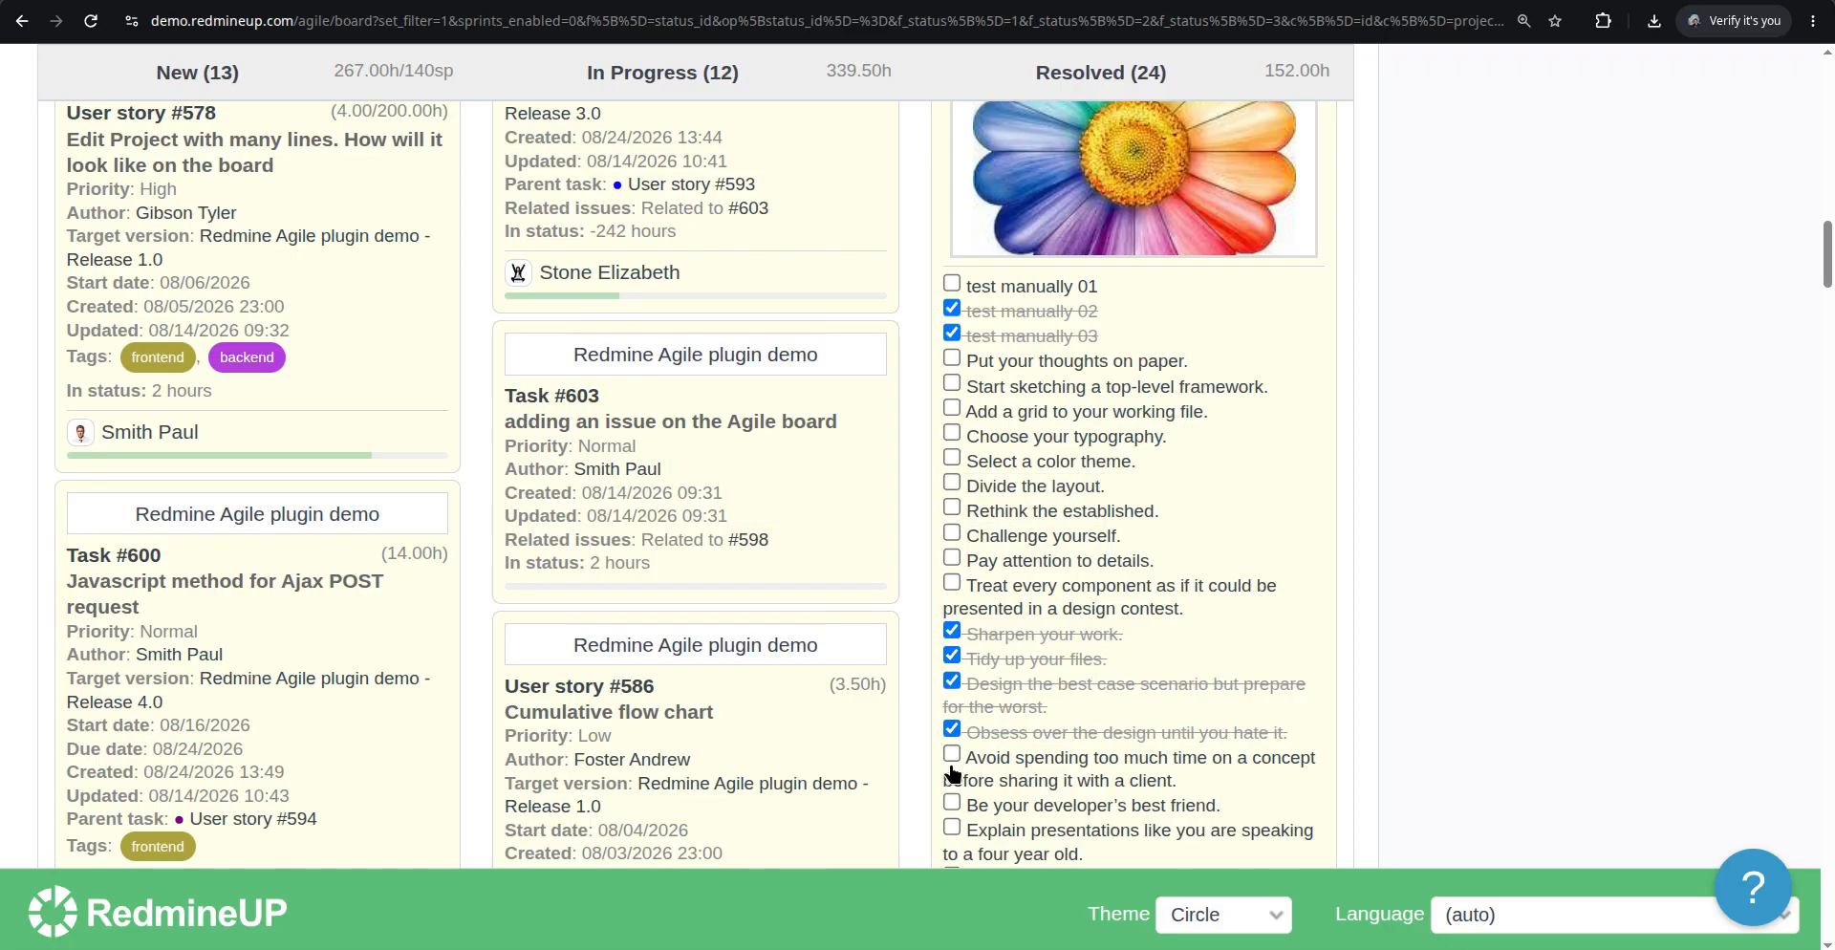
left_click(952, 767)
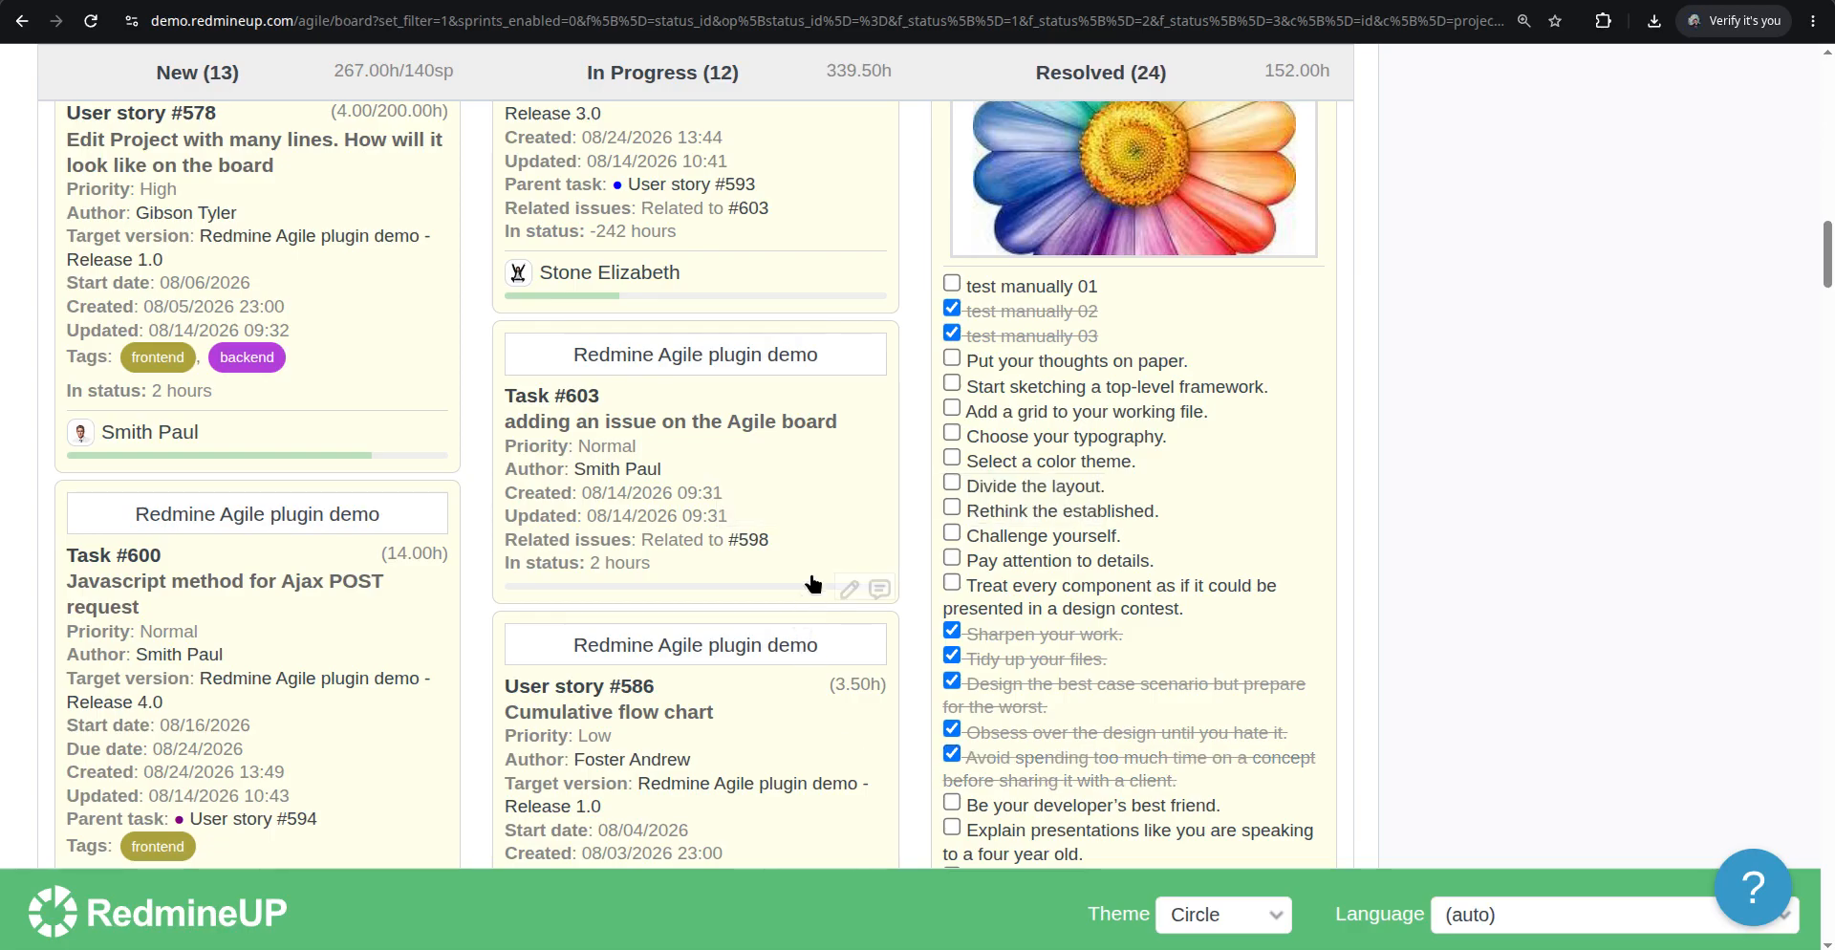
Review Task #571's checklist on its issue page, then scroll through the Agile board cards
scroll(813, 583, "up", 6)
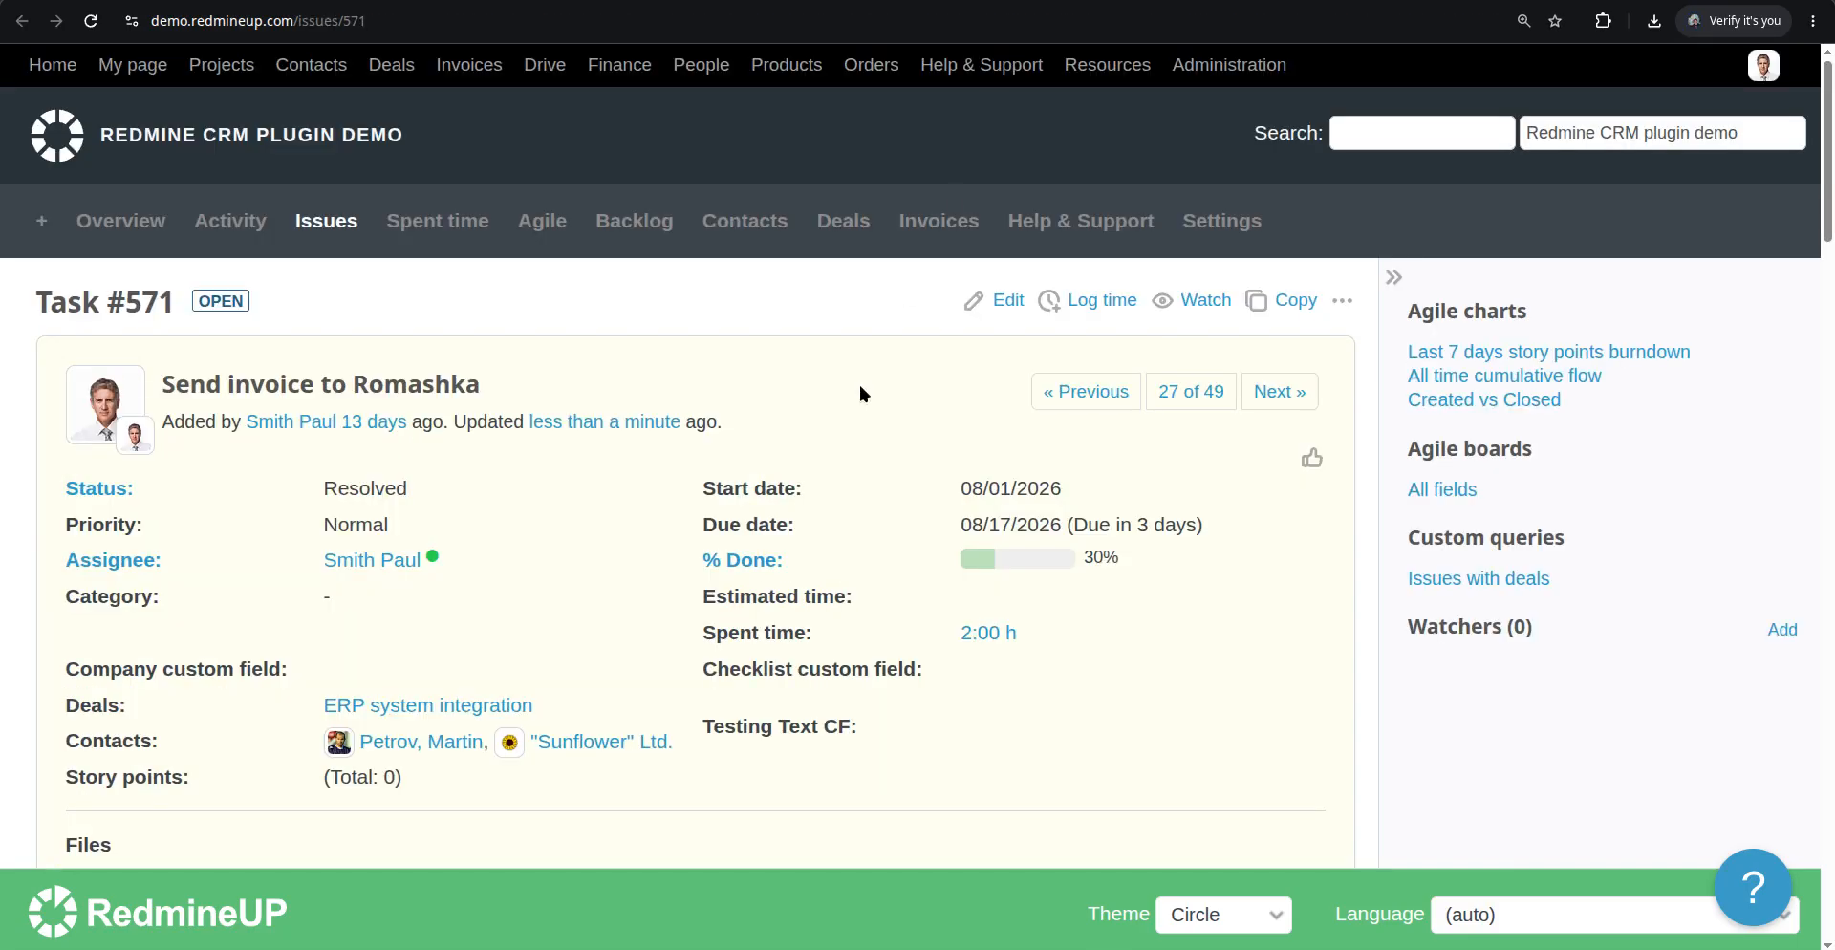
scroll(860, 387, "down", 8)
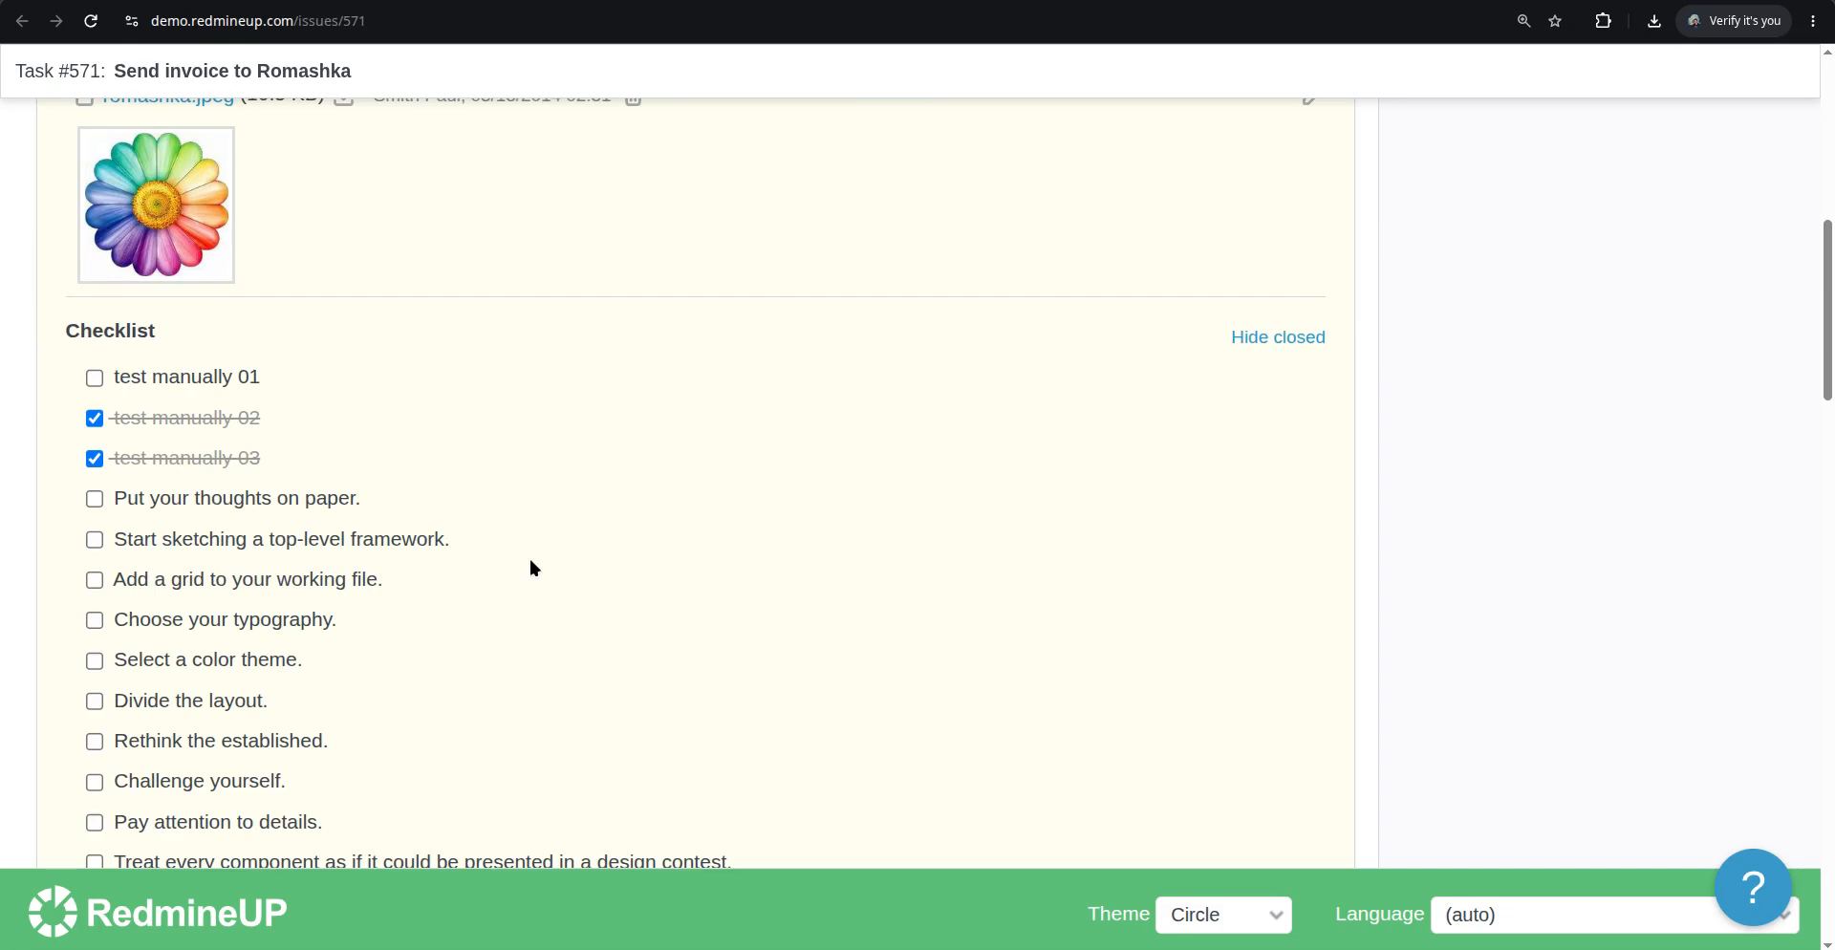
scroll(531, 561, "down", 6)
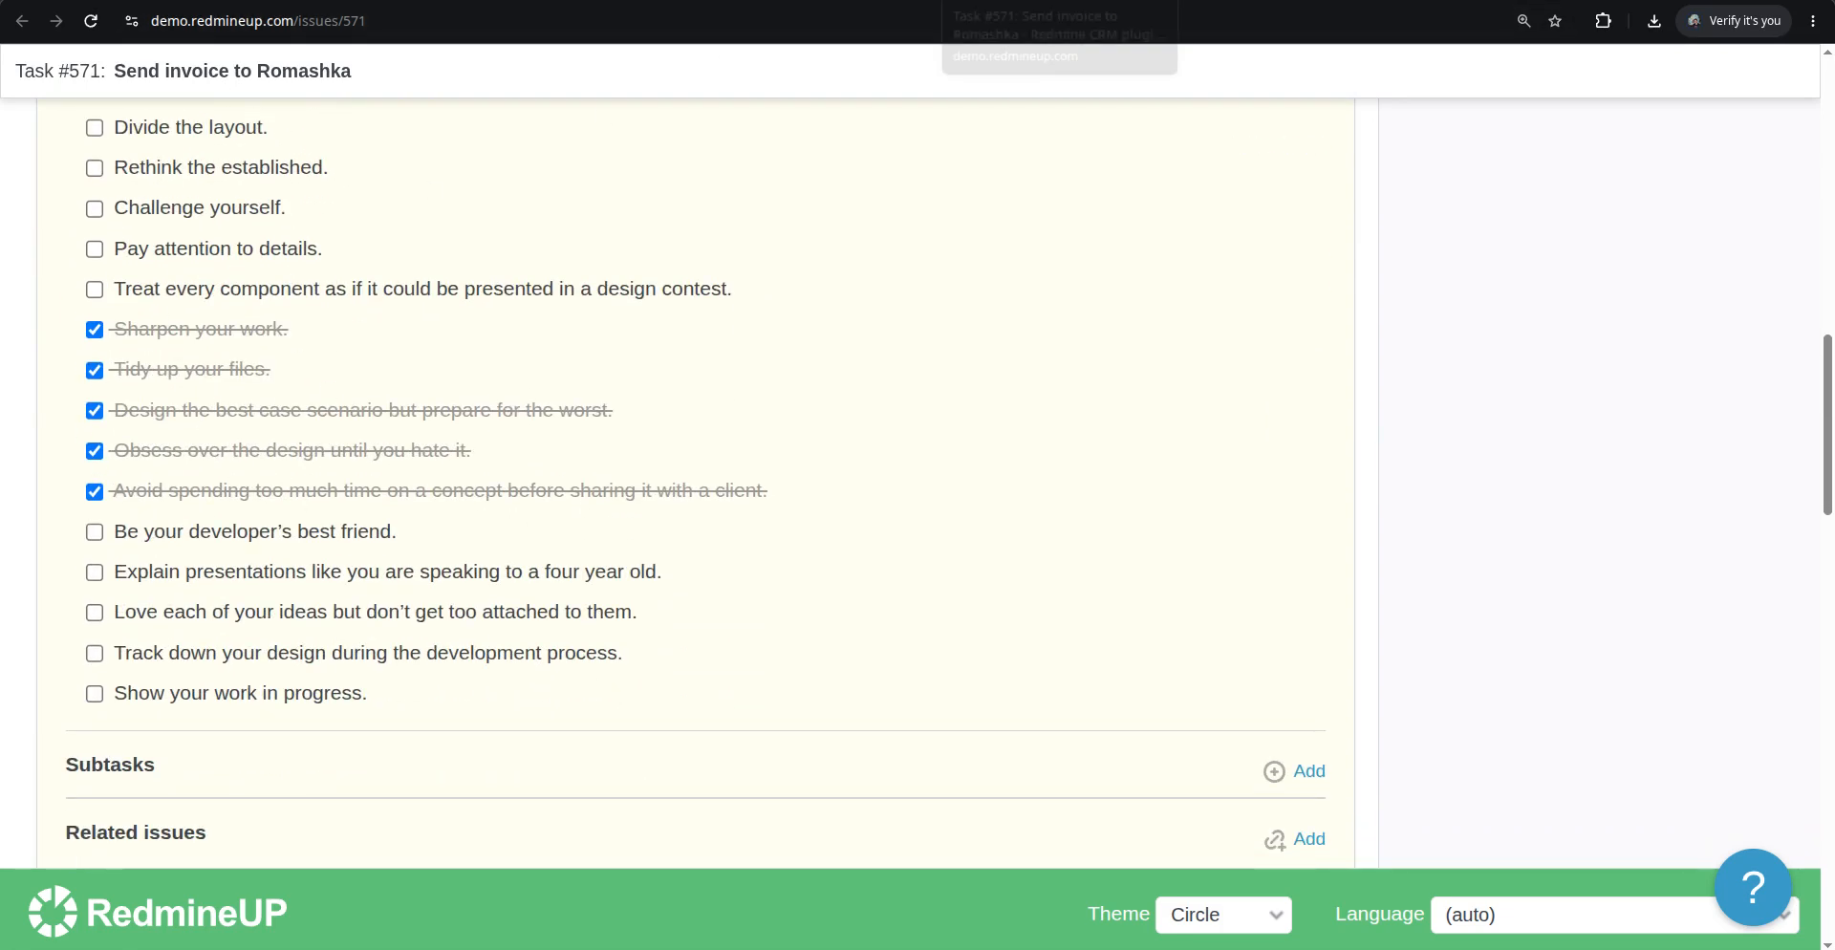
left_click(985, 0)
scroll(1057, 443, "down", 10)
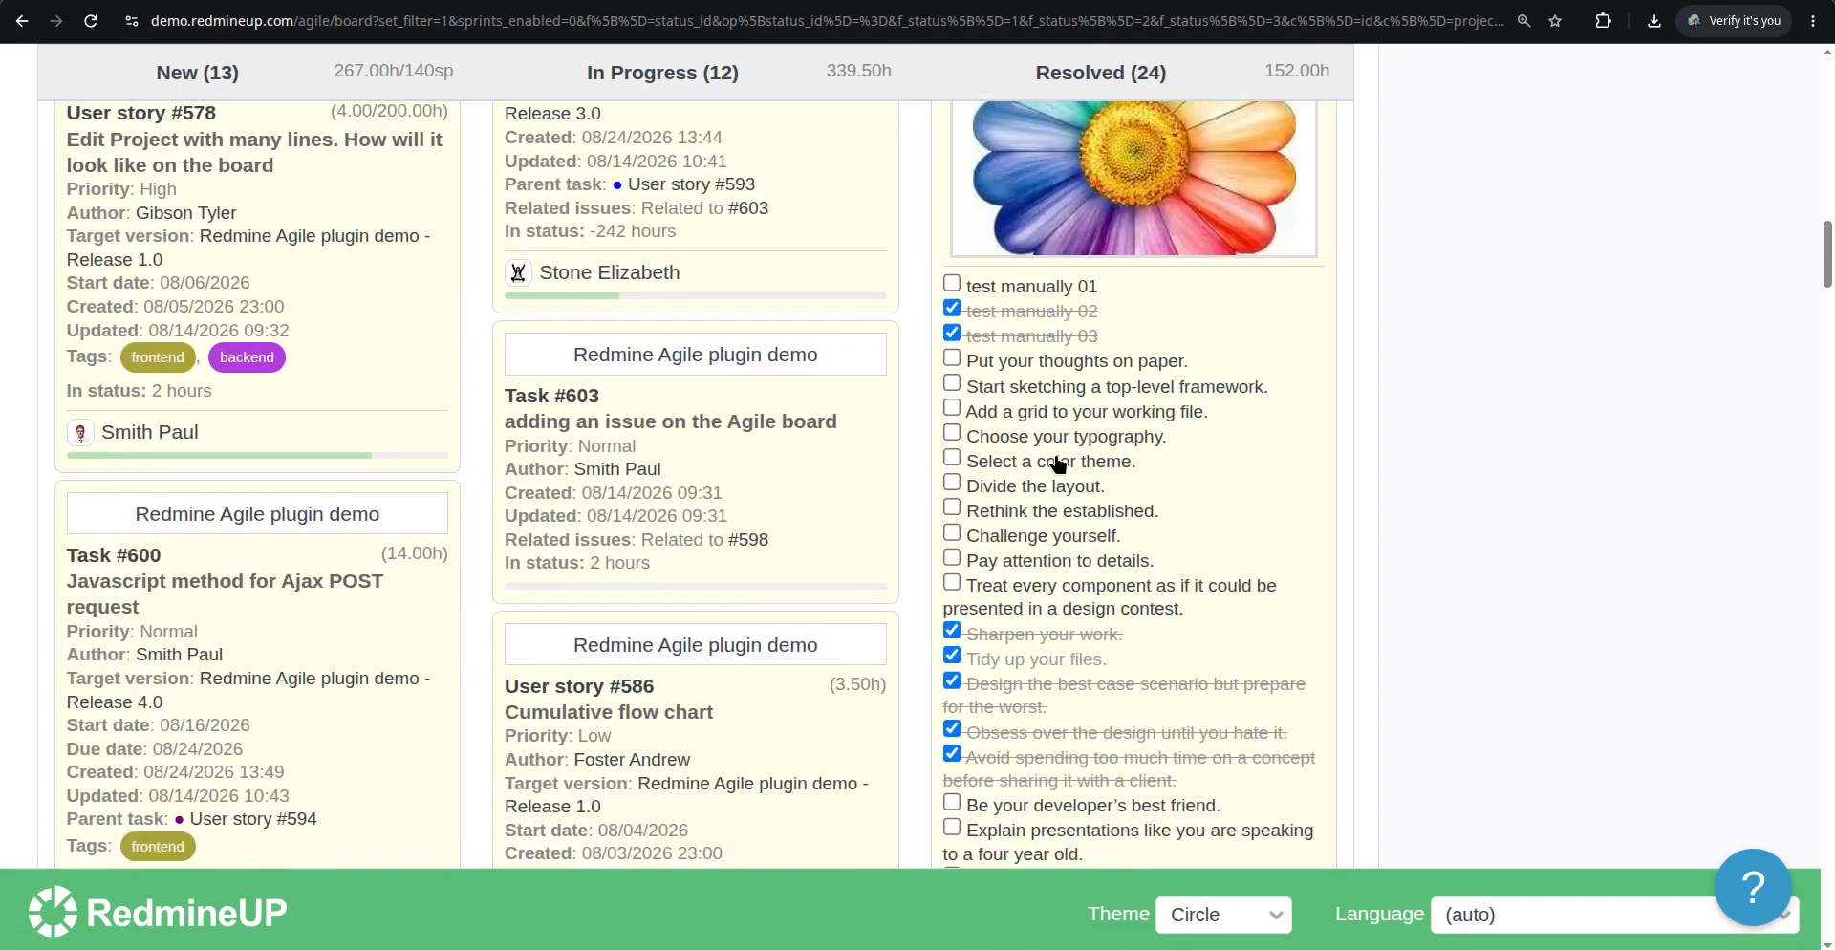
scroll(1039, 449, "up", 4)
scroll(909, 496, "down", 5)
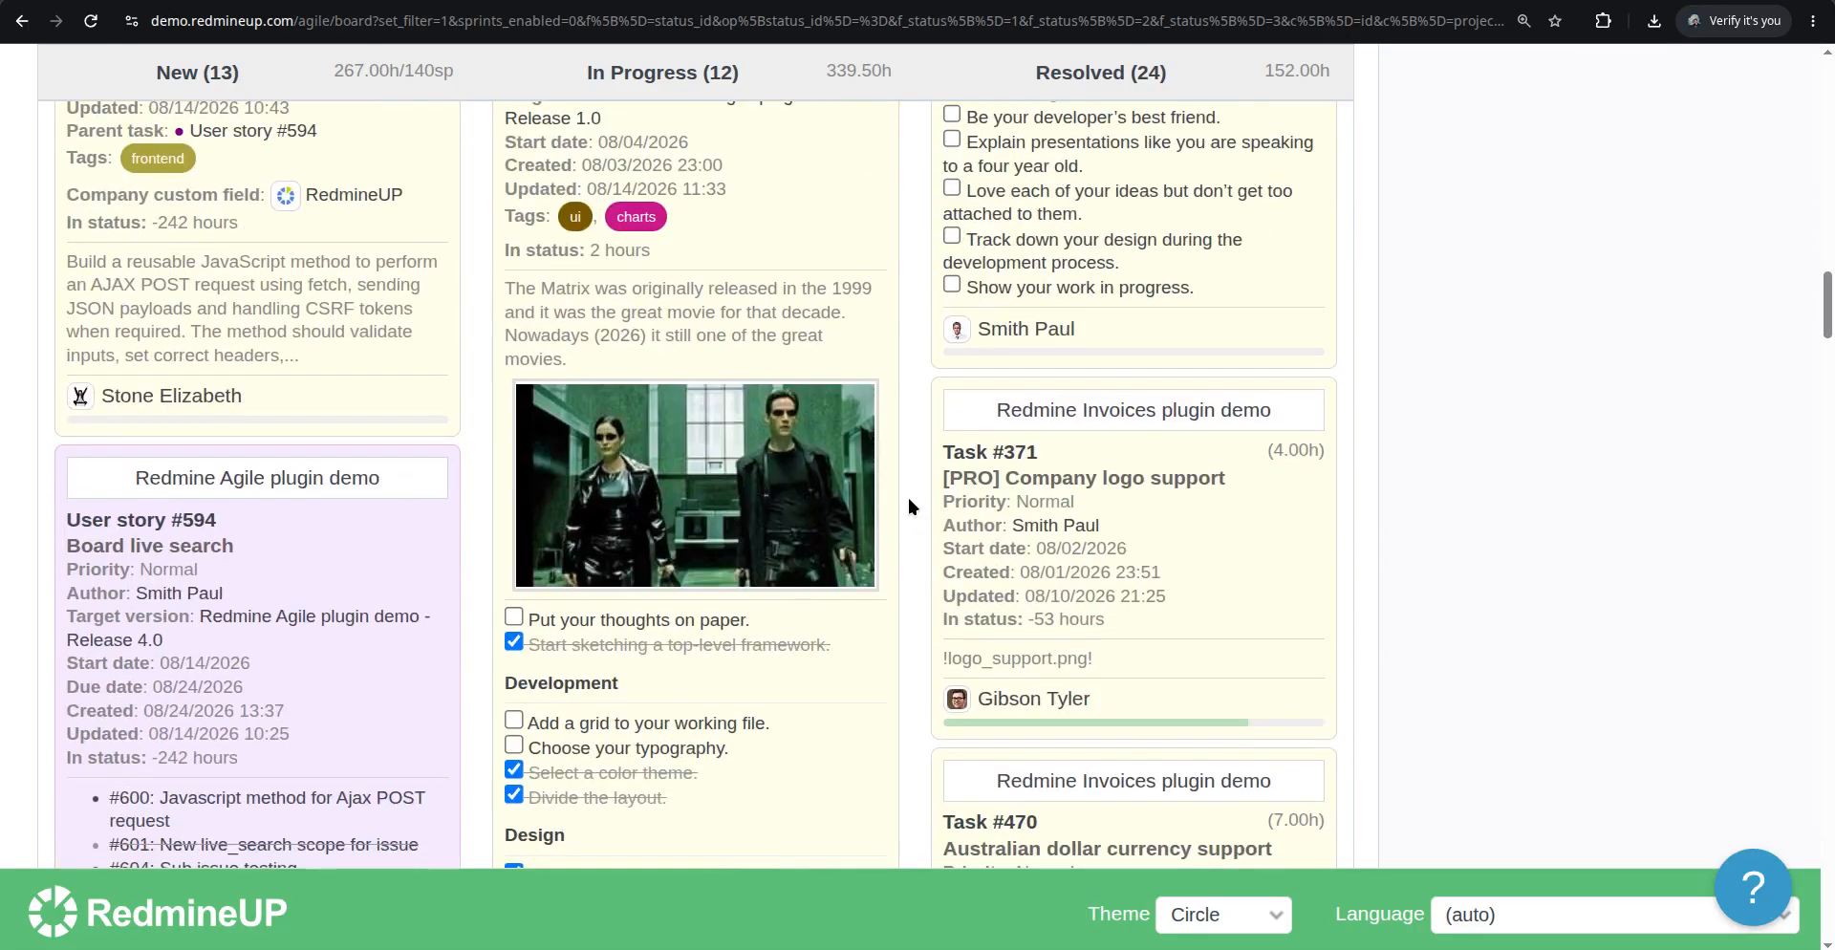
scroll(906, 499, "up", 15)
scroll(900, 507, "down", 1)
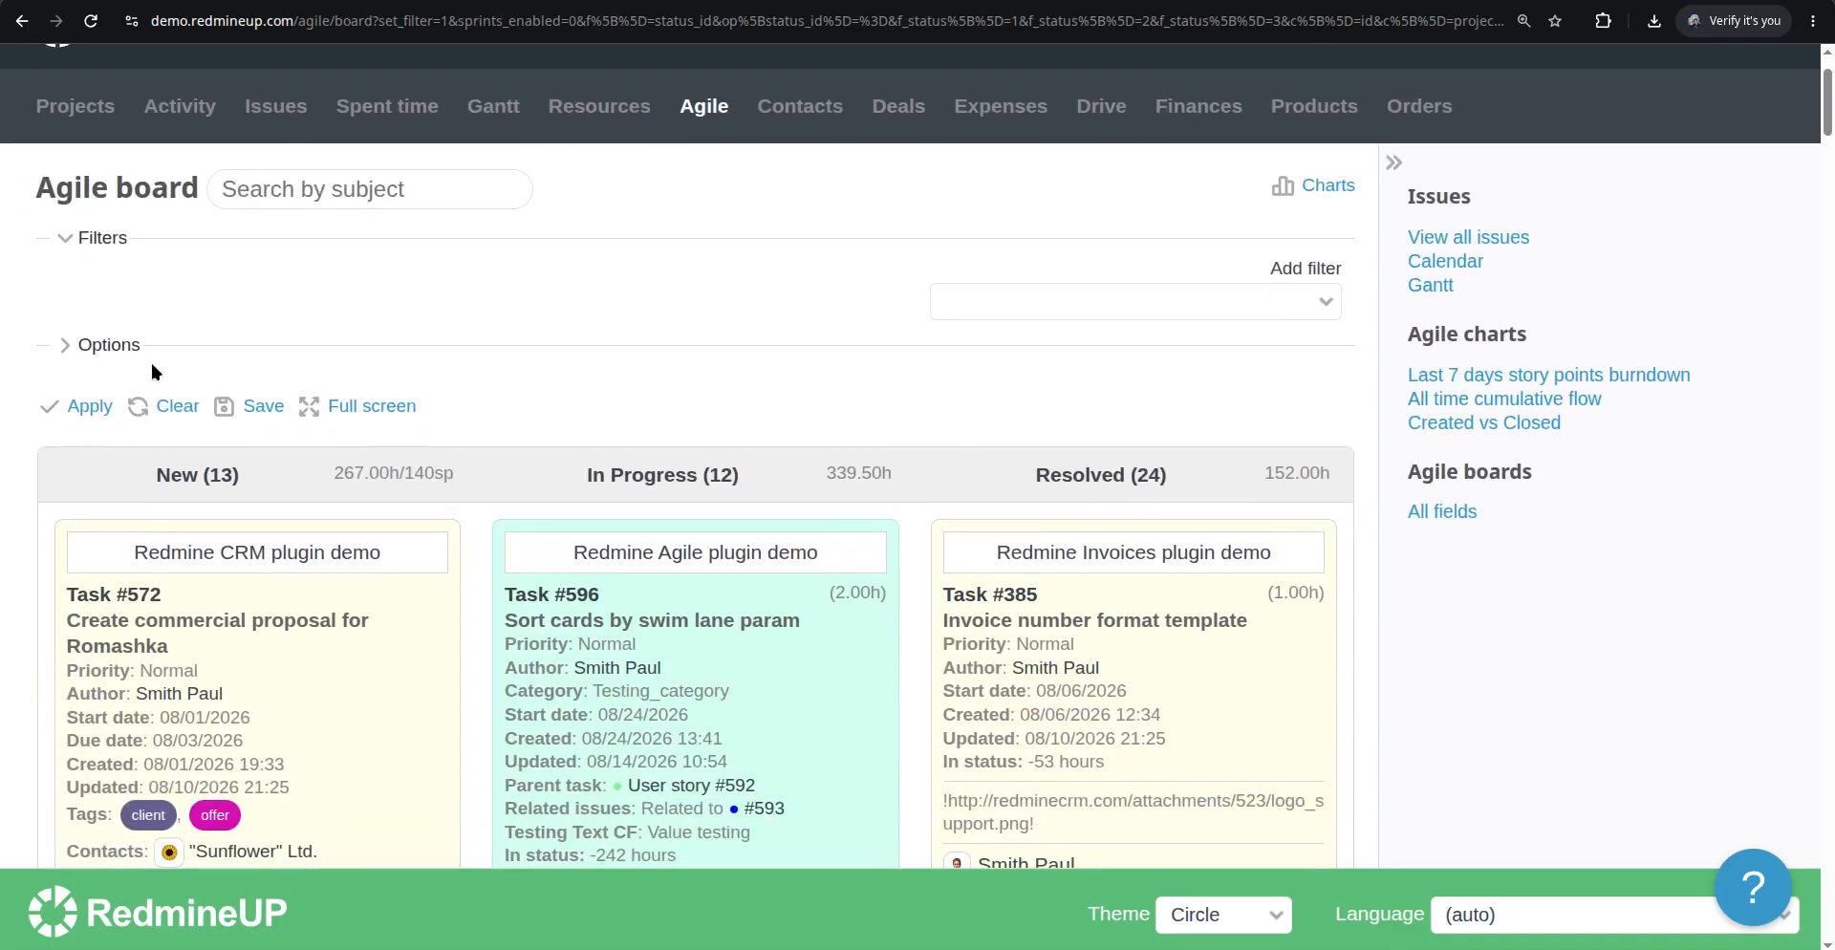
Expand the Agile board options to review the selected card fields
left_click(115, 345)
scroll(846, 364, "down", 2)
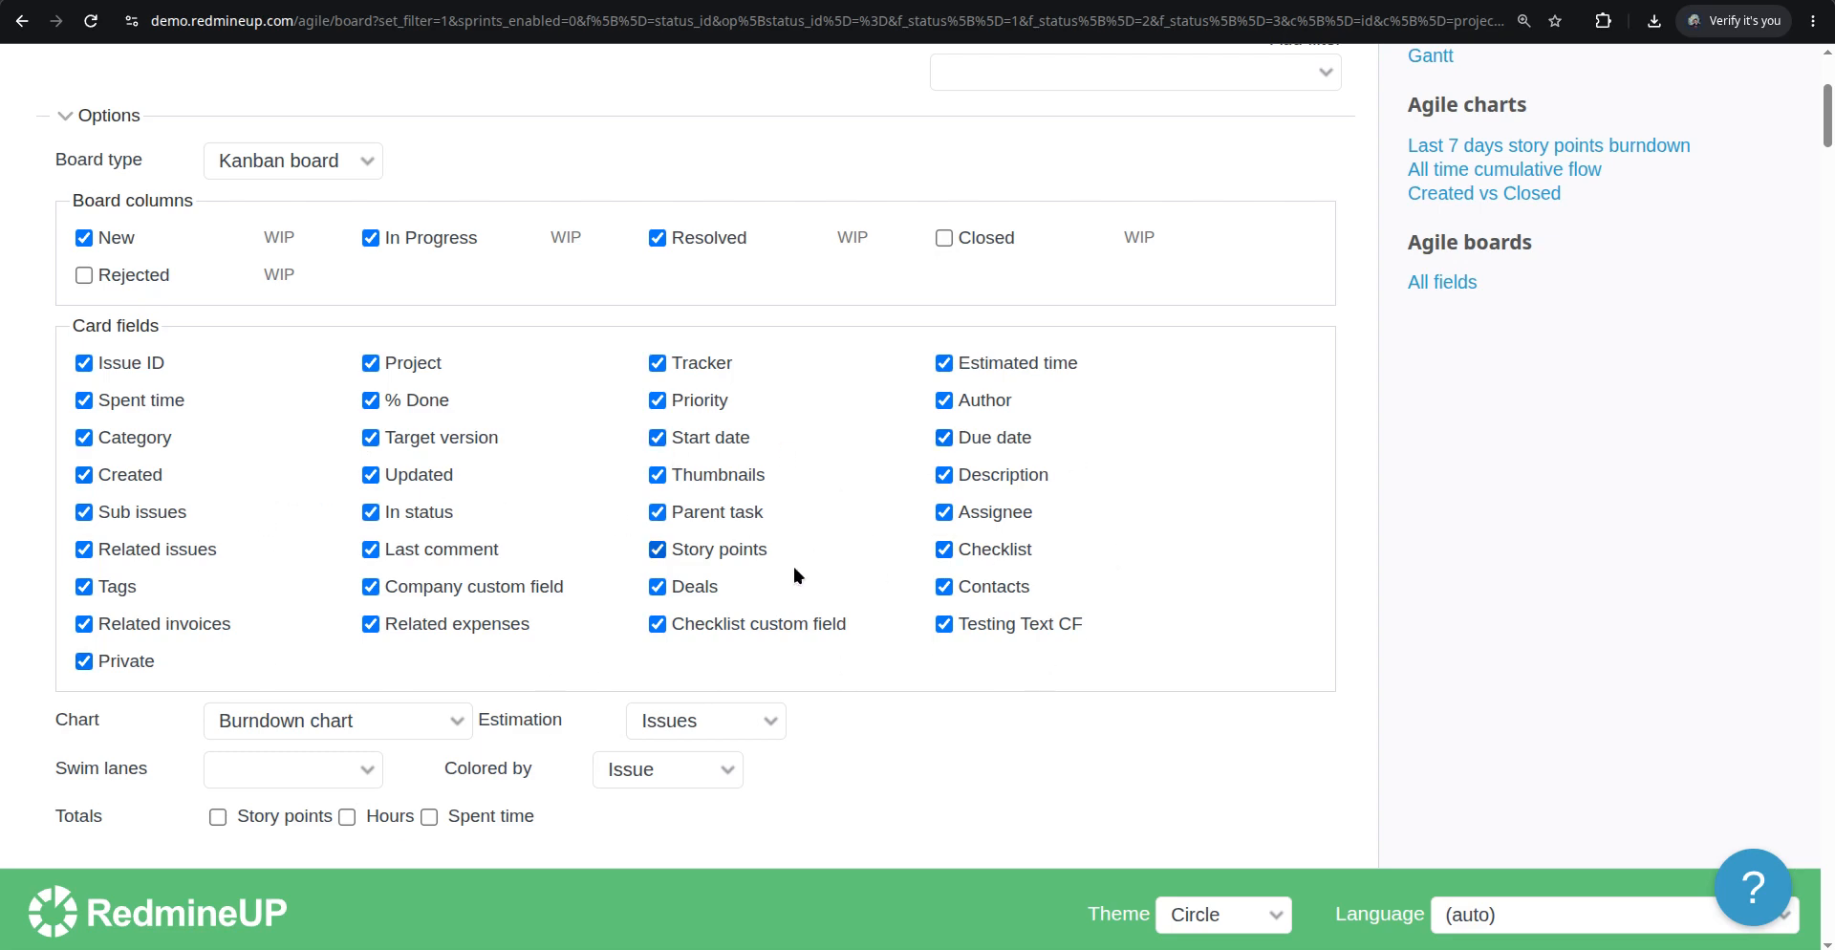
scroll(1126, 646, "down", 2)
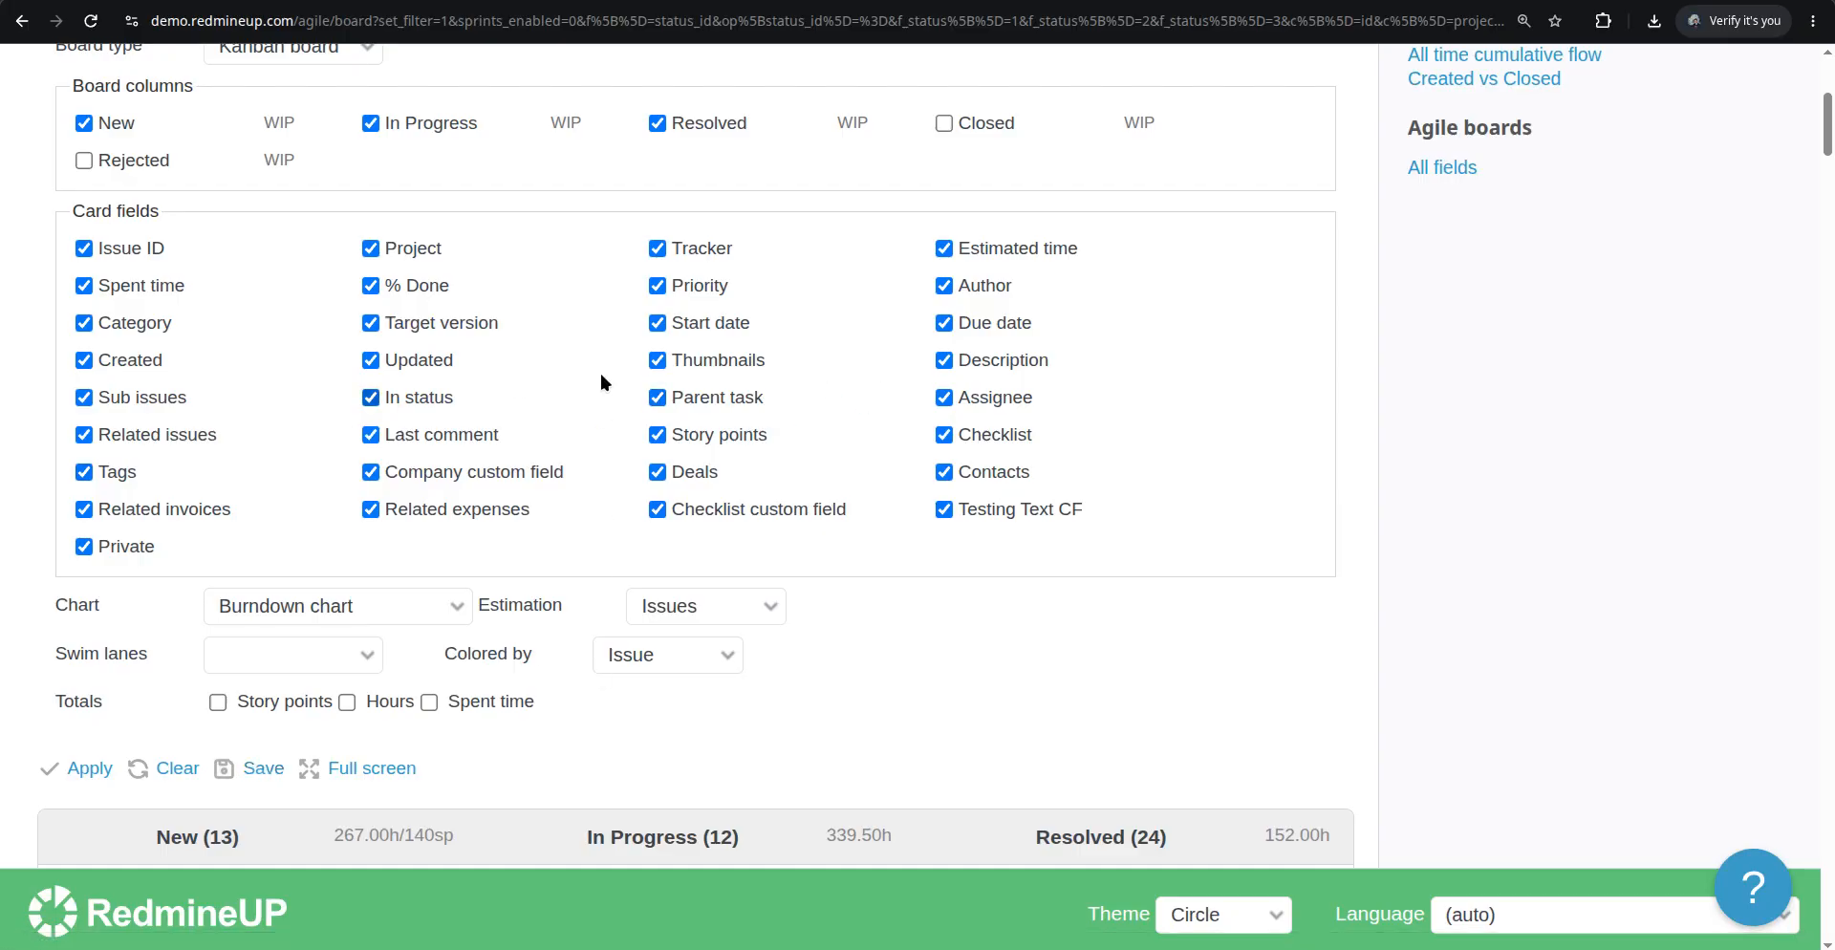
Save the current board settings as a new agile board named "All Agile Card fields :)", visible to any users
left_click(263, 770)
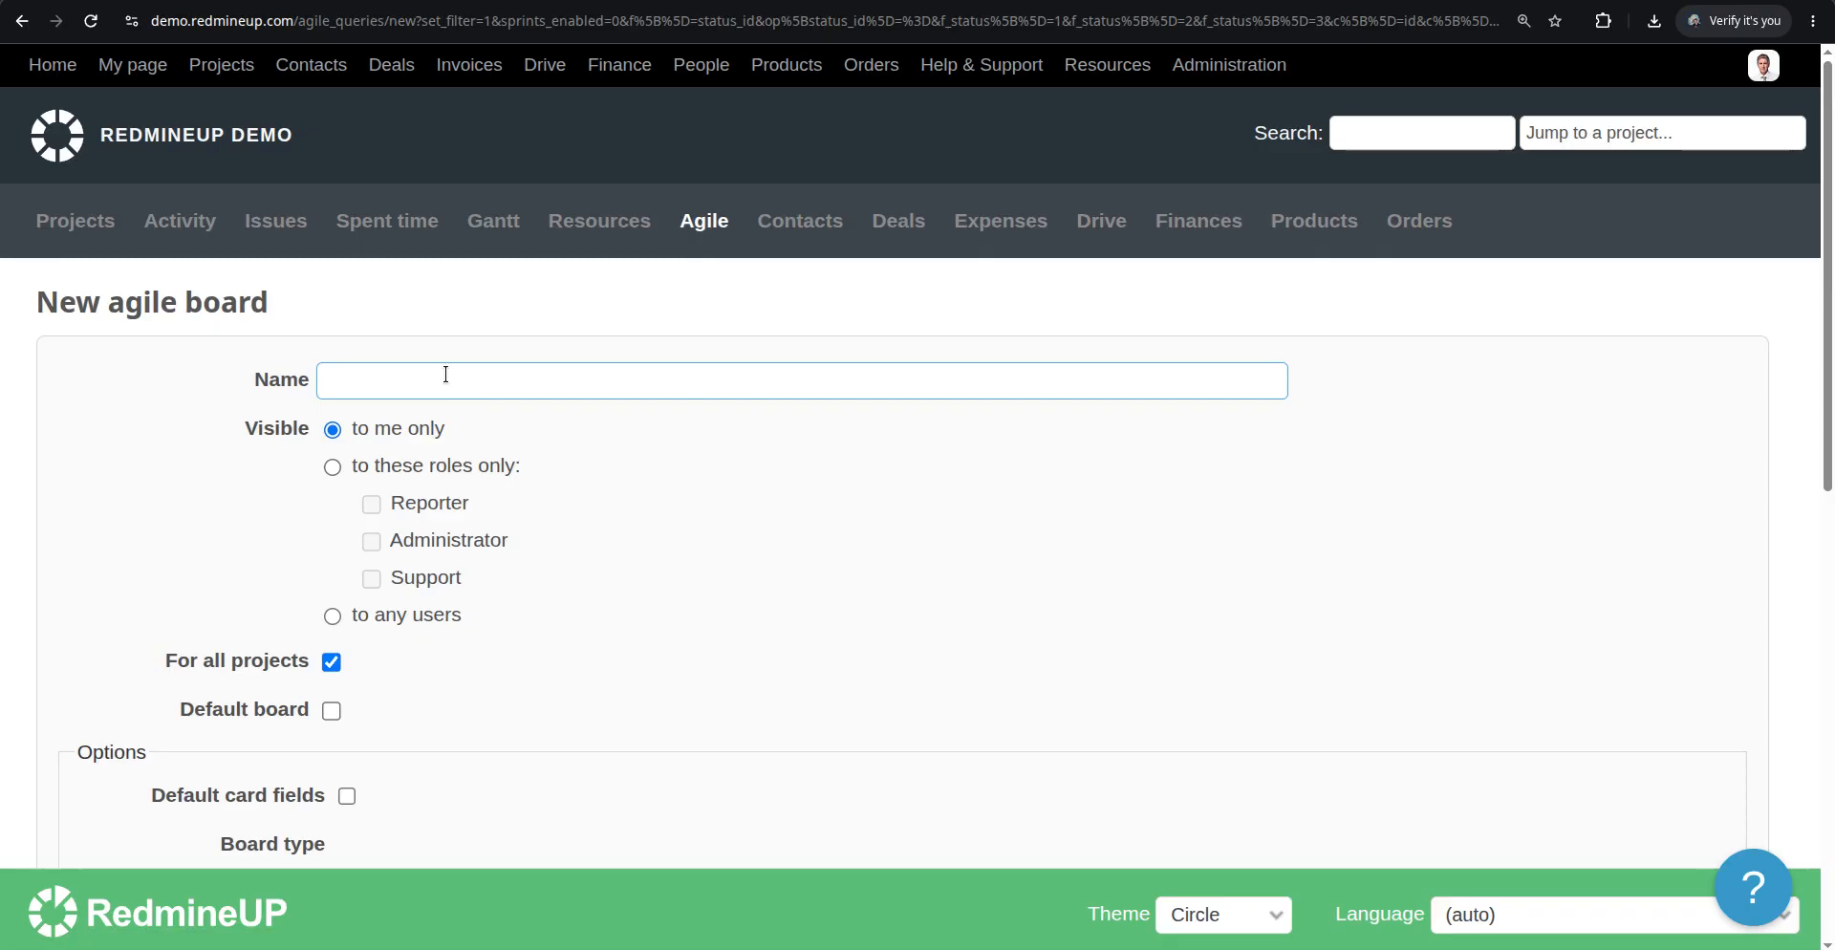
type("All Agile Card fields :)")
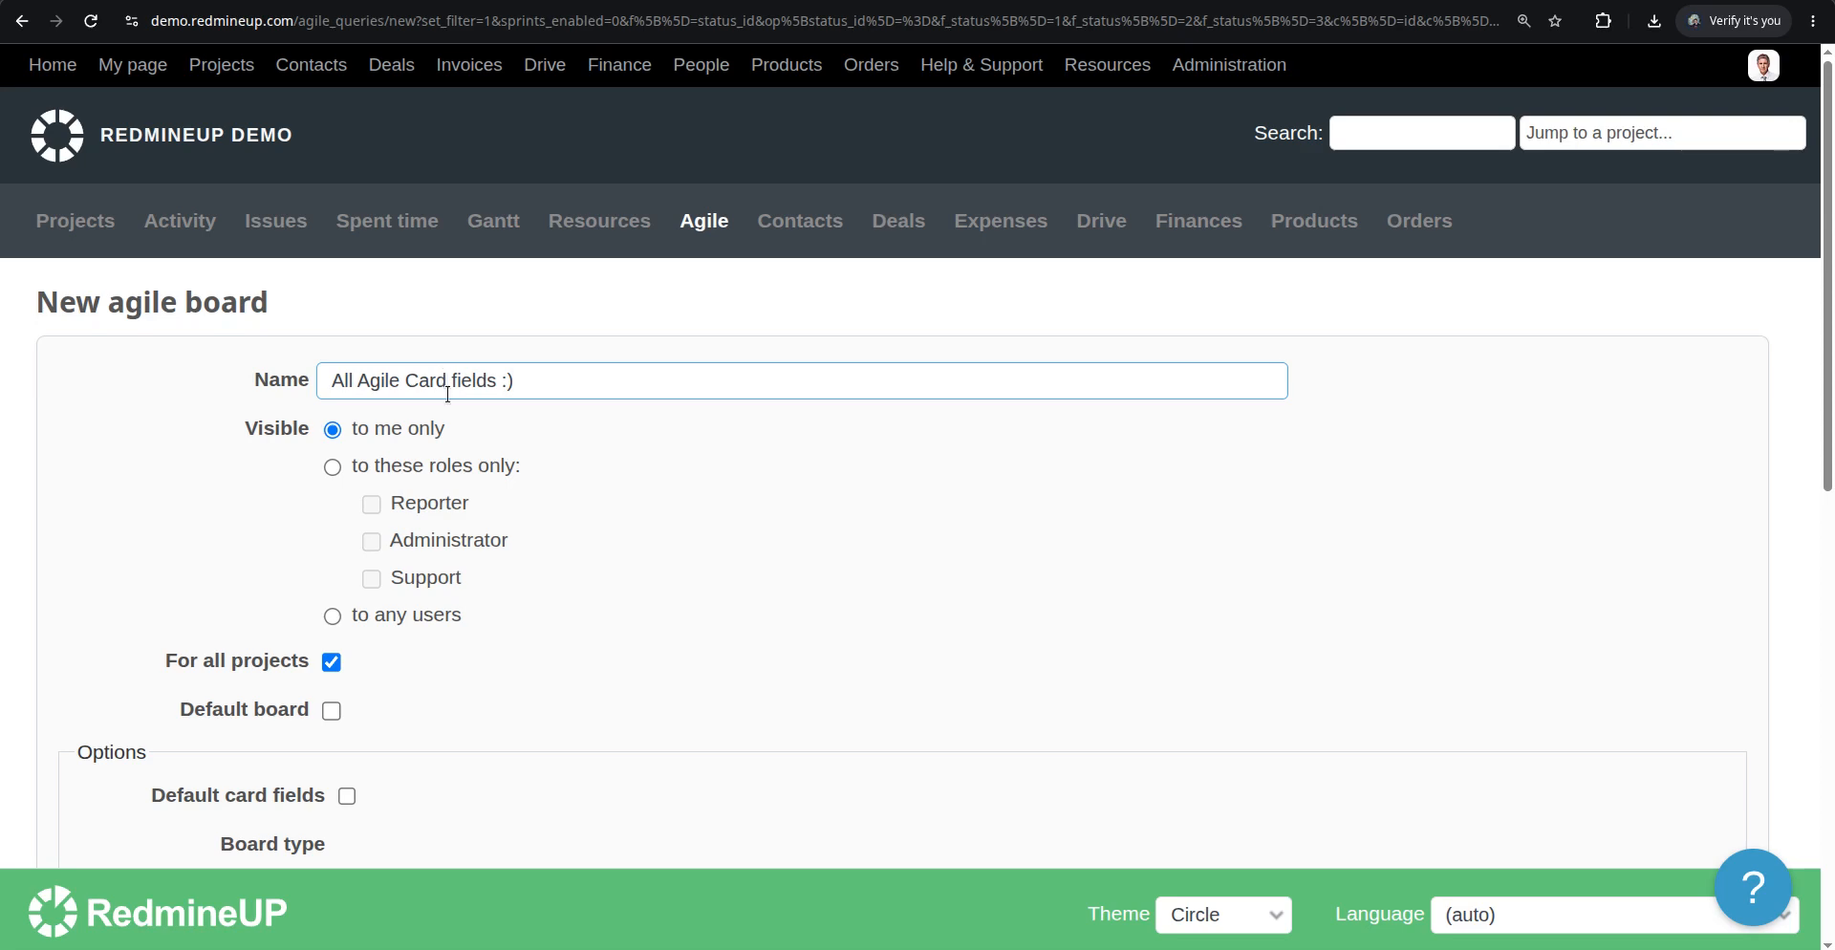
left_click(332, 615)
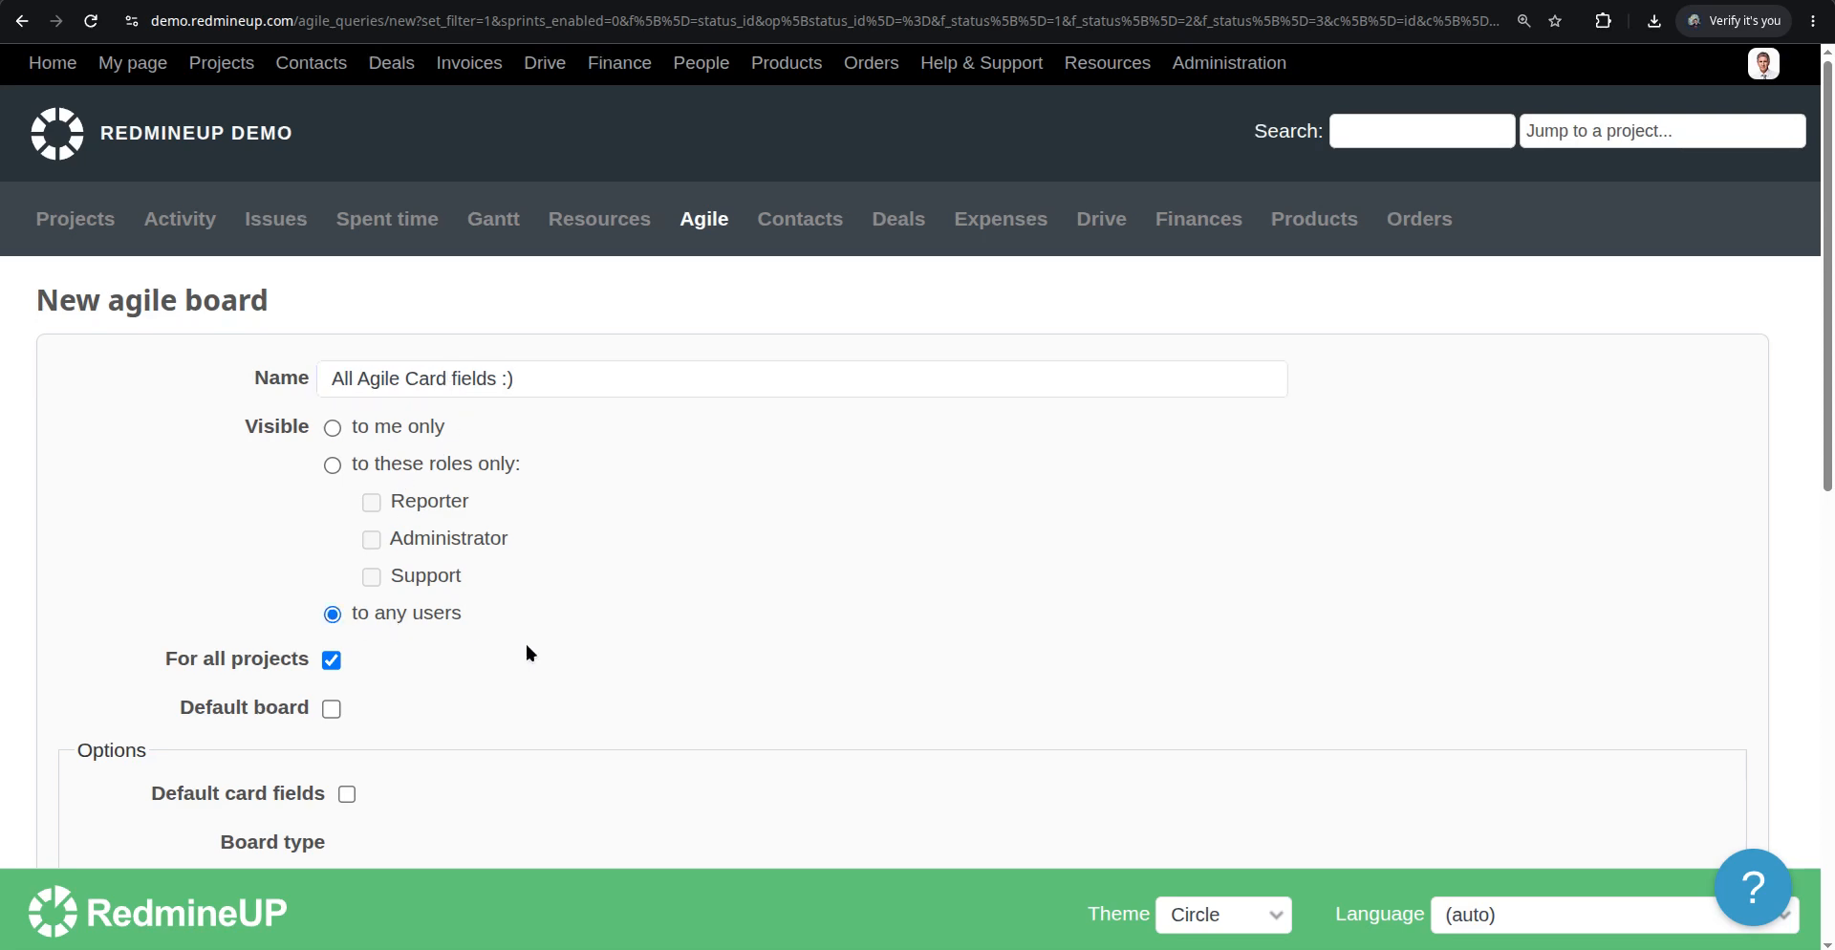
scroll(524, 640, "down", 3)
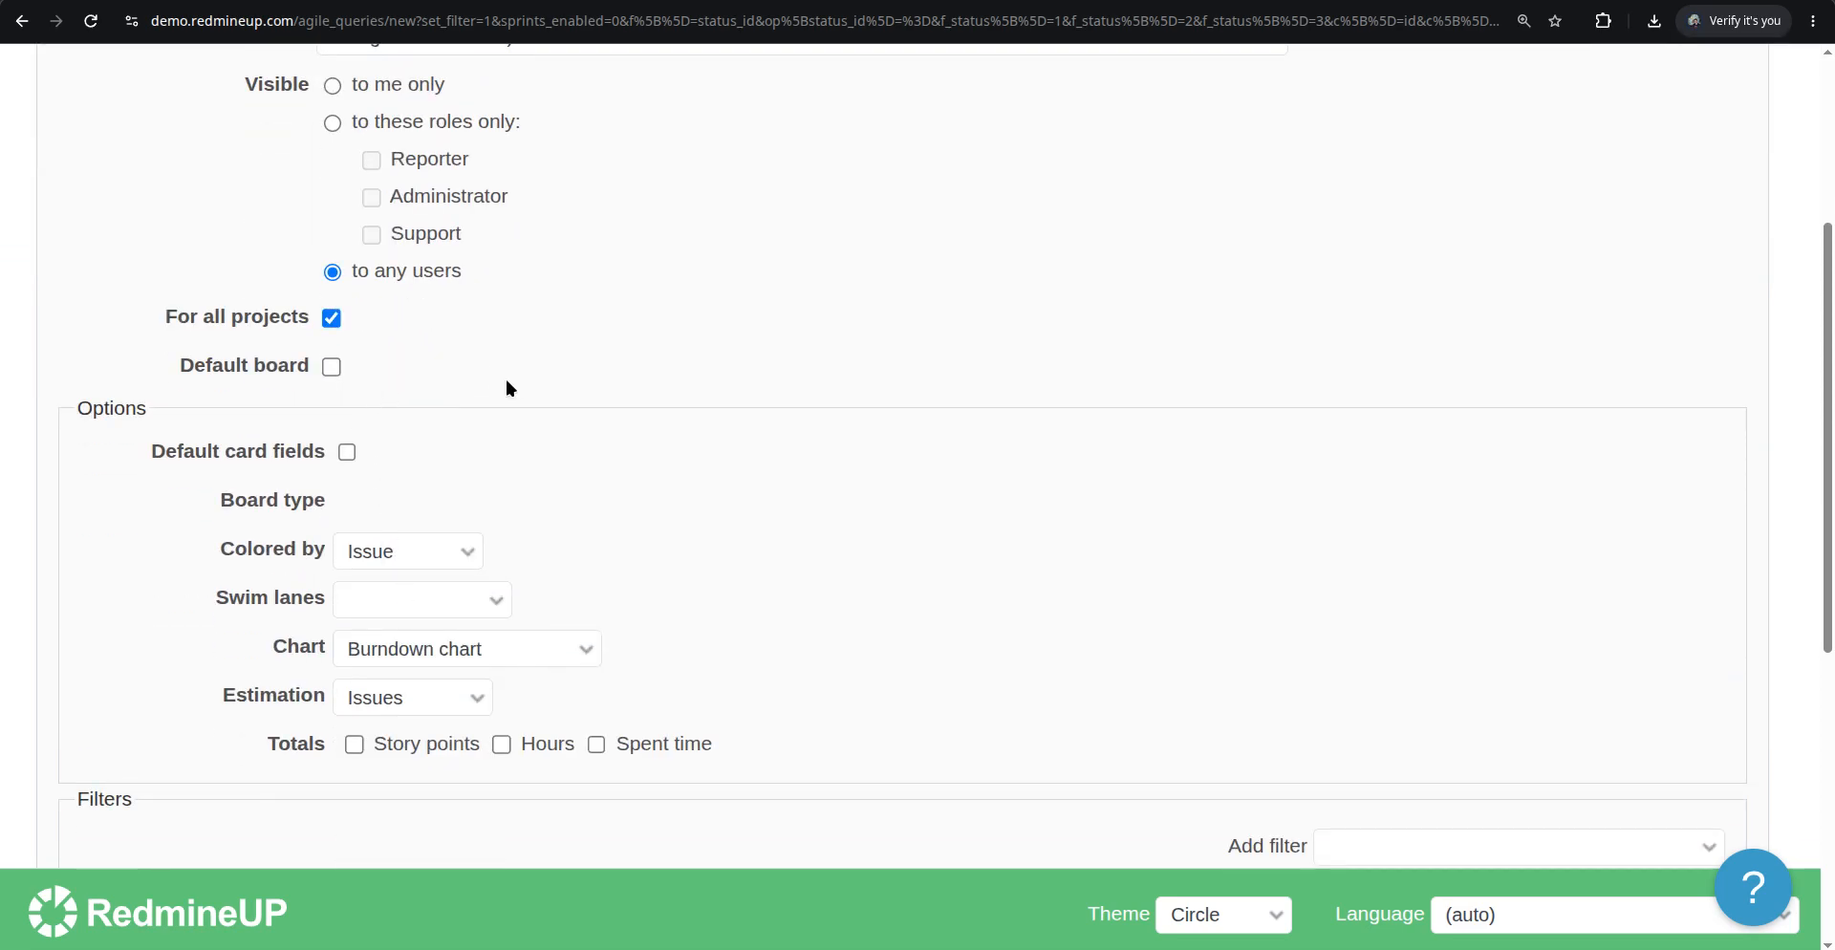
scroll(635, 558, "up", 2)
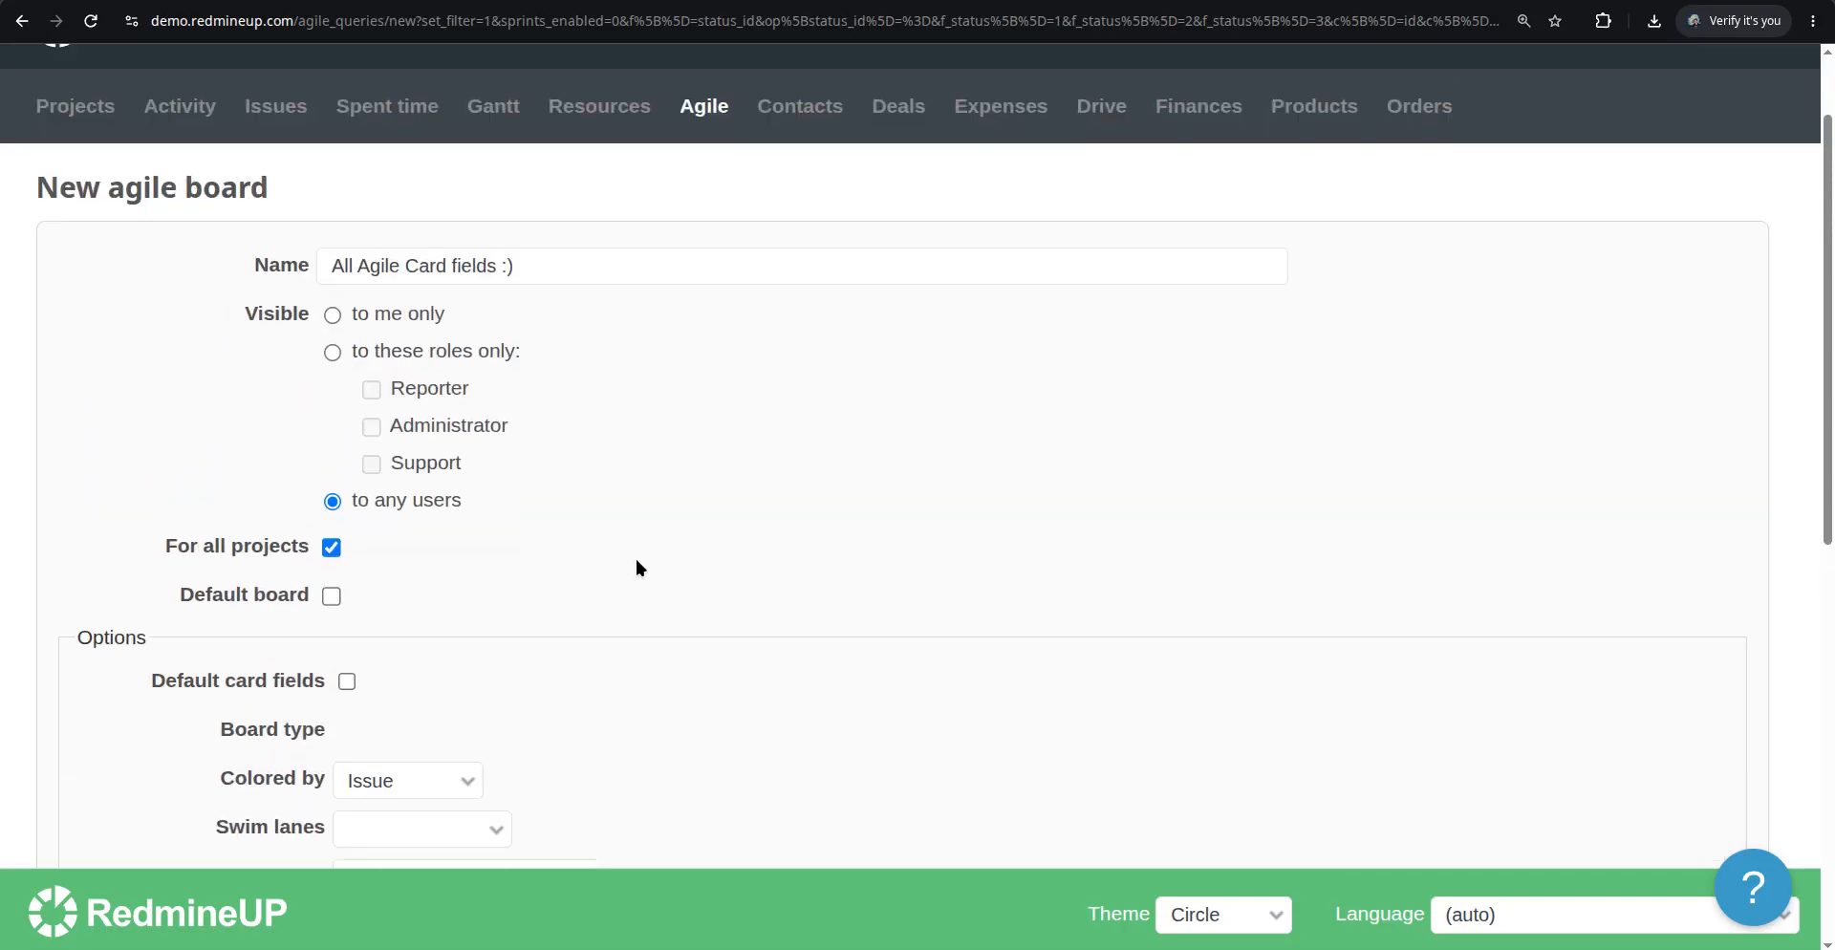
scroll(635, 559, "down", 7)
left_click(82, 770)
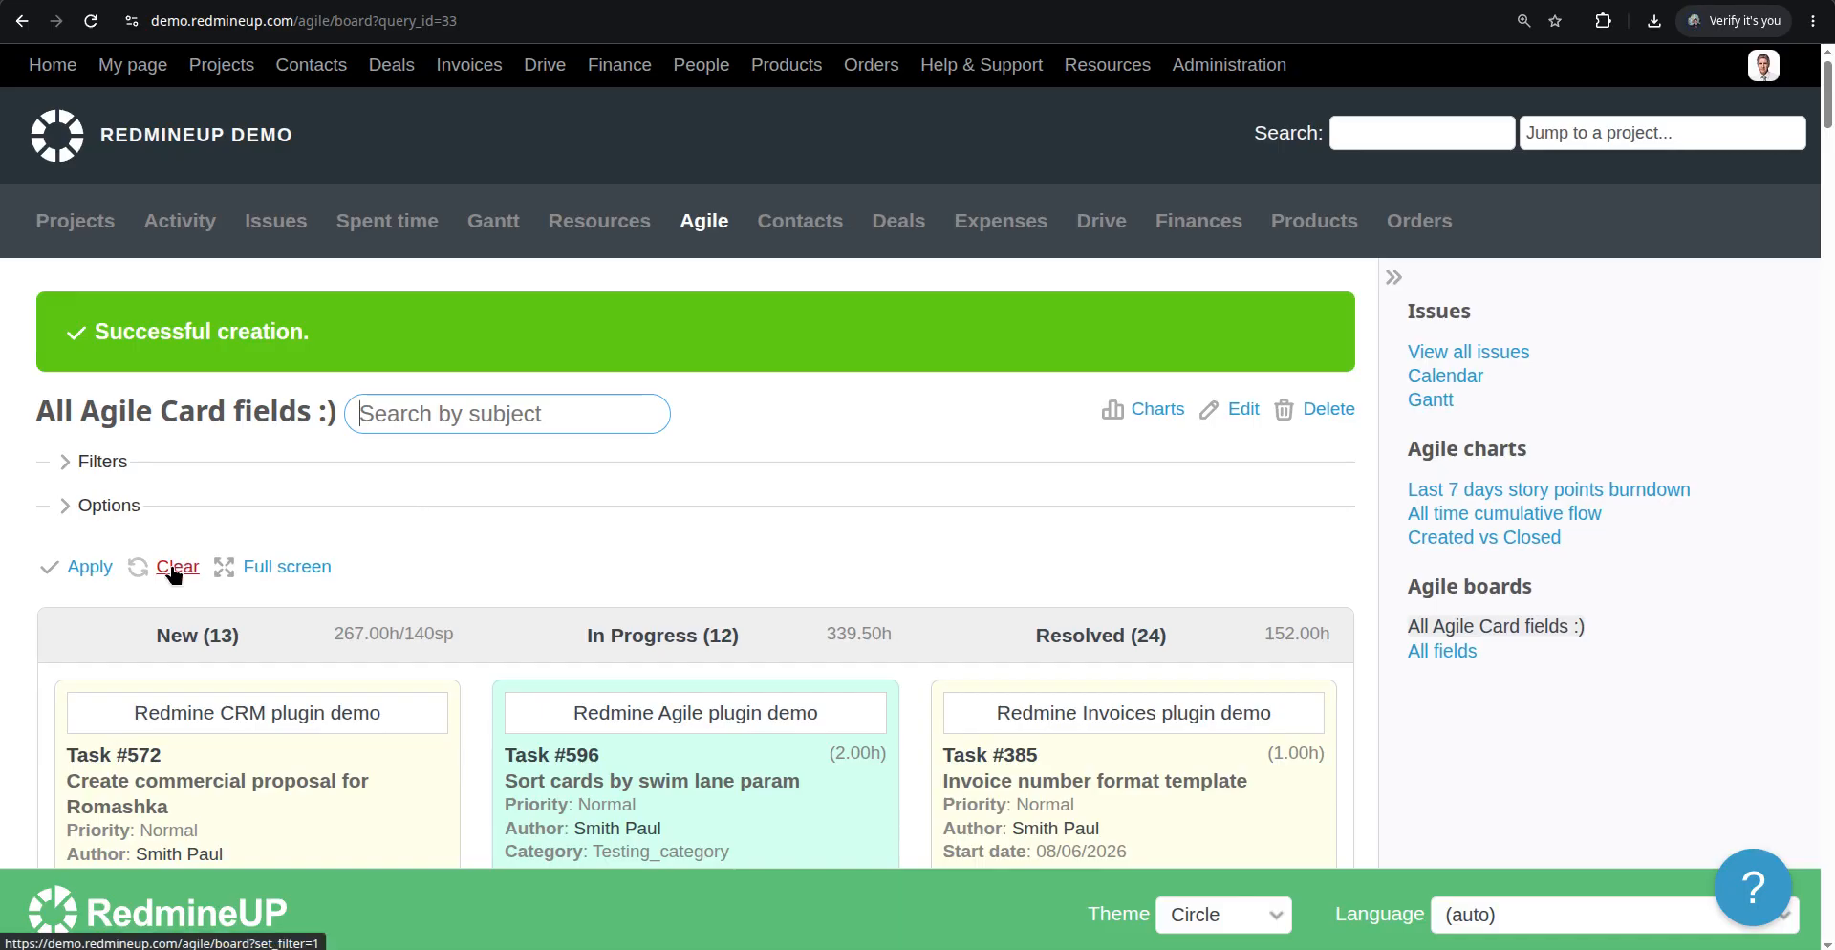
Clear the board settings to return to the default Agile board and scroll through its cards
left_click(170, 566)
scroll(628, 456, "down", 5)
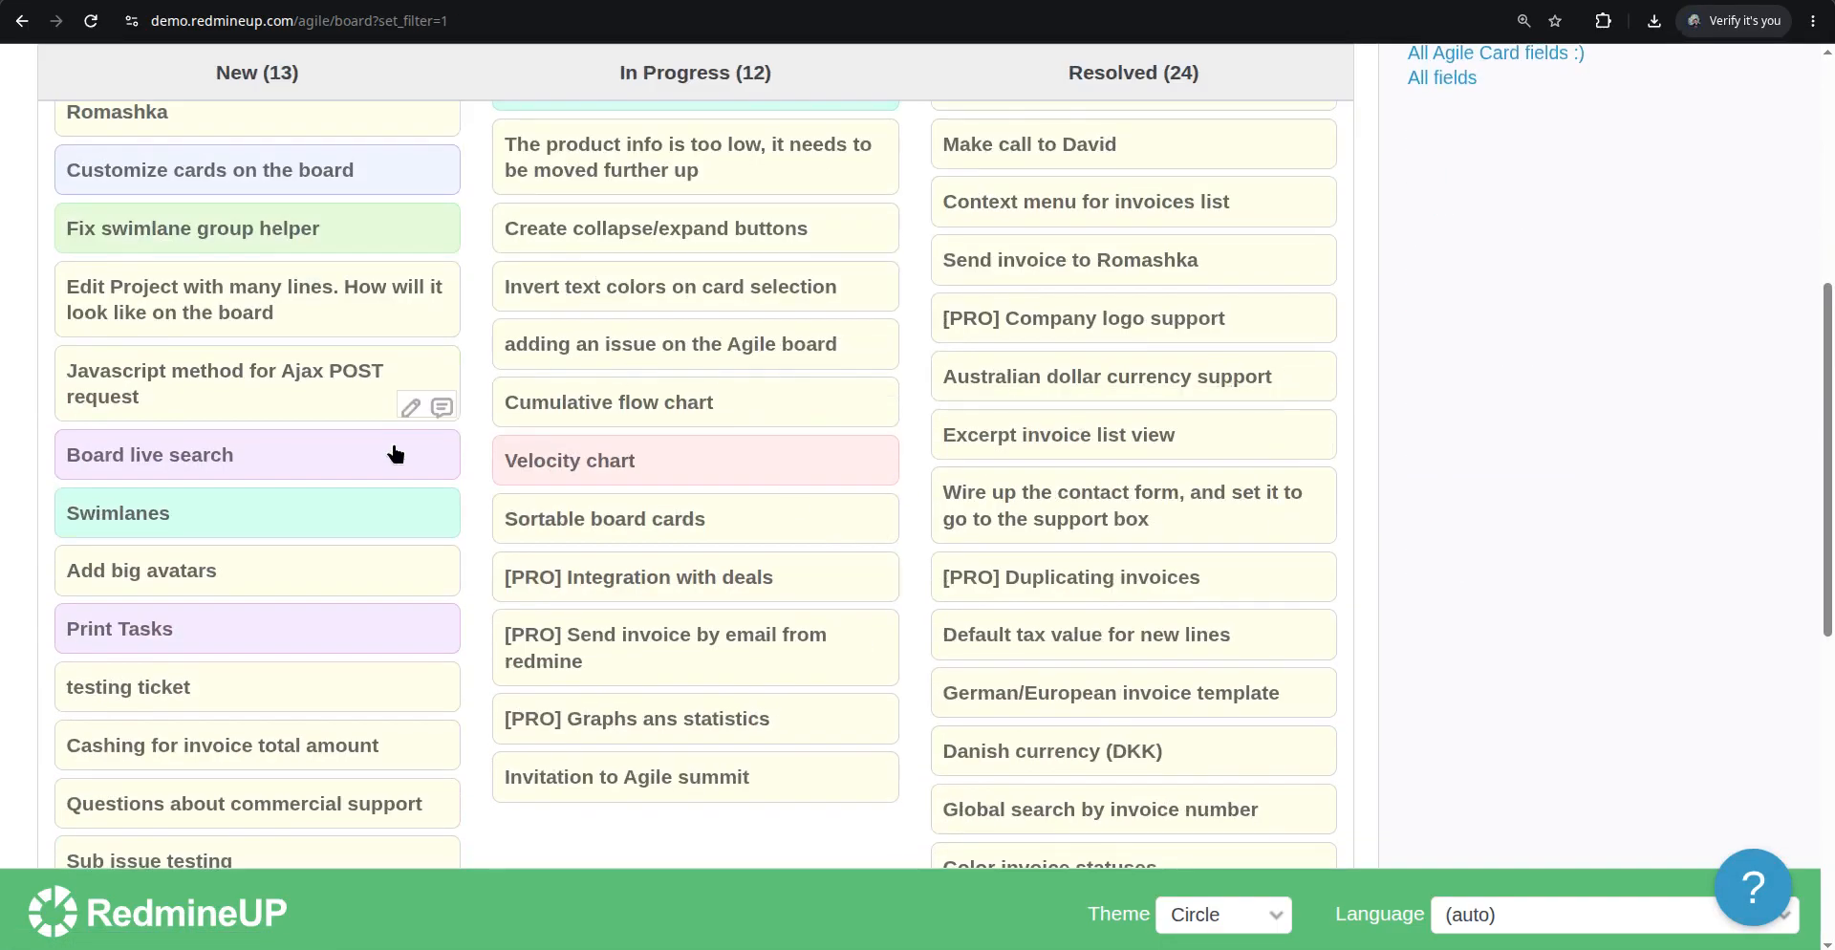
scroll(713, 458, "down", 6)
scroll(713, 459, "up", 10)
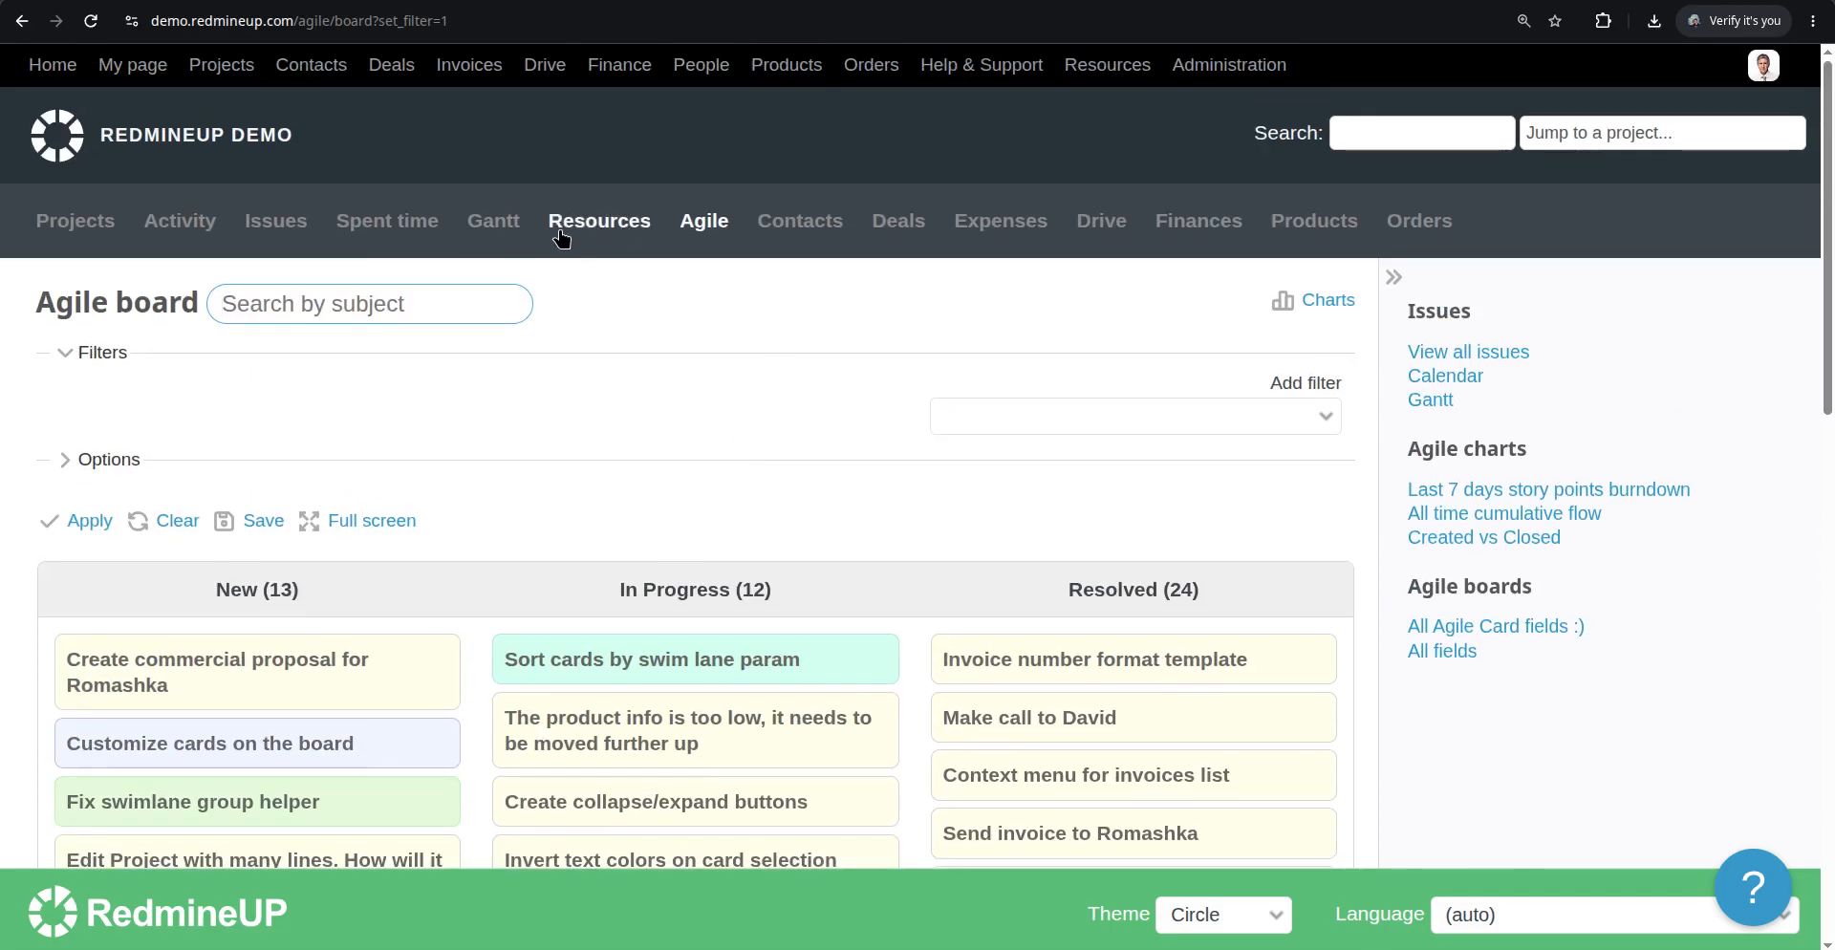
left_click(562, 237)
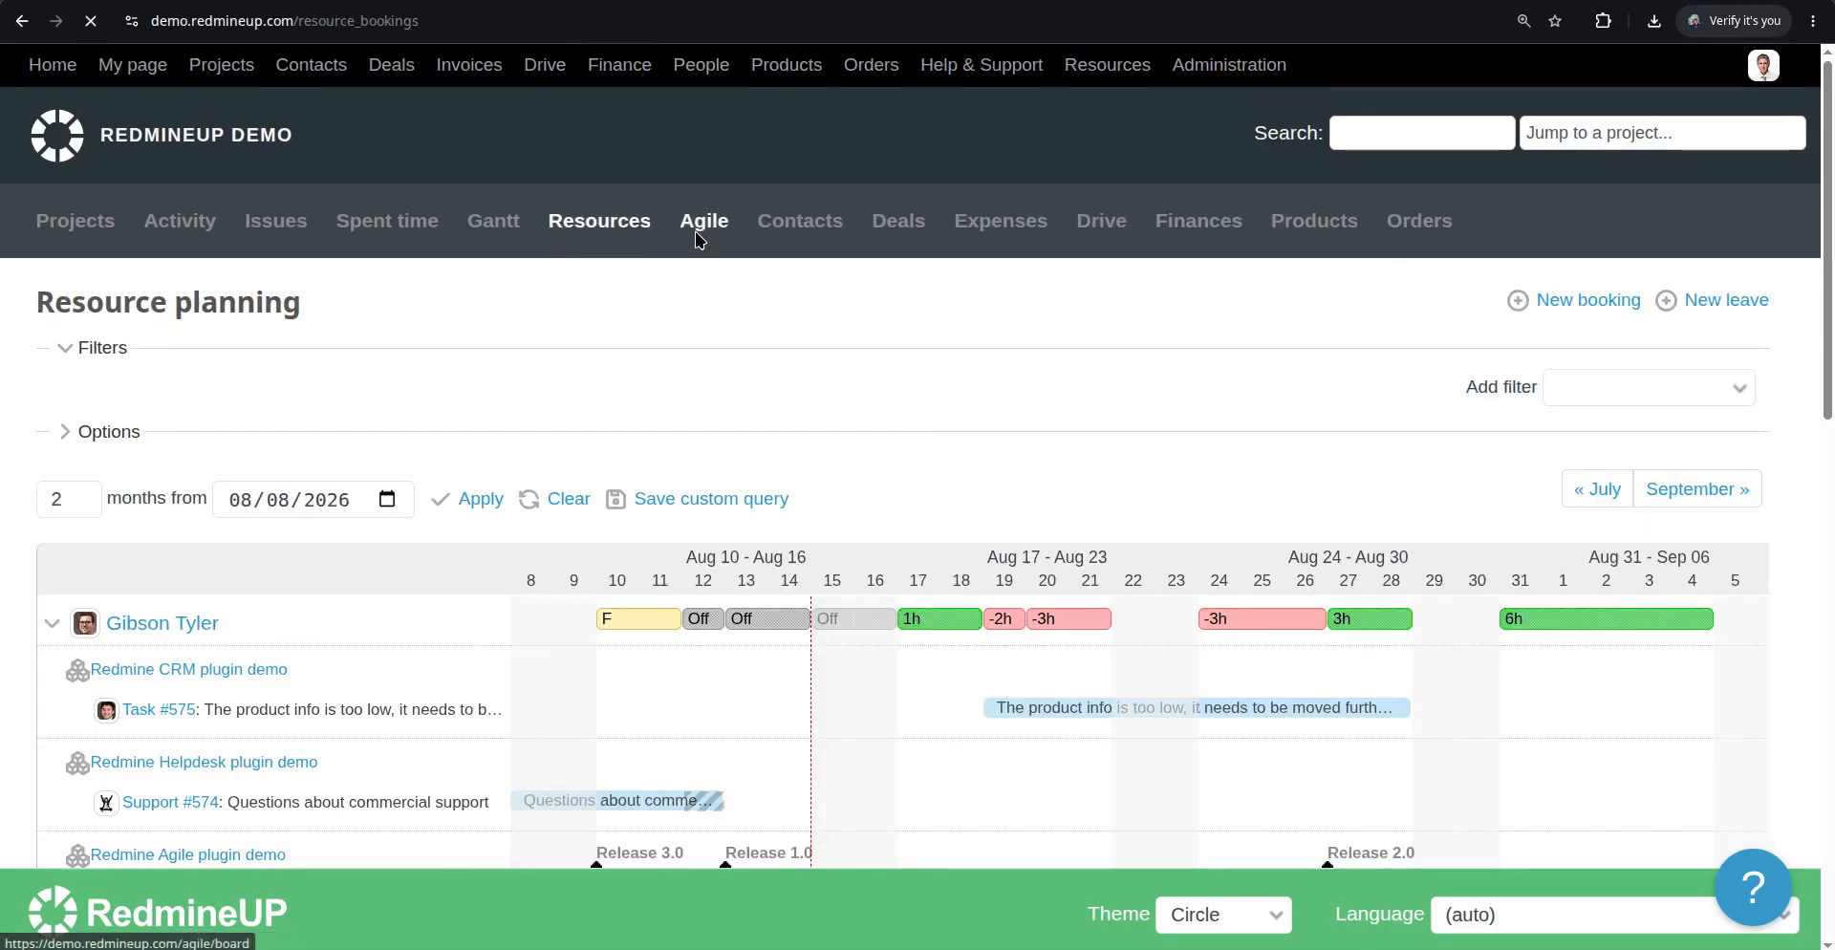
left_click(705, 221)
scroll(388, 514, "down", 4)
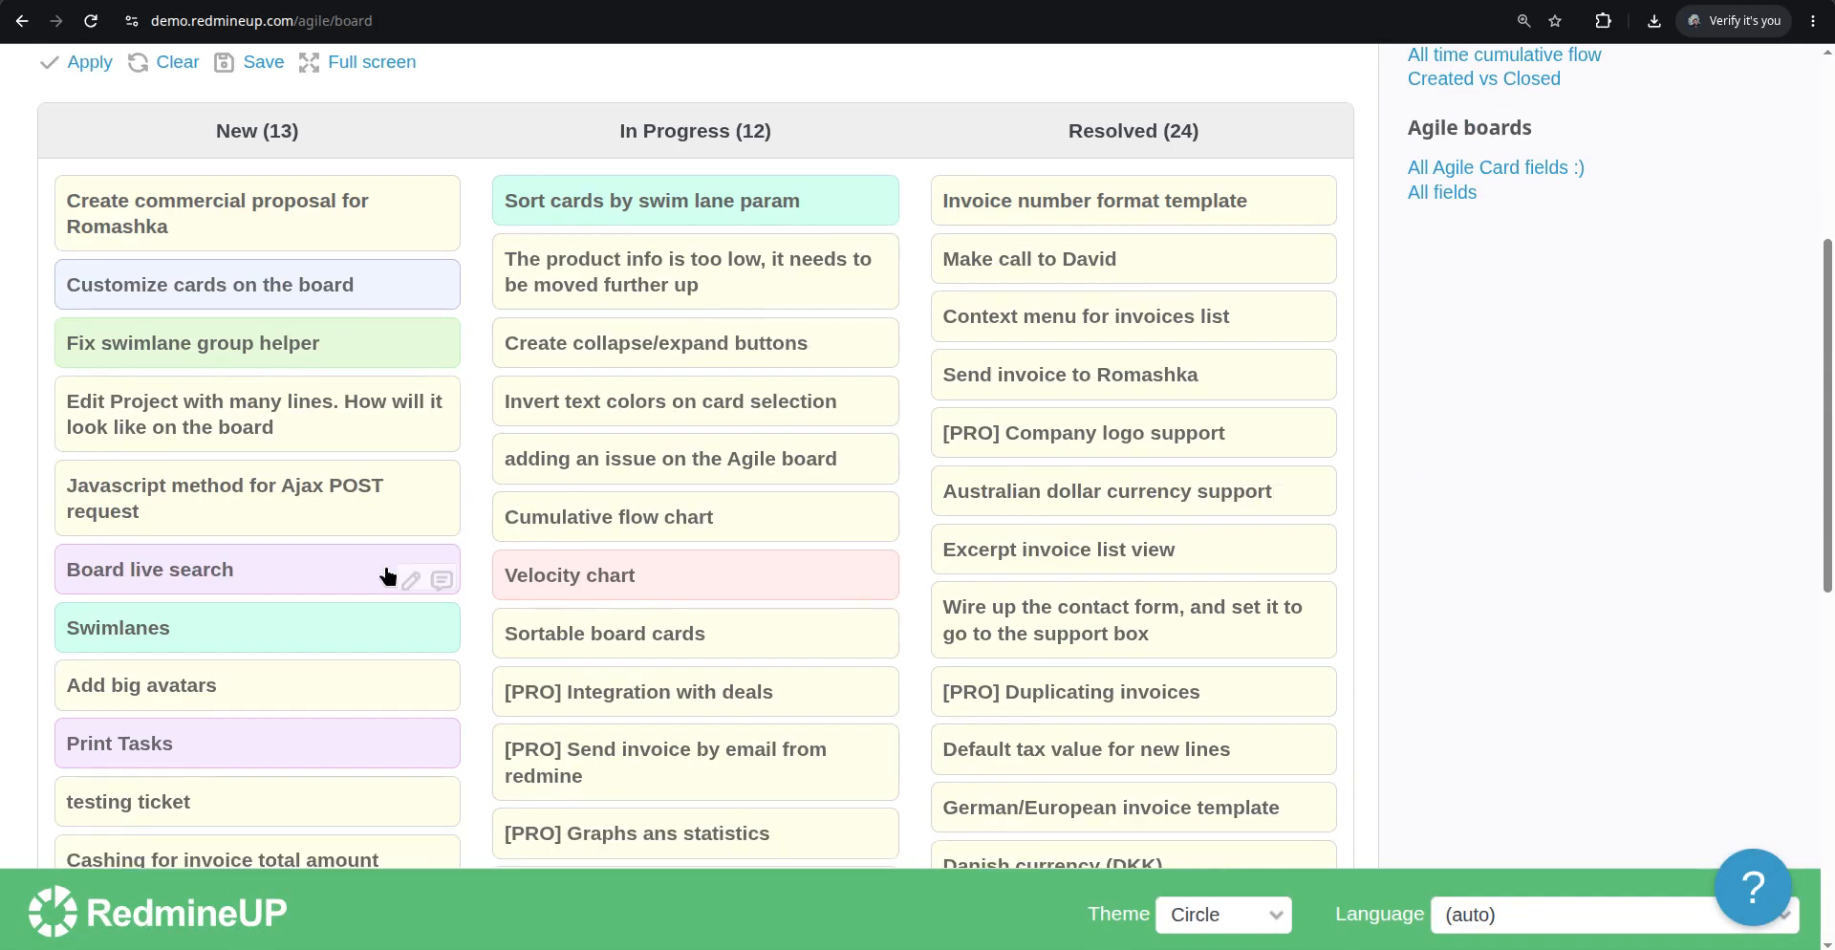
scroll(392, 574, "up", 3)
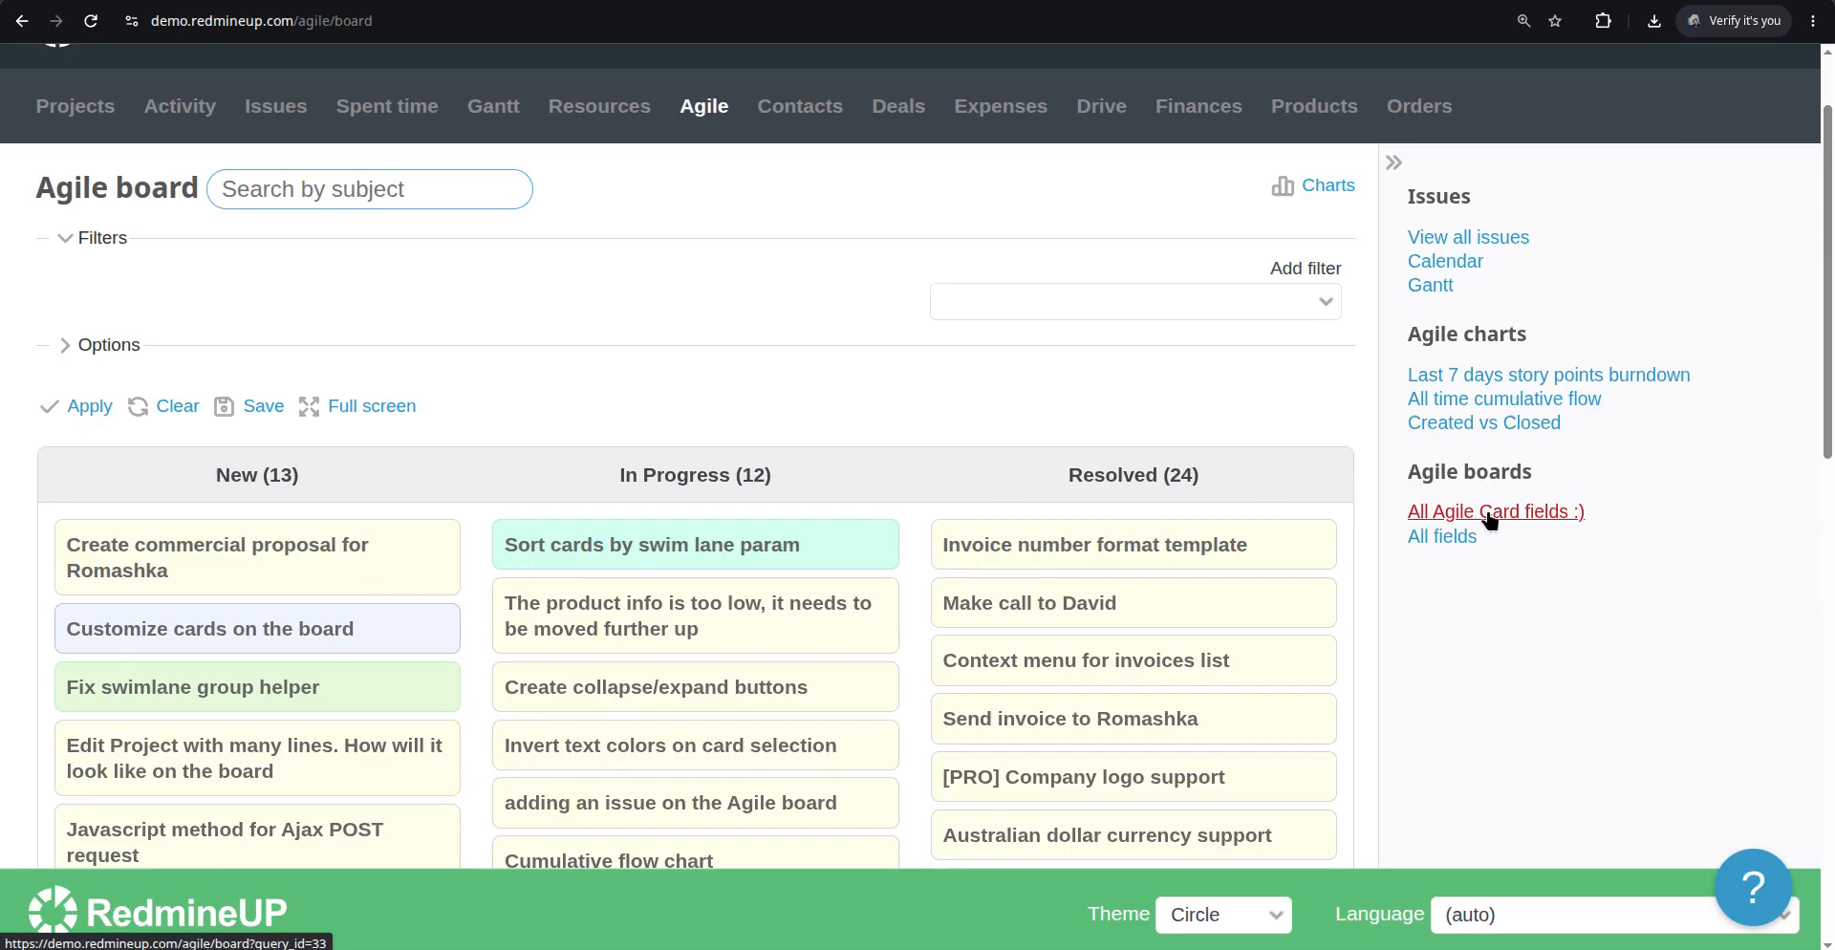
Open the saved "All Agile Card fields :)" board and scroll through its cards
left_click(1567, 514)
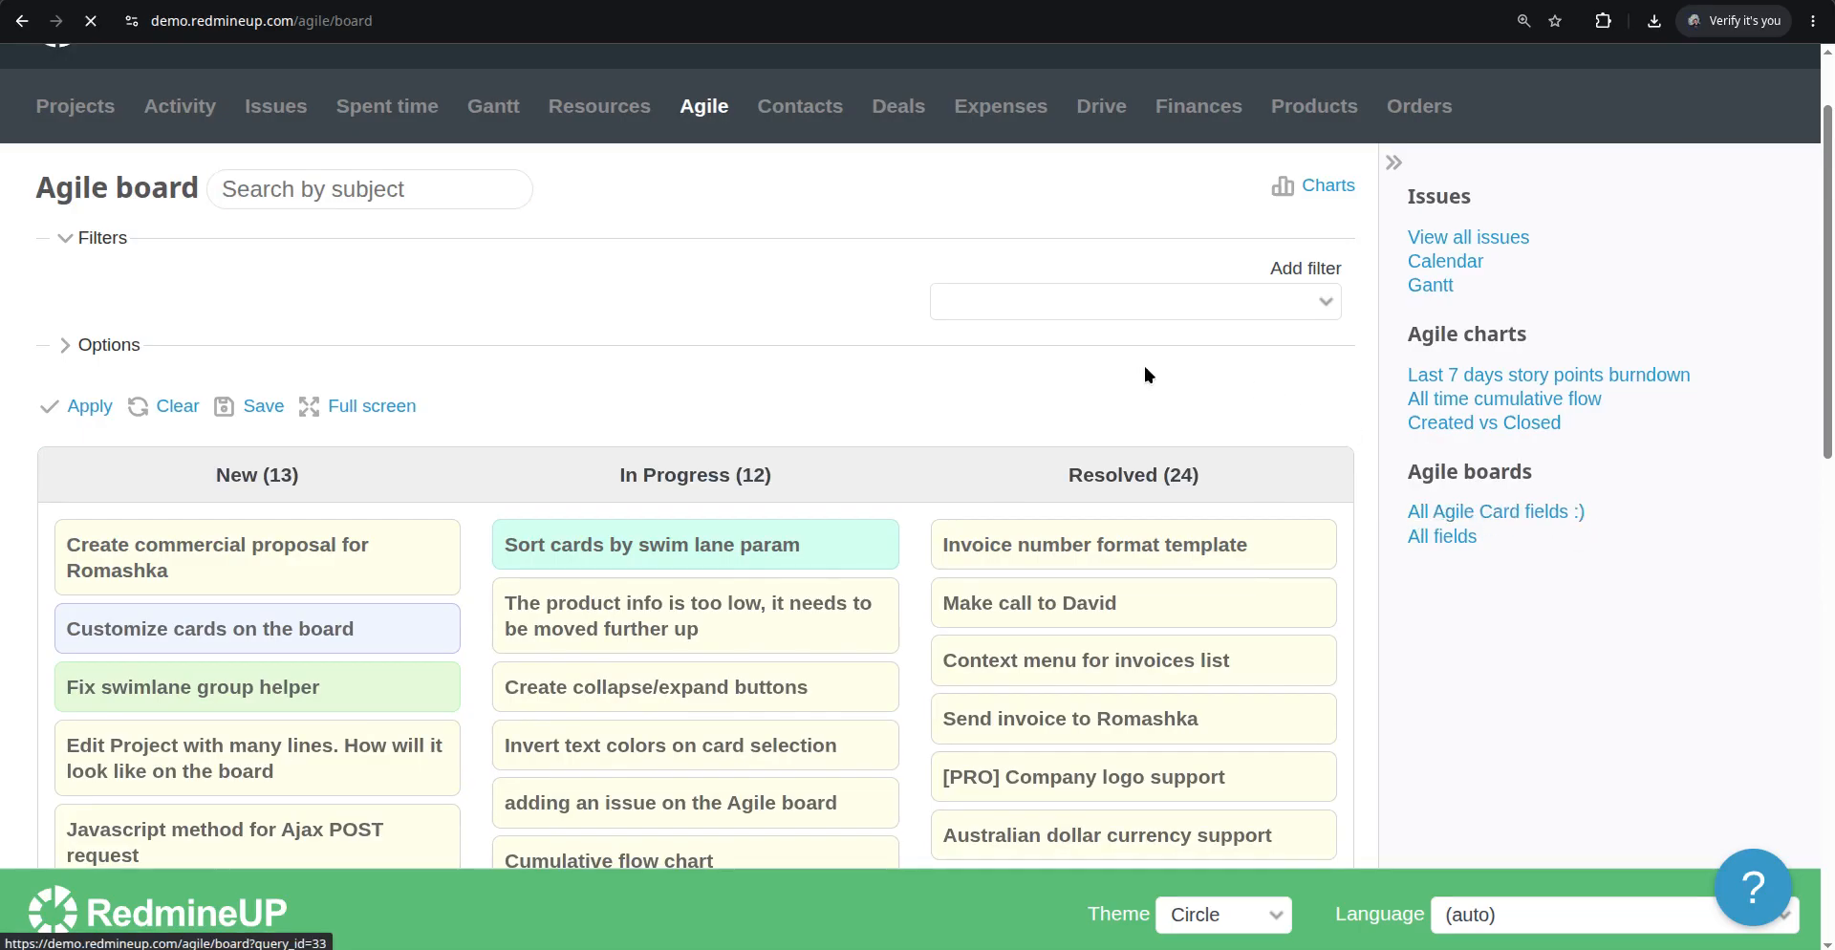
scroll(612, 377, "down", 10)
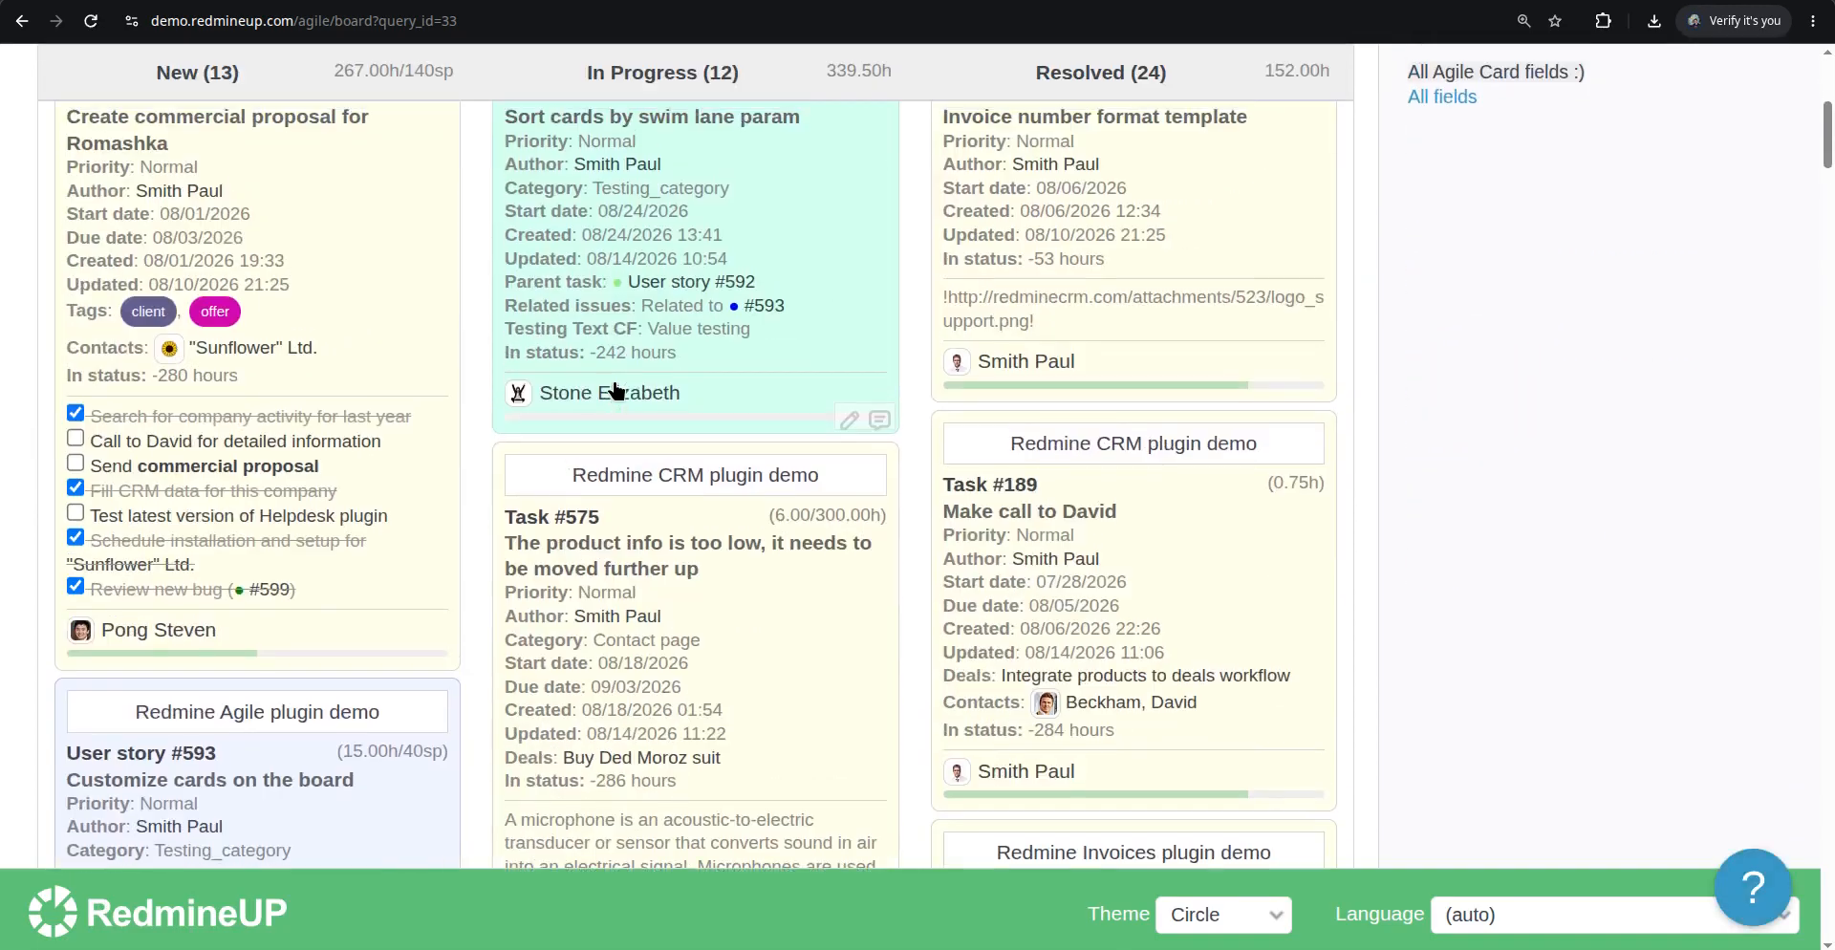
scroll(616, 389, "down", 15)
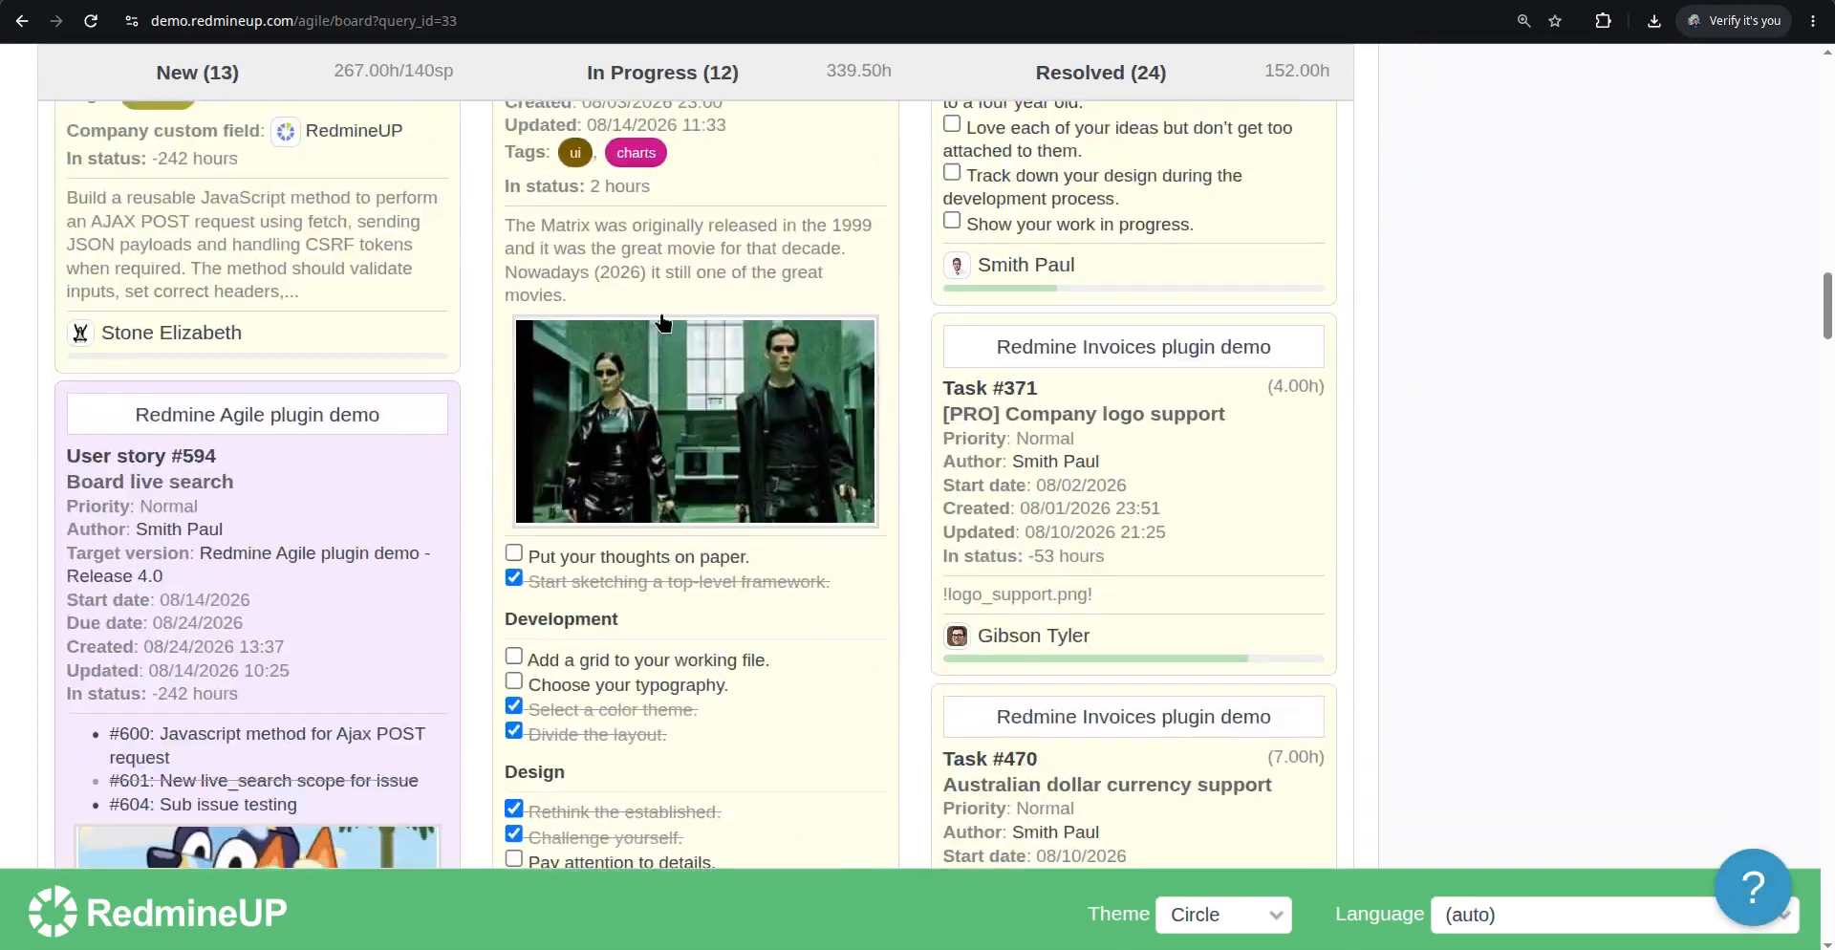
scroll(676, 466, "down", 7)
scroll(676, 466, "up", 6)
scroll(676, 464, "down", 6)
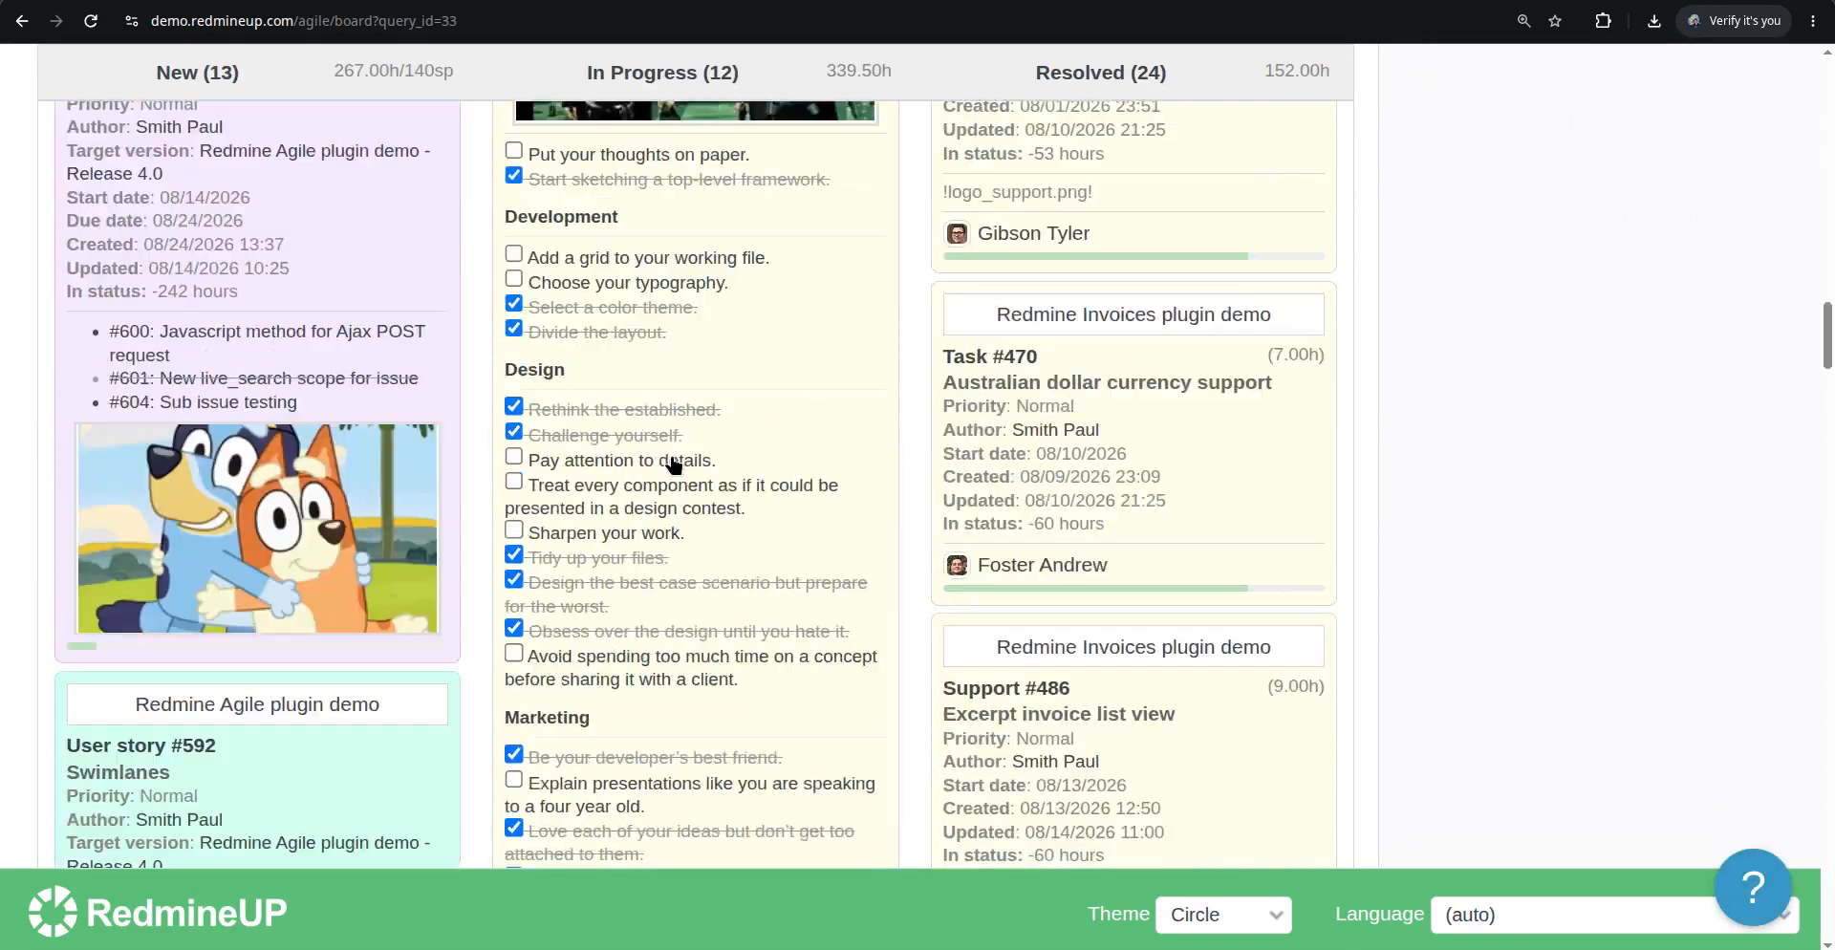
scroll(335, 497, "up", 10)
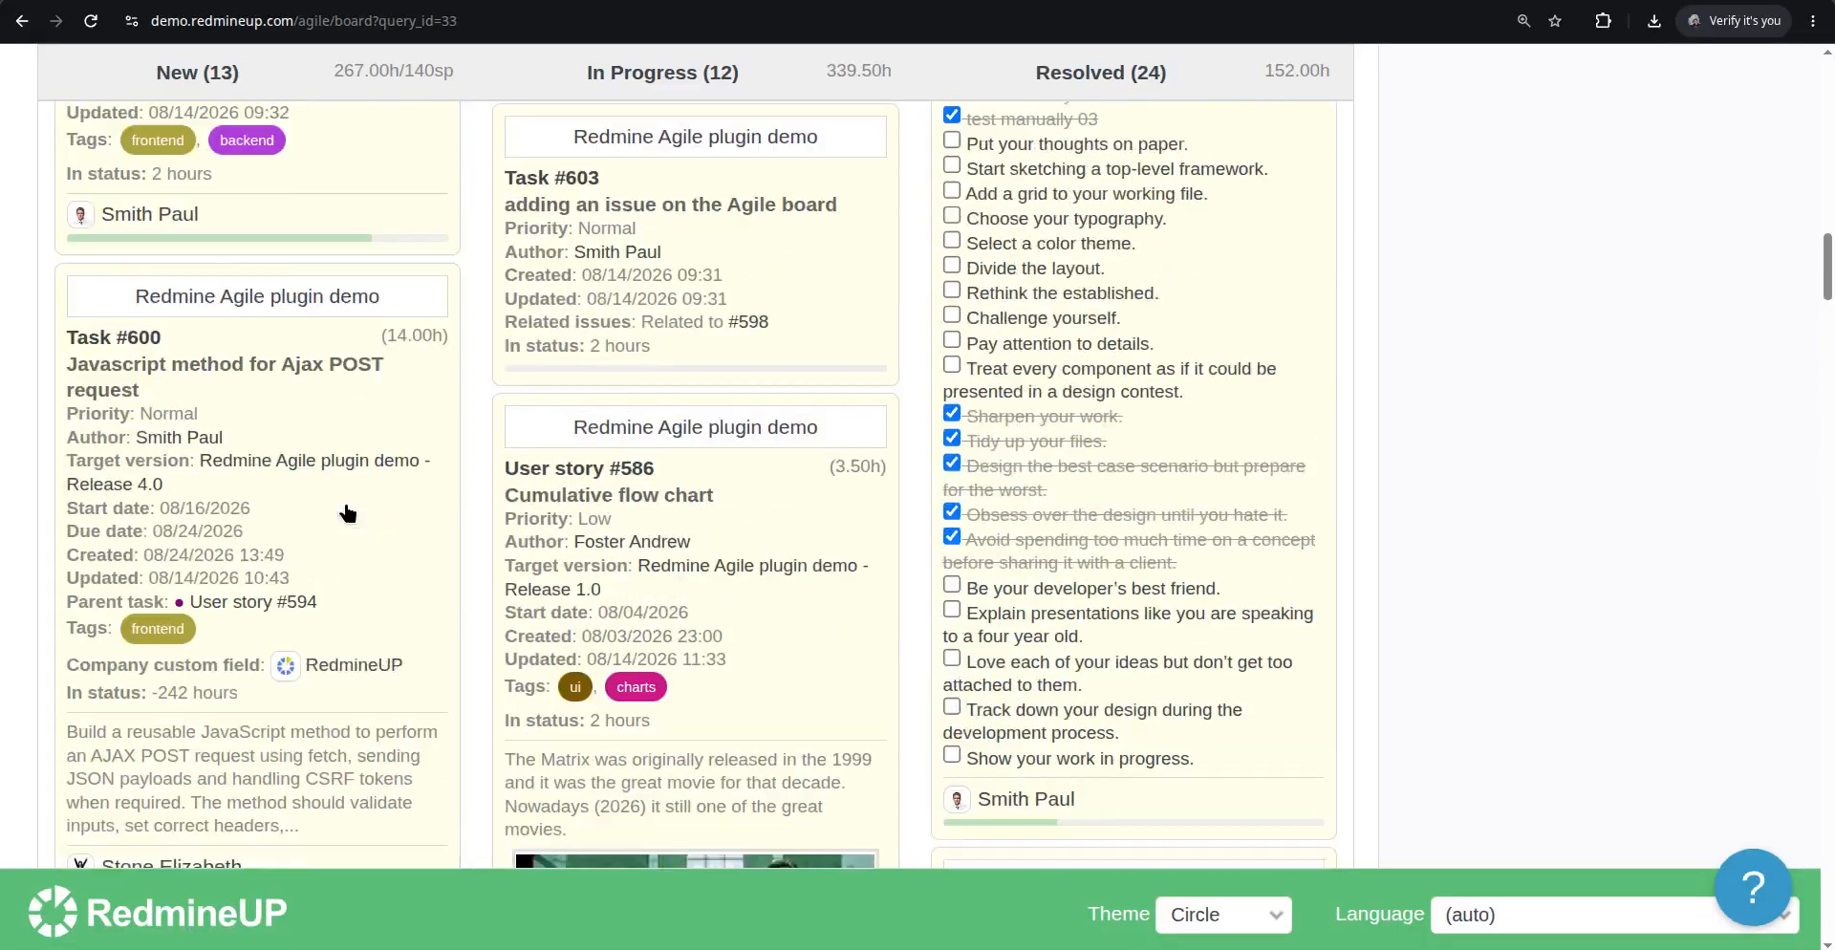
scroll(346, 521, "up", 10)
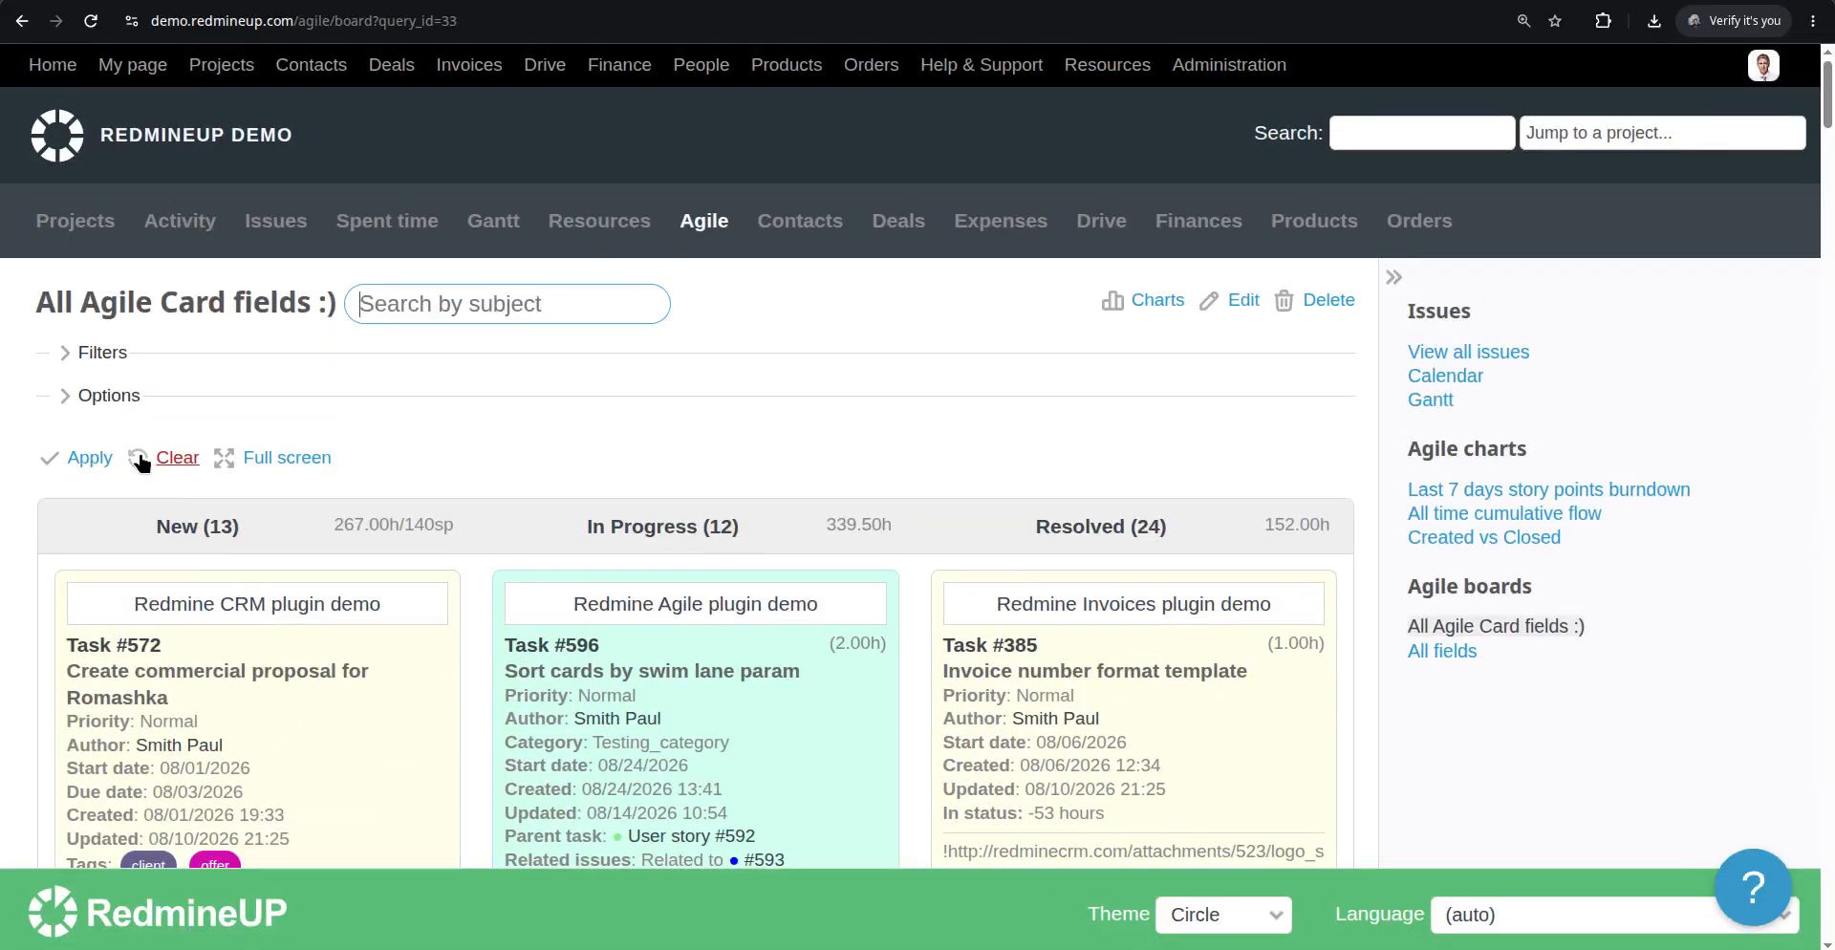
Expand the saved board's options to review its card fields, then scroll through the cards
left_click(106, 403)
scroll(761, 495, "down", 5)
scroll(761, 495, "up", 1)
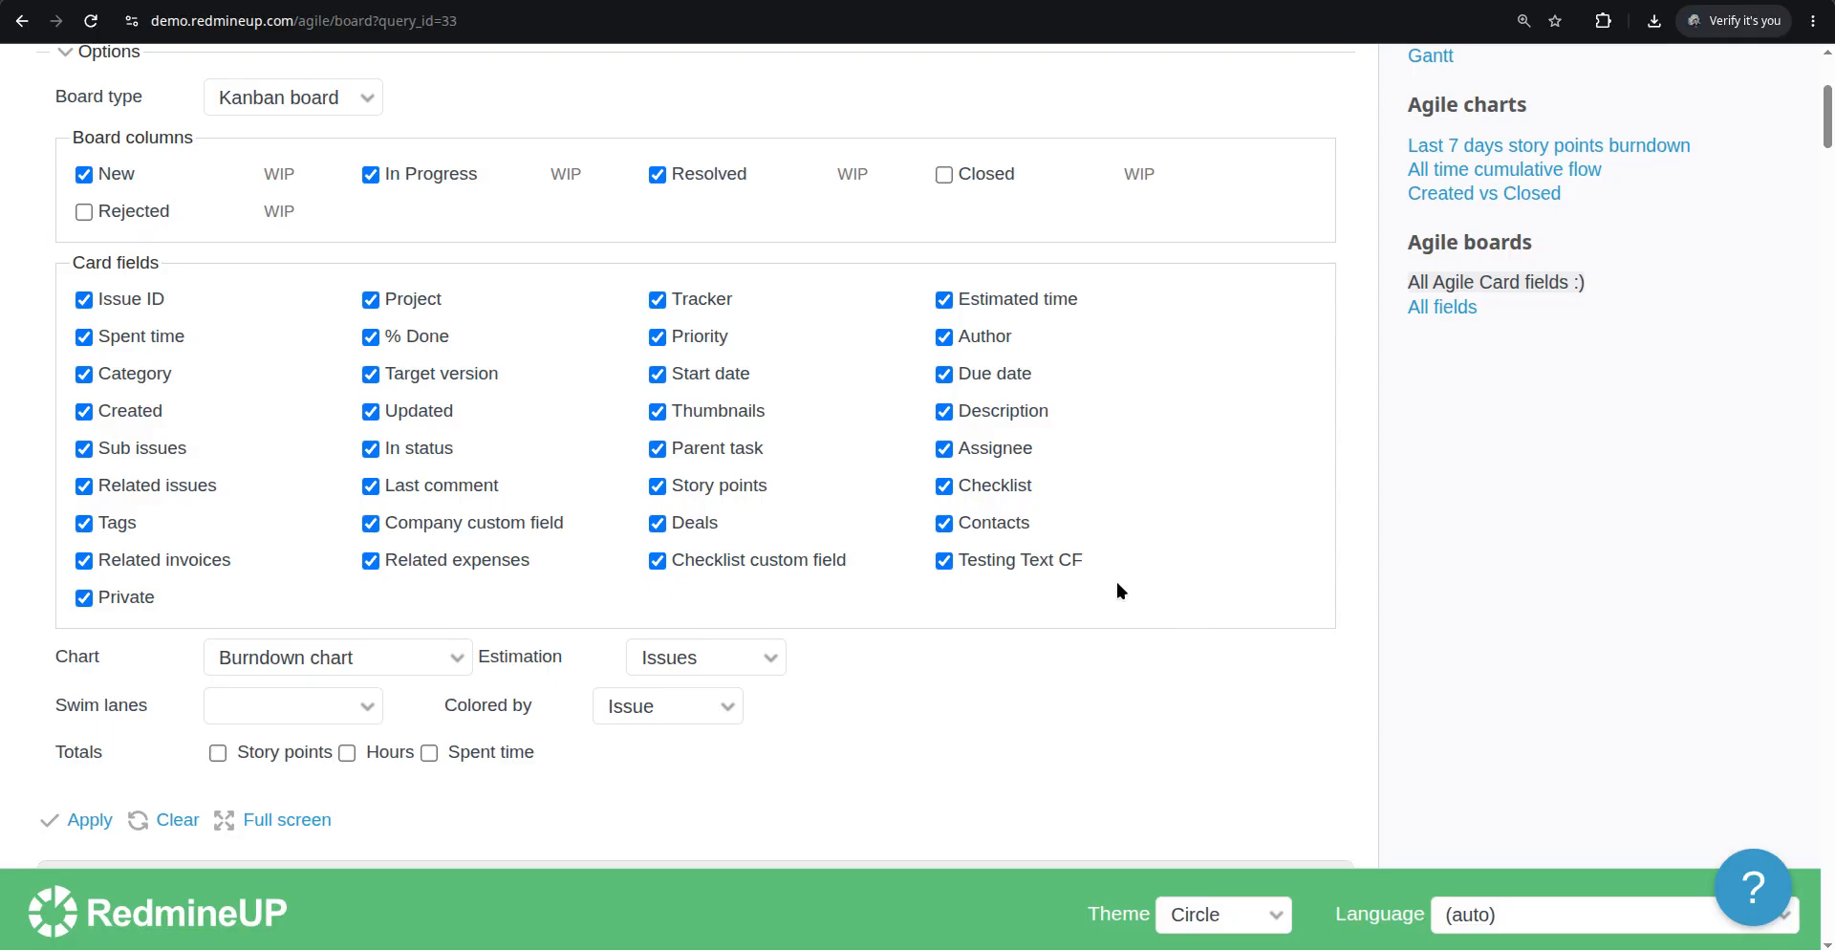
scroll(1120, 590, "down", 15)
scroll(1120, 593, "down", 15)
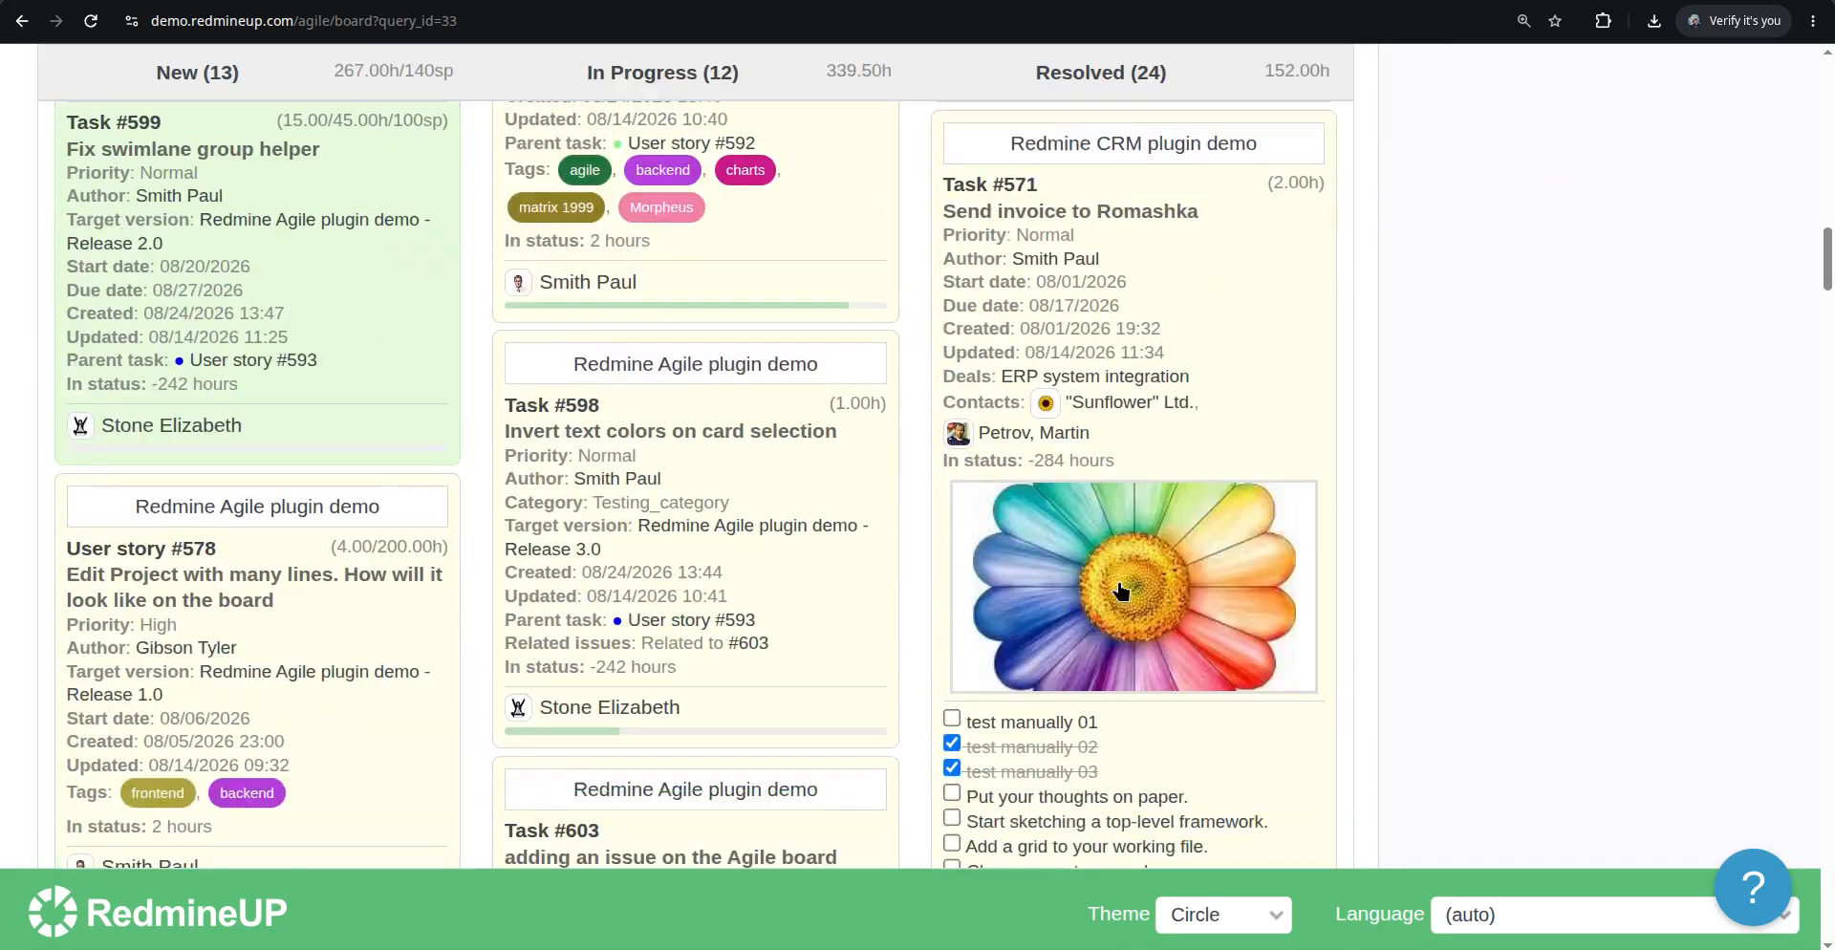
scroll(1120, 592, "up", 3)
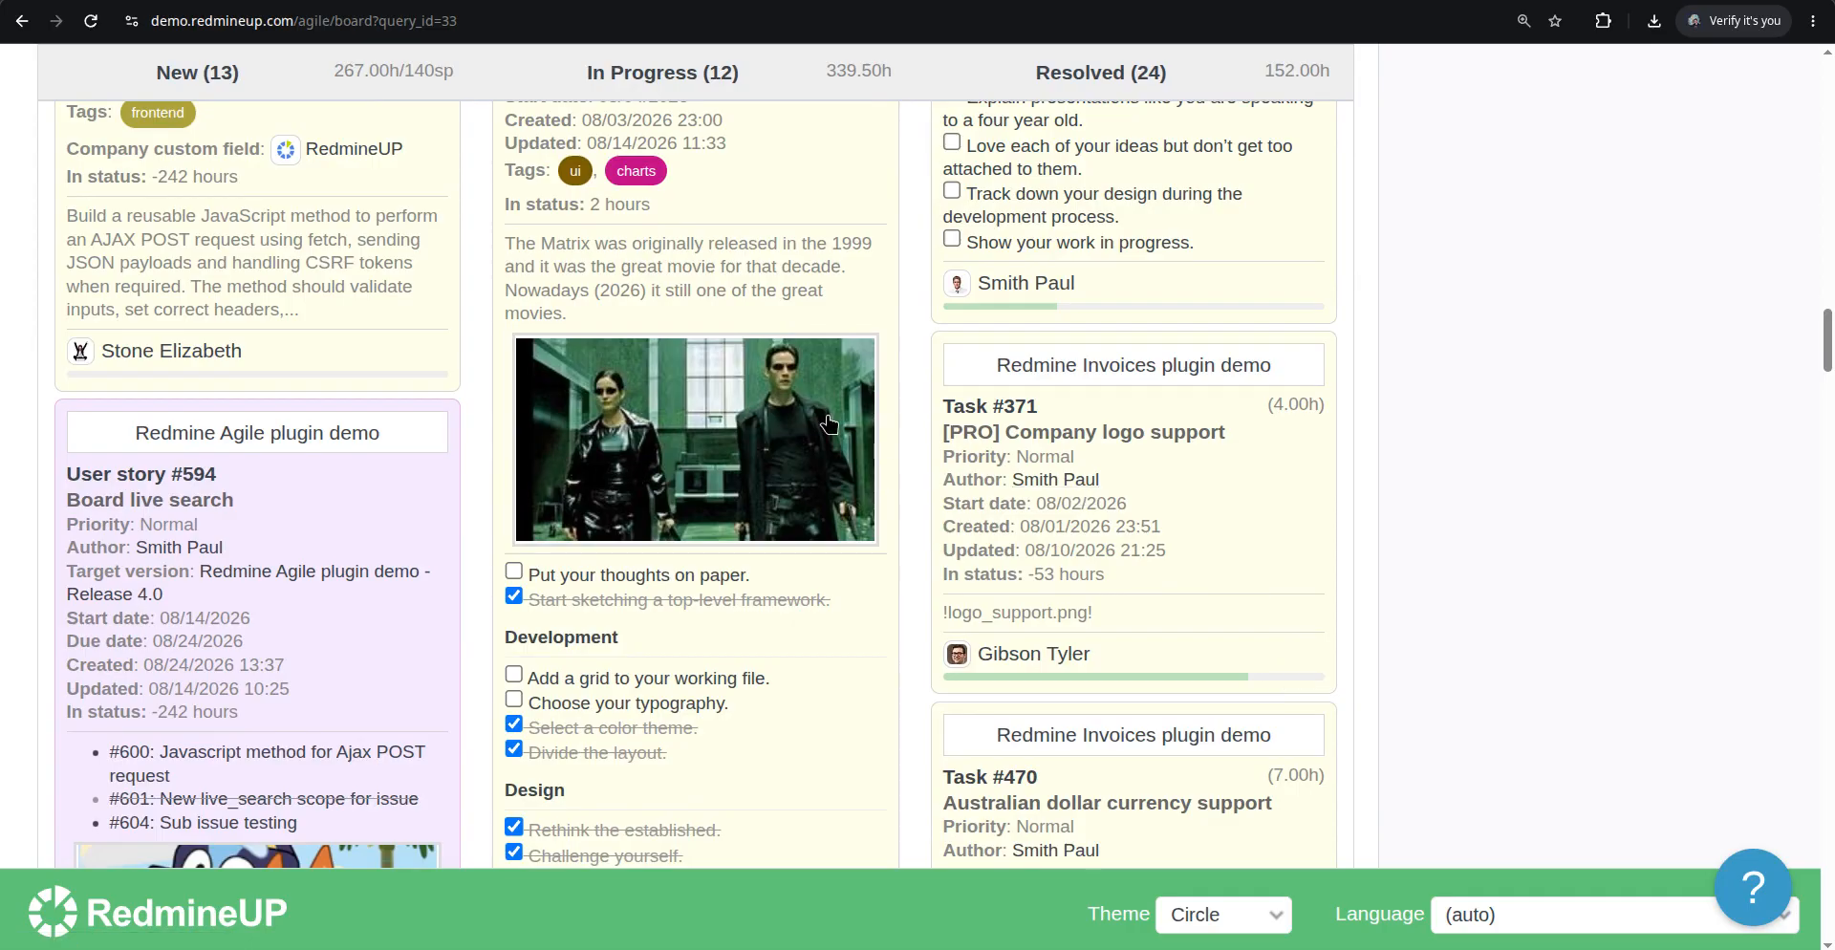
scroll(741, 468, "down", 2)
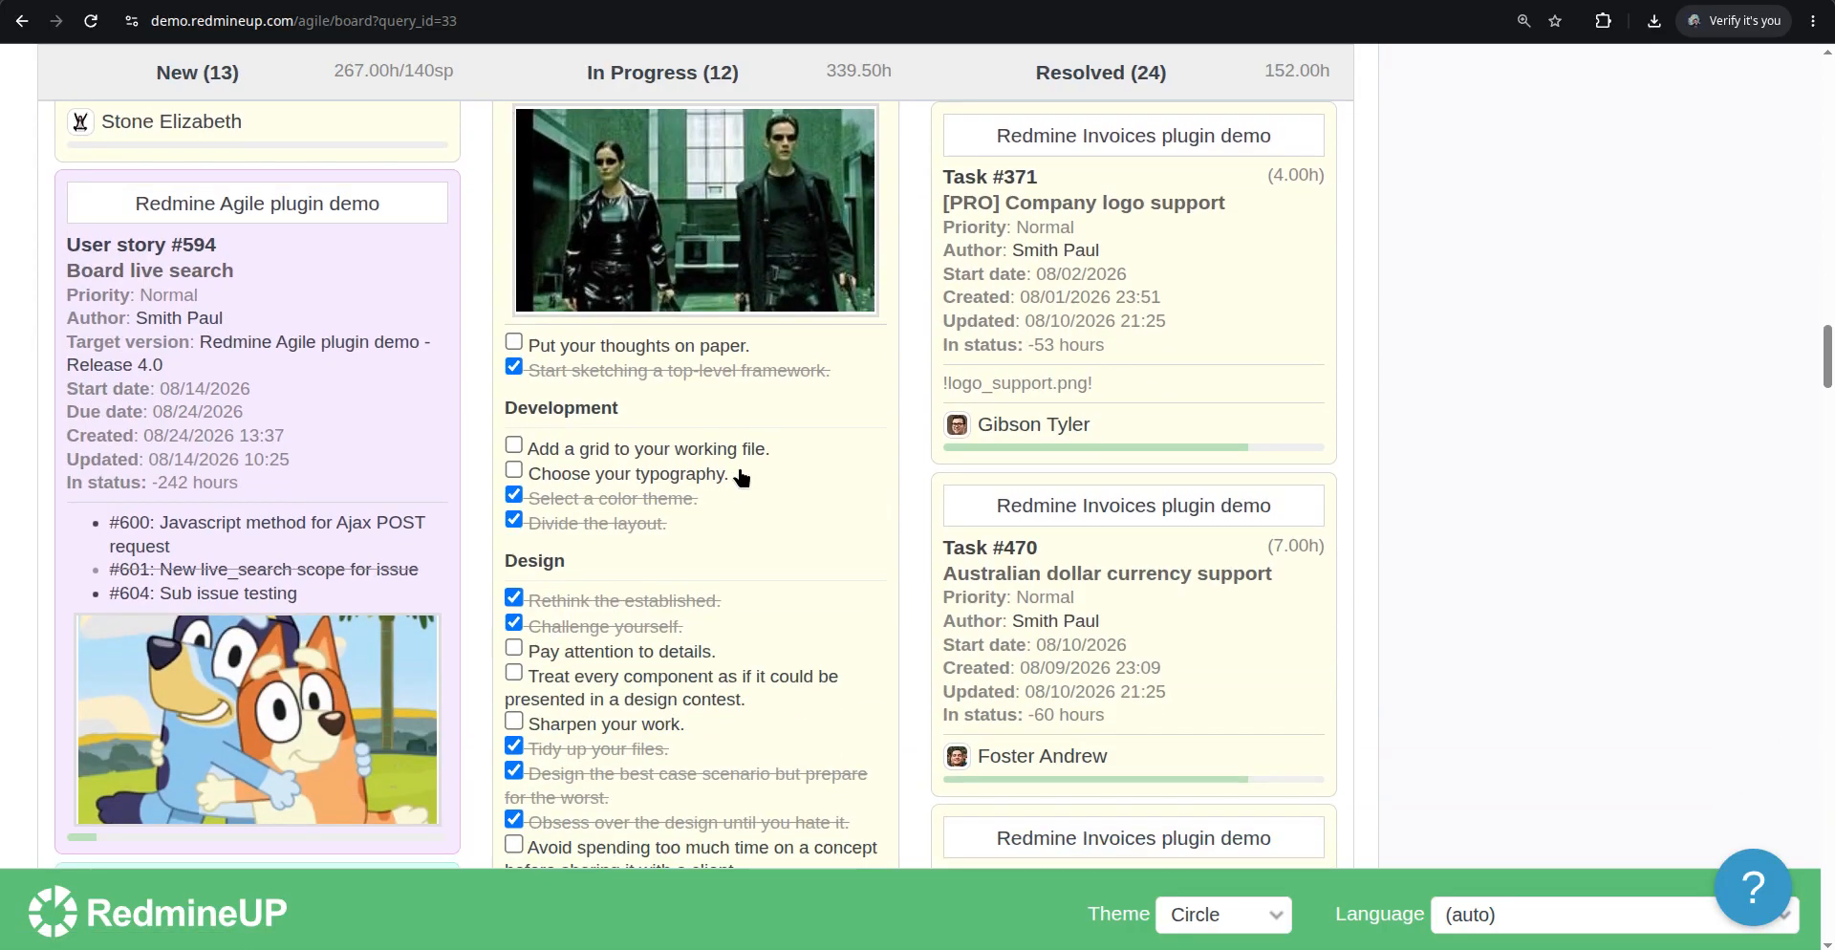